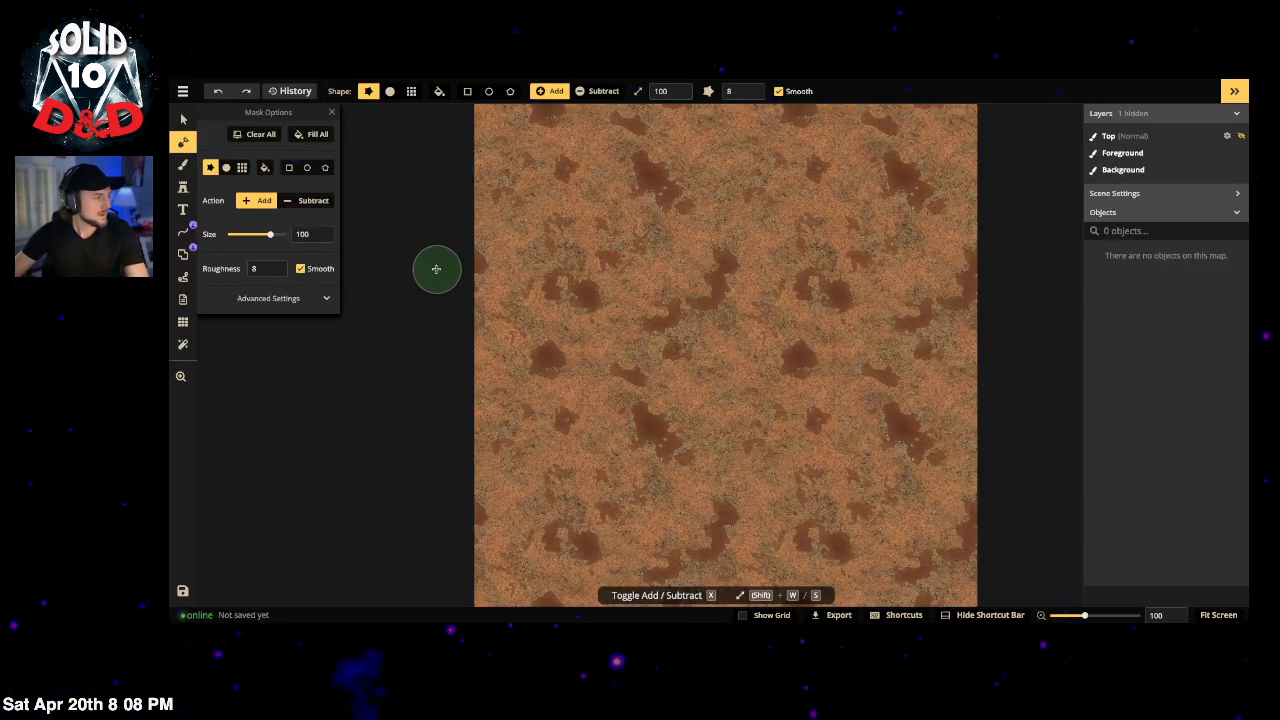
Step: Show a 30×30 square grid over the map with its layer depth set to -5
{"action": "scroll", "coordinate": [490, 280], "scroll_direction": "down", "scroll_amount": 2}
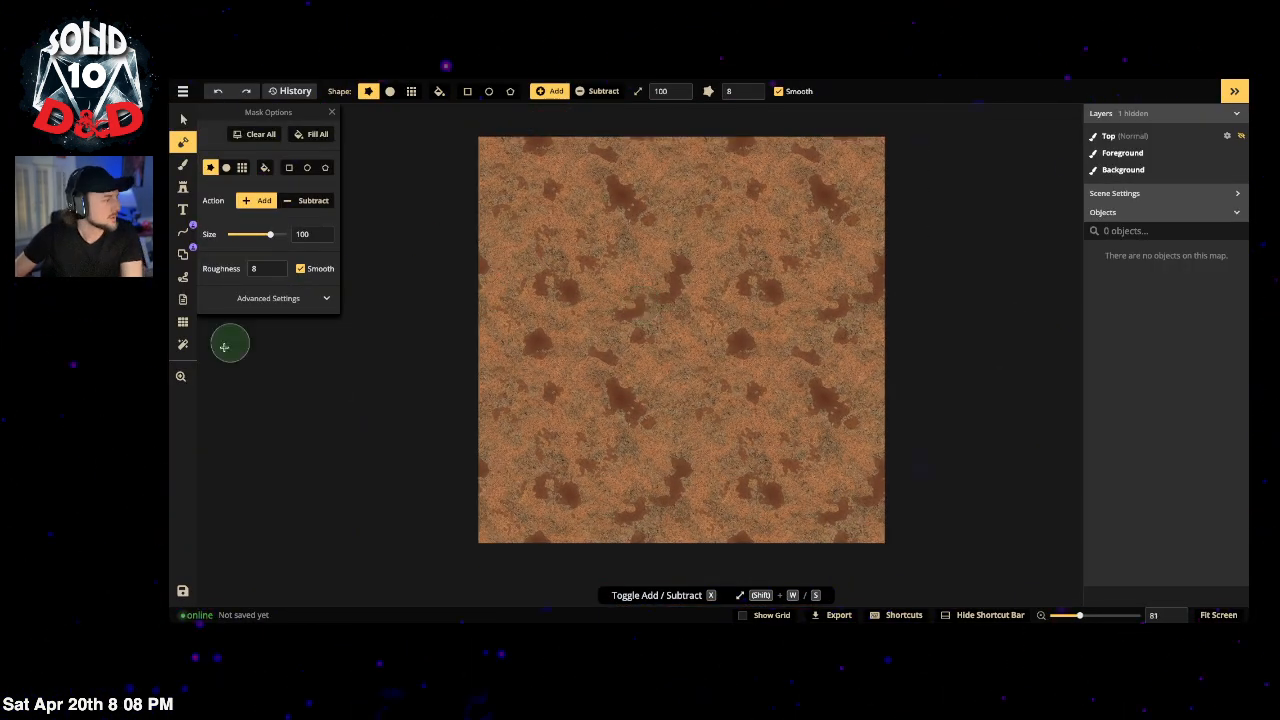
{"action": "left_click", "coordinate": [183, 321]}
{"action": "left_click", "coordinate": [222, 132]}
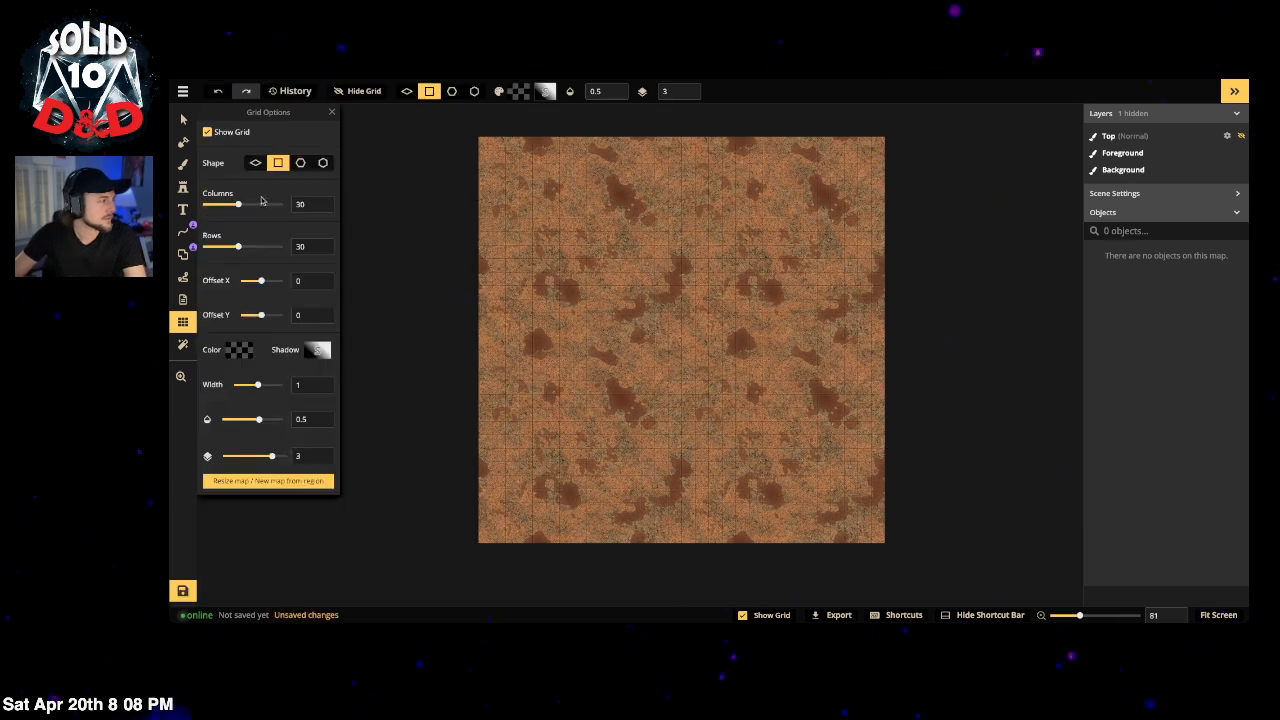
{"action": "left_click_drag", "start_coordinate": [271, 455], "coordinate": [225, 456]}
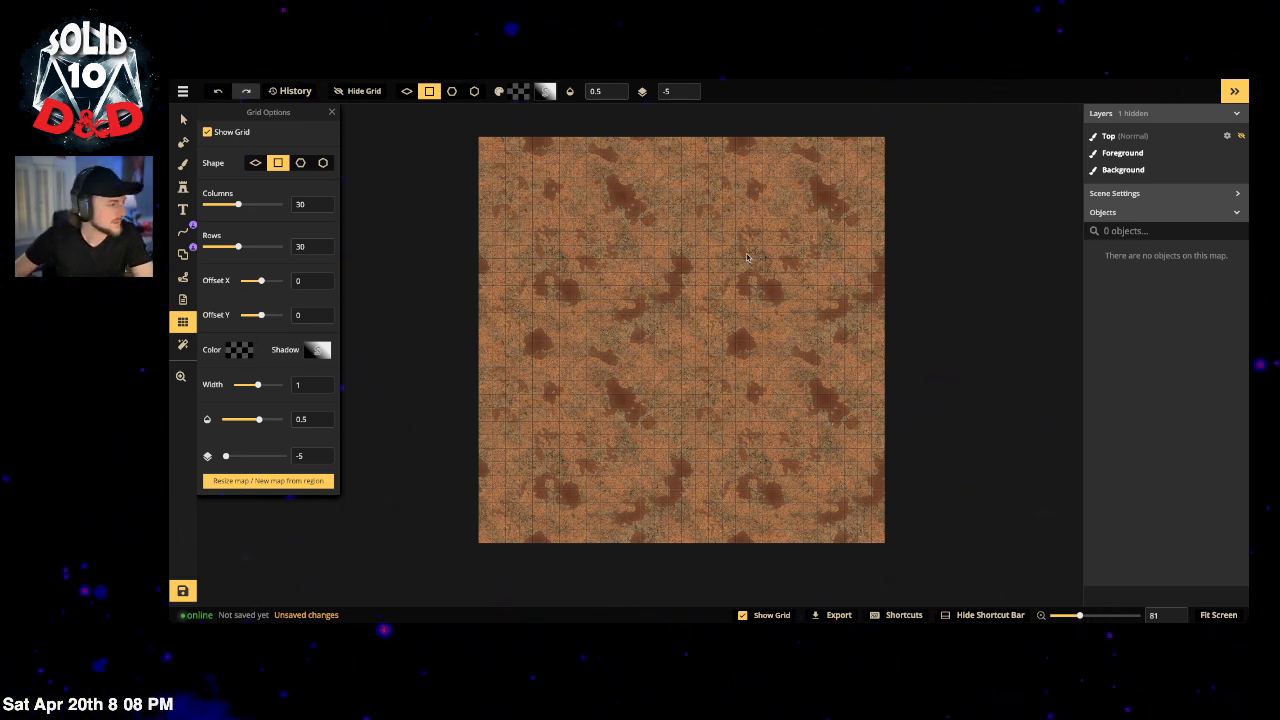
{"action": "left_click", "coordinate": [182, 168]}
{"action": "left_click", "coordinate": [263, 216]}
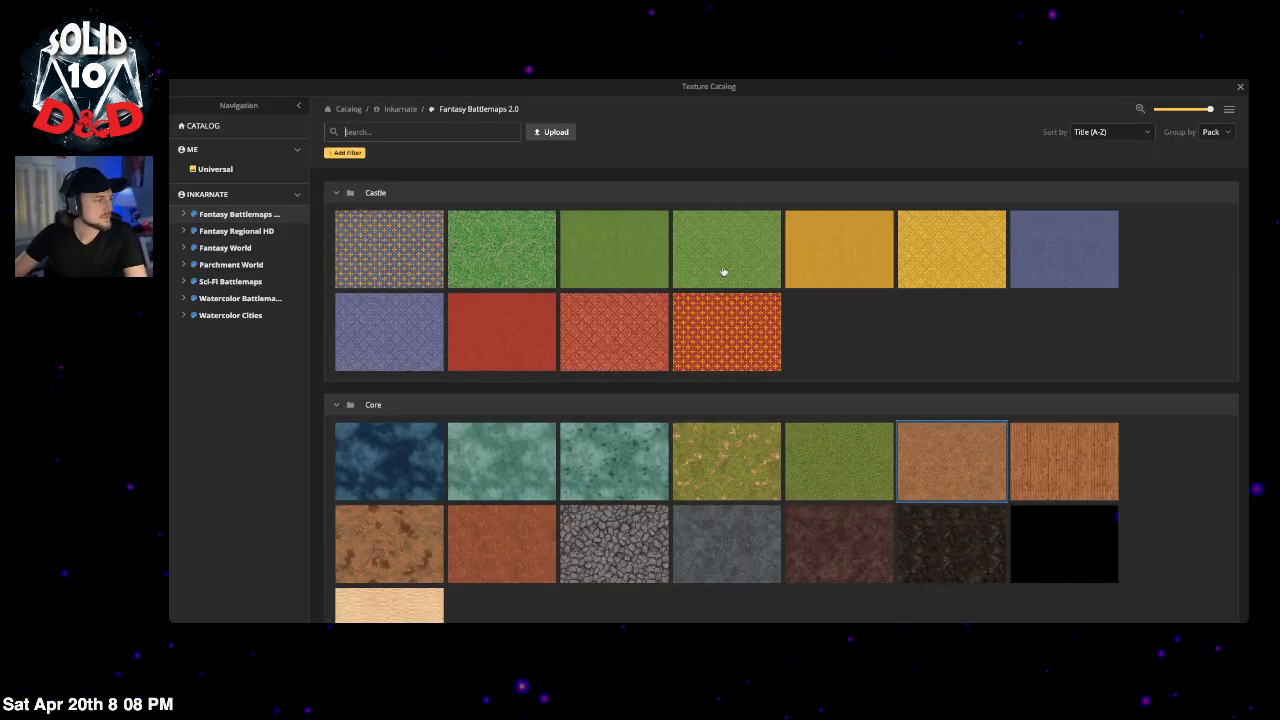
Step: Search the texture catalog for 'sand' and choose the Core sand texture
{"action": "left_click", "coordinate": [415, 132]}
{"action": "type", "text": "sand"}
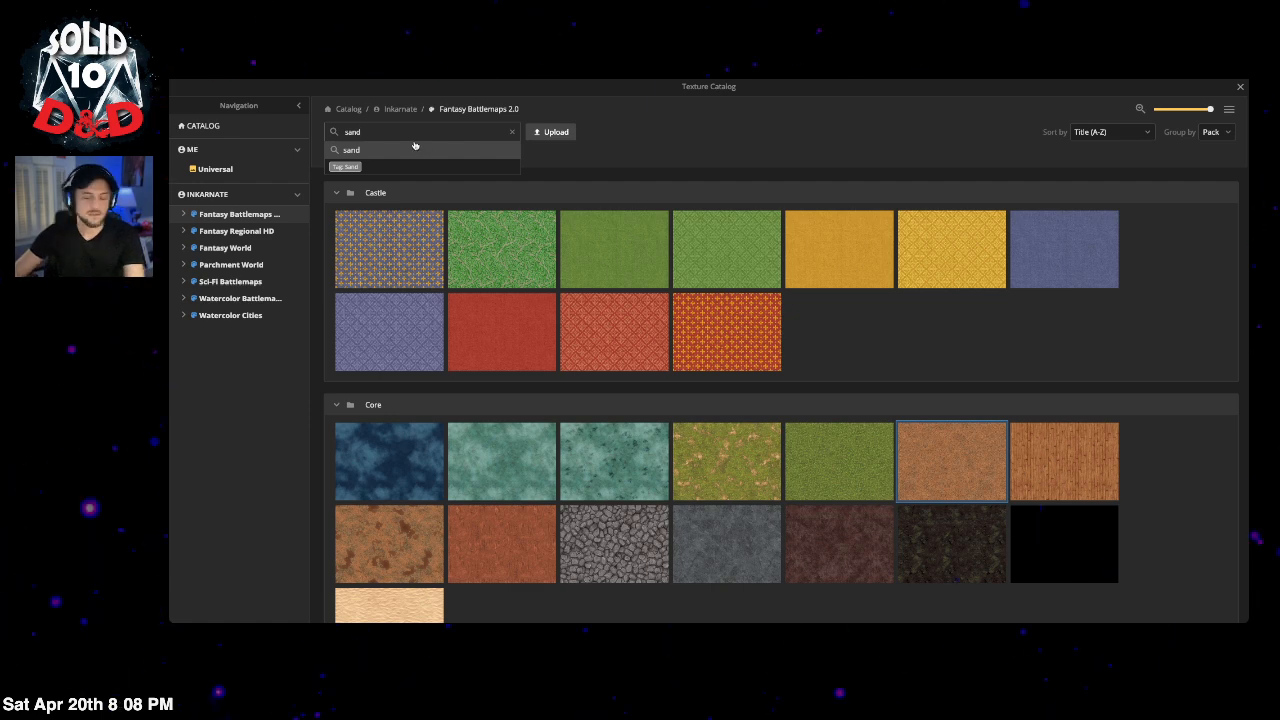
{"action": "key", "text": "Return"}
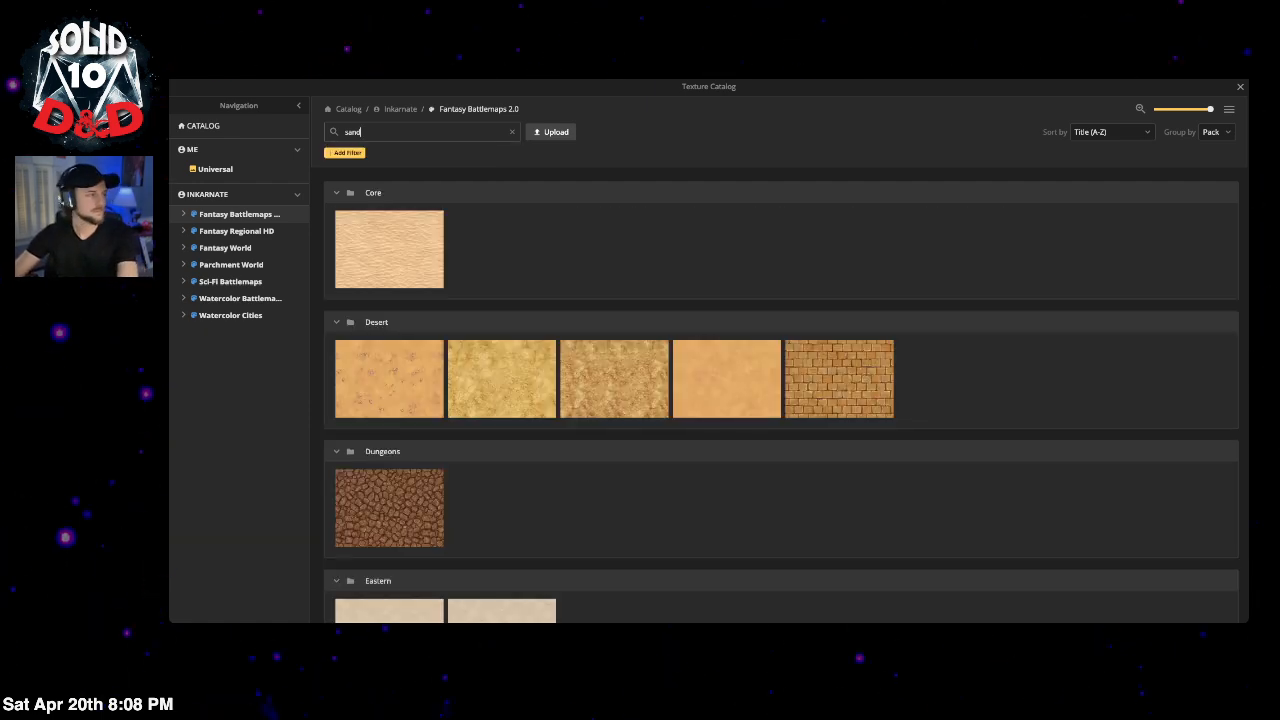
{"action": "left_click", "coordinate": [422, 259]}
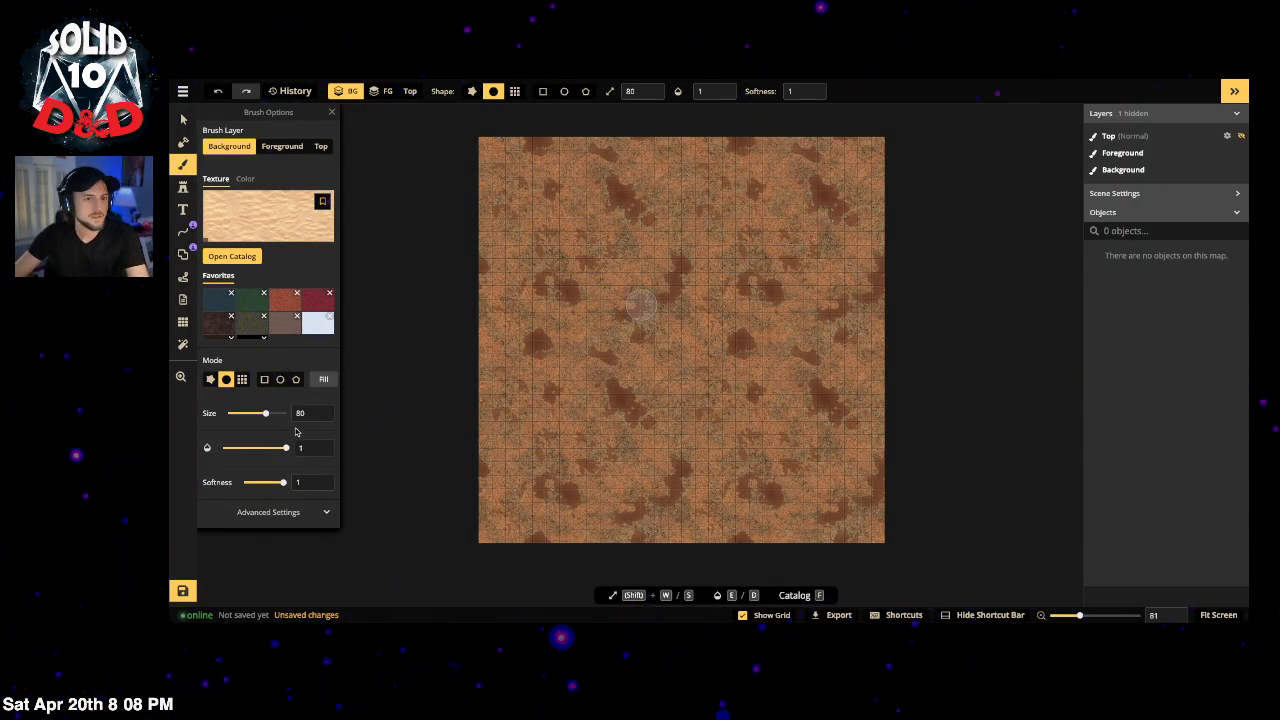
Step: Scale the sand texture down to a placement size of 44.68
{"action": "left_click", "coordinate": [243, 414]}
{"action": "left_click_drag", "start_coordinate": [263, 415], "coordinate": [265, 415]}
{"action": "left_click", "coordinate": [265, 514]}
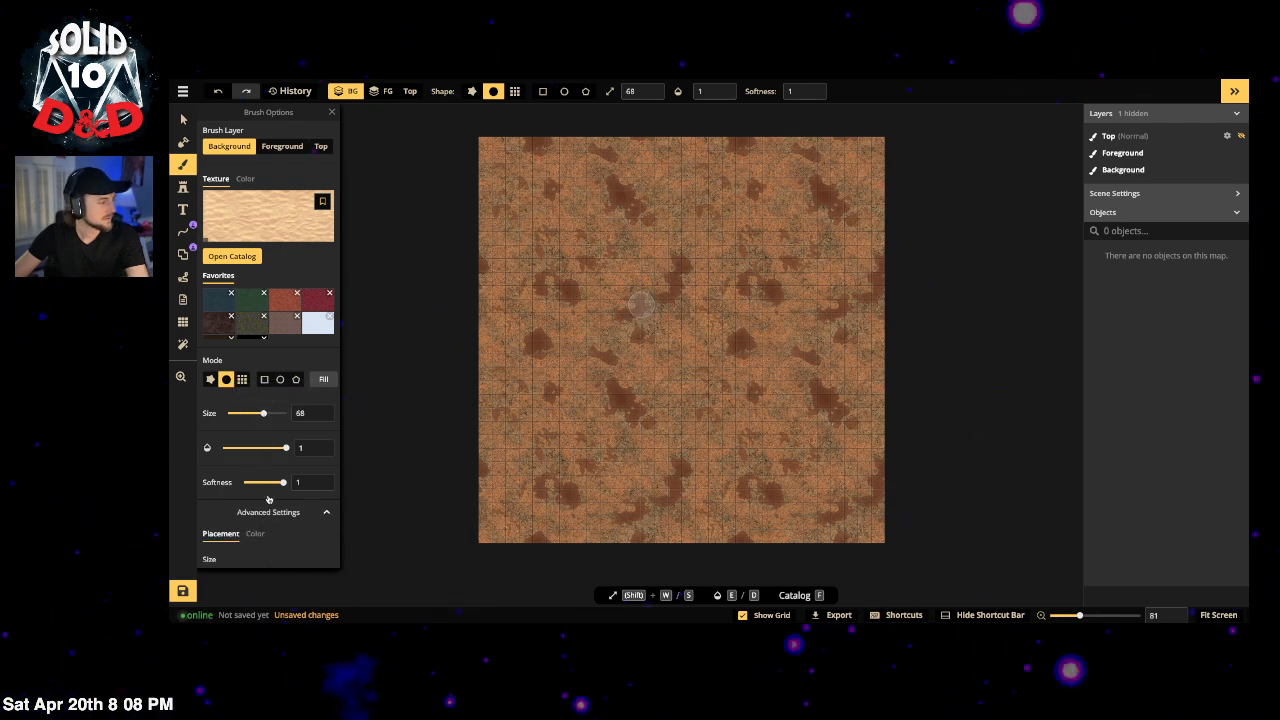
{"action": "scroll", "coordinate": [245, 470], "scroll_direction": "down", "scroll_amount": 2}
{"action": "left_click", "coordinate": [239, 469]}
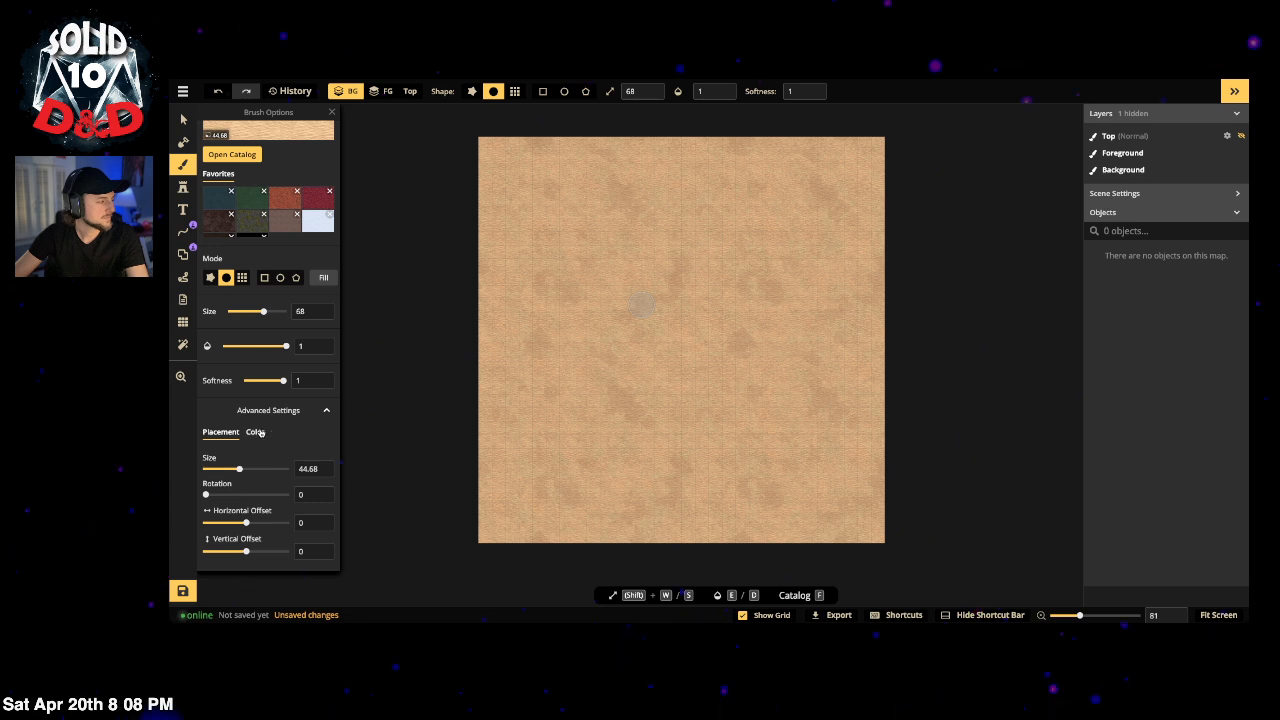
Step: Set the sand's saturation and brightness to 80 and fill the background with it
{"action": "left_click", "coordinate": [258, 432]}
{"action": "left_click", "coordinate": [238, 496]}
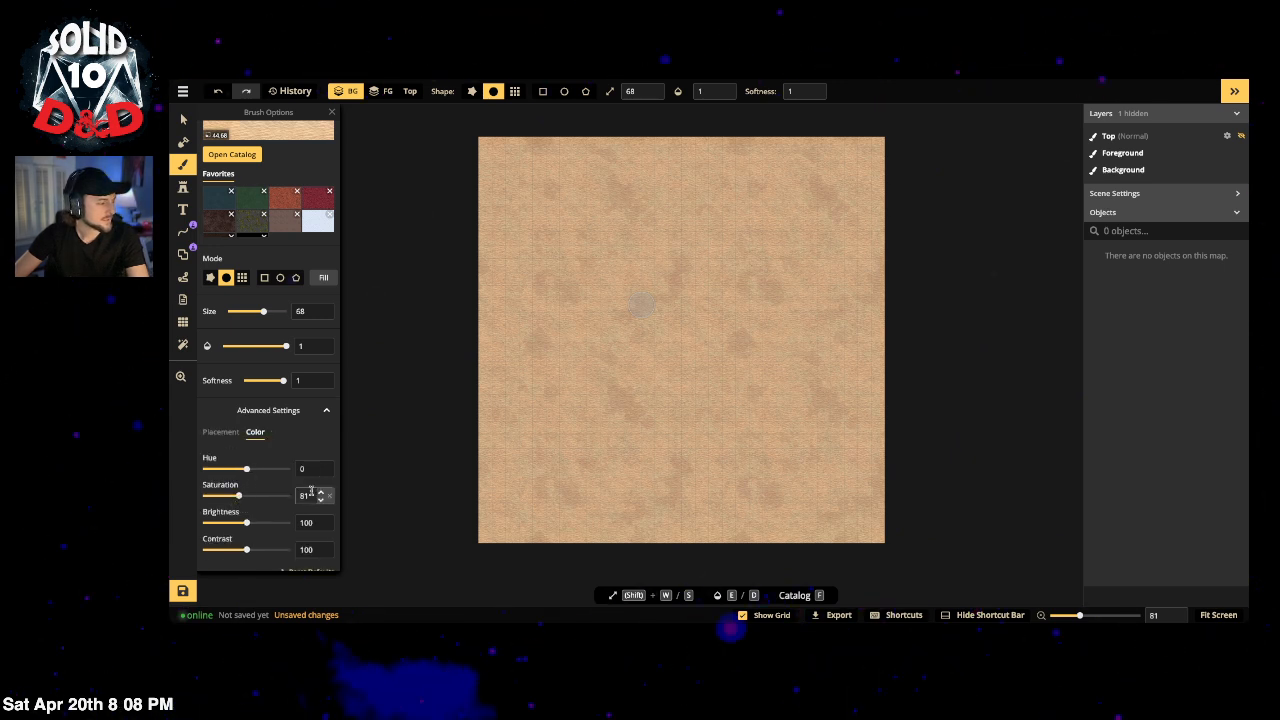
{"action": "type", "text": "80"}
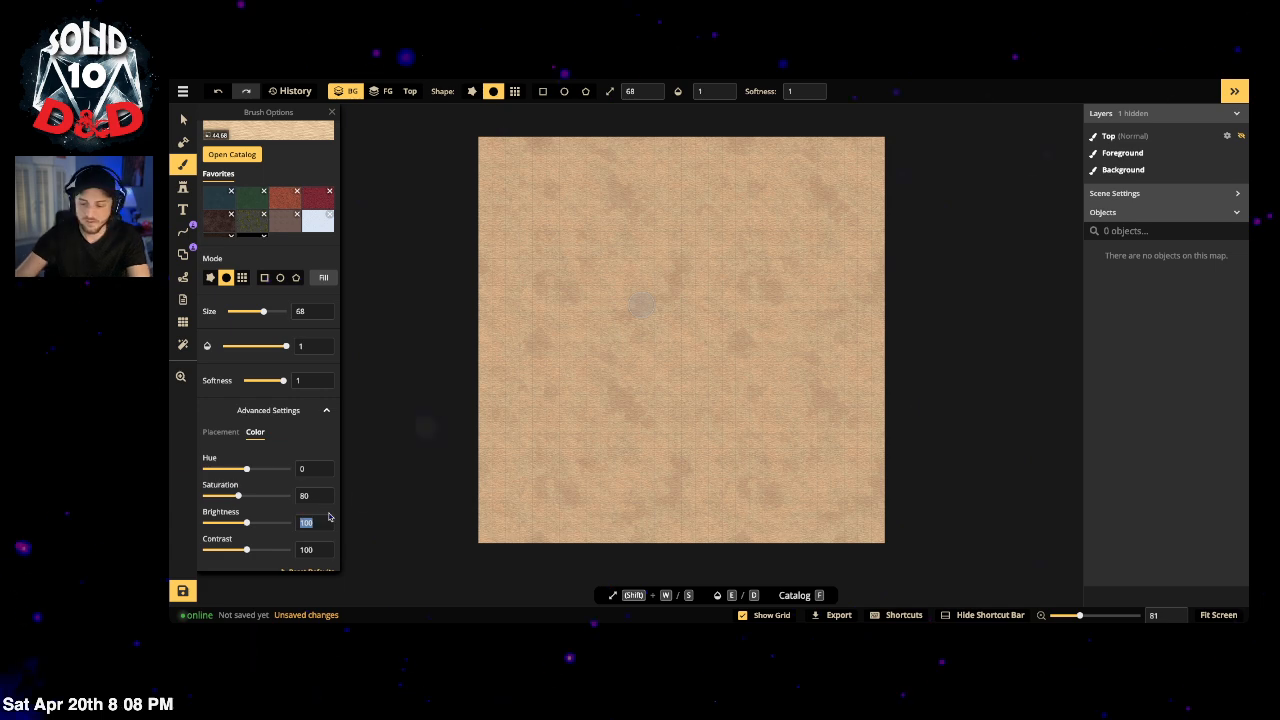
{"action": "type", "text": "80"}
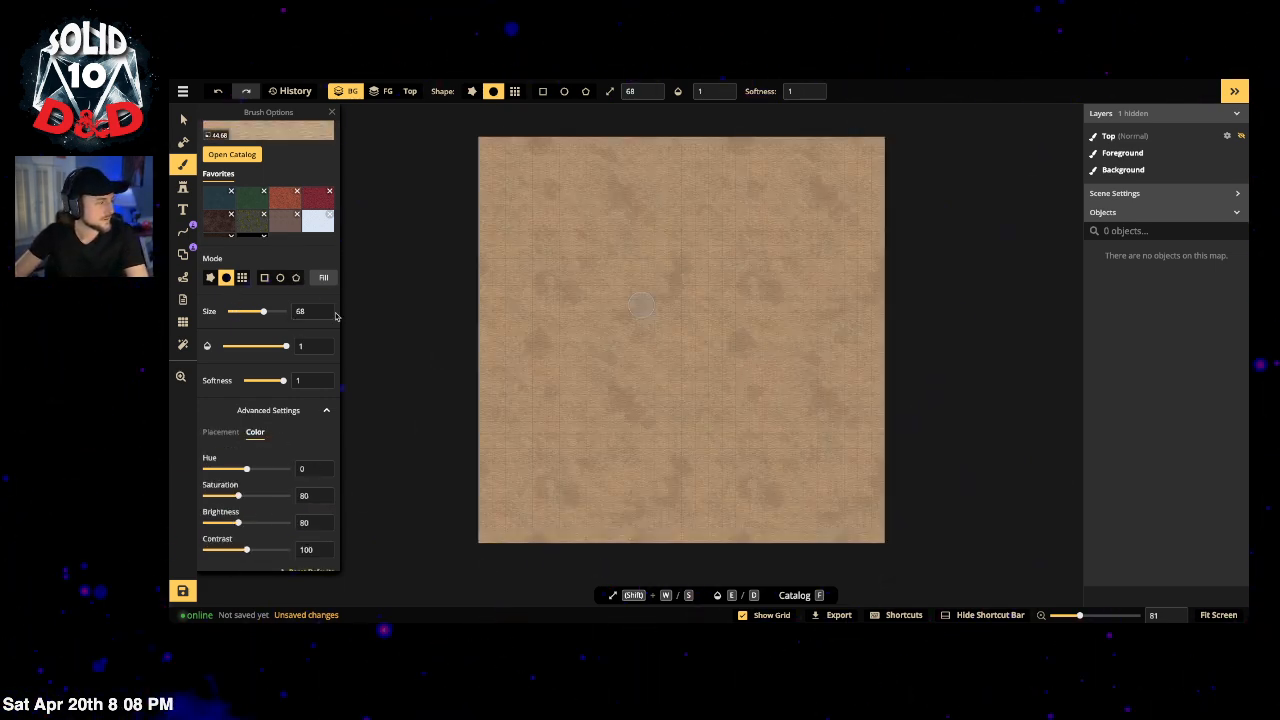
{"action": "left_click", "coordinate": [329, 280]}
{"action": "scroll", "coordinate": [322, 330], "scroll_direction": "up", "scroll_amount": 1}
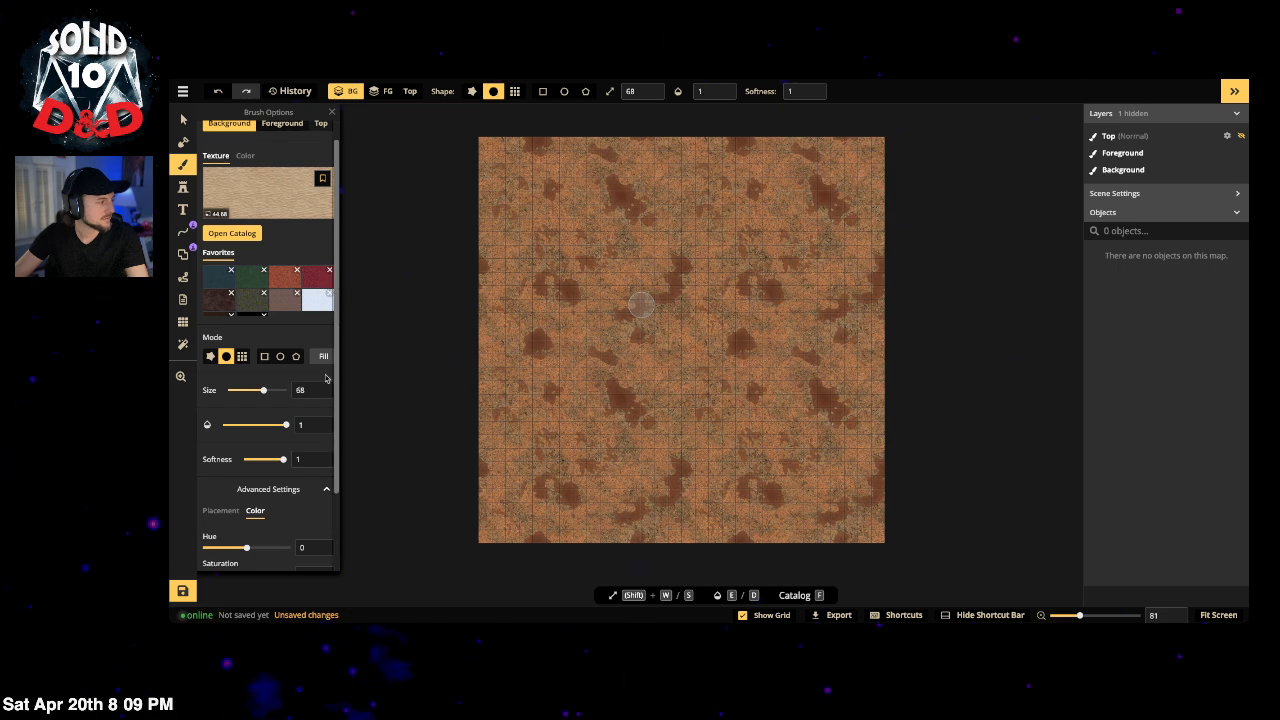
{"action": "left_click", "coordinate": [322, 357]}
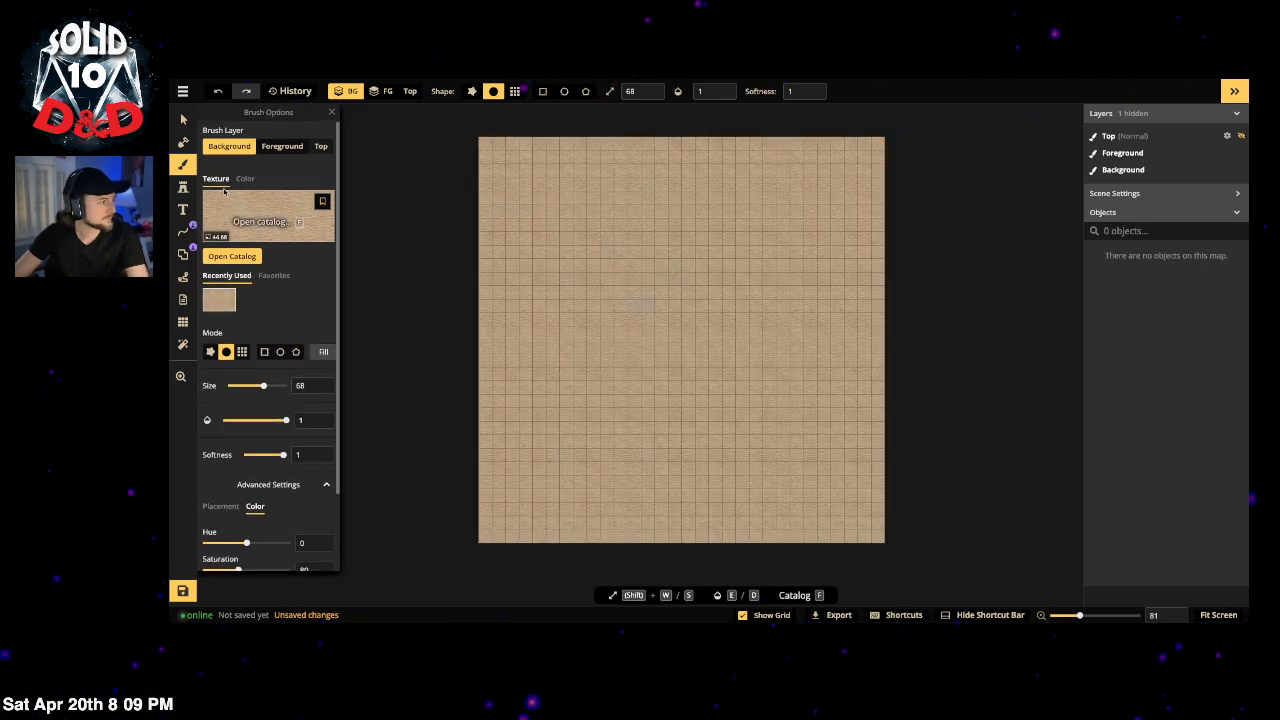
Step: Reveal the grass top layer across the entire map
{"action": "left_click", "coordinate": [183, 141]}
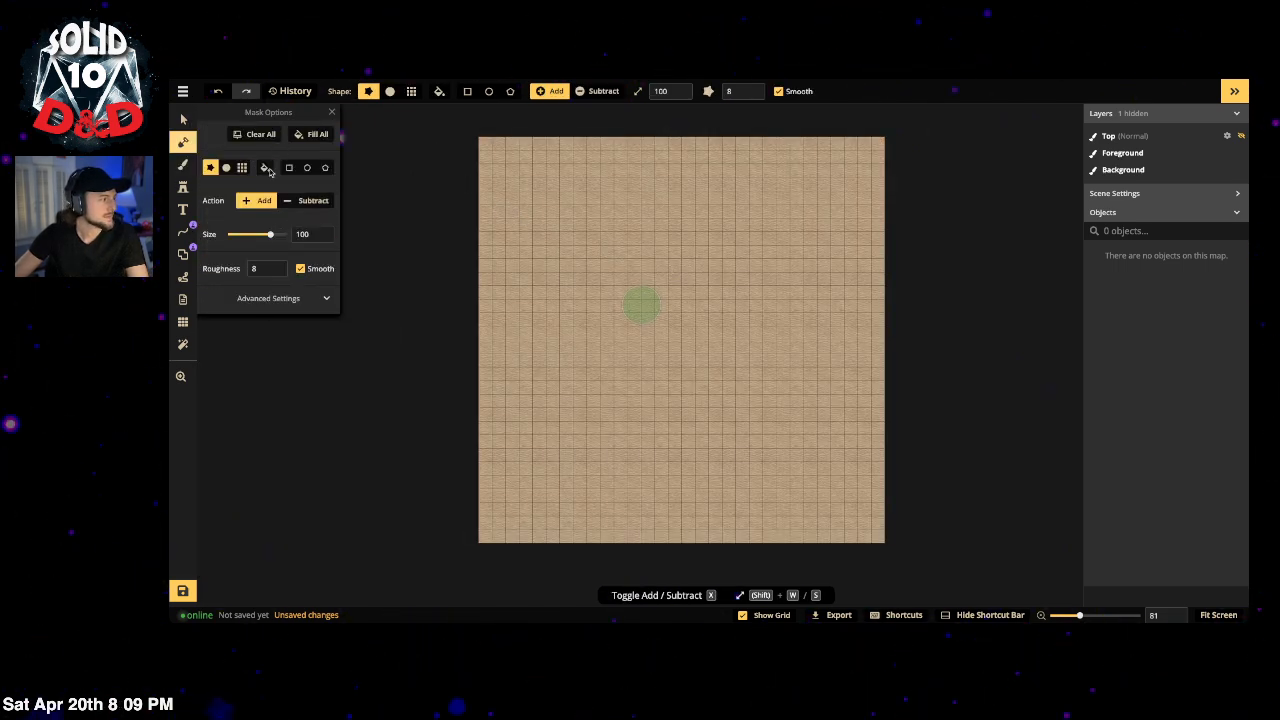
{"action": "left_click", "coordinate": [314, 134]}
{"action": "left_click", "coordinate": [183, 189]}
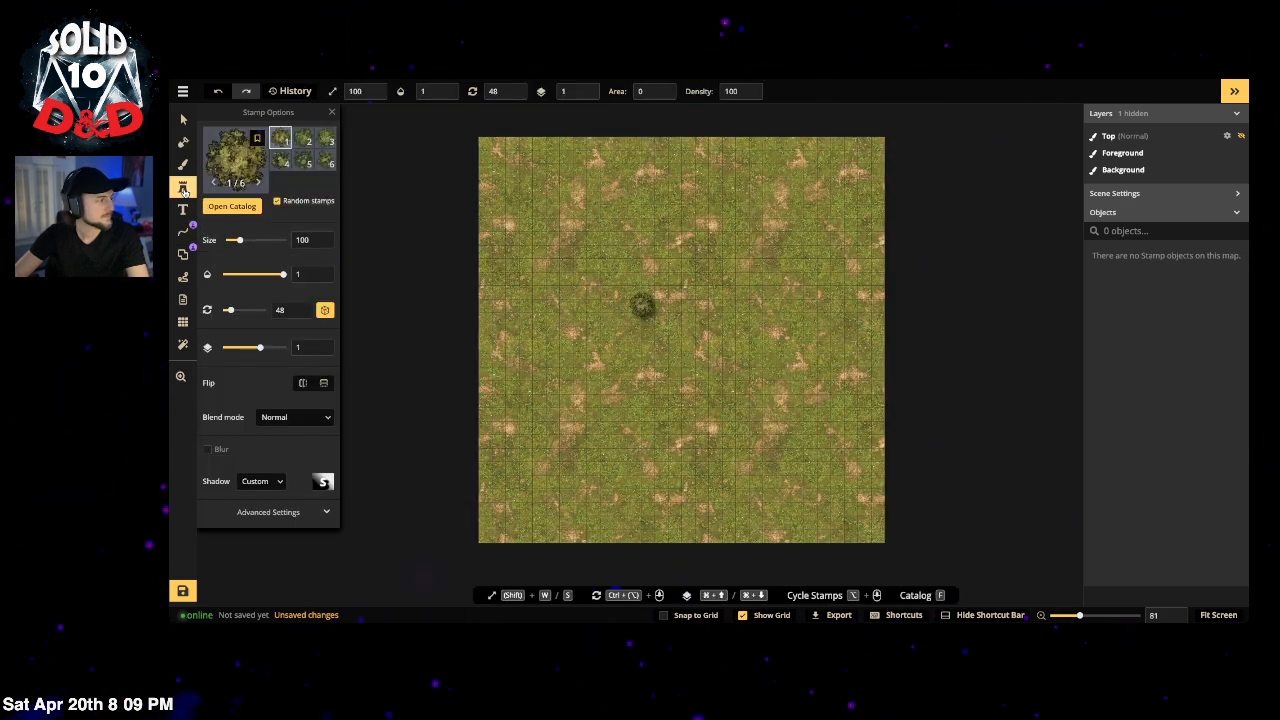
{"action": "left_click", "coordinate": [186, 145]}
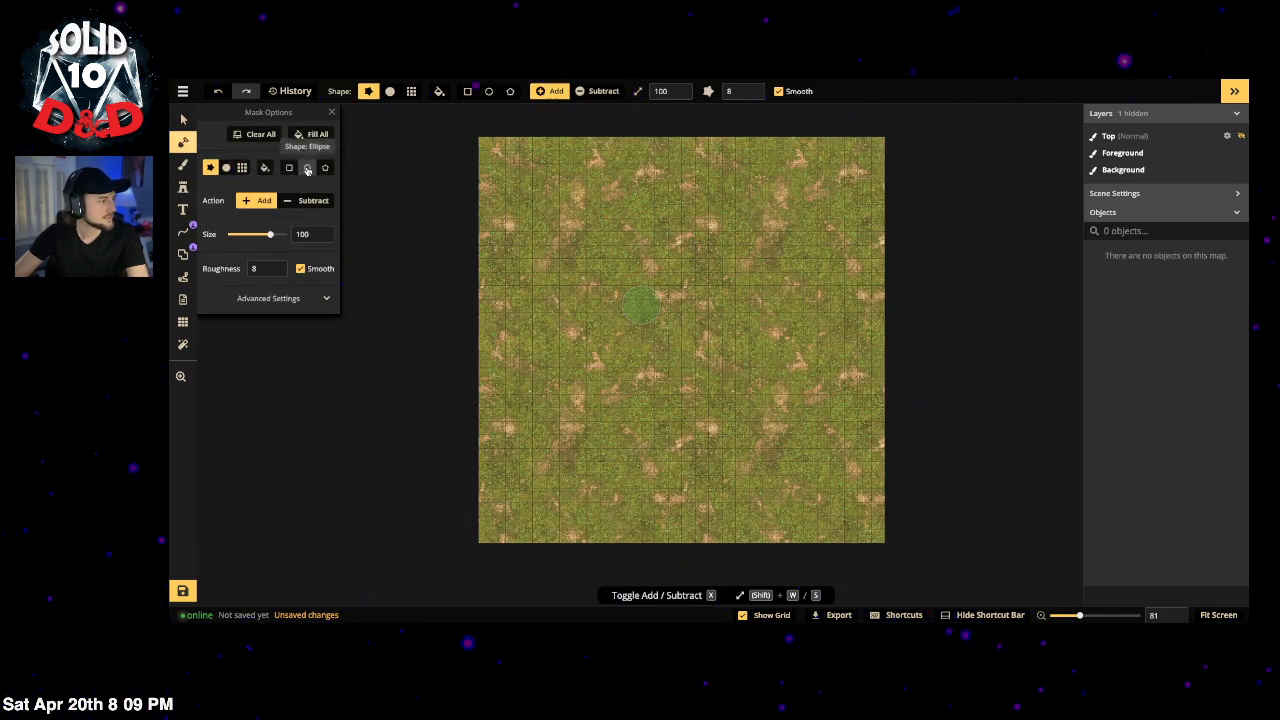
Step: Draw a circular ellipse mask near the map centre and adjust its size and position
{"action": "left_click", "coordinate": [228, 169]}
{"action": "left_click", "coordinate": [309, 169]}
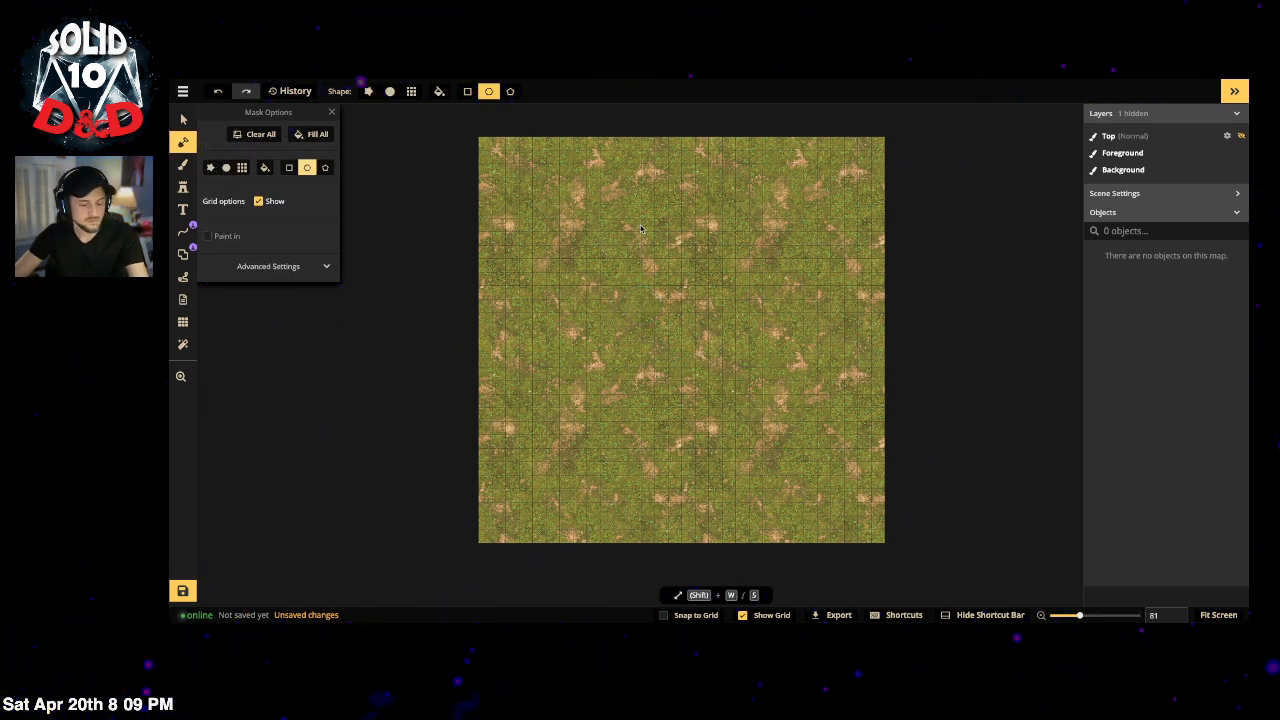
{"action": "left_click_drag", "start_coordinate": [599, 238], "coordinate": [803, 442]}
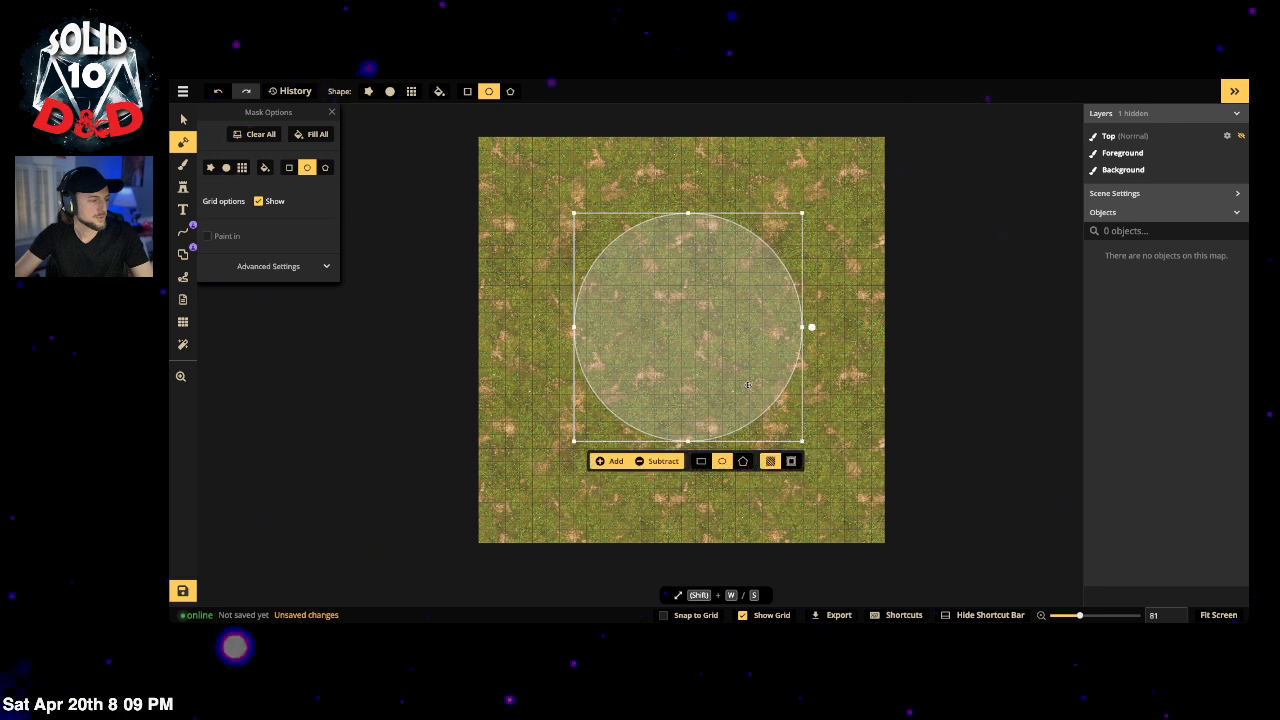
{"action": "mouse_move", "coordinate": [721, 378]}
{"action": "left_mouse_down"}
{"action": "mouse_move", "coordinate": [709, 365]}
{"action": "mouse_move", "coordinate": [703, 387]}
{"action": "mouse_move", "coordinate": [713, 356]}
{"action": "left_mouse_up"}
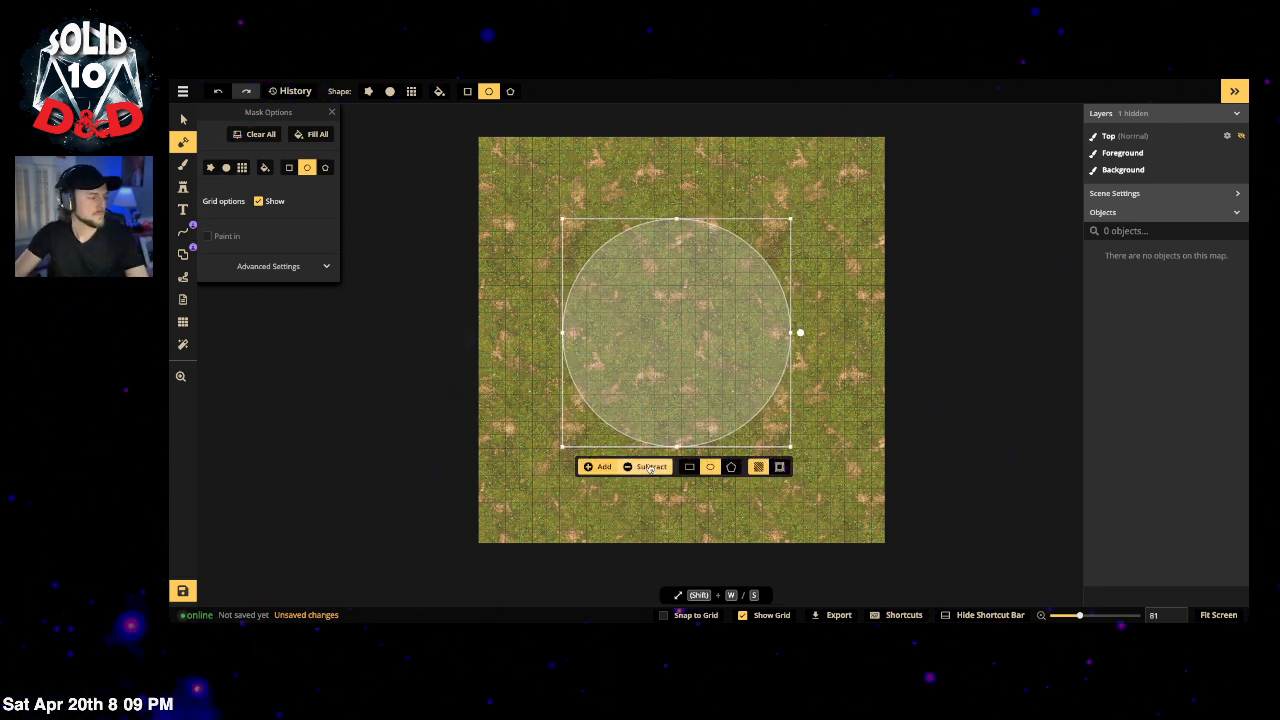
{"action": "left_click_drag", "start_coordinate": [689, 331], "coordinate": [588, 348]}
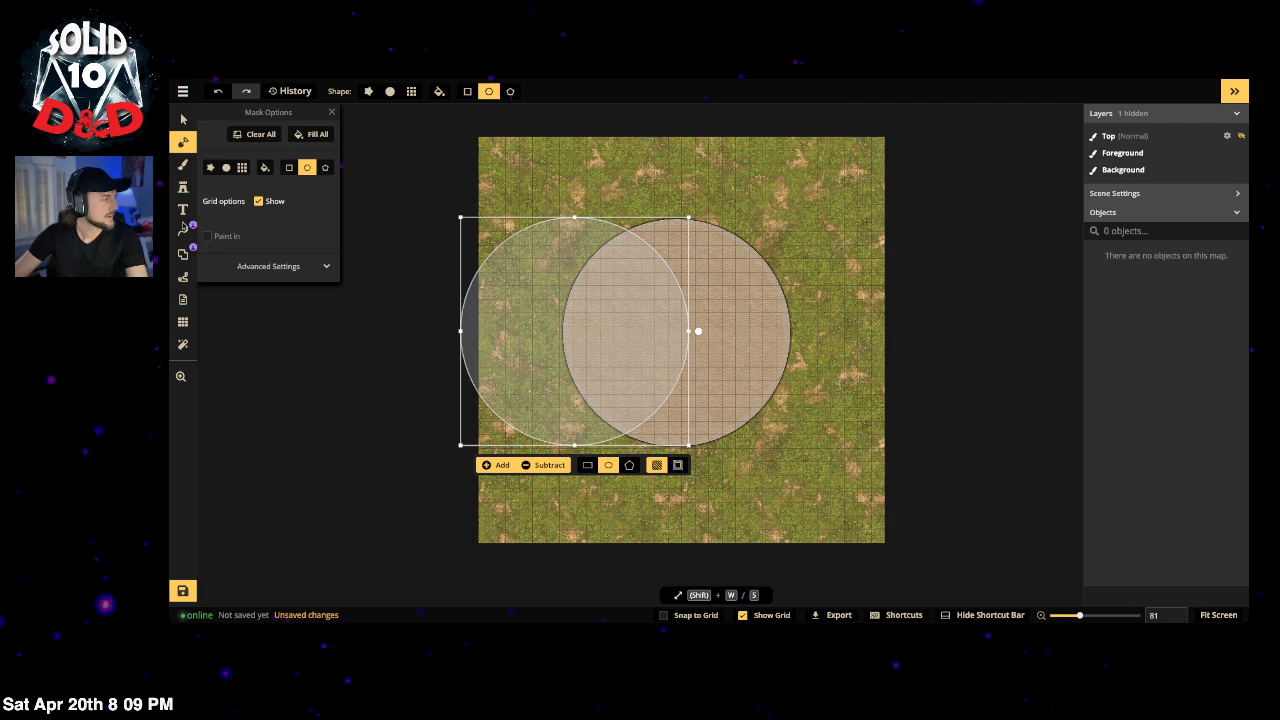
Step: Undo the stray stamp and the earlier arena cut
{"action": "left_click", "coordinate": [183, 188]}
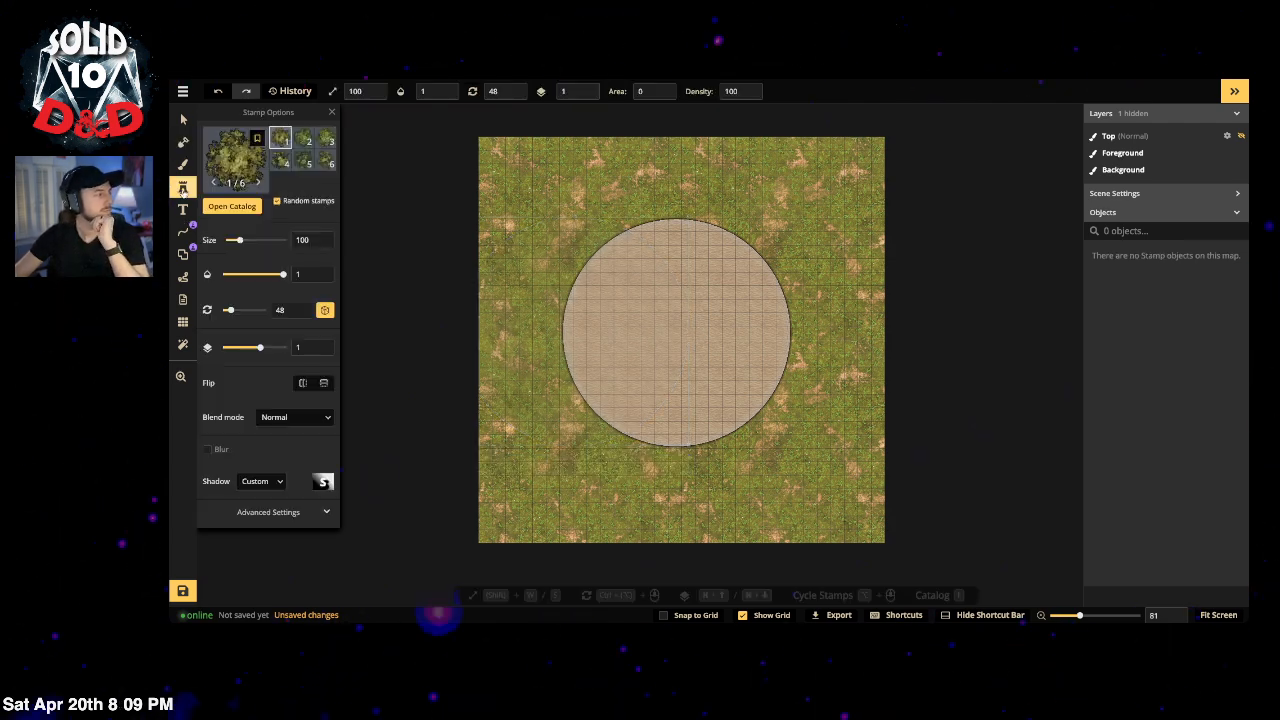
{"action": "left_click", "coordinate": [232, 178]}
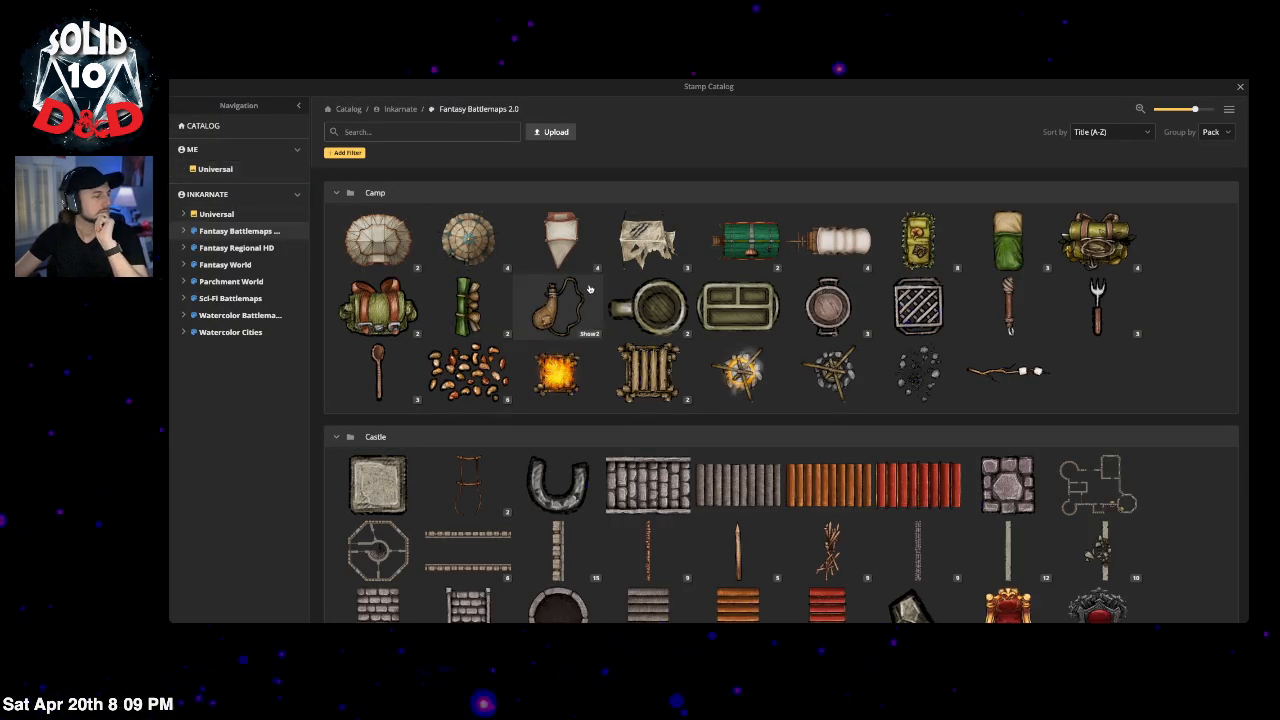
{"action": "left_click", "coordinate": [1240, 88]}
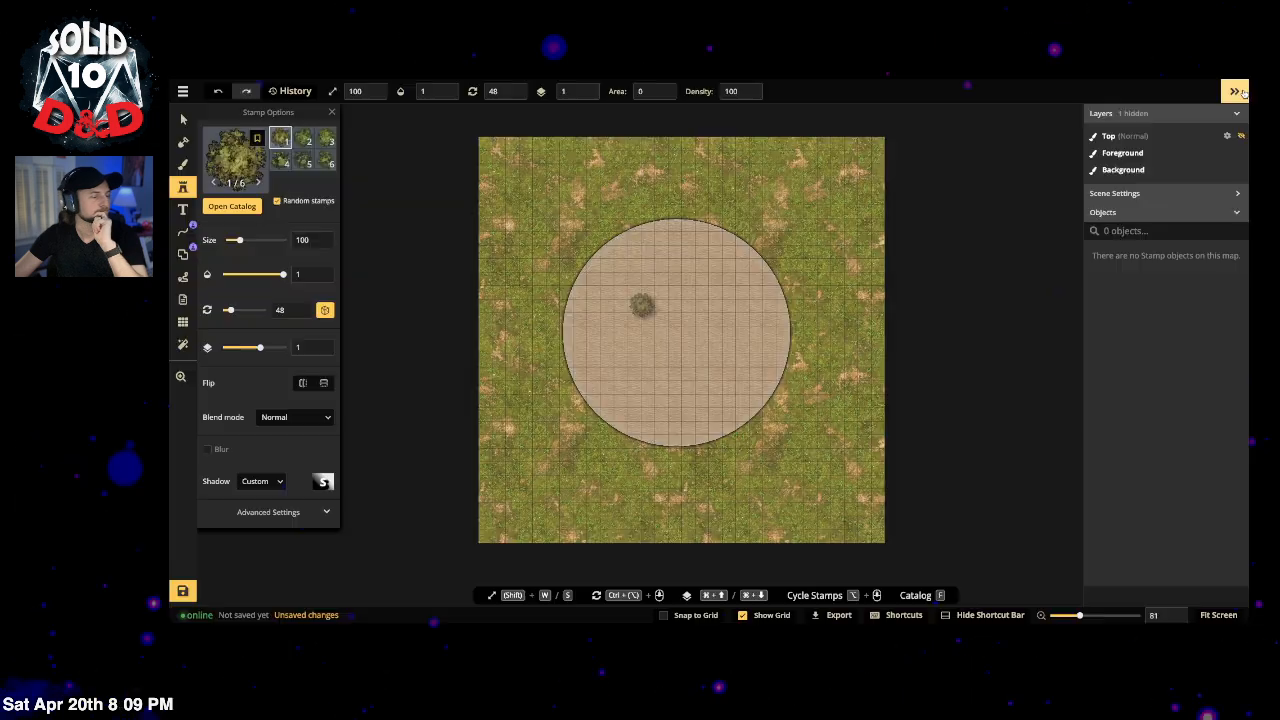
{"action": "left_click", "coordinate": [644, 306]}
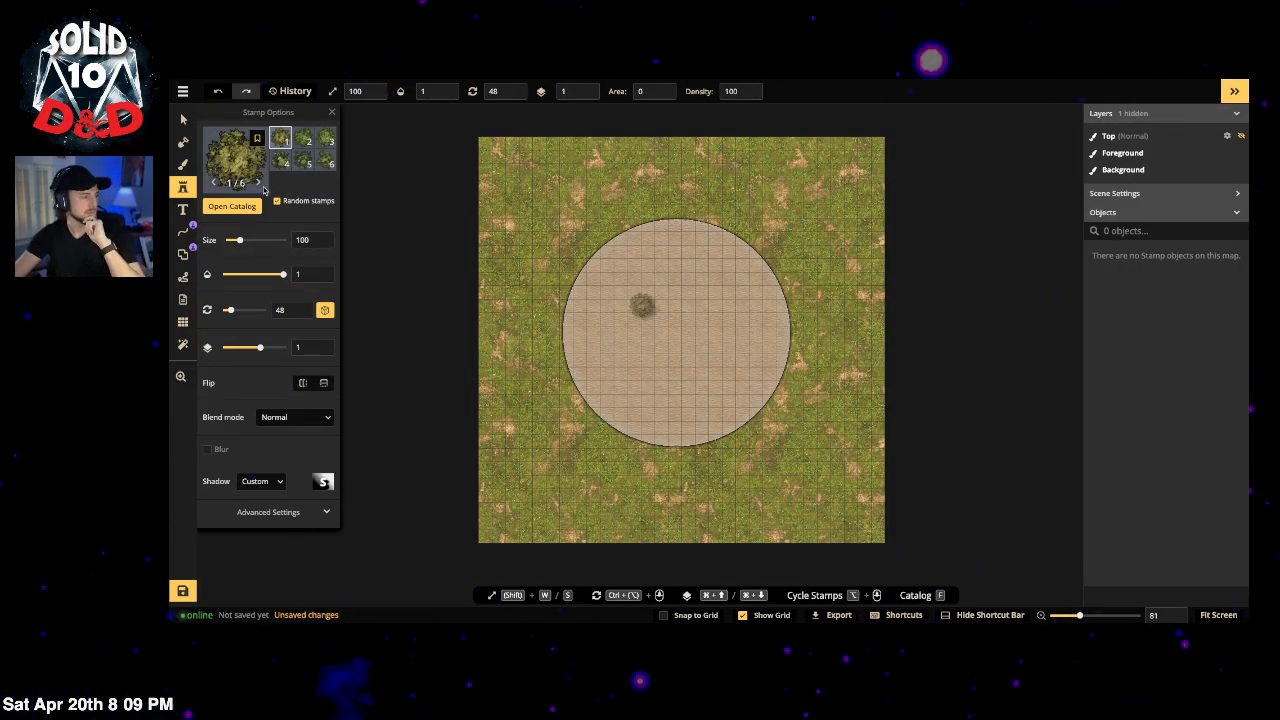
{"action": "key", "text": "ctrl+z"}
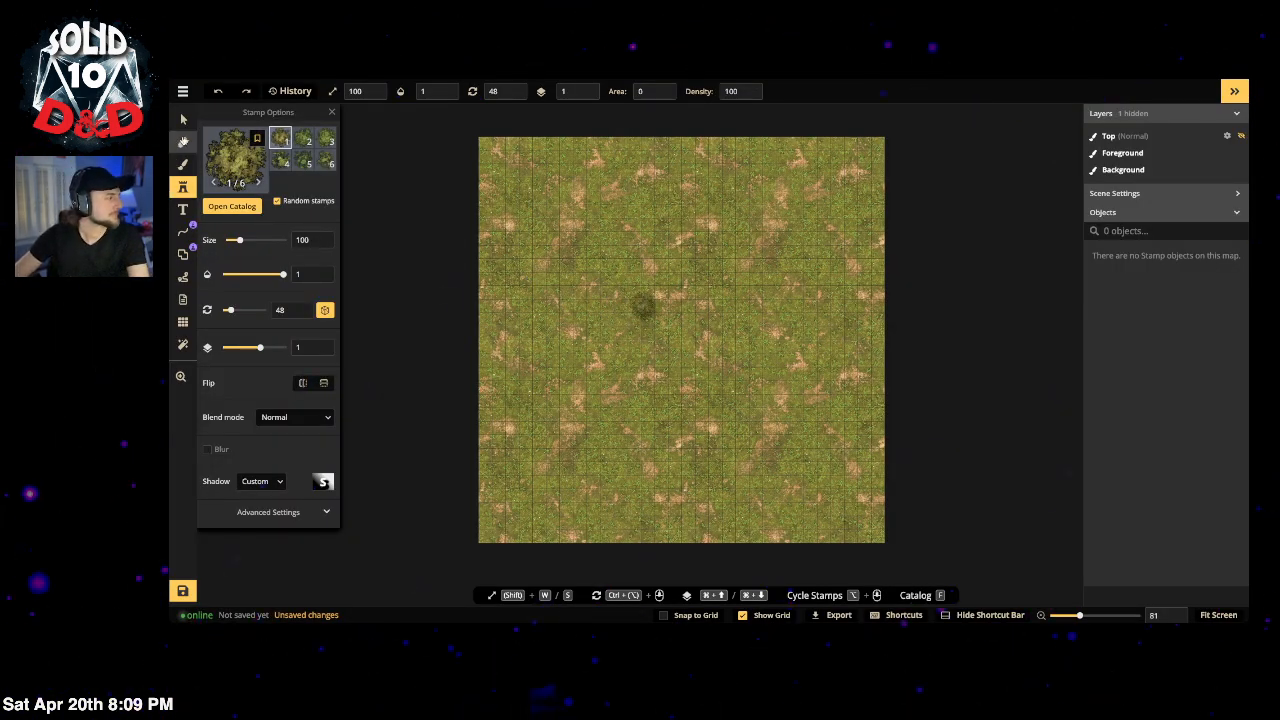
{"action": "left_click", "coordinate": [183, 143]}
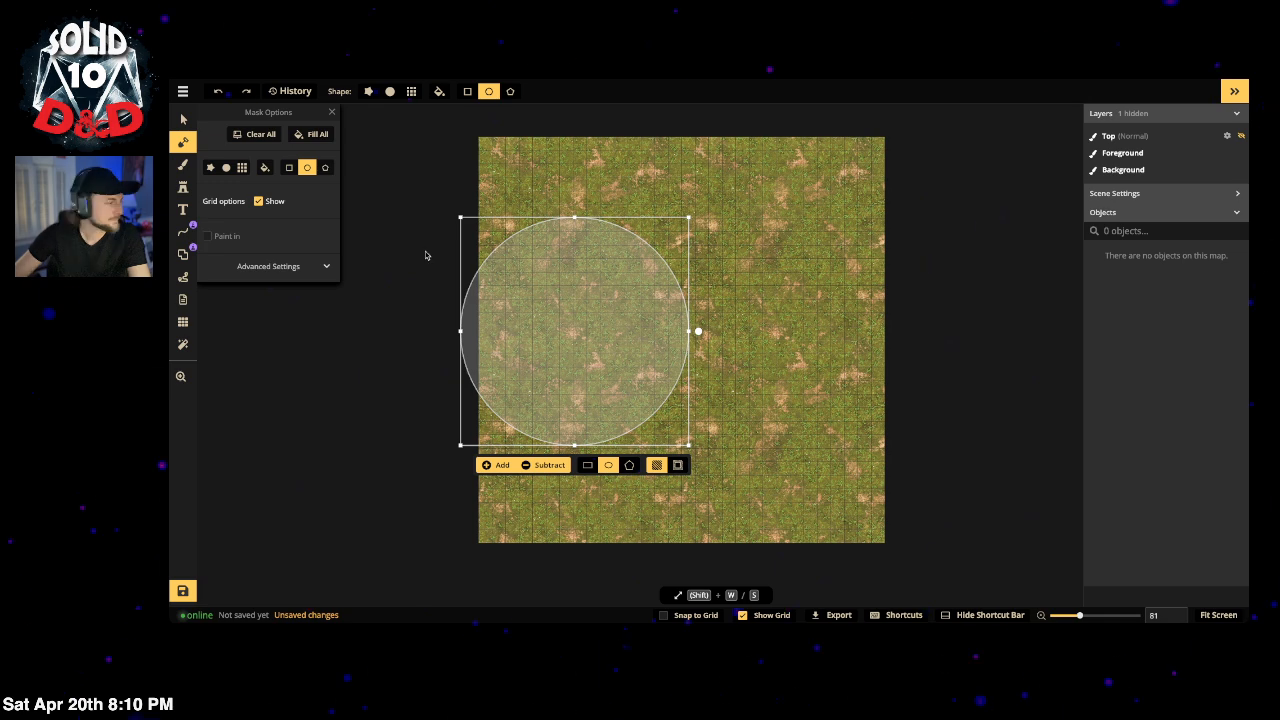
Step: Recentre the circle mask, nudge it slightly down, and subtract it from the grass
{"action": "left_click_drag", "start_coordinate": [609, 322], "coordinate": [714, 318]}
{"action": "left_click_drag", "start_coordinate": [690, 365], "coordinate": [690, 377]}
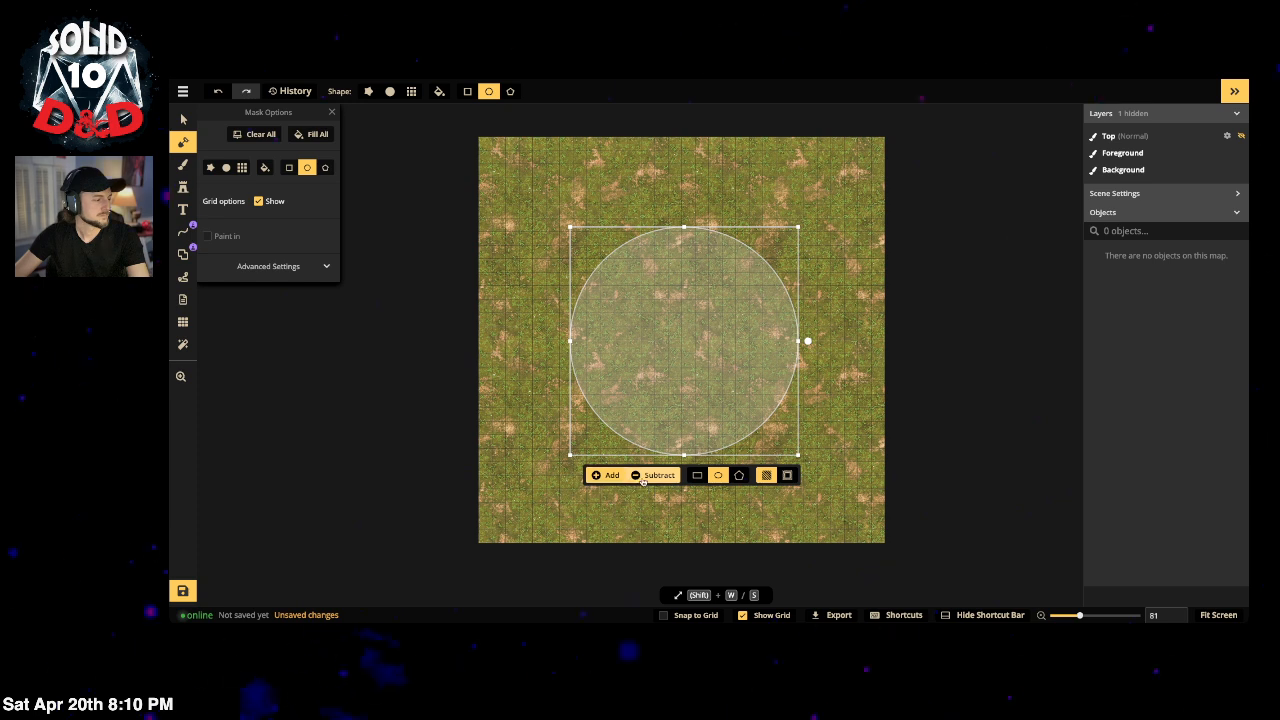
{"action": "left_click", "coordinate": [607, 475]}
{"action": "left_click", "coordinate": [182, 164]}
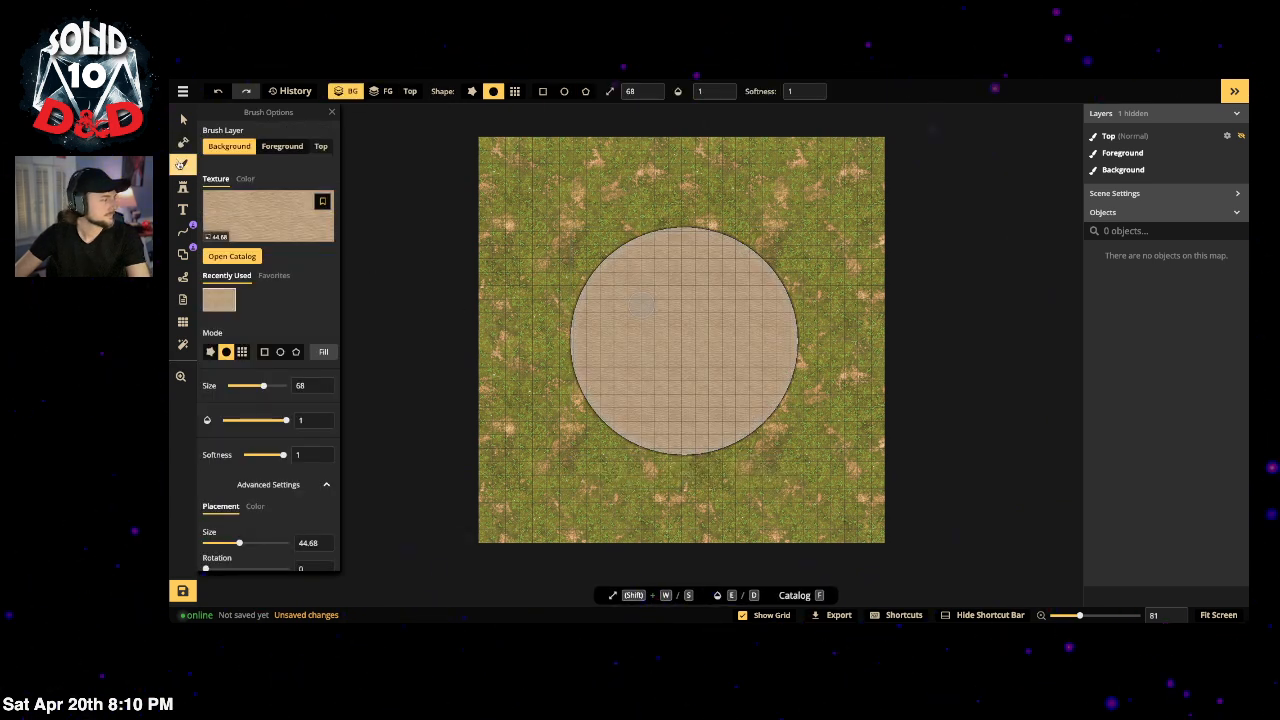
Step: On the foreground layer, pick the Gothic Horror cobblestone from the Pavement-tagged 'cobble' results
{"action": "left_click", "coordinate": [284, 147]}
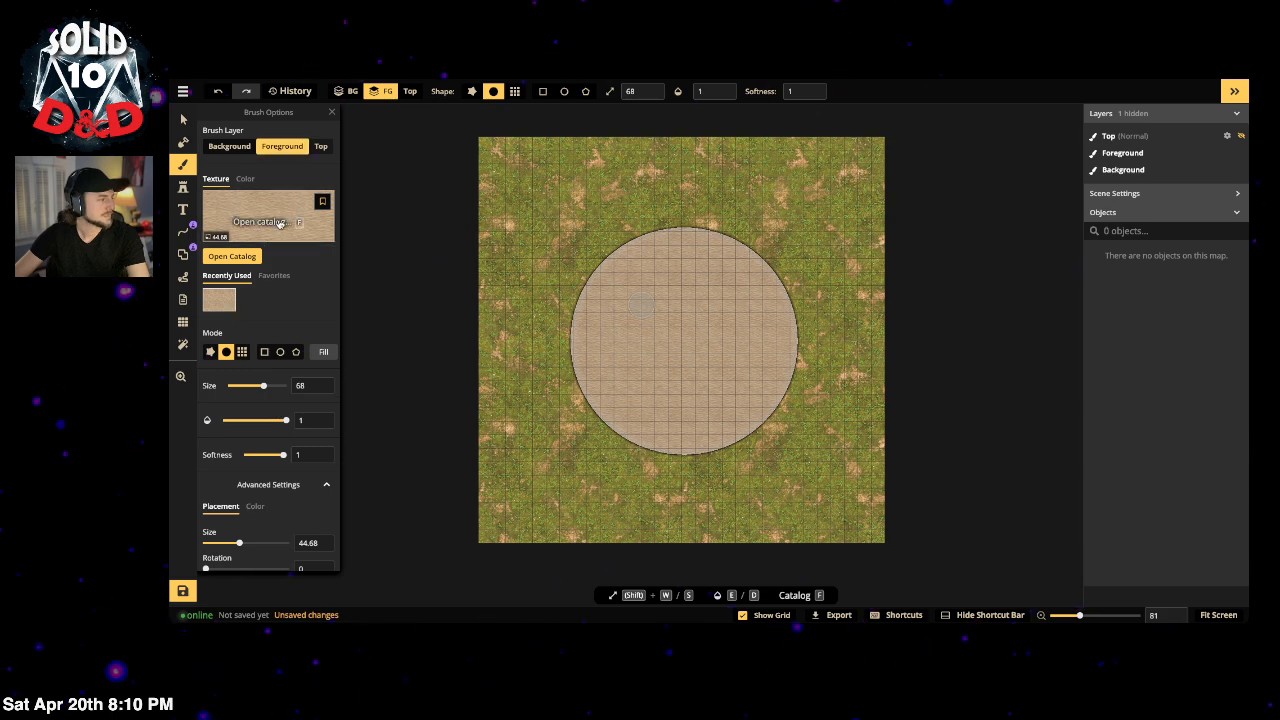
{"action": "left_click", "coordinate": [232, 256]}
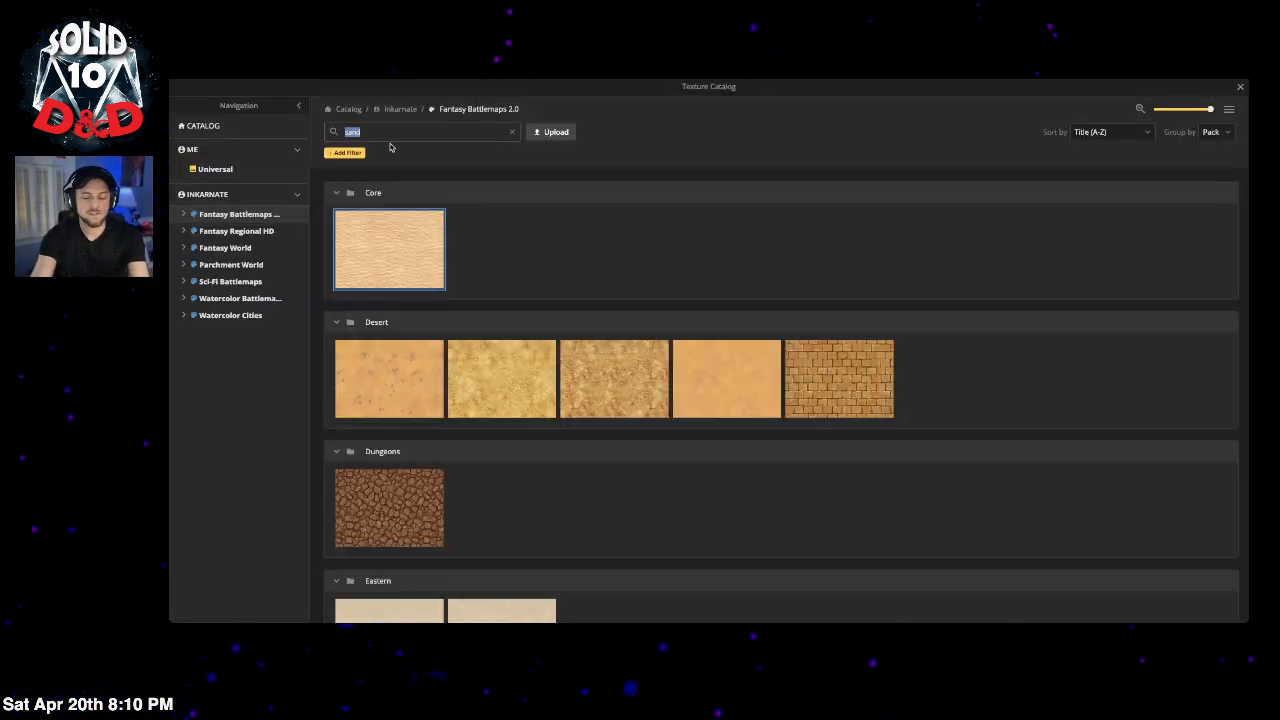
{"action": "type", "text": "cobb"}
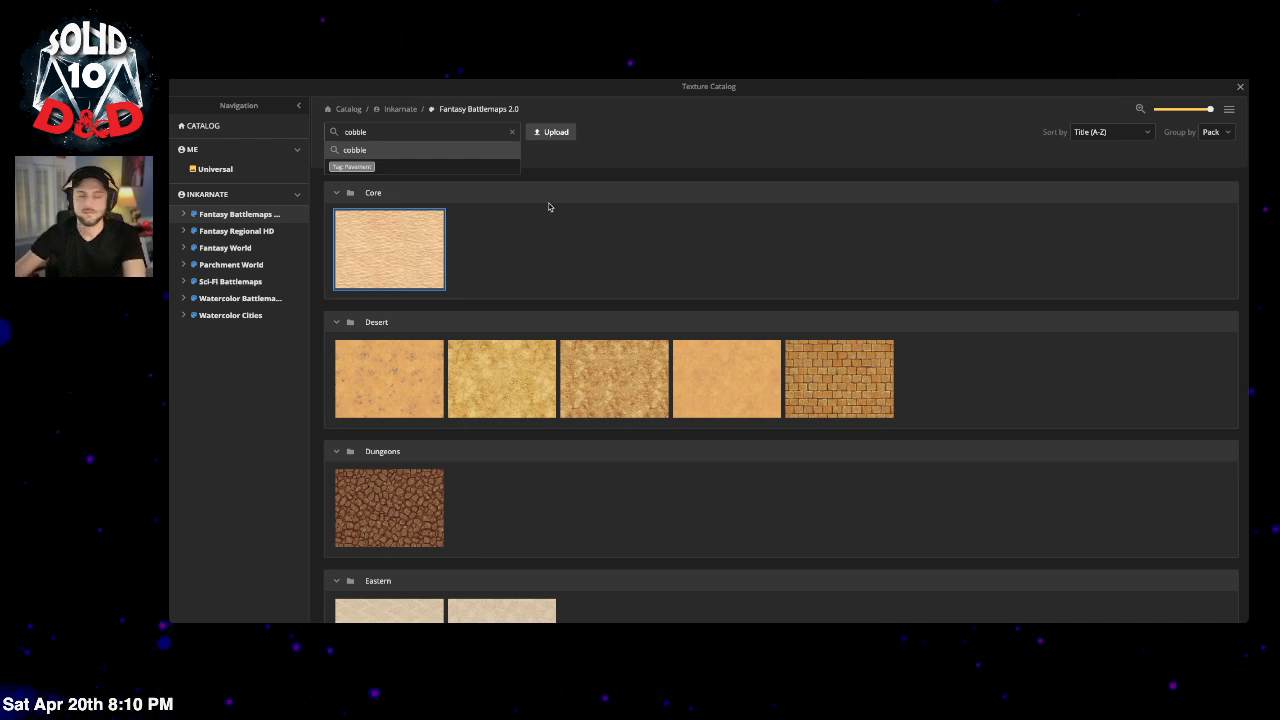
{"action": "type", "text": "le"}
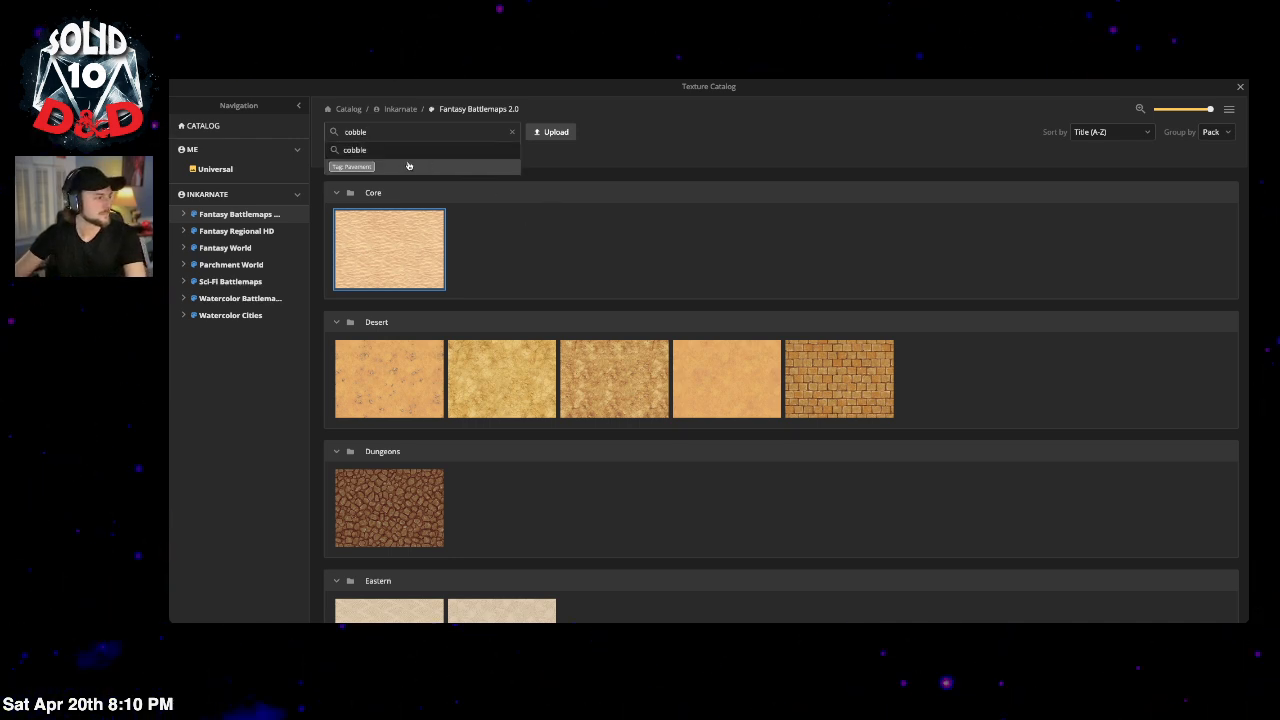
{"action": "left_click", "coordinate": [352, 166]}
{"action": "scroll", "coordinate": [765, 236], "scroll_direction": "down", "scroll_amount": 5}
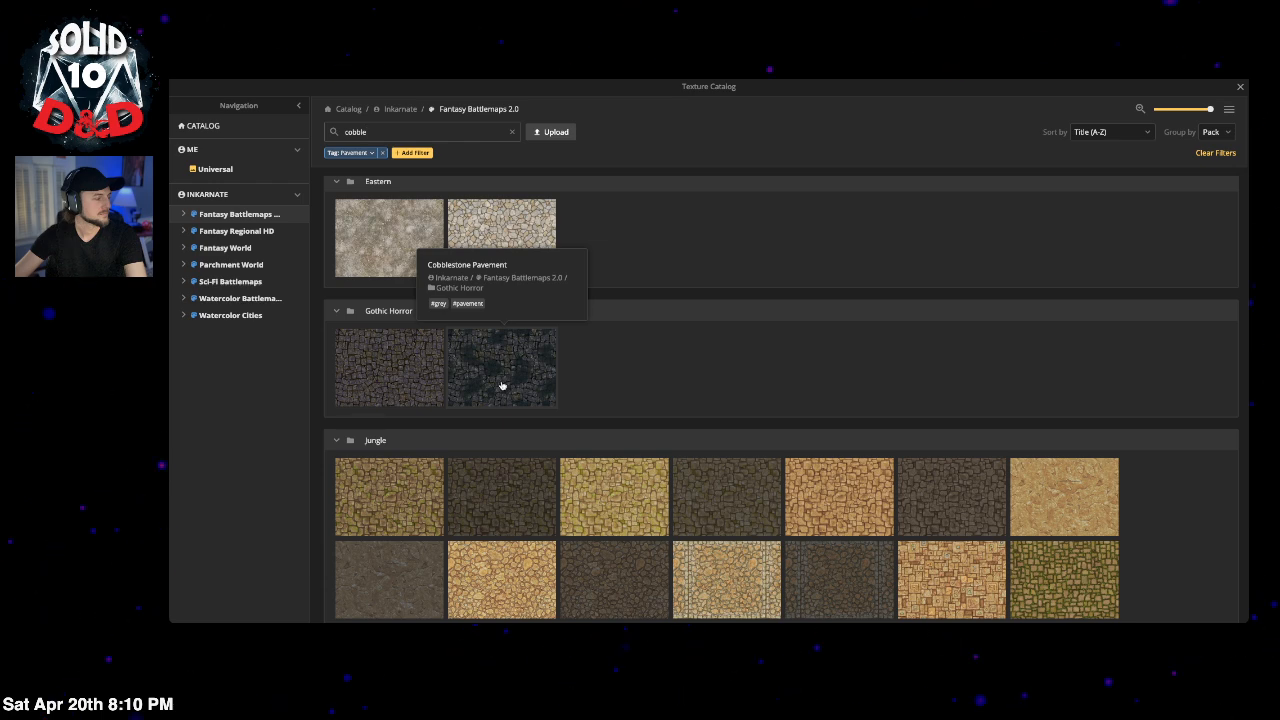
{"action": "left_click", "coordinate": [426, 369]}
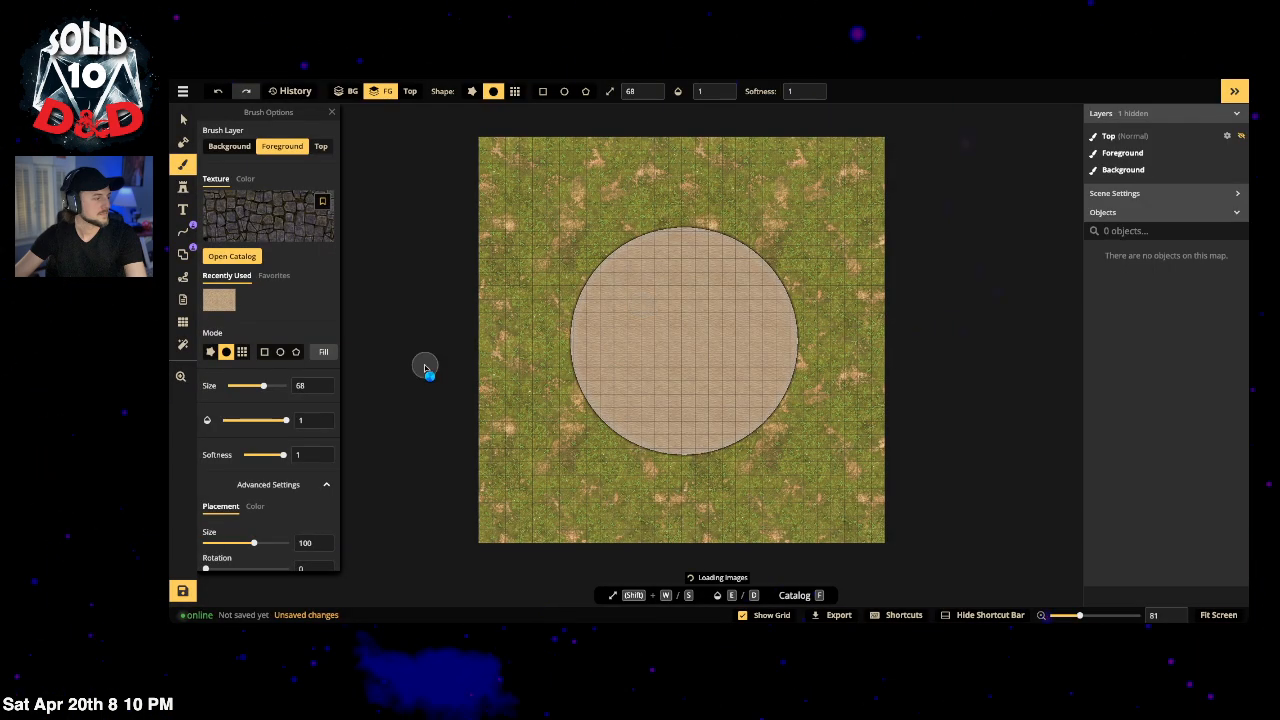
Step: Tone the cobblestone to 80 saturation and brightness, shrink its scale below 61, and fill the ground
{"action": "scroll", "coordinate": [273, 388], "scroll_direction": "down", "scroll_amount": 1}
{"action": "left_click", "coordinate": [255, 431]}
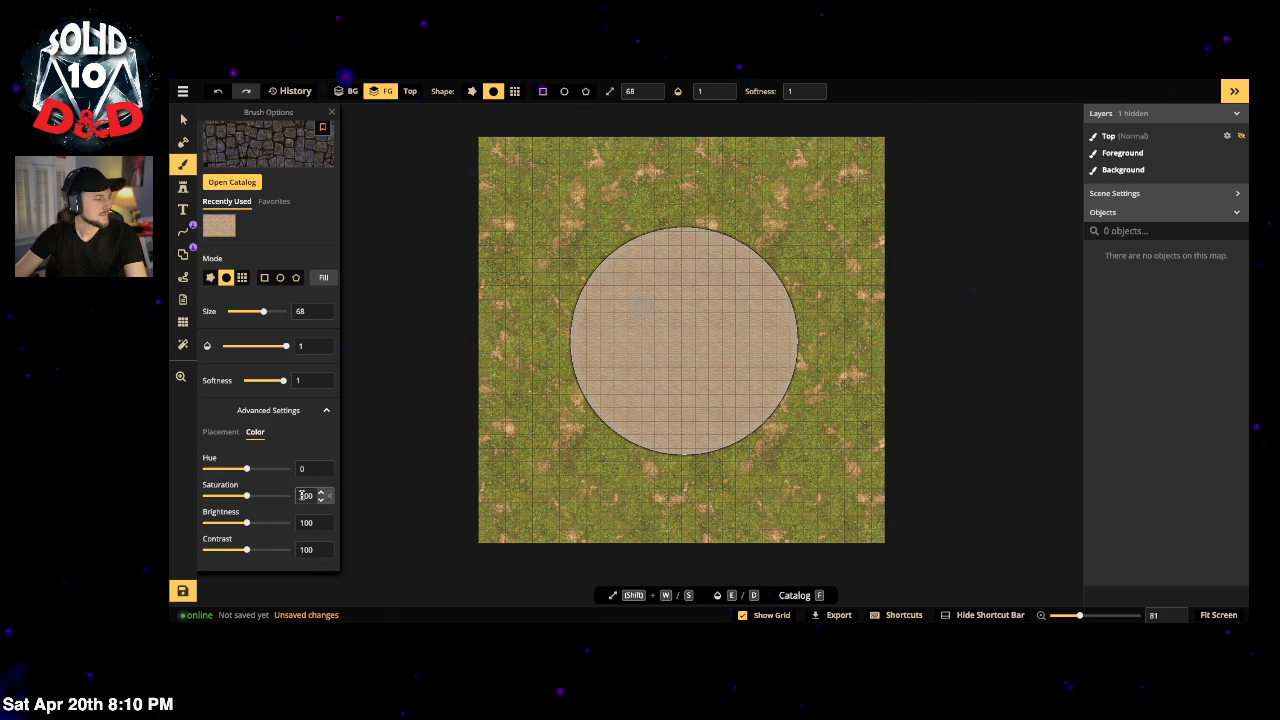
{"action": "type", "text": "80"}
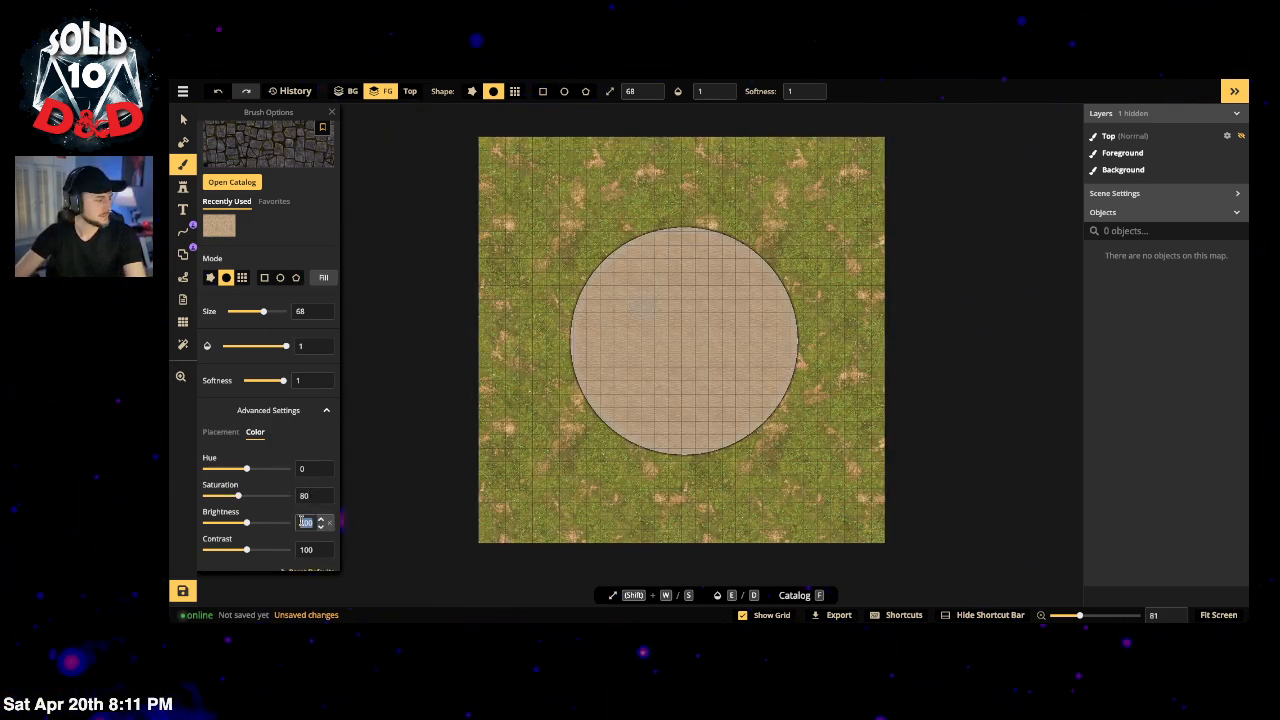
{"action": "type", "text": "80"}
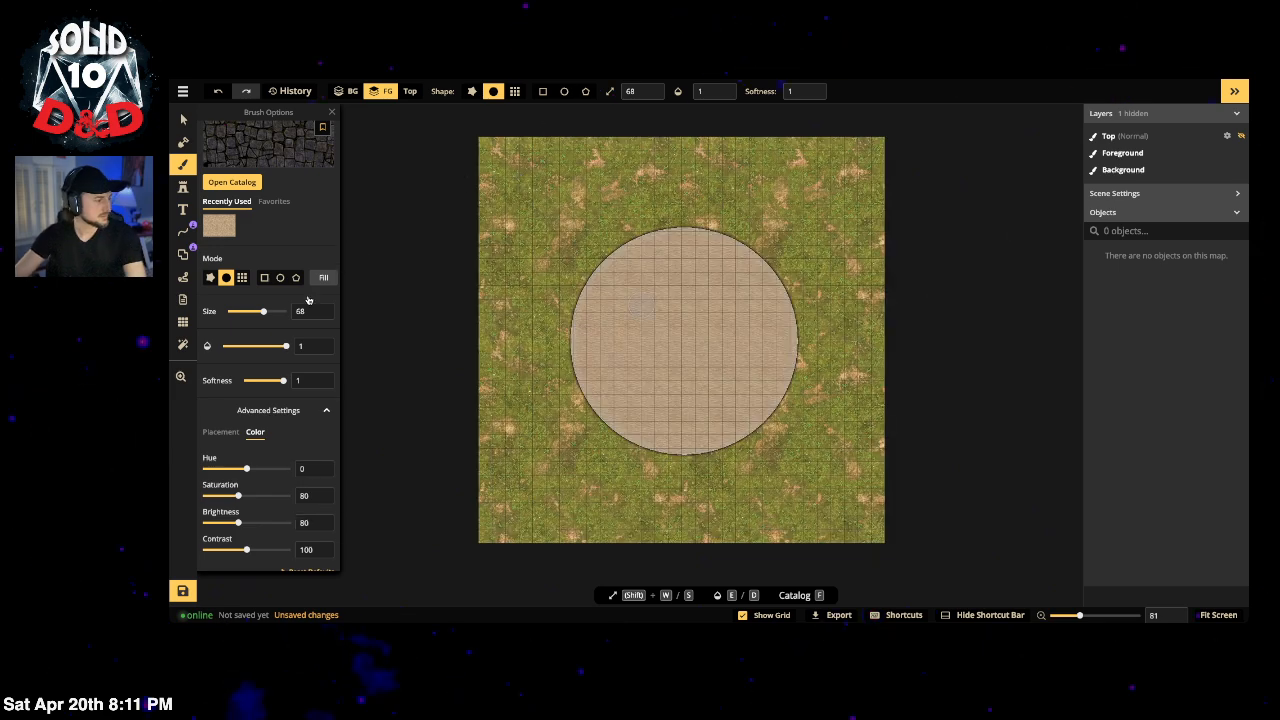
{"action": "left_click", "coordinate": [221, 431]}
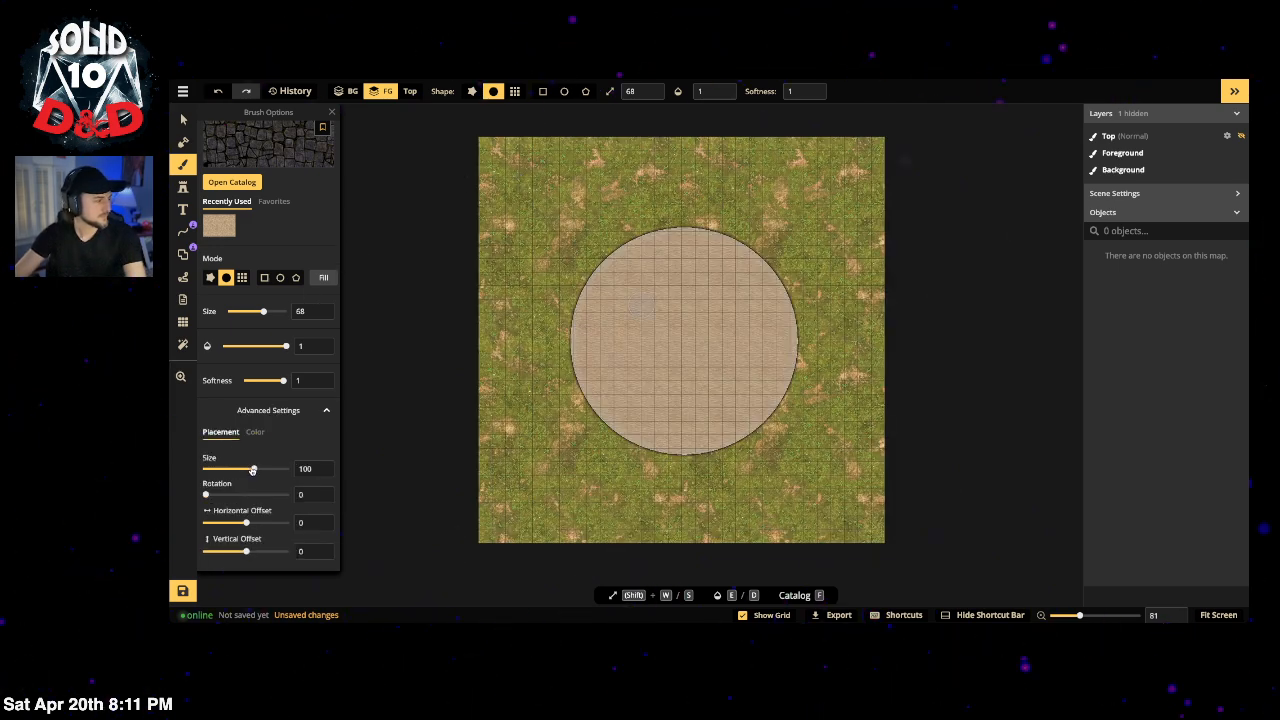
{"action": "left_click_drag", "start_coordinate": [253, 470], "coordinate": [244, 471]}
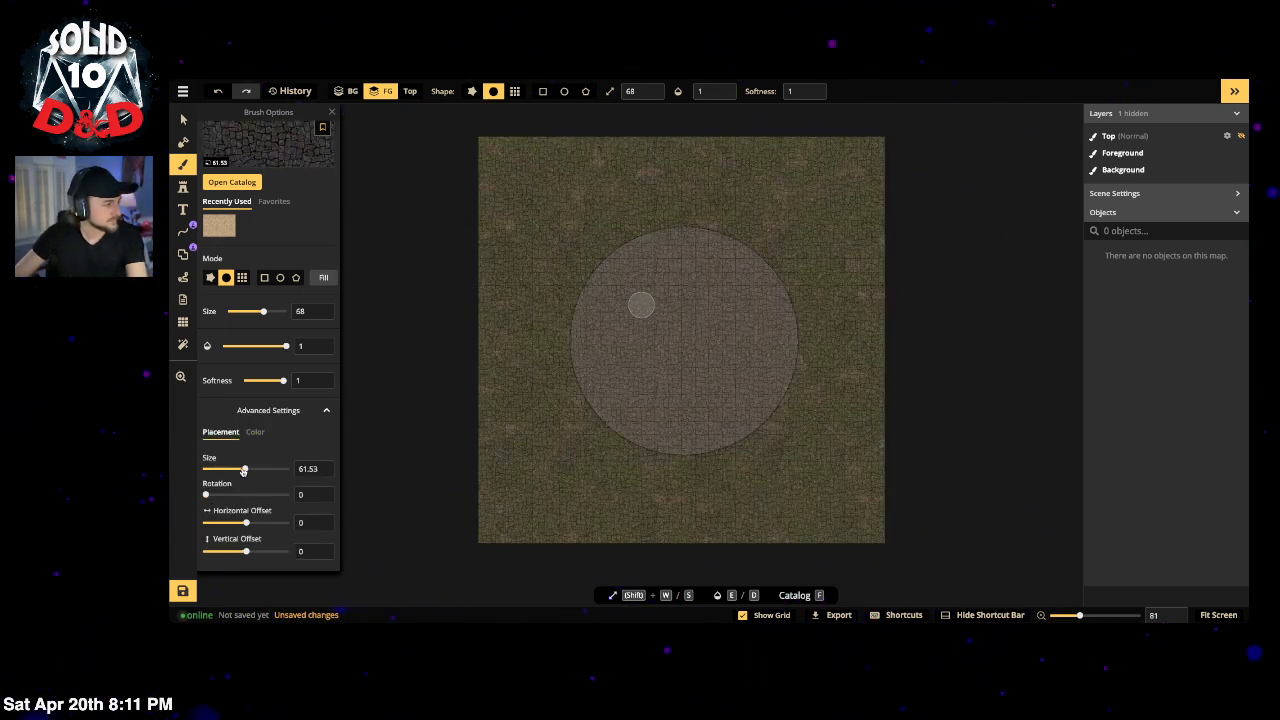
{"action": "scroll", "coordinate": [550, 312], "scroll_direction": "up", "scroll_amount": 5}
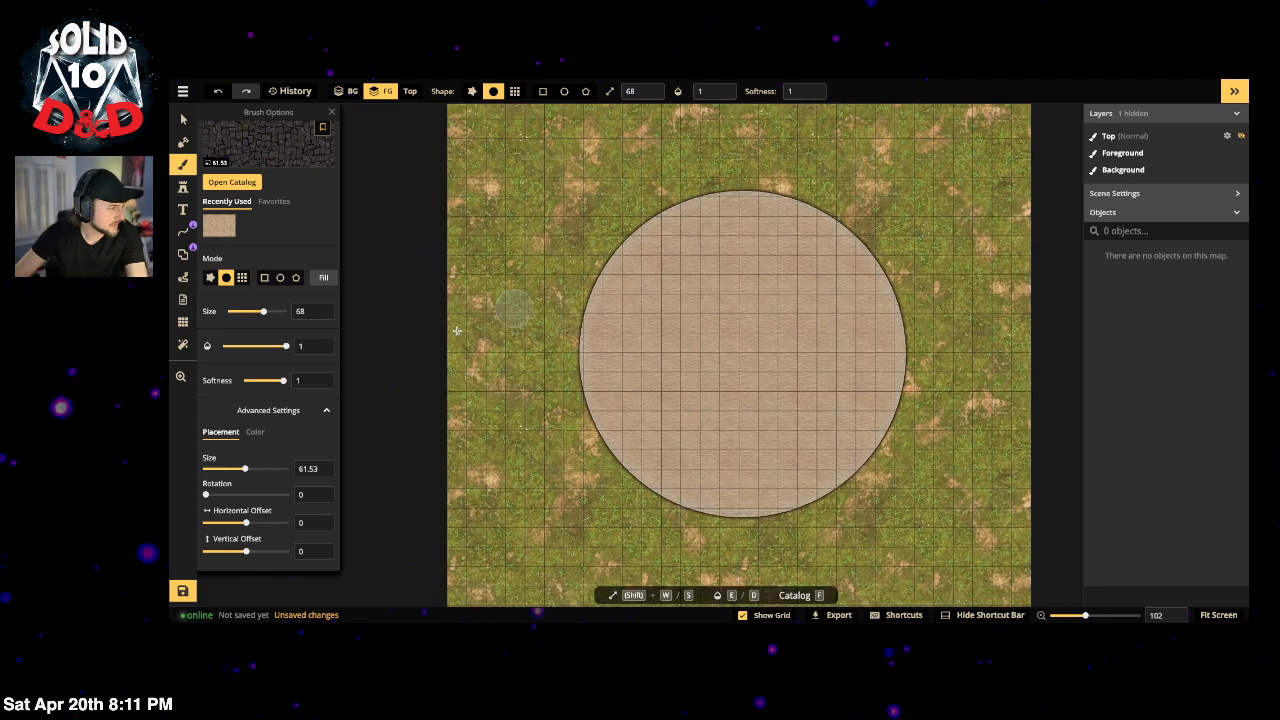
{"action": "left_click_drag", "start_coordinate": [245, 470], "coordinate": [237, 484]}
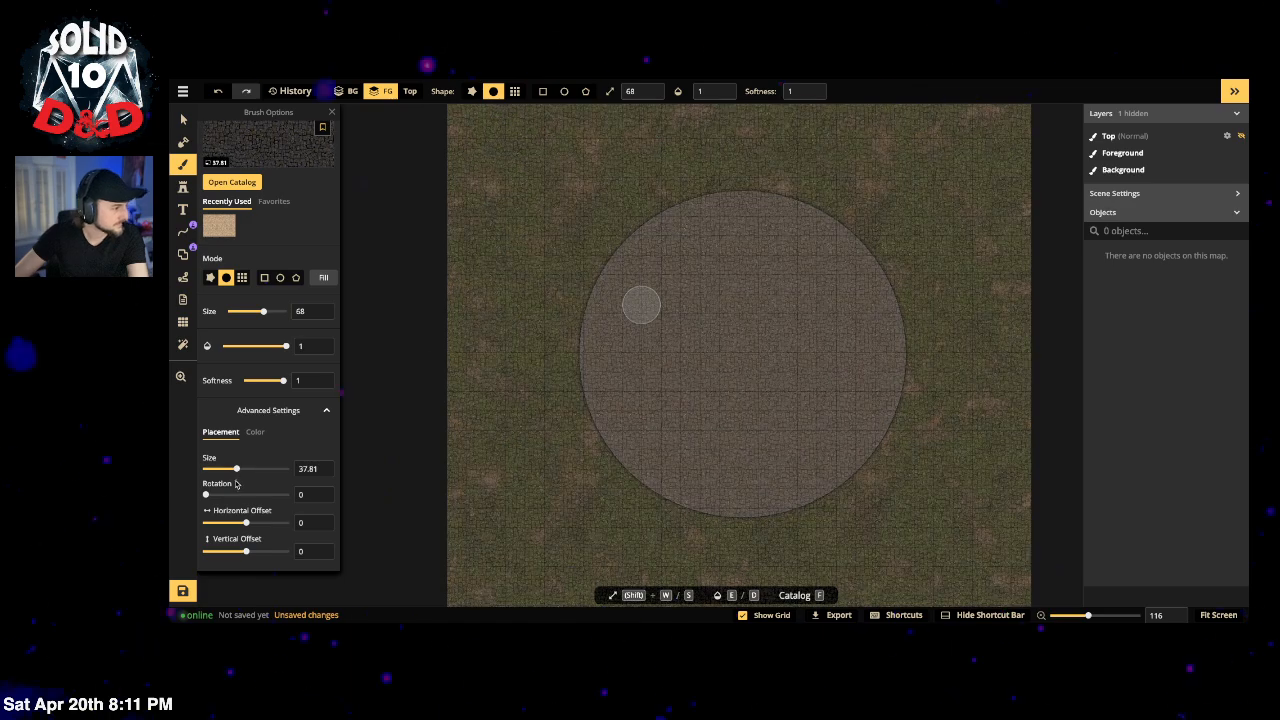
{"action": "scroll", "coordinate": [643, 272], "scroll_direction": "down", "scroll_amount": 2}
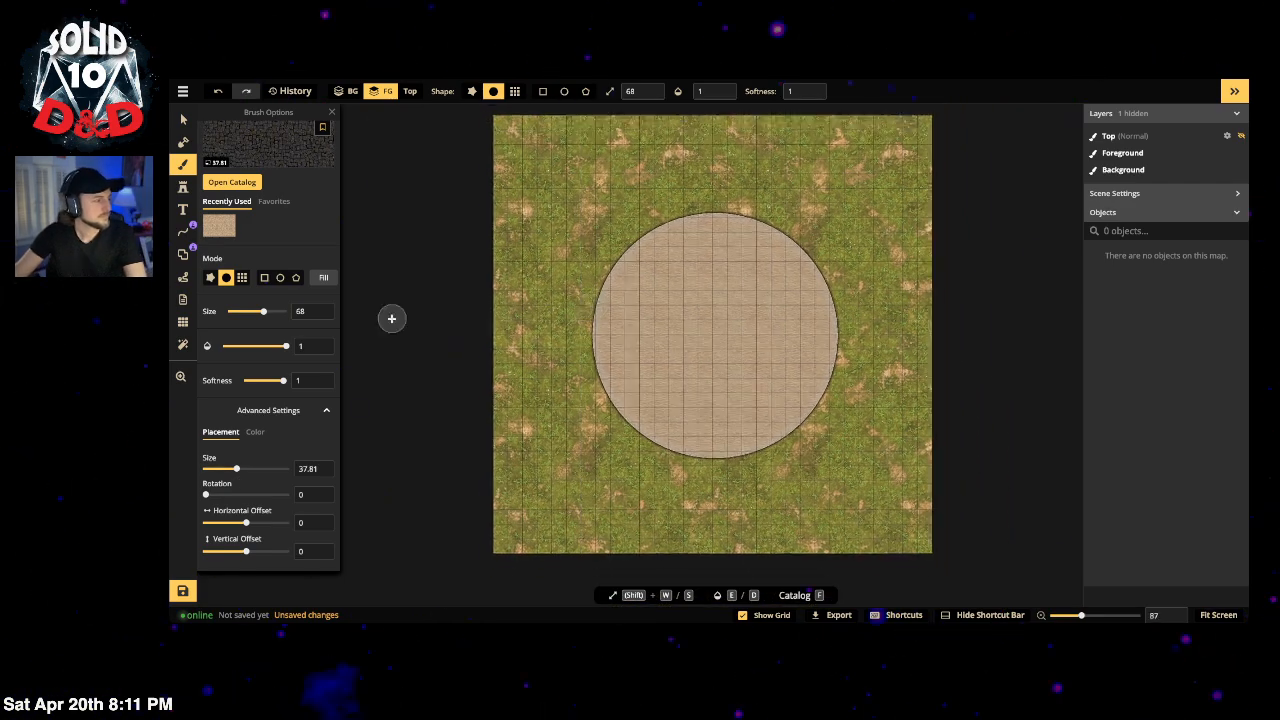
{"action": "left_click", "coordinate": [321, 278]}
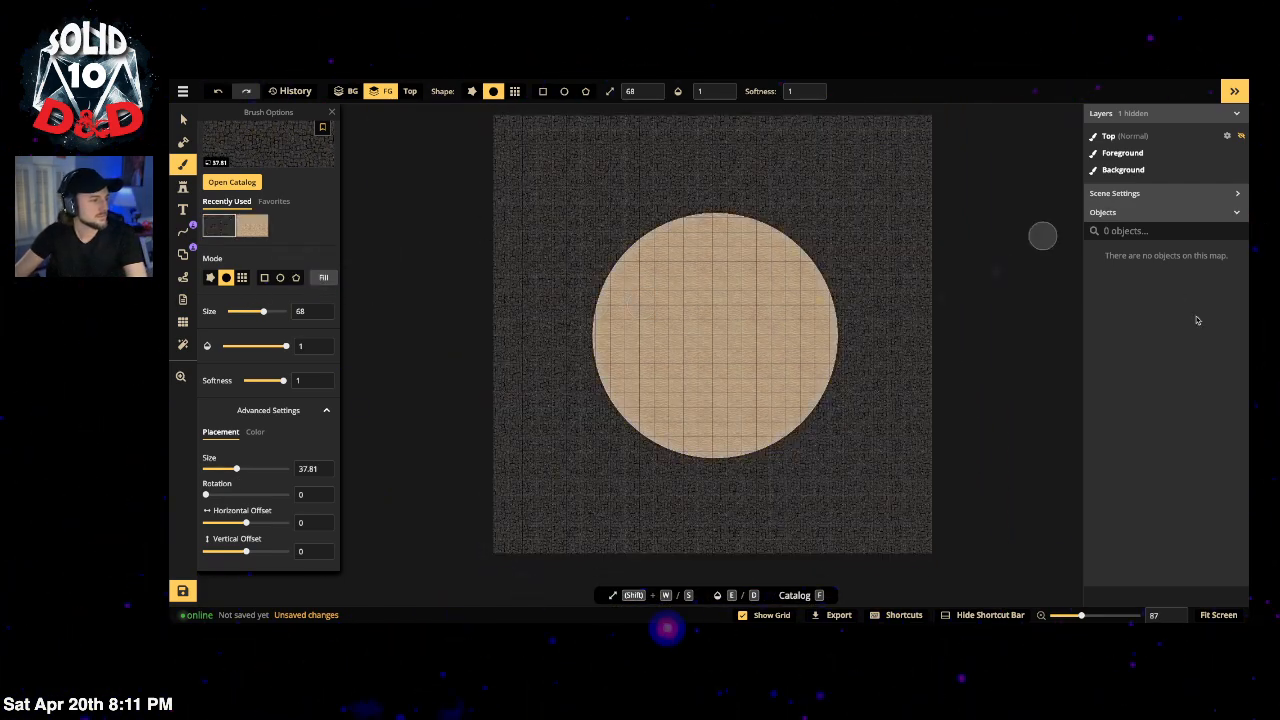
Step: Refill the background circle with sand at saturation 84 and brightness 62
{"action": "left_click", "coordinate": [241, 230]}
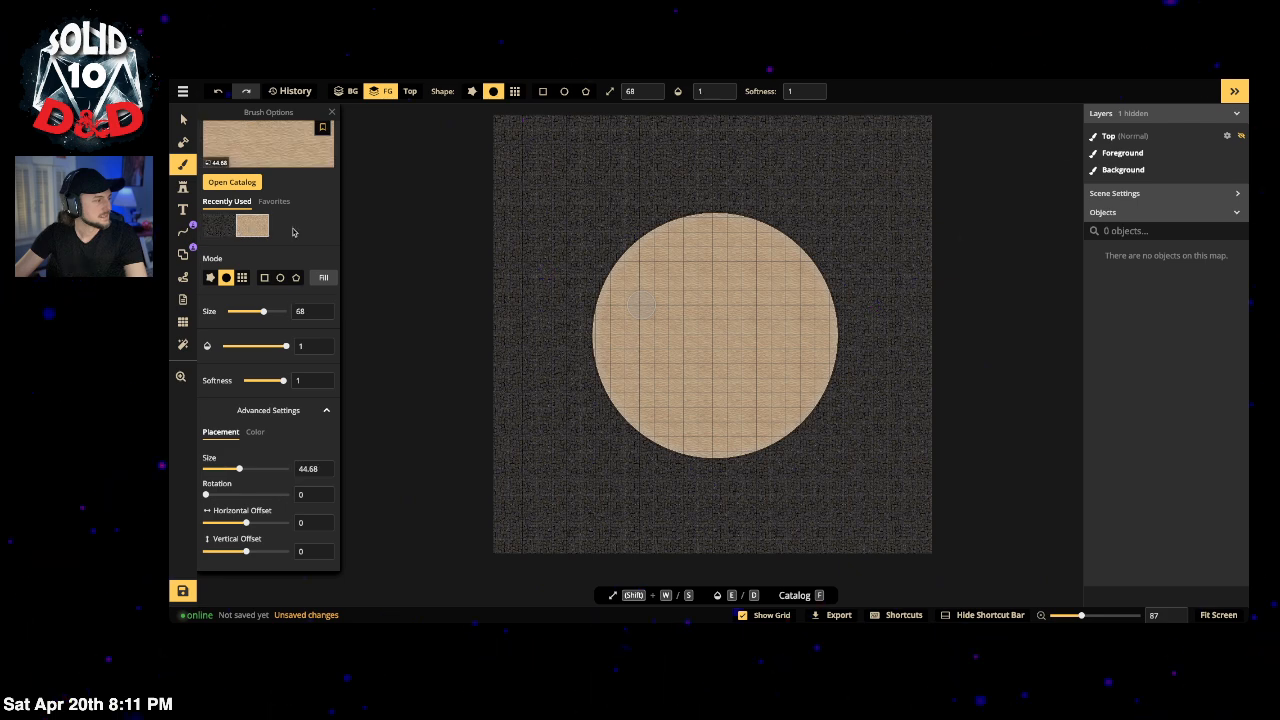
{"action": "scroll", "coordinate": [290, 228], "scroll_direction": "up", "scroll_amount": 2}
{"action": "left_click", "coordinate": [224, 152]}
{"action": "scroll", "coordinate": [264, 308], "scroll_direction": "down", "scroll_amount": 2}
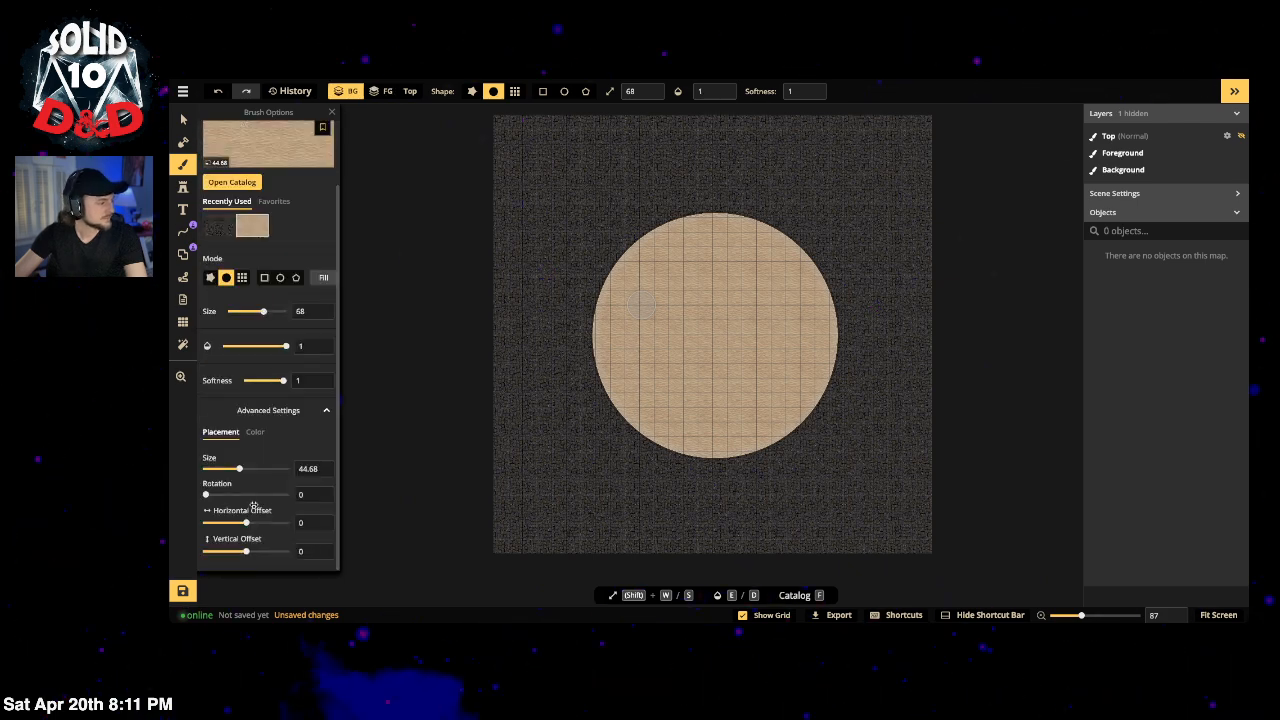
{"action": "left_click", "coordinate": [255, 432]}
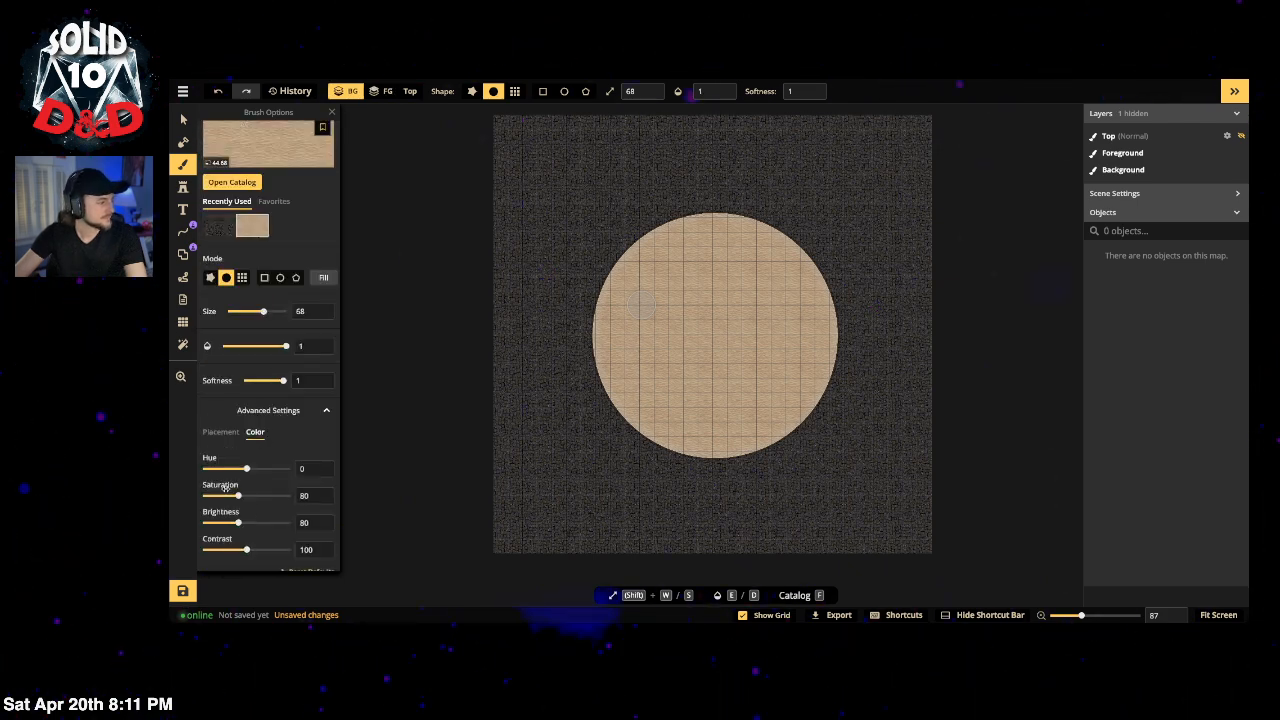
{"action": "left_click_drag", "start_coordinate": [237, 500], "coordinate": [231, 528]}
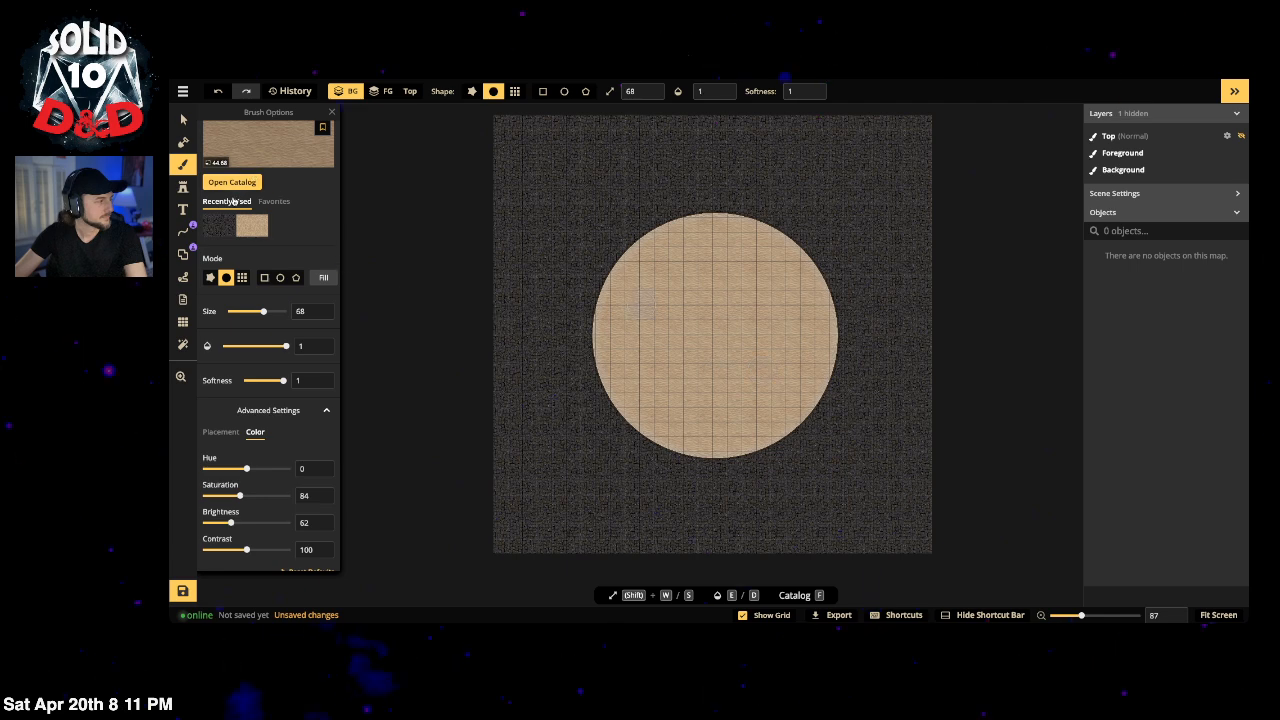
{"action": "scroll", "coordinate": [305, 350], "scroll_direction": "up", "scroll_amount": 1}
{"action": "left_click", "coordinate": [322, 351]}
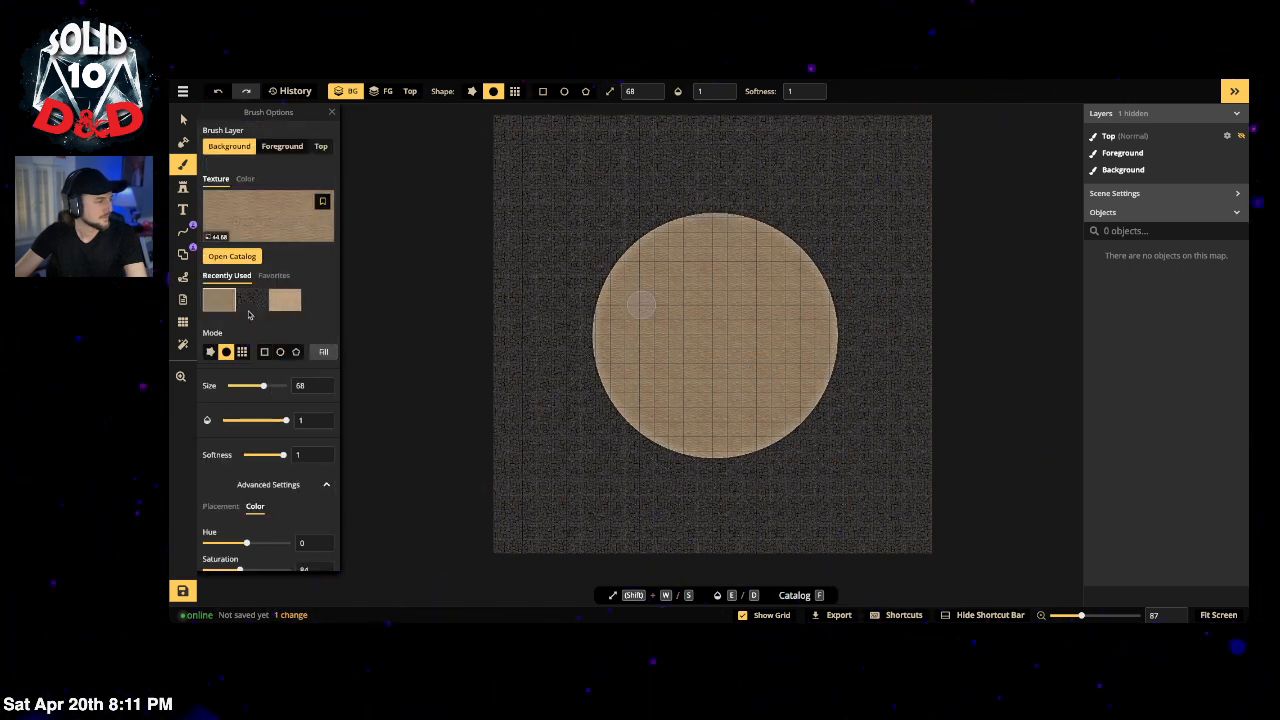
Step: Remove the outline and inner shadow from the circle mask's edge
{"action": "left_click", "coordinate": [183, 142]}
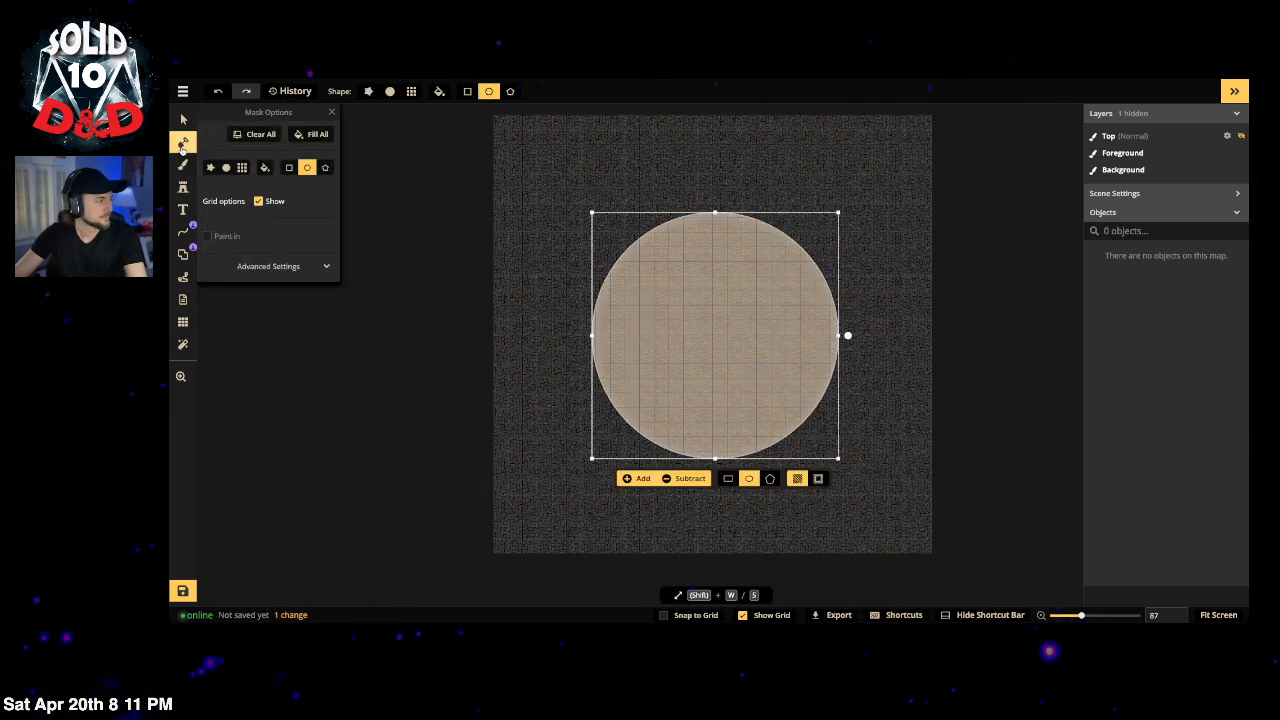
{"action": "left_click", "coordinate": [272, 267]}
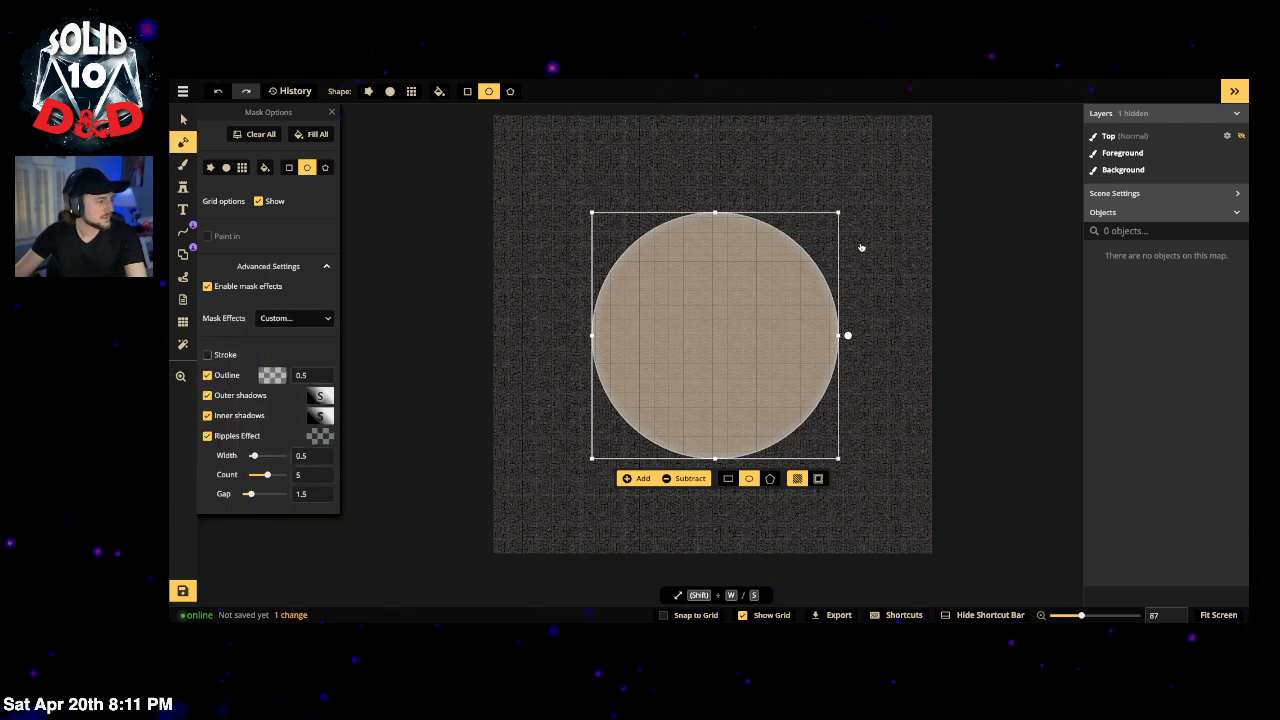
{"action": "left_click", "coordinate": [446, 311]}
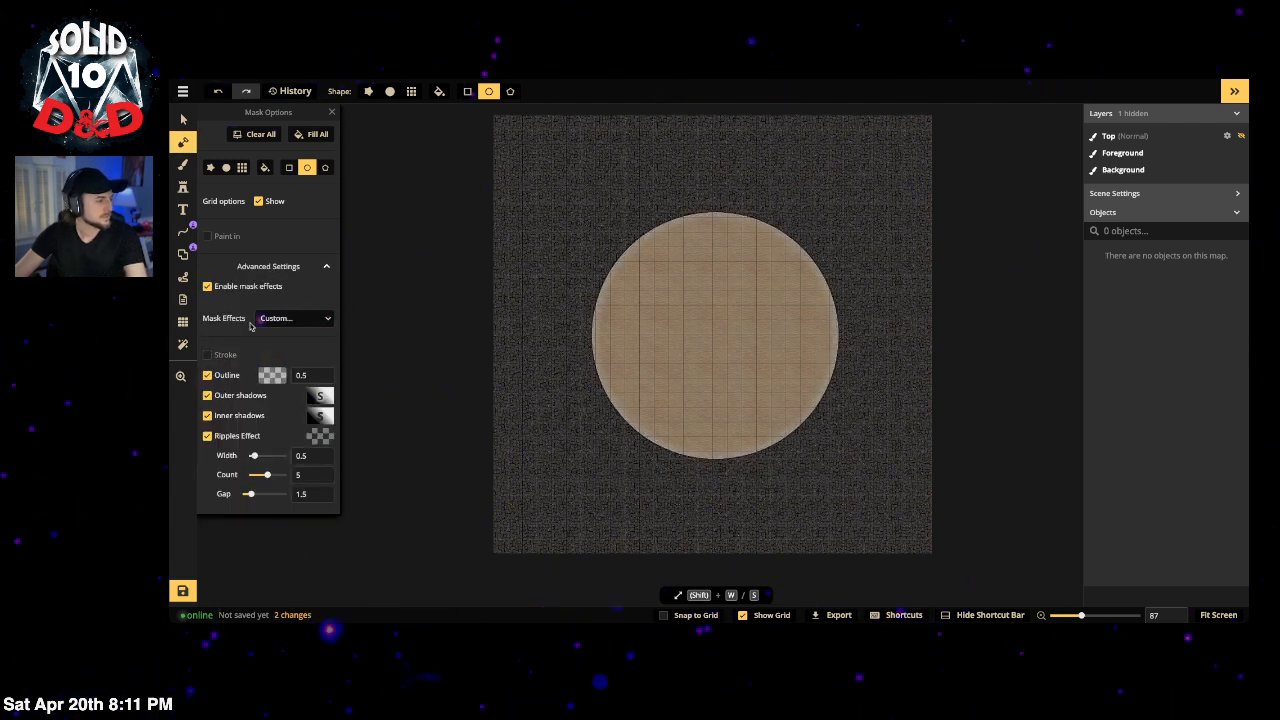
{"action": "left_click", "coordinate": [210, 376]}
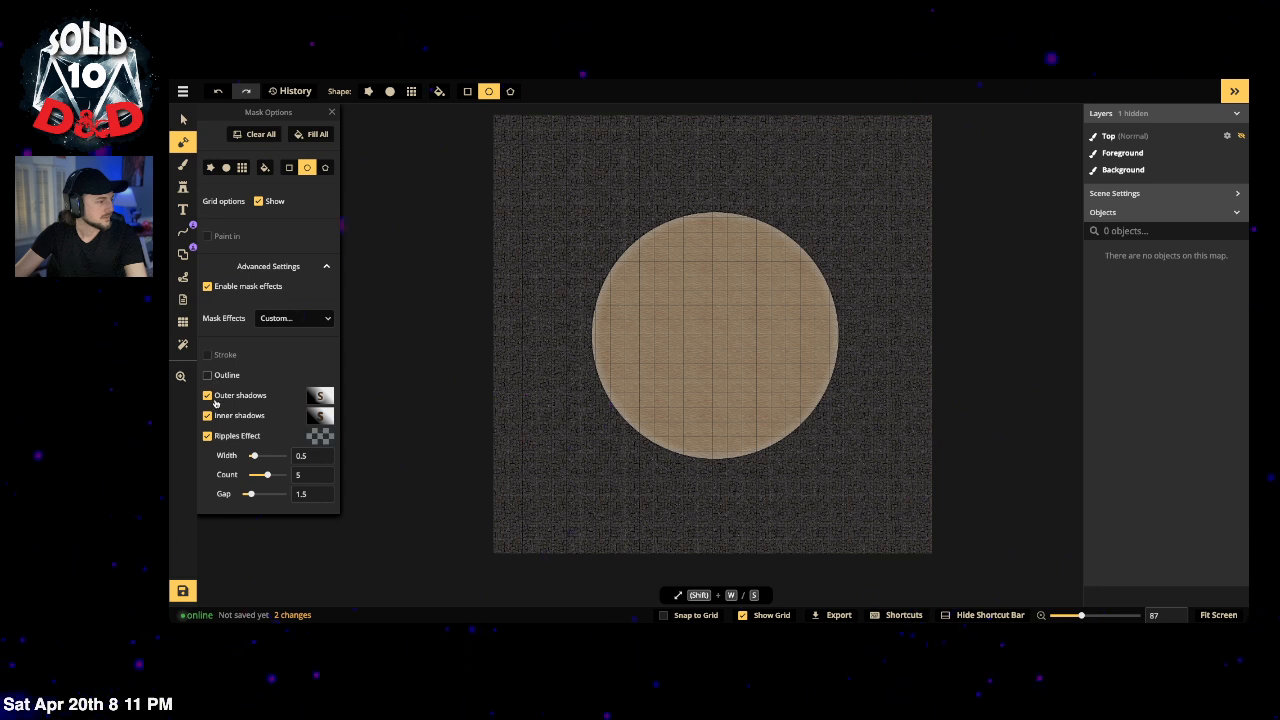
{"action": "left_click", "coordinate": [213, 399]}
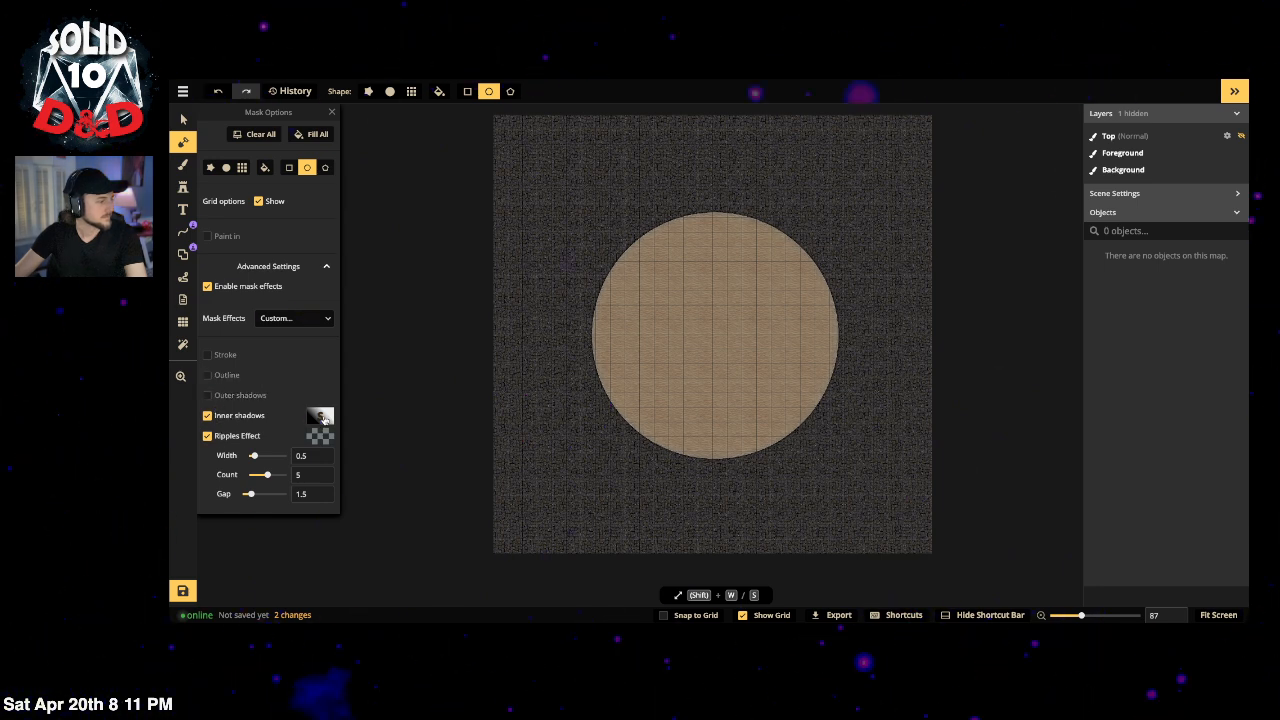
{"action": "left_click", "coordinate": [320, 416]}
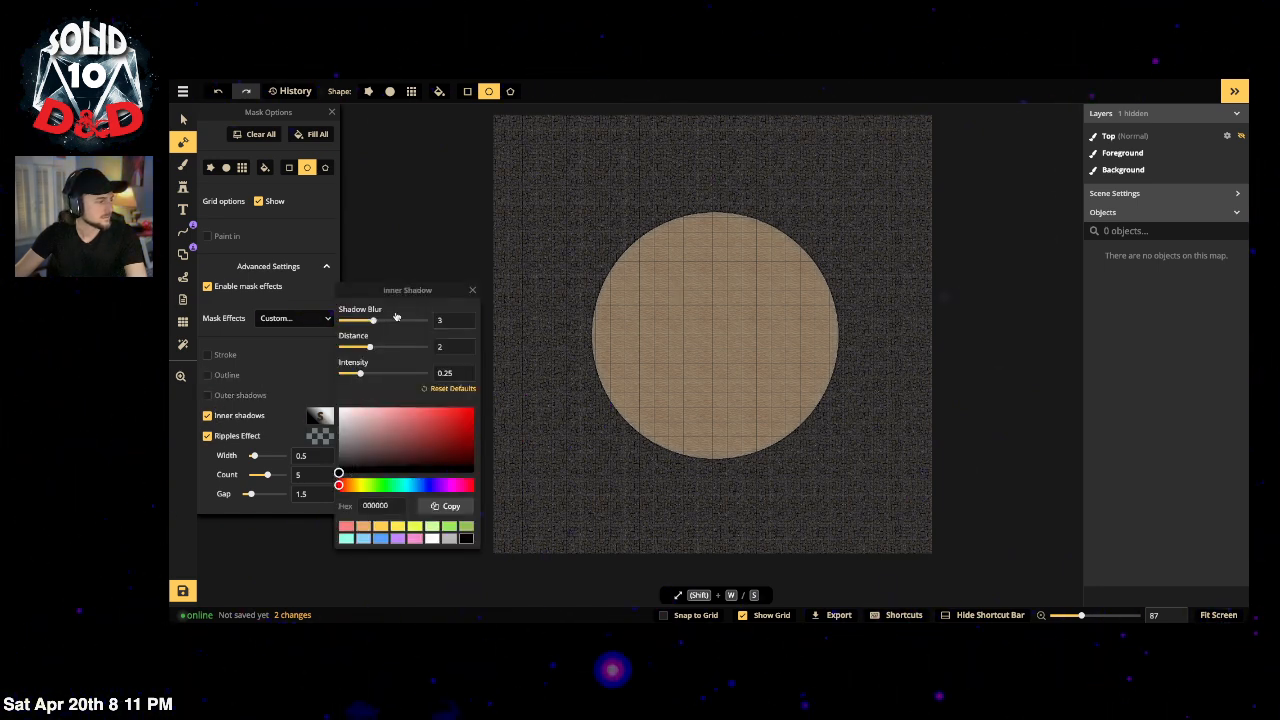
{"action": "left_click_drag", "start_coordinate": [367, 349], "coordinate": [376, 375]}
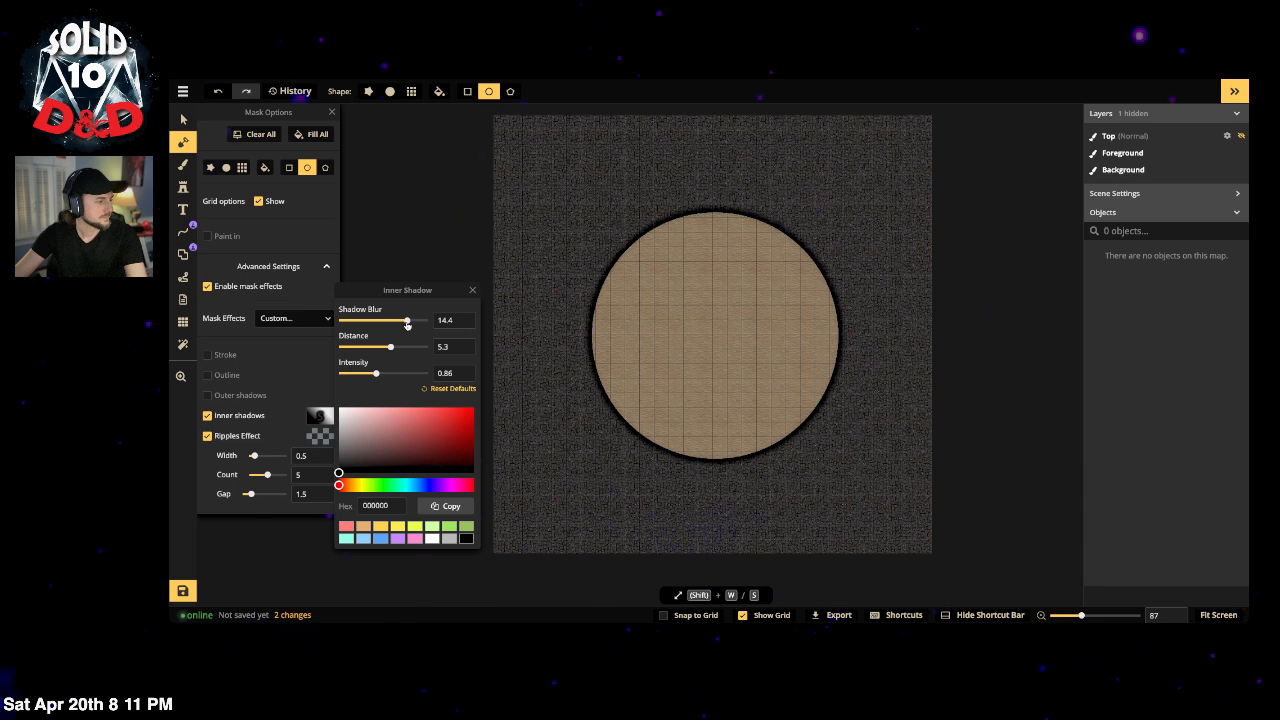
{"action": "left_click", "coordinate": [212, 416]}
{"action": "left_click", "coordinate": [209, 416]}
Step: Re-enable the outer shadow with distance 4 and turn off the ripples effect
{"action": "left_click", "coordinate": [218, 397]}
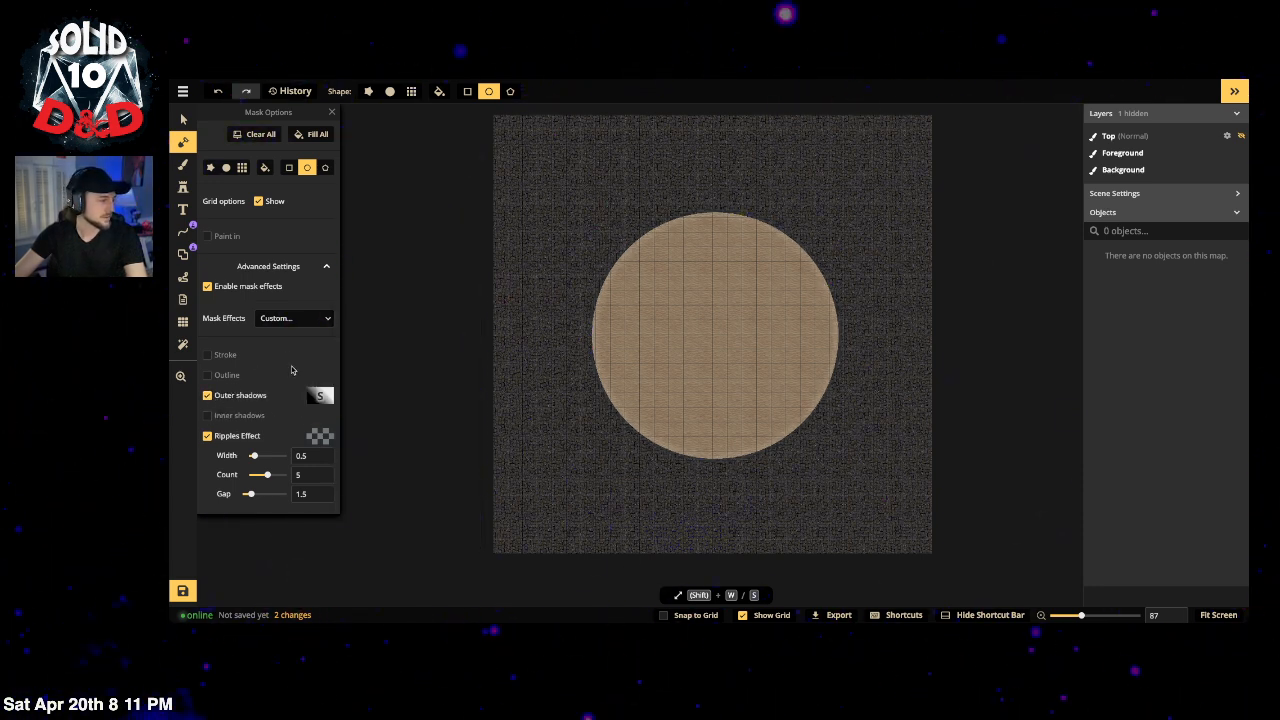
{"action": "left_click", "coordinate": [319, 396]}
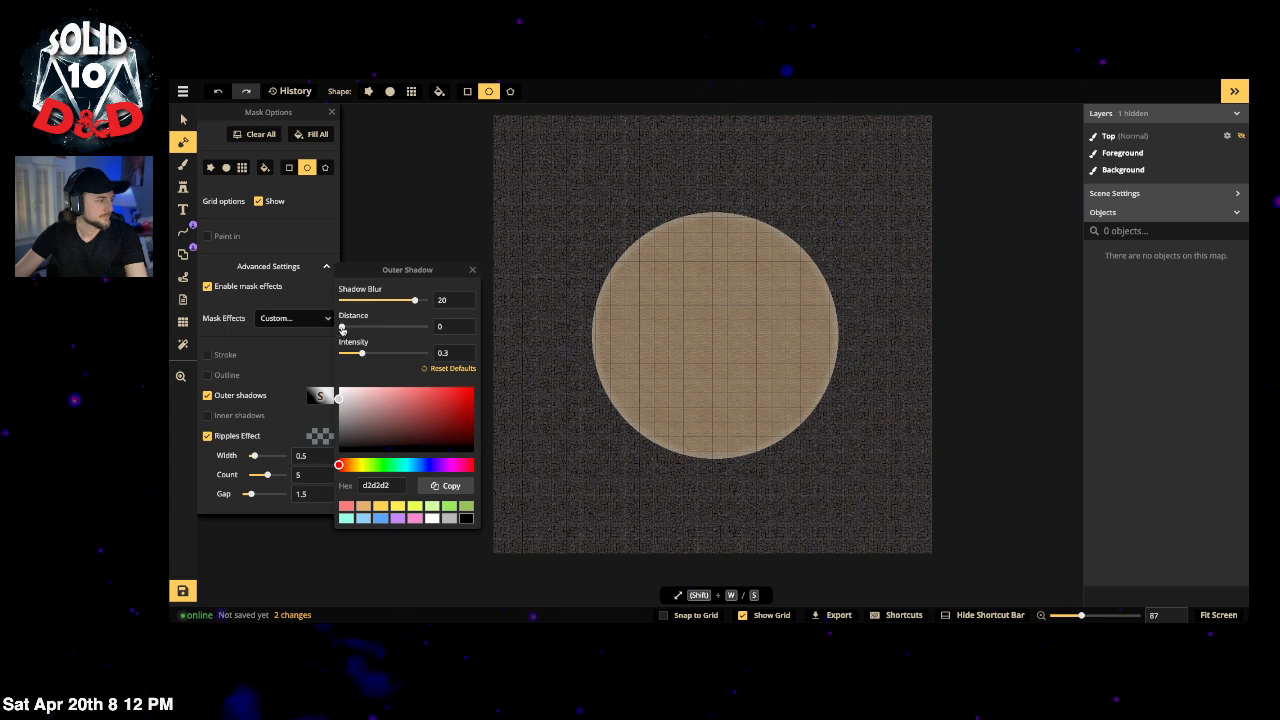
{"action": "left_click_drag", "start_coordinate": [341, 328], "coordinate": [381, 330]}
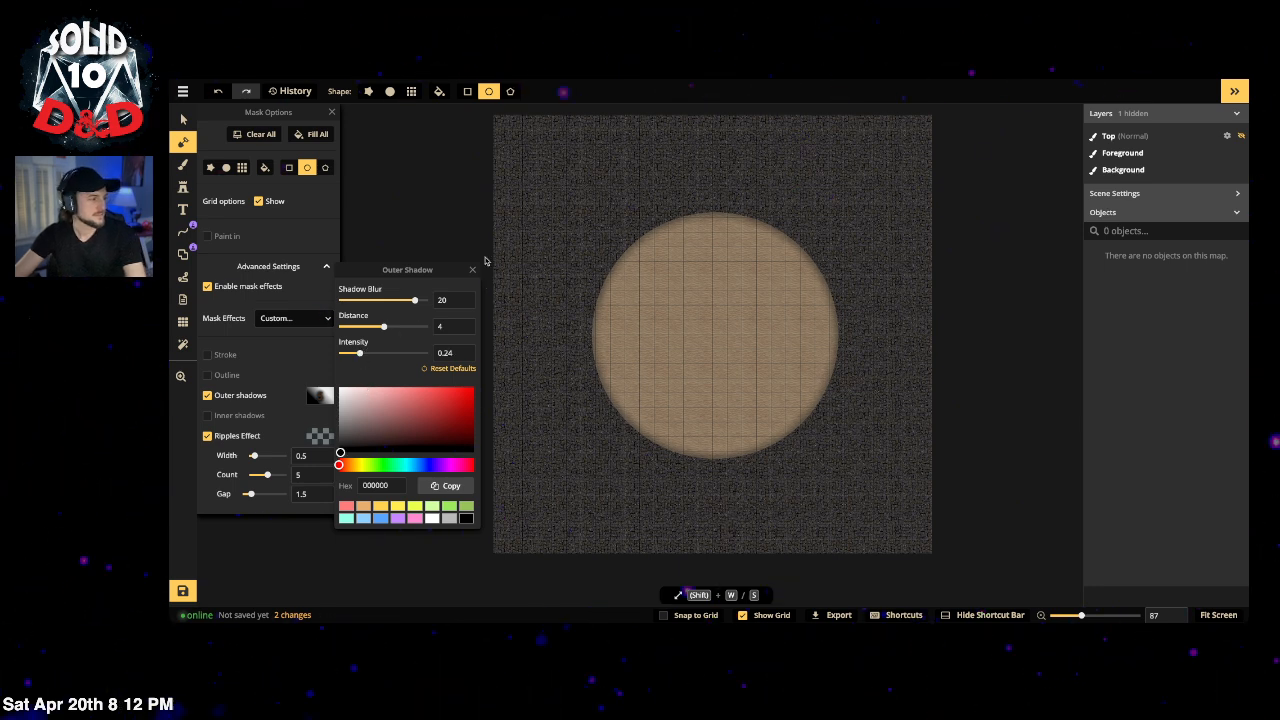
{"action": "left_click", "coordinate": [473, 272]}
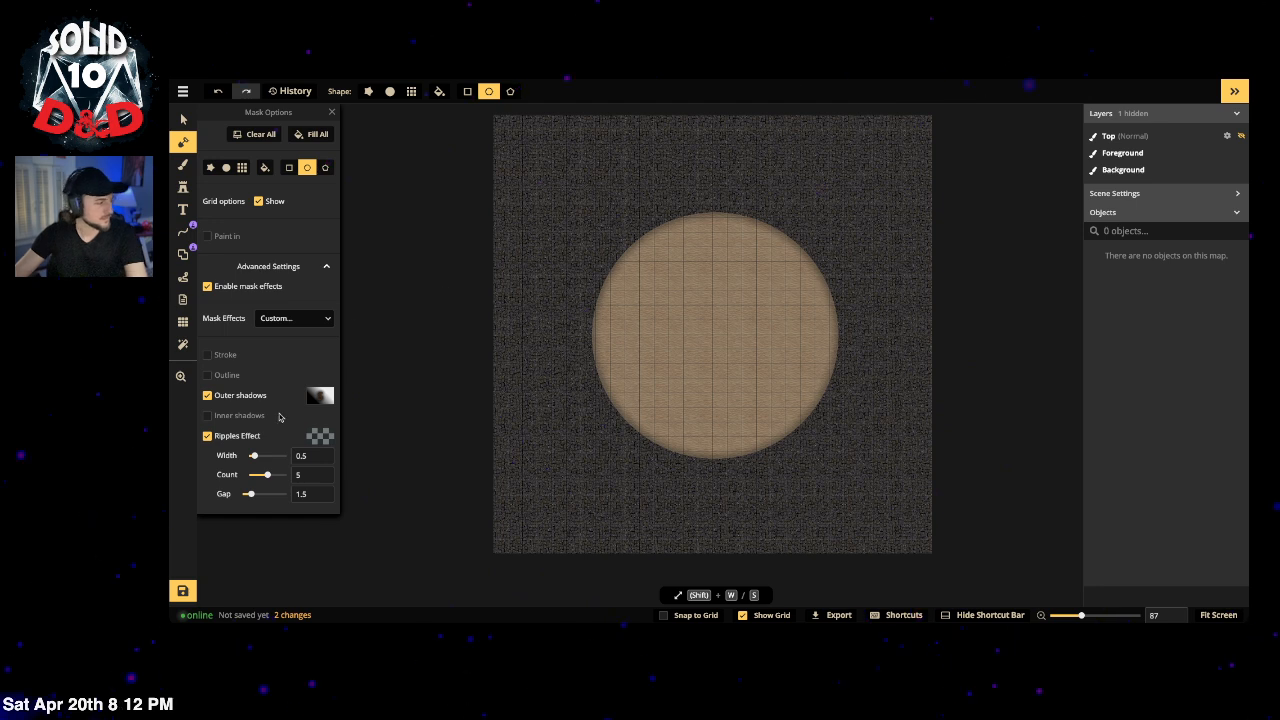
{"action": "left_click", "coordinate": [225, 438]}
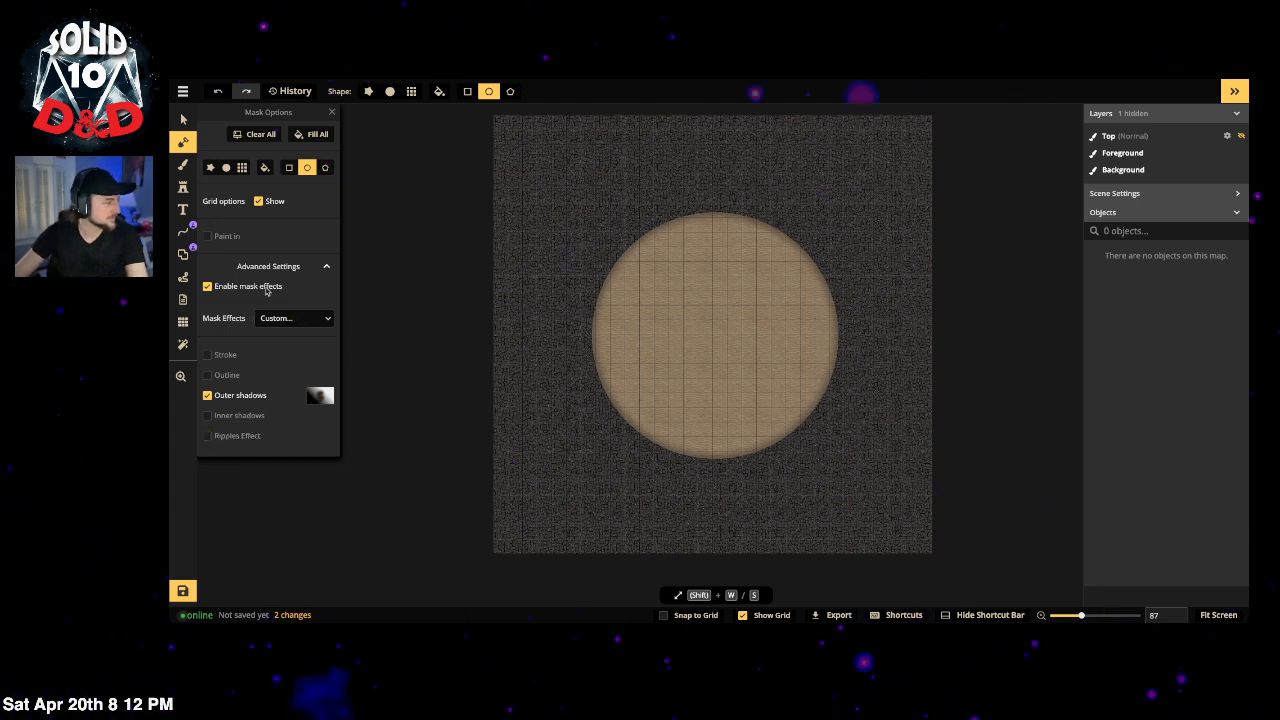
Step: Set the Ellipse shape tool to stamp-stroke with the metal wall path from the Hell pack
{"action": "left_click", "coordinate": [182, 234]}
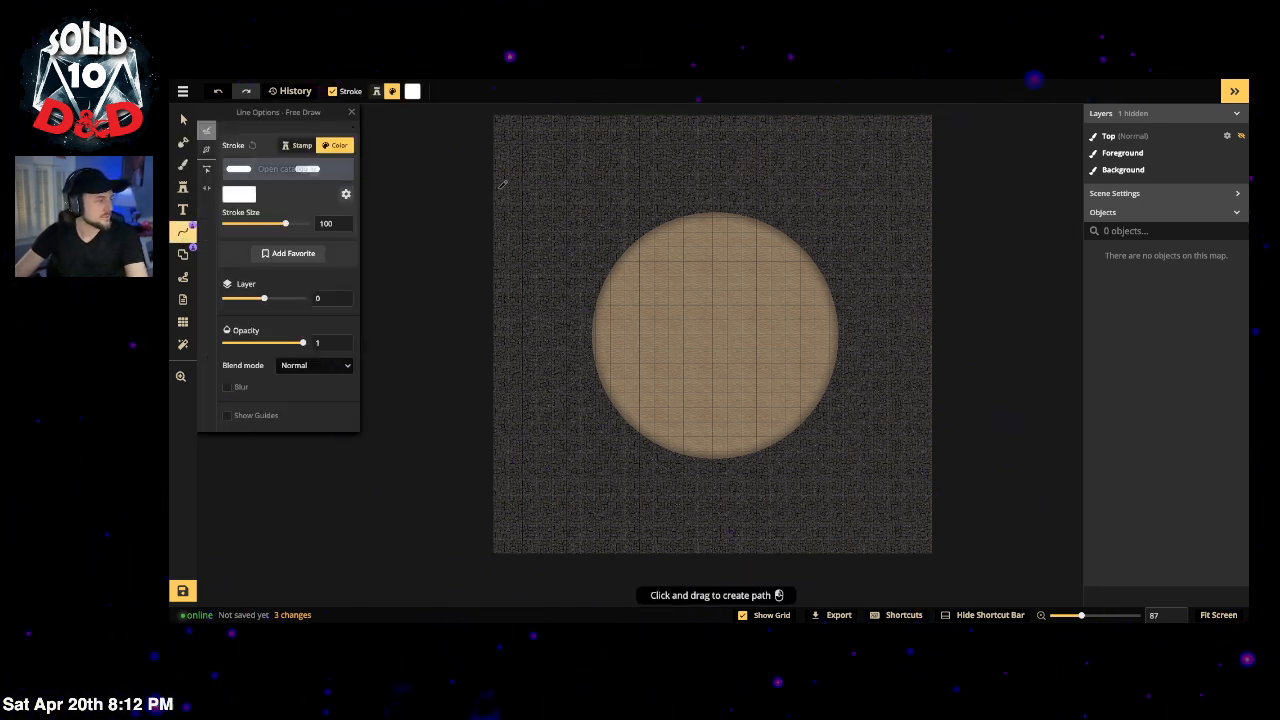
{"action": "left_click", "coordinate": [299, 146]}
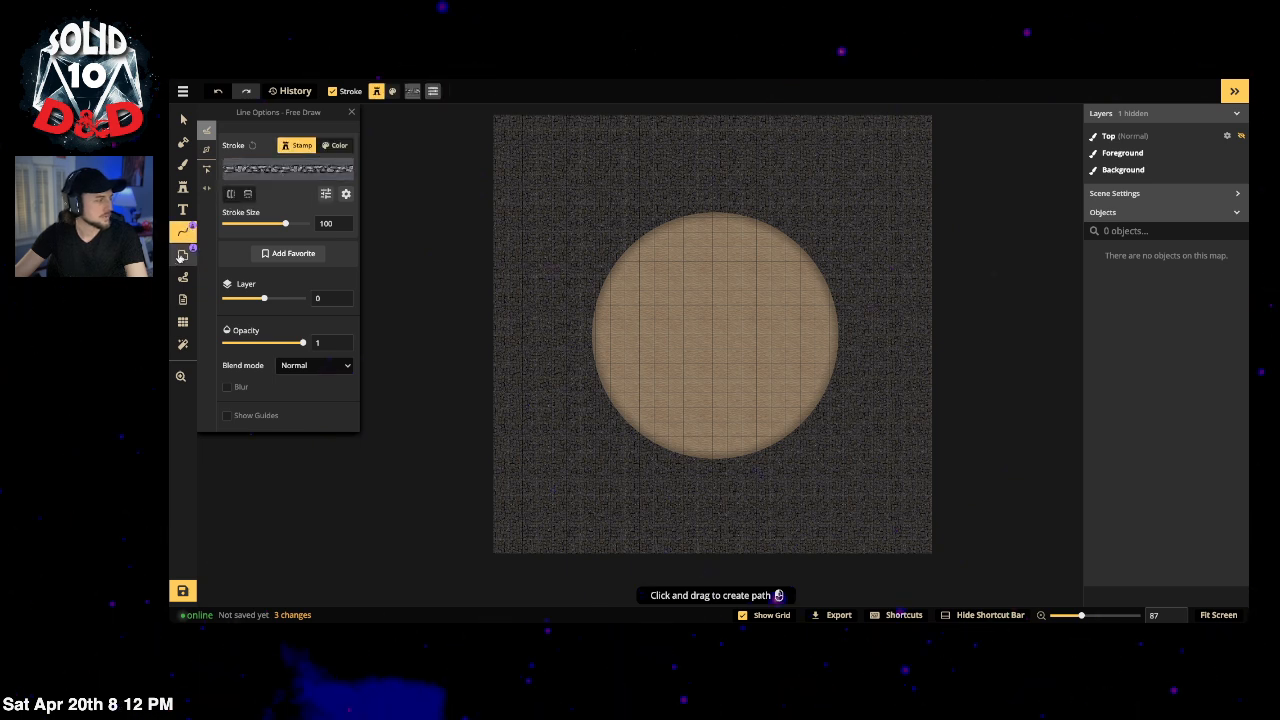
{"action": "left_click", "coordinate": [183, 255]}
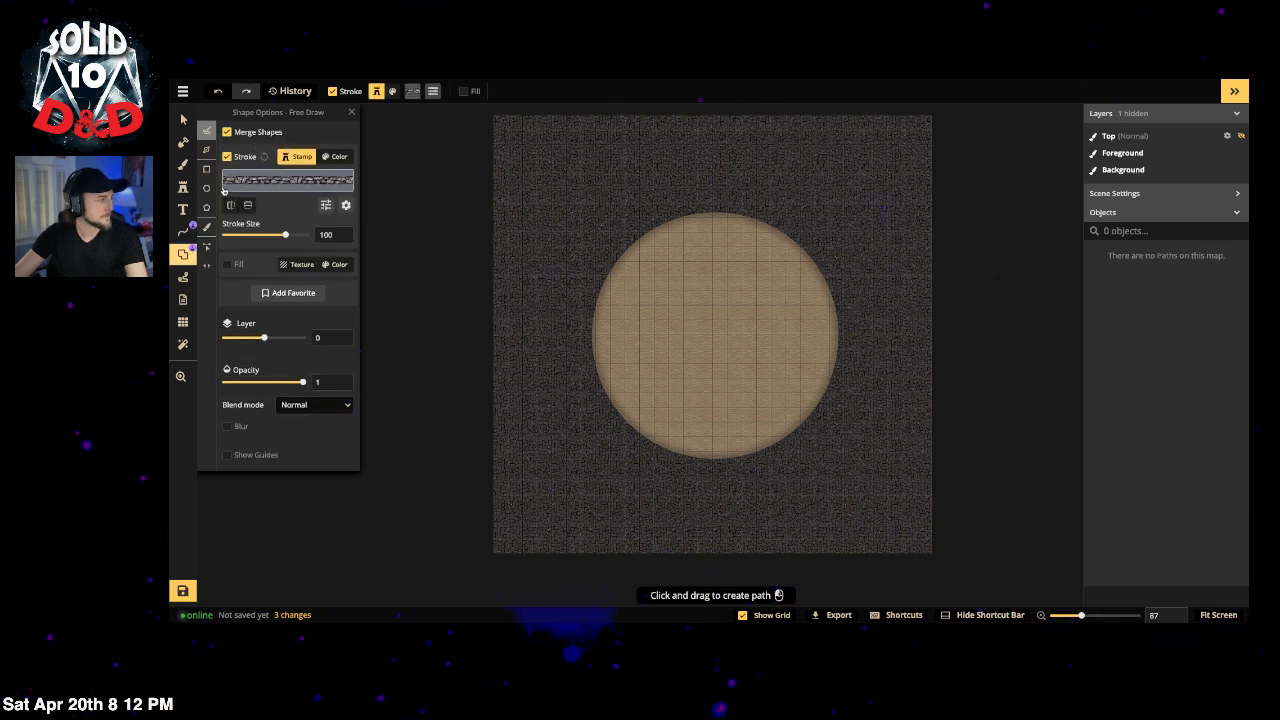
{"action": "left_click", "coordinate": [207, 190]}
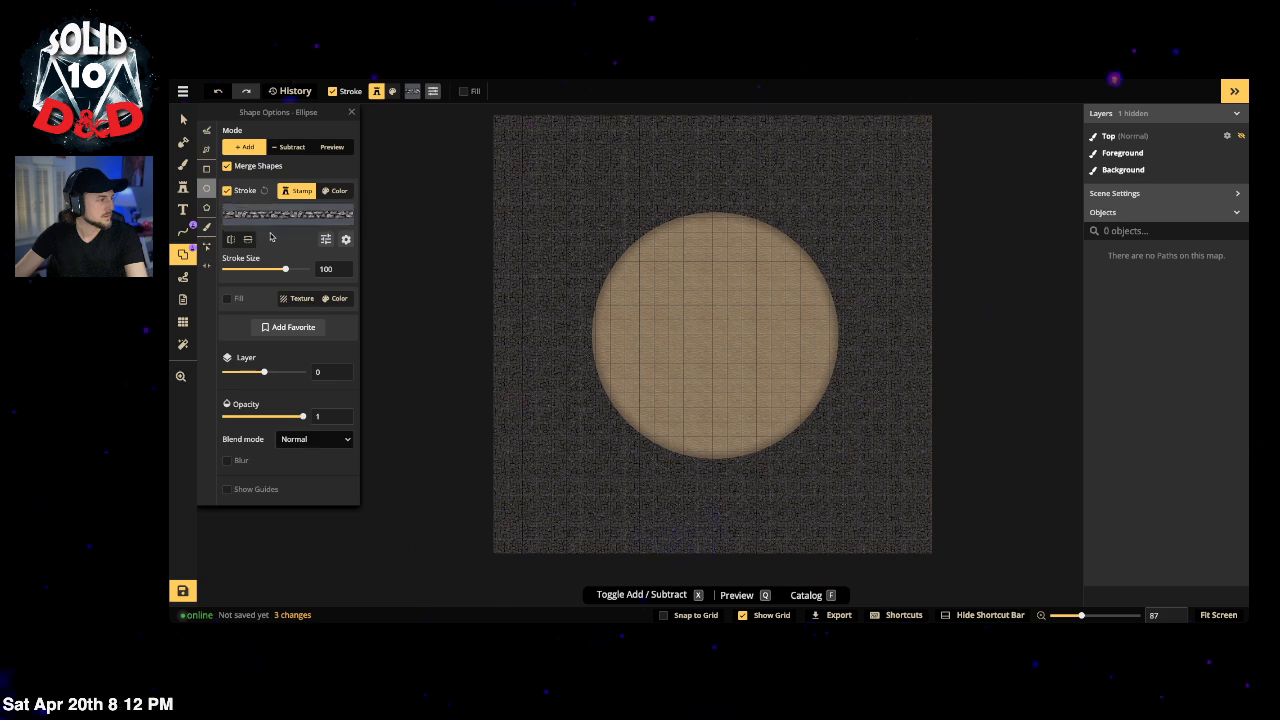
{"action": "left_click", "coordinate": [268, 216]}
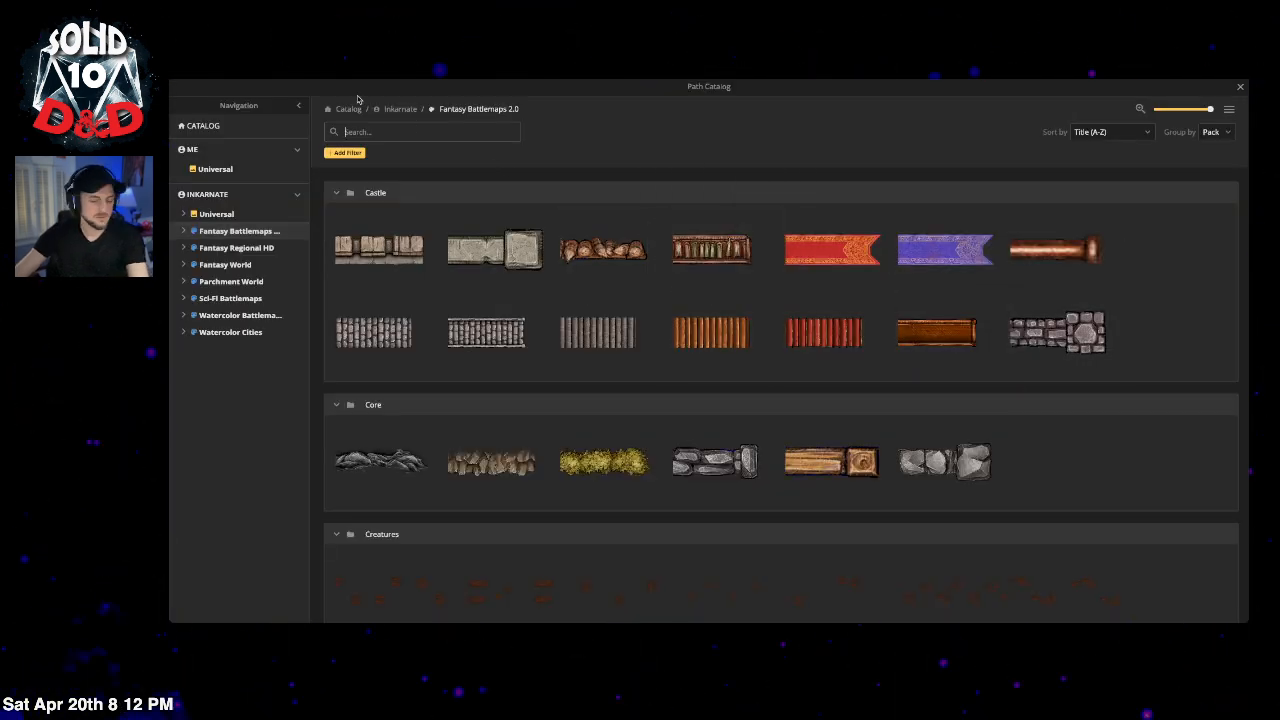
{"action": "type", "text": "hell"}
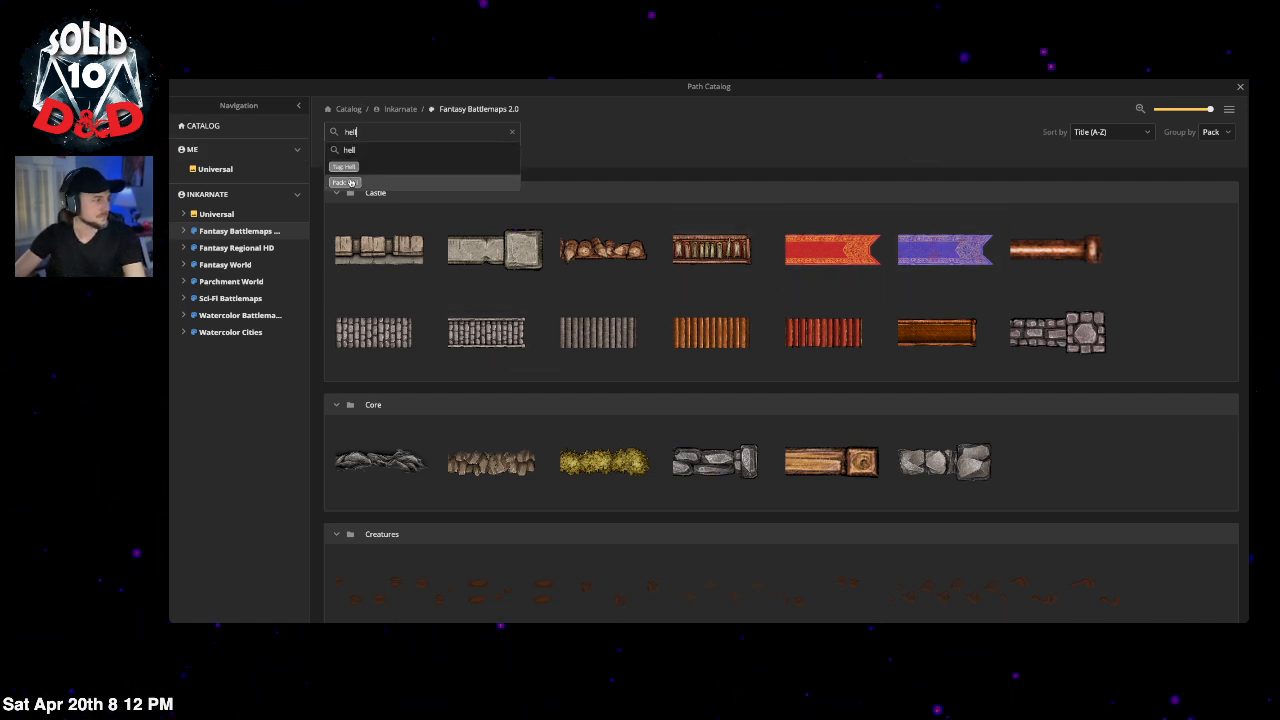
{"action": "left_click", "coordinate": [346, 184]}
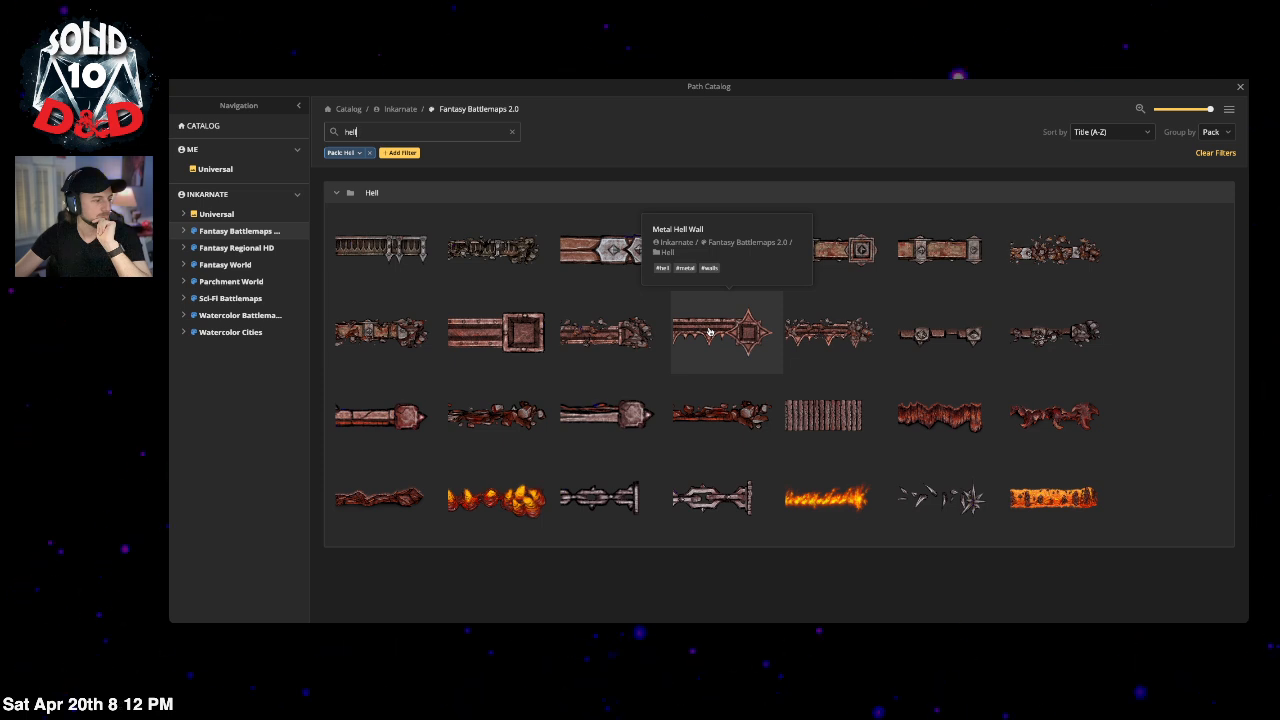
{"action": "left_click", "coordinate": [385, 258]}
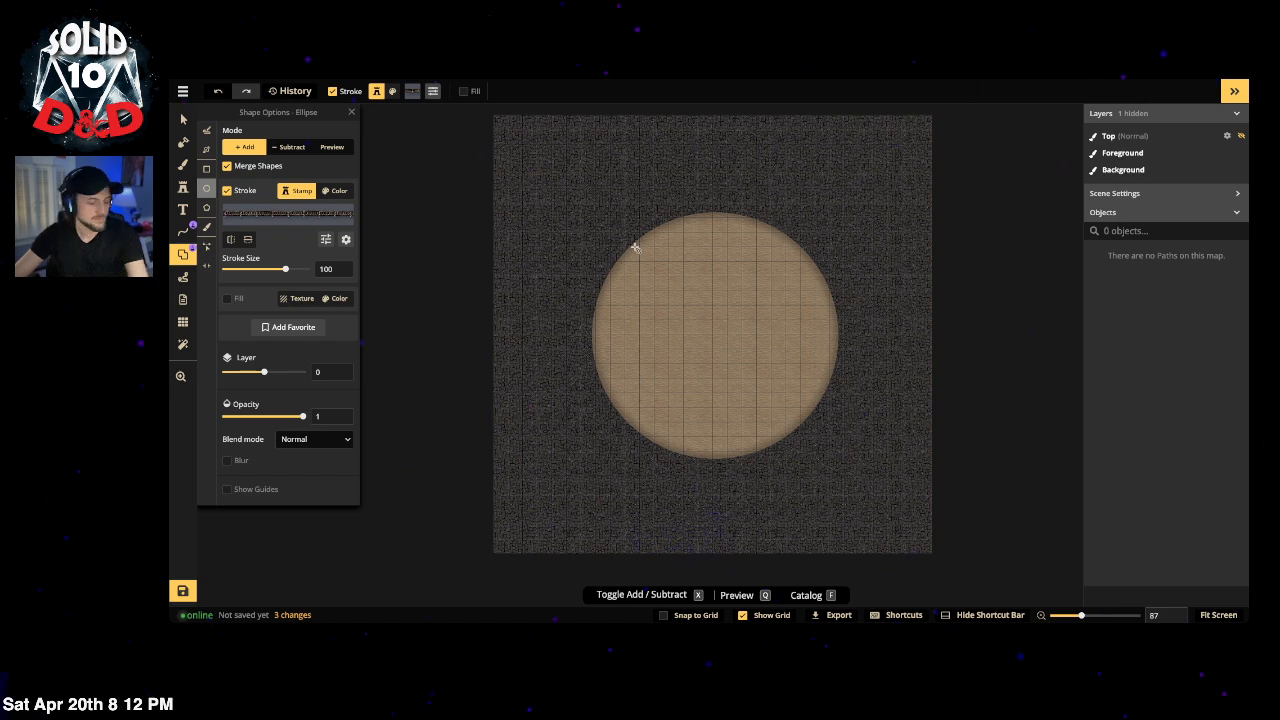
Step: Draw the metal wall ellipse around the sand arena and centre it
{"action": "left_click_drag", "start_coordinate": [604, 217], "coordinate": [823, 451]}
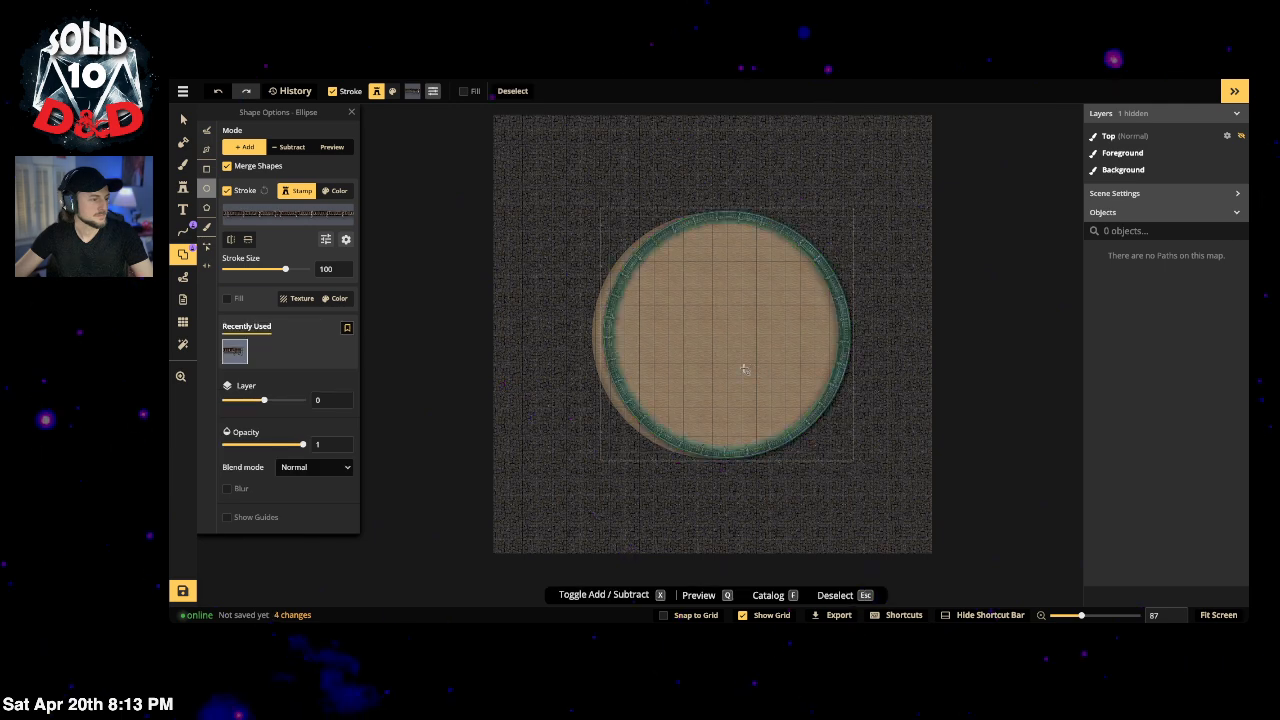
{"action": "left_click_drag", "start_coordinate": [738, 369], "coordinate": [755, 367]}
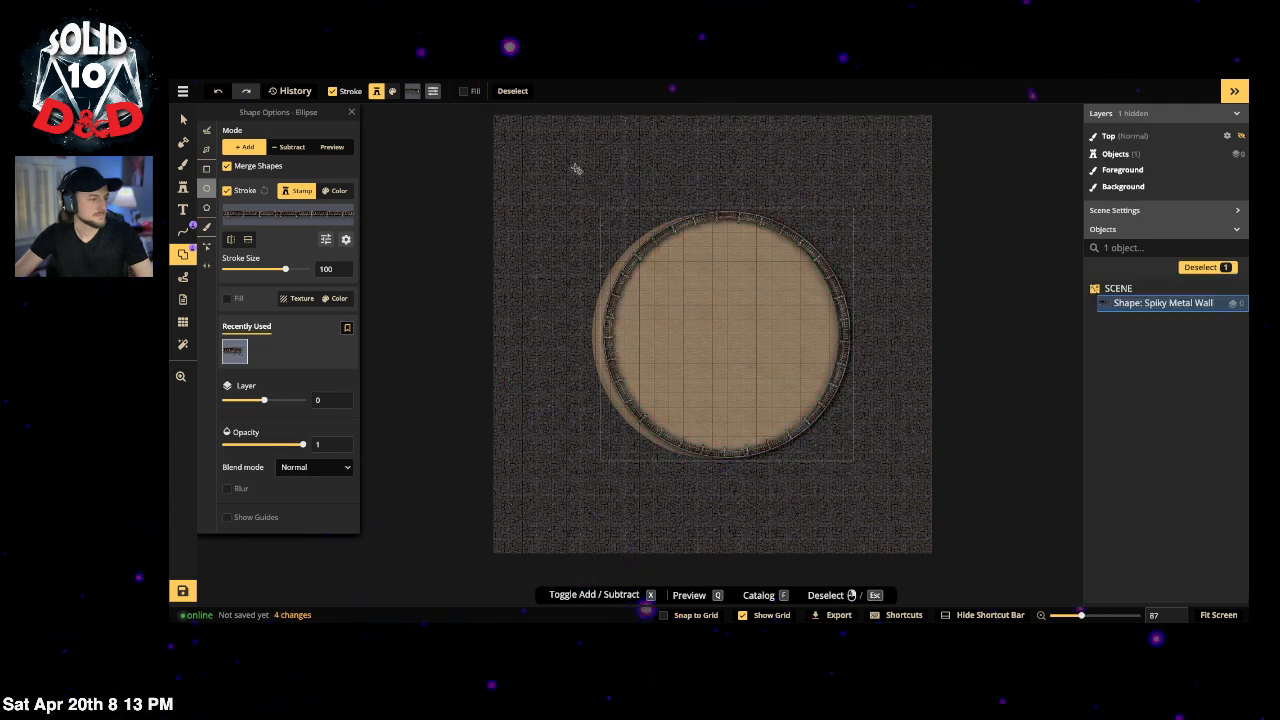
{"action": "key", "text": "v"}
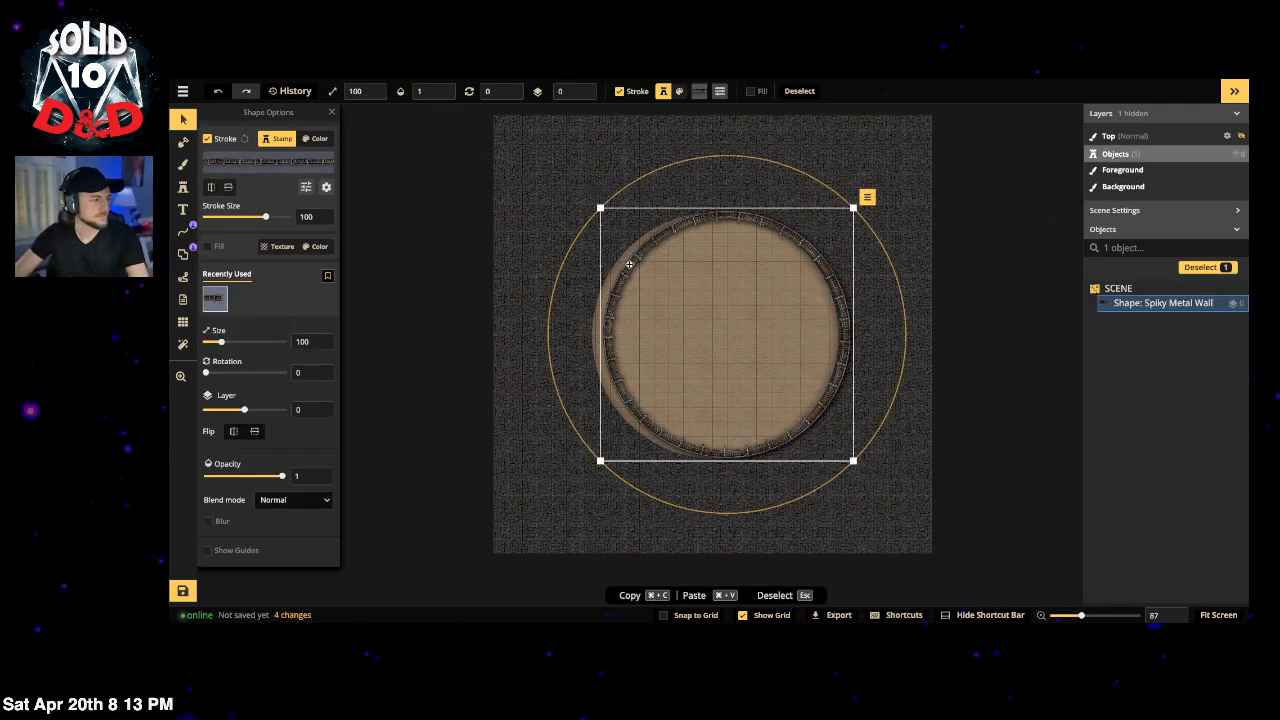
{"action": "left_click_drag", "start_coordinate": [619, 264], "coordinate": [616, 262]}
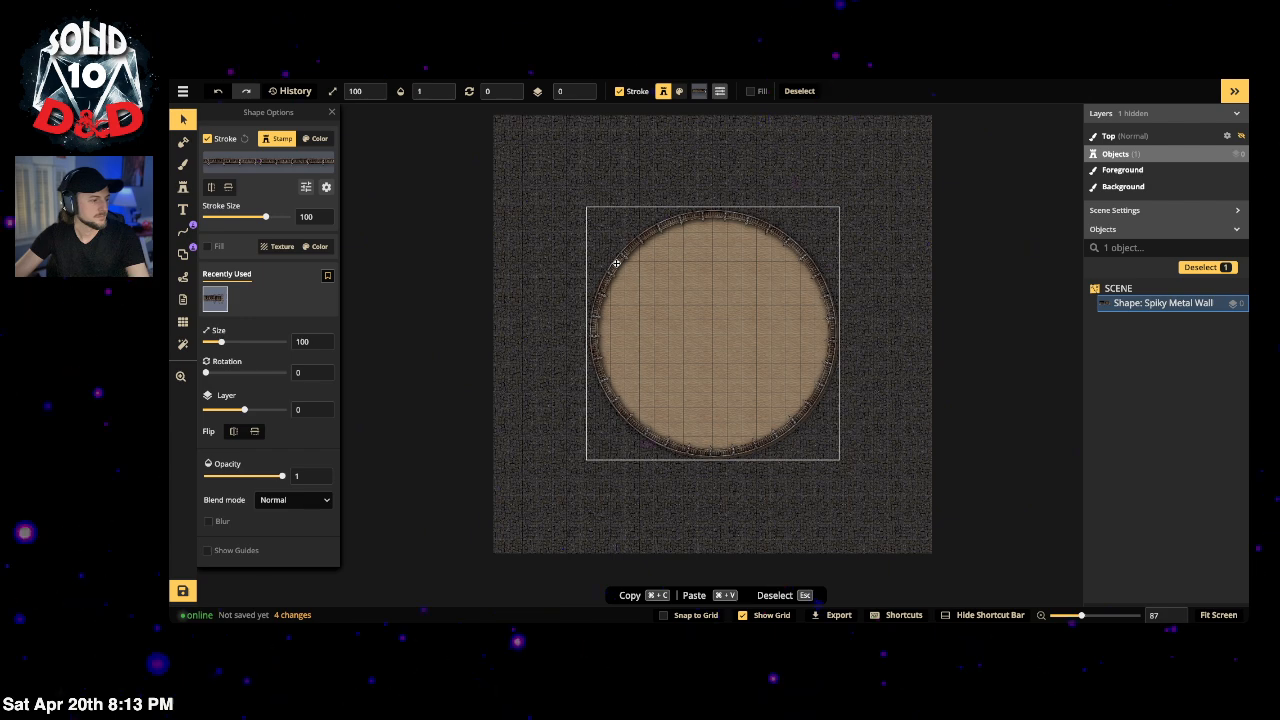
{"action": "left_click", "coordinate": [916, 451]}
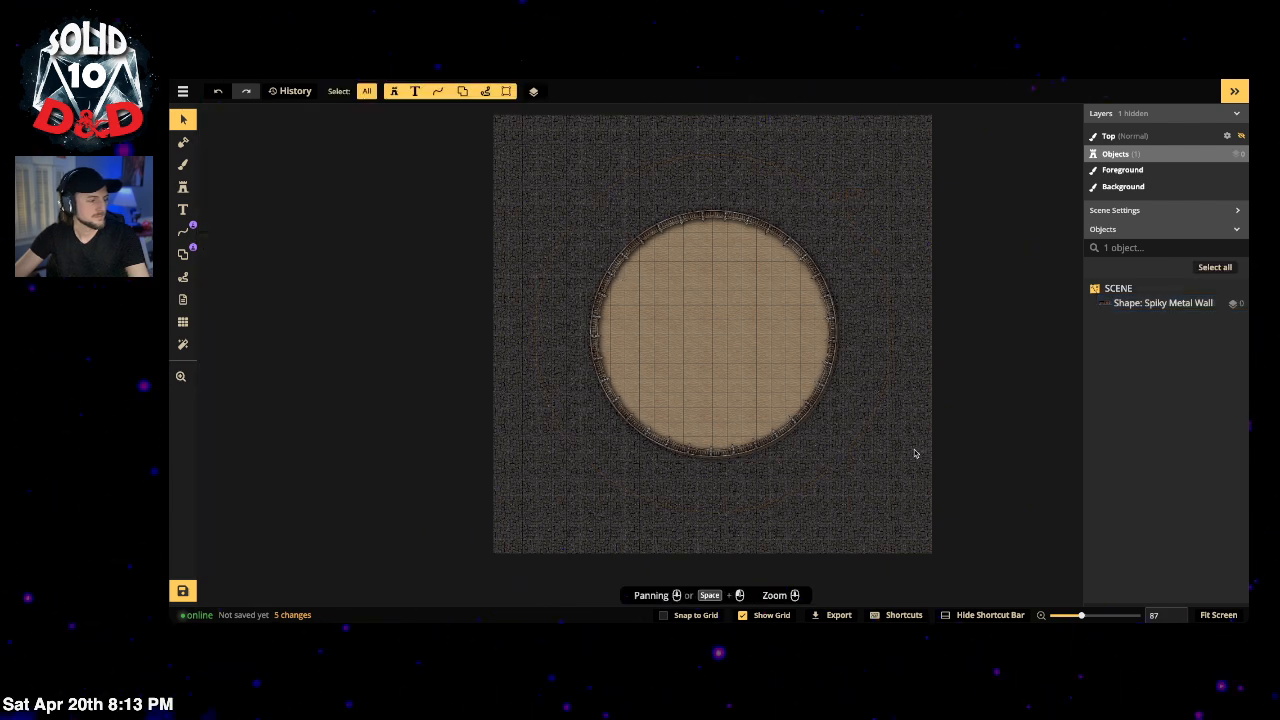
{"action": "left_click", "coordinate": [820, 404]}
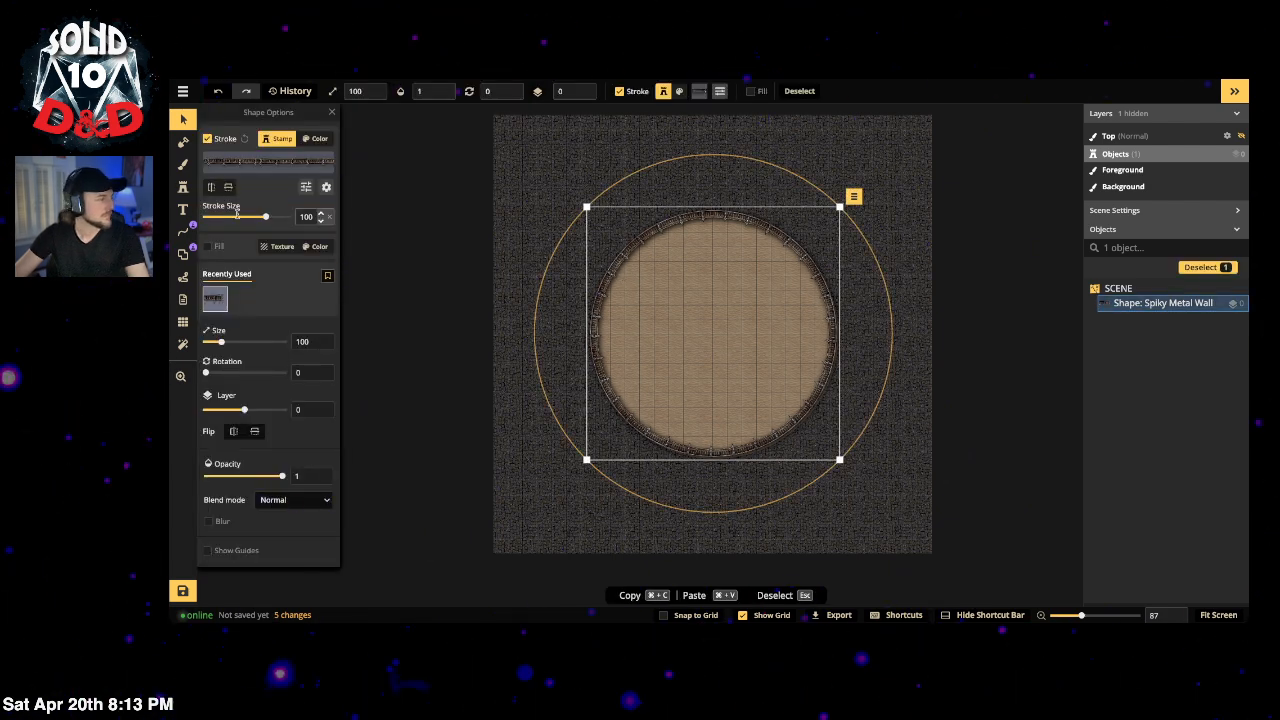
Step: Make the wall grey with saturation 0 and darken it to brightness 85
{"action": "left_click", "coordinate": [316, 138]}
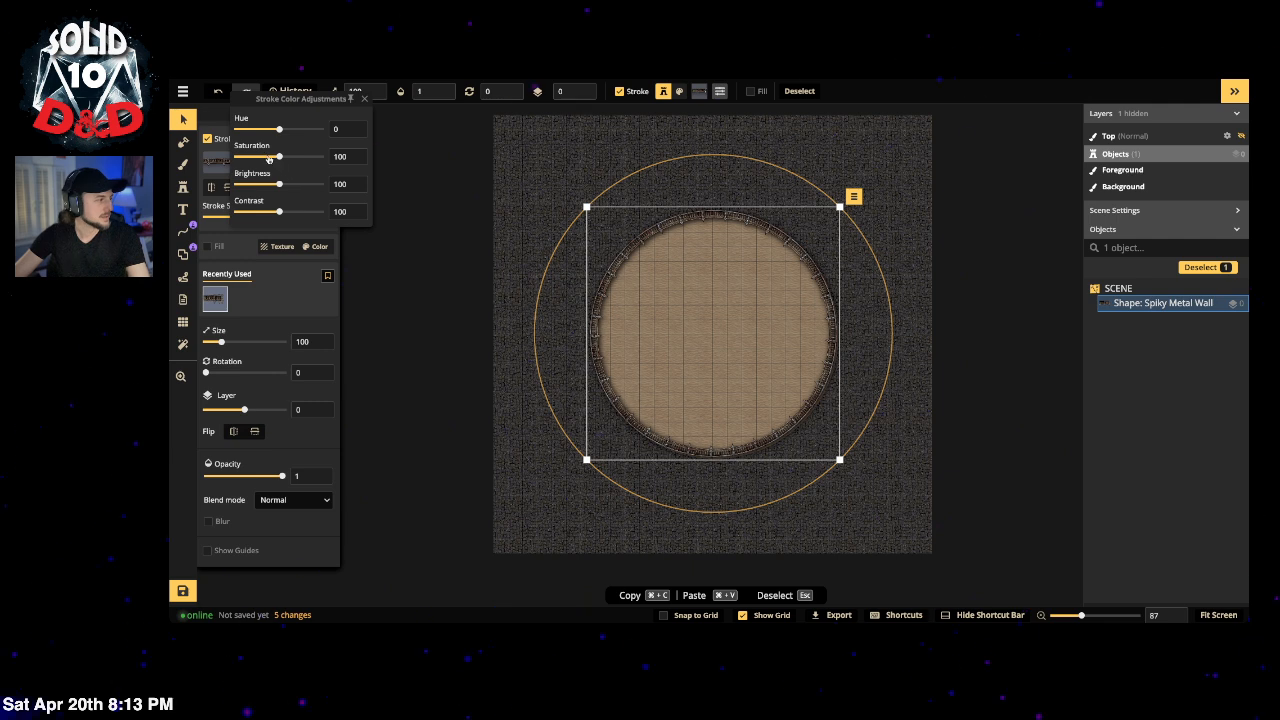
{"action": "left_click", "coordinate": [269, 157]}
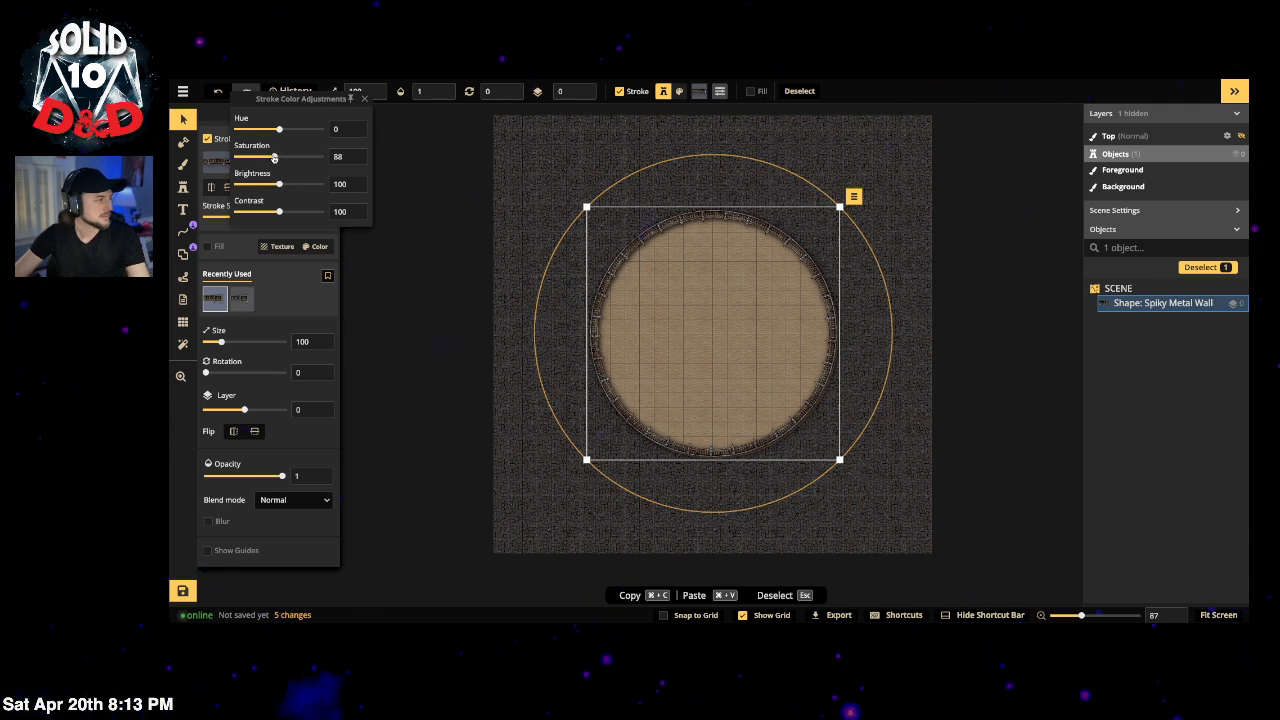
{"action": "left_click_drag", "start_coordinate": [274, 159], "coordinate": [183, 143]}
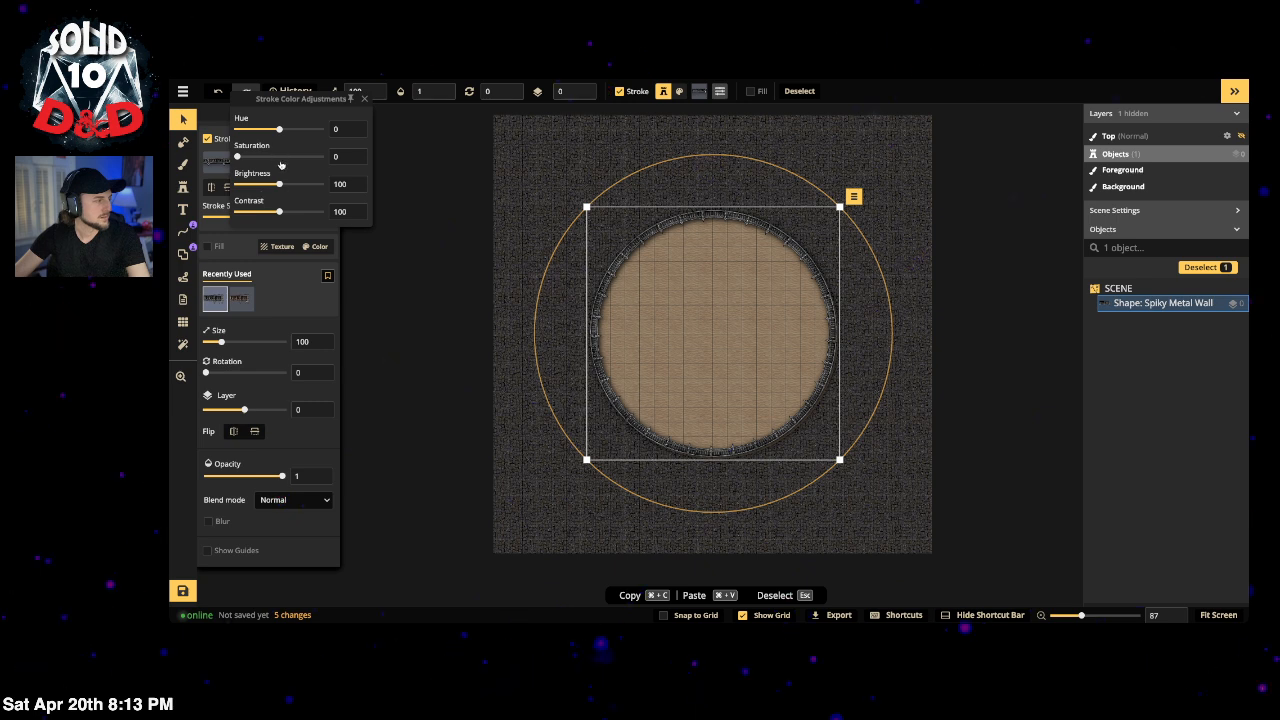
{"action": "left_click_drag", "start_coordinate": [279, 187], "coordinate": [272, 187]}
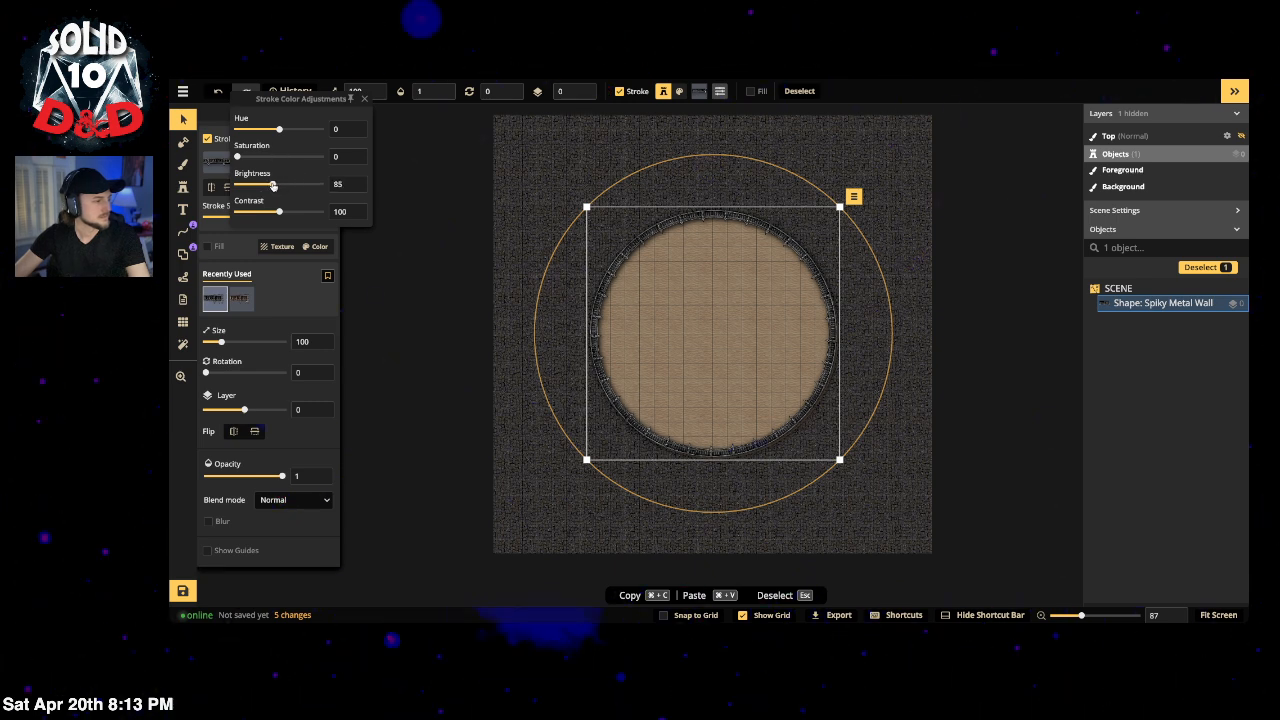
{"action": "left_click", "coordinate": [220, 223]}
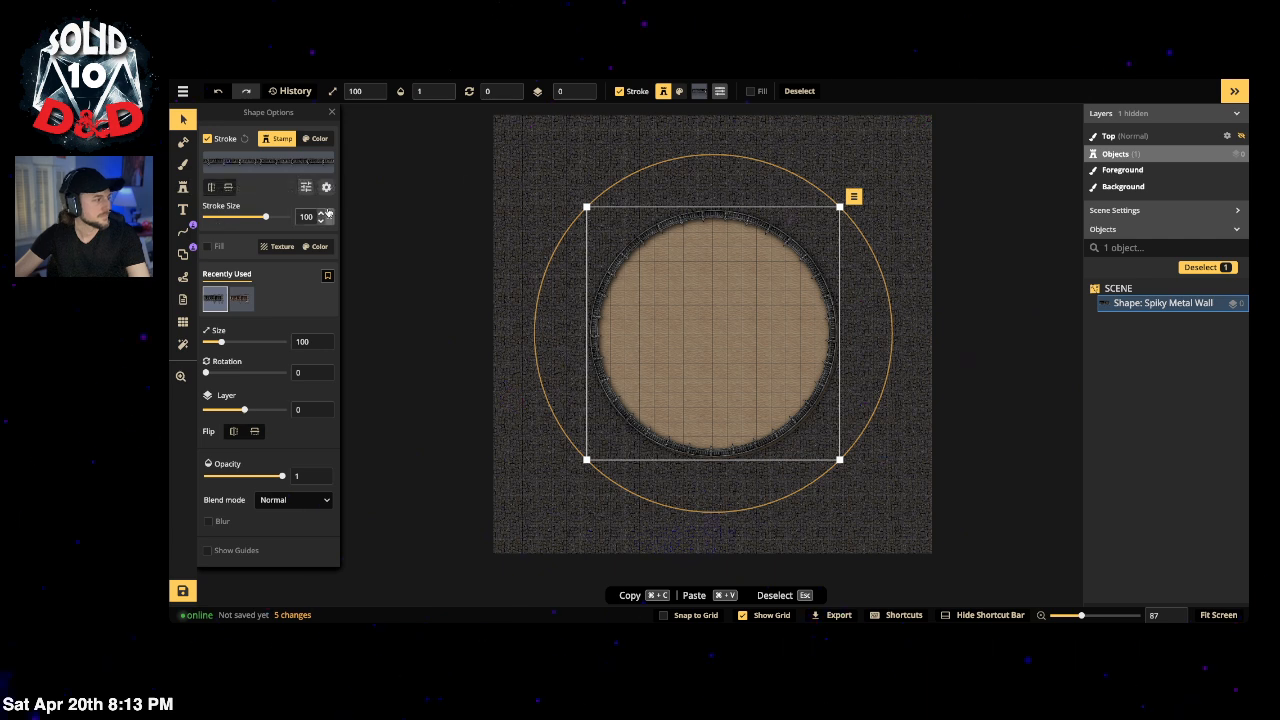
Step: Check the wall's stroke options, leaving its drop shadow turned on
{"action": "left_click", "coordinate": [326, 187]}
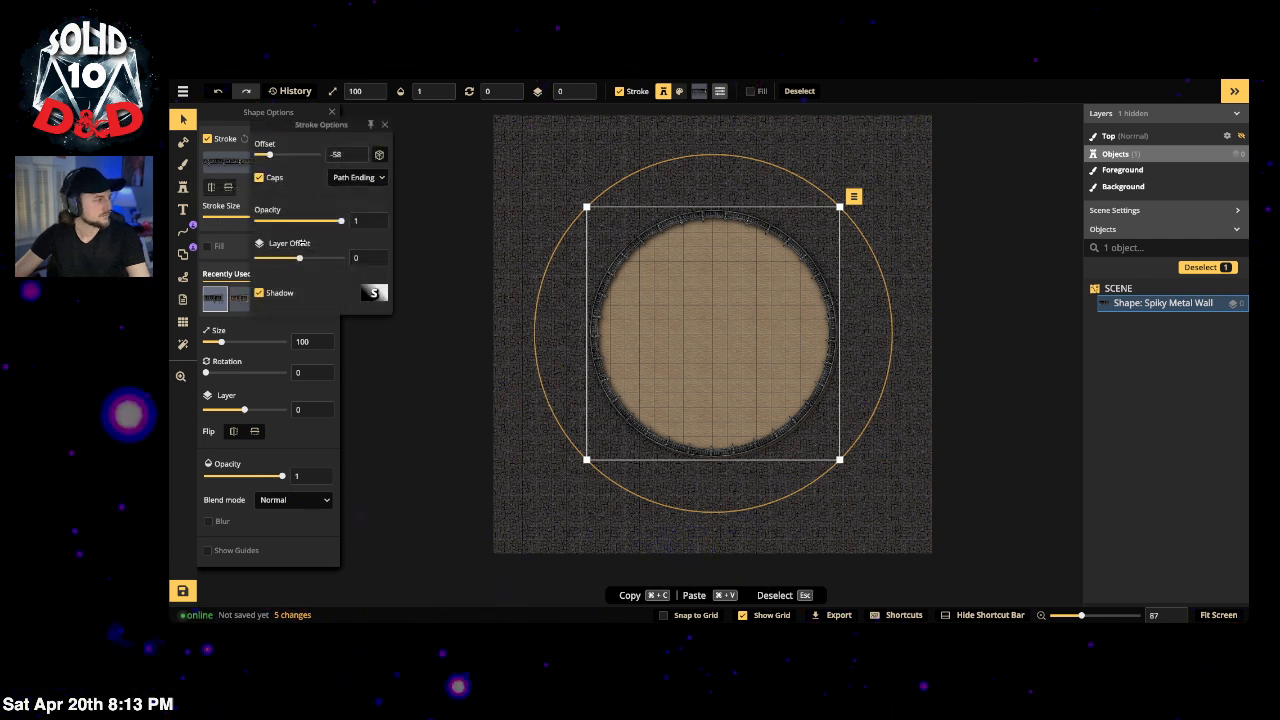
{"action": "left_click", "coordinate": [259, 293]}
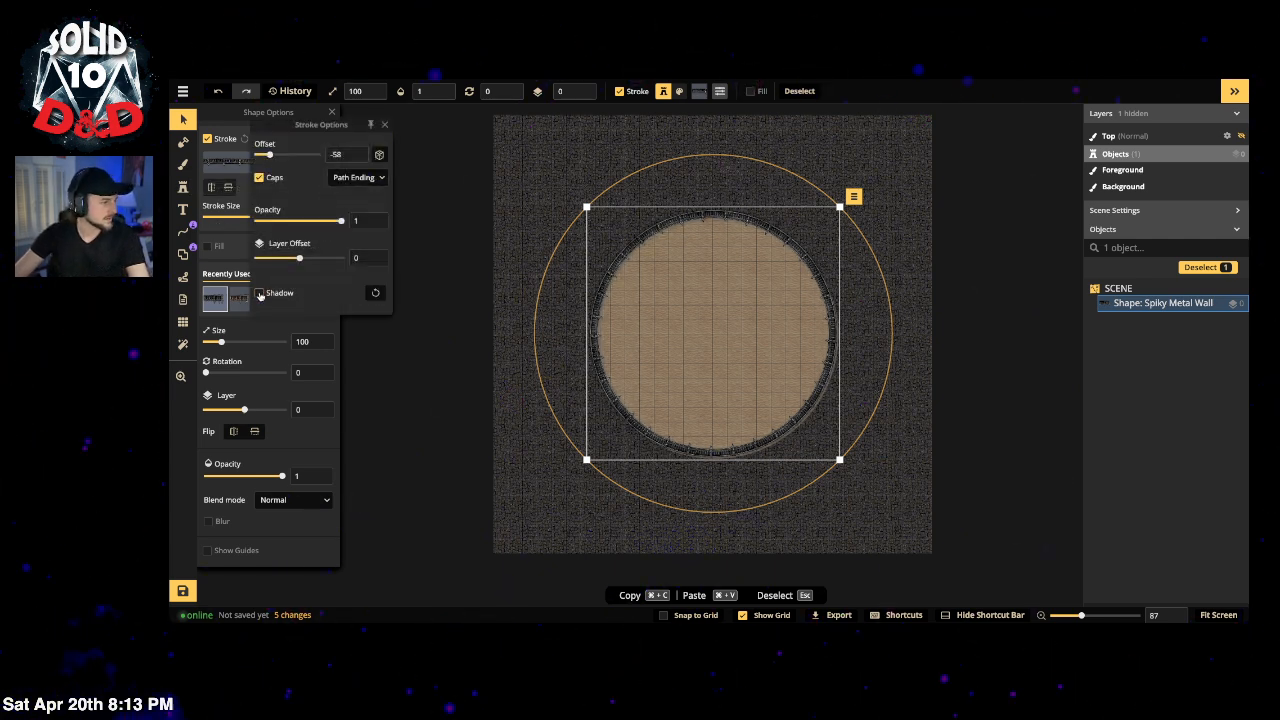
{"action": "left_click", "coordinate": [259, 293]}
{"action": "left_click", "coordinate": [373, 292]}
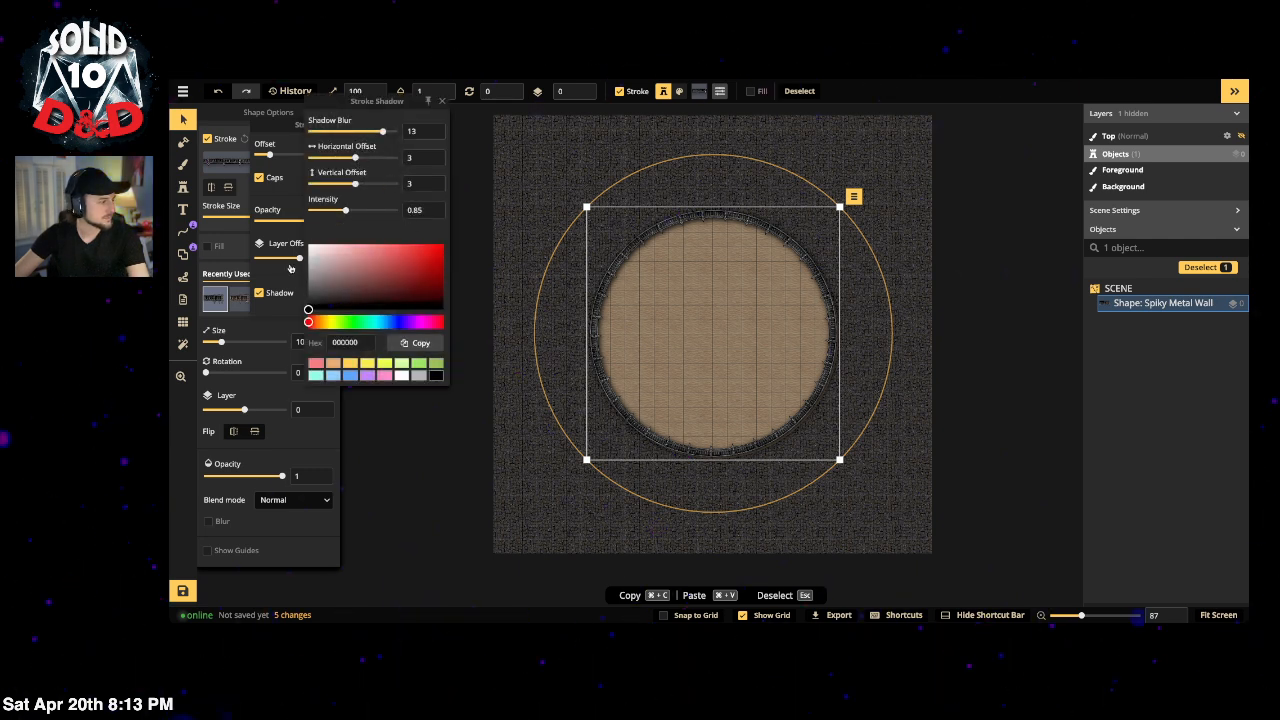
{"action": "left_click", "coordinate": [281, 307]}
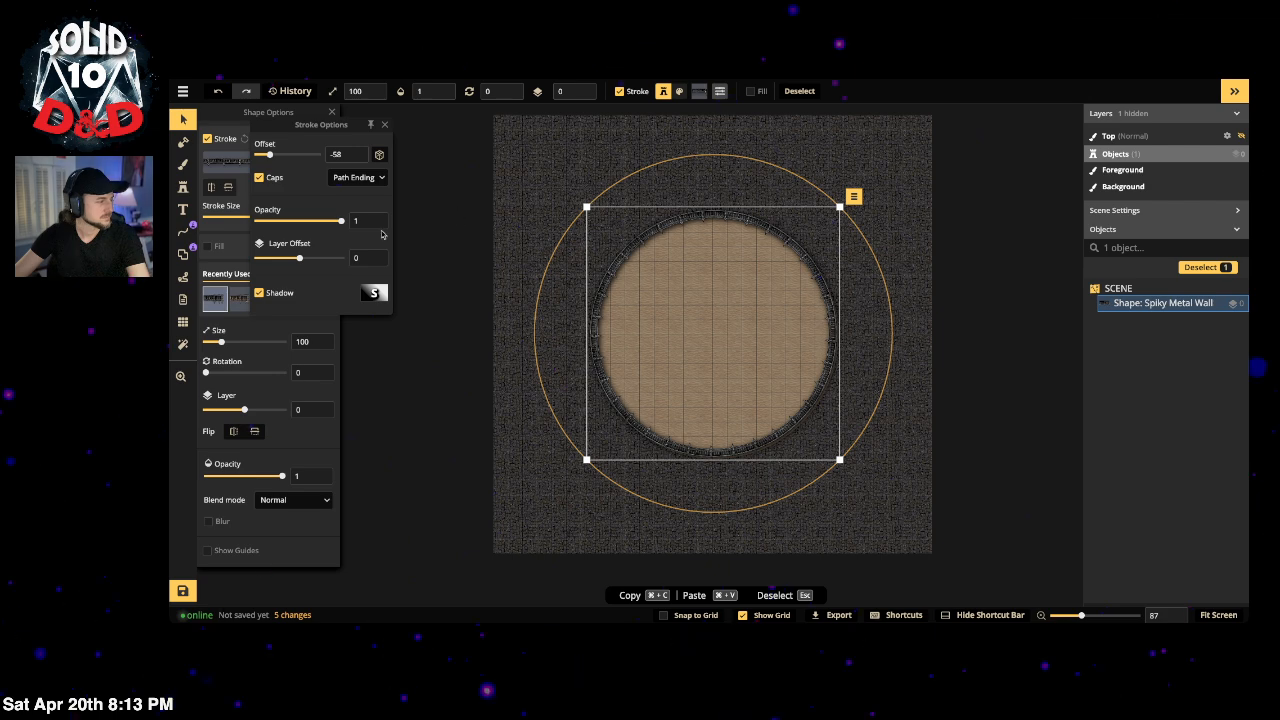
{"action": "left_click", "coordinate": [230, 186]}
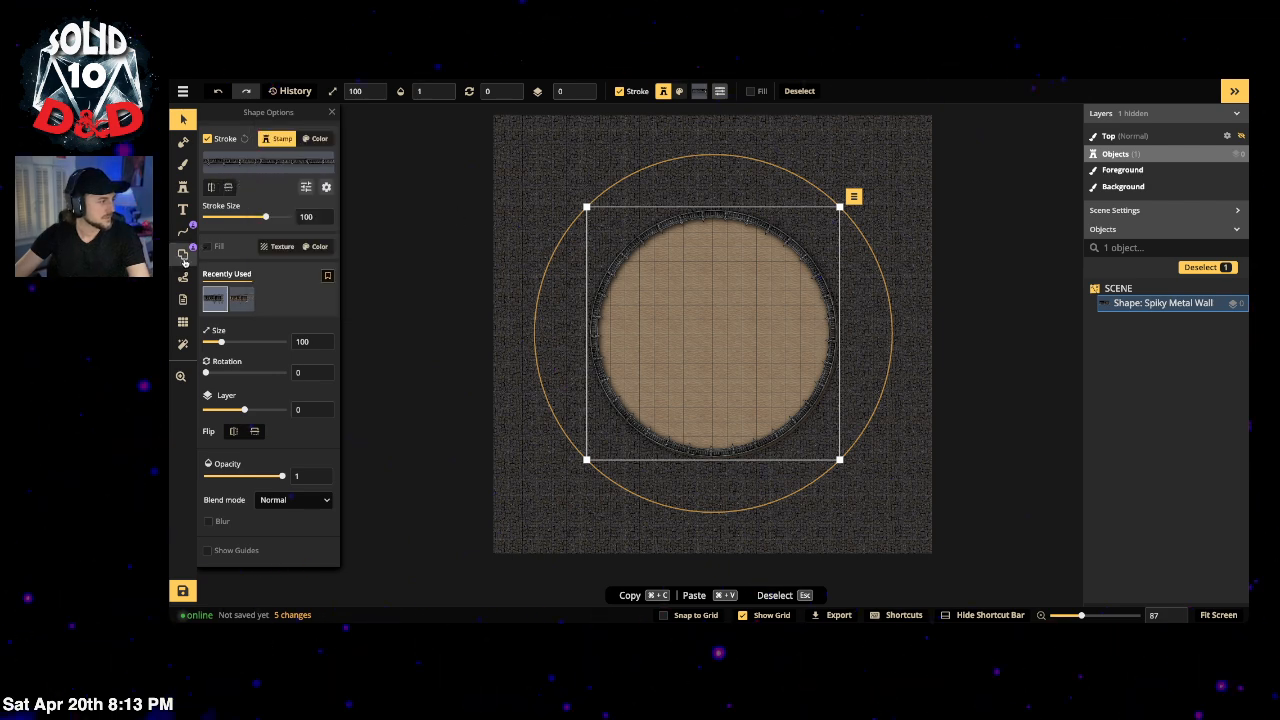
{"action": "left_click", "coordinate": [184, 256]}
Step: Cut portal openings at the top and bottom of the wall, widening the top one
{"action": "left_click", "coordinate": [209, 249]}
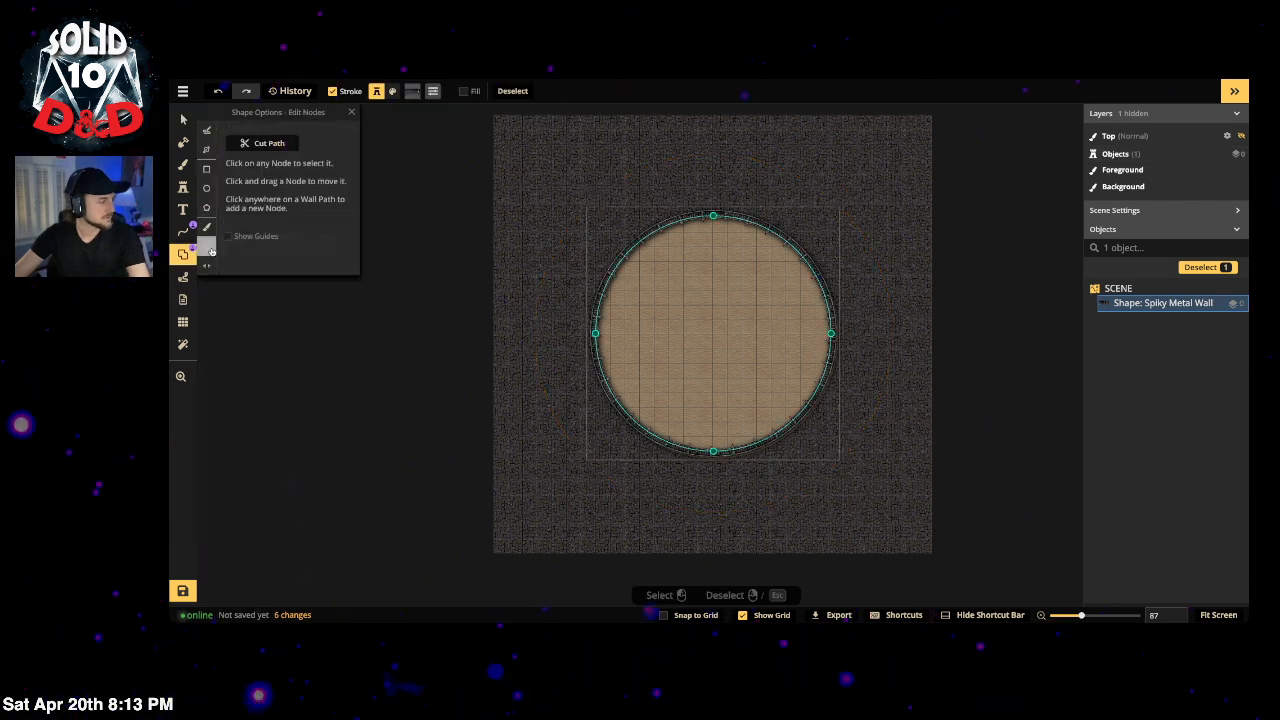
{"action": "left_click", "coordinate": [208, 267]}
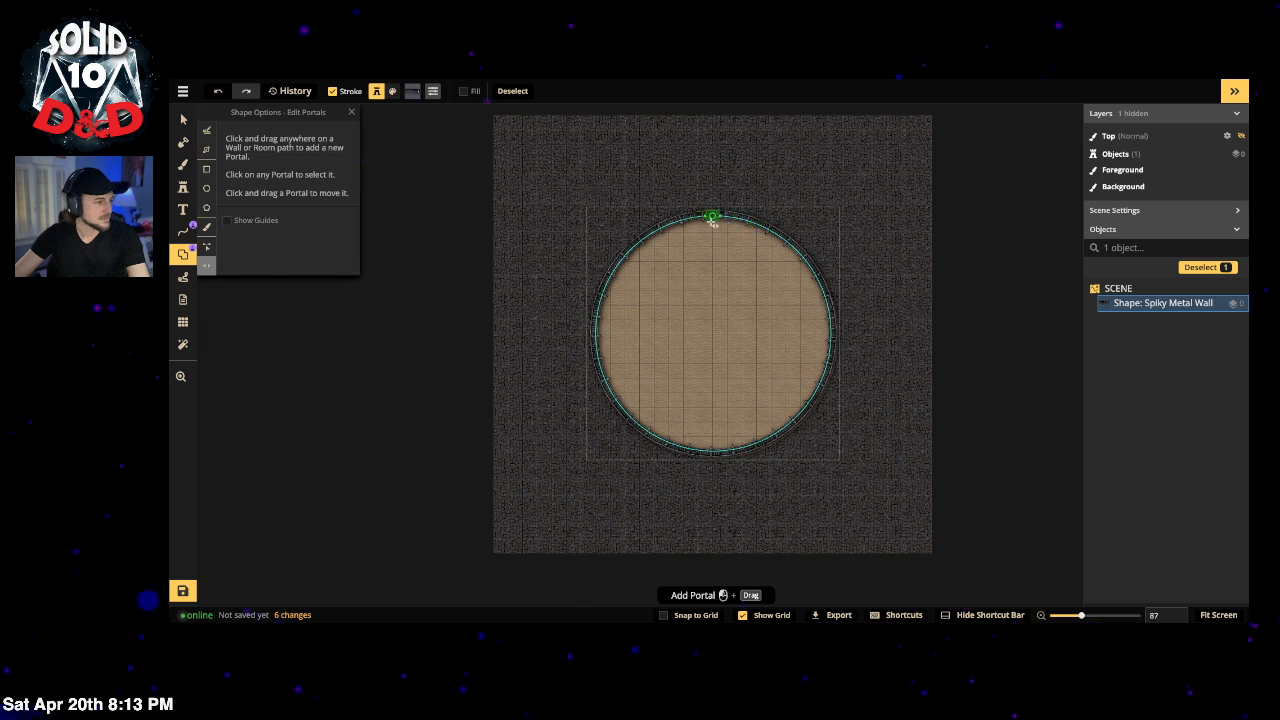
{"action": "left_click_drag", "start_coordinate": [712, 219], "coordinate": [712, 216]}
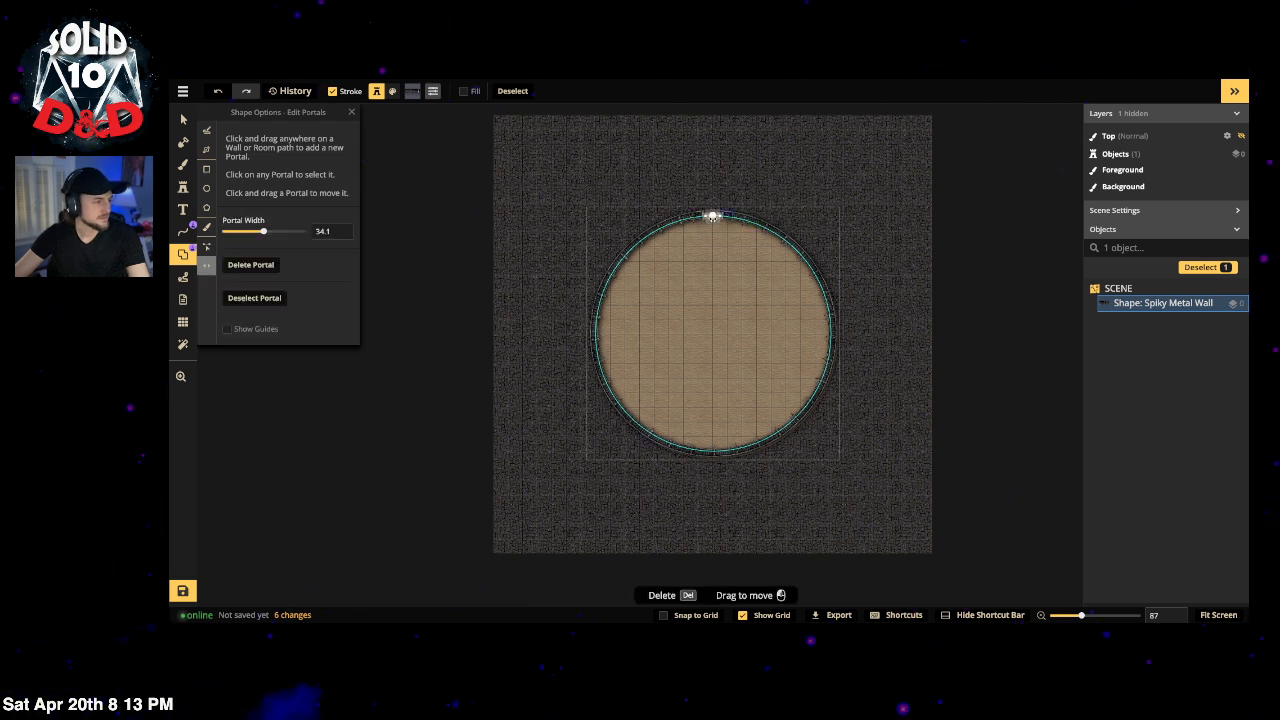
{"action": "left_click_drag", "start_coordinate": [264, 231], "coordinate": [275, 231]}
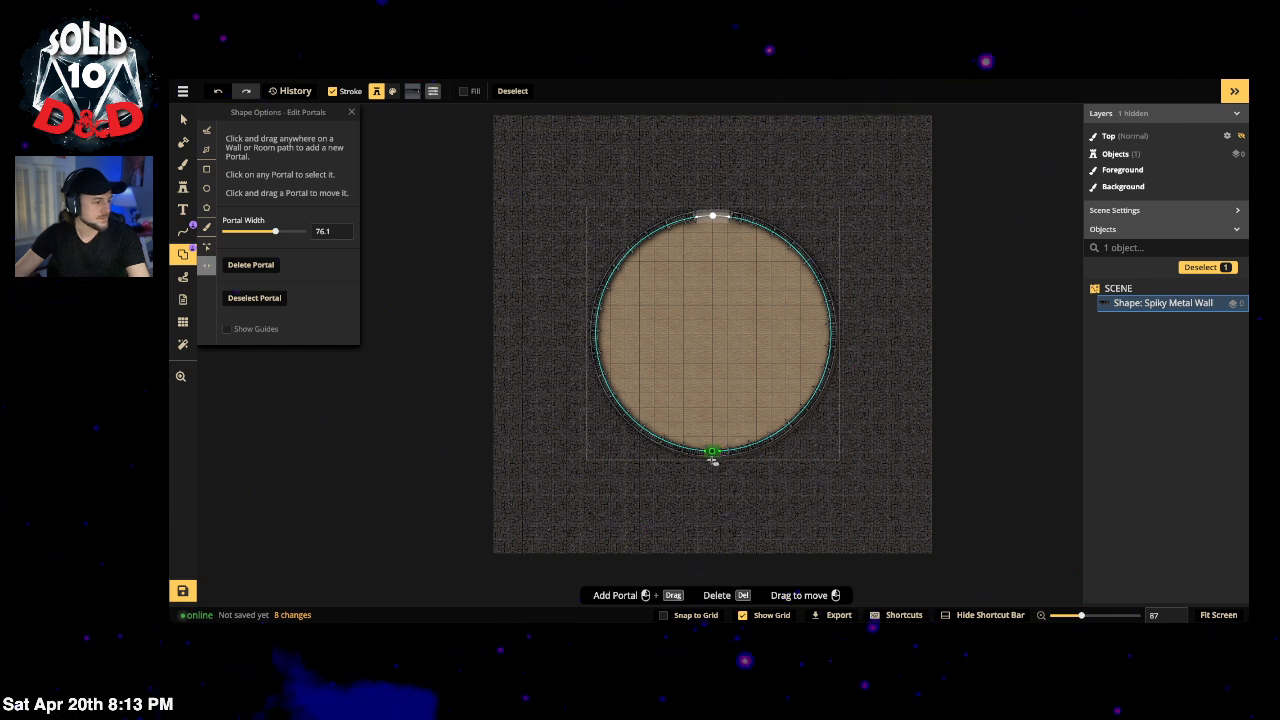
{"action": "left_click_drag", "start_coordinate": [713, 459], "coordinate": [713, 451]}
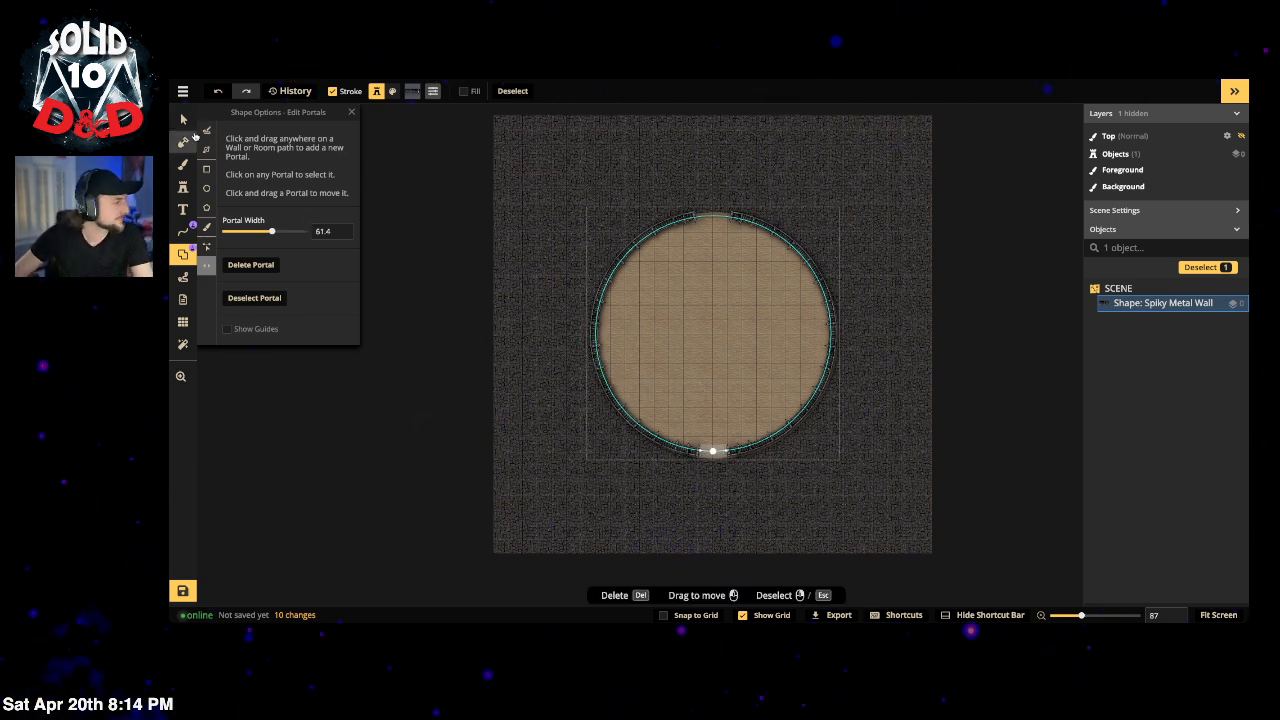
Step: Widen the bottom portal to about 83.8 and undo an accidental lower-right opening
{"action": "left_click", "coordinate": [183, 119]}
{"action": "left_click", "coordinate": [464, 185]}
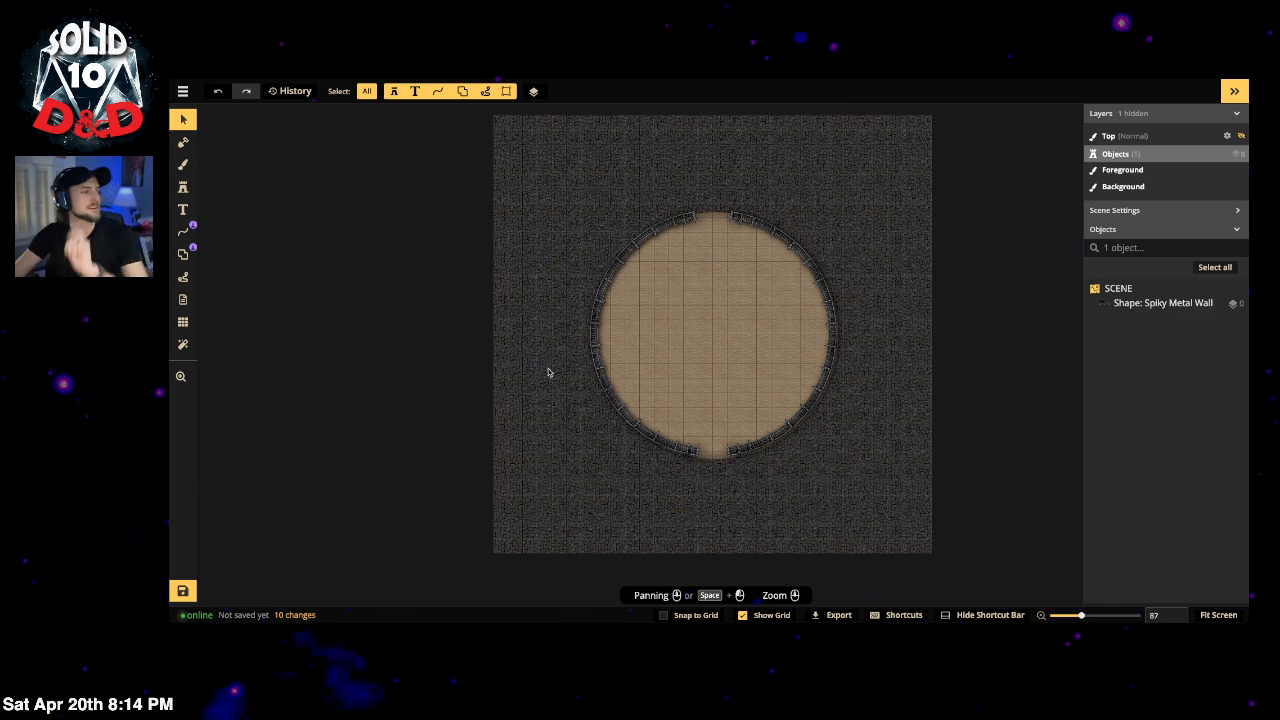
{"action": "left_click", "coordinate": [722, 455]}
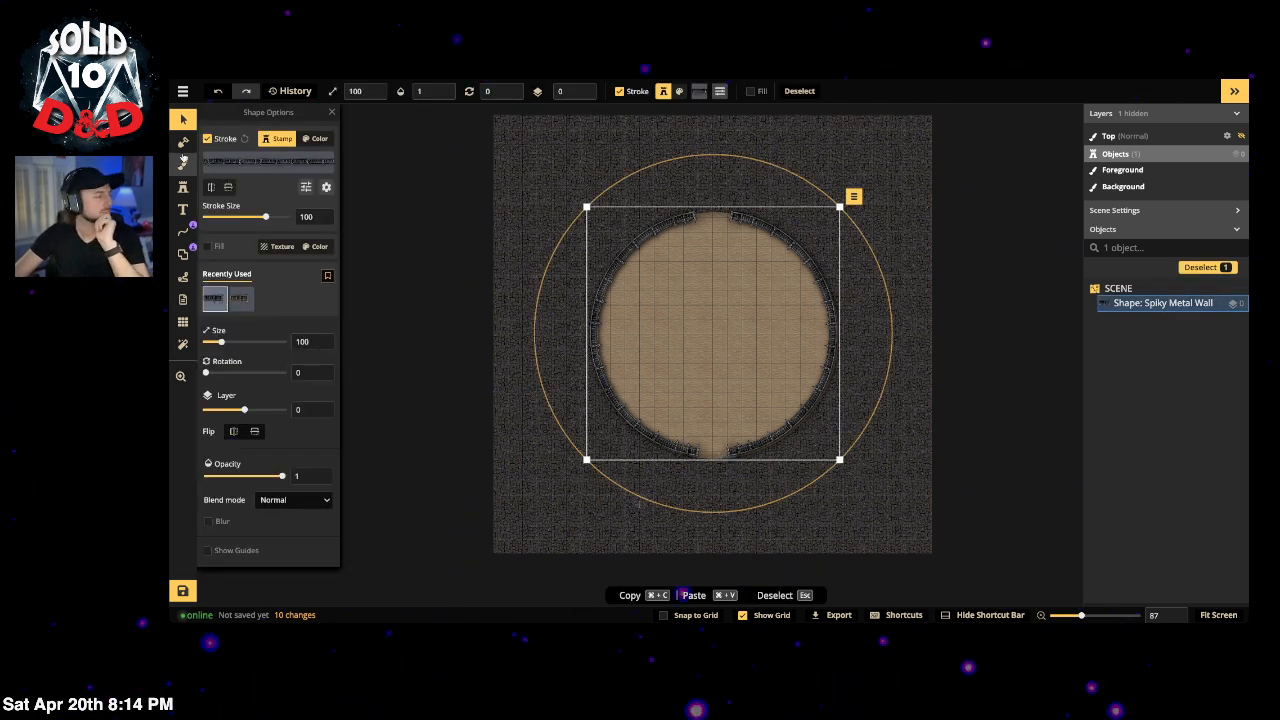
{"action": "left_click", "coordinate": [183, 255]}
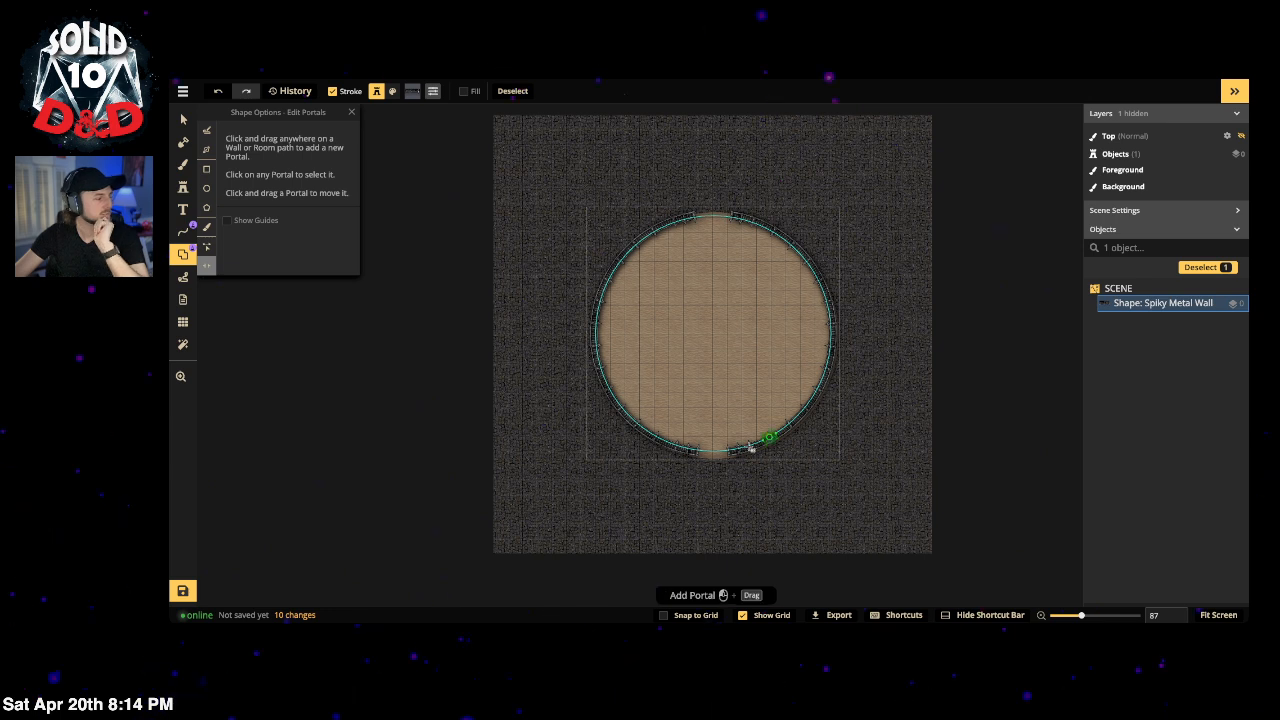
{"action": "left_click", "coordinate": [712, 216]}
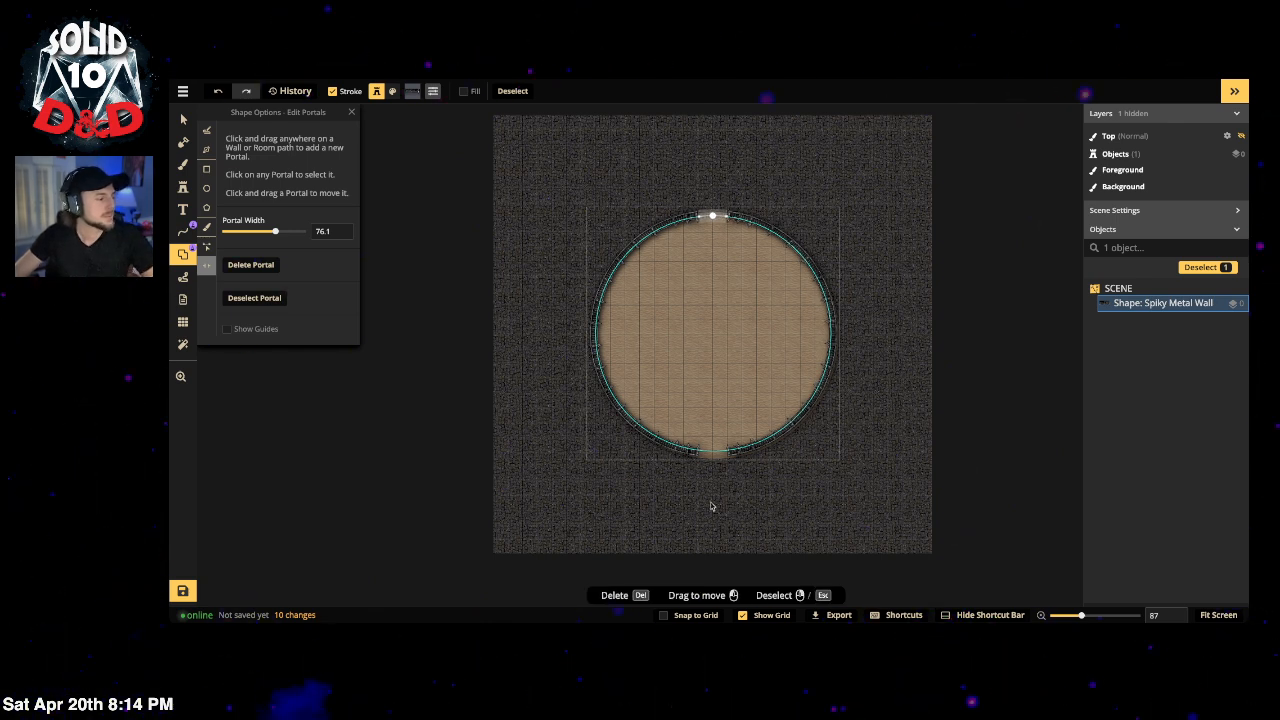
{"action": "left_click", "coordinate": [728, 451]}
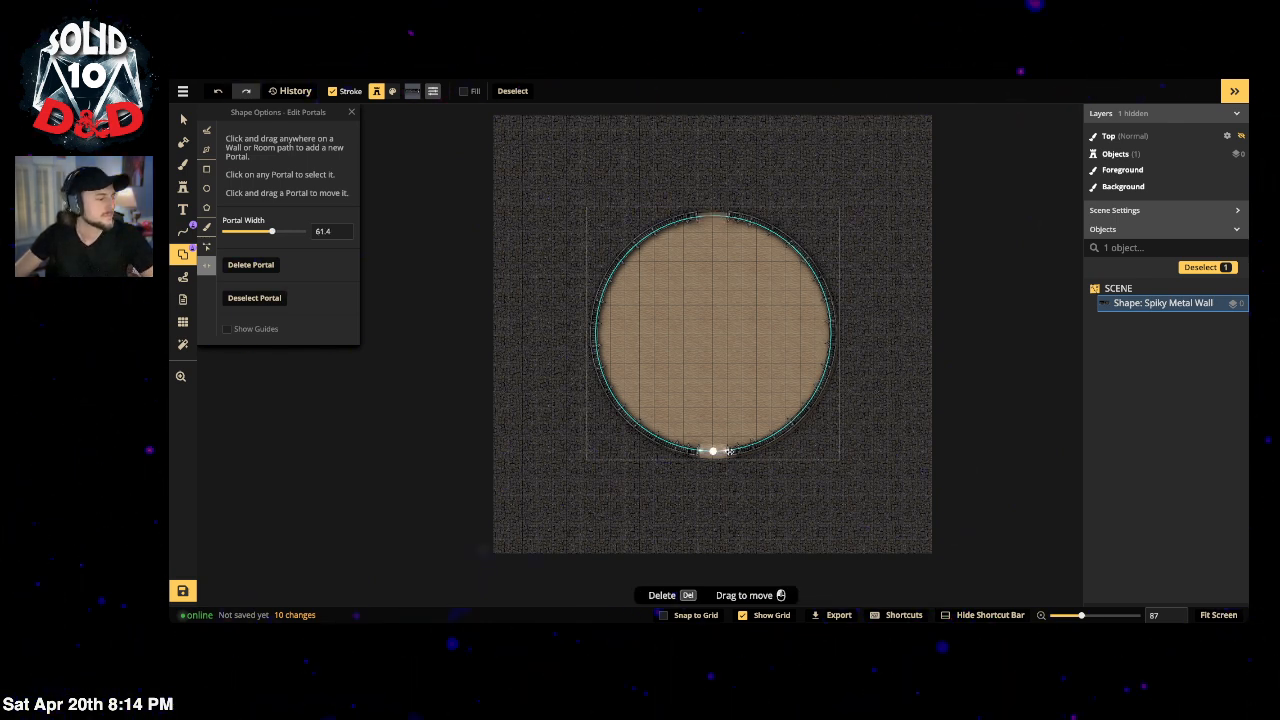
{"action": "left_click_drag", "start_coordinate": [731, 451], "coordinate": [730, 452]}
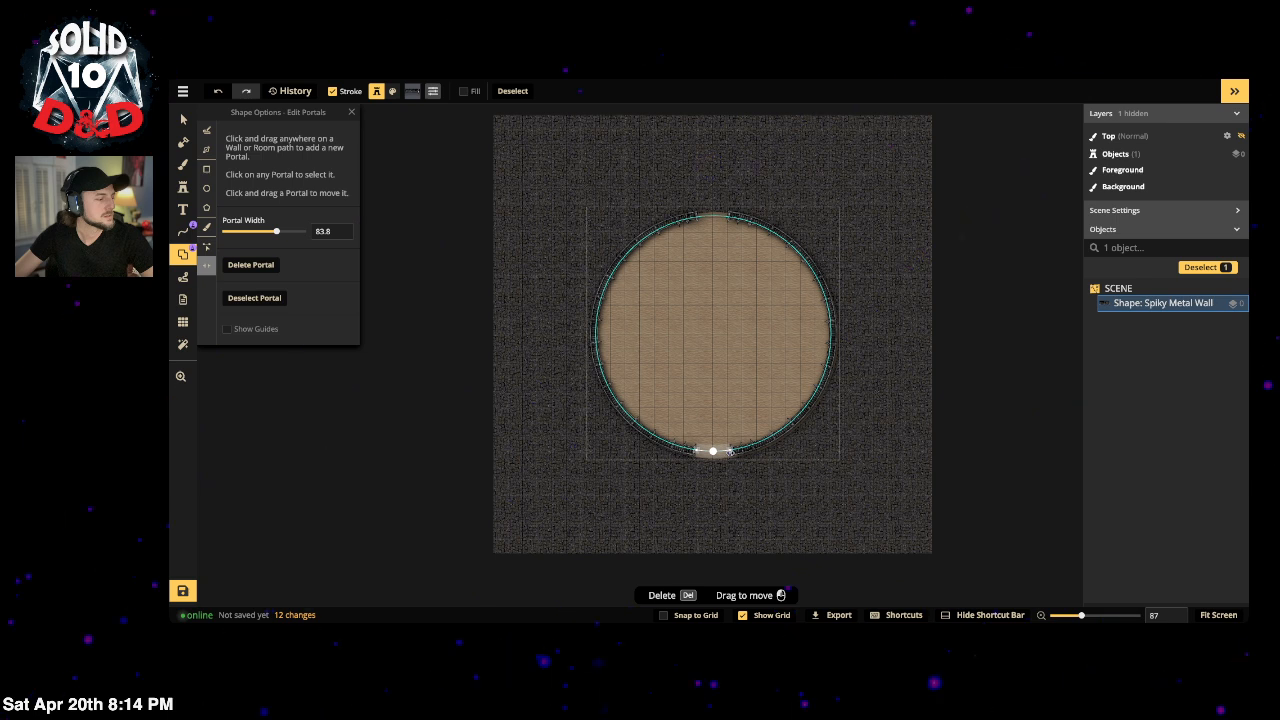
{"action": "left_click", "coordinate": [733, 500]}
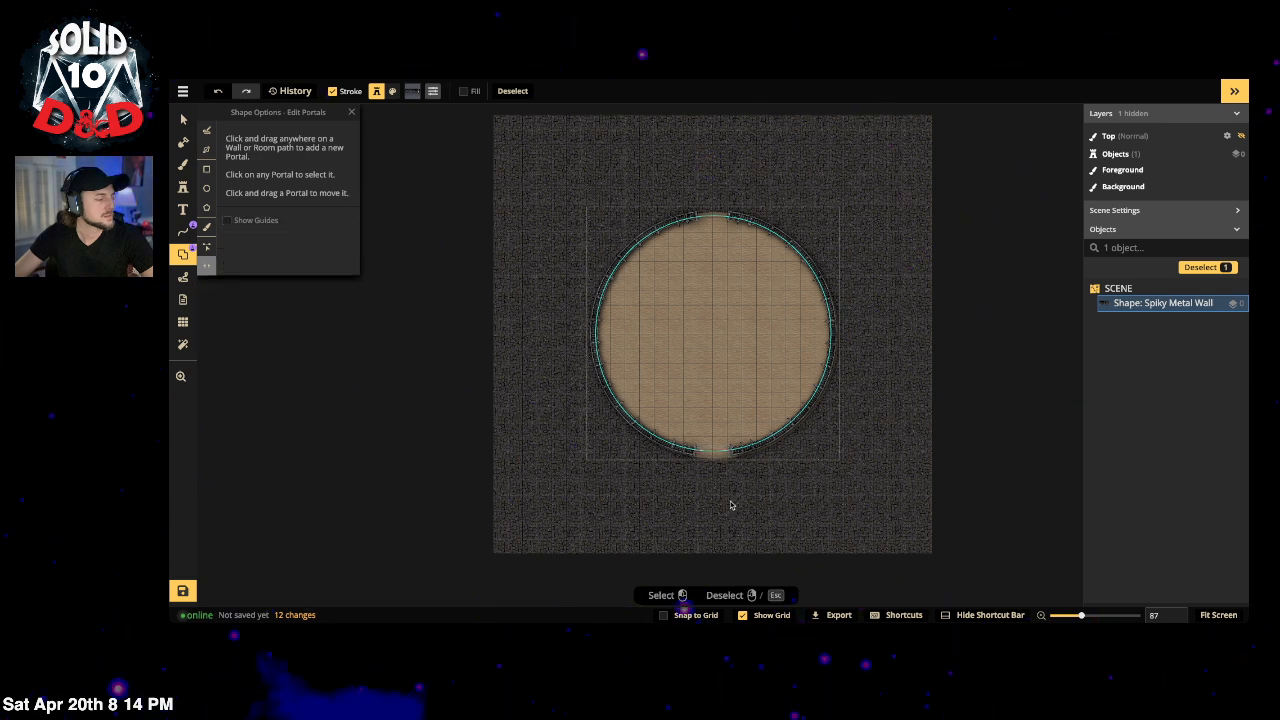
{"action": "left_click", "coordinate": [773, 433]}
{"action": "key", "text": "ctrl+z"}
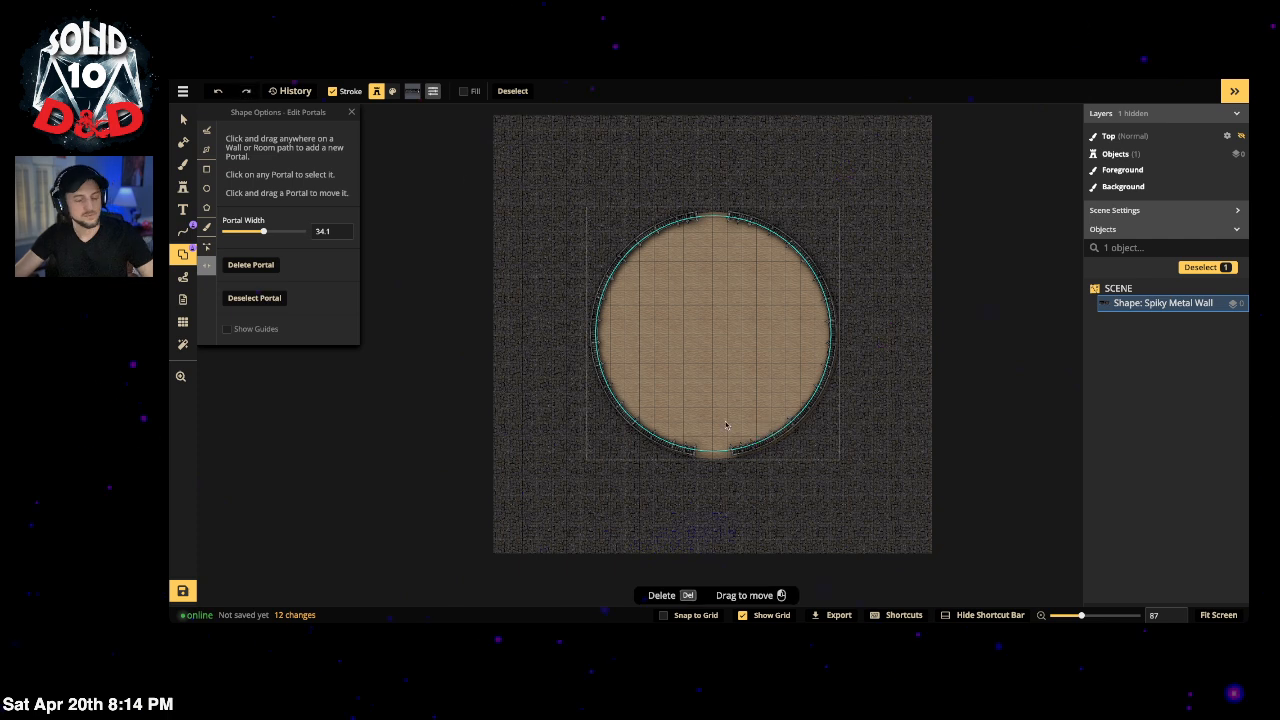
{"action": "left_click", "coordinate": [184, 117]}
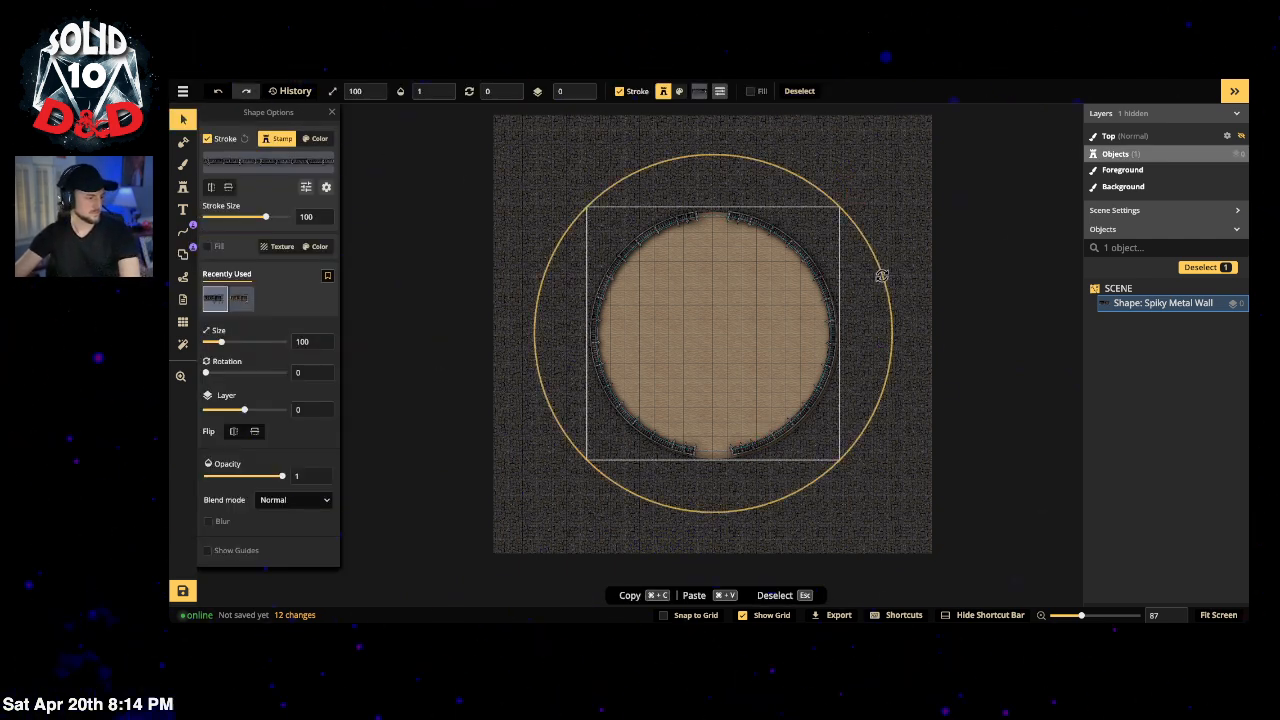
Step: Reset the wall's rotation to 0 and adjust the bottom portal
{"action": "left_click_drag", "start_coordinate": [883, 277], "coordinate": [882, 267]}
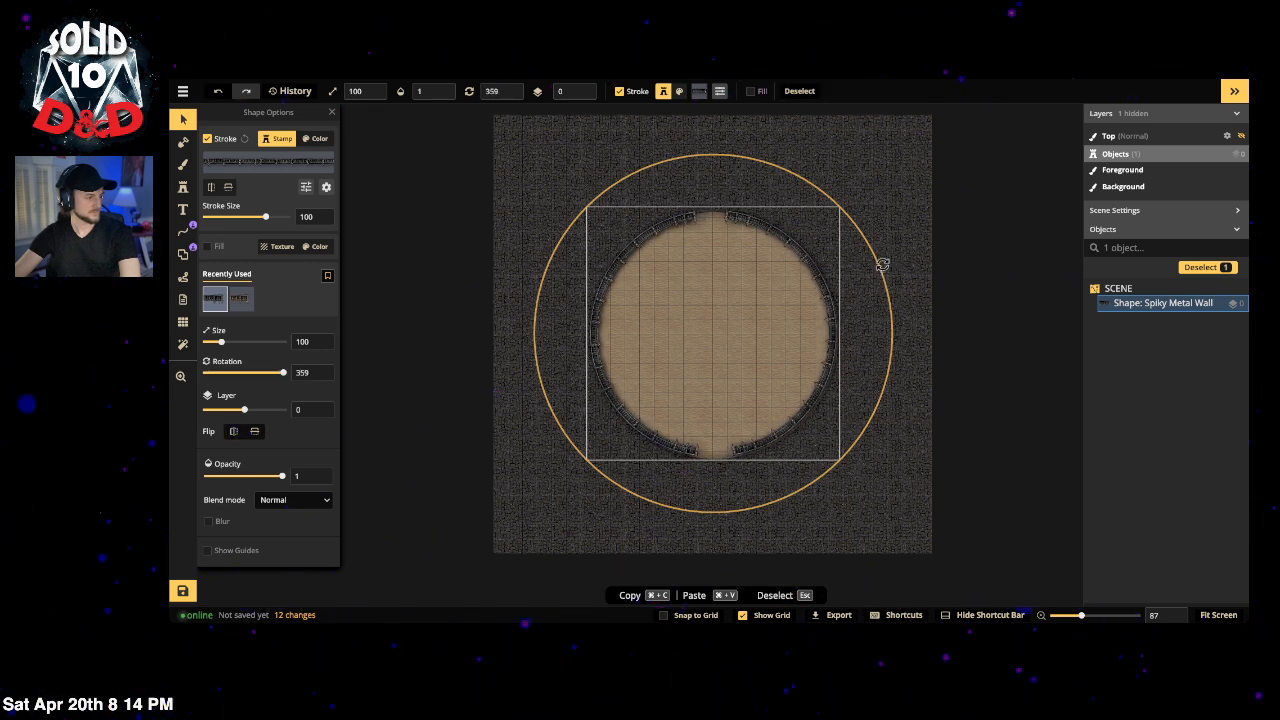
{"action": "left_click_drag", "start_coordinate": [883, 268], "coordinate": [880, 266]}
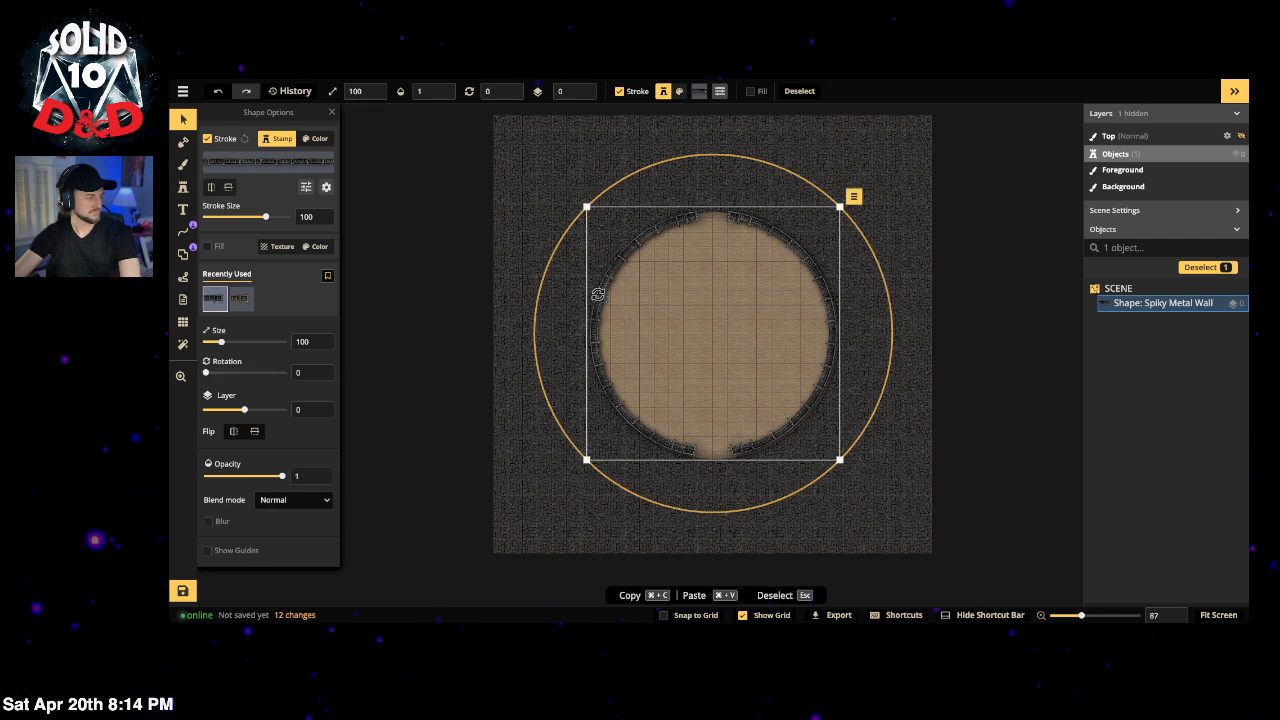
{"action": "left_click", "coordinate": [183, 253]}
{"action": "left_click", "coordinate": [714, 453]}
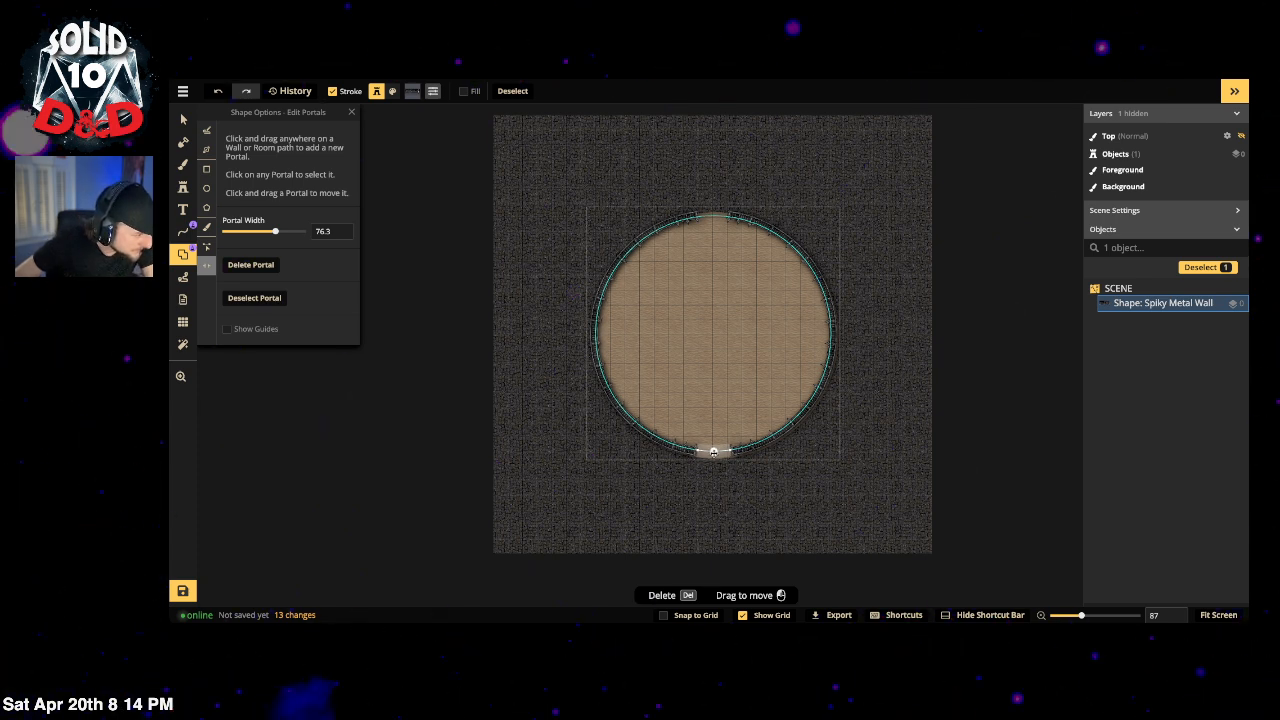
{"action": "left_click", "coordinate": [649, 537]}
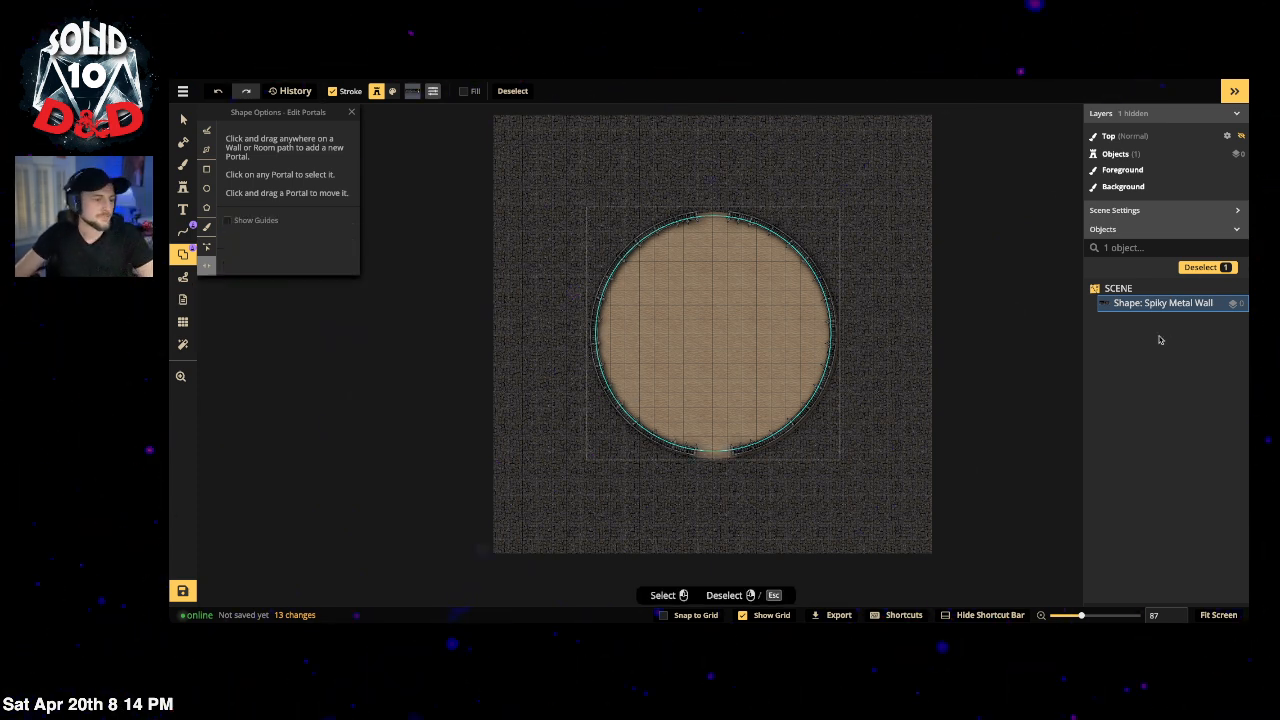
Step: Lock the Spiky Metal Wall in place and clear the selection
{"action": "left_click", "coordinate": [1221, 305]}
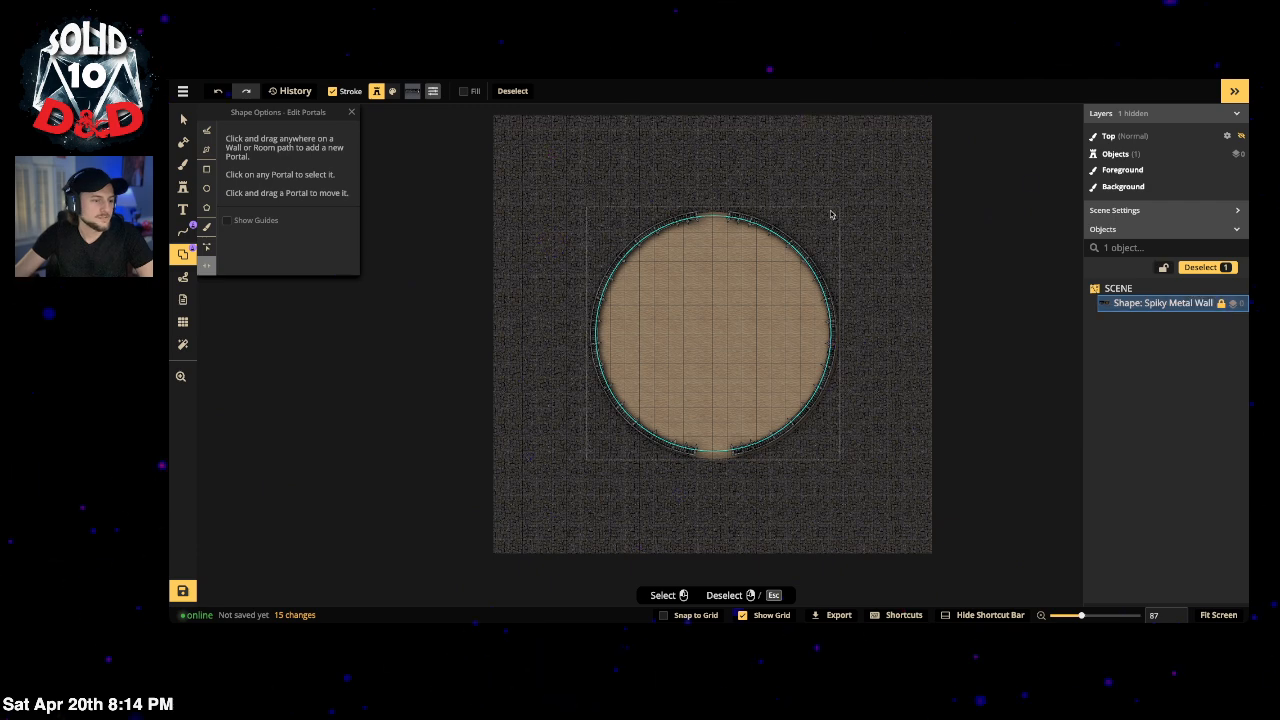
{"action": "left_click", "coordinate": [183, 119]}
{"action": "left_click", "coordinate": [632, 269]}
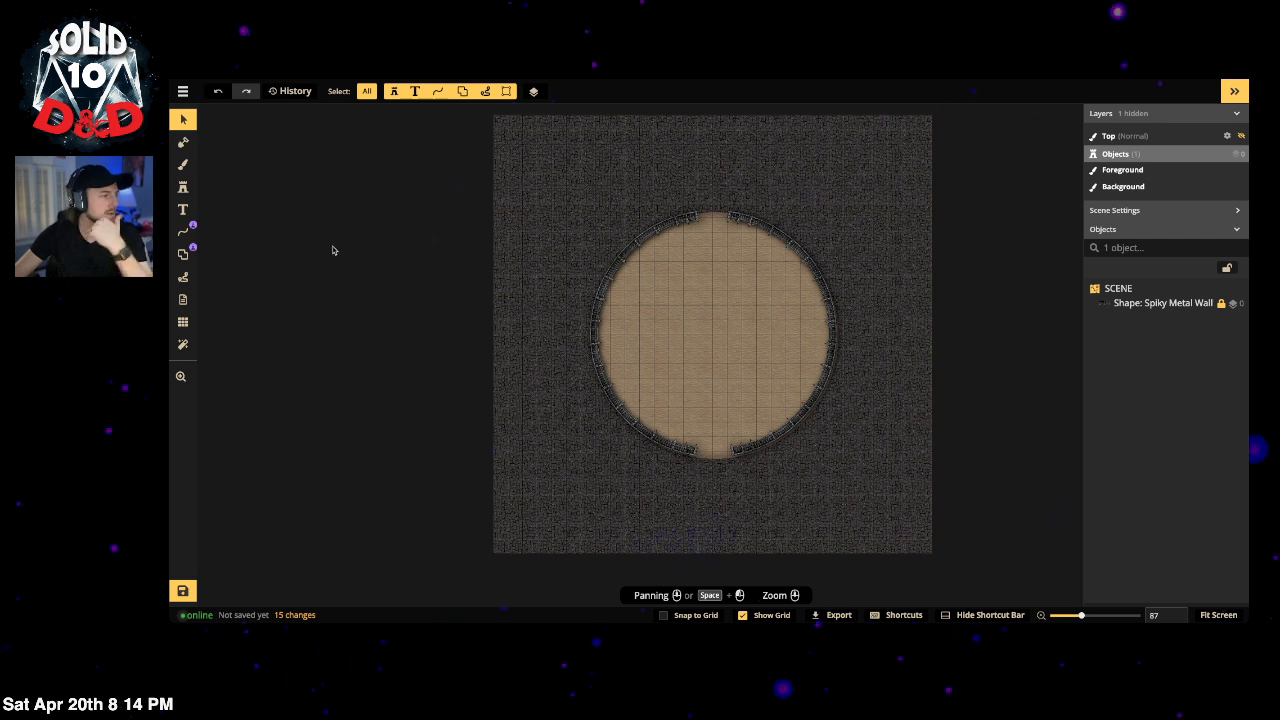
{"action": "left_click", "coordinate": [183, 187]}
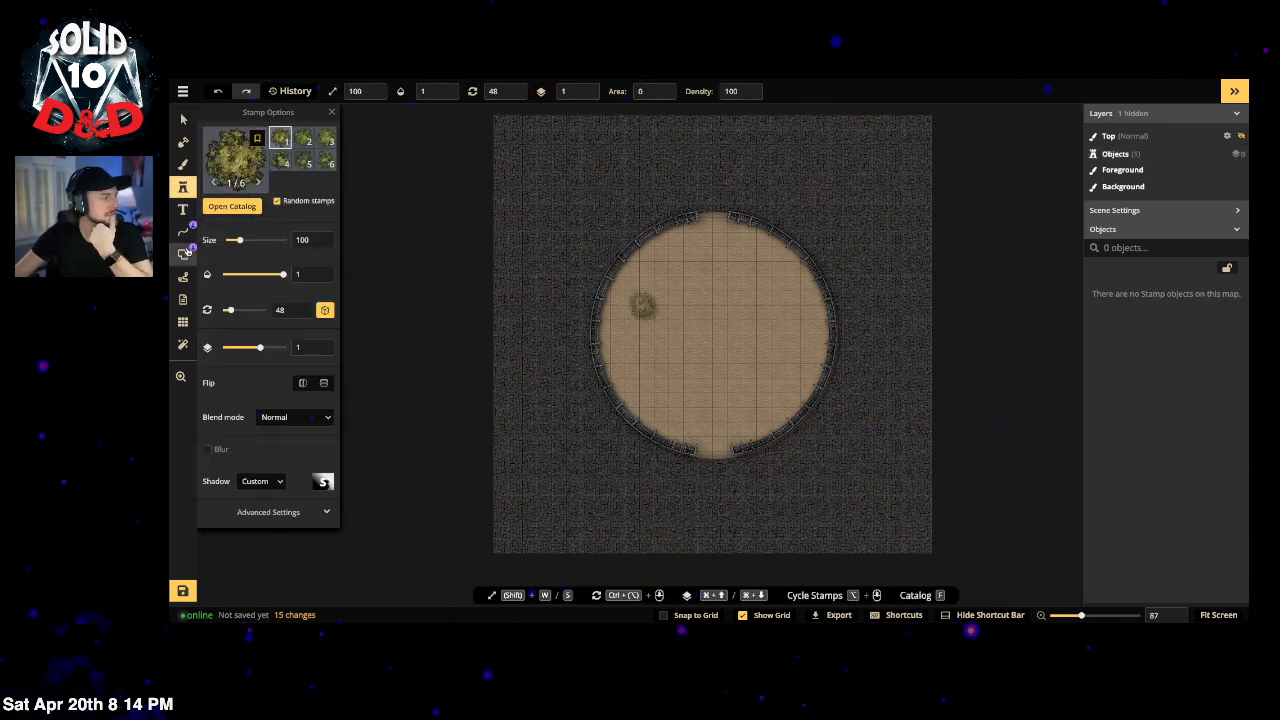
Step: Set the Rectangle shape tool's outline to the Gothic Horror Moonlit Toothed Roof path
{"action": "left_click", "coordinate": [184, 253]}
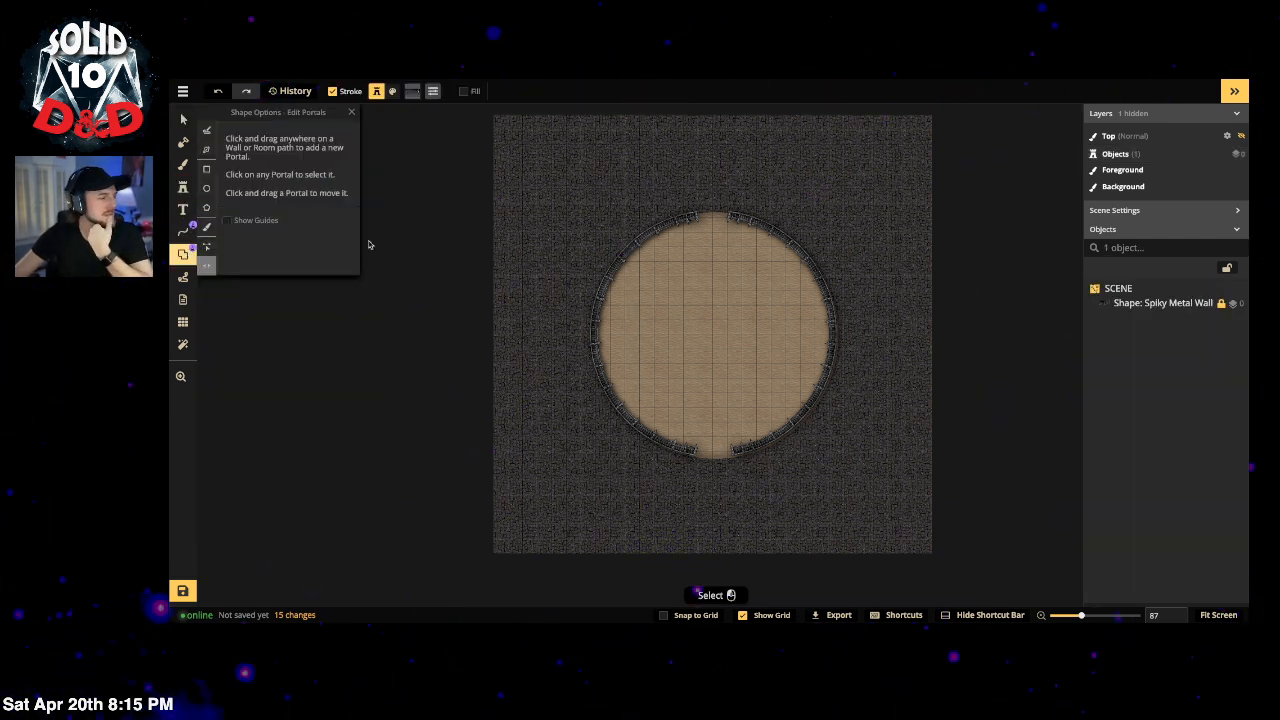
{"action": "left_click", "coordinate": [206, 168]}
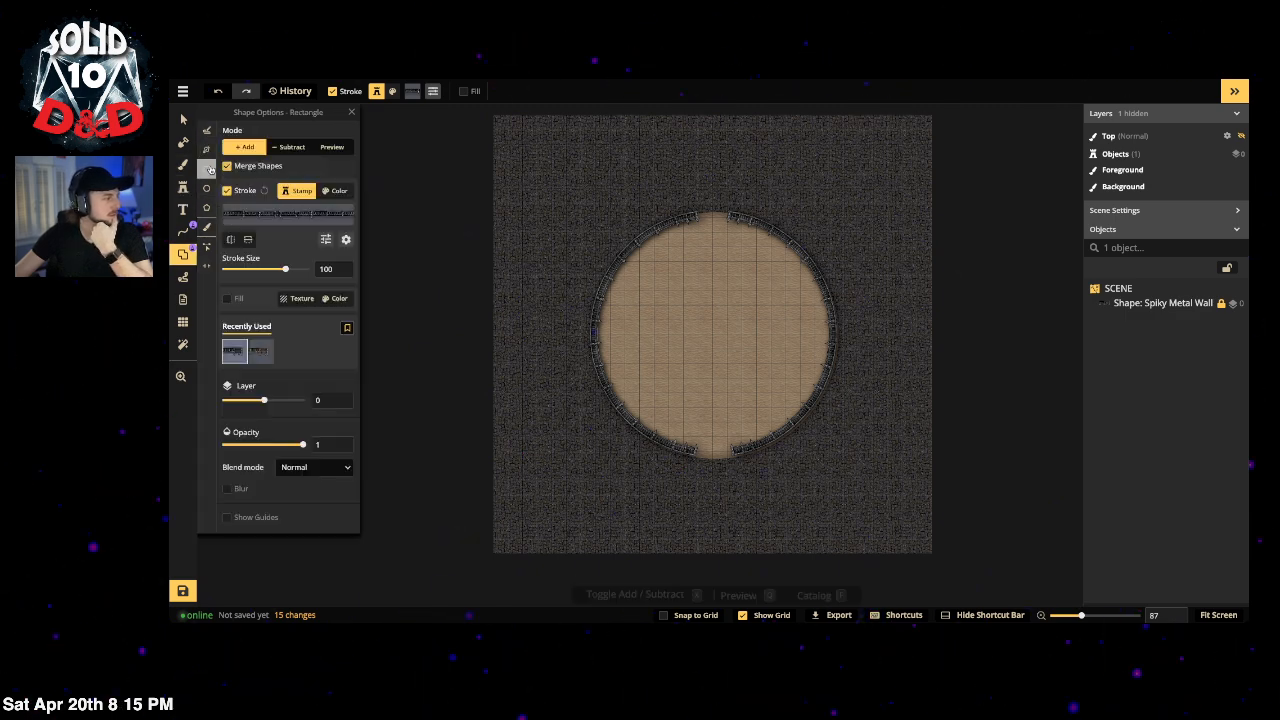
{"action": "left_click", "coordinate": [278, 208]}
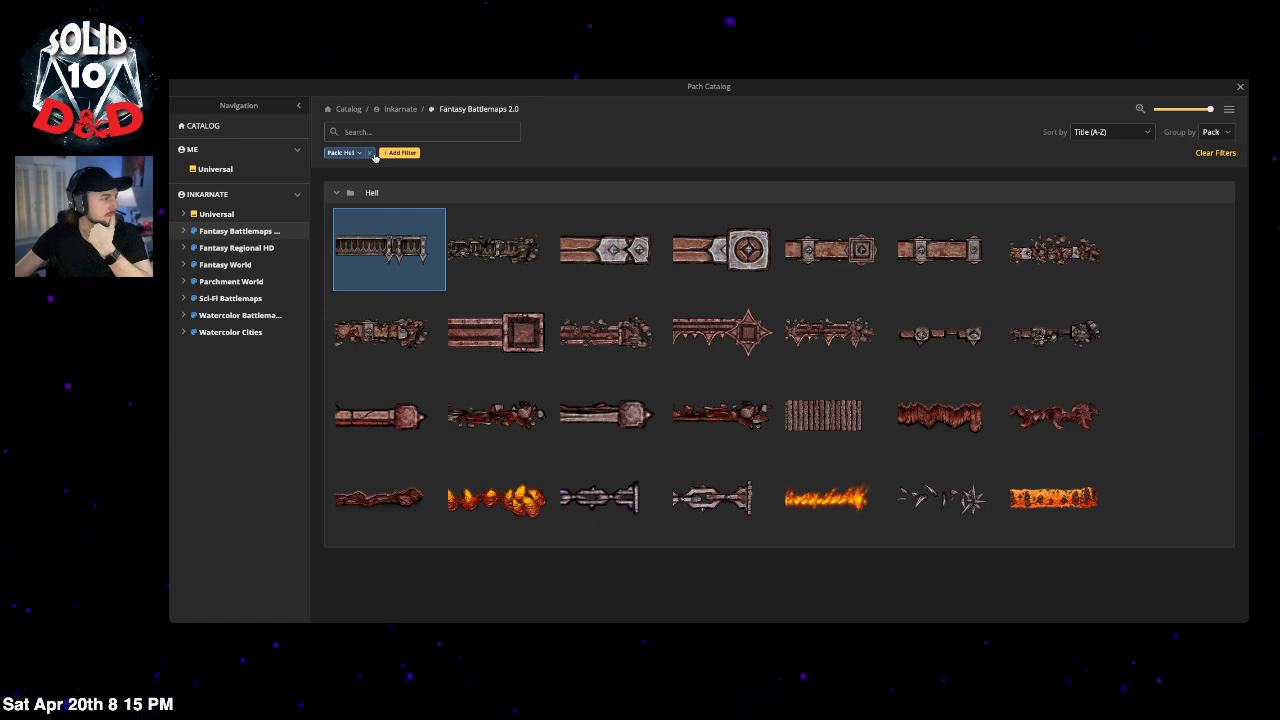
{"action": "left_click", "coordinate": [369, 153]}
{"action": "left_click", "coordinate": [383, 131]}
{"action": "type", "text": "hell"}
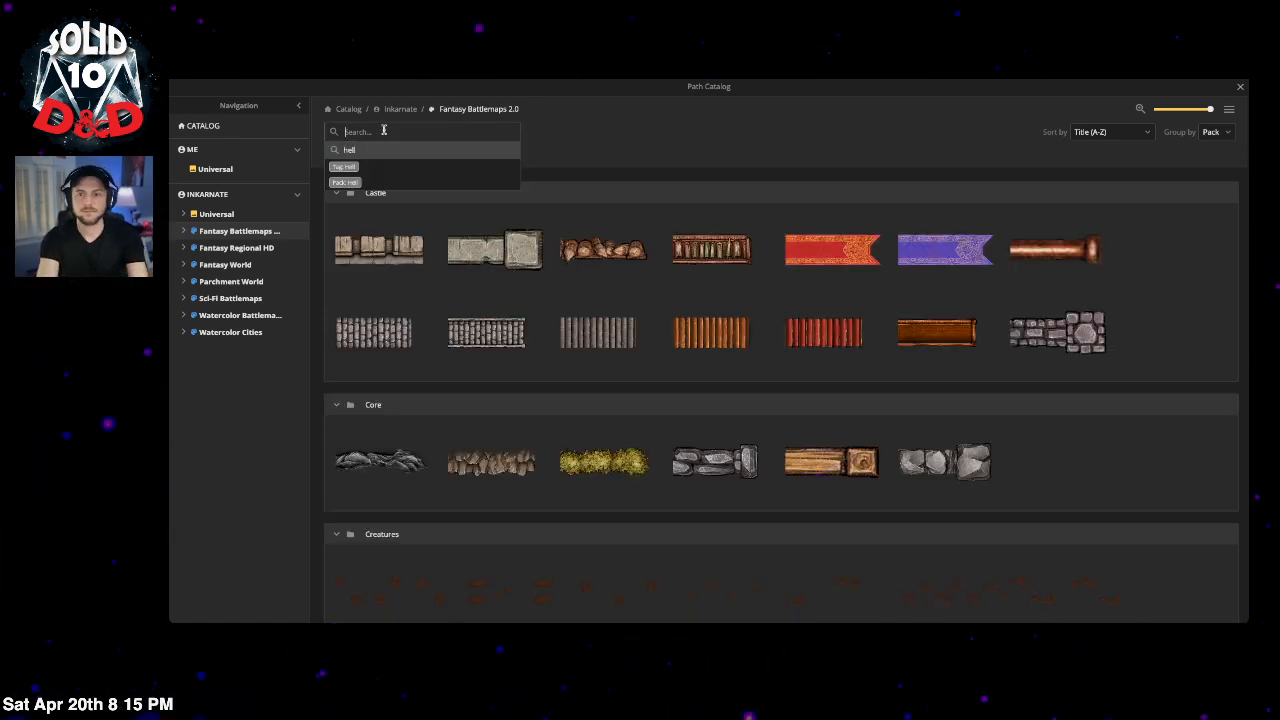
{"action": "type", "text": "roof"}
{"action": "key", "text": "Return"}
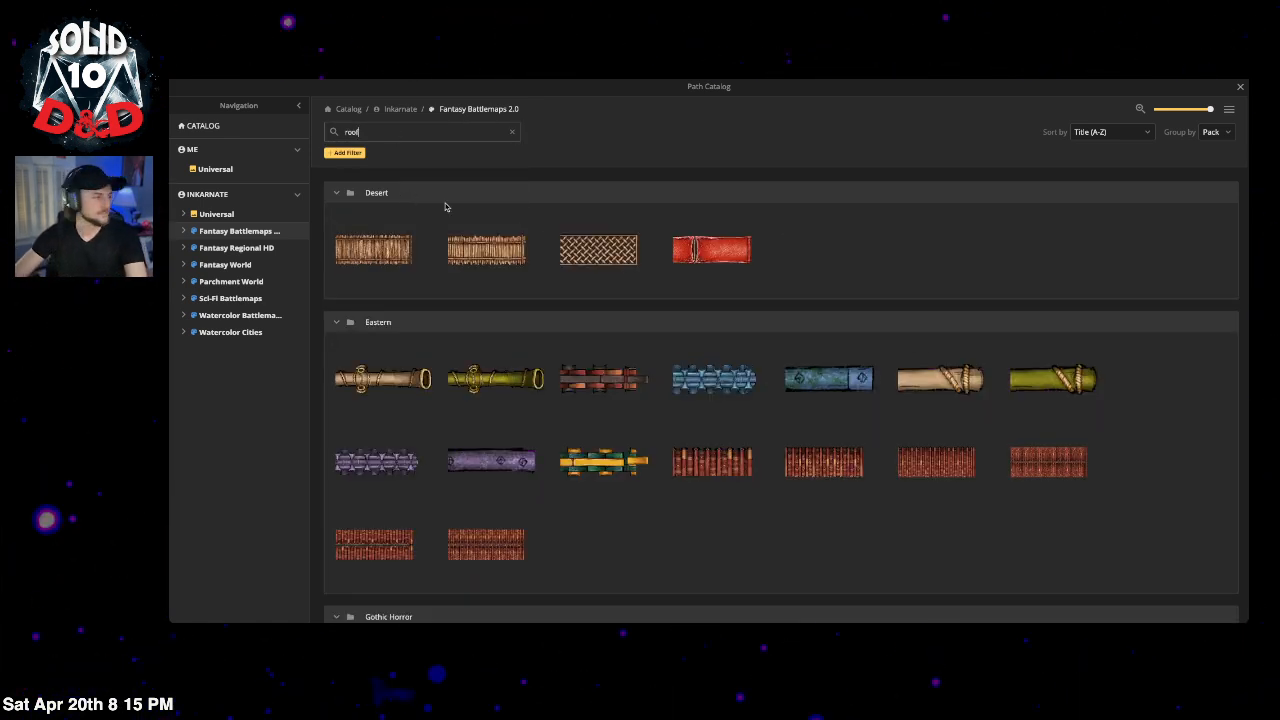
{"action": "scroll", "coordinate": [985, 330], "scroll_direction": "down", "scroll_amount": 1}
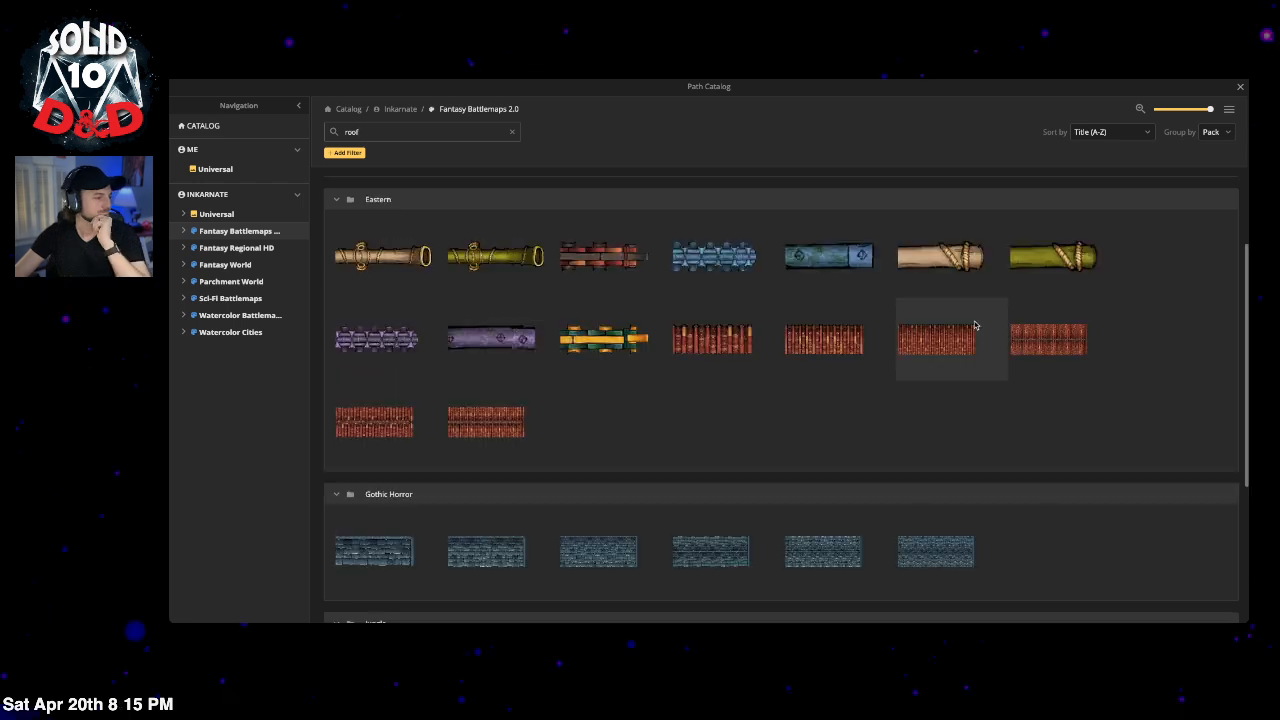
{"action": "scroll", "coordinate": [1010, 362], "scroll_direction": "down", "scroll_amount": 2}
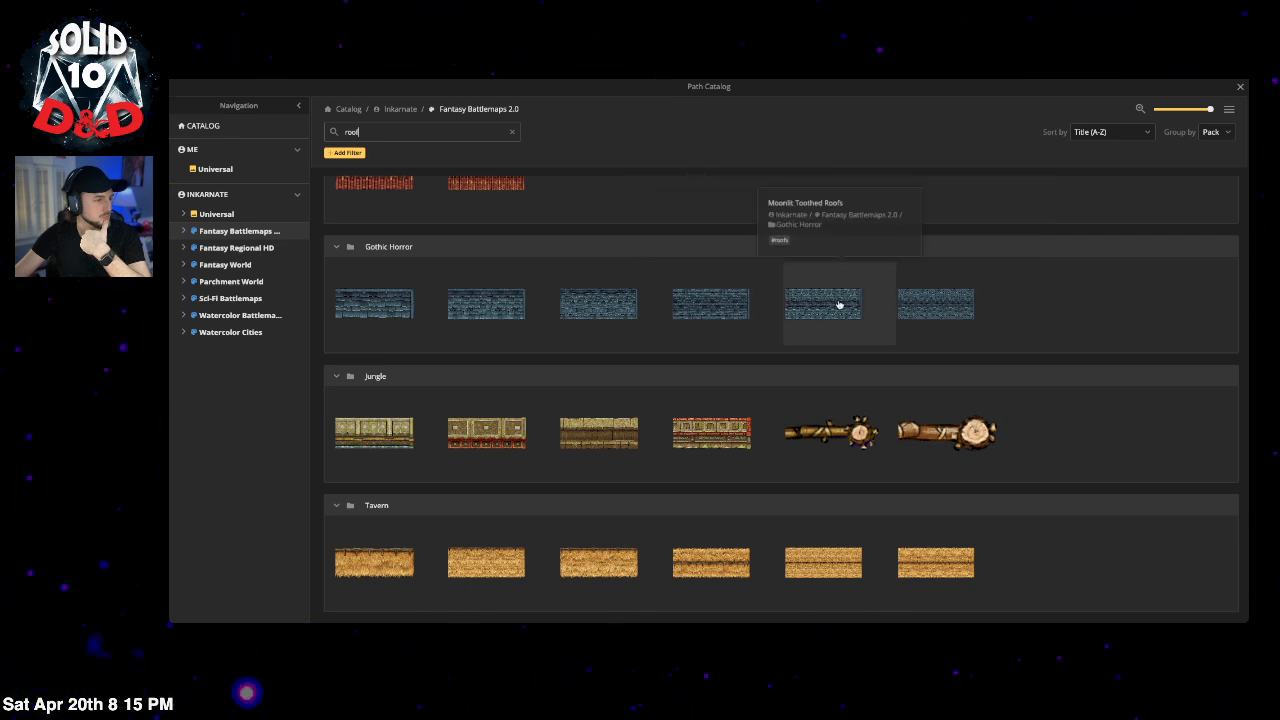
{"action": "left_click", "coordinate": [376, 313]}
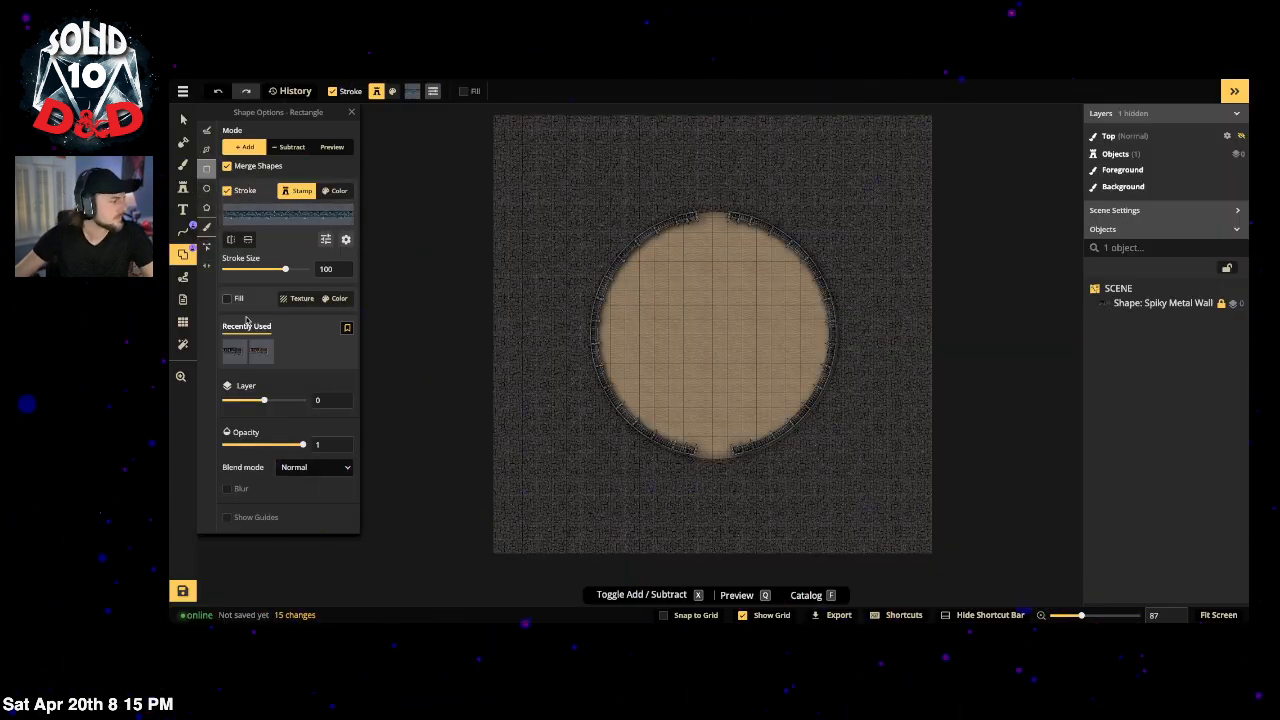
Step: Turn on textured fill and browse Gothic Horror textures in the Texture Catalog
{"action": "left_click", "coordinate": [297, 300]}
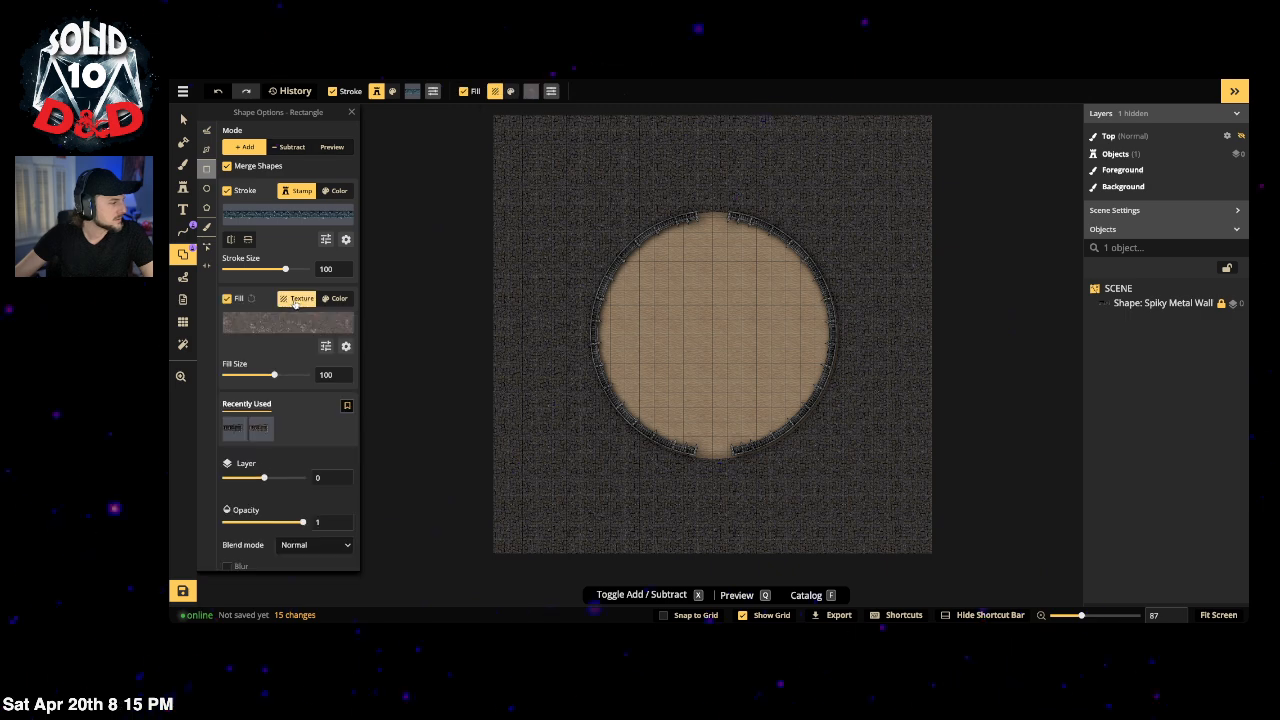
{"action": "left_click", "coordinate": [291, 321]}
{"action": "left_click", "coordinate": [425, 131]}
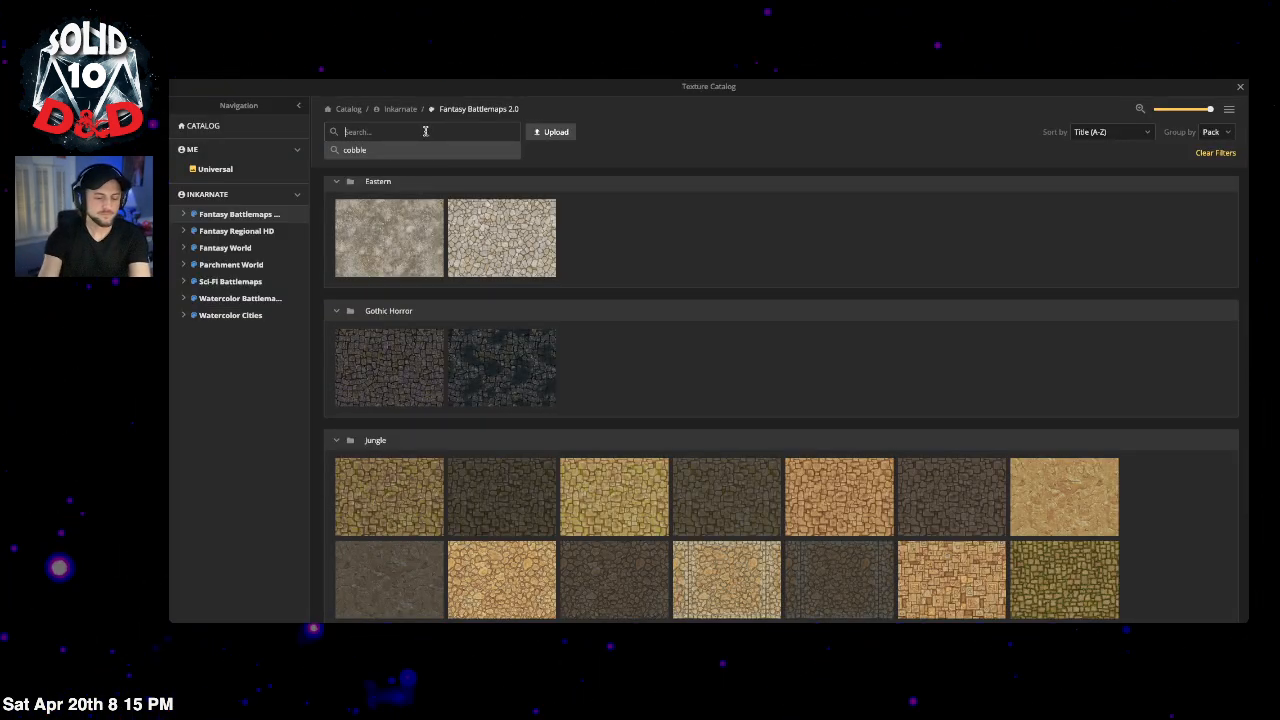
{"action": "type", "text": "gothi"}
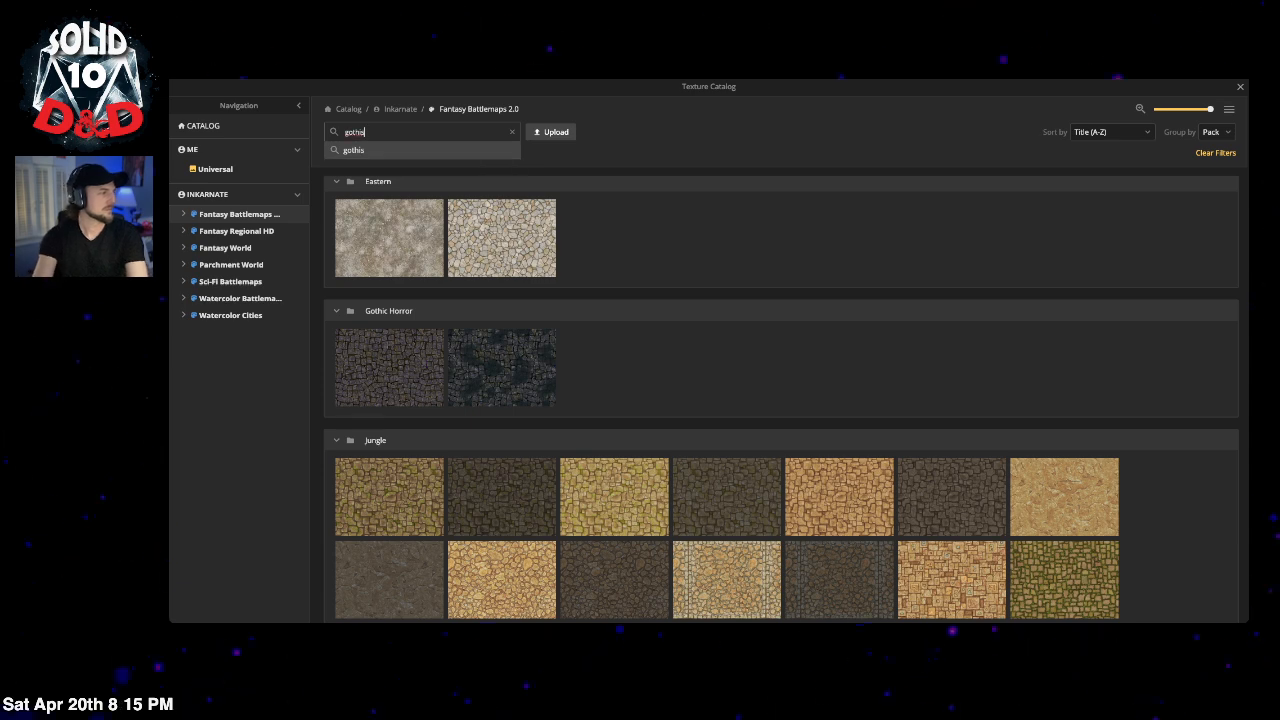
{"action": "type", "text": "c"}
{"action": "left_click", "coordinate": [362, 167]}
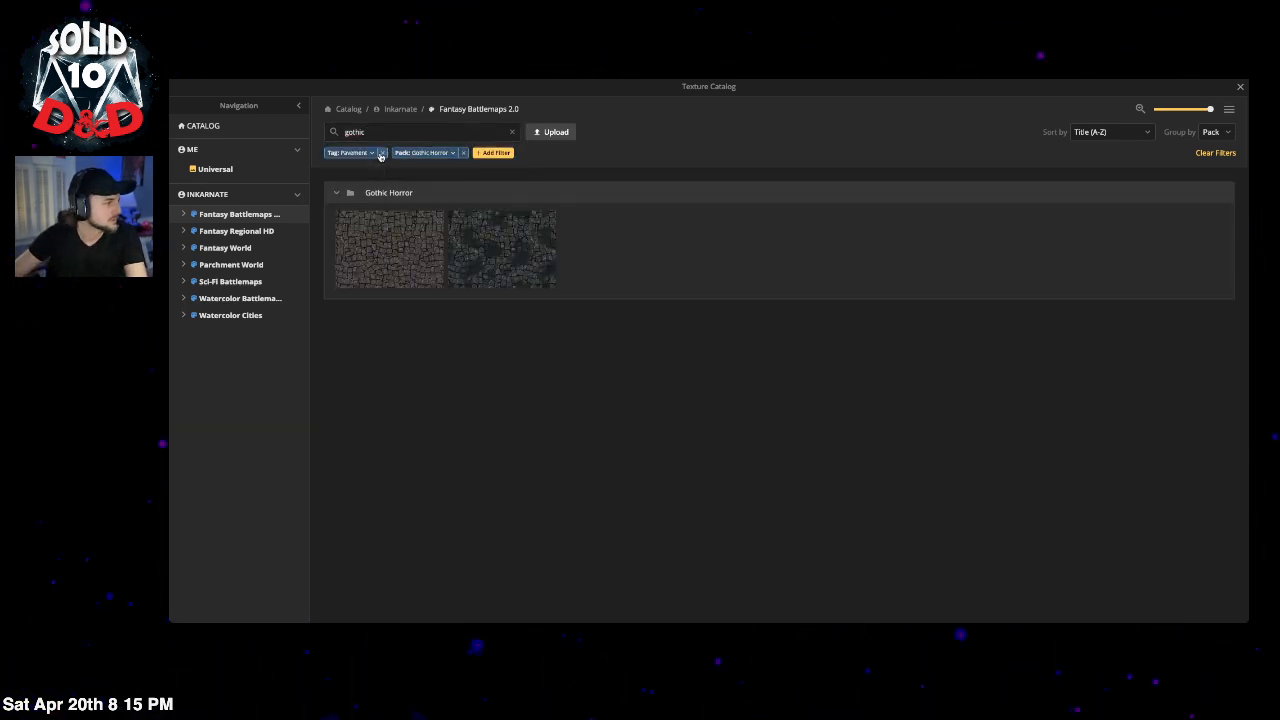
{"action": "left_click", "coordinate": [381, 153]}
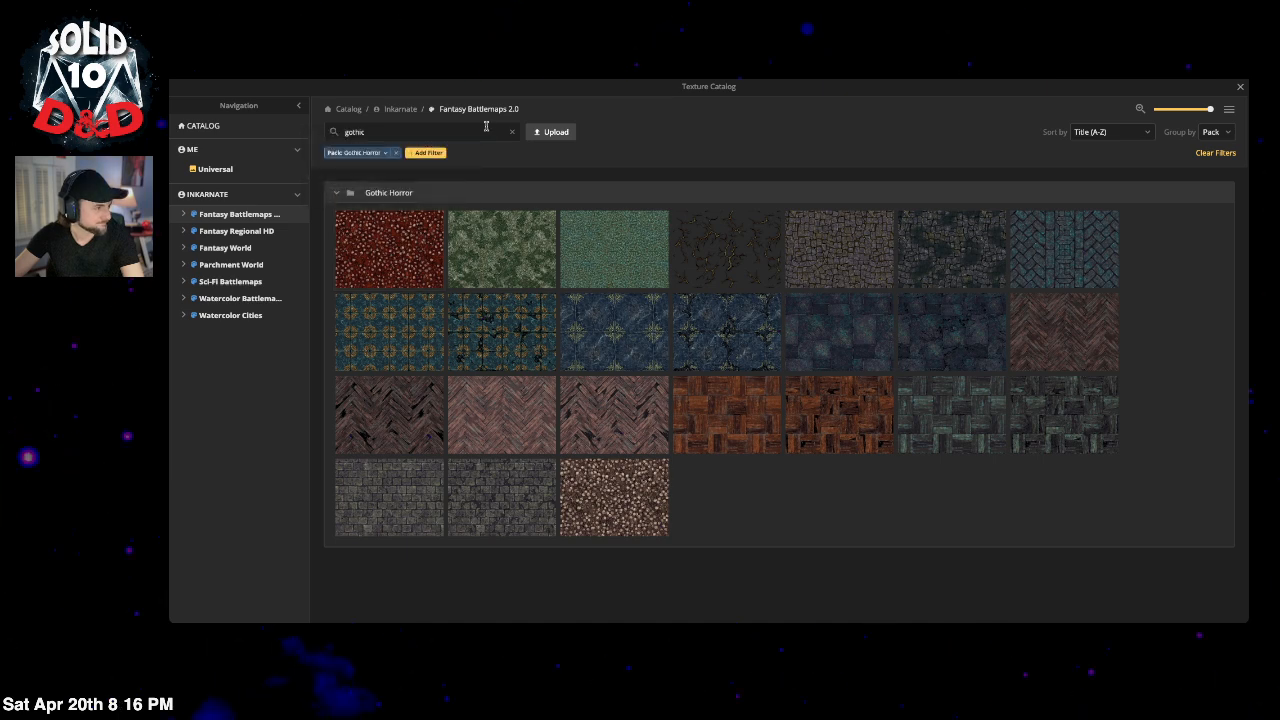
Step: Clear the catalog filters and 'roof' search, then draw a tall rectangle left of the arena
{"action": "left_click", "coordinate": [395, 152]}
{"action": "left_click", "coordinate": [400, 133]}
{"action": "double_click", "coordinate": [400, 133]}
{"action": "type", "text": "roof"}
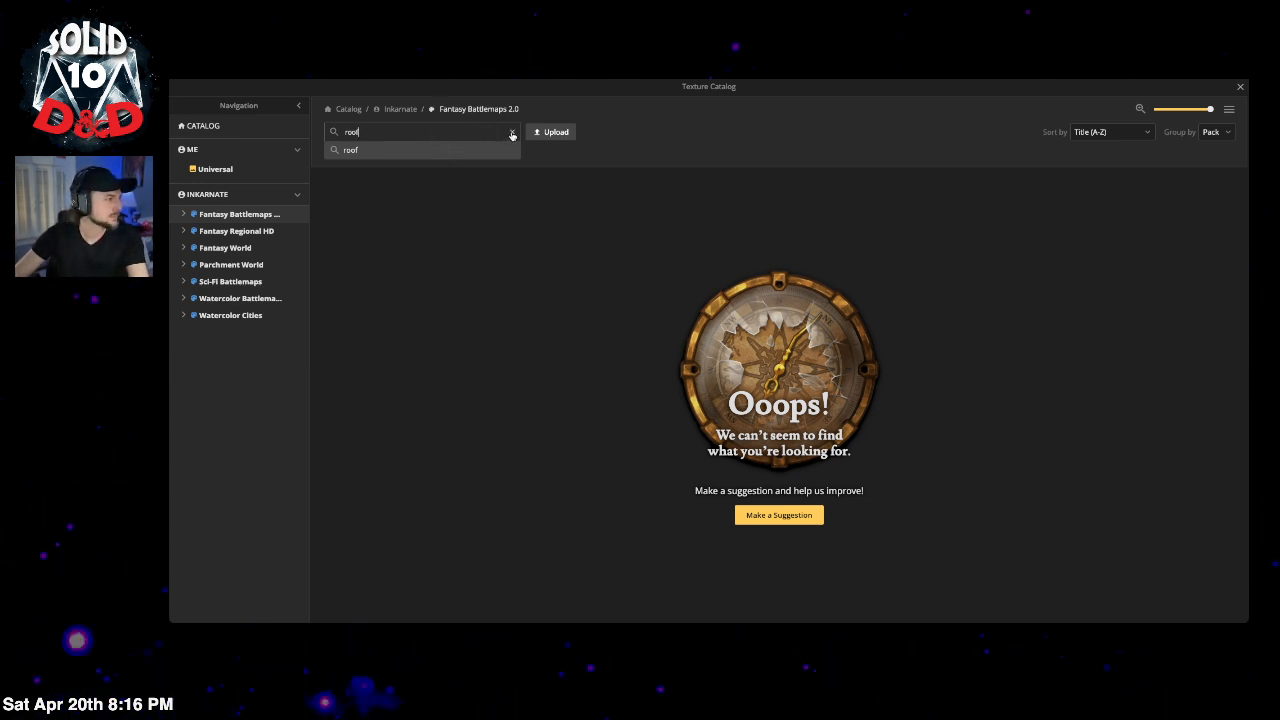
{"action": "left_click", "coordinate": [512, 132]}
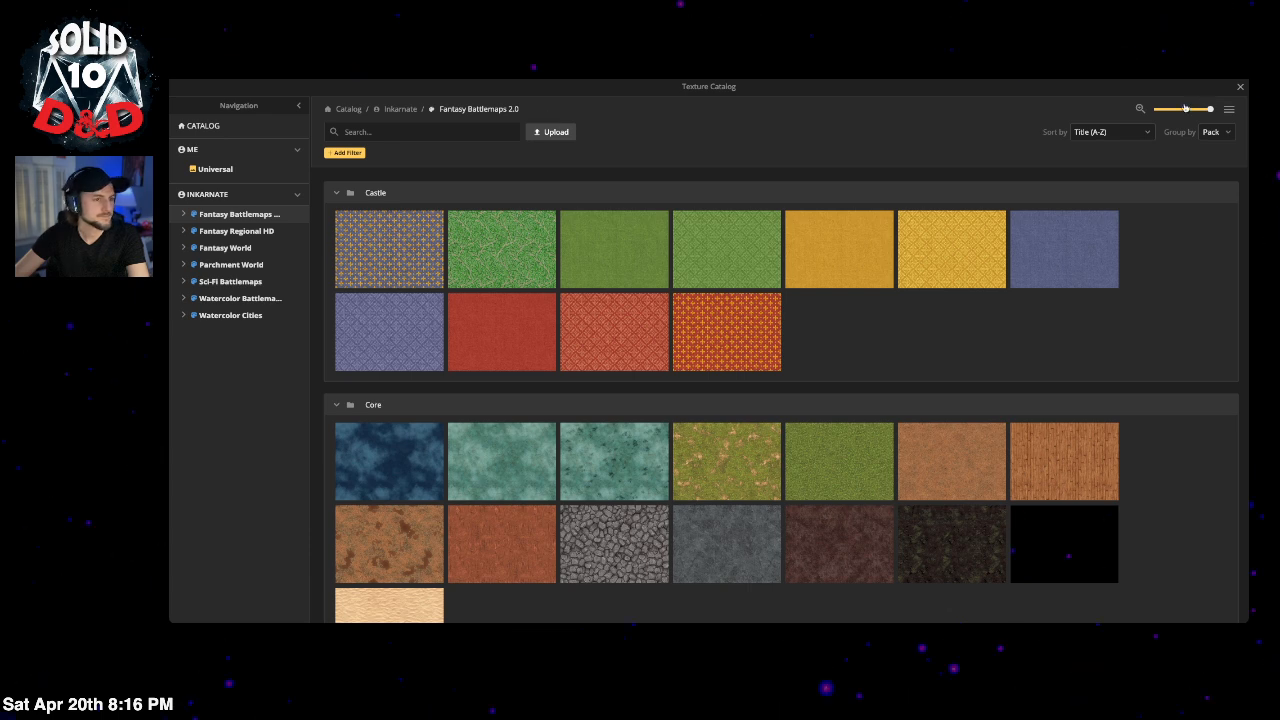
{"action": "left_click", "coordinate": [1240, 87]}
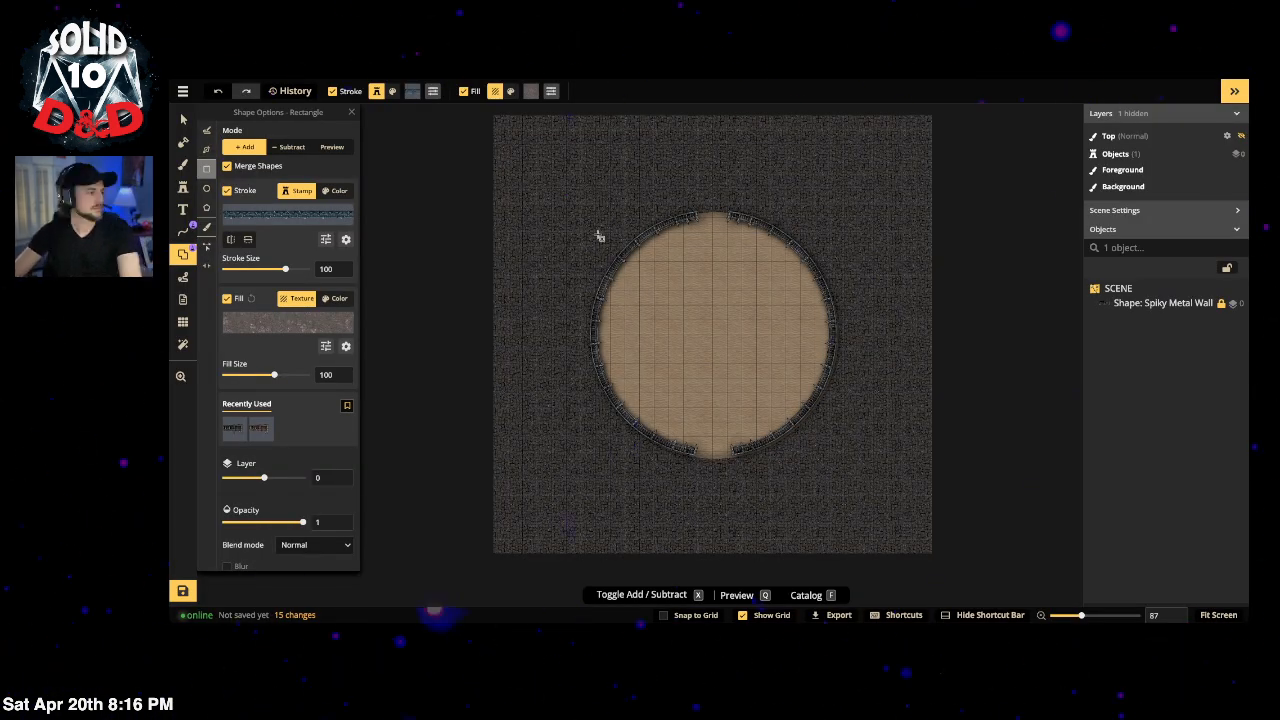
{"action": "left_click_drag", "start_coordinate": [613, 209], "coordinate": [530, 448]}
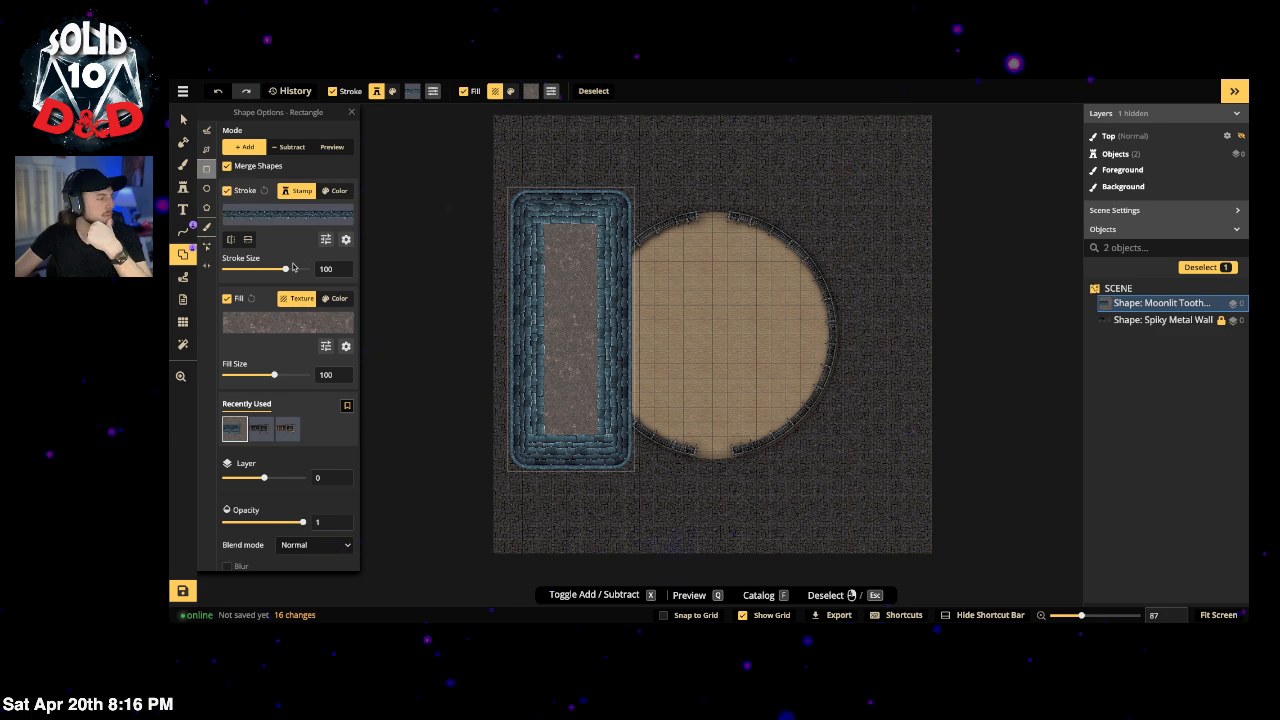
Step: Thicken the rectangle's outline to 207 and shift its hue to 176 for a brown stone tone
{"action": "mouse_move", "coordinate": [286, 272]}
{"action": "left_mouse_down"}
{"action": "mouse_move", "coordinate": [312, 269]}
{"action": "mouse_move", "coordinate": [284, 270]}
{"action": "left_mouse_up"}
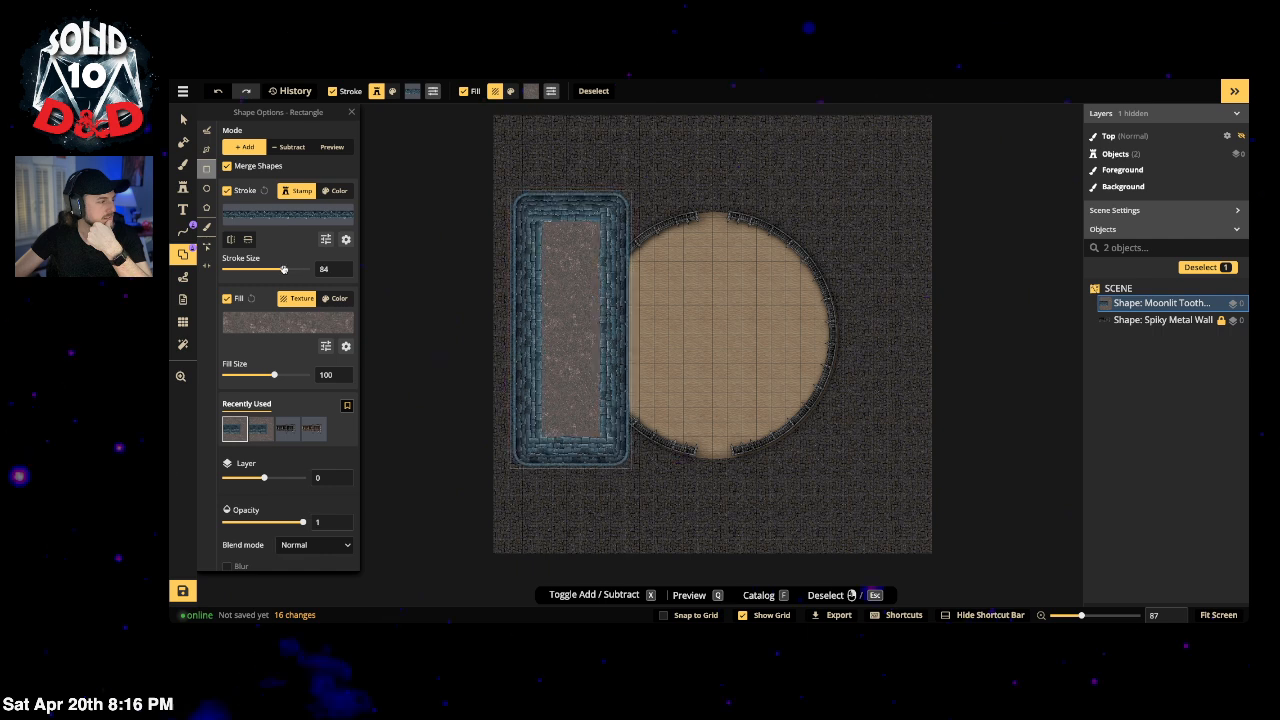
{"action": "left_click", "coordinate": [326, 239]}
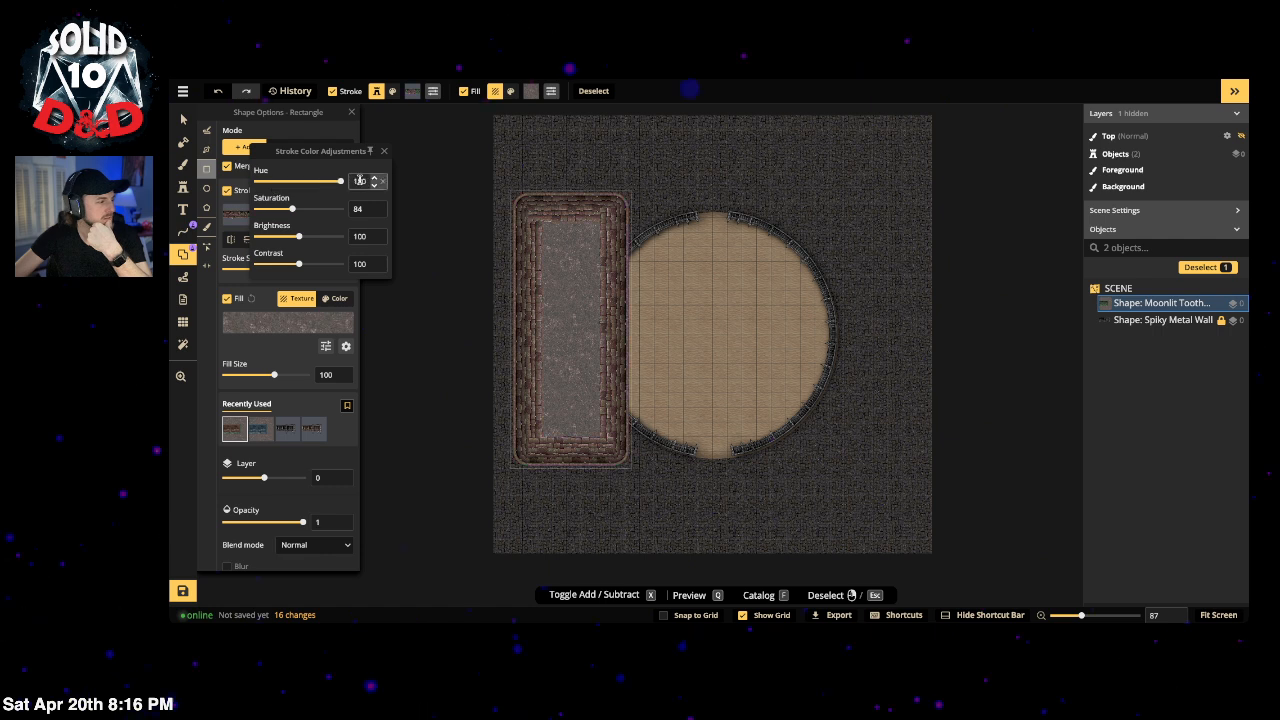
{"action": "mouse_move", "coordinate": [305, 183]}
{"action": "left_mouse_down"}
{"action": "mouse_move", "coordinate": [328, 182]}
{"action": "mouse_move", "coordinate": [257, 190]}
{"action": "mouse_move", "coordinate": [340, 178]}
{"action": "left_mouse_up"}
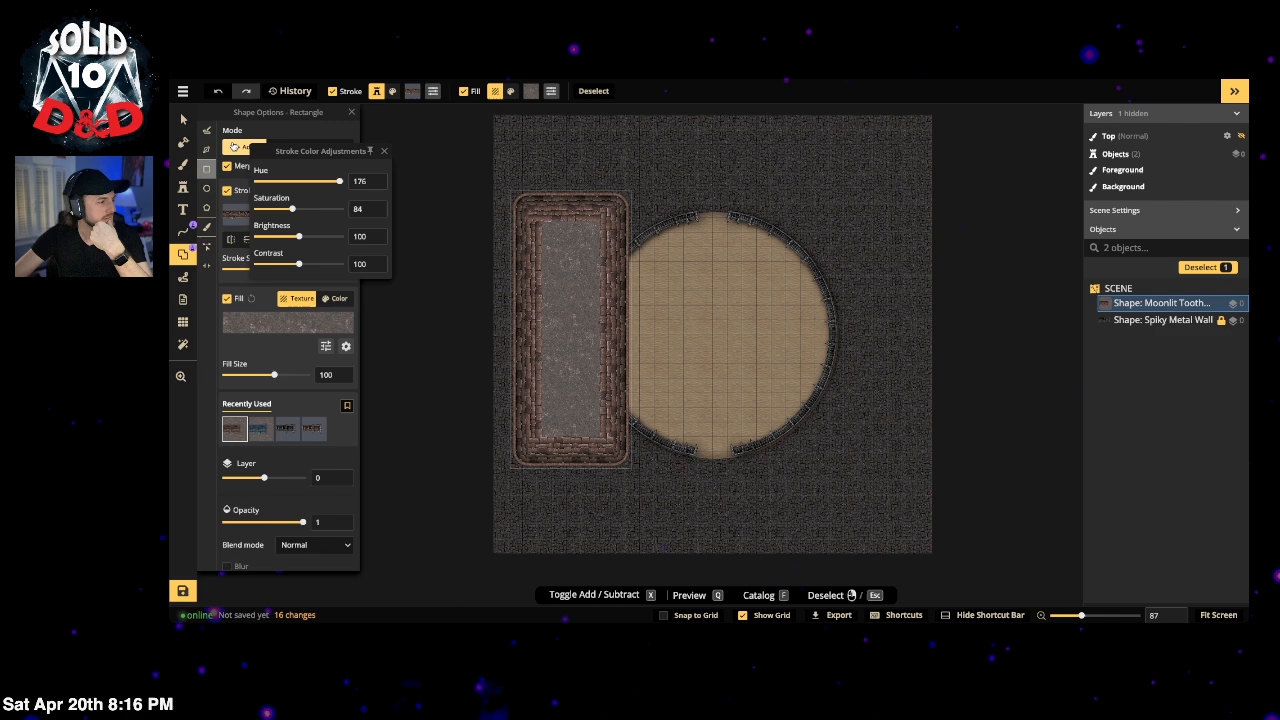
{"action": "left_click", "coordinate": [183, 119]}
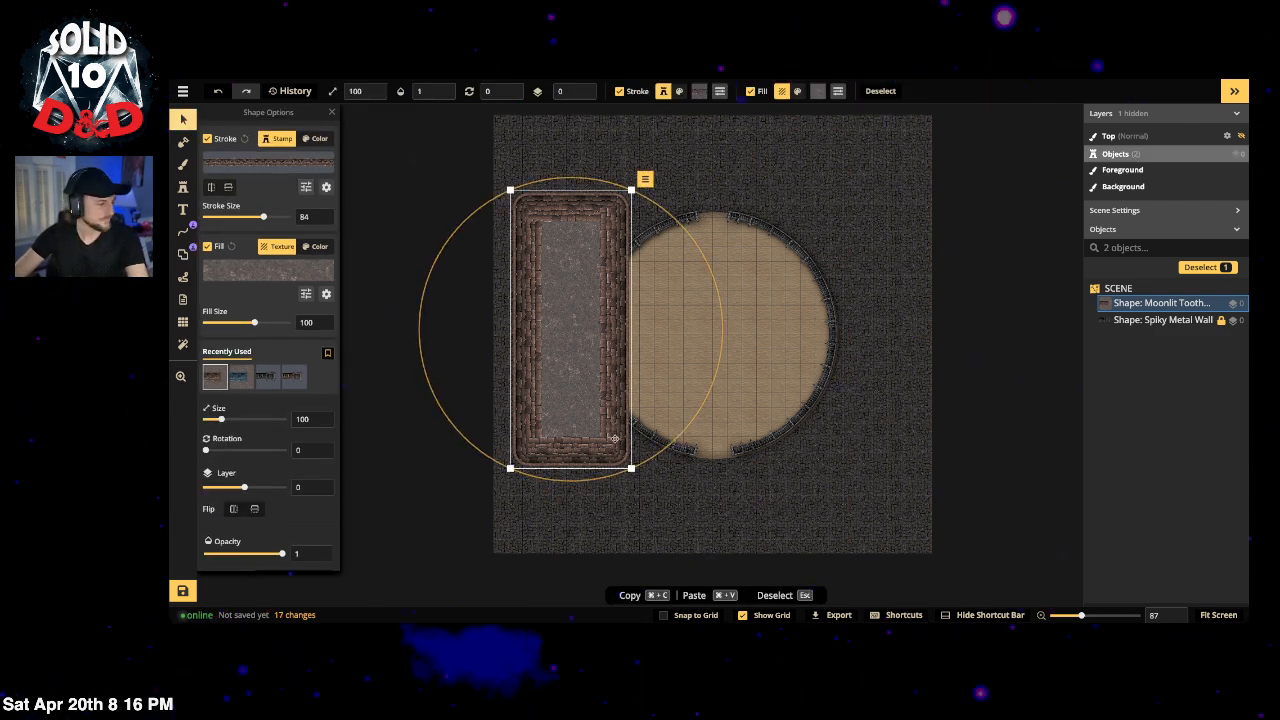
Step: Shrink the rectangle from its corner and fill it with a dark blue Gothic Horror stone tile
{"action": "left_click_drag", "start_coordinate": [631, 468], "coordinate": [576, 410]}
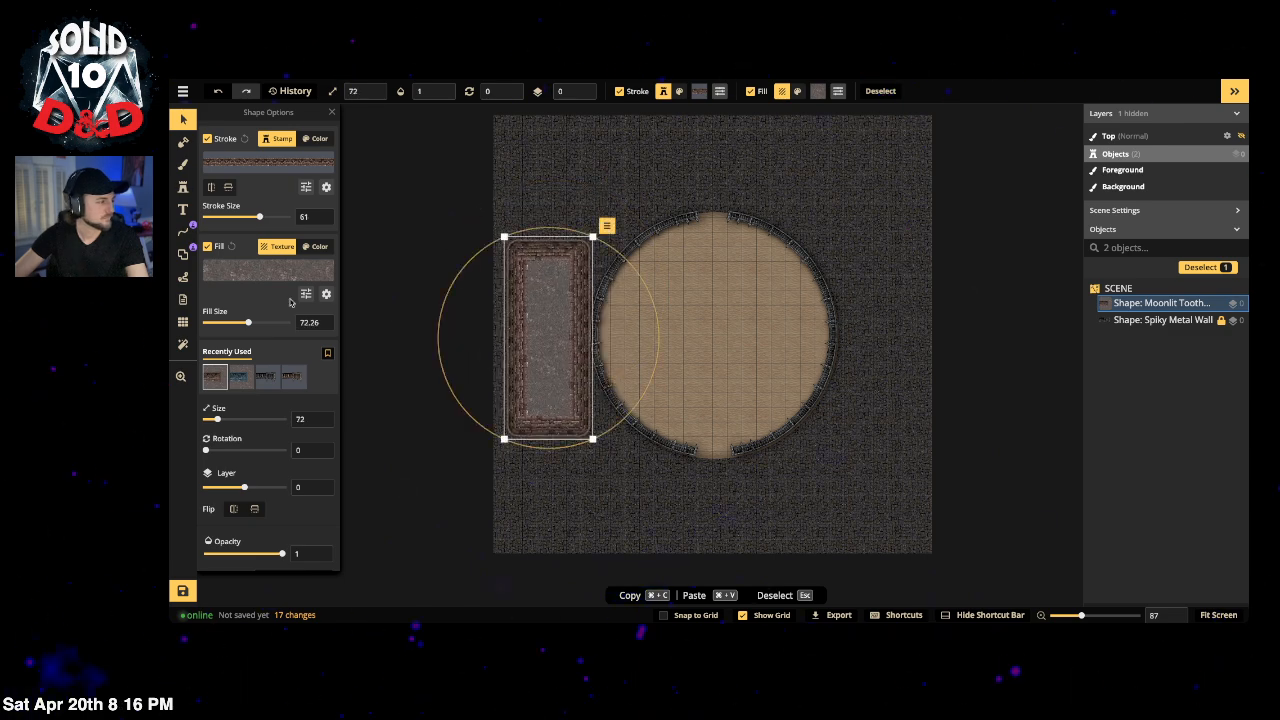
{"action": "left_click", "coordinate": [268, 270]}
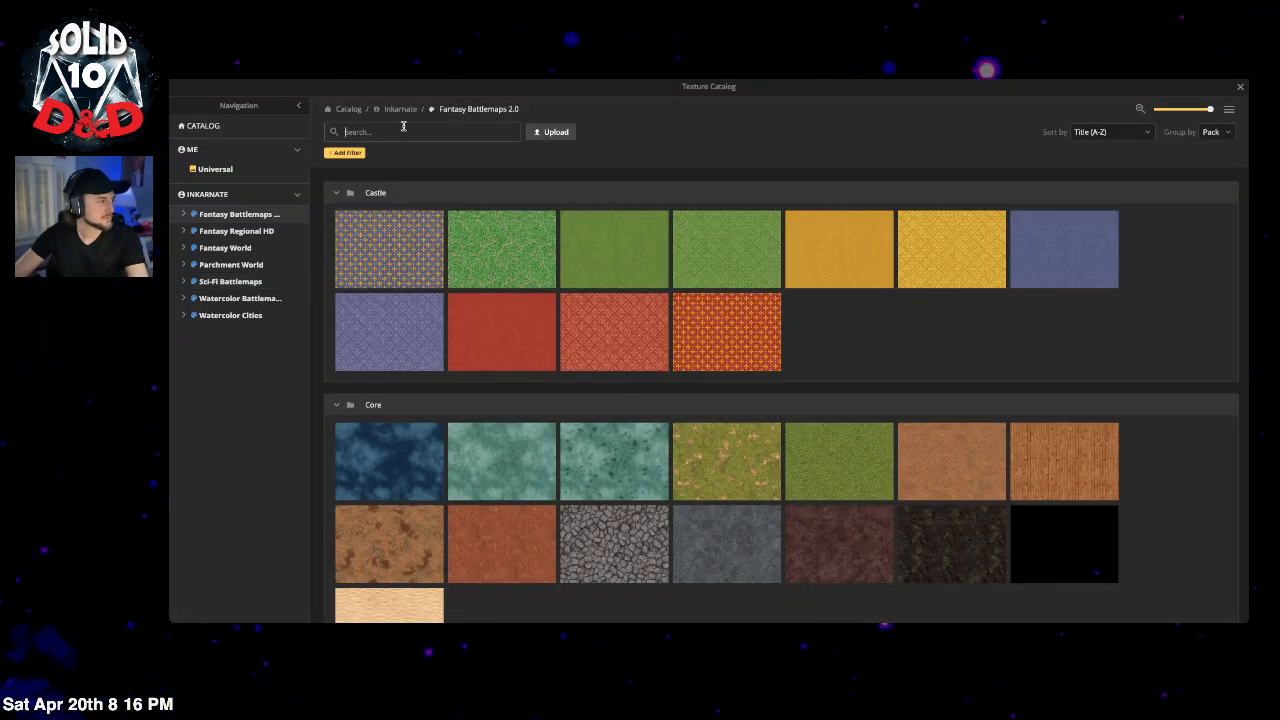
{"action": "scroll", "coordinate": [900, 358], "scroll_direction": "down", "scroll_amount": 3}
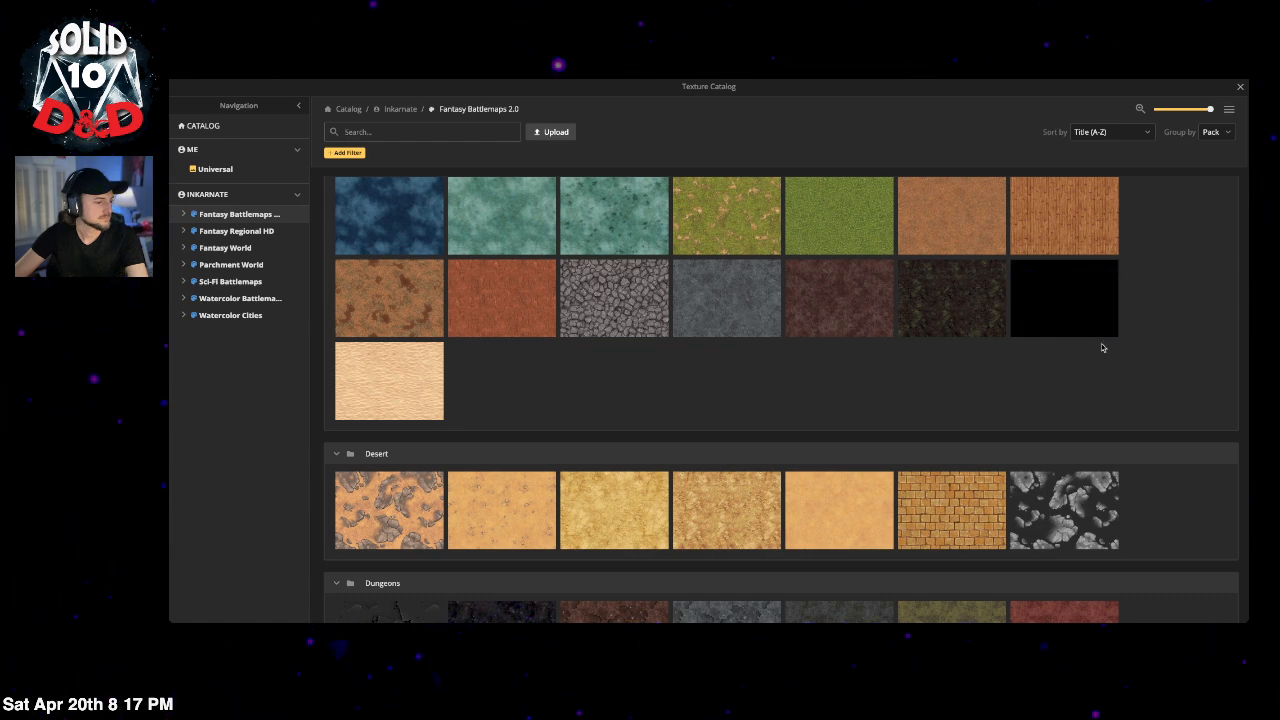
{"action": "mouse_move", "coordinate": [715, 299]}
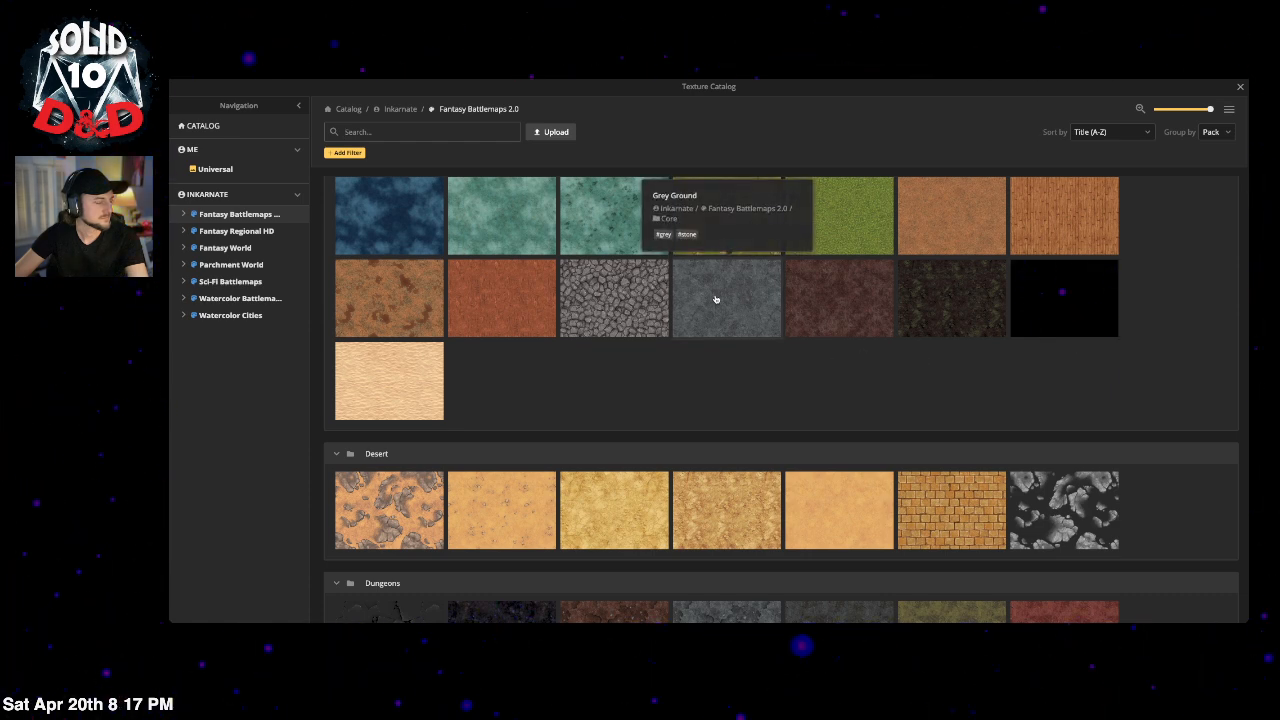
{"action": "scroll", "coordinate": [715, 299], "scroll_direction": "down", "scroll_amount": 3}
{"action": "scroll", "coordinate": [737, 409], "scroll_direction": "down", "scroll_amount": 2}
{"action": "scroll", "coordinate": [749, 414], "scroll_direction": "up", "scroll_amount": 2}
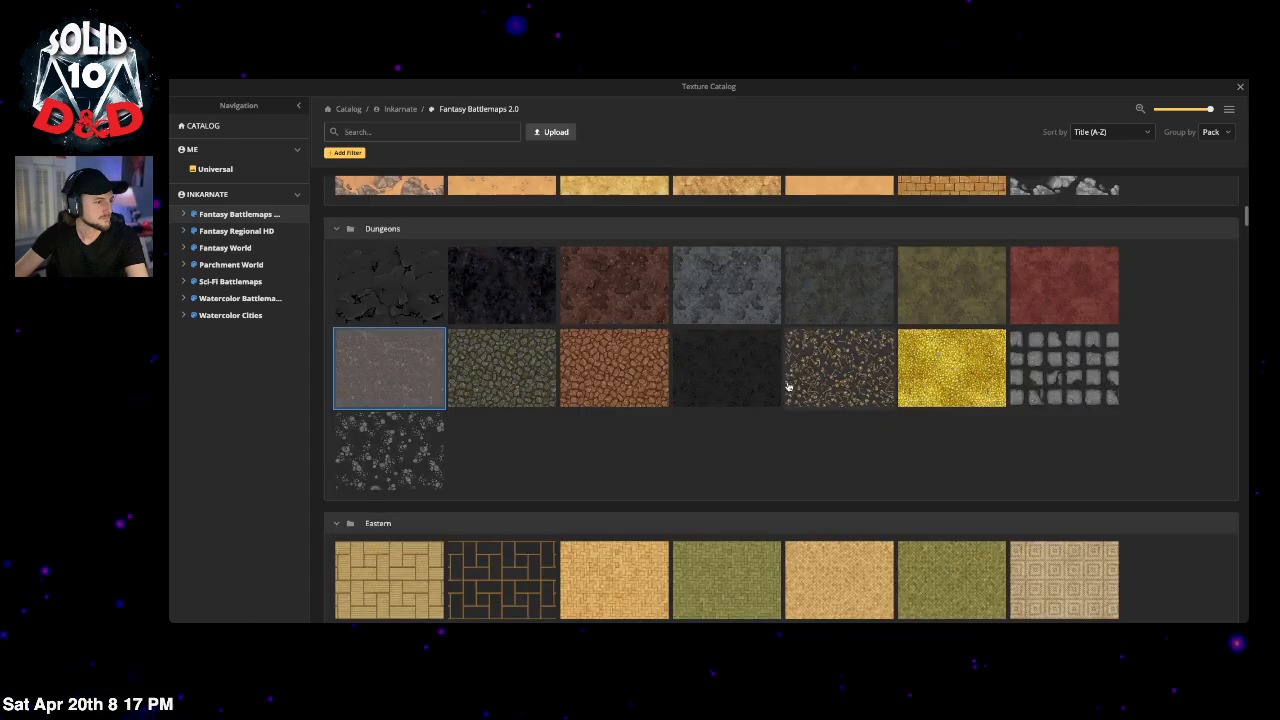
{"action": "scroll", "coordinate": [787, 388], "scroll_direction": "down", "scroll_amount": 10}
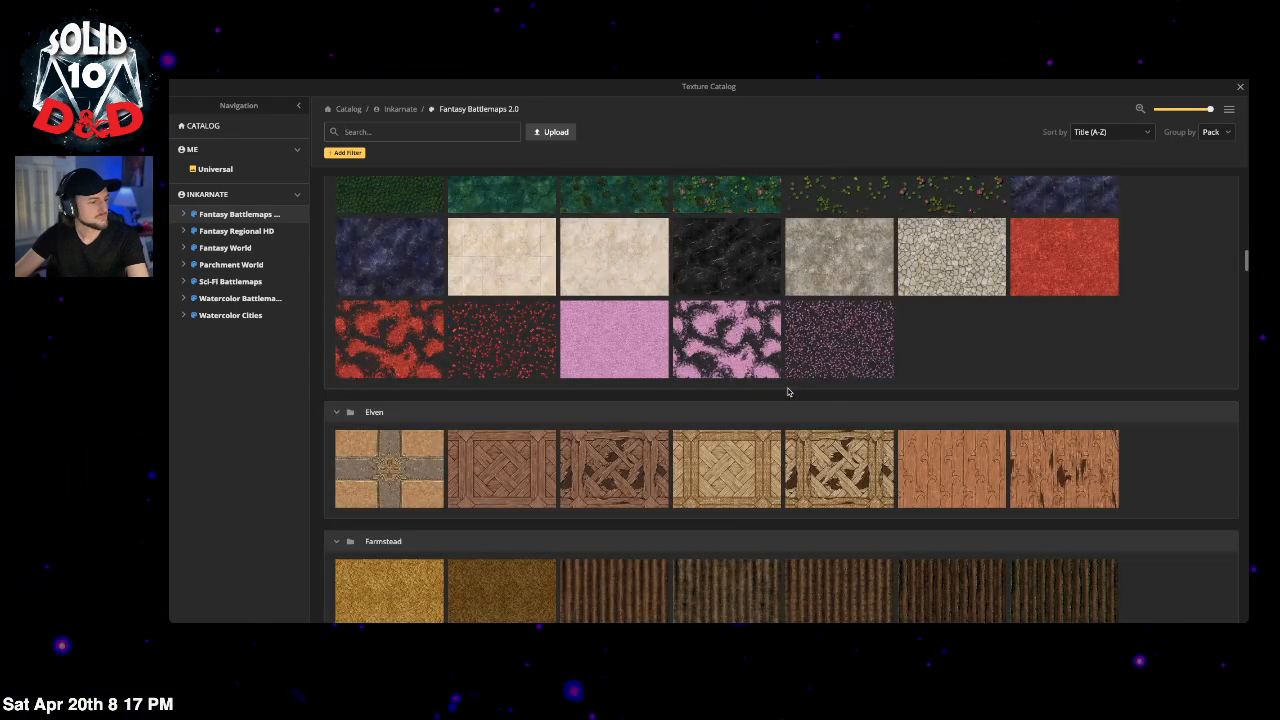
{"action": "scroll", "coordinate": [787, 392], "scroll_direction": "down", "scroll_amount": 10}
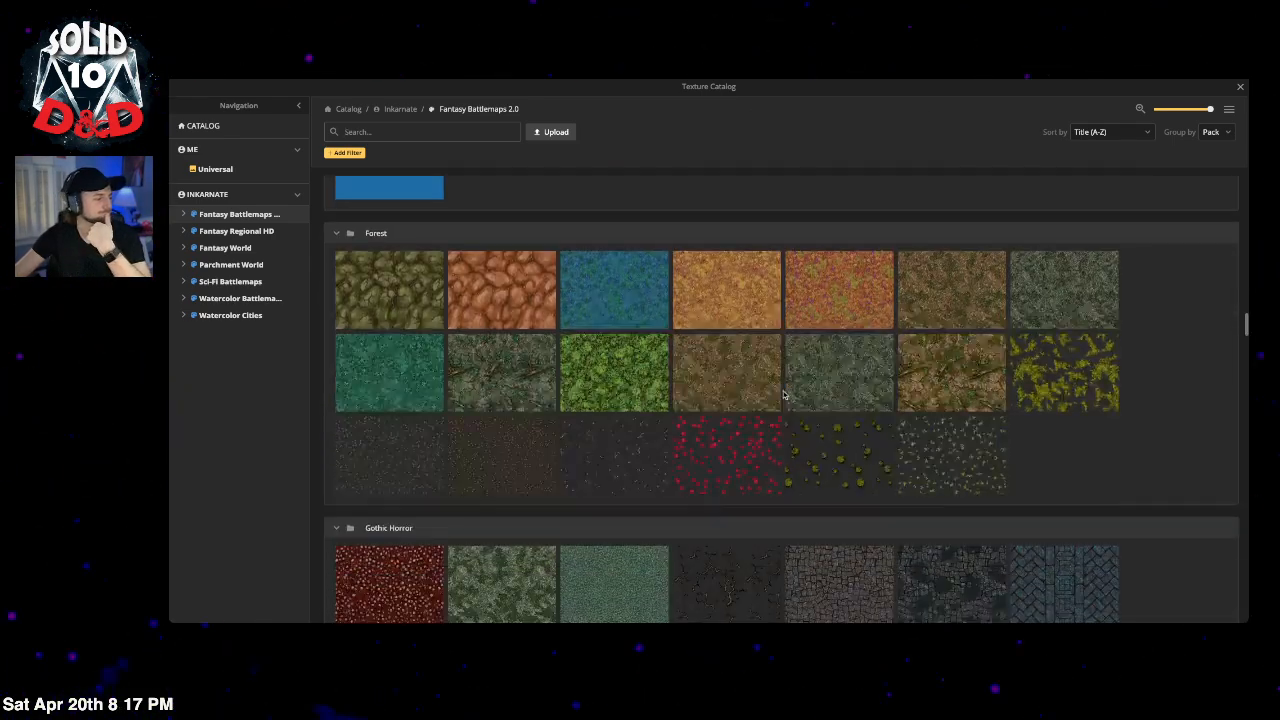
{"action": "scroll", "coordinate": [784, 395], "scroll_direction": "down", "scroll_amount": 4}
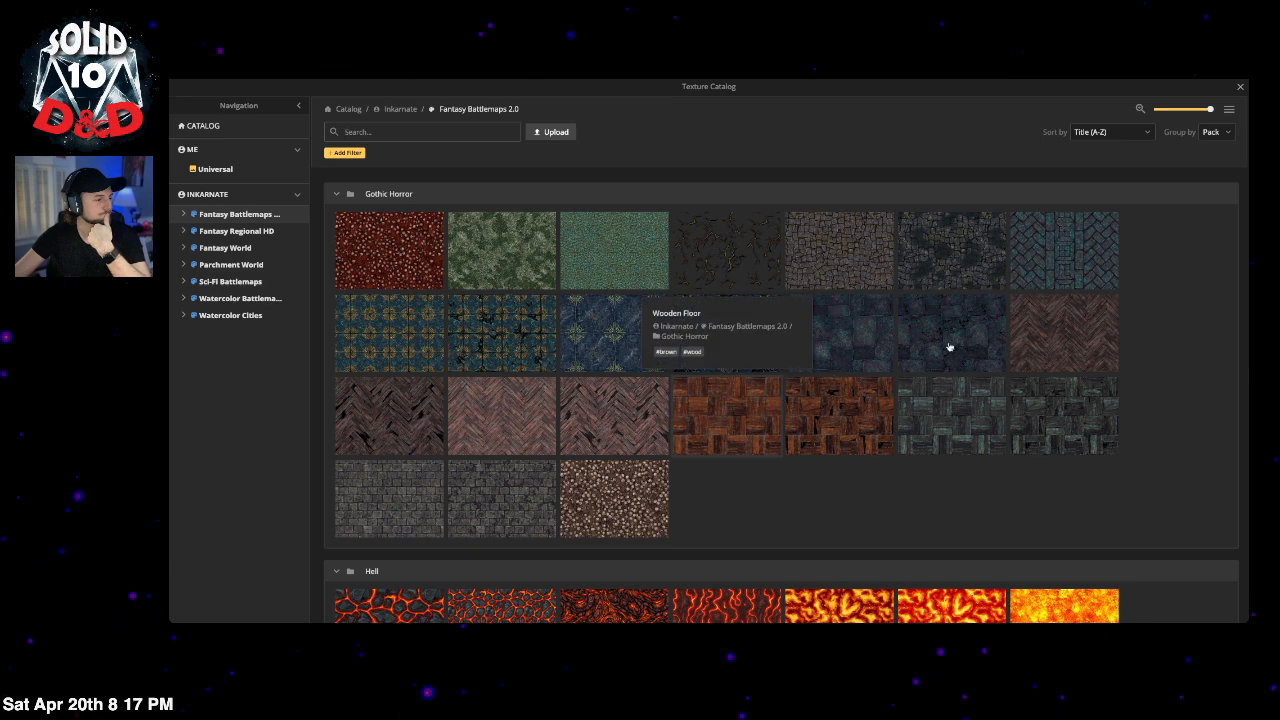
{"action": "left_click", "coordinate": [951, 344]}
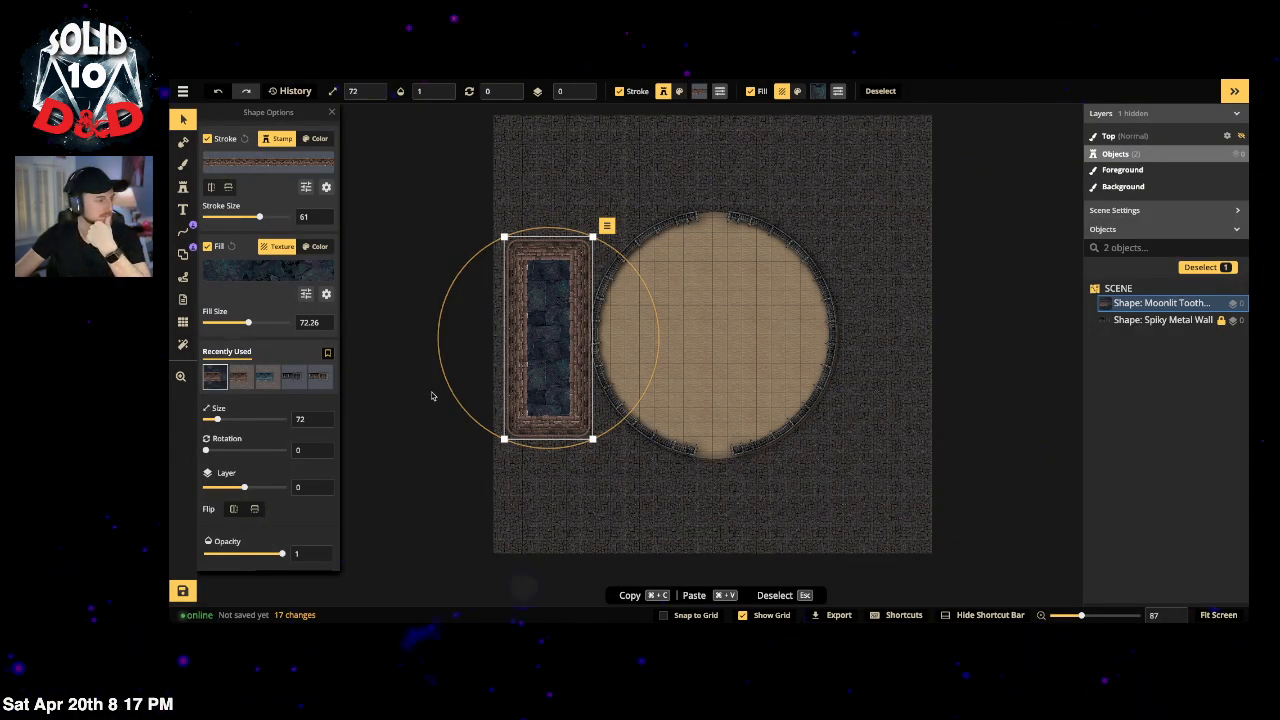
Step: Set the rectangle's fill hue to 176 and reduce its fill size to 17.73
{"action": "left_click", "coordinate": [306, 294]}
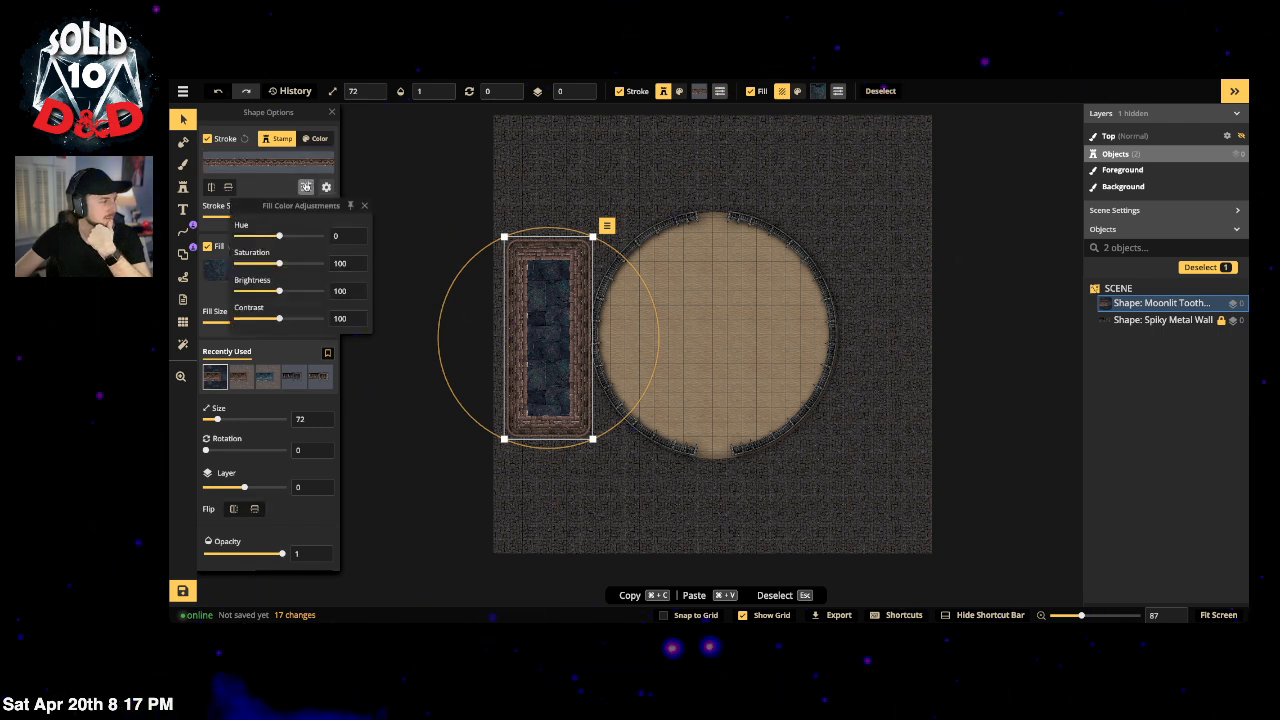
{"action": "left_click", "coordinate": [306, 187]}
{"action": "left_click", "coordinate": [306, 294]}
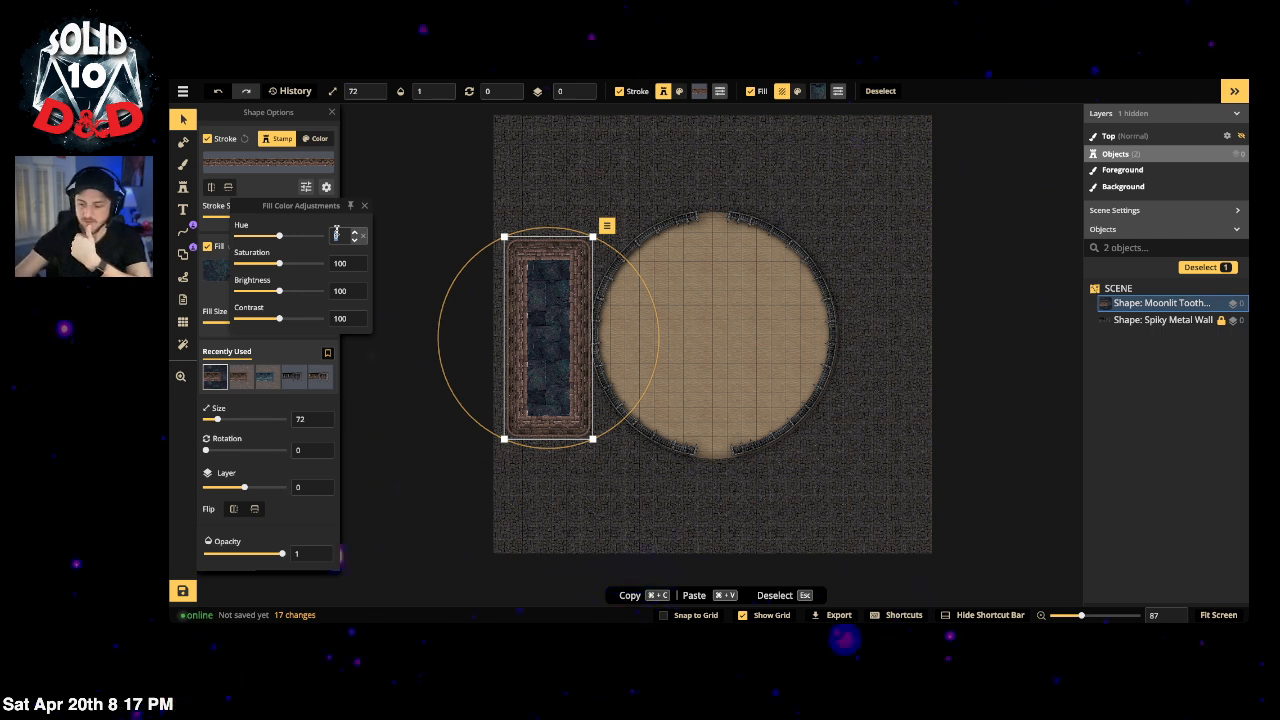
{"action": "type", "text": "176"}
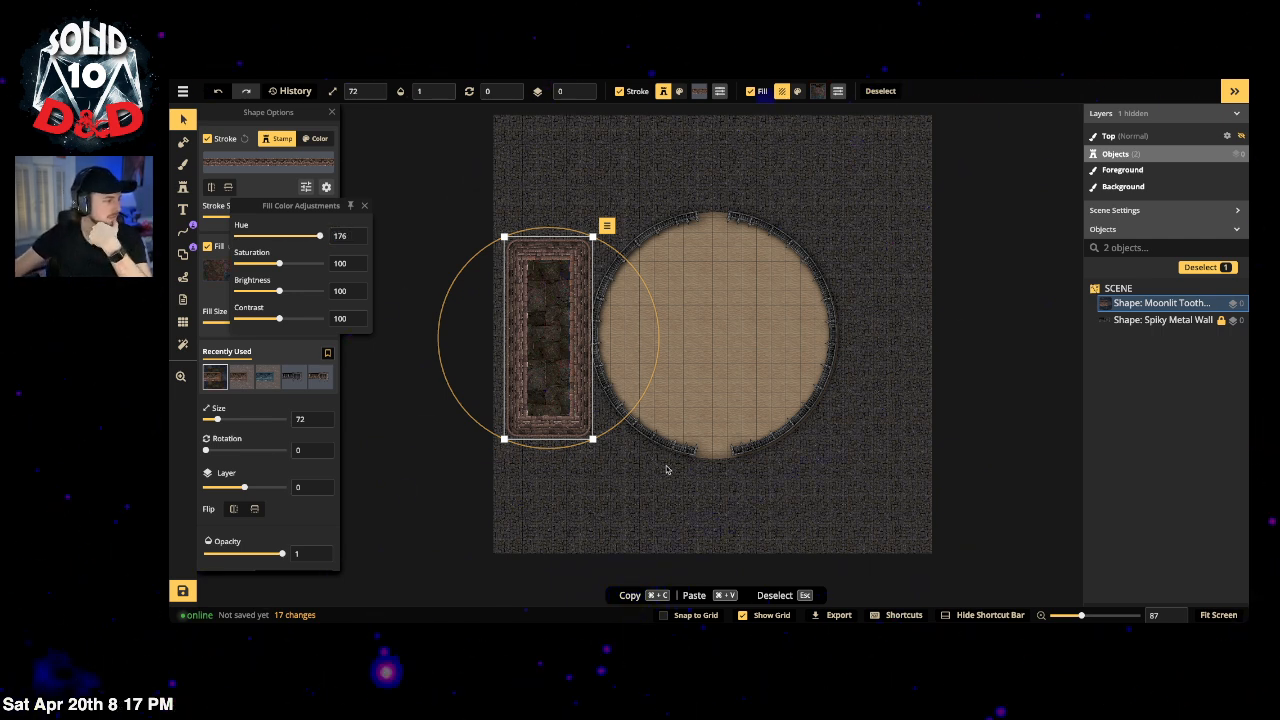
{"action": "left_click", "coordinate": [222, 241]}
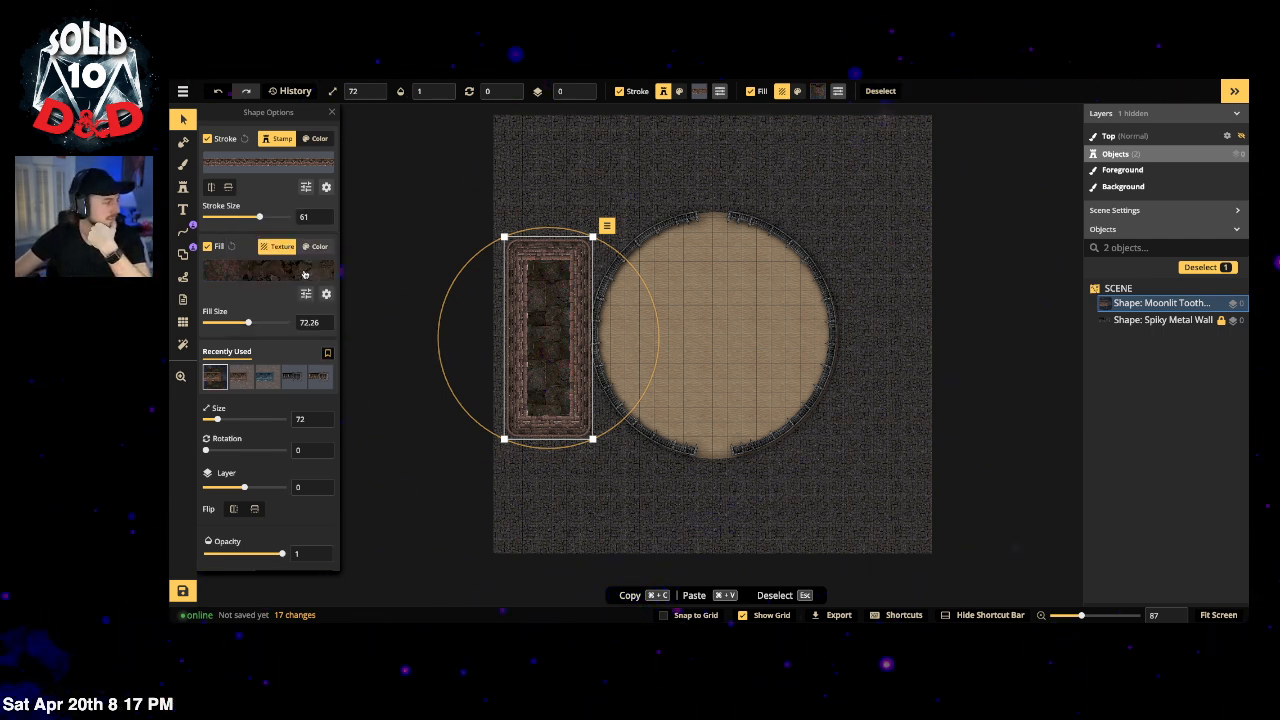
{"action": "left_click_drag", "start_coordinate": [239, 327], "coordinate": [225, 324]}
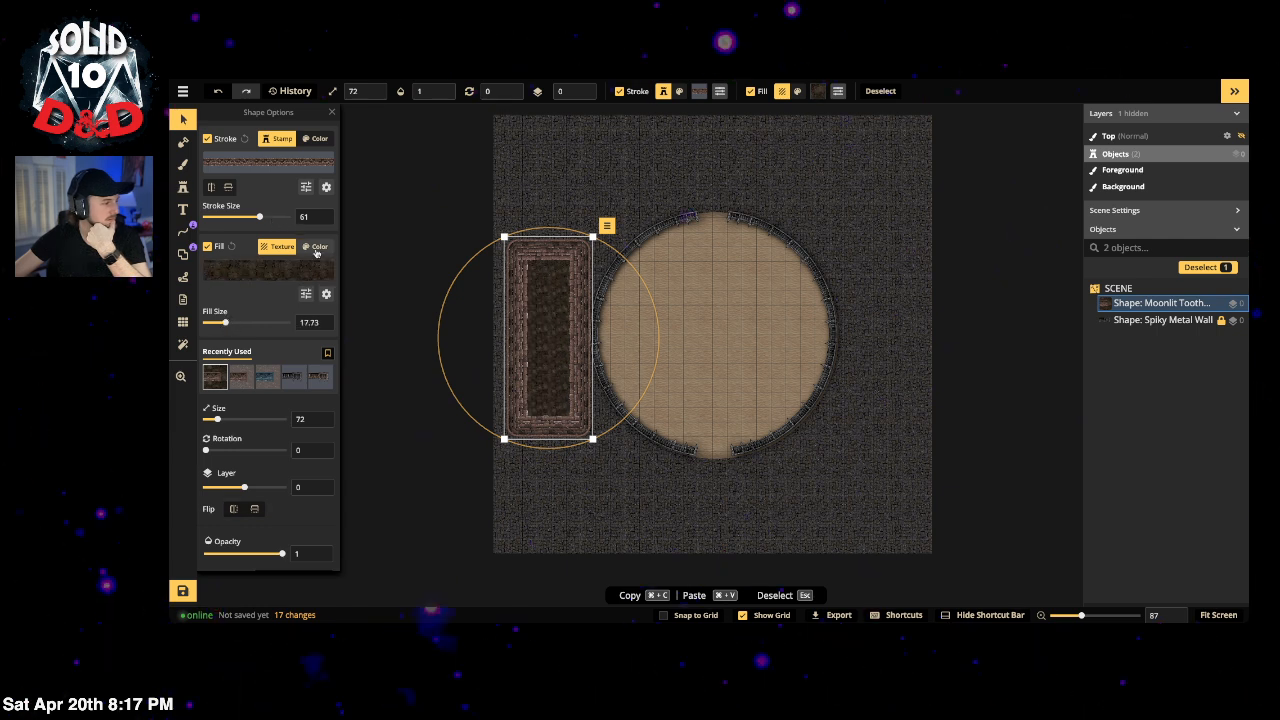
Step: Raise the fill saturation, then move the rectangle above-left of the arena and rotate it 90°
{"action": "left_click", "coordinate": [306, 294]}
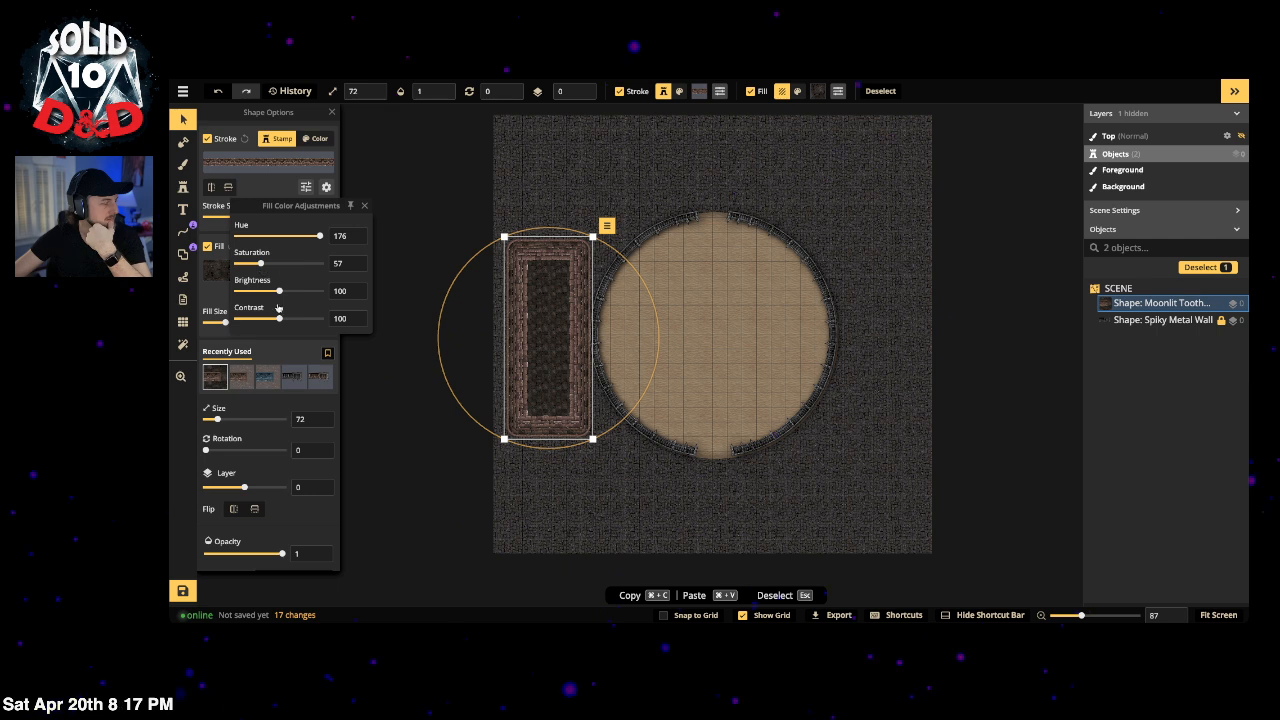
{"action": "left_click_drag", "start_coordinate": [269, 265], "coordinate": [283, 293]}
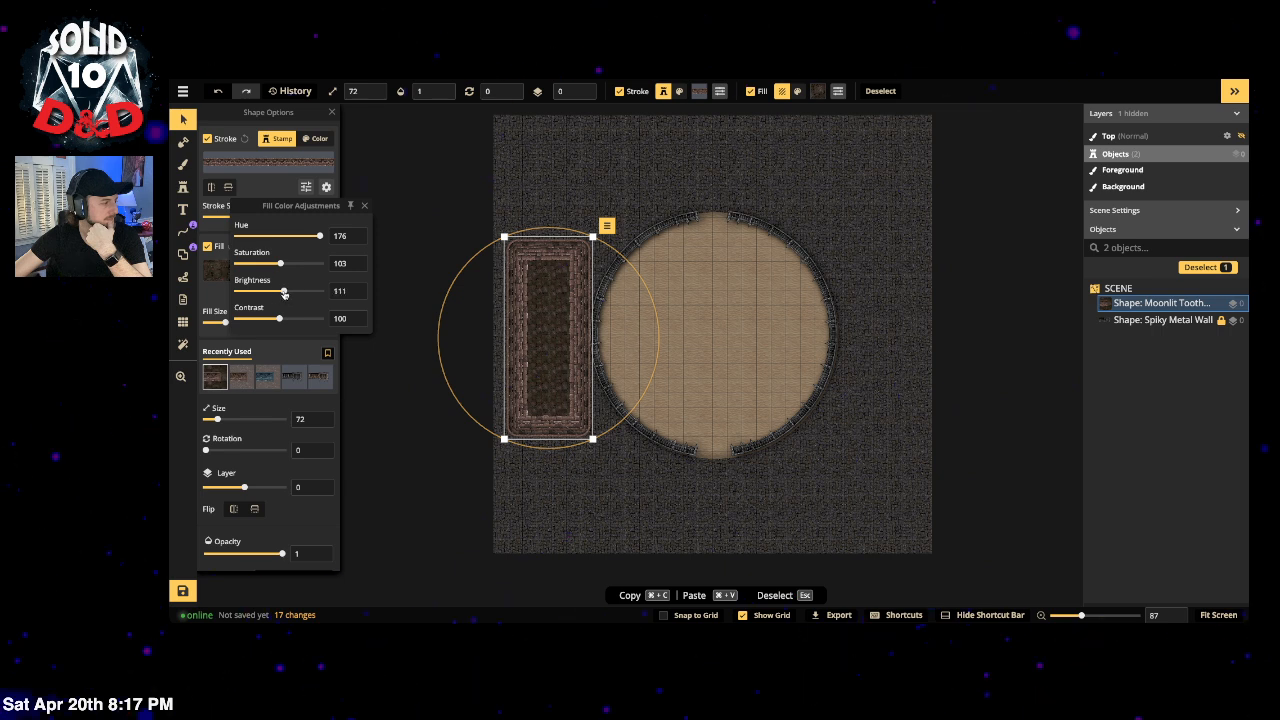
{"action": "left_click", "coordinate": [327, 190]}
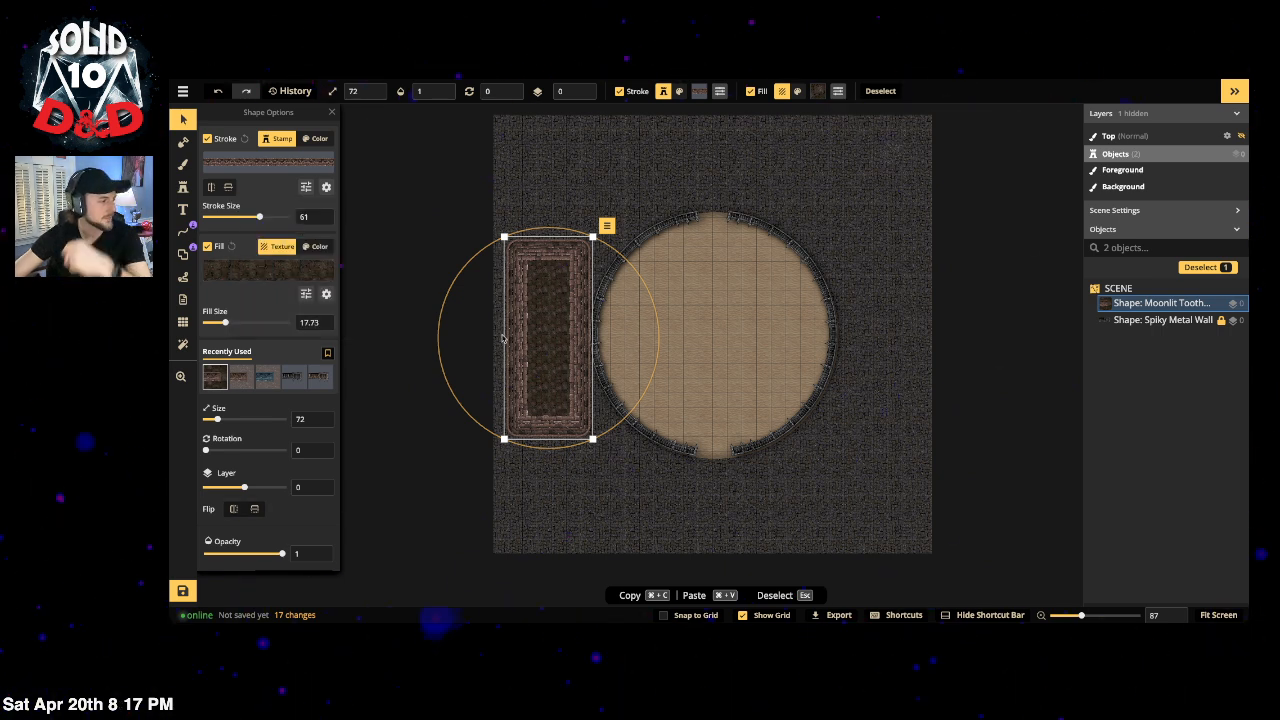
{"action": "left_click_drag", "start_coordinate": [549, 309], "coordinate": [611, 201]}
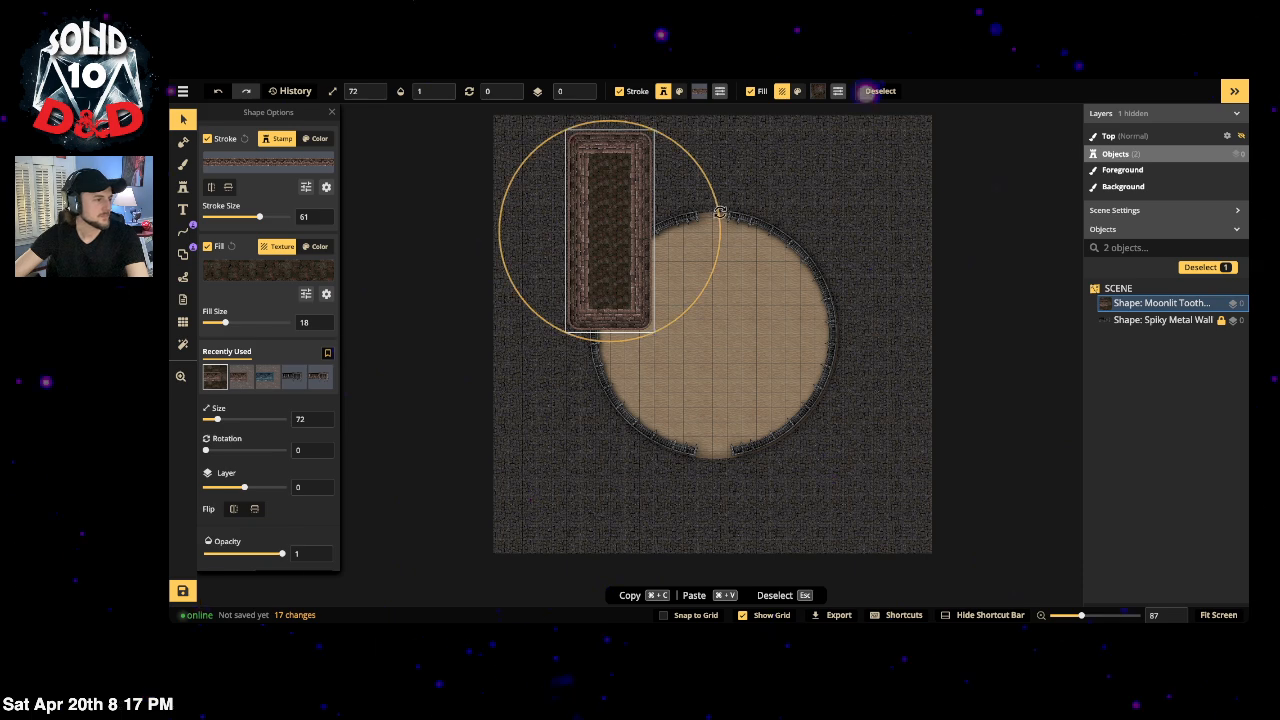
{"action": "left_click_drag", "start_coordinate": [720, 212], "coordinate": [626, 341]}
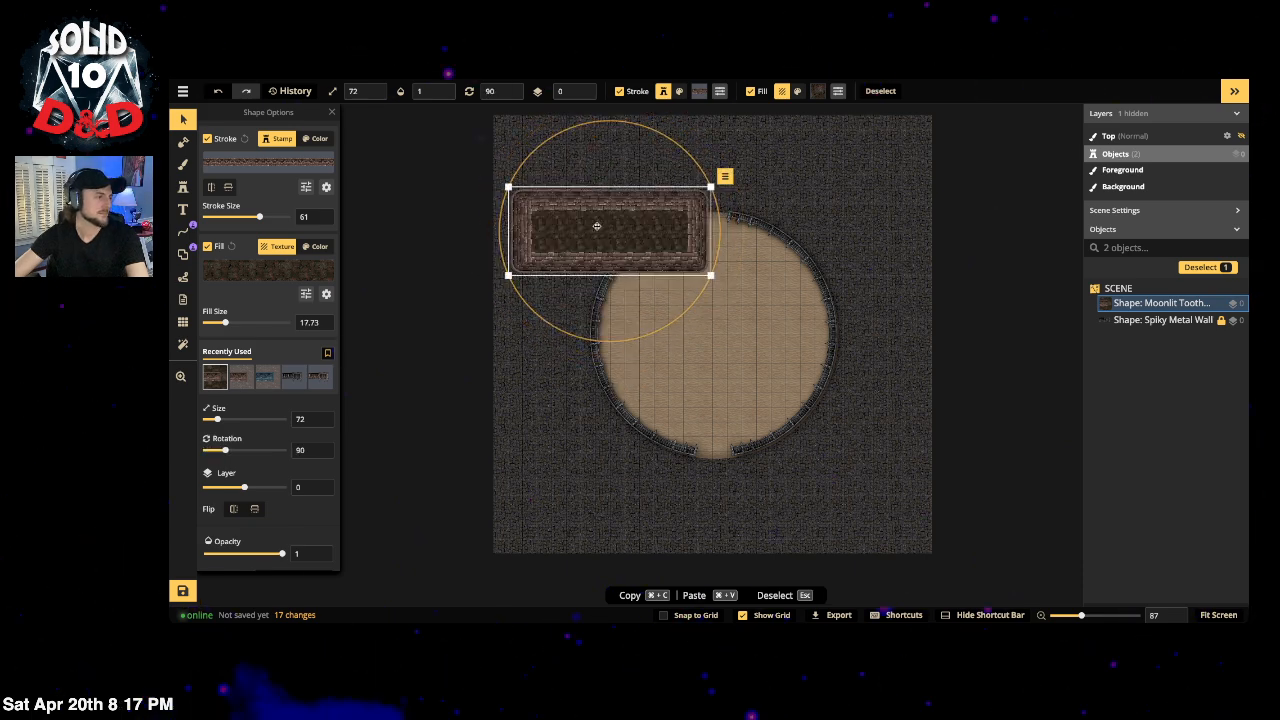
Step: Apply a stone texture from the Texture Catalog as the rectangle's fill and enlarge its scale
{"action": "left_click", "coordinate": [268, 270]}
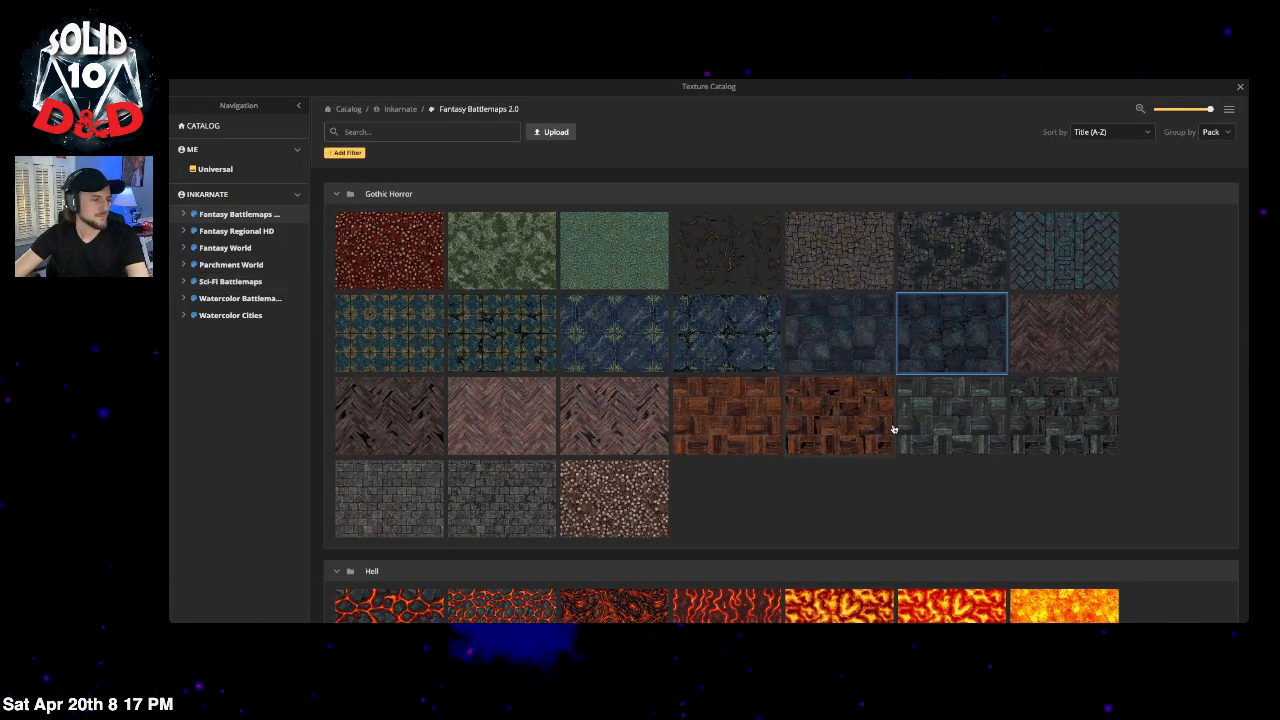
{"action": "scroll", "coordinate": [1146, 415], "scroll_direction": "down", "scroll_amount": 12}
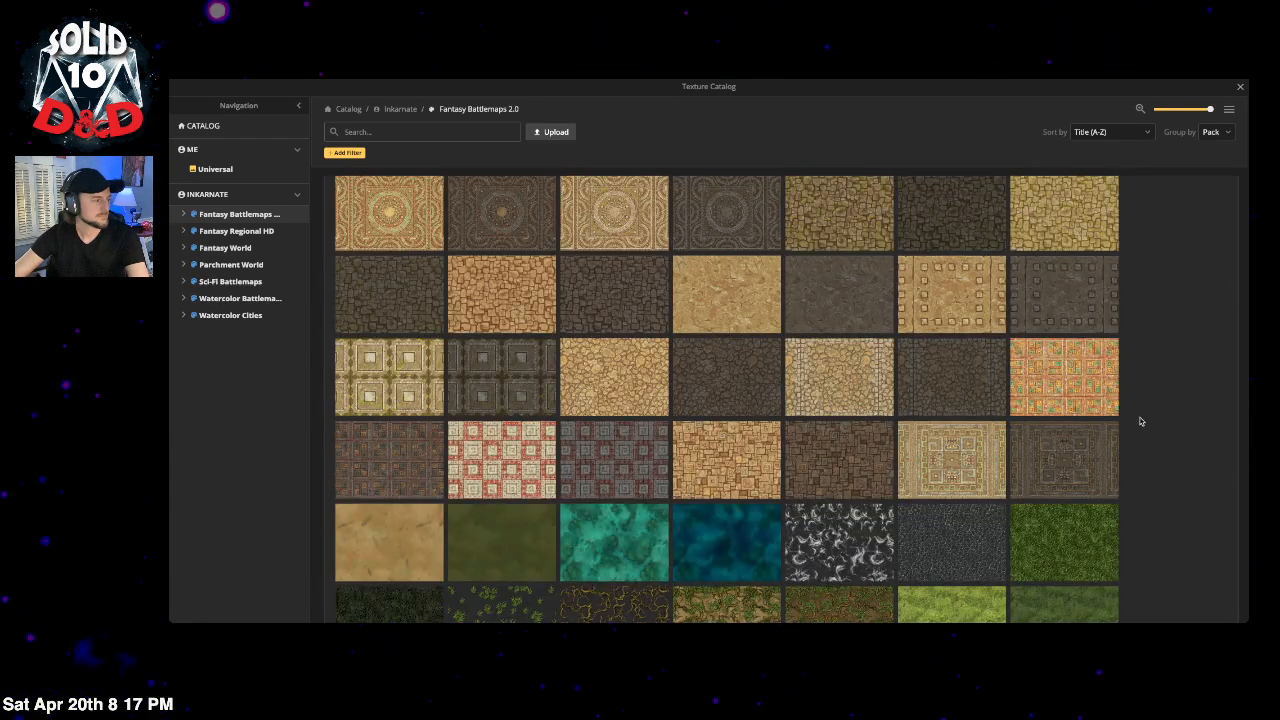
{"action": "scroll", "coordinate": [1141, 421], "scroll_direction": "down", "scroll_amount": 12}
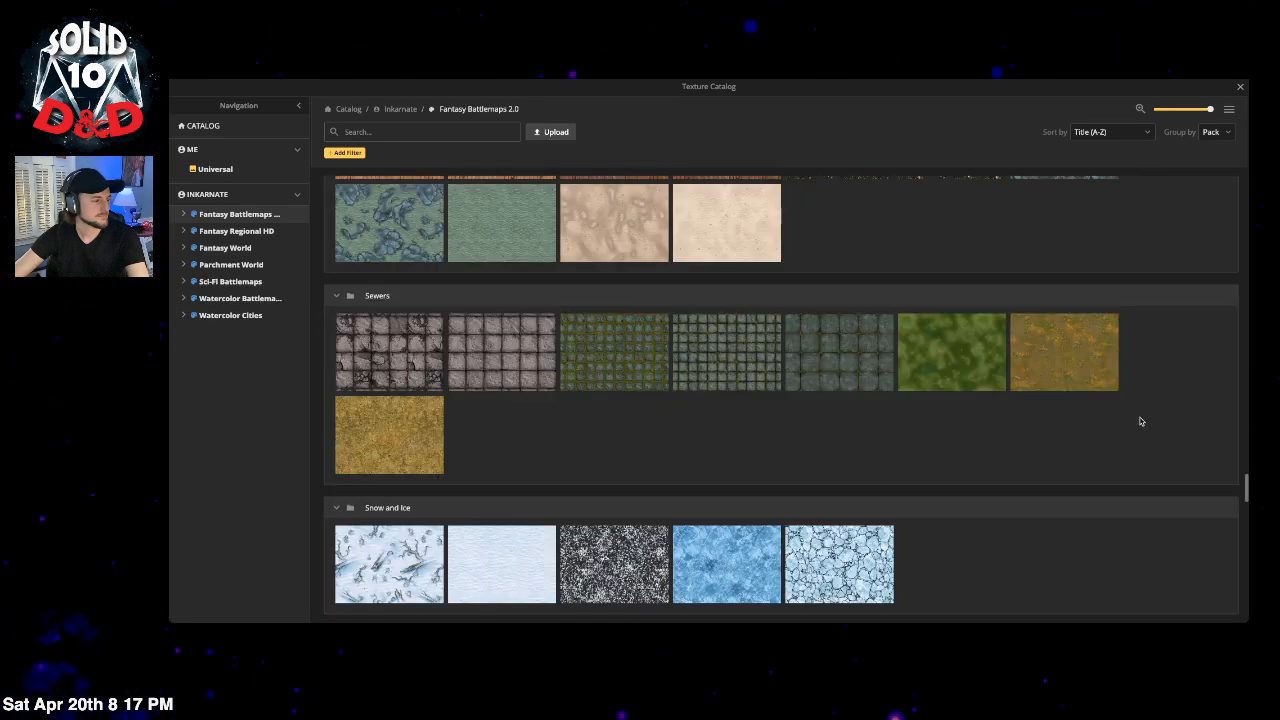
{"action": "scroll", "coordinate": [680, 263], "scroll_direction": "down", "scroll_amount": 10}
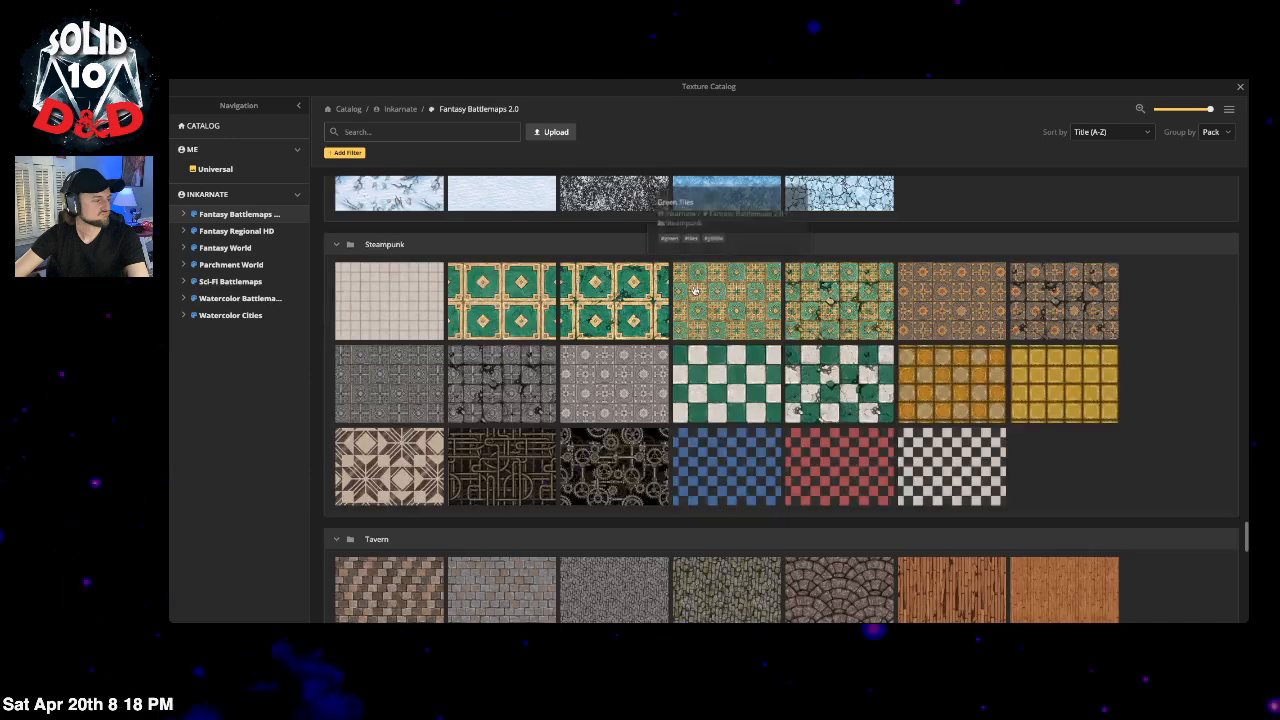
{"action": "scroll", "coordinate": [760, 288], "scroll_direction": "down", "scroll_amount": 2}
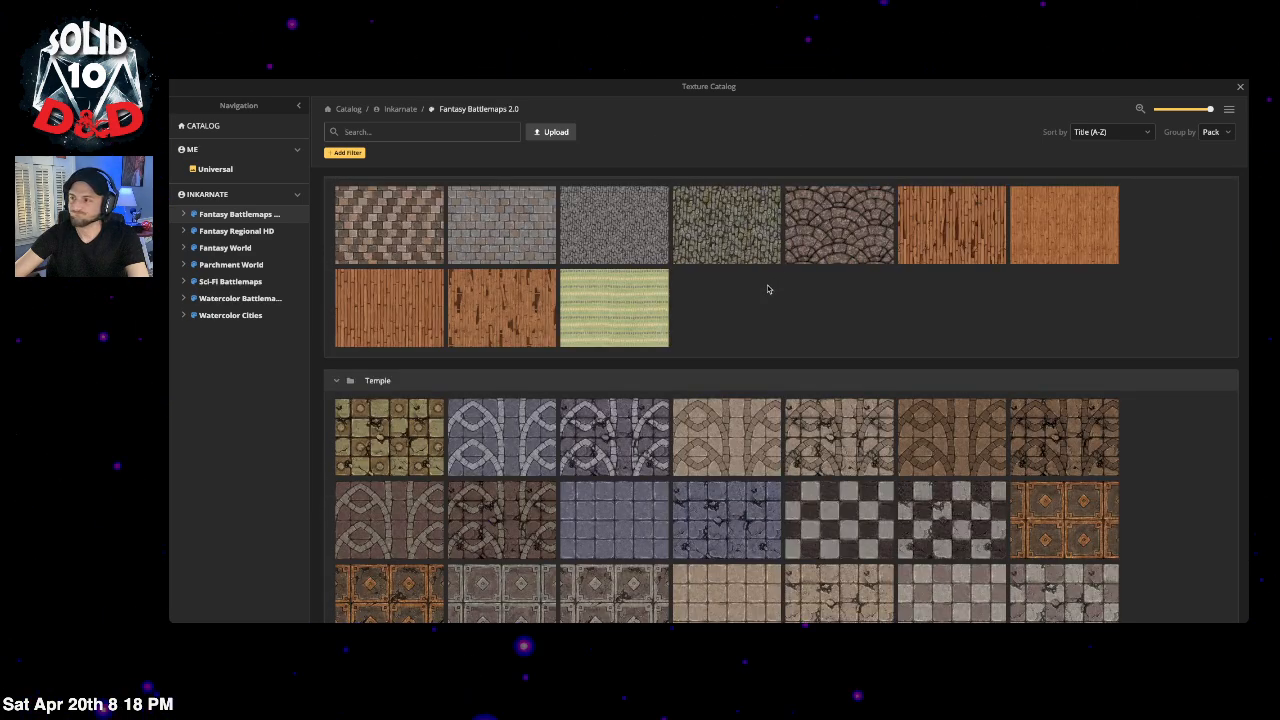
{"action": "scroll", "coordinate": [768, 289], "scroll_direction": "down", "scroll_amount": 5}
{"action": "scroll", "coordinate": [759, 293], "scroll_direction": "down", "scroll_amount": 2}
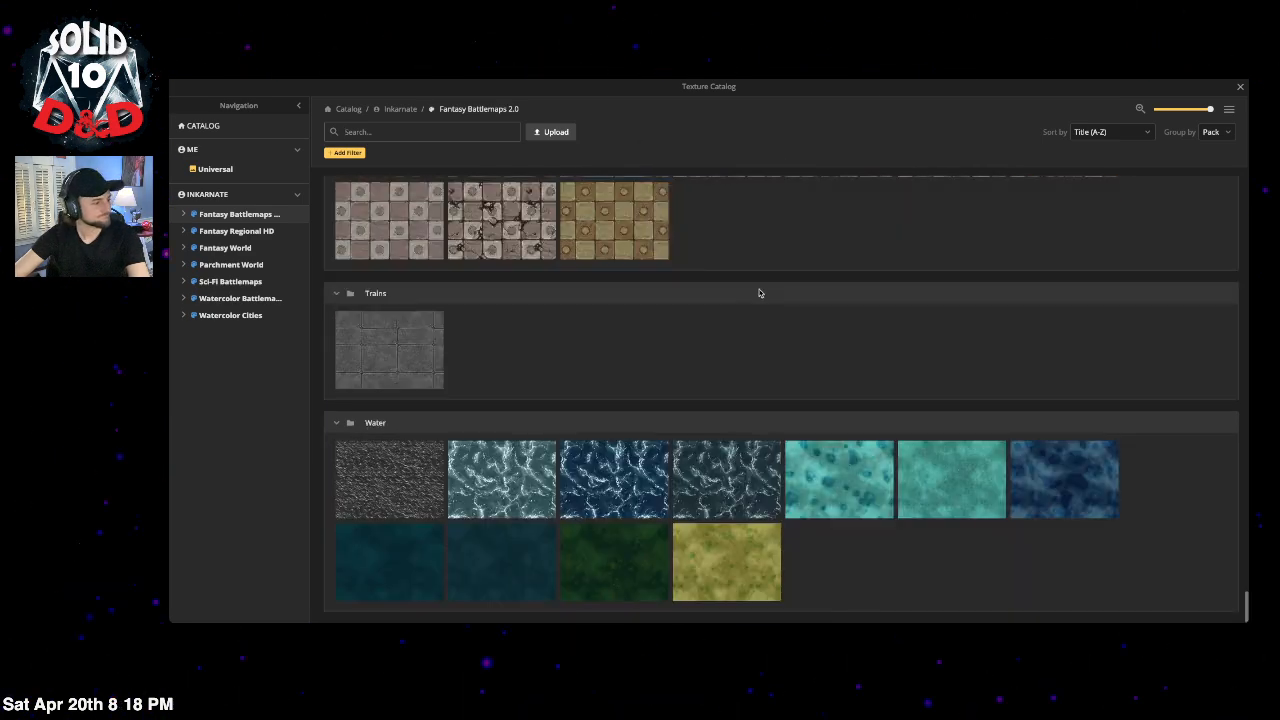
{"action": "scroll", "coordinate": [987, 211], "scroll_direction": "up", "scroll_amount": 4}
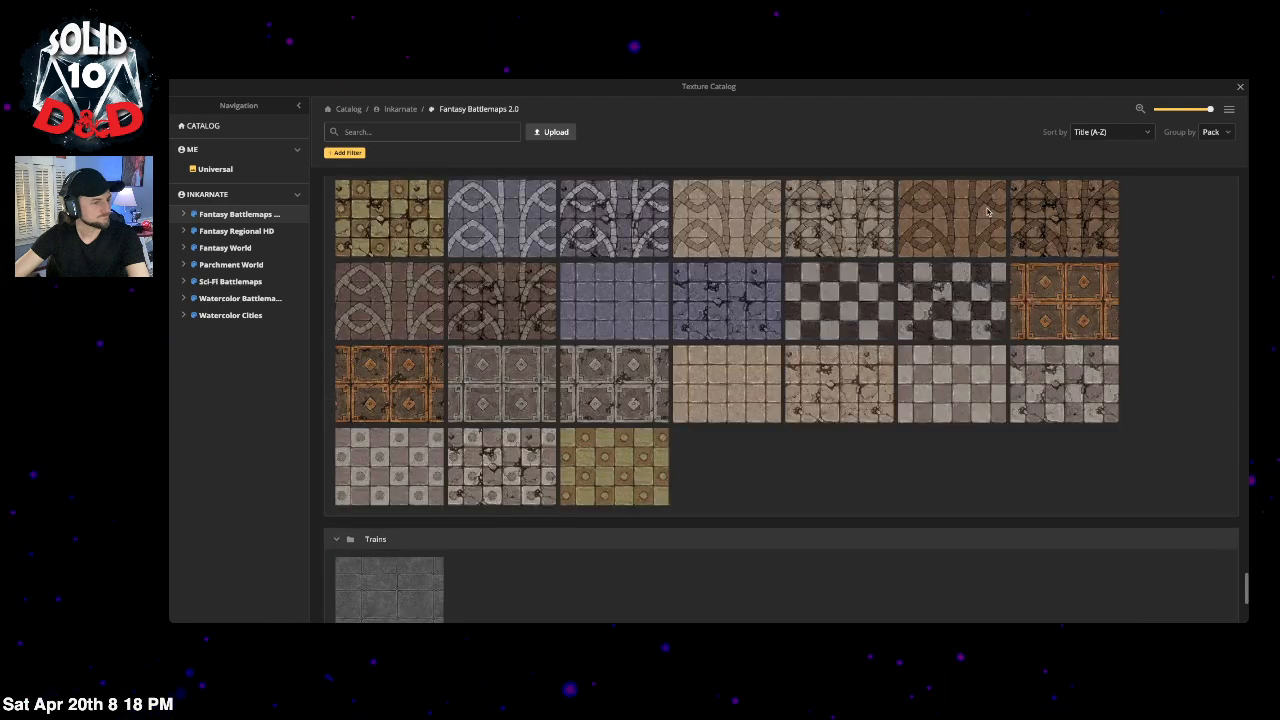
{"action": "scroll", "coordinate": [596, 263], "scroll_direction": "up", "scroll_amount": 10}
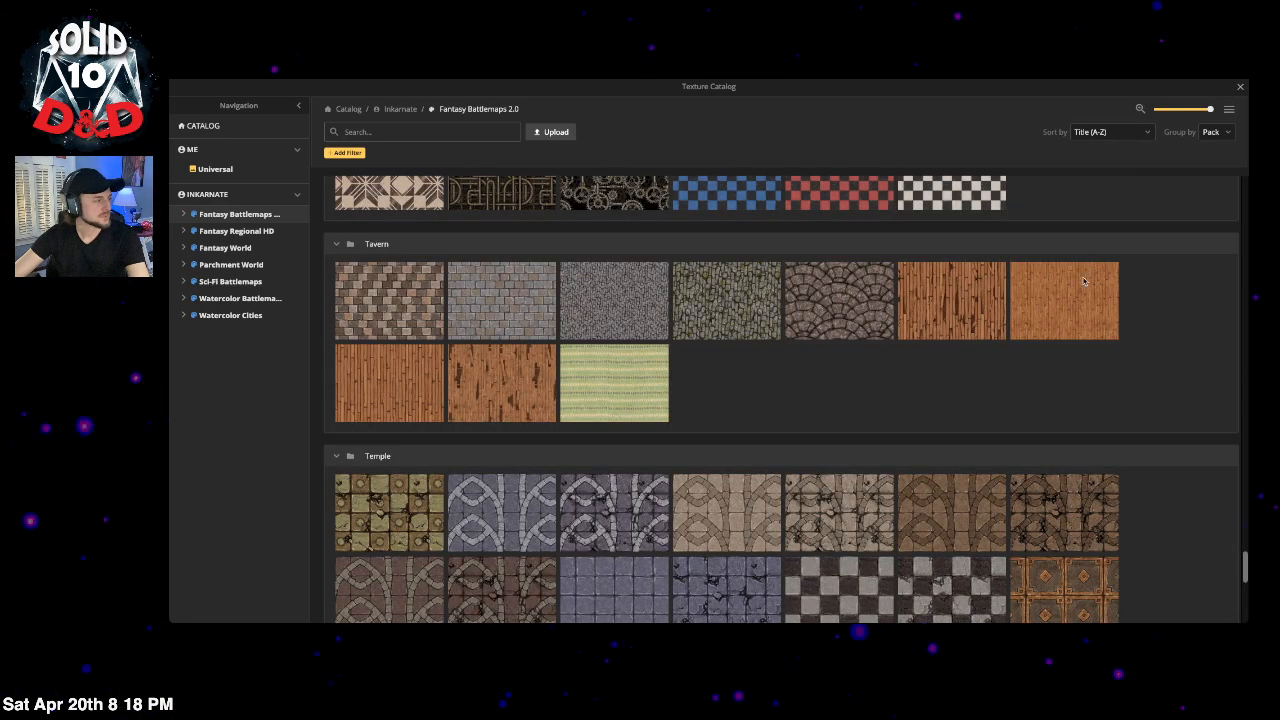
{"action": "scroll", "coordinate": [596, 263], "scroll_direction": "up", "scroll_amount": 20}
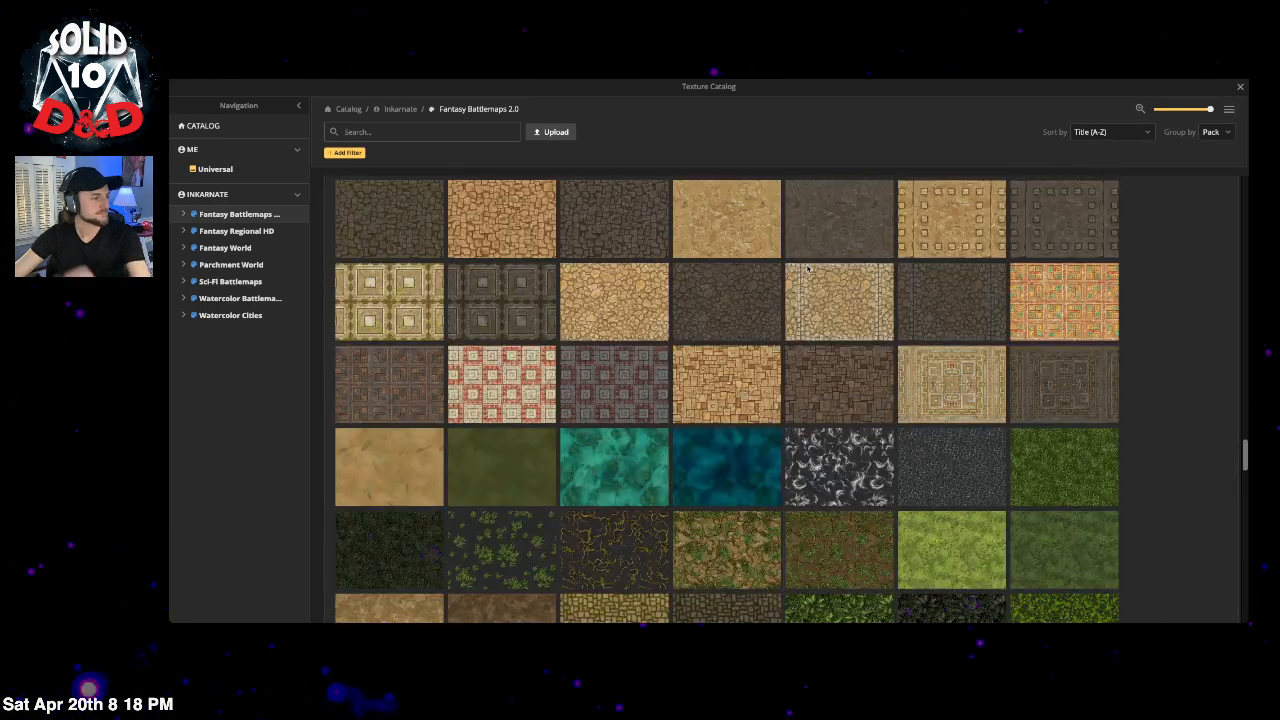
{"action": "scroll", "coordinate": [826, 287], "scroll_direction": "up", "scroll_amount": 3}
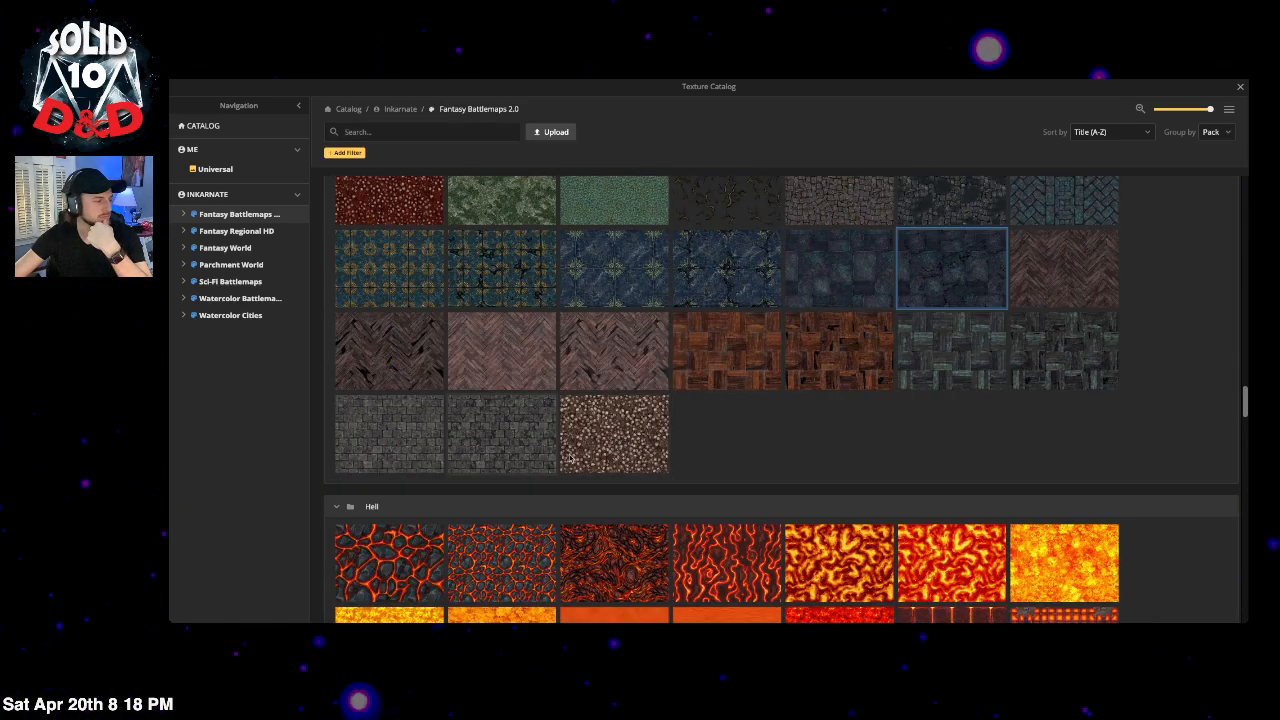
{"action": "left_click", "coordinate": [643, 420]}
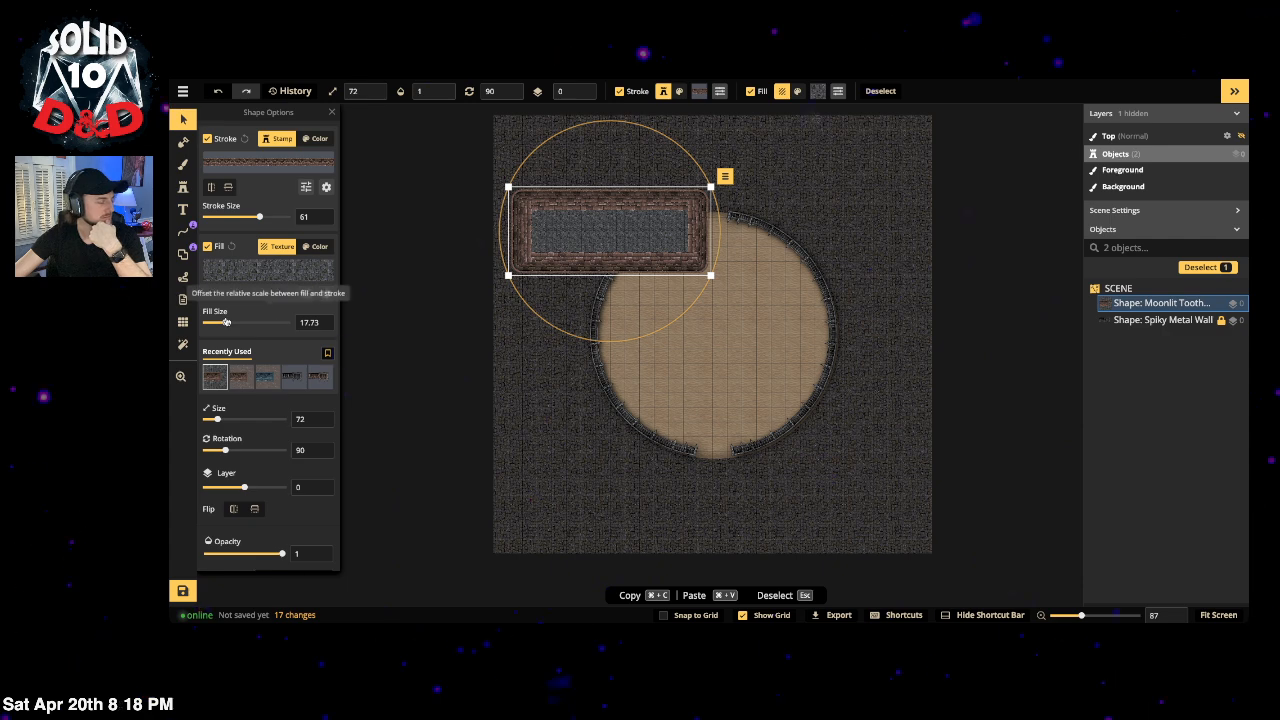
{"action": "left_click_drag", "start_coordinate": [225, 322], "coordinate": [236, 322]}
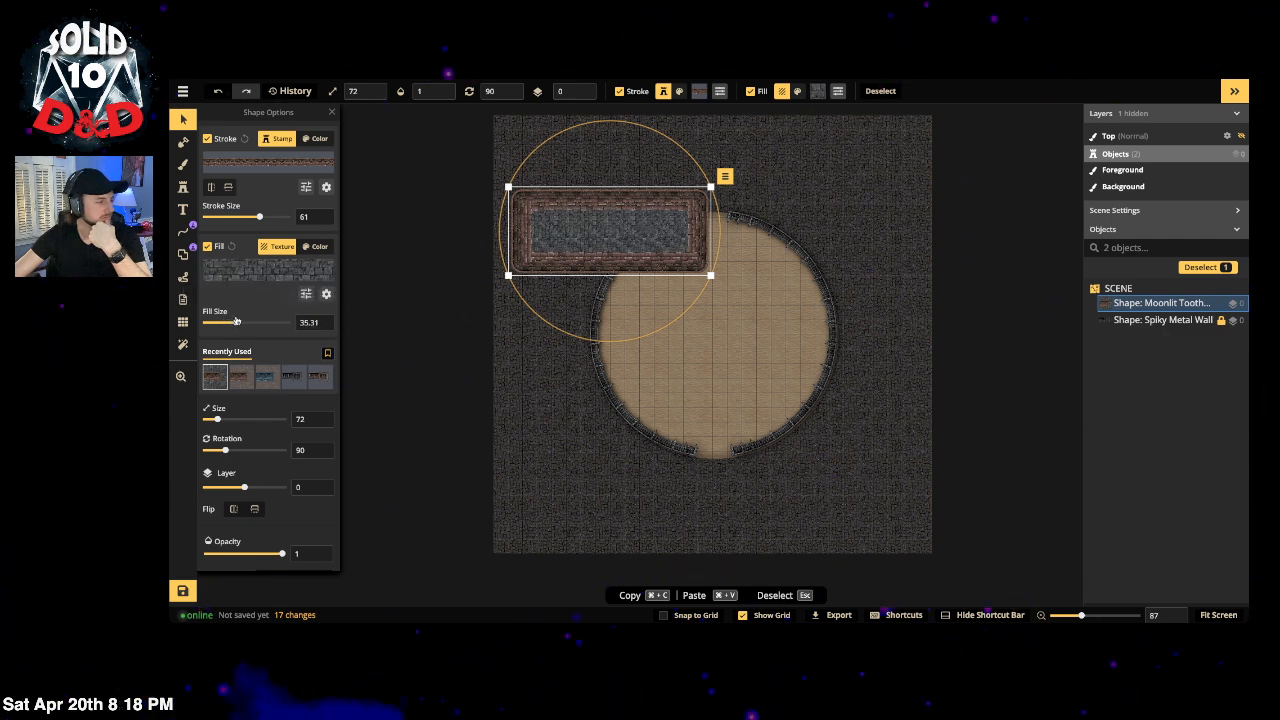
Step: Switch off the fill and centre the hollow brick rectangle along the map's top edge
{"action": "left_click", "coordinate": [207, 246]}
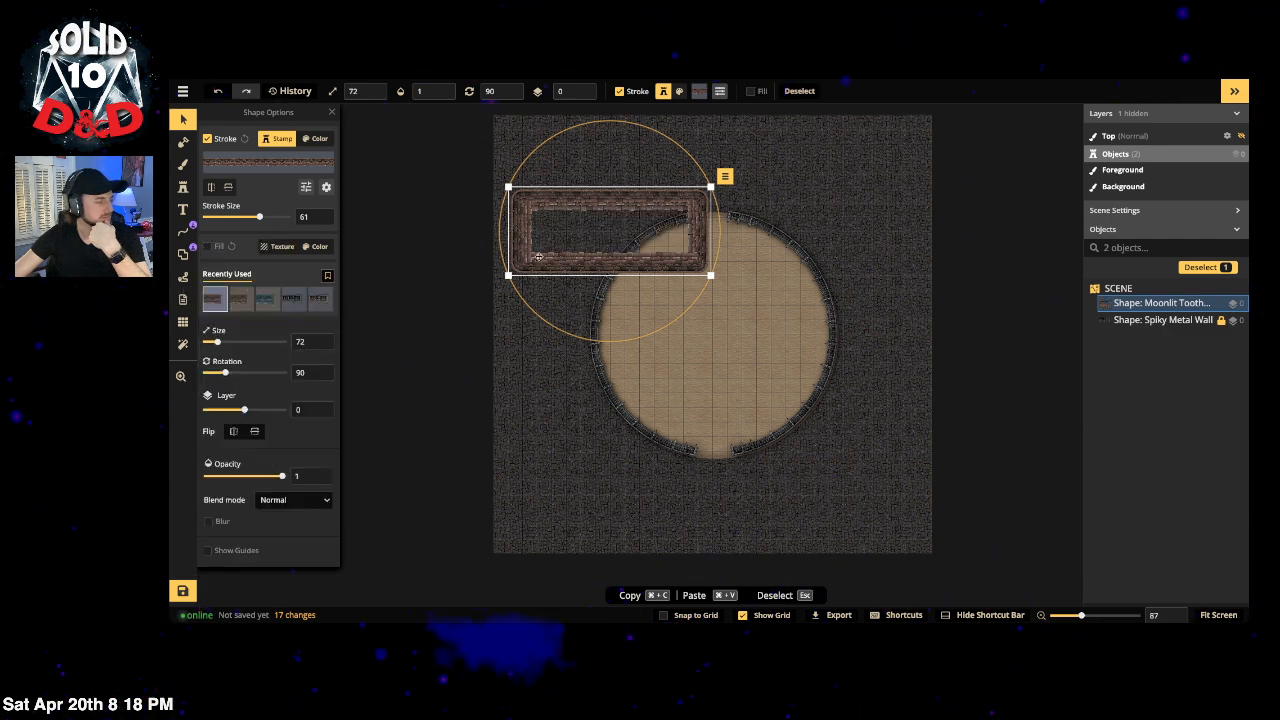
{"action": "left_click_drag", "start_coordinate": [555, 217], "coordinate": [771, 179]}
{"action": "left_click_drag", "start_coordinate": [687, 183], "coordinate": [645, 193]}
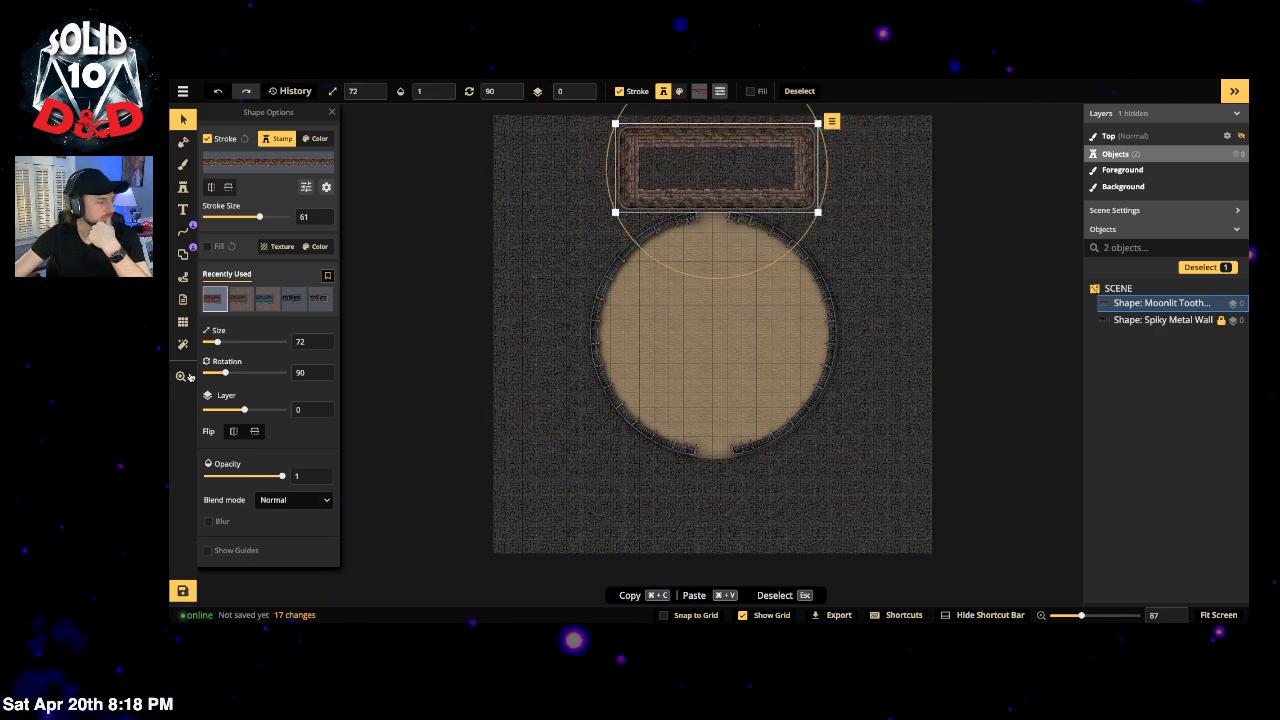
Step: Raise the grid lines' shadow intensity to 0.84 in the Grid settings
{"action": "left_click", "coordinate": [183, 322]}
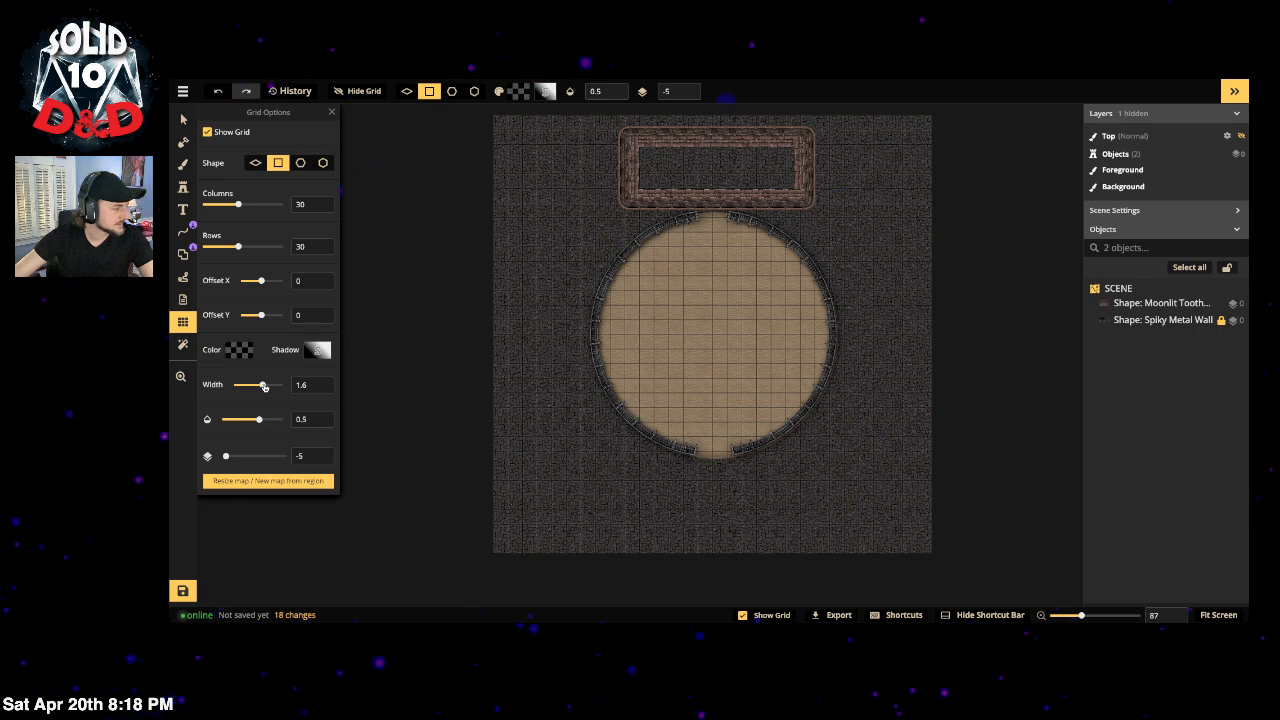
{"action": "left_click", "coordinate": [318, 350]}
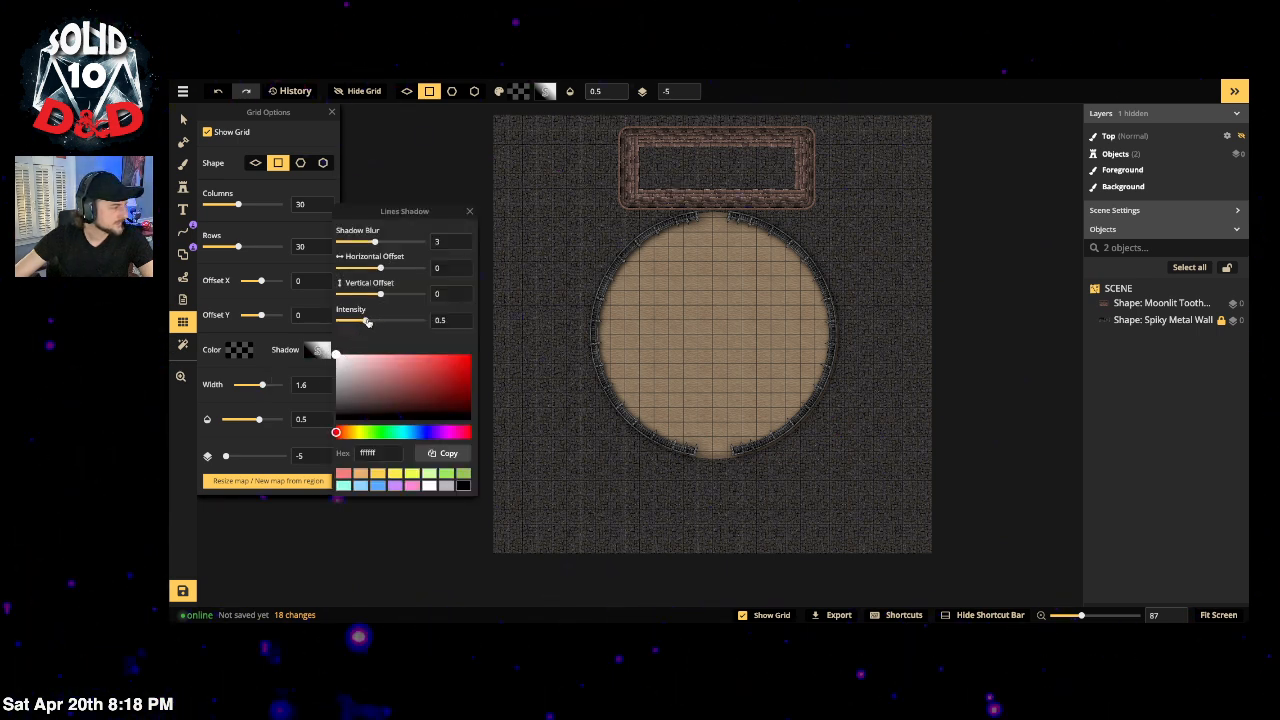
{"action": "left_click_drag", "start_coordinate": [368, 322], "coordinate": [373, 322]}
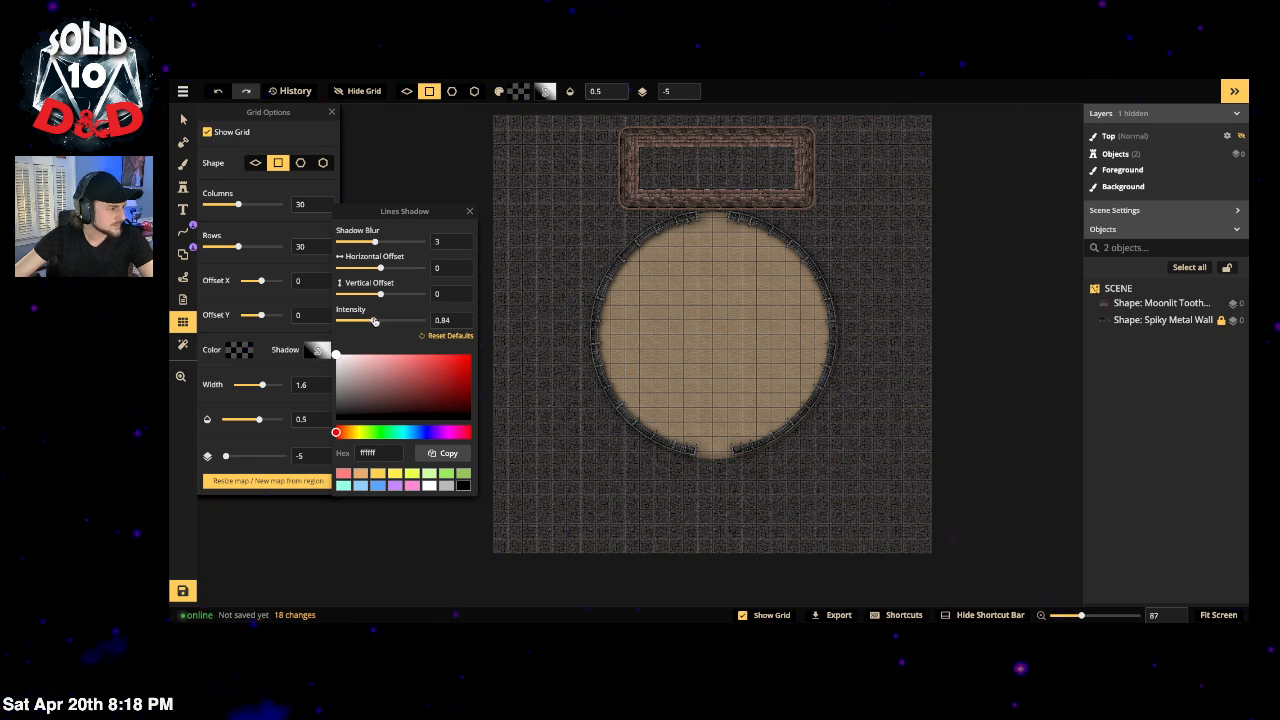
{"action": "left_click", "coordinate": [469, 212]}
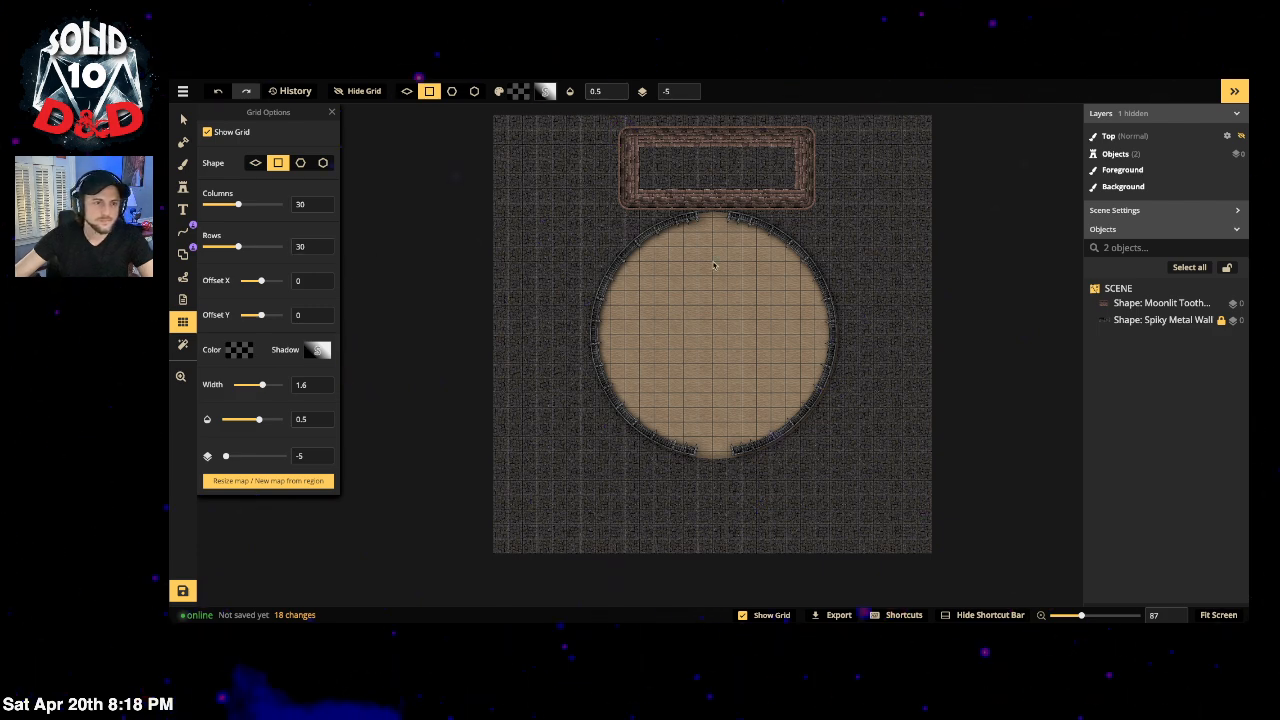
{"action": "scroll", "coordinate": [729, 309], "scroll_direction": "up", "scroll_amount": 2}
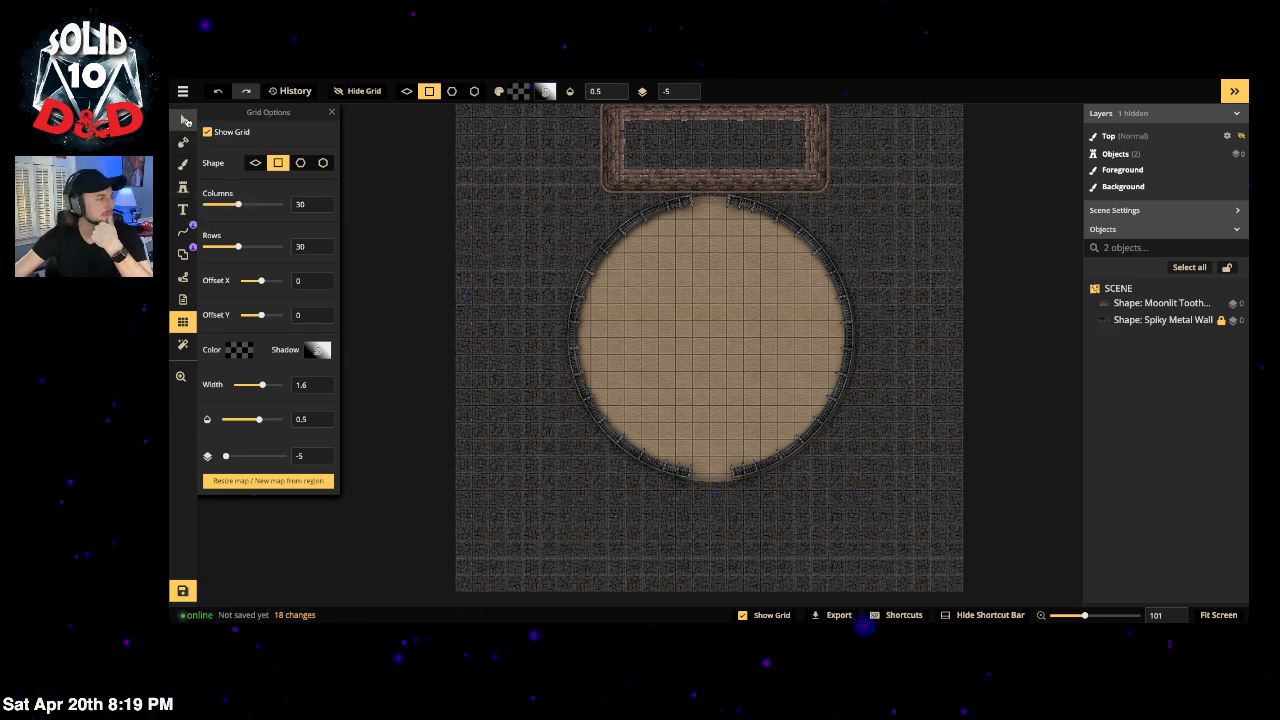
Step: Select the brick rectangle above the arena and delete it
{"action": "left_click", "coordinate": [184, 120]}
{"action": "left_click_drag", "start_coordinate": [607, 158], "coordinate": [459, 240]}
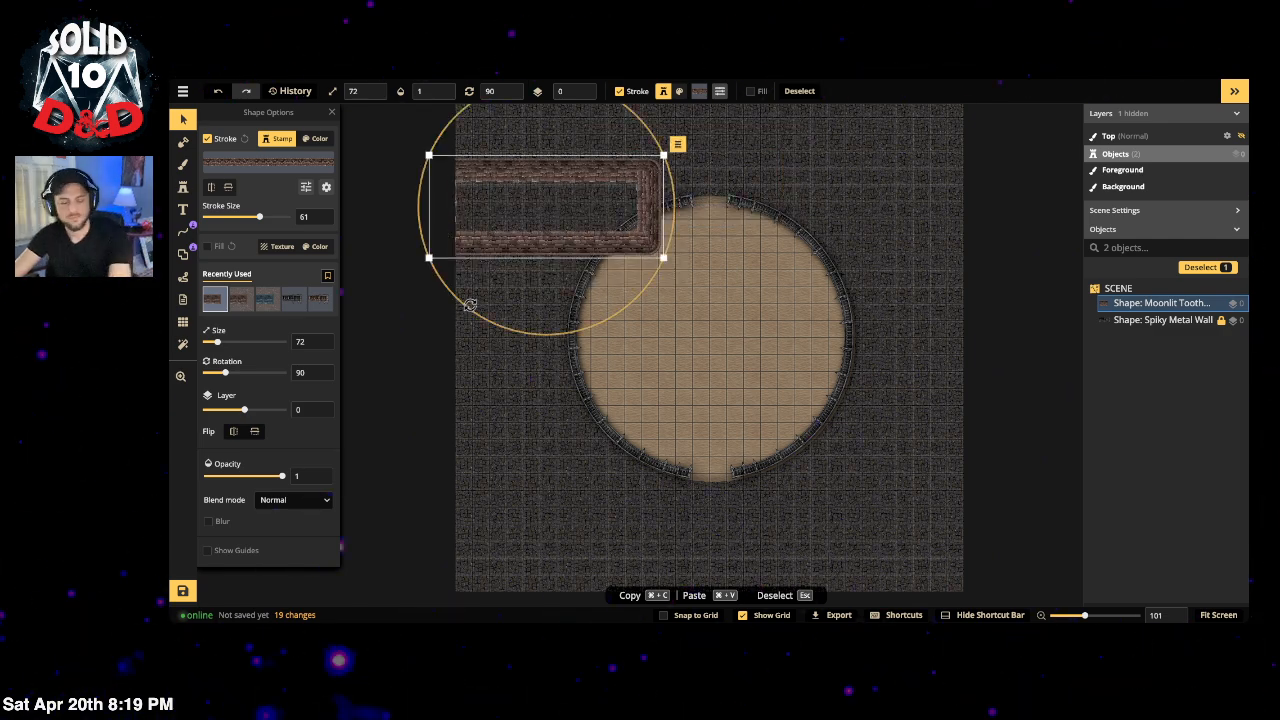
{"action": "key", "text": "Delete"}
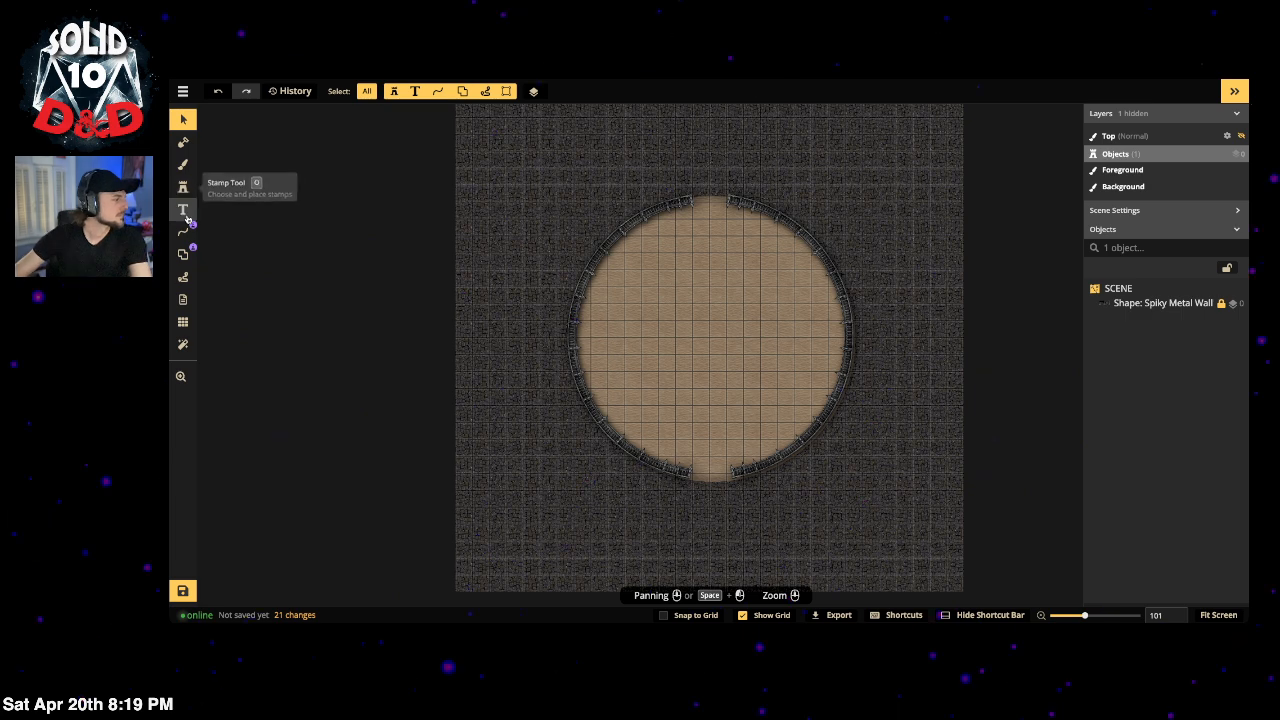
{"action": "left_click", "coordinate": [183, 254]}
Step: Search the Path Catalog for 'walls' and scroll through the results
{"action": "left_click", "coordinate": [264, 212]}
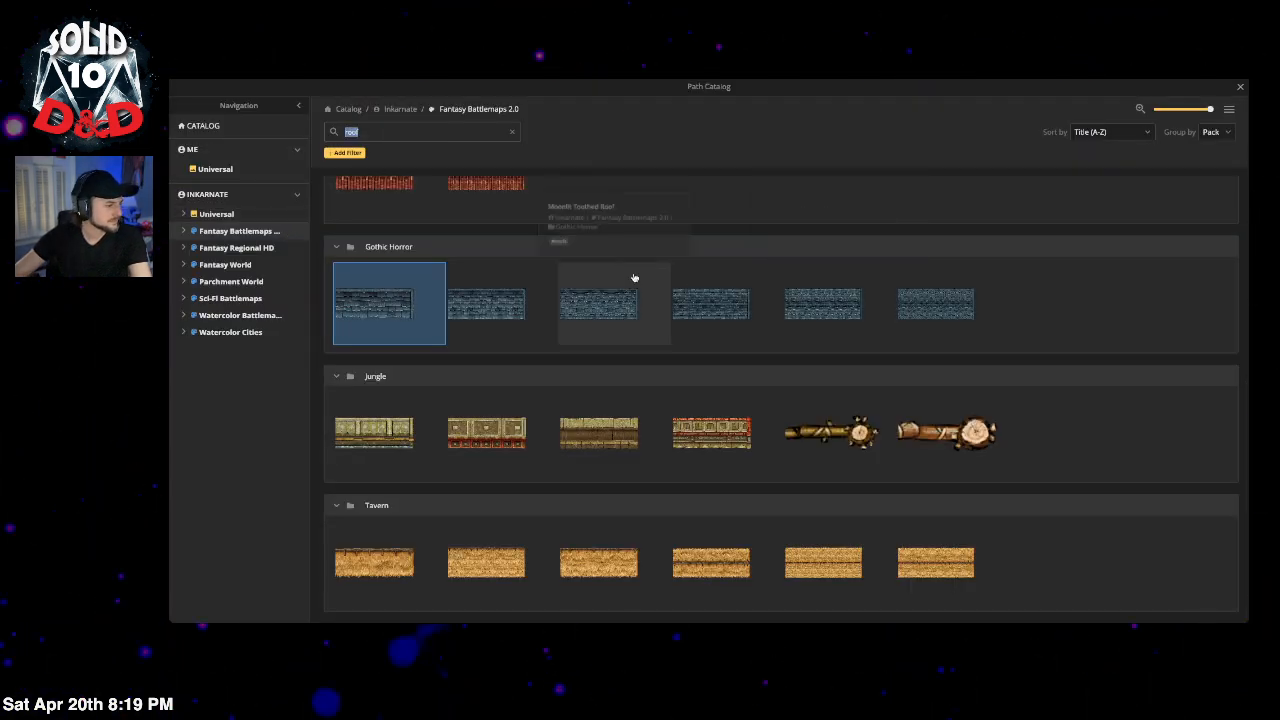
{"action": "scroll", "coordinate": [634, 278], "scroll_direction": "up", "scroll_amount": 1}
{"action": "type", "text": "walls"}
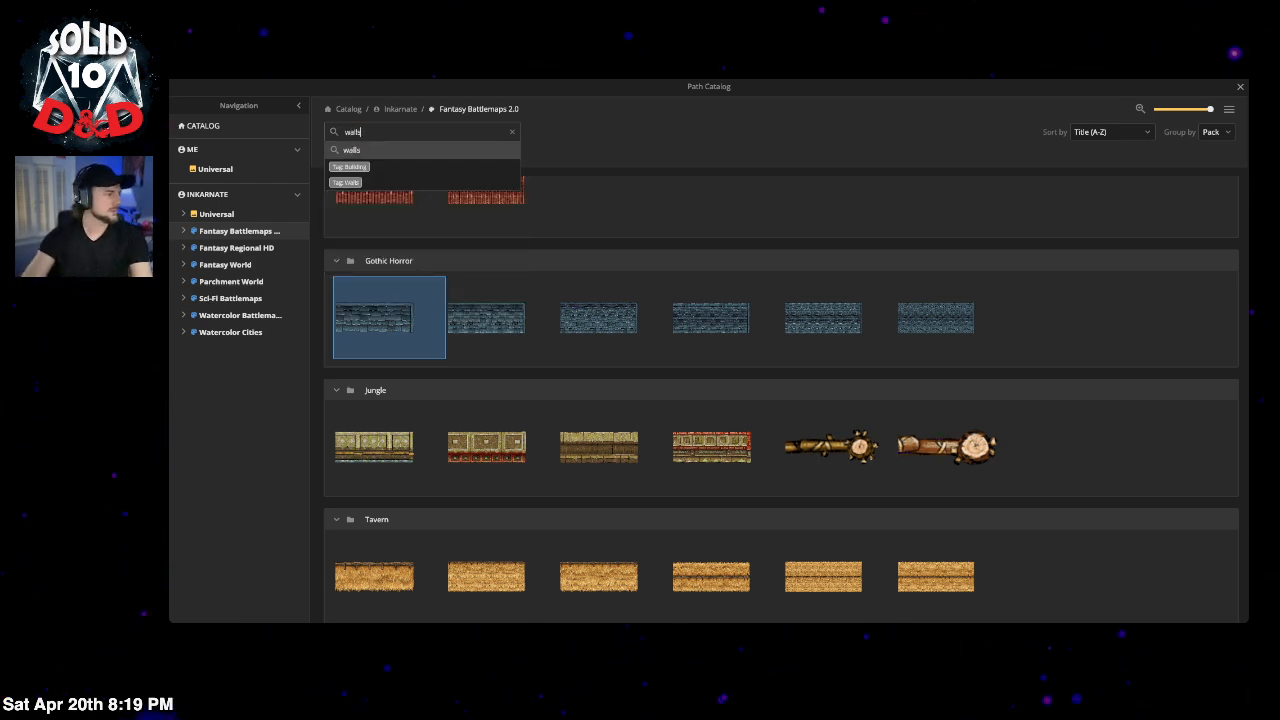
{"action": "key", "text": "Return"}
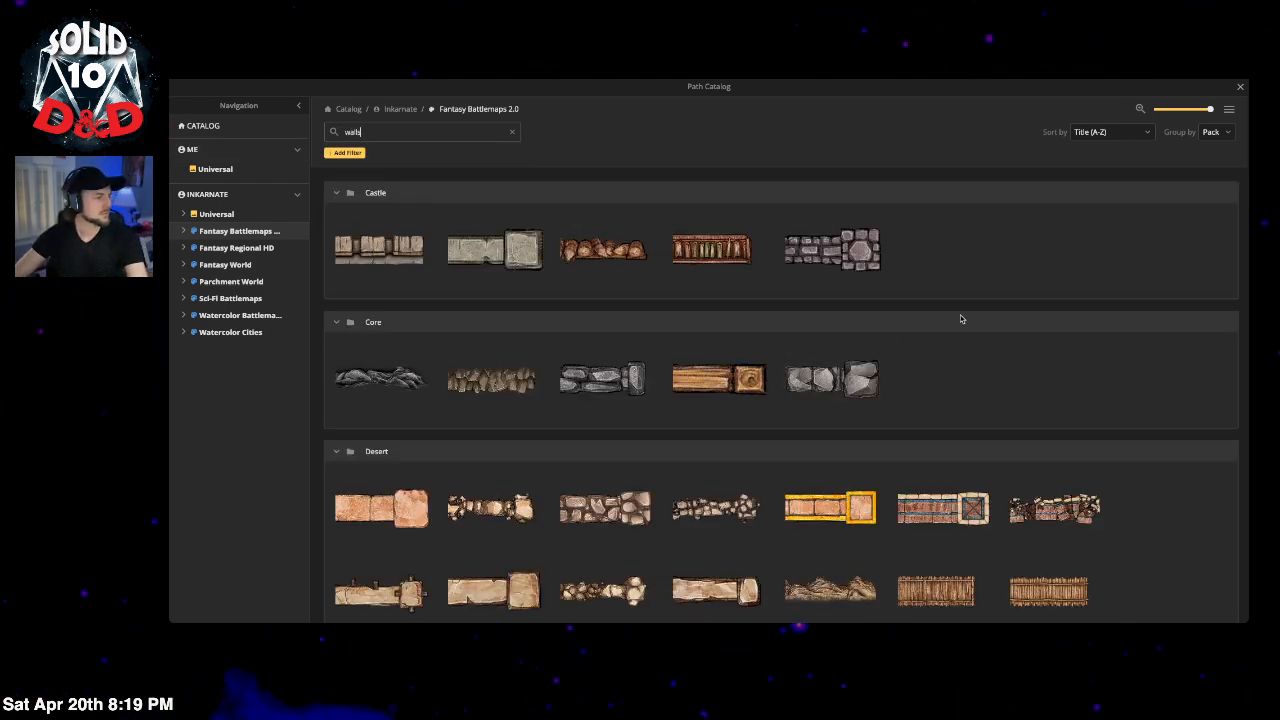
{"action": "scroll", "coordinate": [1019, 315], "scroll_direction": "down", "scroll_amount": 2}
{"action": "scroll", "coordinate": [1019, 315], "scroll_direction": "up", "scroll_amount": 2}
{"action": "scroll", "coordinate": [1019, 315], "scroll_direction": "down", "scroll_amount": 3}
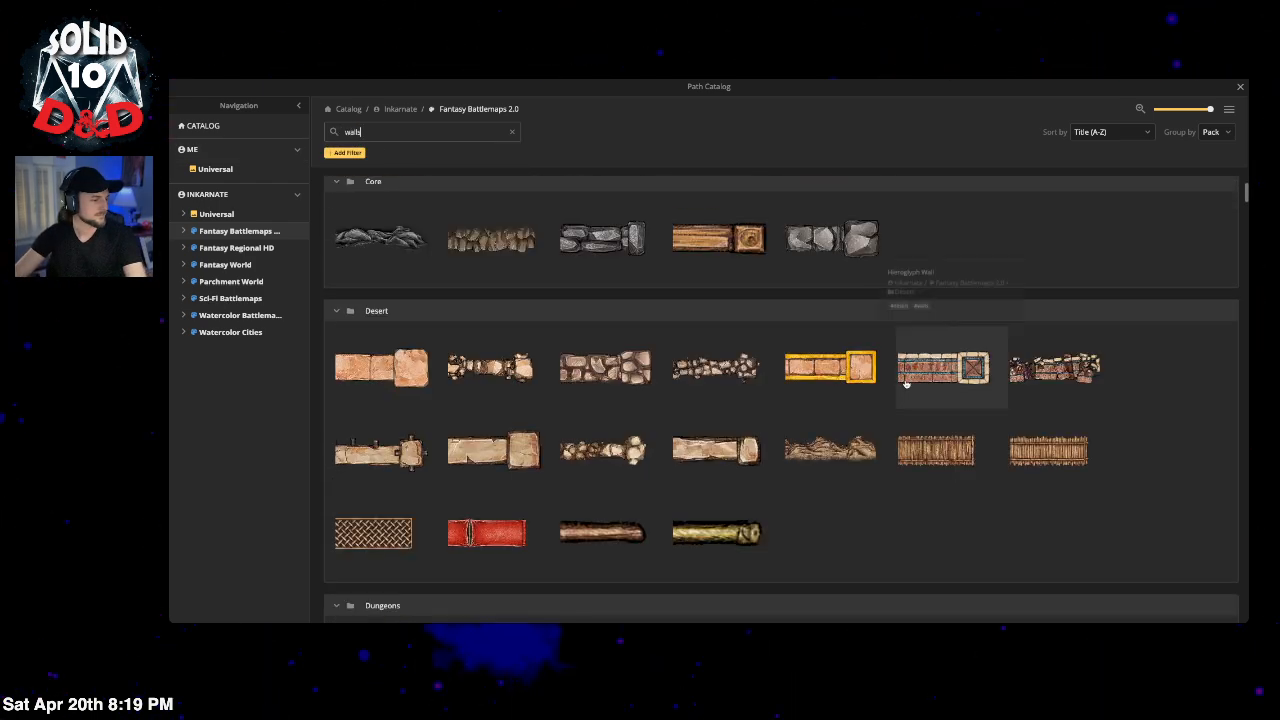
{"action": "scroll", "coordinate": [940, 330], "scroll_direction": "up", "scroll_amount": 3}
{"action": "scroll", "coordinate": [697, 360], "scroll_direction": "down", "scroll_amount": 2}
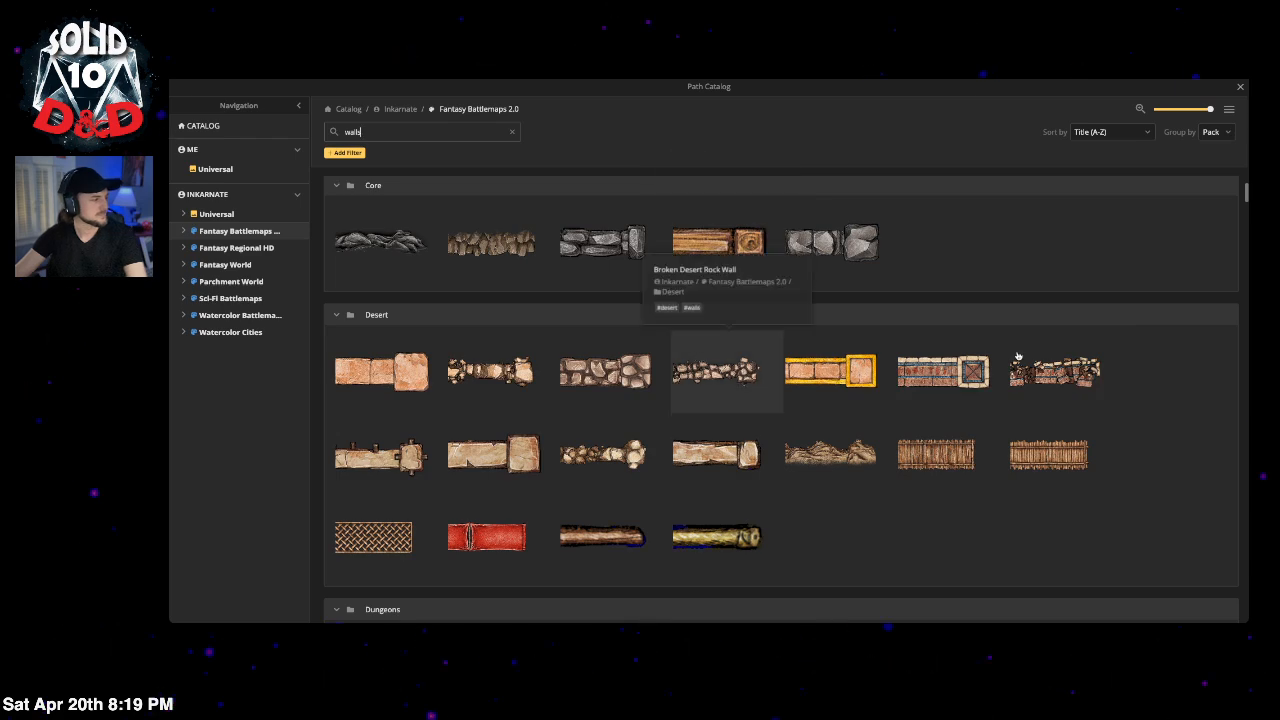
{"action": "scroll", "coordinate": [1050, 330], "scroll_direction": "down", "scroll_amount": 1}
{"action": "scroll", "coordinate": [1064, 392], "scroll_direction": "down", "scroll_amount": 2}
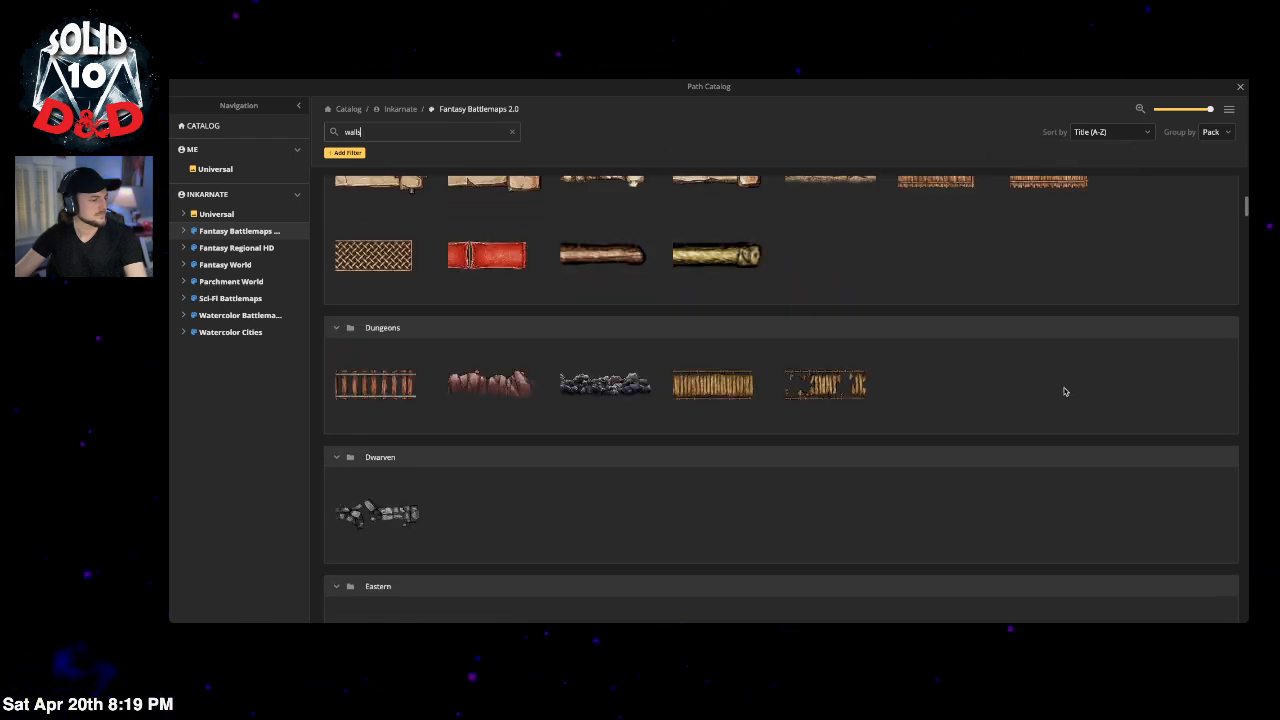
{"action": "scroll", "coordinate": [1064, 392], "scroll_direction": "down", "scroll_amount": 2}
{"action": "scroll", "coordinate": [1064, 392], "scroll_direction": "down", "scroll_amount": 10}
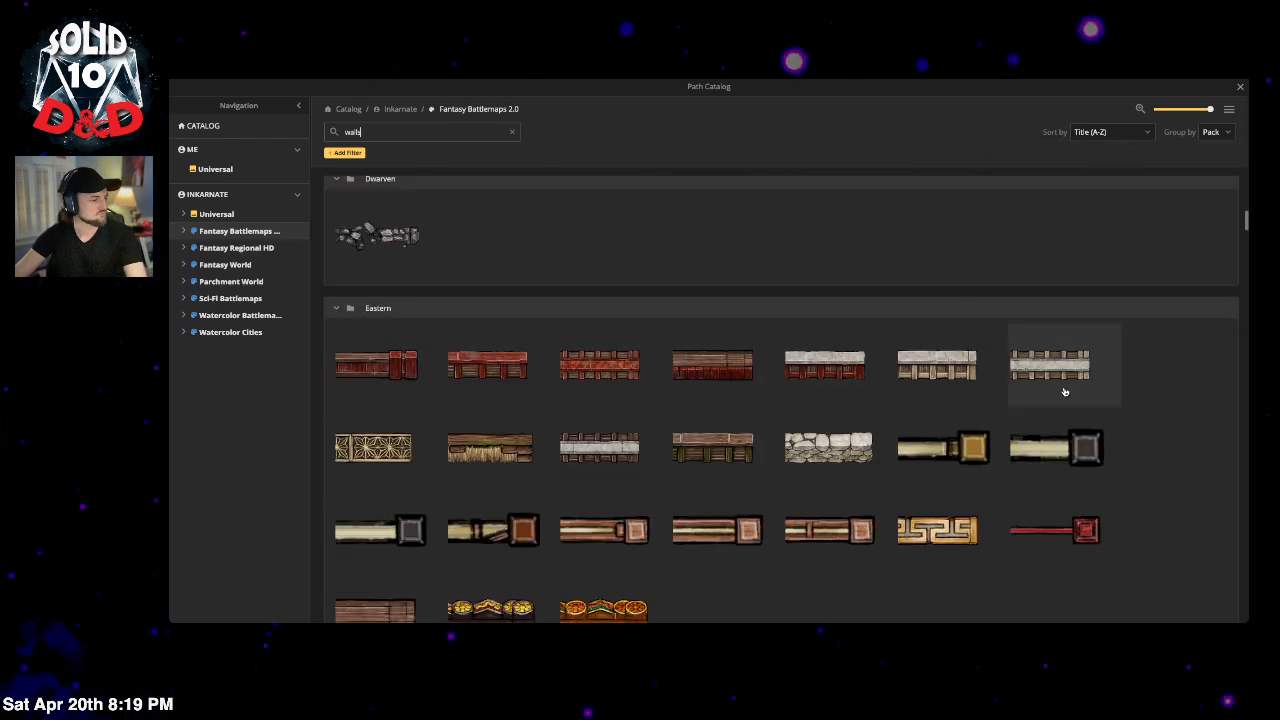
{"action": "scroll", "coordinate": [1064, 389], "scroll_direction": "down", "scroll_amount": 5}
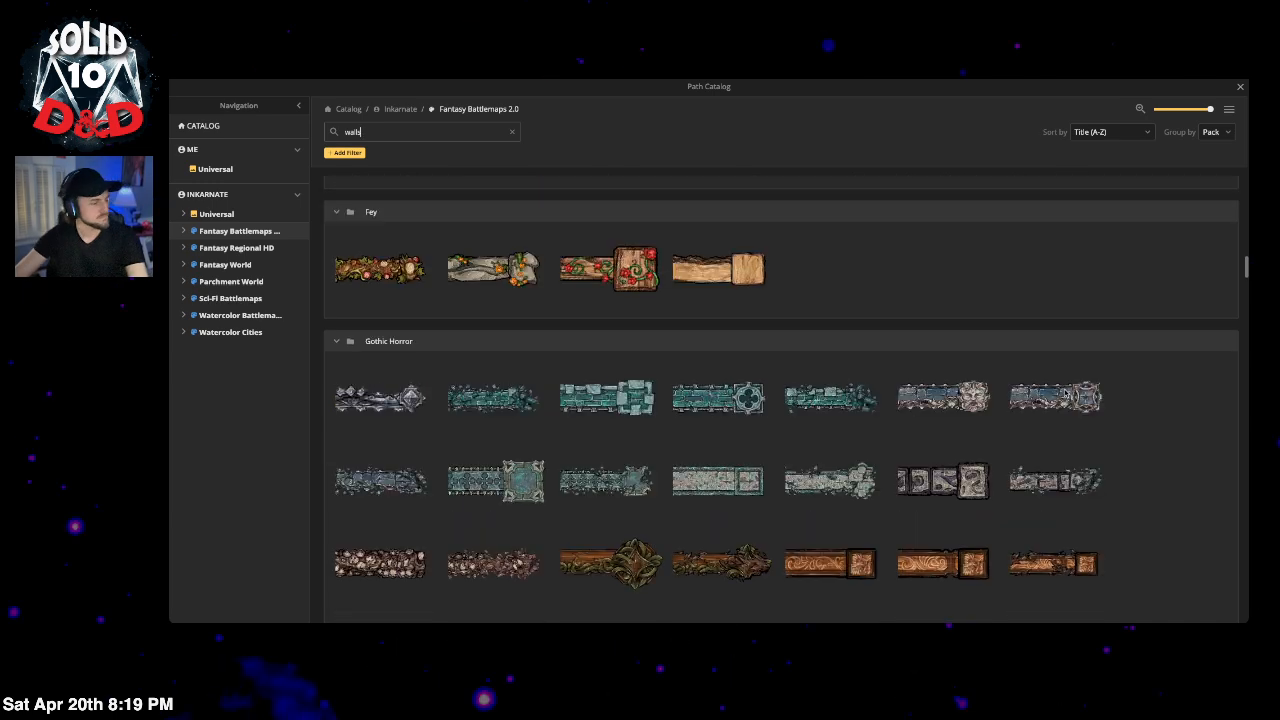
{"action": "scroll", "coordinate": [910, 517], "scroll_direction": "down", "scroll_amount": 5}
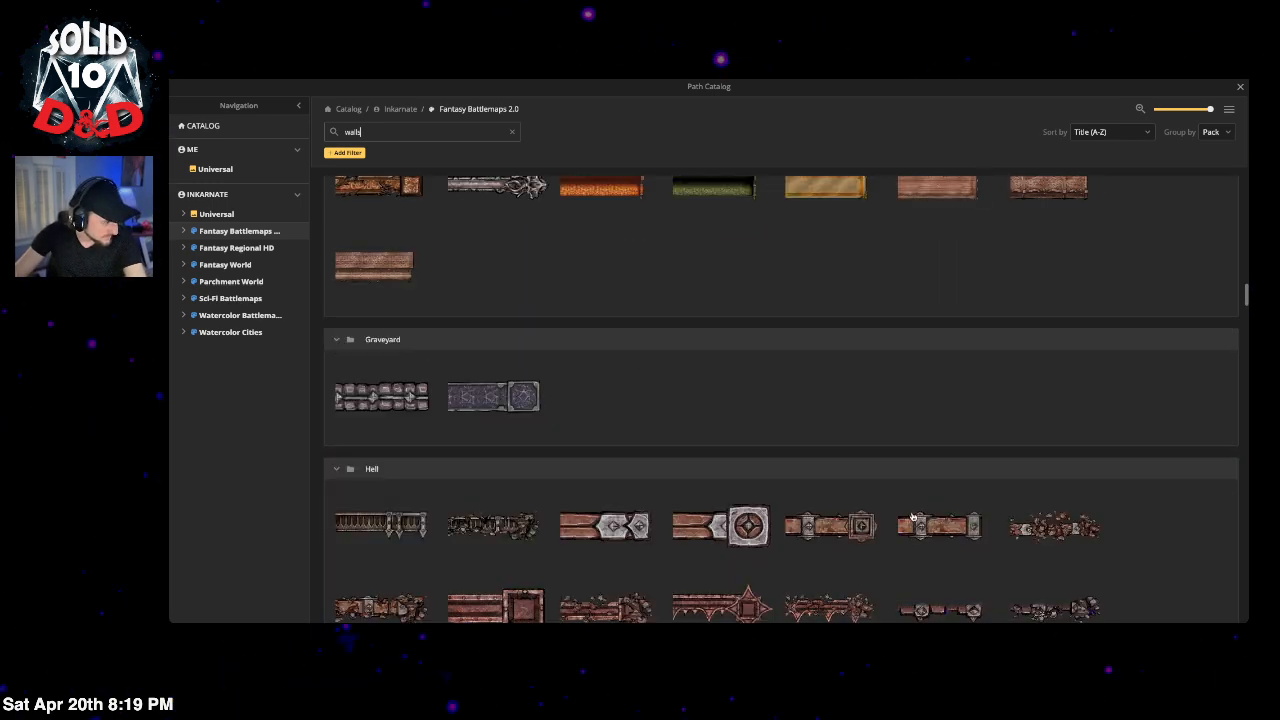
{"action": "scroll", "coordinate": [905, 518], "scroll_direction": "down", "scroll_amount": 2}
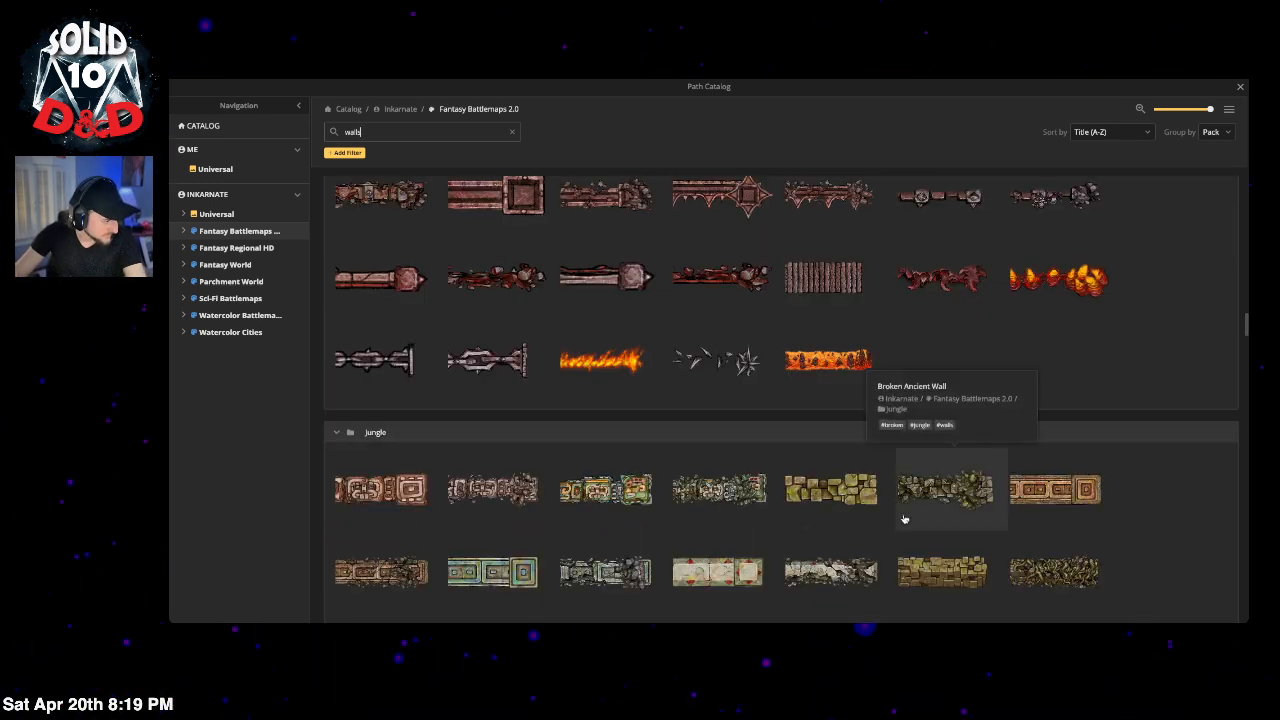
{"action": "scroll", "coordinate": [903, 517], "scroll_direction": "down", "scroll_amount": 1}
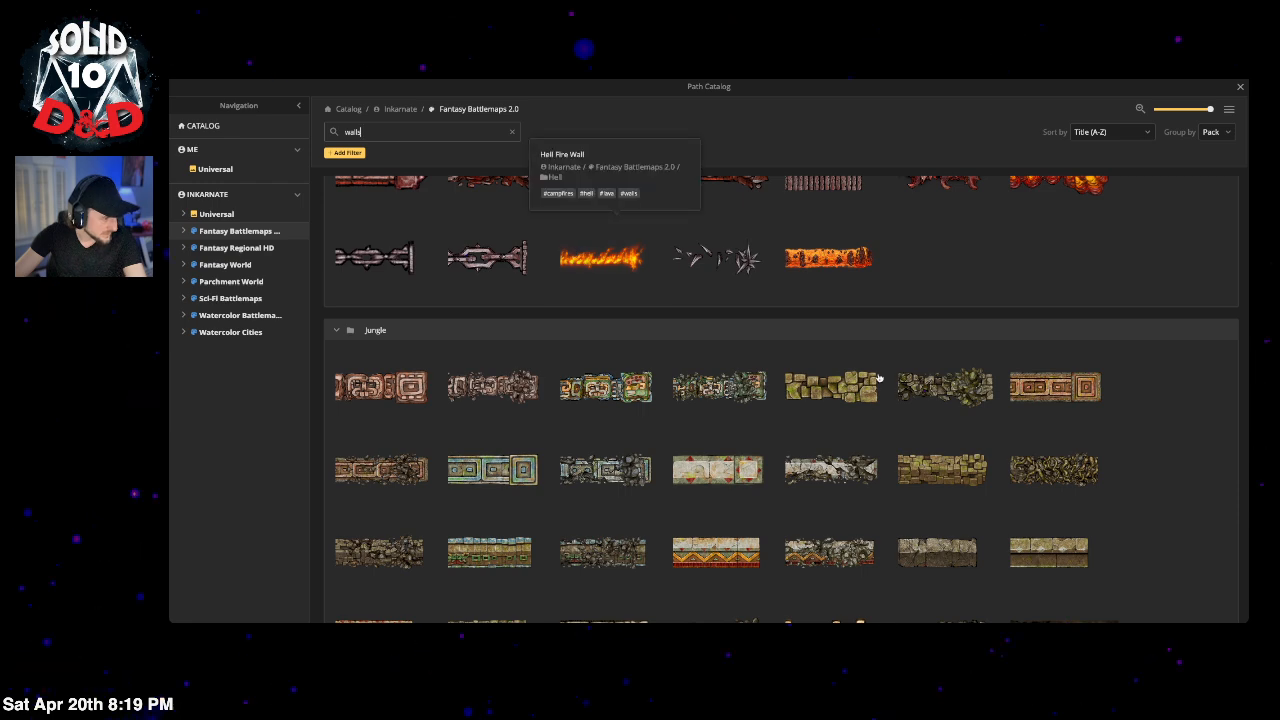
{"action": "scroll", "coordinate": [945, 420], "scroll_direction": "down", "scroll_amount": 1}
{"action": "scroll", "coordinate": [985, 441], "scroll_direction": "down", "scroll_amount": 5}
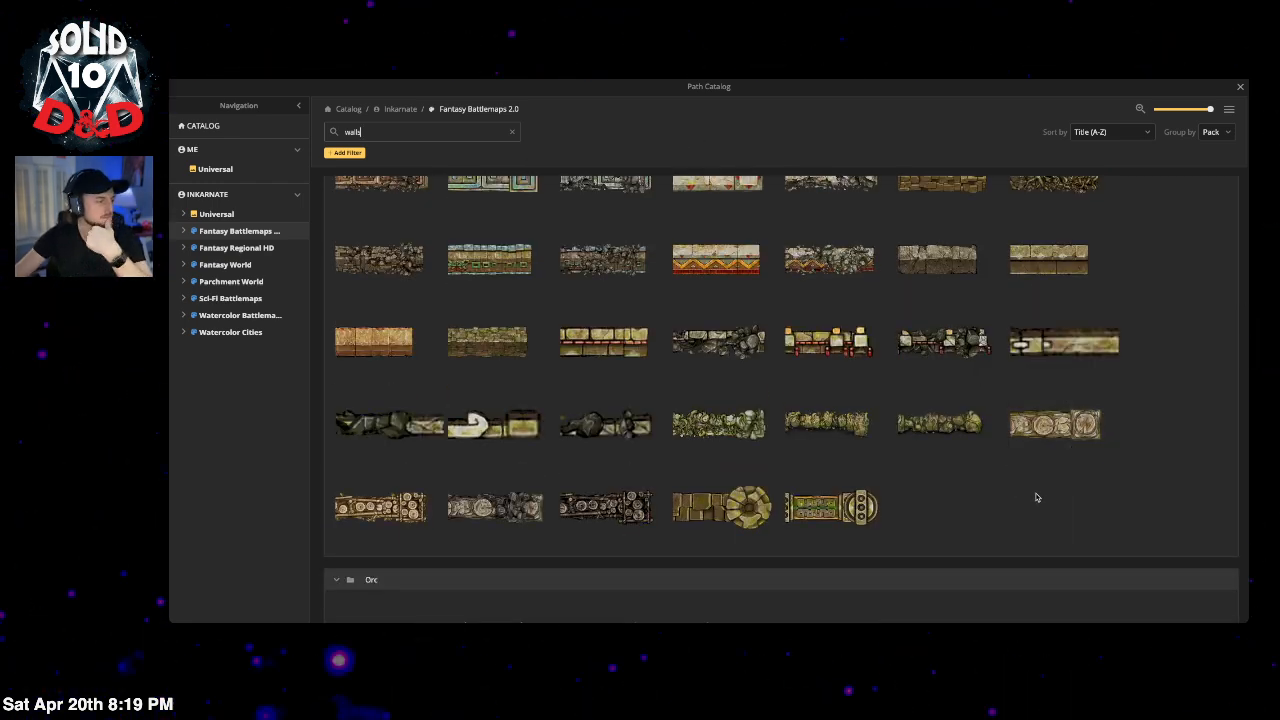
{"action": "scroll", "coordinate": [1037, 497], "scroll_direction": "down", "scroll_amount": 5}
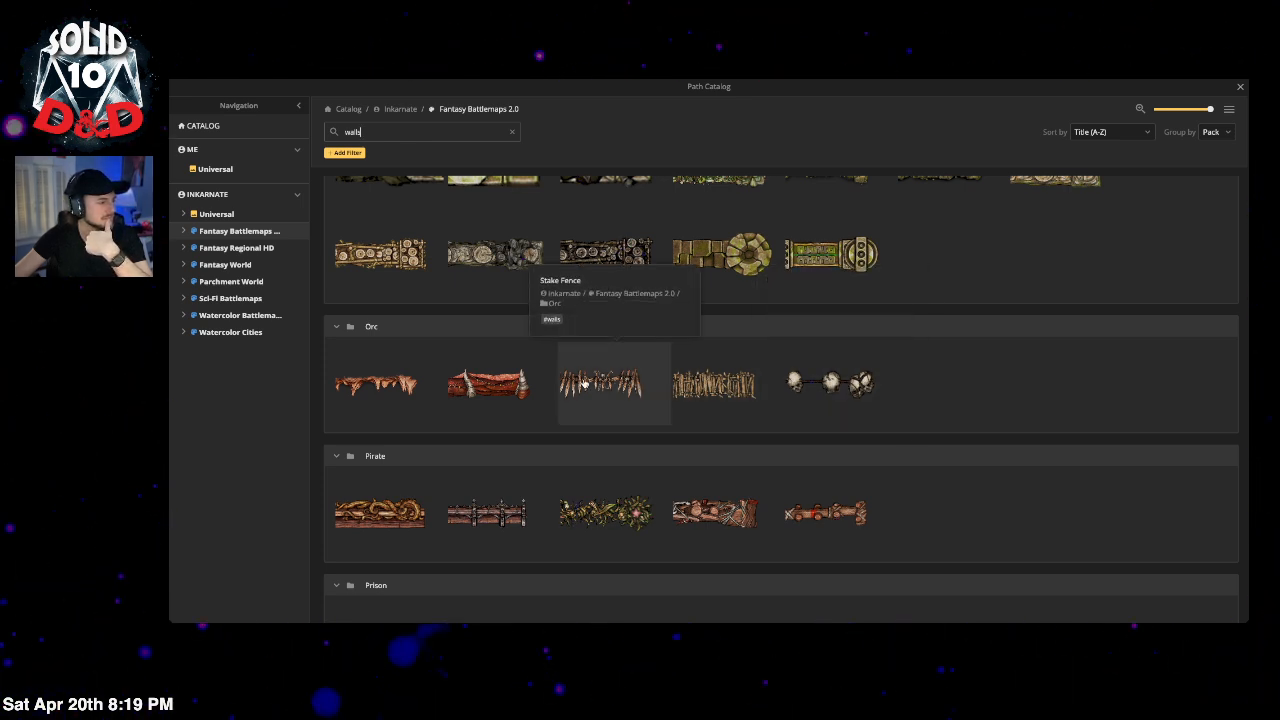
{"action": "scroll", "coordinate": [946, 398], "scroll_direction": "down", "scroll_amount": 5}
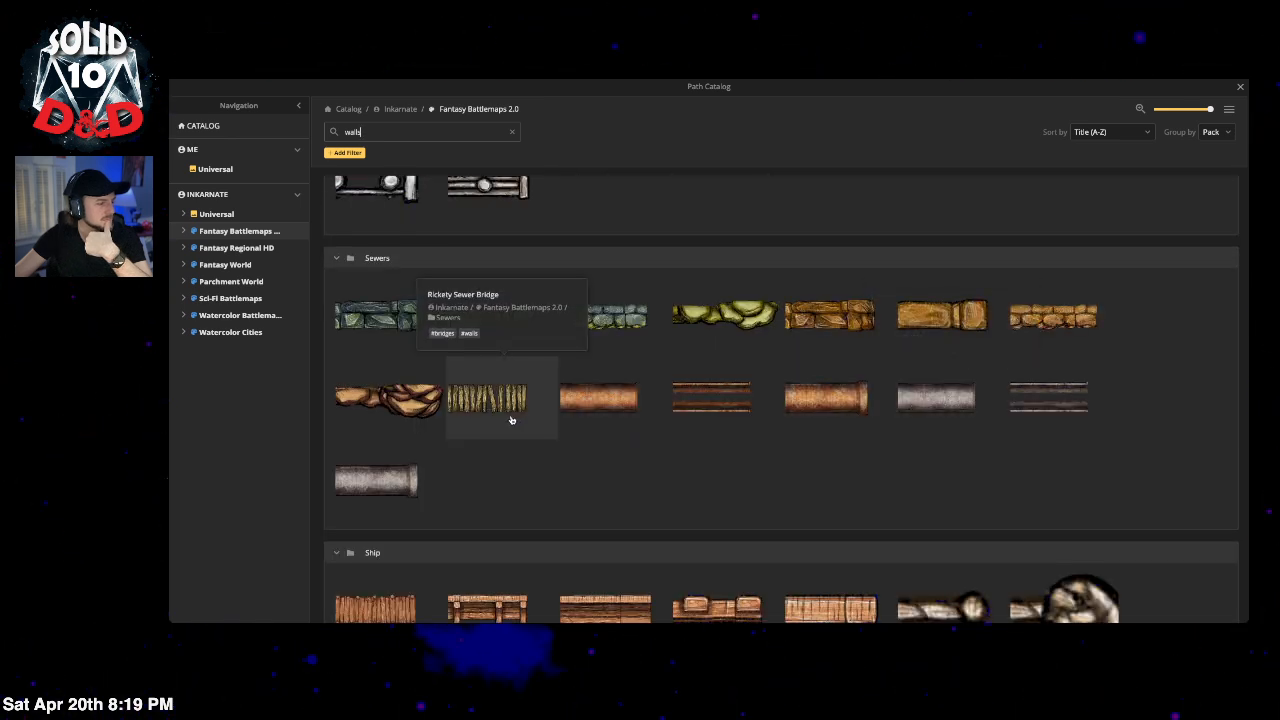
{"action": "scroll", "coordinate": [834, 414], "scroll_direction": "down", "scroll_amount": 4}
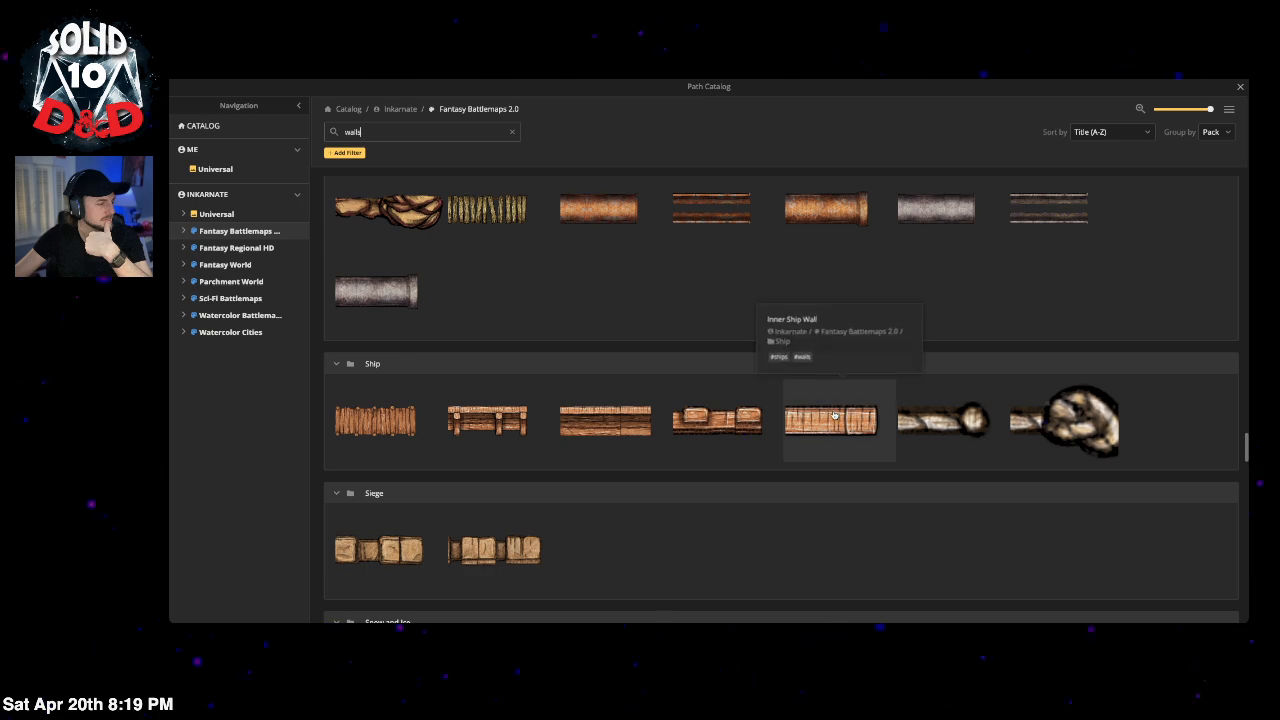
{"action": "scroll", "coordinate": [834, 414], "scroll_direction": "down", "scroll_amount": 2}
{"action": "scroll", "coordinate": [717, 436], "scroll_direction": "down", "scroll_amount": 9}
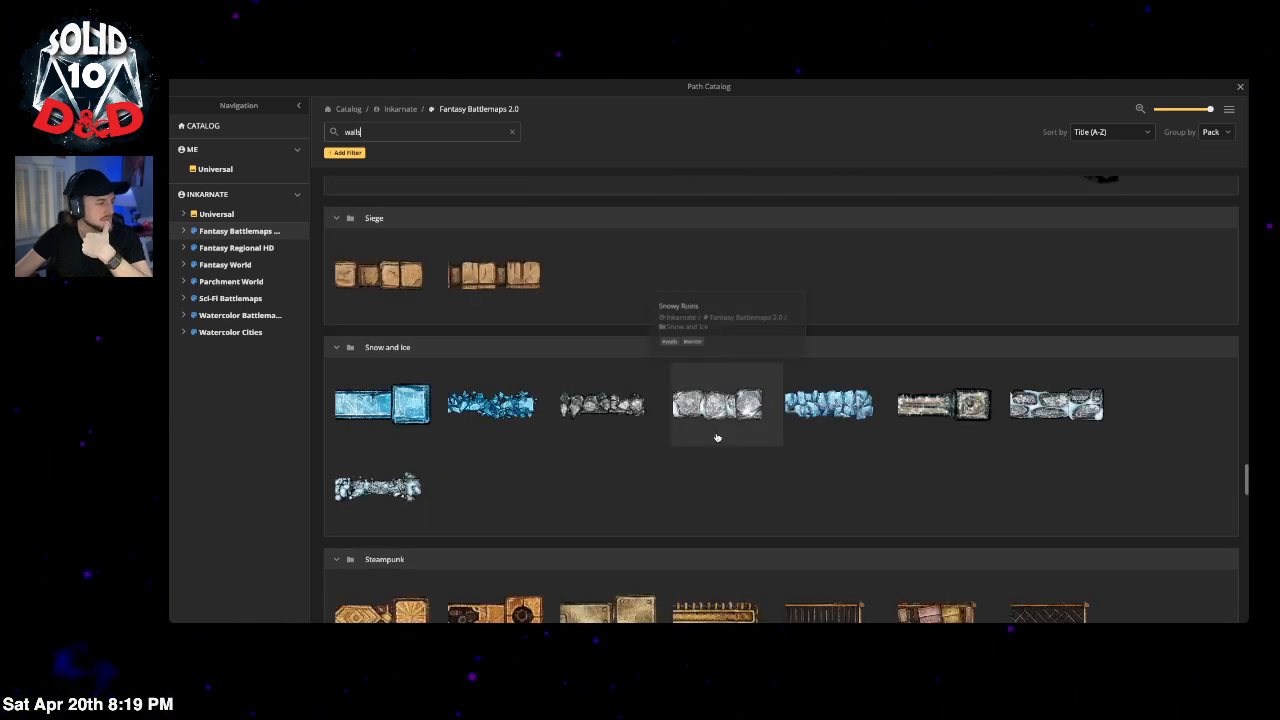
{"action": "scroll", "coordinate": [745, 448], "scroll_direction": "down", "scroll_amount": 12}
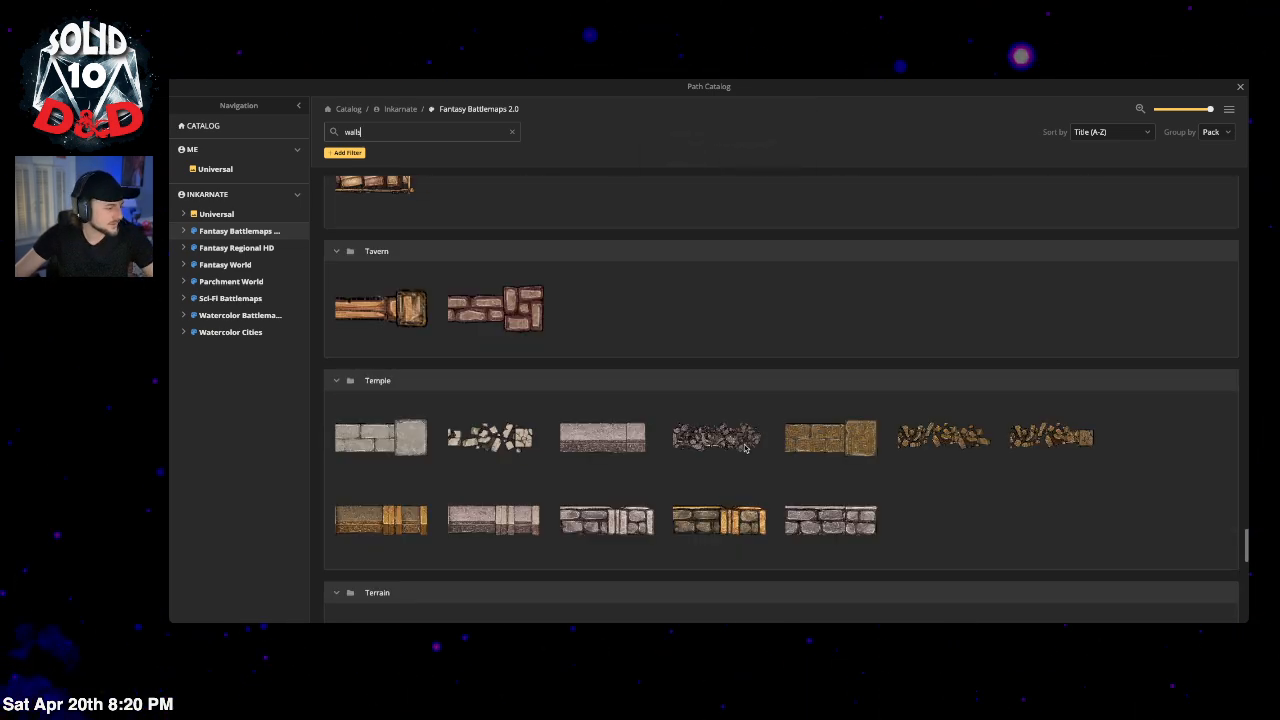
{"action": "scroll", "coordinate": [745, 448], "scroll_direction": "down", "scroll_amount": 5}
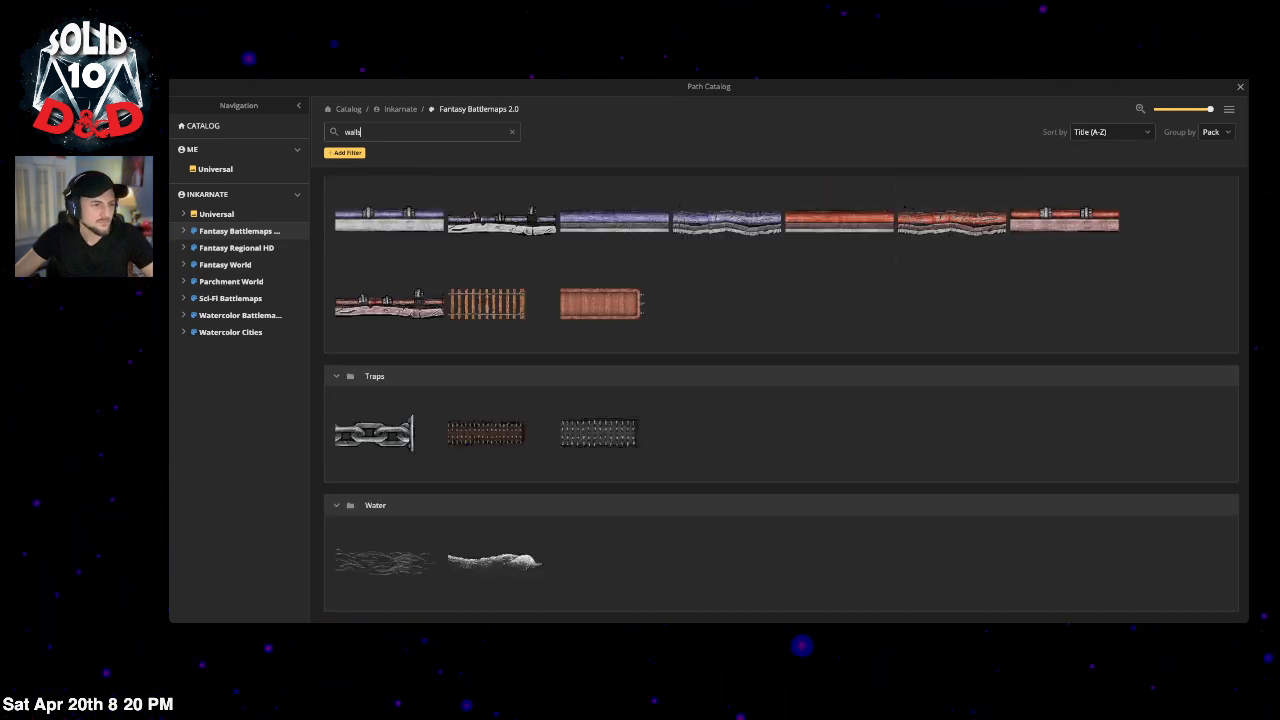
{"action": "scroll", "coordinate": [863, 329], "scroll_direction": "up", "scroll_amount": 8}
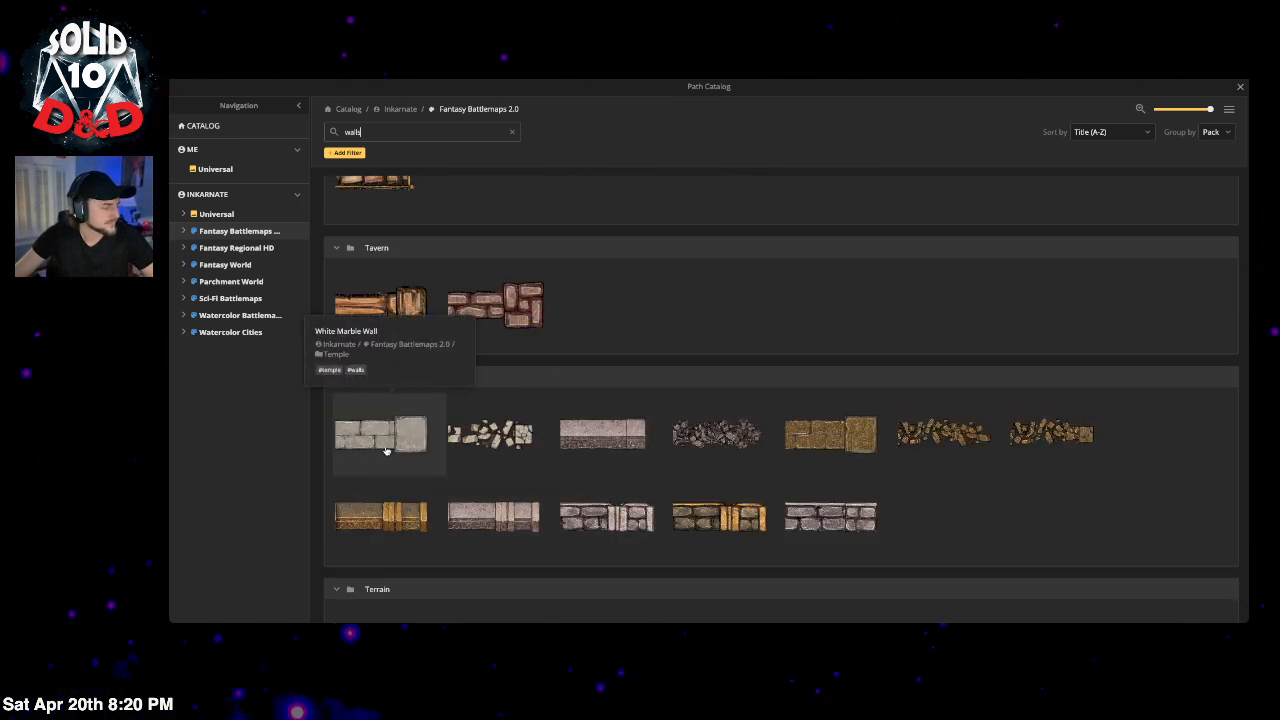
{"action": "scroll", "coordinate": [846, 337], "scroll_direction": "up", "scroll_amount": 3}
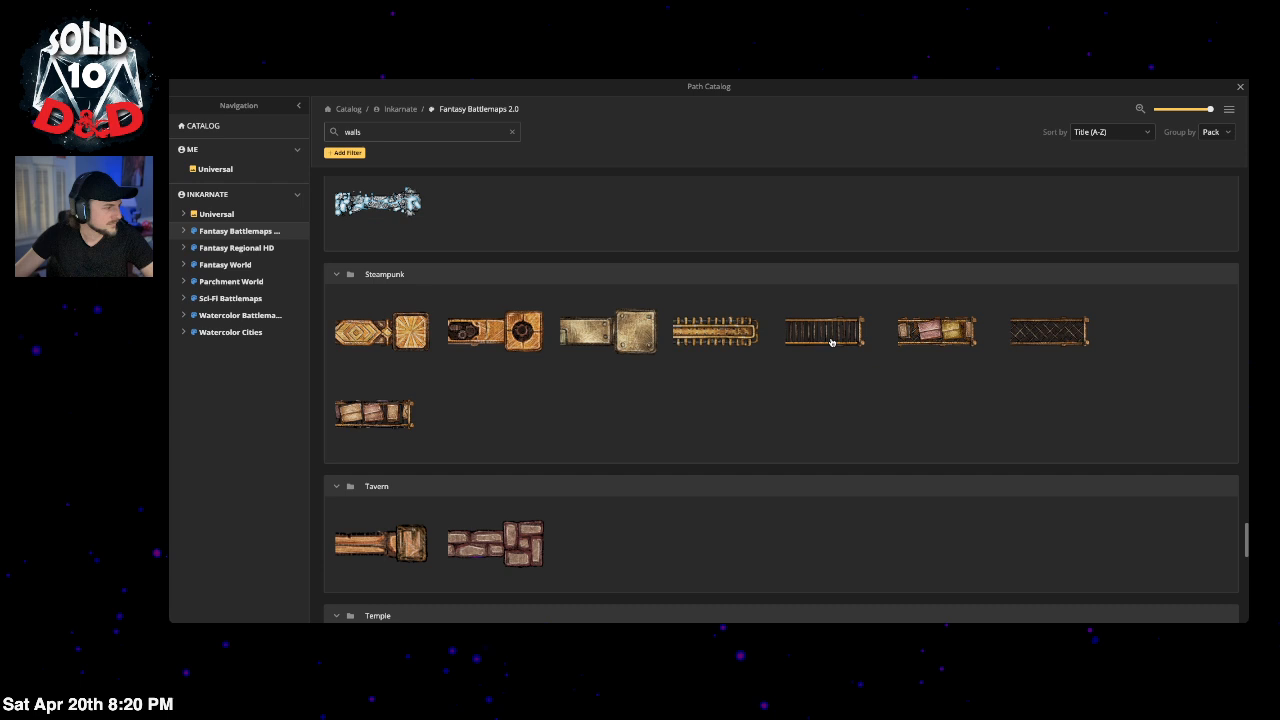
Step: Search for 'gothic' paths, then clear the search to show the full catalog
{"action": "double_click", "coordinate": [382, 131]}
{"action": "key", "text": "BackSpace"}
{"action": "type", "text": "got"}
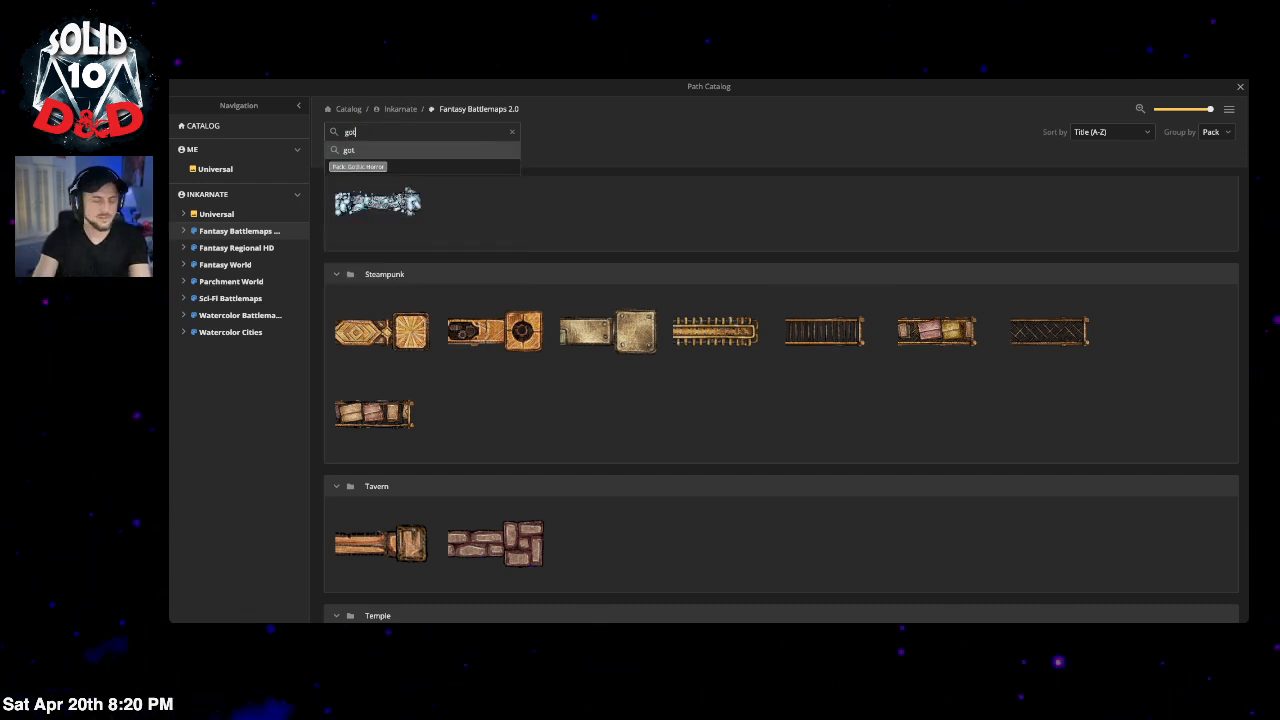
{"action": "type", "text": "hic"}
{"action": "key", "text": "Return"}
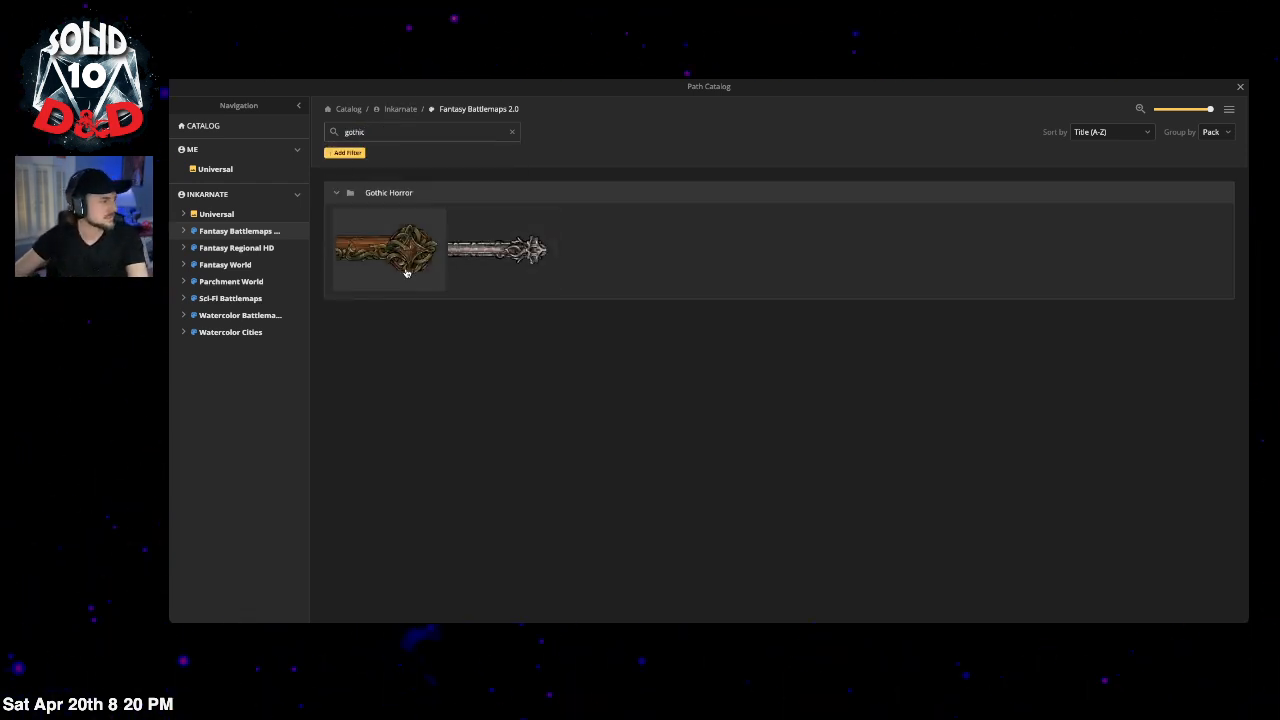
{"action": "left_click", "coordinate": [512, 133]}
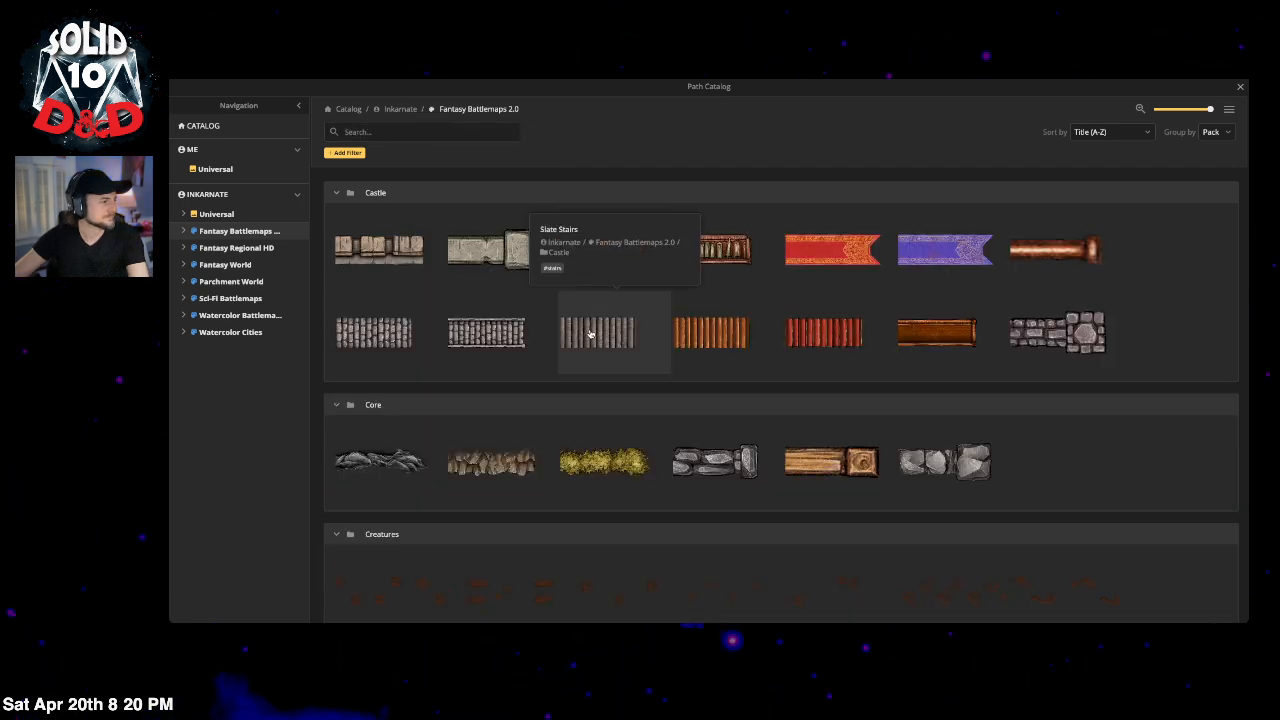
Step: Draw a brick-wall rectangle above the arena, move it up and enlarge it to size 130
{"action": "left_click", "coordinate": [1057, 333]}
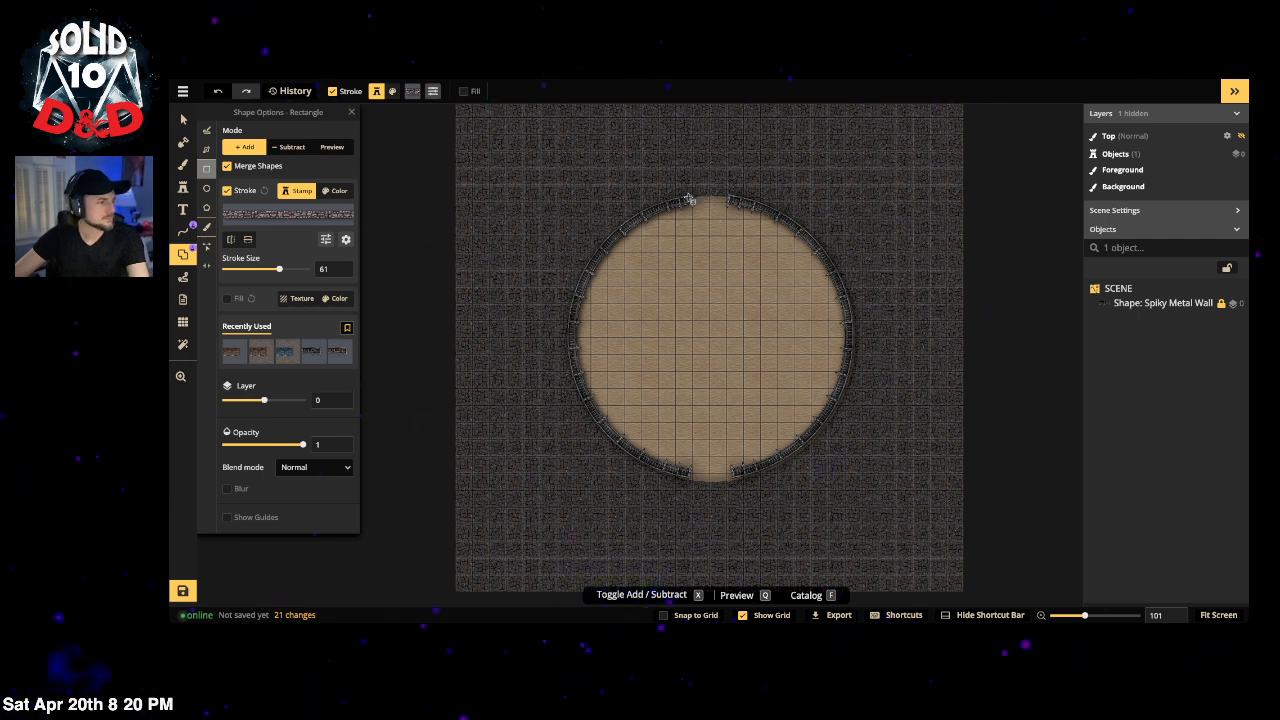
{"action": "left_click_drag", "start_coordinate": [691, 199], "coordinate": [583, 141]}
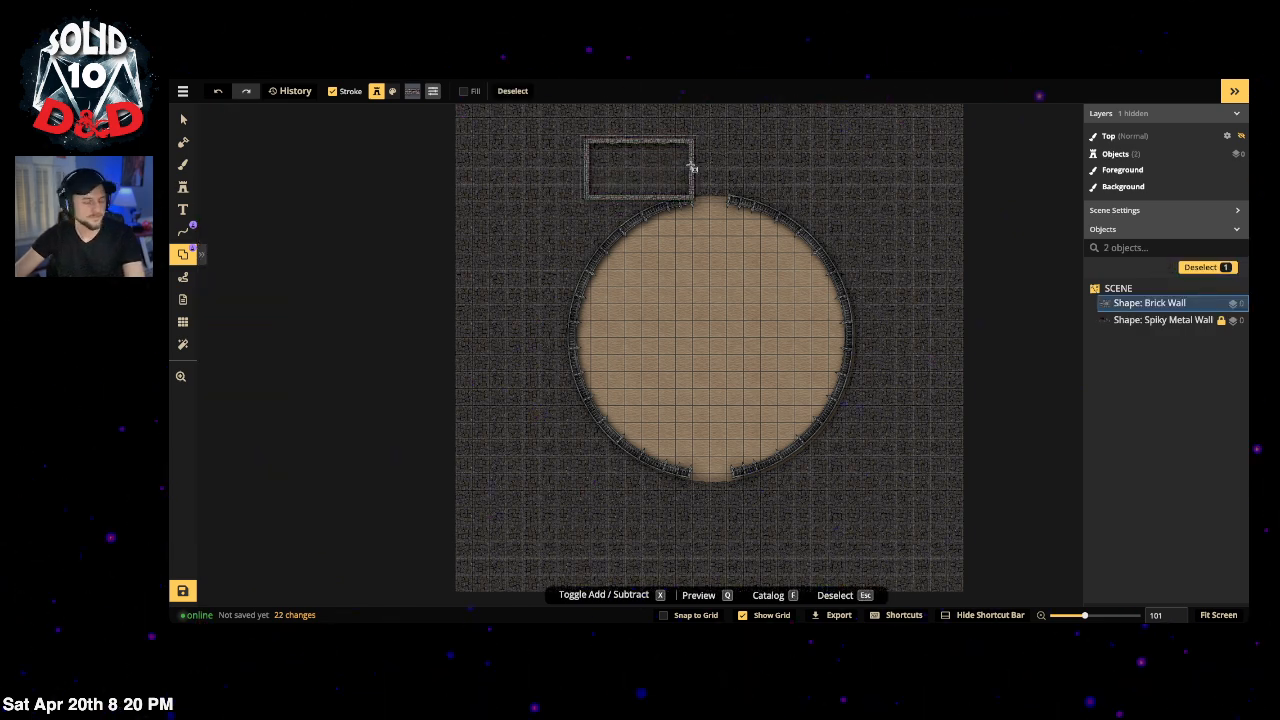
{"action": "key", "text": "v"}
{"action": "left_click_drag", "start_coordinate": [691, 162], "coordinate": [765, 167]}
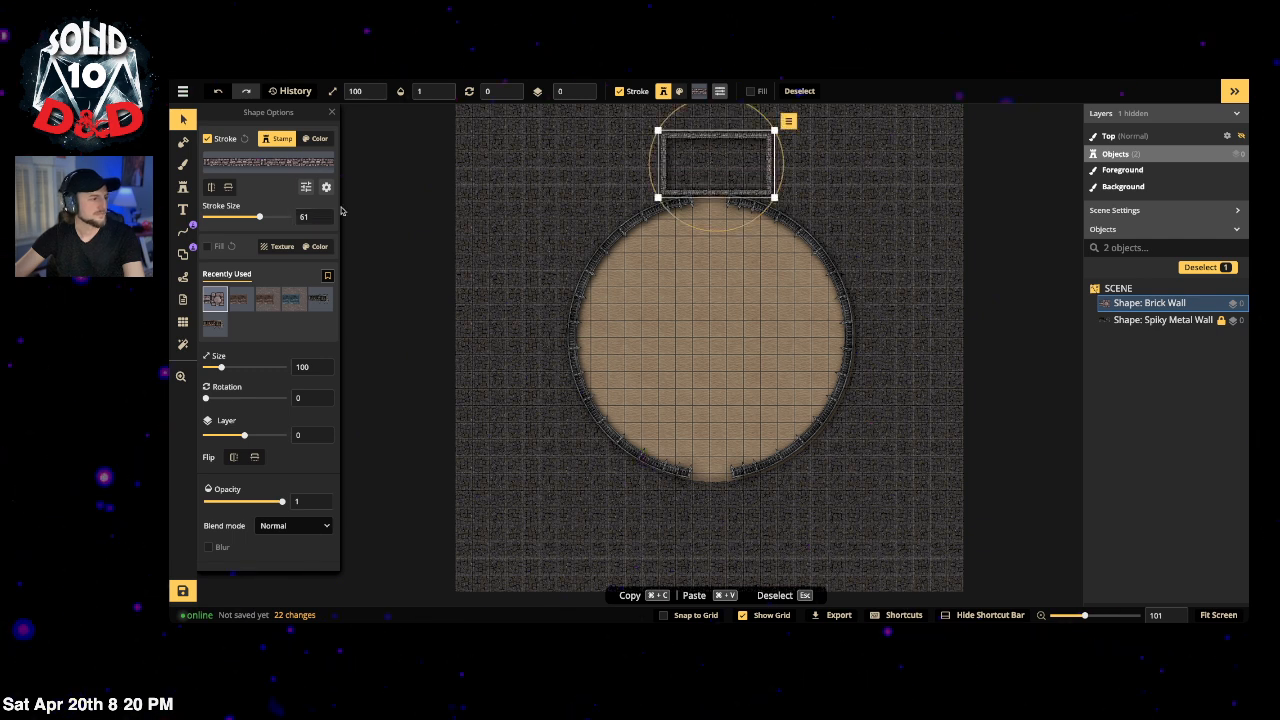
{"action": "left_click_drag", "start_coordinate": [657, 129], "coordinate": [623, 110]}
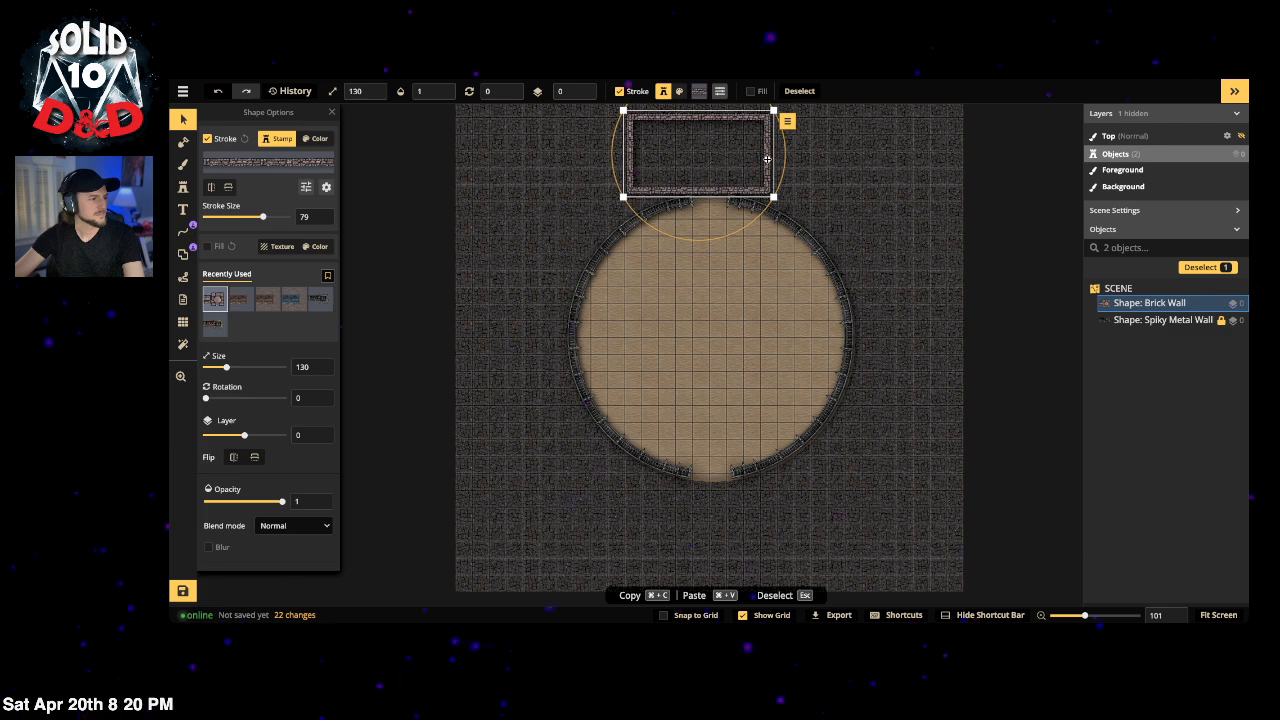
Step: Fine-tune the brick rectangle's position against the map's top edge and copy it
{"action": "left_click_drag", "start_coordinate": [771, 170], "coordinate": [776, 138]}
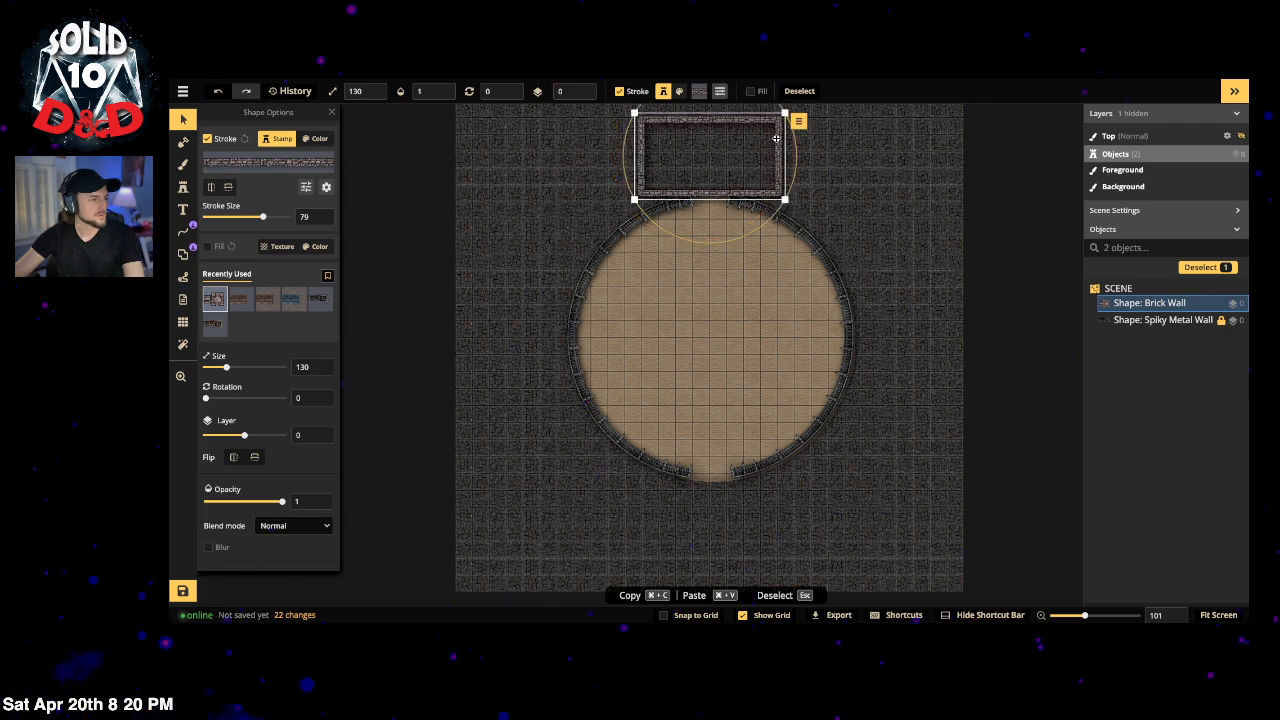
{"action": "scroll", "coordinate": [843, 154], "scroll_direction": "down", "scroll_amount": 3}
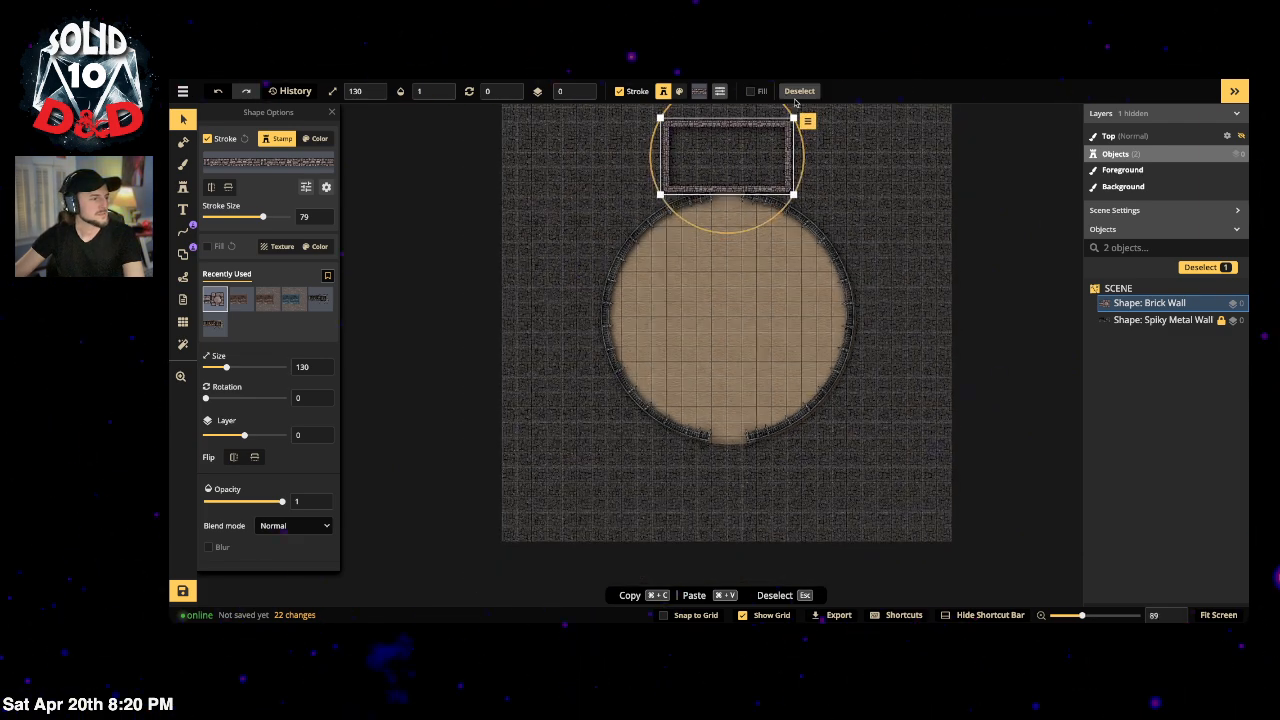
{"action": "scroll", "coordinate": [868, 157], "scroll_direction": "up", "scroll_amount": 3}
{"action": "left_click_drag", "start_coordinate": [867, 159], "coordinate": [864, 239]}
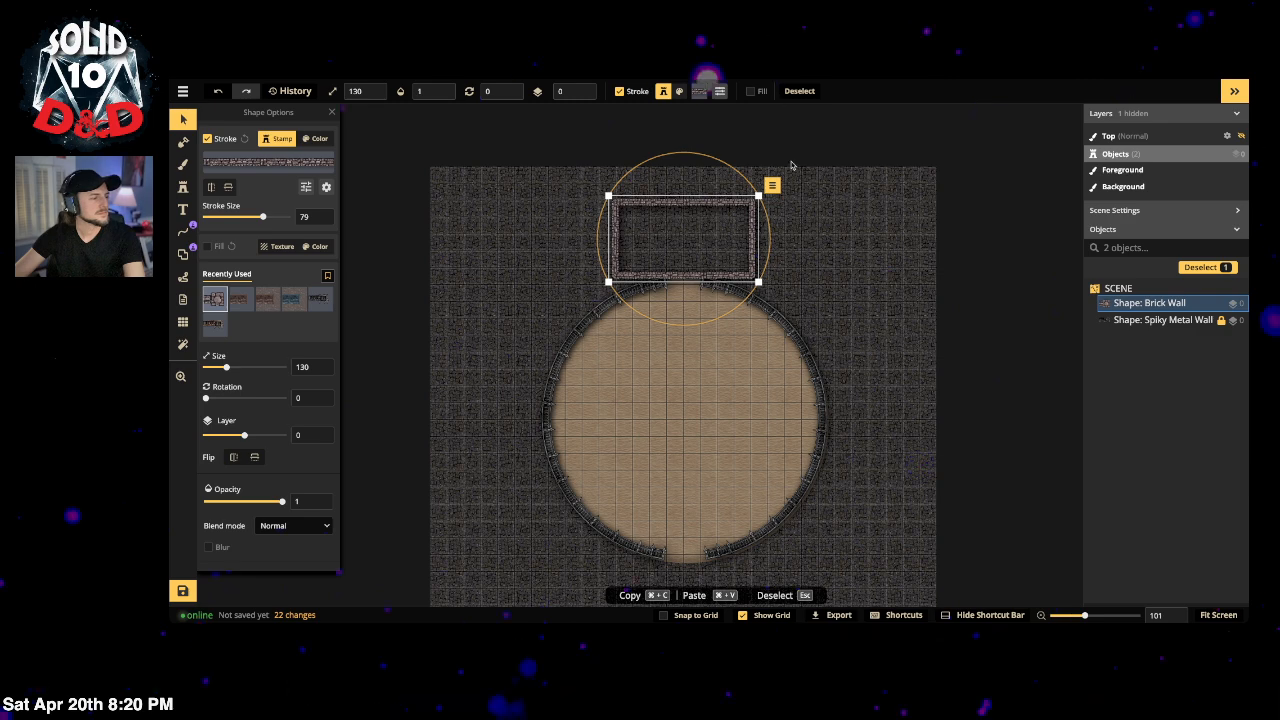
{"action": "scroll", "coordinate": [864, 376], "scroll_direction": "down", "scroll_amount": 1}
{"action": "left_click_drag", "start_coordinate": [864, 376], "coordinate": [866, 299]}
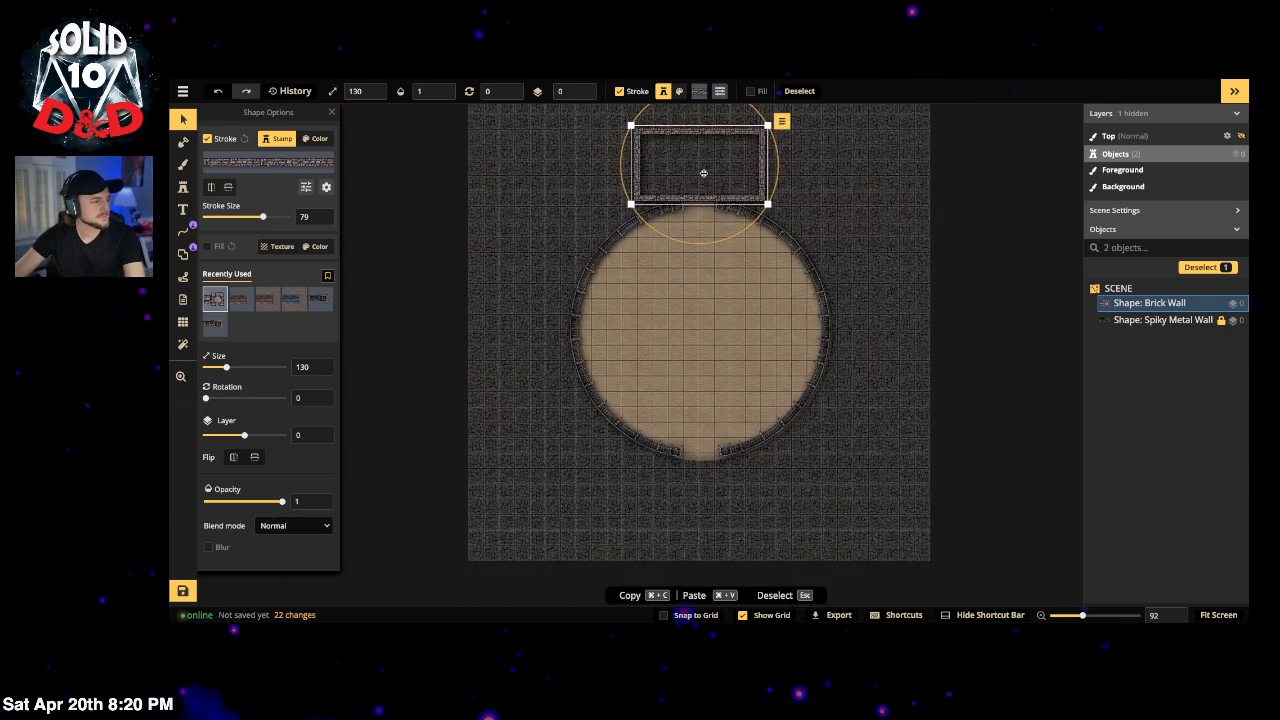
{"action": "left_click_drag", "start_coordinate": [762, 163], "coordinate": [759, 162]}
{"action": "key", "text": "super+c"}
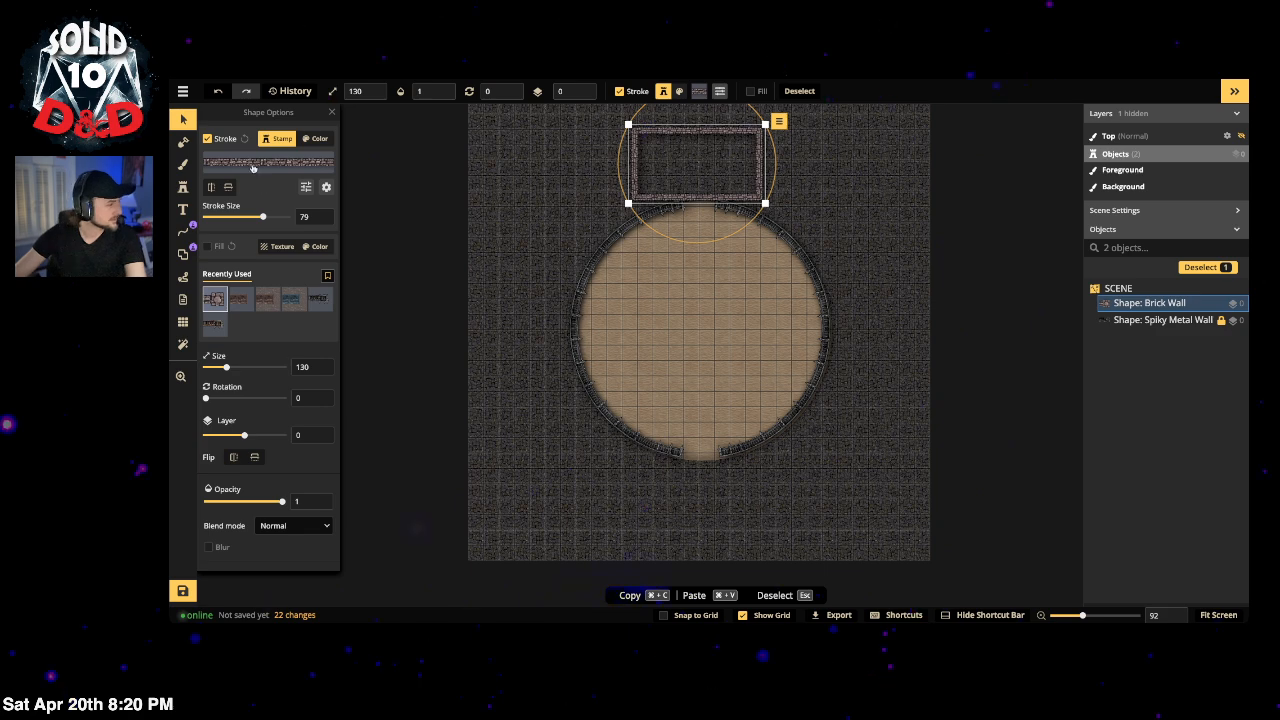
Step: Draw a wide brick-wall rectangle below the arena along the bottom of the map
{"action": "left_click", "coordinate": [183, 189]}
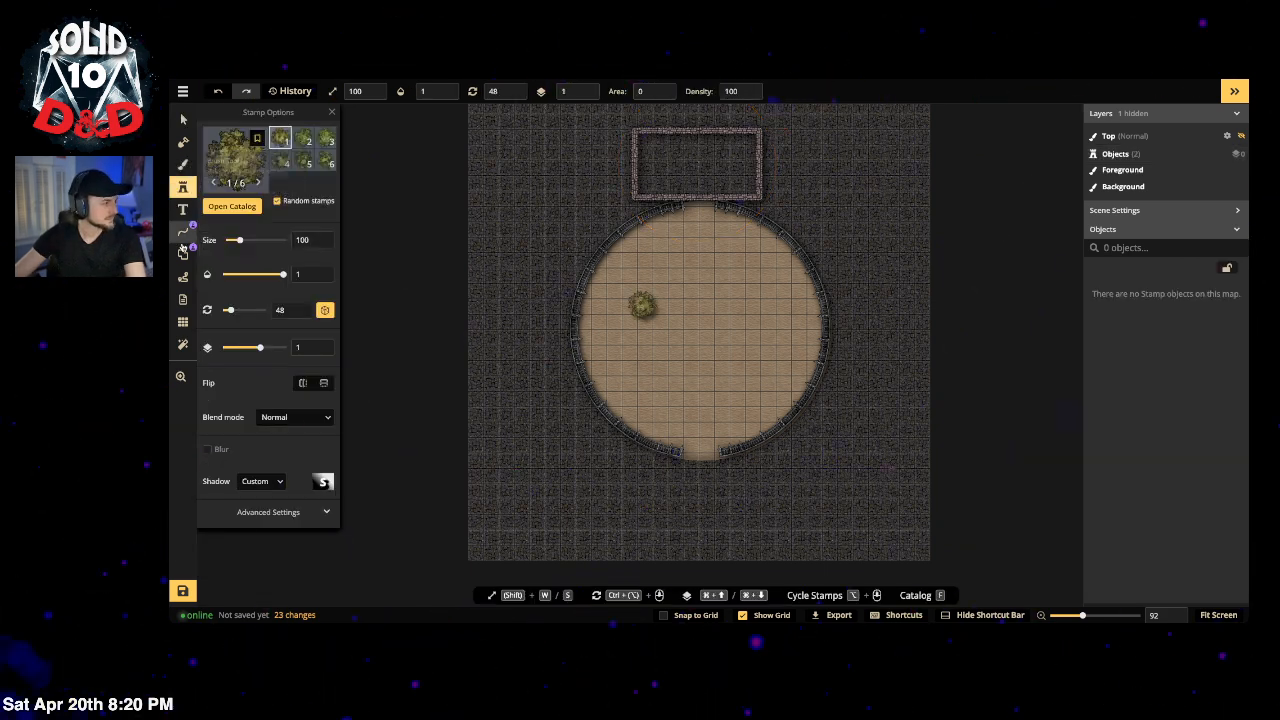
{"action": "left_click", "coordinate": [183, 254]}
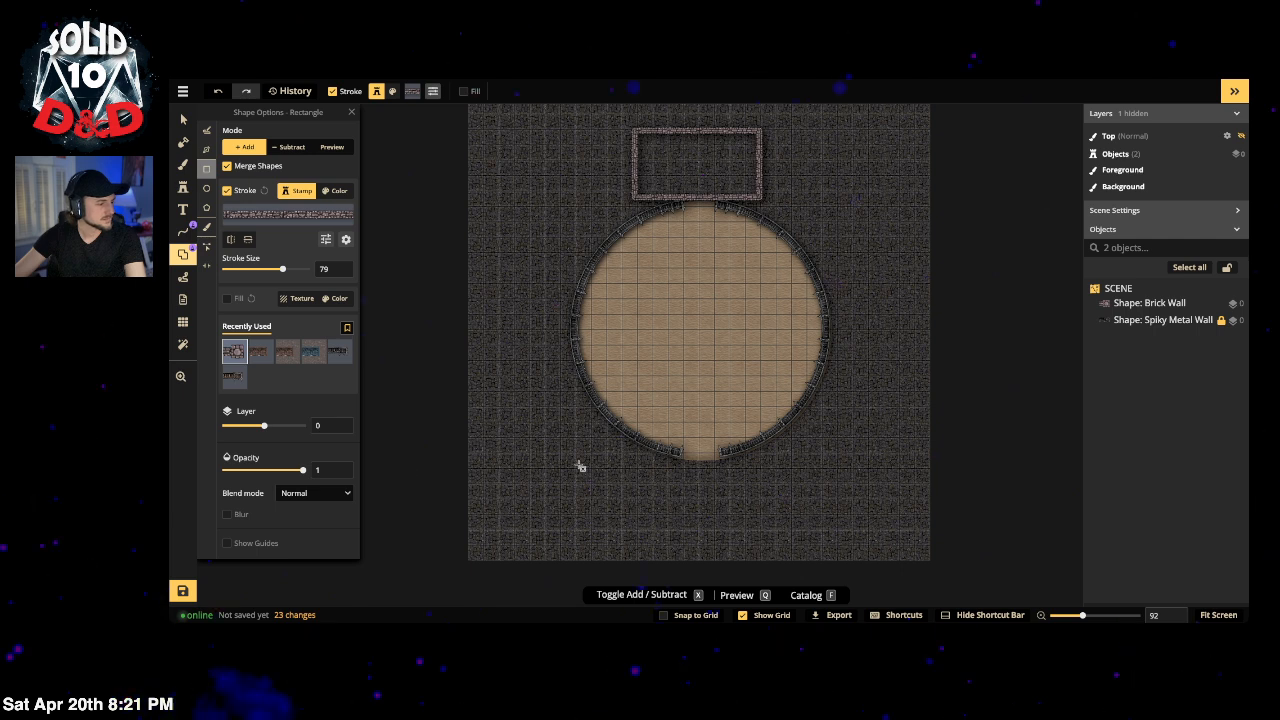
{"action": "left_click_drag", "start_coordinate": [580, 466], "coordinate": [825, 558]}
Step: Draw a tall brick rectangle on the right side, then undo it
{"action": "left_click_drag", "start_coordinate": [836, 174], "coordinate": [923, 465]}
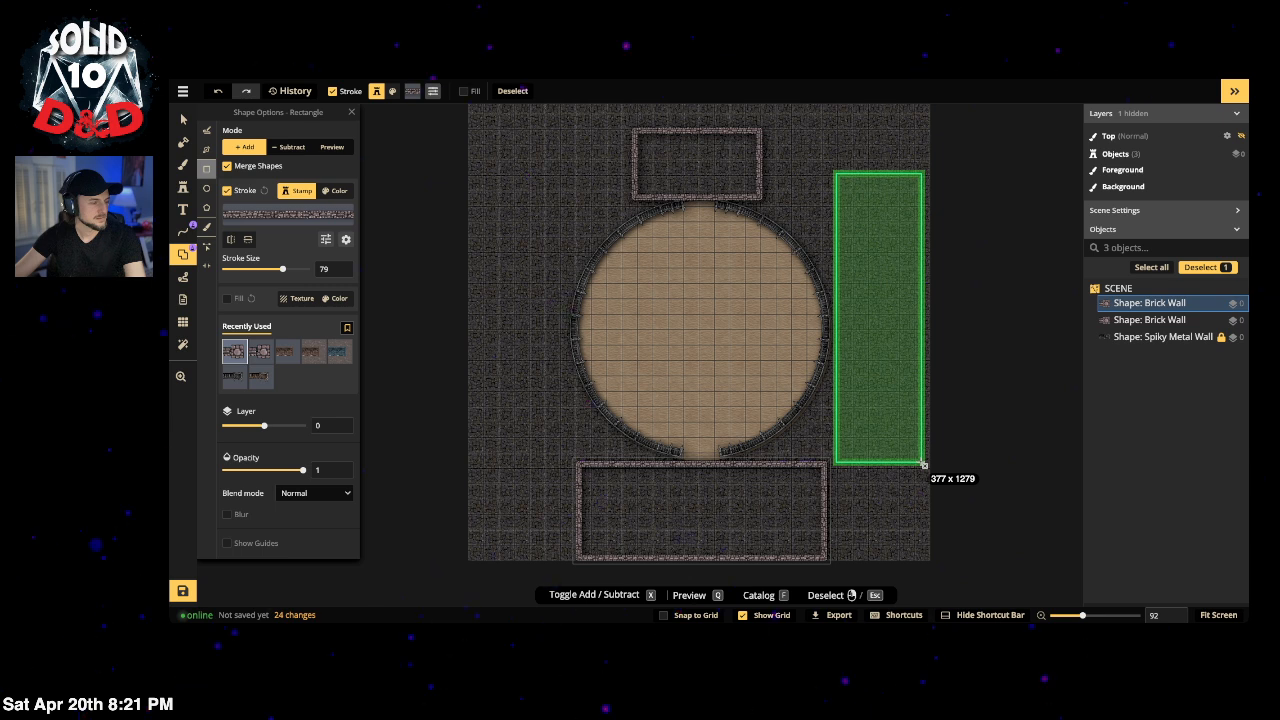
{"action": "key", "text": "Escape"}
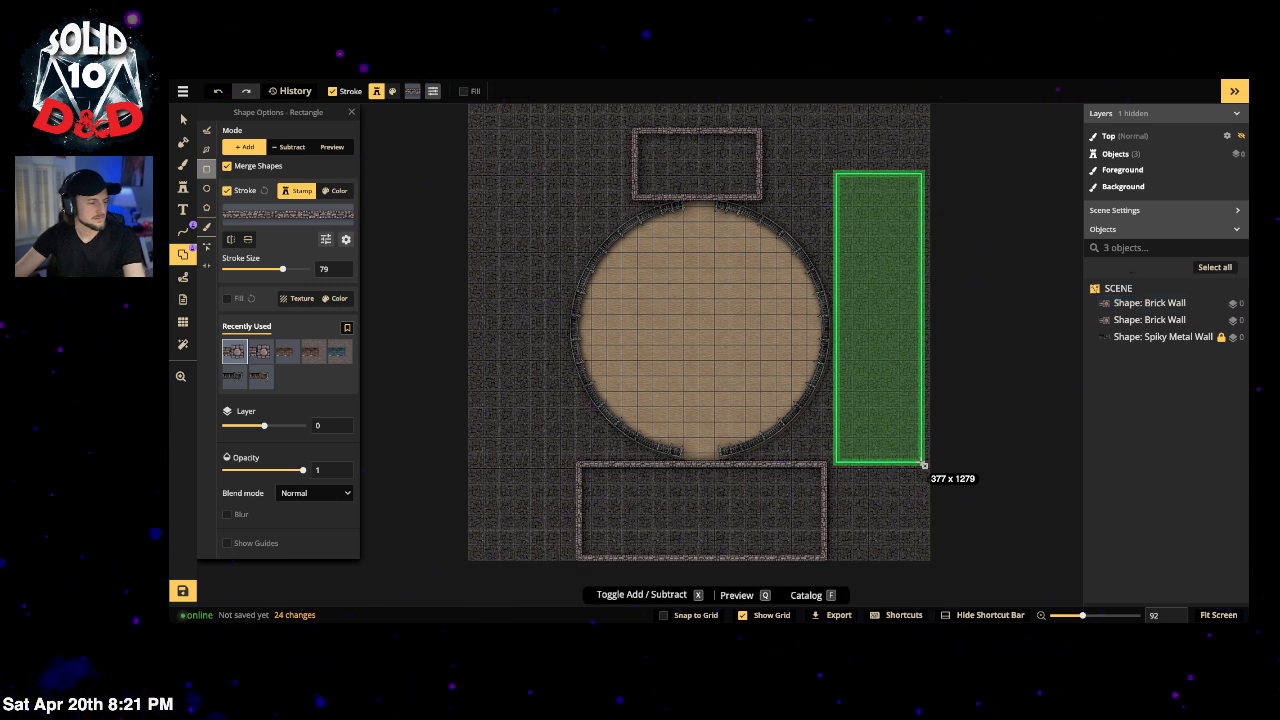
{"action": "key", "text": "Escape"}
{"action": "left_click_drag", "start_coordinate": [923, 465], "coordinate": [923, 465]}
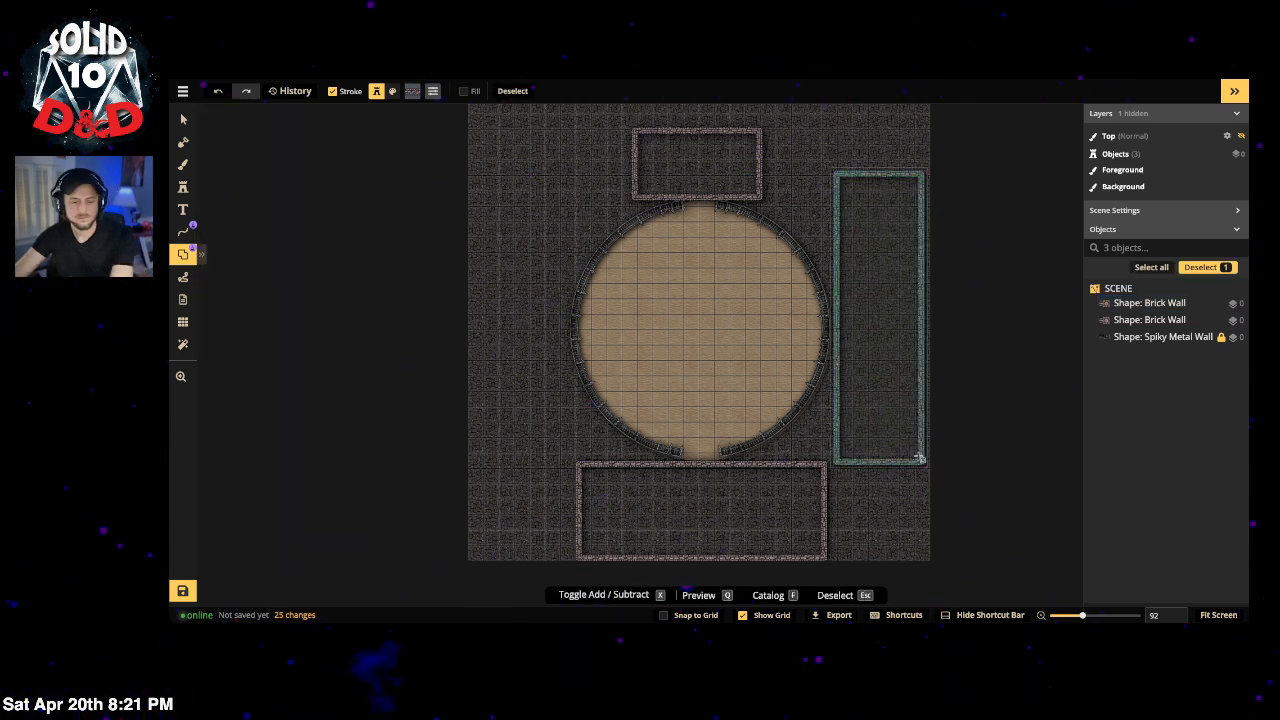
{"action": "key", "text": "ctrl+z"}
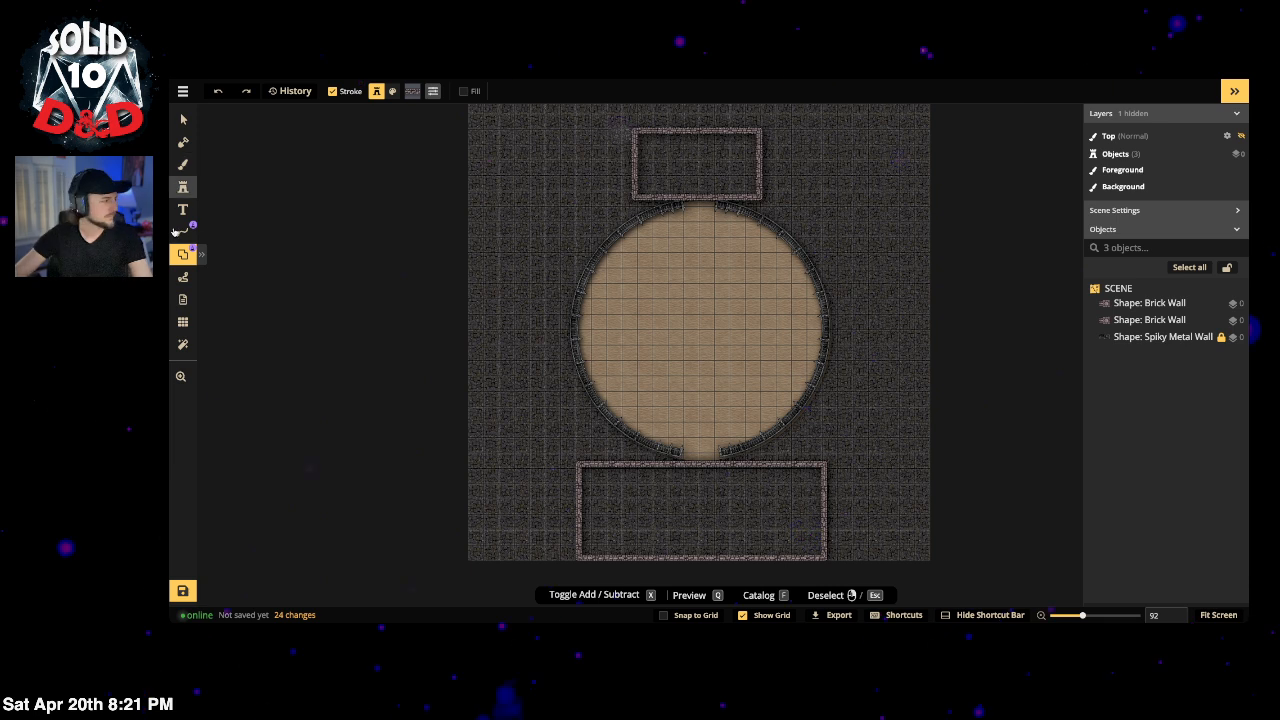
Step: Try an ellipse brick wall around the arena, undo it, and enable Preview mode
{"action": "left_click", "coordinate": [200, 255]}
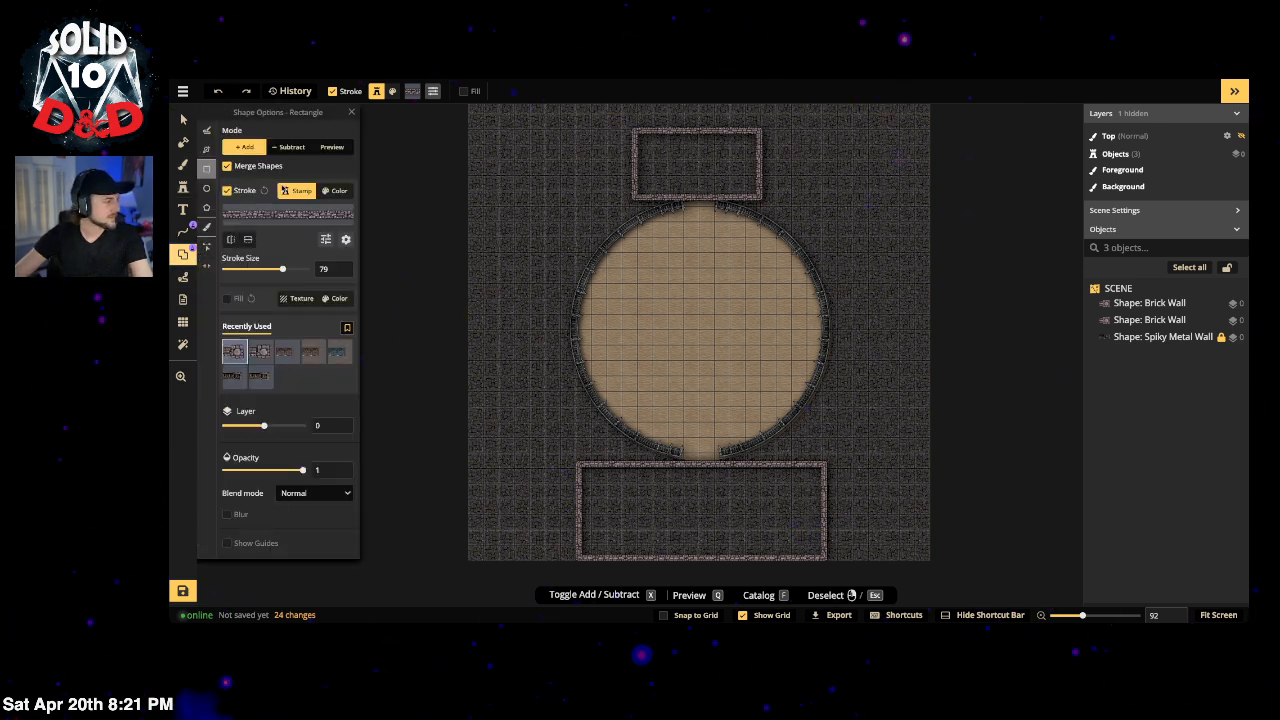
{"action": "left_click", "coordinate": [207, 189]}
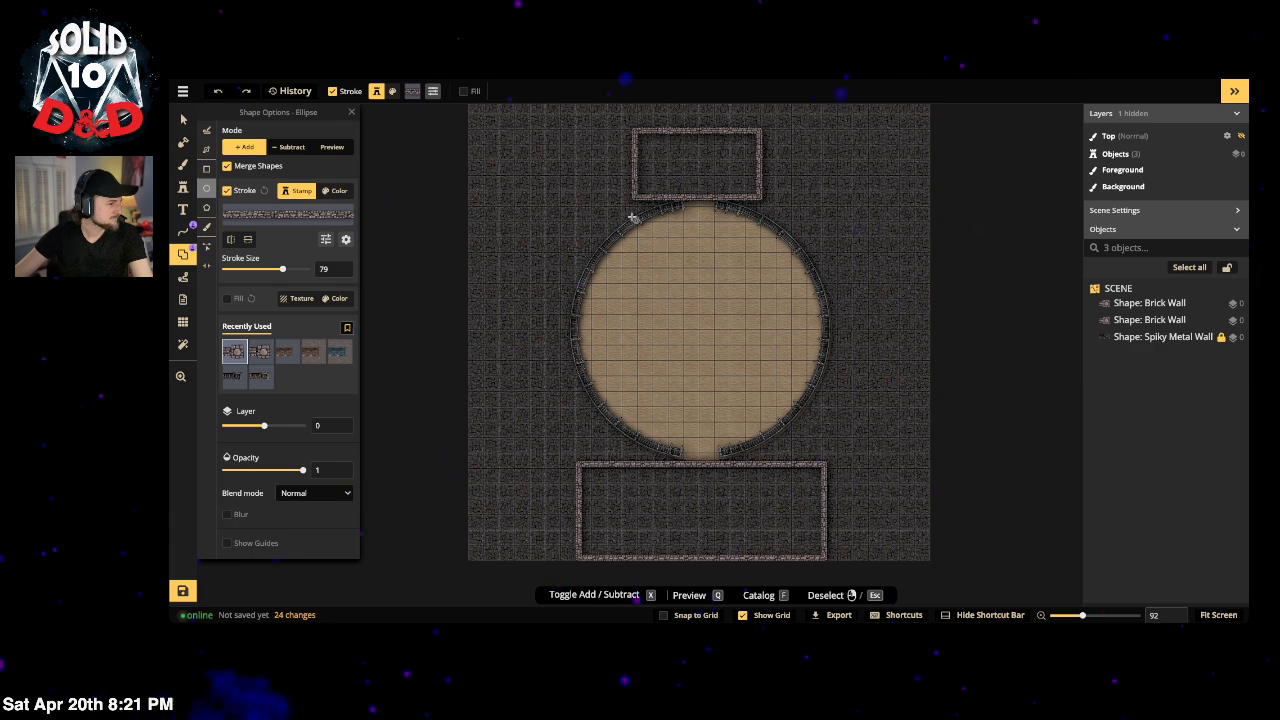
{"action": "left_click_drag", "start_coordinate": [607, 180], "coordinate": [950, 455]}
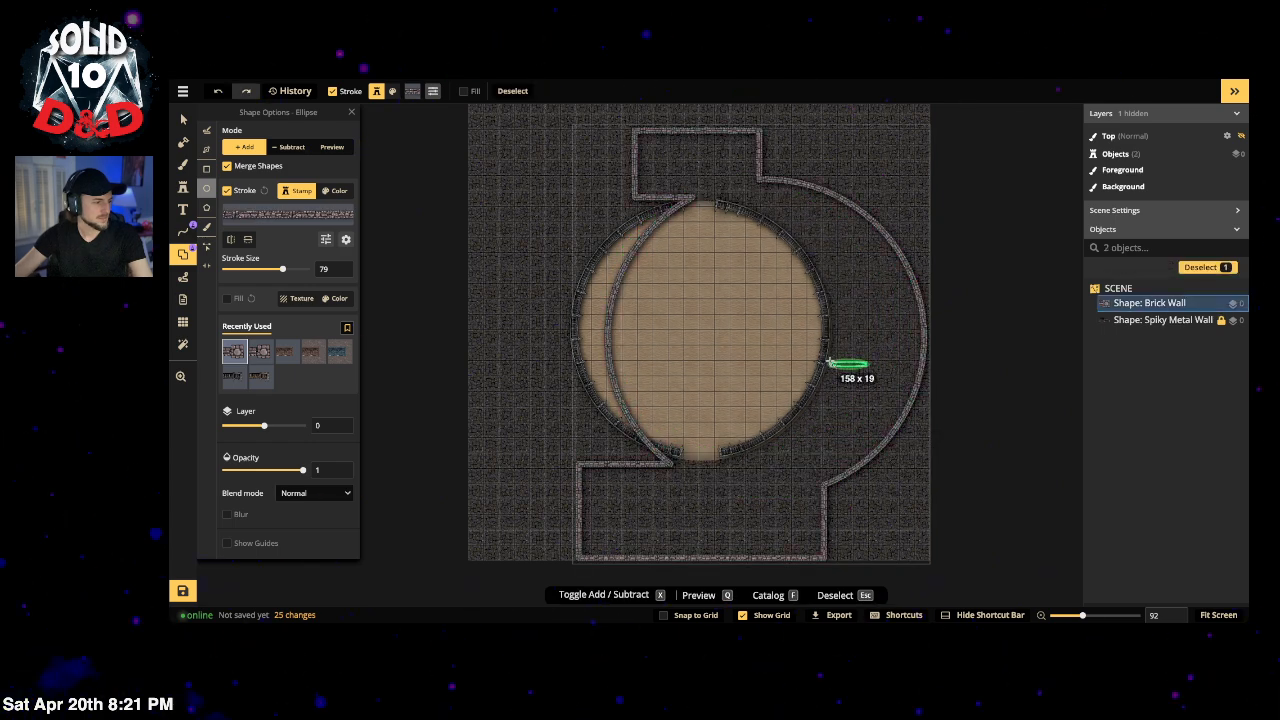
{"action": "key", "text": "ctrl+z"}
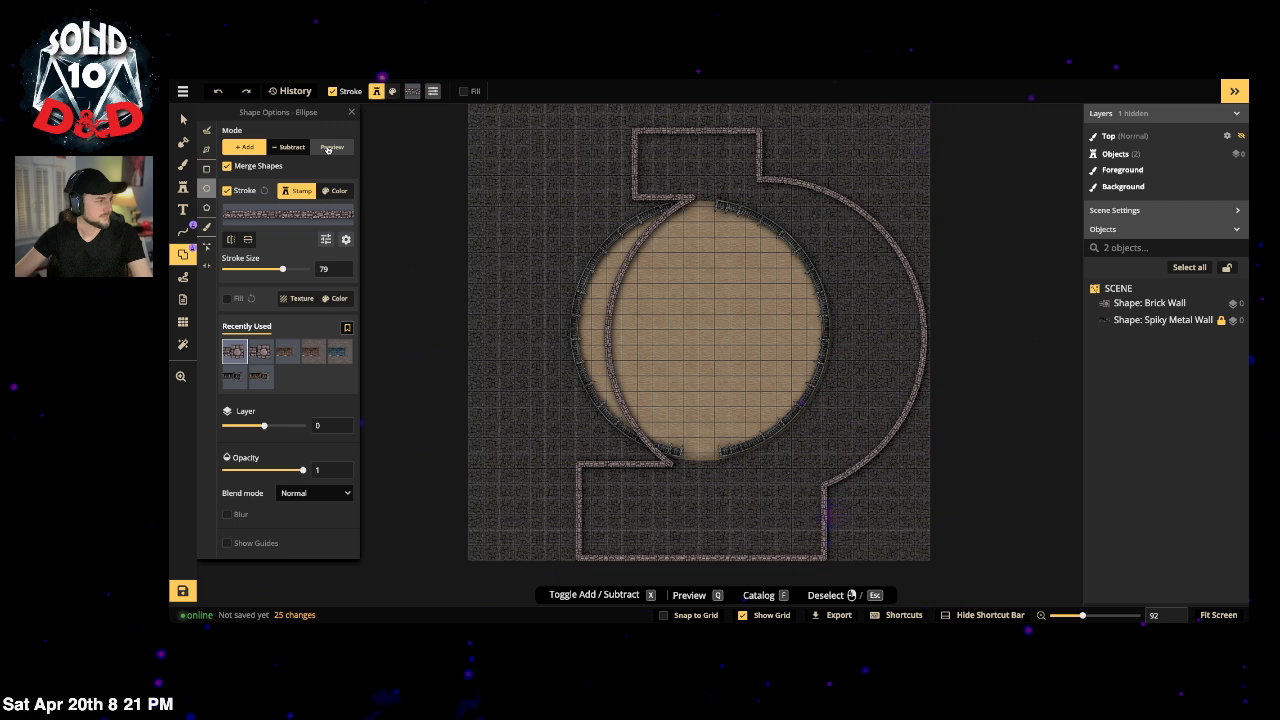
{"action": "left_click", "coordinate": [328, 148]}
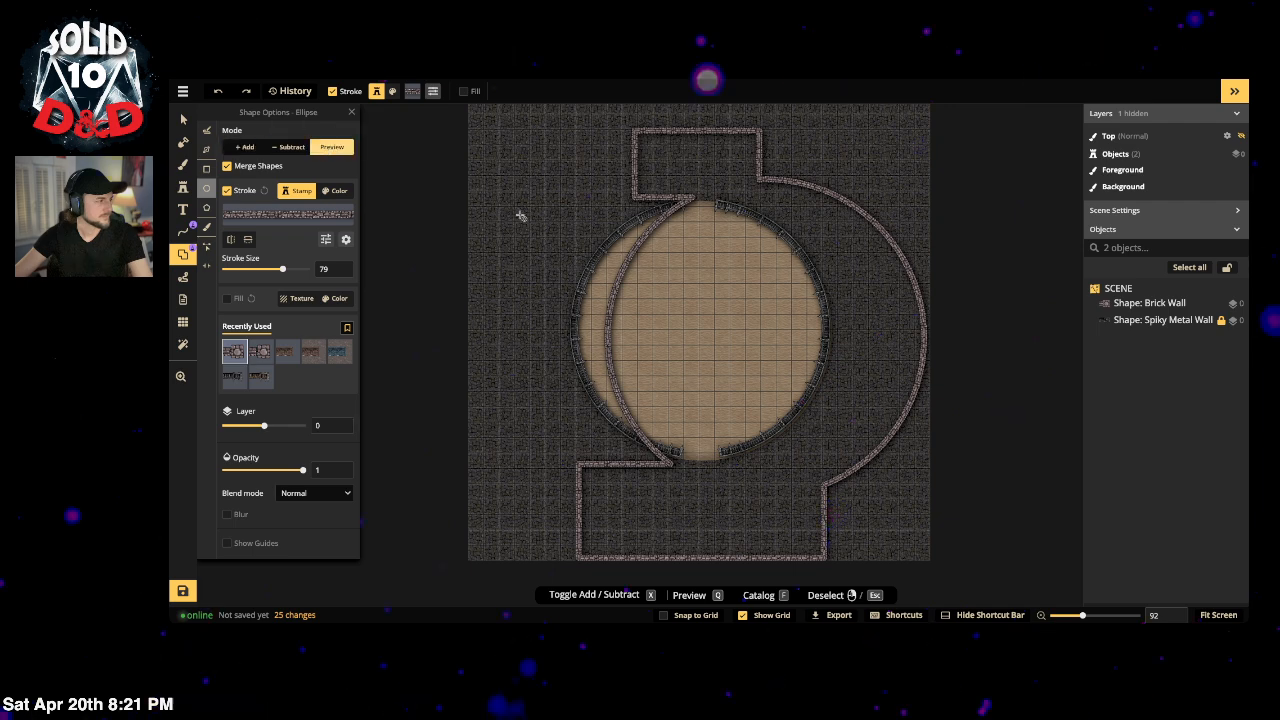
{"action": "key", "text": "ctrl+z"}
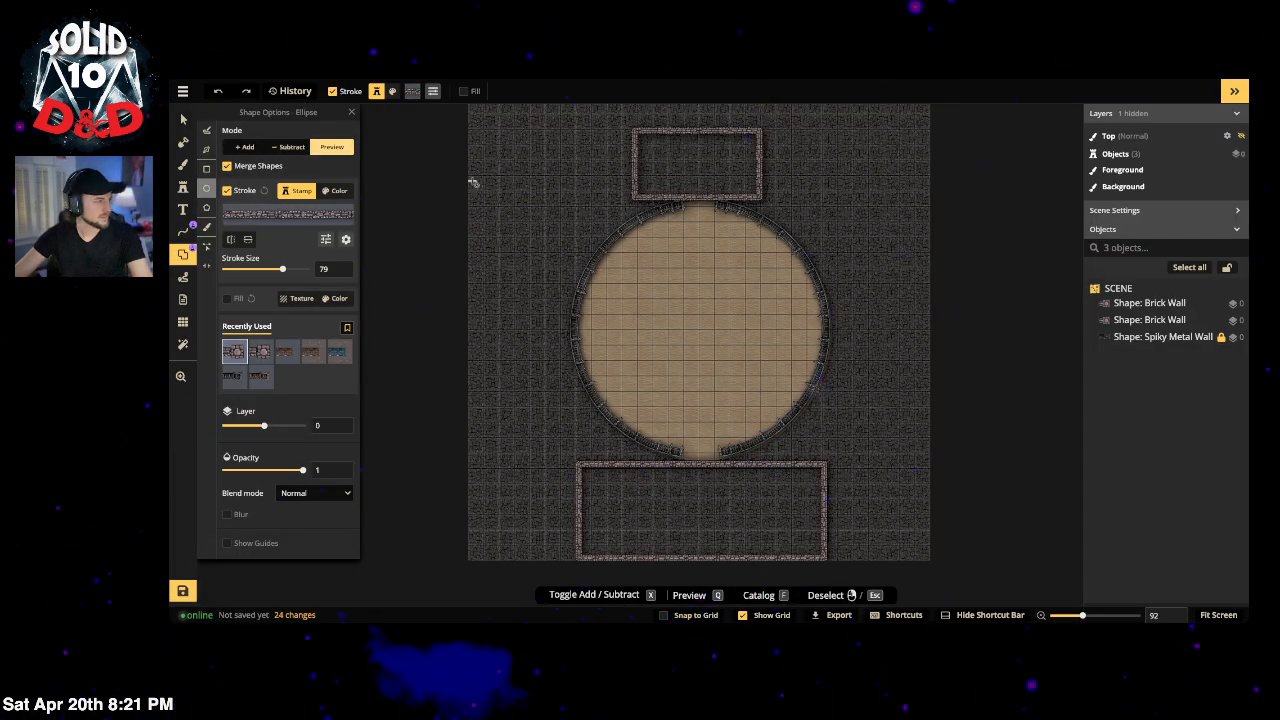
Step: Fit a preview circle around the arena, add it to the brick walls, then deselect
{"action": "left_click_drag", "start_coordinate": [559, 196], "coordinate": [838, 404]}
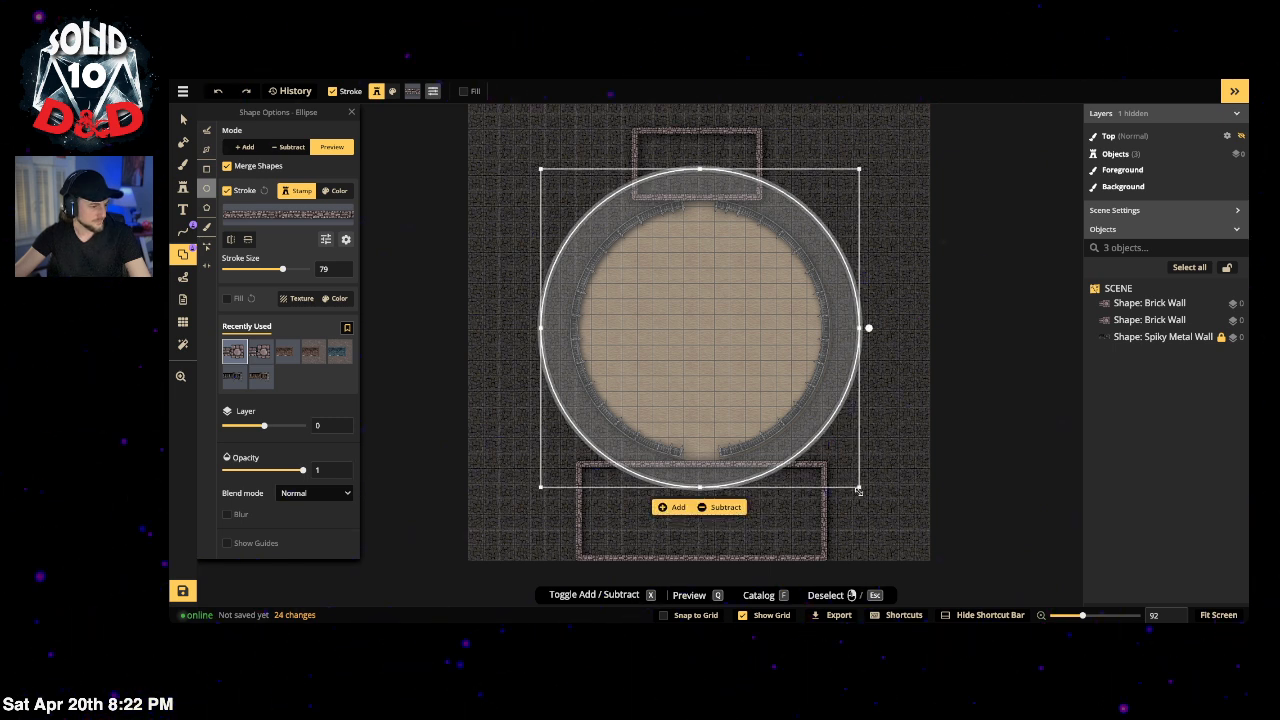
{"action": "left_click_drag", "start_coordinate": [858, 491], "coordinate": [880, 510]}
{"action": "left_click_drag", "start_coordinate": [830, 458], "coordinate": [821, 447]}
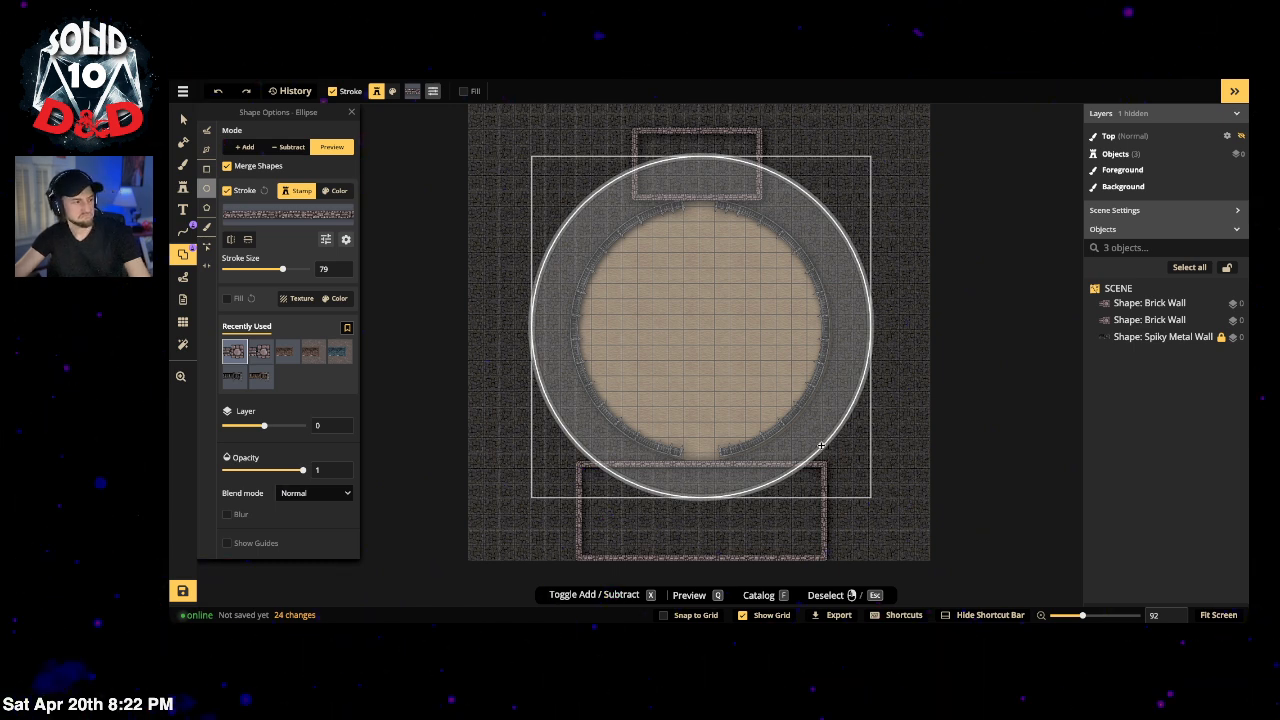
{"action": "left_click_drag", "start_coordinate": [820, 444], "coordinate": [819, 452]}
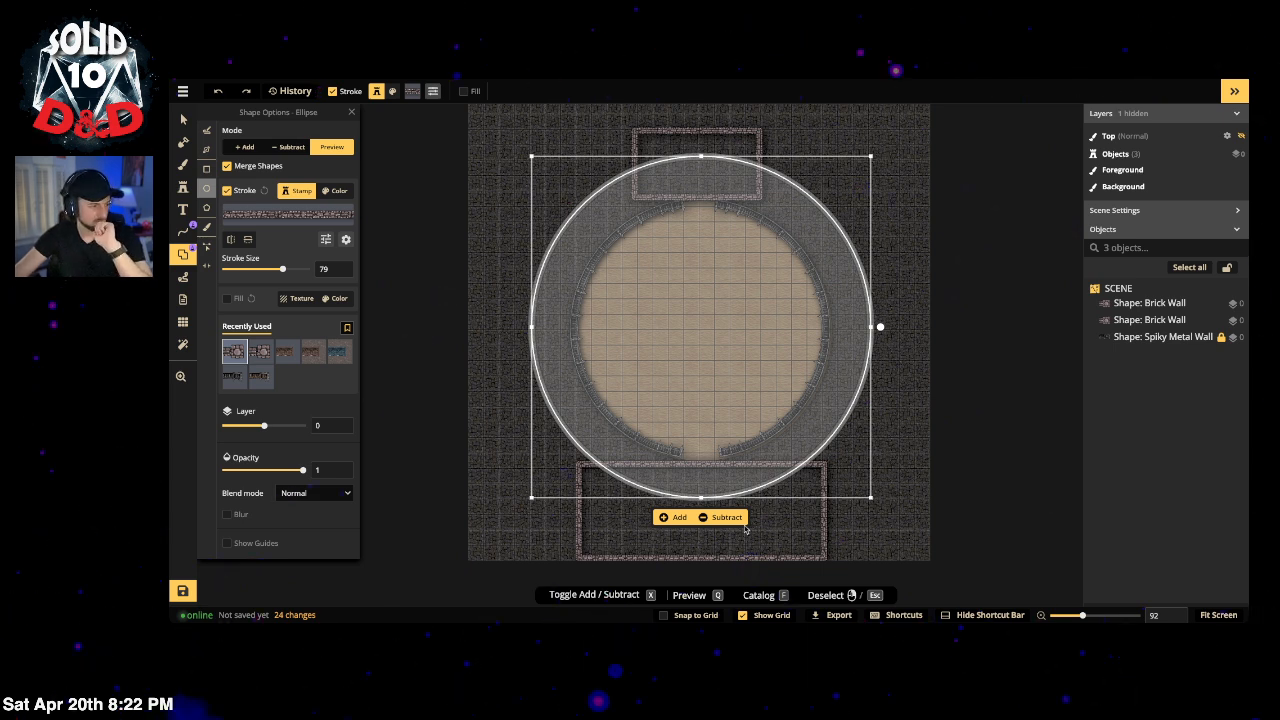
{"action": "left_click", "coordinate": [673, 517]}
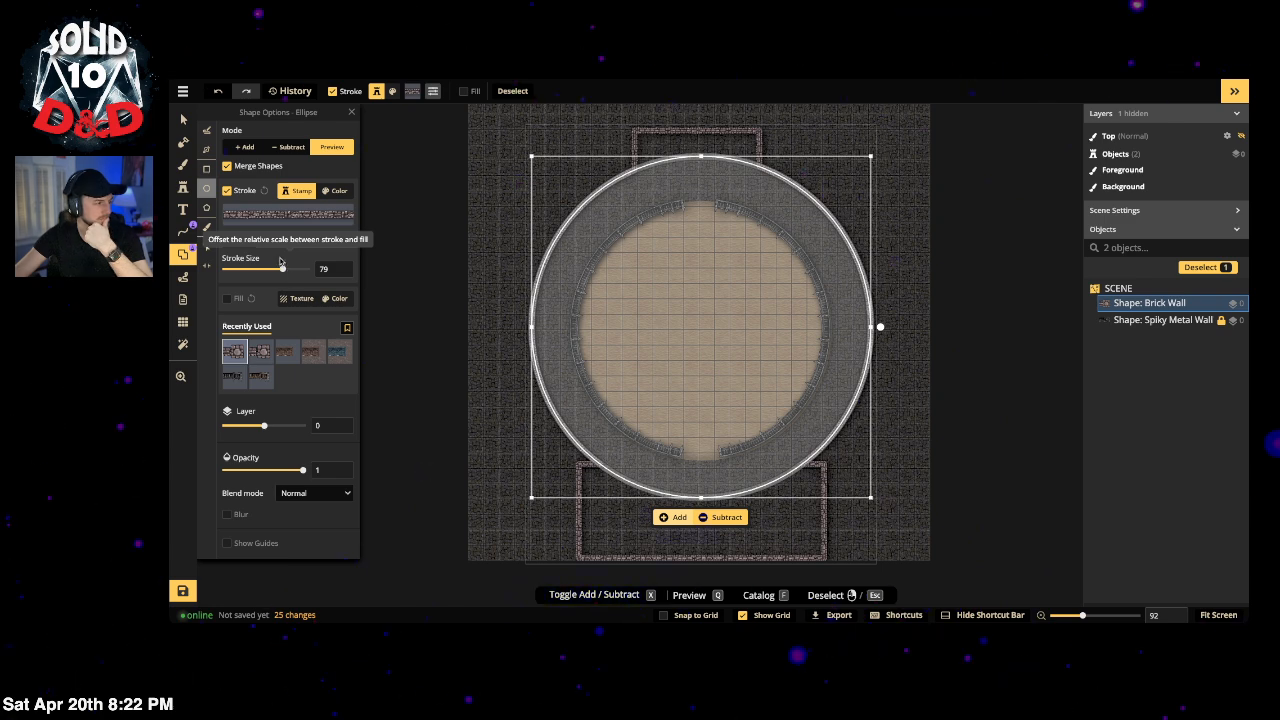
{"action": "left_click", "coordinate": [183, 119]}
{"action": "left_click", "coordinate": [406, 180]}
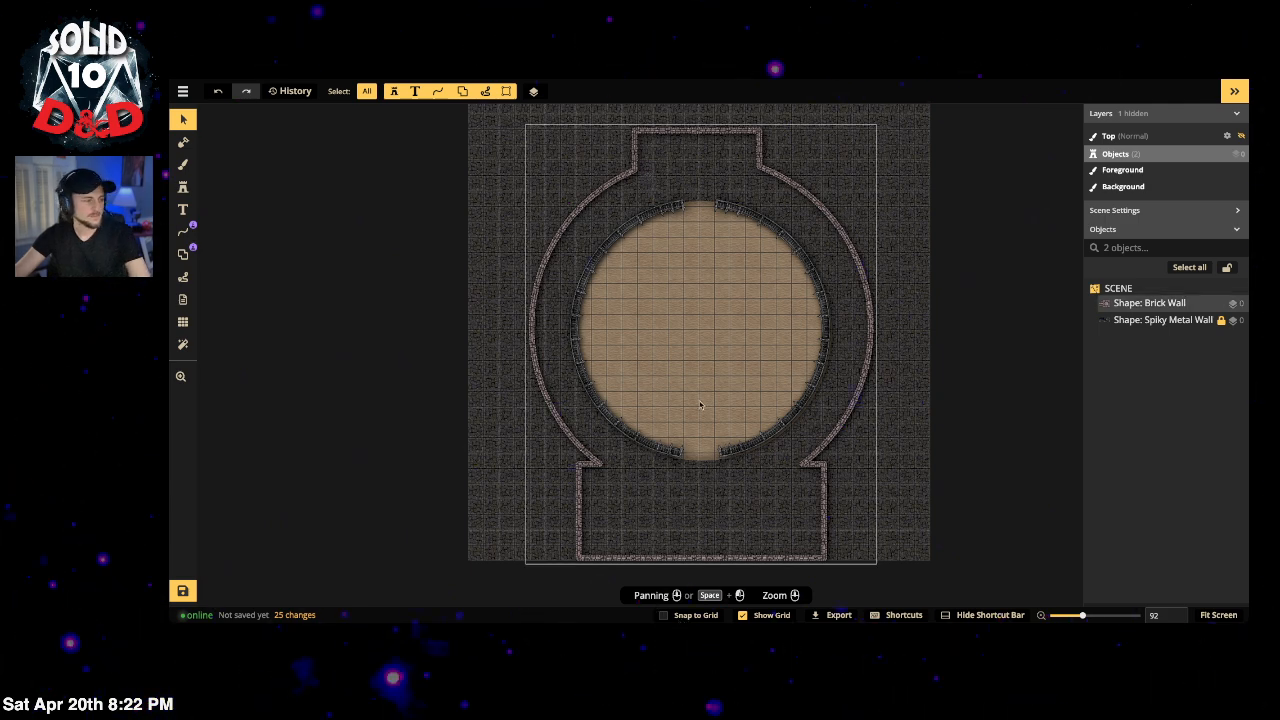
Step: Undo the merge and add a separate brick circle around the arena with Merge Shapes off
{"action": "key", "text": "ctrl+z"}
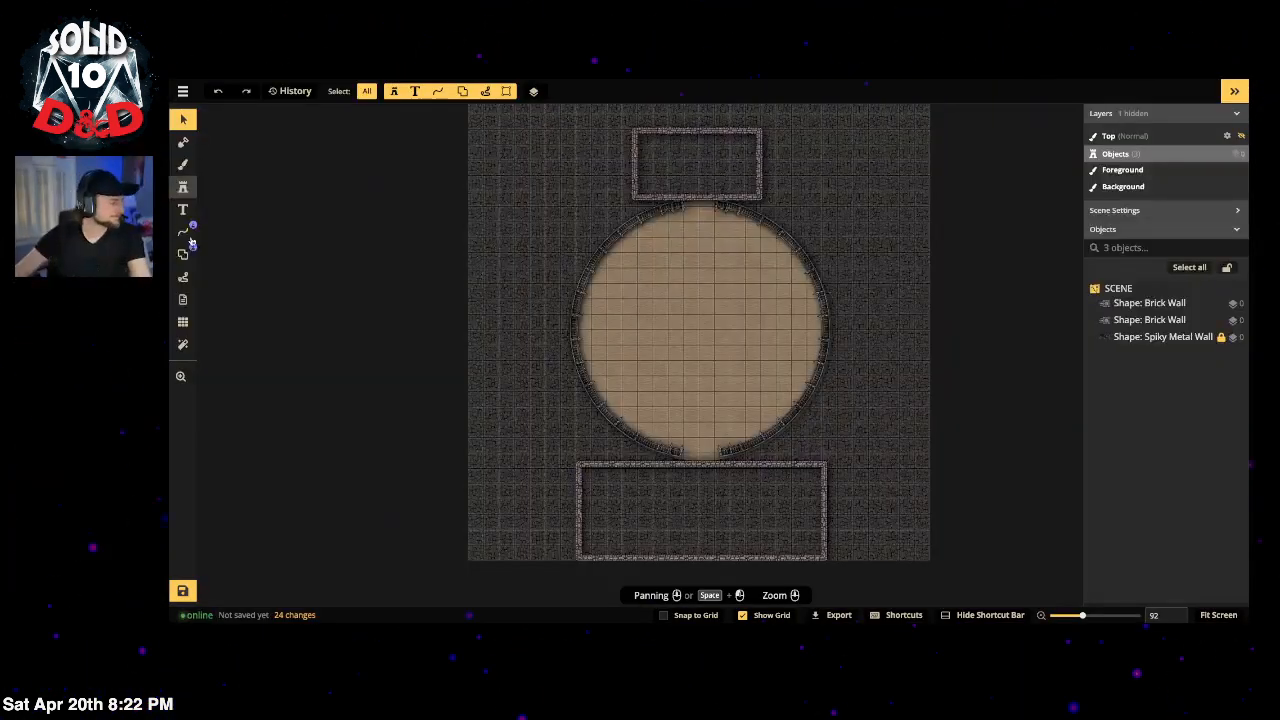
{"action": "left_click", "coordinate": [184, 256]}
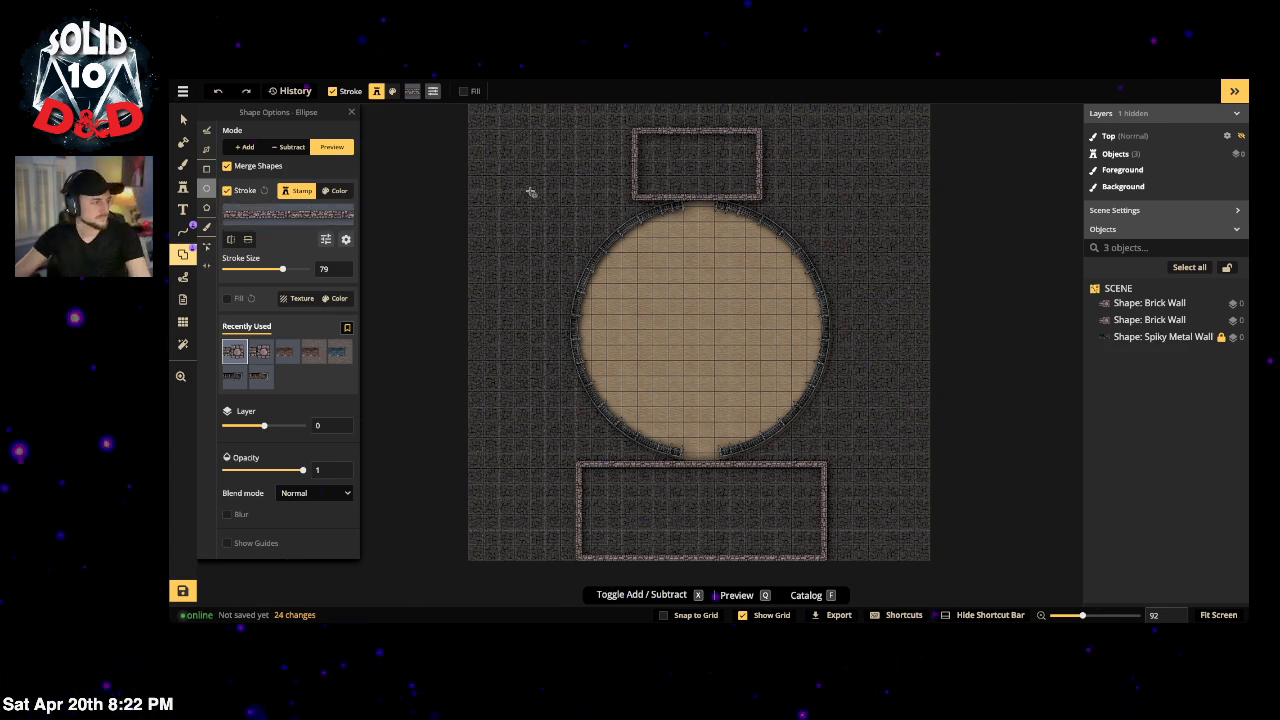
{"action": "mouse_move", "coordinate": [531, 192]}
{"action": "left_mouse_down"}
{"action": "mouse_move", "coordinate": [686, 360]}
{"action": "mouse_move", "coordinate": [904, 476]}
{"action": "mouse_move", "coordinate": [829, 449]}
{"action": "mouse_move", "coordinate": [837, 423]}
{"action": "left_mouse_up"}
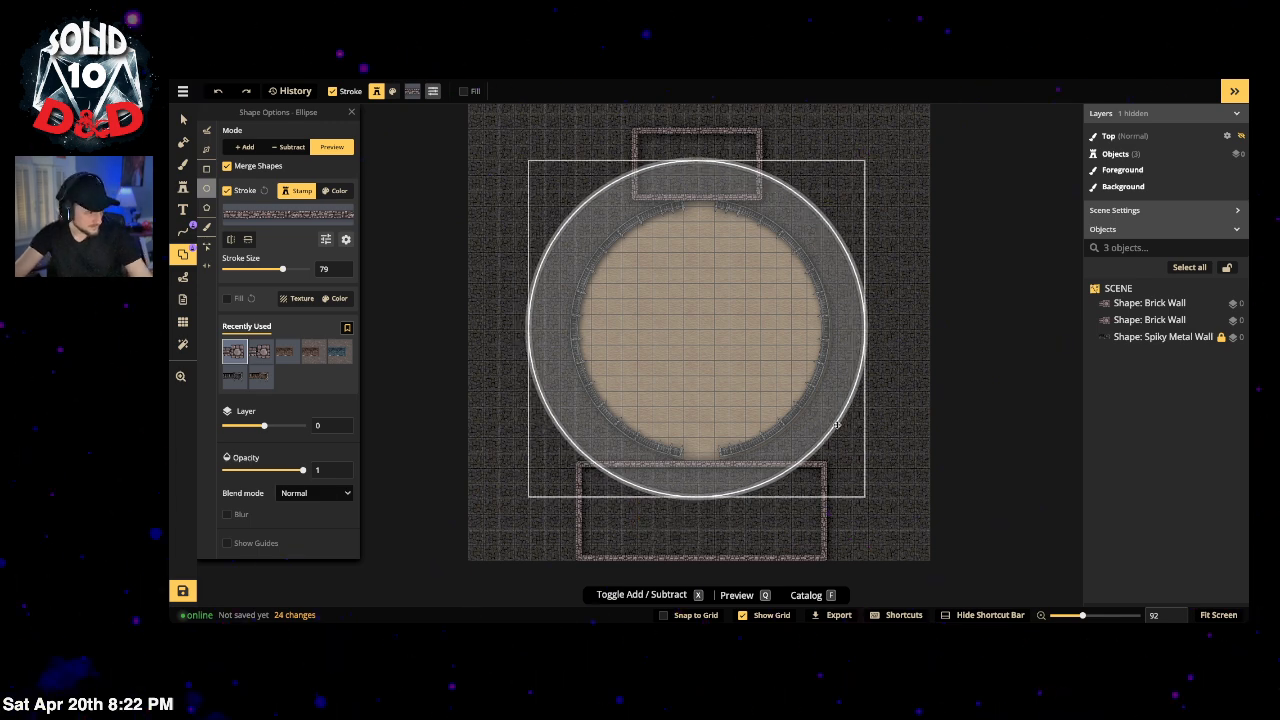
{"action": "left_click", "coordinate": [227, 166]}
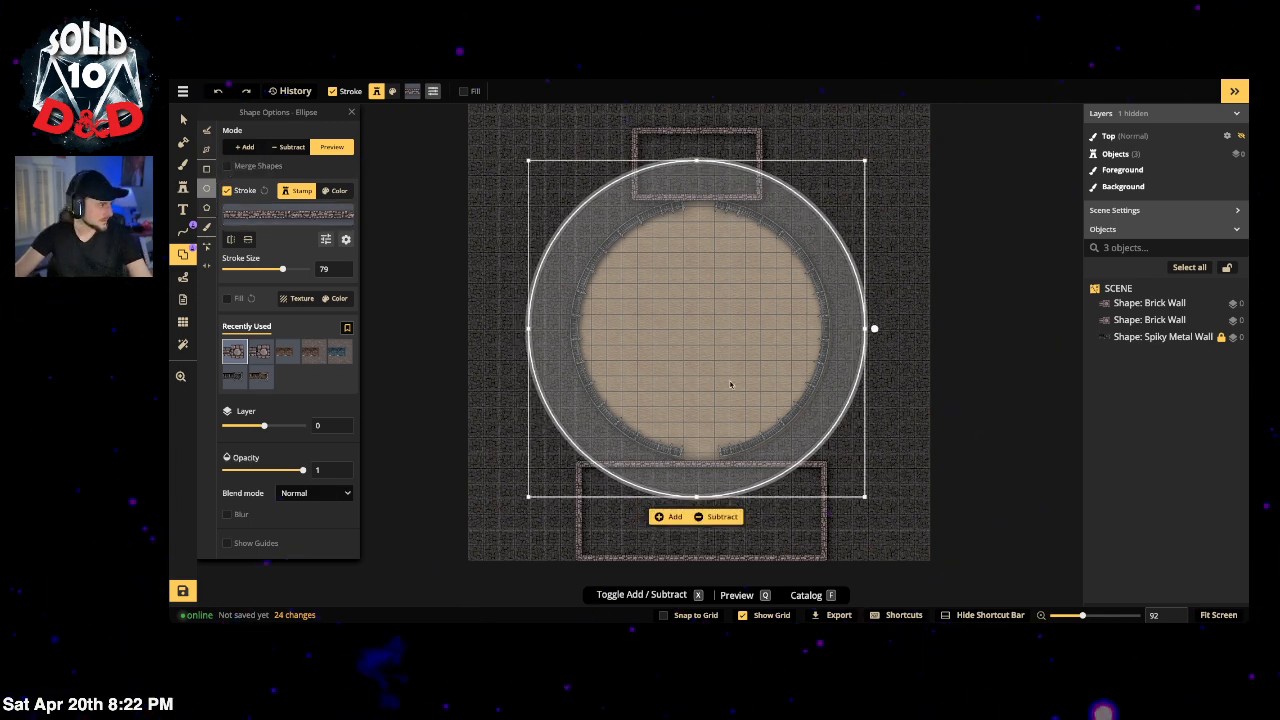
{"action": "left_click_drag", "start_coordinate": [832, 428], "coordinate": [835, 422]}
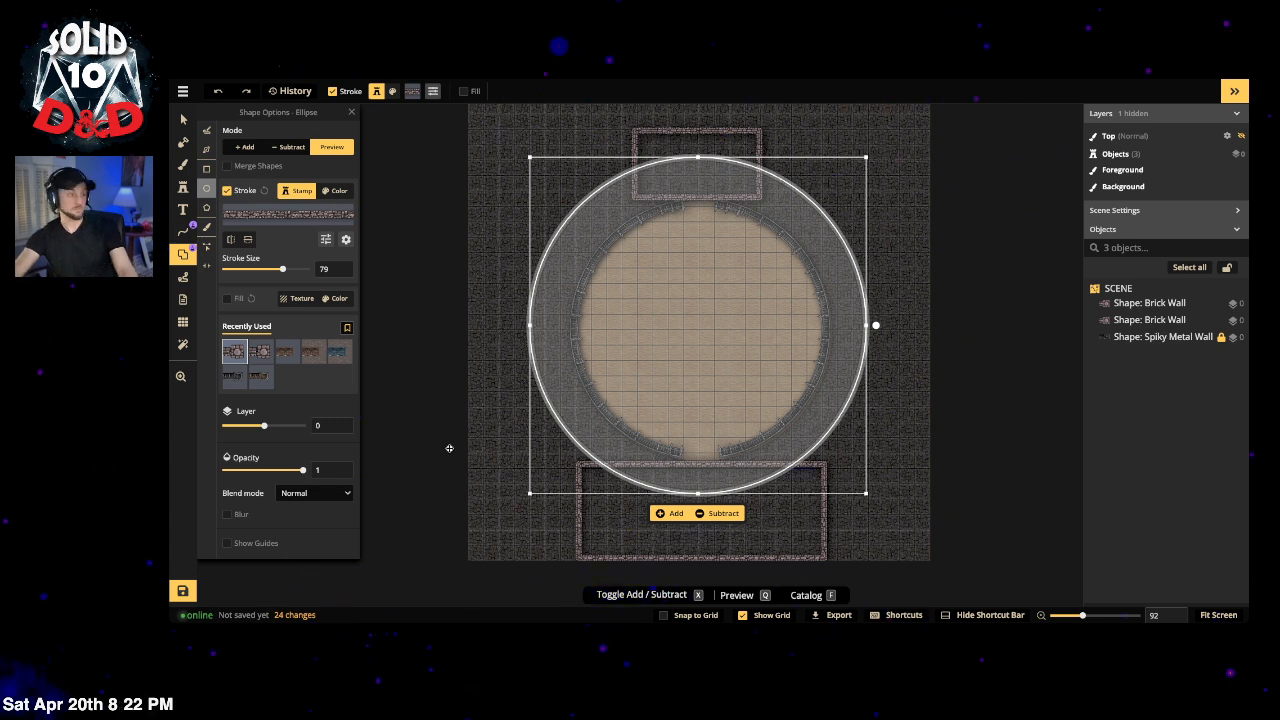
{"action": "left_click", "coordinate": [669, 515]}
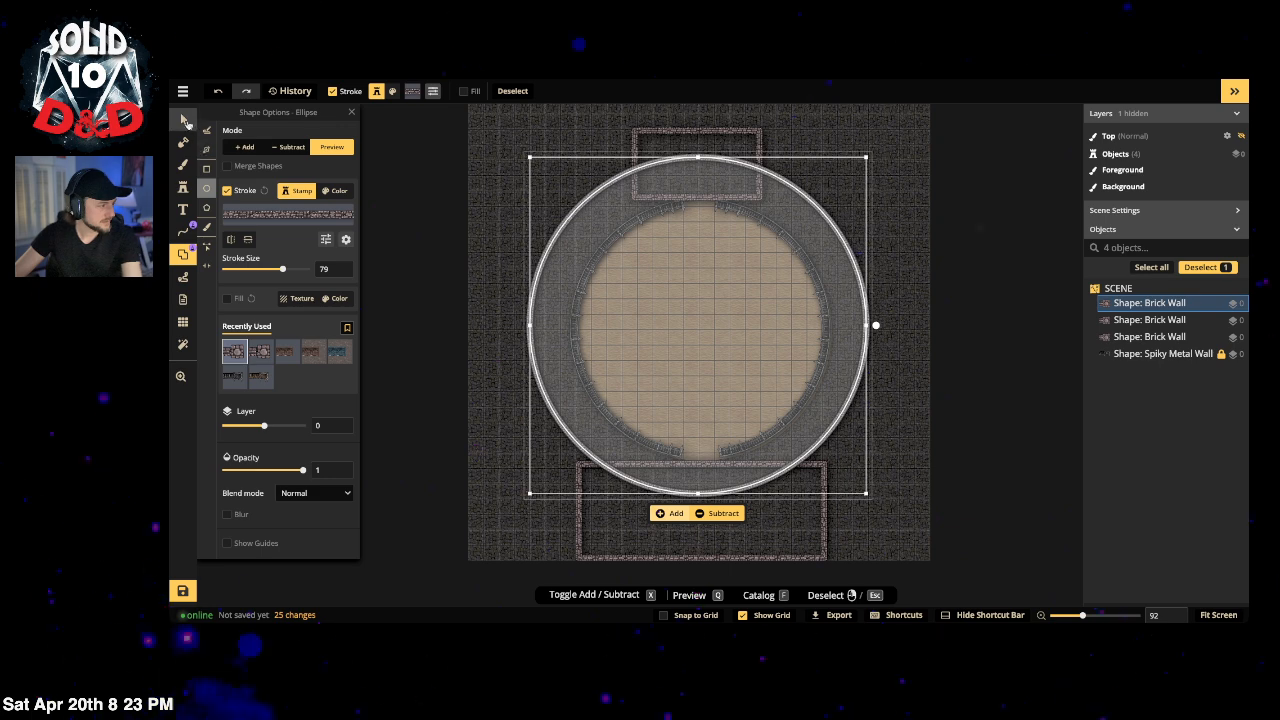
{"action": "left_click", "coordinate": [184, 120]}
{"action": "left_click", "coordinate": [508, 202]}
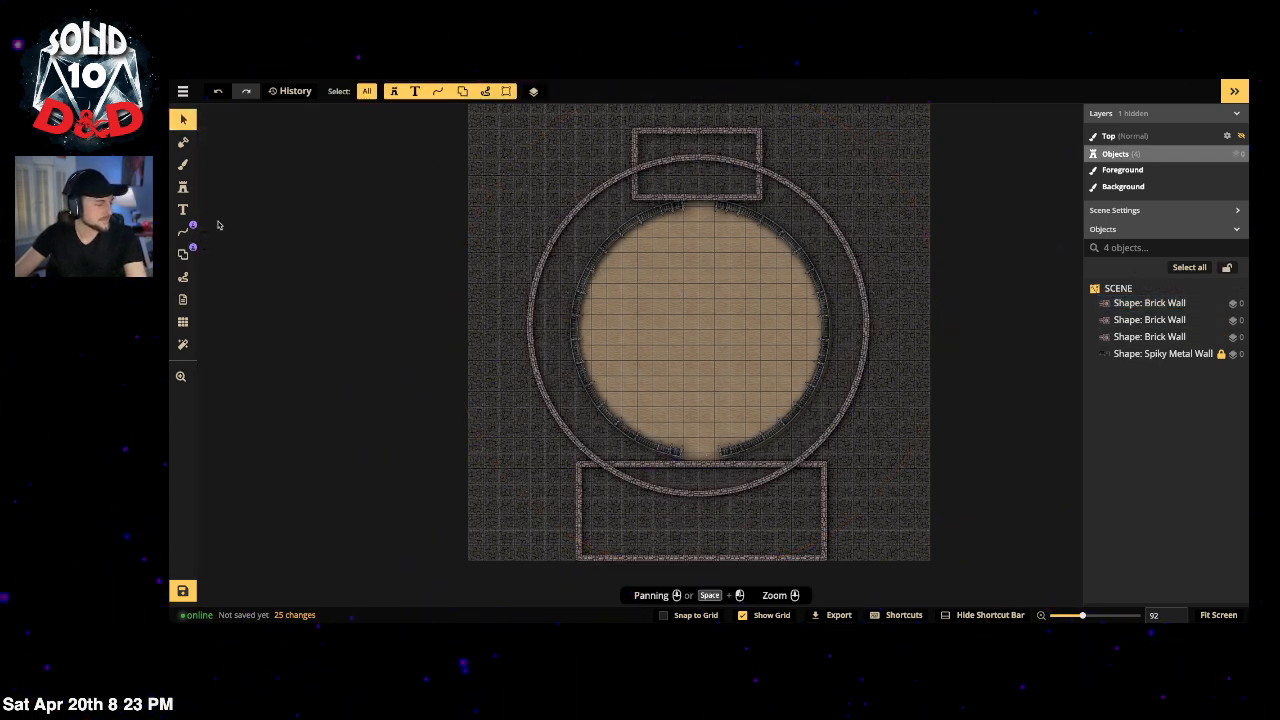
{"action": "left_click", "coordinate": [183, 254]}
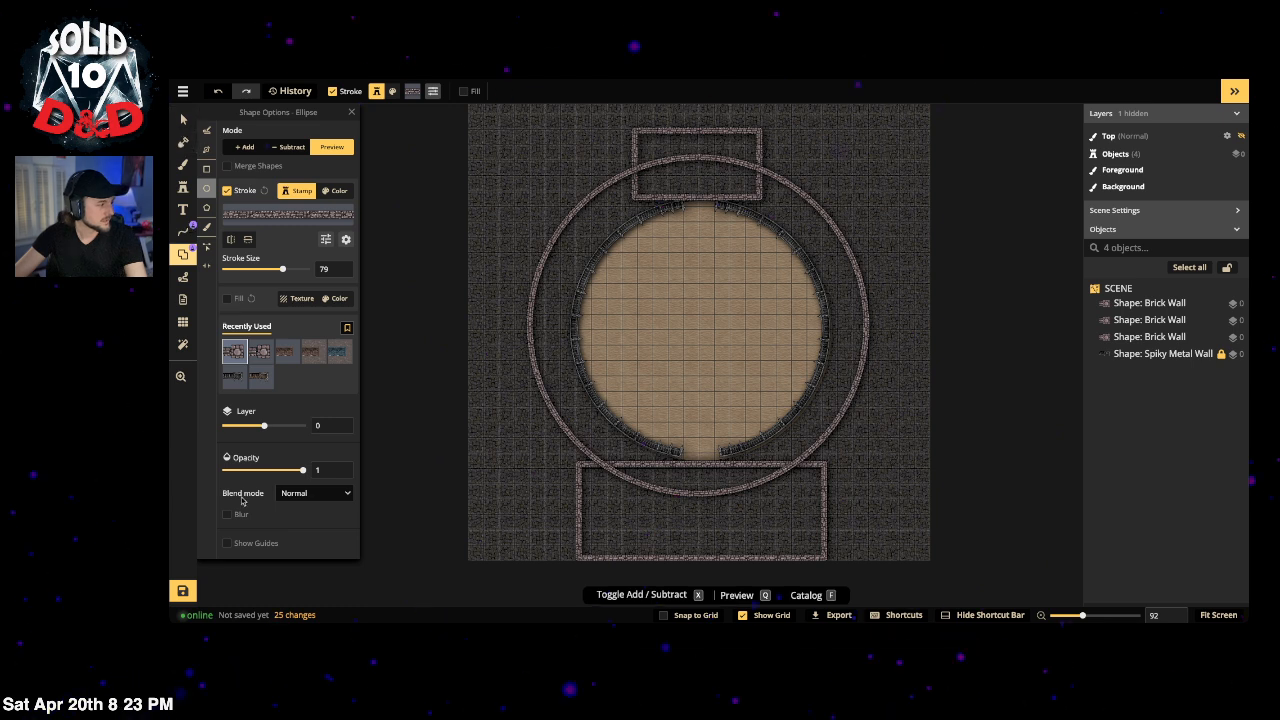
{"action": "left_click", "coordinate": [206, 246]}
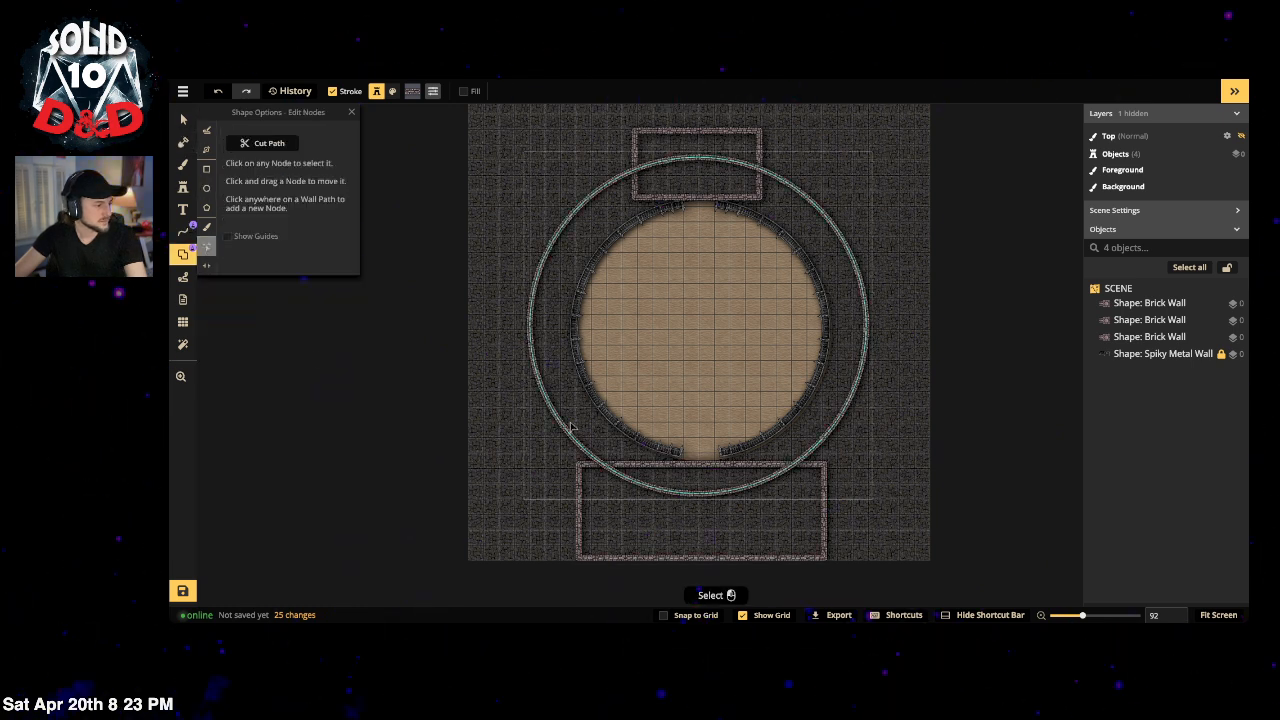
{"action": "left_click", "coordinate": [667, 494]}
{"action": "left_click", "coordinate": [600, 465]}
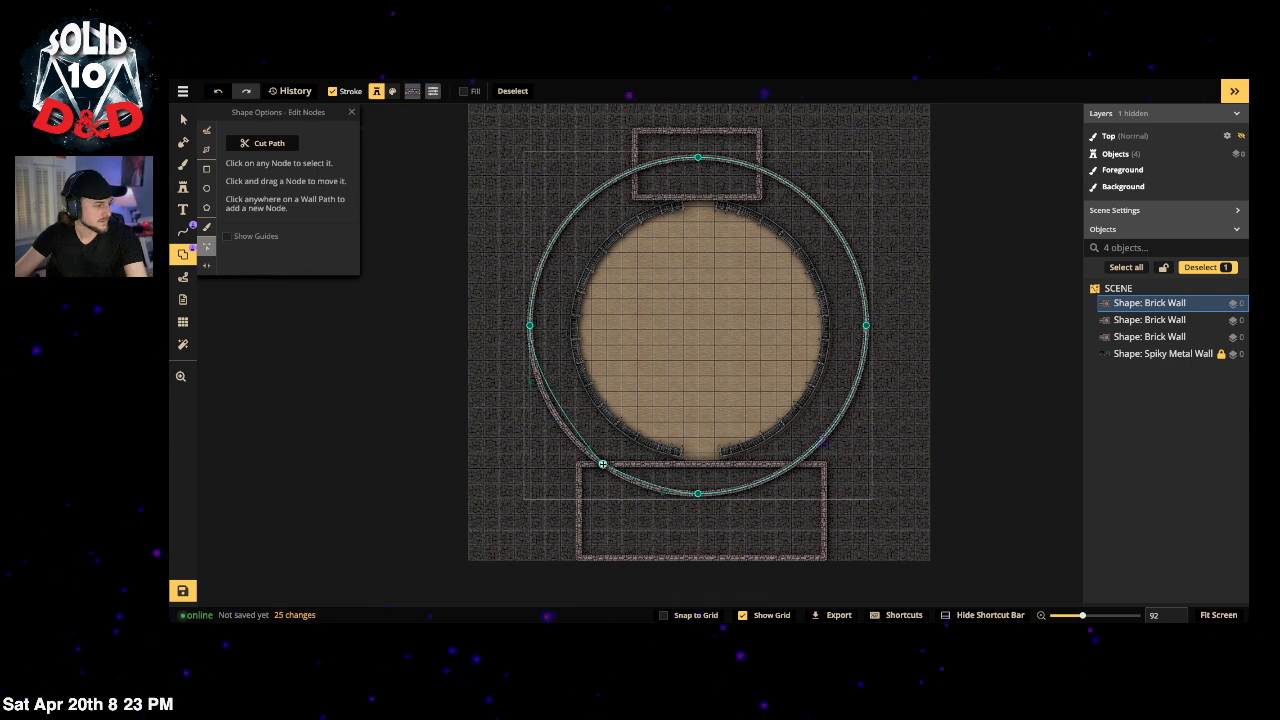
{"action": "left_click", "coordinate": [796, 463]}
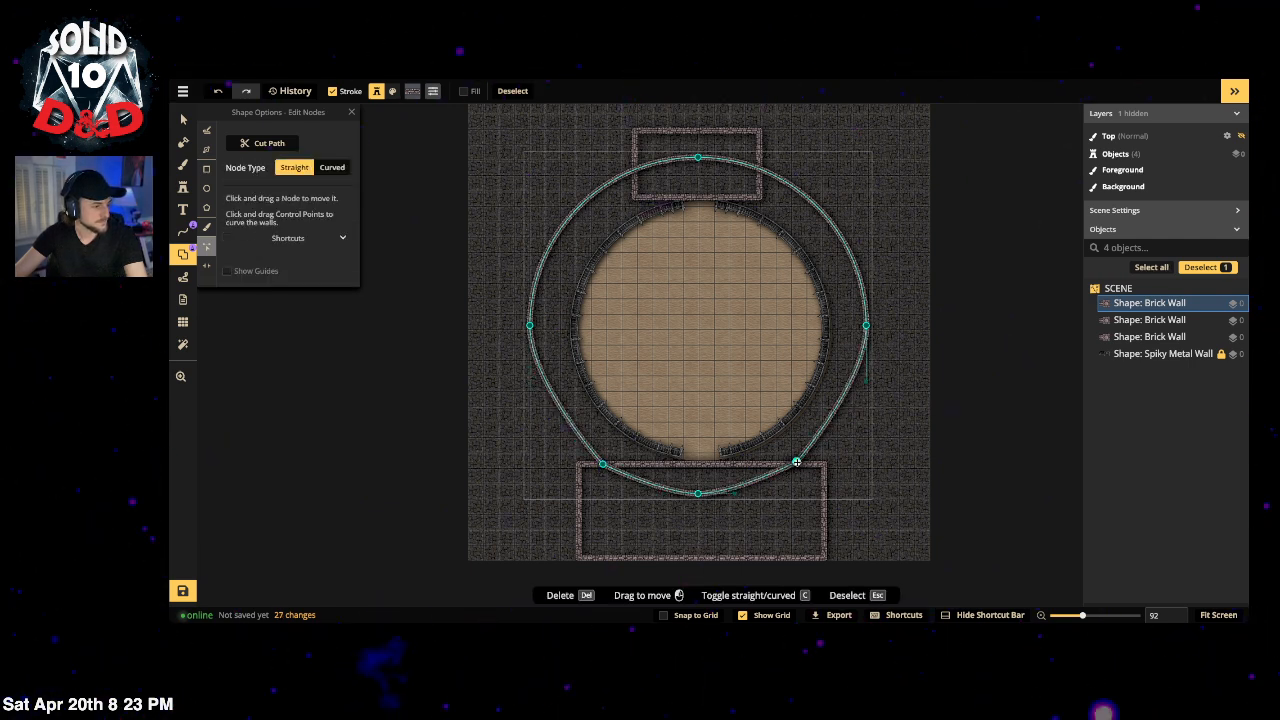
{"action": "left_click", "coordinate": [698, 493]}
{"action": "key", "text": "c"}
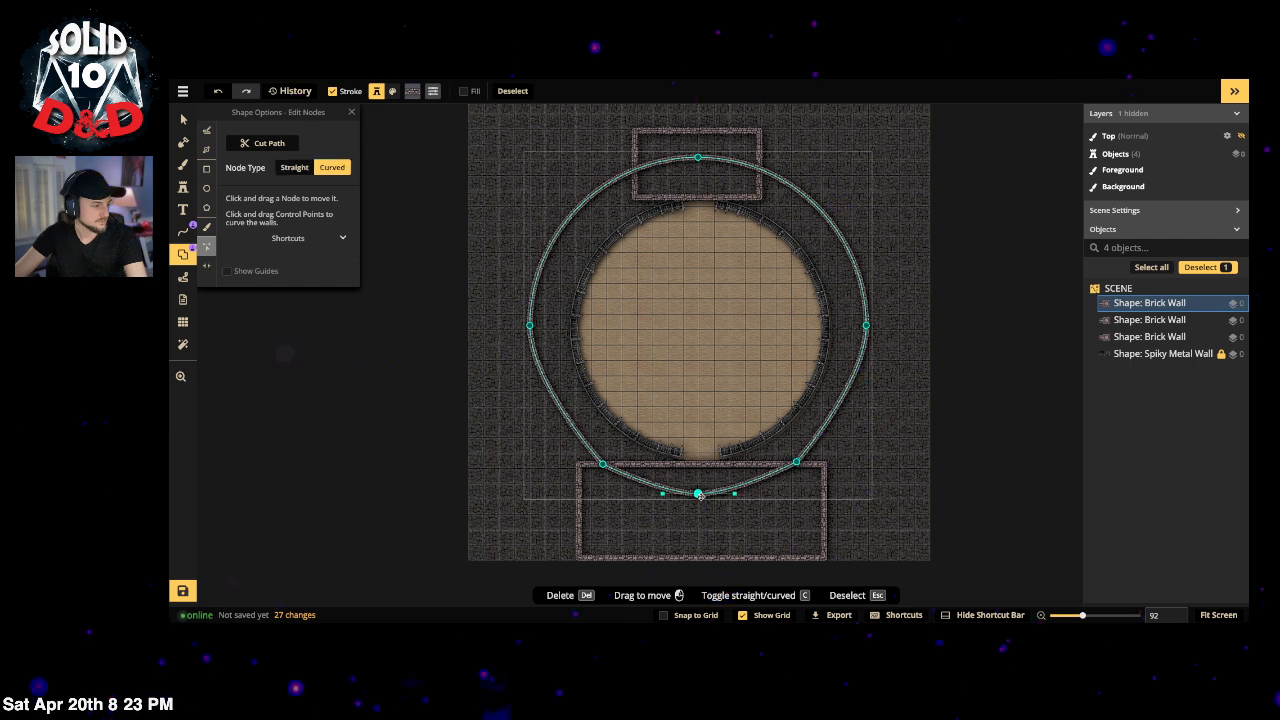
{"action": "key", "text": "Delete"}
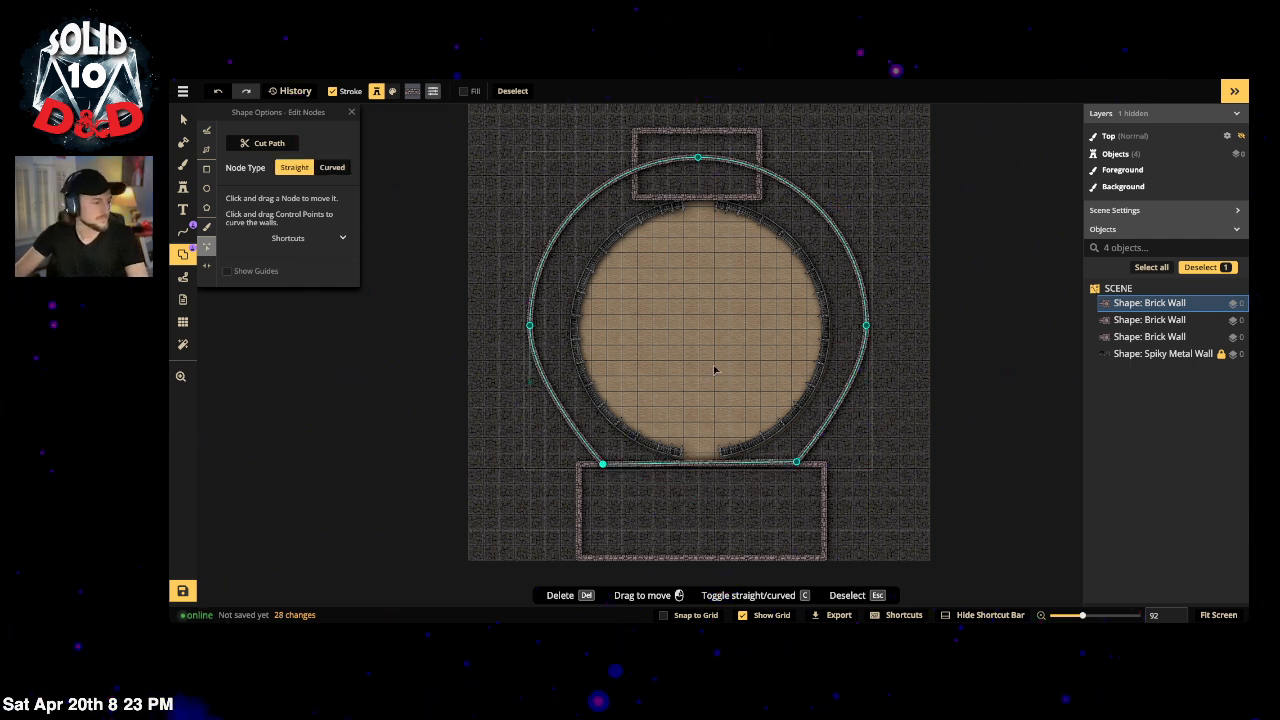
{"action": "key", "text": "c"}
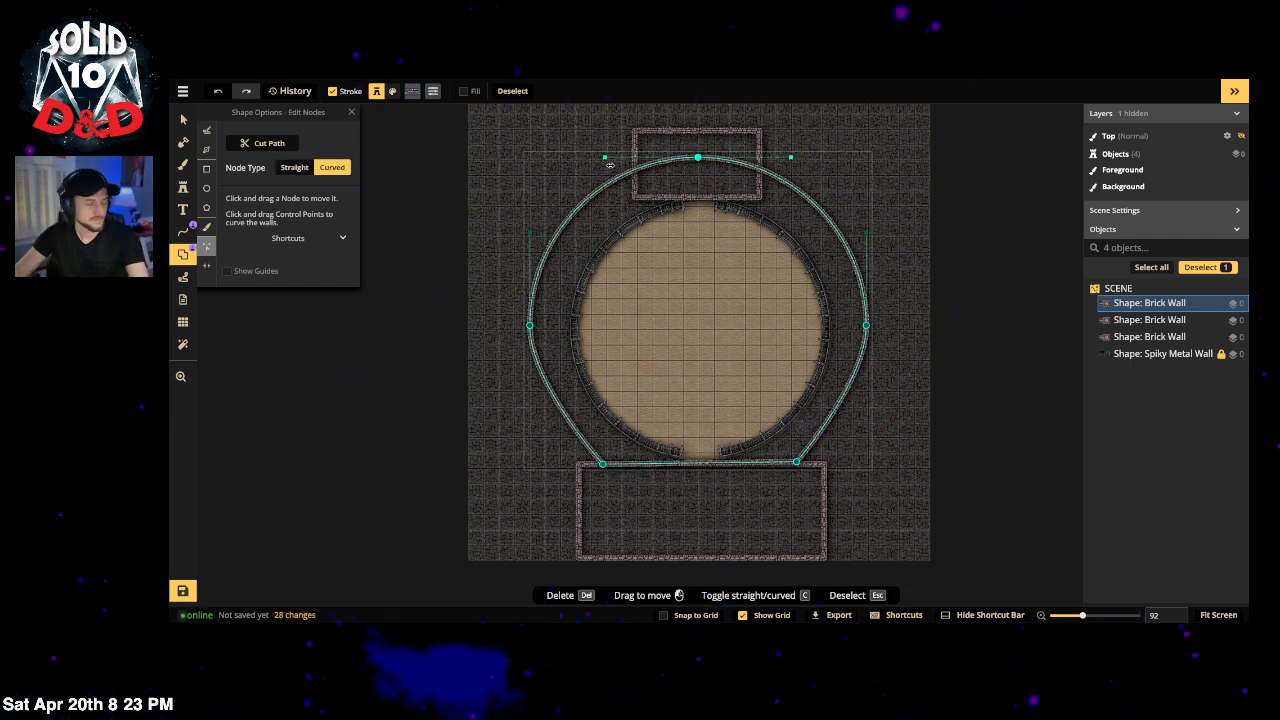
{"action": "key", "text": "Escape"}
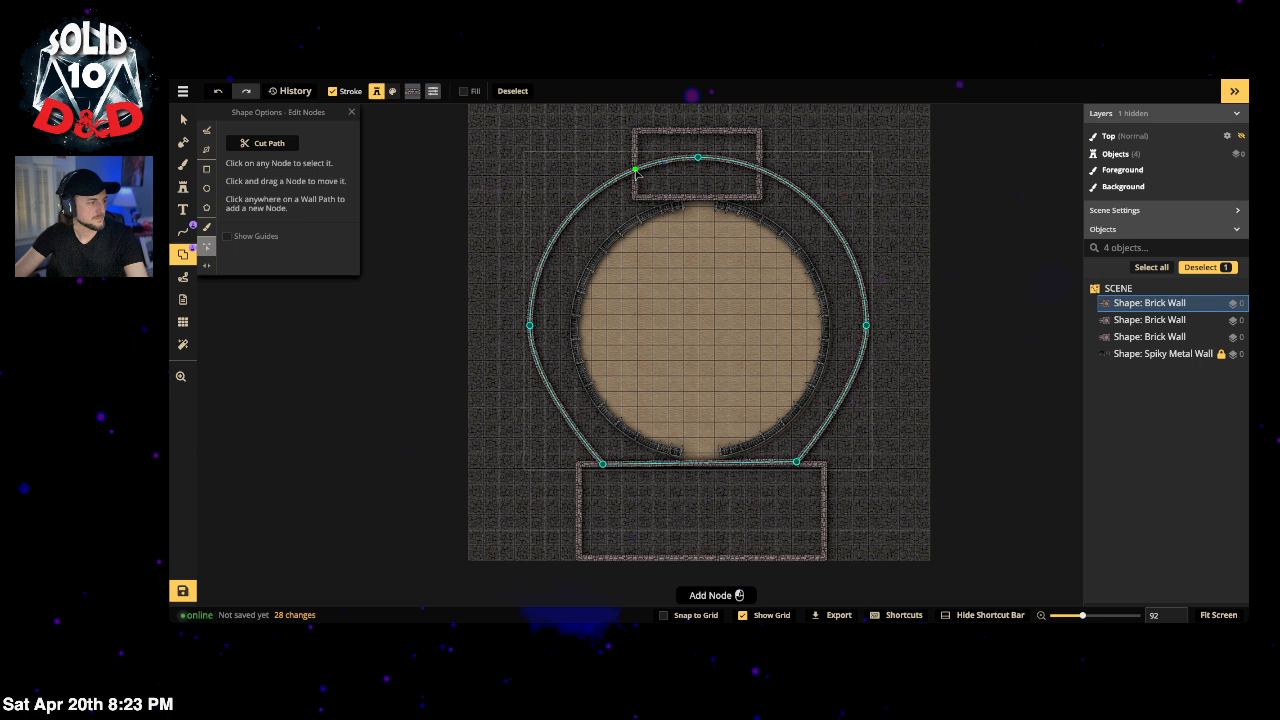
{"action": "left_click", "coordinate": [760, 170]}
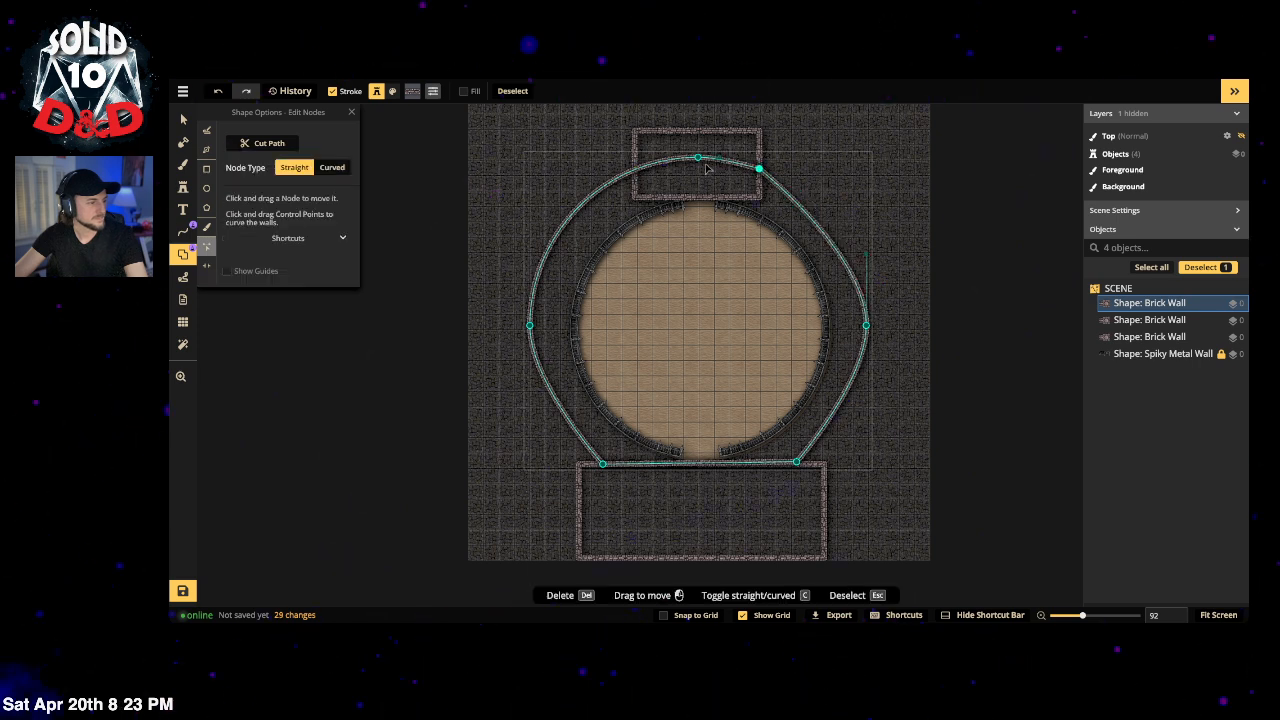
{"action": "key", "text": "Escape"}
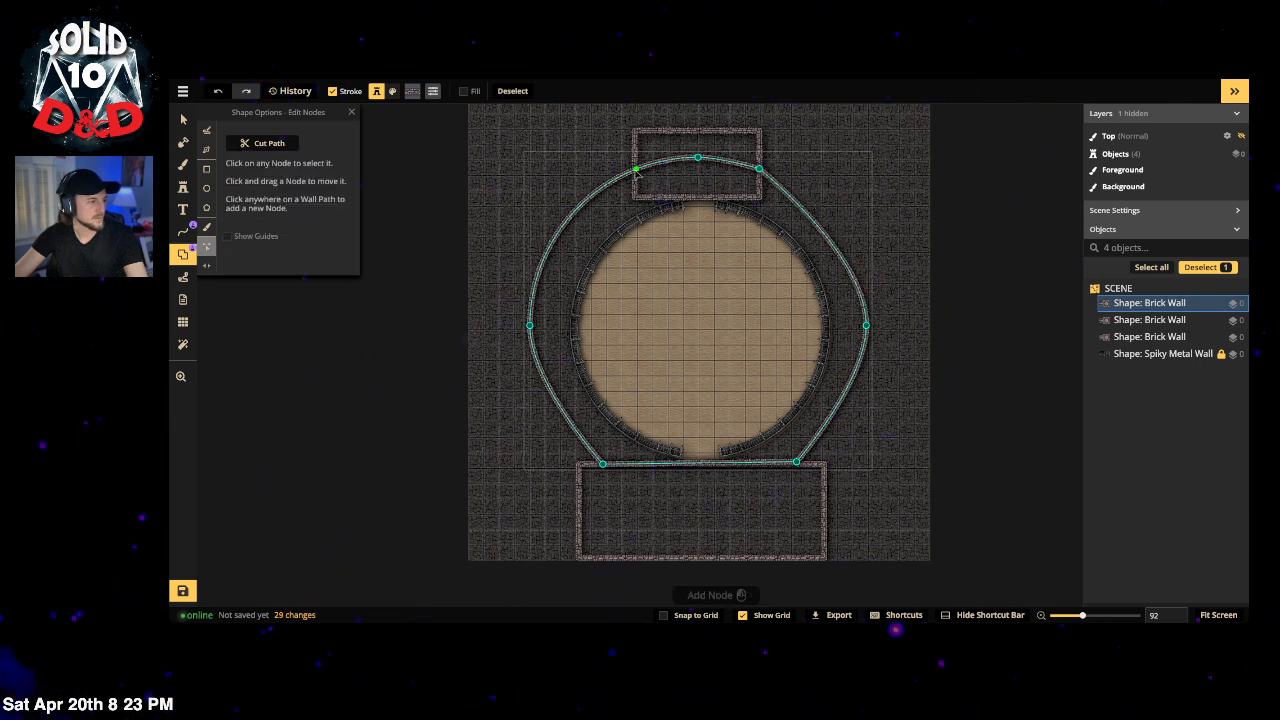
{"action": "left_click", "coordinate": [635, 170]}
{"action": "key", "text": "c"}
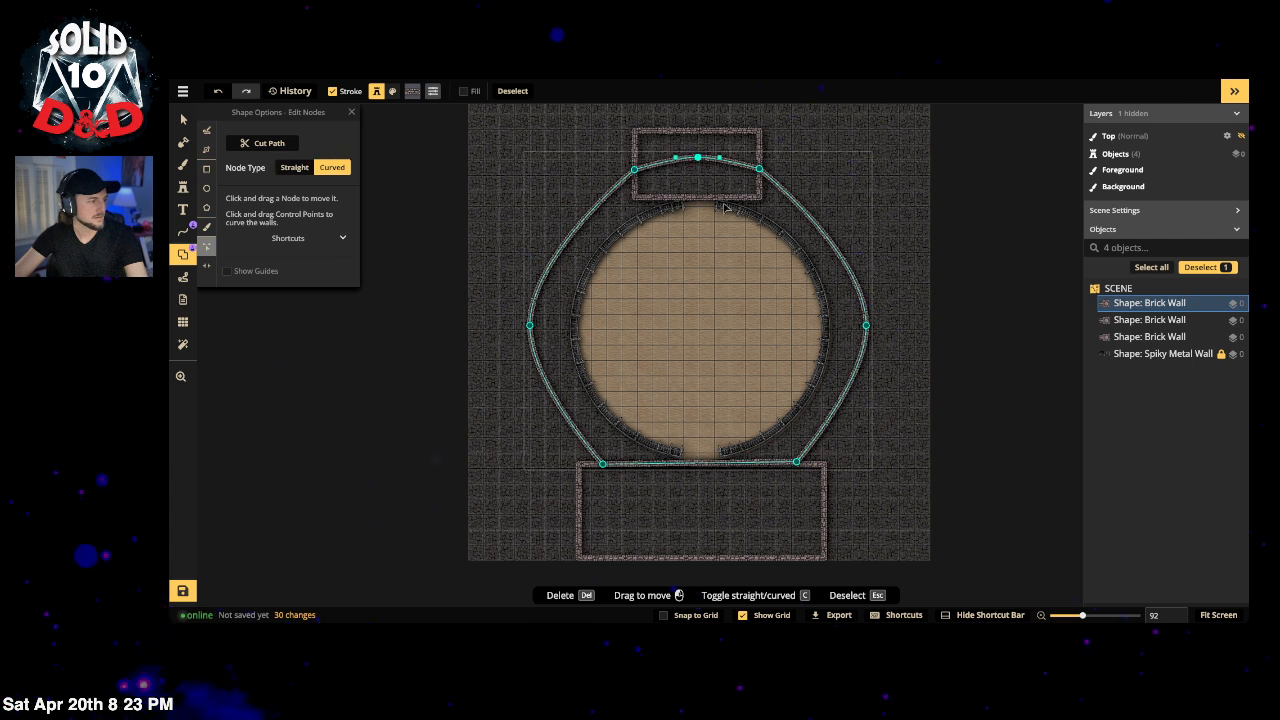
{"action": "key", "text": "c"}
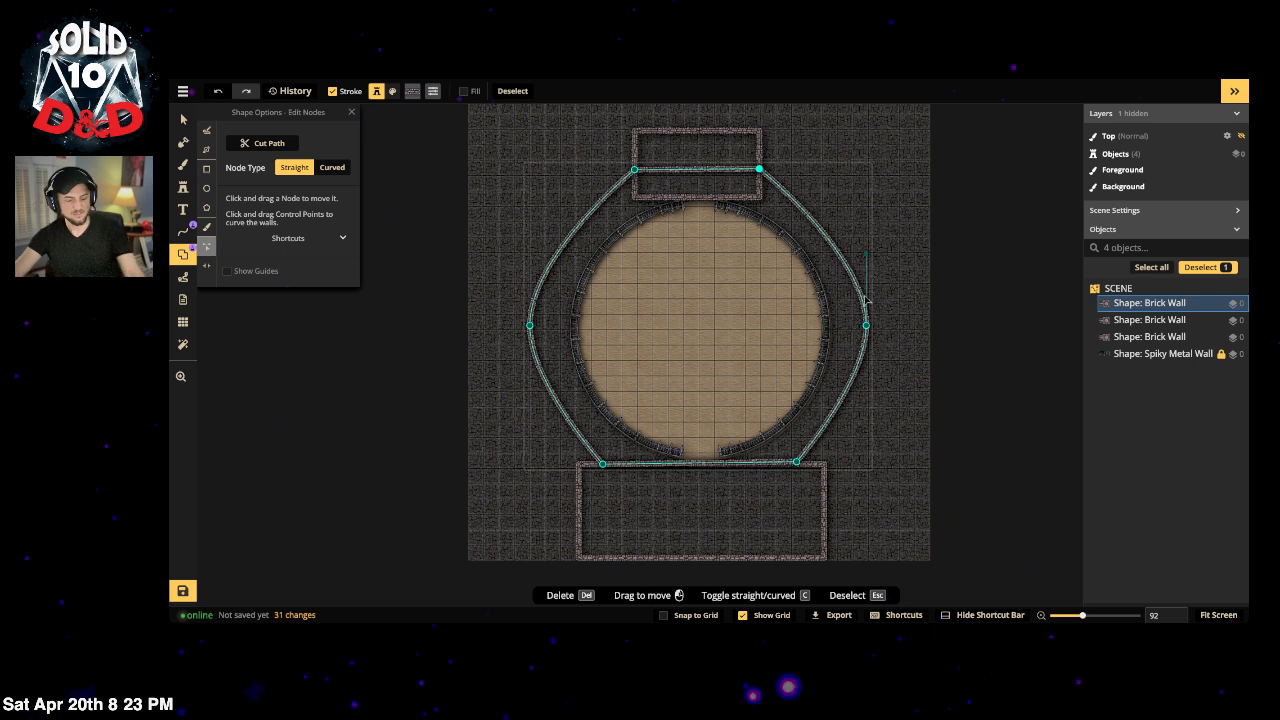
{"action": "key", "text": "ctrl+z"}
{"action": "key", "text": "ctrl+z"}
{"action": "key", "text": "ctrl+z"}
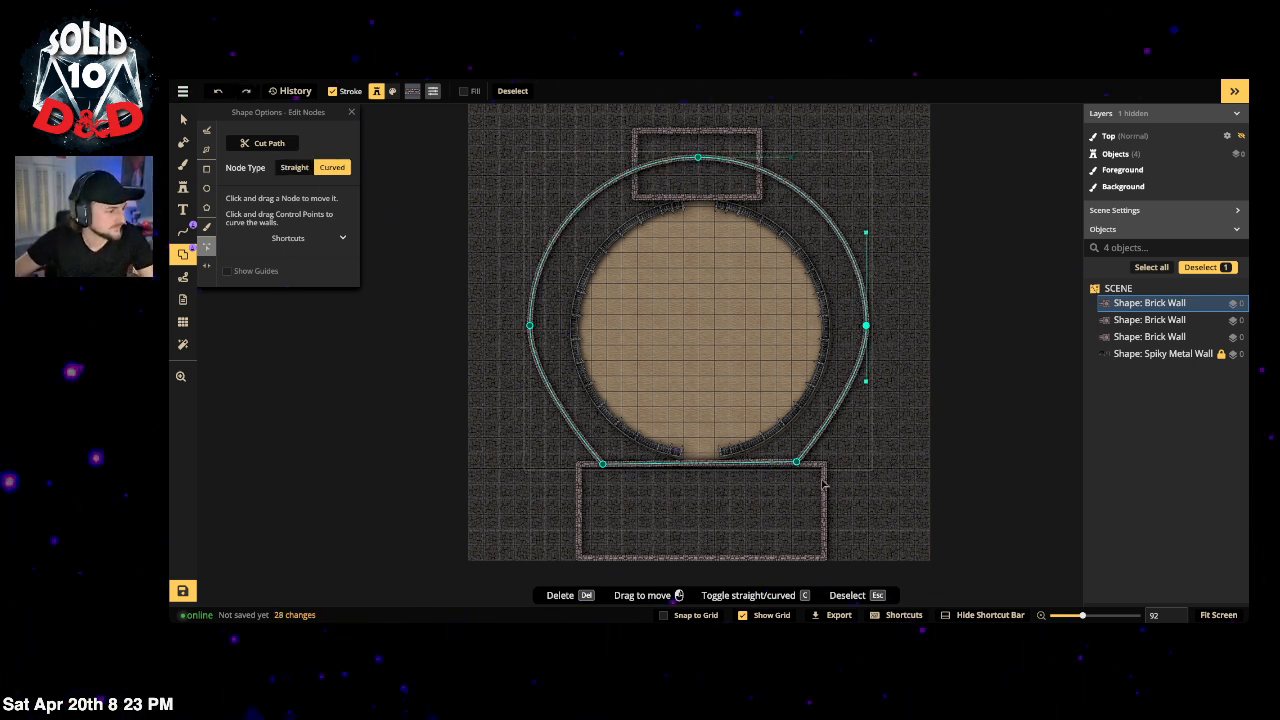
{"action": "key", "text": "ctrl+z"}
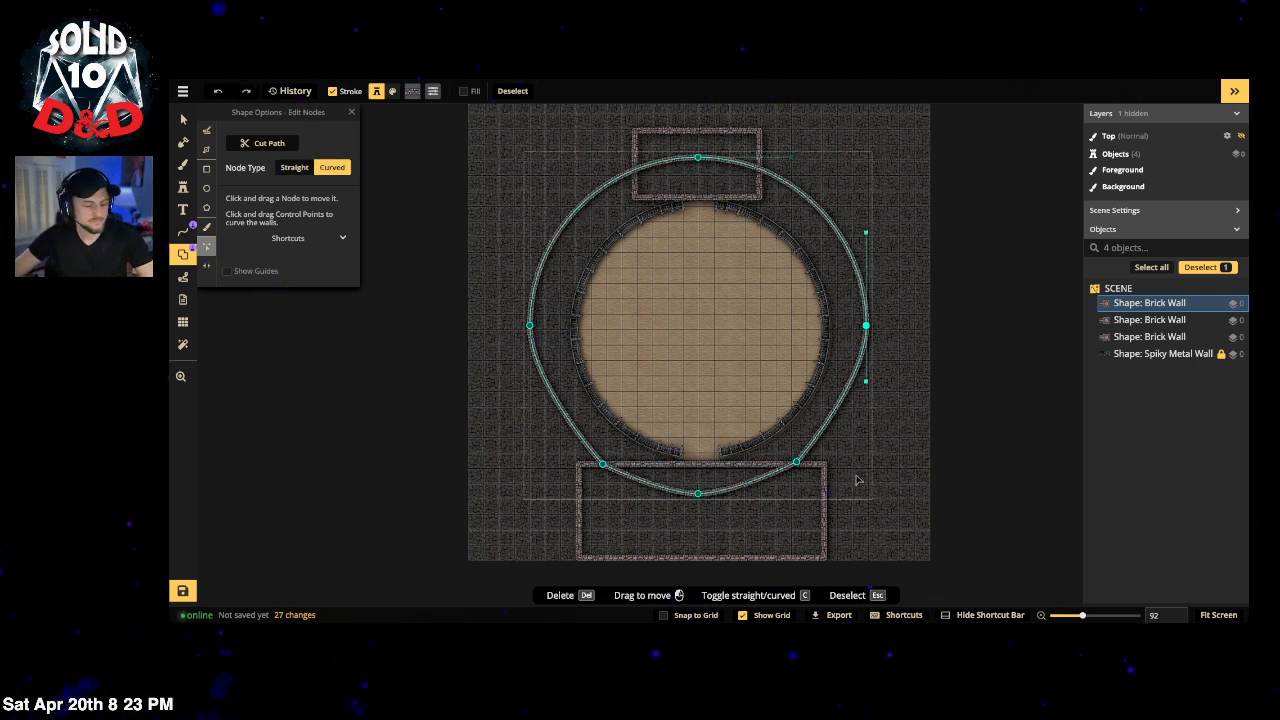
{"action": "key", "text": "ctrl+z"}
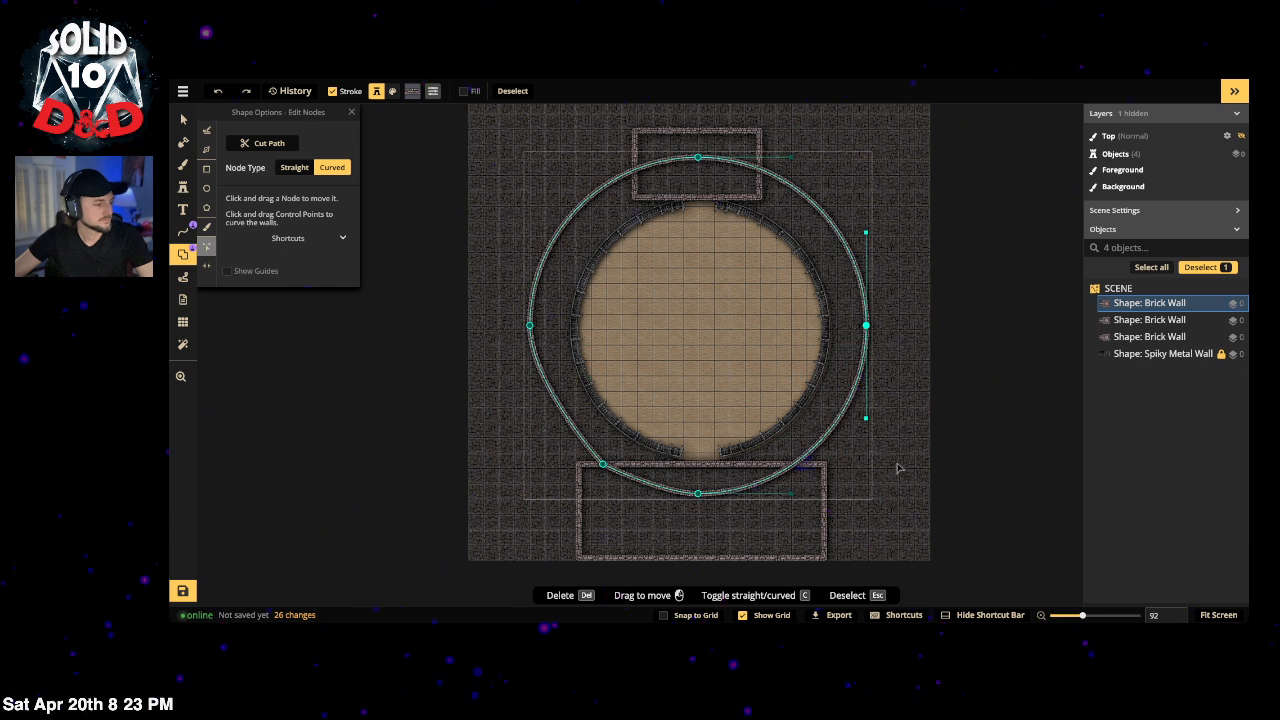
{"action": "key", "text": "ctrl+z"}
{"action": "key", "text": "Escape"}
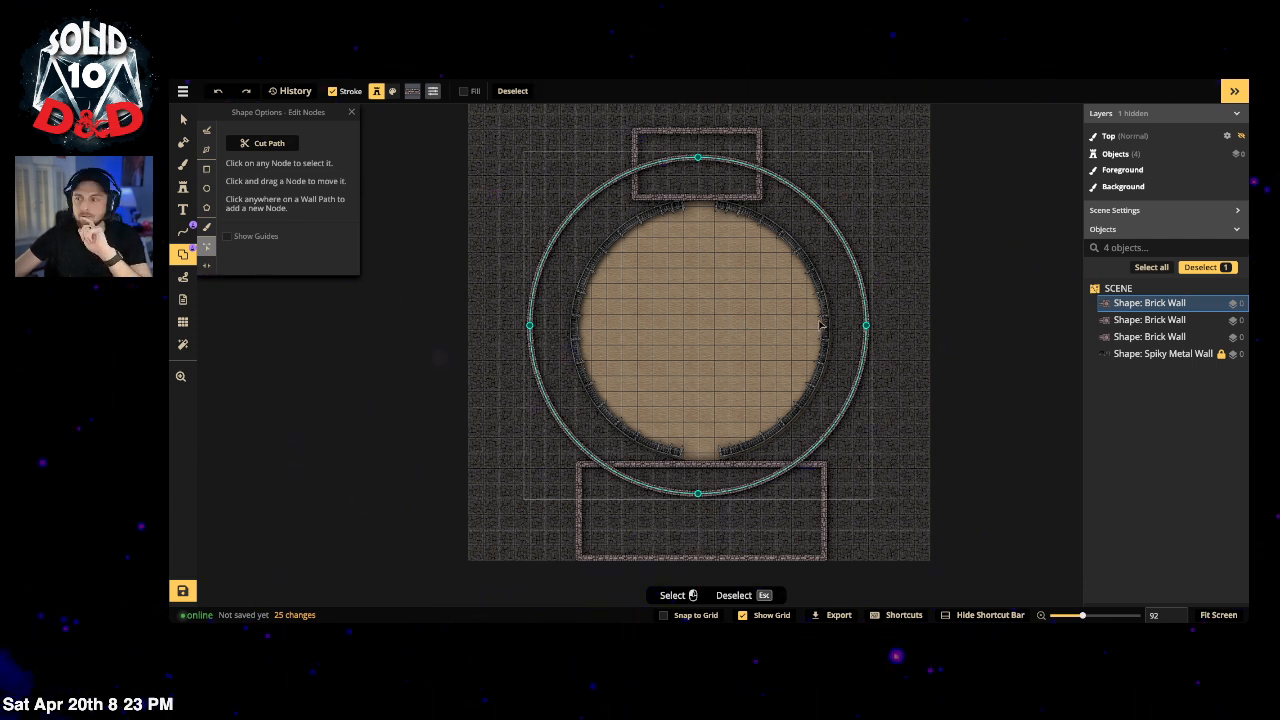
Step: Set the grid Columns to 20, making it 20 by 20
{"action": "left_click", "coordinate": [182, 321]}
{"action": "double_click", "coordinate": [306, 205]}
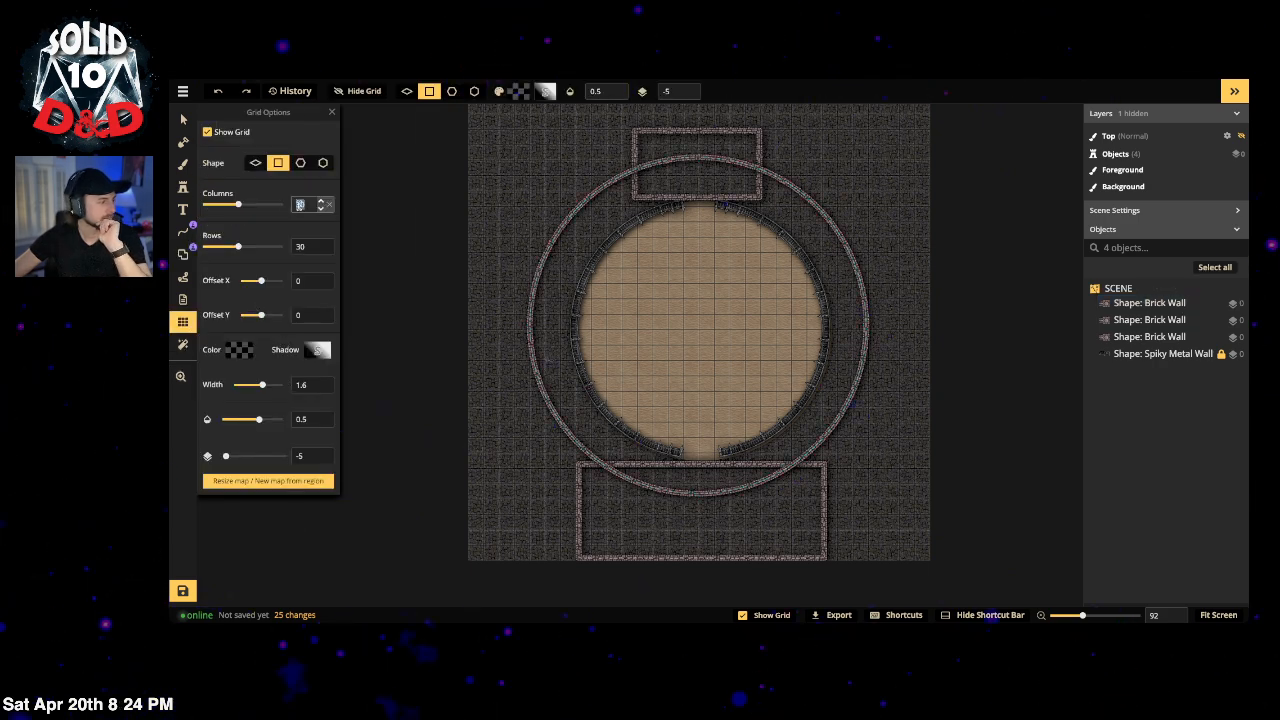
{"action": "type", "text": "20"}
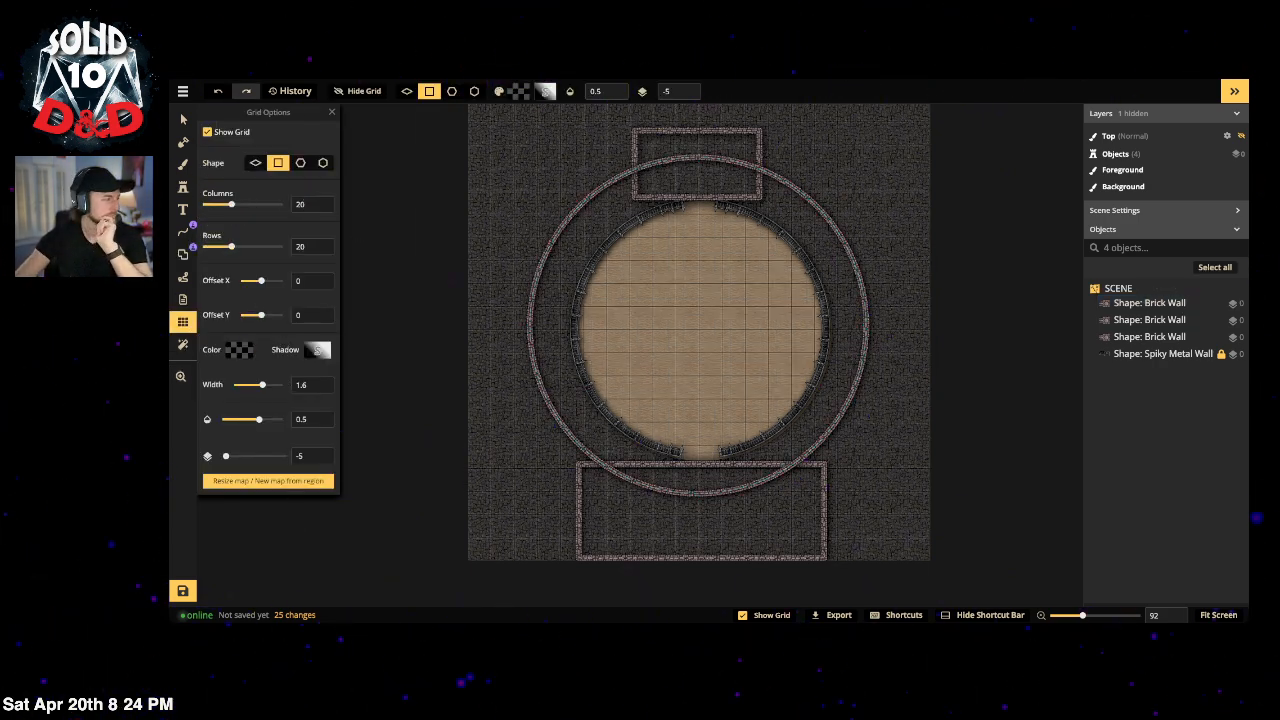
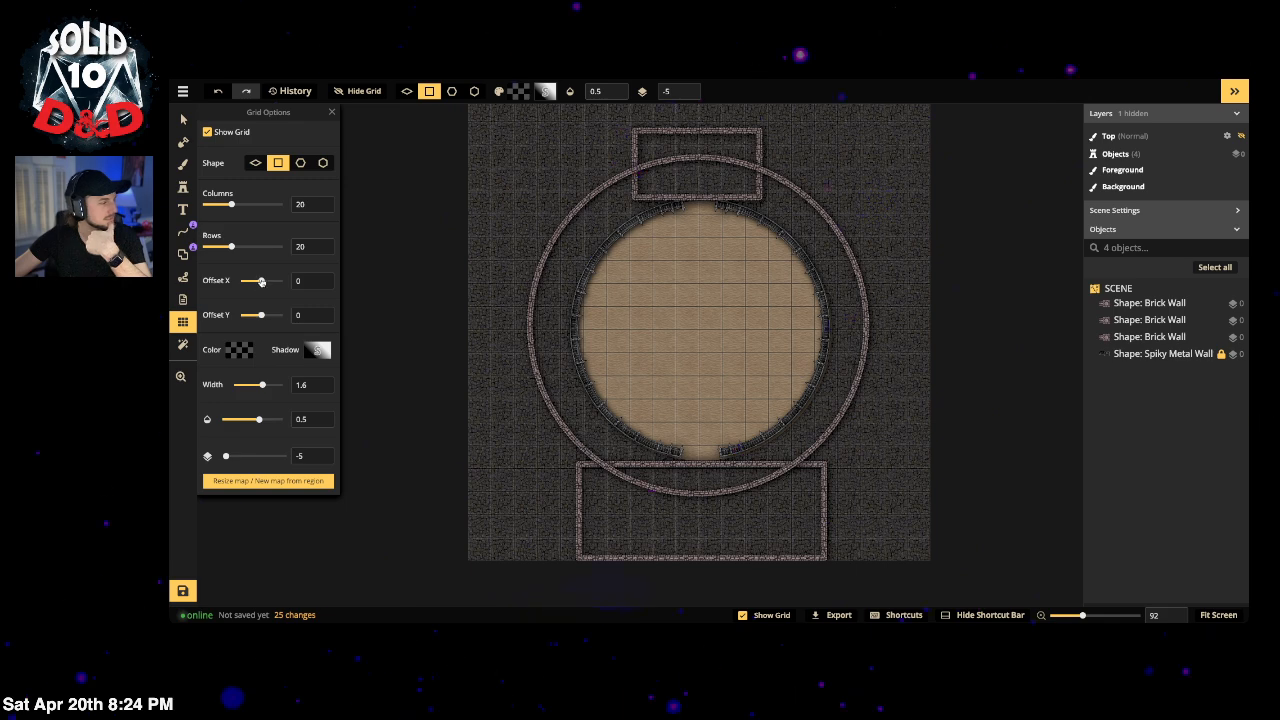
Step: Slide the grid's Offset X to 27 so the squares line up with the sand arena
{"action": "left_click_drag", "start_coordinate": [261, 281], "coordinate": [271, 282]}
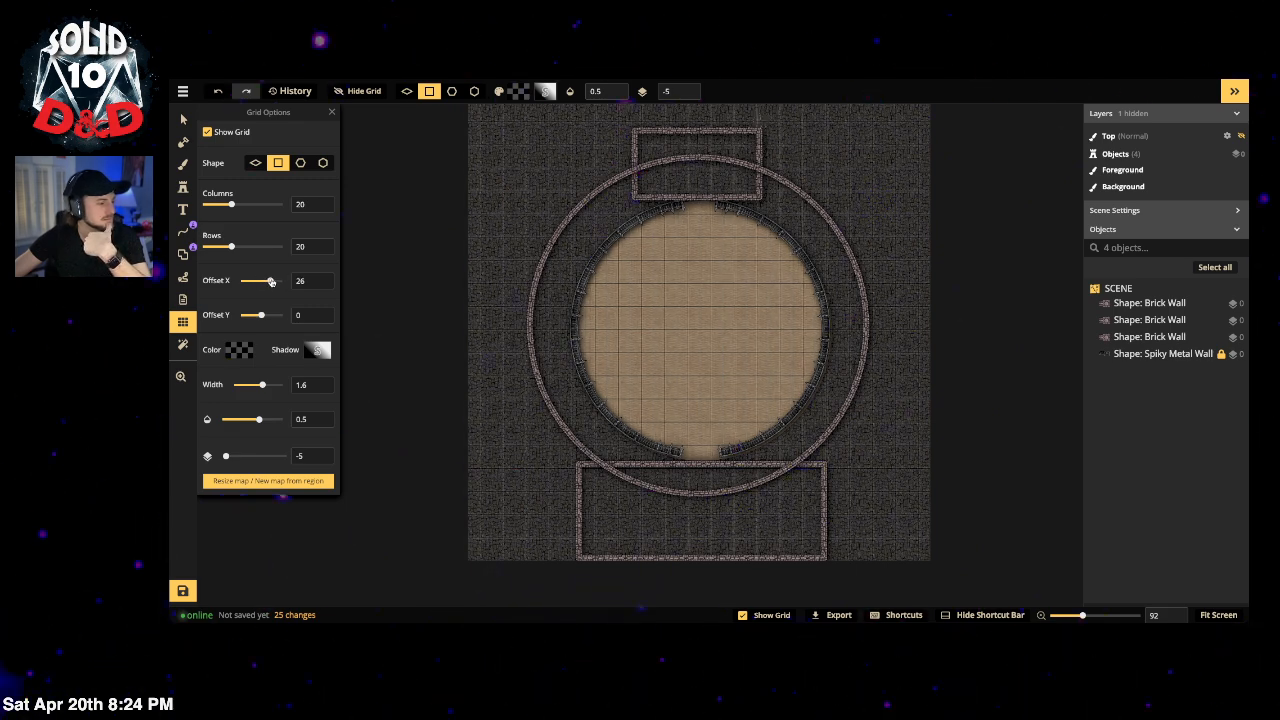
{"action": "left_click_drag", "start_coordinate": [271, 282], "coordinate": [272, 282]}
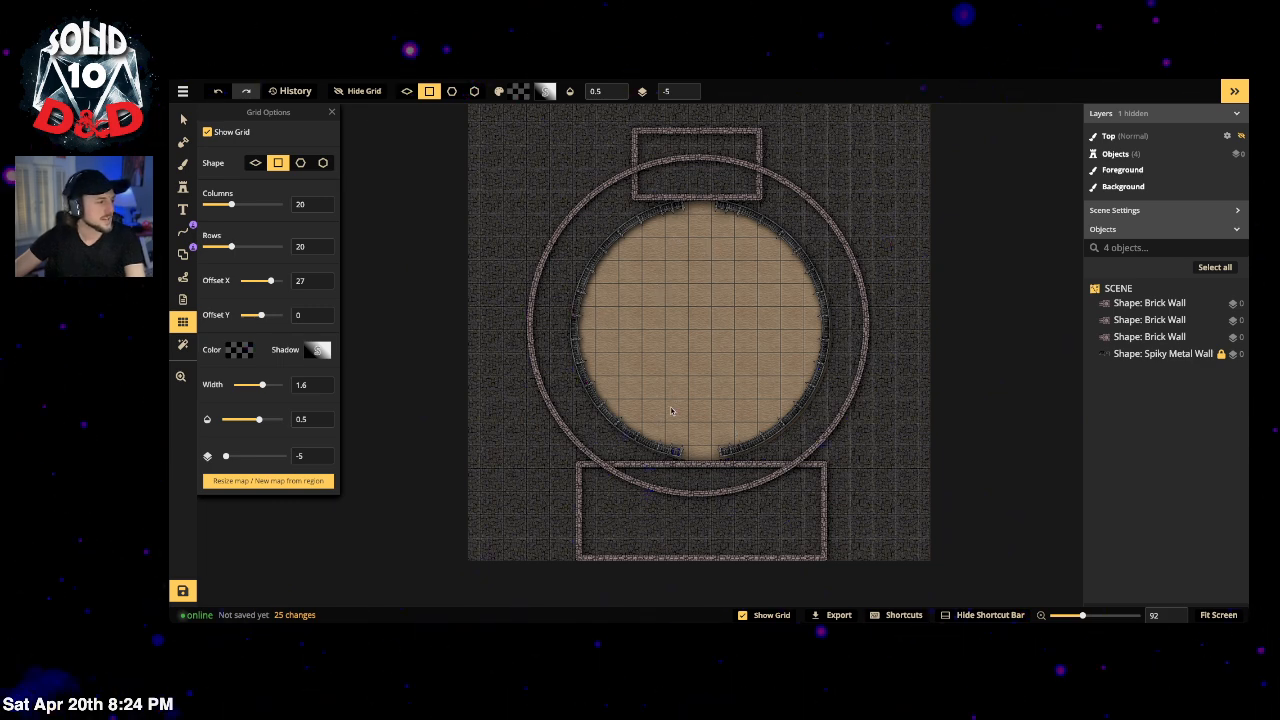
{"action": "left_click", "coordinate": [183, 118]}
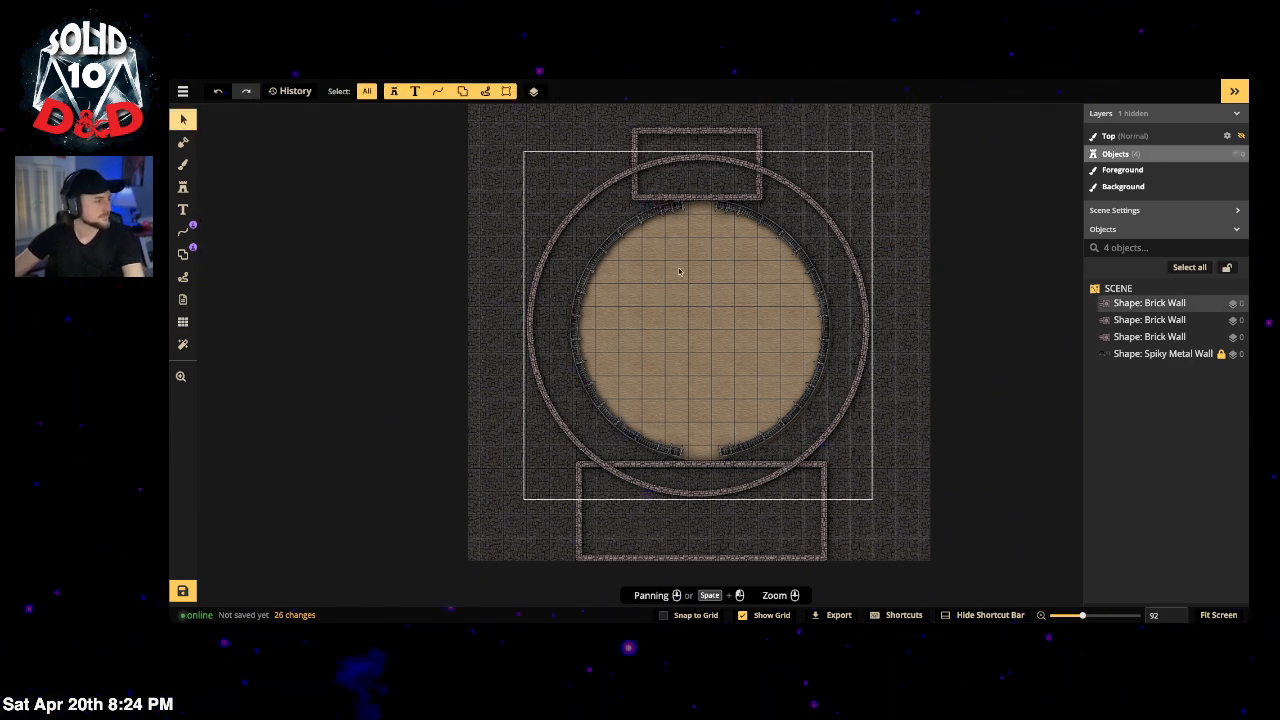
Step: Select the outer brick-wall ring around the arena and delete it
{"action": "left_click", "coordinate": [840, 236]}
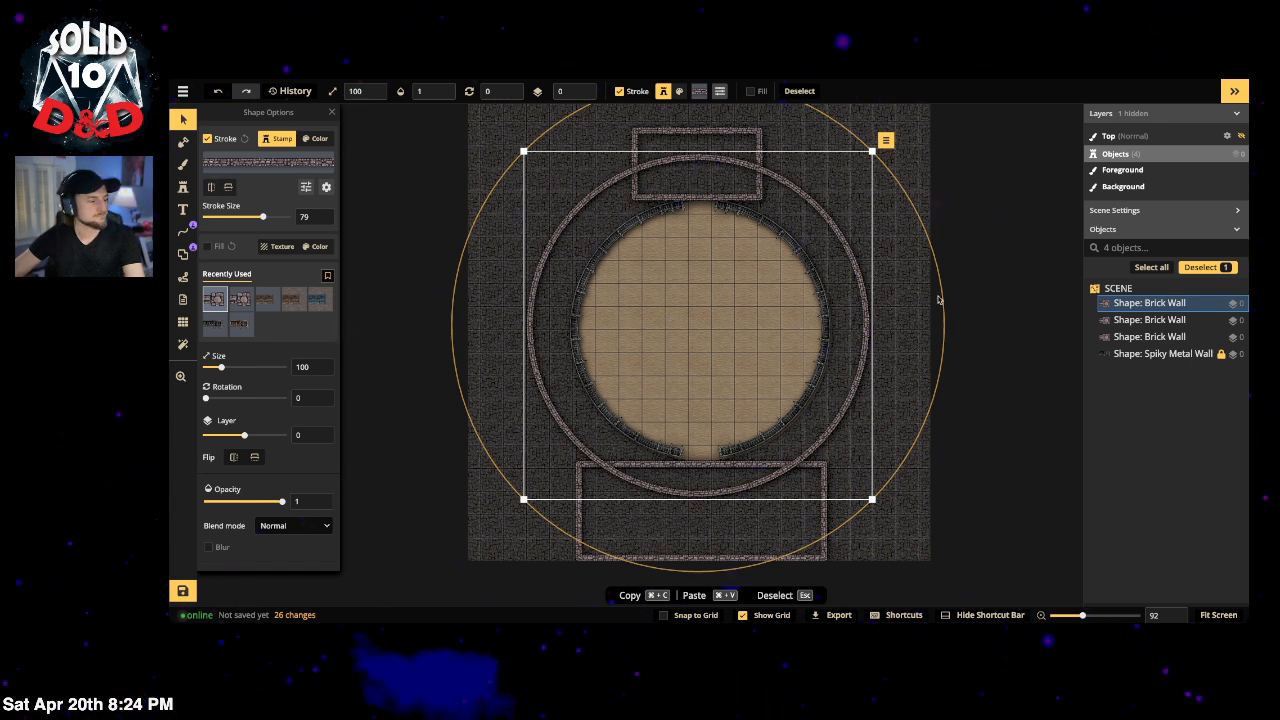
{"action": "left_click_drag", "start_coordinate": [942, 298], "coordinate": [860, 296]}
{"action": "left_click", "coordinate": [895, 277]}
{"action": "left_click", "coordinate": [868, 285]}
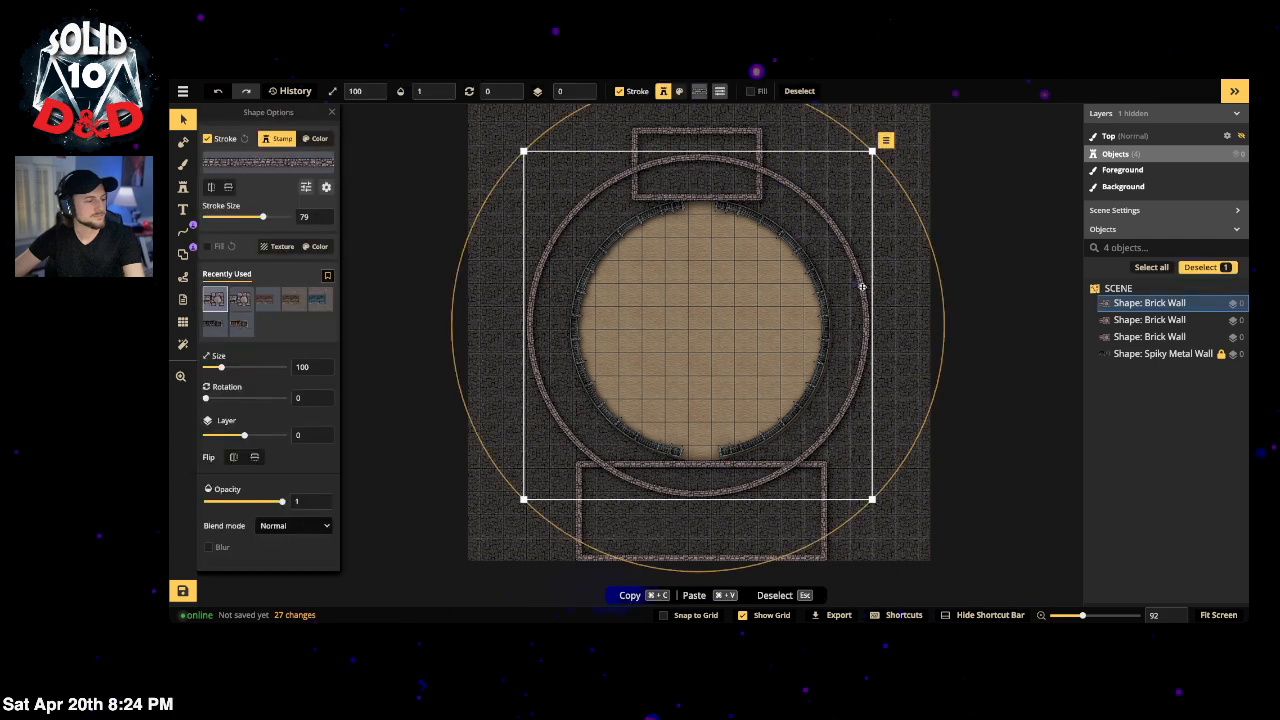
{"action": "key", "text": "Delete"}
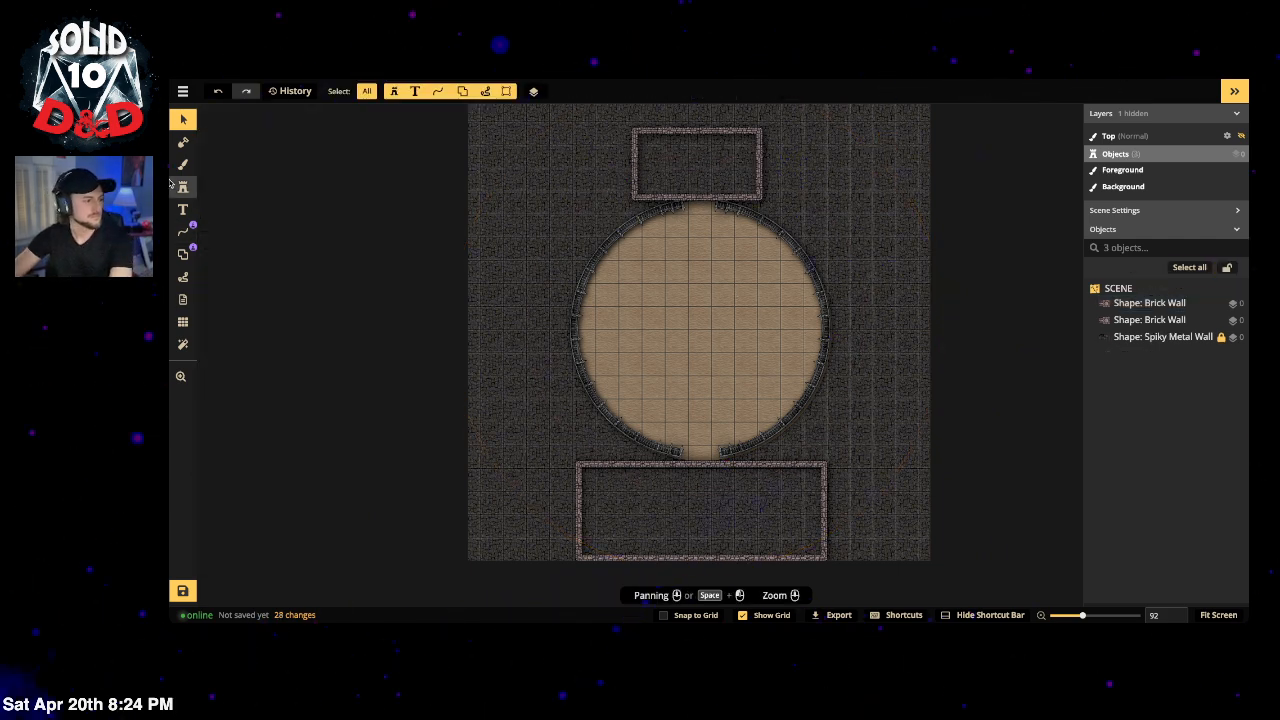
Step: Outline a rectangular wall over the sand arena, then abandon it
{"action": "left_click", "coordinate": [183, 254]}
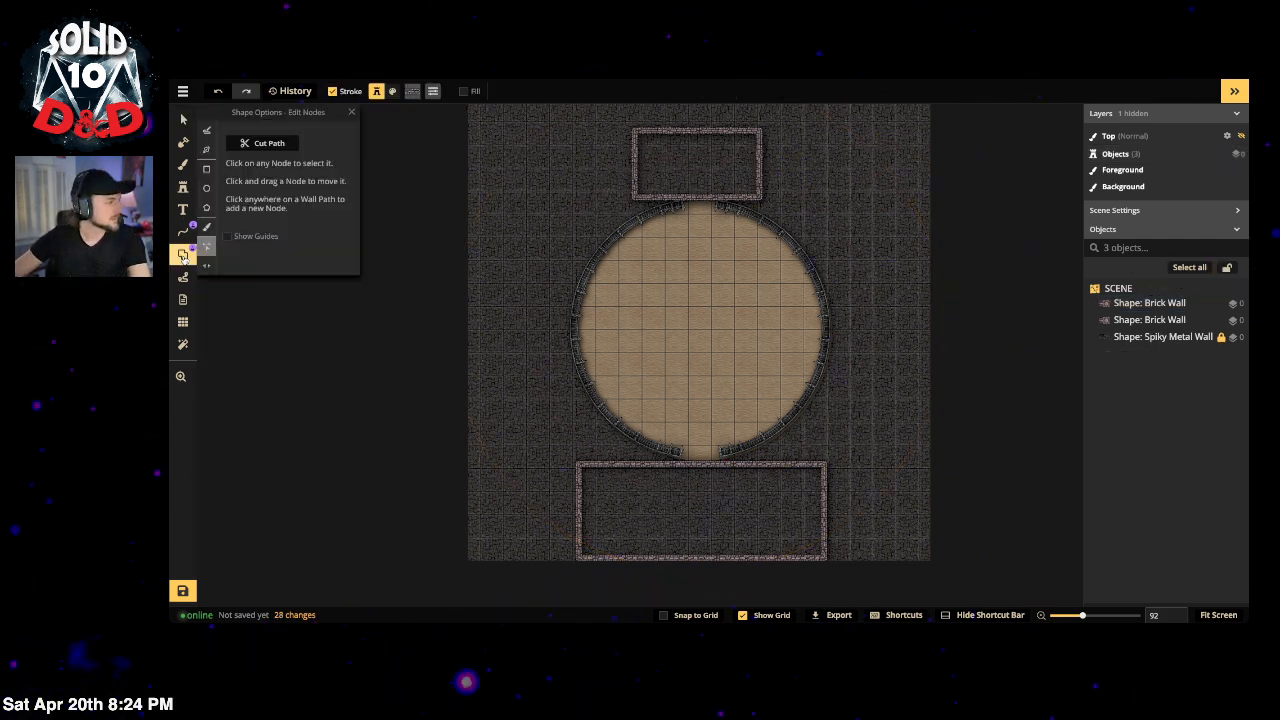
{"action": "left_click", "coordinate": [206, 169]}
{"action": "left_click_drag", "start_coordinate": [527, 160], "coordinate": [886, 461]}
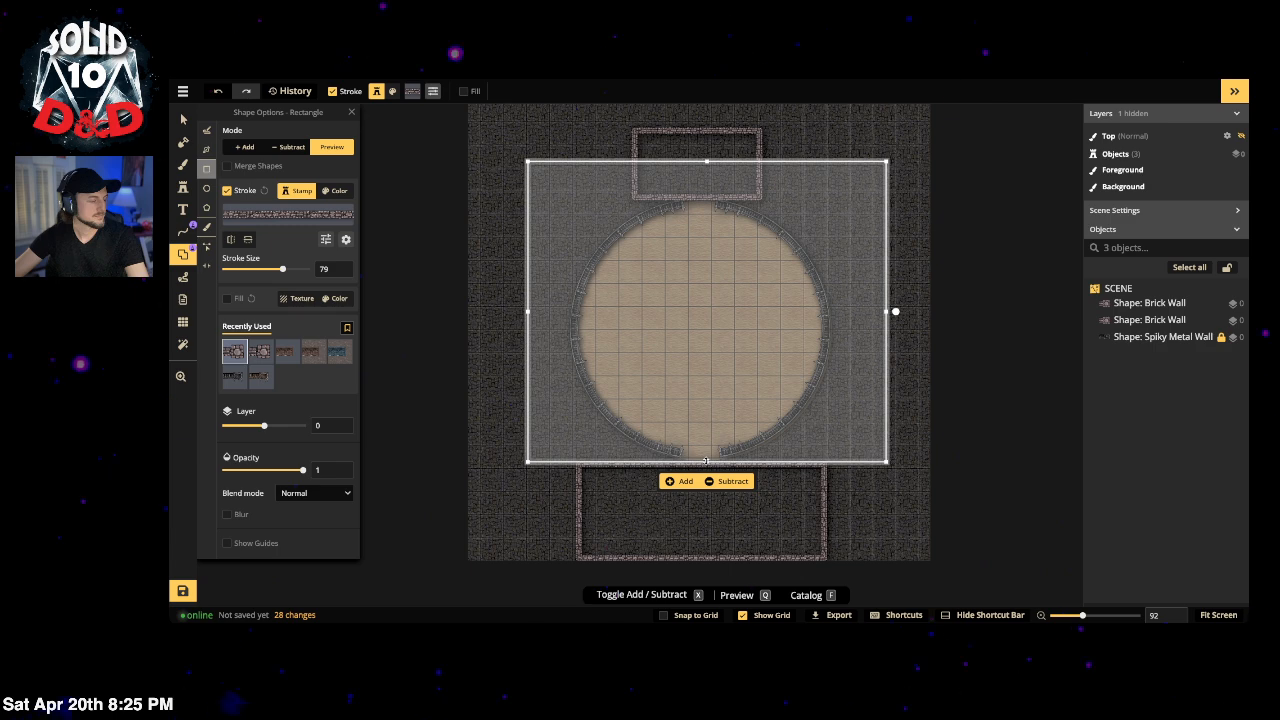
{"action": "left_click", "coordinate": [182, 119]}
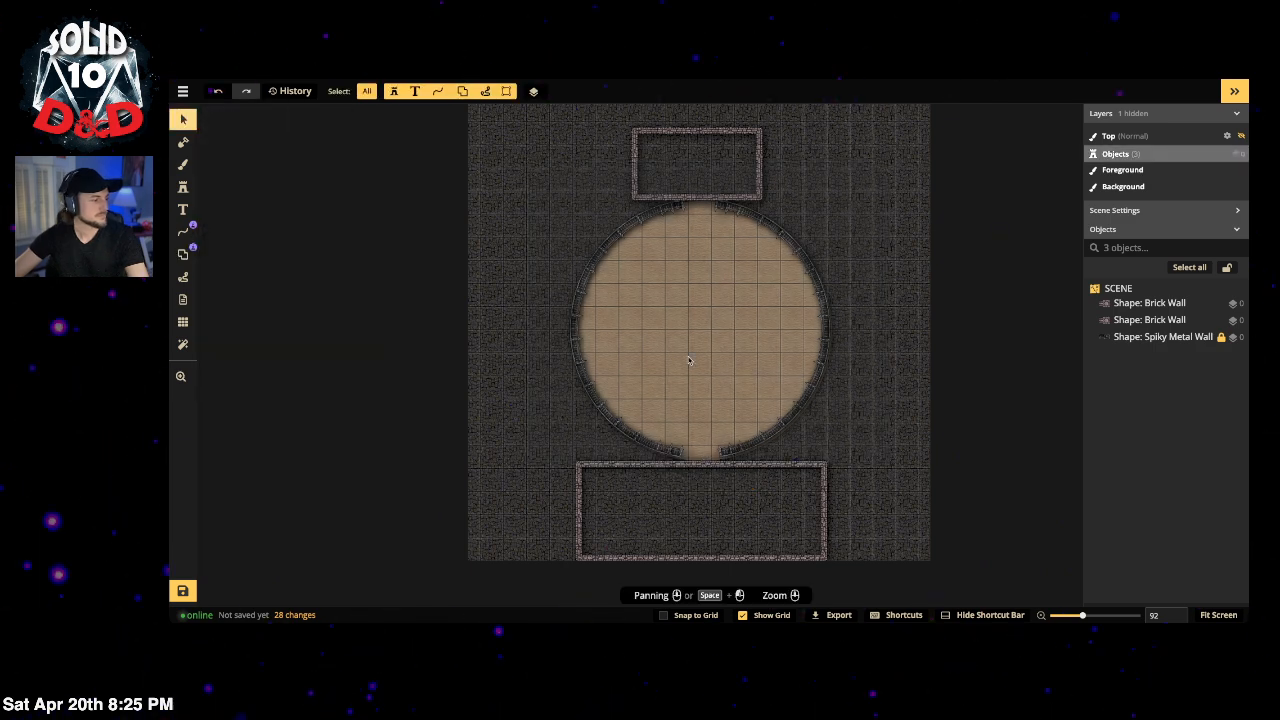
Step: Nudge the bottom brick enclosure slightly to the right
{"action": "left_click", "coordinate": [745, 468]}
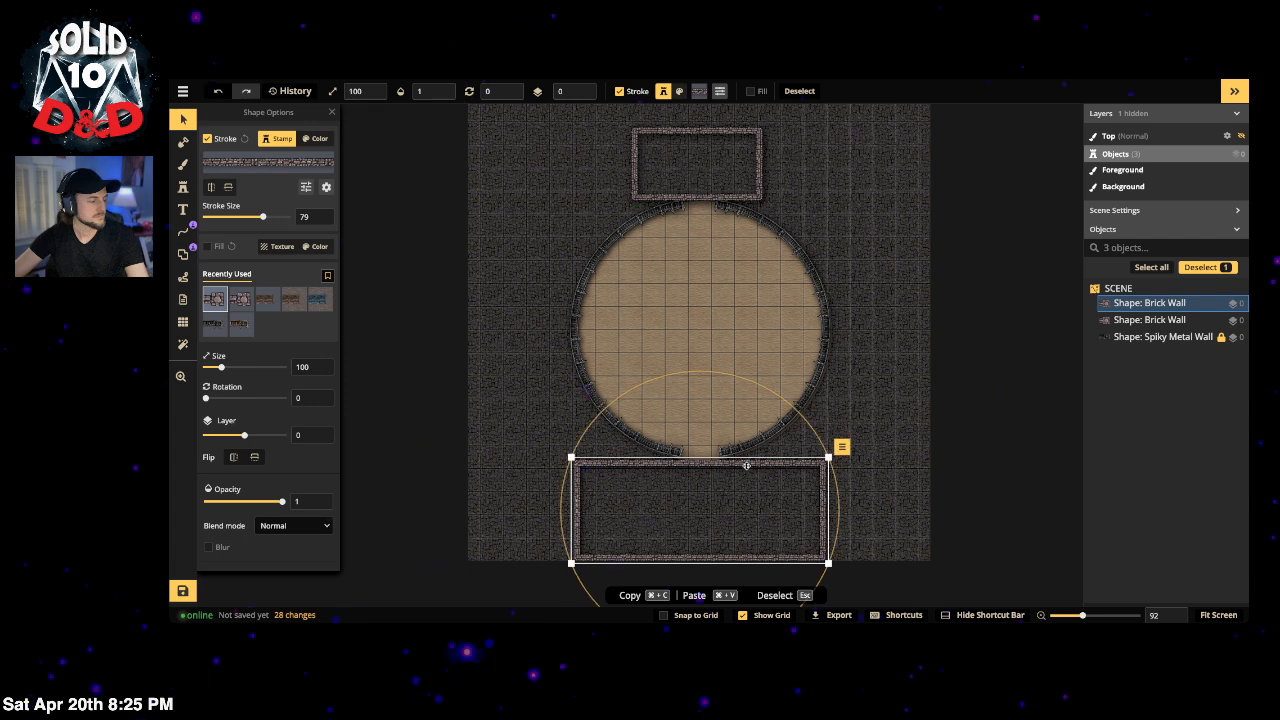
{"action": "left_click_drag", "start_coordinate": [746, 466], "coordinate": [747, 466]}
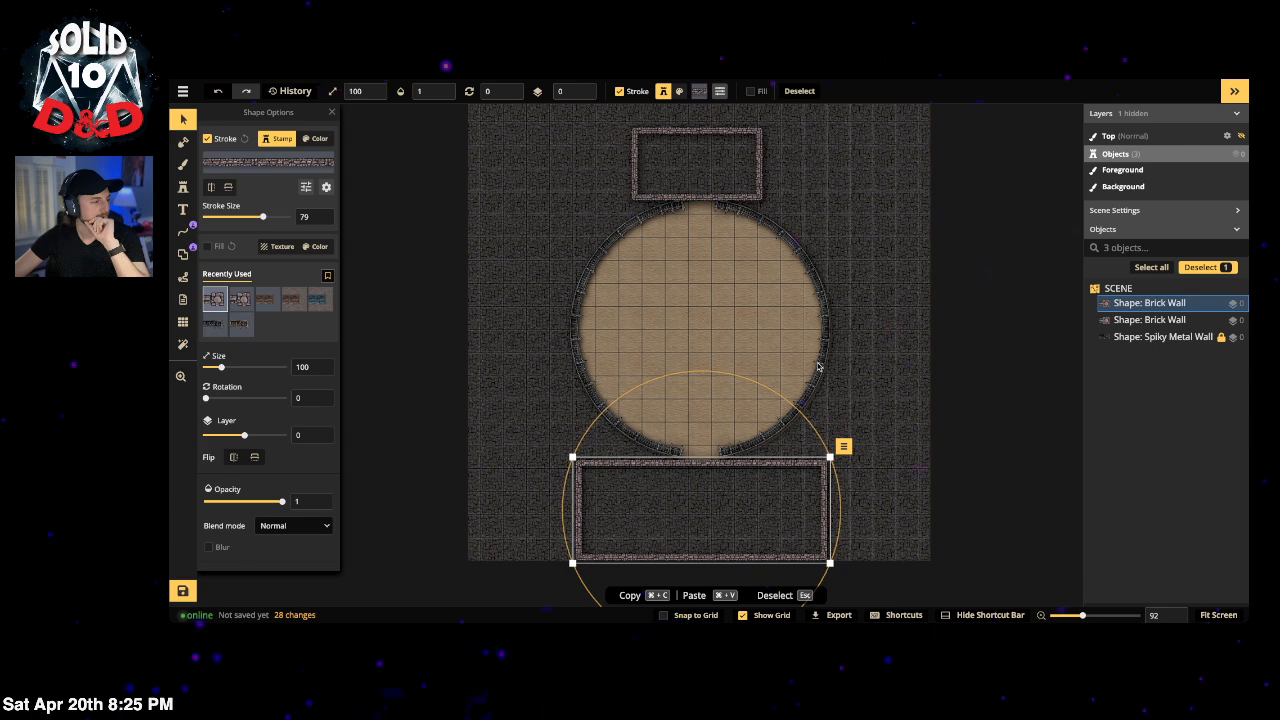
{"action": "left_click", "coordinate": [185, 189]}
Step: Search the Stamp Catalog for 'benches' and browse the results
{"action": "key", "text": "f"}
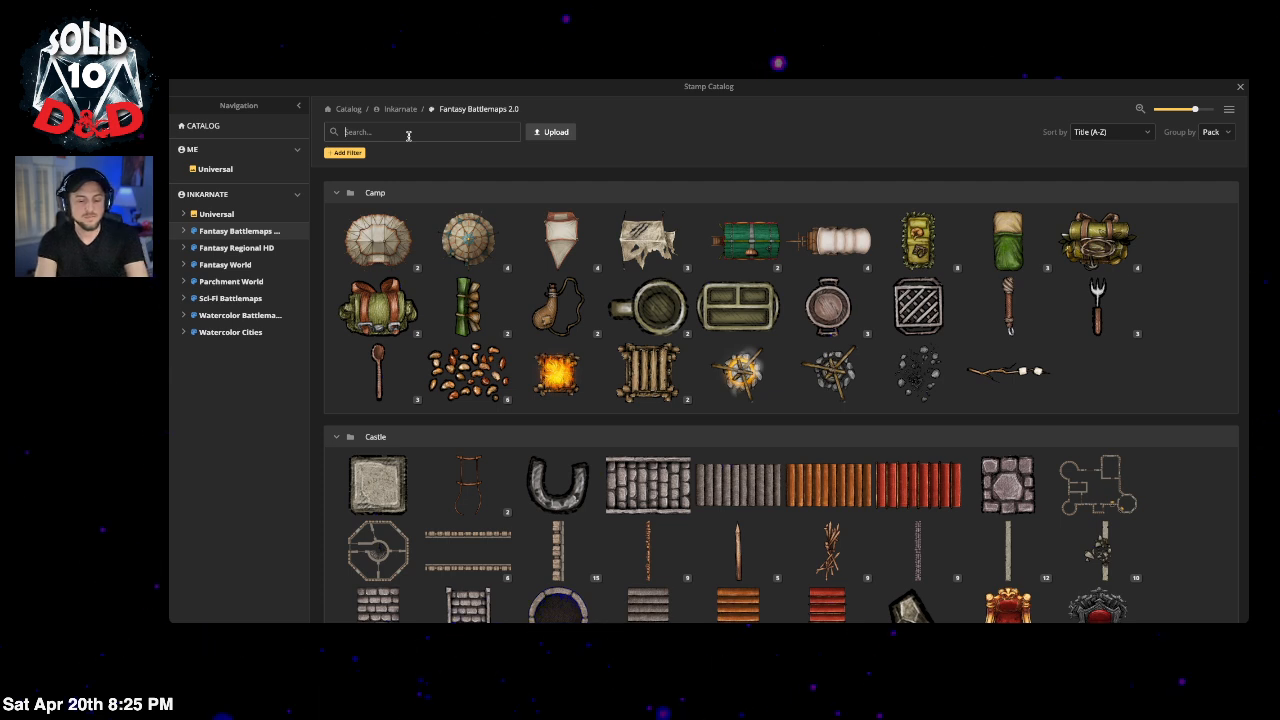
{"action": "type", "text": "benches"}
{"action": "key", "text": "Return"}
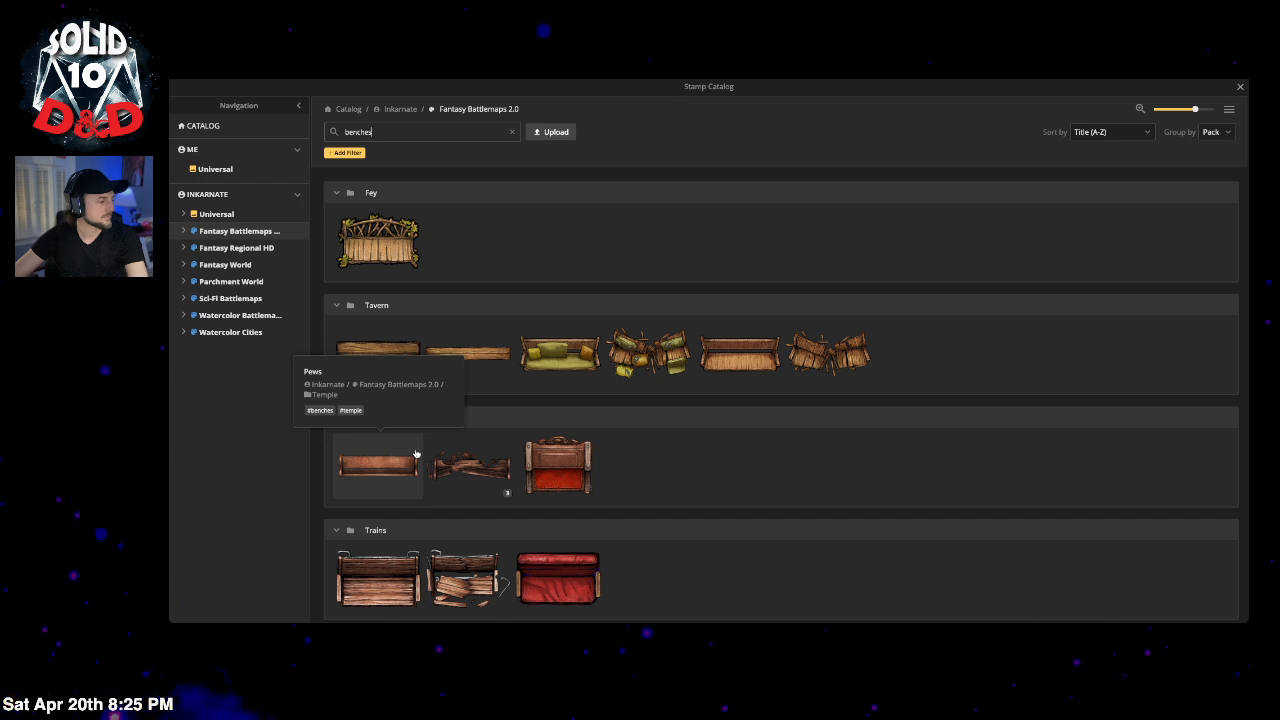
{"action": "scroll", "coordinate": [416, 454], "scroll_direction": "down", "scroll_amount": 1}
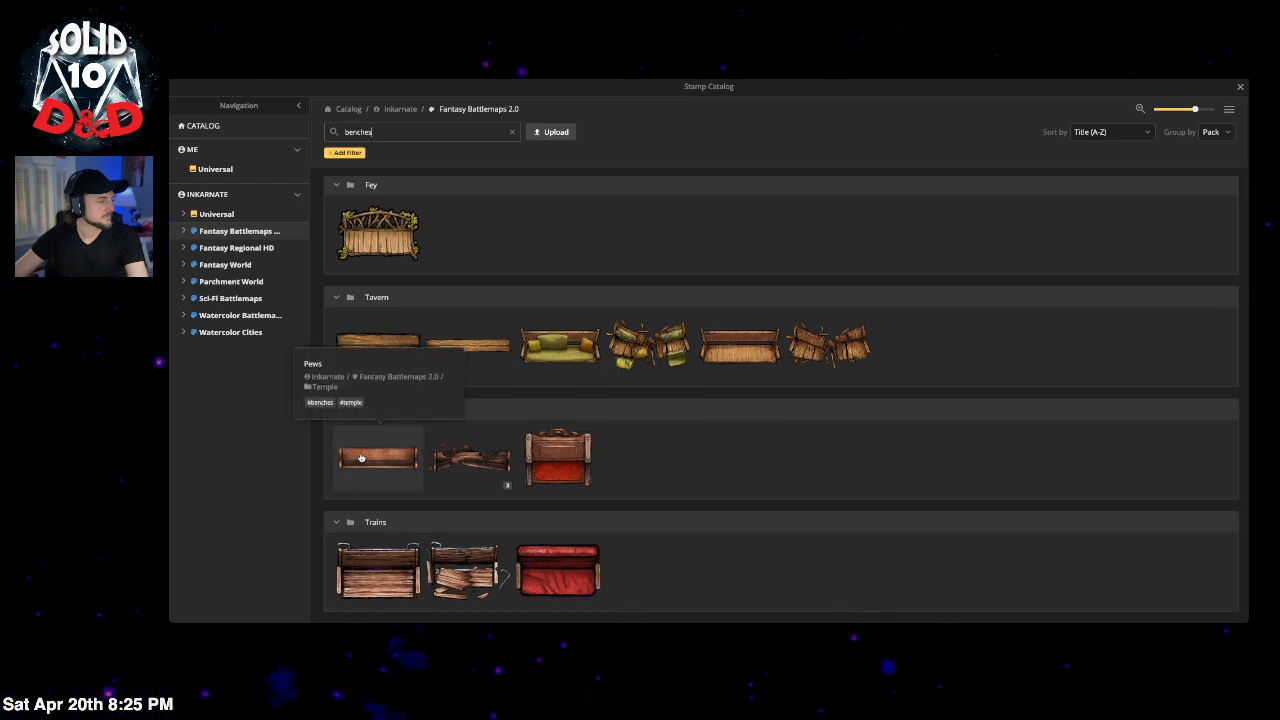
{"action": "left_click", "coordinate": [1237, 88]}
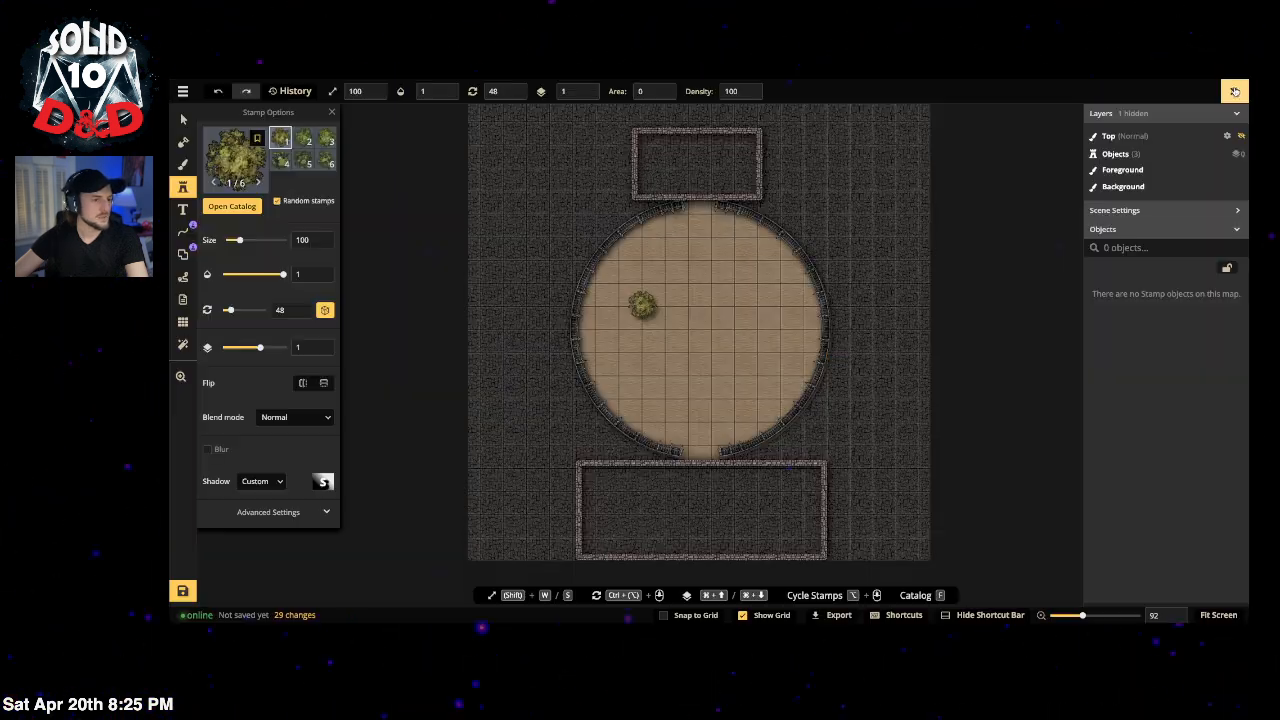
Step: Pick the Bar Table furniture path texture and outline a rectangle around the sand arena
{"action": "left_click", "coordinate": [185, 254]}
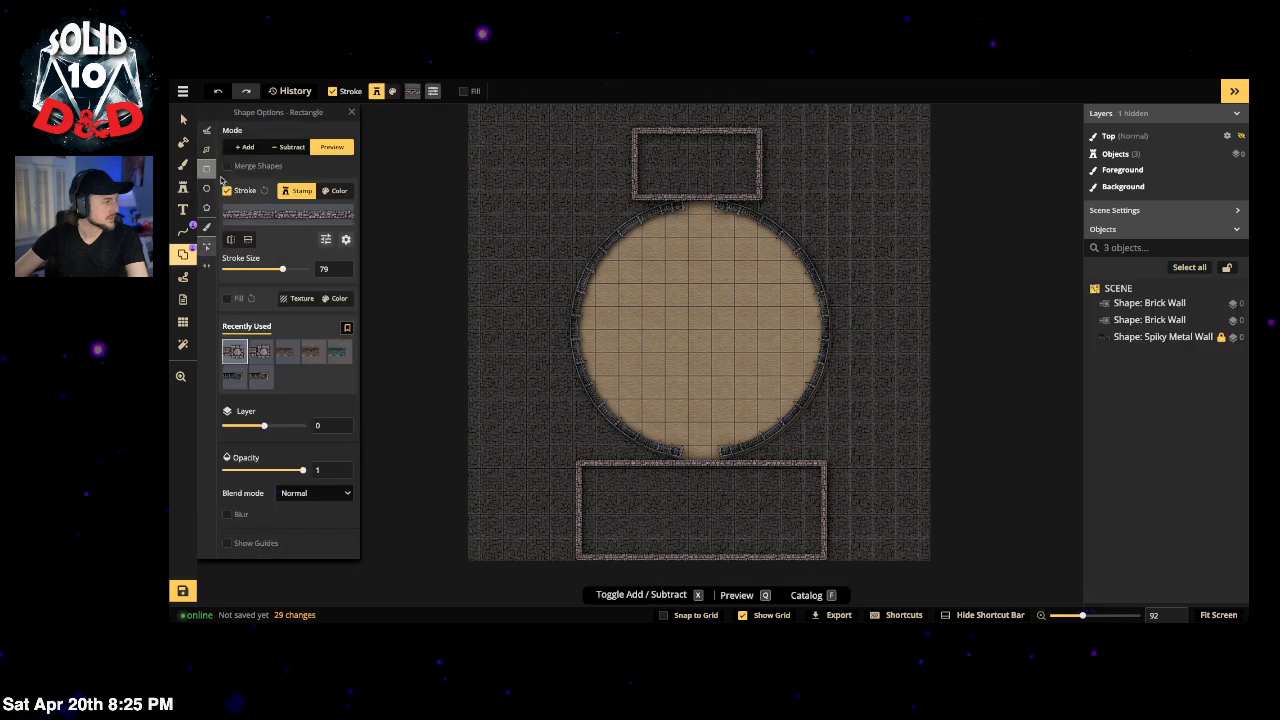
{"action": "left_click", "coordinate": [288, 213]}
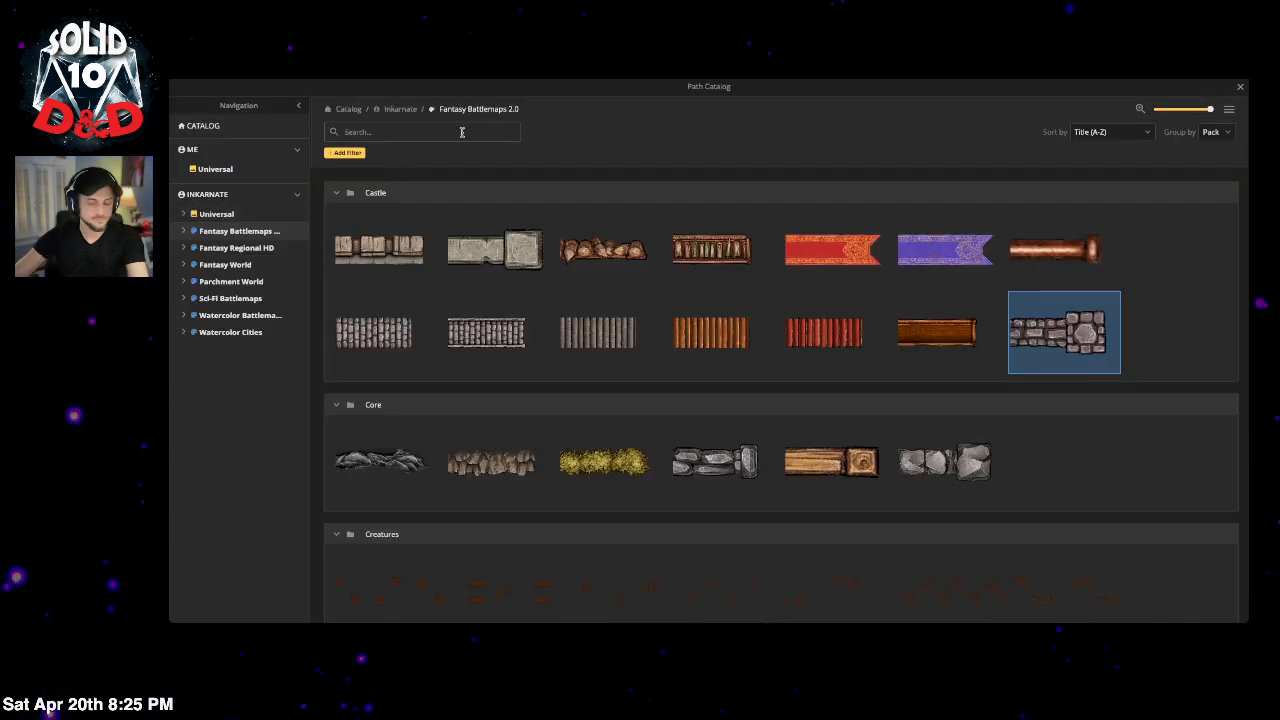
{"action": "type", "text": "pews"}
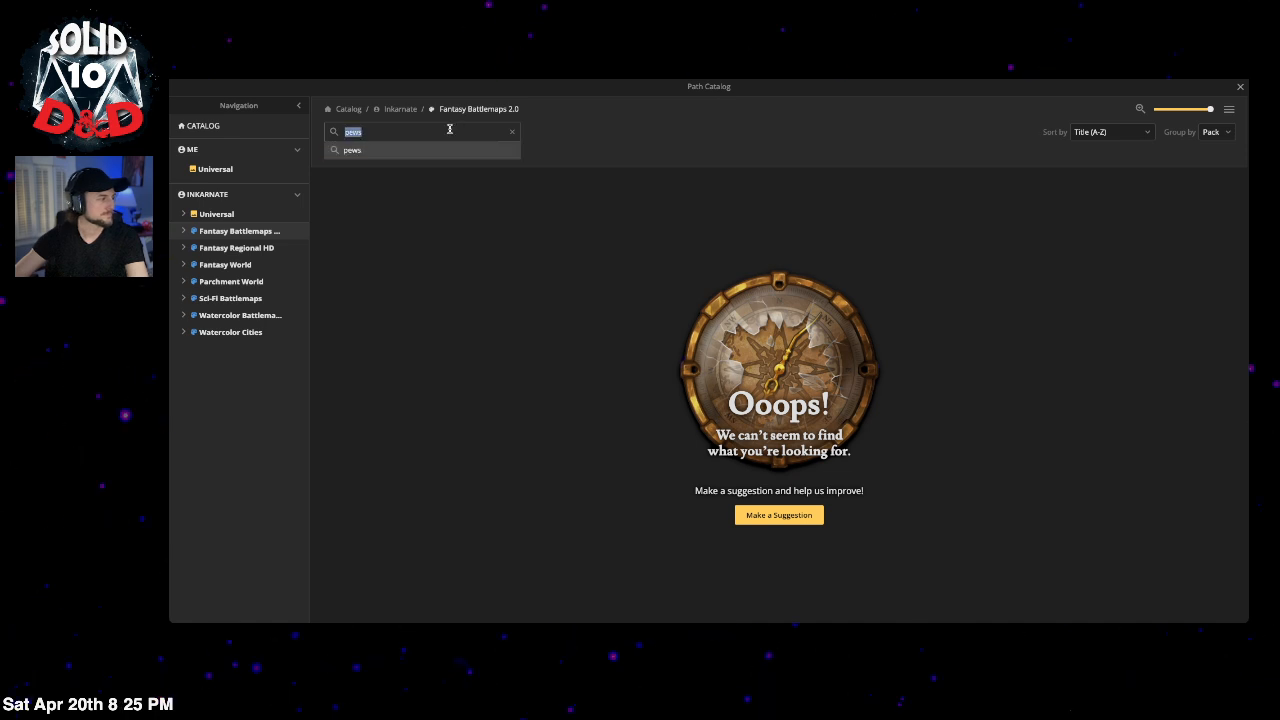
{"action": "type", "text": "benches"}
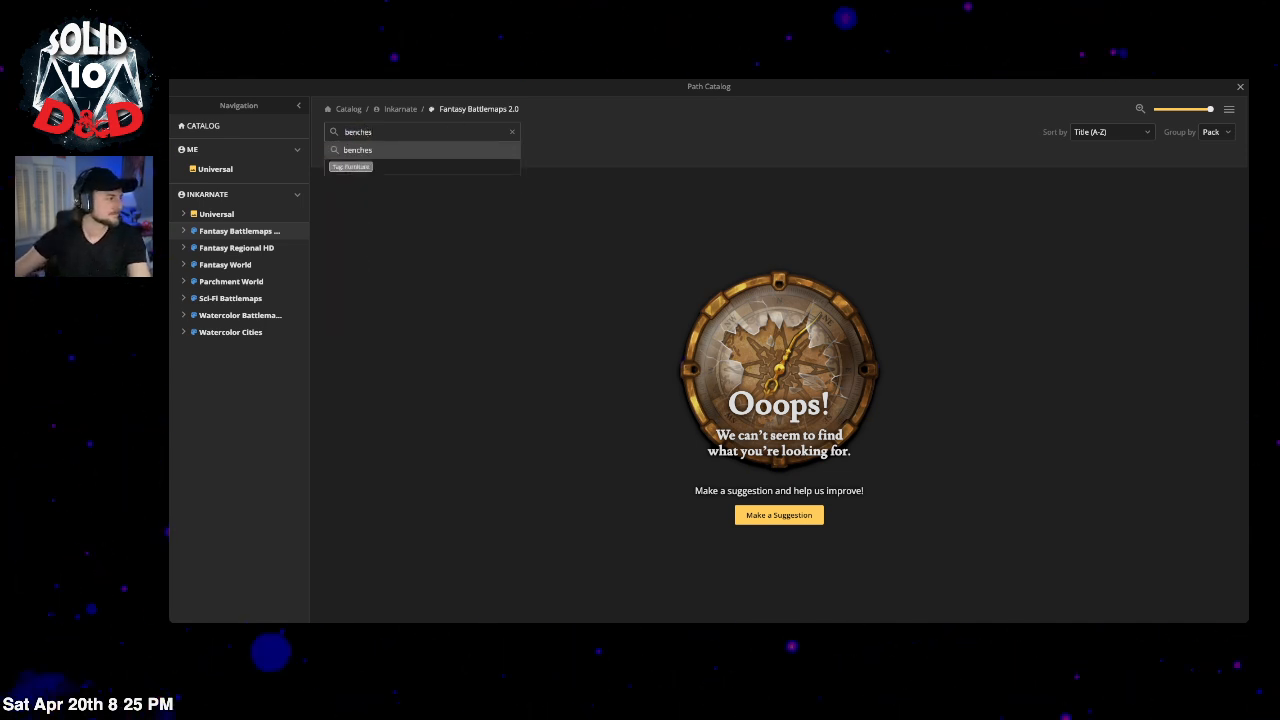
{"action": "left_click", "coordinate": [351, 167]}
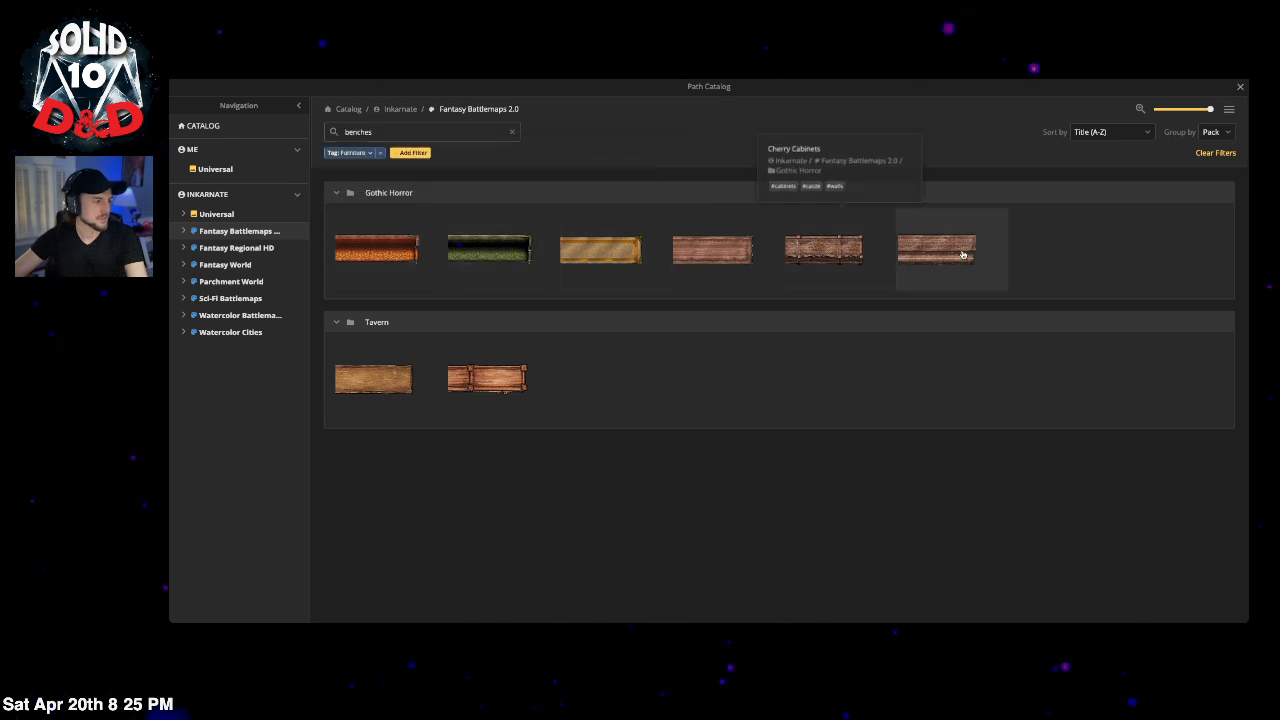
{"action": "left_click", "coordinate": [412, 388]}
{"action": "left_click_drag", "start_coordinate": [560, 187], "coordinate": [853, 467]}
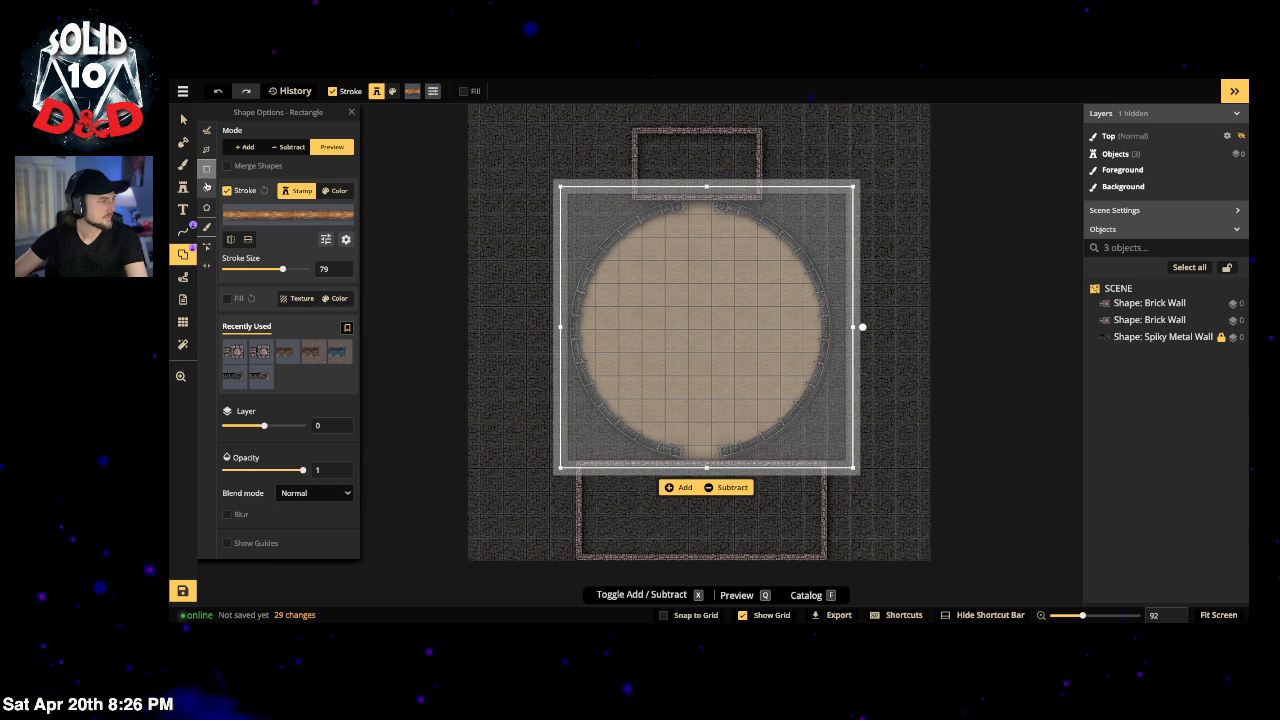
Step: Switch to an ellipse, thin the stroke to 13, fit it around the arena and add the Bar Table ring
{"action": "left_click", "coordinate": [206, 189]}
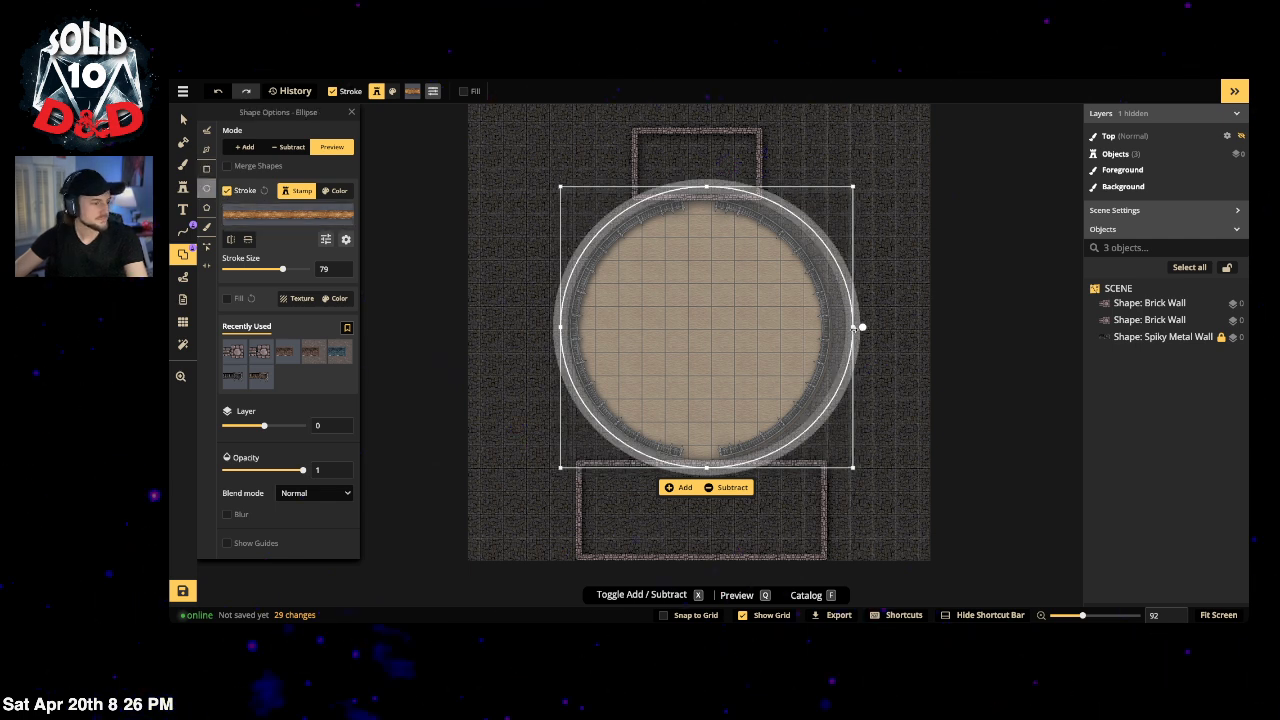
{"action": "left_click_drag", "start_coordinate": [860, 327], "coordinate": [847, 327]}
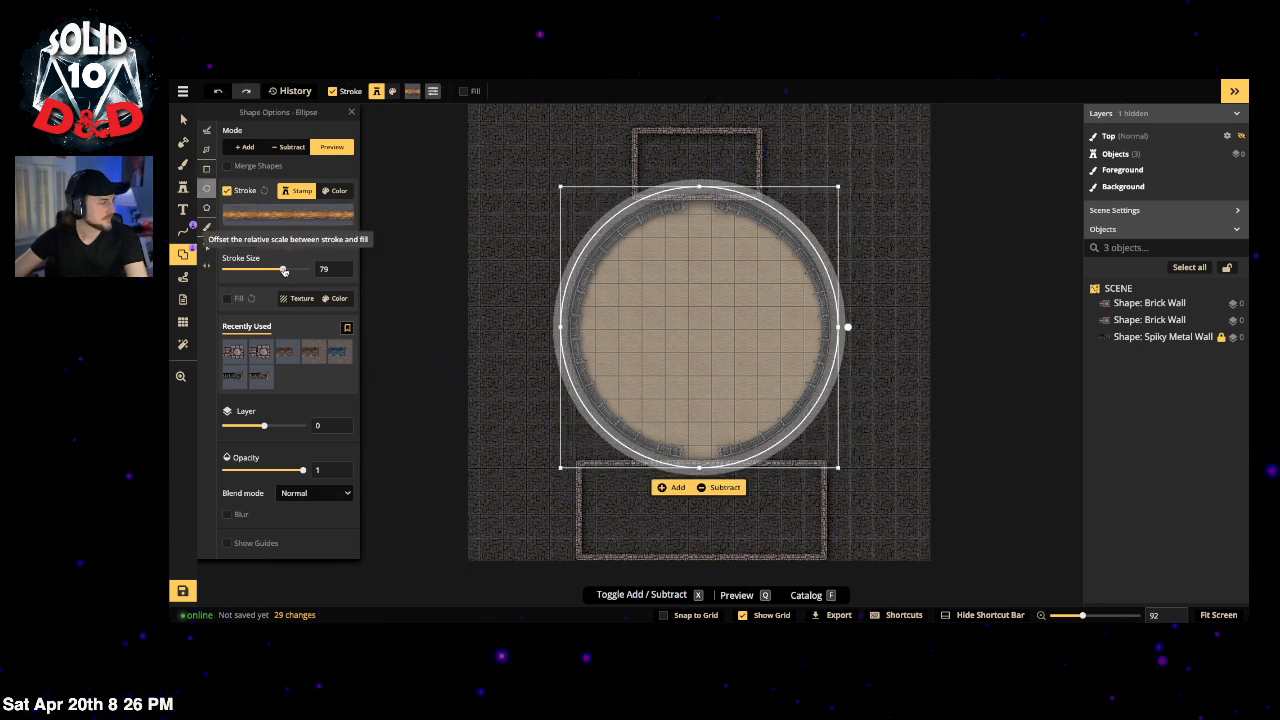
{"action": "left_click_drag", "start_coordinate": [284, 271], "coordinate": [258, 271]}
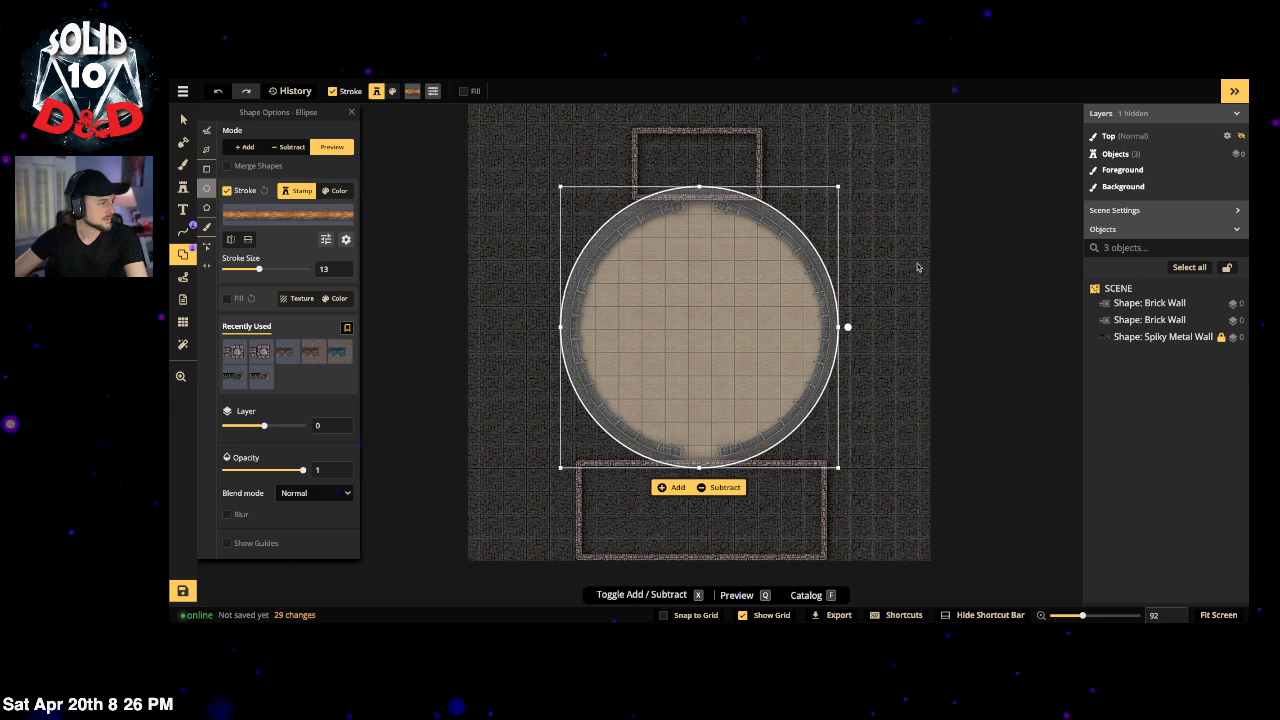
{"action": "left_click_drag", "start_coordinate": [560, 467], "coordinate": [560, 470]}
{"action": "left_click_drag", "start_coordinate": [675, 324], "coordinate": [678, 322]}
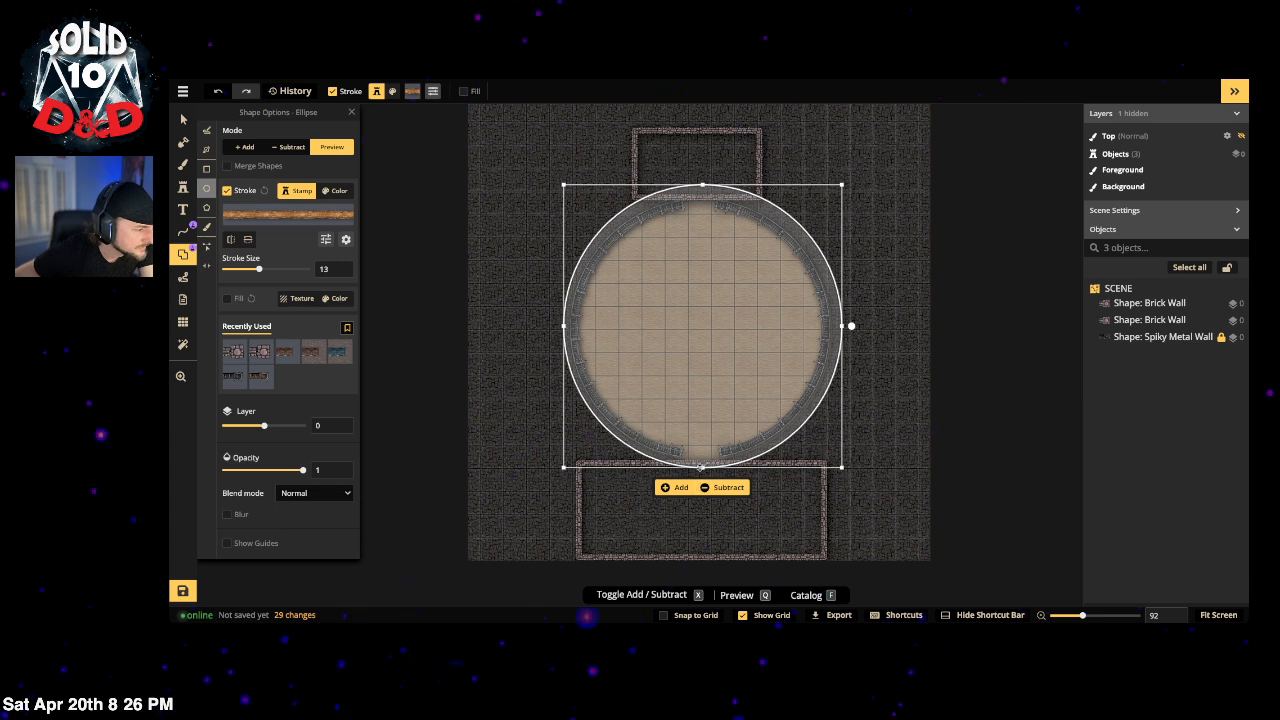
{"action": "left_click_drag", "start_coordinate": [701, 467], "coordinate": [701, 459]}
{"action": "left_click_drag", "start_coordinate": [692, 348], "coordinate": [691, 353]}
{"action": "left_click", "coordinate": [673, 485]}
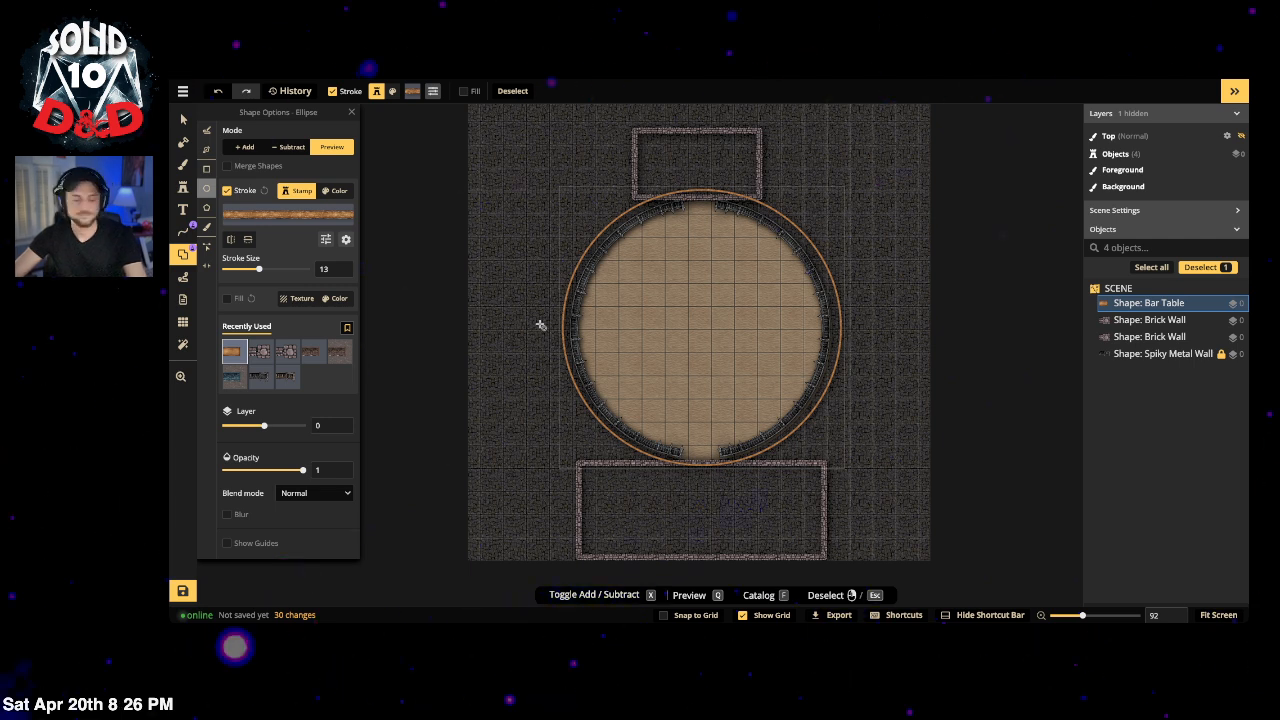
Step: Unlock the Spiky Metal Wall, select all four walls and delete them
{"action": "key", "text": "ctrl+a"}
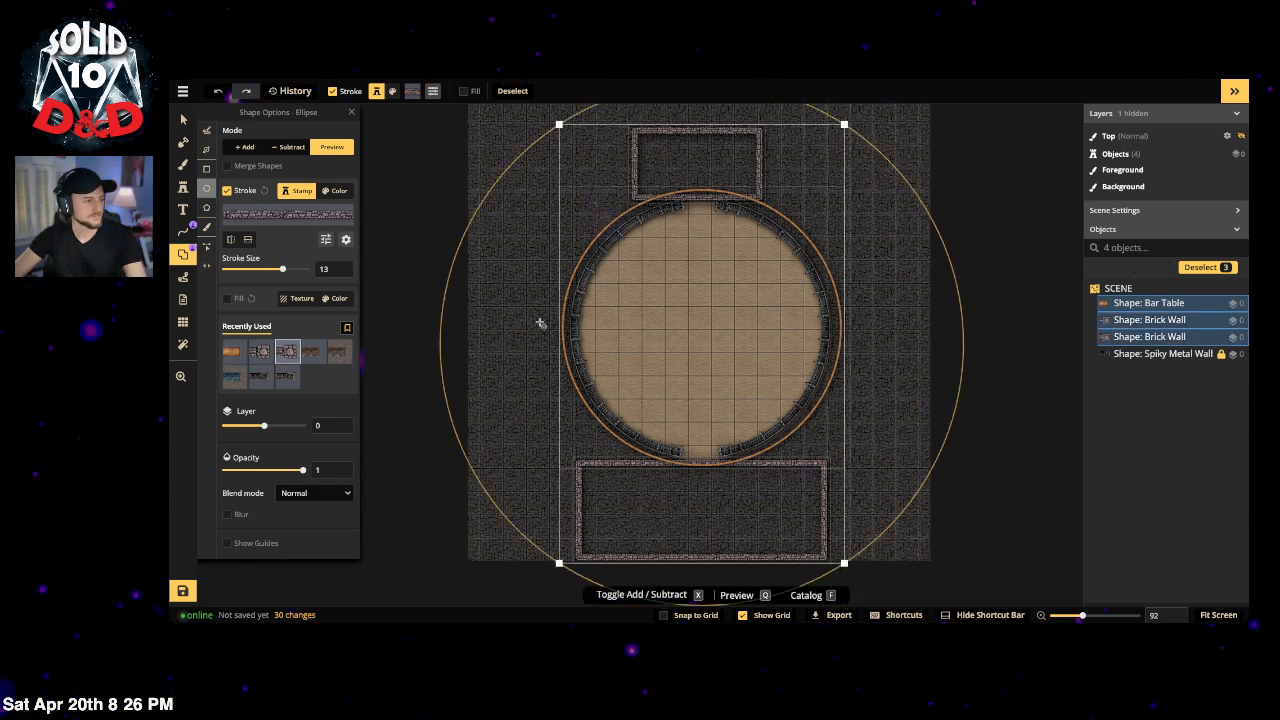
{"action": "left_click", "coordinate": [1221, 354]}
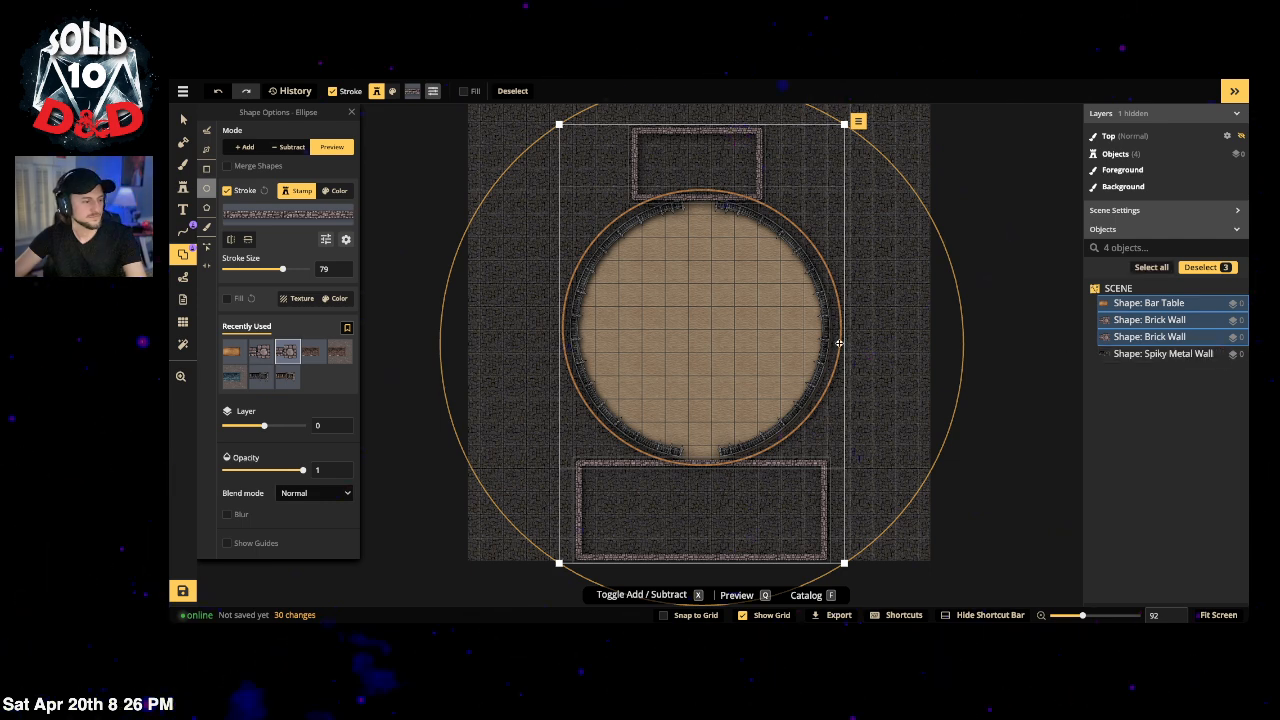
{"action": "key", "text": "Escape"}
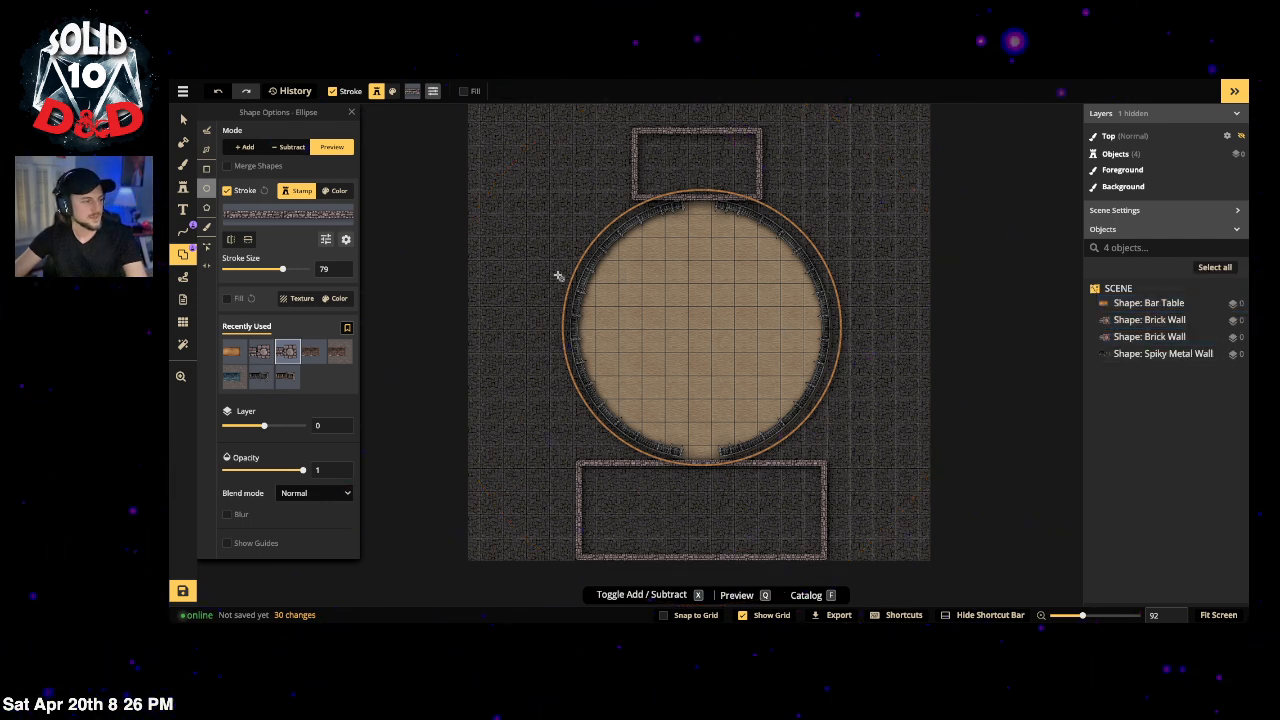
{"action": "key", "text": "ctrl+a"}
{"action": "key", "text": "Delete"}
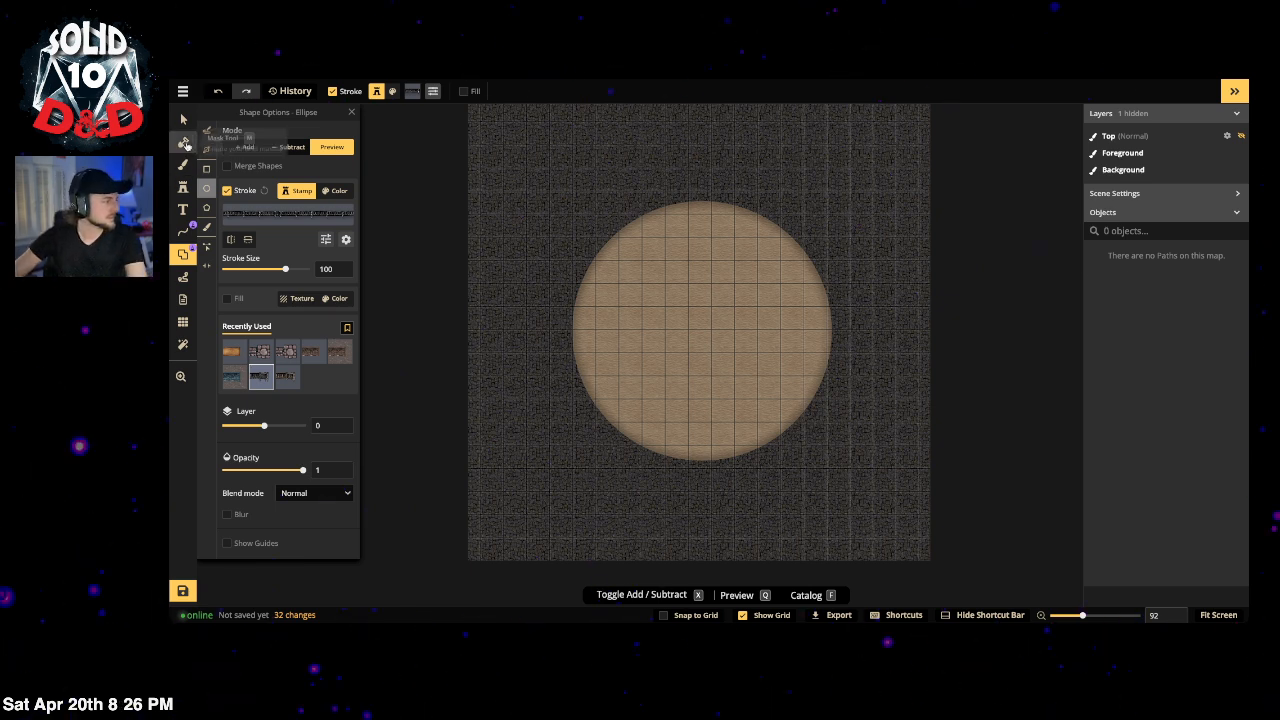
Step: Draw a rectangular mask about 1234×1250 that covers the whole sand circle
{"action": "left_click", "coordinate": [183, 141]}
{"action": "left_click", "coordinate": [289, 167]}
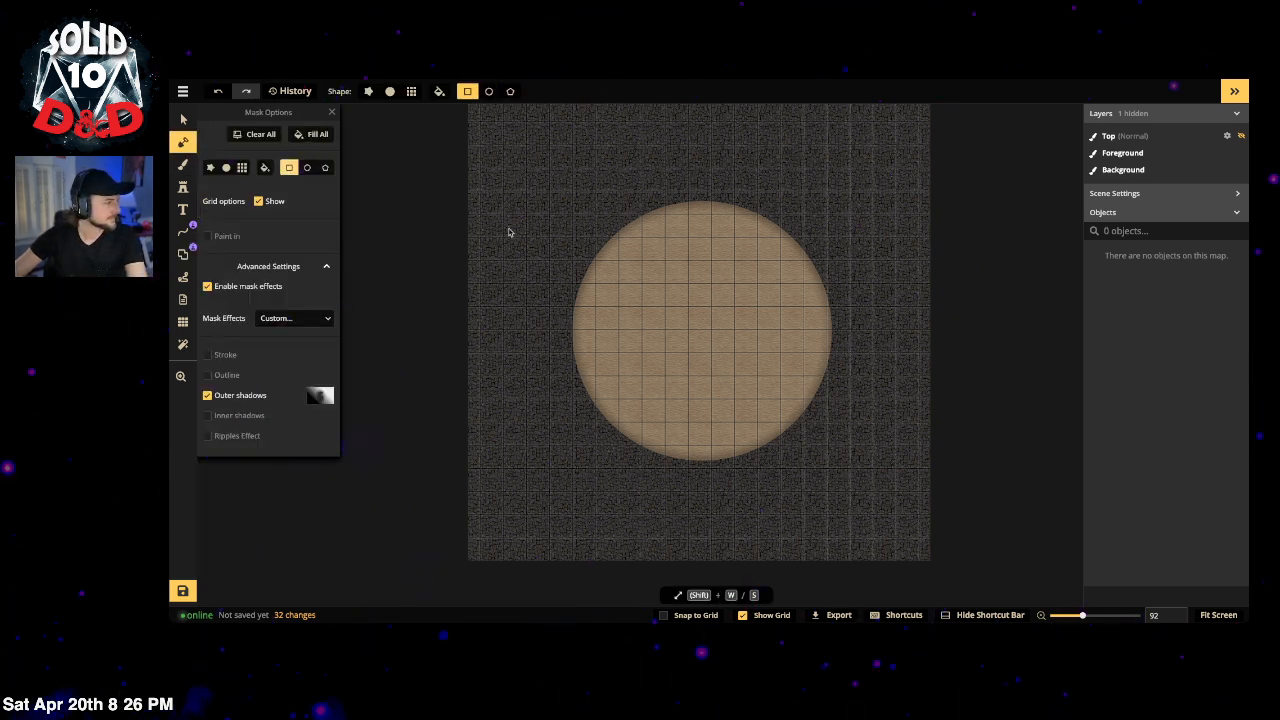
{"action": "mouse_move", "coordinate": [558, 201]}
{"action": "left_mouse_down"}
{"action": "mouse_move", "coordinate": [624, 308]}
{"action": "mouse_move", "coordinate": [614, 300]}
{"action": "mouse_move", "coordinate": [795, 486]}
{"action": "mouse_move", "coordinate": [838, 458]}
{"action": "mouse_move", "coordinate": [852, 467]}
{"action": "mouse_move", "coordinate": [843, 504]}
{"action": "mouse_move", "coordinate": [848, 450]}
{"action": "mouse_move", "coordinate": [850, 462]}
{"action": "mouse_move", "coordinate": [800, 465]}
{"action": "mouse_move", "coordinate": [877, 458]}
{"action": "mouse_move", "coordinate": [840, 466]}
{"action": "mouse_move", "coordinate": [634, 281]}
{"action": "mouse_move", "coordinate": [704, 366]}
{"action": "left_mouse_up"}
{"action": "mouse_move", "coordinate": [564, 243]}
{"action": "left_mouse_down"}
{"action": "mouse_move", "coordinate": [705, 324]}
{"action": "mouse_move", "coordinate": [669, 305]}
{"action": "left_mouse_up"}
{"action": "left_click_drag", "start_coordinate": [808, 425], "coordinate": [857, 481]}
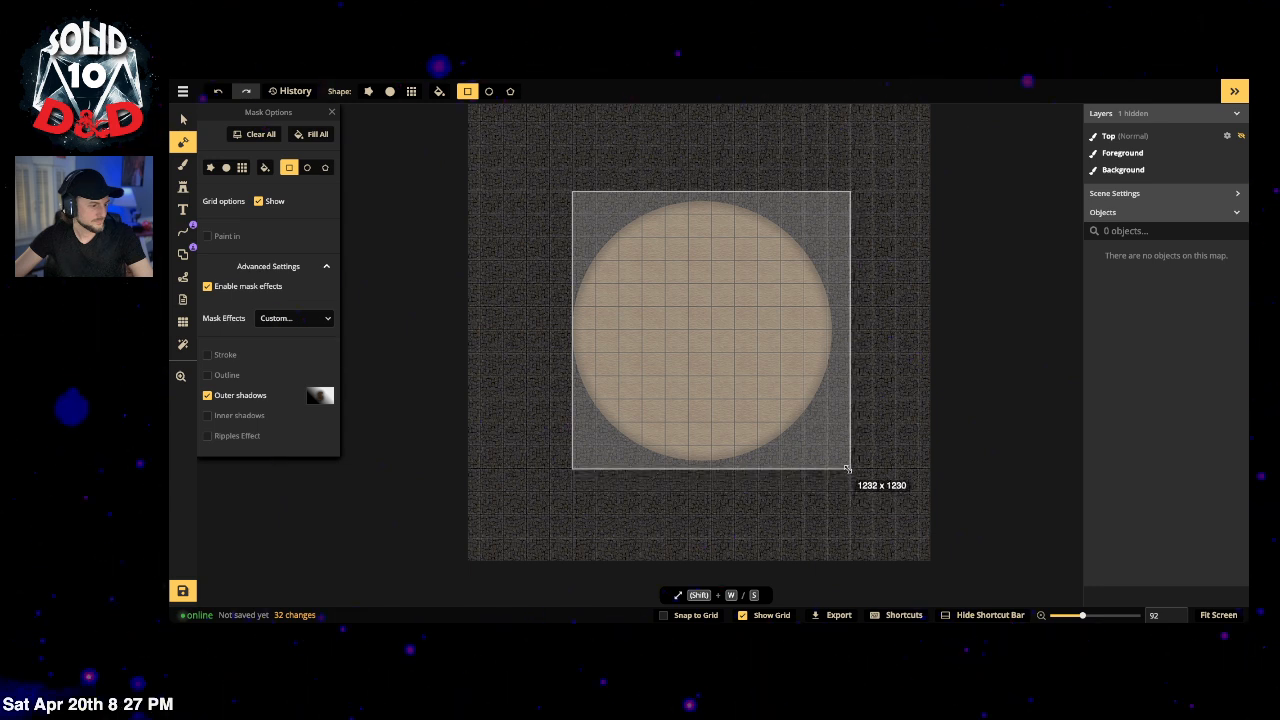
{"action": "left_click_drag", "start_coordinate": [846, 469], "coordinate": [849, 473]}
{"action": "left_click_drag", "start_coordinate": [740, 336], "coordinate": [737, 329]}
{"action": "left_click_drag", "start_coordinate": [568, 326], "coordinate": [572, 327]}
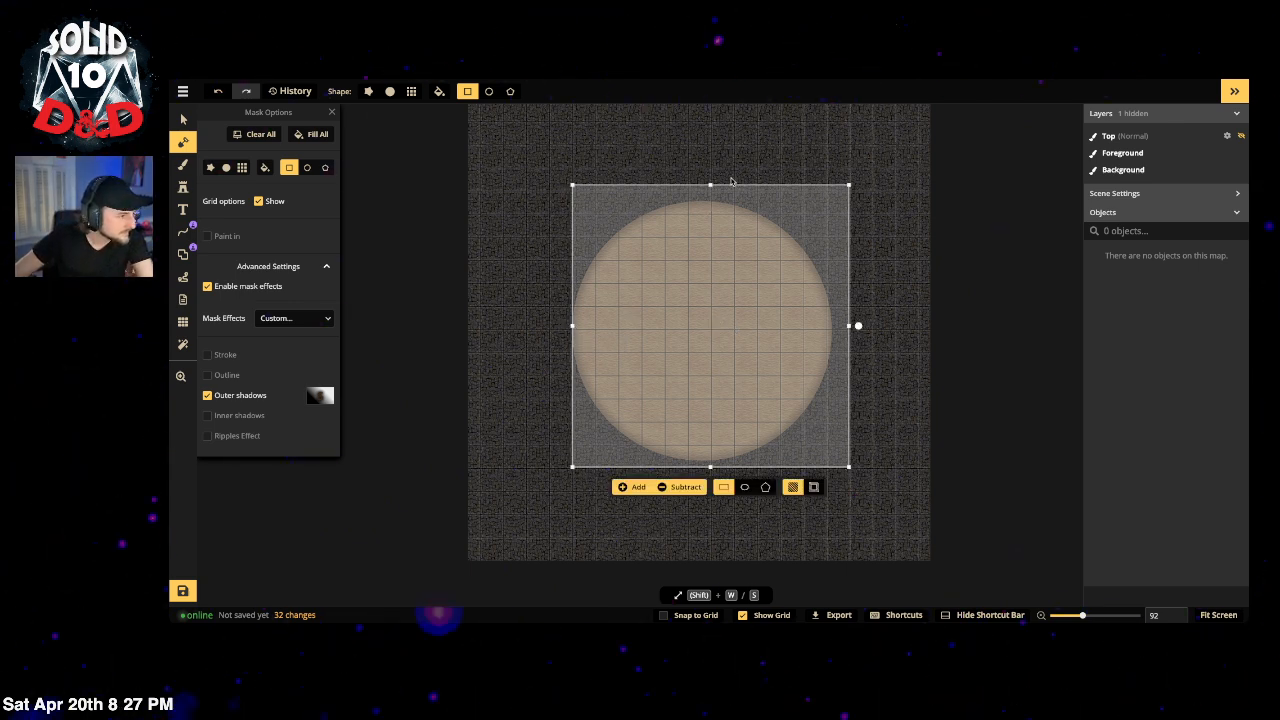
Step: Fill the masked rectangle with sand, then widen it to the left and add sand again
{"action": "left_click_drag", "start_coordinate": [710, 185], "coordinate": [710, 190]}
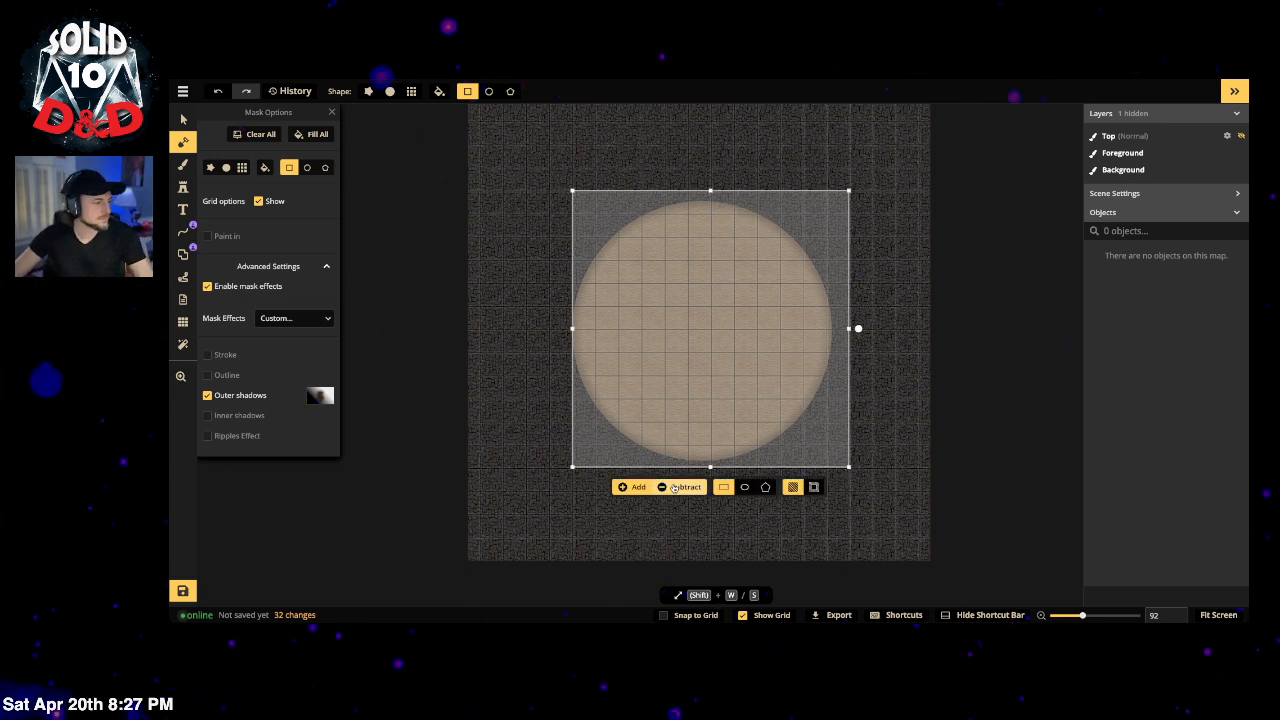
{"action": "left_click", "coordinate": [637, 487]}
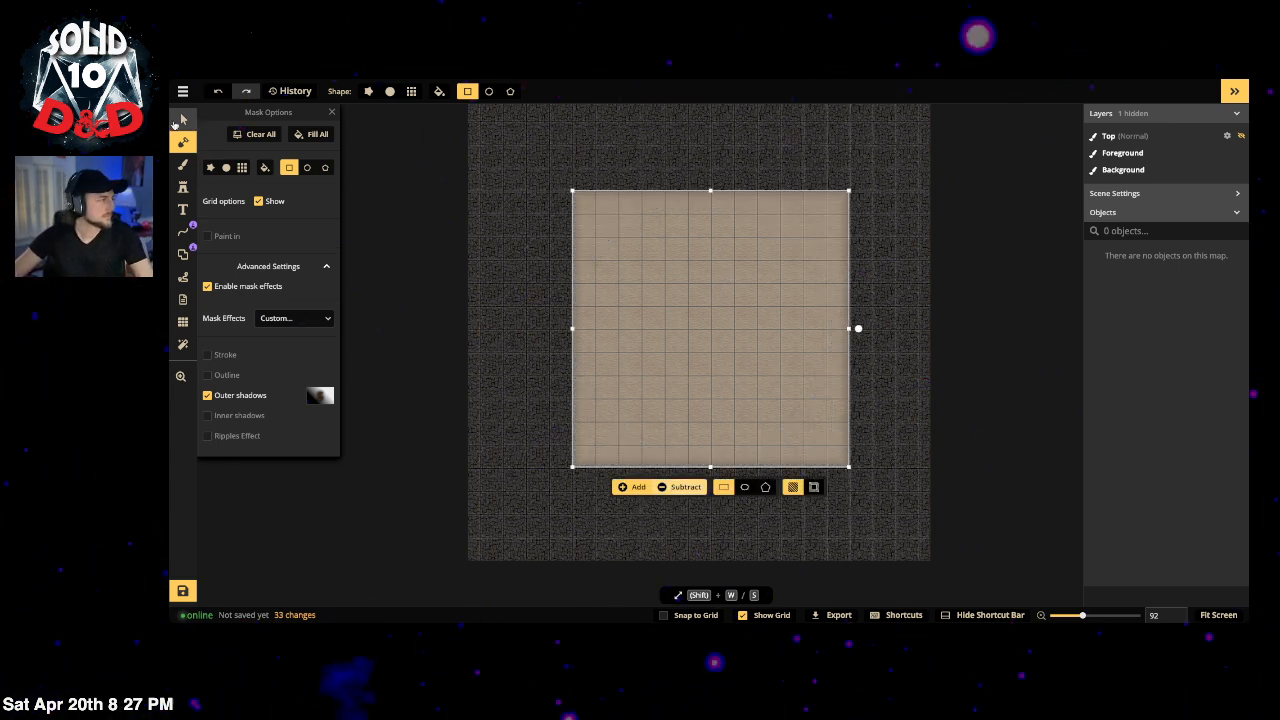
{"action": "left_click", "coordinate": [182, 120]}
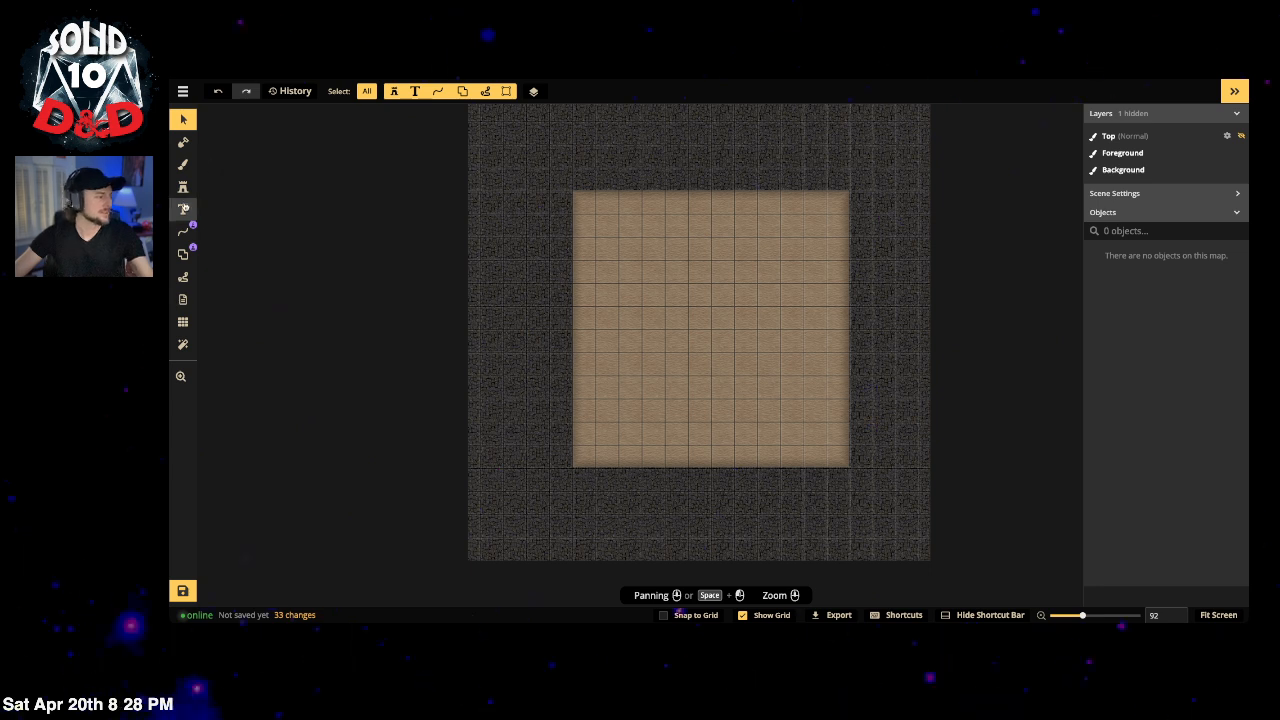
{"action": "left_click", "coordinate": [183, 142]}
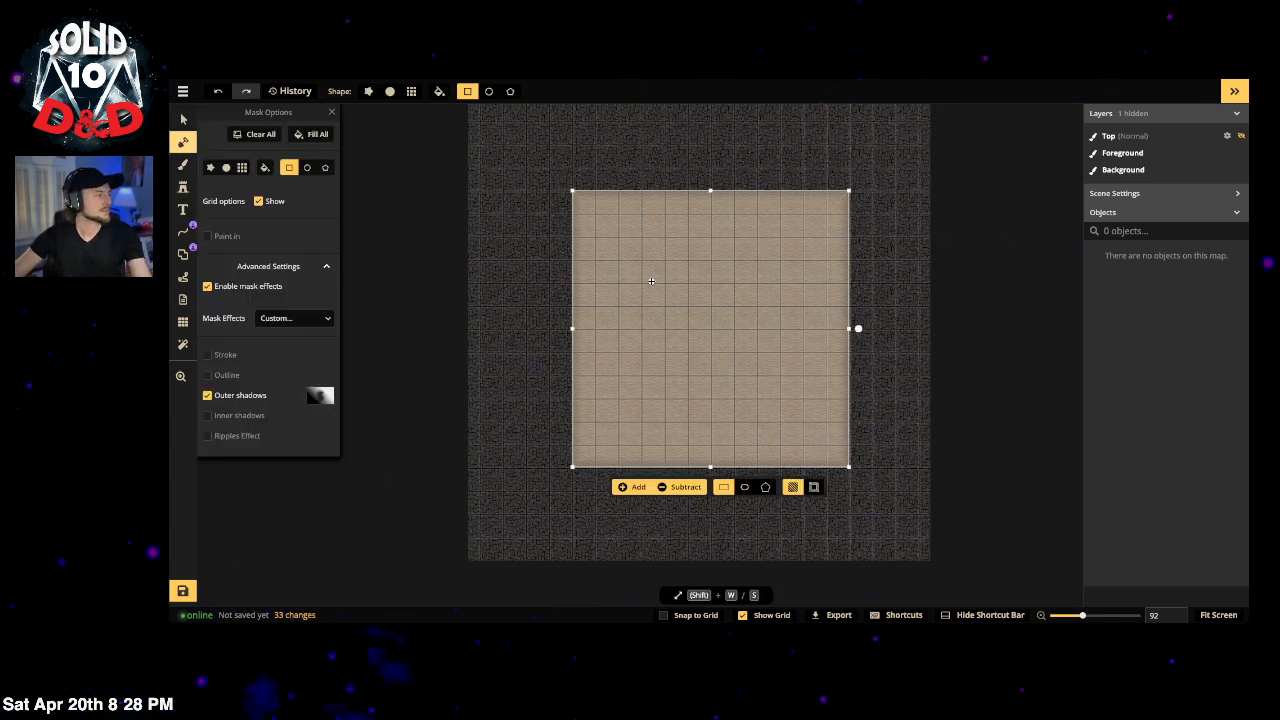
{"action": "left_click_drag", "start_coordinate": [572, 328], "coordinate": [549, 331]}
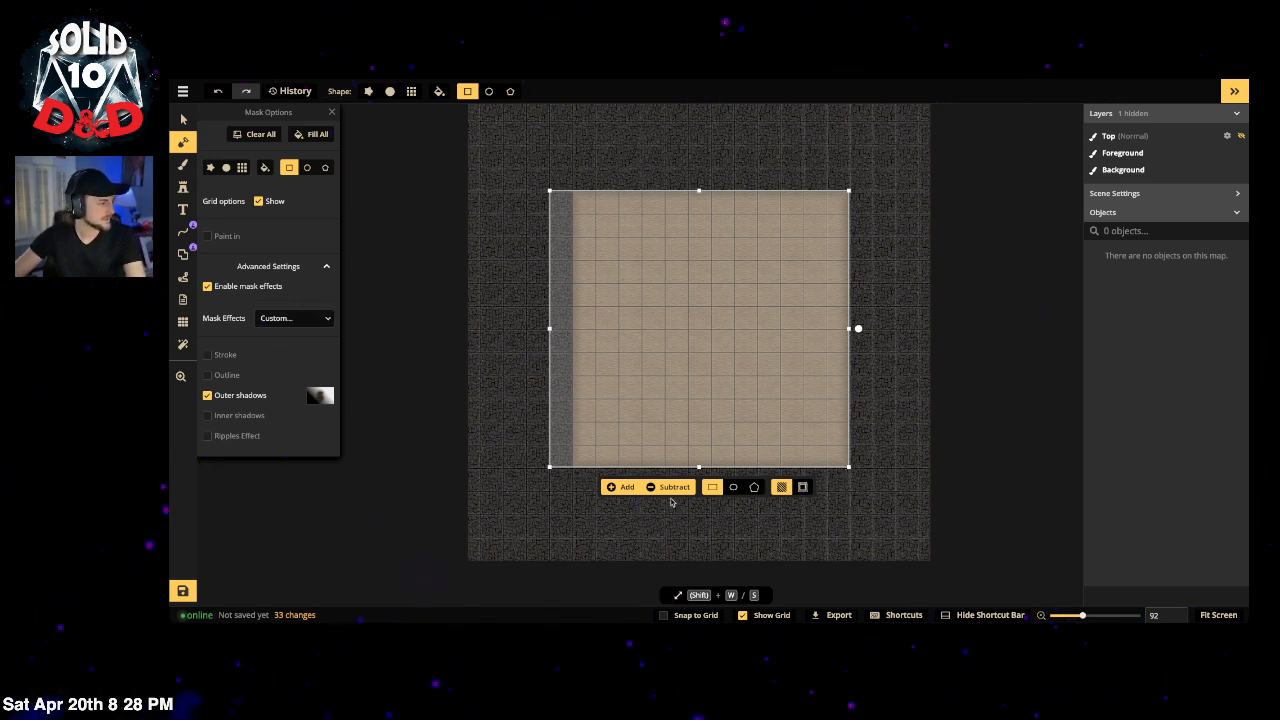
{"action": "left_click", "coordinate": [671, 492]}
{"action": "left_click", "coordinate": [678, 488]}
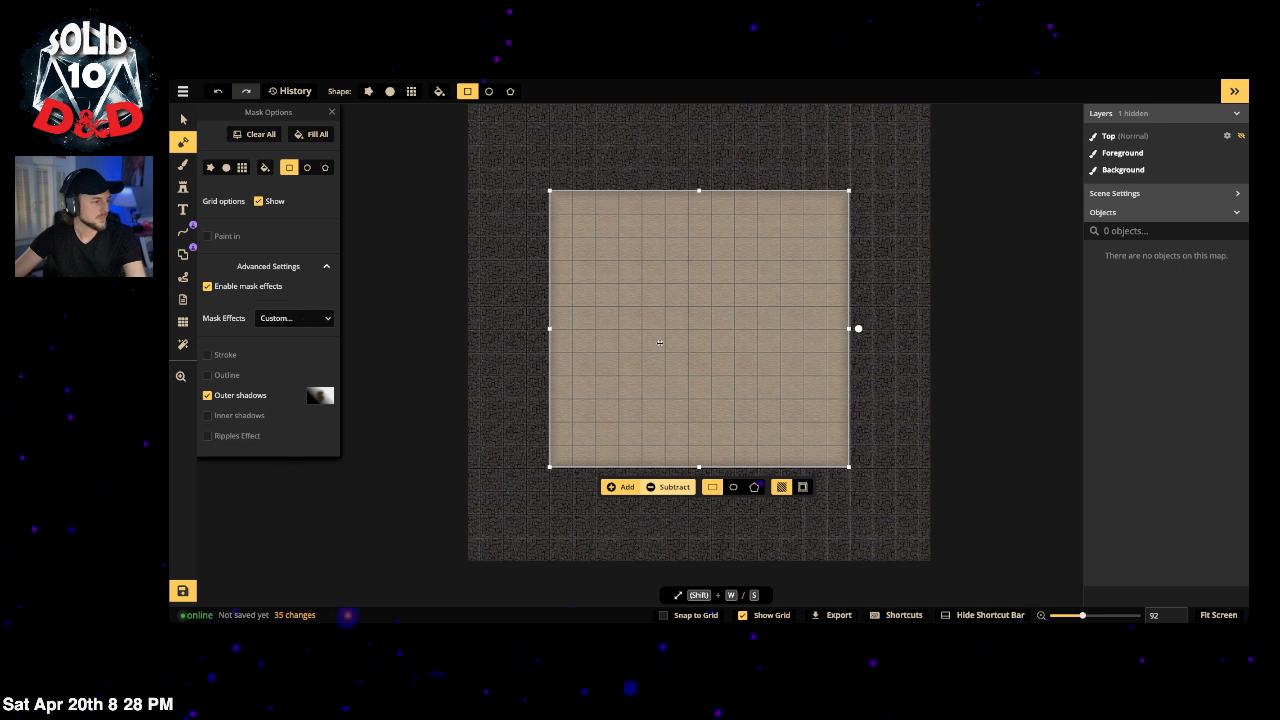
{"action": "left_click", "coordinate": [471, 256]}
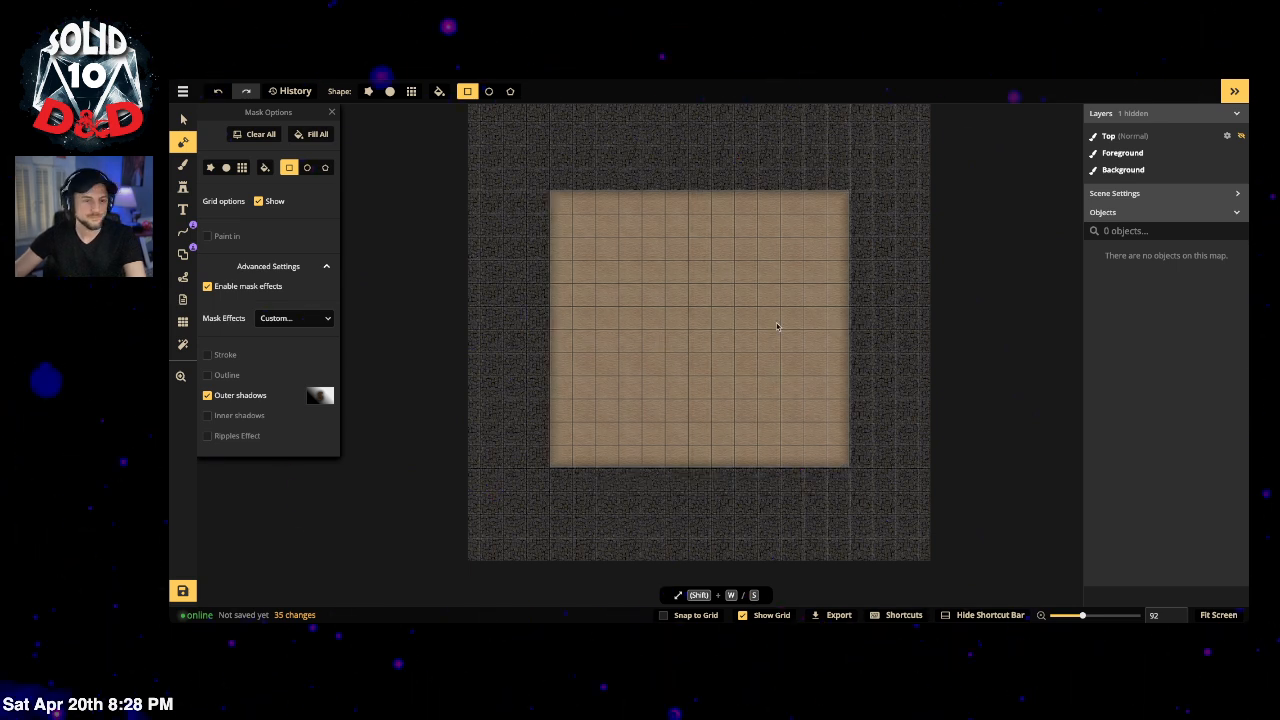
Step: Outline an ellipse with the wooden wall stroke over the sand square
{"action": "left_click", "coordinate": [182, 254]}
{"action": "left_click", "coordinate": [270, 216]}
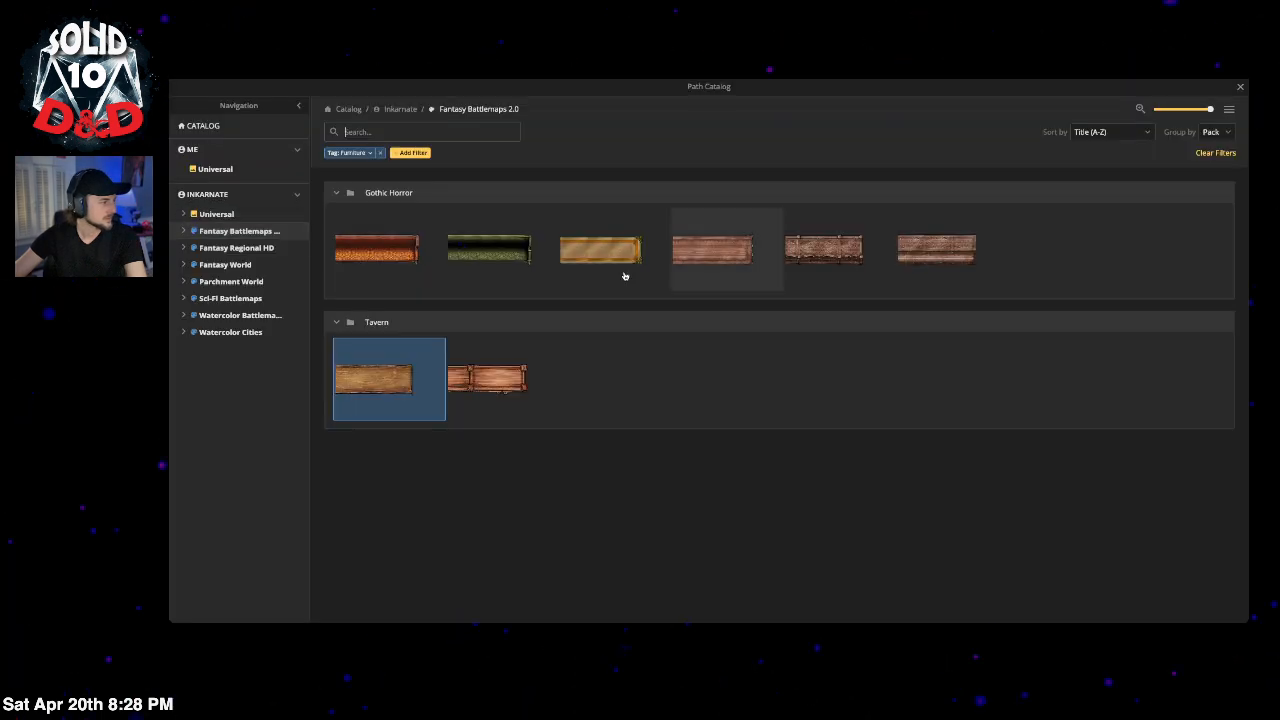
{"action": "key", "text": "Escape"}
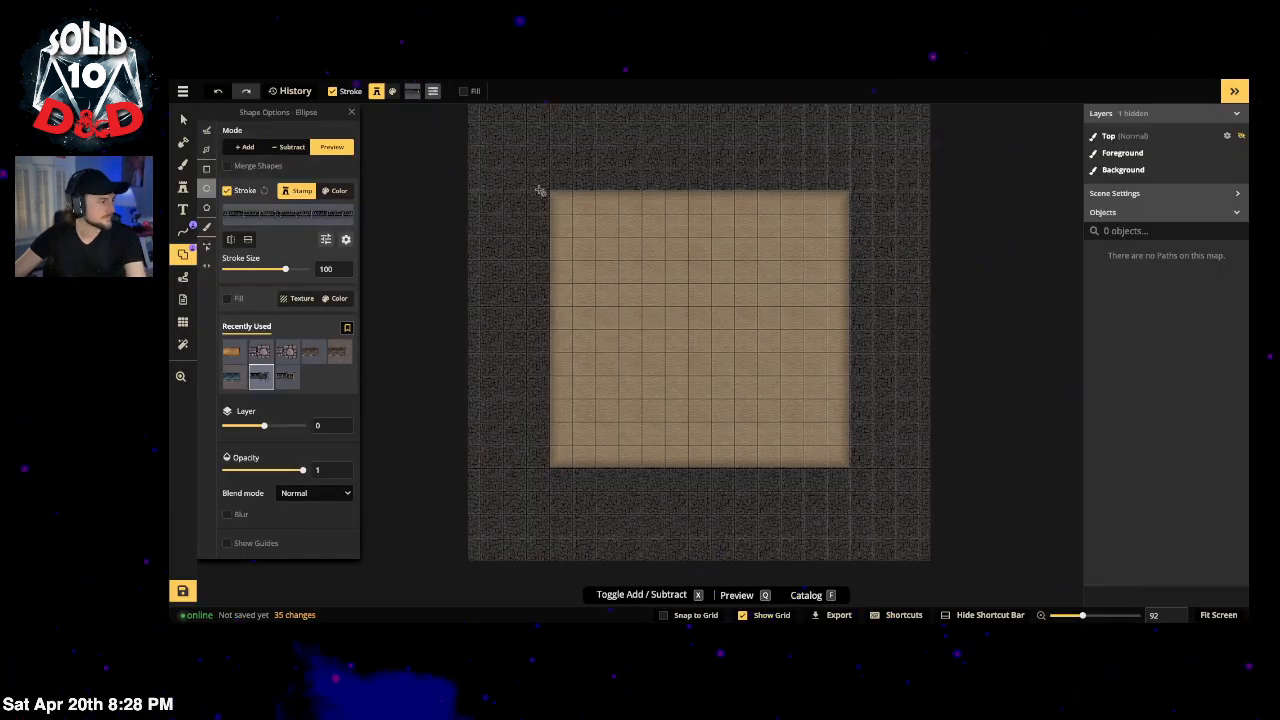
{"action": "left_click_drag", "start_coordinate": [549, 190], "coordinate": [851, 424]}
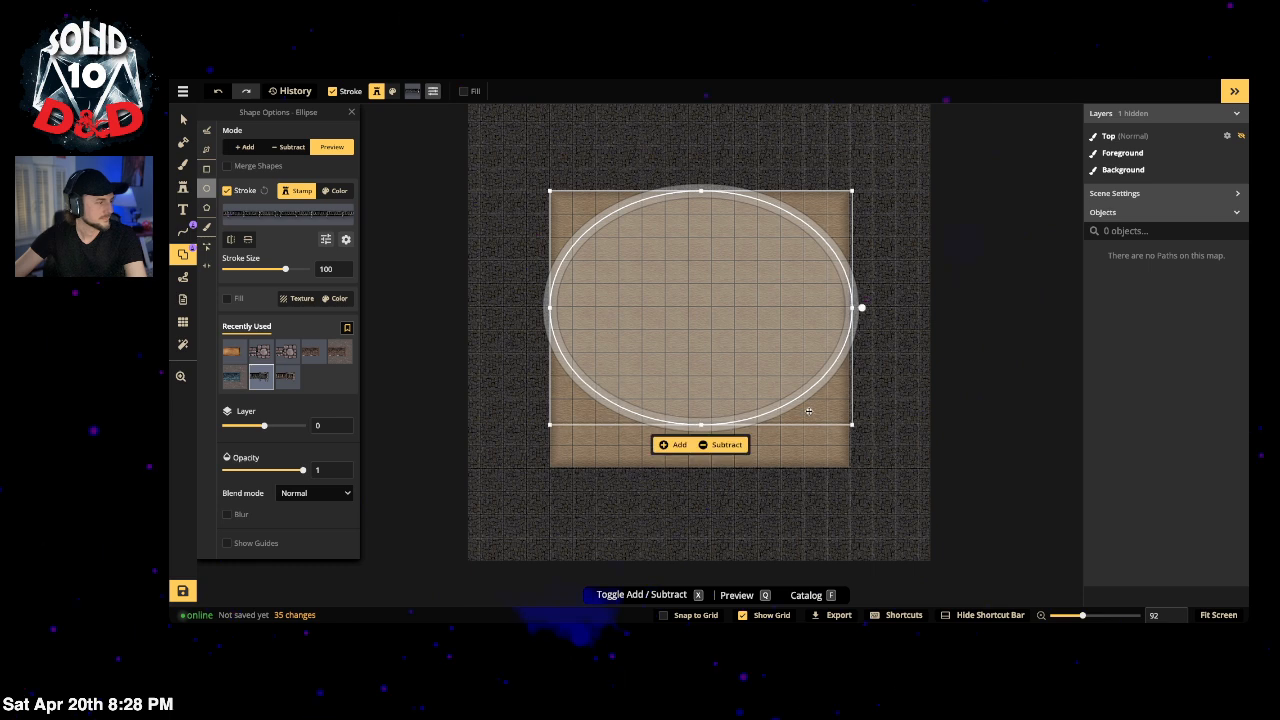
Step: Add a Spiky Metal Wall rectangle at the floor's edges and thicken its stroke to 154
{"action": "left_click", "coordinate": [205, 169]}
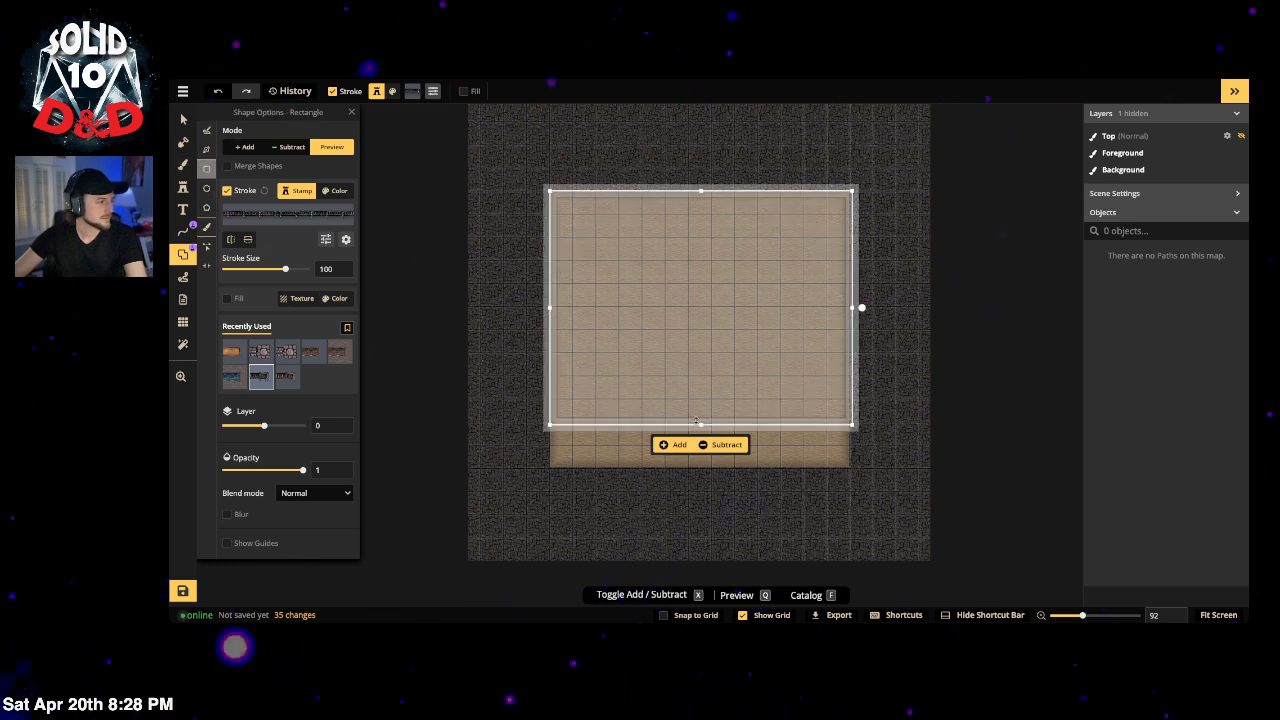
{"action": "left_click_drag", "start_coordinate": [699, 424], "coordinate": [700, 466]}
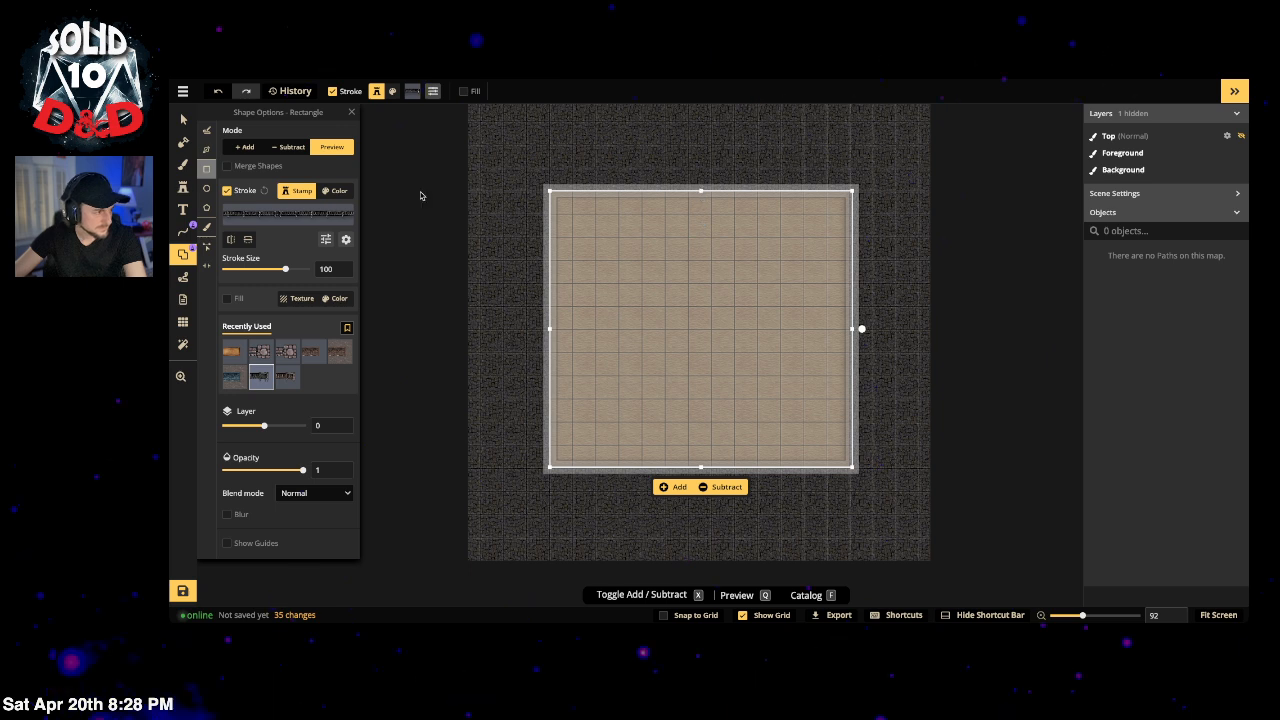
{"action": "left_click", "coordinate": [670, 488]}
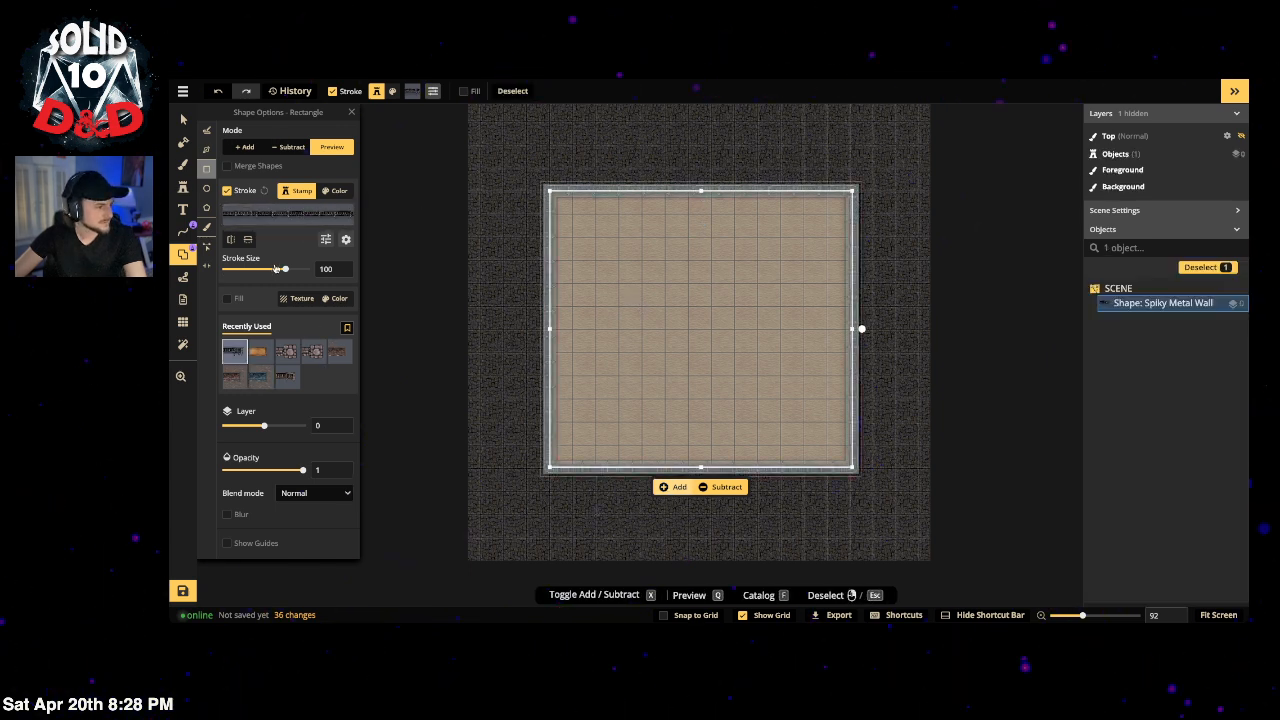
{"action": "left_click_drag", "start_coordinate": [284, 269], "coordinate": [292, 271]}
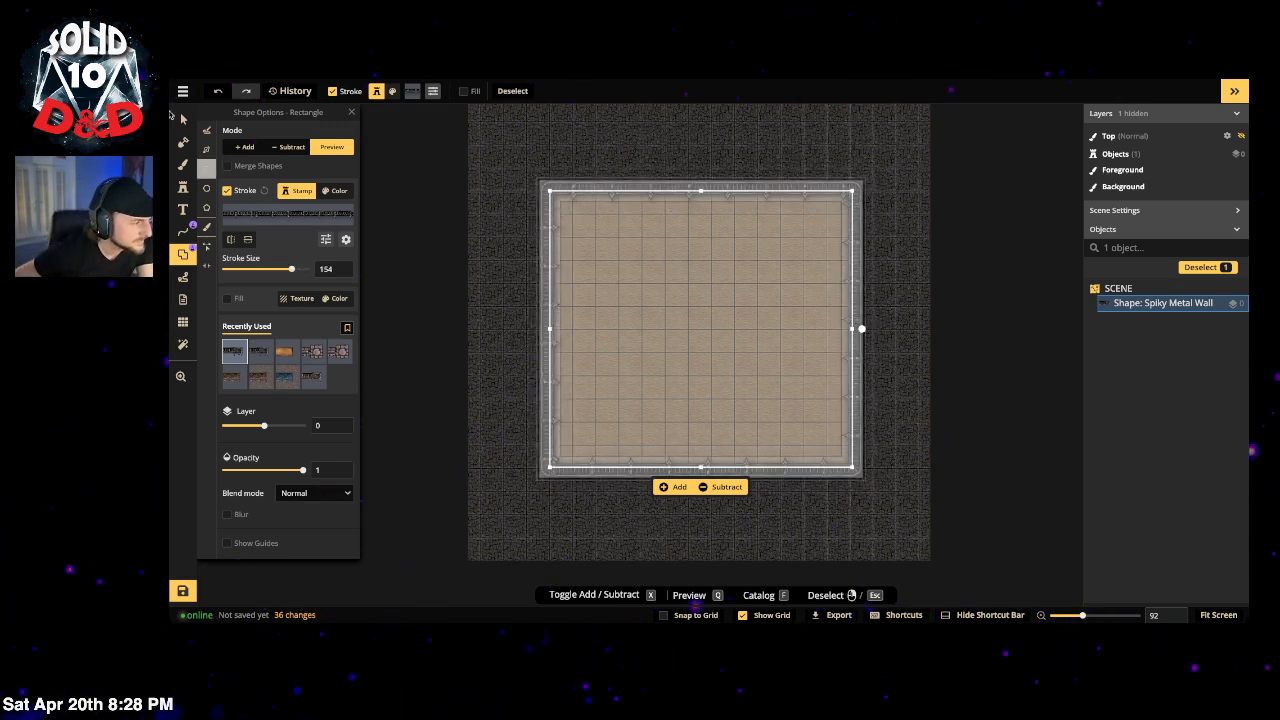
{"action": "left_click", "coordinate": [672, 487]}
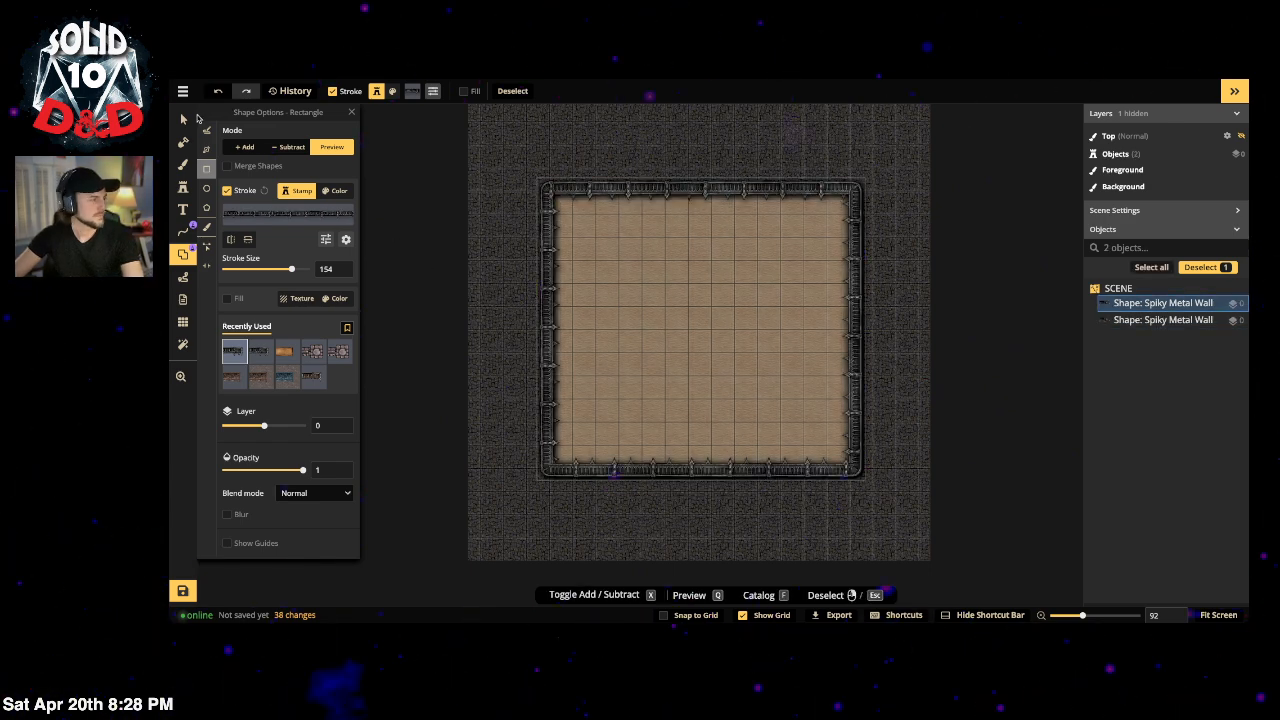
{"action": "left_click", "coordinate": [184, 119]}
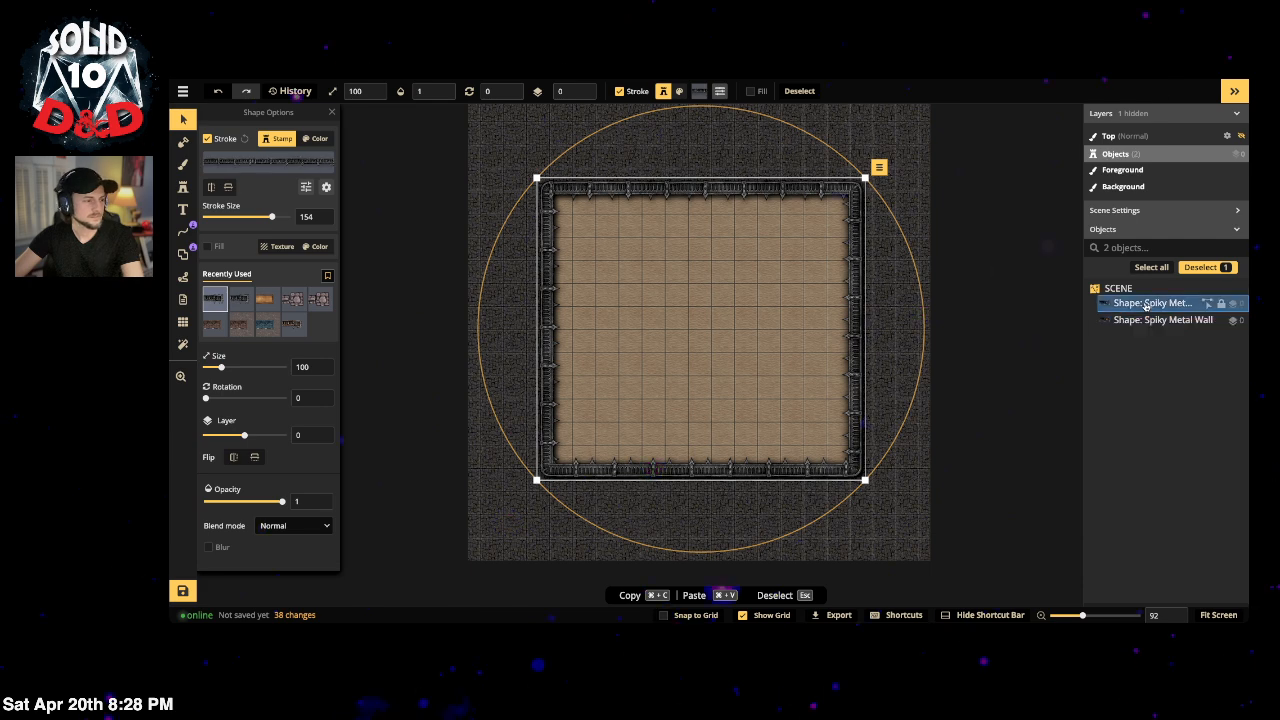
{"action": "left_click", "coordinate": [1025, 344]}
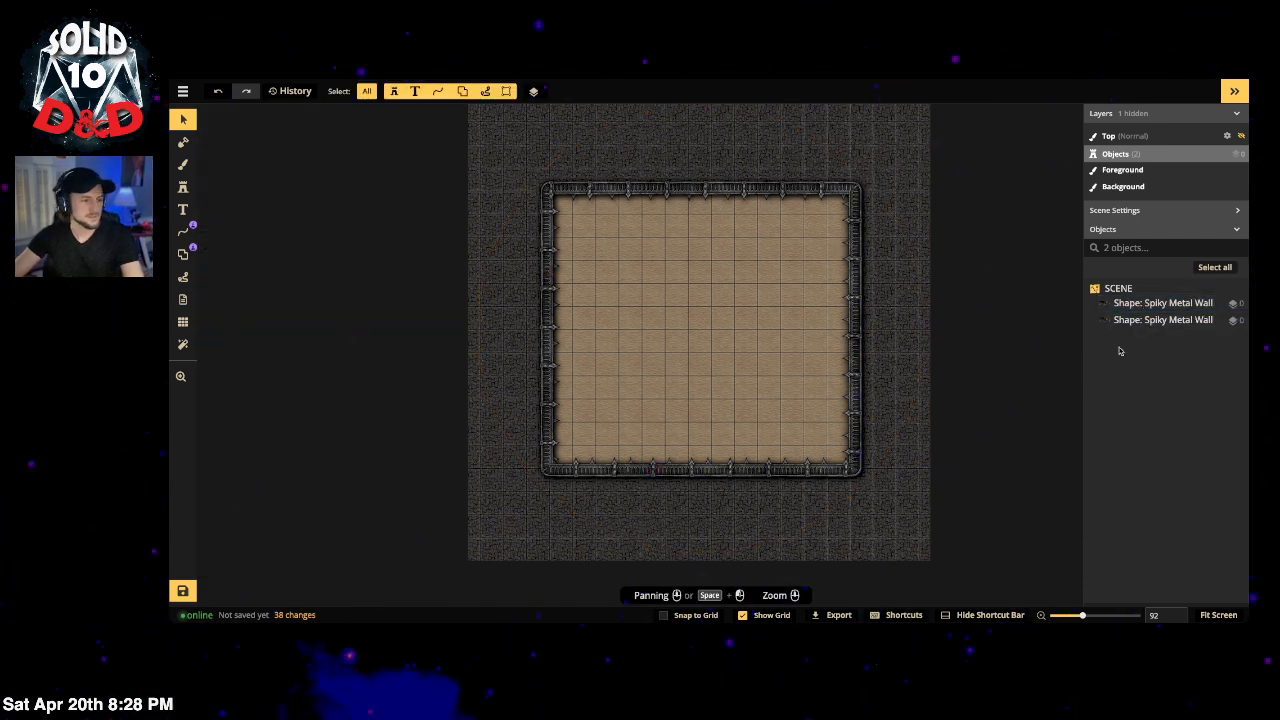
{"action": "left_click", "coordinate": [1149, 323]}
{"action": "left_click", "coordinate": [1192, 308], "text": "shift"}
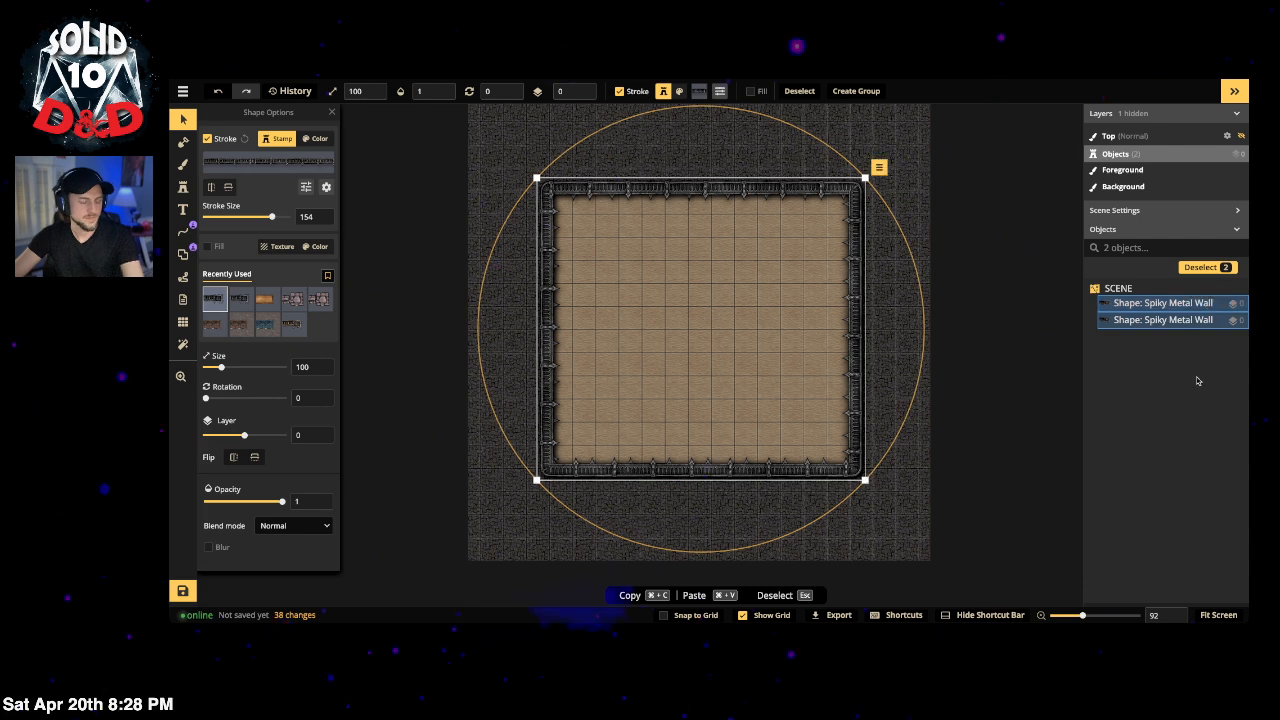
{"action": "key", "text": "super+g"}
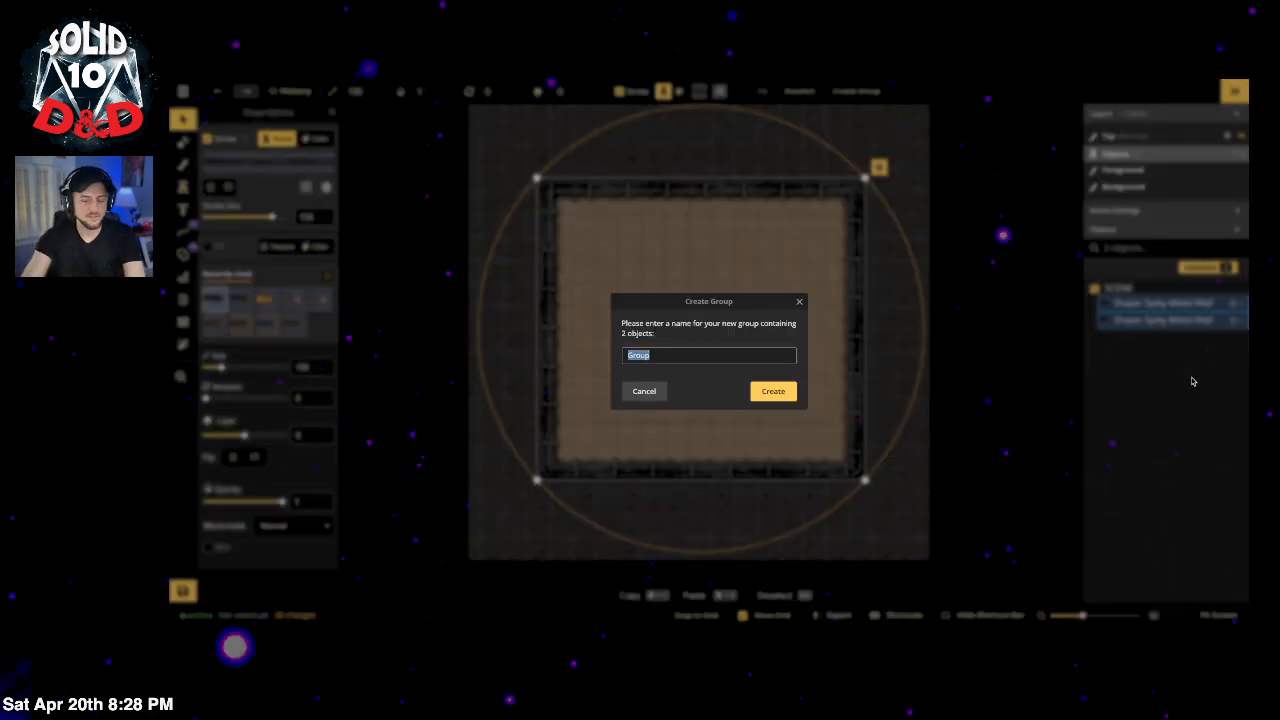
{"action": "type", "text": "Spike walls"}
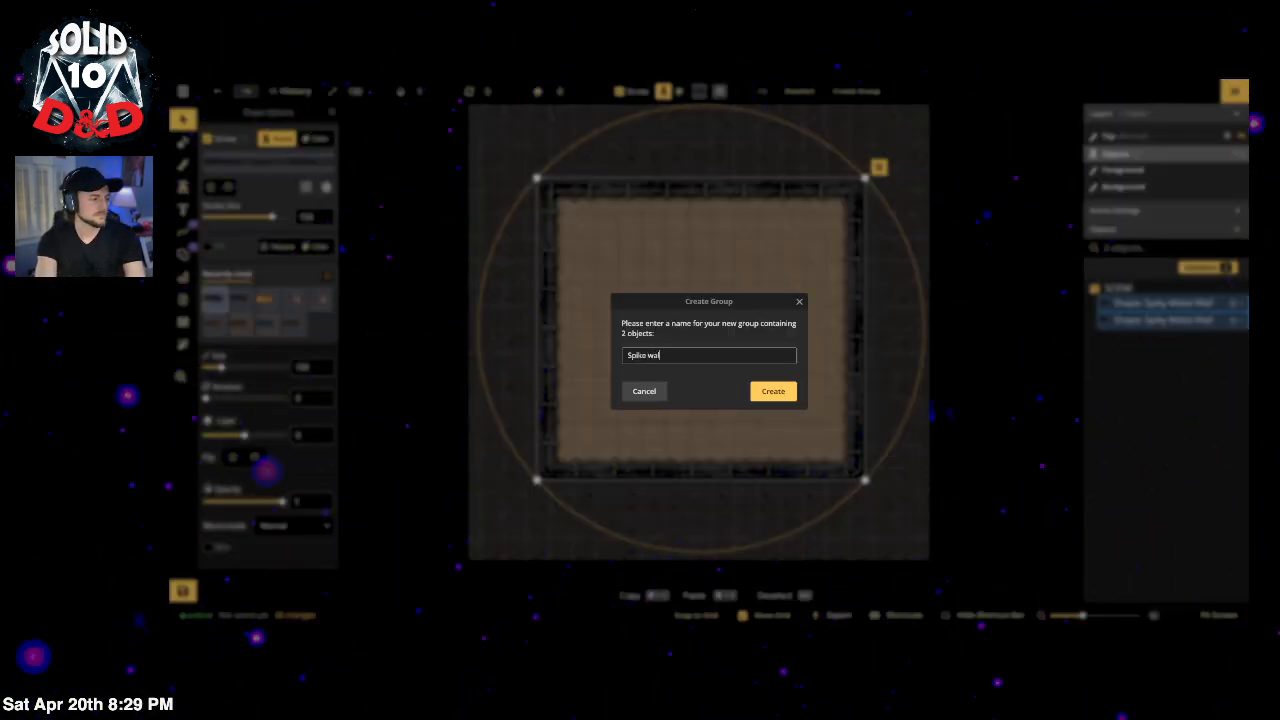
{"action": "key", "text": "Return"}
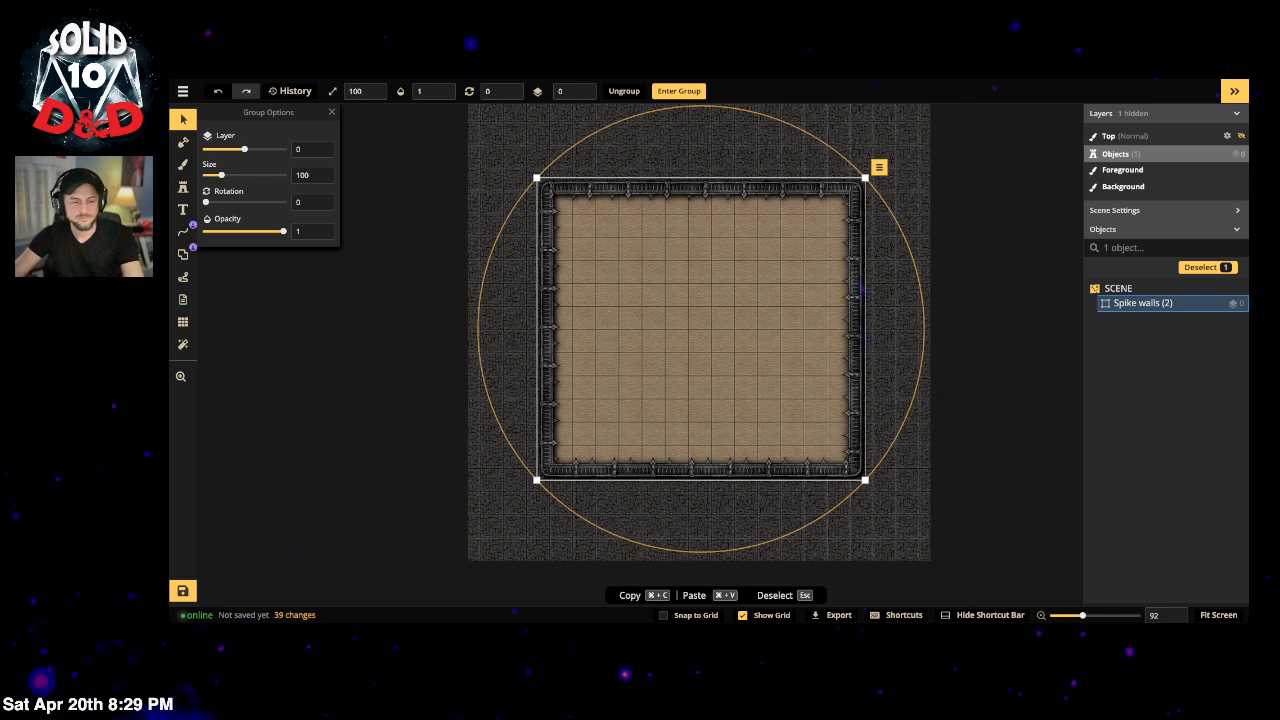
{"action": "double_click", "coordinate": [1140, 303]}
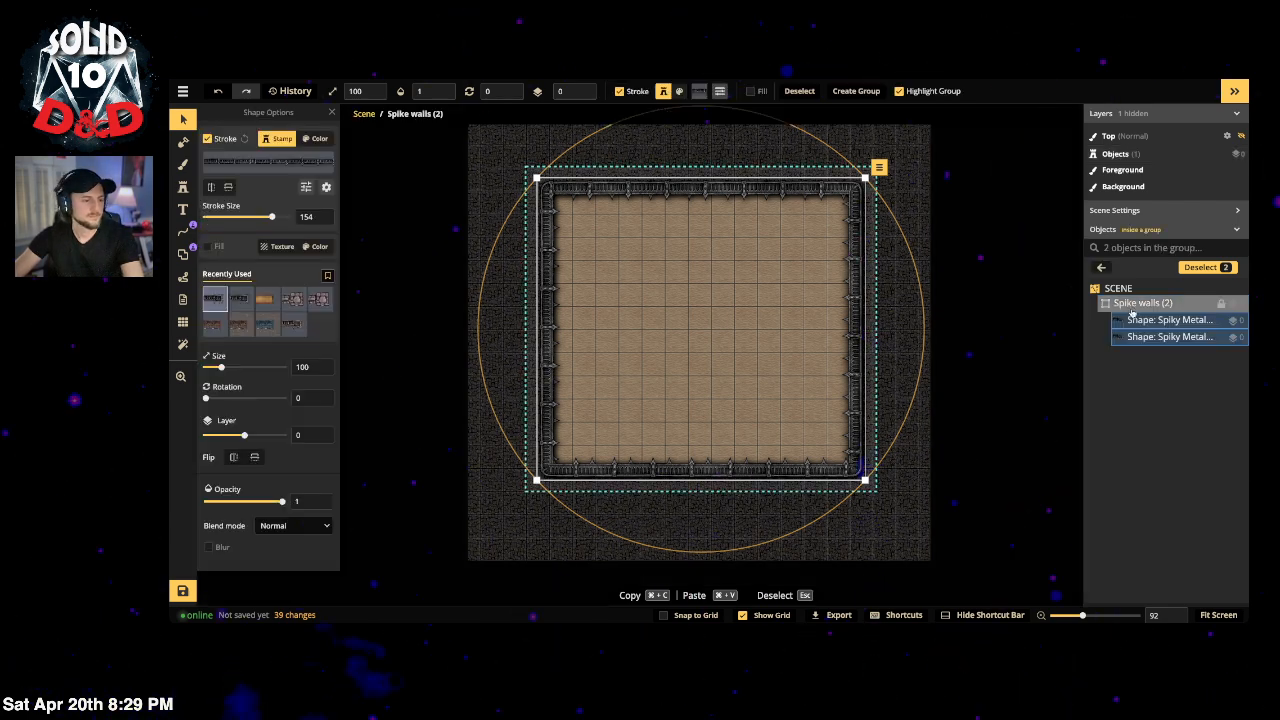
{"action": "left_click", "coordinate": [1140, 320]}
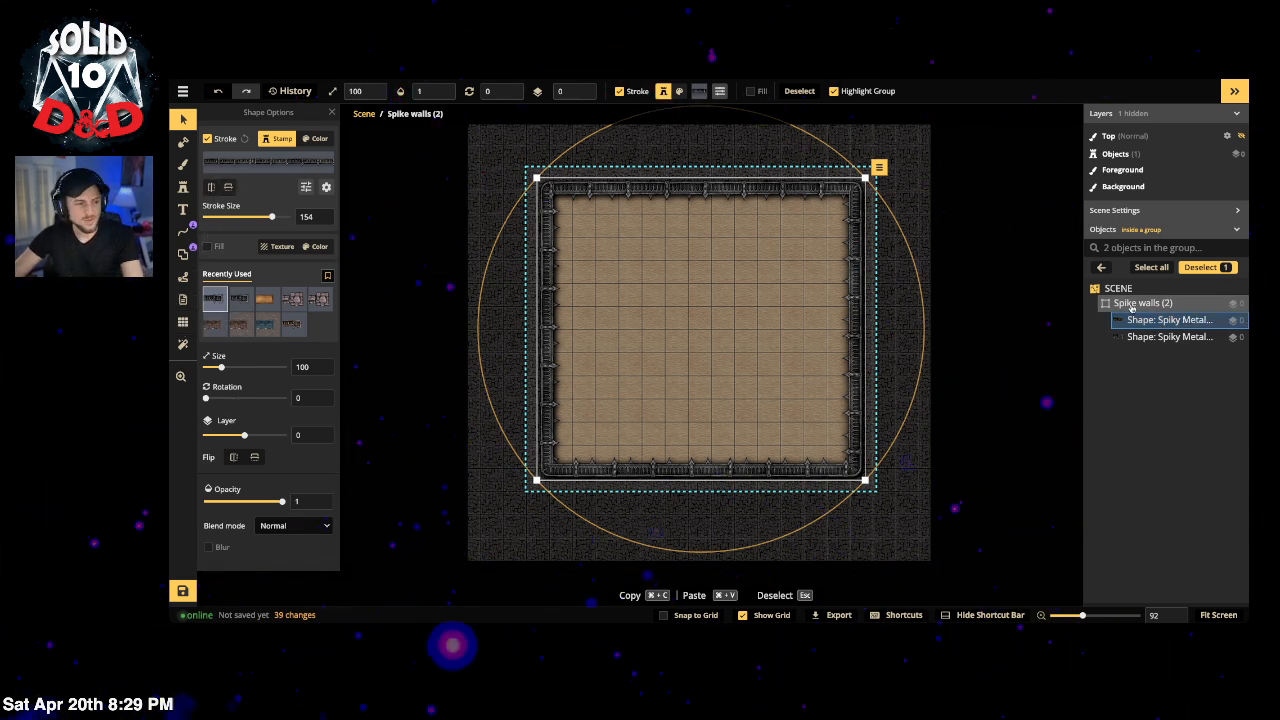
{"action": "key", "text": "super+z"}
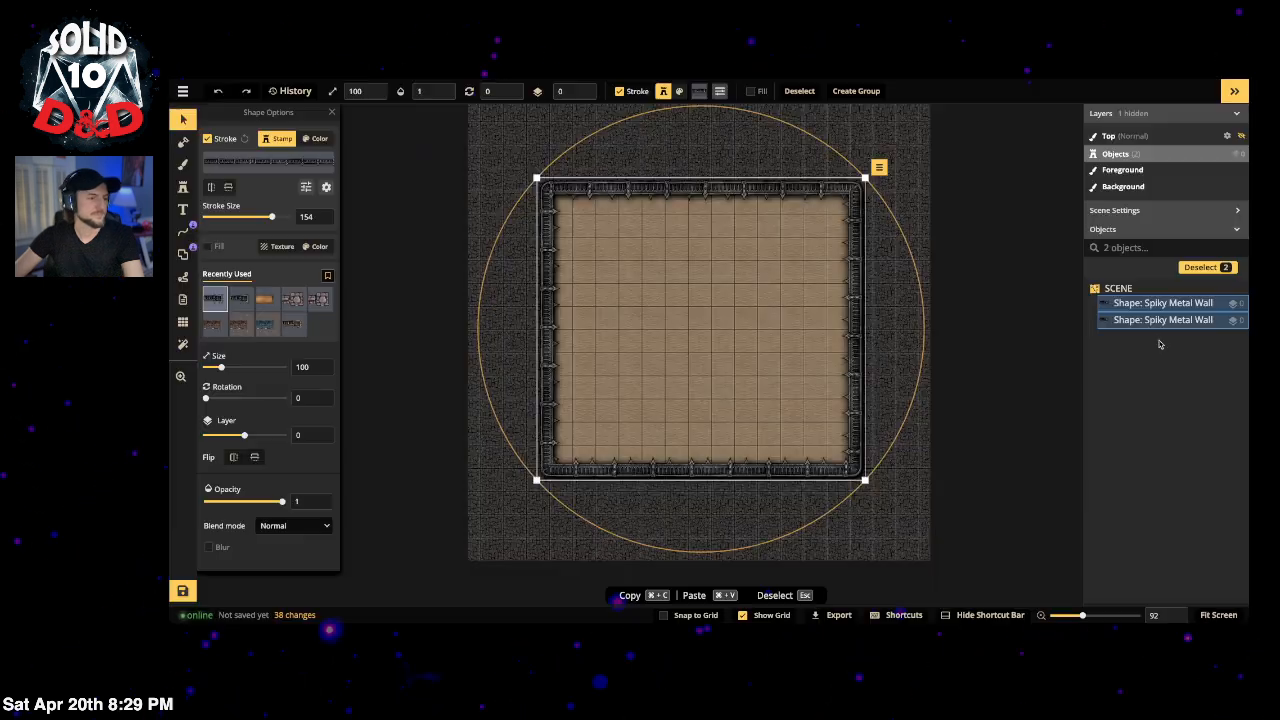
Step: Add doorway portals to the top and bottom of the first spiky metal wall
{"action": "left_click", "coordinate": [1160, 303]}
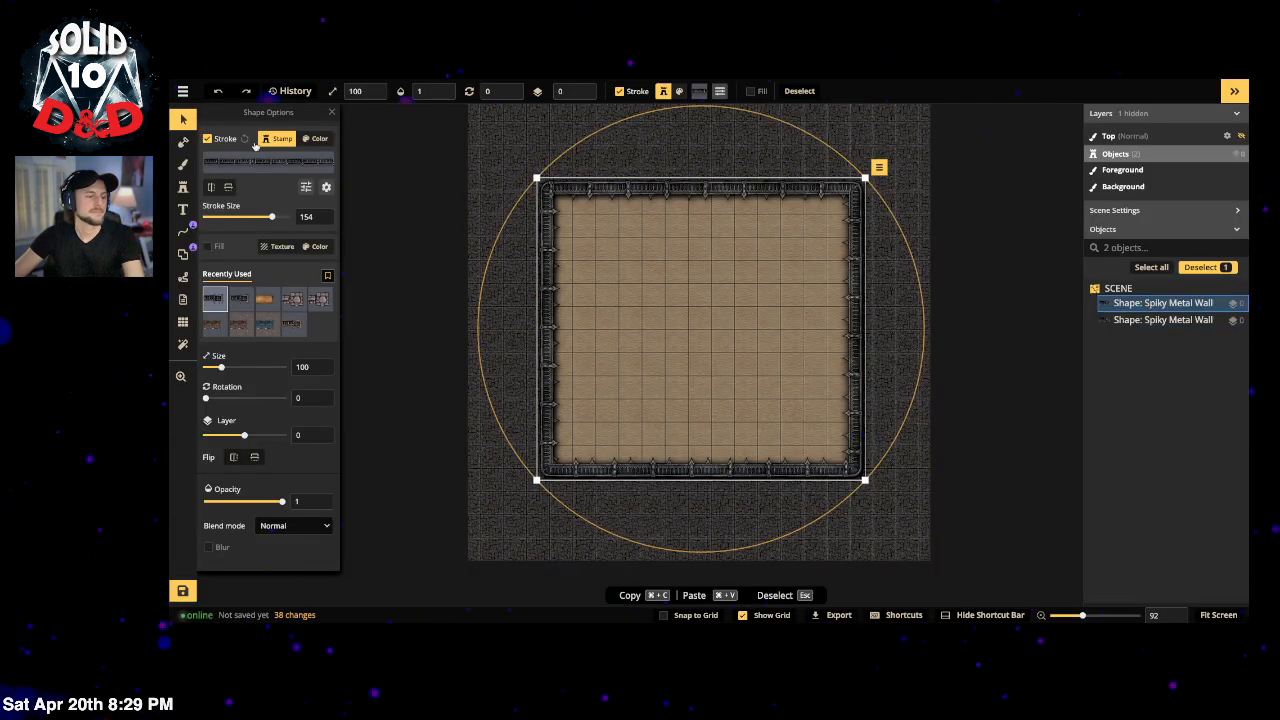
{"action": "left_click", "coordinate": [190, 254]}
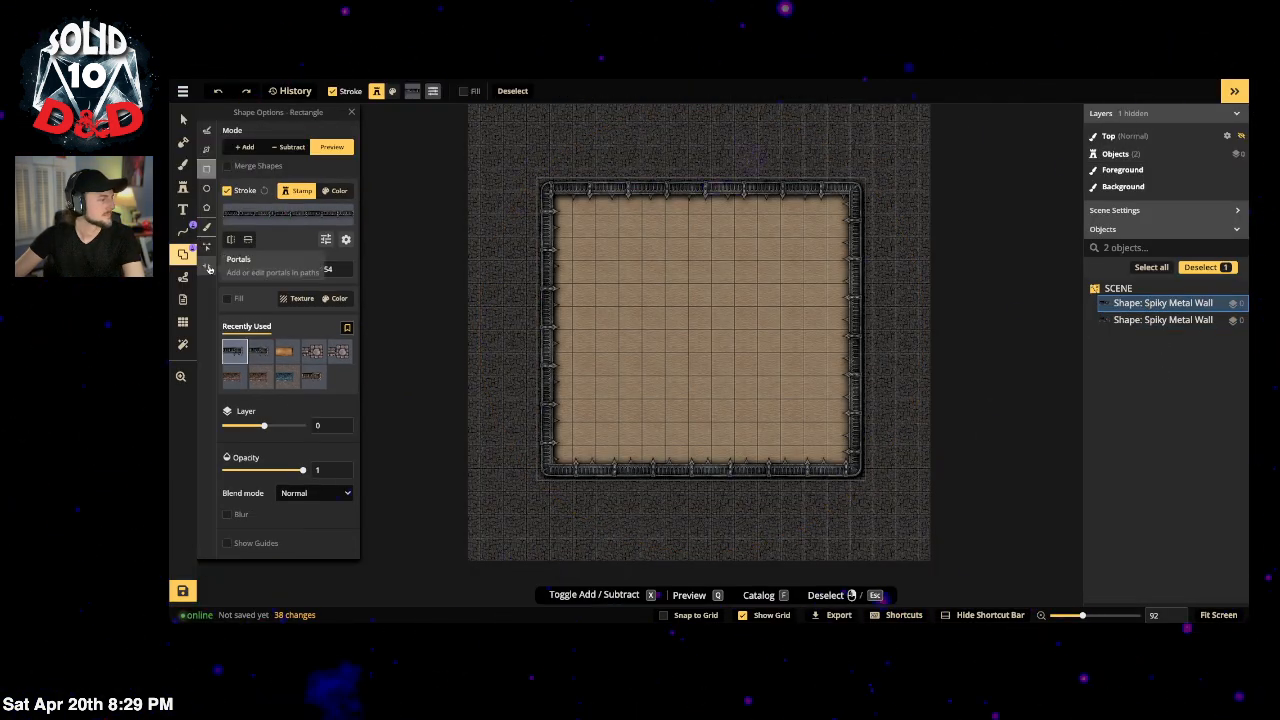
{"action": "left_click", "coordinate": [207, 266]}
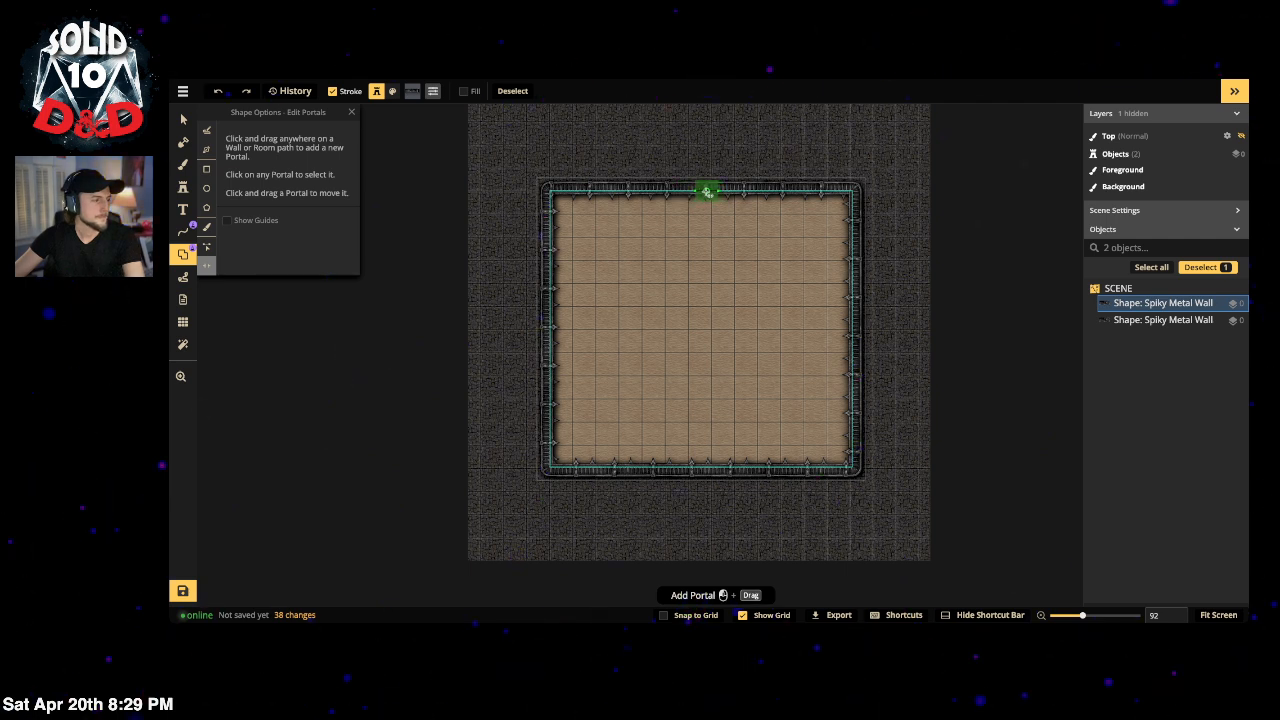
{"action": "left_click", "coordinate": [706, 191]}
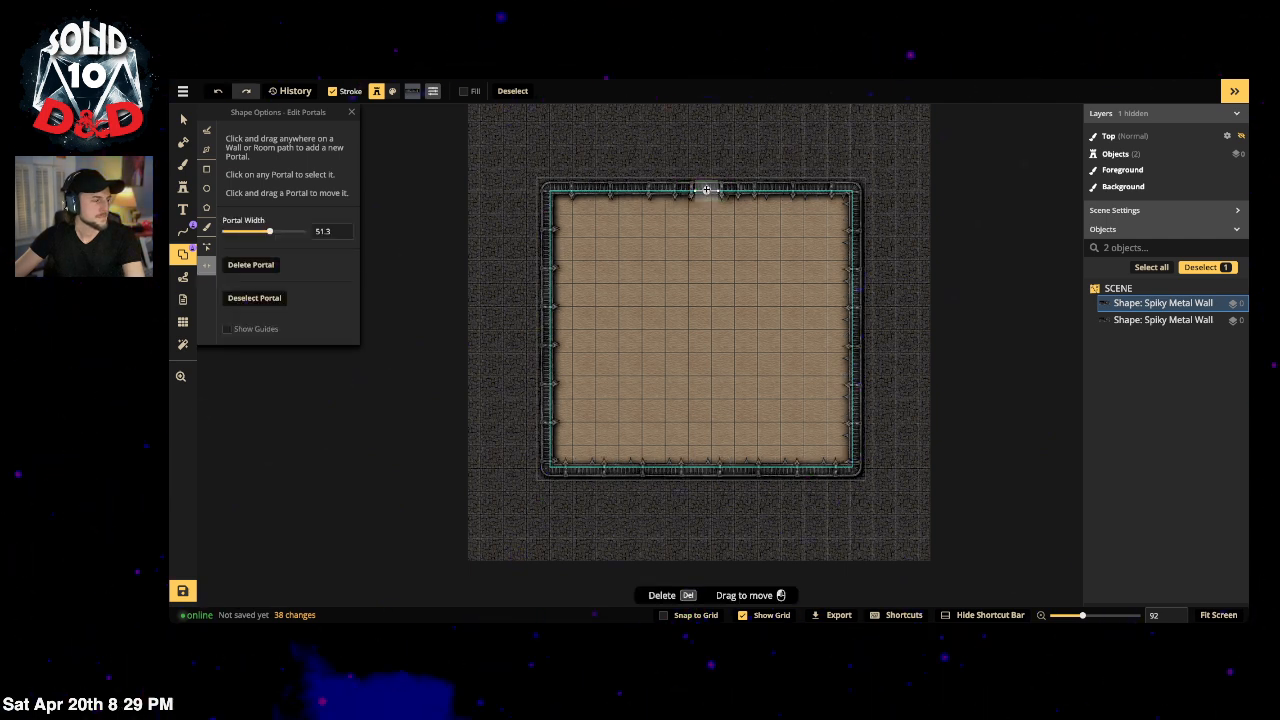
{"action": "left_click", "coordinate": [704, 467]}
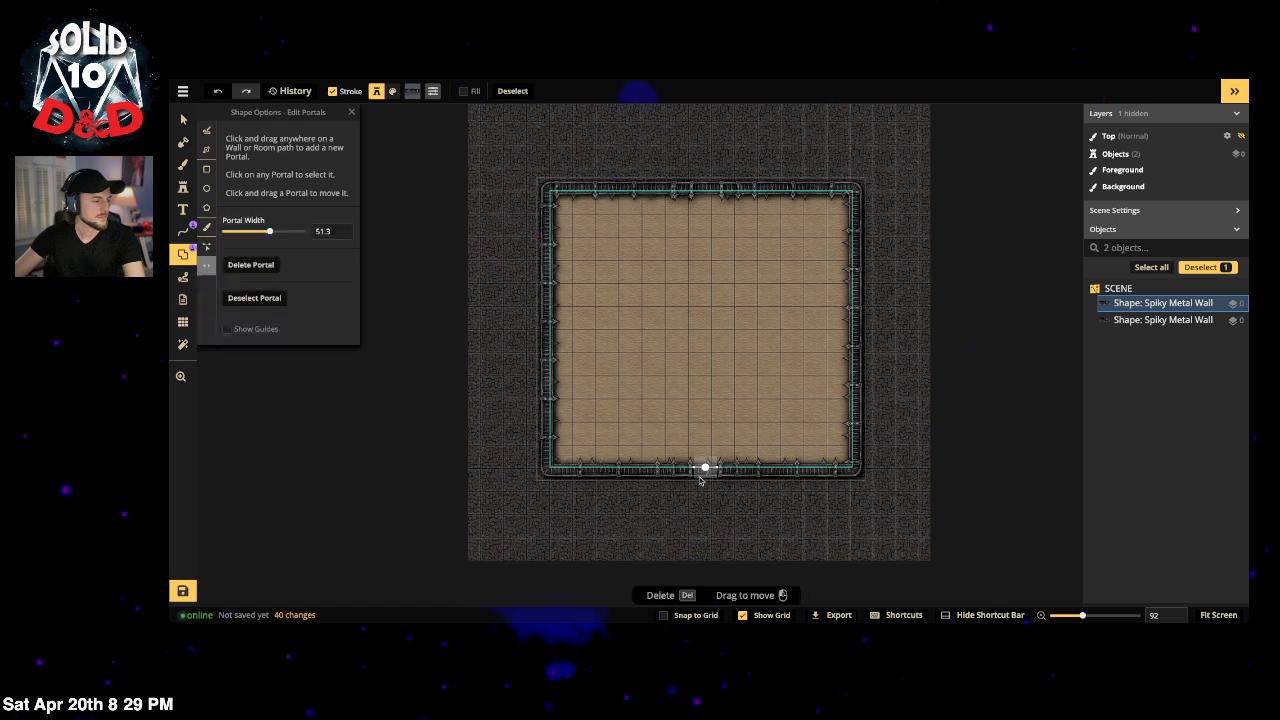
Step: Select the second, duplicate spiky wall shape and delete it
{"action": "left_click", "coordinate": [1128, 320]}
{"action": "left_click", "coordinate": [705, 191]}
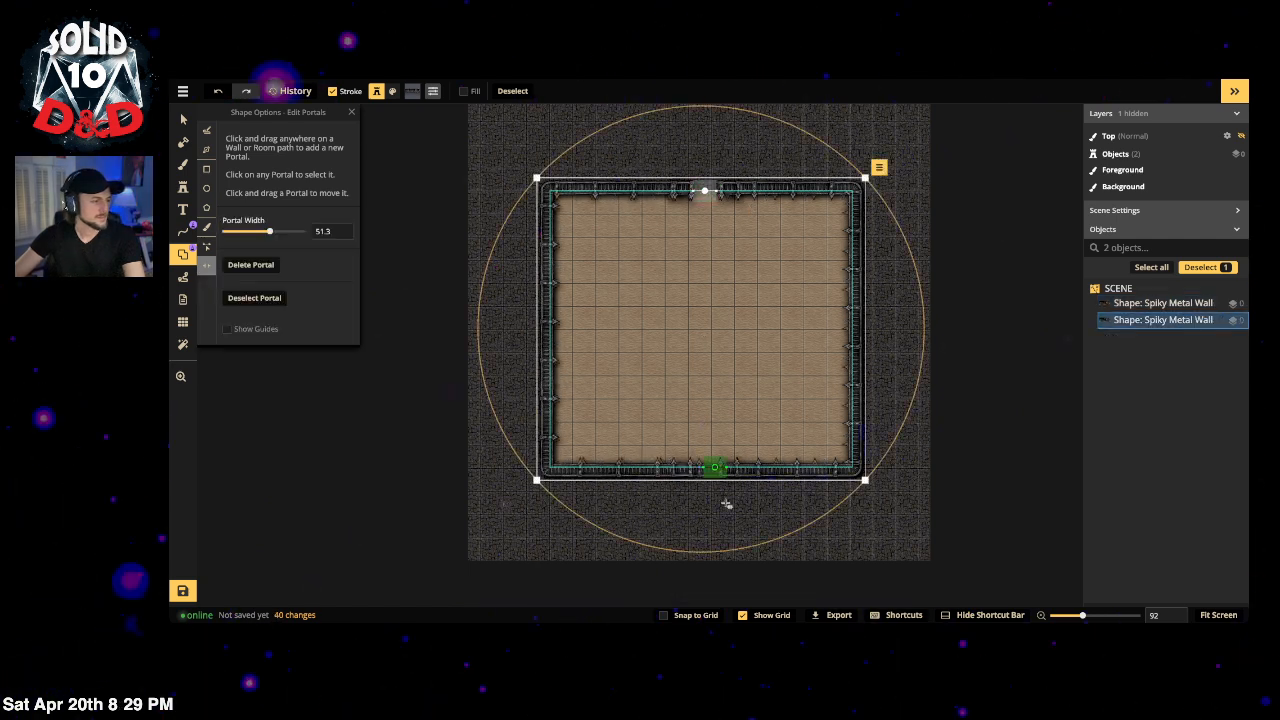
{"action": "left_click", "coordinate": [704, 476]}
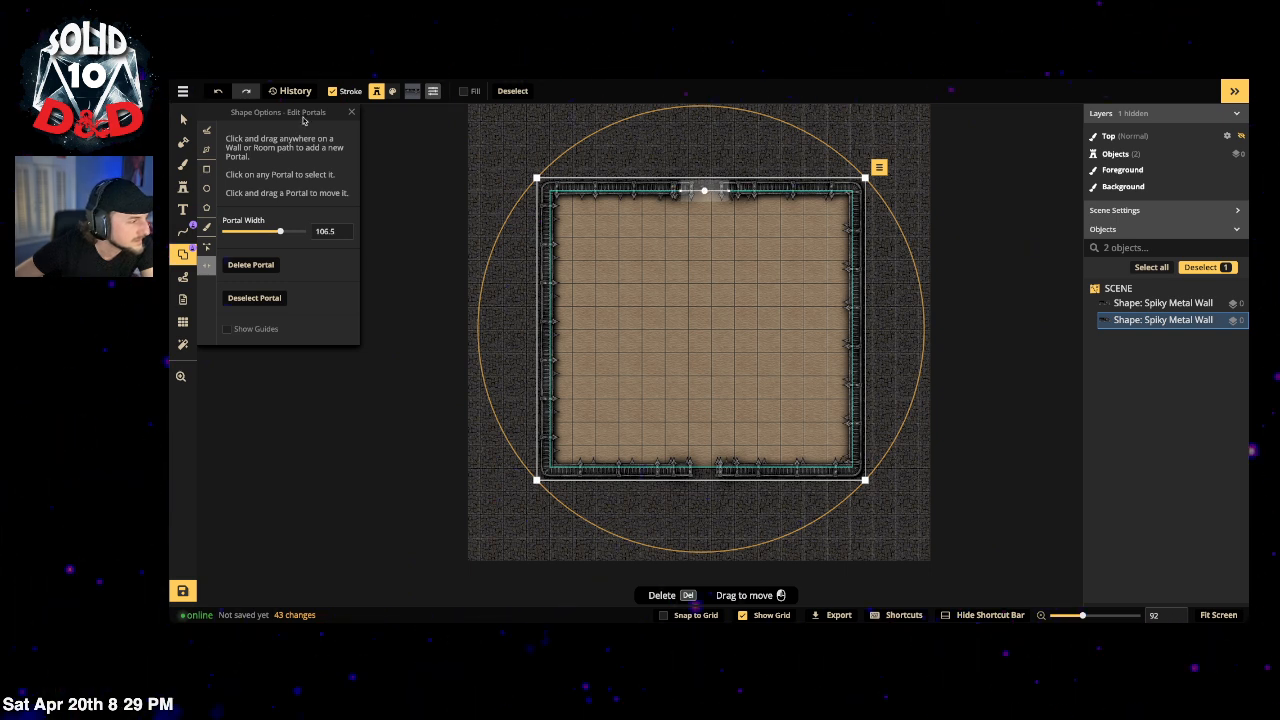
{"action": "left_click", "coordinate": [187, 125]}
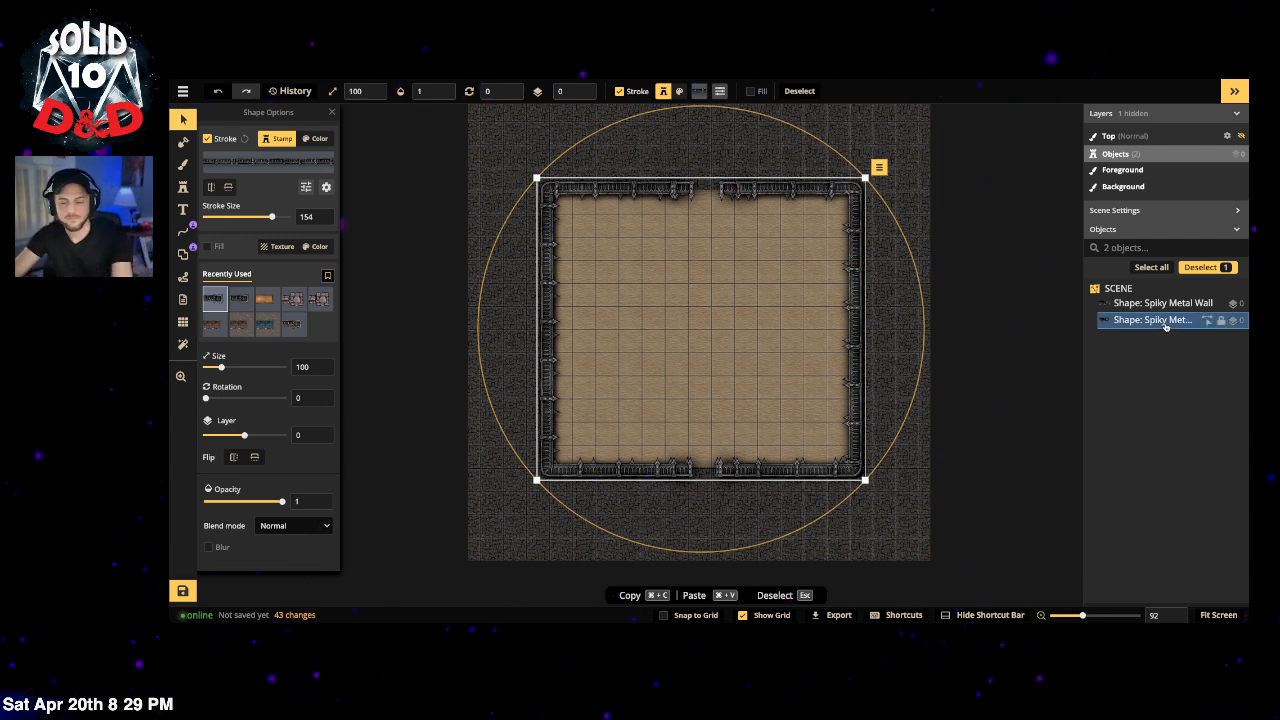
{"action": "key", "text": "Delete"}
Step: Select the top-wall doorway portal and widen it to 115.8
{"action": "left_click", "coordinate": [712, 188]}
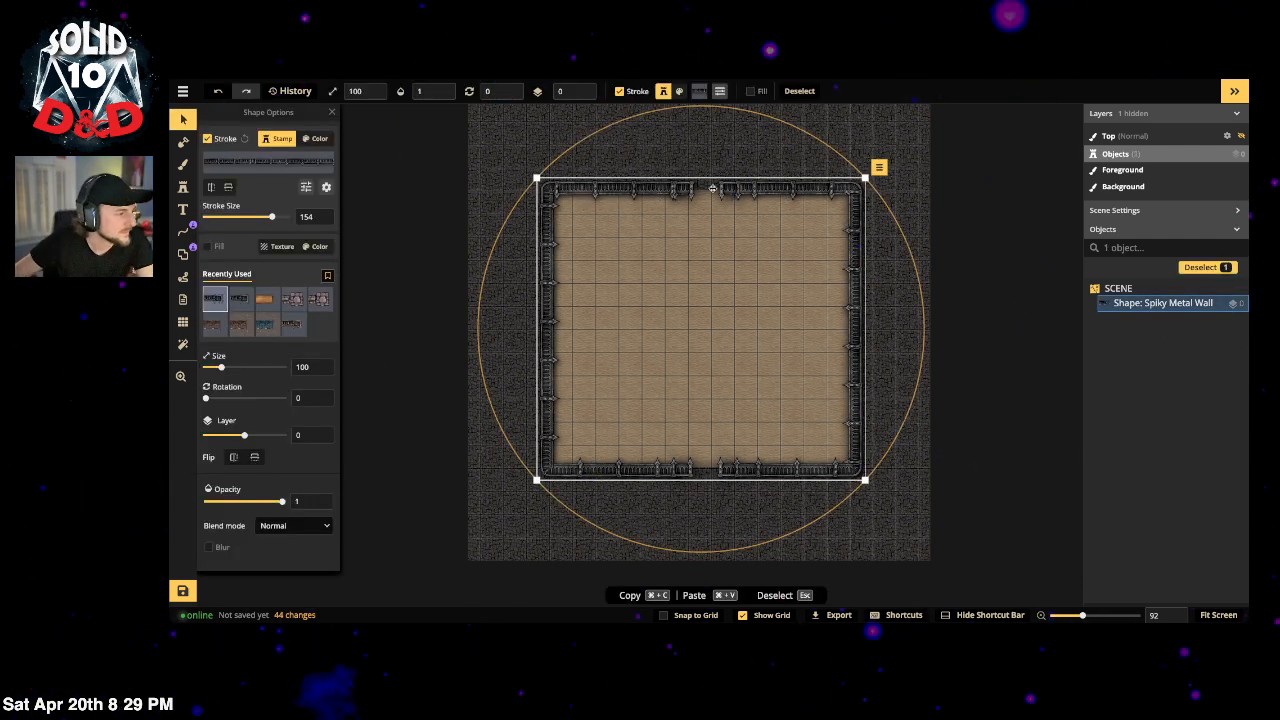
{"action": "left_click", "coordinate": [183, 255]}
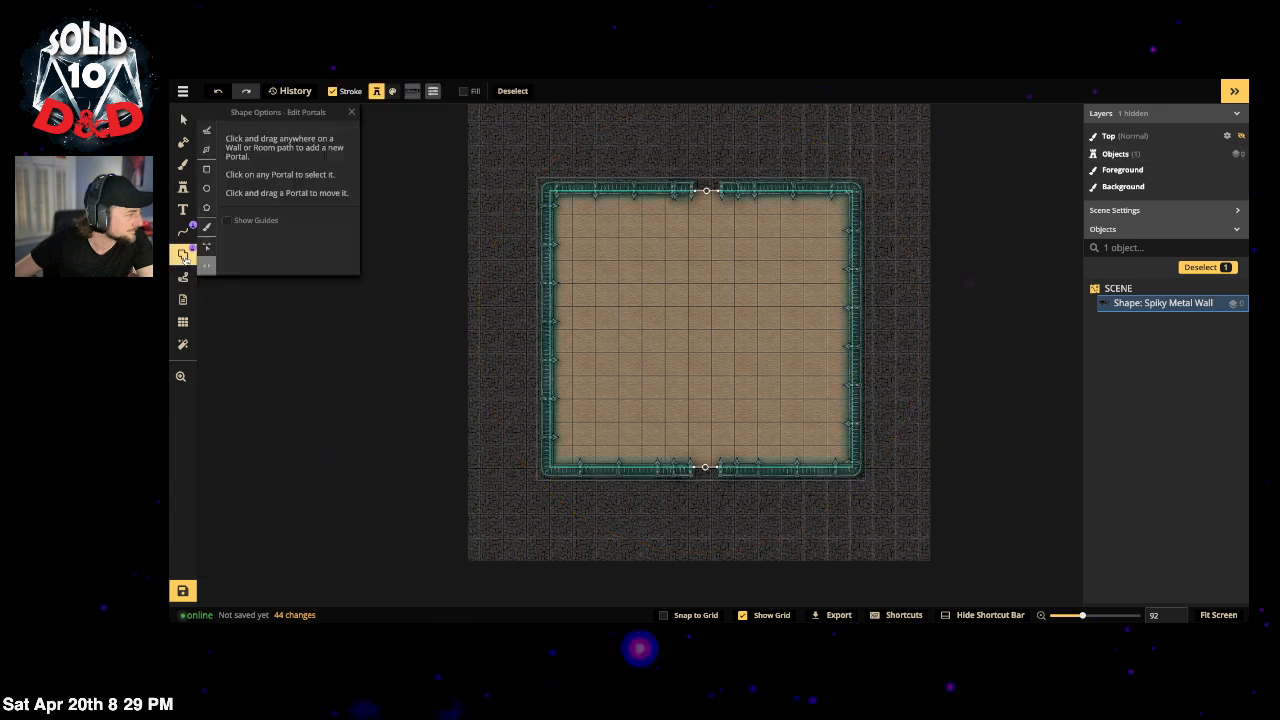
{"action": "left_click", "coordinate": [705, 191]}
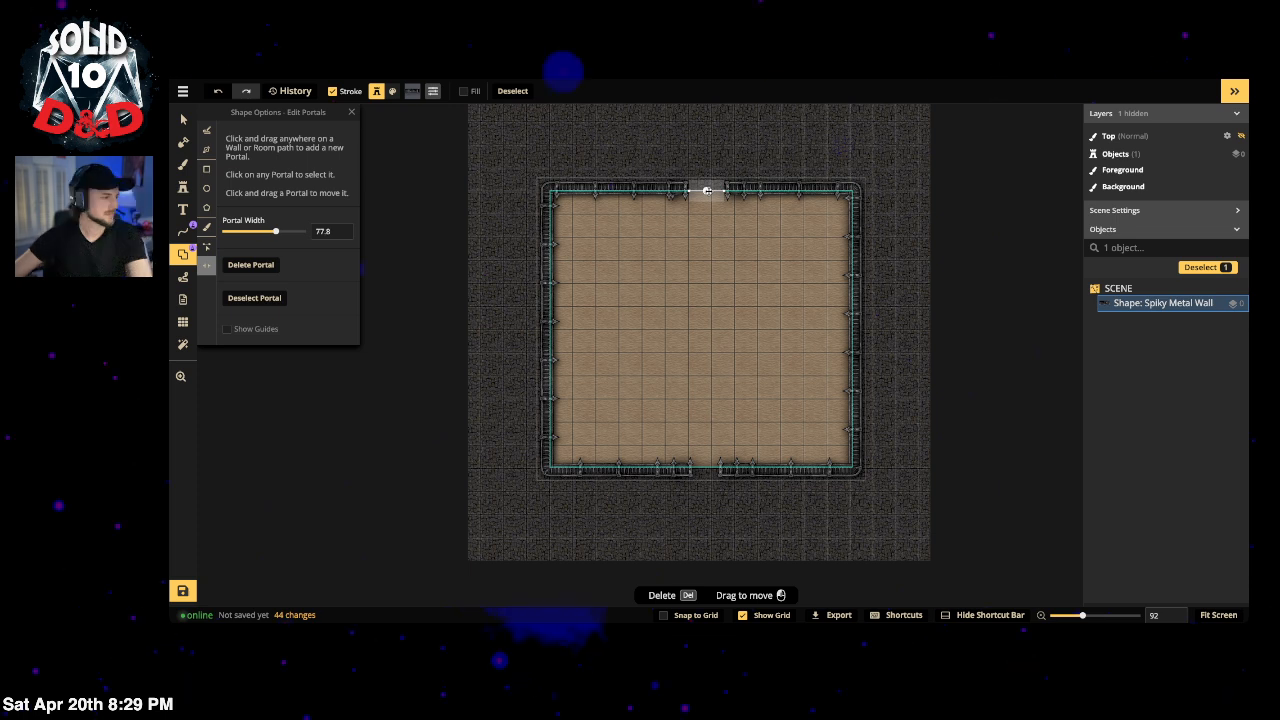
{"action": "left_click_drag", "start_coordinate": [707, 191], "coordinate": [711, 191]}
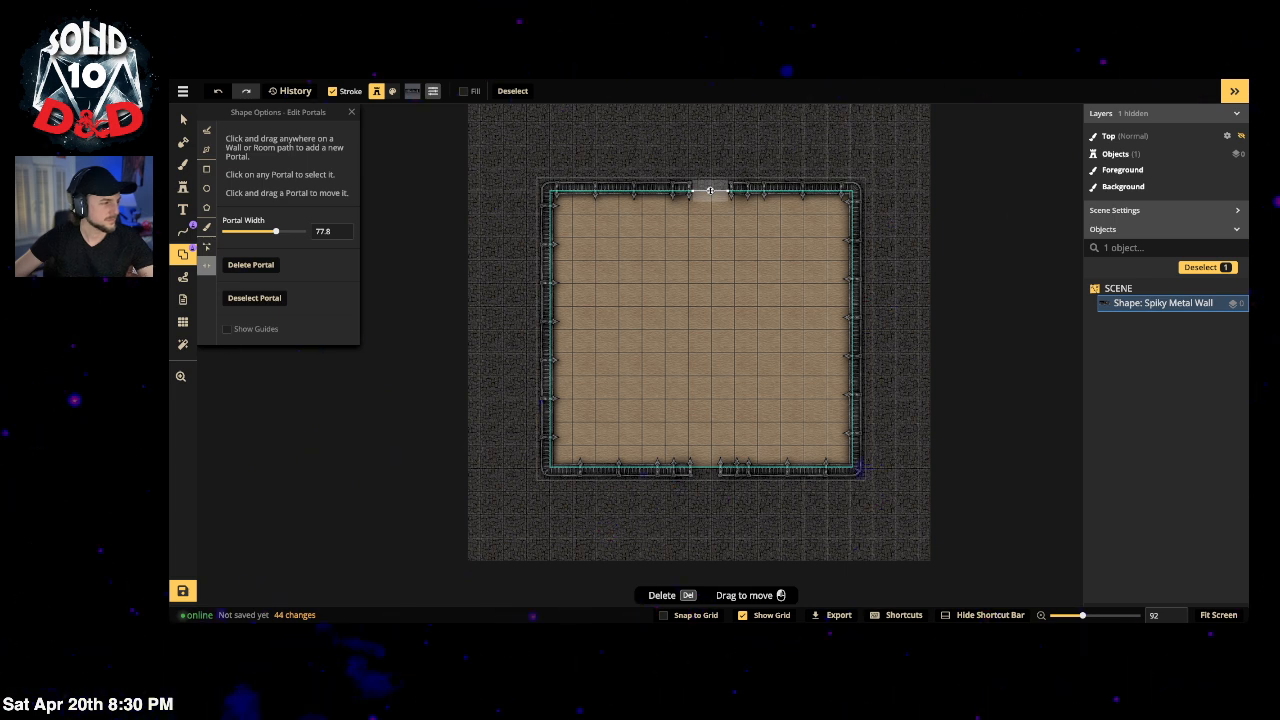
{"action": "left_click_drag", "start_coordinate": [710, 190], "coordinate": [702, 191]}
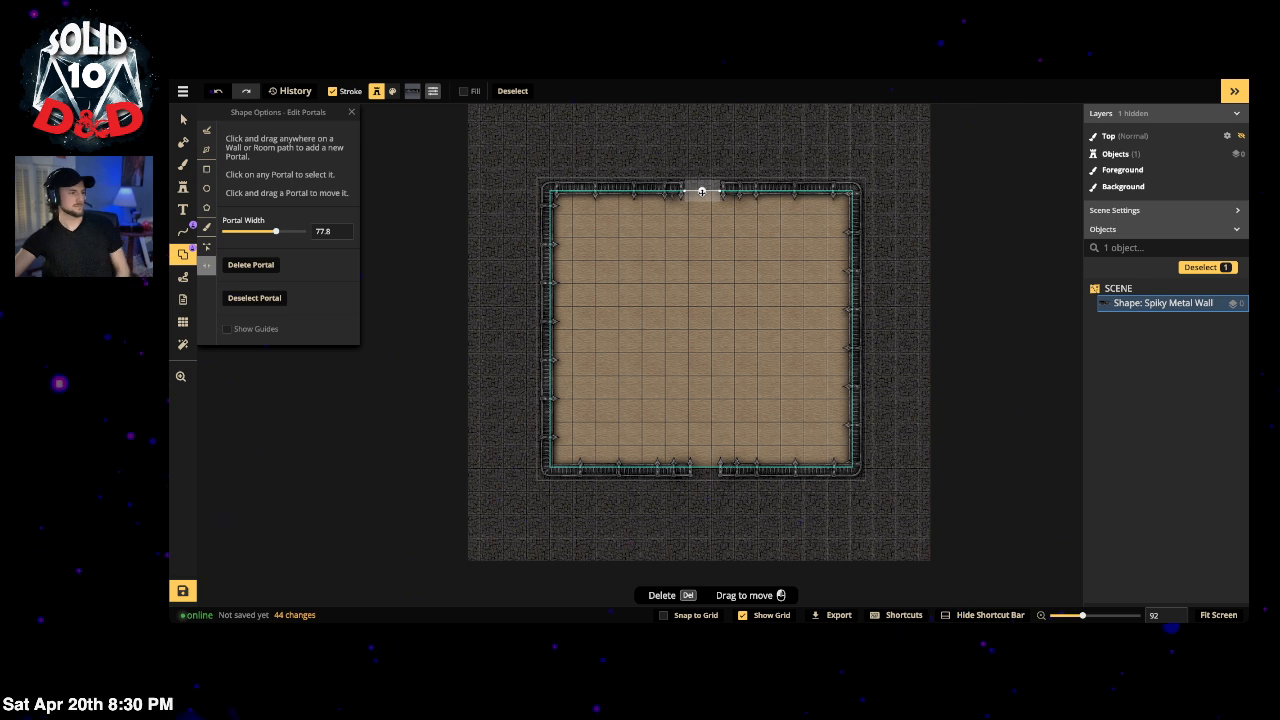
{"action": "mouse_move", "coordinate": [684, 190]}
{"action": "left_mouse_down"}
{"action": "mouse_move", "coordinate": [672, 190]}
{"action": "mouse_move", "coordinate": [702, 191]}
{"action": "left_mouse_up"}
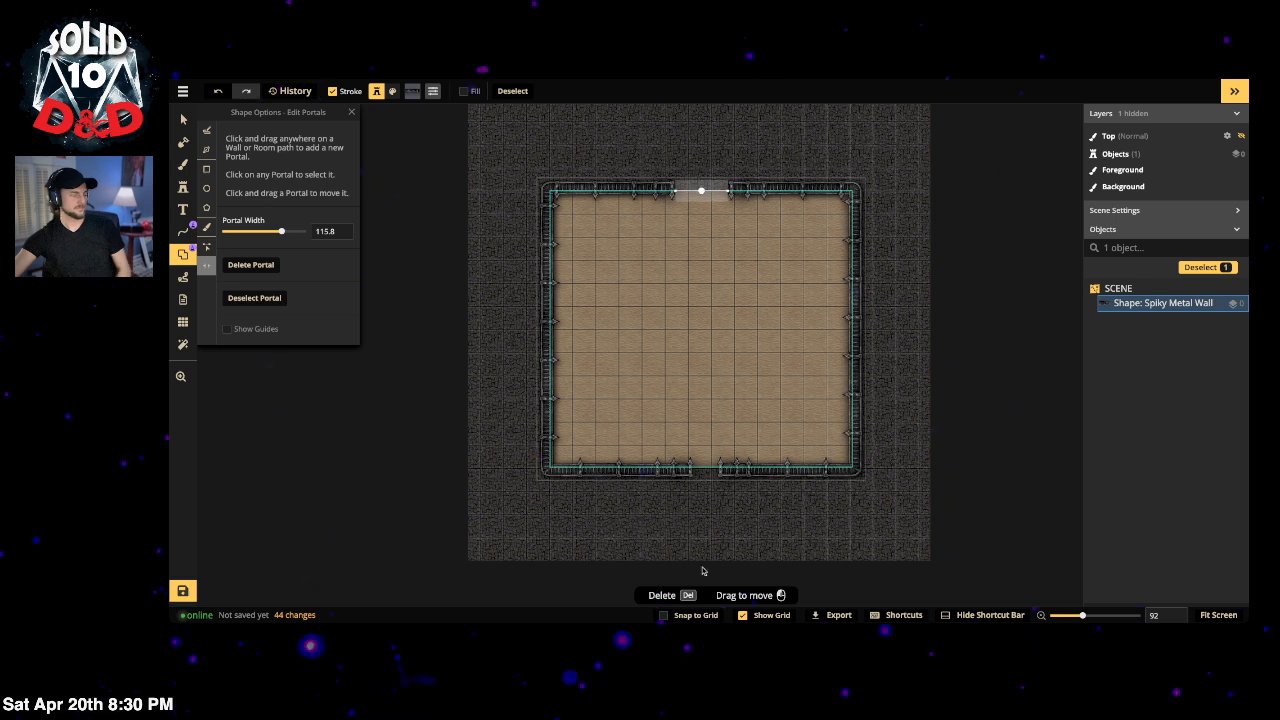
Step: Add and widen a bottom-wall doorway, then re-centre the top doorway
{"action": "left_click", "coordinate": [705, 467]}
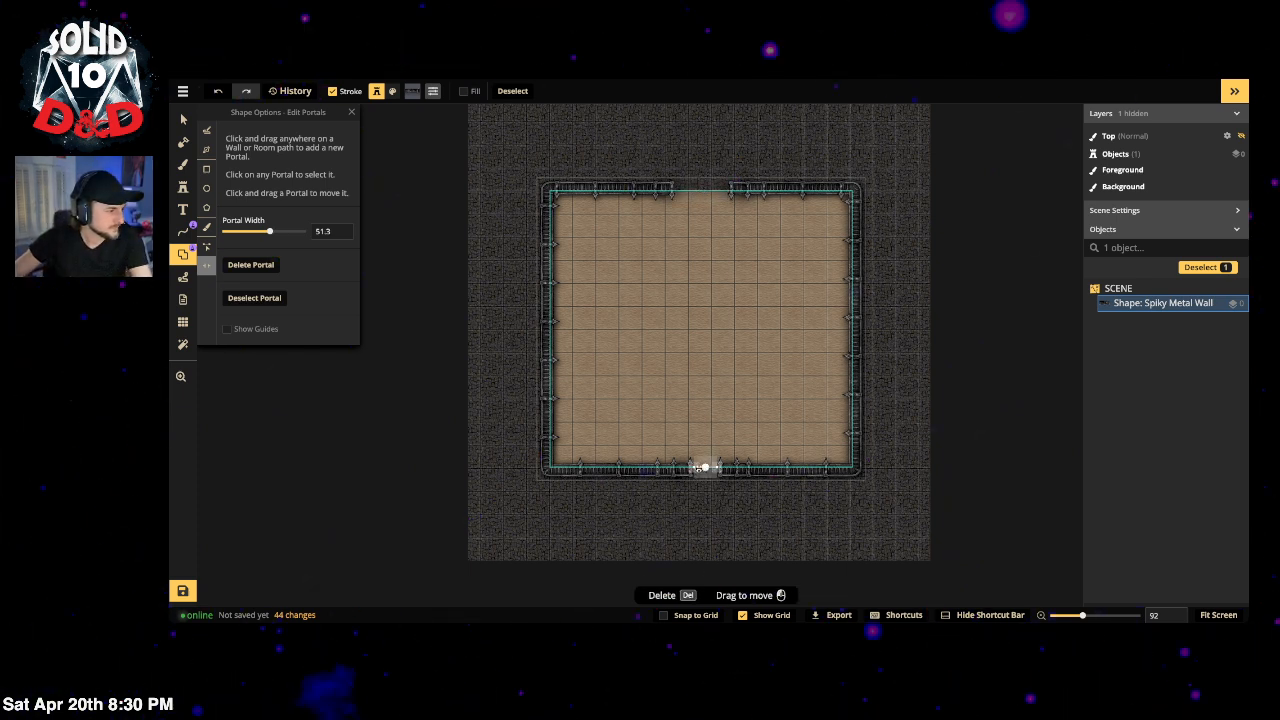
{"action": "left_click_drag", "start_coordinate": [690, 468], "coordinate": [680, 471]}
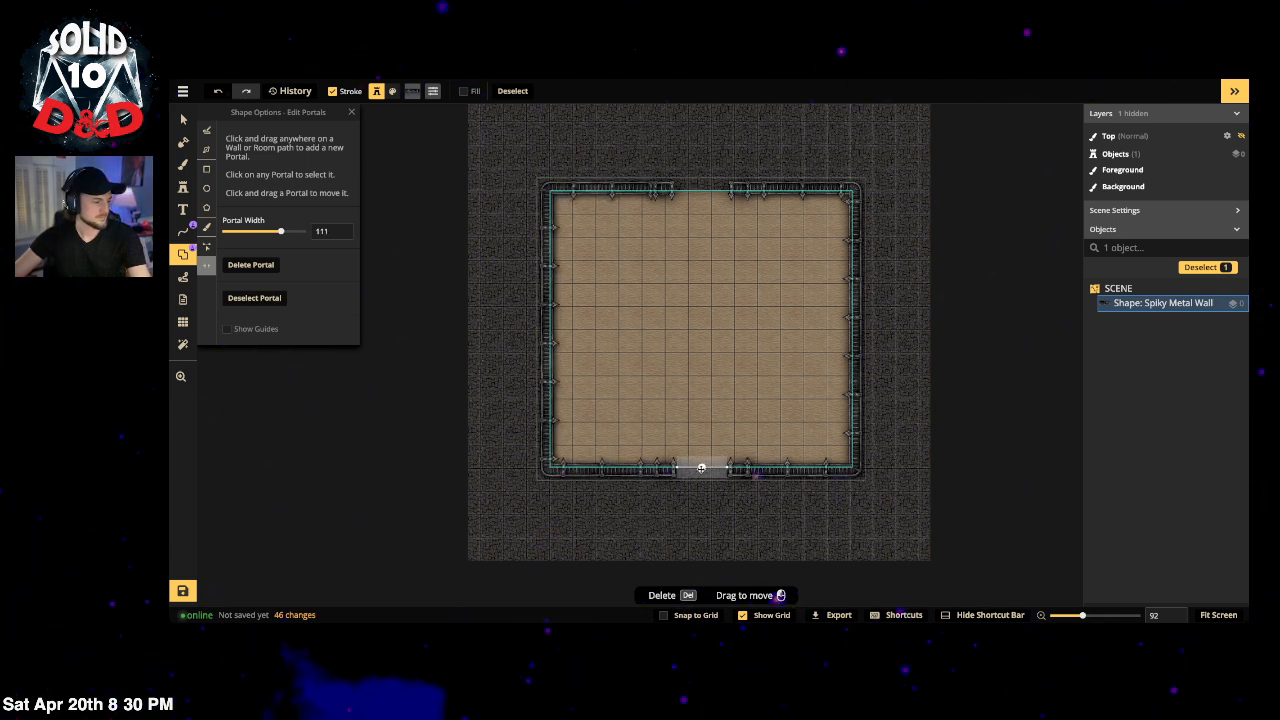
{"action": "left_click", "coordinate": [701, 190]}
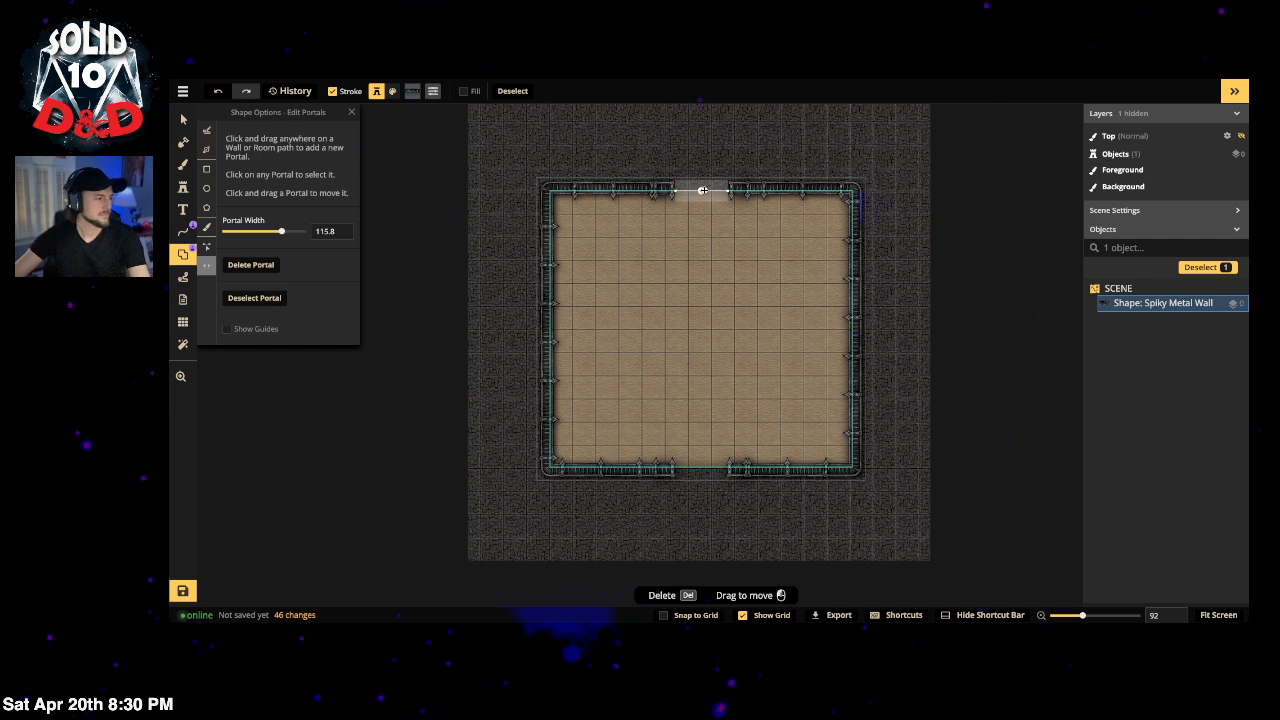
{"action": "left_click_drag", "start_coordinate": [702, 190], "coordinate": [700, 190]}
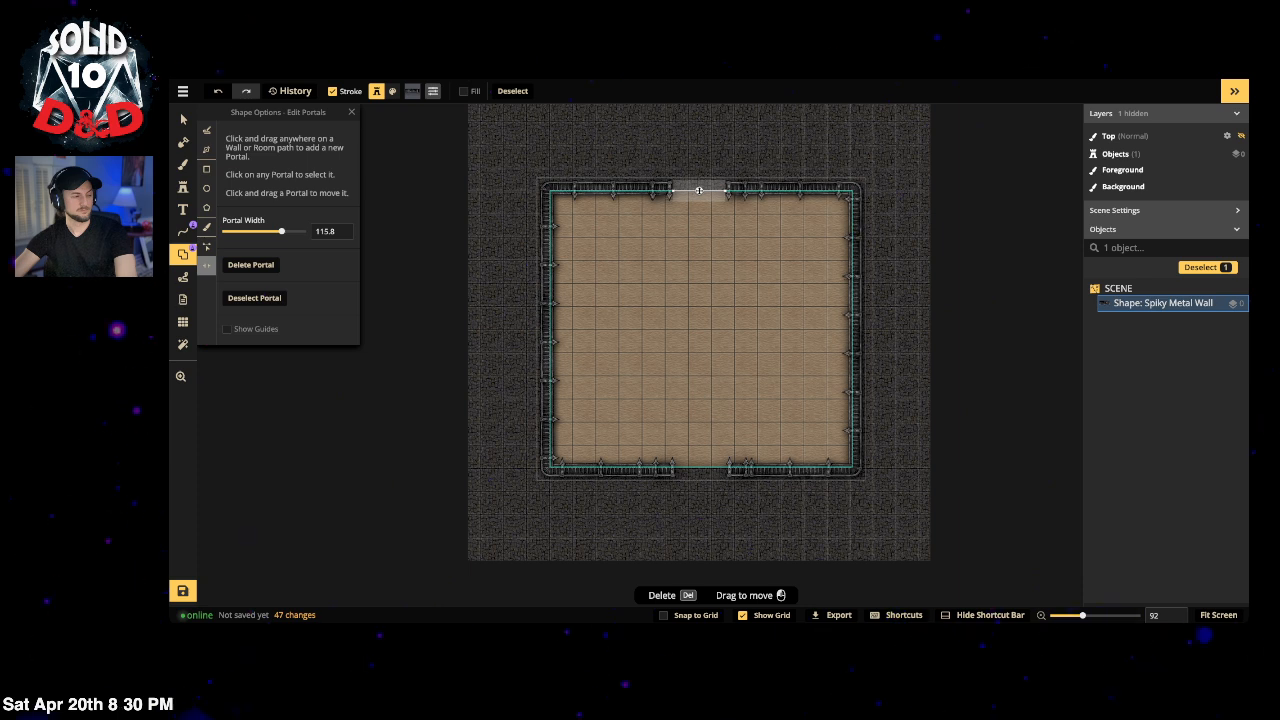
{"action": "left_click_drag", "start_coordinate": [699, 190], "coordinate": [701, 191]}
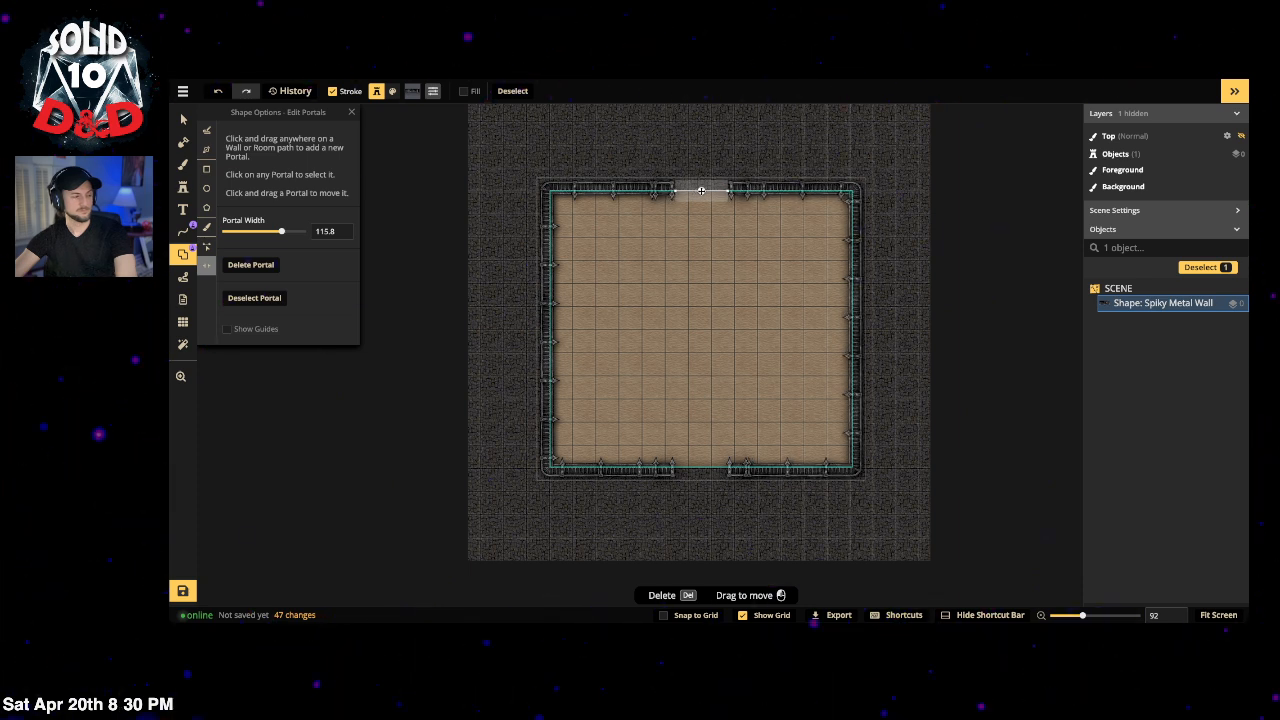
{"action": "left_click", "coordinate": [699, 323]}
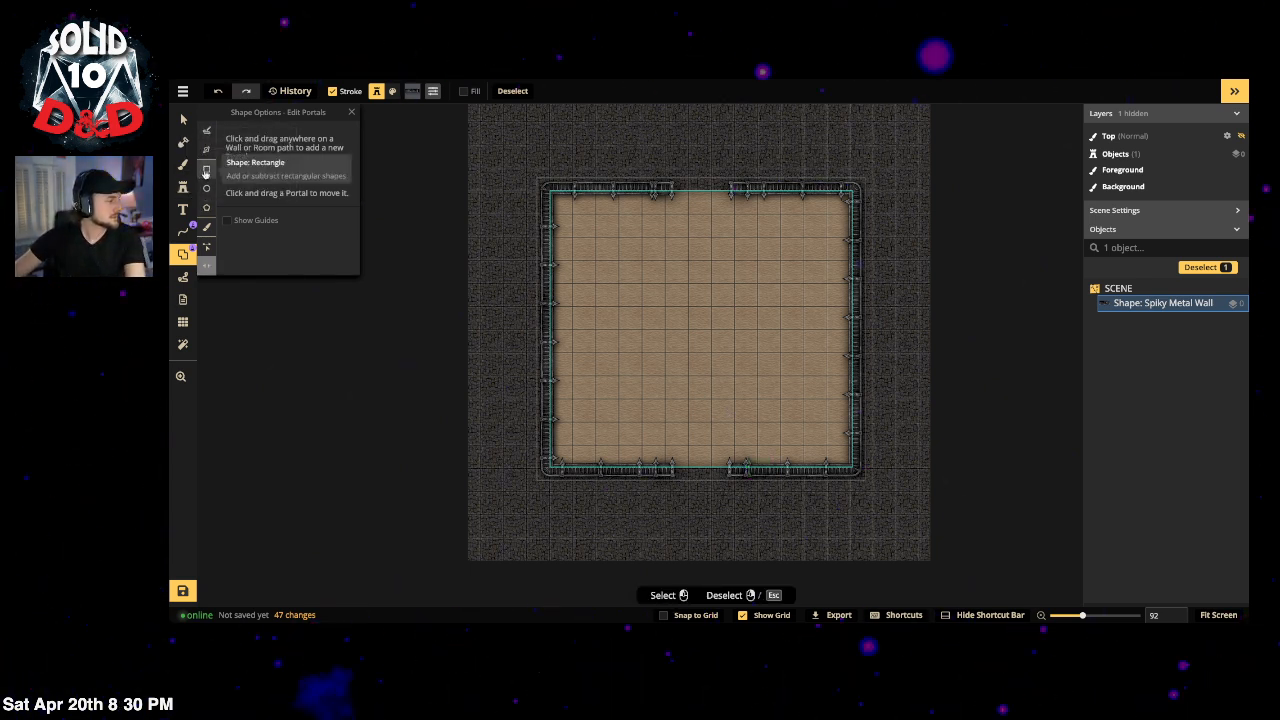
Step: Draw a plain-colour rectangle over the arena and move it to the right side
{"action": "left_click", "coordinate": [206, 170]}
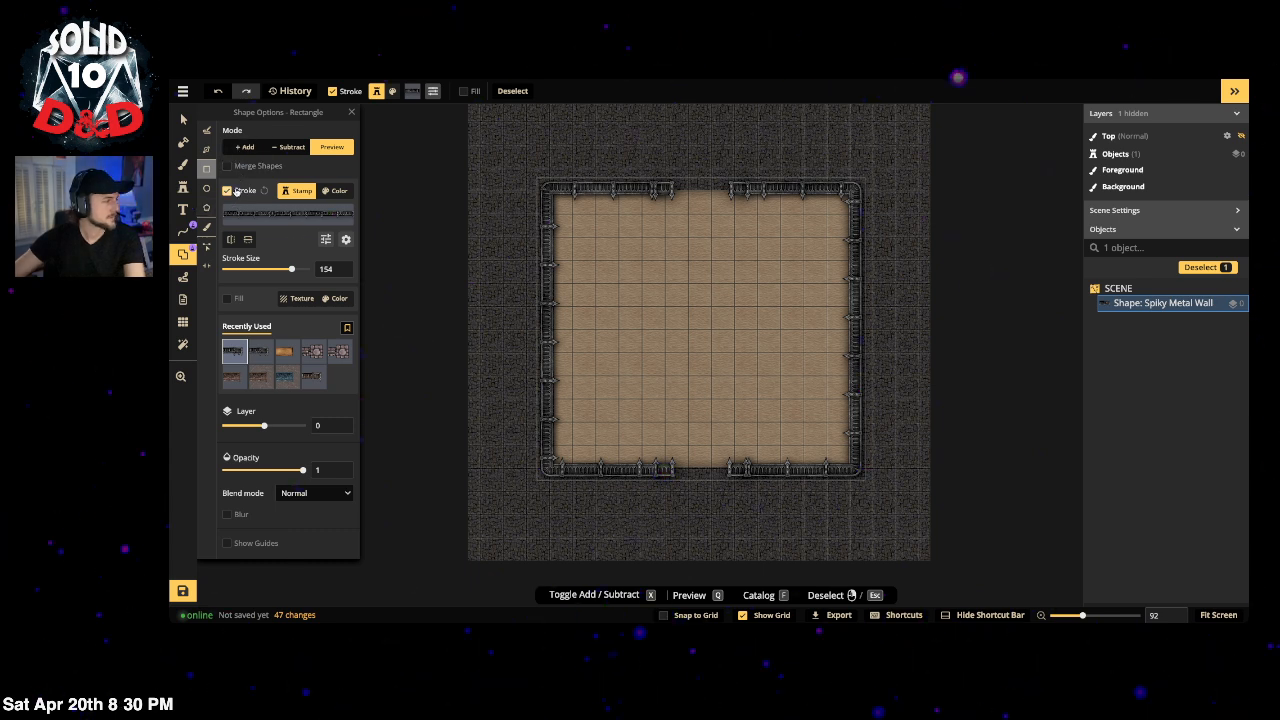
{"action": "left_click", "coordinate": [334, 190]}
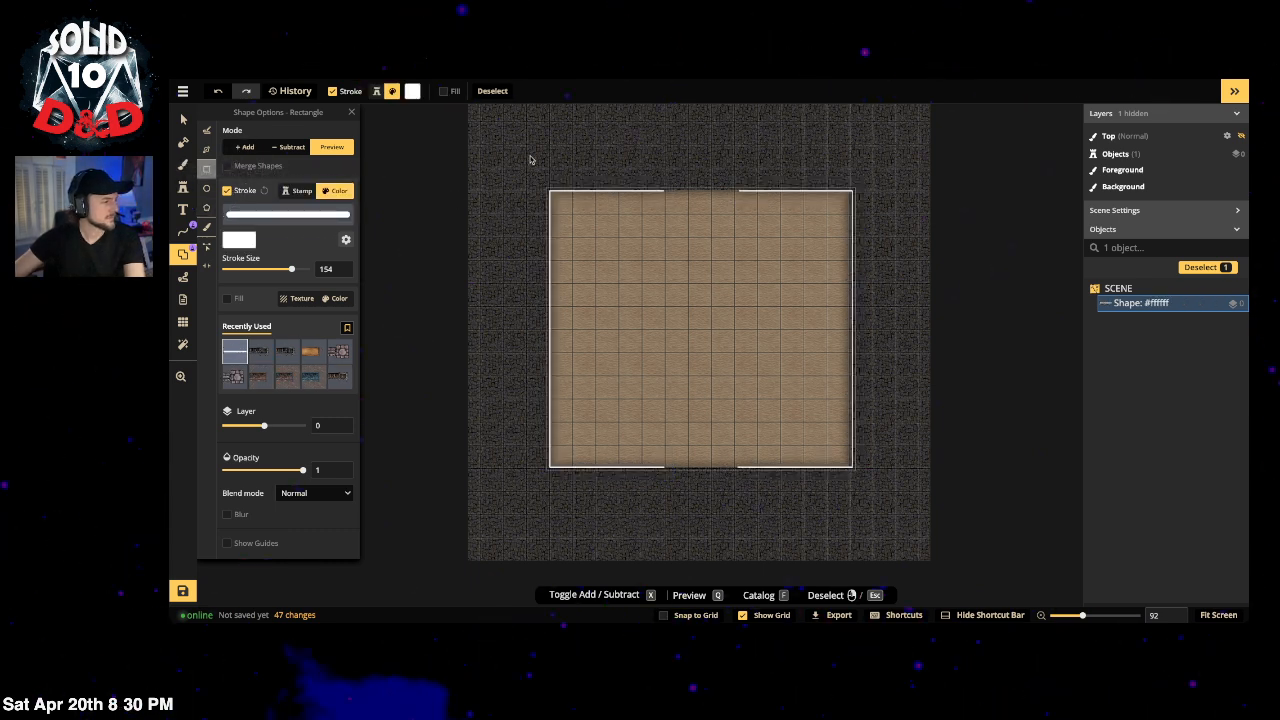
{"action": "left_click_drag", "start_coordinate": [531, 130], "coordinate": [663, 530]}
{"action": "left_click_drag", "start_coordinate": [560, 356], "coordinate": [768, 354]}
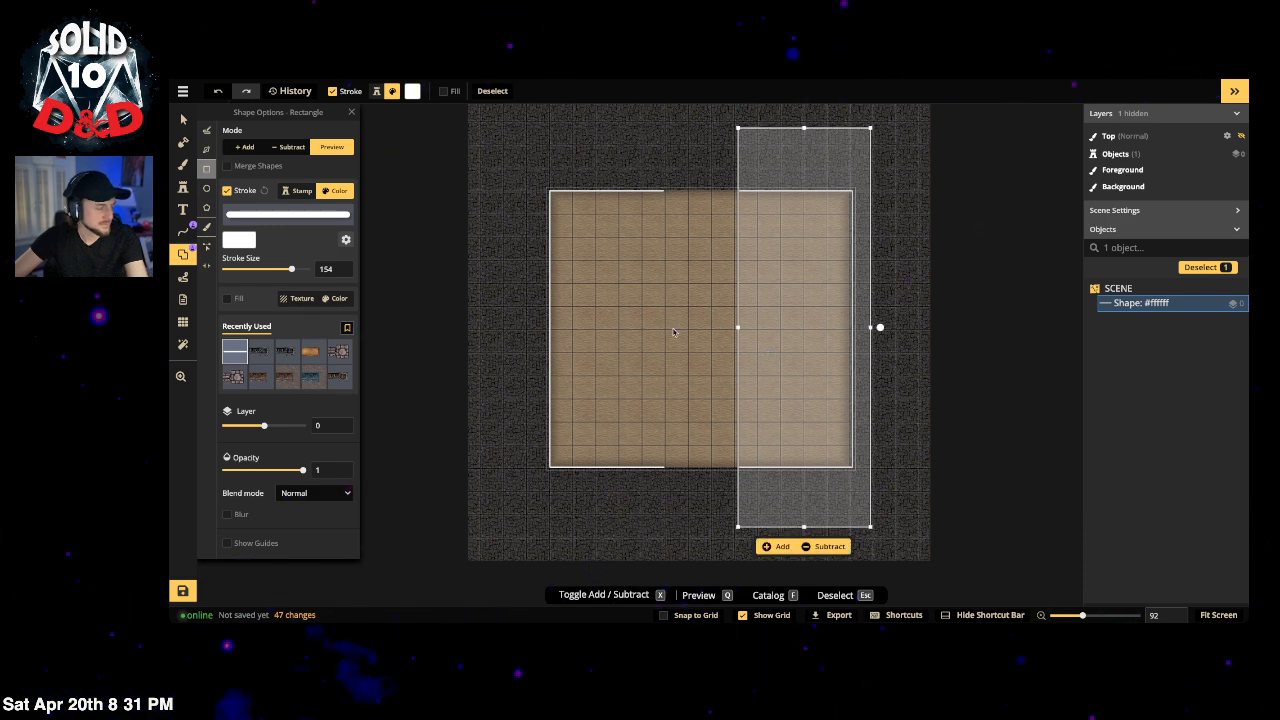
Step: Reselect the wall and restore its Spiky Metal Wall stamp stroke
{"action": "left_click", "coordinate": [182, 120]}
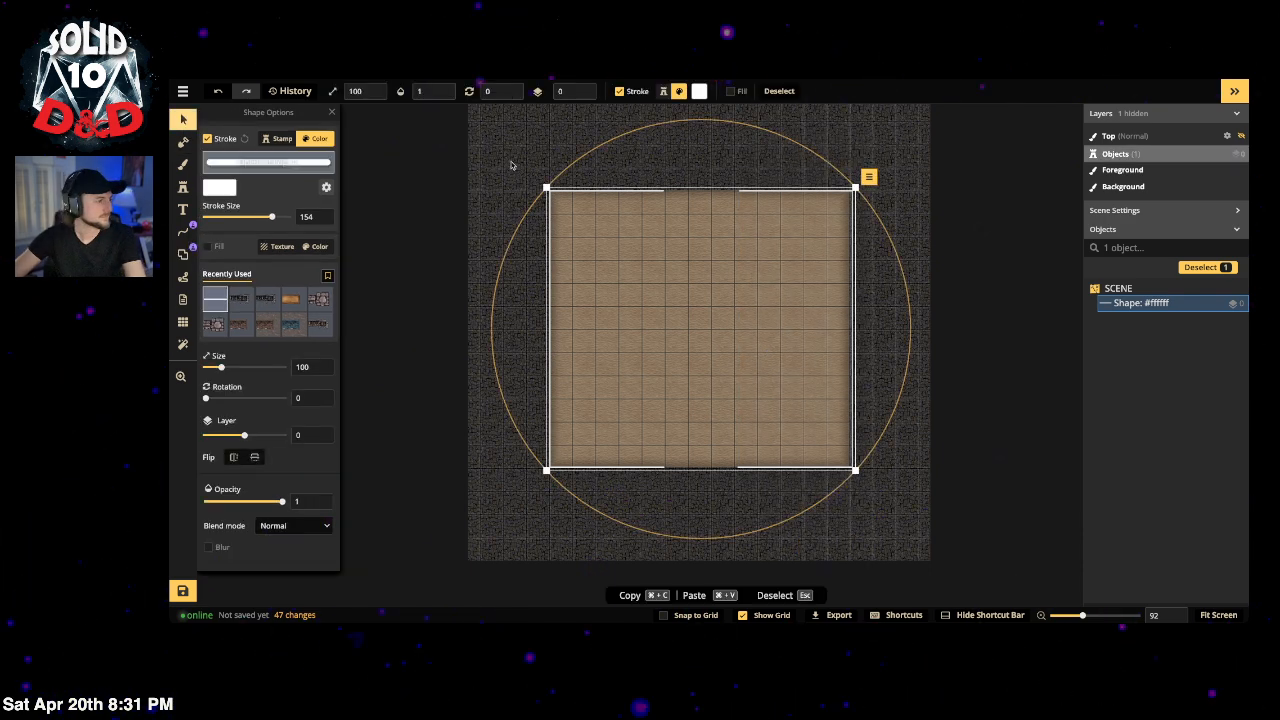
{"action": "left_click", "coordinate": [435, 149]}
{"action": "left_click", "coordinate": [617, 191]}
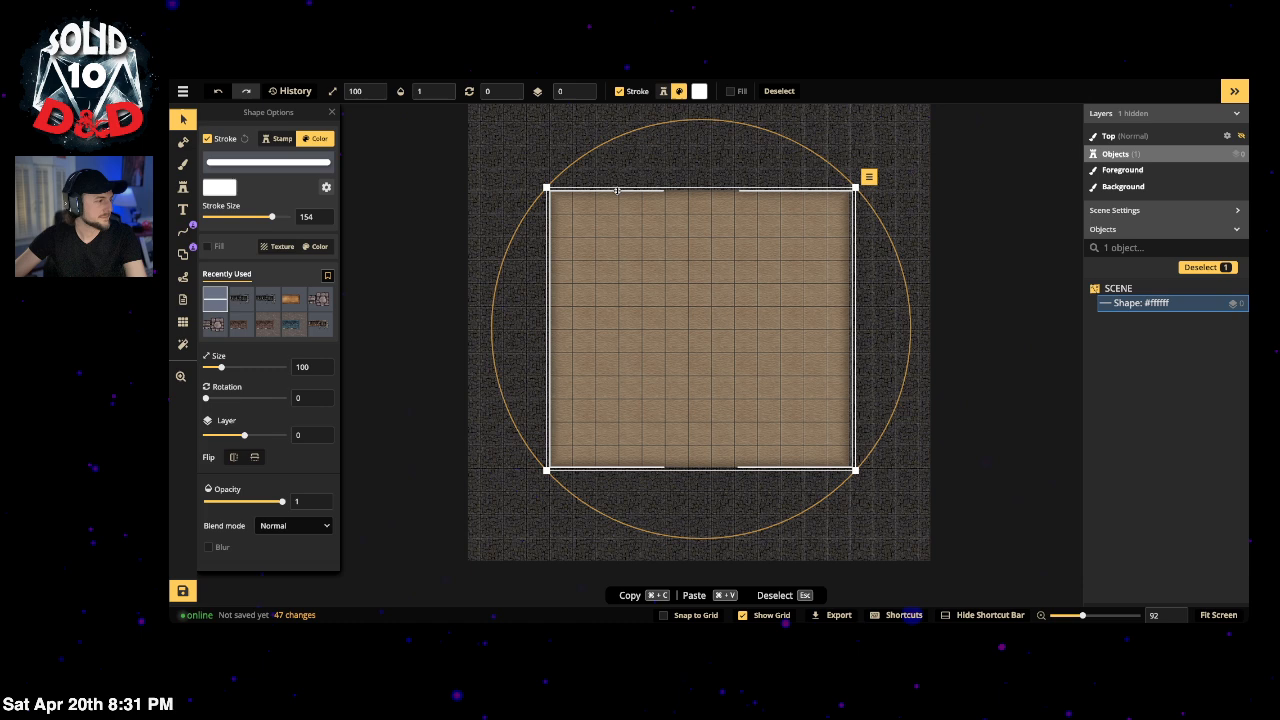
{"action": "left_click", "coordinate": [259, 161]}
{"action": "key", "text": "Escape"}
{"action": "left_click", "coordinate": [277, 139]}
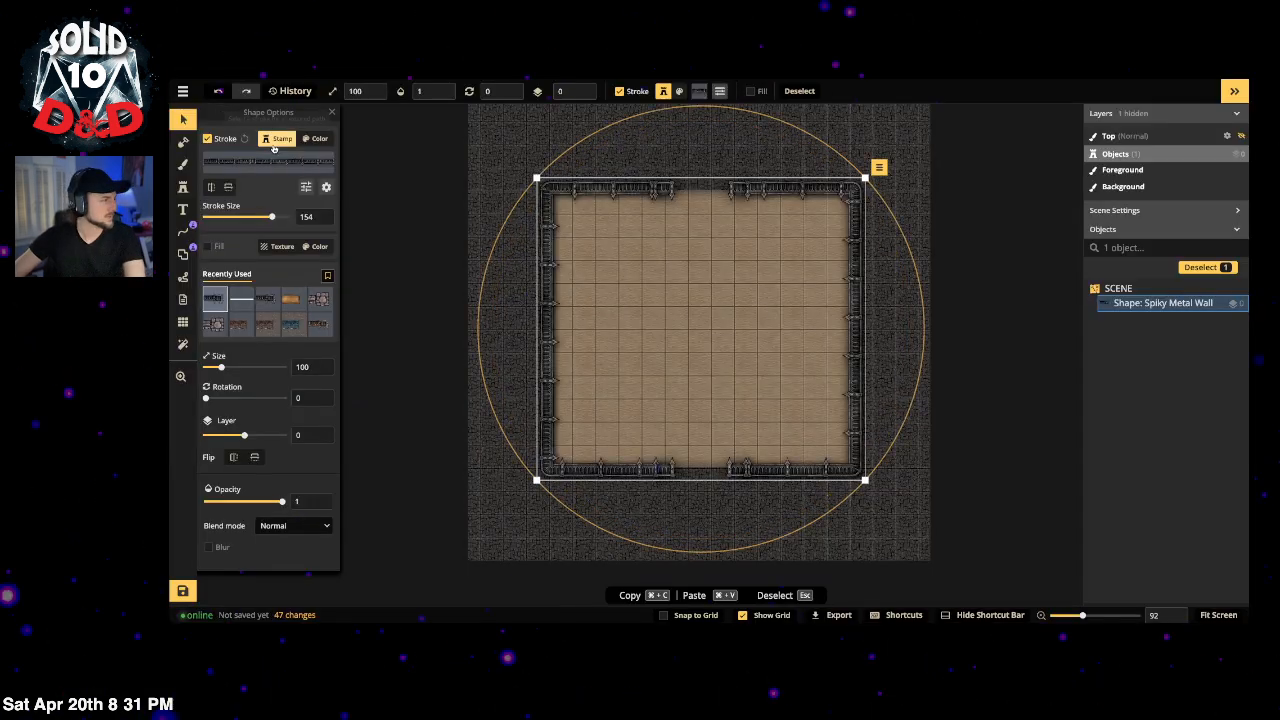
Step: Lock the Spiky Metal Wall layer in place and deselect it
{"action": "left_click", "coordinate": [1221, 302]}
{"action": "left_click", "coordinate": [962, 237]}
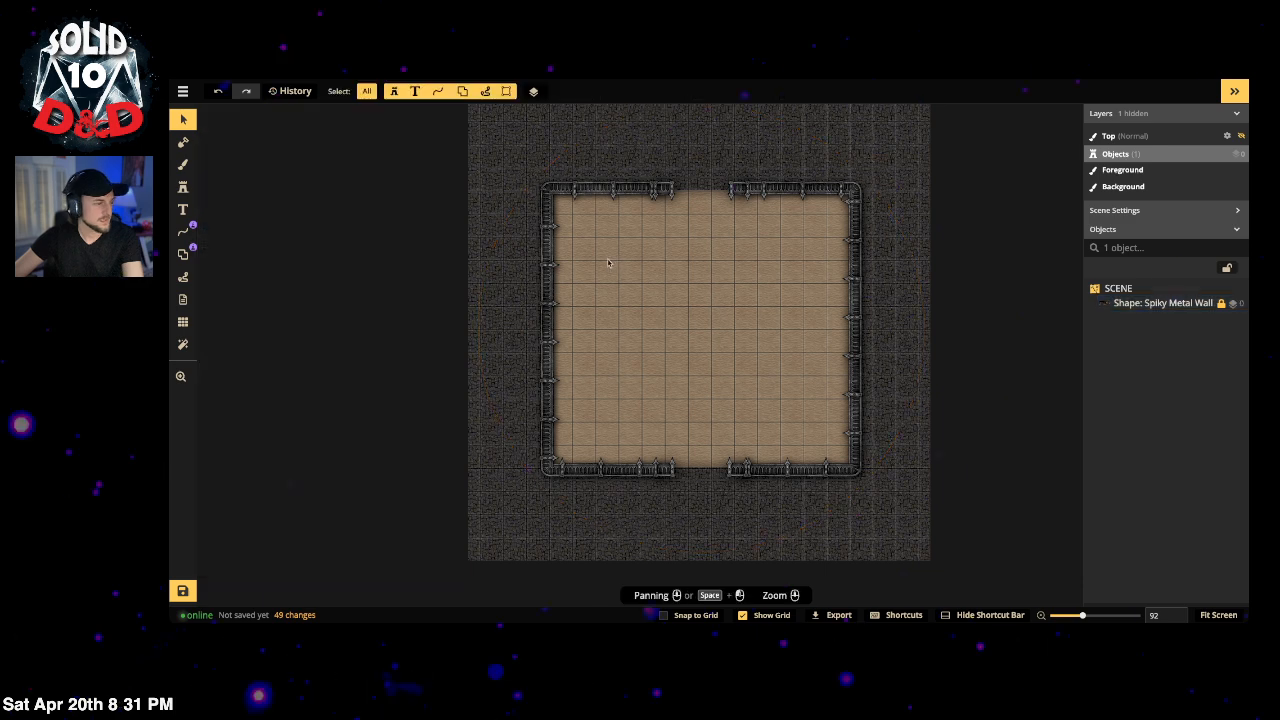
{"action": "left_click", "coordinate": [183, 142]}
{"action": "left_click", "coordinate": [184, 164]}
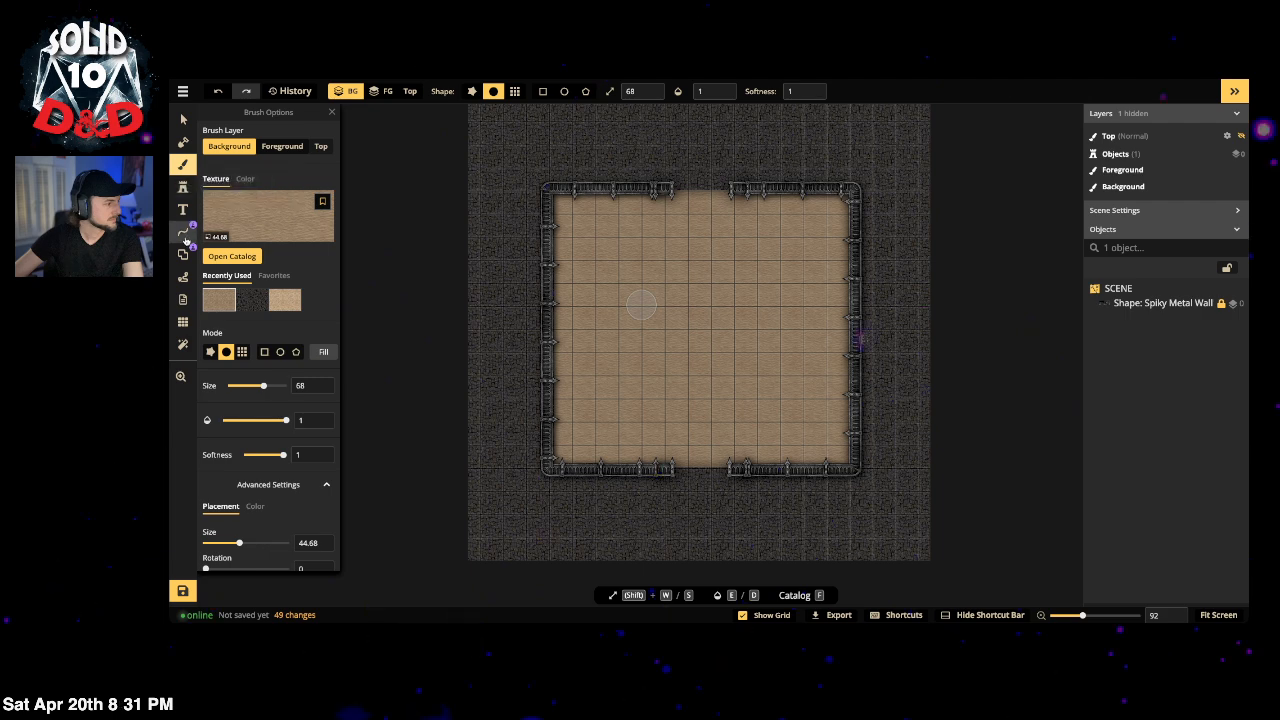
{"action": "left_click", "coordinate": [184, 187]}
Step: Search the stamp catalog for 'rocks', filter by the Rocks tag and choose the Core rock set
{"action": "left_click", "coordinate": [256, 169]}
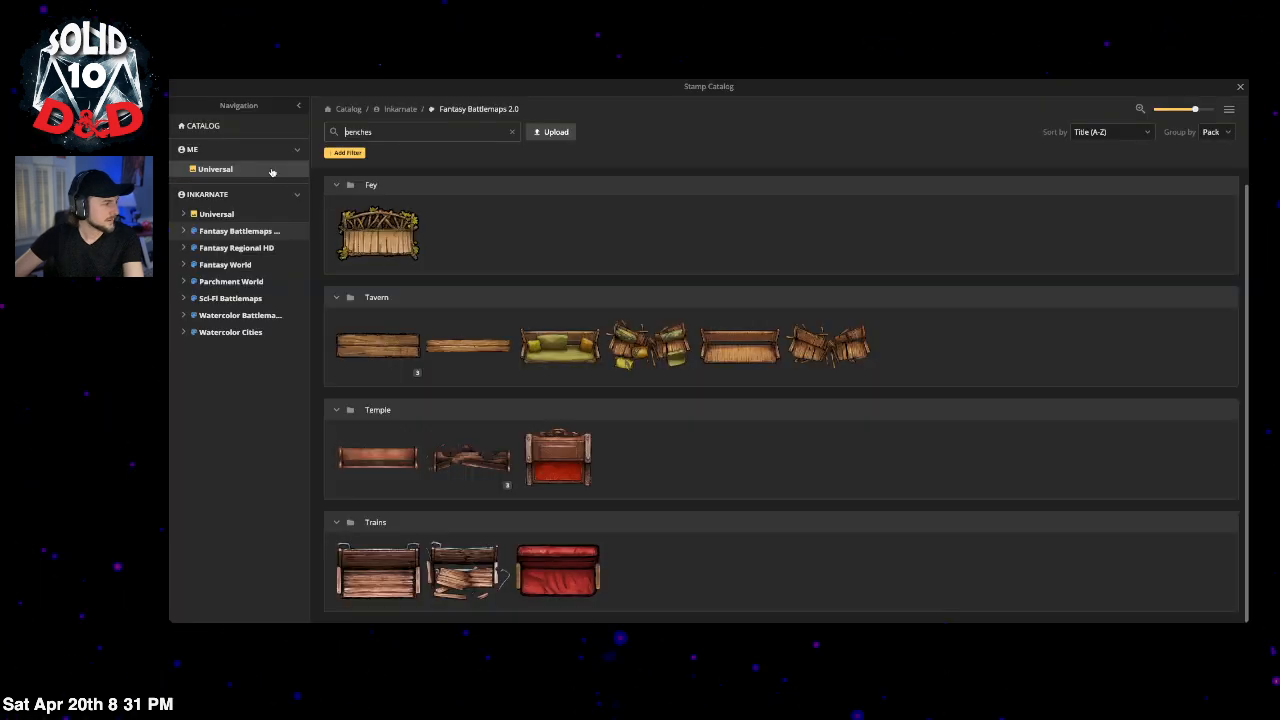
{"action": "left_click", "coordinate": [392, 132]}
{"action": "left_click", "coordinate": [512, 131]}
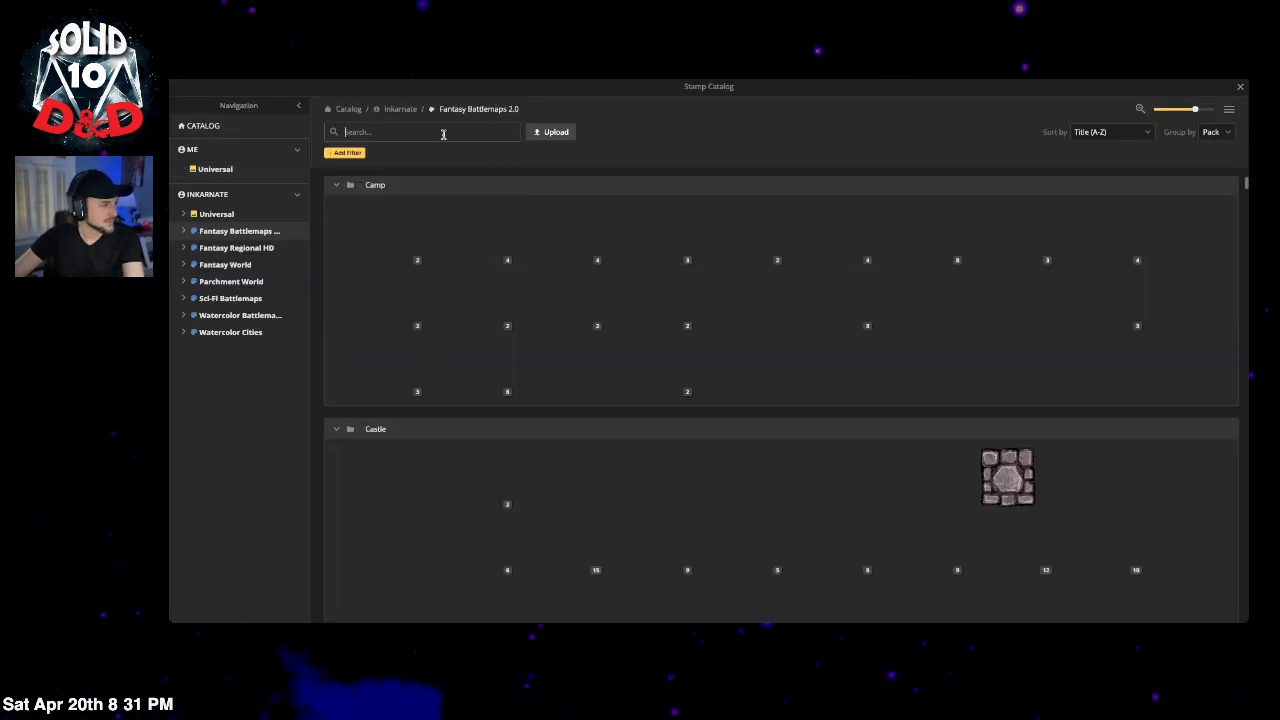
{"action": "type", "text": "rock"}
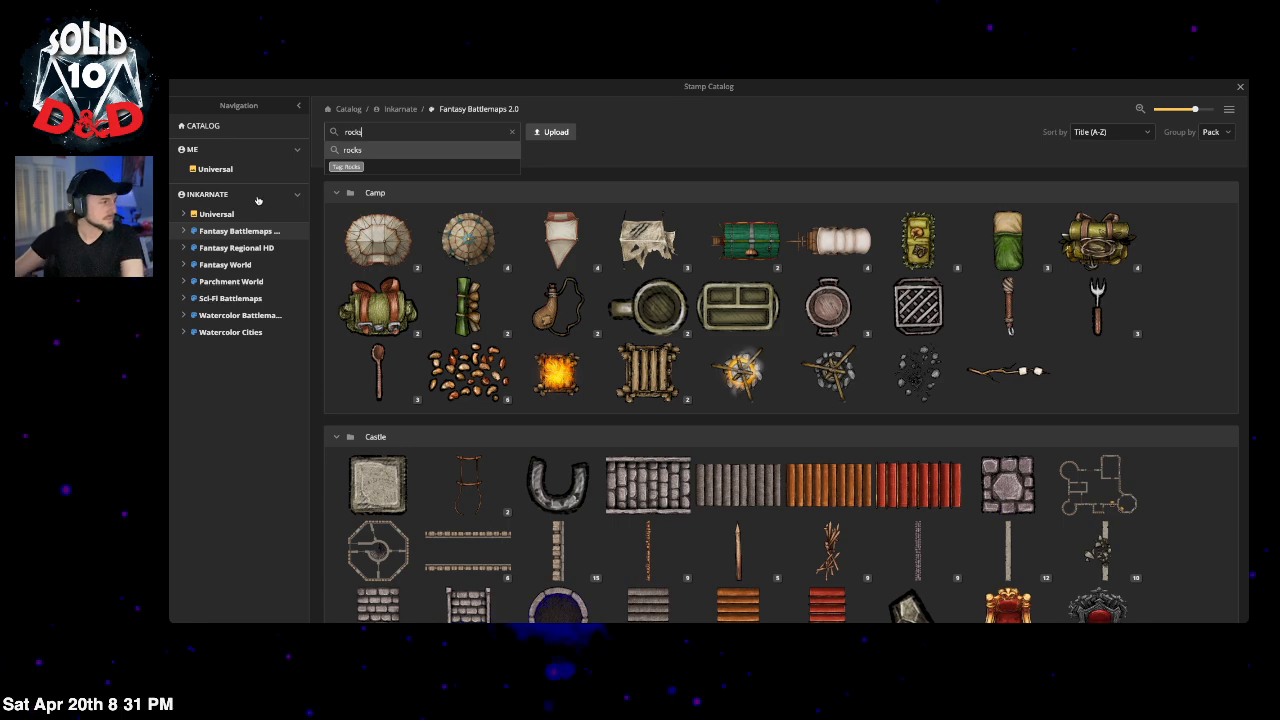
{"action": "type", "text": "s"}
{"action": "left_click", "coordinate": [347, 168]}
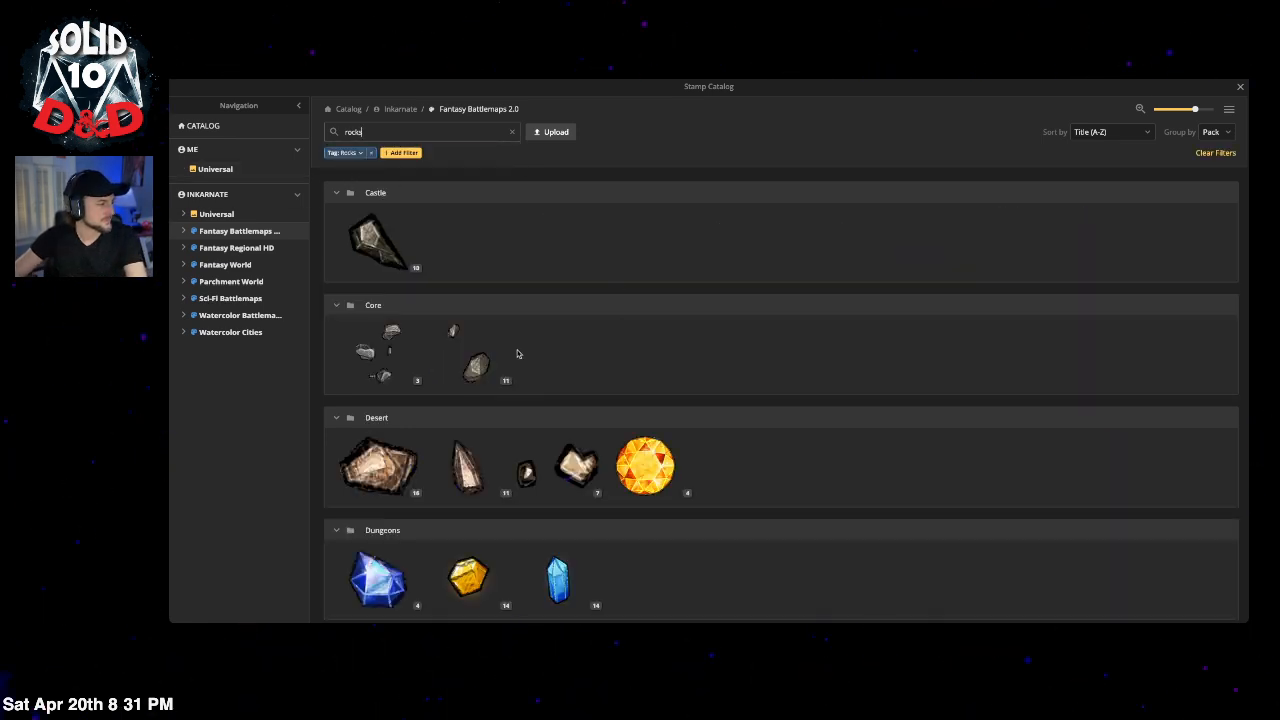
{"action": "left_click", "coordinate": [470, 368]}
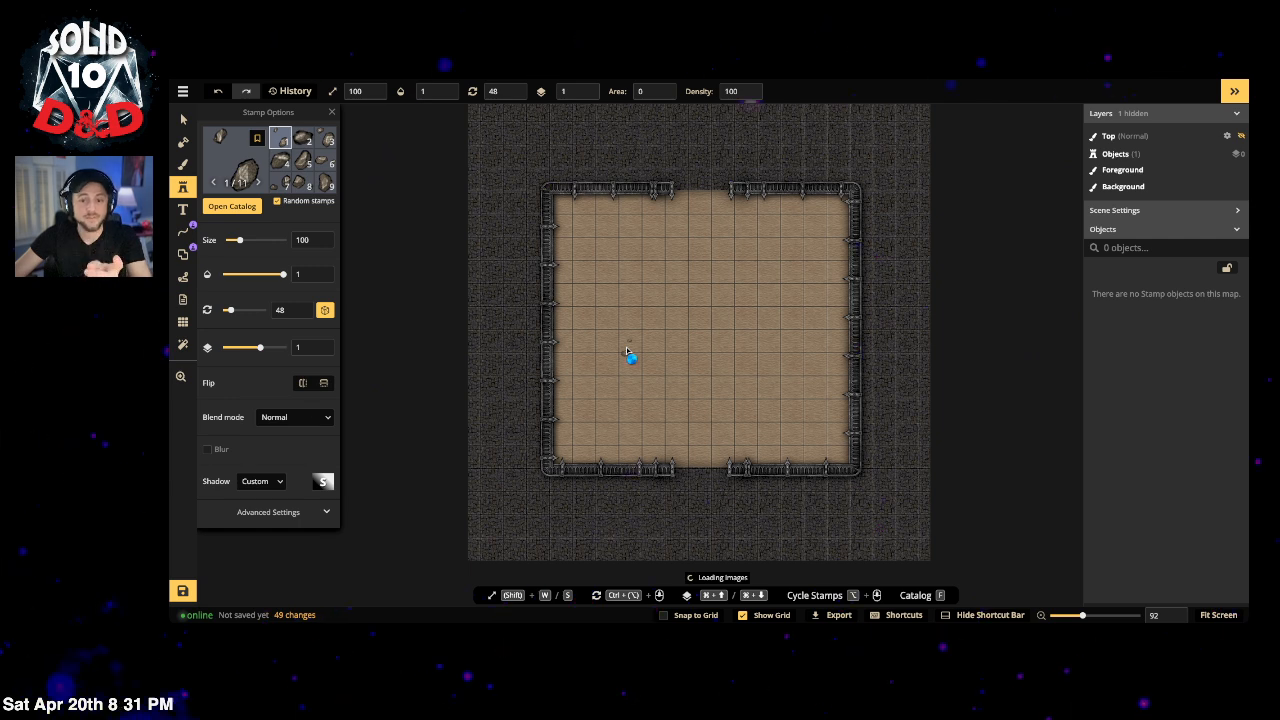
Step: Switch the rock stamps to the Luminosity blend mode
{"action": "left_click_drag", "start_coordinate": [239, 241], "coordinate": [236, 242]}
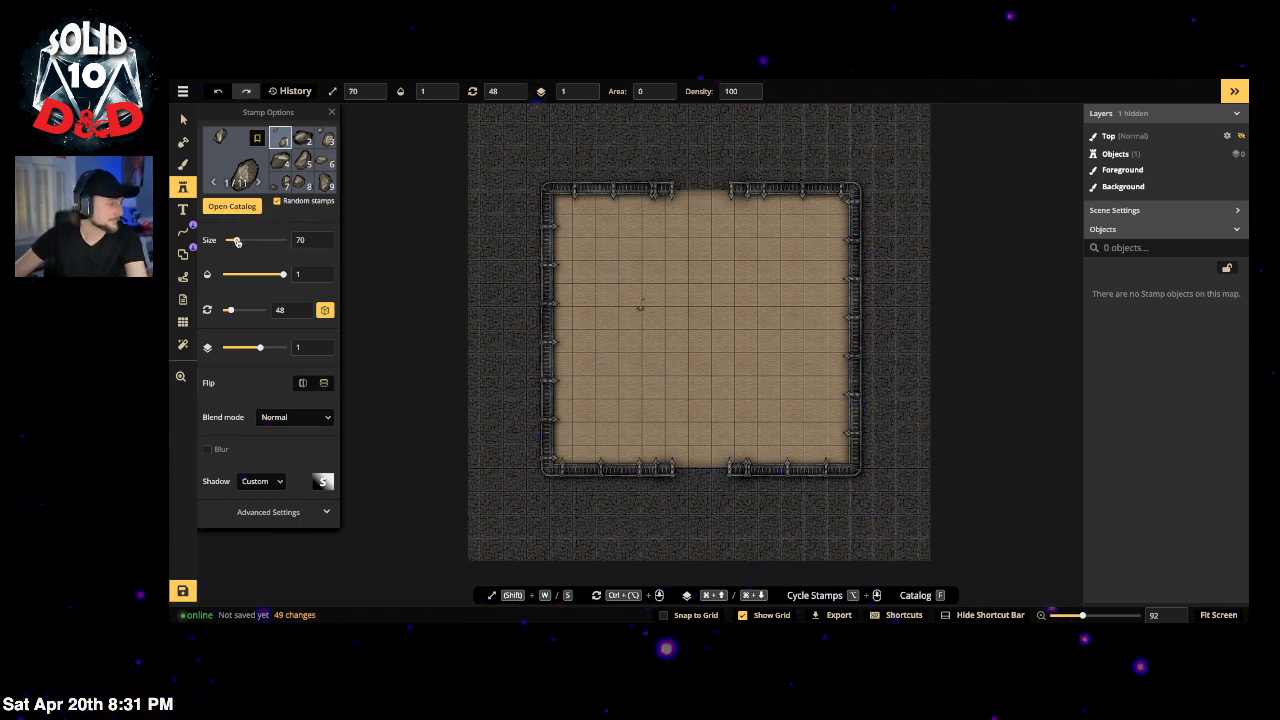
{"action": "left_click", "coordinate": [295, 420]}
{"action": "scroll", "coordinate": [285, 530], "scroll_direction": "down", "scroll_amount": 5}
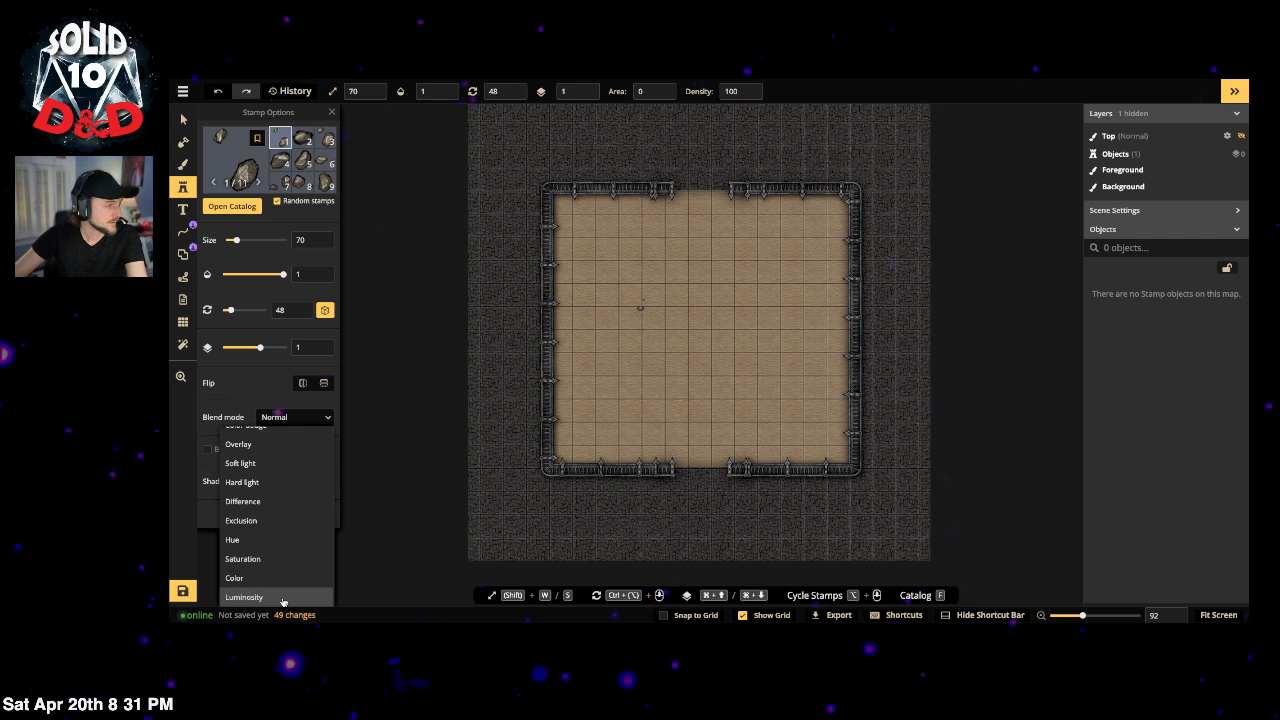
{"action": "left_click", "coordinate": [282, 598]}
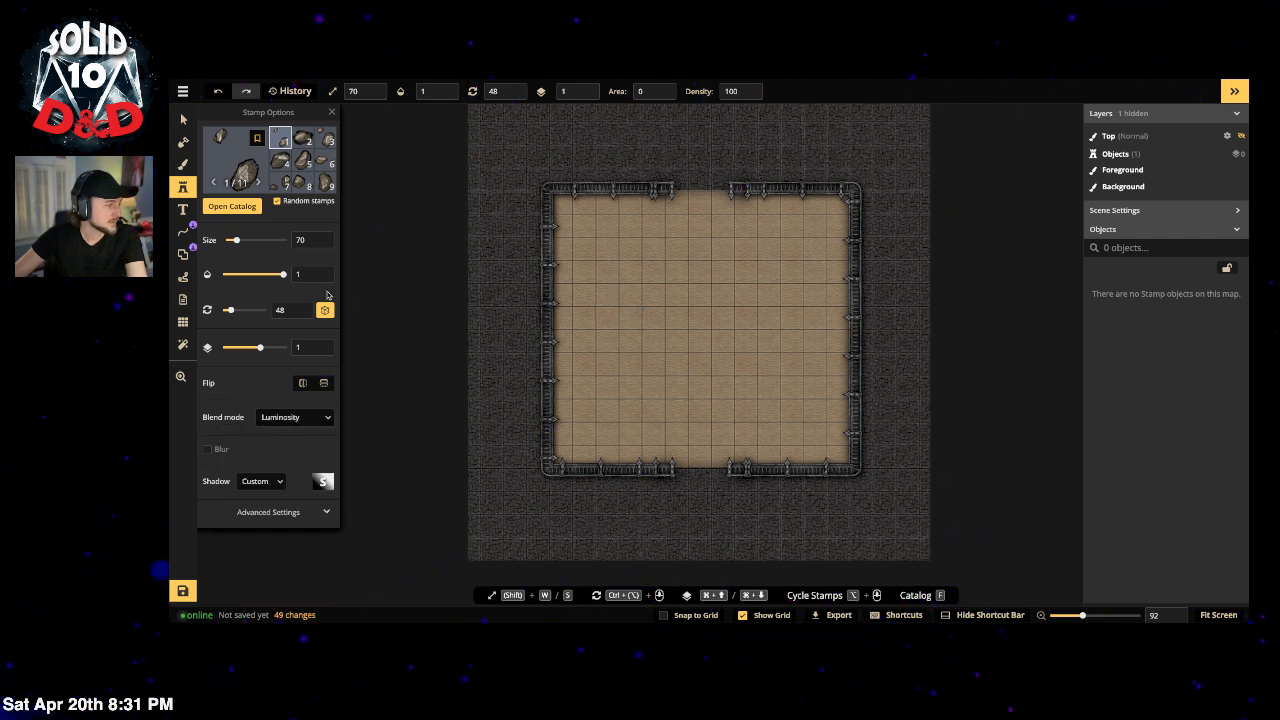
{"action": "left_click_drag", "start_coordinate": [234, 240], "coordinate": [283, 240]}
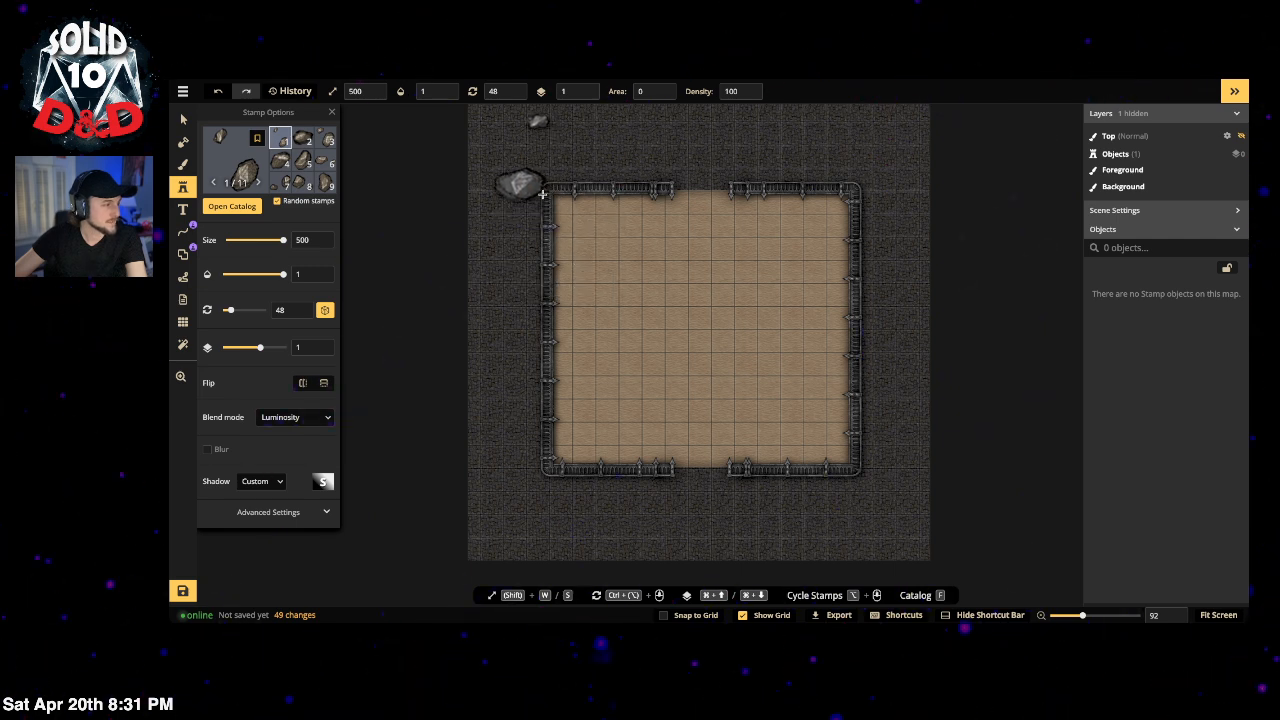
Step: Enable blur at radius 5, shrink the rocks to size 65 and stamp one near the arena's top-left
{"action": "left_click", "coordinate": [638, 303]}
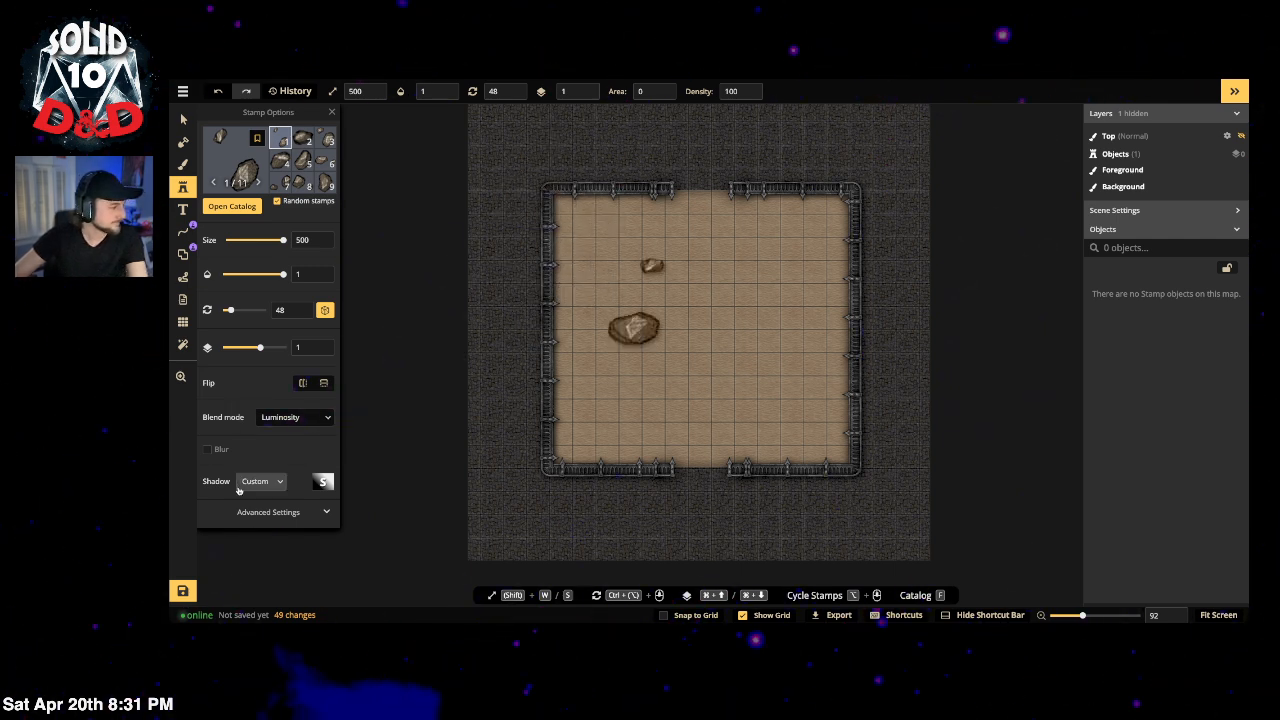
{"action": "left_click", "coordinate": [208, 450]}
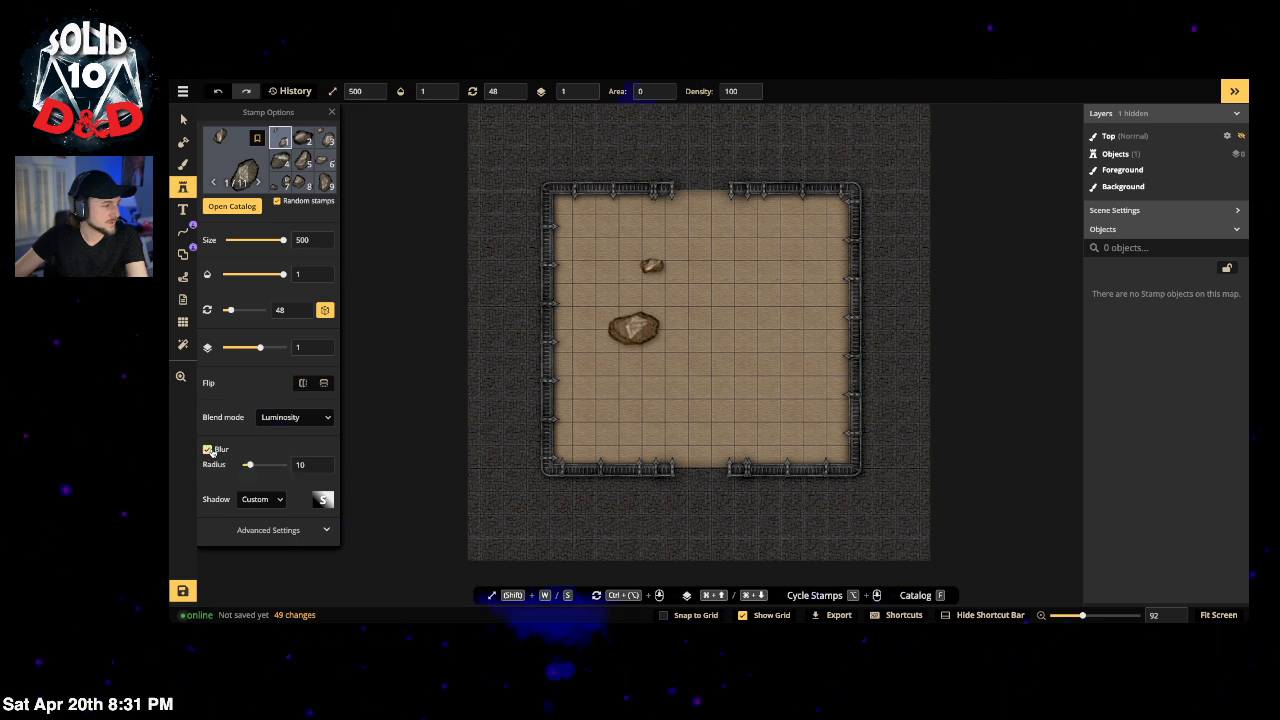
{"action": "left_click_drag", "start_coordinate": [250, 467], "coordinate": [245, 467]}
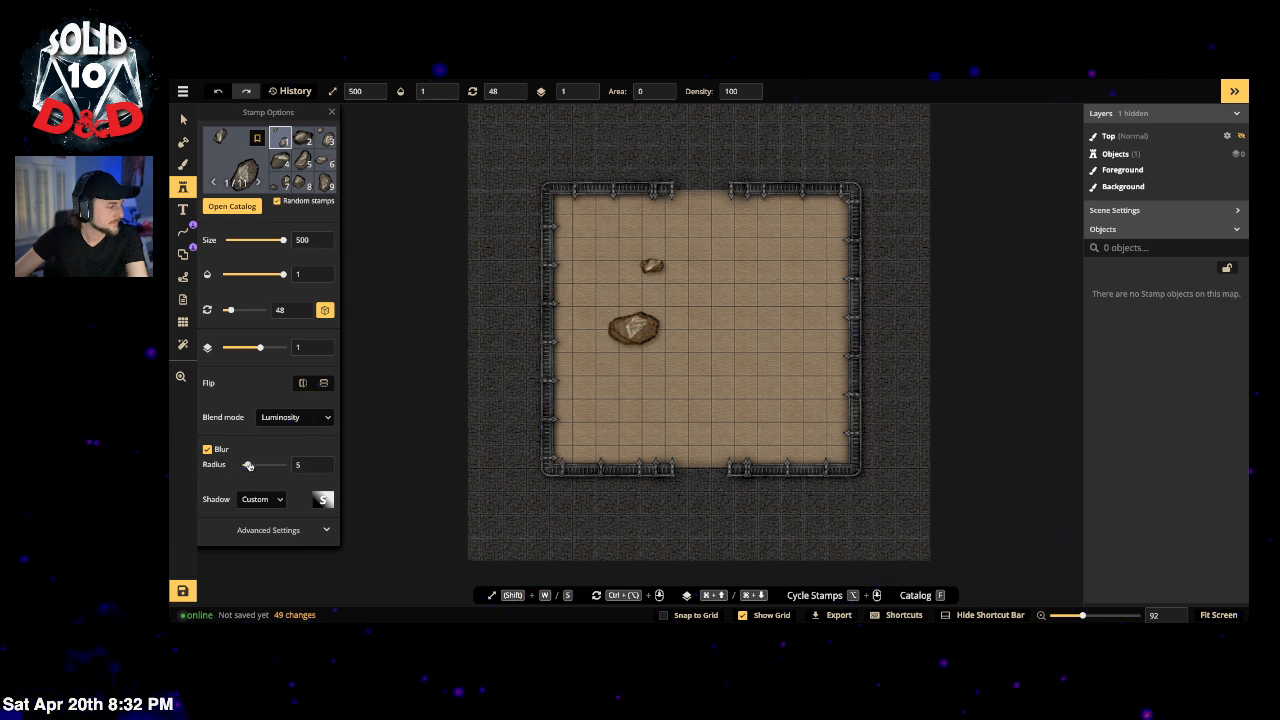
{"action": "left_click_drag", "start_coordinate": [282, 242], "coordinate": [236, 253]}
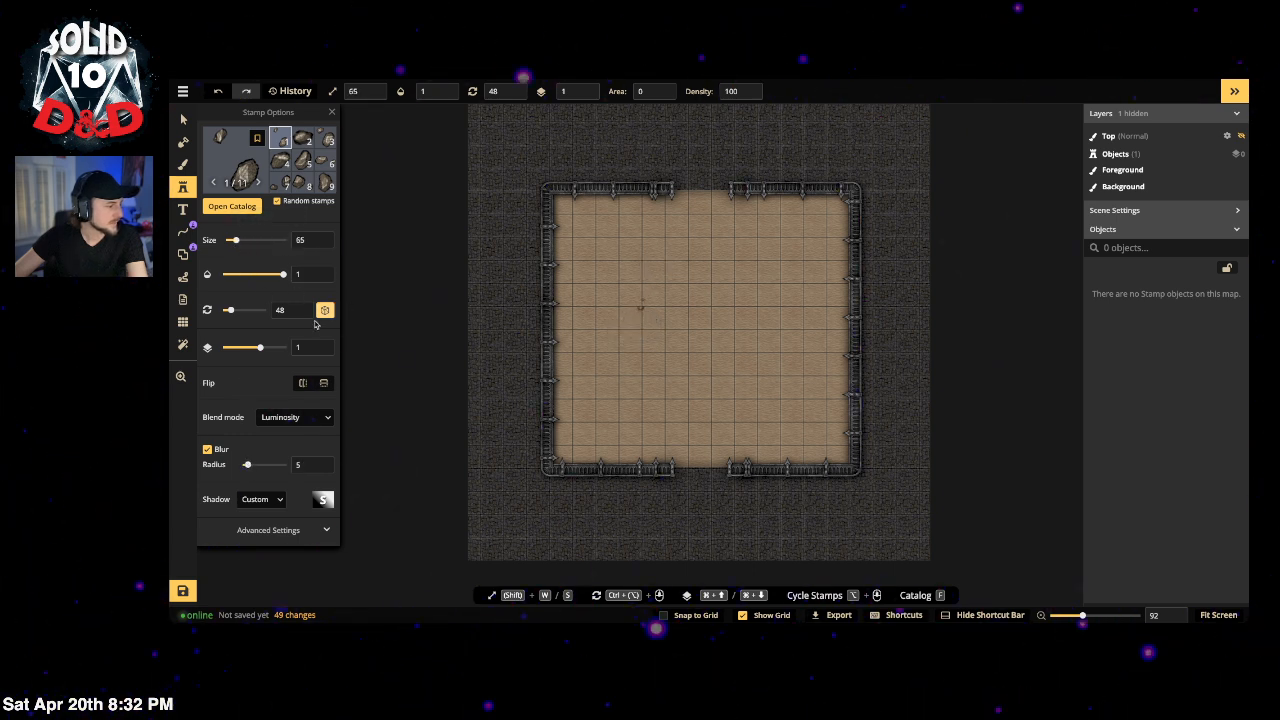
{"action": "left_click", "coordinate": [566, 207]}
Step: Stamp four more small rocks across the sand arena floor
{"action": "left_click", "coordinate": [575, 451]}
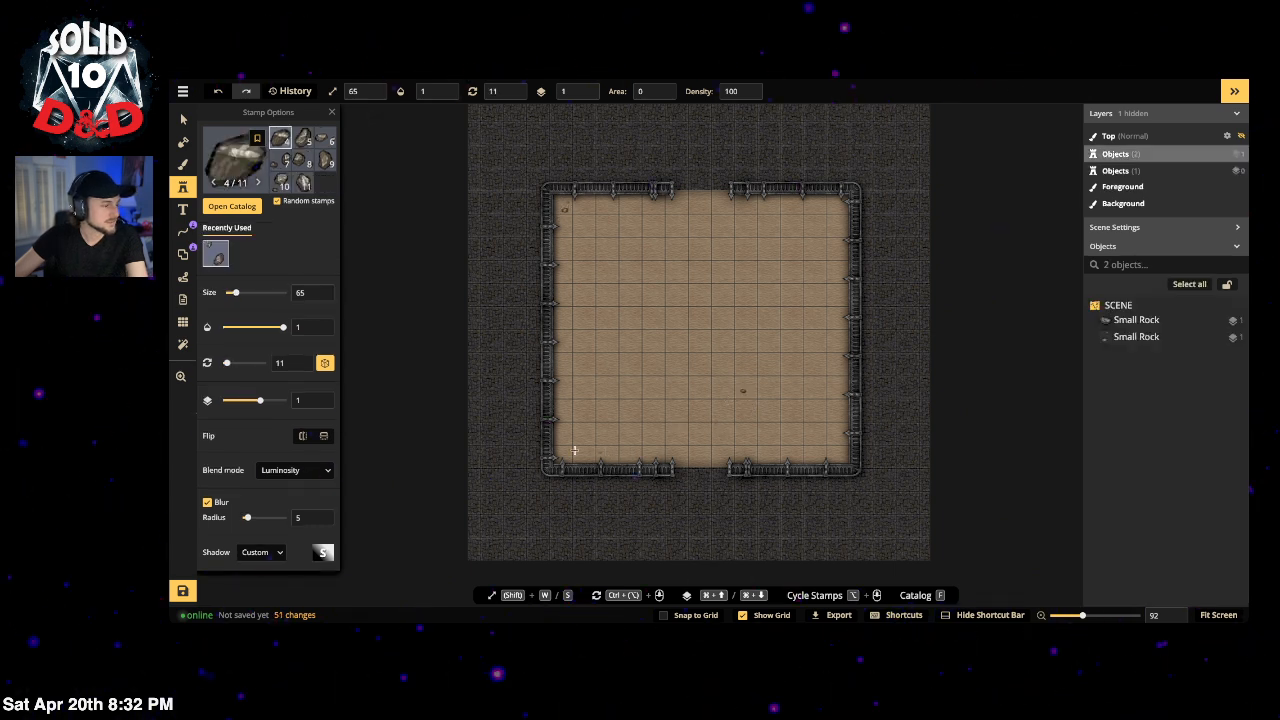
{"action": "left_click", "coordinate": [850, 208]}
{"action": "left_click", "coordinate": [835, 210]}
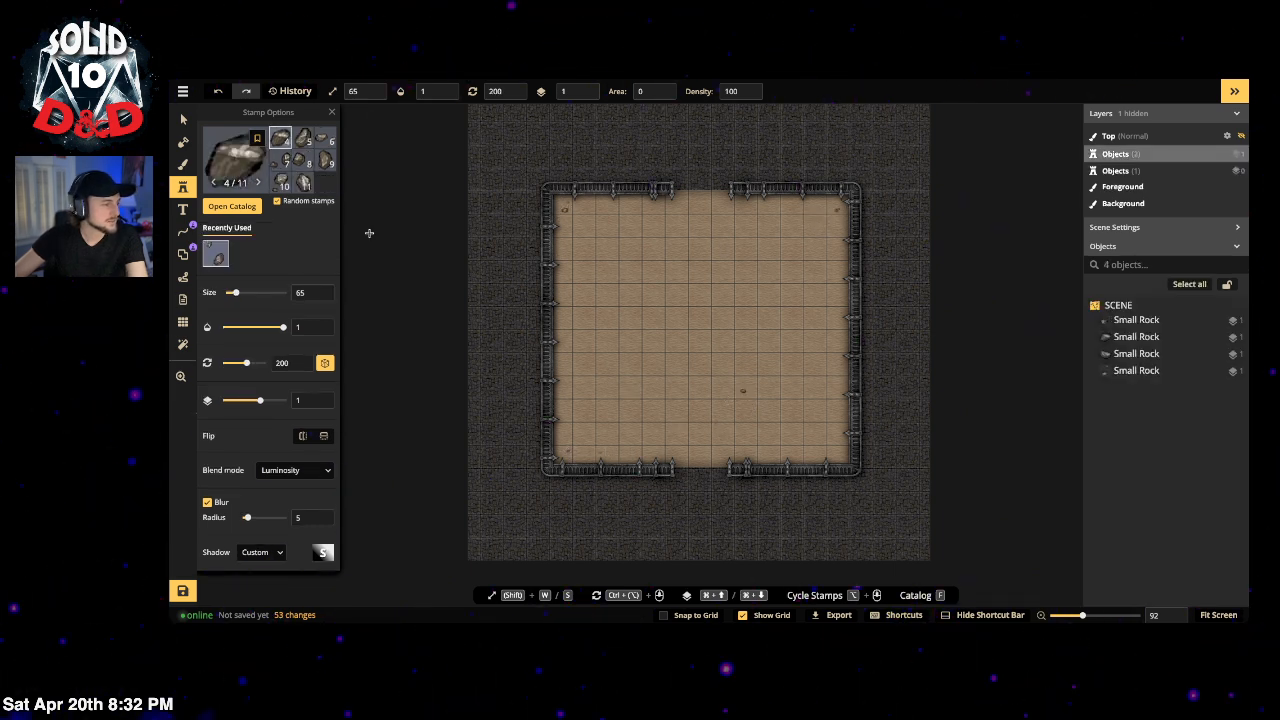
{"action": "left_click", "coordinate": [593, 289]}
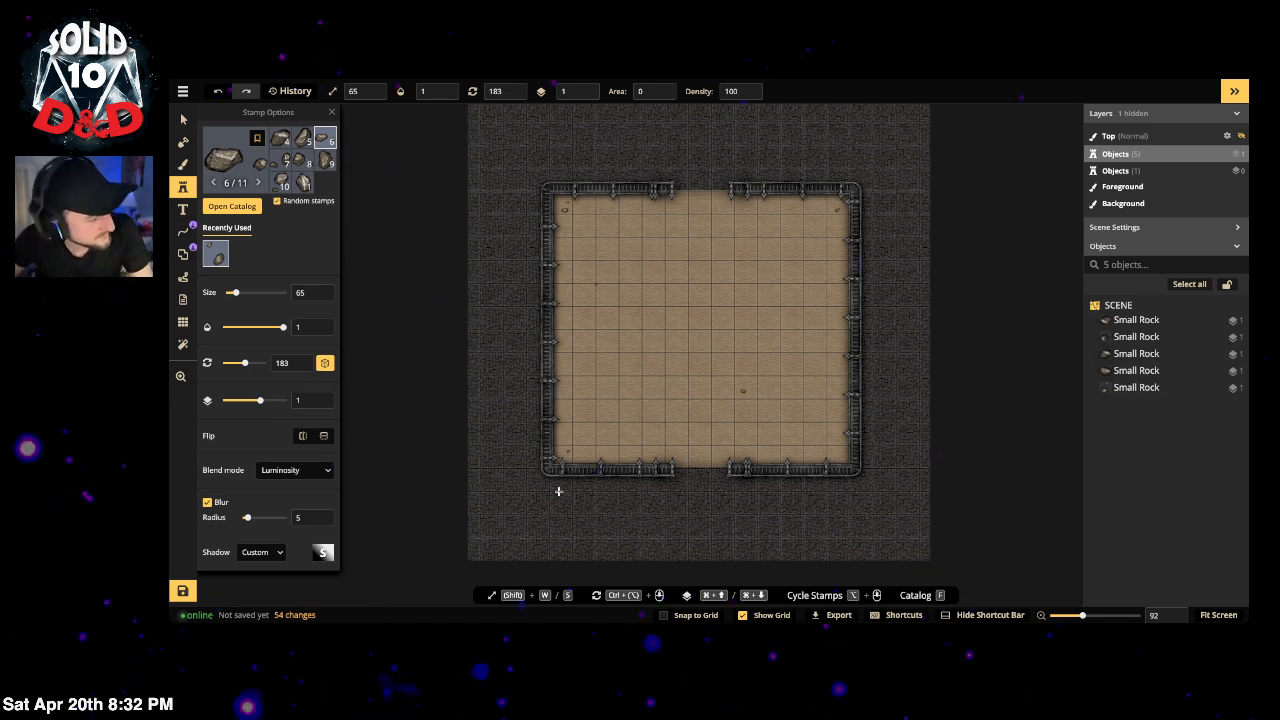
Step: Remove the Rocks tag in the stamp catalog, browse all stamps, then close it
{"action": "left_click", "coordinate": [239, 177]}
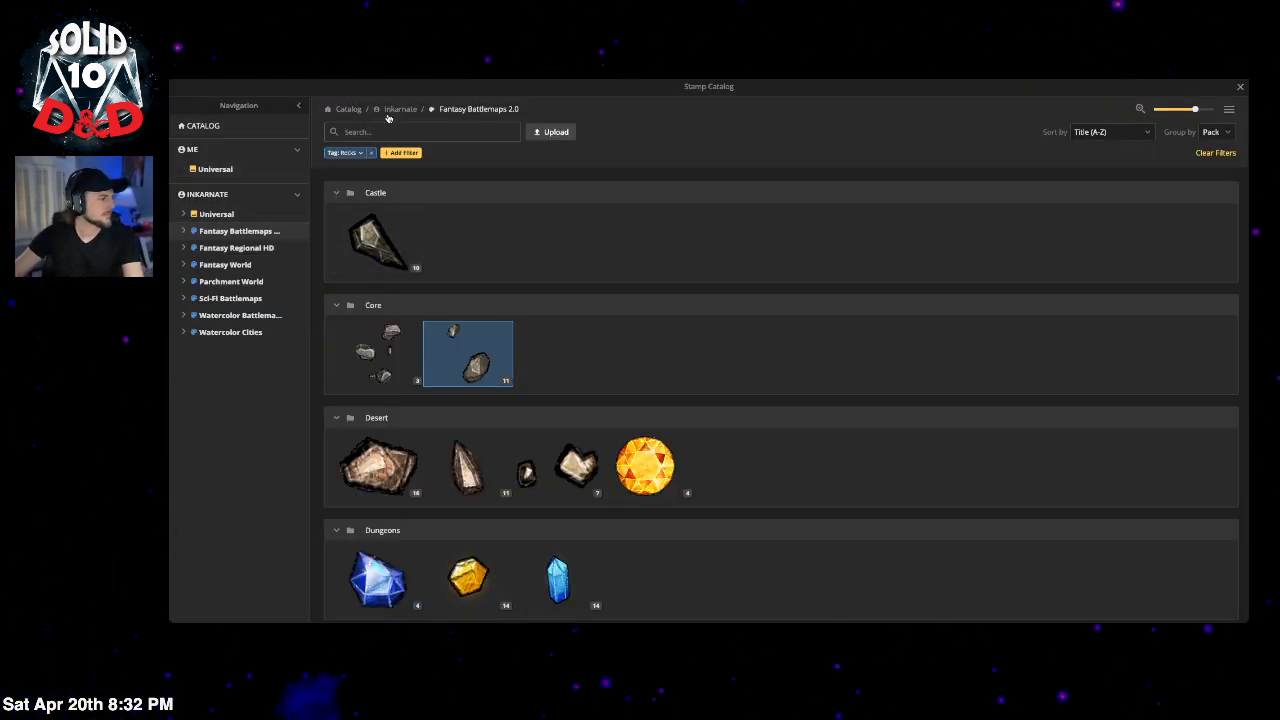
{"action": "left_click", "coordinate": [371, 152]}
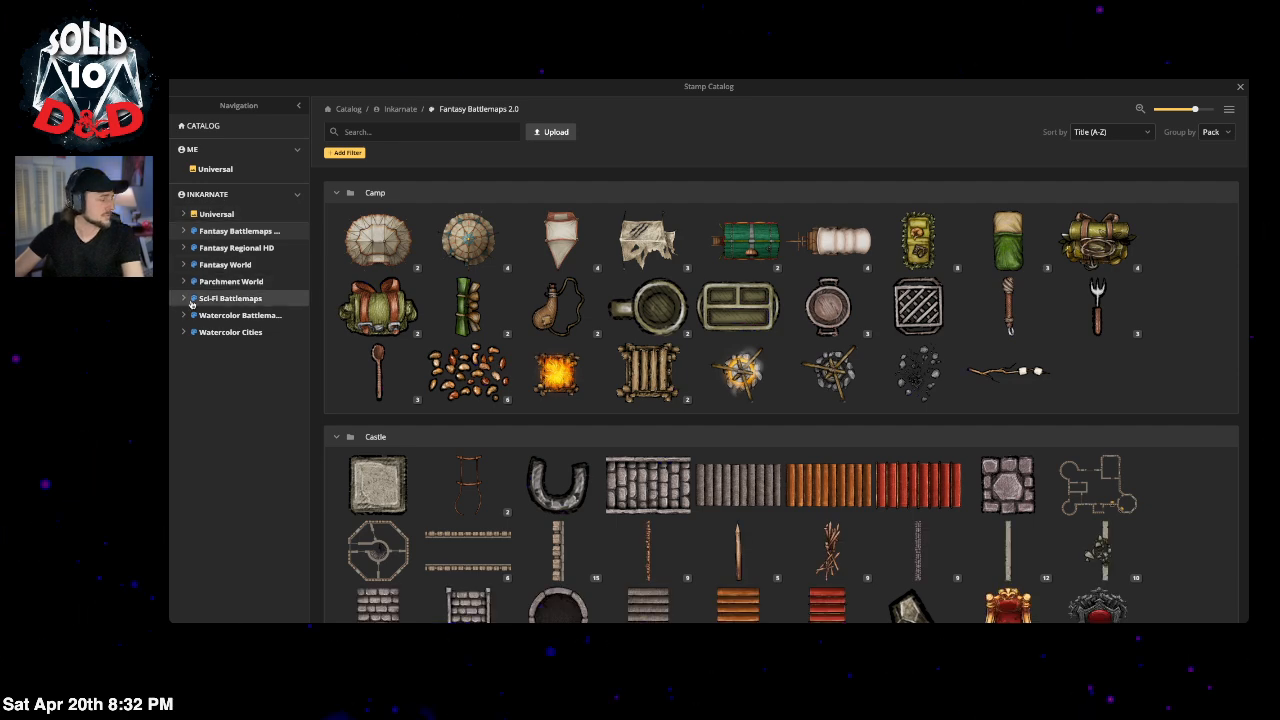
{"action": "scroll", "coordinate": [825, 387], "scroll_direction": "down", "scroll_amount": 3}
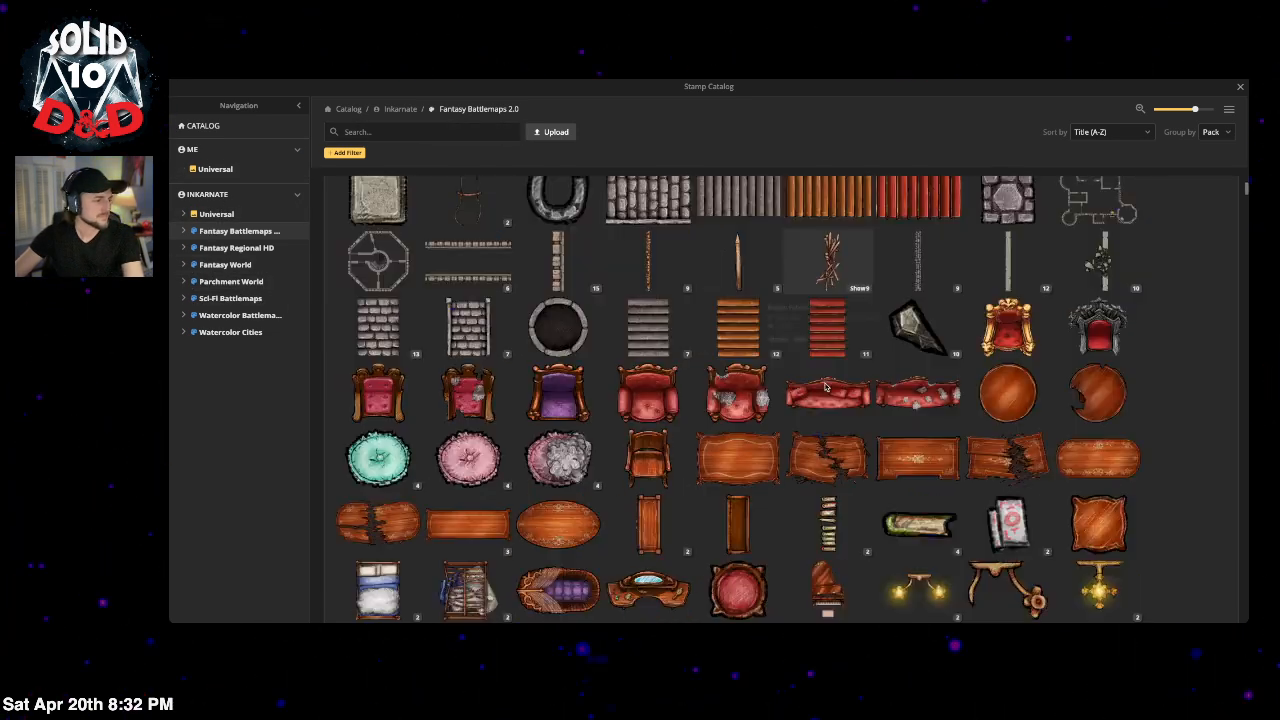
{"action": "scroll", "coordinate": [825, 387], "scroll_direction": "down", "scroll_amount": 1}
{"action": "scroll", "coordinate": [959, 386], "scroll_direction": "up", "scroll_amount": 3}
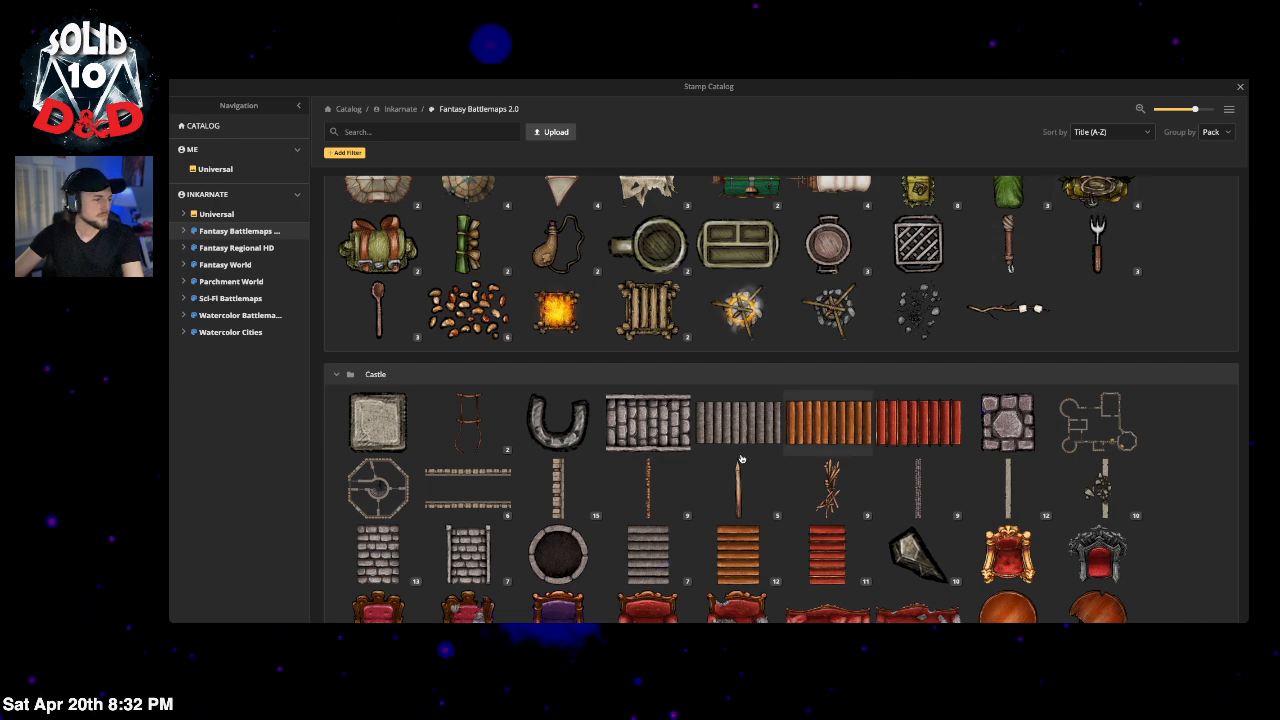
{"action": "left_click", "coordinate": [1241, 88]}
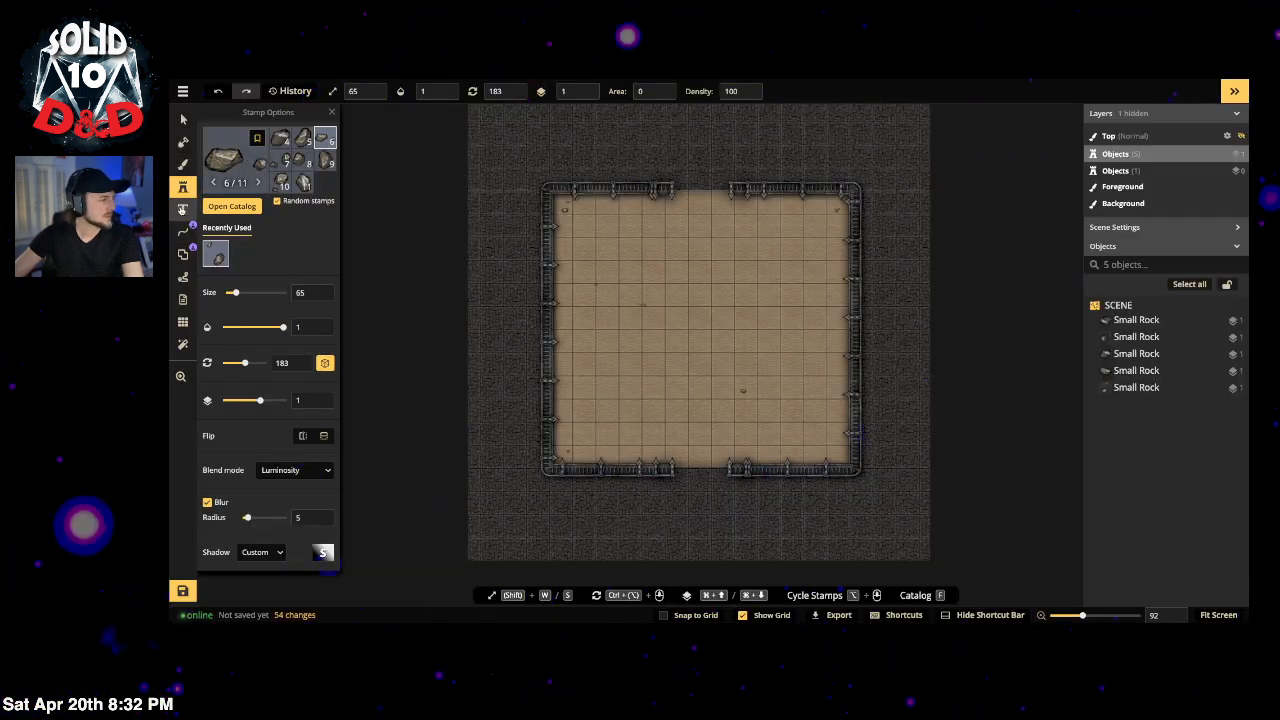
Step: Draw a tall rectangle left of the arena and outline it with the grey stone wall from the Walls filter
{"action": "left_click", "coordinate": [183, 253]}
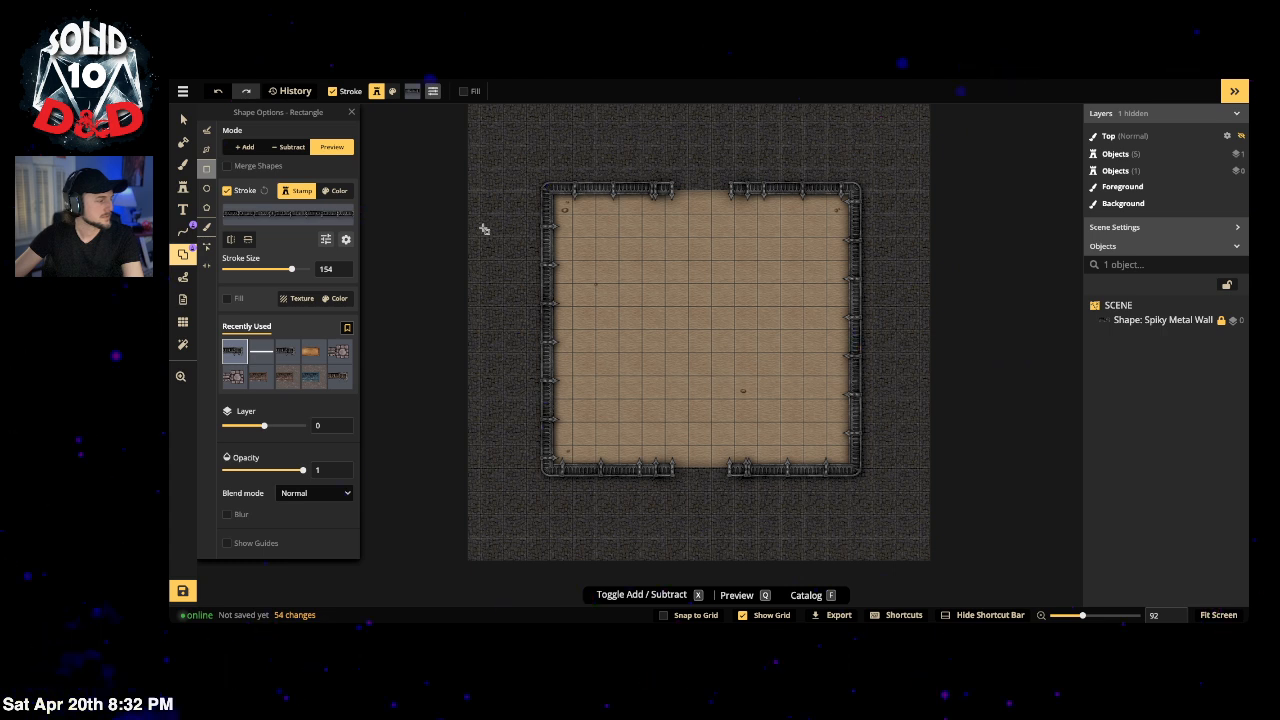
{"action": "mouse_move", "coordinate": [484, 229]}
{"action": "left_mouse_down"}
{"action": "mouse_move", "coordinate": [514, 438]}
{"action": "mouse_move", "coordinate": [527, 447]}
{"action": "mouse_move", "coordinate": [545, 430]}
{"action": "left_mouse_up"}
{"action": "left_click", "coordinate": [308, 211]}
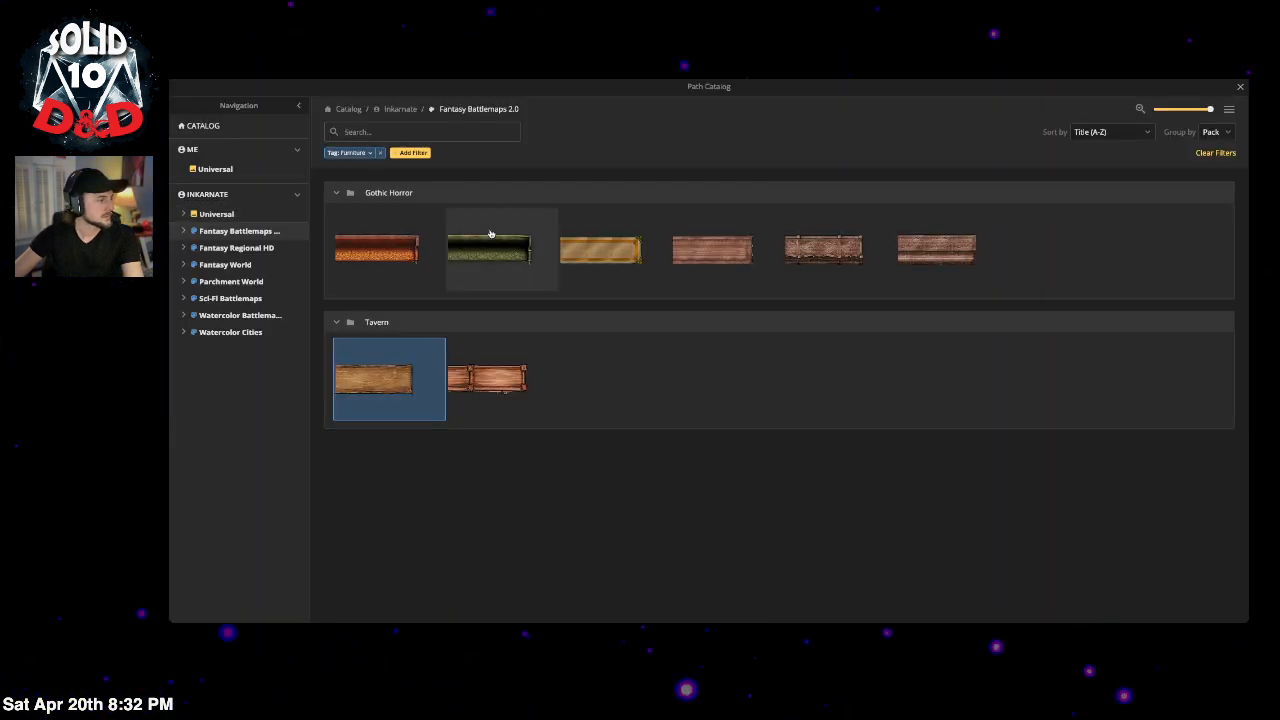
{"action": "left_click", "coordinate": [400, 132]}
{"action": "type", "text": "wal"}
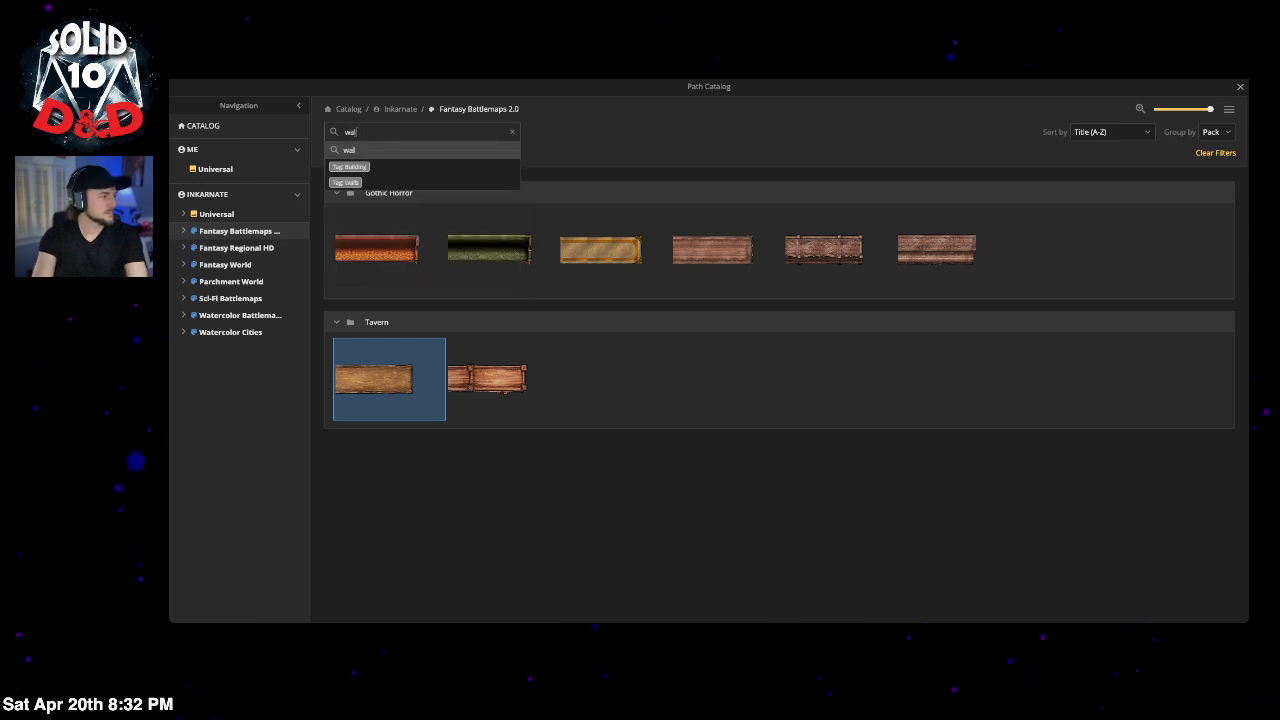
{"action": "type", "text": "ls"}
{"action": "left_click", "coordinate": [348, 179]}
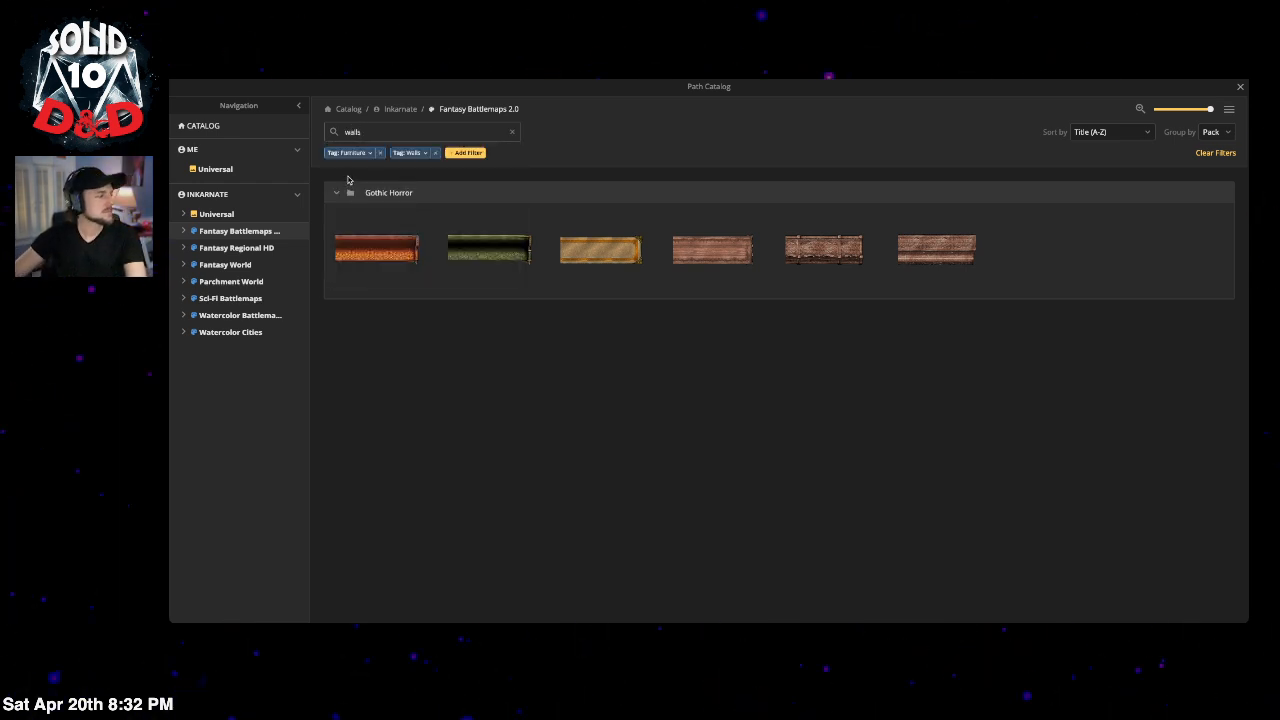
{"action": "left_click", "coordinate": [378, 153]}
{"action": "left_click", "coordinate": [388, 153]}
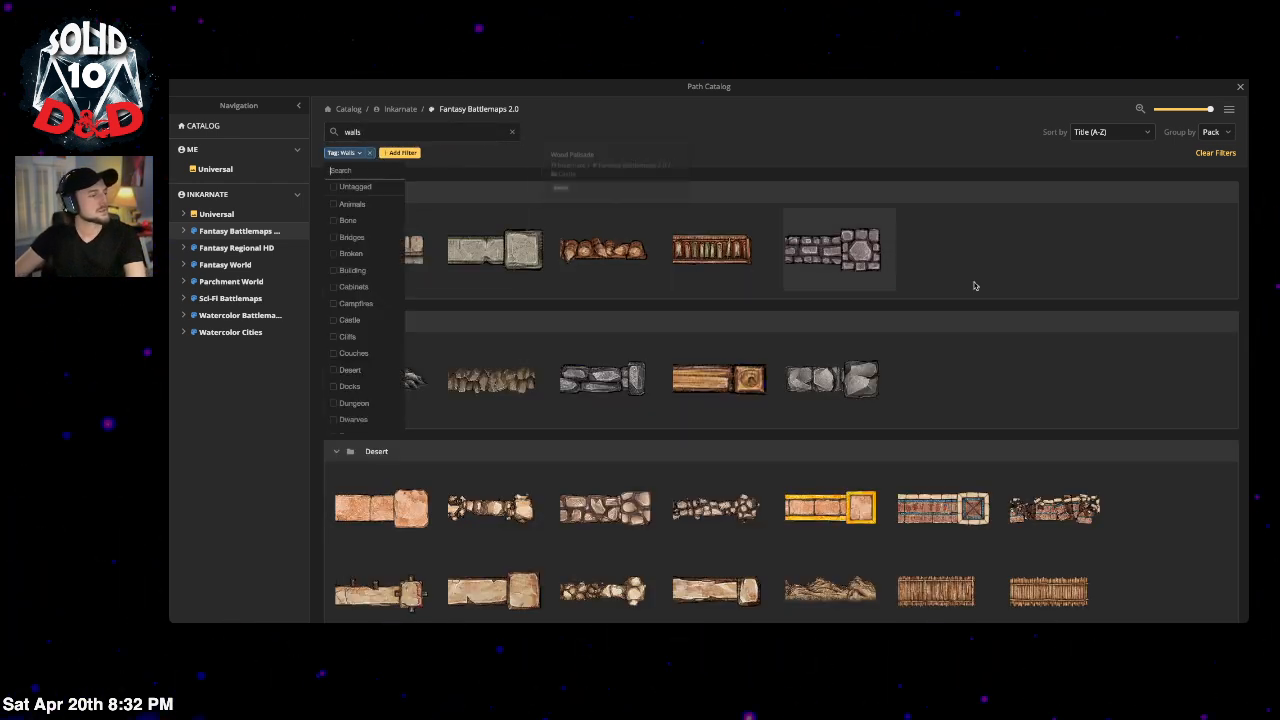
{"action": "left_click", "coordinate": [519, 265]}
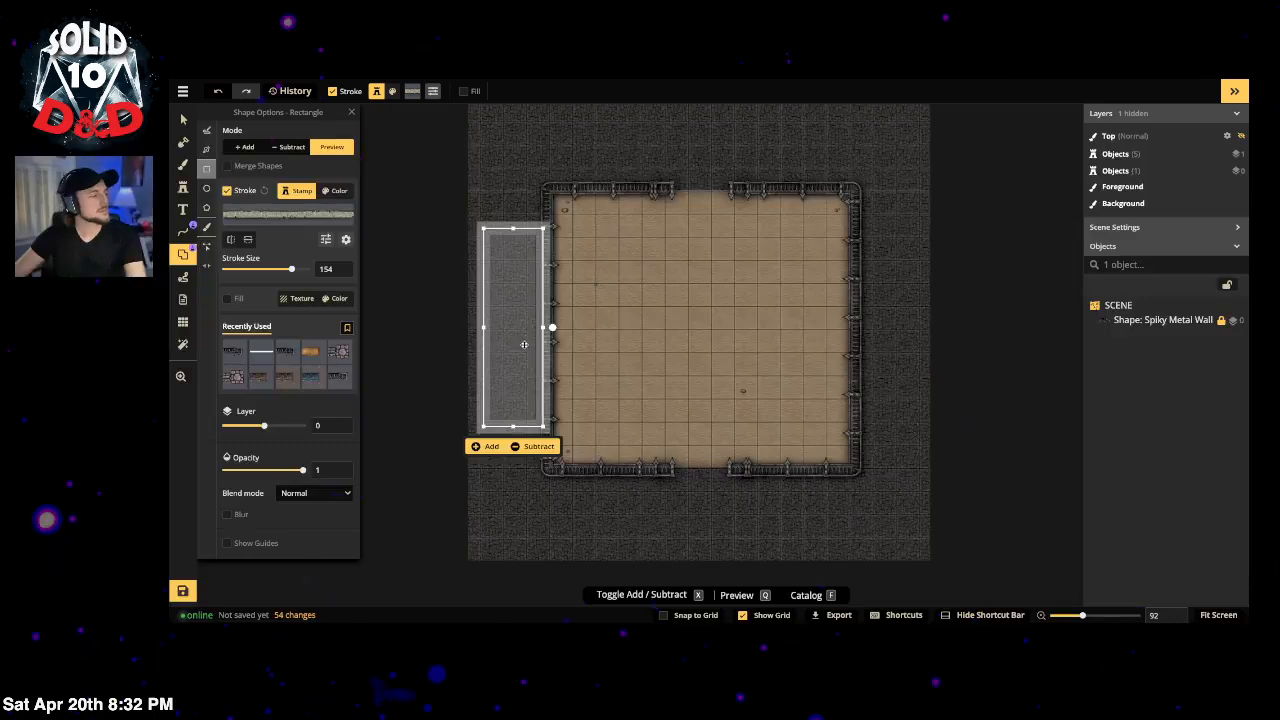
{"action": "left_click_drag", "start_coordinate": [527, 317], "coordinate": [525, 318]}
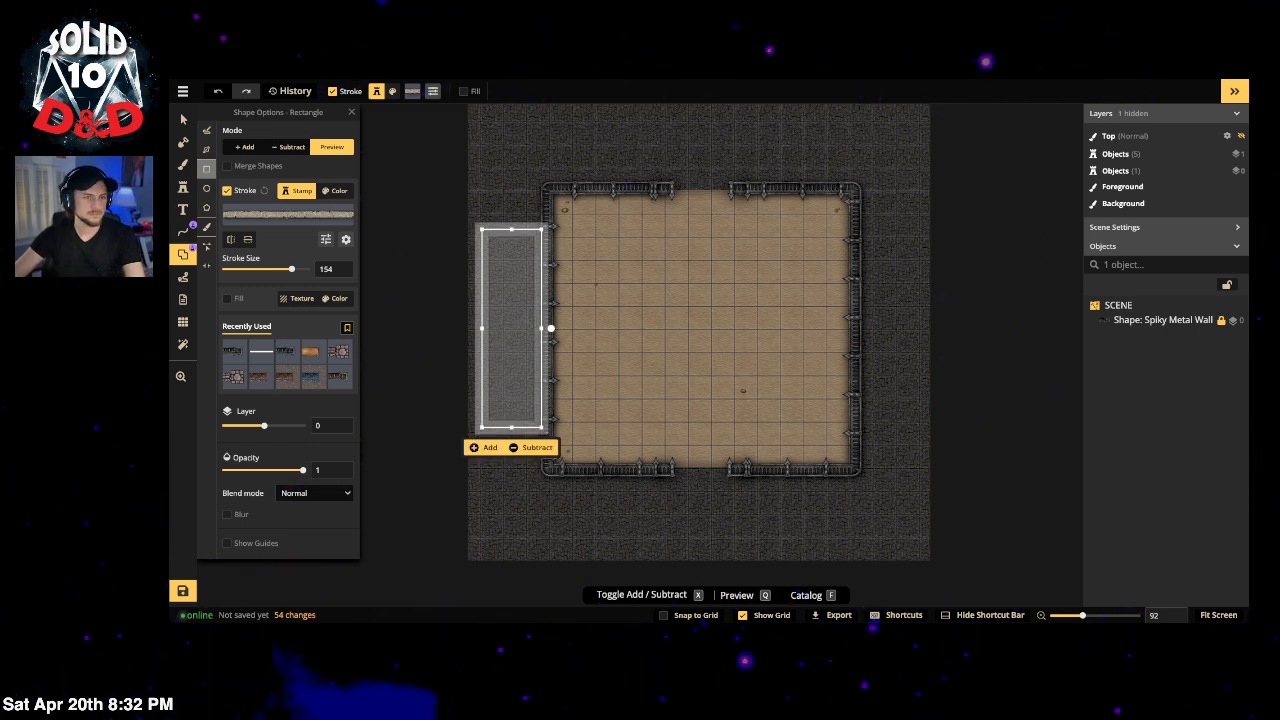
{"action": "key", "text": "ctrl+Tab"}
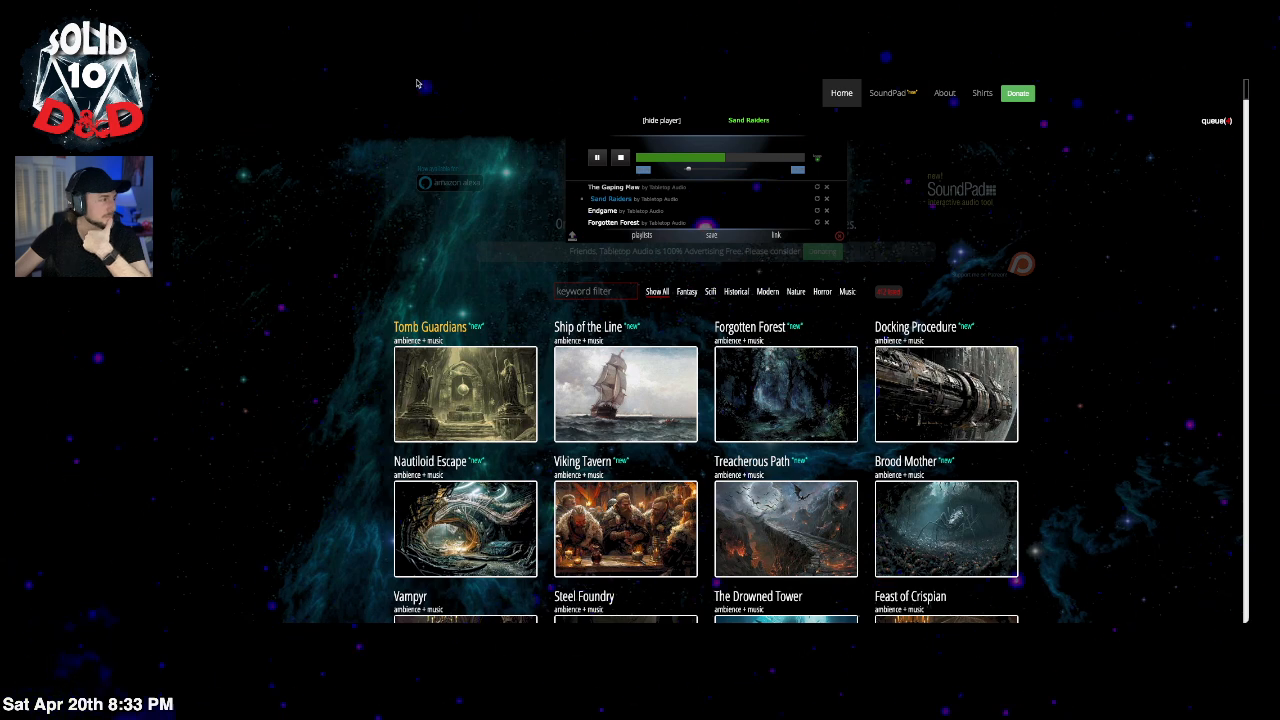
{"action": "key", "text": "ctrl+Tab"}
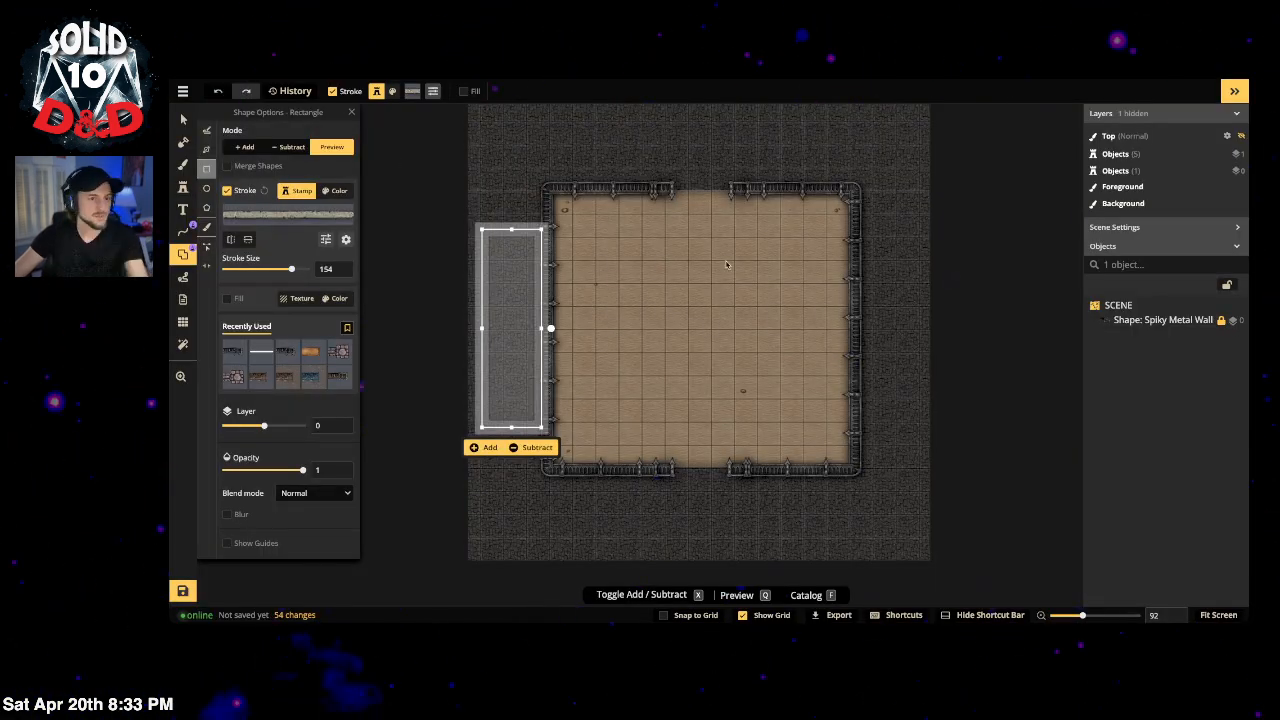
Step: Add the concrete enclosure left of the arena and a matching one on its right side
{"action": "left_click", "coordinate": [481, 449]}
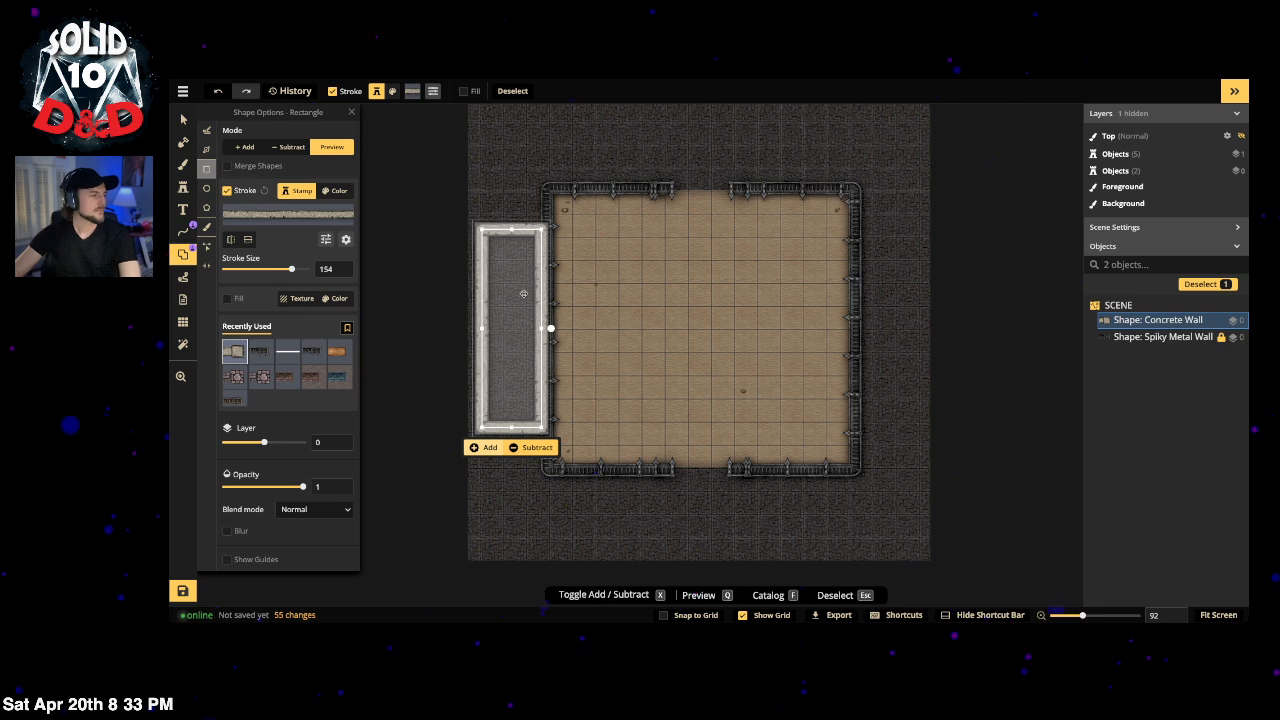
{"action": "left_click_drag", "start_coordinate": [503, 296], "coordinate": [885, 297]}
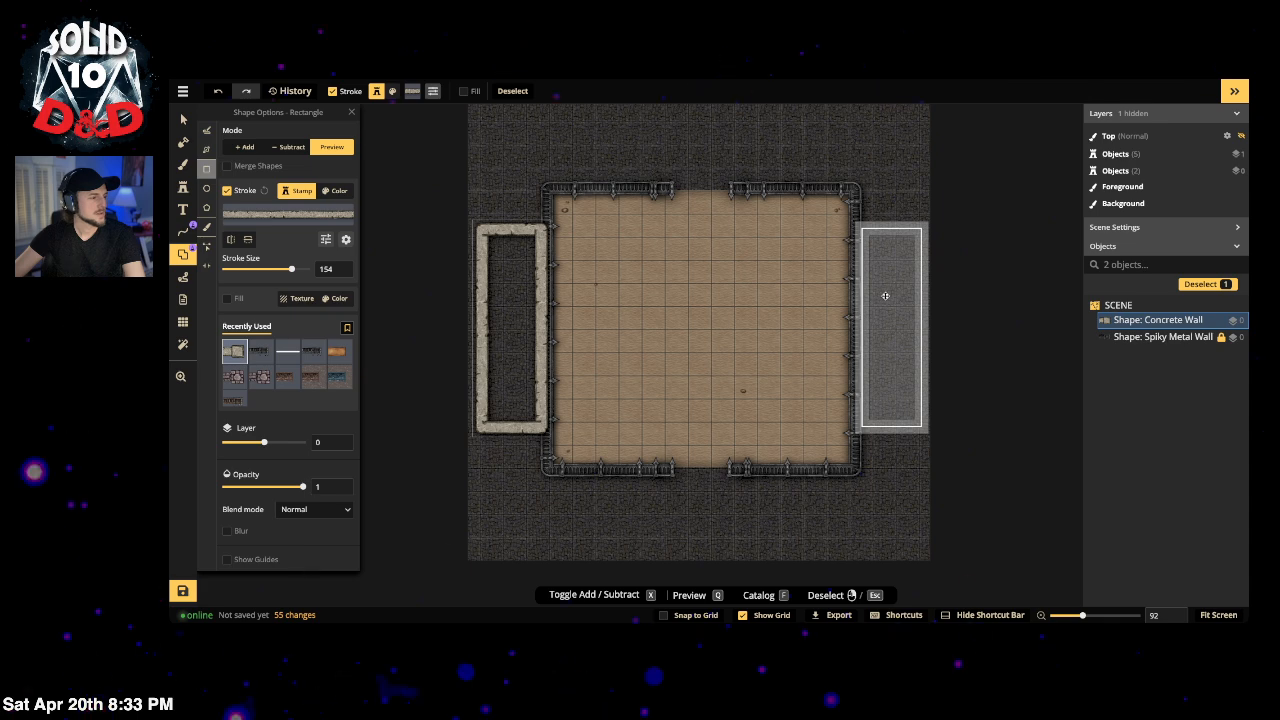
{"action": "left_click", "coordinate": [866, 447]}
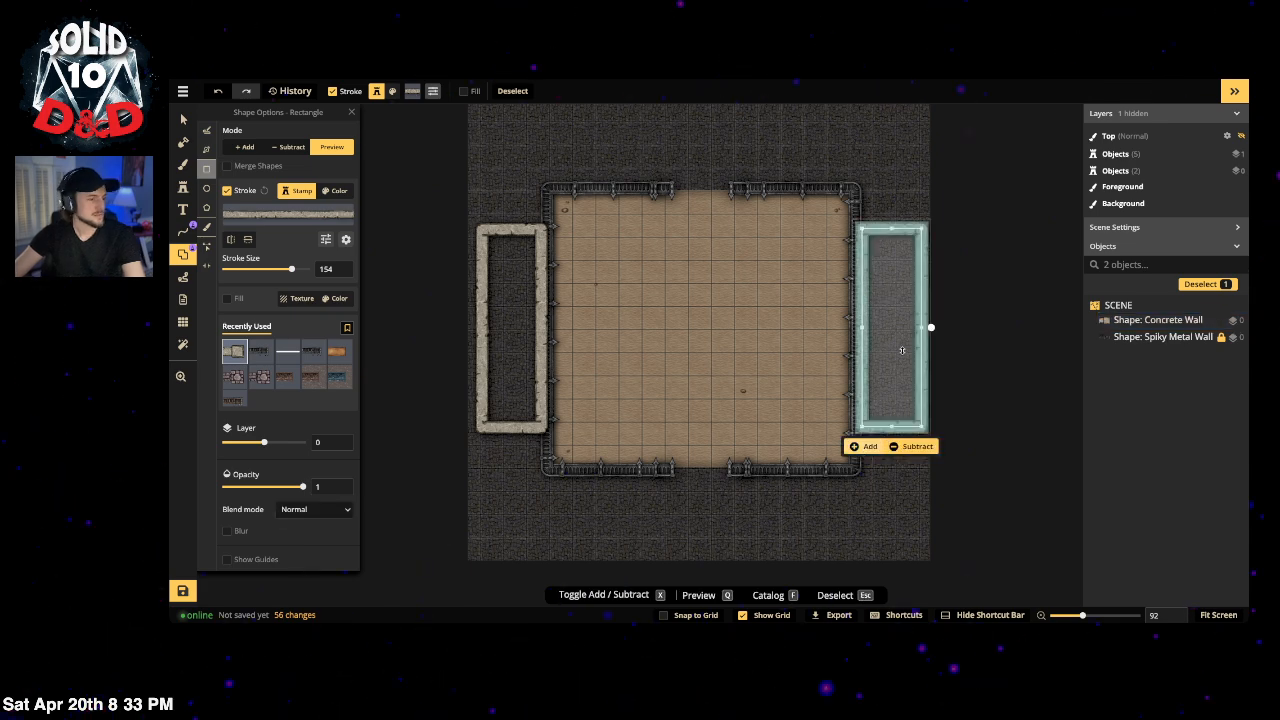
Step: Reshape the preview into a shorter enclosure above the arena and add it
{"action": "left_click_drag", "start_coordinate": [895, 333], "coordinate": [717, 369]}
{"action": "left_click_drag", "start_coordinate": [717, 240], "coordinate": [736, 205]}
{"action": "scroll", "coordinate": [674, 206], "scroll_direction": "down", "scroll_amount": 1}
{"action": "scroll", "coordinate": [674, 206], "scroll_direction": "down", "scroll_amount": 2}
{"action": "left_click_drag", "start_coordinate": [694, 148], "coordinate": [693, 182]}
{"action": "left_click", "coordinate": [670, 283]}
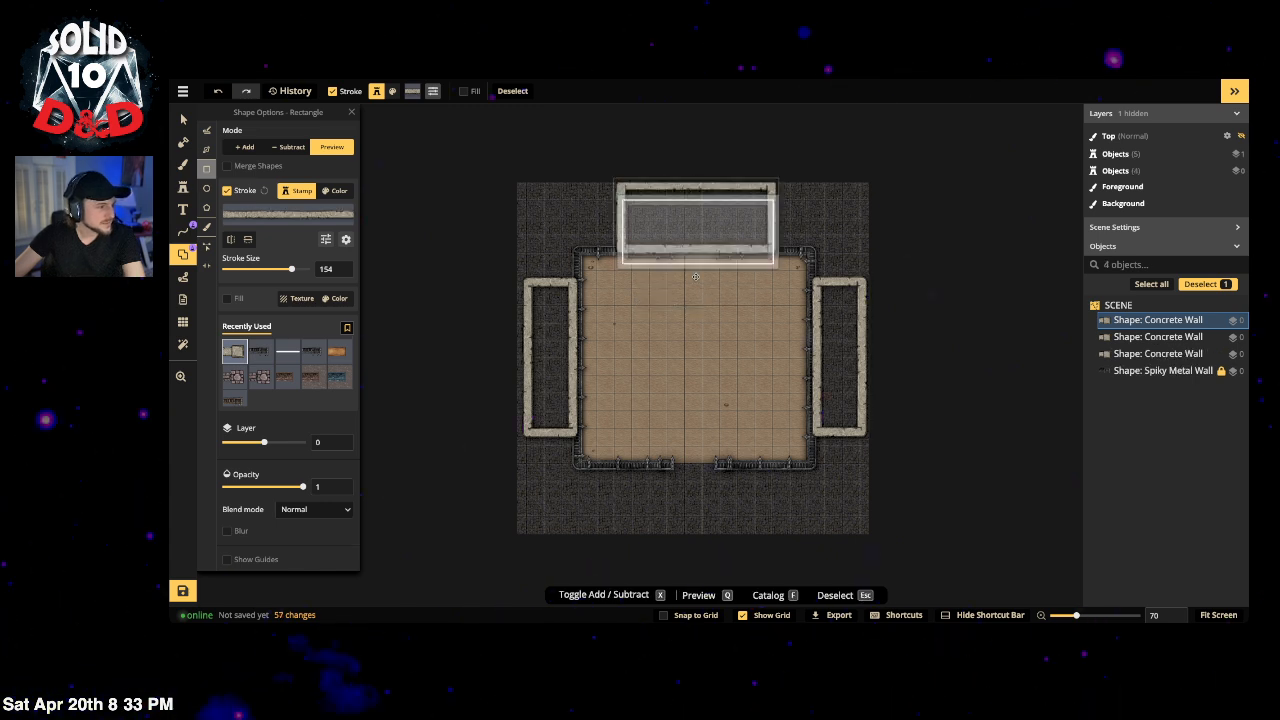
Step: Add a concrete enclosure below the arena, then undo it with Ctrl+Z
{"action": "left_click", "coordinate": [677, 509]}
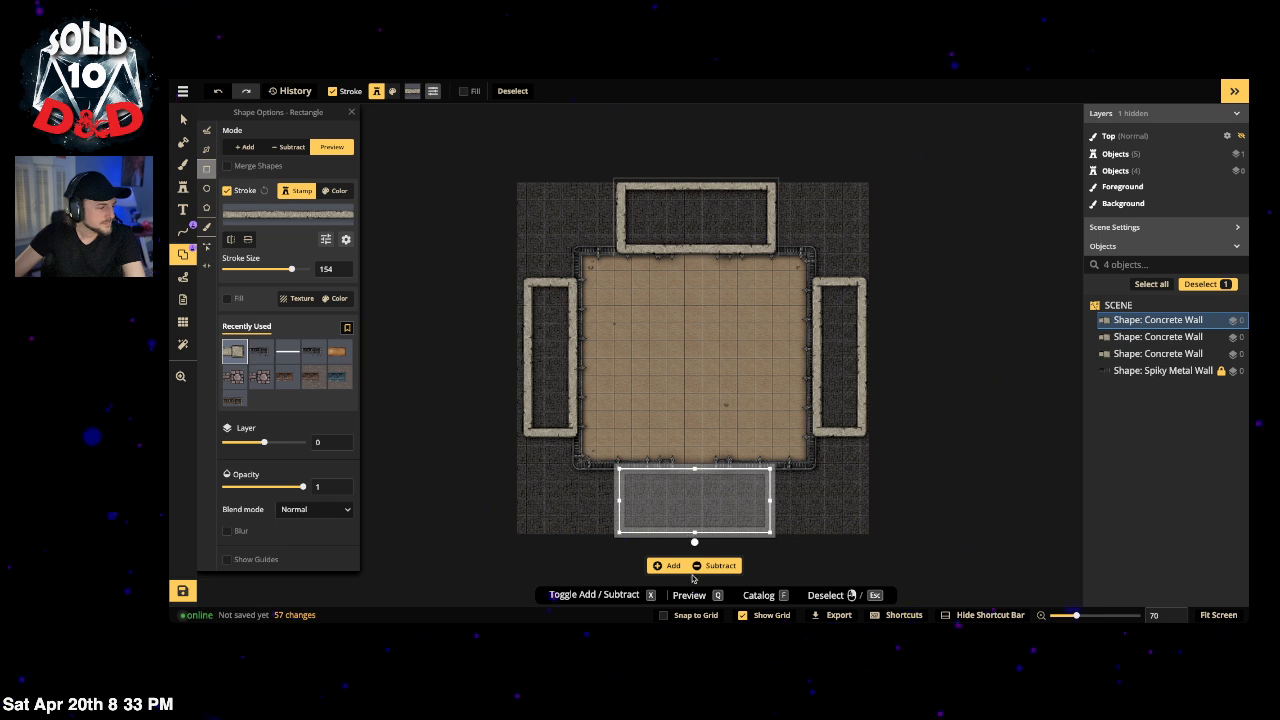
{"action": "left_click", "coordinate": [677, 566]}
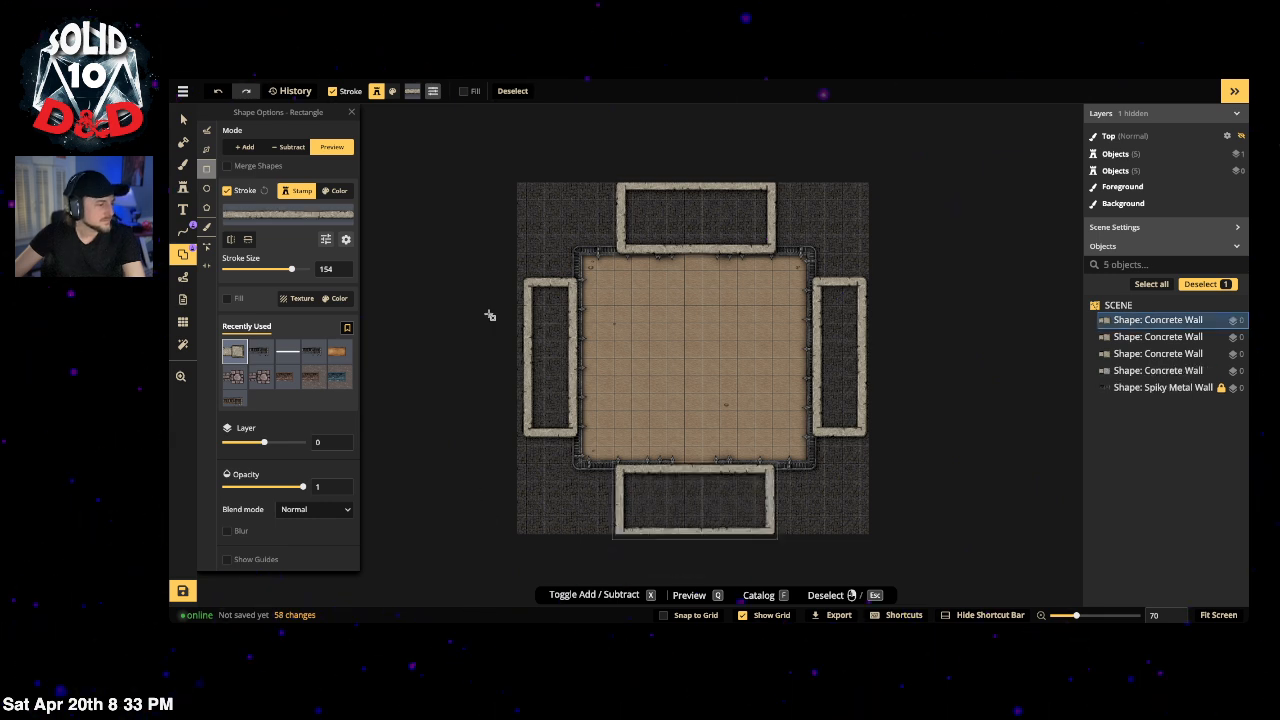
{"action": "left_click_drag", "start_coordinate": [484, 288], "coordinate": [467, 228]}
{"action": "key", "text": "ctrl+z"}
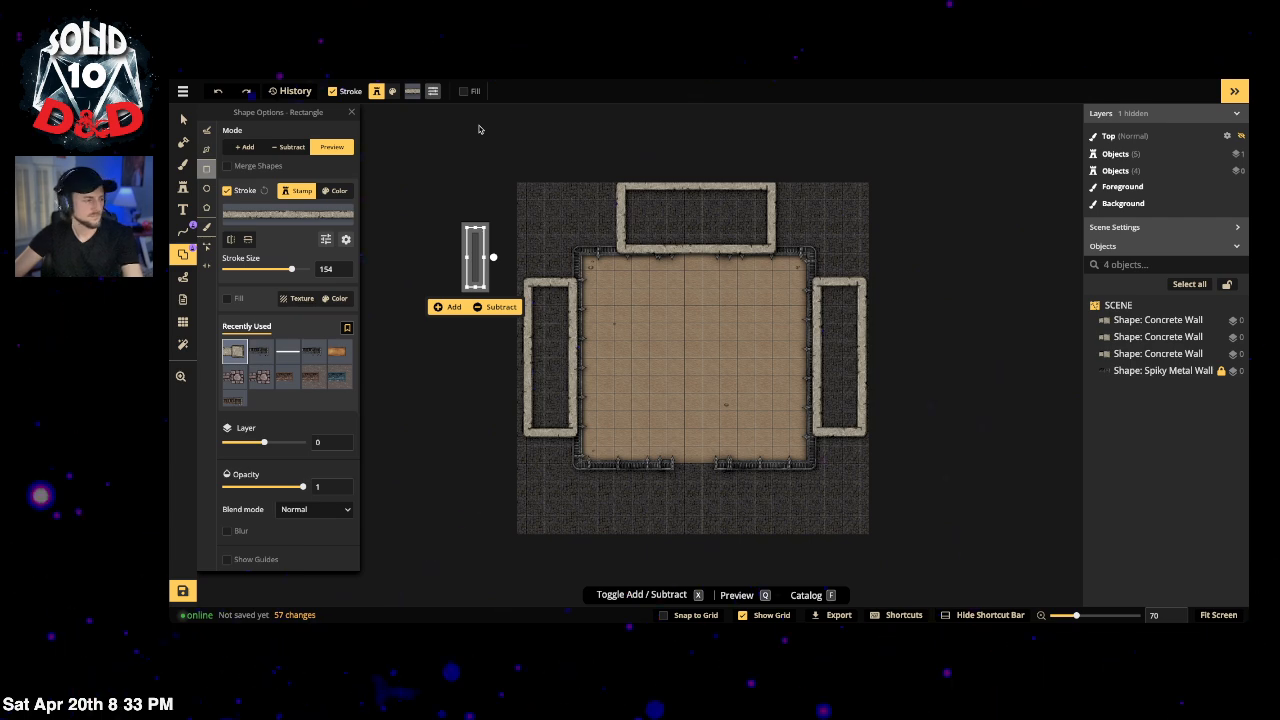
{"action": "key", "text": "ctrl+h"}
{"action": "key", "text": "ctrl+w"}
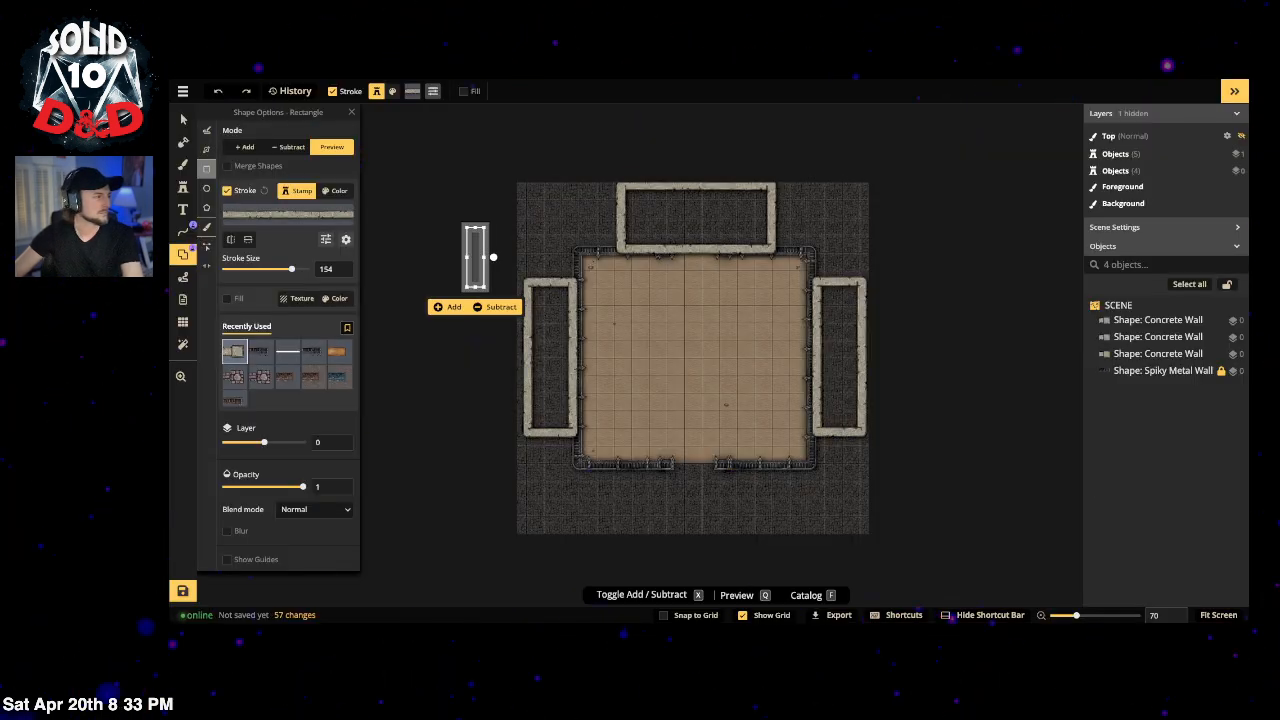
Step: Redo the bottom concrete enclosure, then pick Rough Stone Stairs from a 'stairs' path search
{"action": "left_click", "coordinate": [183, 119]}
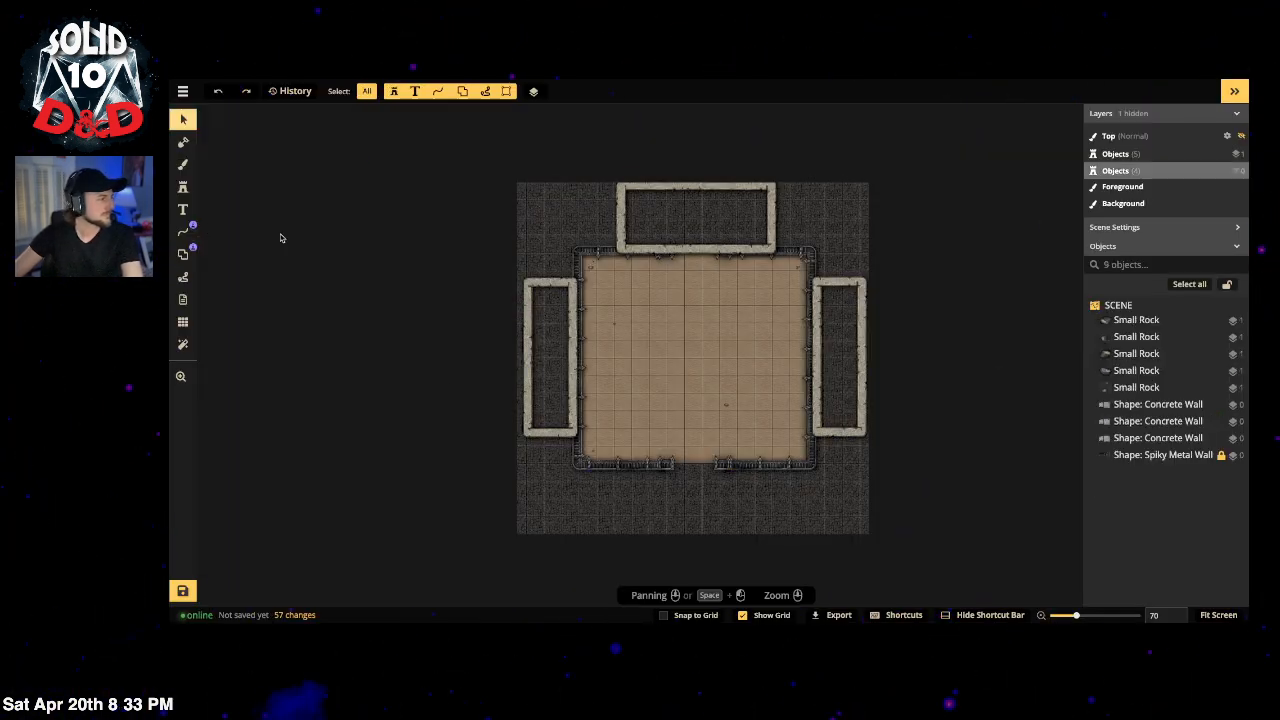
{"action": "left_click", "coordinate": [246, 91]}
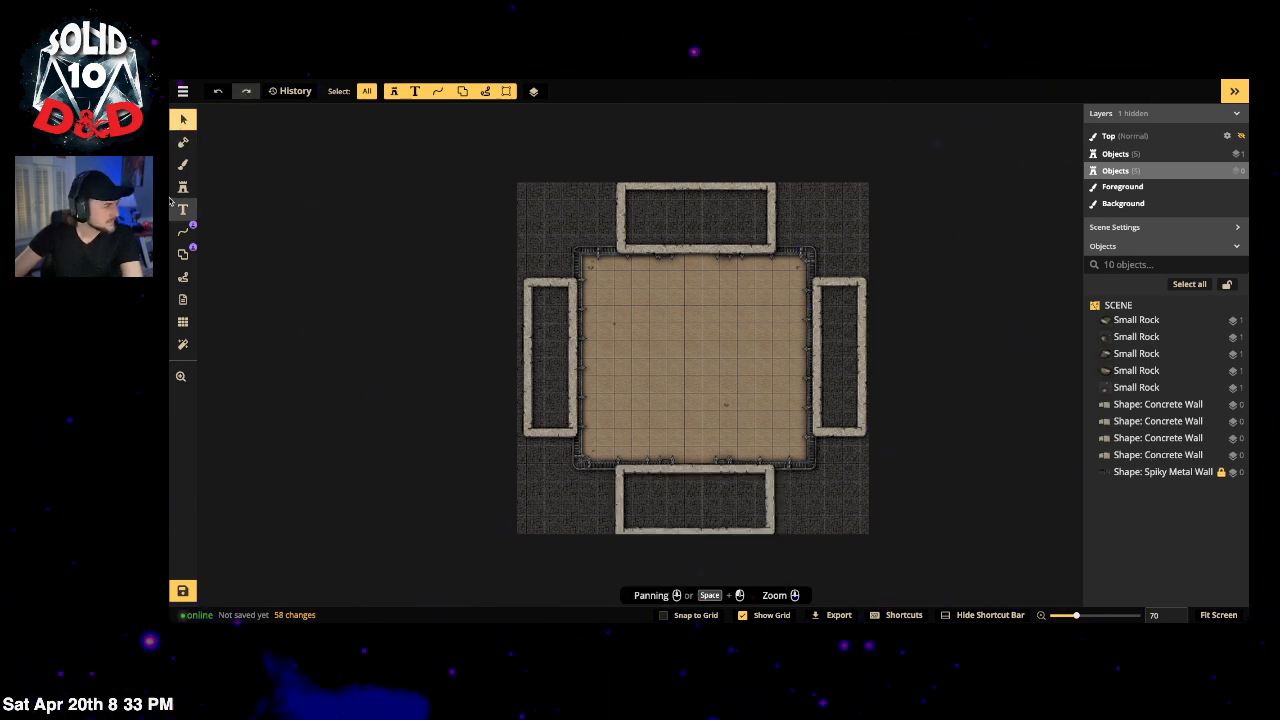
{"action": "left_click", "coordinate": [187, 232]}
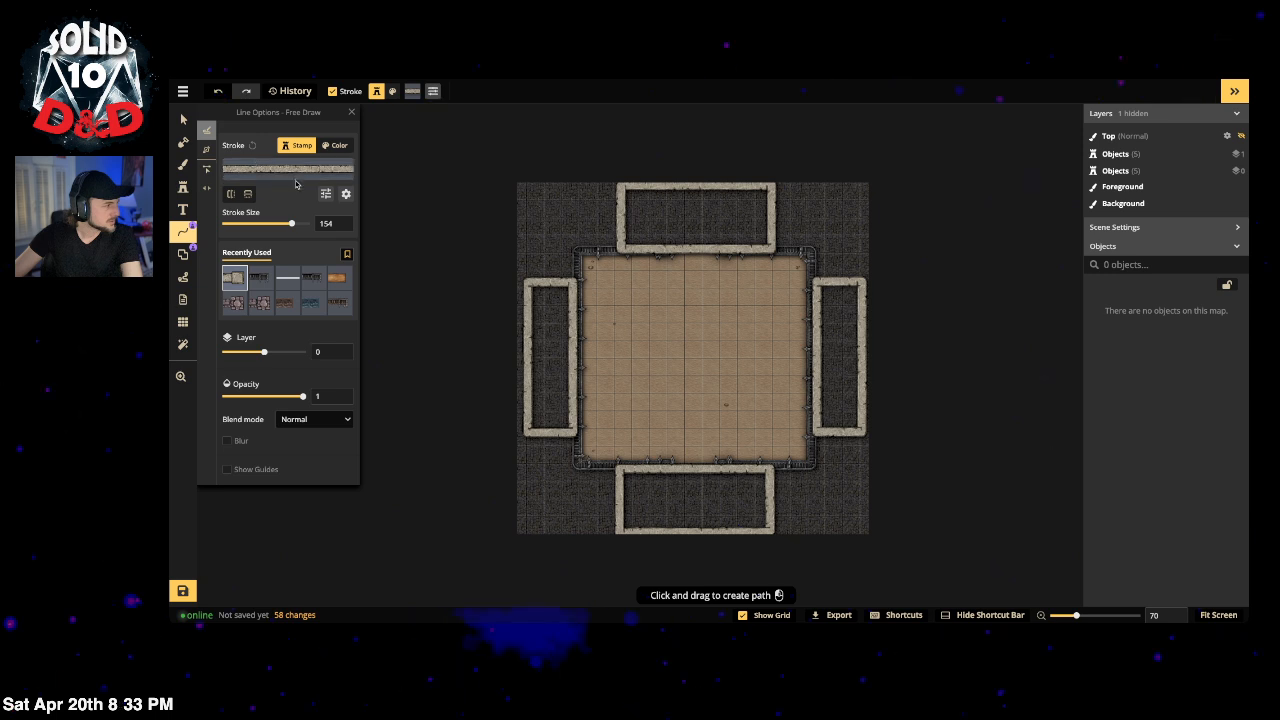
{"action": "left_click", "coordinate": [350, 168]}
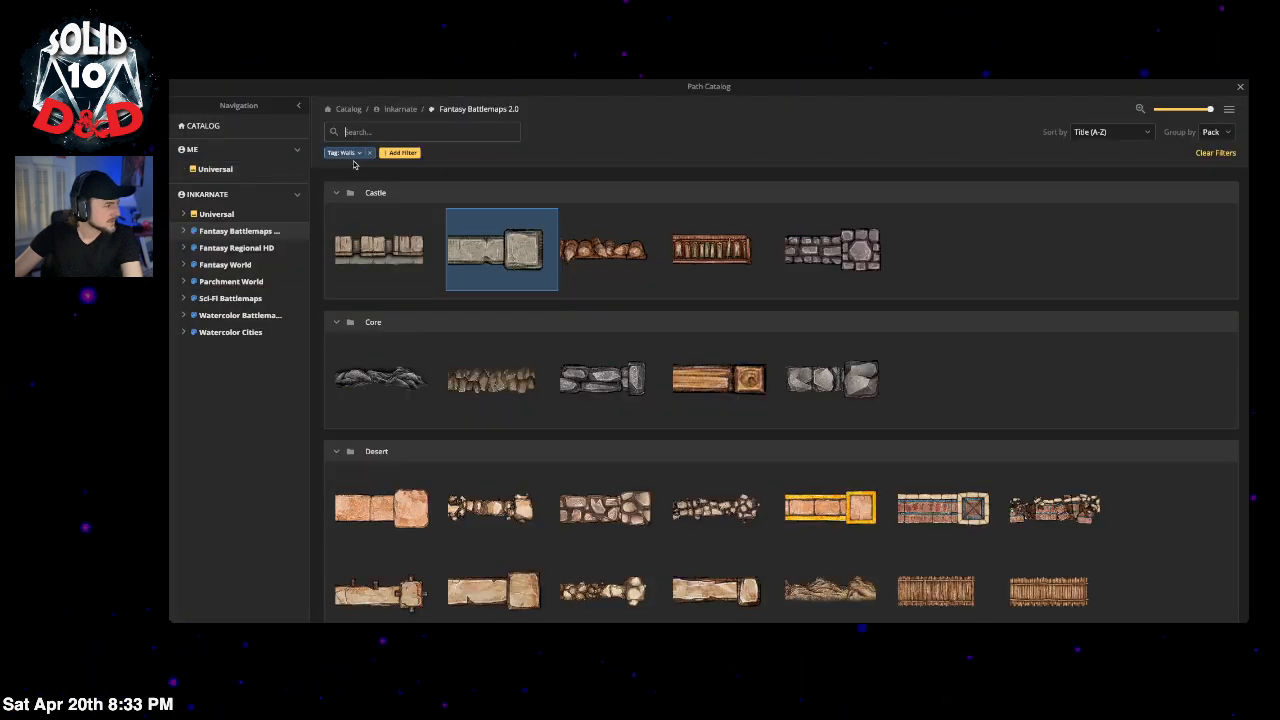
{"action": "left_click", "coordinate": [410, 130]}
{"action": "type", "text": "stairs"}
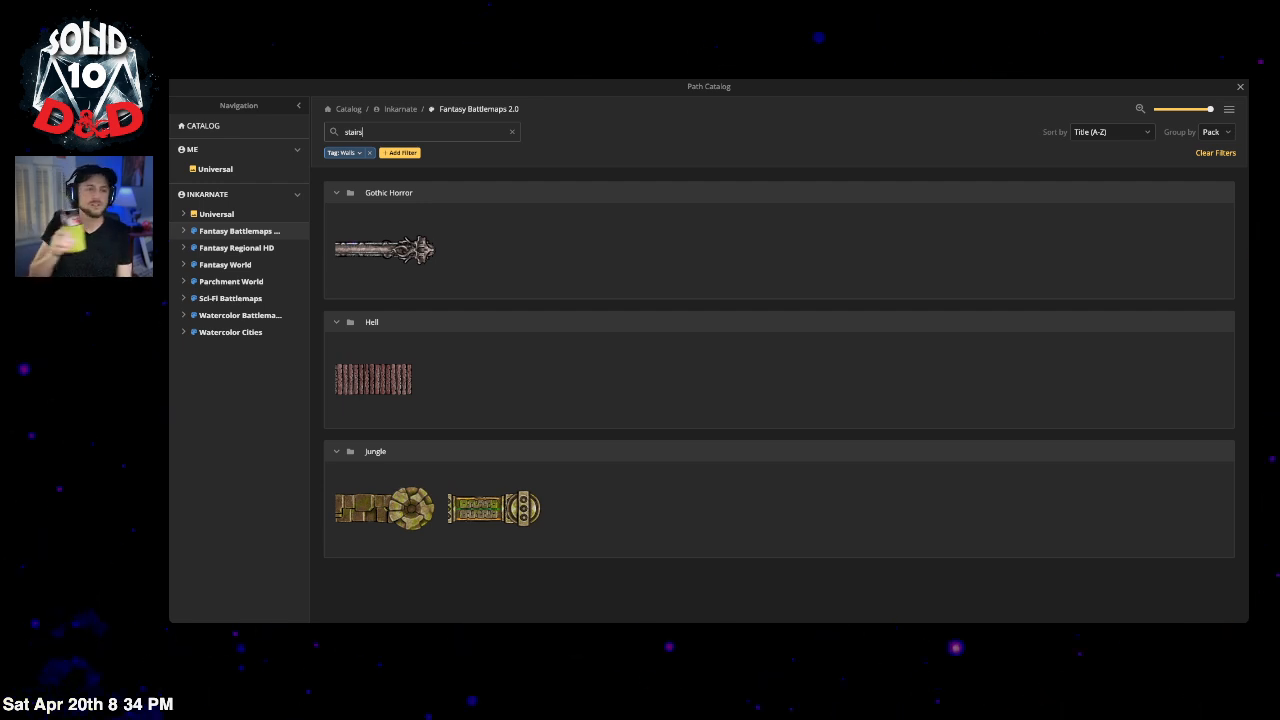
{"action": "left_click", "coordinate": [370, 153]}
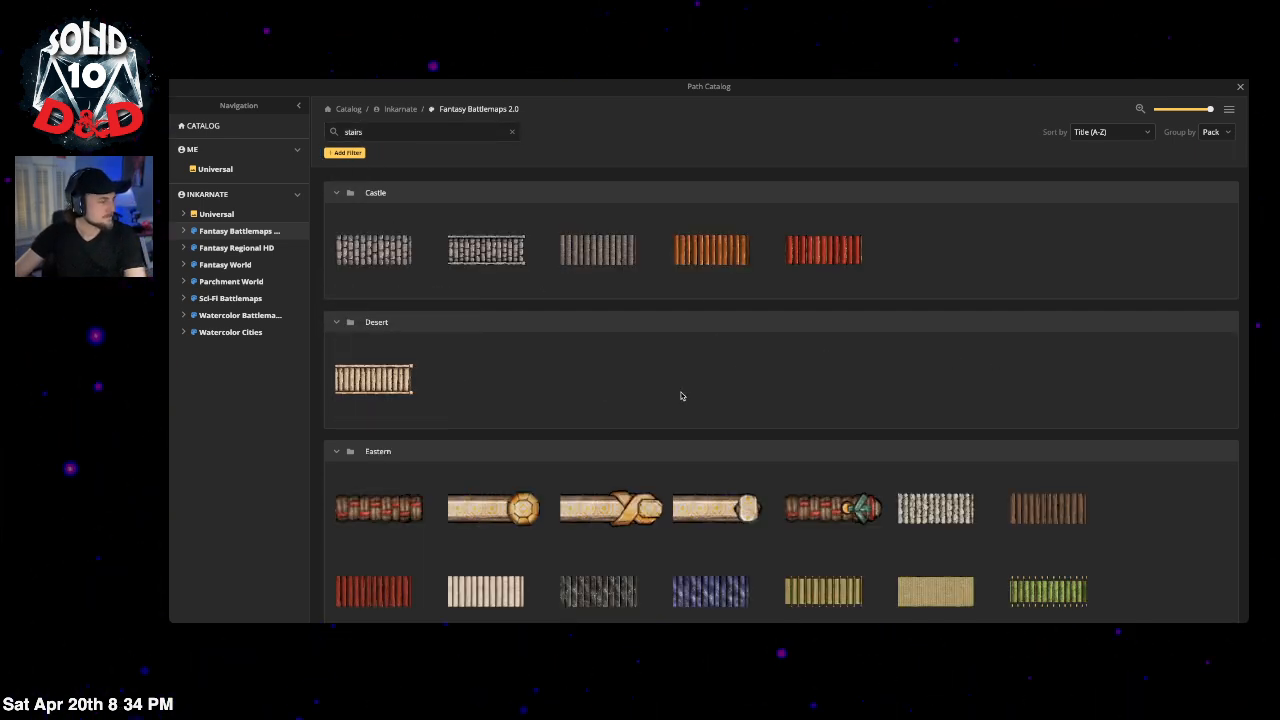
{"action": "scroll", "coordinate": [681, 396], "scroll_direction": "down", "scroll_amount": 1}
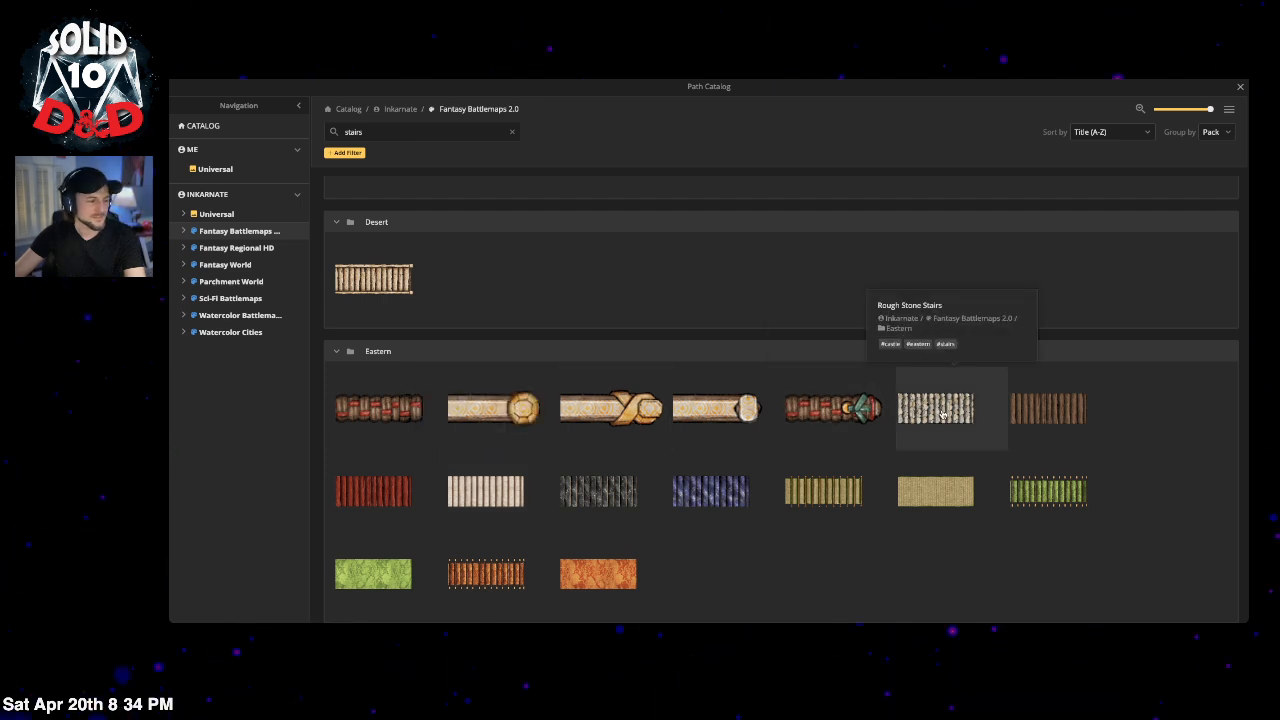
{"action": "scroll", "coordinate": [941, 400], "scroll_direction": "down", "scroll_amount": 2}
{"action": "left_click", "coordinate": [941, 280]}
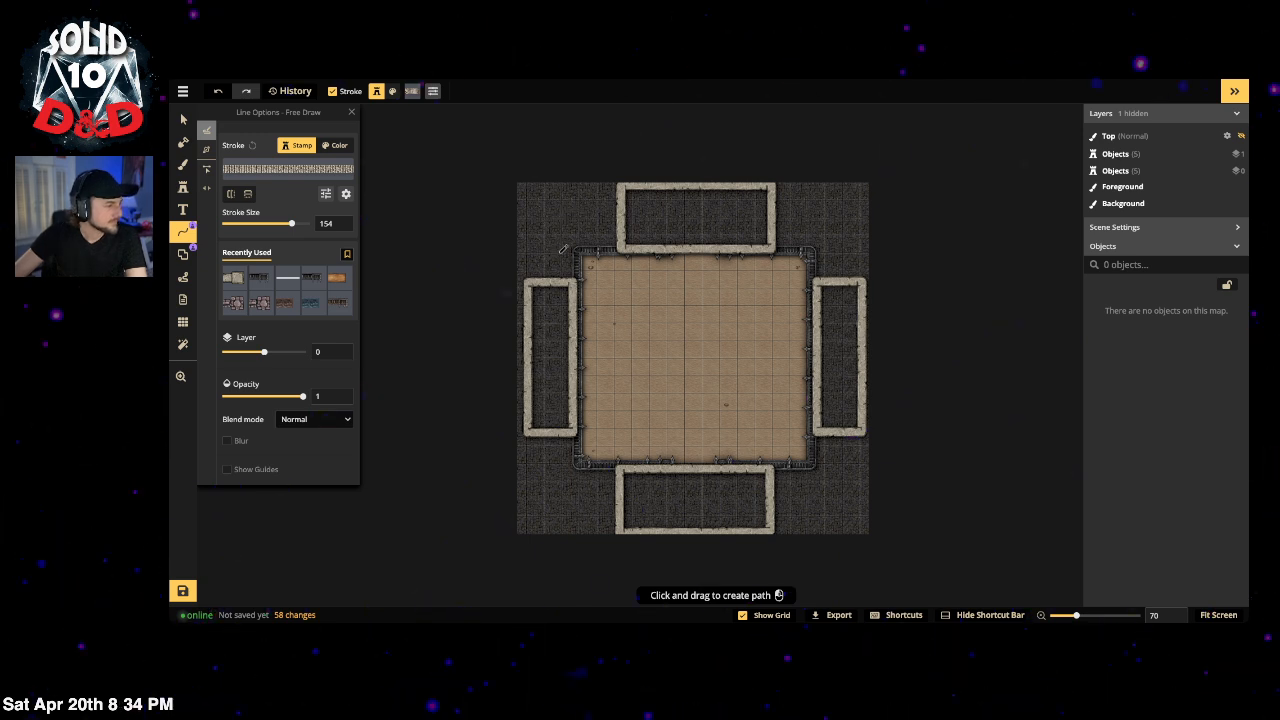
Step: Draw Rough Stone Stairs by the arena's upper-left corner, set stroke size 56 and nudge them into place
{"action": "left_click_drag", "start_coordinate": [564, 272], "coordinate": [565, 308]}
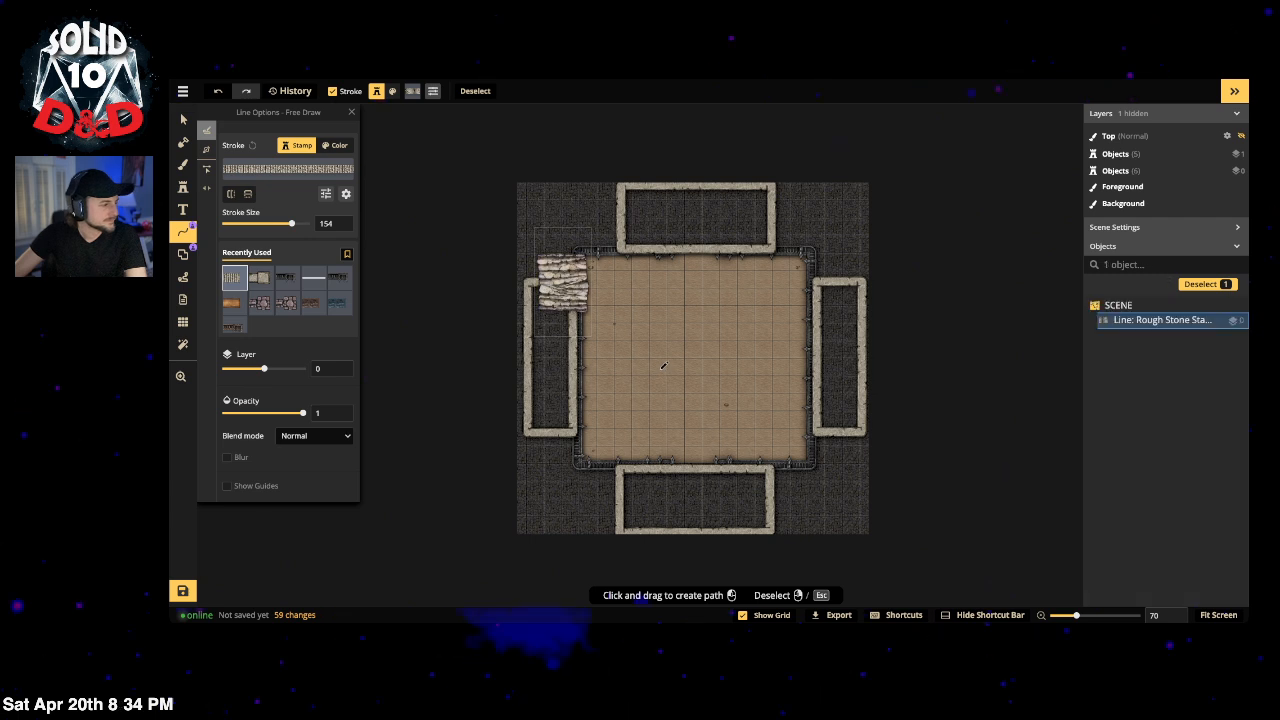
{"action": "mouse_move", "coordinate": [291, 223]}
{"action": "left_mouse_down"}
{"action": "mouse_move", "coordinate": [240, 225]}
{"action": "mouse_move", "coordinate": [275, 224]}
{"action": "left_mouse_up"}
{"action": "scroll", "coordinate": [524, 276], "scroll_direction": "up", "scroll_amount": 8}
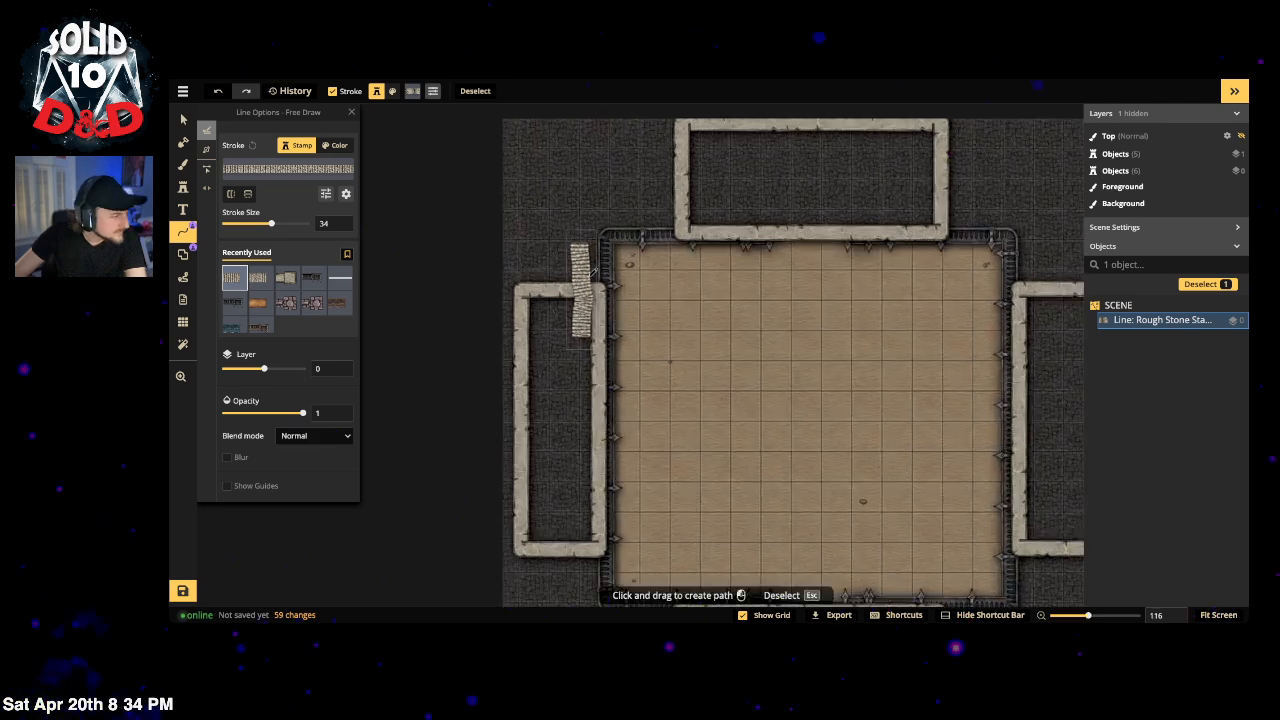
{"action": "scroll", "coordinate": [524, 302], "scroll_direction": "up", "scroll_amount": 5}
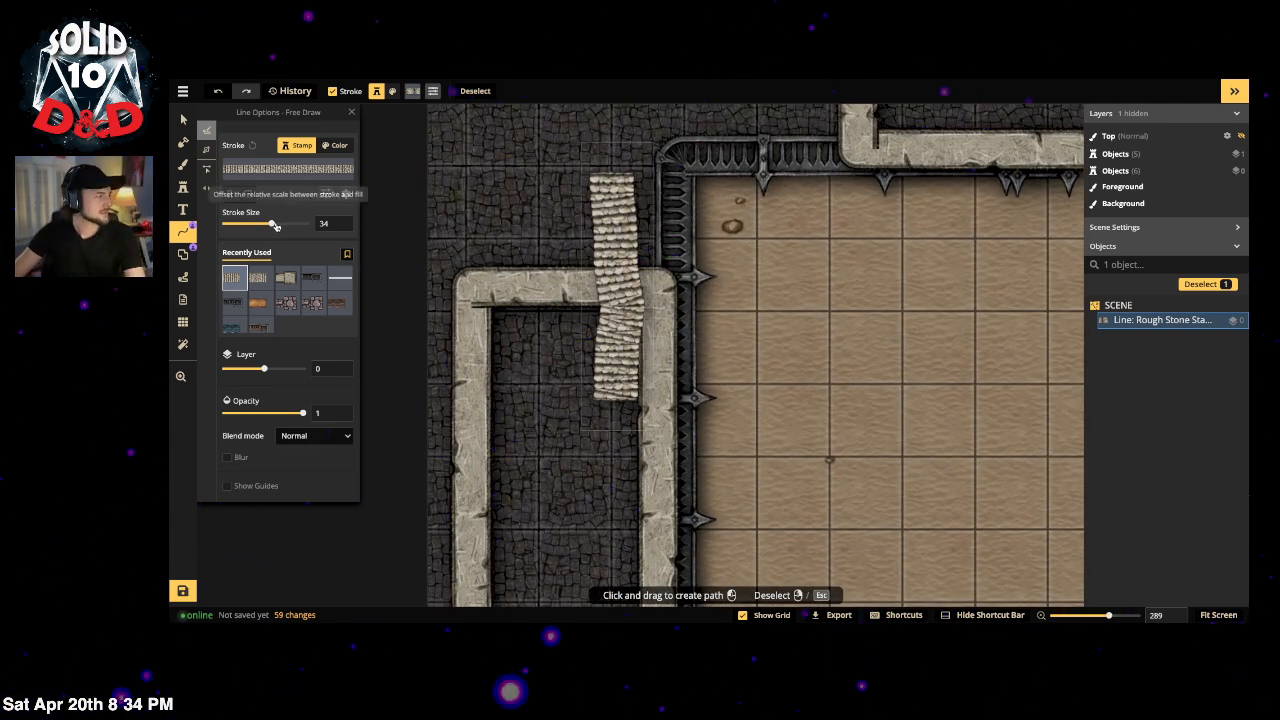
{"action": "left_click_drag", "start_coordinate": [271, 224], "coordinate": [275, 226]}
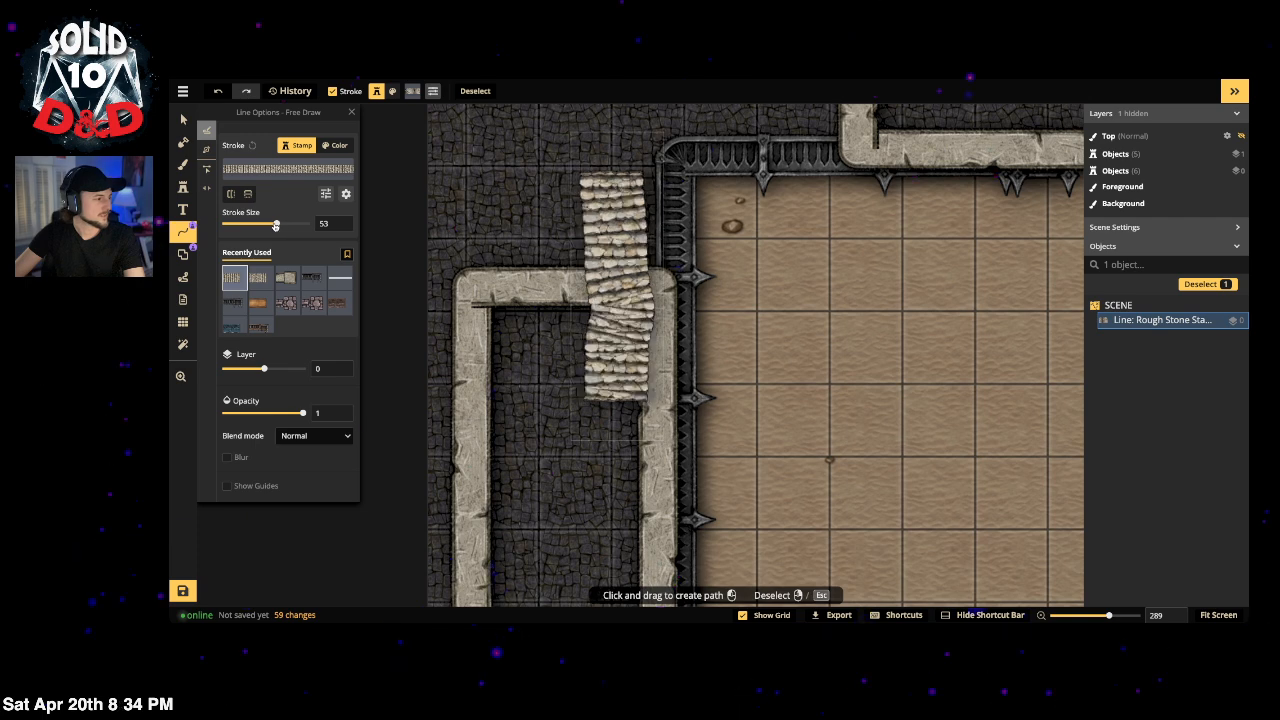
{"action": "key", "text": "v"}
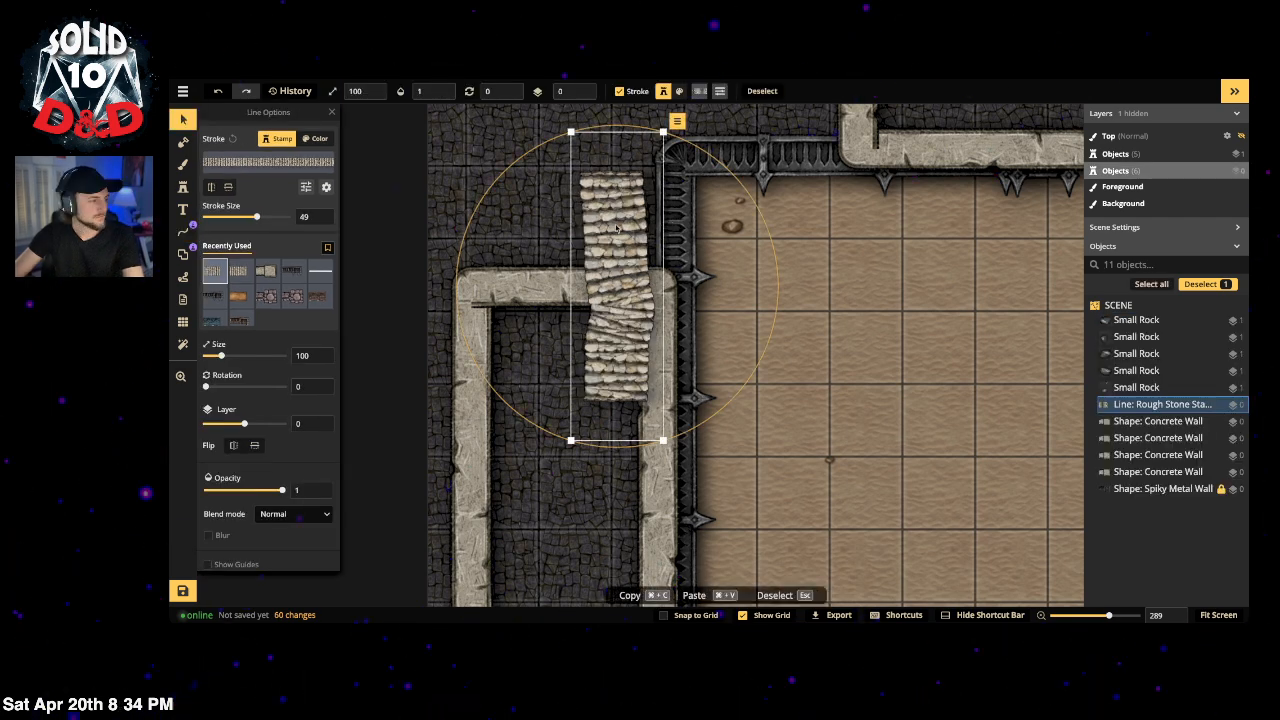
{"action": "left_click_drag", "start_coordinate": [618, 224], "coordinate": [576, 221]}
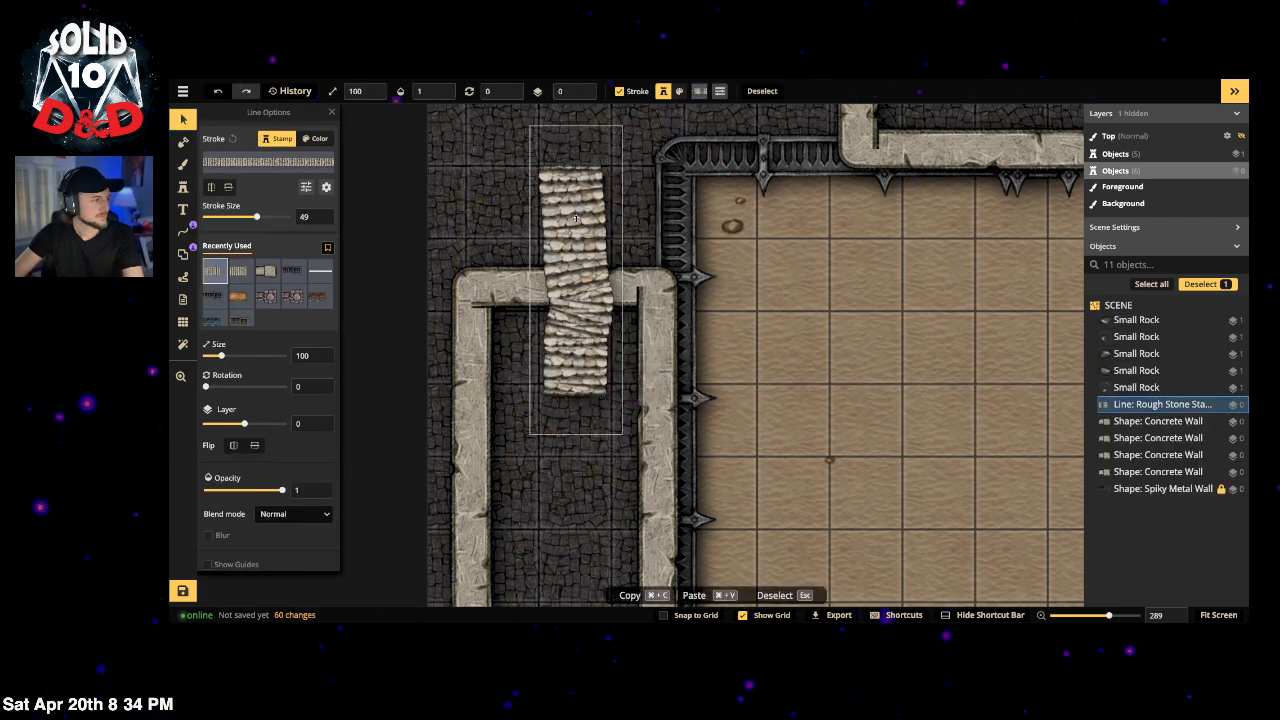
{"action": "left_click_drag", "start_coordinate": [253, 228], "coordinate": [333, 225]}
{"action": "left_click", "coordinate": [573, 234]}
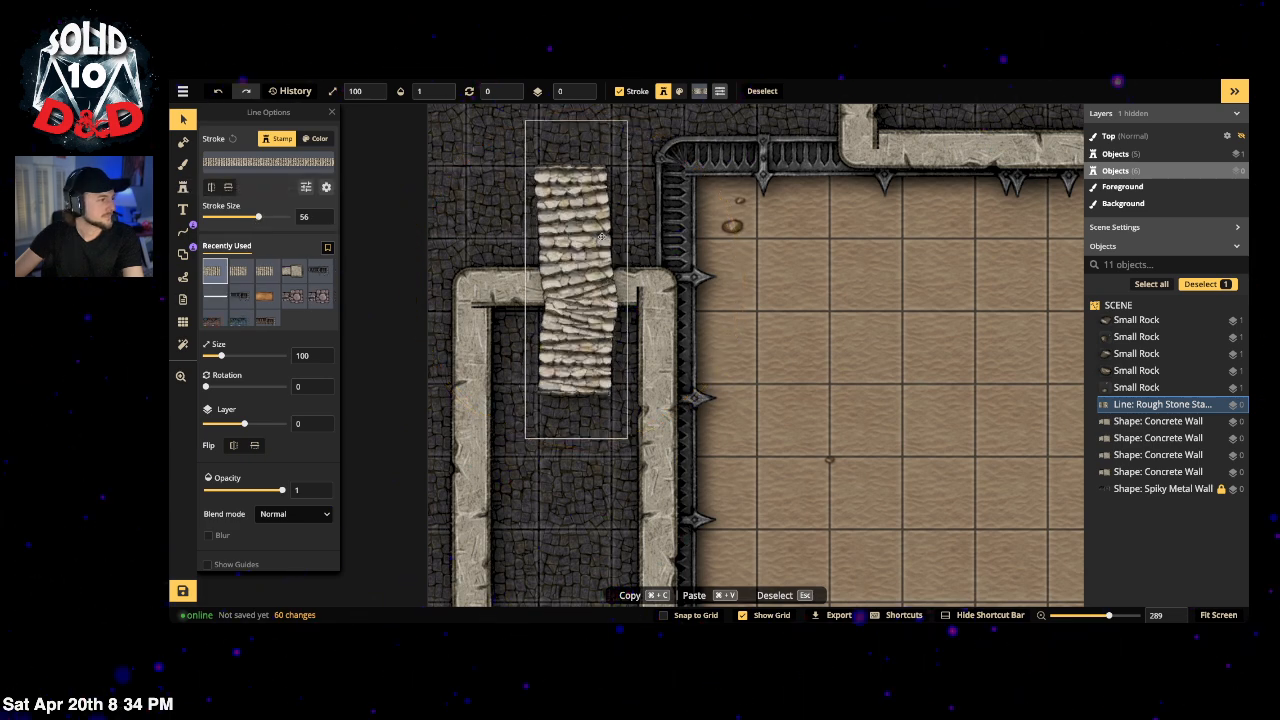
{"action": "left_click_drag", "start_coordinate": [573, 234], "coordinate": [575, 235]}
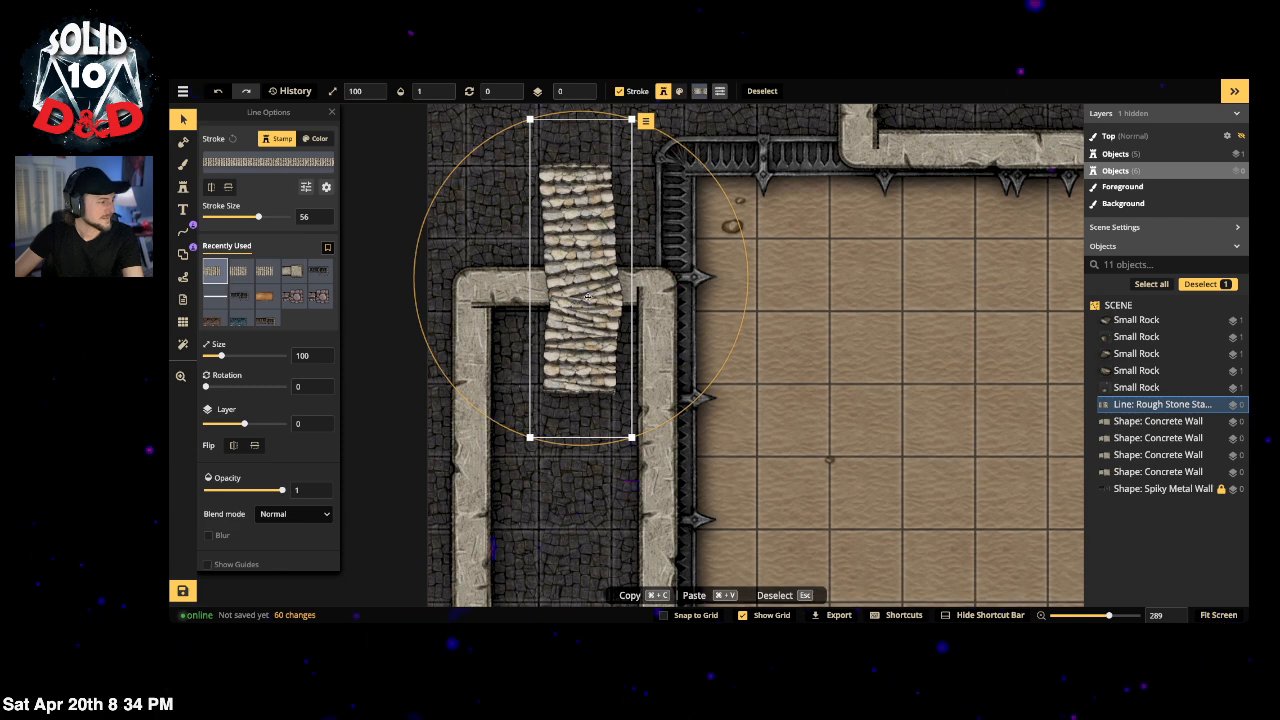
{"action": "left_click", "coordinate": [183, 231]}
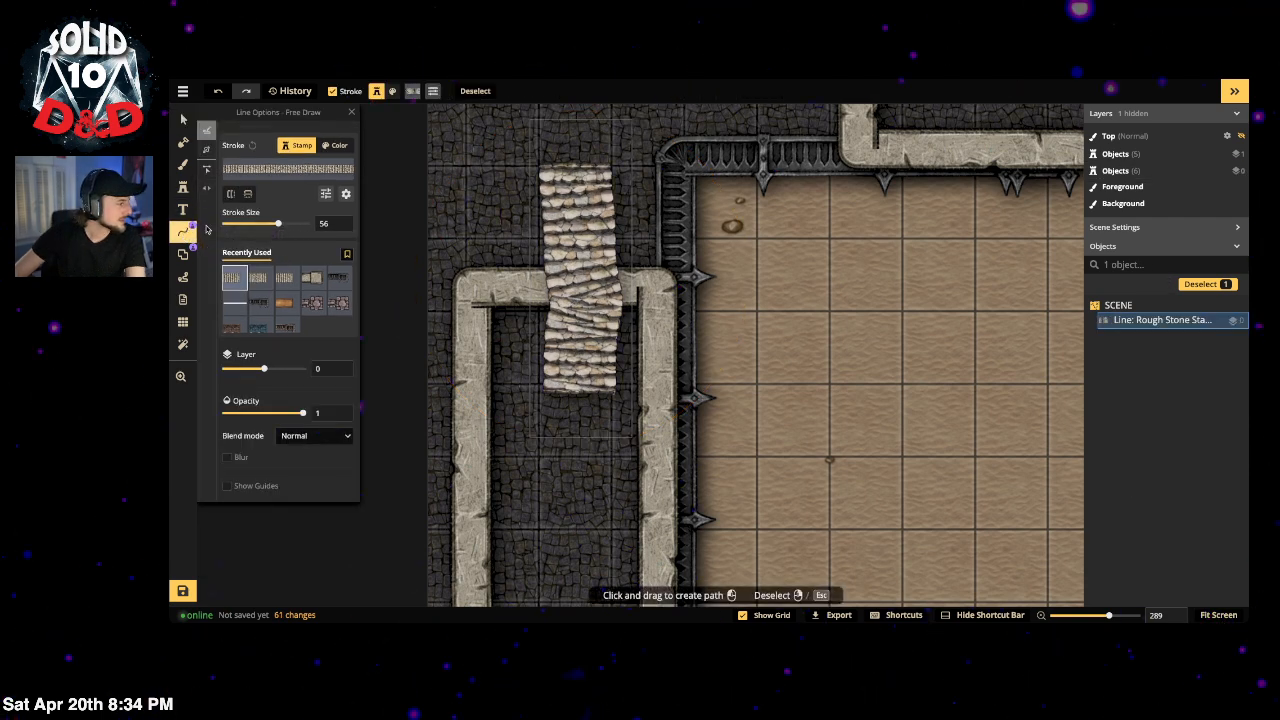
Step: Show the stairs path's nodes and make a selected node straight
{"action": "left_click", "coordinate": [207, 172]}
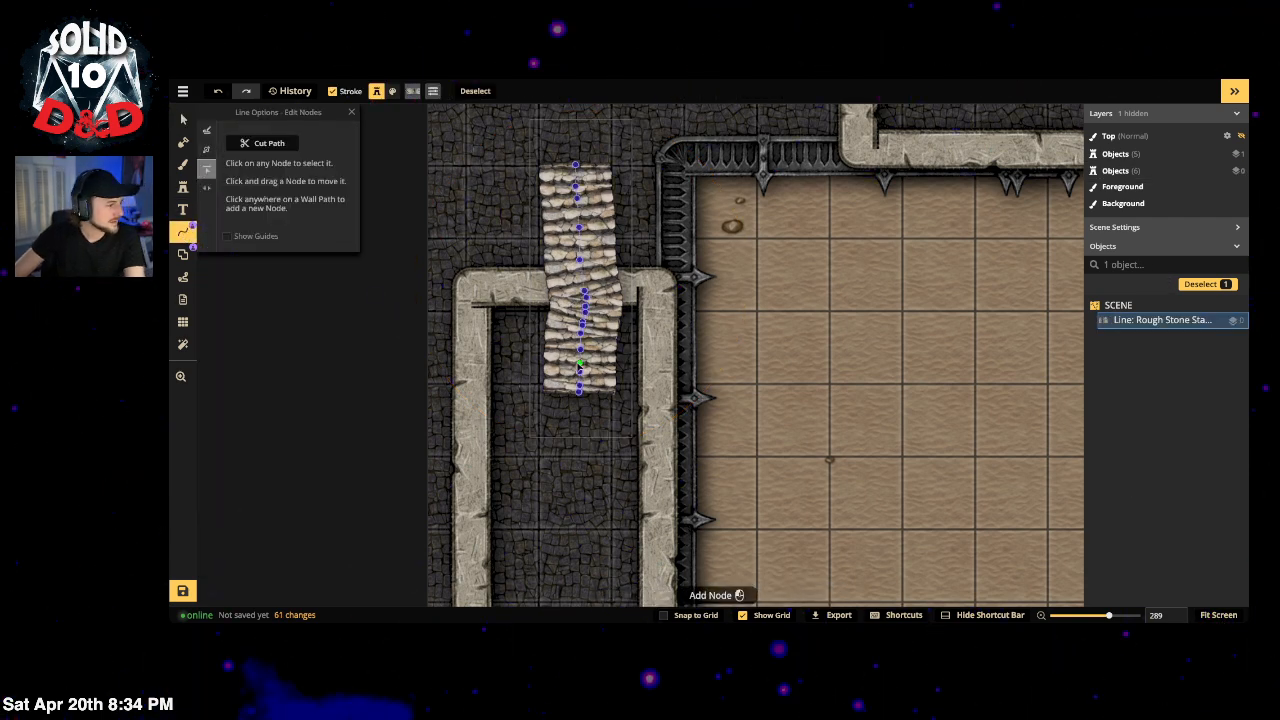
{"action": "left_click", "coordinate": [579, 385]}
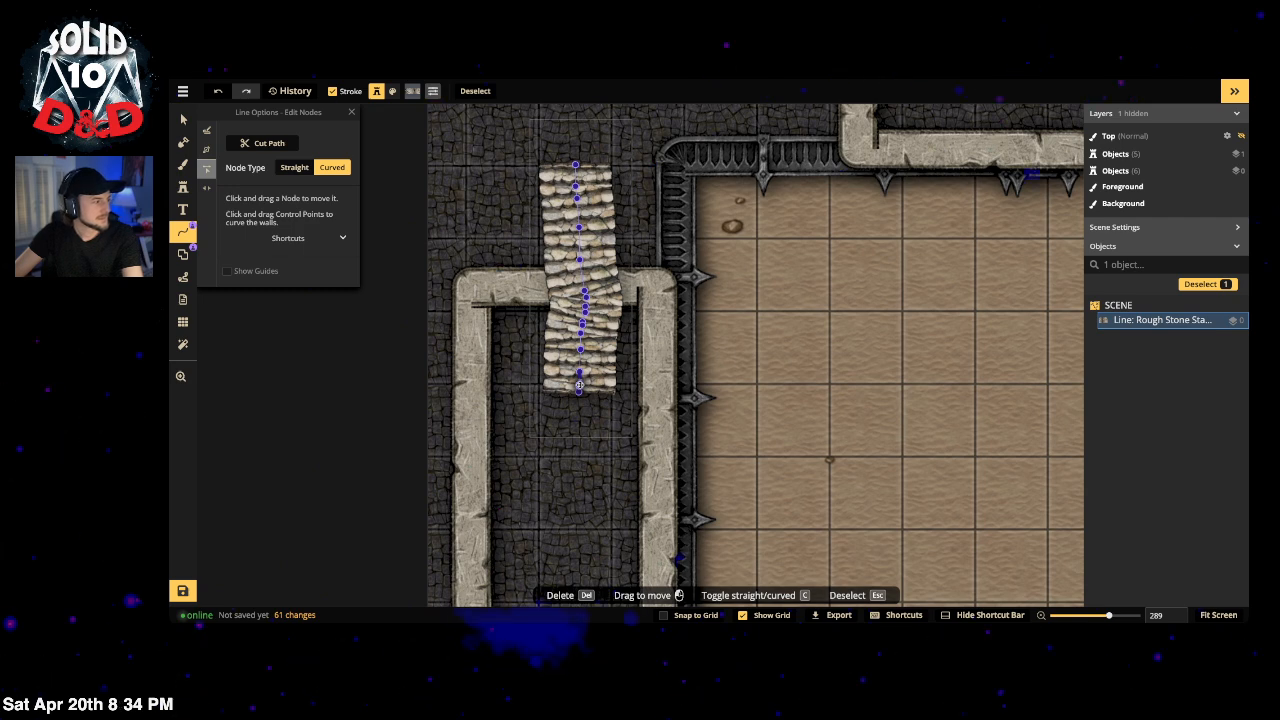
{"action": "left_click", "coordinate": [298, 169]}
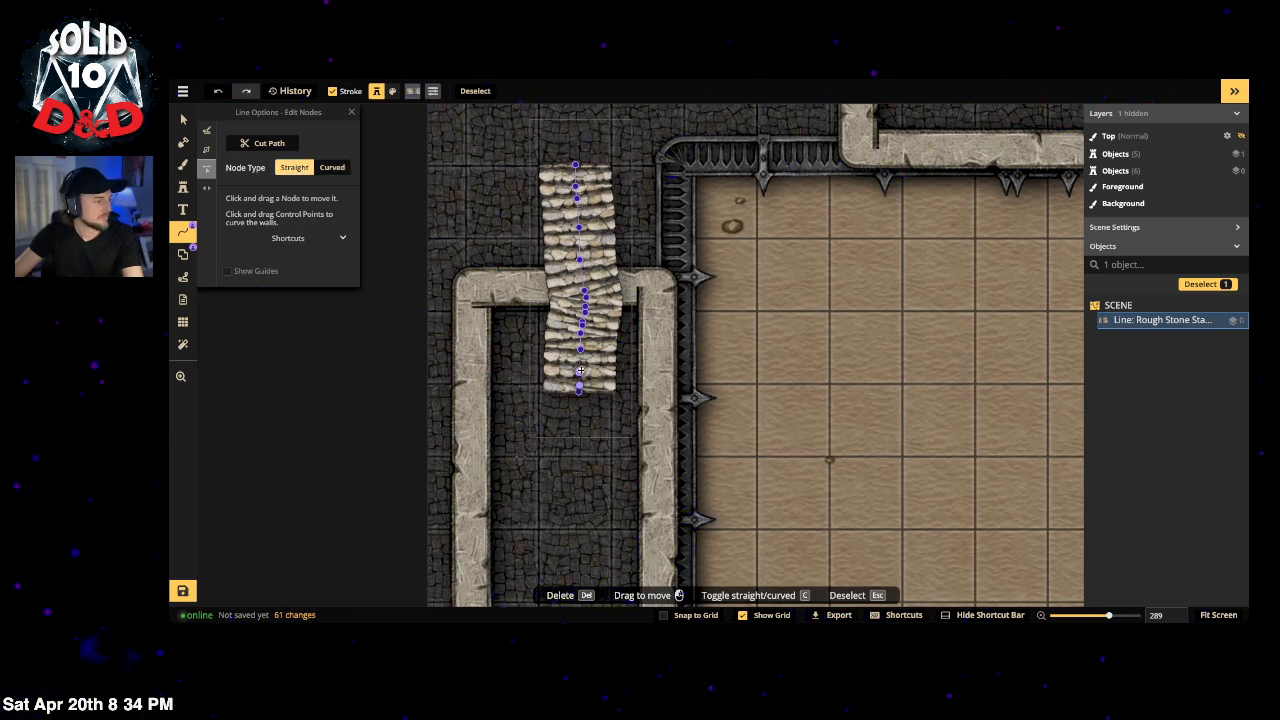
{"action": "key", "text": "c"}
{"action": "key", "text": "c"}
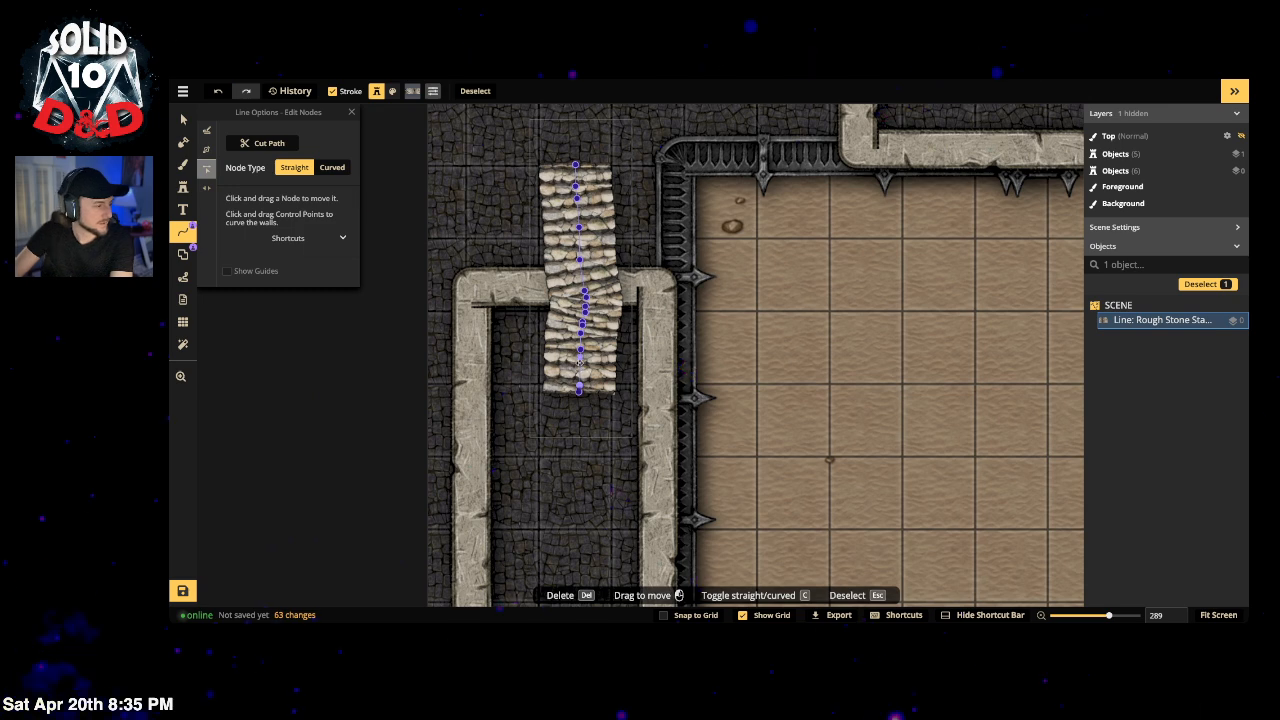
Step: Delete the extra stairs nodes so the run becomes a straight vertical line, then exit node editing
{"action": "key", "text": "Delete"}
{"action": "key", "text": "Delete"}
{"action": "left_click", "coordinate": [581, 333]}
{"action": "key", "text": "Delete"}
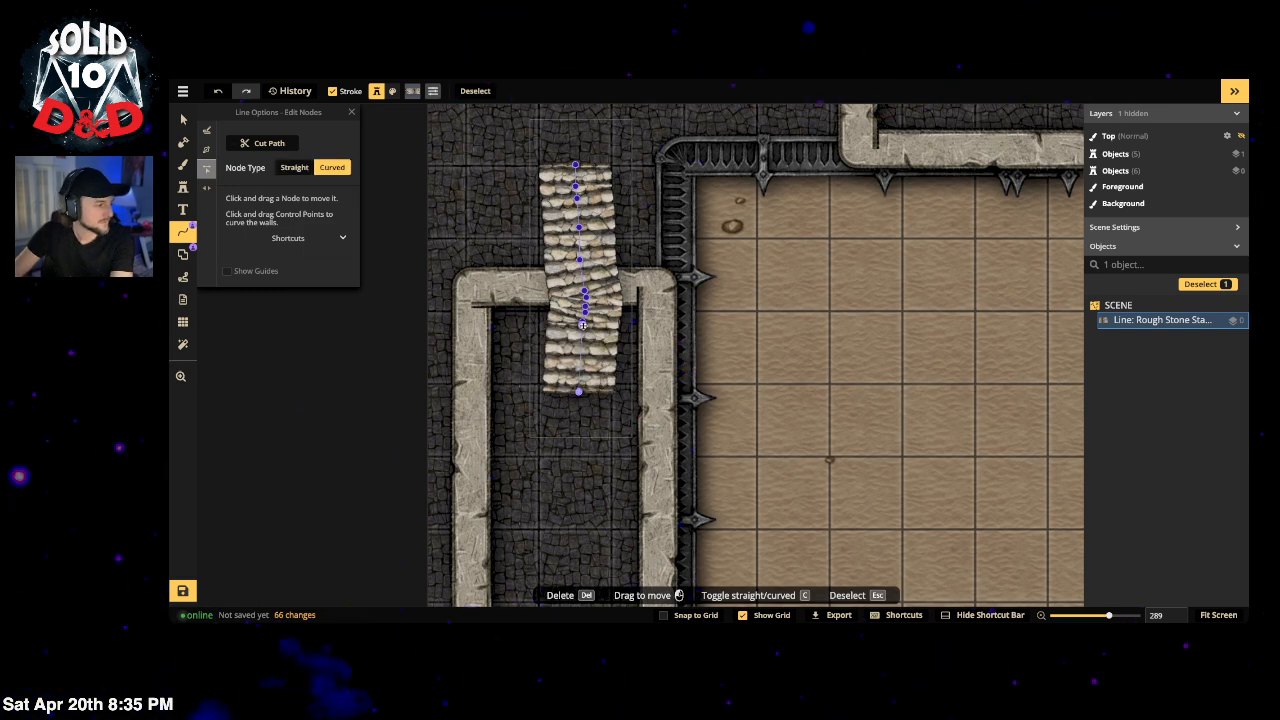
{"action": "left_click", "coordinate": [582, 324]}
{"action": "key", "text": "Delete"}
{"action": "left_click", "coordinate": [585, 314]}
{"action": "key", "text": "Delete"}
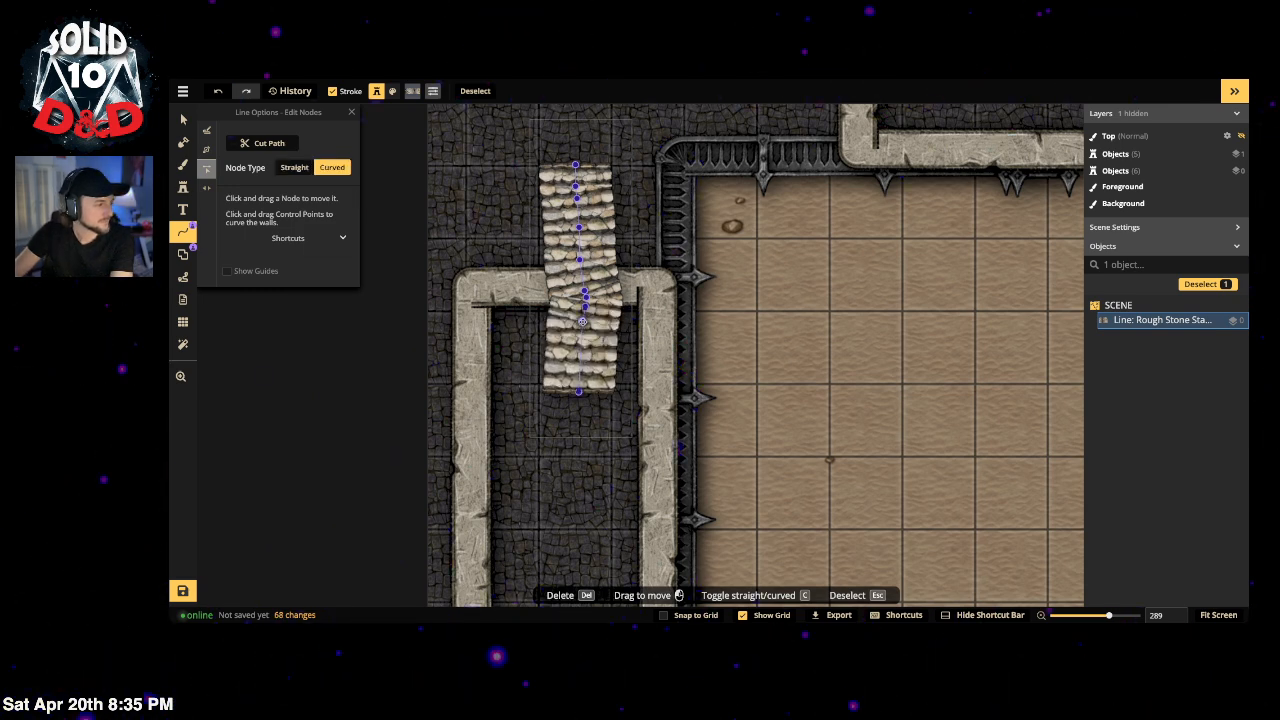
{"action": "key", "text": "Delete"}
{"action": "left_click", "coordinate": [584, 306]}
{"action": "key", "text": "Delete"}
{"action": "left_click", "coordinate": [584, 296]}
{"action": "key", "text": "Delete"}
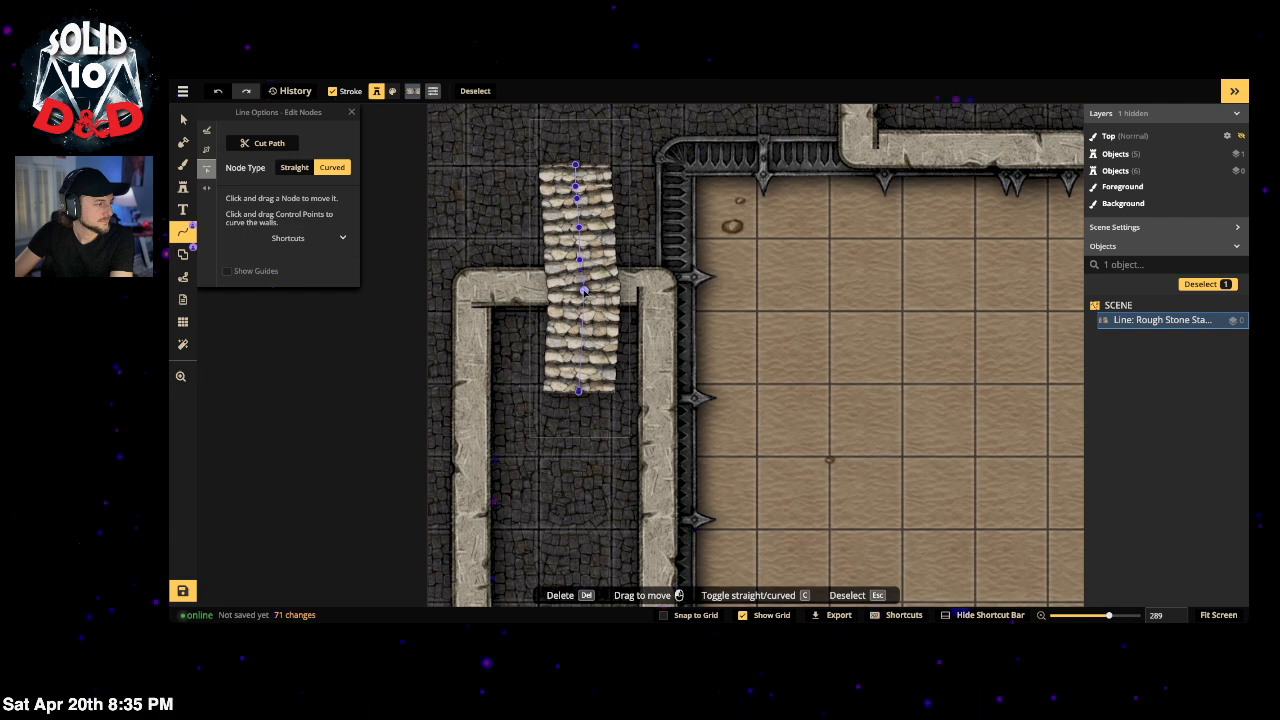
{"action": "left_click", "coordinate": [584, 291]}
{"action": "key", "text": "Delete"}
{"action": "left_click", "coordinate": [579, 260]}
{"action": "key", "text": "Delete"}
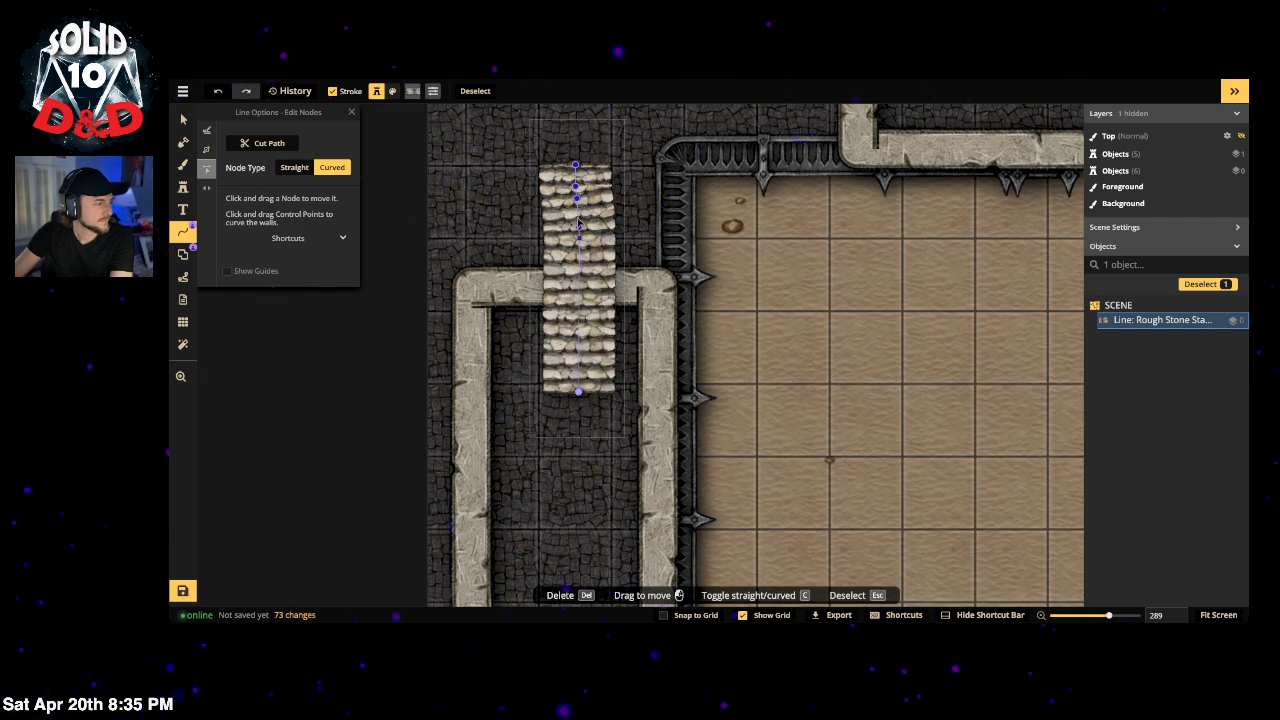
{"action": "left_click", "coordinate": [578, 224]}
{"action": "key", "text": "Delete"}
{"action": "key", "text": "Delete"}
{"action": "left_click", "coordinate": [575, 188]}
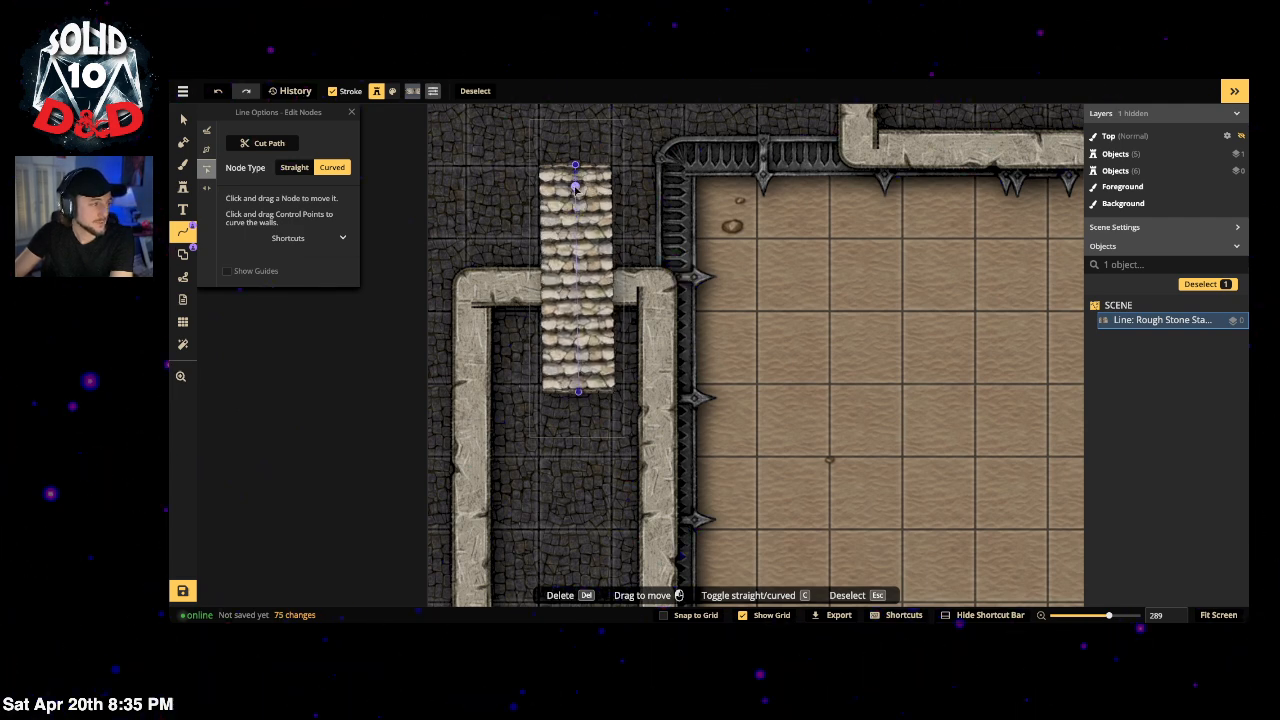
{"action": "key", "text": "Delete"}
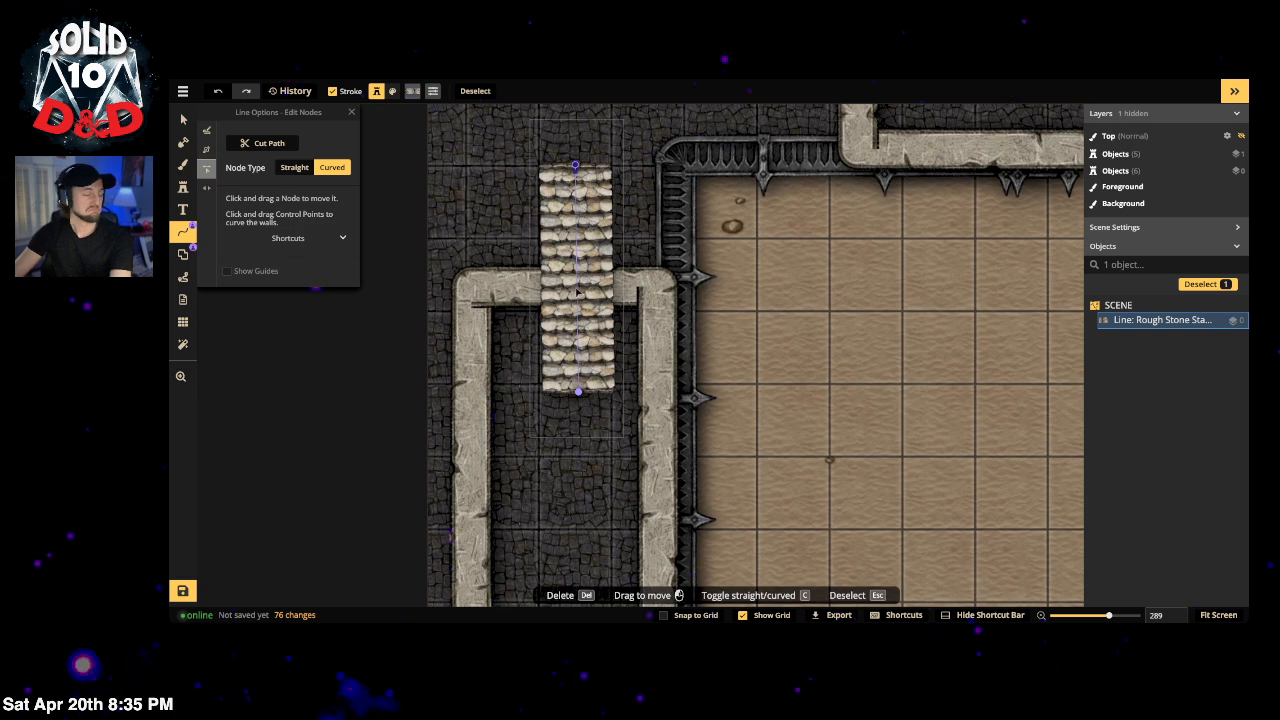
{"action": "key", "text": "Escape"}
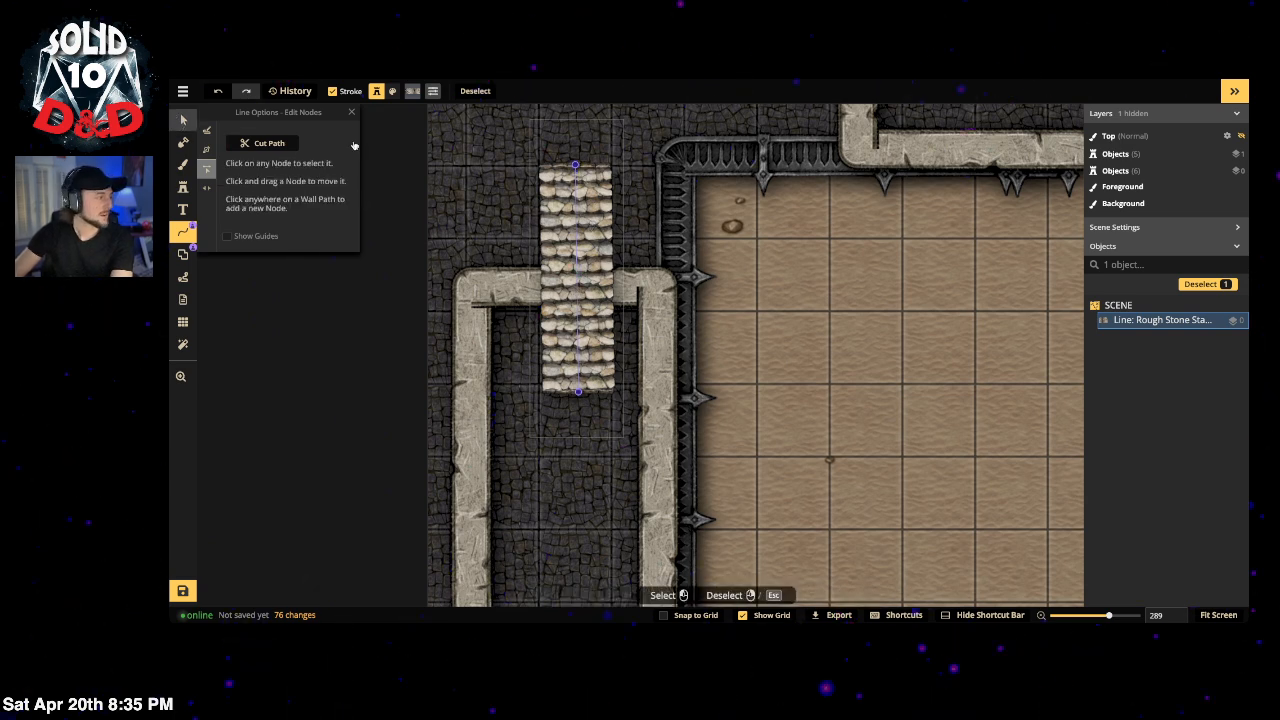
{"action": "key", "text": "Escape"}
Step: Drag the stairs up and right until they rest beside the arena's spiky wall corner
{"action": "left_click_drag", "start_coordinate": [432, 372], "coordinate": [451, 414]}
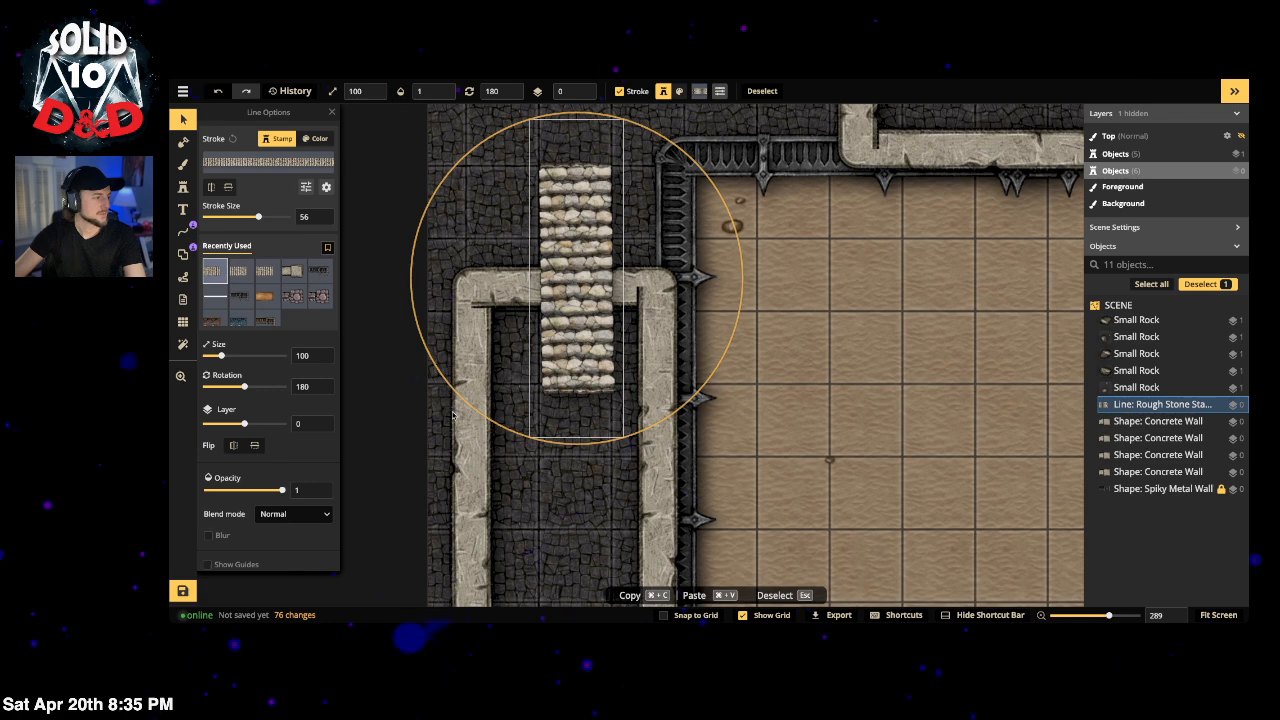
{"action": "left_click_drag", "start_coordinate": [581, 313], "coordinate": [579, 301]}
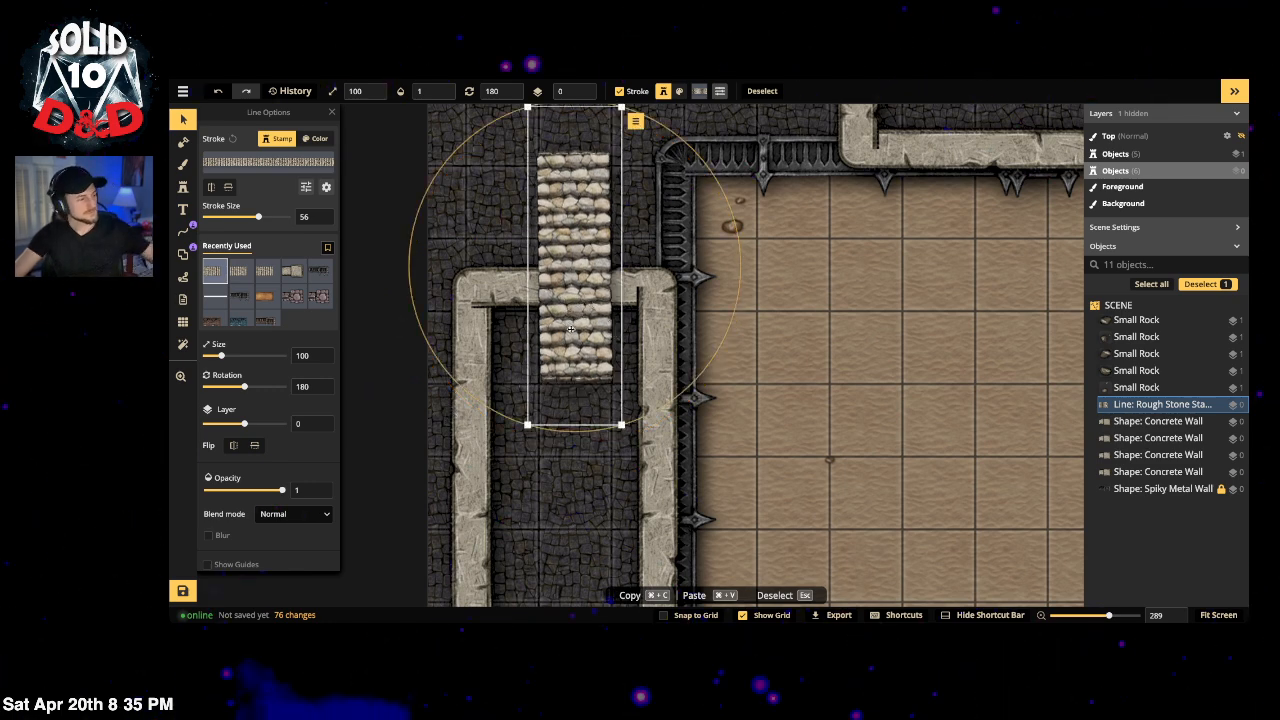
{"action": "left_click_drag", "start_coordinate": [591, 308], "coordinate": [595, 264]}
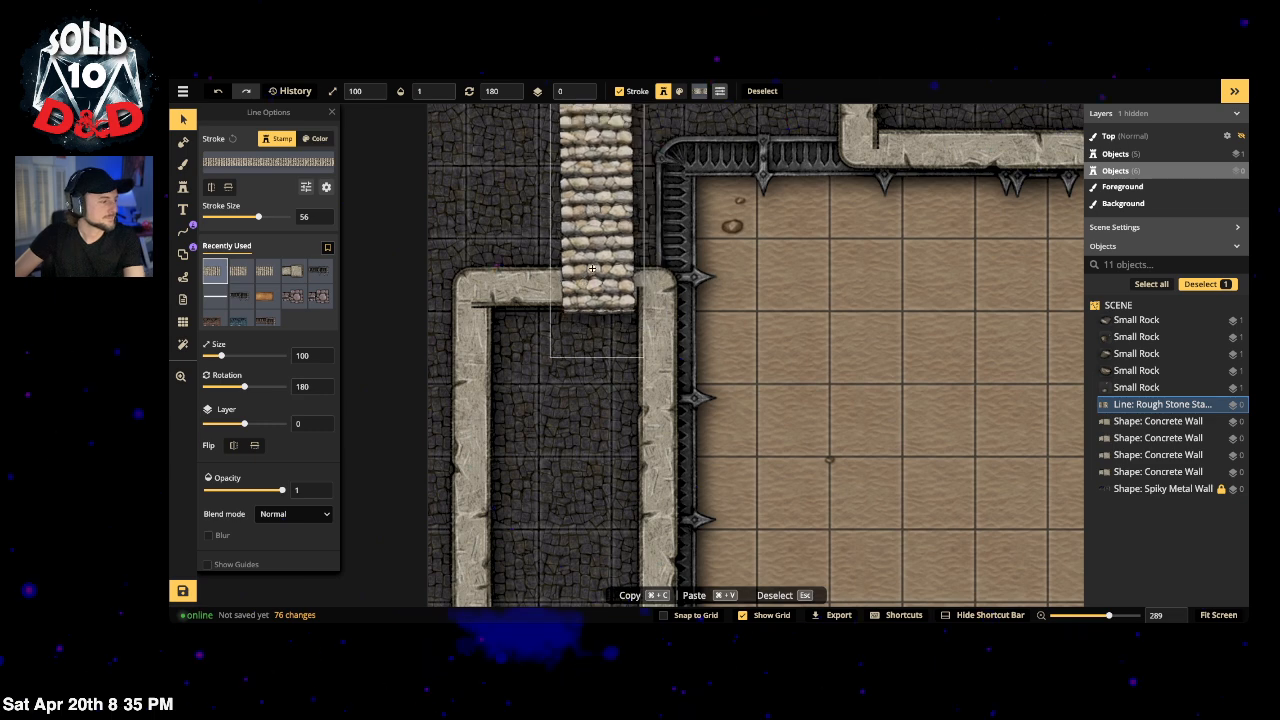
{"action": "left_click_drag", "start_coordinate": [646, 310], "coordinate": [678, 461]}
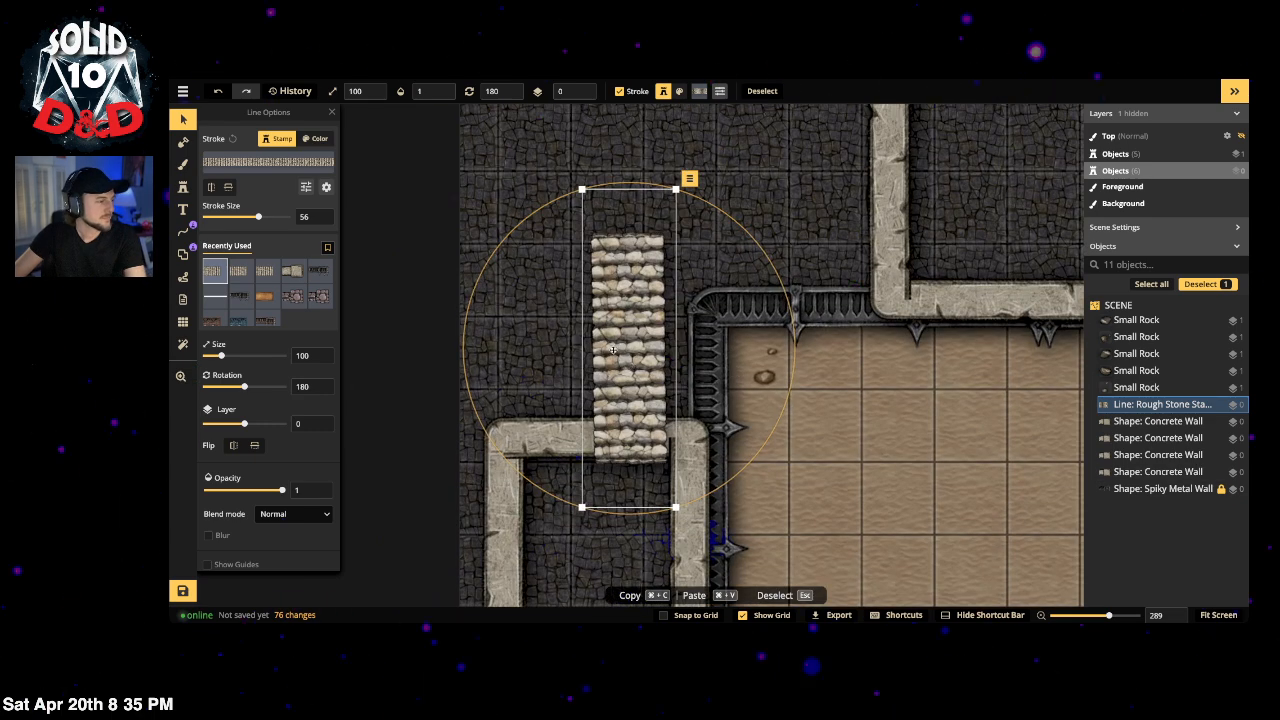
{"action": "left_click_drag", "start_coordinate": [612, 351], "coordinate": [634, 340]}
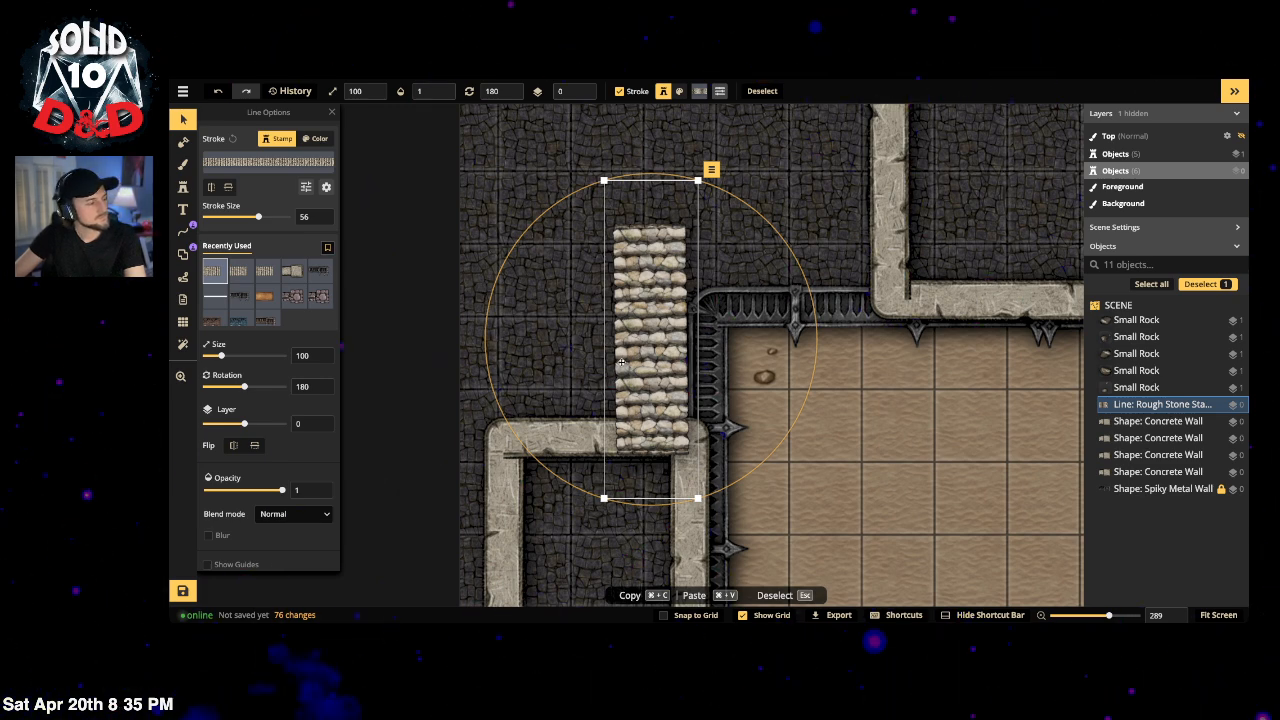
{"action": "left_click", "coordinate": [190, 230]}
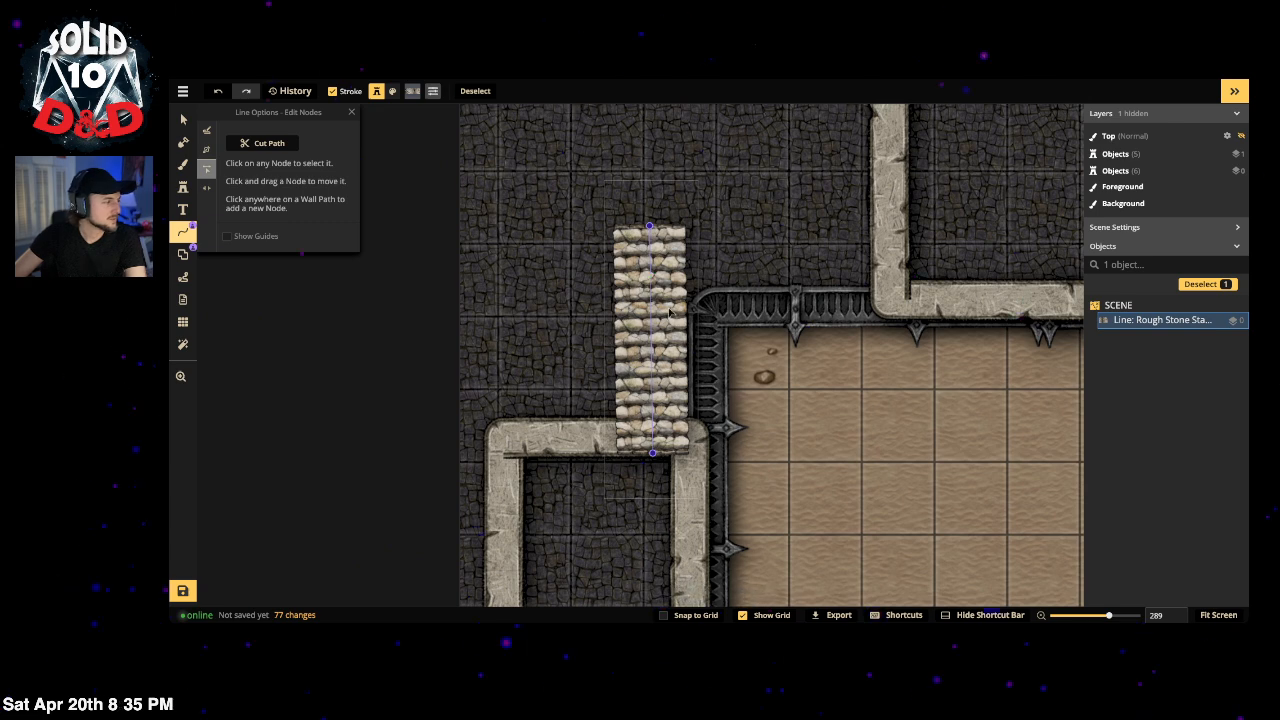
Step: Add nodes up the stairs and pull the top end right into an L-shaped turn
{"action": "left_click", "coordinate": [650, 298]}
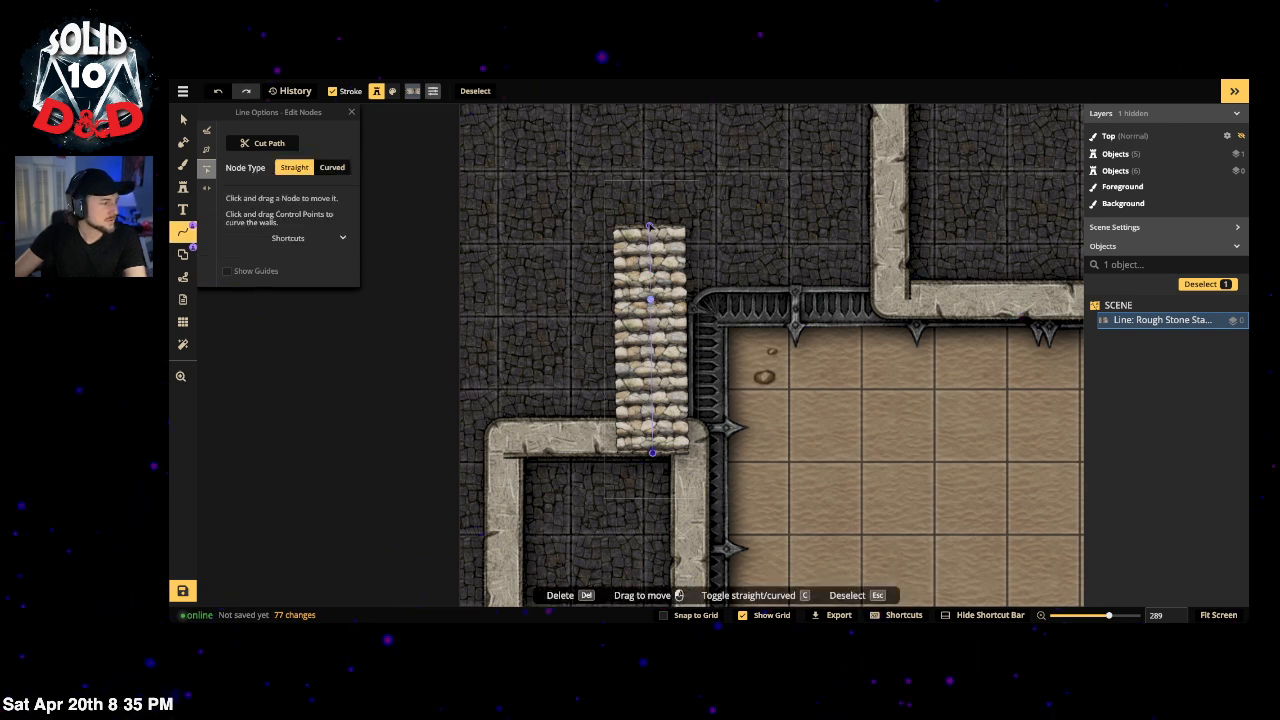
{"action": "key", "text": "Escape"}
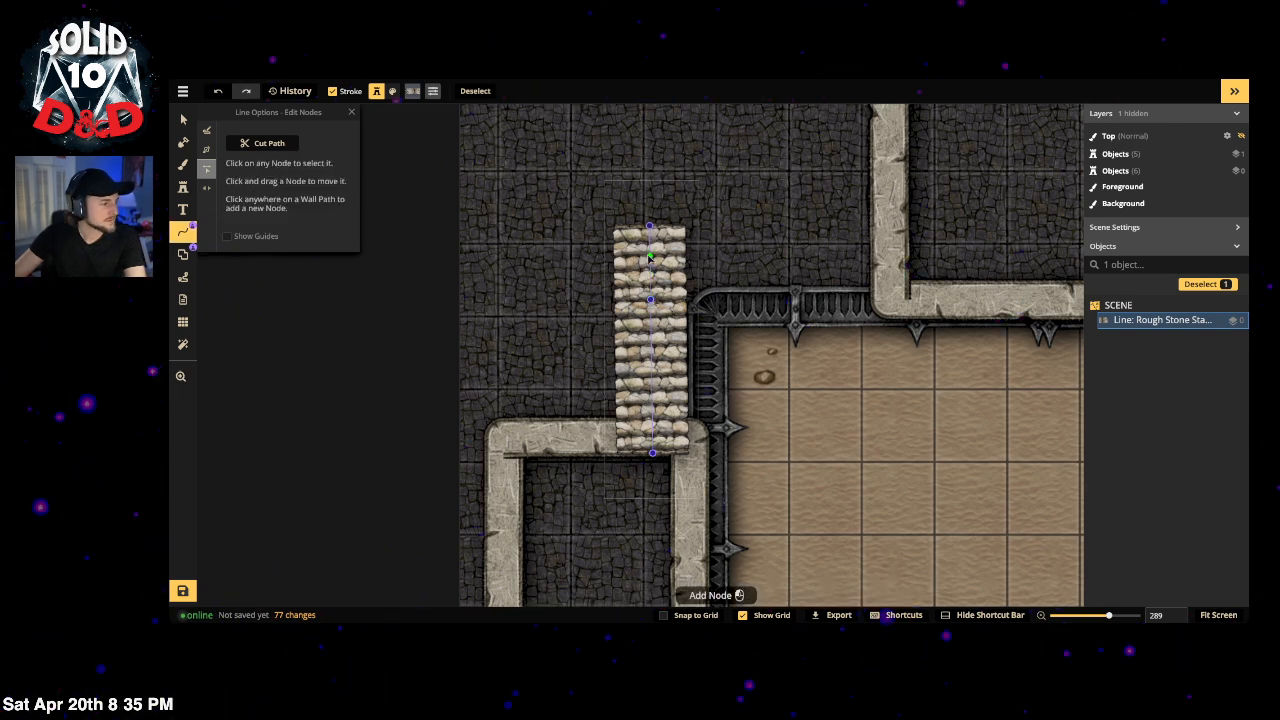
{"action": "left_click", "coordinate": [650, 268]}
{"action": "key", "text": "Escape"}
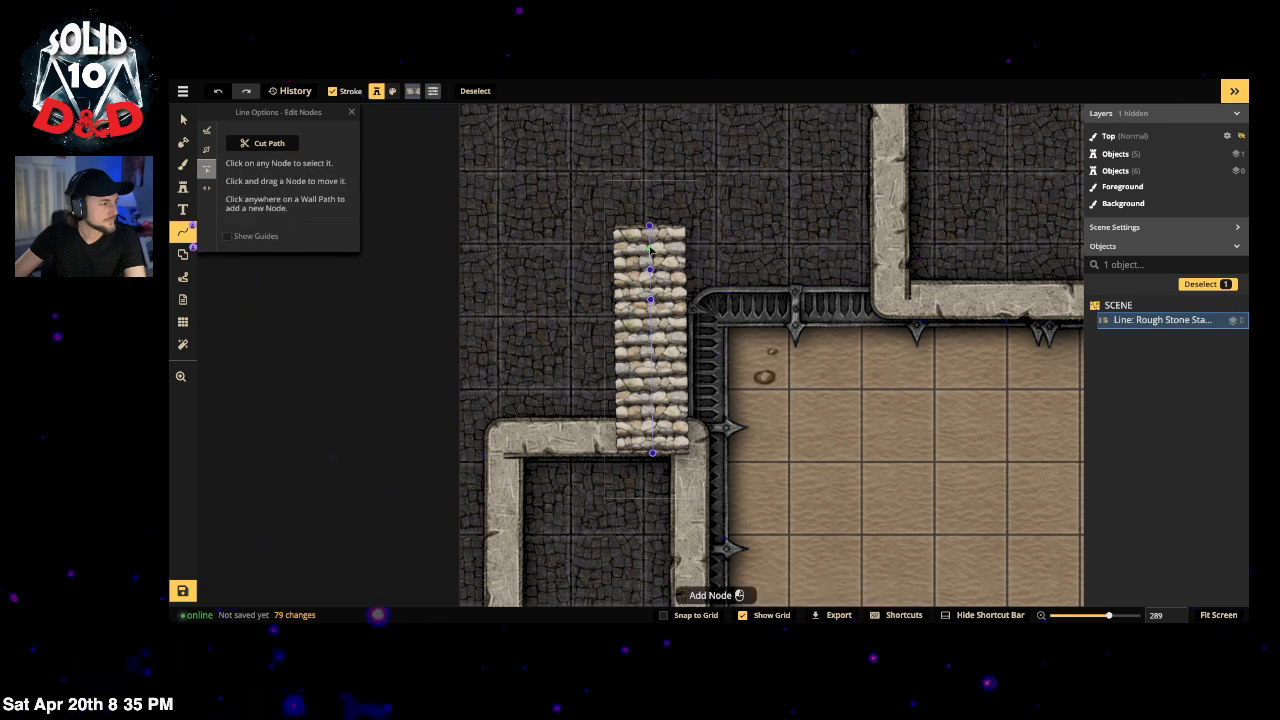
{"action": "left_click_drag", "start_coordinate": [650, 226], "coordinate": [787, 241]}
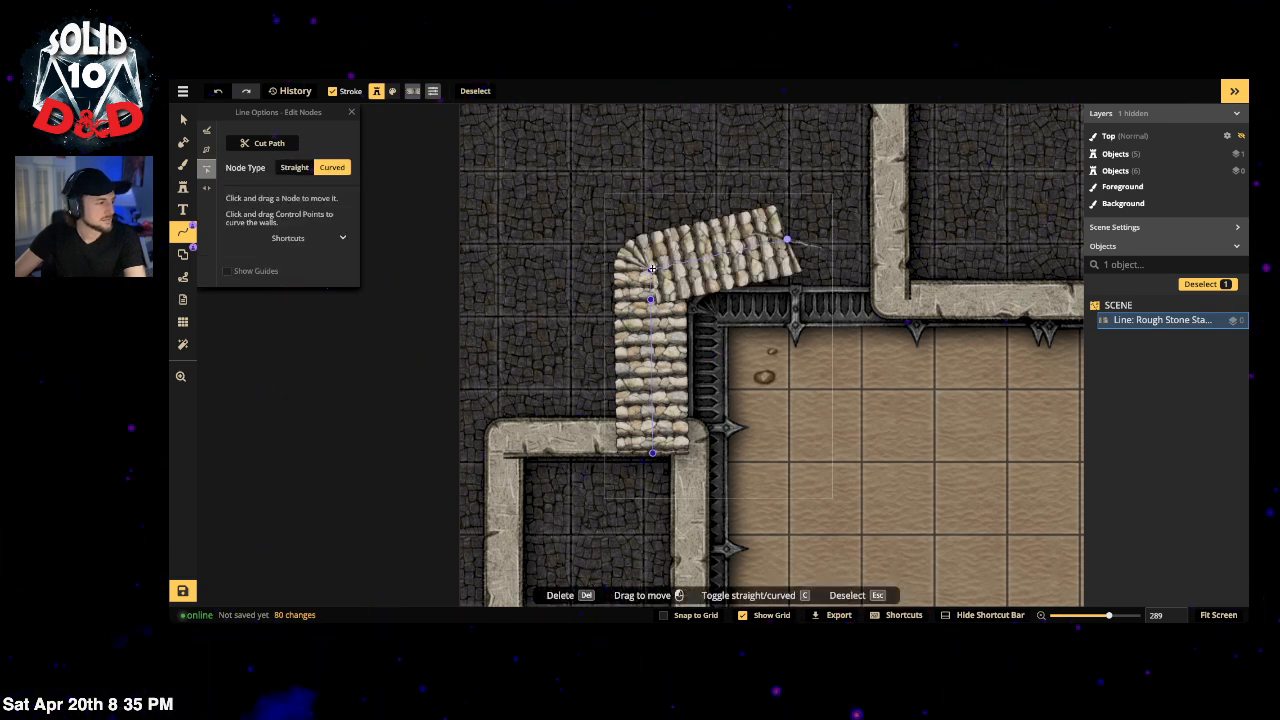
{"action": "key", "text": "c"}
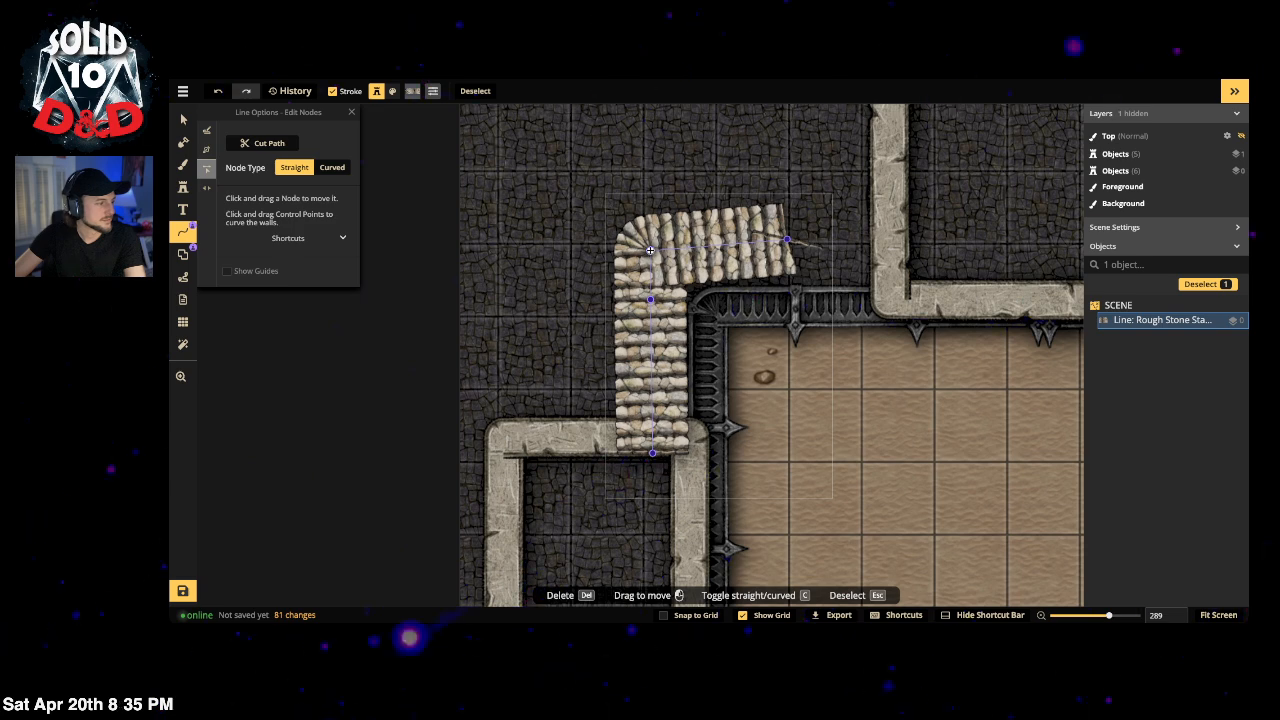
{"action": "left_click_drag", "start_coordinate": [650, 251], "coordinate": [651, 247]}
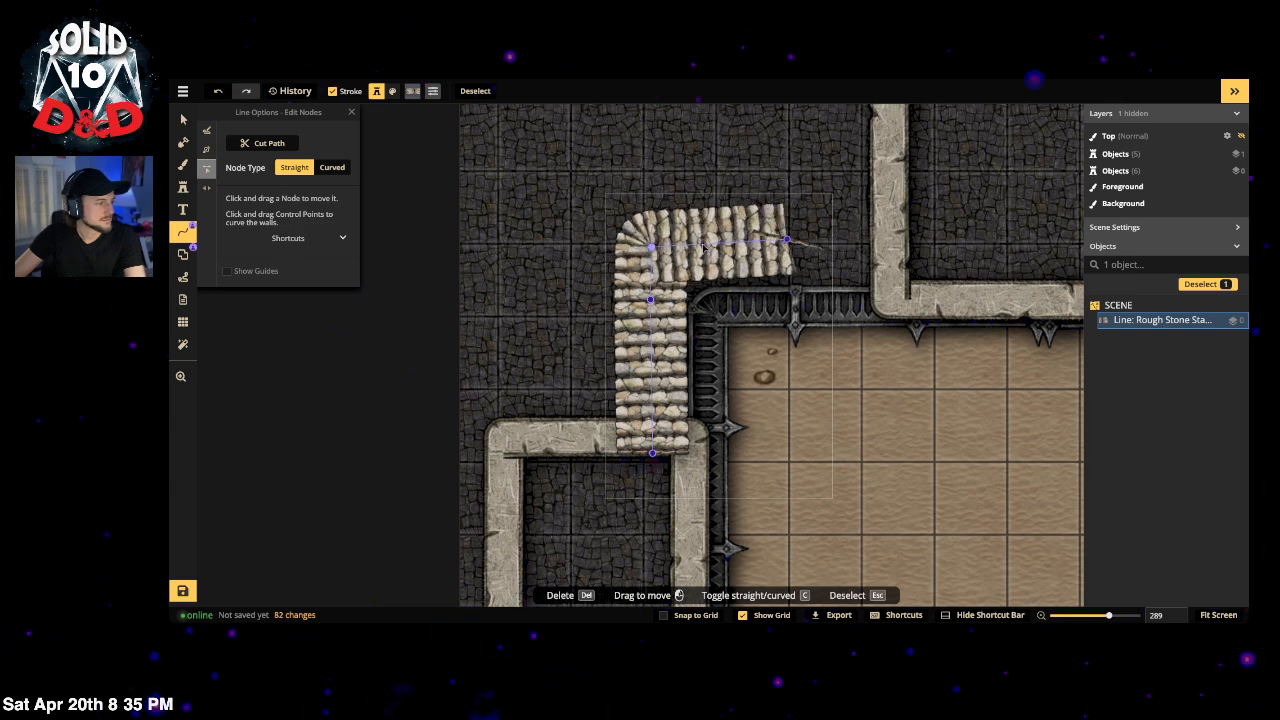
{"action": "left_click", "coordinate": [789, 241]}
{"action": "left_click_drag", "start_coordinate": [788, 242], "coordinate": [789, 244]}
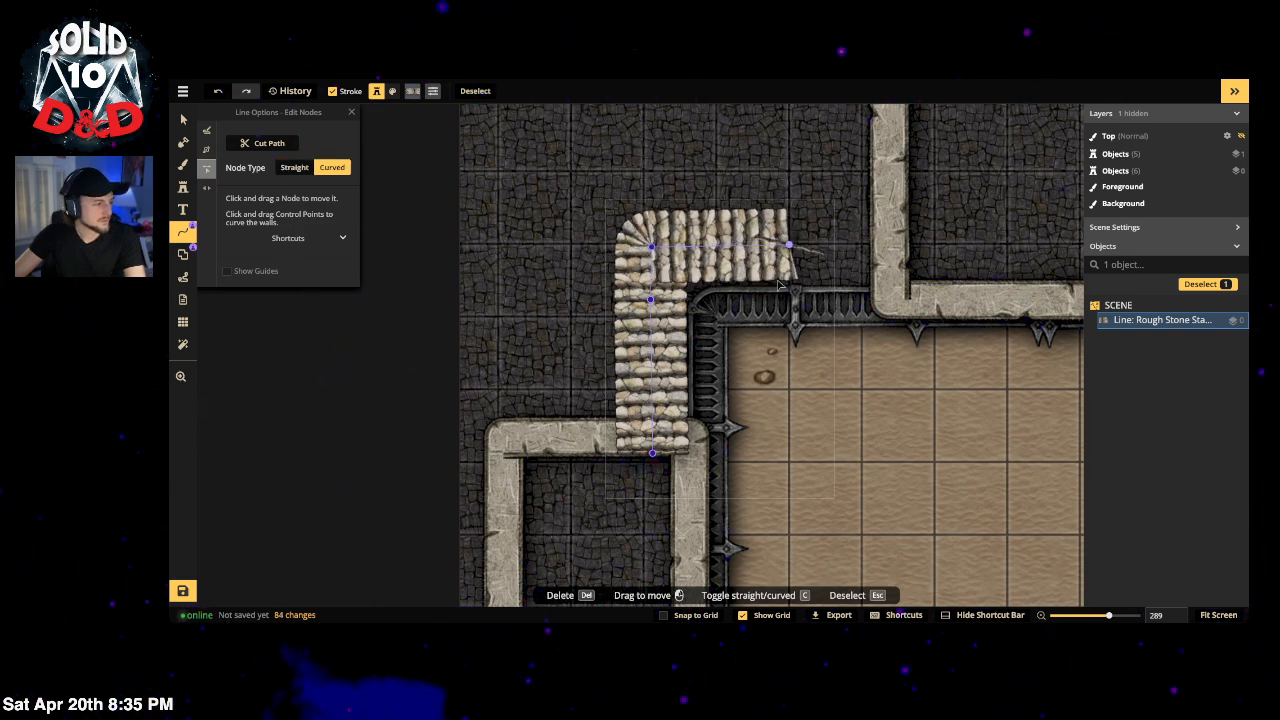
{"action": "left_click", "coordinate": [303, 172]}
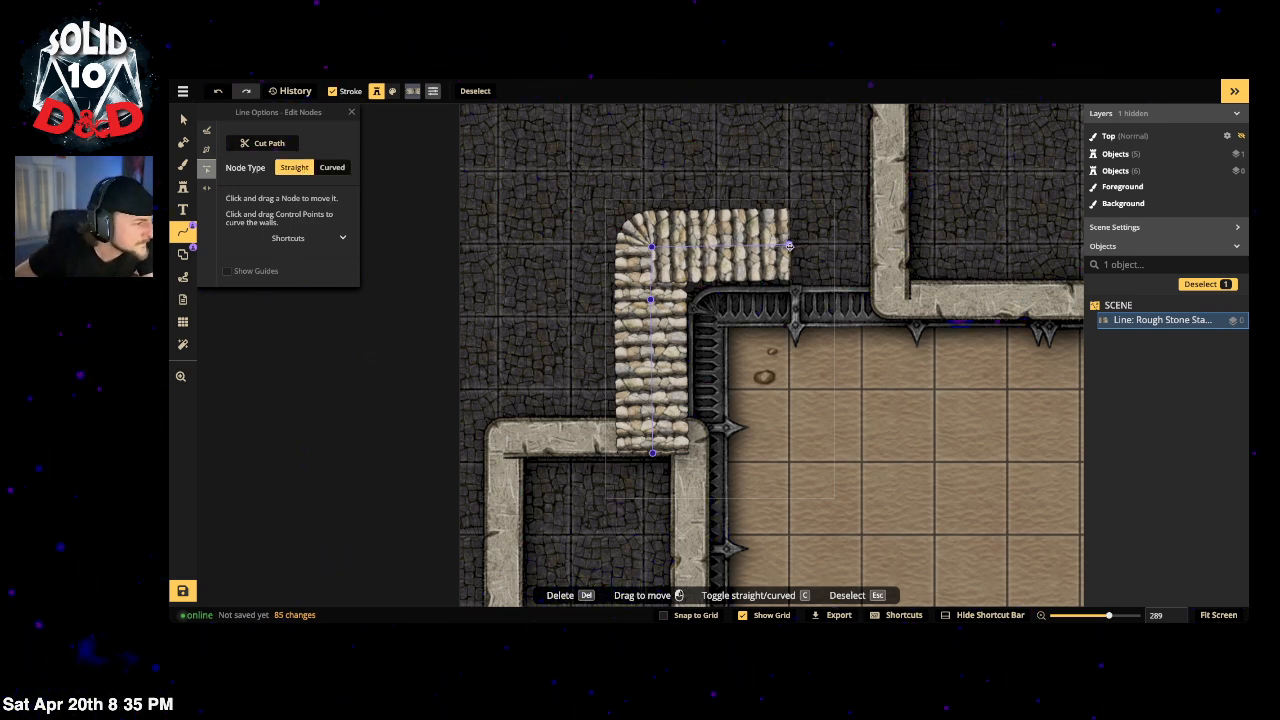
{"action": "left_click", "coordinate": [789, 245]}
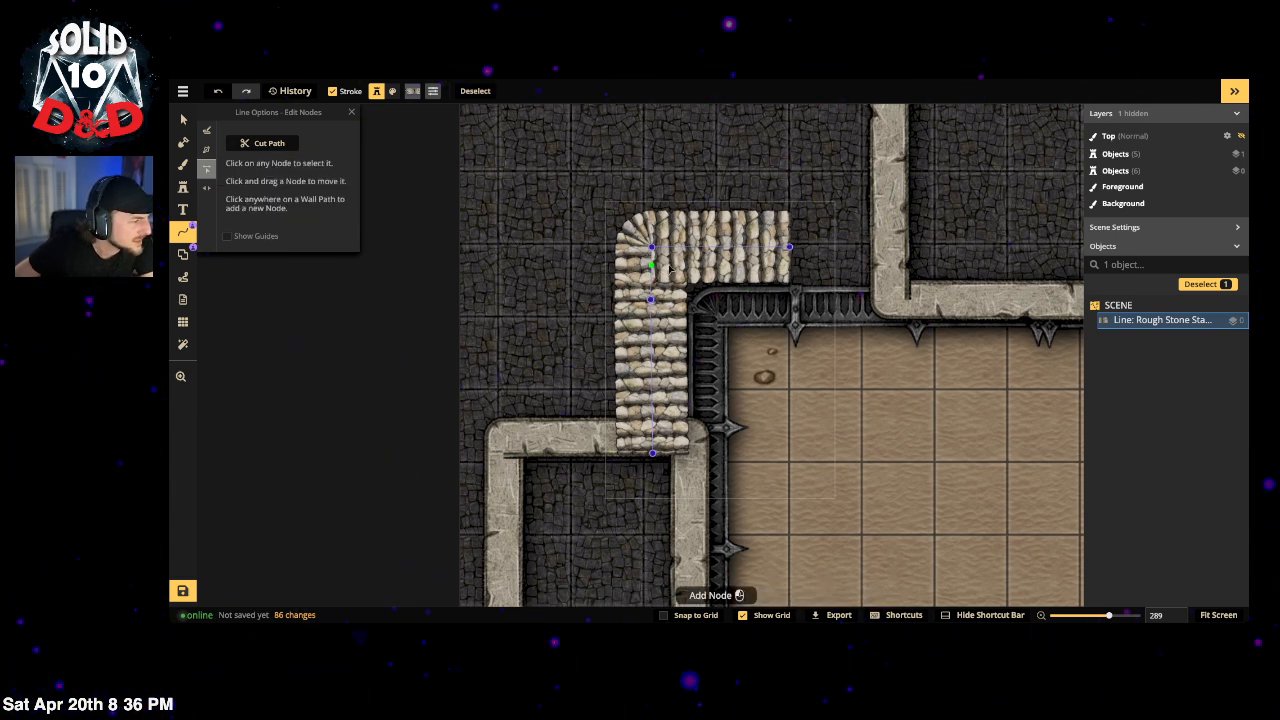
Step: Add and shift corner nodes to round the stairs' bend into a smooth curve
{"action": "left_click", "coordinate": [699, 246]}
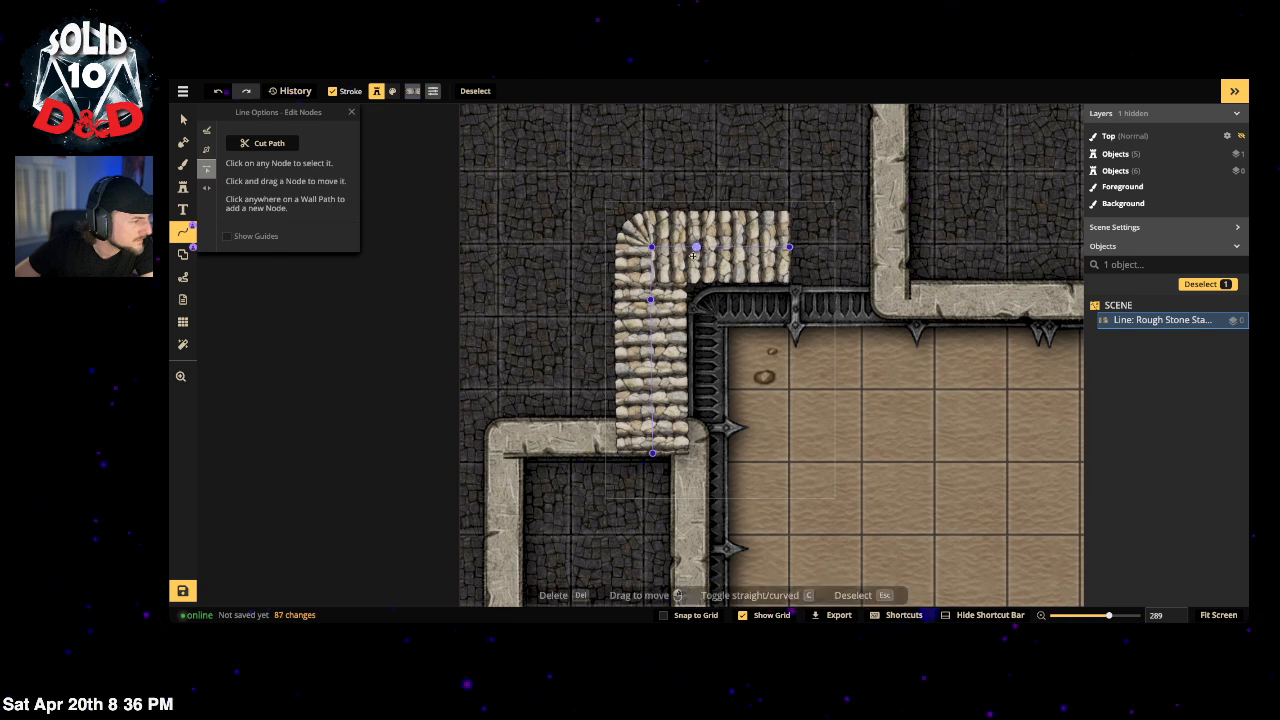
{"action": "left_click", "coordinate": [648, 281]}
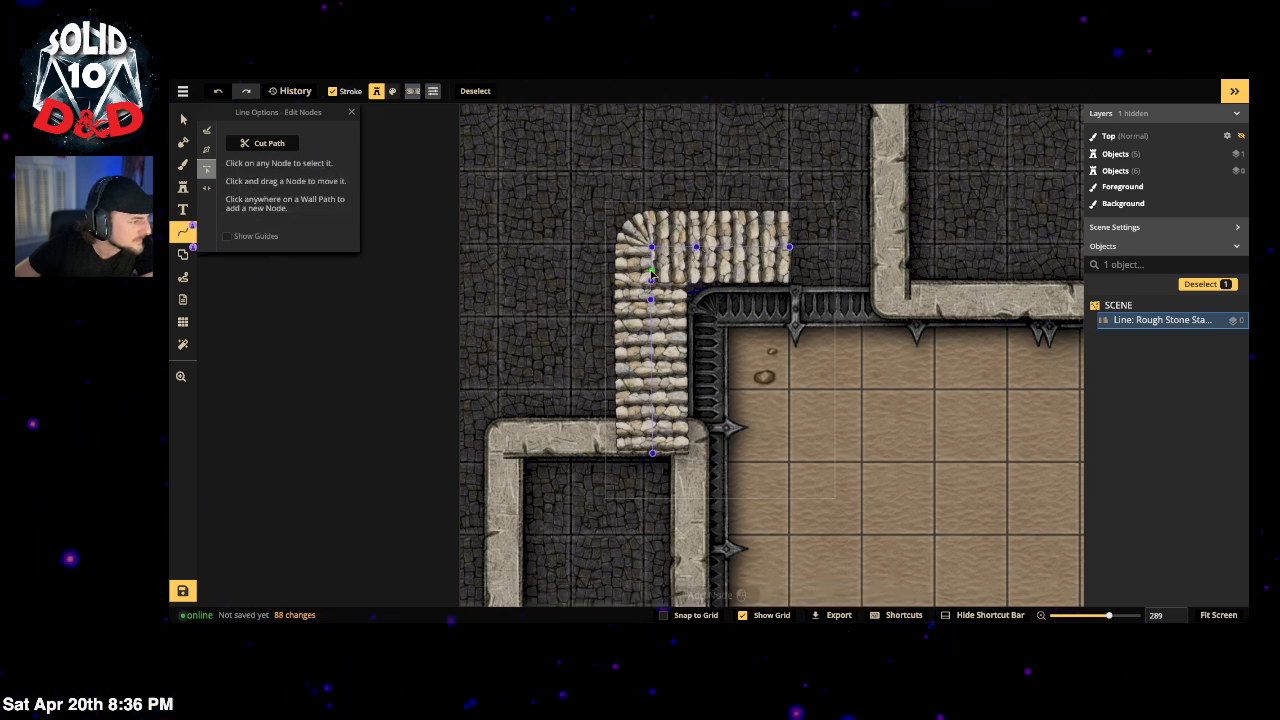
{"action": "left_click", "coordinate": [697, 247]}
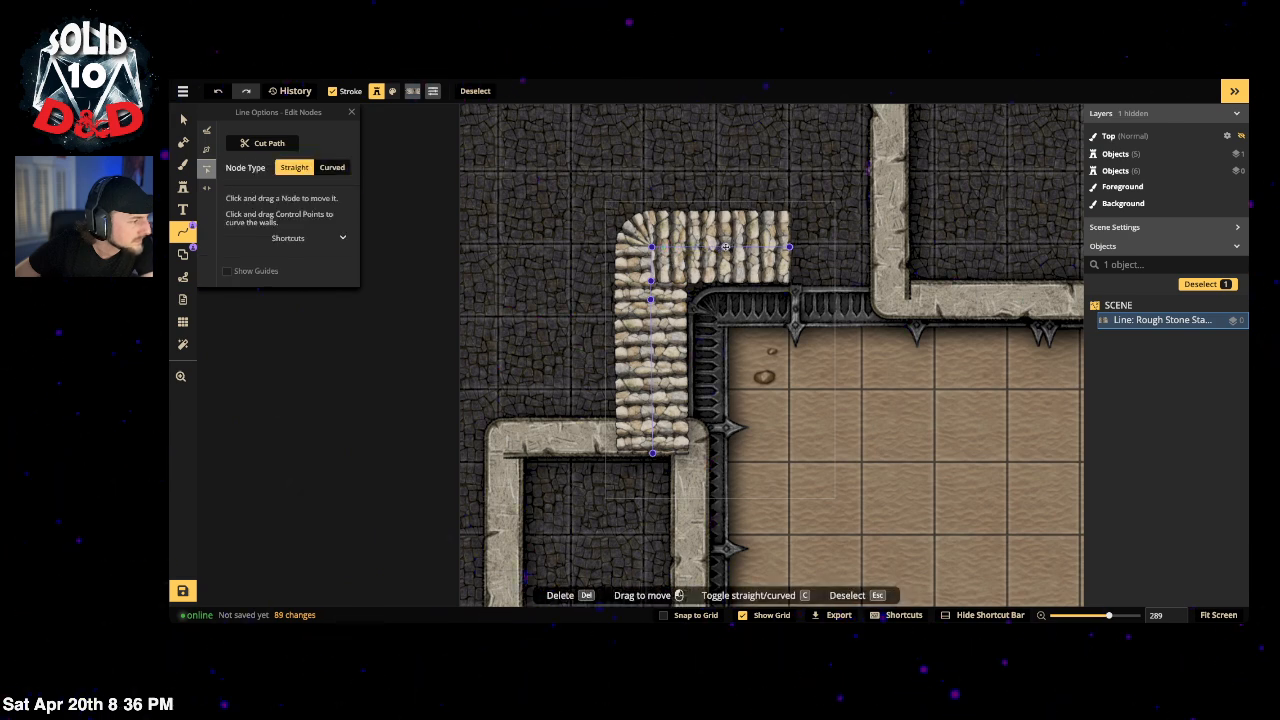
{"action": "left_click_drag", "start_coordinate": [642, 252], "coordinate": [686, 246]}
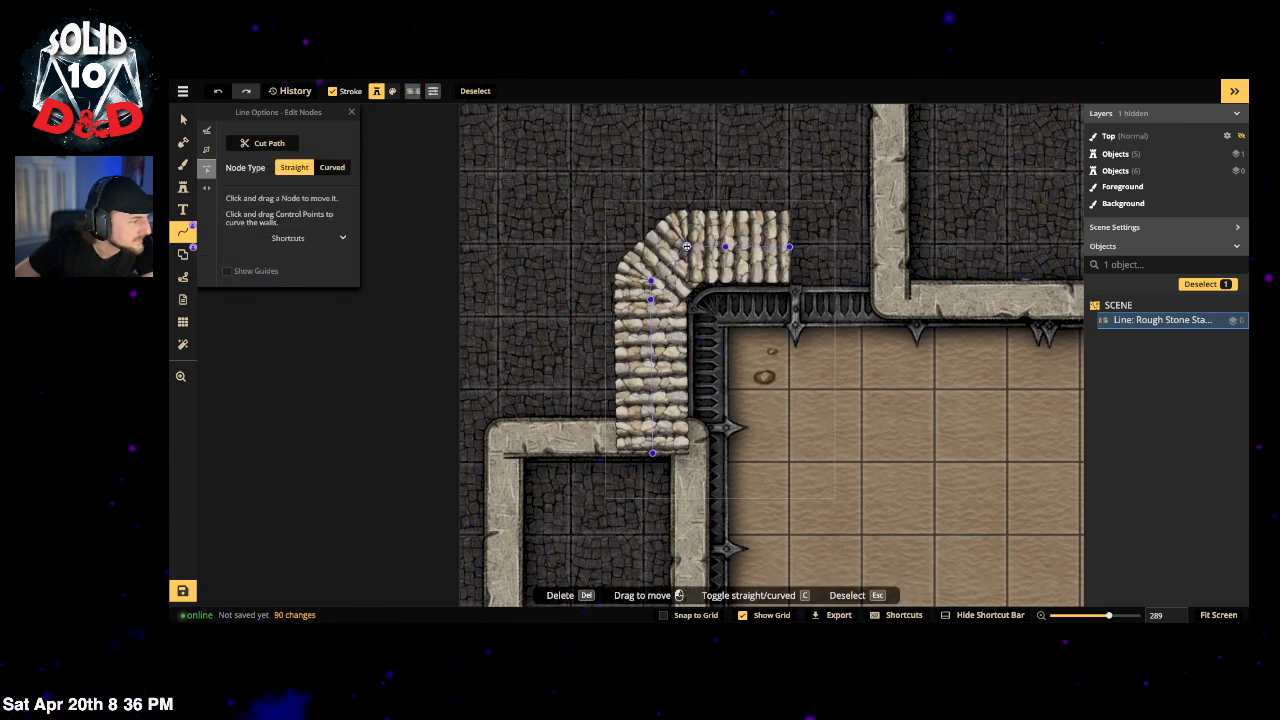
{"action": "left_click", "coordinate": [670, 264]}
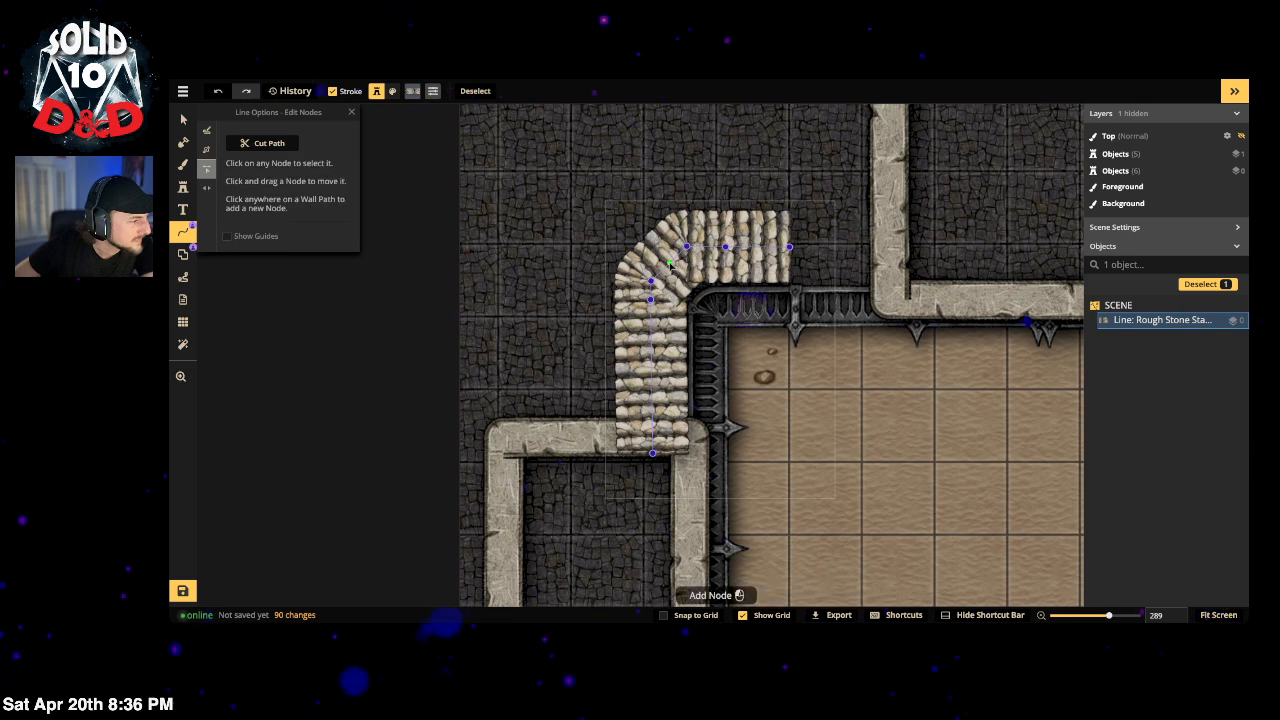
{"action": "left_click", "coordinate": [669, 263]}
{"action": "left_click_drag", "start_coordinate": [669, 263], "coordinate": [664, 255]}
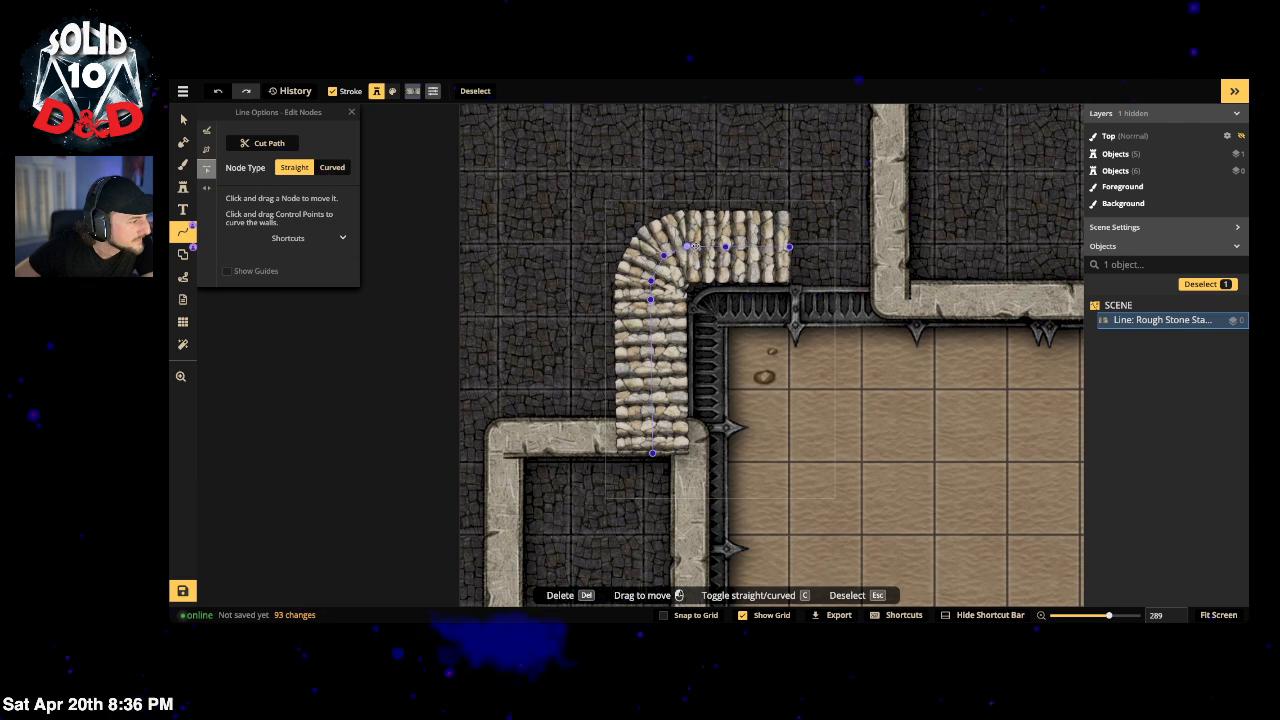
{"action": "left_click_drag", "start_coordinate": [687, 246], "coordinate": [649, 272]}
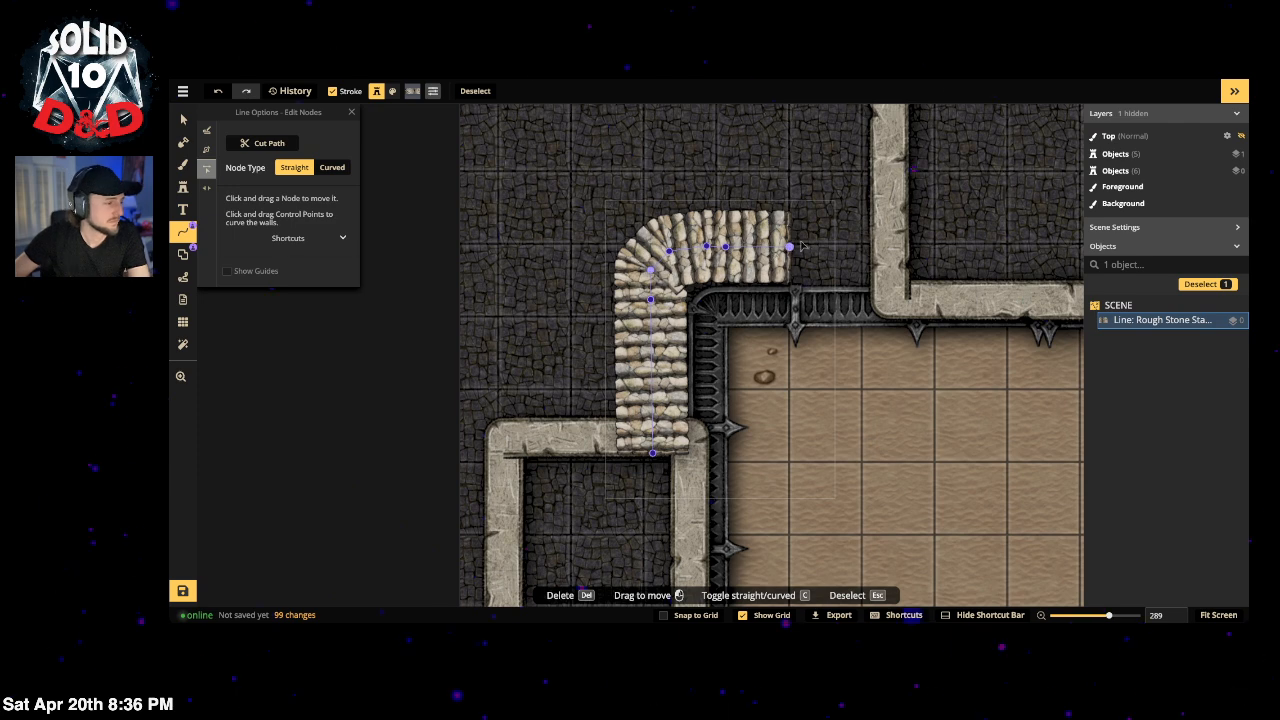
{"action": "scroll", "coordinate": [768, 280], "scroll_direction": "down", "scroll_amount": 3}
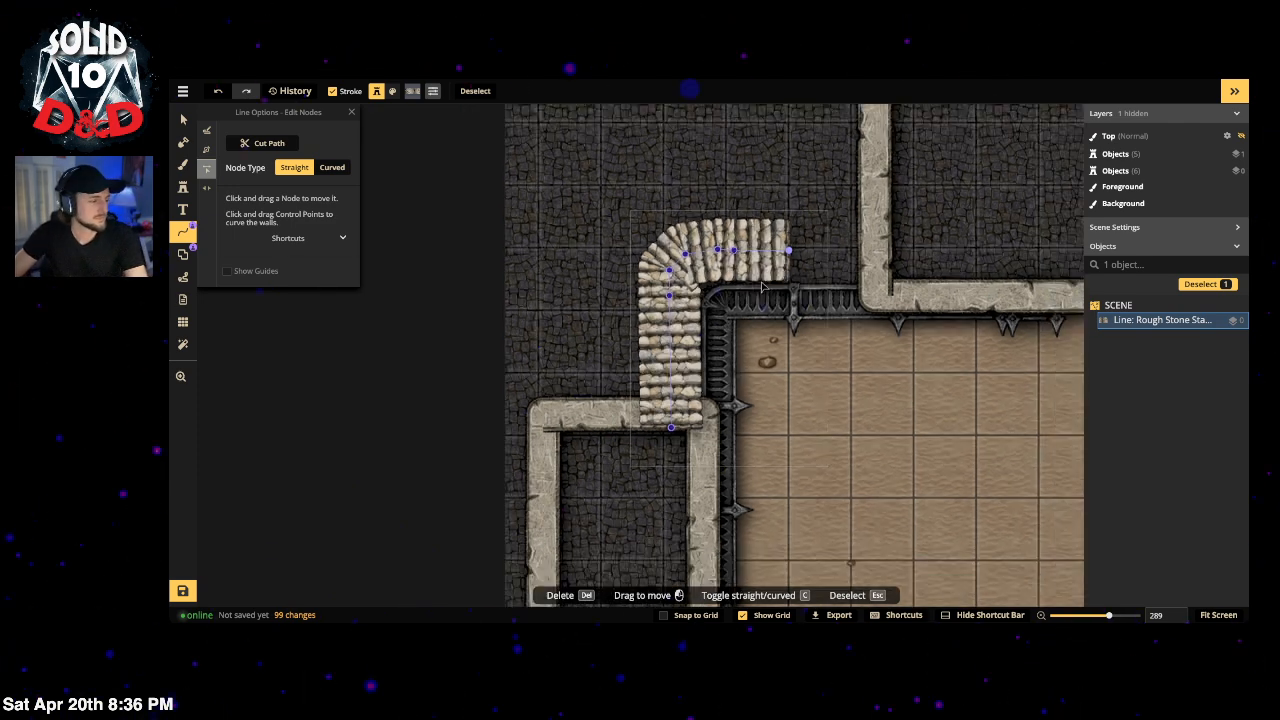
{"action": "scroll", "coordinate": [728, 322], "scroll_direction": "down", "scroll_amount": 2}
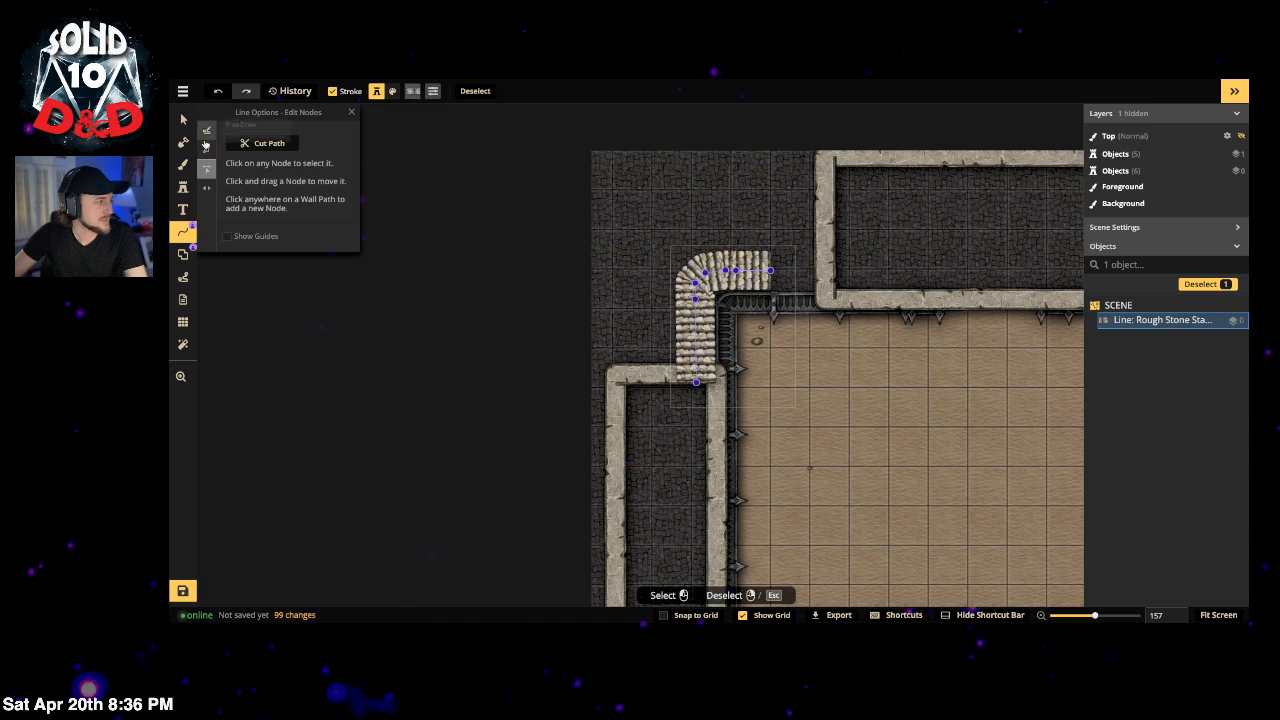
Step: Revert the recent stair line edits with repeated undo
{"action": "left_click", "coordinate": [183, 119]}
{"action": "key", "text": "Escape"}
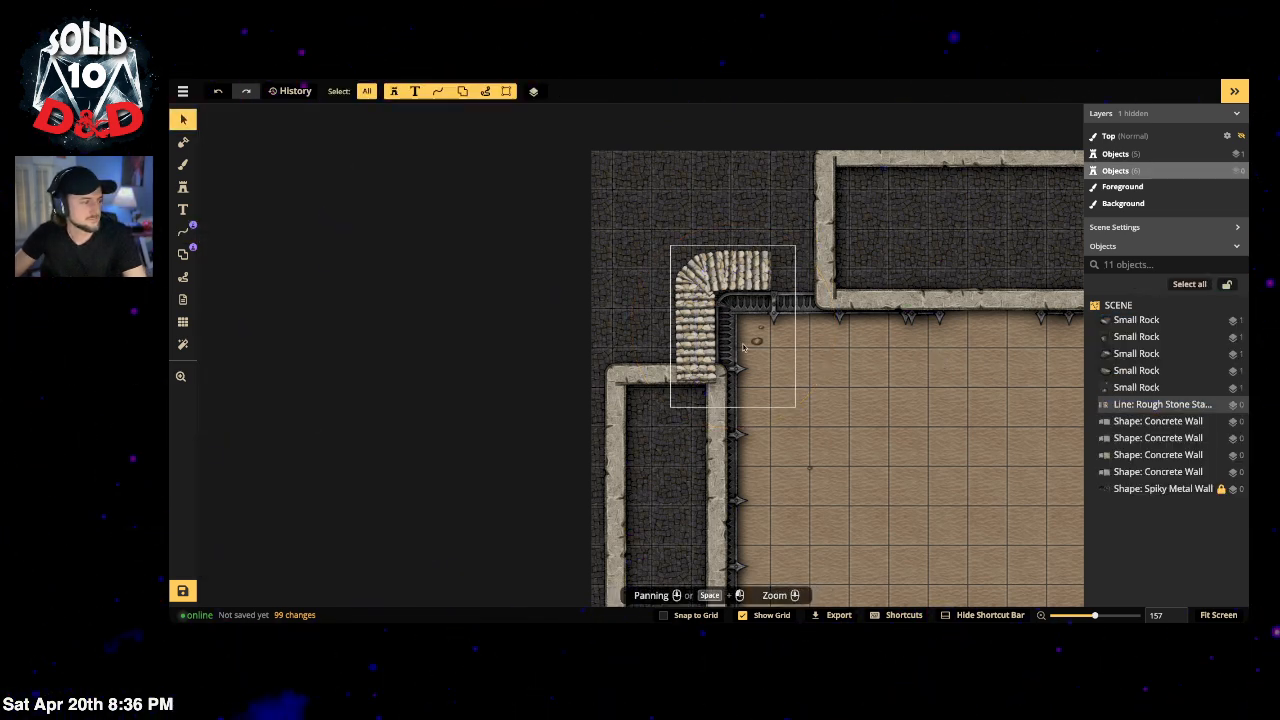
{"action": "left_click", "coordinate": [723, 277]}
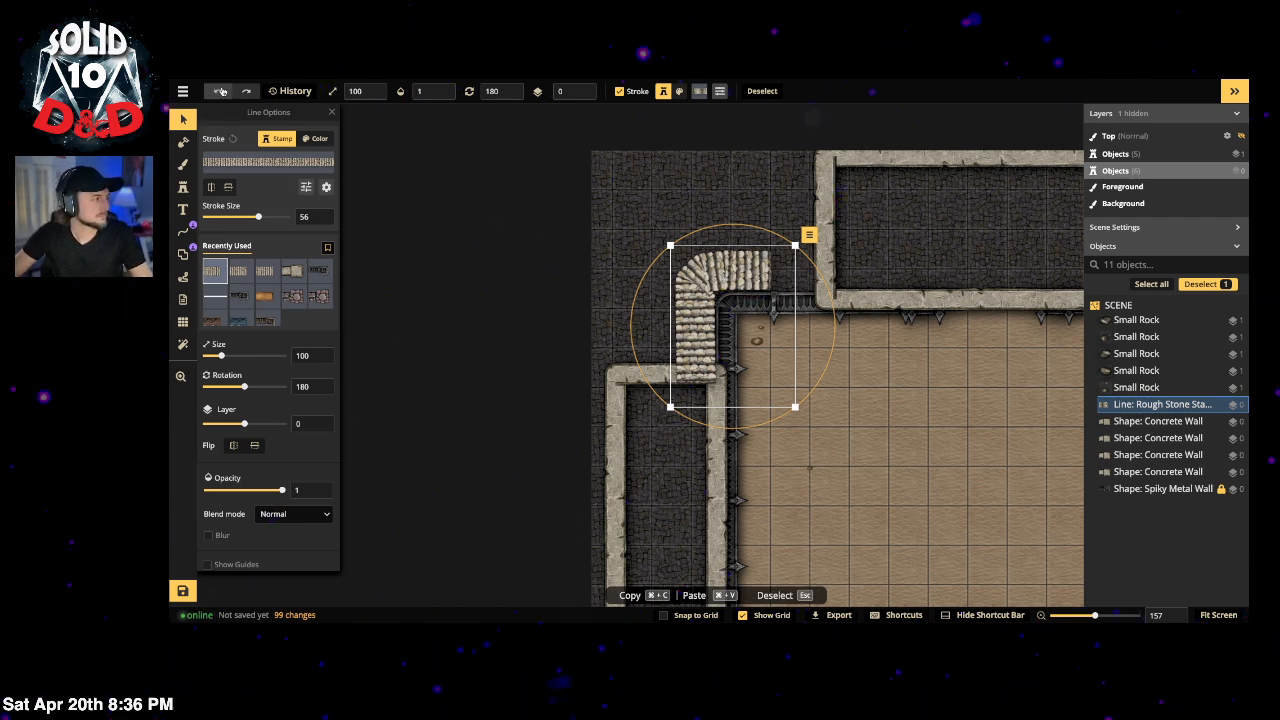
{"action": "left_click", "coordinate": [222, 91]}
{"action": "left_click", "coordinate": [219, 91]}
{"action": "left_click", "coordinate": [219, 91]}
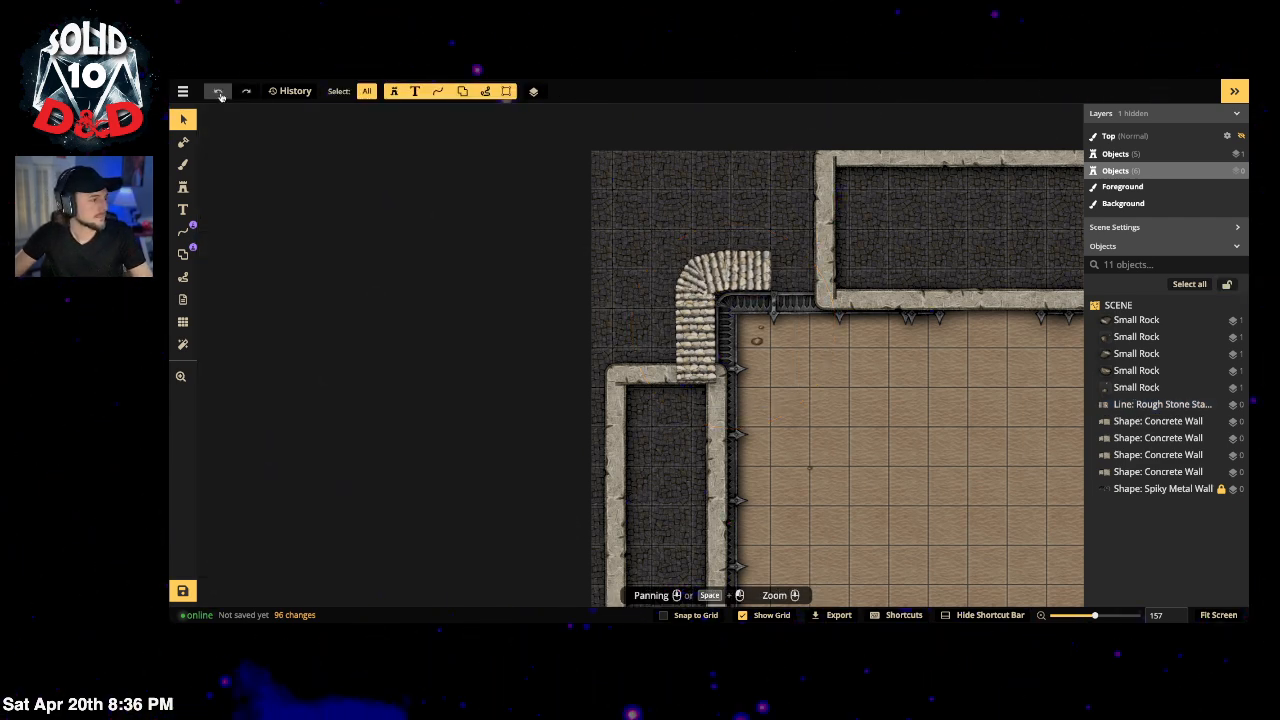
{"action": "left_click", "coordinate": [219, 91]}
{"action": "left_click", "coordinate": [219, 91]}
{"action": "left_click", "coordinate": [219, 91]}
{"action": "left_click", "coordinate": [219, 91]}
{"action": "left_click", "coordinate": [219, 91]}
{"action": "left_click", "coordinate": [219, 91]}
{"action": "left_click", "coordinate": [219, 91]}
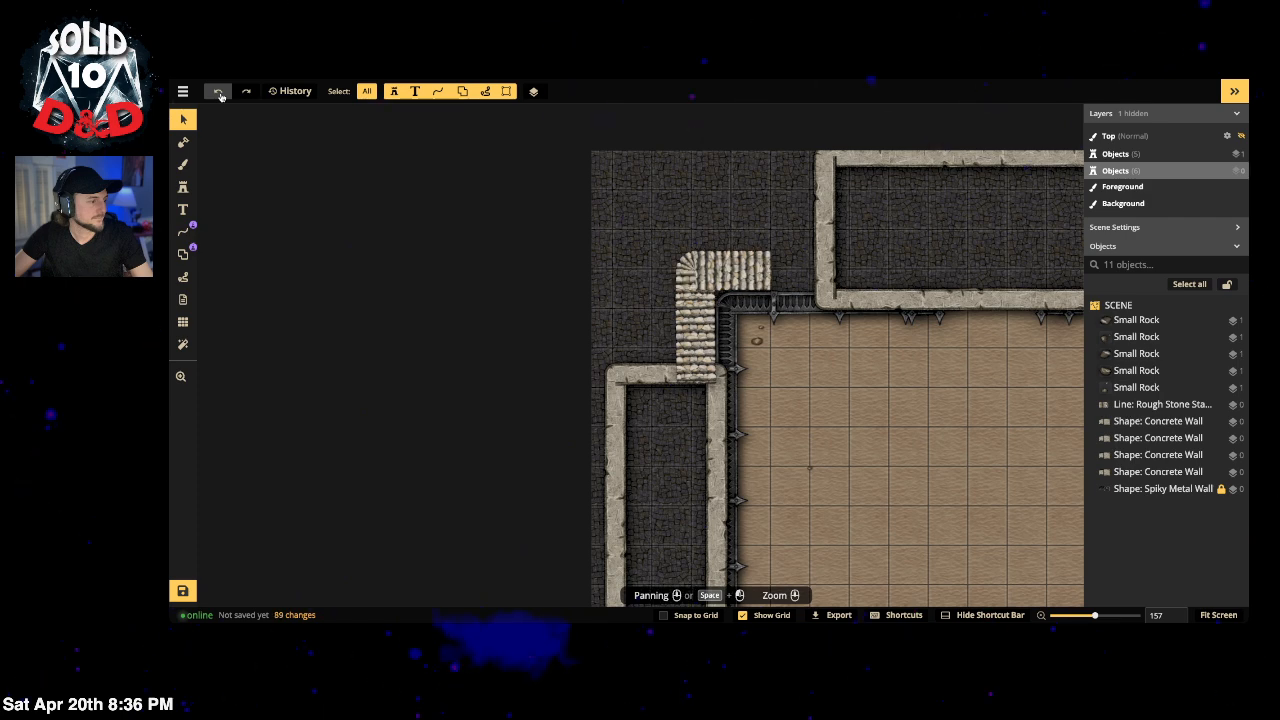
{"action": "left_click", "coordinate": [219, 91]}
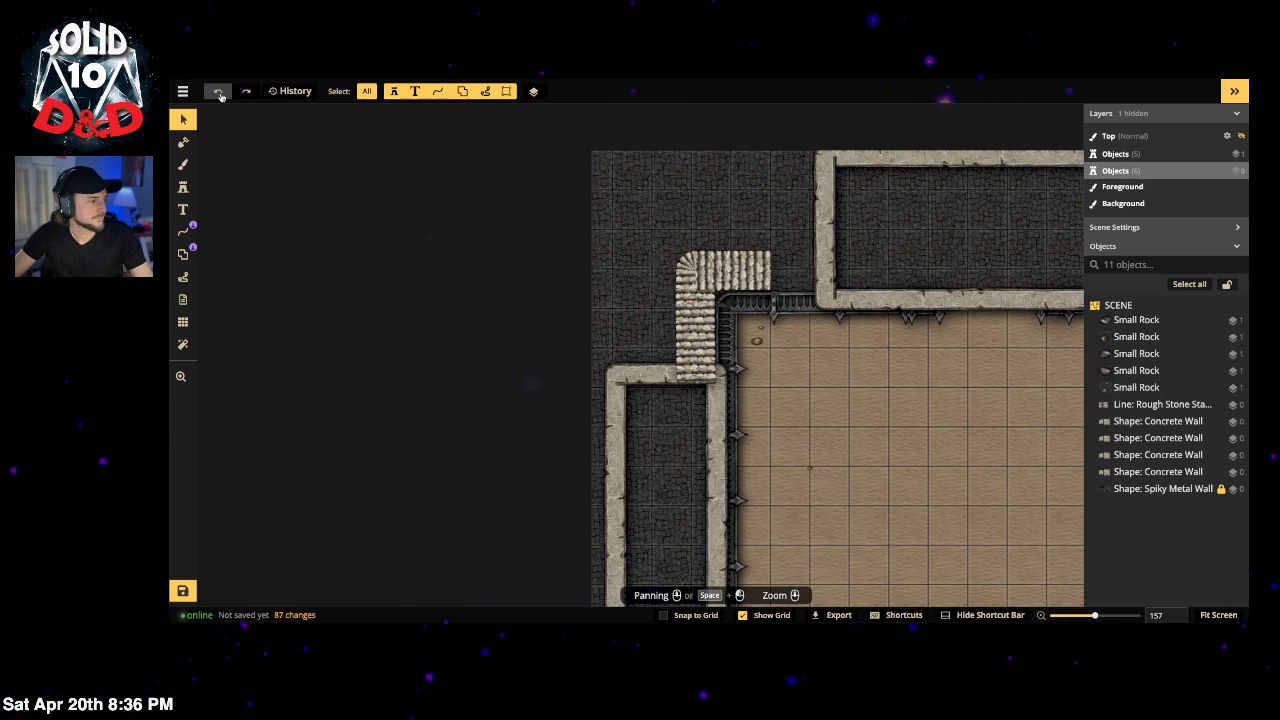
{"action": "left_click", "coordinate": [219, 91]}
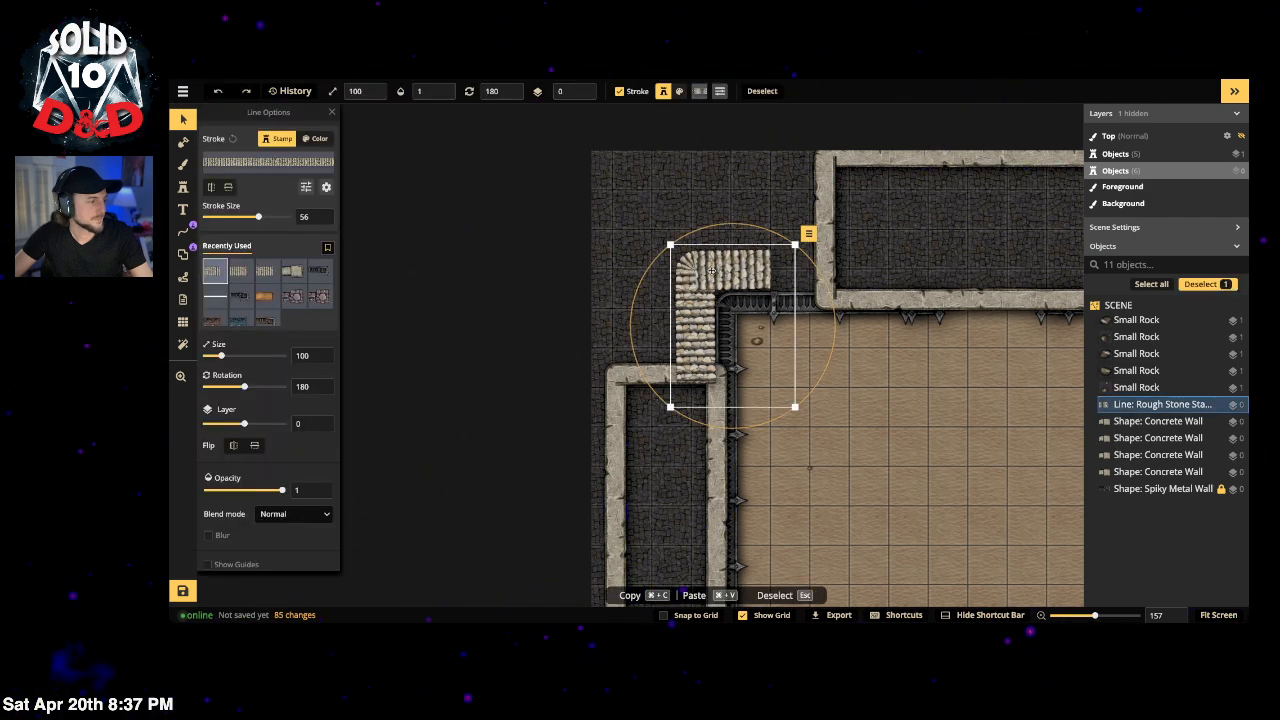
Step: Remove the stair line's bent top end node, leaving a straight vertical flight, and zoom out
{"action": "left_click", "coordinate": [183, 231]}
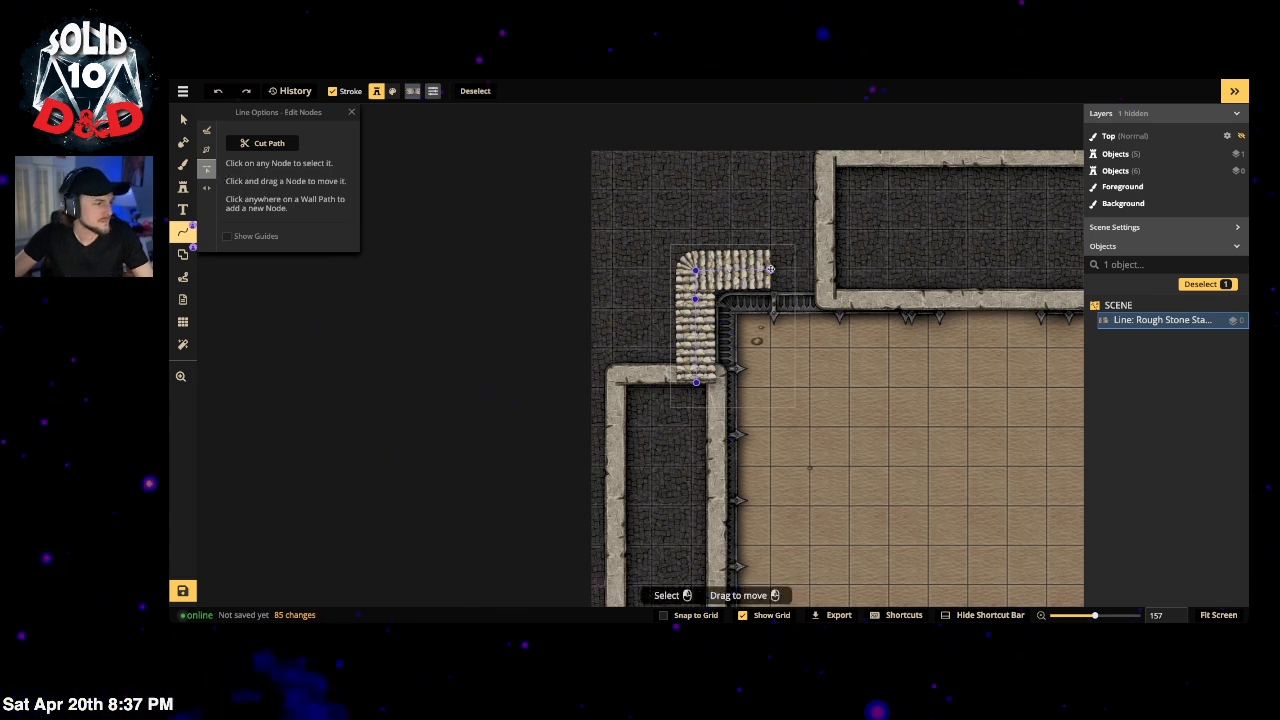
{"action": "left_click", "coordinate": [770, 269]}
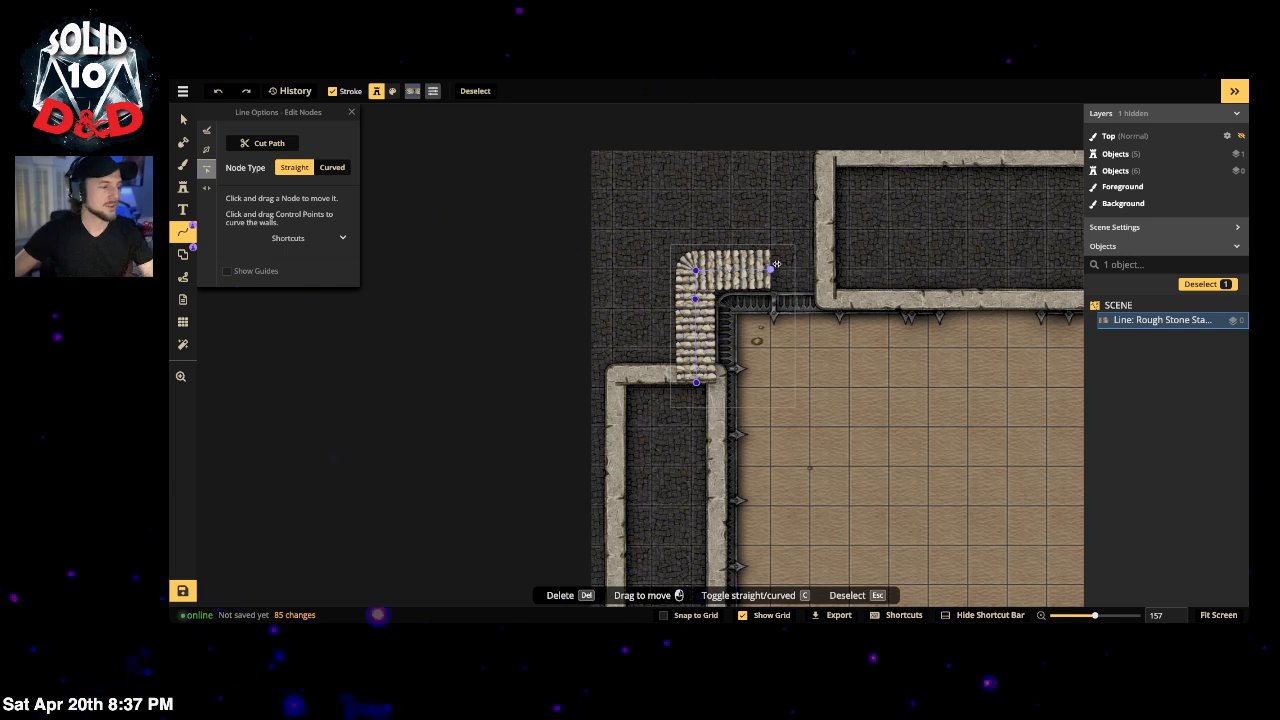
{"action": "key", "text": "ctrl+z"}
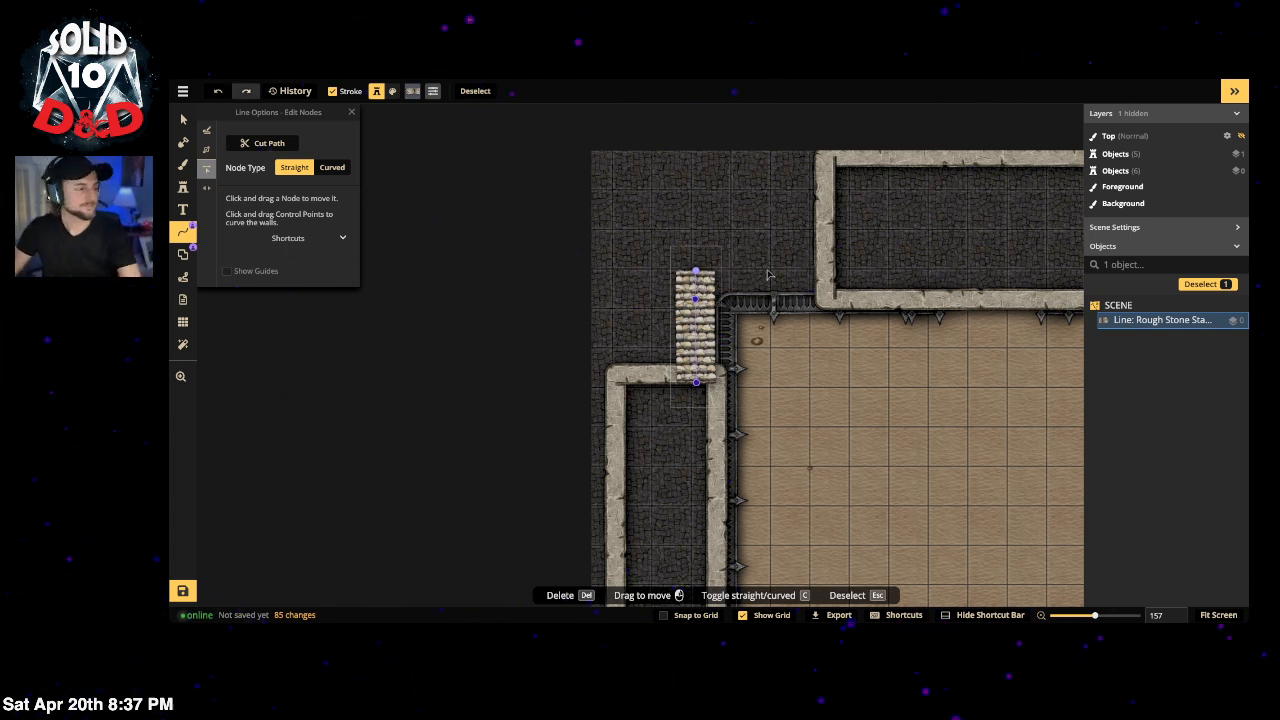
{"action": "left_click", "coordinate": [749, 240]}
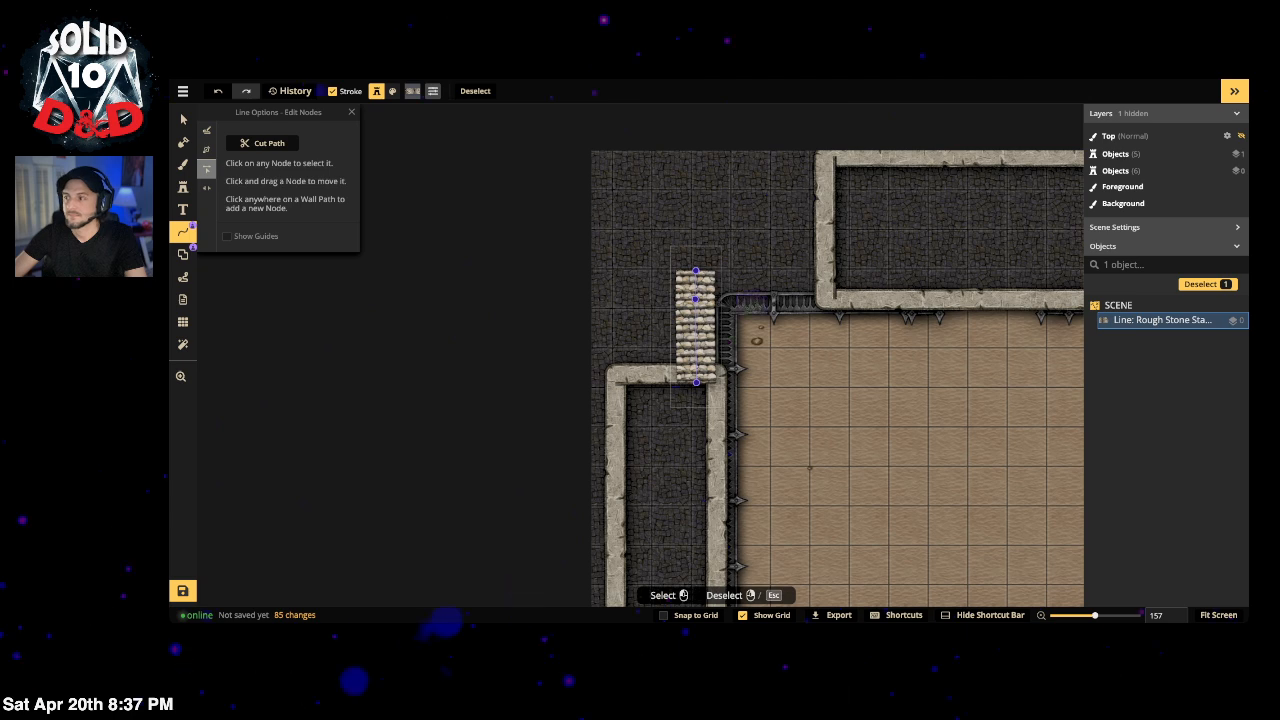
{"action": "scroll", "coordinate": [658, 291], "scroll_direction": "down", "scroll_amount": 3}
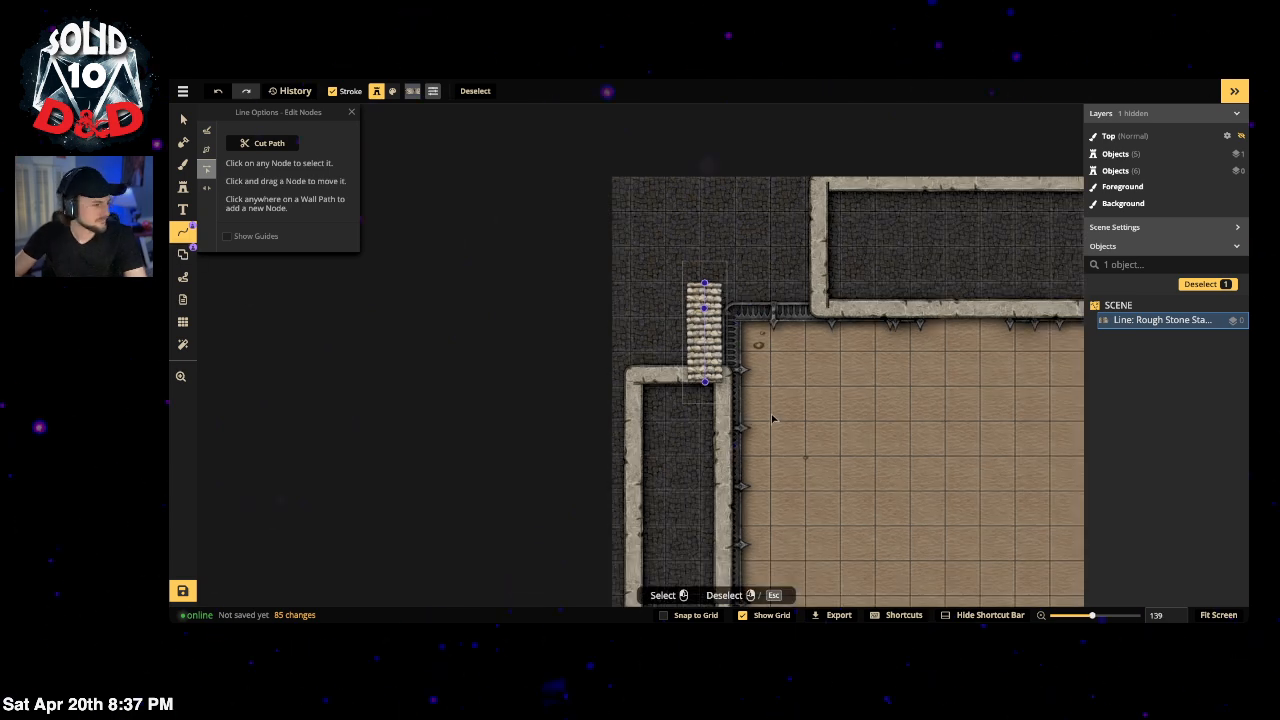
{"action": "left_click_drag", "start_coordinate": [687, 330], "coordinate": [669, 348]}
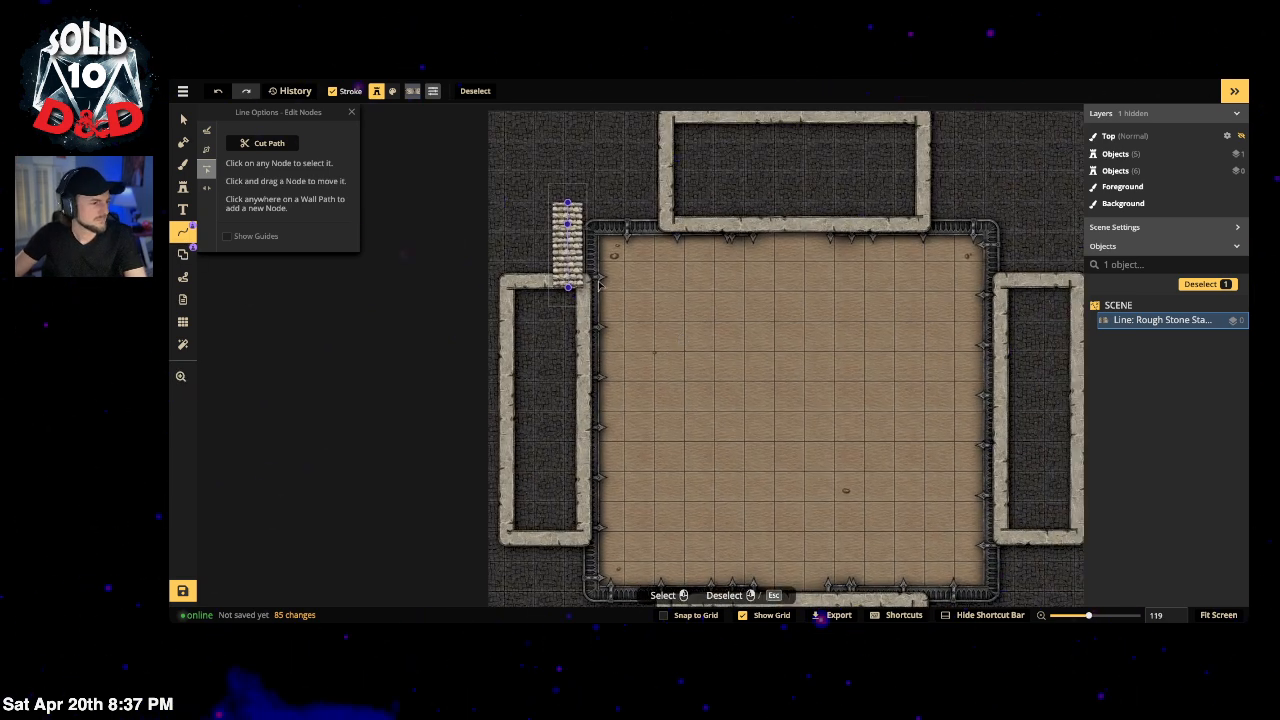
Step: Set the left concrete enclosure wall's stroke size to 100
{"action": "left_click", "coordinate": [183, 120]}
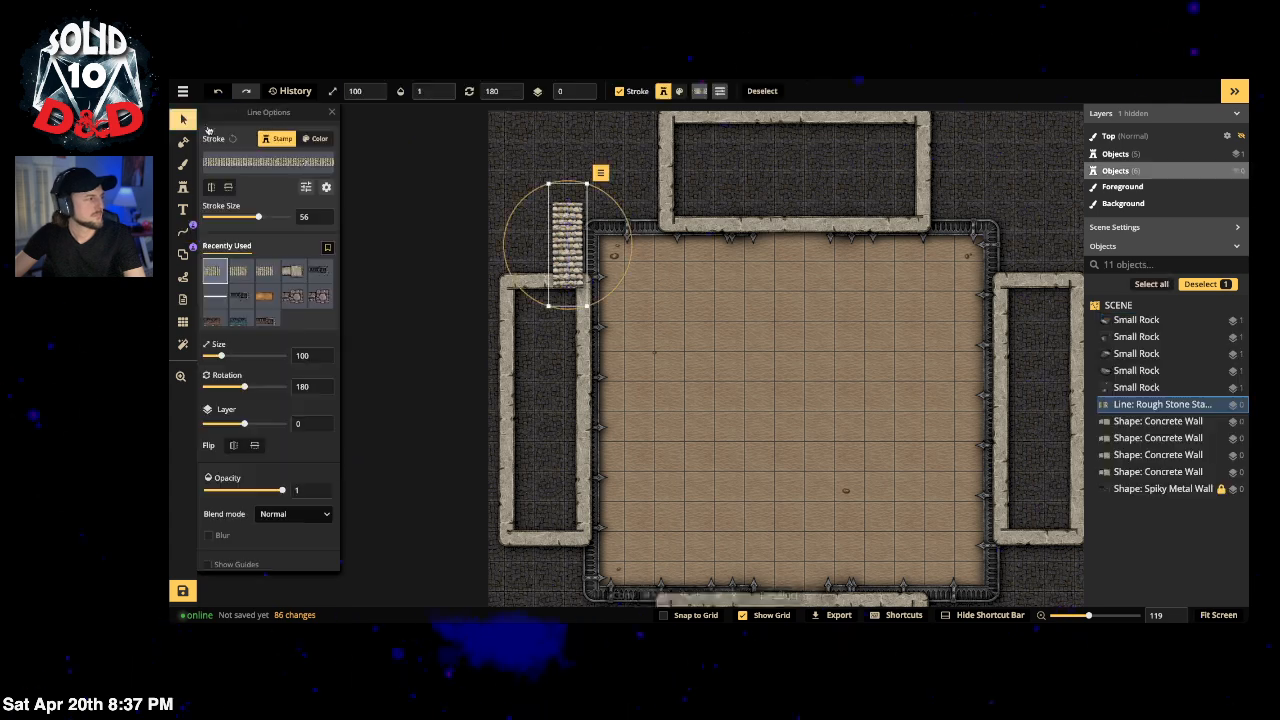
{"action": "left_click", "coordinate": [431, 233]}
{"action": "left_click", "coordinate": [575, 327]}
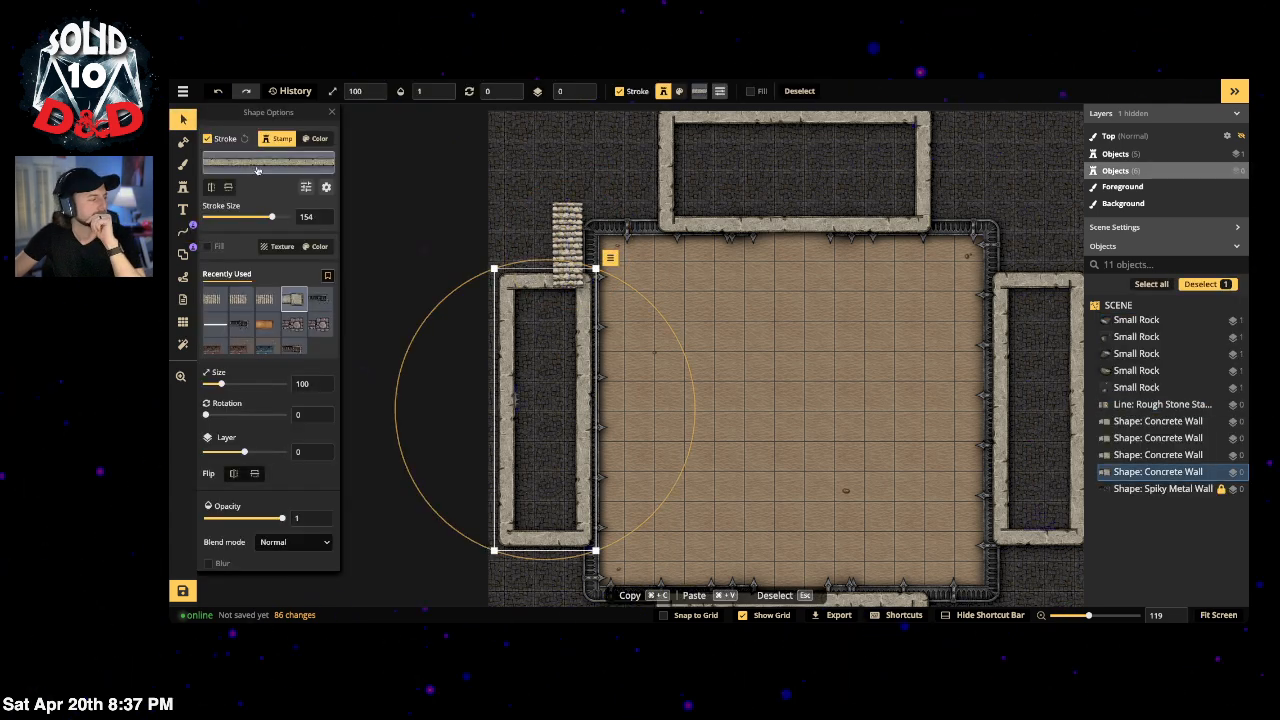
{"action": "double_click", "coordinate": [310, 216]}
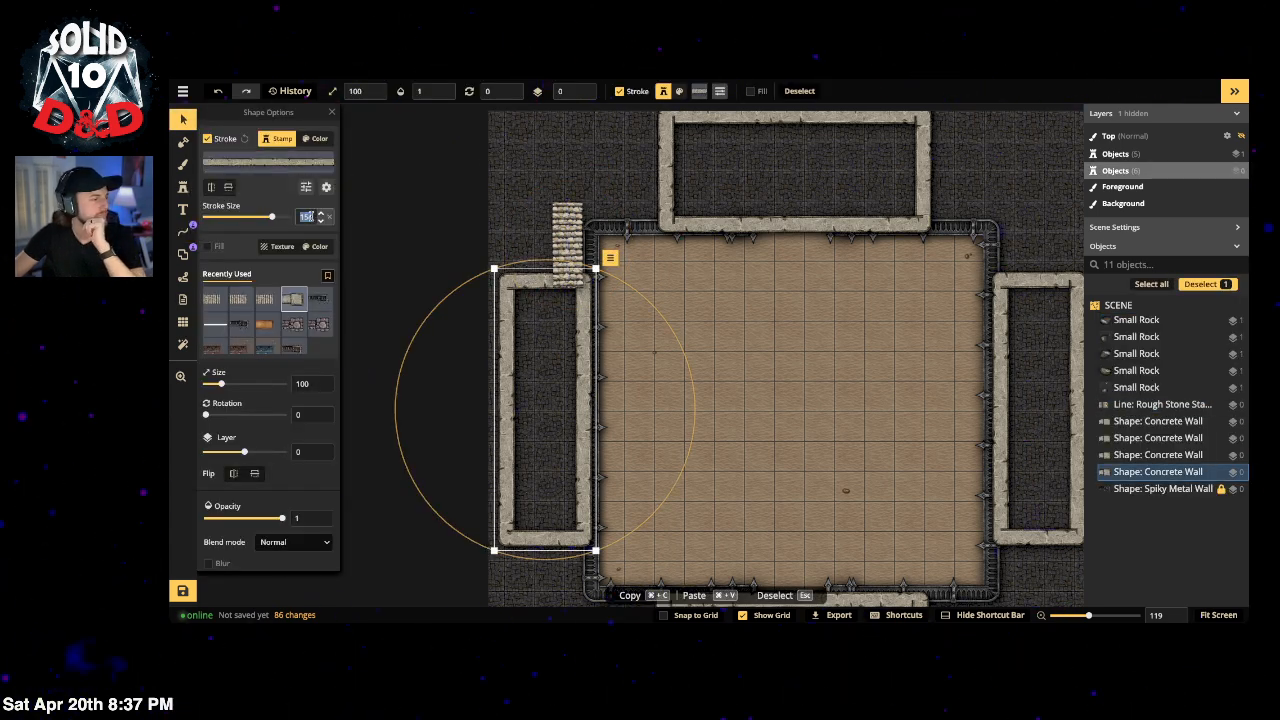
{"action": "type", "text": "100"}
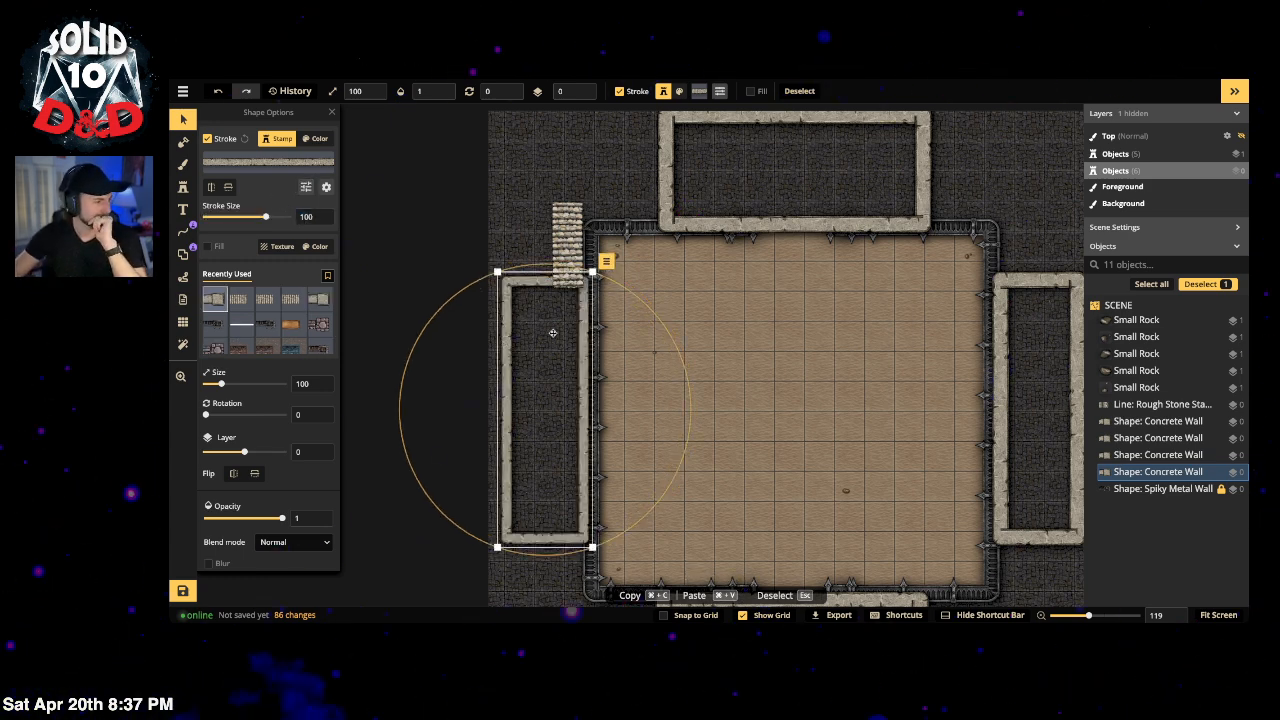
{"action": "left_click_drag", "start_coordinate": [503, 325], "coordinate": [506, 327]}
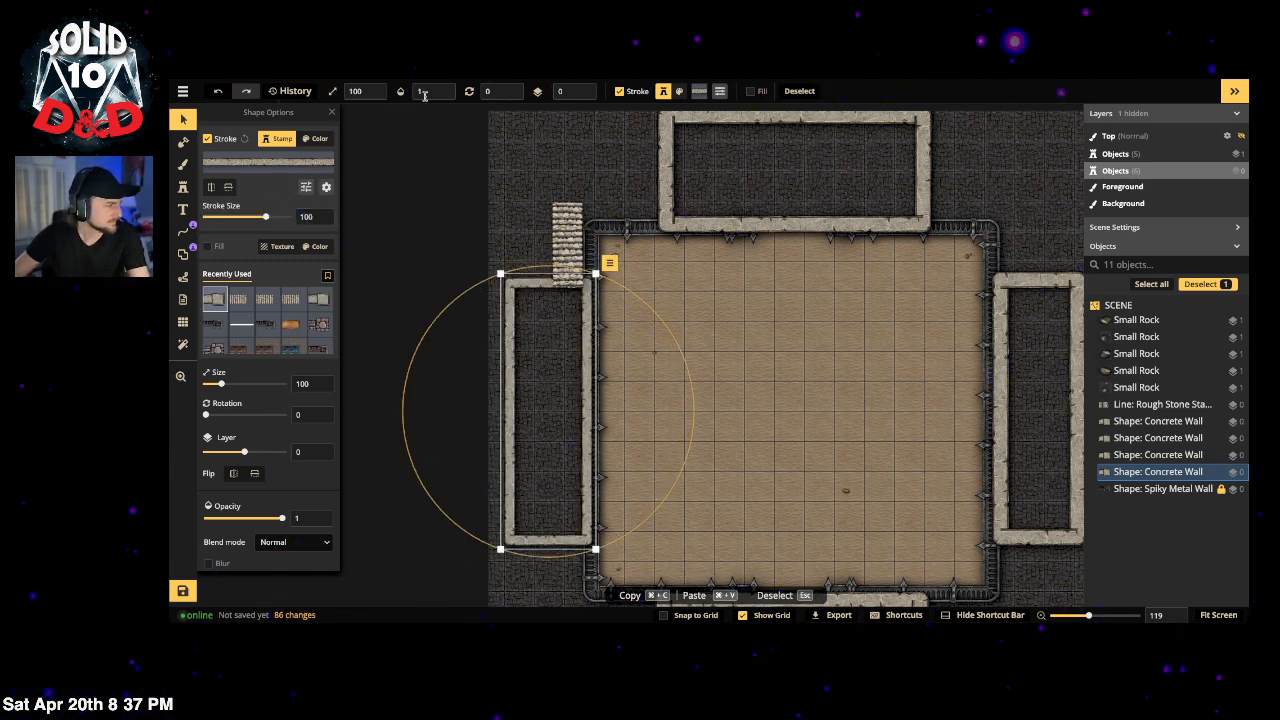
{"action": "left_click", "coordinate": [584, 95]}
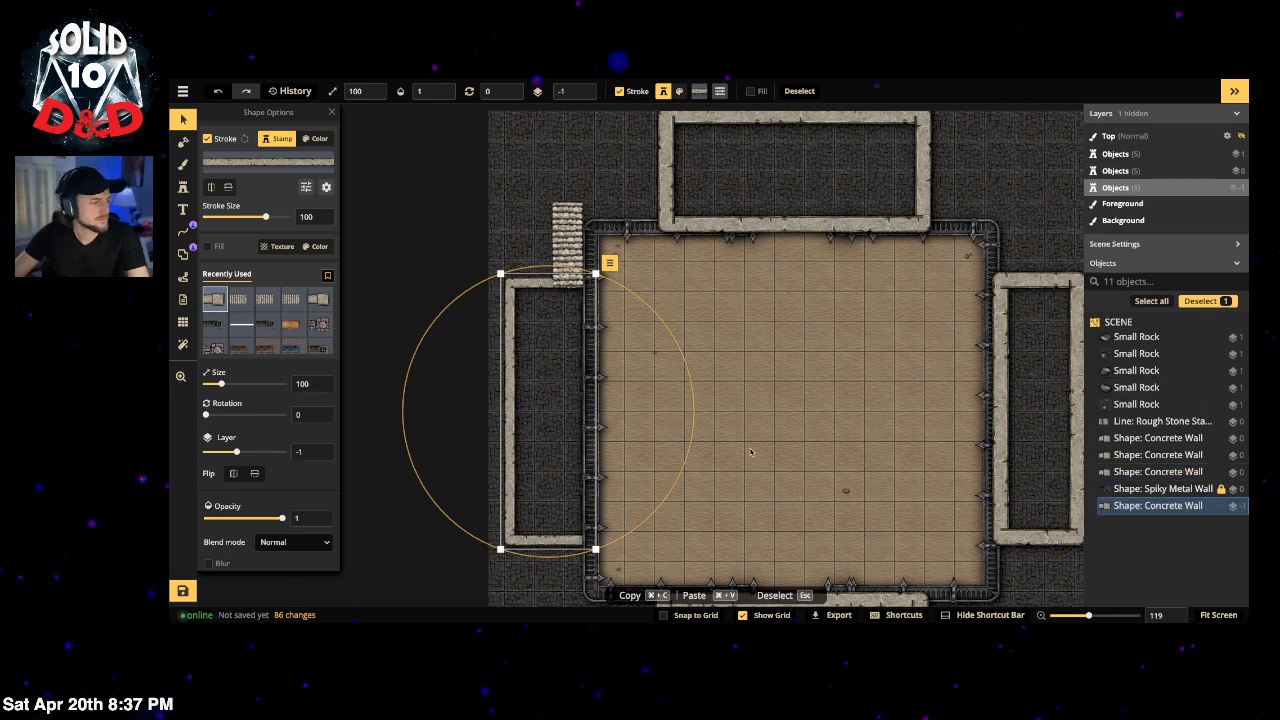
{"action": "left_click", "coordinate": [585, 89]}
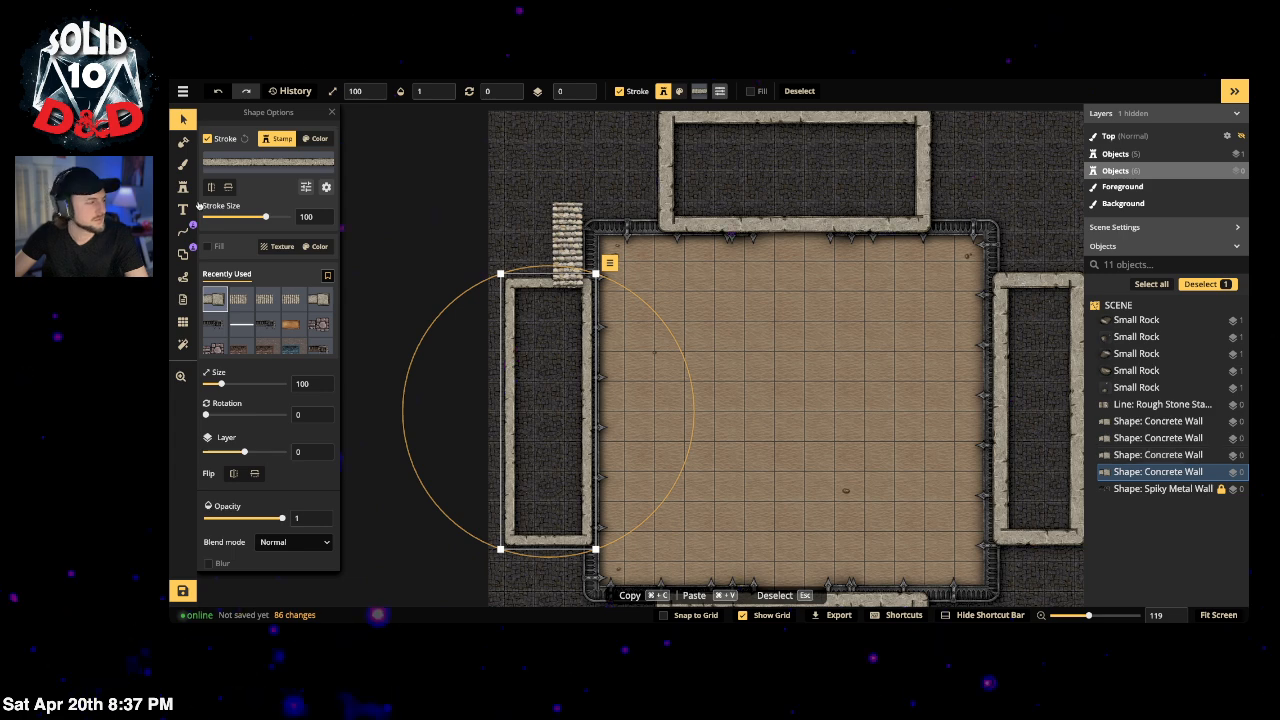
Step: Give the right and top concrete enclosure walls stroke size 100
{"action": "left_click", "coordinate": [1024, 290]}
{"action": "scroll", "coordinate": [1024, 290], "scroll_direction": "down", "scroll_amount": 1}
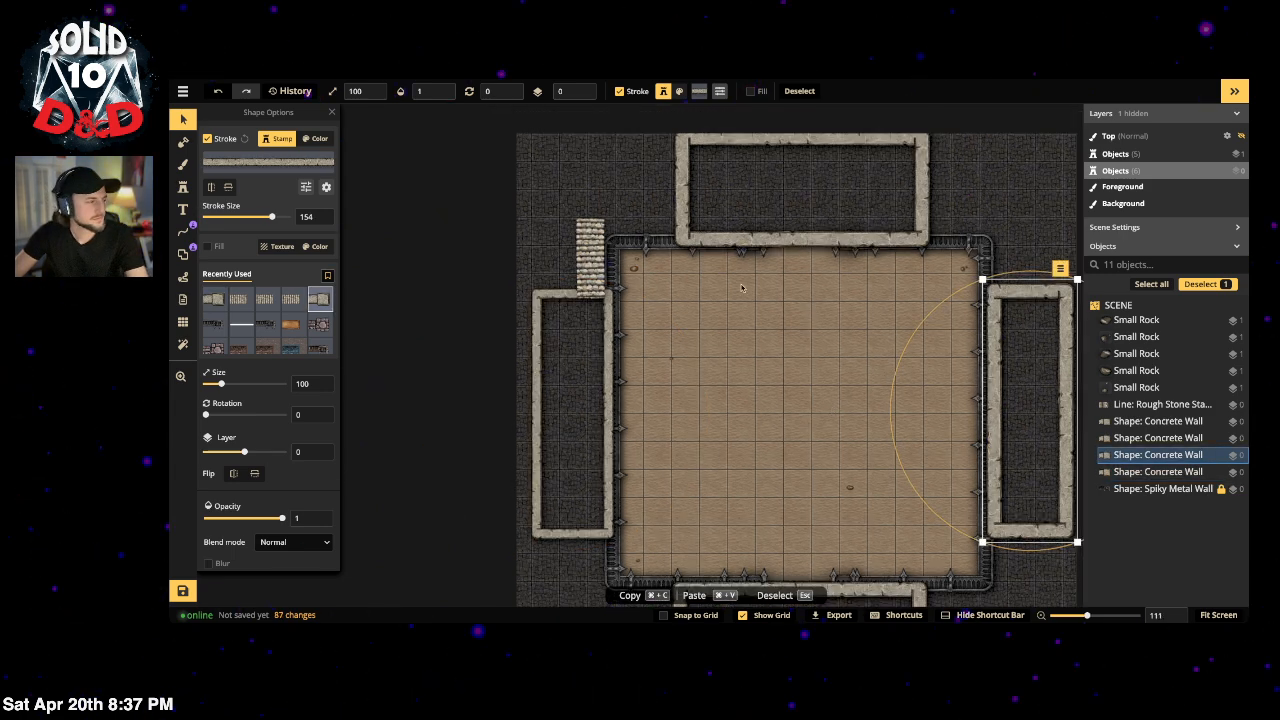
{"action": "left_click", "coordinate": [306, 216]}
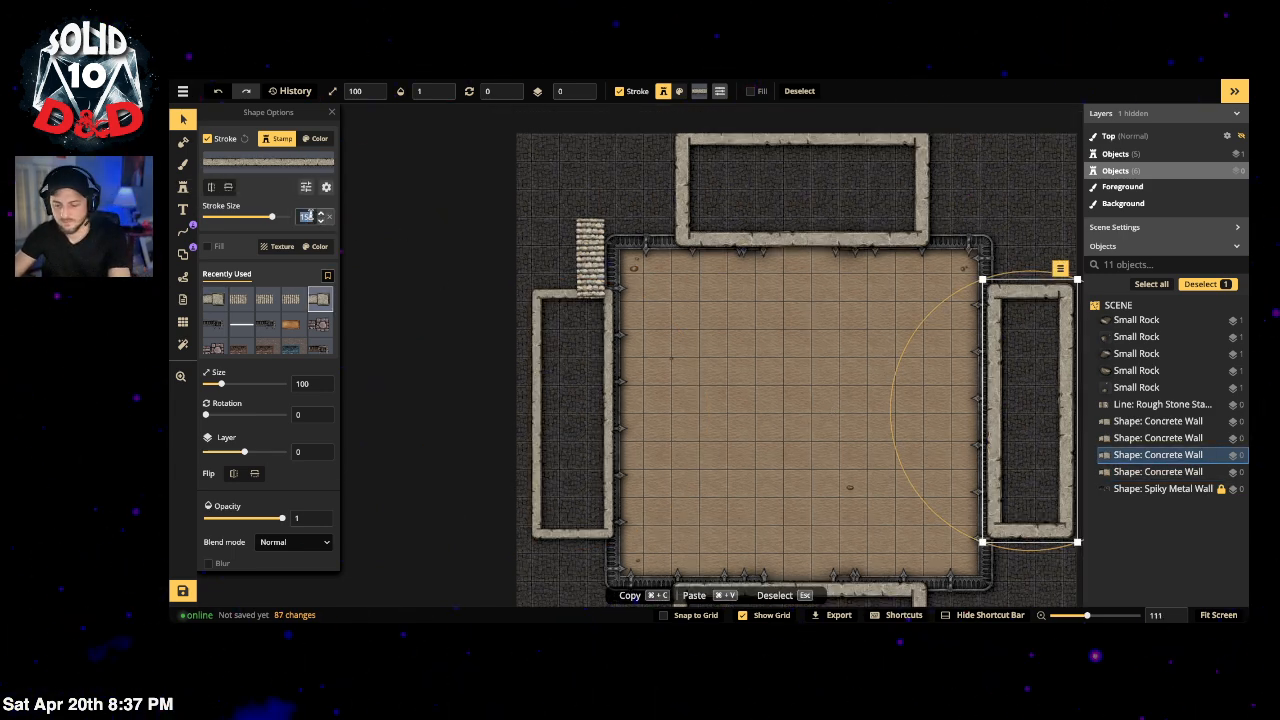
{"action": "type", "text": "100"}
{"action": "key", "text": "Return"}
{"action": "left_click", "coordinate": [684, 200]}
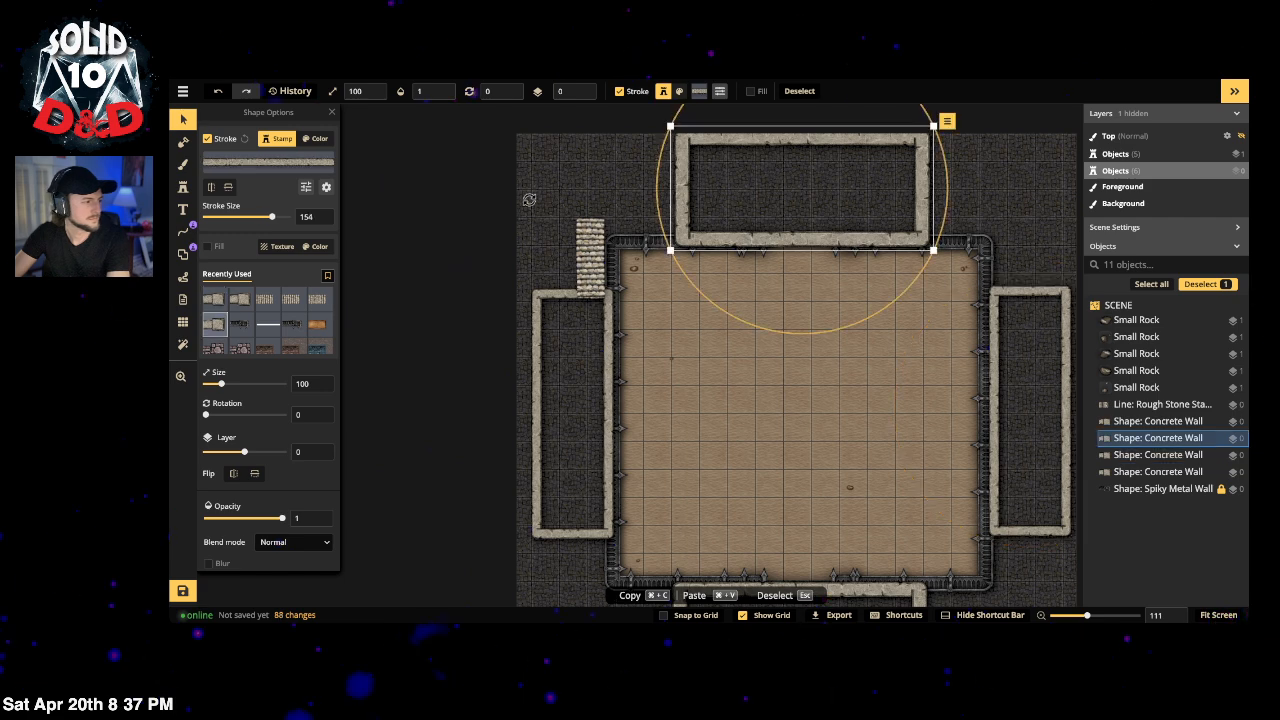
{"action": "left_click", "coordinate": [304, 215]}
{"action": "scroll", "coordinate": [740, 430], "scroll_direction": "down", "scroll_amount": 1}
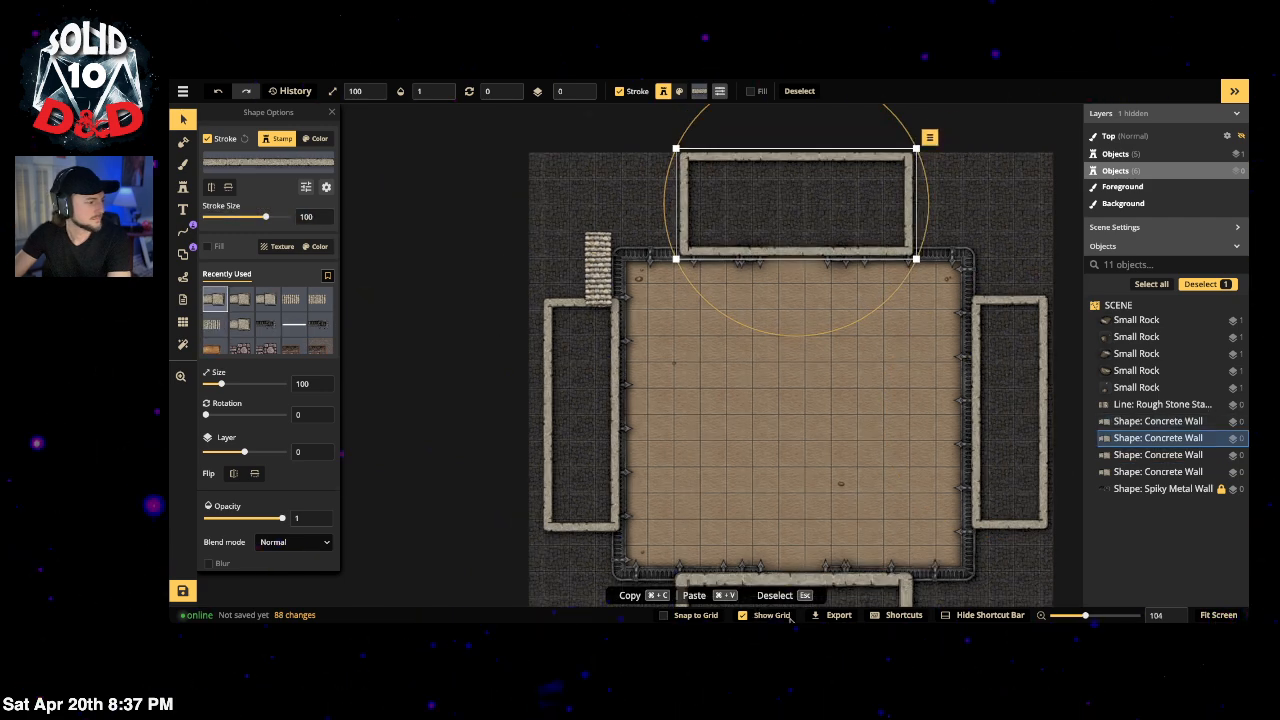
Step: Set the bottom concrete enclosure wall's stroke size to 100 and deselect it
{"action": "left_click", "coordinate": [808, 585]}
{"action": "left_click", "coordinate": [304, 216]}
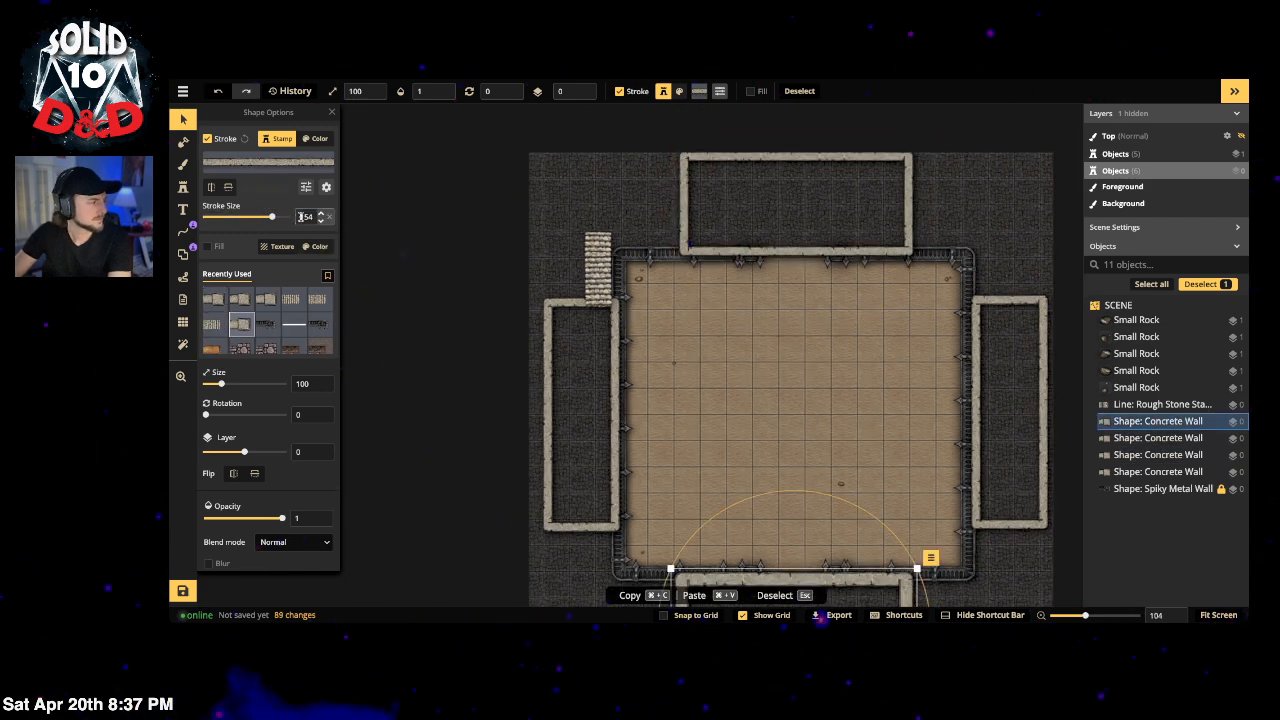
{"action": "type", "text": "100"}
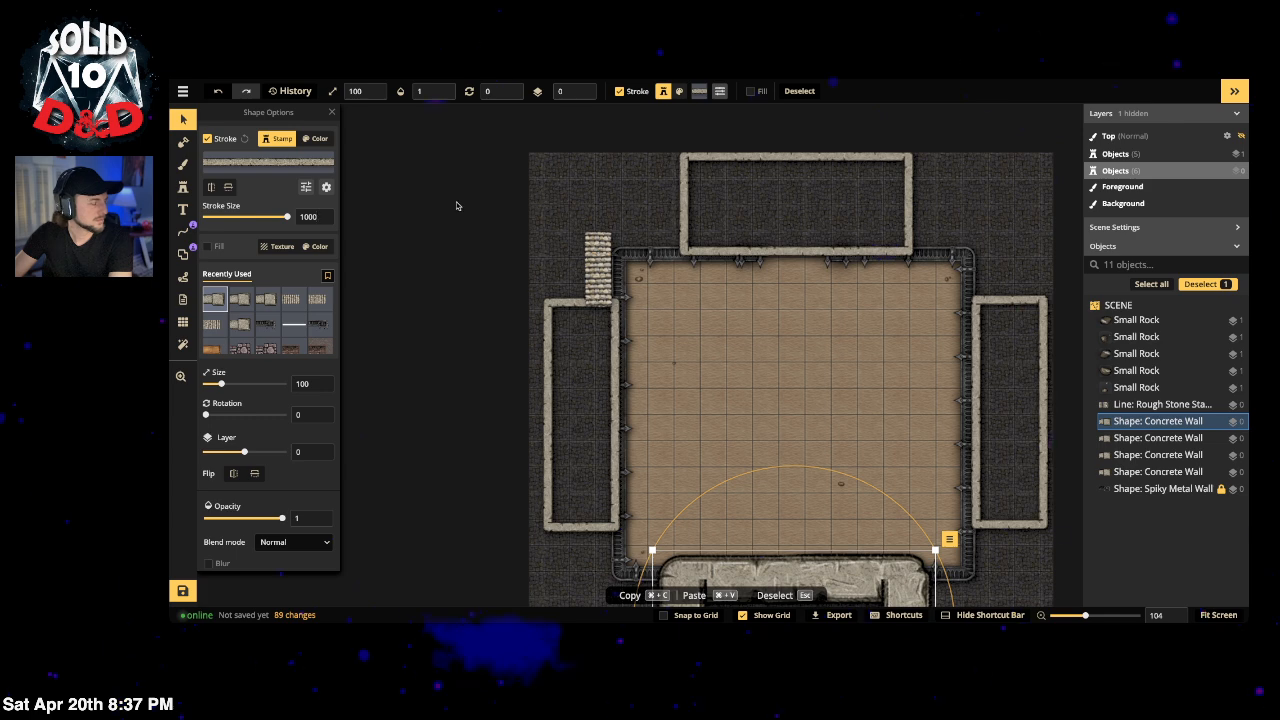
{"action": "left_click", "coordinate": [456, 208]}
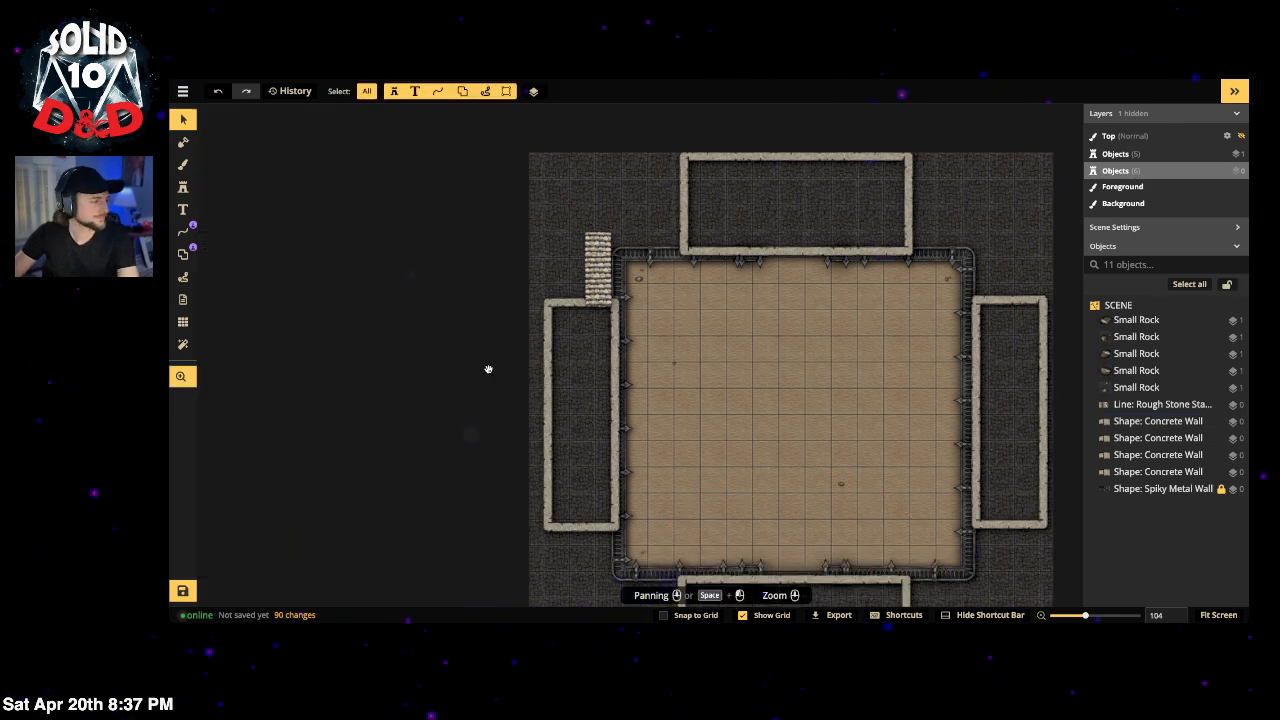
{"action": "left_click_drag", "start_coordinate": [488, 366], "coordinate": [420, 315]}
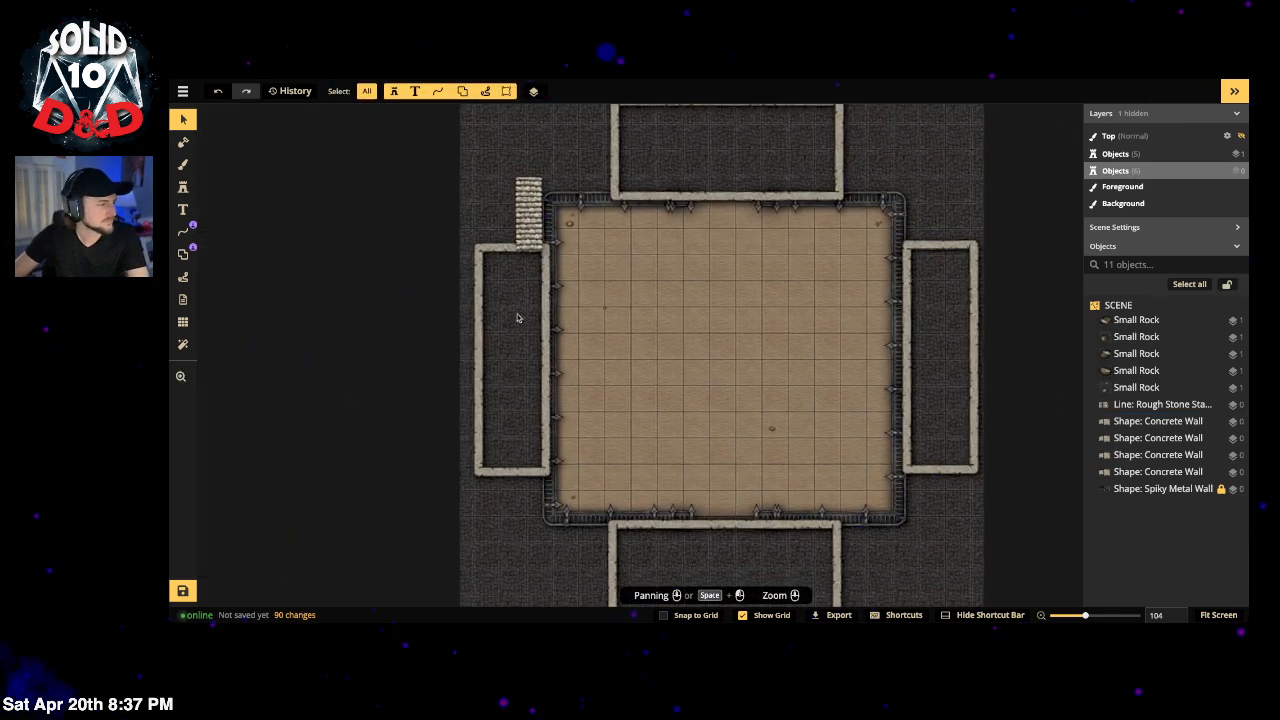
{"action": "left_click", "coordinate": [740, 521]}
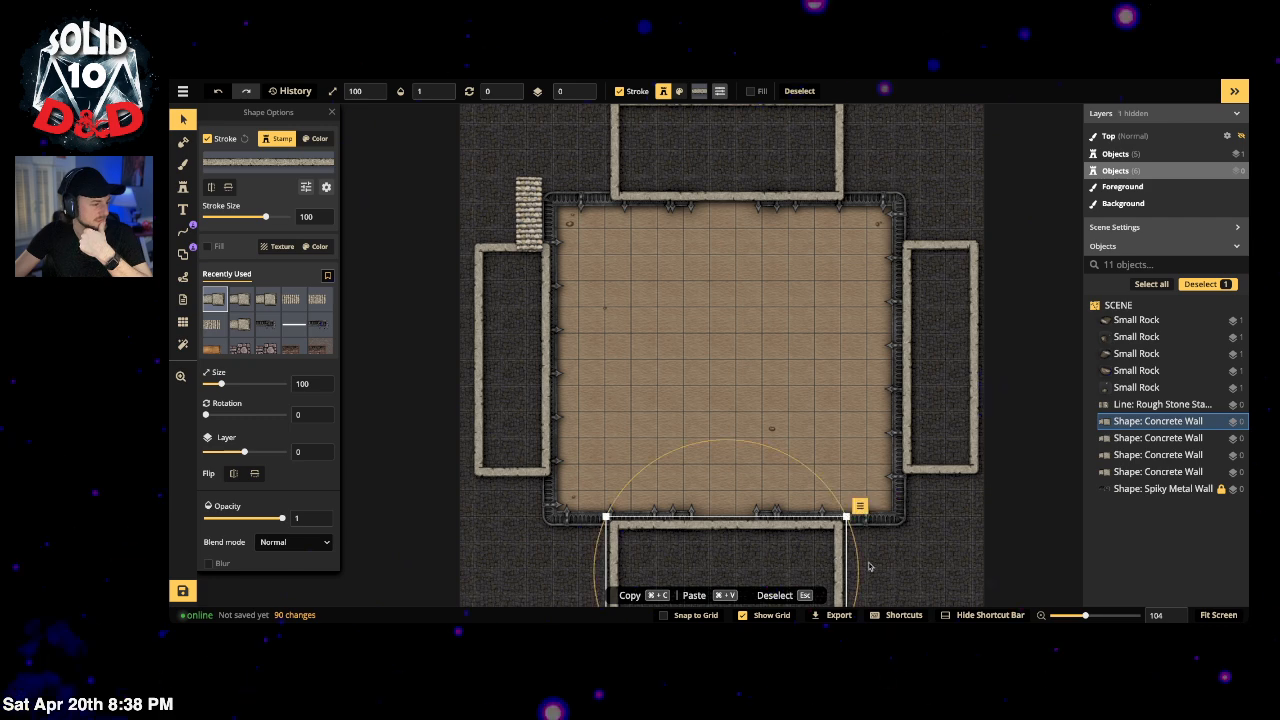
{"action": "left_click", "coordinate": [869, 567]}
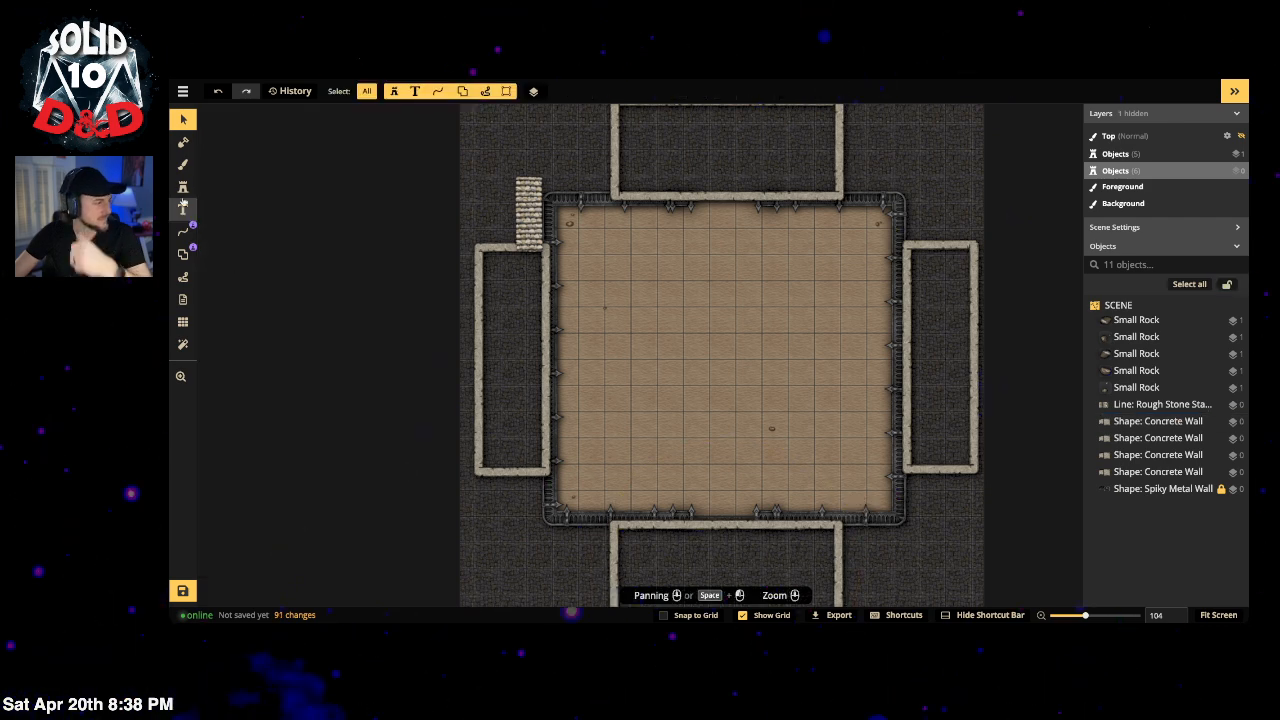
Step: Search the stamp catalog for 'doo' and pick the Lancet Door Frame stamp
{"action": "left_click", "coordinate": [183, 190]}
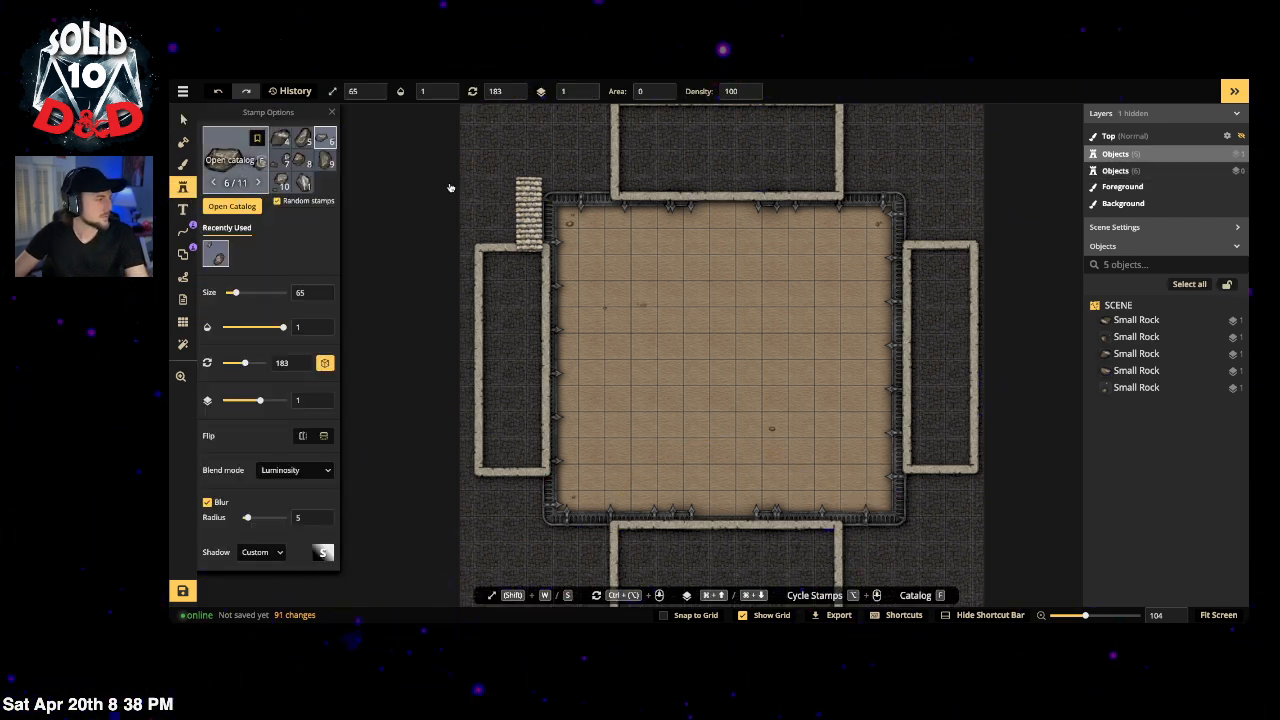
{"action": "type", "text": "fdad"}
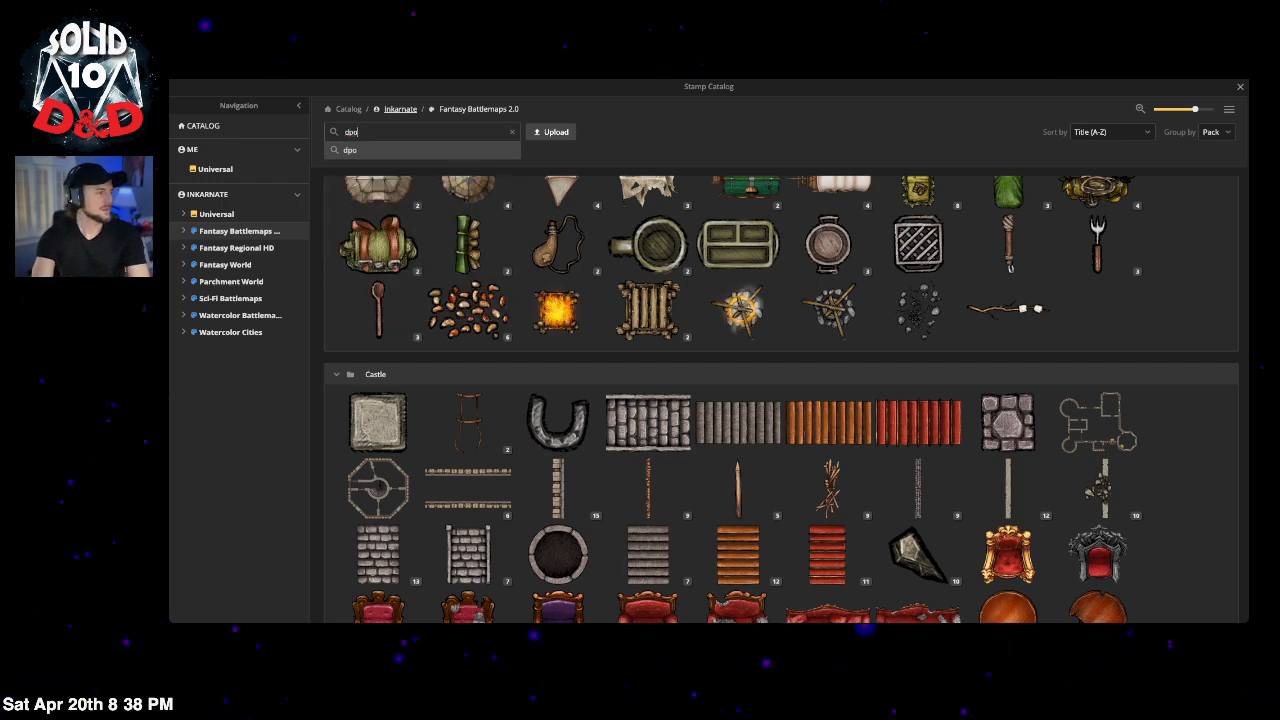
{"action": "key", "text": "BackSpace"}
{"action": "key", "text": "BackSpace"}
{"action": "key", "text": "BackSpace"}
{"action": "type", "text": "cd"}
{"action": "key", "text": "BackSpace"}
{"action": "key", "text": "BackSpace"}
{"action": "type", "text": "door"}
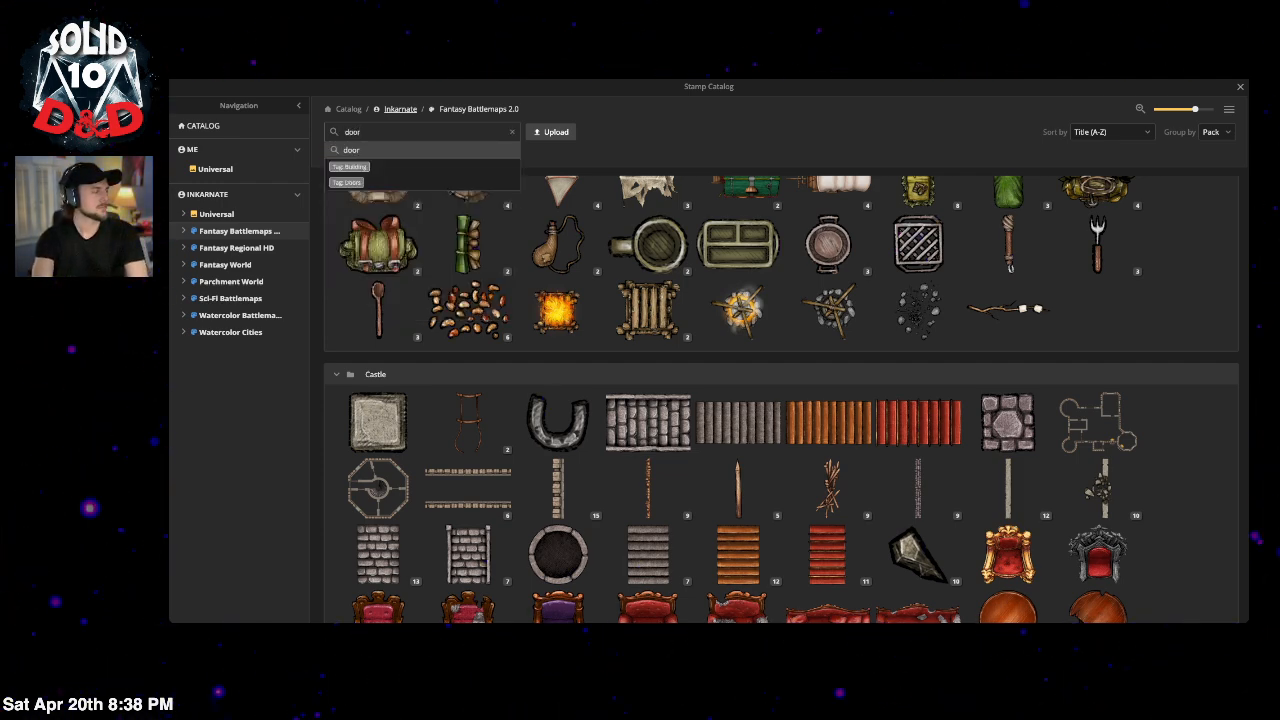
{"action": "key", "text": "Return"}
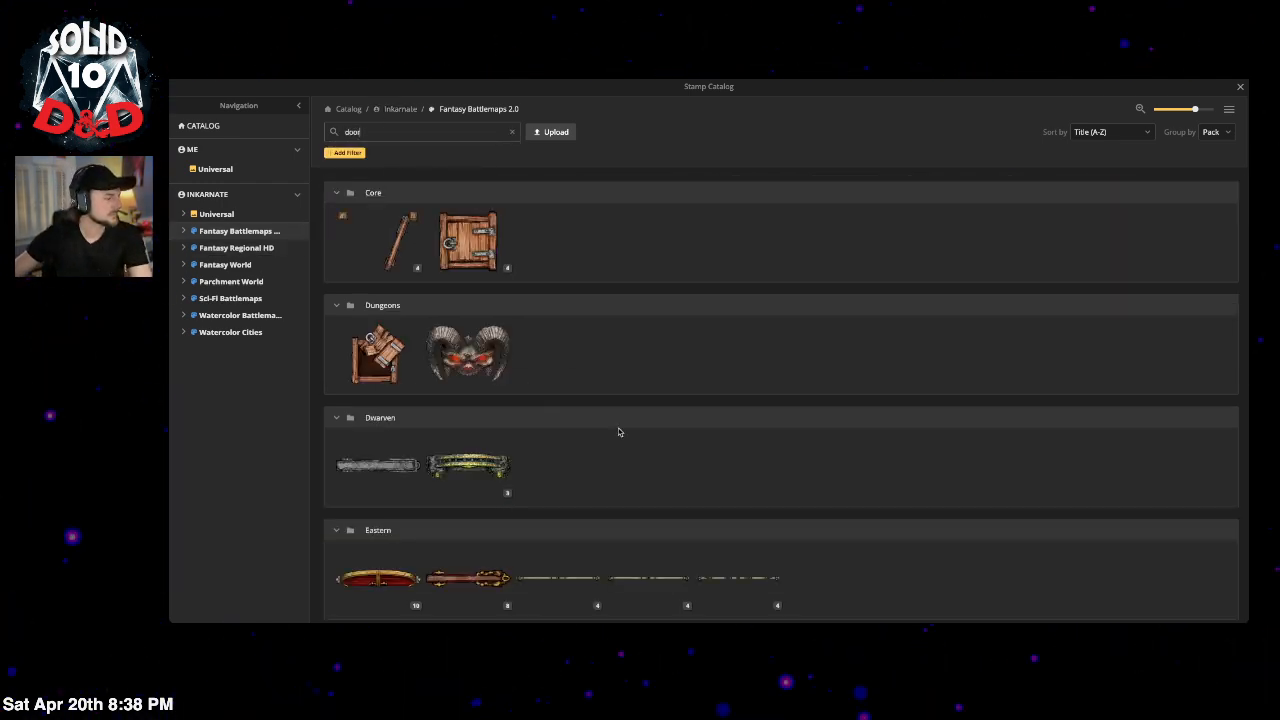
{"action": "scroll", "coordinate": [625, 440], "scroll_direction": "down", "scroll_amount": 3}
{"action": "scroll", "coordinate": [543, 537], "scroll_direction": "down", "scroll_amount": 3}
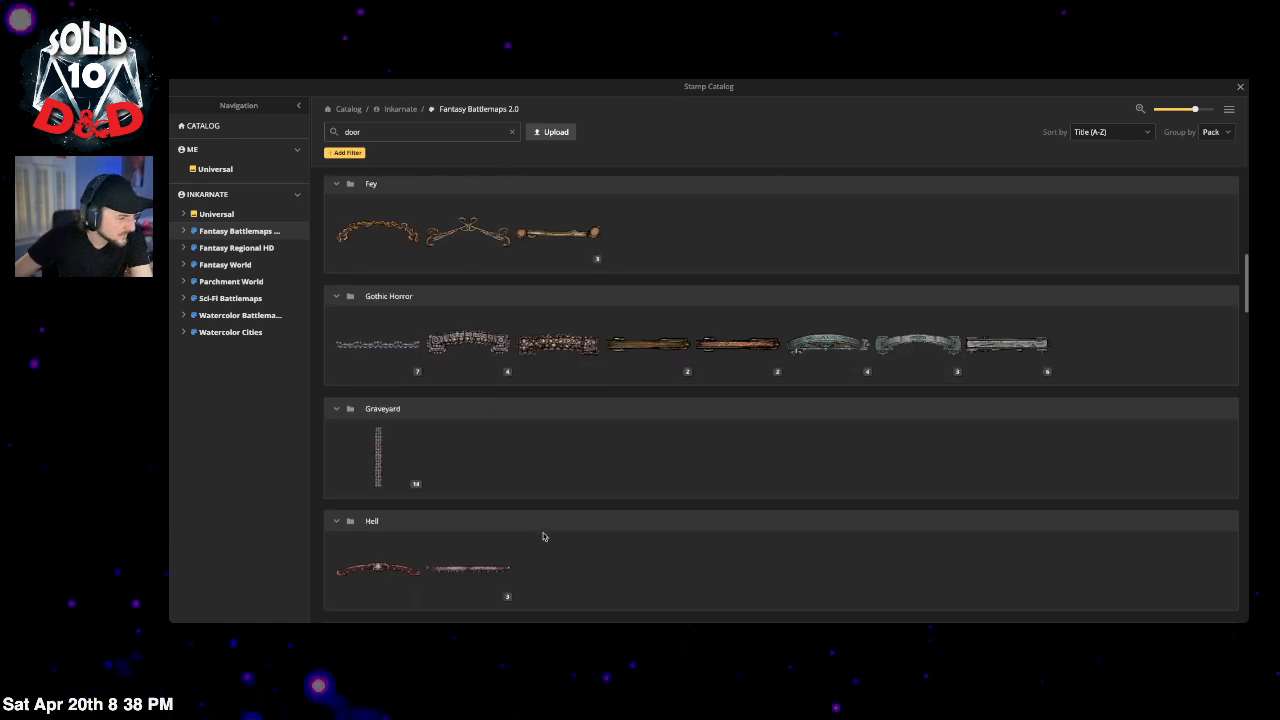
{"action": "left_click", "coordinate": [858, 373]}
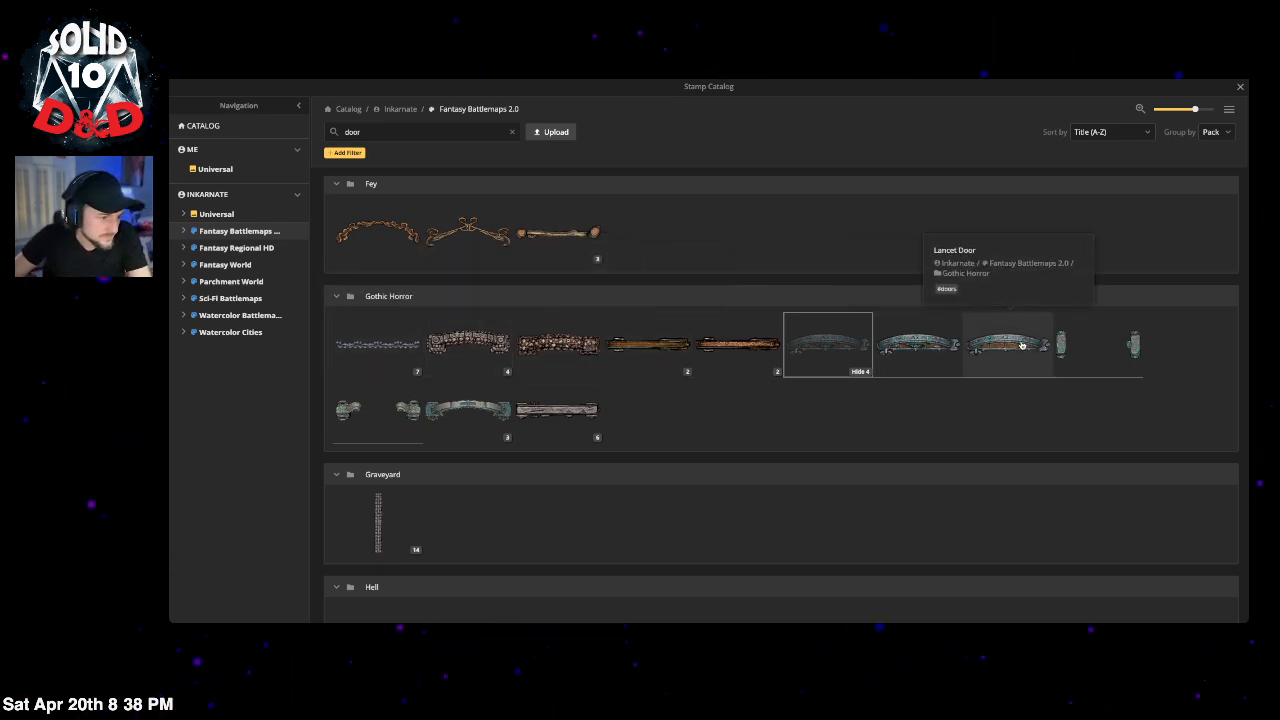
{"action": "left_click", "coordinate": [1067, 346]}
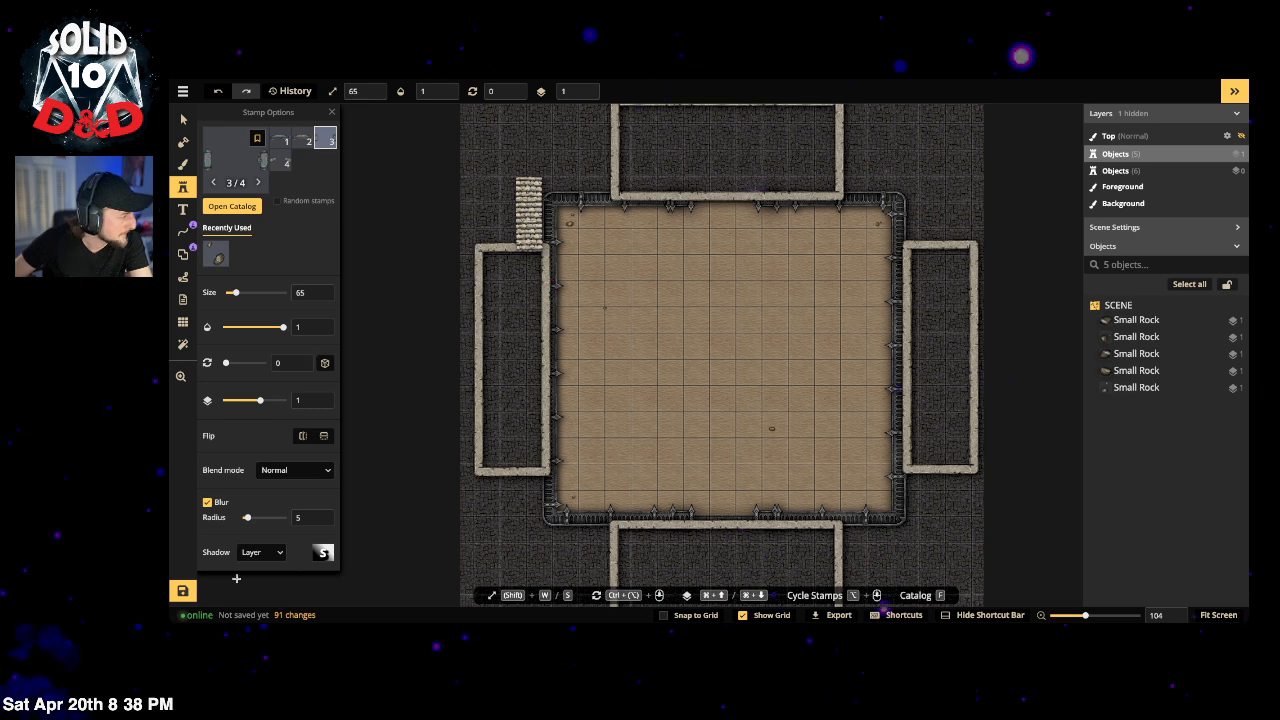
Step: Expose the stamp's width settings and begin narrowing it after an undone trial placement
{"action": "scroll", "coordinate": [254, 458], "scroll_direction": "down", "scroll_amount": 1}
{"action": "left_click", "coordinate": [294, 559]}
{"action": "scroll", "coordinate": [272, 507], "scroll_direction": "down", "scroll_amount": 2}
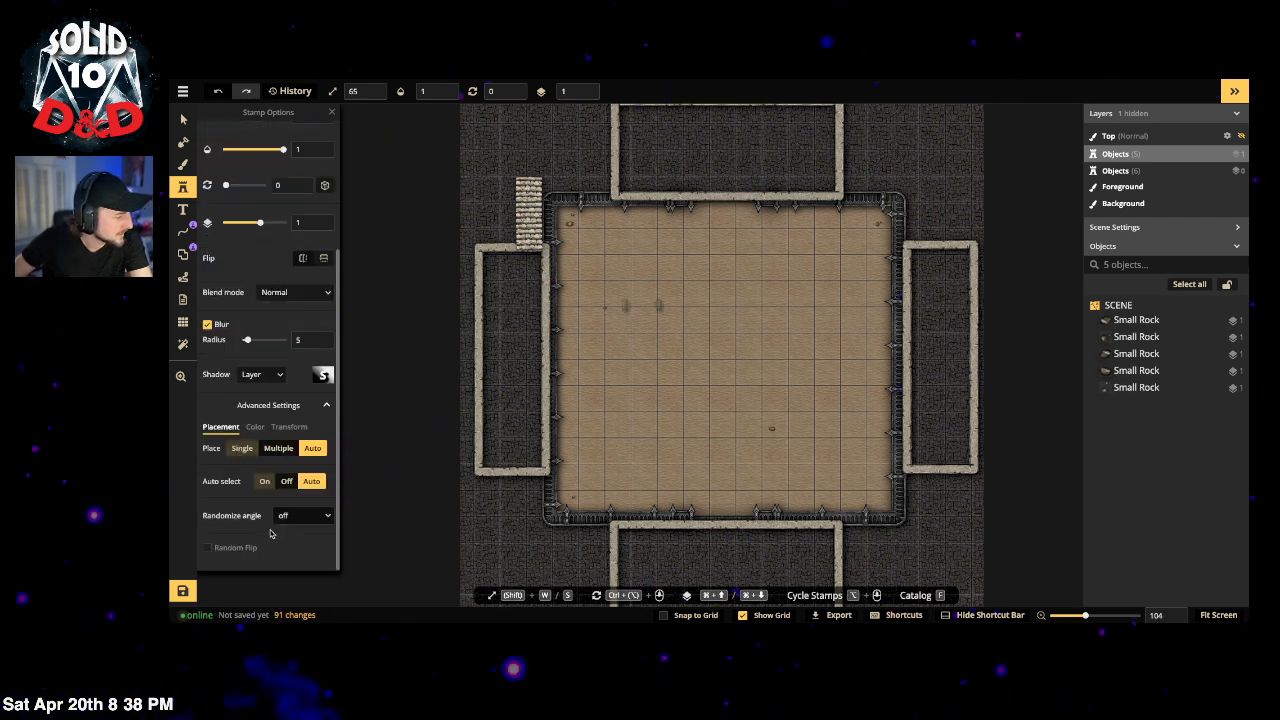
{"action": "left_click", "coordinate": [286, 427]}
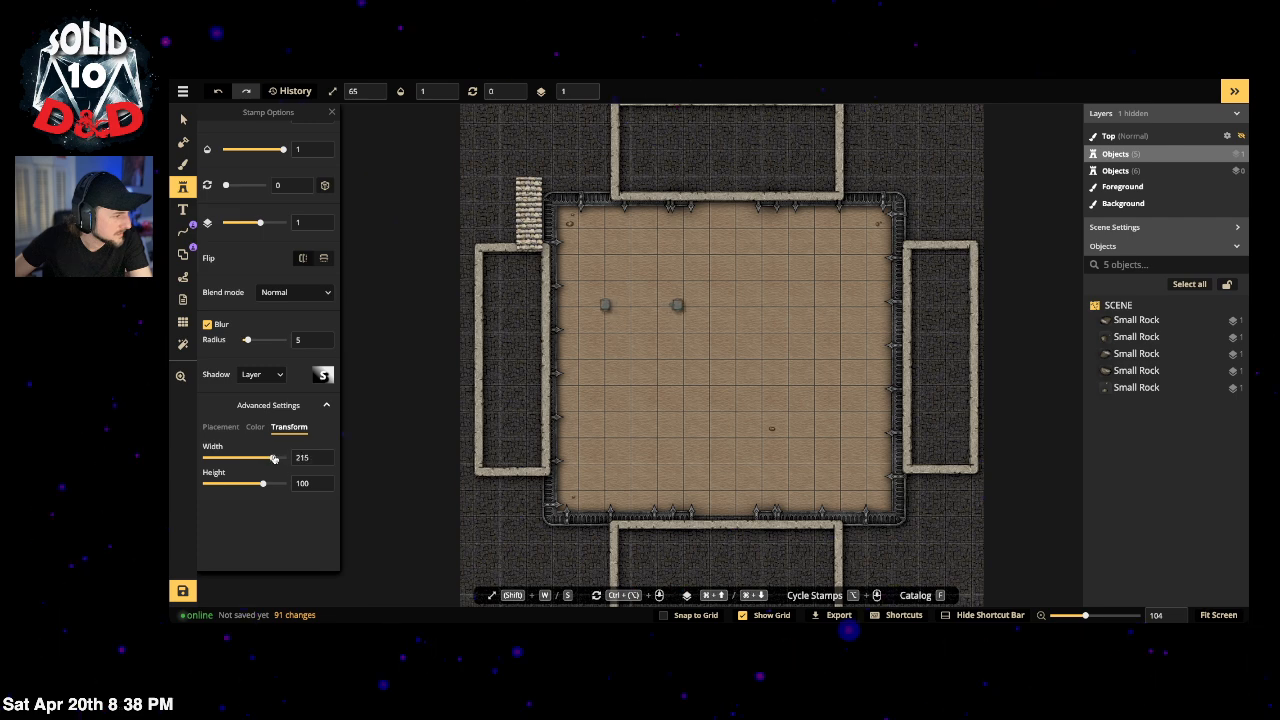
{"action": "left_click", "coordinate": [727, 199]}
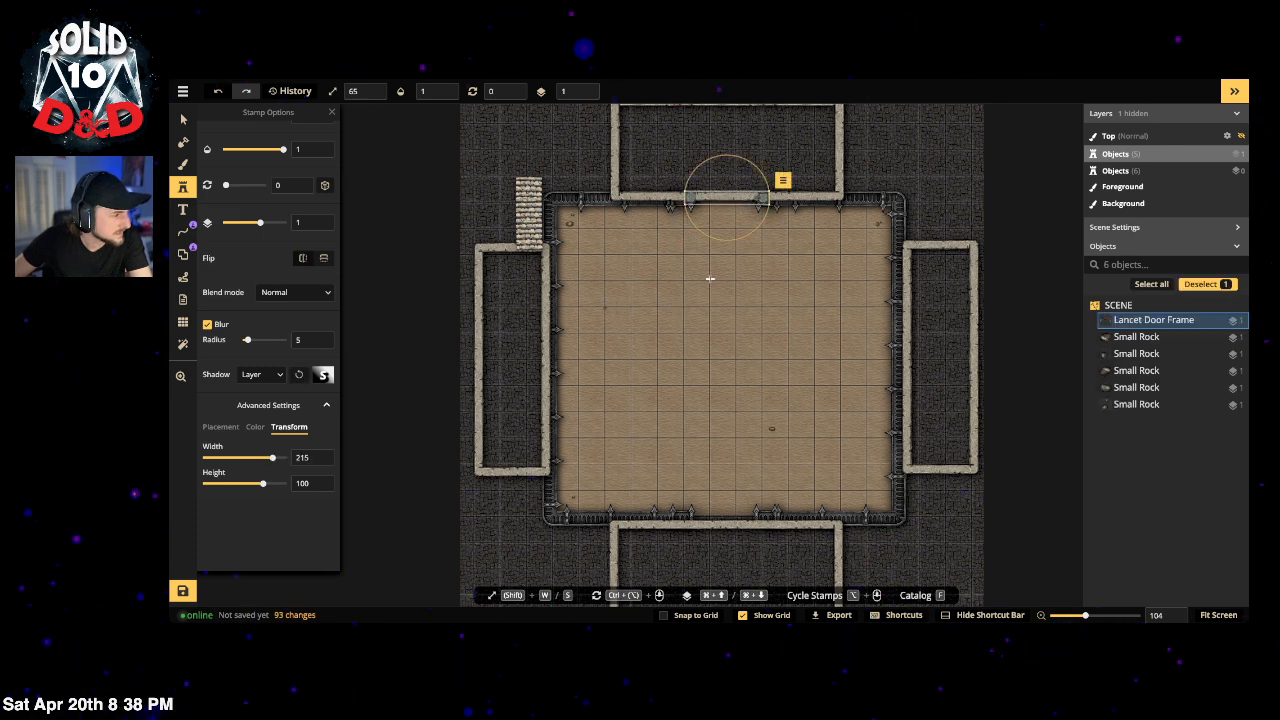
{"action": "key", "text": "ctrl+z"}
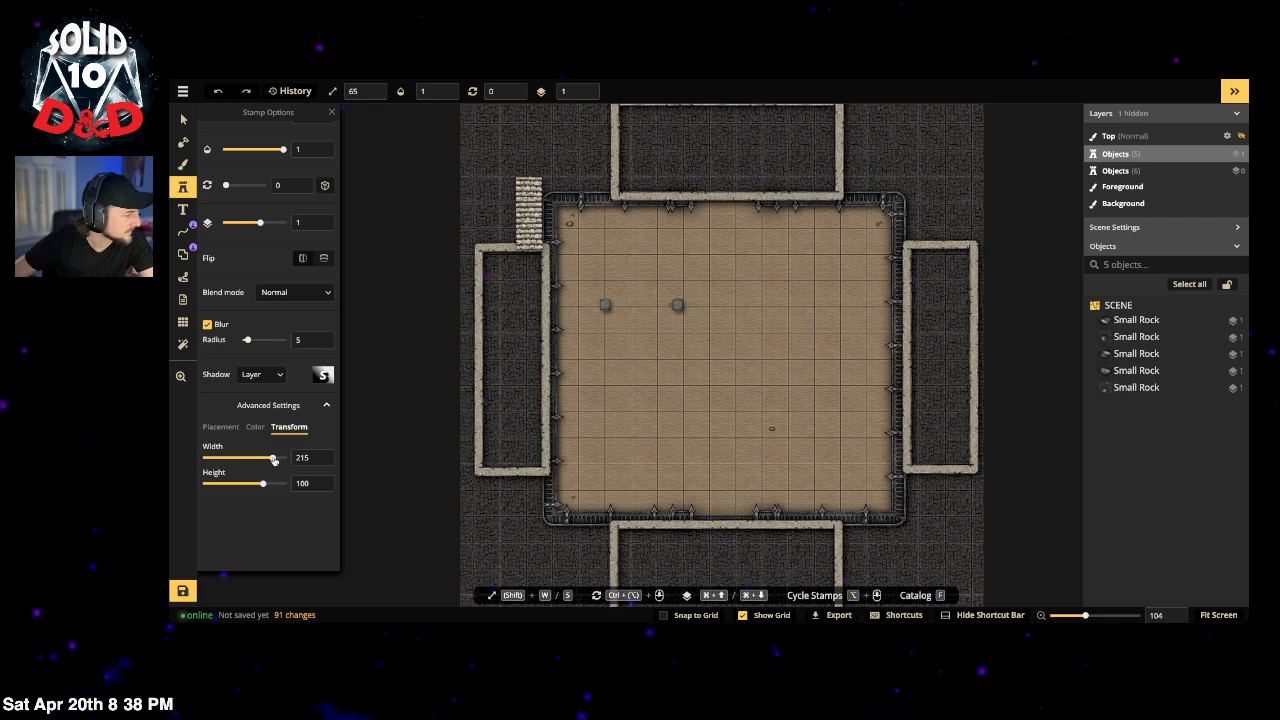
{"action": "left_click_drag", "start_coordinate": [273, 459], "coordinate": [269, 459]}
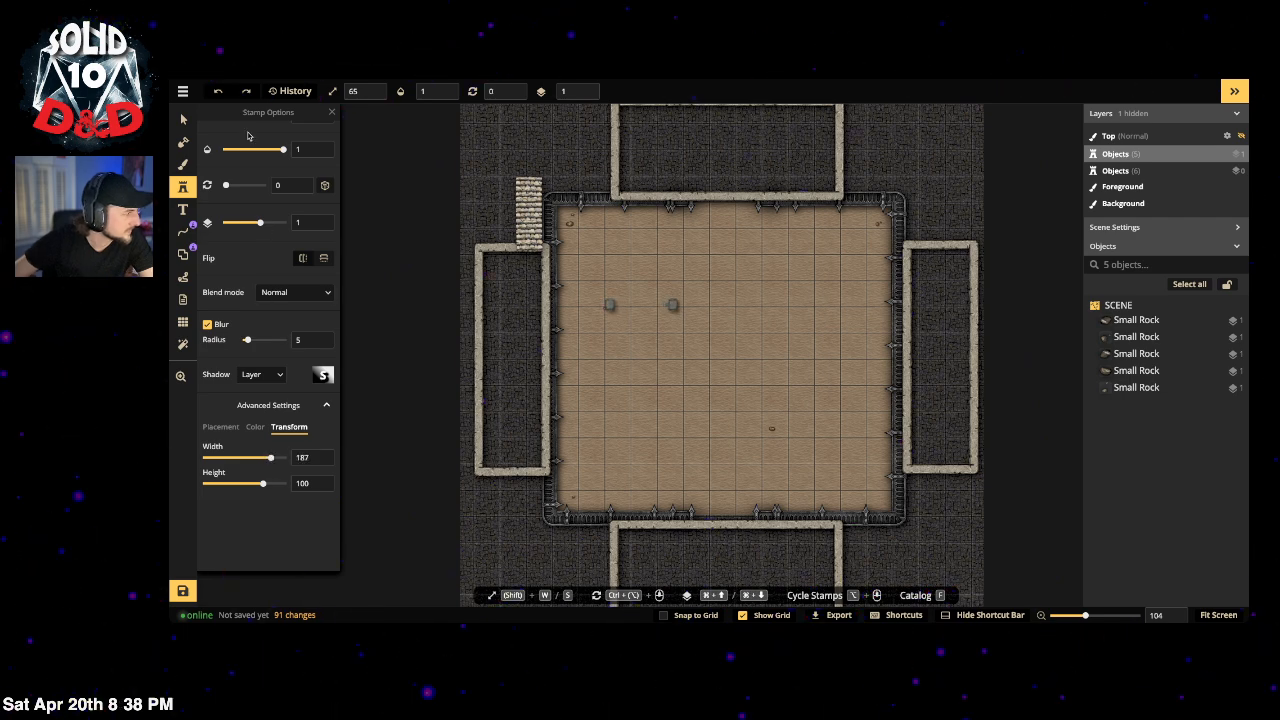
{"action": "scroll", "coordinate": [265, 300], "scroll_direction": "up", "scroll_amount": 2}
{"action": "left_click_drag", "start_coordinate": [236, 189], "coordinate": [252, 189]}
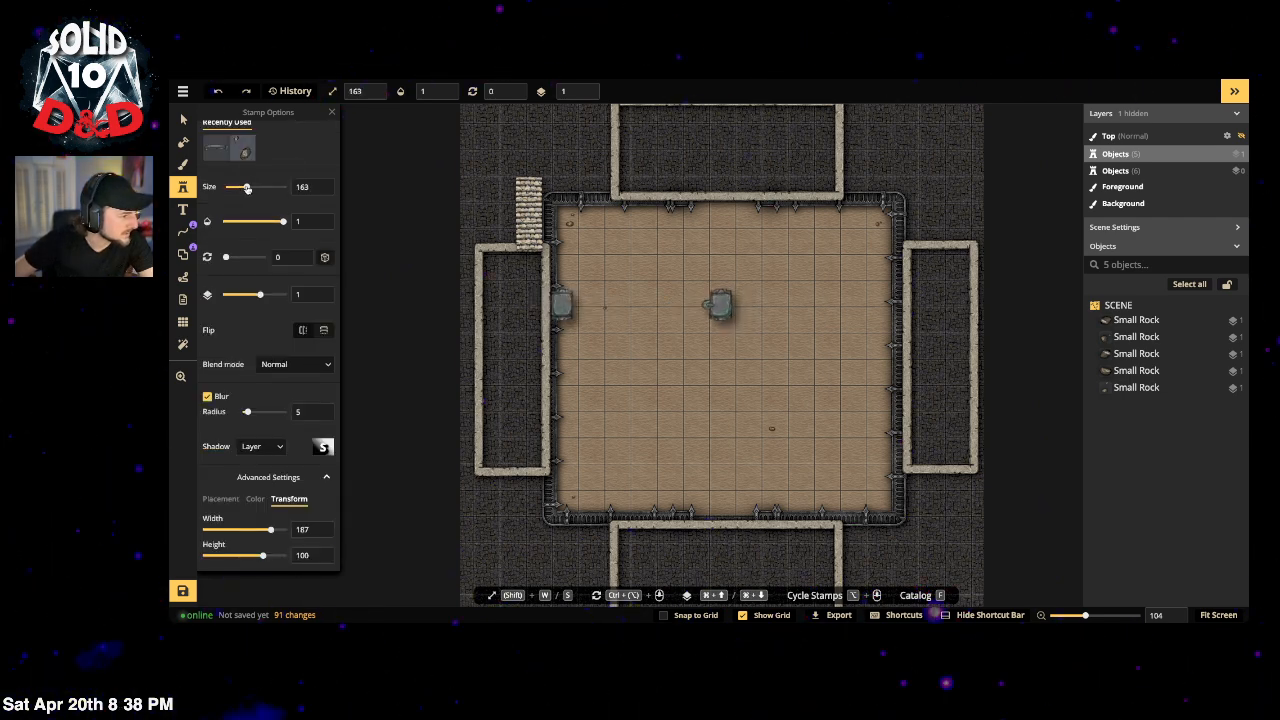
{"action": "scroll", "coordinate": [268, 400], "scroll_direction": "down", "scroll_amount": 2}
{"action": "left_click_drag", "start_coordinate": [275, 460], "coordinate": [268, 460]}
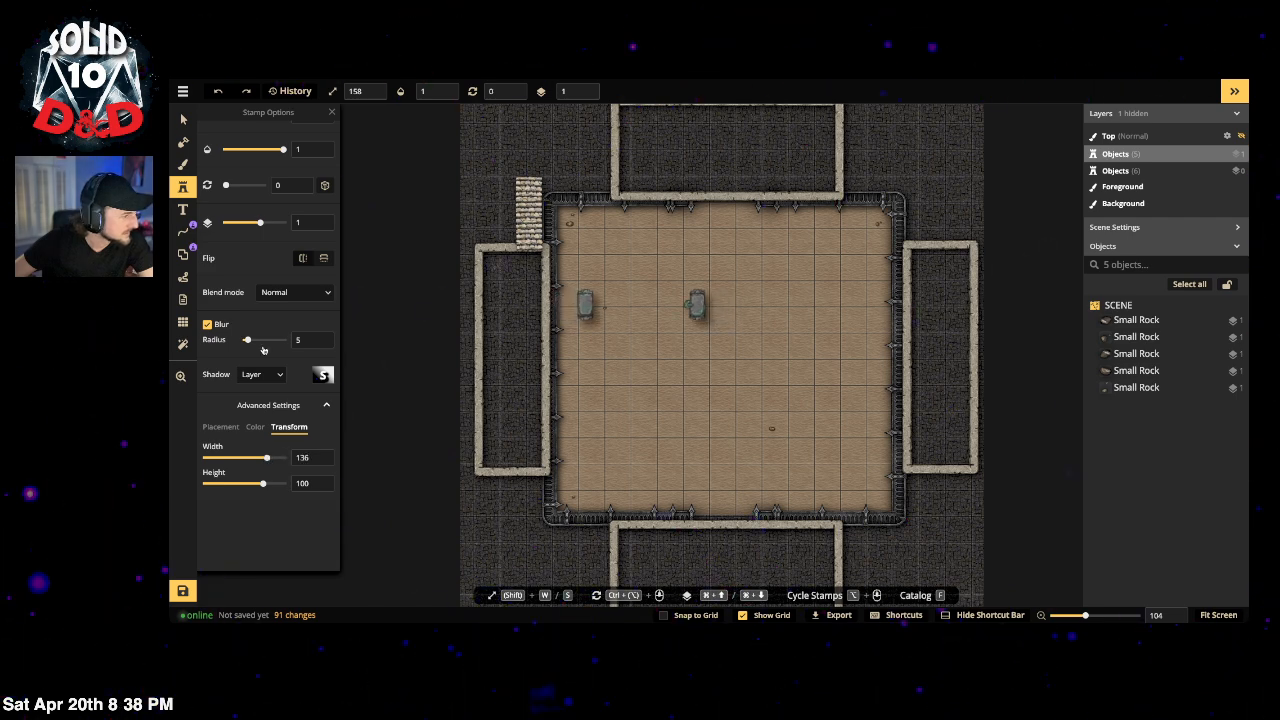
Step: Narrow the door frame stamp to width 20 and stamp it in the top wall gap
{"action": "scroll", "coordinate": [254, 152], "scroll_direction": "up", "scroll_amount": 1}
{"action": "left_click_drag", "start_coordinate": [252, 130], "coordinate": [245, 131]}
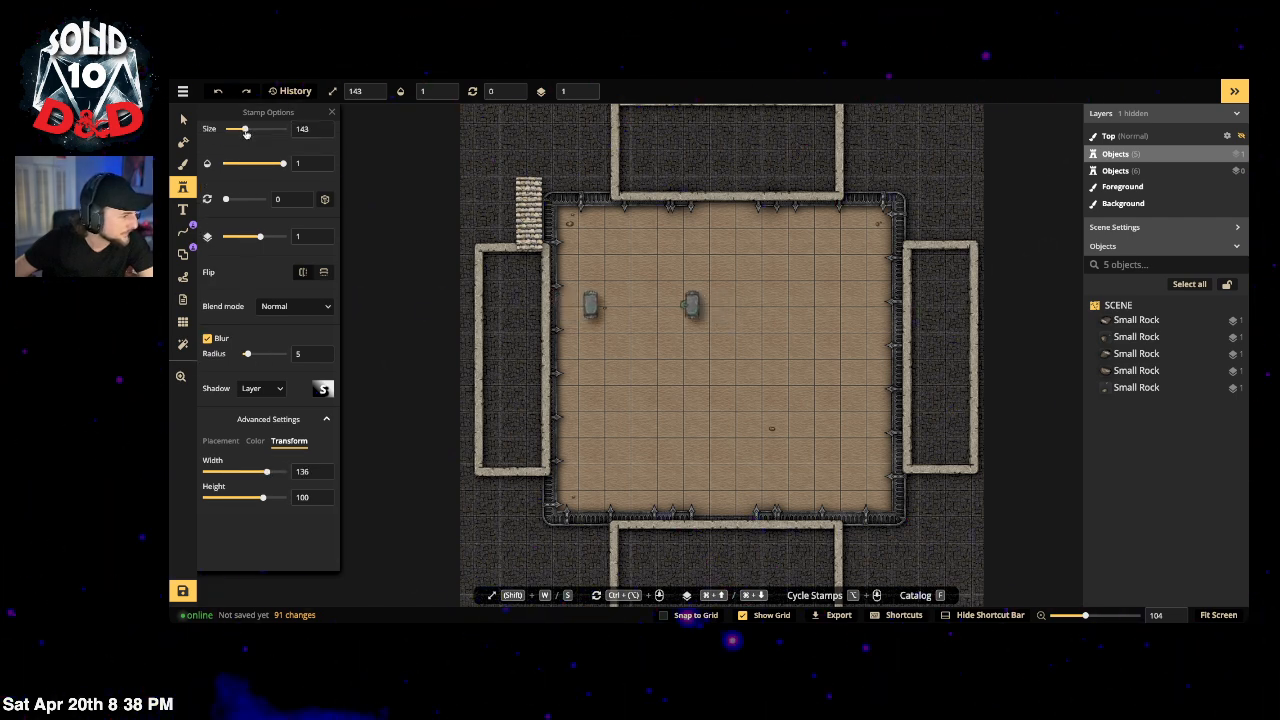
{"action": "left_click", "coordinate": [255, 441]}
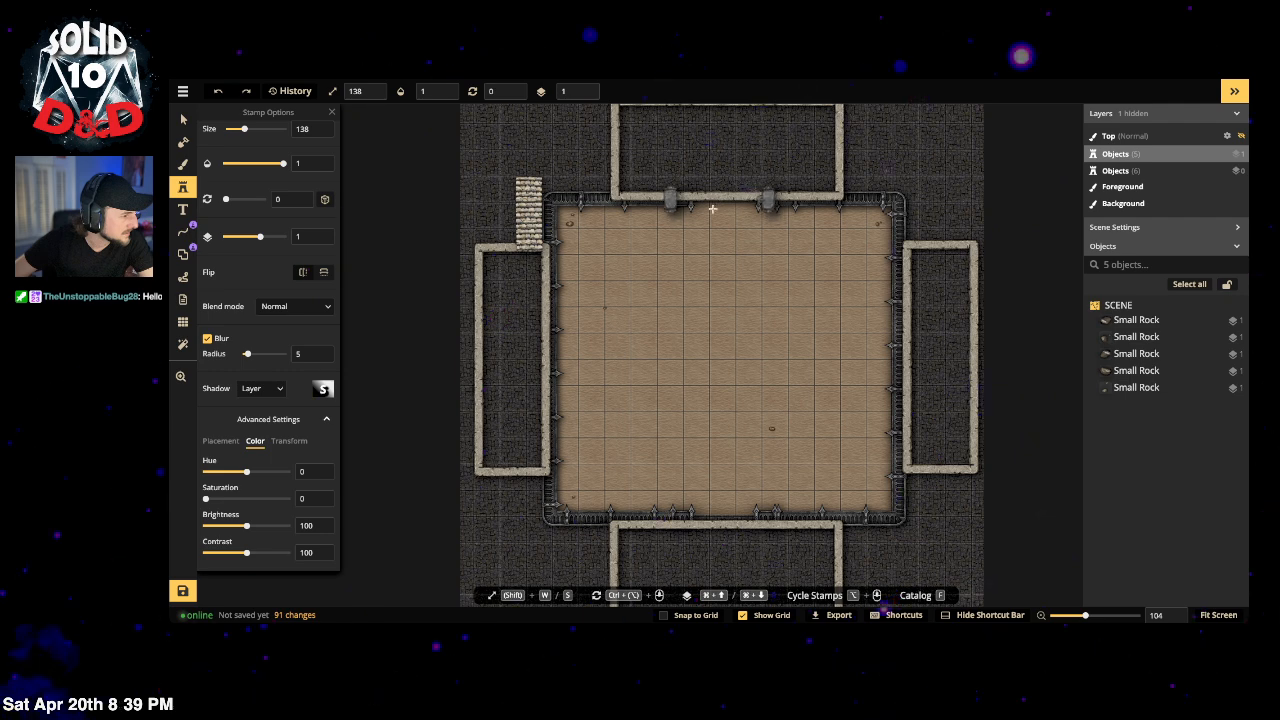
{"action": "left_click", "coordinate": [289, 441]}
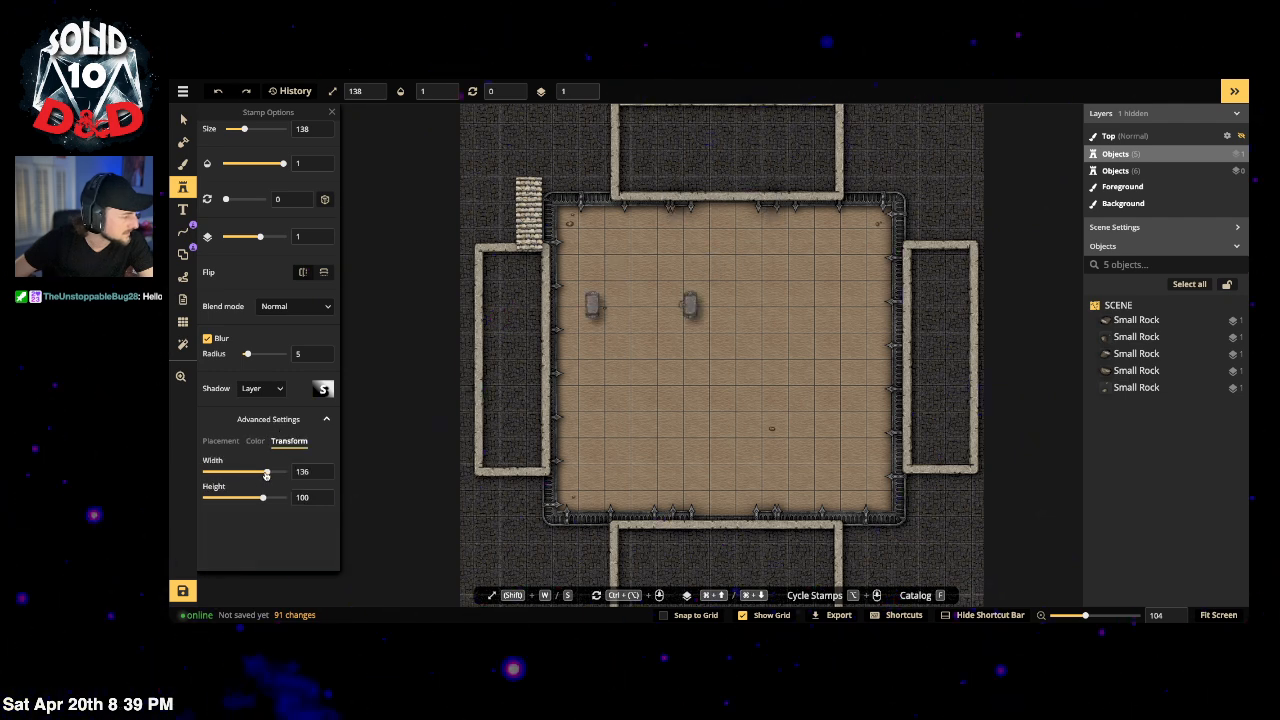
{"action": "left_click_drag", "start_coordinate": [268, 473], "coordinate": [266, 475]}
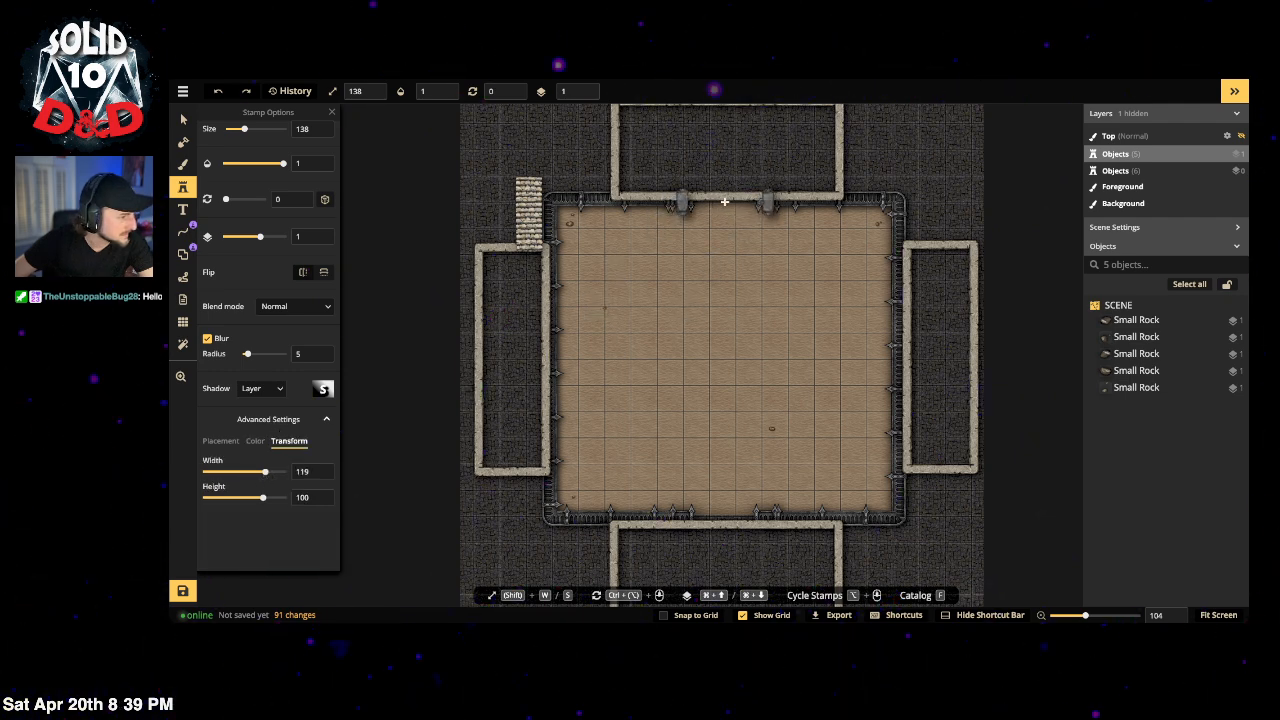
{"action": "left_click_drag", "start_coordinate": [245, 474], "coordinate": [243, 474]}
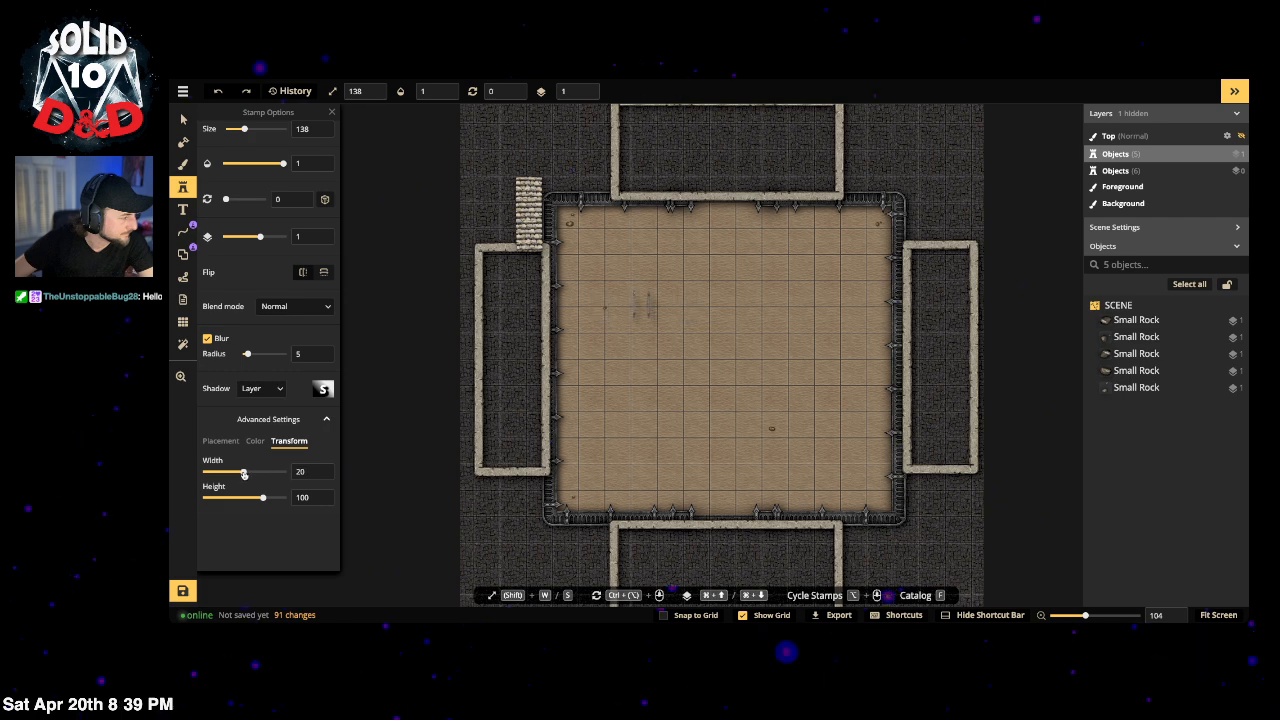
{"action": "left_click", "coordinate": [726, 201]}
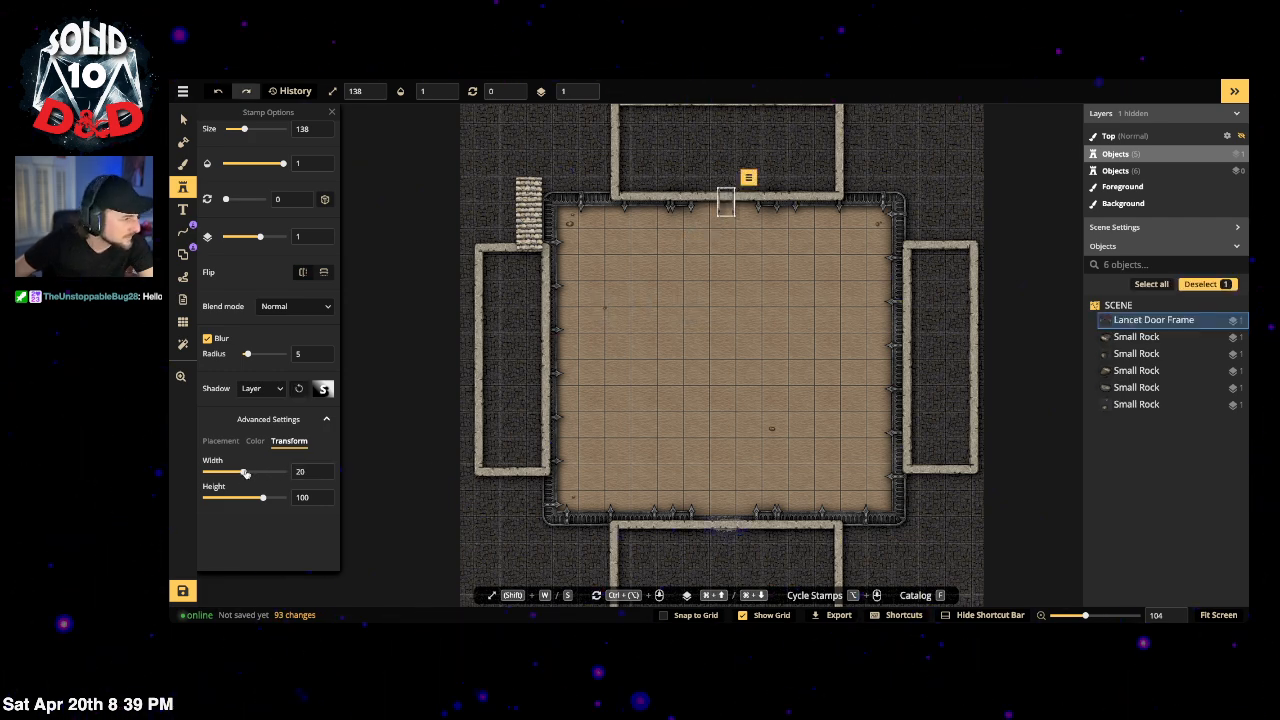
Step: Widen the top Lancet Door Frame to width 88 and put it on layer -1
{"action": "left_click_drag", "start_coordinate": [245, 474], "coordinate": [263, 473]}
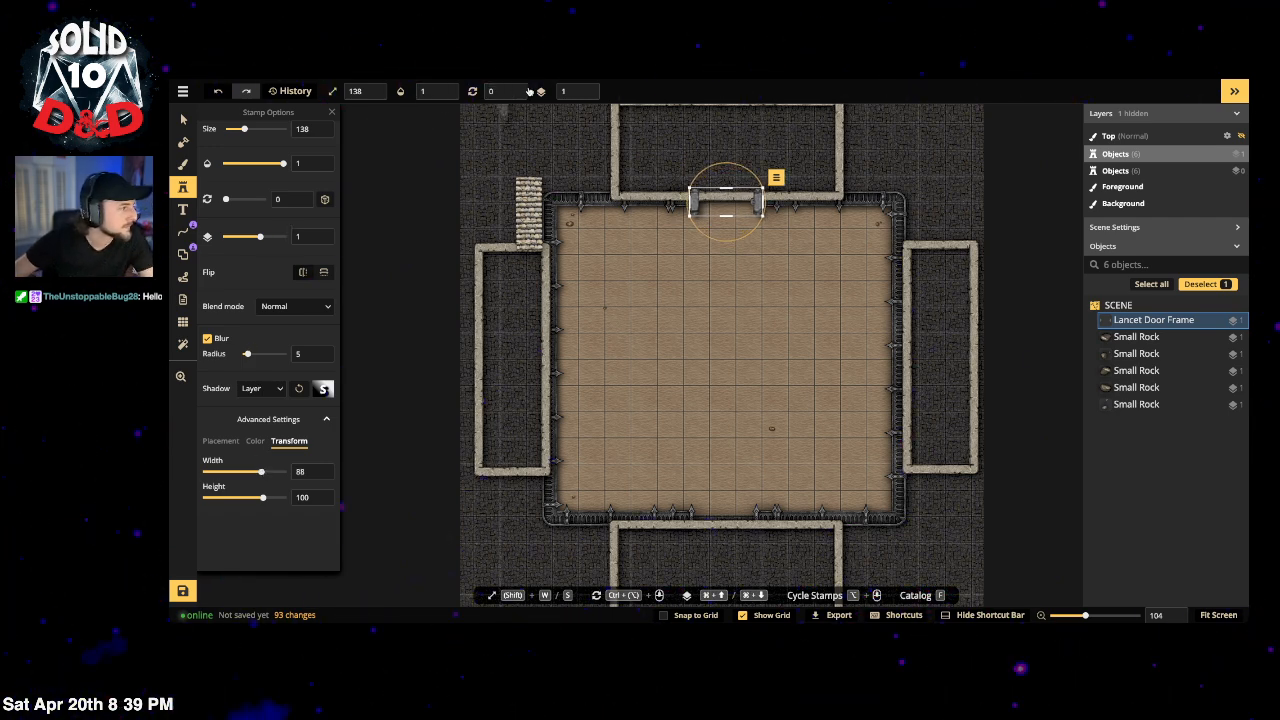
{"action": "left_click", "coordinate": [587, 95]}
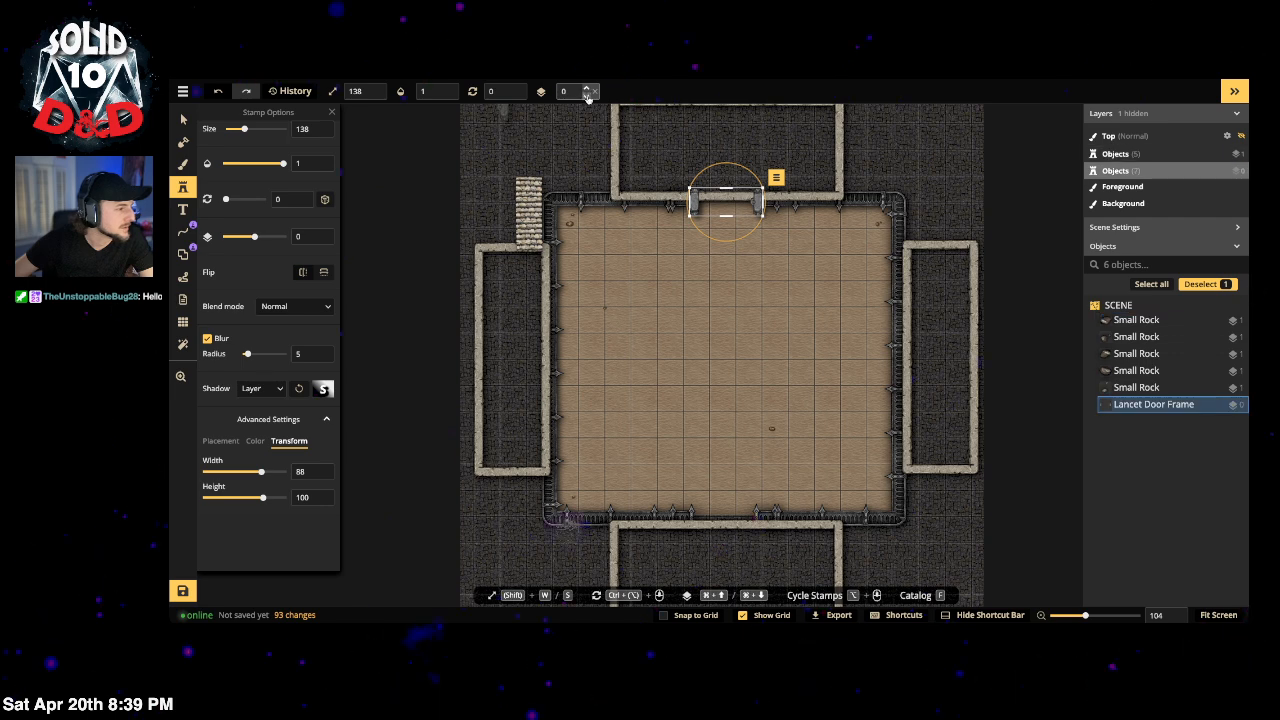
{"action": "left_click", "coordinate": [587, 95]}
{"action": "left_click", "coordinate": [181, 120]}
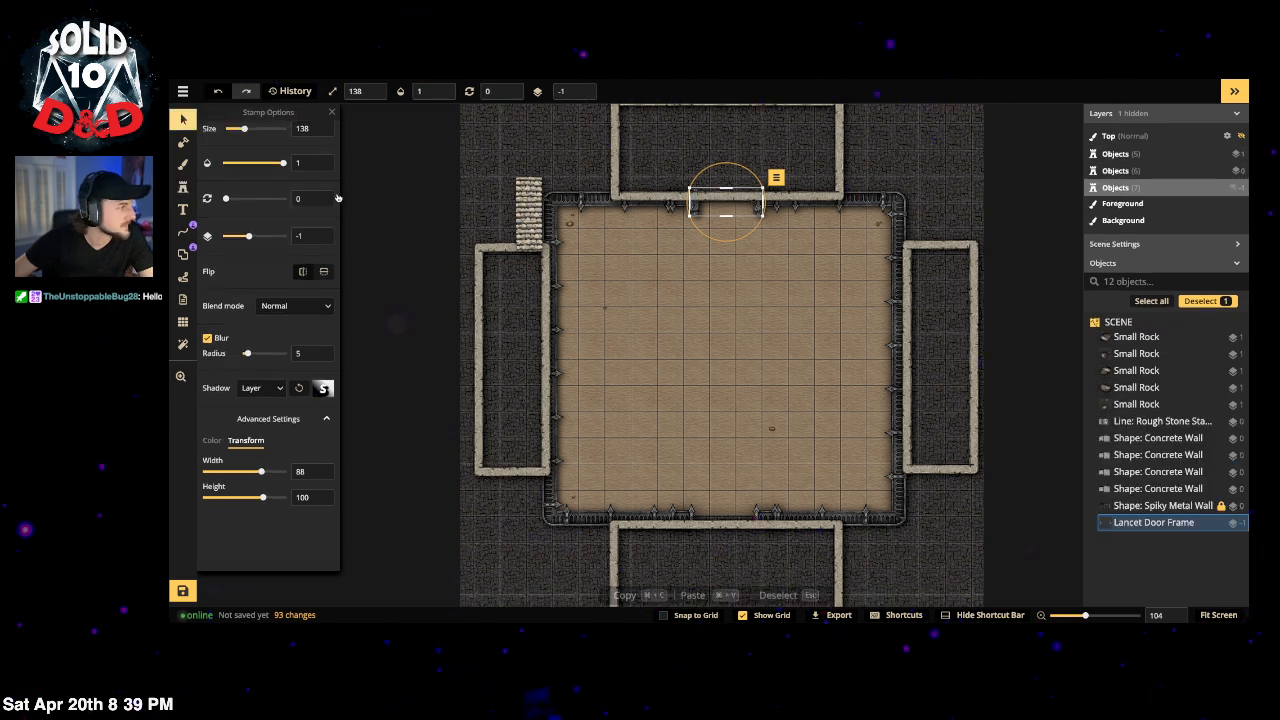
{"action": "left_click", "coordinate": [361, 185]}
{"action": "left_click", "coordinate": [703, 212]}
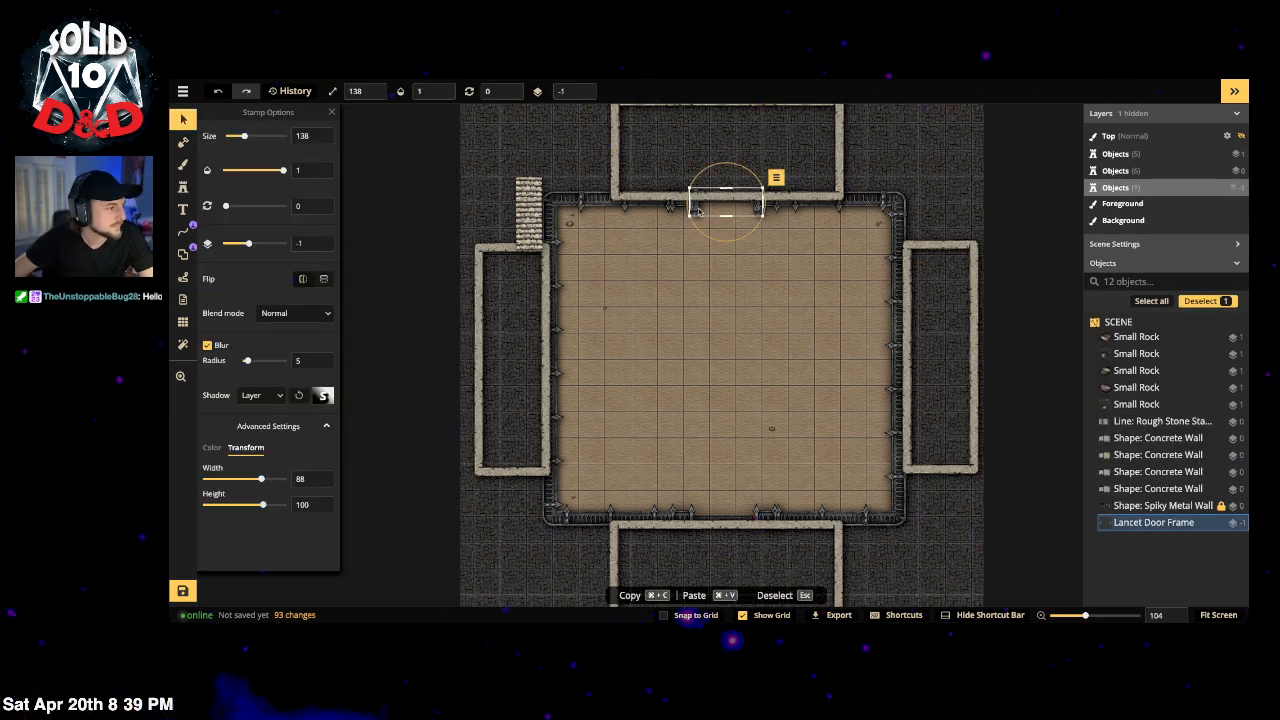
{"action": "left_click_drag", "start_coordinate": [699, 212], "coordinate": [697, 209]}
Step: Select all four Concrete Wall shapes via a 'conc' search and raise them to layer 3
{"action": "left_click", "coordinate": [618, 135]}
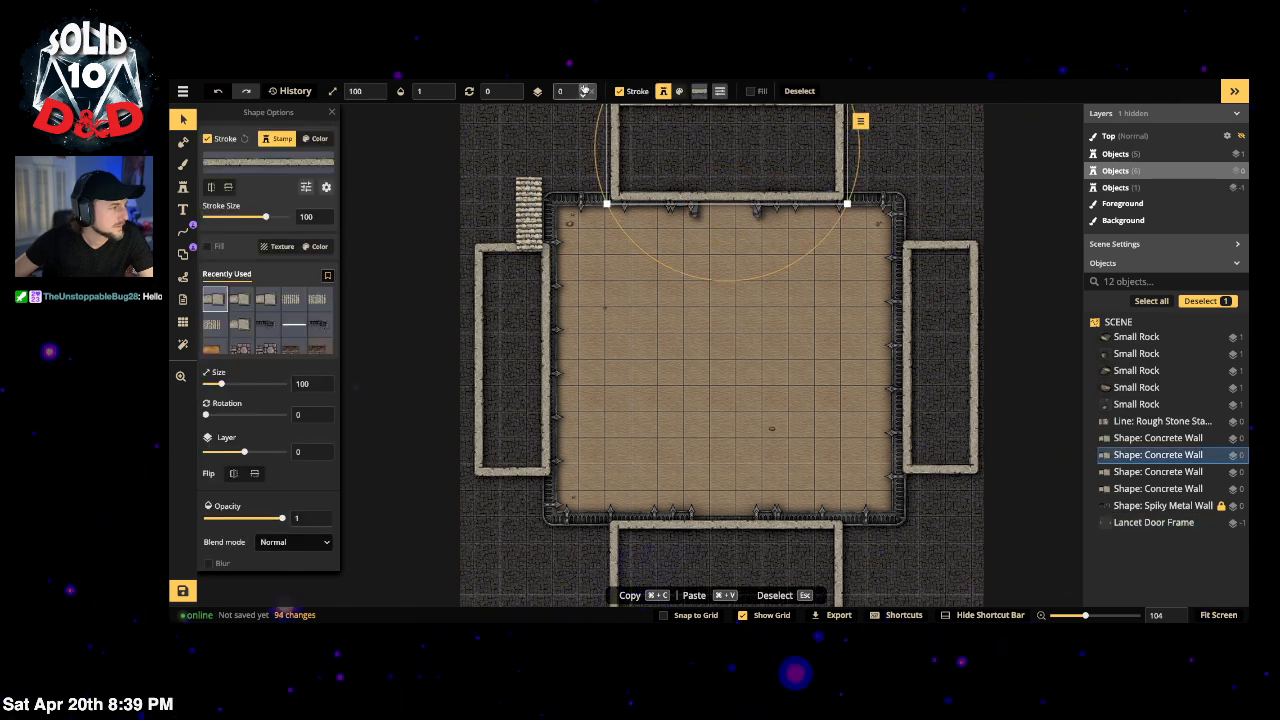
{"action": "left_click", "coordinate": [585, 91]}
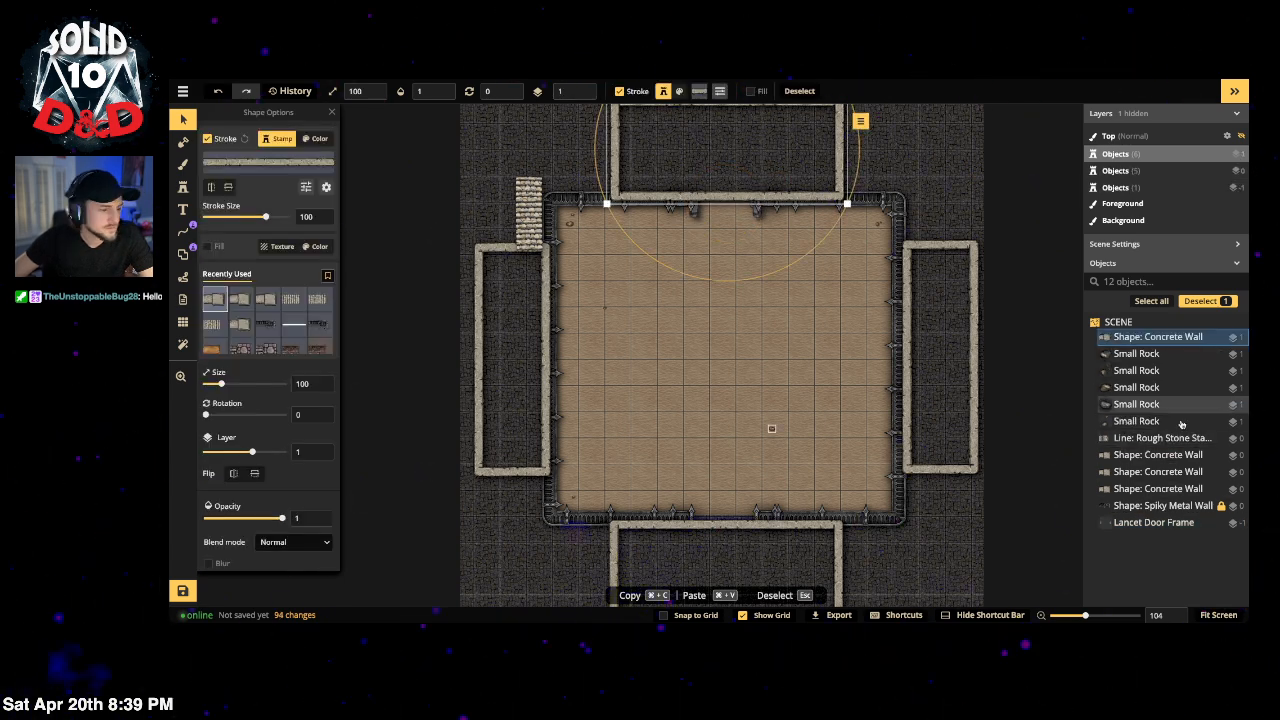
{"action": "left_click", "coordinate": [1153, 283]}
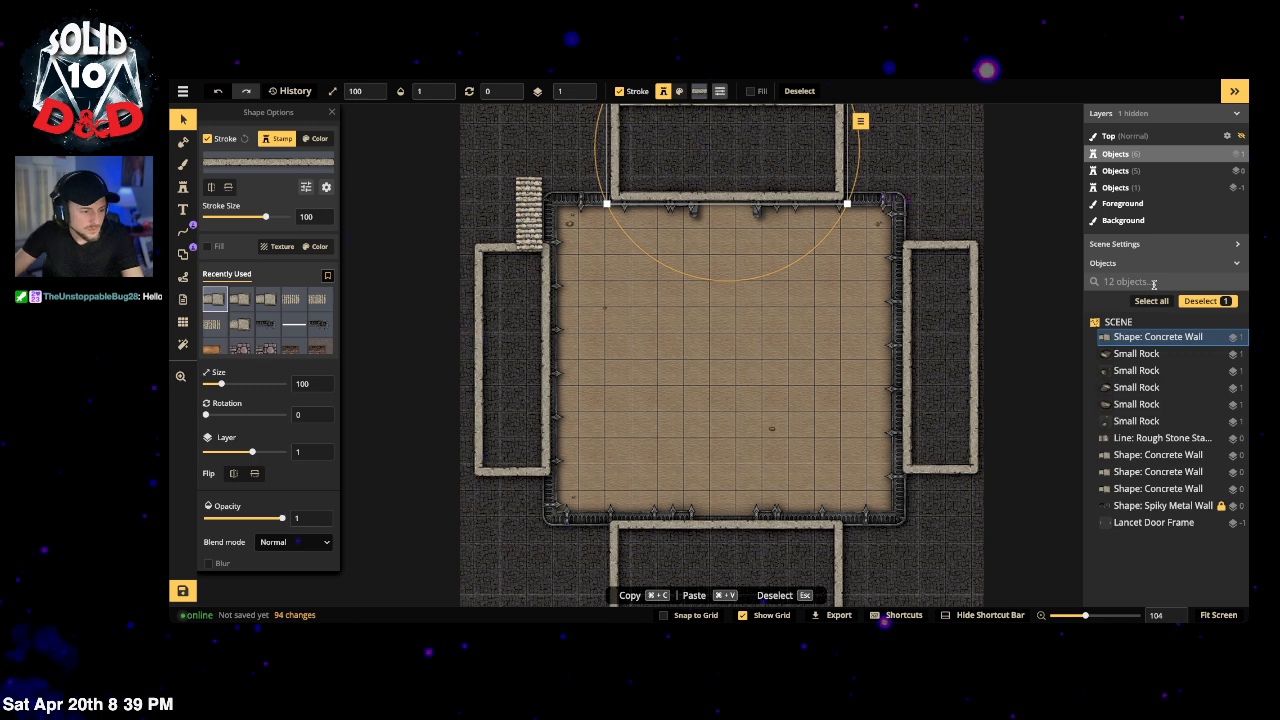
{"action": "type", "text": "conc"}
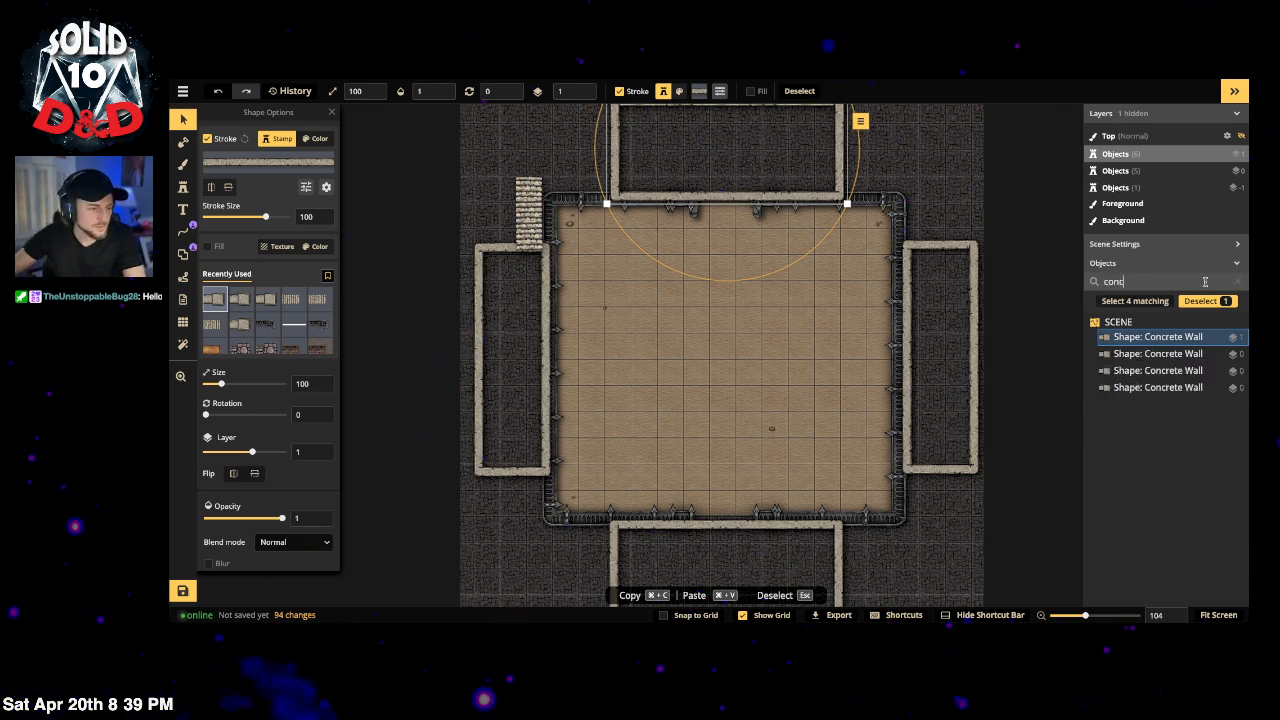
{"action": "left_click", "coordinate": [1124, 302]}
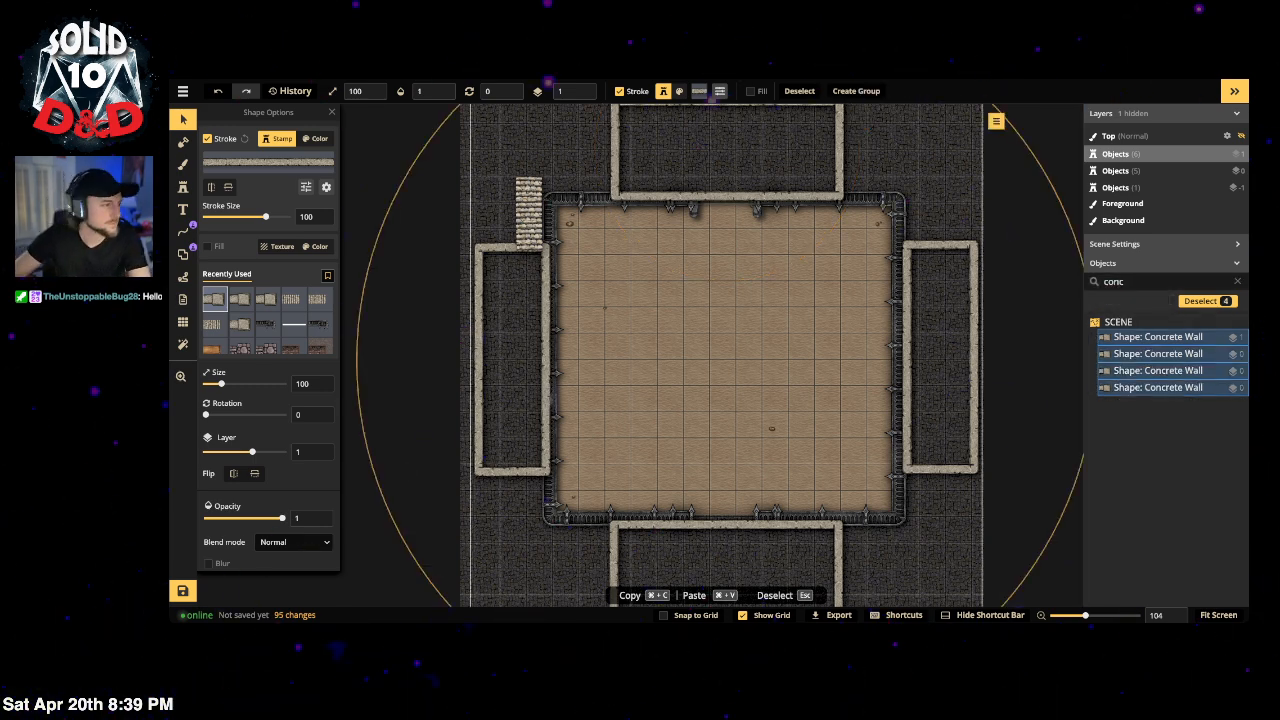
{"action": "left_click", "coordinate": [586, 91]}
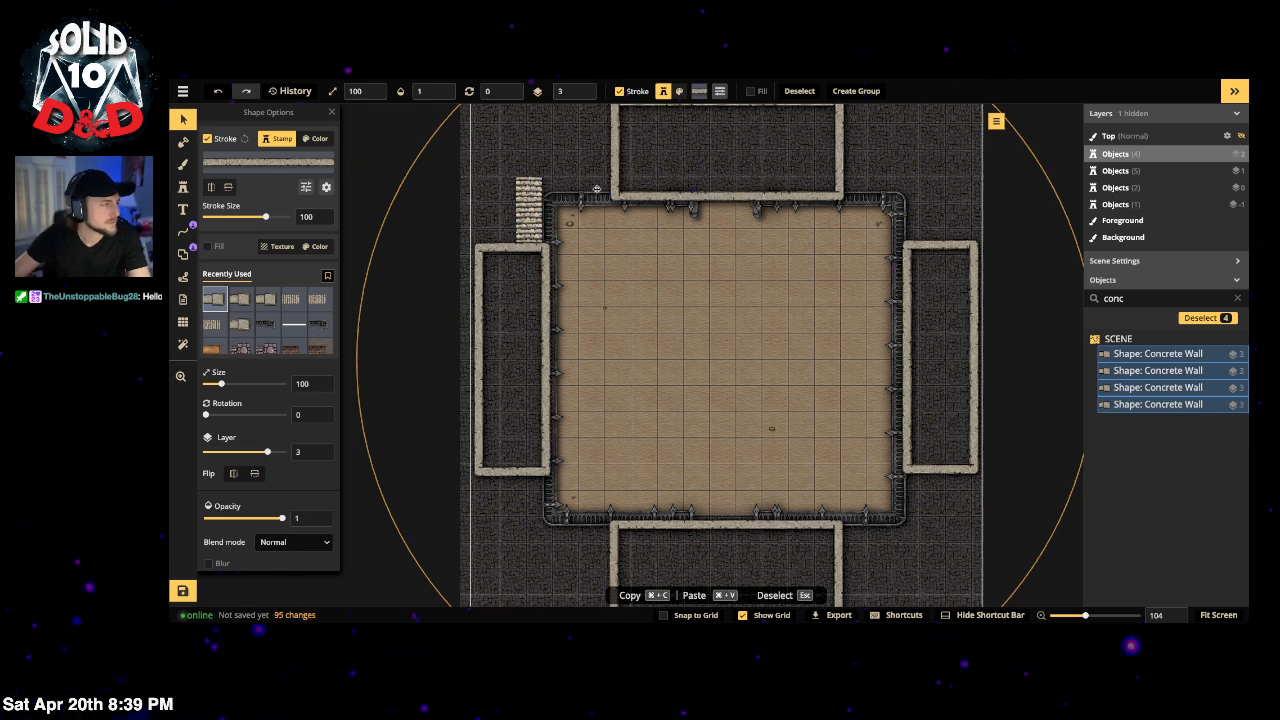
{"action": "key", "text": "Escape"}
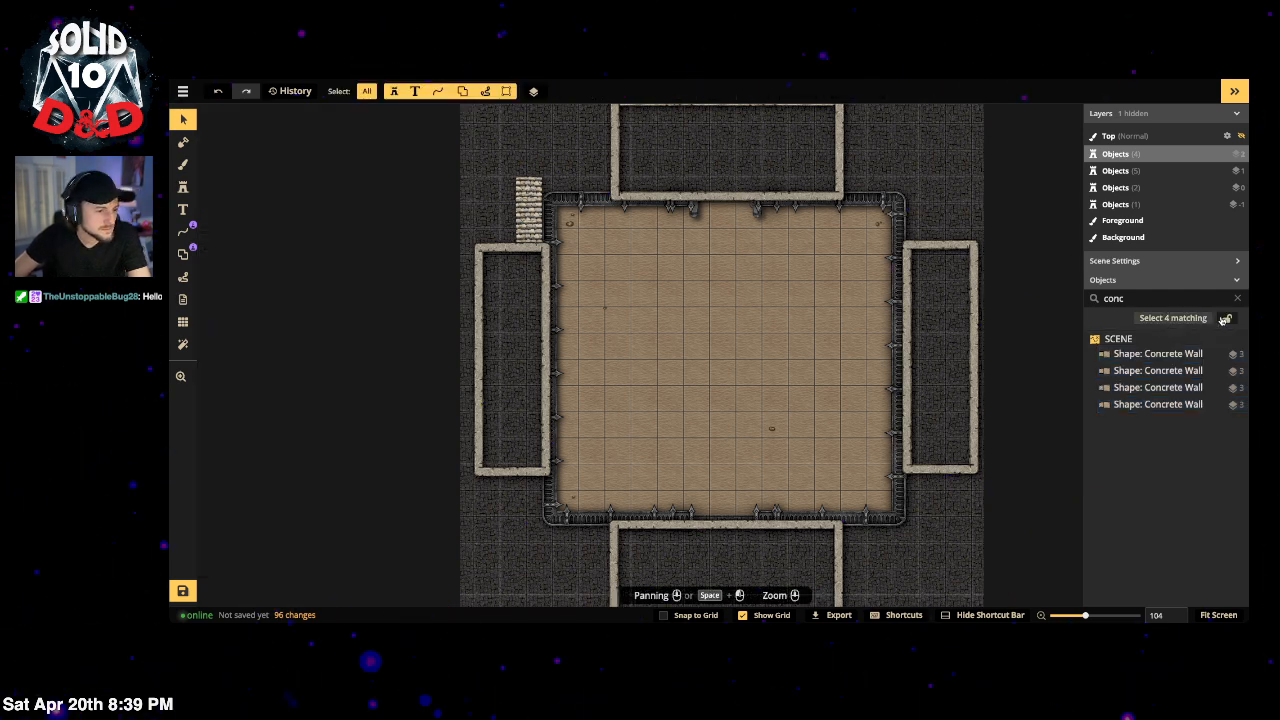
{"action": "left_click", "coordinate": [725, 207]}
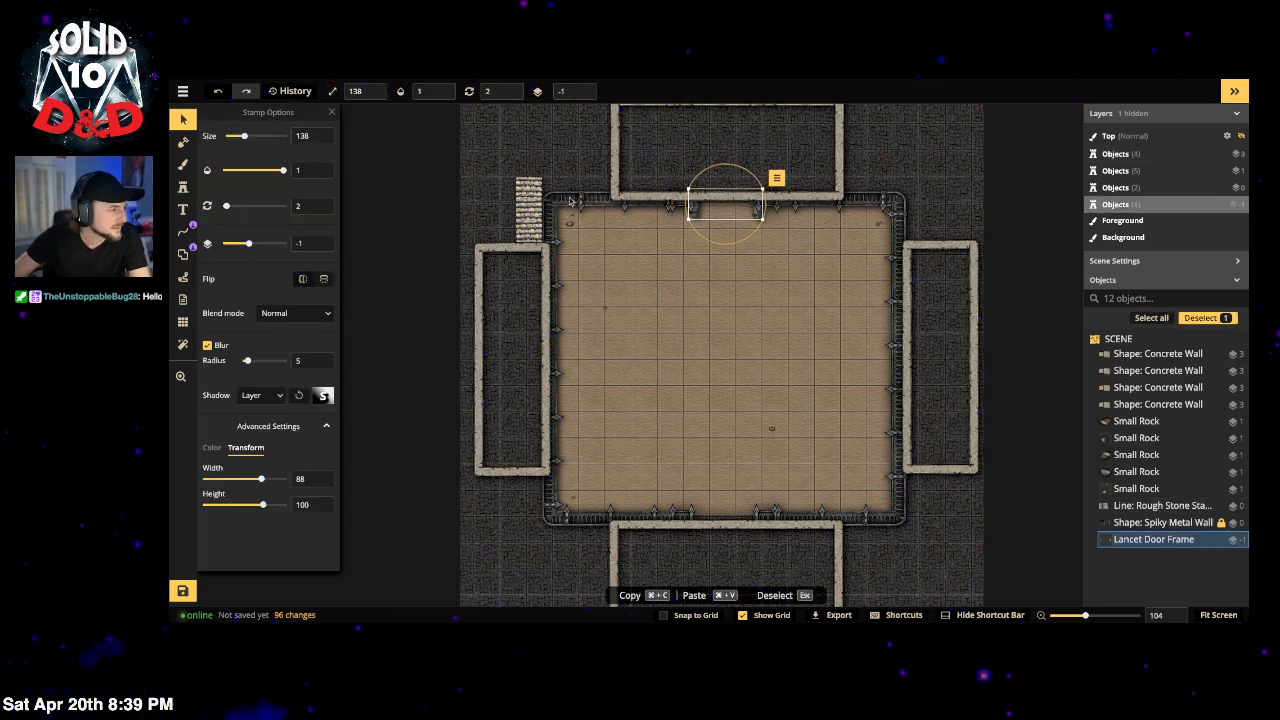
{"action": "key", "text": "Escape"}
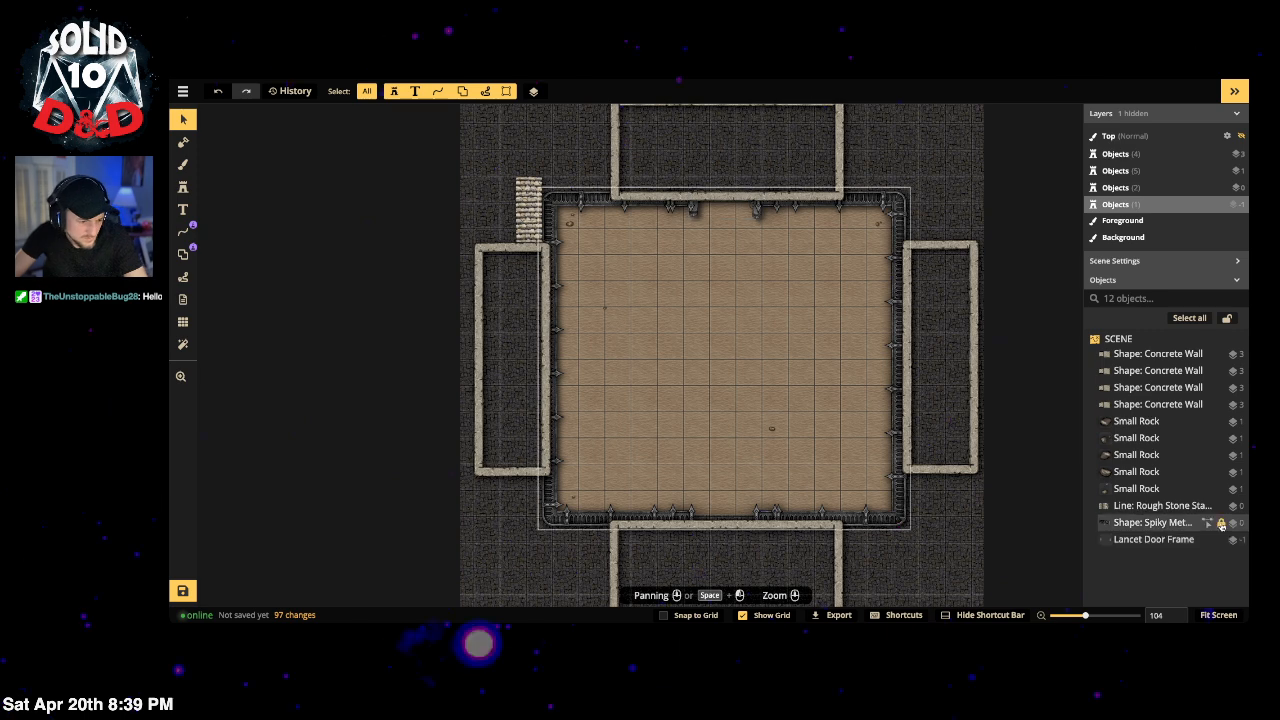
Step: Unlock the Spiky Metal Wall, lower it to layer -2, and lock it again
{"action": "left_click", "coordinate": [1221, 523]}
{"action": "left_click", "coordinate": [1190, 524]}
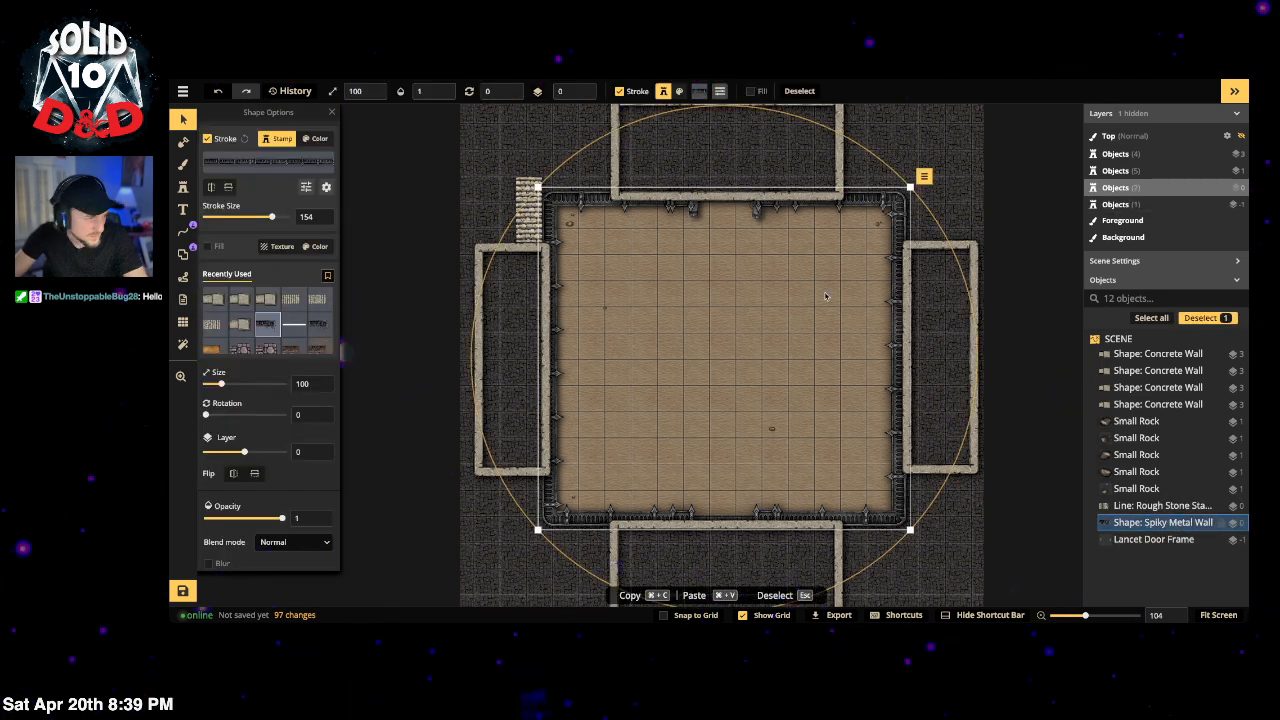
{"action": "left_click", "coordinate": [582, 96]}
{"action": "left_click", "coordinate": [582, 96]}
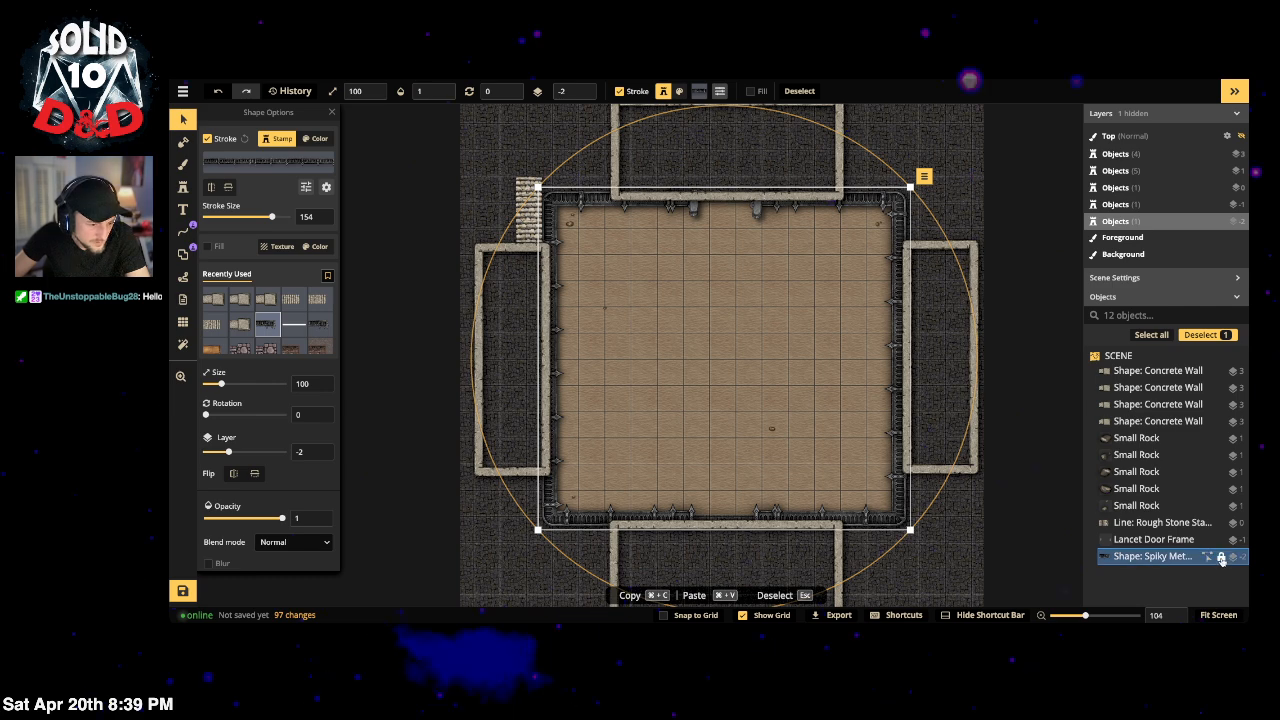
{"action": "left_click", "coordinate": [1221, 556]}
{"action": "left_click", "coordinate": [696, 210]}
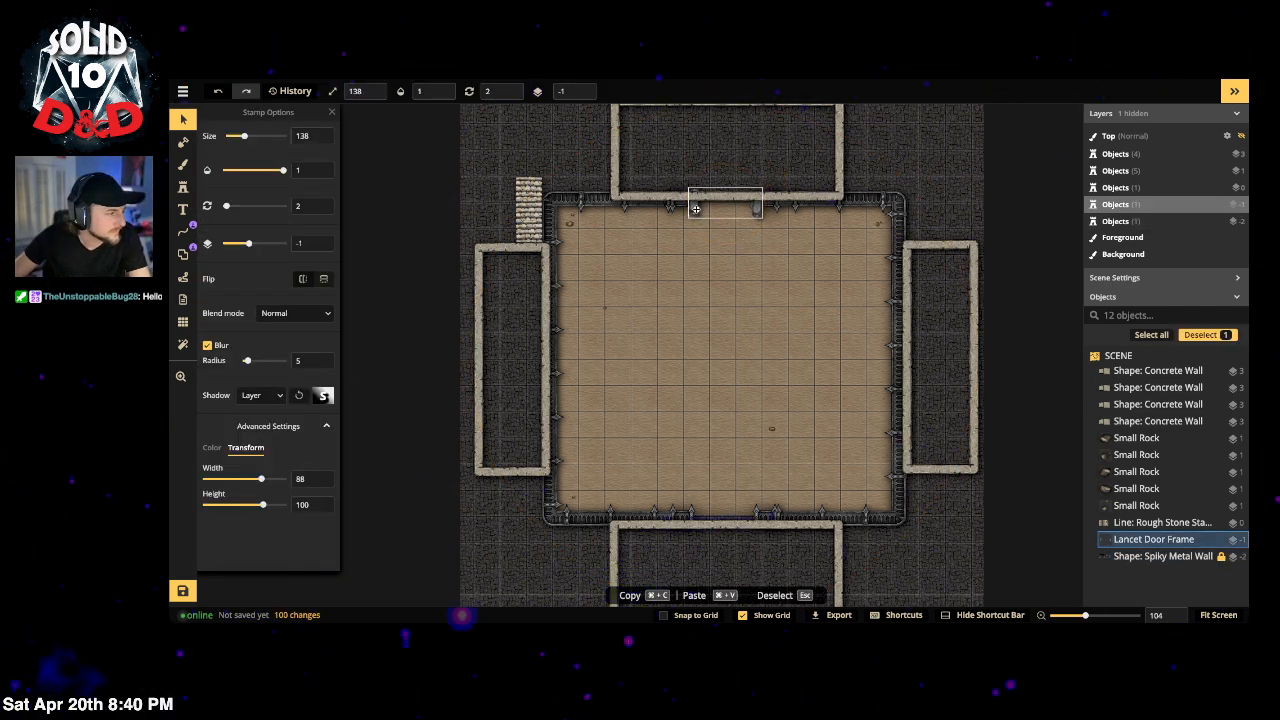
Step: Paste a copy of the Lancet Door Frame into the bottom wall's opening
{"action": "left_click", "coordinate": [183, 187]}
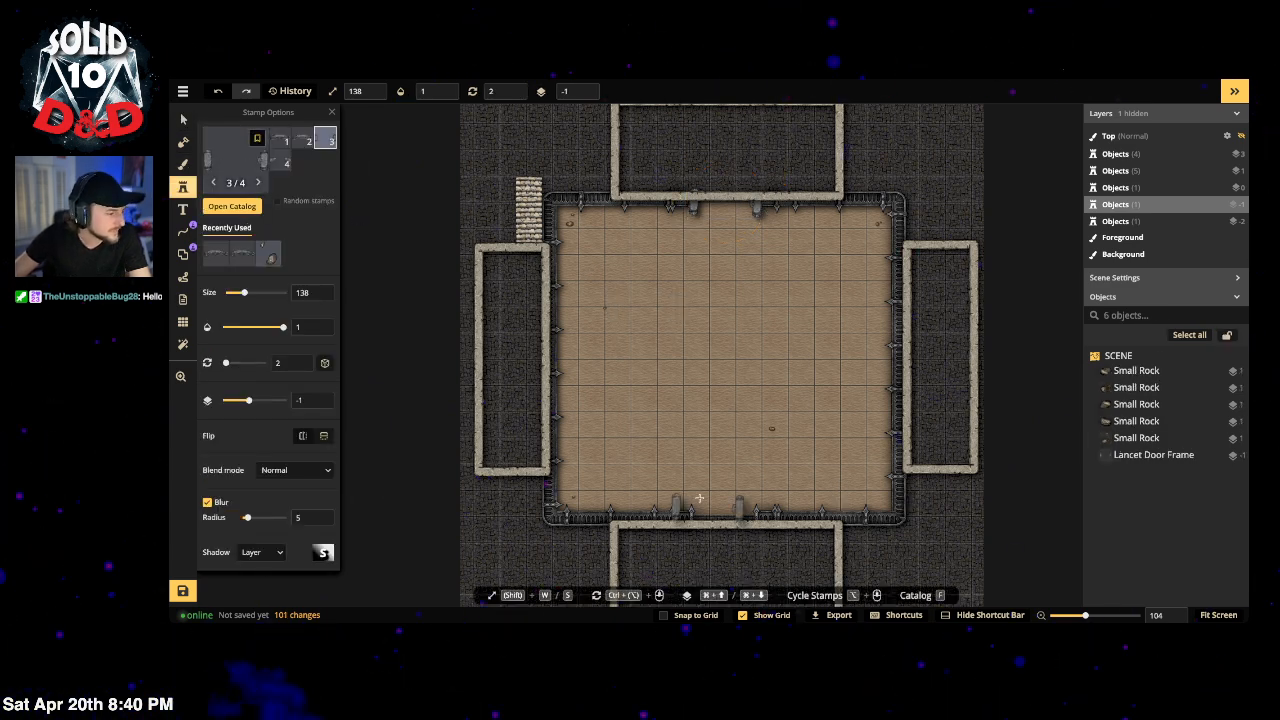
{"action": "left_click", "coordinate": [184, 120]}
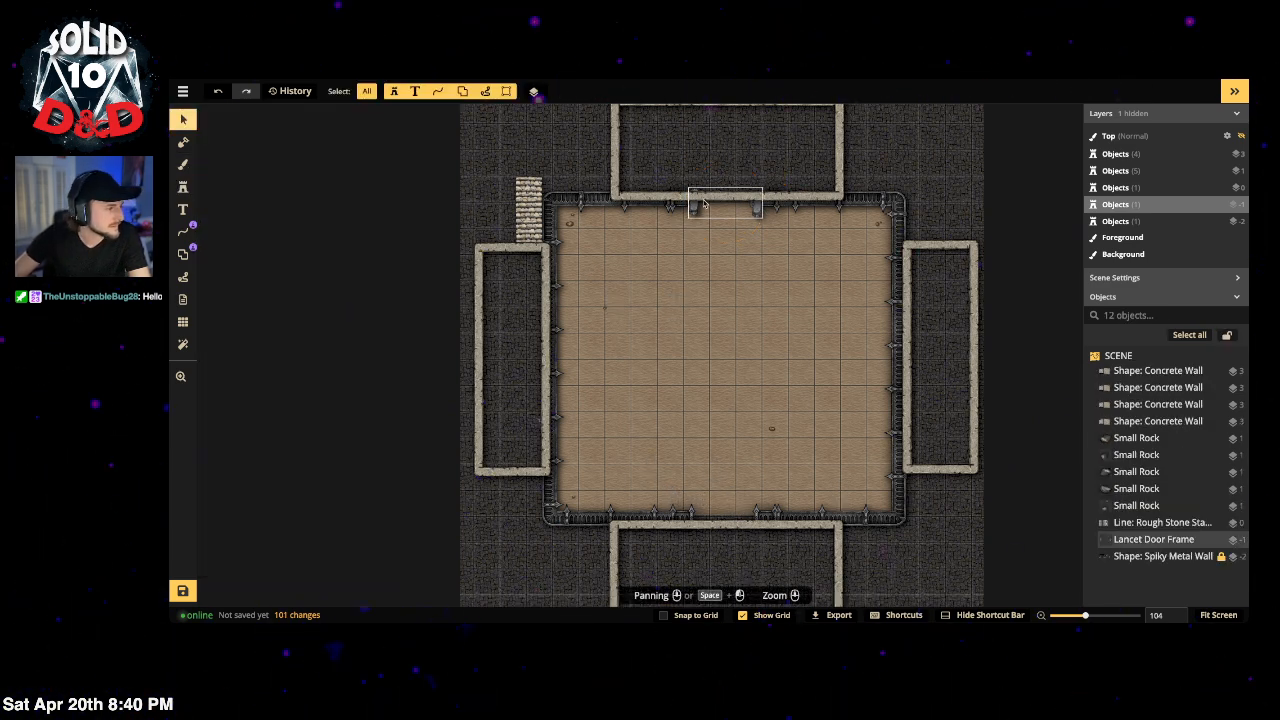
{"action": "left_click", "coordinate": [695, 212]}
{"action": "key", "text": "super+v"}
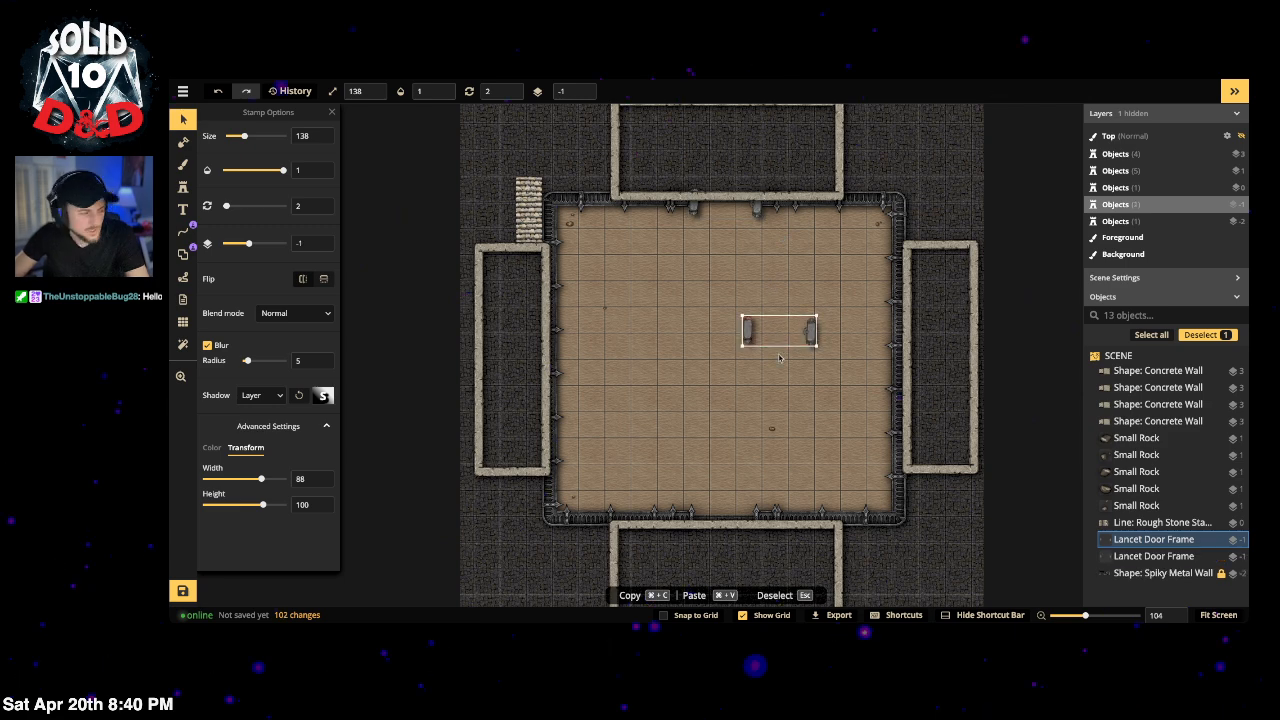
{"action": "left_click_drag", "start_coordinate": [812, 333], "coordinate": [751, 518]}
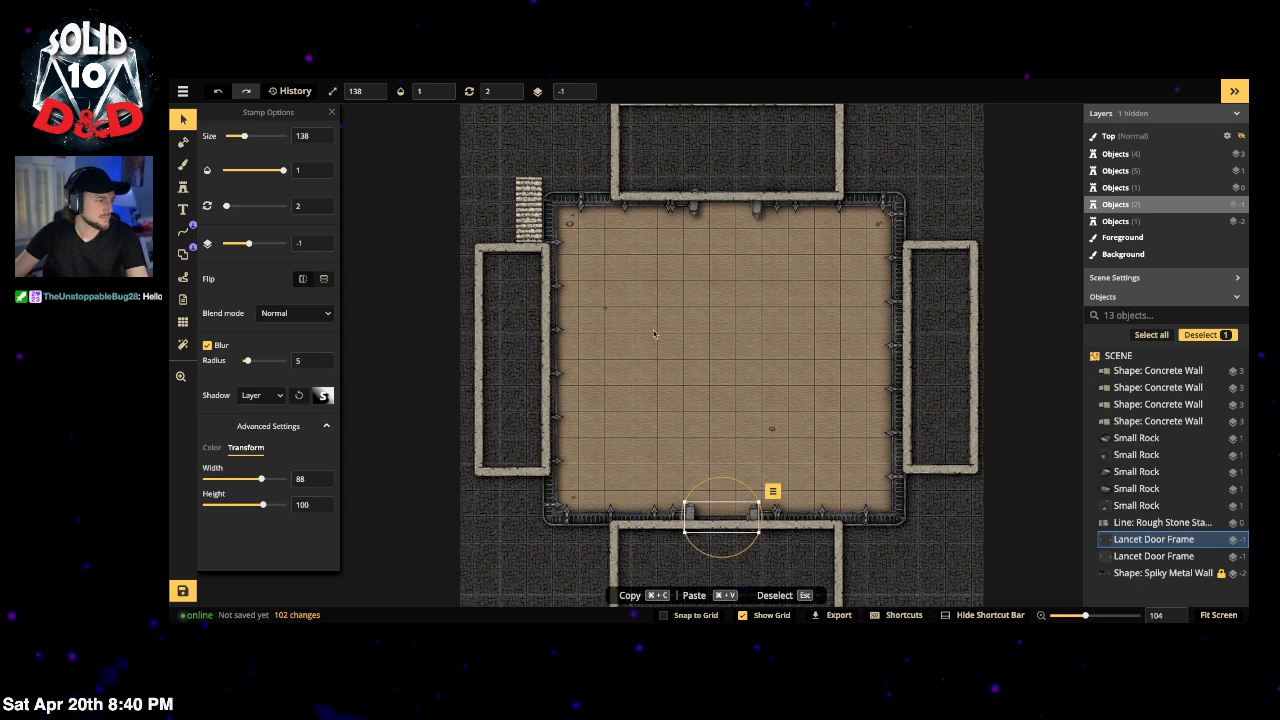
Step: Deselect the frame and bring up the full Stamp Catalog of door stamps
{"action": "key", "text": "Escape"}
{"action": "left_click", "coordinate": [183, 187]}
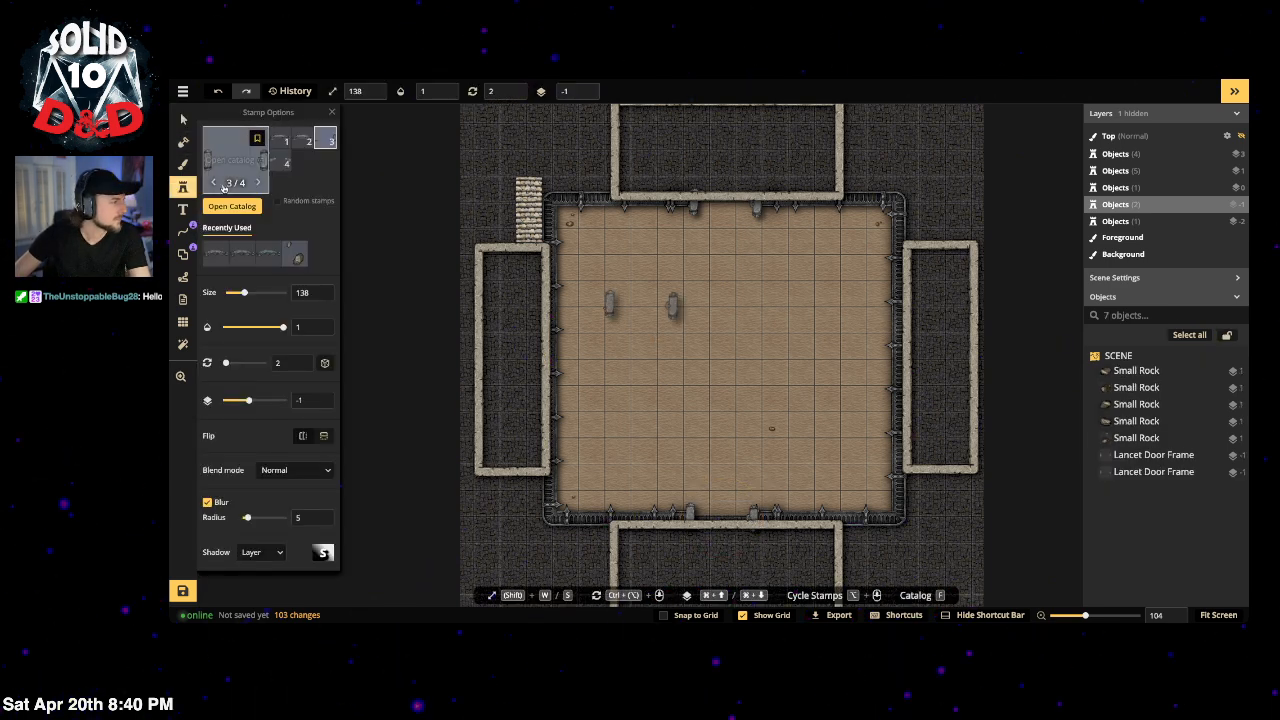
{"action": "left_click", "coordinate": [225, 188]}
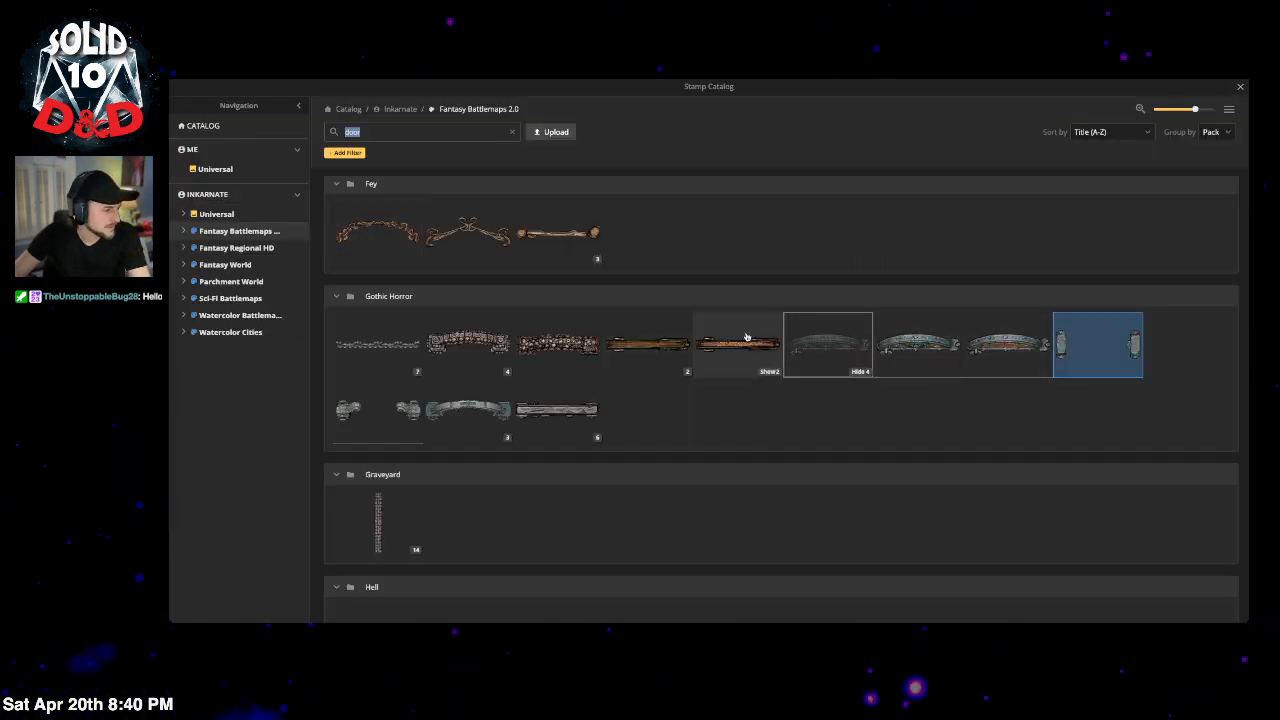
Step: Stamp two Fancy Wooden Doors at size 78 with blur turned off
{"action": "left_click", "coordinate": [664, 349]}
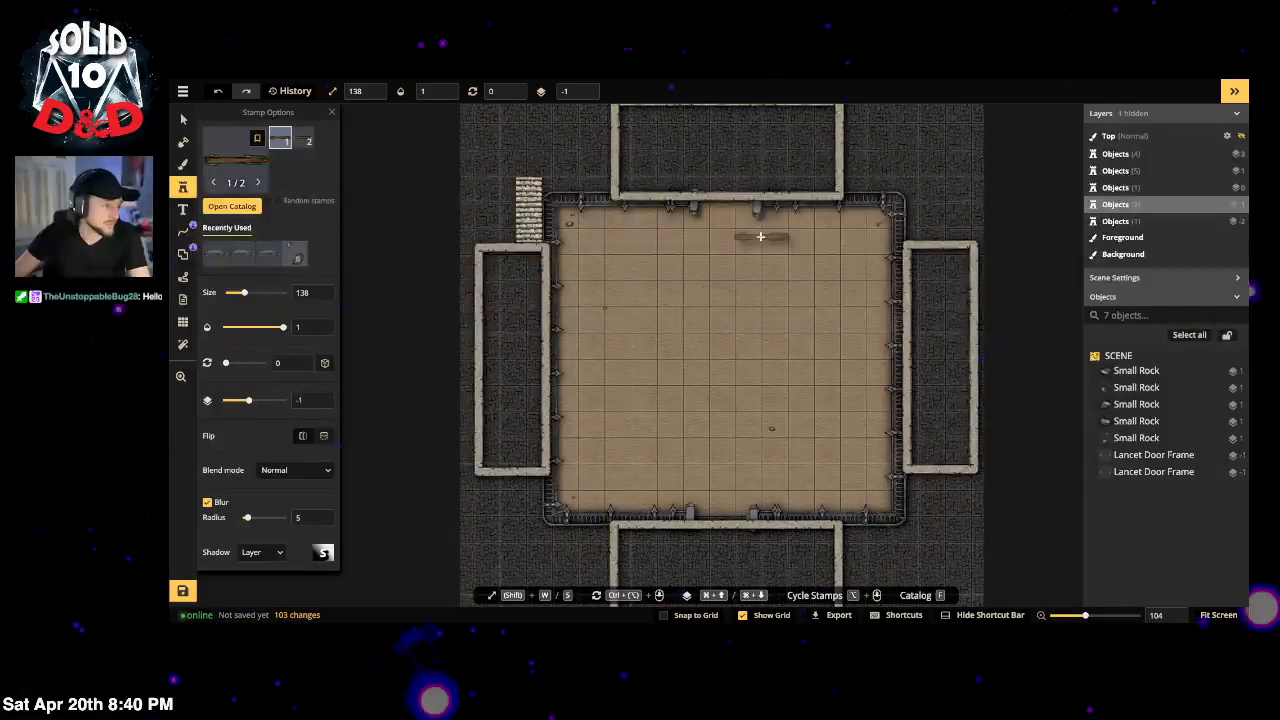
{"action": "left_click_drag", "start_coordinate": [244, 293], "coordinate": [235, 294]}
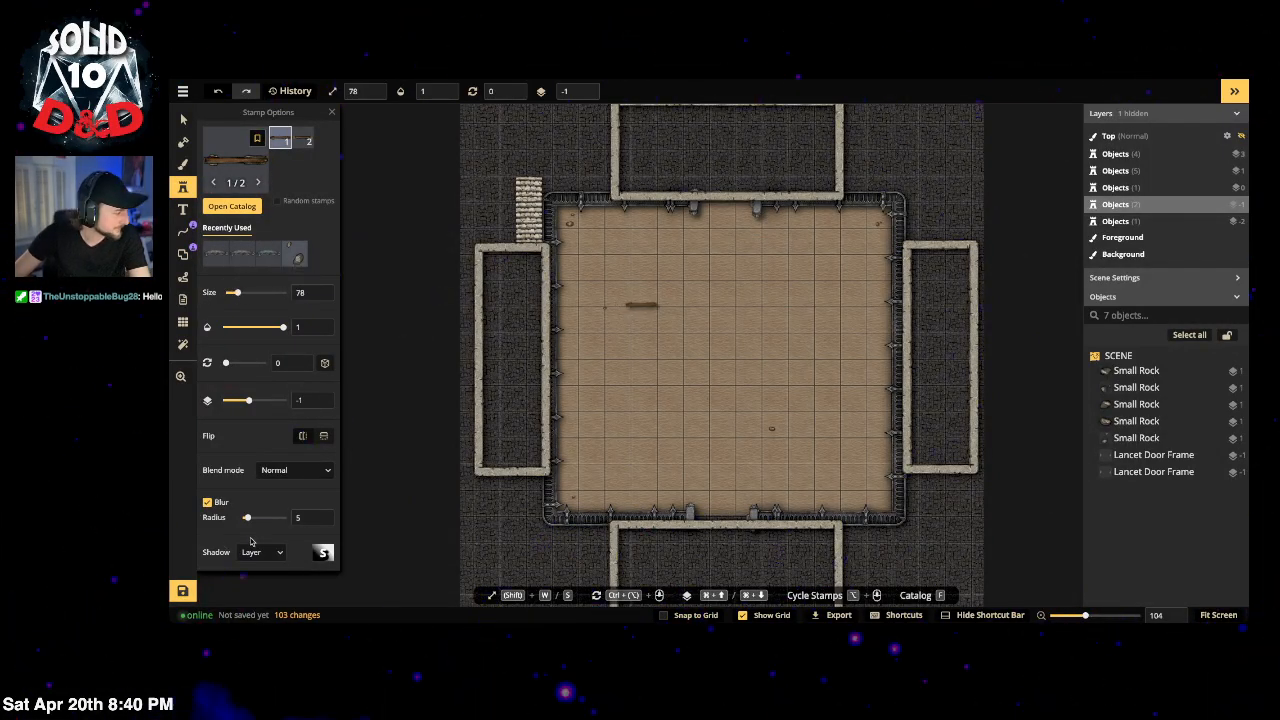
{"action": "scroll", "coordinate": [250, 543], "scroll_direction": "down", "scroll_amount": 3}
{"action": "left_click", "coordinate": [207, 324]}
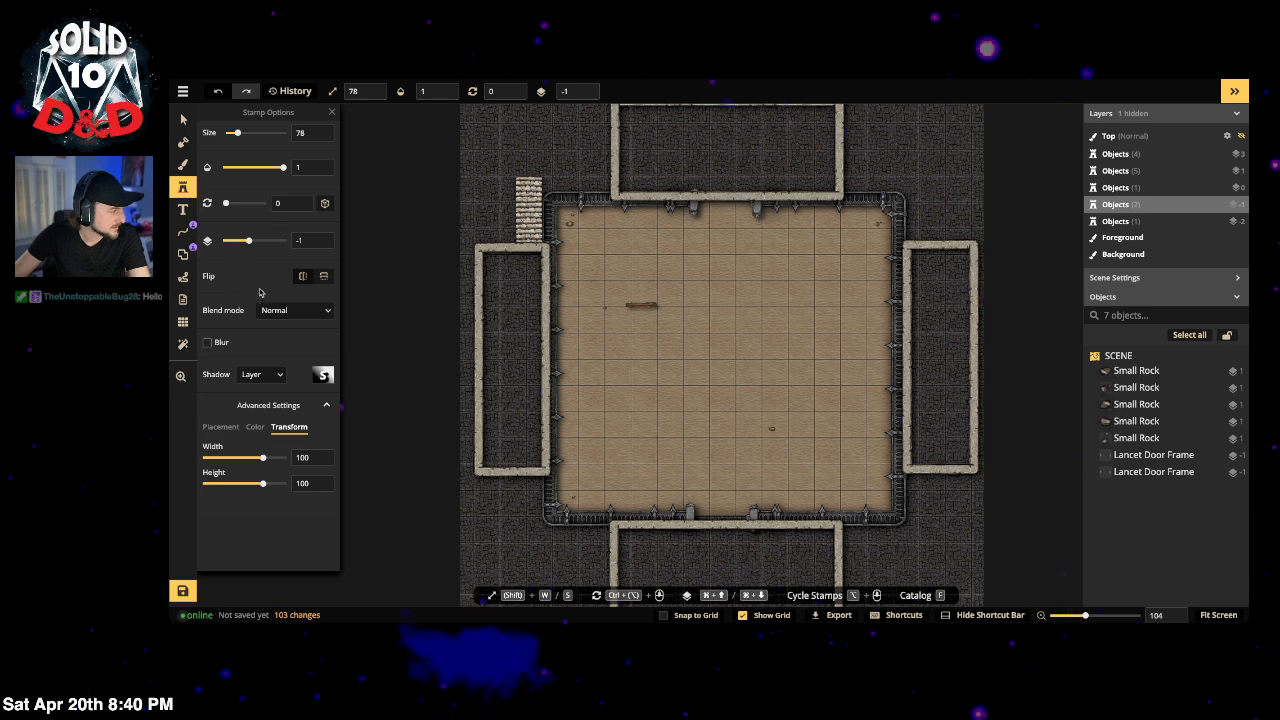
{"action": "left_click", "coordinate": [254, 427]}
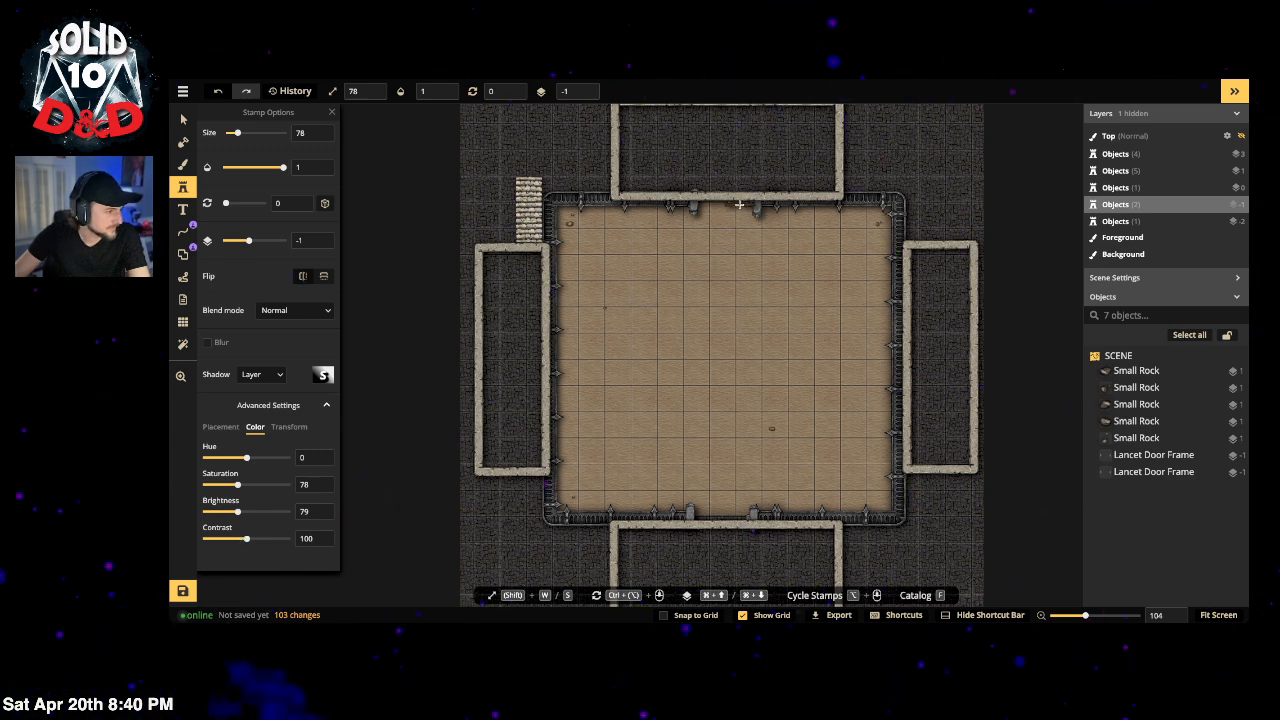
{"action": "left_click", "coordinate": [738, 305]}
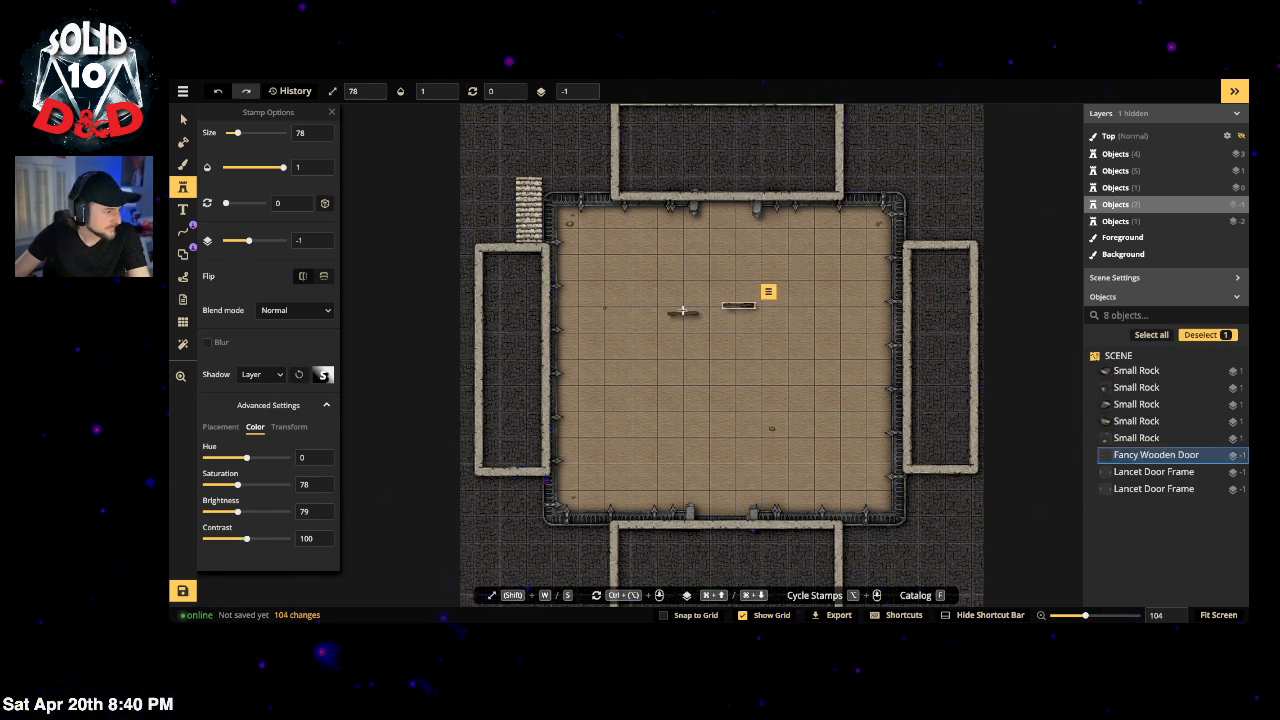
{"action": "left_click", "coordinate": [680, 305]}
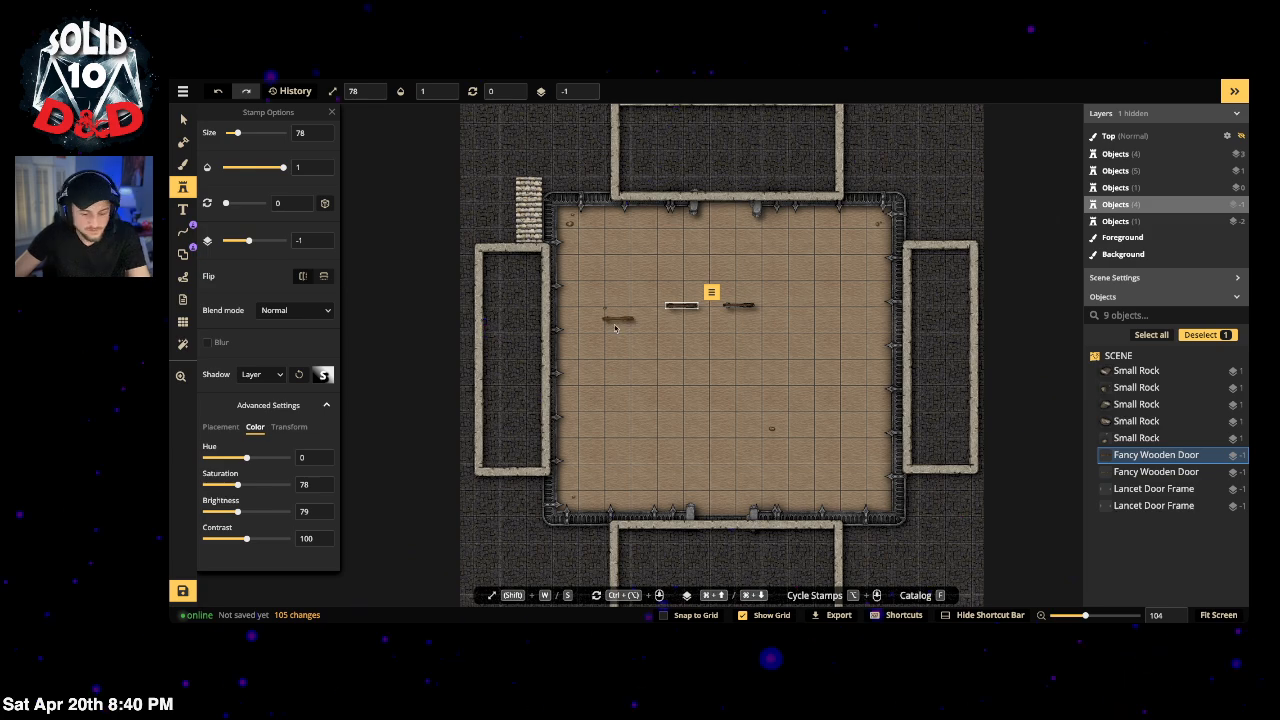
Step: Flip one wooden door horizontally so the pair face each other, and select both
{"action": "key", "text": "v"}
{"action": "scroll", "coordinate": [705, 313], "scroll_direction": "up", "scroll_amount": 8}
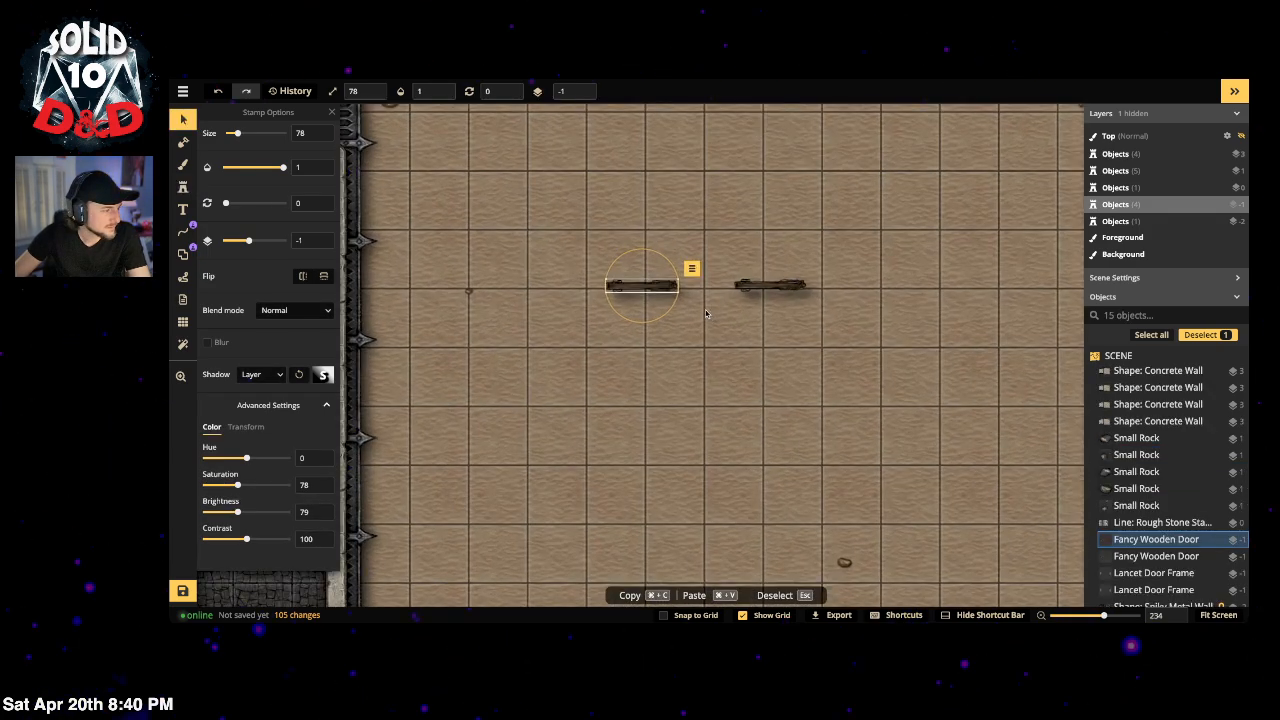
{"action": "left_click", "coordinate": [304, 279]}
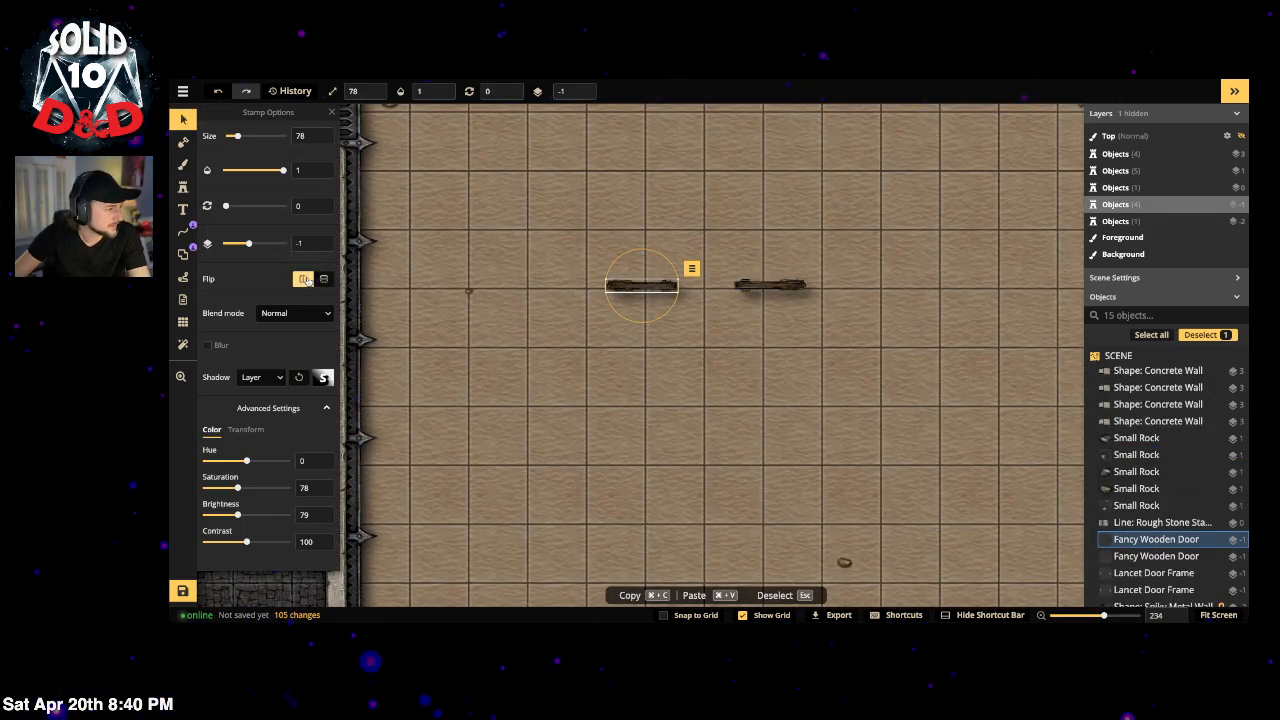
{"action": "left_click_drag", "start_coordinate": [639, 286], "coordinate": [696, 286]}
{"action": "left_click_drag", "start_coordinate": [800, 349], "coordinate": [705, 272]}
{"action": "scroll", "coordinate": [740, 400], "scroll_direction": "up", "scroll_amount": 5}
{"action": "left_click_drag", "start_coordinate": [768, 461], "coordinate": [772, 225]}
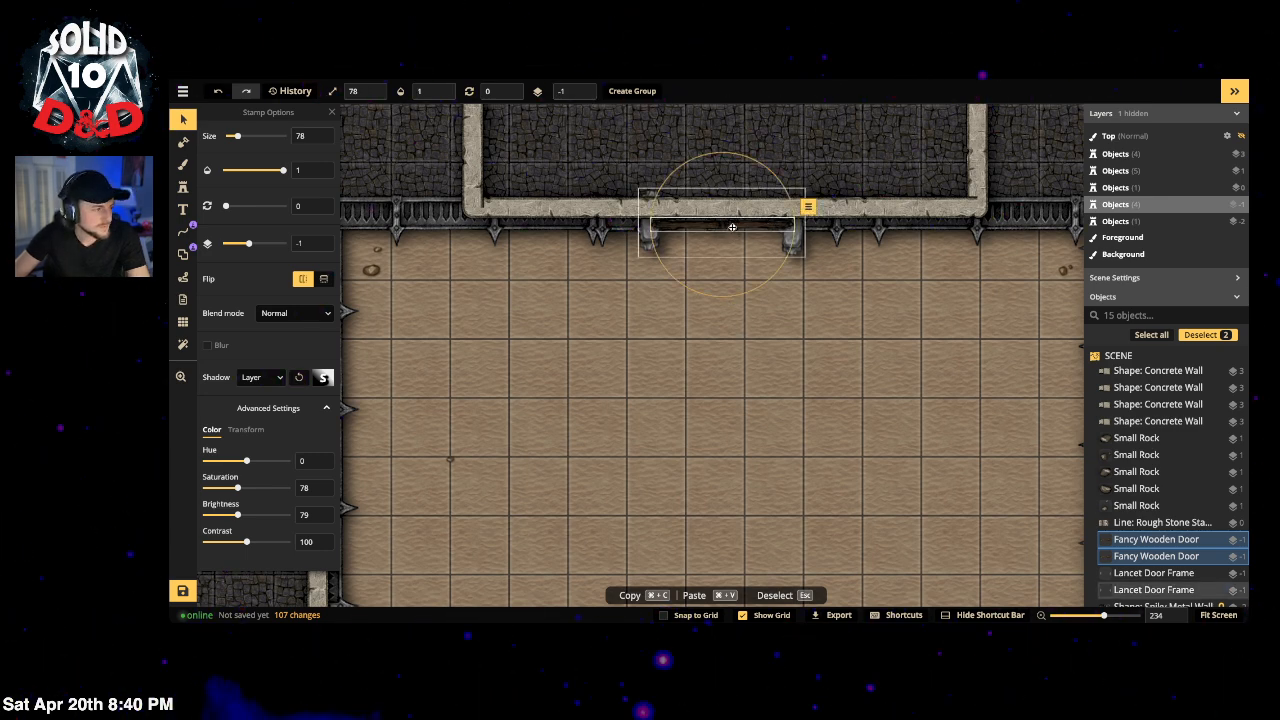
{"action": "left_click_drag", "start_coordinate": [727, 226], "coordinate": [720, 426]}
Step: Group the two wooden doors under the name 'doors'
{"action": "key", "text": "super+g"}
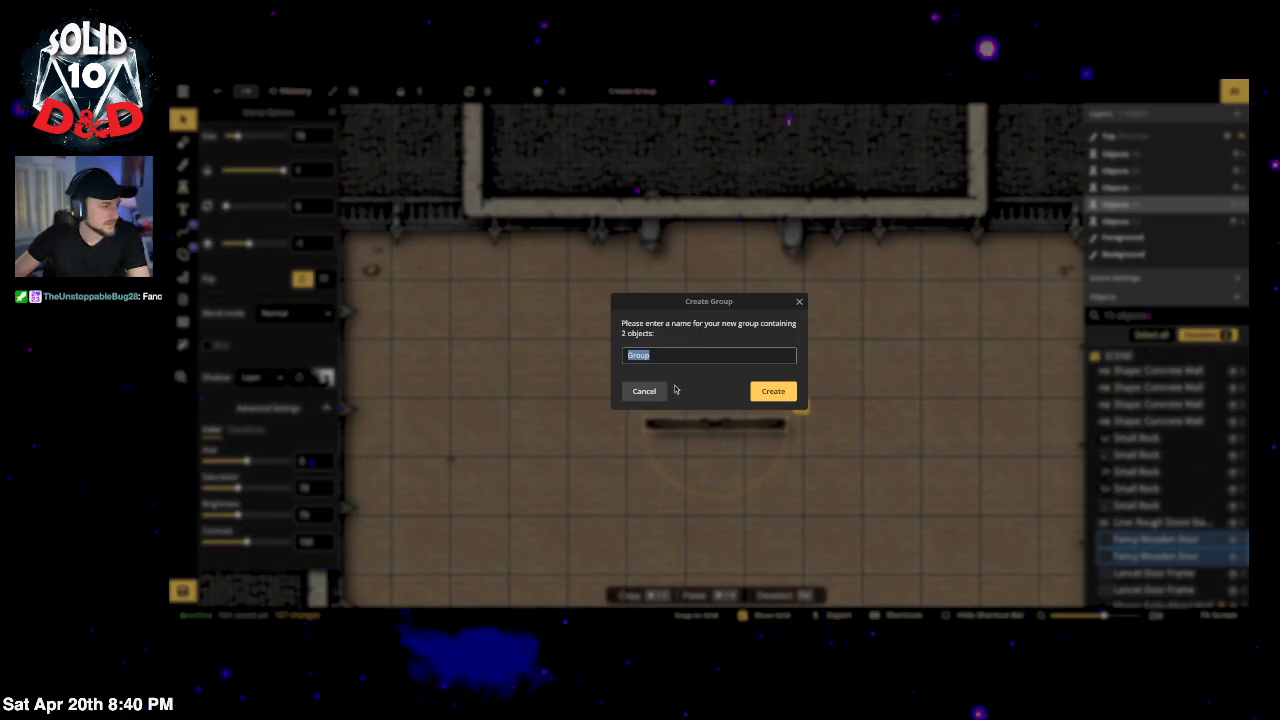
{"action": "type", "text": "dorr"}
{"action": "key", "text": "BackSpace"}
{"action": "key", "text": "BackSpace"}
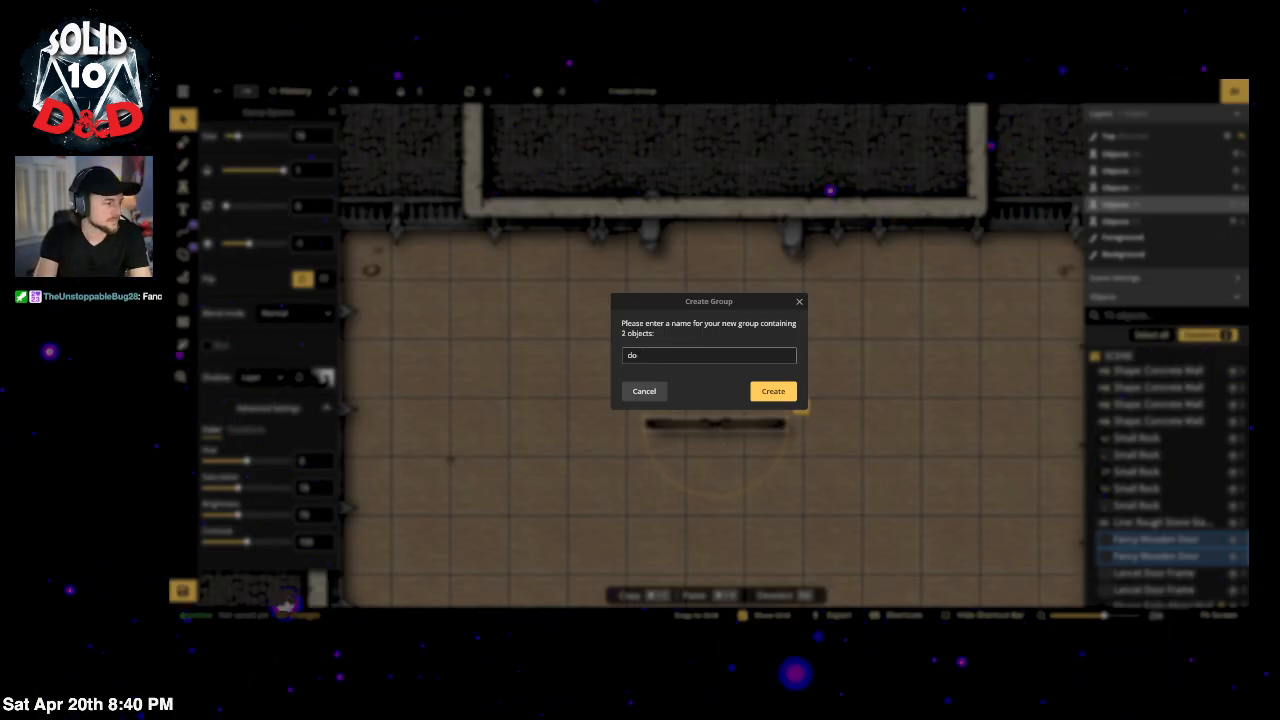
{"action": "key", "text": "Return"}
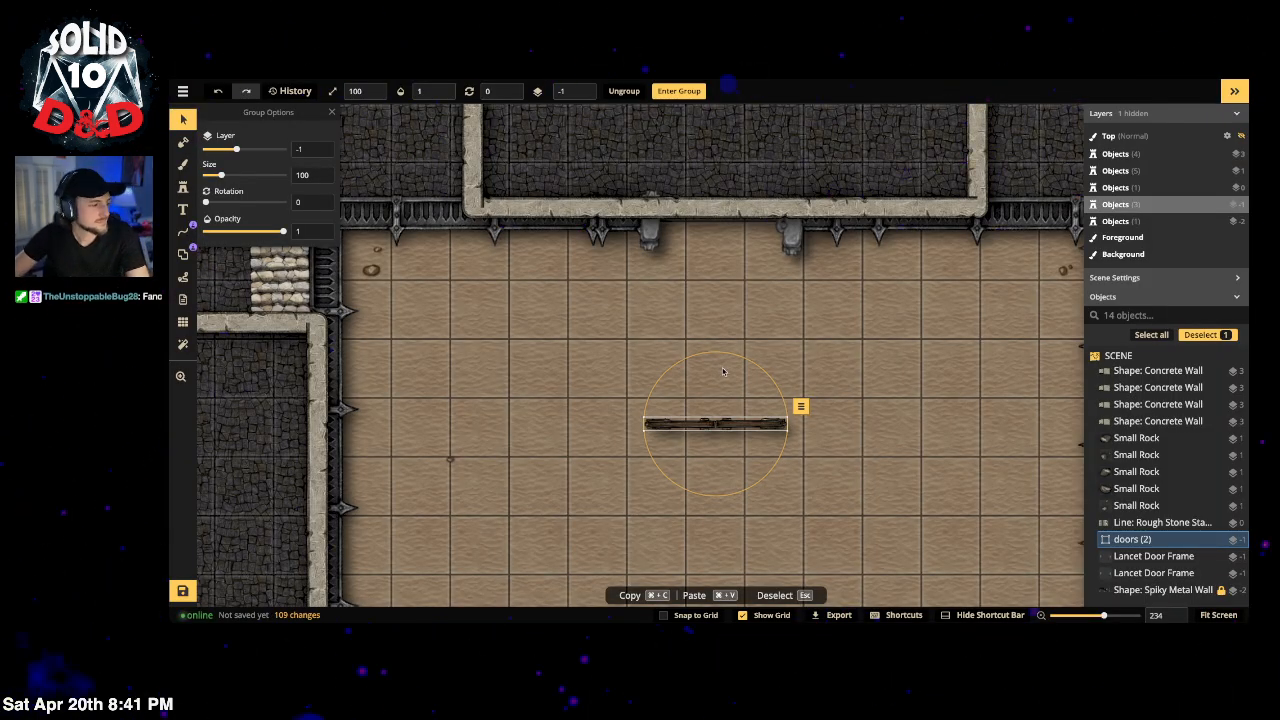
Step: Move the 'doors' group into the top doorway on layer -2 and realign the frame above it
{"action": "left_click_drag", "start_coordinate": [701, 428], "coordinate": [699, 228]}
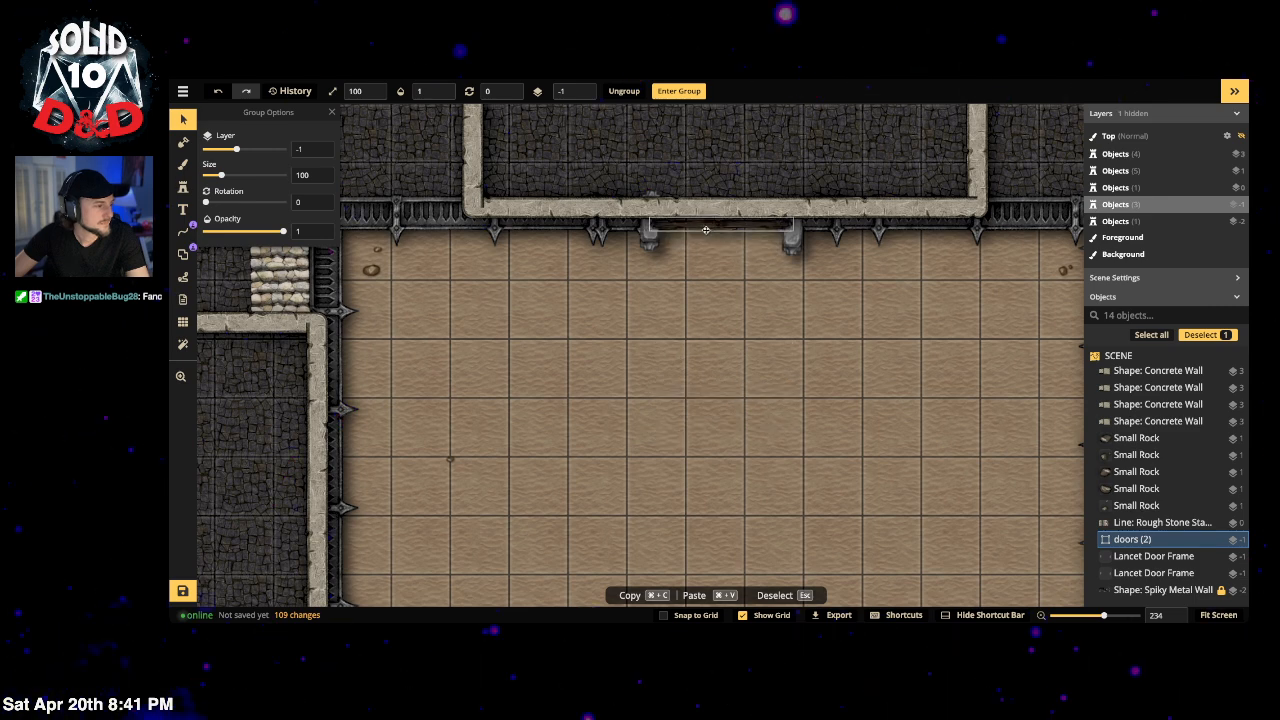
{"action": "left_click", "coordinate": [585, 95]}
{"action": "left_click", "coordinate": [724, 258]}
{"action": "left_click", "coordinate": [724, 223]}
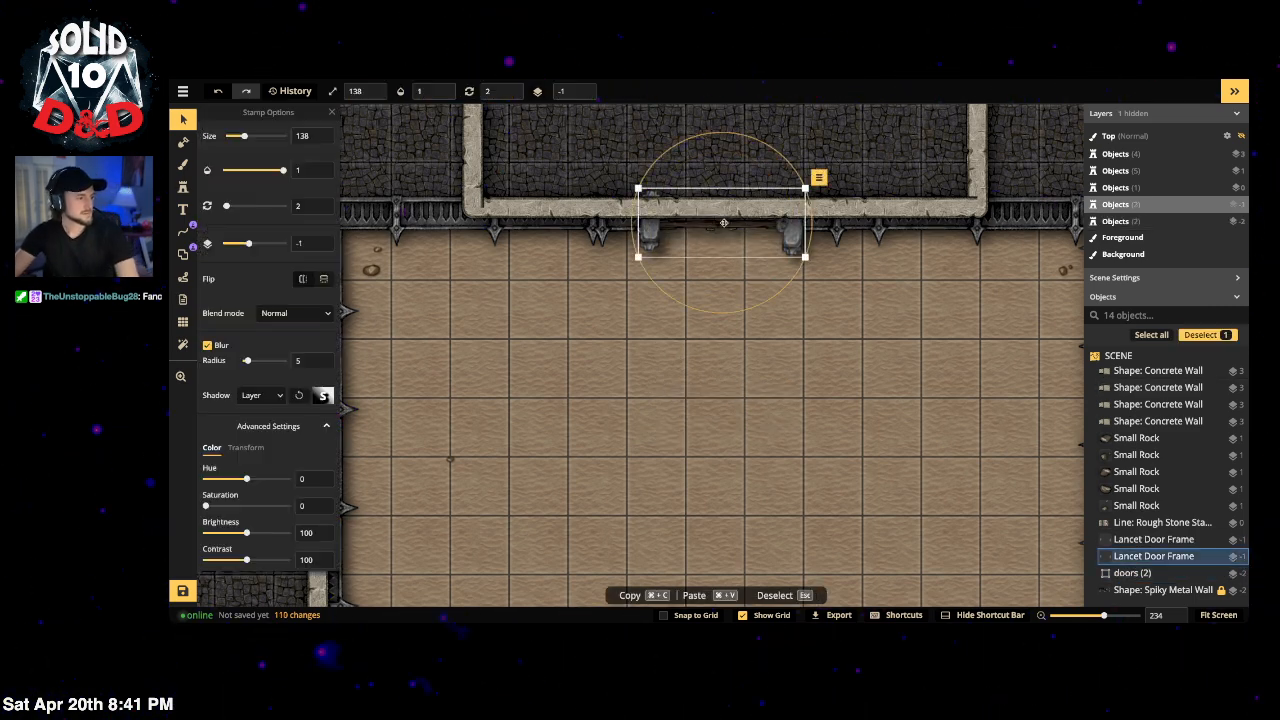
{"action": "left_click_drag", "start_coordinate": [724, 222], "coordinate": [728, 226]}
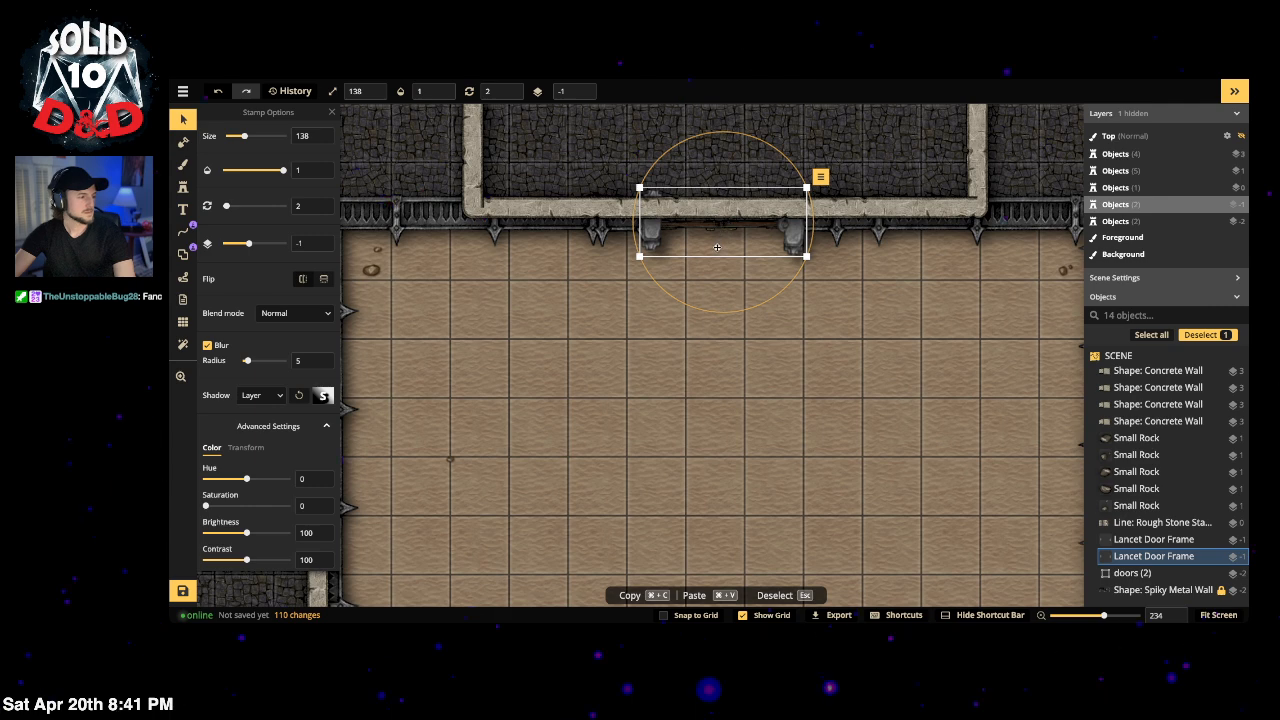
{"action": "left_click", "coordinate": [677, 286]}
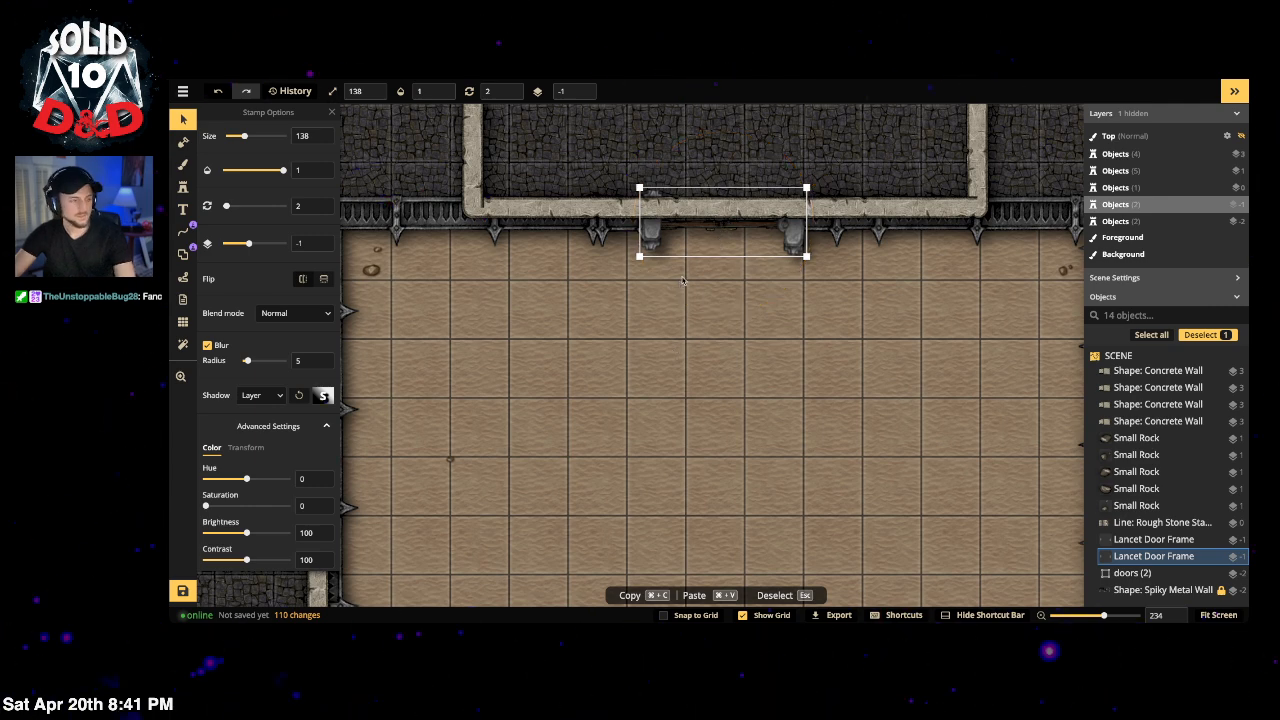
{"action": "left_click", "coordinate": [655, 224]}
{"action": "left_click", "coordinate": [646, 244]}
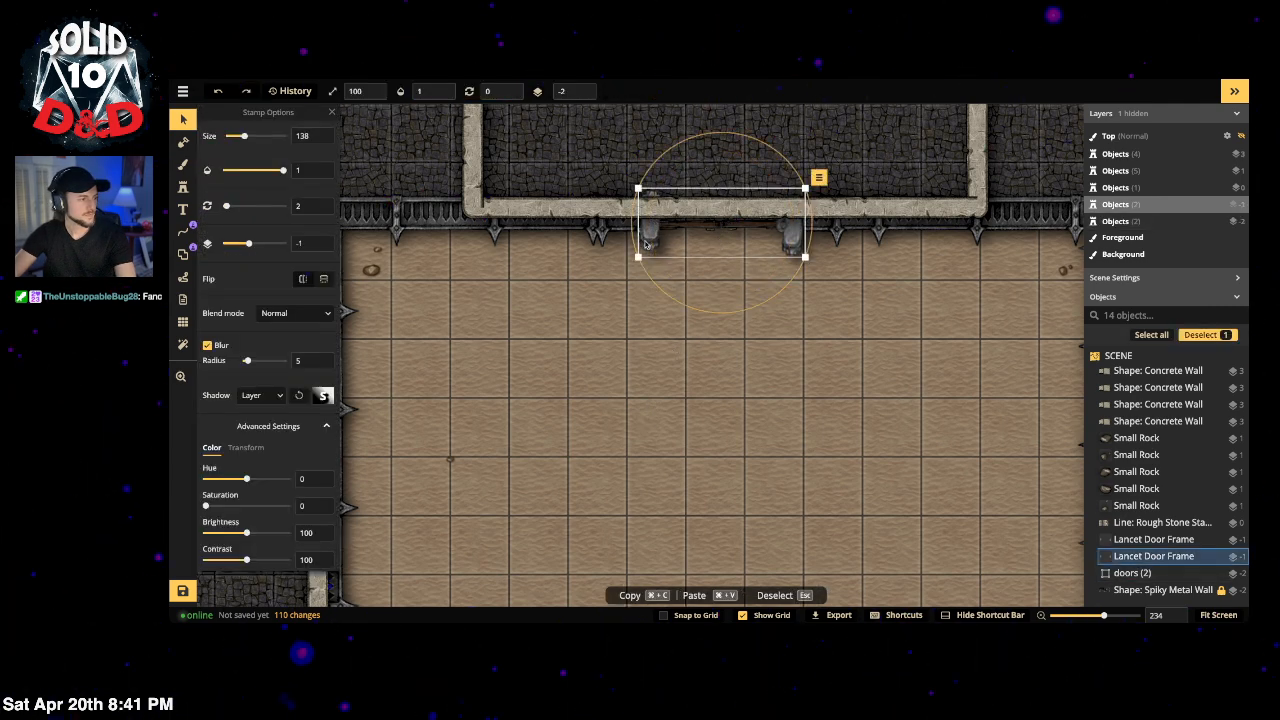
{"action": "key", "text": "l"}
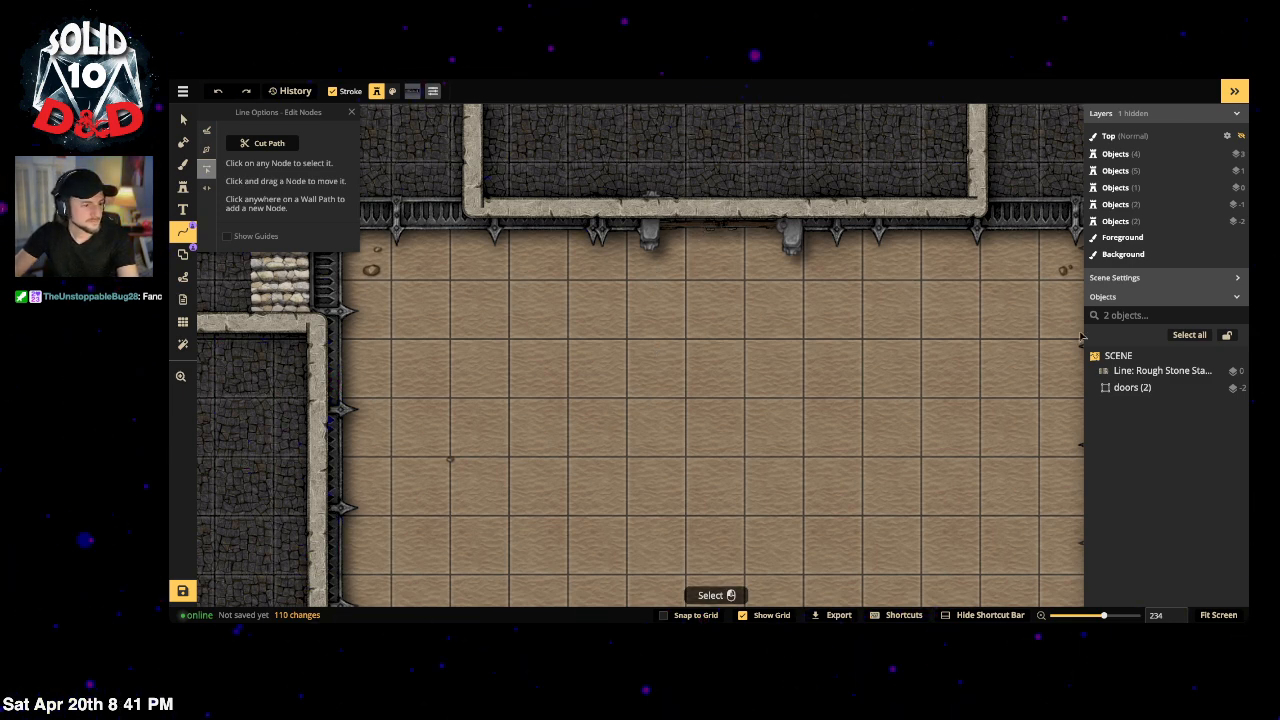
Step: Nudge the first doors group slightly left, then paste a copy of the door pair
{"action": "left_click", "coordinate": [1140, 388]}
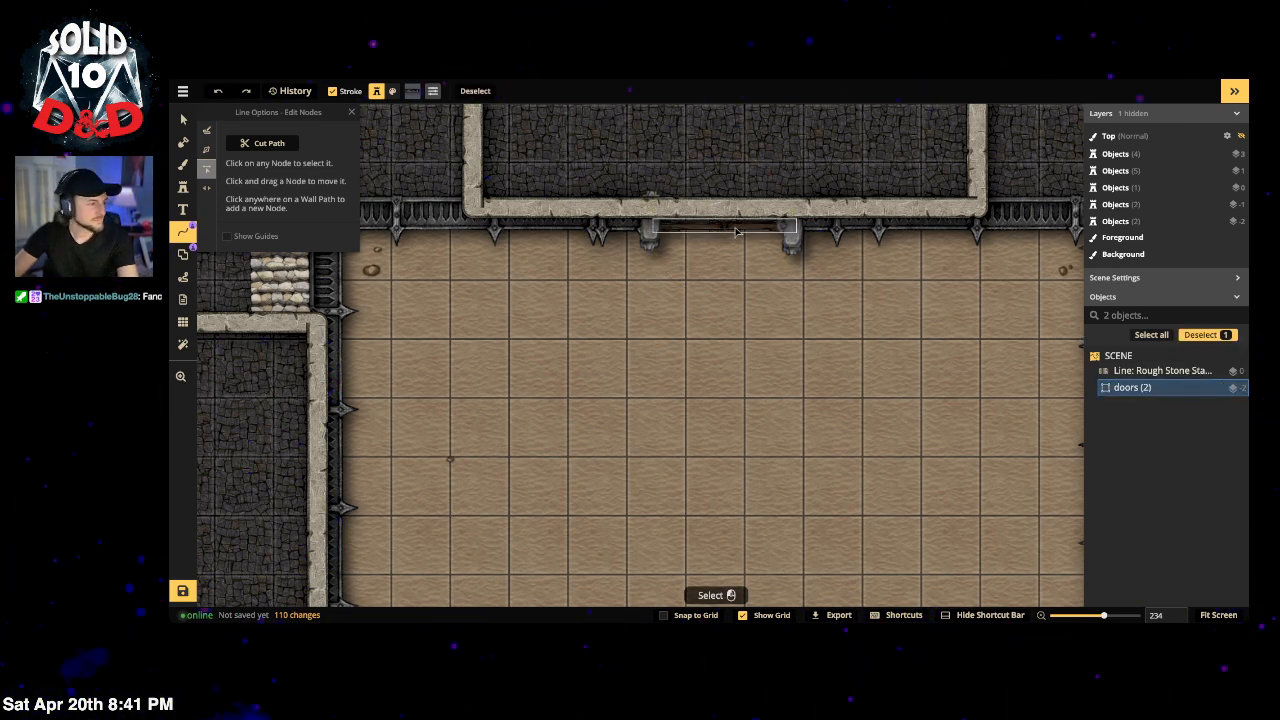
{"action": "left_click_drag", "start_coordinate": [736, 232], "coordinate": [734, 231]}
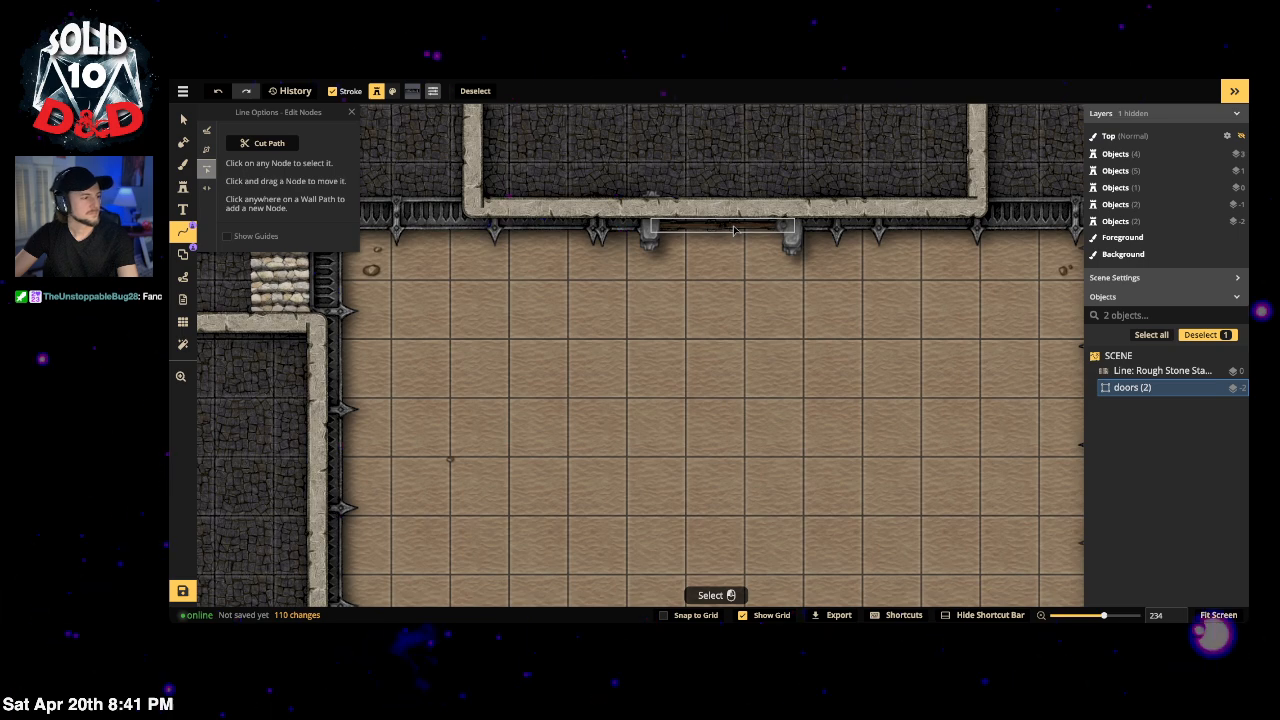
{"action": "left_click", "coordinate": [754, 350]}
{"action": "left_click_drag", "start_coordinate": [730, 437], "coordinate": [716, 220]}
{"action": "left_click_drag", "start_coordinate": [706, 475], "coordinate": [721, 222]}
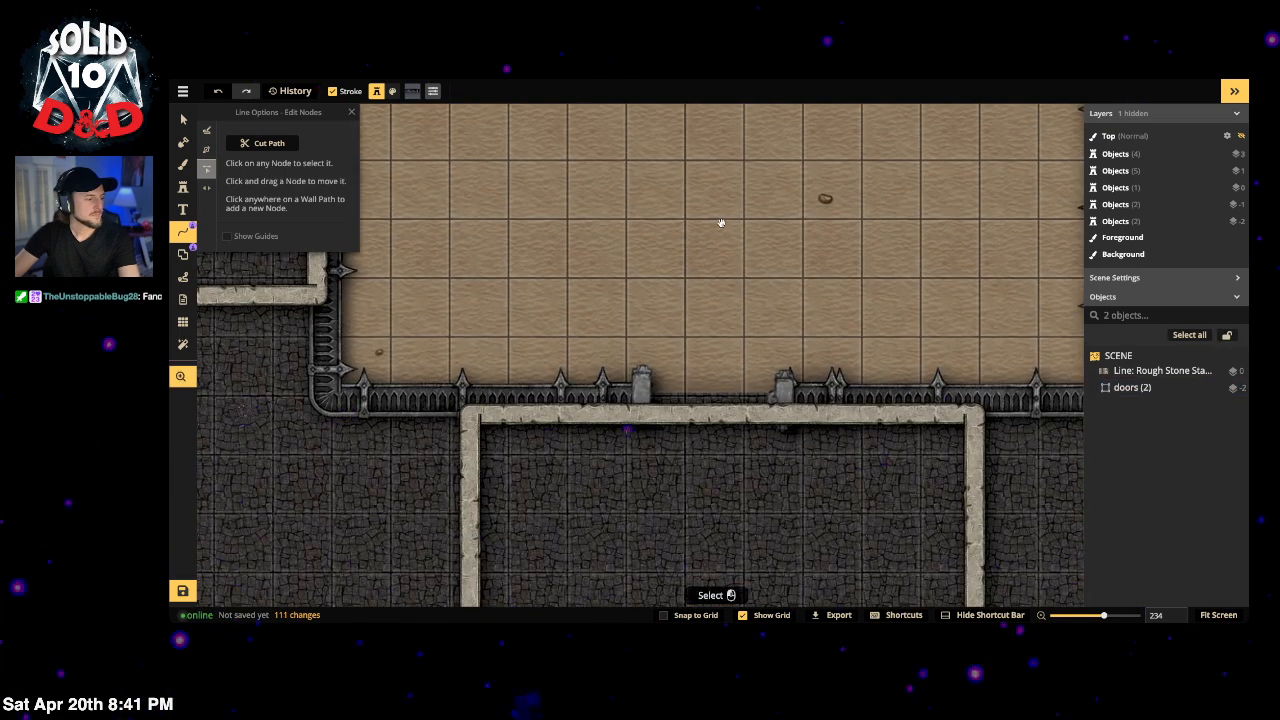
{"action": "key", "text": "ctrl+v"}
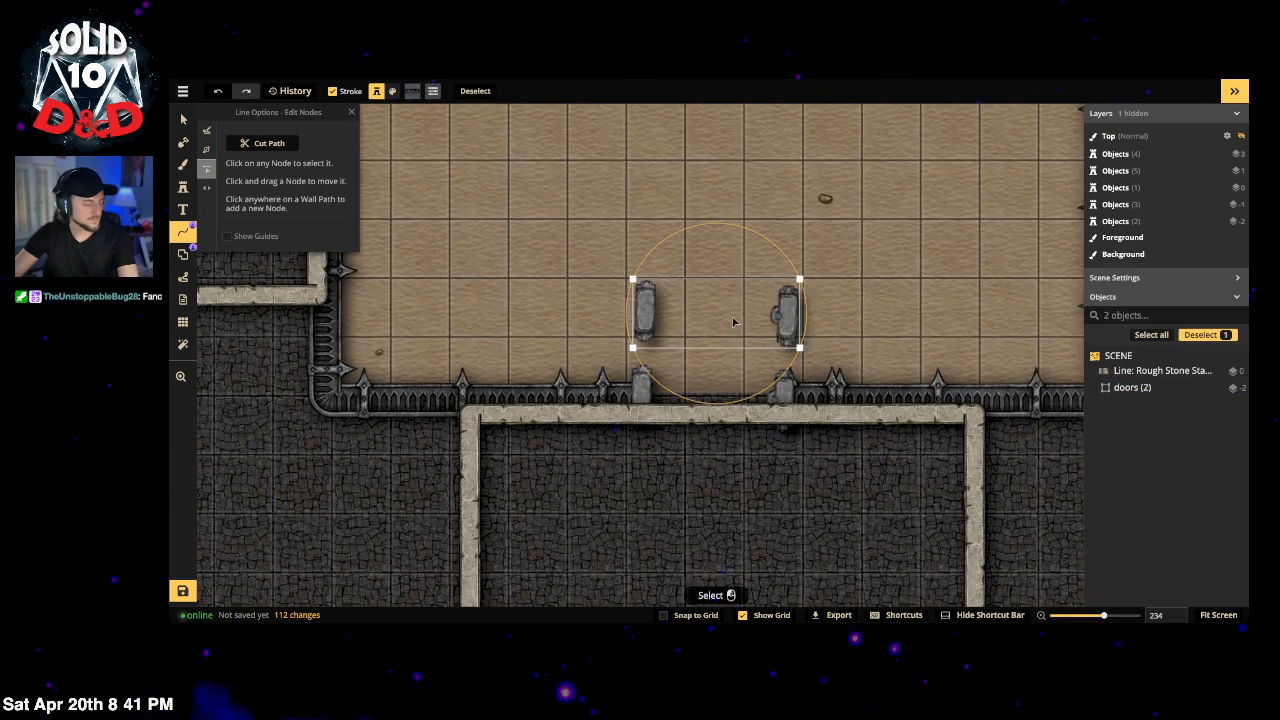
{"action": "key", "text": "ctrl+z"}
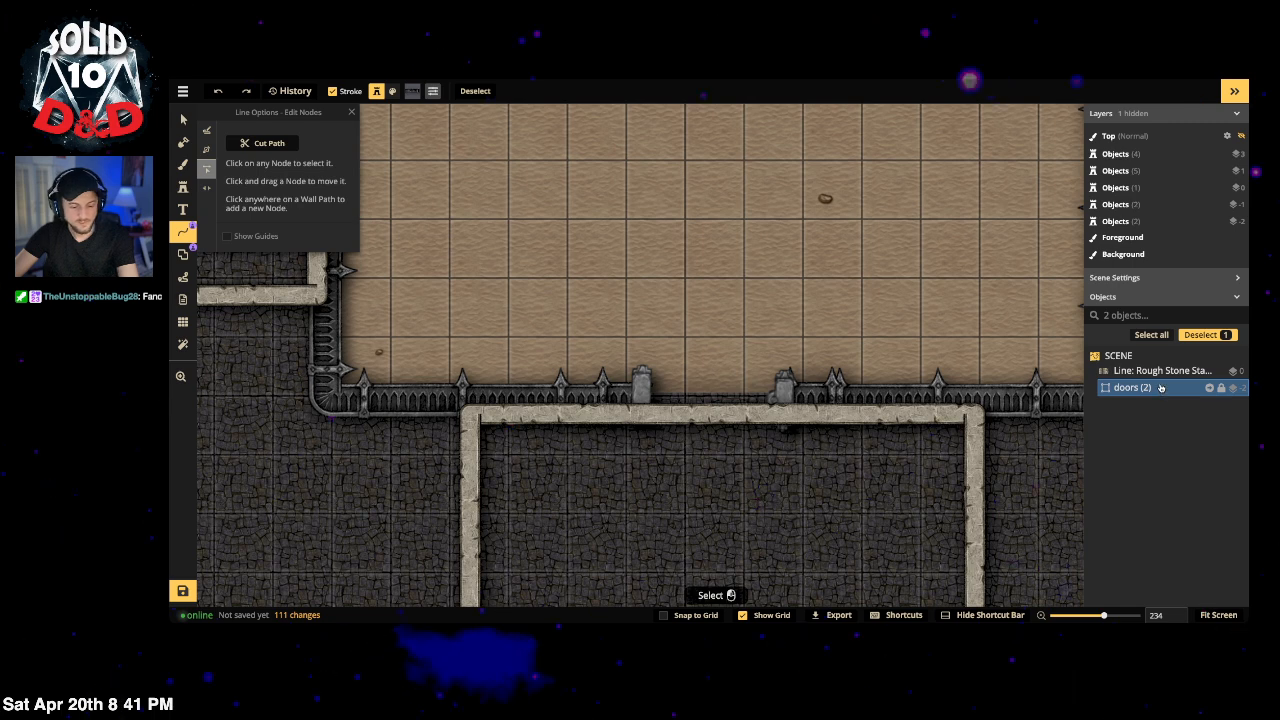
{"action": "key", "text": "ctrl+v"}
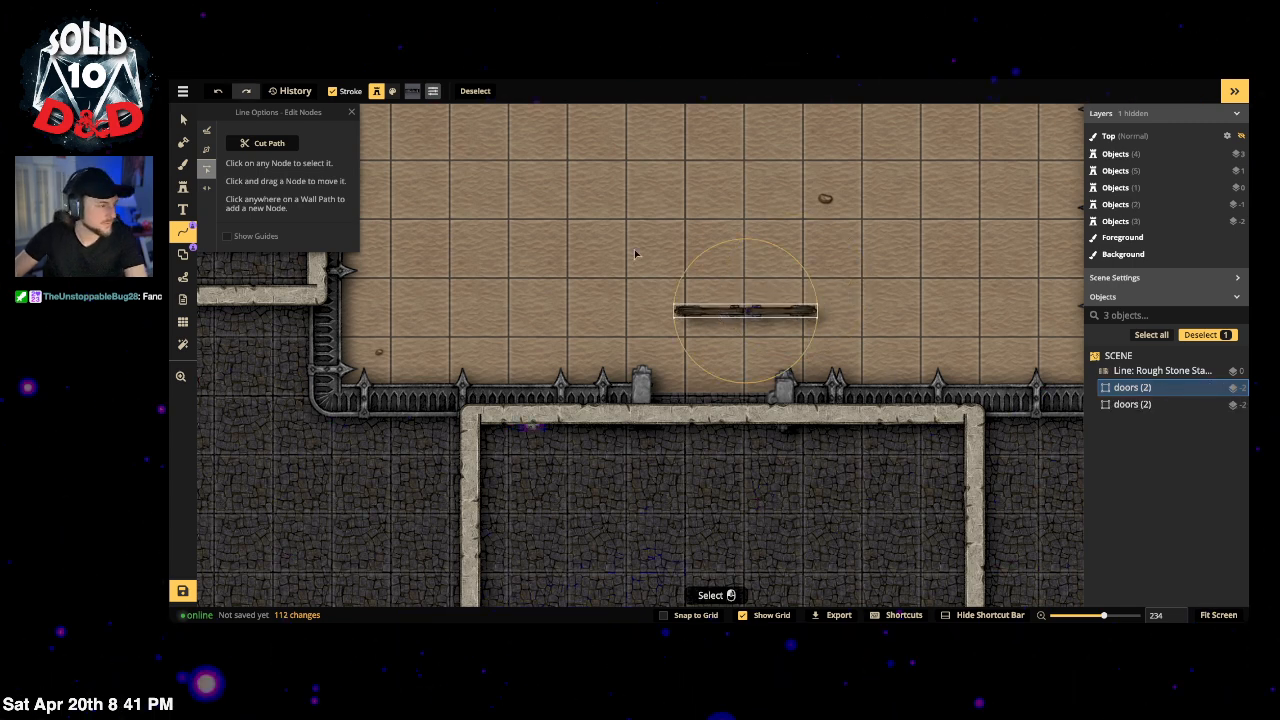
{"action": "left_click", "coordinate": [783, 321]}
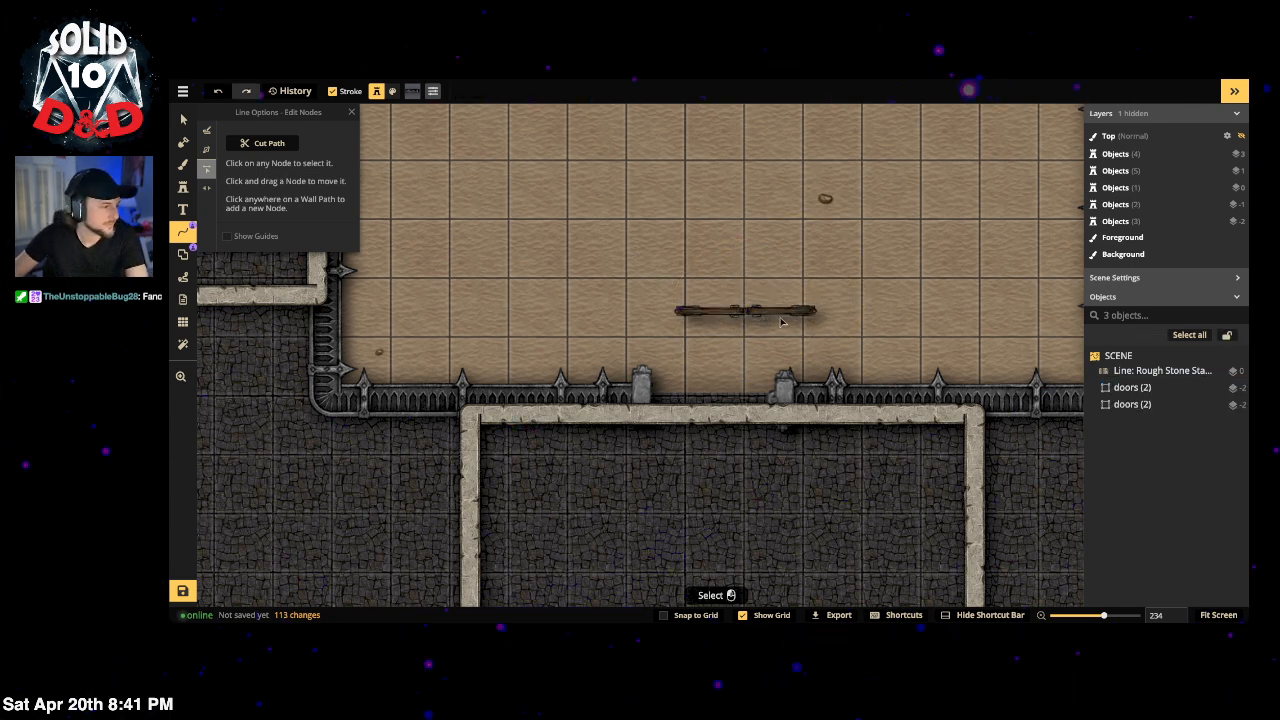
Step: Inside the doors (2) group, swing the right door open 34° and set the other across the gap
{"action": "left_click", "coordinate": [1140, 404]}
{"action": "left_click", "coordinate": [1143, 389]}
{"action": "double_click", "coordinate": [1143, 389]}
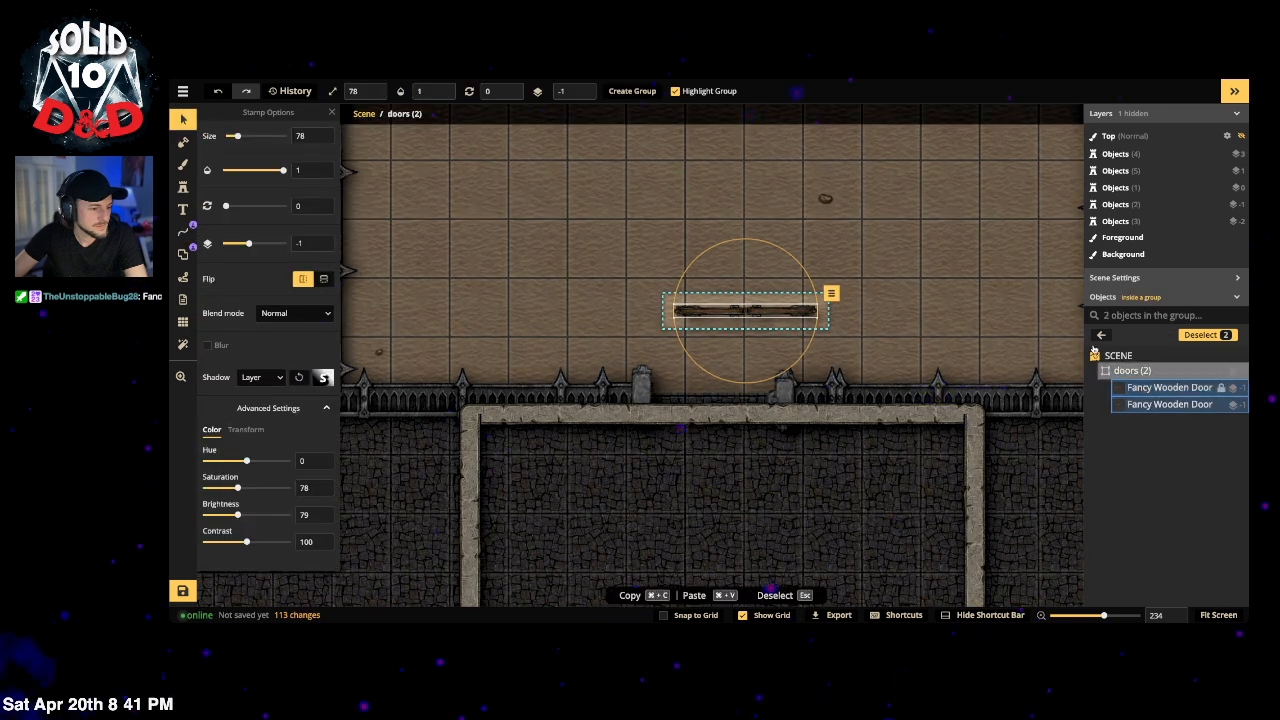
{"action": "left_click", "coordinate": [792, 311]}
{"action": "left_click_drag", "start_coordinate": [801, 283], "coordinate": [758, 392]}
{"action": "left_click_drag", "start_coordinate": [729, 320], "coordinate": [695, 391]}
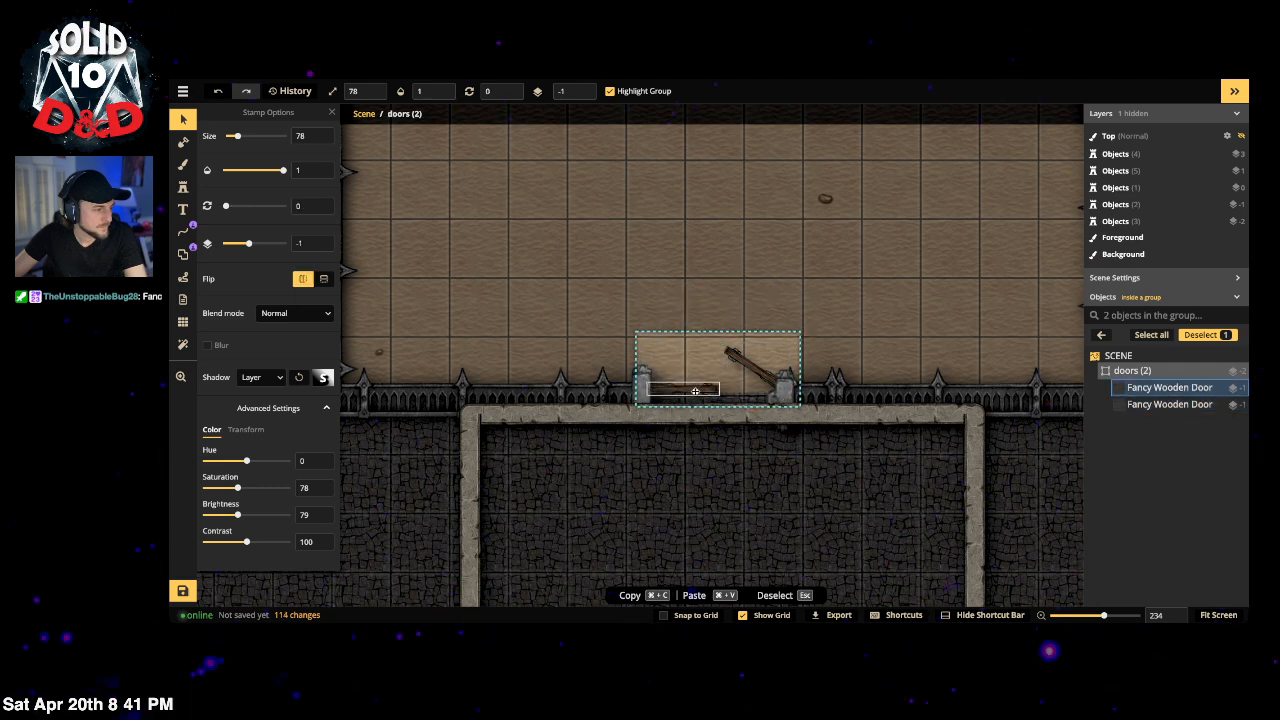
{"action": "key", "text": "Escape"}
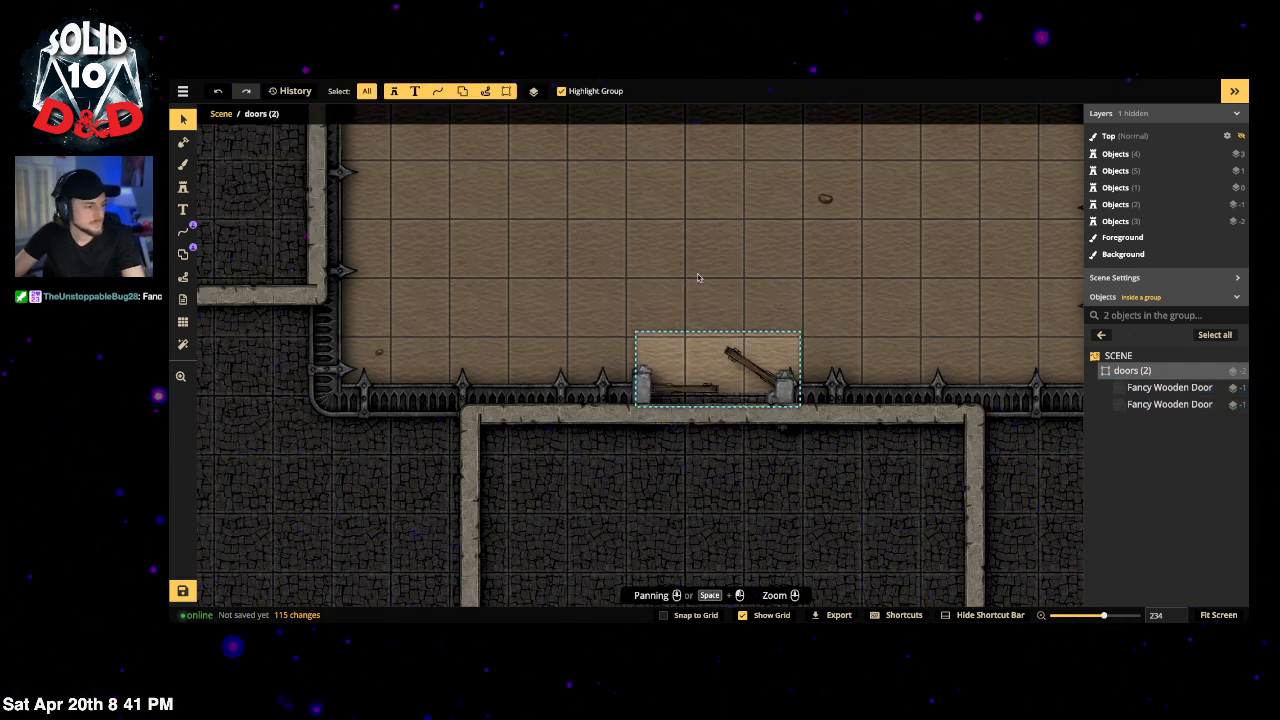
{"action": "key", "text": "Escape"}
{"action": "scroll", "coordinate": [662, 351], "scroll_direction": "down", "scroll_amount": 5}
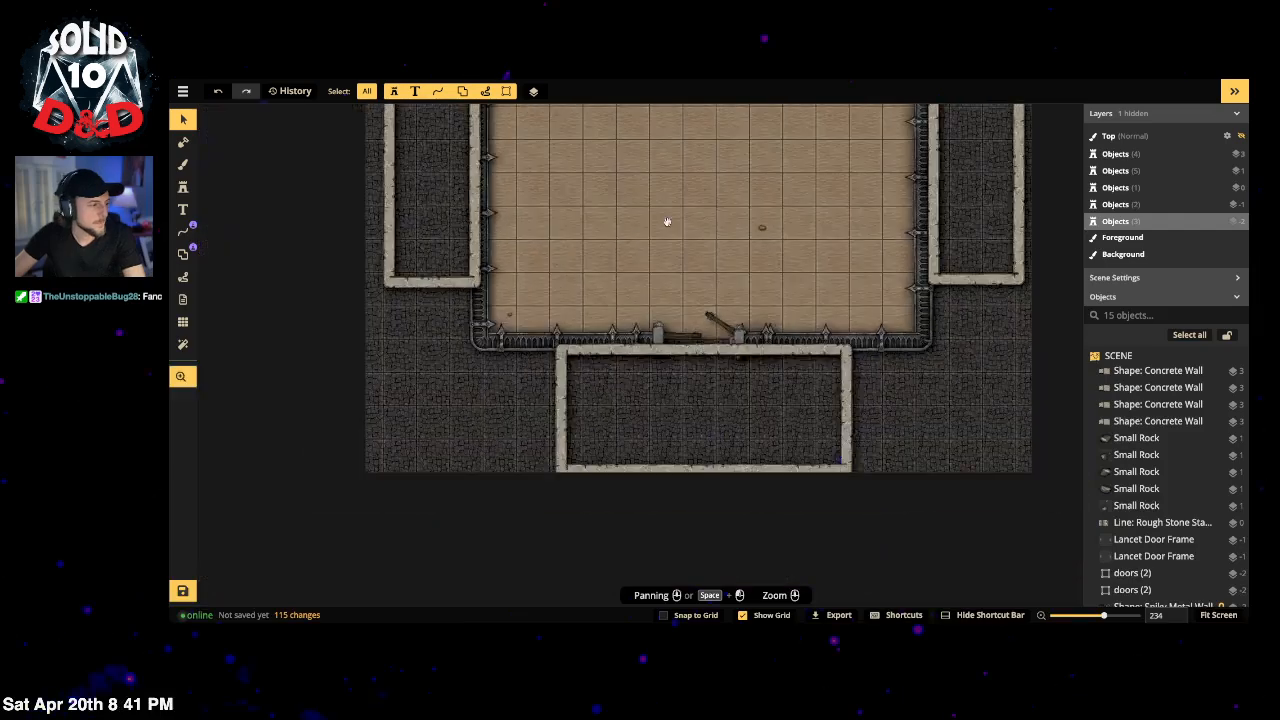
Step: Switch to the texture brush and search the Texture Catalog for 'concrete'
{"action": "left_click_drag", "start_coordinate": [662, 351], "coordinate": [666, 368]}
{"action": "left_click_drag", "start_coordinate": [623, 229], "coordinate": [662, 361]}
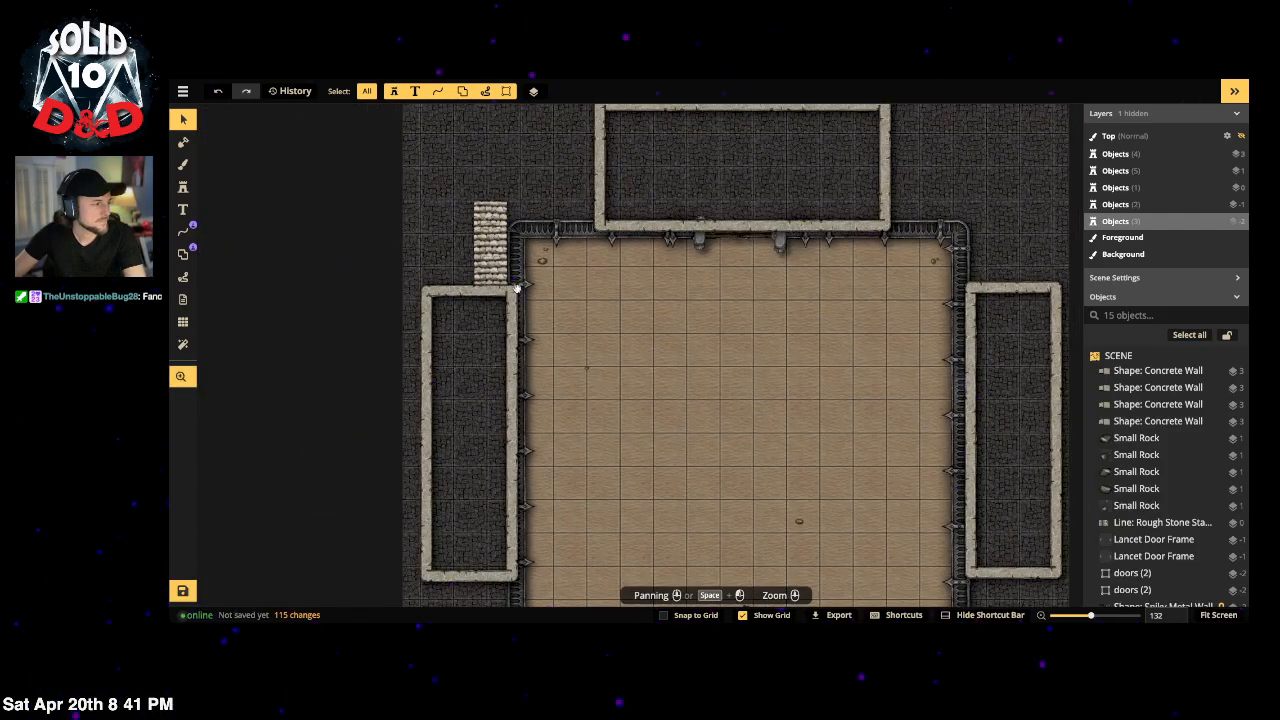
{"action": "left_click", "coordinate": [183, 164]}
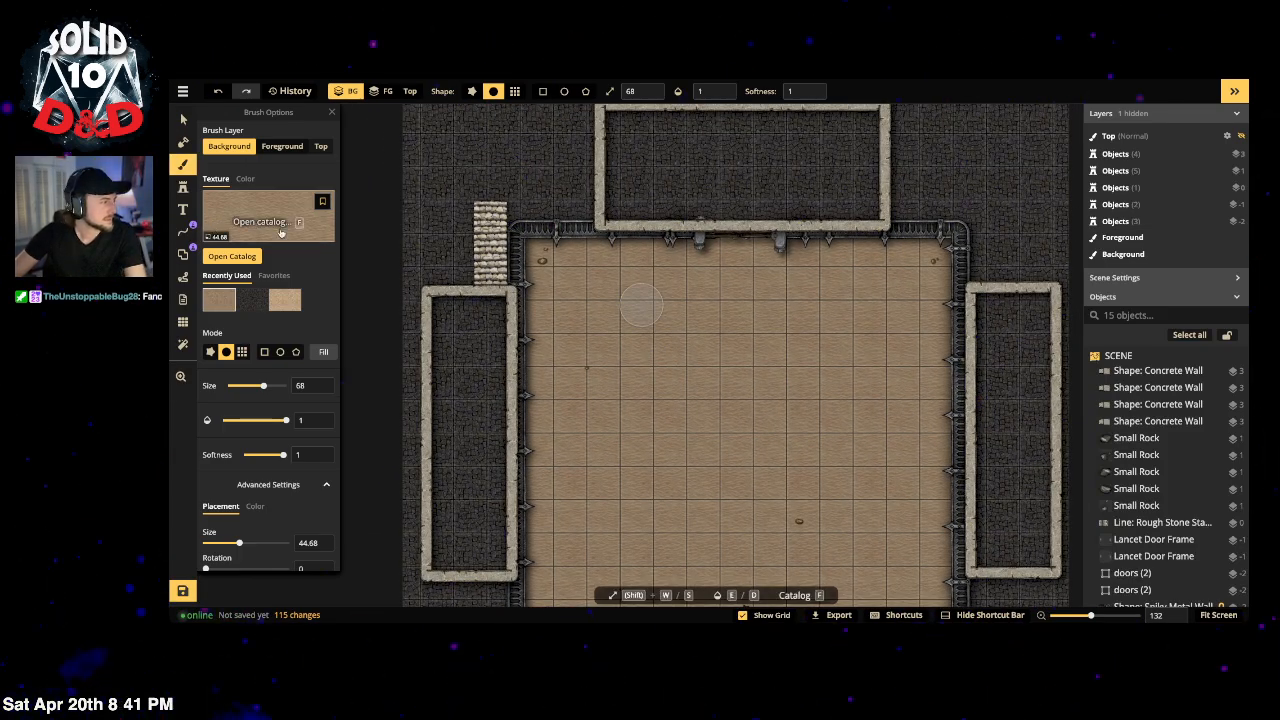
{"action": "left_click", "coordinate": [270, 212]}
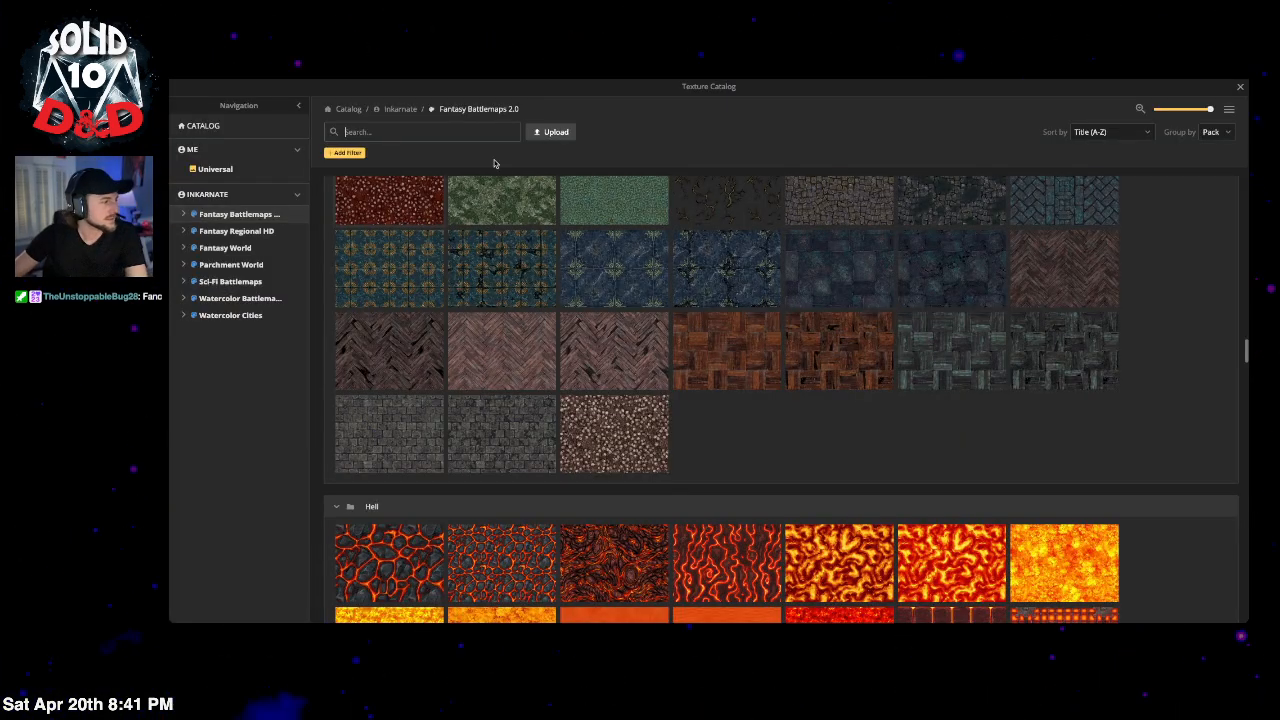
{"action": "left_click", "coordinate": [428, 131]}
{"action": "type", "text": "concreete"}
{"action": "key", "text": "BackSpace"}
{"action": "key", "text": "BackSpace"}
{"action": "key", "text": "BackSpace"}
{"action": "key", "text": "BackSpace"}
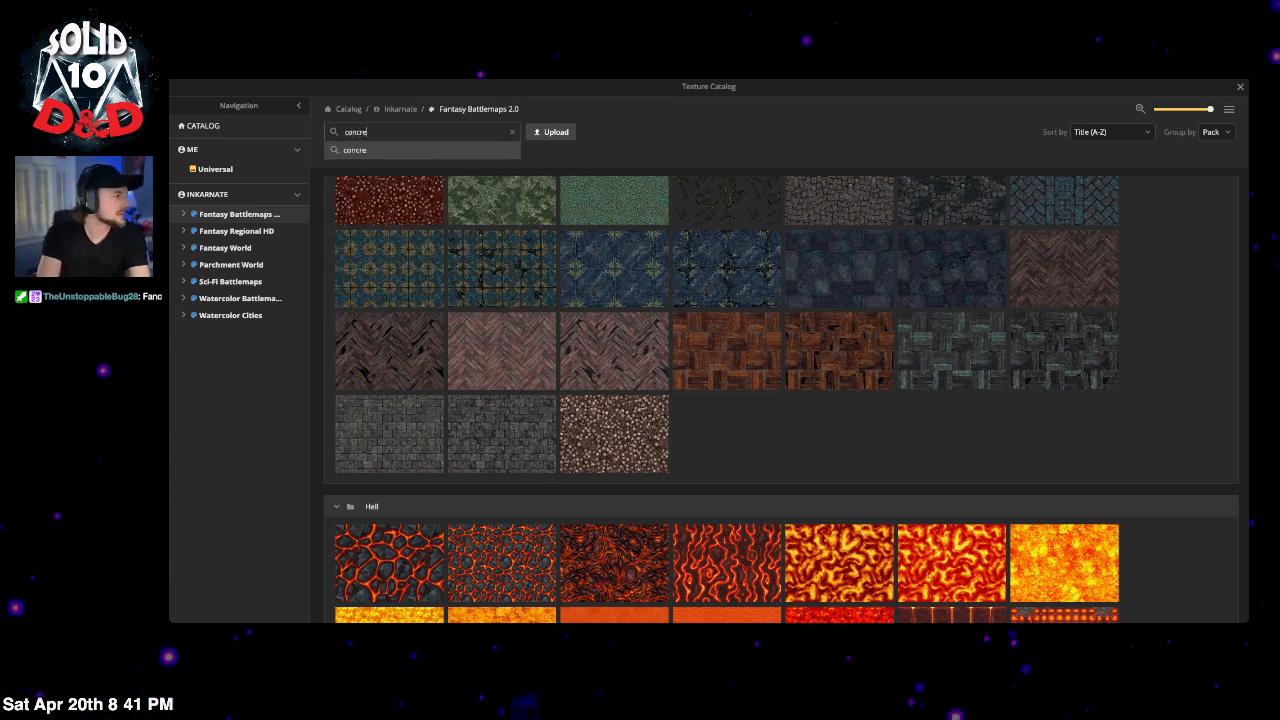
{"action": "type", "text": "te"}
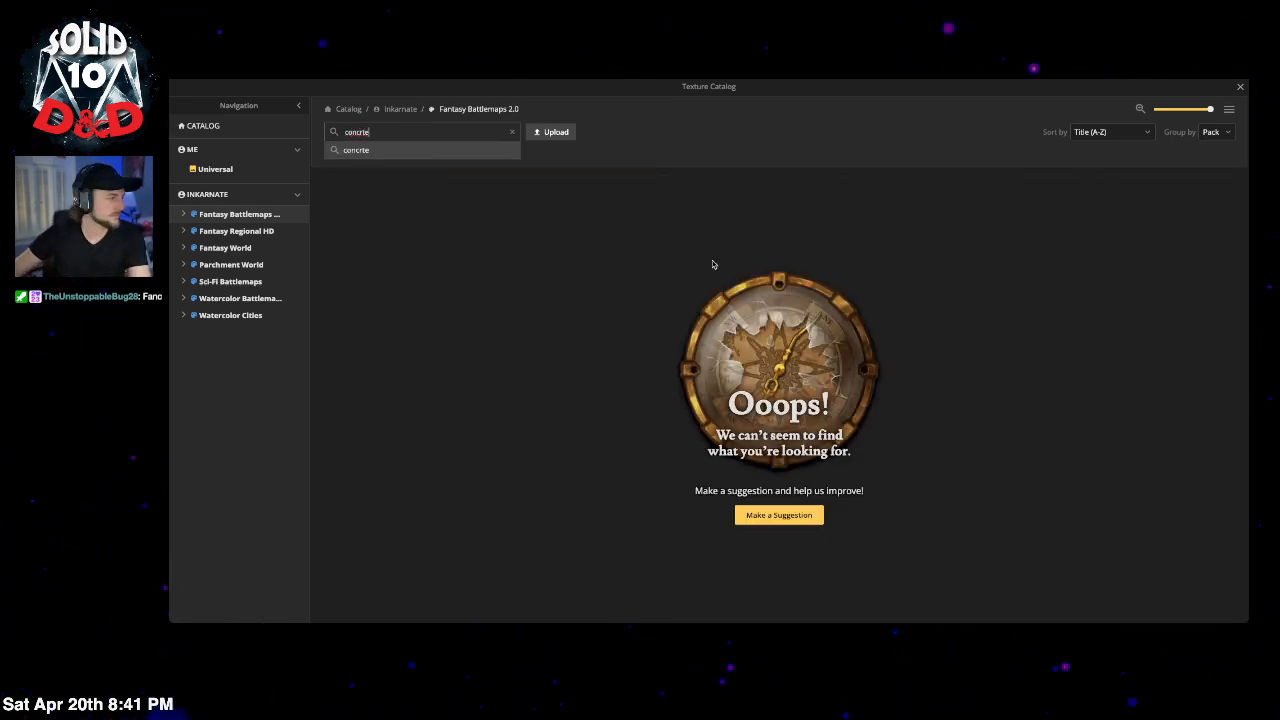
{"action": "left_click", "coordinate": [362, 131]}
{"action": "double_click", "coordinate": [362, 131]}
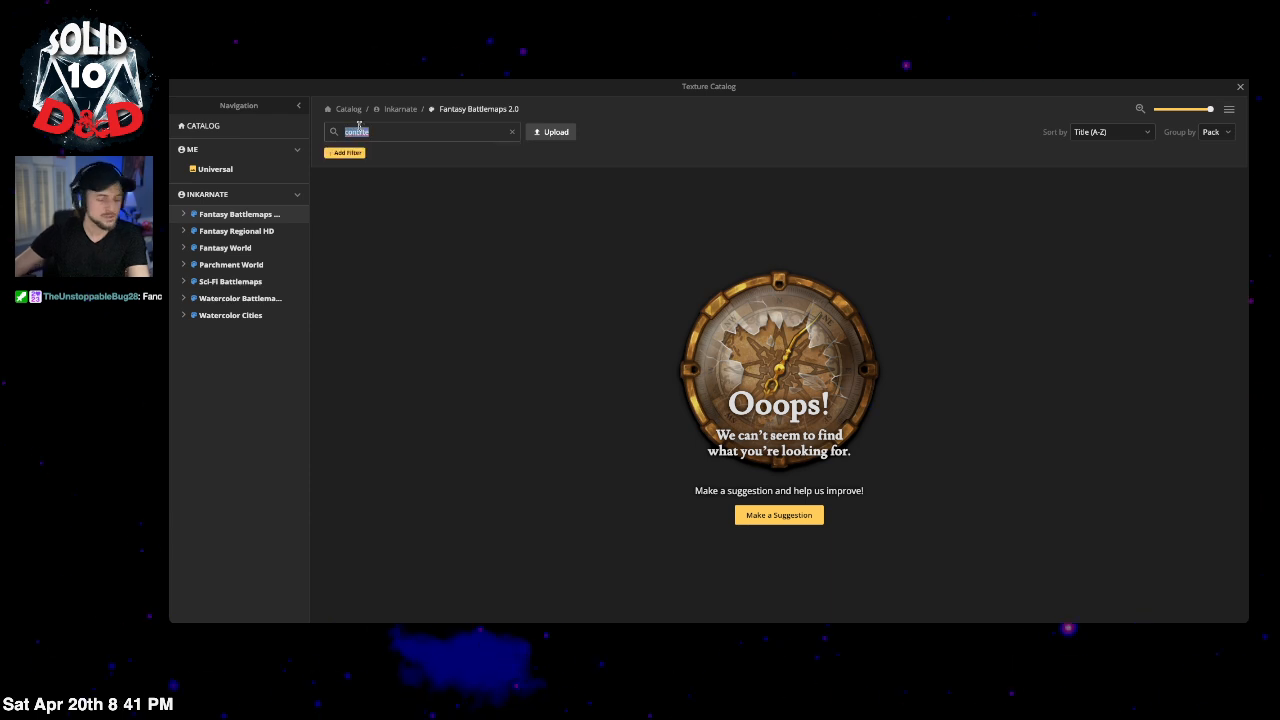
{"action": "type", "text": "concrete"}
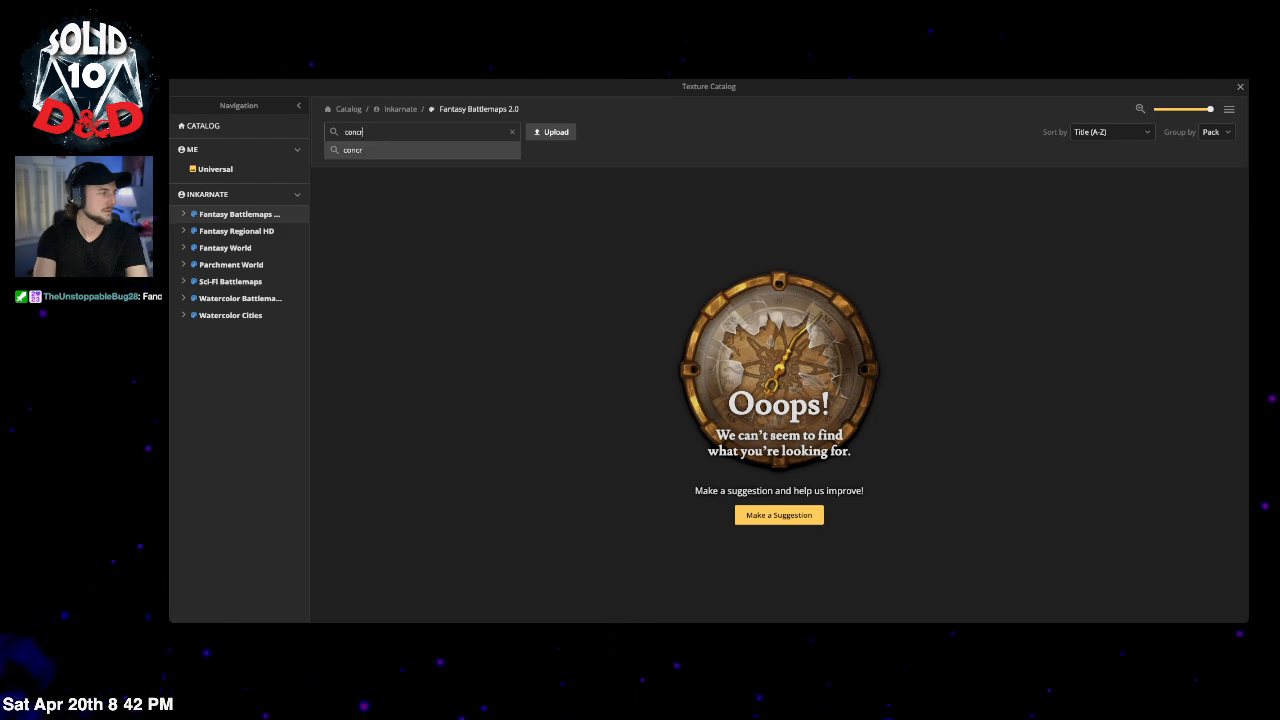
Step: Clear the search, scroll to the Temple textures and pick Broken Brown Simple Tiles
{"action": "key", "text": "BackSpace"}
{"action": "key", "text": "BackSpace"}
{"action": "key", "text": "BackSpace"}
{"action": "key", "text": "BackSpace"}
{"action": "key", "text": "BackSpace"}
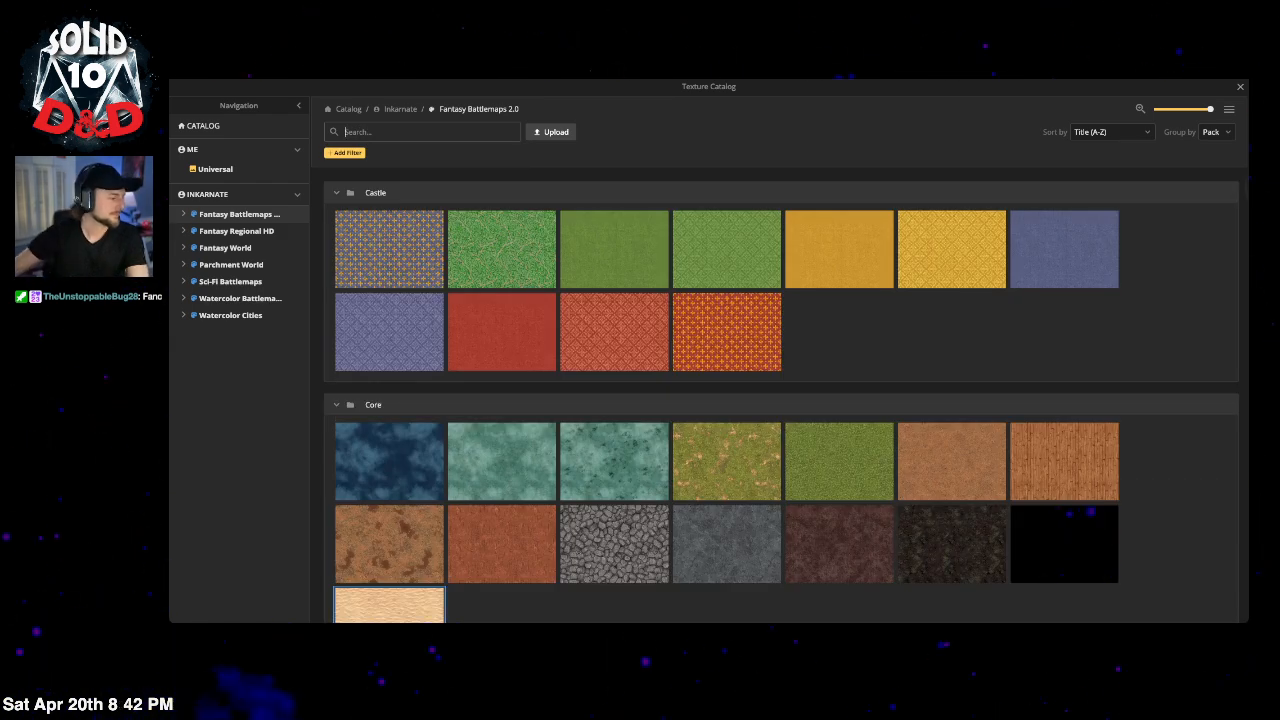
{"action": "scroll", "coordinate": [910, 428], "scroll_direction": "down", "scroll_amount": 15}
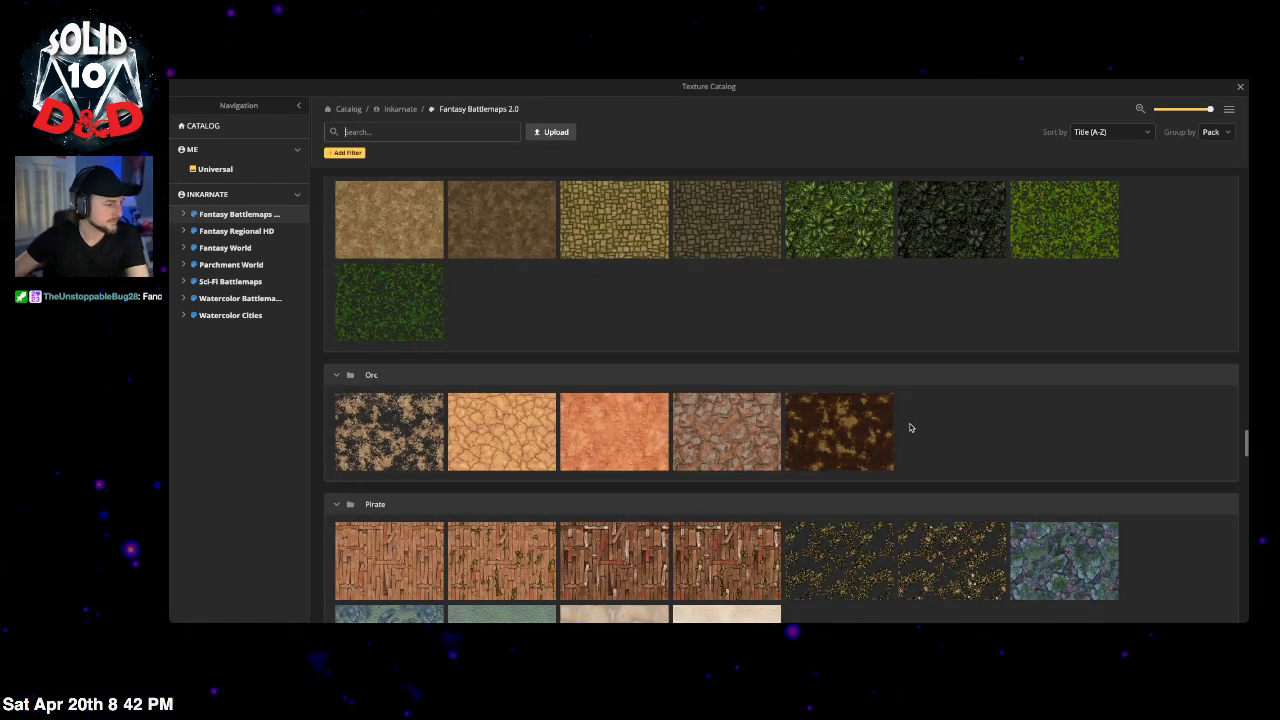
{"action": "scroll", "coordinate": [910, 428], "scroll_direction": "down", "scroll_amount": 12}
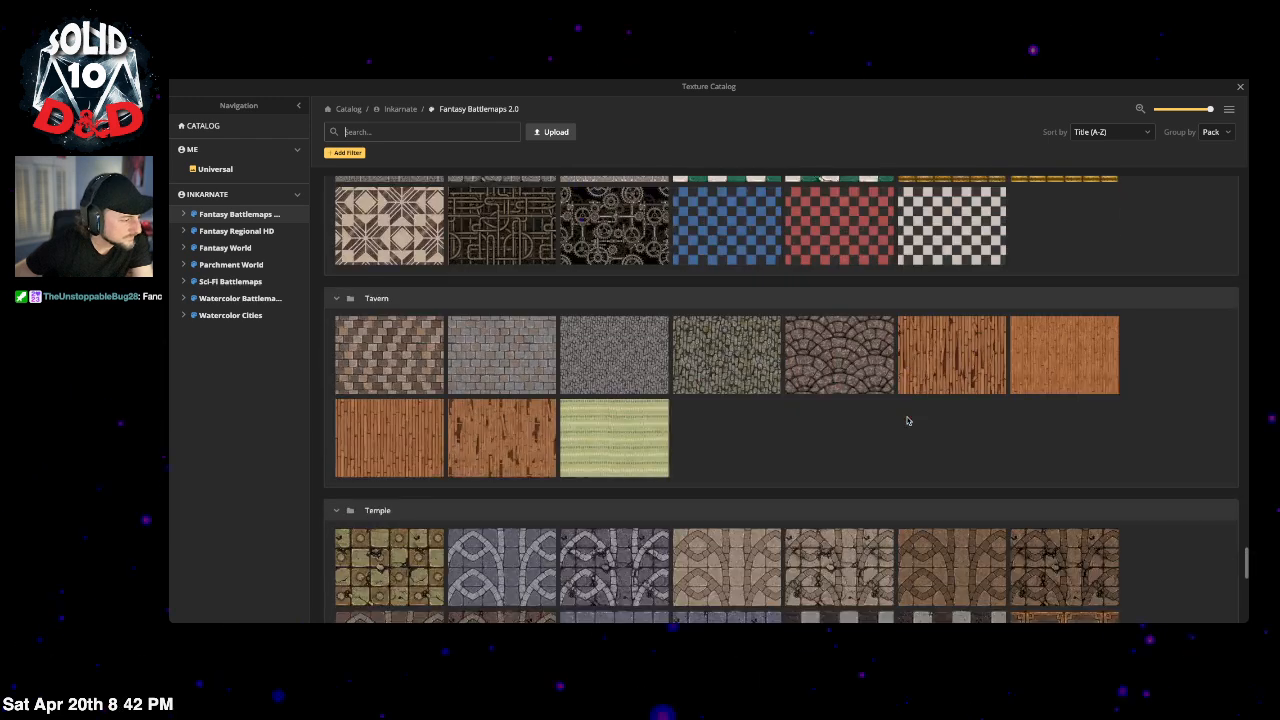
{"action": "scroll", "coordinate": [907, 421], "scroll_direction": "down", "scroll_amount": 3}
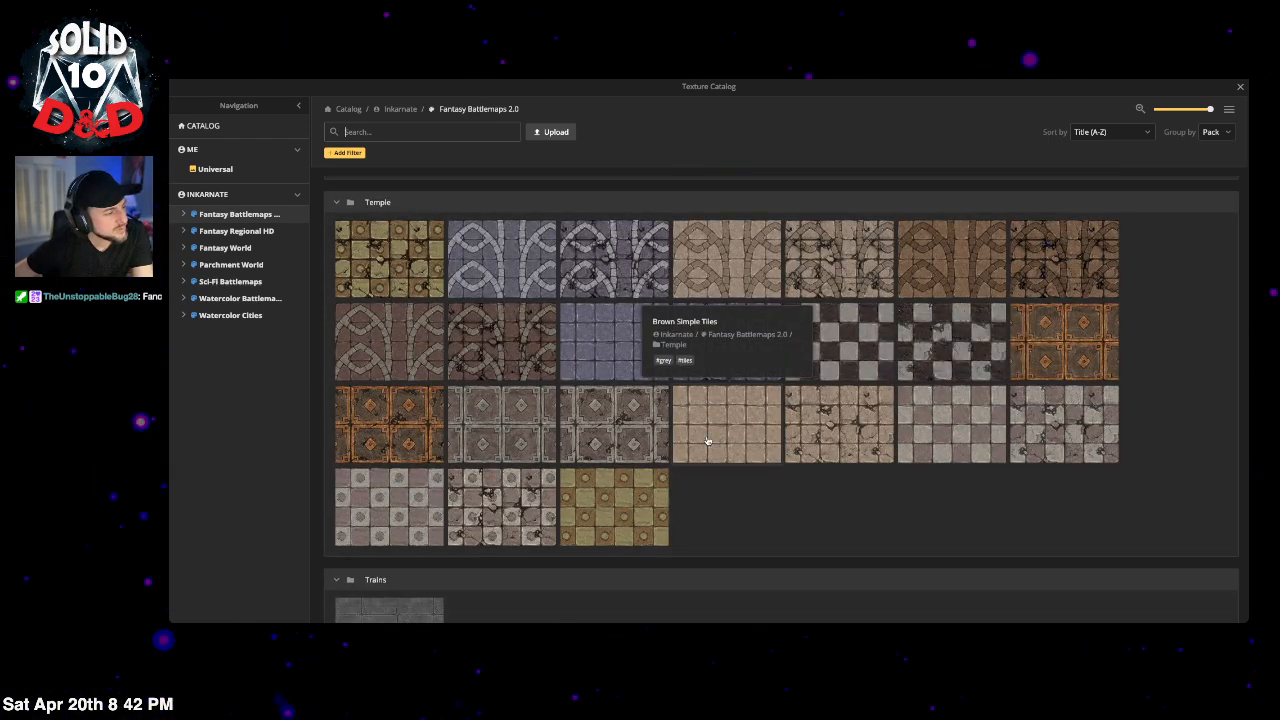
{"action": "left_click", "coordinate": [845, 436]}
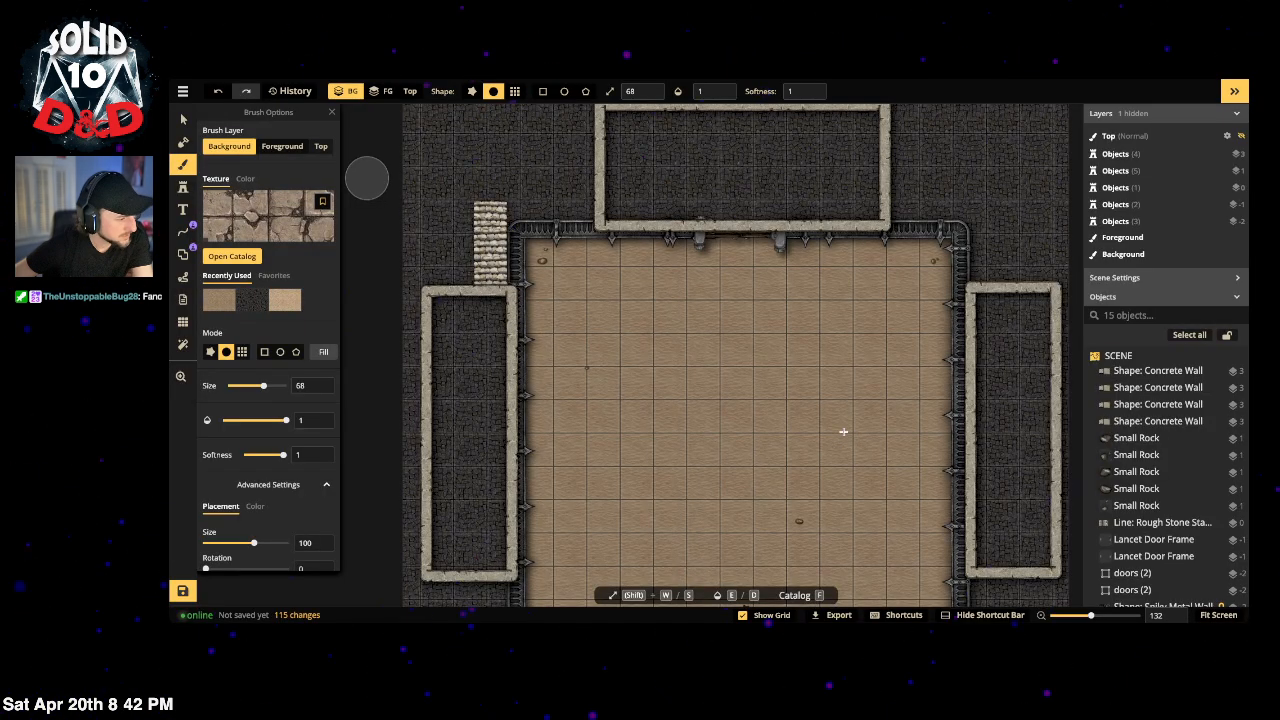
Step: Mark a rectangle over the left enclosure, set the tile size to 30 and lower the saturation
{"action": "left_click", "coordinate": [264, 351]}
{"action": "mouse_move", "coordinate": [420, 292]}
{"action": "left_mouse_down"}
{"action": "mouse_move", "coordinate": [454, 556]}
{"action": "mouse_move", "coordinate": [511, 580]}
{"action": "left_mouse_up"}
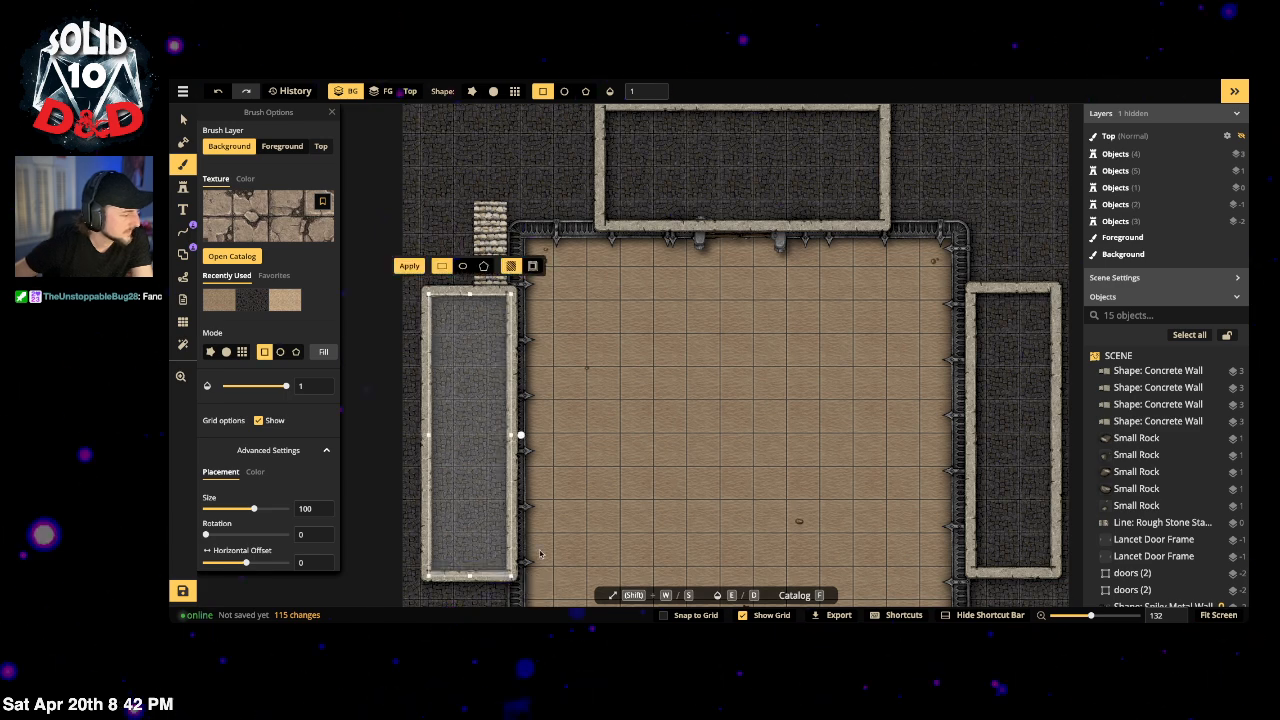
{"action": "scroll", "coordinate": [228, 520], "scroll_direction": "down", "scroll_amount": 1}
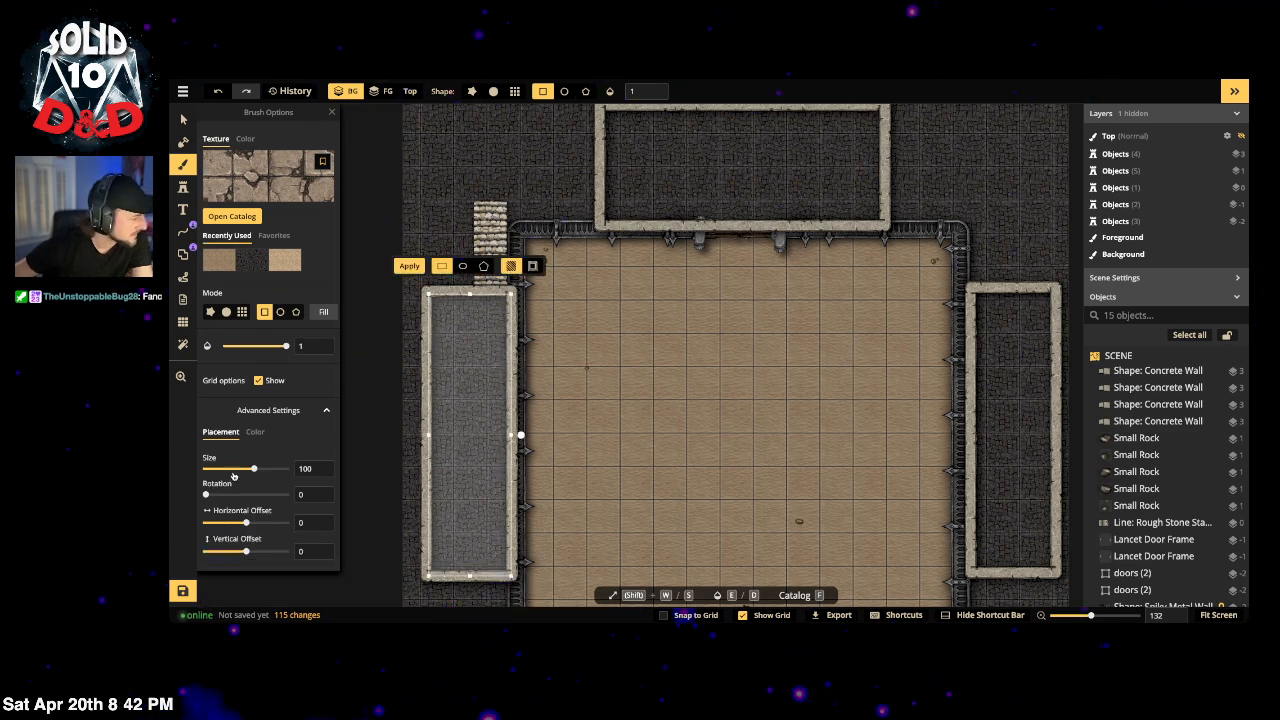
{"action": "left_click_drag", "start_coordinate": [254, 468], "coordinate": [238, 469]}
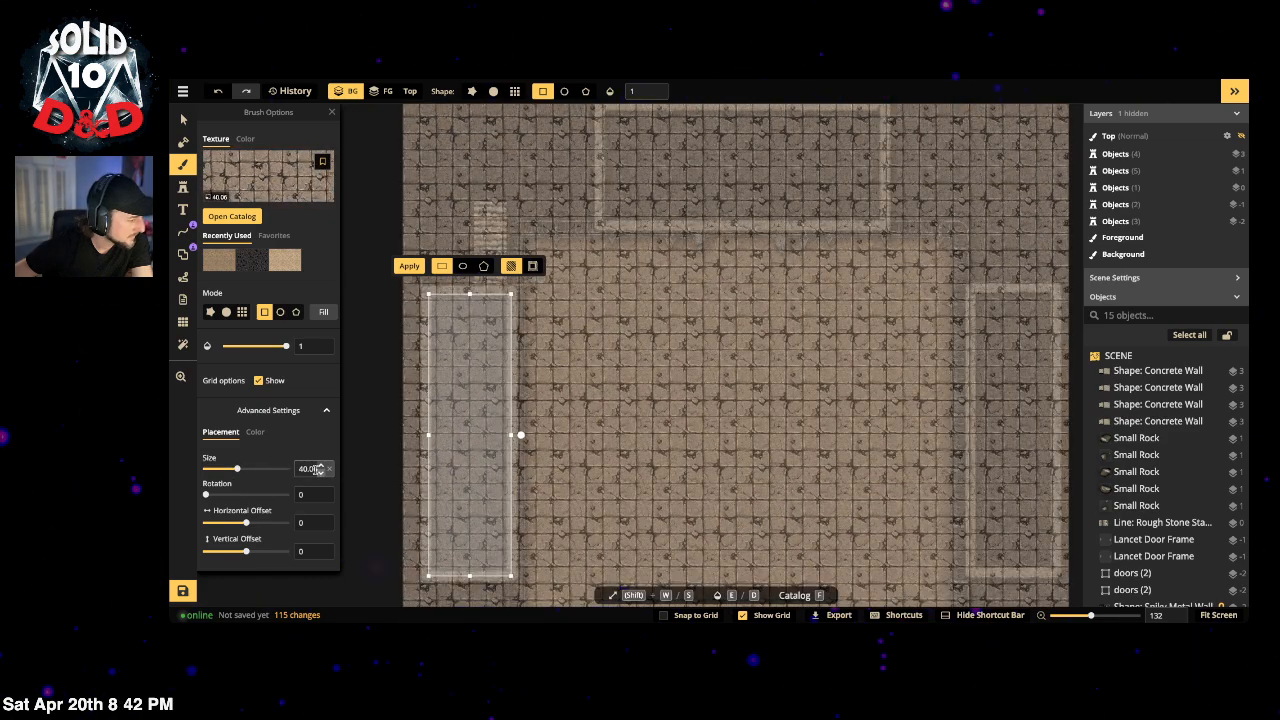
{"action": "double_click", "coordinate": [316, 469]}
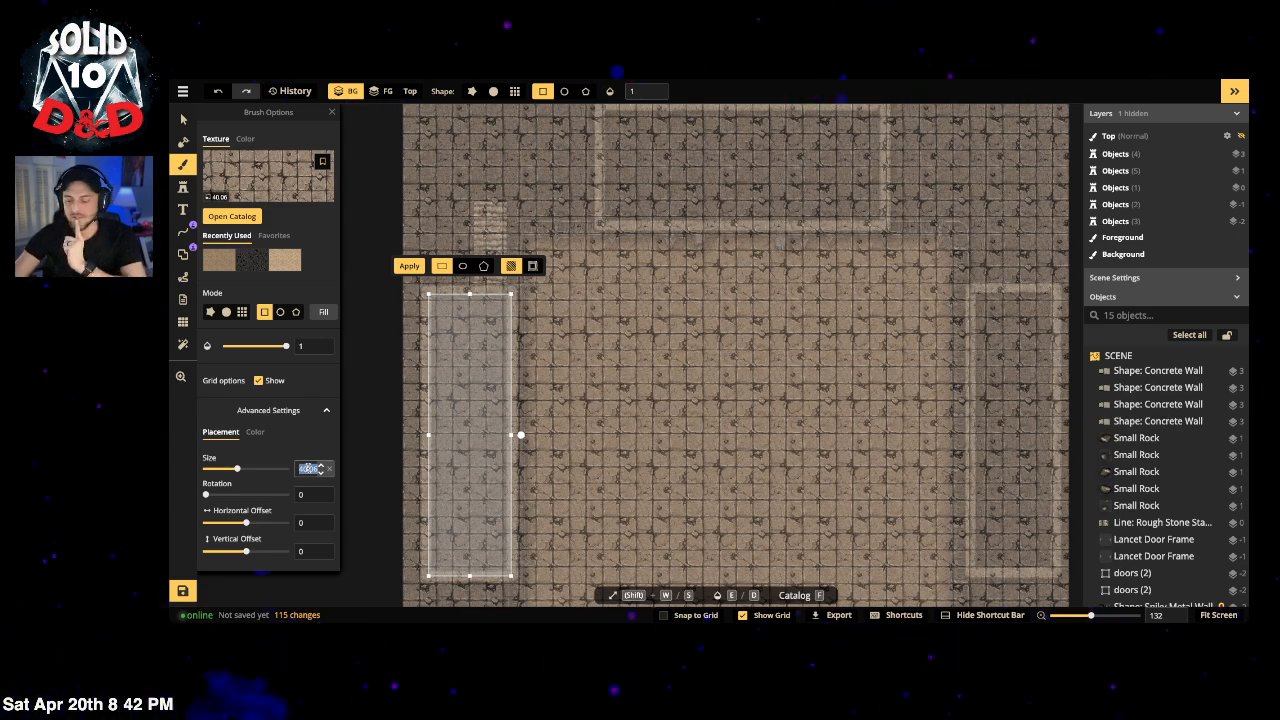
{"action": "type", "text": "40"}
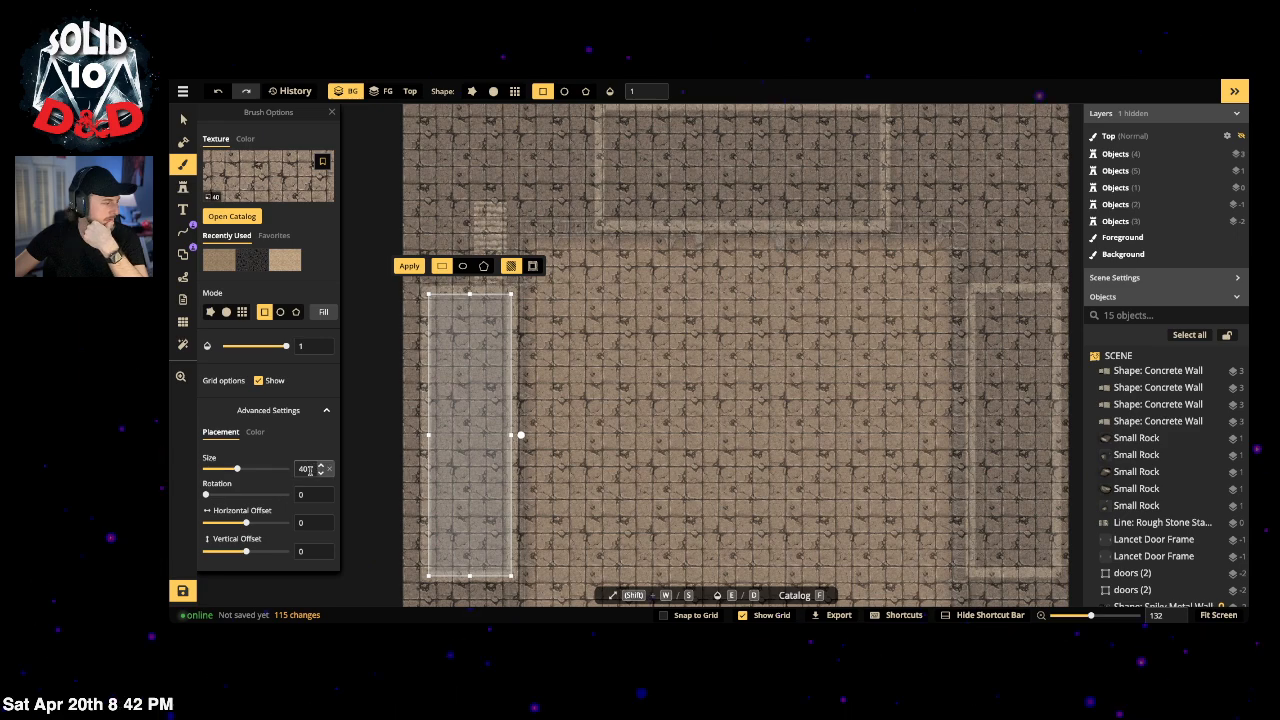
{"action": "type", "text": "30"}
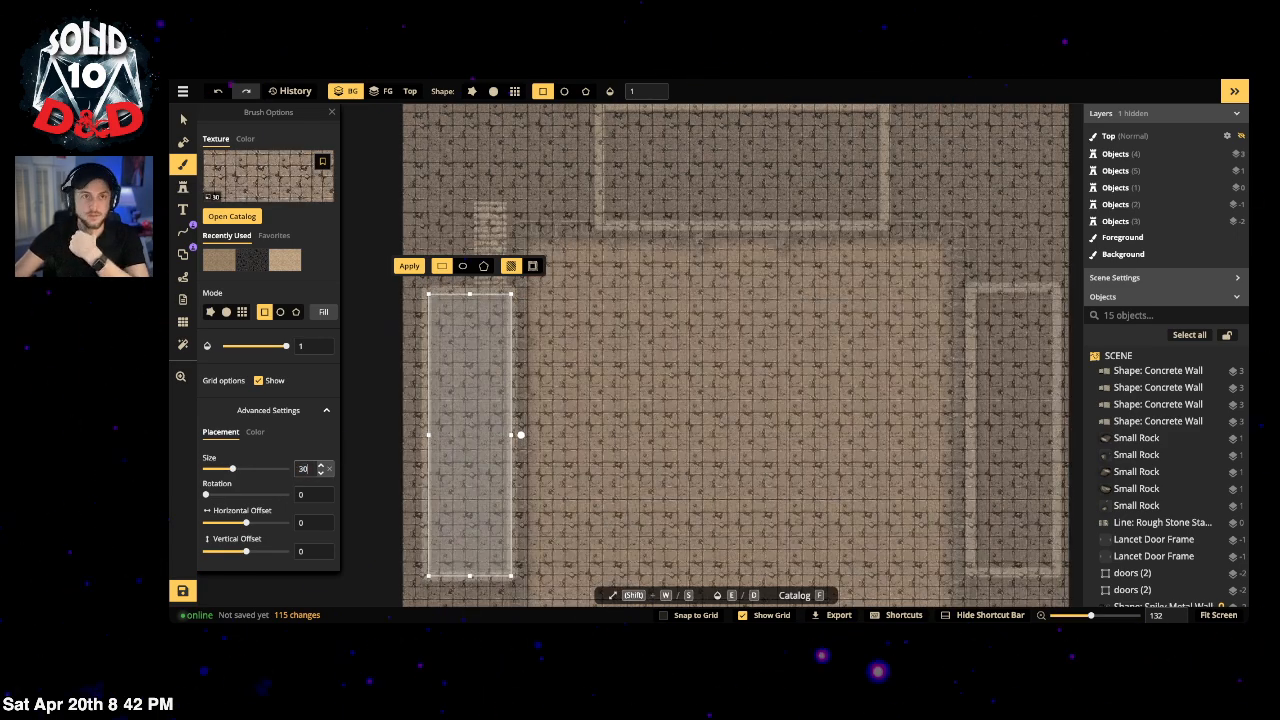
{"action": "left_click", "coordinate": [255, 431]}
{"action": "left_click_drag", "start_coordinate": [246, 496], "coordinate": [230, 498]}
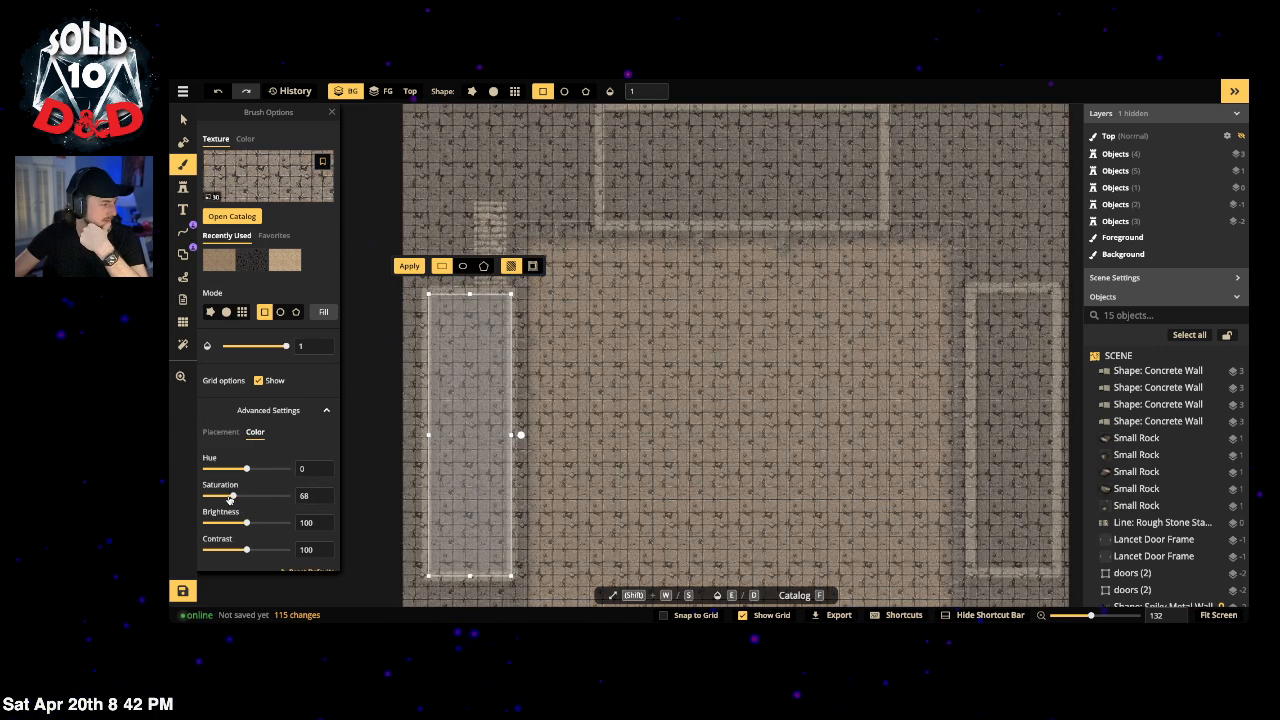
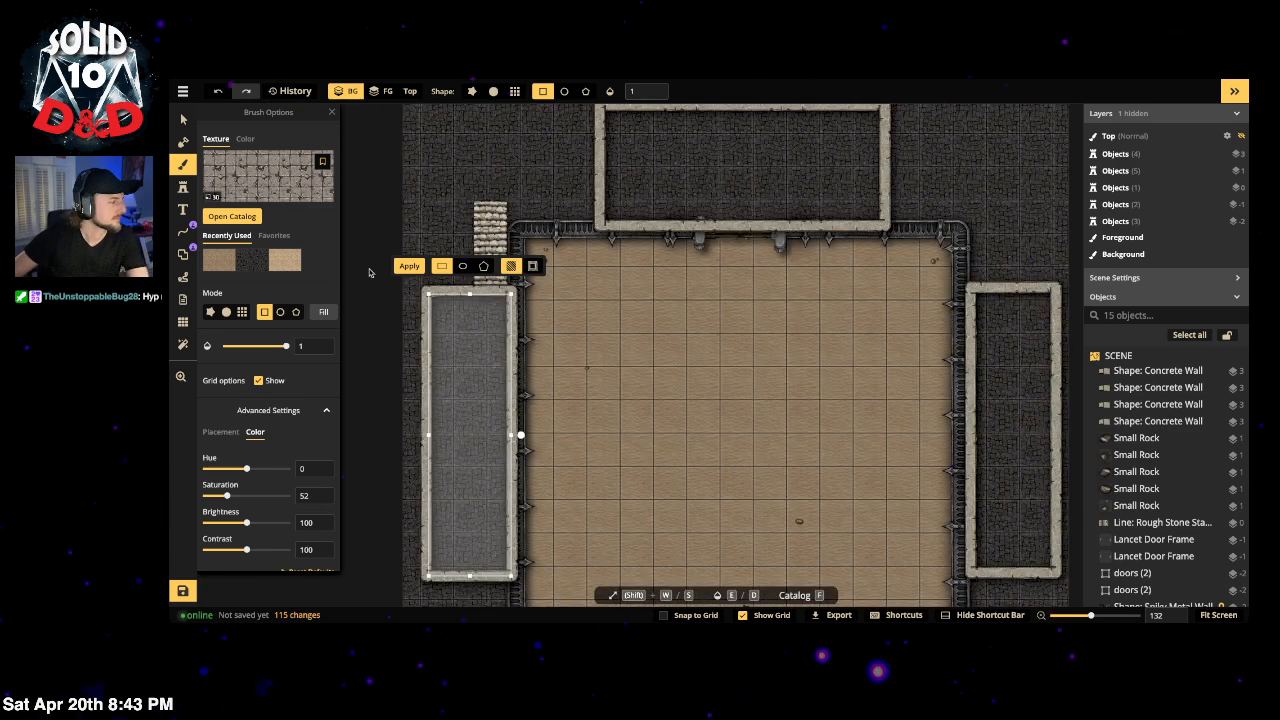
Step: Apply the stone tile texture to the left enclosure on the Foreground brush layer
{"action": "left_click", "coordinate": [410, 267]}
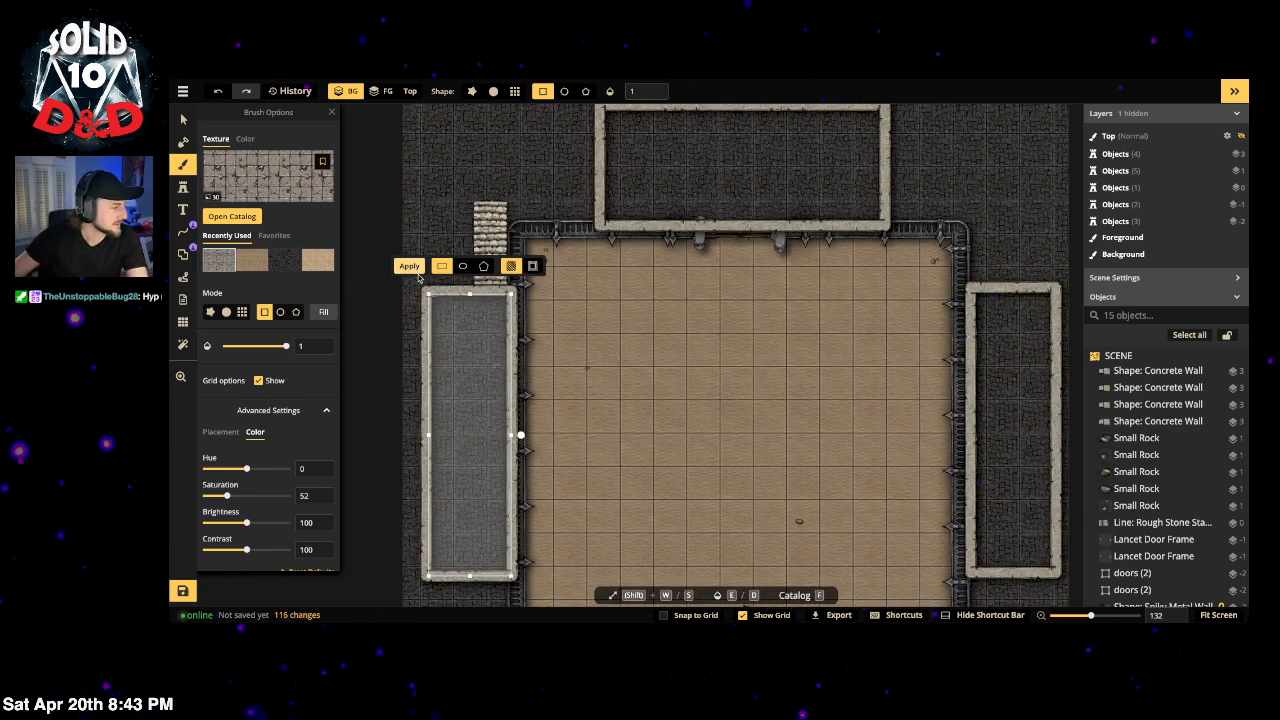
{"action": "scroll", "coordinate": [285, 205], "scroll_direction": "up", "scroll_amount": 1}
{"action": "left_click", "coordinate": [282, 147]}
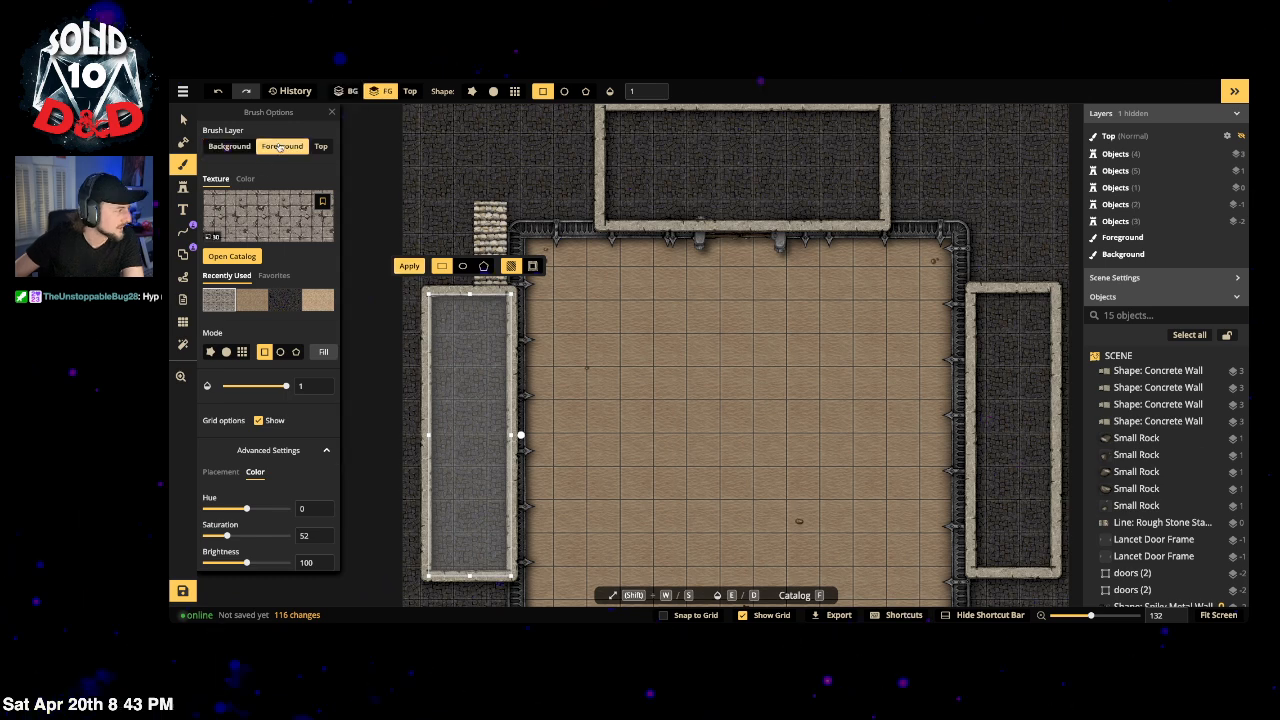
{"action": "left_click", "coordinate": [410, 267]}
{"action": "scroll", "coordinate": [523, 431], "scroll_direction": "down", "scroll_amount": 3}
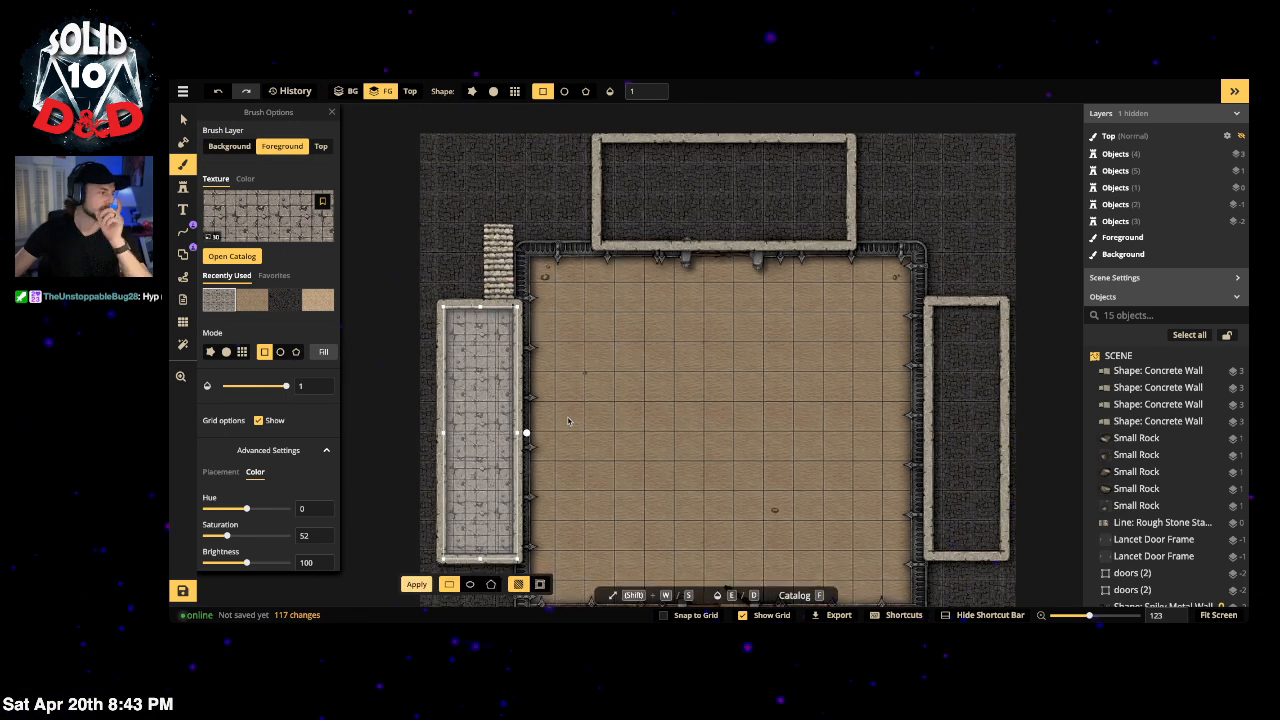
{"action": "key", "text": "Escape"}
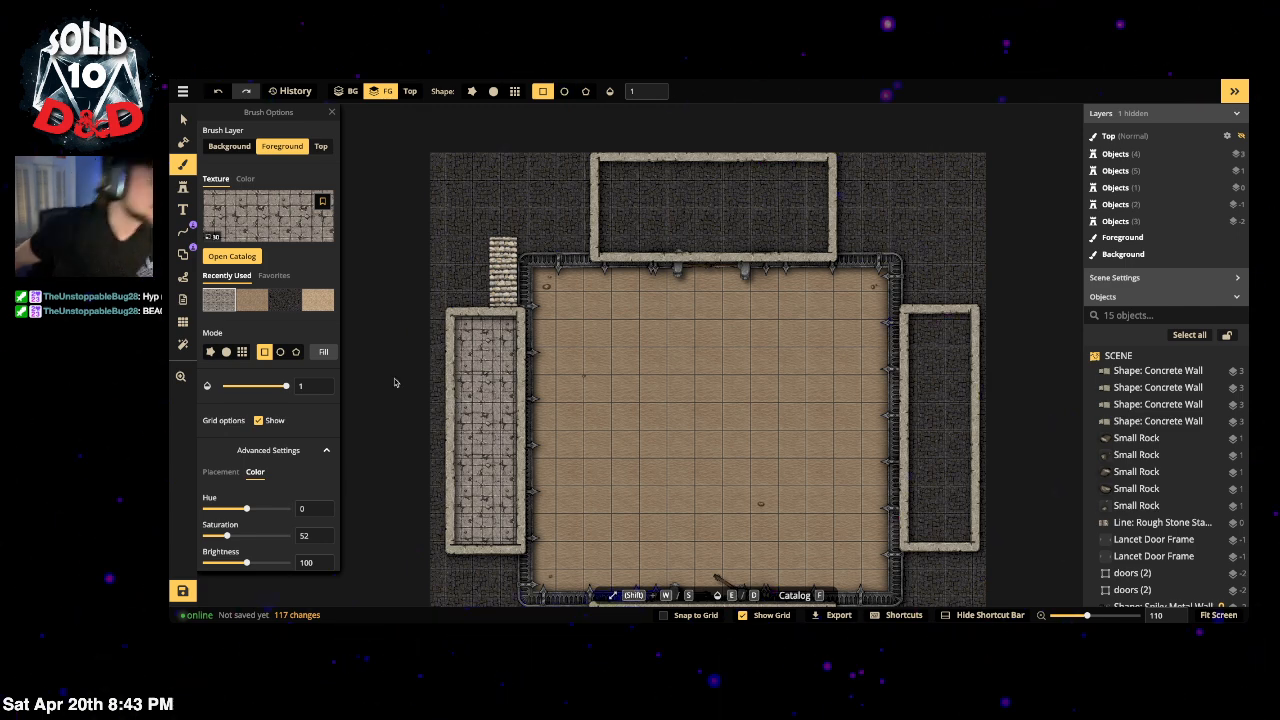
{"action": "scroll", "coordinate": [480, 355], "scroll_direction": "down", "scroll_amount": 1}
{"action": "key", "text": "space"}
{"action": "left_click_drag", "start_coordinate": [588, 432], "coordinate": [601, 367]}
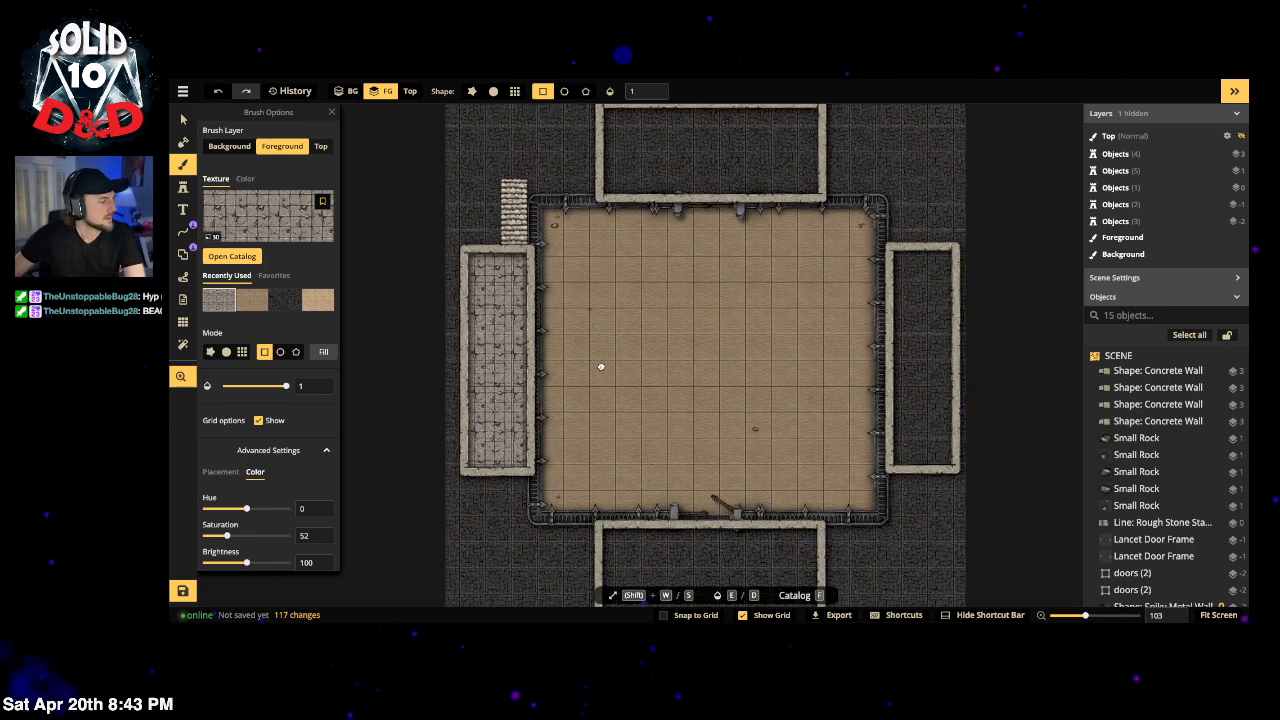
{"action": "scroll", "coordinate": [498, 403], "scroll_direction": "up", "scroll_amount": 2}
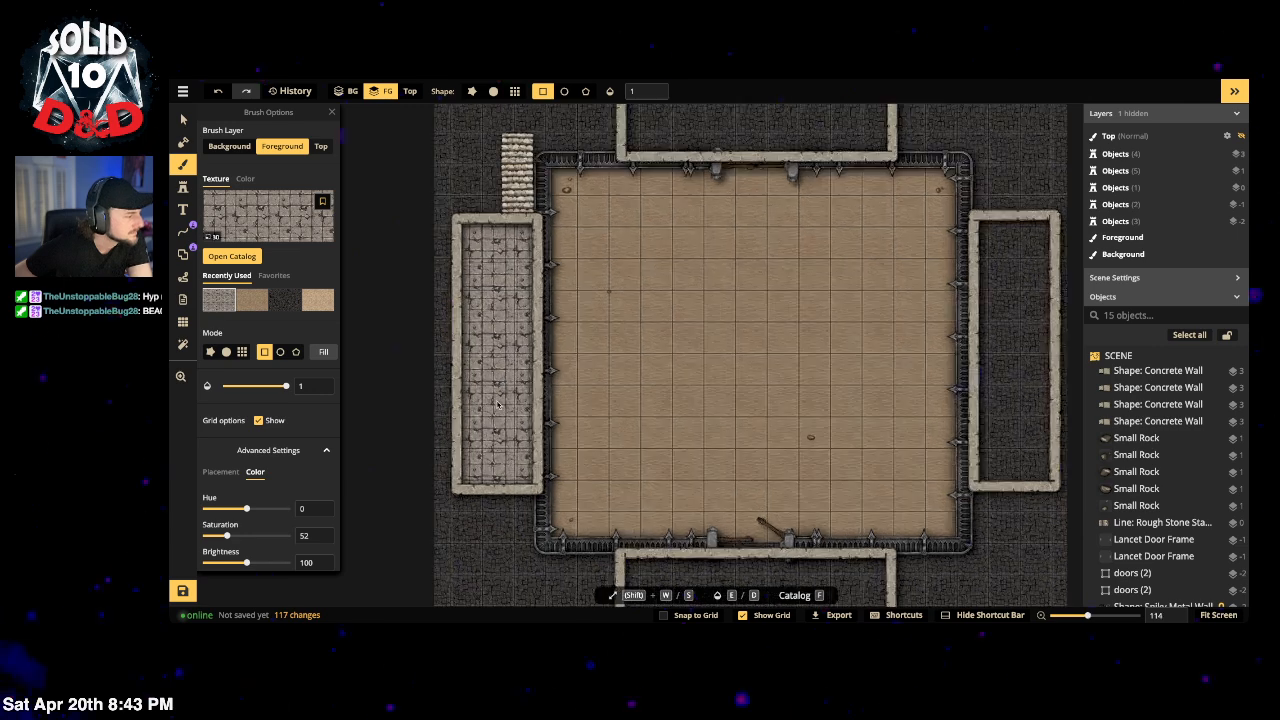
{"action": "scroll", "coordinate": [498, 403], "scroll_direction": "up", "scroll_amount": 3}
{"action": "scroll", "coordinate": [495, 280], "scroll_direction": "up", "scroll_amount": 3}
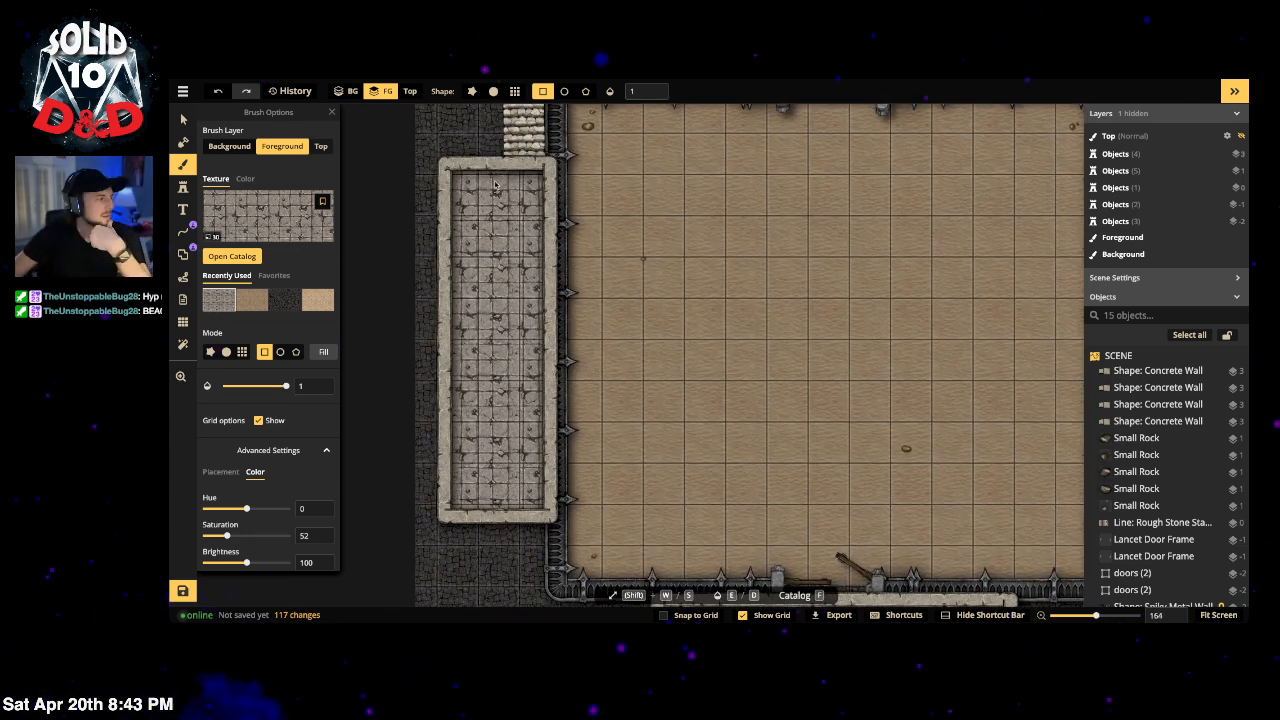
Step: Select the left enclosure's concrete wall, uncheck Shadow in its stroke options, then deselect it
{"action": "left_click", "coordinate": [183, 119]}
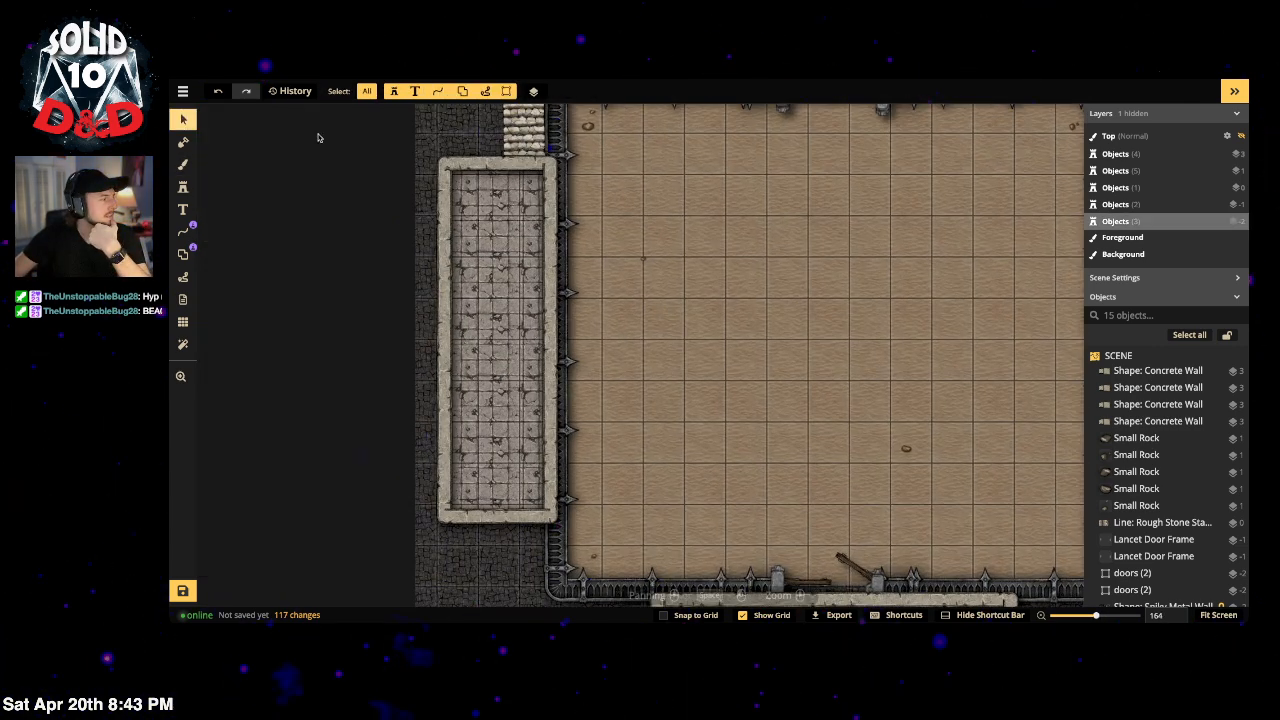
{"action": "left_click", "coordinate": [442, 250]}
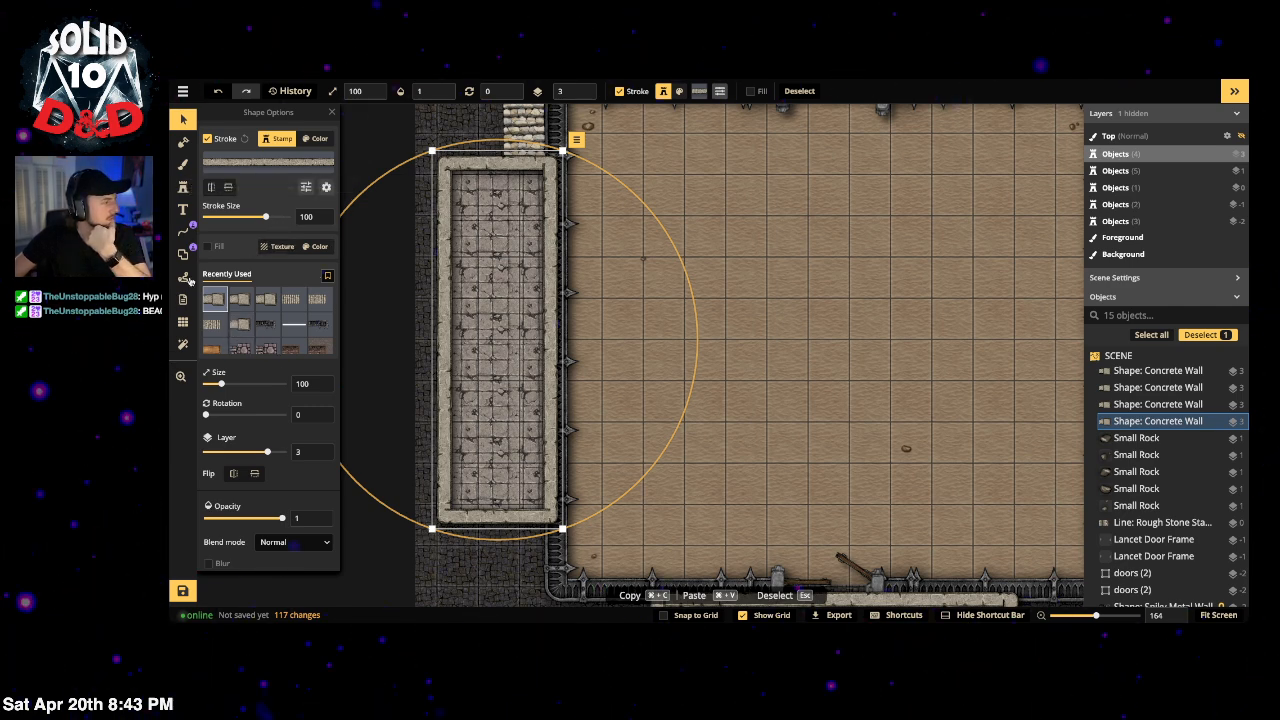
{"action": "left_click", "coordinate": [182, 255]}
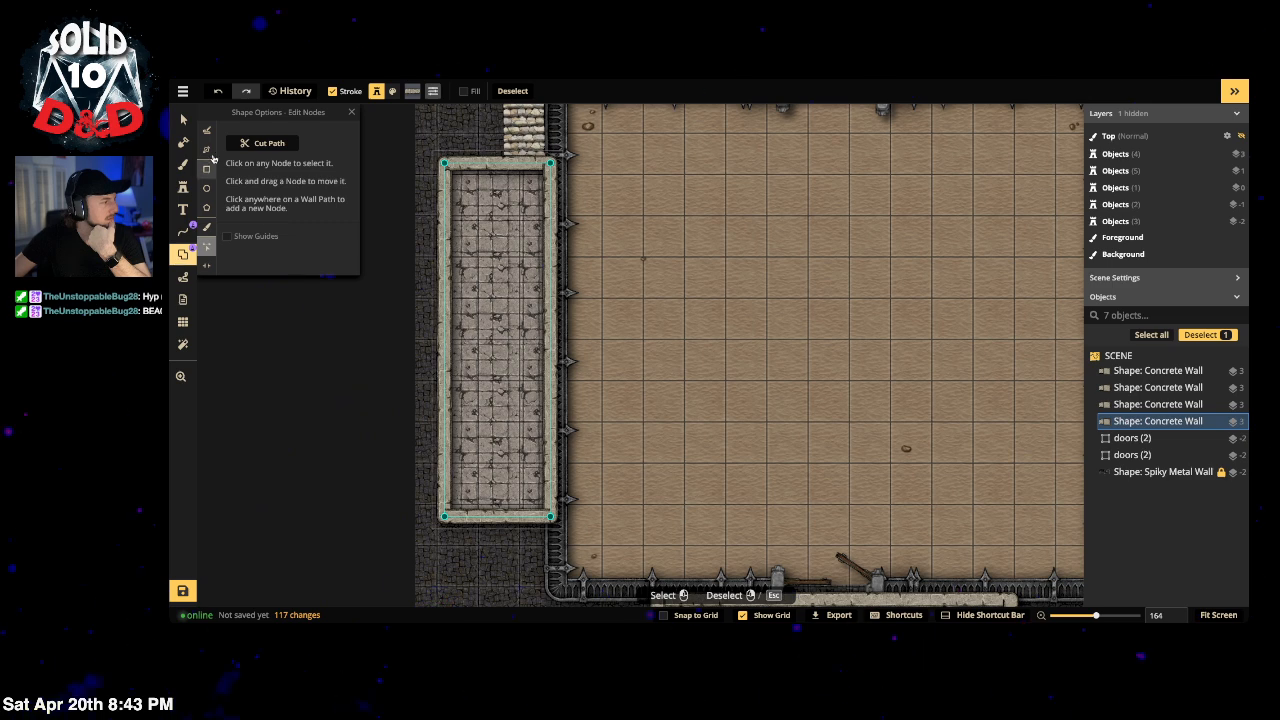
{"action": "left_click", "coordinate": [207, 169]}
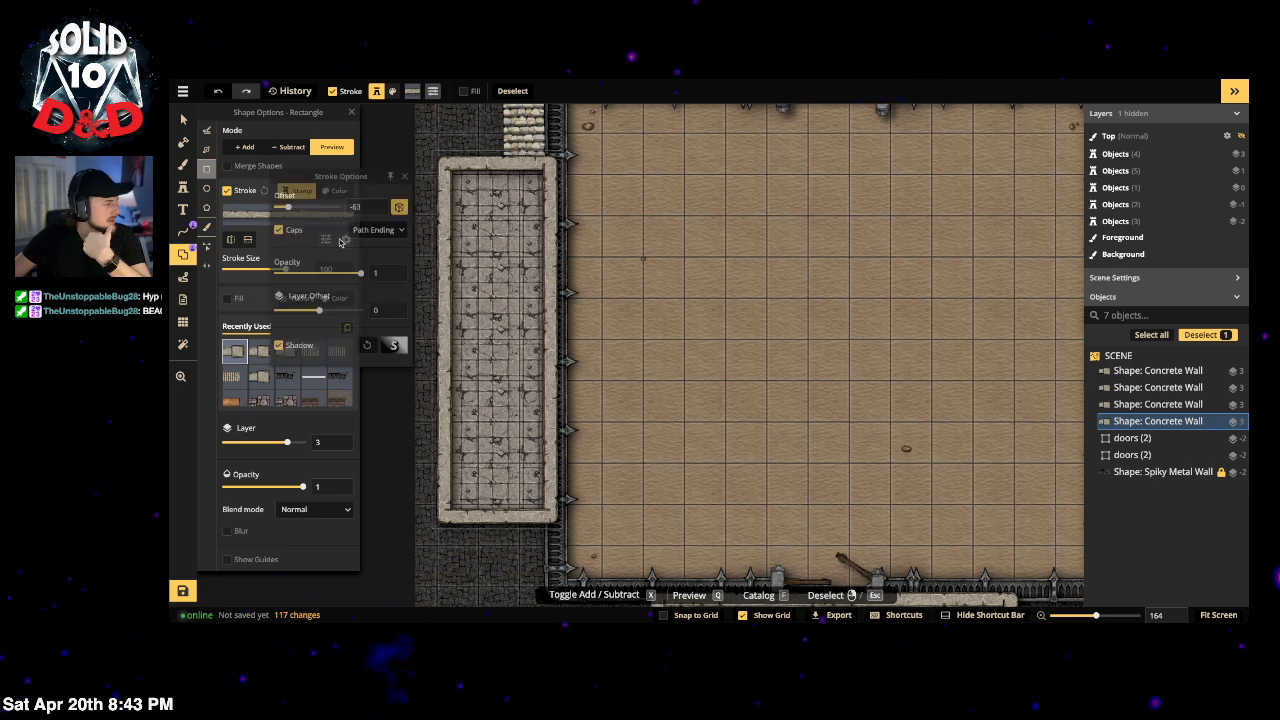
{"action": "left_click", "coordinate": [325, 239]}
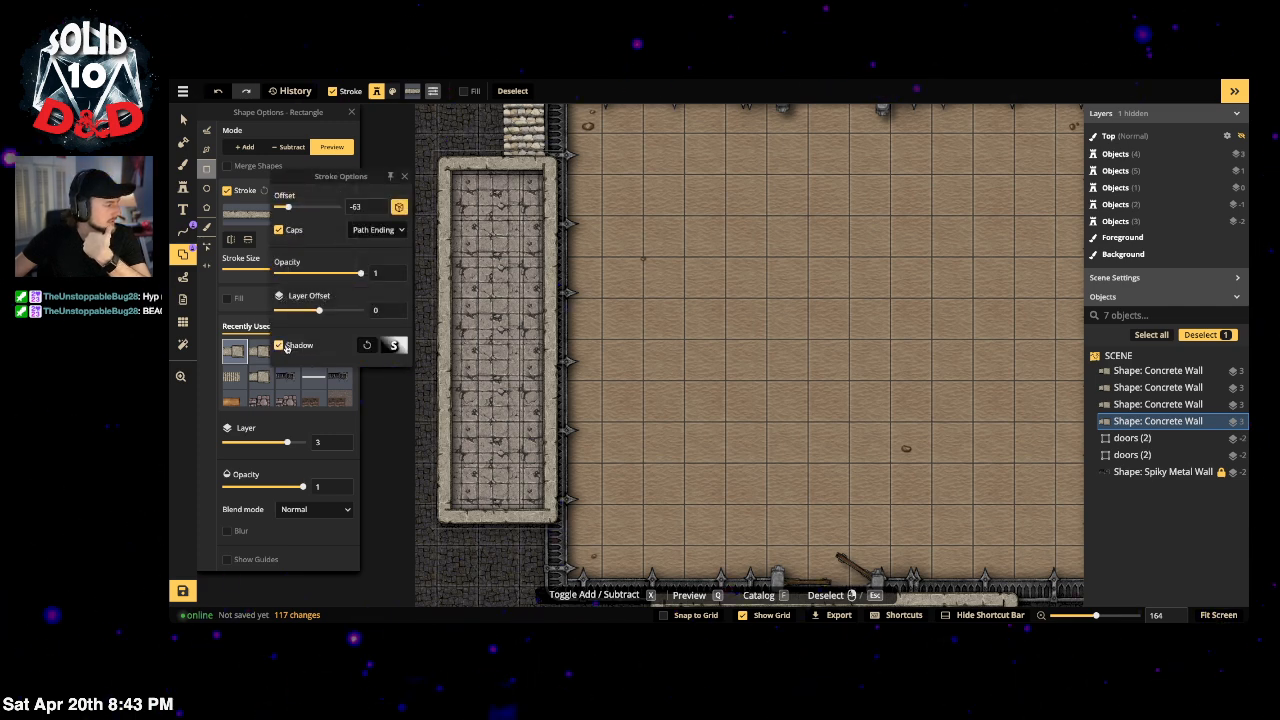
{"action": "left_click", "coordinate": [280, 345]}
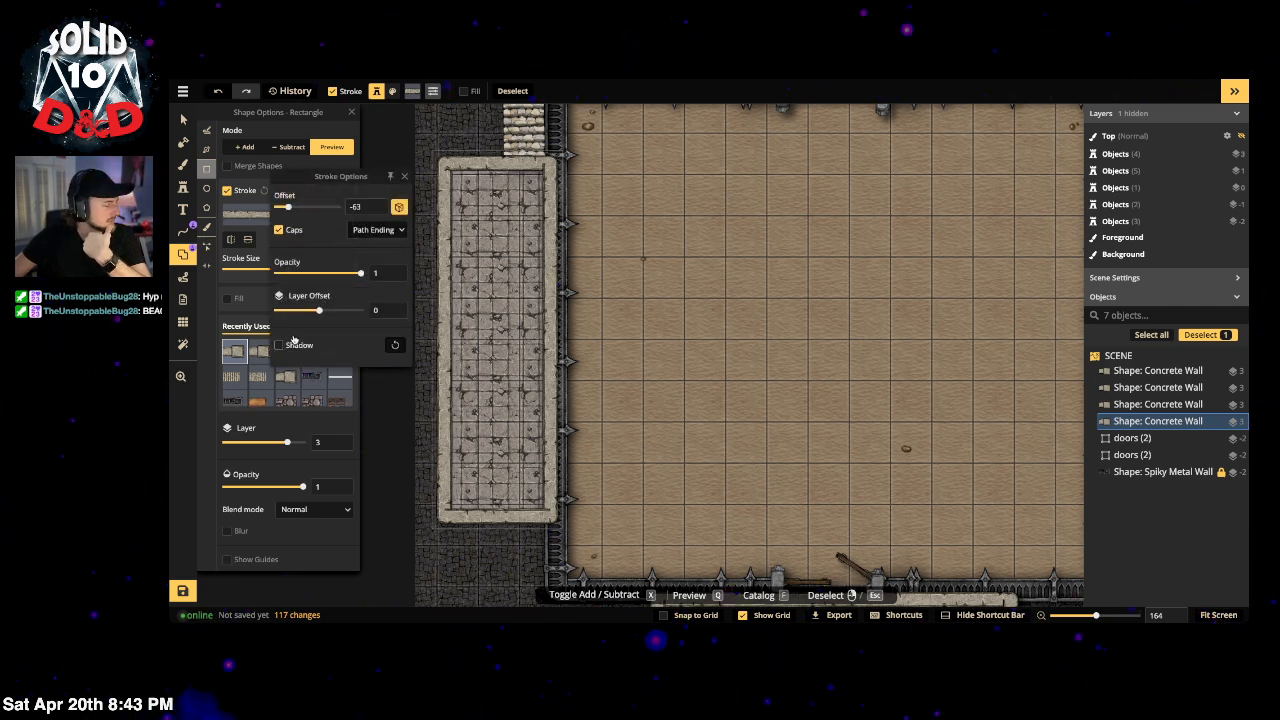
{"action": "left_click", "coordinate": [323, 134]}
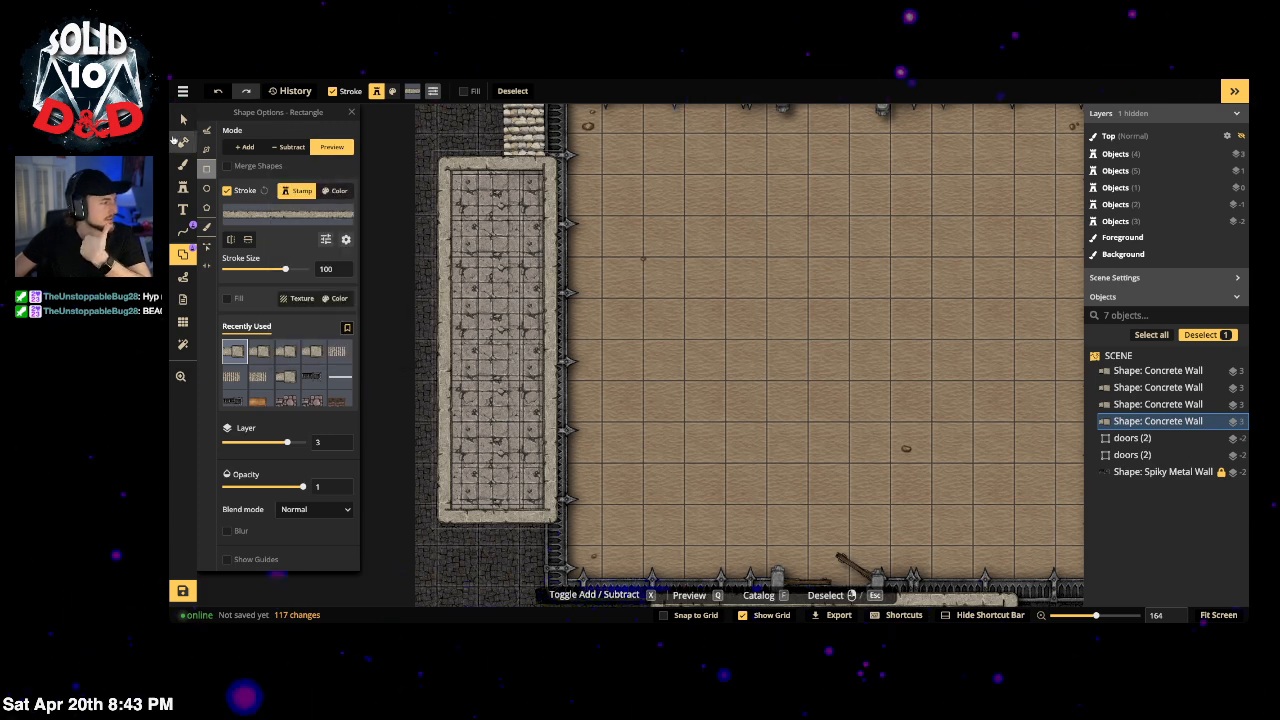
{"action": "left_click", "coordinate": [183, 119]}
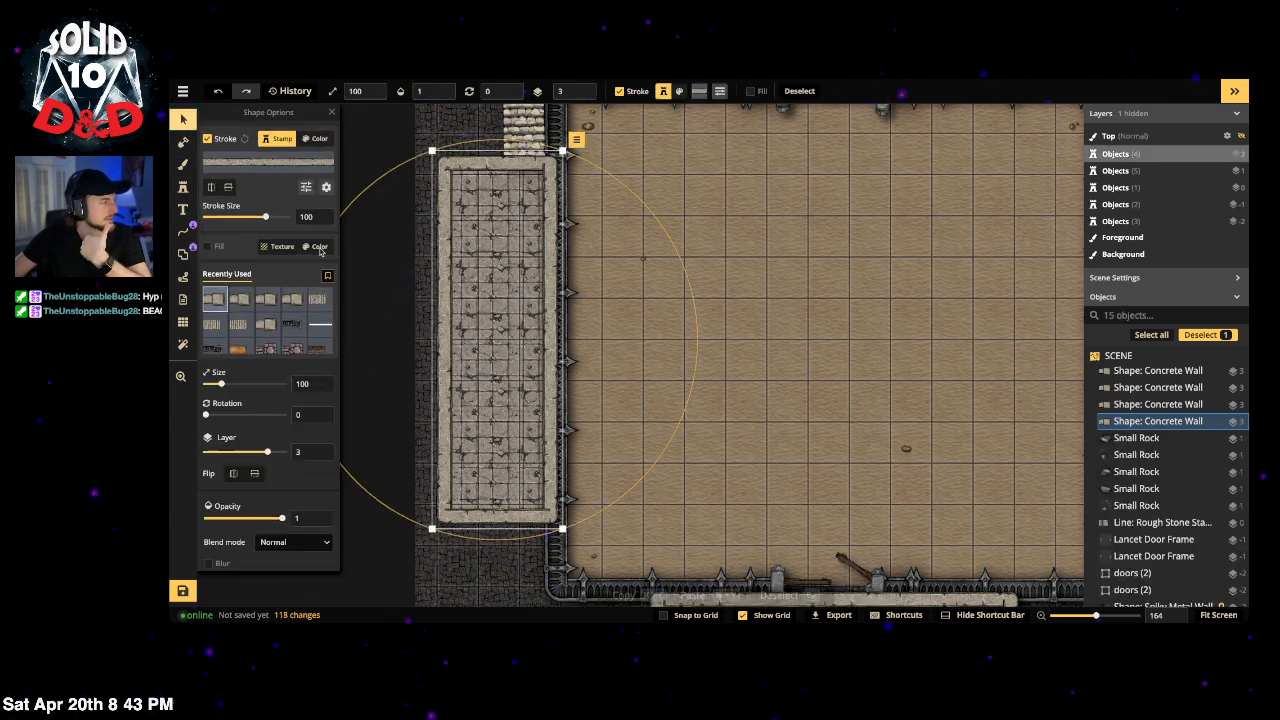
{"action": "left_click", "coordinate": [409, 133]}
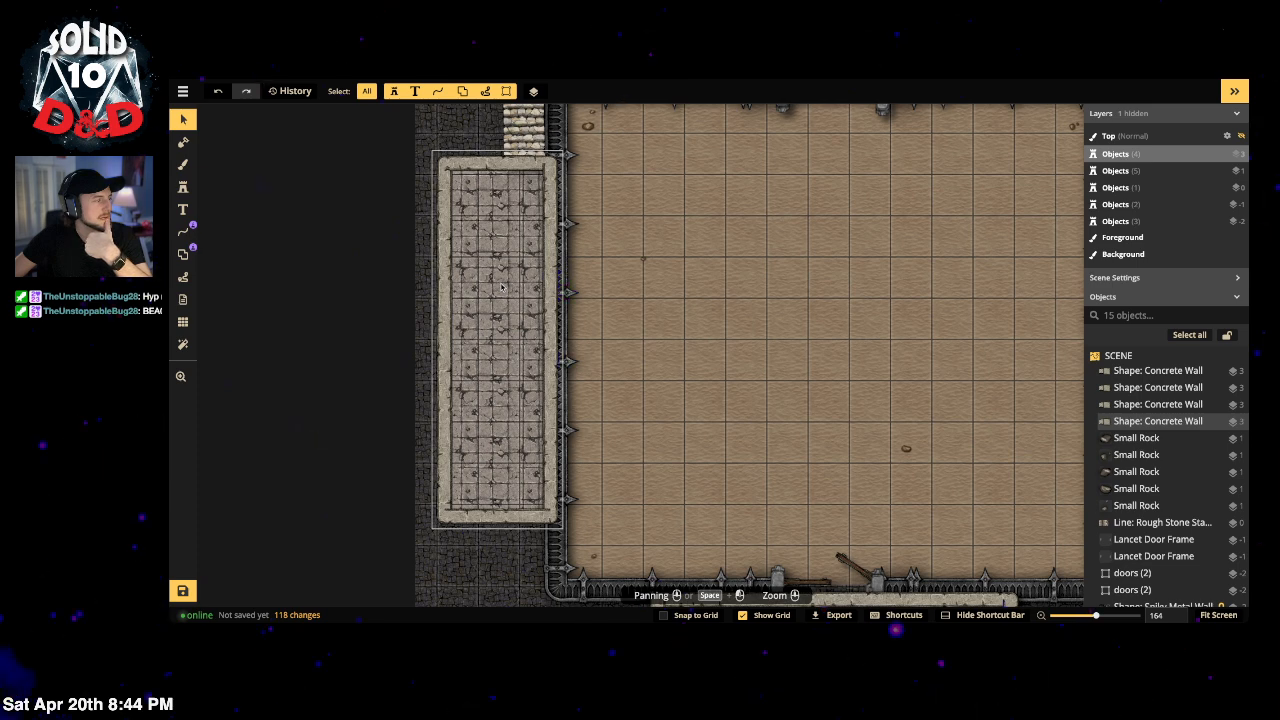
Step: Search the stamp catalog for 'bench' and place a Long Bench on the arena floor
{"action": "left_click", "coordinate": [184, 188]}
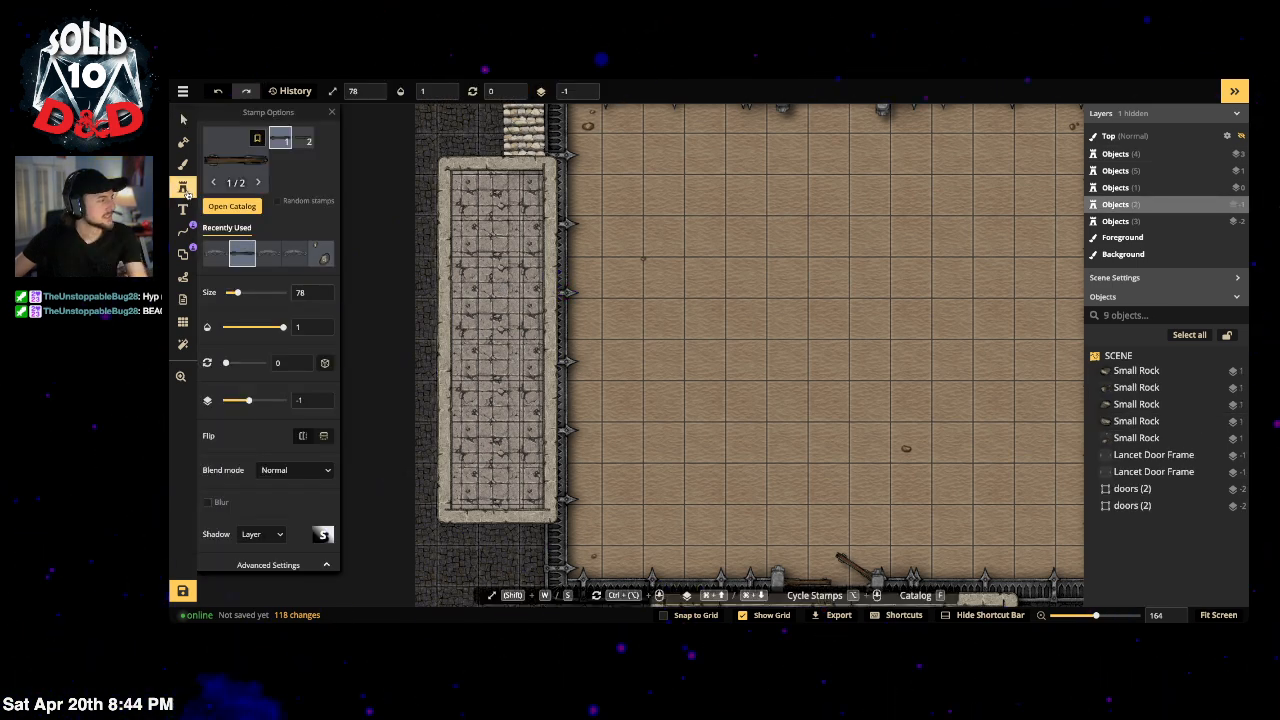
{"action": "left_click", "coordinate": [221, 174]}
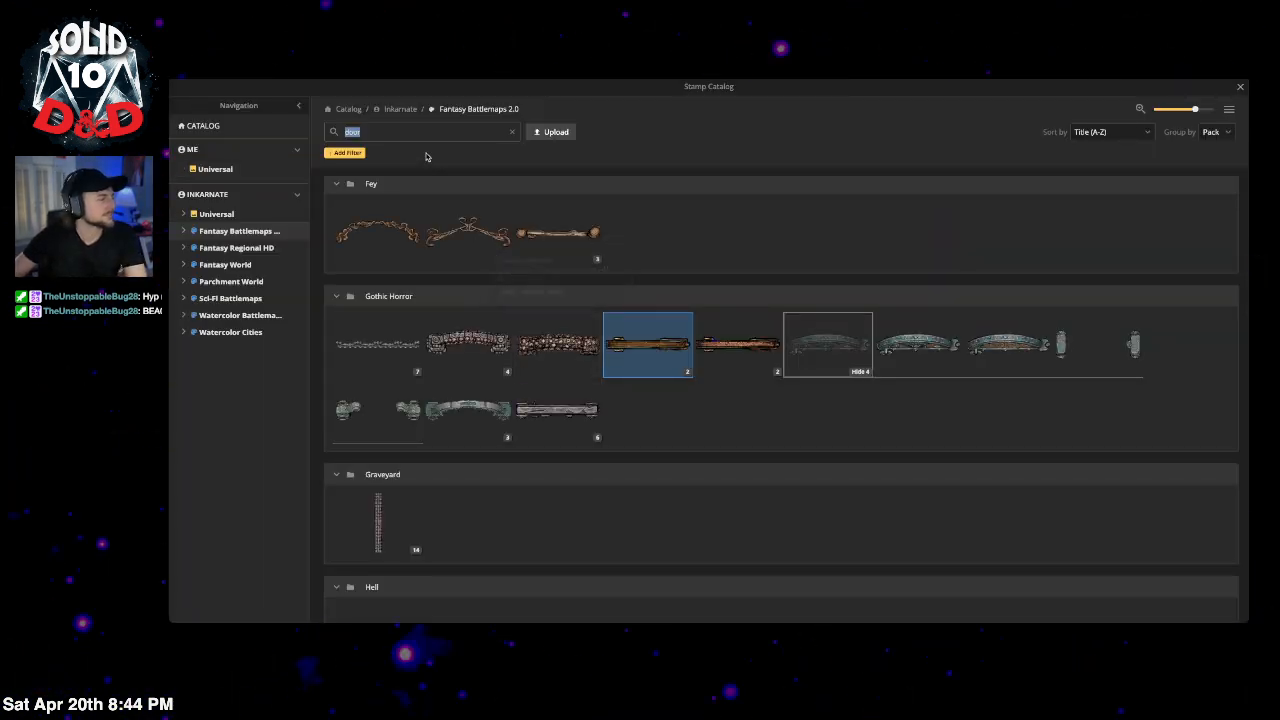
{"action": "type", "text": "ben"}
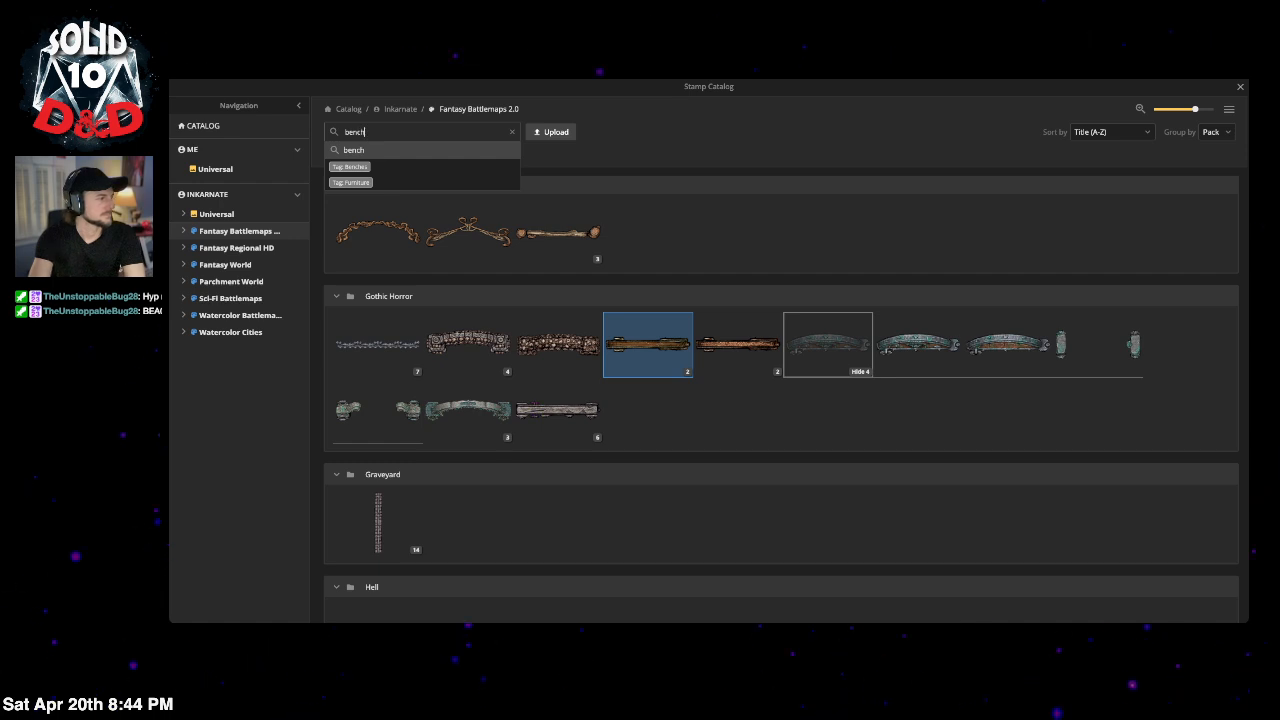
{"action": "type", "text": "ch"}
{"action": "key", "text": "Return"}
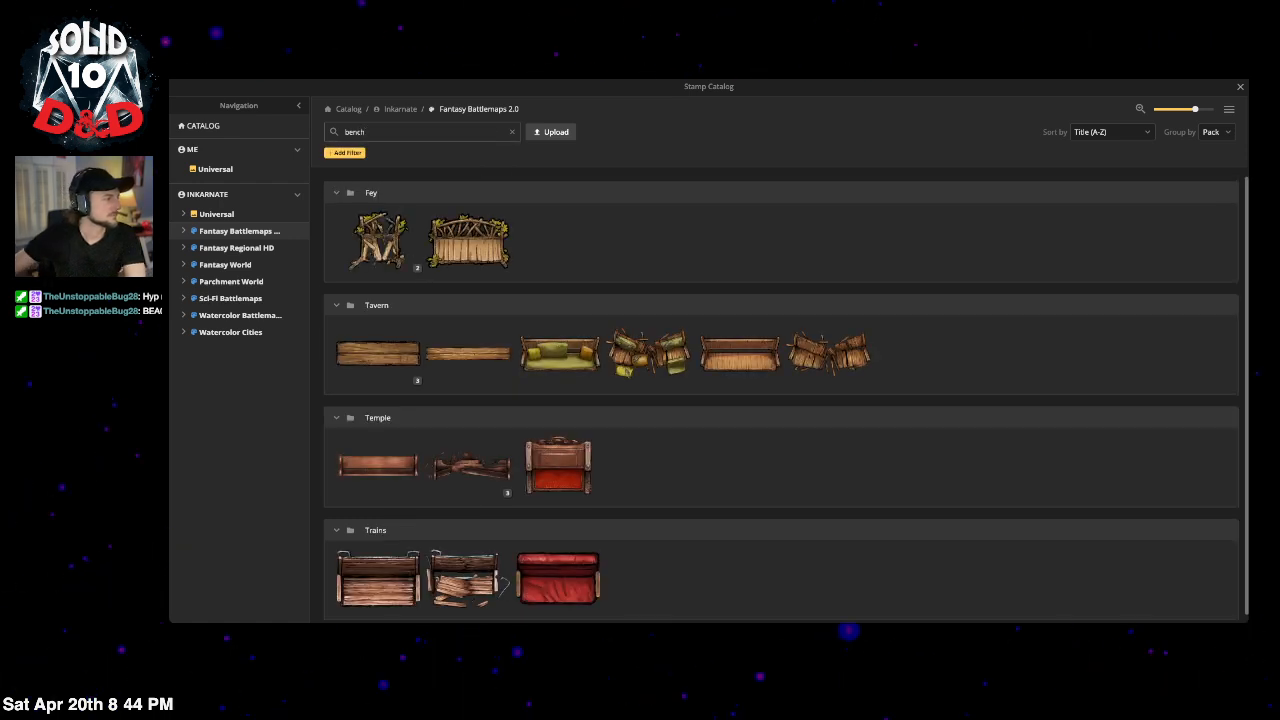
{"action": "left_click", "coordinate": [476, 357]}
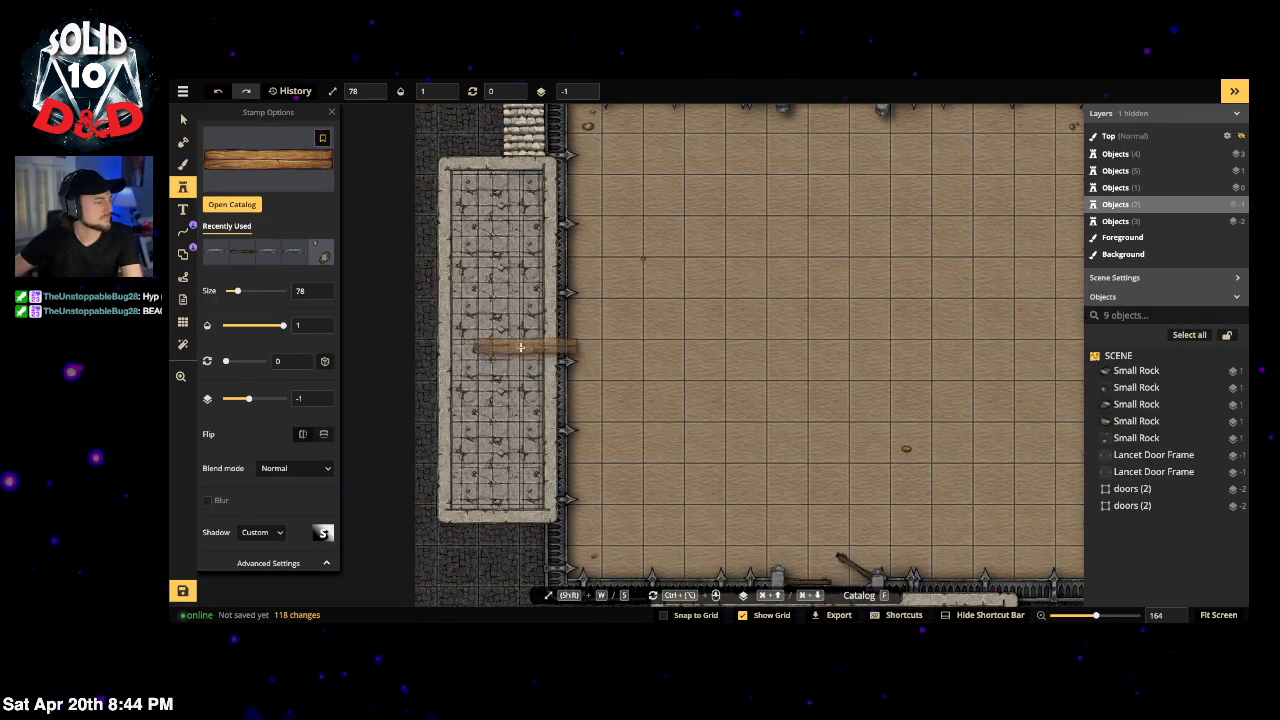
{"action": "left_click", "coordinate": [640, 305]}
Step: Bring up the bench stamp's Color and Transform adjustments
{"action": "left_click", "coordinate": [268, 563]}
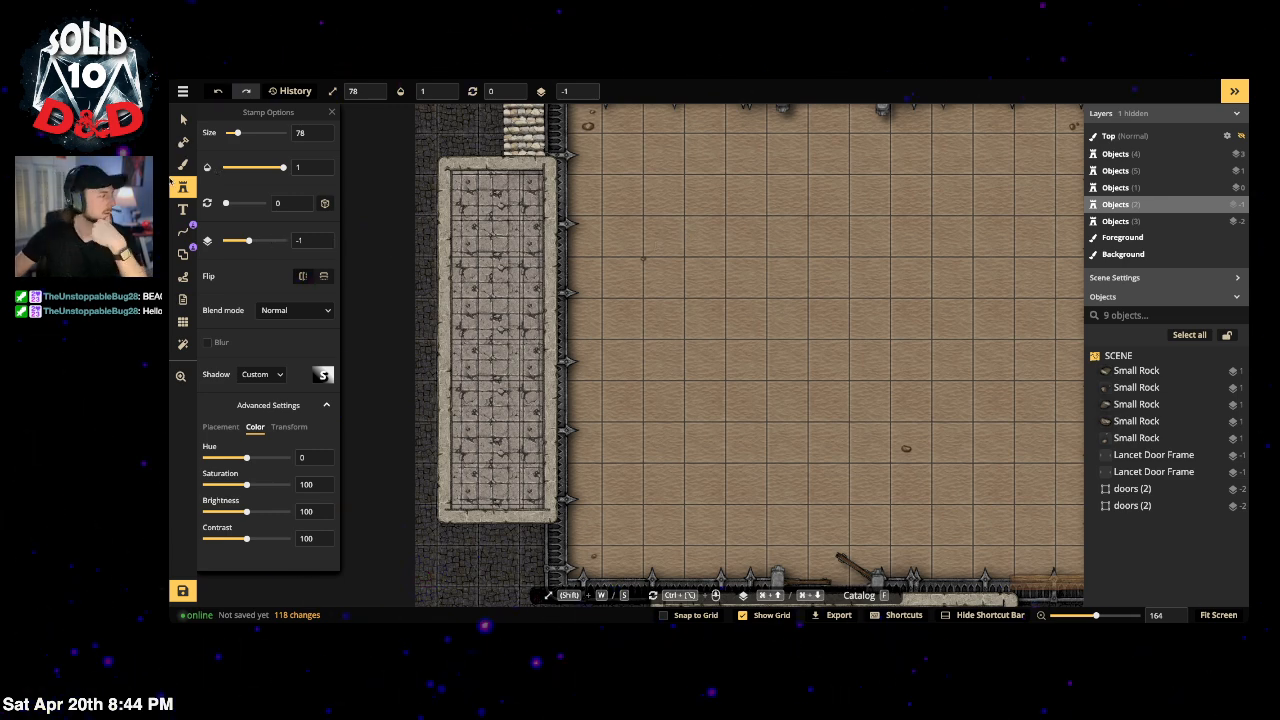
{"action": "scroll", "coordinate": [277, 310], "scroll_direction": "up", "scroll_amount": 2}
{"action": "scroll", "coordinate": [280, 312], "scroll_direction": "down", "scroll_amount": 2}
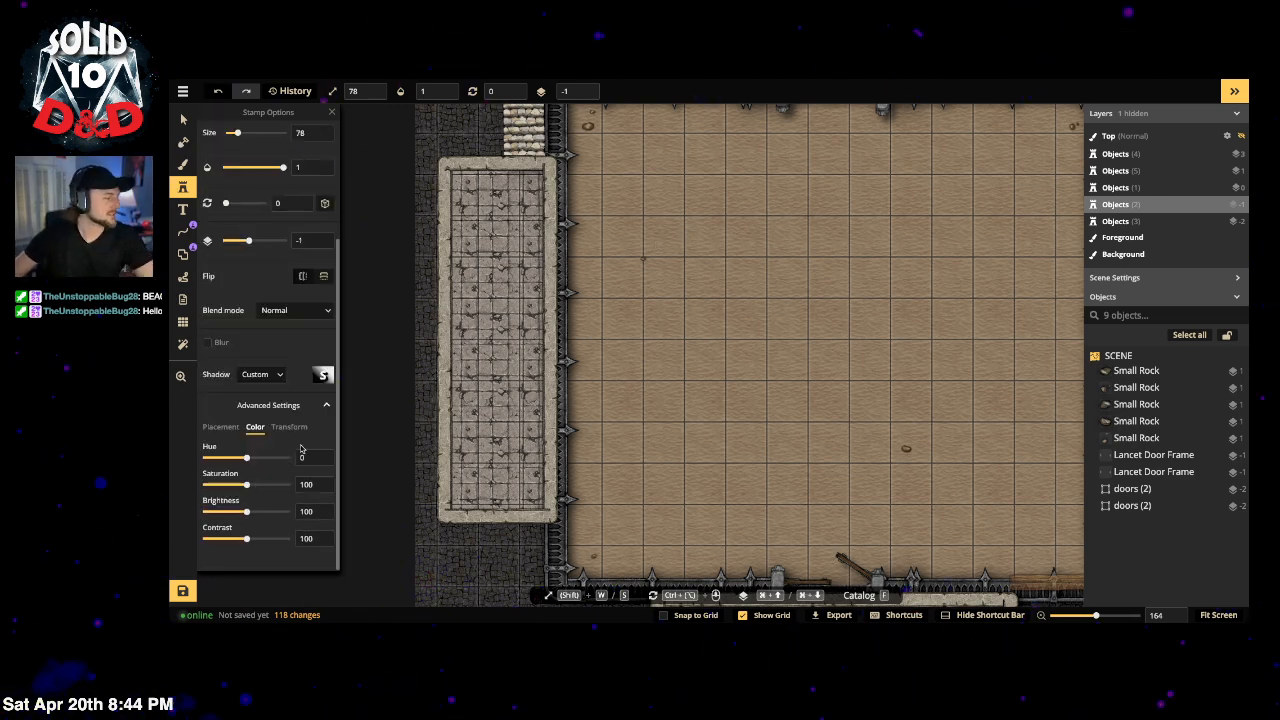
{"action": "left_click", "coordinate": [291, 428]}
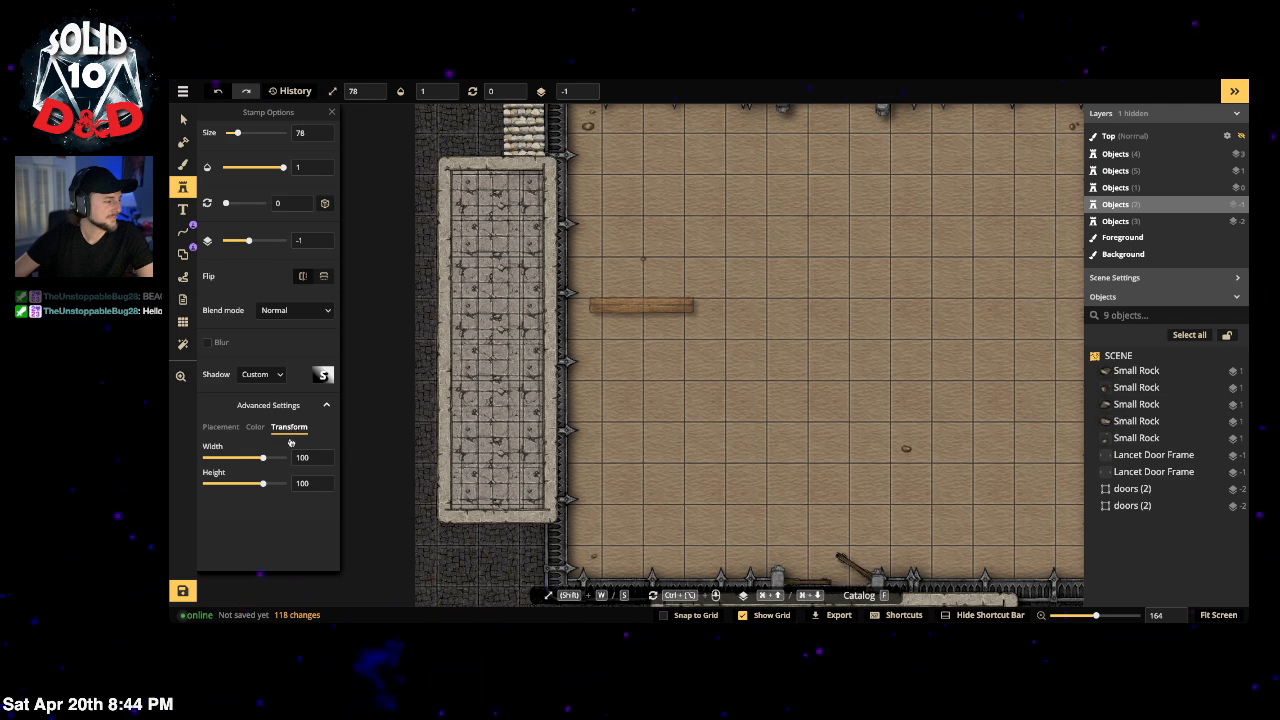
Step: Place a wooden plank on the arena floor with saturation 78 and slightly more width
{"action": "left_click", "coordinate": [256, 427]}
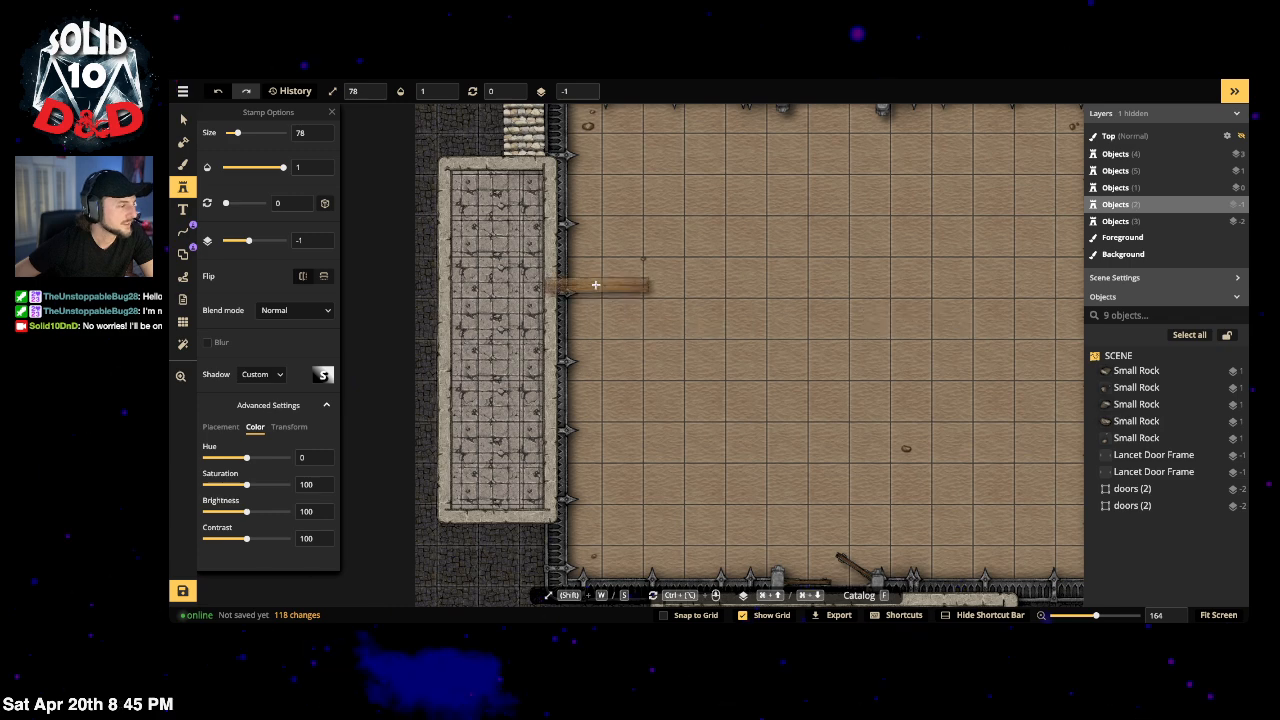
{"action": "left_click", "coordinate": [641, 305]}
{"action": "left_click_drag", "start_coordinate": [246, 485], "coordinate": [235, 513]}
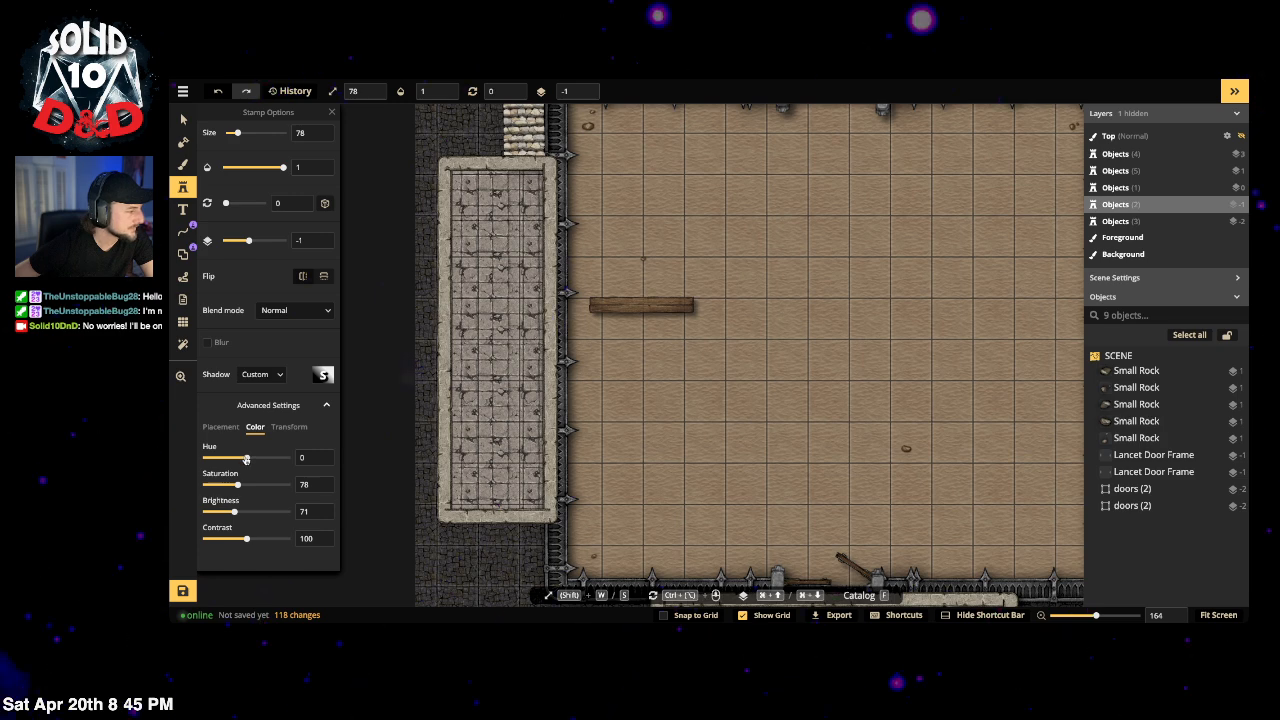
{"action": "left_click", "coordinate": [278, 430]}
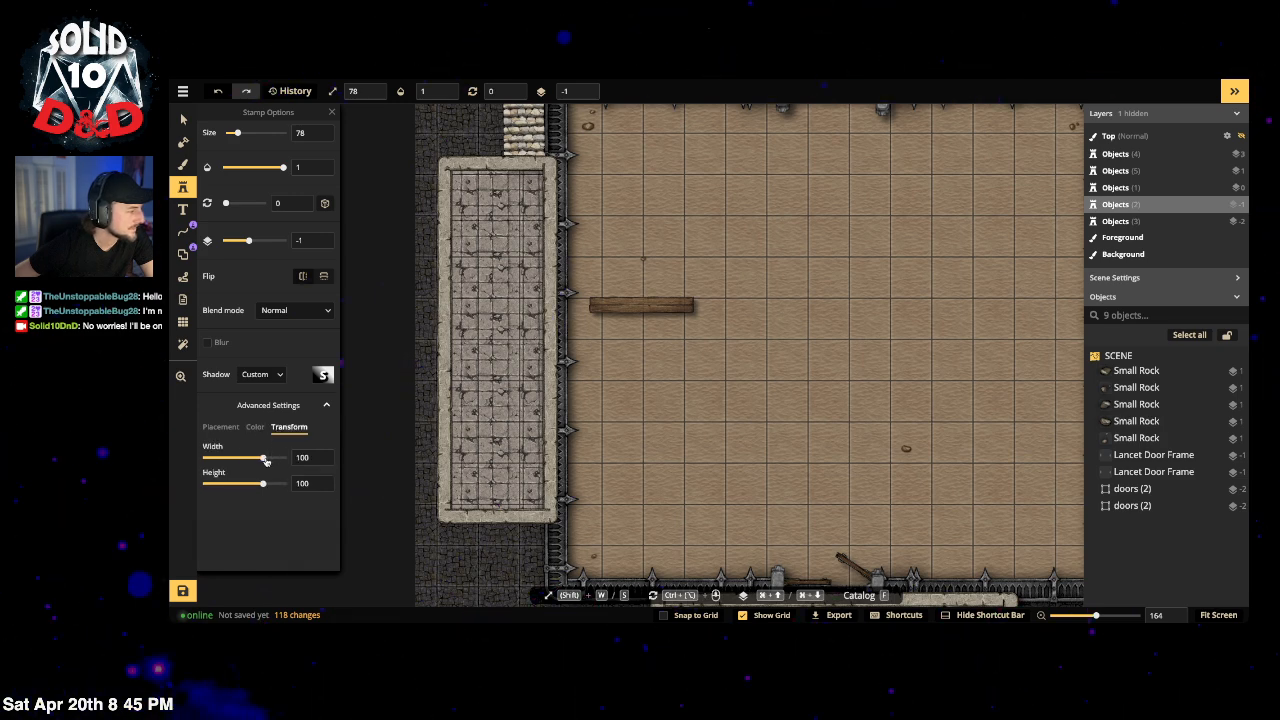
{"action": "left_click_drag", "start_coordinate": [262, 457], "coordinate": [264, 458]}
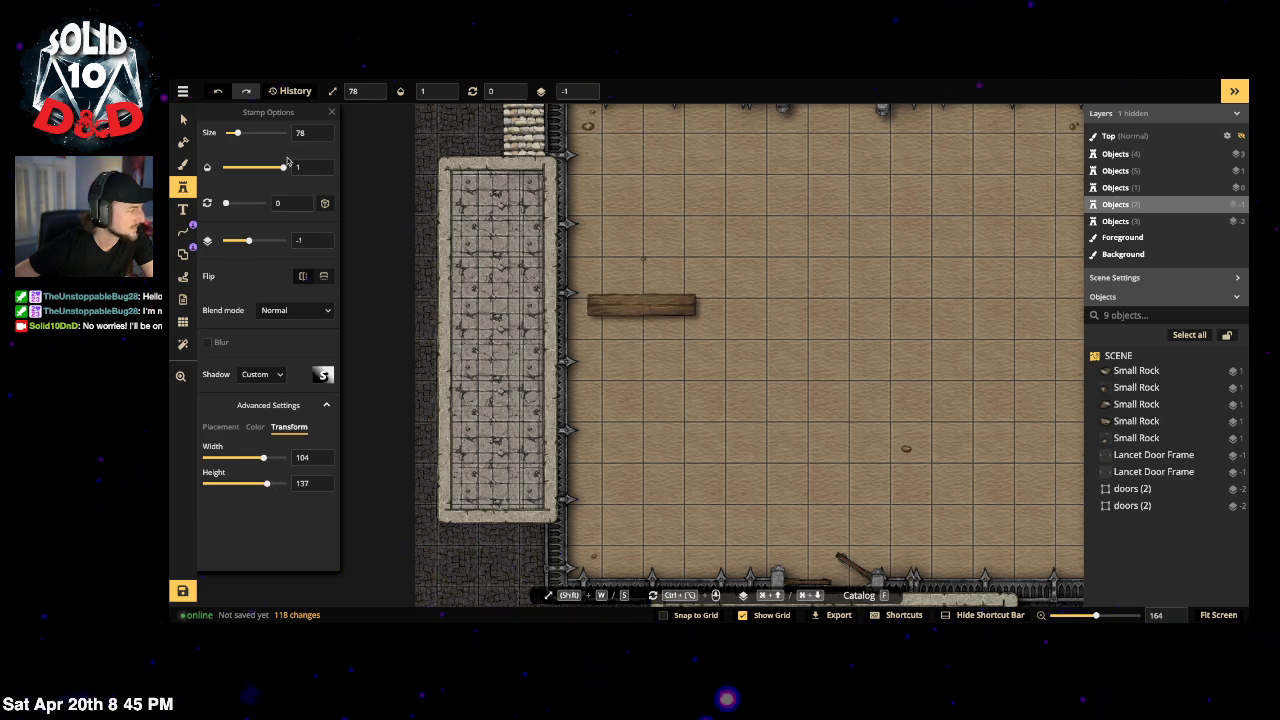
Step: Rotate the plank stamp to 90° and adjust its colour to brightness 71
{"action": "scroll", "coordinate": [274, 188], "scroll_direction": "up", "scroll_amount": 2}
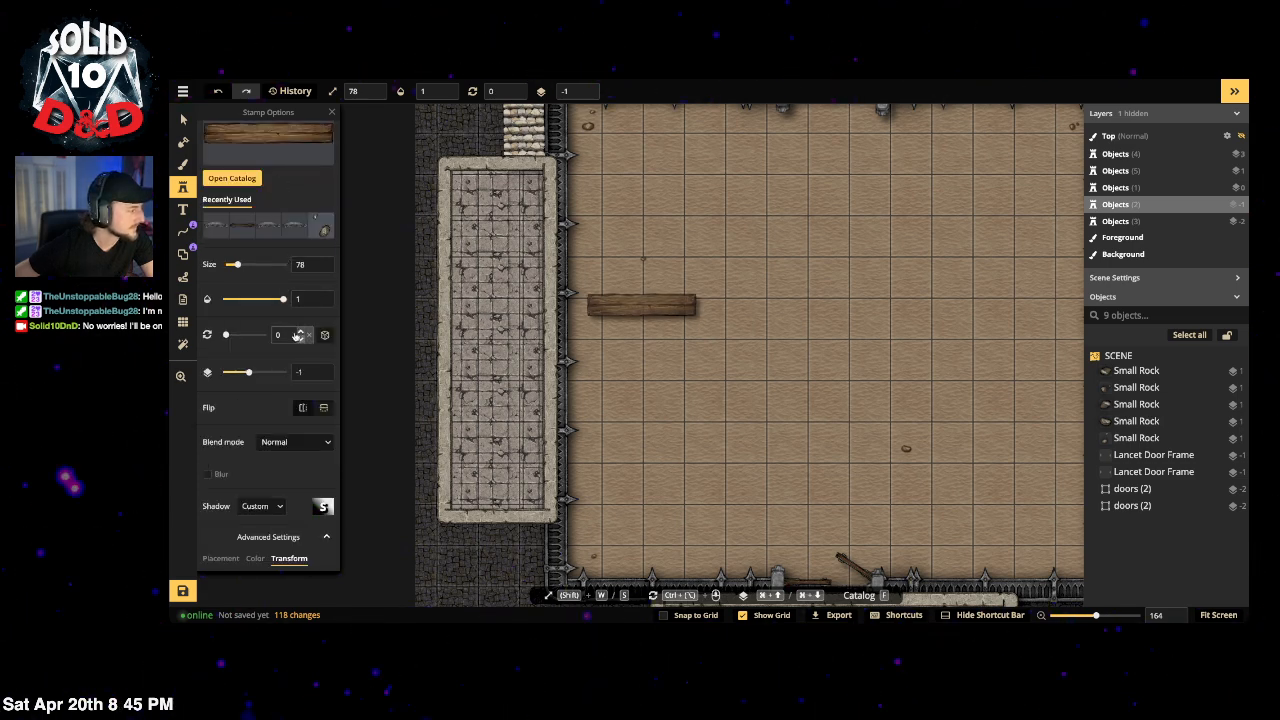
{"action": "double_click", "coordinate": [285, 335]}
{"action": "type", "text": "90"}
{"action": "key", "text": "Return"}
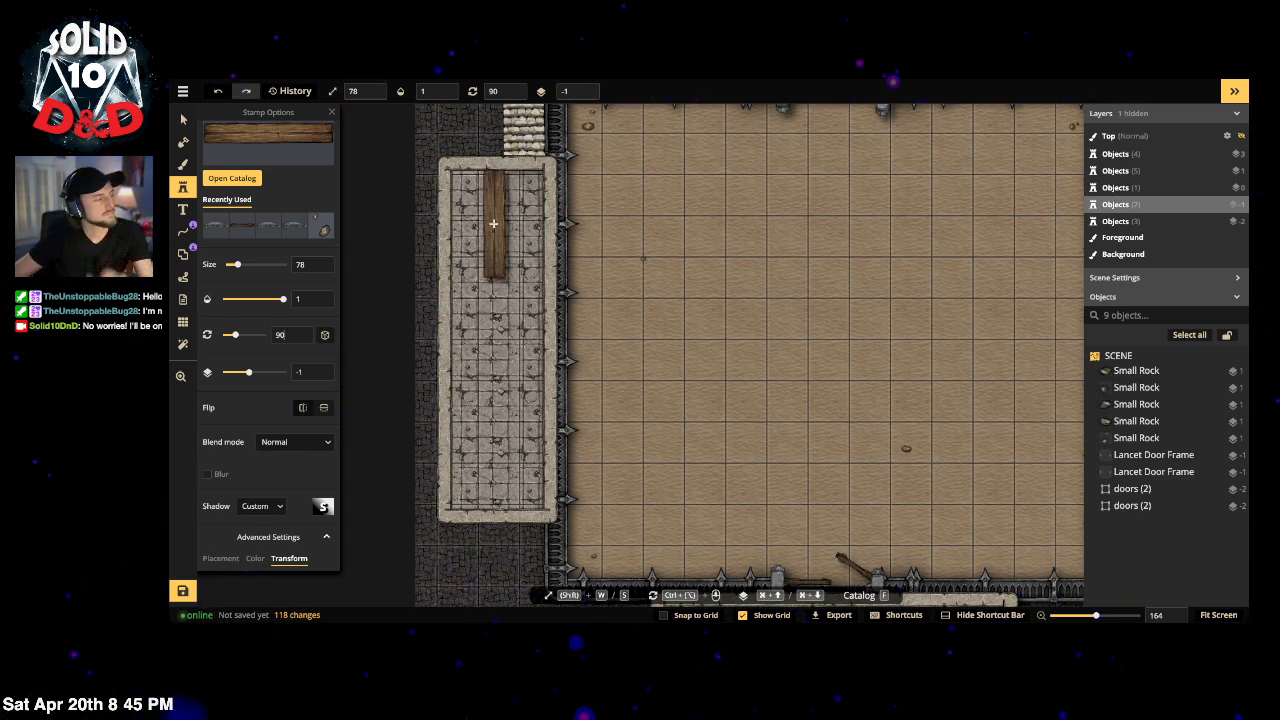
{"action": "scroll", "coordinate": [250, 444], "scroll_direction": "down", "scroll_amount": 2}
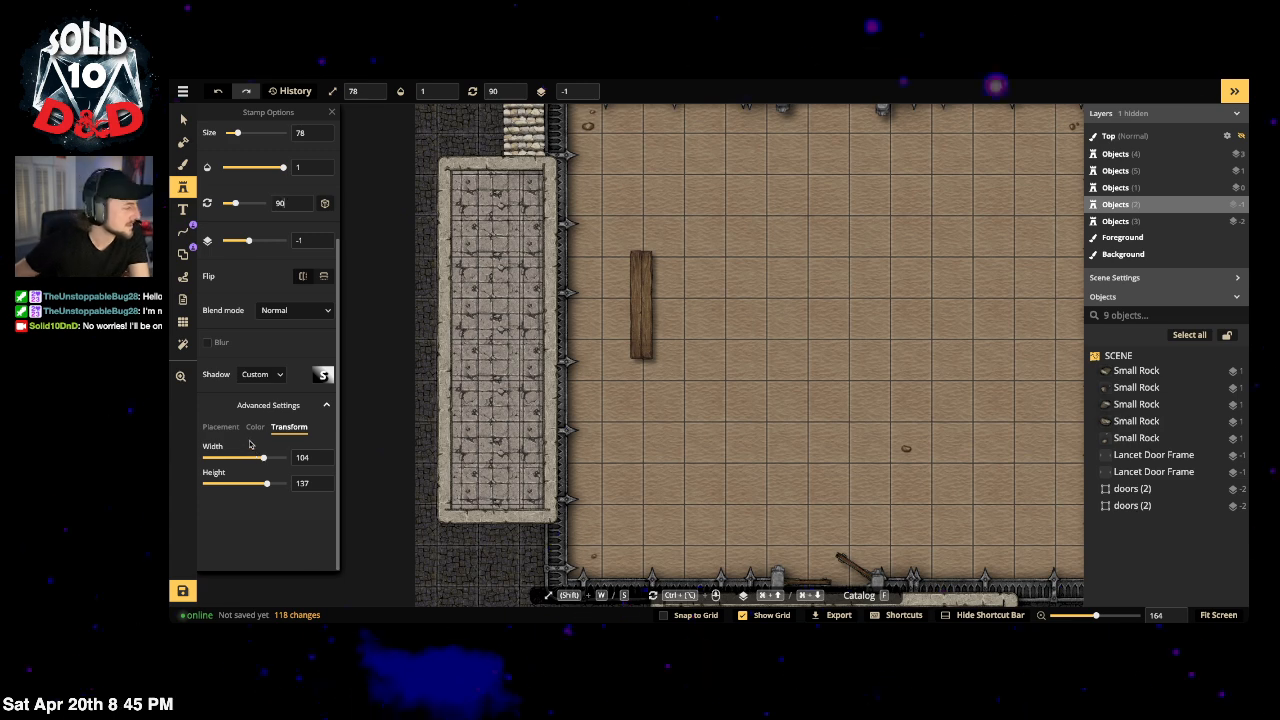
{"action": "left_click", "coordinate": [255, 426]}
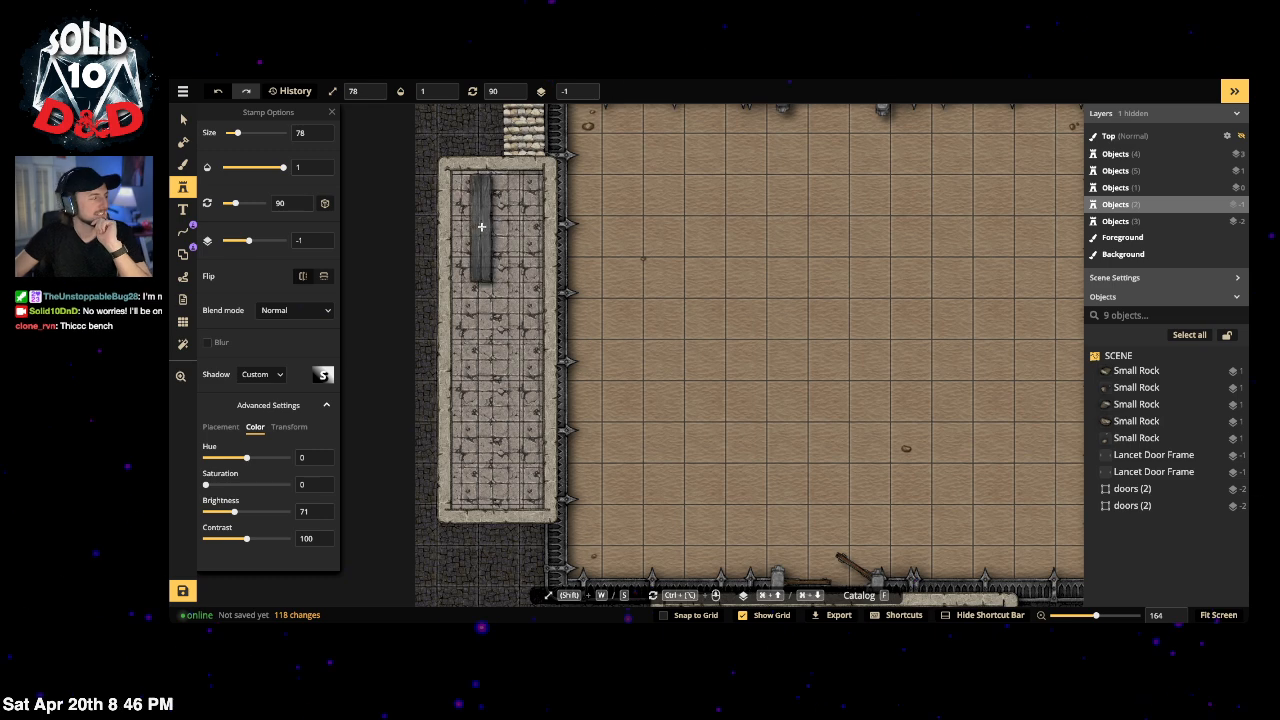
{"action": "scroll", "coordinate": [481, 227], "scroll_direction": "up", "scroll_amount": 5}
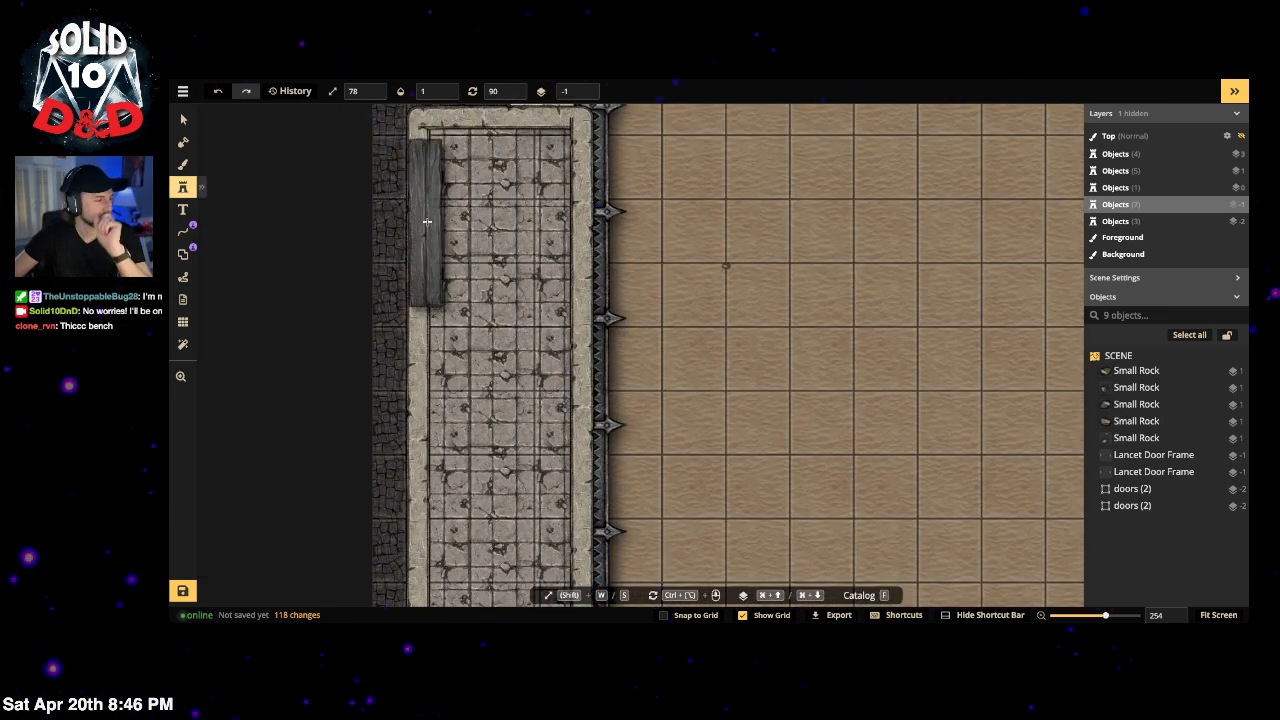
{"action": "left_click", "coordinate": [183, 188]}
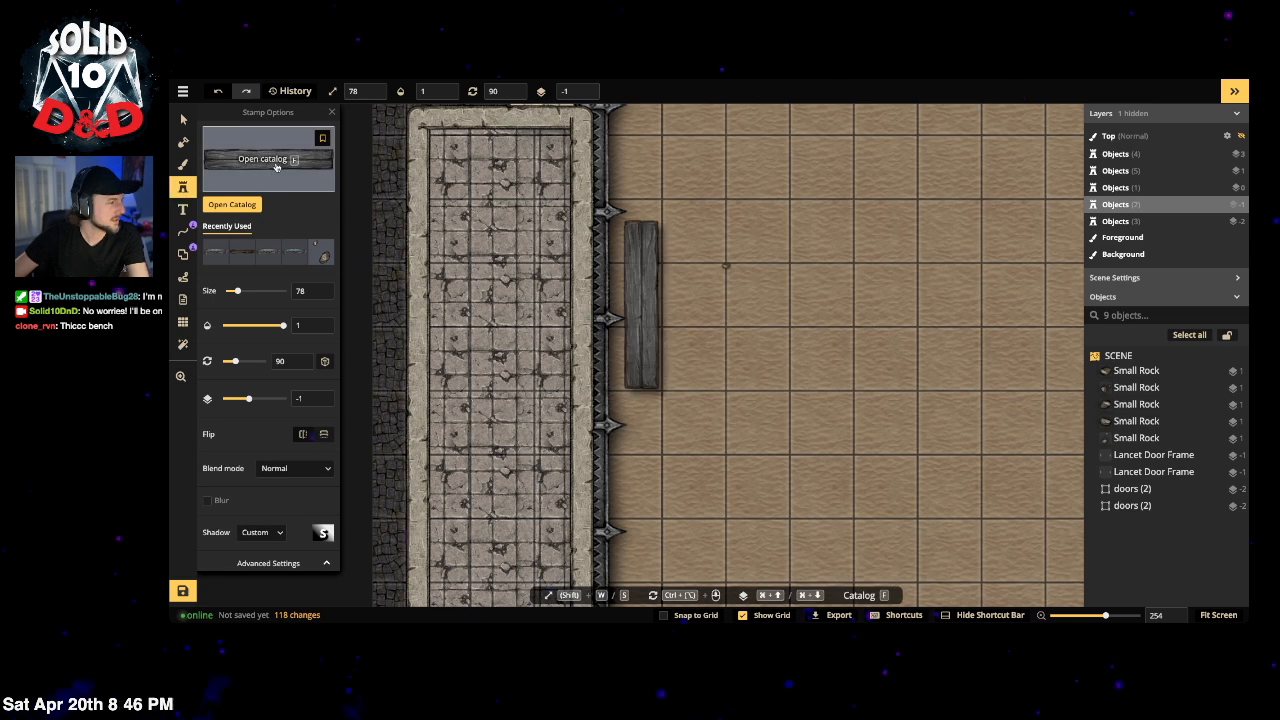
Step: Bring up the full Stamp Catalog with F and clear the 'bench' search
{"action": "key", "text": "f"}
{"action": "scroll", "coordinate": [683, 300], "scroll_direction": "down", "scroll_amount": 2}
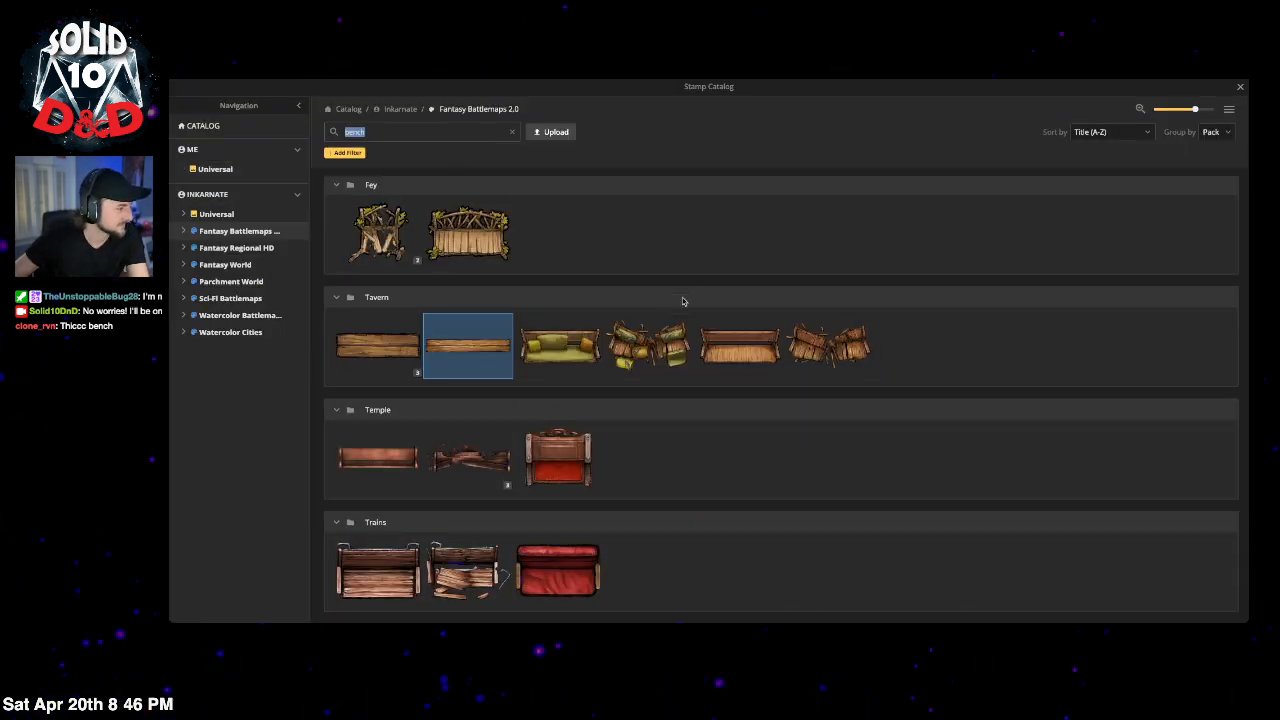
{"action": "scroll", "coordinate": [672, 370], "scroll_direction": "up", "scroll_amount": 2}
{"action": "scroll", "coordinate": [674, 319], "scroll_direction": "down", "scroll_amount": 1}
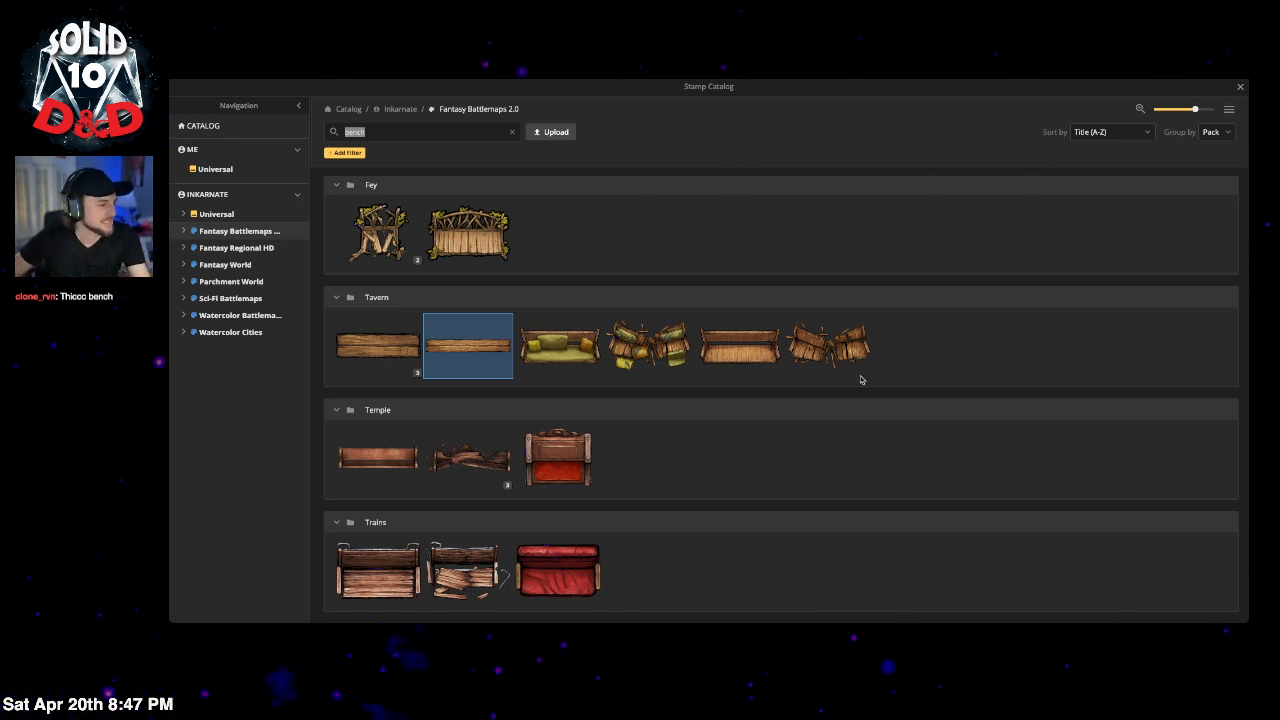
{"action": "scroll", "coordinate": [675, 459], "scroll_direction": "up", "scroll_amount": 1}
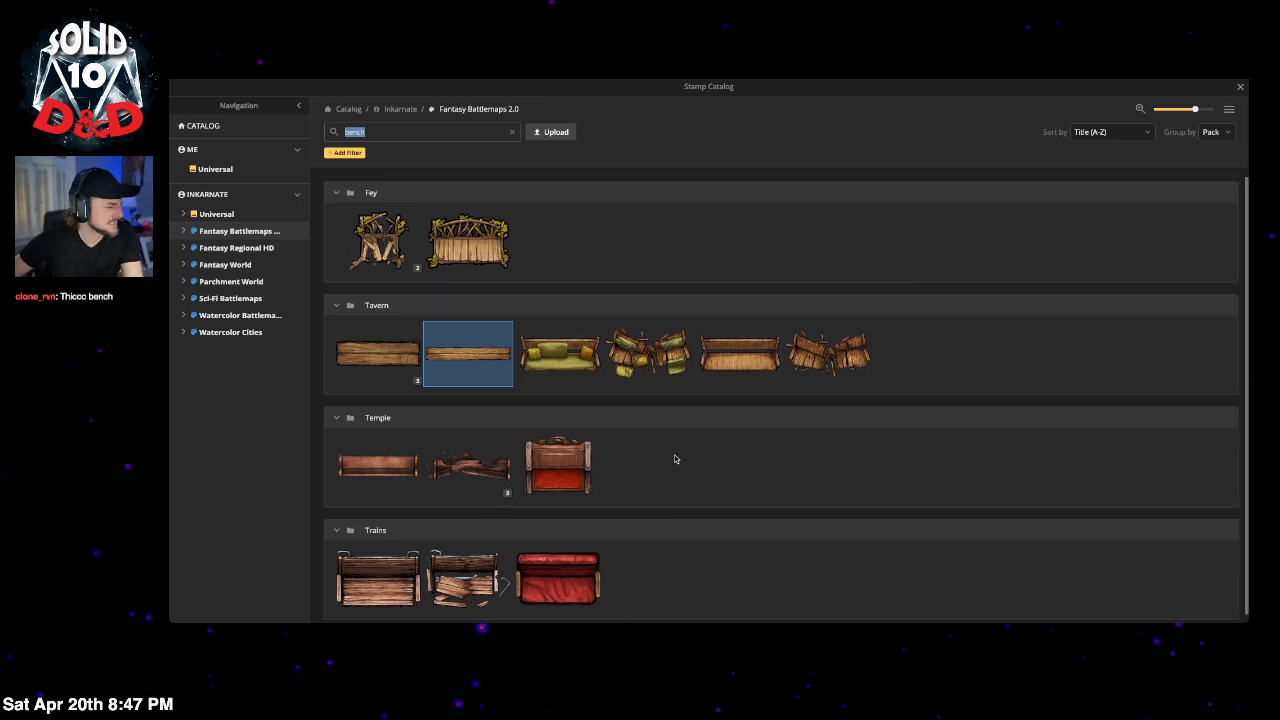
{"action": "left_click", "coordinate": [232, 252]}
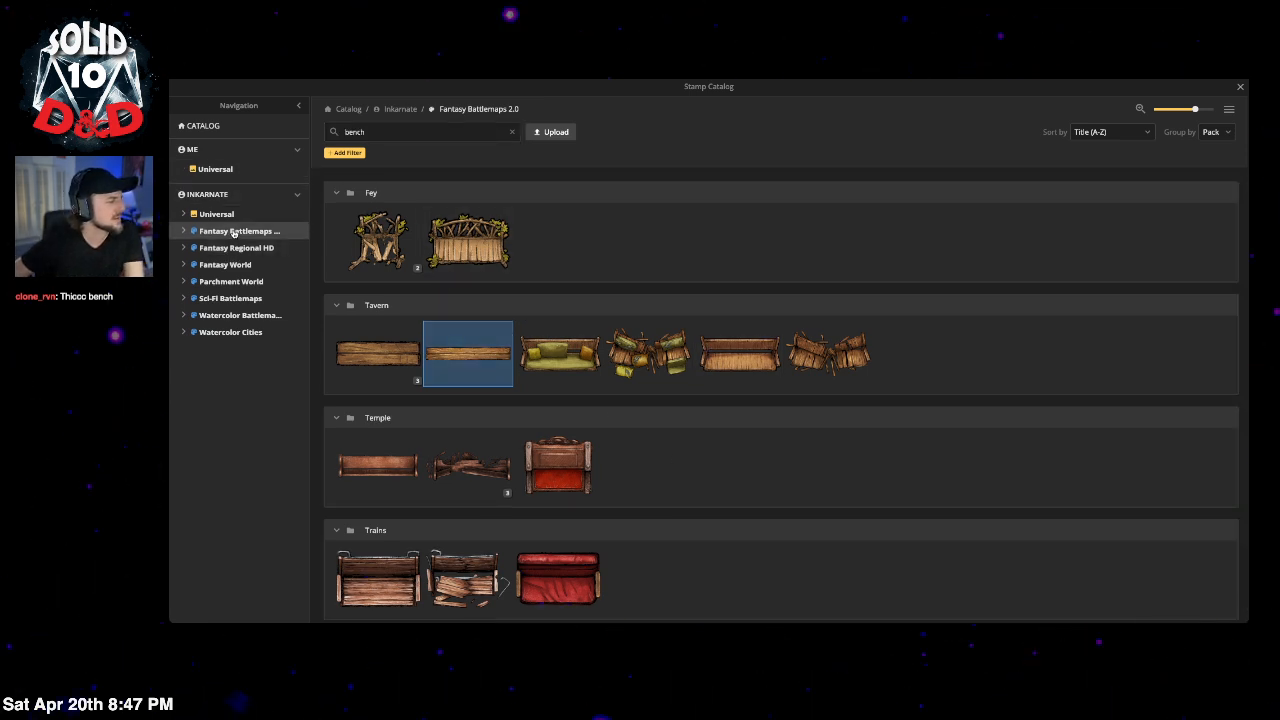
{"action": "left_click", "coordinate": [511, 131]}
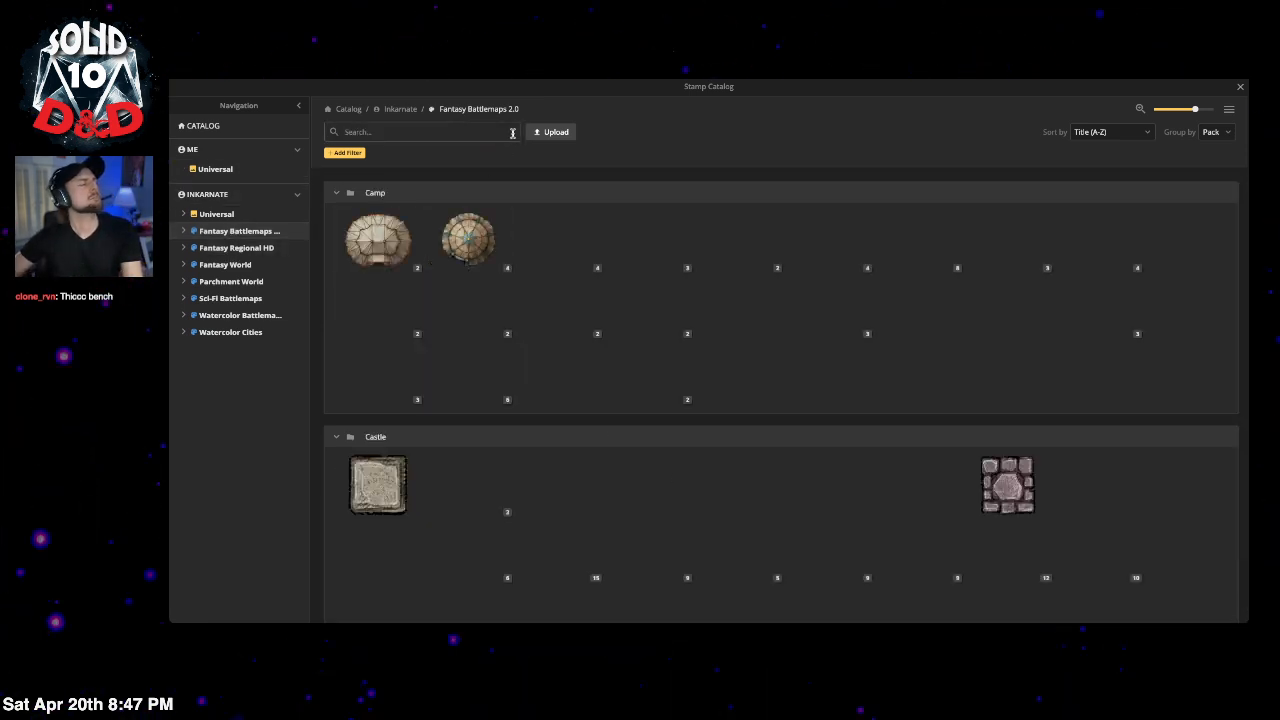
{"action": "scroll", "coordinate": [870, 245], "scroll_direction": "down", "scroll_amount": 1}
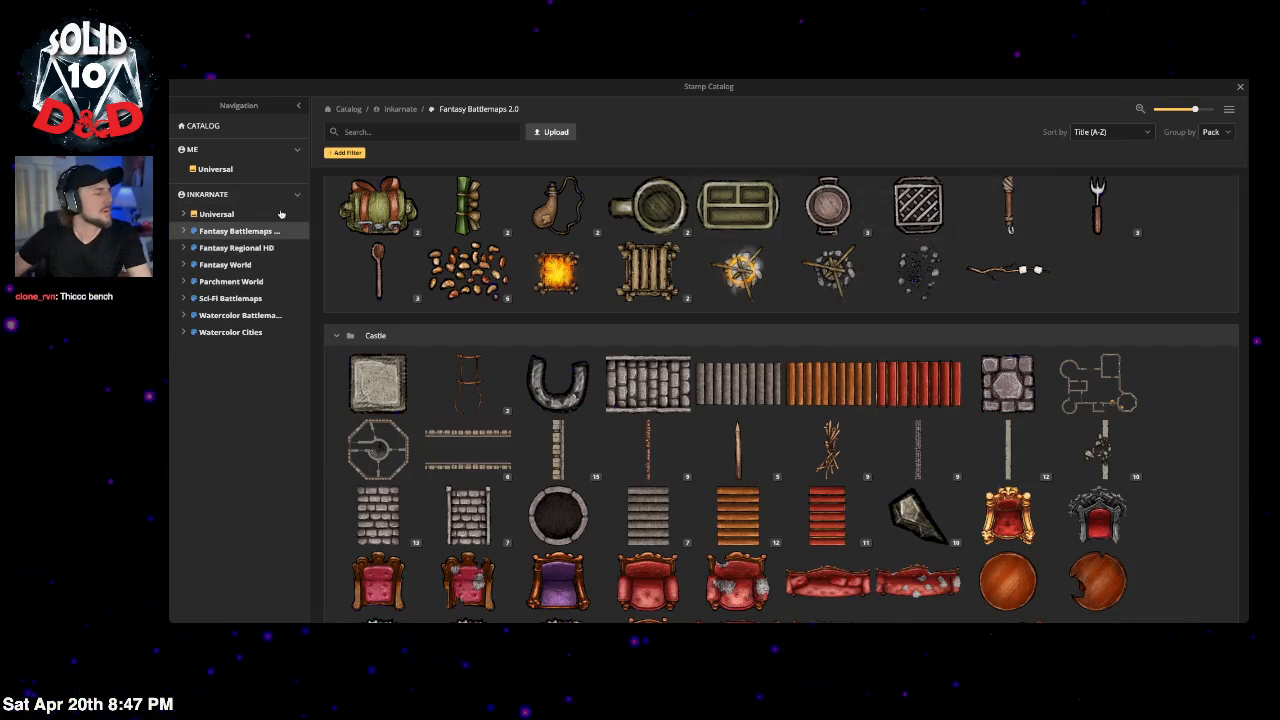
Step: Search 'concrete', pick Concrete Wall Cap and stretch it to width 236, height 83
{"action": "left_click", "coordinate": [386, 134]}
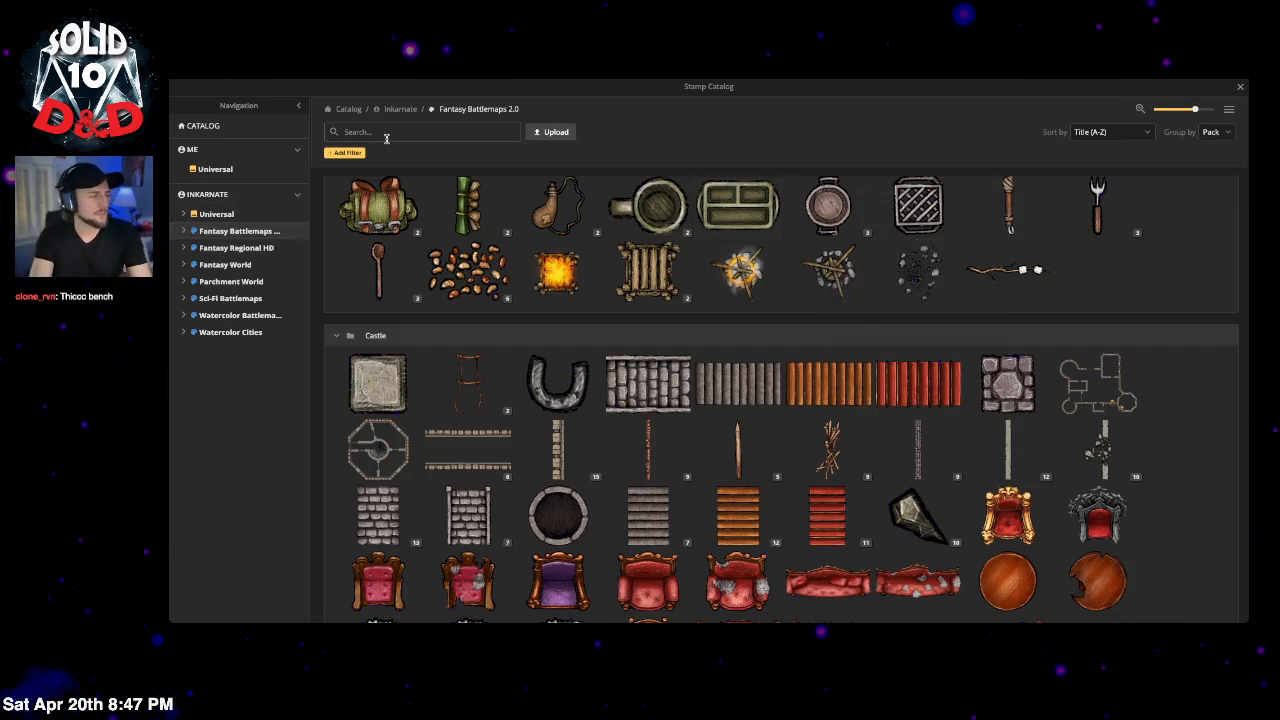
{"action": "type", "text": "concre"}
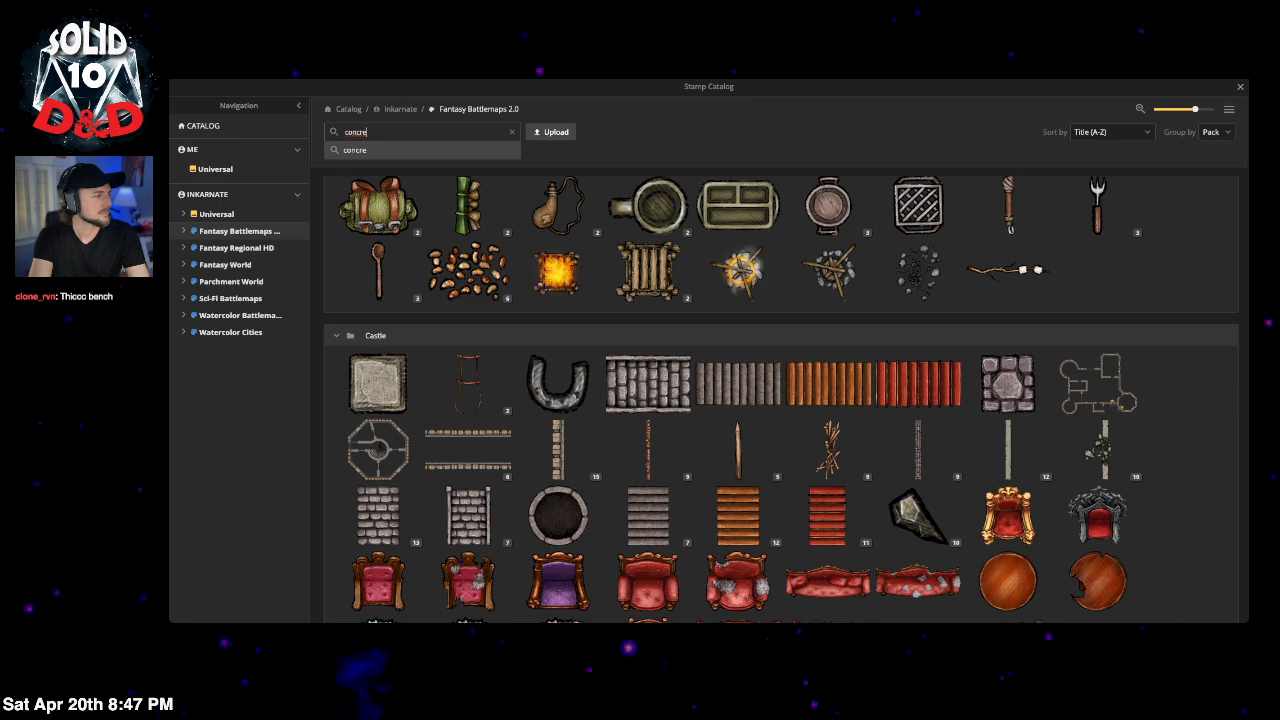
{"action": "type", "text": "te"}
{"action": "key", "text": "Return"}
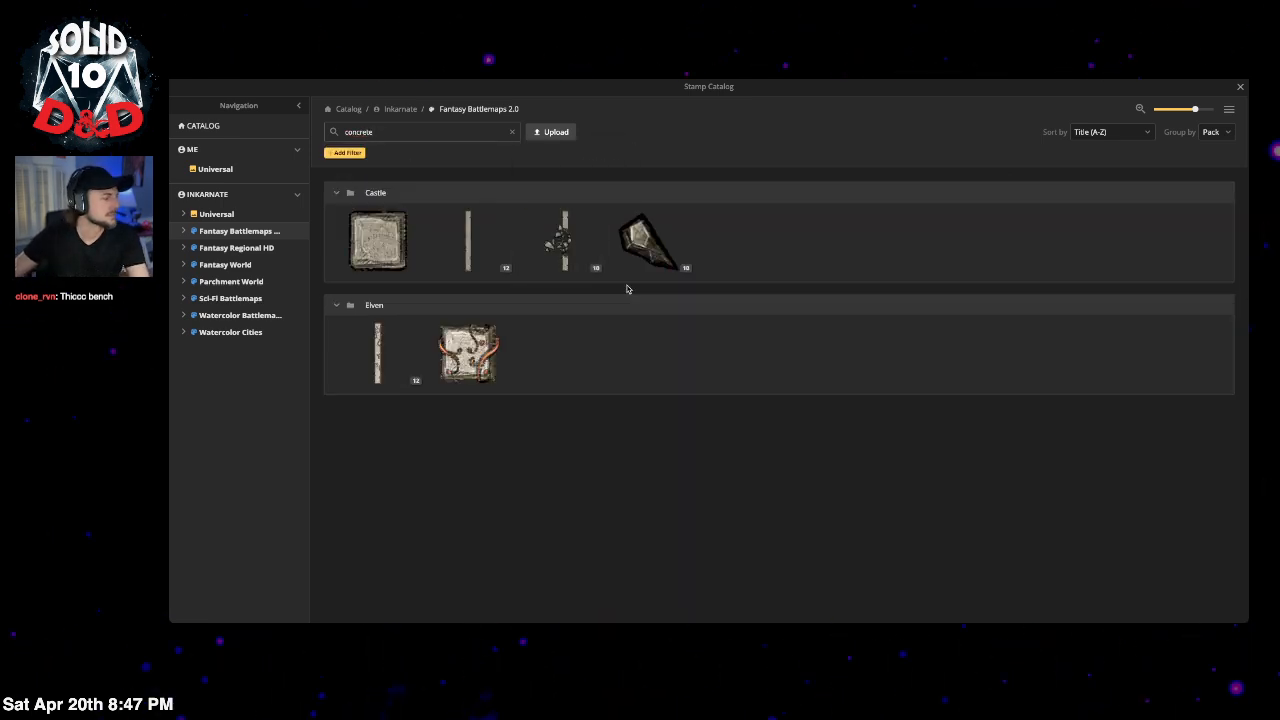
{"action": "left_click", "coordinate": [397, 249]}
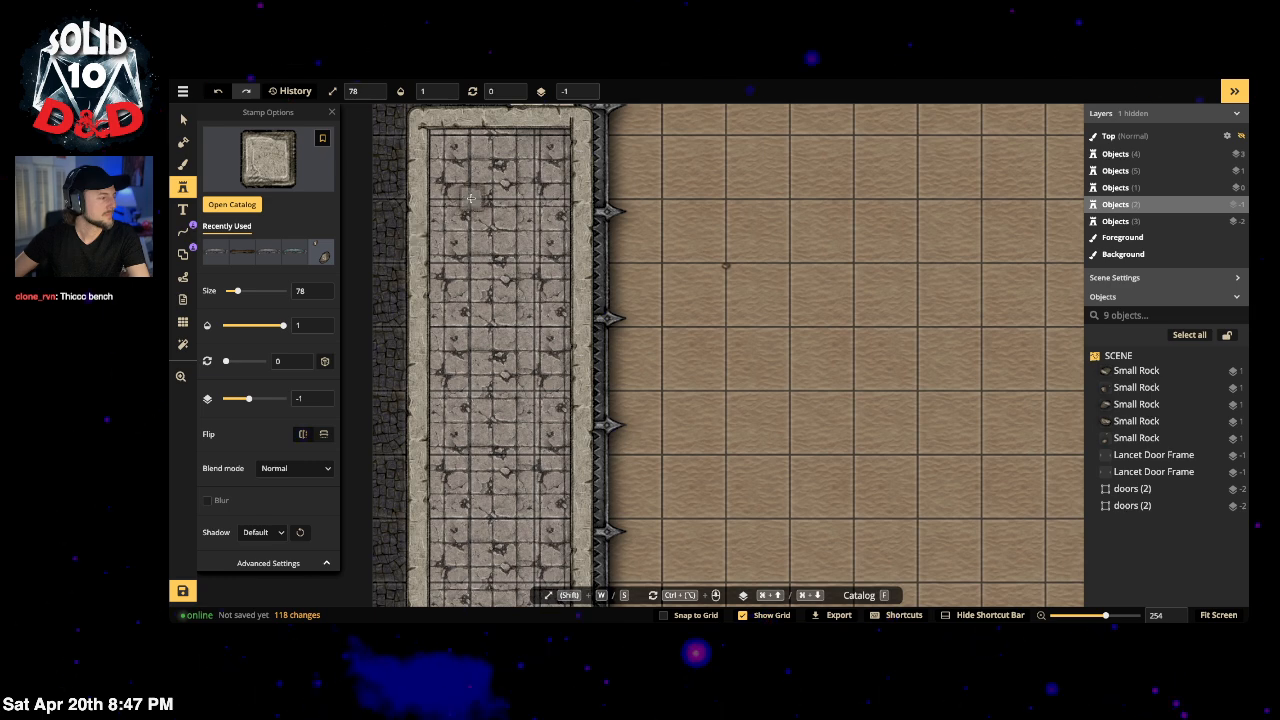
{"action": "left_click", "coordinate": [268, 563]}
{"action": "scroll", "coordinate": [270, 480], "scroll_direction": "down", "scroll_amount": 2}
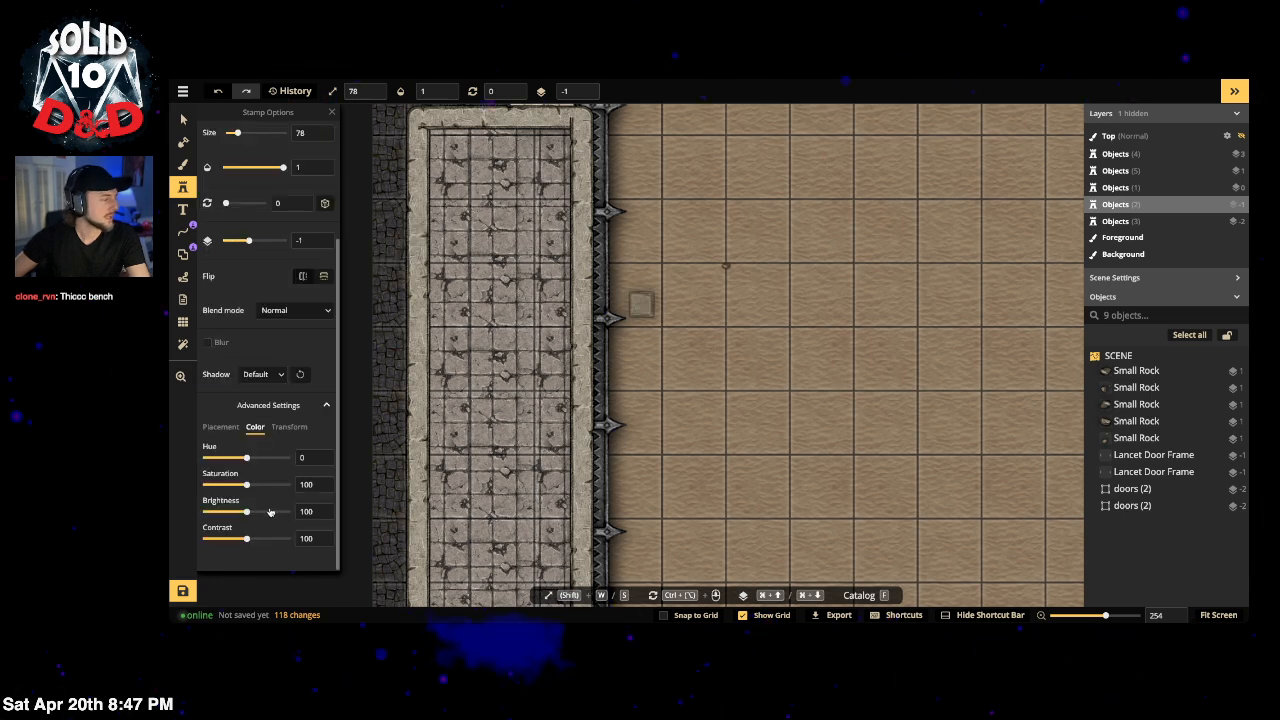
{"action": "left_click", "coordinate": [280, 428]}
{"action": "left_click_drag", "start_coordinate": [262, 457], "coordinate": [261, 485]}
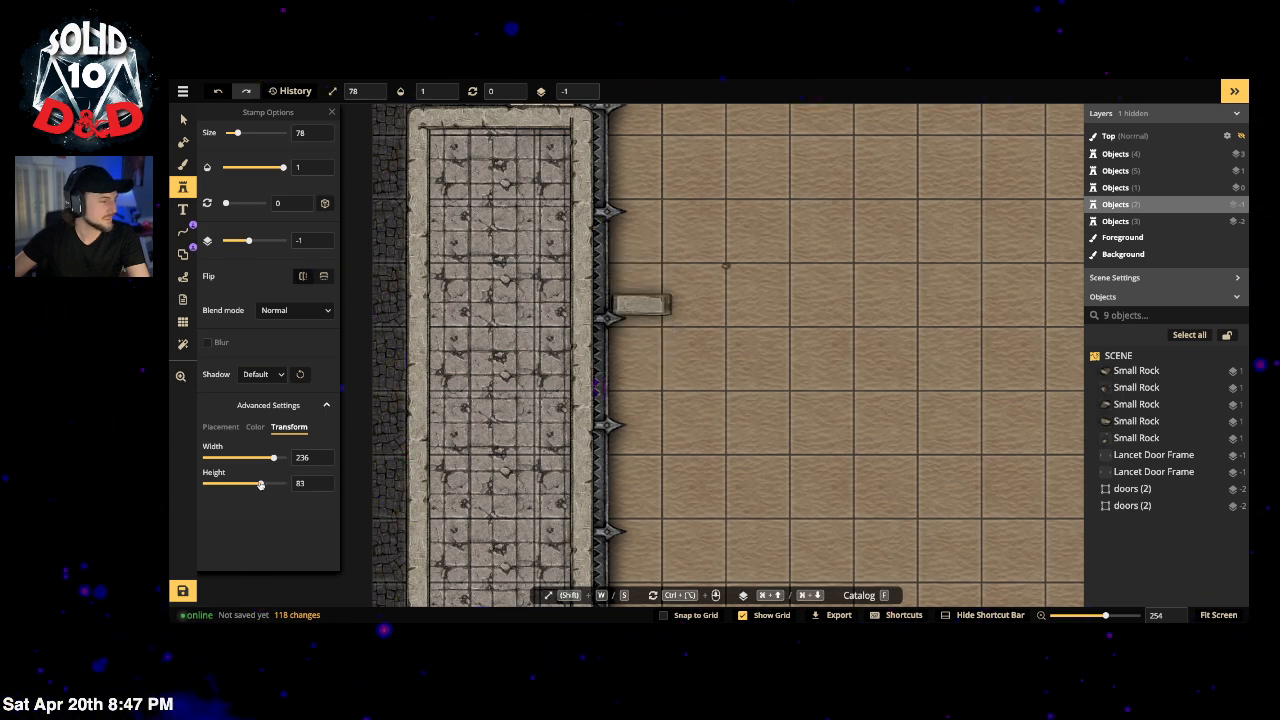
{"action": "scroll", "coordinate": [265, 320], "scroll_direction": "up", "scroll_amount": 3}
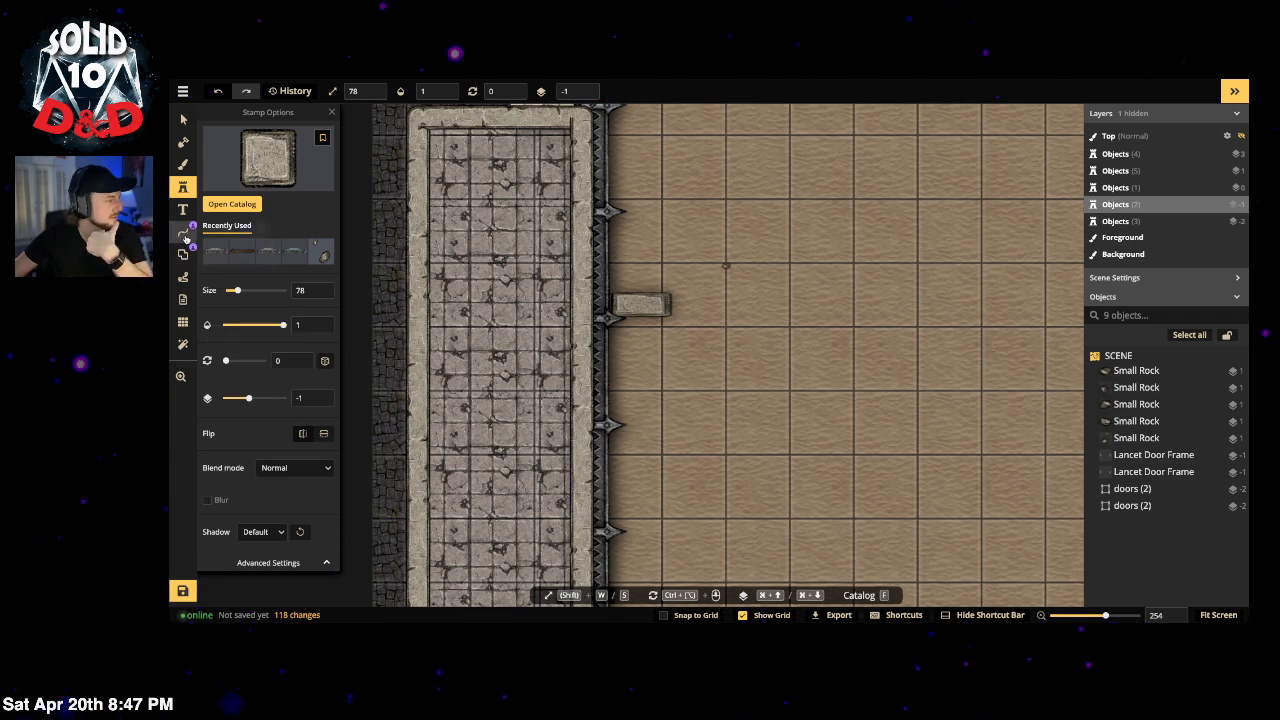
Step: Choose the Shoe Tracks path style from the path catalog
{"action": "left_click", "coordinate": [185, 238]}
{"action": "left_click", "coordinate": [287, 167]}
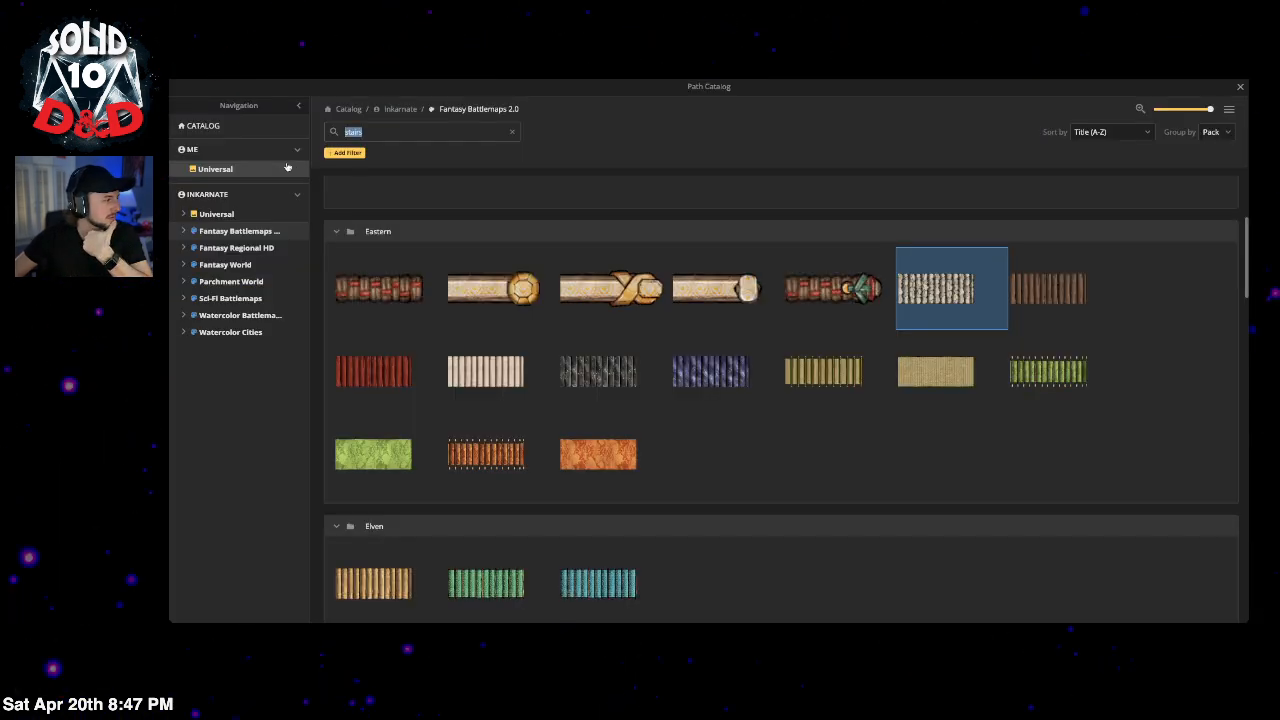
{"action": "left_click", "coordinate": [405, 130]}
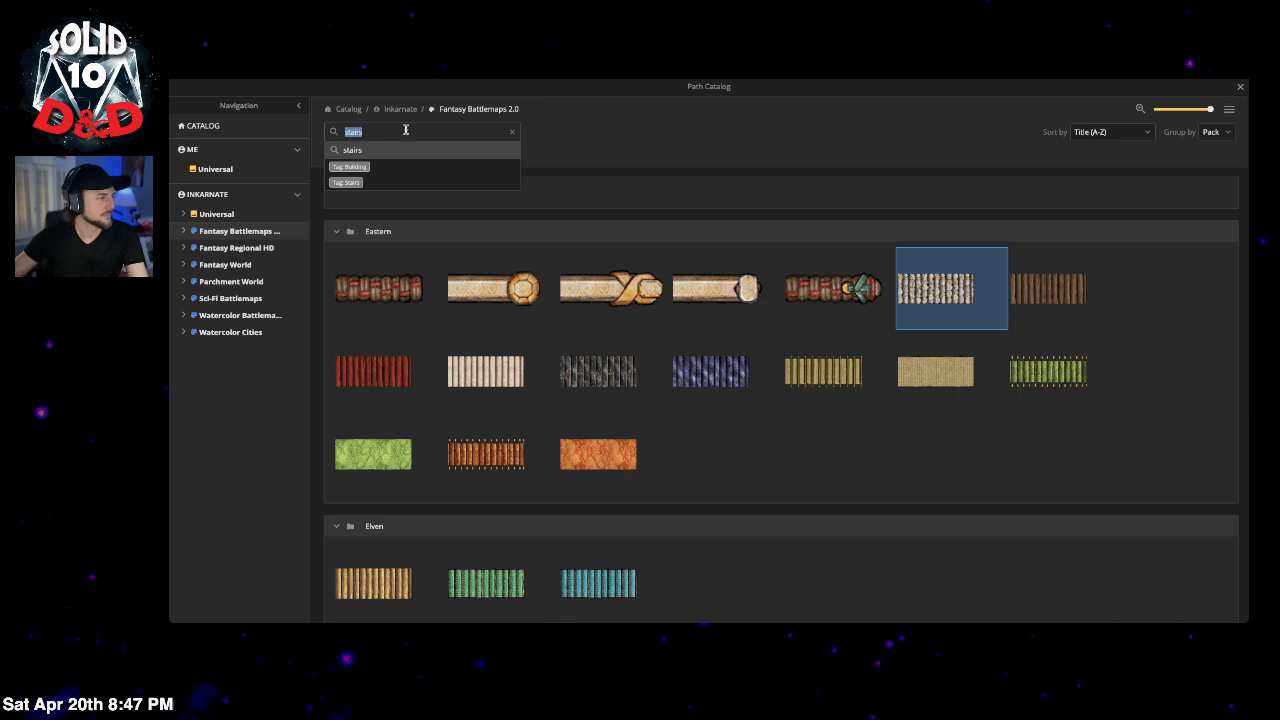
{"action": "type", "text": "concrete"}
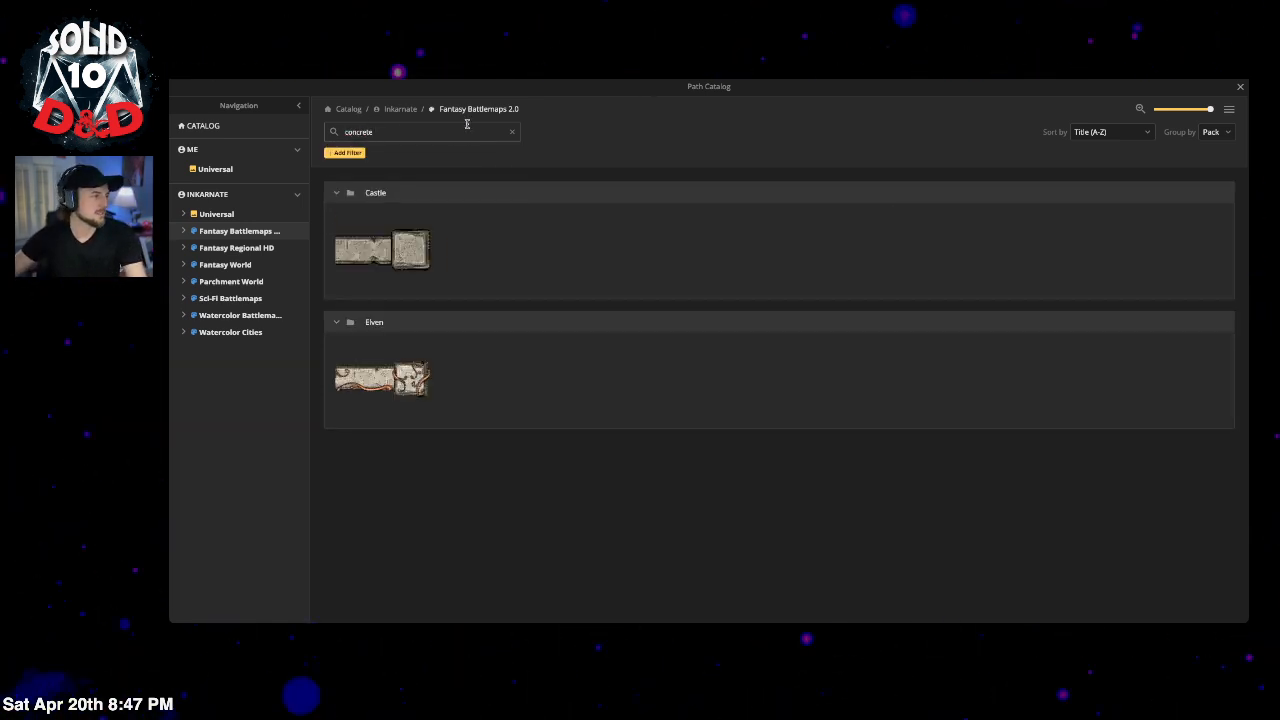
{"action": "left_click", "coordinate": [512, 131]}
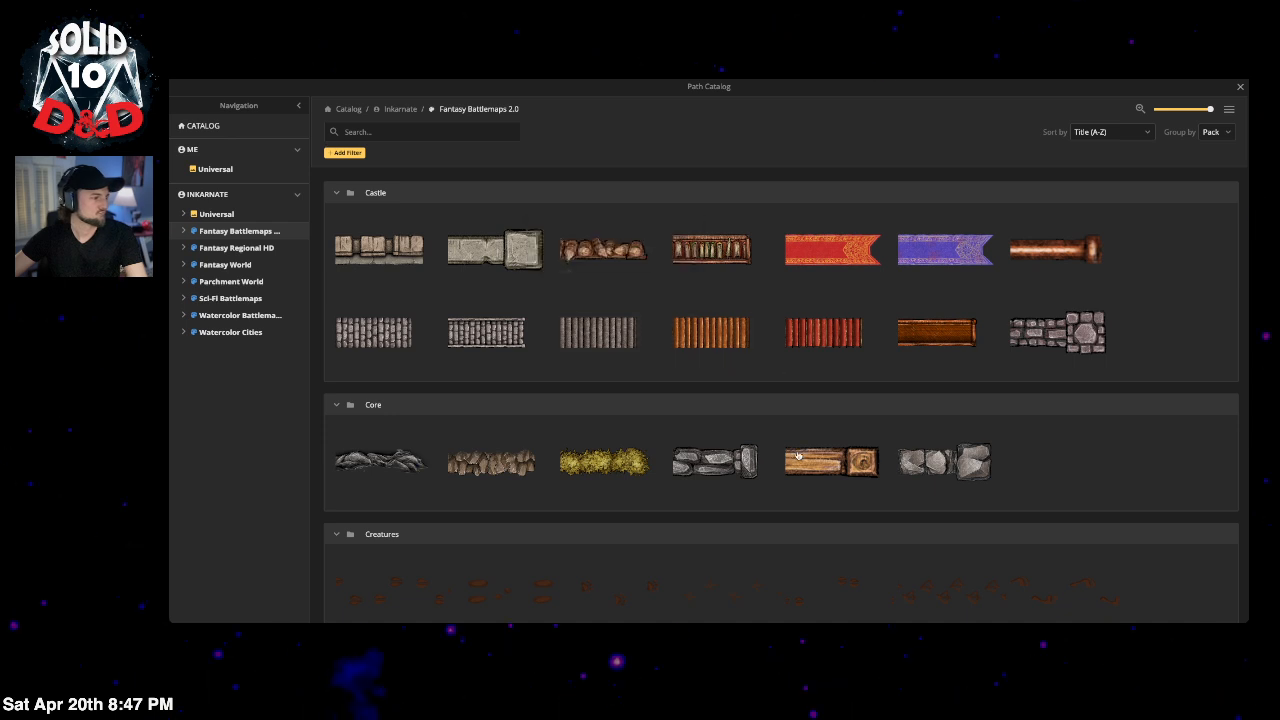
{"action": "scroll", "coordinate": [806, 454], "scroll_direction": "down", "scroll_amount": 2}
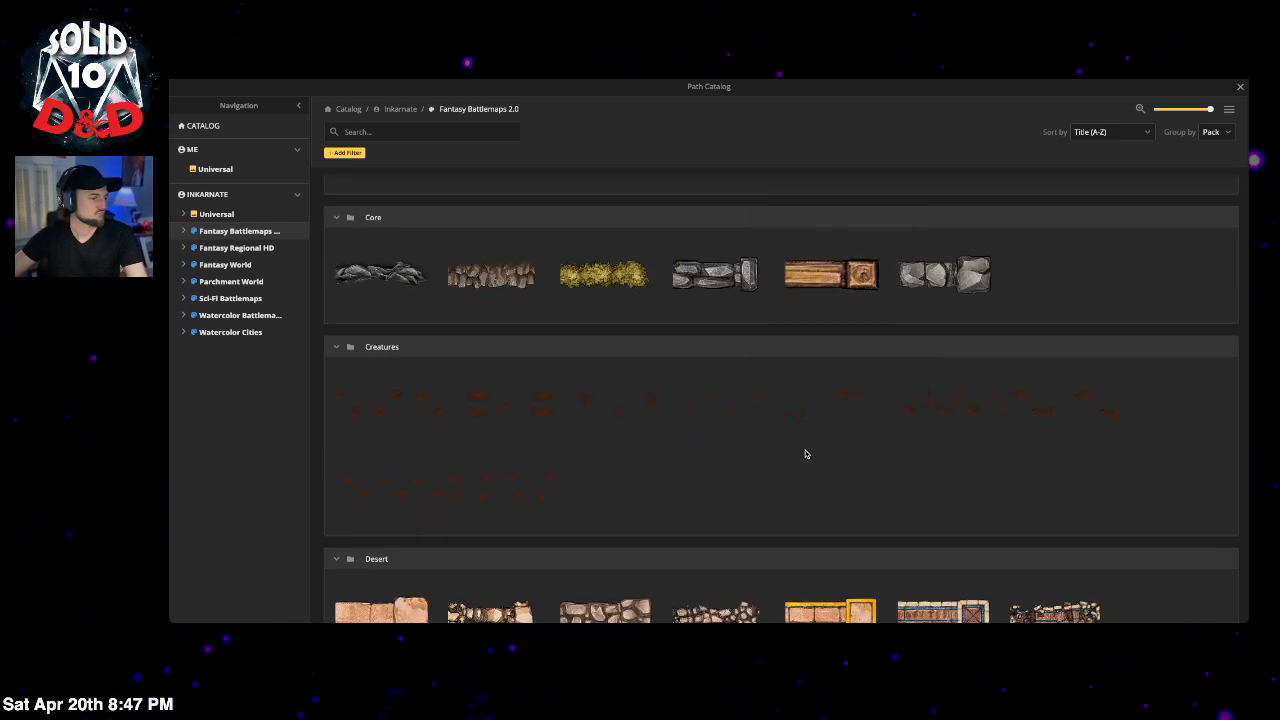
{"action": "scroll", "coordinate": [806, 454], "scroll_direction": "down", "scroll_amount": 1}
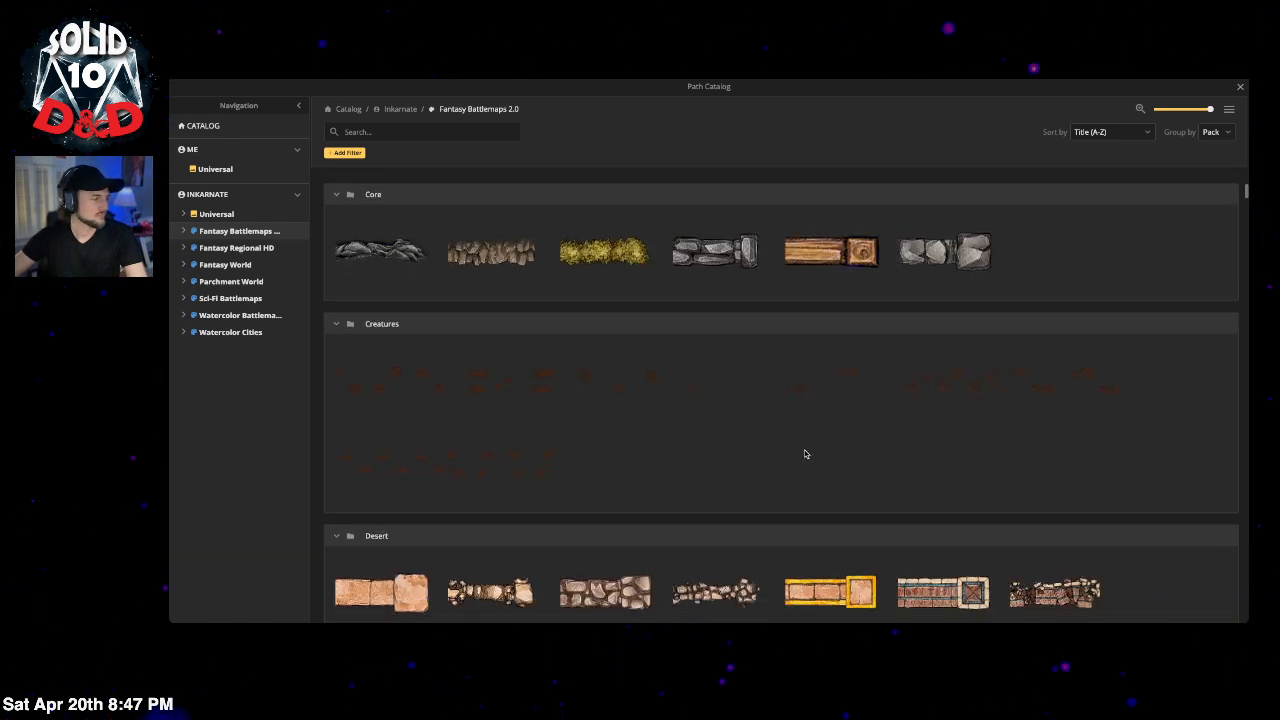
{"action": "scroll", "coordinate": [805, 454], "scroll_direction": "down", "scroll_amount": 1}
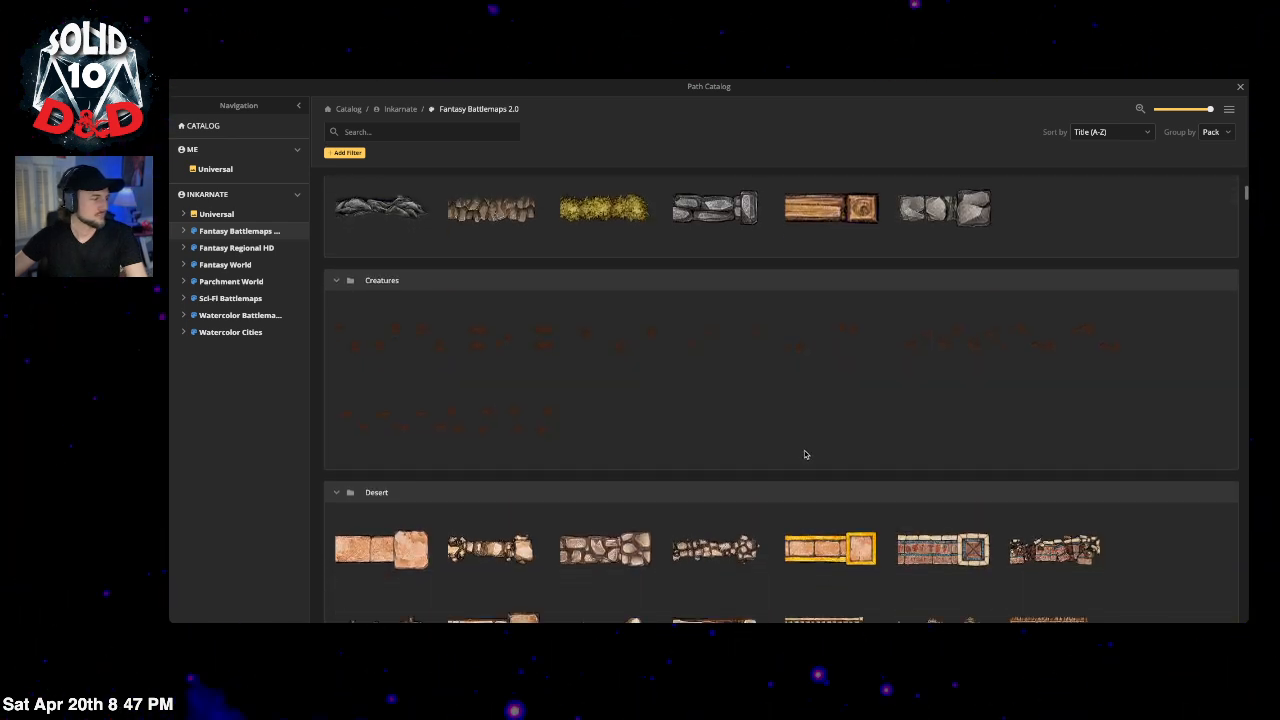
{"action": "left_click", "coordinate": [368, 426]}
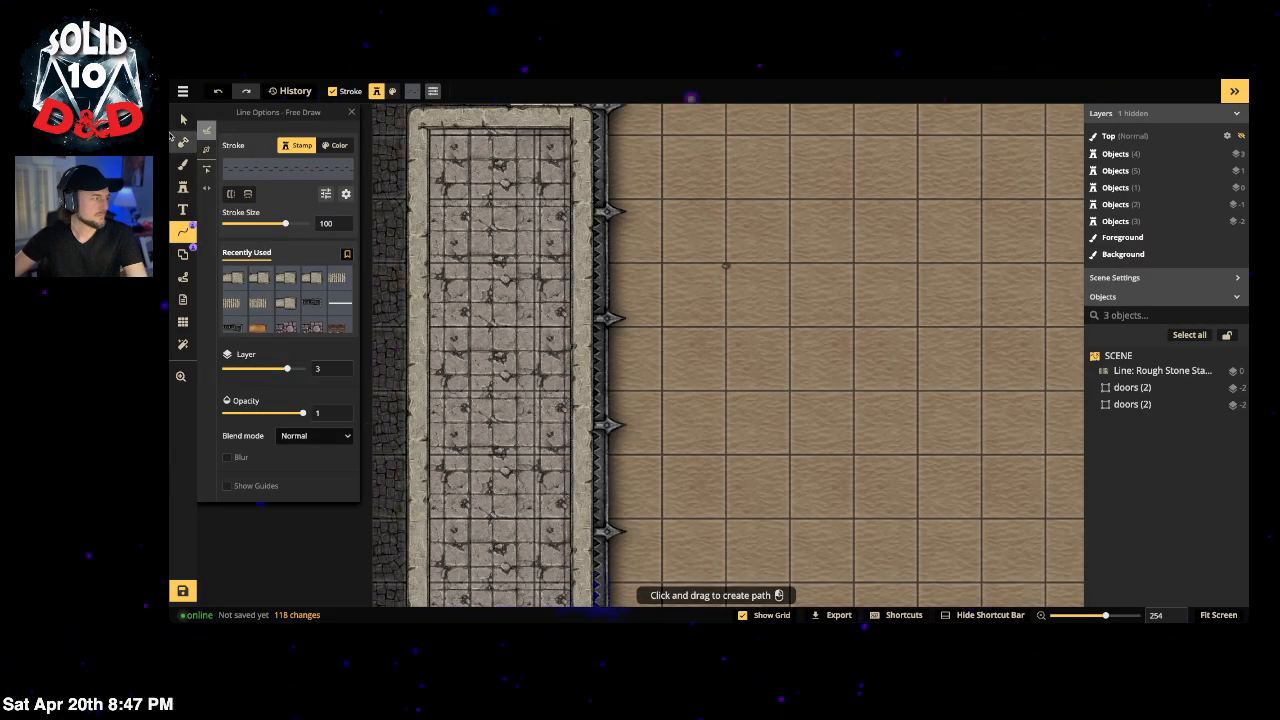
Step: Draw a footprint trail across the sand arena, adjusting the stroke width from 11
{"action": "scroll", "coordinate": [556, 268], "scroll_direction": "down", "scroll_amount": 1}
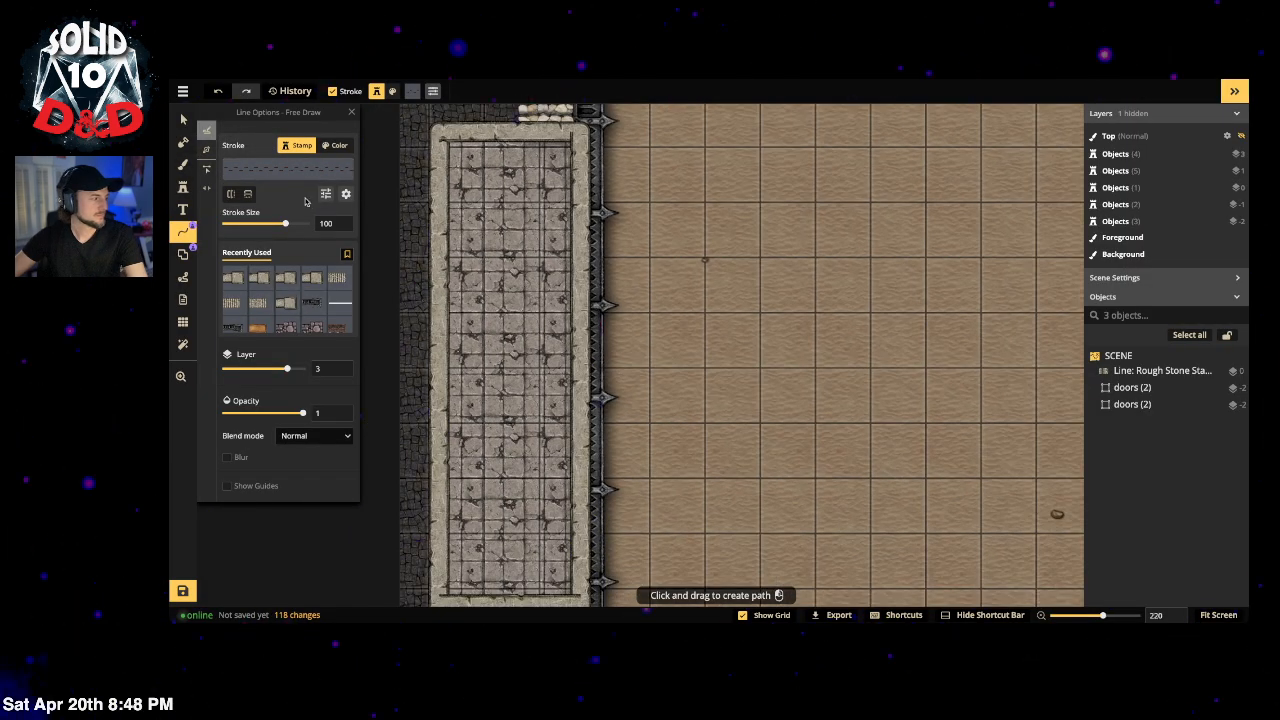
{"action": "scroll", "coordinate": [384, 205], "scroll_direction": "down", "scroll_amount": 2}
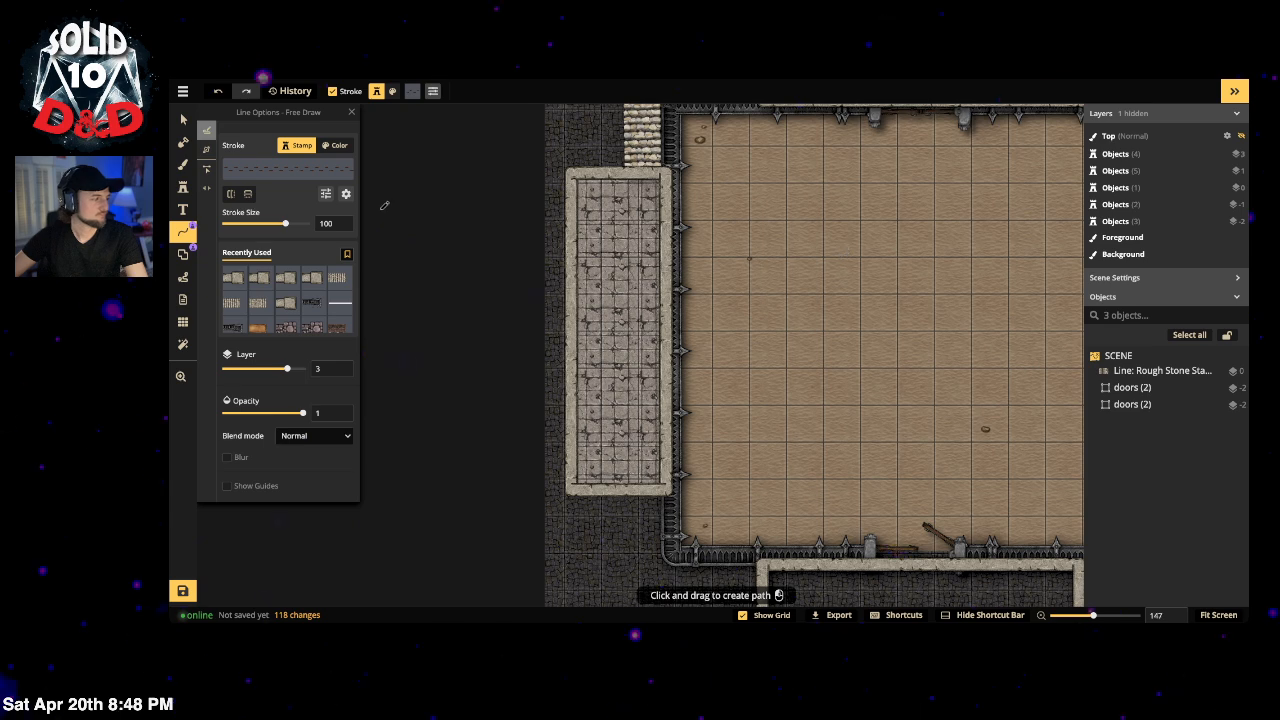
{"action": "left_click_drag", "start_coordinate": [234, 228], "coordinate": [255, 225]}
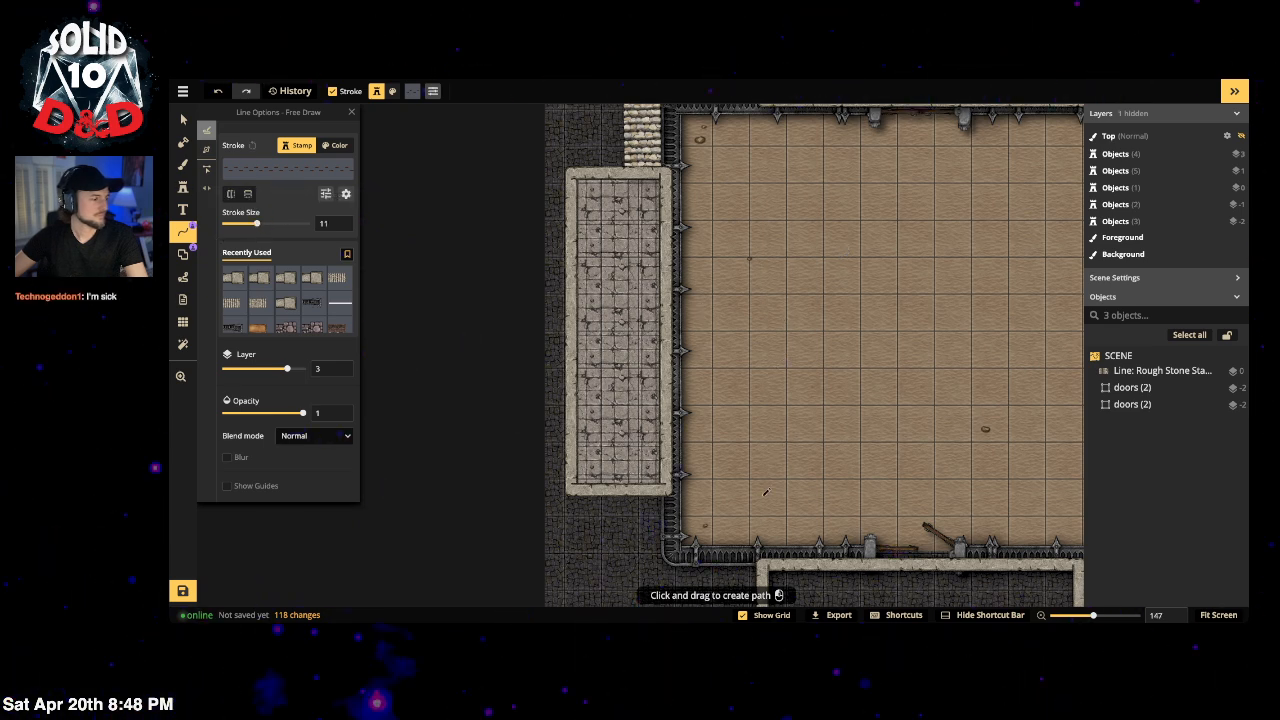
{"action": "left_click_drag", "start_coordinate": [916, 527], "coordinate": [741, 454]}
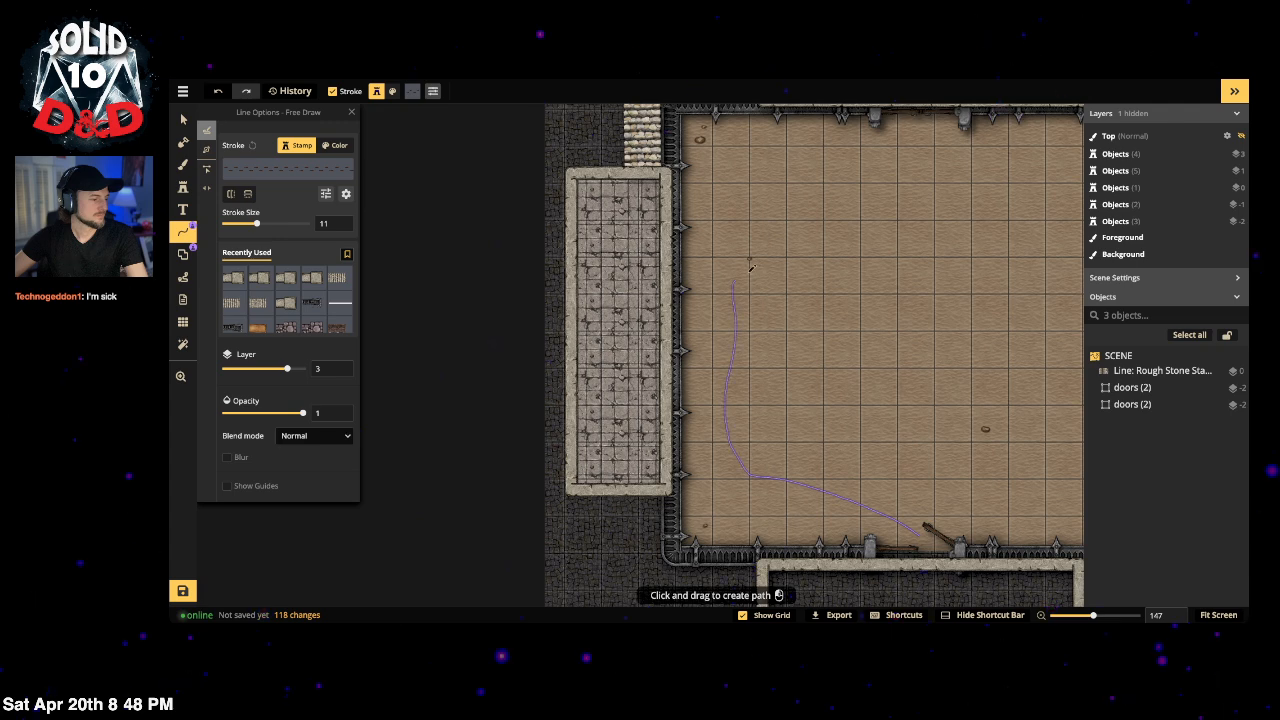
{"action": "left_click_drag", "start_coordinate": [940, 200], "coordinate": [1006, 270]}
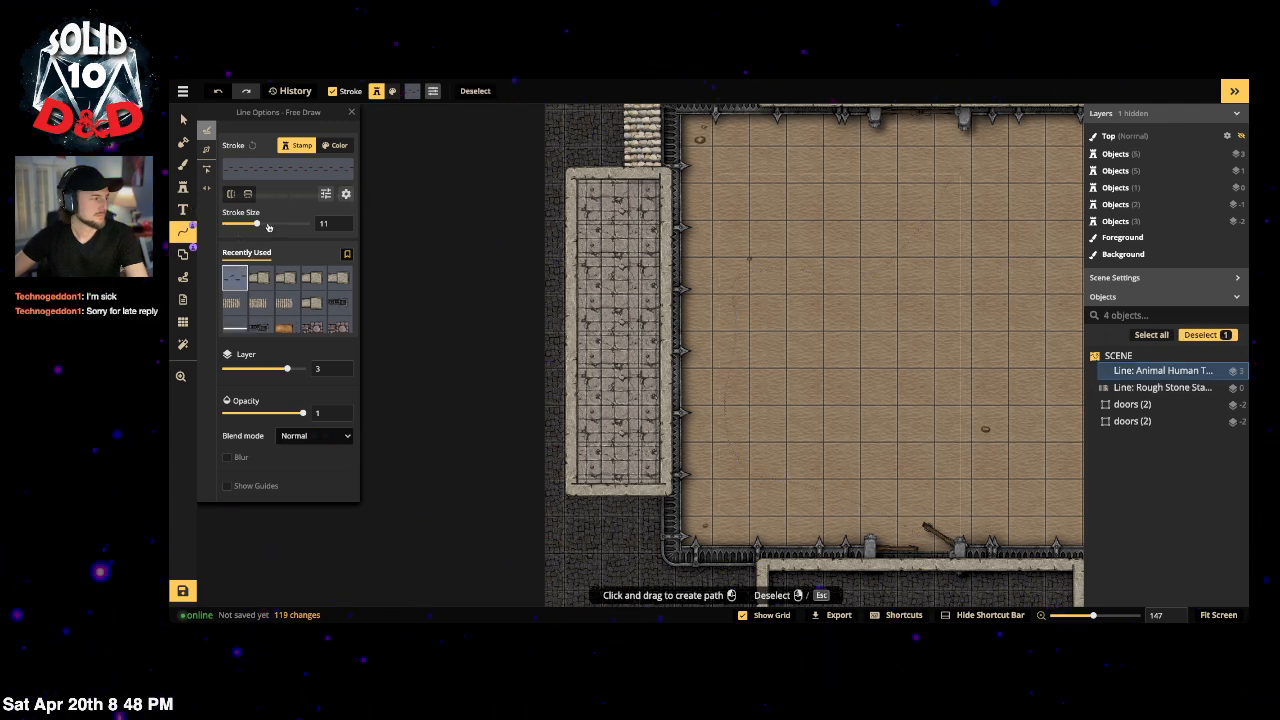
{"action": "left_click_drag", "start_coordinate": [256, 223], "coordinate": [271, 224]}
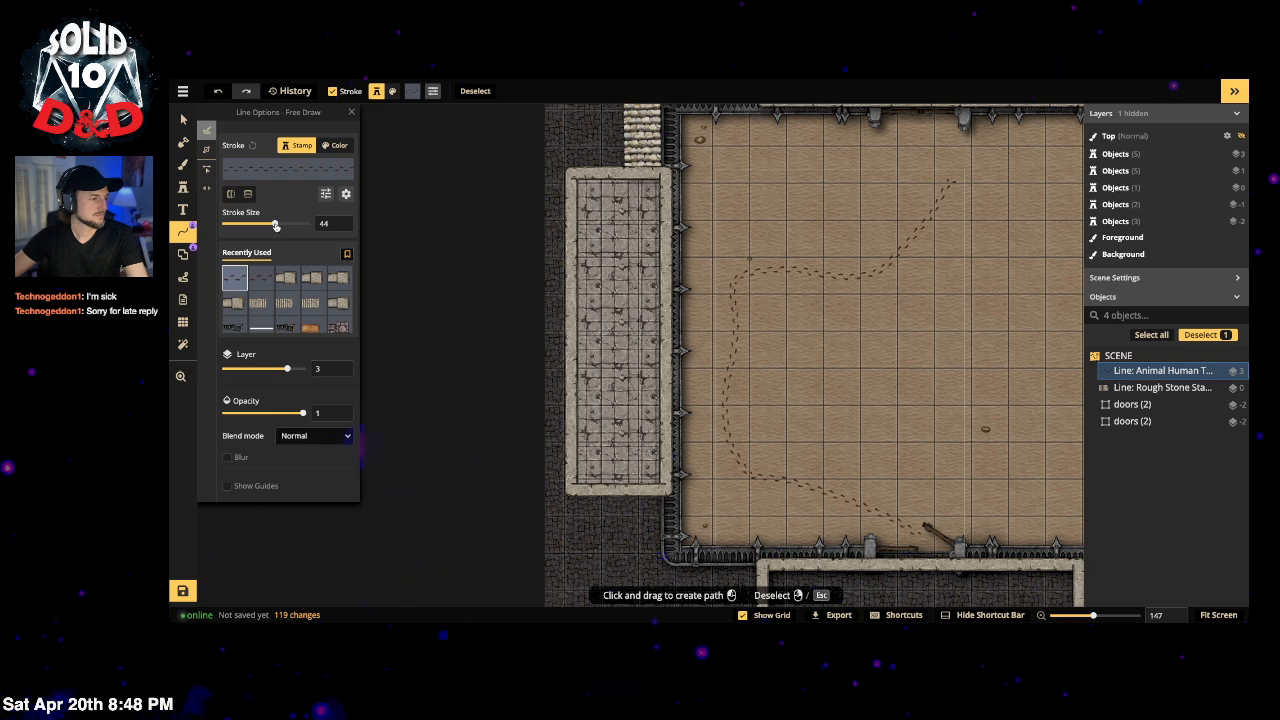
Step: Fade the footprint trail to 0.26 opacity and turn off its end caps
{"action": "left_click", "coordinate": [324, 195]}
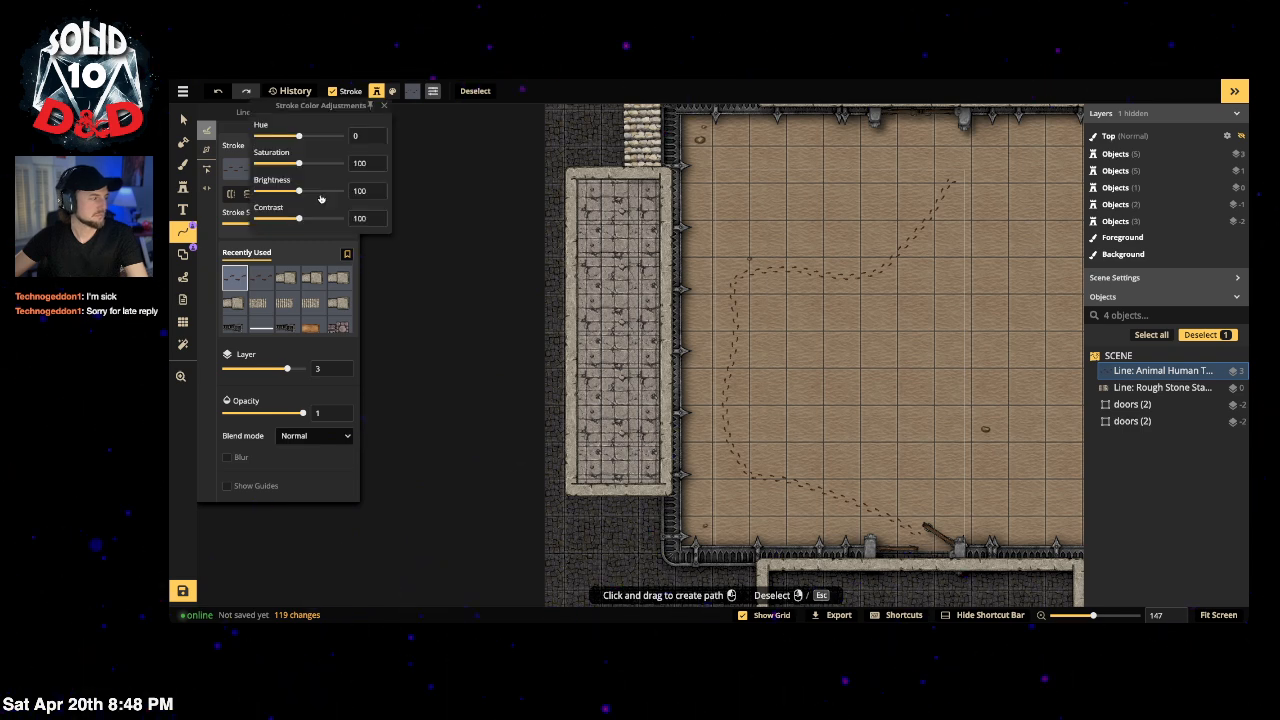
{"action": "left_click", "coordinate": [249, 233]}
{"action": "left_click", "coordinate": [345, 195]}
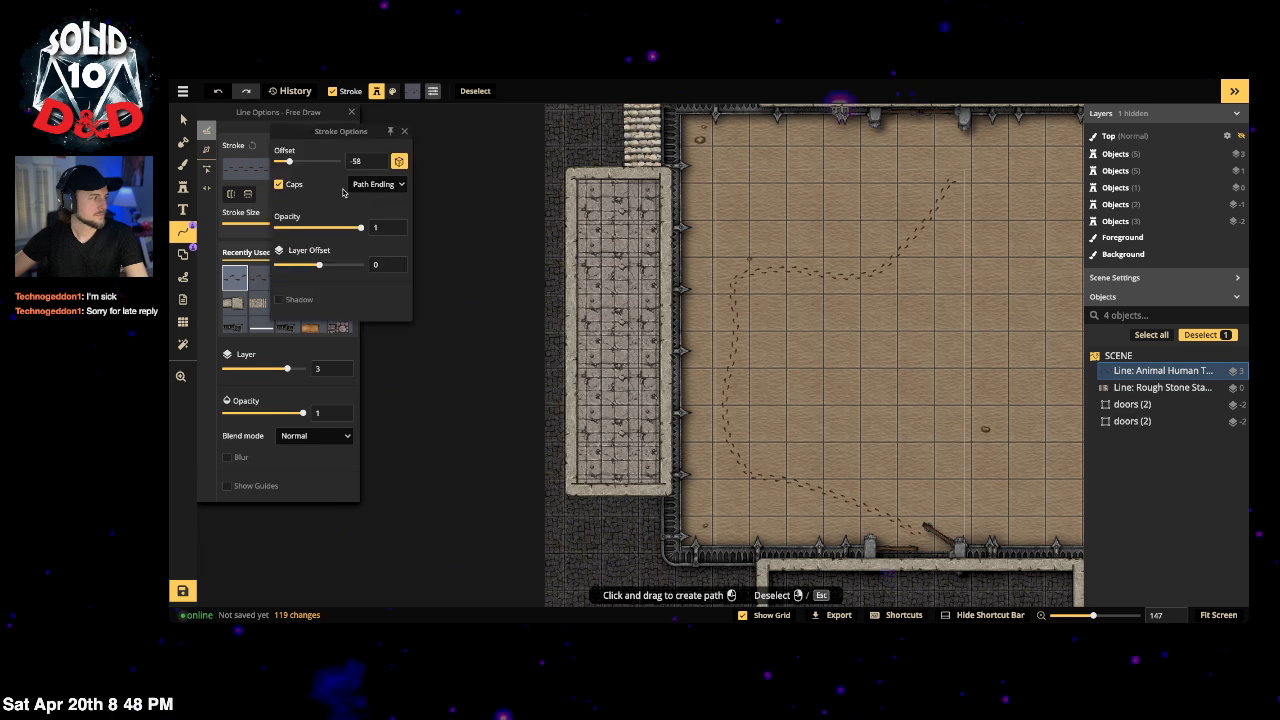
{"action": "left_click", "coordinate": [308, 228]}
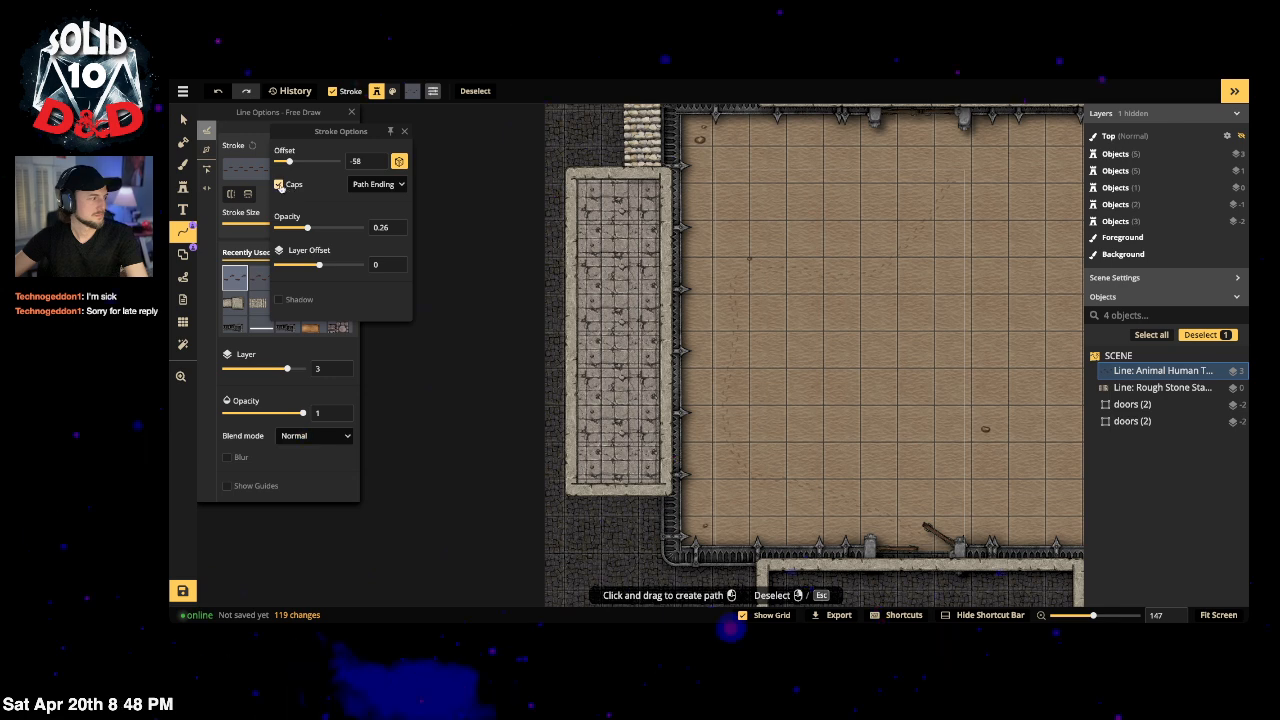
{"action": "left_click", "coordinate": [278, 185]}
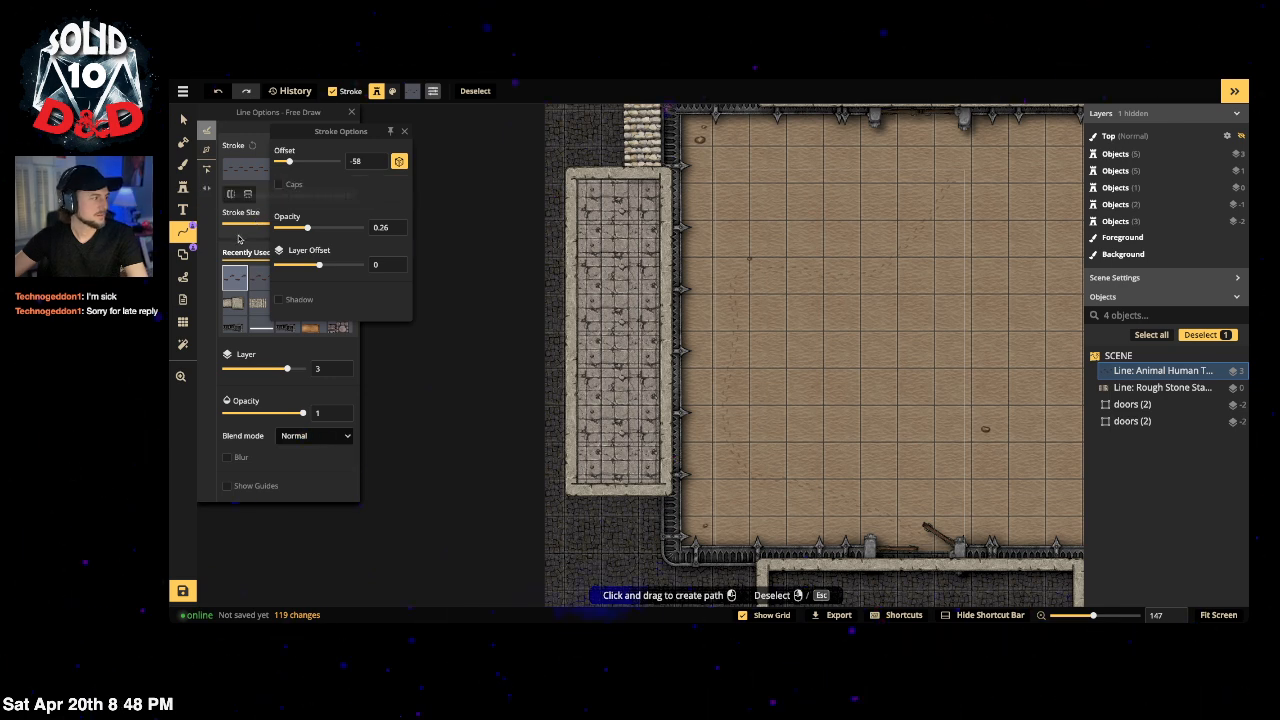
{"action": "left_click", "coordinate": [434, 233]}
Step: Stamp a blood splatter near the arena's top and lower its opacity to 0.38
{"action": "left_click", "coordinate": [183, 187]}
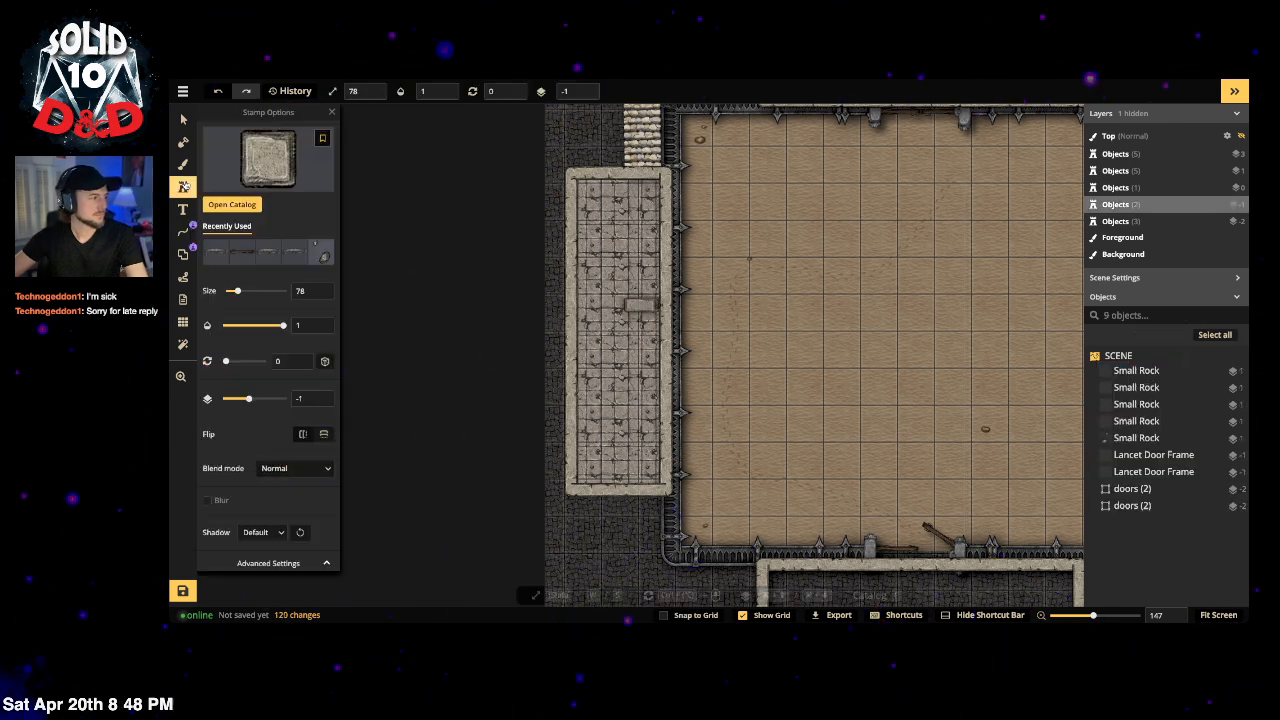
{"action": "left_click", "coordinate": [271, 163]}
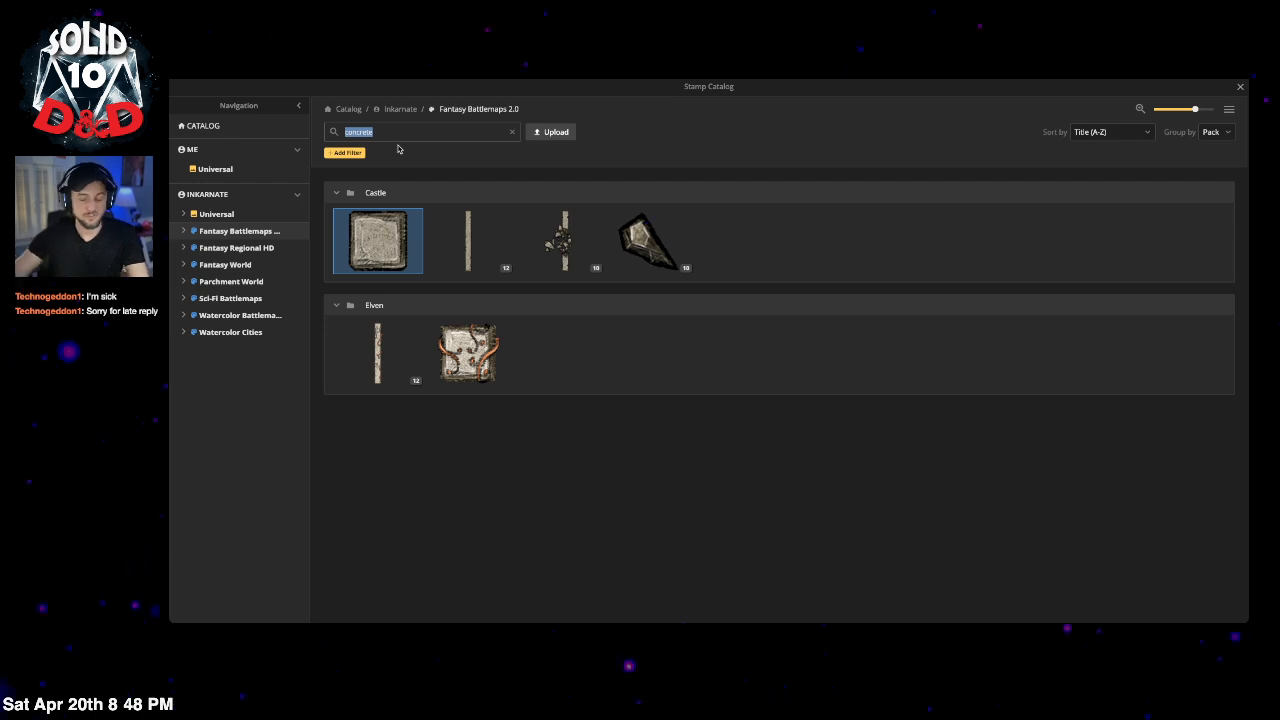
{"action": "key", "text": "BackSpace"}
{"action": "type", "text": "blood"}
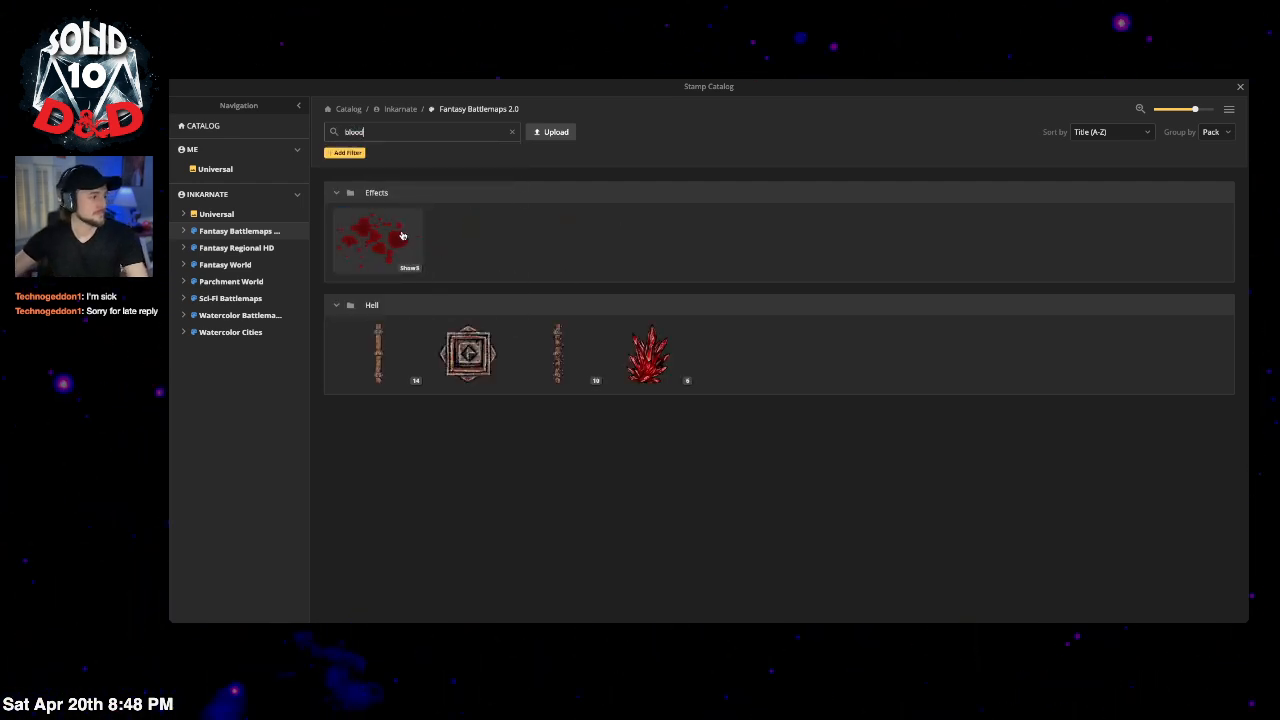
{"action": "left_click", "coordinate": [402, 235]}
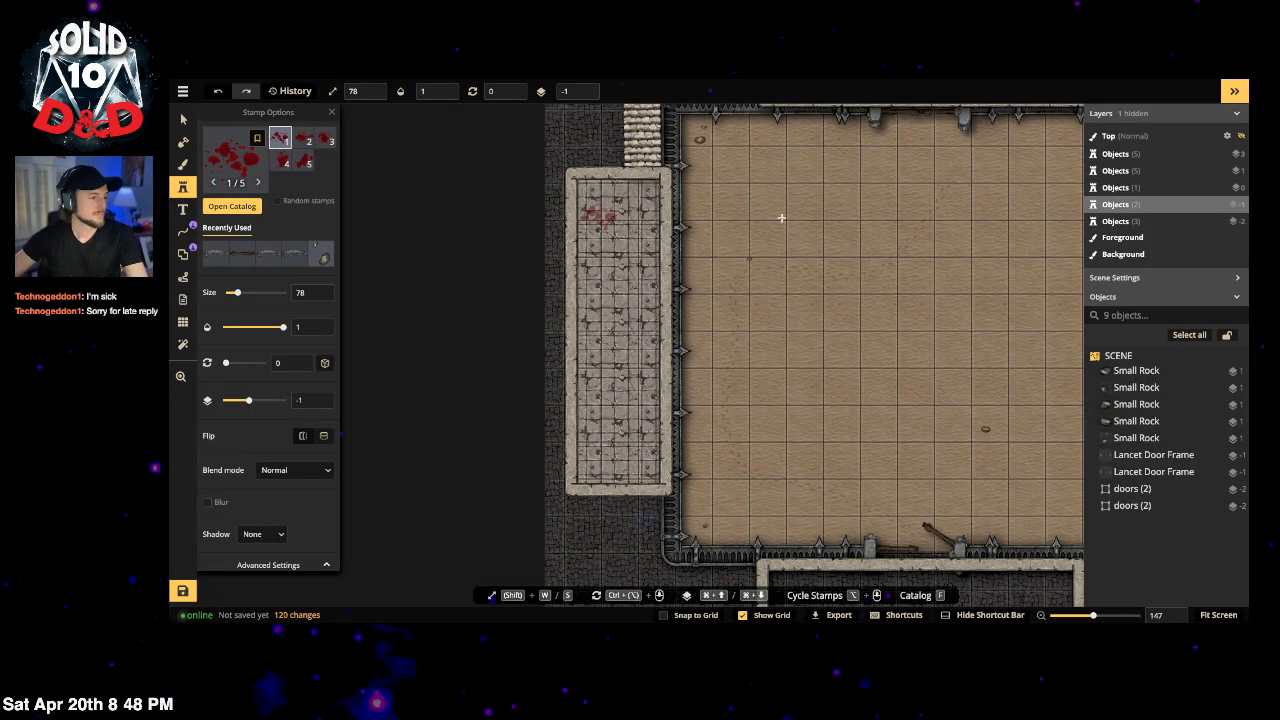
{"action": "left_click", "coordinate": [951, 181]}
{"action": "key", "text": "v"}
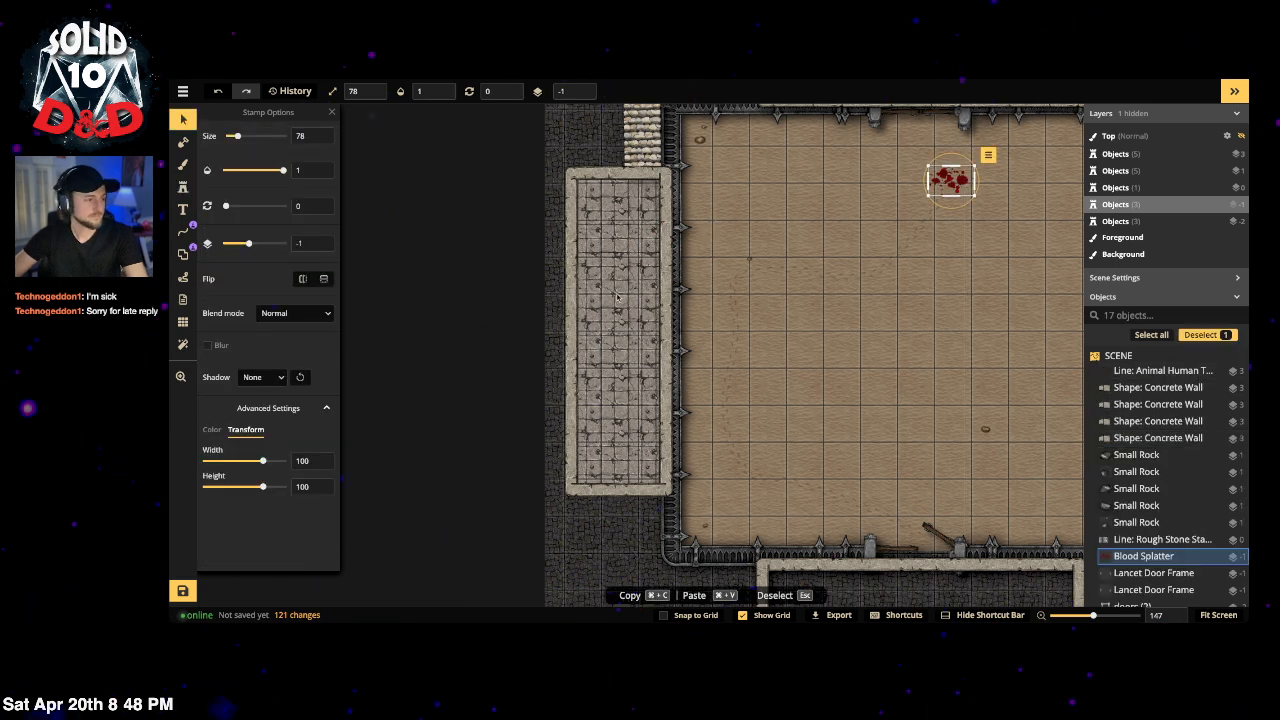
{"action": "left_click_drag", "start_coordinate": [283, 170], "coordinate": [250, 173]}
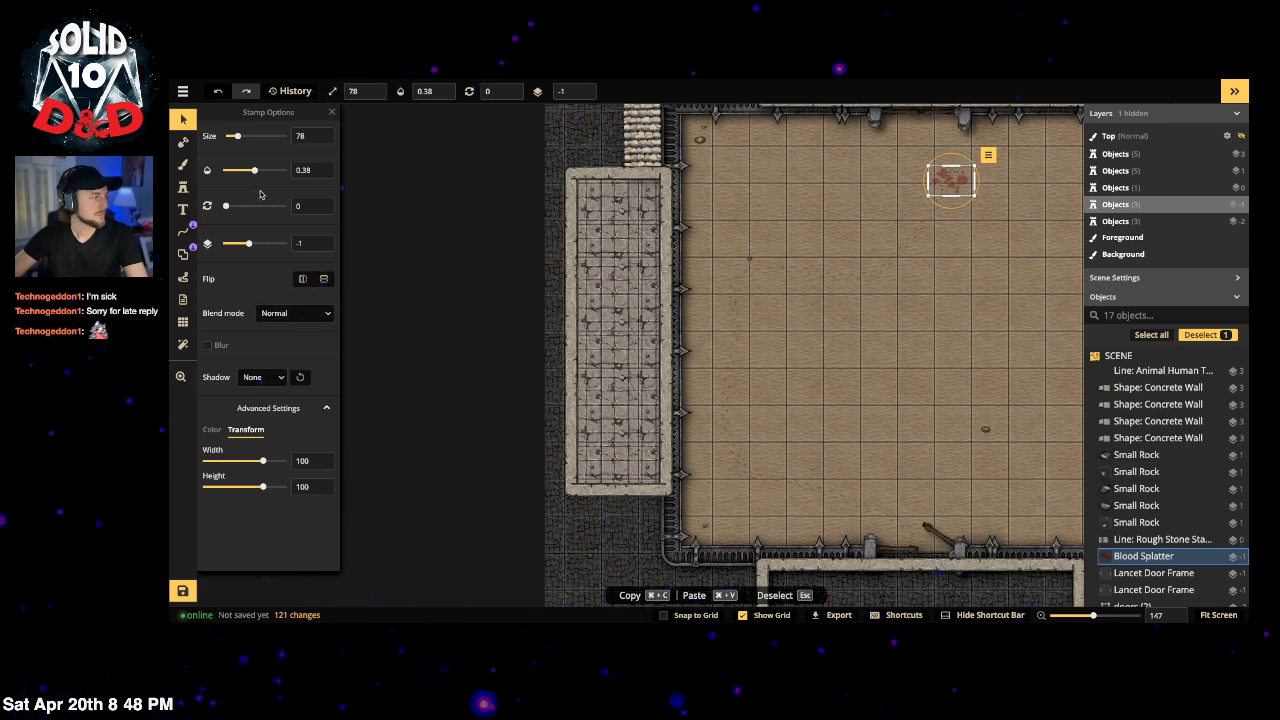
Step: Stamp a recently used rock, undo it, and select the large circular line
{"action": "left_click", "coordinate": [182, 191]}
{"action": "left_click", "coordinate": [215, 283]}
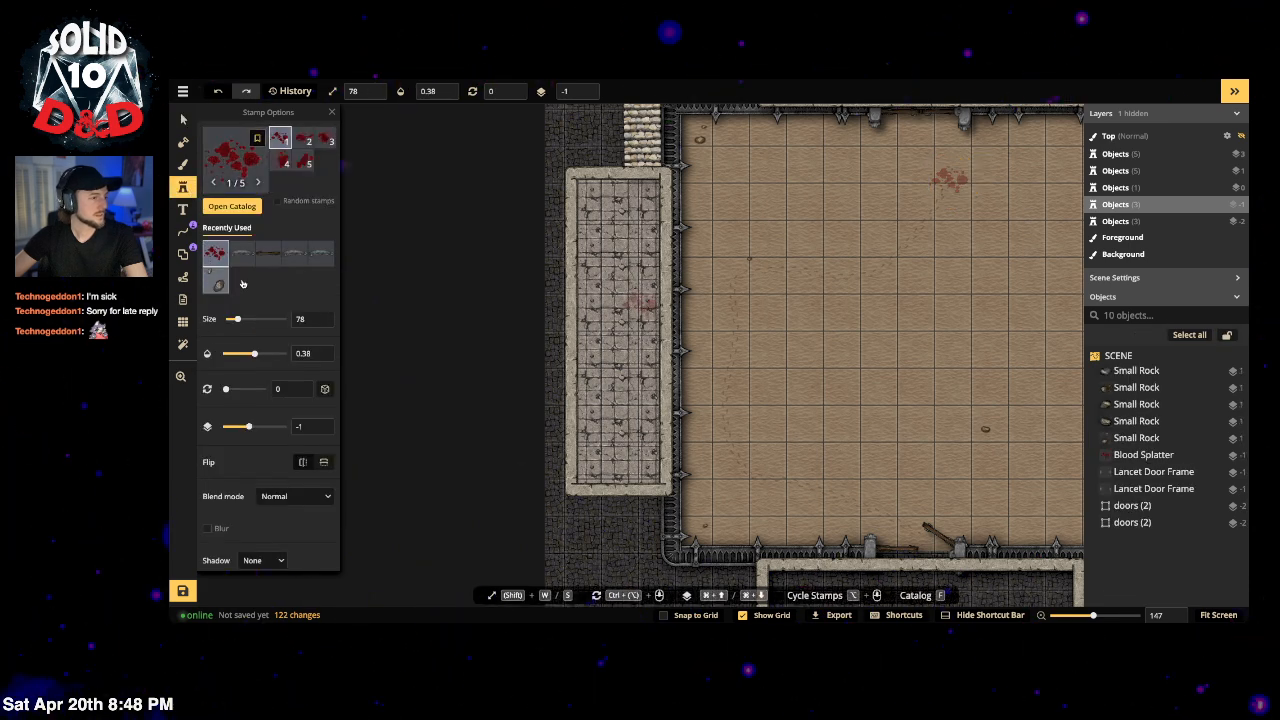
{"action": "left_click", "coordinate": [954, 179]}
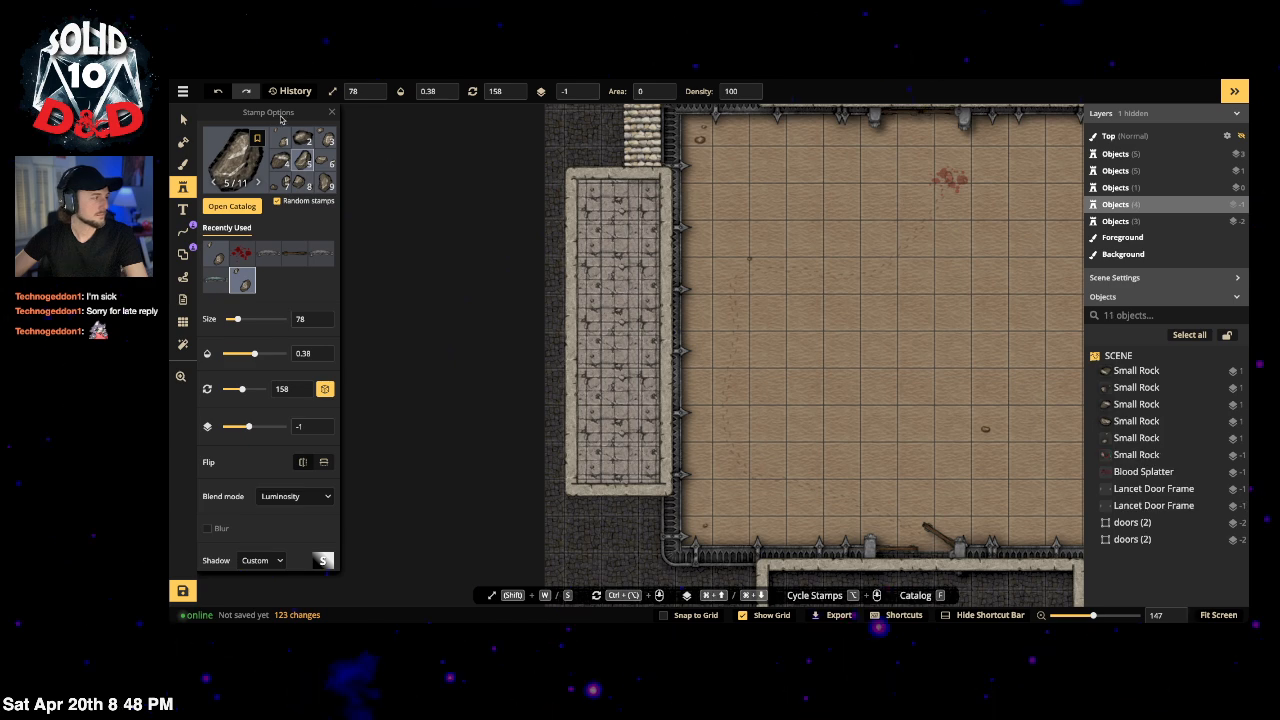
{"action": "key", "text": "ctrl+z"}
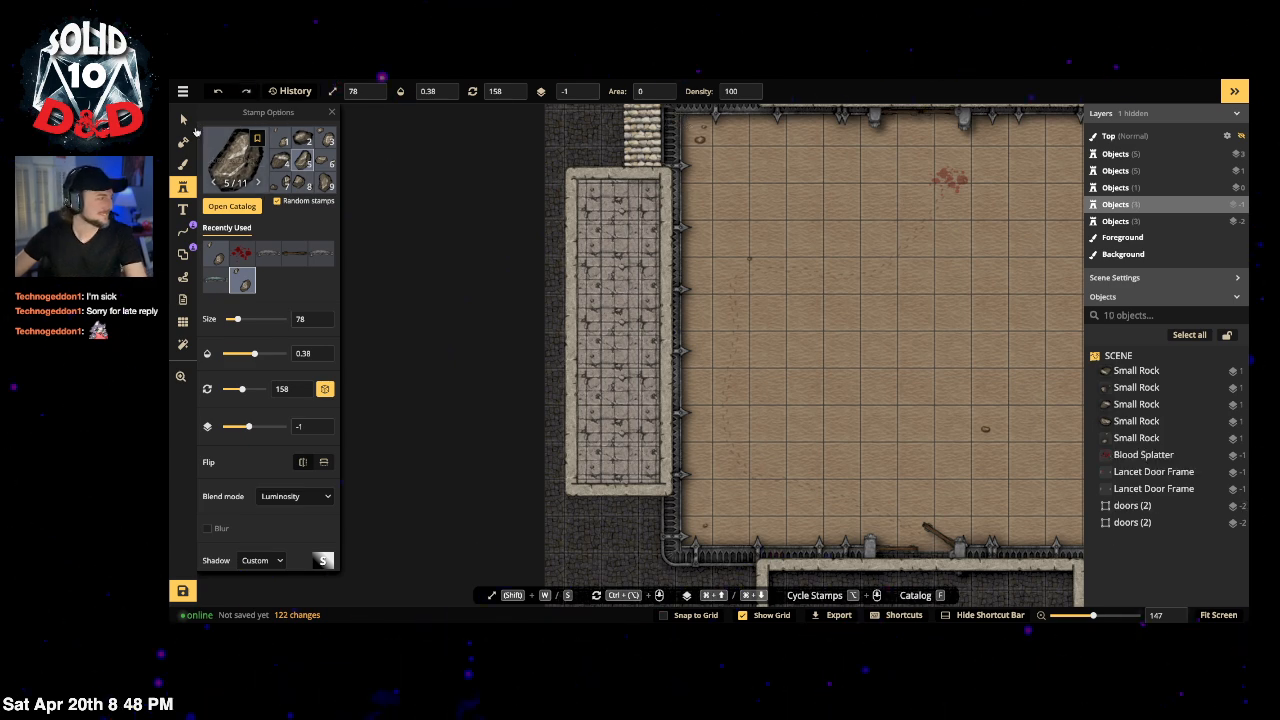
{"action": "left_click", "coordinate": [183, 119]}
{"action": "left_click", "coordinate": [1062, 364]}
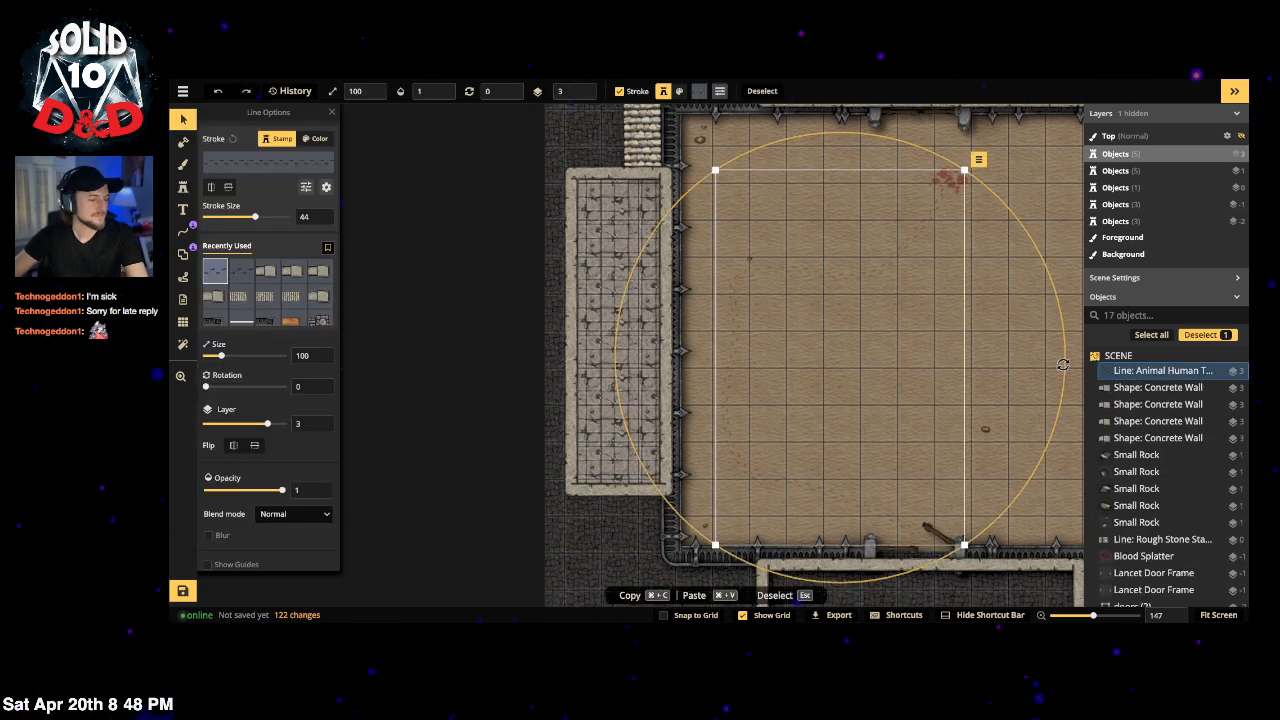
Step: Lock the large circular line in the Objects list so it can't be moved
{"action": "key", "text": "p"}
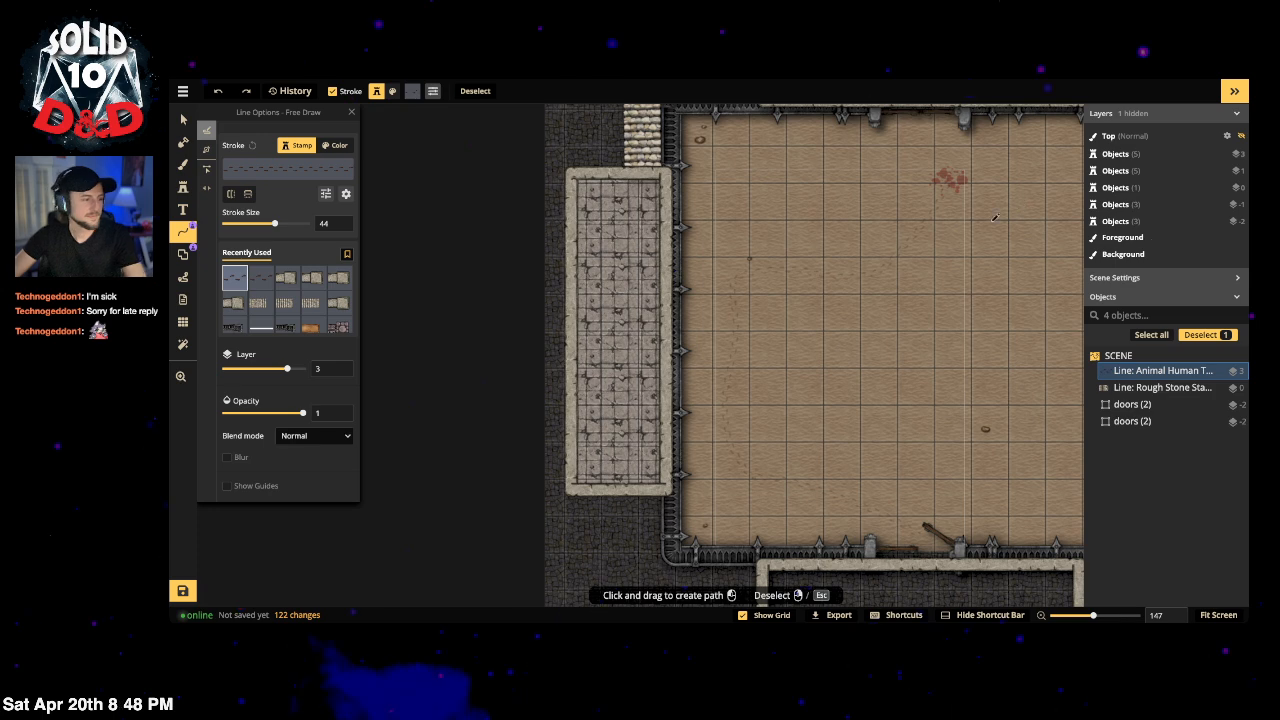
{"action": "key", "text": "v"}
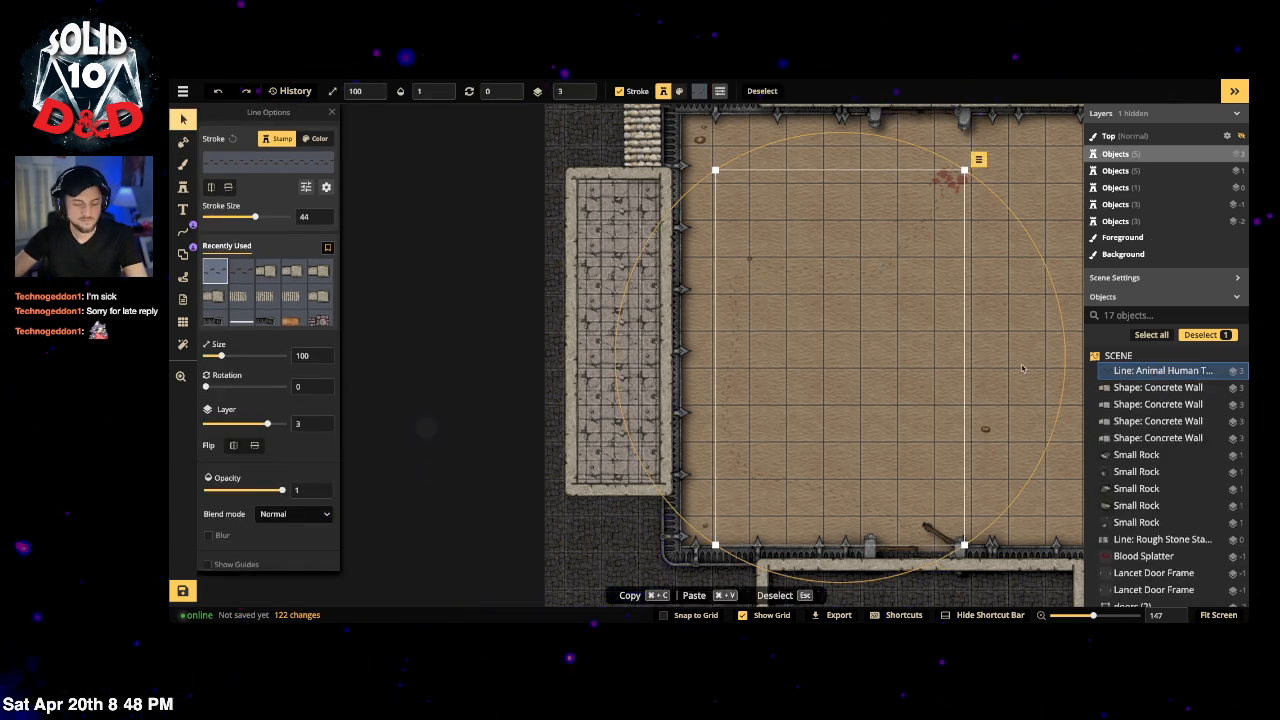
{"action": "key", "text": "p"}
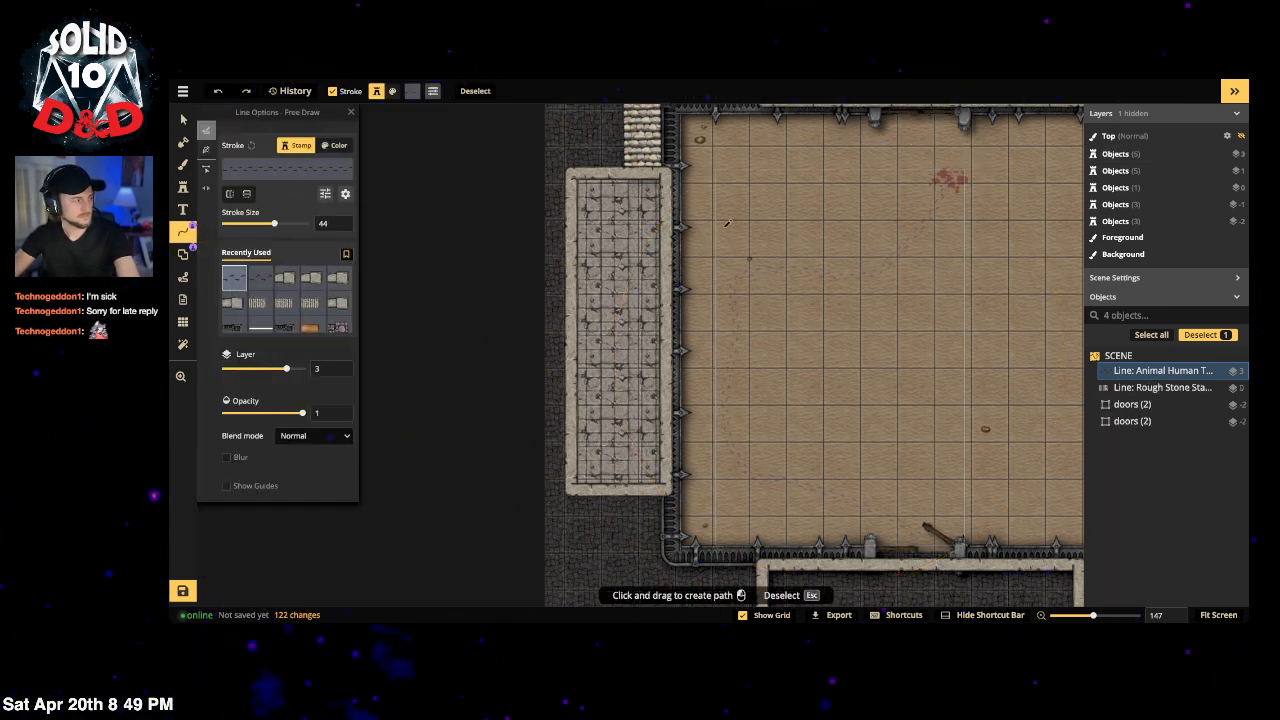
{"action": "left_click", "coordinate": [351, 112]}
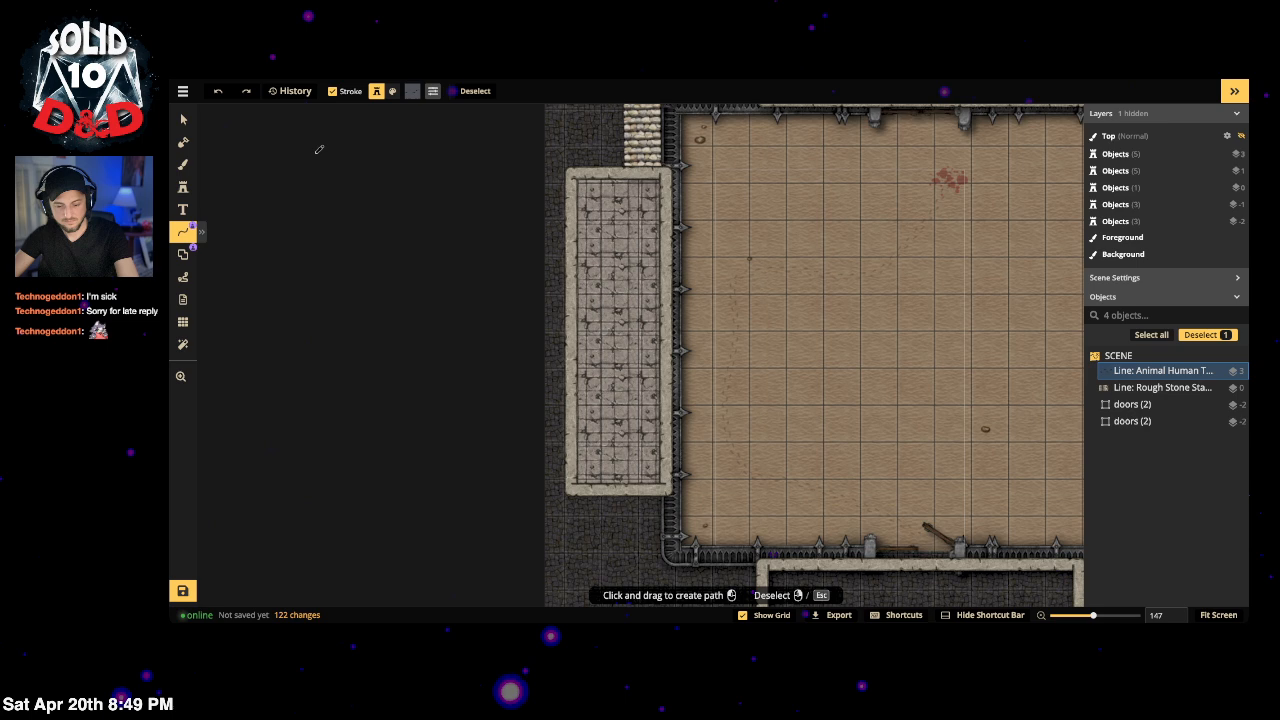
{"action": "left_click", "coordinate": [183, 119]}
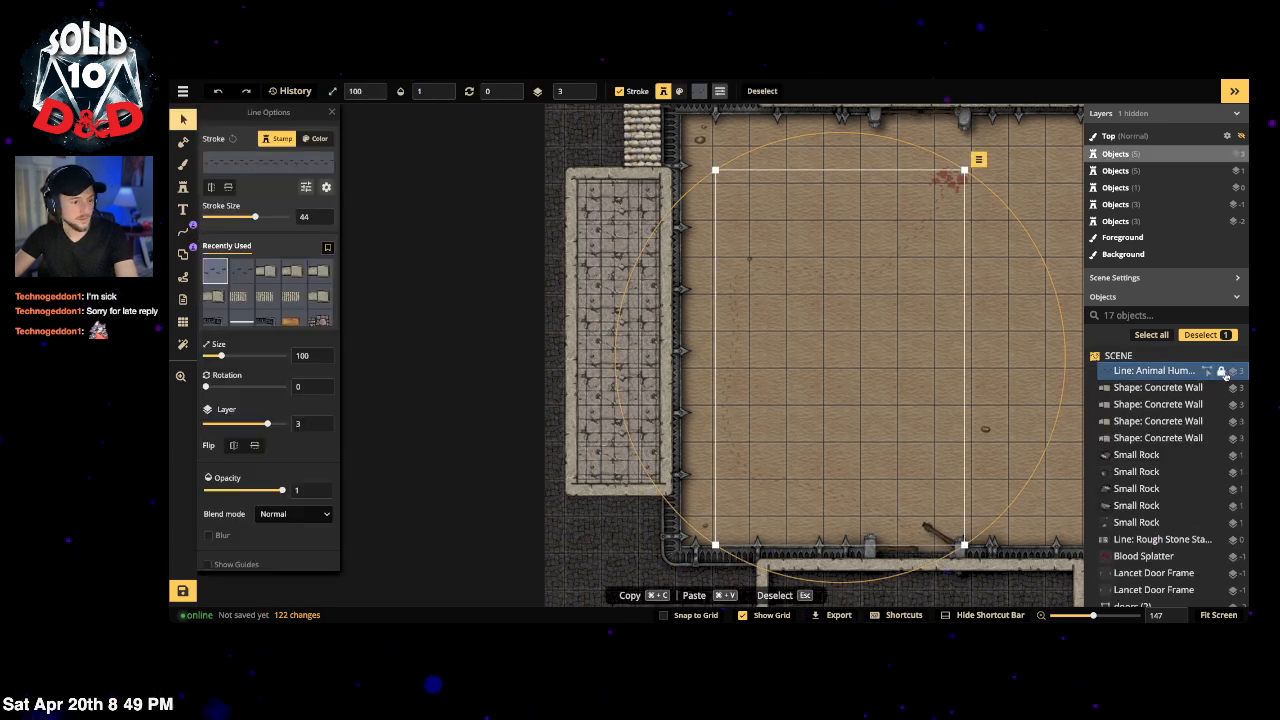
{"action": "left_click", "coordinate": [1221, 370]}
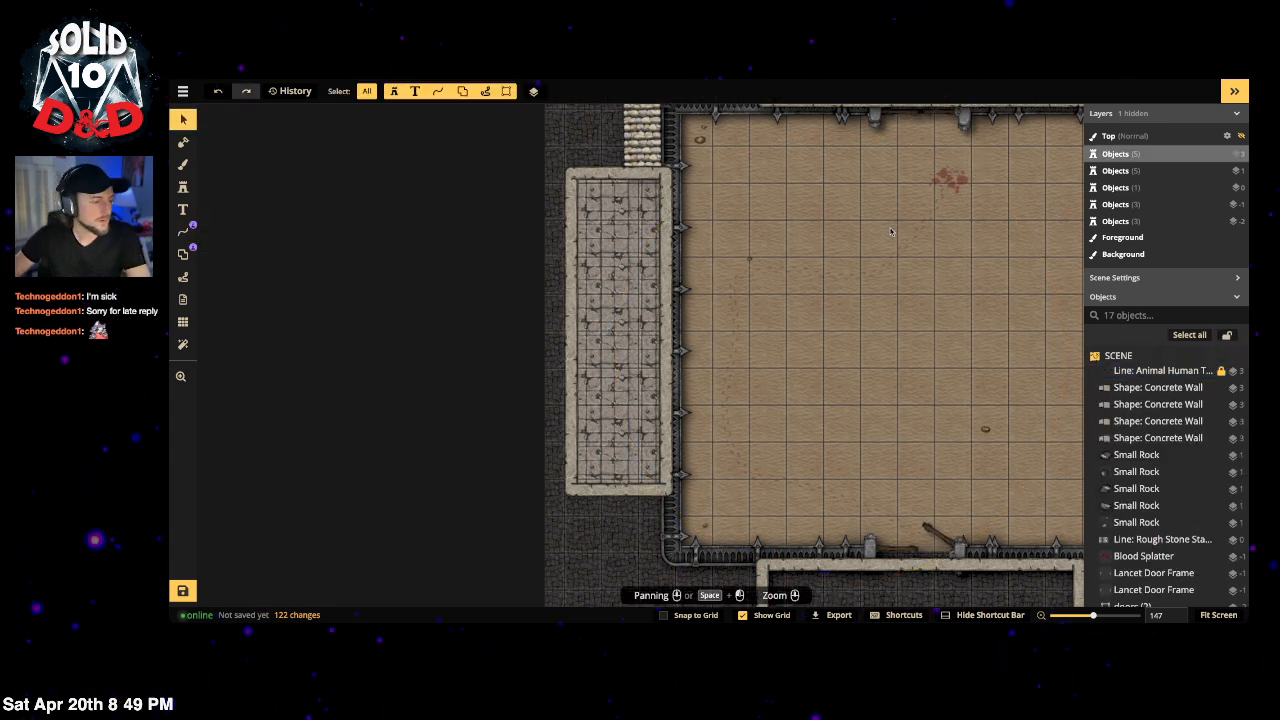
Step: Zoom out and centre the whole battlemap in view
{"action": "scroll", "coordinate": [897, 254], "scroll_direction": "down", "scroll_amount": 2}
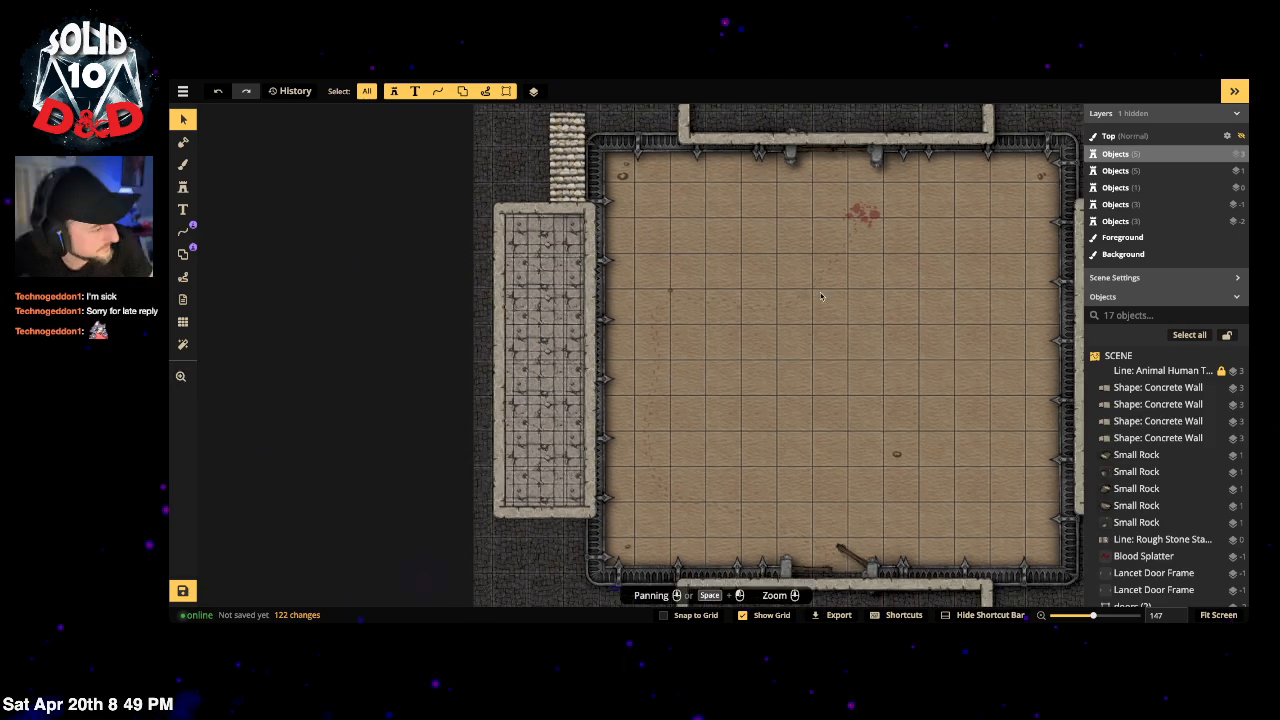
{"action": "left_click_drag", "start_coordinate": [802, 288], "coordinate": [697, 306]}
{"action": "scroll", "coordinate": [703, 308], "scroll_direction": "down", "scroll_amount": 2}
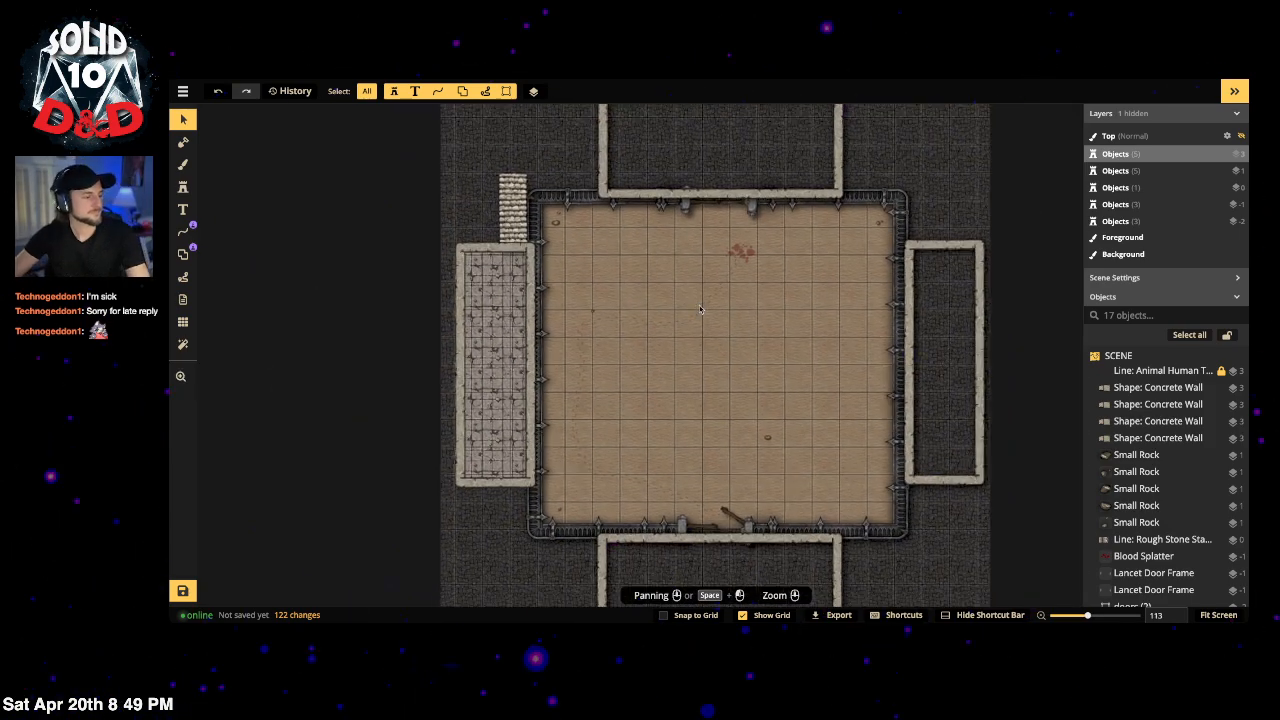
{"action": "scroll", "coordinate": [705, 316], "scroll_direction": "down", "scroll_amount": 2}
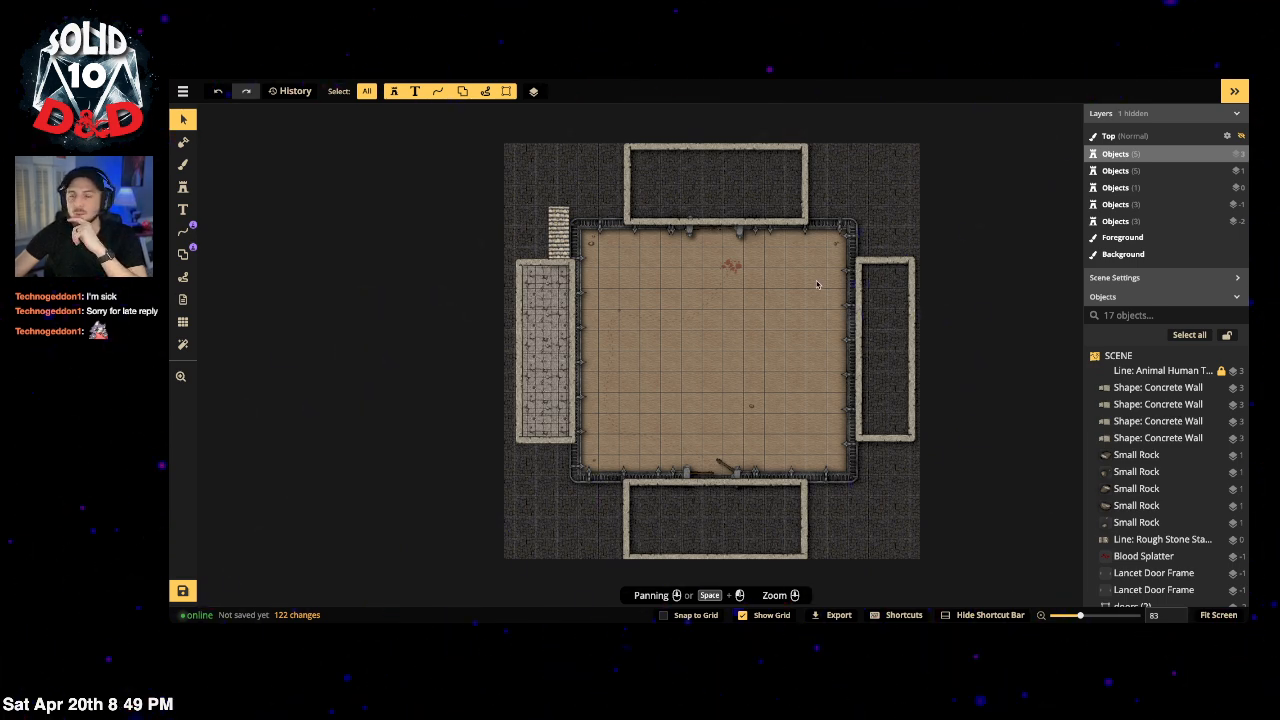
{"action": "scroll", "coordinate": [745, 315], "scroll_direction": "up", "scroll_amount": 1}
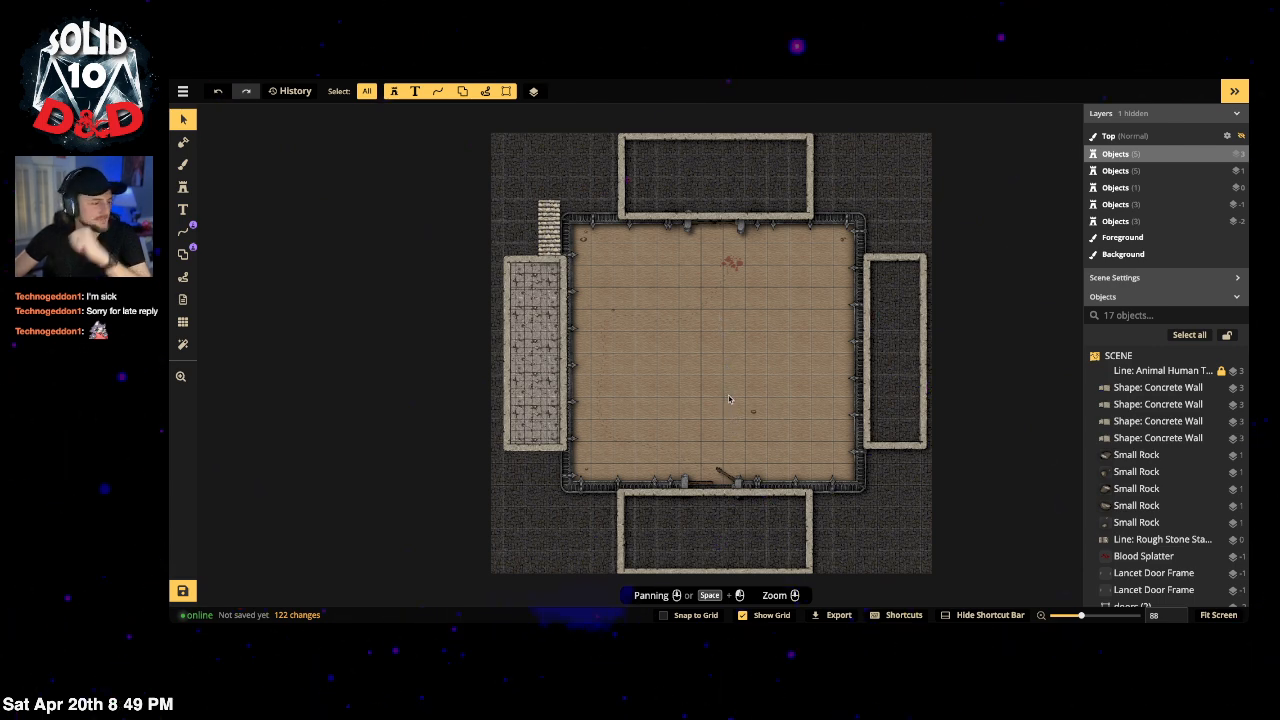
{"action": "left_click_drag", "start_coordinate": [675, 358], "coordinate": [684, 350]}
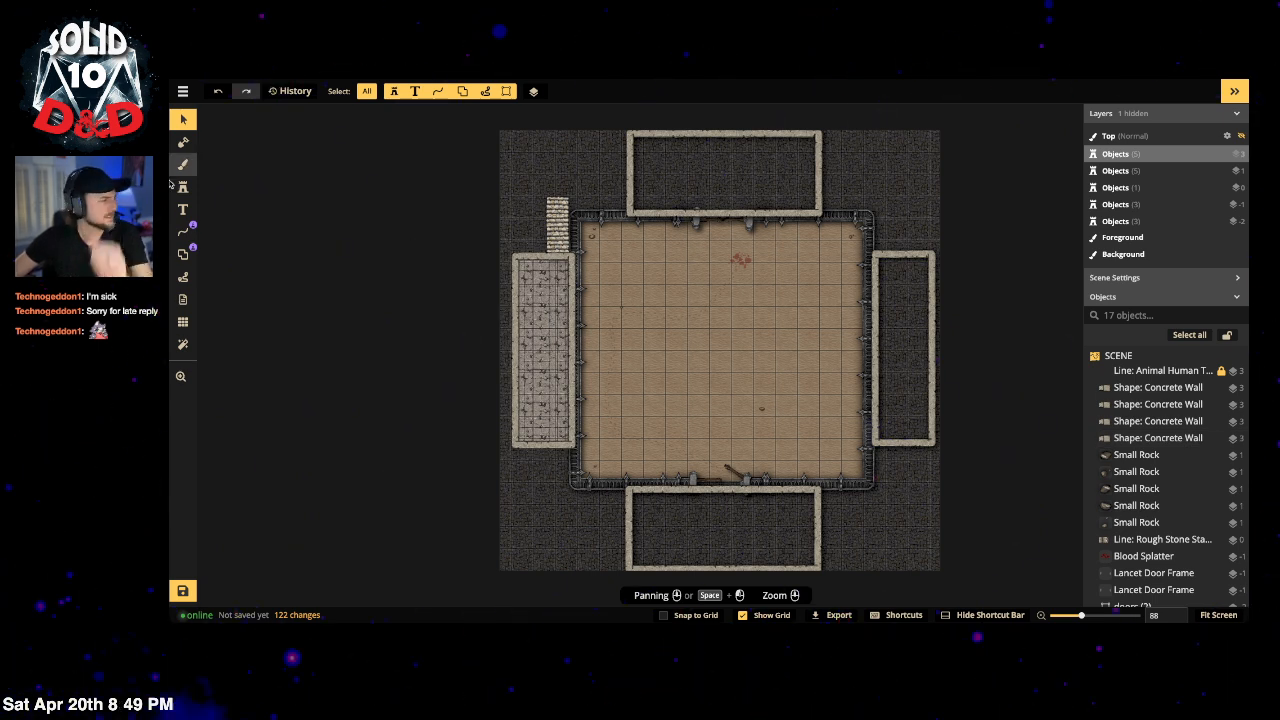
Step: Draw a Concrete Wall rectangle around the staircase and set its stroke size to 48
{"action": "left_click", "coordinate": [183, 254]}
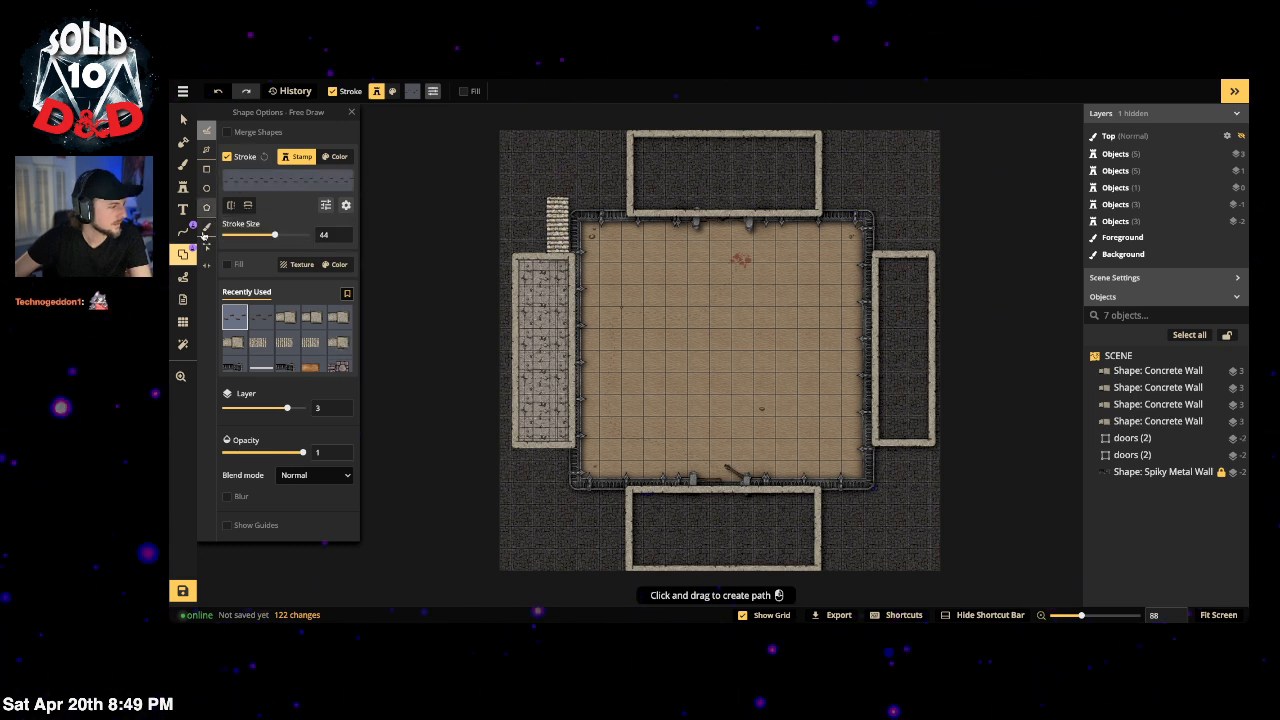
{"action": "left_click", "coordinate": [207, 168]}
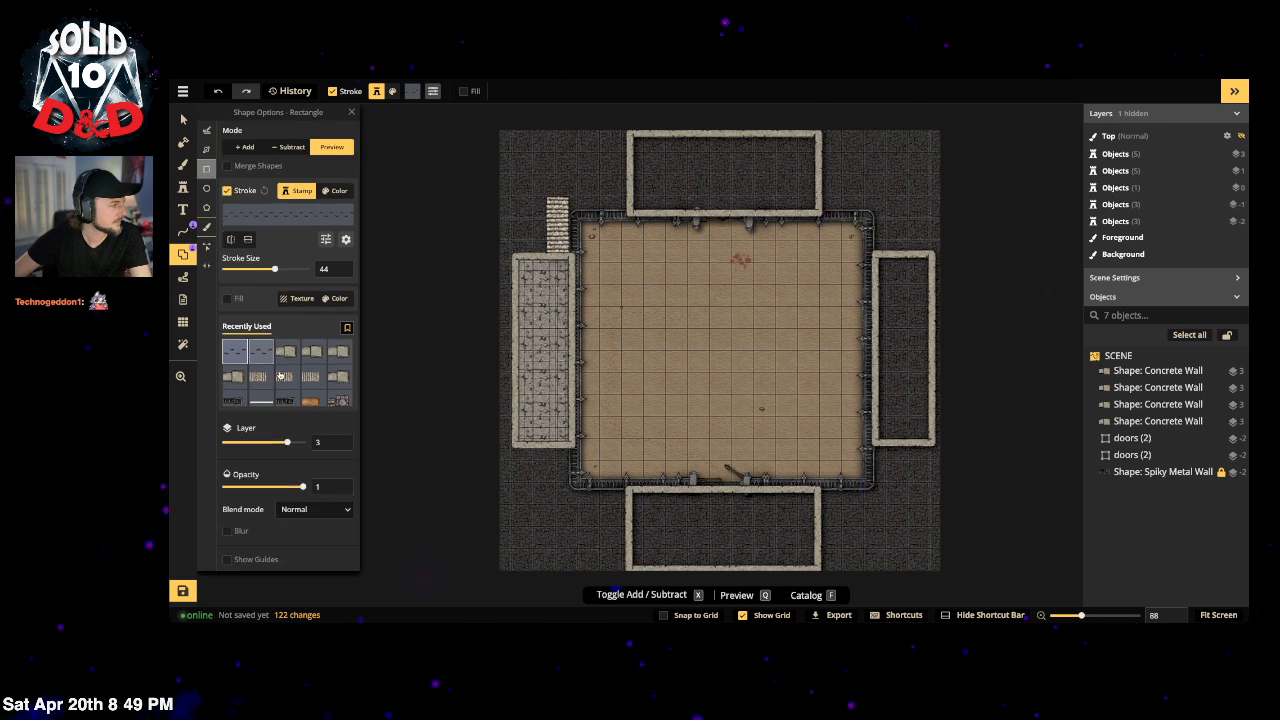
{"action": "left_click", "coordinate": [234, 376]}
{"action": "scroll", "coordinate": [548, 210], "scroll_direction": "up", "scroll_amount": 2}
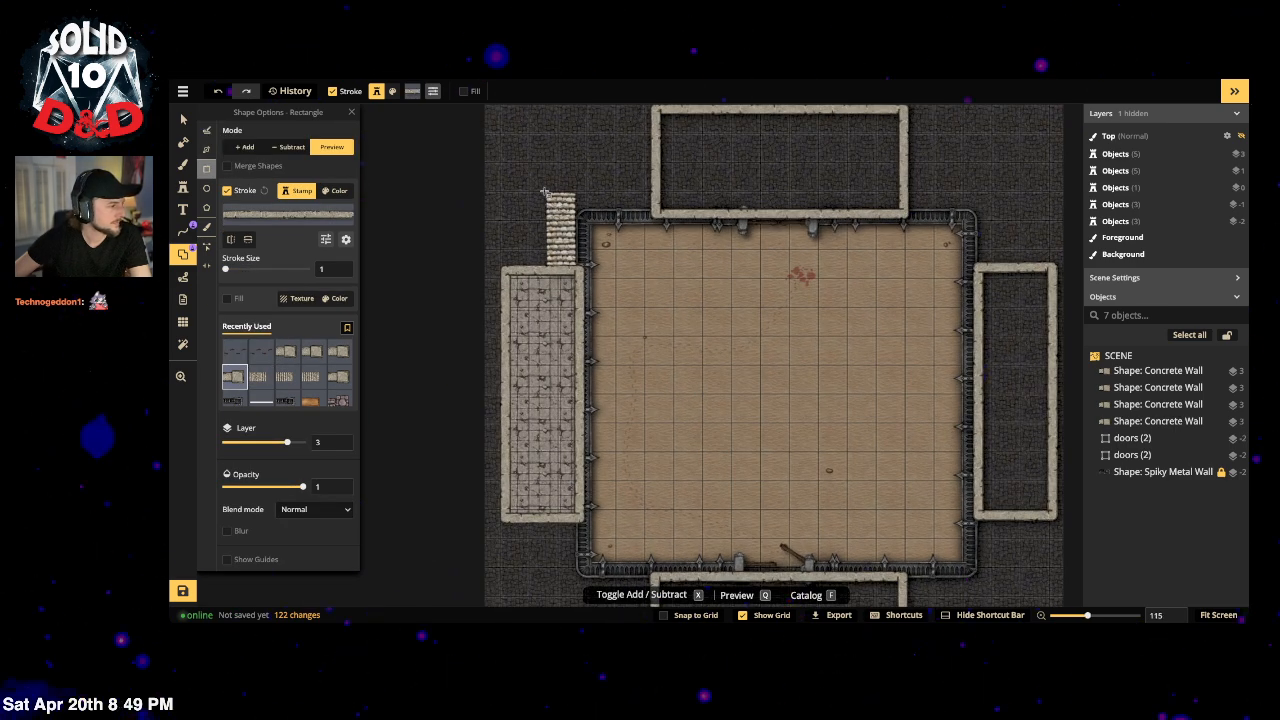
{"action": "left_click_drag", "start_coordinate": [544, 190], "coordinate": [577, 277]}
{"action": "scroll", "coordinate": [569, 245], "scroll_direction": "up", "scroll_amount": 3}
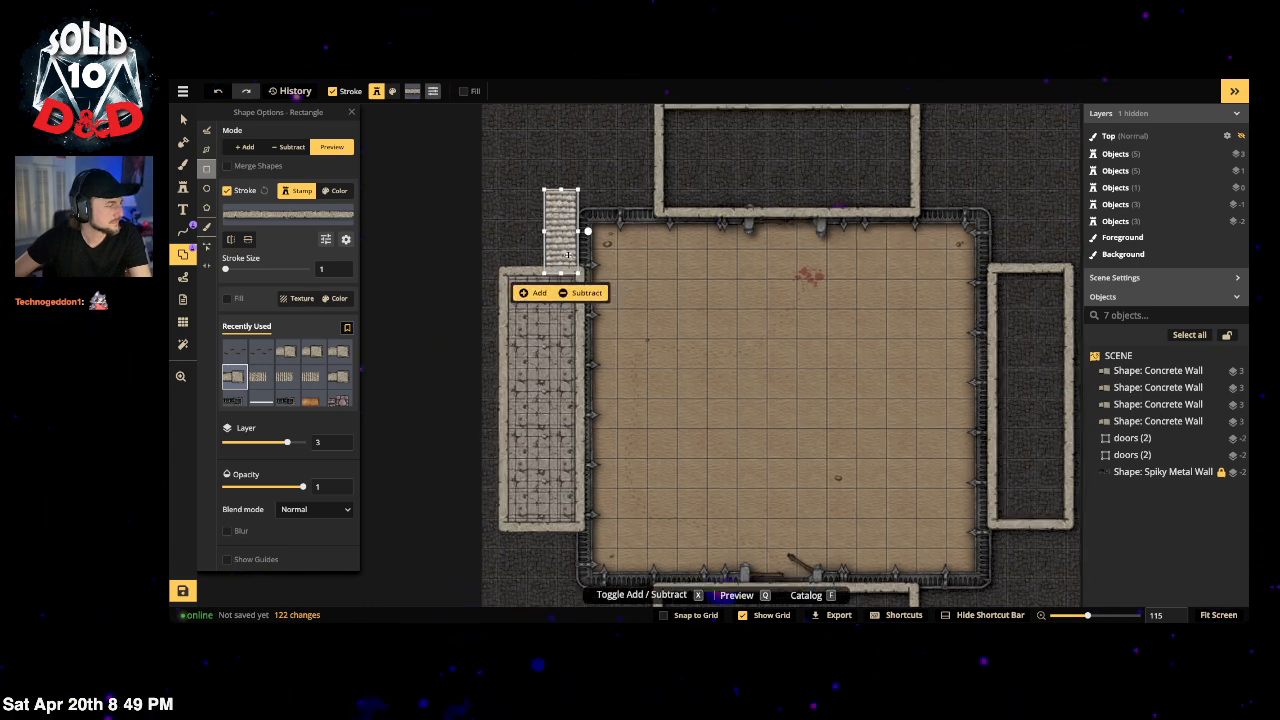
{"action": "left_click", "coordinate": [537, 299]}
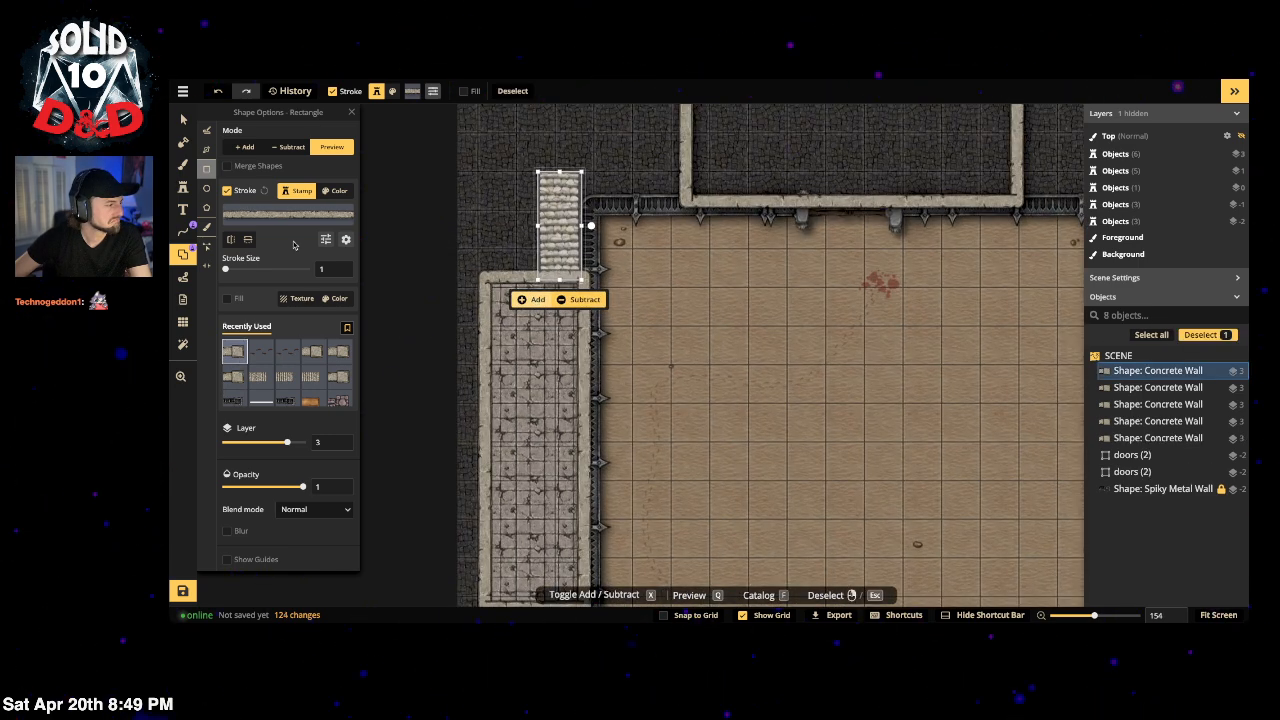
{"action": "left_click_drag", "start_coordinate": [225, 269], "coordinate": [279, 271]}
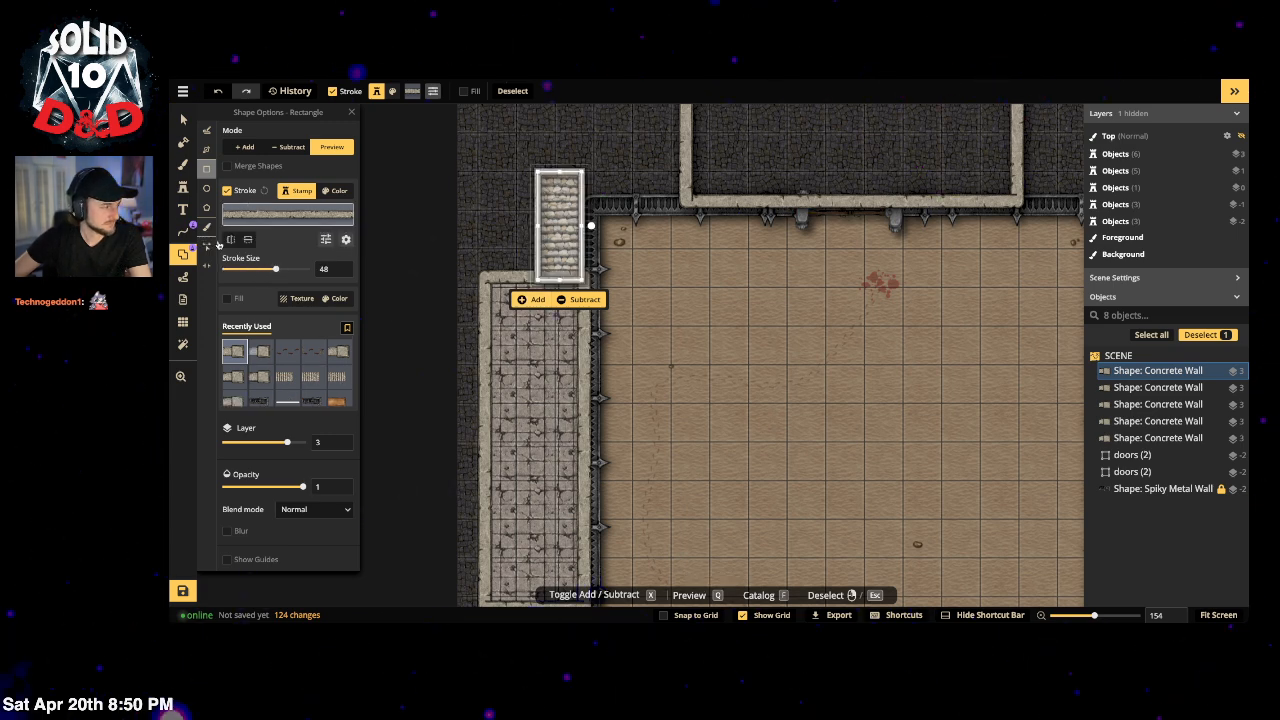
{"action": "left_click", "coordinate": [207, 267]}
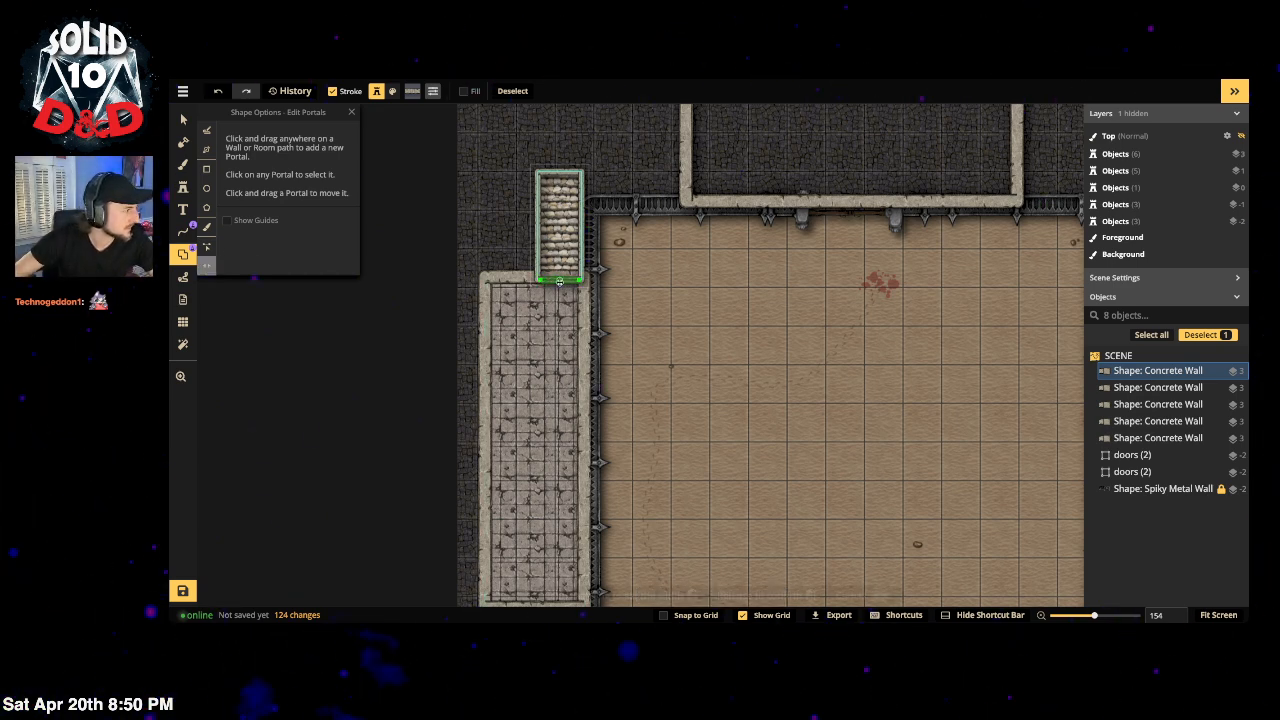
Step: Add a doorway on the staircase wall's bottom edge where the stairs meet it
{"action": "left_click", "coordinate": [560, 281]}
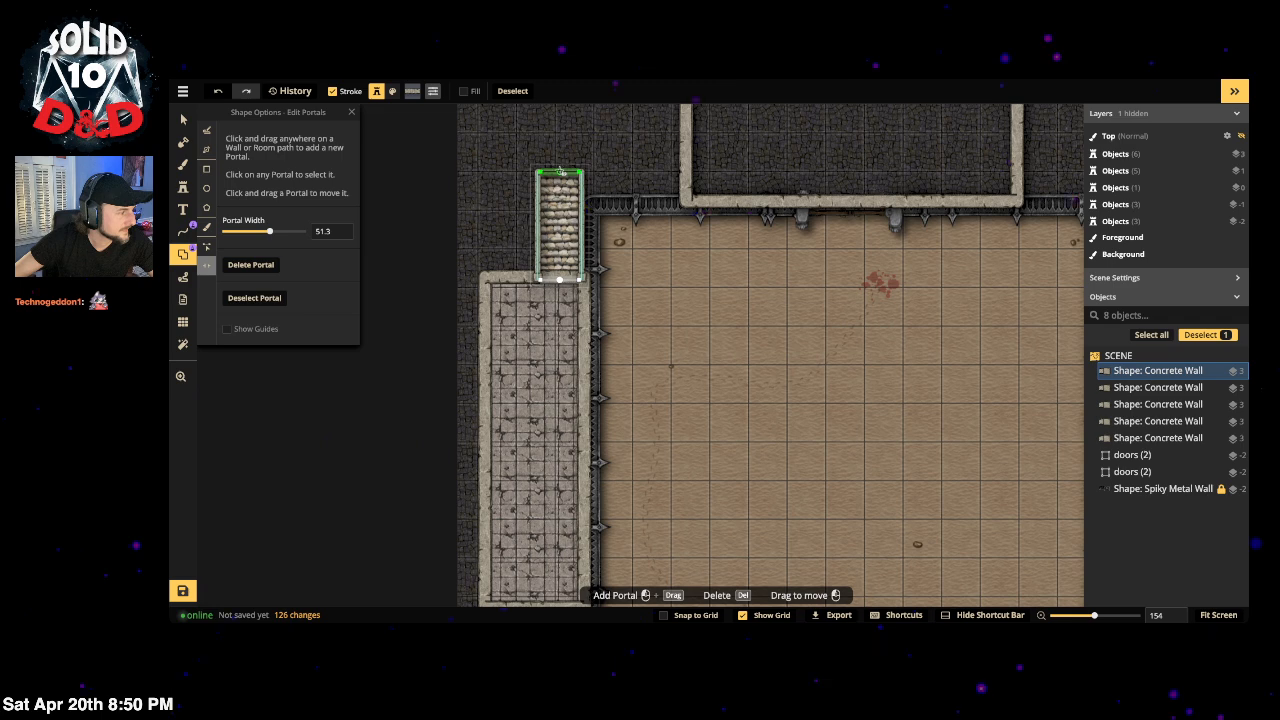
{"action": "left_click", "coordinate": [560, 172]}
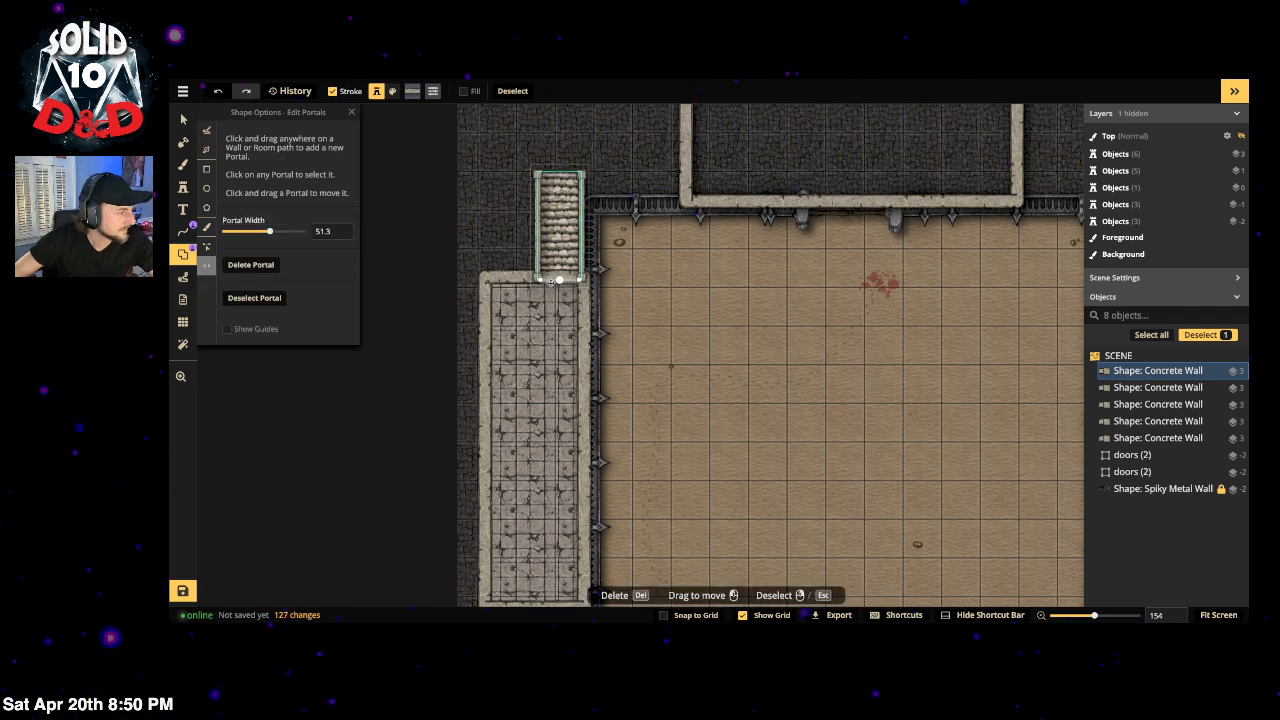
{"action": "key", "text": "Escape"}
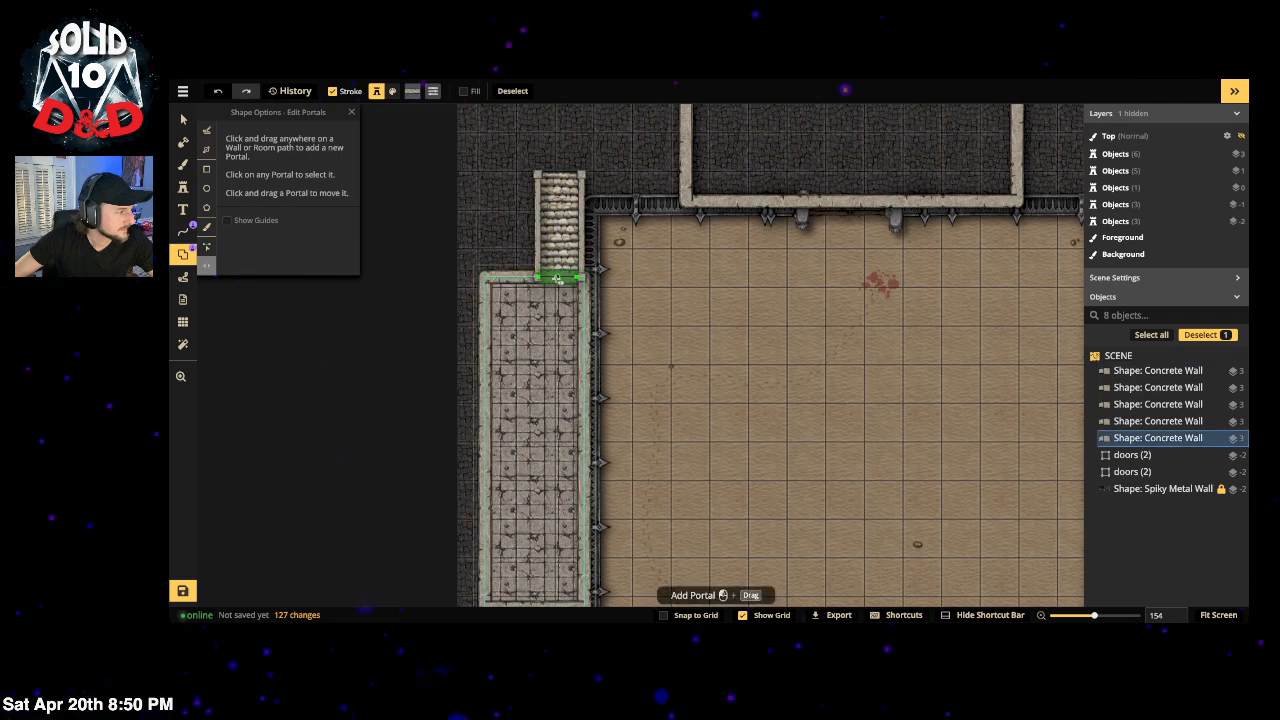
{"action": "left_click", "coordinate": [559, 278]}
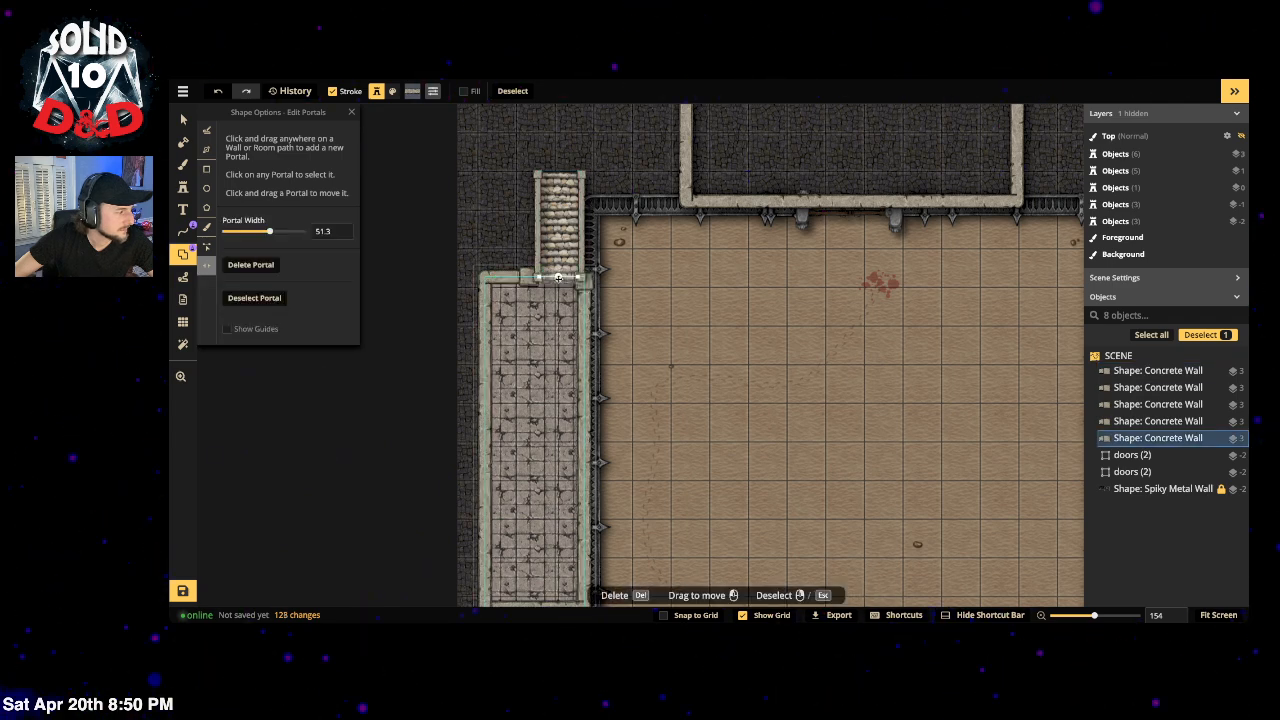
Step: Turn off end caps on the rectangle wall stroke
{"action": "left_click", "coordinate": [209, 169]}
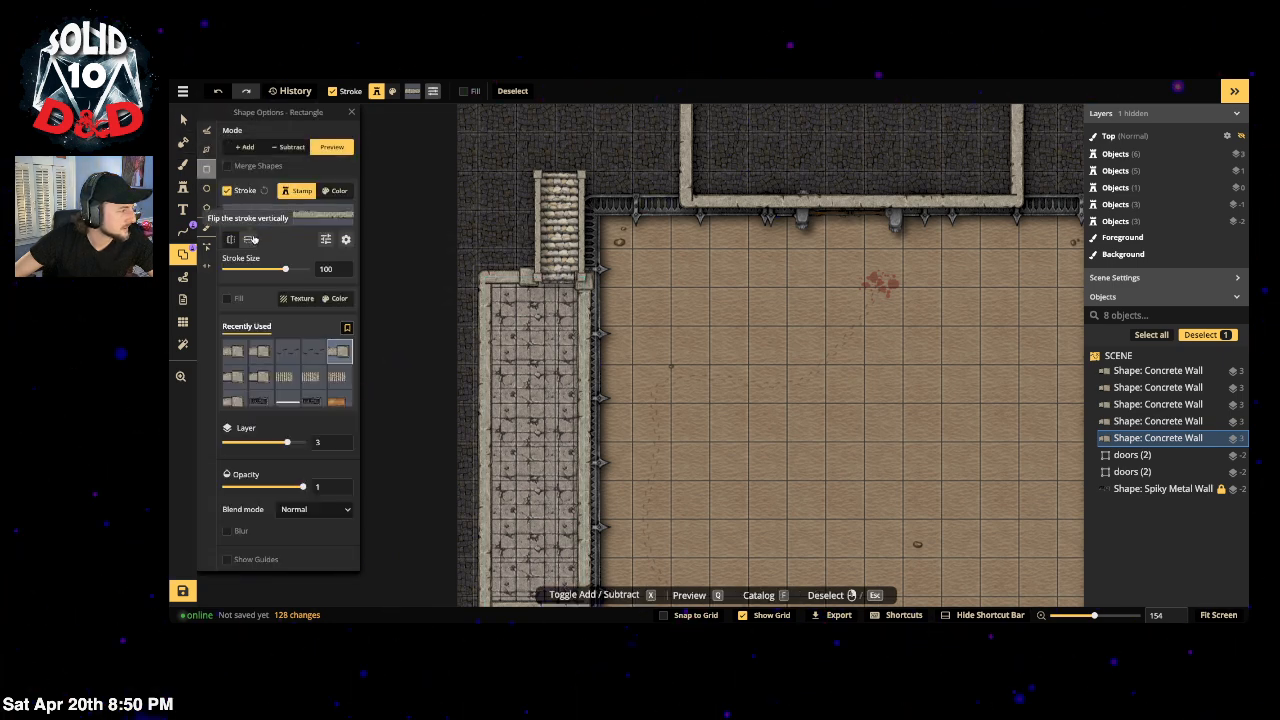
{"action": "left_click", "coordinate": [326, 239]}
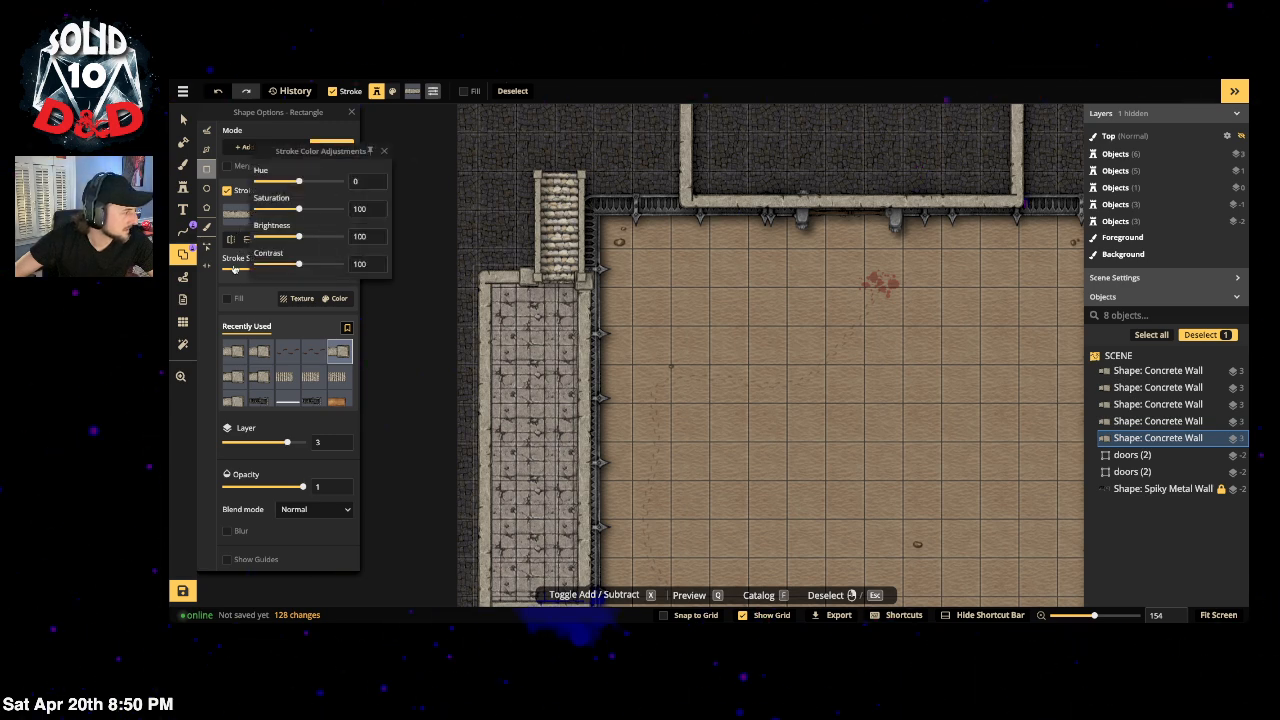
{"action": "left_click", "coordinate": [235, 284]}
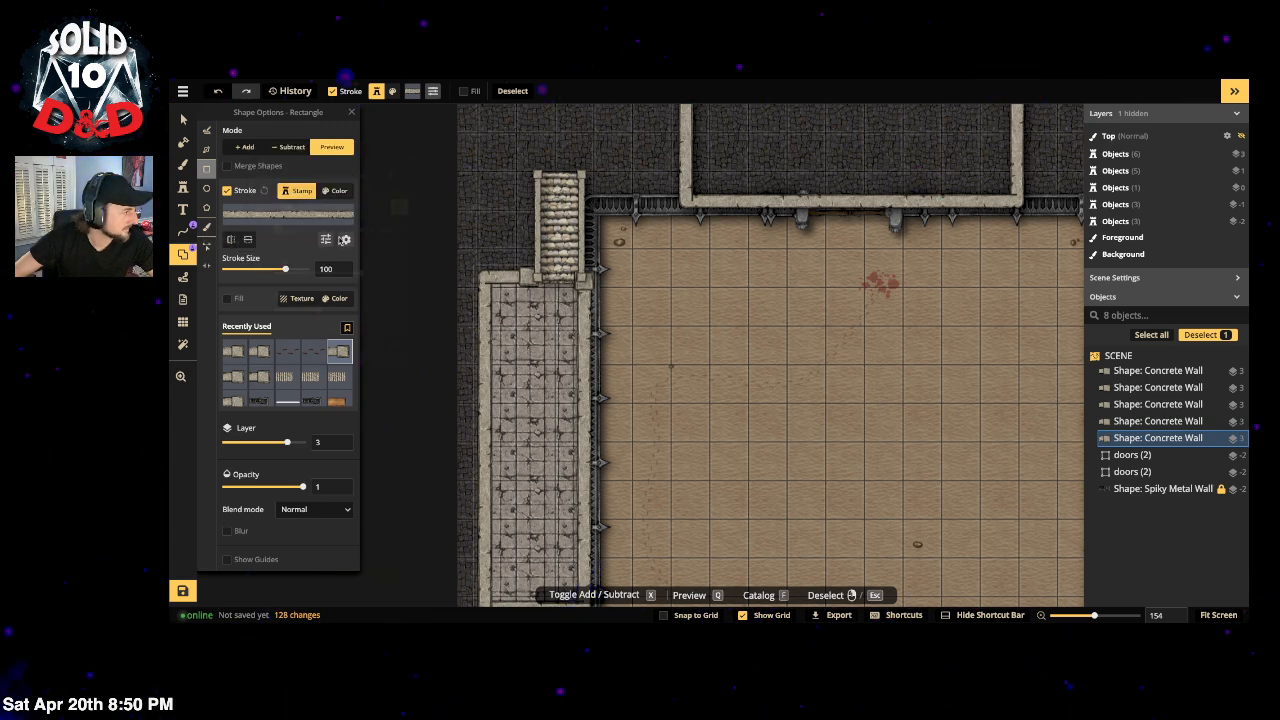
{"action": "left_click", "coordinate": [343, 240]}
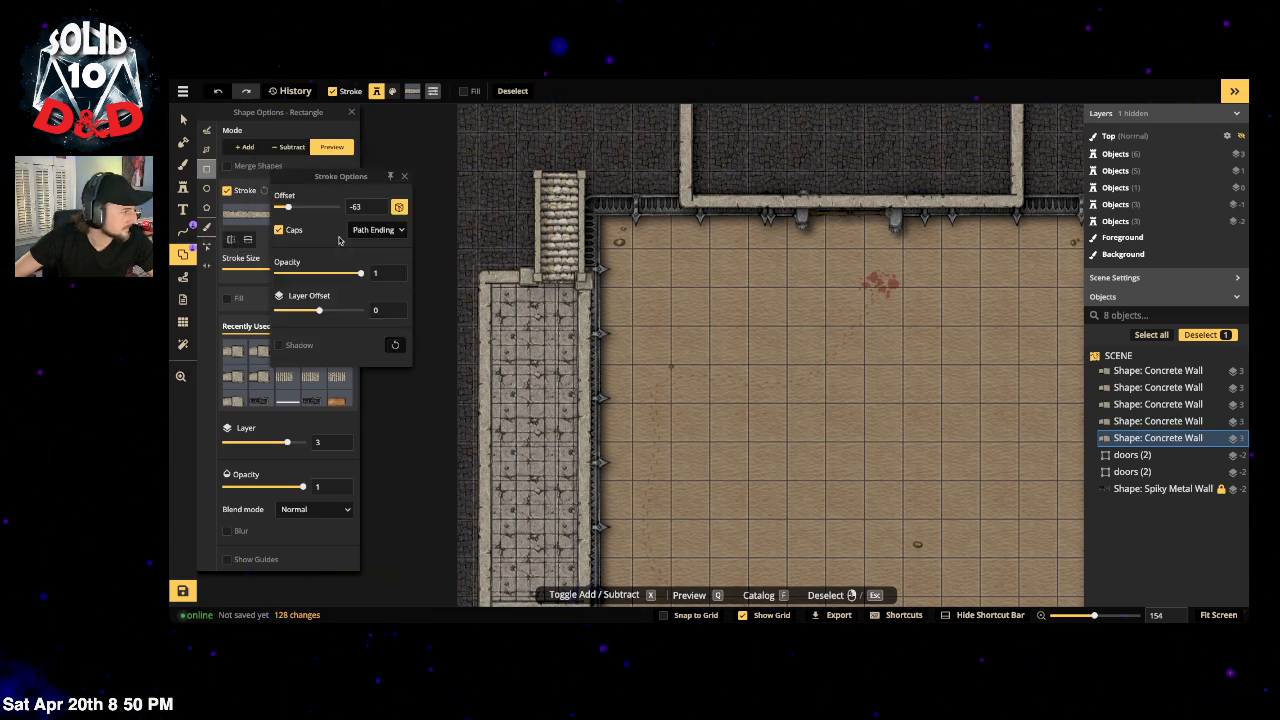
{"action": "left_click", "coordinate": [282, 231]}
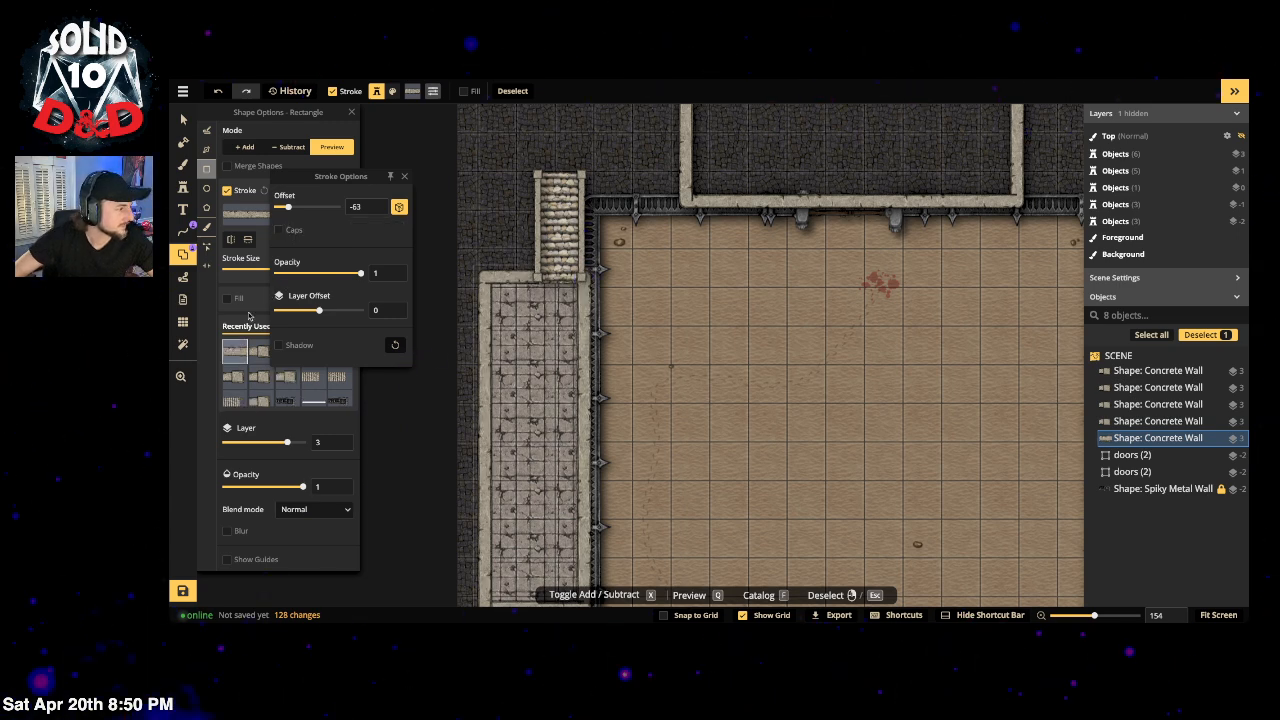
{"action": "left_click", "coordinate": [238, 300]}
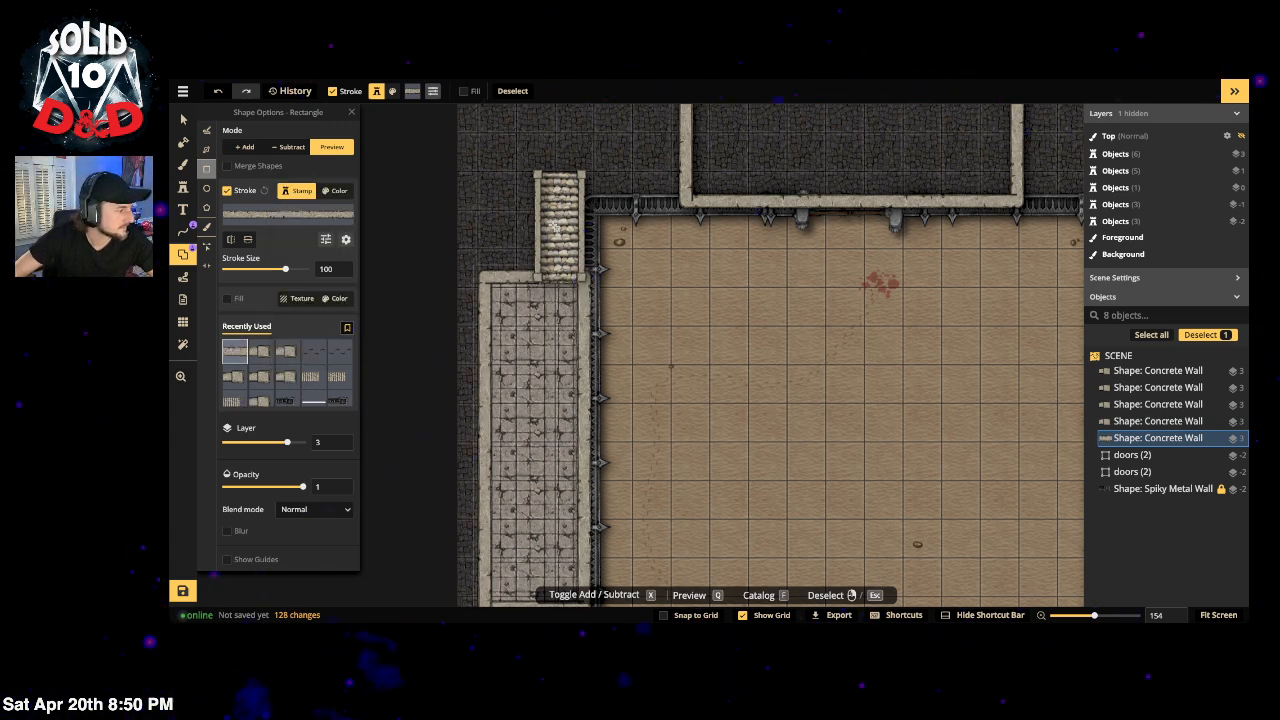
Step: Put the left stairs and their wall piece on layer -1, then reselect the stairs to check them
{"action": "left_click", "coordinate": [183, 120]}
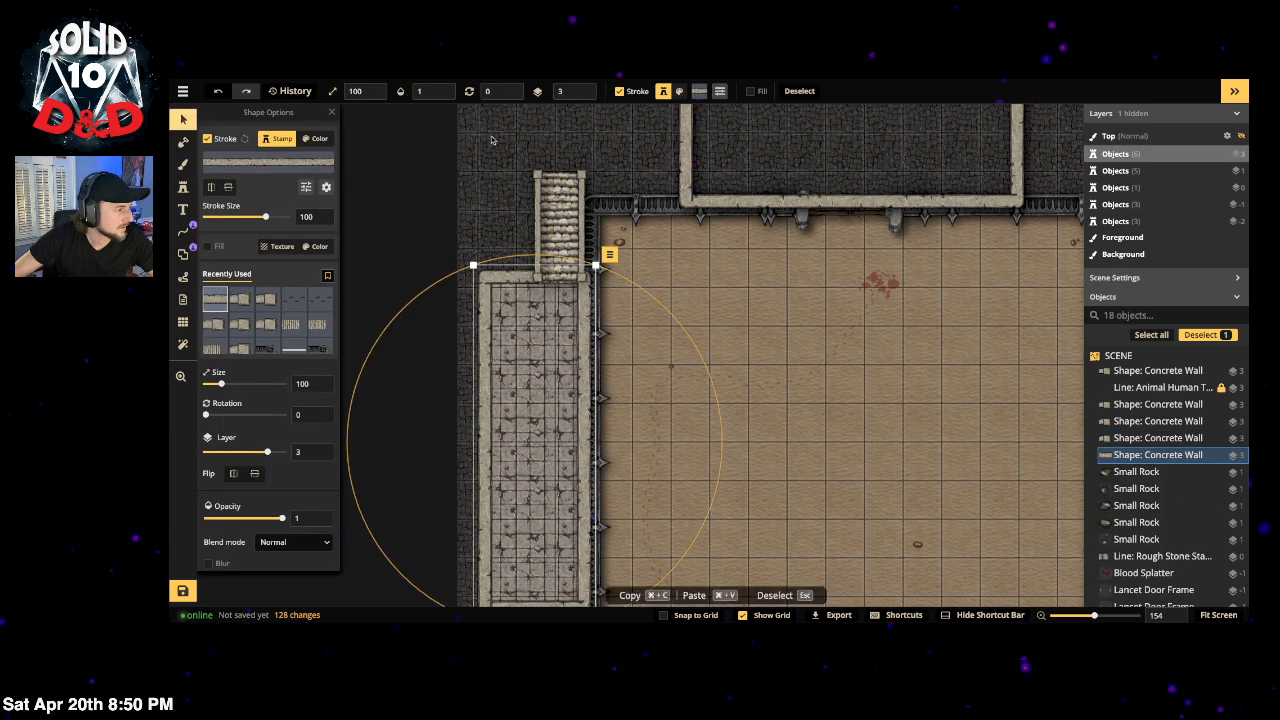
{"action": "left_click_drag", "start_coordinate": [503, 152], "coordinate": [569, 218]}
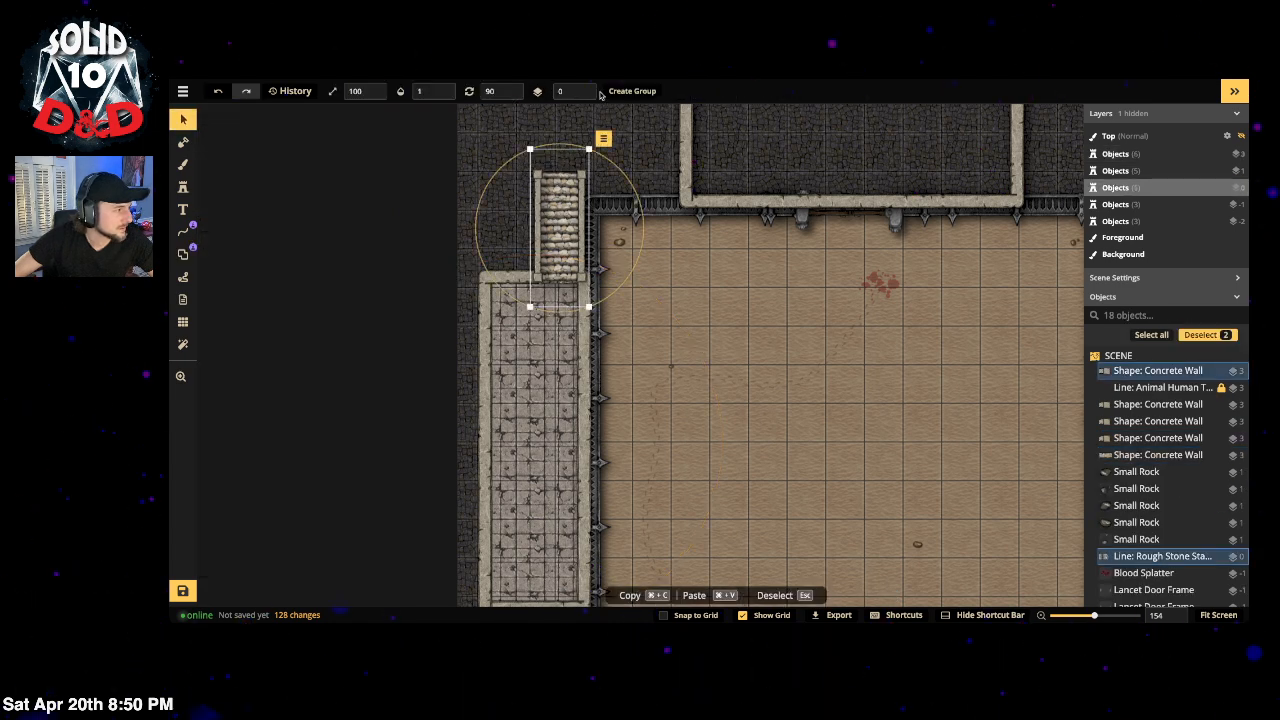
{"action": "left_click", "coordinate": [584, 95]}
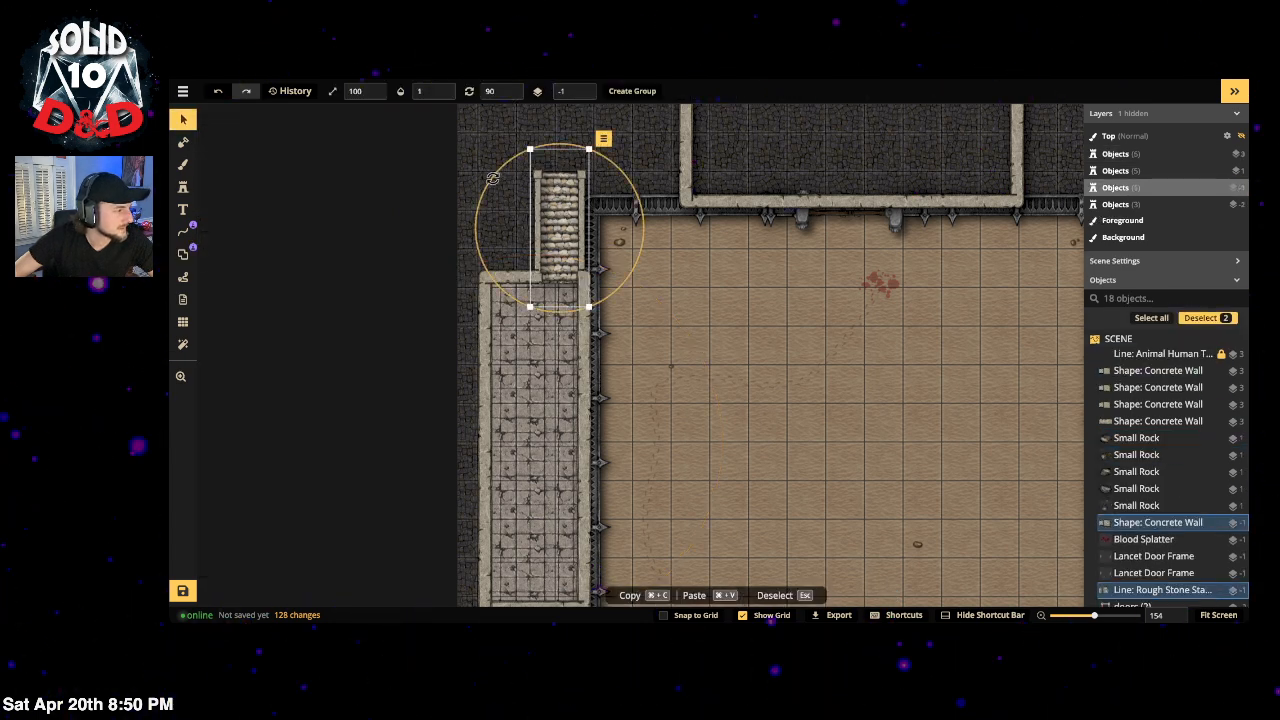
{"action": "left_click", "coordinate": [477, 251]}
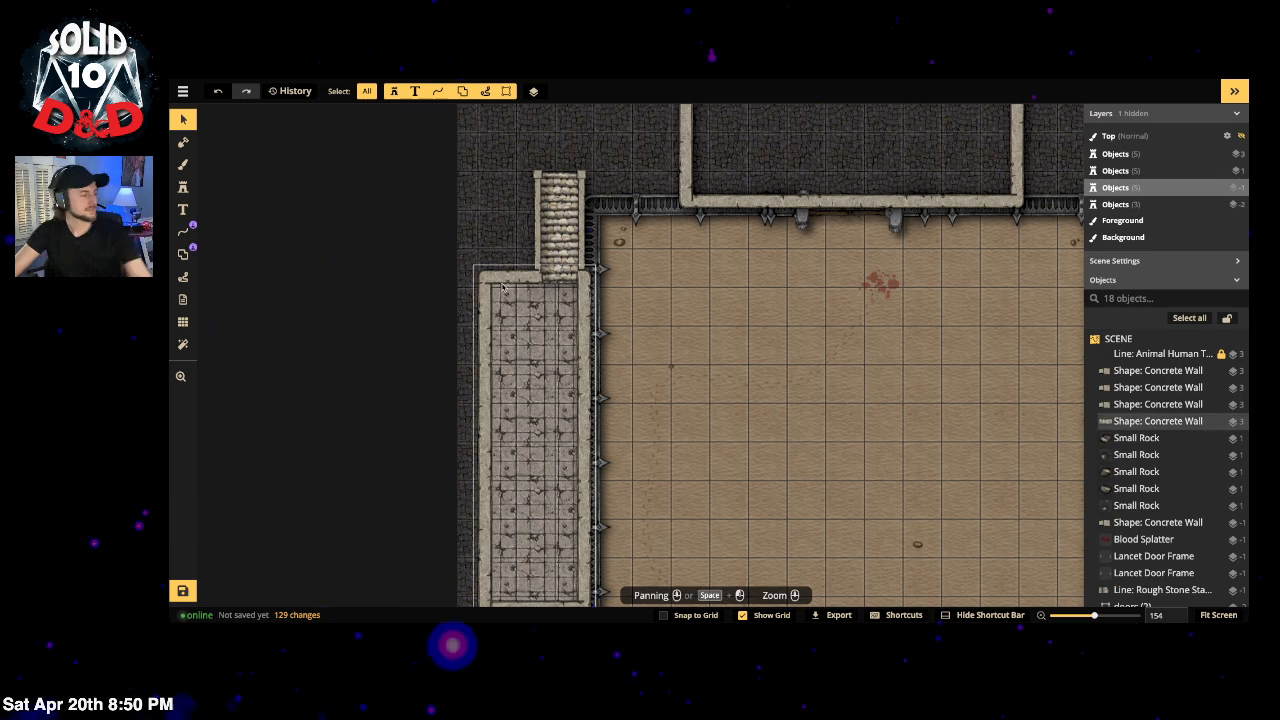
{"action": "left_click", "coordinate": [572, 187]}
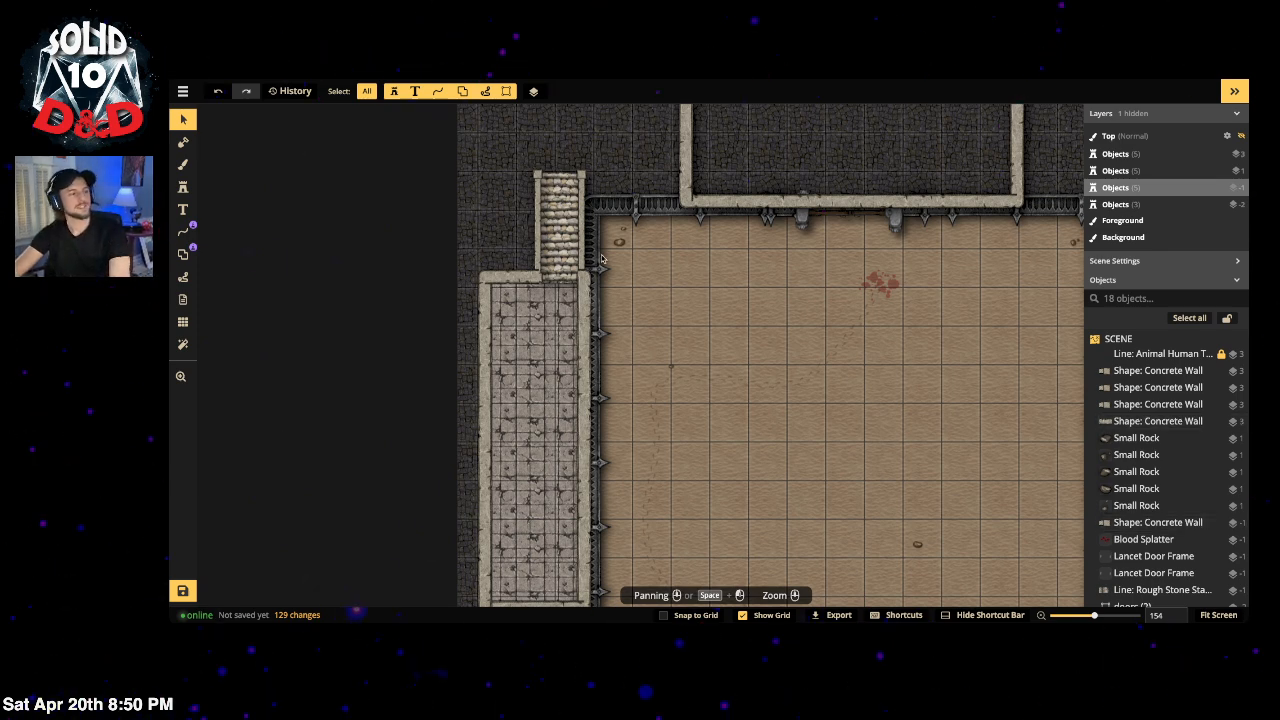
{"action": "left_click", "coordinate": [550, 213]}
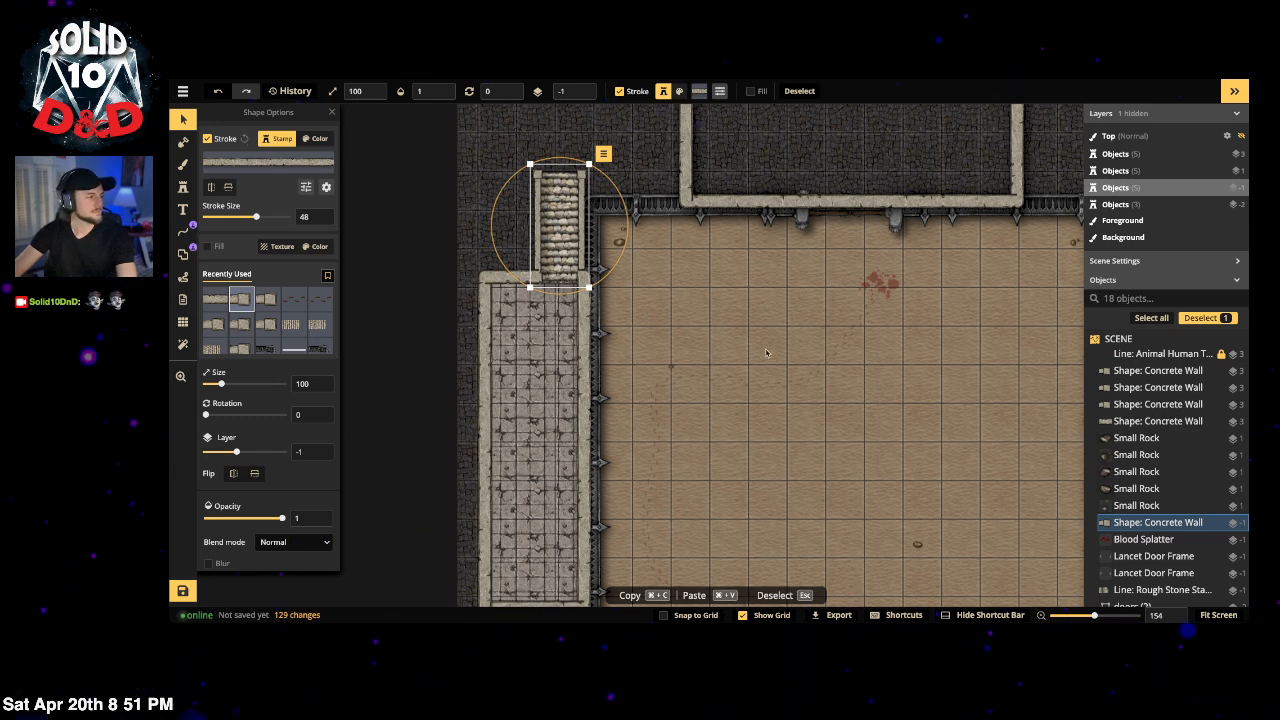
Step: Paste a copy of the left stairs above the right enclosure and delete that enclosure's concrete wall
{"action": "scroll", "coordinate": [767, 353], "scroll_direction": "down", "scroll_amount": 3}
{"action": "key", "text": "Escape"}
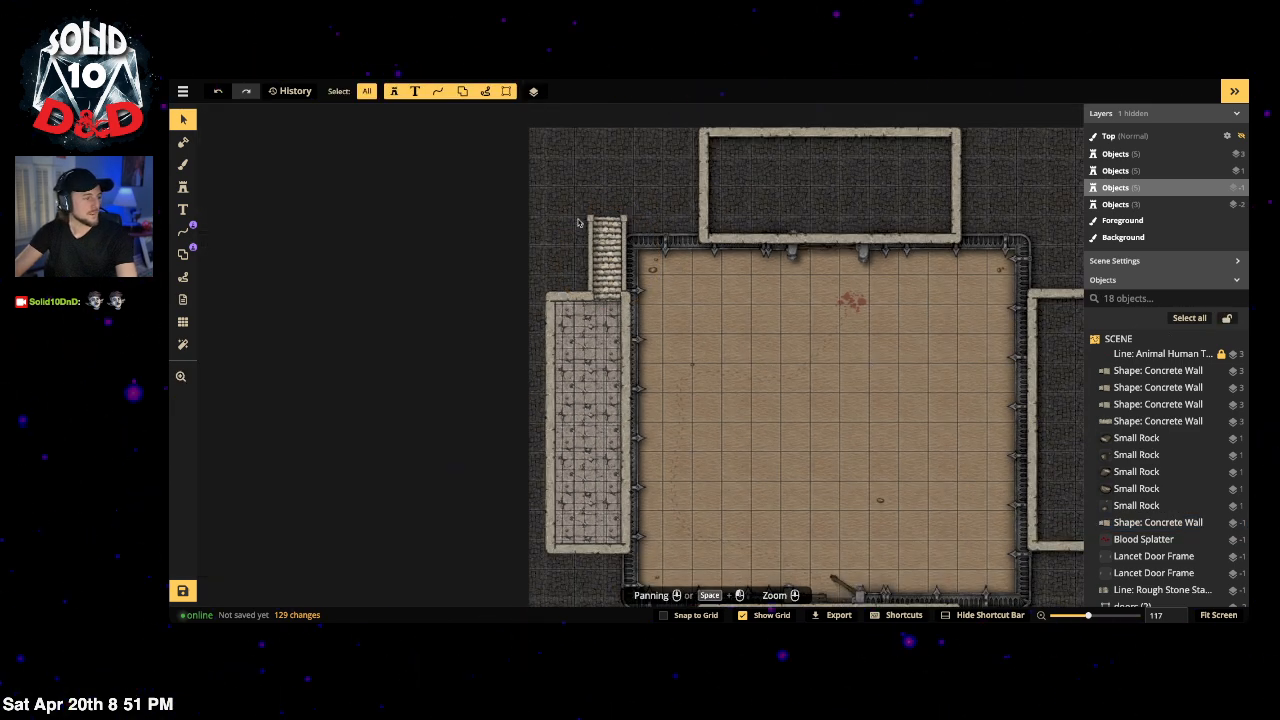
{"action": "left_click", "coordinate": [630, 281]}
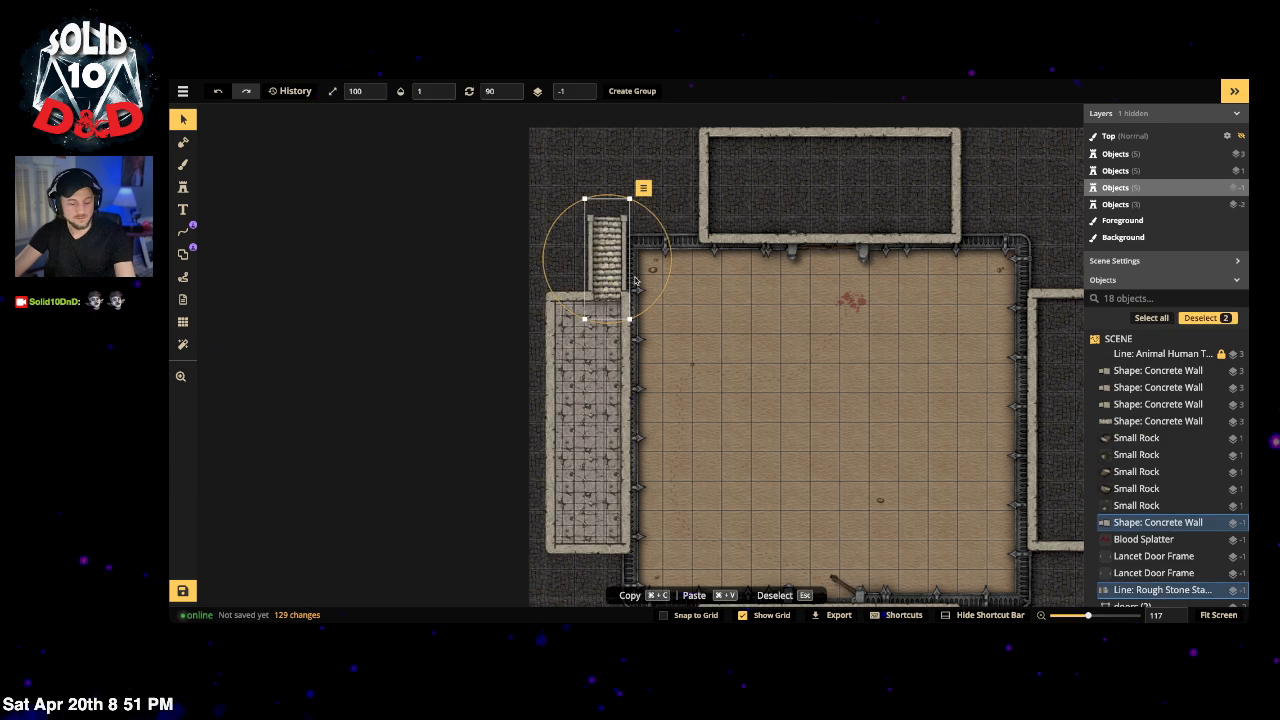
{"action": "key", "text": "super+v"}
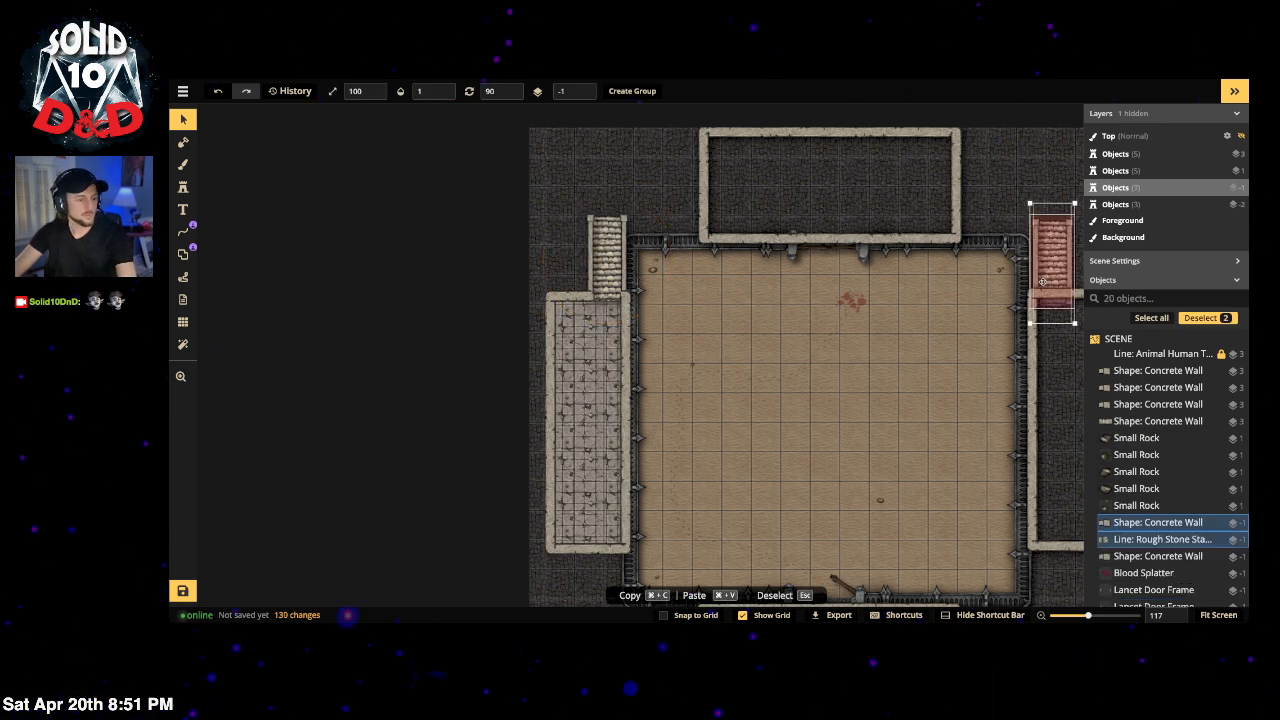
{"action": "key", "text": "space"}
{"action": "left_click_drag", "start_coordinate": [933, 360], "coordinate": [823, 234]}
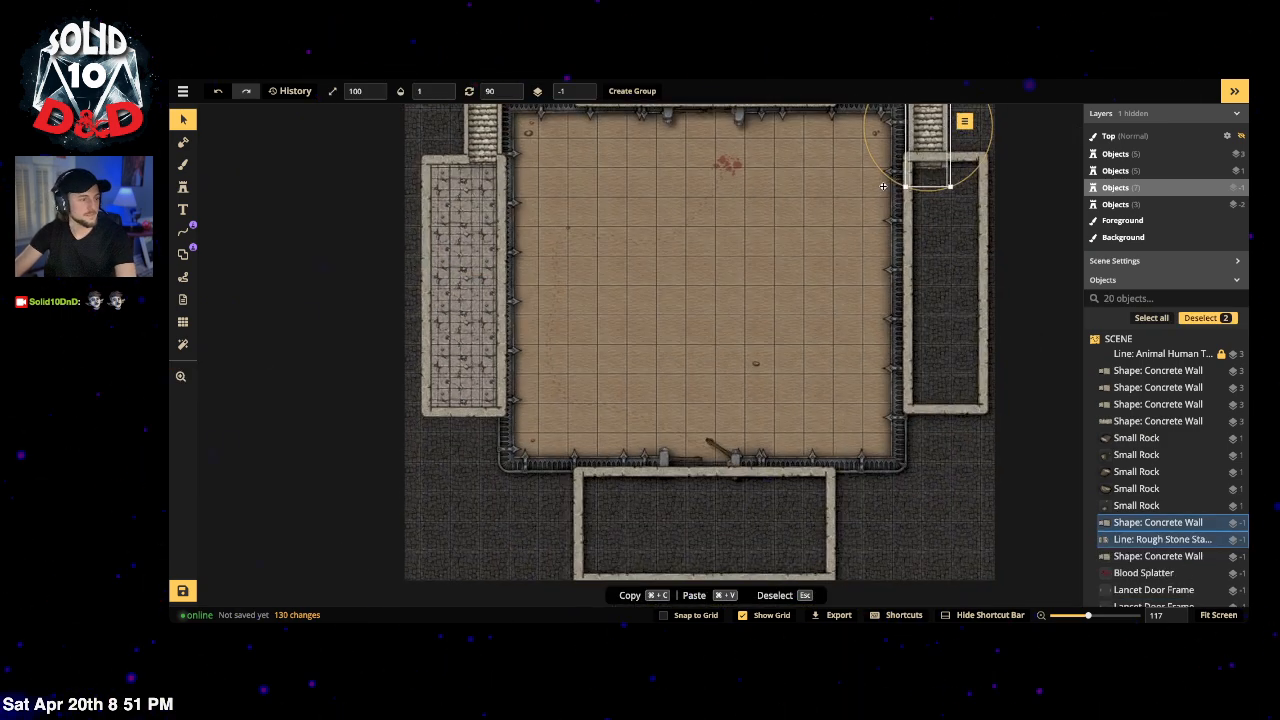
{"action": "key", "text": "space"}
{"action": "left_click_drag", "start_coordinate": [787, 188], "coordinate": [749, 297]}
{"action": "left_click_drag", "start_coordinate": [903, 277], "coordinate": [905, 255]}
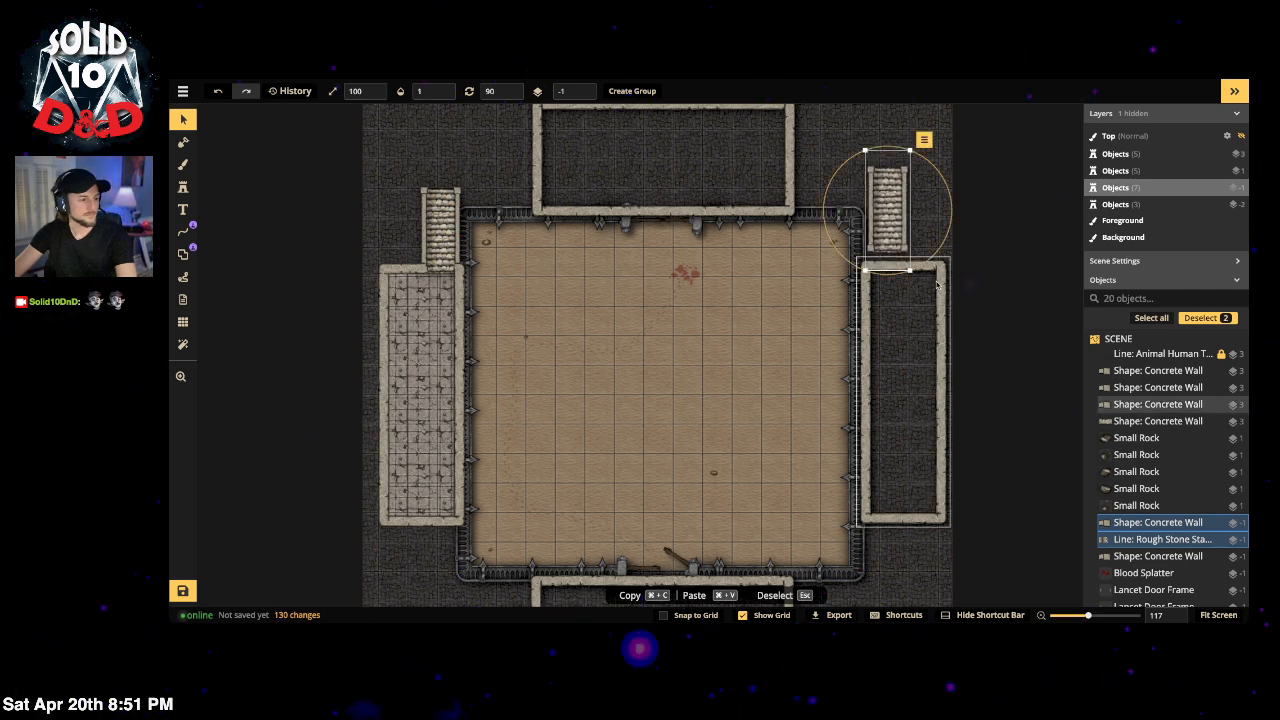
{"action": "left_click", "coordinate": [937, 286]}
{"action": "key", "text": "Delete"}
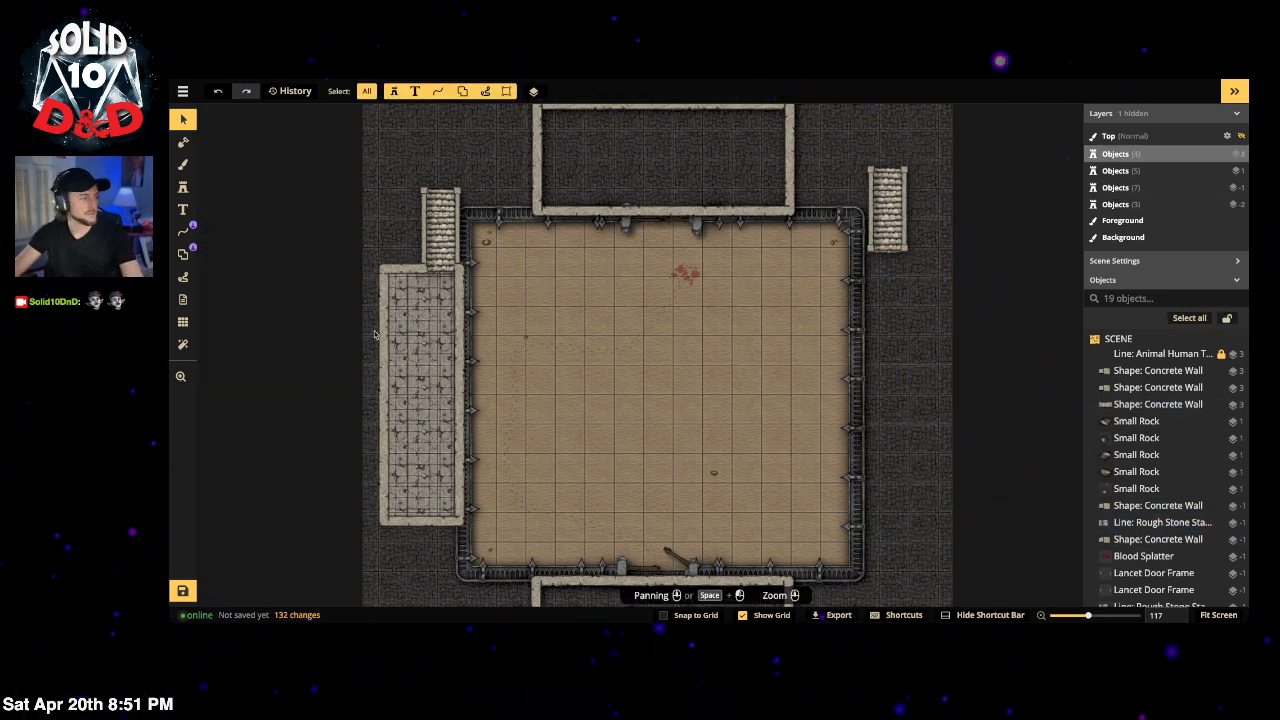
Step: Undo the deletion to bring back the right enclosure's concrete wall
{"action": "left_click", "coordinate": [416, 340]}
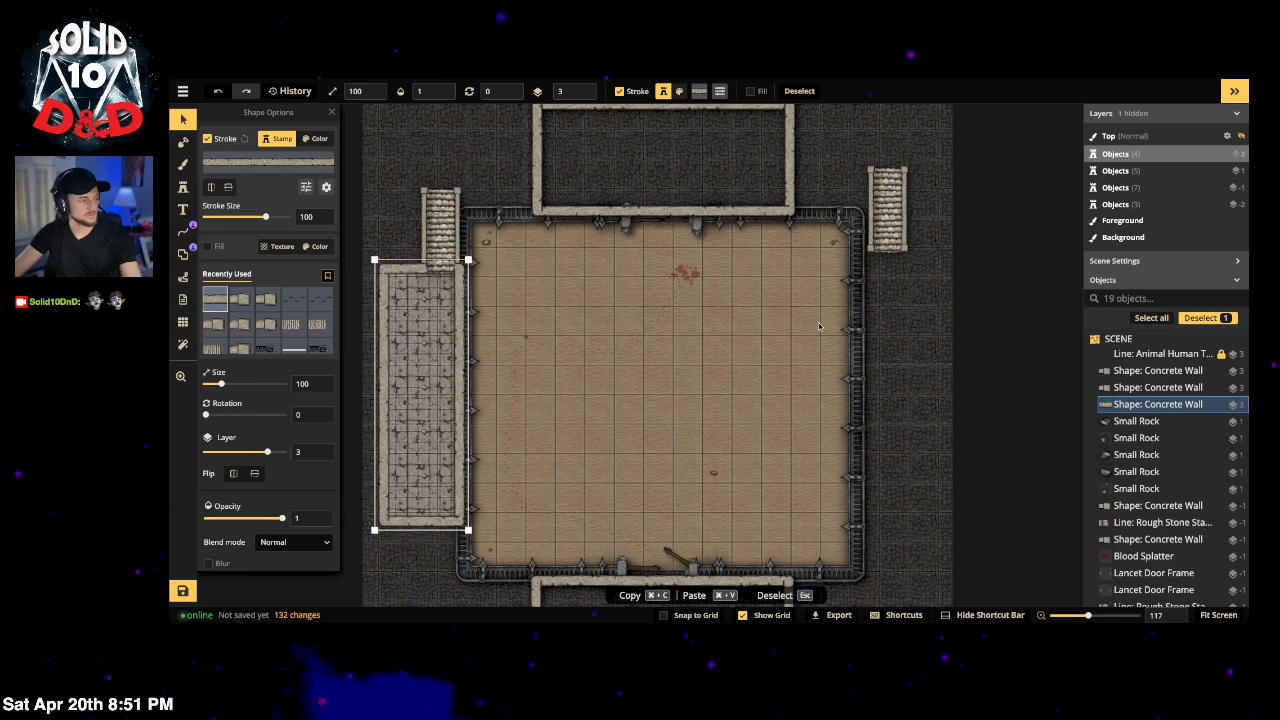
{"action": "key", "text": "super+z"}
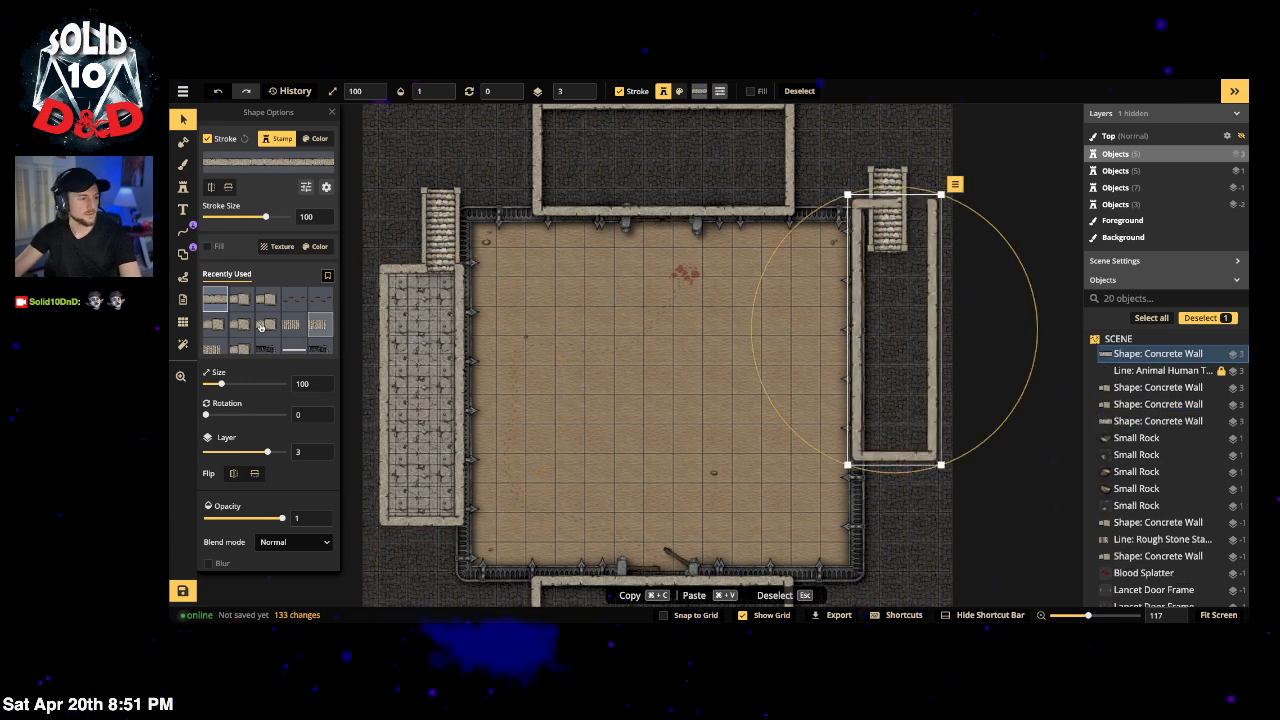
{"action": "scroll", "coordinate": [296, 494], "scroll_direction": "down", "scroll_amount": 1}
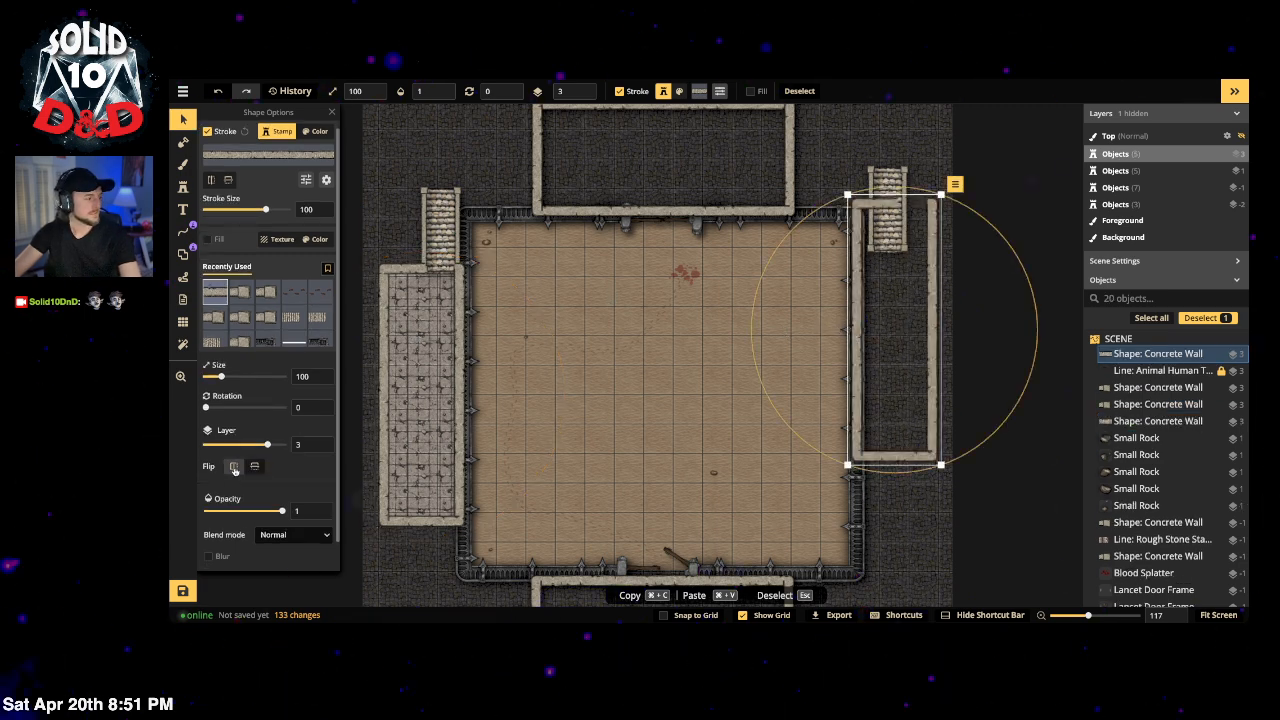
Step: Leave the right enclosure unflipped, rotate it 180° and shift it further down
{"action": "left_click", "coordinate": [233, 467]}
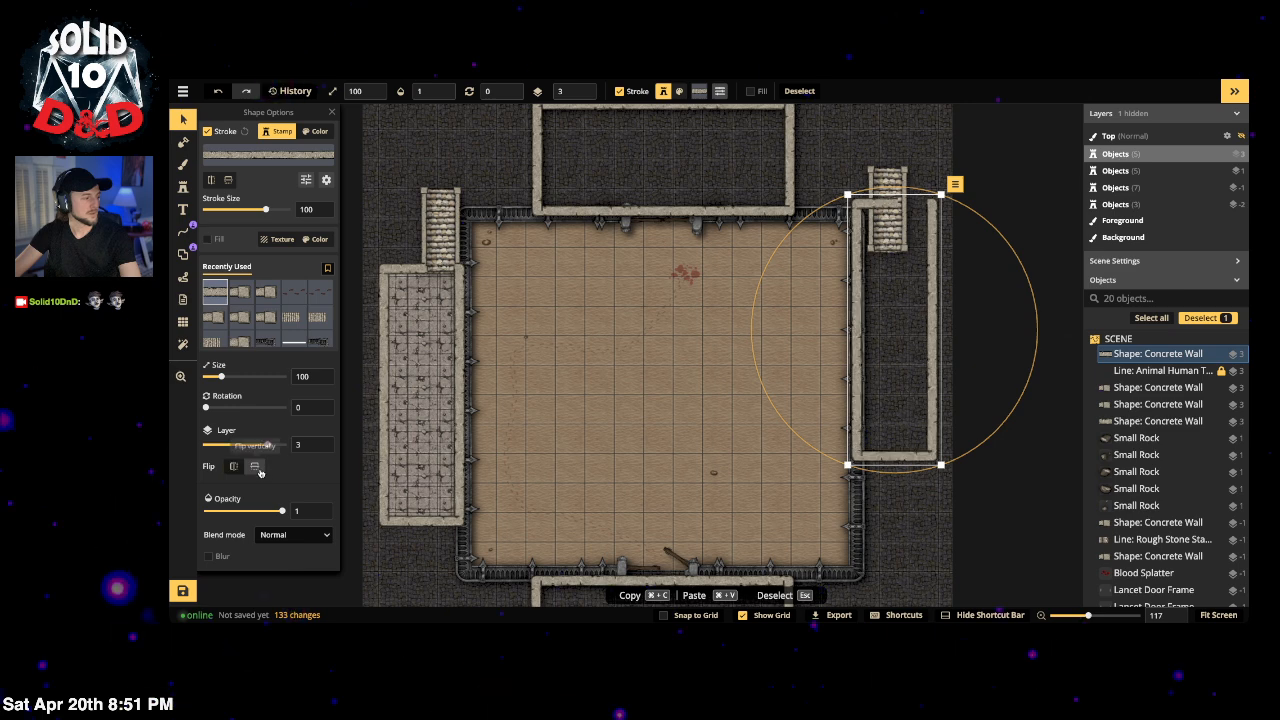
{"action": "left_click", "coordinate": [259, 471]}
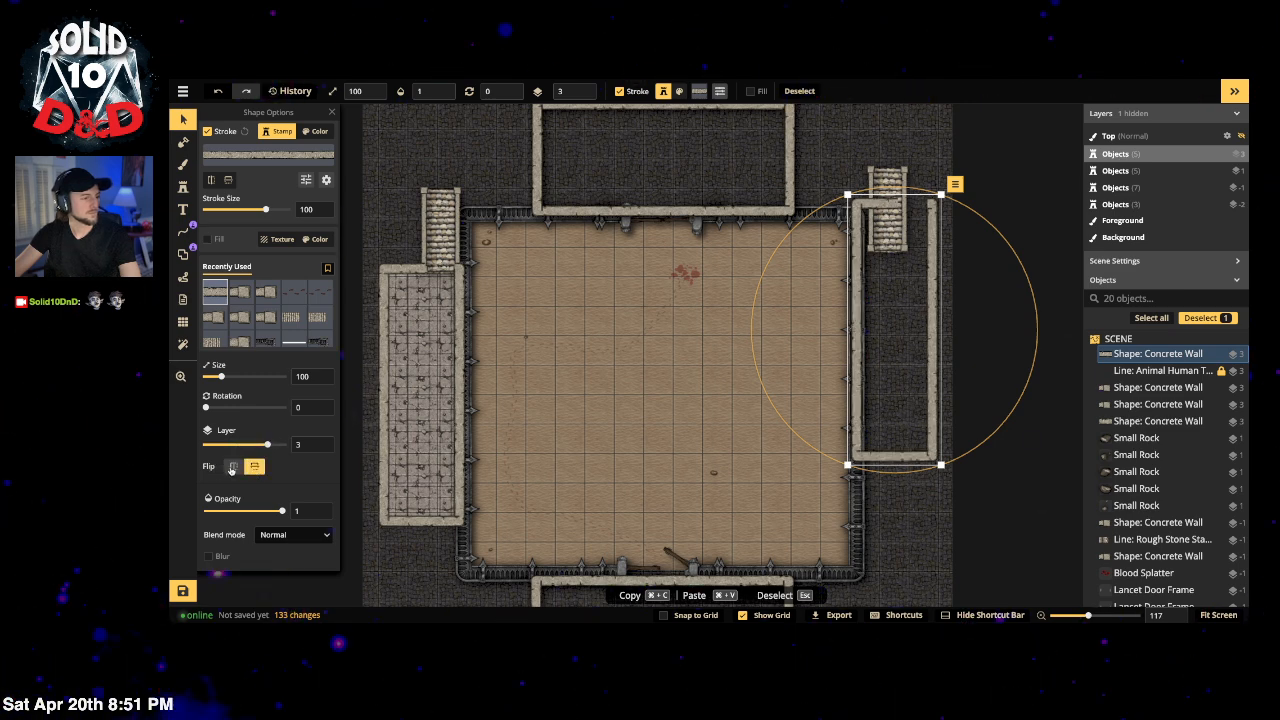
{"action": "left_click", "coordinate": [231, 468]}
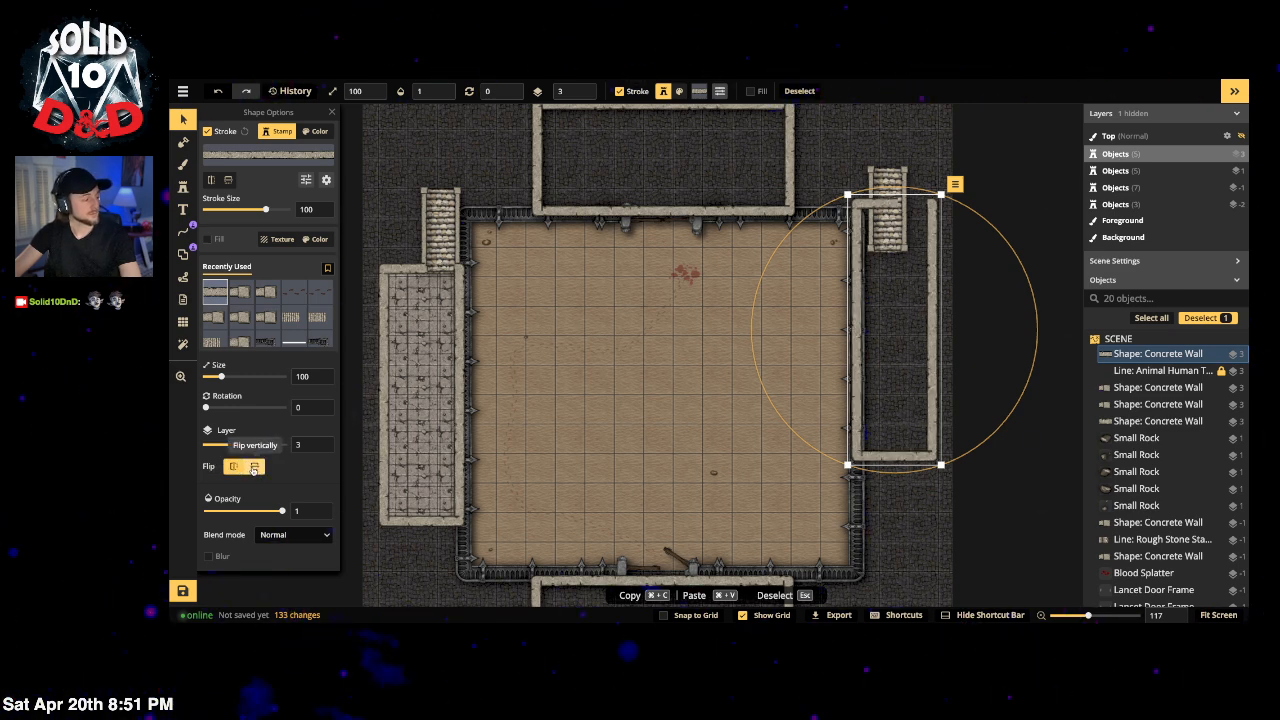
{"action": "left_click", "coordinate": [234, 468]}
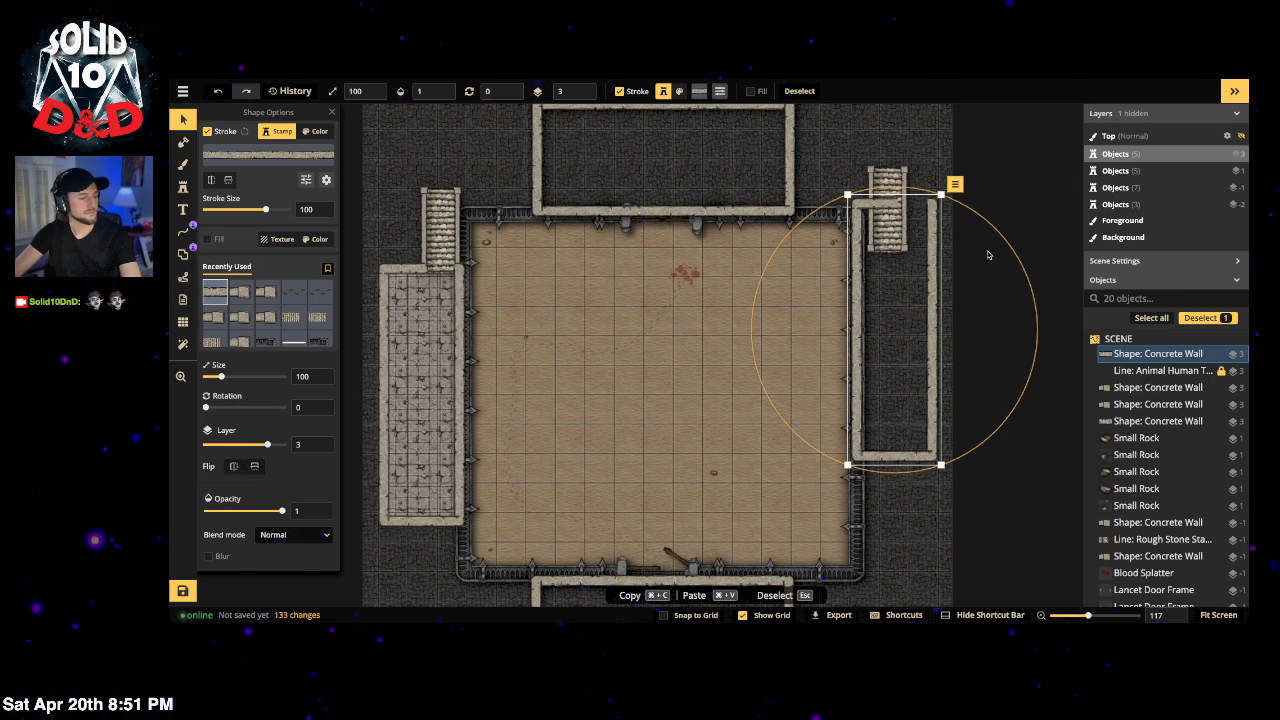
{"action": "left_click_drag", "start_coordinate": [1006, 246], "coordinate": [775, 418]}
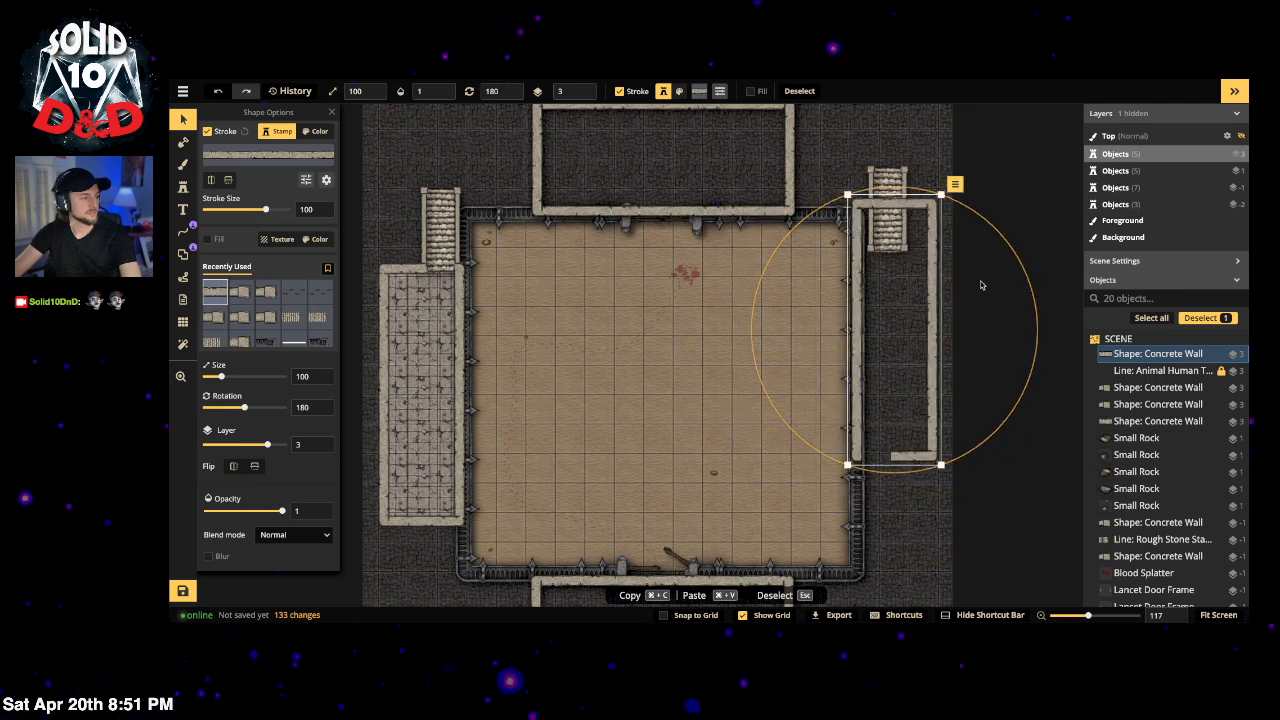
{"action": "left_click_drag", "start_coordinate": [945, 300], "coordinate": [940, 349]}
Step: Drag the copied staircase down to meet the right enclosure's bottom opening
{"action": "left_click", "coordinate": [928, 150]}
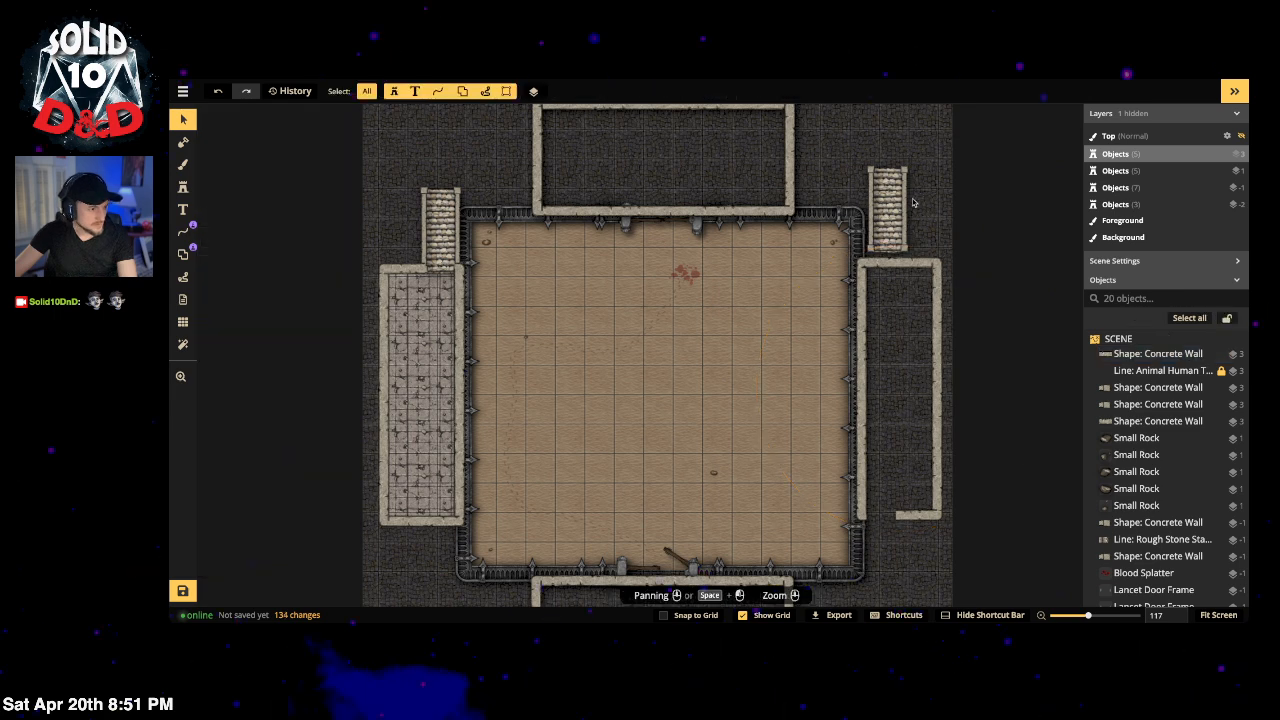
{"action": "left_click_drag", "start_coordinate": [864, 201], "coordinate": [879, 555]}
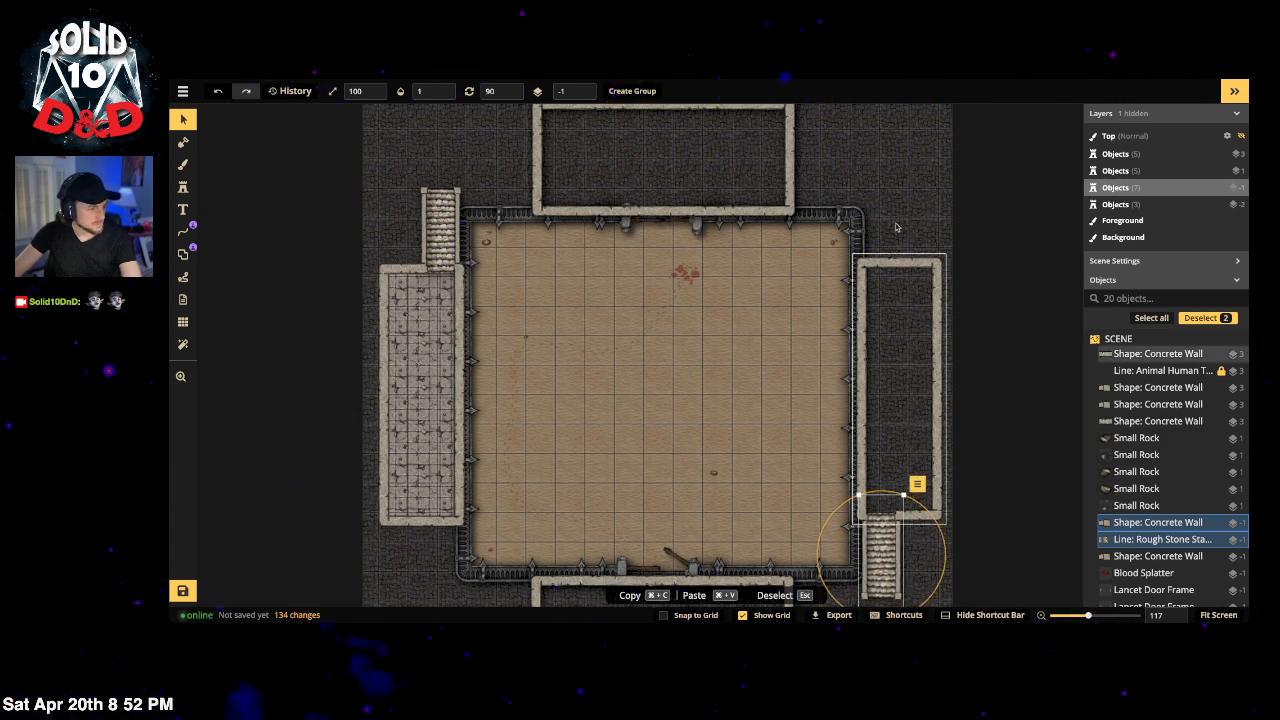
{"action": "left_click", "coordinate": [901, 192]}
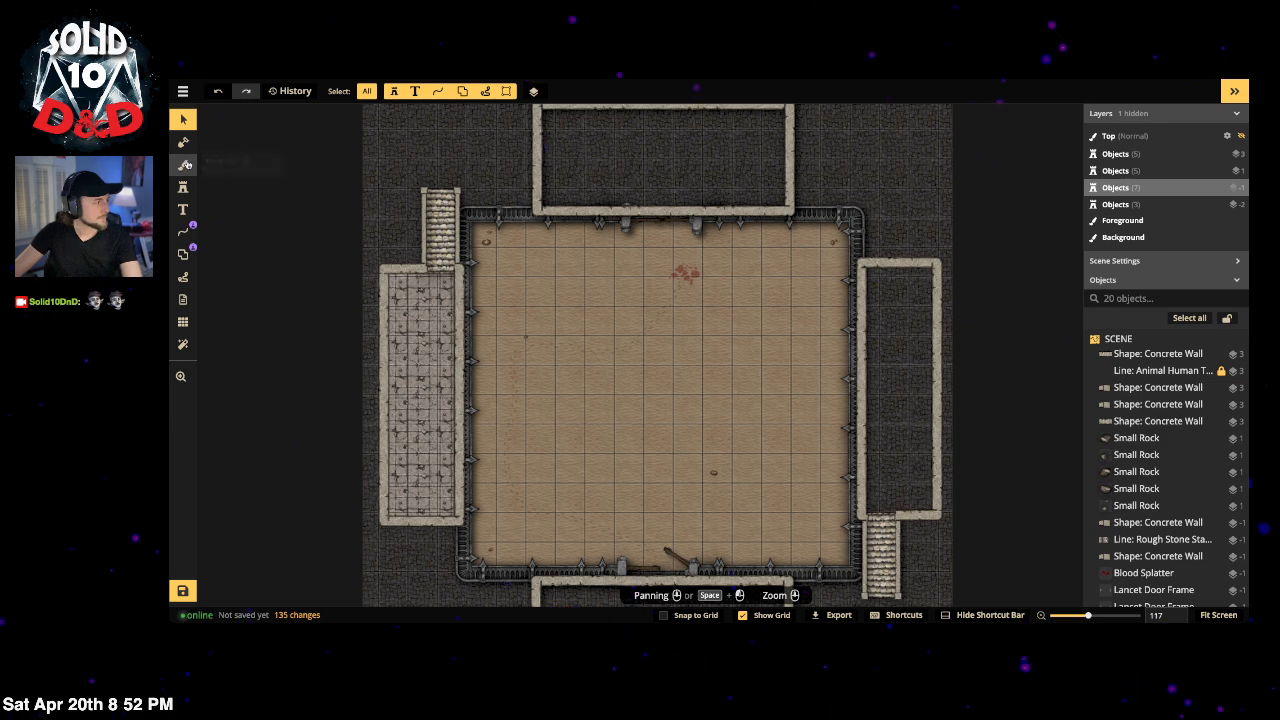
Step: Fill the right enclosure's corridor rectangle with the grey stone-tile floor texture
{"action": "left_click", "coordinate": [182, 164]}
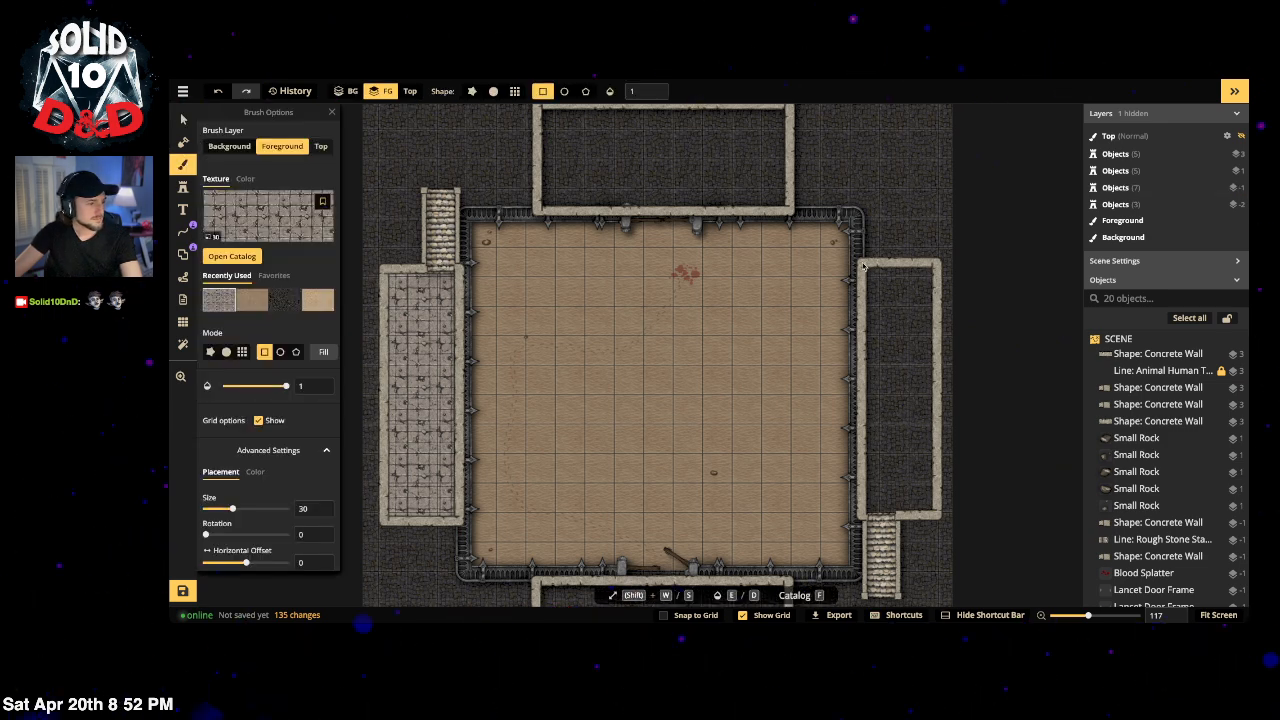
{"action": "mouse_move", "coordinate": [863, 265]}
{"action": "left_mouse_down"}
{"action": "mouse_move", "coordinate": [914, 556]}
{"action": "mouse_move", "coordinate": [940, 518]}
{"action": "left_mouse_up"}
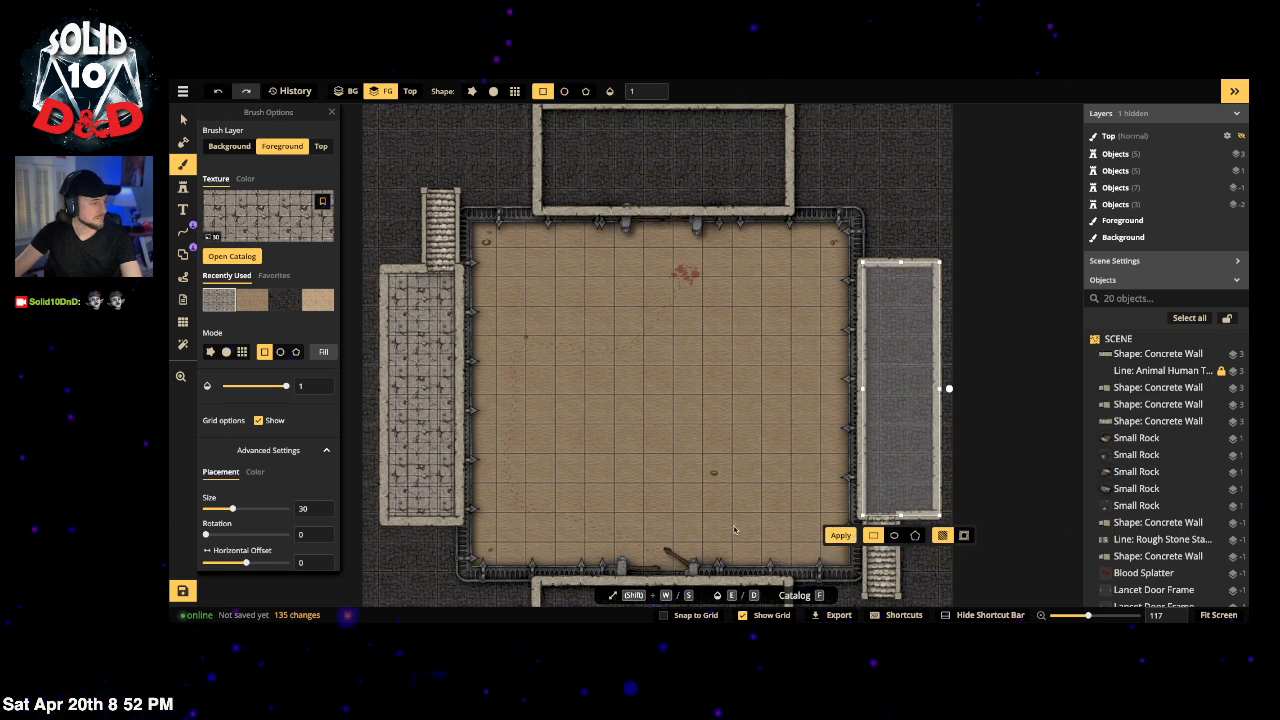
{"action": "left_click", "coordinate": [840, 537]}
{"action": "left_click", "coordinate": [918, 192]}
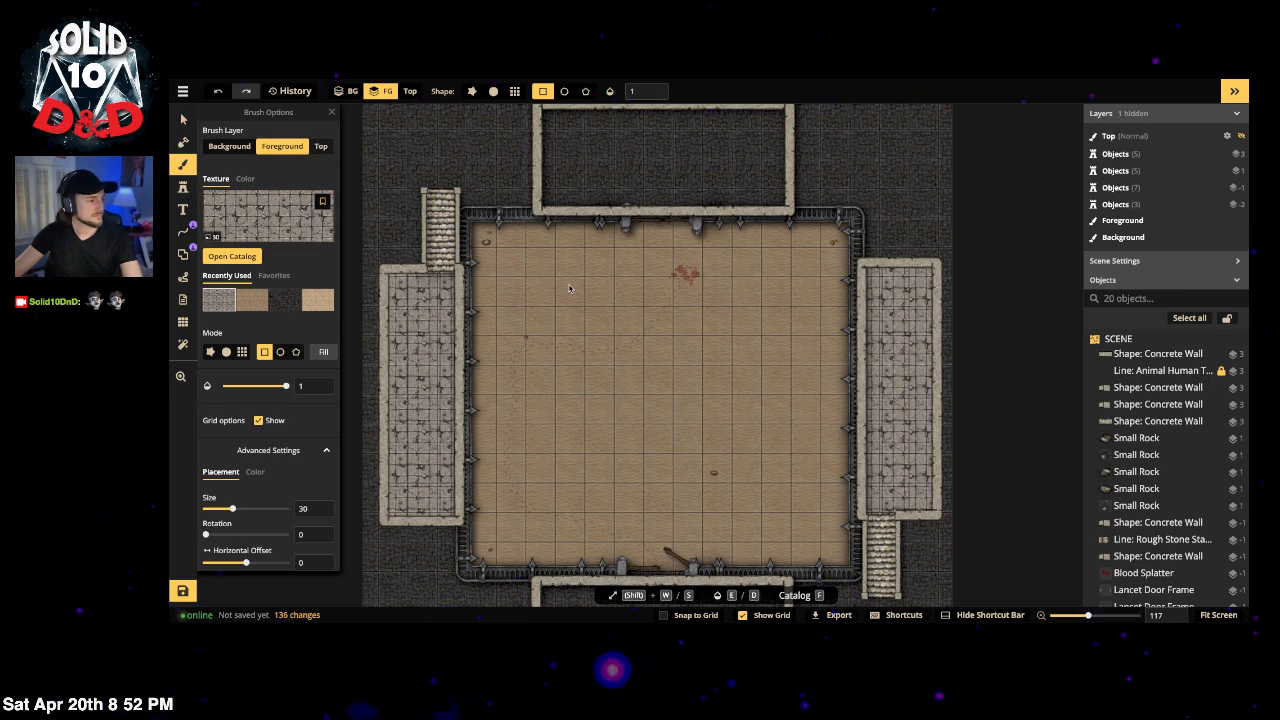
{"action": "left_click_drag", "start_coordinate": [598, 150], "coordinate": [597, 240]}
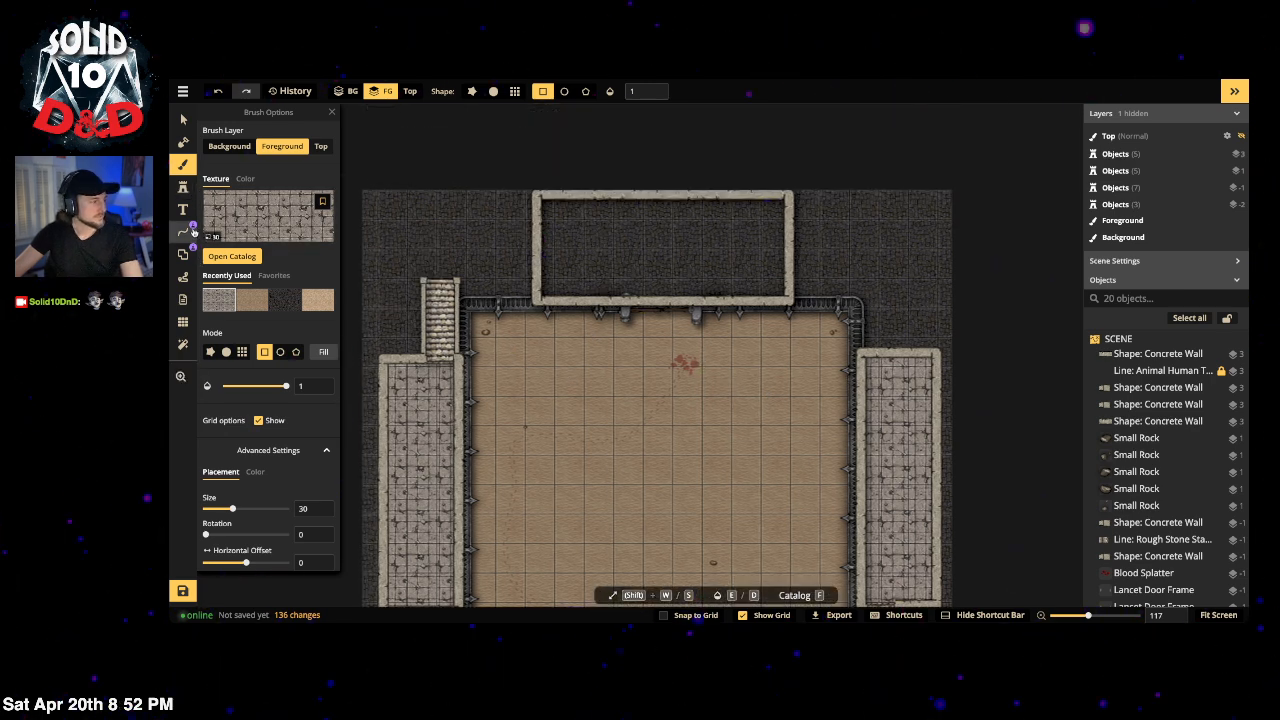
Step: Resize the top room's concrete wall shape from 100 down to 98
{"action": "left_click", "coordinate": [182, 255]}
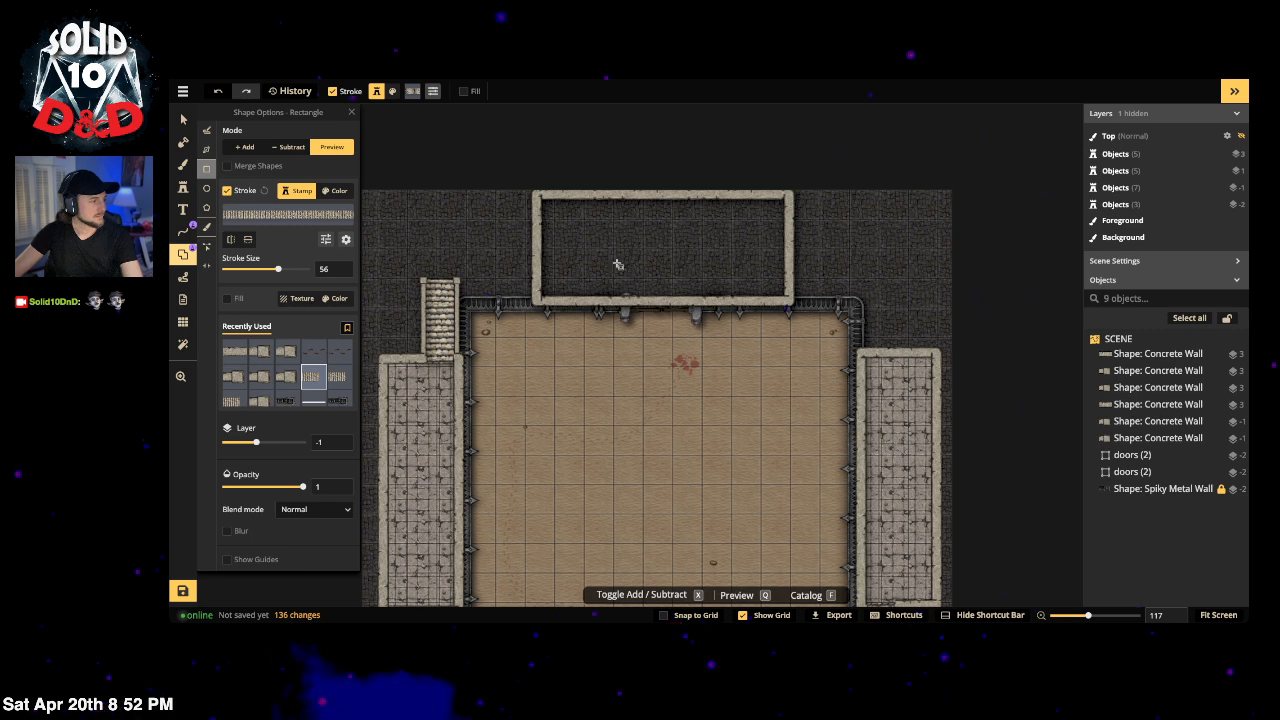
{"action": "scroll", "coordinate": [648, 247], "scroll_direction": "up", "scroll_amount": 2}
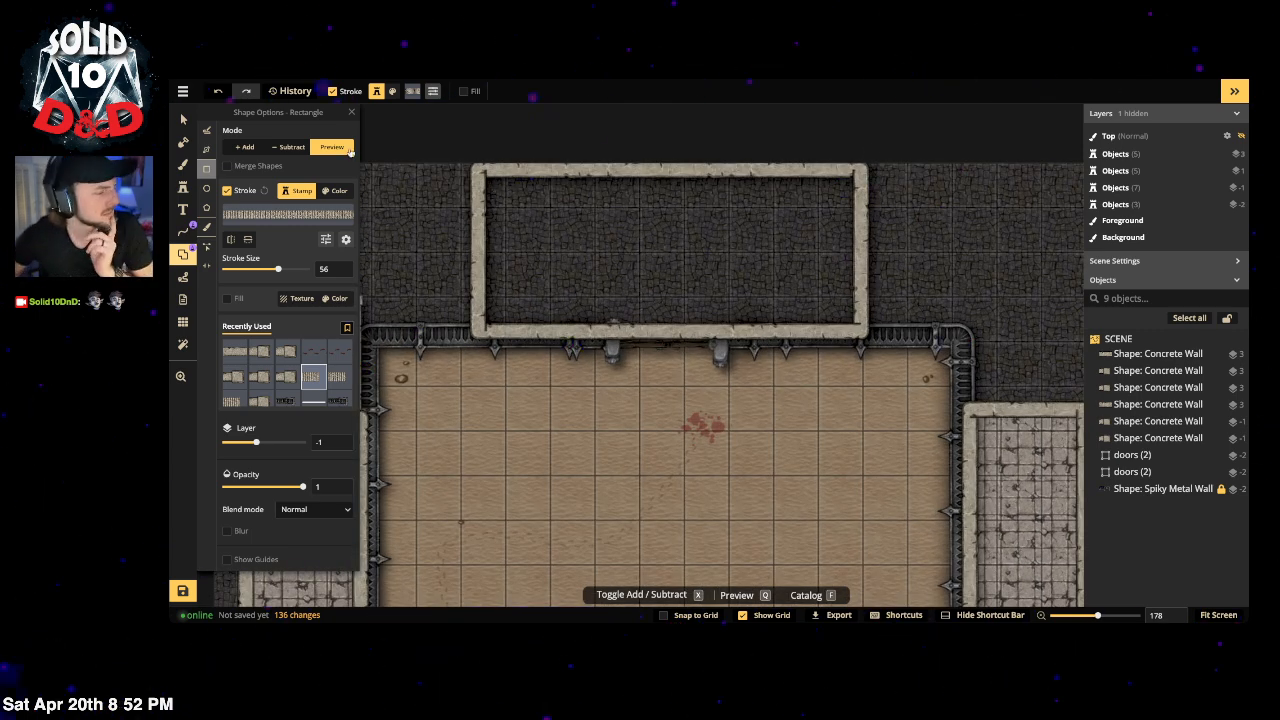
{"action": "left_click", "coordinate": [183, 118]}
{"action": "left_click", "coordinate": [665, 342]}
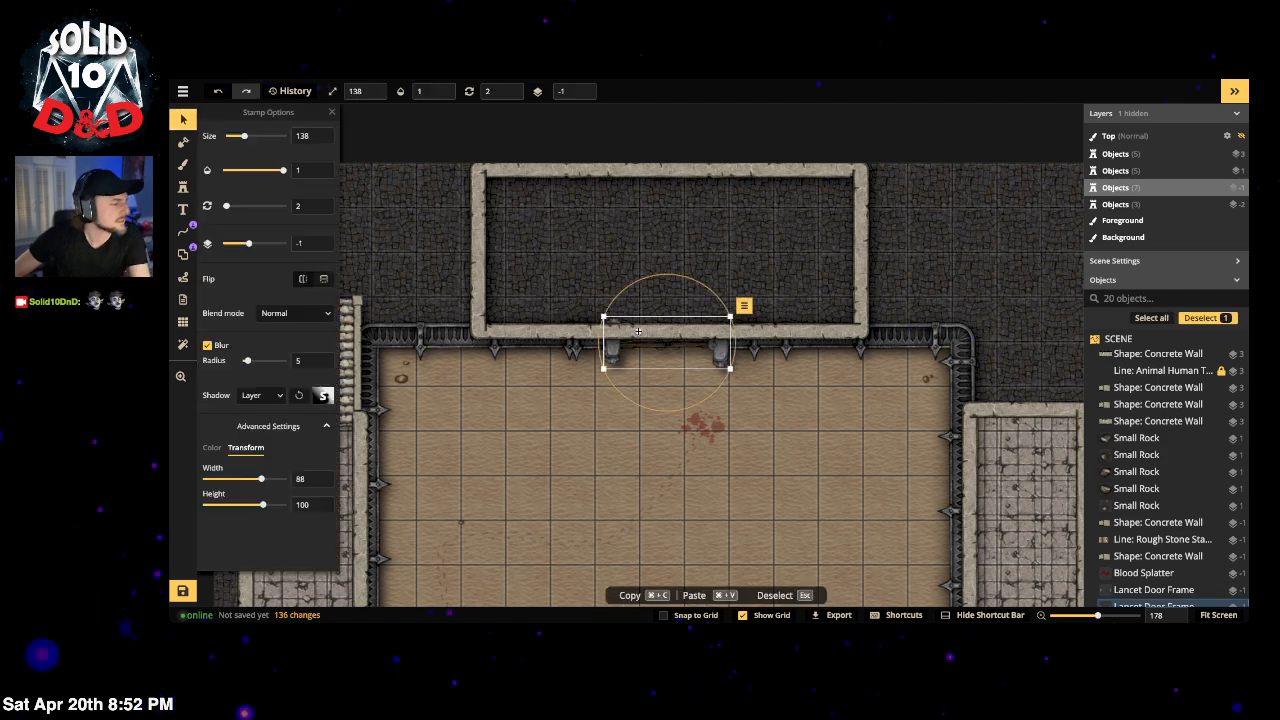
{"action": "left_click", "coordinate": [634, 175]}
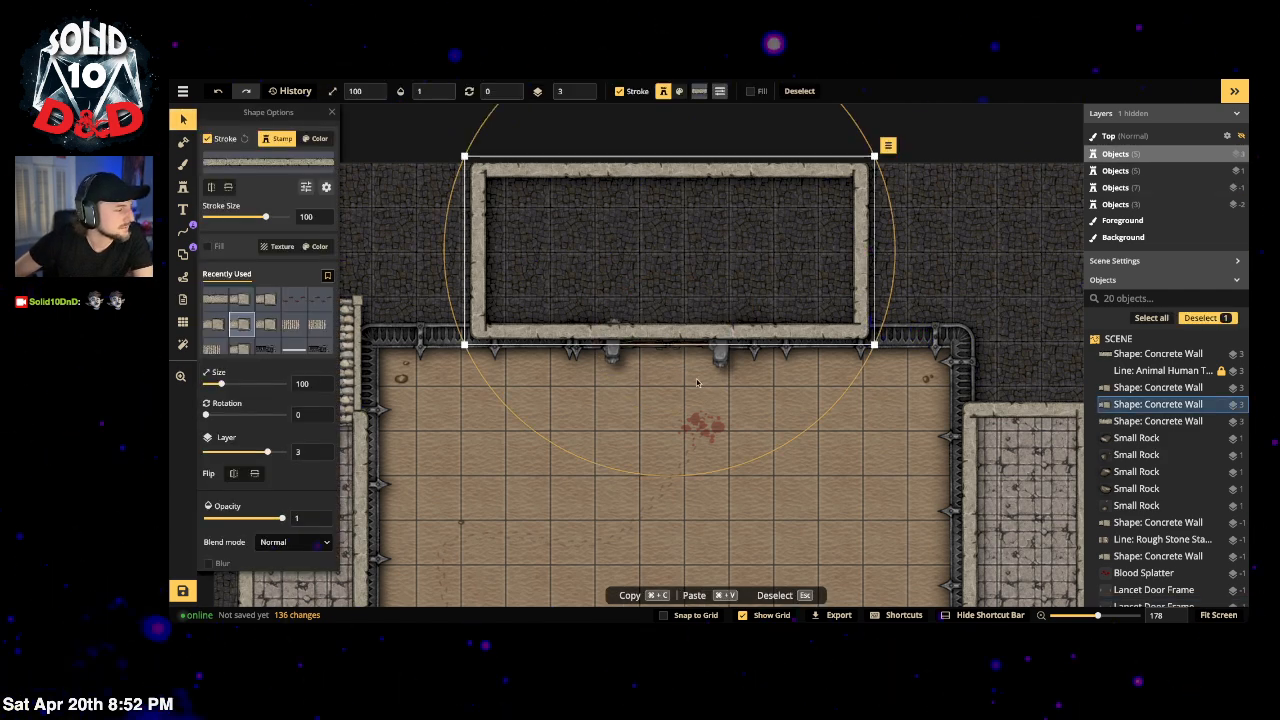
{"action": "left_click_drag", "start_coordinate": [874, 345], "coordinate": [853, 320]}
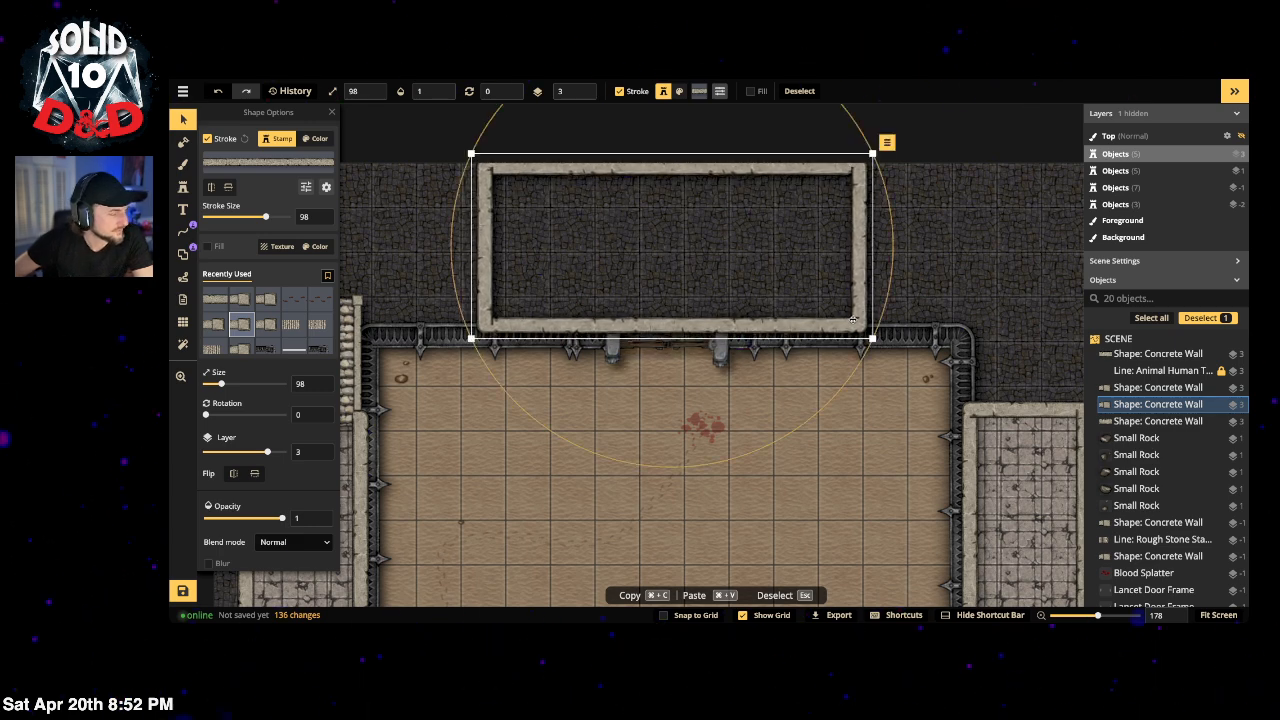
{"action": "left_click", "coordinate": [402, 235]}
Step: Search the stamp catalog for 'doors' and pick the Prison Door stamp
{"action": "left_click", "coordinate": [183, 187]}
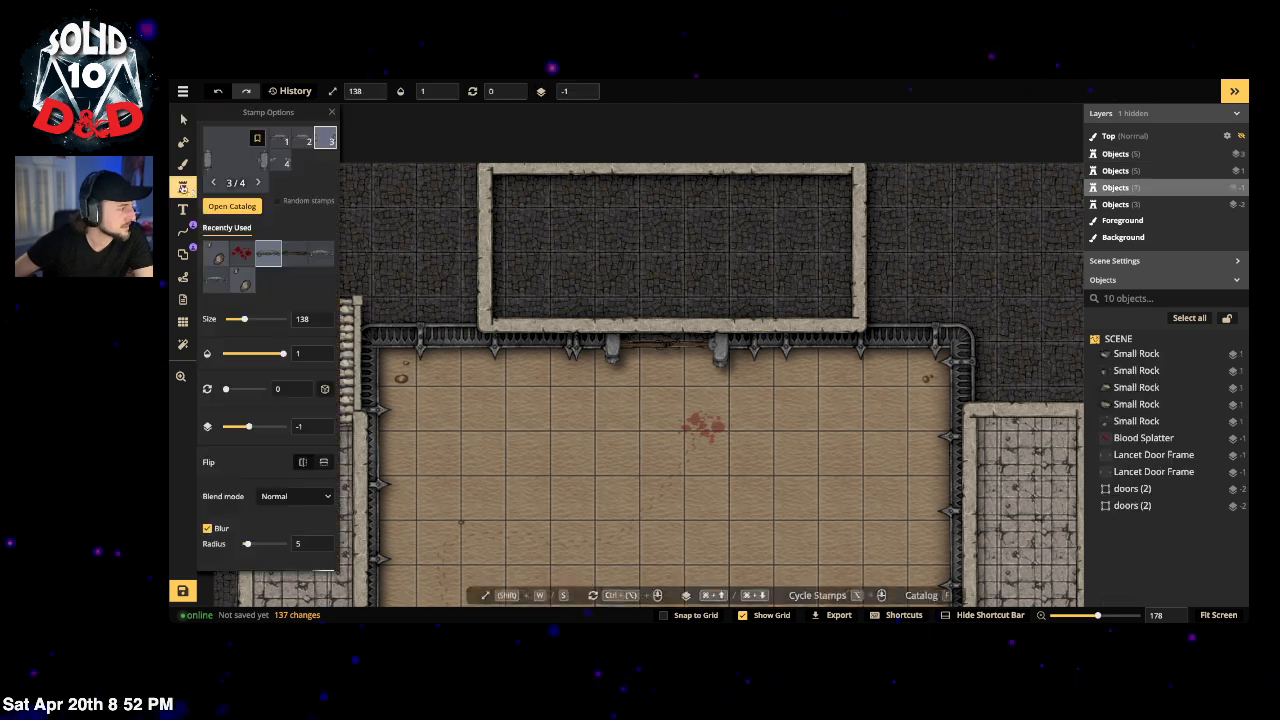
{"action": "left_click", "coordinate": [212, 183]}
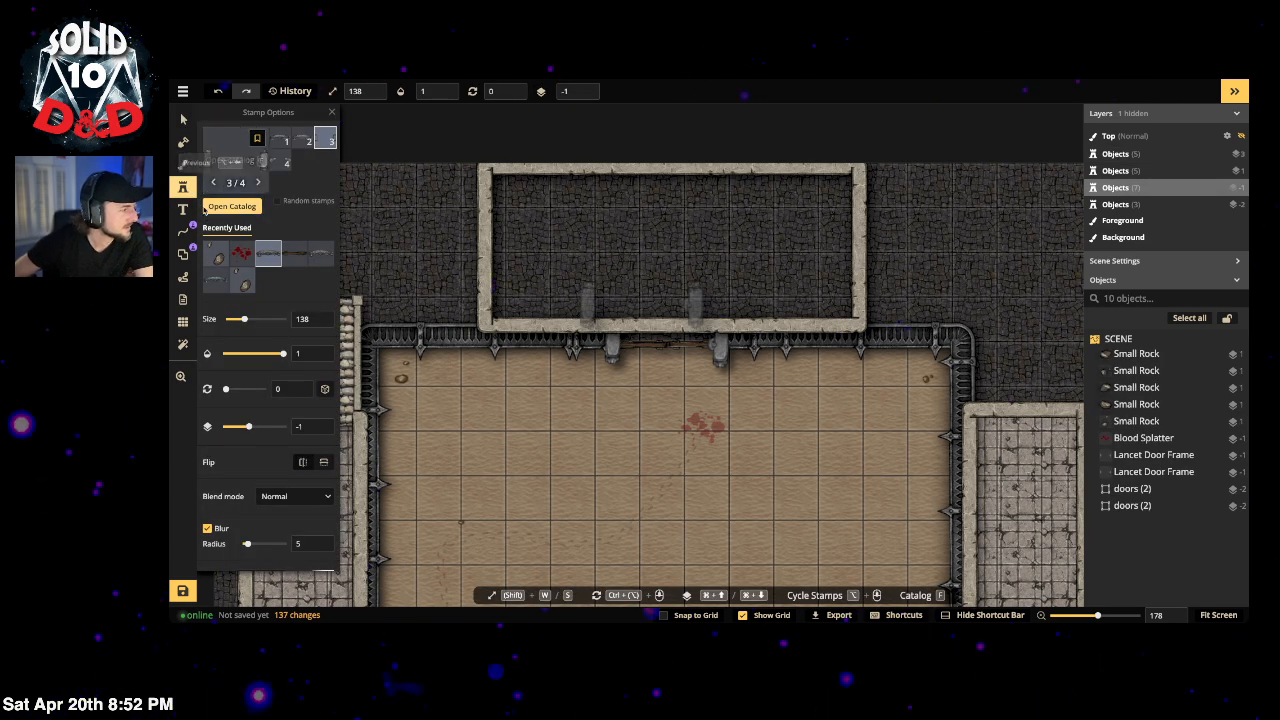
{"action": "left_click", "coordinate": [239, 163]}
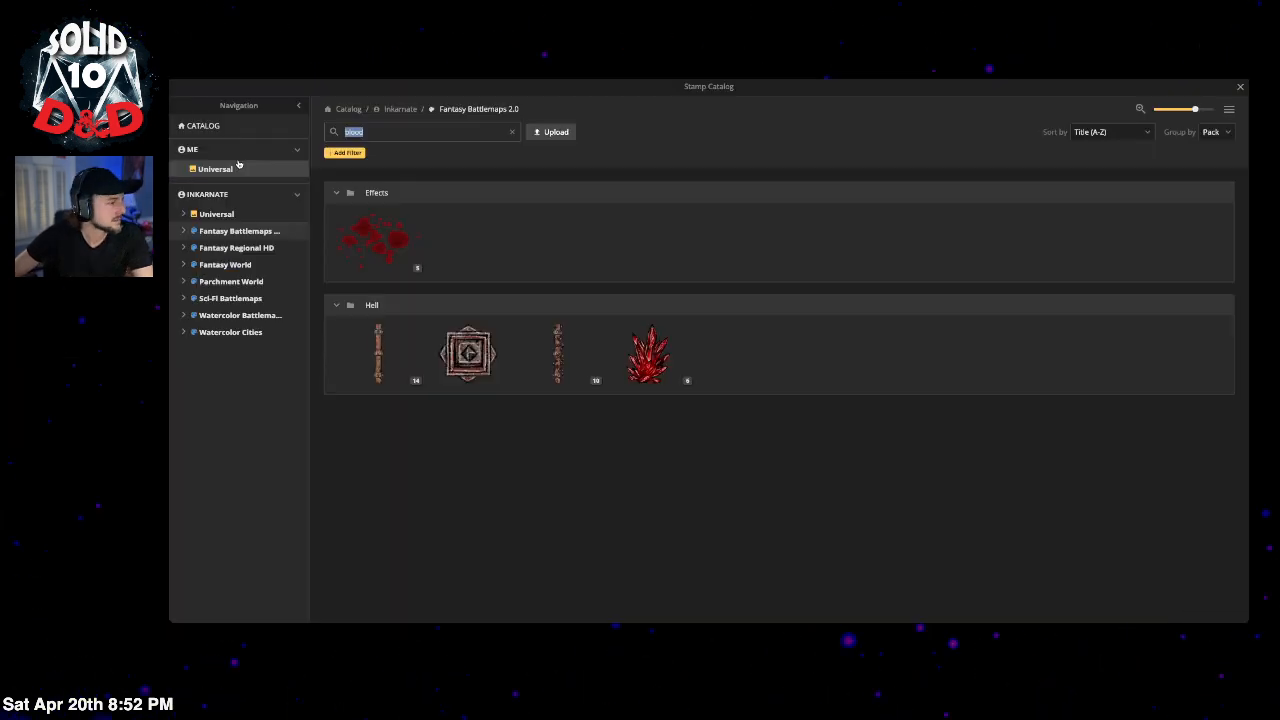
{"action": "left_click", "coordinate": [378, 133]}
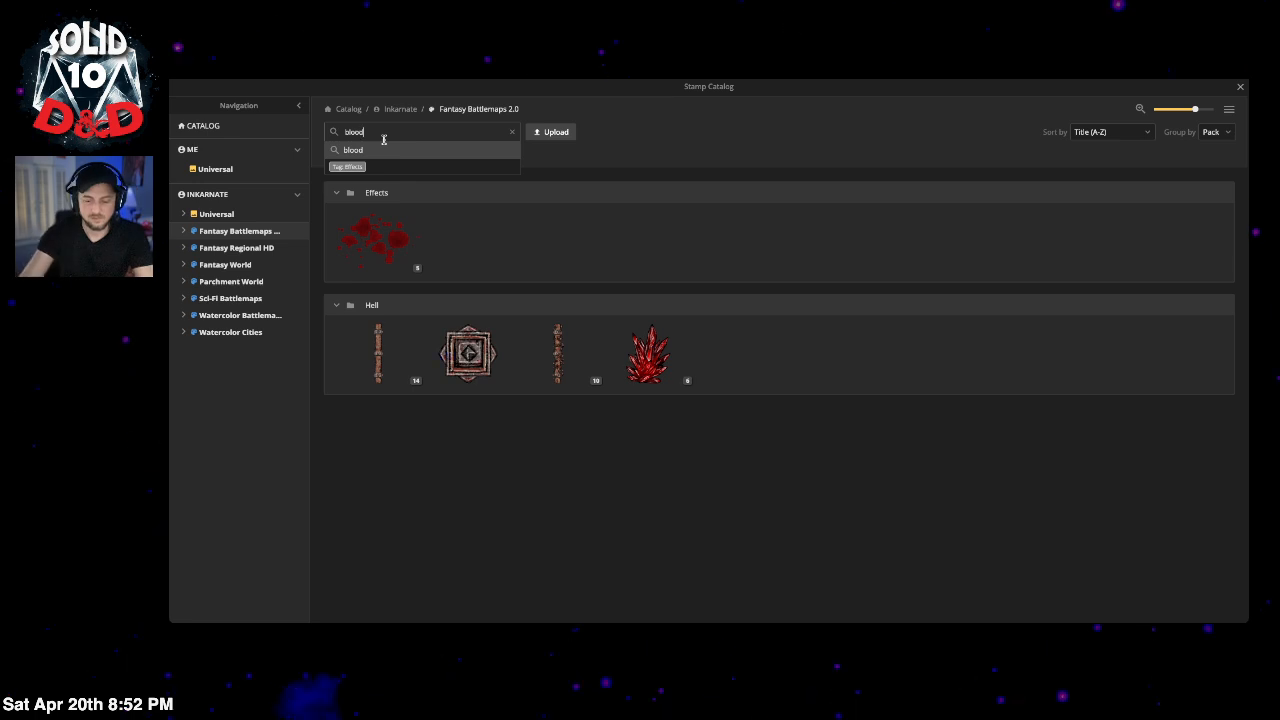
{"action": "key", "text": "BackSpace"}
{"action": "key", "text": "BackSpace"}
{"action": "key", "text": "BackSpace"}
{"action": "key", "text": "BackSpace"}
{"action": "key", "text": "BackSpace"}
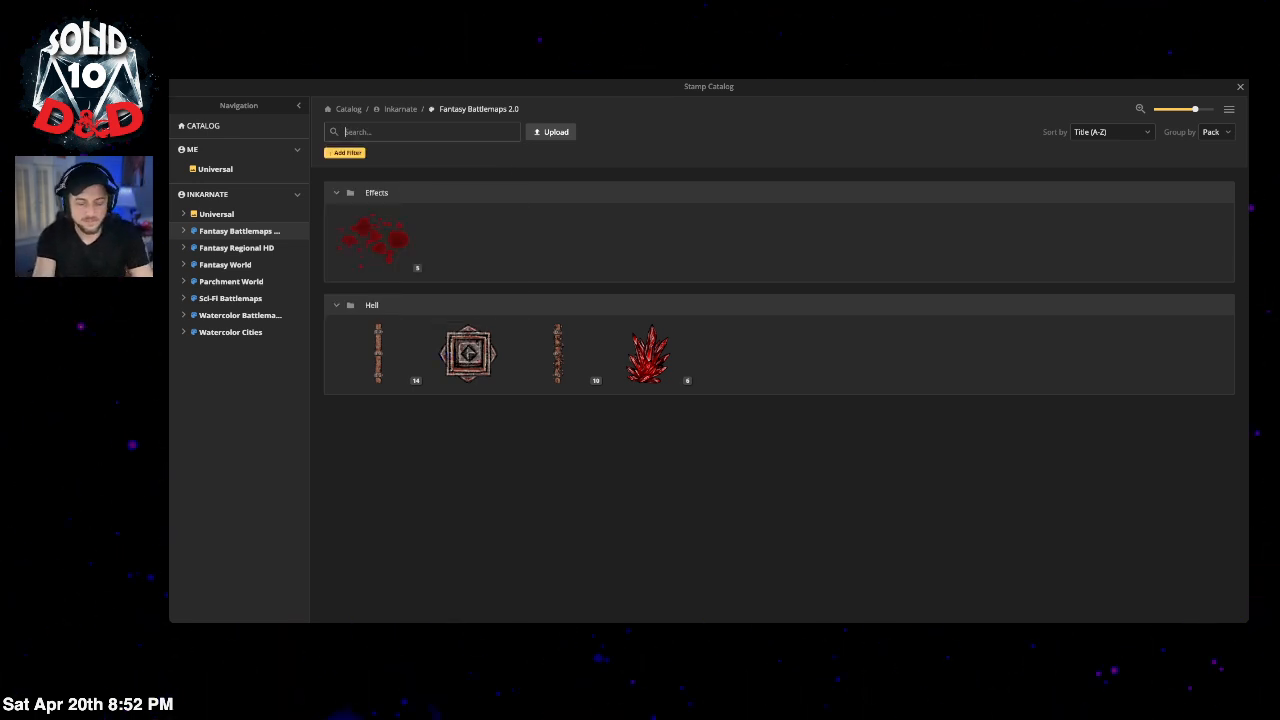
{"action": "type", "text": "door"}
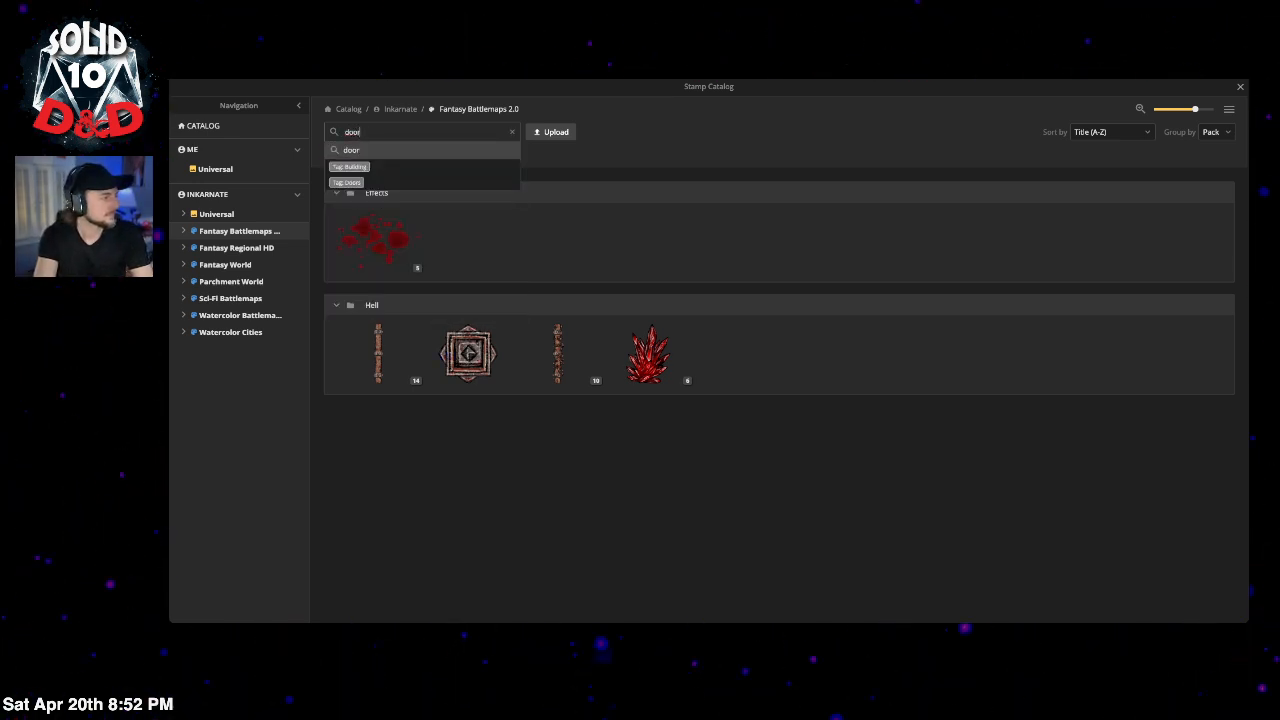
{"action": "type", "text": "s"}
{"action": "key", "text": "Return"}
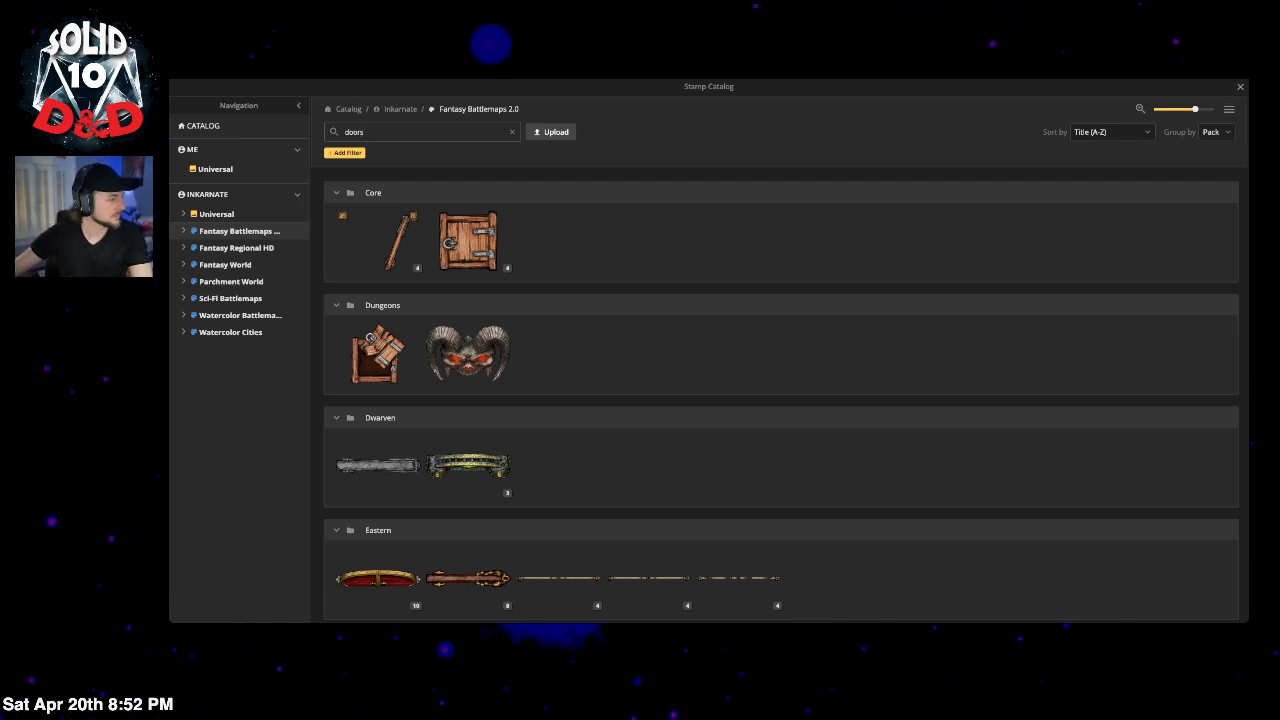
{"action": "scroll", "coordinate": [669, 408], "scroll_direction": "down", "scroll_amount": 3}
{"action": "scroll", "coordinate": [669, 408], "scroll_direction": "down", "scroll_amount": 5}
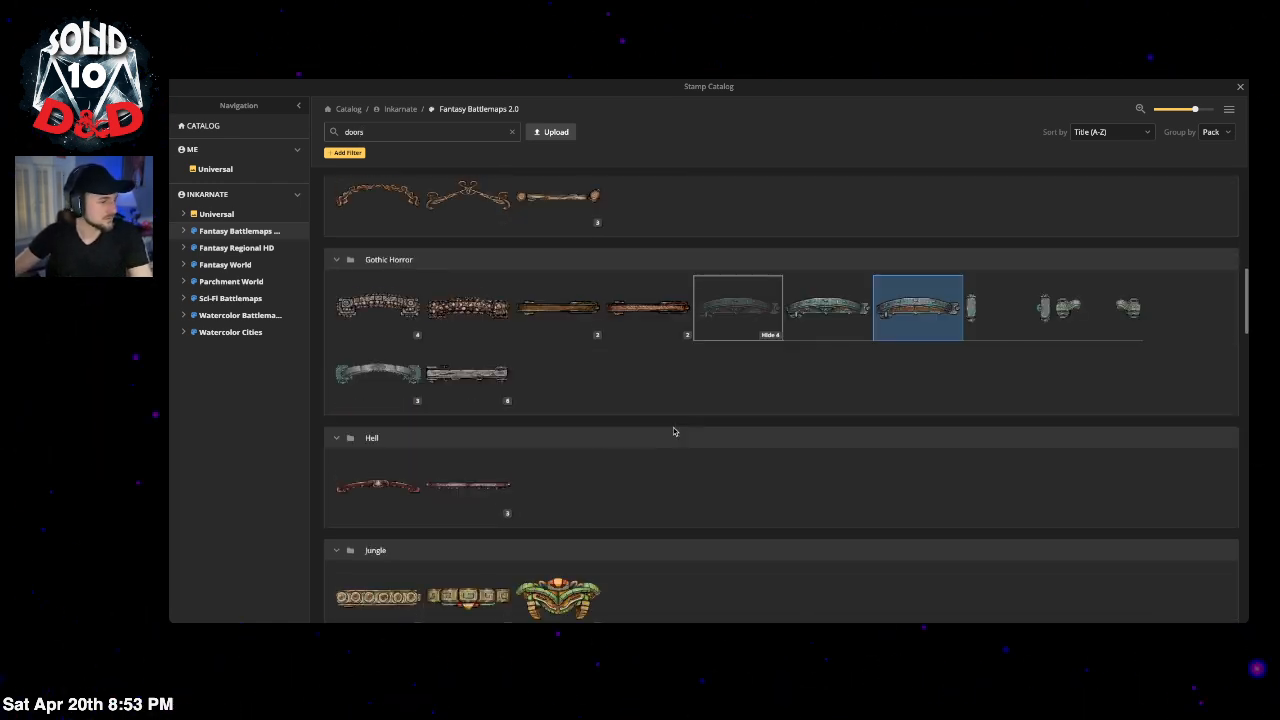
{"action": "scroll", "coordinate": [645, 431], "scroll_direction": "down", "scroll_amount": 3}
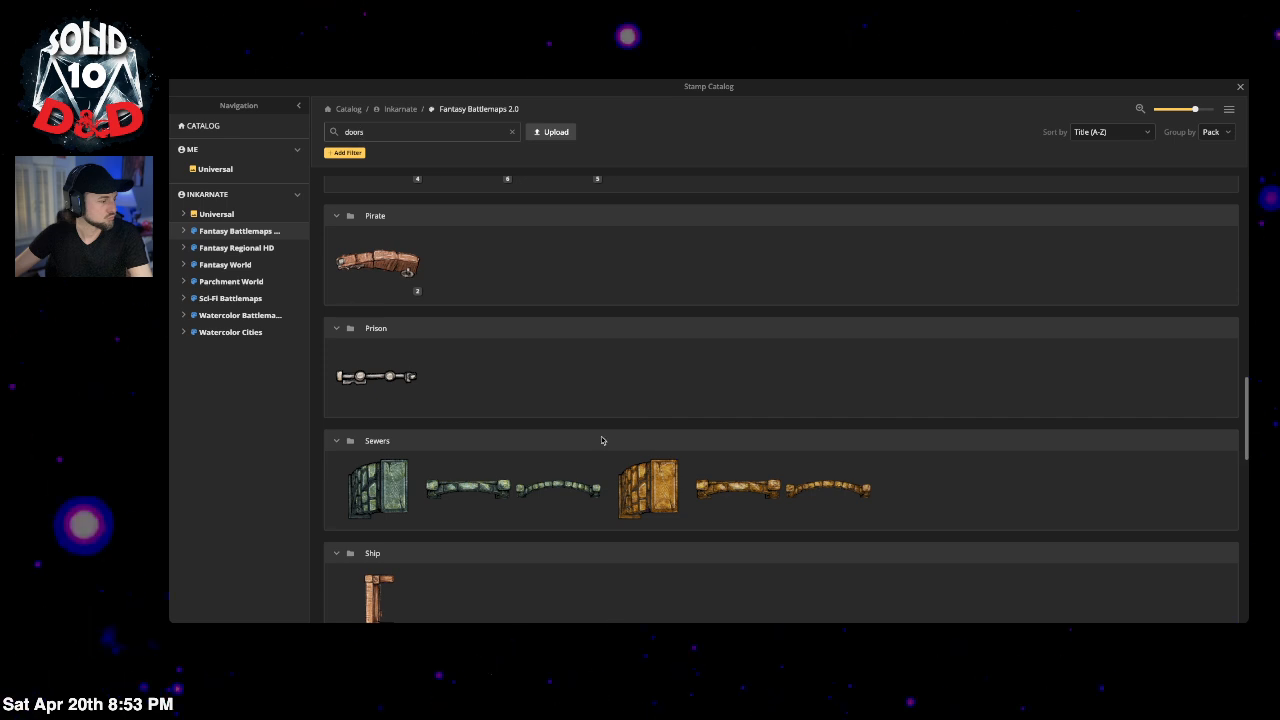
{"action": "left_click", "coordinate": [374, 378]}
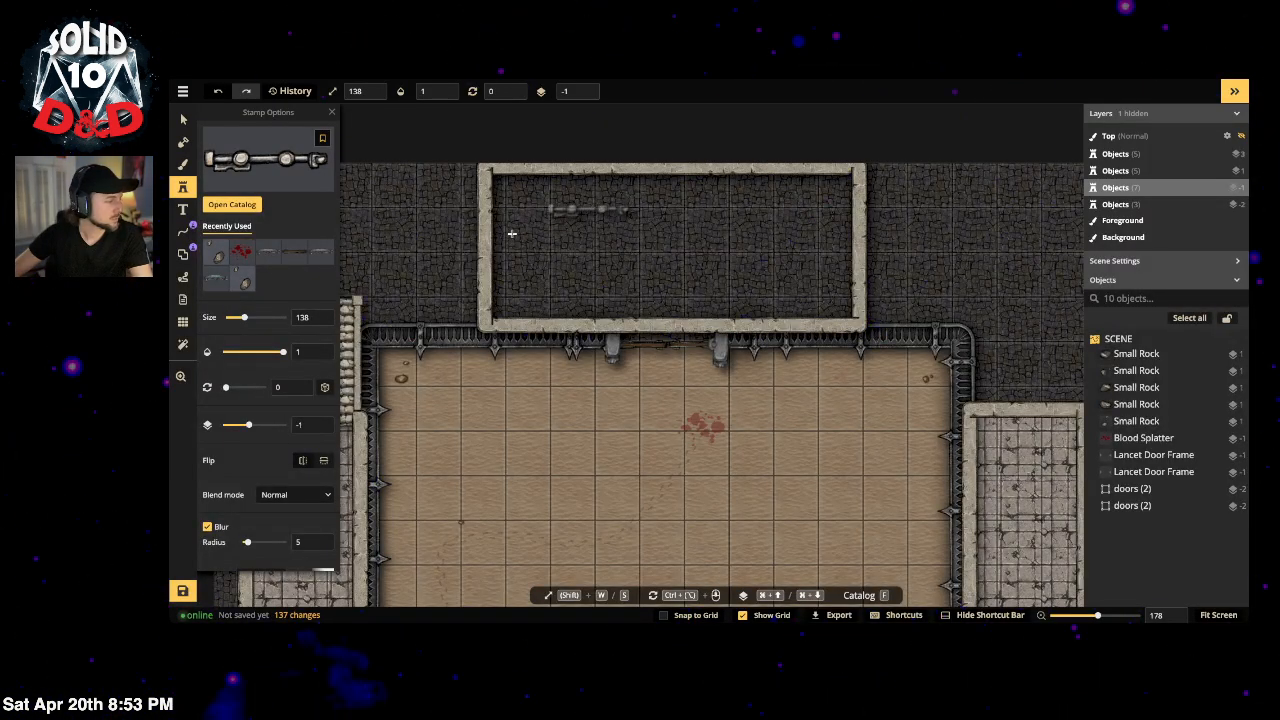
Step: Turn off blur, set brightness 77 and size 98, and place the Prison Door in the top room
{"action": "left_click", "coordinate": [209, 526]}
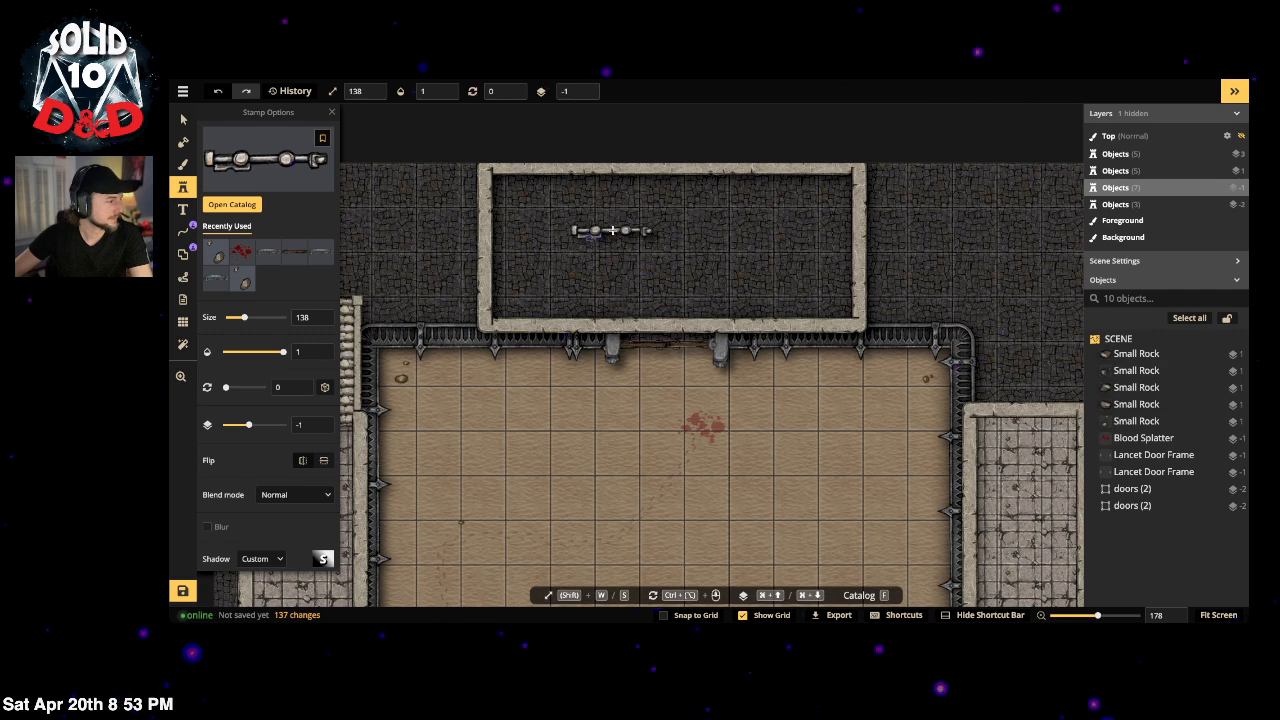
{"action": "scroll", "coordinate": [267, 503], "scroll_direction": "down", "scroll_amount": 2}
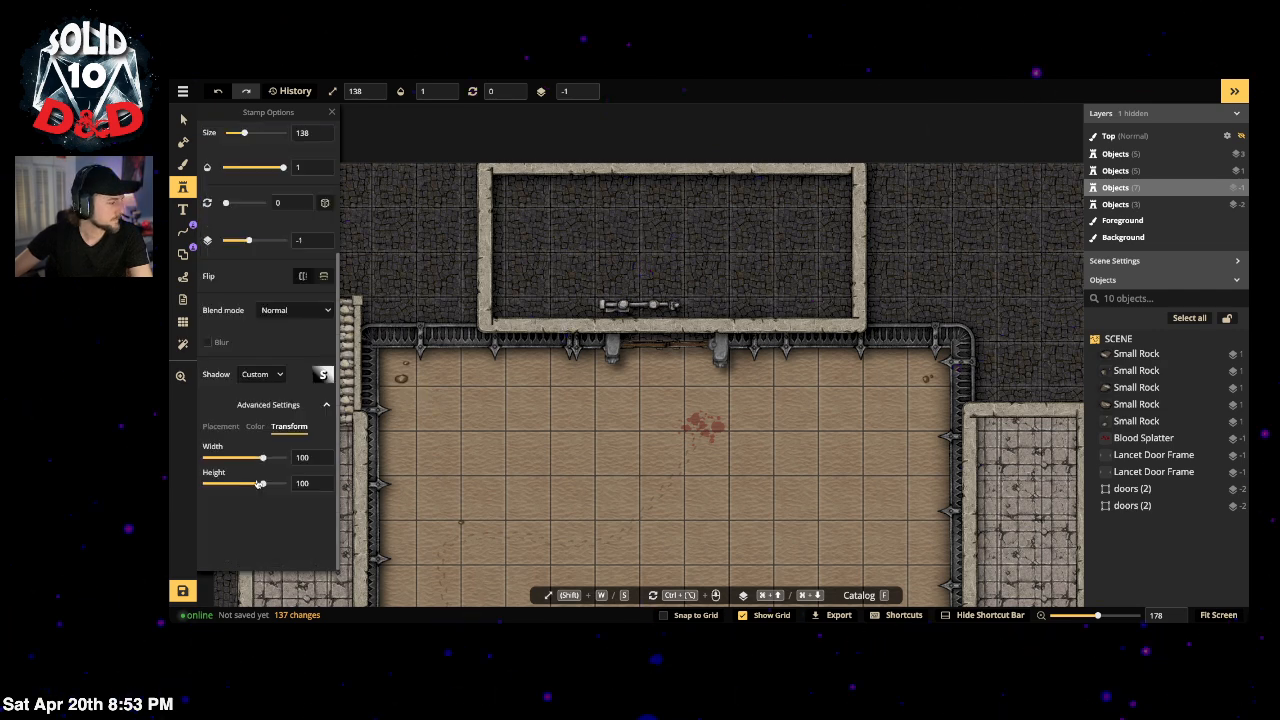
{"action": "left_click", "coordinate": [256, 427]}
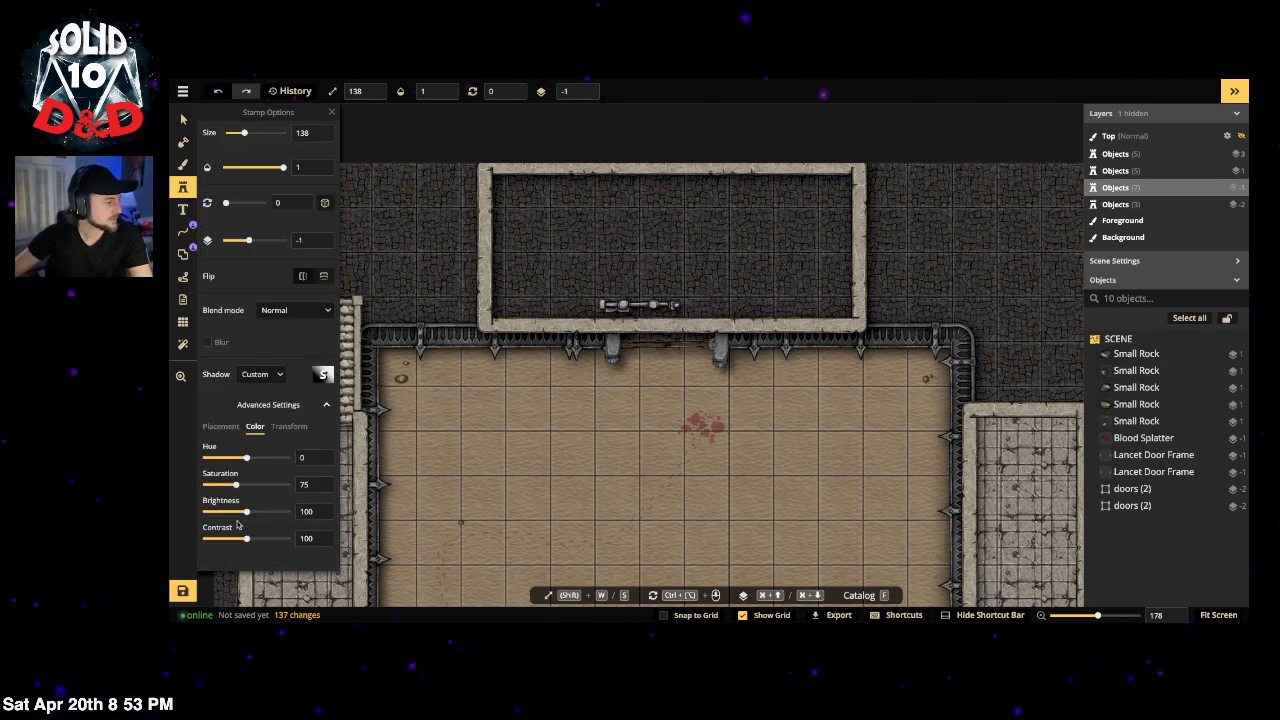
{"action": "left_click", "coordinate": [237, 512]}
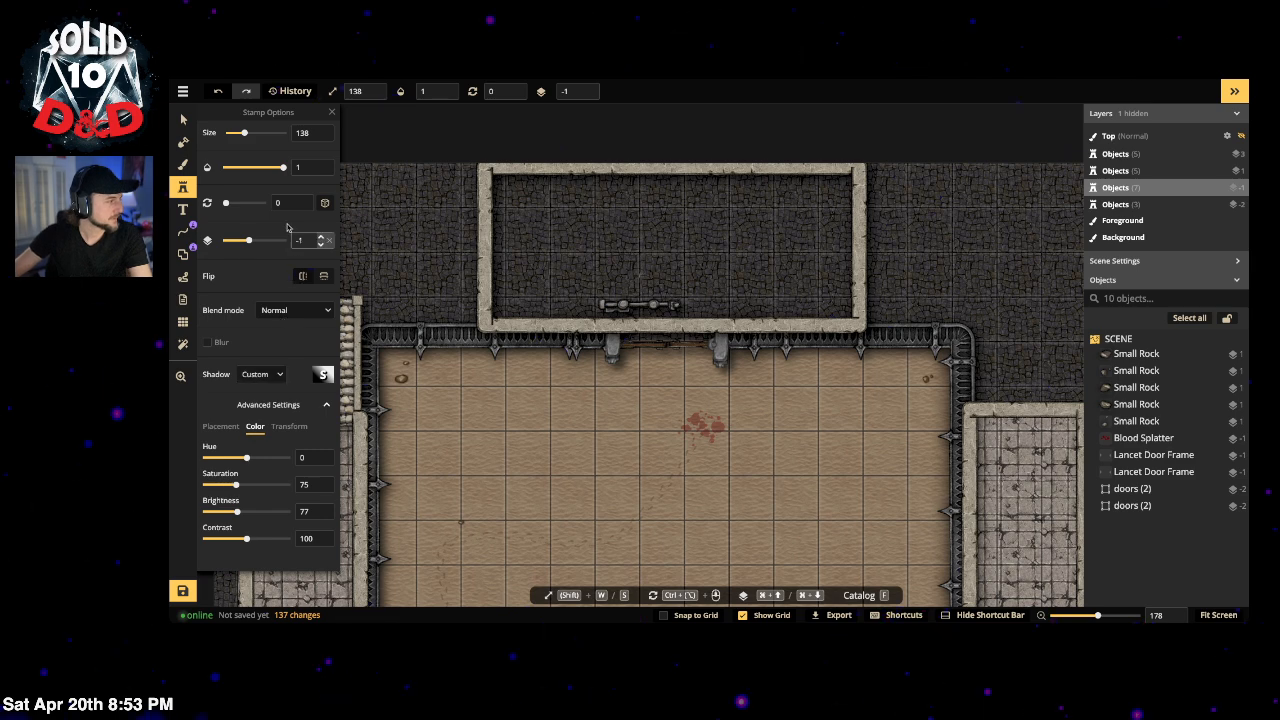
{"action": "scroll", "coordinate": [278, 190], "scroll_direction": "up", "scroll_amount": 2}
{"action": "left_click_drag", "start_coordinate": [242, 256], "coordinate": [241, 255]}
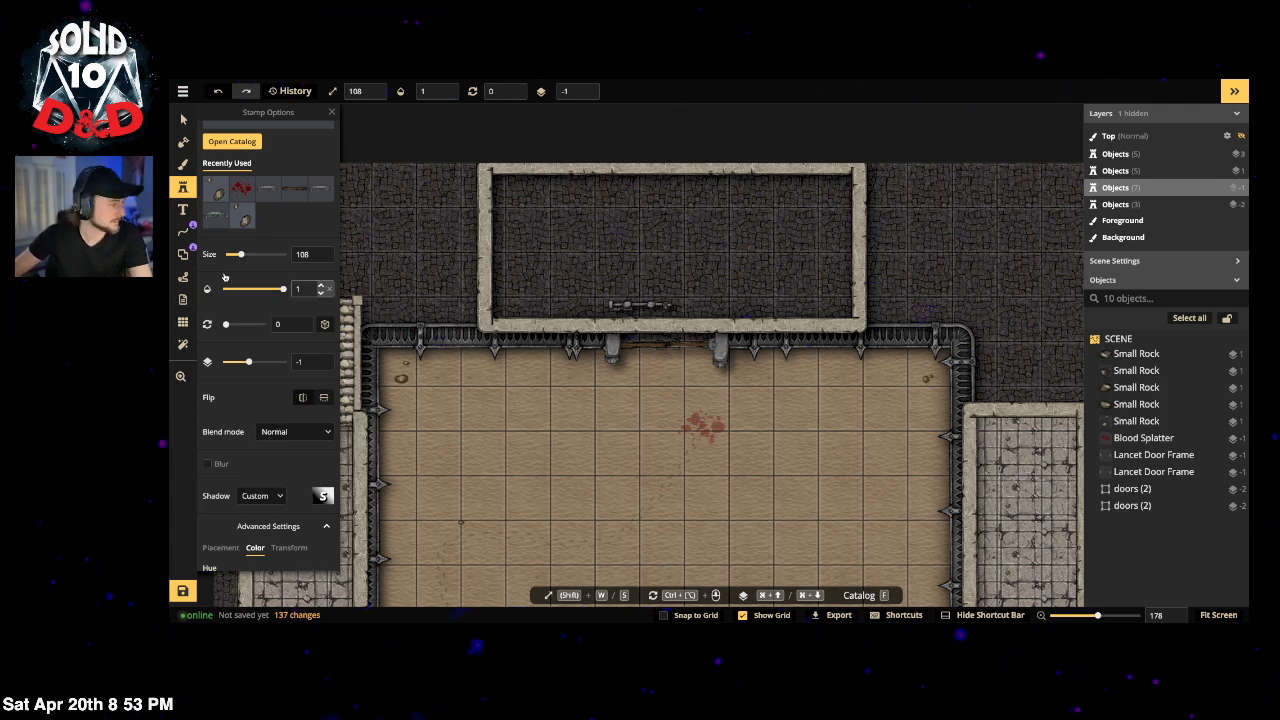
{"action": "left_click_drag", "start_coordinate": [240, 256], "coordinate": [237, 256]}
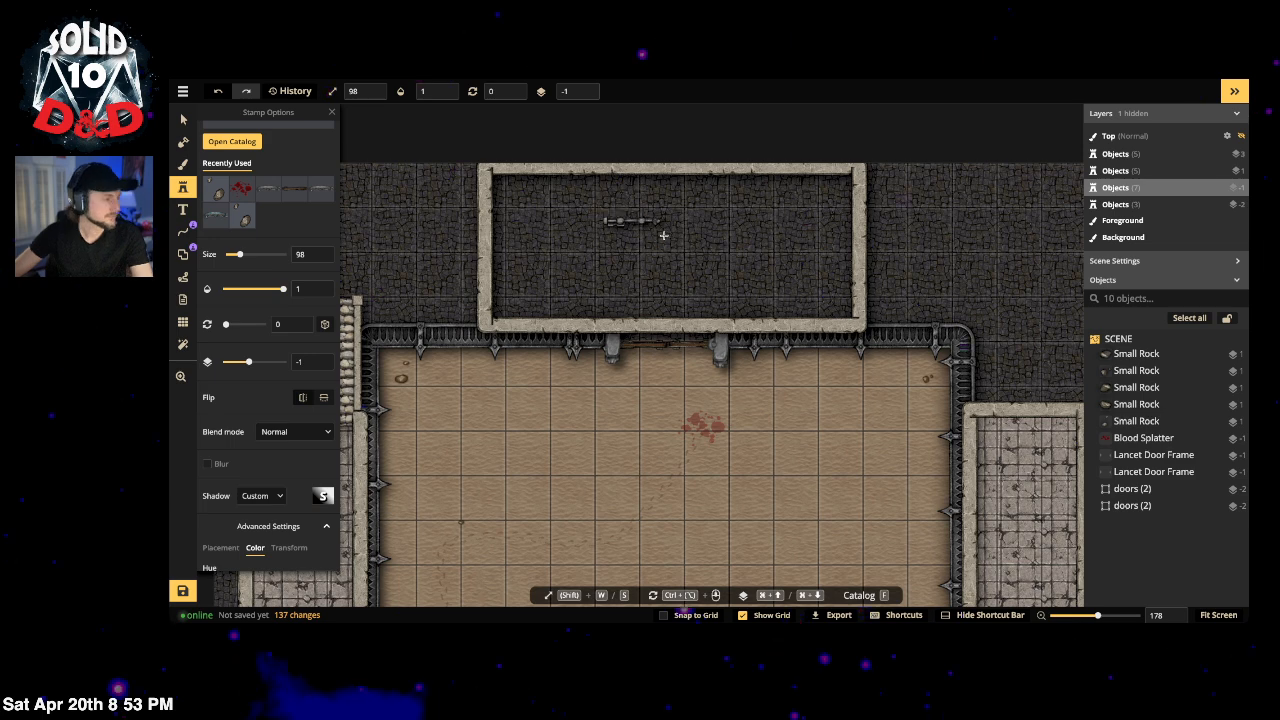
{"action": "left_click", "coordinate": [788, 226]}
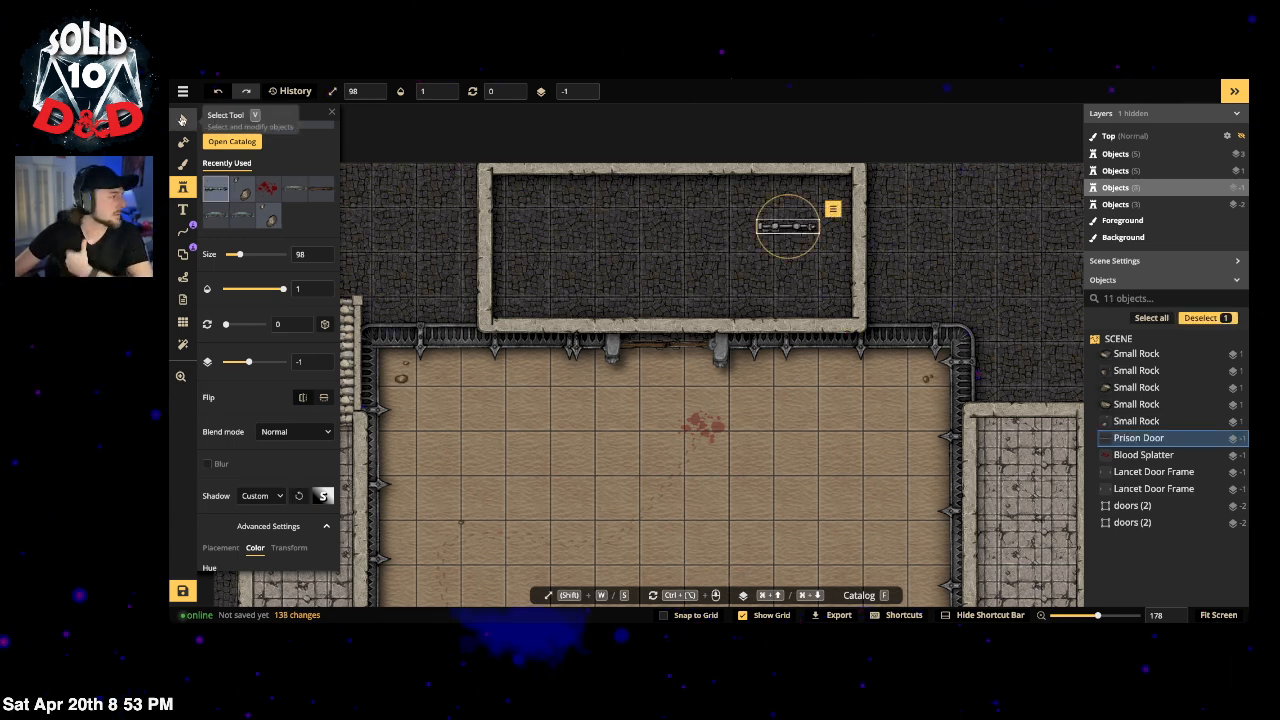
{"action": "scroll", "coordinate": [252, 188], "scroll_direction": "up", "scroll_amount": 1}
{"action": "left_click", "coordinate": [257, 182]}
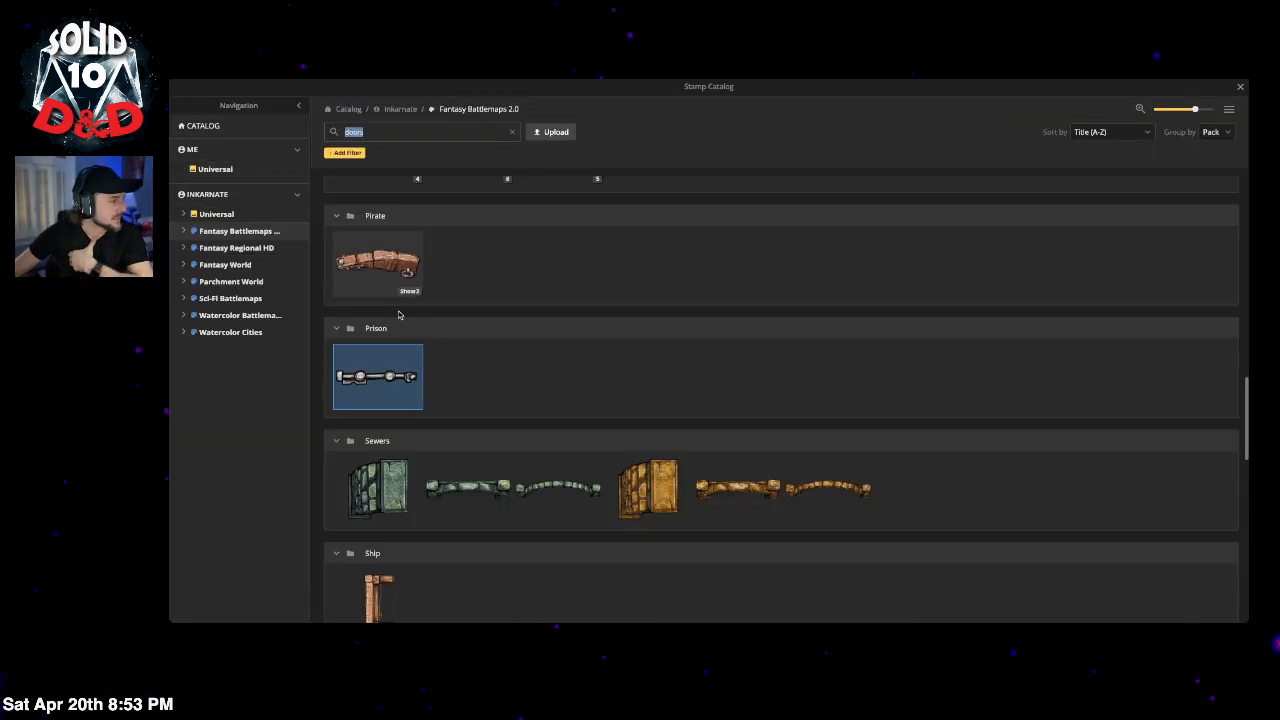
{"action": "left_click", "coordinate": [1240, 88]}
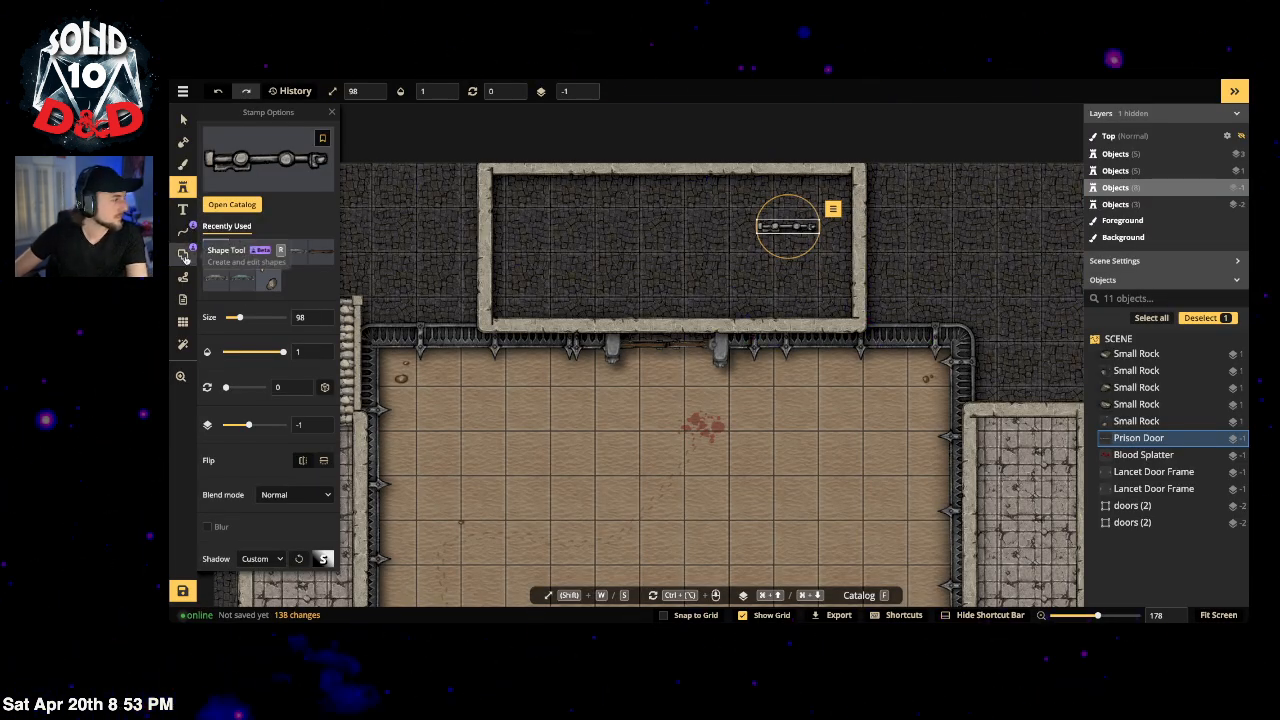
Step: Cut a 52.4-wide doorway into the top room's left concrete wall
{"action": "left_click", "coordinate": [183, 118]}
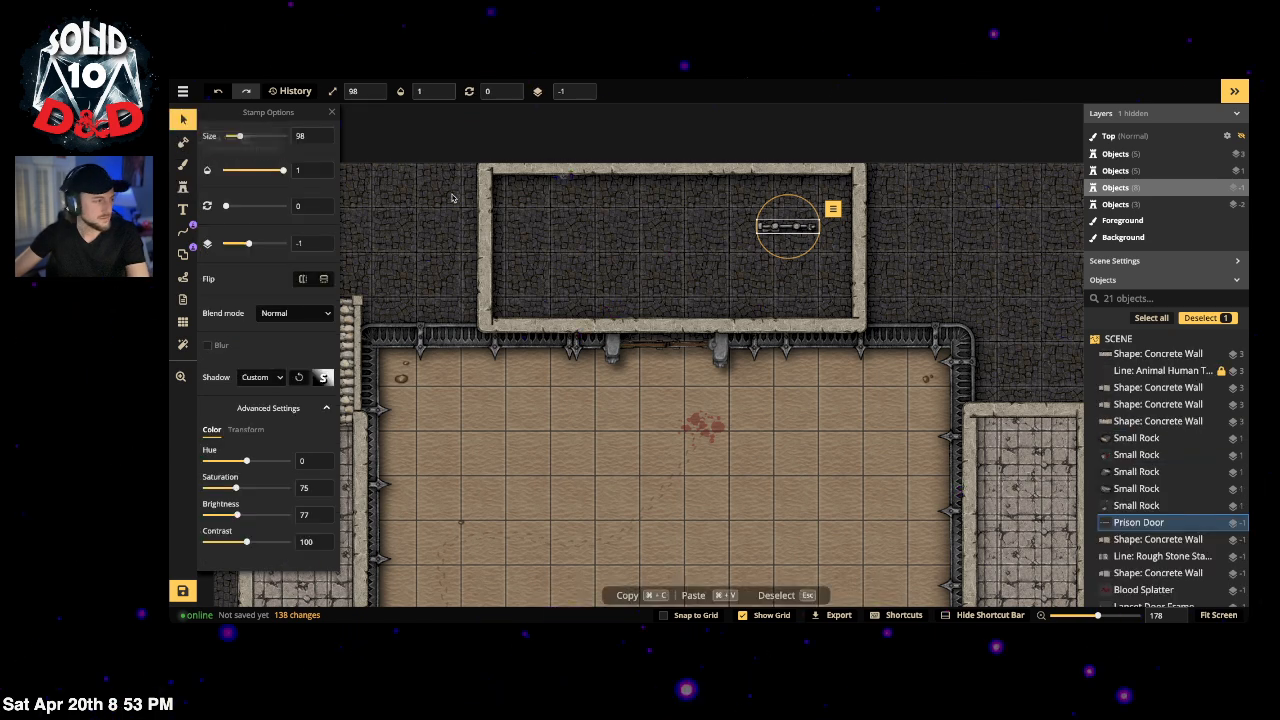
{"action": "left_click", "coordinate": [478, 205]}
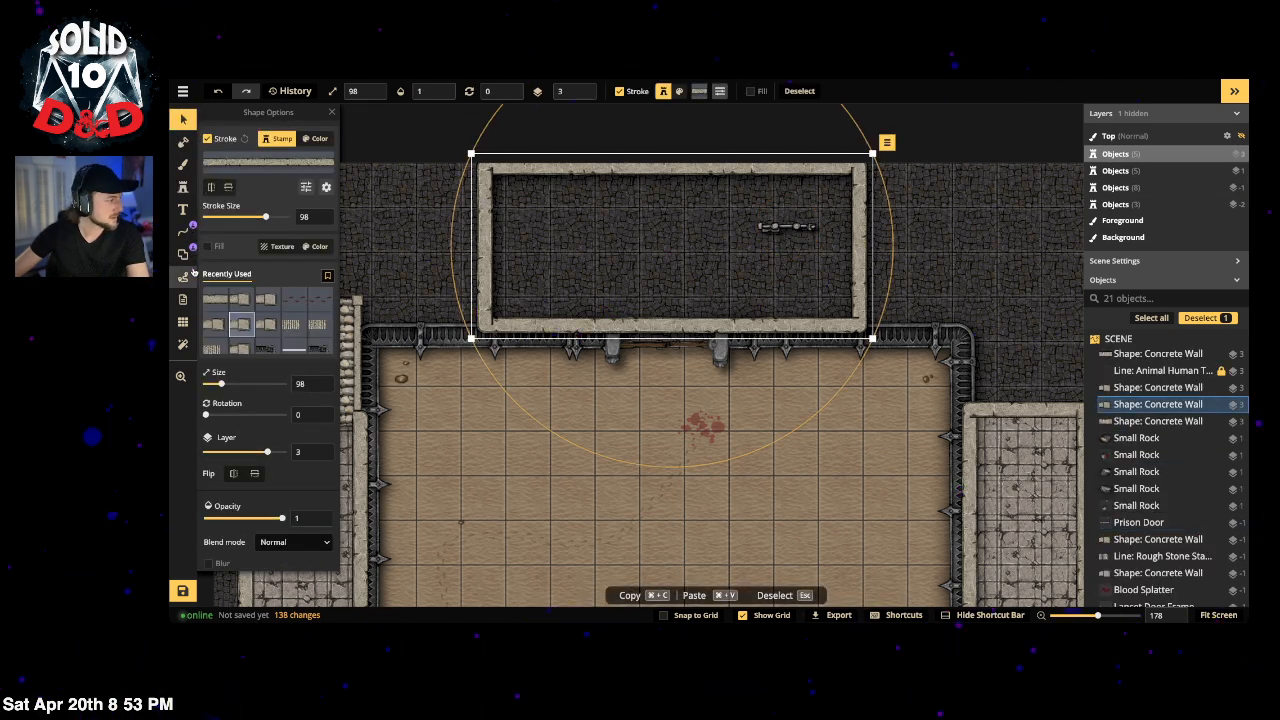
{"action": "left_click", "coordinate": [182, 256]}
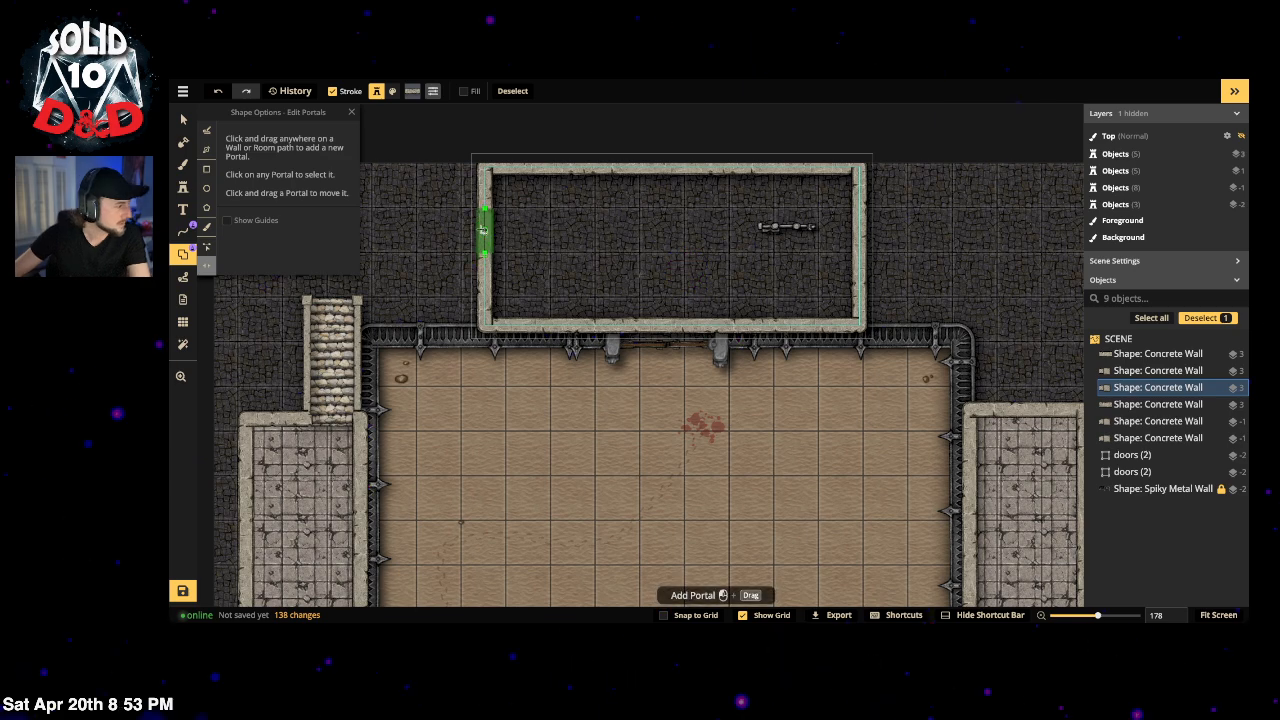
{"action": "left_click", "coordinate": [485, 230]}
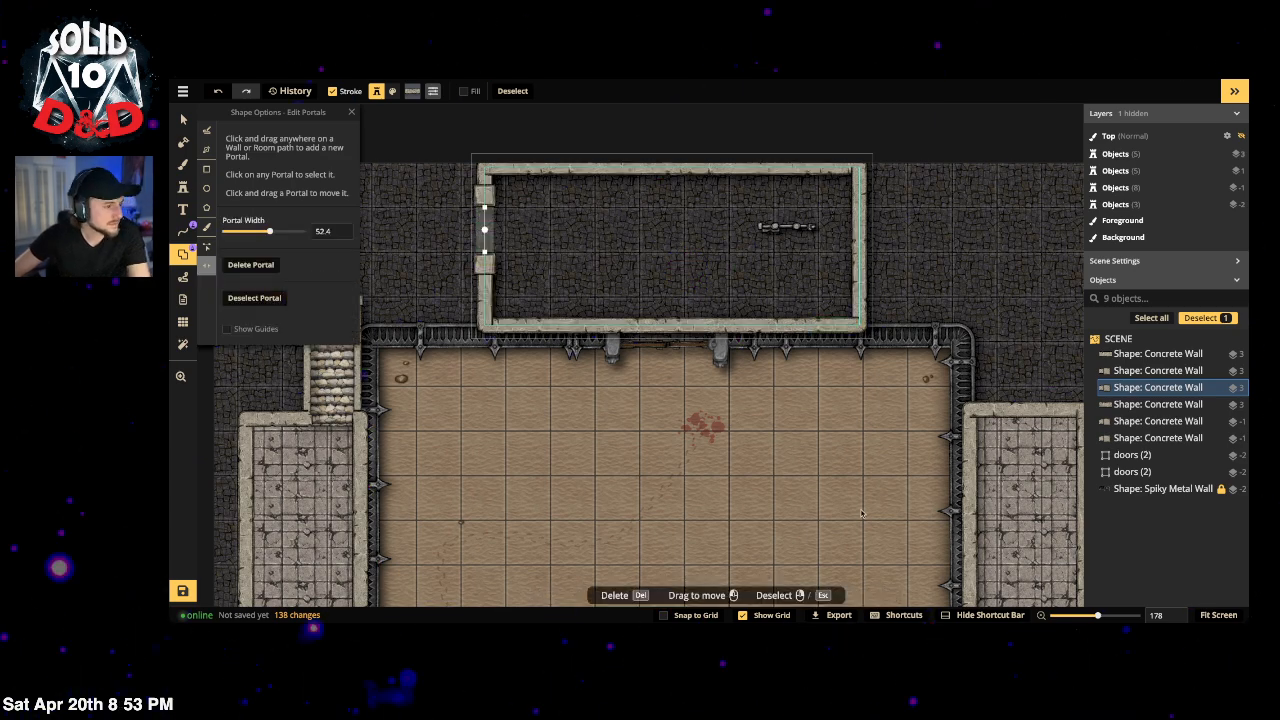
Step: Bring the top room back into view and select the new doorway in its left wall
{"action": "scroll", "coordinate": [871, 359], "scroll_direction": "down", "scroll_amount": 3}
{"action": "scroll", "coordinate": [870, 300], "scroll_direction": "down", "scroll_amount": 5}
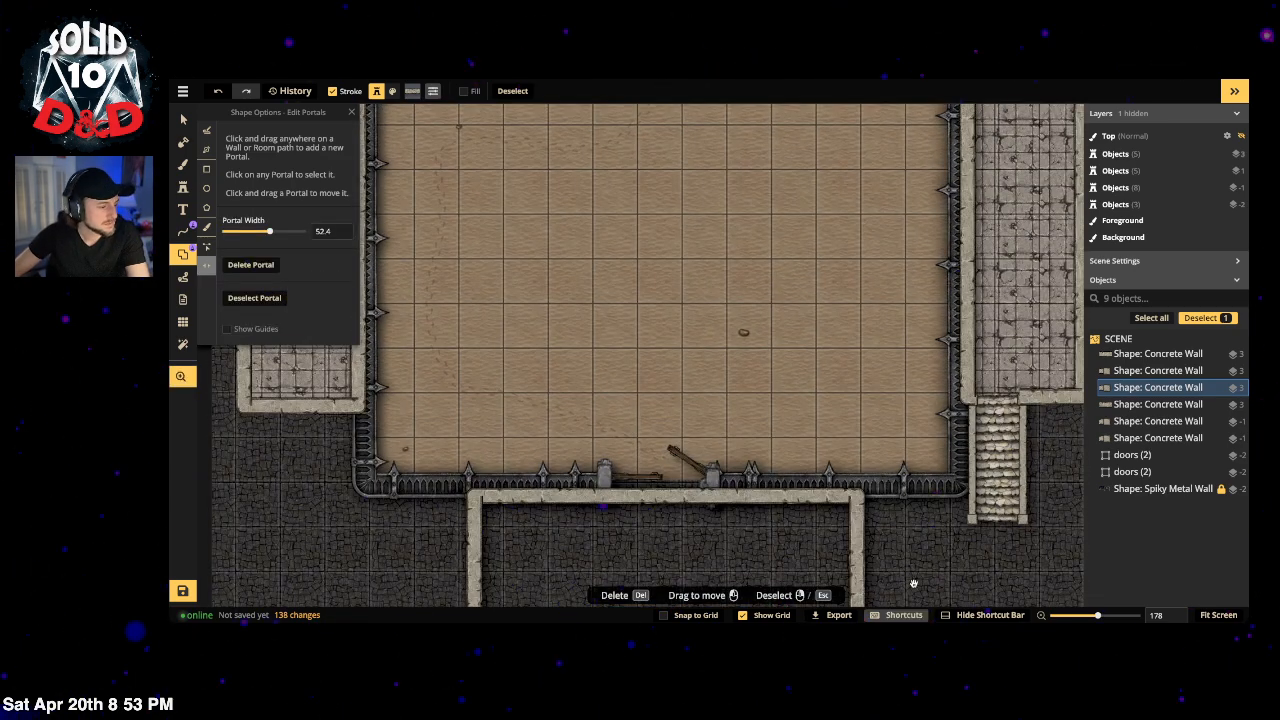
{"action": "left_click_drag", "start_coordinate": [913, 584], "coordinate": [946, 615]}
{"action": "left_click_drag", "start_coordinate": [842, 231], "coordinate": [853, 620]}
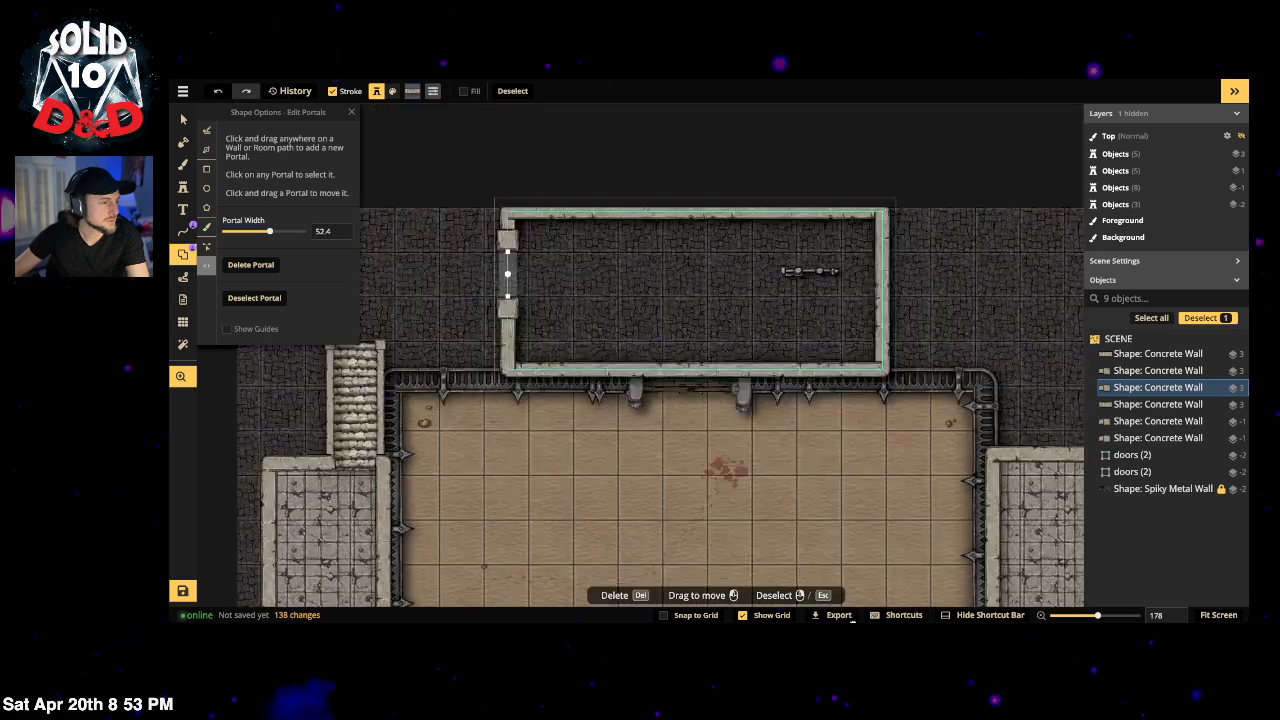
{"action": "left_click_drag", "start_coordinate": [838, 437], "coordinate": [860, 449]}
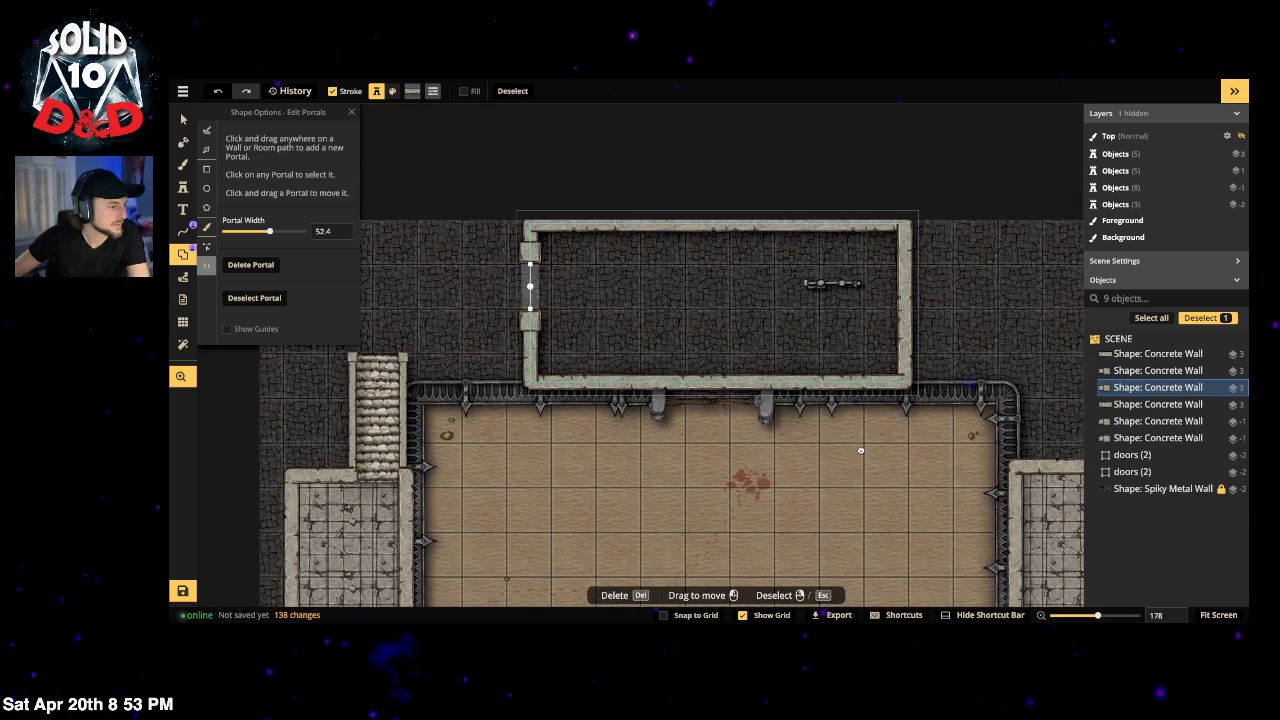
{"action": "left_click", "coordinate": [529, 287]}
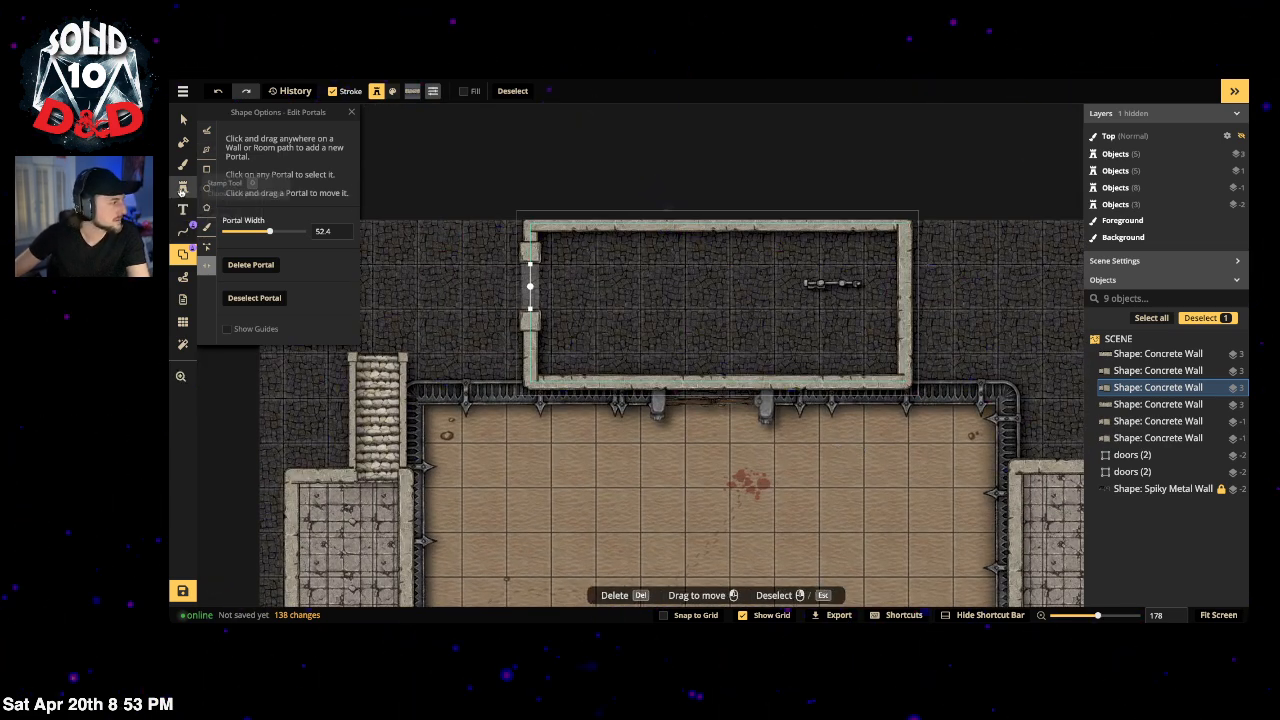
Step: Search the stamp catalog for 'door' and expand the first Core door's variations
{"action": "left_click", "coordinate": [182, 188]}
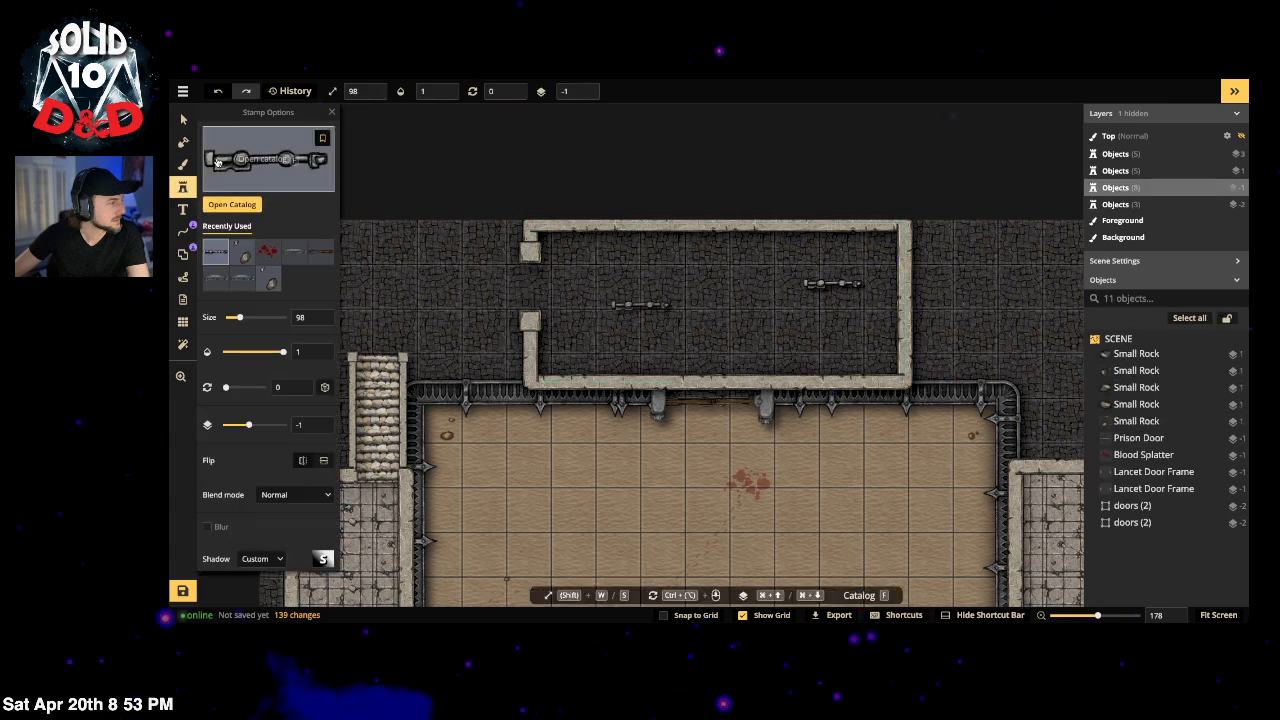
{"action": "left_click", "coordinate": [270, 160]}
{"action": "scroll", "coordinate": [550, 289], "scroll_direction": "down", "scroll_amount": 3}
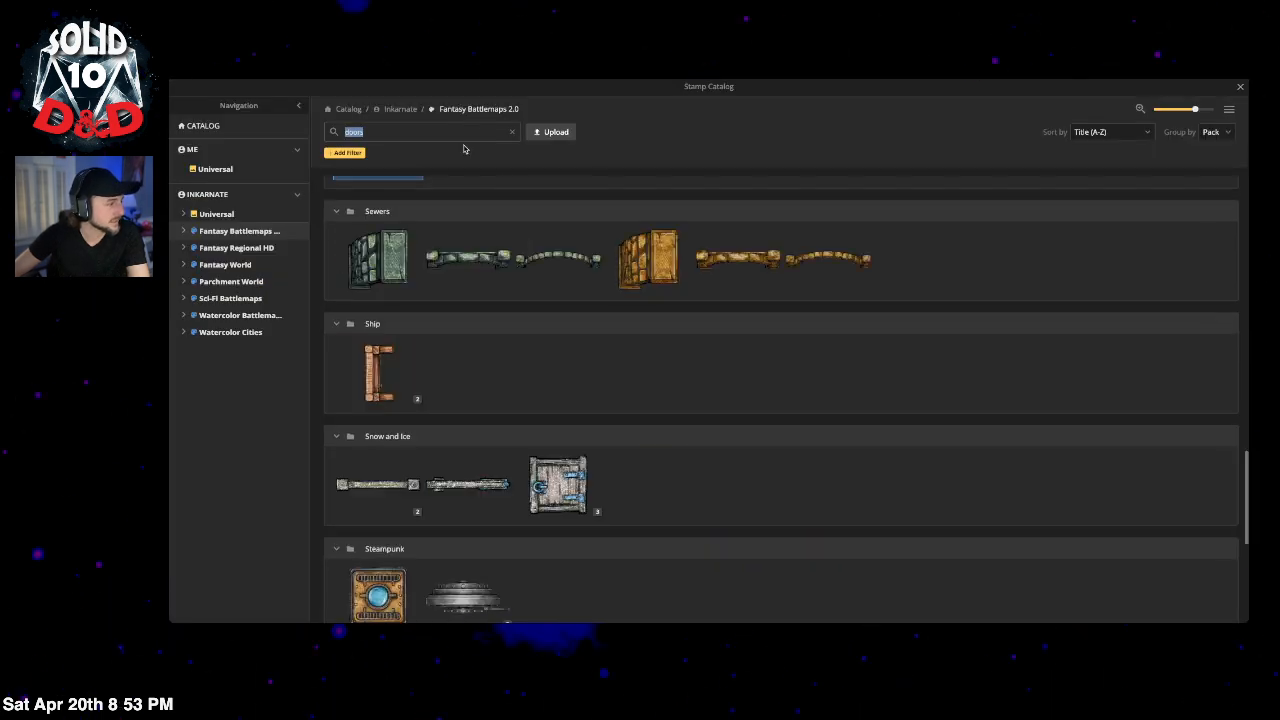
{"action": "left_click", "coordinate": [511, 133]}
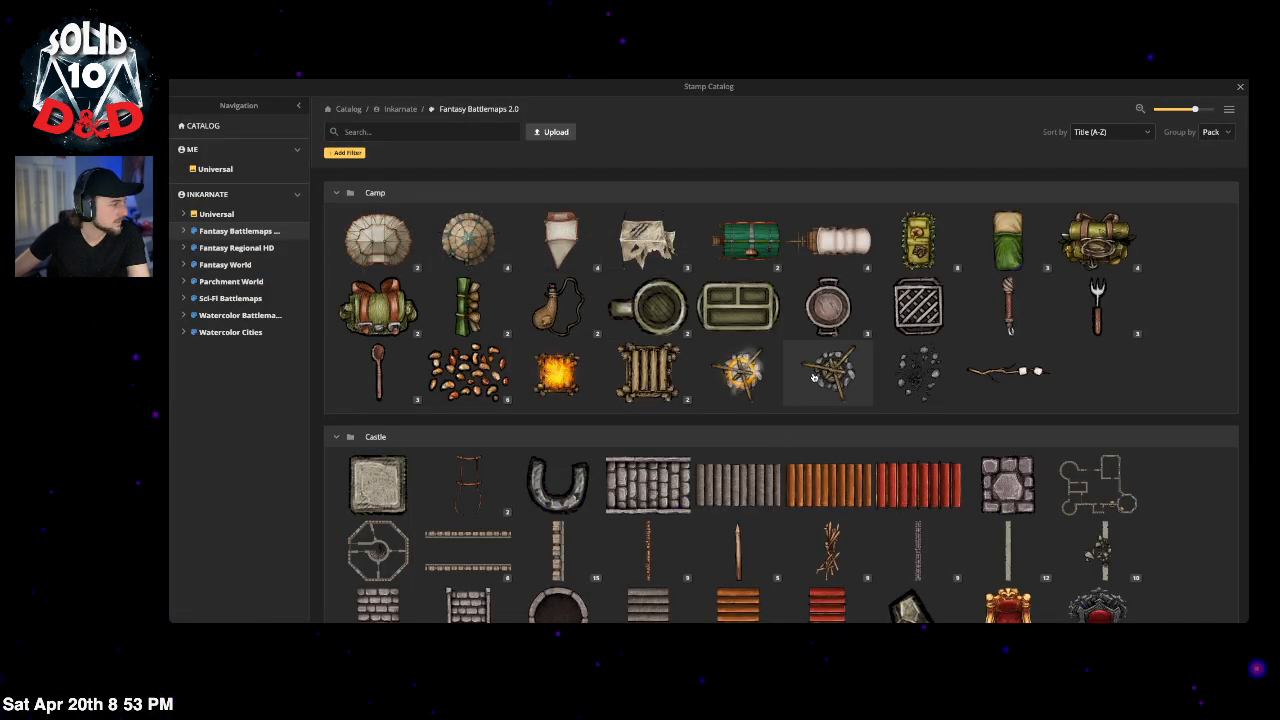
{"action": "type", "text": "door"}
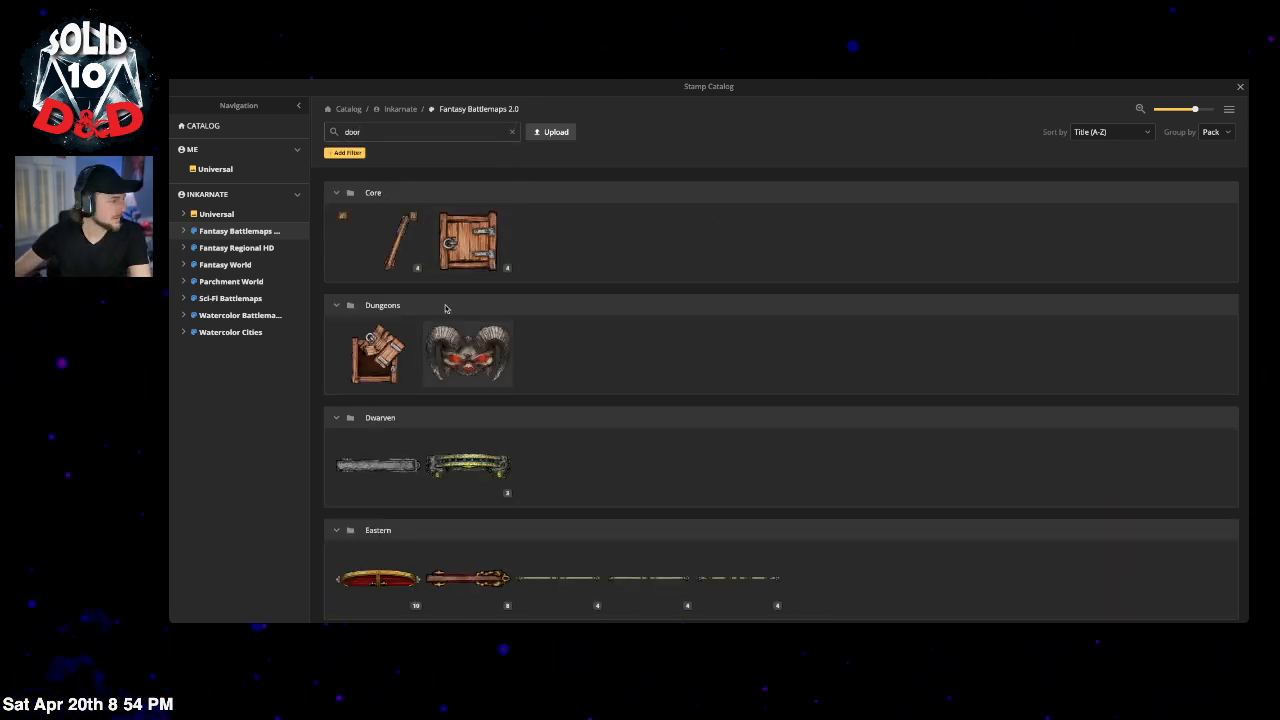
{"action": "left_click", "coordinate": [417, 267]}
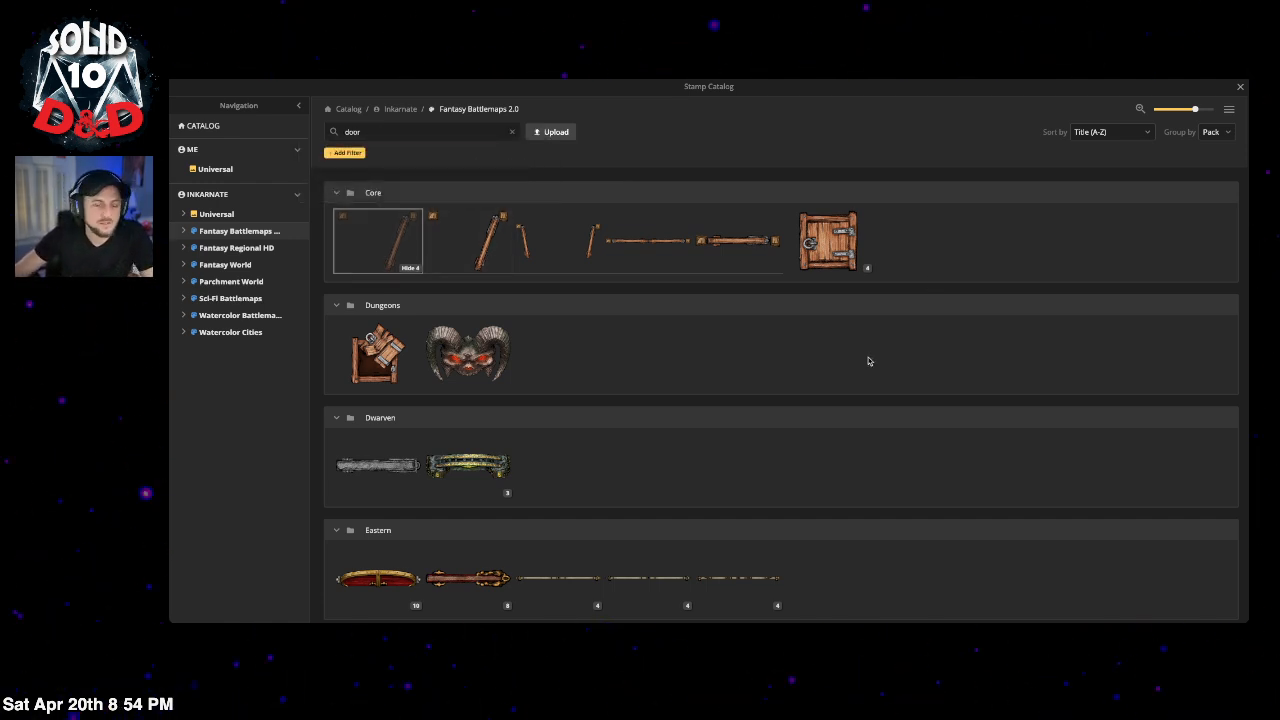
Step: Expand the Hell and Ship door stacks, then open and collapse the Vault Doors stack
{"action": "scroll", "coordinate": [757, 391], "scroll_direction": "down", "scroll_amount": 5}
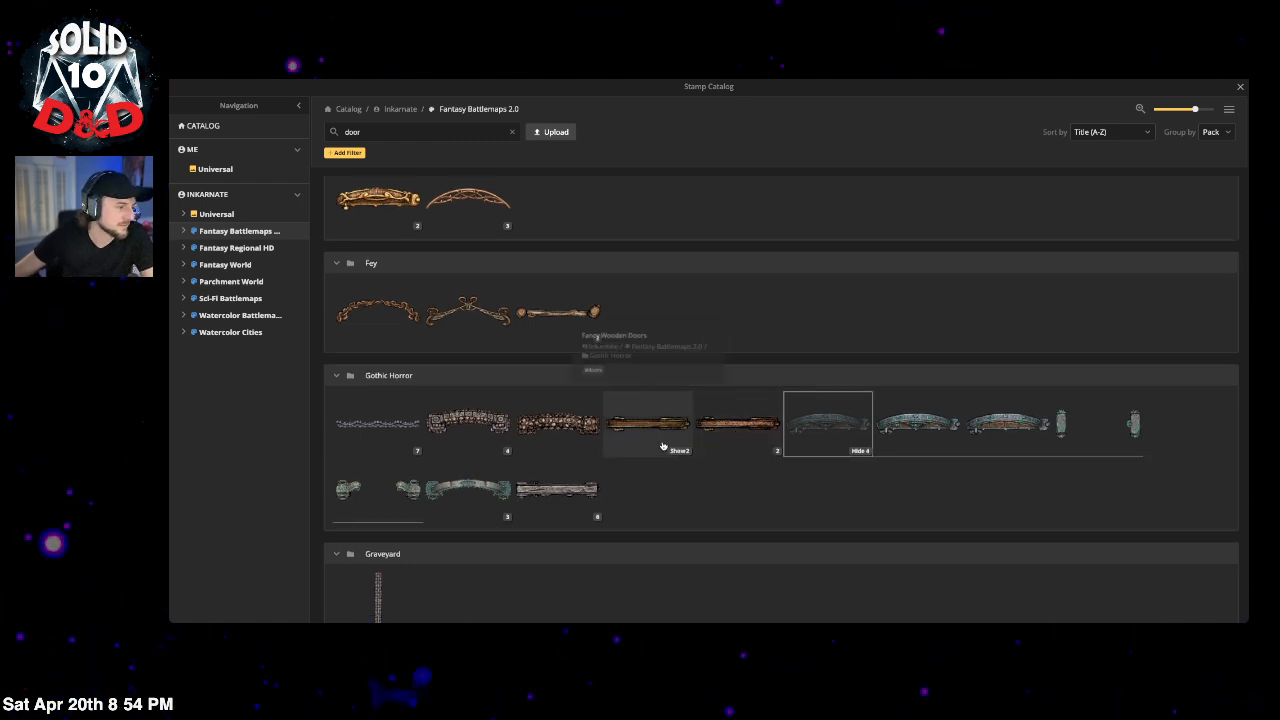
{"action": "scroll", "coordinate": [662, 447], "scroll_direction": "down", "scroll_amount": 3}
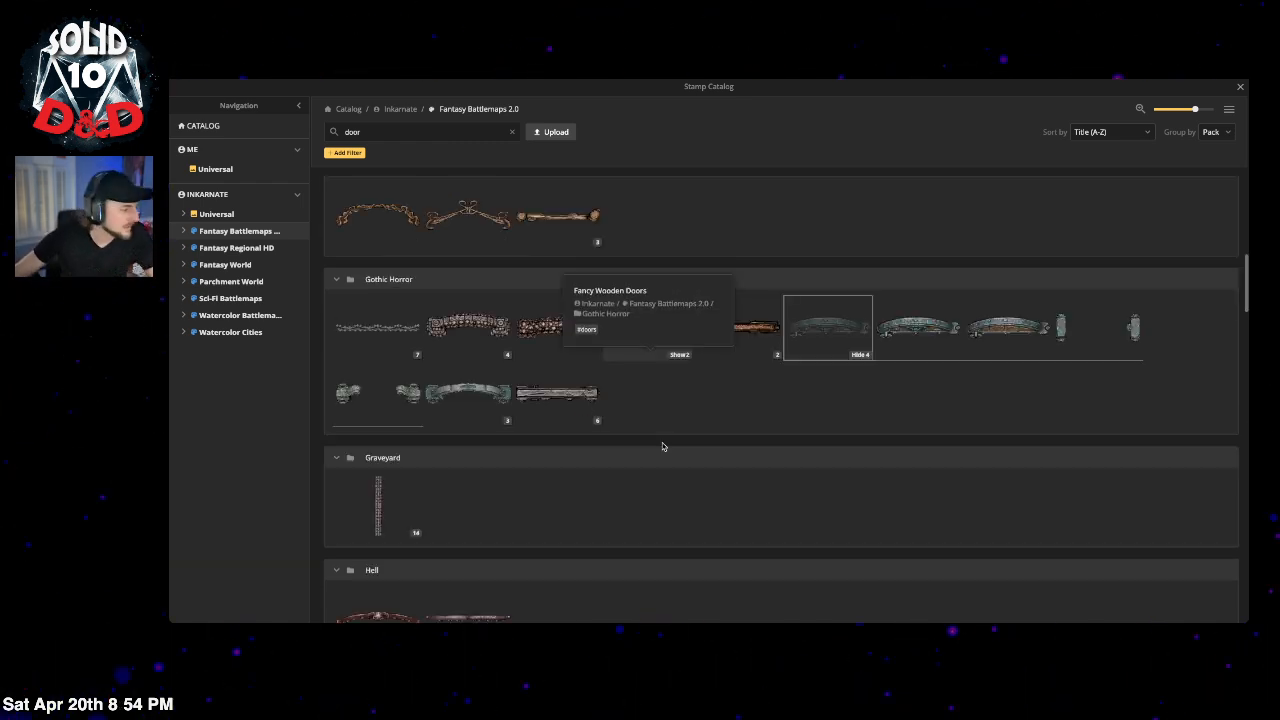
{"action": "scroll", "coordinate": [743, 462], "scroll_direction": "down", "scroll_amount": 1}
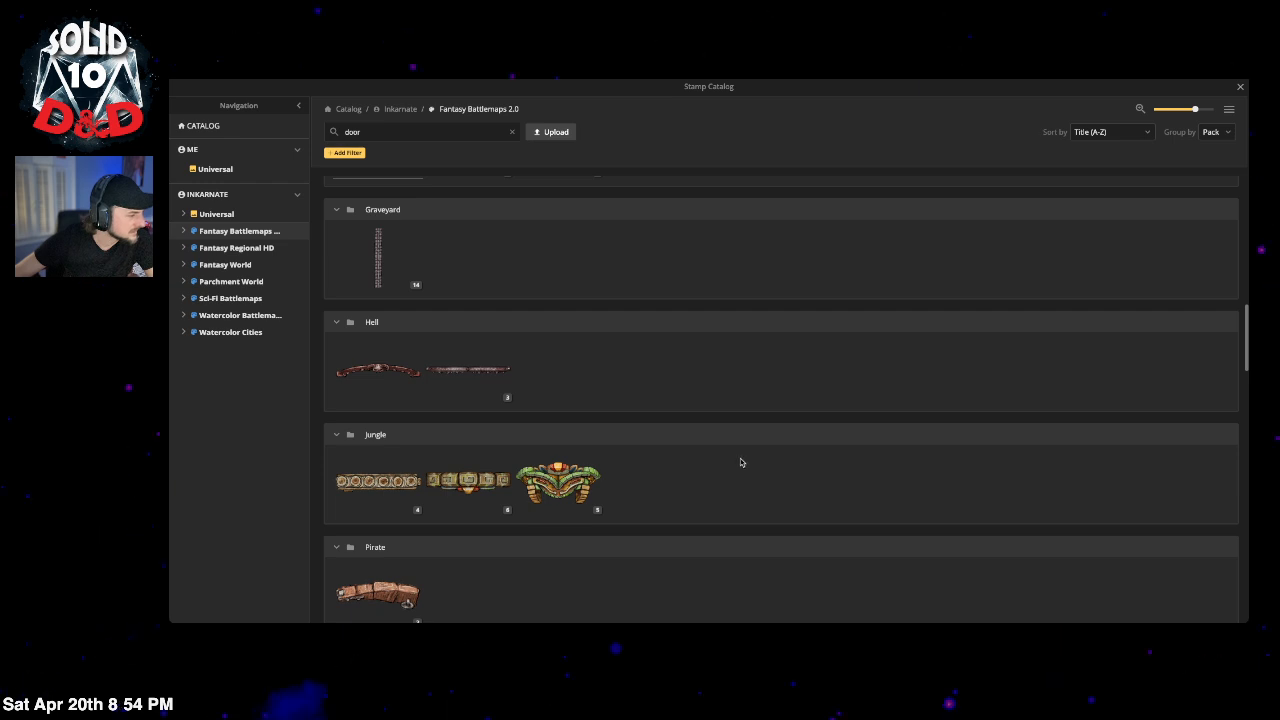
{"action": "left_click", "coordinate": [507, 397]}
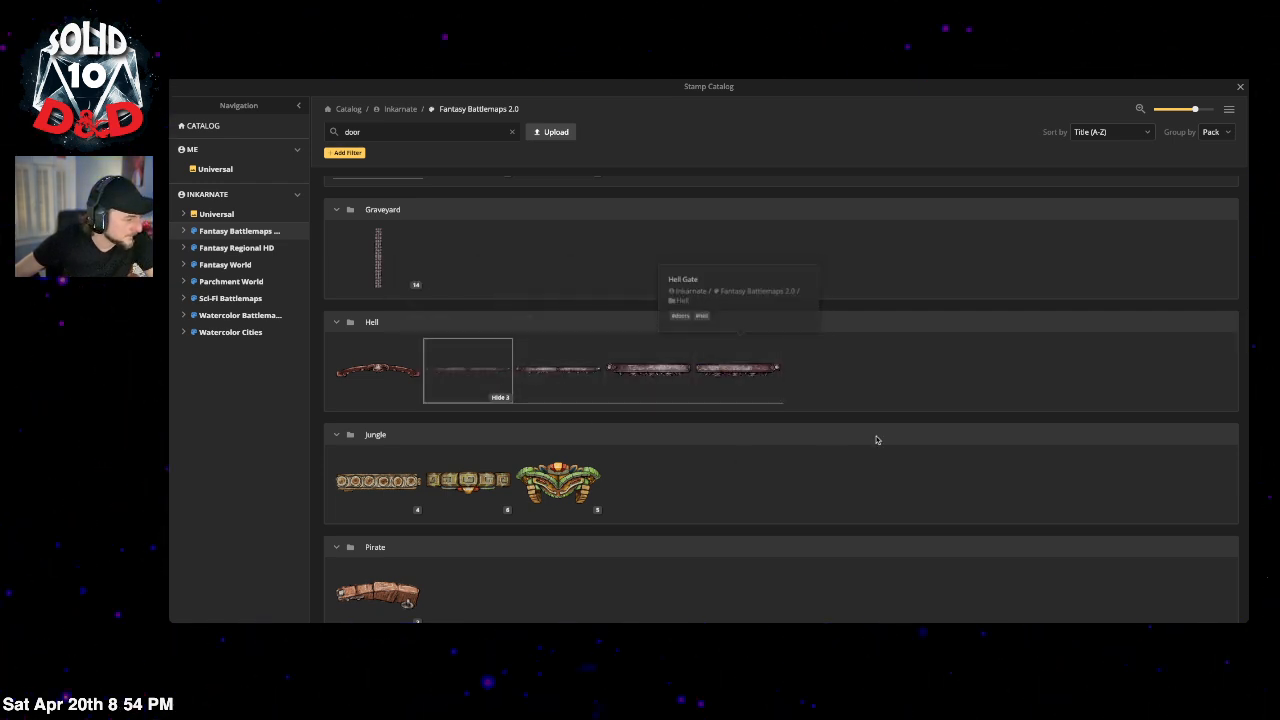
{"action": "scroll", "coordinate": [876, 439], "scroll_direction": "down", "scroll_amount": 1}
{"action": "scroll", "coordinate": [876, 441], "scroll_direction": "down", "scroll_amount": 2}
{"action": "scroll", "coordinate": [874, 442], "scroll_direction": "down", "scroll_amount": 1}
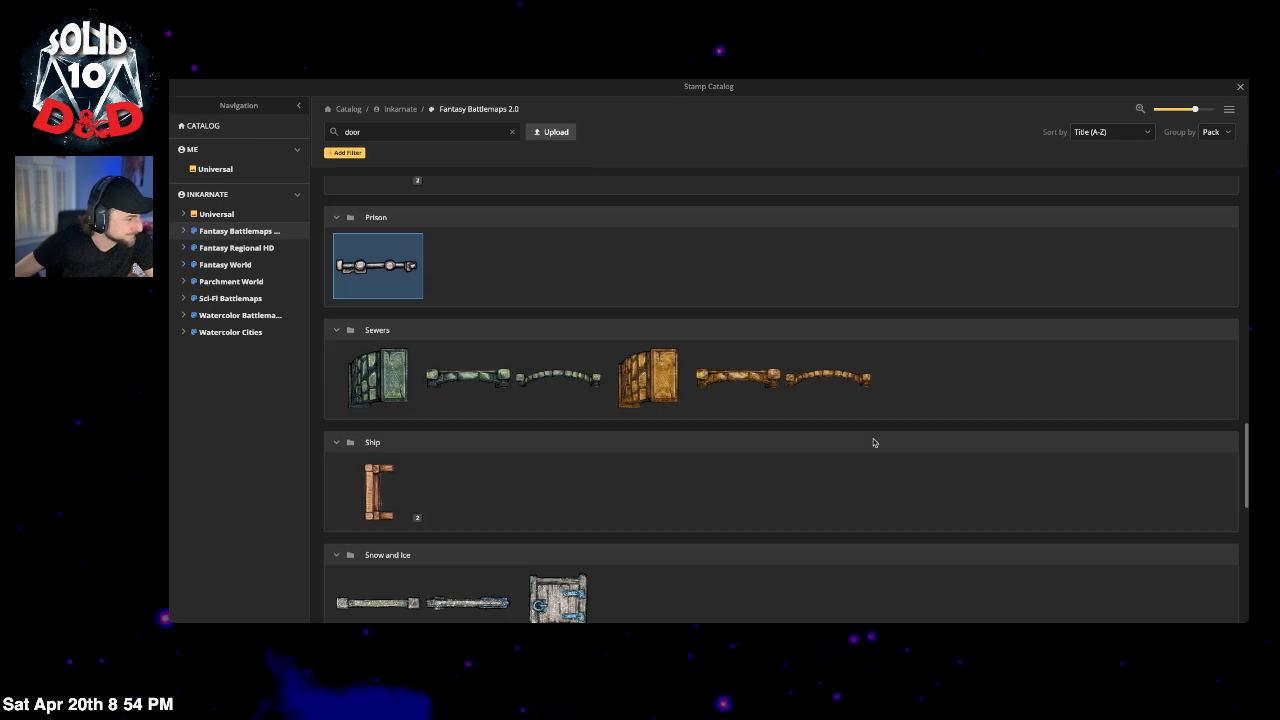
{"action": "scroll", "coordinate": [874, 442], "scroll_direction": "down", "scroll_amount": 1}
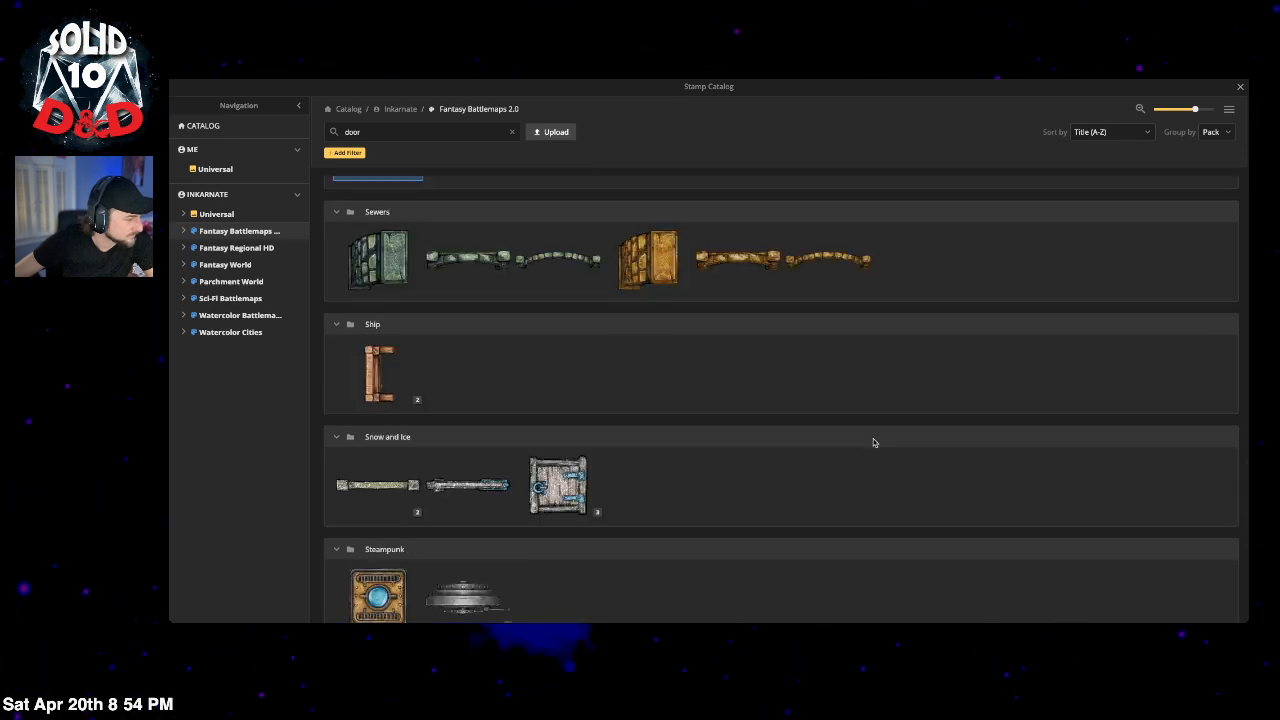
{"action": "left_click", "coordinate": [415, 400]}
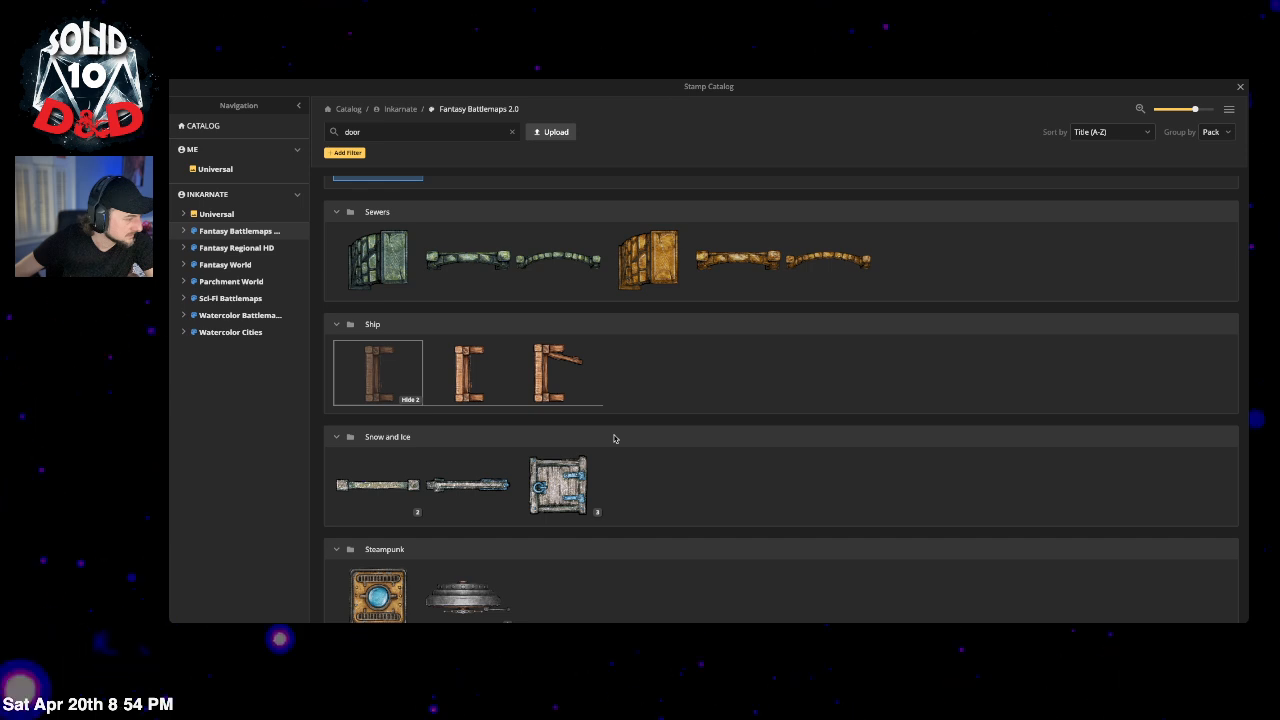
{"action": "scroll", "coordinate": [614, 434], "scroll_direction": "down", "scroll_amount": 2}
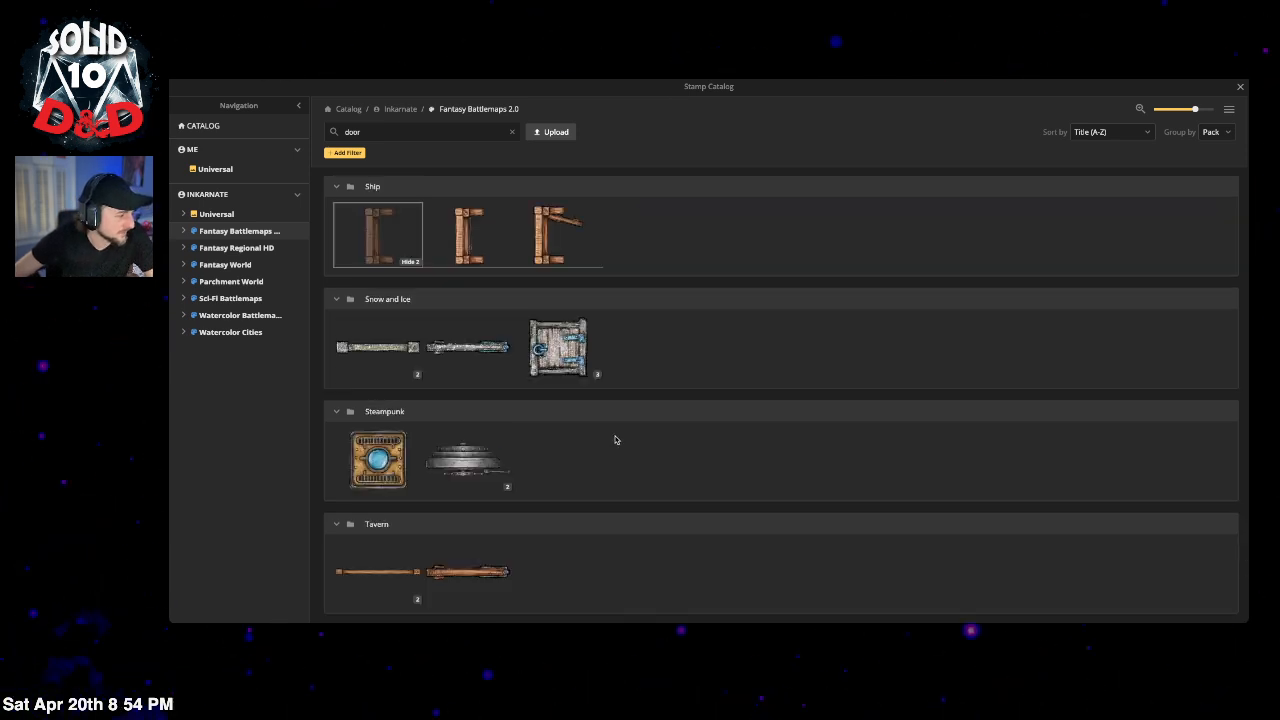
{"action": "left_click", "coordinate": [498, 487]}
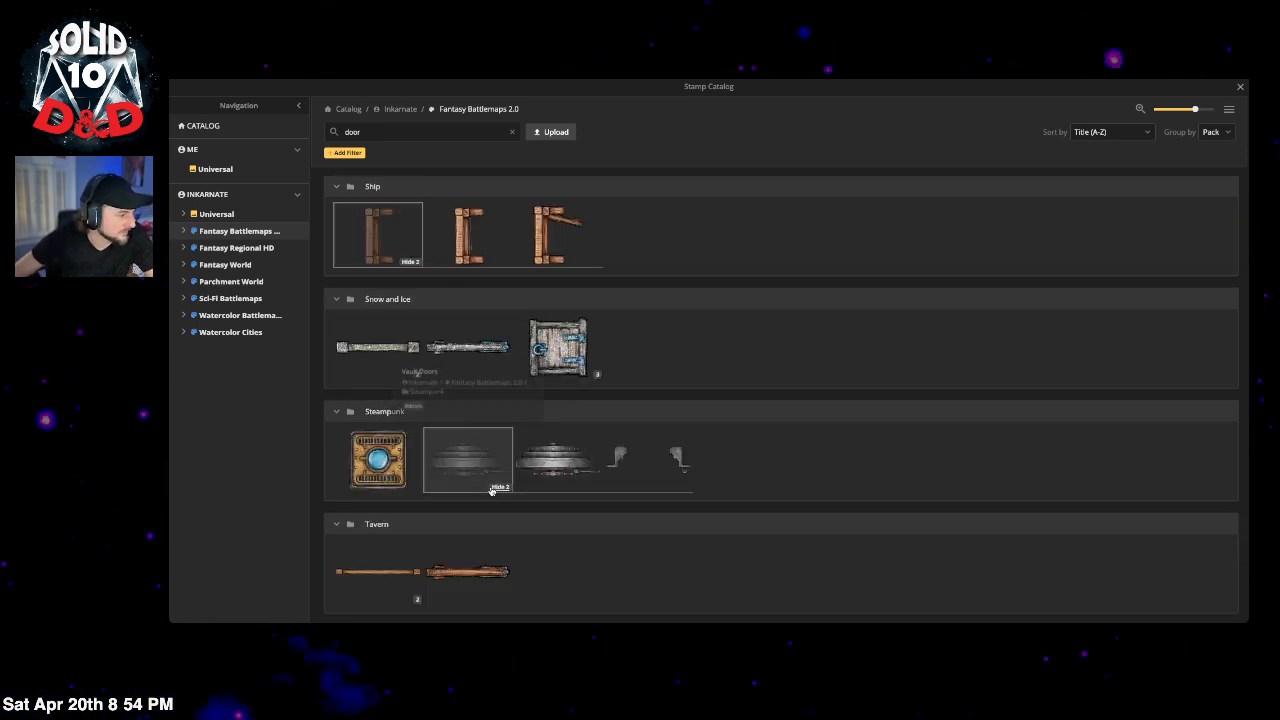
{"action": "left_click", "coordinate": [495, 488]}
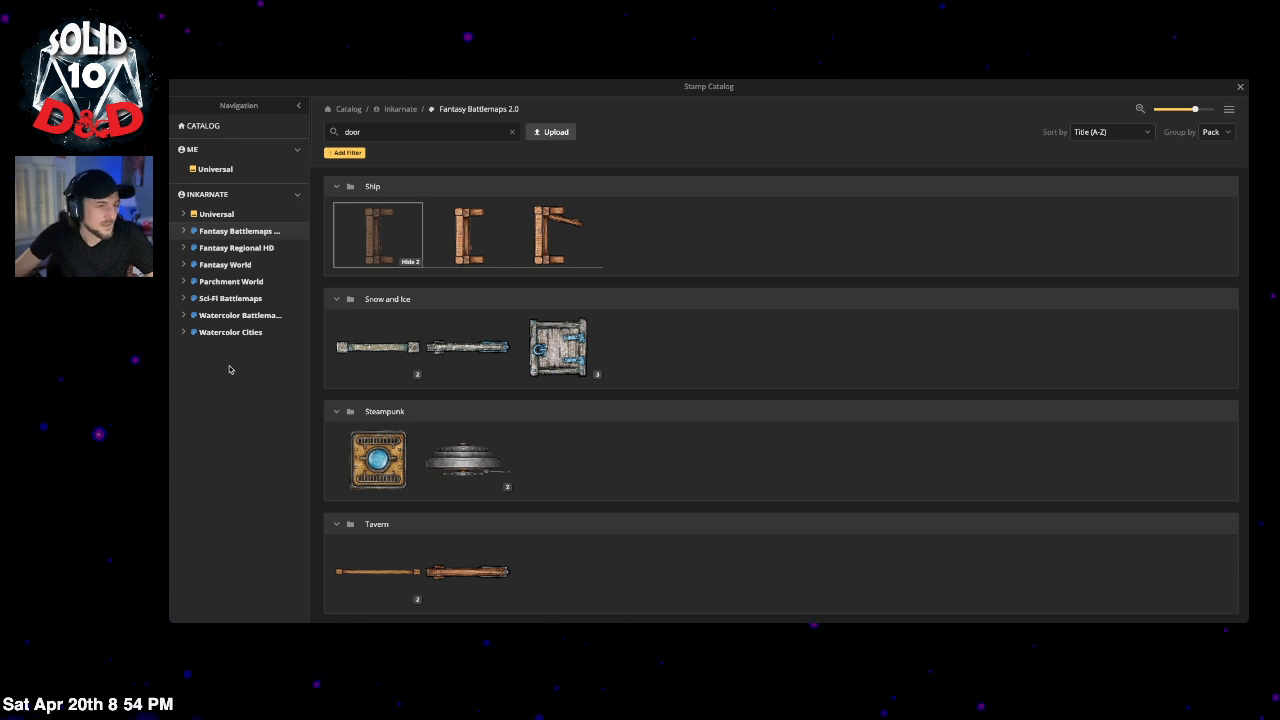
Step: Switch to the Sci-Fi Battlemaps pack, clear the search, and scroll through Corporate and Human Alliance stamps
{"action": "left_click", "coordinate": [250, 299]}
{"action": "left_click", "coordinate": [512, 131]}
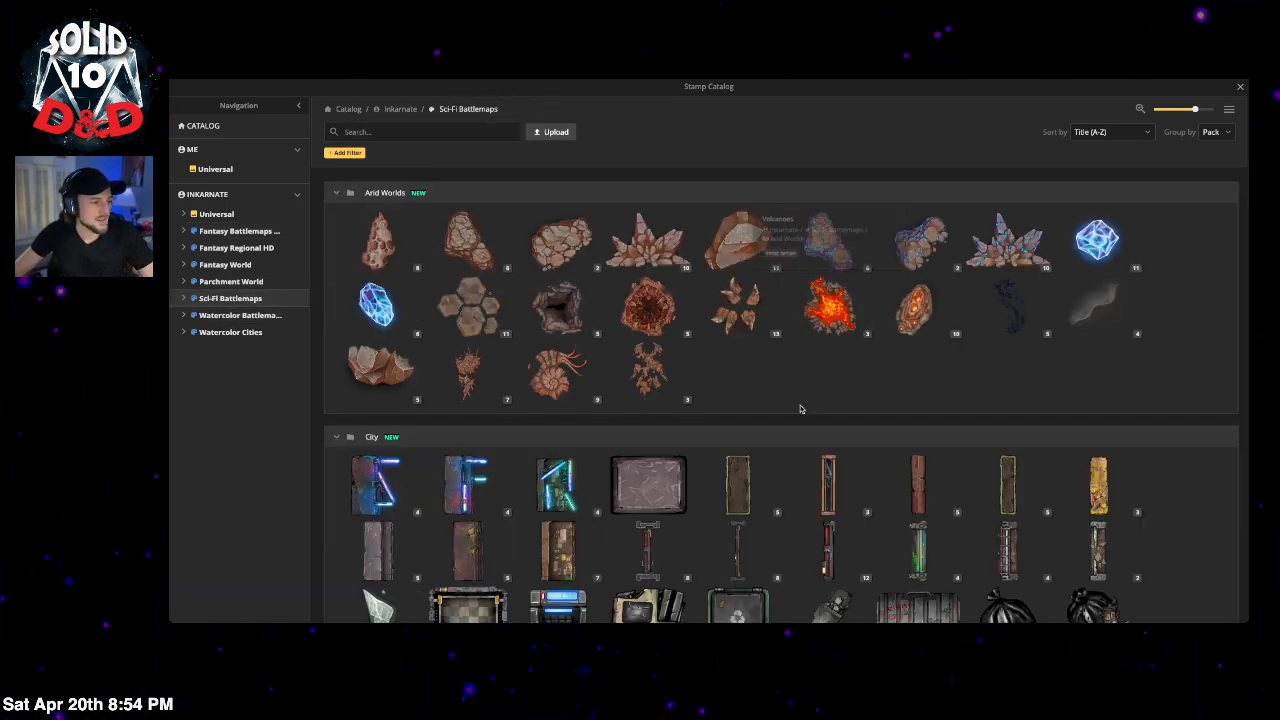
{"action": "scroll", "coordinate": [1150, 445], "scroll_direction": "down", "scroll_amount": 2}
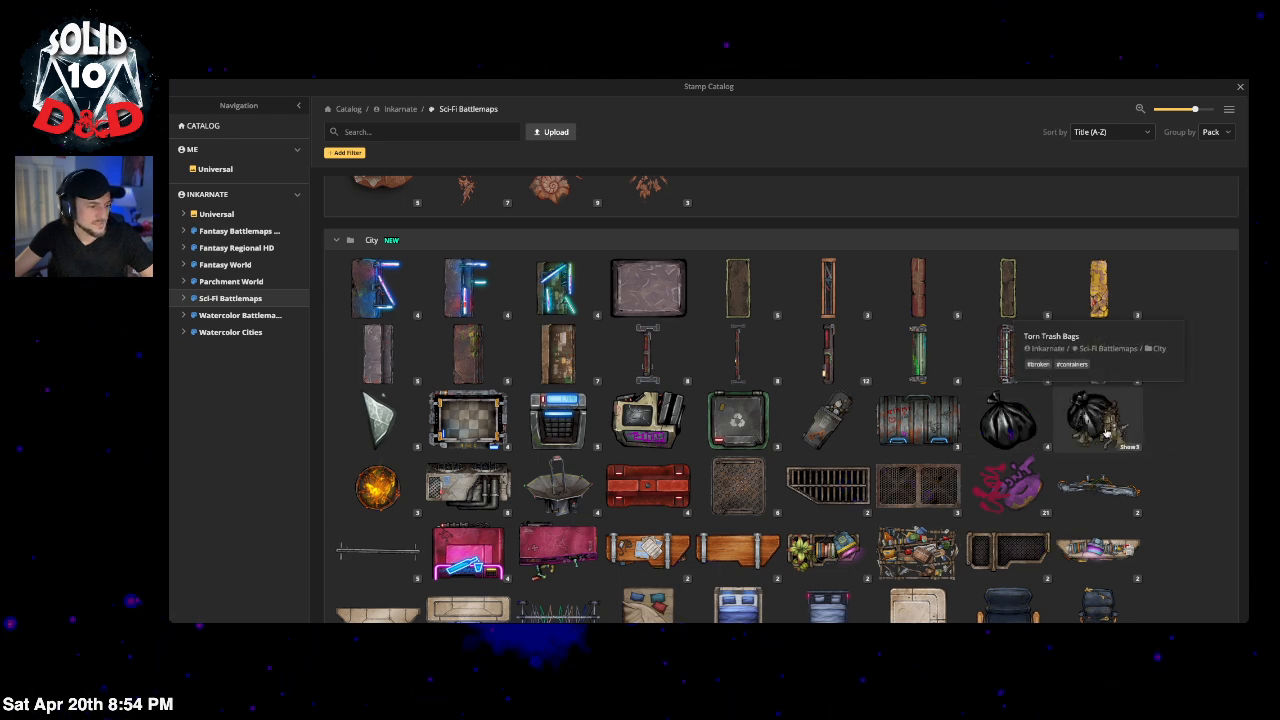
{"action": "scroll", "coordinate": [1105, 432], "scroll_direction": "down", "scroll_amount": 6}
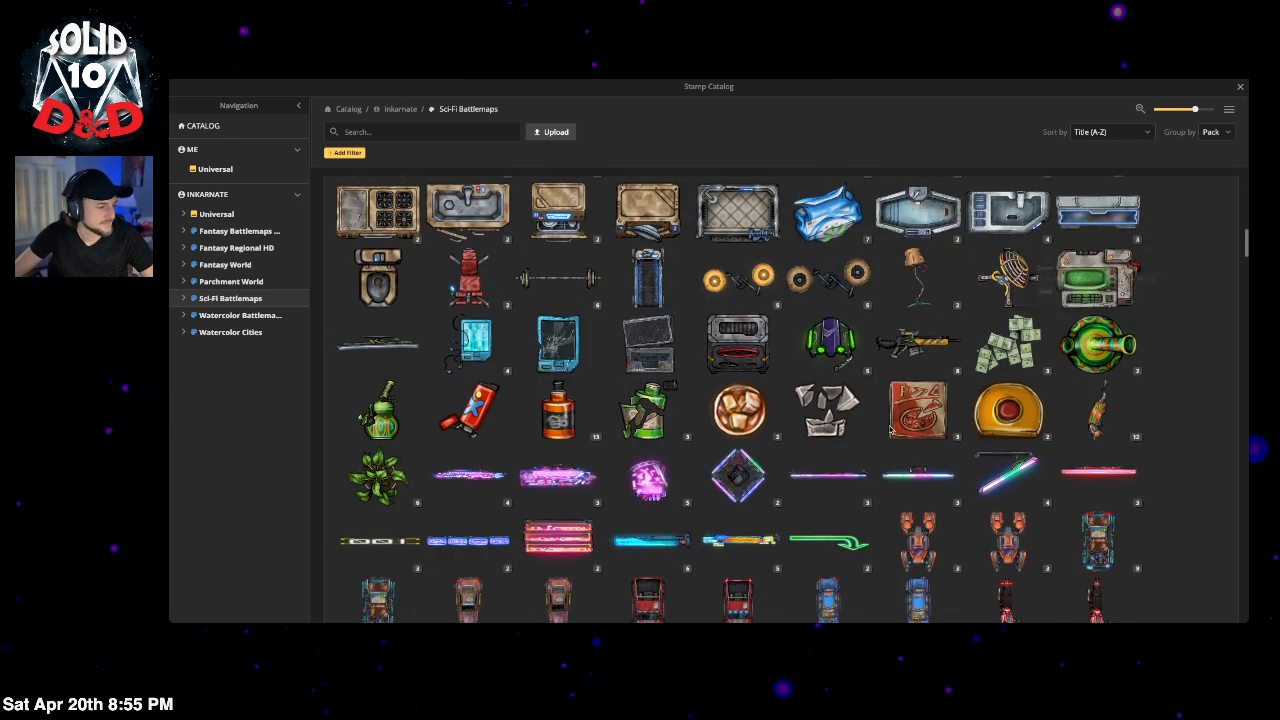
{"action": "scroll", "coordinate": [826, 465], "scroll_direction": "down", "scroll_amount": 2}
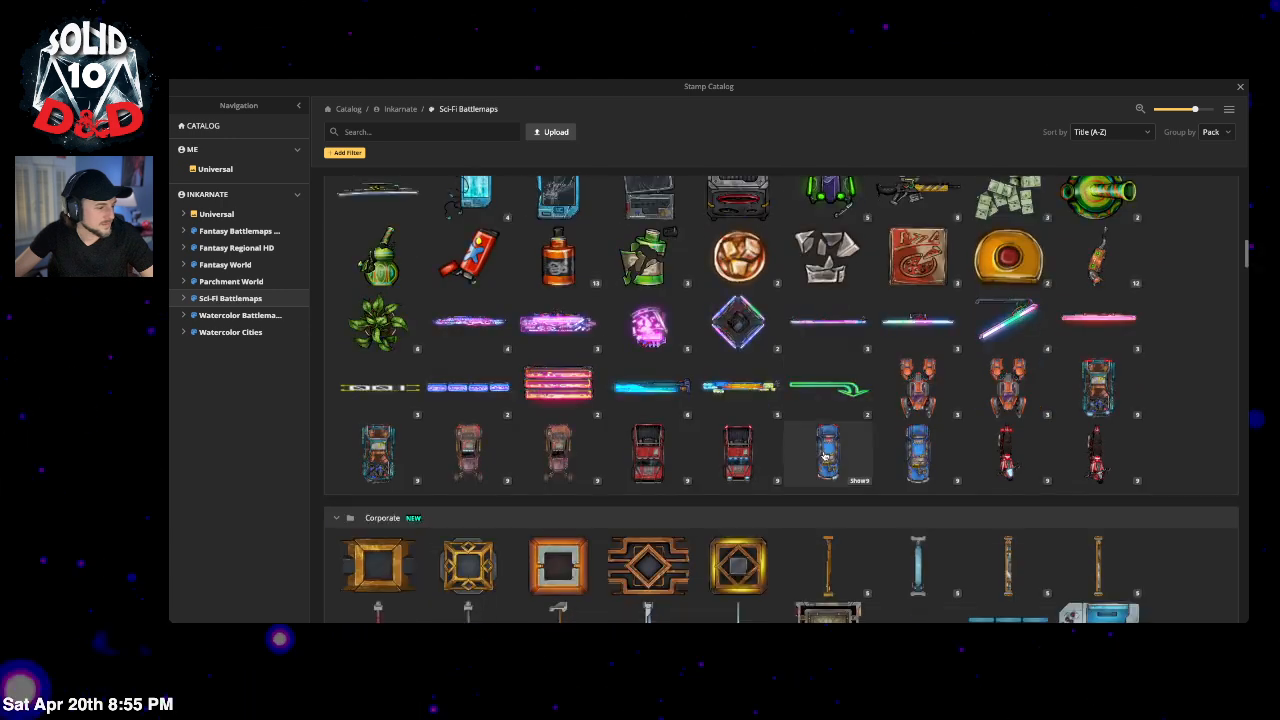
{"action": "scroll", "coordinate": [826, 456], "scroll_direction": "down", "scroll_amount": 1}
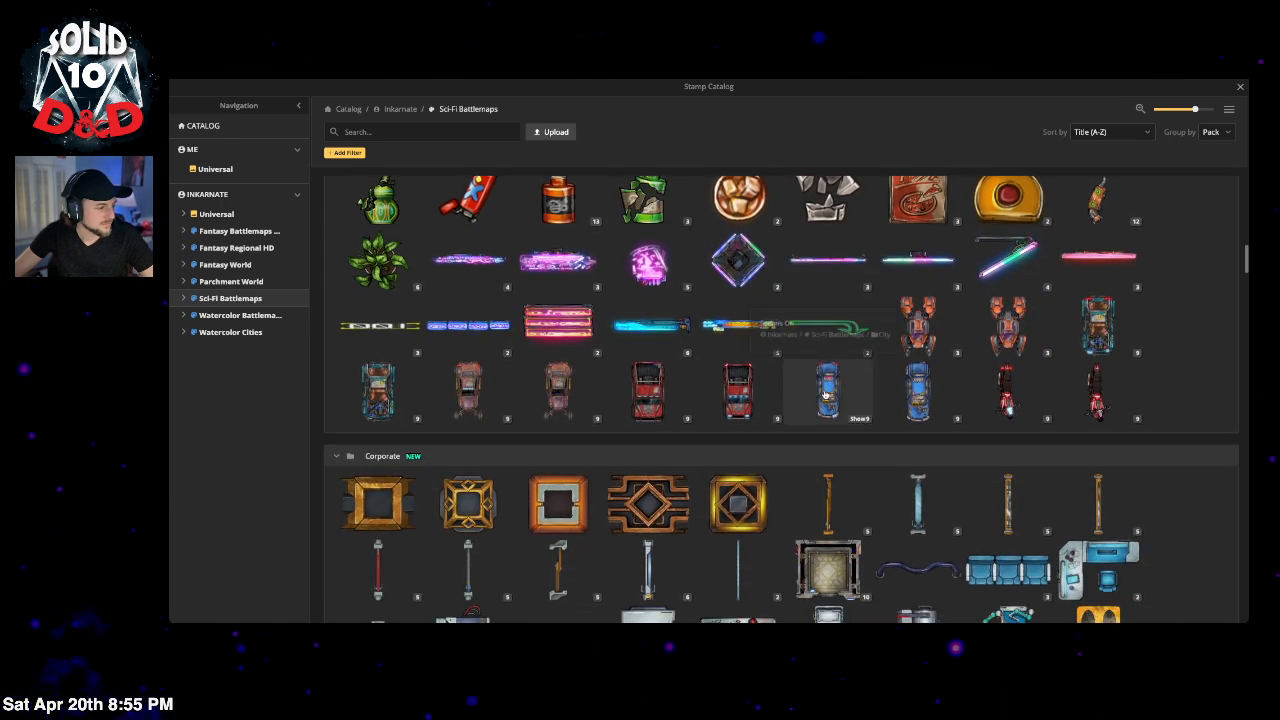
{"action": "scroll", "coordinate": [790, 410], "scroll_direction": "down", "scroll_amount": 3}
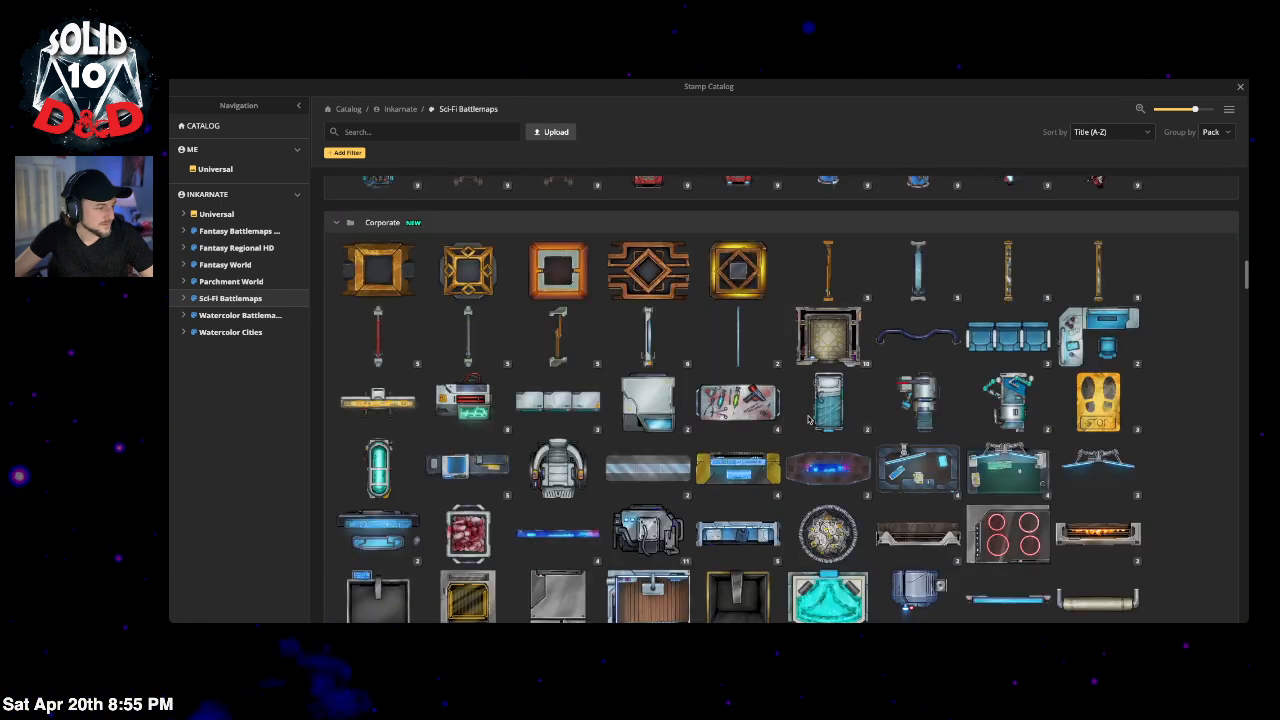
{"action": "scroll", "coordinate": [808, 425], "scroll_direction": "down", "scroll_amount": 3}
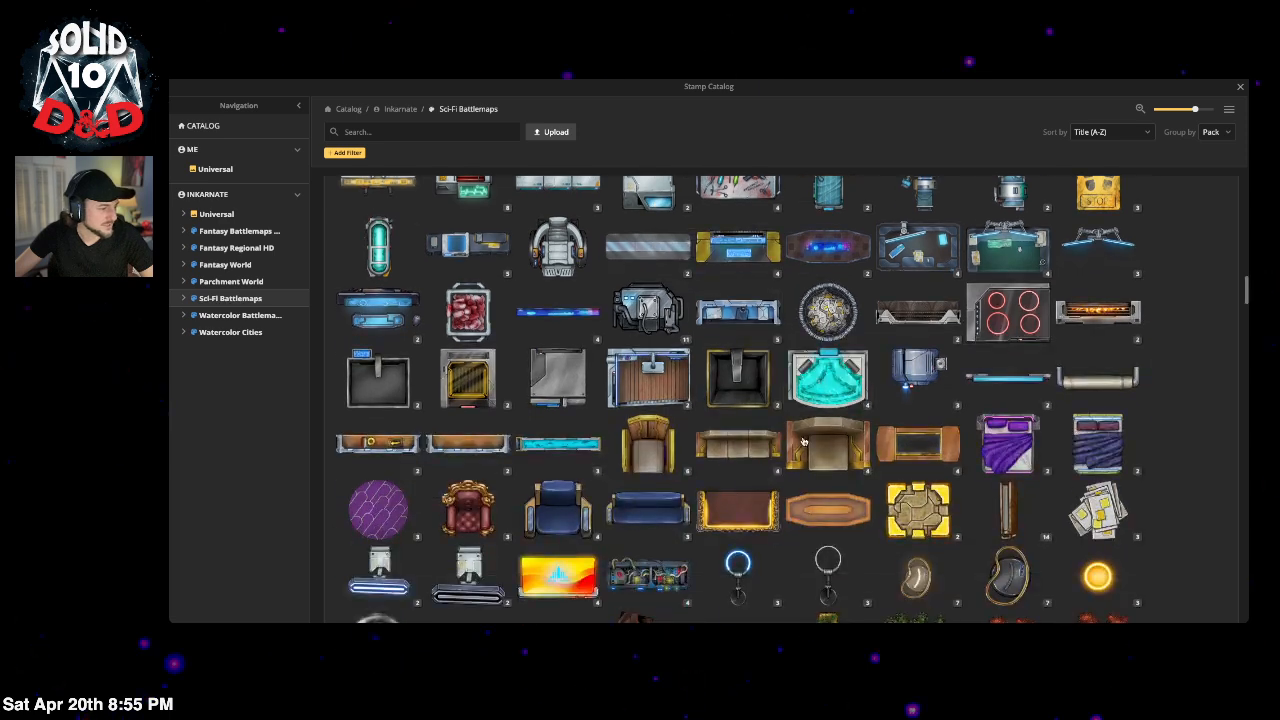
{"action": "scroll", "coordinate": [803, 441], "scroll_direction": "down", "scroll_amount": 1}
{"action": "scroll", "coordinate": [850, 400], "scroll_direction": "down", "scroll_amount": 2}
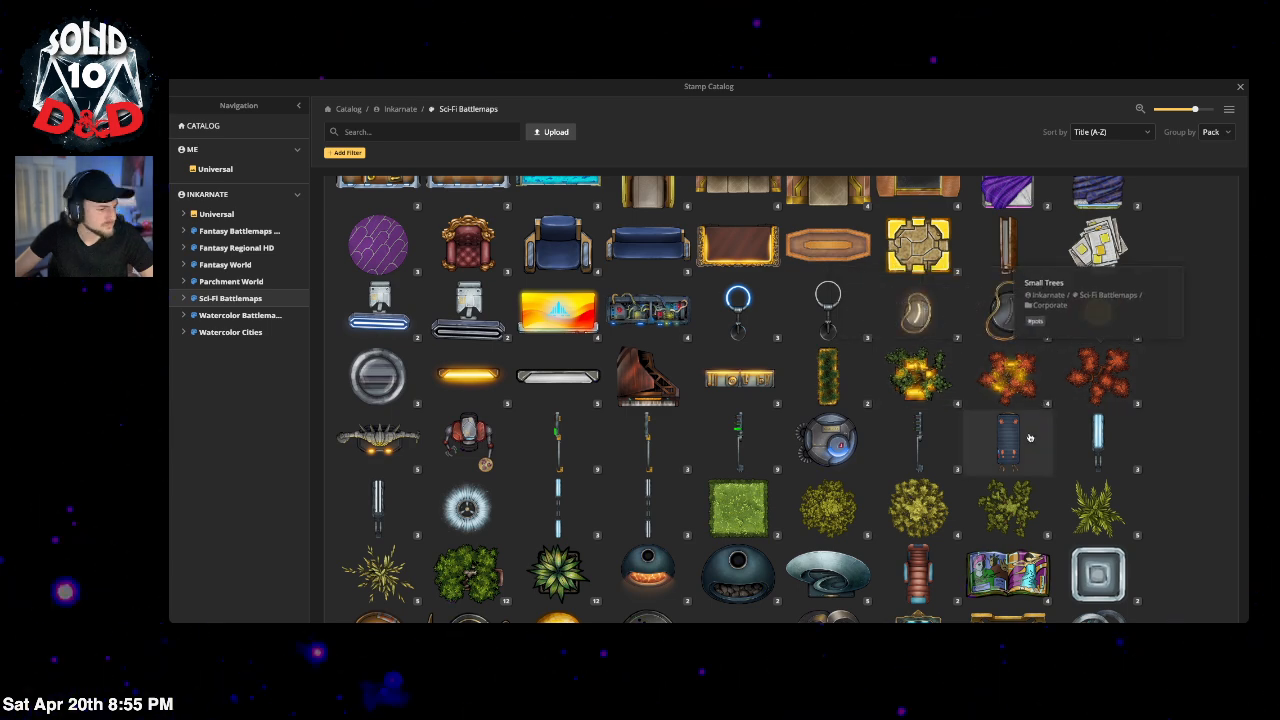
{"action": "scroll", "coordinate": [1075, 378], "scroll_direction": "down", "scroll_amount": 2}
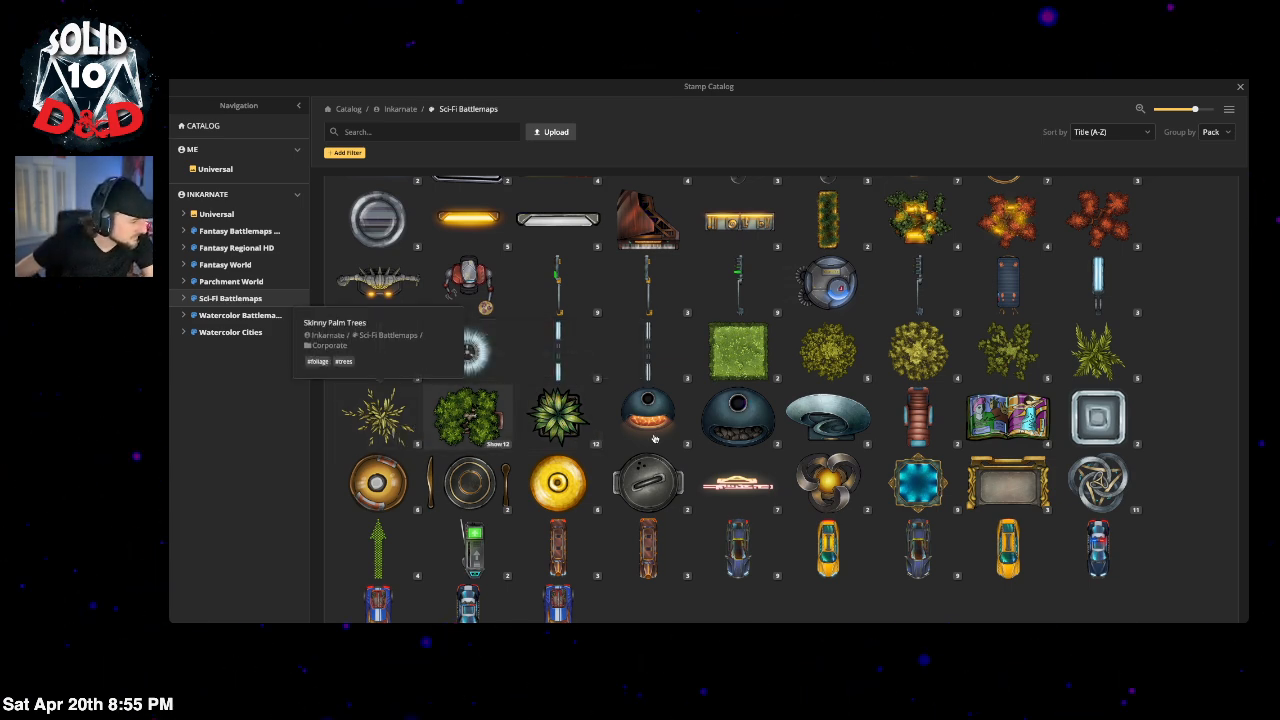
{"action": "scroll", "coordinate": [738, 292], "scroll_direction": "down", "scroll_amount": 2}
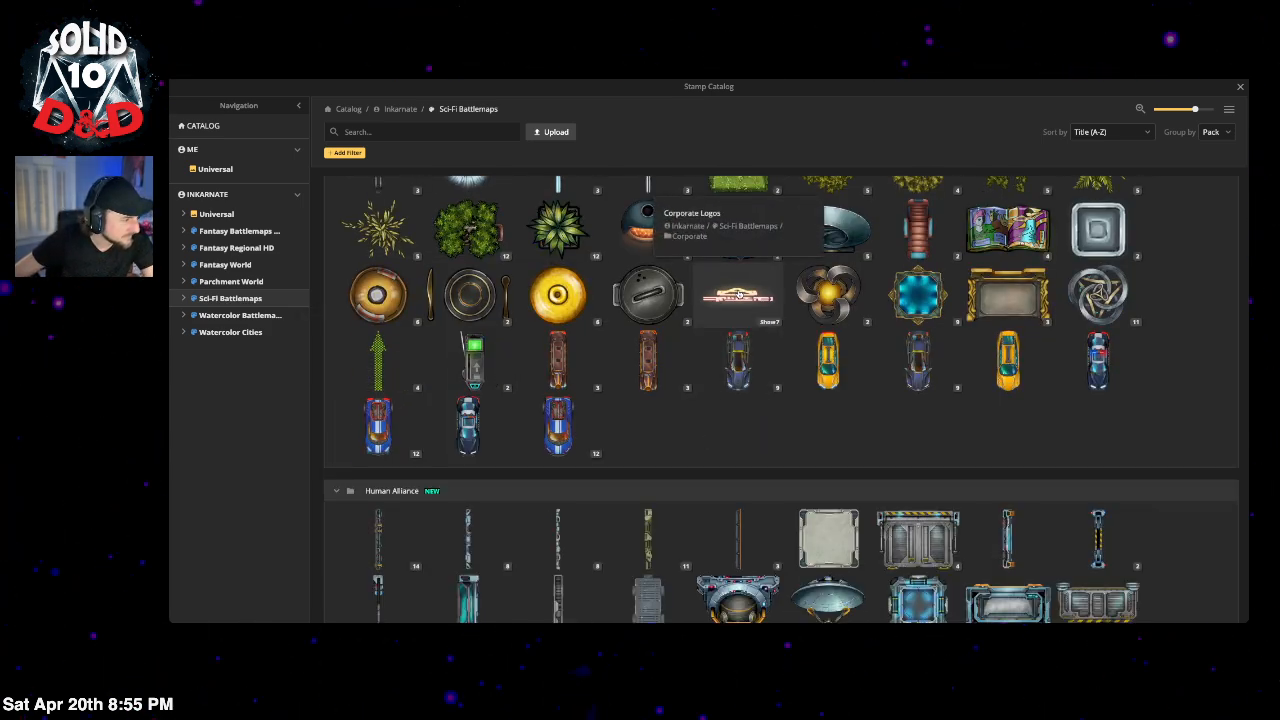
Step: Search the Fantasy Battlemaps 2.0 pack for 'doors' and pick the door stamp
{"action": "left_click", "coordinate": [245, 233]}
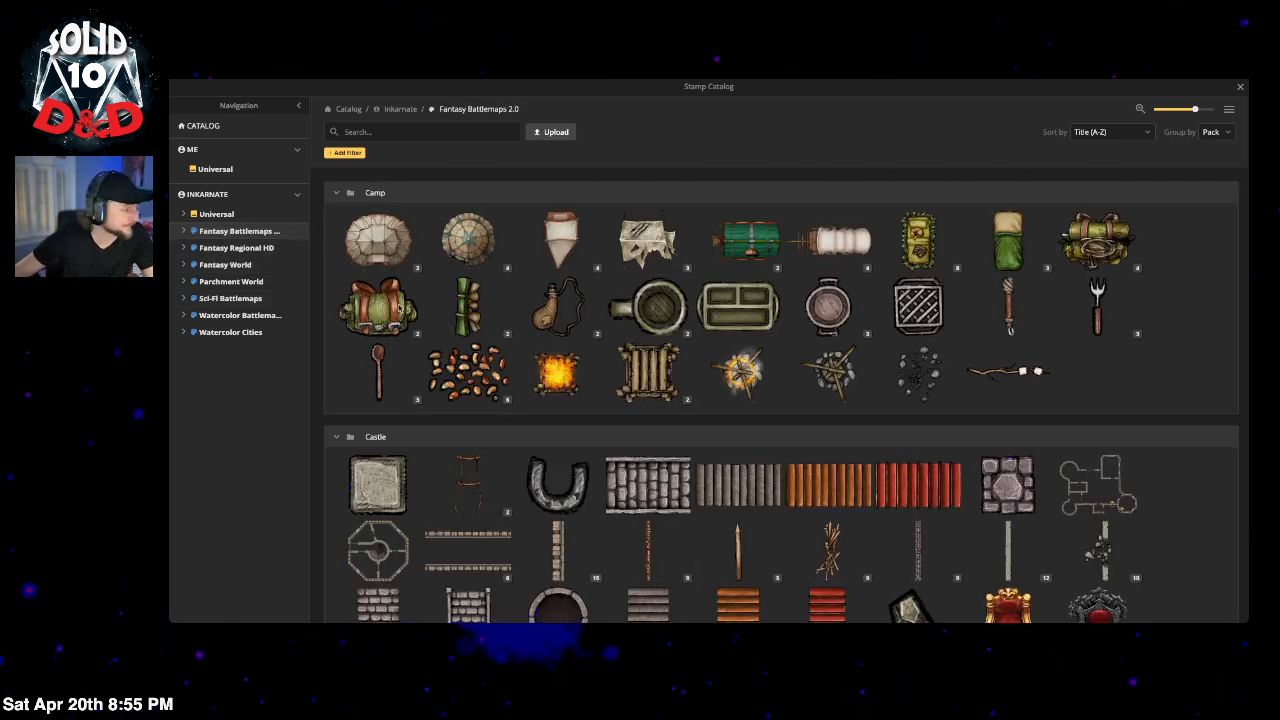
{"action": "left_click", "coordinate": [423, 128]}
{"action": "type", "text": "doors"}
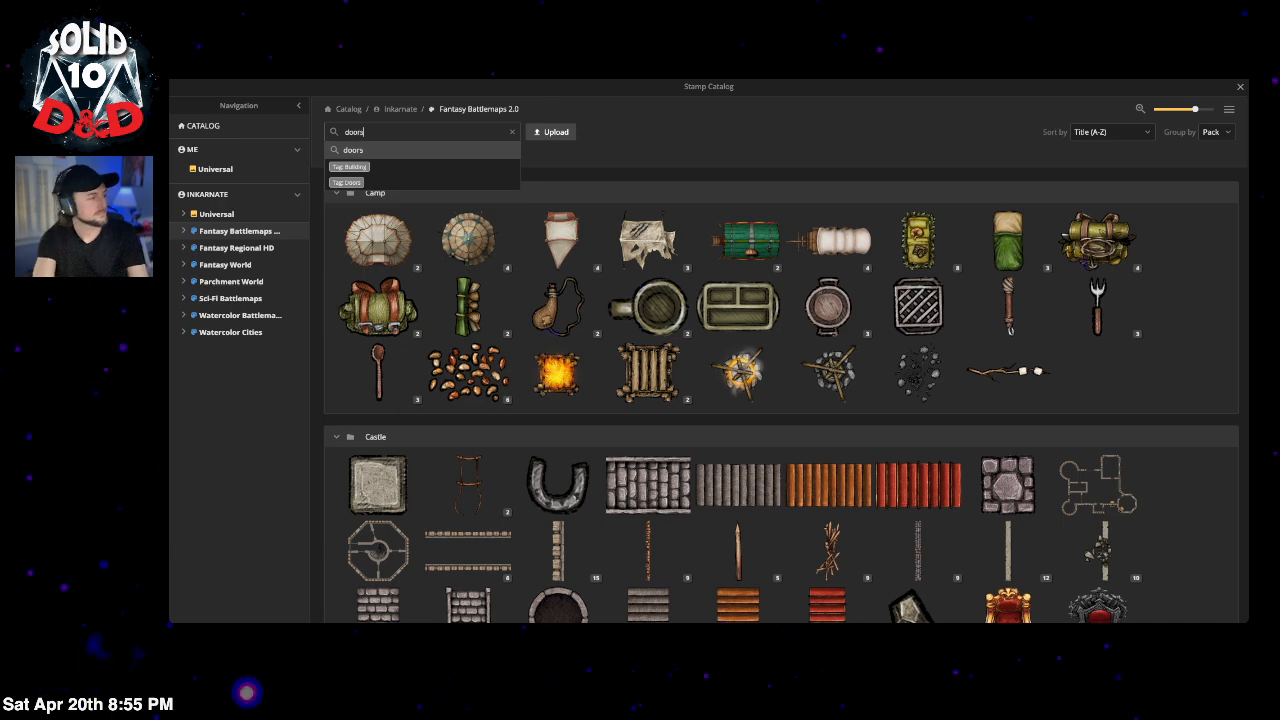
{"action": "key", "text": "Return"}
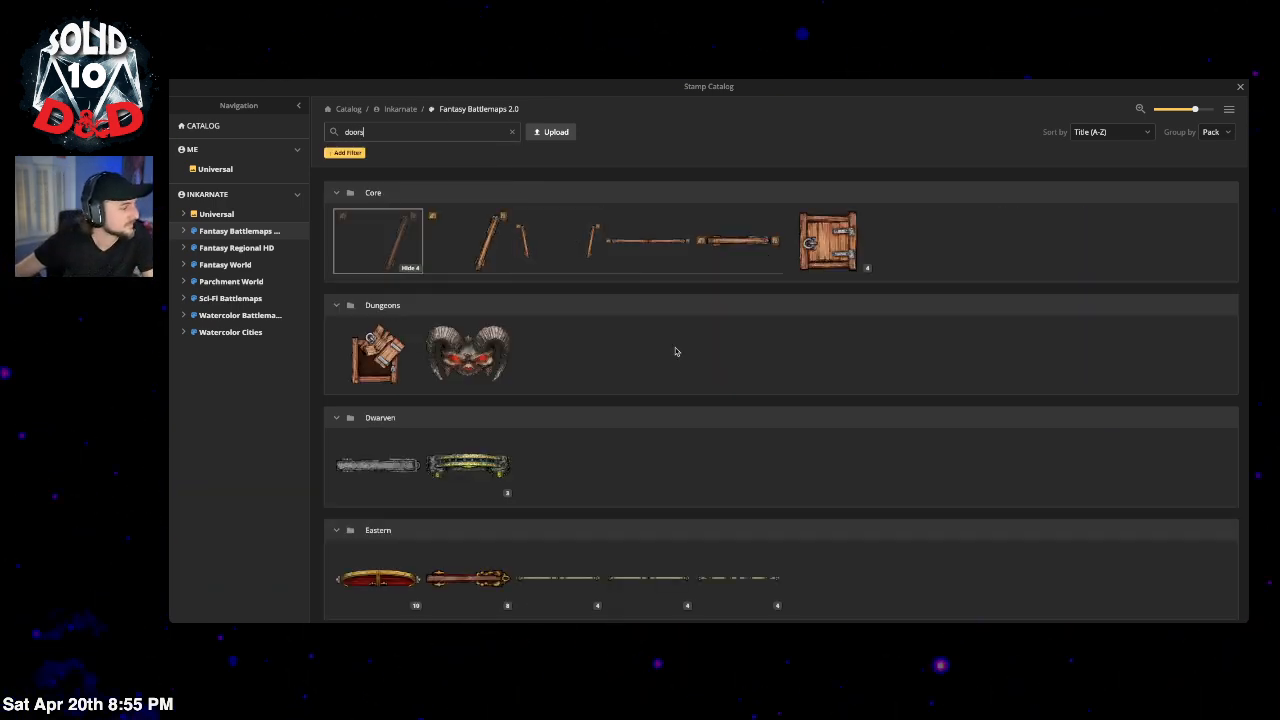
{"action": "left_click", "coordinate": [378, 240]}
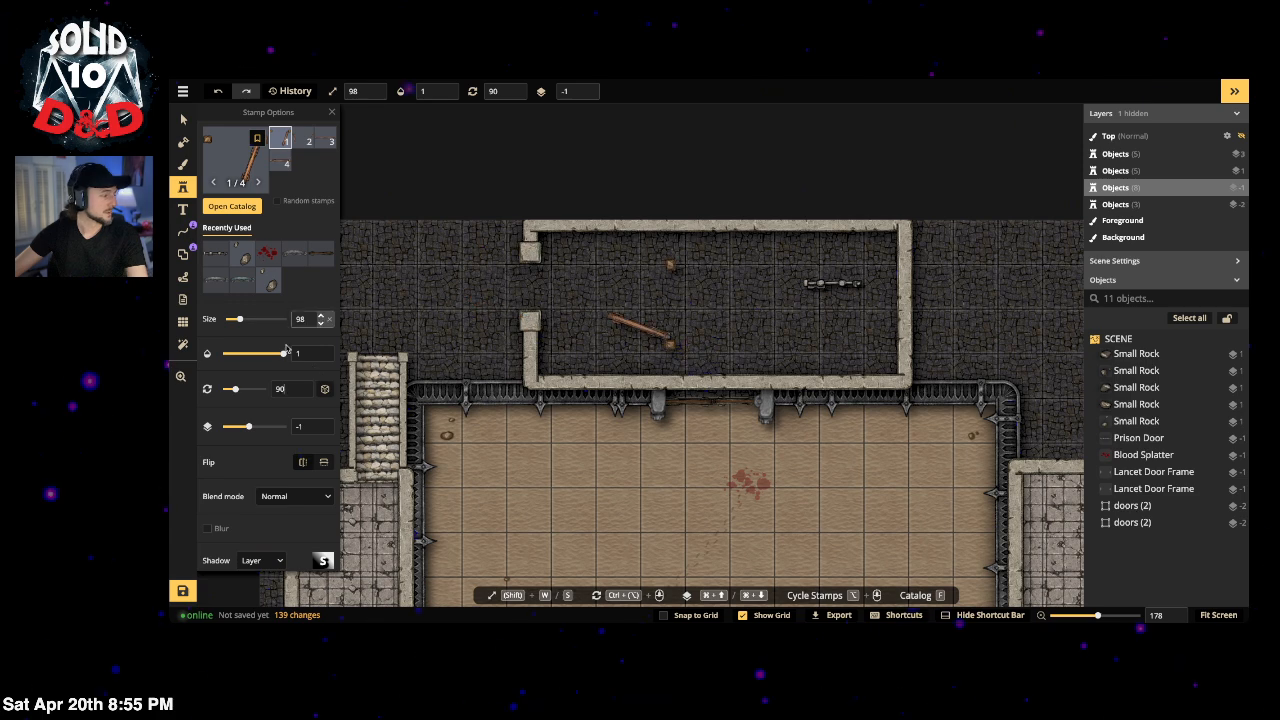
Step: Set the door stamp to size 80, flip it horizontally, and place it in the left wall gap
{"action": "double_click", "coordinate": [302, 318]}
{"action": "type", "text": "40"}
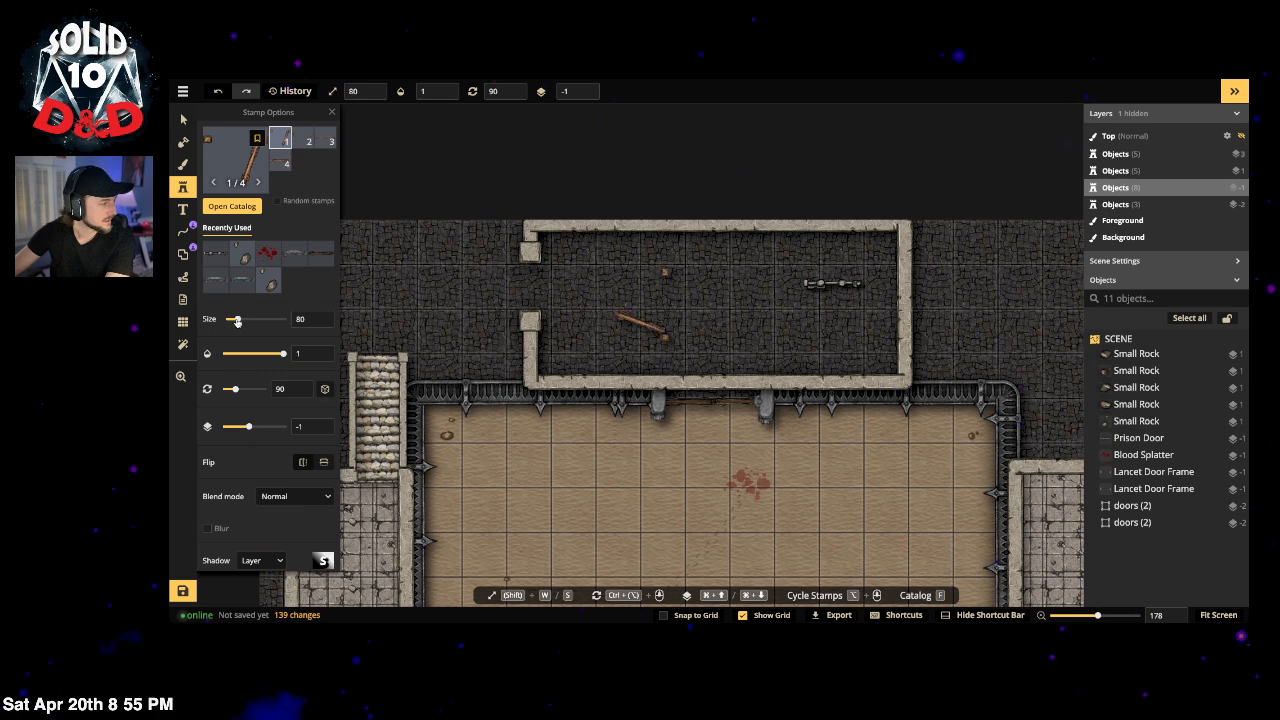
{"action": "left_click_drag", "start_coordinate": [237, 320], "coordinate": [239, 320]}
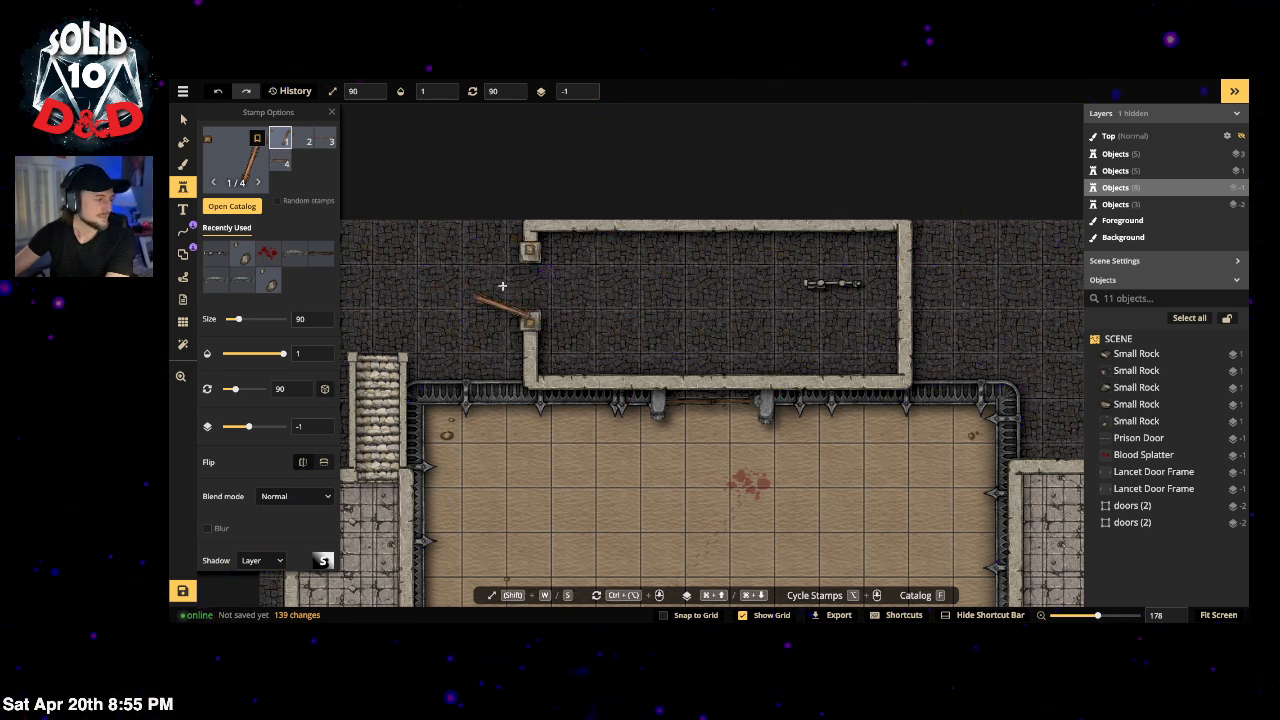
{"action": "double_click", "coordinate": [300, 319]}
{"action": "type", "text": "85"}
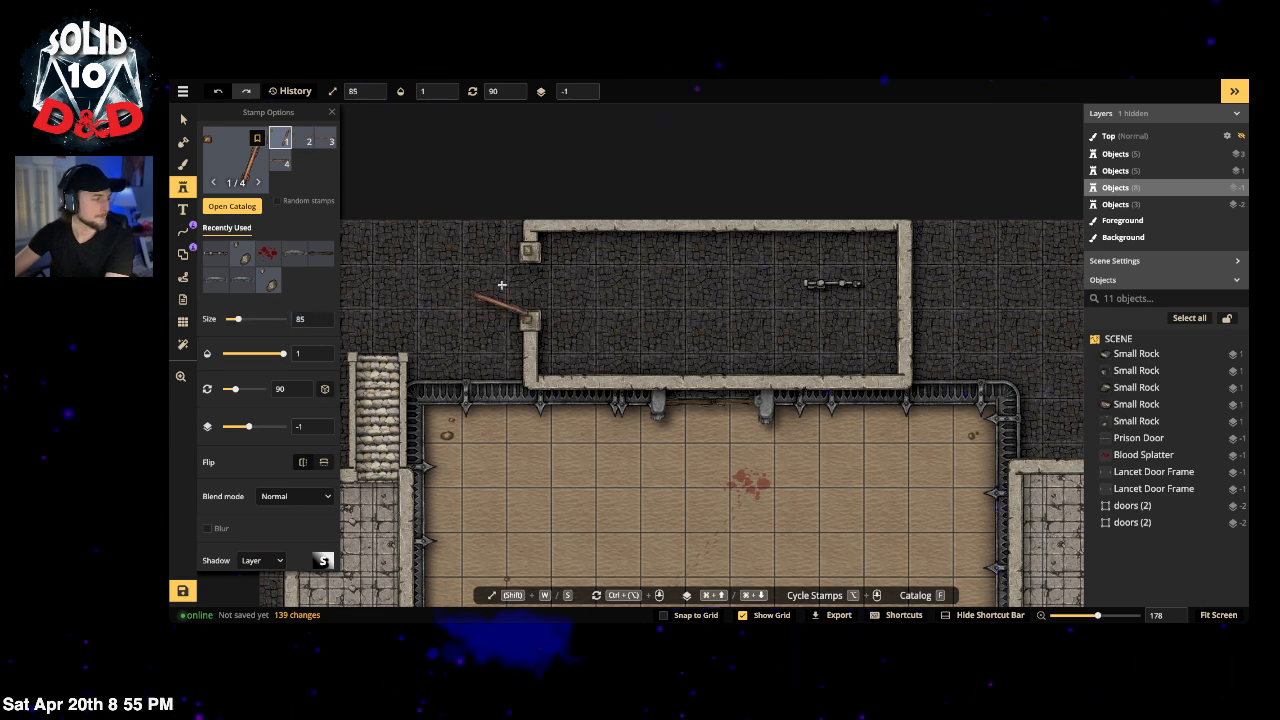
{"action": "left_click", "coordinate": [300, 463]}
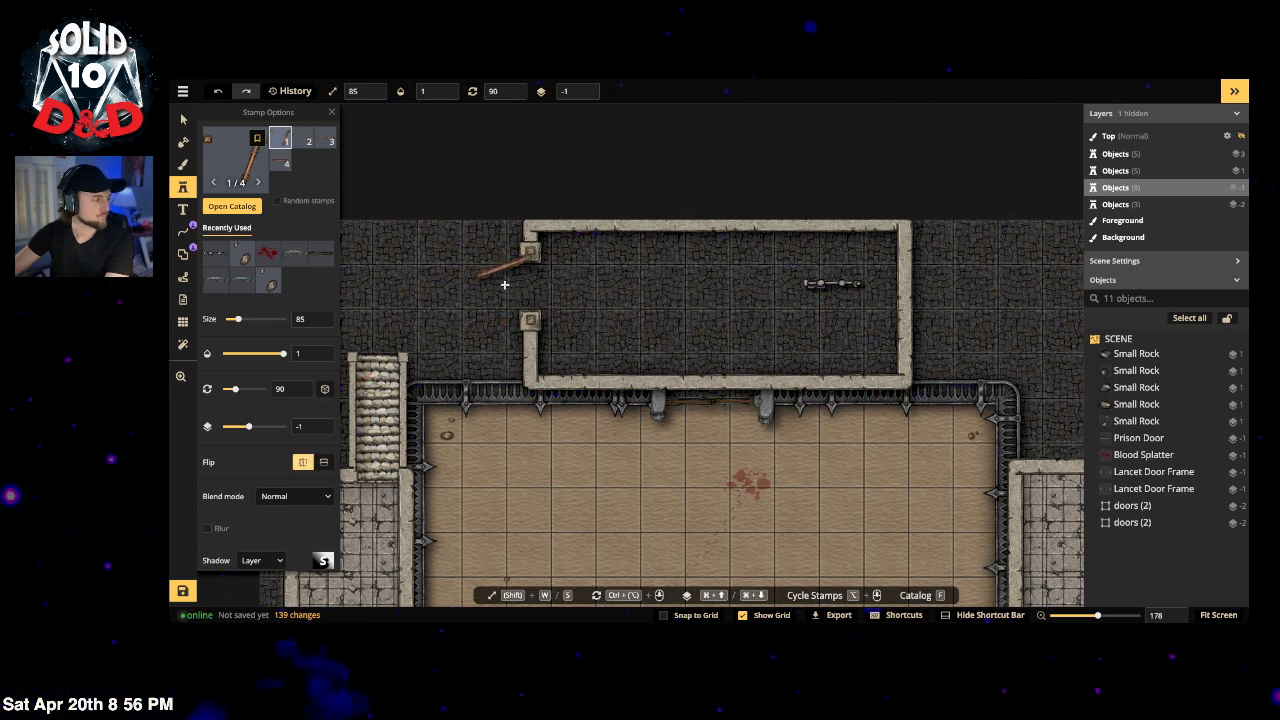
{"action": "double_click", "coordinate": [297, 320]}
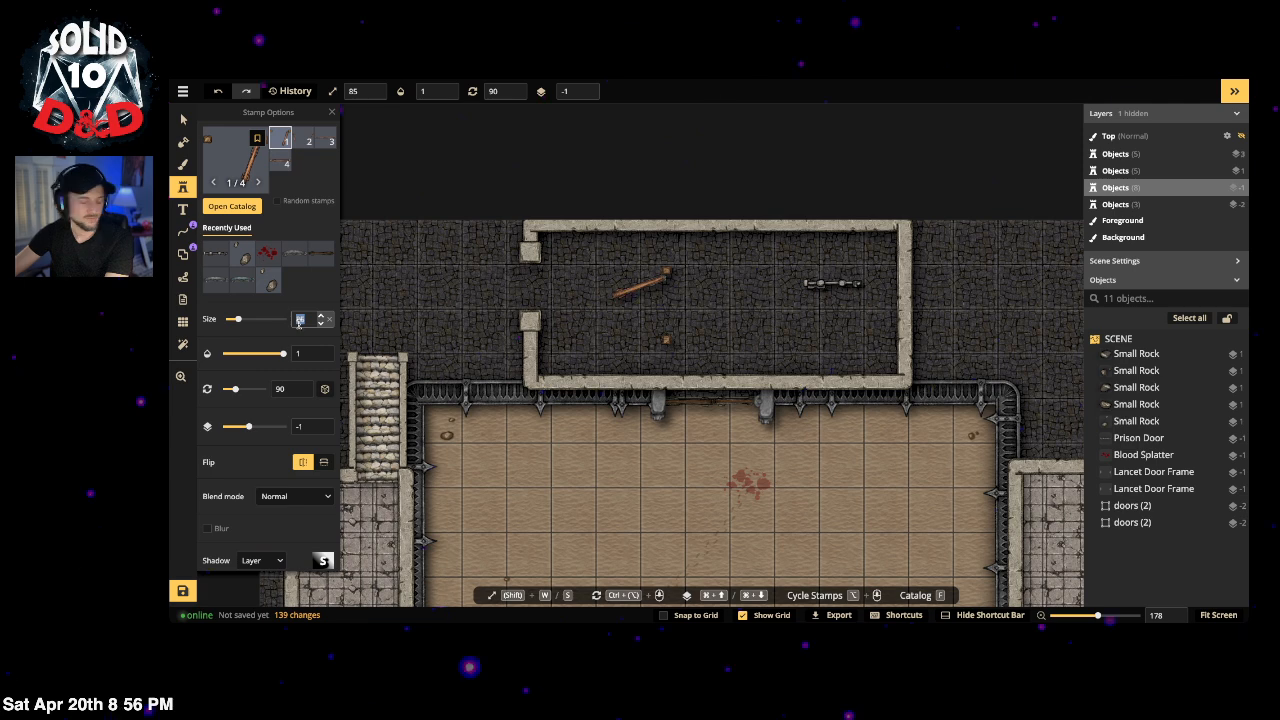
{"action": "type", "text": "80"}
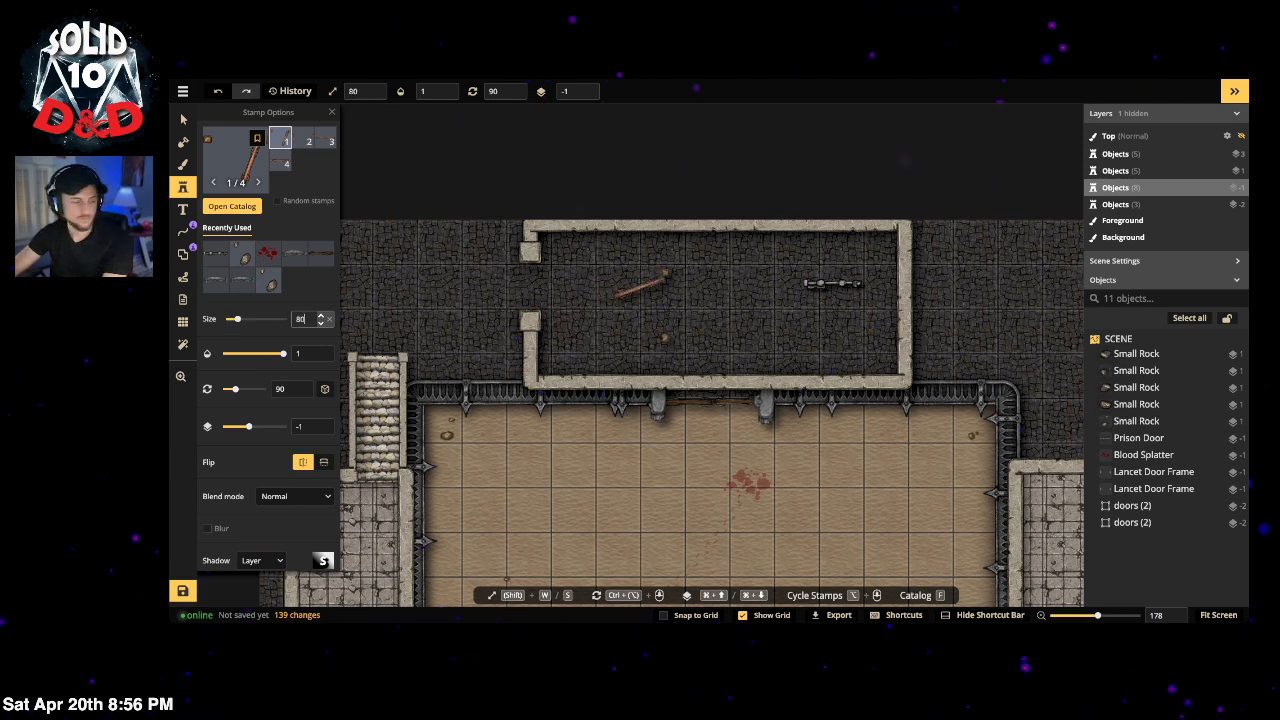
{"action": "left_click", "coordinate": [504, 286]}
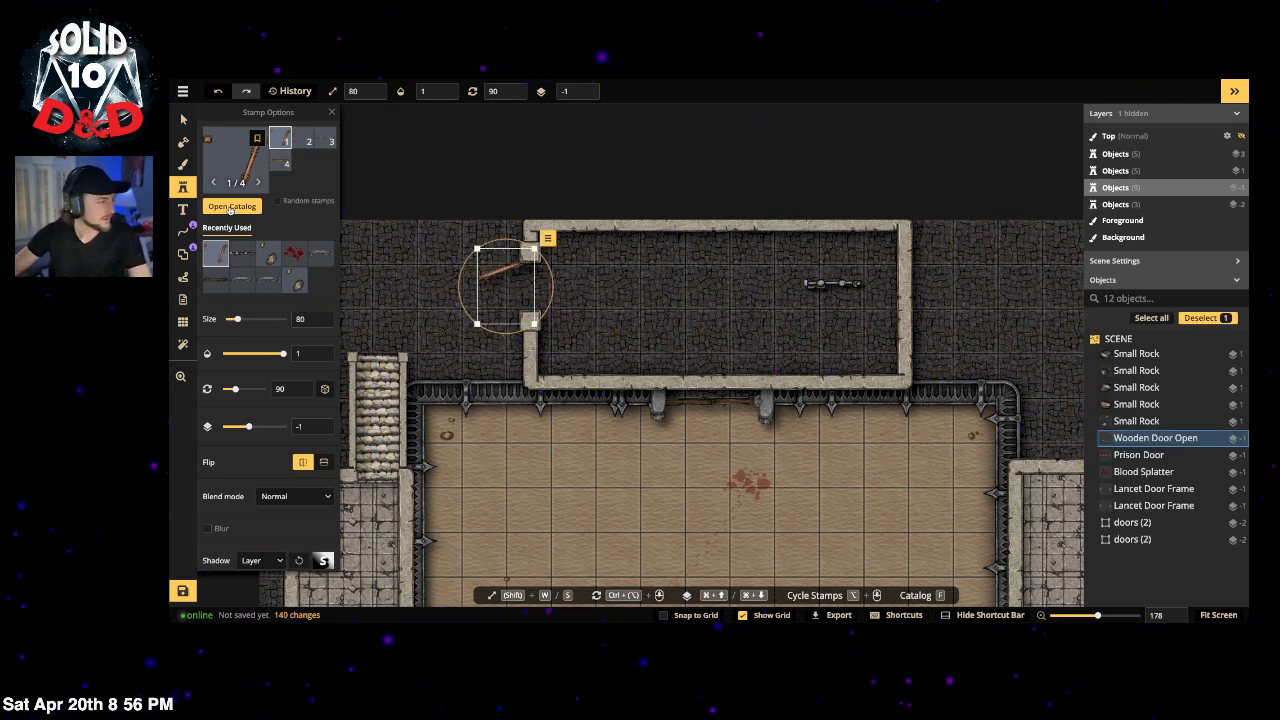
Step: Shrink the placed wooden door to fit the gap and lower its saturation to 78
{"action": "key", "text": "v"}
{"action": "left_click_drag", "start_coordinate": [533, 323], "coordinate": [521, 306]}
{"action": "left_click", "coordinate": [389, 297]}
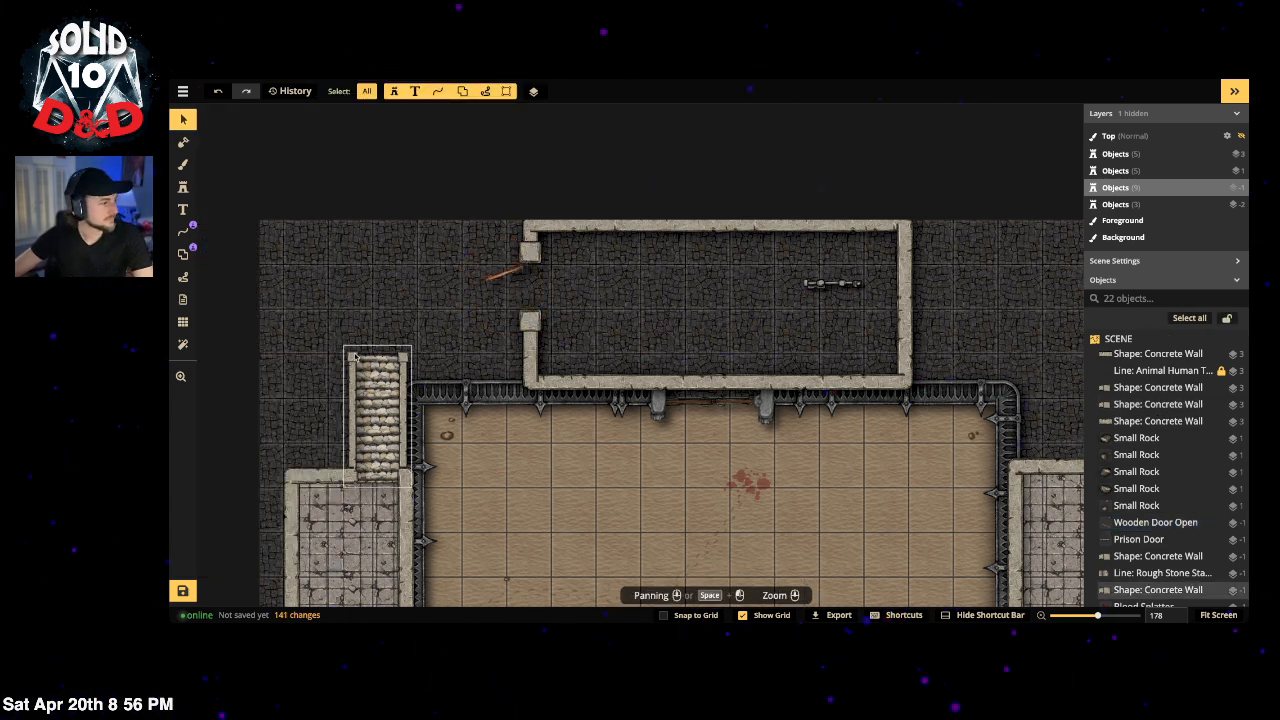
{"action": "left_click", "coordinate": [494, 280]}
{"action": "left_click_drag", "start_coordinate": [246, 487], "coordinate": [238, 485]}
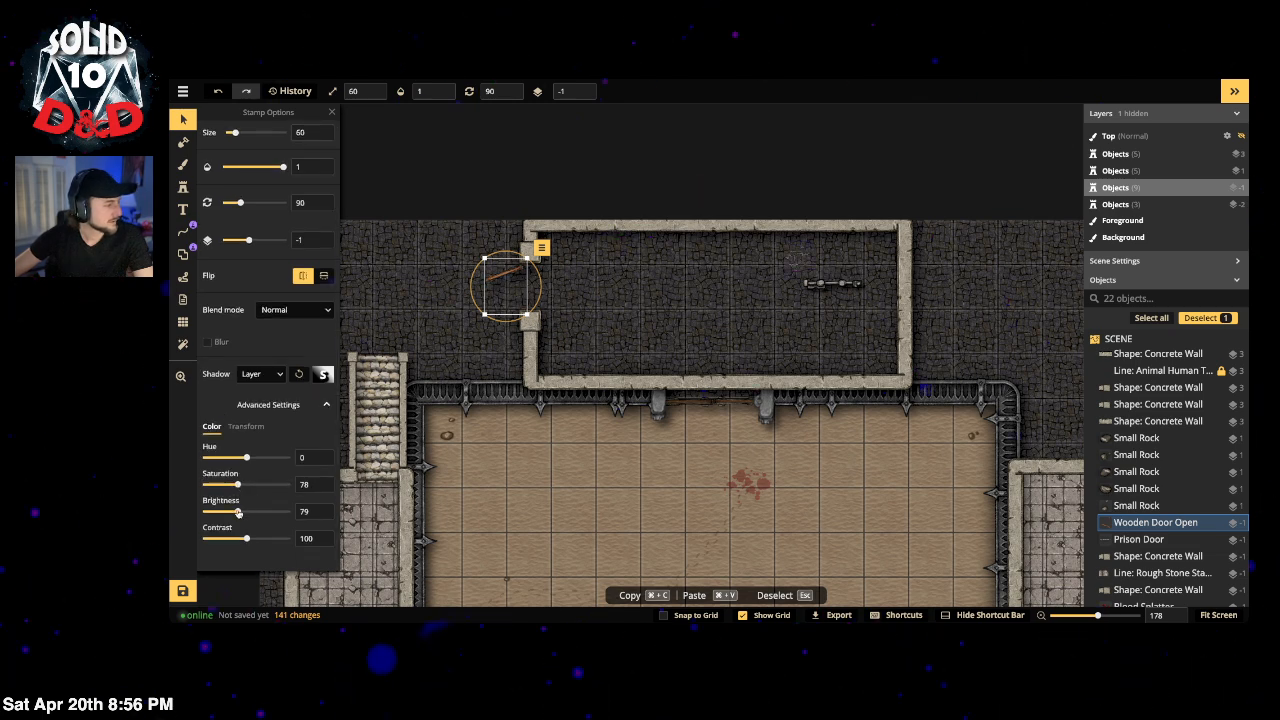
{"action": "left_click", "coordinate": [386, 291]}
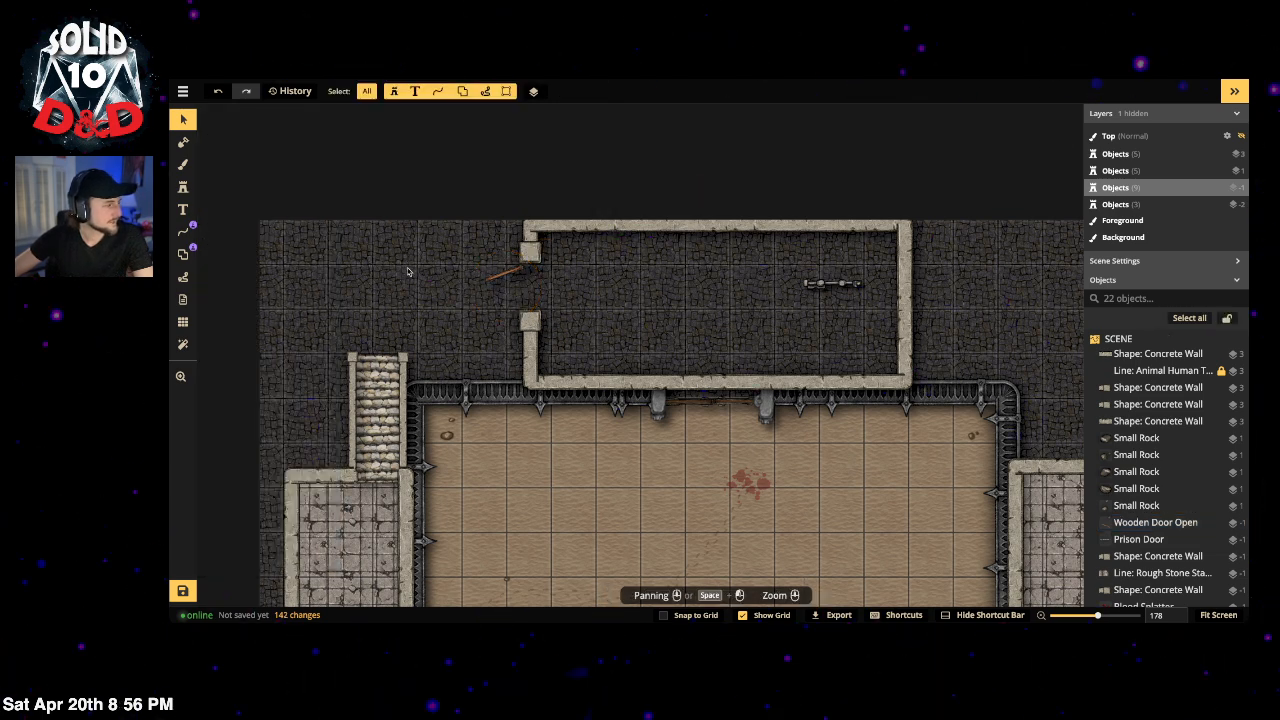
Step: Pan the map right and reopen the stamp catalog
{"action": "left_click_drag", "start_coordinate": [386, 257], "coordinate": [446, 254]}
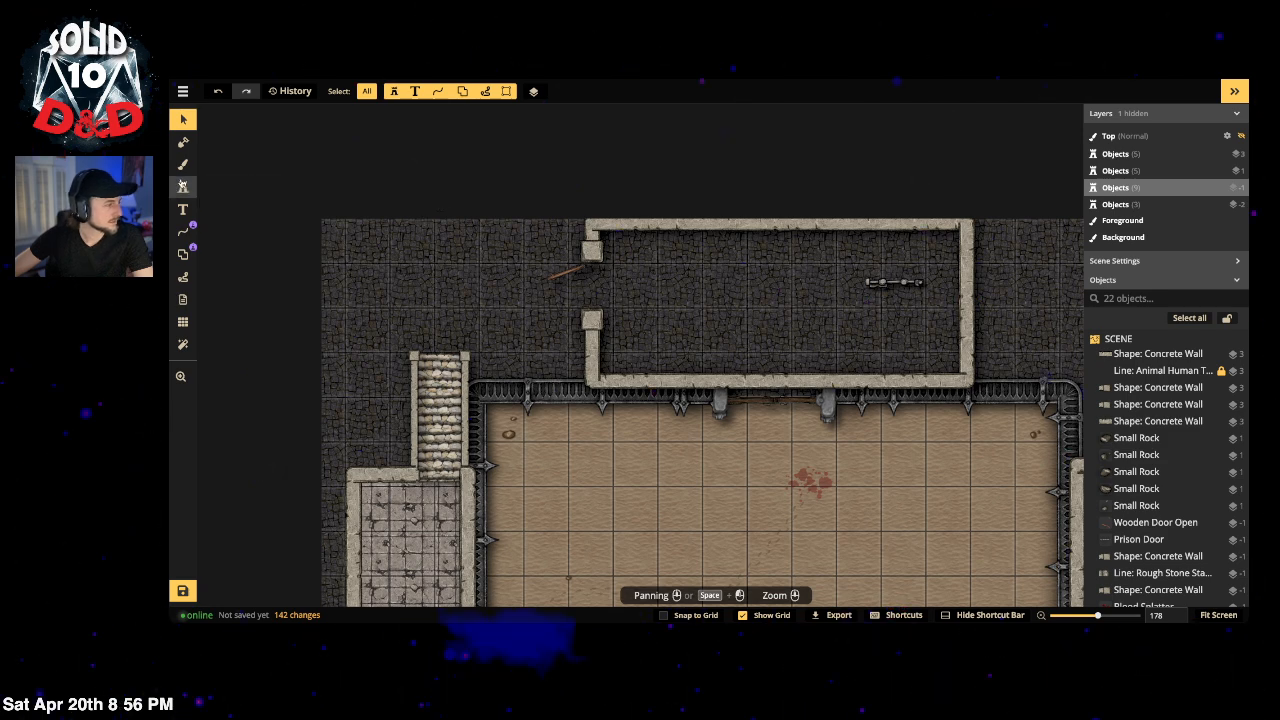
{"action": "left_click", "coordinate": [183, 187]}
{"action": "left_click", "coordinate": [233, 165]}
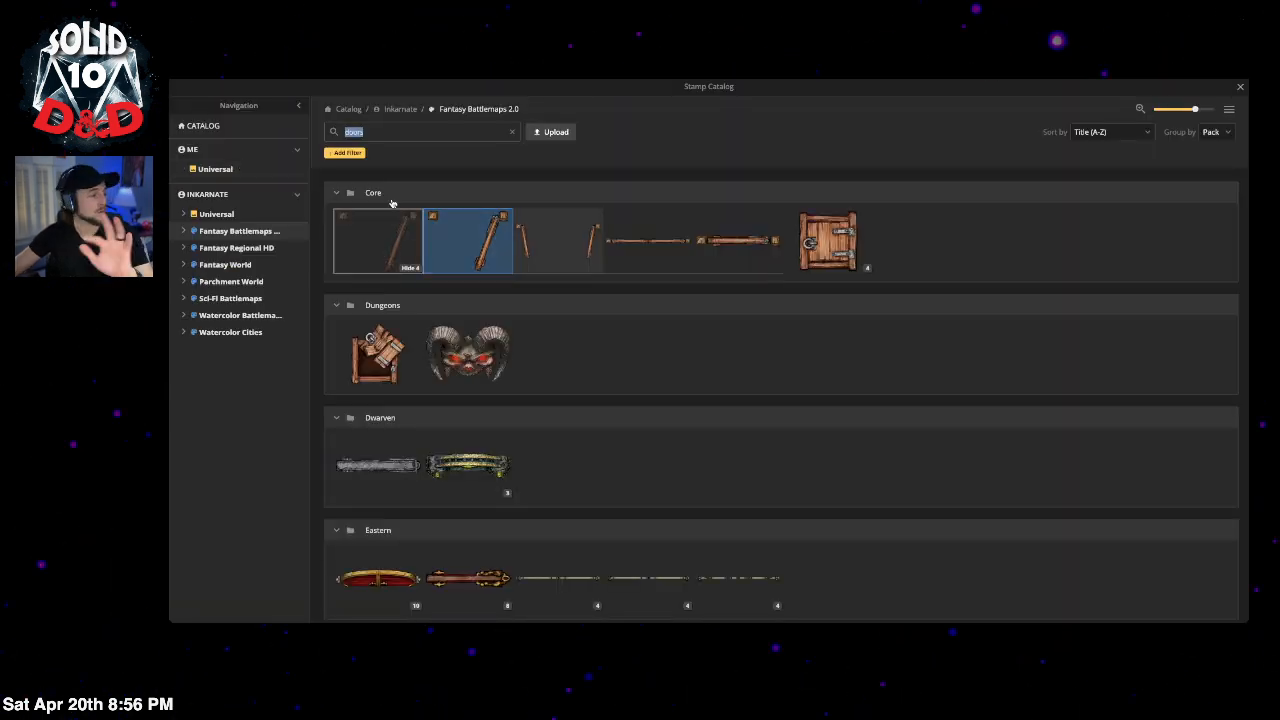
Step: Replace the catalog's 'doors' search with 'tree'
{"action": "left_click", "coordinate": [381, 130]}
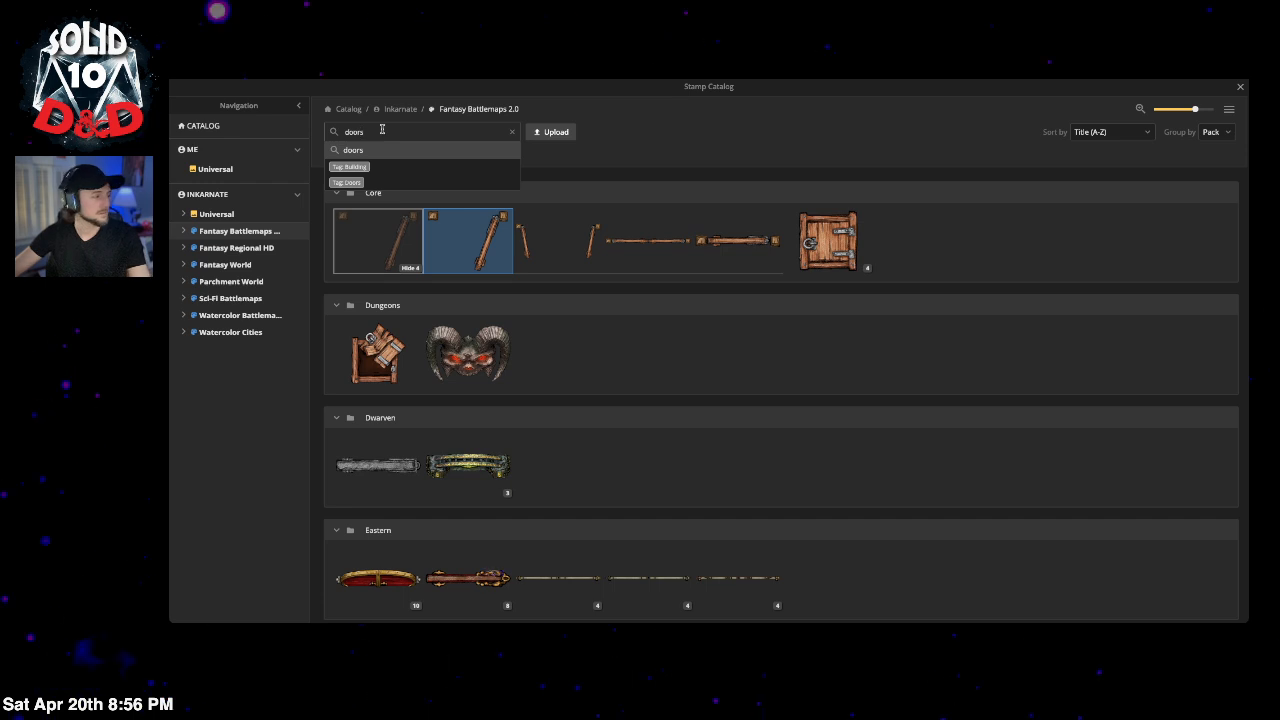
{"action": "double_click", "coordinate": [352, 131]}
{"action": "type", "text": "t"}
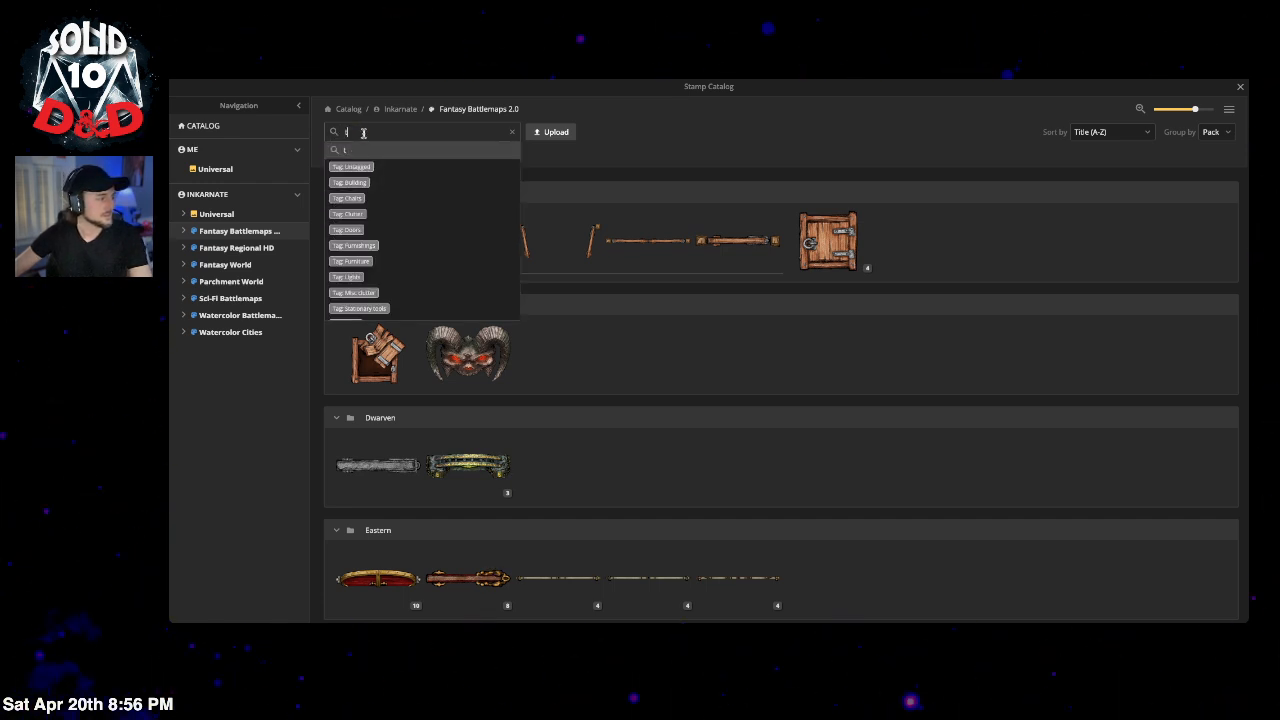
{"action": "type", "text": "rees"}
{"action": "key", "text": "Return"}
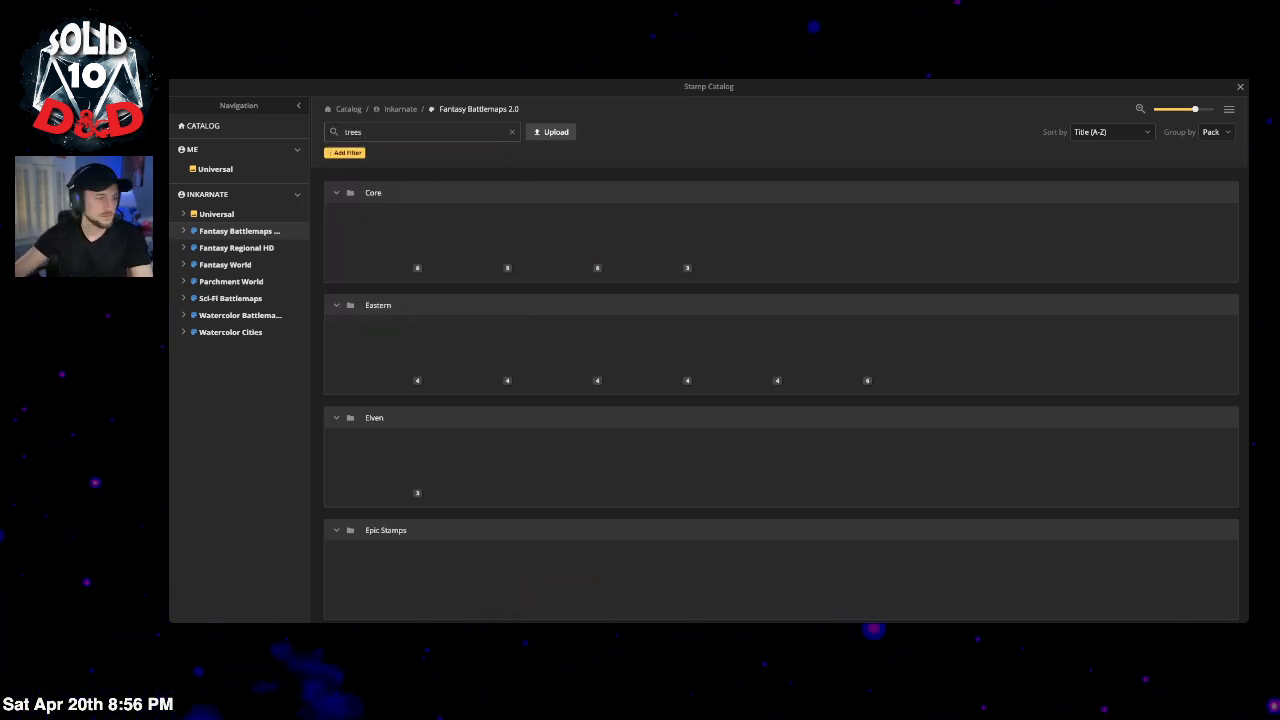
Step: Browse the tree results and expand the four red Eastern tree variants
{"action": "scroll", "coordinate": [551, 425], "scroll_direction": "down", "scroll_amount": 5}
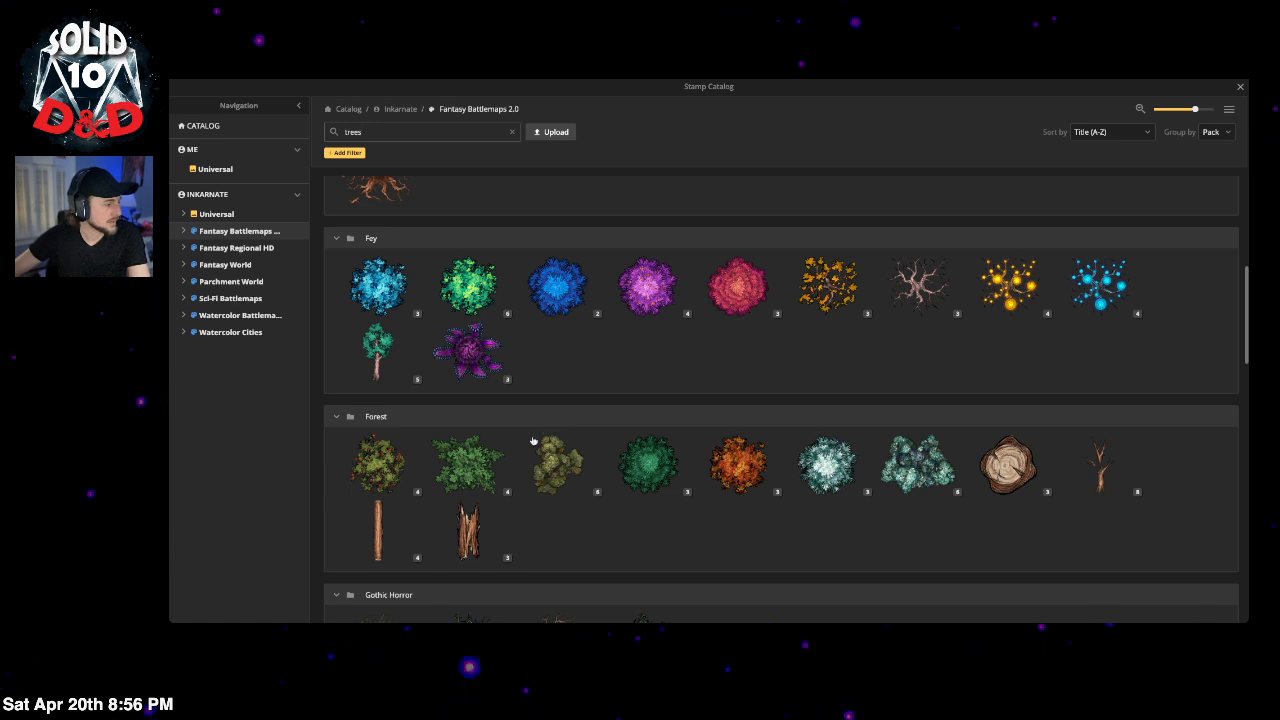
{"action": "scroll", "coordinate": [690, 480], "scroll_direction": "down", "scroll_amount": 2}
{"action": "scroll", "coordinate": [805, 460], "scroll_direction": "down", "scroll_amount": 1}
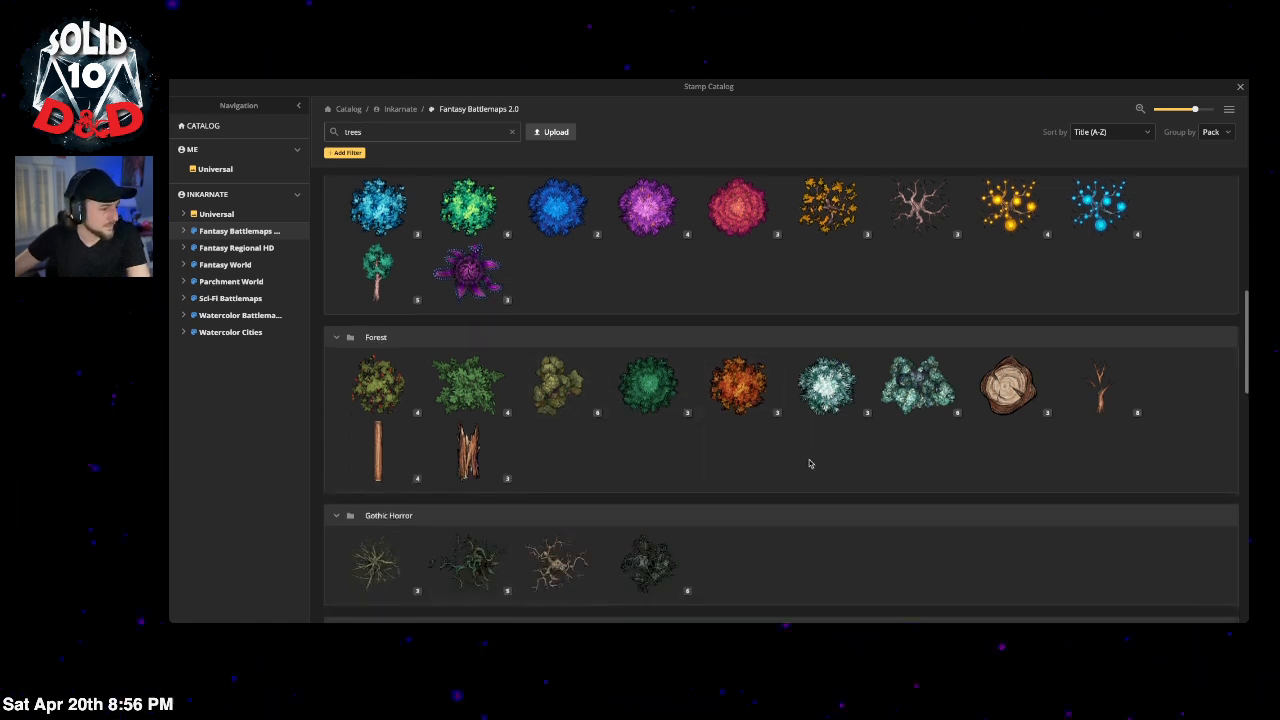
{"action": "scroll", "coordinate": [708, 470], "scroll_direction": "down", "scroll_amount": 7}
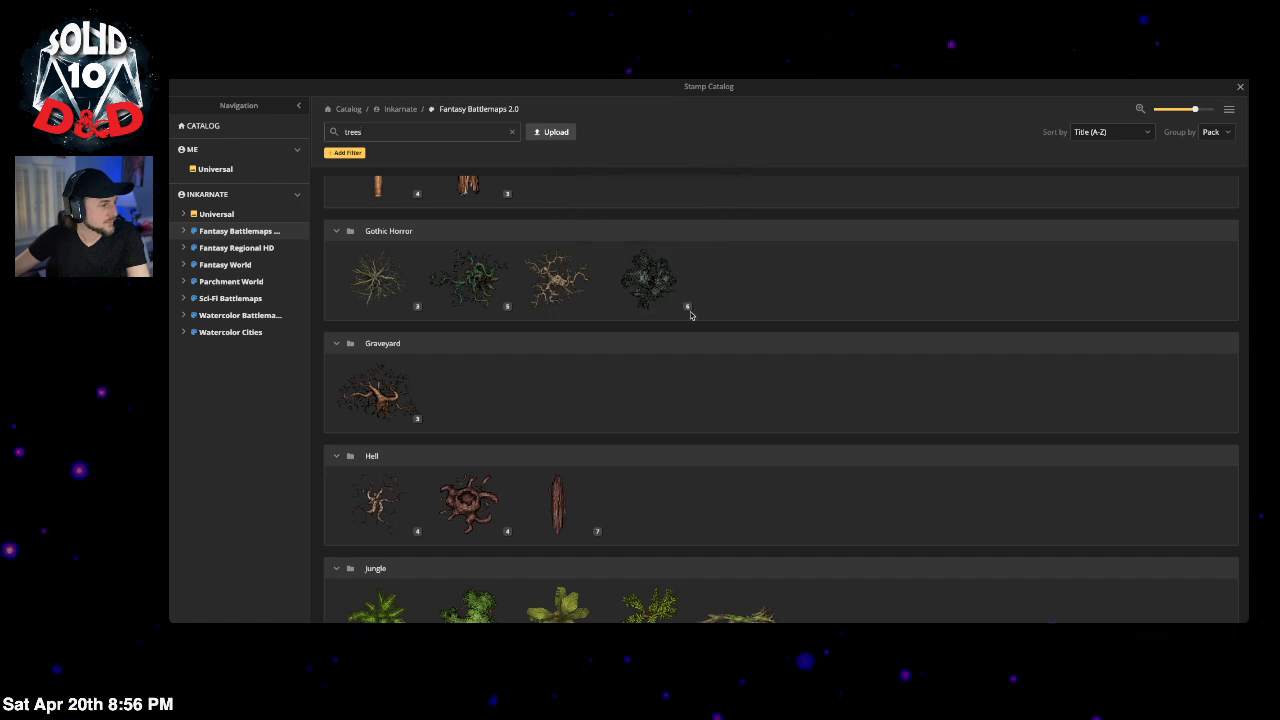
{"action": "left_click", "coordinate": [687, 307]}
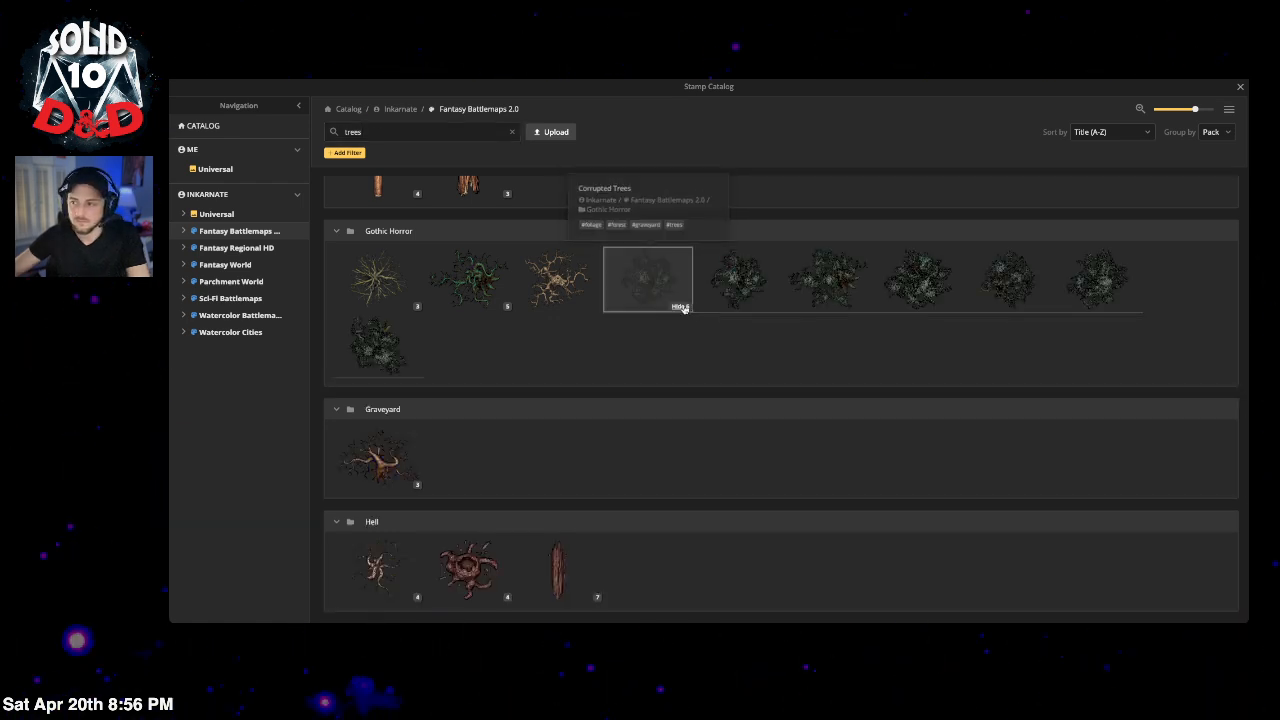
{"action": "left_click", "coordinate": [684, 309]}
{"action": "scroll", "coordinate": [680, 314], "scroll_direction": "down", "scroll_amount": 3}
{"action": "scroll", "coordinate": [732, 421], "scroll_direction": "down", "scroll_amount": 3}
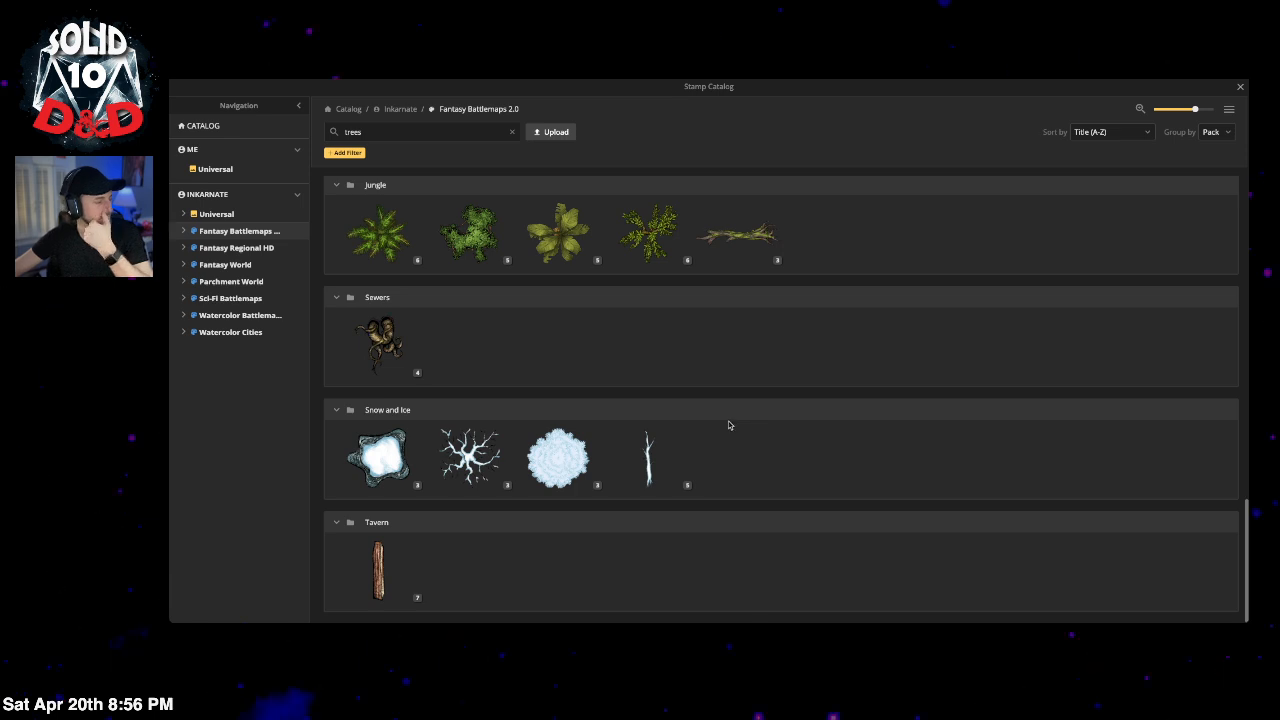
{"action": "mouse_move", "coordinate": [368, 575]}
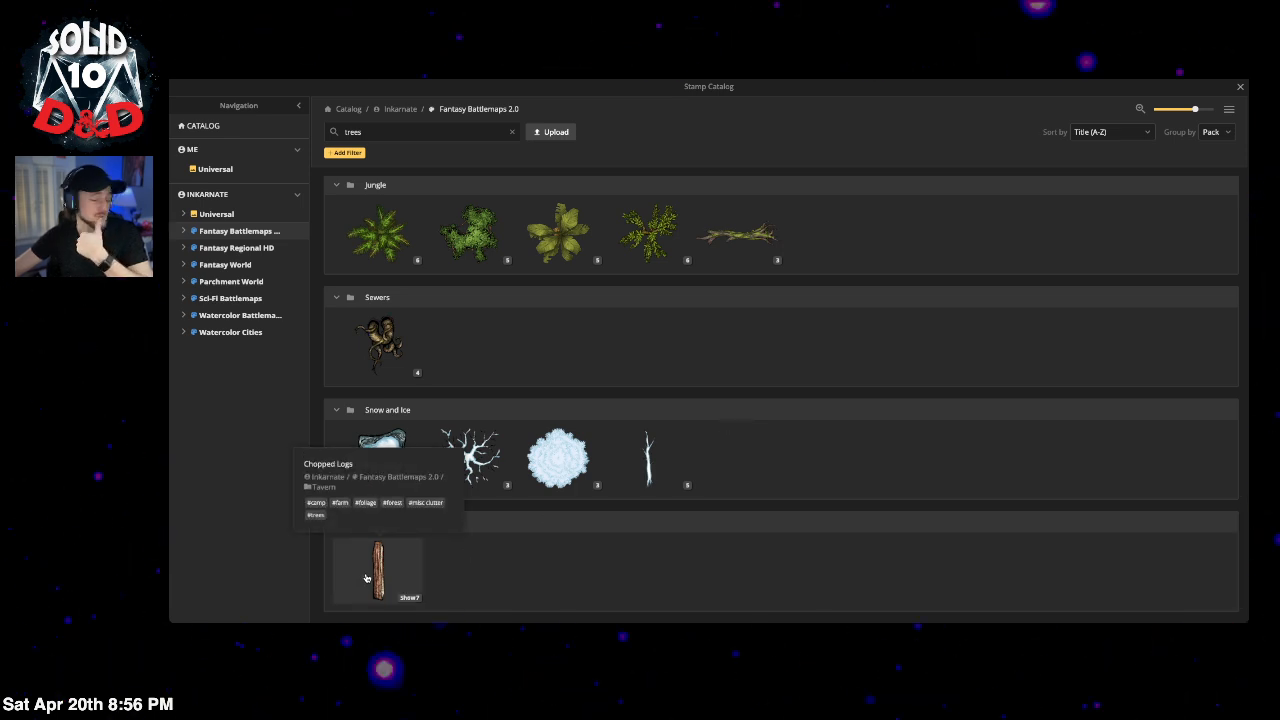
{"action": "scroll", "coordinate": [545, 395], "scroll_direction": "up", "scroll_amount": 10}
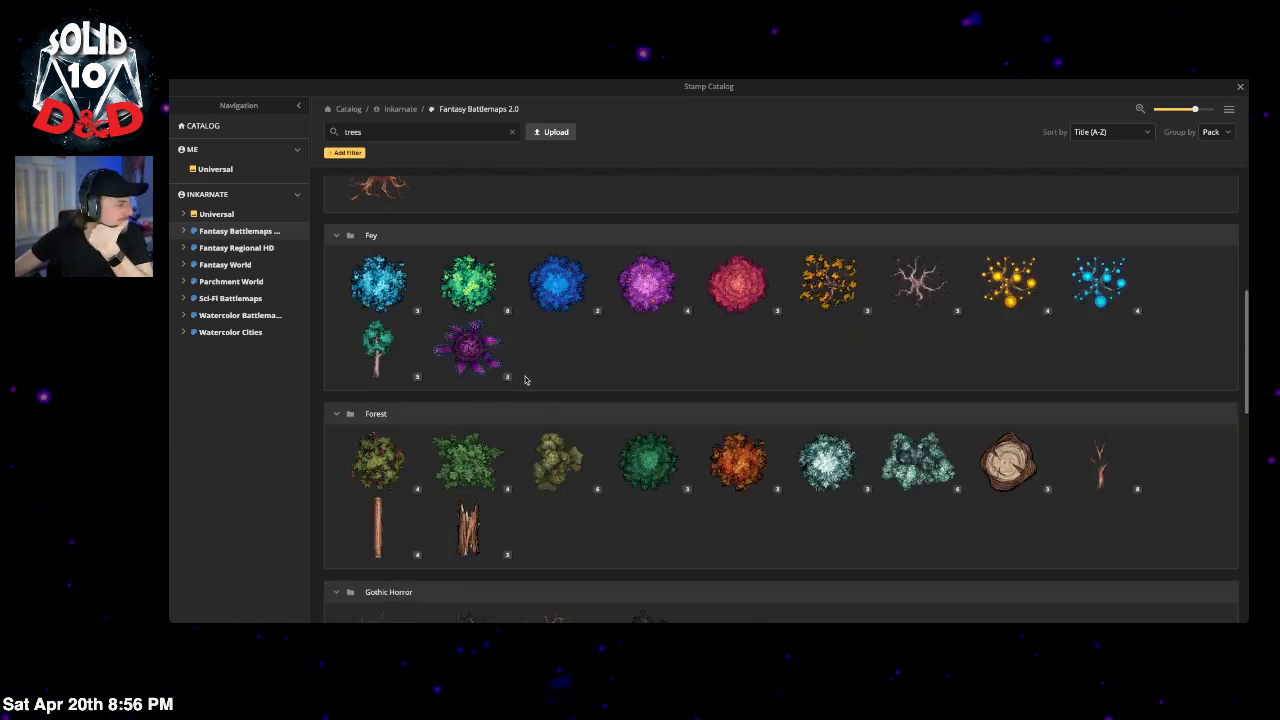
{"action": "scroll", "coordinate": [525, 383], "scroll_direction": "up", "scroll_amount": 2}
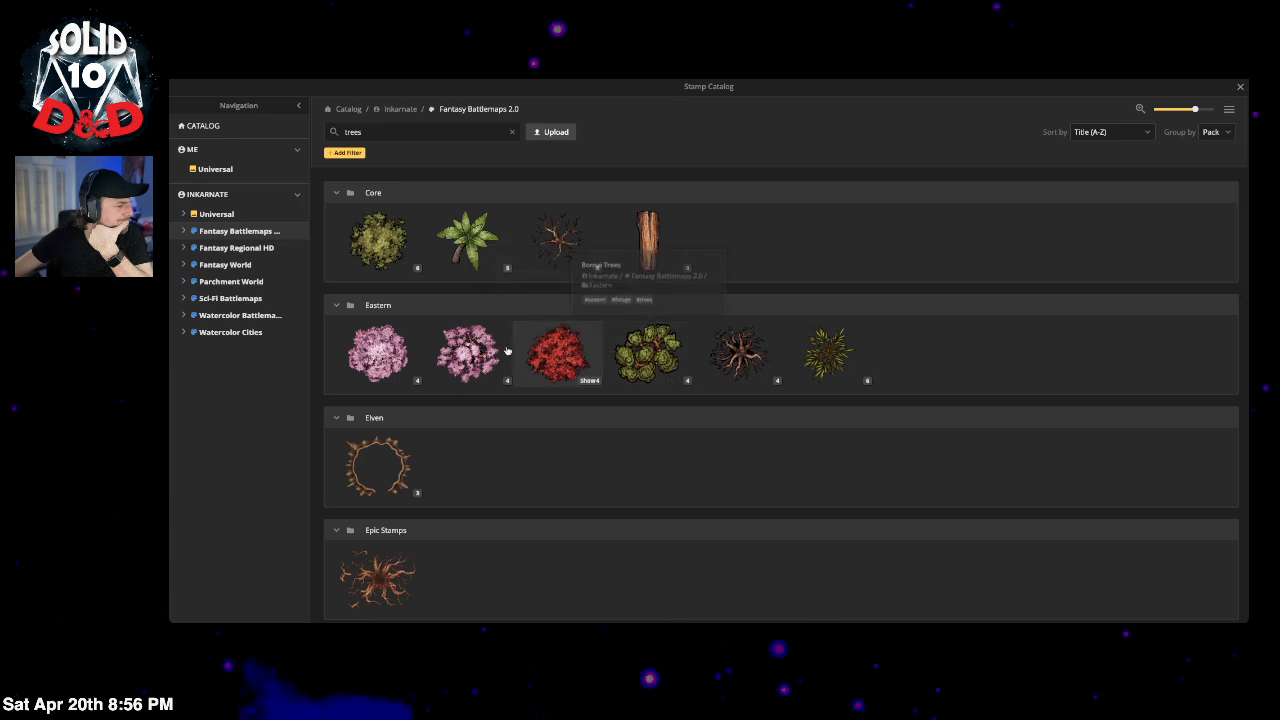
{"action": "left_click", "coordinate": [585, 389]}
{"action": "mouse_move", "coordinate": [922, 386]}
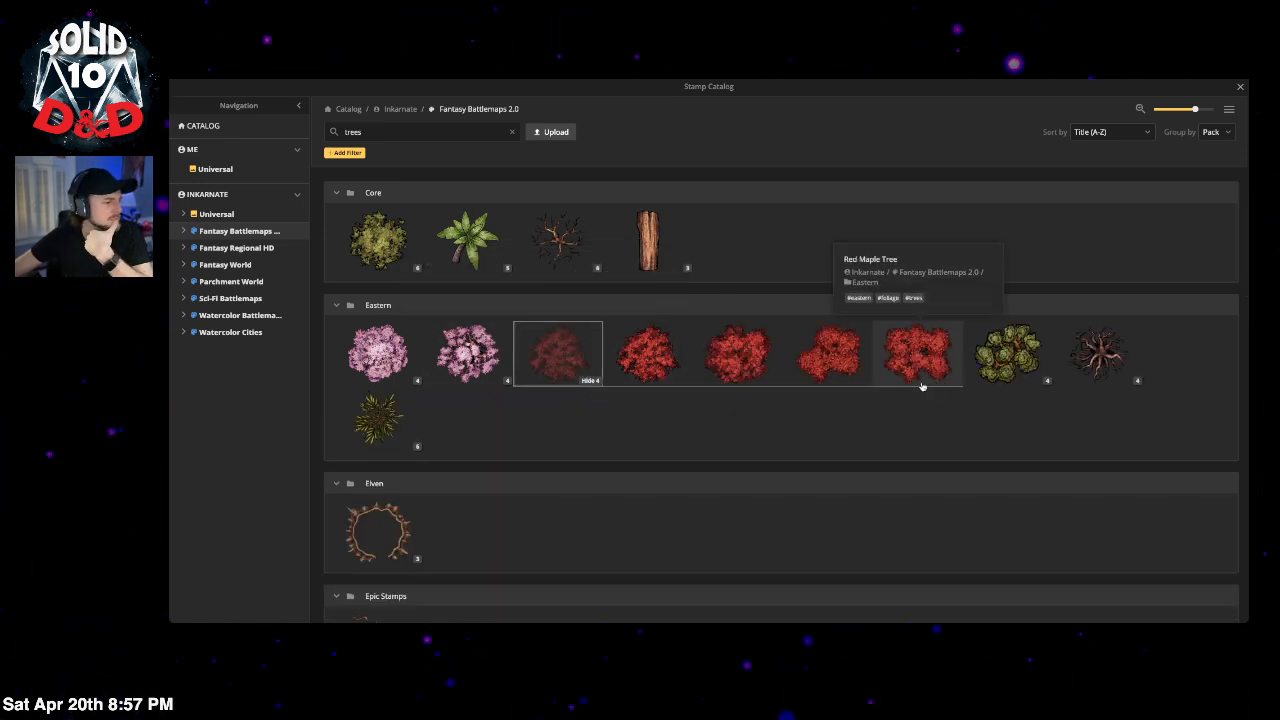
Step: Stamp a Red Maple Tree above the left stairs and rotate it to 332 degrees
{"action": "left_click", "coordinate": [766, 358]}
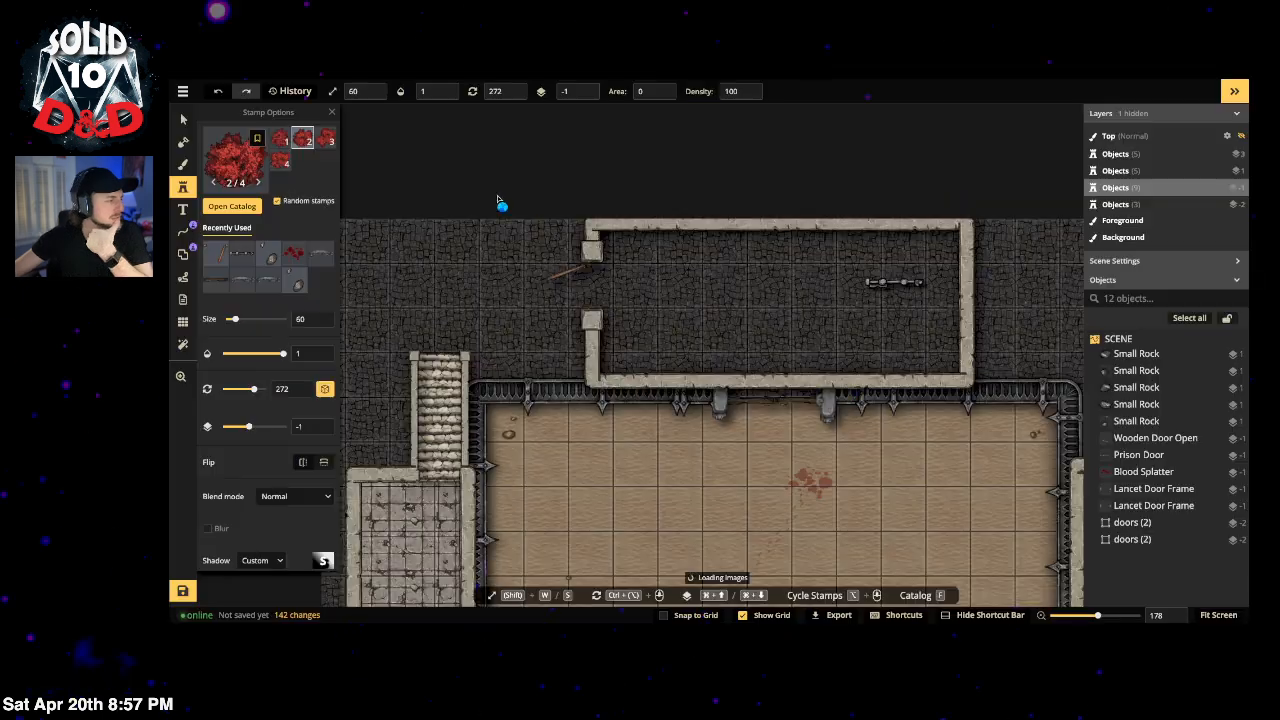
{"action": "left_click_drag", "start_coordinate": [381, 254], "coordinate": [516, 221]}
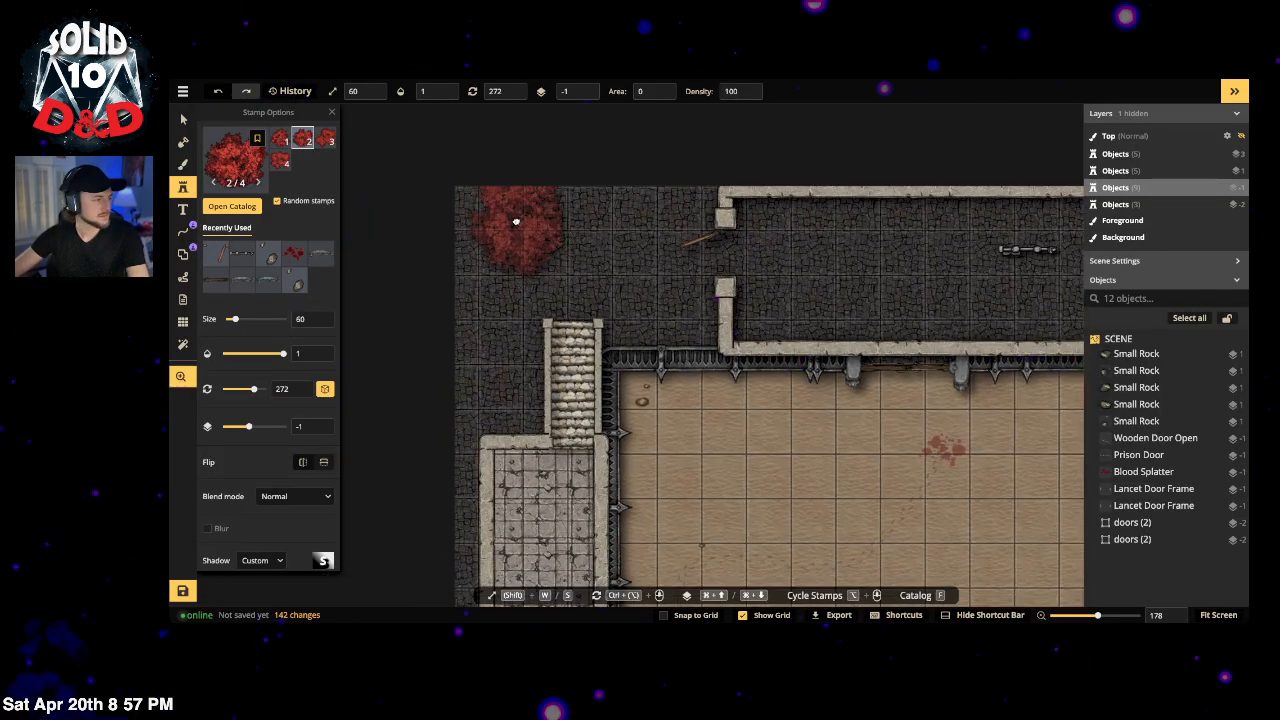
{"action": "left_click", "coordinate": [528, 220]}
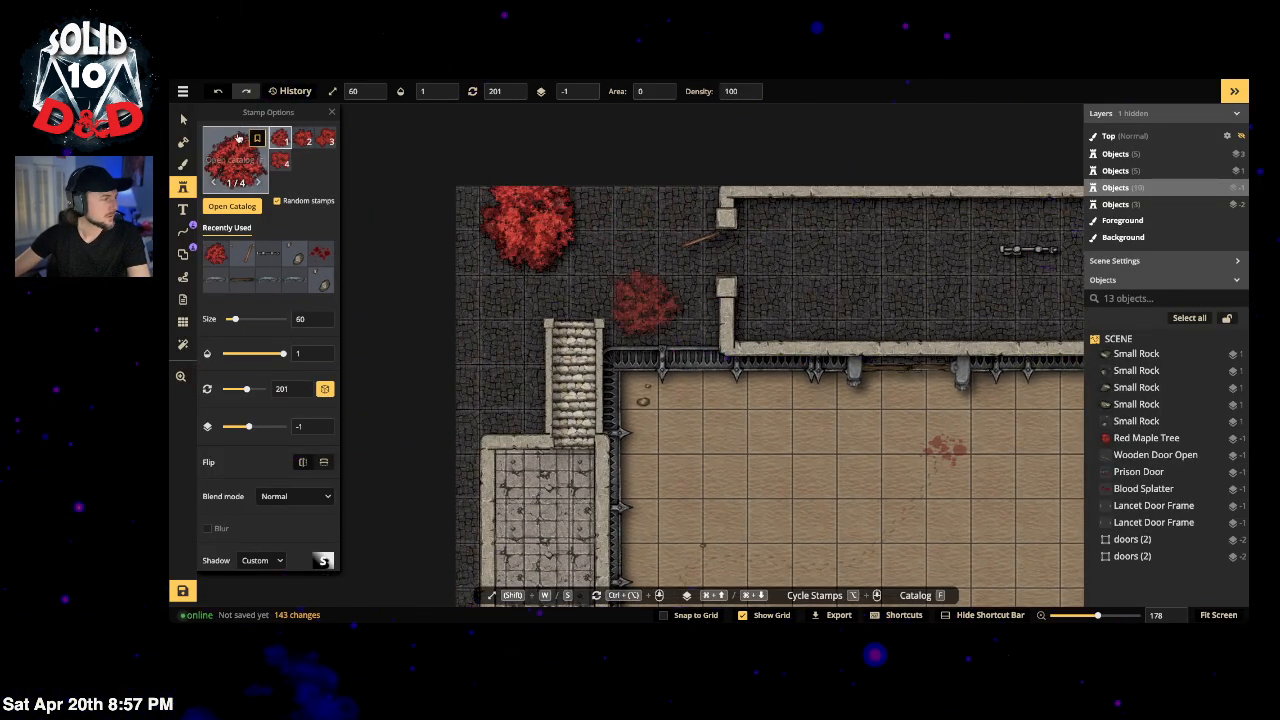
{"action": "key", "text": "v"}
{"action": "left_click", "coordinate": [553, 190]}
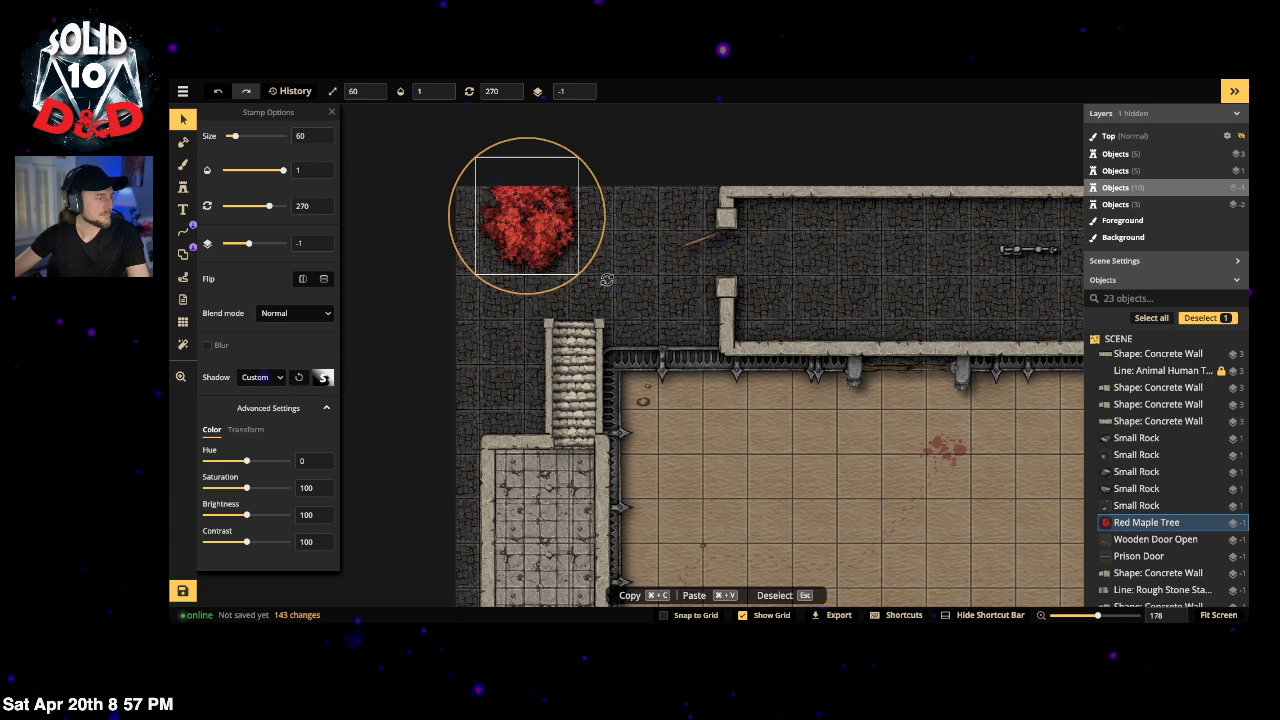
{"action": "left_click_drag", "start_coordinate": [606, 280], "coordinate": [442, 229]}
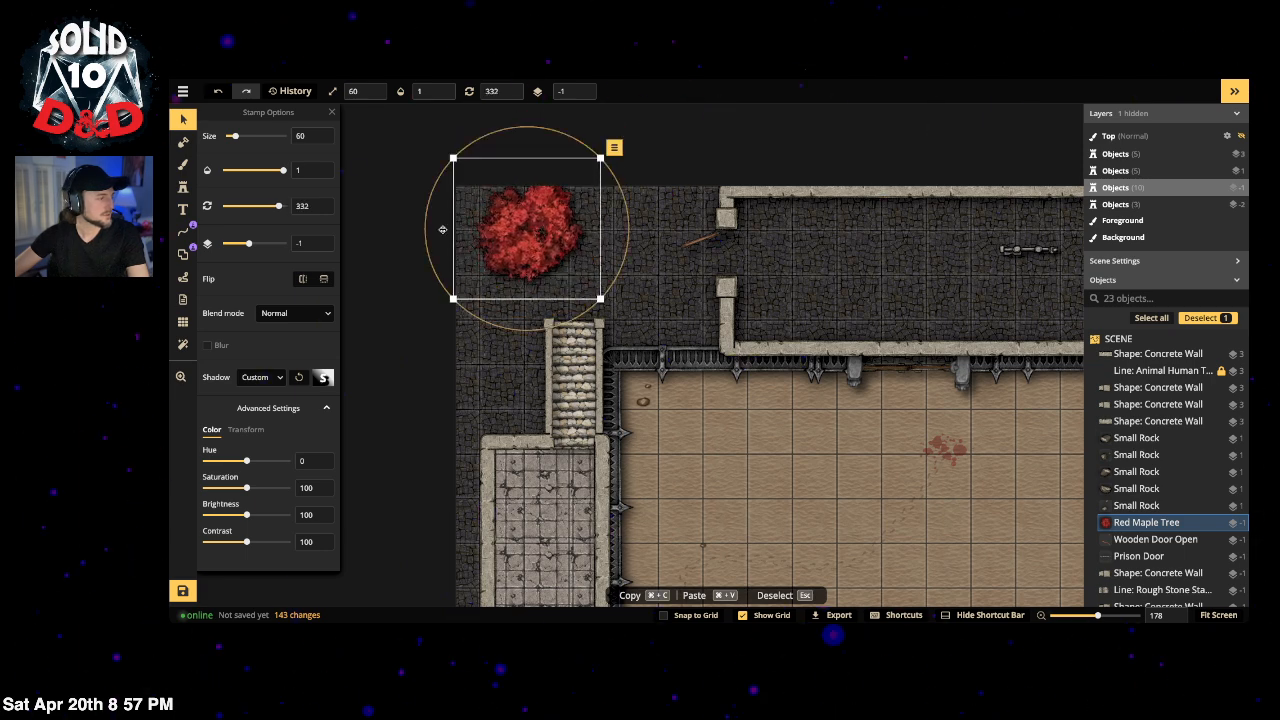
{"action": "left_click", "coordinate": [183, 257]}
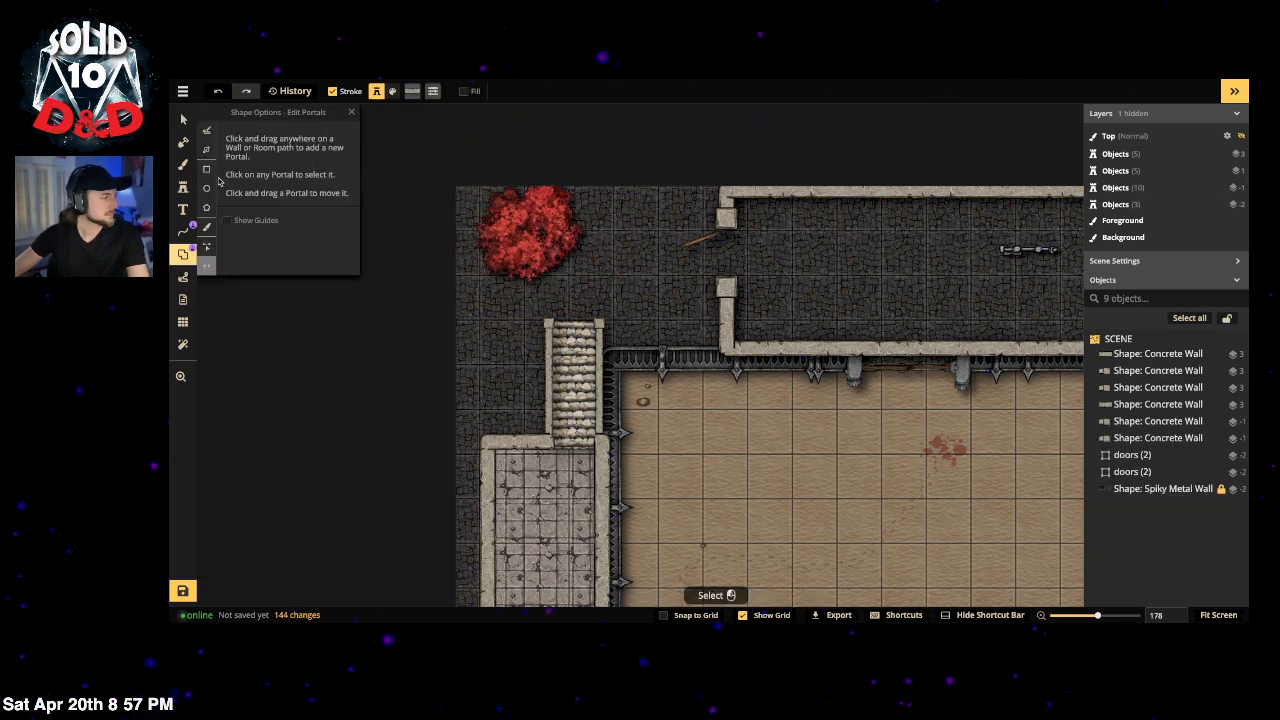
Step: Set up a rectangle shape with a Summer Bush border and a dark dirt texture fill
{"action": "left_click", "coordinate": [207, 170]}
{"action": "left_click", "coordinate": [279, 216]}
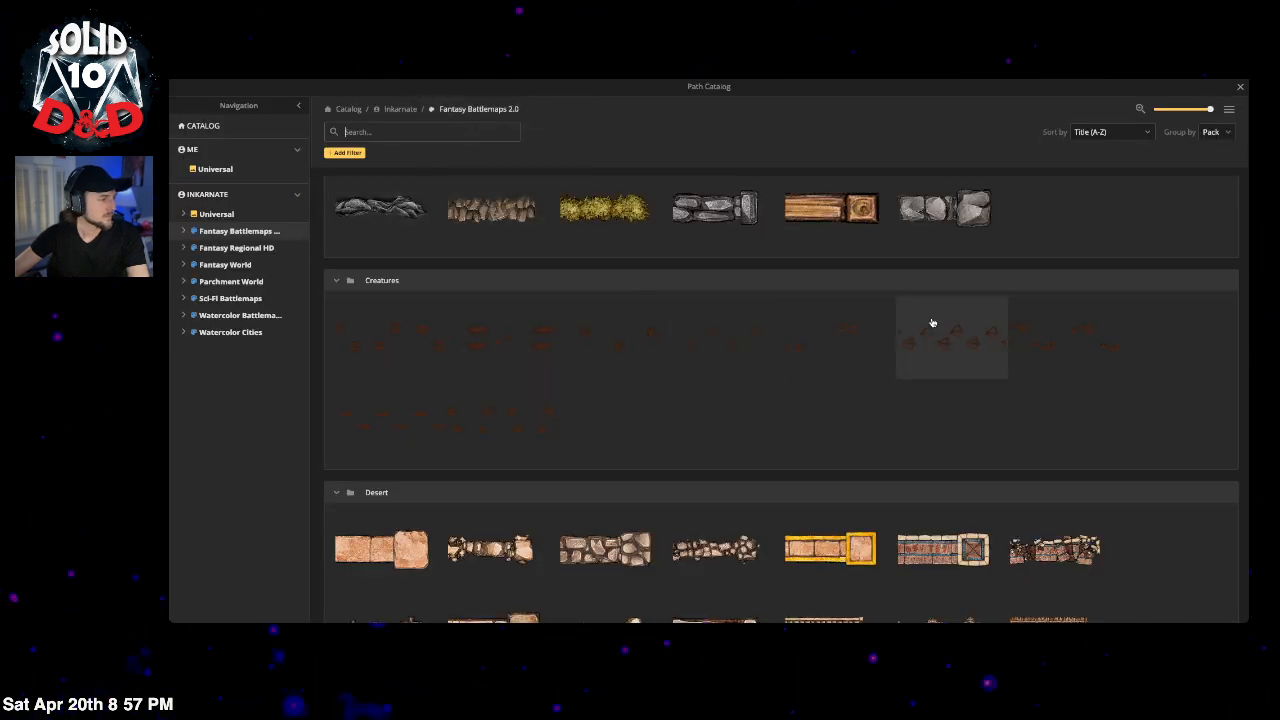
{"action": "left_click", "coordinate": [604, 208]}
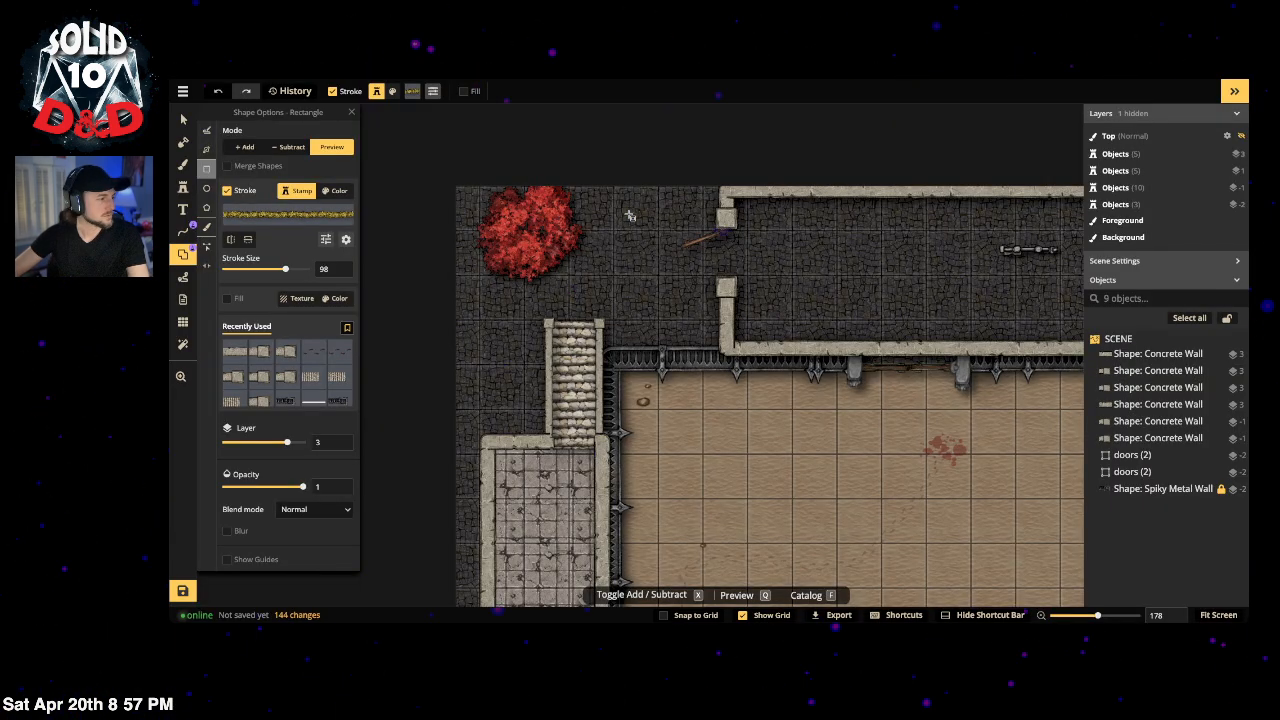
{"action": "left_click", "coordinate": [228, 300]}
{"action": "left_click", "coordinate": [265, 325]}
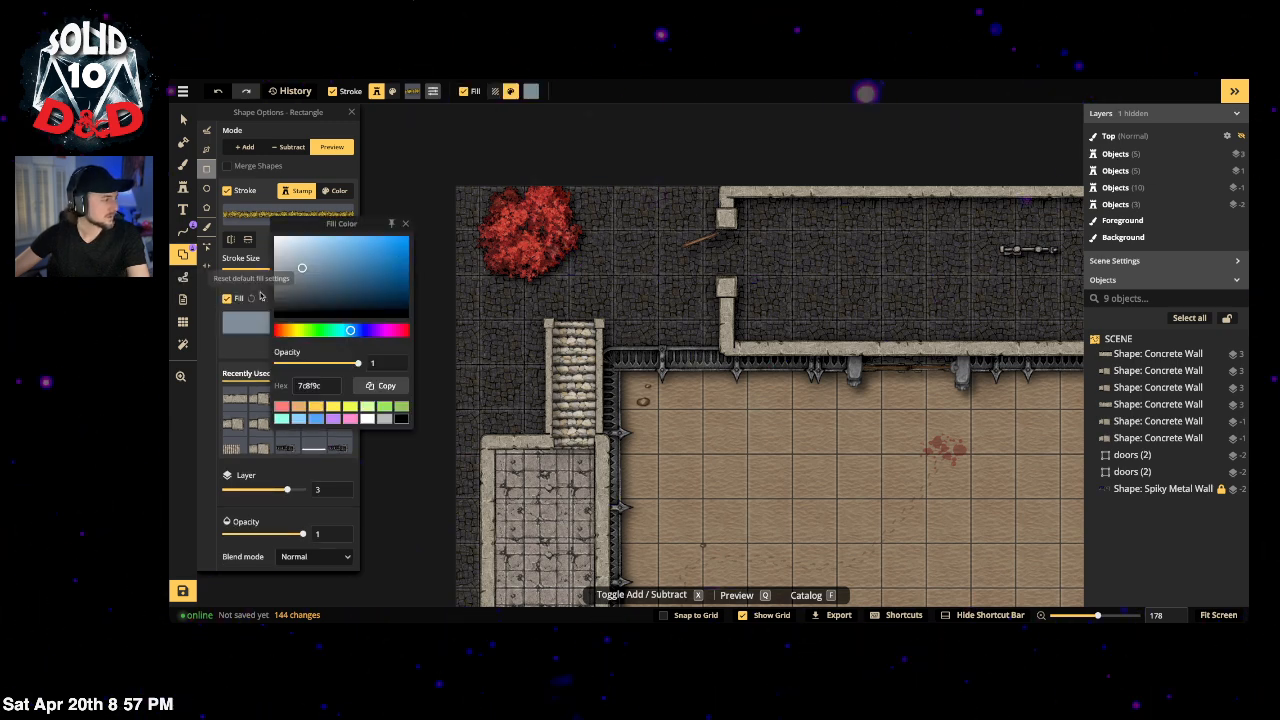
{"action": "left_click", "coordinate": [260, 297]}
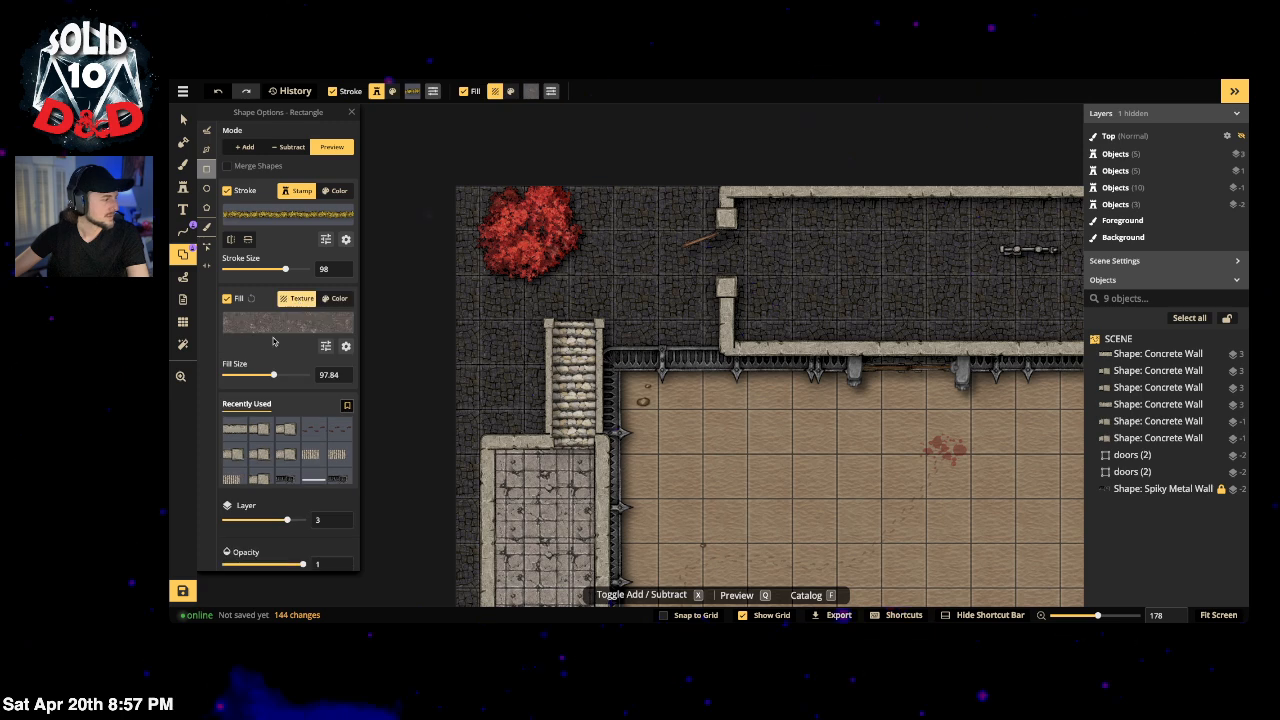
{"action": "left_click", "coordinate": [299, 304]}
{"action": "left_click", "coordinate": [389, 127]}
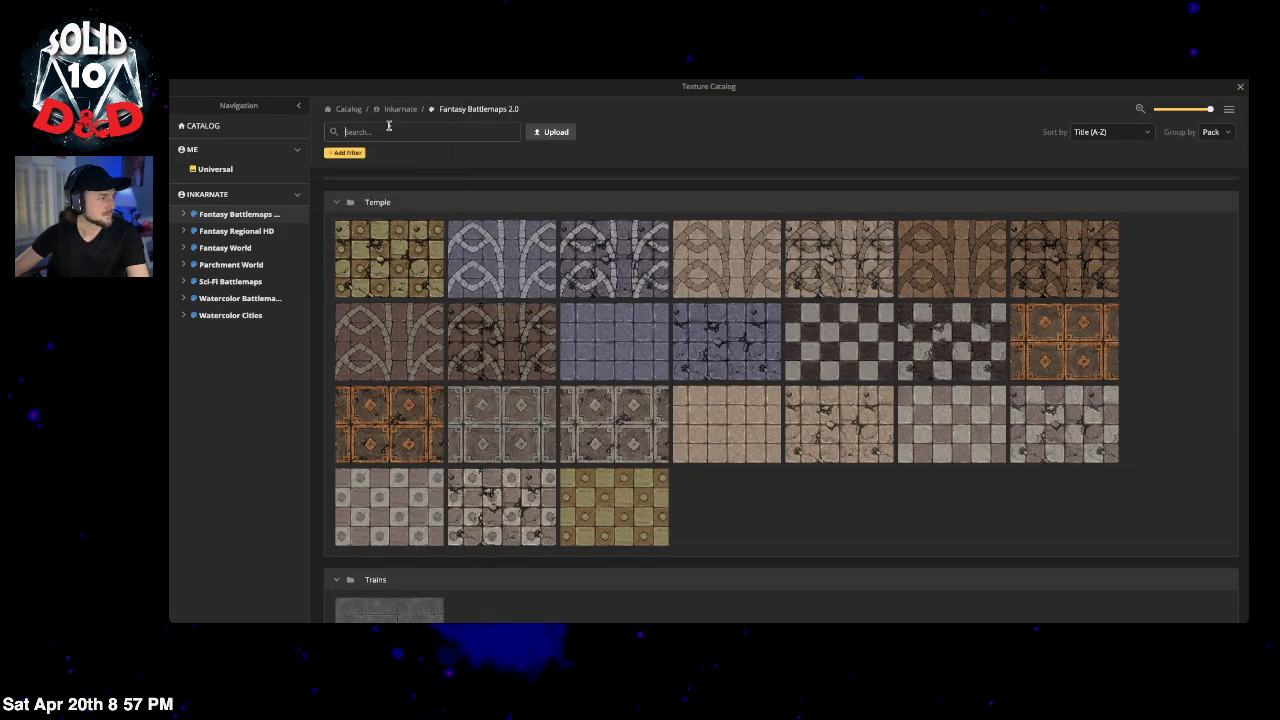
{"action": "type", "text": "dirt"}
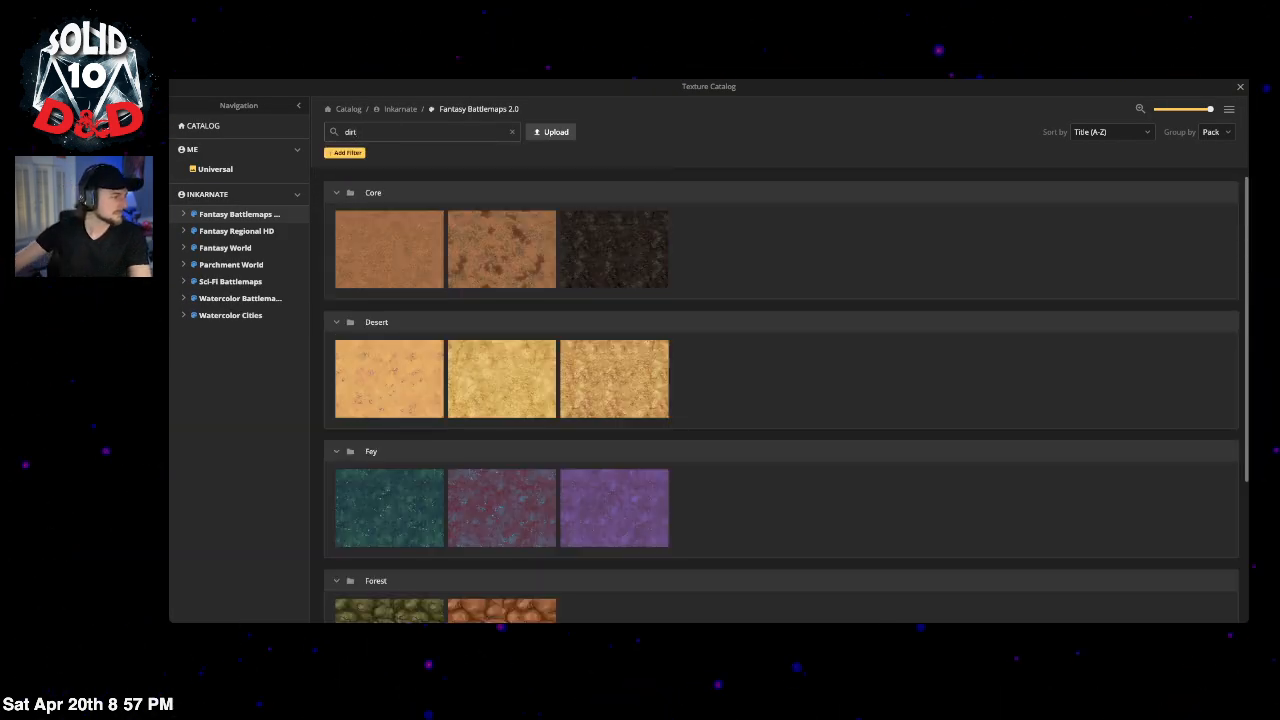
{"action": "left_click", "coordinate": [620, 258]}
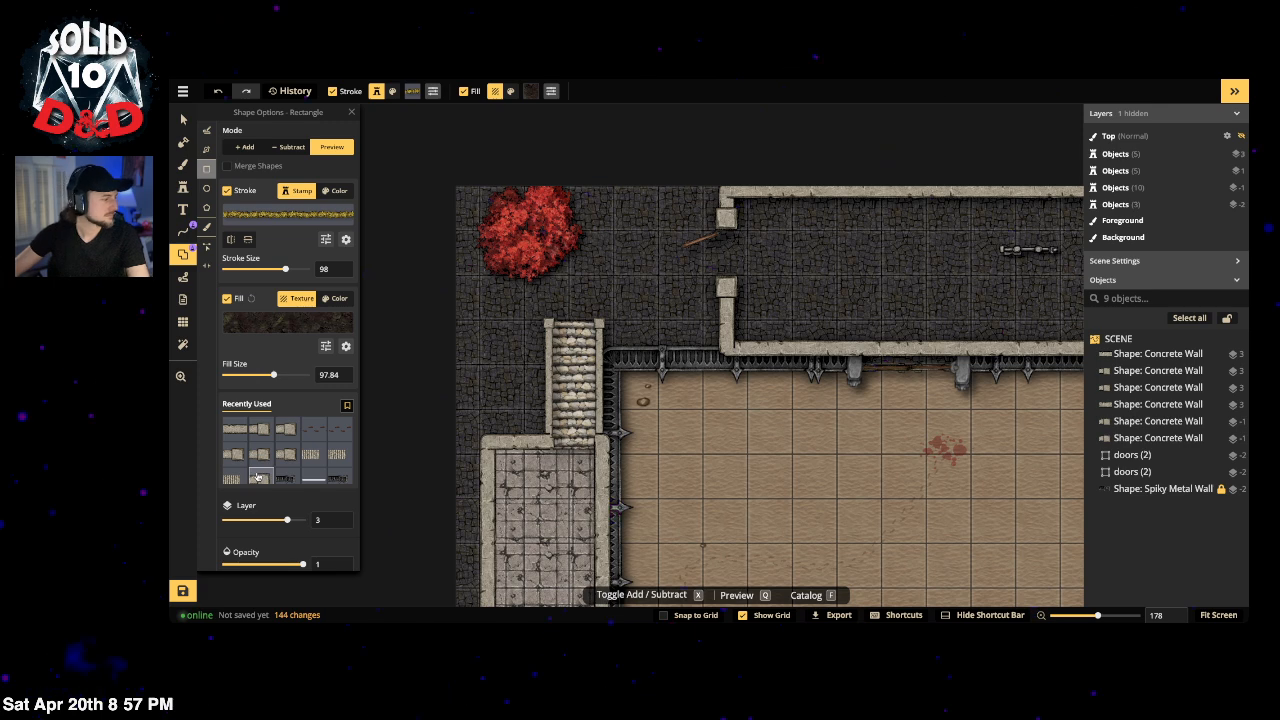
{"action": "scroll", "coordinate": [258, 478], "scroll_direction": "down", "scroll_amount": 1}
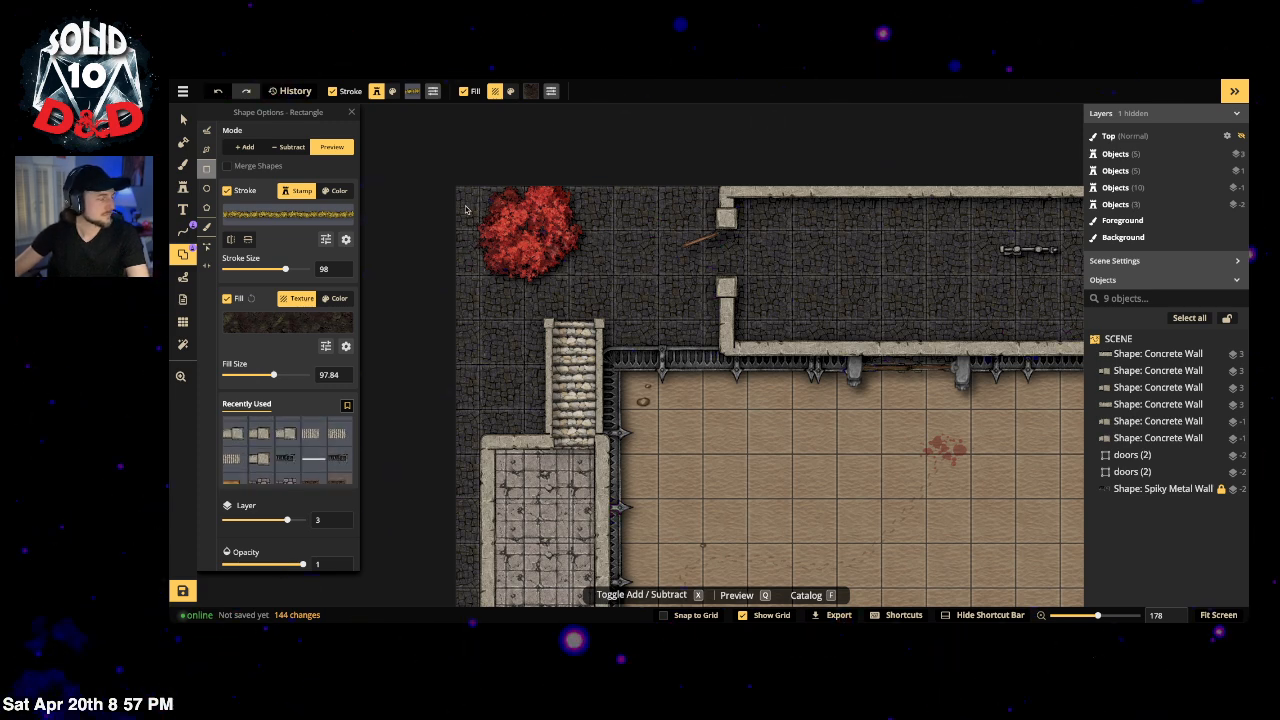
Step: Draw the rectangle over the red maple tree with stroke size 36 and add it
{"action": "left_click_drag", "start_coordinate": [465, 208], "coordinate": [615, 261]}
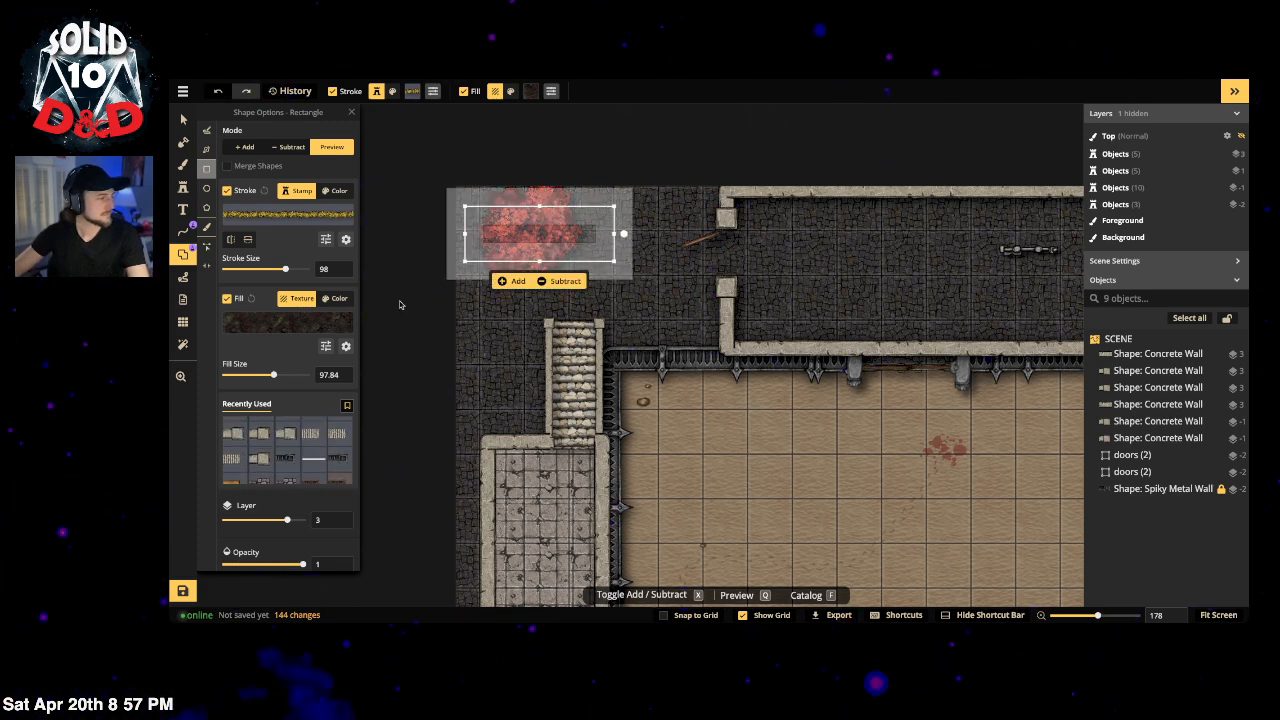
{"action": "left_click_drag", "start_coordinate": [285, 269], "coordinate": [273, 270]}
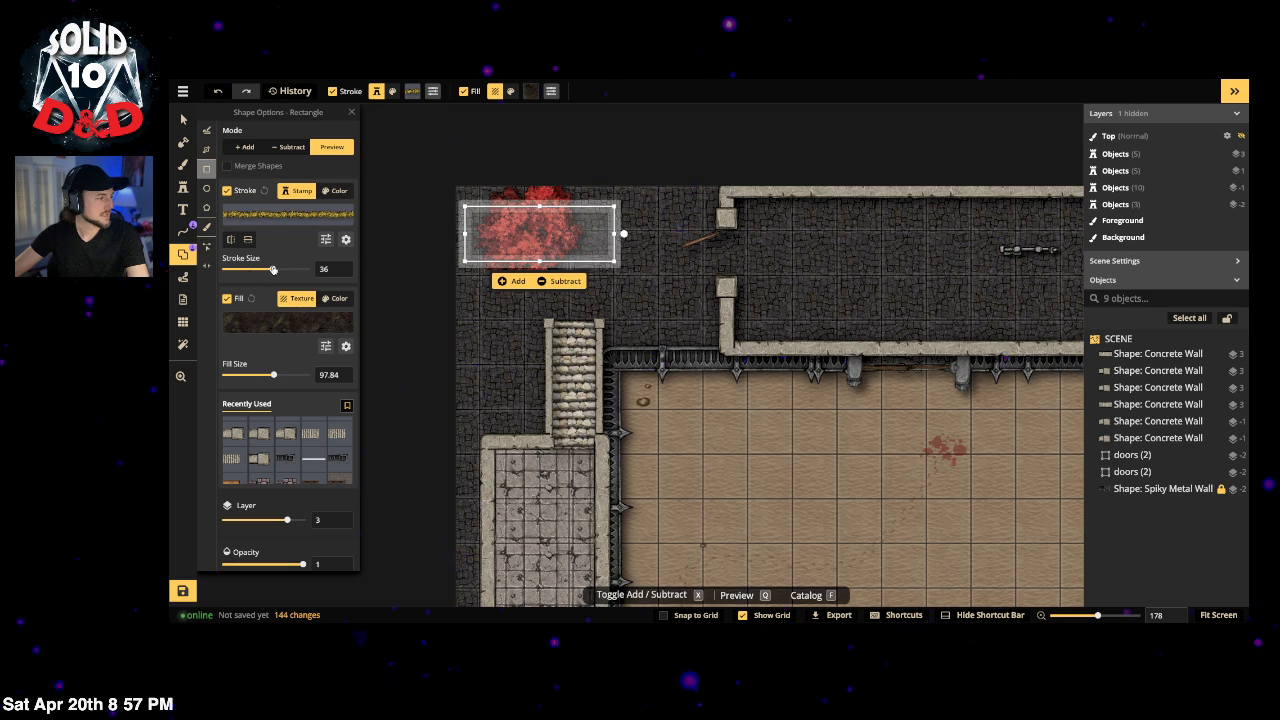
{"action": "left_click", "coordinate": [516, 283]}
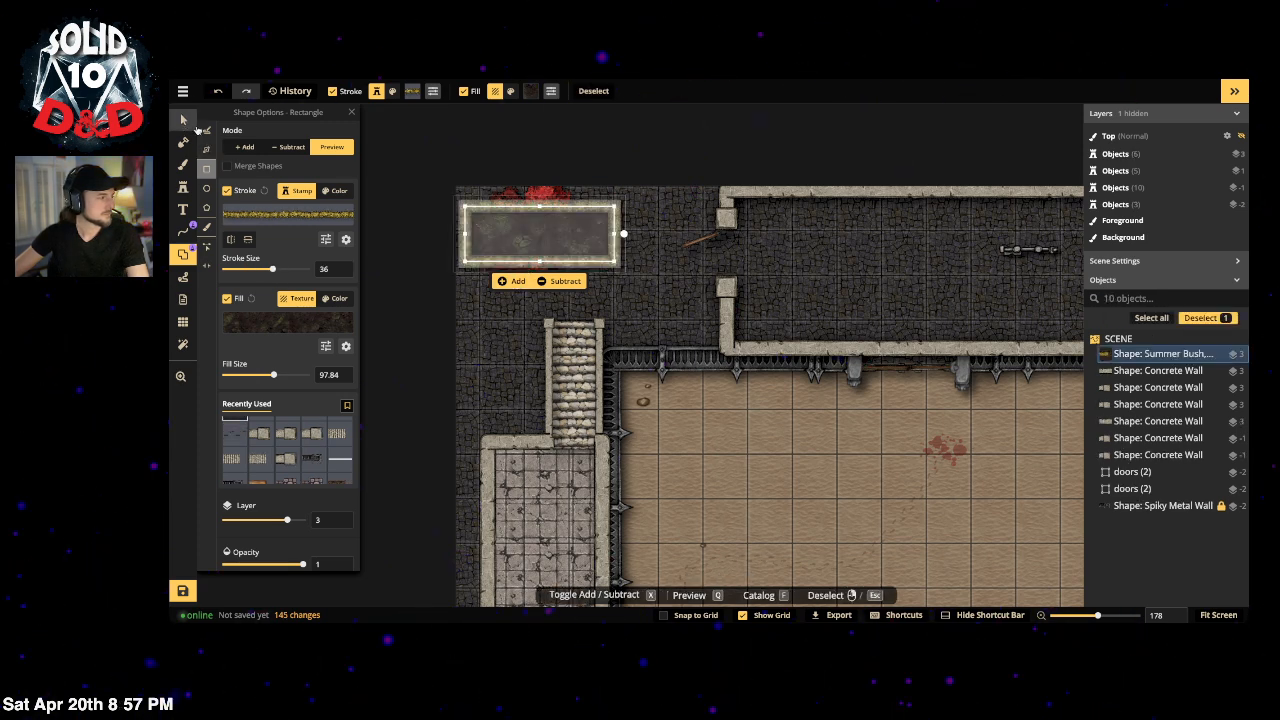
{"action": "left_click", "coordinate": [183, 119]}
{"action": "left_click", "coordinate": [682, 168]}
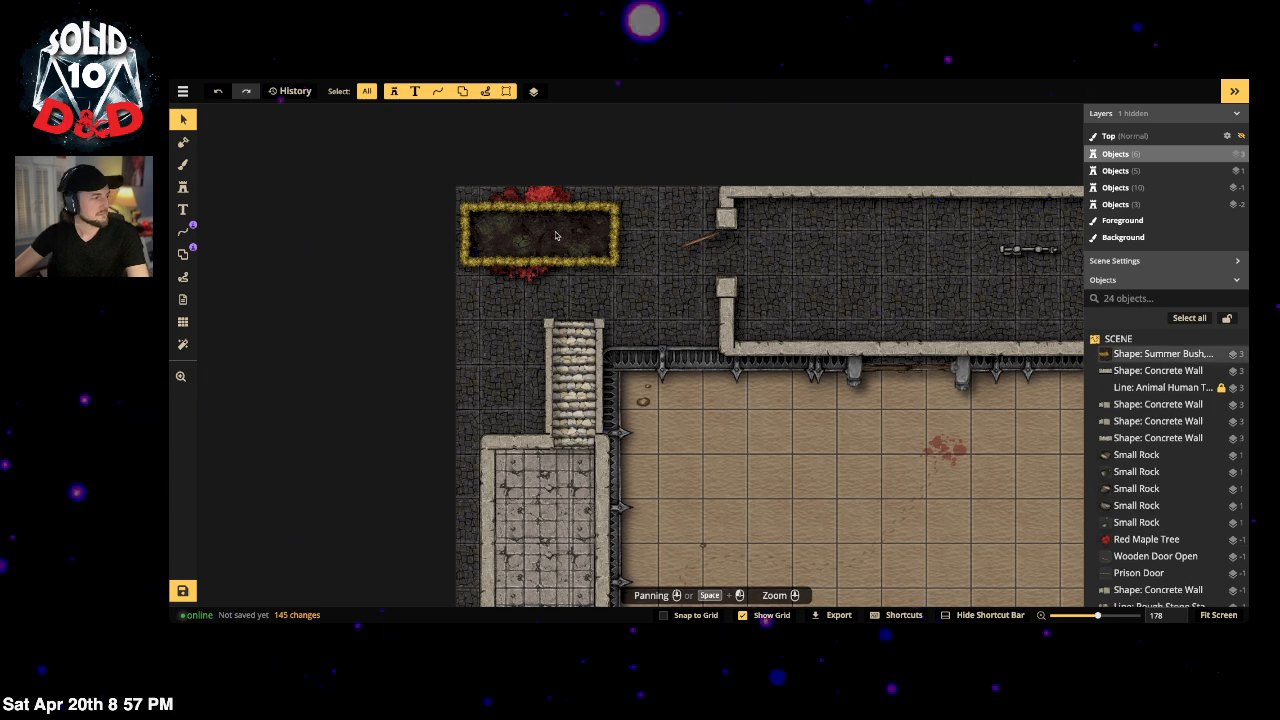
Step: Lower the hedge planter to layer -2 beneath the tree and shrink it slightly
{"action": "left_click", "coordinate": [600, 232]}
{"action": "left_click", "coordinate": [583, 96]}
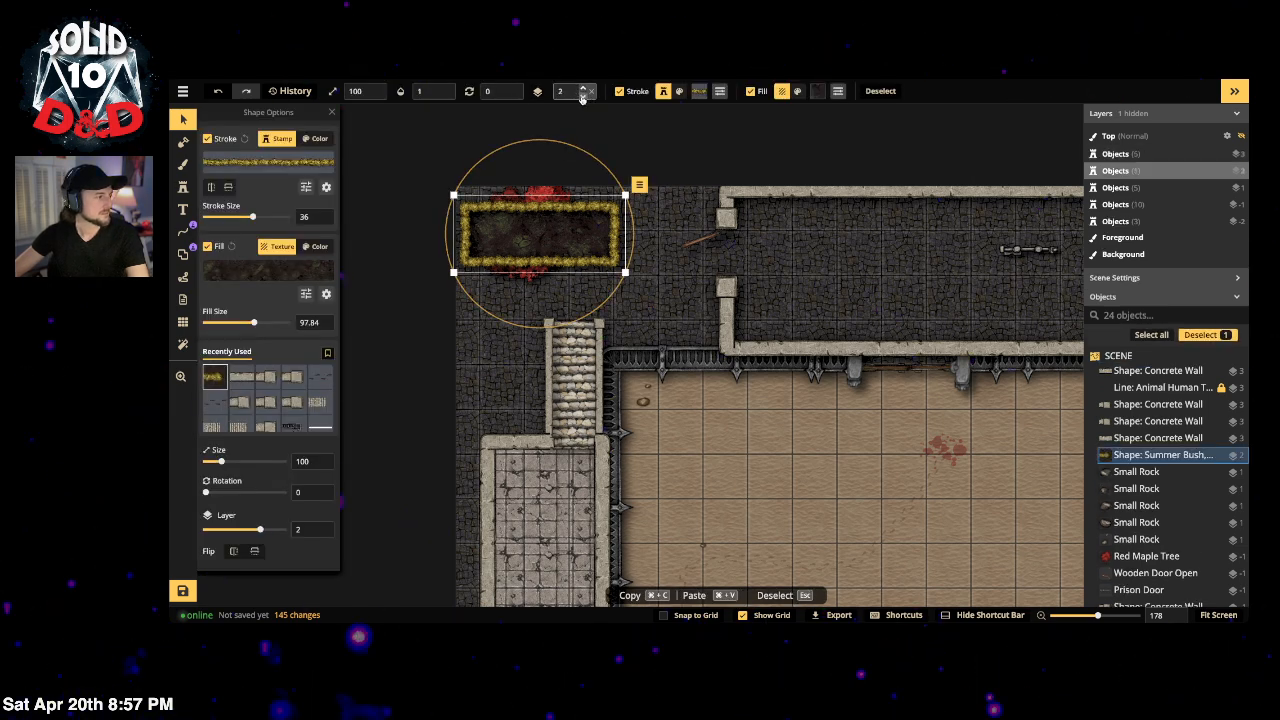
{"action": "left_click", "coordinate": [583, 96]}
{"action": "left_click", "coordinate": [583, 96]}
{"action": "left_click", "coordinate": [583, 96]}
{"action": "left_click", "coordinate": [603, 129]}
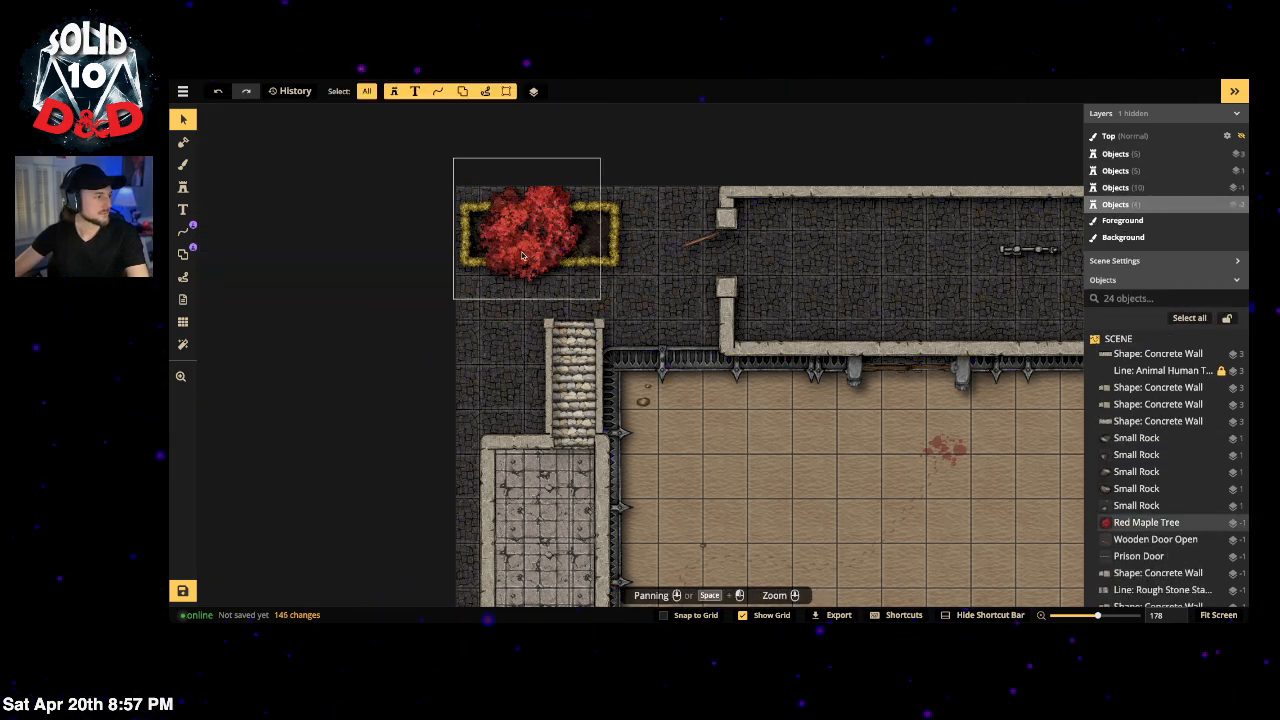
{"action": "left_click", "coordinate": [616, 270]}
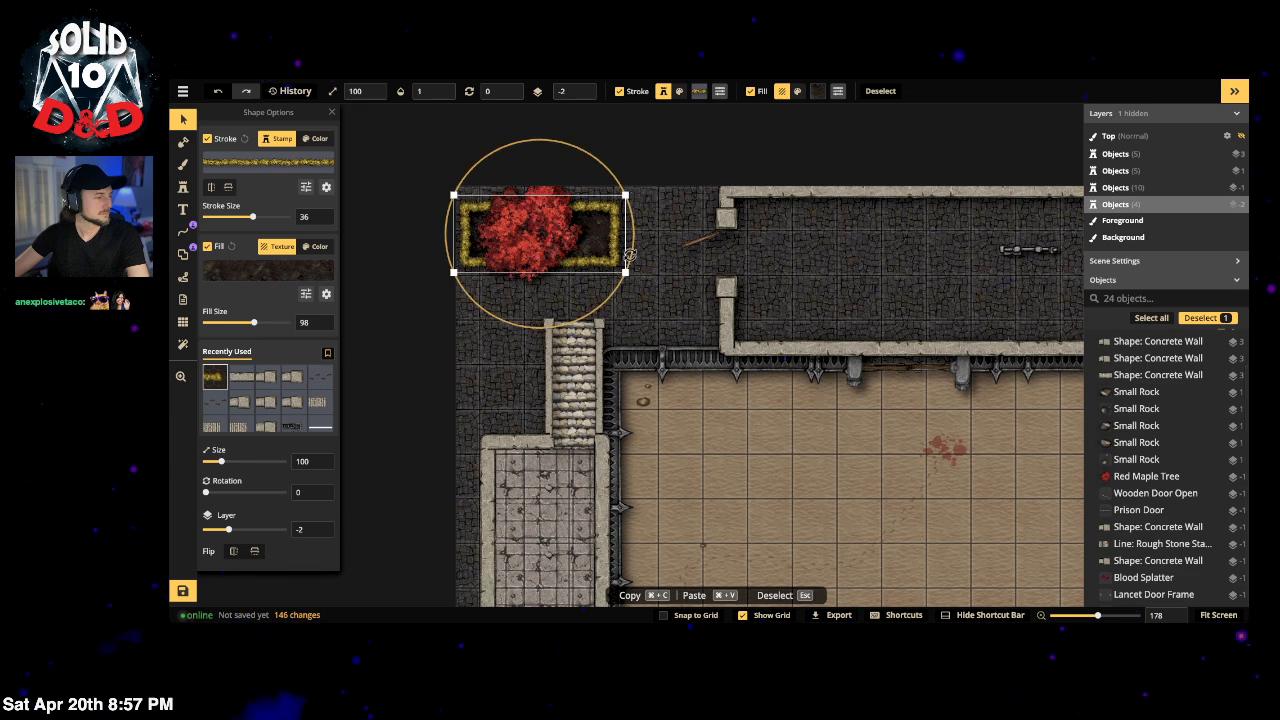
{"action": "mouse_move", "coordinate": [616, 272]}
{"action": "left_mouse_down"}
{"action": "mouse_move", "coordinate": [545, 274]}
{"action": "mouse_move", "coordinate": [627, 288]}
{"action": "left_mouse_up"}
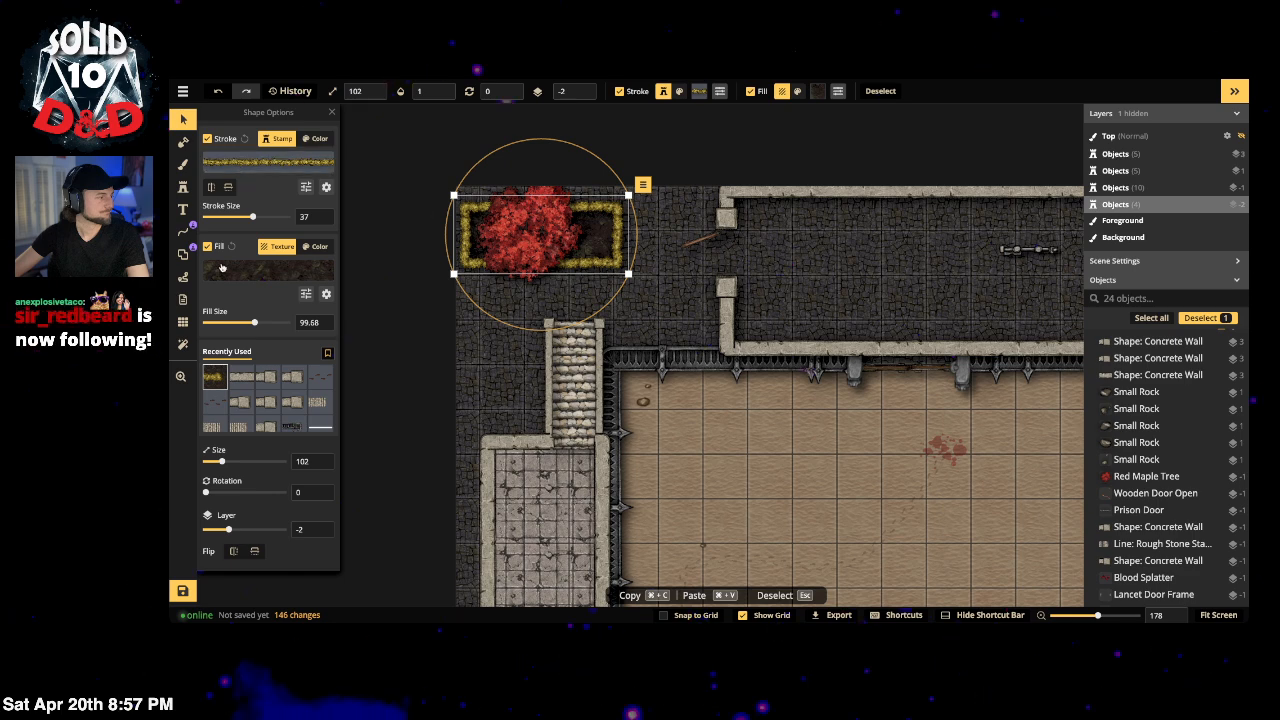
Step: Pull the planter's right corners in toward the tree with Edit Nodes
{"action": "left_click", "coordinate": [183, 253]}
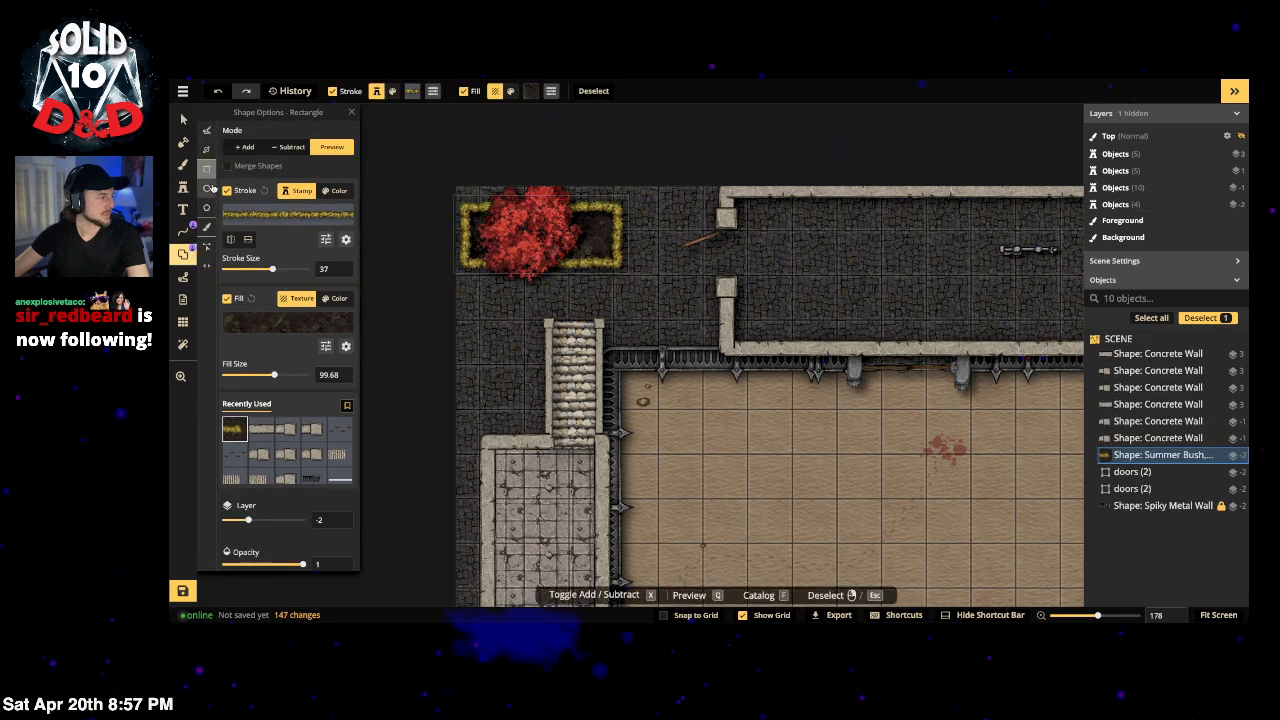
{"action": "left_click", "coordinate": [206, 247]}
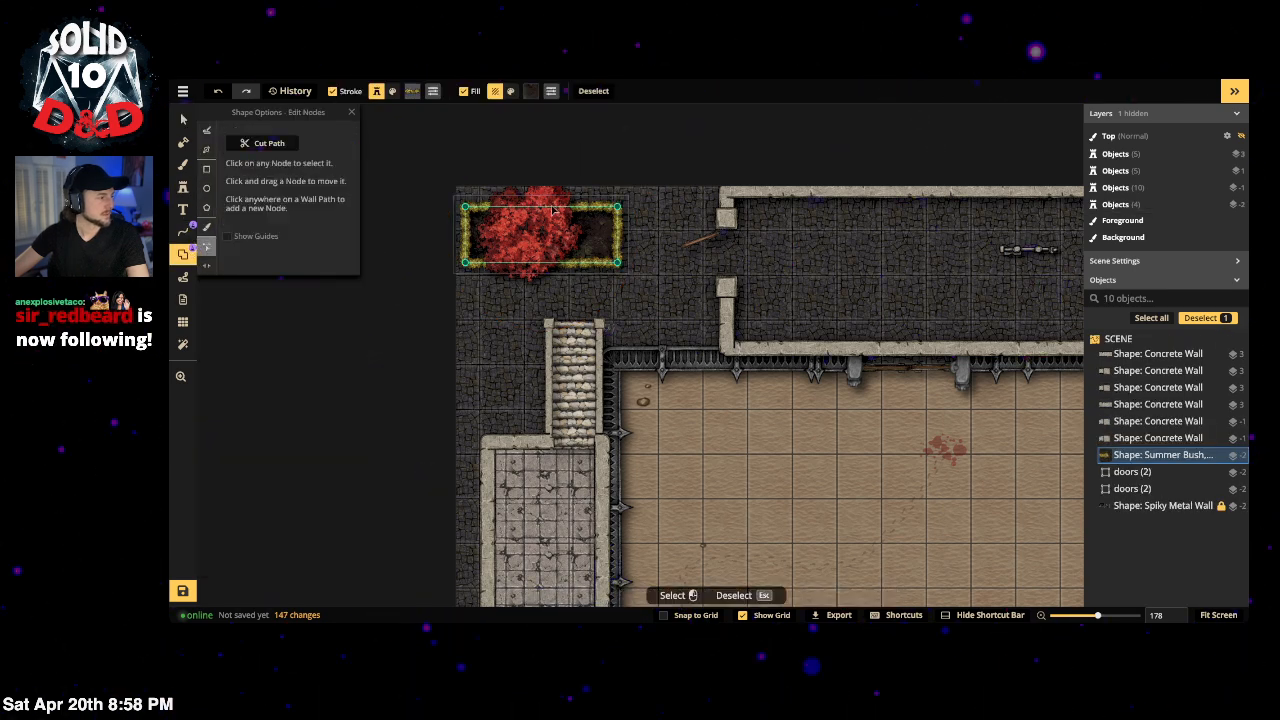
{"action": "left_click_drag", "start_coordinate": [614, 206], "coordinate": [549, 206]}
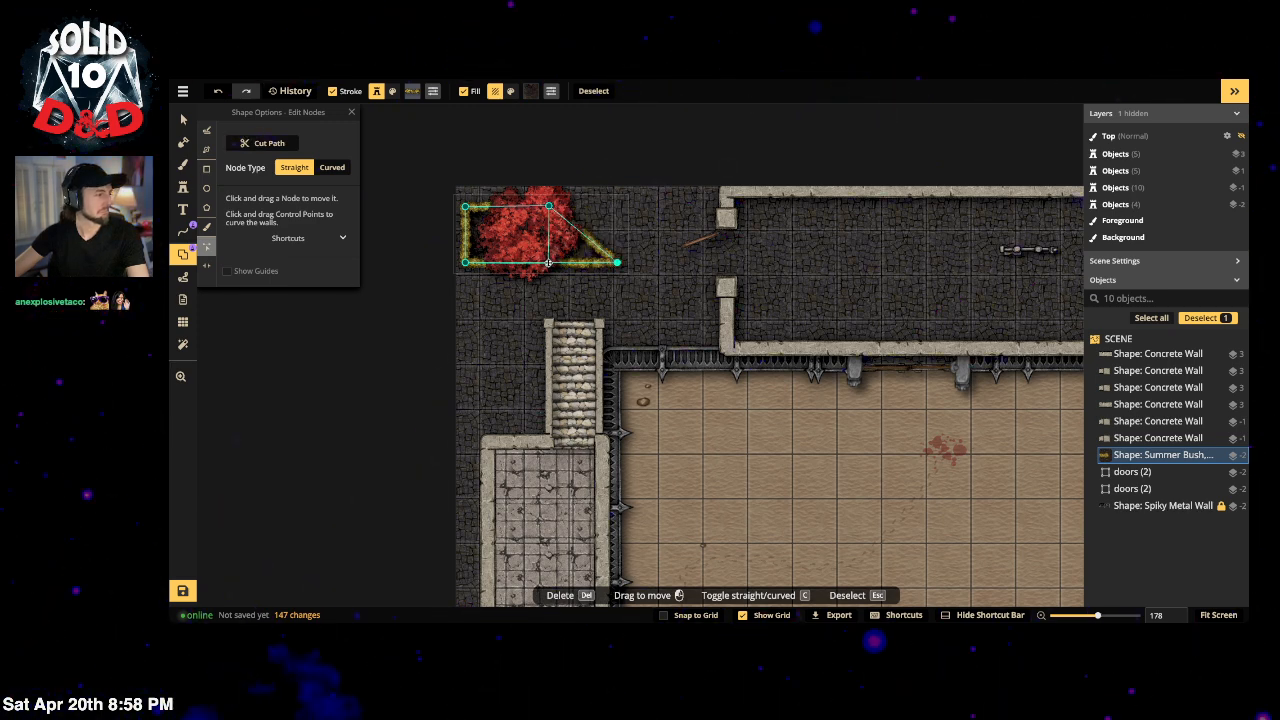
{"action": "left_click_drag", "start_coordinate": [617, 262], "coordinate": [548, 262]}
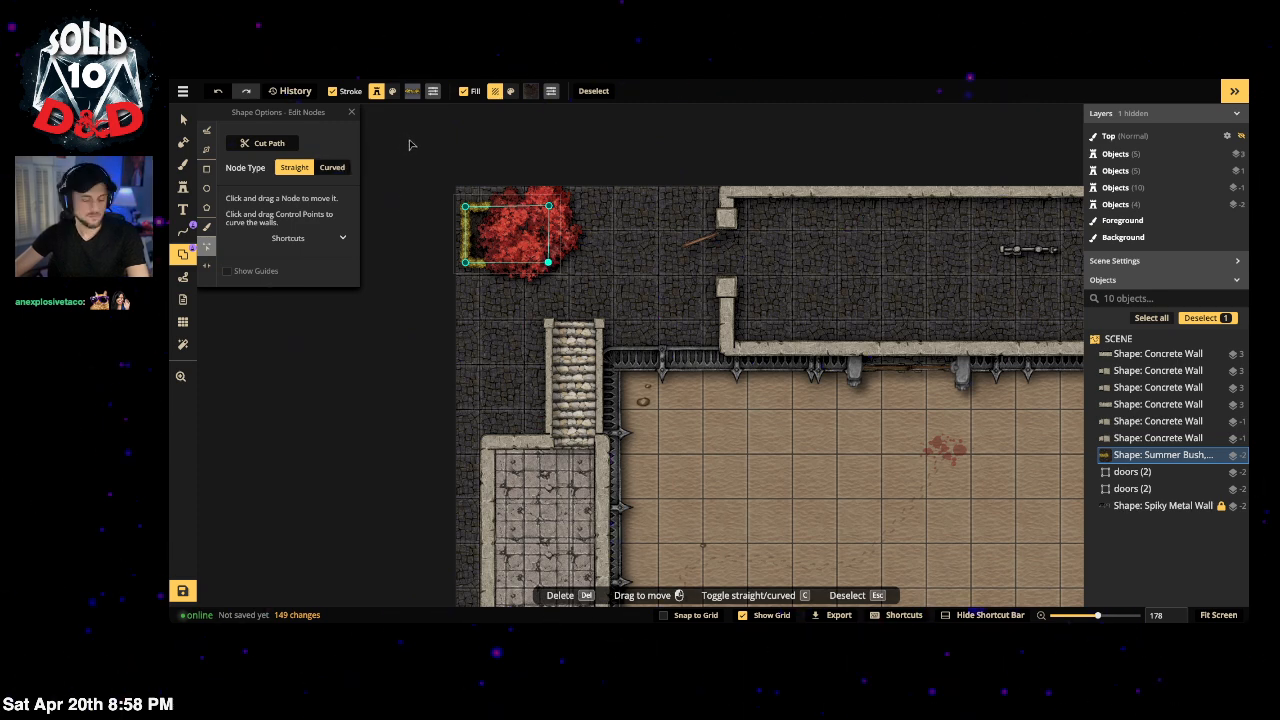
{"action": "key", "text": "Escape"}
{"action": "key", "text": "Escape"}
Step: Fit the planter around the tree, then rotate tree and planter together
{"action": "left_click", "coordinate": [463, 221]}
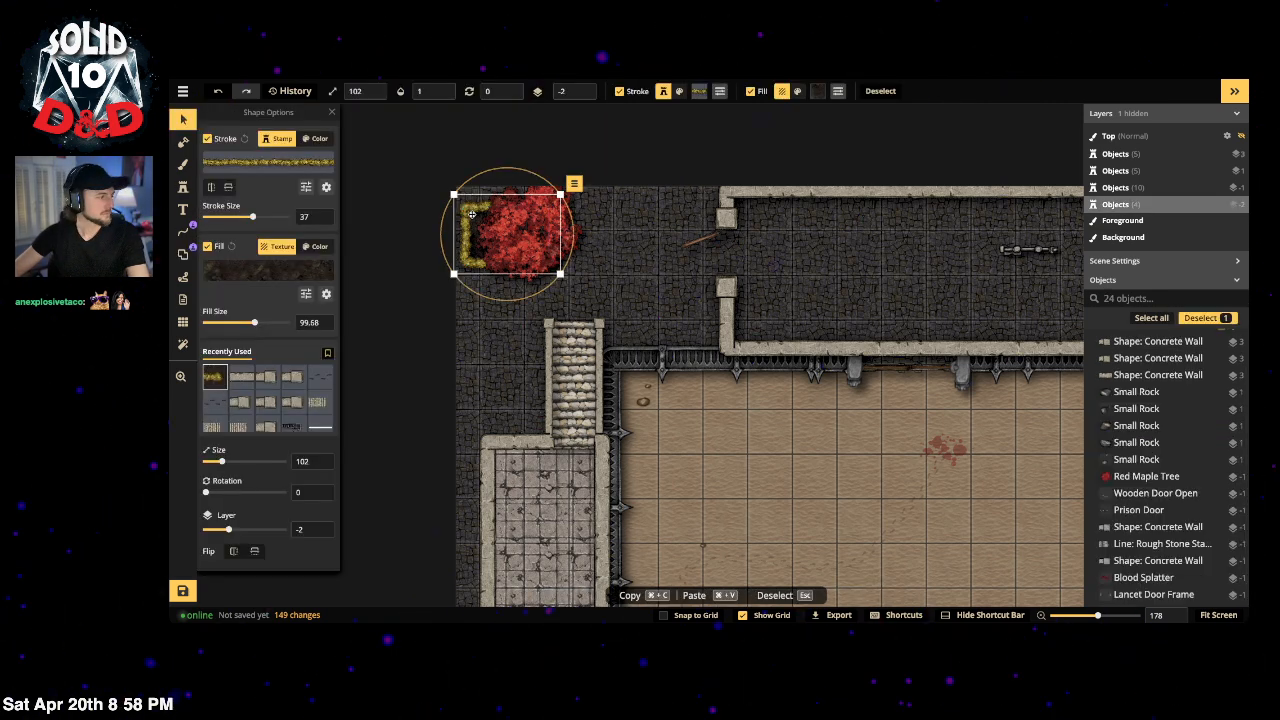
{"action": "left_click_drag", "start_coordinate": [463, 221], "coordinate": [510, 217]}
{"action": "left_click_drag", "start_coordinate": [511, 217], "coordinate": [494, 215]}
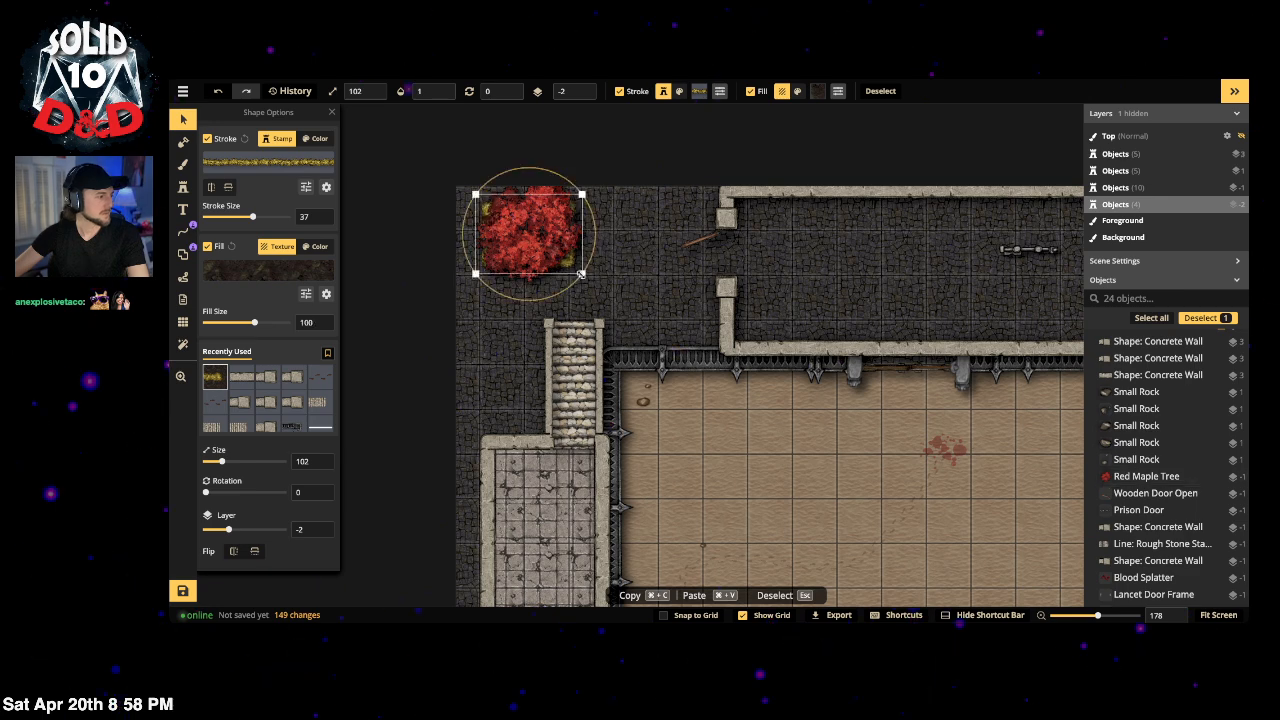
{"action": "left_click_drag", "start_coordinate": [581, 274], "coordinate": [589, 278]}
{"action": "left_click_drag", "start_coordinate": [404, 170], "coordinate": [621, 214]}
{"action": "left_click_drag", "start_coordinate": [508, 233], "coordinate": [466, 220]}
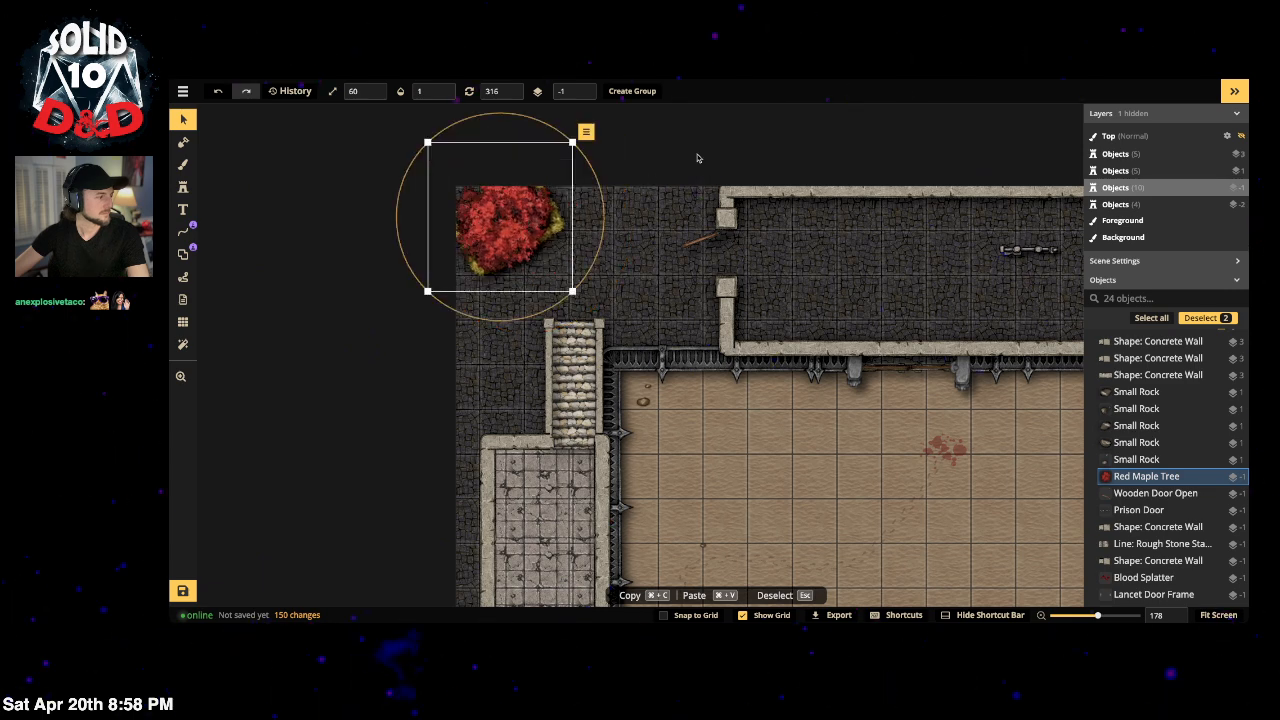
{"action": "key", "text": "Escape"}
{"action": "left_click", "coordinate": [190, 162]}
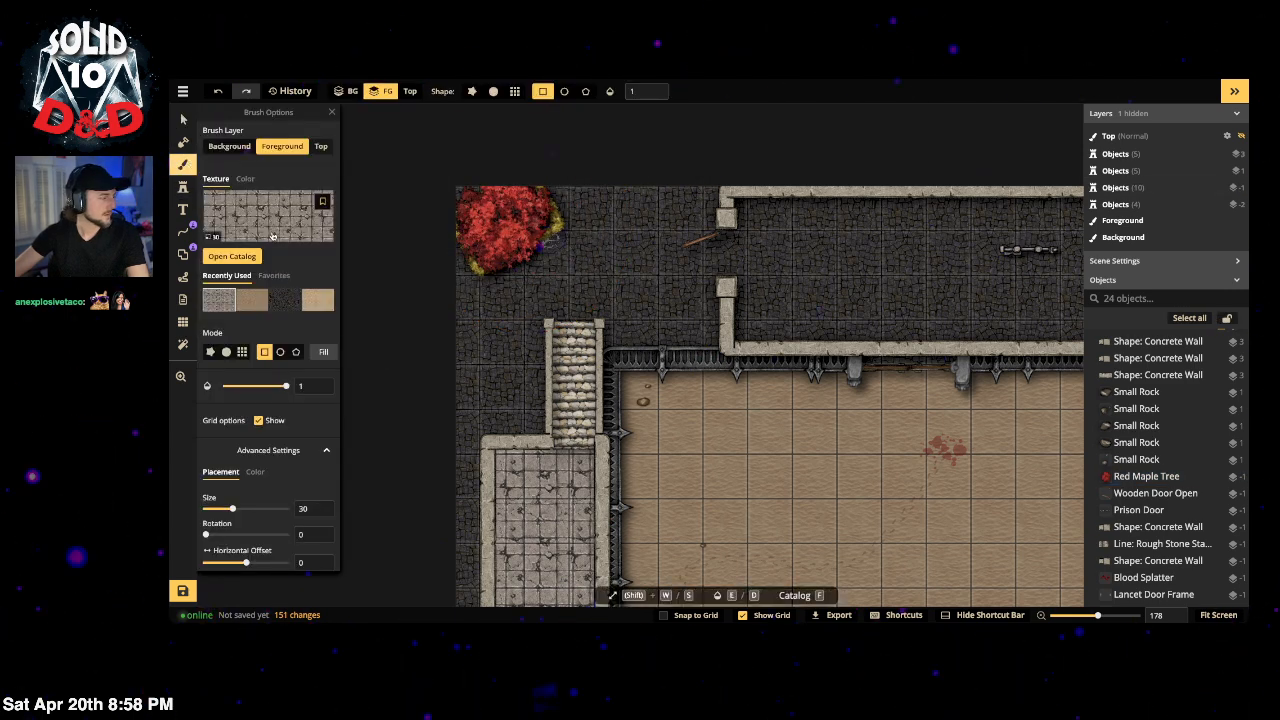
Step: Make a round dark-dirt texture brush at opacity 0.11, undoing one test dab
{"action": "left_click", "coordinate": [226, 352]}
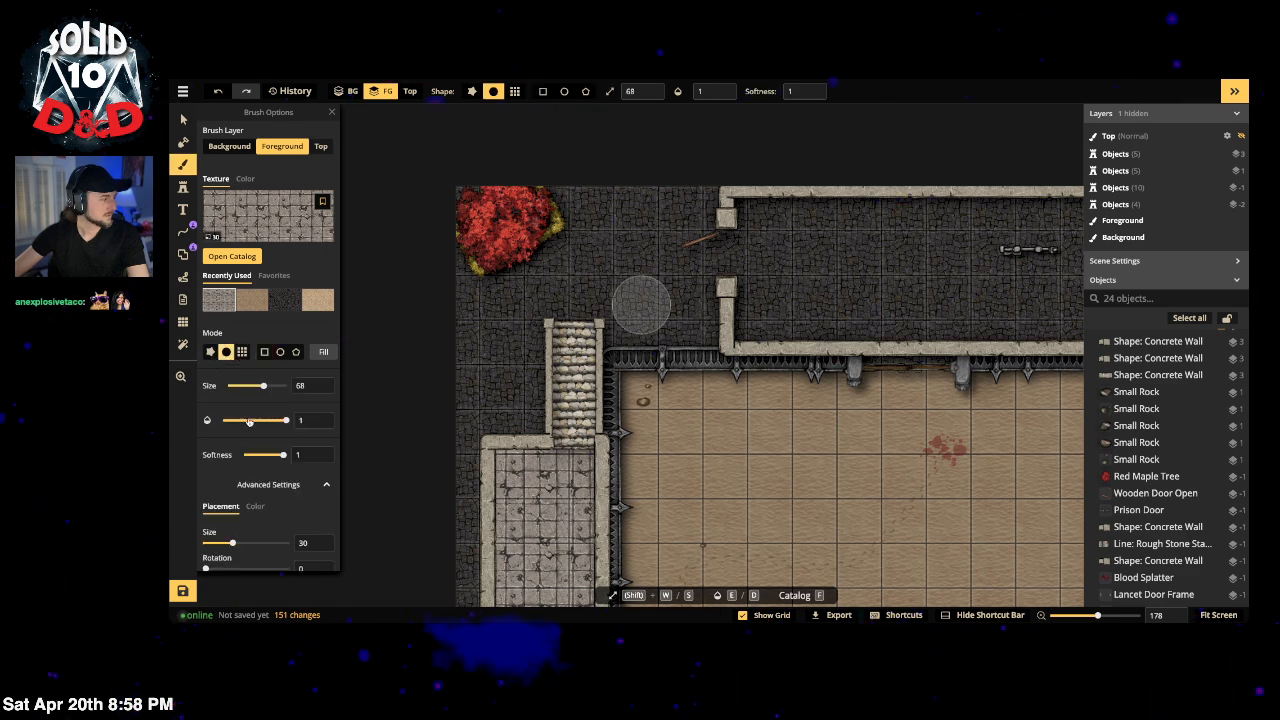
{"action": "left_click", "coordinate": [268, 228]}
{"action": "key", "text": "ctrl+a"}
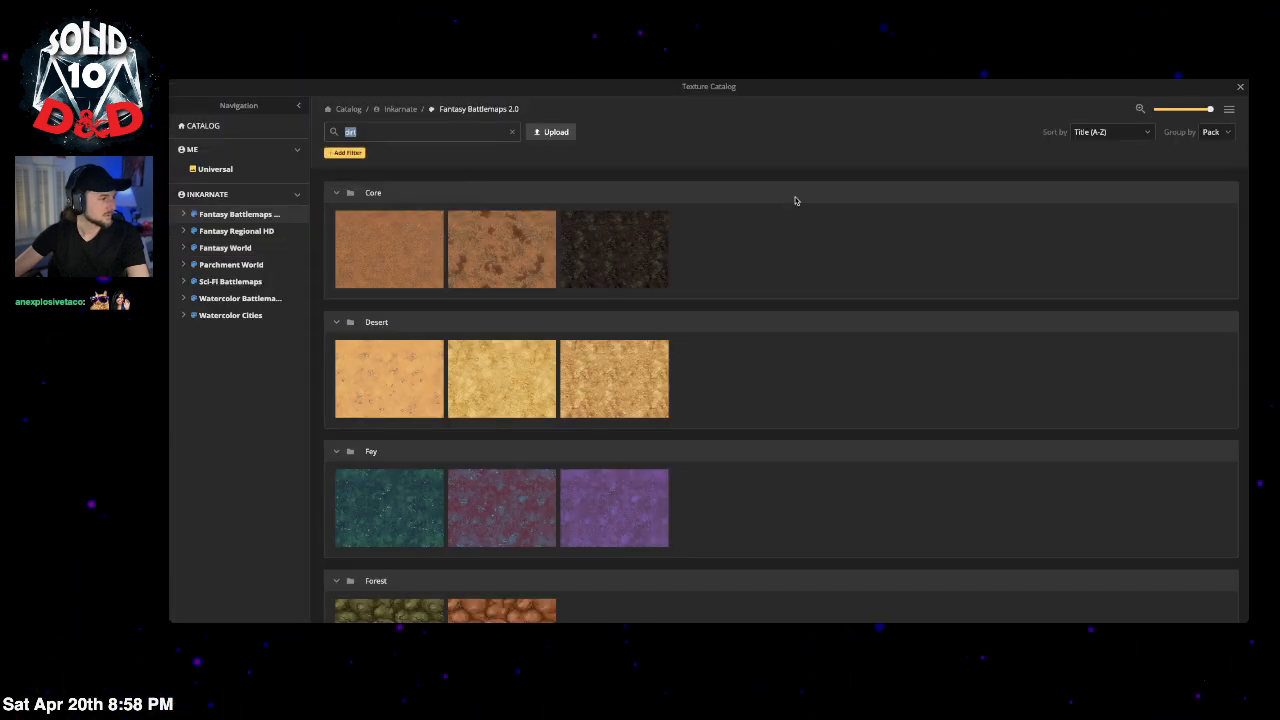
{"action": "left_click", "coordinate": [634, 268]}
{"action": "scroll", "coordinate": [264, 400], "scroll_direction": "down", "scroll_amount": 1}
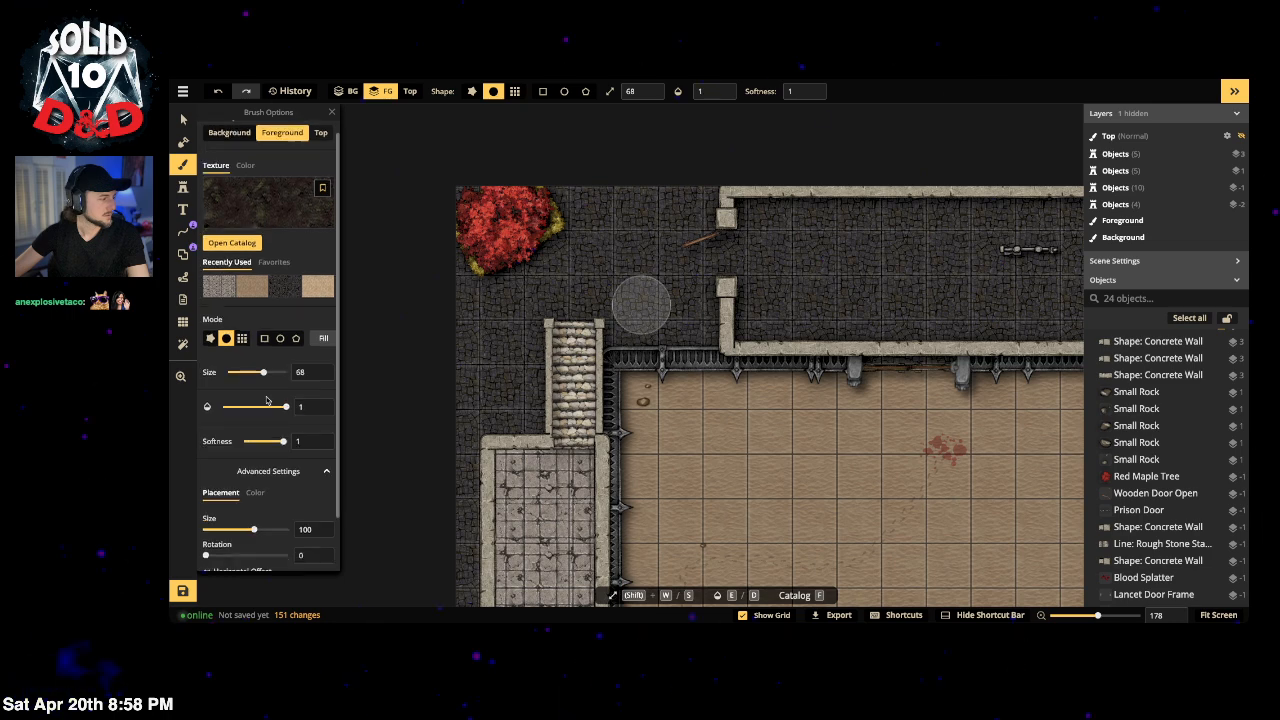
{"action": "left_click", "coordinate": [236, 408]}
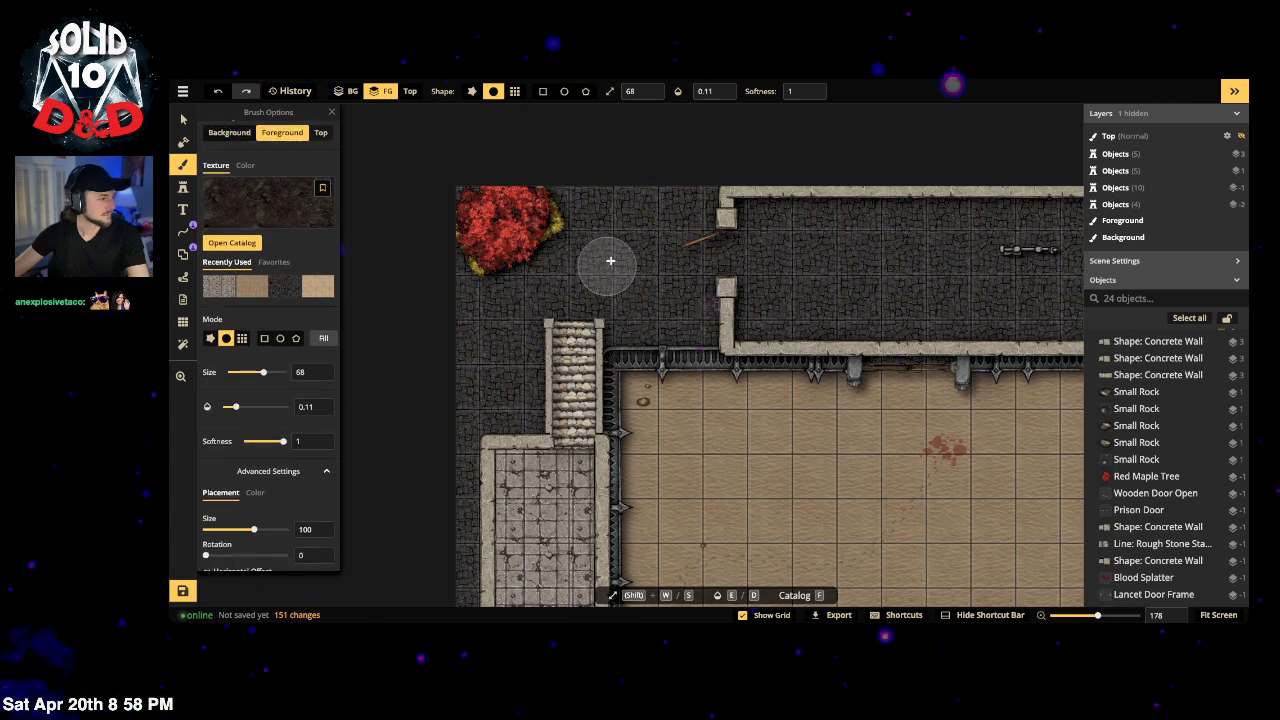
{"action": "left_click", "coordinate": [630, 268]}
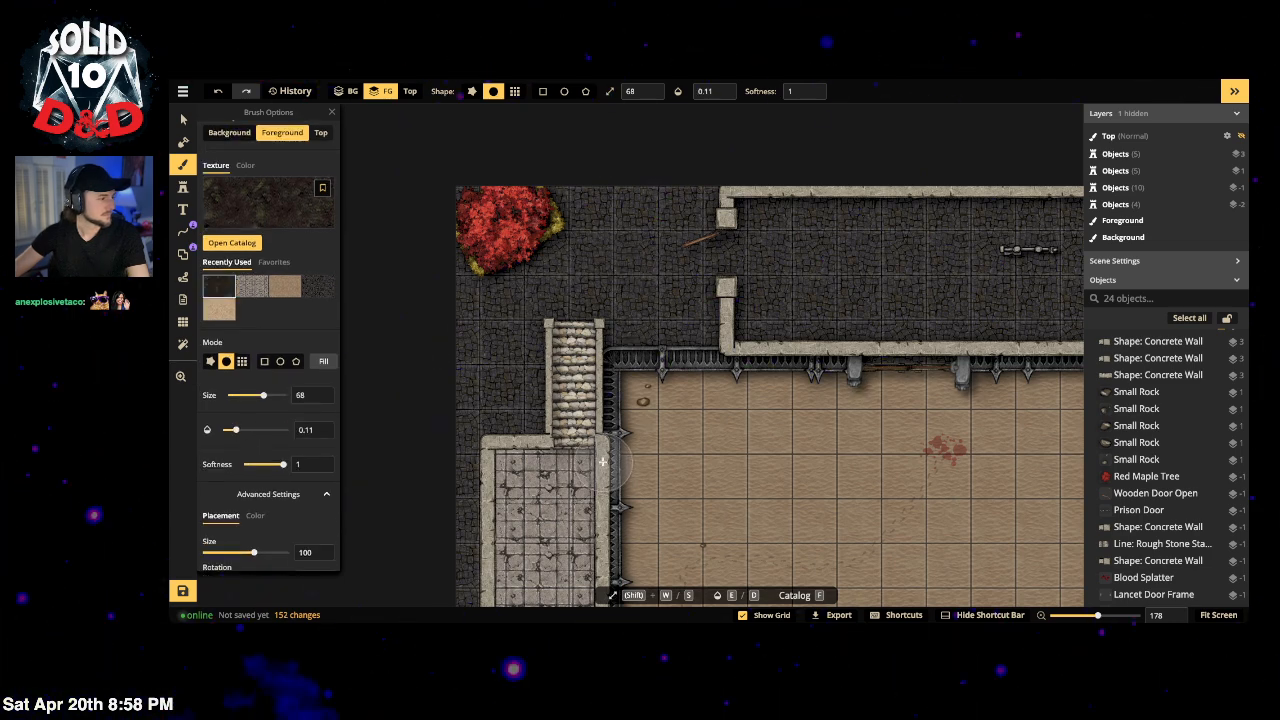
{"action": "key", "text": "ctrl+z"}
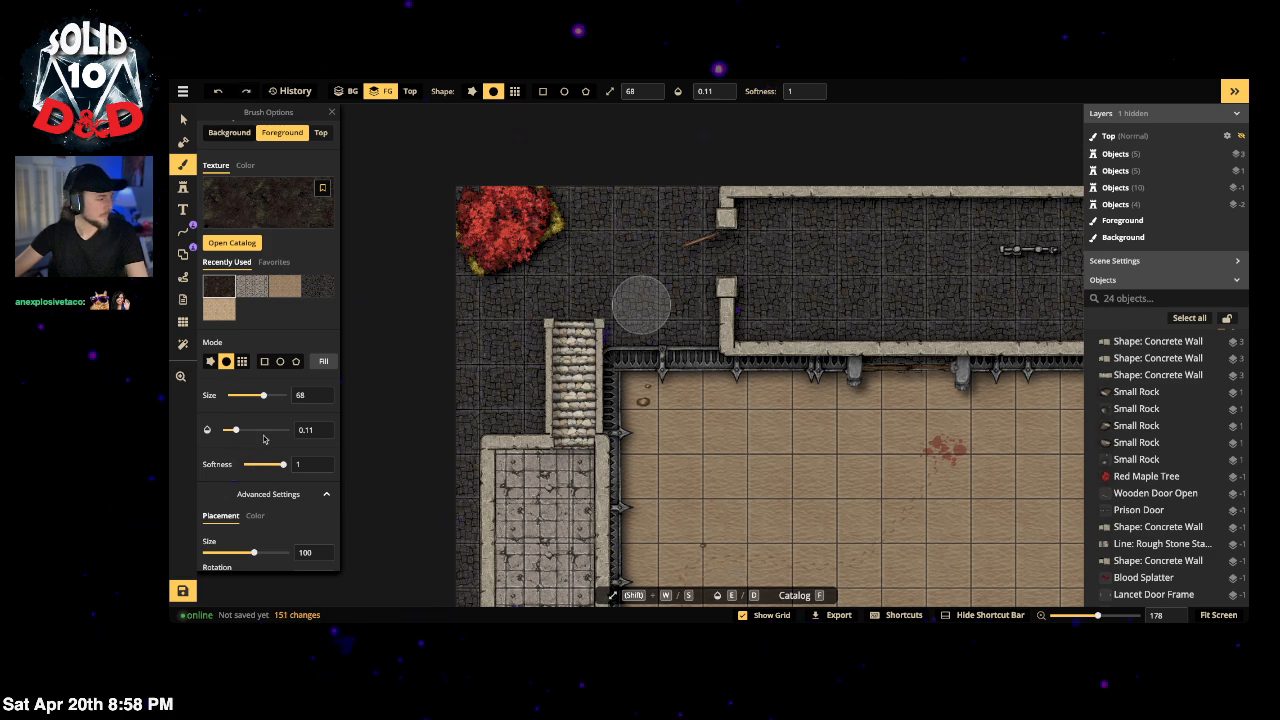
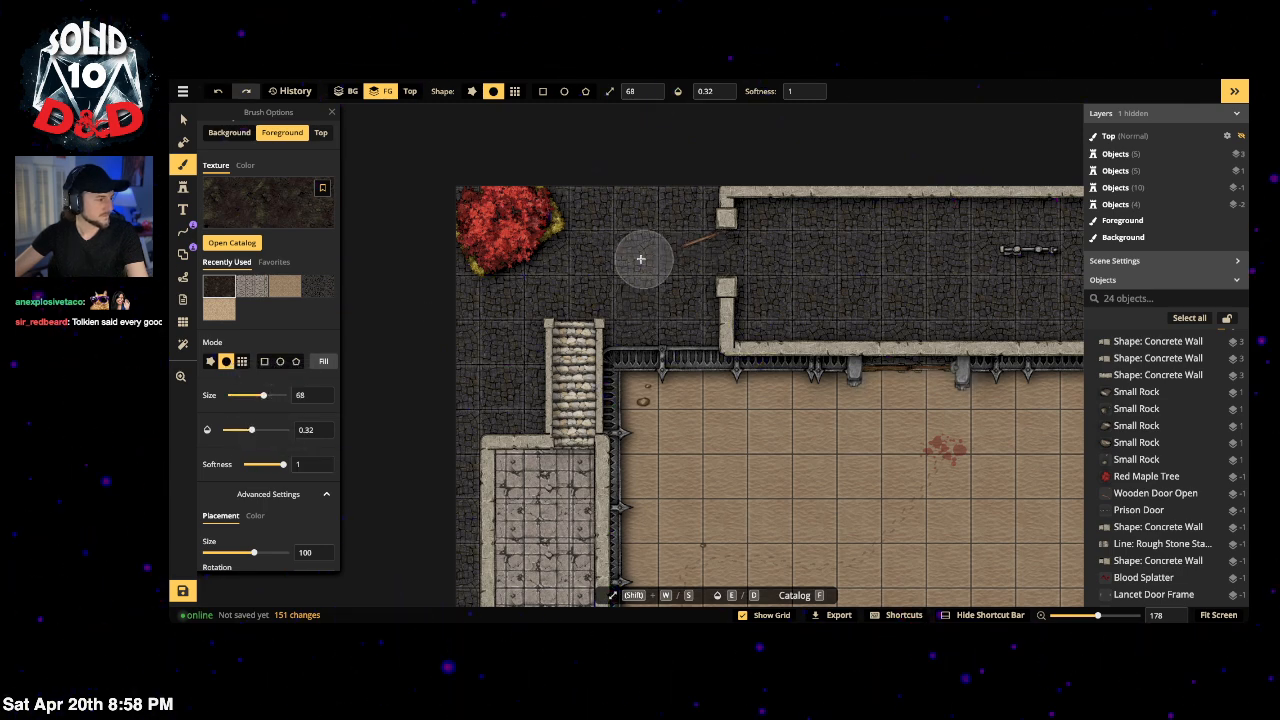
Step: Brush faint dirt over the floor near the doorway, above the stairs and toward the top edge
{"action": "mouse_move", "coordinate": [702, 254]}
{"action": "left_mouse_down"}
{"action": "mouse_move", "coordinate": [601, 258]}
{"action": "mouse_move", "coordinate": [561, 287]}
{"action": "mouse_move", "coordinate": [718, 237]}
{"action": "mouse_move", "coordinate": [704, 251]}
{"action": "mouse_move", "coordinate": [567, 273]}
{"action": "mouse_move", "coordinate": [502, 331]}
{"action": "left_mouse_up"}
{"action": "mouse_move", "coordinate": [555, 279]}
{"action": "left_mouse_down"}
{"action": "mouse_move", "coordinate": [530, 306]}
{"action": "mouse_move", "coordinate": [437, 331]}
{"action": "left_mouse_up"}
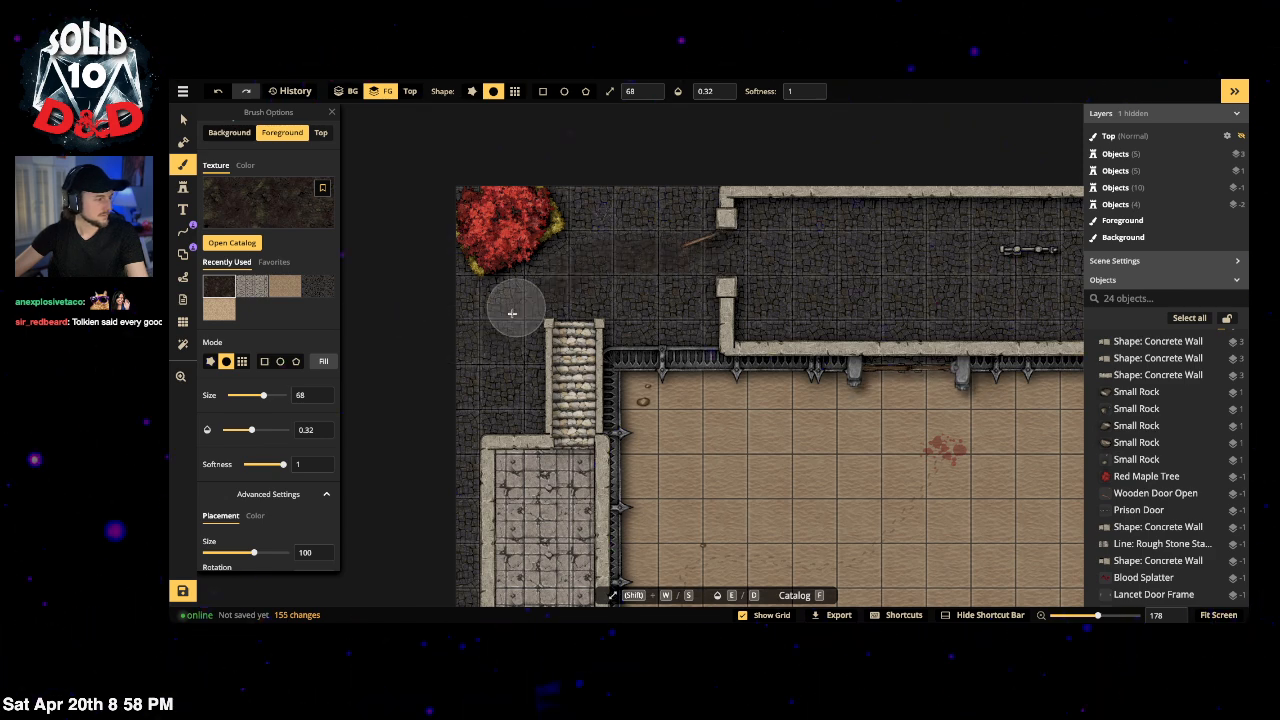
{"action": "left_click_drag", "start_coordinate": [511, 314], "coordinate": [414, 354]}
{"action": "left_click_drag", "start_coordinate": [571, 260], "coordinate": [394, 331]}
{"action": "mouse_move", "coordinate": [590, 255]}
{"action": "left_mouse_down"}
{"action": "mouse_move", "coordinate": [630, 198]}
{"action": "mouse_move", "coordinate": [630, 167]}
{"action": "mouse_move", "coordinate": [590, 236]}
{"action": "left_mouse_up"}
{"action": "mouse_move", "coordinate": [592, 234]}
{"action": "left_mouse_down"}
{"action": "mouse_move", "coordinate": [654, 144]}
{"action": "mouse_move", "coordinate": [580, 234]}
{"action": "mouse_move", "coordinate": [592, 237]}
{"action": "mouse_move", "coordinate": [636, 140]}
{"action": "left_mouse_up"}
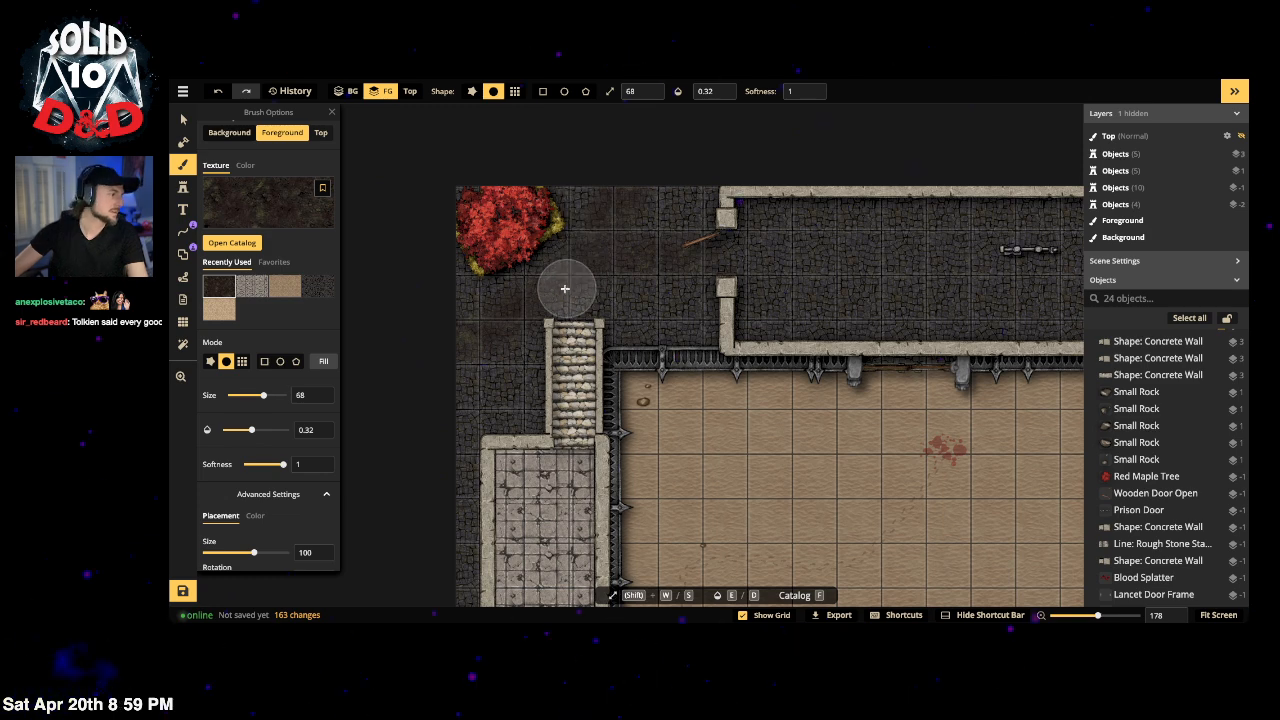
{"action": "left_click_drag", "start_coordinate": [566, 288], "coordinate": [443, 340]}
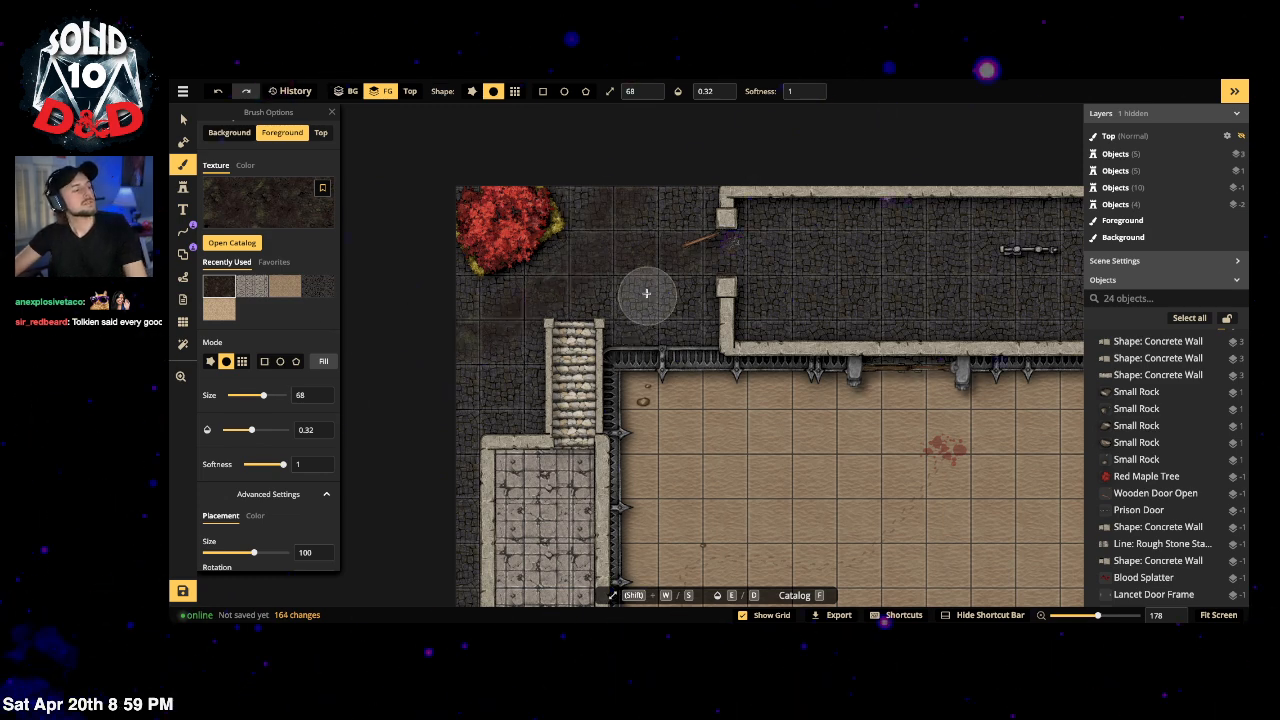
{"action": "mouse_move", "coordinate": [697, 263]}
{"action": "left_mouse_down"}
{"action": "mouse_move", "coordinate": [602, 240]}
{"action": "mouse_move", "coordinate": [626, 153]}
{"action": "left_mouse_up"}
{"action": "mouse_move", "coordinate": [618, 201]}
{"action": "left_mouse_down"}
{"action": "mouse_move", "coordinate": [563, 306]}
{"action": "mouse_move", "coordinate": [561, 370]}
{"action": "mouse_move", "coordinate": [576, 296]}
{"action": "mouse_move", "coordinate": [560, 372]}
{"action": "mouse_move", "coordinate": [578, 286]}
{"action": "mouse_move", "coordinate": [550, 441]}
{"action": "mouse_move", "coordinate": [572, 282]}
{"action": "left_mouse_up"}
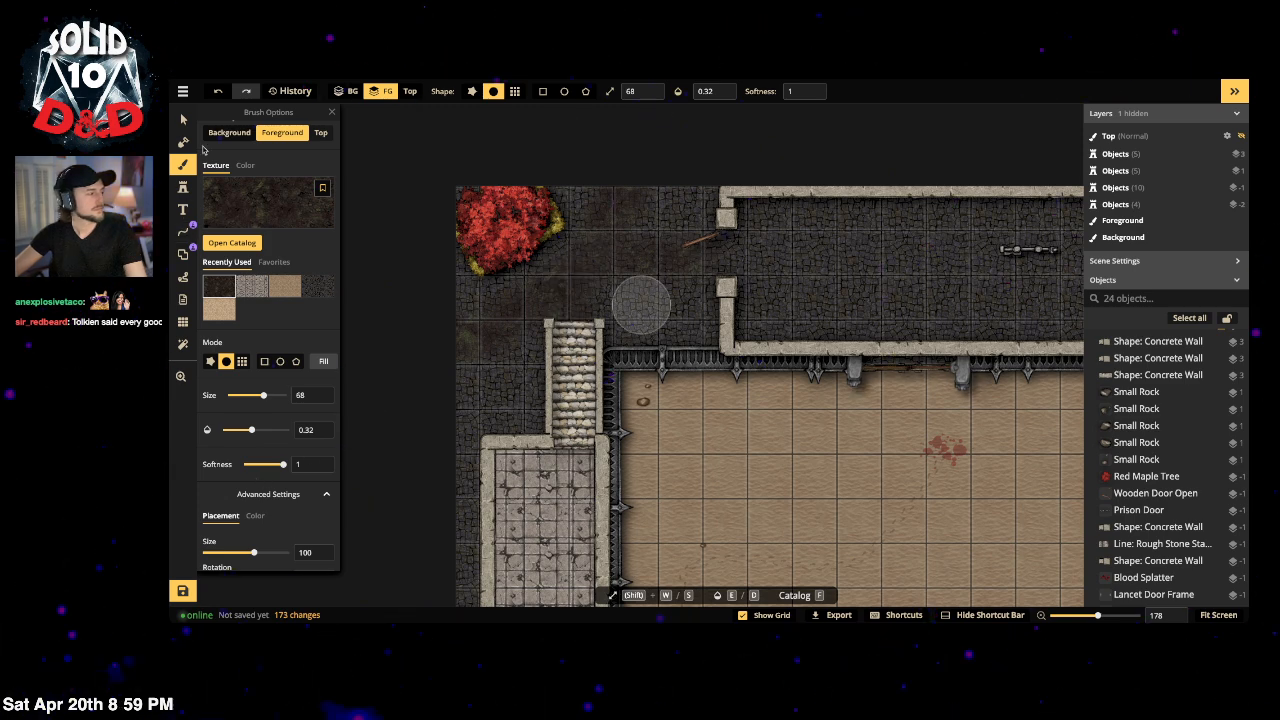
Step: Select the red maple tree, then clear the selection
{"action": "left_click", "coordinate": [183, 120]}
{"action": "mouse_move", "coordinate": [395, 161]}
{"action": "left_mouse_down"}
{"action": "mouse_move", "coordinate": [535, 250]}
{"action": "mouse_move", "coordinate": [609, 232]}
{"action": "left_mouse_up"}
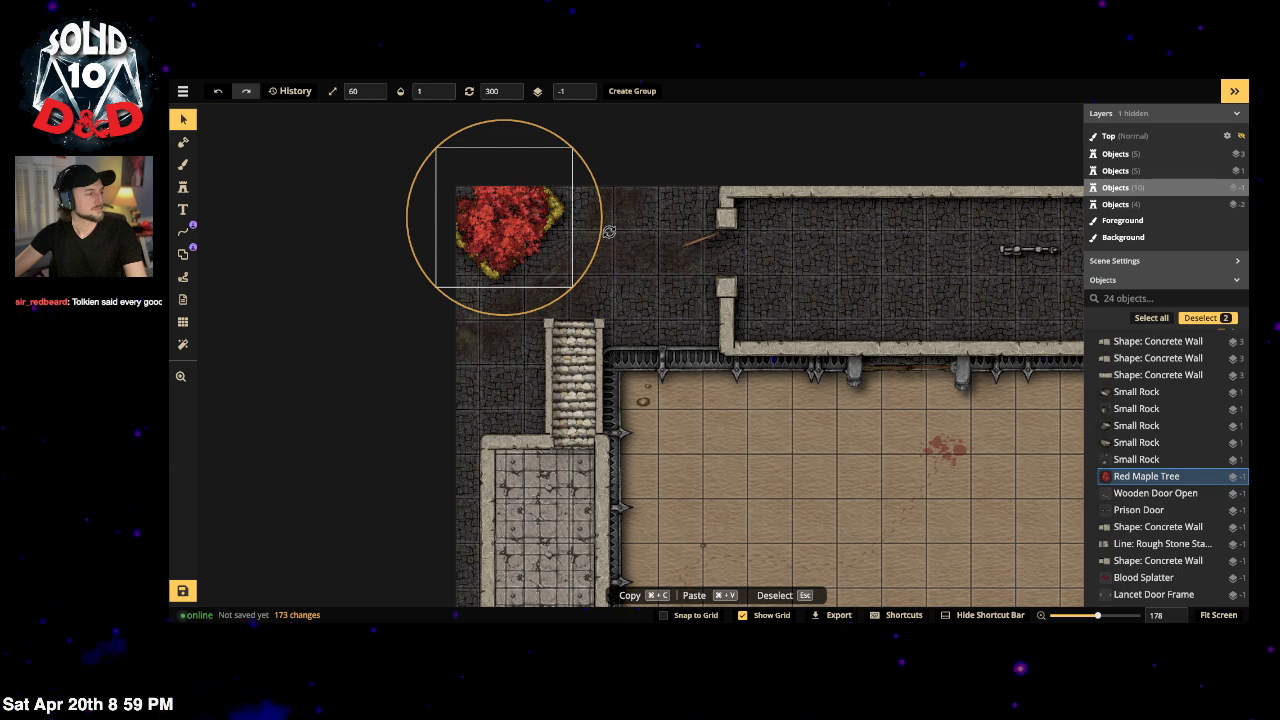
{"action": "left_click", "coordinate": [303, 256]}
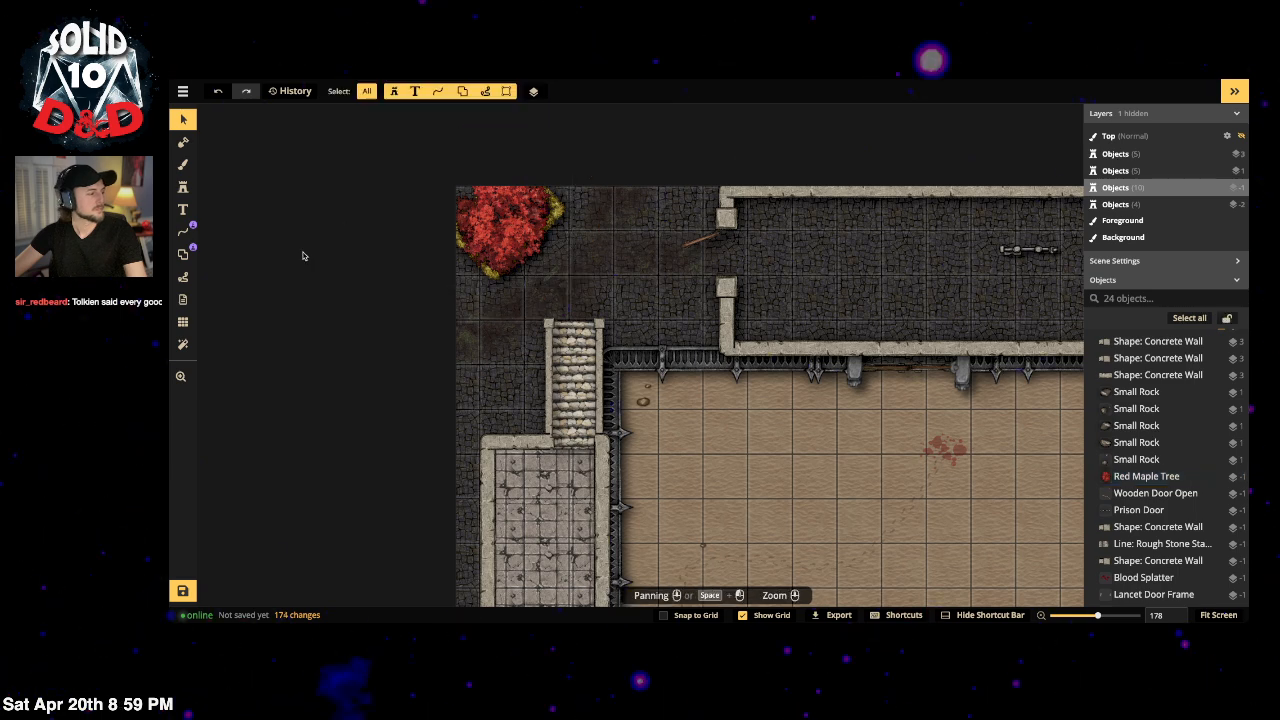
Step: Paint more dirt beside the tree, along the left edge and on the stone path
{"action": "left_click", "coordinate": [183, 166]}
{"action": "mouse_move", "coordinate": [513, 291]}
{"action": "left_mouse_down"}
{"action": "mouse_move", "coordinate": [562, 239]}
{"action": "mouse_move", "coordinate": [534, 274]}
{"action": "left_mouse_up"}
{"action": "left_click_drag", "start_coordinate": [446, 355], "coordinate": [431, 357]}
{"action": "left_click_drag", "start_coordinate": [642, 305], "coordinate": [602, 292]}
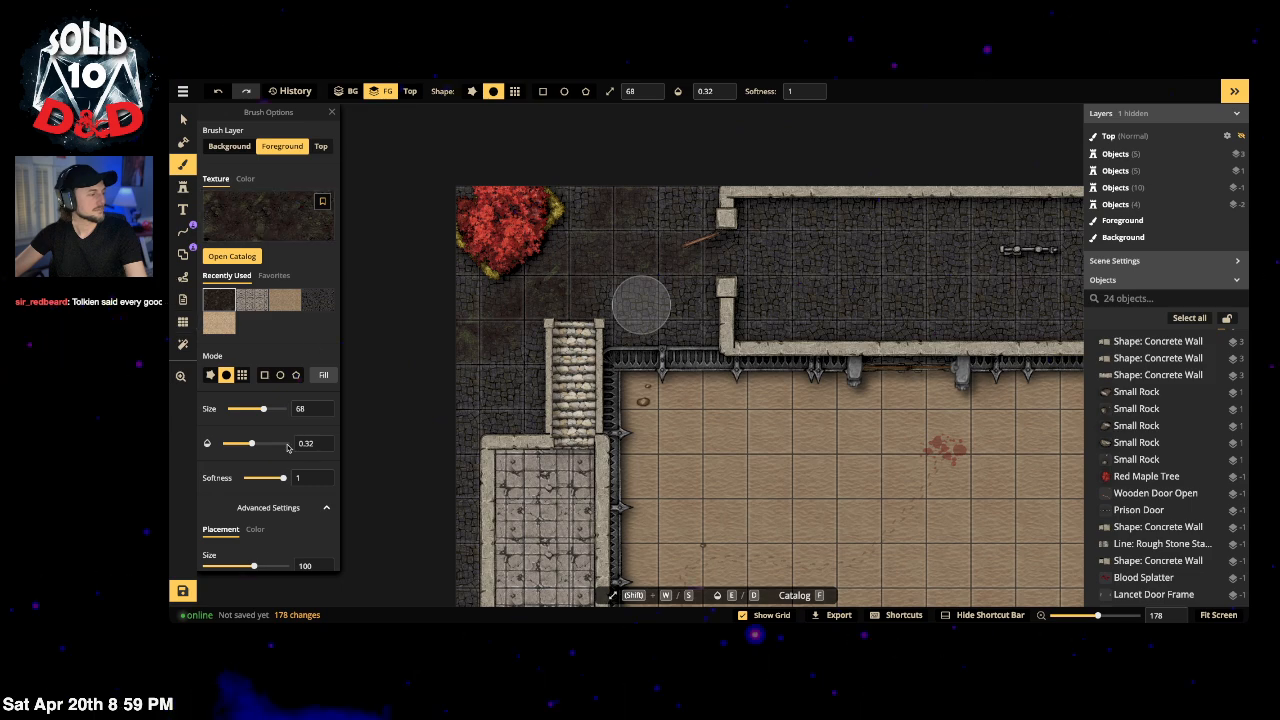
{"action": "scroll", "coordinate": [766, 364], "scroll_direction": "down", "scroll_amount": 5}
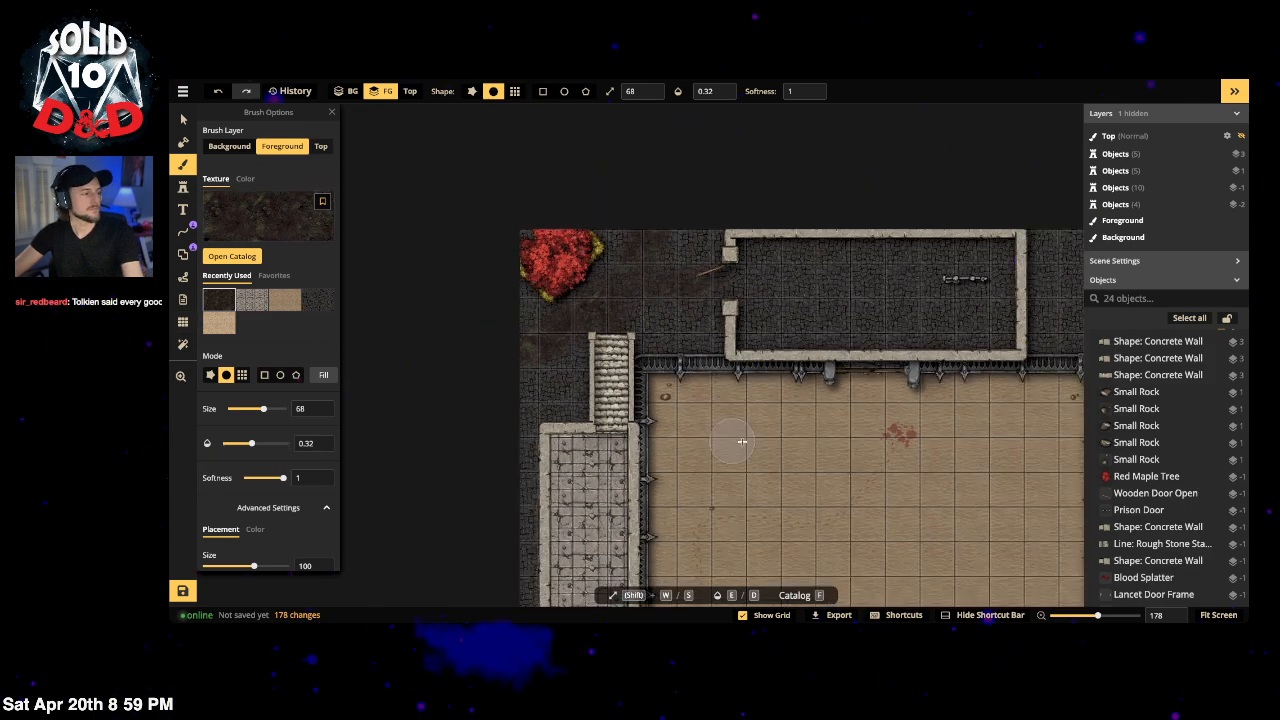
{"action": "scroll", "coordinate": [770, 259], "scroll_direction": "down", "scroll_amount": 2}
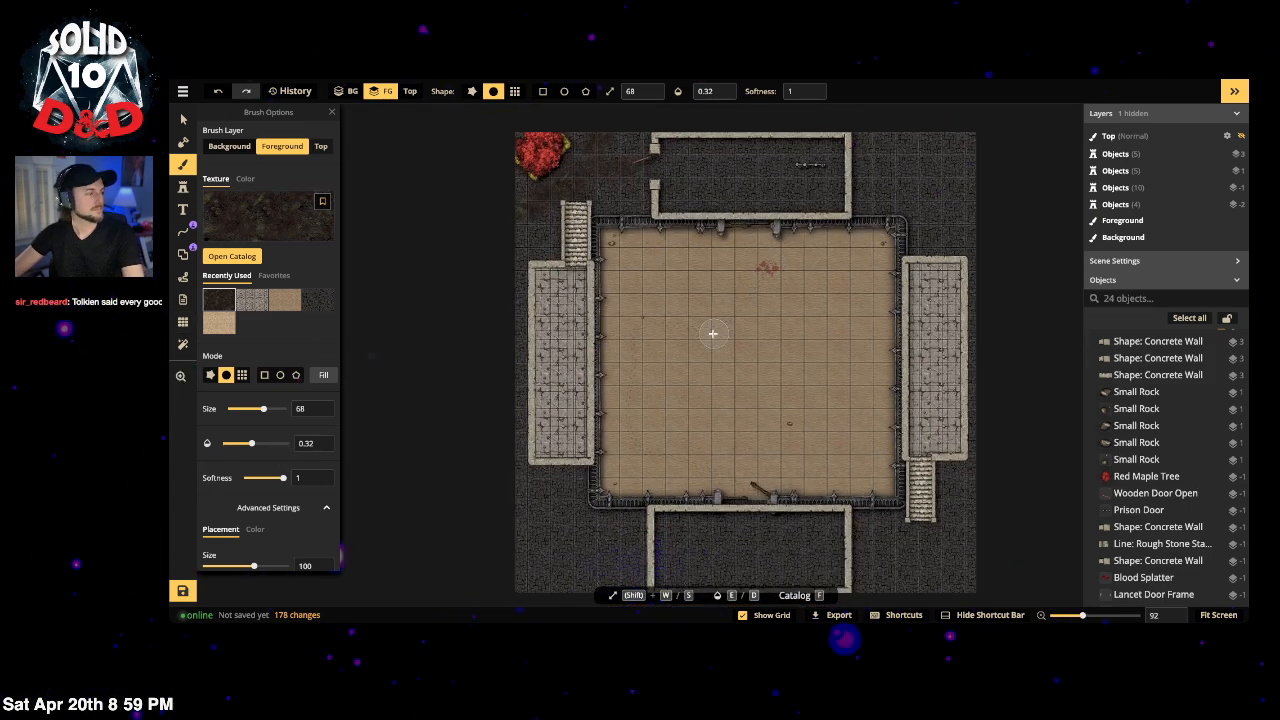
{"action": "scroll", "coordinate": [510, 127], "scroll_direction": "up", "scroll_amount": 4}
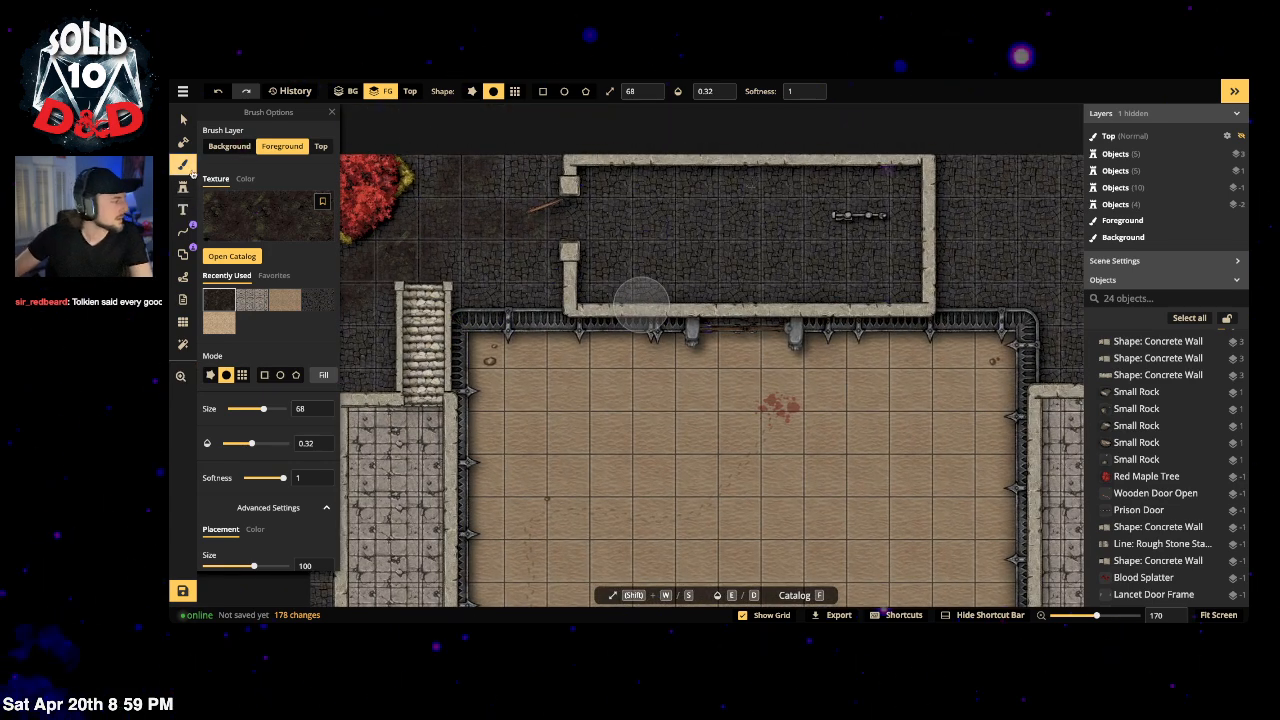
Step: Set the Rectangle shape's path to the Prison bars from the Path Catalog
{"action": "left_click", "coordinate": [182, 255]}
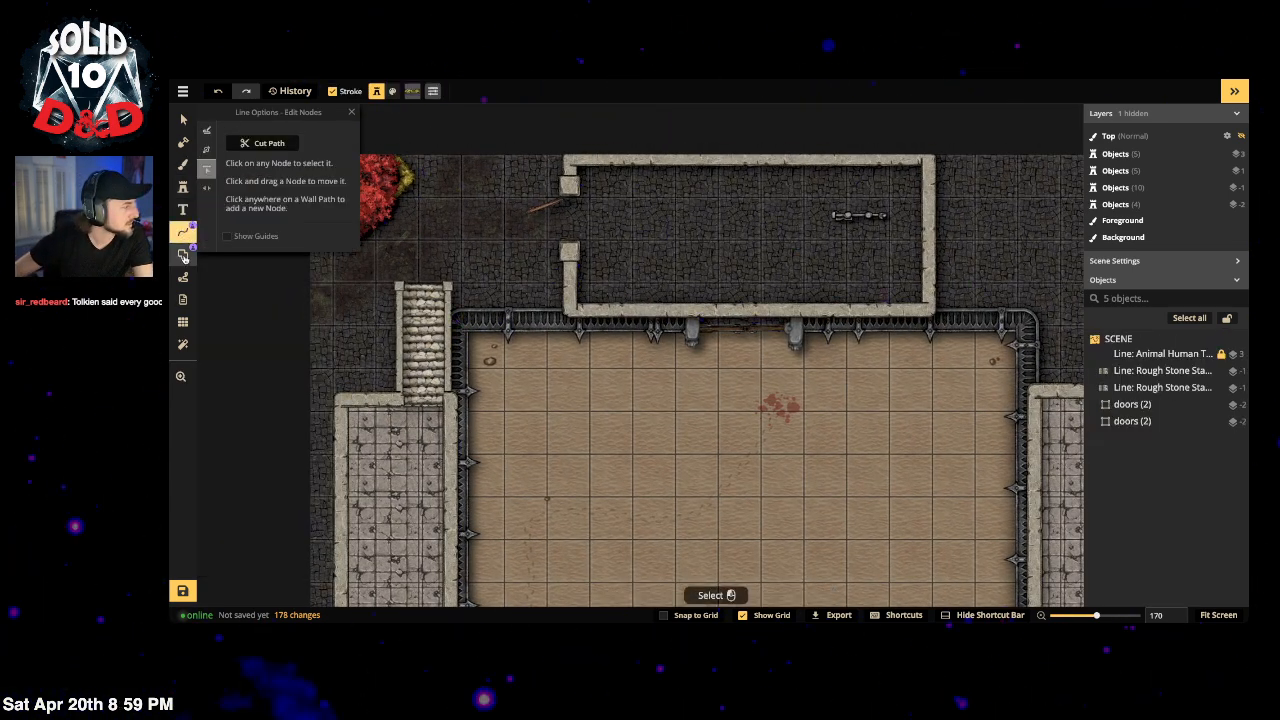
{"action": "left_click", "coordinate": [206, 168]}
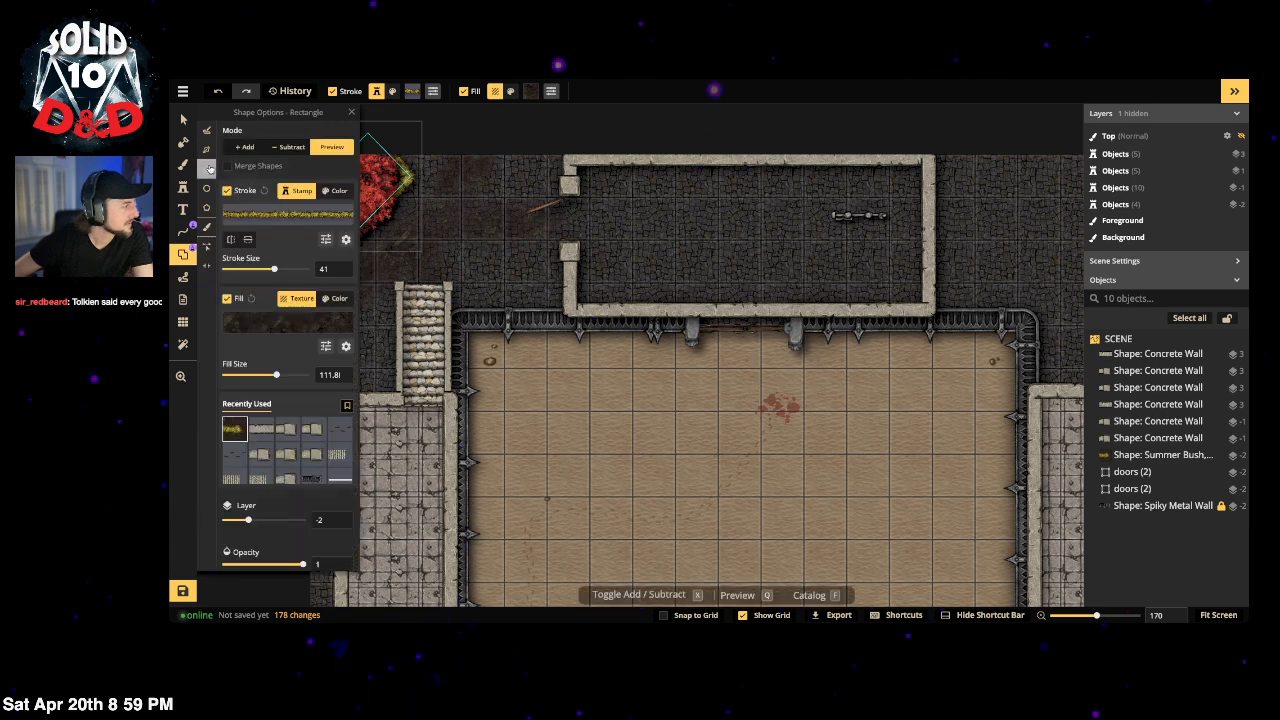
{"action": "left_click", "coordinate": [284, 213]}
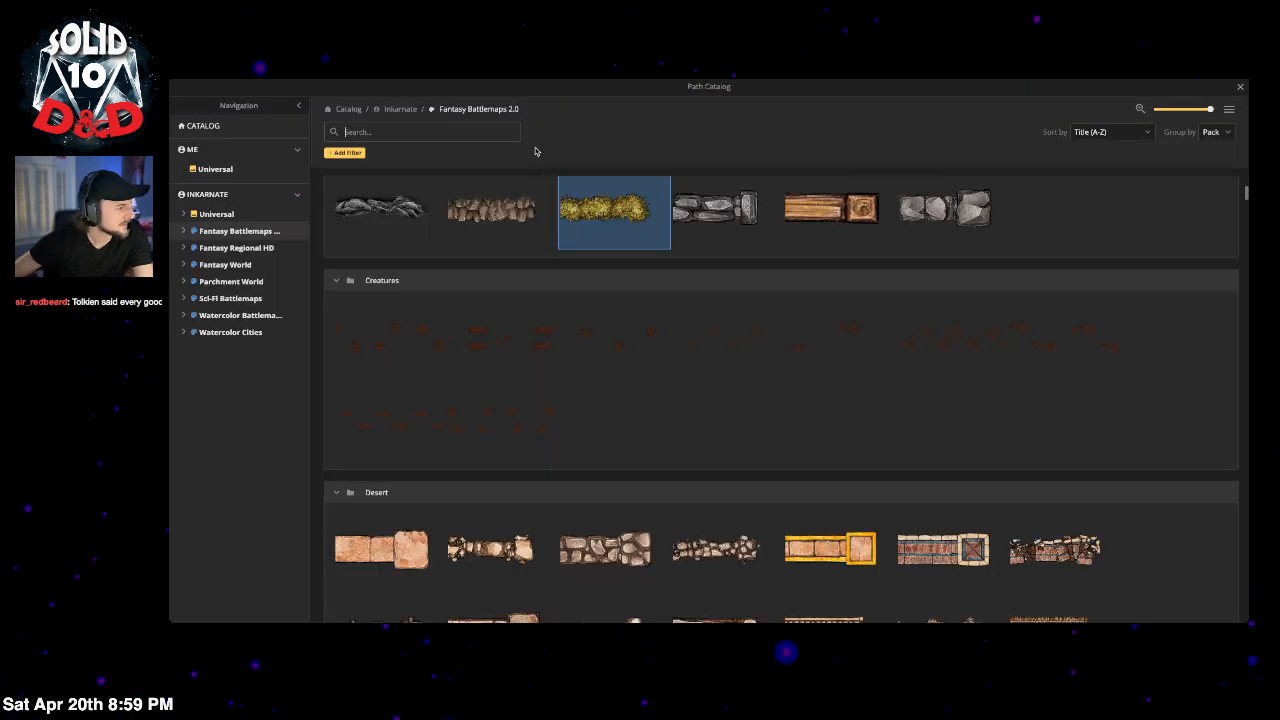
{"action": "left_click", "coordinate": [430, 132]}
{"action": "type", "text": "pruson"}
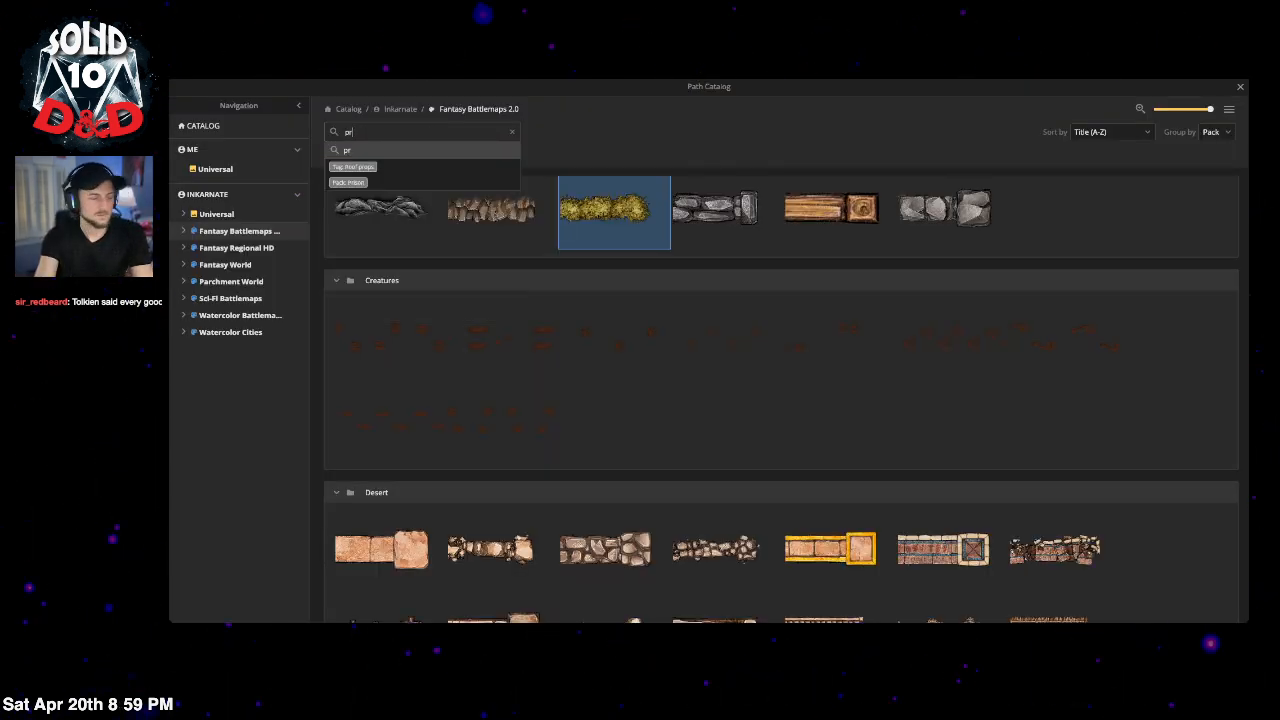
{"action": "key", "text": "BackSpace"}
{"action": "key", "text": "BackSpace"}
{"action": "type", "text": "ison"}
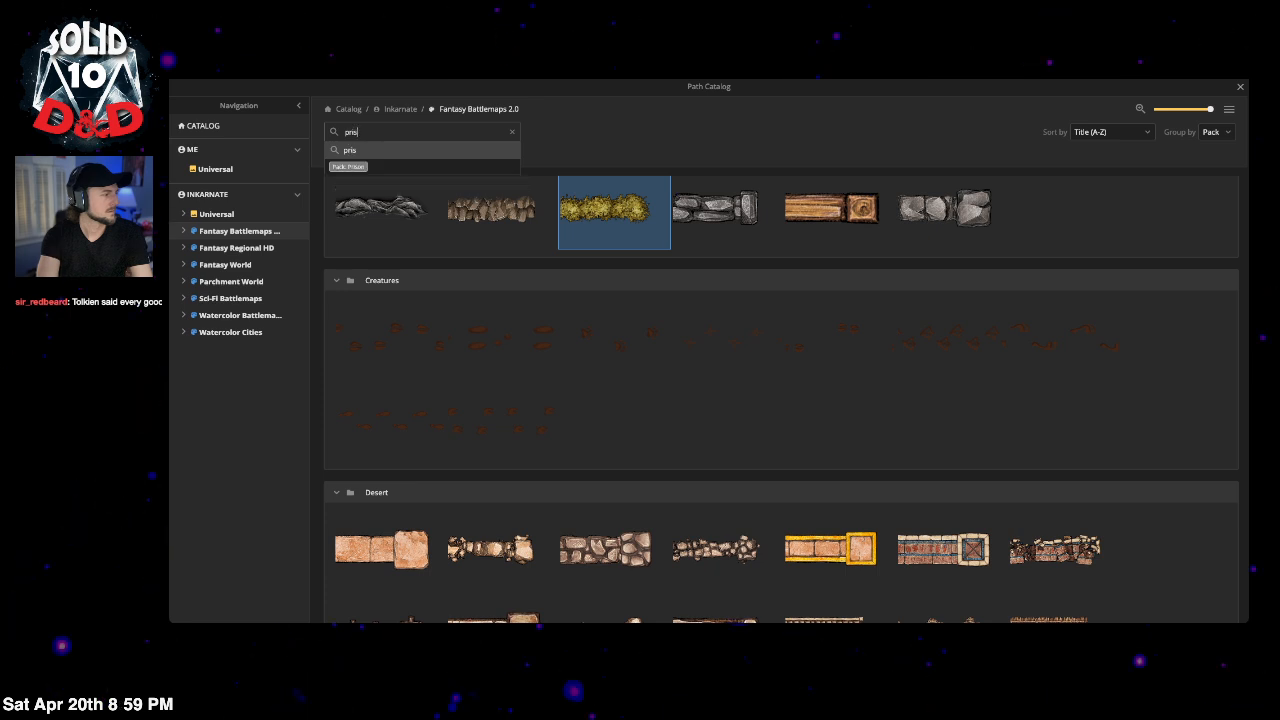
{"action": "key", "text": "Return"}
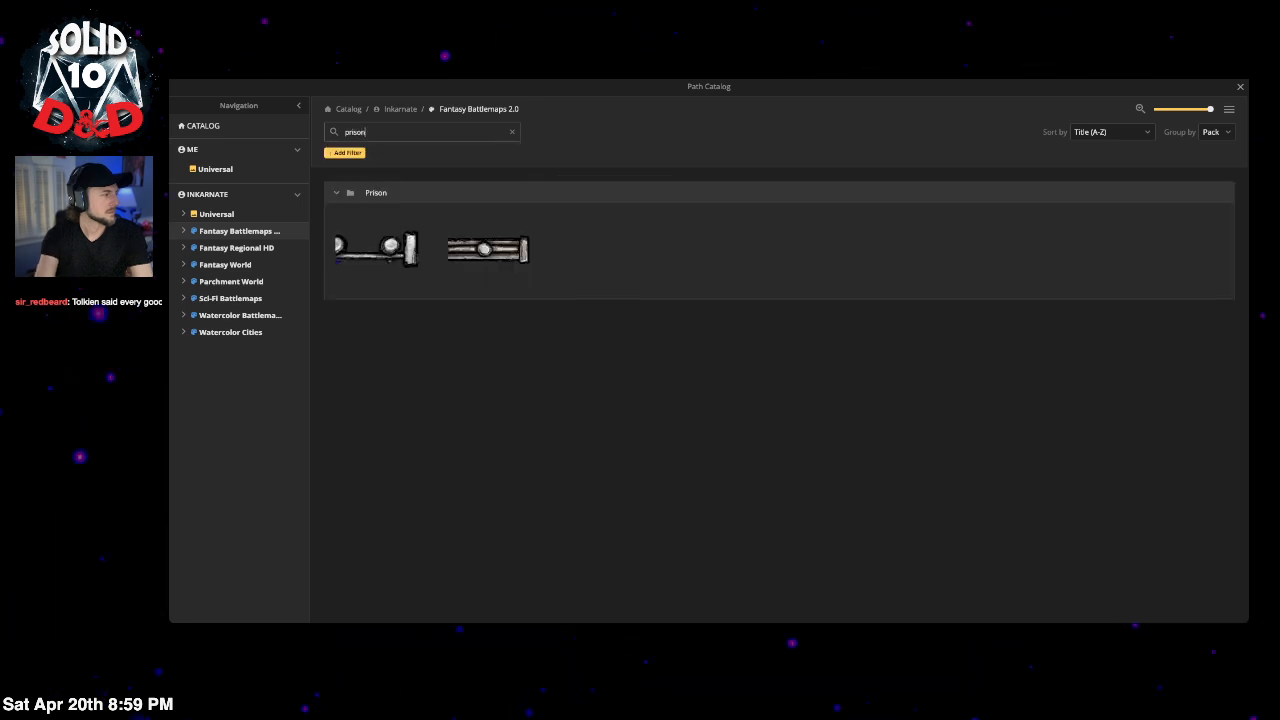
{"action": "left_click", "coordinate": [369, 264]}
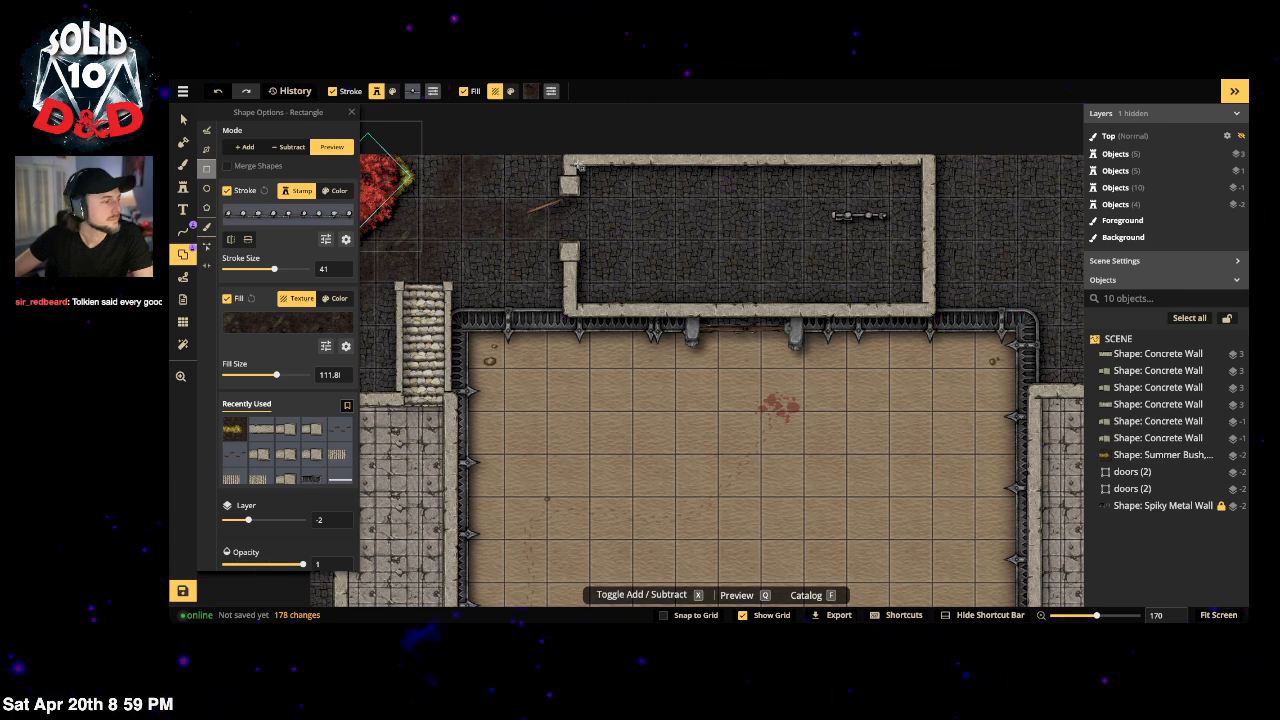
Step: Draw a long Prison Bars rectangle inside the walled room with its fill turned off
{"action": "left_click_drag", "start_coordinate": [577, 251], "coordinate": [927, 305]}
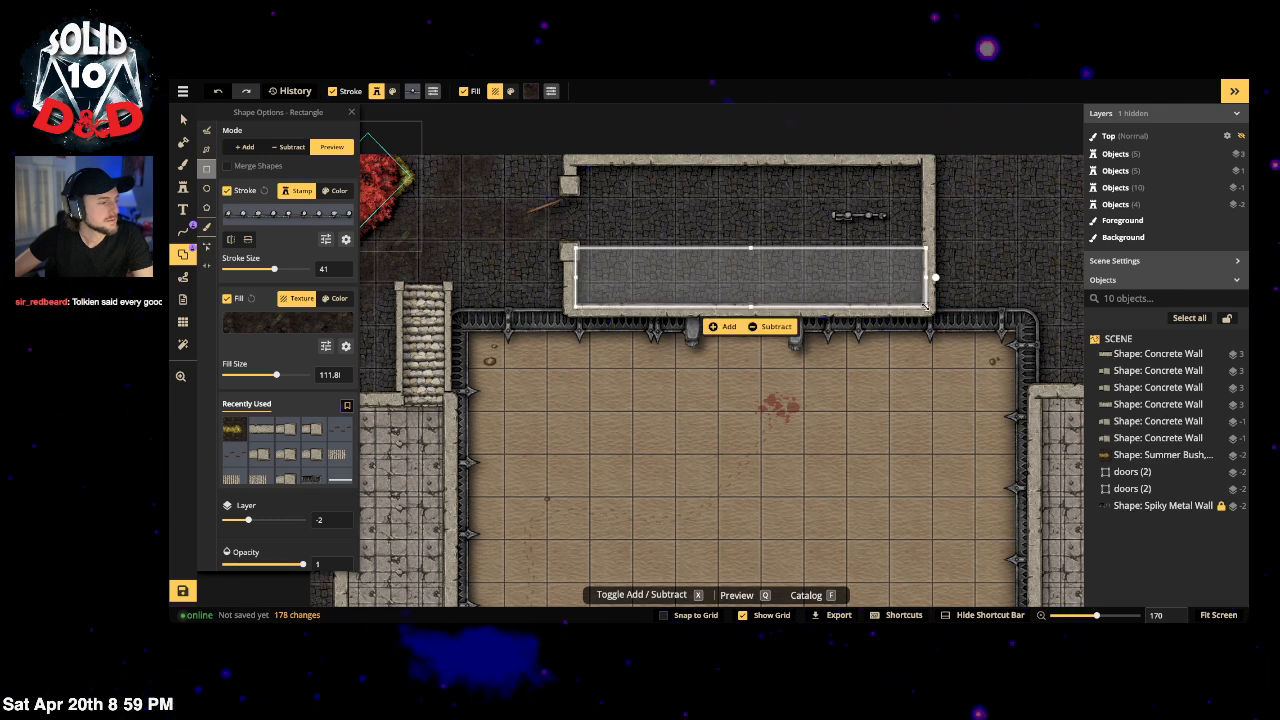
{"action": "left_click", "coordinate": [726, 327]}
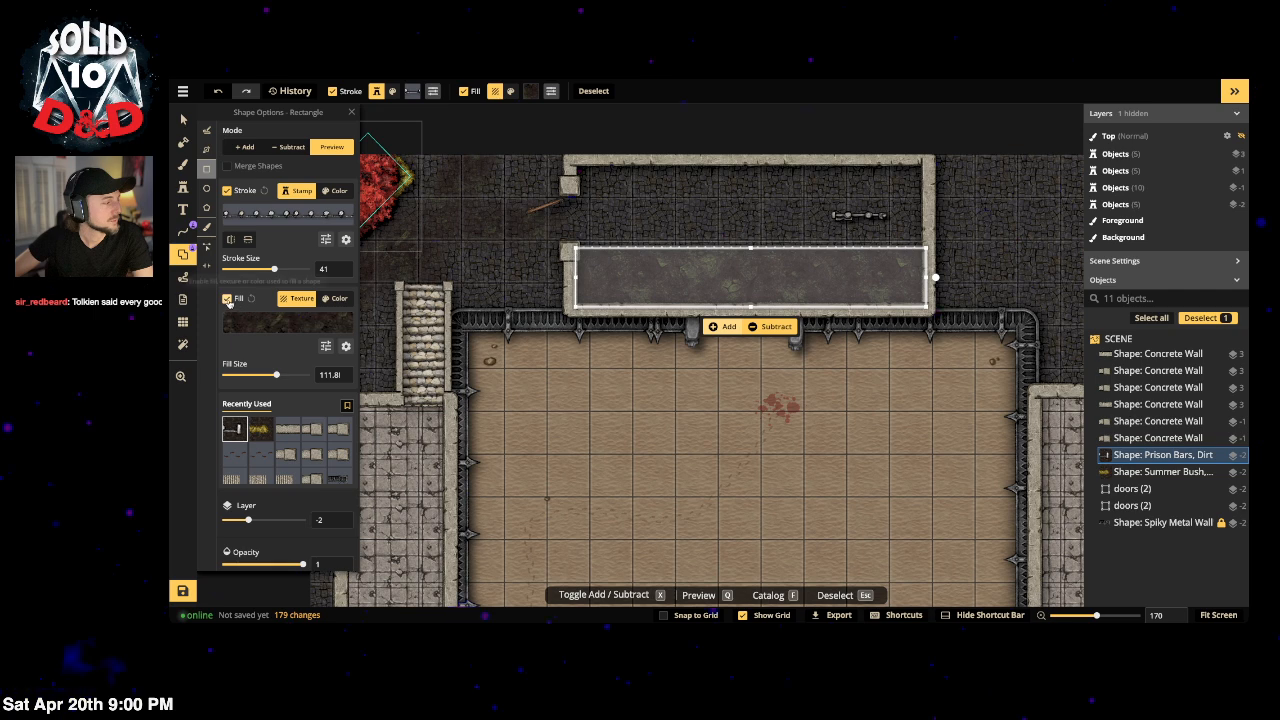
{"action": "left_click", "coordinate": [227, 299]}
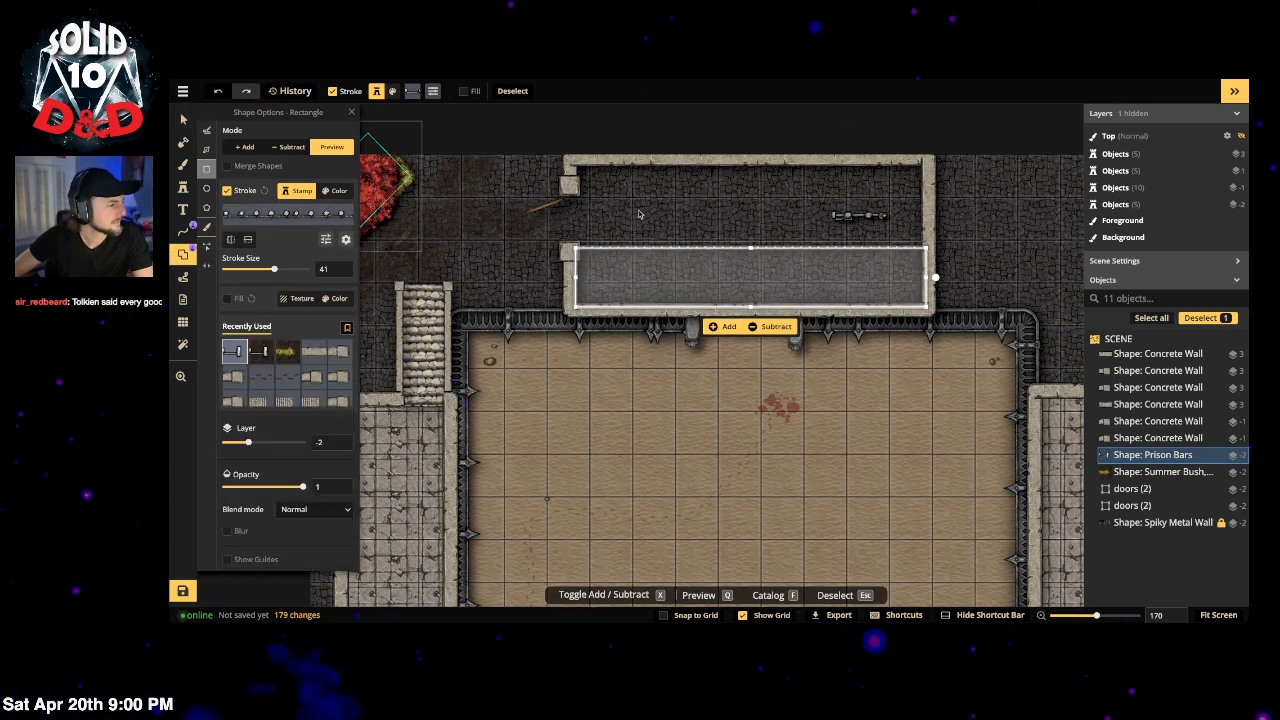
{"action": "left_click_drag", "start_coordinate": [756, 250], "coordinate": [757, 252]}
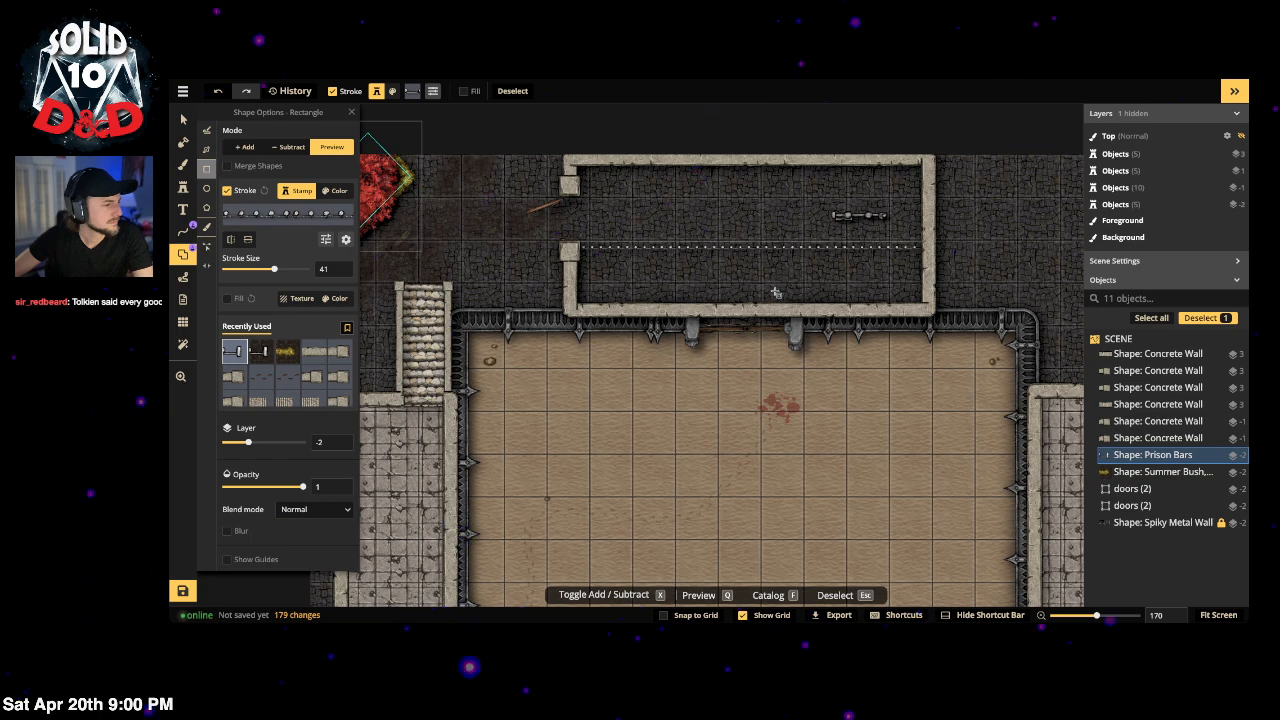
{"action": "scroll", "coordinate": [775, 292], "scroll_direction": "up", "scroll_amount": 4}
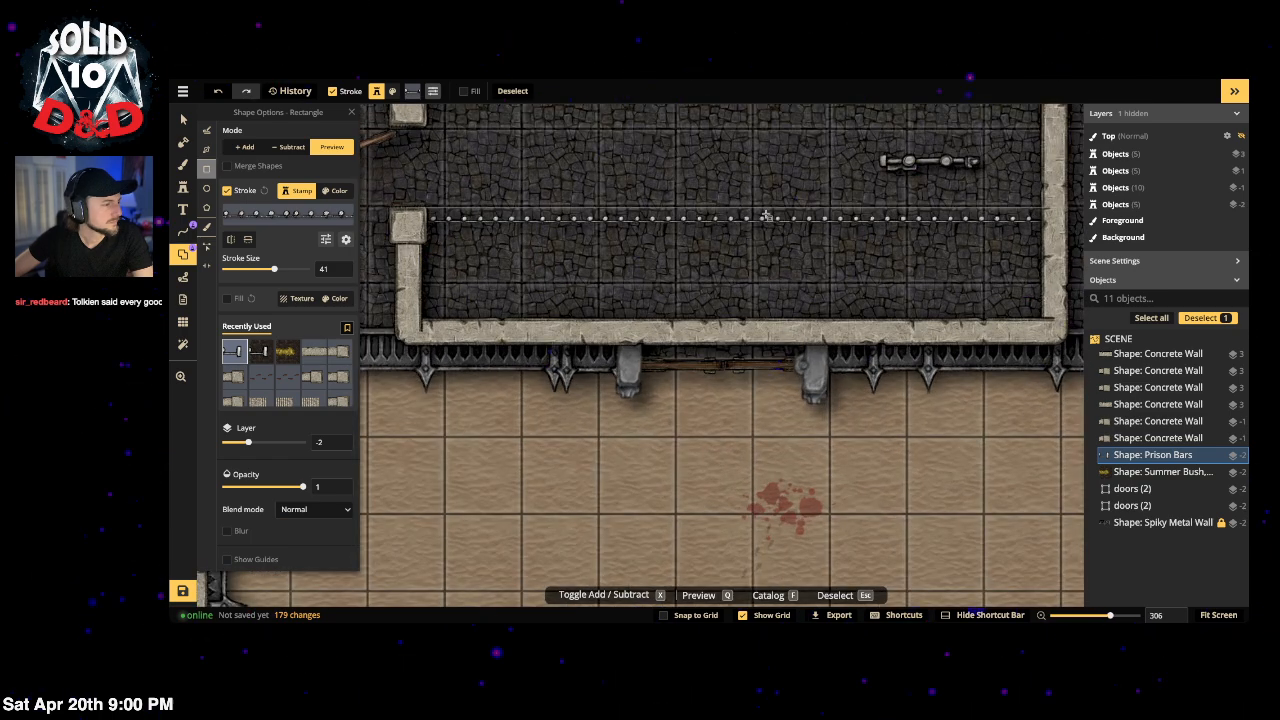
Step: Raise the prison bars' stroke size to 114, briefly selecting the prison door
{"action": "left_click", "coordinate": [181, 124]}
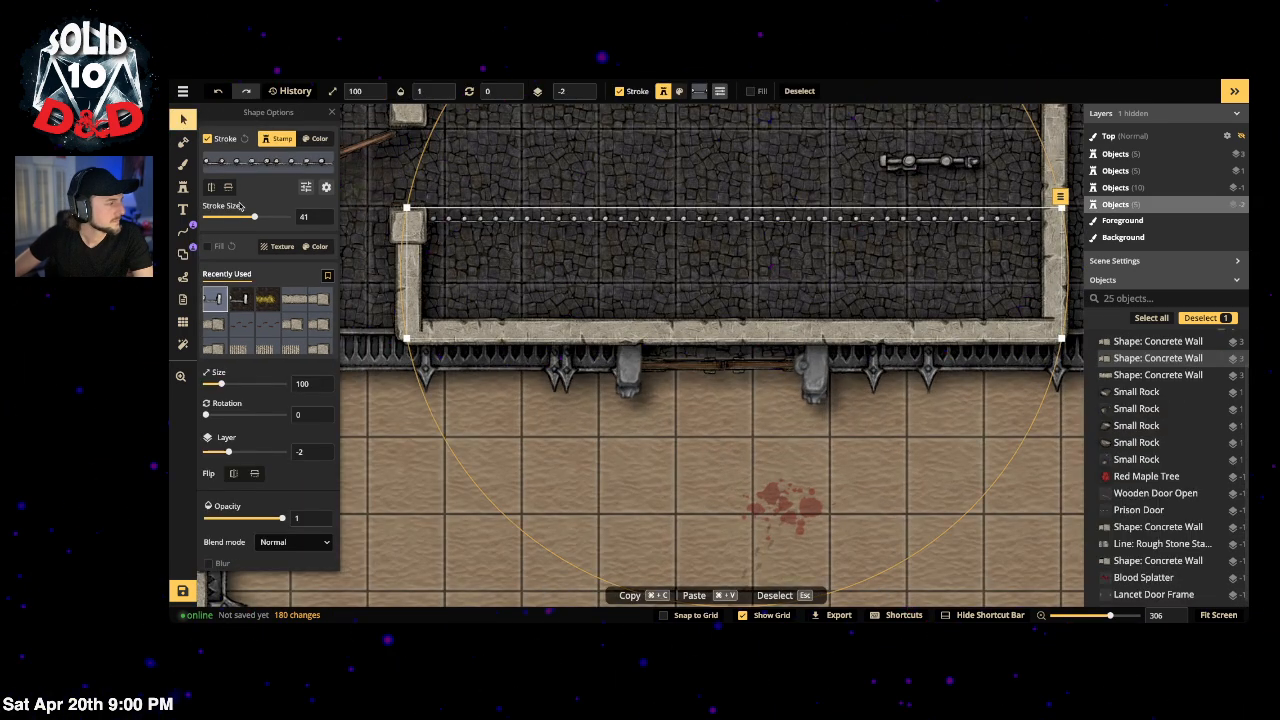
{"action": "left_click", "coordinate": [268, 217]}
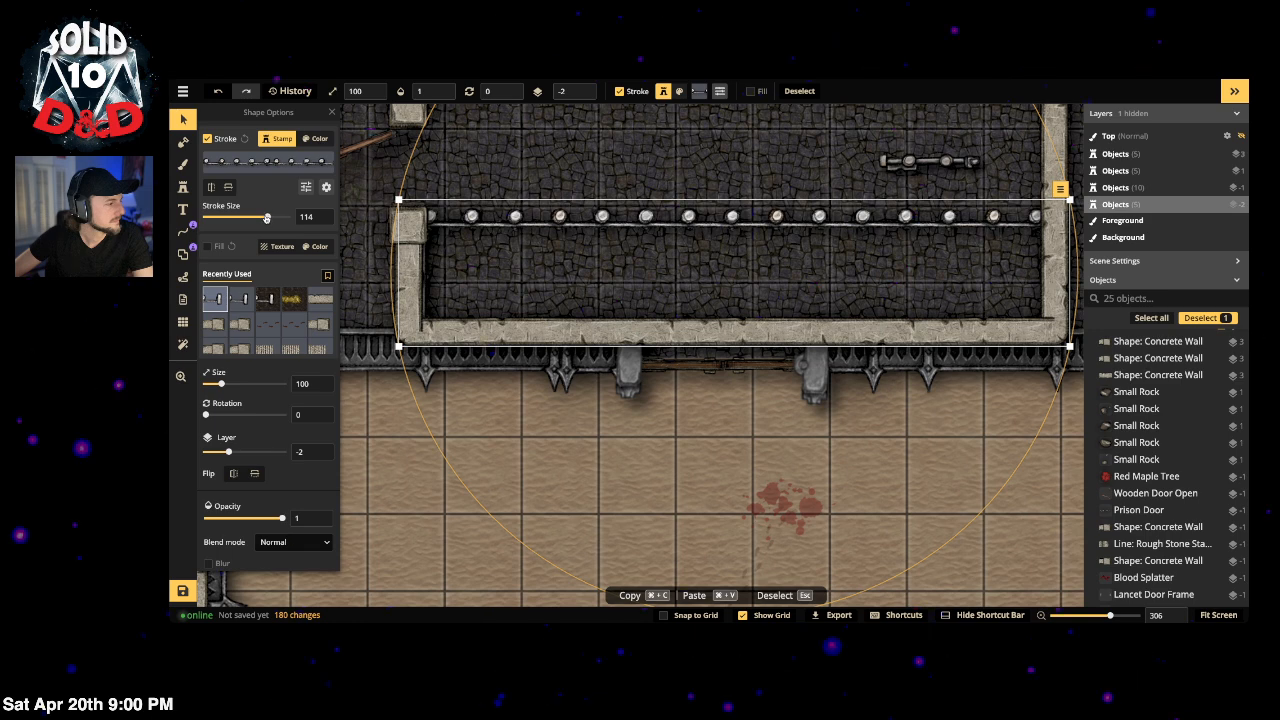
{"action": "left_click", "coordinate": [907, 166]}
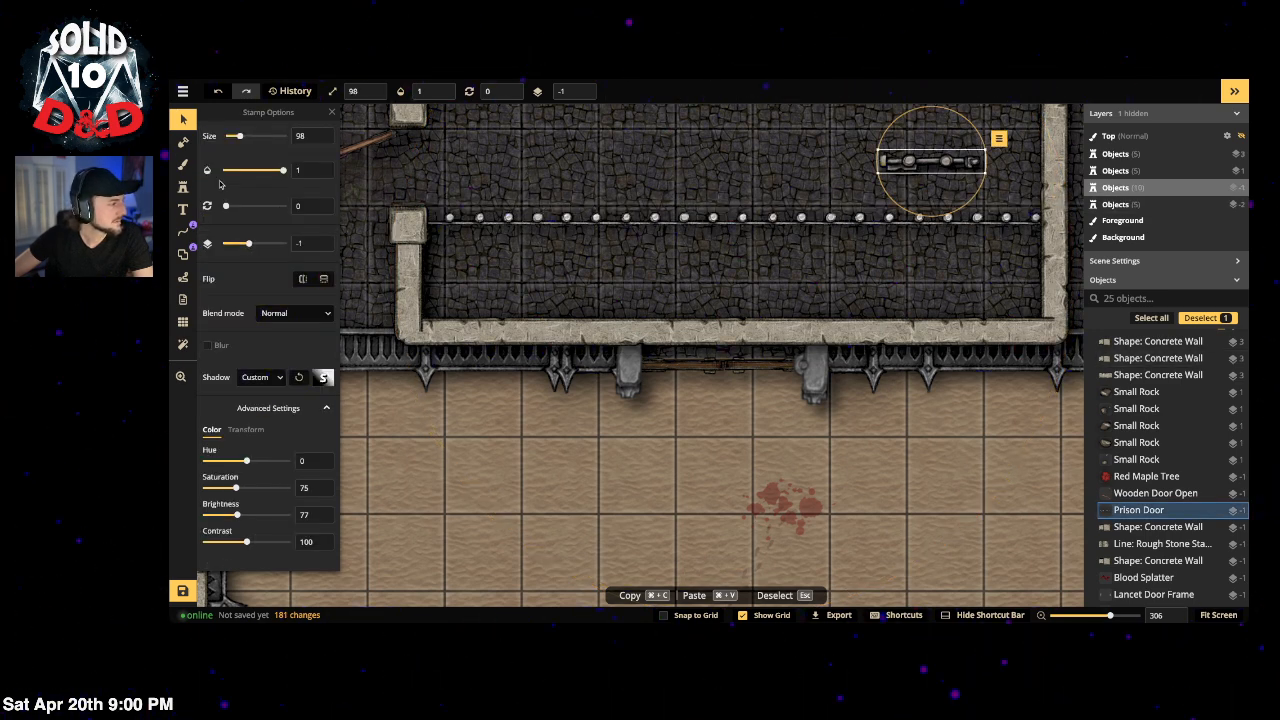
{"action": "left_click", "coordinate": [184, 190]}
{"action": "left_click", "coordinate": [183, 254]}
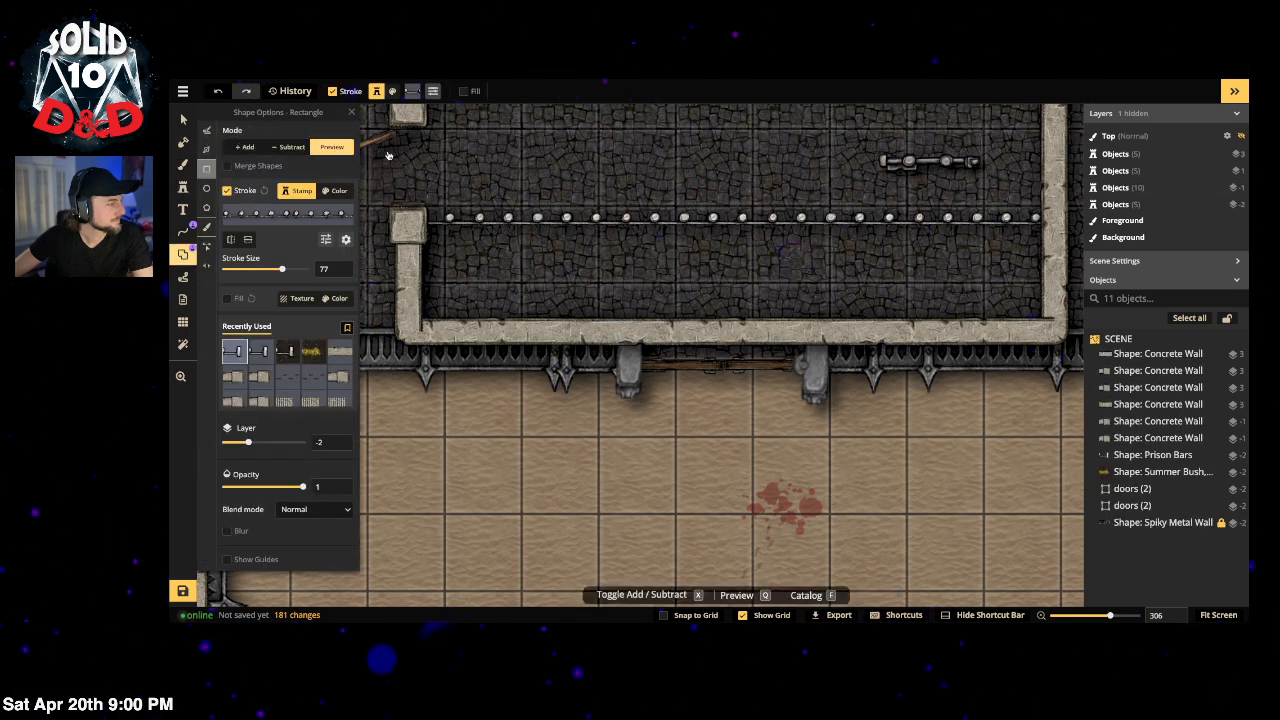
Step: Lock the concrete wall in place and reselect the prison bars line
{"action": "key", "text": "v"}
{"action": "left_click", "coordinate": [597, 218]}
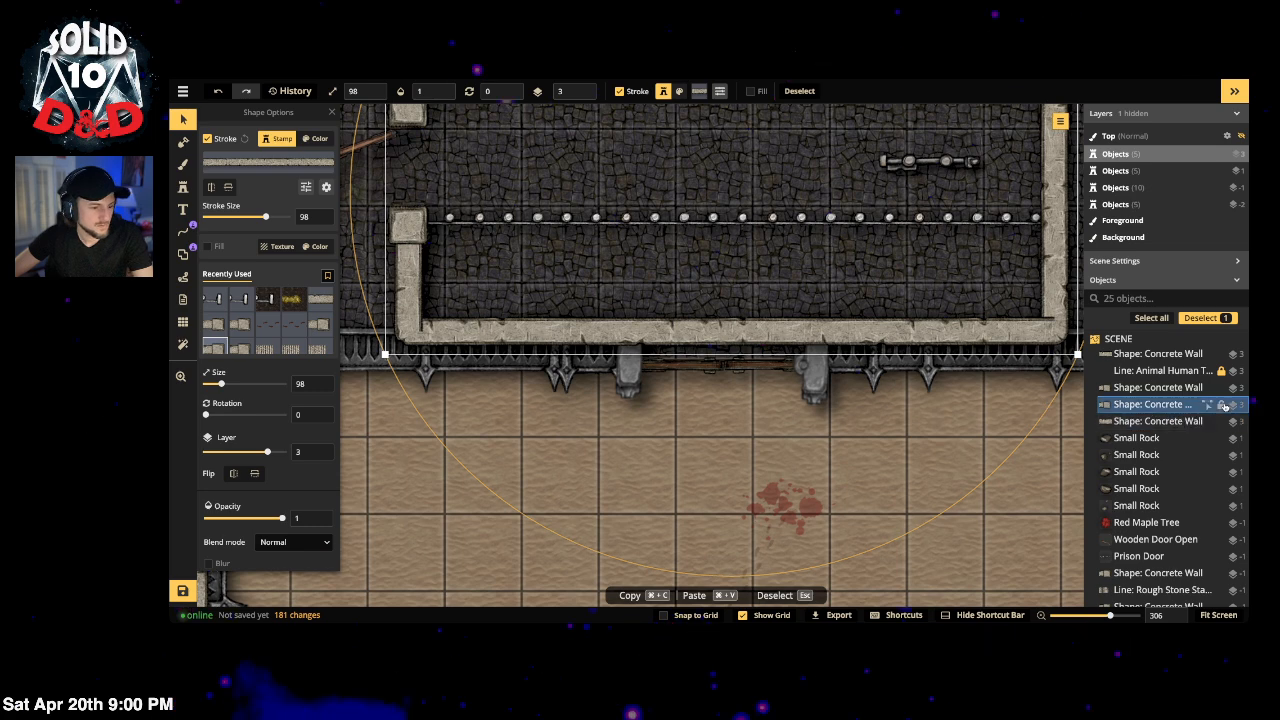
{"action": "left_click", "coordinate": [1222, 406]}
{"action": "left_click", "coordinate": [660, 229]}
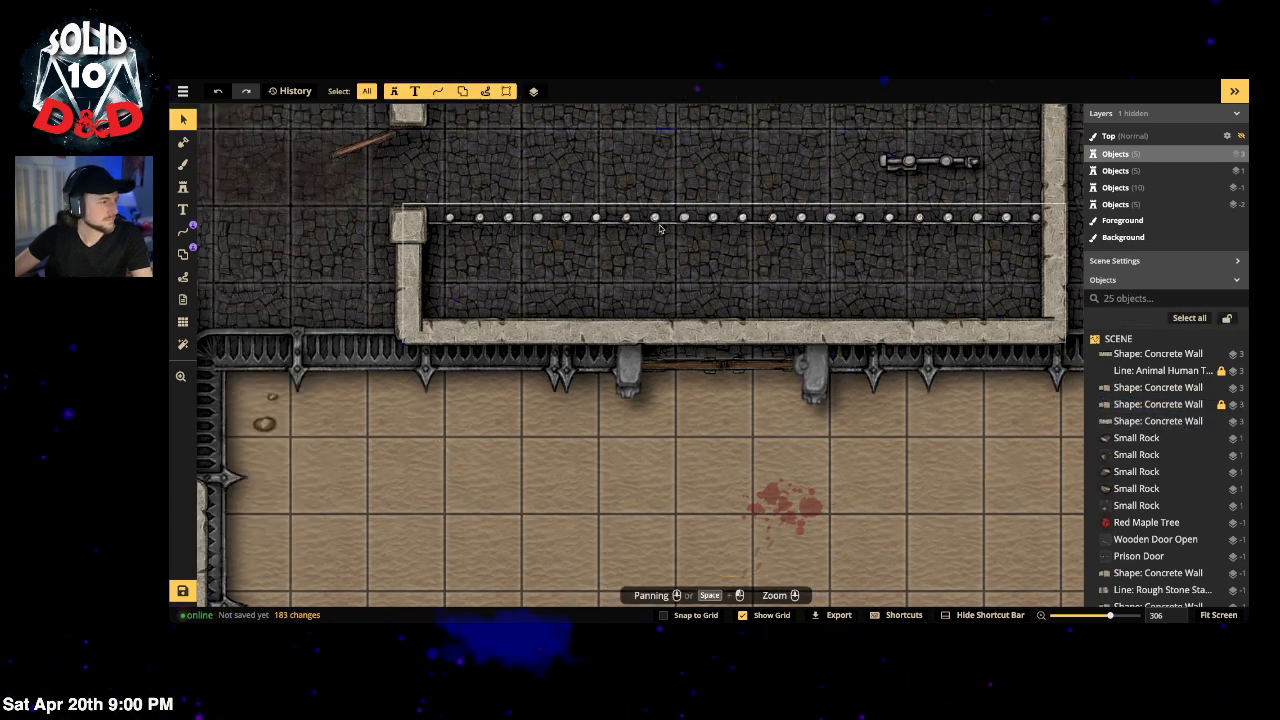
{"action": "left_click", "coordinate": [681, 218]}
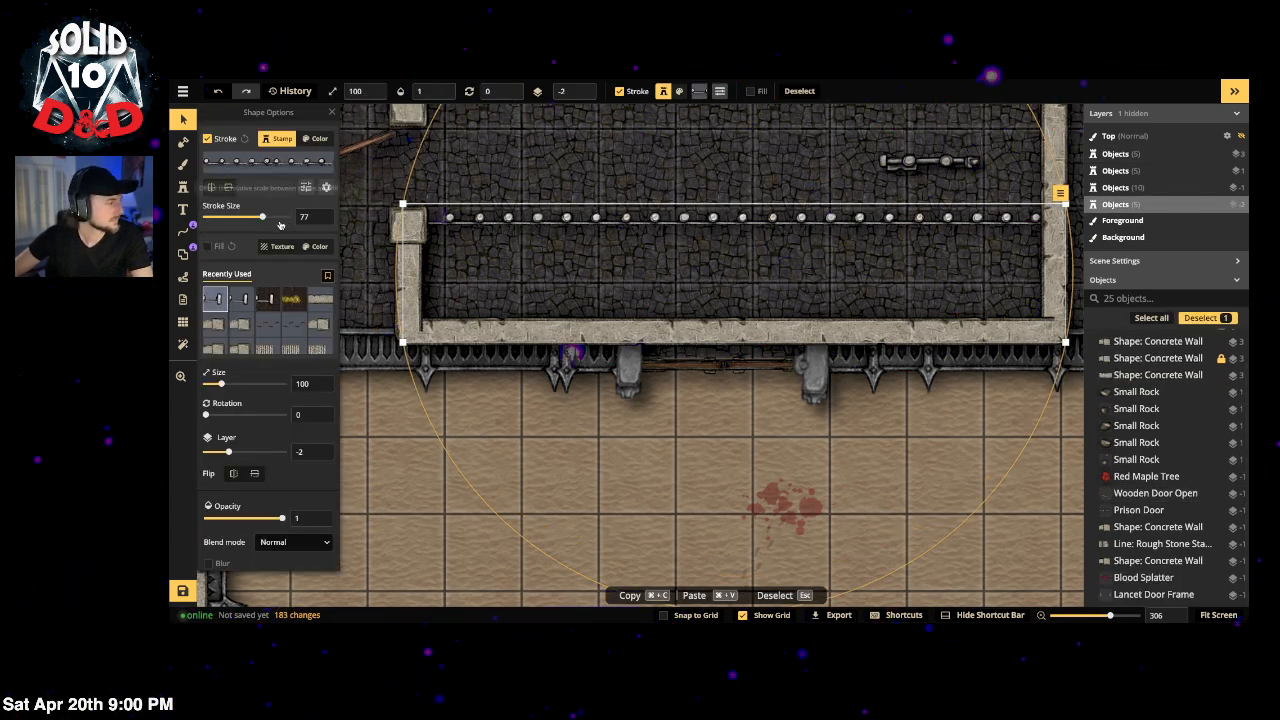
Step: Set the prison bars' stroke size to 98
{"action": "left_click_drag", "start_coordinate": [262, 217], "coordinate": [266, 218]}
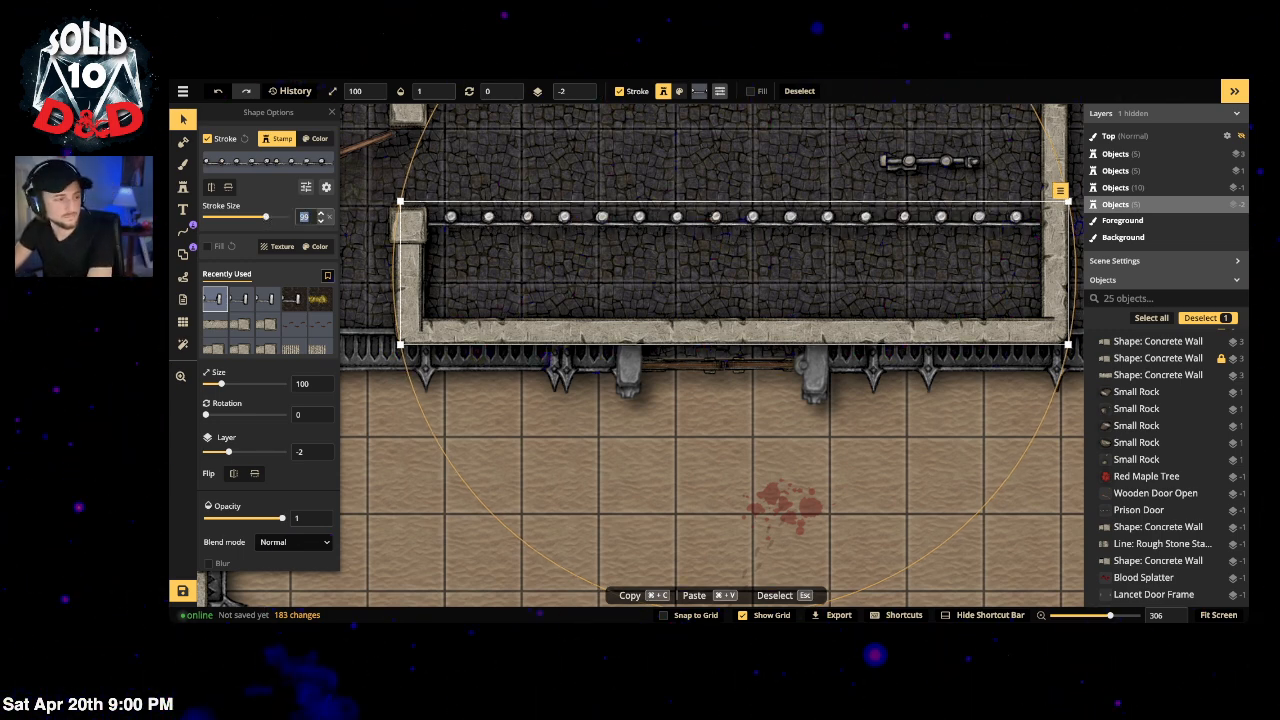
{"action": "type", "text": "98"}
{"action": "key", "text": "Return"}
{"action": "scroll", "coordinate": [280, 470], "scroll_direction": "down", "scroll_amount": 2}
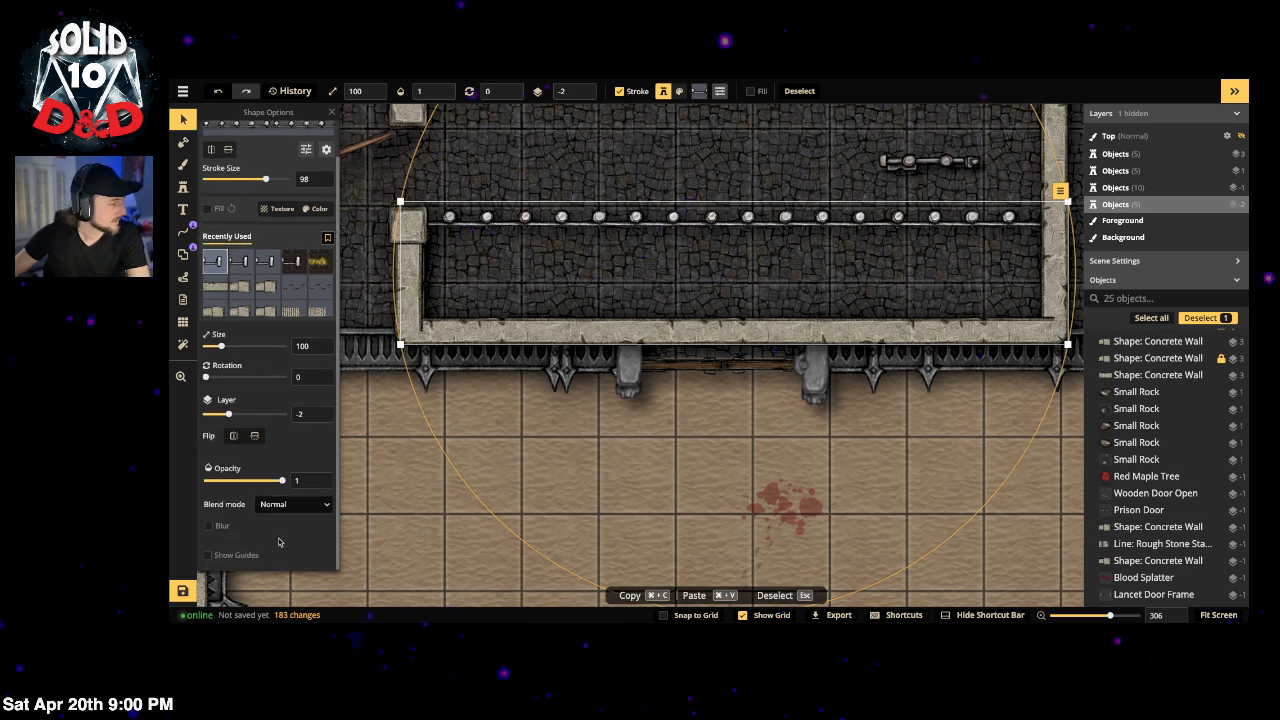
{"action": "scroll", "coordinate": [246, 259], "scroll_direction": "up", "scroll_amount": 2}
Step: Lower the bars' stroke brightness to 76 and flip the studs vertically
{"action": "left_click", "coordinate": [305, 188]}
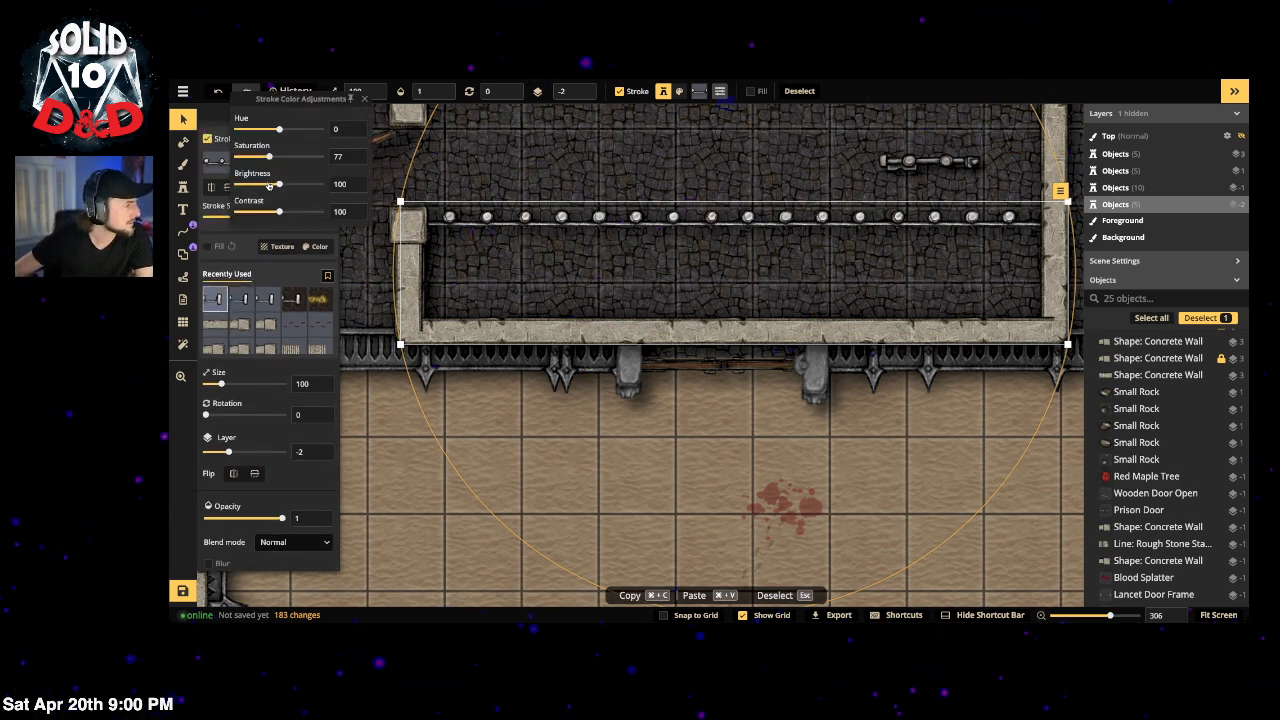
{"action": "left_click", "coordinate": [268, 186]}
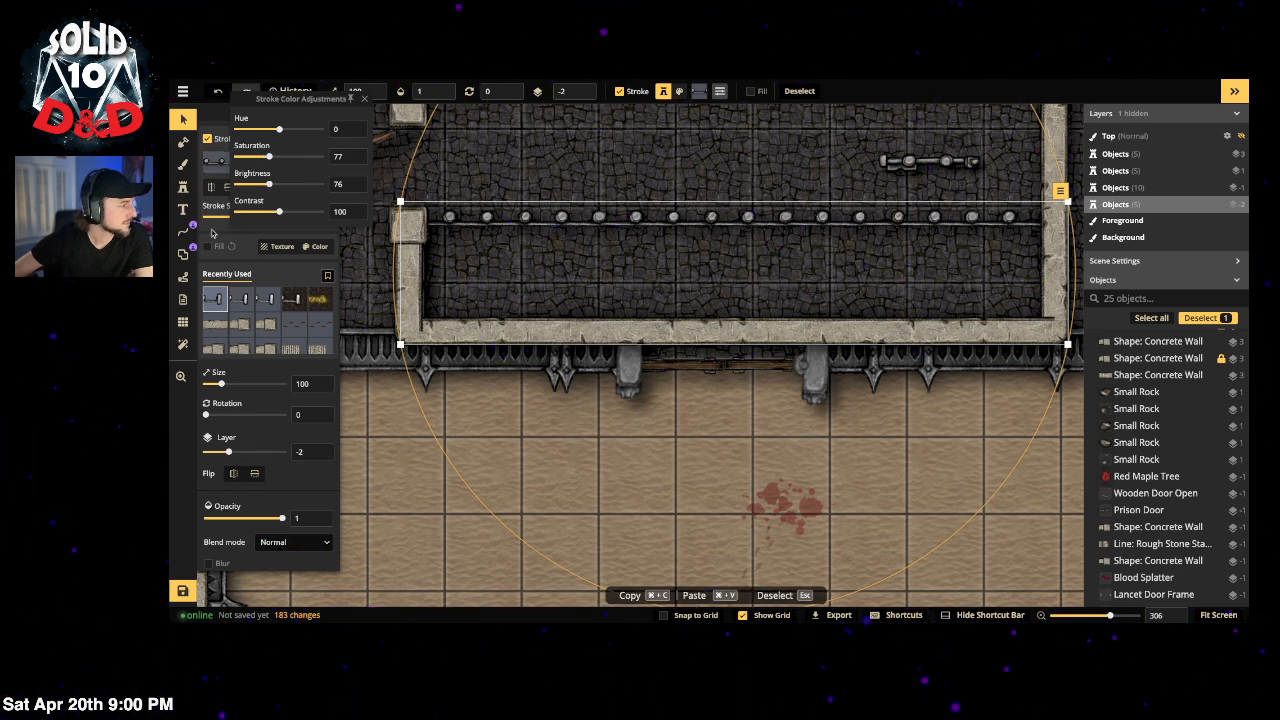
{"action": "left_click", "coordinate": [211, 233]}
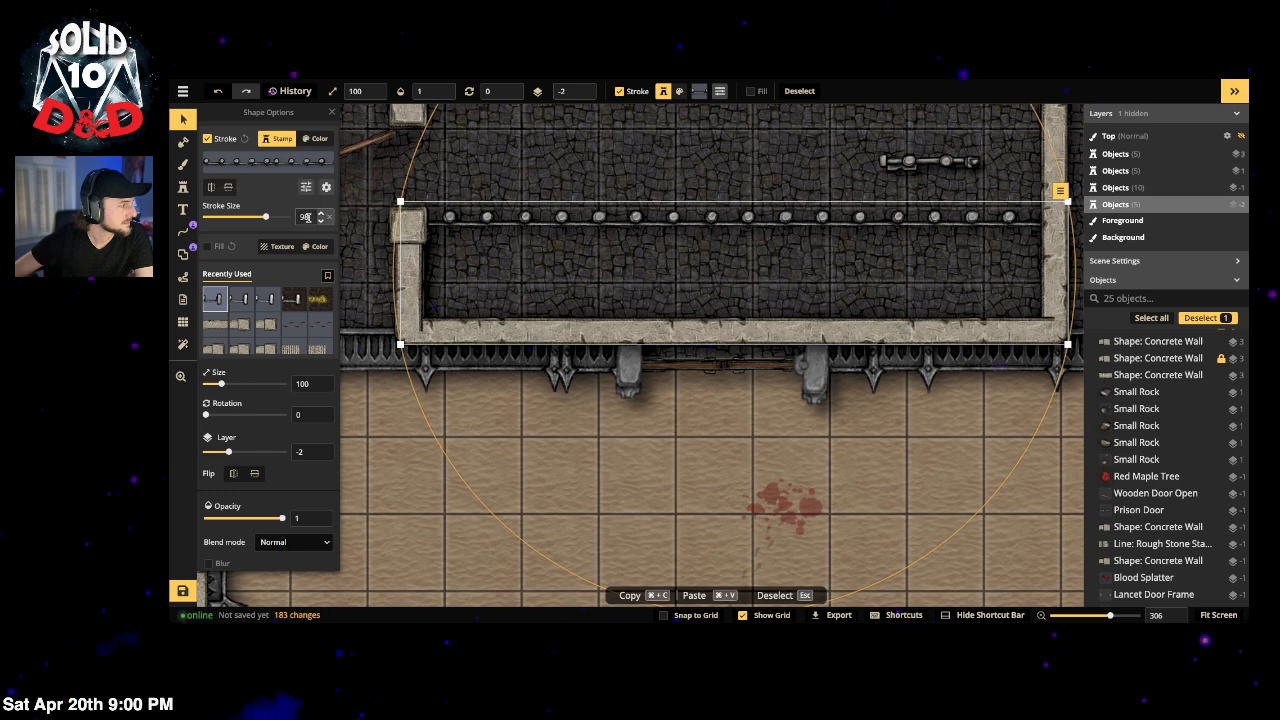
{"action": "left_click", "coordinate": [228, 188]}
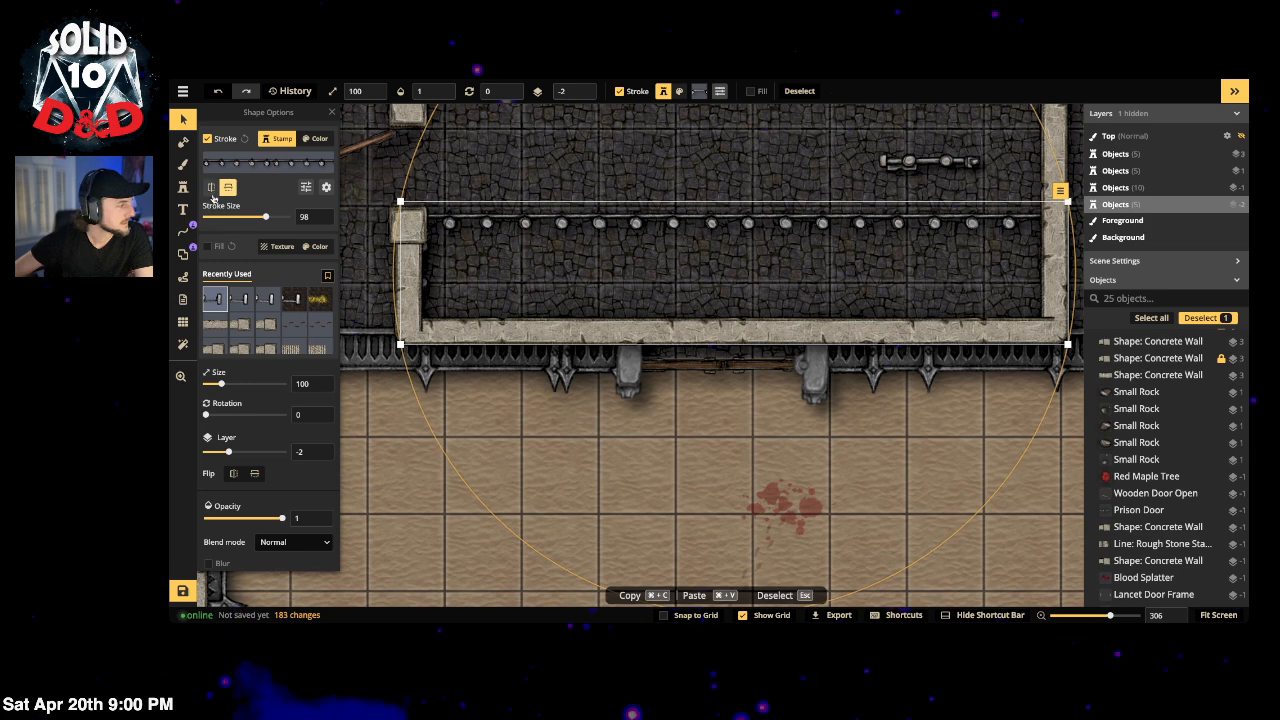
{"action": "left_click", "coordinate": [183, 254]}
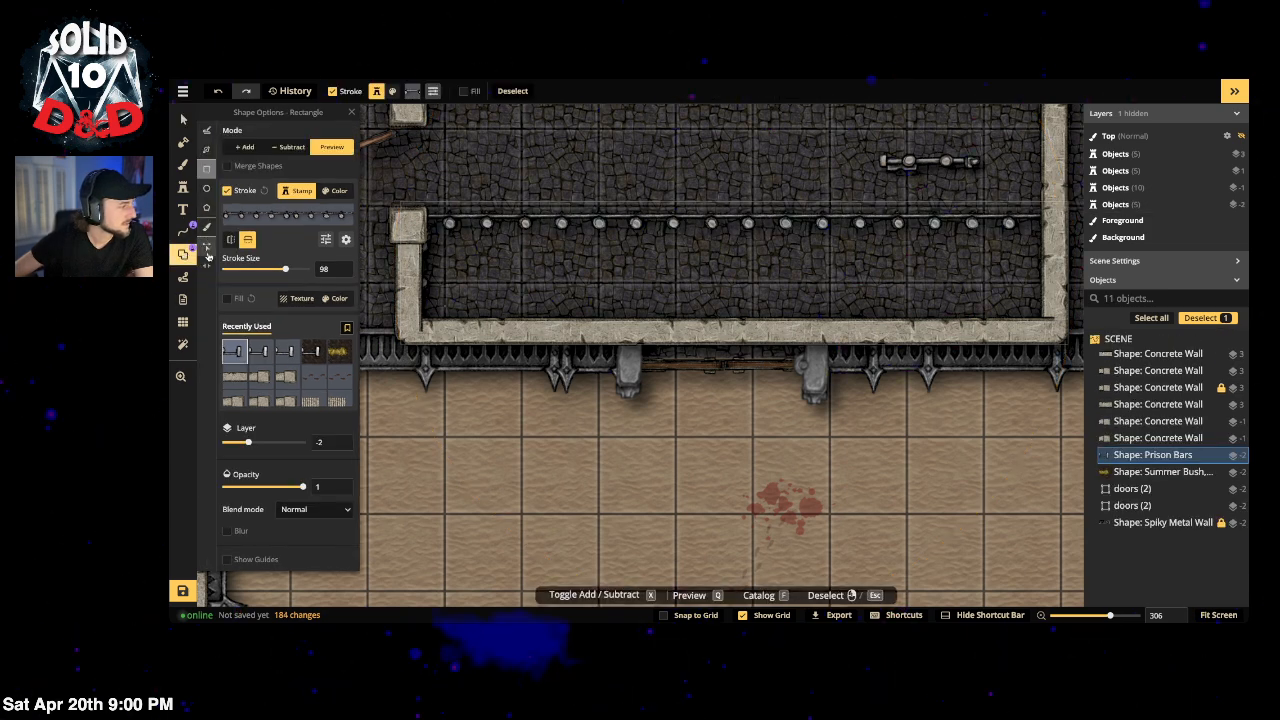
Step: Cut the left and right edges off the prison bars' path with Edit Nodes
{"action": "left_click", "coordinate": [206, 250]}
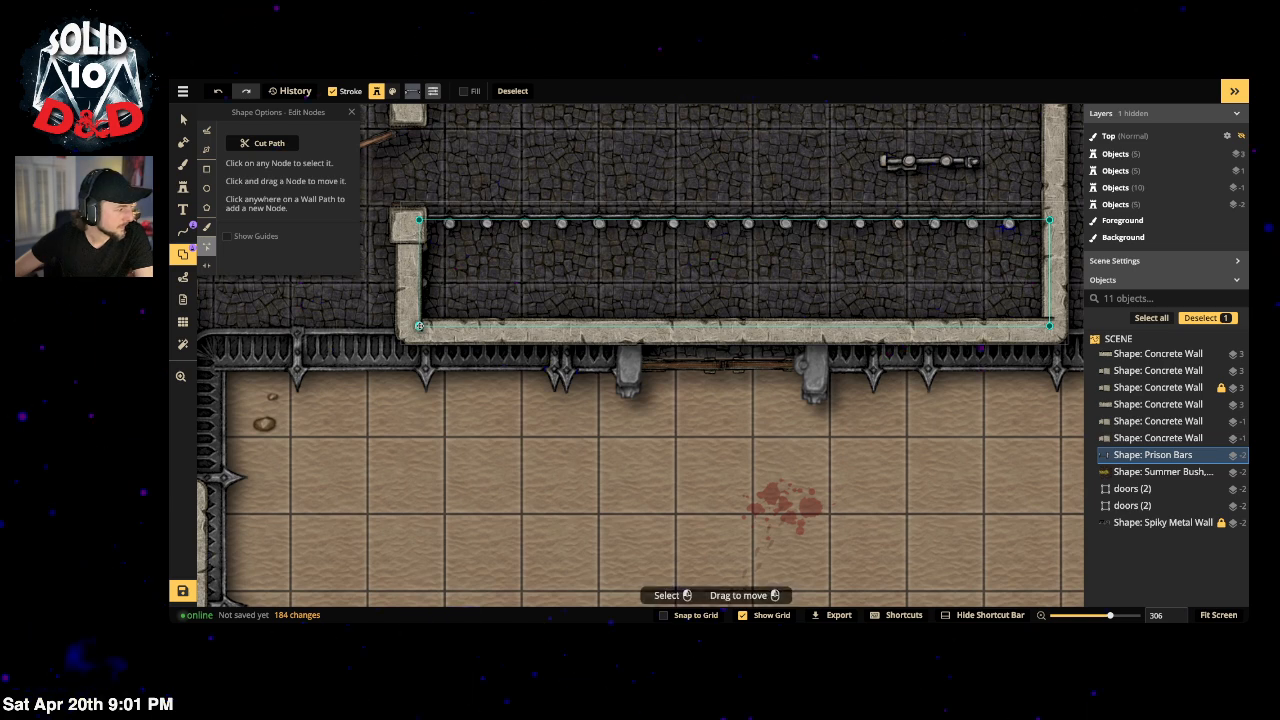
{"action": "left_click", "coordinate": [419, 325]}
{"action": "left_click", "coordinate": [268, 143]}
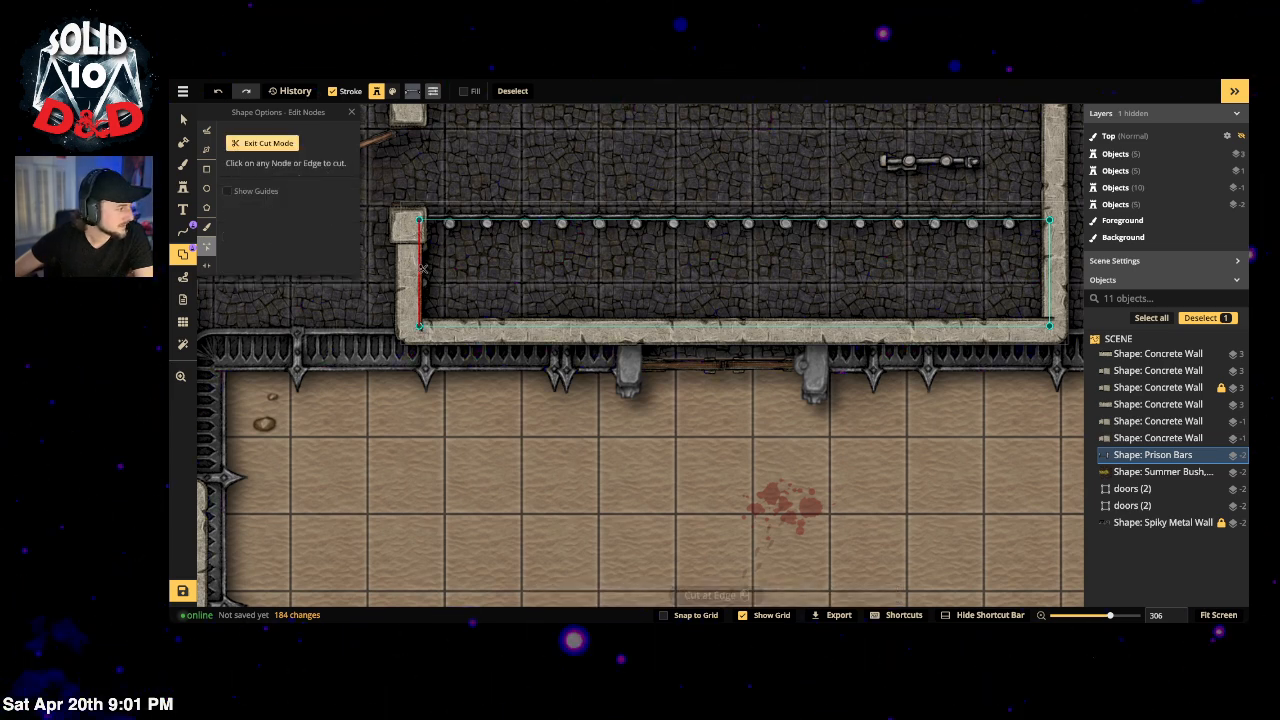
{"action": "left_click", "coordinate": [420, 270]}
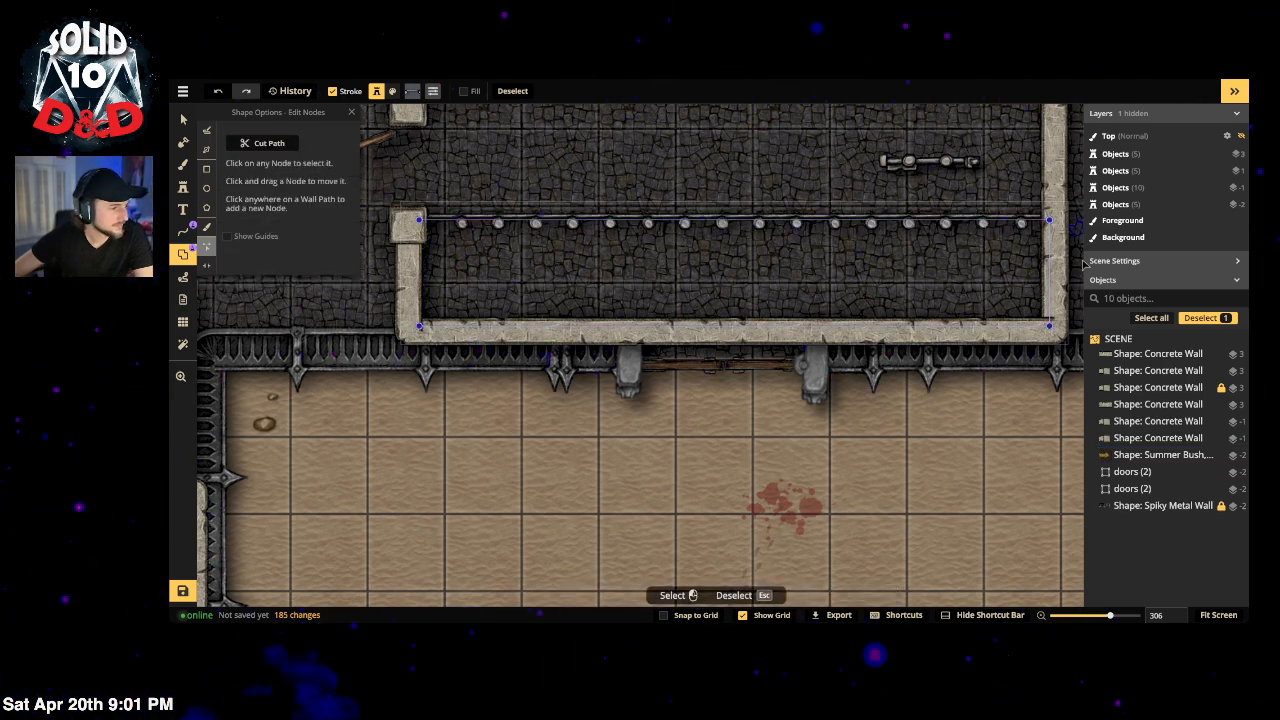
{"action": "left_click", "coordinate": [282, 146]}
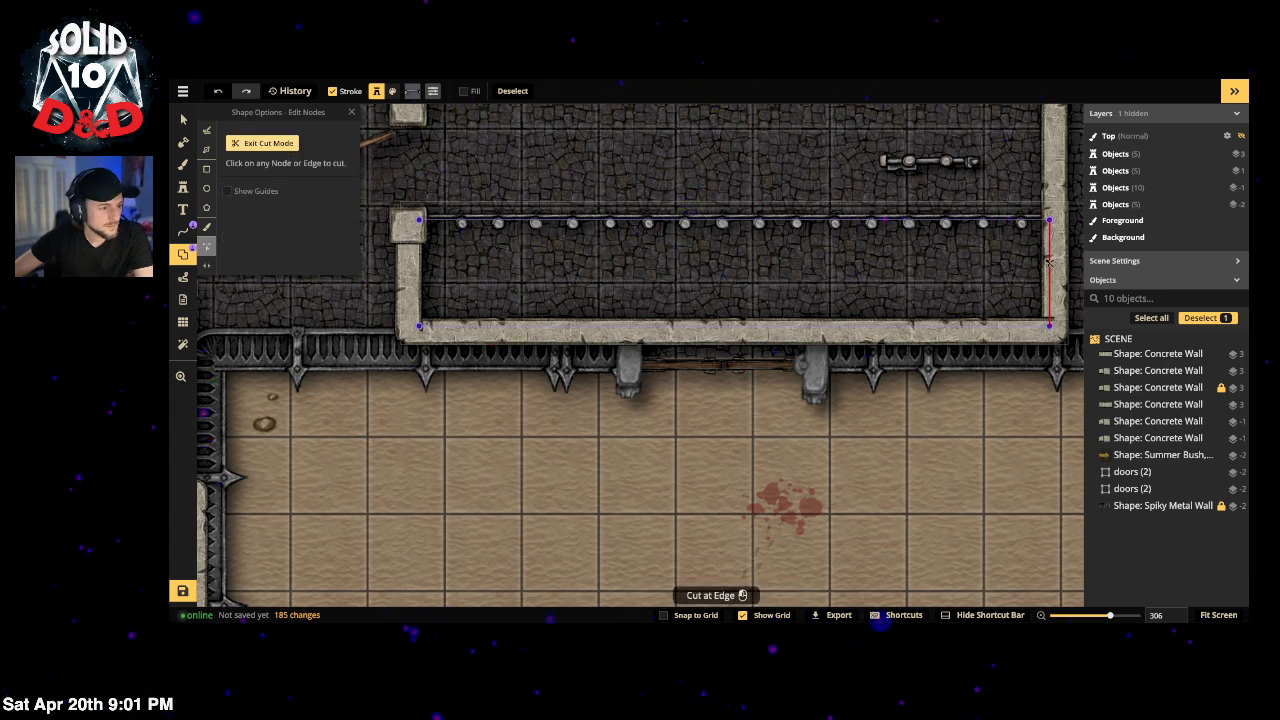
{"action": "left_click", "coordinate": [1048, 262]}
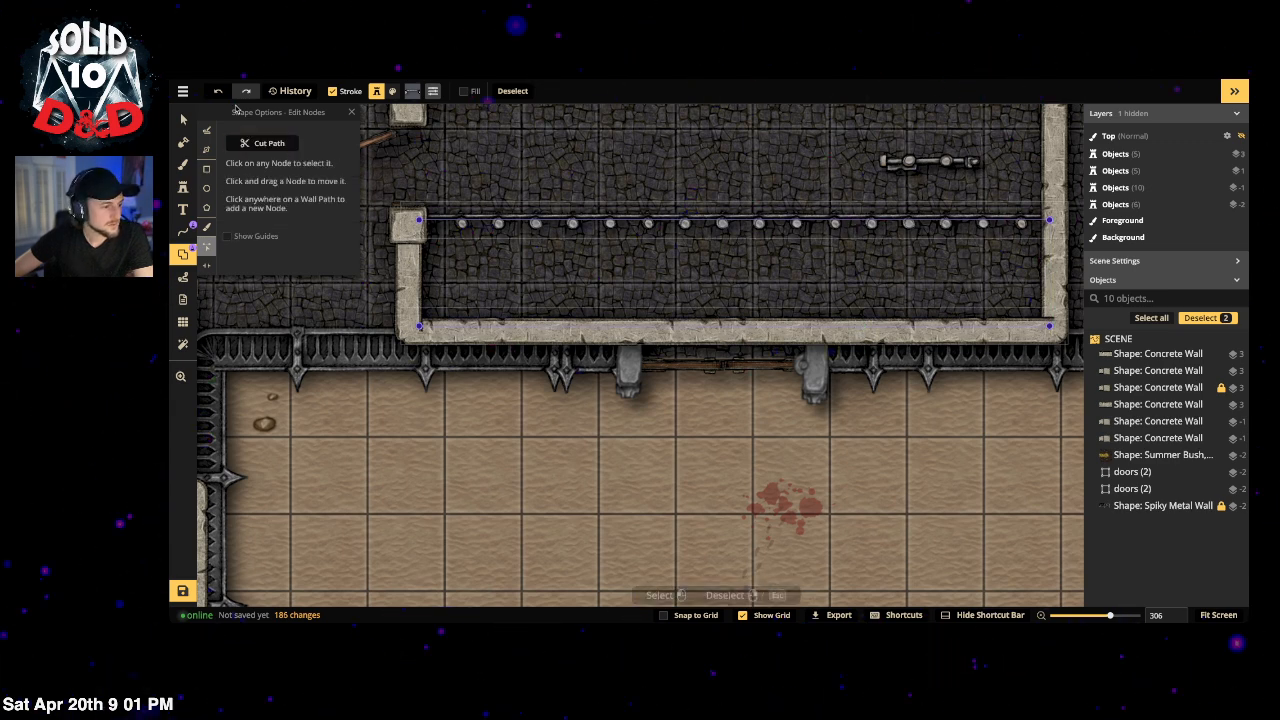
{"action": "left_click", "coordinate": [543, 330]}
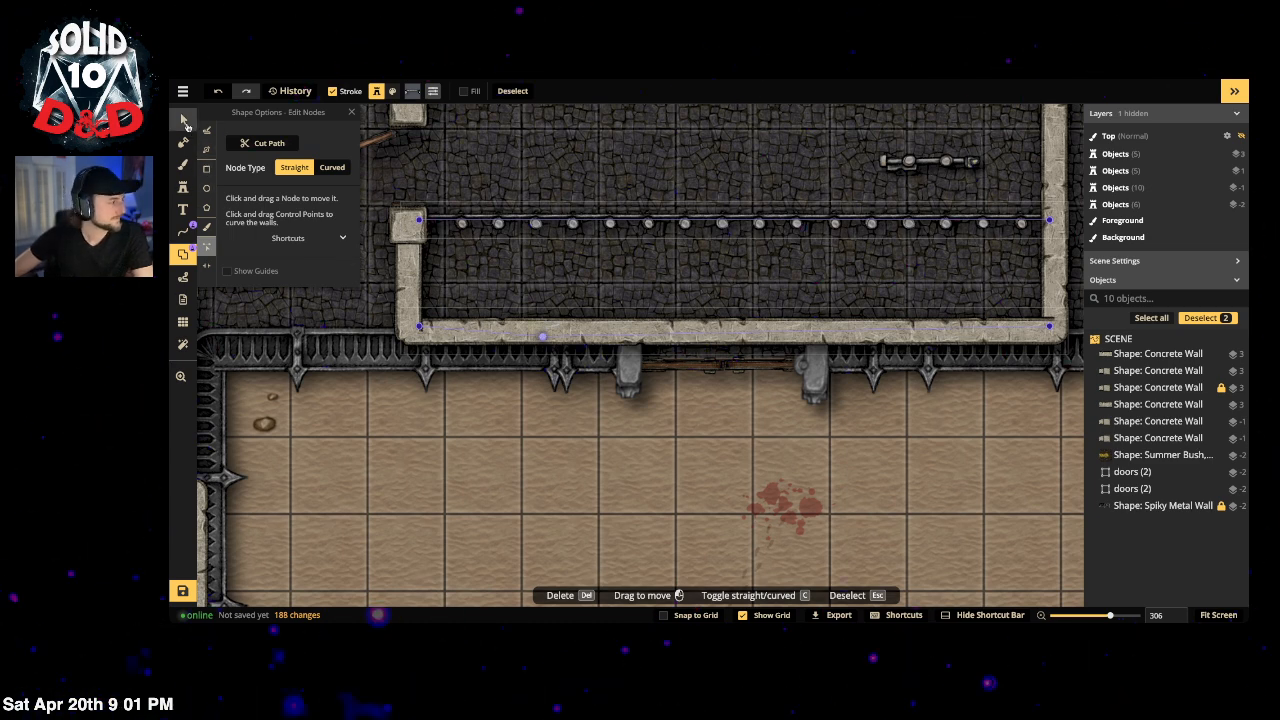
Step: Delete the bottom wall line, then undo the stray edits and reselect the bars
{"action": "left_click", "coordinate": [185, 123]}
{"action": "left_click", "coordinate": [587, 334]}
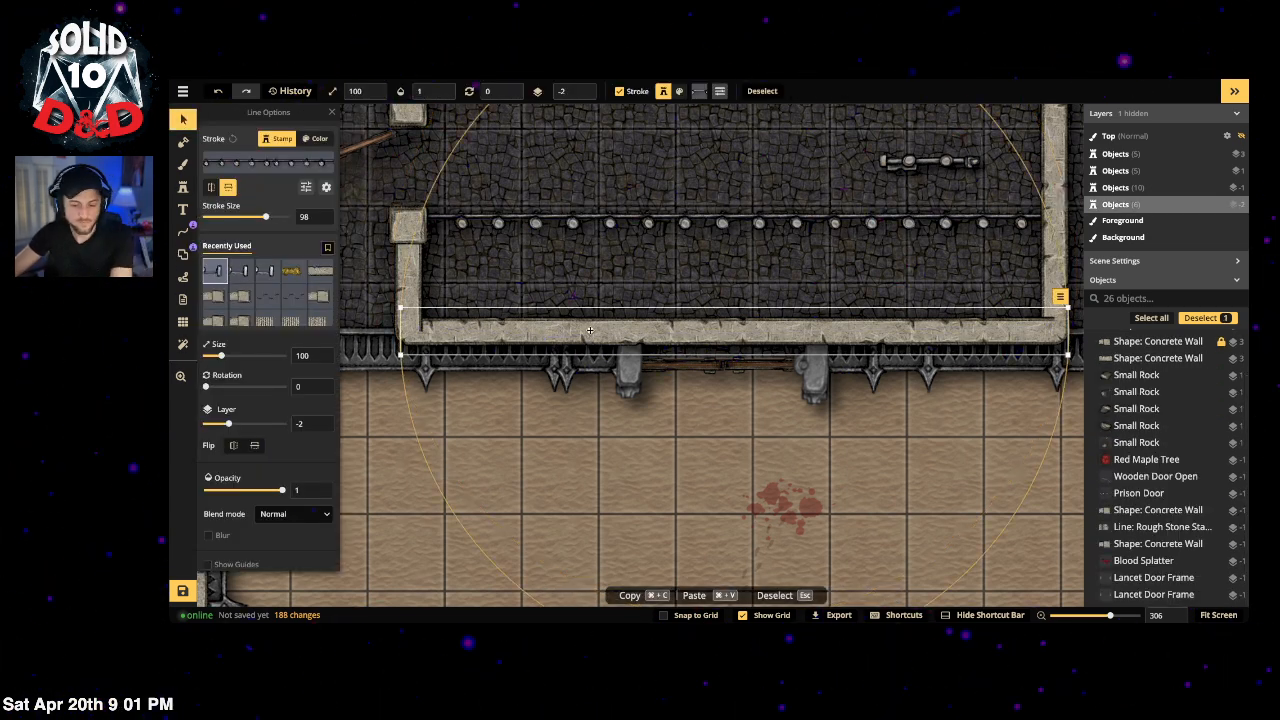
{"action": "key", "text": "Delete"}
{"action": "left_click", "coordinate": [497, 219]}
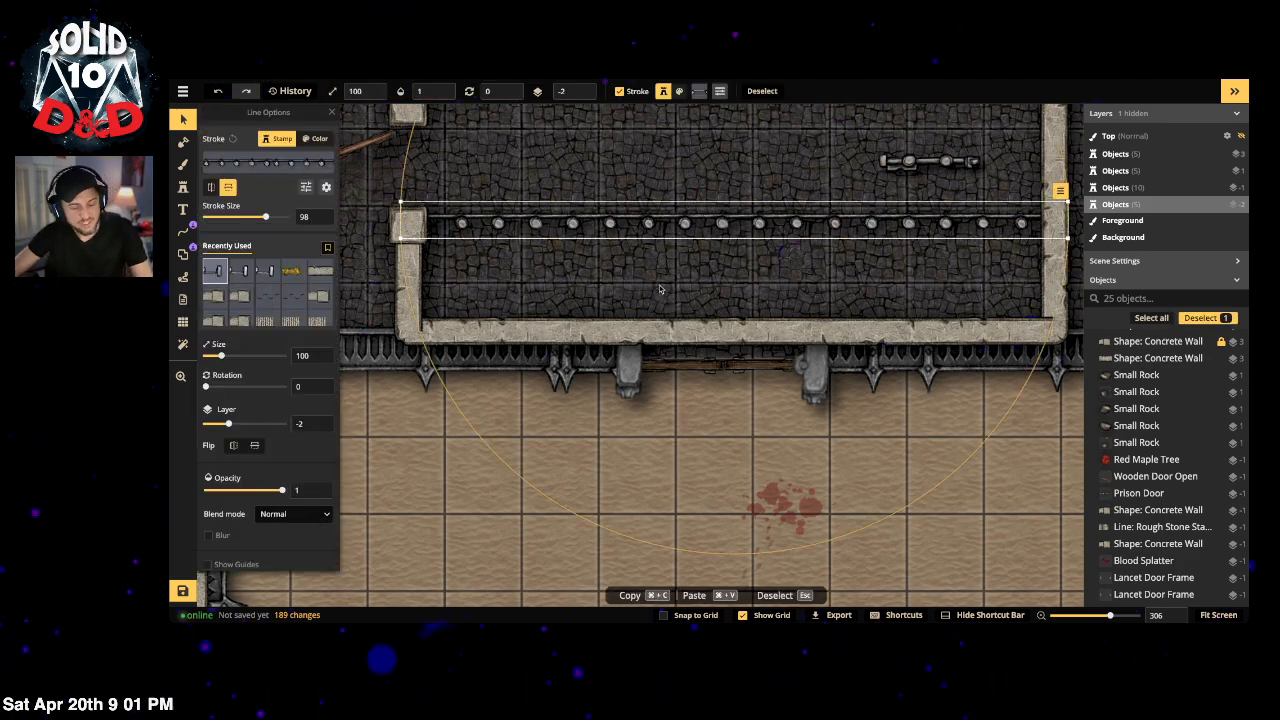
{"action": "key", "text": "super+z"}
{"action": "left_click", "coordinate": [648, 223]}
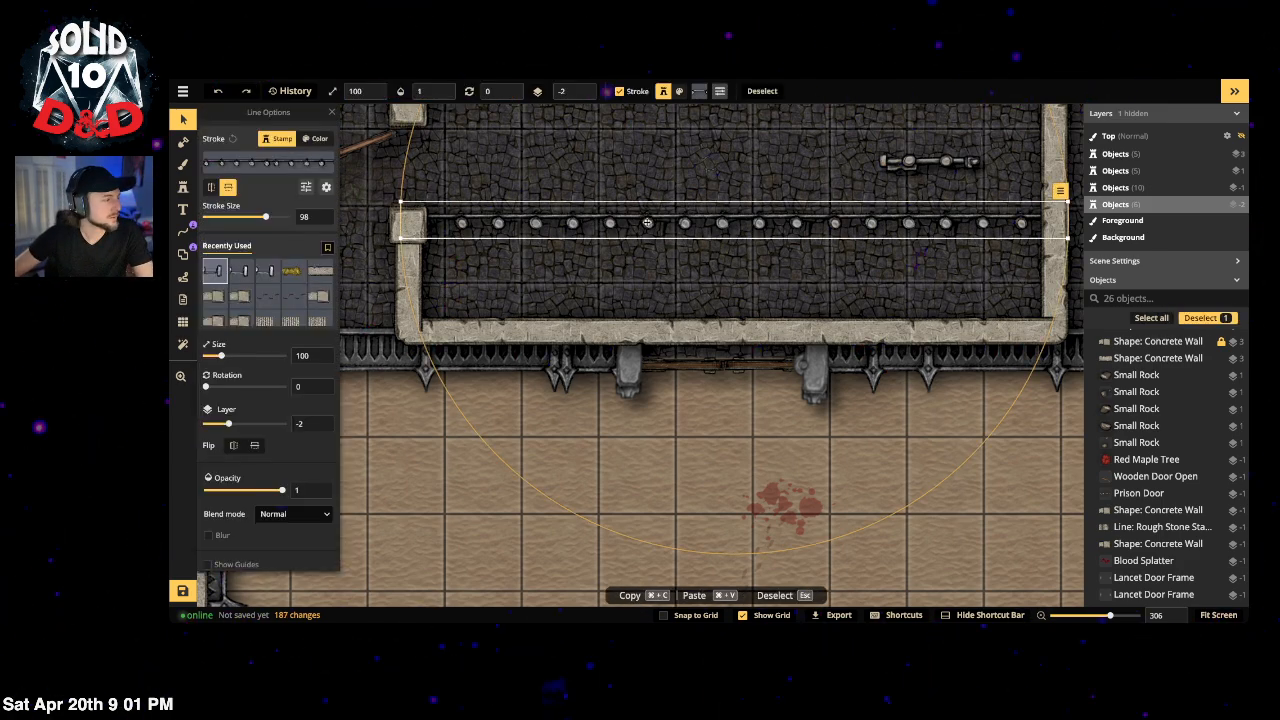
{"action": "key", "text": "super+z"}
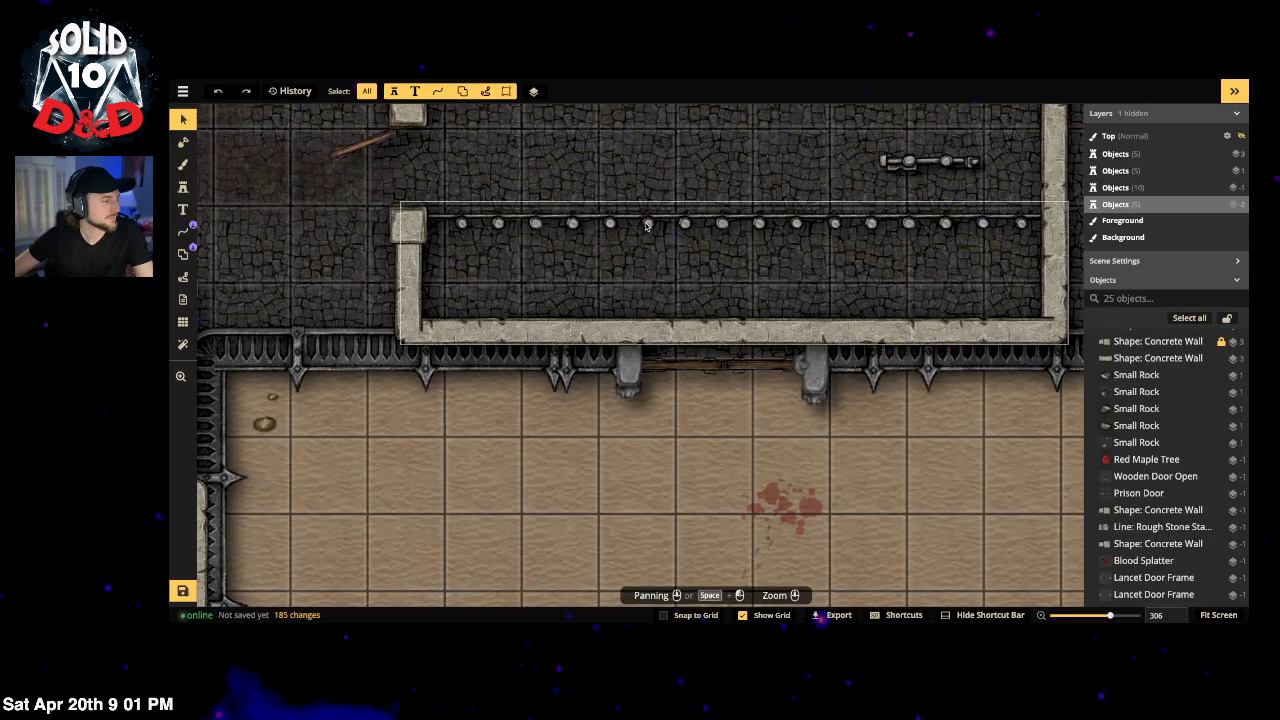
{"action": "key", "text": "super+z"}
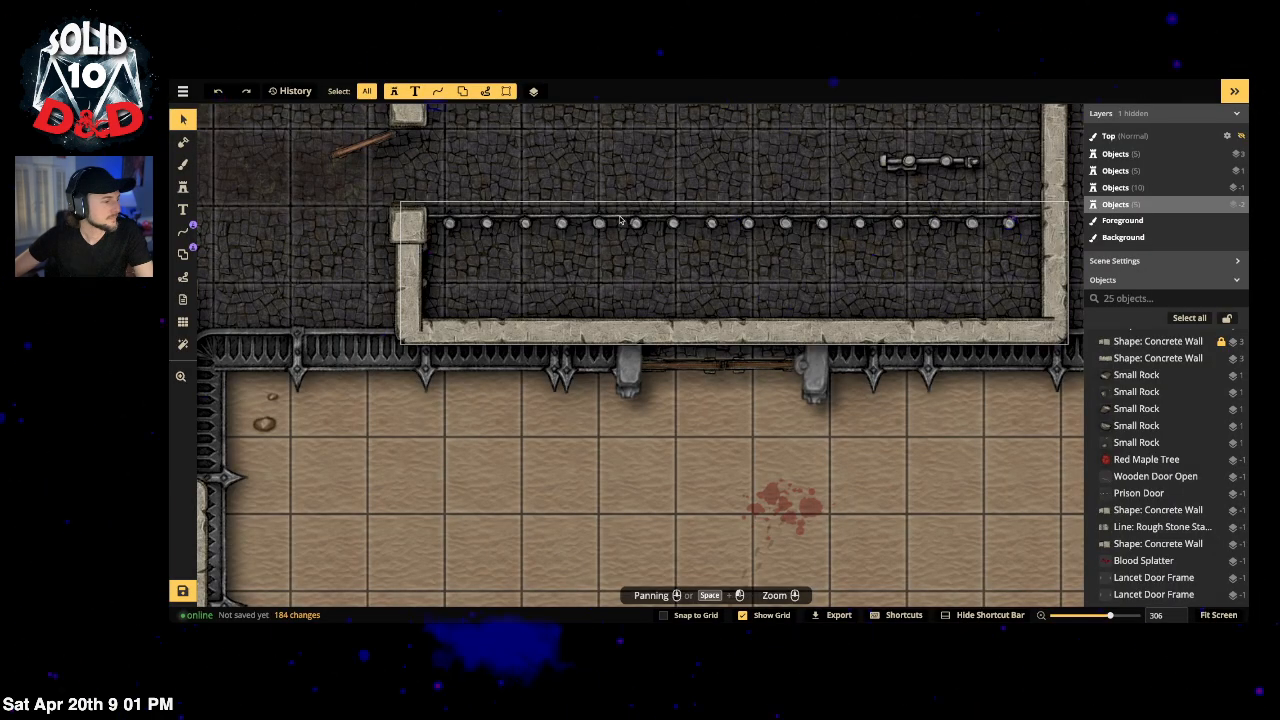
{"action": "left_click", "coordinate": [620, 217]}
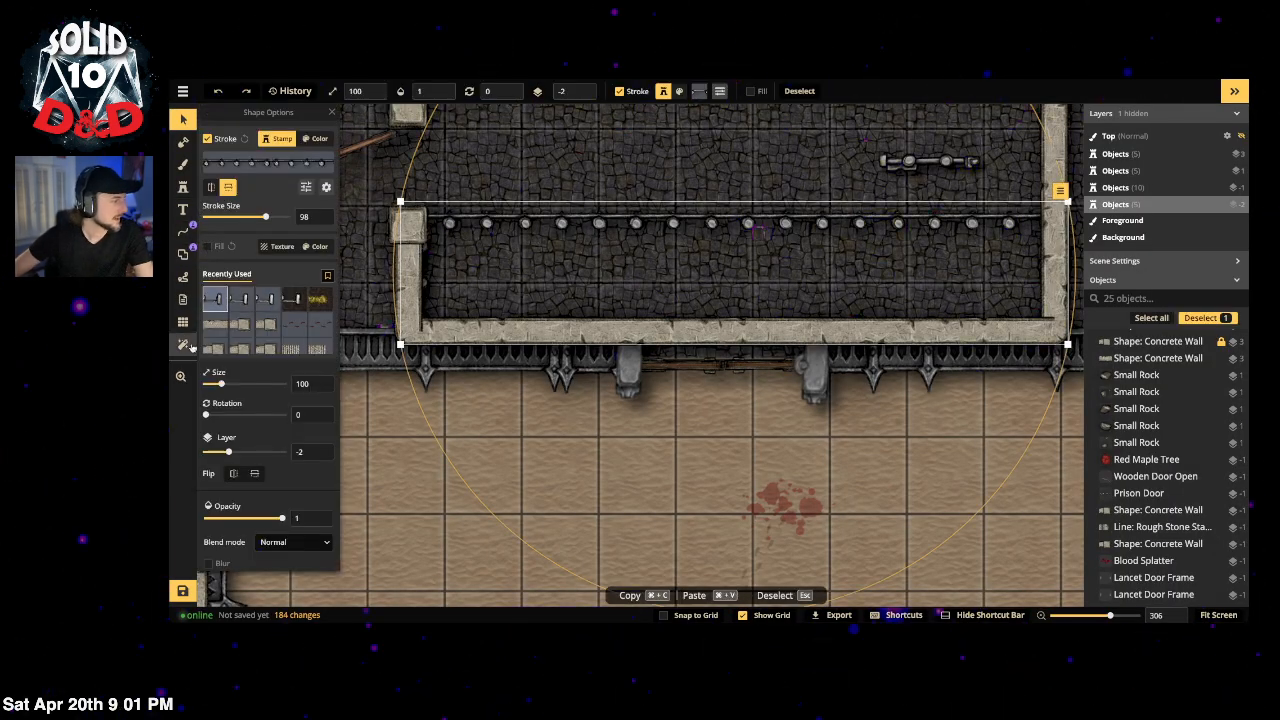
Step: Add a portal in the middle of the bars and widen it to 68.5
{"action": "left_click", "coordinate": [182, 253]}
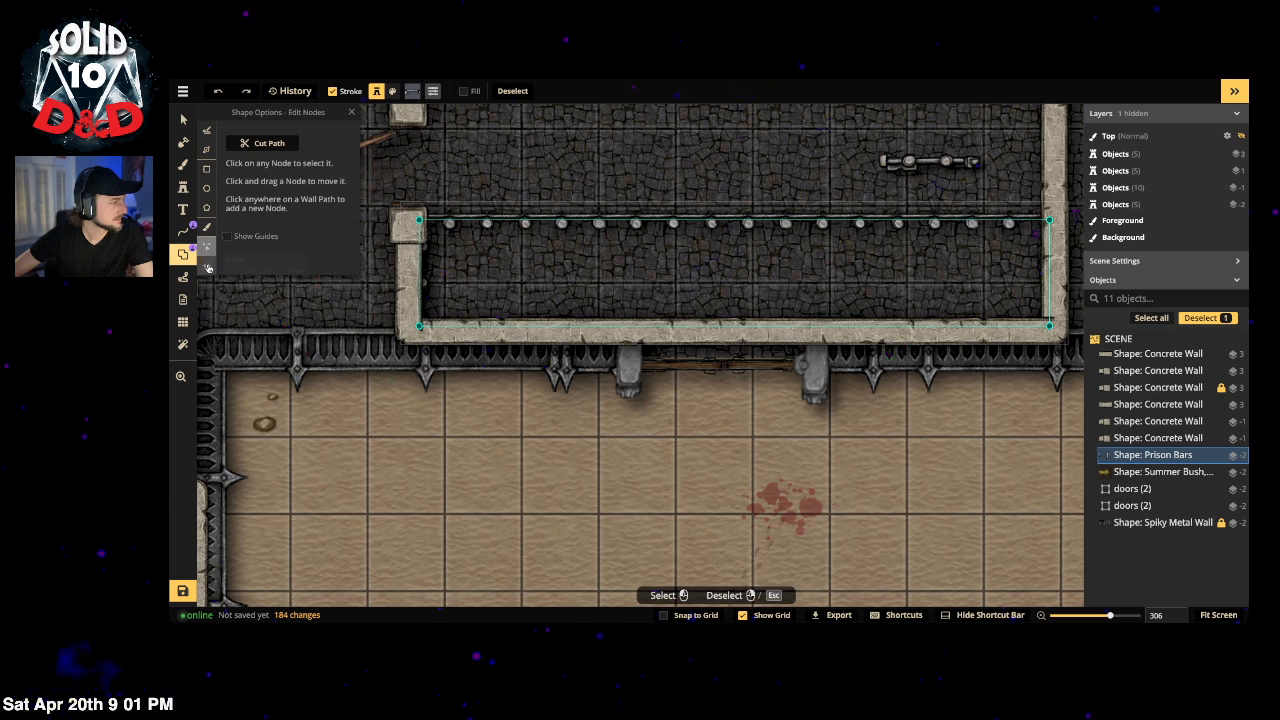
{"action": "left_click", "coordinate": [207, 266]}
{"action": "left_click_drag", "start_coordinate": [750, 216], "coordinate": [651, 224]}
{"action": "left_click", "coordinate": [722, 220]}
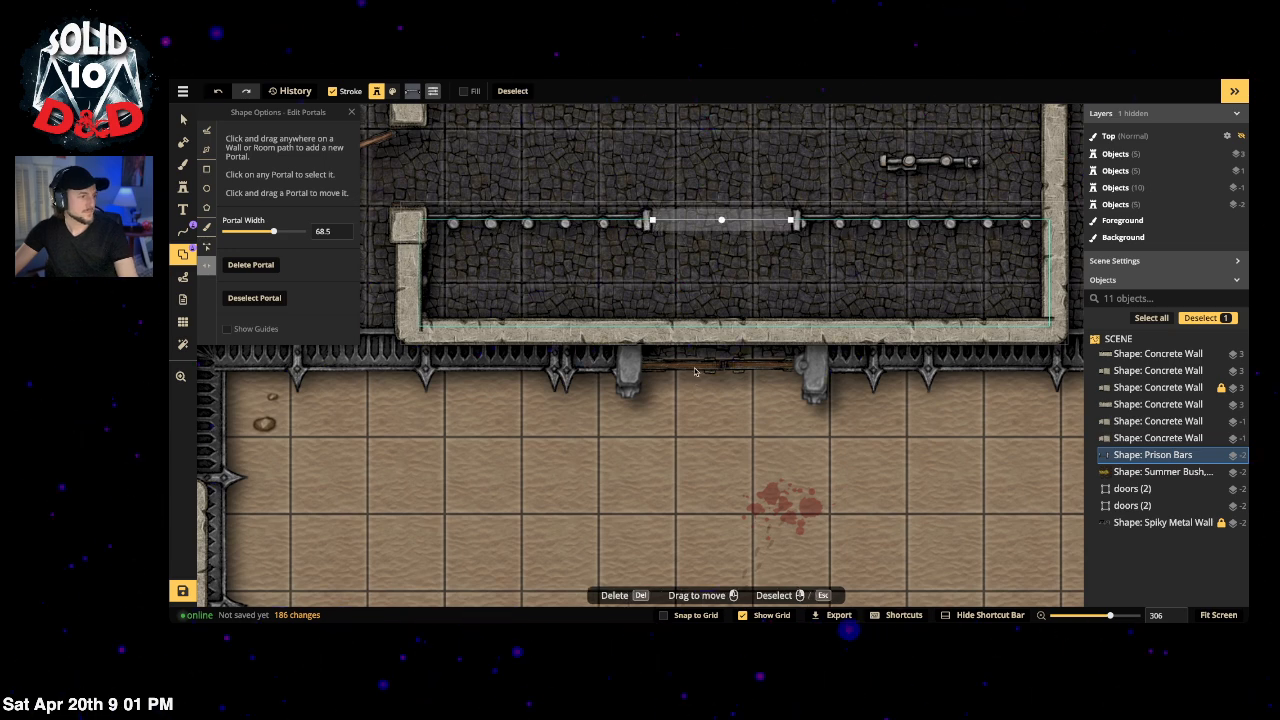
Step: With merge on, add four Prison Bars rectangles over the left and right bar sections
{"action": "left_click", "coordinate": [207, 170]}
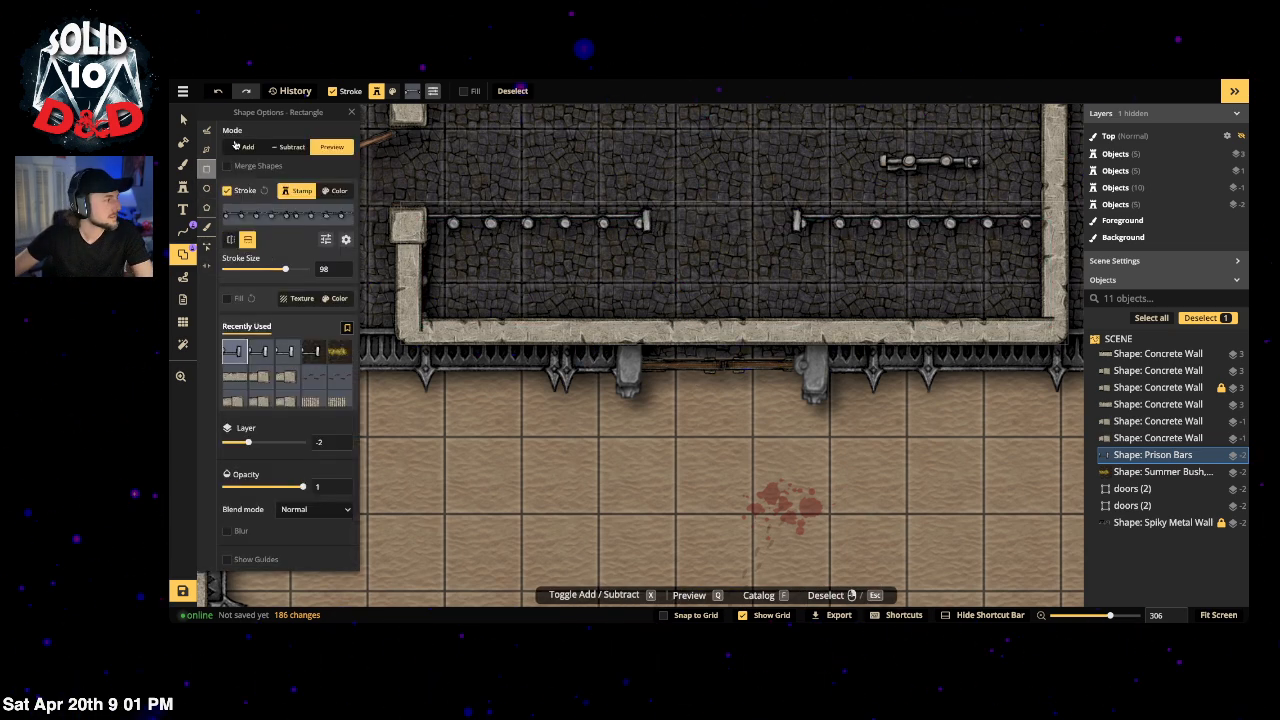
{"action": "left_click", "coordinate": [240, 165]}
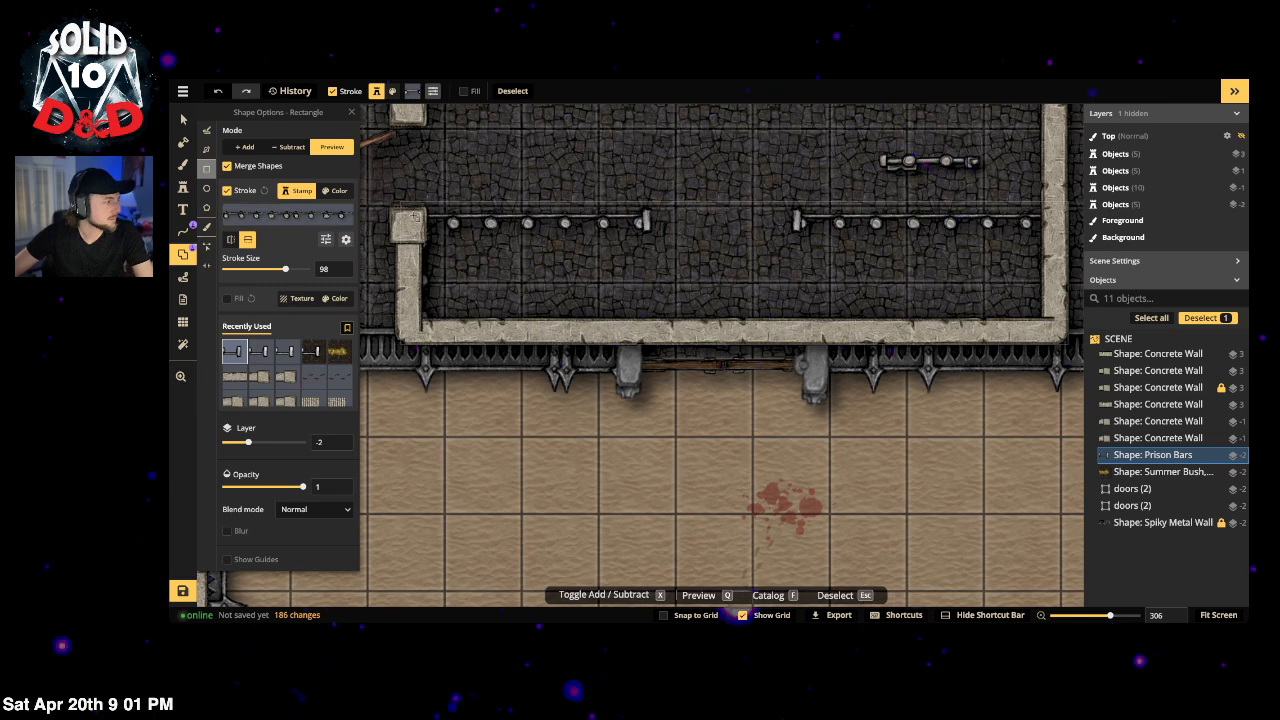
{"action": "left_click_drag", "start_coordinate": [409, 216], "coordinate": [648, 332]}
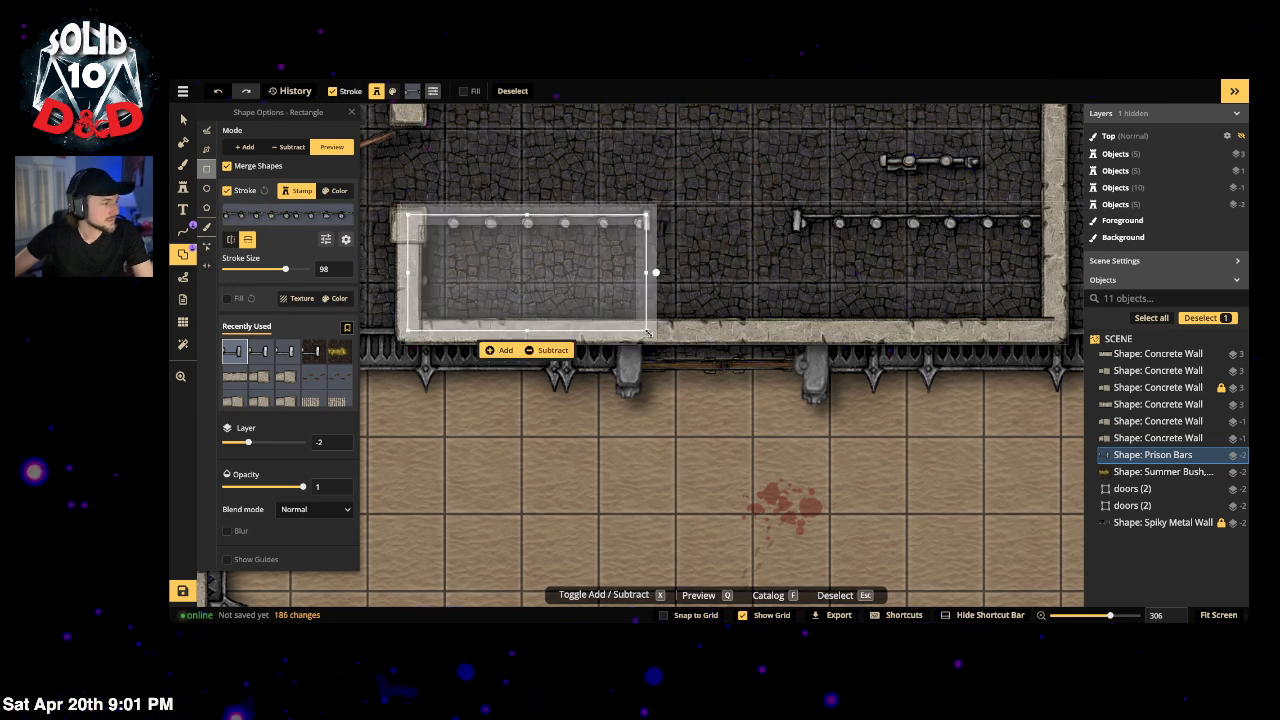
{"action": "left_click", "coordinate": [497, 352]}
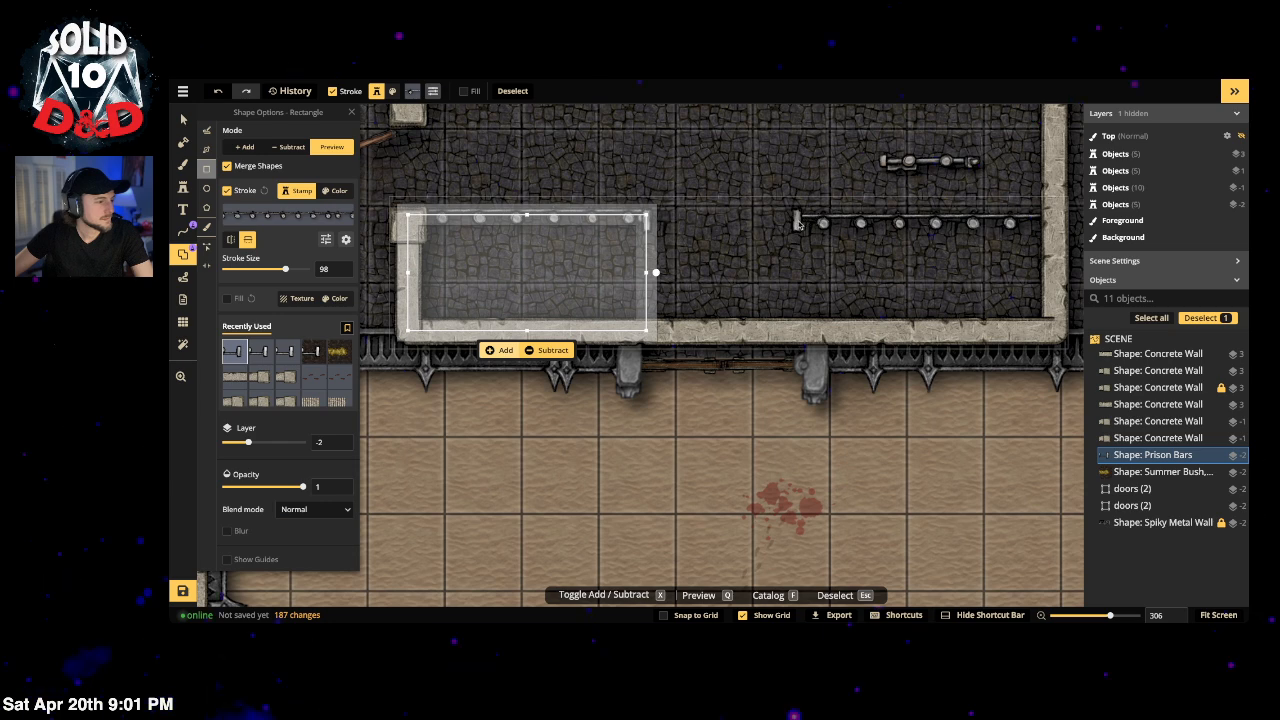
{"action": "left_click_drag", "start_coordinate": [797, 218], "coordinate": [1054, 329]}
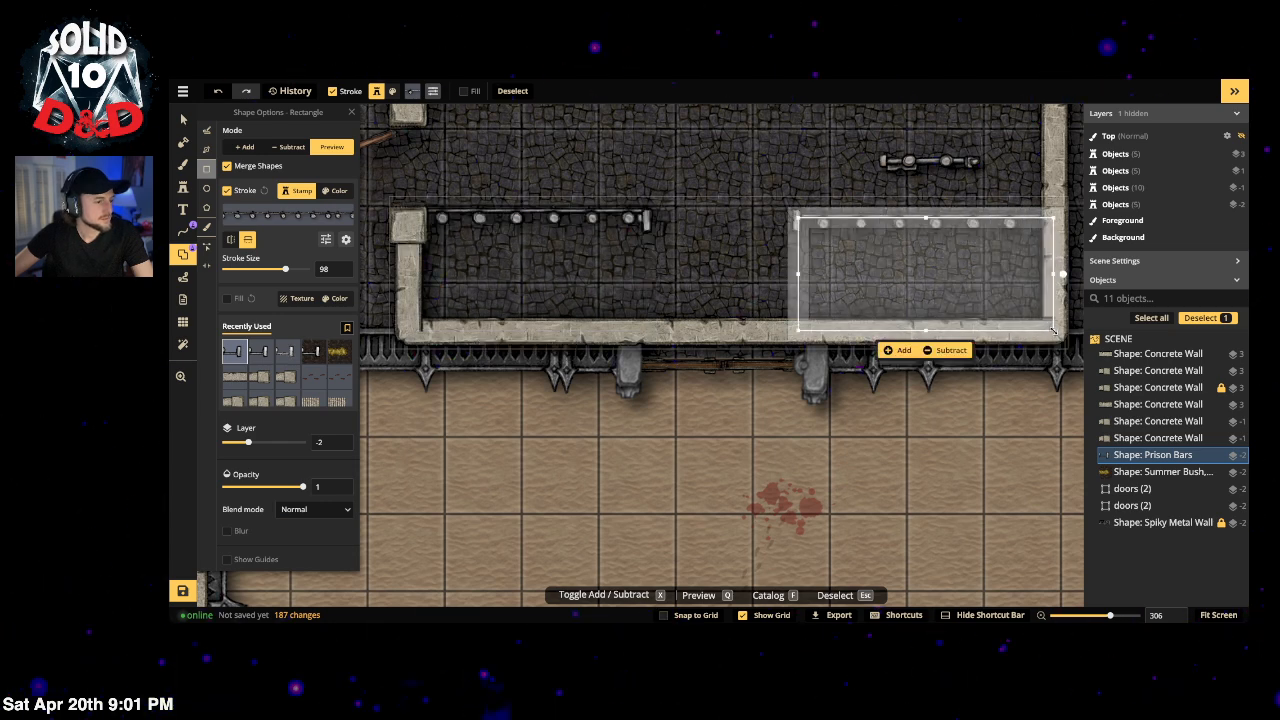
{"action": "left_click", "coordinate": [903, 352]}
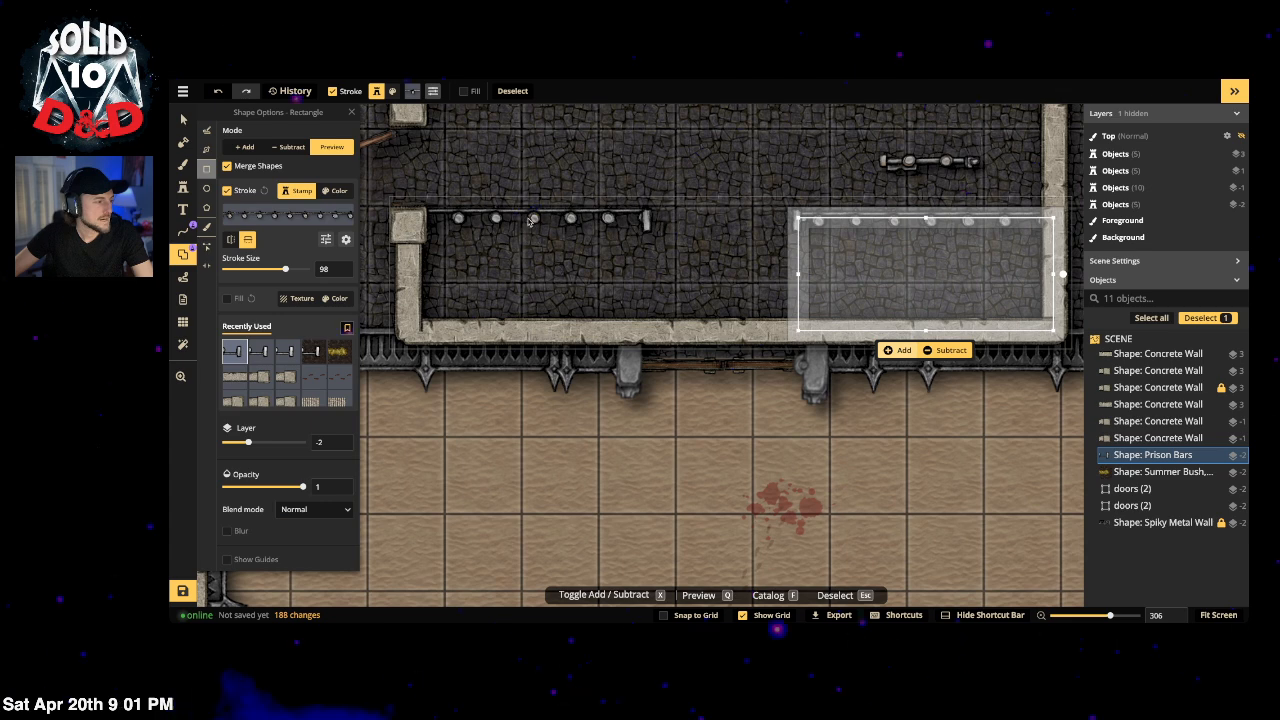
{"action": "left_click_drag", "start_coordinate": [540, 217], "coordinate": [406, 333]}
{"action": "left_click", "coordinate": [445, 352]}
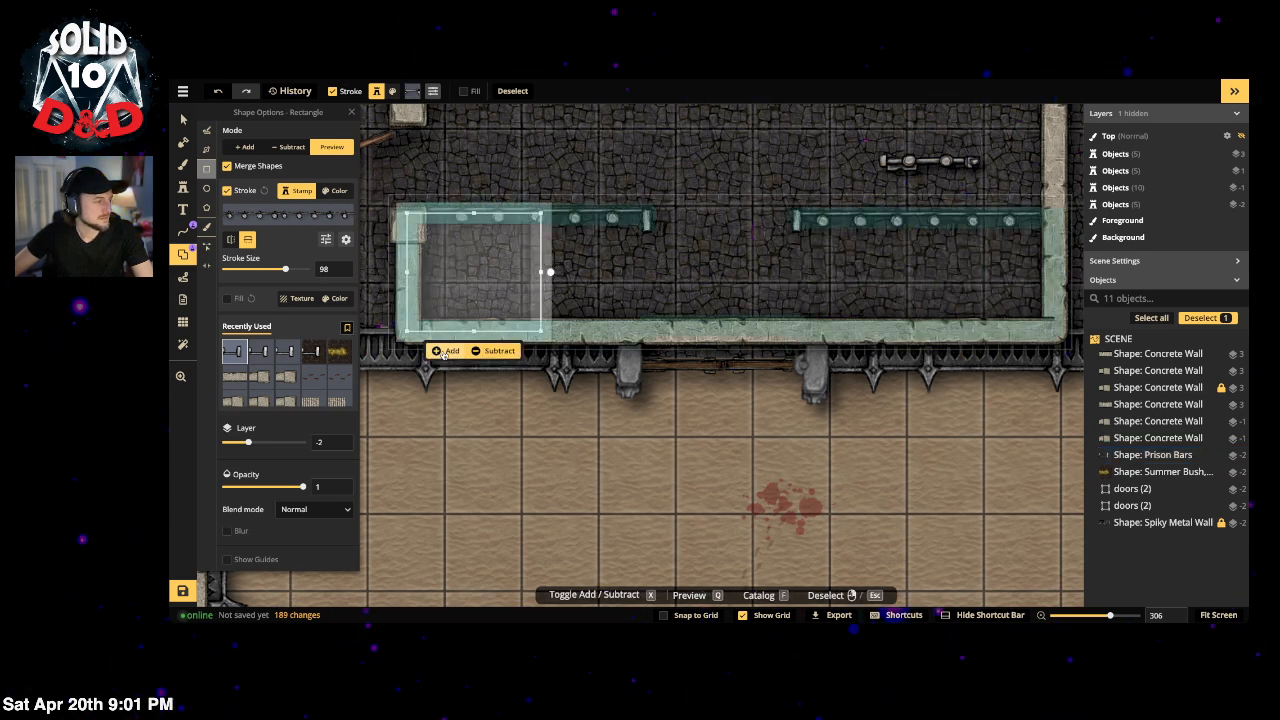
{"action": "left_click_drag", "start_coordinate": [797, 215], "coordinate": [953, 333]}
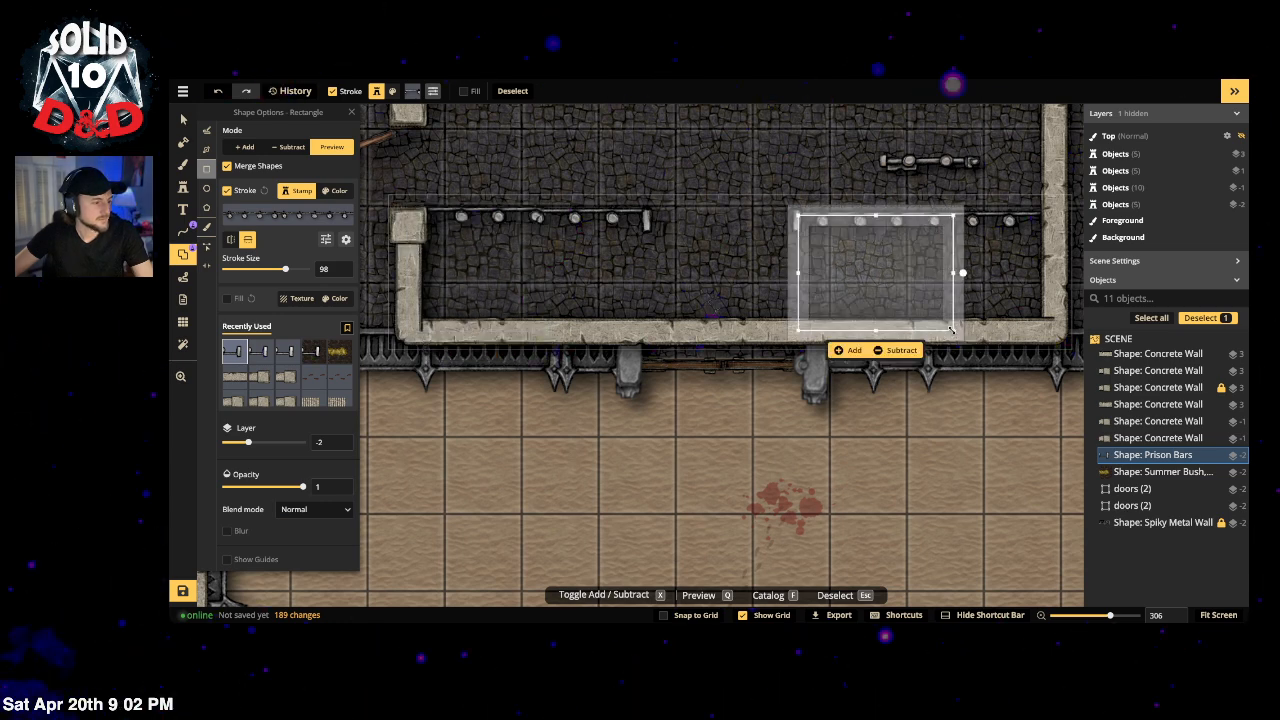
{"action": "left_click", "coordinate": [838, 350]}
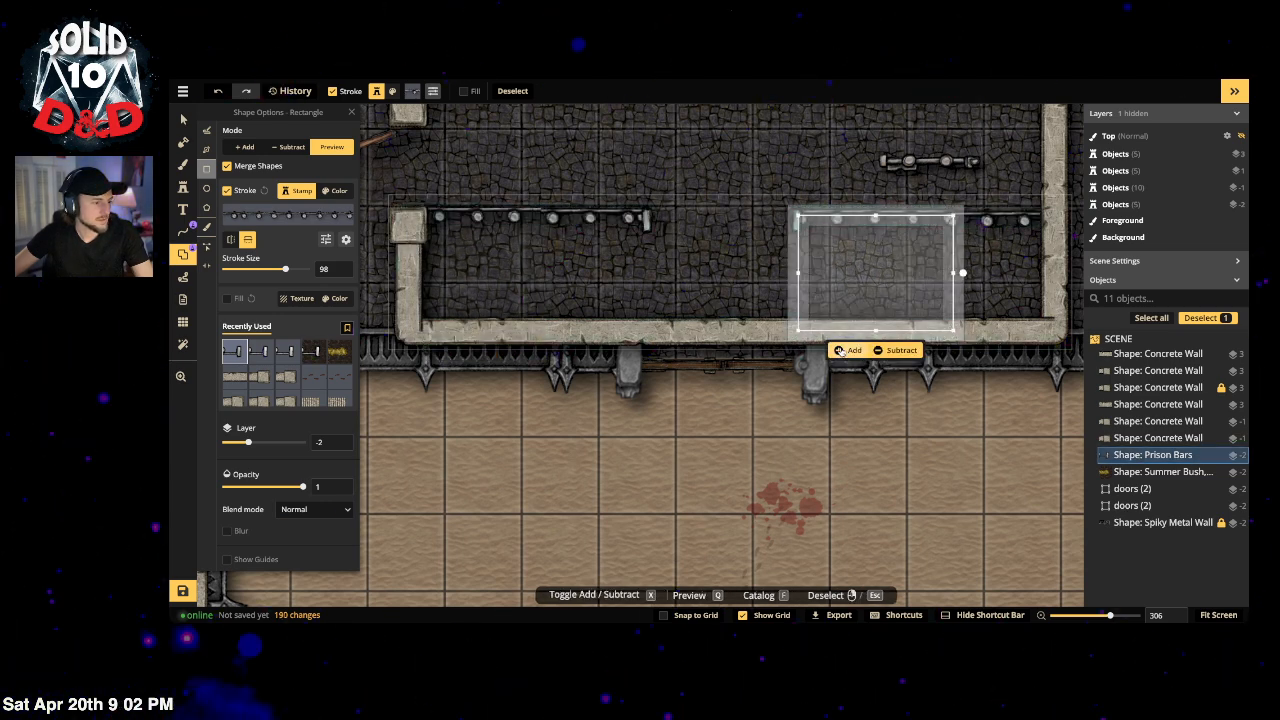
{"action": "key", "text": "Escape"}
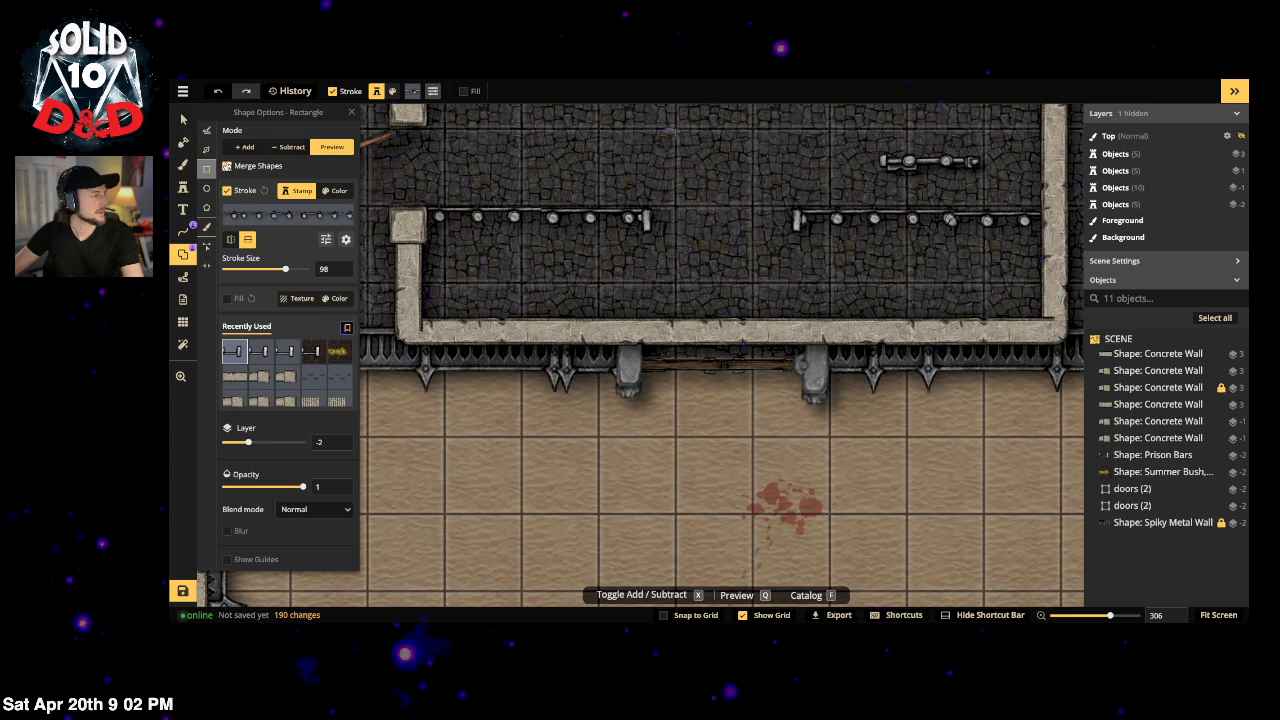
Step: Add barred cells beside the left wall, next to it, and at the wall's right end
{"action": "left_click_drag", "start_coordinate": [411, 214], "coordinate": [541, 325]}
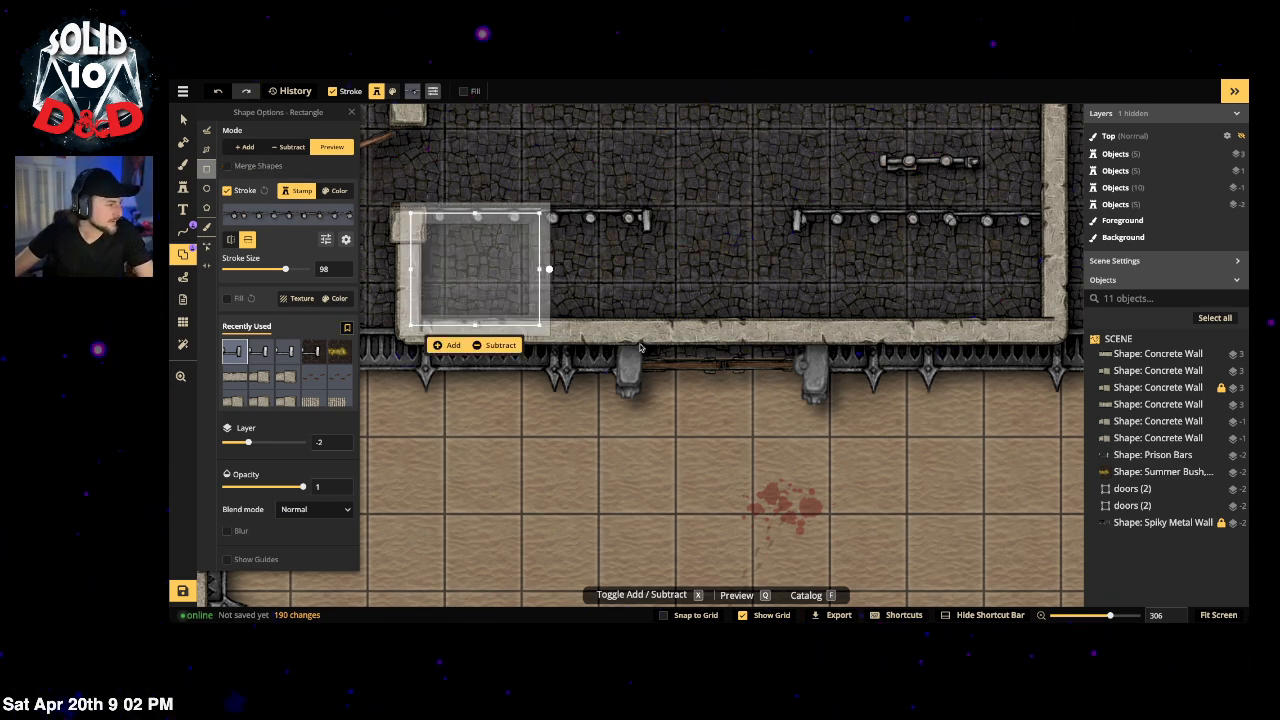
{"action": "left_click", "coordinate": [450, 345]}
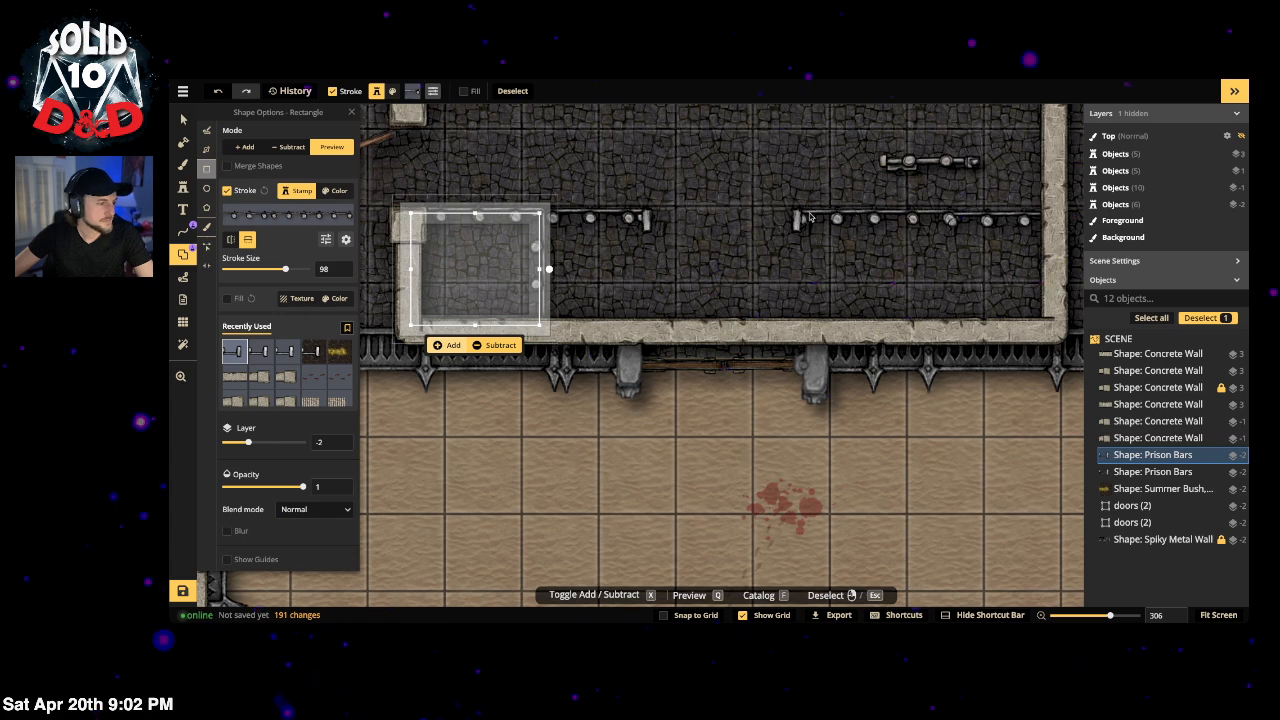
{"action": "left_click_drag", "start_coordinate": [648, 212], "coordinate": [533, 331]}
{"action": "left_click", "coordinate": [556, 350]}
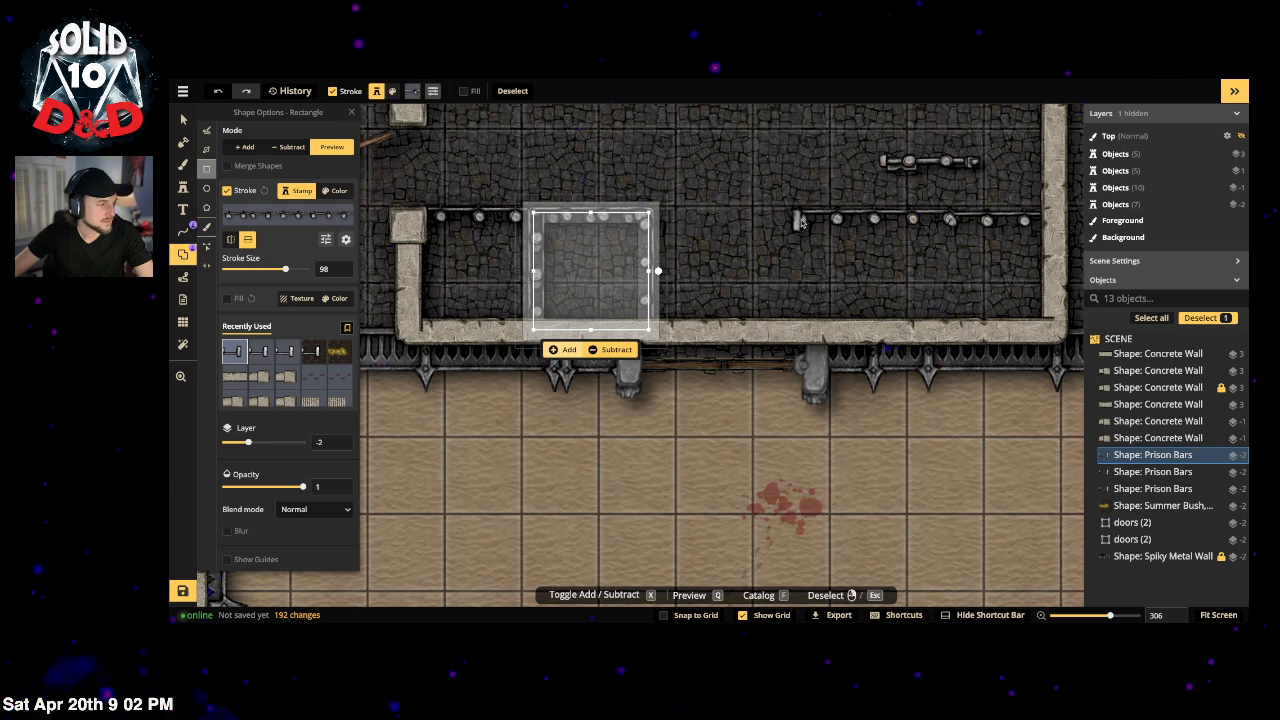
{"action": "left_click_drag", "start_coordinate": [798, 216], "coordinate": [925, 337]}
{"action": "left_click", "coordinate": [833, 354]}
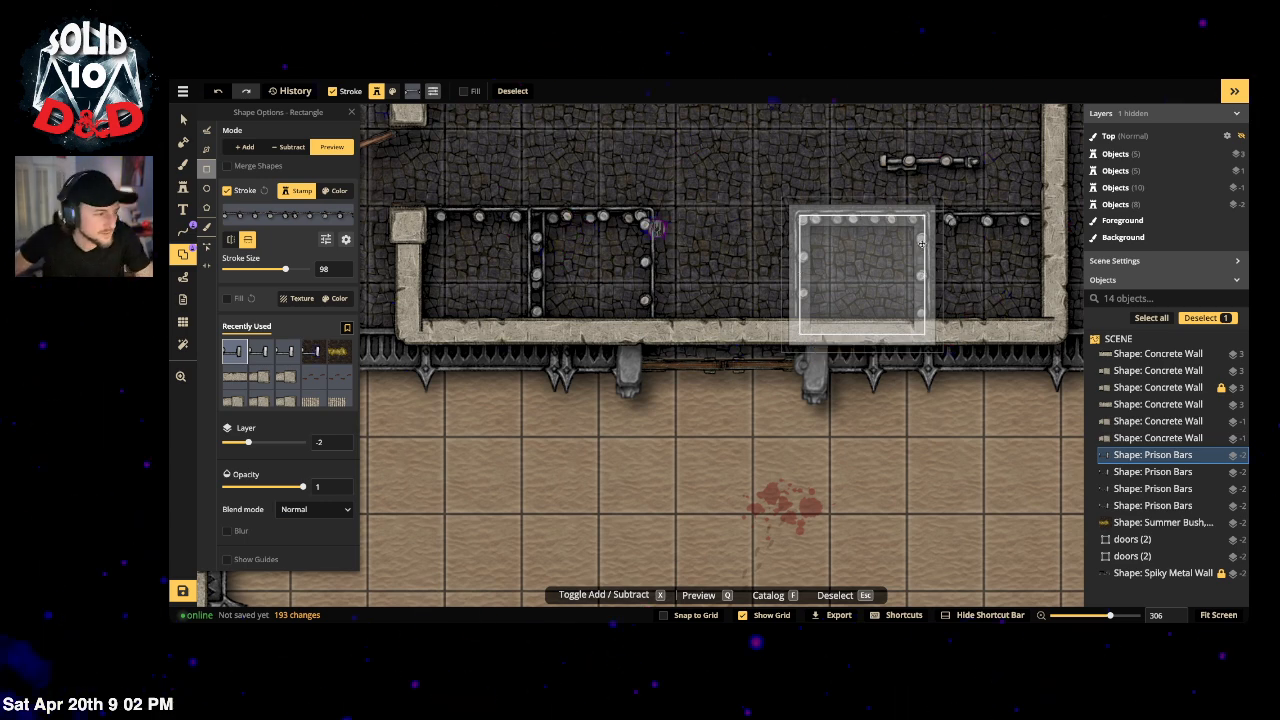
{"action": "left_click_drag", "start_coordinate": [916, 250], "coordinate": [1050, 240]}
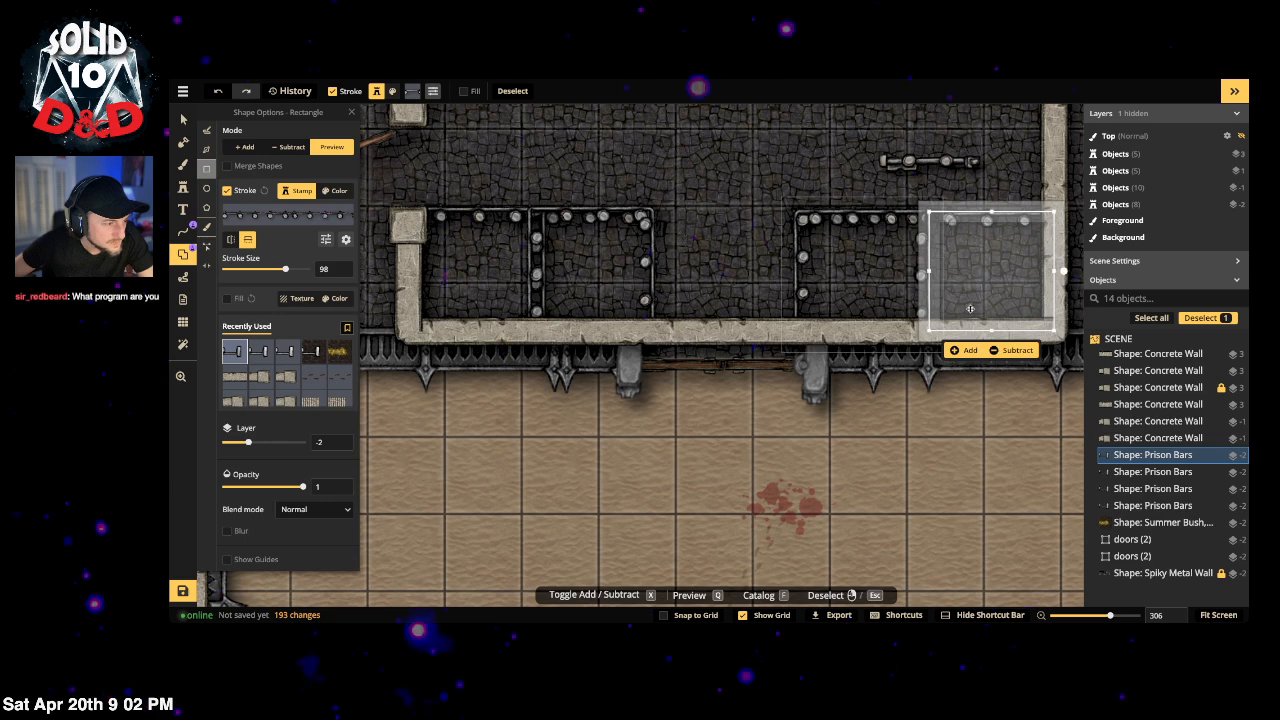
{"action": "left_click", "coordinate": [966, 351]}
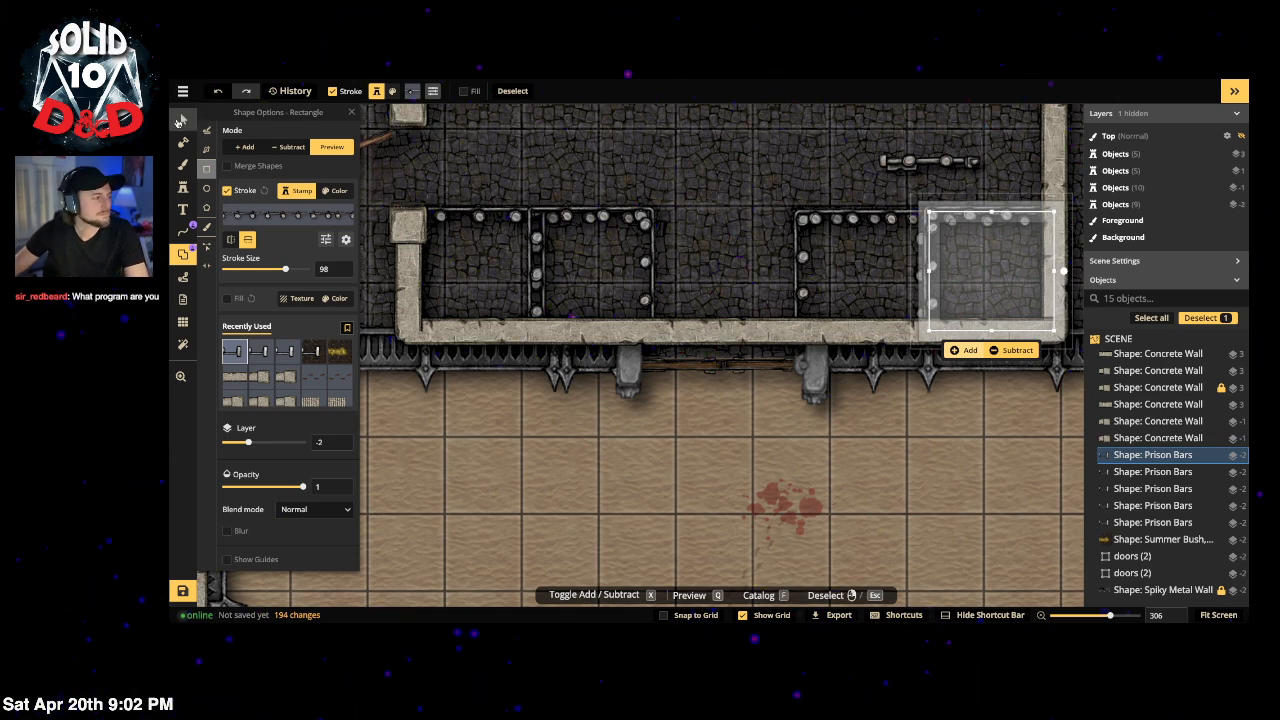
{"action": "left_click", "coordinate": [182, 120]}
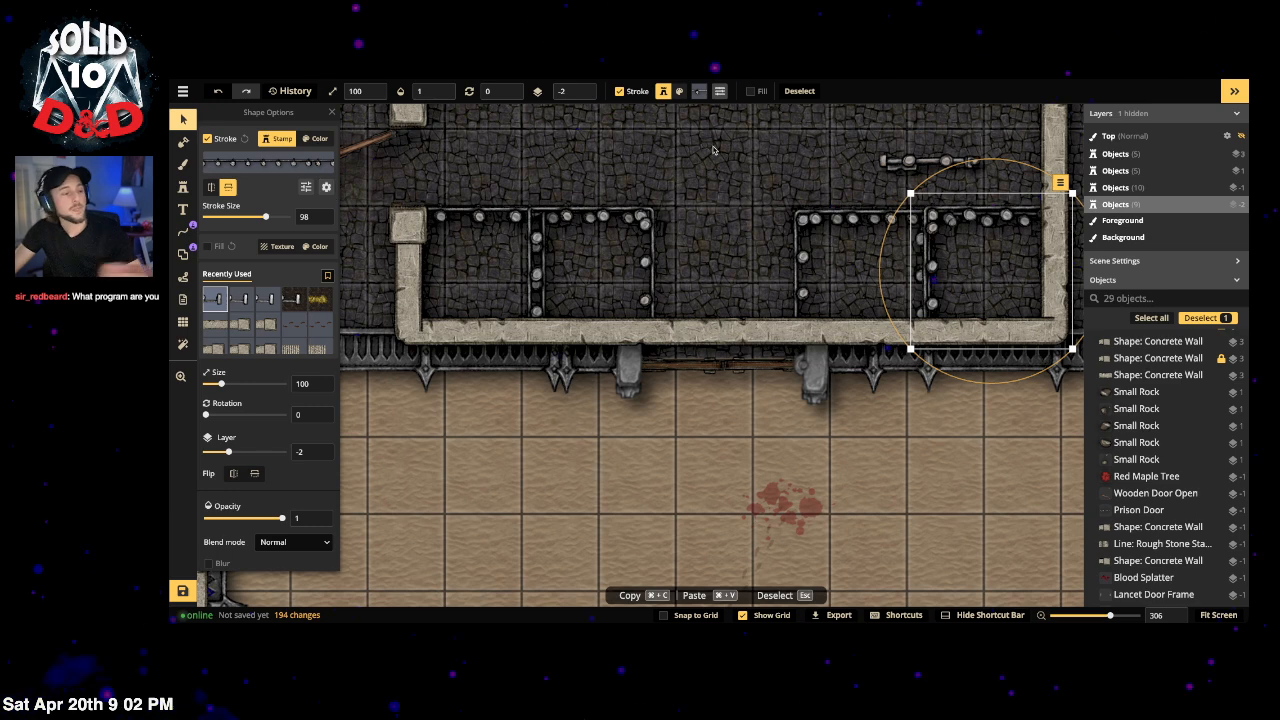
Step: Delete the four added Prison Bars cells from the left and right rooms
{"action": "key", "text": "Delete"}
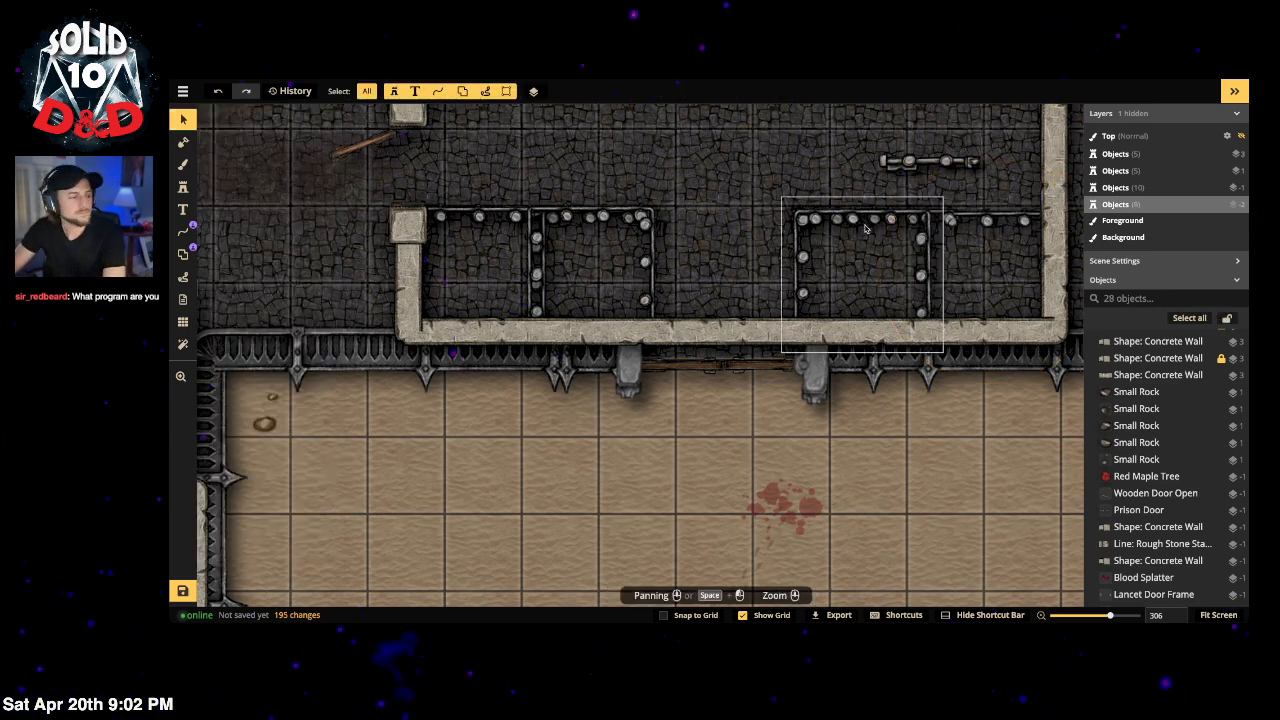
{"action": "left_click", "coordinate": [899, 224]}
{"action": "key", "text": "Delete"}
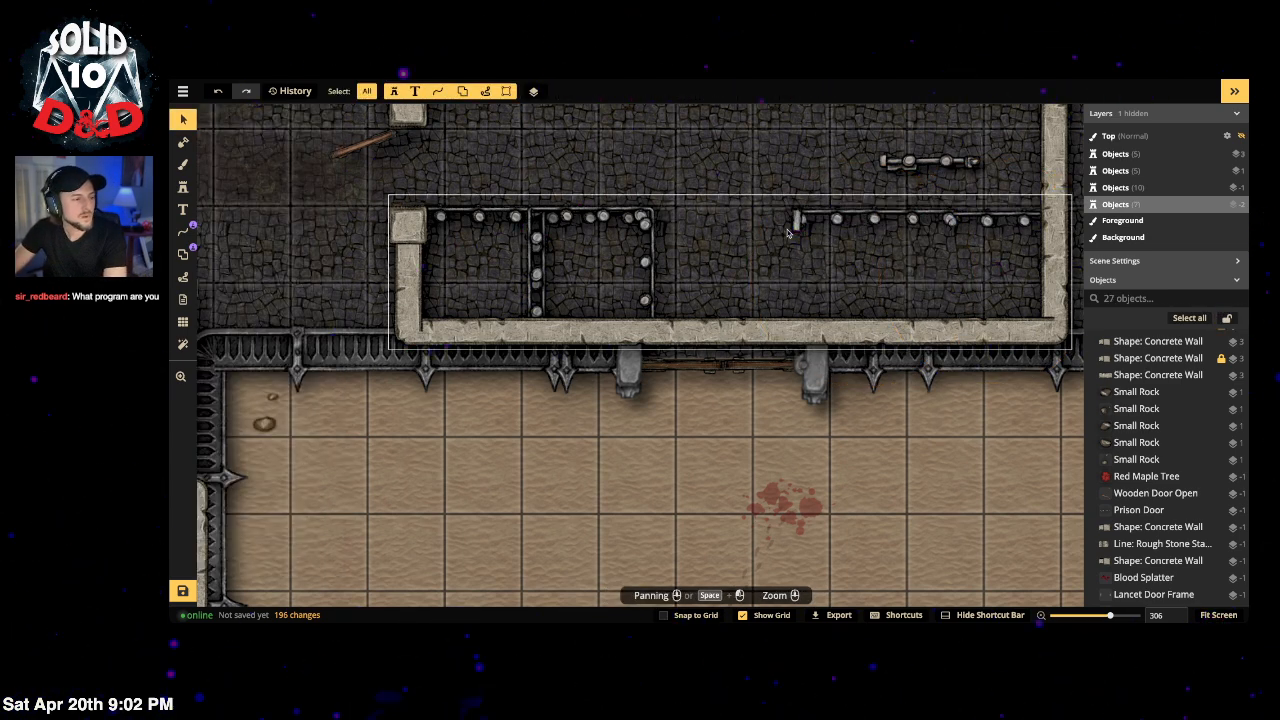
{"action": "left_click", "coordinate": [535, 247]}
{"action": "key", "text": "Delete"}
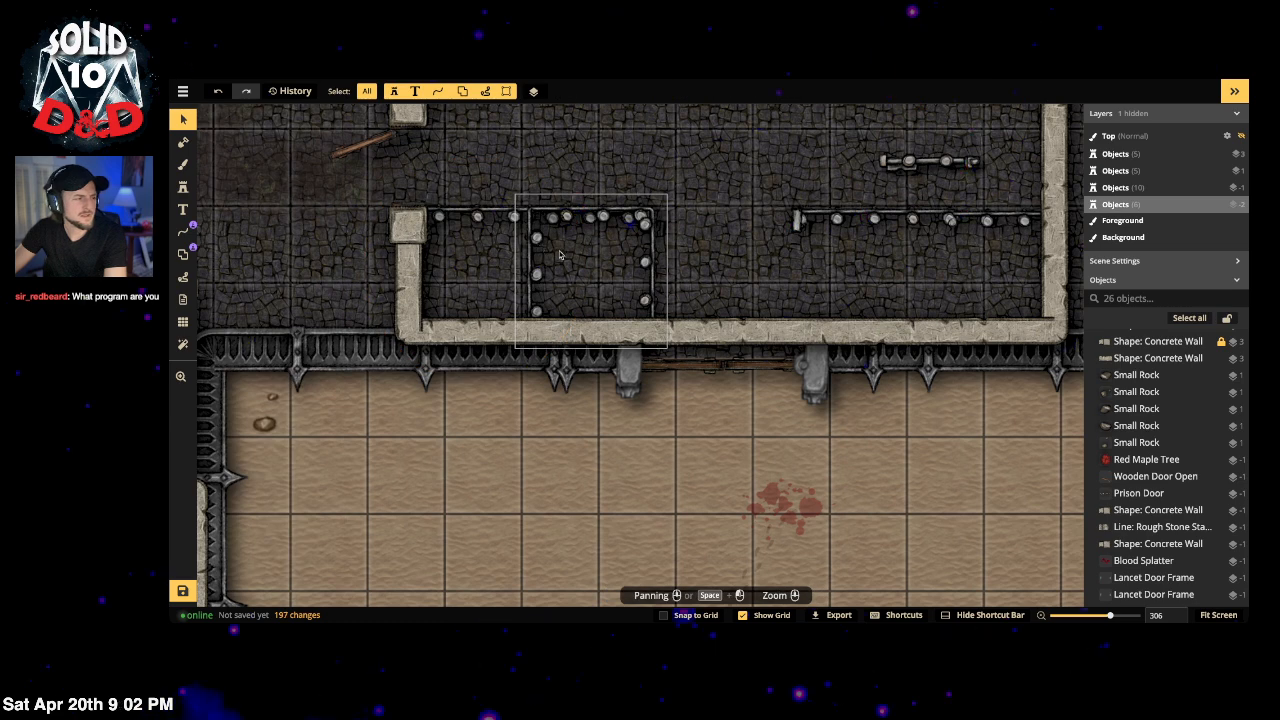
{"action": "left_click", "coordinate": [558, 251]}
{"action": "key", "text": "Delete"}
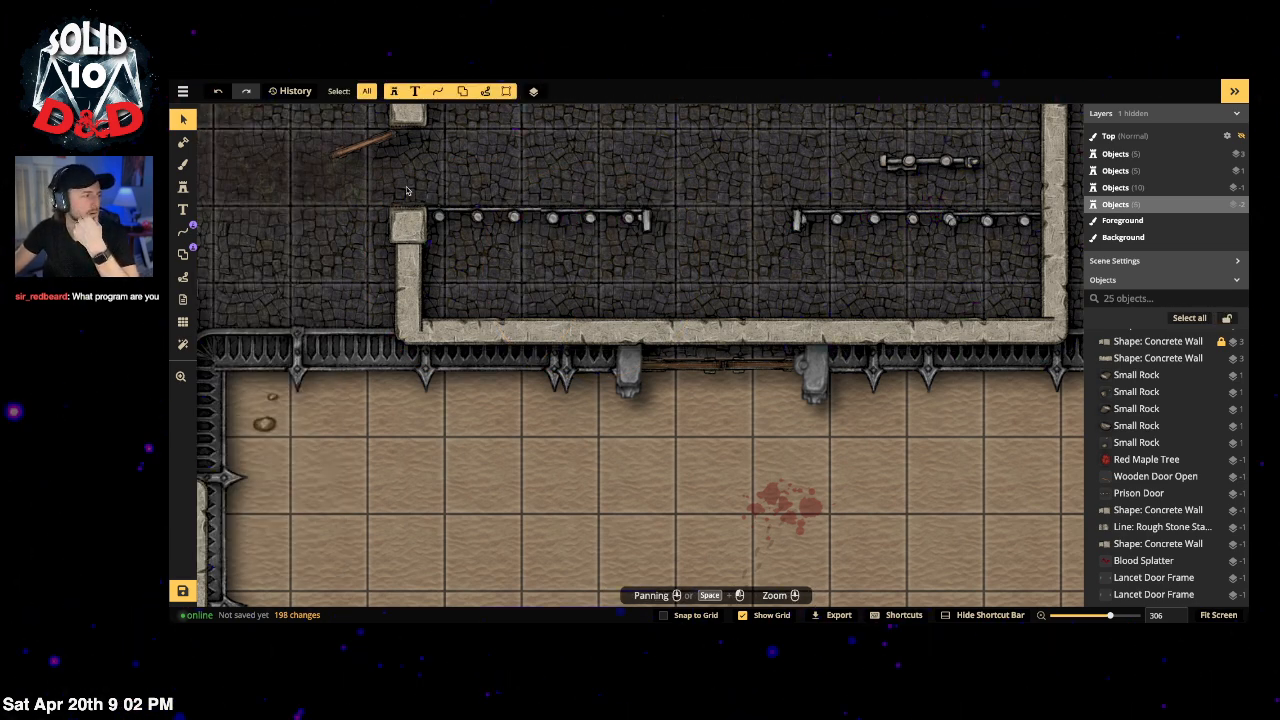
{"action": "left_click", "coordinate": [185, 235]}
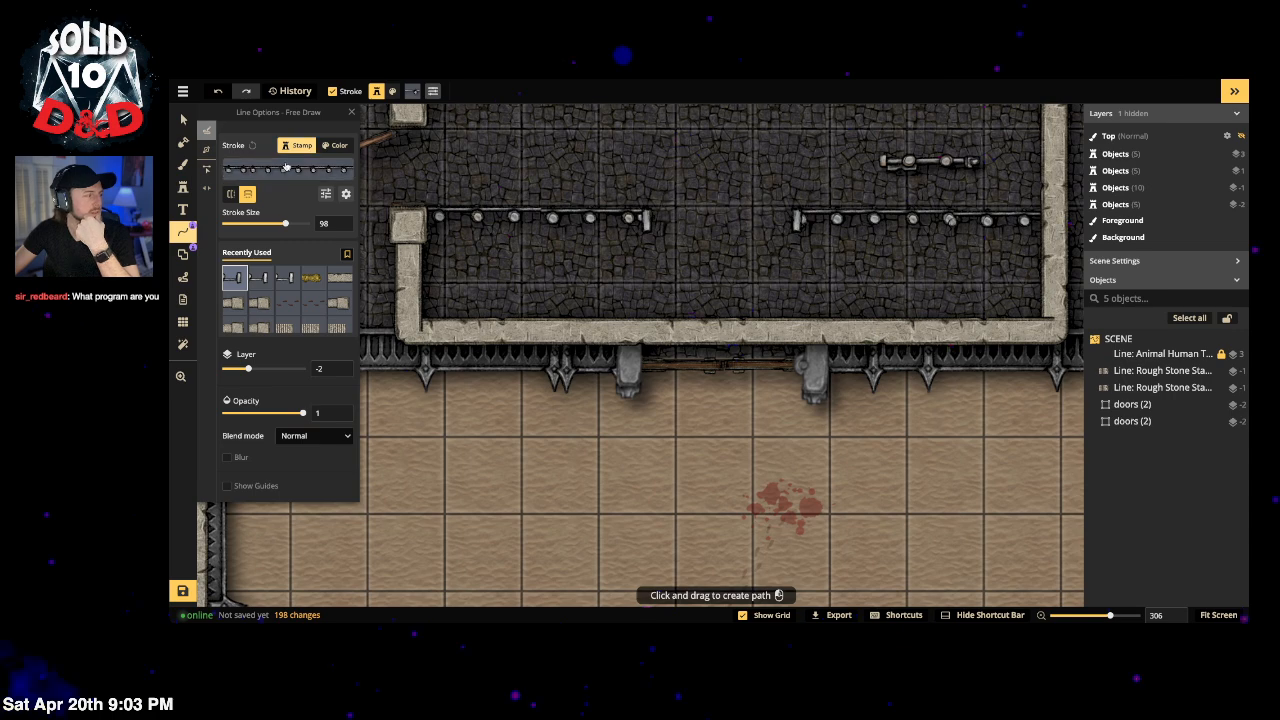
Step: Search 'wave' in the Path Catalog and select the Water pack's Wave path
{"action": "scroll", "coordinate": [611, 219], "scroll_direction": "down", "scroll_amount": 5}
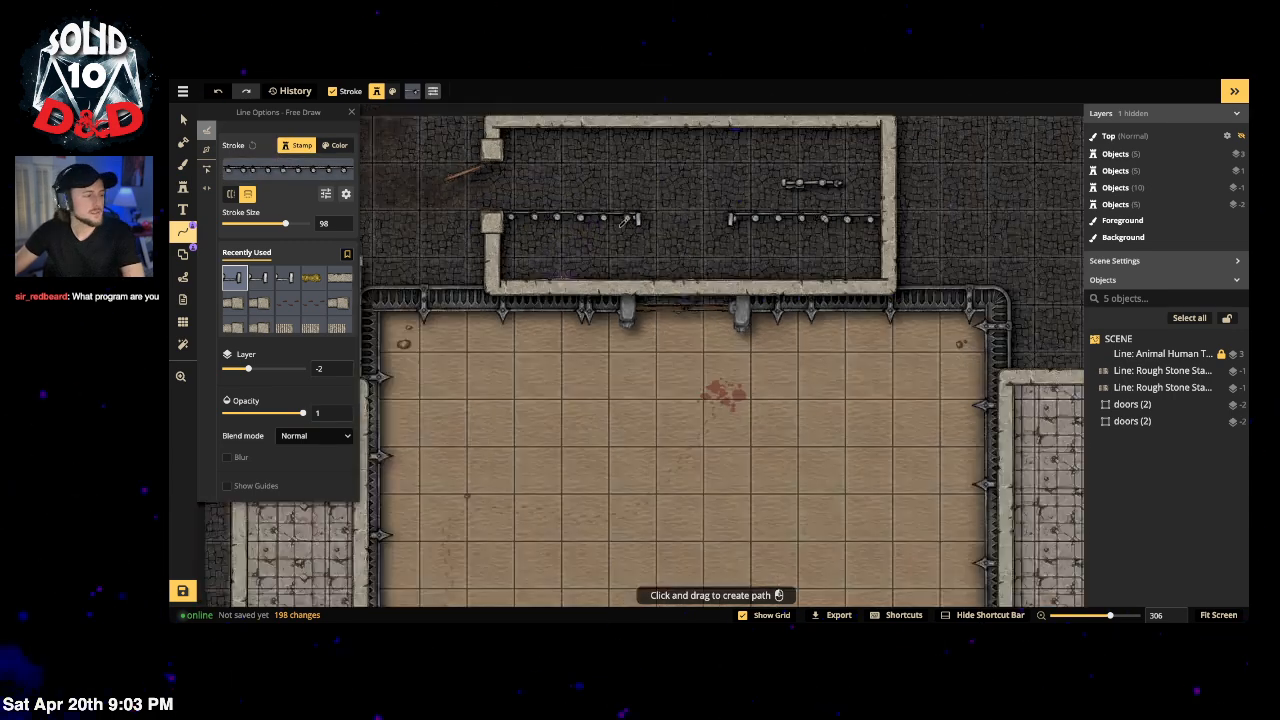
{"action": "left_click", "coordinate": [185, 235]}
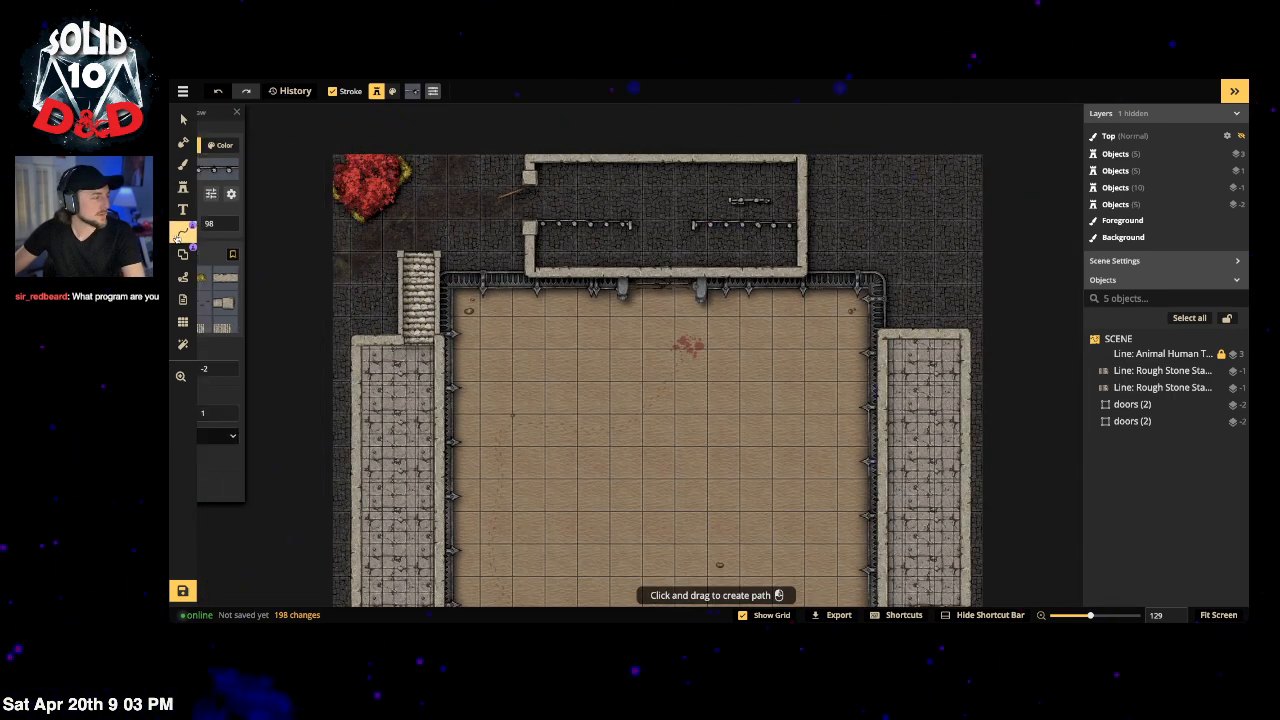
{"action": "left_click", "coordinate": [185, 235]}
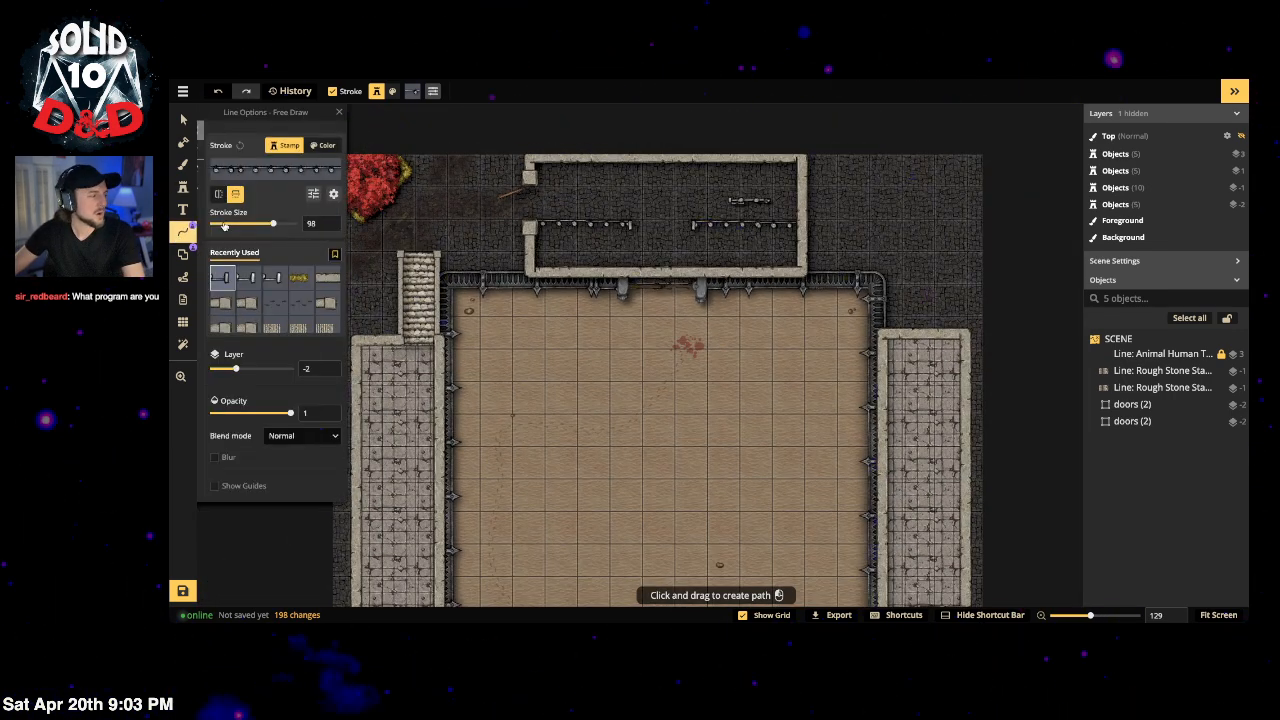
{"action": "left_click", "coordinate": [290, 168]}
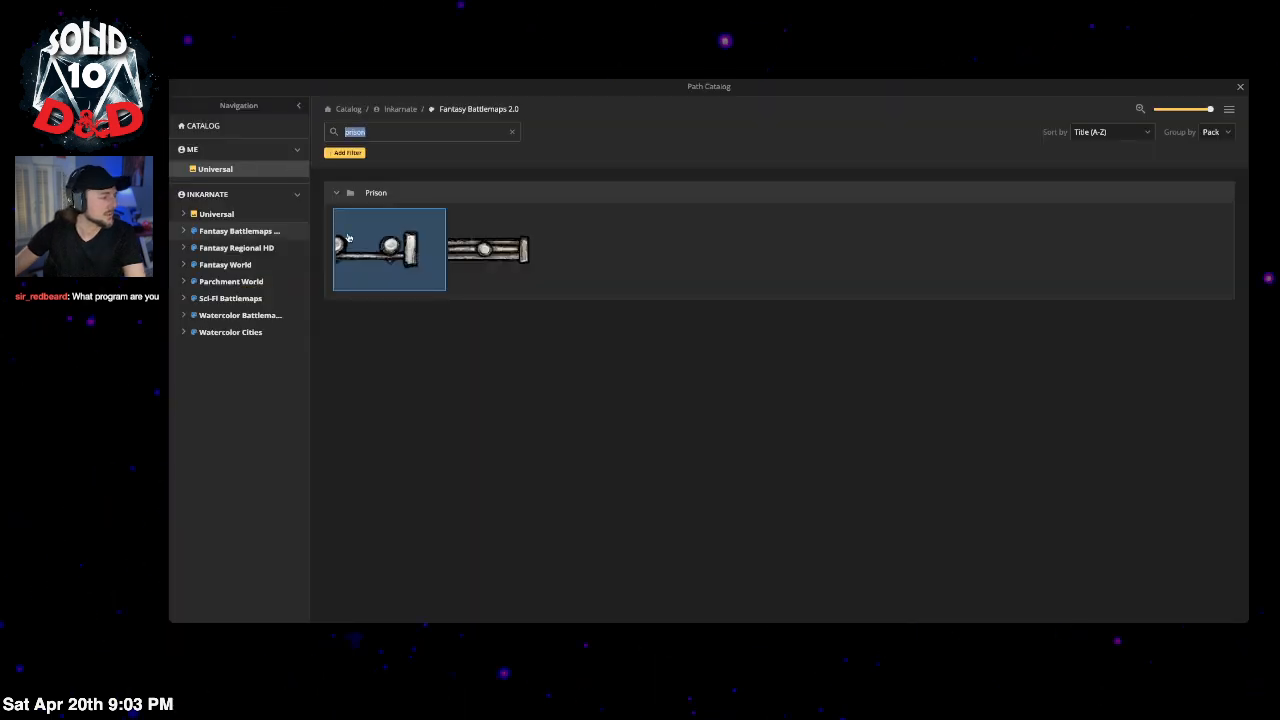
{"action": "left_click", "coordinate": [514, 133]}
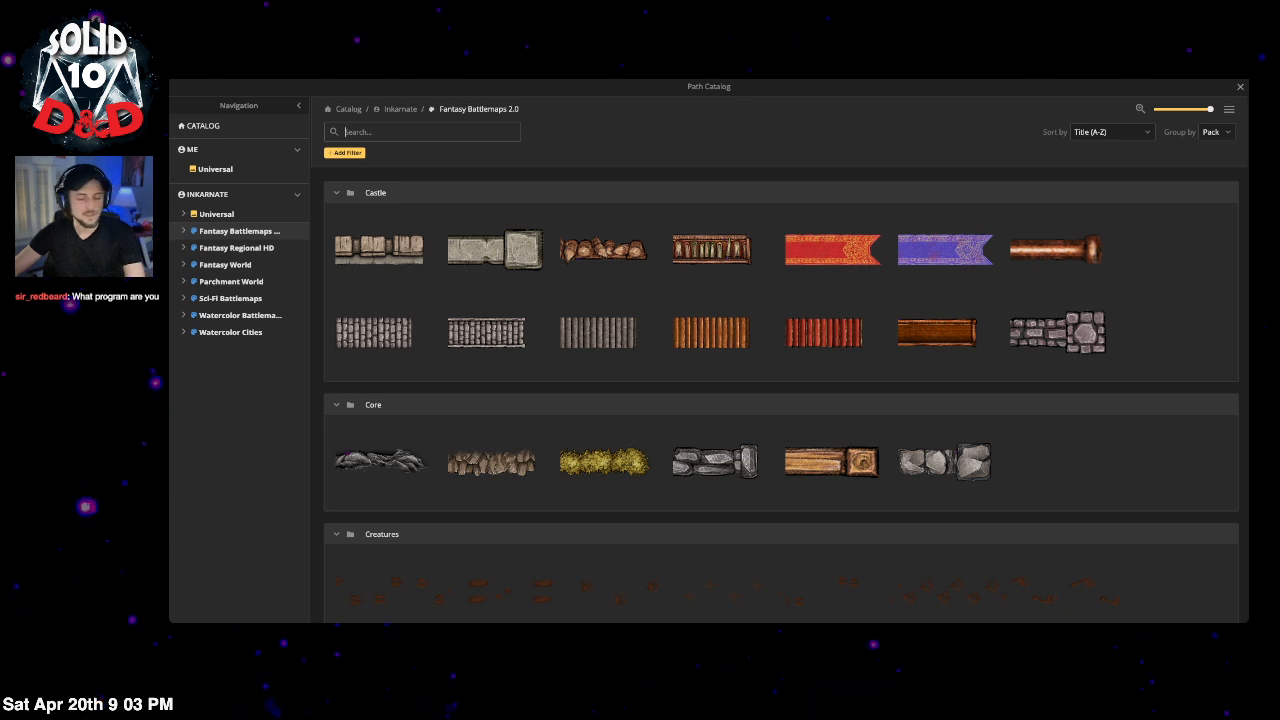
{"action": "type", "text": "wacve"}
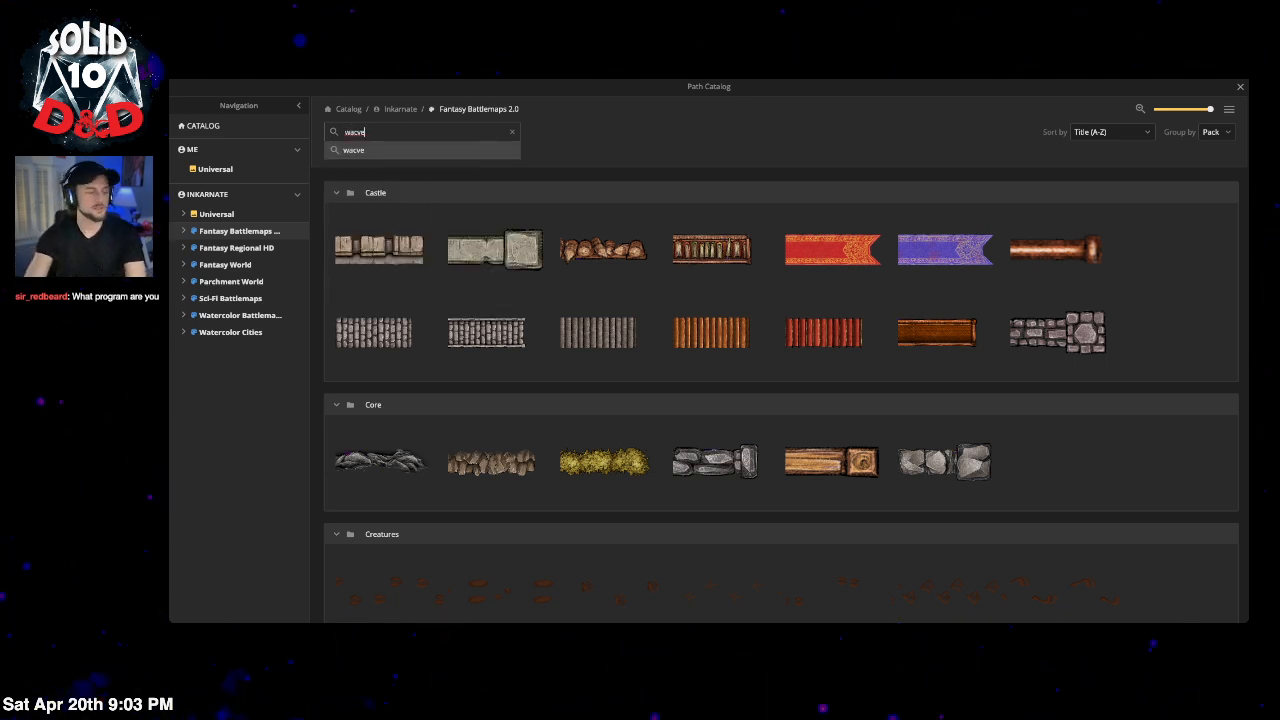
{"action": "key", "text": "BackSpace"}
{"action": "key", "text": "BackSpace"}
{"action": "key", "text": "BackSpace"}
{"action": "type", "text": "ve"}
{"action": "key", "text": "Return"}
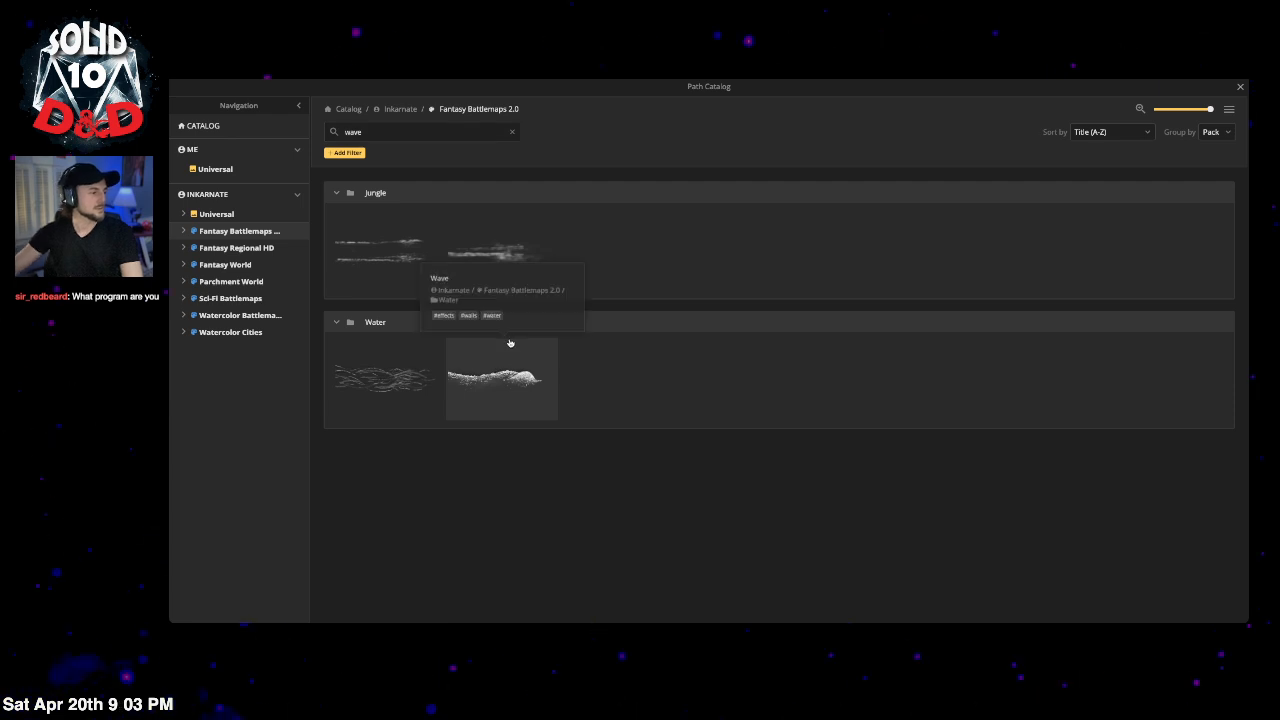
{"action": "left_click", "coordinate": [527, 385]}
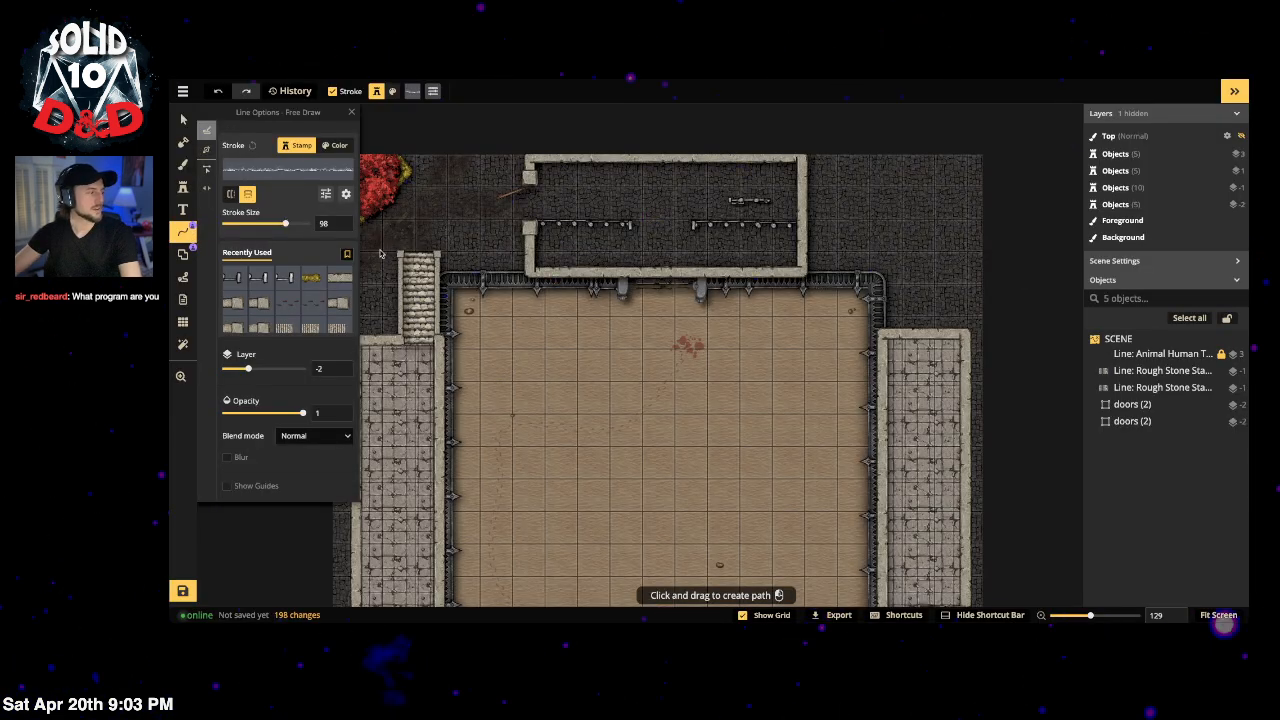
{"action": "left_click_drag", "start_coordinate": [908, 160], "coordinate": [965, 280]}
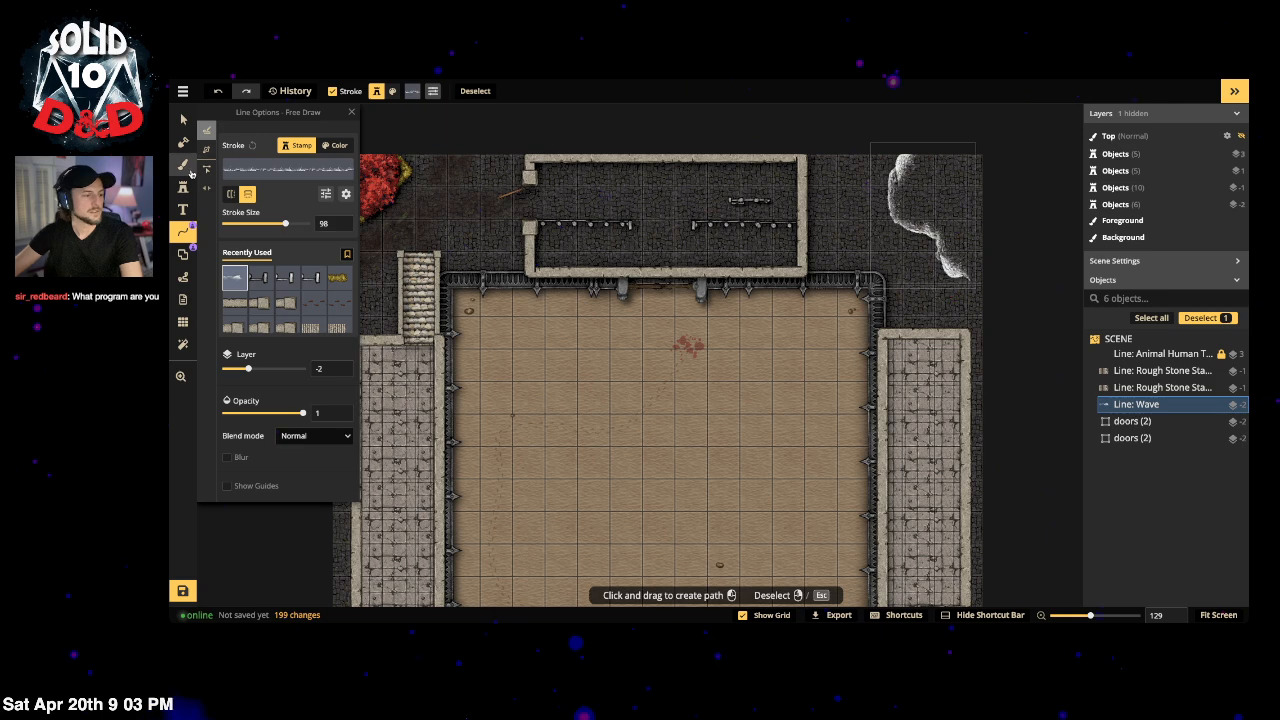
{"action": "mouse_move", "coordinate": [966, 218]}
{"action": "left_mouse_down"}
{"action": "mouse_move", "coordinate": [922, 268]}
{"action": "mouse_move", "coordinate": [938, 285]}
{"action": "left_mouse_up"}
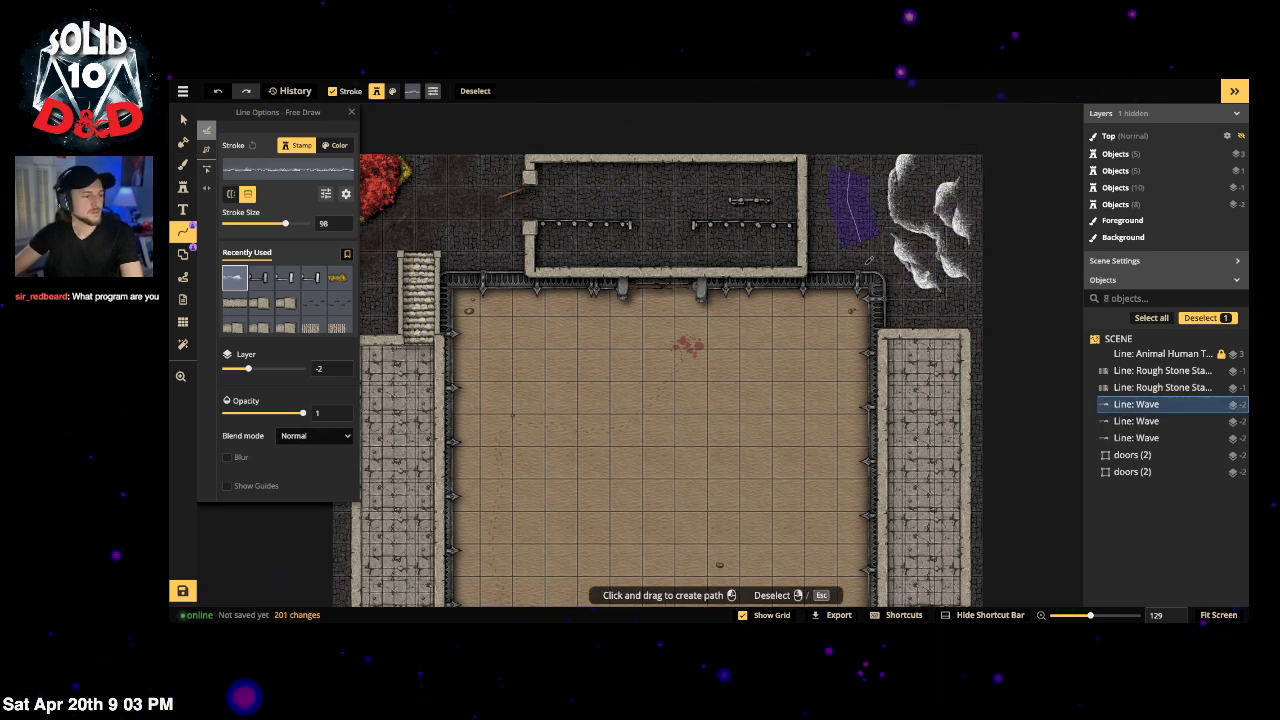
{"action": "left_click_drag", "start_coordinate": [866, 263], "coordinate": [906, 420]}
{"action": "key", "text": "ctrl+z"}
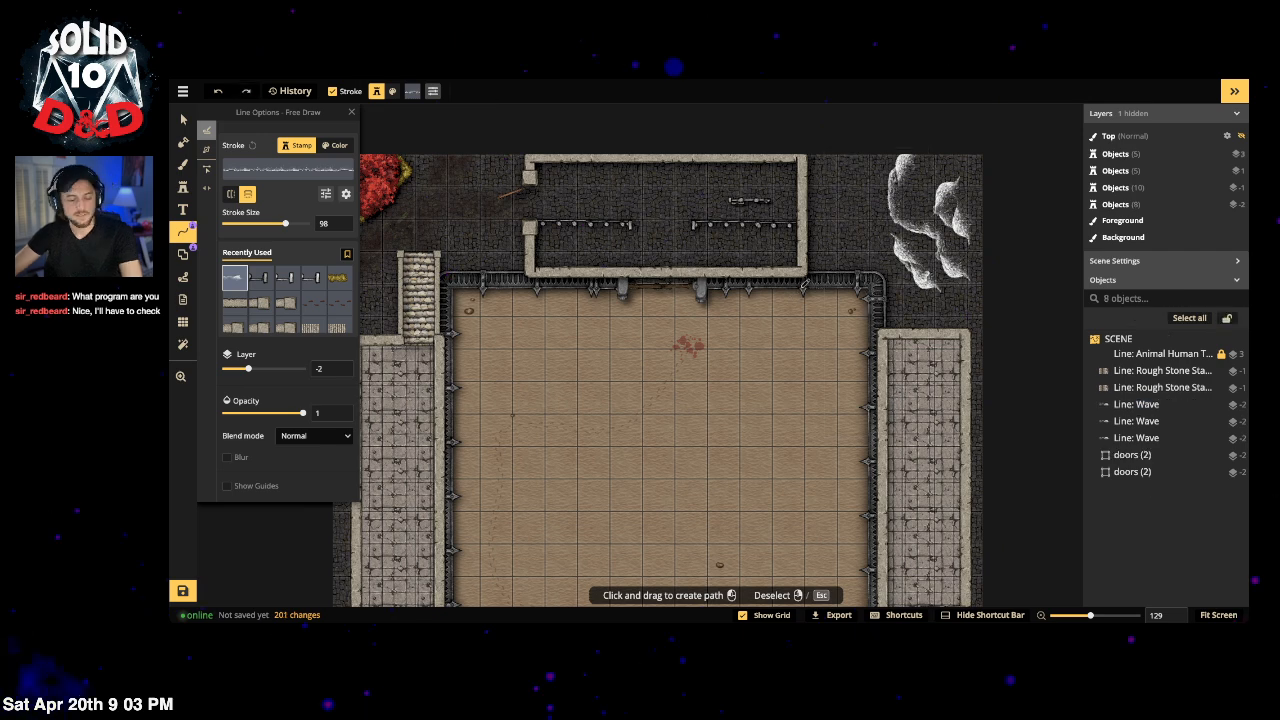
{"action": "key", "text": "ctrl+z"}
{"action": "key", "text": "ctrl+z"}
{"action": "key", "text": "ctrl+z"}
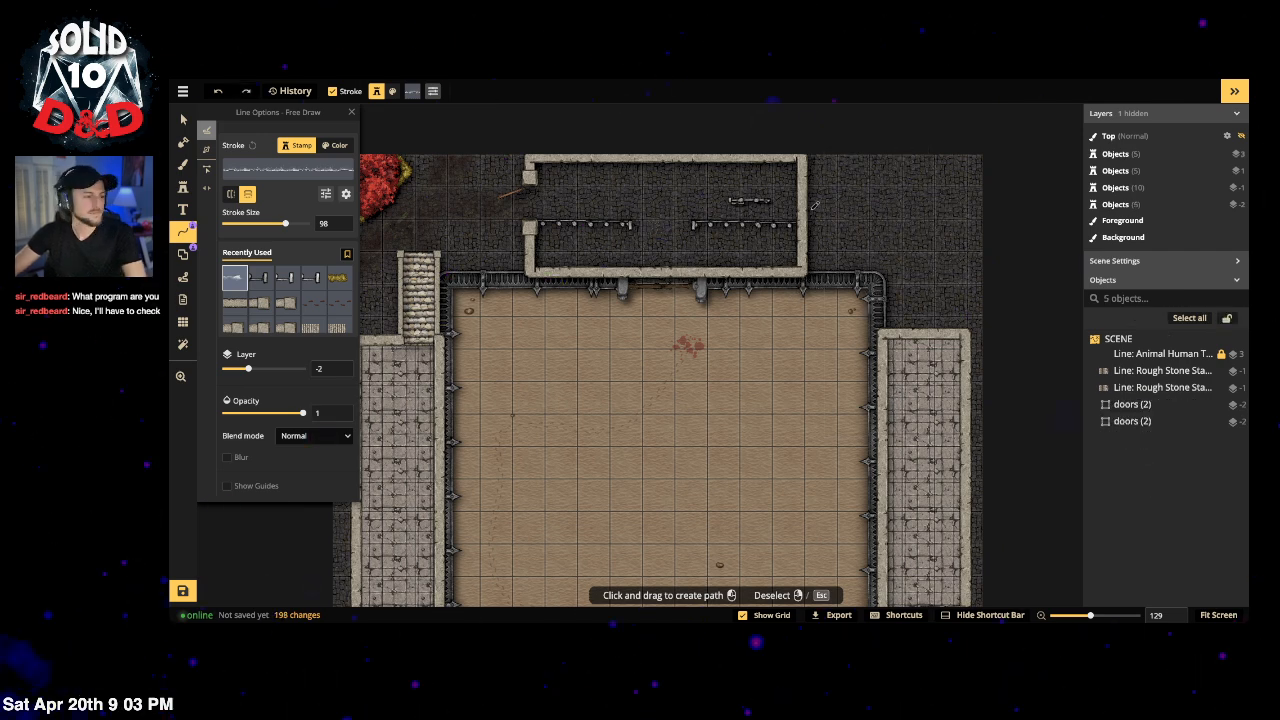
Step: Leave line drawing, zoom out to the full arena and switch to the Brush tool
{"action": "left_click", "coordinate": [183, 233]}
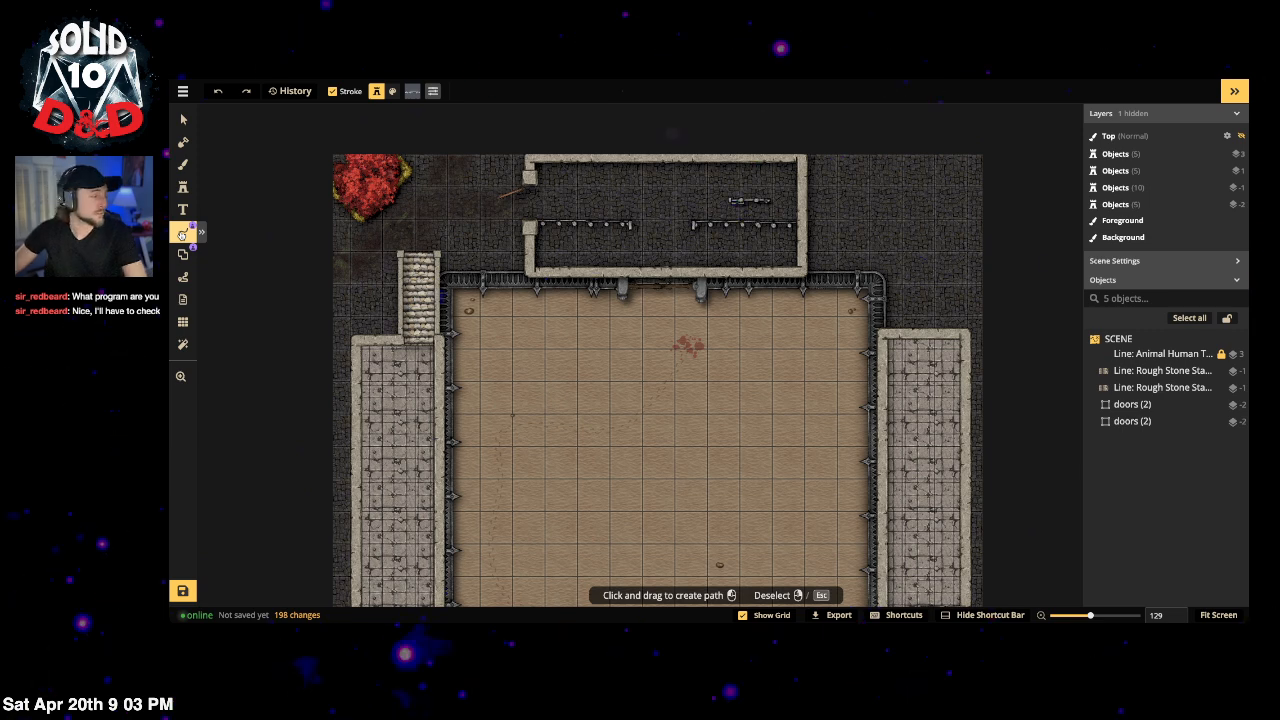
{"action": "scroll", "coordinate": [600, 420], "scroll_direction": "down", "scroll_amount": 3}
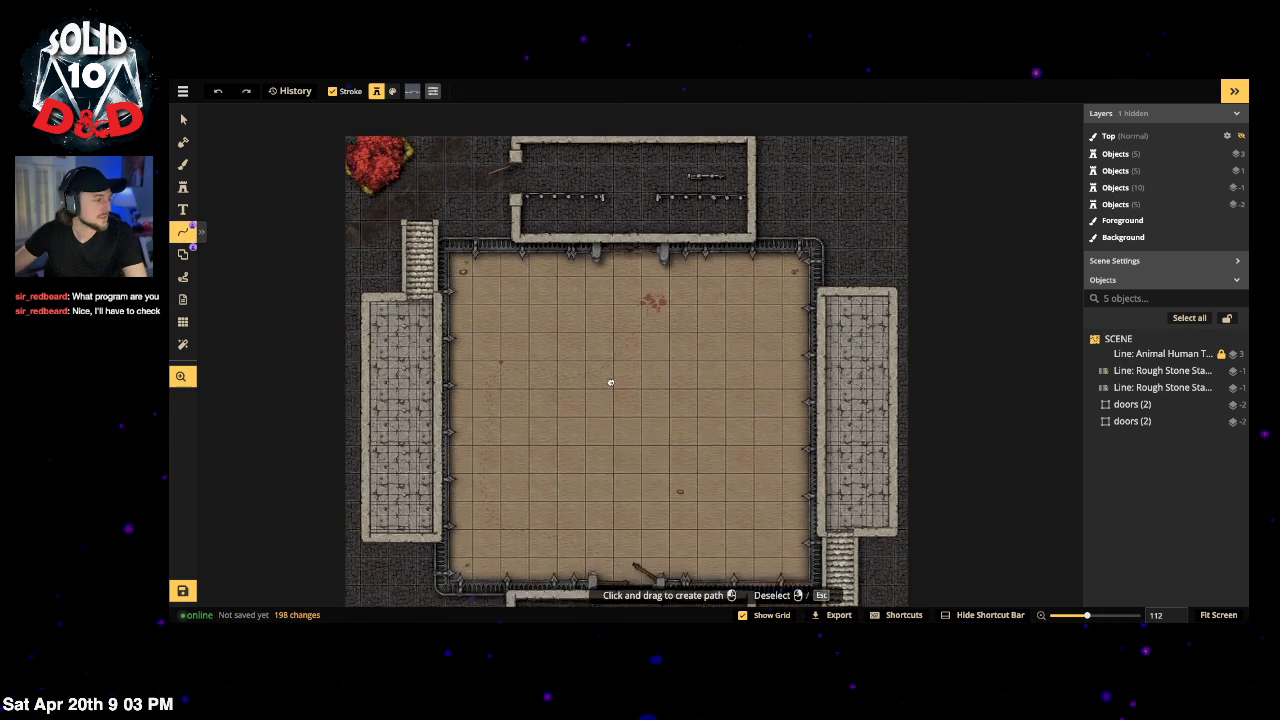
{"action": "scroll", "coordinate": [617, 360], "scroll_direction": "down", "scroll_amount": 4}
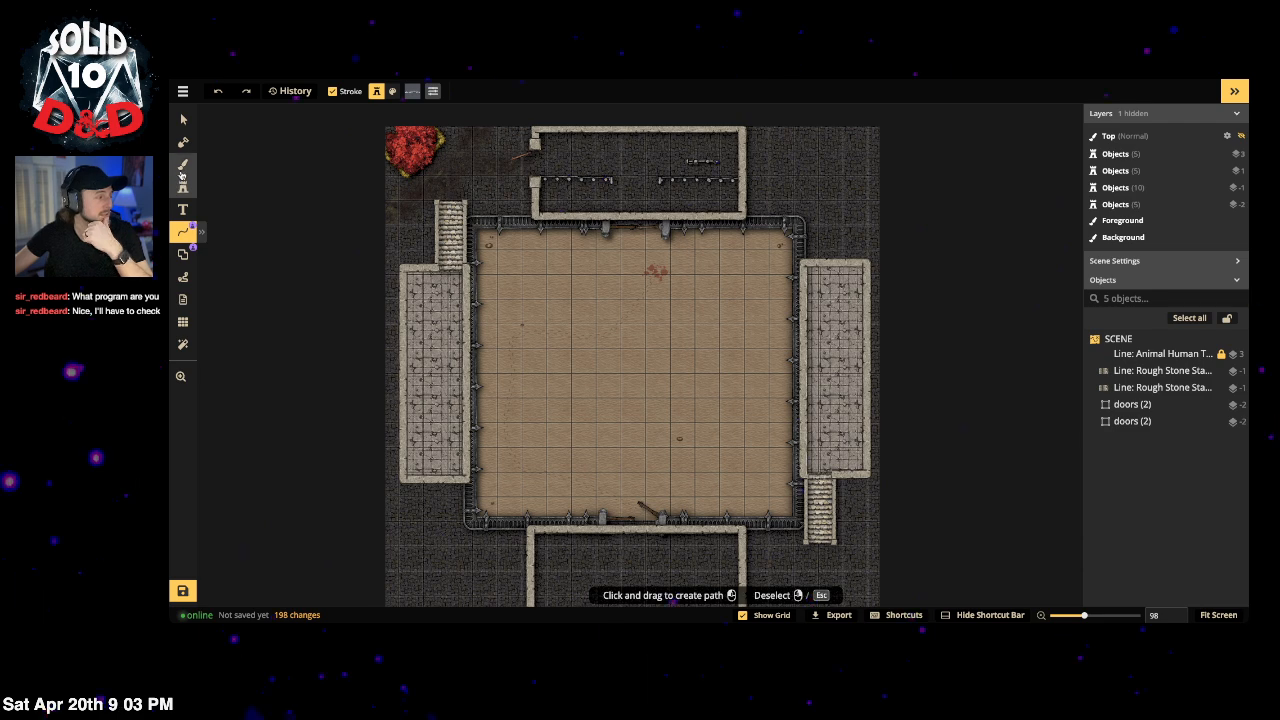
{"action": "left_click", "coordinate": [185, 168]}
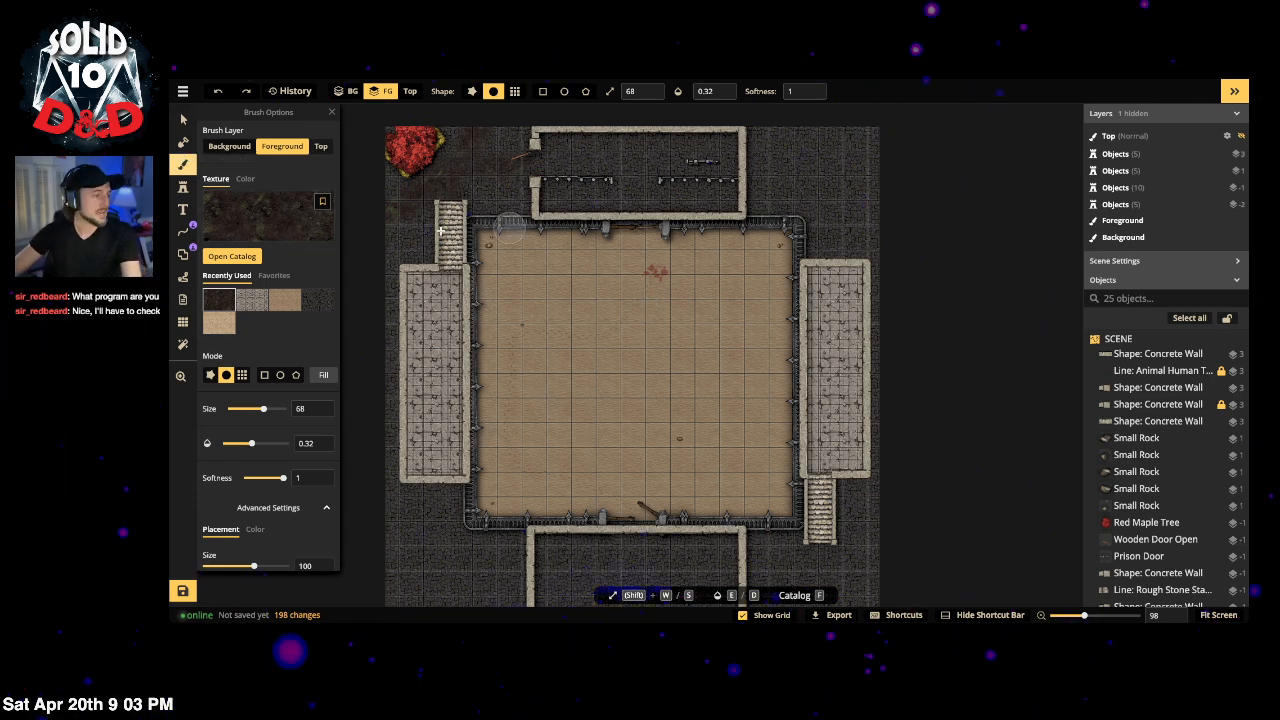
Step: Place the Torch Lit stamp on the arena's left wall, rotated 90° inward
{"action": "left_click", "coordinate": [184, 188]}
{"action": "left_click", "coordinate": [300, 160]}
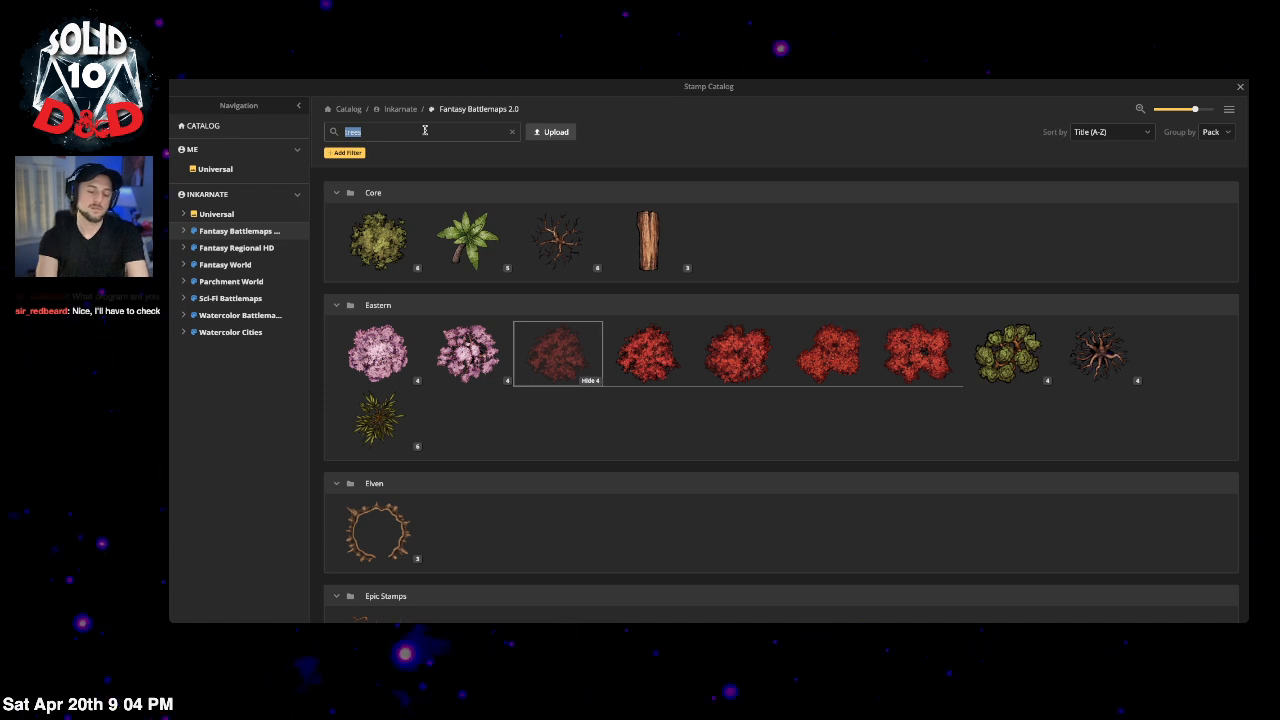
{"action": "type", "text": "torch"}
{"action": "key", "text": "Return"}
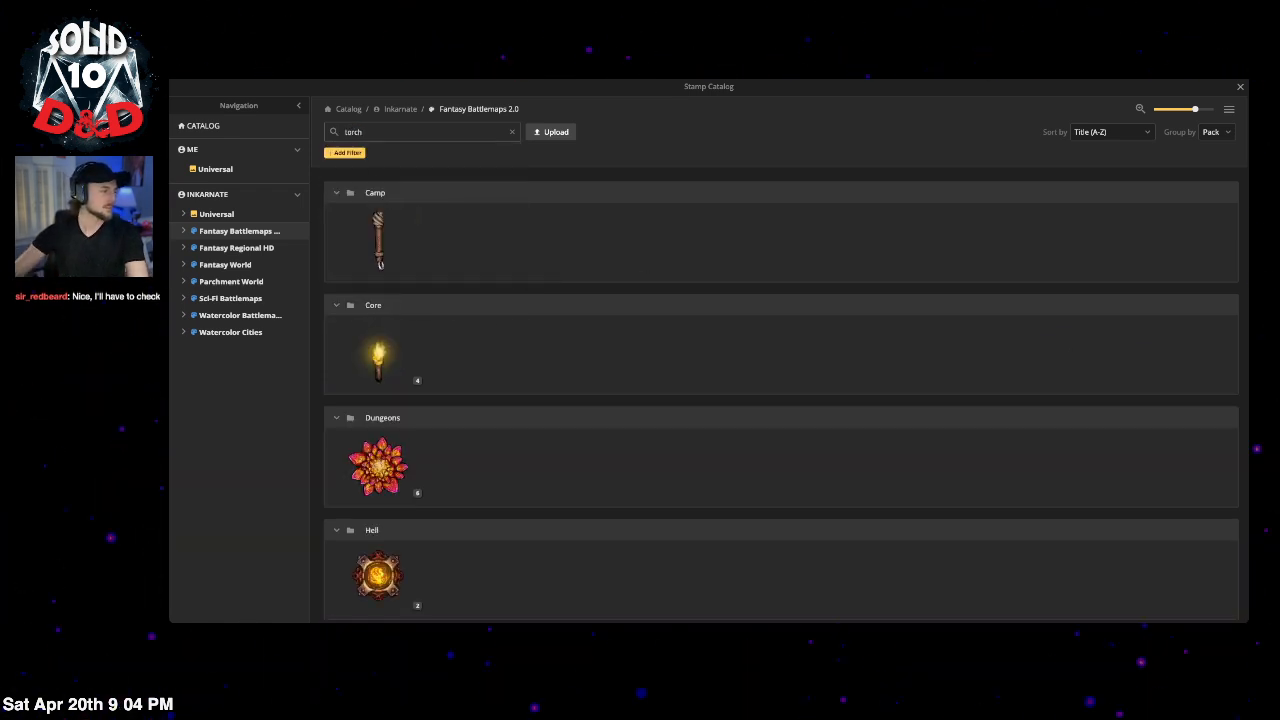
{"action": "left_click", "coordinate": [403, 382]}
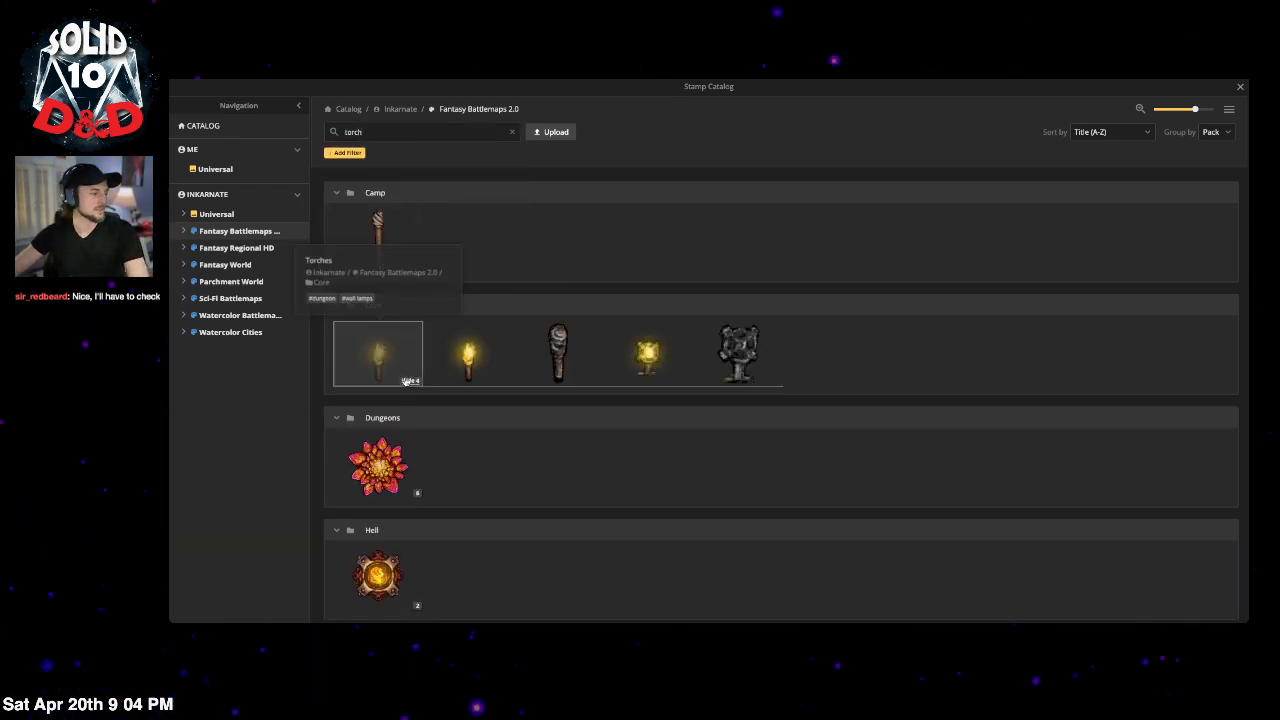
{"action": "left_click", "coordinate": [649, 355]}
{"action": "scroll", "coordinate": [500, 335], "scroll_direction": "up", "scroll_amount": 3}
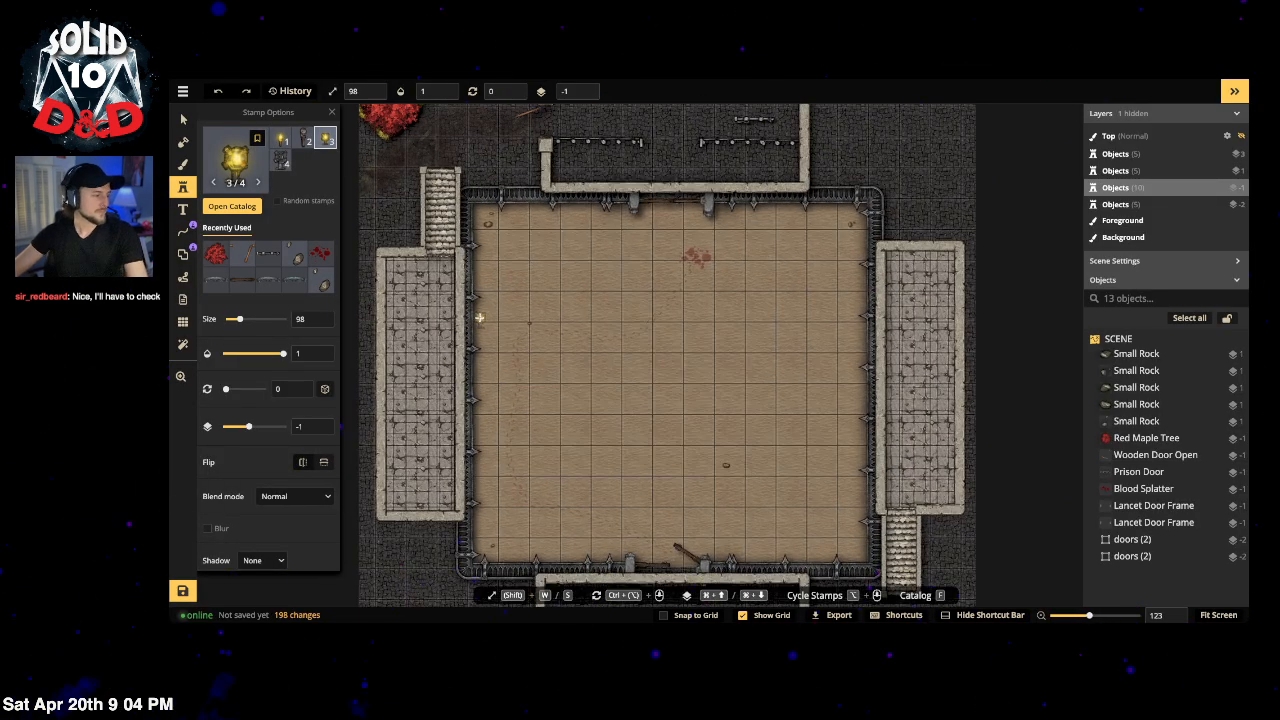
{"action": "left_click", "coordinate": [480, 318]}
{"action": "left_click_drag", "start_coordinate": [498, 315], "coordinate": [492, 385]}
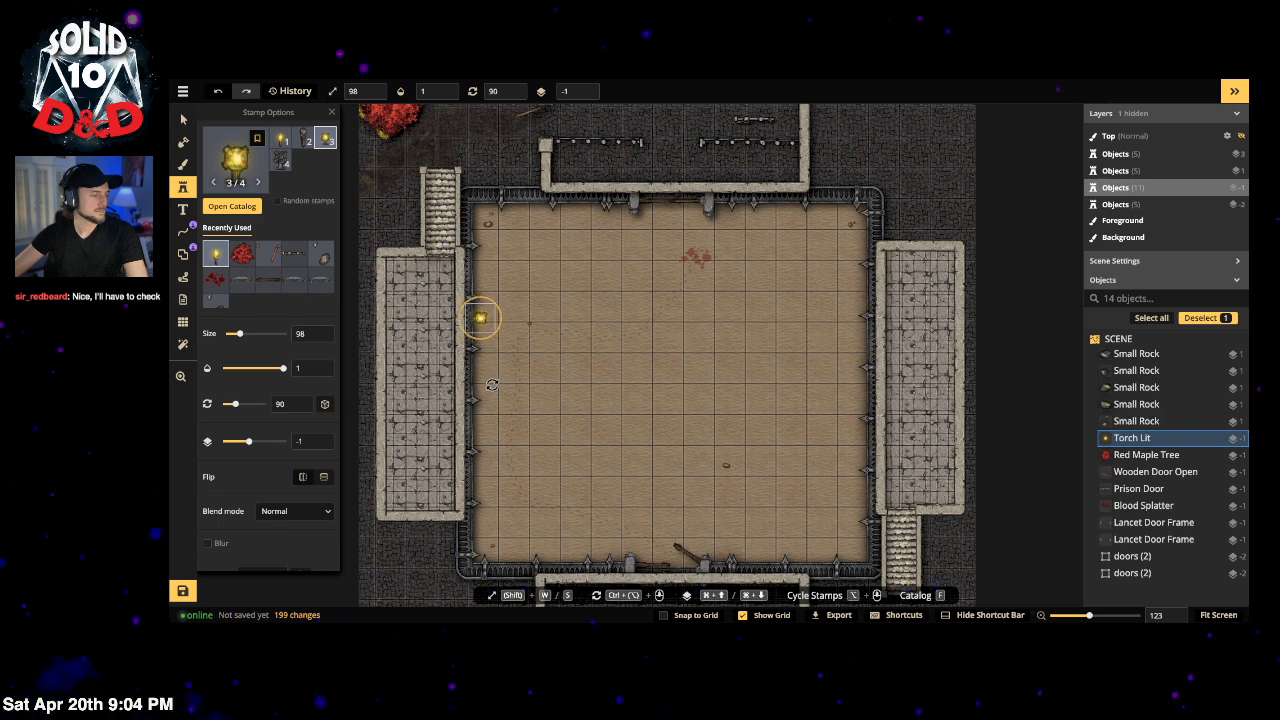
Step: Search the stamp catalog for 'light' and pick the soft glow stamp
{"action": "left_click", "coordinate": [236, 162]}
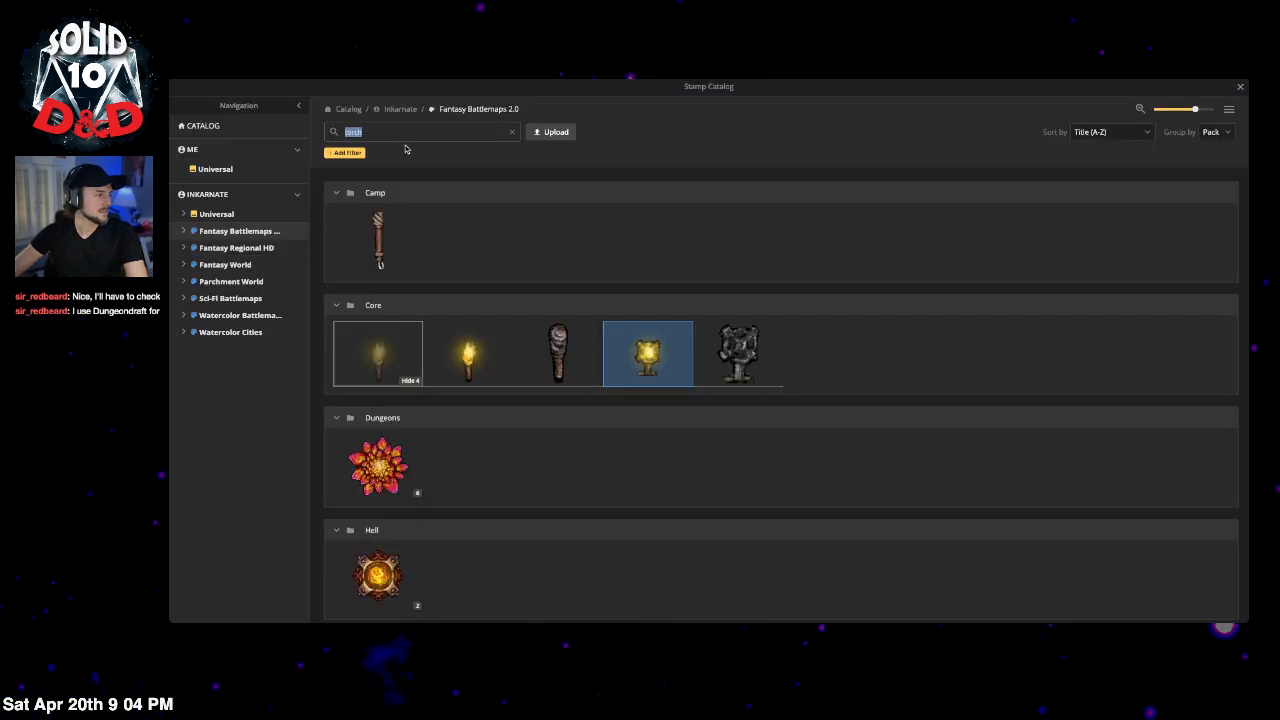
{"action": "double_click", "coordinate": [407, 124]}
{"action": "type", "text": "effects"}
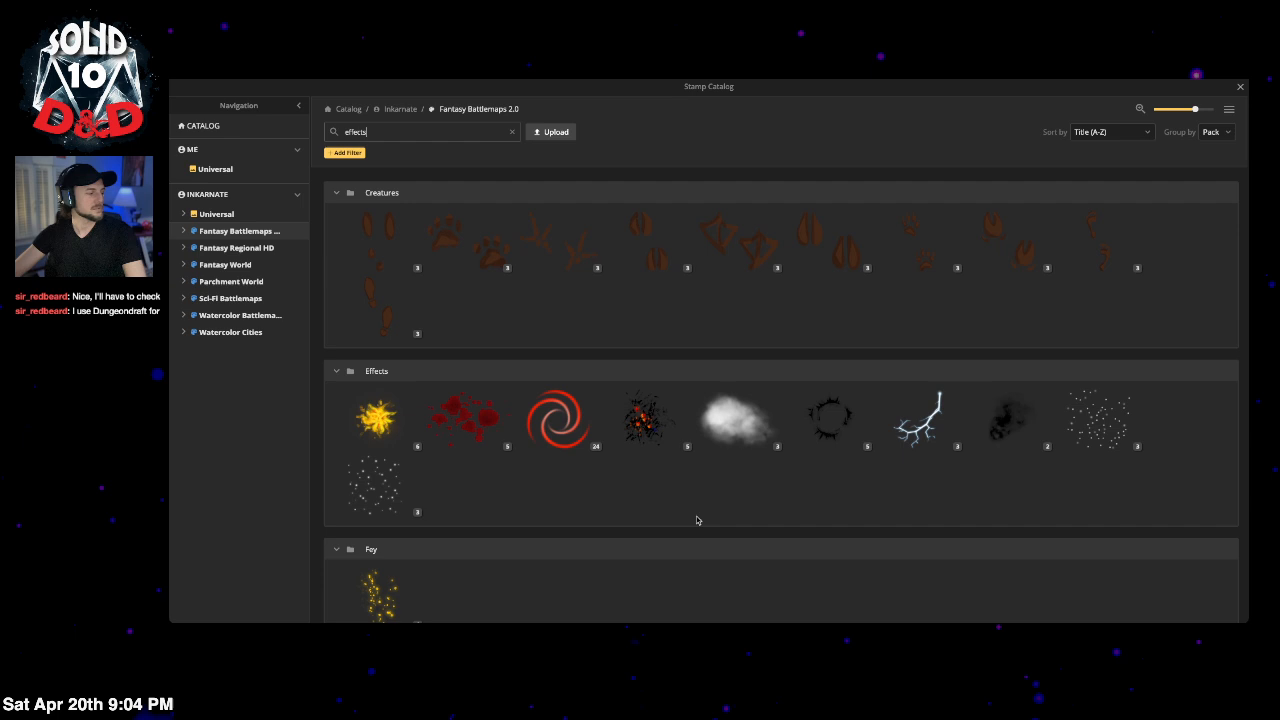
{"action": "scroll", "coordinate": [697, 520], "scroll_direction": "down", "scroll_amount": 4}
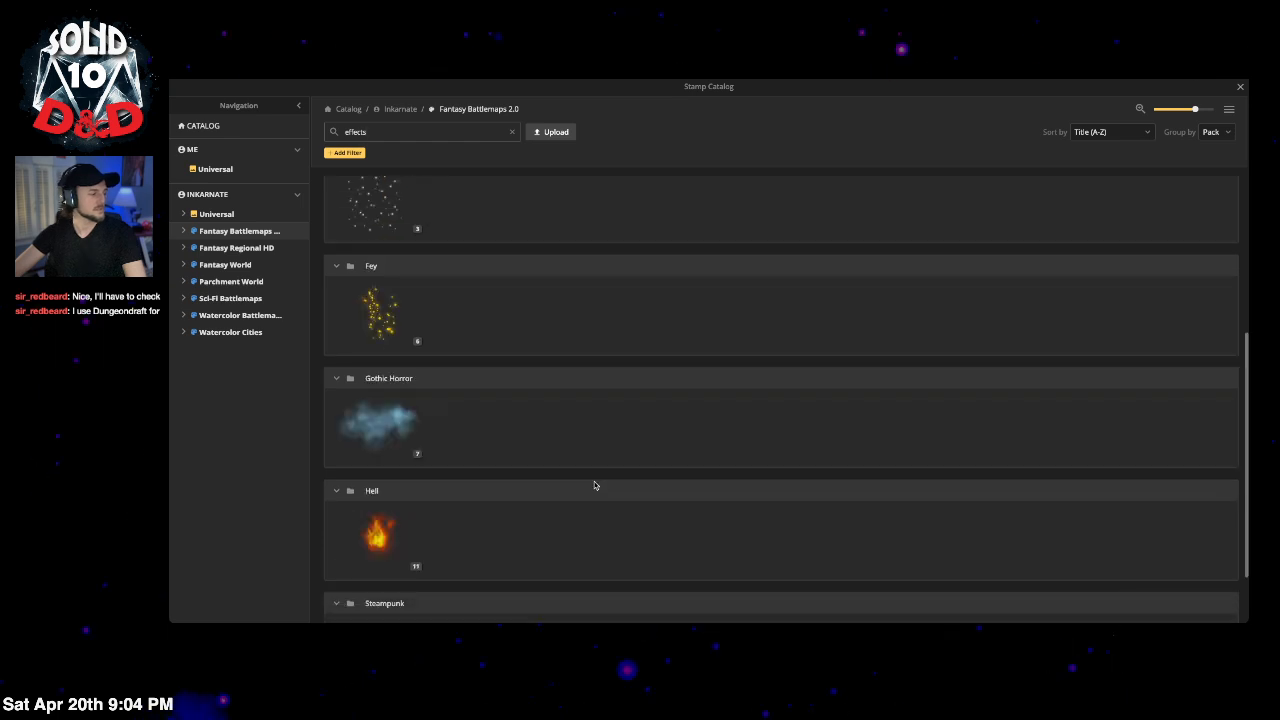
{"action": "scroll", "coordinate": [594, 456], "scroll_direction": "up", "scroll_amount": 4}
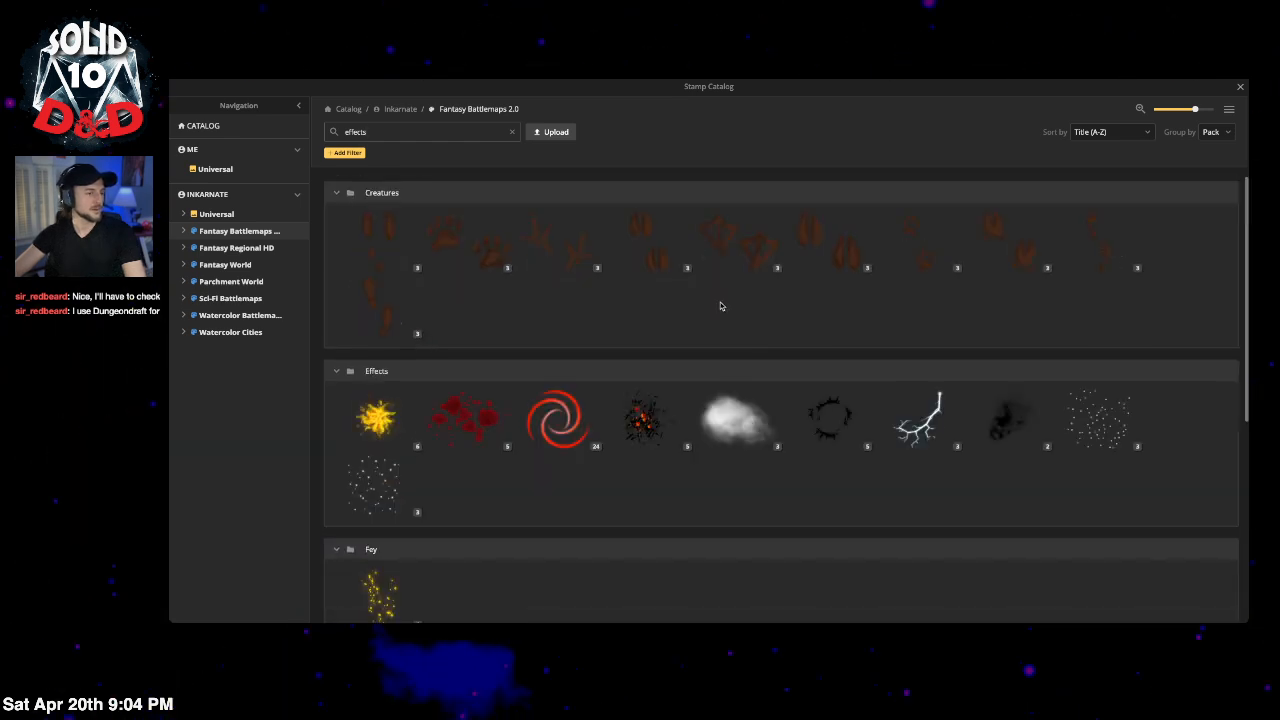
{"action": "left_click", "coordinate": [512, 133]}
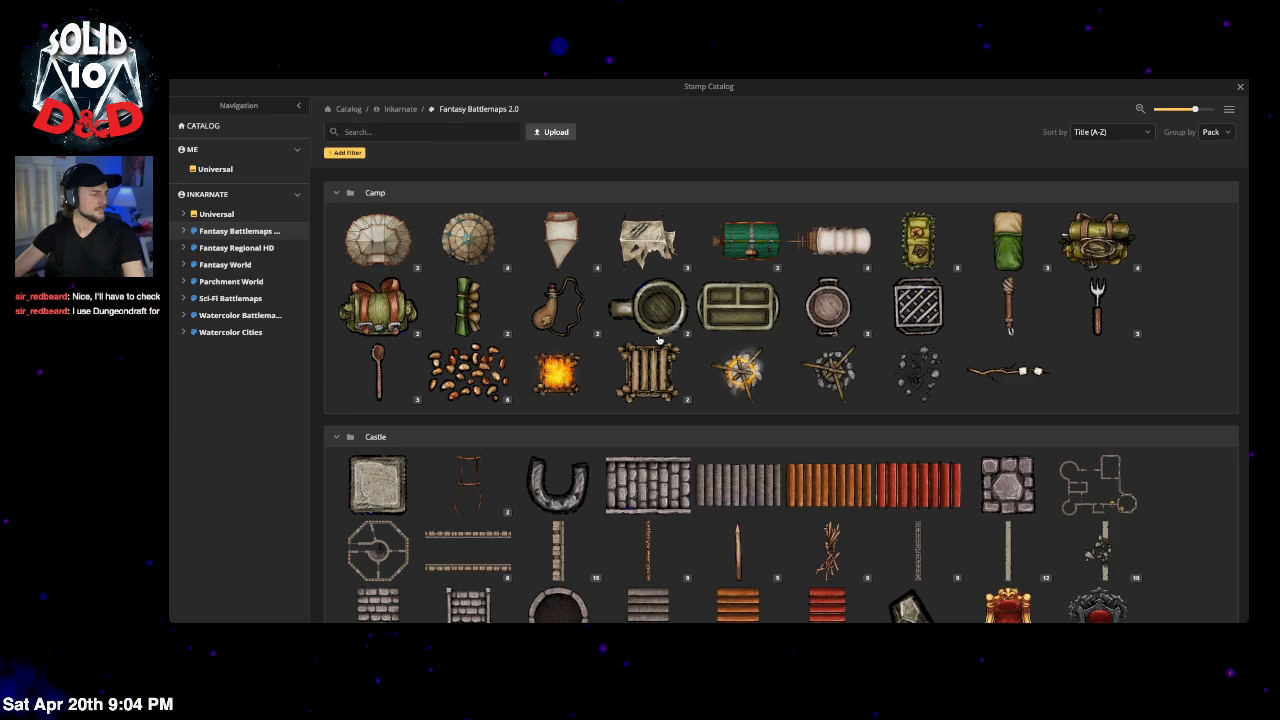
{"action": "scroll", "coordinate": [688, 358], "scroll_direction": "down", "scroll_amount": 10}
{"action": "scroll", "coordinate": [688, 358], "scroll_direction": "down", "scroll_amount": 10}
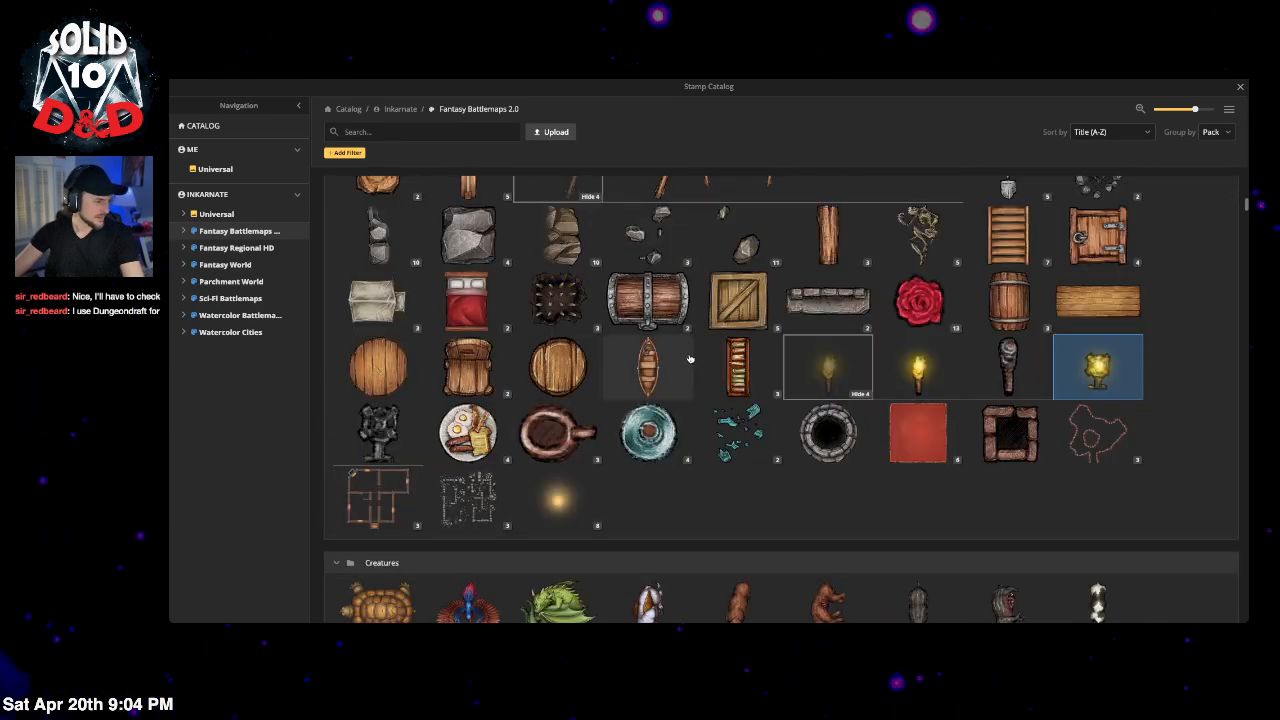
{"action": "scroll", "coordinate": [685, 363], "scroll_direction": "down", "scroll_amount": 10}
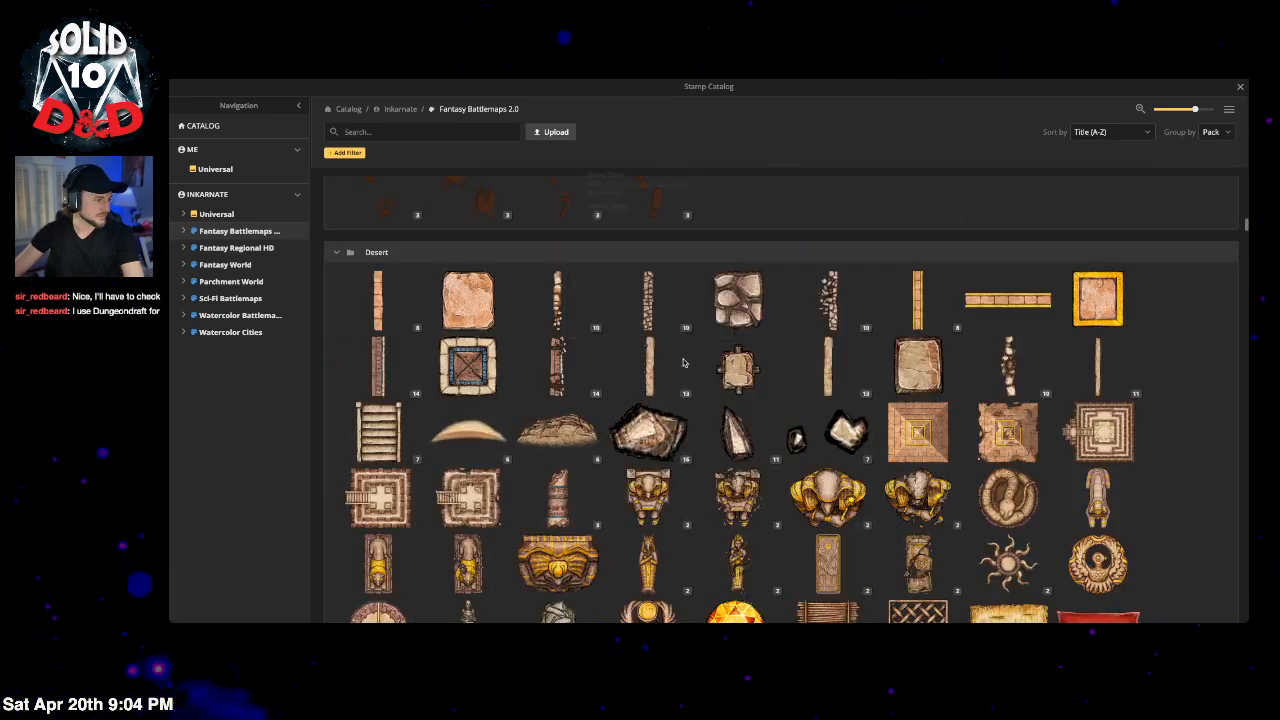
{"action": "scroll", "coordinate": [679, 369], "scroll_direction": "down", "scroll_amount": 3}
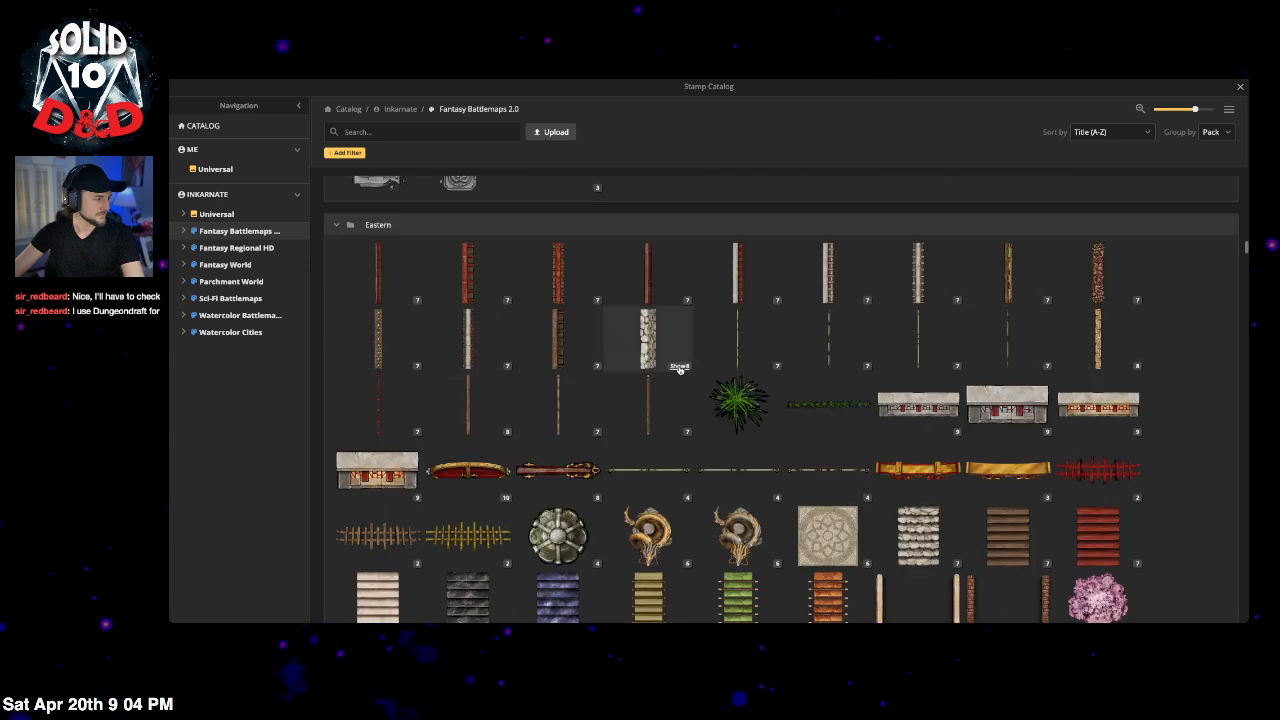
{"action": "left_click", "coordinate": [400, 131]}
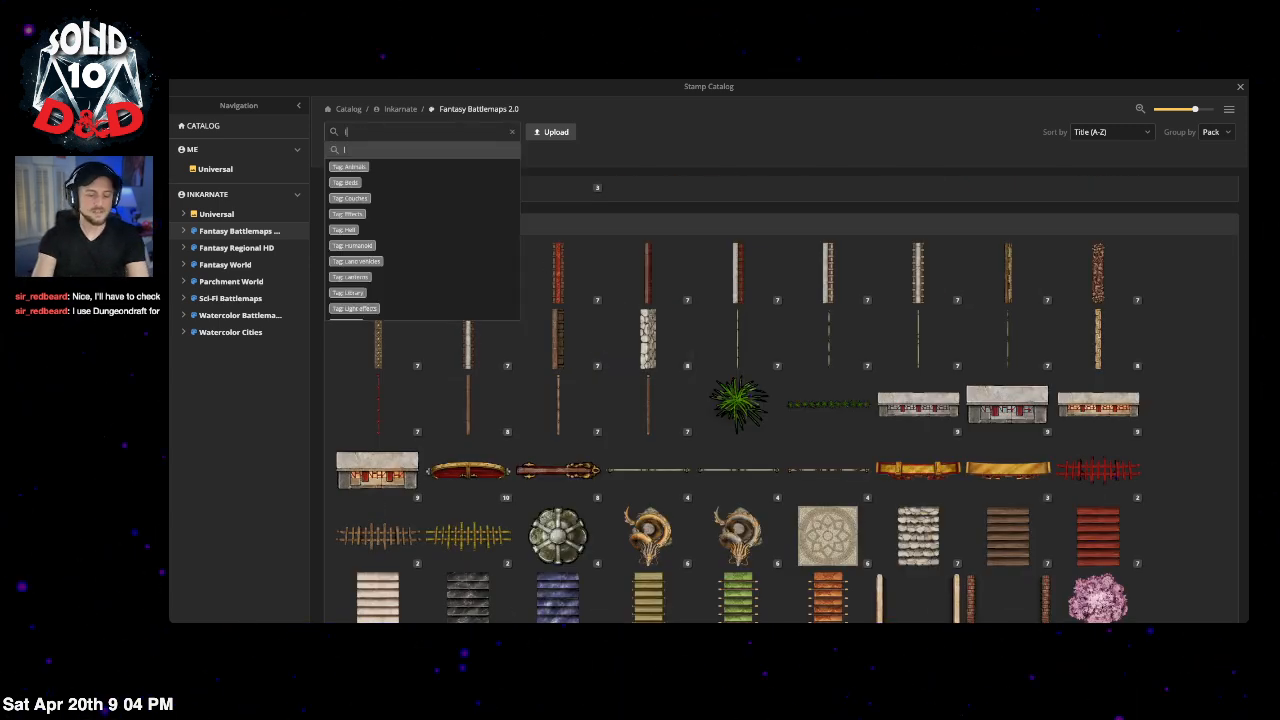
{"action": "type", "text": "light"}
{"action": "key", "text": "Return"}
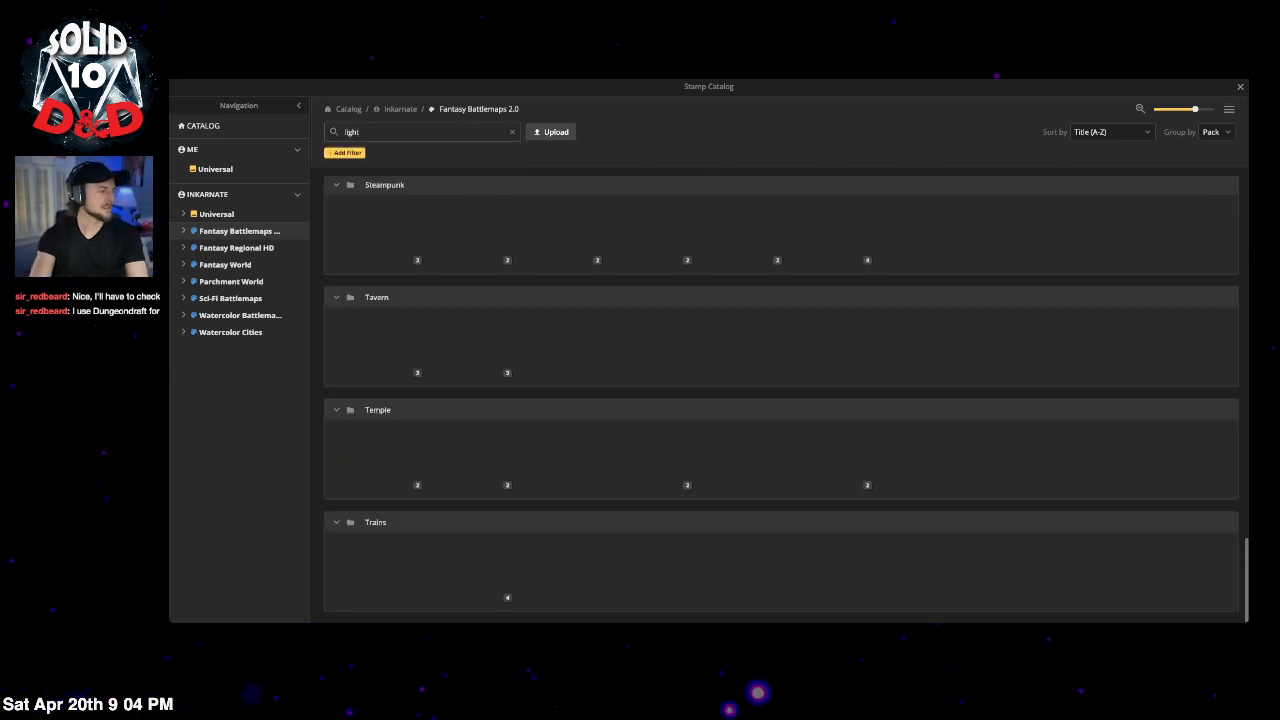
{"action": "scroll", "coordinate": [776, 351], "scroll_direction": "down", "scroll_amount": 2}
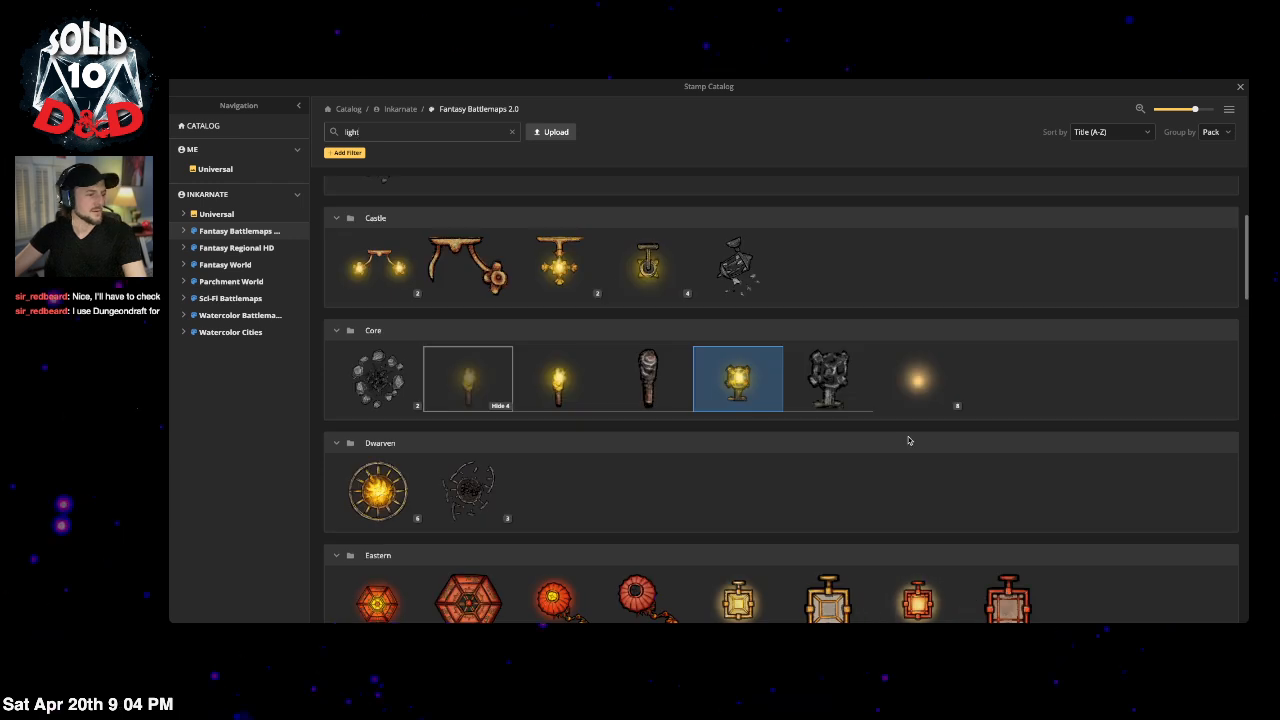
{"action": "left_click", "coordinate": [920, 381]}
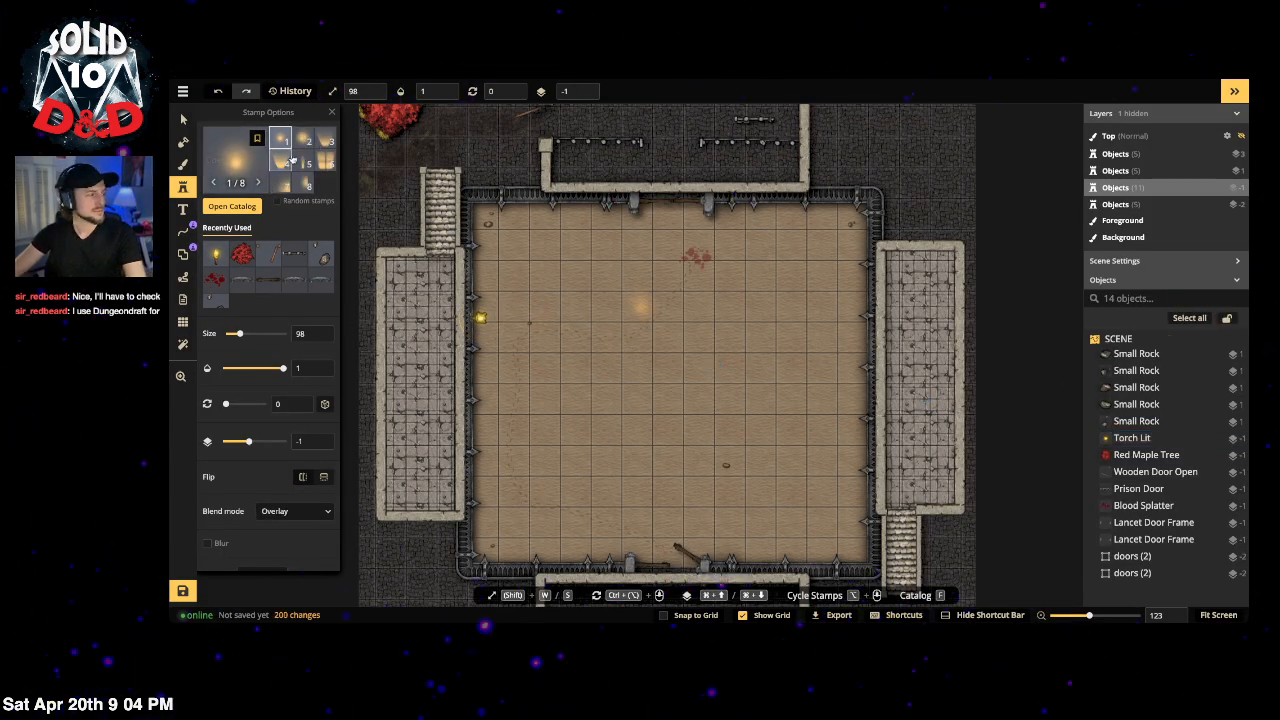
Step: Set the light stamp to the small round glow variant, flipped horizontally, at size 148
{"action": "left_click", "coordinate": [287, 164]}
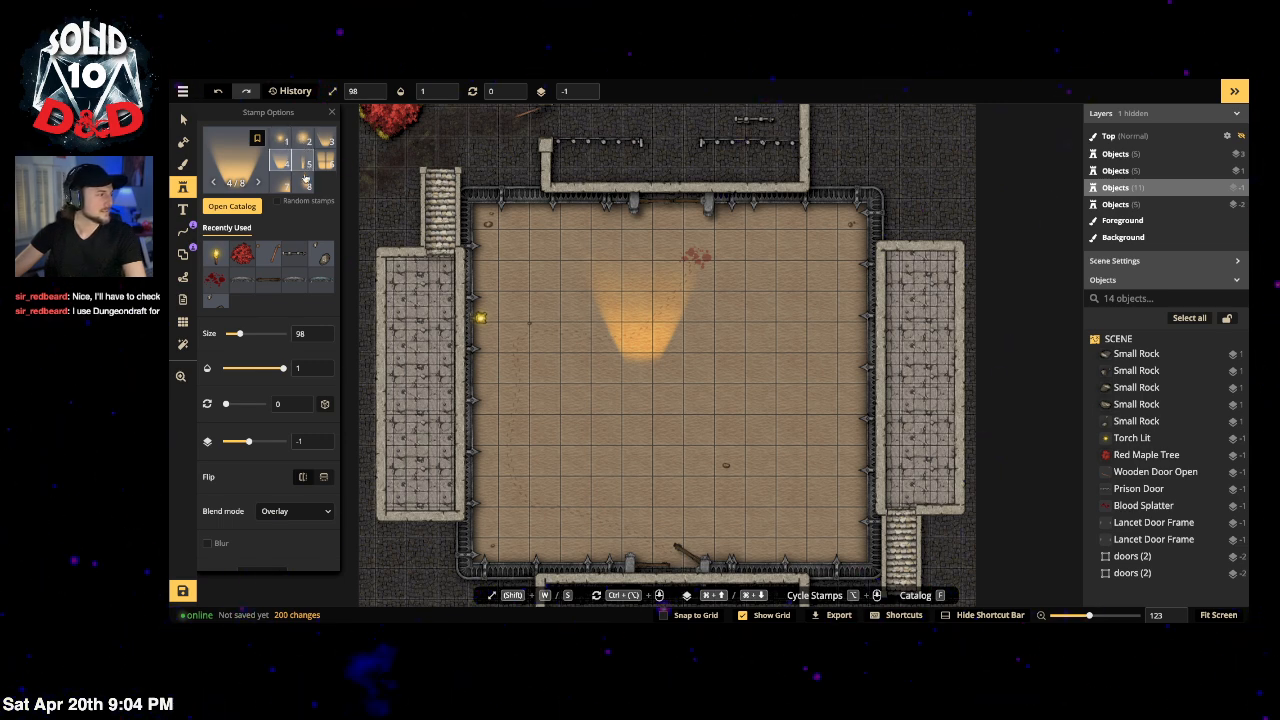
{"action": "left_click", "coordinate": [305, 181]}
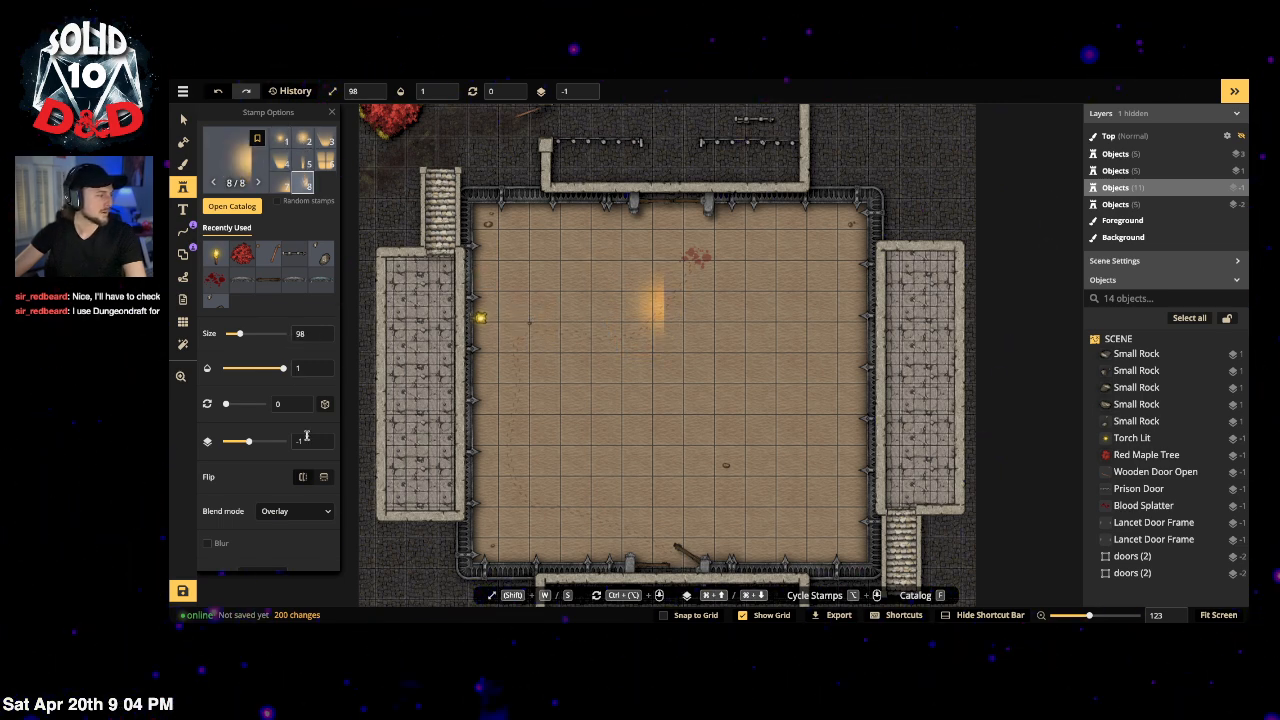
{"action": "left_click", "coordinate": [305, 476]}
{"action": "scroll", "coordinate": [266, 465], "scroll_direction": "down", "scroll_amount": 2}
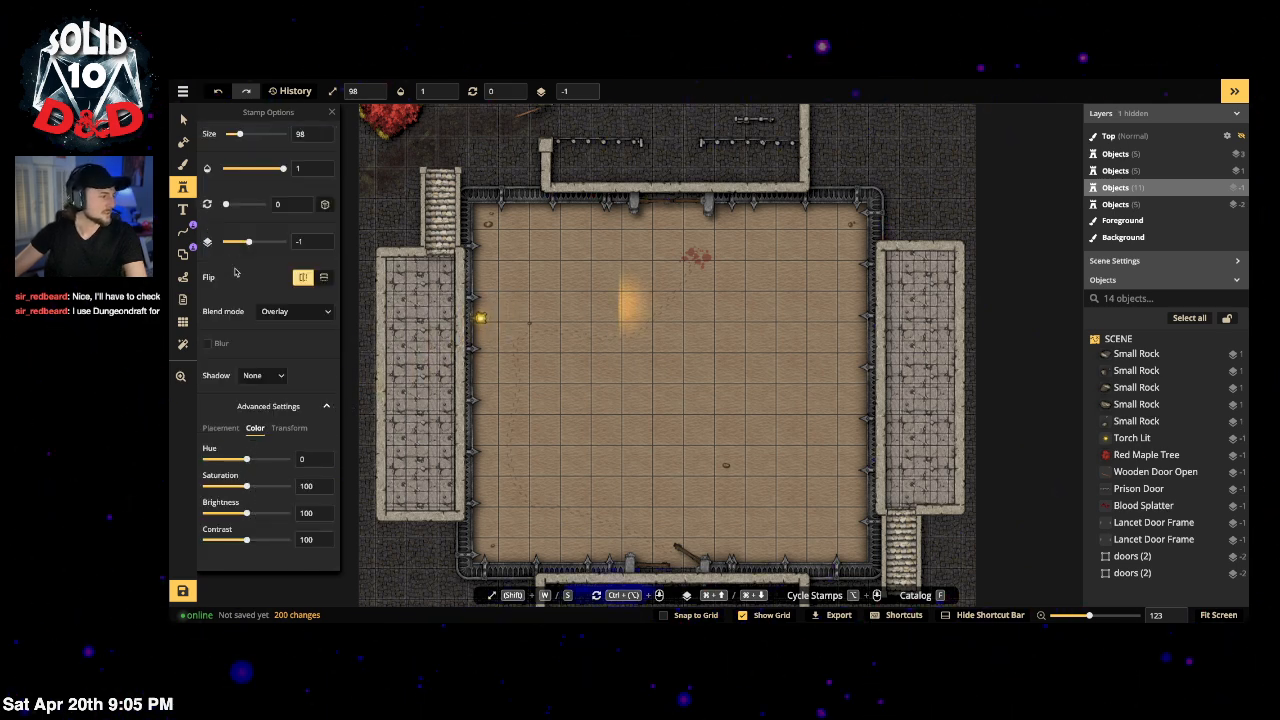
{"action": "scroll", "coordinate": [253, 228], "scroll_direction": "up", "scroll_amount": 2}
{"action": "left_click_drag", "start_coordinate": [239, 313], "coordinate": [245, 313]}
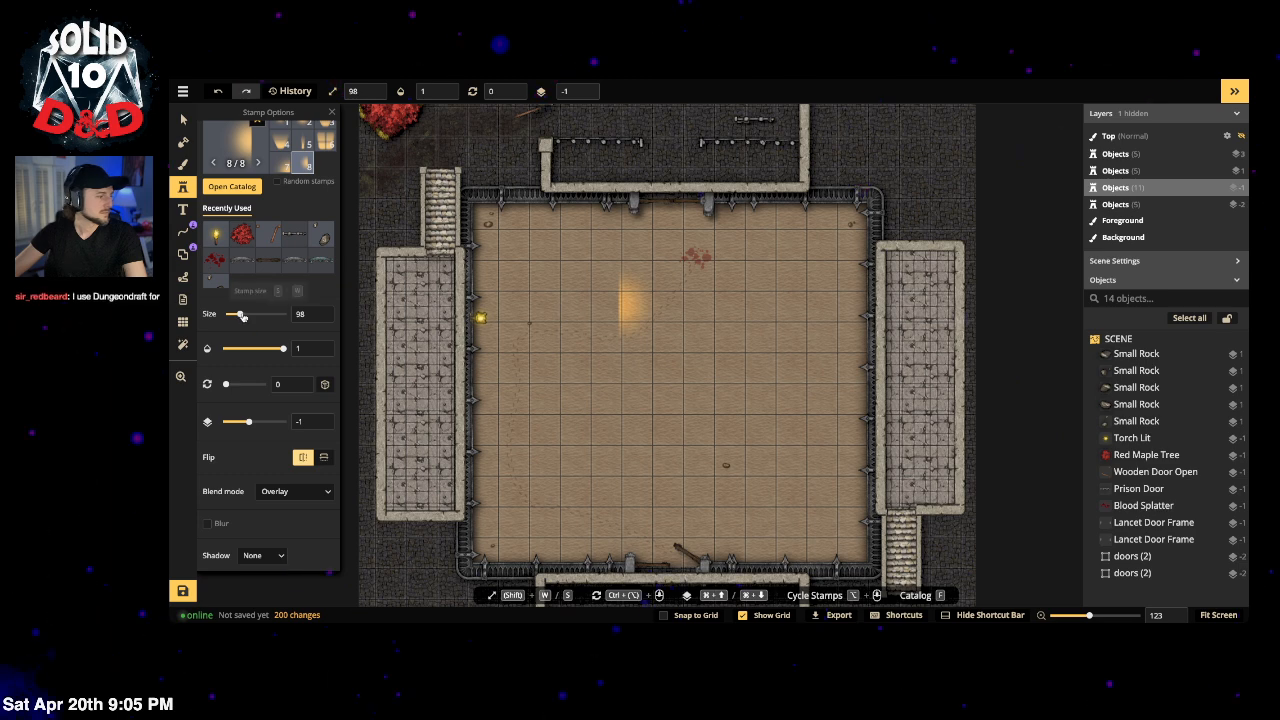
Step: Stamp the glow over the torch on the arena's left wall and deselect it
{"action": "left_click", "coordinate": [506, 316]}
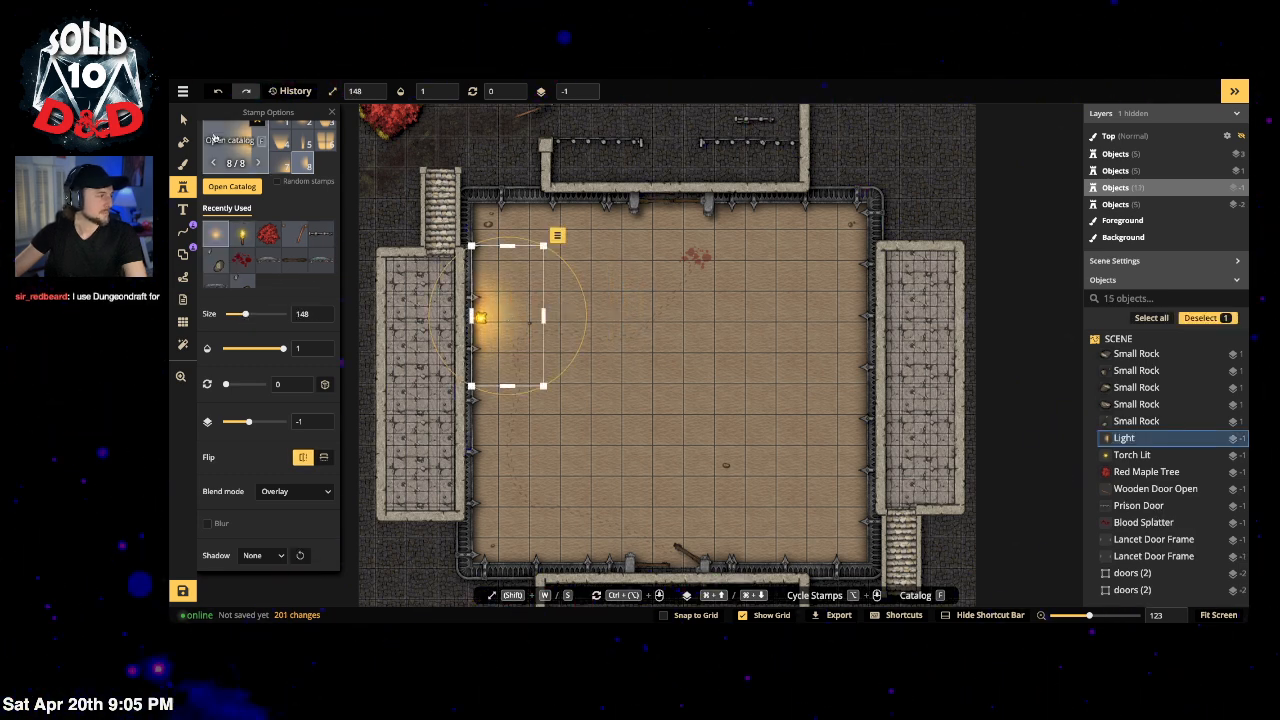
{"action": "key", "text": "v"}
{"action": "left_click", "coordinate": [718, 421]}
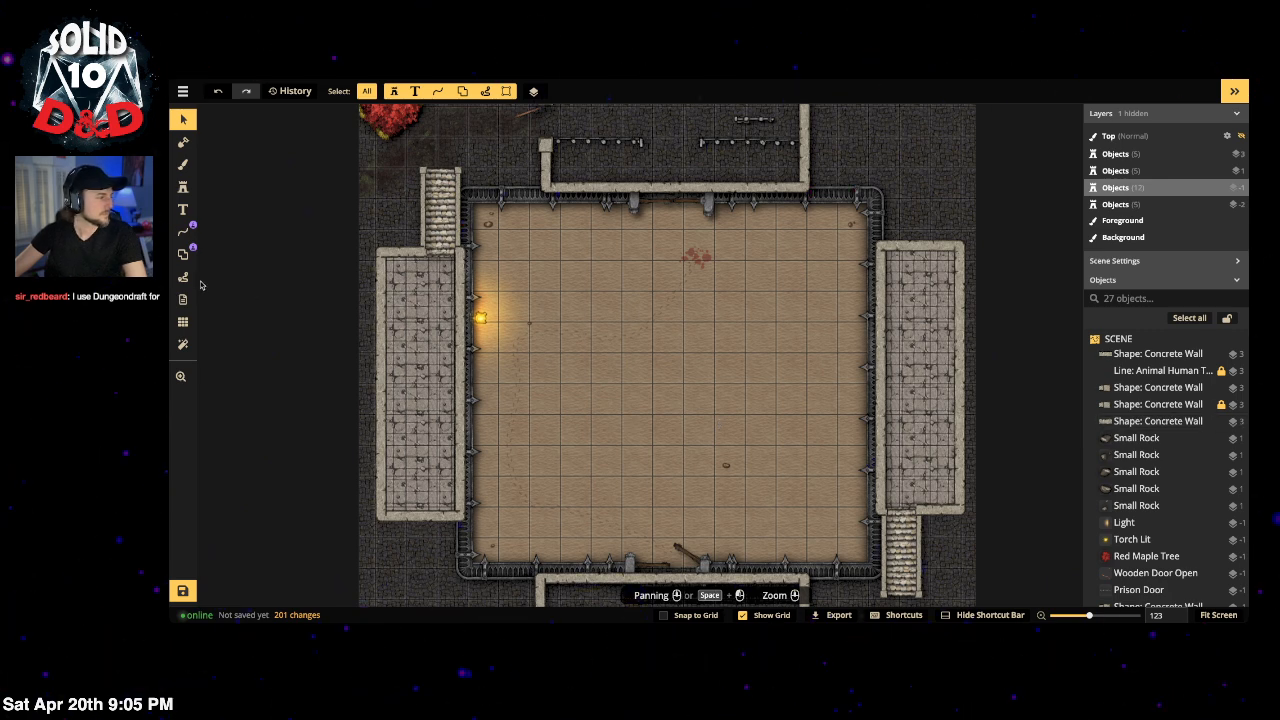
Step: Add a Night texture filter (Multiply, 0.5 opacity) to the map and close Filter Options
{"action": "left_click", "coordinate": [182, 346]}
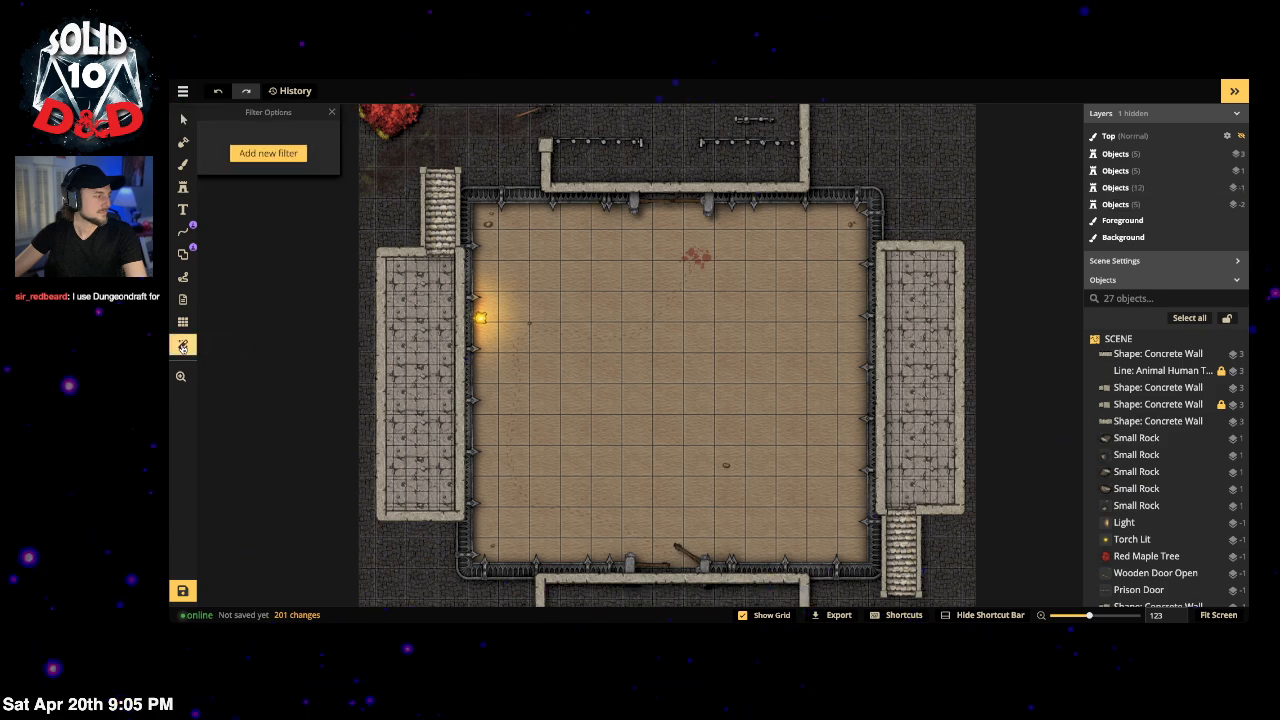
{"action": "left_click", "coordinate": [261, 158]}
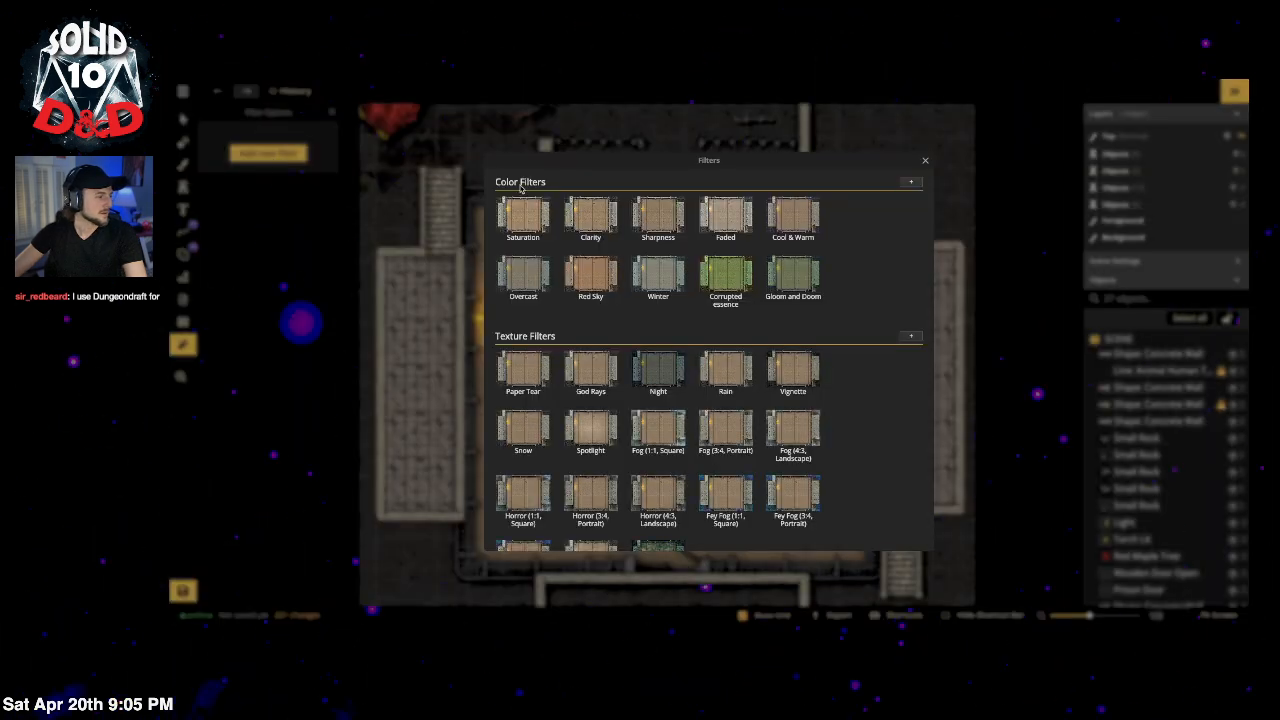
{"action": "left_click", "coordinate": [660, 375]}
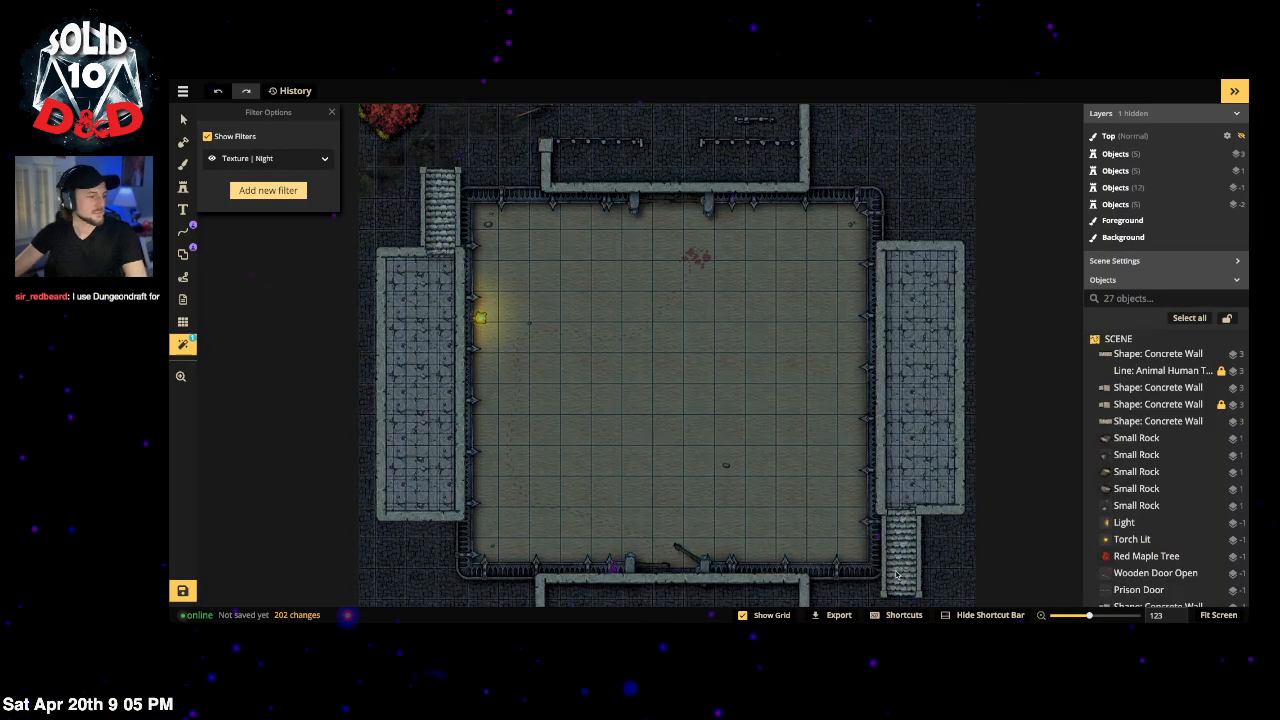
{"action": "left_click", "coordinate": [296, 159]}
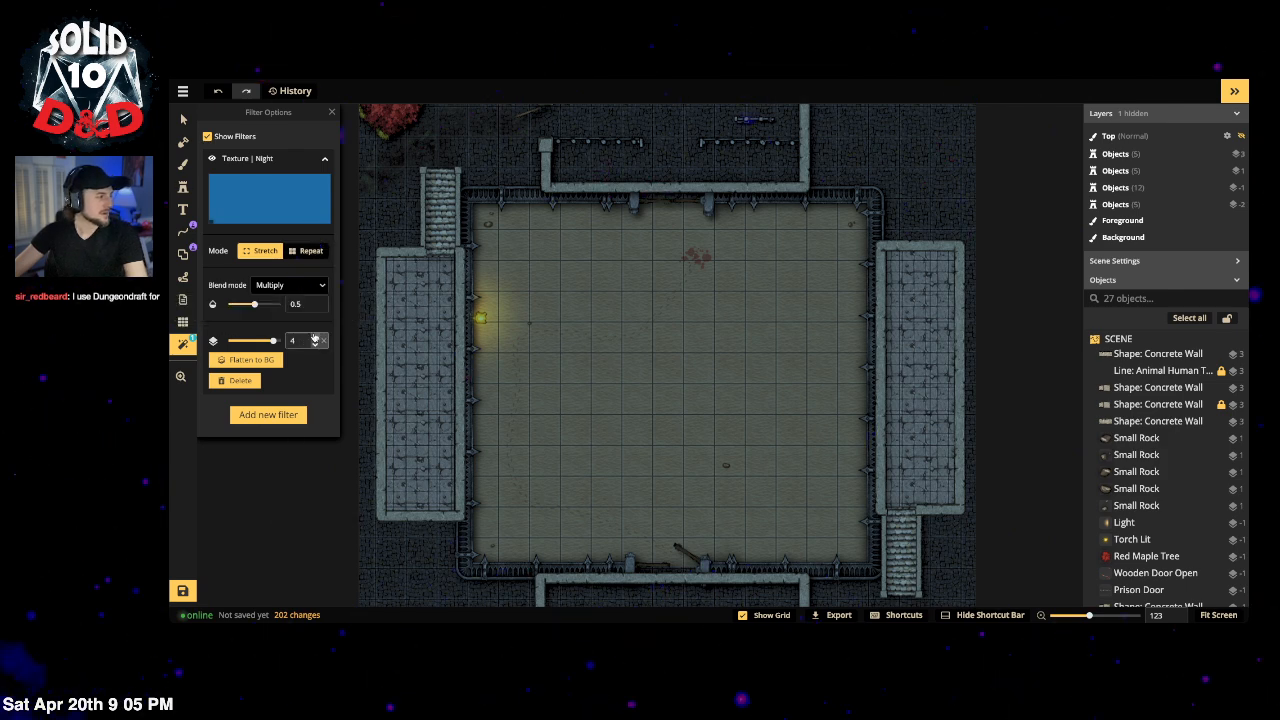
{"action": "left_click", "coordinate": [530, 345]}
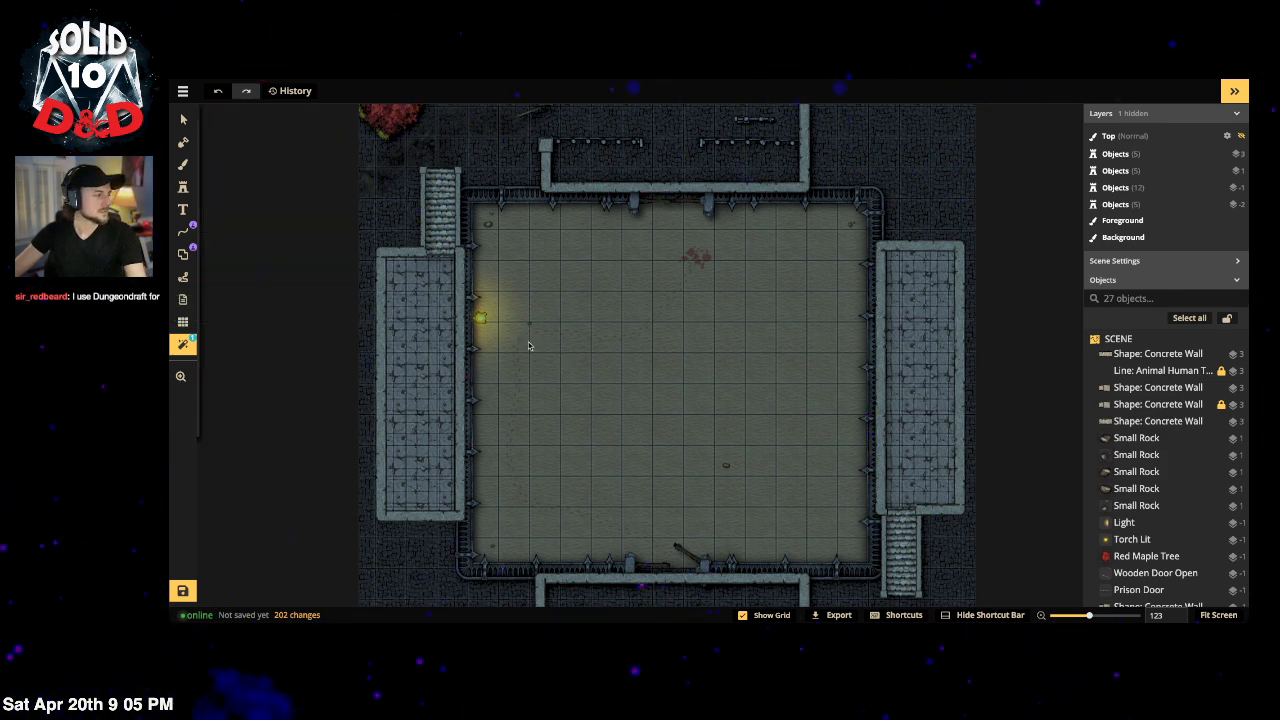
{"action": "left_click", "coordinate": [183, 119]}
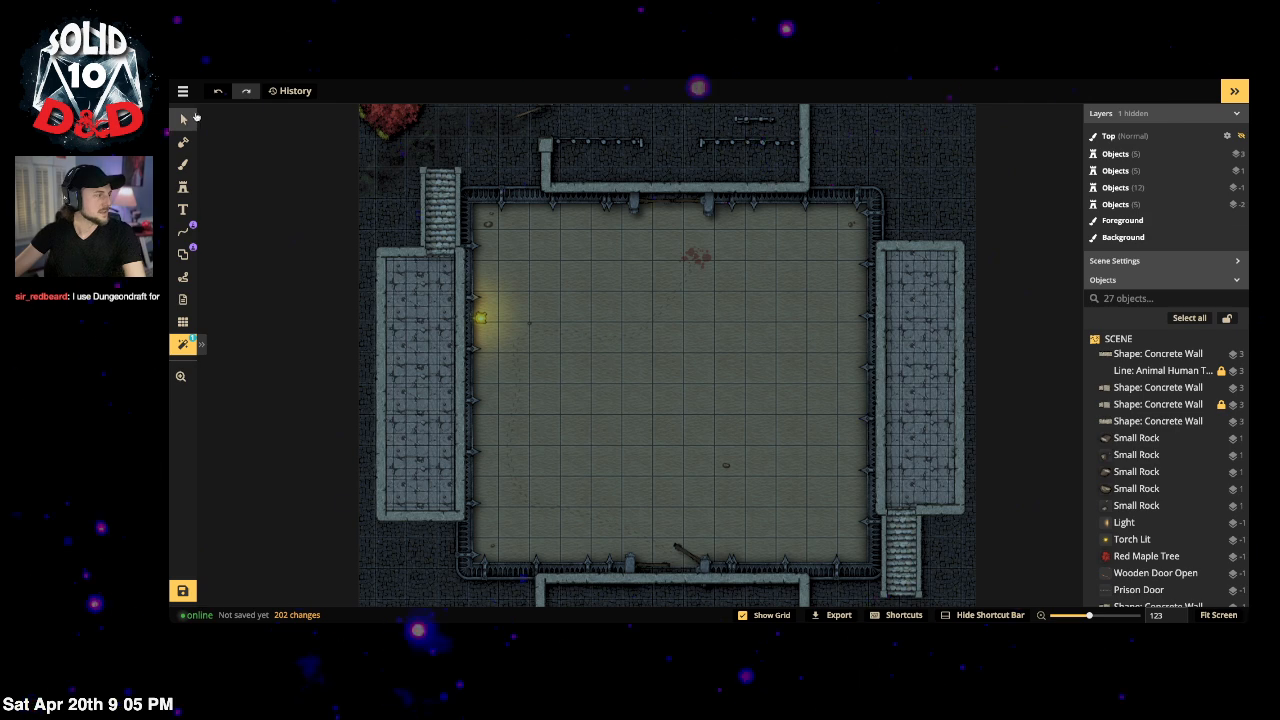
{"action": "left_click", "coordinate": [481, 318]}
{"action": "left_click", "coordinate": [514, 320]}
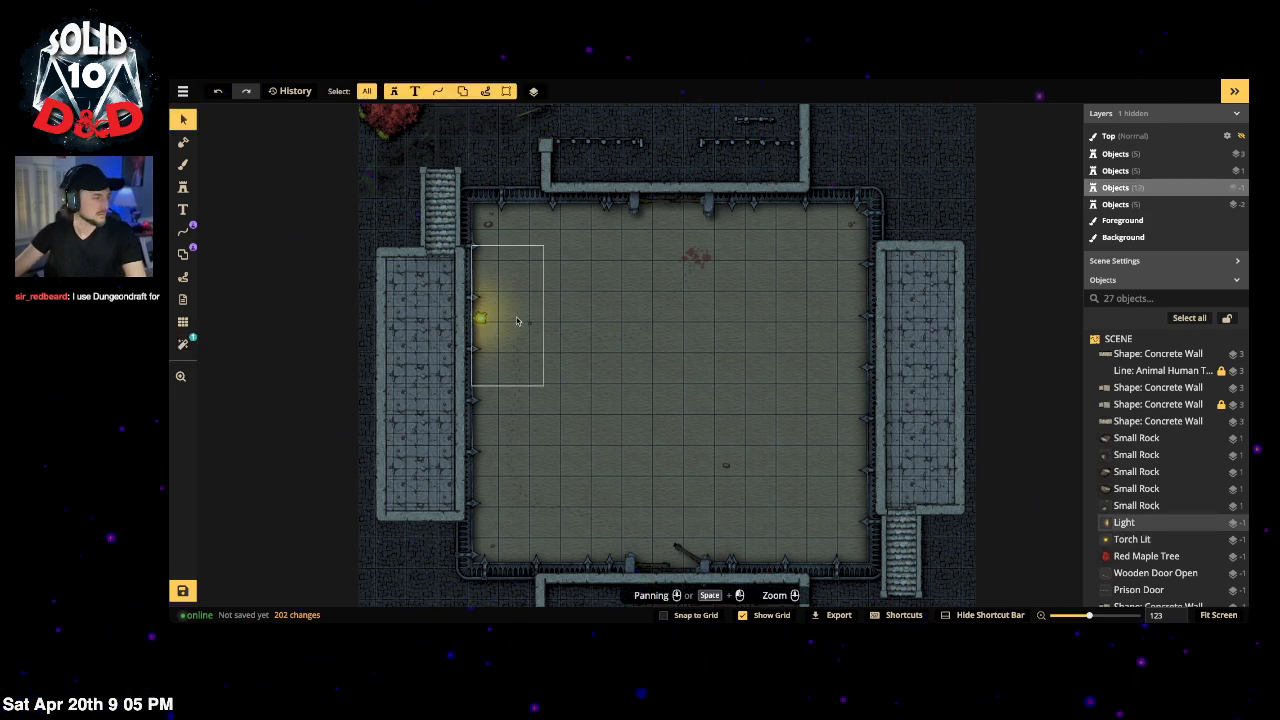
{"action": "left_click", "coordinate": [583, 89]}
{"action": "left_click", "coordinate": [583, 89]}
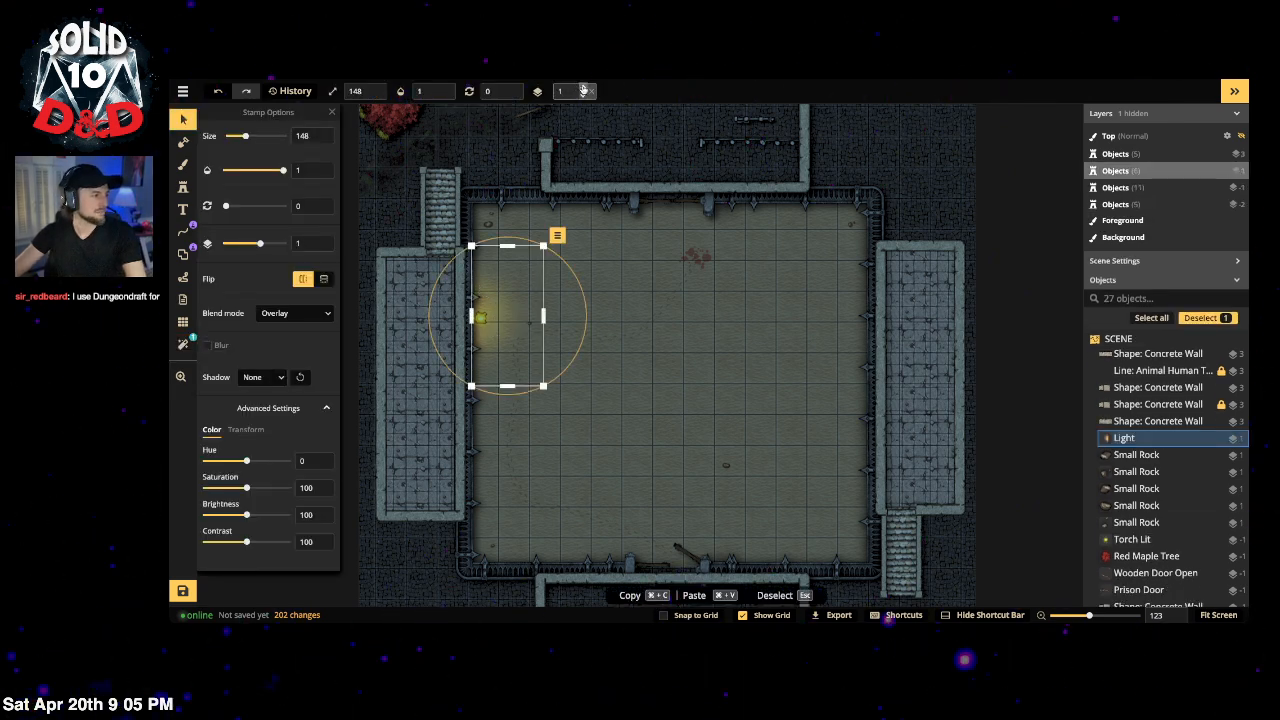
{"action": "left_click", "coordinate": [584, 89]}
{"action": "left_click", "coordinate": [584, 89]}
{"action": "left_click", "coordinate": [584, 89]}
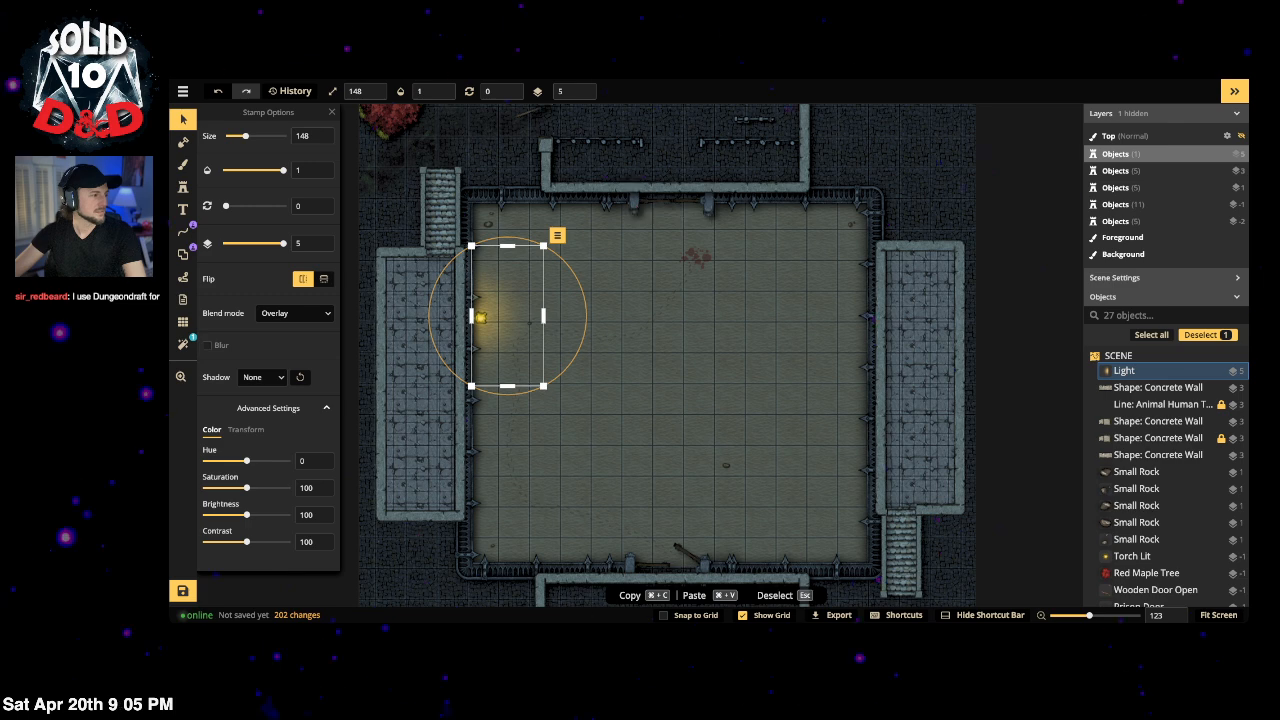
{"action": "left_click", "coordinate": [547, 323]}
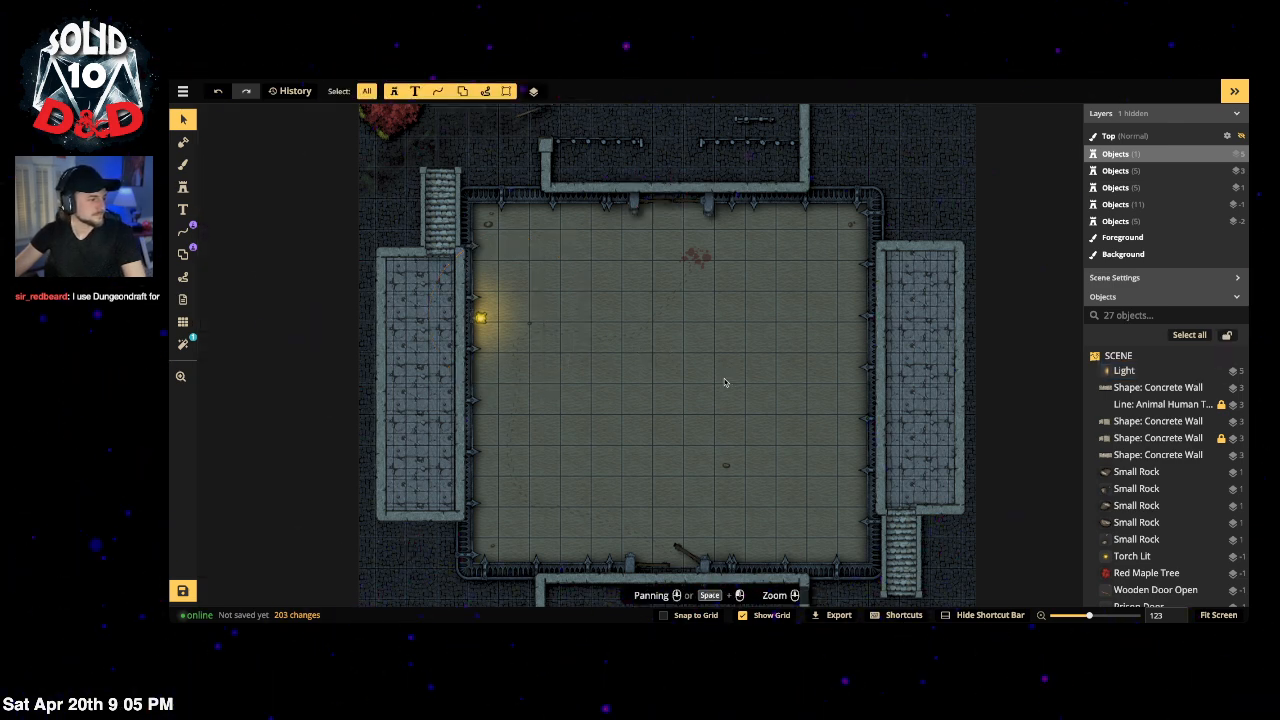
{"action": "left_click", "coordinate": [480, 318]}
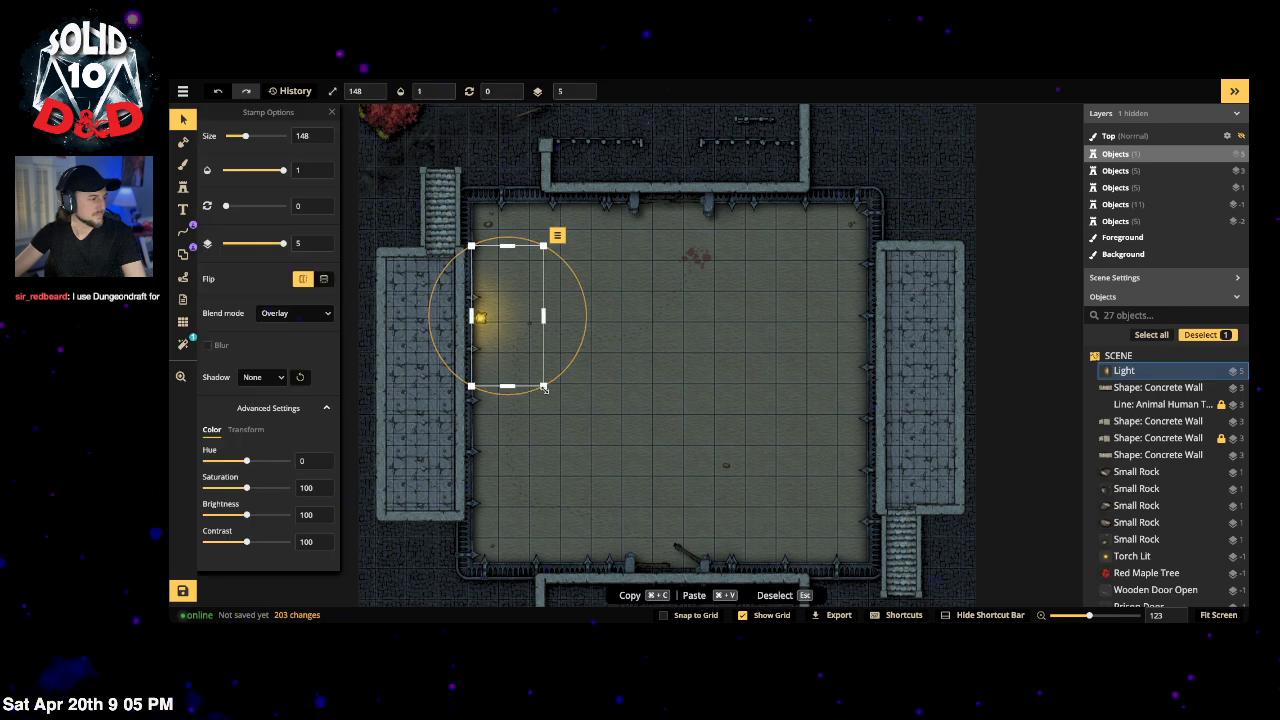
{"action": "left_click", "coordinate": [183, 187]}
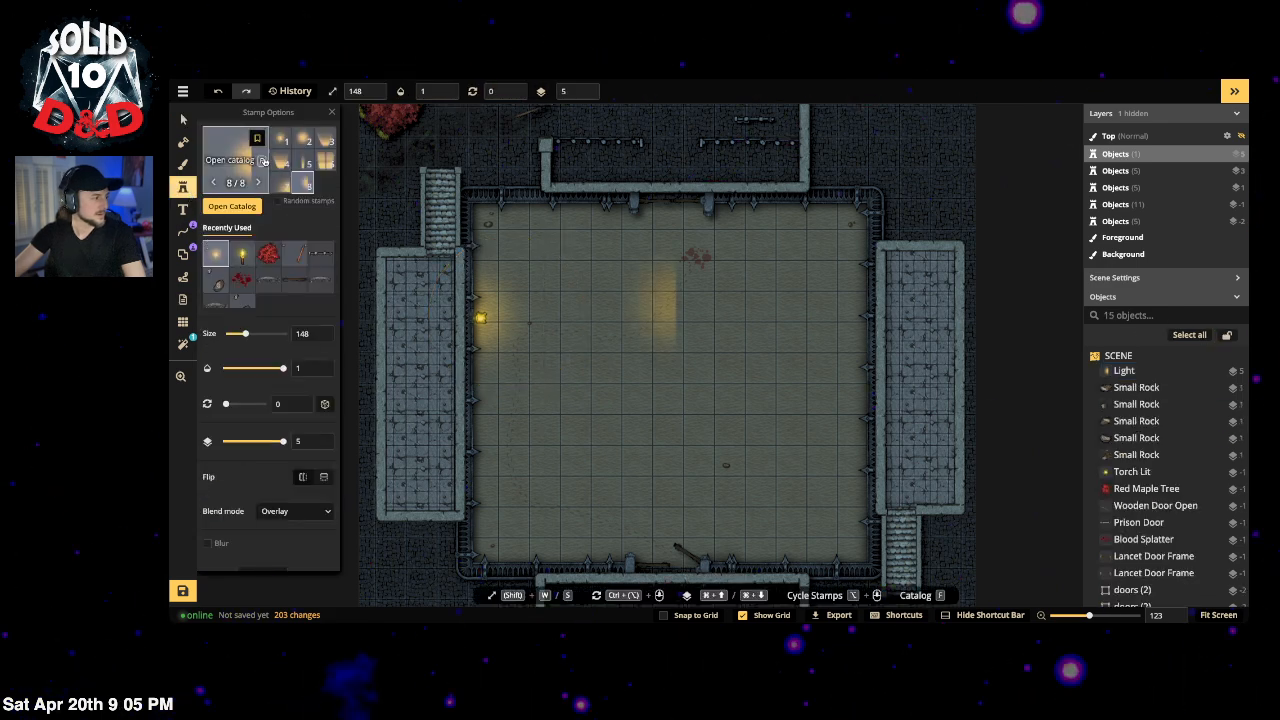
{"action": "left_click", "coordinate": [737, 408]}
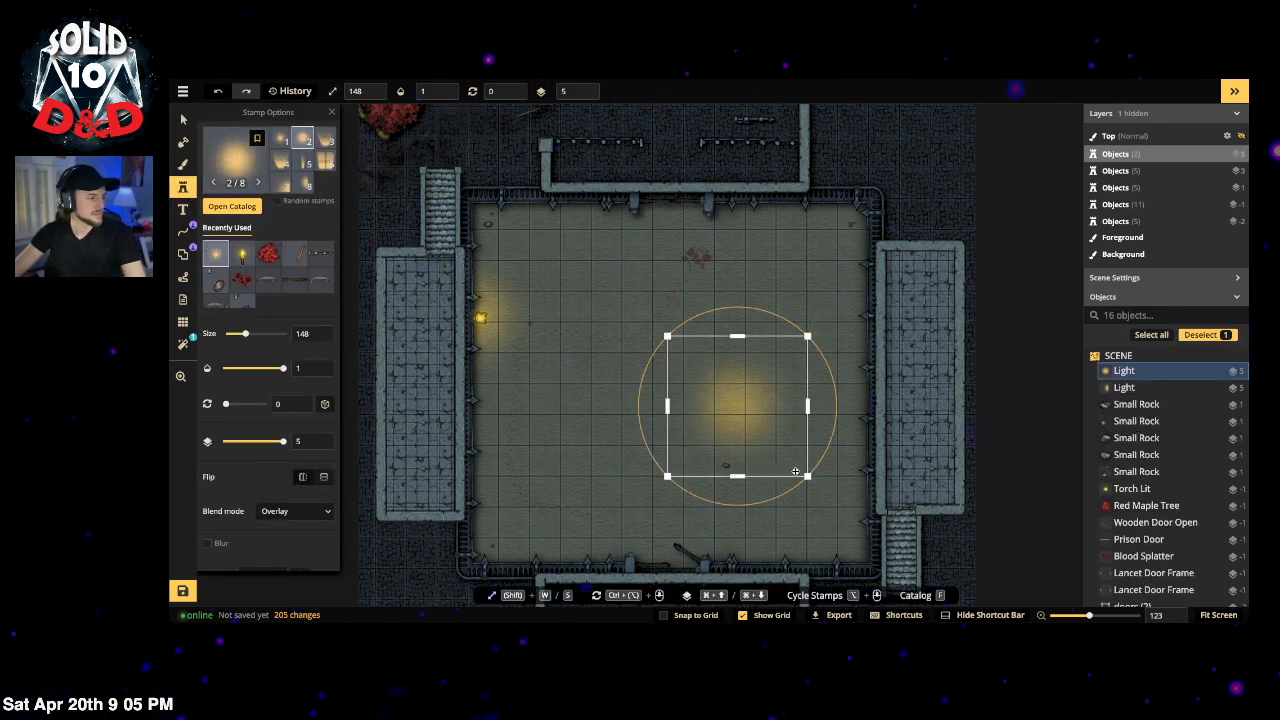
{"action": "left_click_drag", "start_coordinate": [810, 477], "coordinate": [924, 594]}
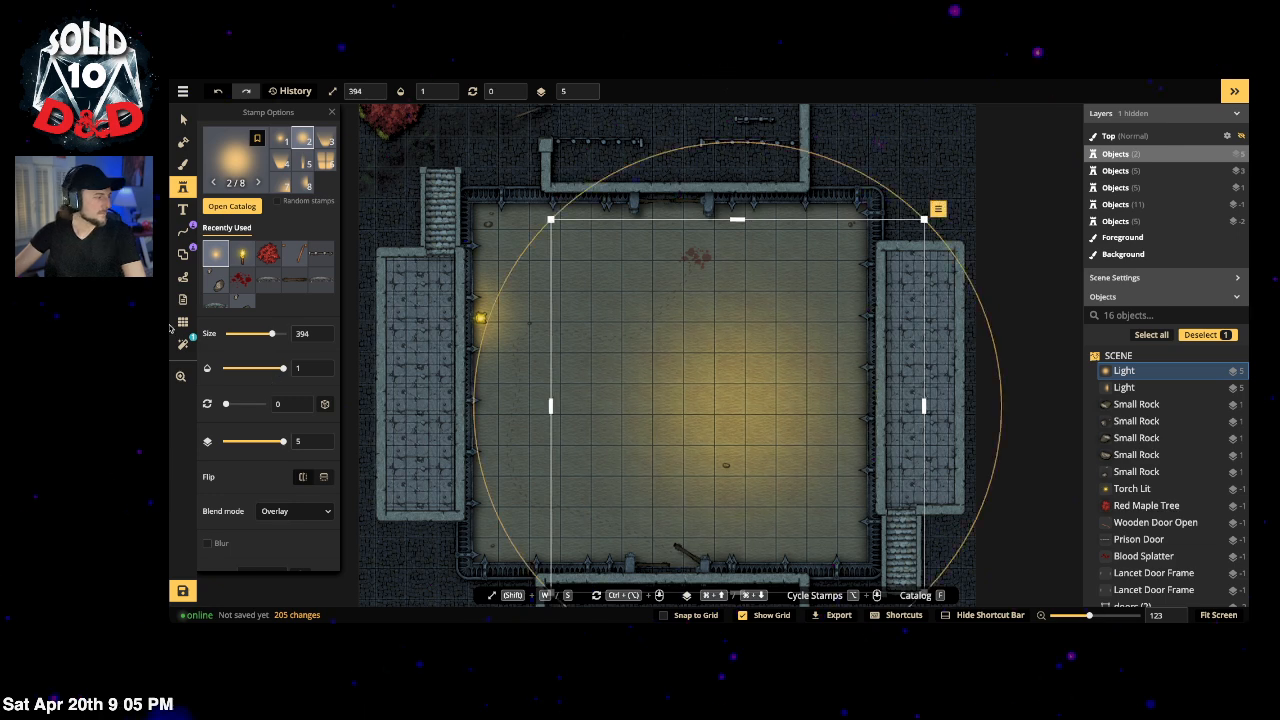
{"action": "scroll", "coordinate": [256, 467], "scroll_direction": "down", "scroll_amount": 2}
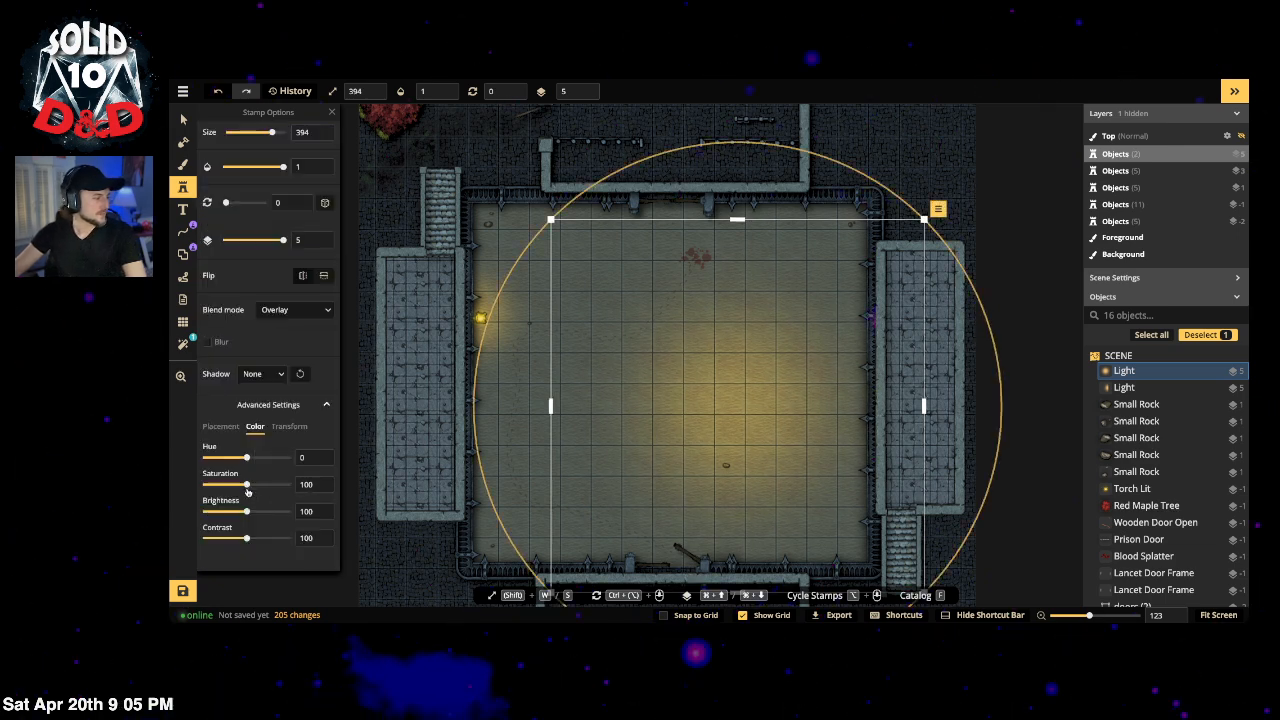
{"action": "left_click_drag", "start_coordinate": [246, 511], "coordinate": [287, 511]}
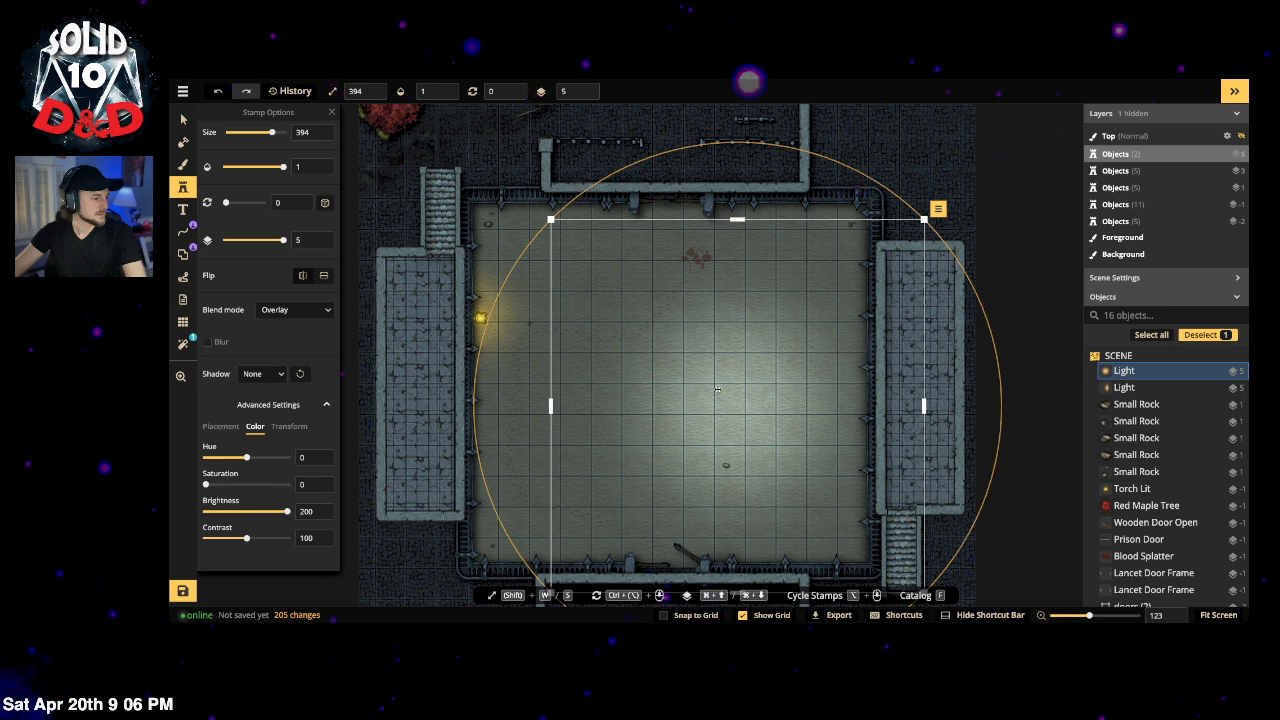
{"action": "left_click_drag", "start_coordinate": [718, 396], "coordinate": [750, 440]}
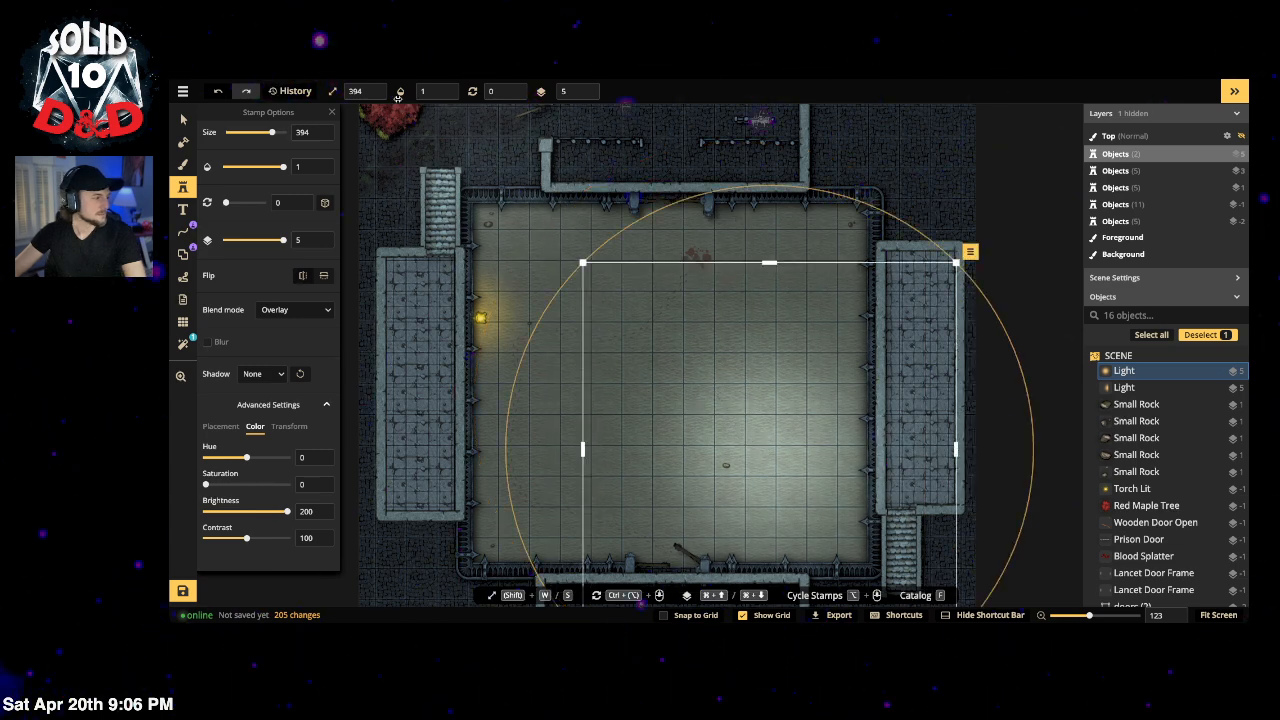
{"action": "left_click", "coordinate": [183, 118]}
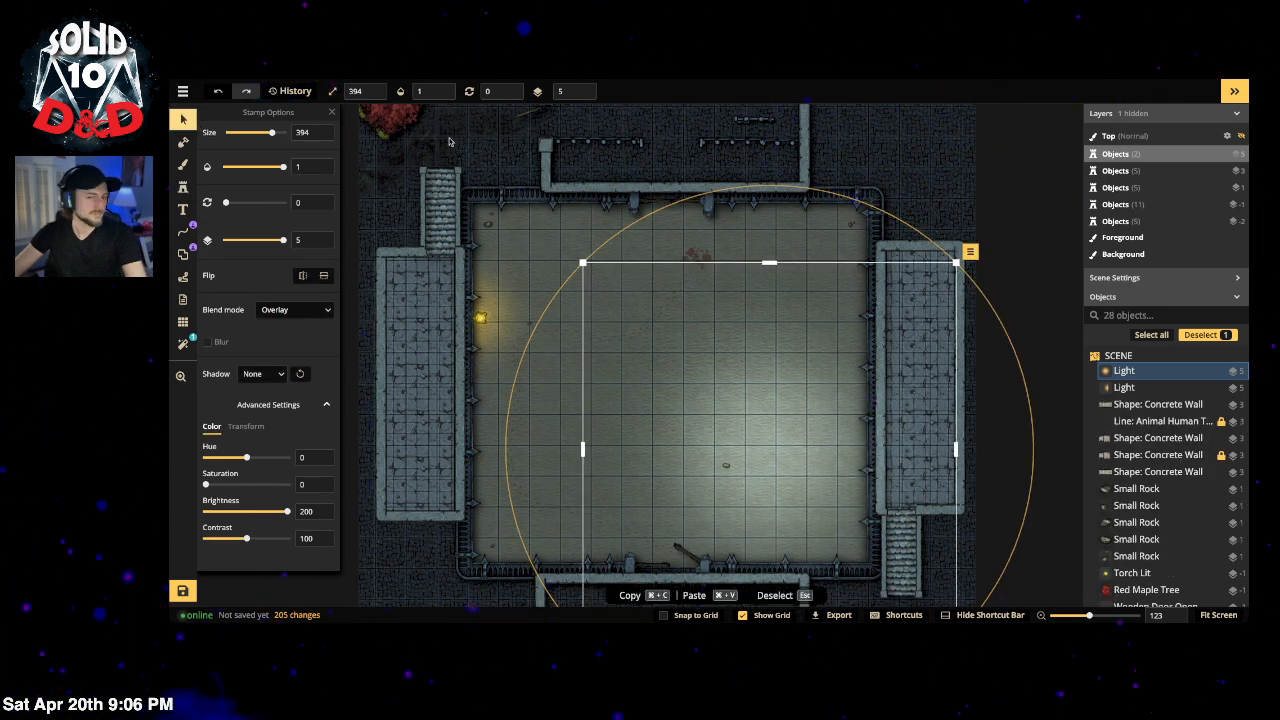
{"action": "key", "text": "Escape"}
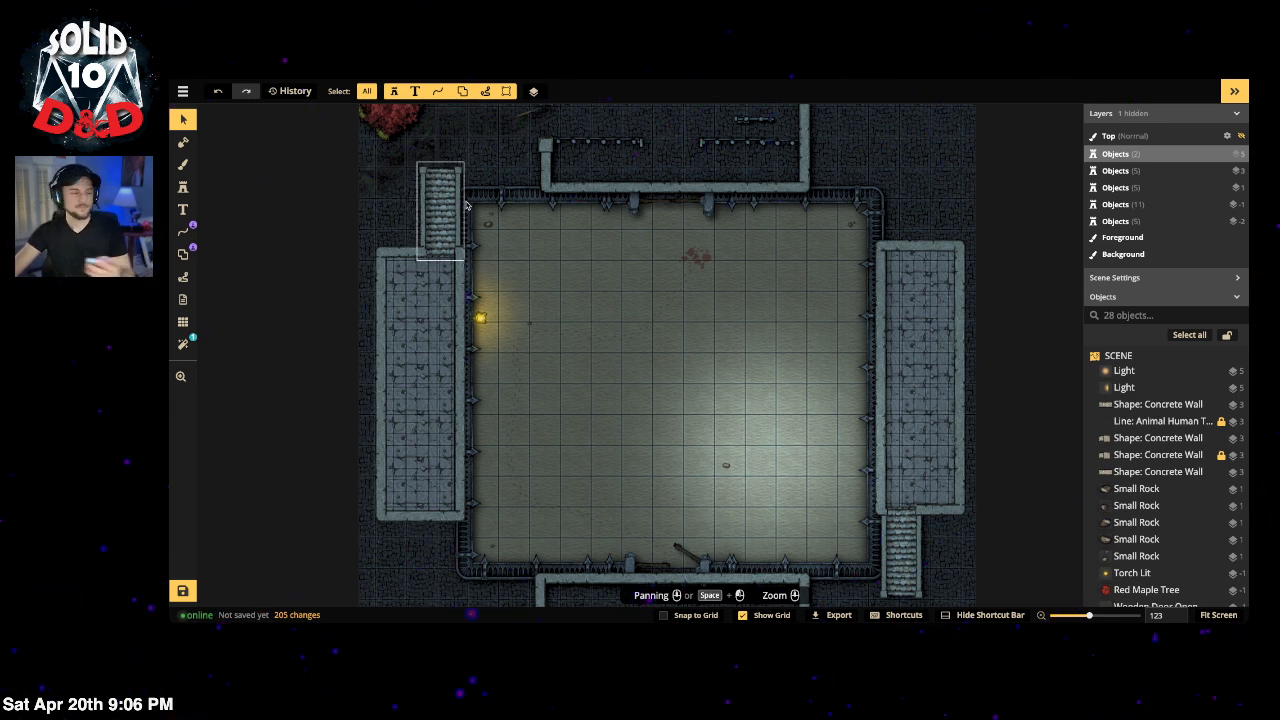
{"action": "left_click", "coordinate": [795, 412]}
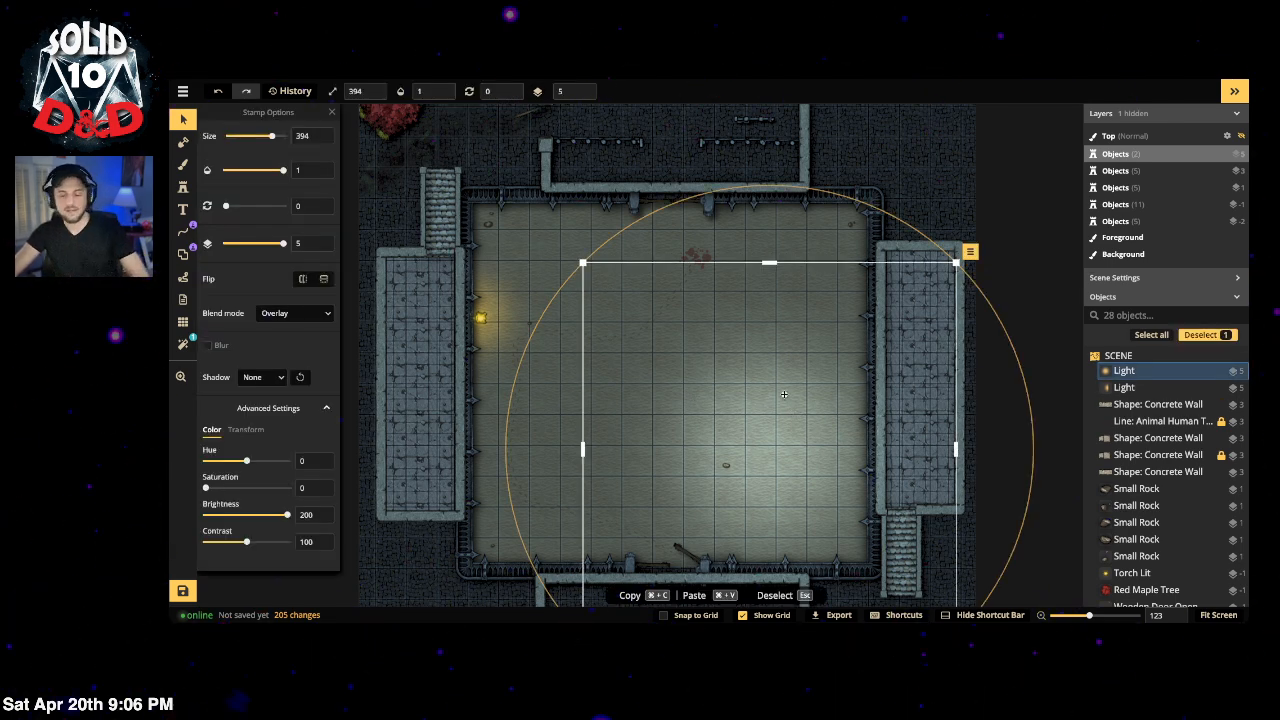
{"action": "key", "text": "Delete"}
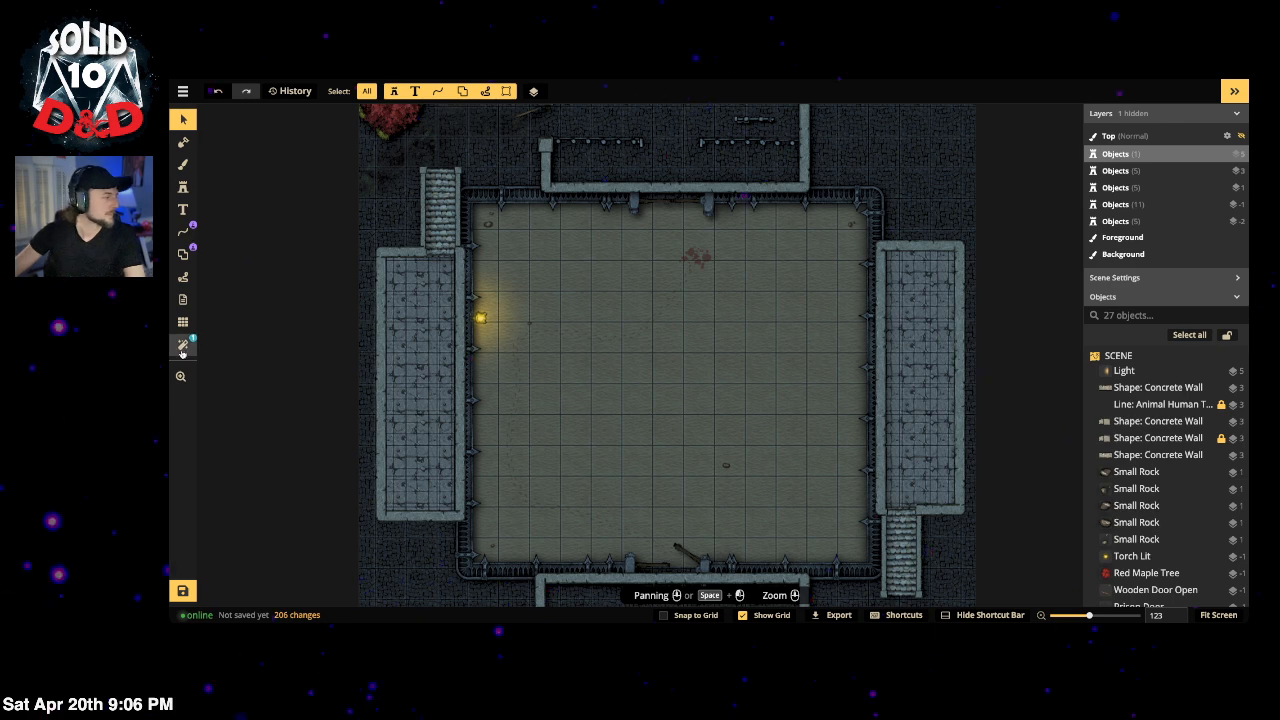
Step: Turn off Show Filters so the night filter is hidden
{"action": "left_click", "coordinate": [183, 343]}
{"action": "left_click", "coordinate": [208, 137]}
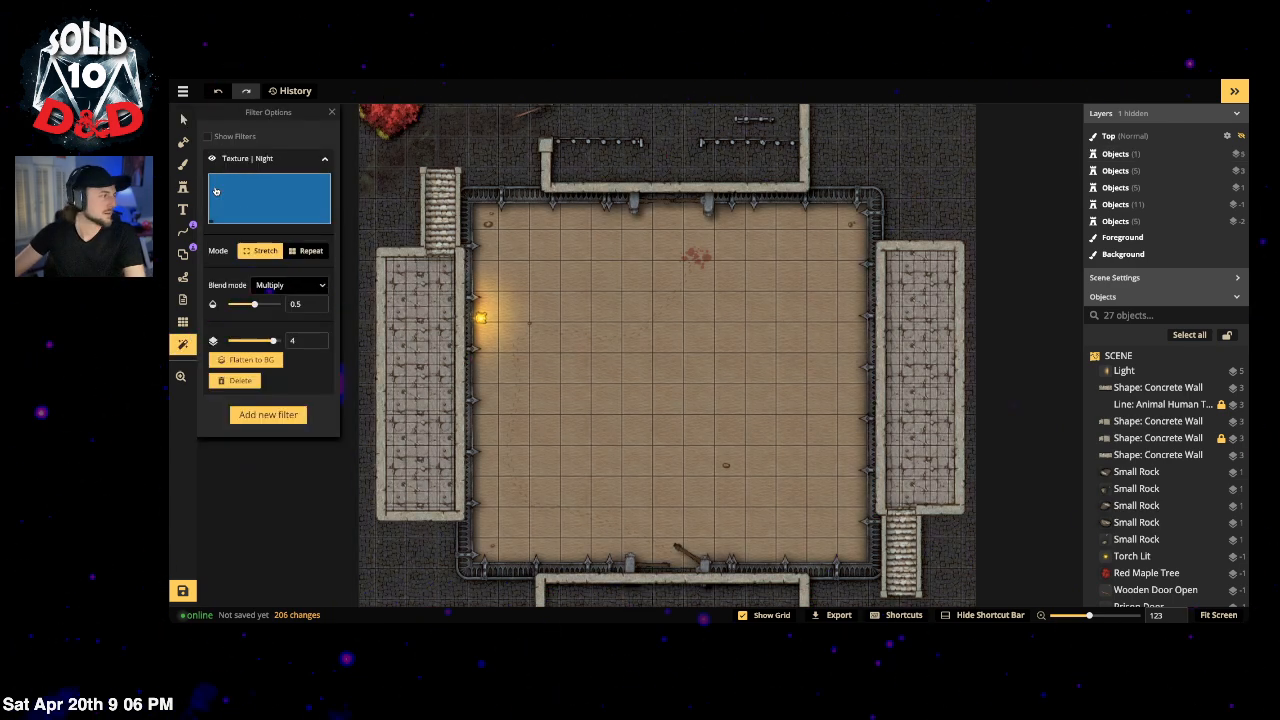
{"action": "left_click", "coordinate": [332, 112]}
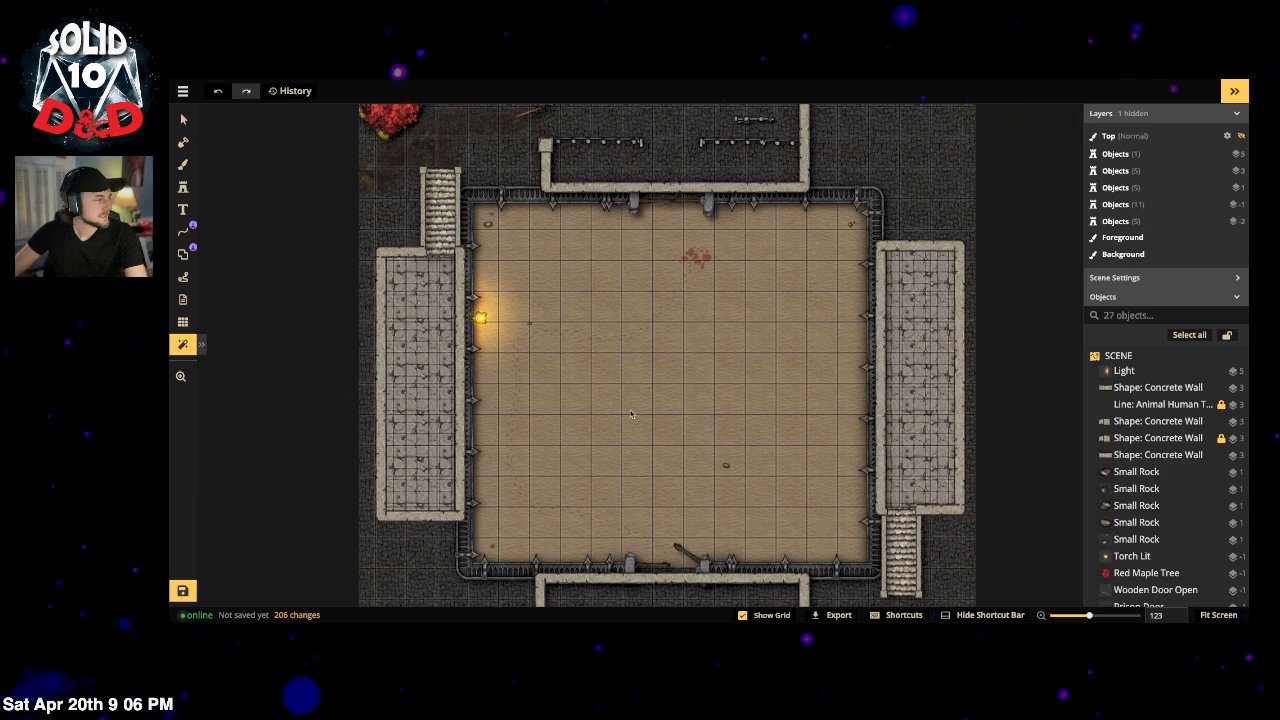
Step: Delete the Torch Lit stamp and its Light glow from the arena's left wall
{"action": "left_click", "coordinate": [183, 119]}
{"action": "left_click", "coordinate": [477, 300]}
{"action": "left_click", "coordinate": [479, 308]}
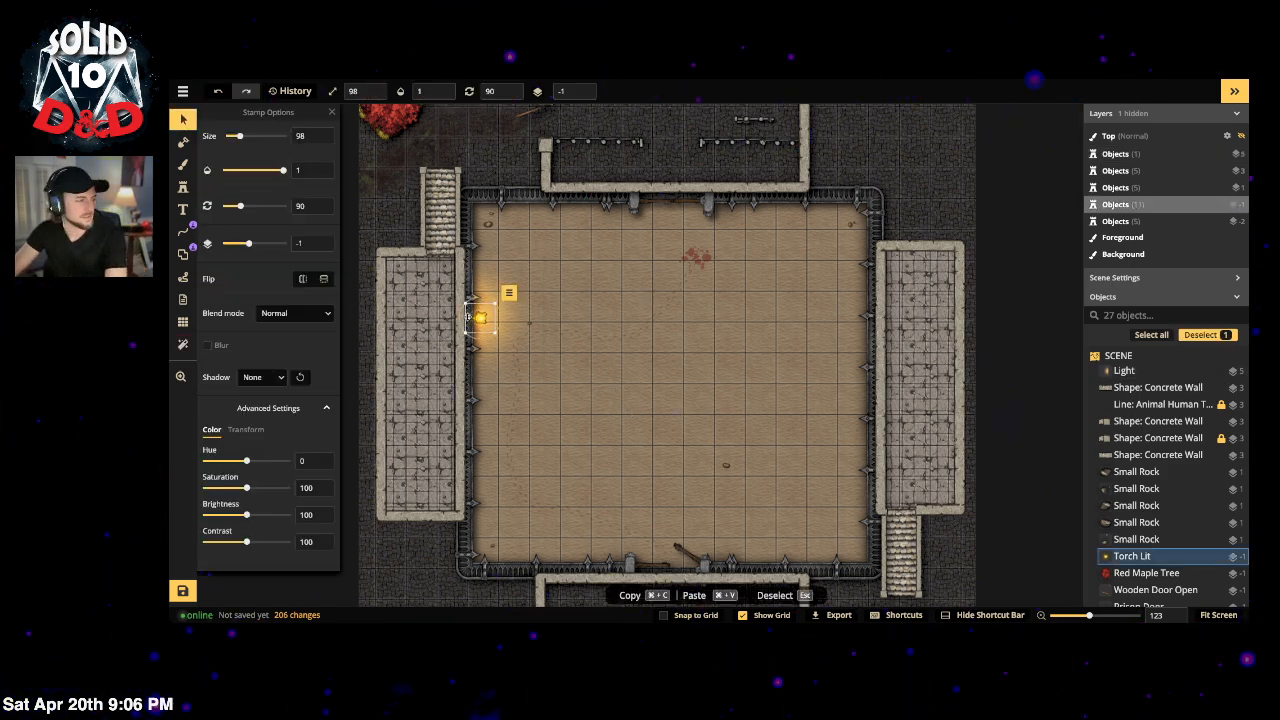
{"action": "key", "text": "Delete"}
{"action": "left_click", "coordinate": [494, 308]}
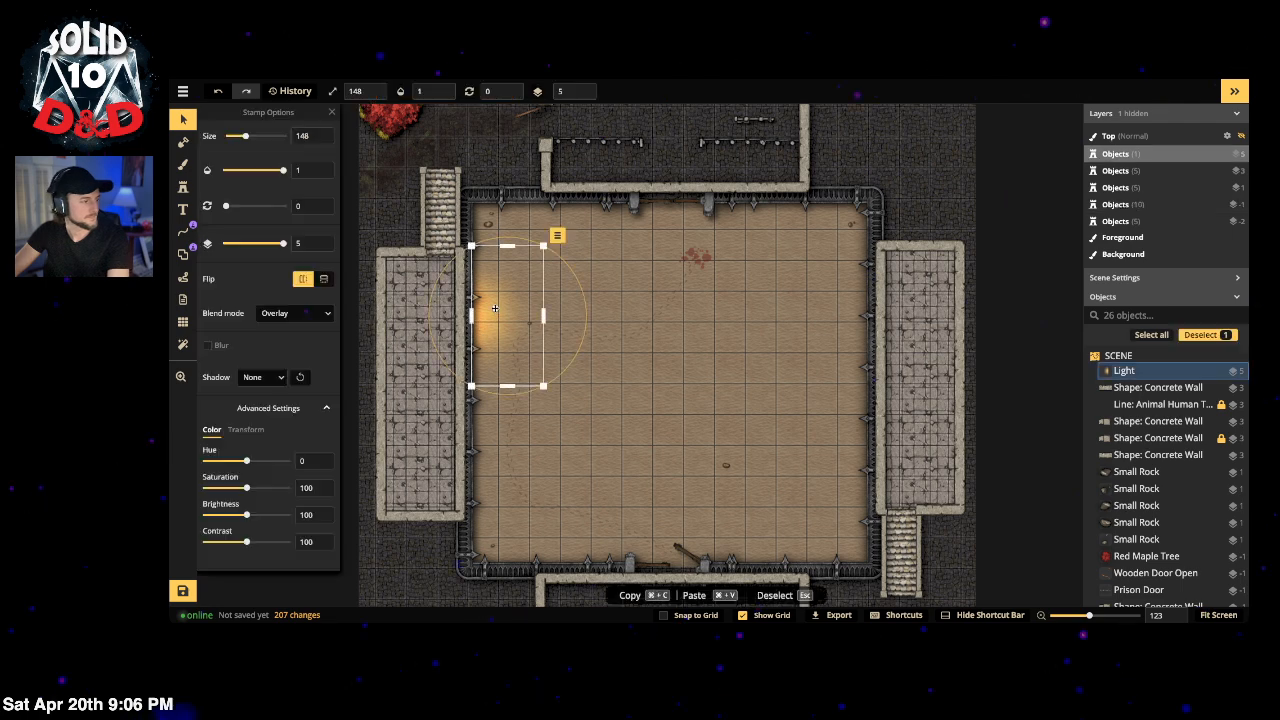
{"action": "key", "text": "Delete"}
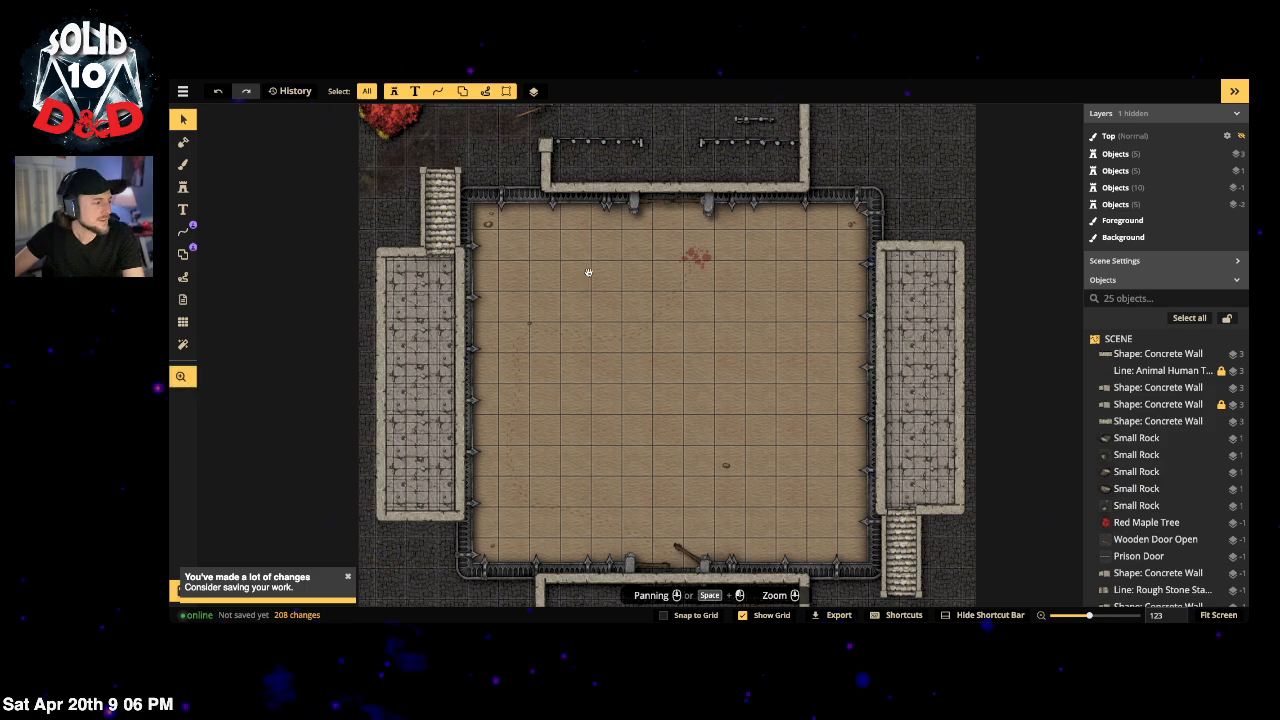
Step: Zoom in on the top enclosure and select its Prison Bars line
{"action": "left_click_drag", "start_coordinate": [588, 272], "coordinate": [560, 425]}
{"action": "left_click", "coordinate": [711, 270]}
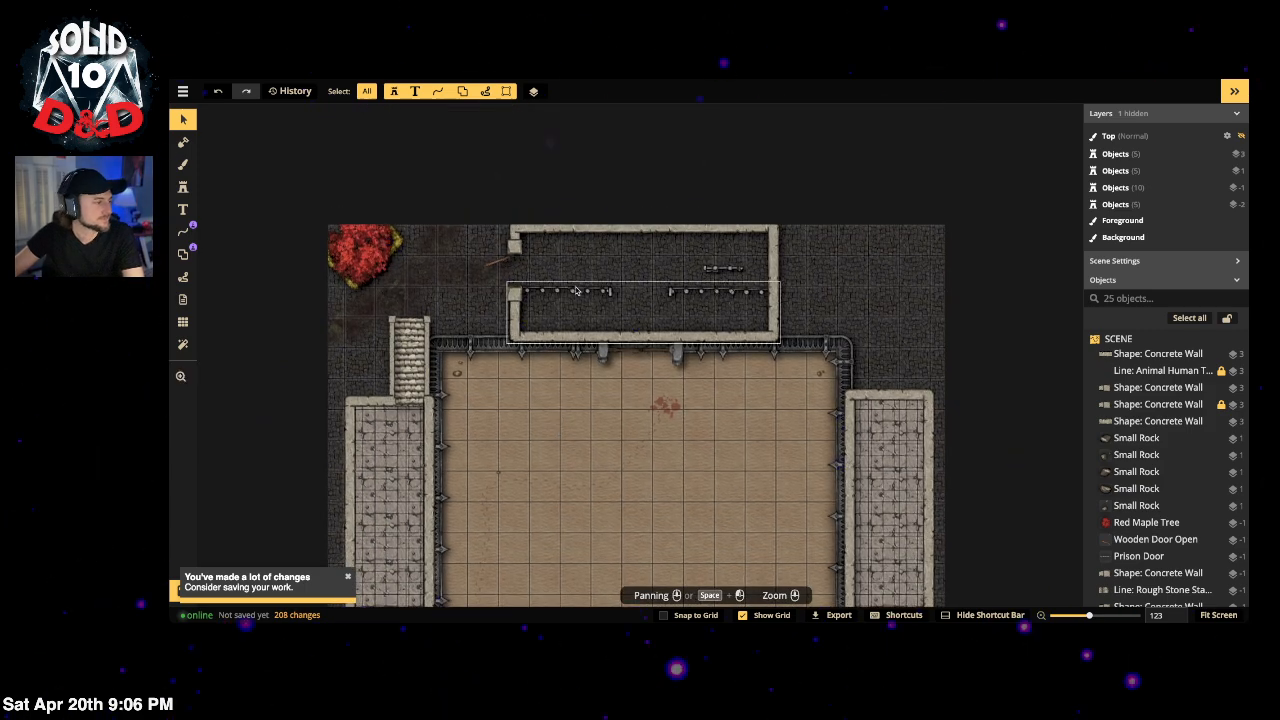
{"action": "left_click", "coordinate": [711, 270]}
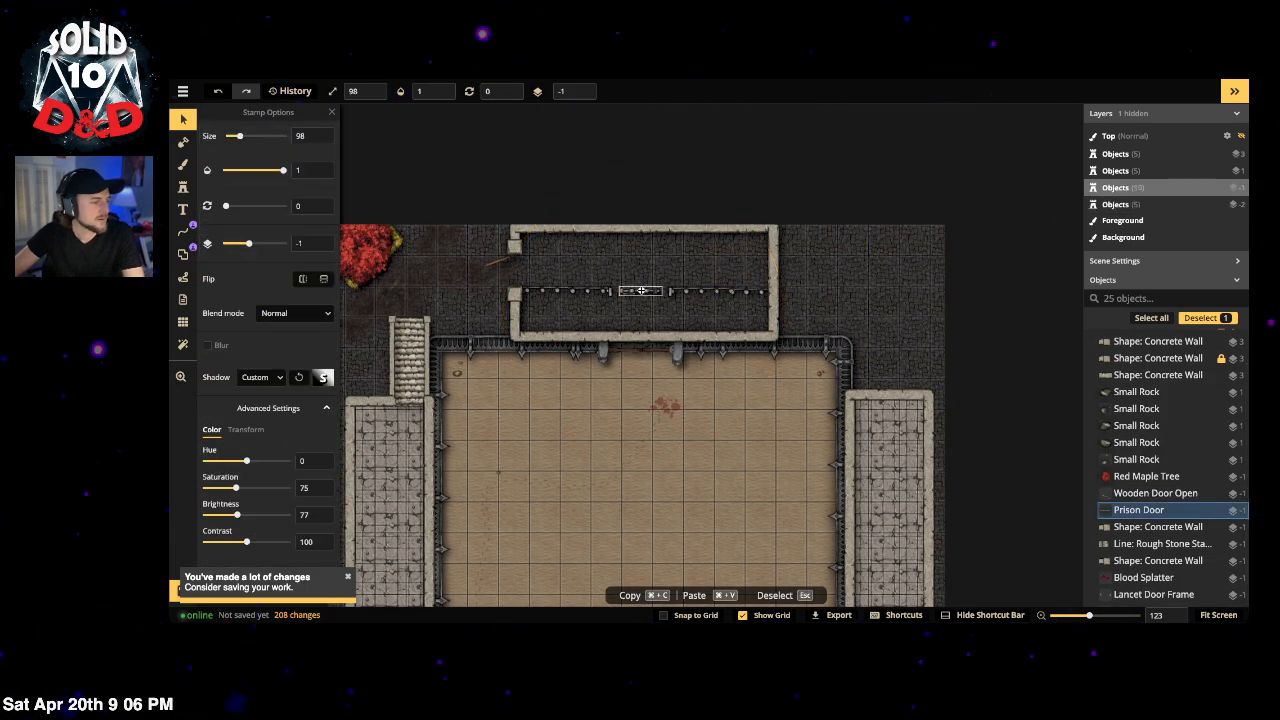
{"action": "scroll", "coordinate": [641, 290], "scroll_direction": "up", "scroll_amount": 5}
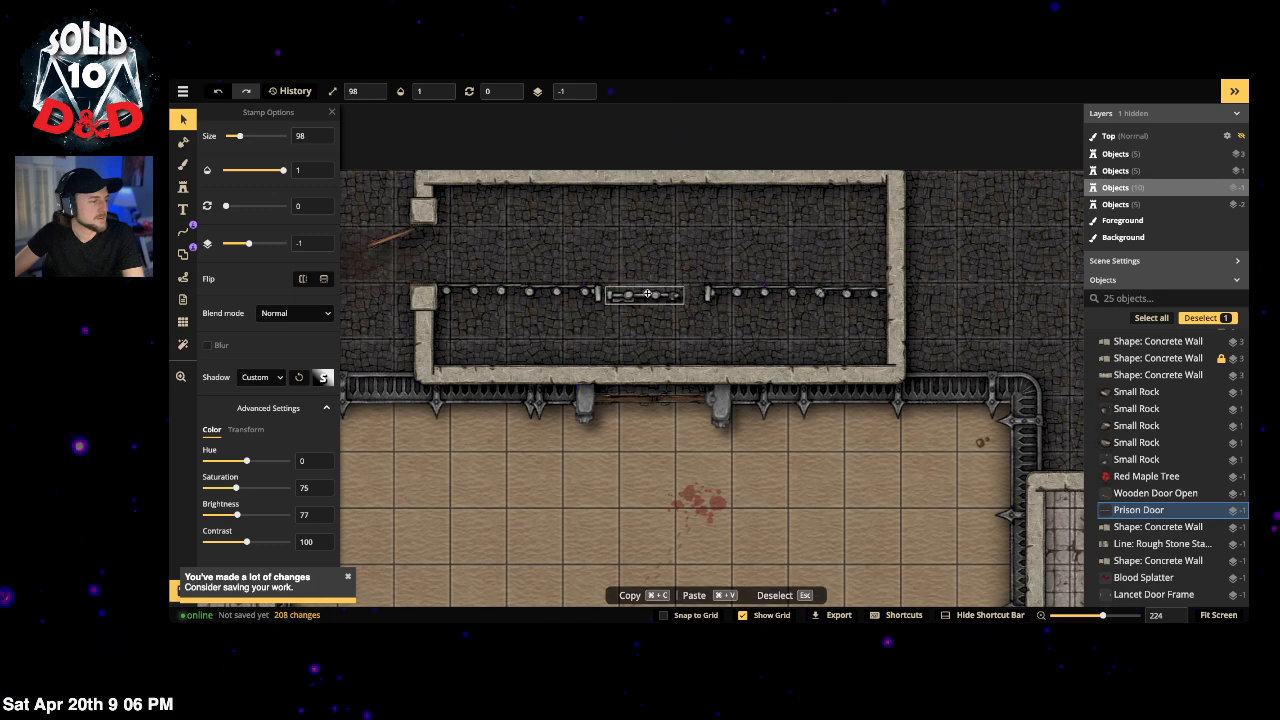
{"action": "left_click", "coordinate": [645, 291]}
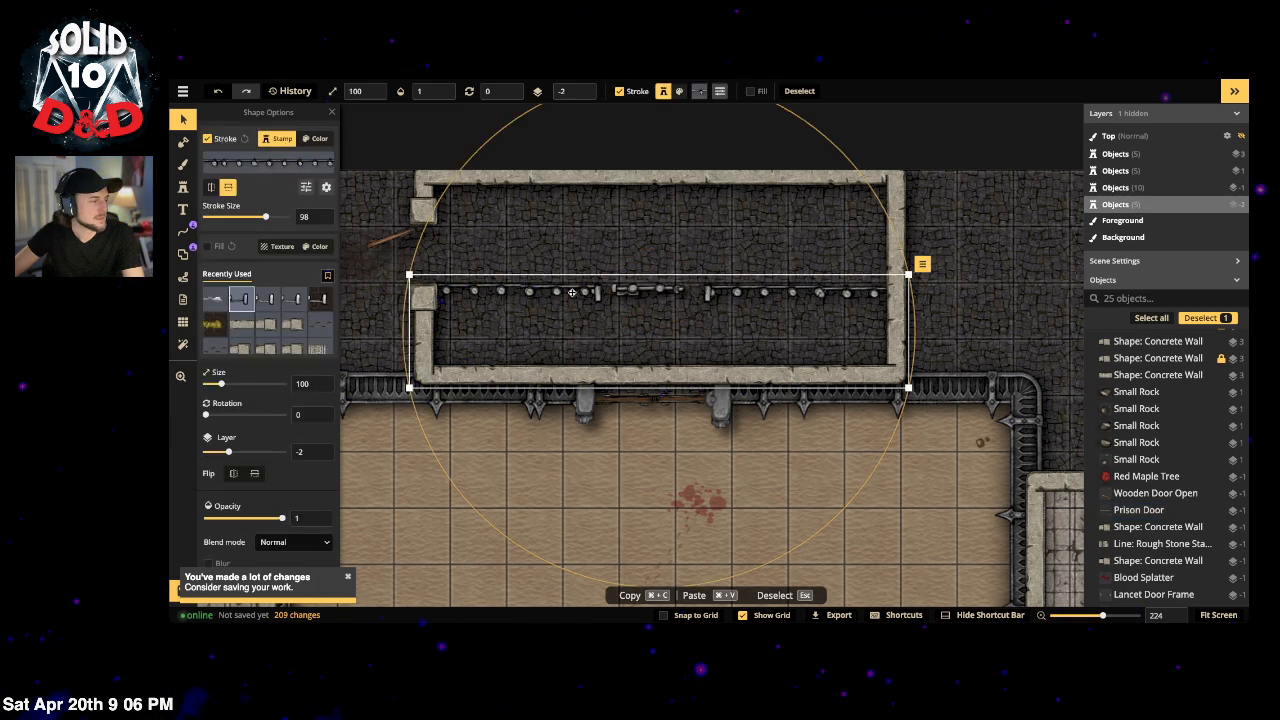
Step: Edit the Prison Bars portal, narrowing the doorway width from 91.8 to 74.5
{"action": "left_click", "coordinate": [183, 254]}
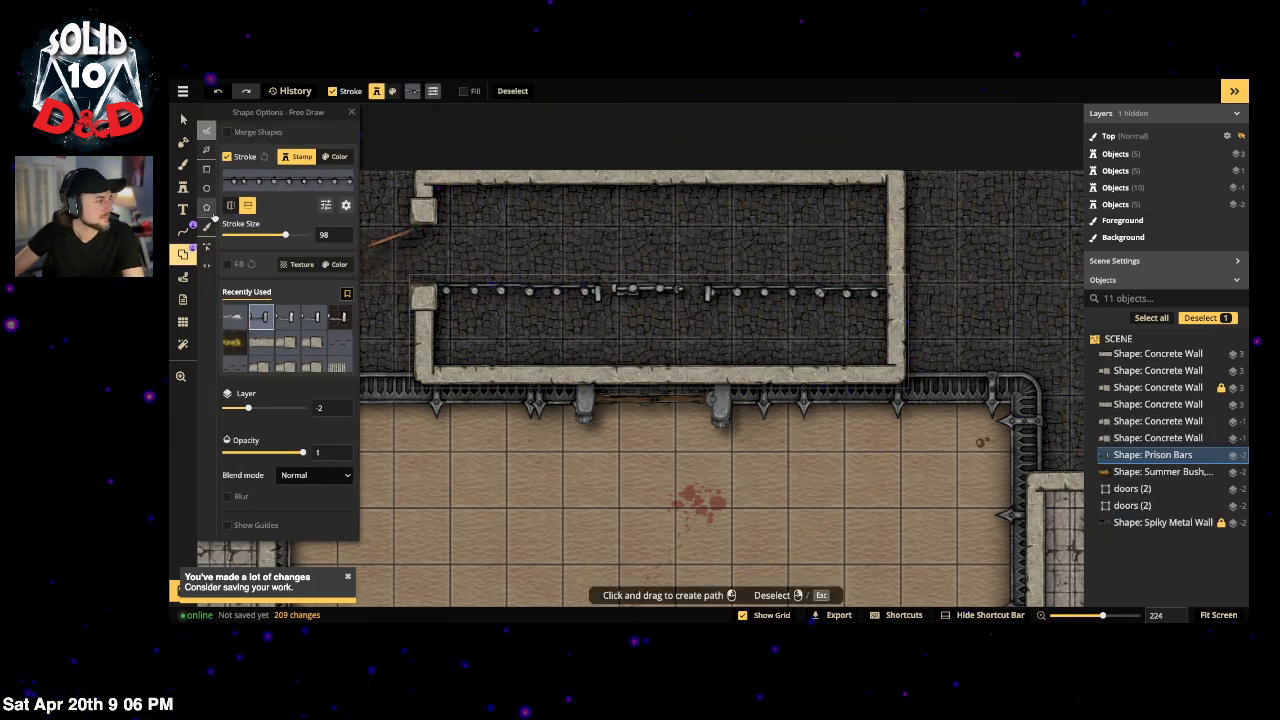
{"action": "left_click", "coordinate": [210, 248]}
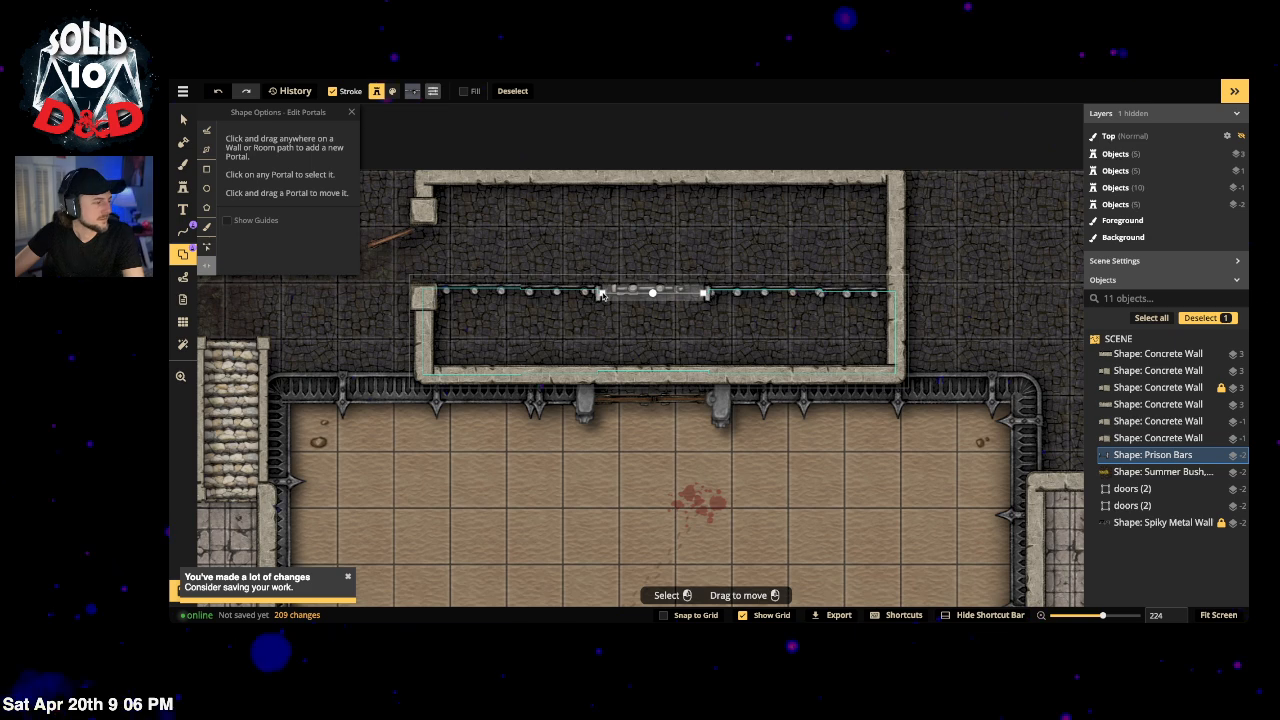
{"action": "left_click", "coordinate": [652, 293]}
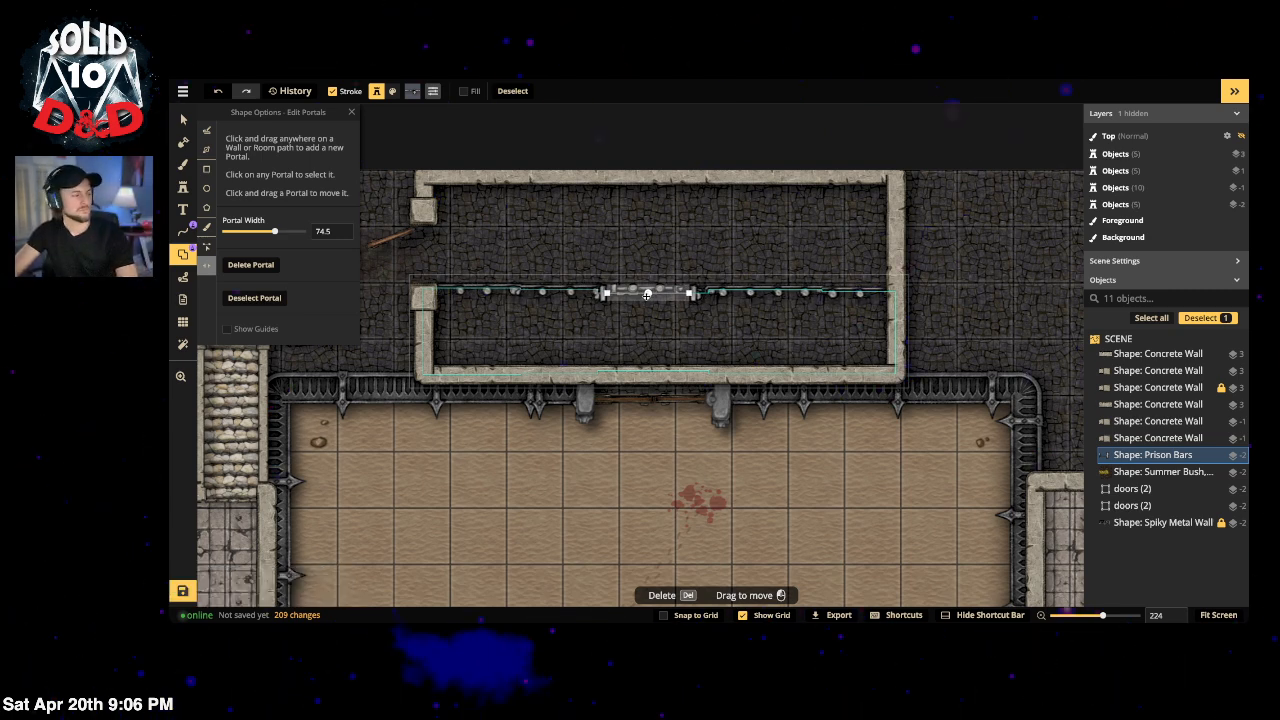
{"action": "left_click", "coordinate": [1011, 222]}
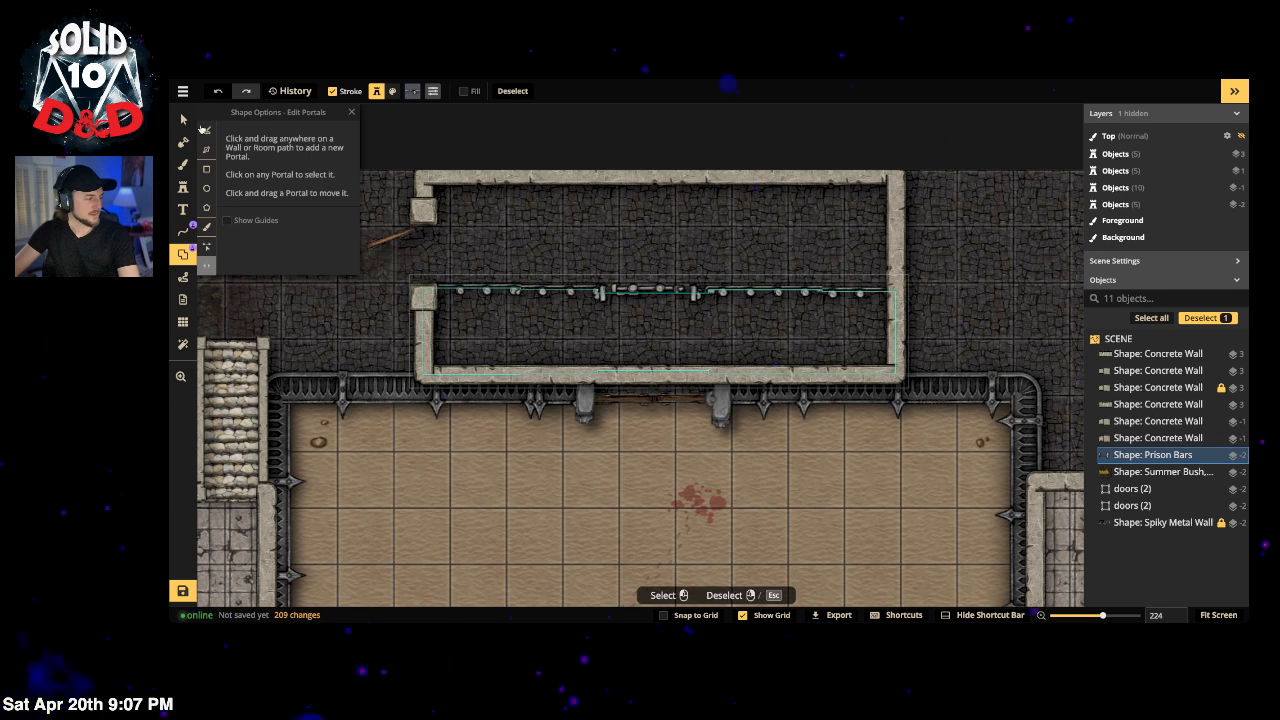
{"action": "left_click", "coordinate": [183, 91]}
Step: Save the map with the name 'Fighting Pit'
{"action": "left_click", "coordinate": [210, 132]}
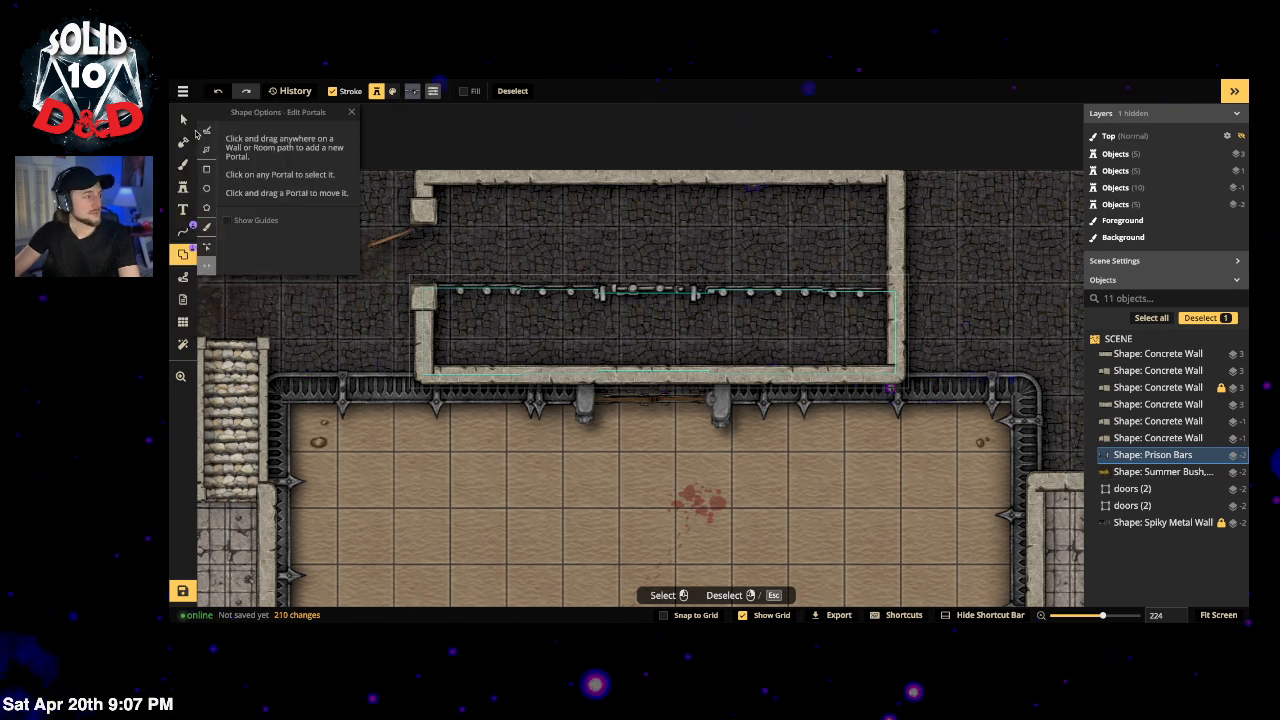
{"action": "triple_click", "coordinate": [654, 346]}
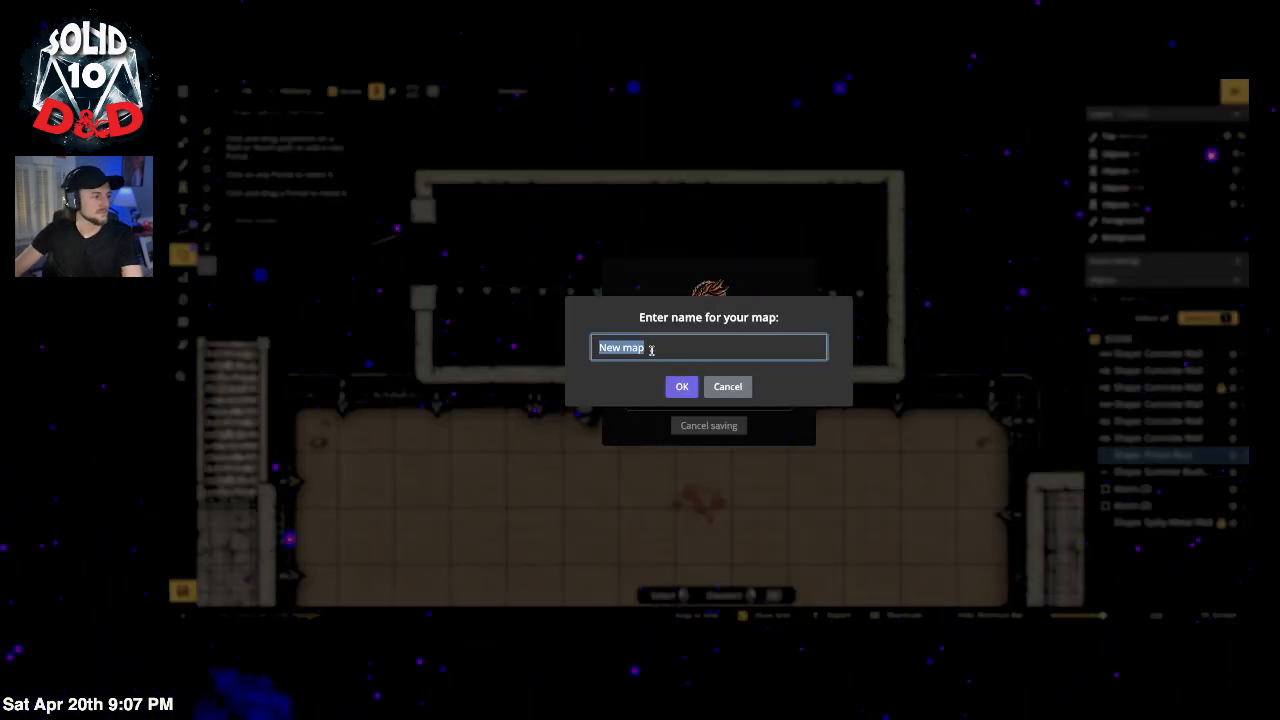
{"action": "type", "text": "Fighting Pit"}
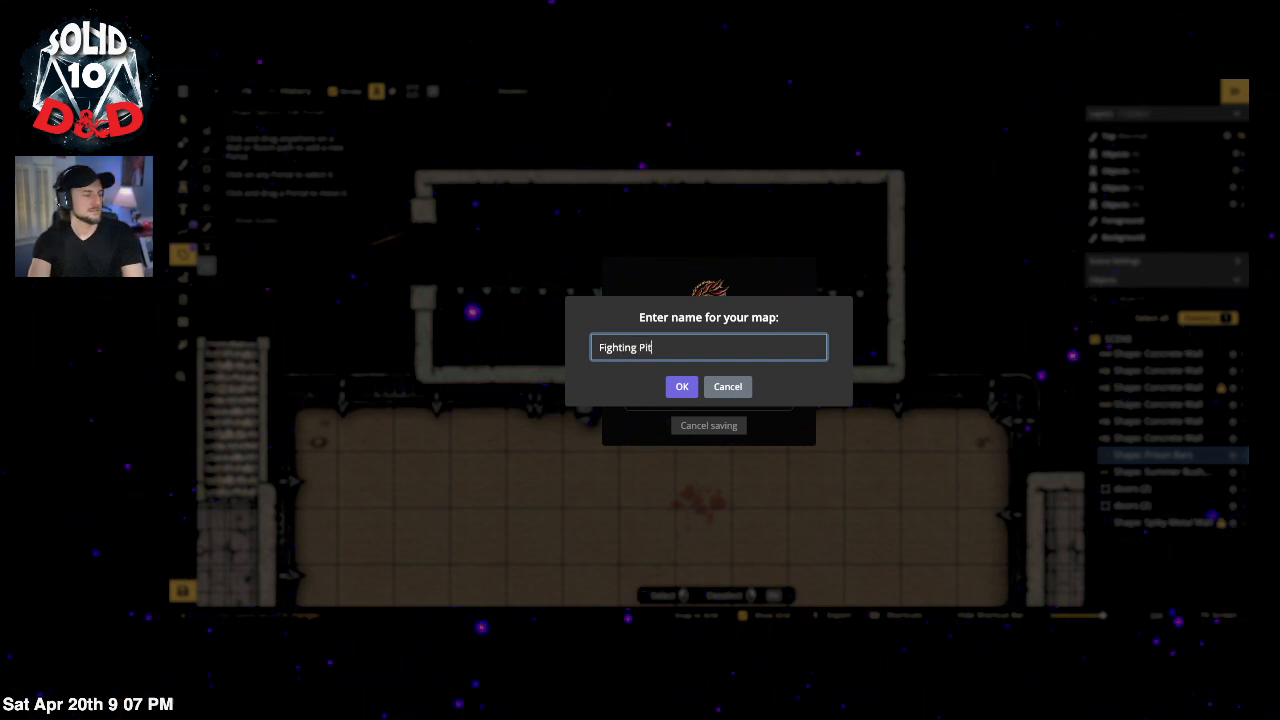
{"action": "key", "text": "Return"}
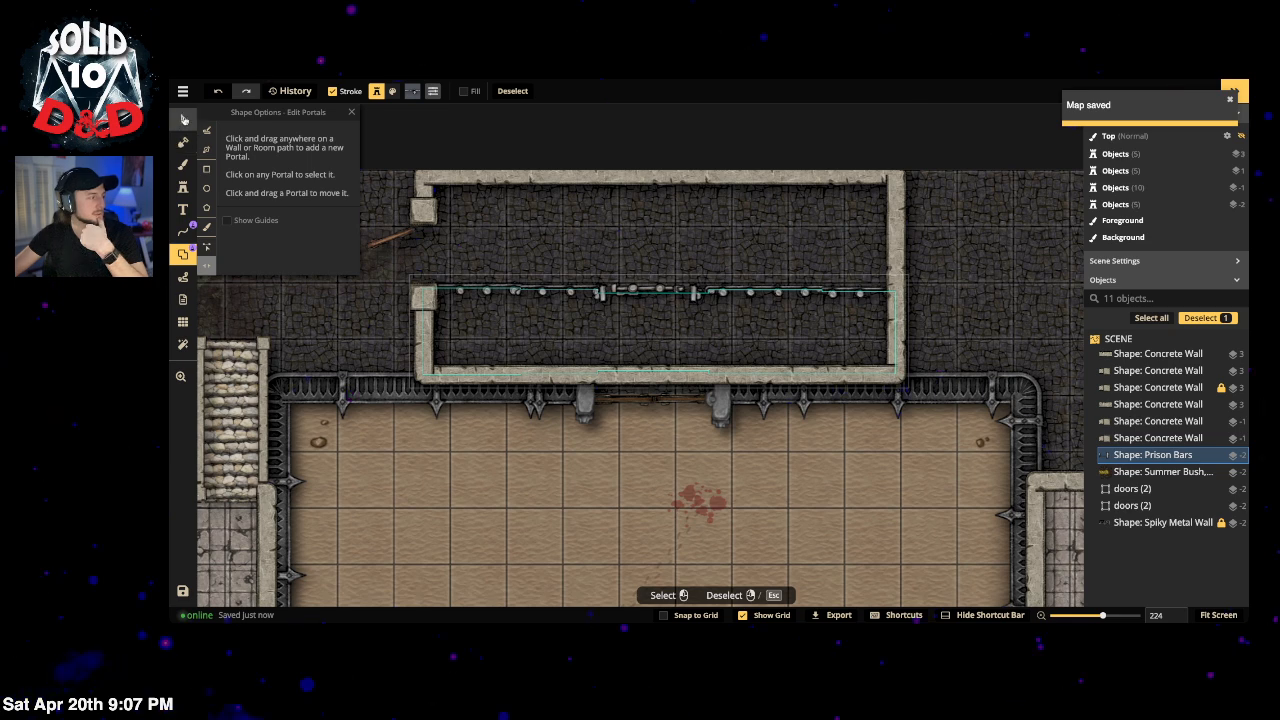
{"action": "left_click", "coordinate": [183, 119]}
{"action": "left_click", "coordinate": [192, 126]}
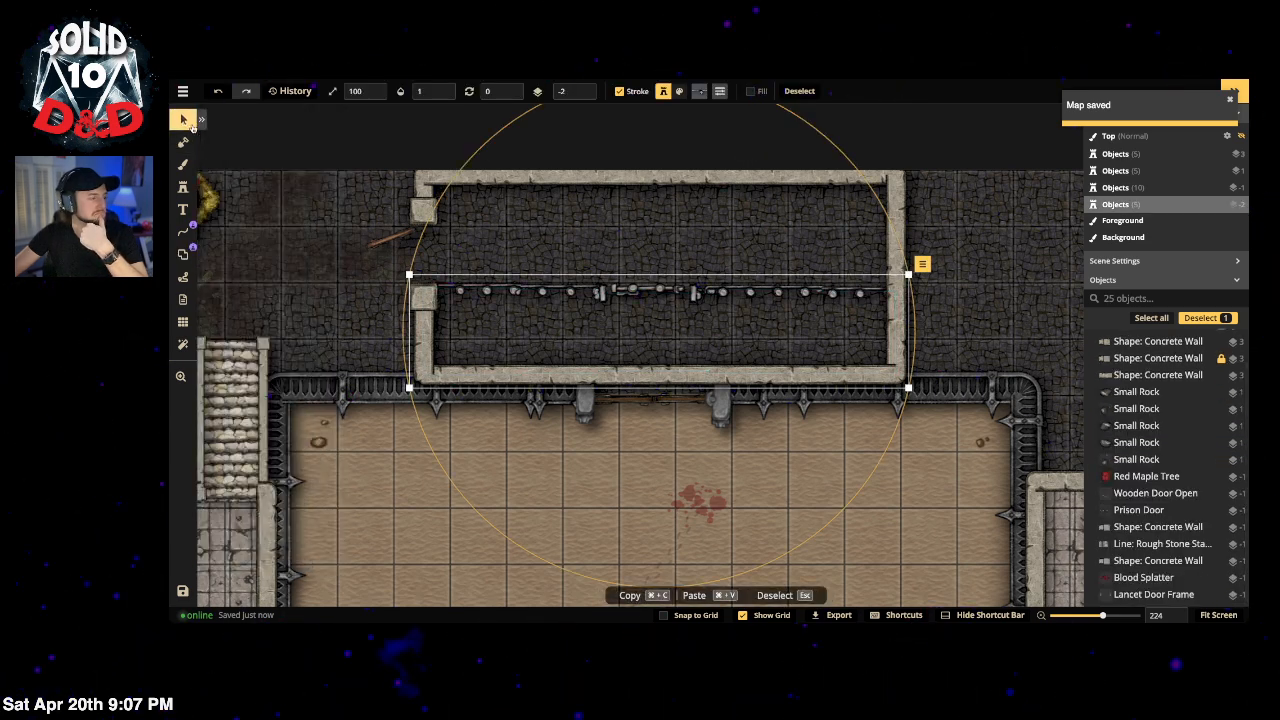
{"action": "left_click", "coordinate": [183, 91]}
{"action": "left_click", "coordinate": [215, 186]}
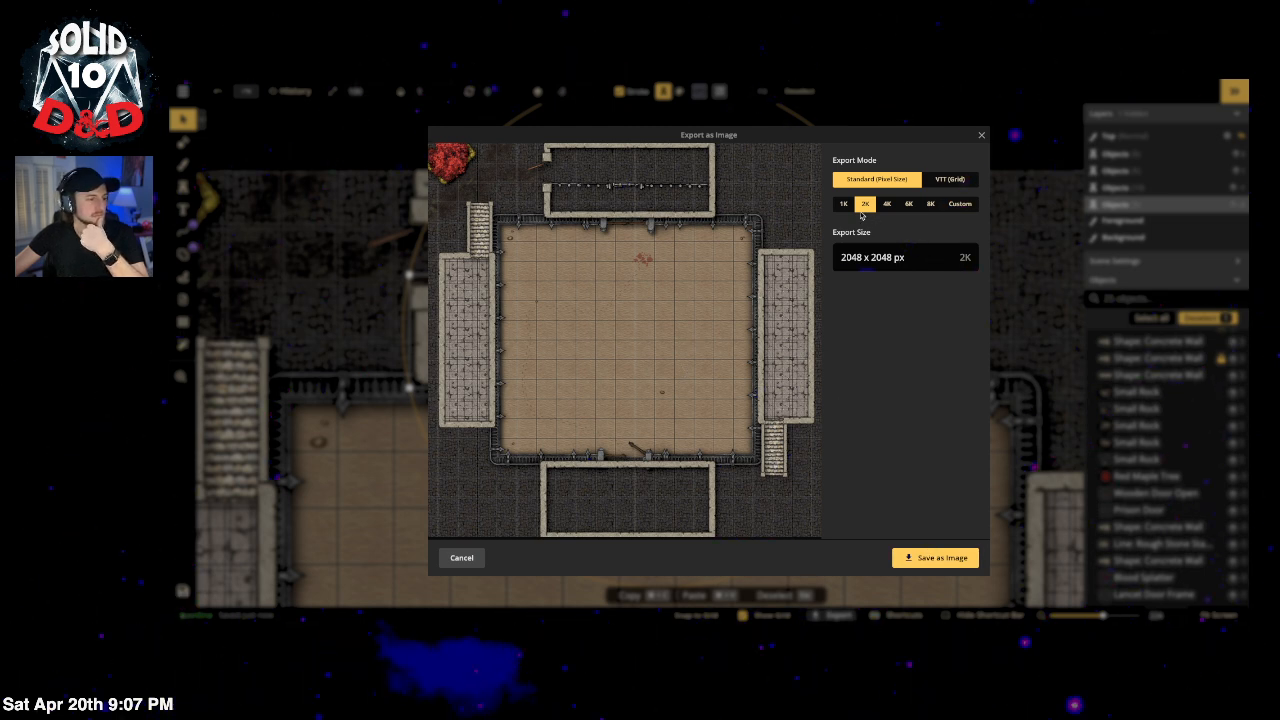
{"action": "left_click", "coordinate": [944, 183]}
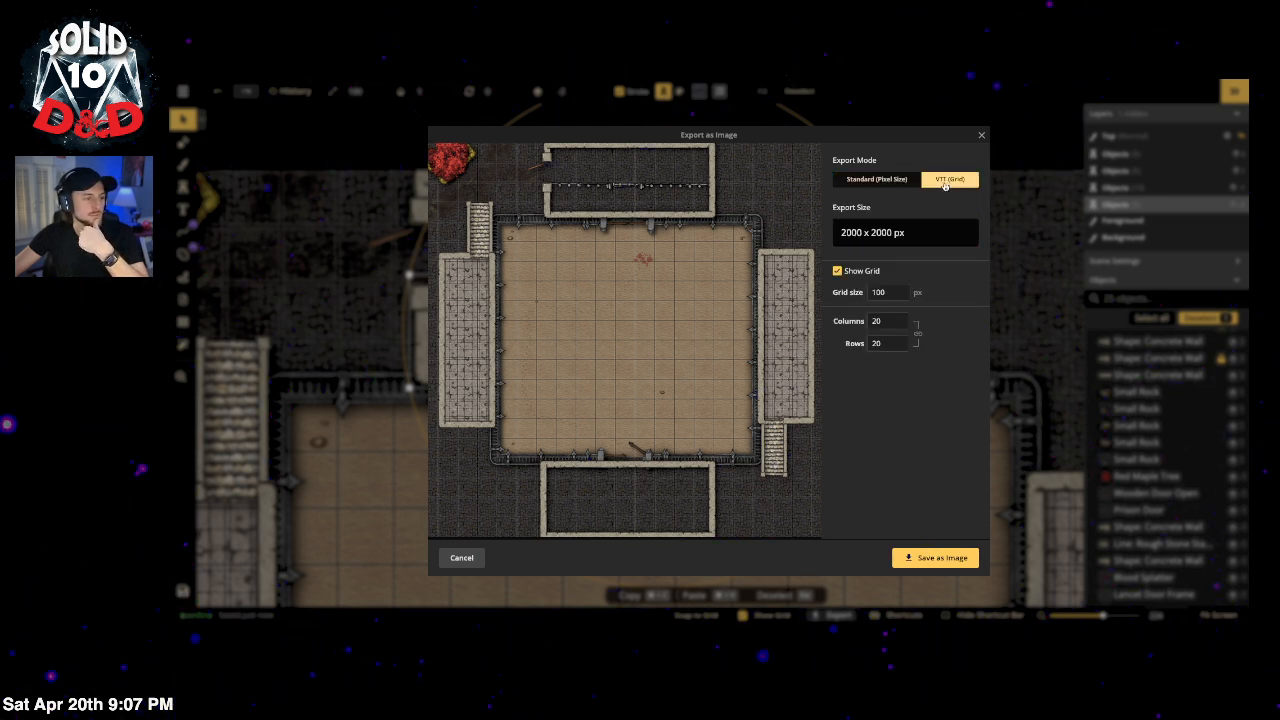
{"action": "left_click", "coordinate": [900, 181]}
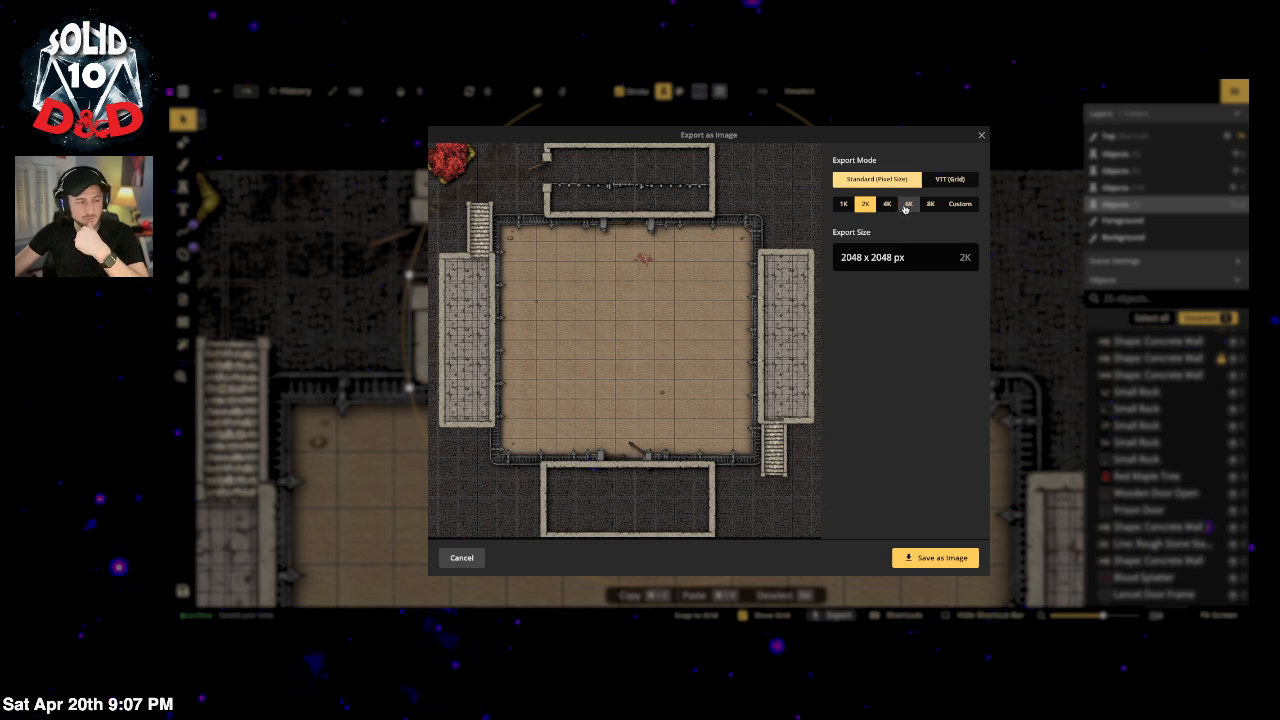
{"action": "left_click", "coordinate": [465, 566]}
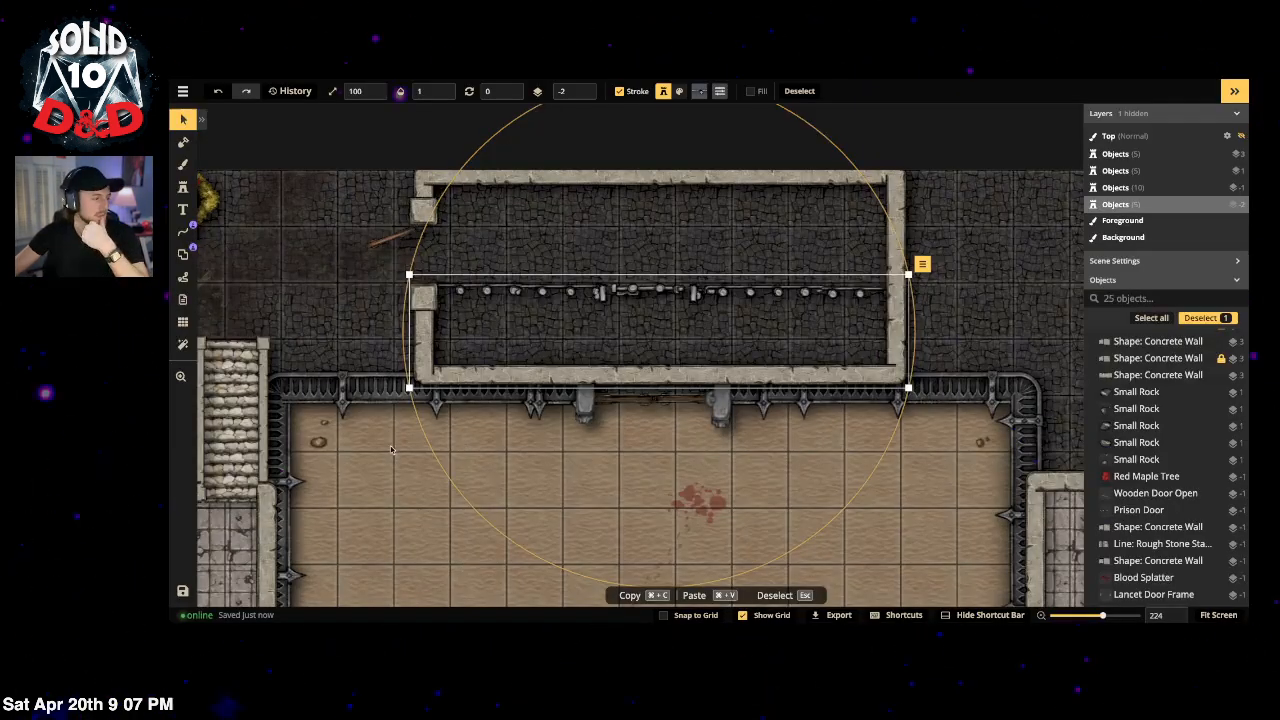
{"action": "left_click", "coordinate": [182, 322]}
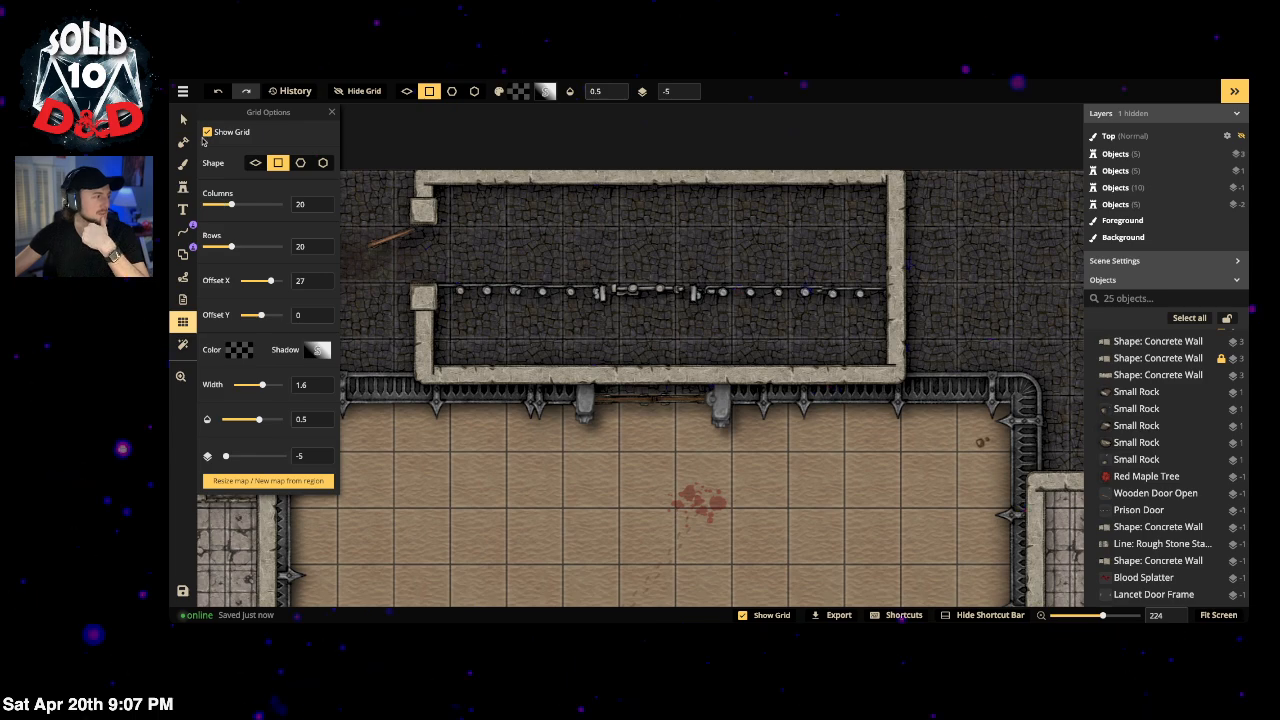
{"action": "left_click", "coordinate": [207, 133]}
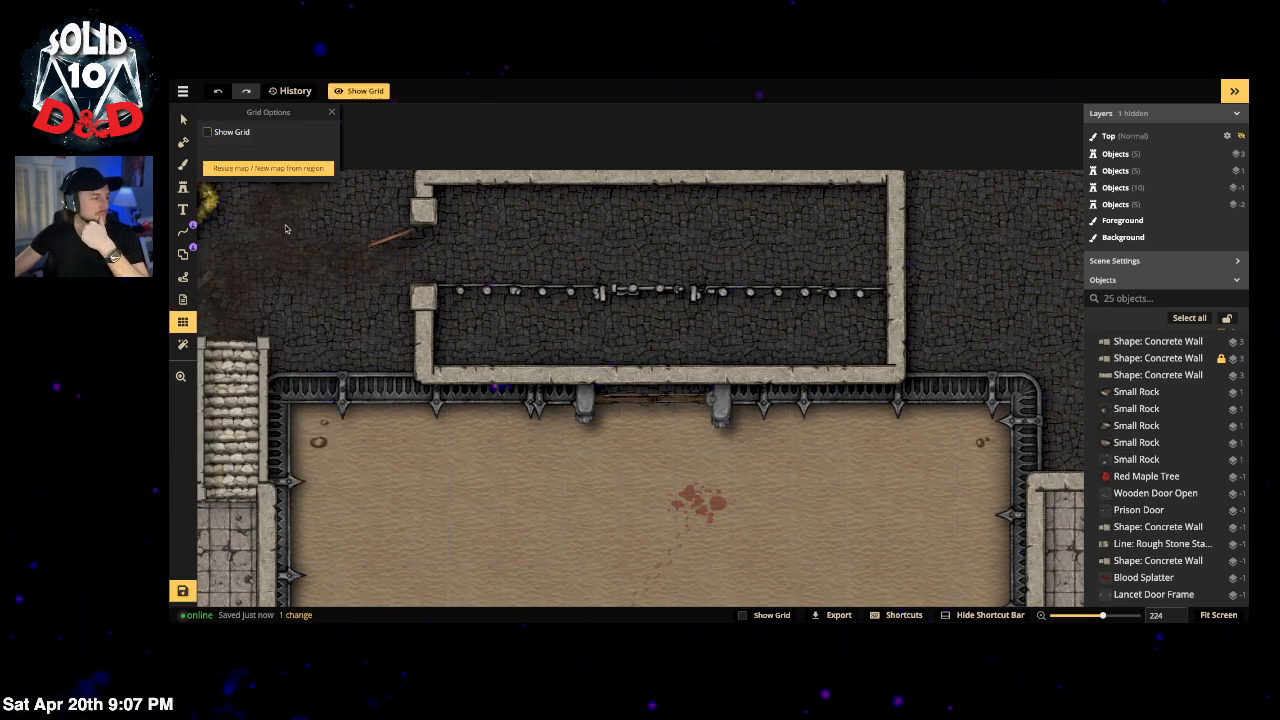
{"action": "scroll", "coordinate": [478, 436], "scroll_direction": "down", "scroll_amount": 5}
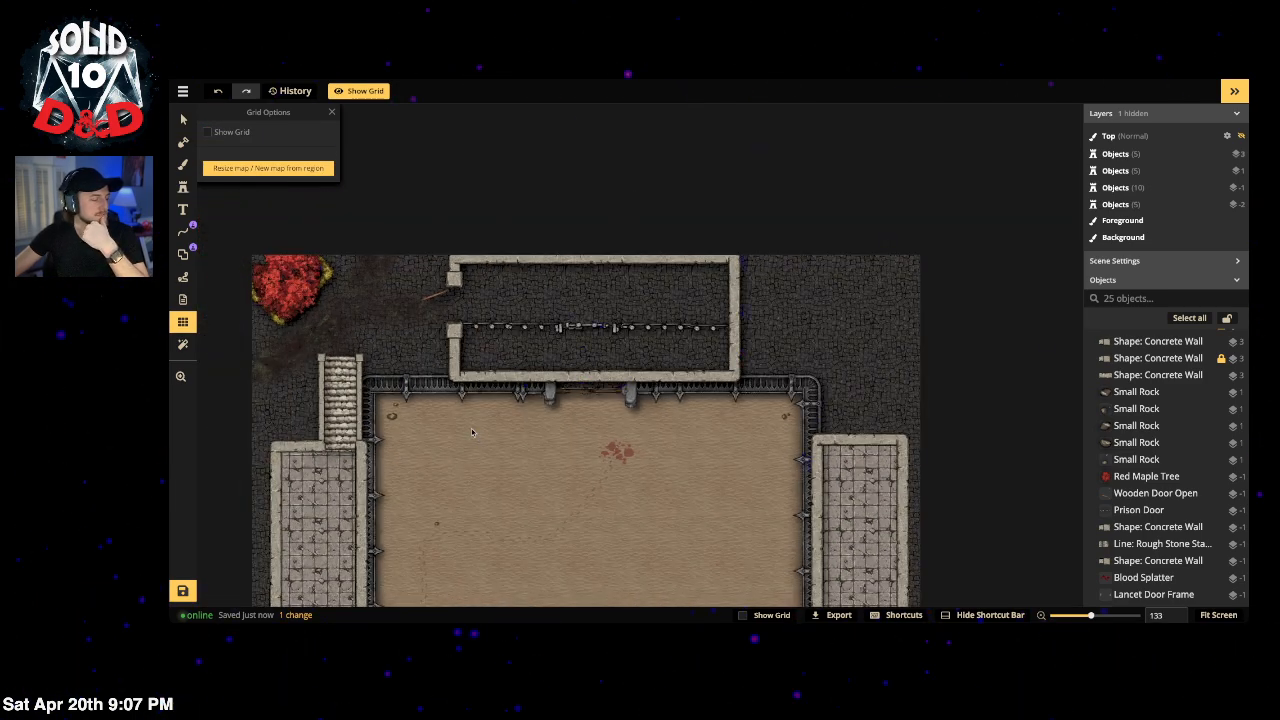
{"action": "left_click", "coordinate": [208, 133]}
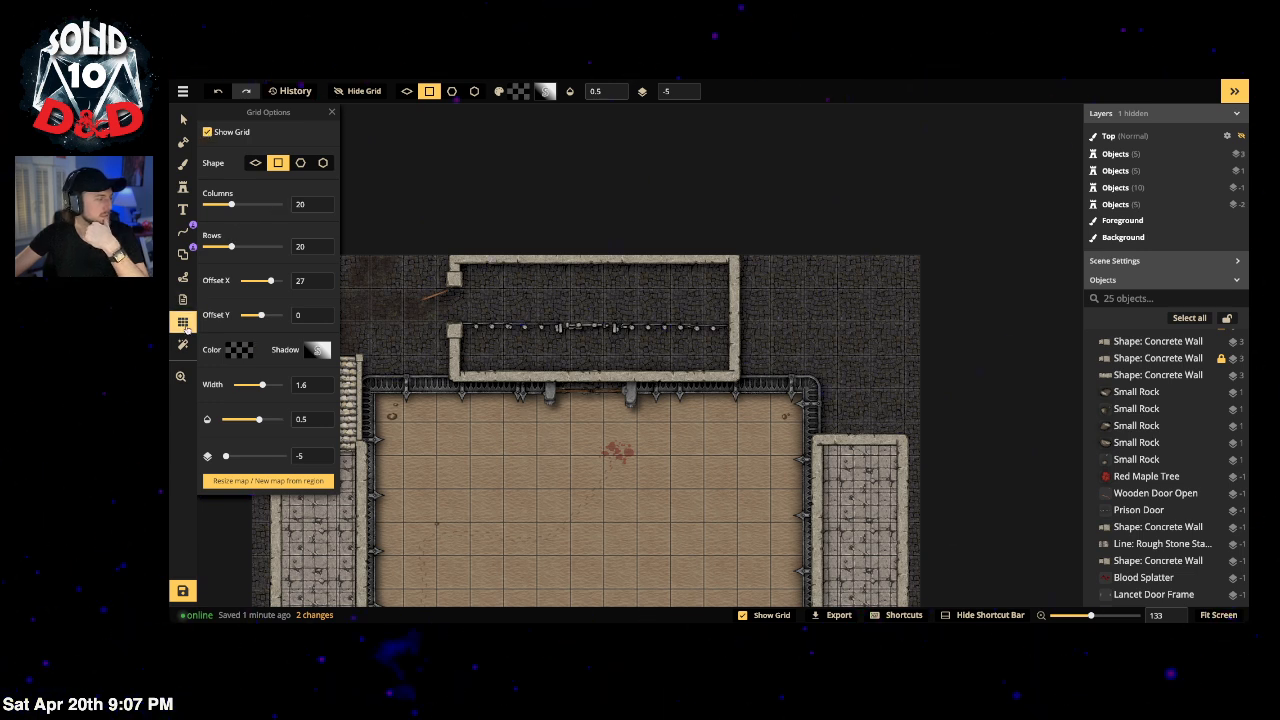
{"action": "left_click", "coordinate": [185, 327]}
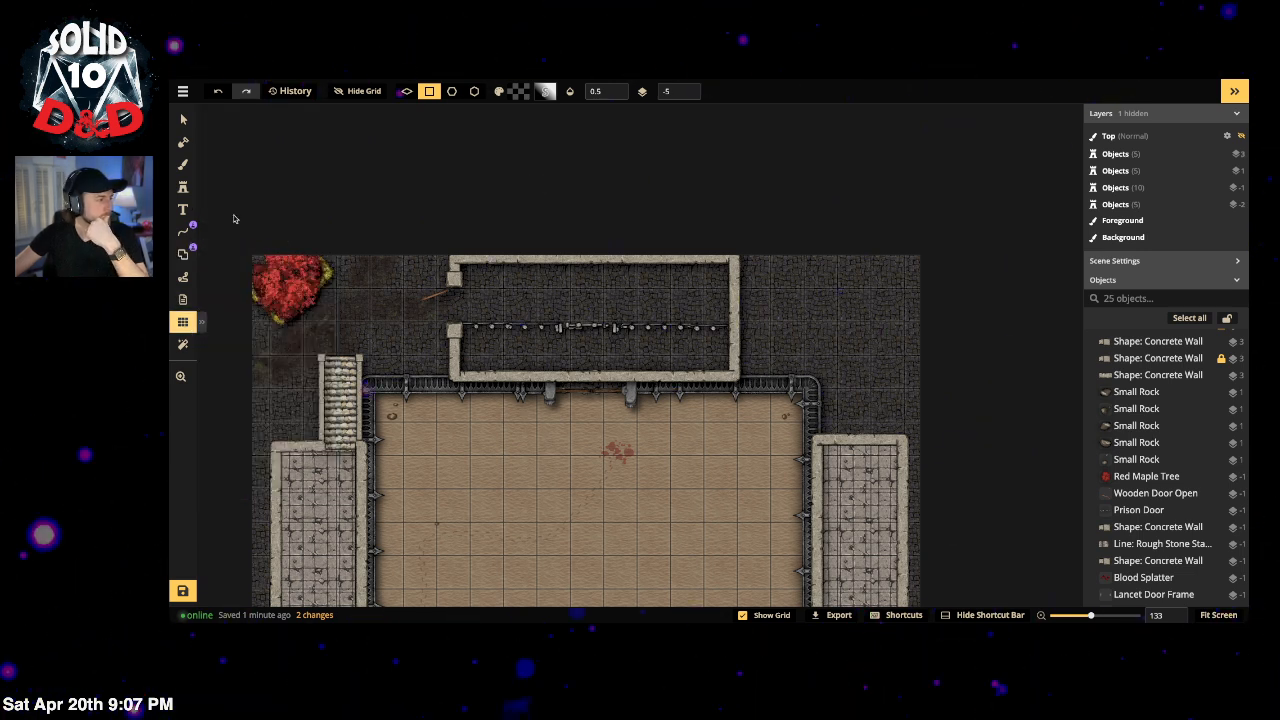
{"action": "left_click", "coordinate": [182, 92]}
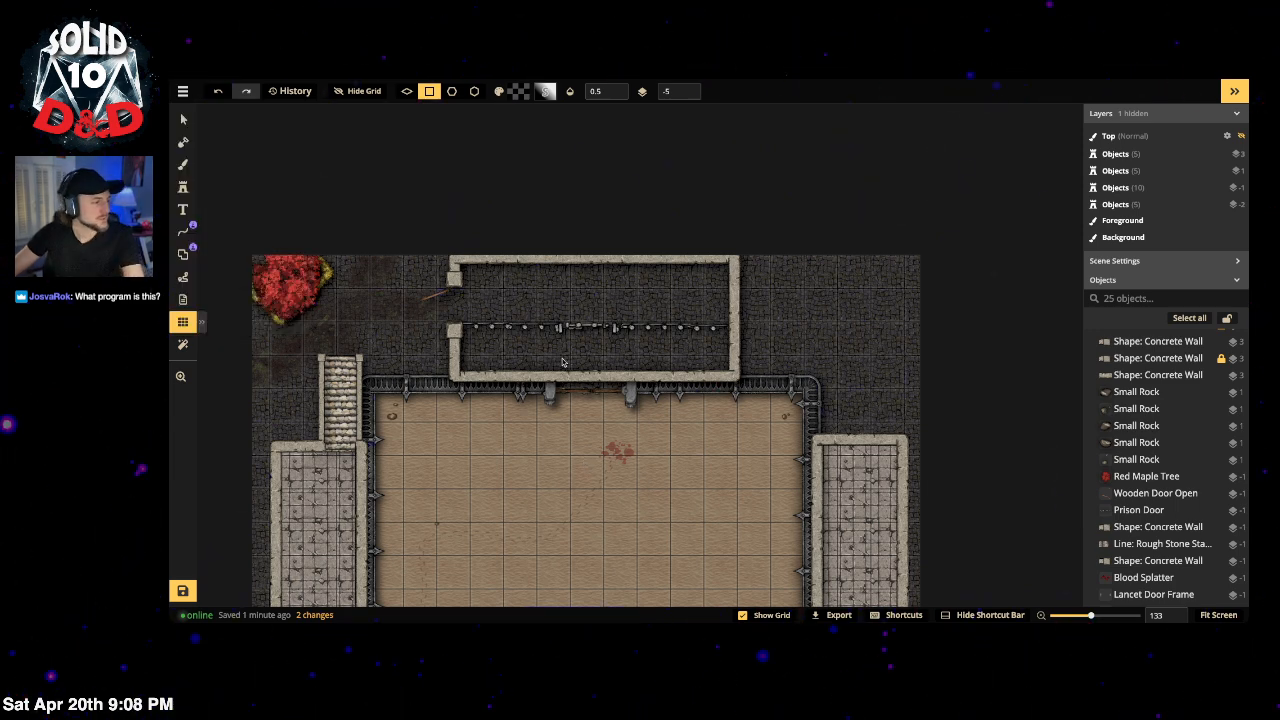
{"action": "scroll", "coordinate": [562, 362], "scroll_direction": "up", "scroll_amount": 4}
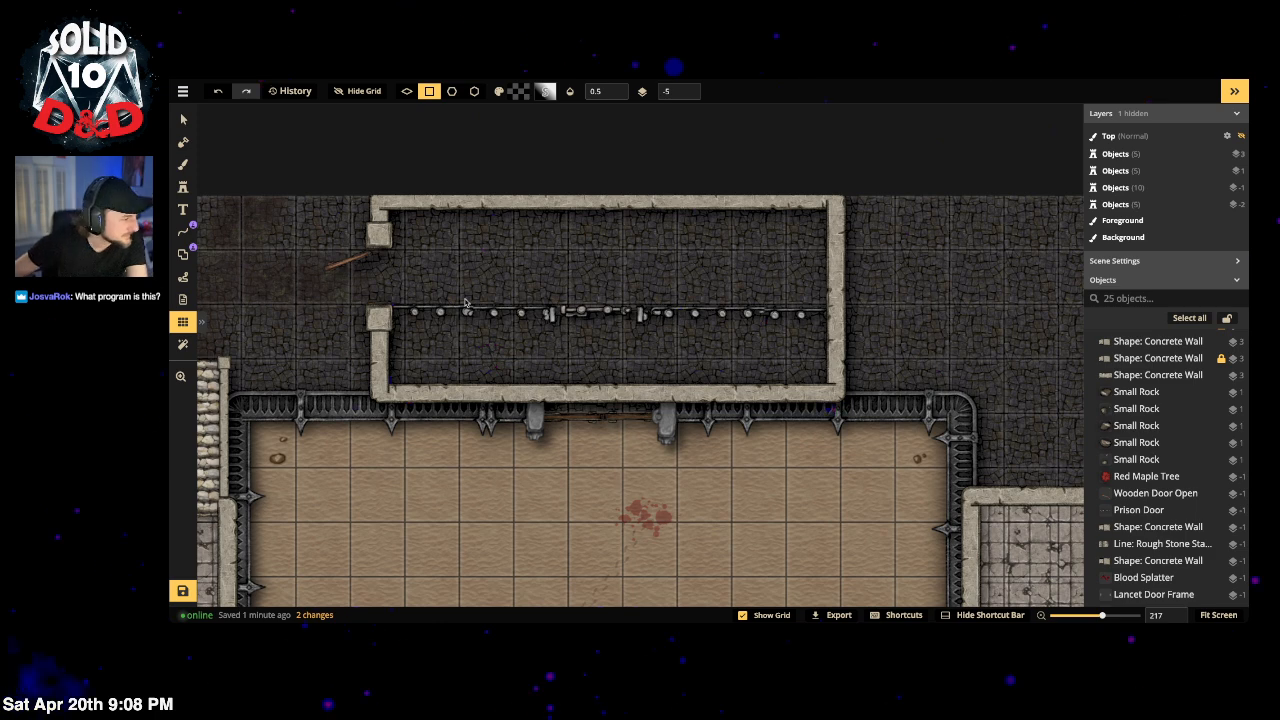
Step: Free-draw two vertical Prison Bars lines at size 98 inside the top enclosure
{"action": "left_click", "coordinate": [183, 231]}
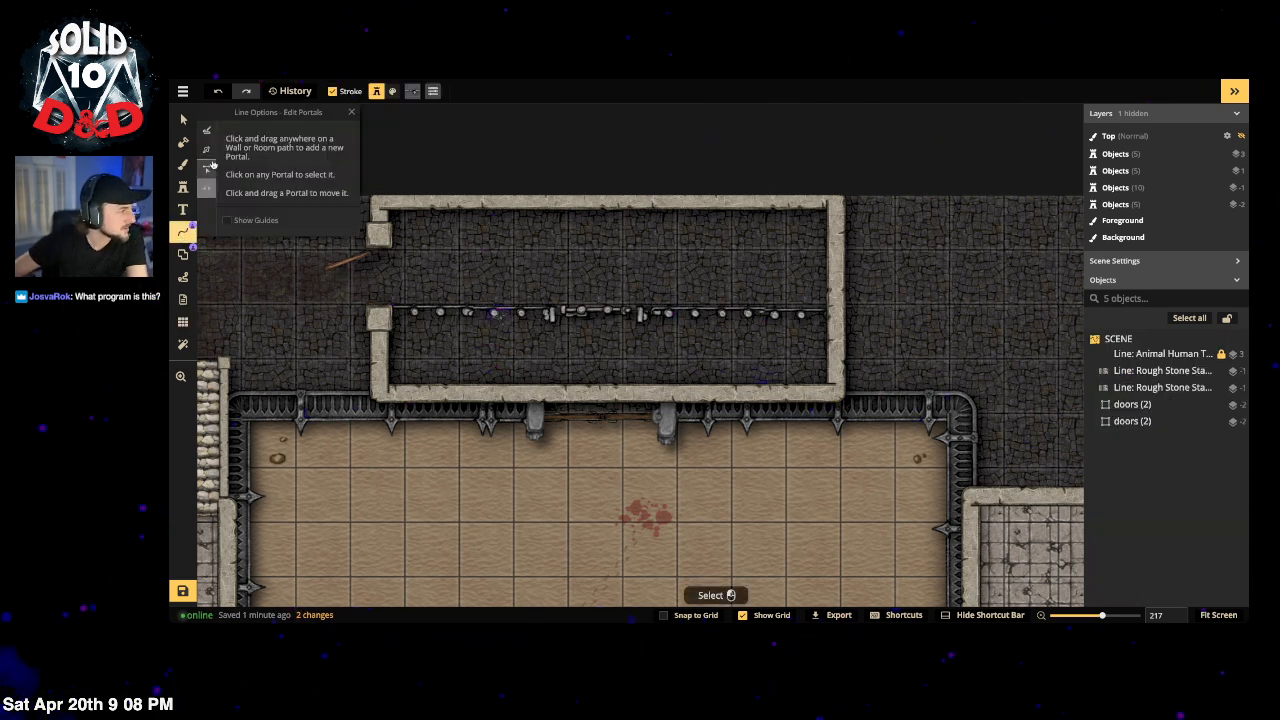
{"action": "left_click", "coordinate": [207, 134]}
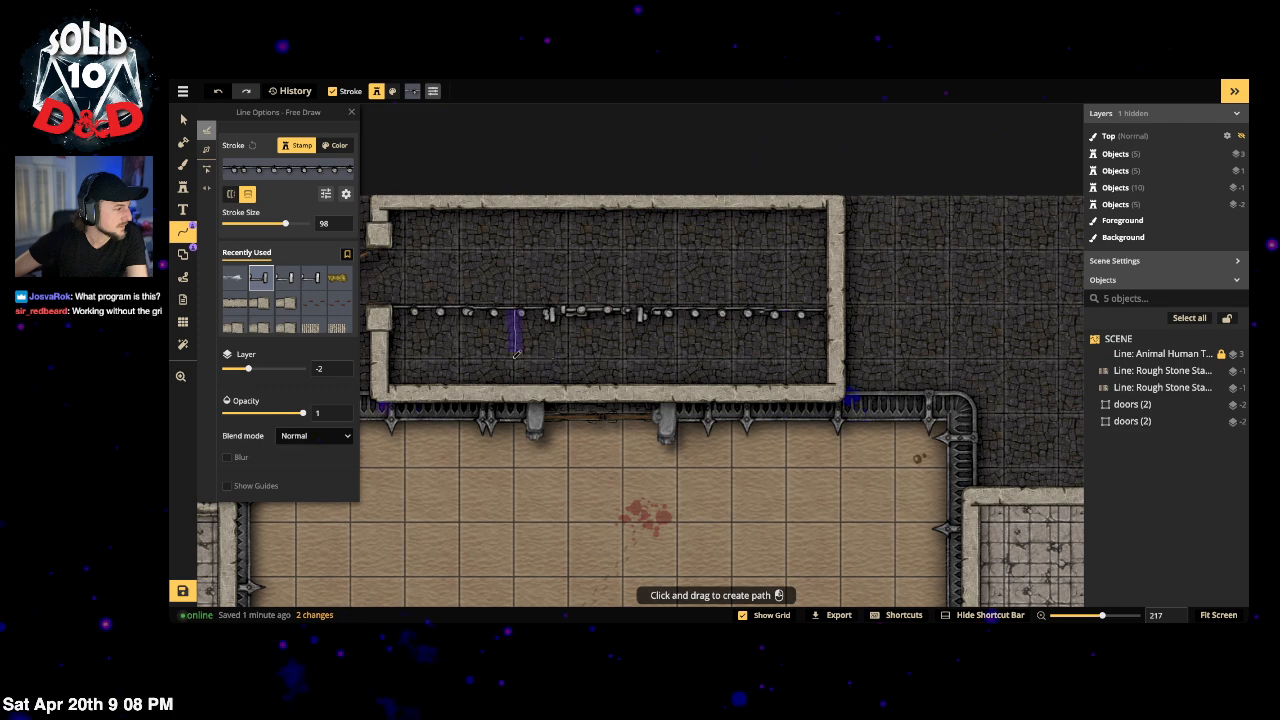
{"action": "left_click_drag", "start_coordinate": [514, 378], "coordinate": [514, 374]}
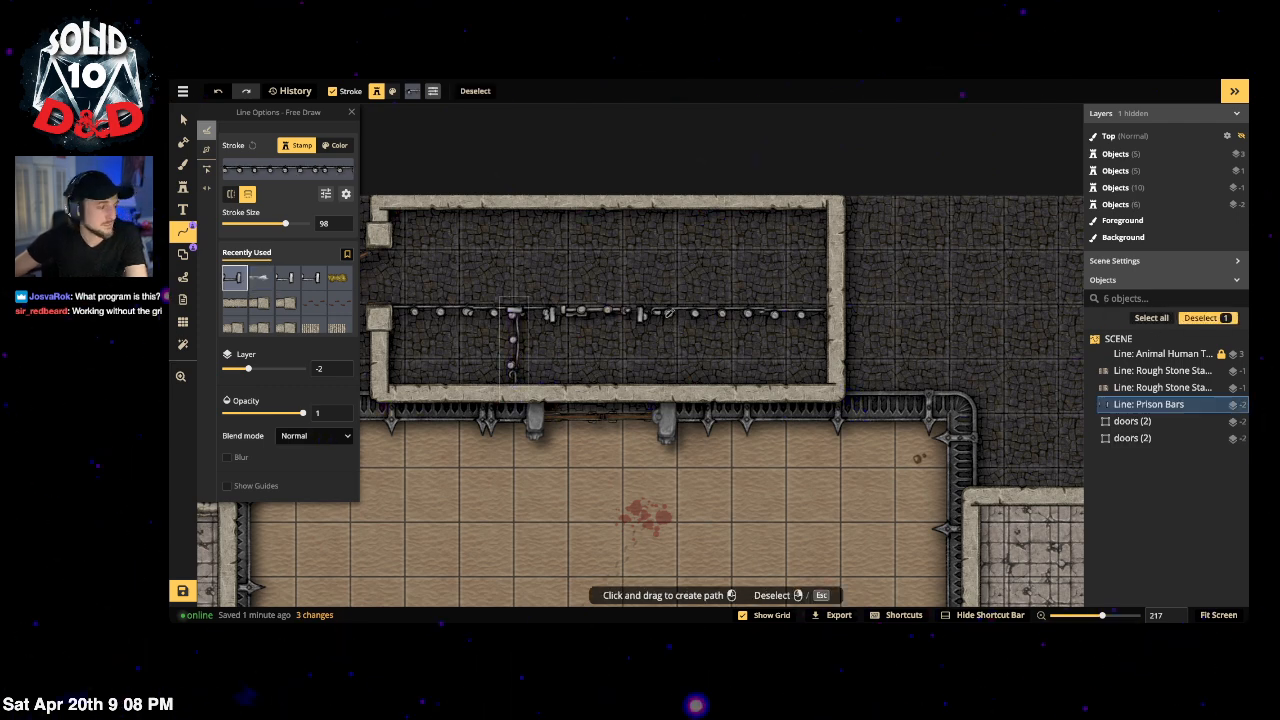
{"action": "left_click_drag", "start_coordinate": [672, 396], "coordinate": [671, 397]}
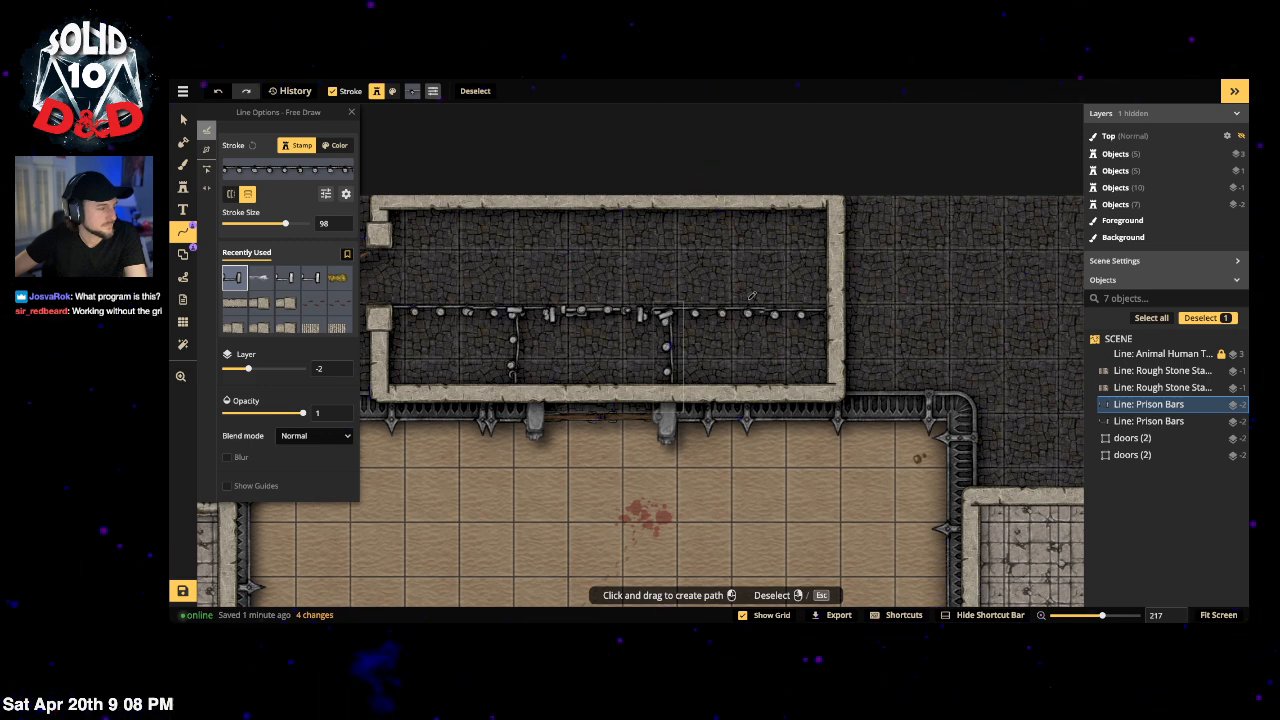
Step: Open the stamp catalog and search it for 'weapons'
{"action": "left_click", "coordinate": [184, 188]}
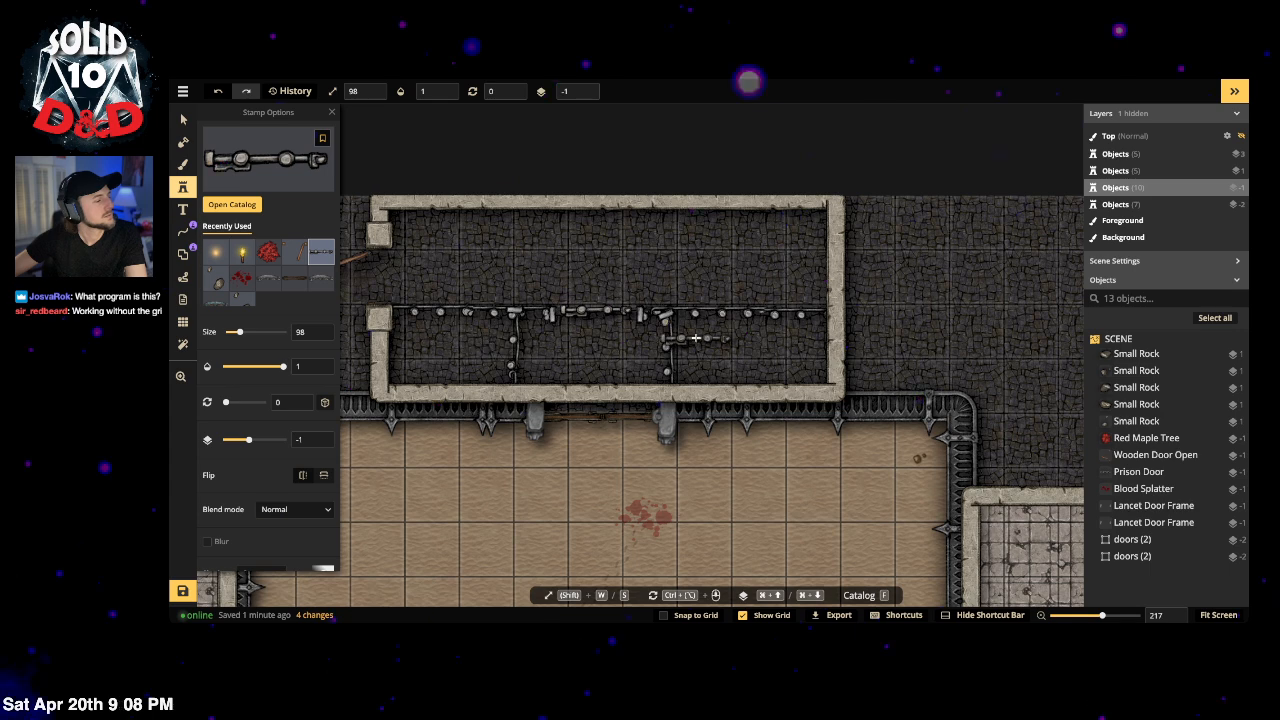
{"action": "left_click", "coordinate": [232, 204]}
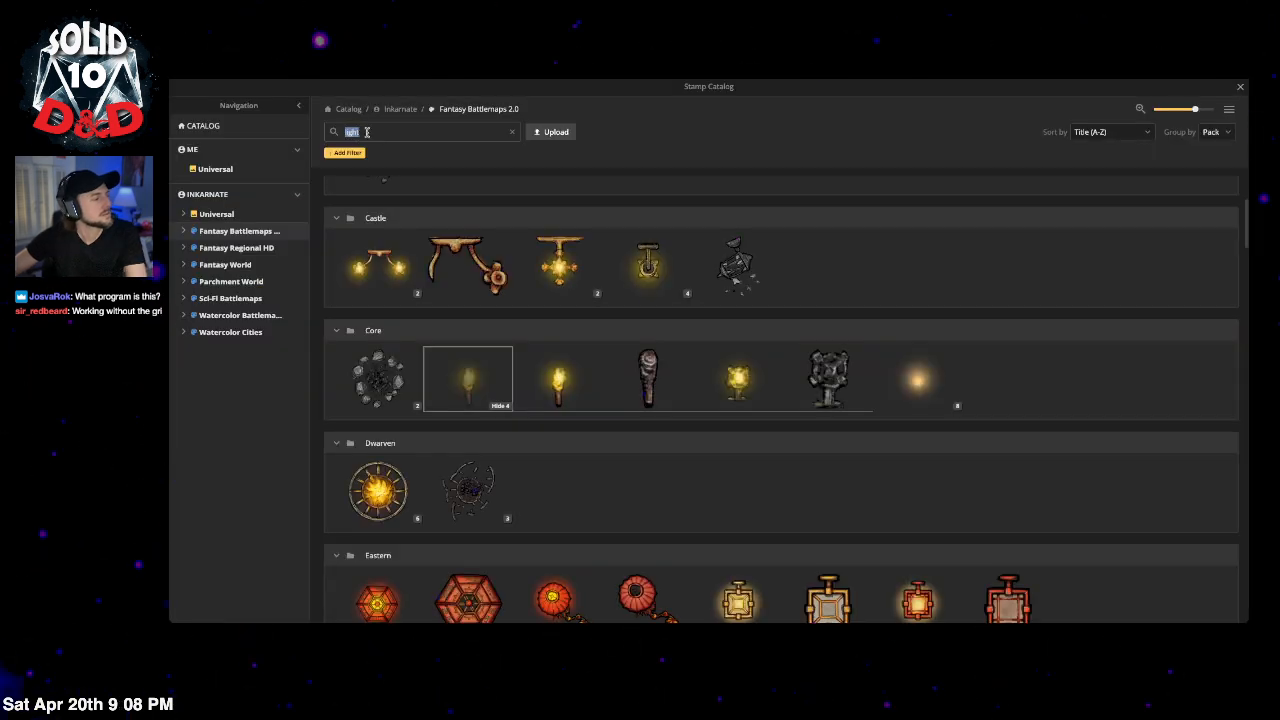
{"action": "type", "text": "wea"}
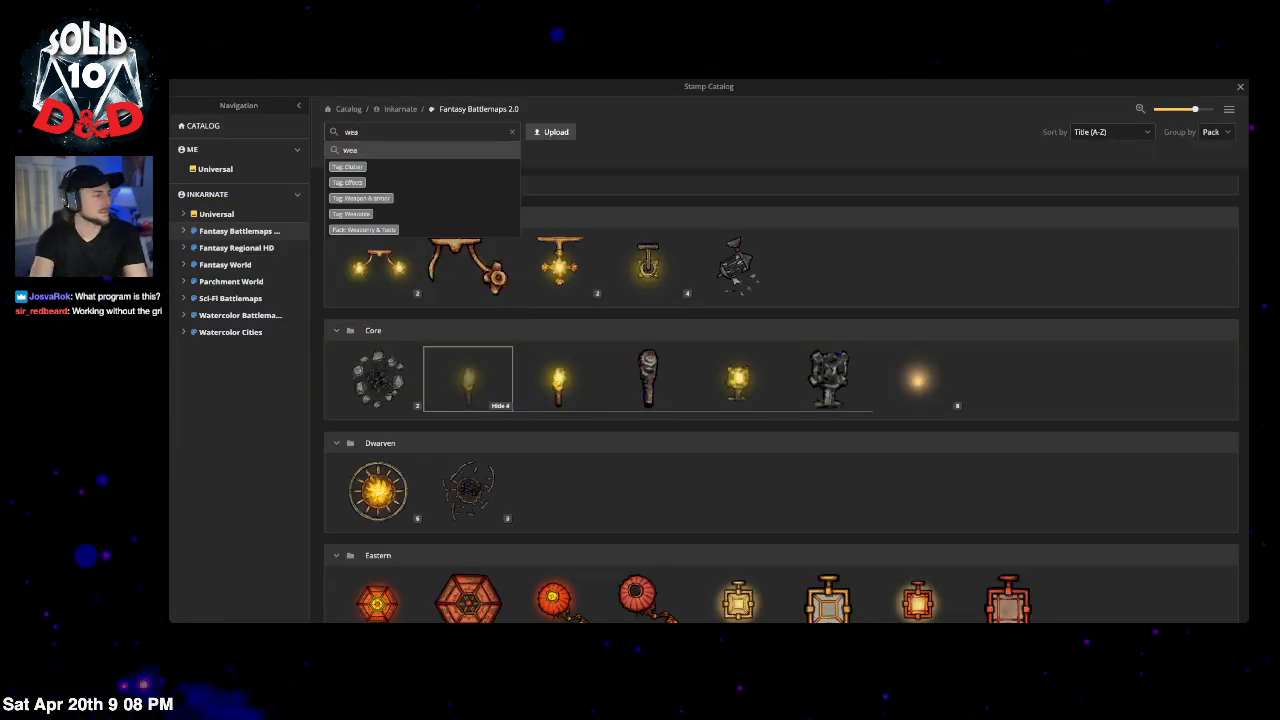
{"action": "type", "text": "l"}
{"action": "key", "text": "BackSpace"}
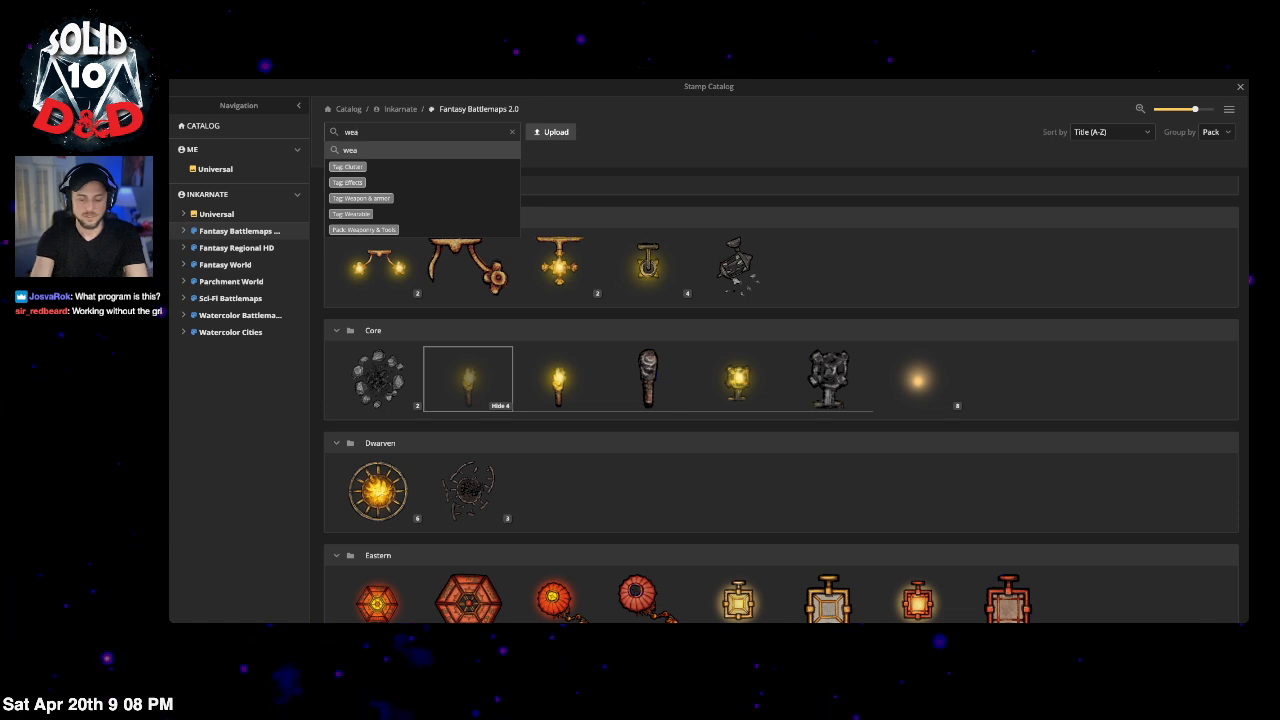
{"action": "type", "text": "pongs"}
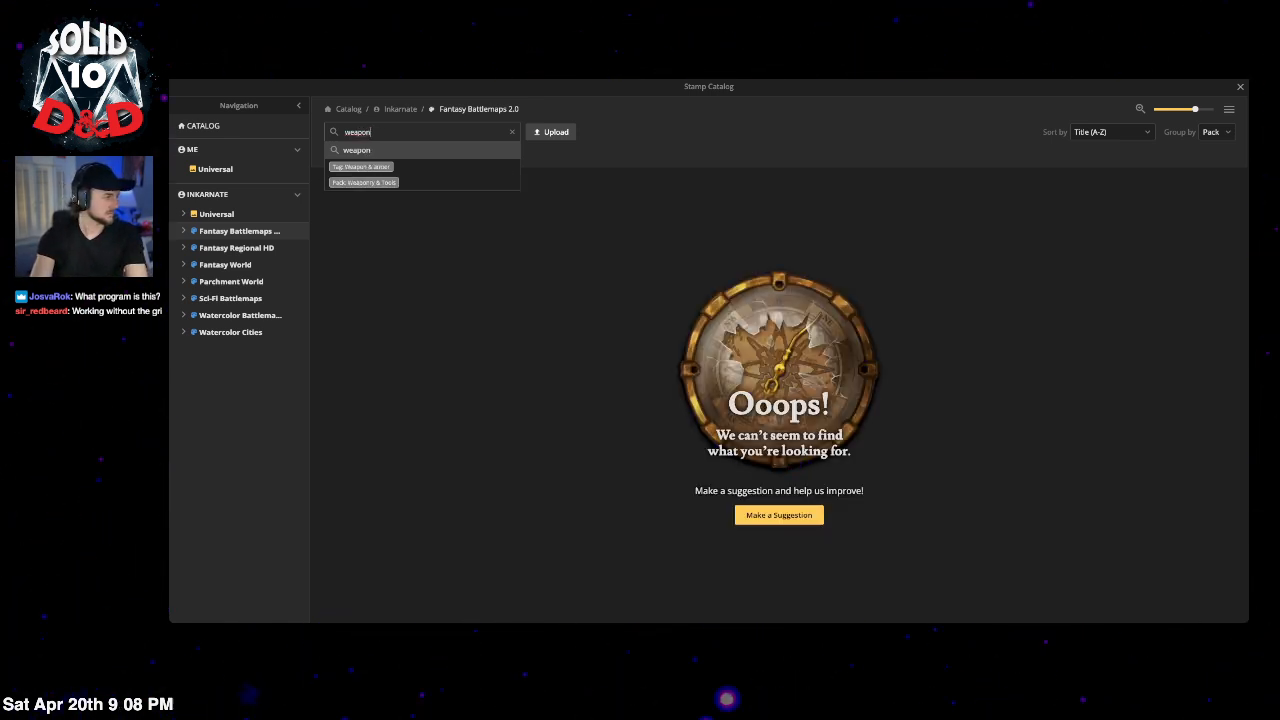
{"action": "key", "text": "Return"}
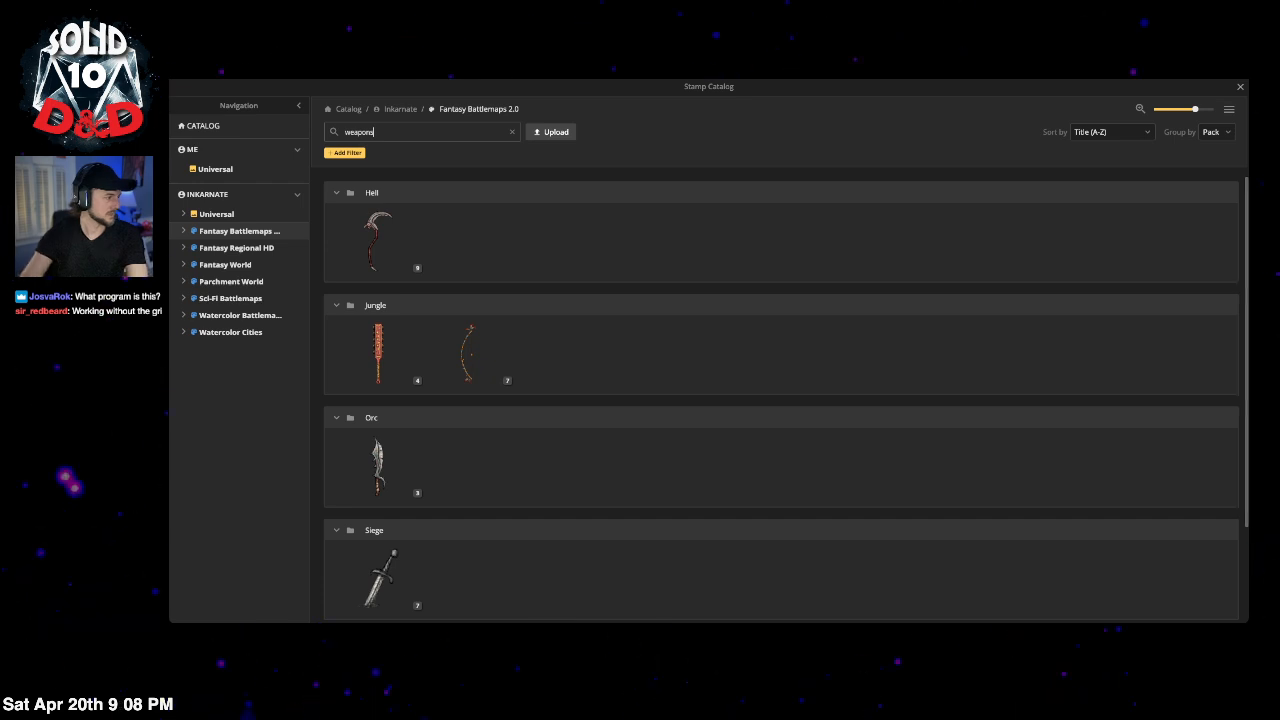
{"action": "scroll", "coordinate": [657, 376], "scroll_direction": "down", "scroll_amount": 1}
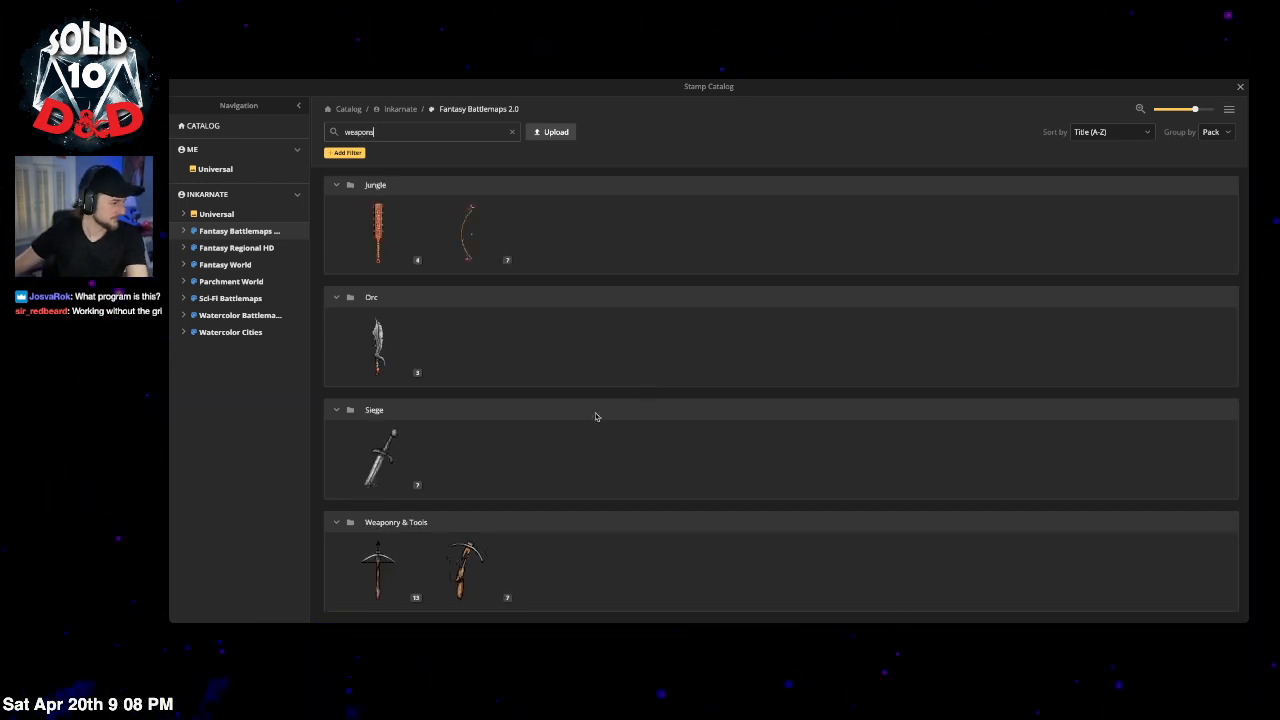
{"action": "scroll", "coordinate": [592, 410], "scroll_direction": "up", "scroll_amount": 1}
{"action": "scroll", "coordinate": [410, 504], "scroll_direction": "down", "scroll_amount": 1}
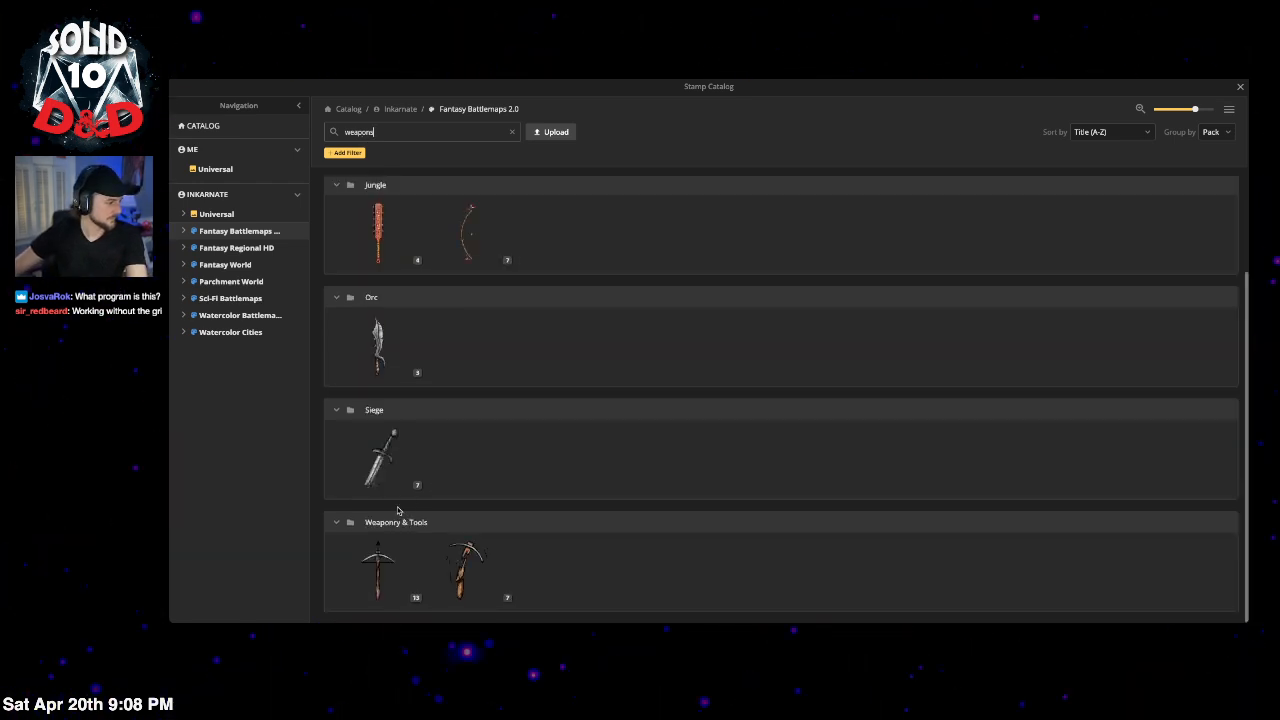
{"action": "scroll", "coordinate": [380, 360], "scroll_direction": "up", "scroll_amount": 1}
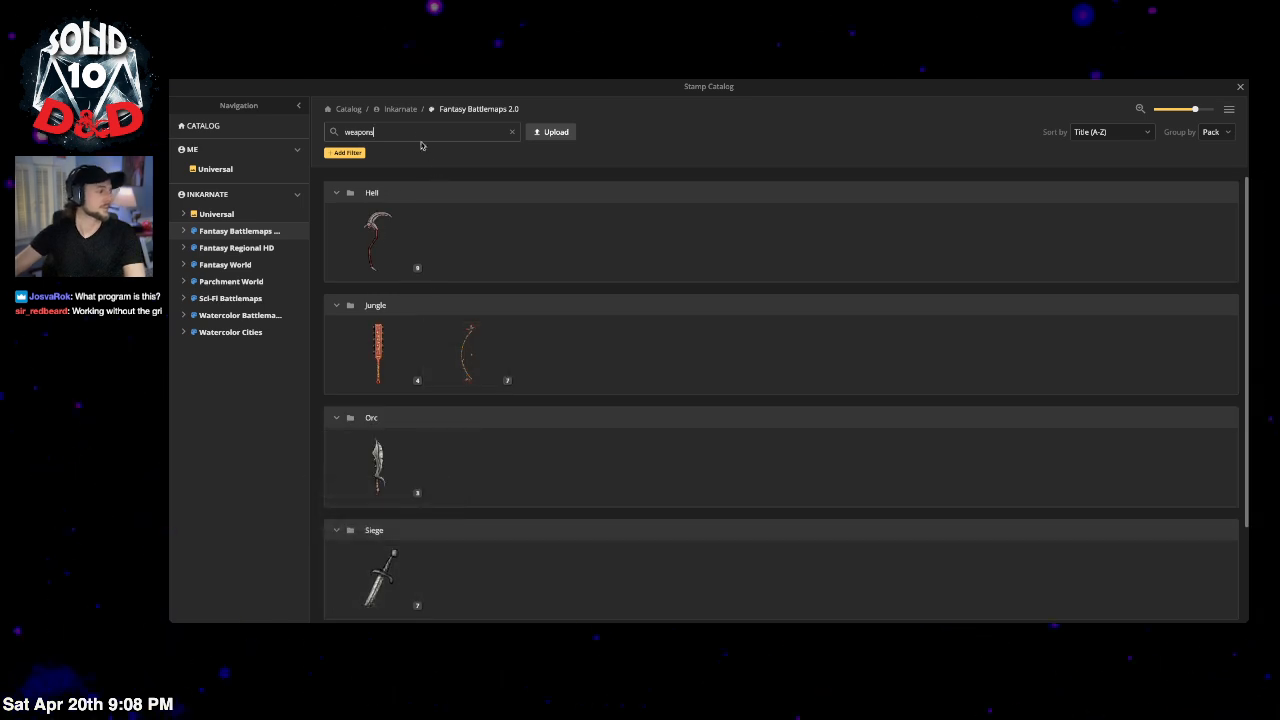
Step: Search for 'gothic', pick Gothic House Composites, and reopen the catalog
{"action": "left_click", "coordinate": [510, 133]}
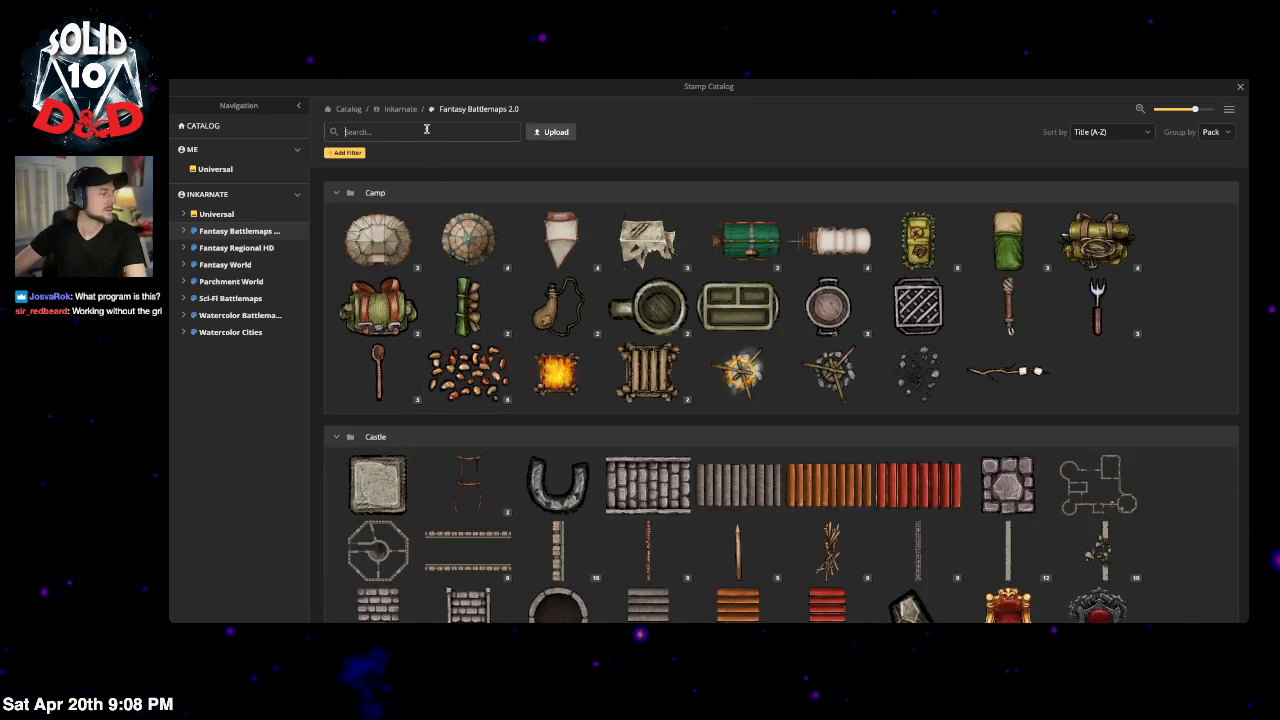
{"action": "type", "text": "gothic"}
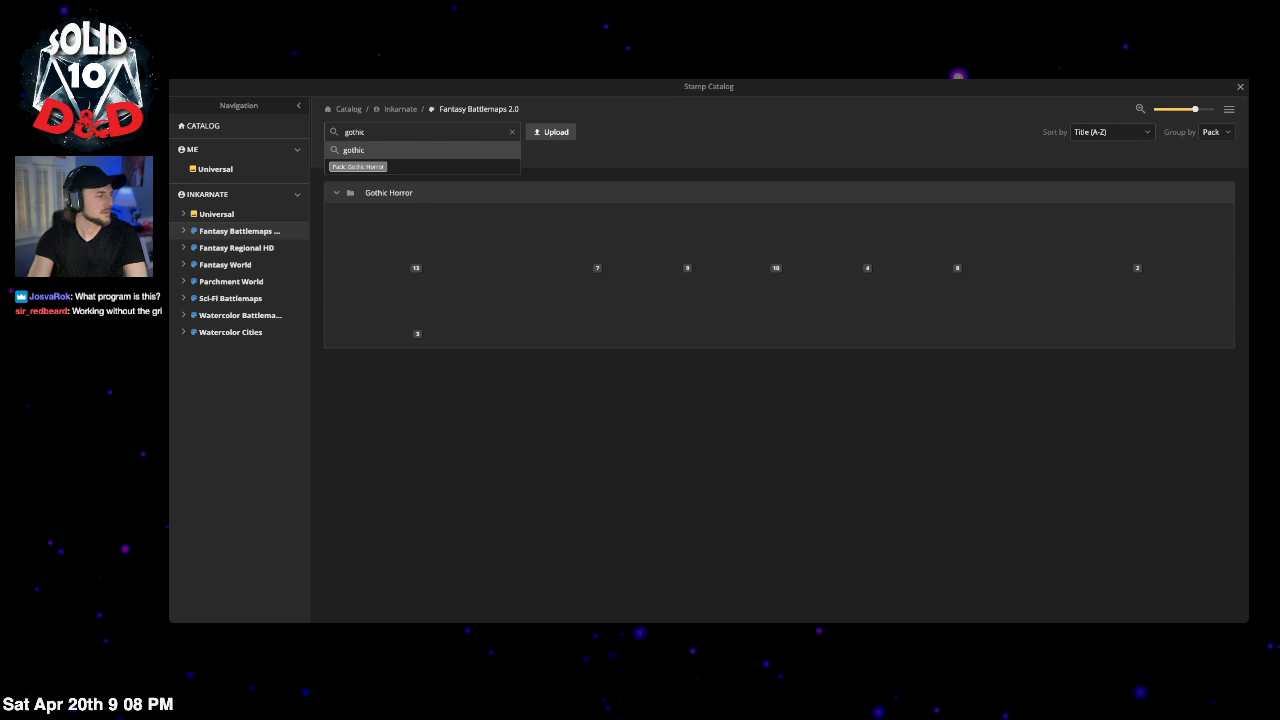
{"action": "key", "text": "Return"}
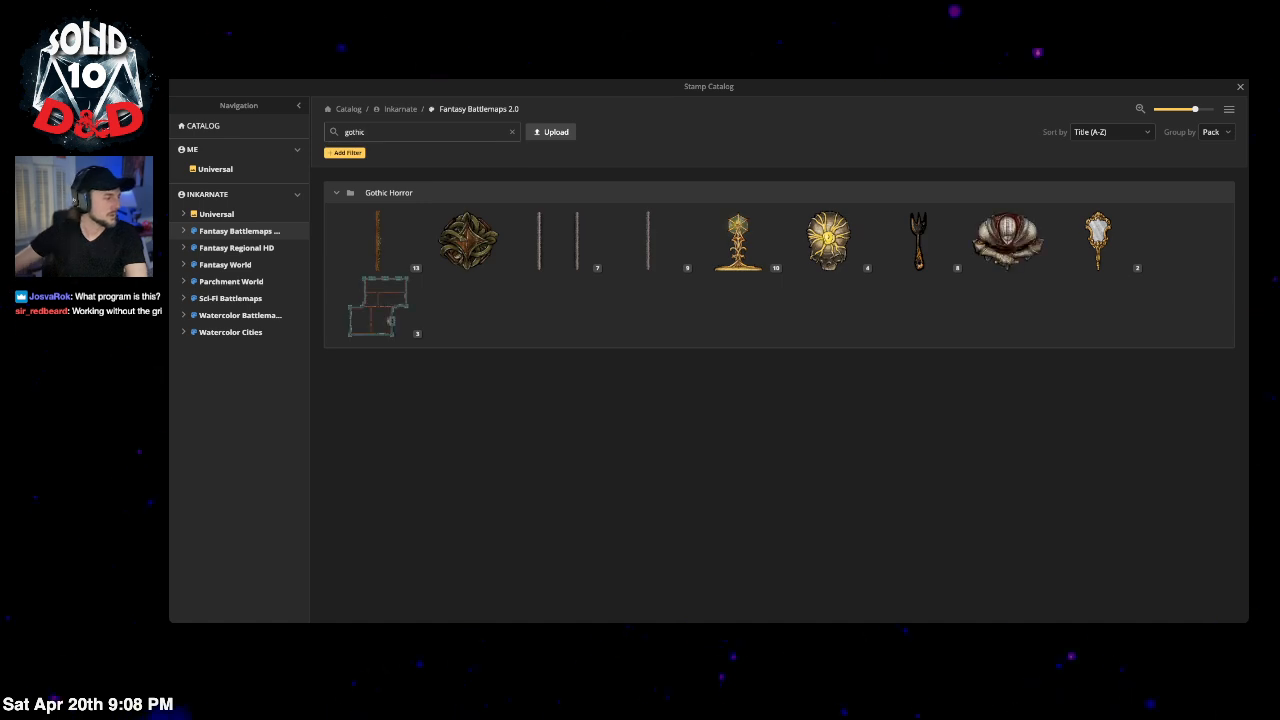
{"action": "left_click", "coordinate": [412, 338]}
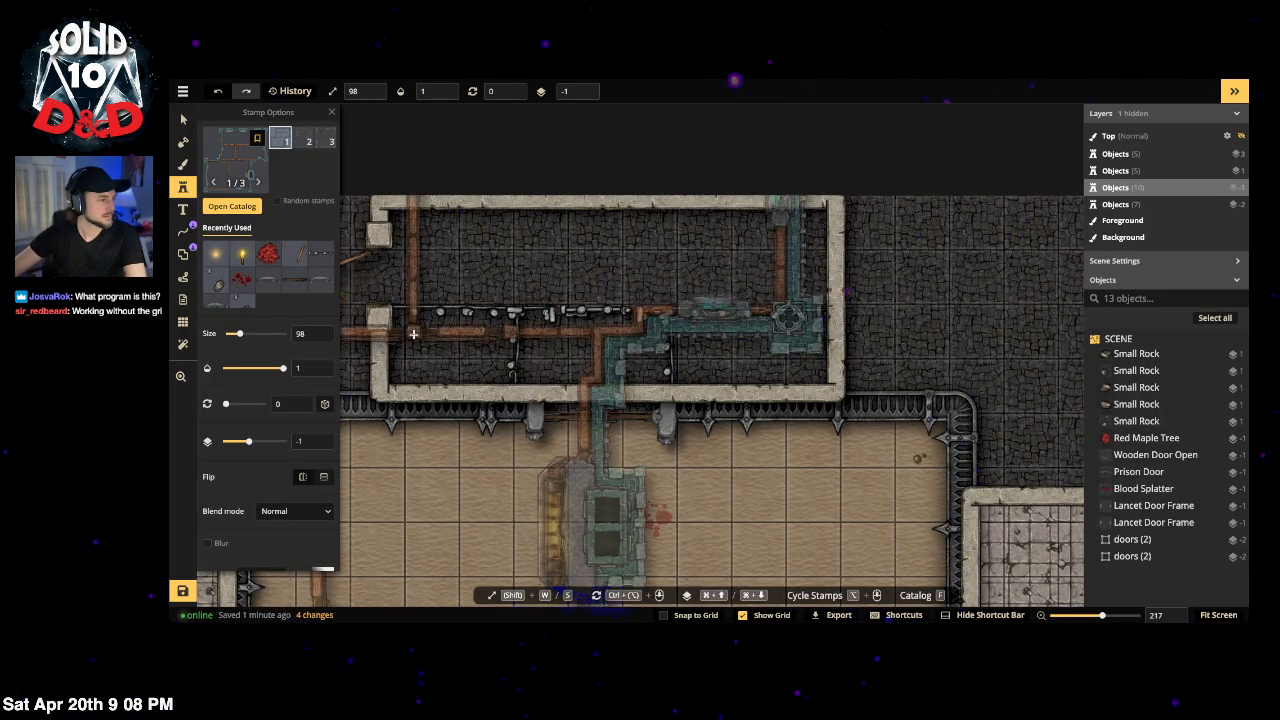
{"action": "left_click", "coordinate": [233, 165]}
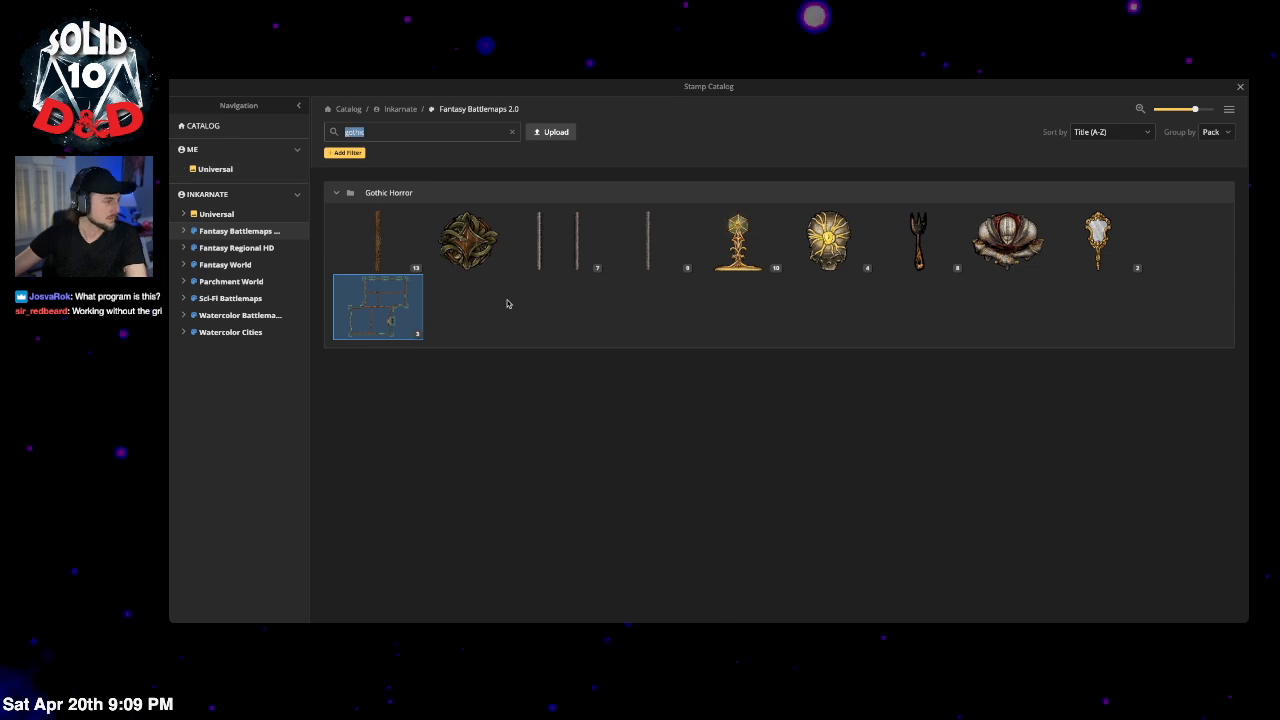
Step: Place a Square Marble Roof over the walled building's right end at opacity 0
{"action": "left_click", "coordinate": [513, 132]}
{"action": "scroll", "coordinate": [890, 360], "scroll_direction": "down", "scroll_amount": 2}
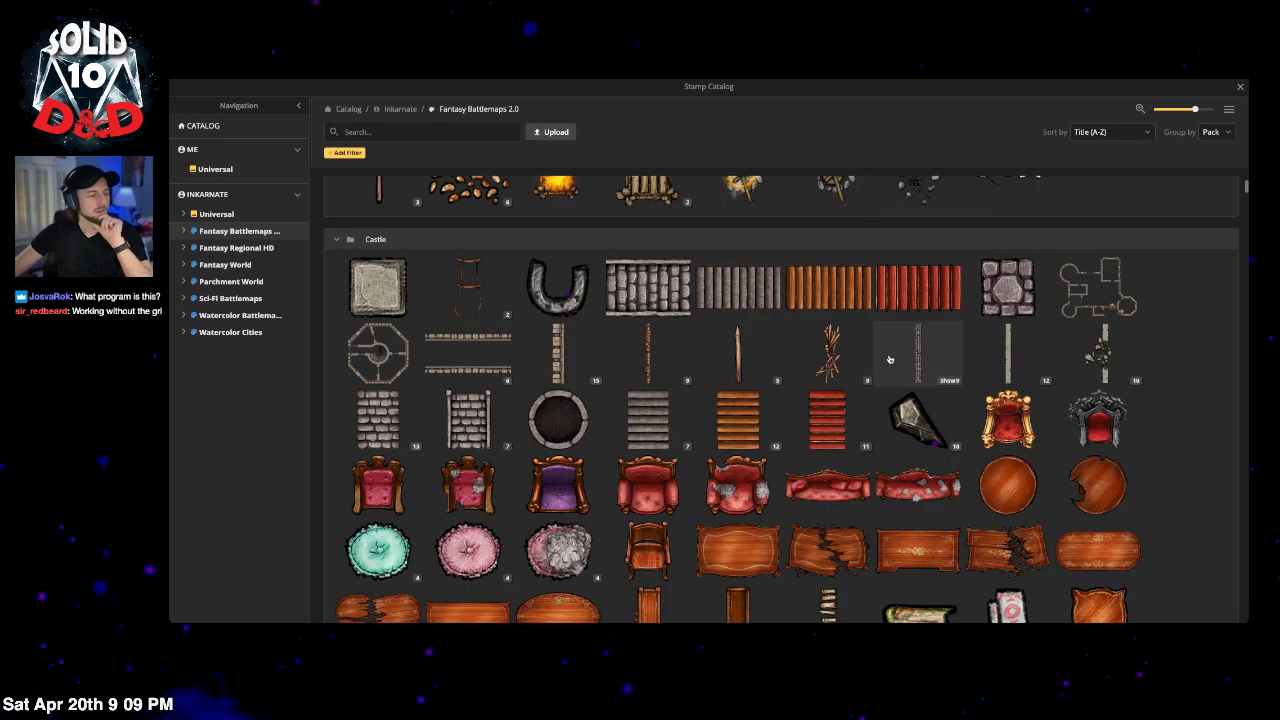
{"action": "scroll", "coordinate": [915, 450], "scroll_direction": "down", "scroll_amount": 3}
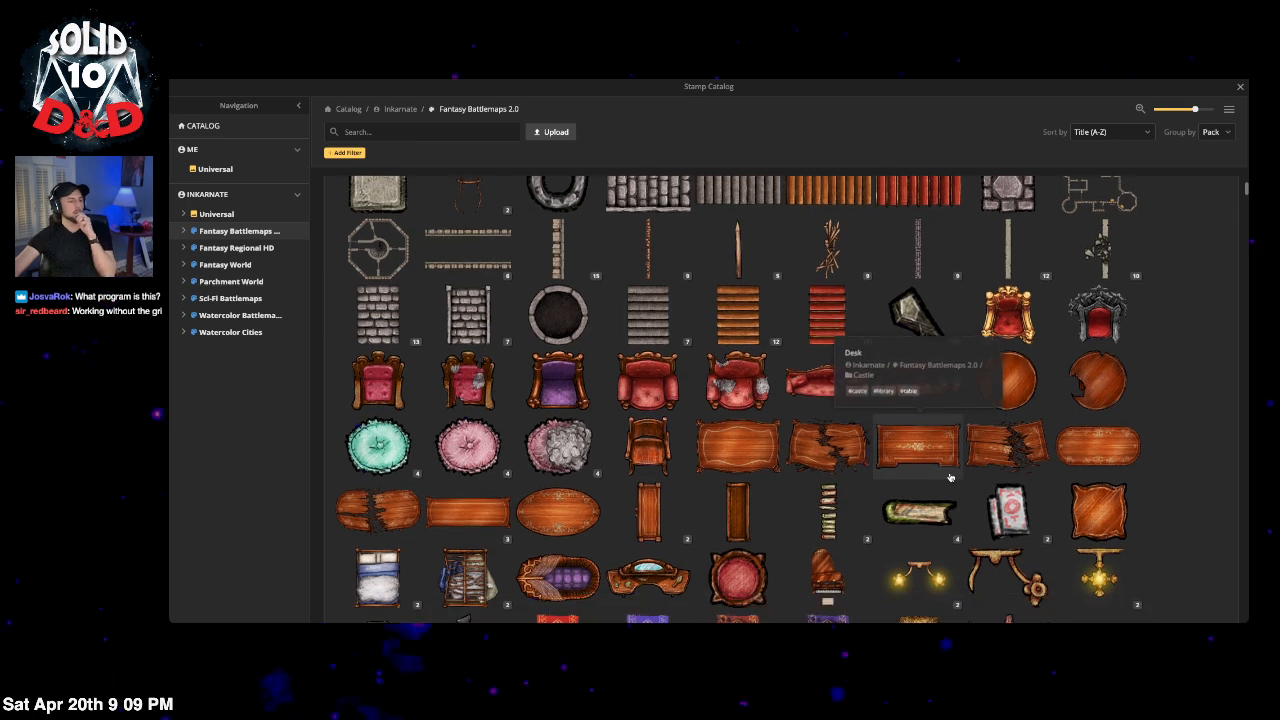
{"action": "scroll", "coordinate": [950, 478], "scroll_direction": "down", "scroll_amount": 3}
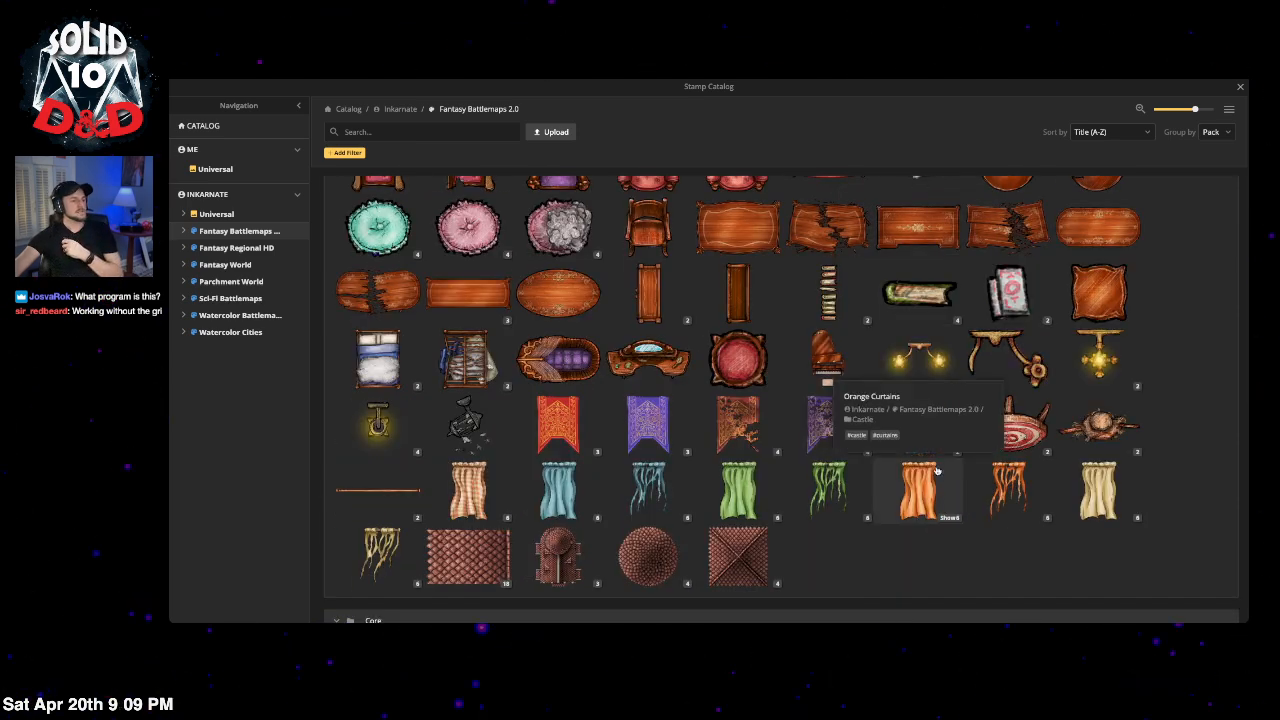
{"action": "scroll", "coordinate": [935, 470], "scroll_direction": "down", "scroll_amount": 6}
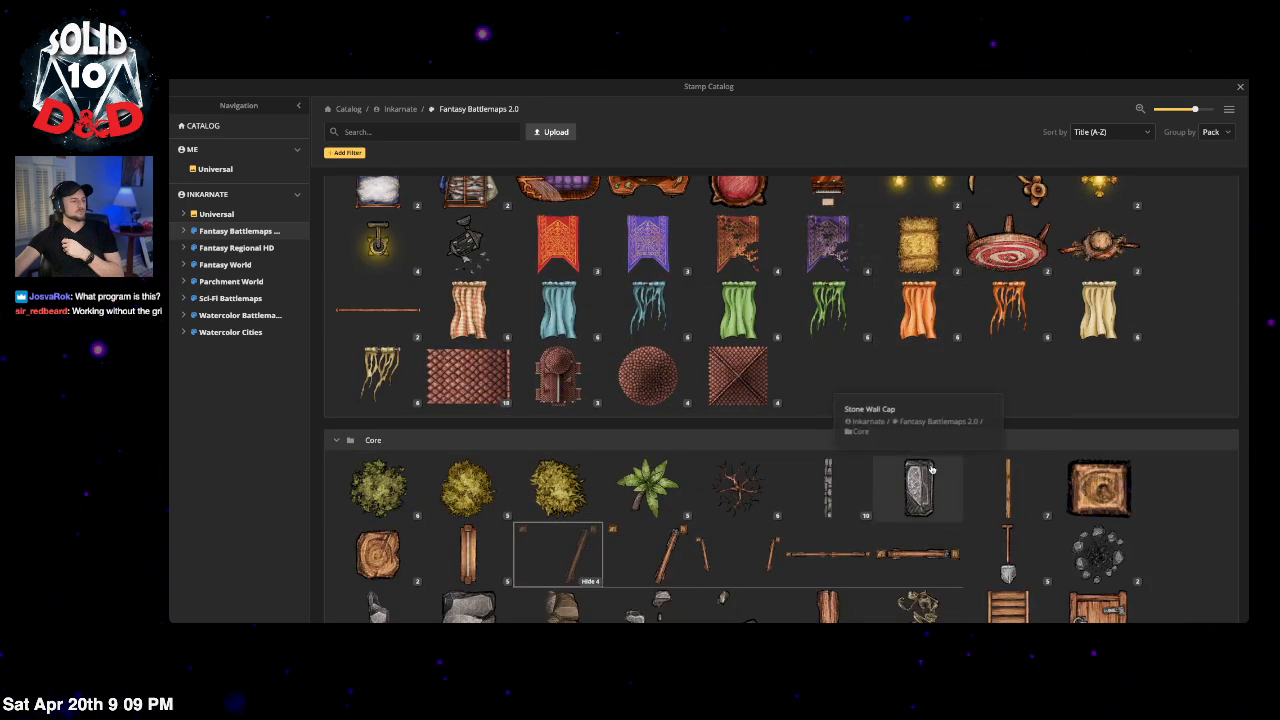
{"action": "scroll", "coordinate": [930, 468], "scroll_direction": "up", "scroll_amount": 1}
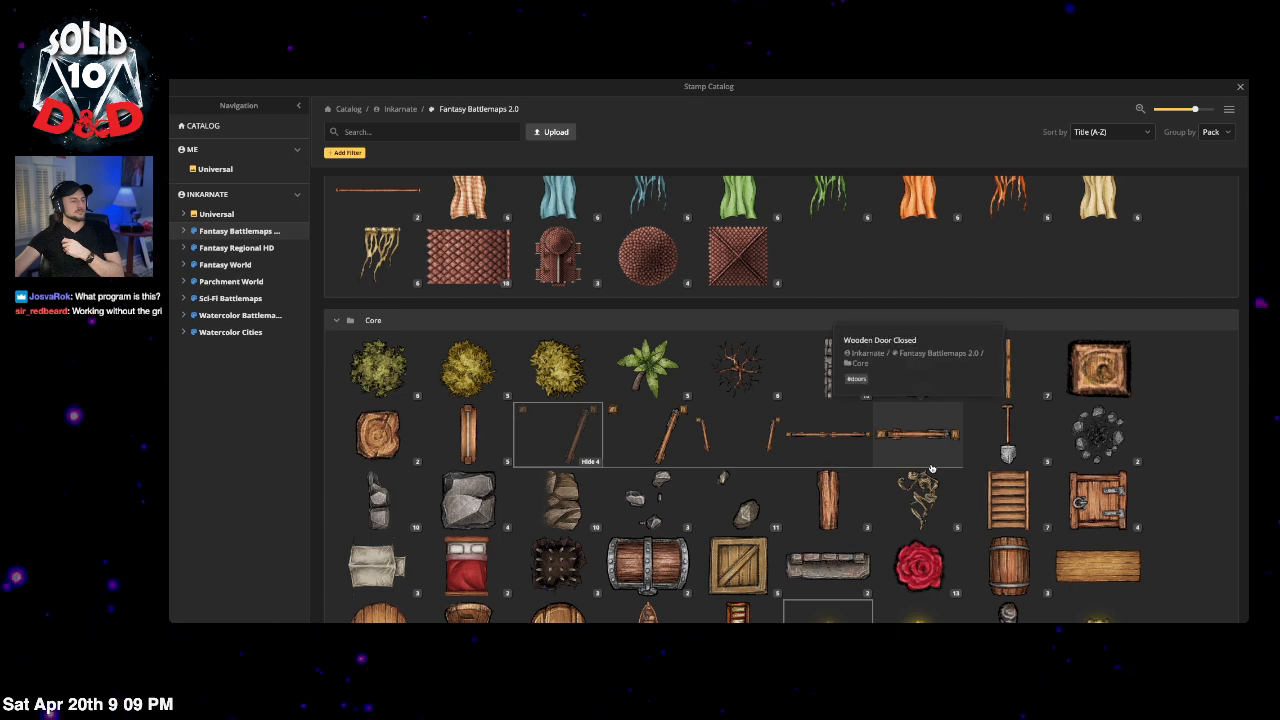
{"action": "scroll", "coordinate": [931, 468], "scroll_direction": "up", "scroll_amount": 1}
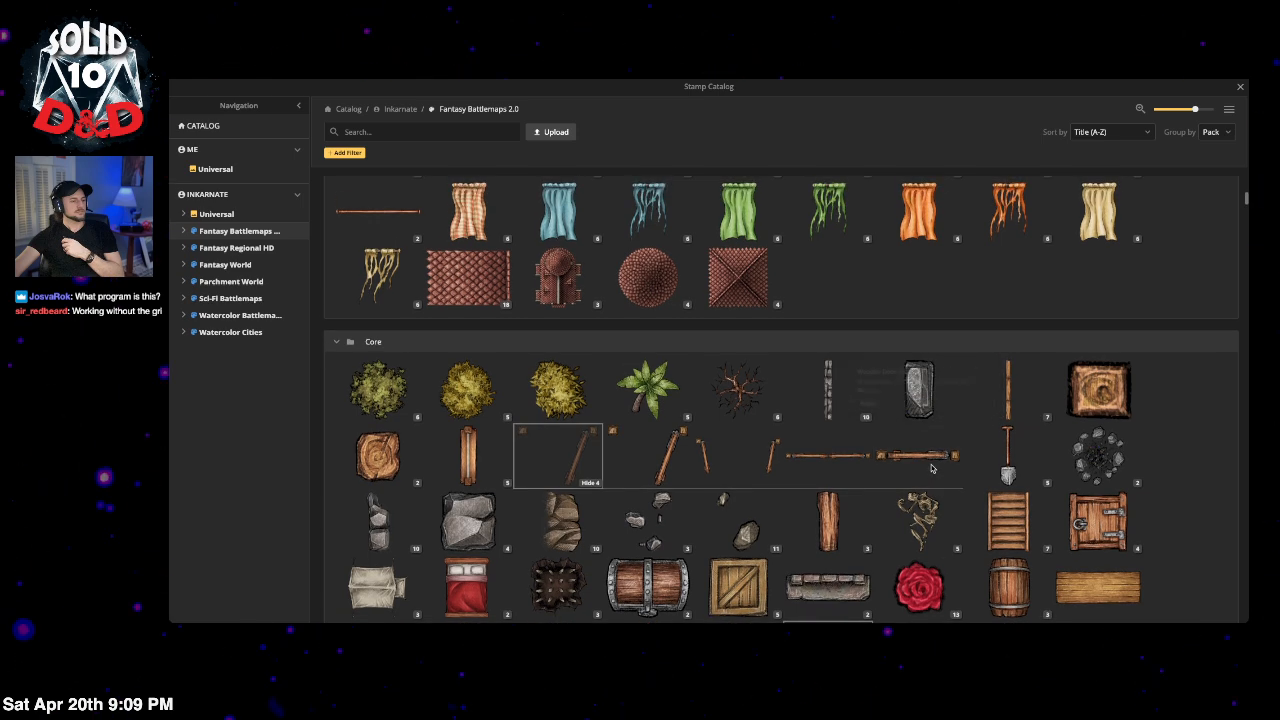
{"action": "left_click", "coordinate": [738, 276]}
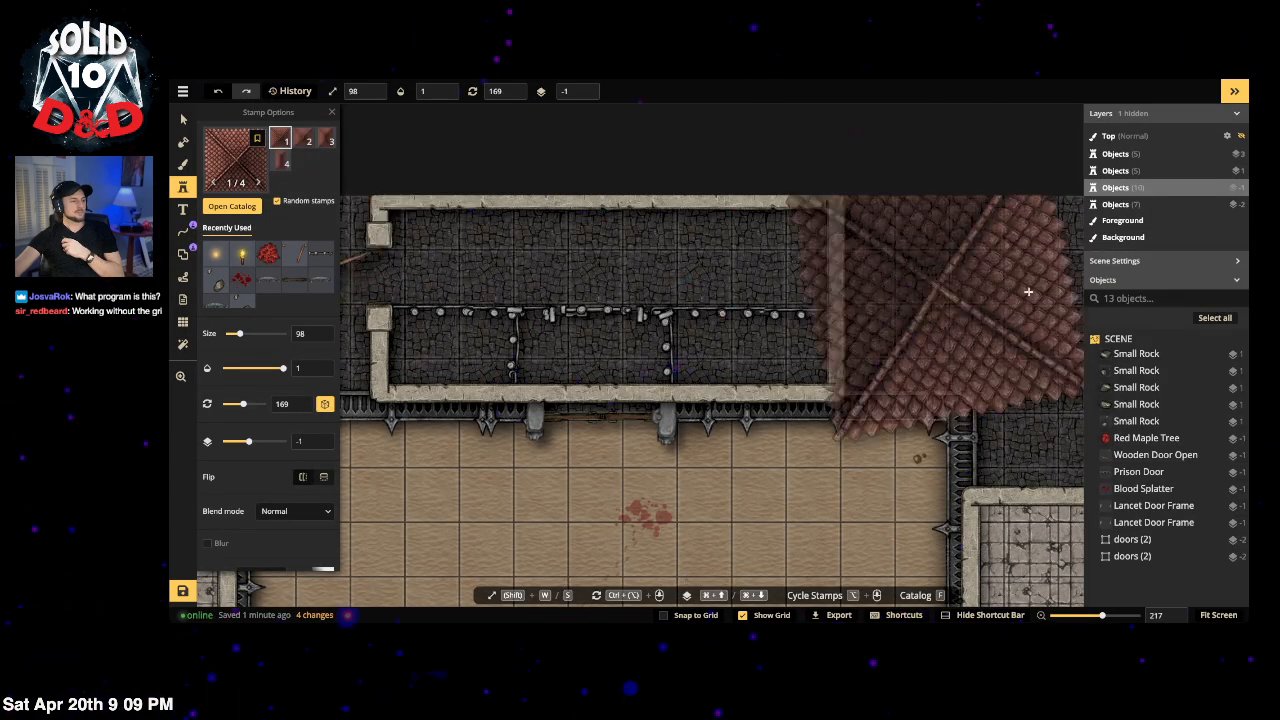
{"action": "left_click", "coordinate": [1040, 288]}
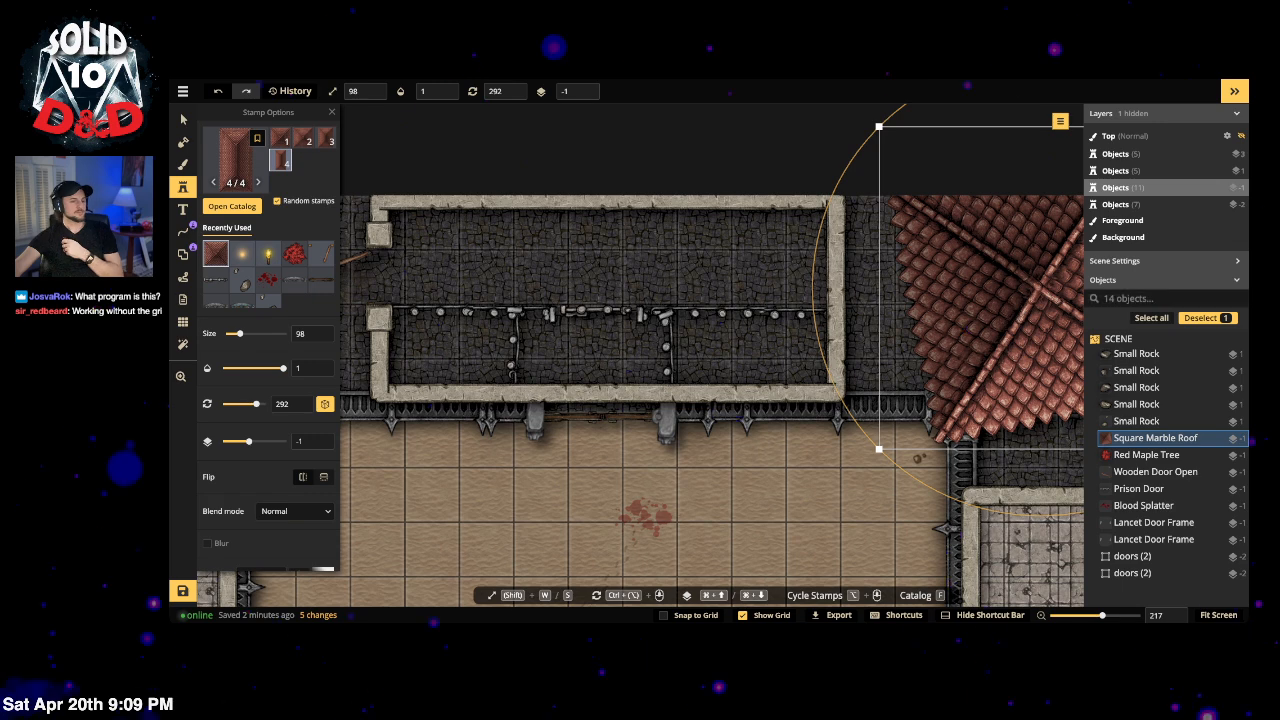
{"action": "left_click", "coordinate": [433, 91]}
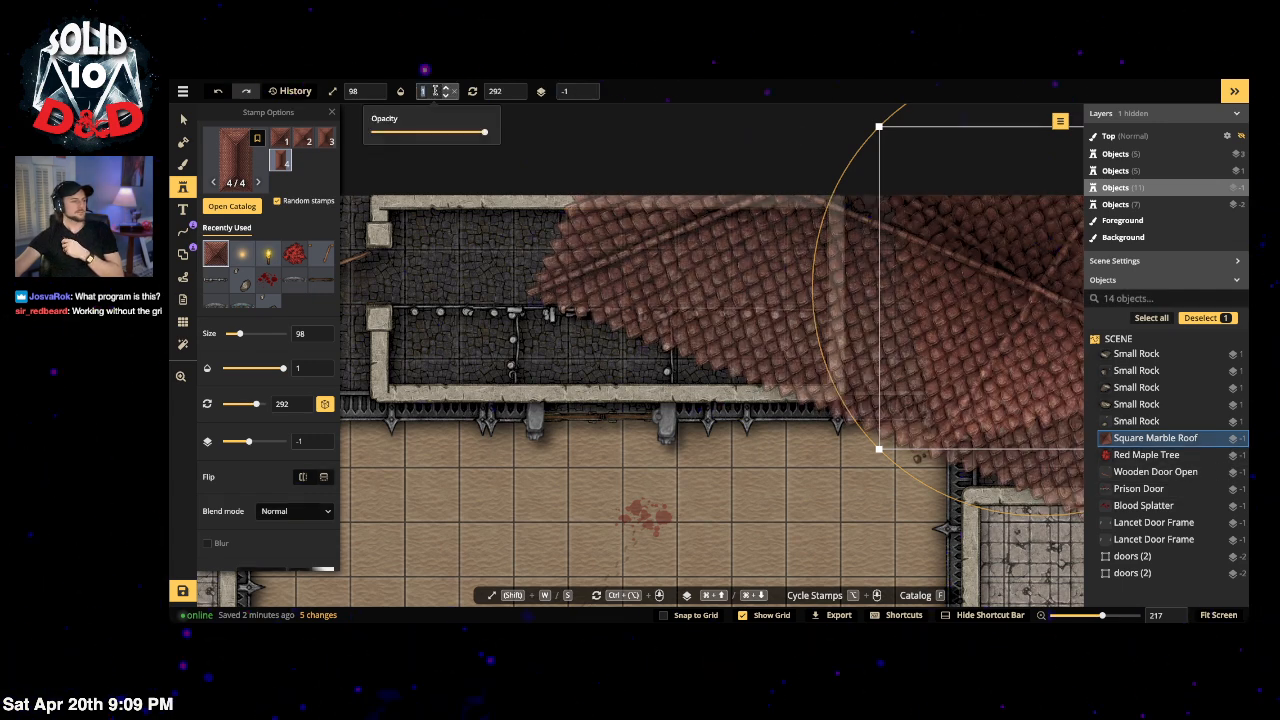
{"action": "left_click_drag", "start_coordinate": [486, 132], "coordinate": [369, 137]}
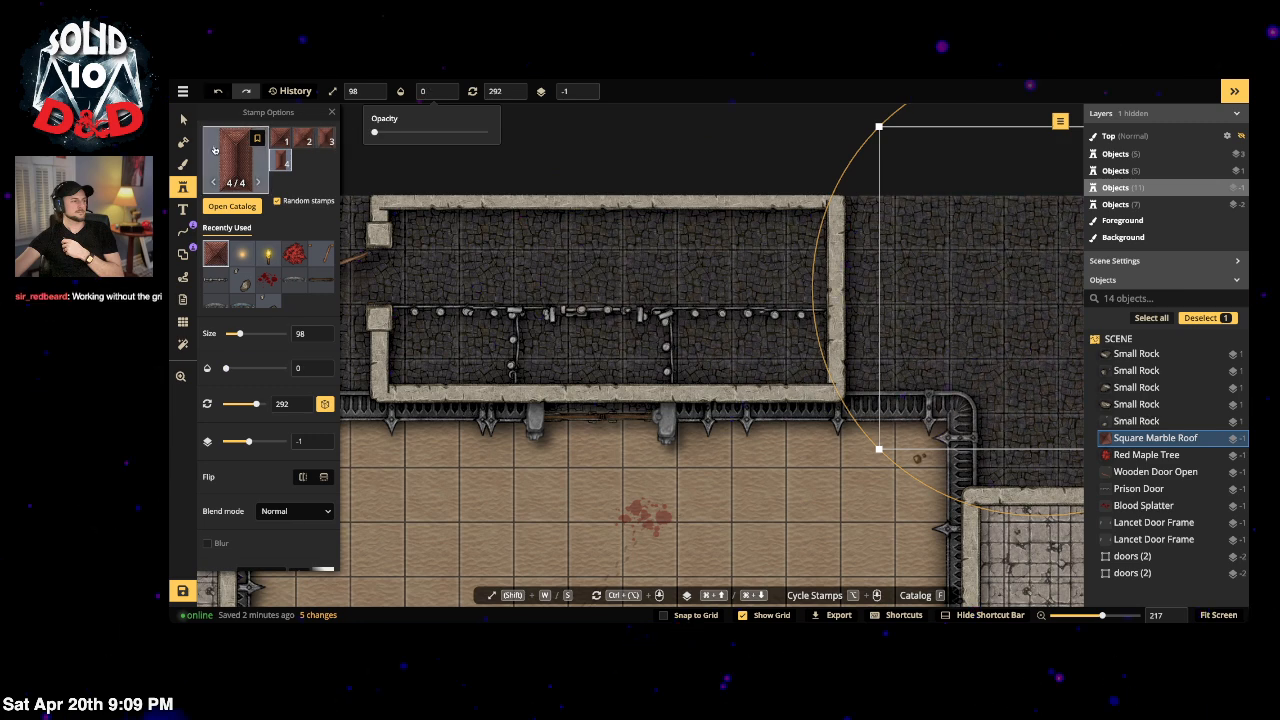
Step: Reopen the stamp catalog and scroll down through its sections
{"action": "key", "text": "f"}
{"action": "scroll", "coordinate": [799, 509], "scroll_direction": "down", "scroll_amount": 4}
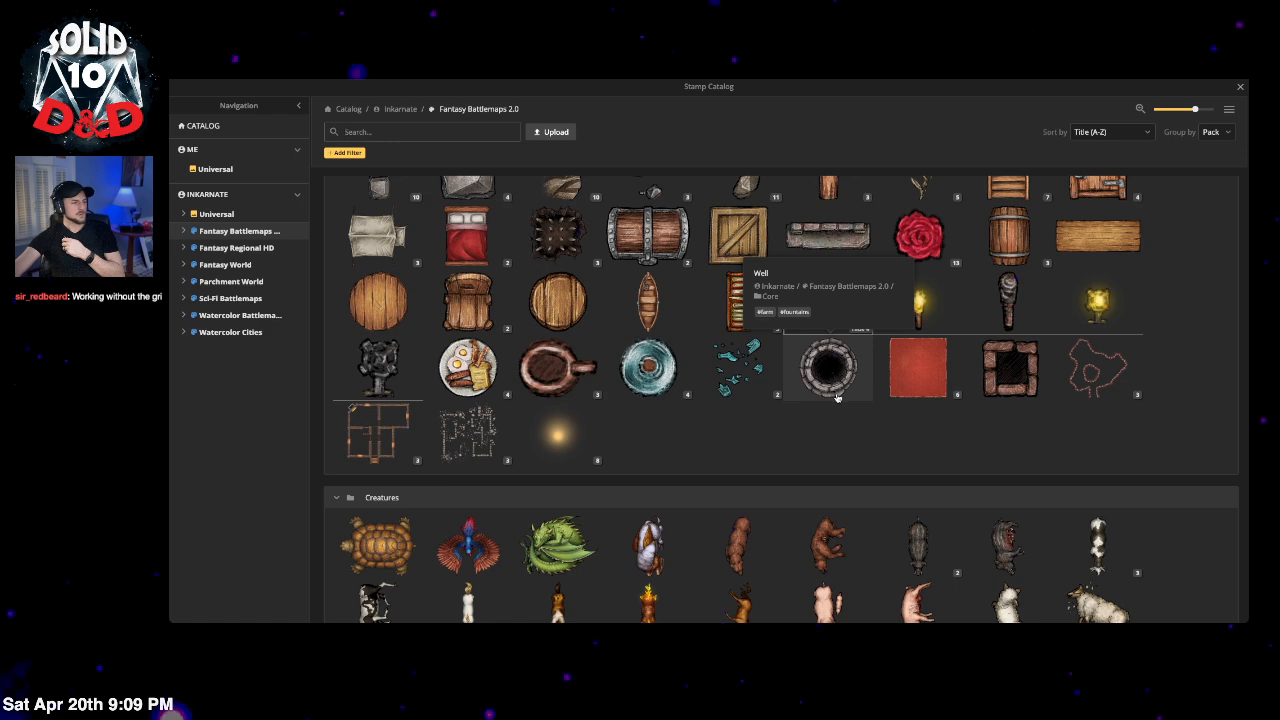
{"action": "scroll", "coordinate": [837, 397], "scroll_direction": "down", "scroll_amount": 1}
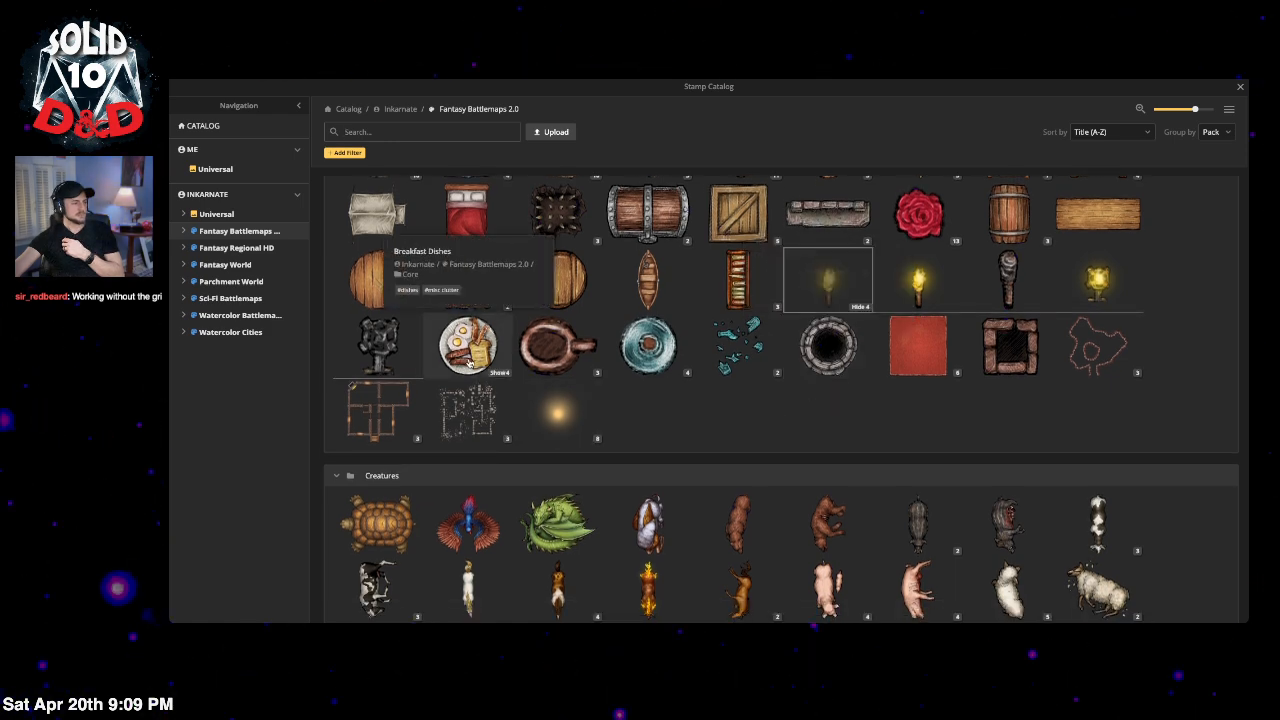
{"action": "scroll", "coordinate": [899, 392], "scroll_direction": "down", "scroll_amount": 2}
{"action": "scroll", "coordinate": [899, 392], "scroll_direction": "down", "scroll_amount": 2}
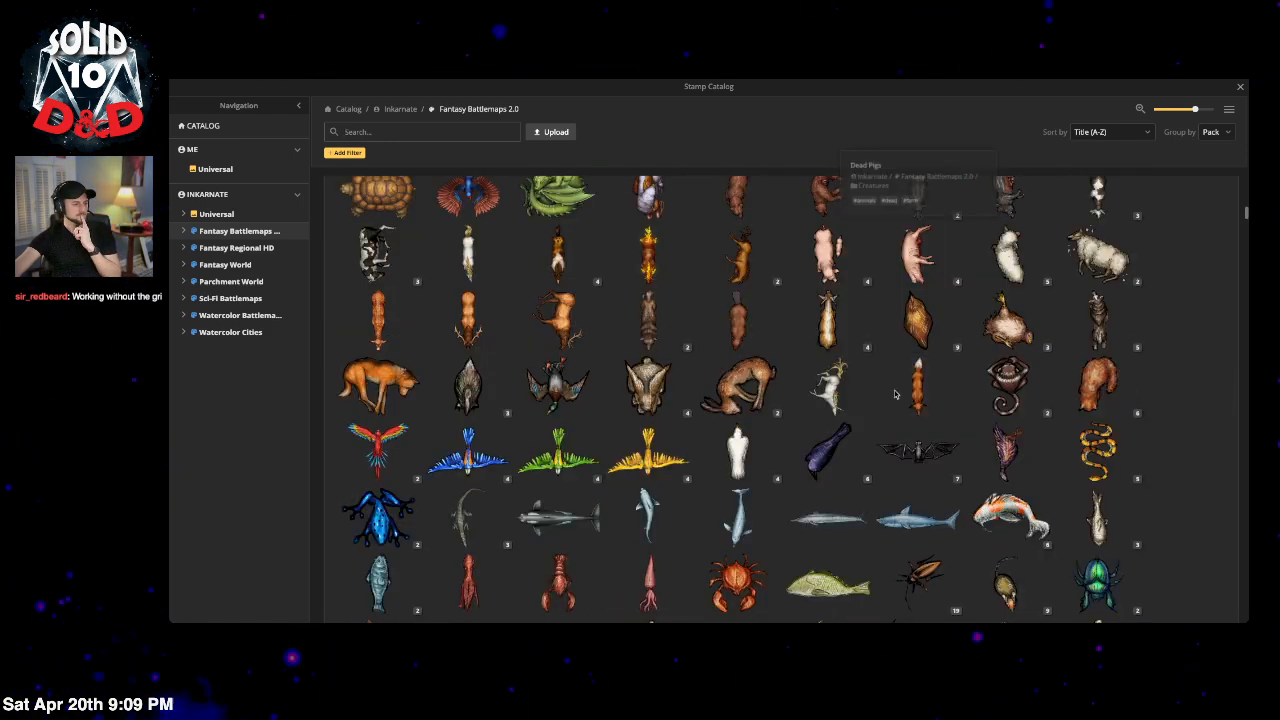
{"action": "scroll", "coordinate": [894, 396], "scroll_direction": "down", "scroll_amount": 4}
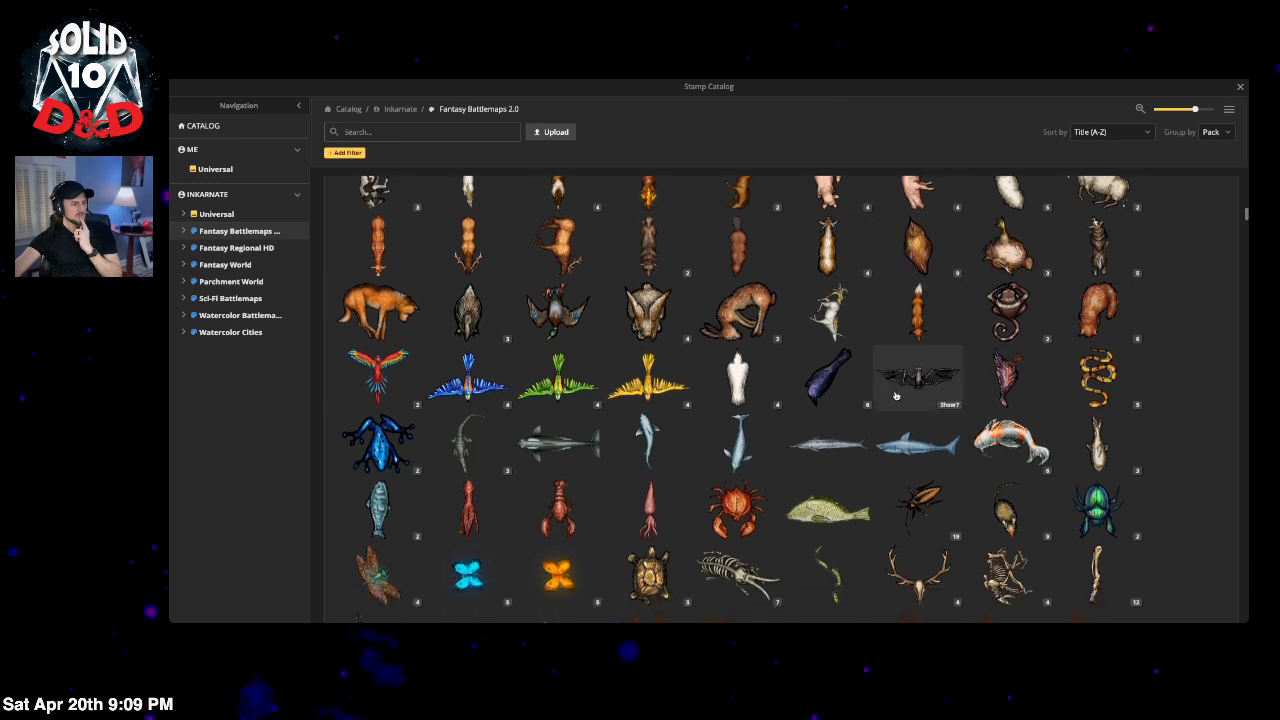
{"action": "scroll", "coordinate": [896, 396], "scroll_direction": "down", "scroll_amount": 4}
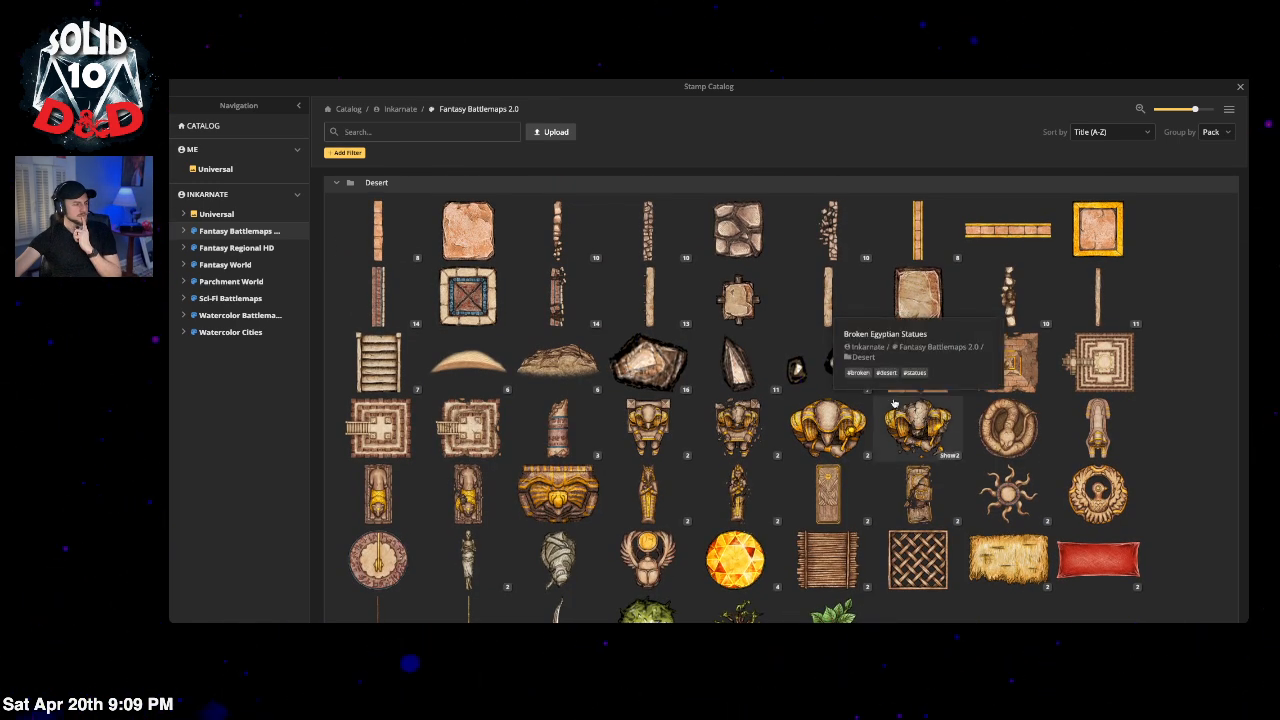
{"action": "scroll", "coordinate": [894, 403], "scroll_direction": "down", "scroll_amount": 5}
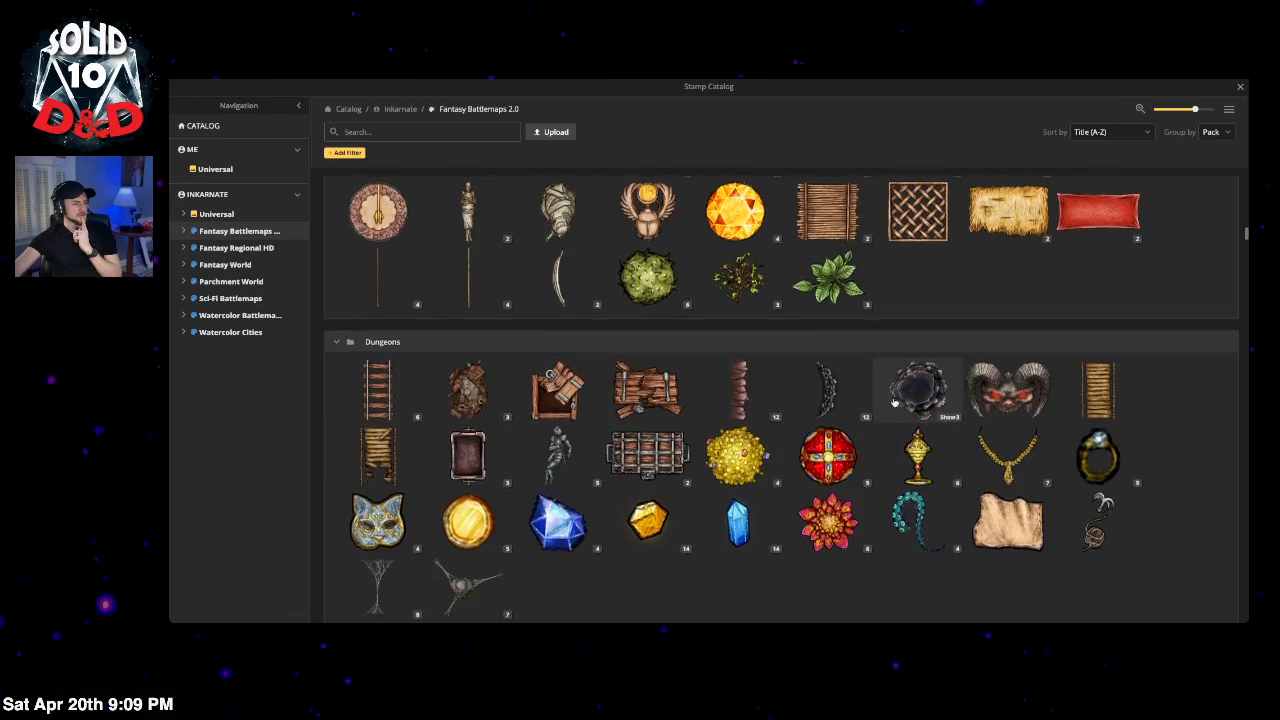
{"action": "scroll", "coordinate": [894, 403], "scroll_direction": "down", "scroll_amount": 6}
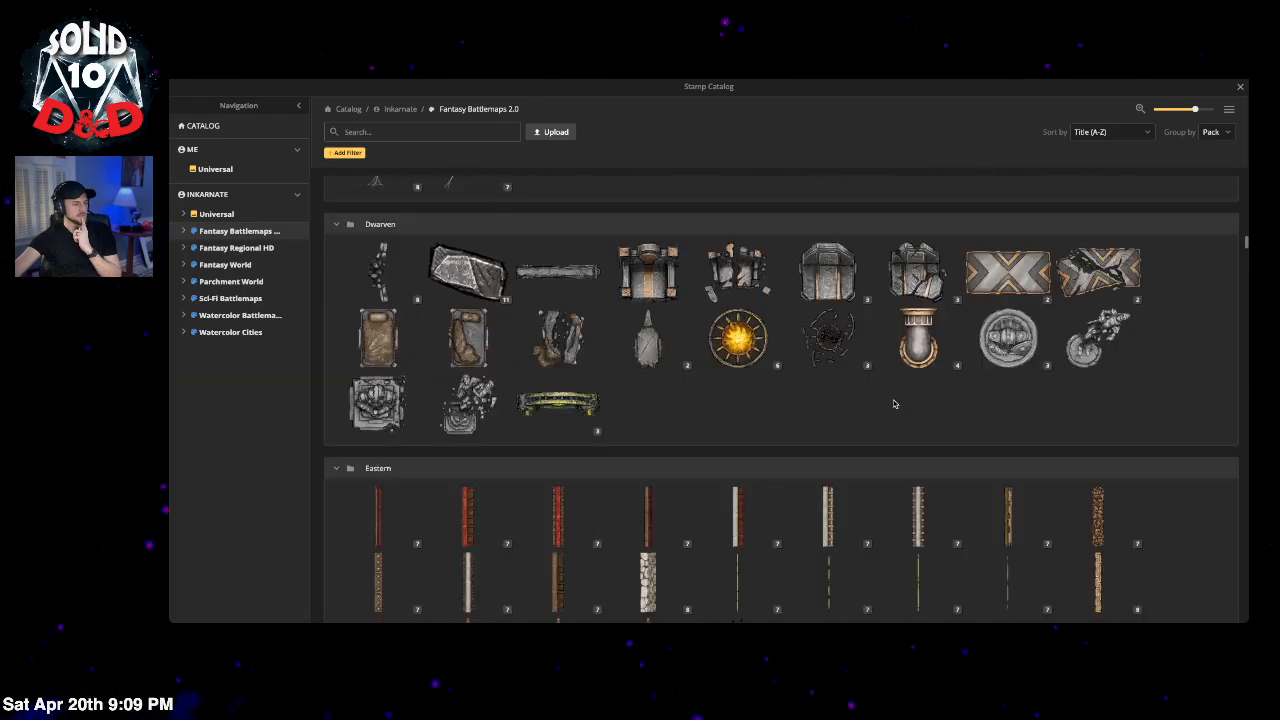
{"action": "scroll", "coordinate": [894, 403], "scroll_direction": "down", "scroll_amount": 5}
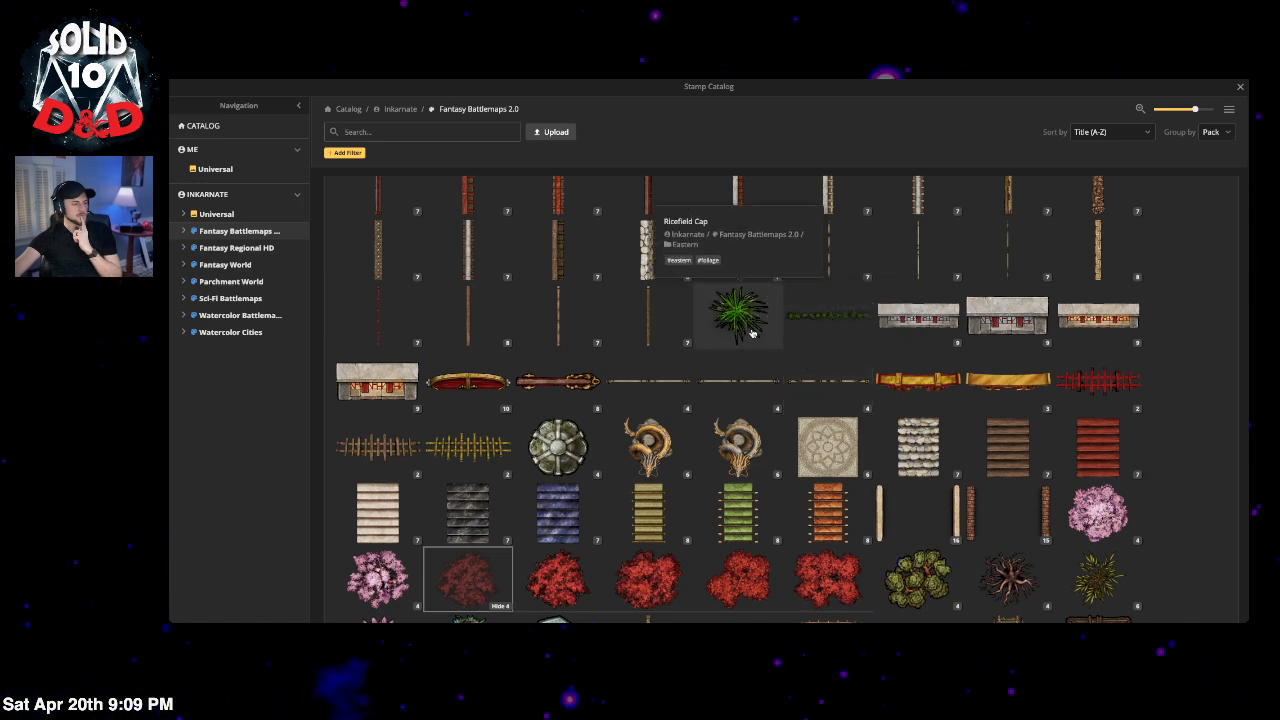
{"action": "scroll", "coordinate": [752, 333], "scroll_direction": "down", "scroll_amount": 2}
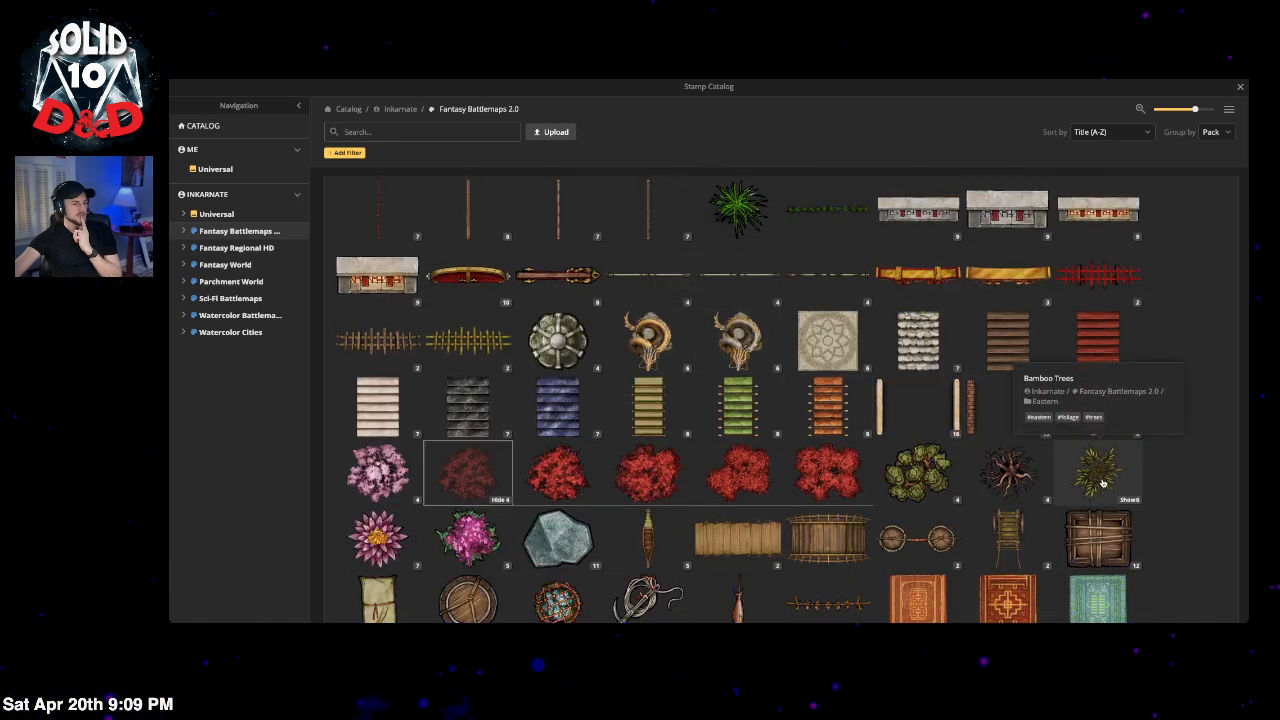
{"action": "scroll", "coordinate": [826, 447], "scroll_direction": "down", "scroll_amount": 11}
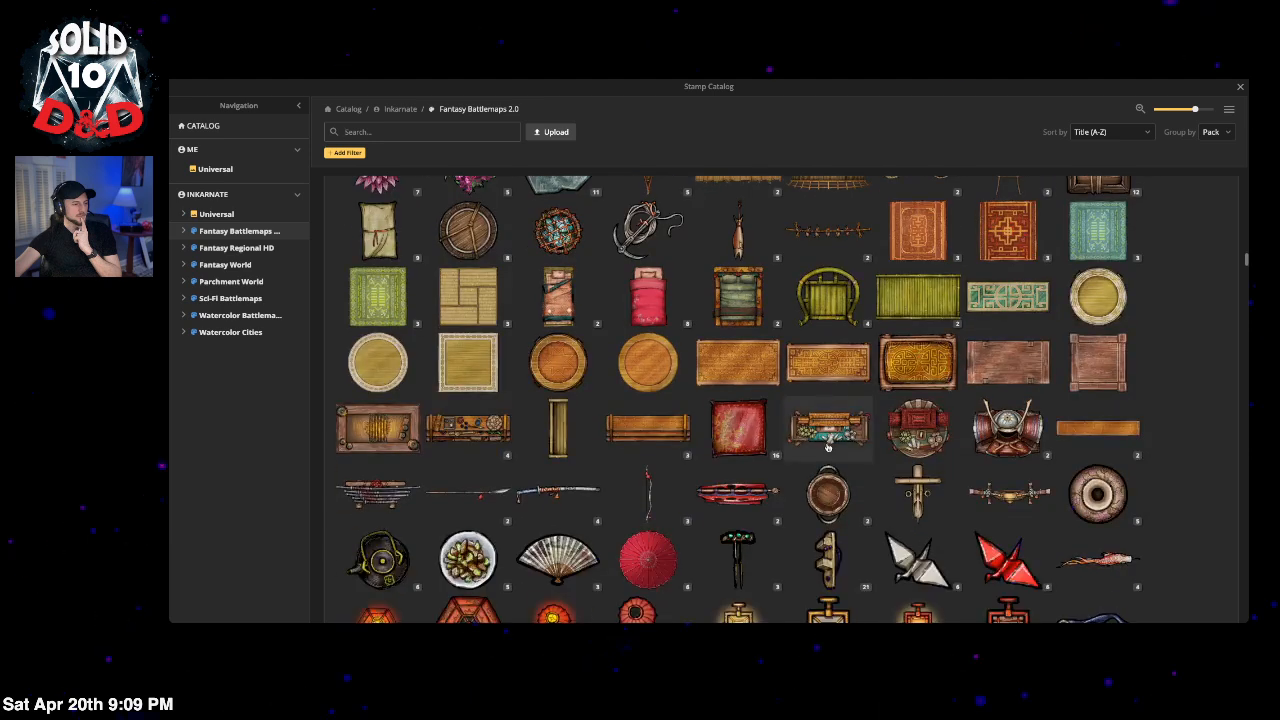
{"action": "scroll", "coordinate": [826, 447], "scroll_direction": "down", "scroll_amount": 5}
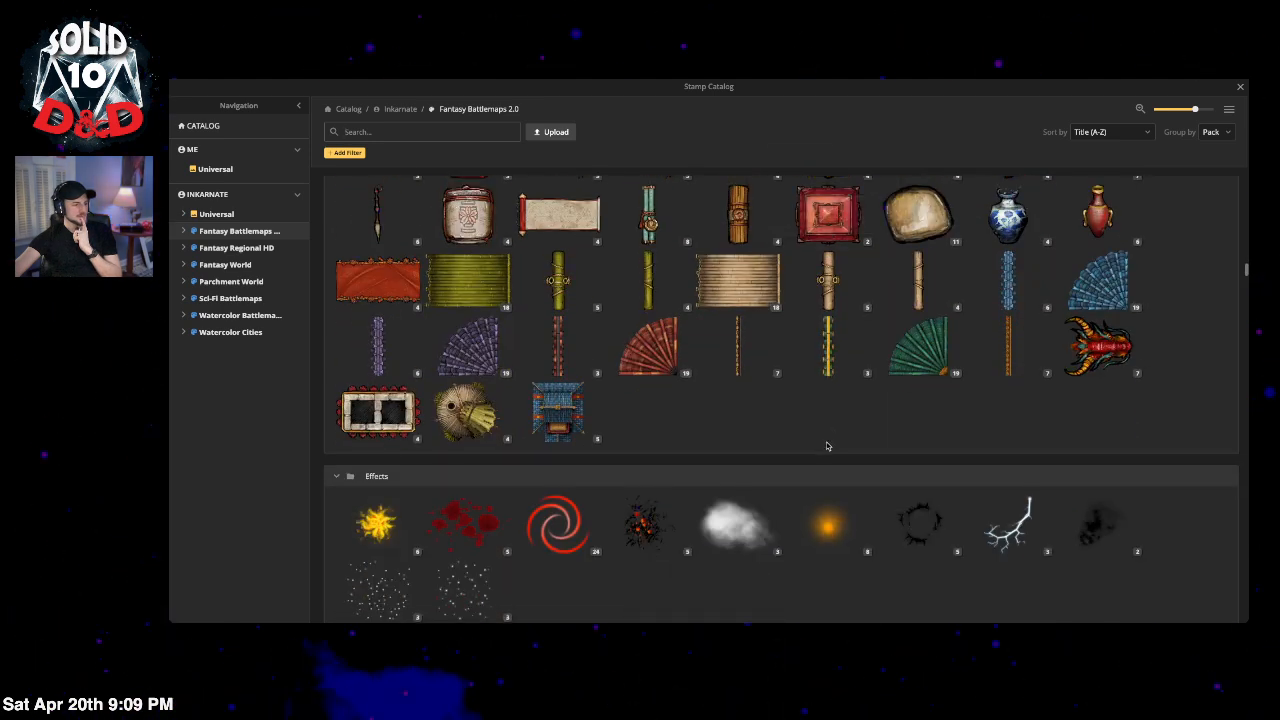
Step: Stamp the ring-shaped Explosion Marks effect onto the arena map
{"action": "mouse_move", "coordinate": [549, 408]}
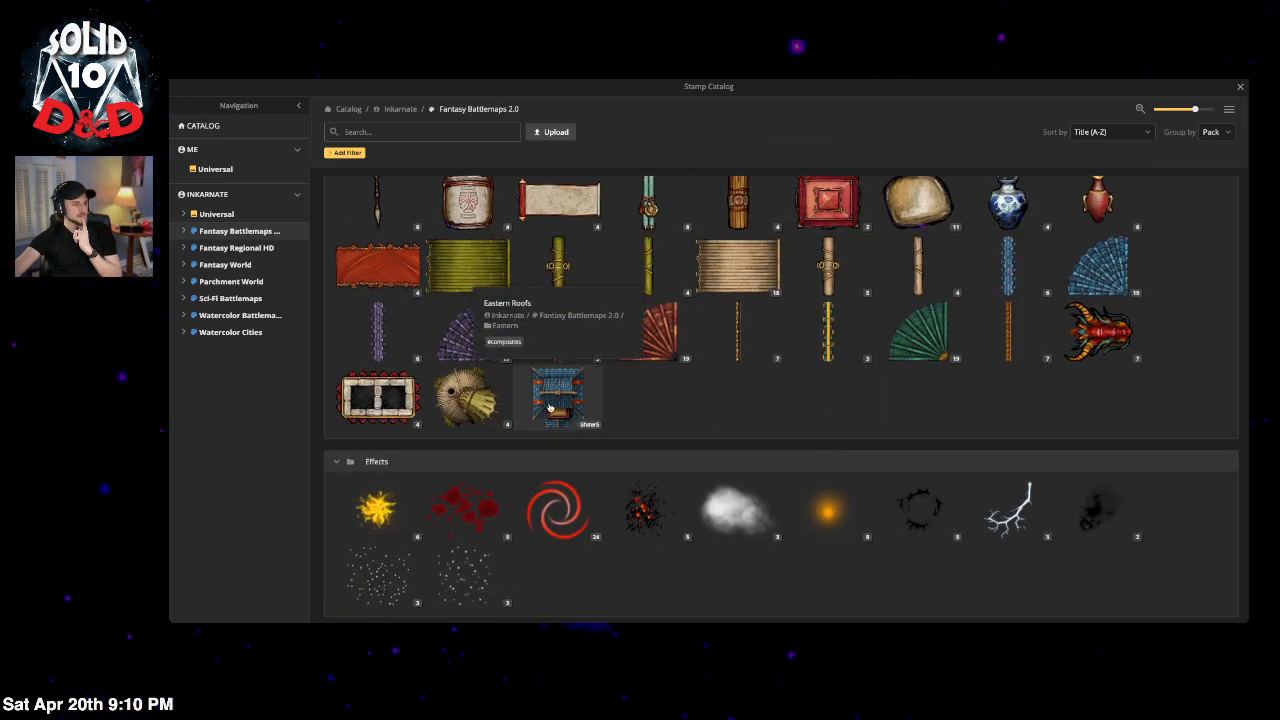
{"action": "left_click", "coordinate": [590, 425]}
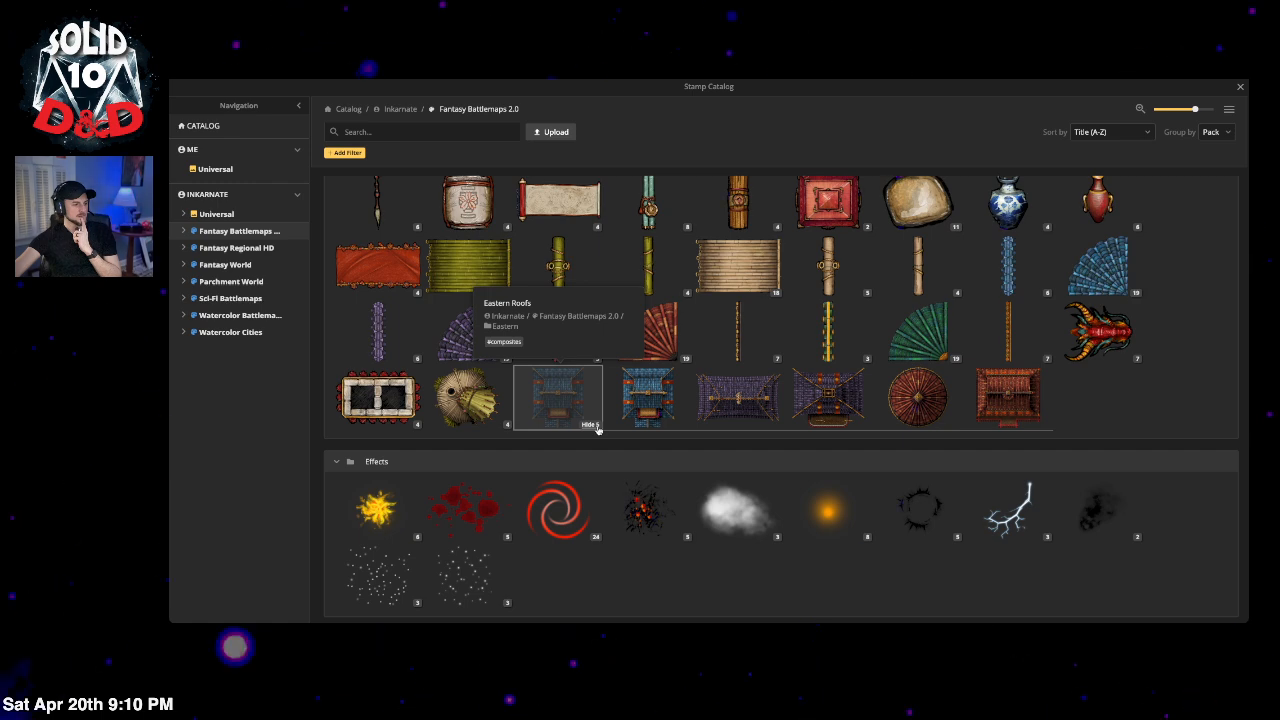
{"action": "left_click", "coordinate": [590, 425]}
{"action": "scroll", "coordinate": [597, 430], "scroll_direction": "down", "scroll_amount": 2}
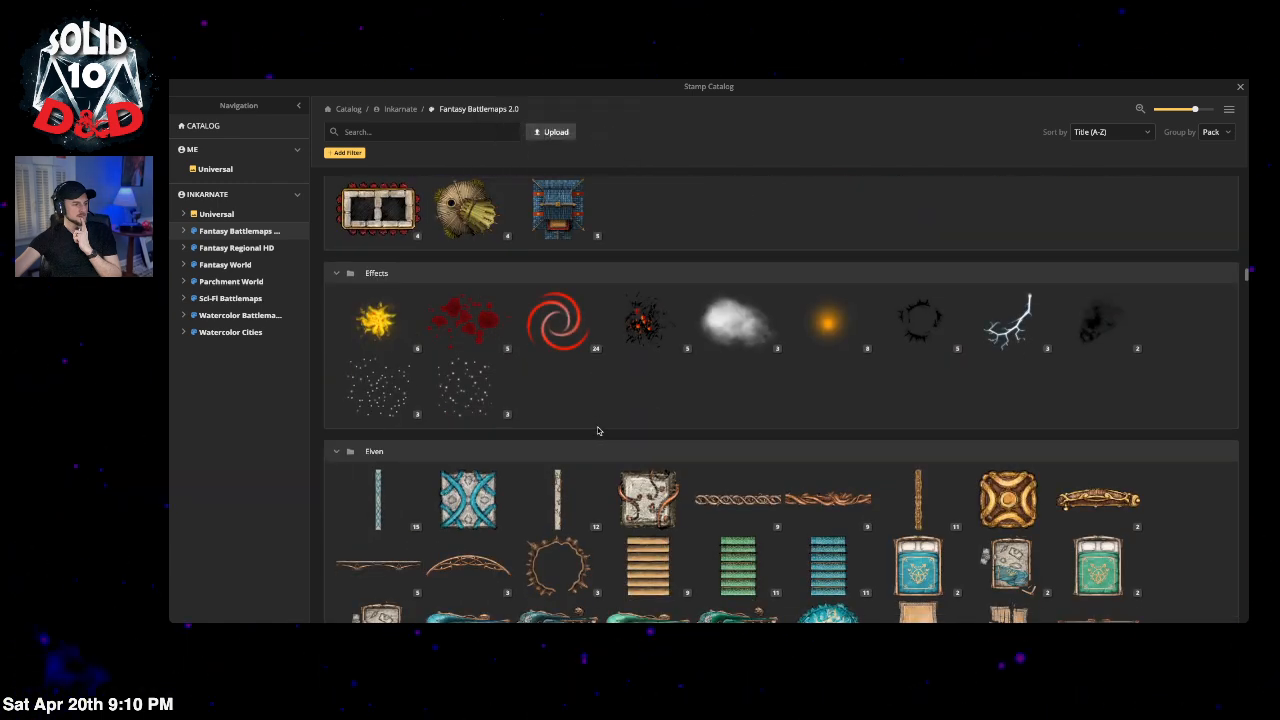
{"action": "left_click", "coordinate": [922, 322]}
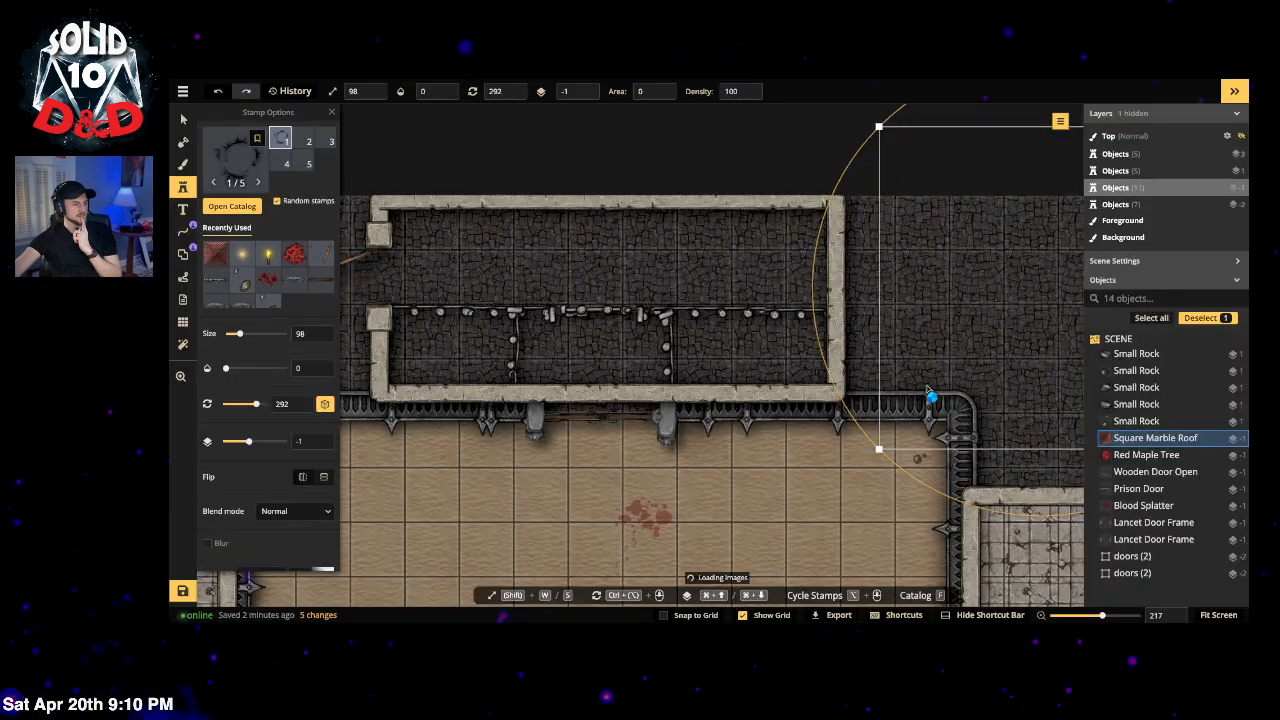
{"action": "left_click", "coordinate": [647, 211]}
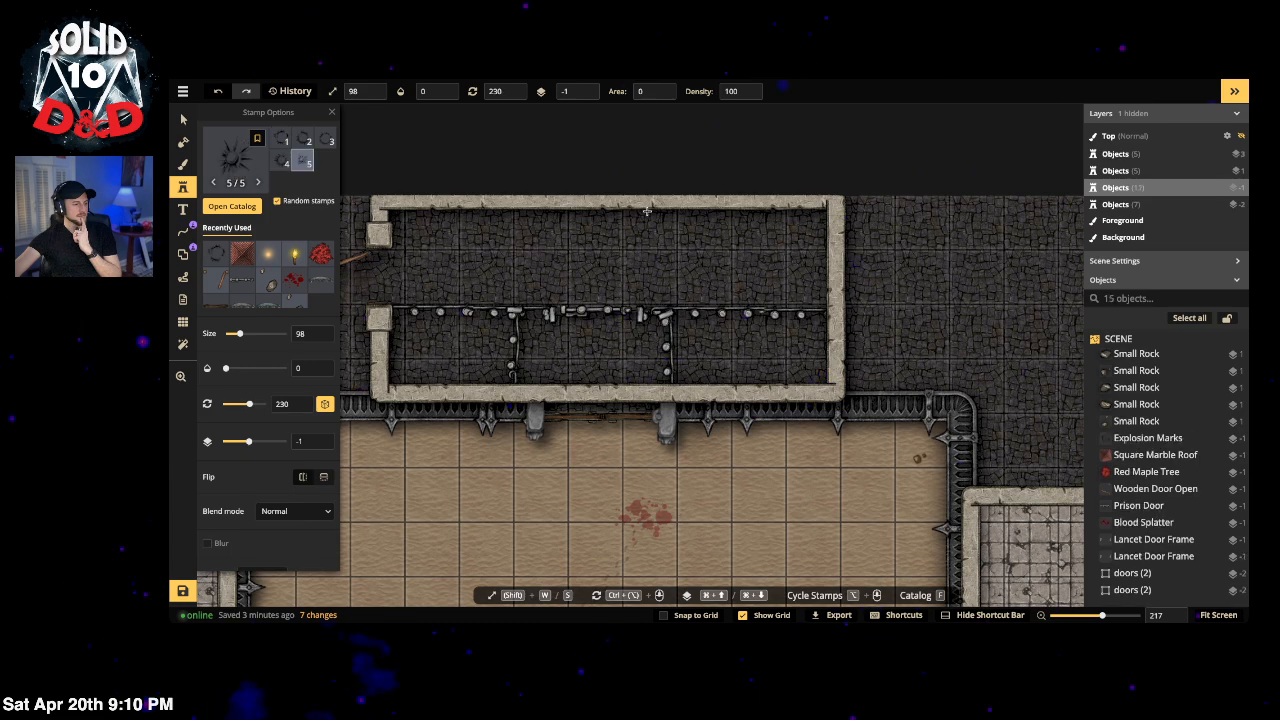
Step: Load the Gothic Horror Weapon Racks stamp at size 98 from the catalog
{"action": "key", "text": "f"}
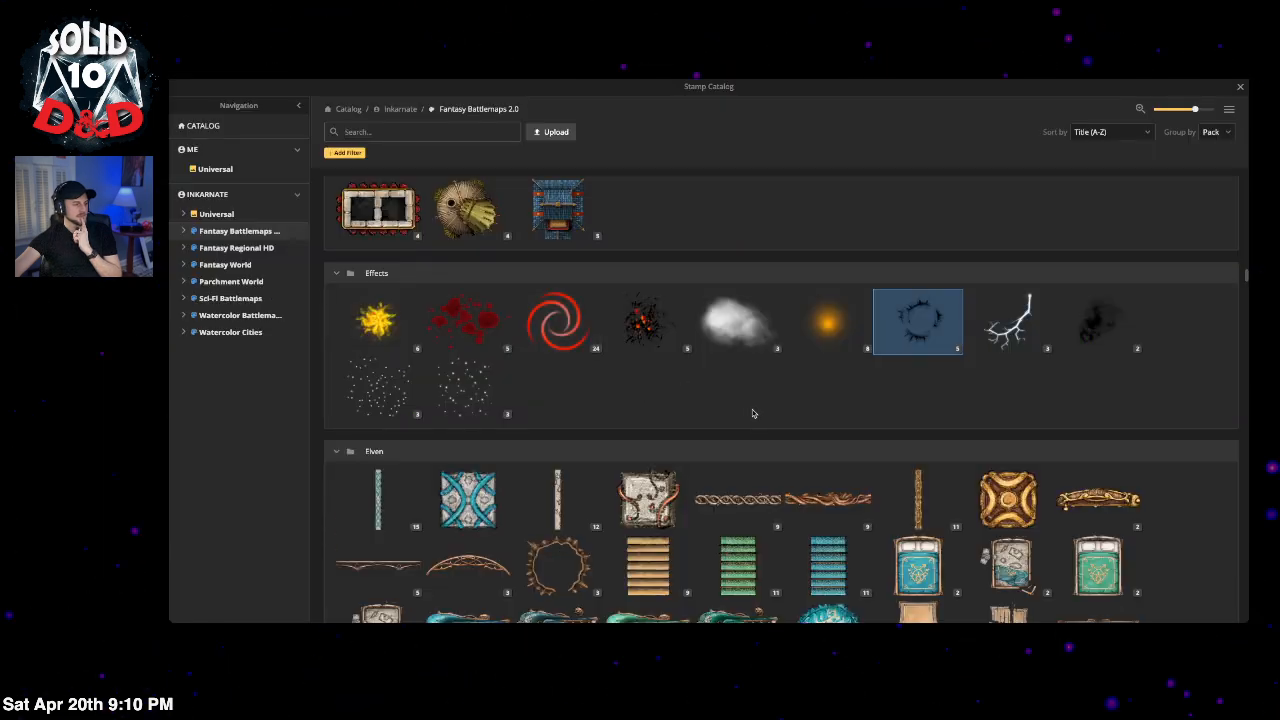
{"action": "scroll", "coordinate": [753, 413], "scroll_direction": "down", "scroll_amount": 10}
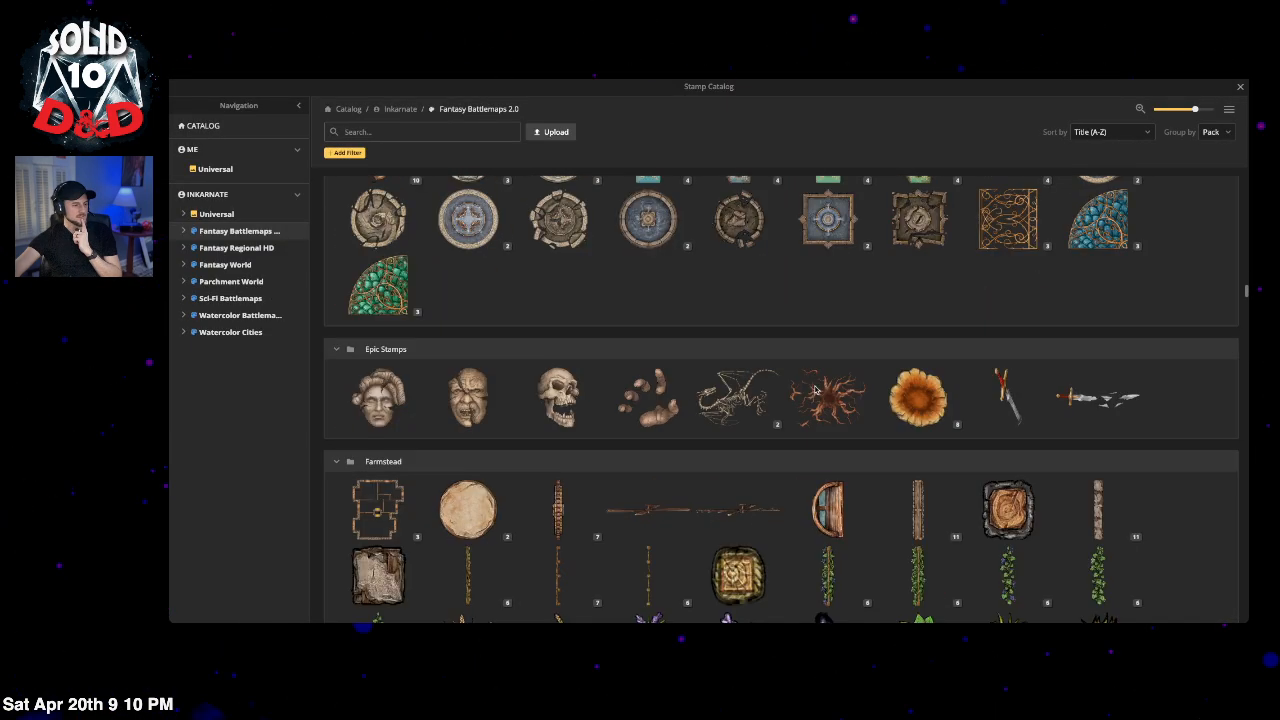
{"action": "scroll", "coordinate": [882, 323], "scroll_direction": "down", "scroll_amount": 2}
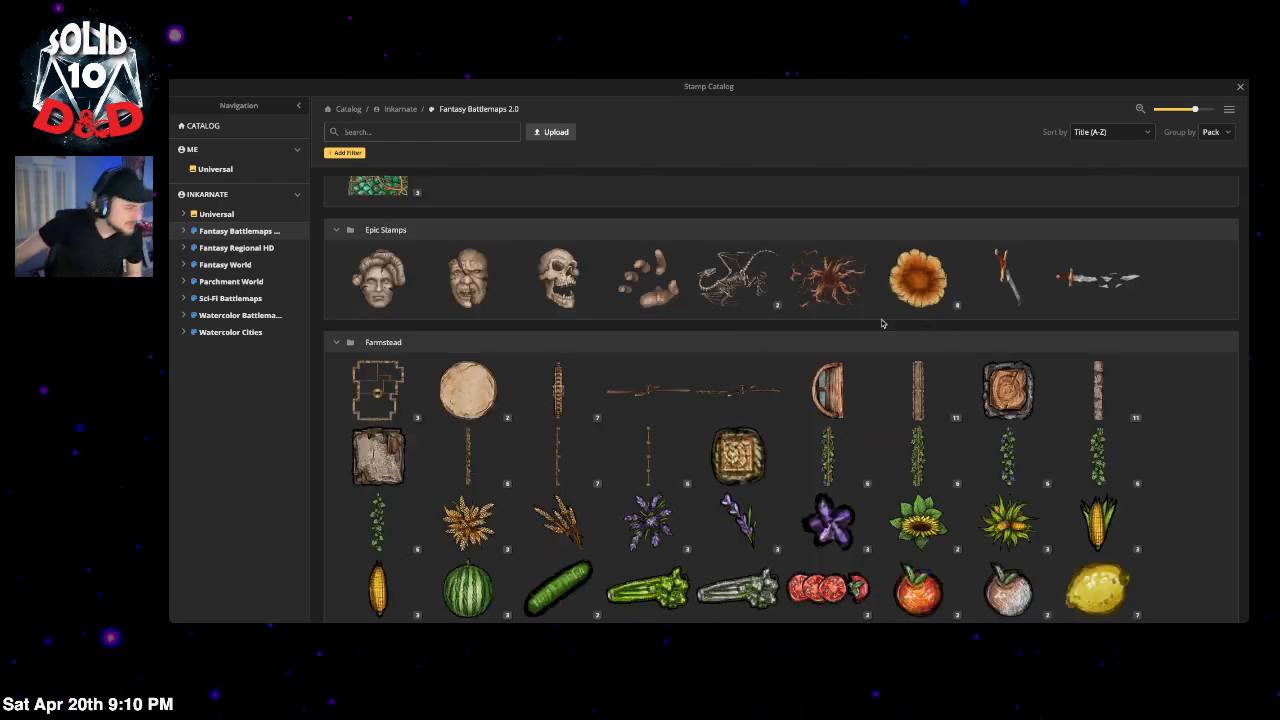
{"action": "scroll", "coordinate": [843, 394], "scroll_direction": "down", "scroll_amount": 7}
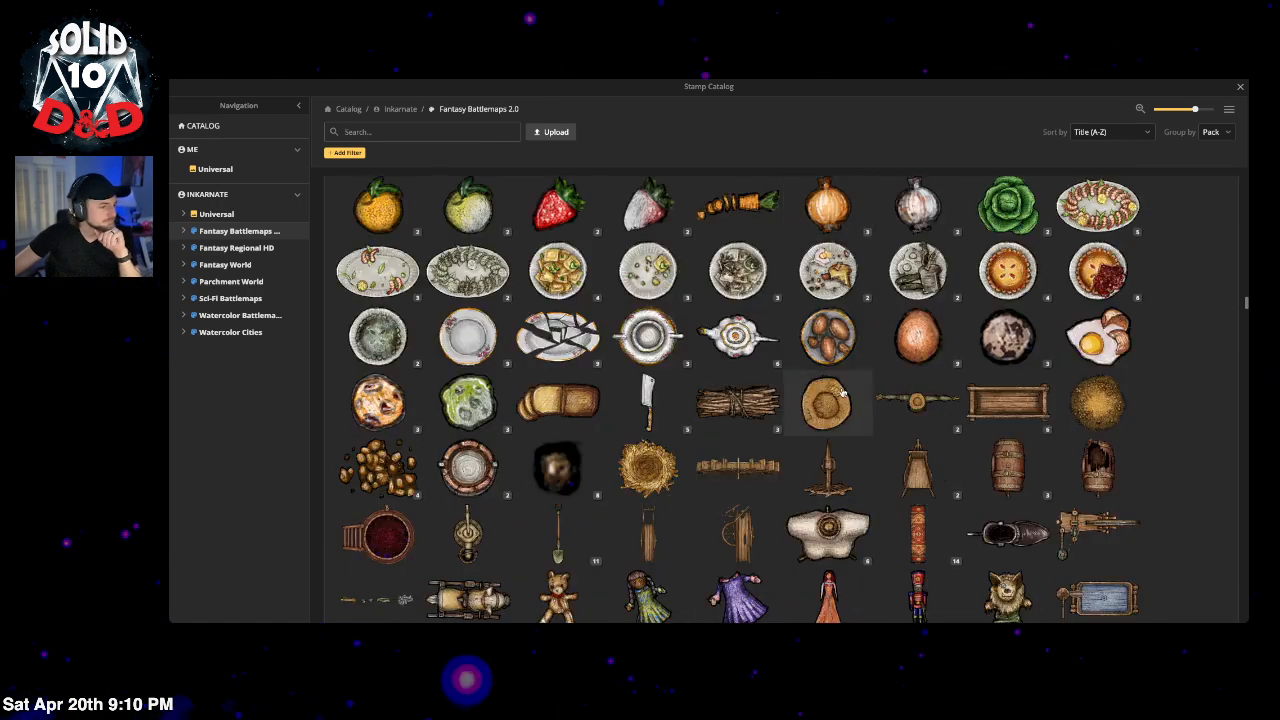
{"action": "scroll", "coordinate": [843, 394], "scroll_direction": "down", "scroll_amount": 8}
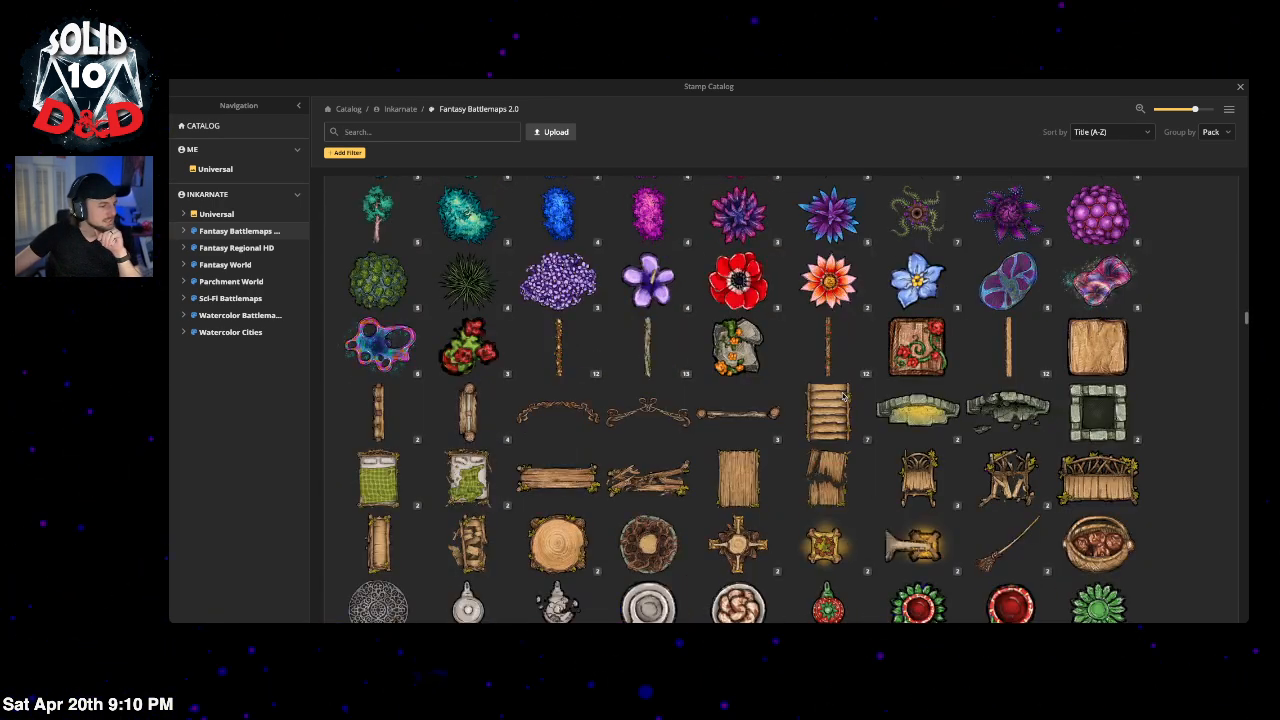
{"action": "scroll", "coordinate": [843, 397], "scroll_direction": "down", "scroll_amount": 7}
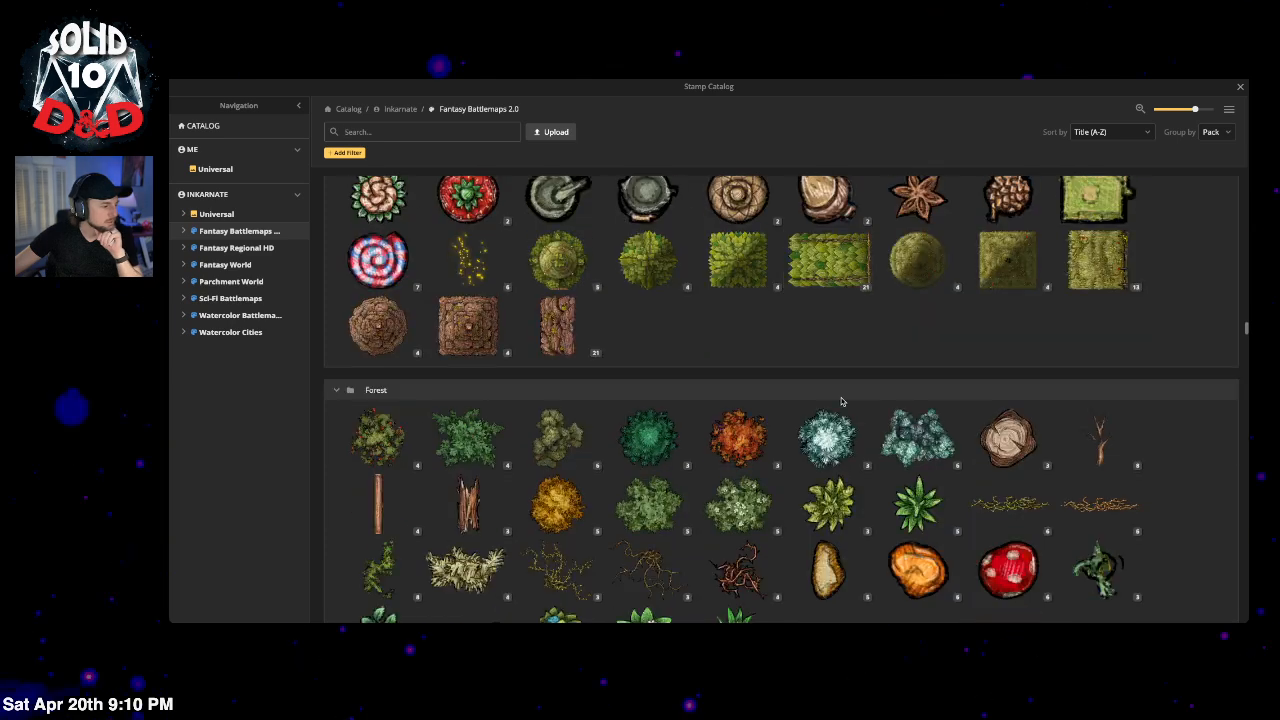
{"action": "scroll", "coordinate": [841, 402], "scroll_direction": "down", "scroll_amount": 3}
{"action": "scroll", "coordinate": [840, 402], "scroll_direction": "down", "scroll_amount": 10}
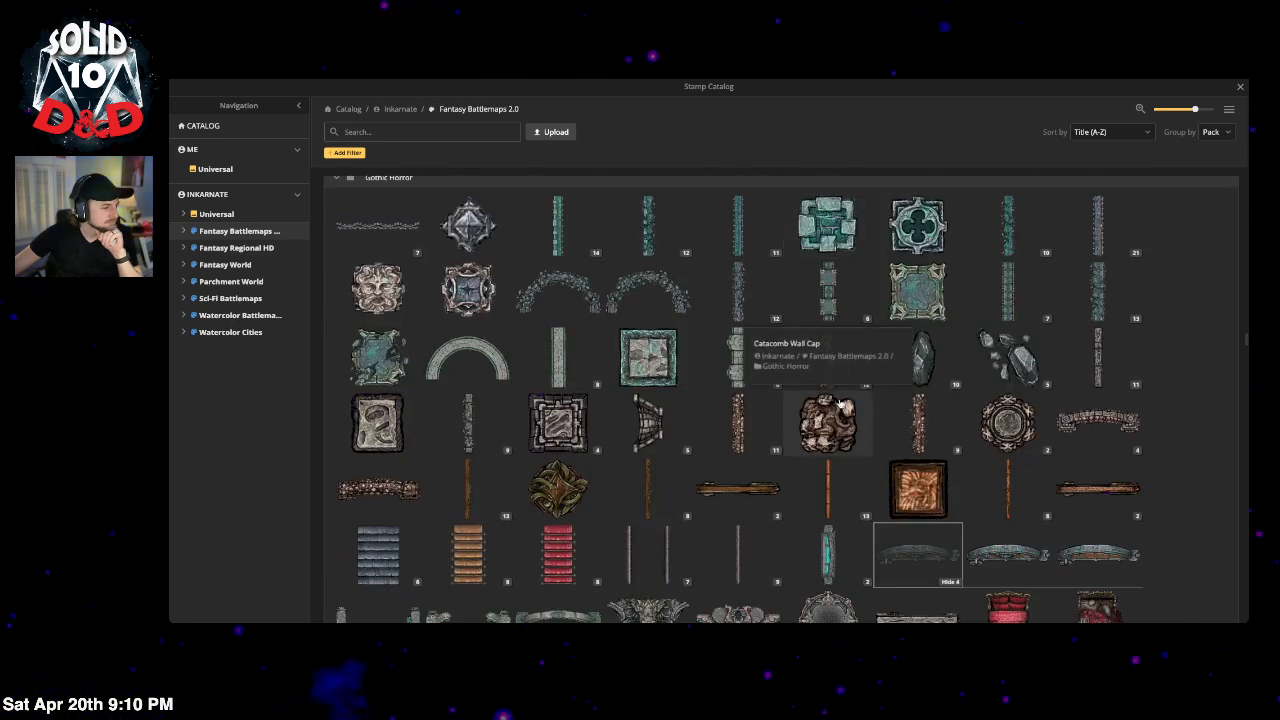
{"action": "scroll", "coordinate": [840, 402], "scroll_direction": "down", "scroll_amount": 5}
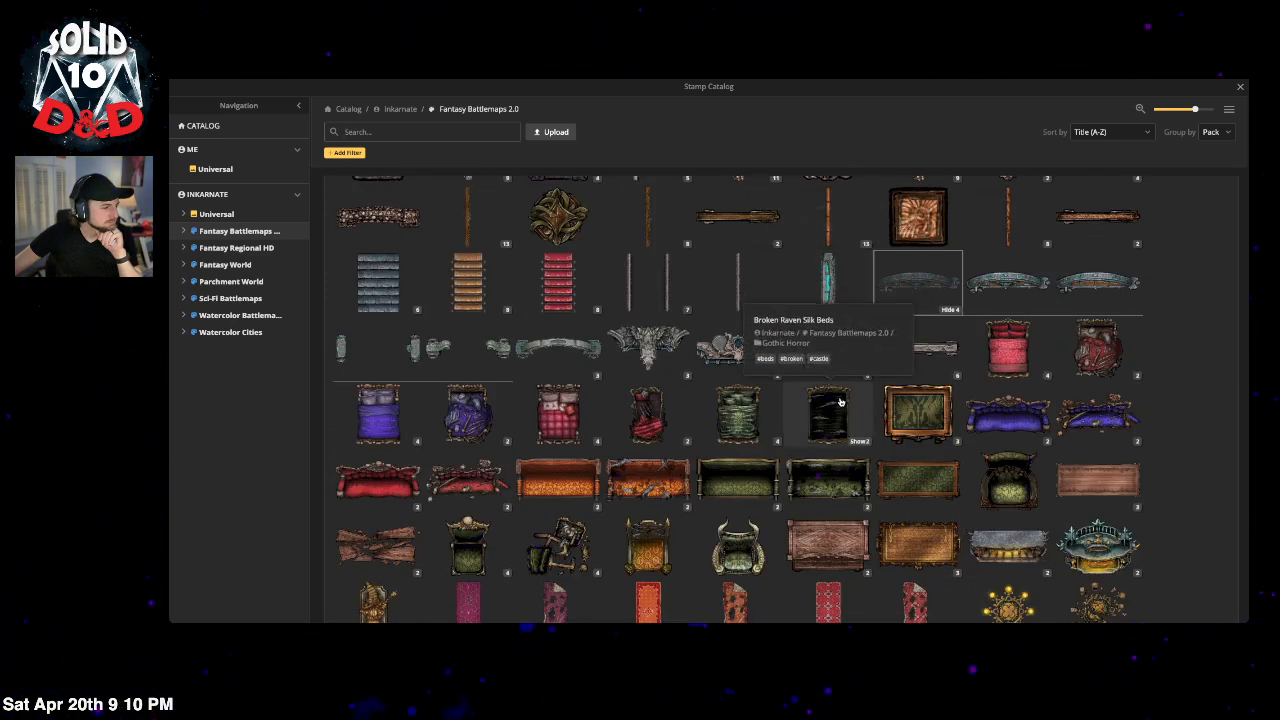
{"action": "scroll", "coordinate": [840, 402], "scroll_direction": "down", "scroll_amount": 4}
{"action": "scroll", "coordinate": [840, 402], "scroll_direction": "down", "scroll_amount": 3}
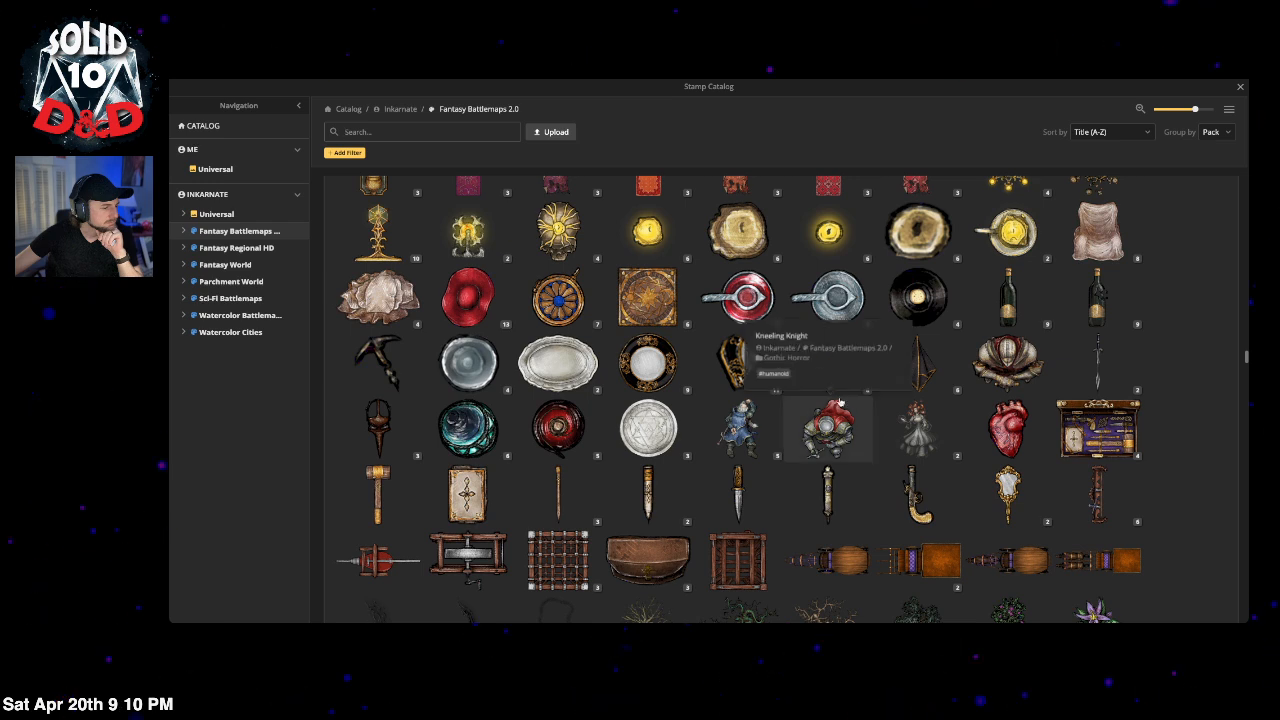
{"action": "left_click", "coordinate": [1095, 493]}
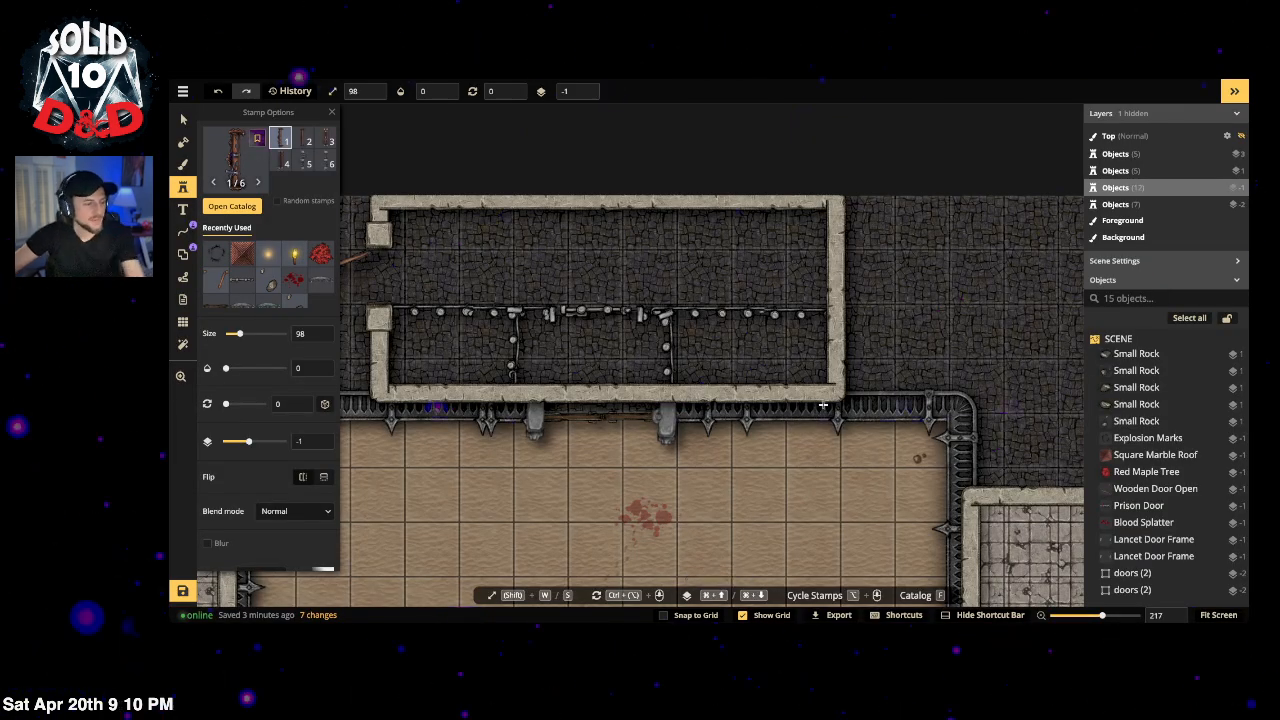
Step: Stamp a full-opacity, size-53 weapon rack on the top wall, rotated 270° to lie along it
{"action": "left_click", "coordinate": [424, 91]}
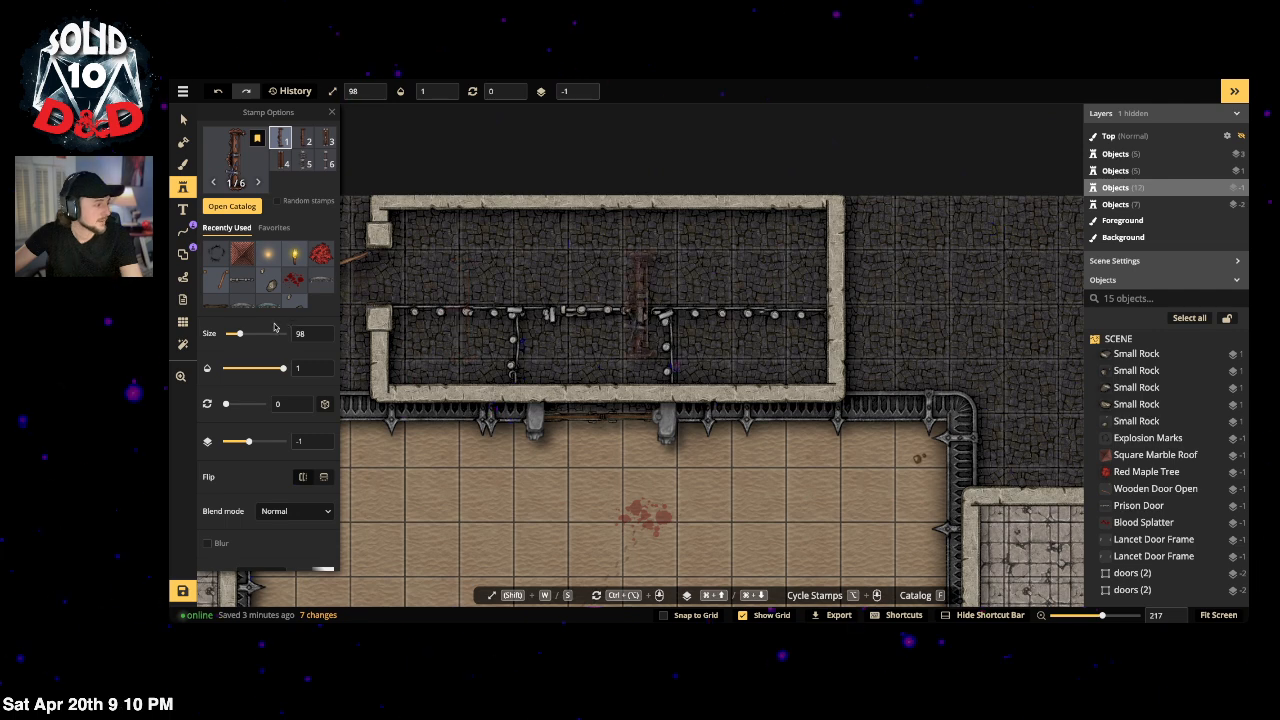
{"action": "left_click_drag", "start_coordinate": [244, 336], "coordinate": [233, 335]}
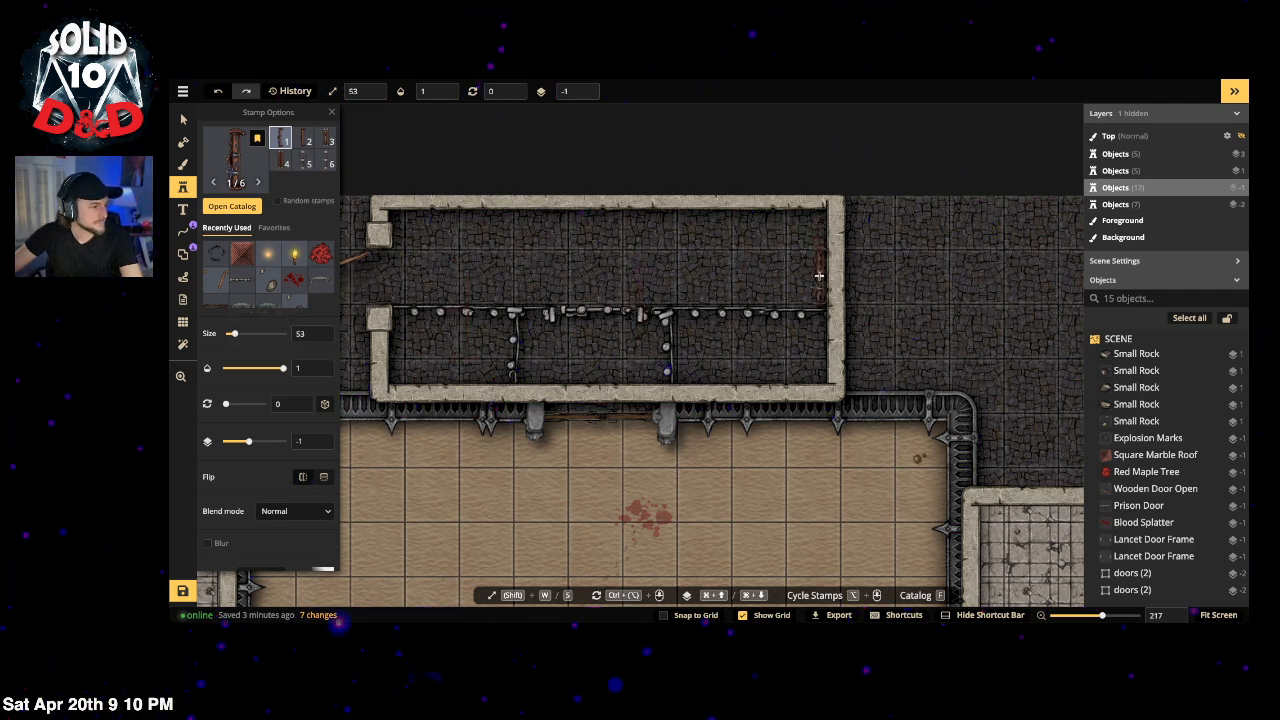
{"action": "left_click", "coordinate": [707, 237]}
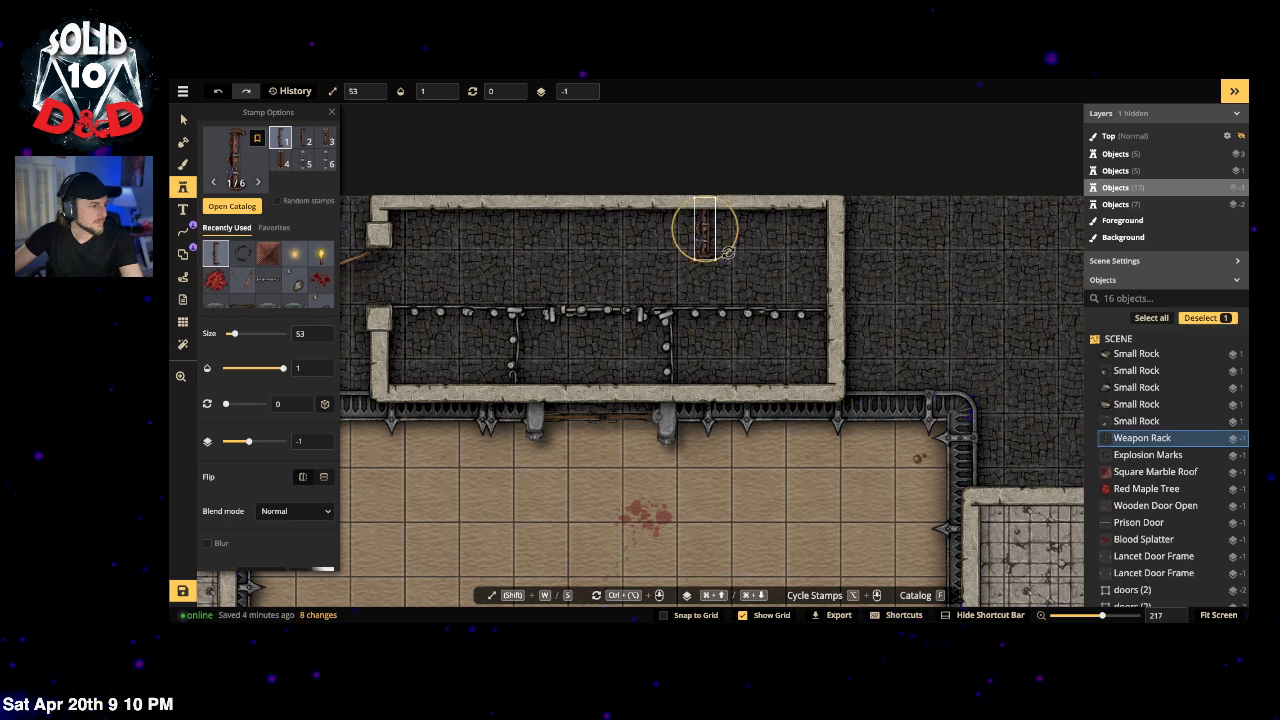
{"action": "left_click_drag", "start_coordinate": [730, 254], "coordinate": [758, 183]}
{"action": "left_click_drag", "start_coordinate": [705, 229], "coordinate": [766, 222]}
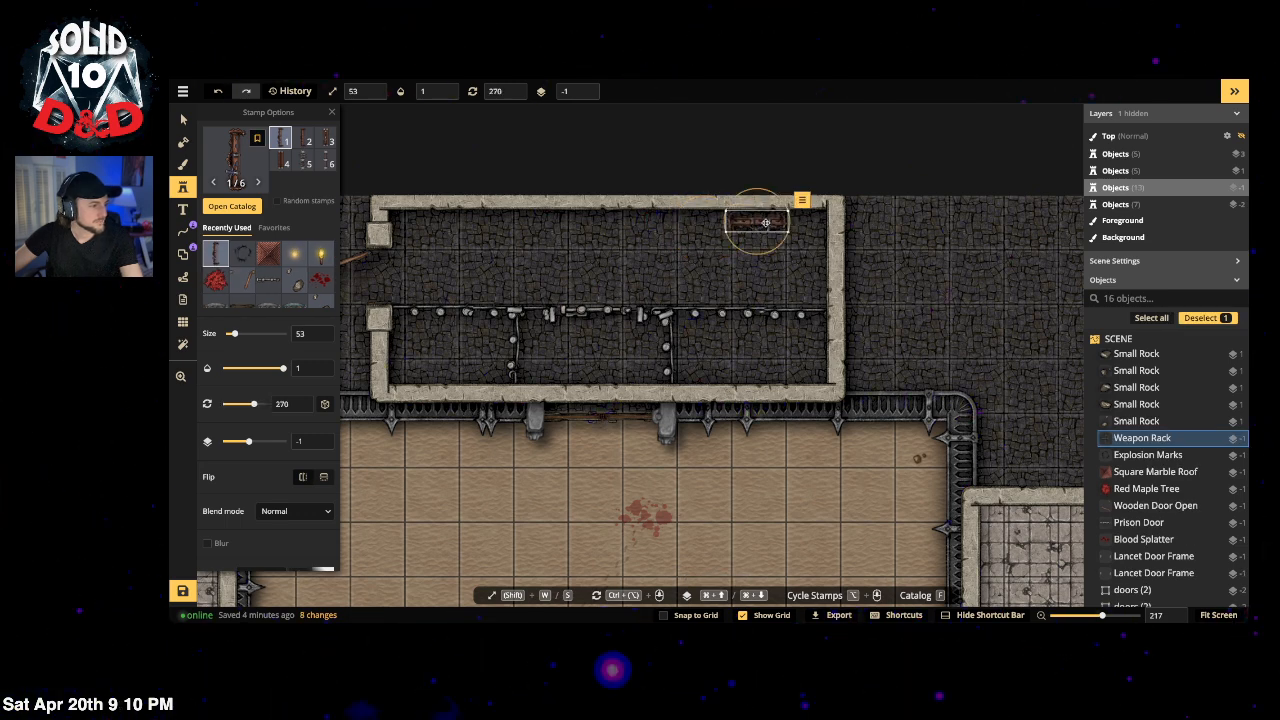
Step: Darken the weapon rack to saturation 83 and brightness 81
{"action": "scroll", "coordinate": [220, 506], "scroll_direction": "down", "scroll_amount": 2}
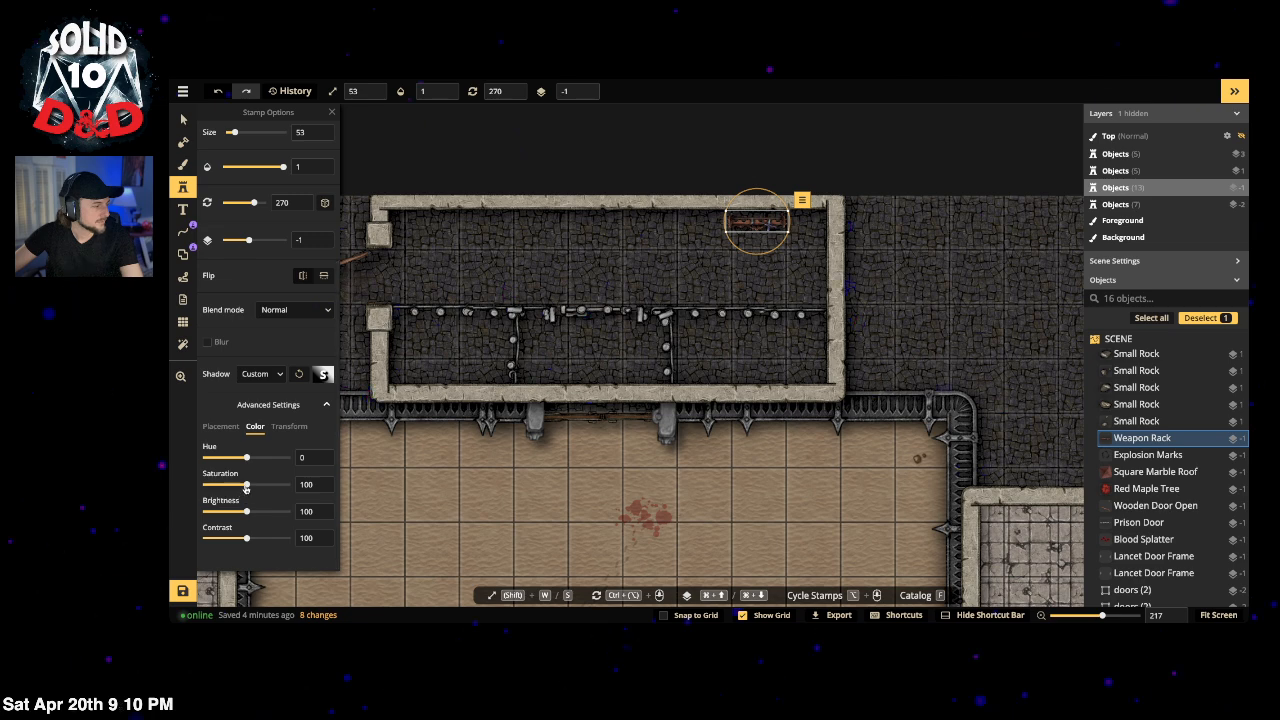
{"action": "left_click_drag", "start_coordinate": [245, 510], "coordinate": [238, 513]}
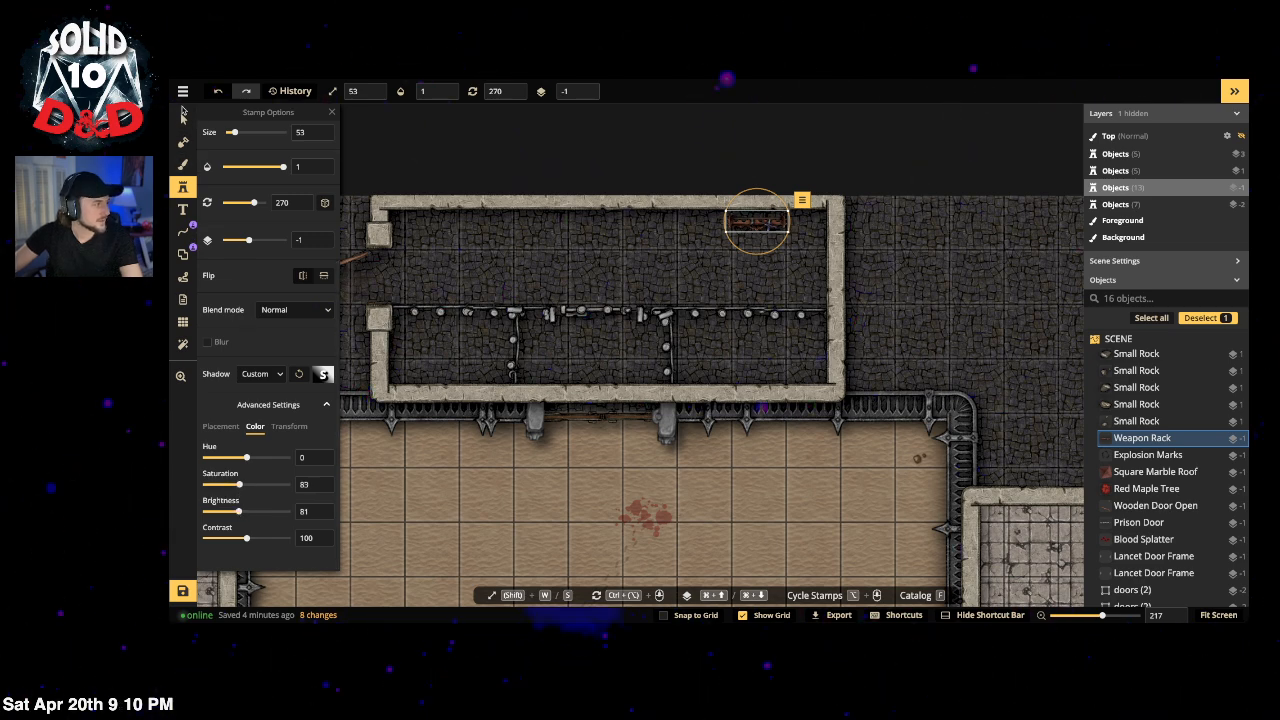
{"action": "left_click", "coordinate": [183, 119]}
{"action": "scroll", "coordinate": [741, 219], "scroll_direction": "up", "scroll_amount": 5}
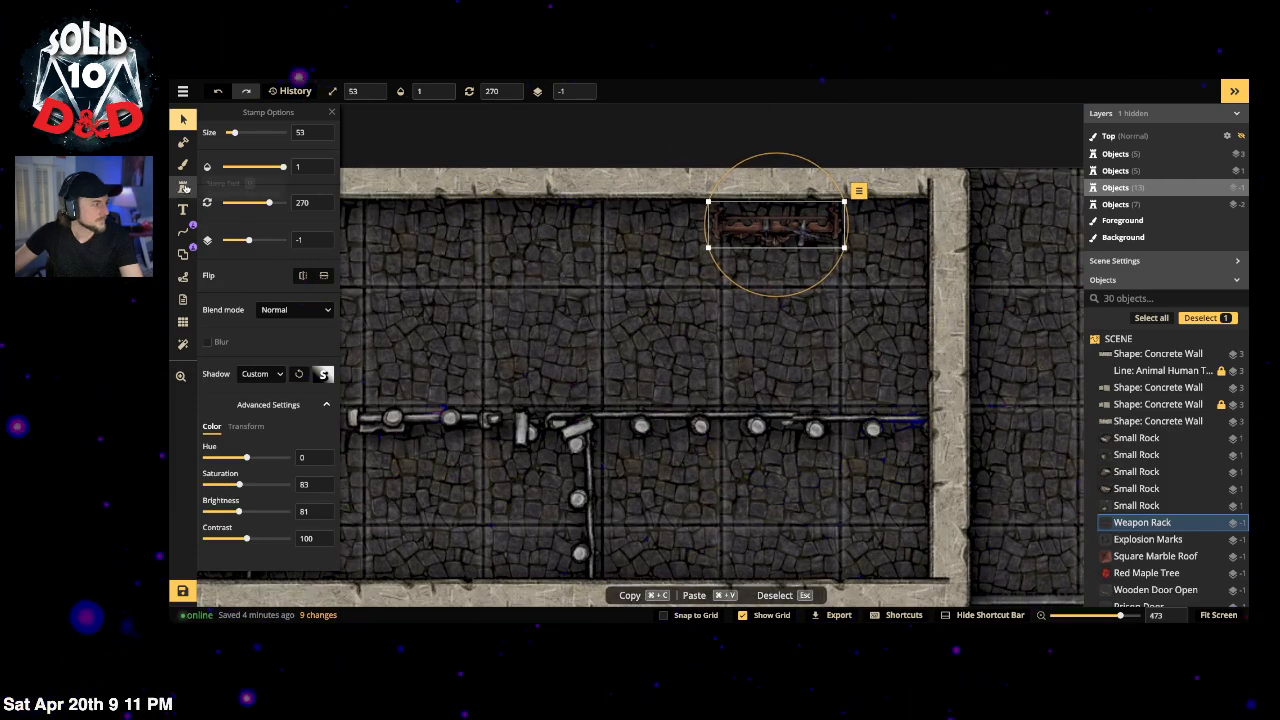
Step: Stamp two more horizontally mirrored weapon racks along the enclosure's top wall
{"action": "left_click", "coordinate": [186, 189]}
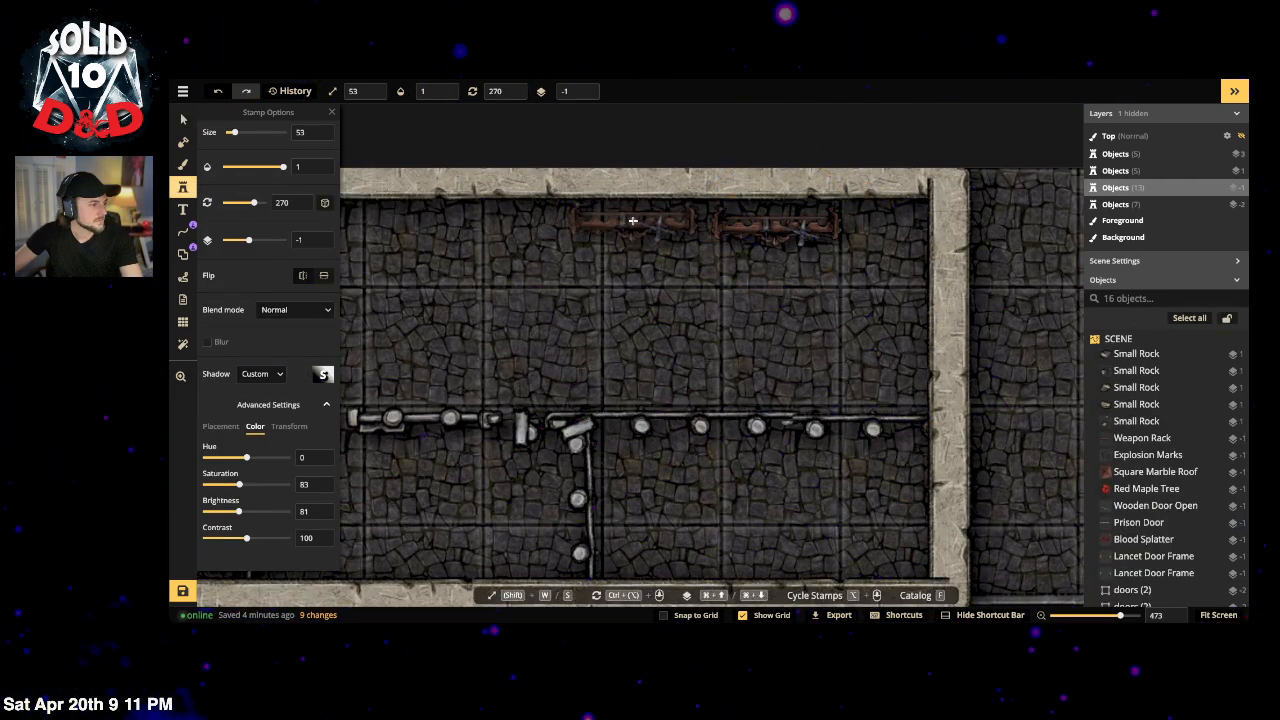
{"action": "left_click", "coordinate": [645, 307]}
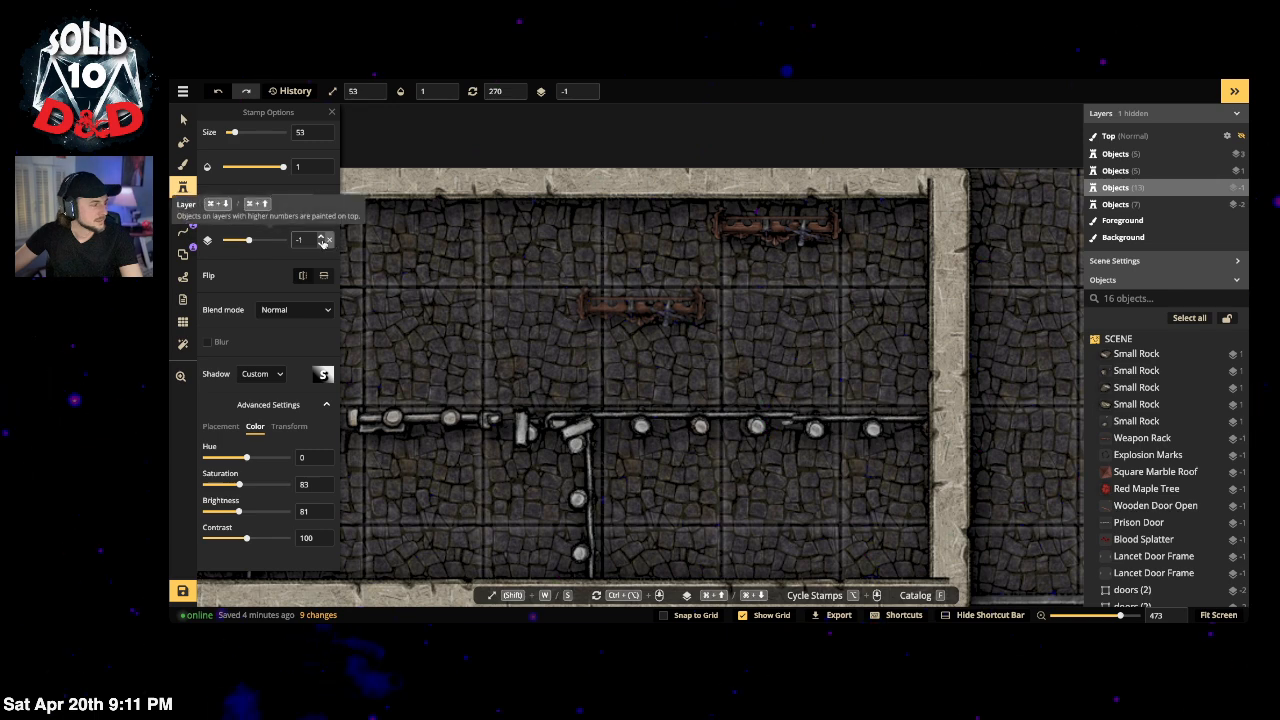
{"action": "left_click", "coordinate": [304, 276]}
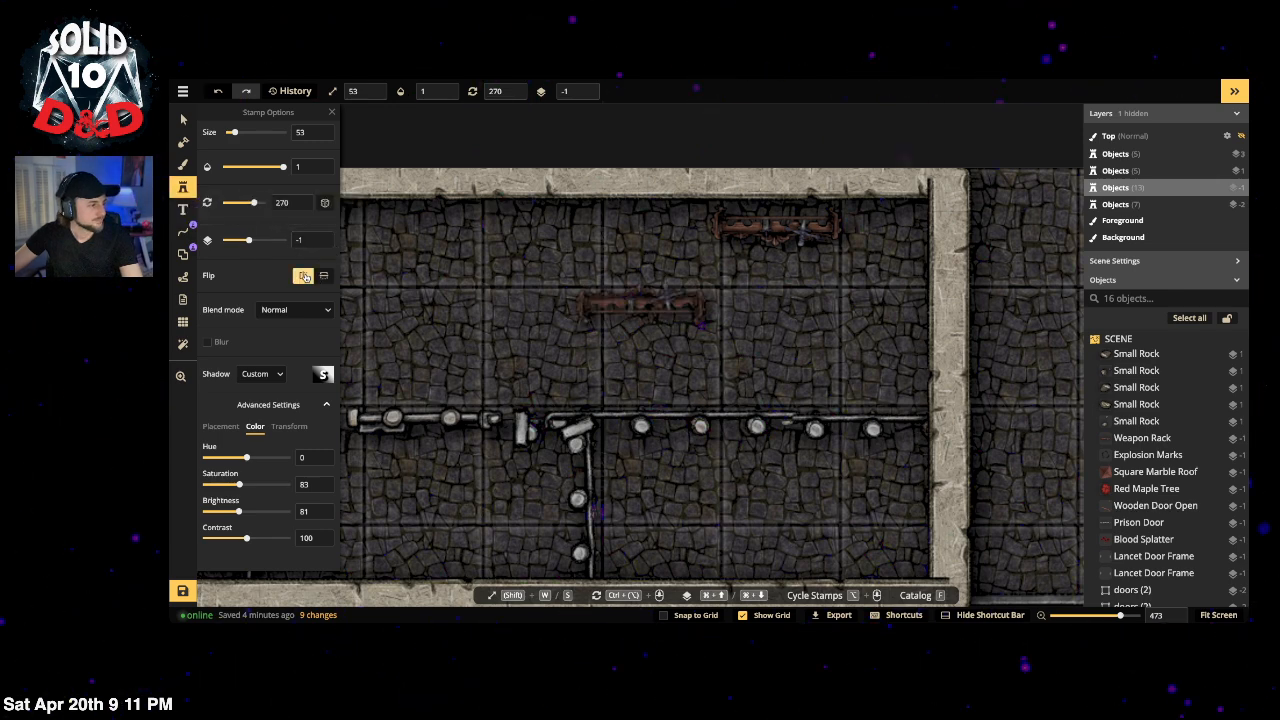
{"action": "left_click", "coordinate": [304, 276]}
{"action": "left_click", "coordinate": [323, 275]}
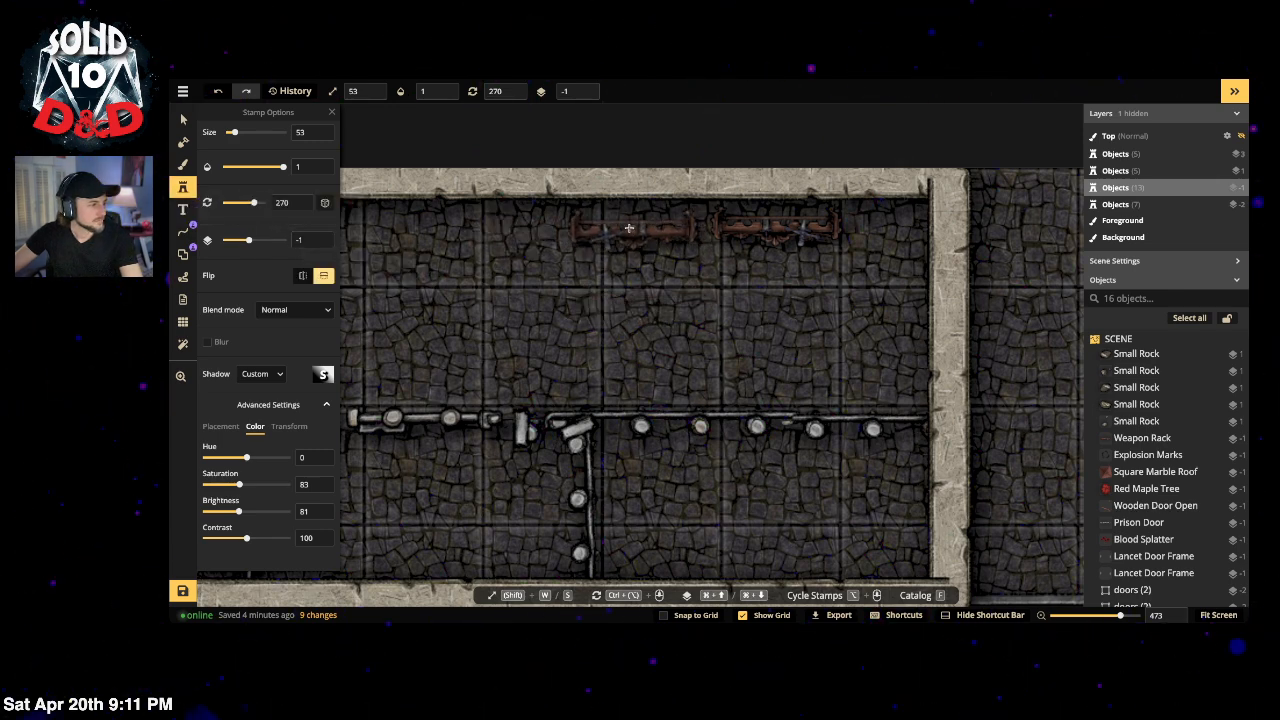
{"action": "left_click", "coordinate": [632, 226]}
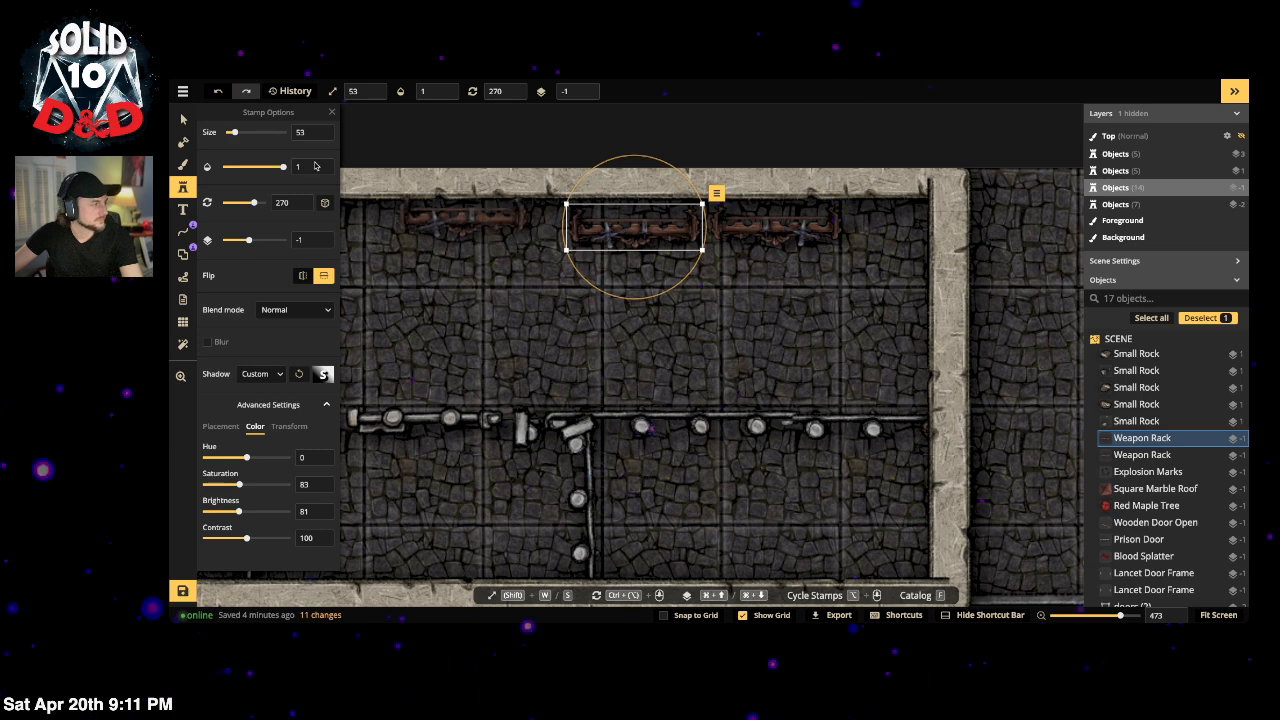
{"action": "scroll", "coordinate": [315, 166], "scroll_direction": "up", "scroll_amount": 3}
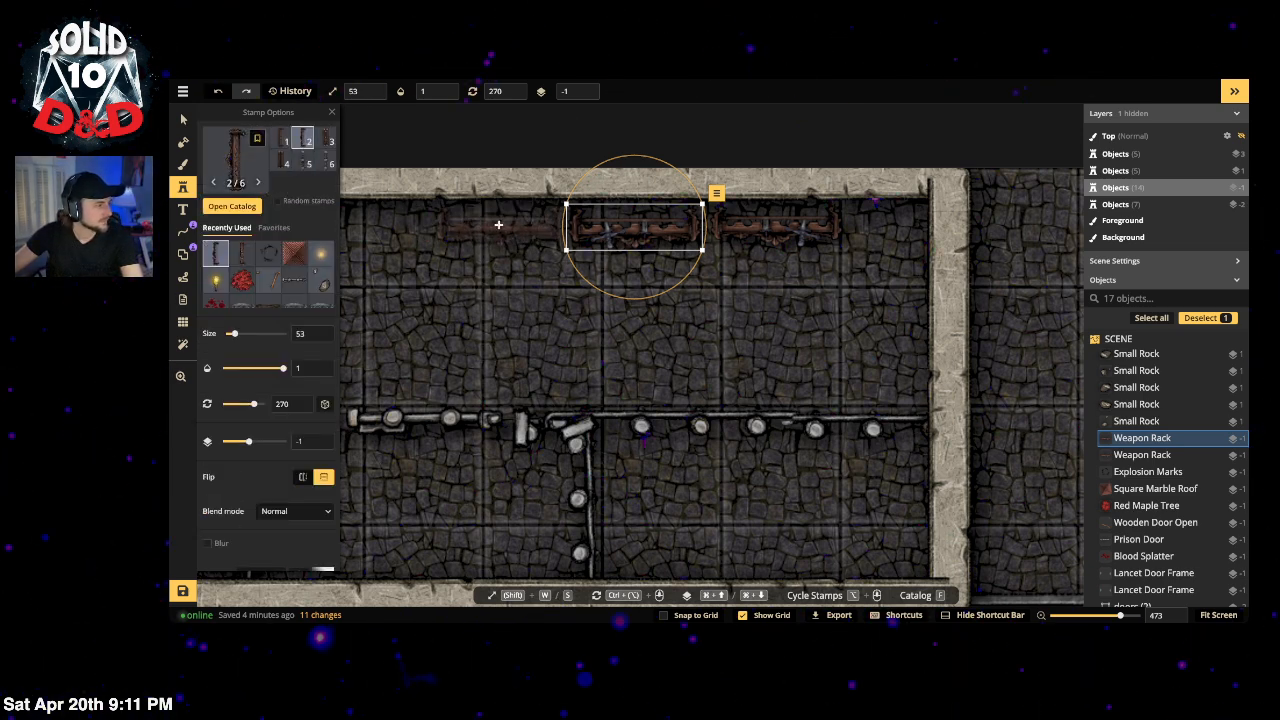
{"action": "left_click", "coordinate": [498, 224]}
Step: Flip the three top-wall racks horizontally and shift the middle one toward the wall's left end
{"action": "left_click", "coordinate": [183, 120]}
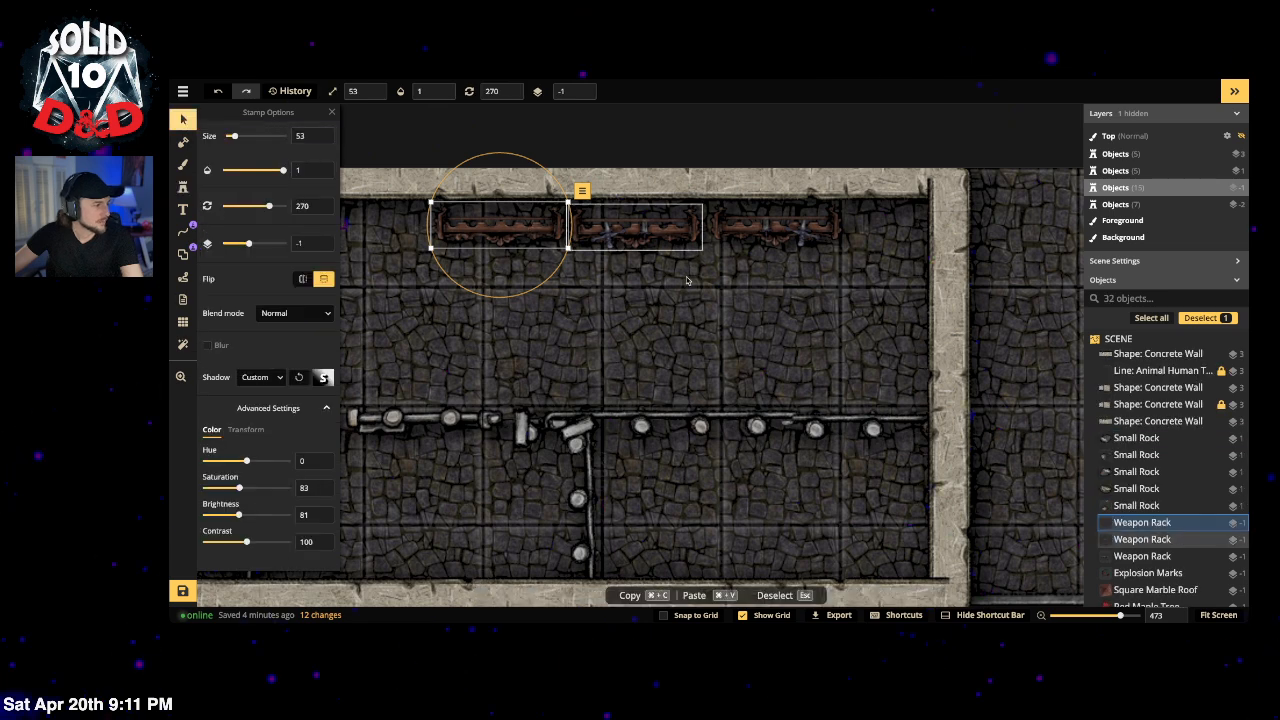
{"action": "left_click_drag", "start_coordinate": [840, 292], "coordinate": [520, 235]}
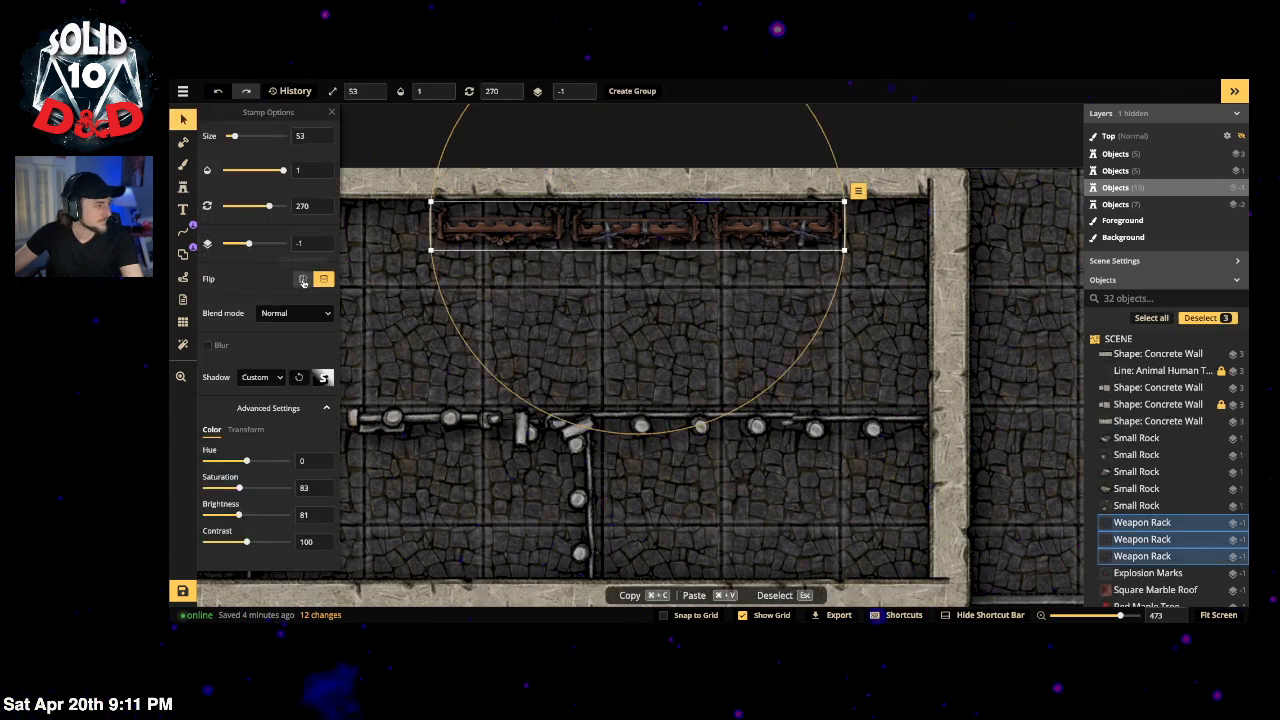
{"action": "left_click", "coordinate": [303, 282]}
{"action": "key", "text": "Escape"}
{"action": "left_click", "coordinate": [767, 229]}
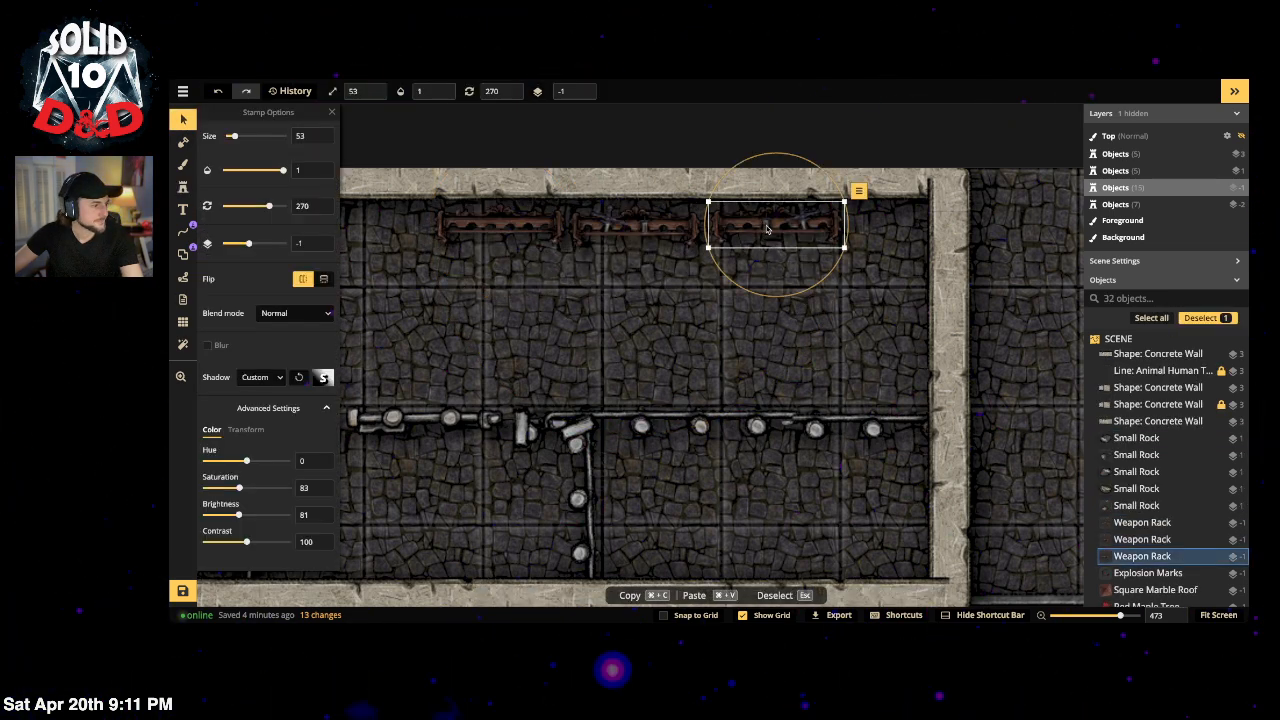
{"action": "left_click", "coordinate": [627, 226]}
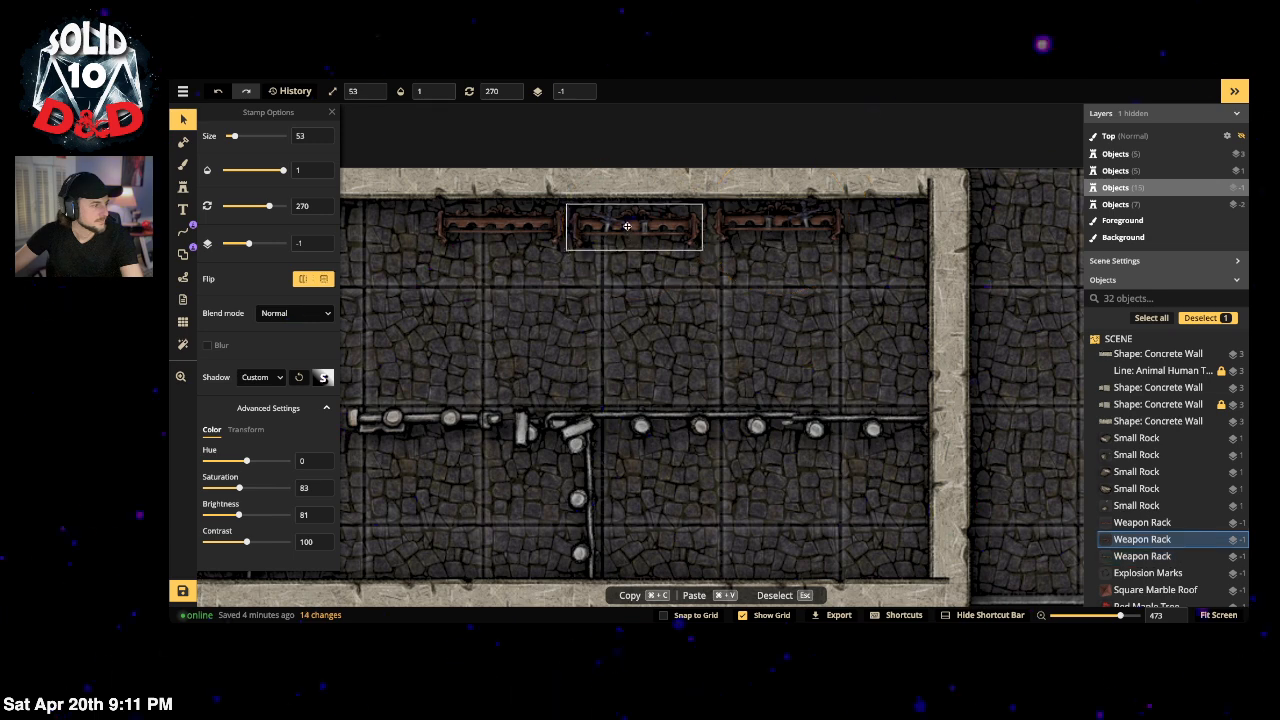
{"action": "left_click", "coordinate": [465, 231]}
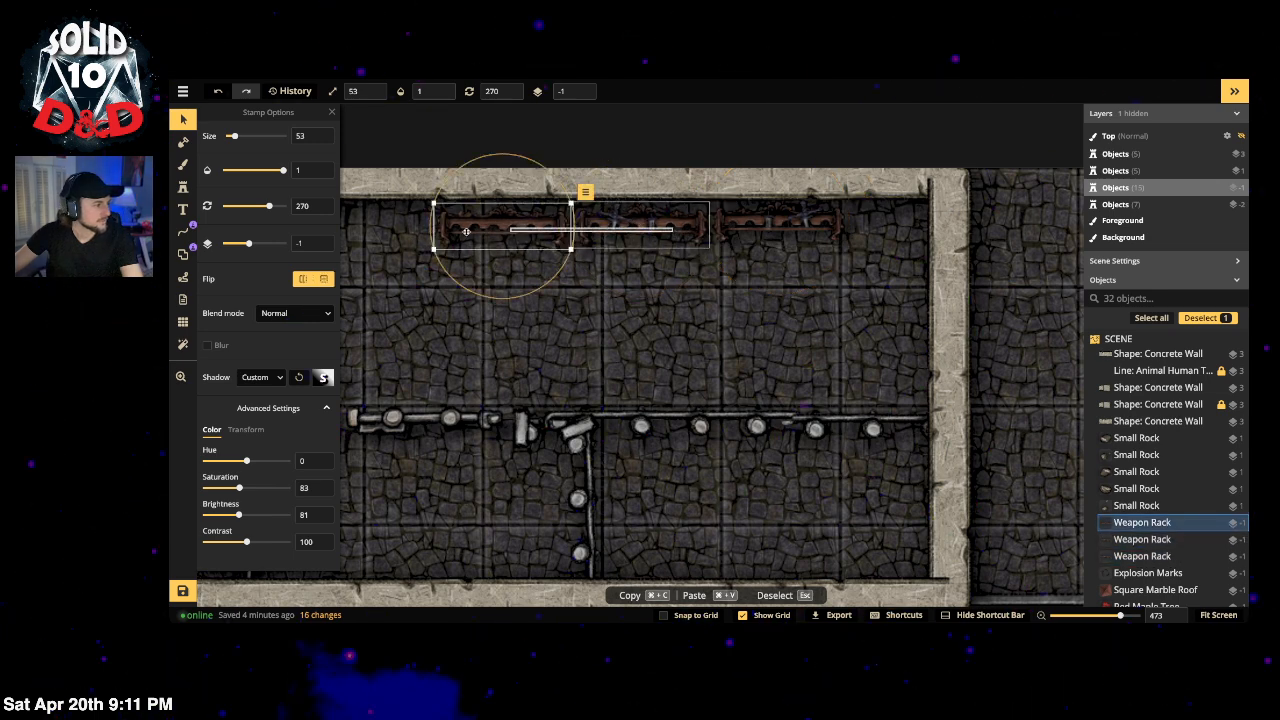
{"action": "left_click_drag", "start_coordinate": [652, 228], "coordinate": [379, 227]}
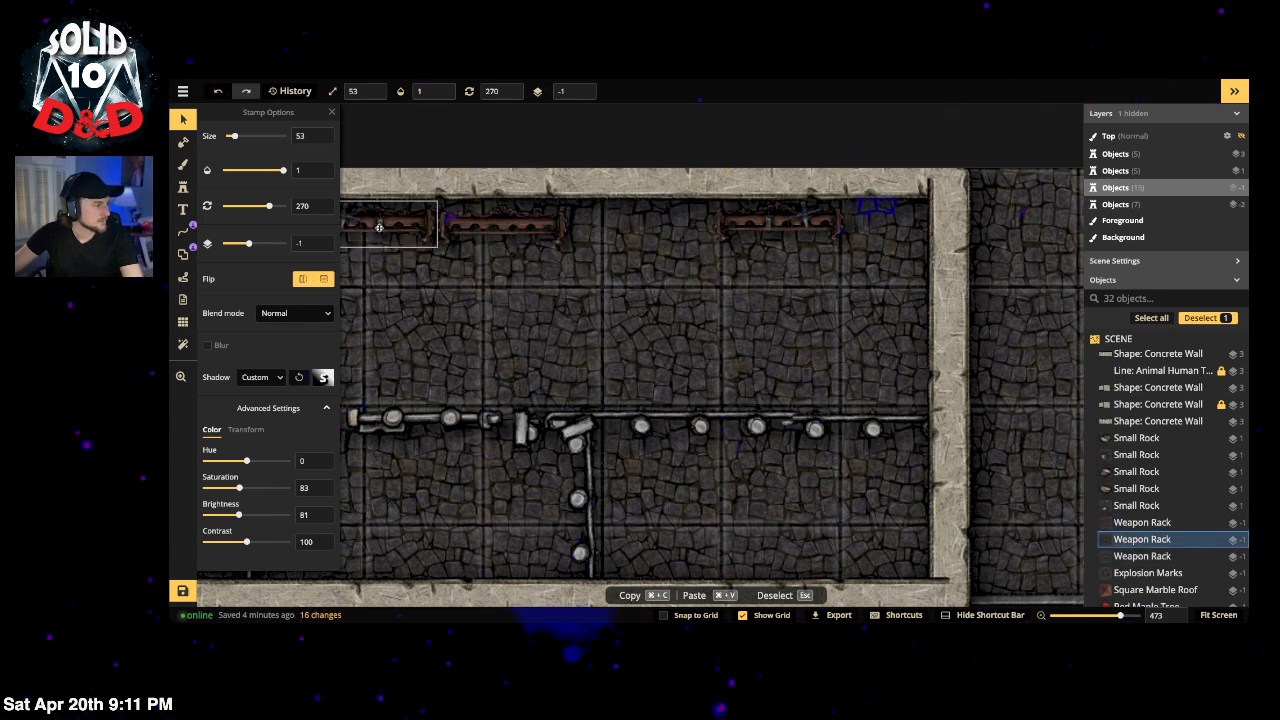
Step: Choose weapon rack variant 5 of 6 and place it in the gap on the top wall
{"action": "left_click", "coordinate": [184, 190]}
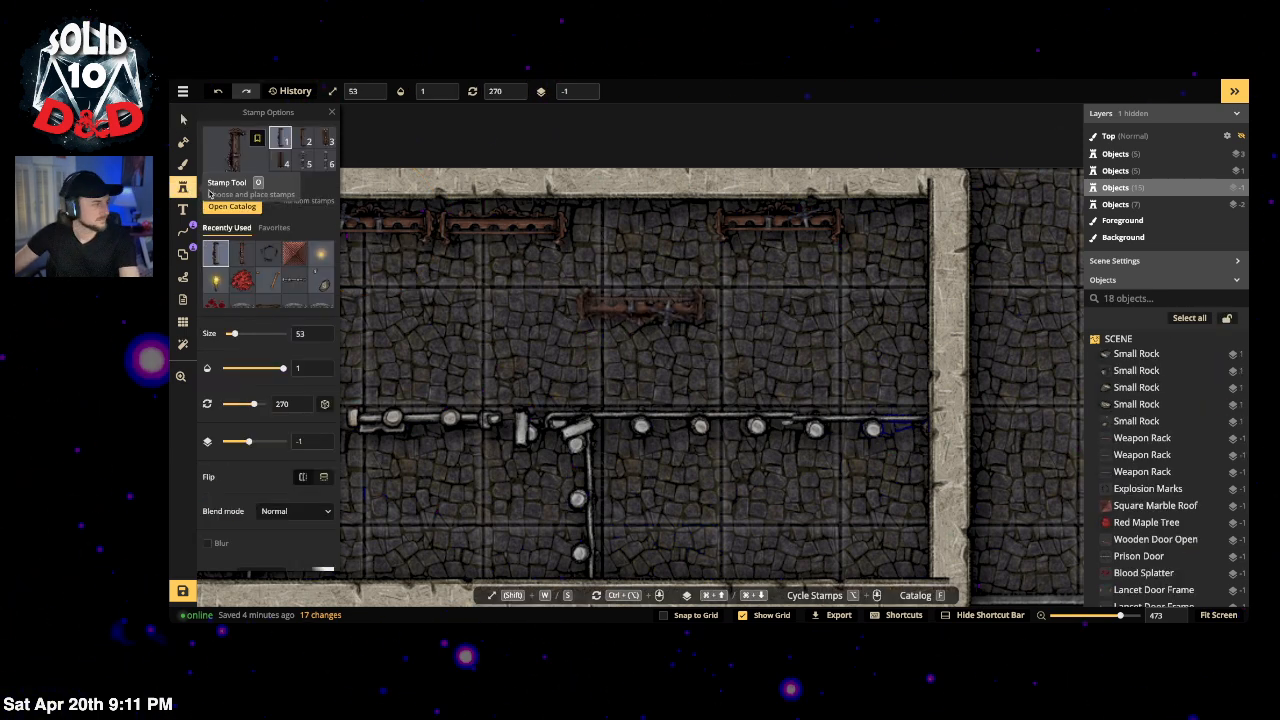
{"action": "left_click", "coordinate": [303, 165]}
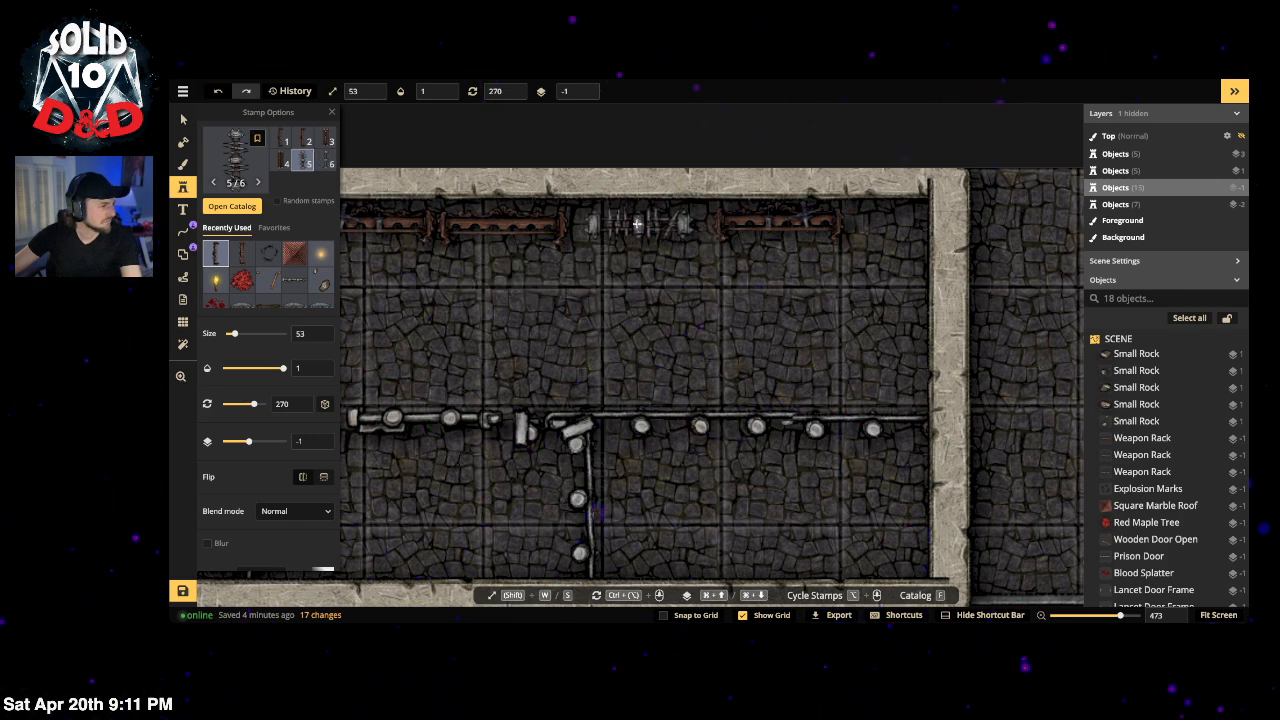
{"action": "left_click", "coordinate": [330, 162]}
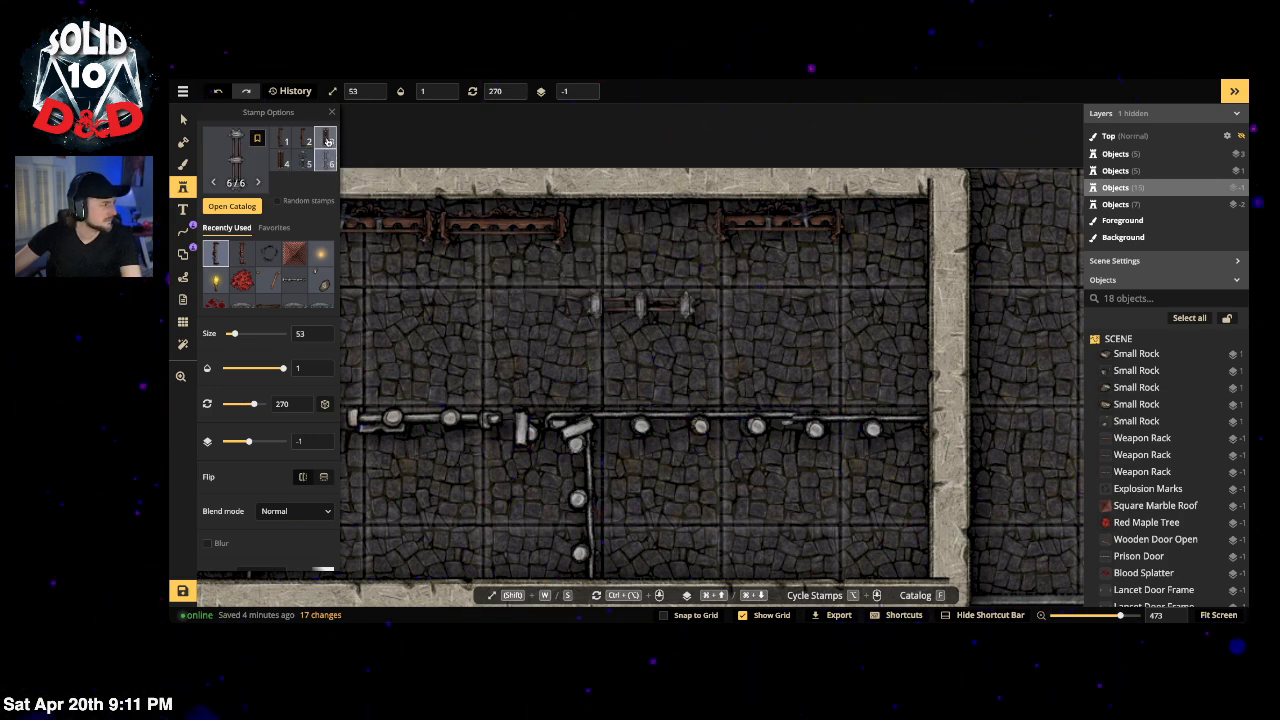
{"action": "left_click", "coordinate": [327, 141]}
{"action": "left_click", "coordinate": [302, 141]}
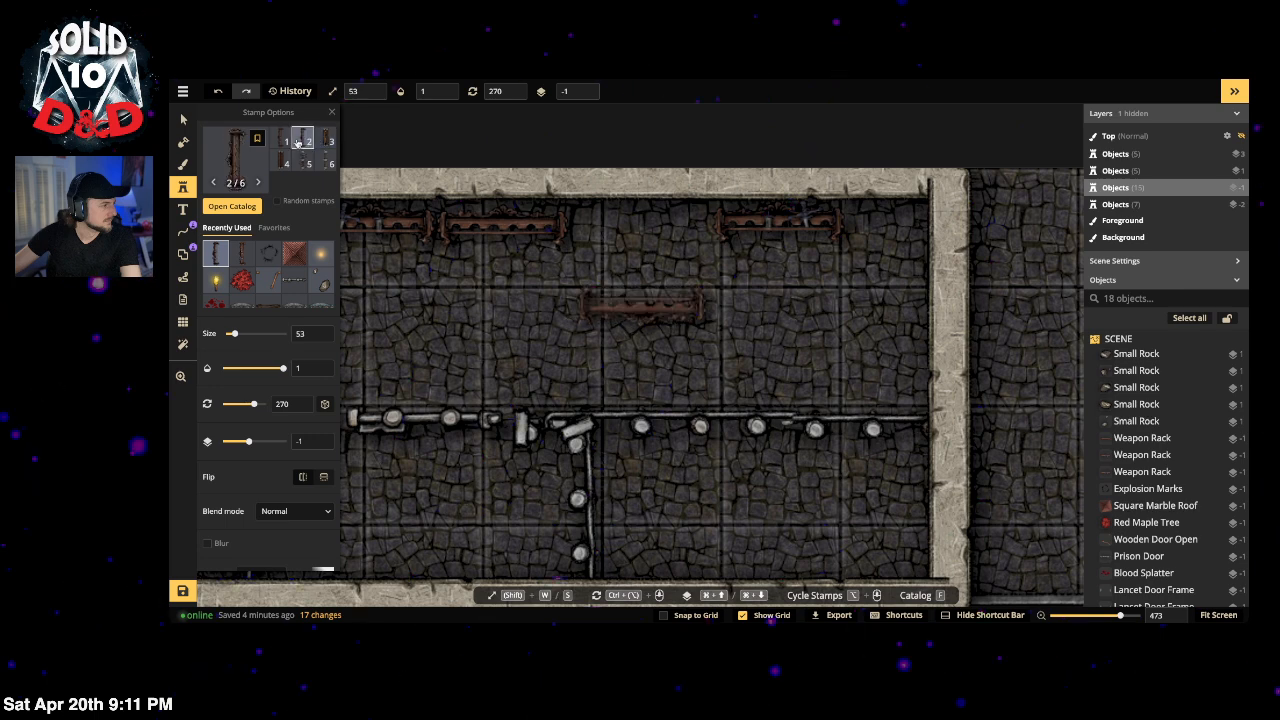
{"action": "left_click", "coordinate": [285, 141]}
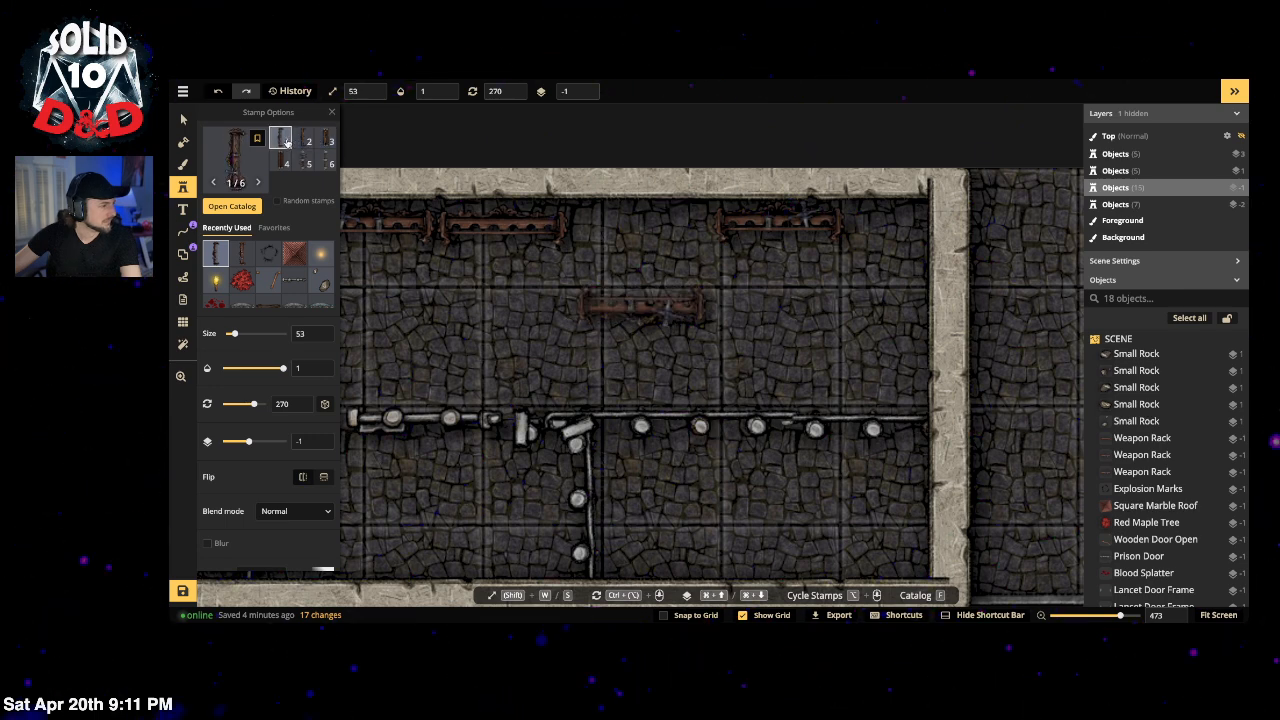
{"action": "left_click", "coordinate": [325, 142]}
{"action": "left_click", "coordinate": [284, 162]}
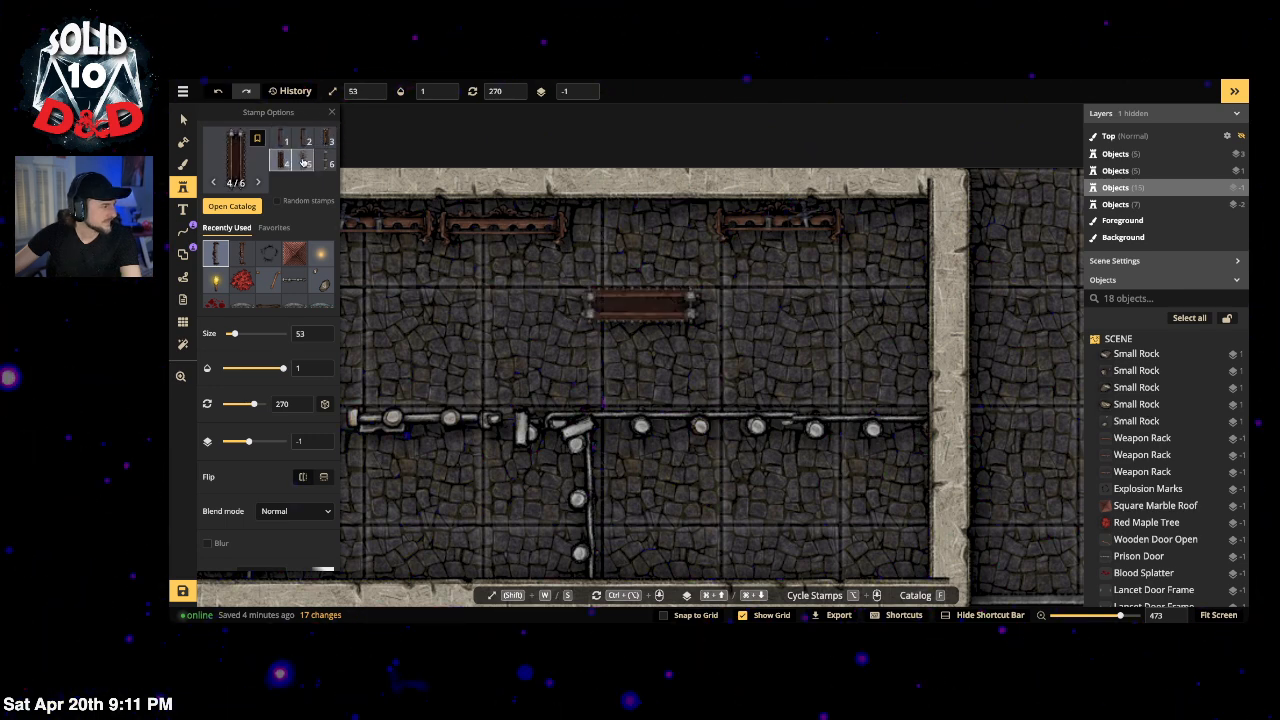
{"action": "left_click", "coordinate": [304, 163]}
{"action": "left_click", "coordinate": [320, 164]}
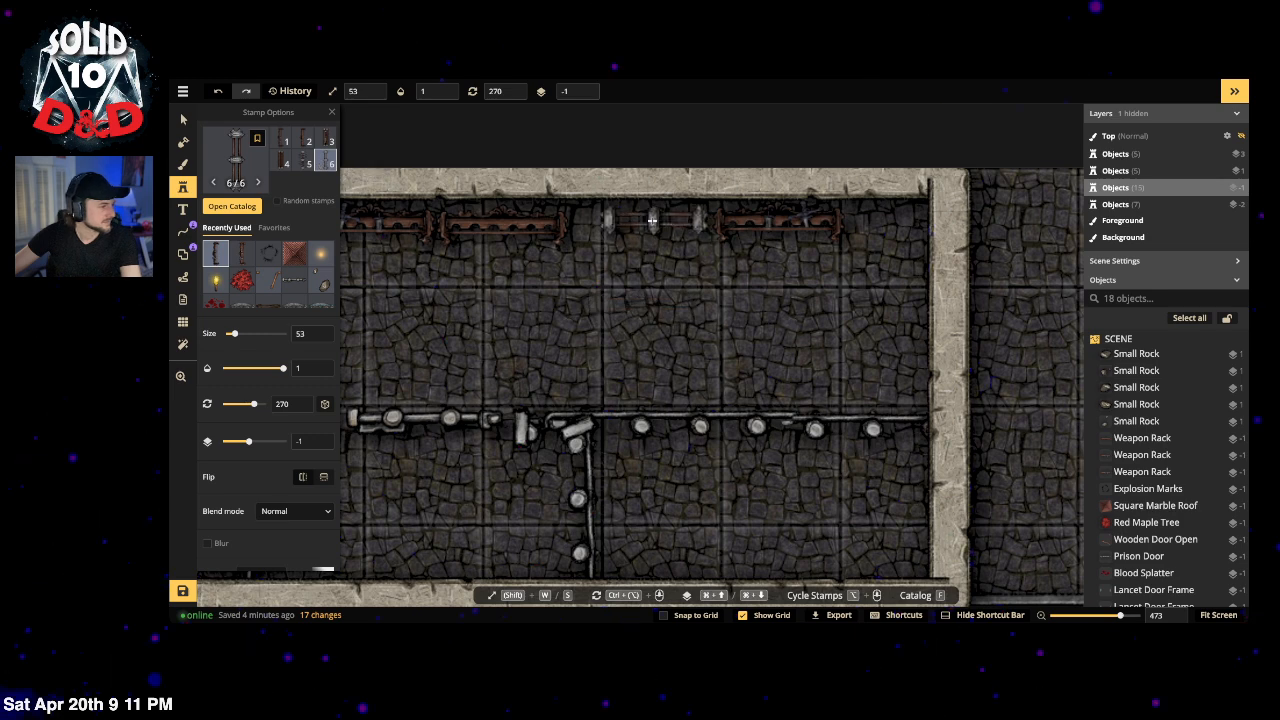
{"action": "left_click", "coordinate": [304, 163]}
{"action": "left_click", "coordinate": [637, 229]}
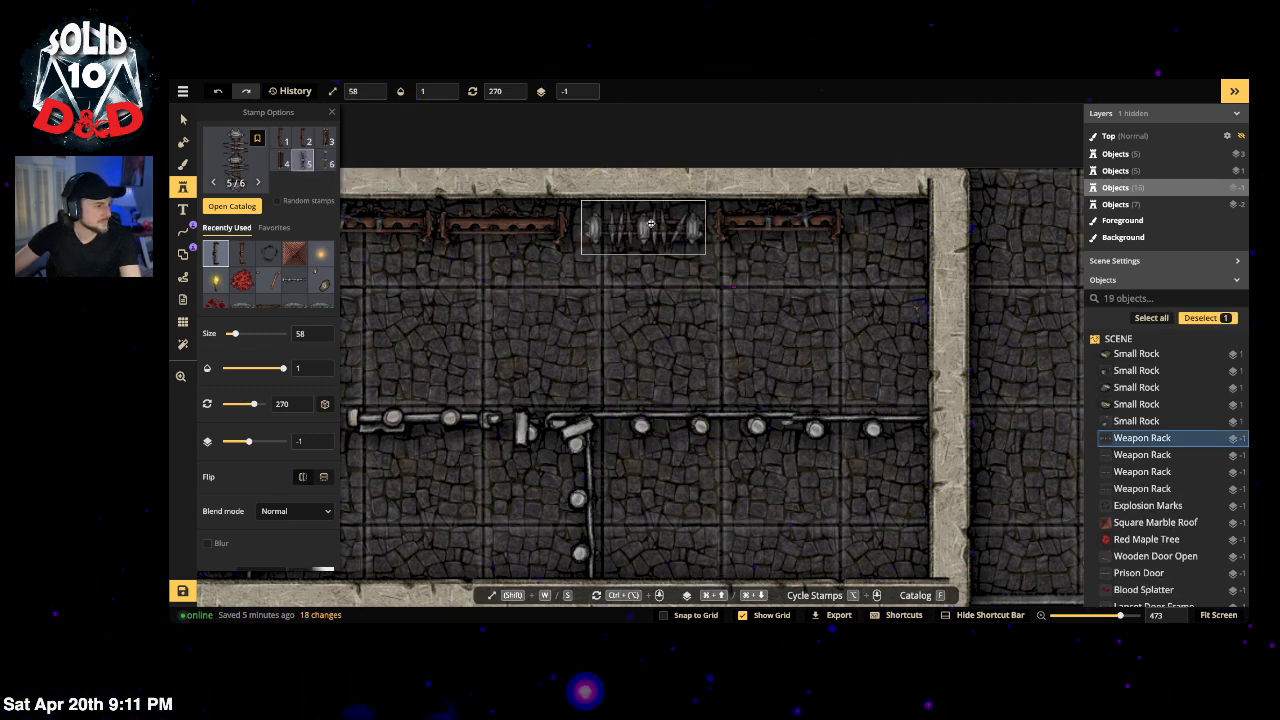
{"action": "scroll", "coordinate": [655, 376], "scroll_direction": "down", "scroll_amount": 1}
{"action": "scroll", "coordinate": [655, 376], "scroll_direction": "down", "scroll_amount": 10}
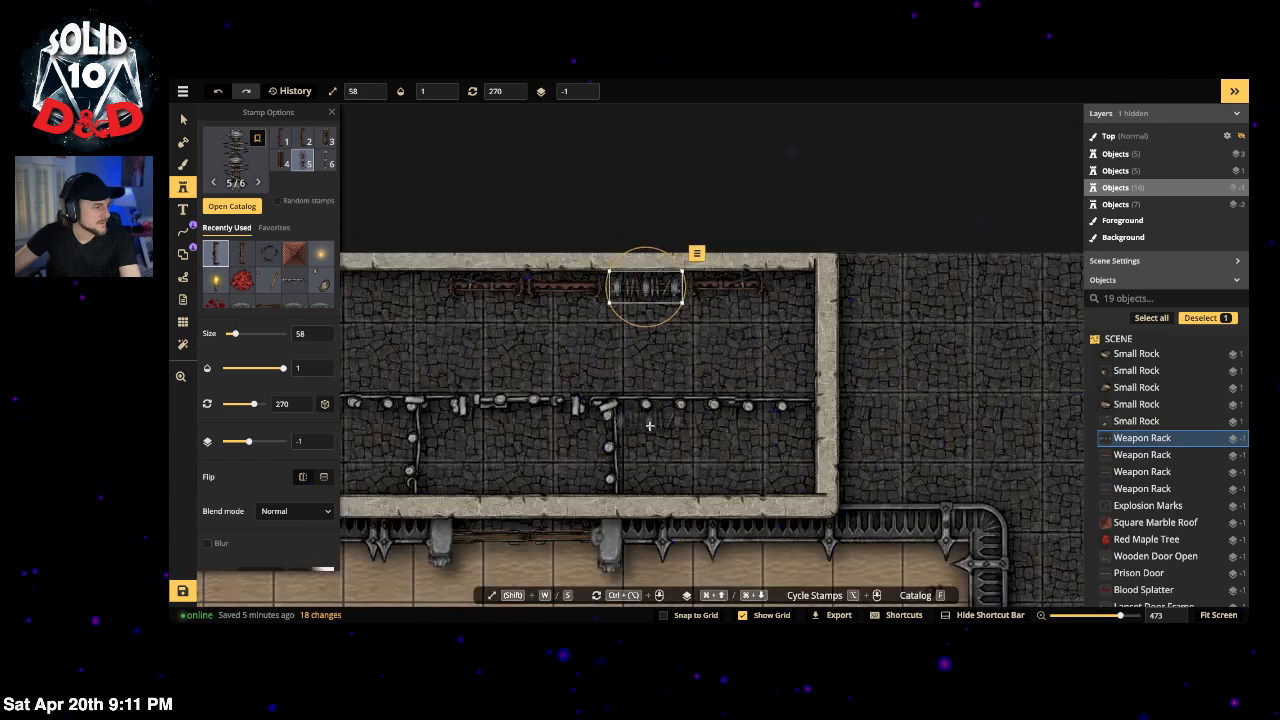
Step: Place the uploaded wooden room stamp from Catalog > Me at the map's top-right corner
{"action": "left_click", "coordinate": [183, 120]}
{"action": "left_click", "coordinate": [478, 181]}
{"action": "left_click_drag", "start_coordinate": [555, 373], "coordinate": [664, 162]}
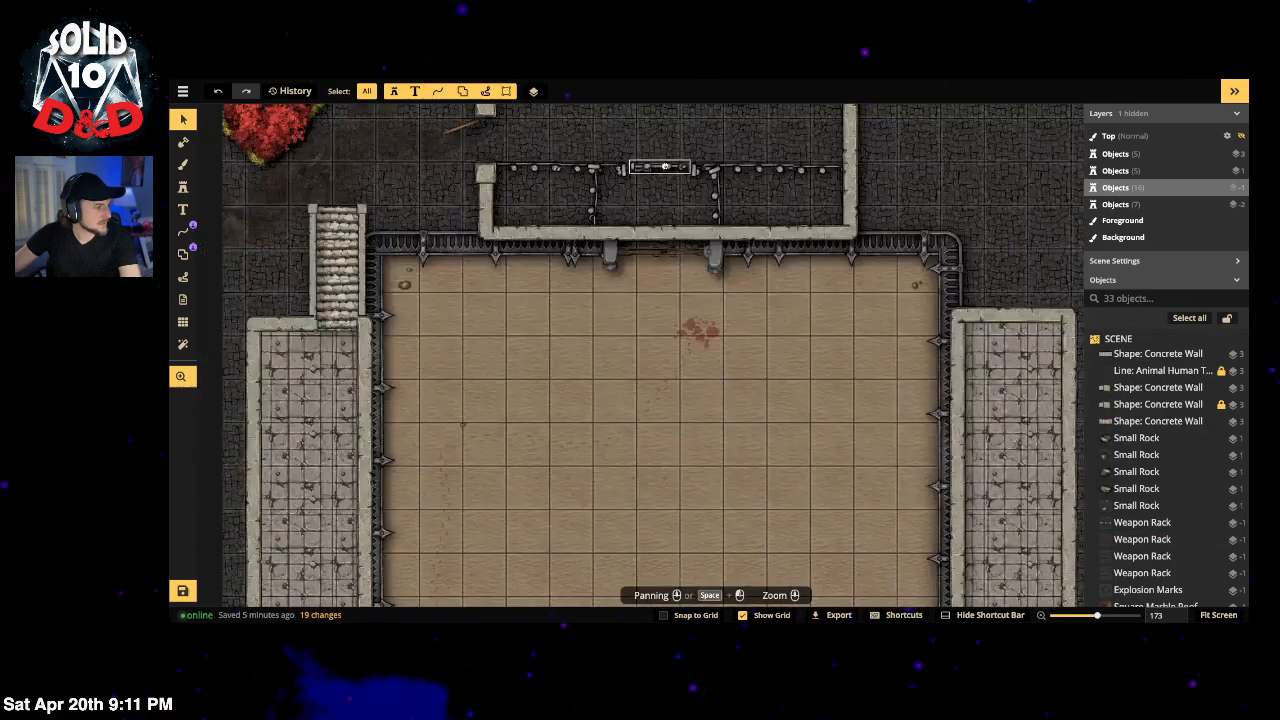
{"action": "scroll", "coordinate": [673, 310], "scroll_direction": "down", "scroll_amount": 10}
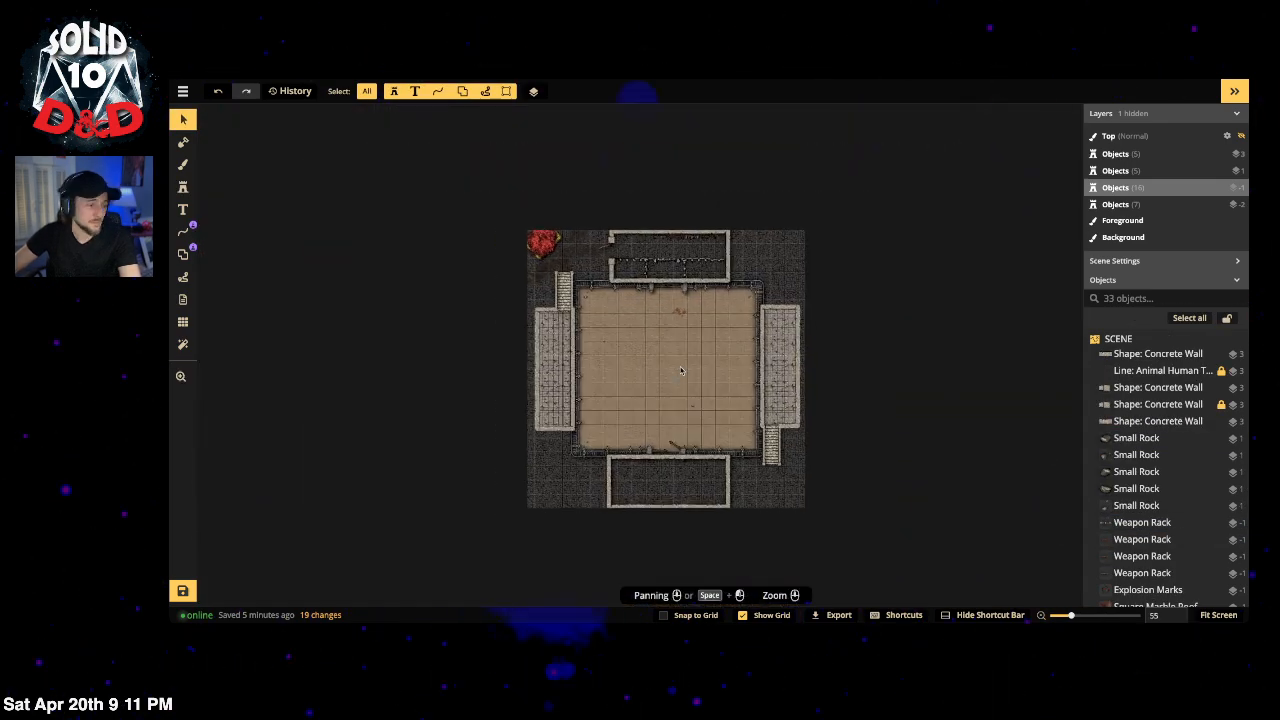
{"action": "scroll", "coordinate": [693, 390], "scroll_direction": "up", "scroll_amount": 1}
{"action": "scroll", "coordinate": [683, 362], "scroll_direction": "up", "scroll_amount": 2}
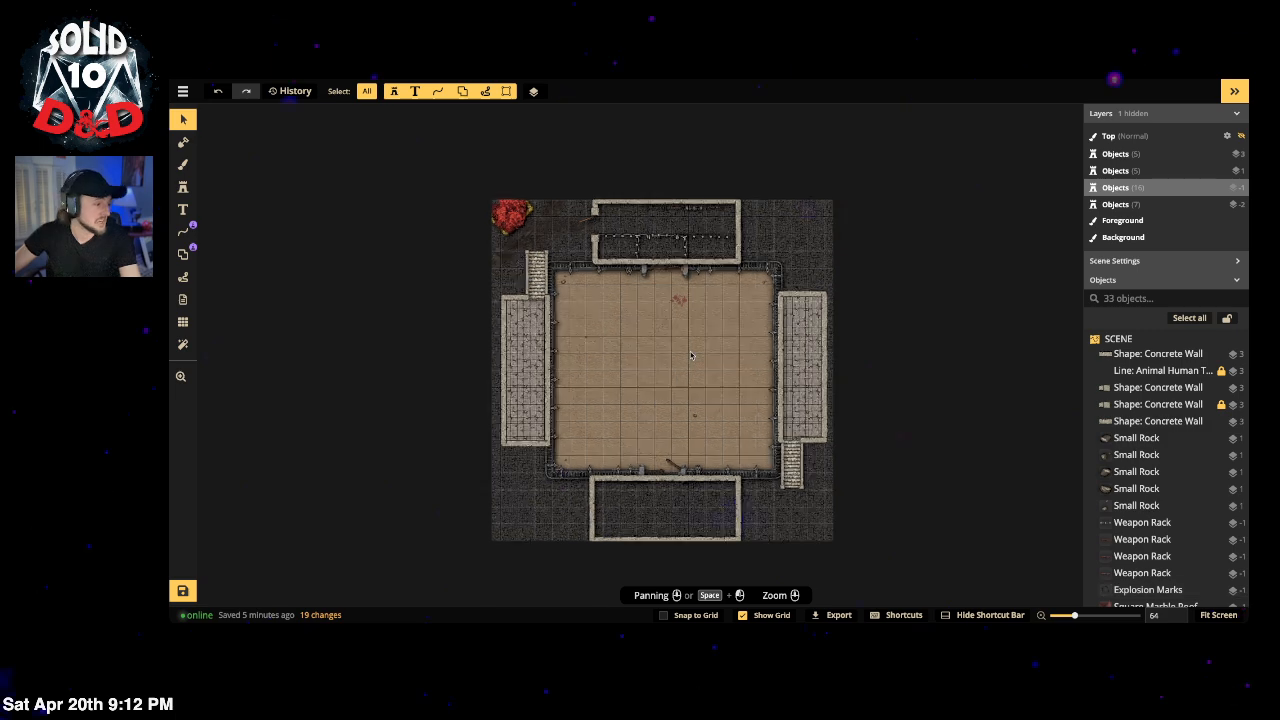
{"action": "left_click", "coordinate": [184, 188]}
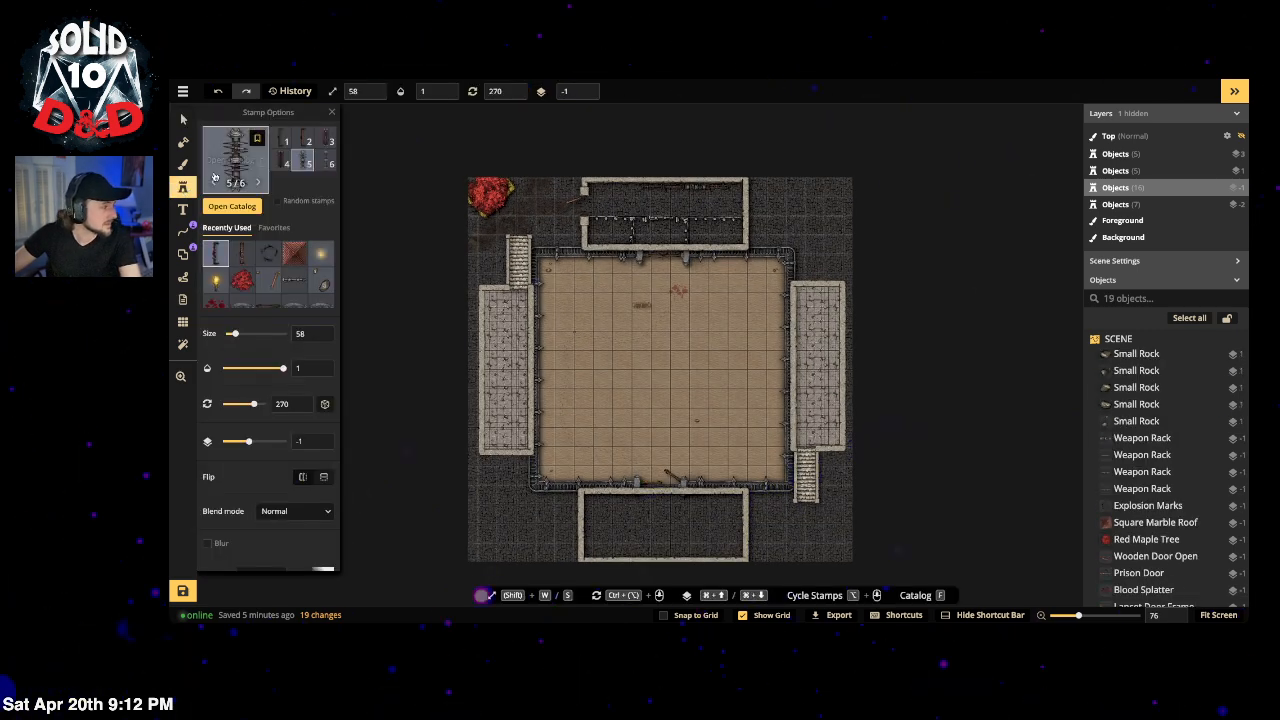
{"action": "left_click", "coordinate": [225, 182]}
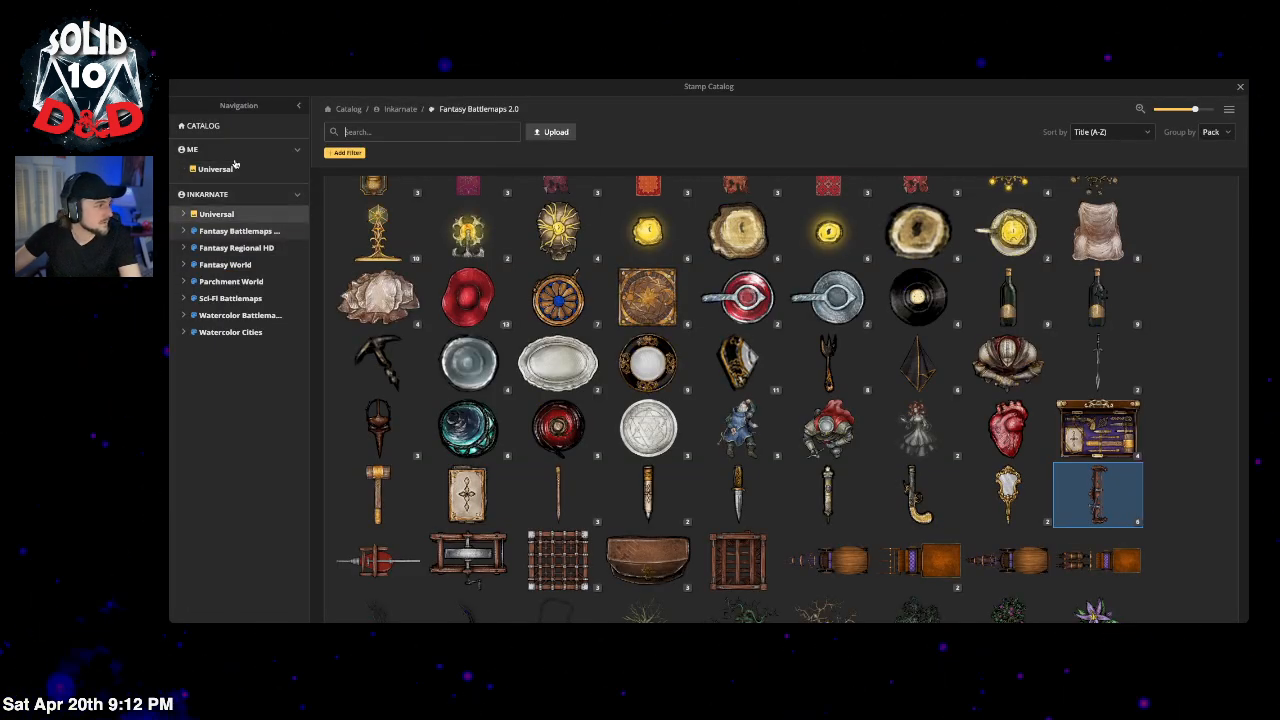
{"action": "left_click", "coordinate": [230, 170]}
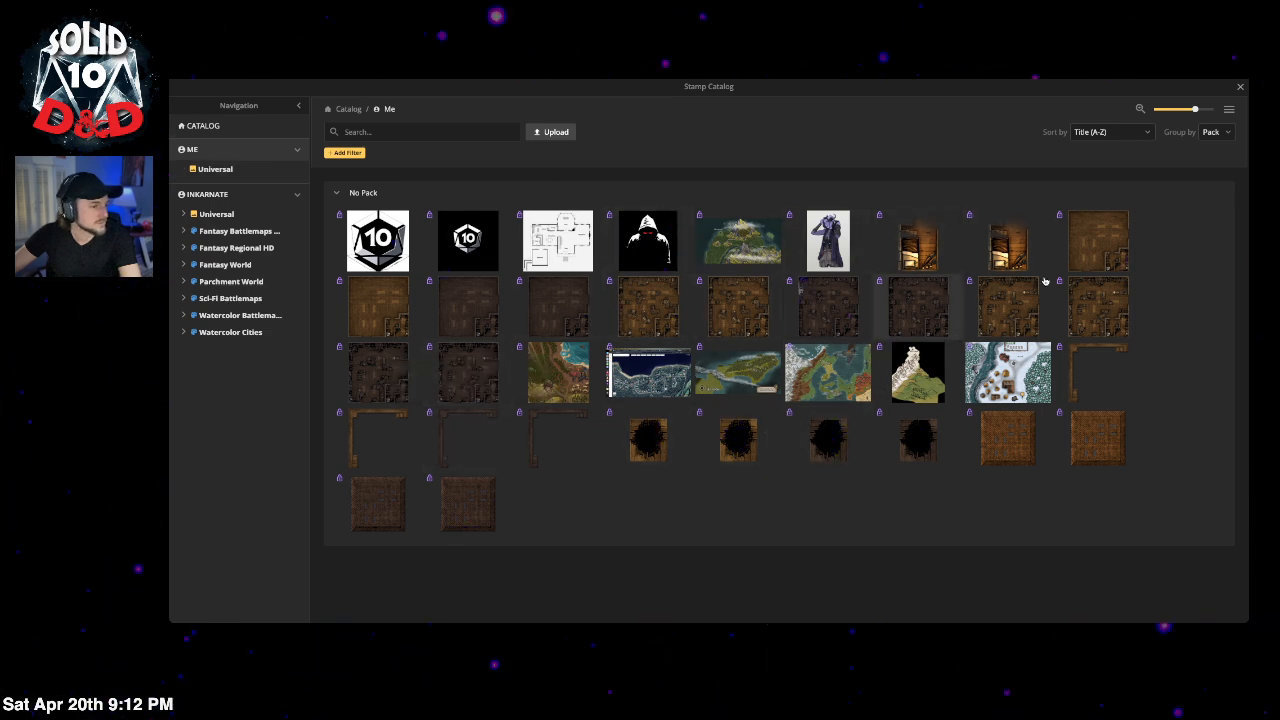
{"action": "left_click", "coordinate": [1110, 248]}
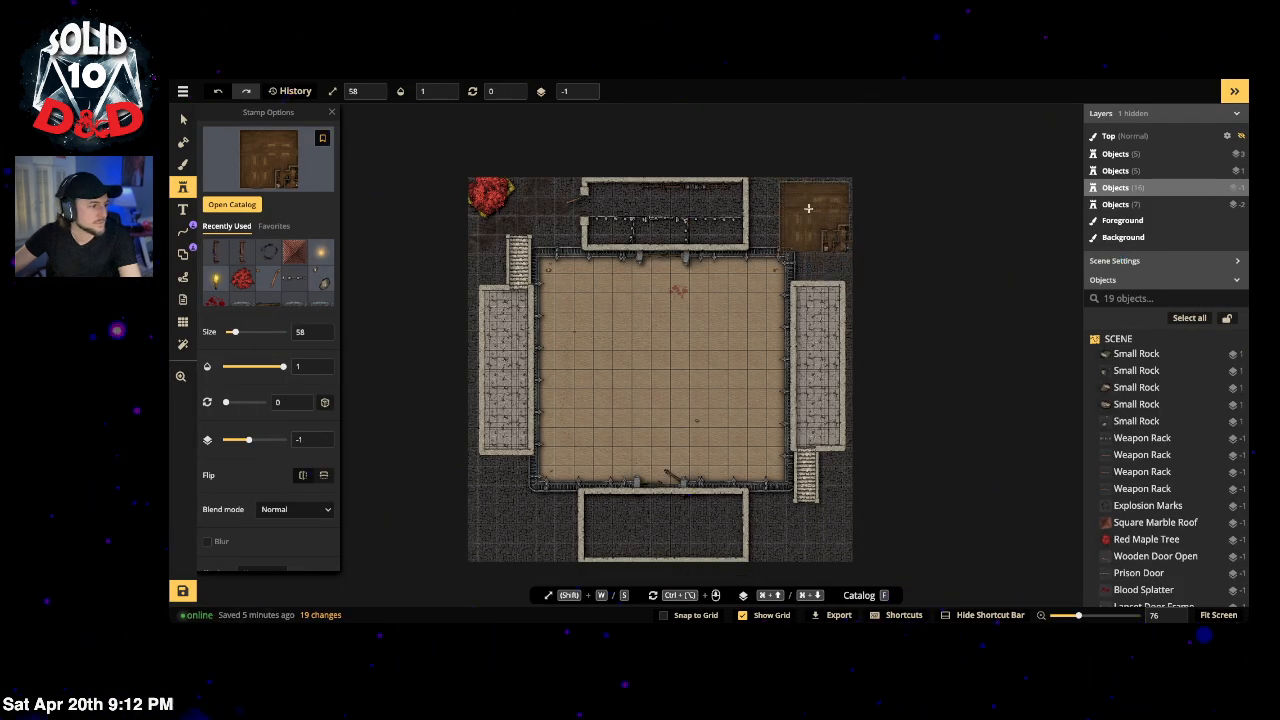
{"action": "left_click", "coordinate": [802, 200]}
Step: Enlarge the wooden room to size 68 and lower it to layer -5
{"action": "key", "text": "w"}
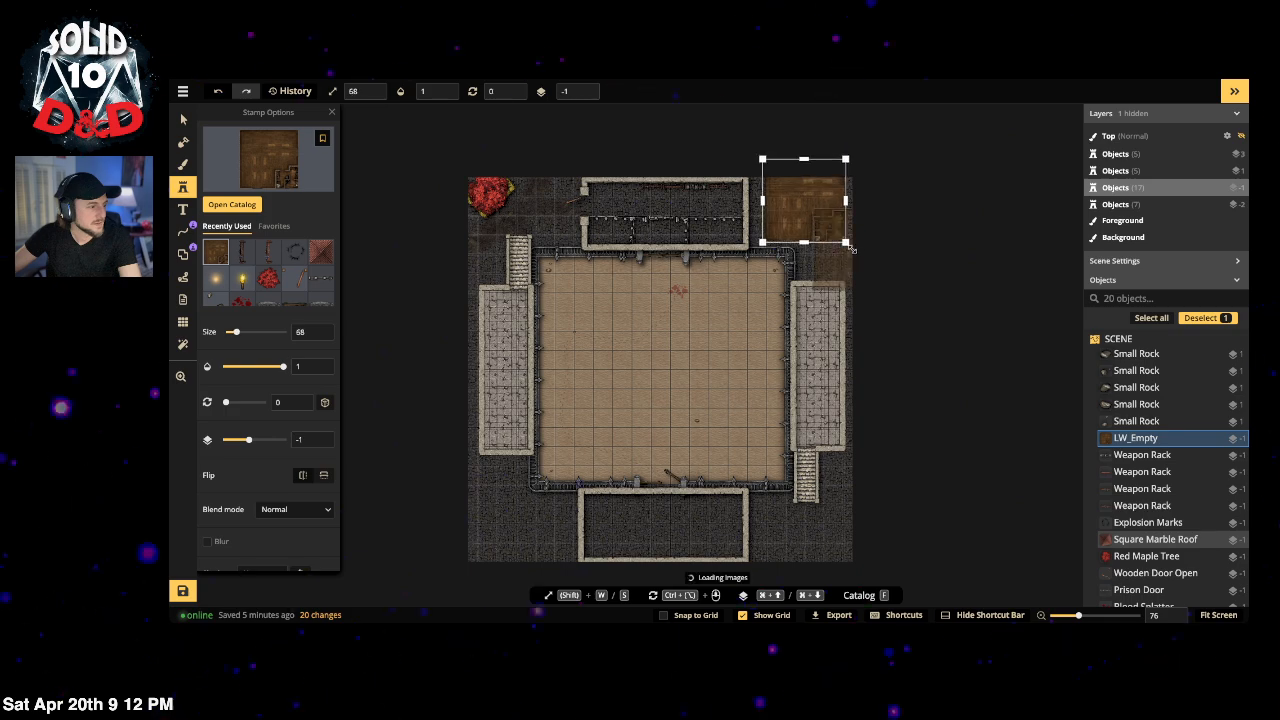
{"action": "scroll", "coordinate": [840, 236], "scroll_direction": "up", "scroll_amount": 3}
{"action": "scroll", "coordinate": [834, 204], "scroll_direction": "up", "scroll_amount": 8}
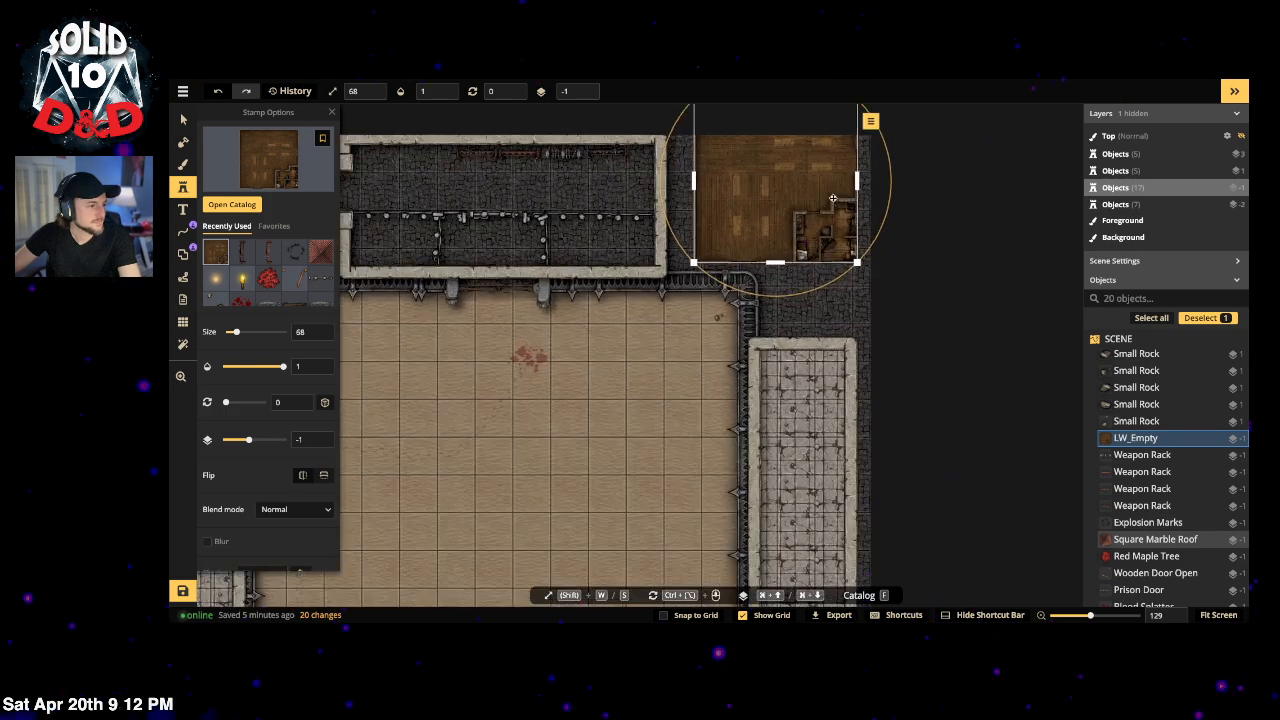
{"action": "scroll", "coordinate": [861, 195], "scroll_direction": "up", "scroll_amount": 4}
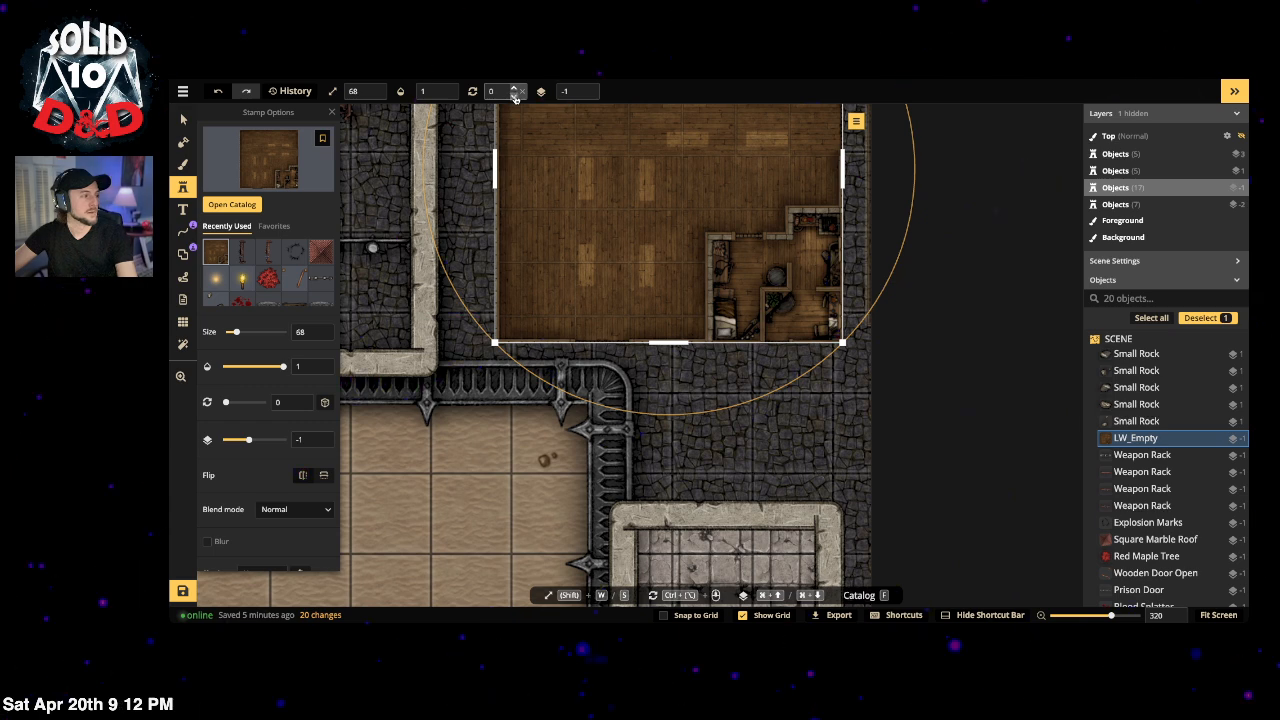
{"action": "left_click", "coordinate": [587, 96]}
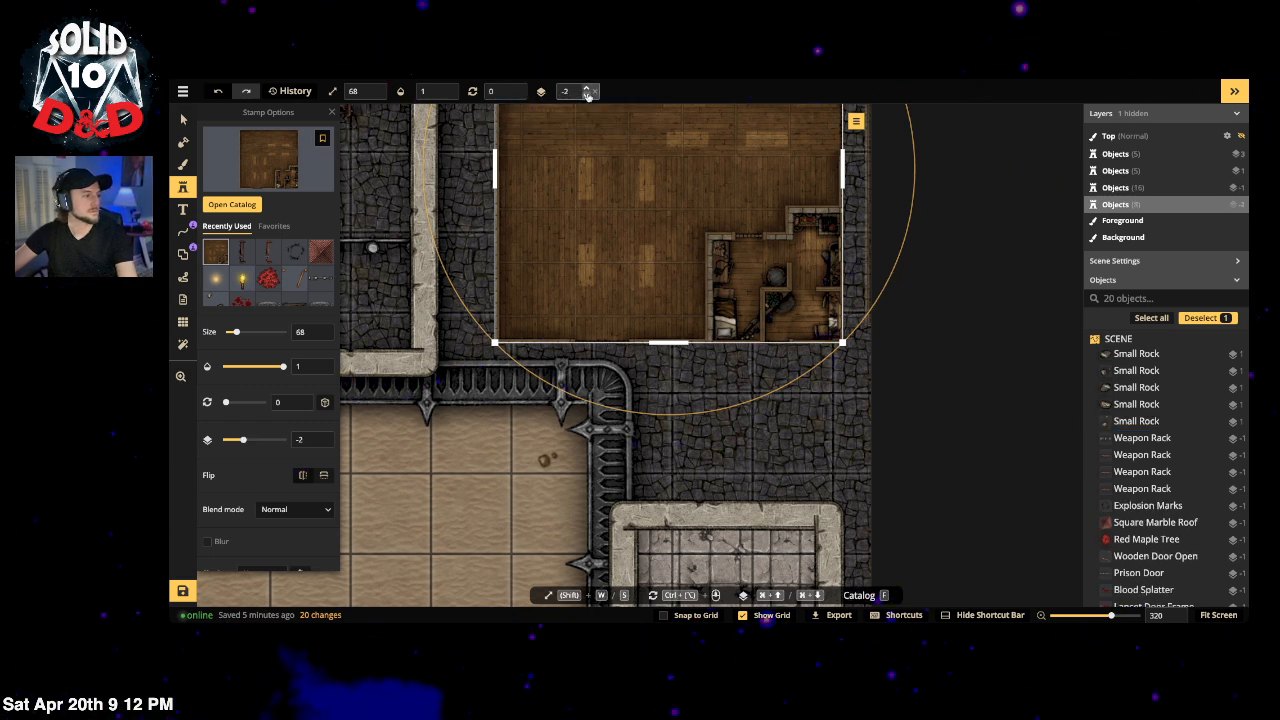
{"action": "left_click", "coordinate": [587, 96]}
{"action": "left_click", "coordinate": [587, 96]}
{"action": "left_click", "coordinate": [587, 96]}
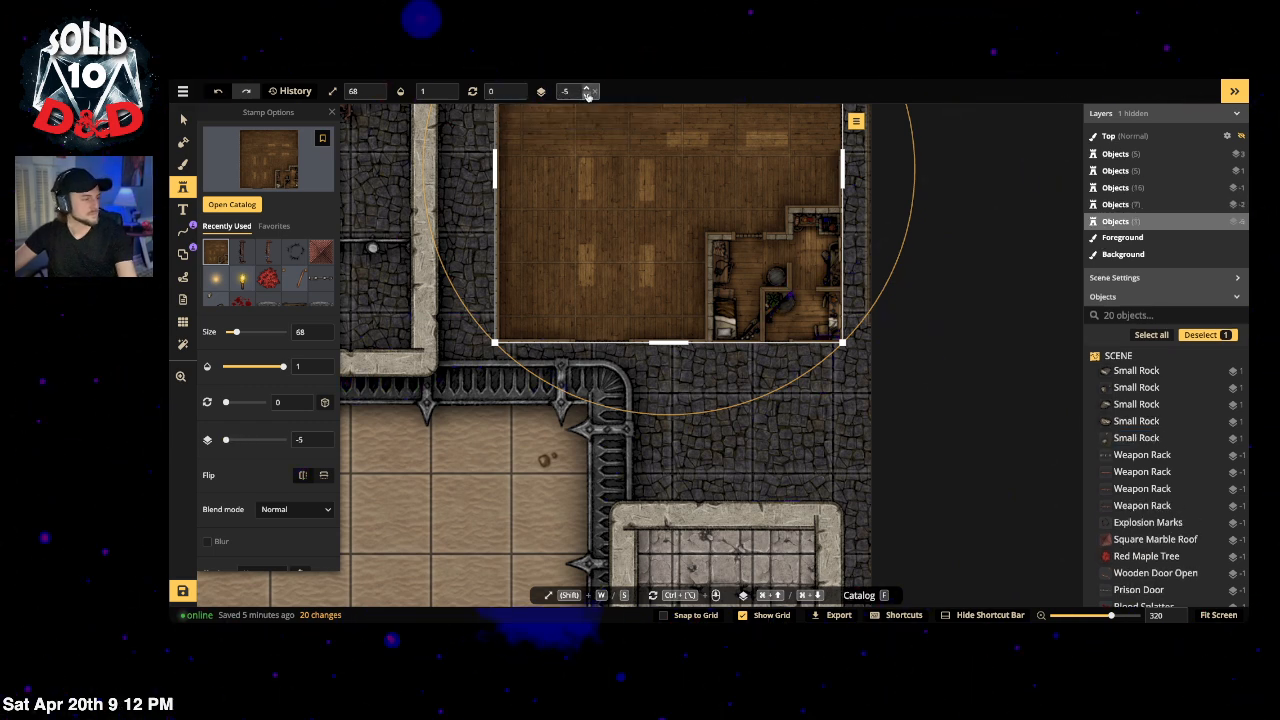
Step: Select the hidden Square Marble Roof and bring up the grid settings
{"action": "left_click", "coordinate": [184, 119]}
{"action": "left_click", "coordinate": [946, 320]}
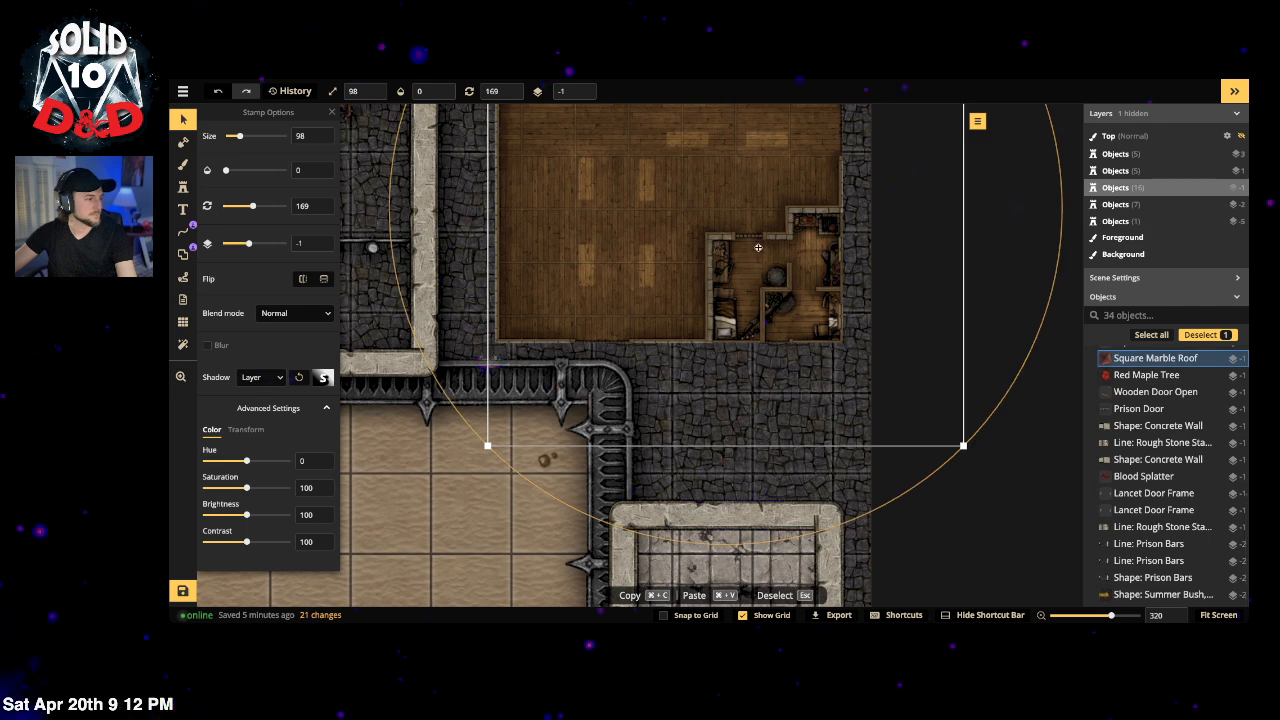
{"action": "left_click", "coordinate": [177, 324]}
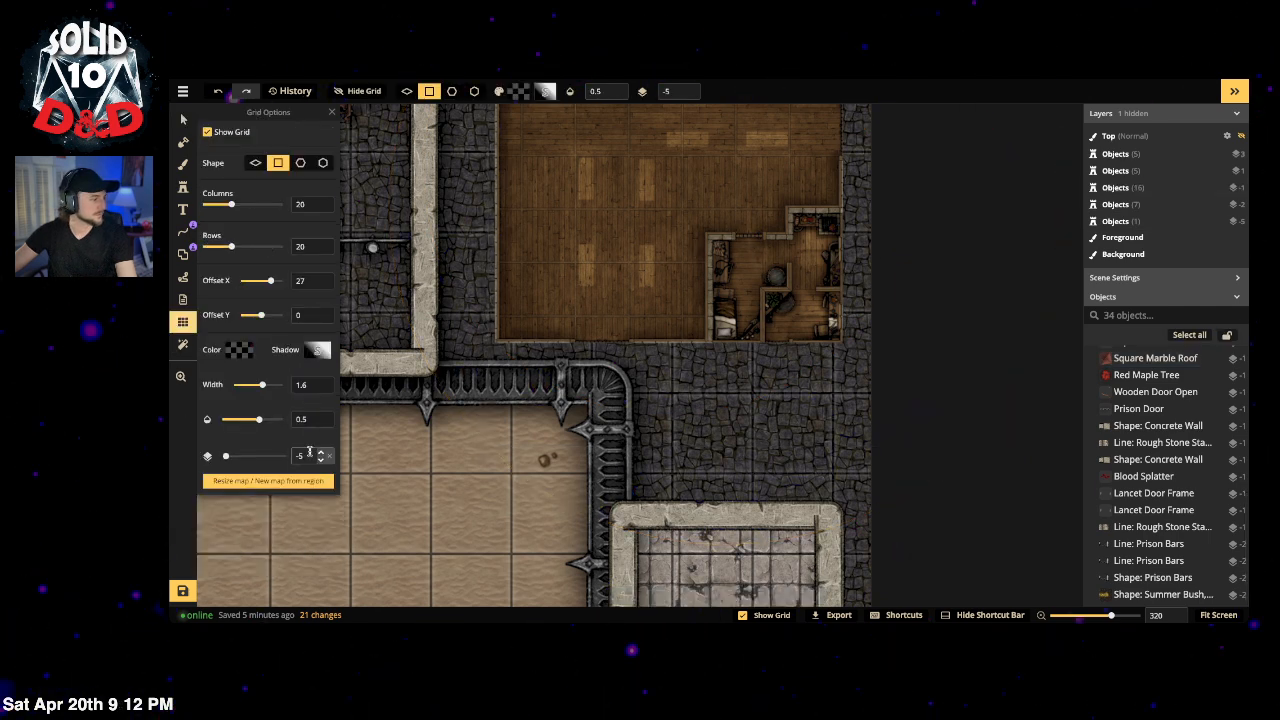
Step: Move the grid up from layer -5 to -4, then select the wooden room stamp
{"action": "left_click", "coordinate": [183, 119]}
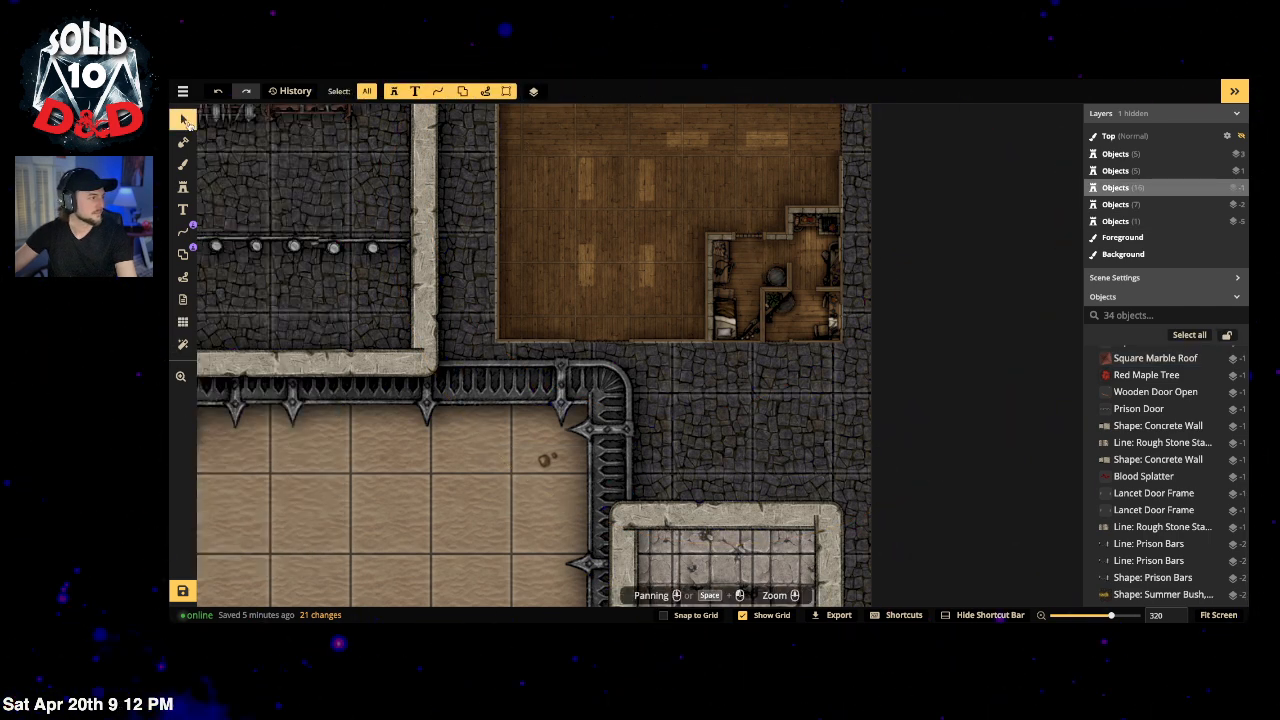
{"action": "left_click", "coordinate": [182, 323]}
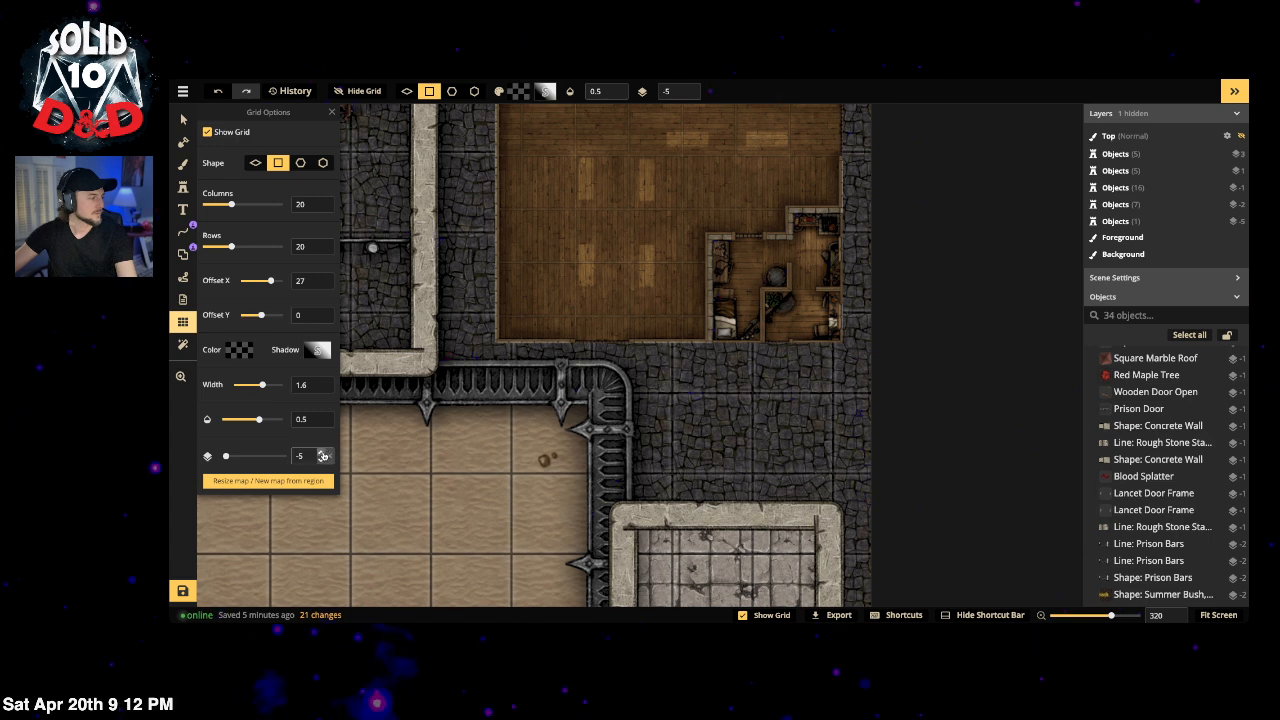
{"action": "left_click", "coordinate": [322, 453]}
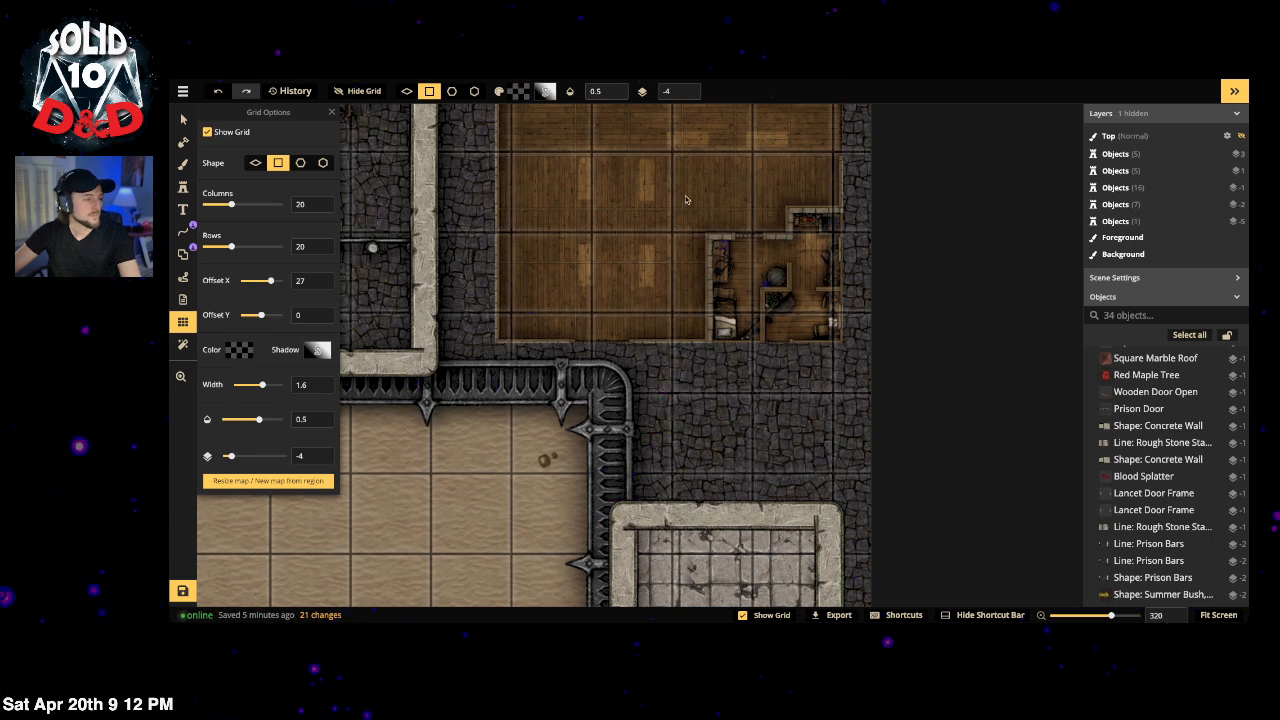
{"action": "left_click_drag", "start_coordinate": [686, 200], "coordinate": [749, 294]}
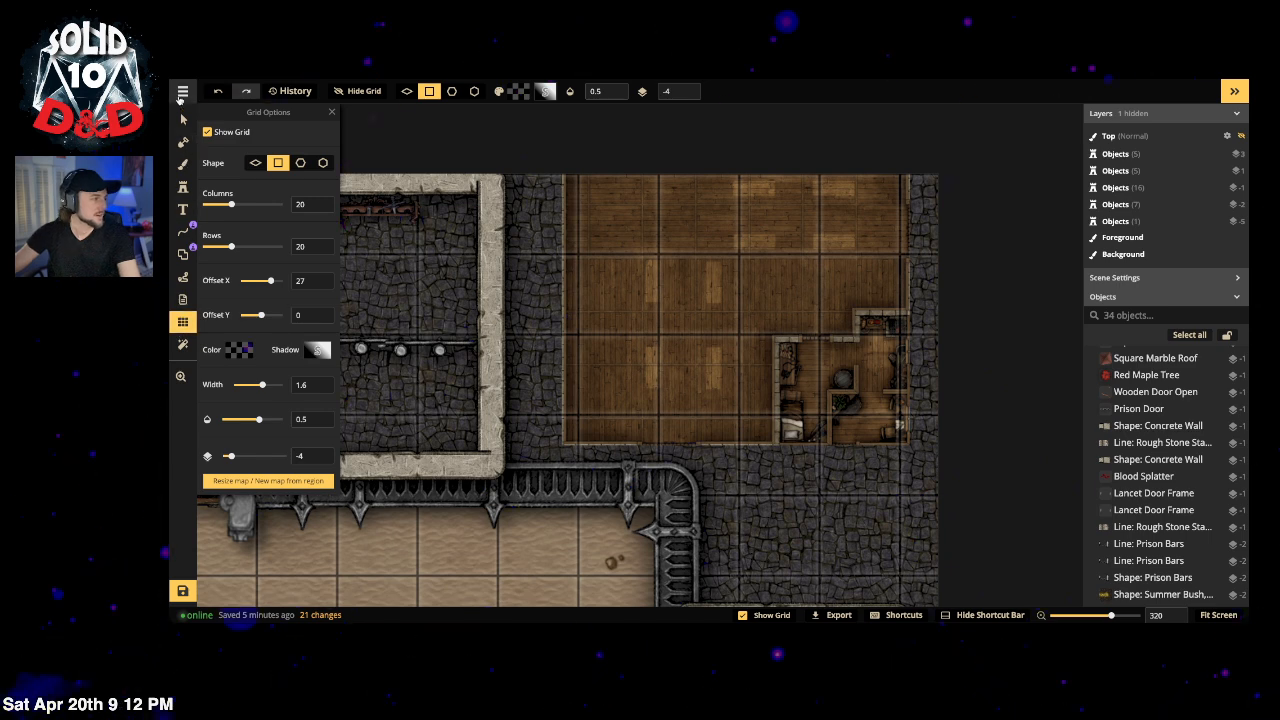
{"action": "left_click", "coordinate": [183, 119]}
{"action": "left_click", "coordinate": [644, 278]}
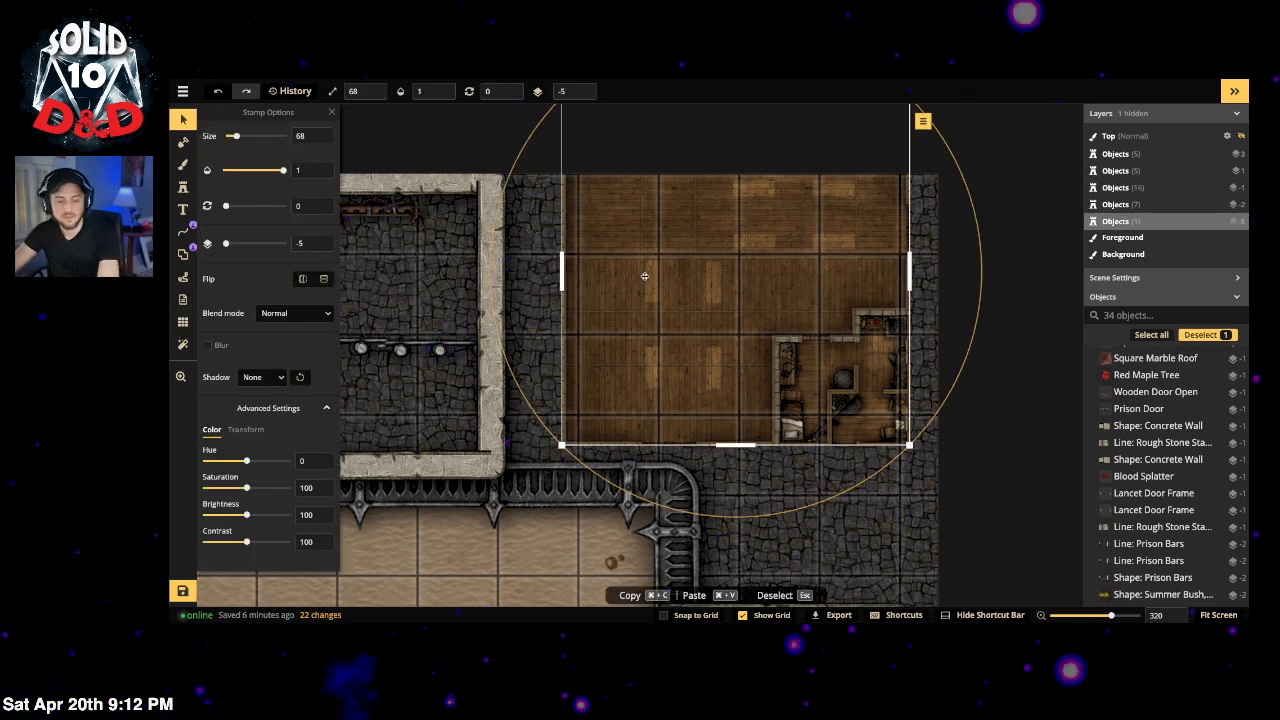
Step: Delete the selected wooden room stamp and set the Square Marble Roof's opacity to 1
{"action": "key", "text": "Delete"}
{"action": "left_click_drag", "start_coordinate": [632, 321], "coordinate": [853, 207]}
{"action": "left_click", "coordinate": [883, 241]}
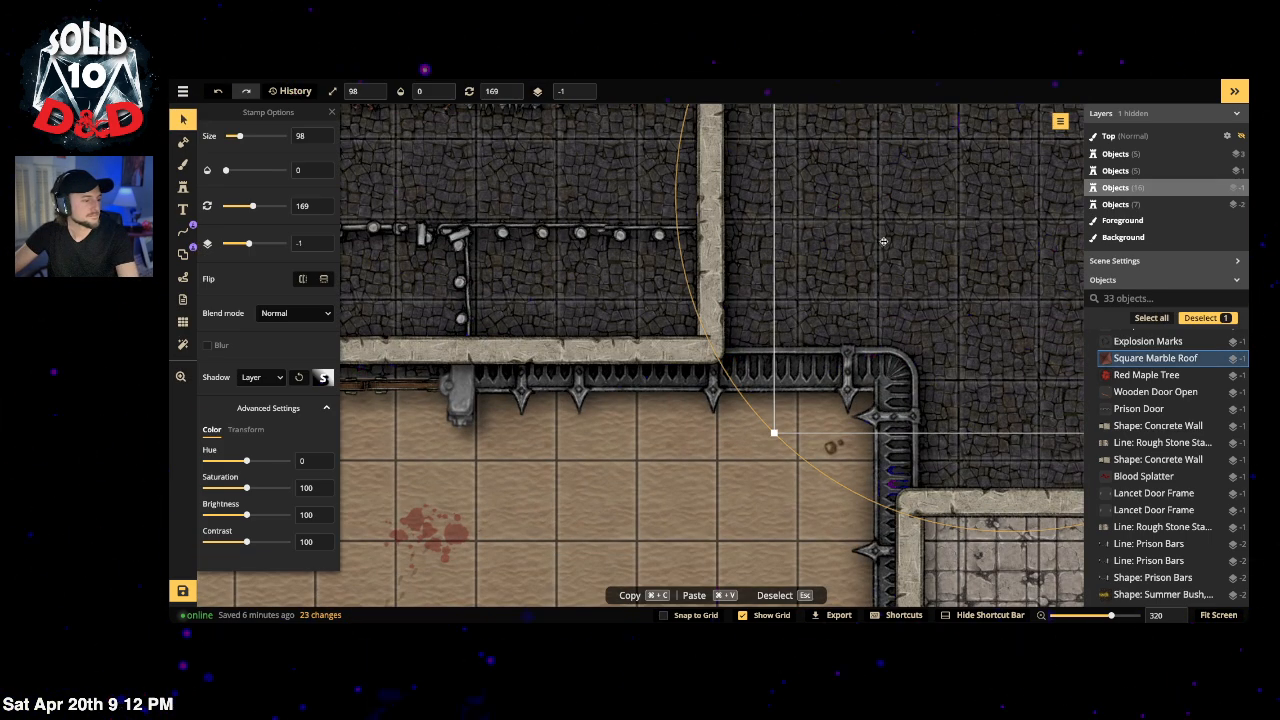
{"action": "left_click_drag", "start_coordinate": [937, 214], "coordinate": [720, 326]}
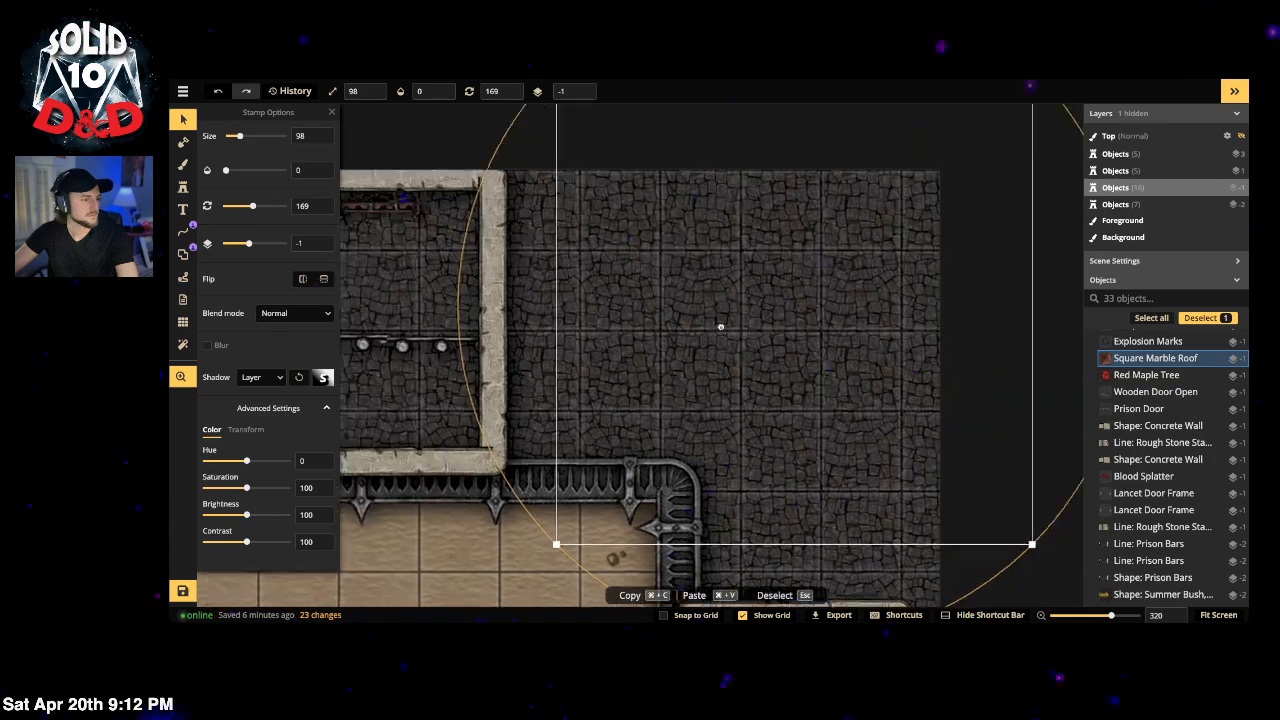
{"action": "left_click", "coordinate": [419, 91]}
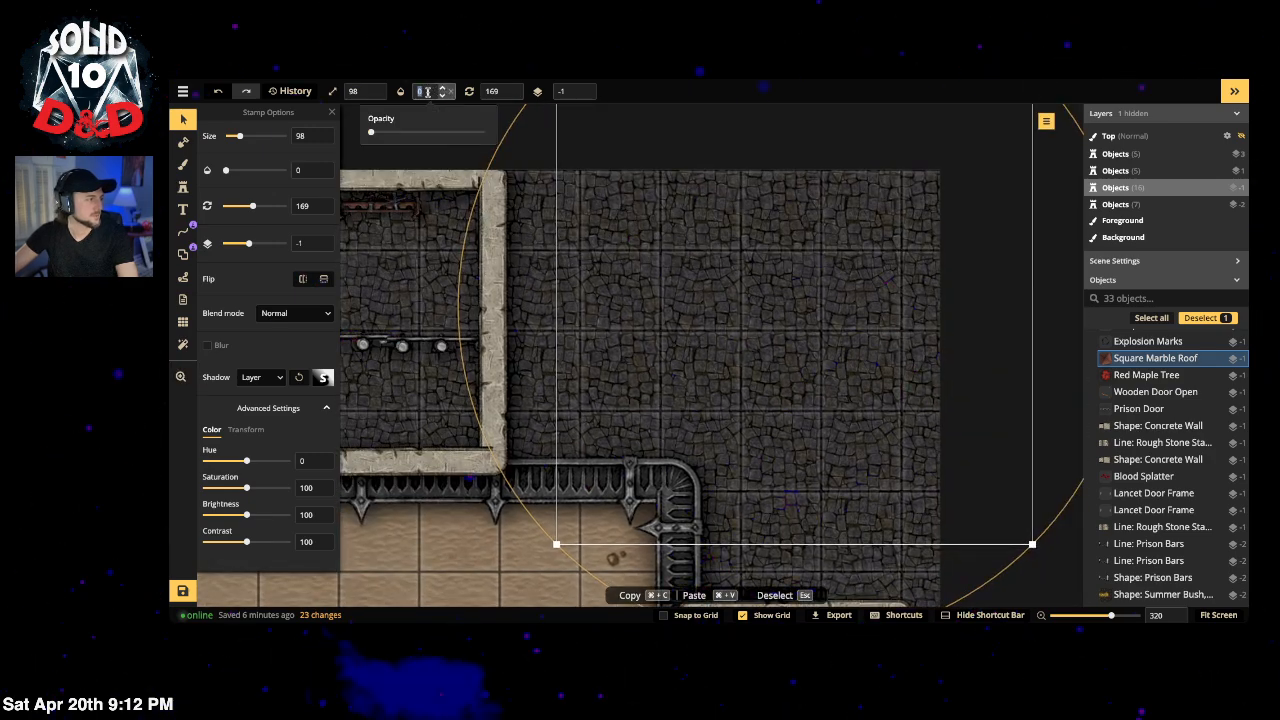
{"action": "type", "text": "1"}
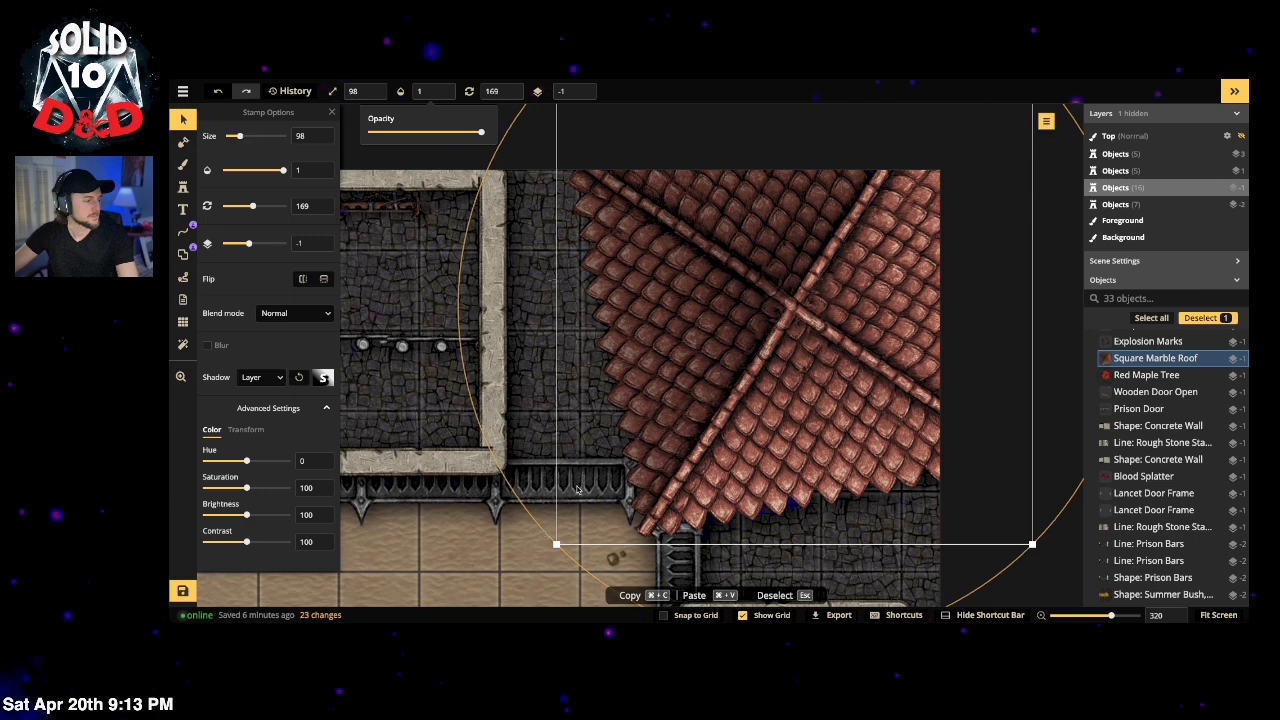
{"action": "left_click", "coordinate": [743, 352]}
Step: Reposition the roof at the top right, rotate it to 180 and enlarge it to size 70
{"action": "left_click_drag", "start_coordinate": [790, 321], "coordinate": [820, 276]}
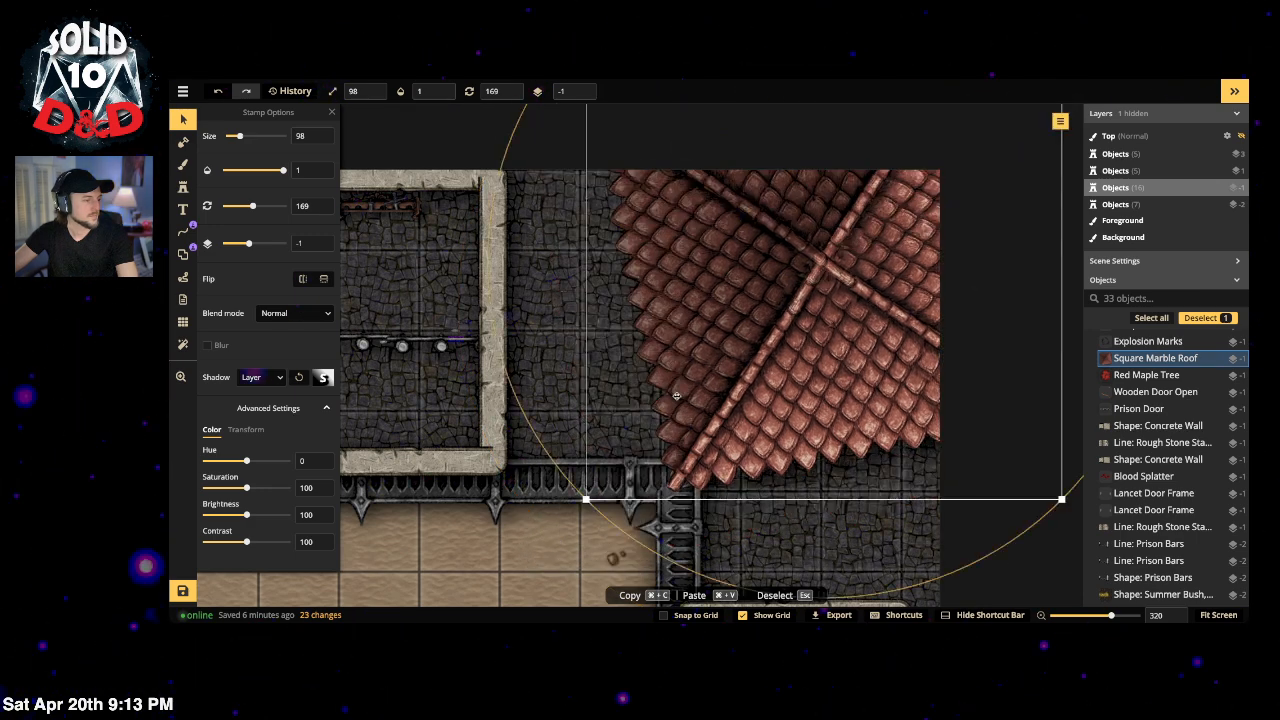
{"action": "left_click_drag", "start_coordinate": [545, 447], "coordinate": [767, 318]}
{"action": "left_click_drag", "start_coordinate": [850, 264], "coordinate": [706, 387]}
{"action": "mouse_move", "coordinate": [822, 495]}
{"action": "left_mouse_down"}
{"action": "mouse_move", "coordinate": [842, 486]}
{"action": "mouse_move", "coordinate": [820, 497]}
{"action": "left_mouse_up"}
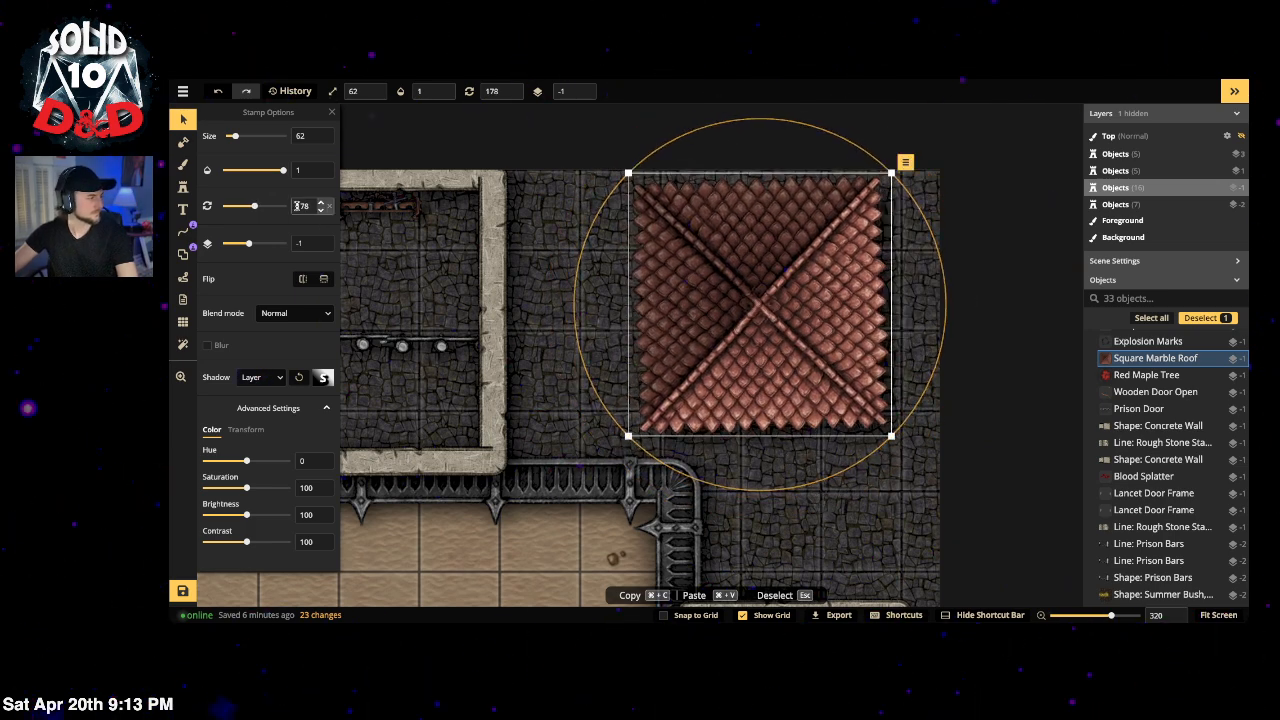
{"action": "type", "text": "180"}
{"action": "key", "text": "Return"}
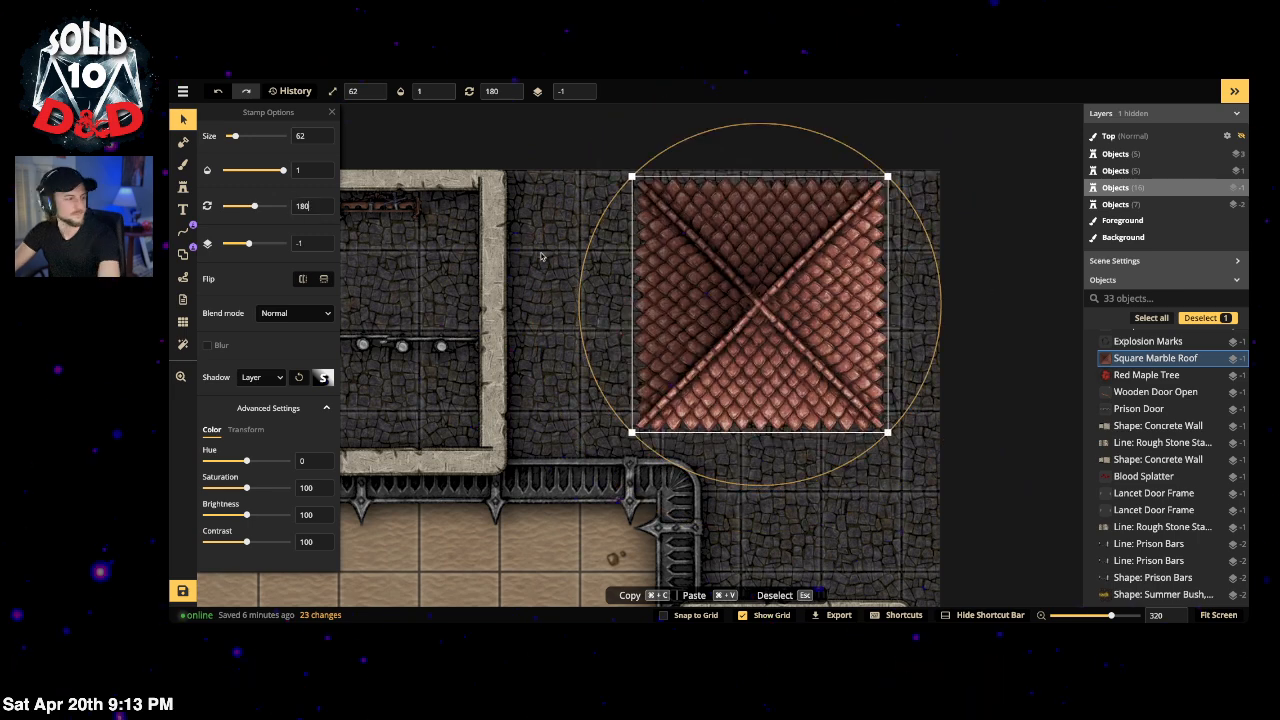
{"action": "left_click_drag", "start_coordinate": [802, 275], "coordinate": [887, 239]}
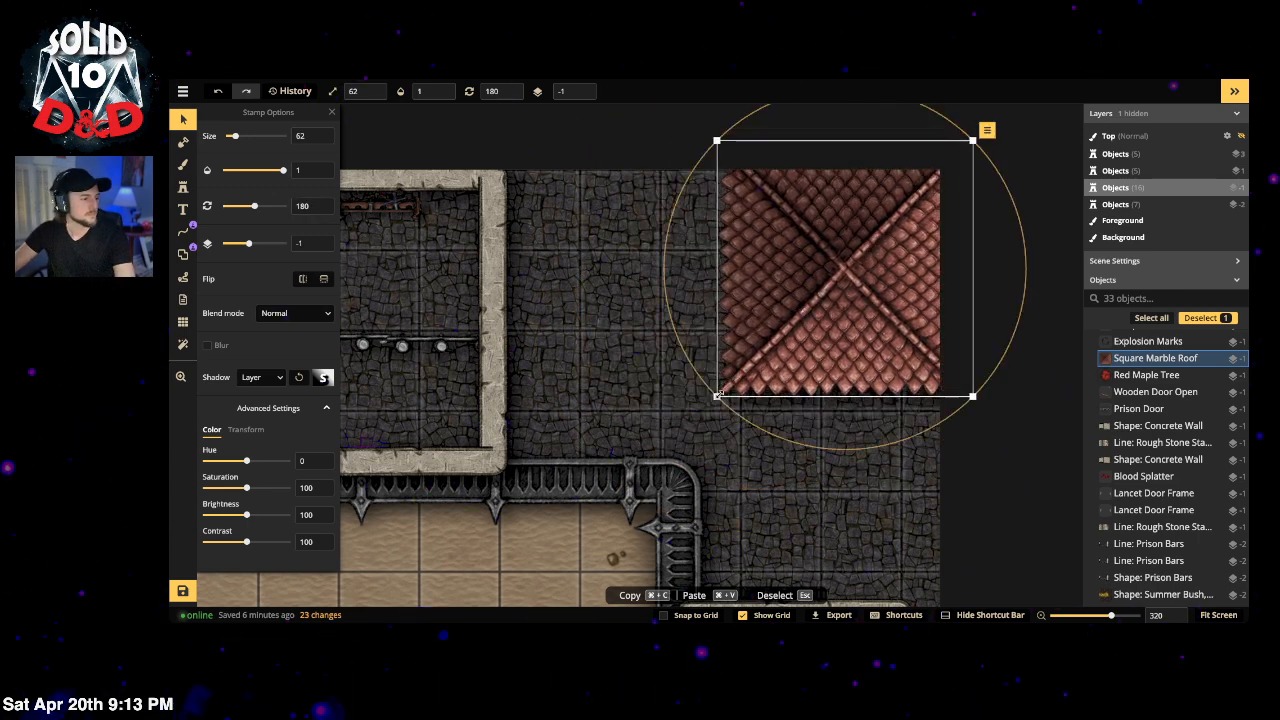
{"action": "left_click_drag", "start_coordinate": [717, 395], "coordinate": [682, 431]}
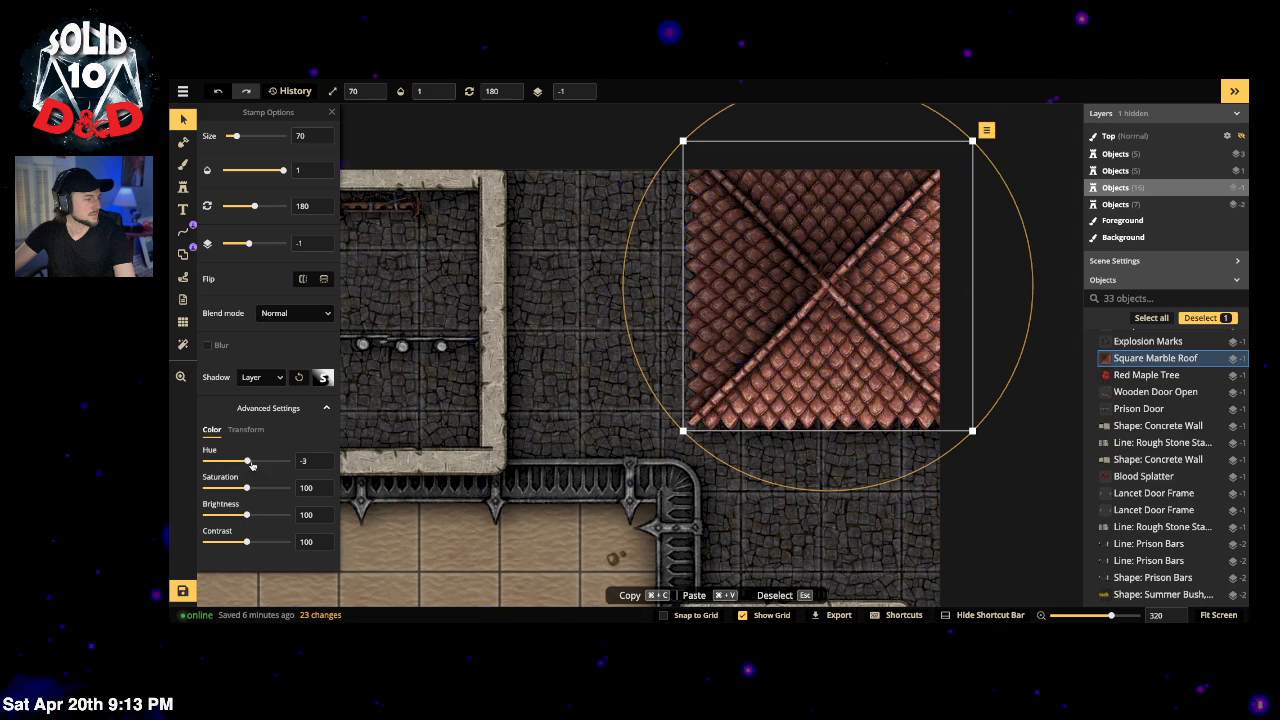
Step: Tint the roof green with hue 82, saturation 49 and brightness 94
{"action": "mouse_move", "coordinate": [229, 488]}
{"action": "left_mouse_down"}
{"action": "mouse_move", "coordinate": [271, 462]}
{"action": "mouse_move", "coordinate": [220, 491]}
{"action": "left_mouse_up"}
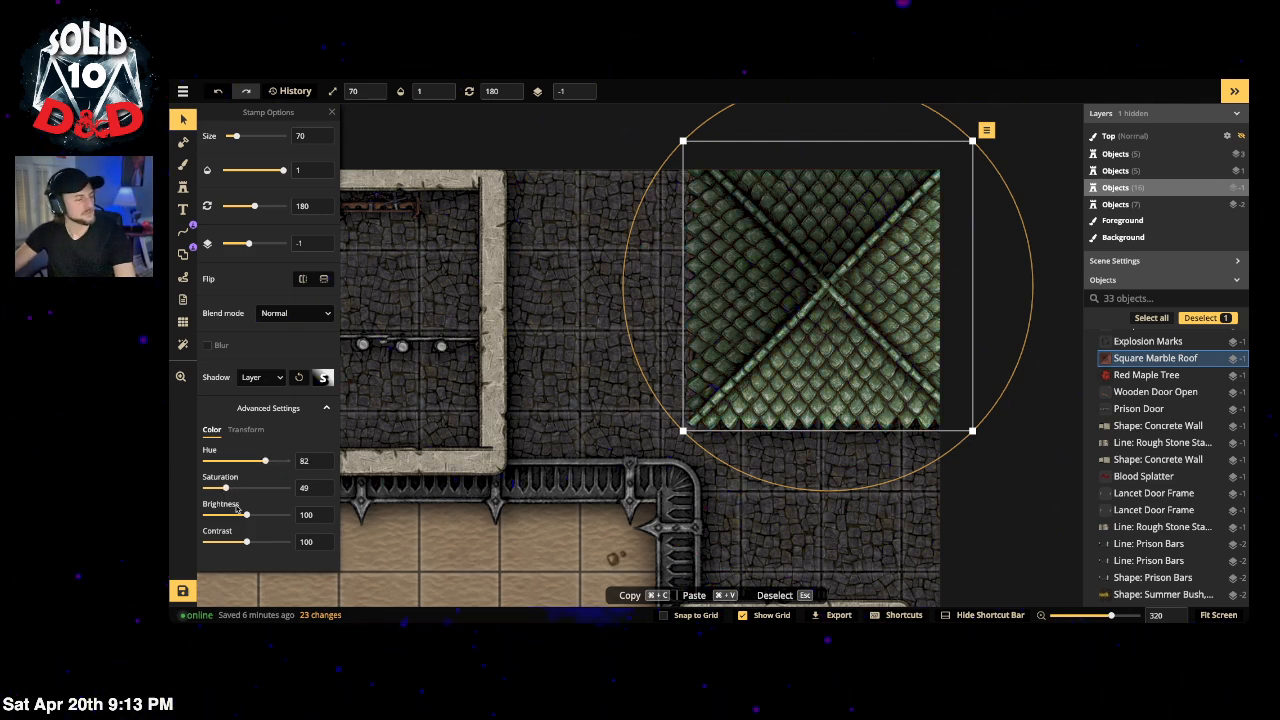
{"action": "scroll", "coordinate": [541, 356], "scroll_direction": "down", "scroll_amount": 3}
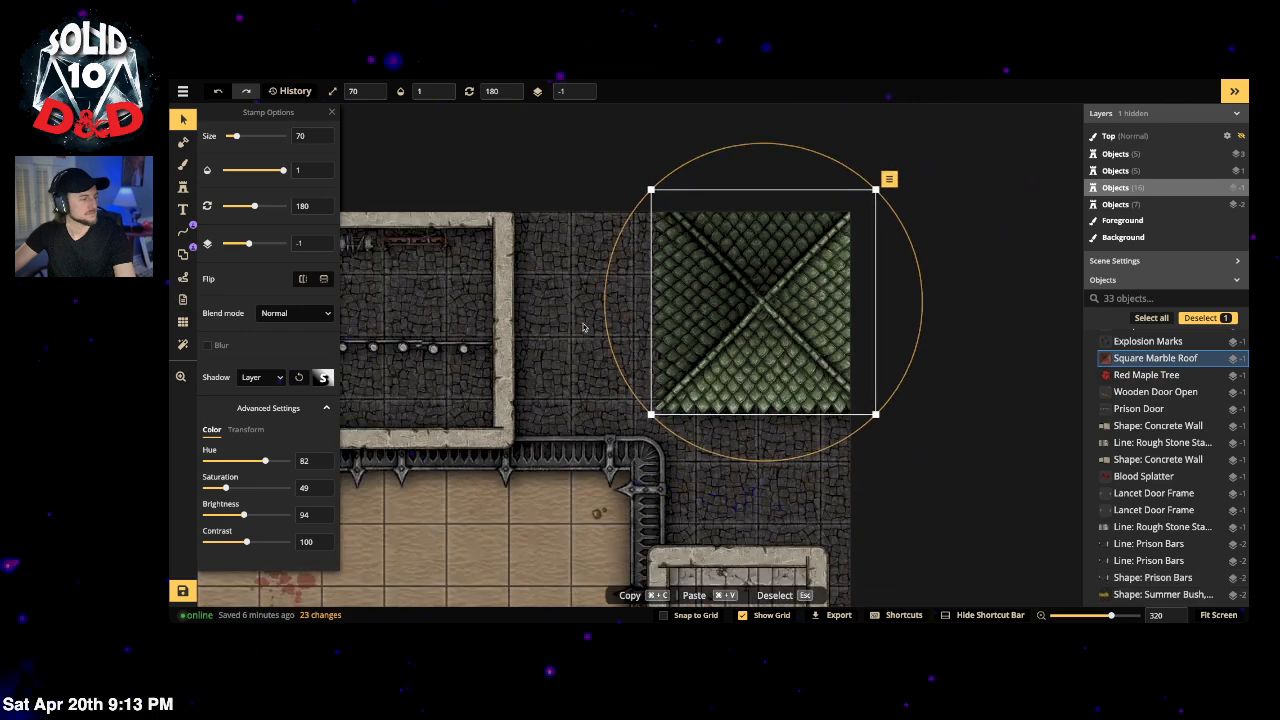
{"action": "left_click", "coordinate": [540, 380]}
{"action": "left_click_drag", "start_coordinate": [540, 381], "coordinate": [706, 223]}
{"action": "left_click", "coordinate": [940, 178]}
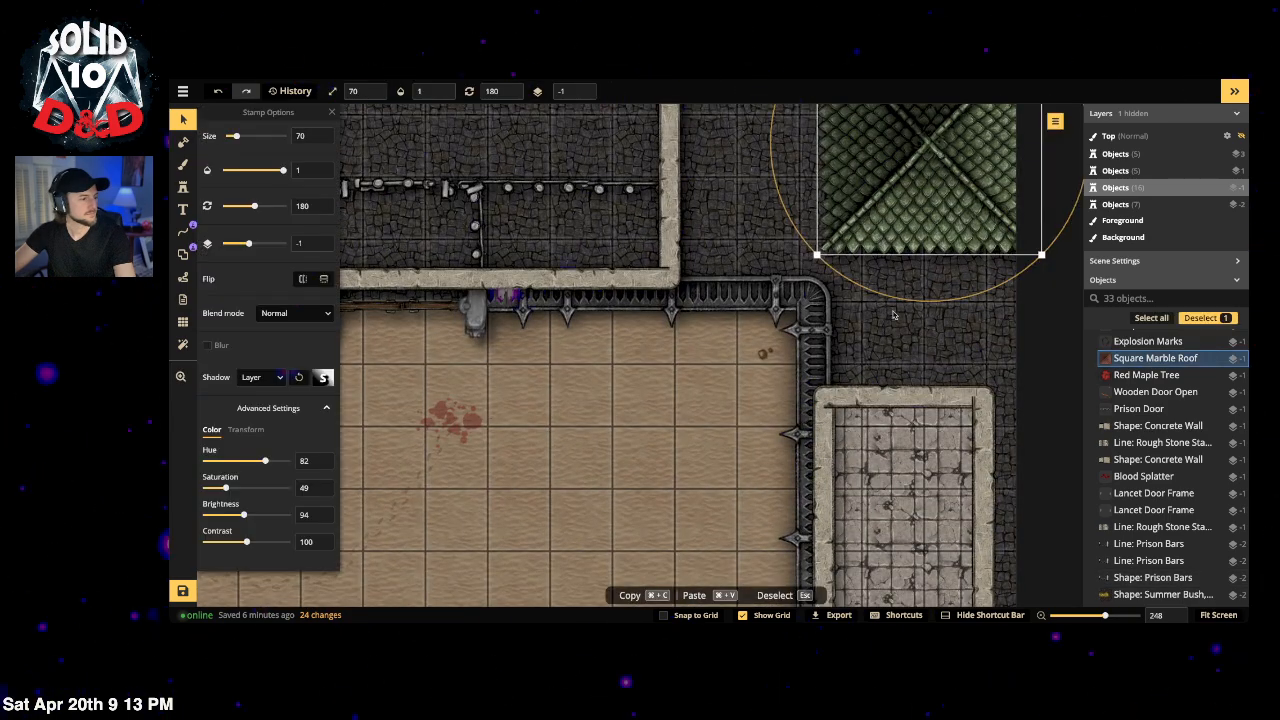
{"action": "left_click_drag", "start_coordinate": [656, 257], "coordinate": [883, 200]}
{"action": "left_click_drag", "start_coordinate": [662, 389], "coordinate": [760, 448]}
Step: Remove the end caps from the first Prison Bars line and nudge it back into place
{"action": "scroll", "coordinate": [440, 280], "scroll_direction": "up", "scroll_amount": 3}
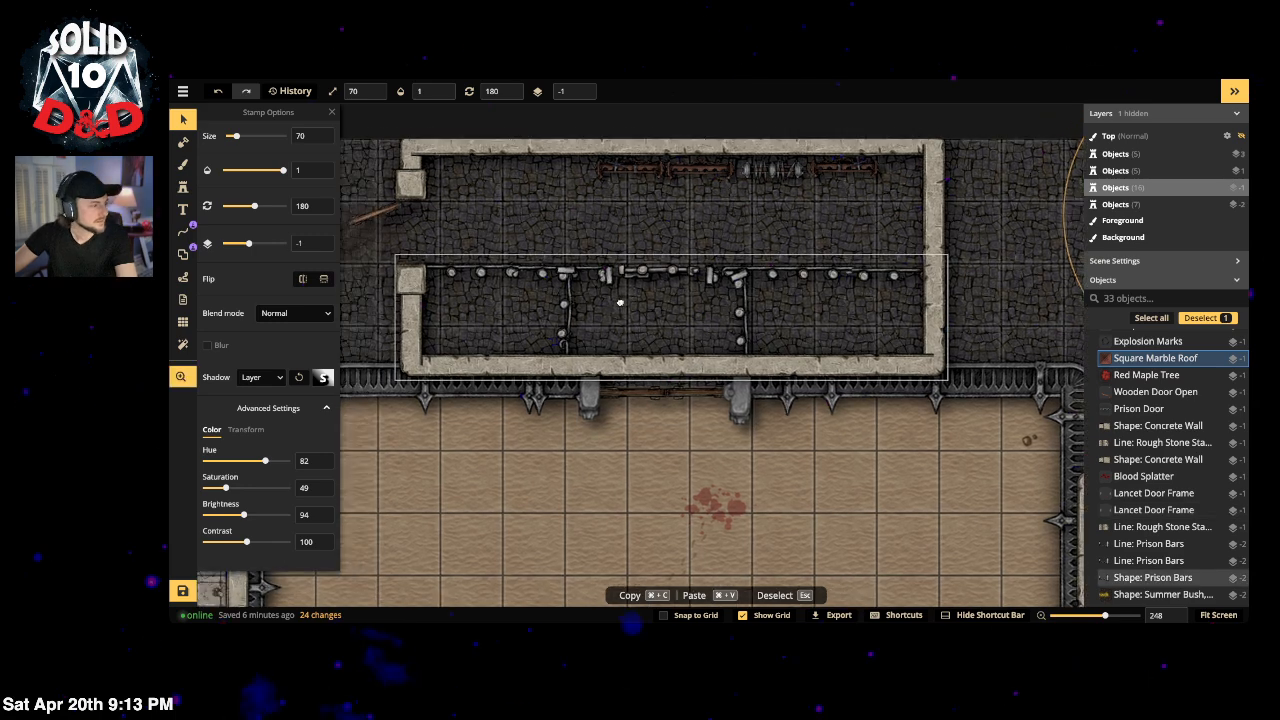
{"action": "left_click", "coordinate": [562, 315]}
{"action": "mouse_move", "coordinate": [562, 315]}
{"action": "left_mouse_down"}
{"action": "mouse_move", "coordinate": [558, 341]}
{"action": "mouse_move", "coordinate": [565, 315]}
{"action": "left_mouse_up"}
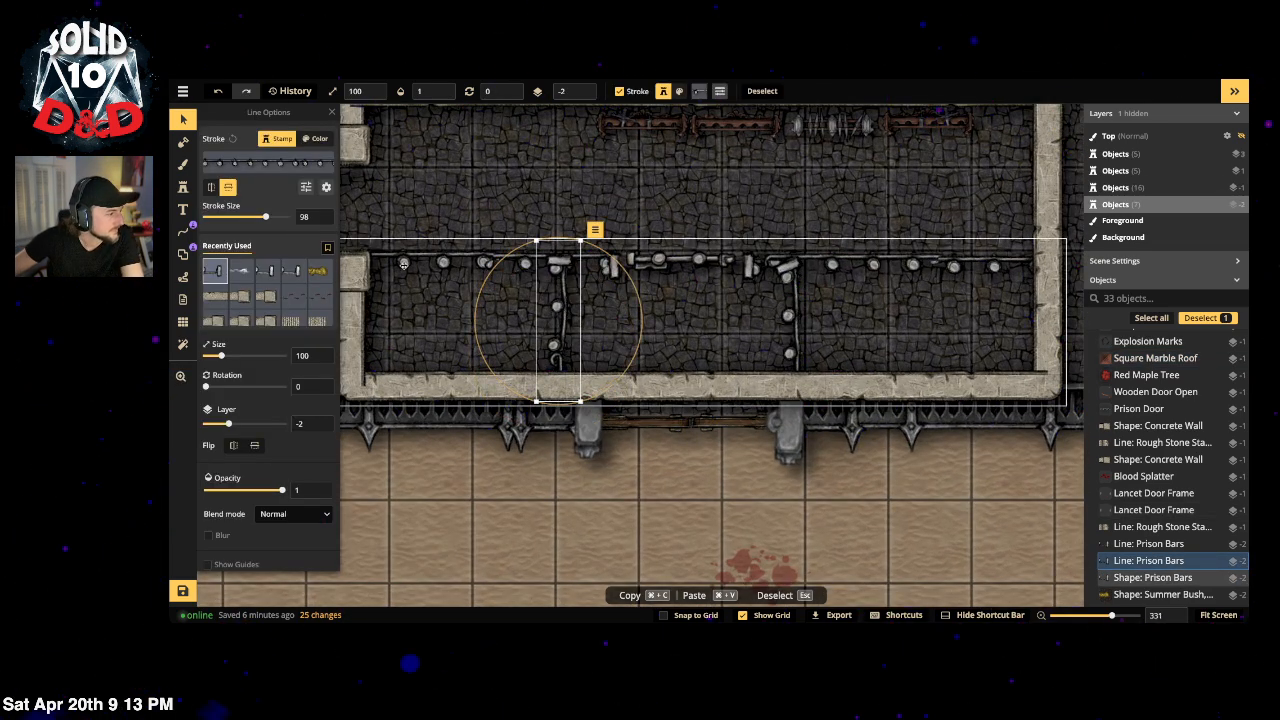
{"action": "left_click", "coordinate": [326, 187]}
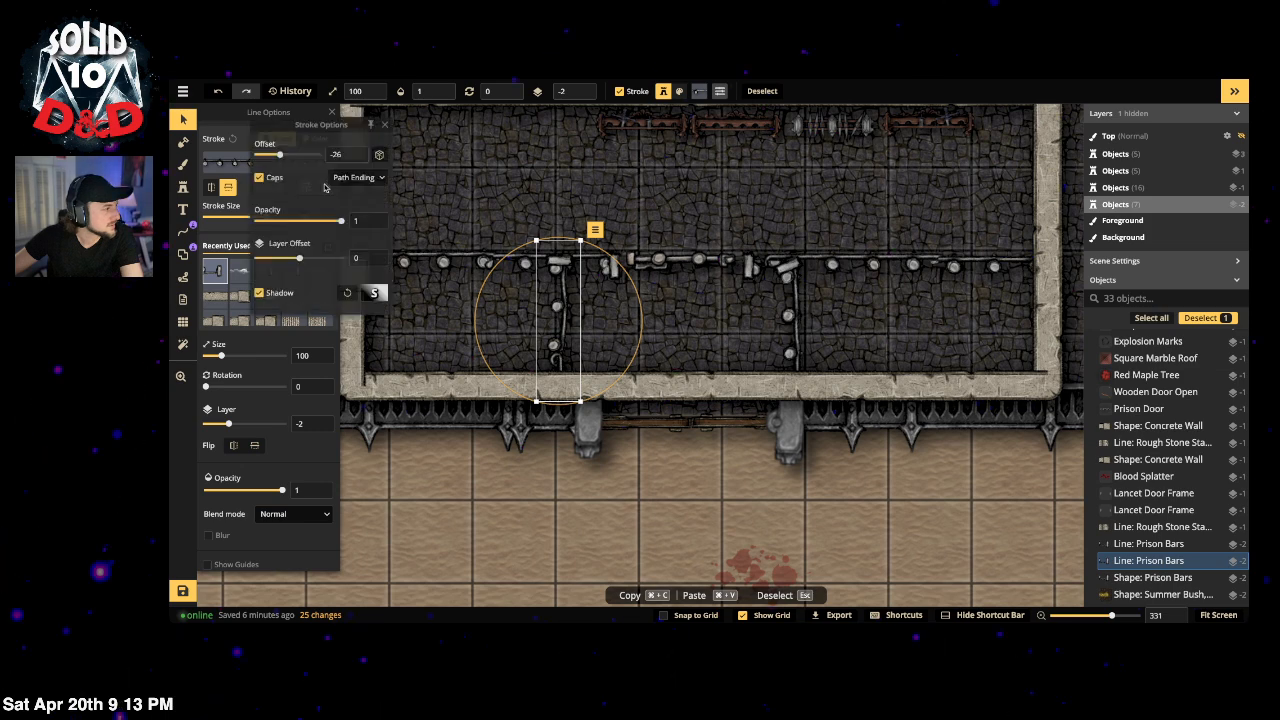
{"action": "left_click", "coordinate": [259, 179]}
{"action": "key", "text": "Escape"}
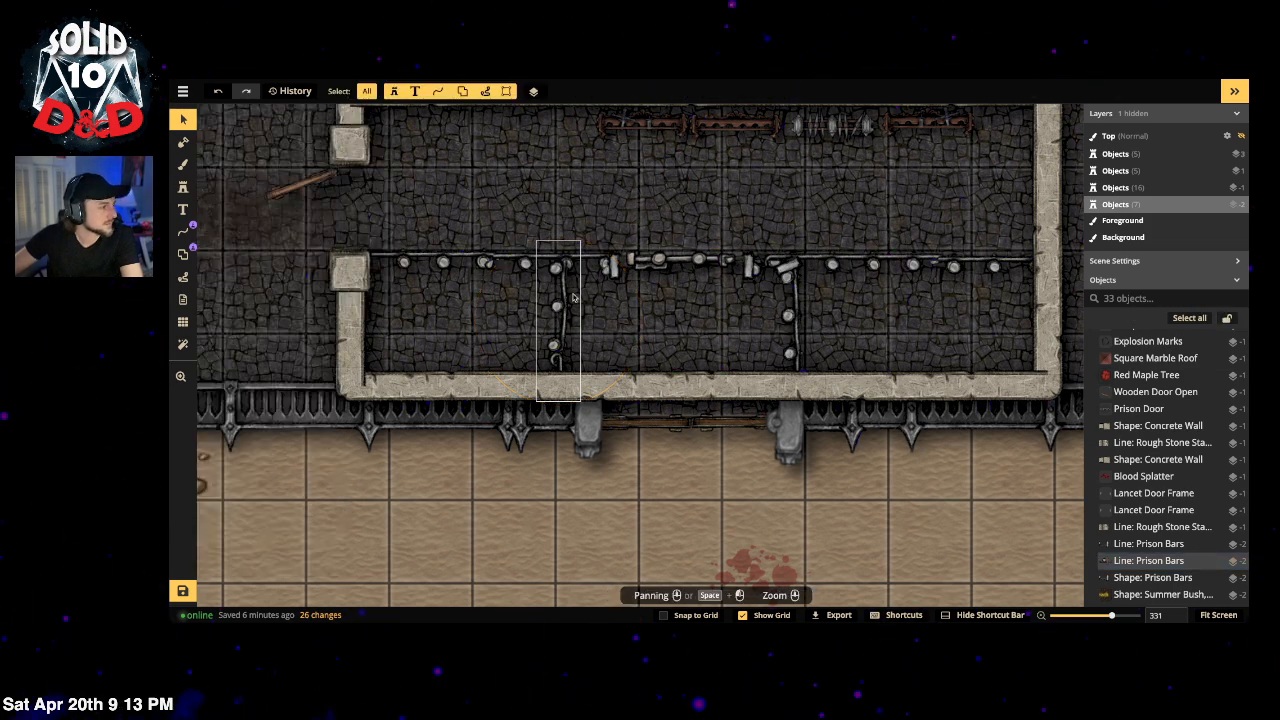
{"action": "mouse_move", "coordinate": [563, 305]}
{"action": "left_mouse_down"}
{"action": "mouse_move", "coordinate": [553, 298]}
{"action": "mouse_move", "coordinate": [567, 299]}
{"action": "left_mouse_up"}
{"action": "key", "text": "Escape"}
Step: Remove the second Prison Bars line's end caps, then shift and slightly rotate it
{"action": "left_click", "coordinate": [765, 319]}
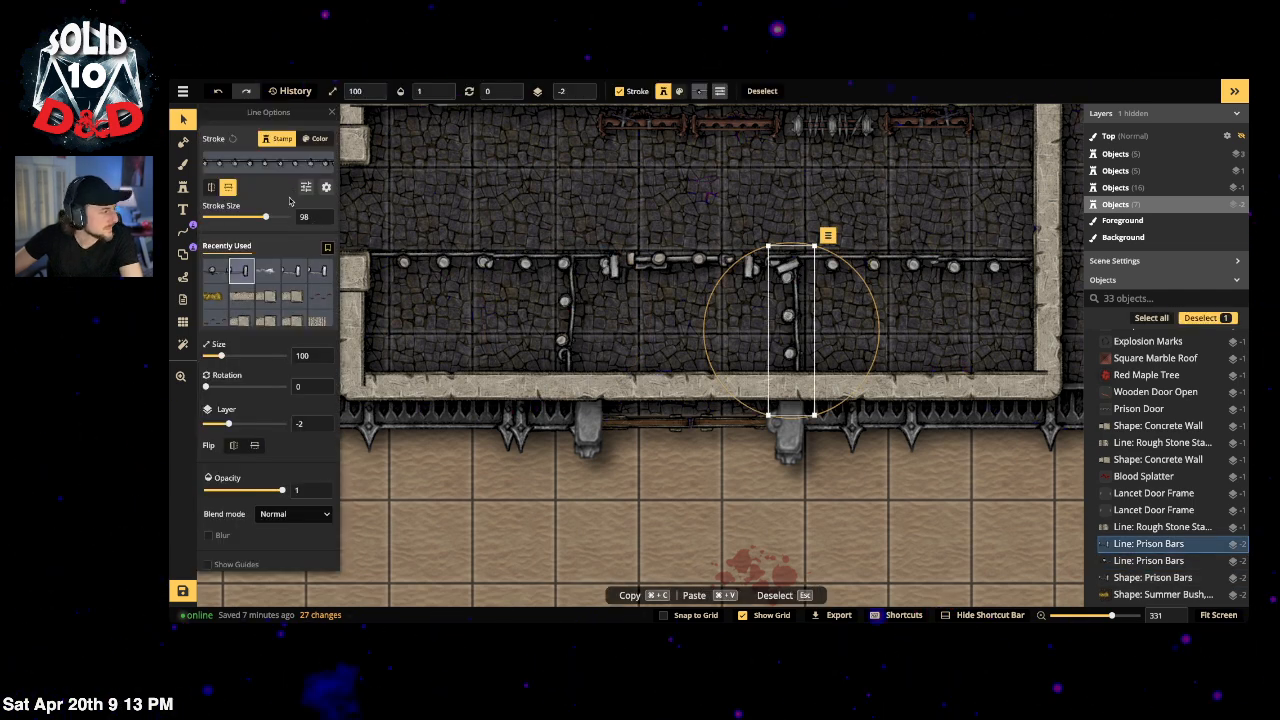
{"action": "left_click", "coordinate": [325, 189]}
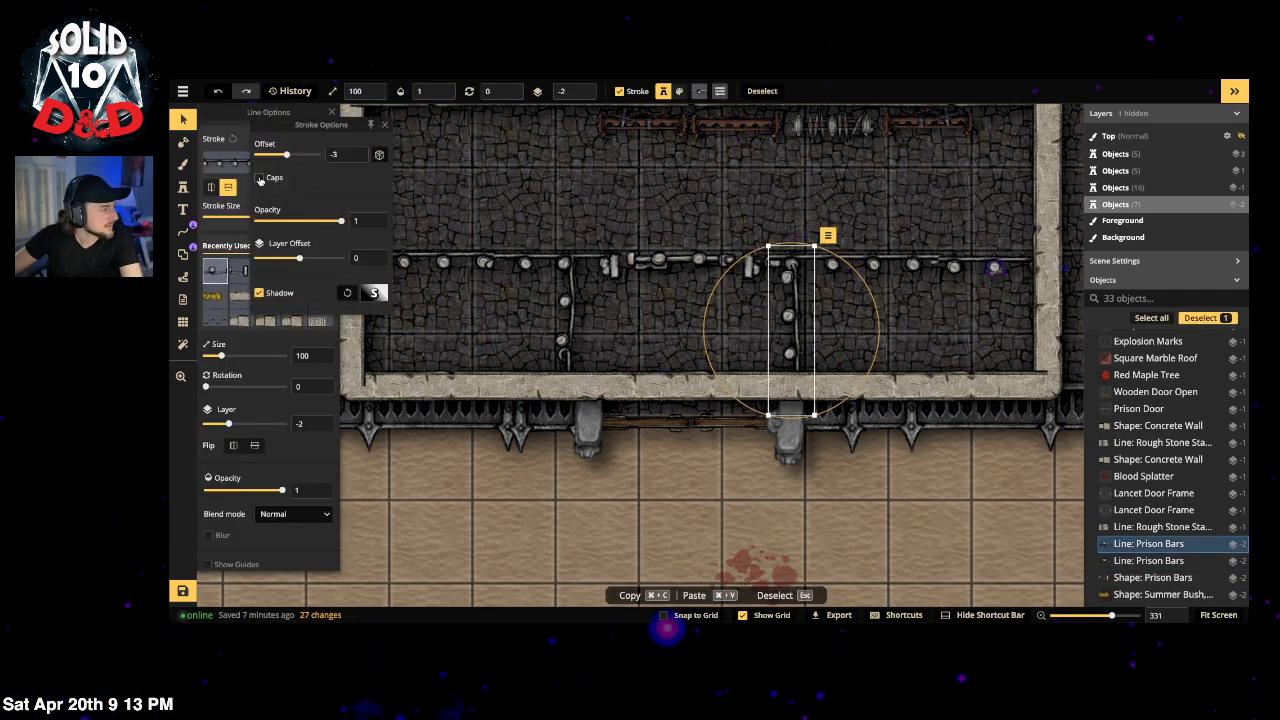
{"action": "left_click", "coordinate": [260, 178]}
{"action": "left_click", "coordinate": [540, 220]}
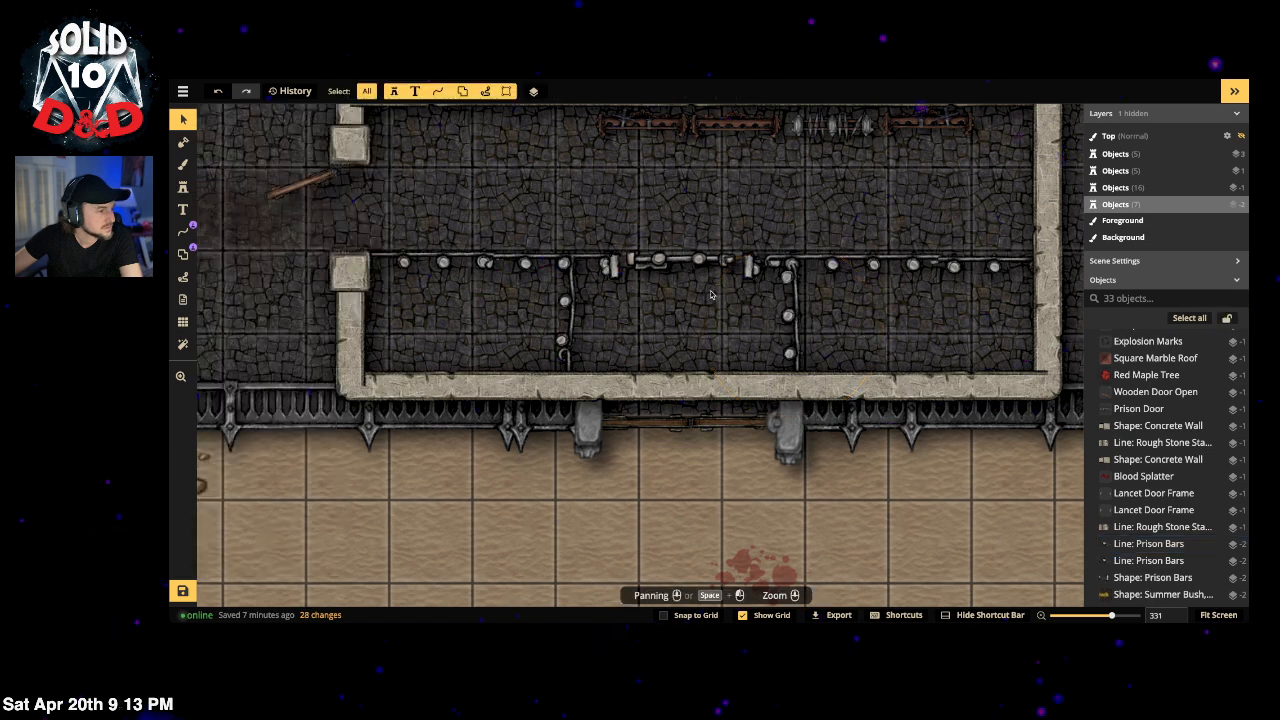
{"action": "left_click", "coordinate": [795, 307]}
{"action": "left_click_drag", "start_coordinate": [794, 307], "coordinate": [798, 294]}
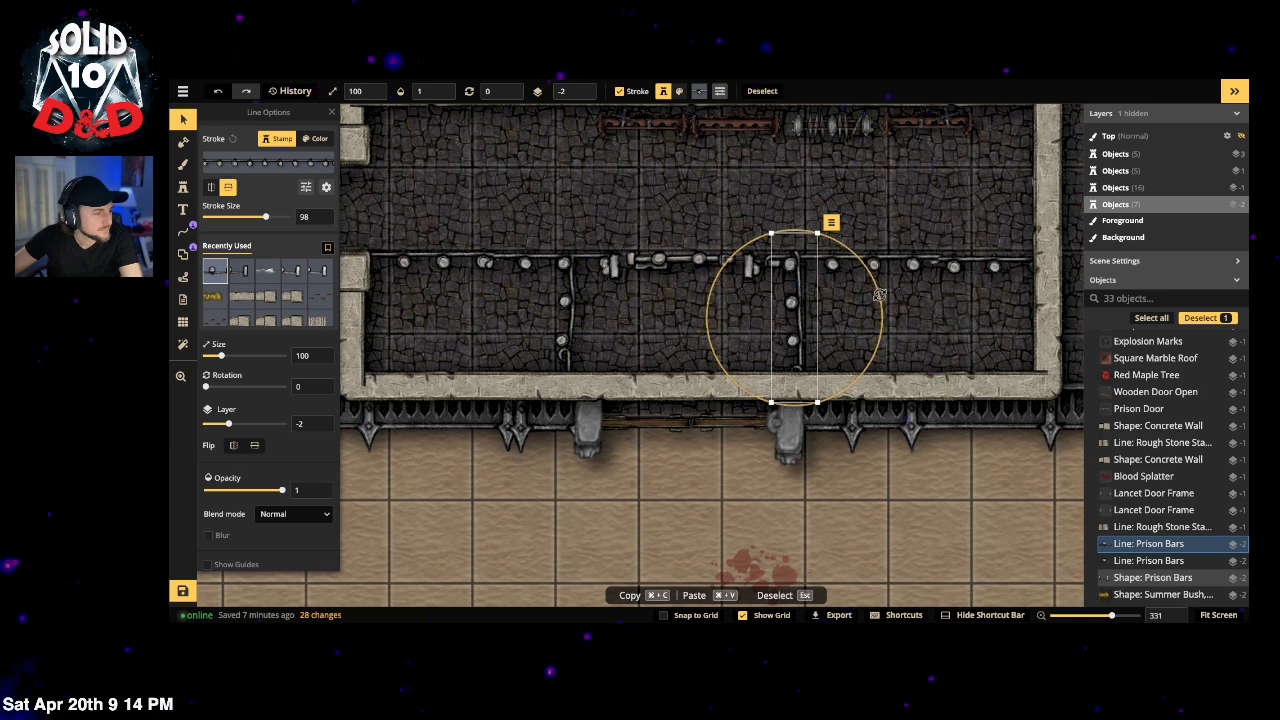
{"action": "left_click_drag", "start_coordinate": [762, 401], "coordinate": [672, 348]}
{"action": "left_click_drag", "start_coordinate": [798, 306], "coordinate": [792, 312]}
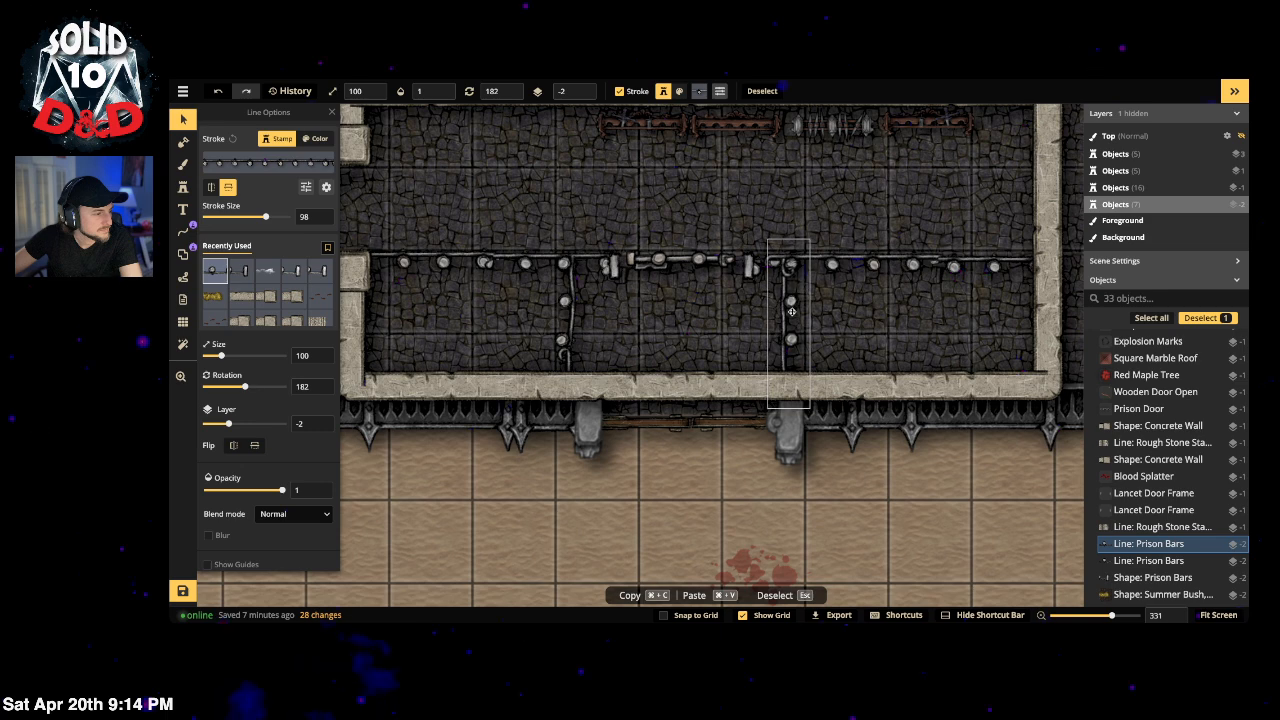
Step: Tilt the Prison Door about 15° open and nudge it slightly down
{"action": "left_click", "coordinate": [714, 280]}
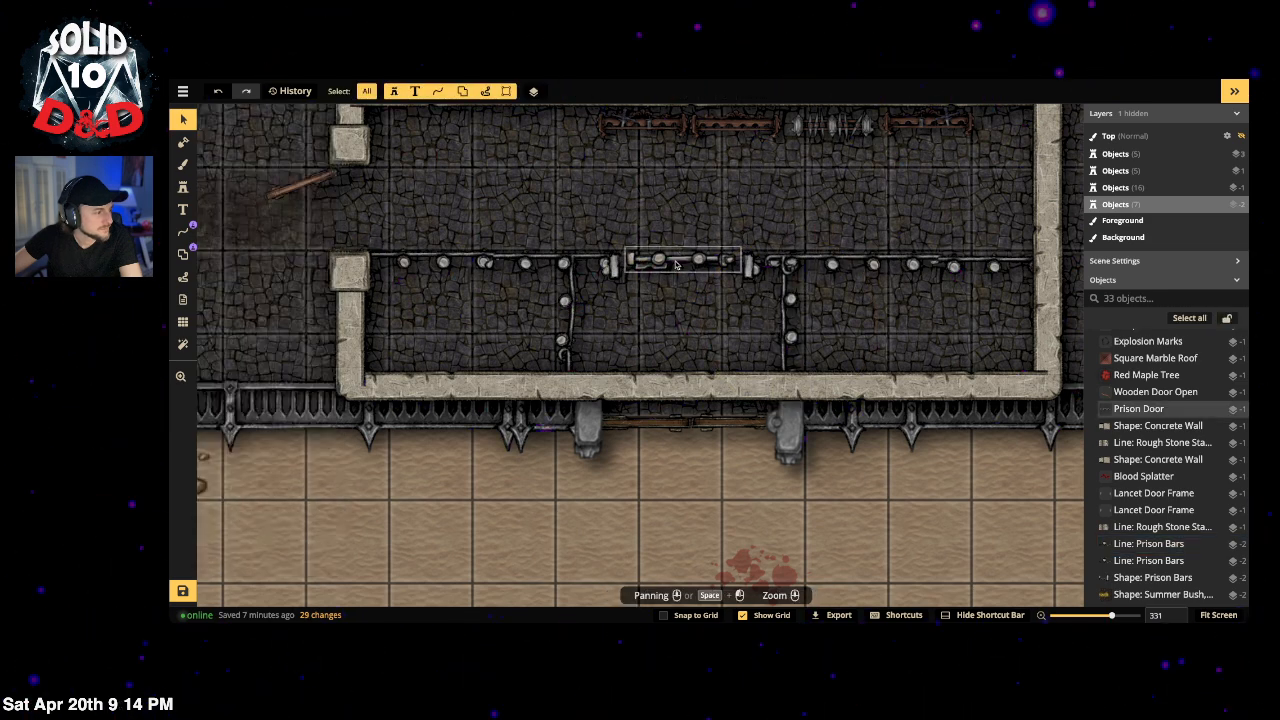
{"action": "left_click_drag", "start_coordinate": [714, 310], "coordinate": [699, 317]}
{"action": "left_click_drag", "start_coordinate": [687, 252], "coordinate": [675, 267]}
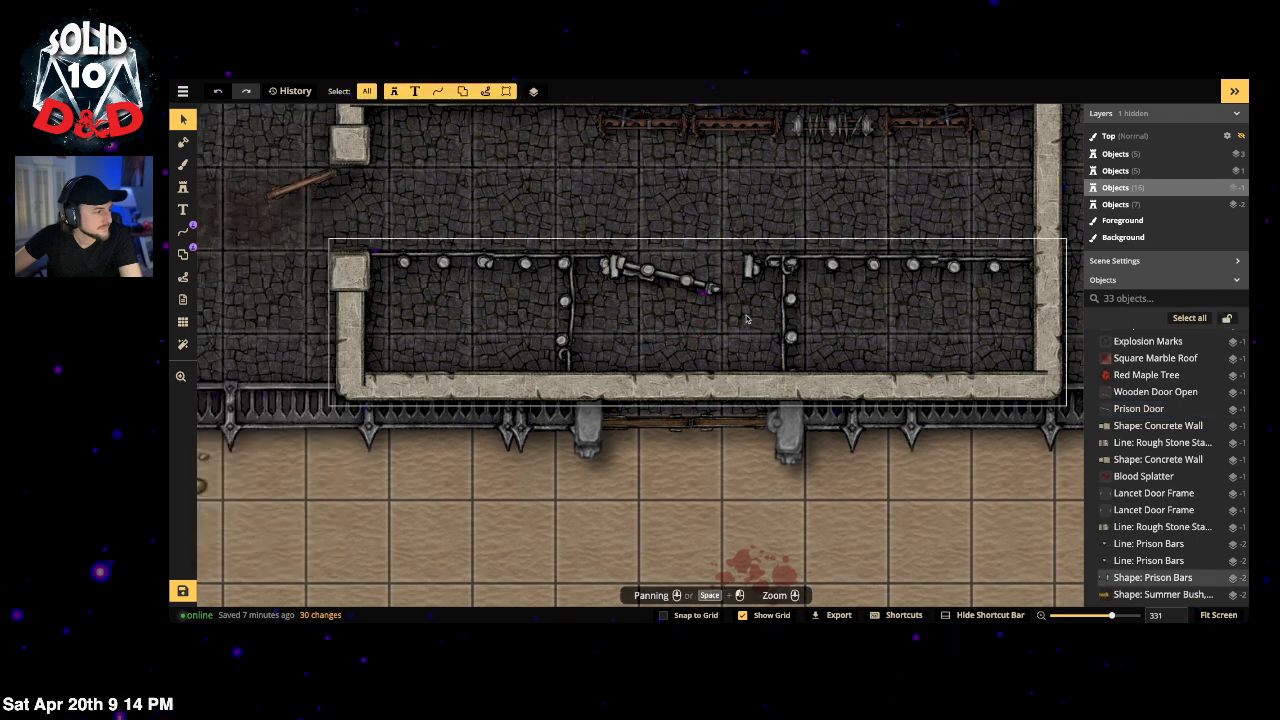
Step: Lock the Prison Bars shape in the object list
{"action": "left_click", "coordinate": [703, 286]}
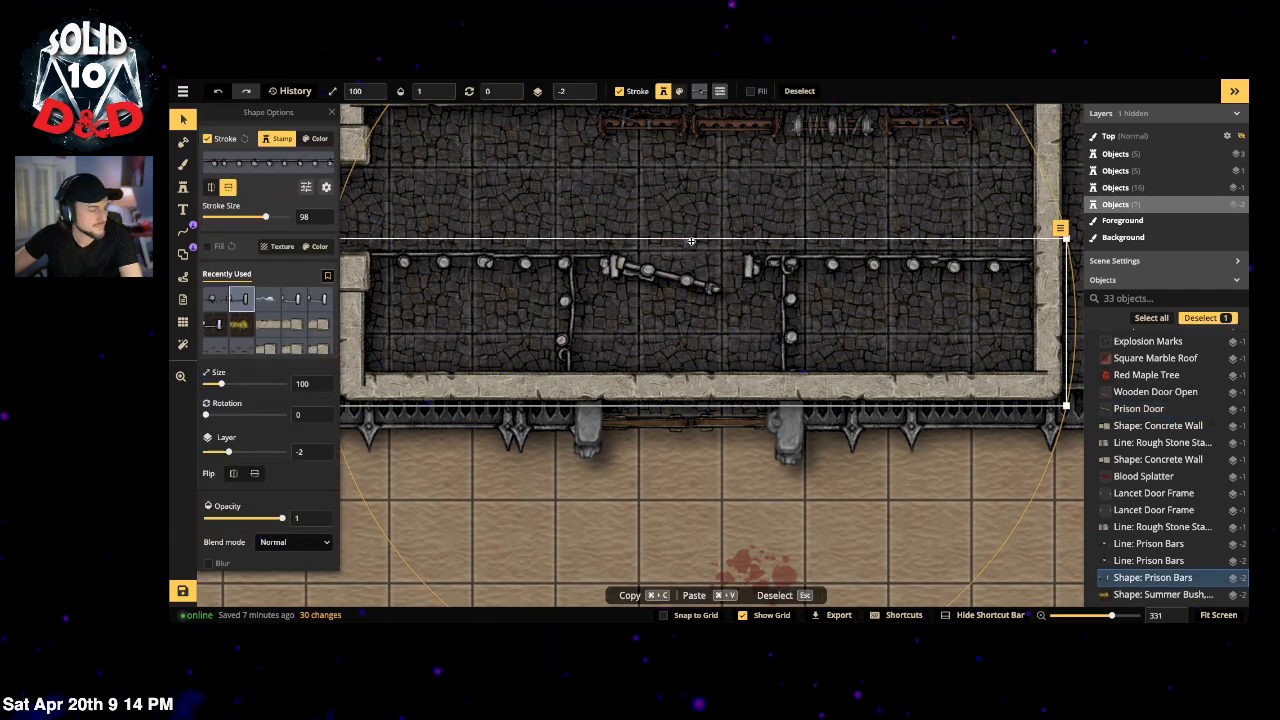
{"action": "left_click", "coordinate": [1227, 563]}
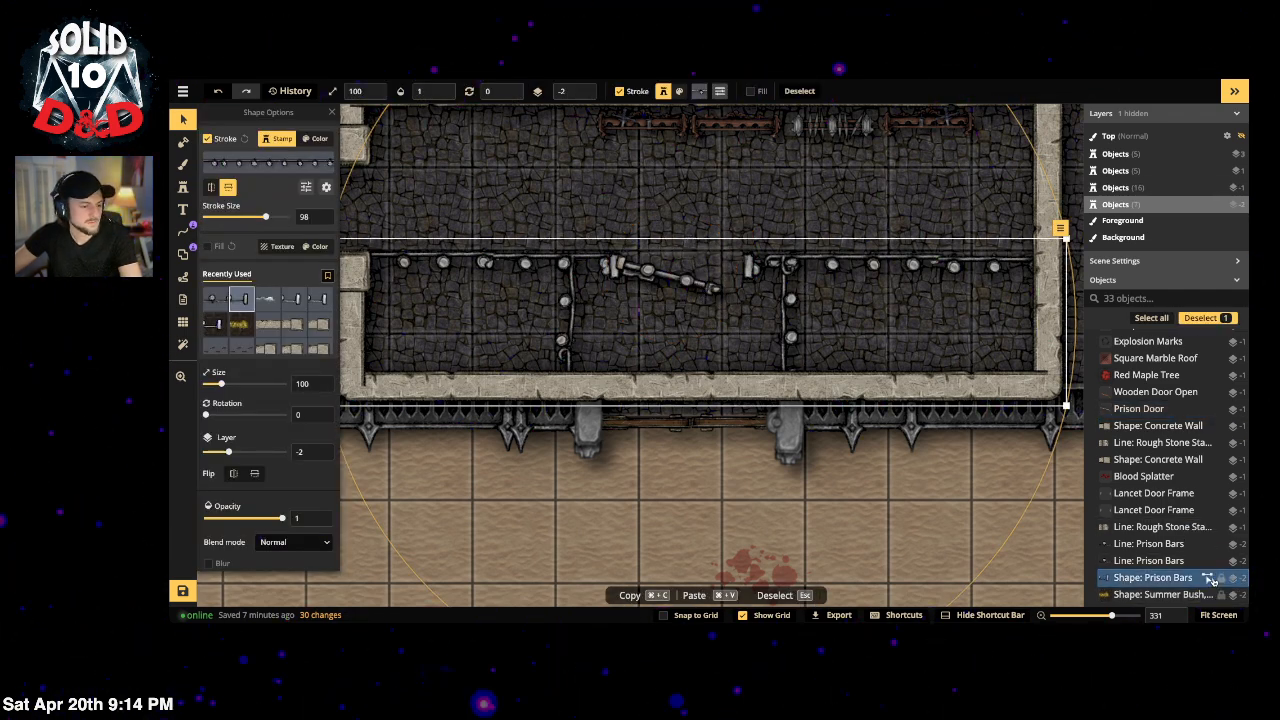
{"action": "left_click", "coordinate": [1221, 579]}
Step: Enlarge the Prison Door to size 104 and shift it slightly right and down
{"action": "left_click", "coordinate": [665, 275]}
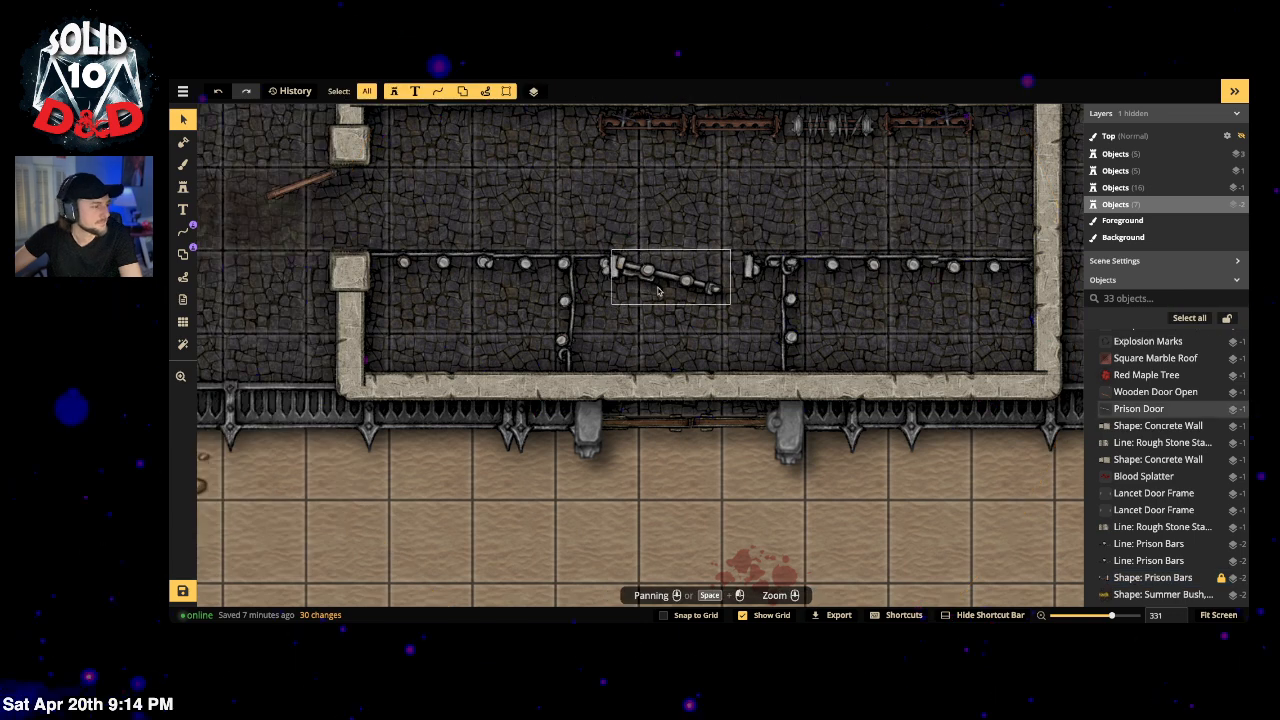
{"action": "left_click_drag", "start_coordinate": [735, 309], "coordinate": [739, 311]}
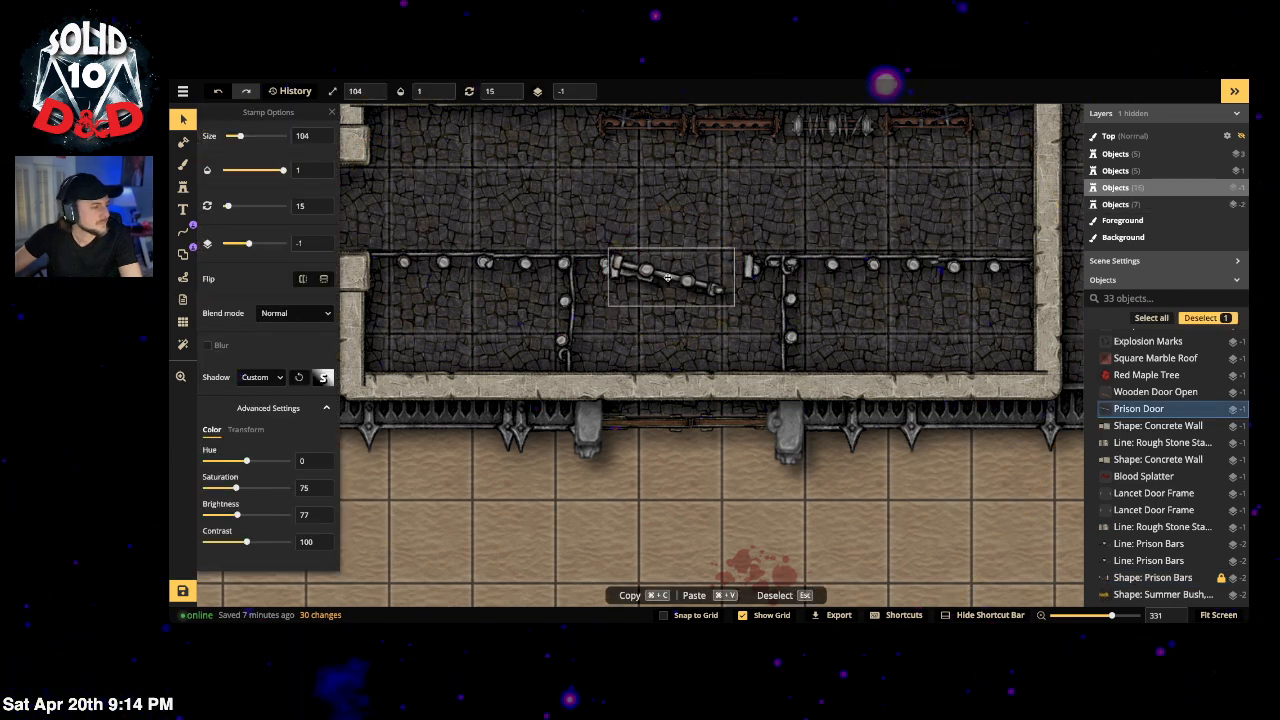
{"action": "left_click_drag", "start_coordinate": [667, 278], "coordinate": [669, 279]}
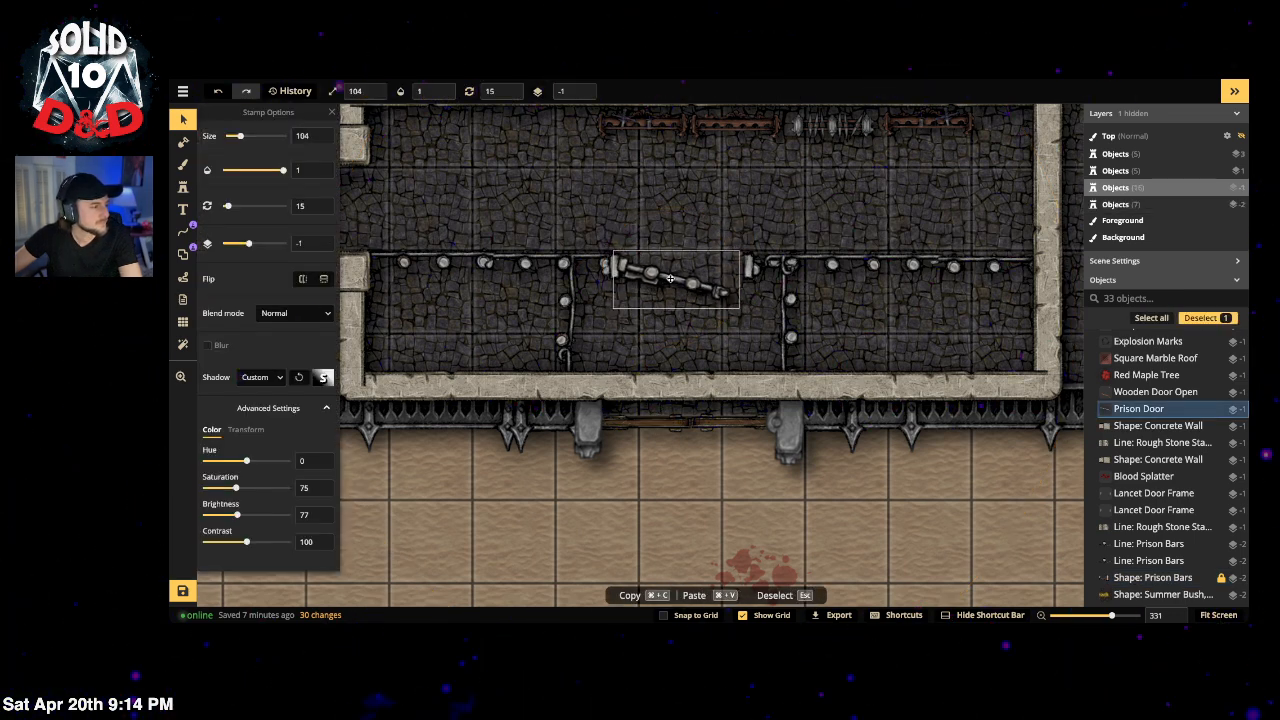
{"action": "left_click", "coordinate": [550, 204]}
{"action": "scroll", "coordinate": [552, 185], "scroll_direction": "down", "scroll_amount": 2}
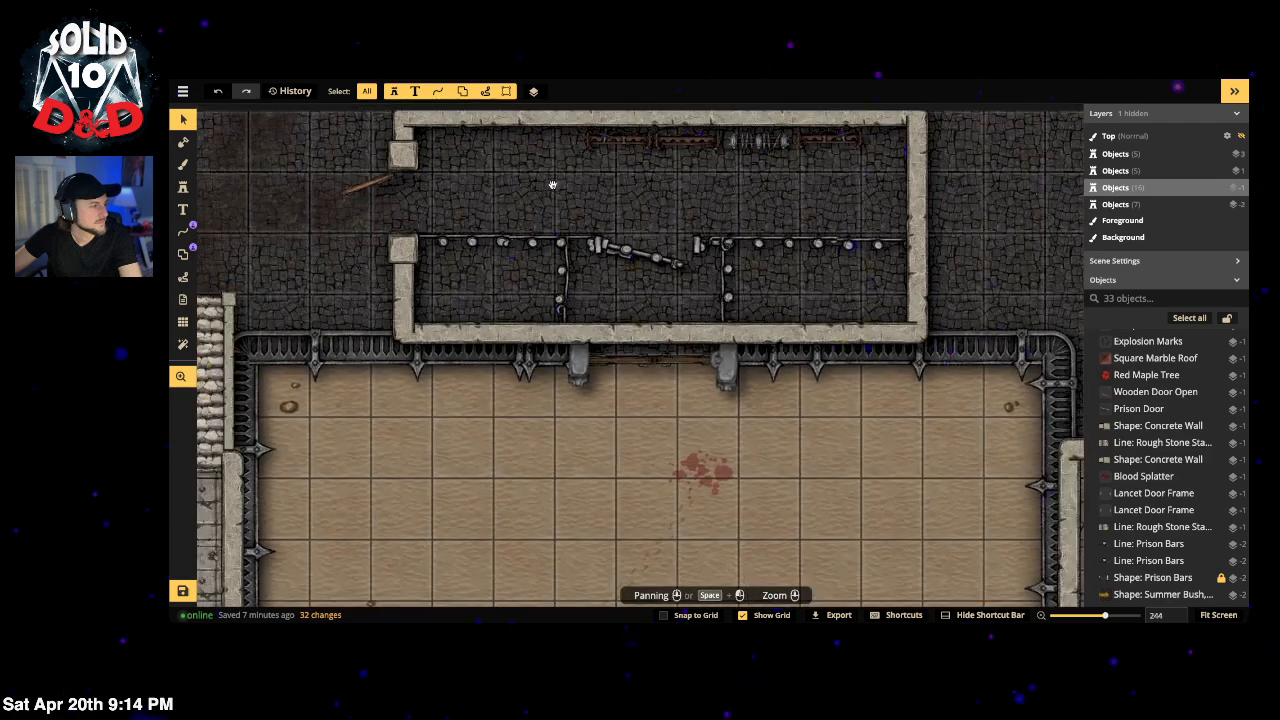
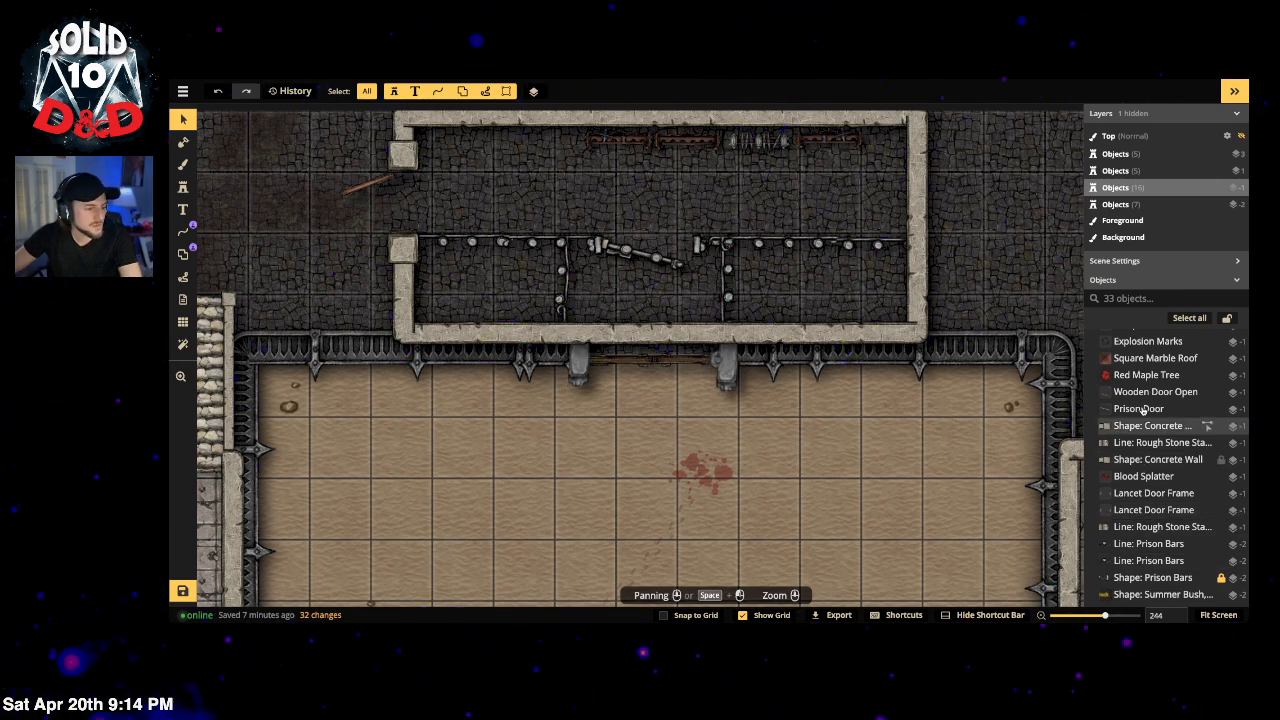
Step: Search the object list for 'concrete' and select the prison block's concrete wall
{"action": "type", "text": "cpmc"}
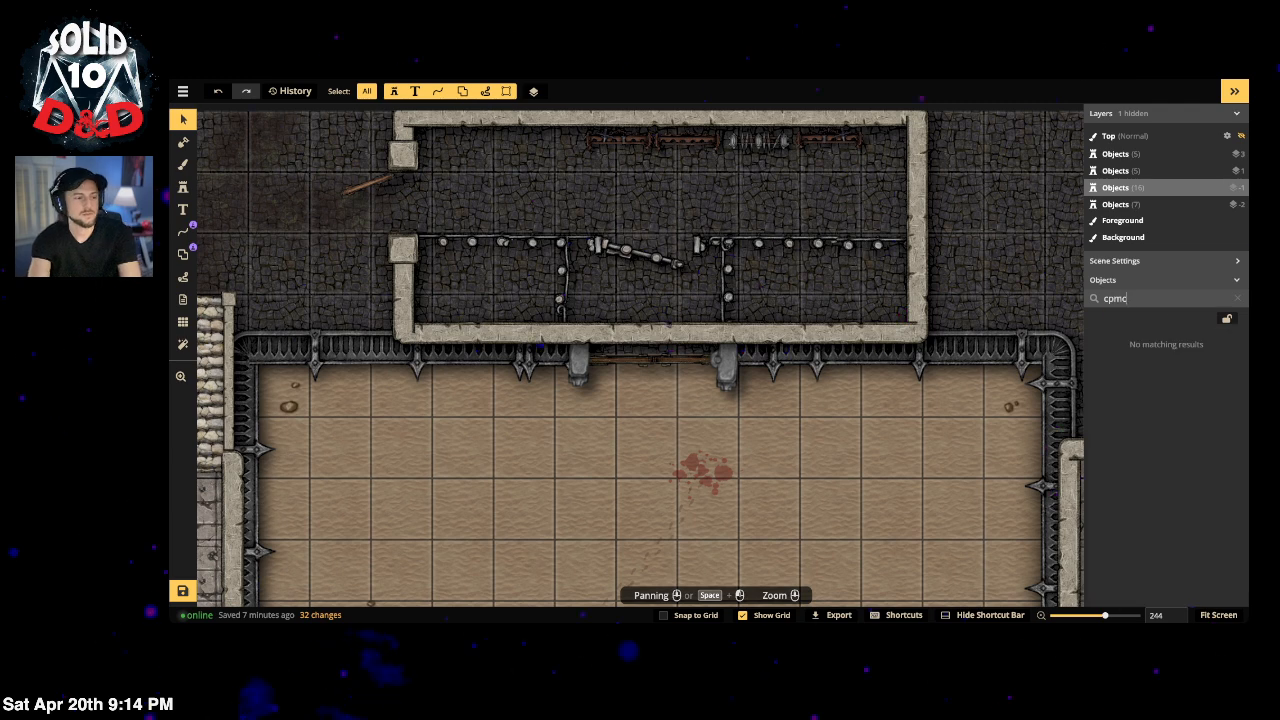
{"action": "key", "text": "BackSpace"}
{"action": "key", "text": "BackSpace"}
{"action": "type", "text": "oncre"}
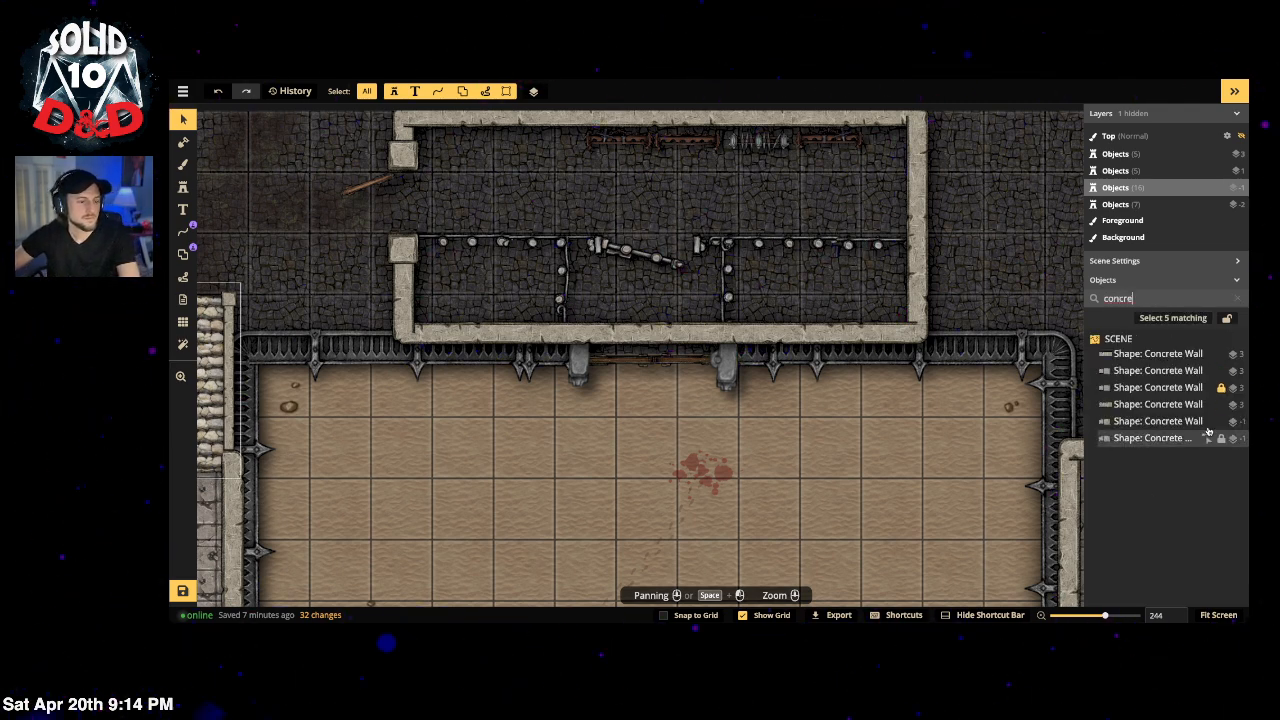
{"action": "left_click", "coordinate": [1195, 394]}
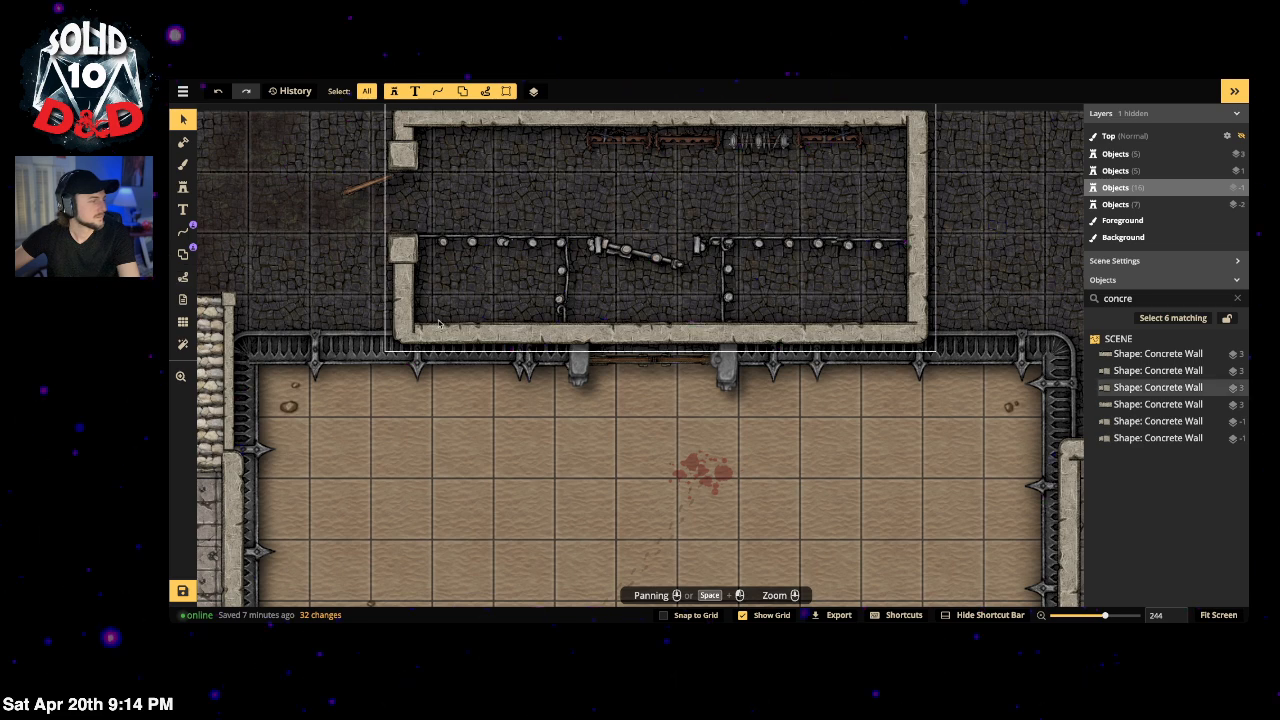
Step: Cut a widened doorway into the prison's bottom wall, centred between the two pillars
{"action": "left_click", "coordinate": [183, 253]}
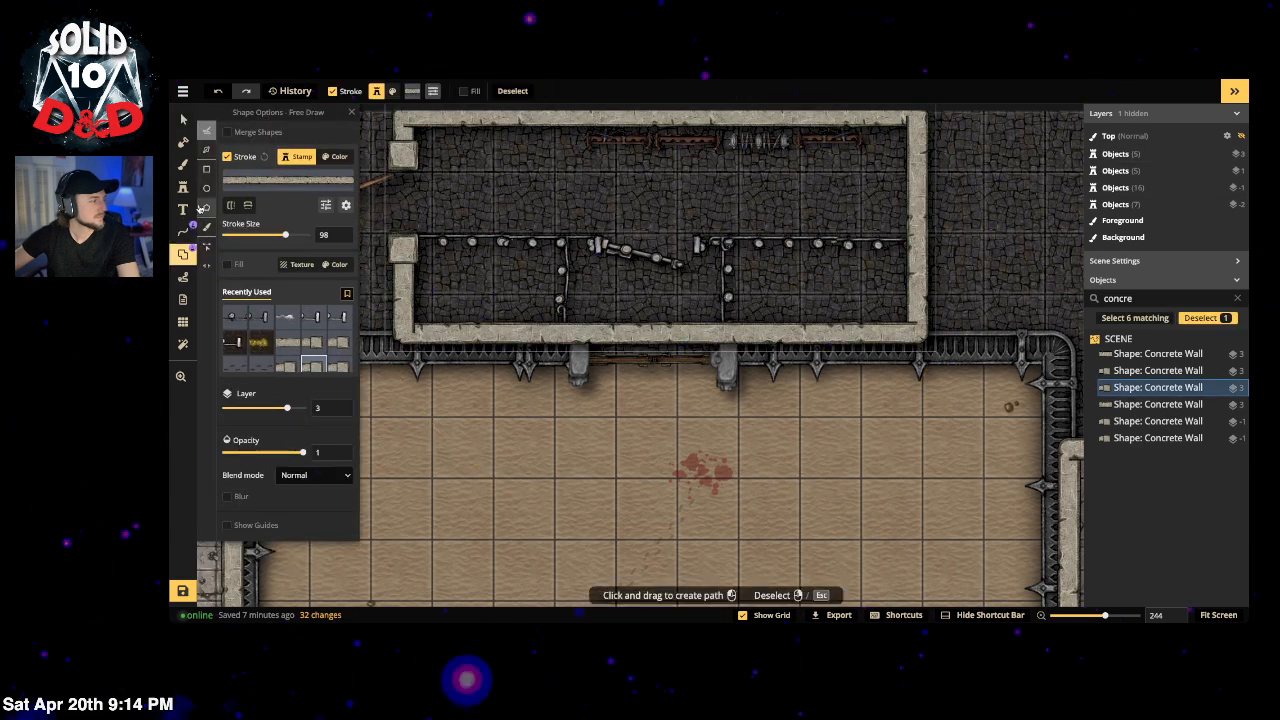
{"action": "left_click", "coordinate": [207, 268]}
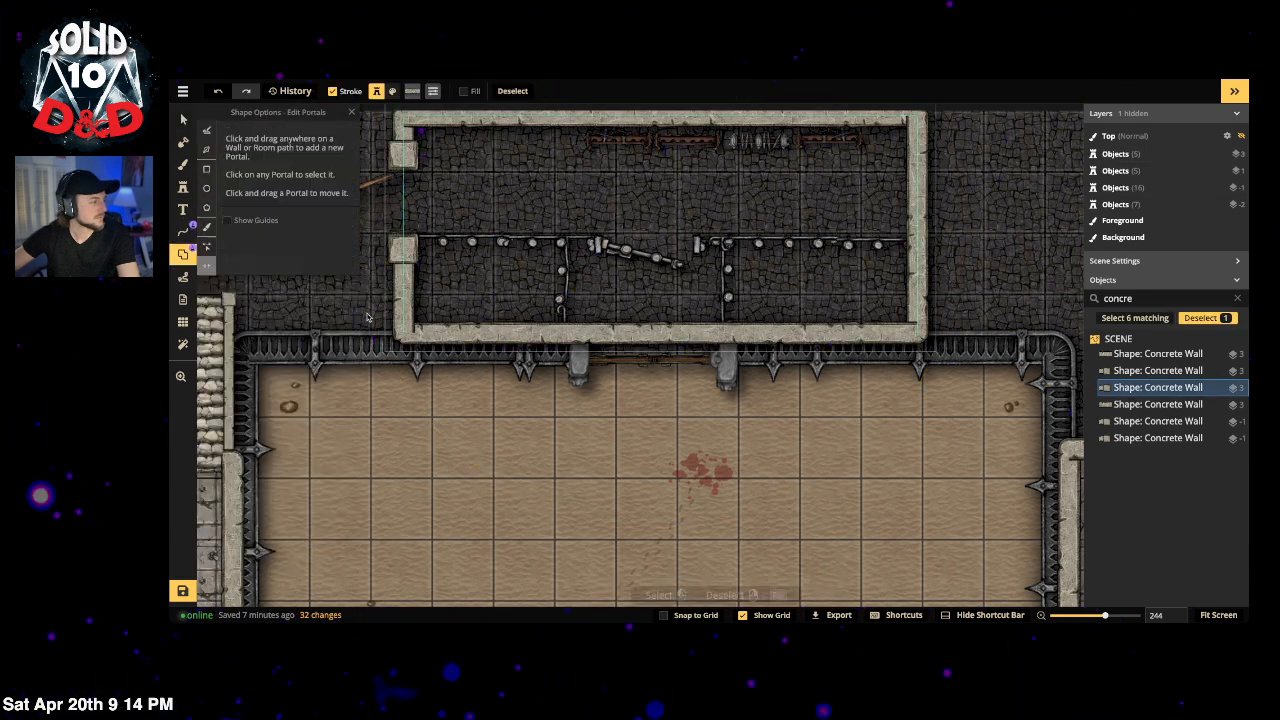
{"action": "left_click", "coordinate": [654, 334]}
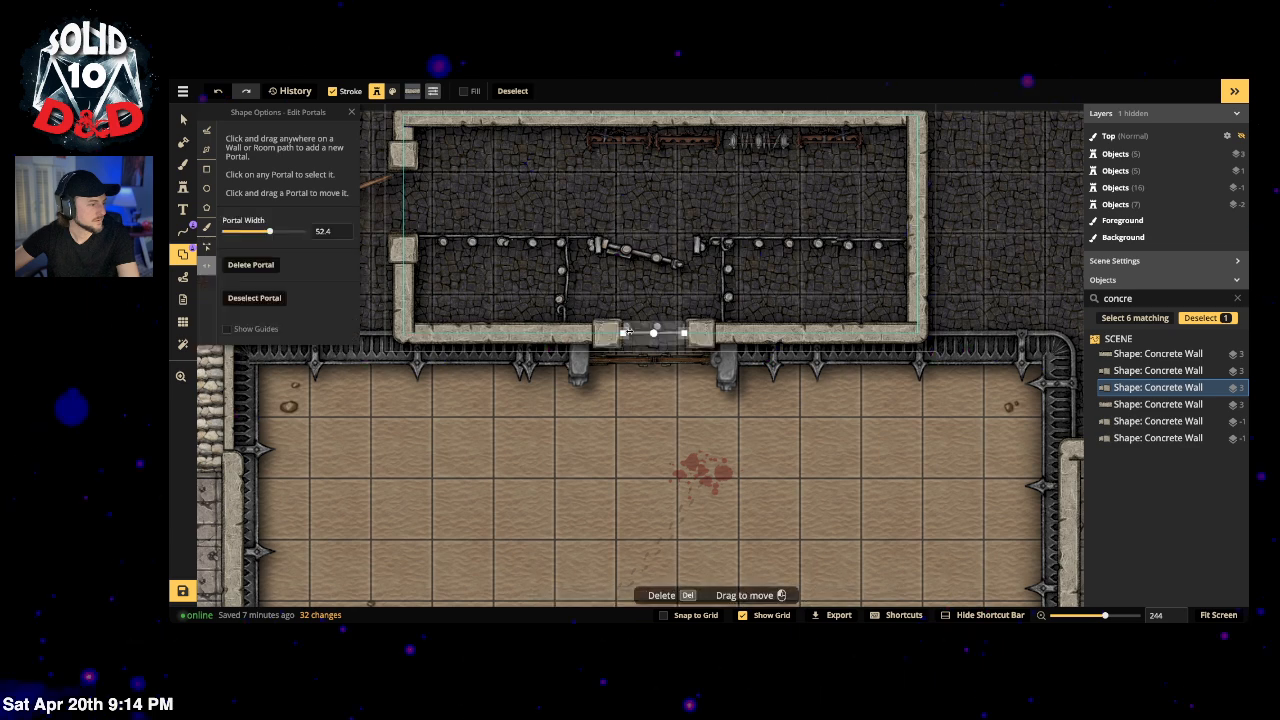
{"action": "left_click_drag", "start_coordinate": [613, 333], "coordinate": [597, 333]}
{"action": "left_click_drag", "start_coordinate": [653, 331], "coordinate": [648, 332]}
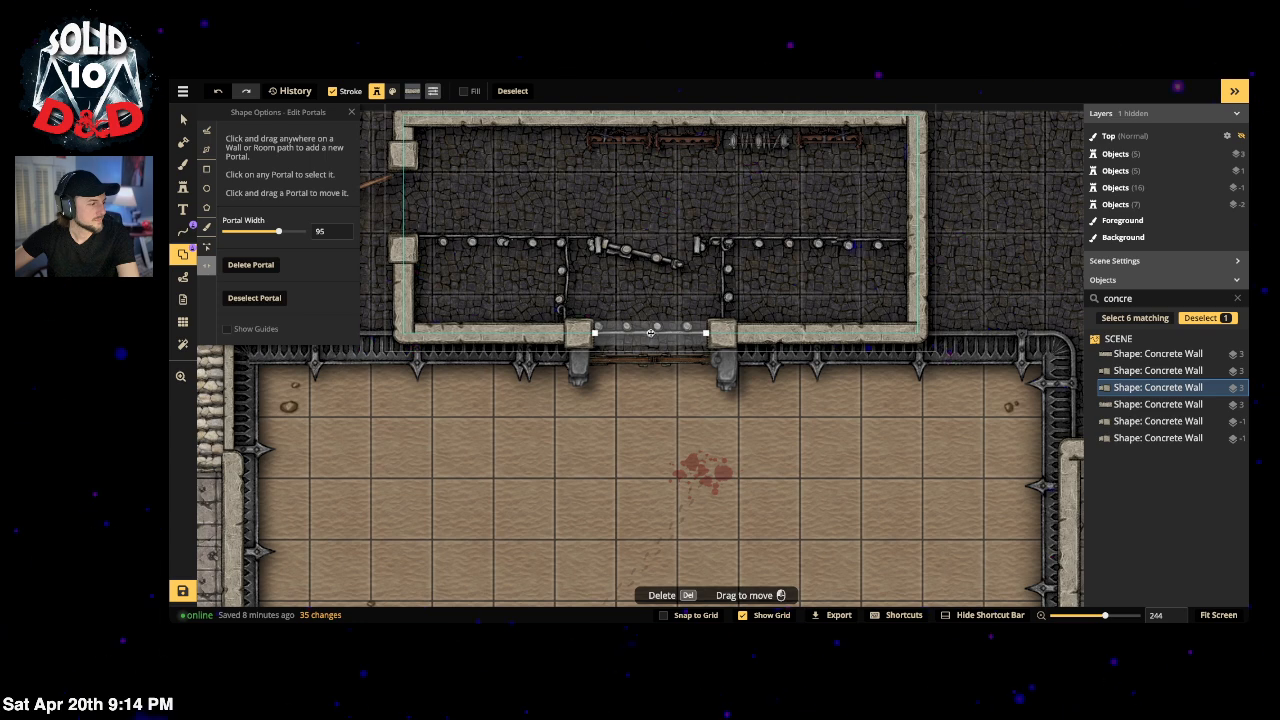
{"action": "left_click", "coordinate": [206, 168]}
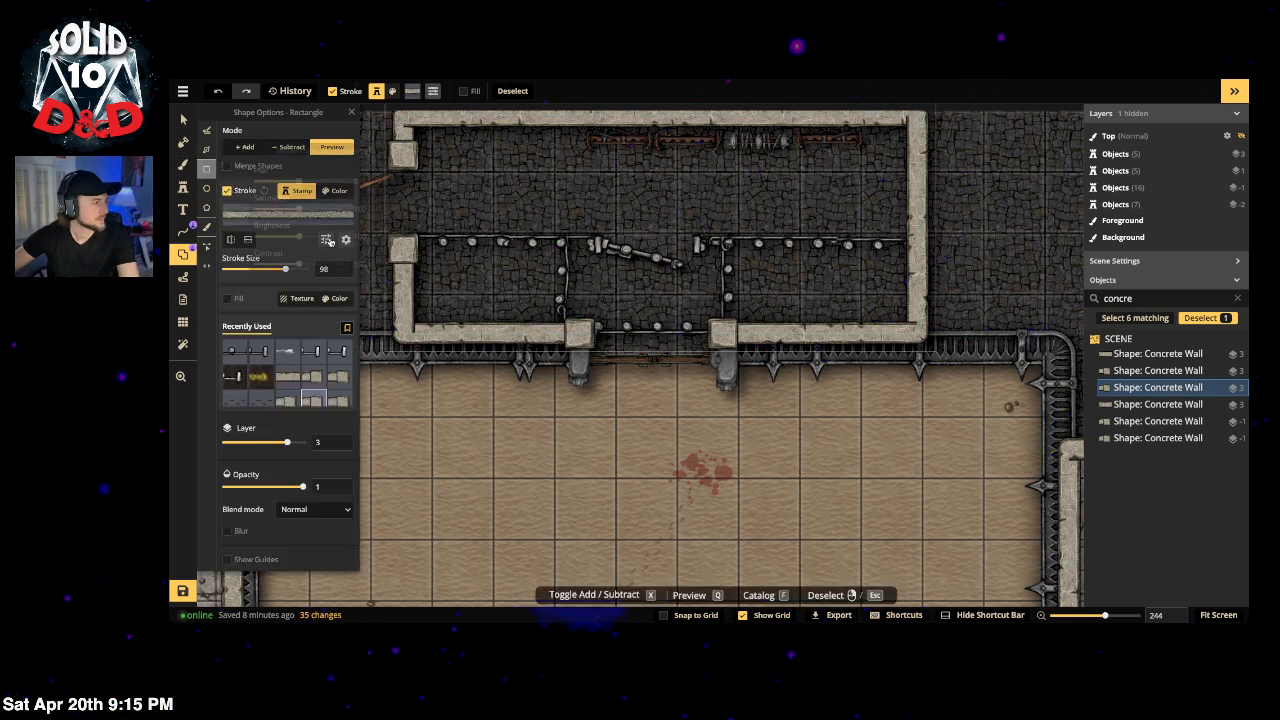
Step: Give the concrete walls square caps, stroke size 82 and a darker tone
{"action": "left_click", "coordinate": [325, 239]}
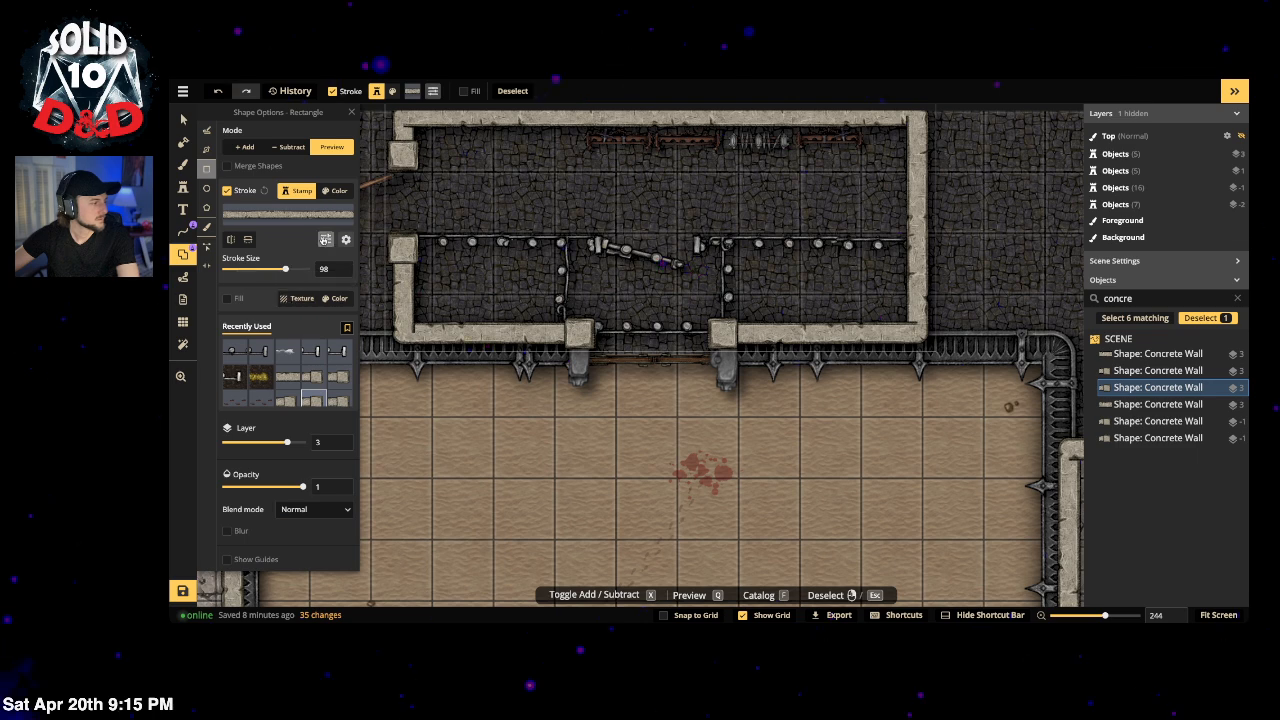
{"action": "left_click", "coordinate": [344, 240]}
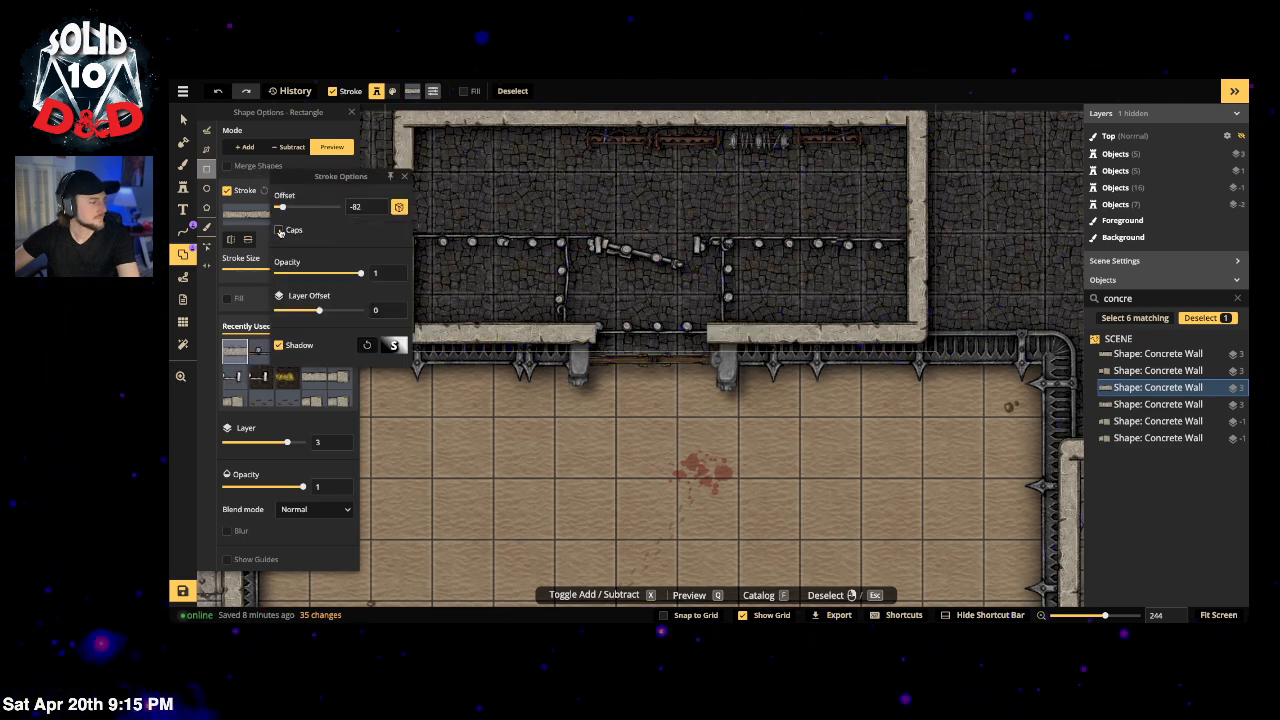
{"action": "left_click", "coordinate": [280, 231]}
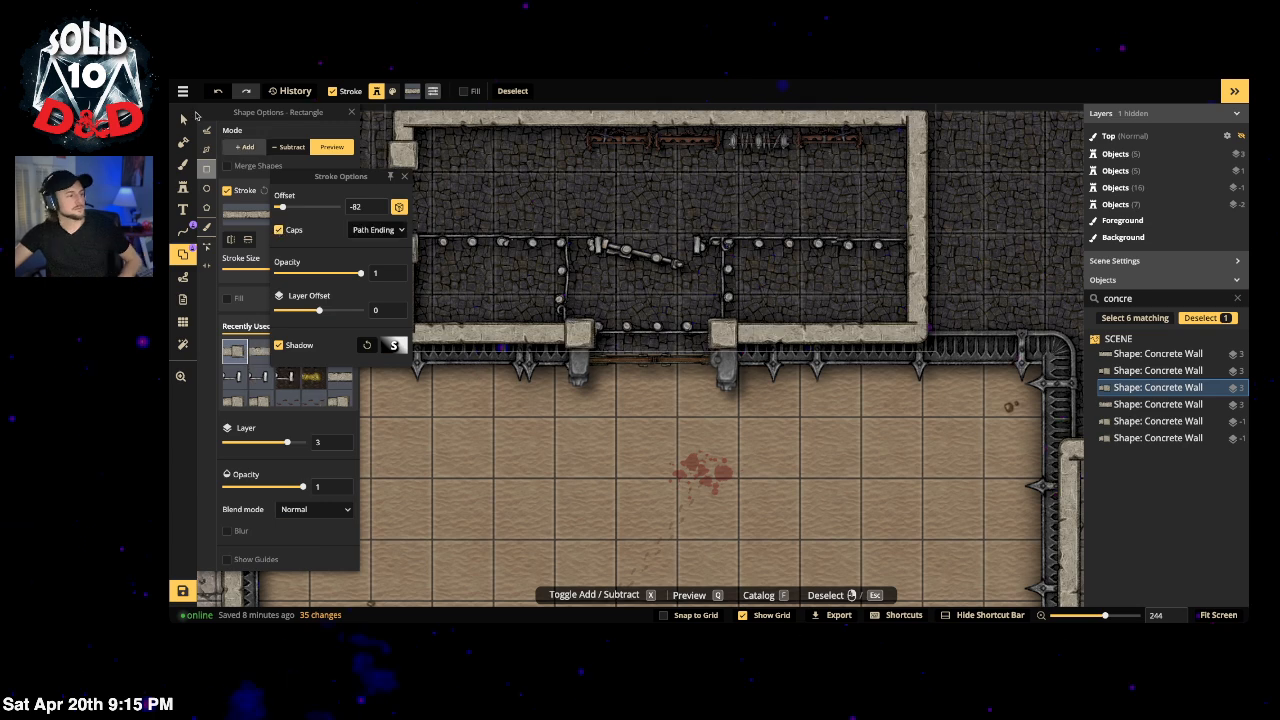
{"action": "left_click", "coordinate": [254, 181]}
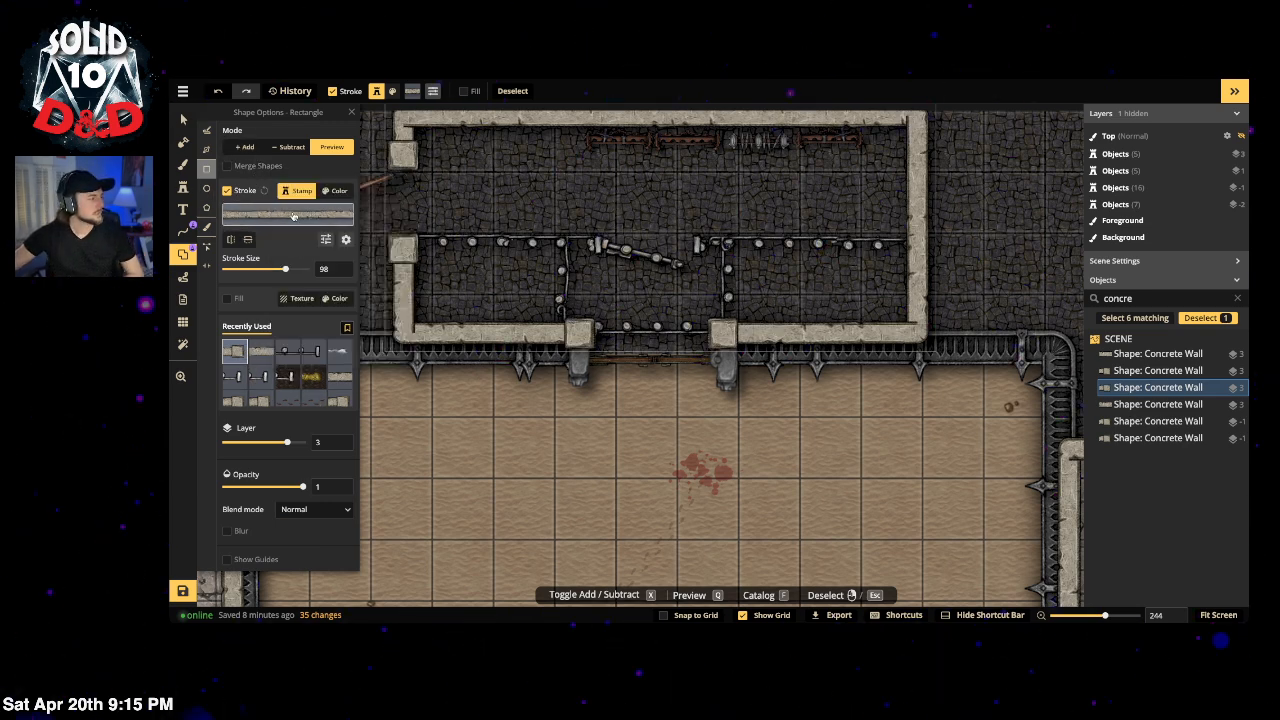
{"action": "left_click_drag", "start_coordinate": [288, 270], "coordinate": [285, 271]}
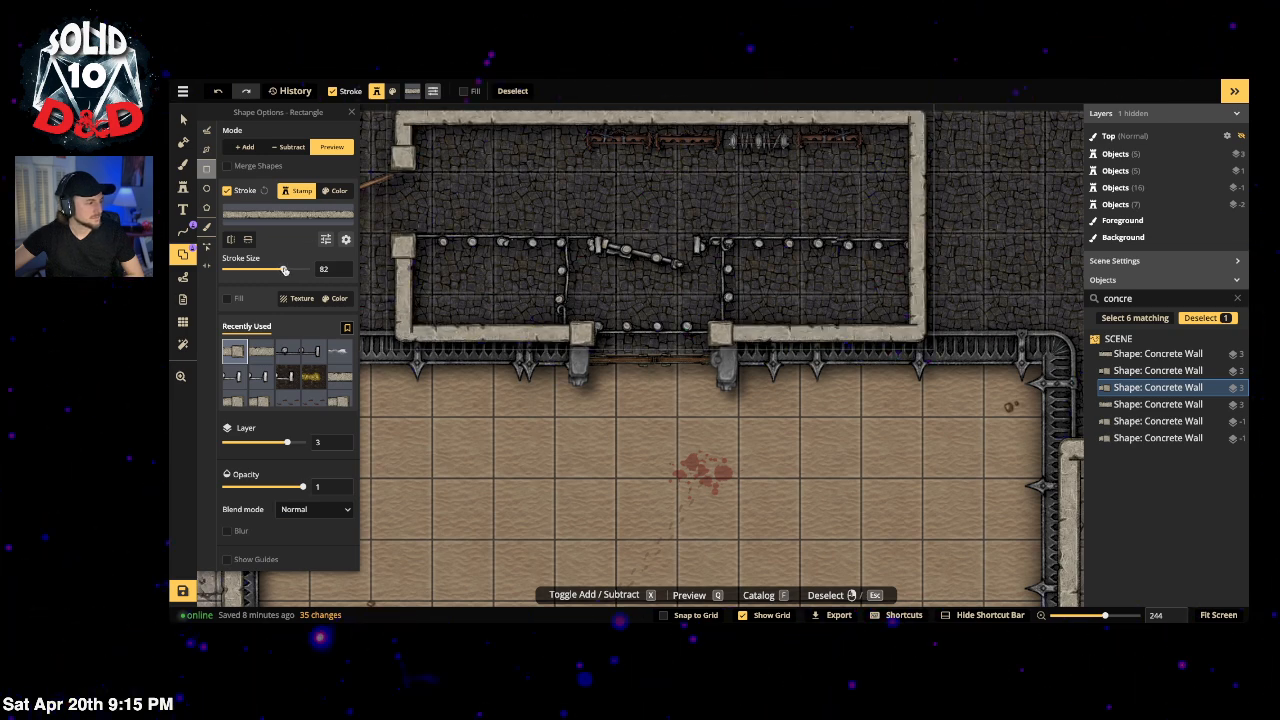
{"action": "scroll", "coordinate": [275, 527], "scroll_direction": "down", "scroll_amount": 1}
{"action": "left_click", "coordinate": [325, 234]}
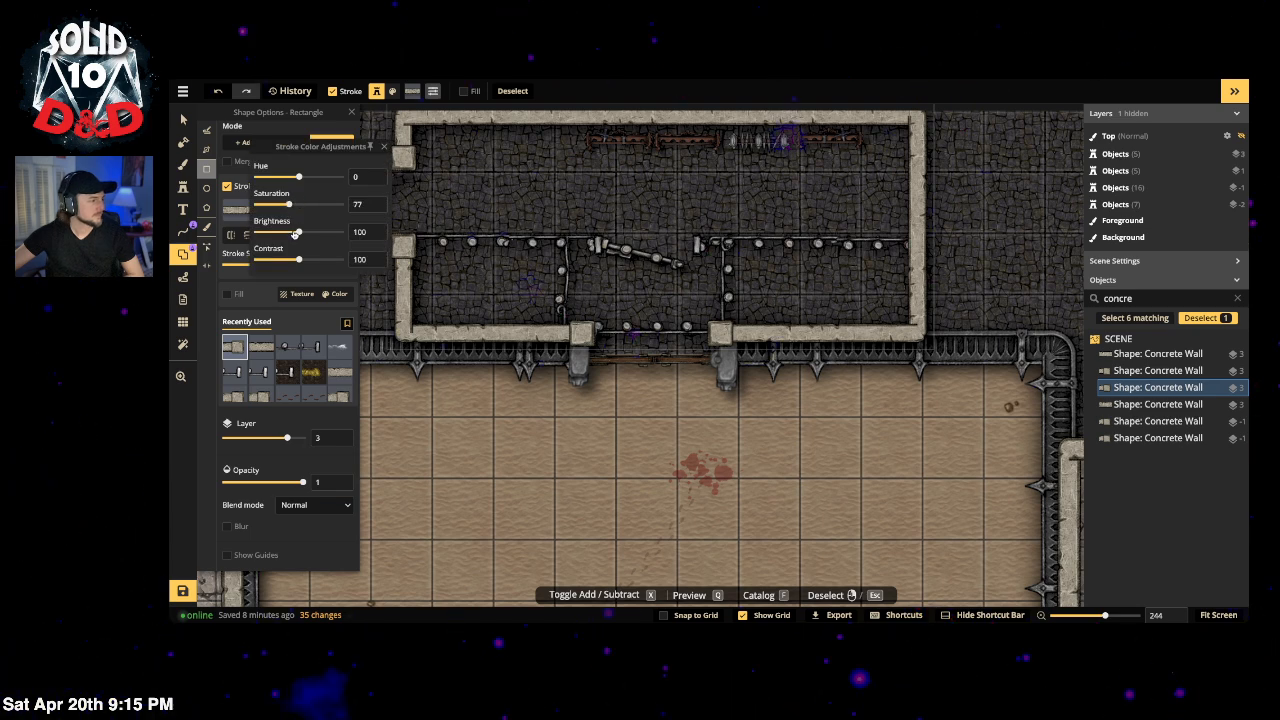
{"action": "left_click_drag", "start_coordinate": [296, 232], "coordinate": [291, 232]}
{"action": "left_click", "coordinate": [307, 317]}
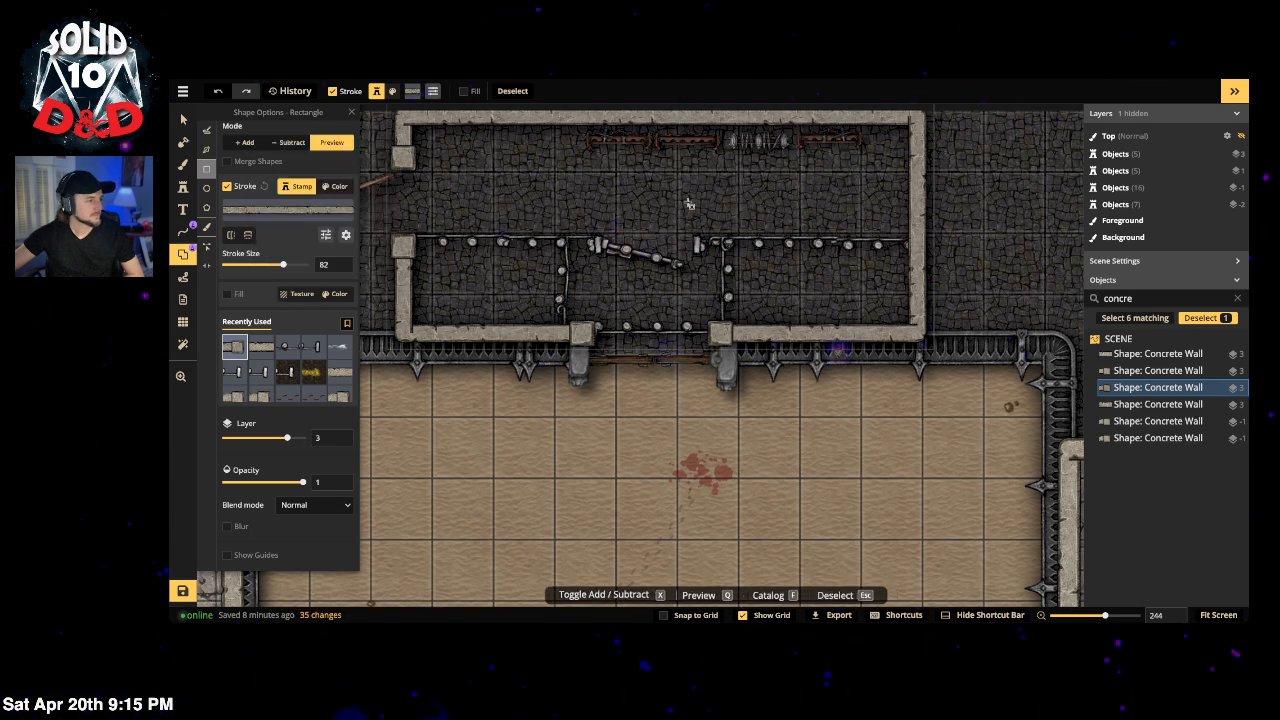
Step: Deselect the wall and pan the view back over the arena
{"action": "key", "text": "v"}
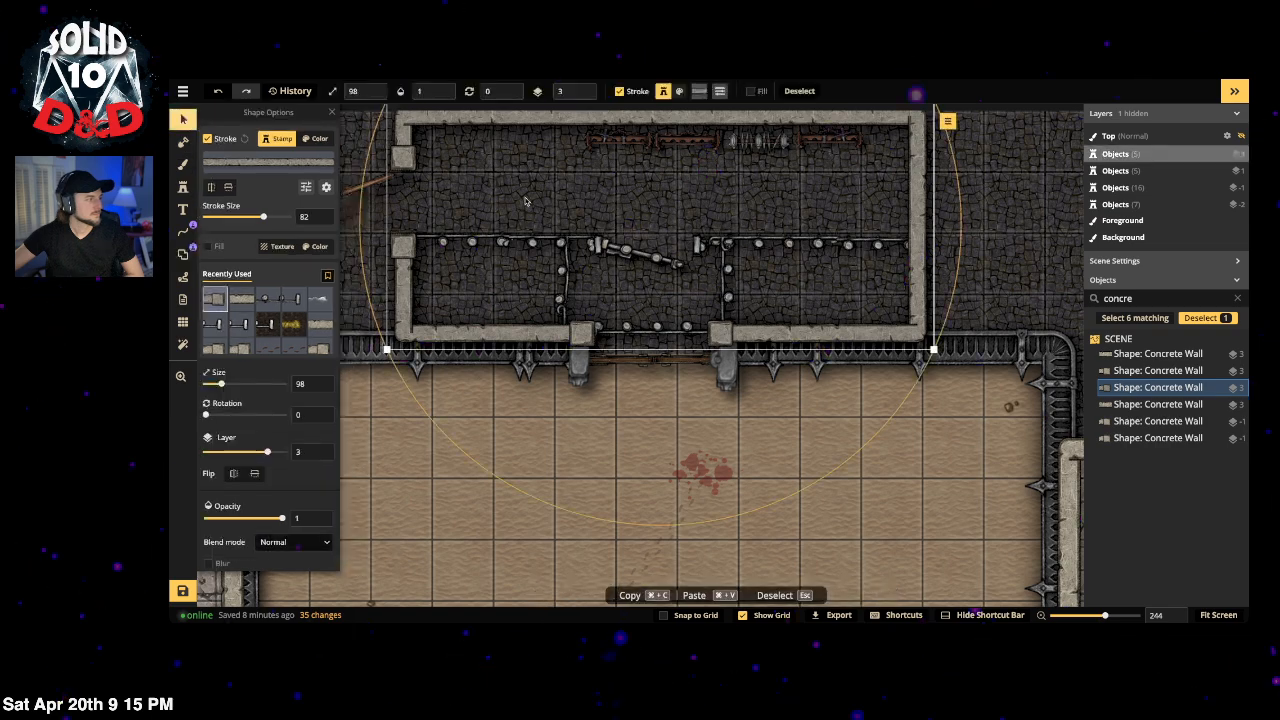
{"action": "key", "text": "Escape"}
{"action": "scroll", "coordinate": [647, 434], "scroll_direction": "down", "scroll_amount": 5}
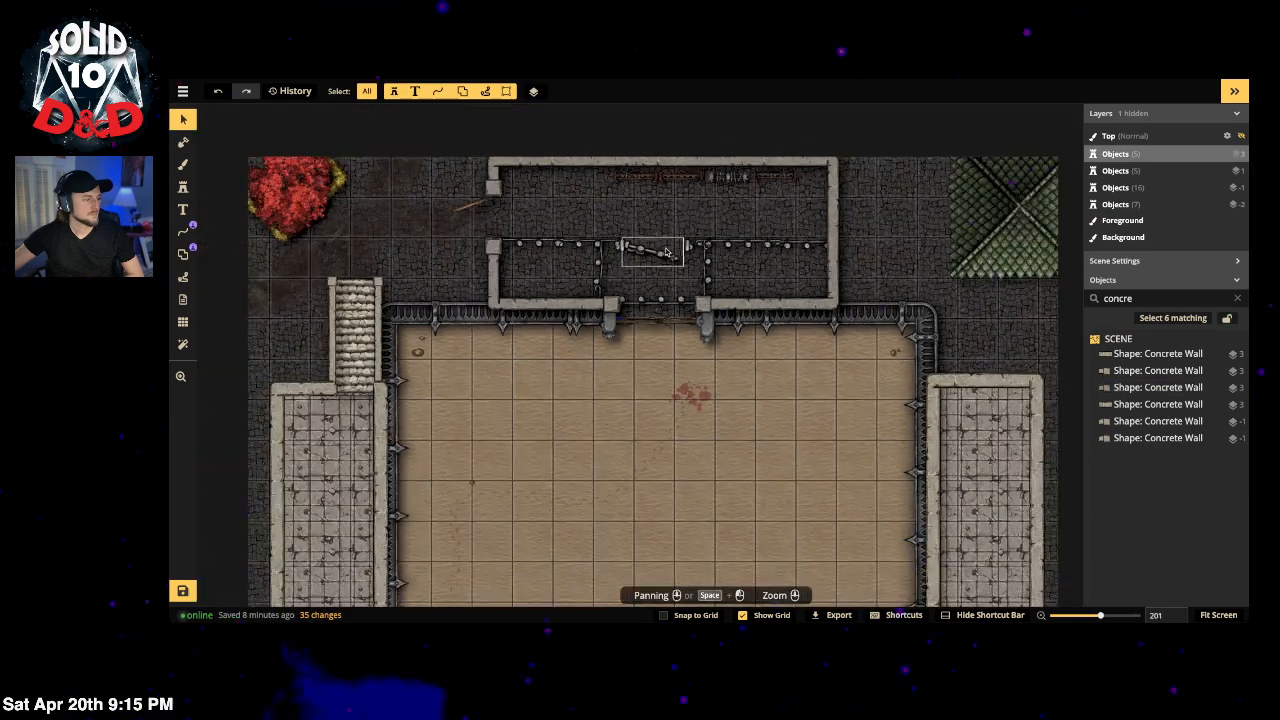
{"action": "key", "text": "space"}
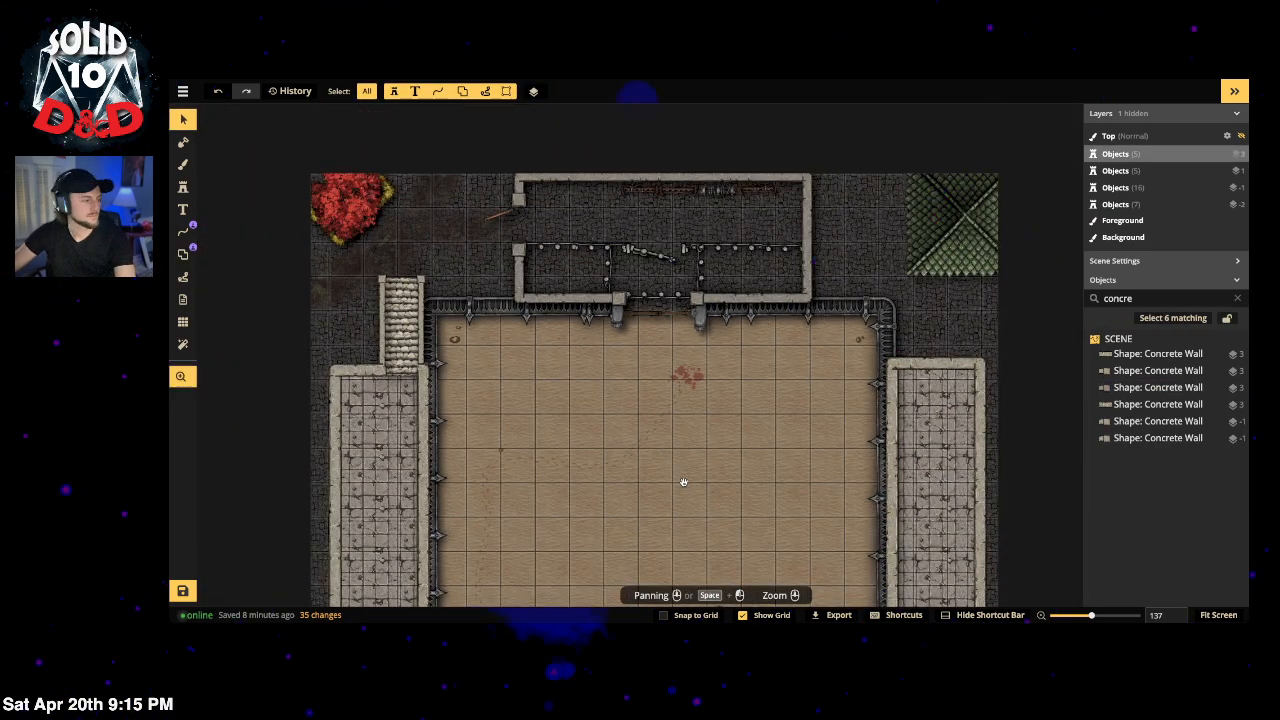
{"action": "left_click_drag", "start_coordinate": [685, 483], "coordinate": [705, 388]}
{"action": "left_click_drag", "start_coordinate": [631, 334], "coordinate": [632, 488]}
{"action": "scroll", "coordinate": [606, 378], "scroll_direction": "up", "scroll_amount": 5}
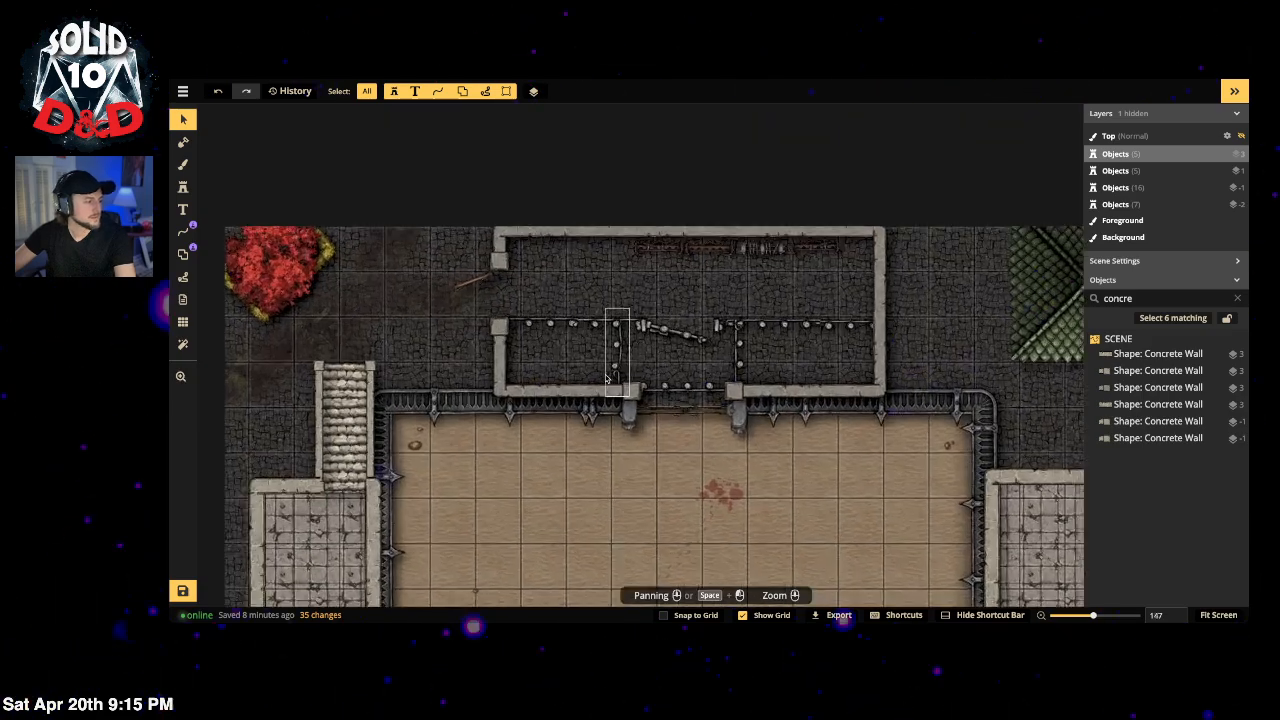
Step: Search the stamp catalog for 'bench' and choose the Tavern bench stamp
{"action": "left_click", "coordinate": [183, 187]}
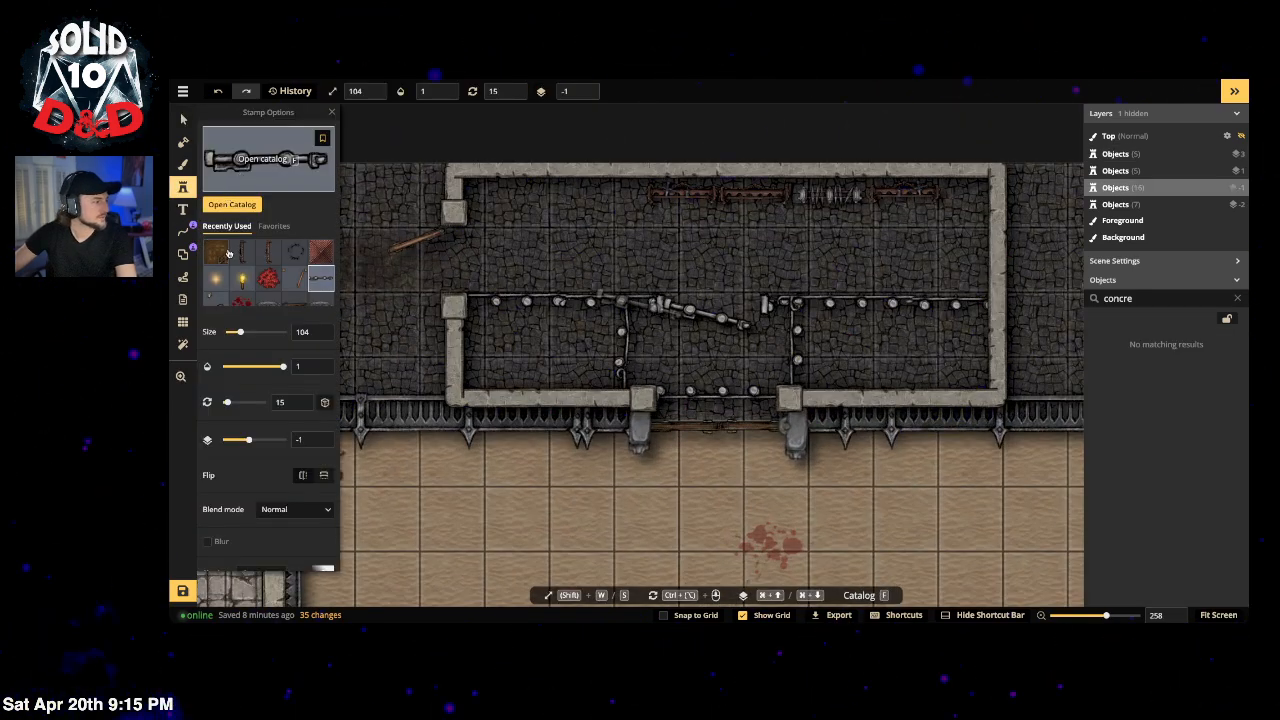
{"action": "left_click", "coordinate": [243, 157]}
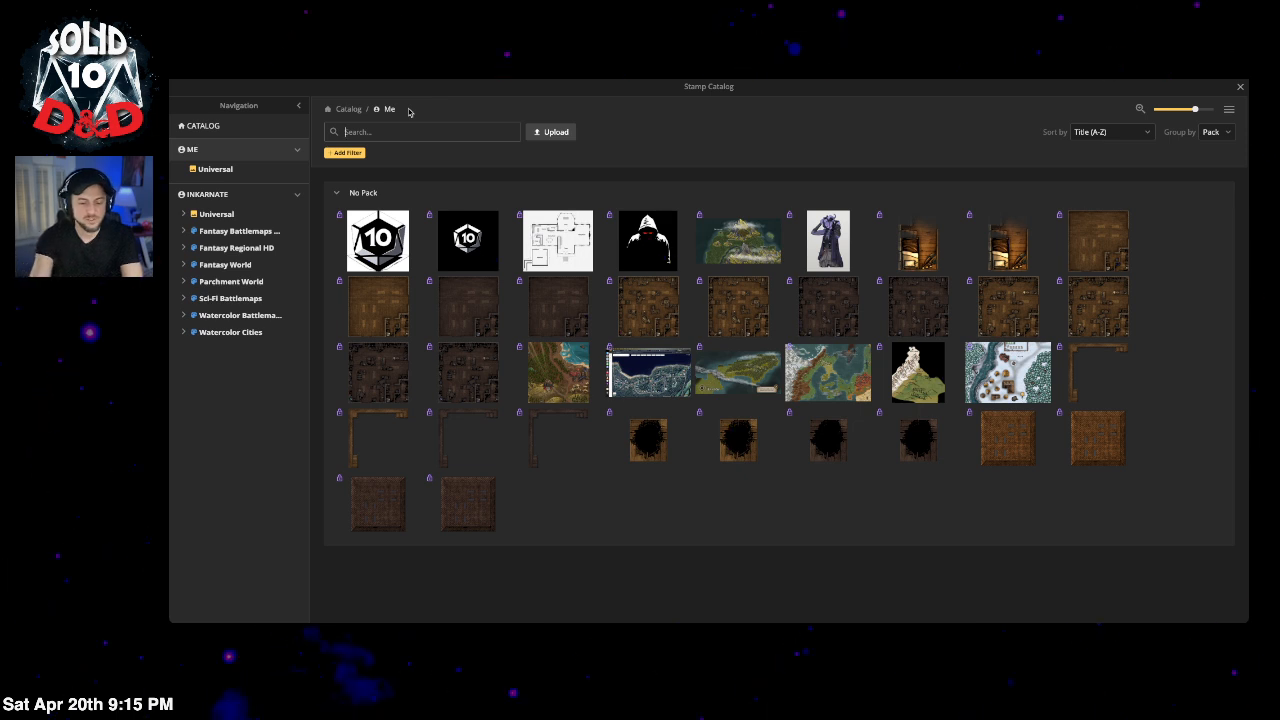
{"action": "left_click", "coordinate": [245, 247]}
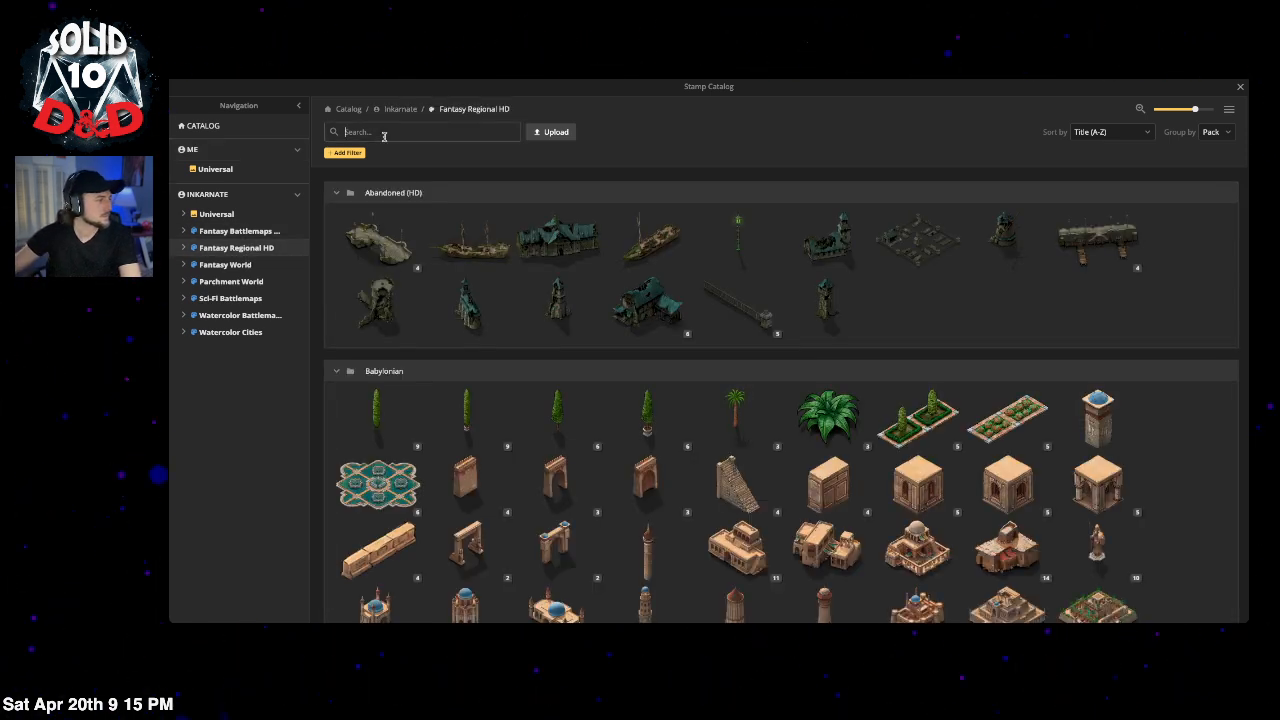
{"action": "left_click", "coordinate": [240, 231]}
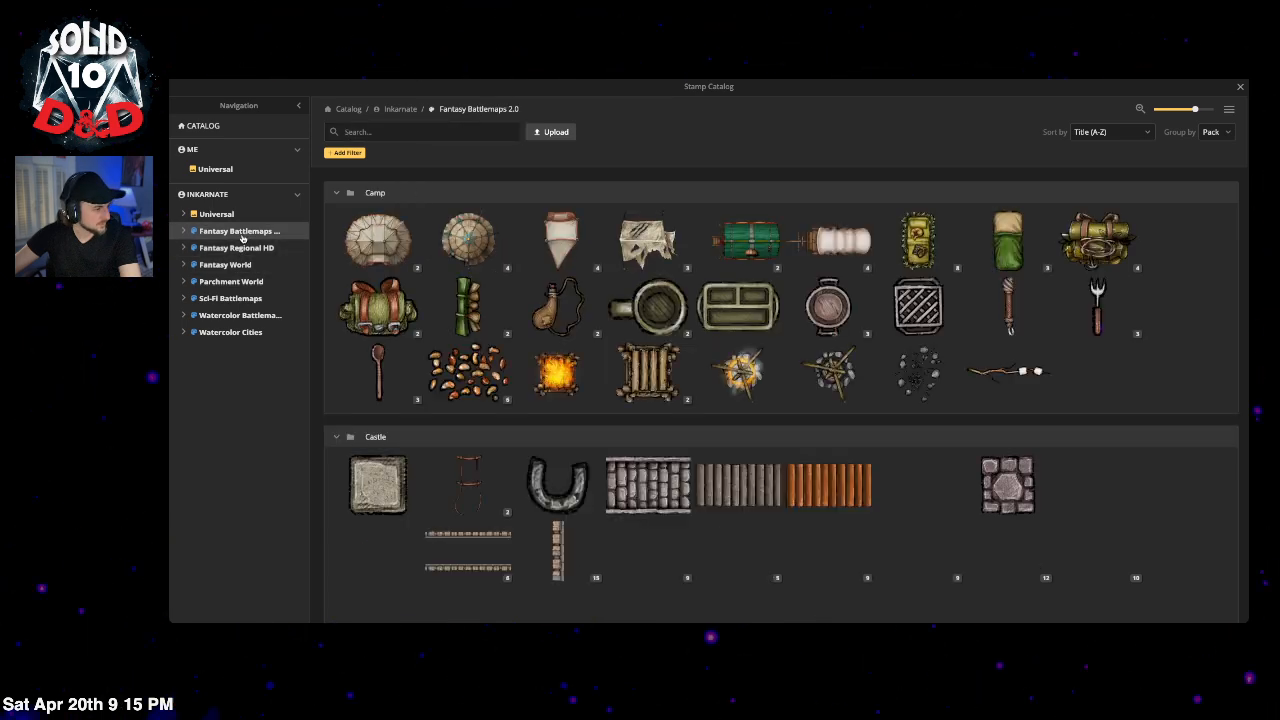
{"action": "left_click", "coordinate": [376, 131]}
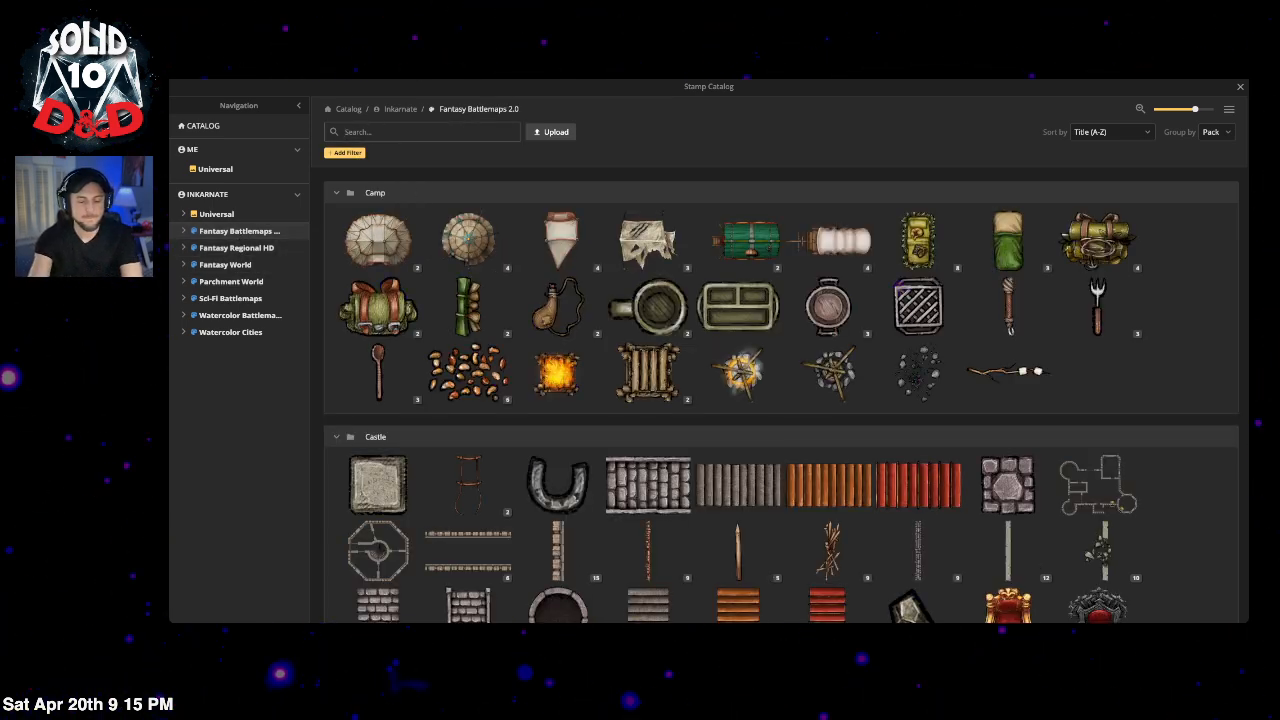
{"action": "type", "text": "bench"}
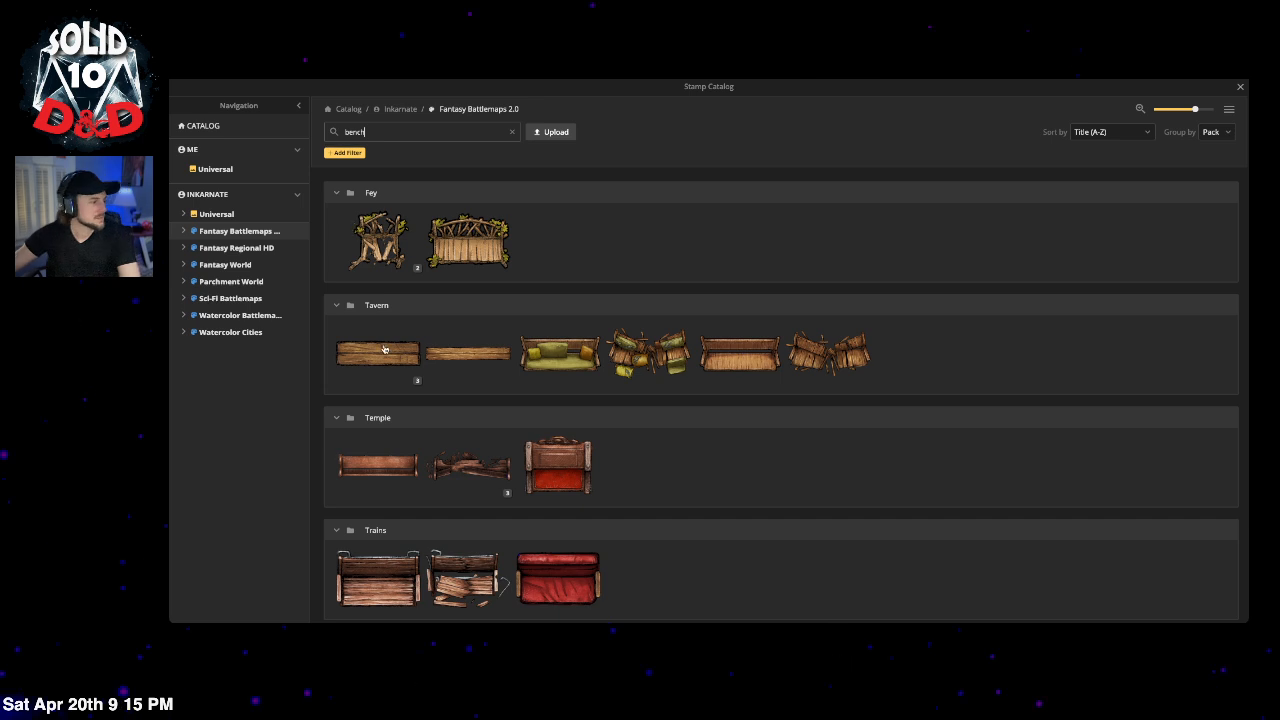
{"action": "left_click", "coordinate": [417, 381]}
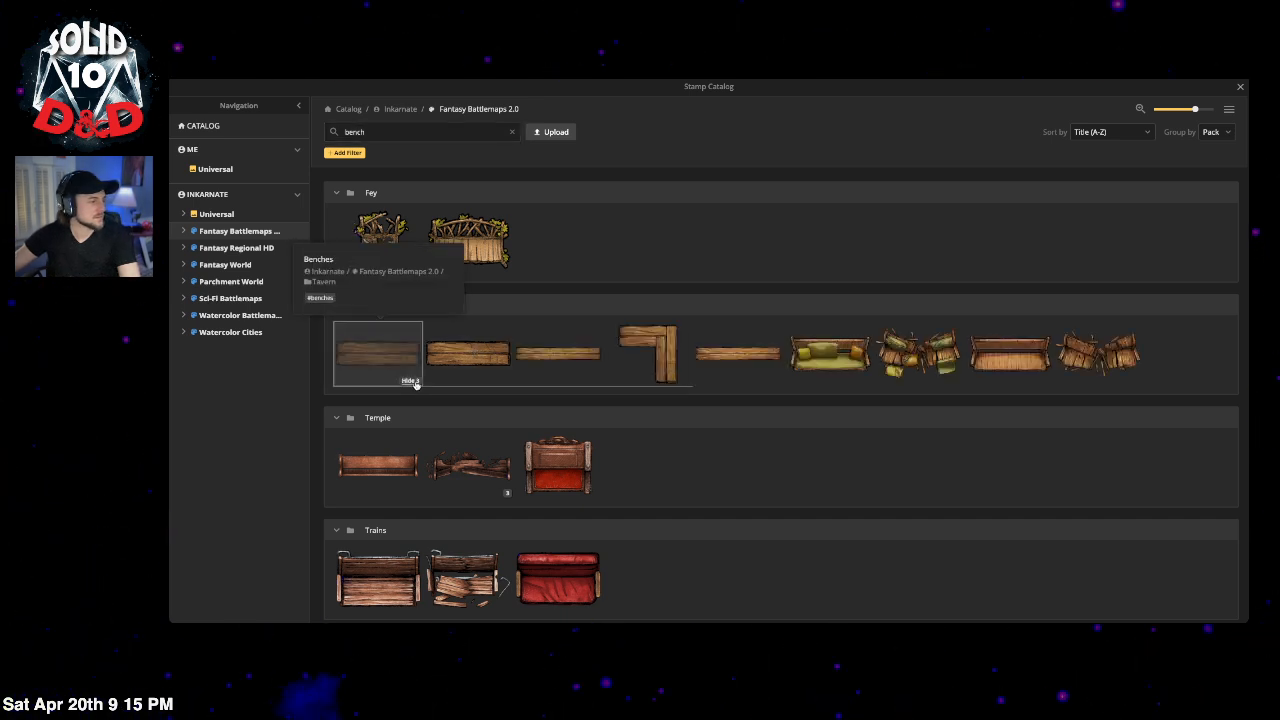
{"action": "left_click", "coordinate": [410, 378]}
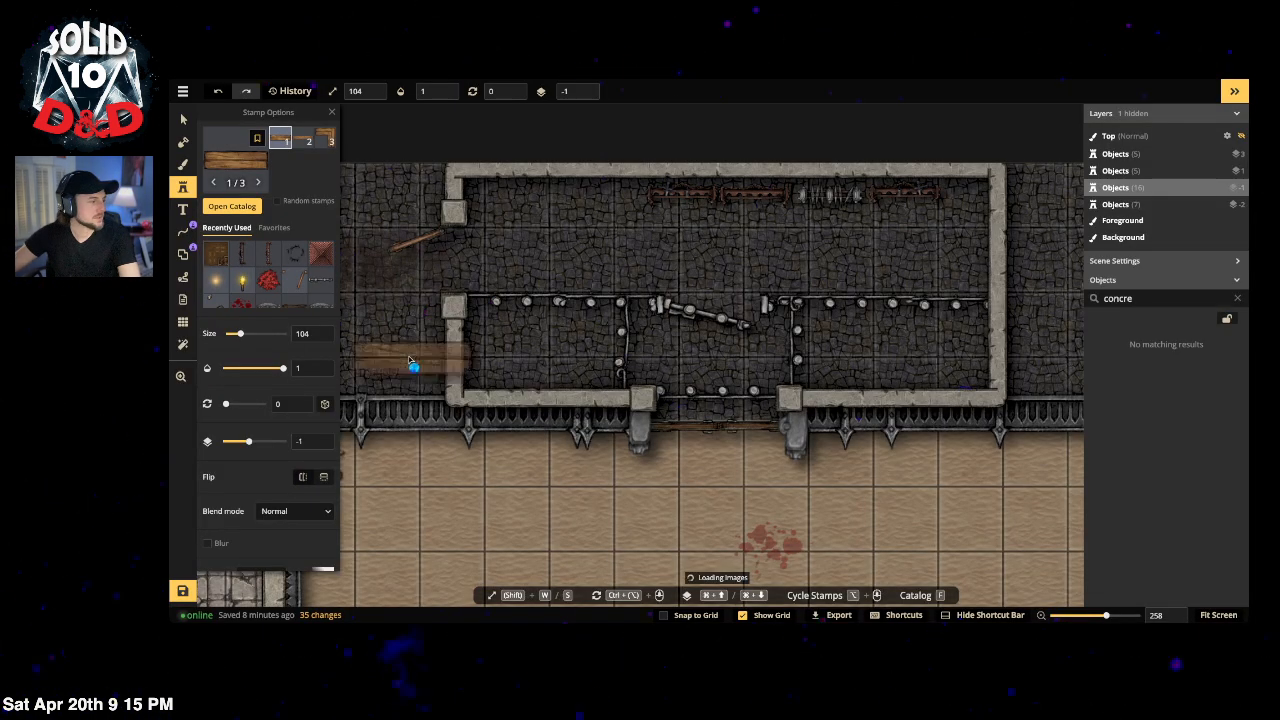
{"action": "left_click", "coordinate": [240, 205]}
{"action": "left_click", "coordinate": [374, 362]}
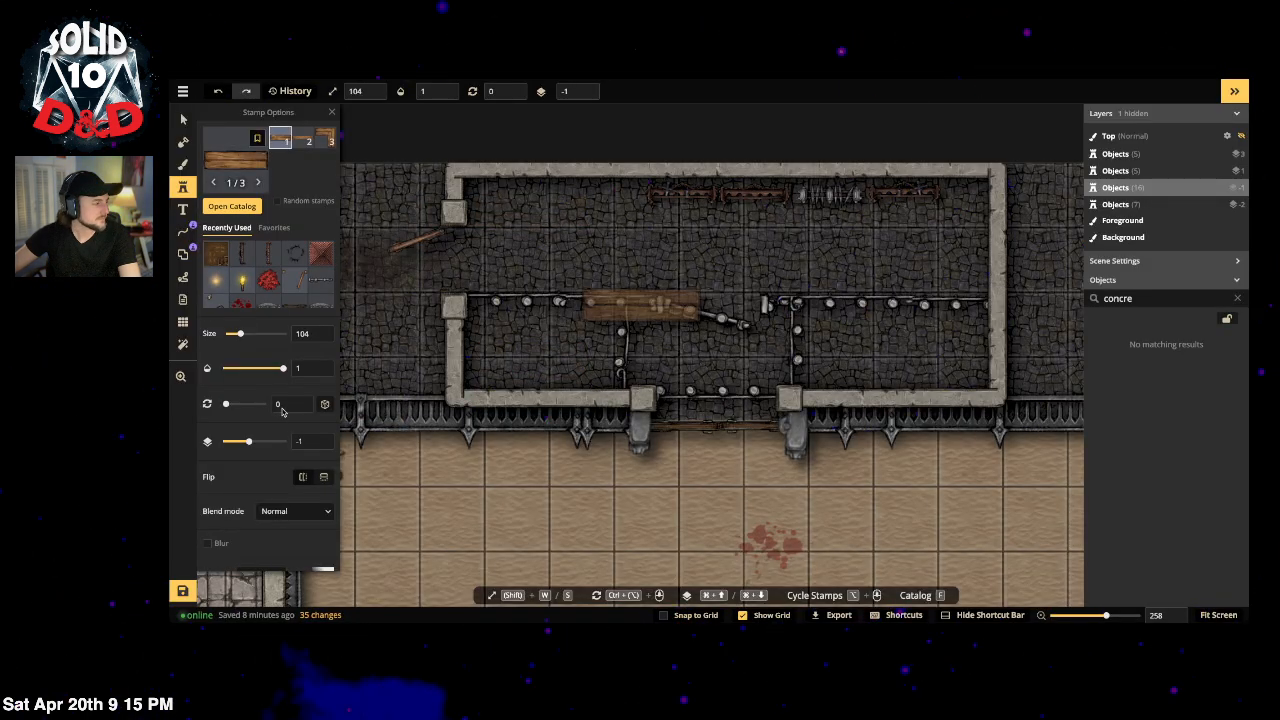
Step: Stamp a flipped bench at brightness 77 along the lower-left inner wall, layer -2, size 75
{"action": "left_click", "coordinate": [323, 479]}
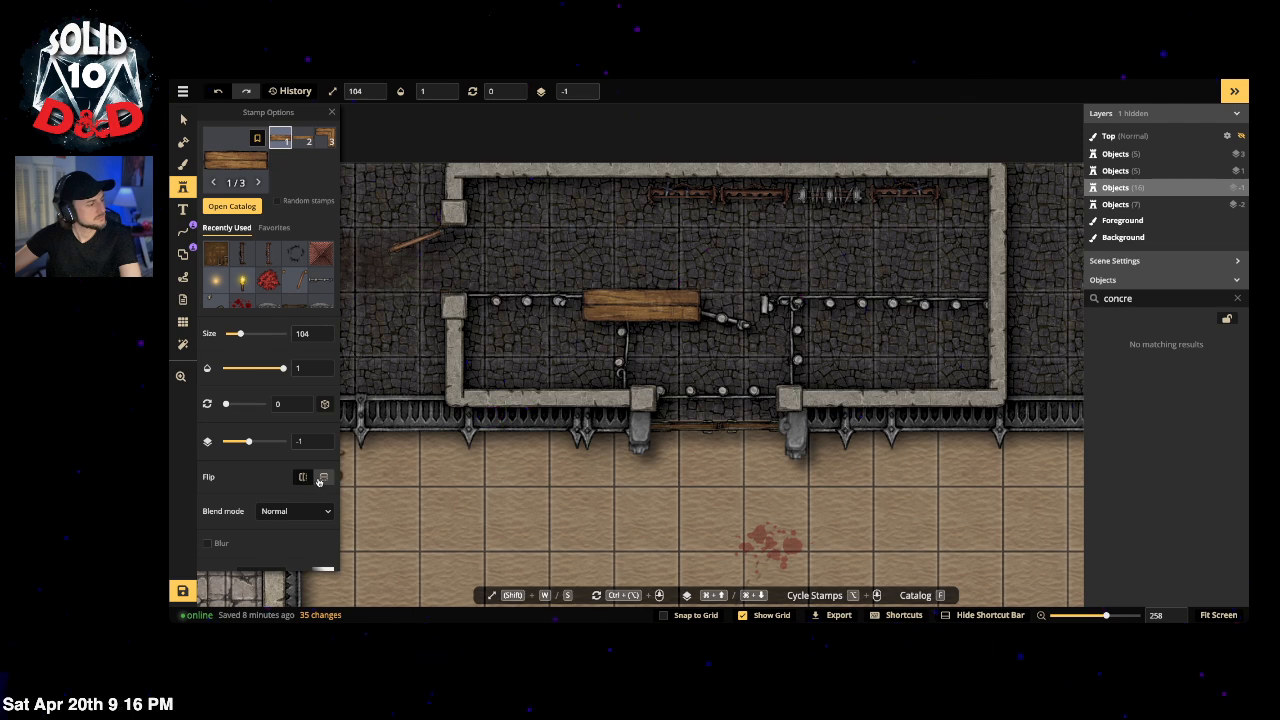
{"action": "scroll", "coordinate": [256, 453], "scroll_direction": "down", "scroll_amount": 3}
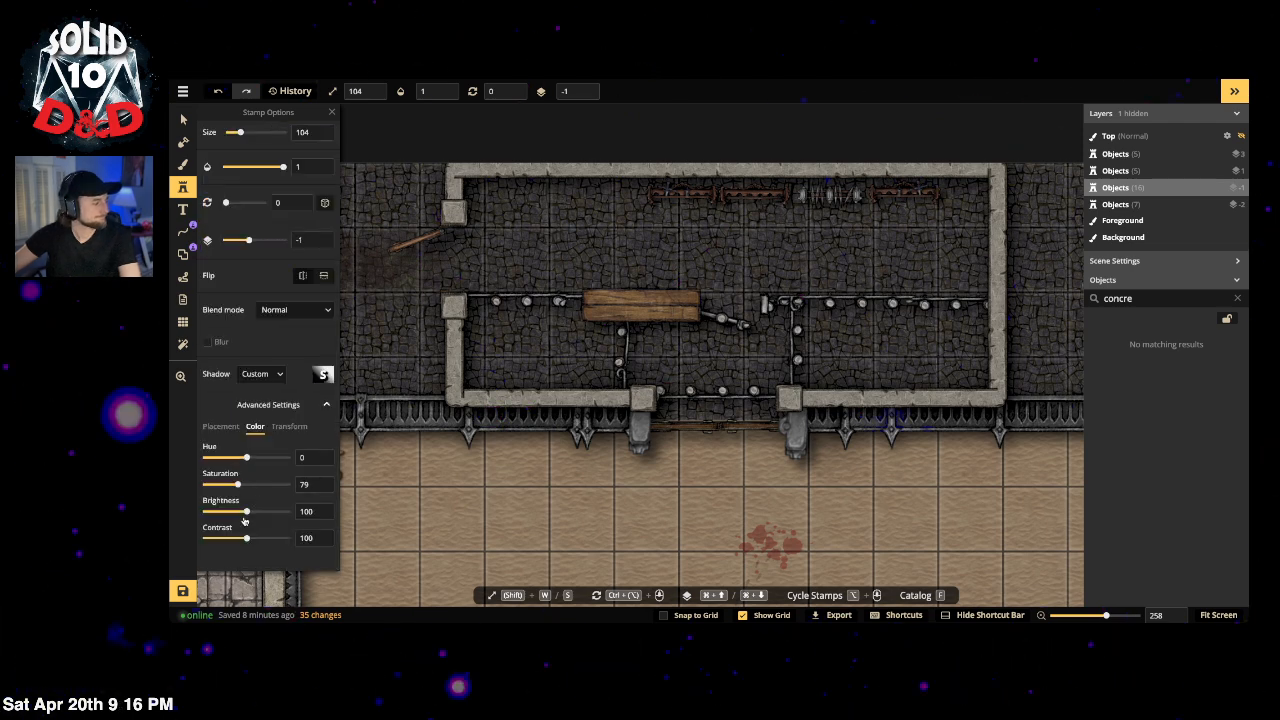
{"action": "left_click", "coordinate": [237, 513]}
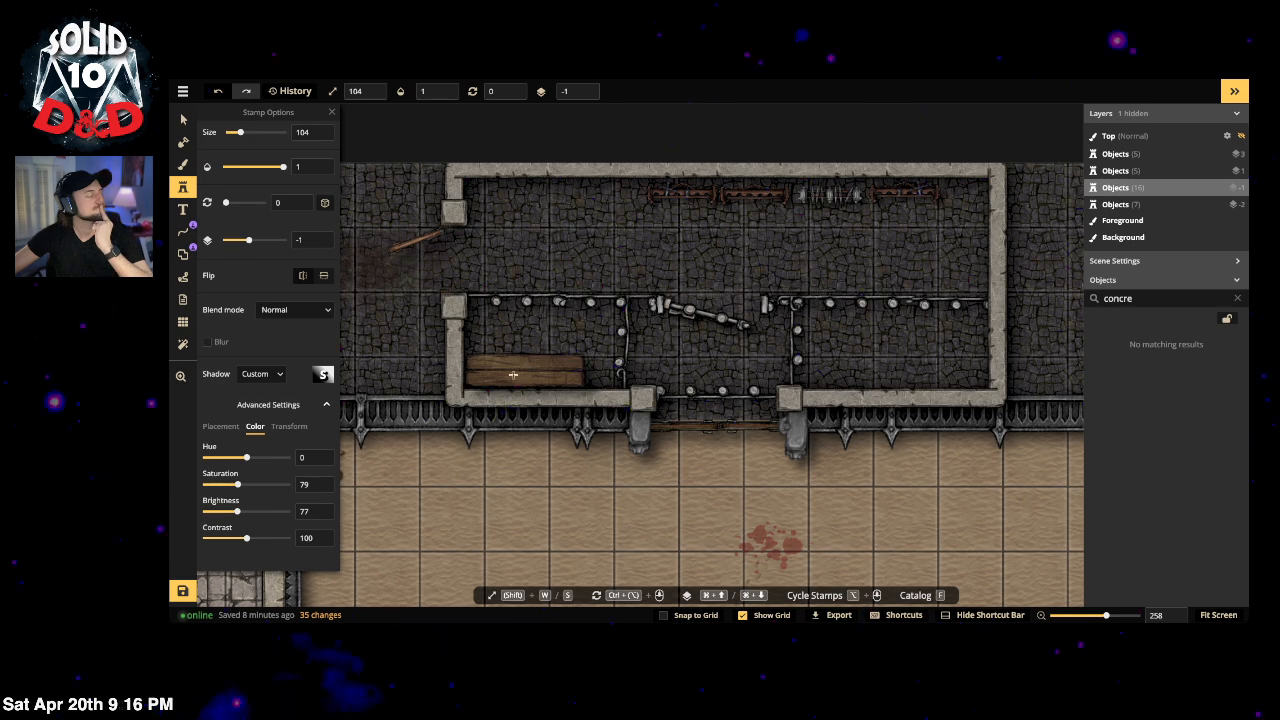
{"action": "scroll", "coordinate": [513, 375], "scroll_direction": "up", "scroll_amount": 4}
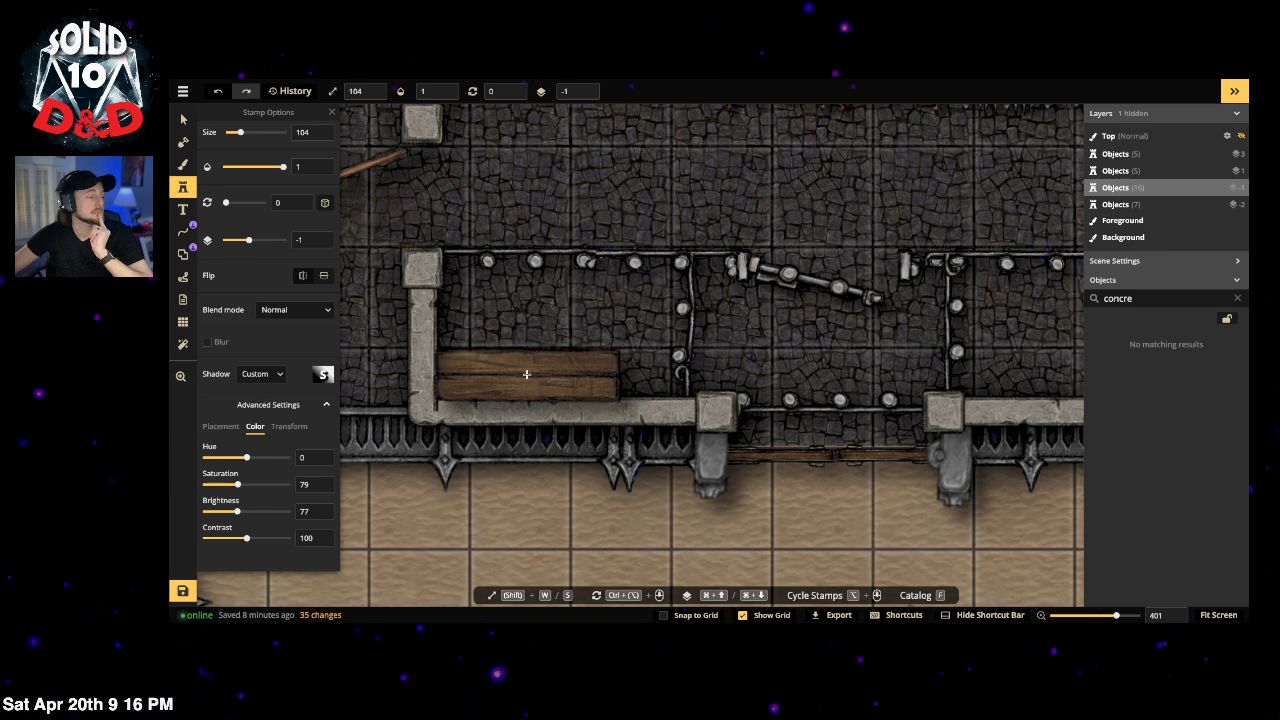
{"action": "left_click", "coordinate": [525, 372]}
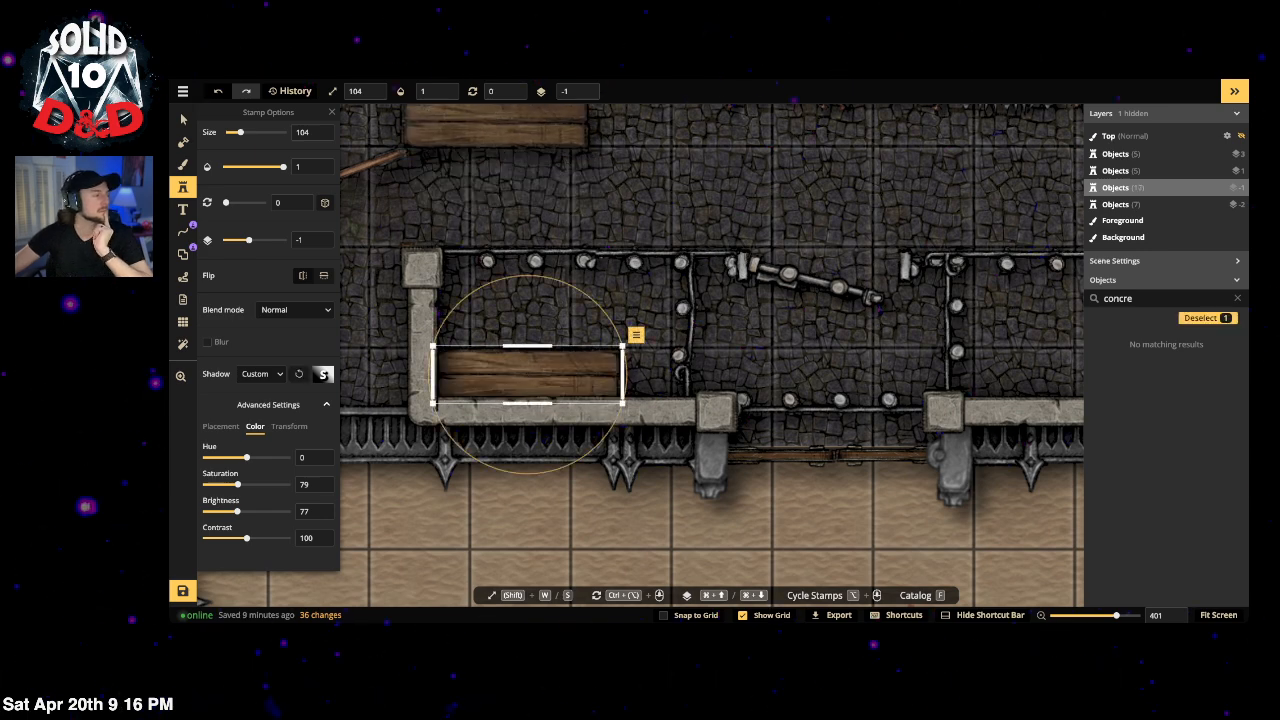
{"action": "left_click", "coordinate": [587, 95]}
{"action": "left_click", "coordinate": [183, 119]}
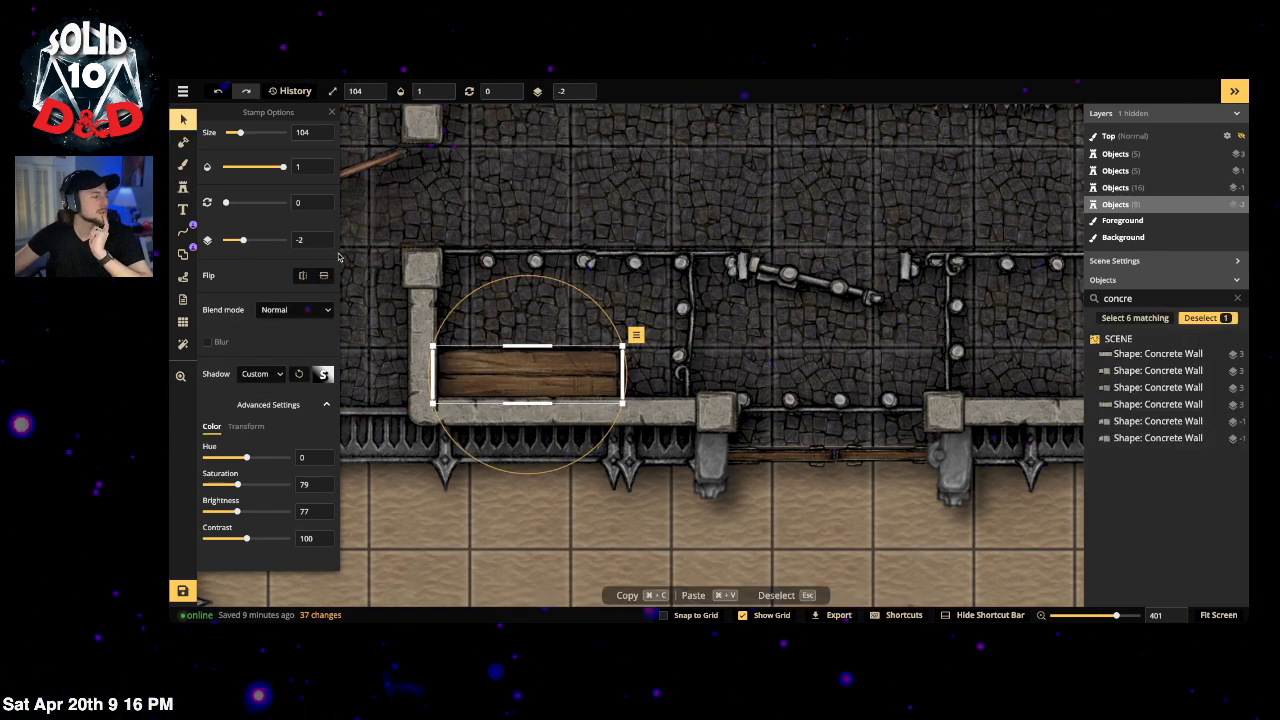
{"action": "left_click_drag", "start_coordinate": [496, 370], "coordinate": [500, 371]}
{"action": "left_click_drag", "start_coordinate": [627, 405], "coordinate": [573, 388]}
{"action": "left_click_drag", "start_coordinate": [508, 366], "coordinate": [514, 377]}
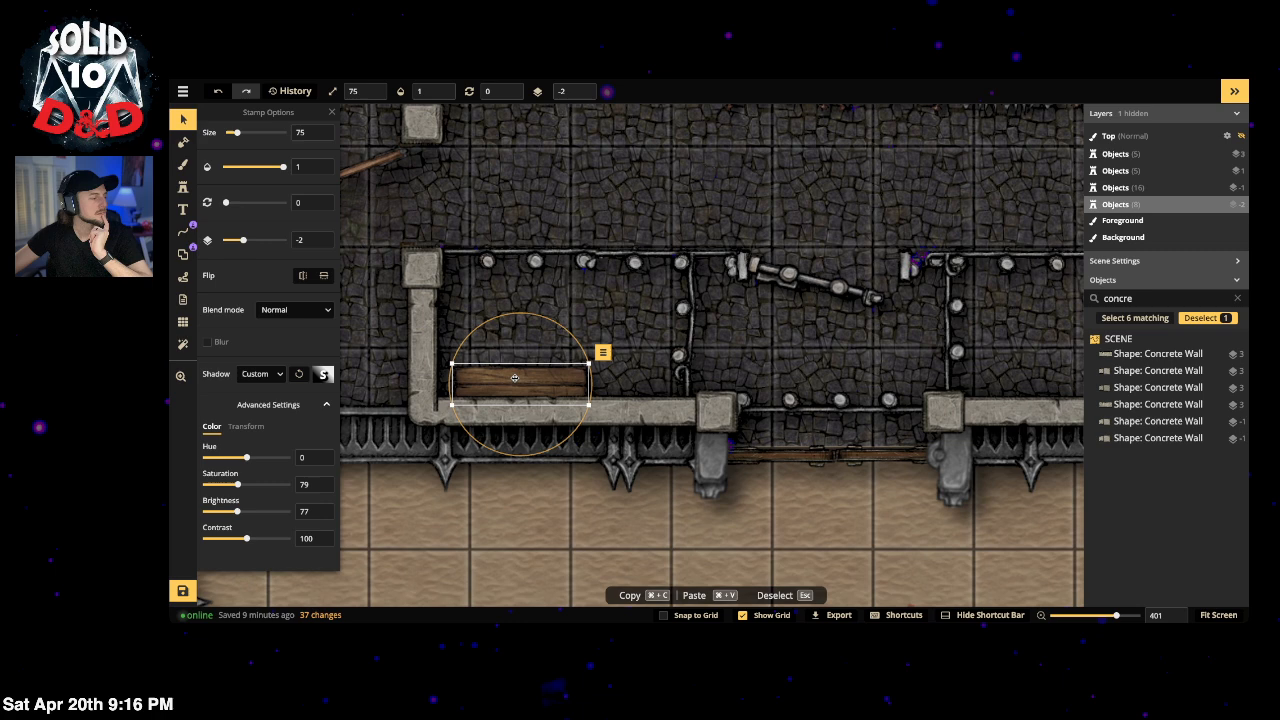
{"action": "left_click", "coordinate": [182, 190]}
{"action": "scroll", "coordinate": [236, 176], "scroll_direction": "up", "scroll_amount": 3}
Step: Search 'bucket' and stamp the Tavern wooden bucket, size 46, just below the cell's top wall
{"action": "left_click", "coordinate": [243, 169]}
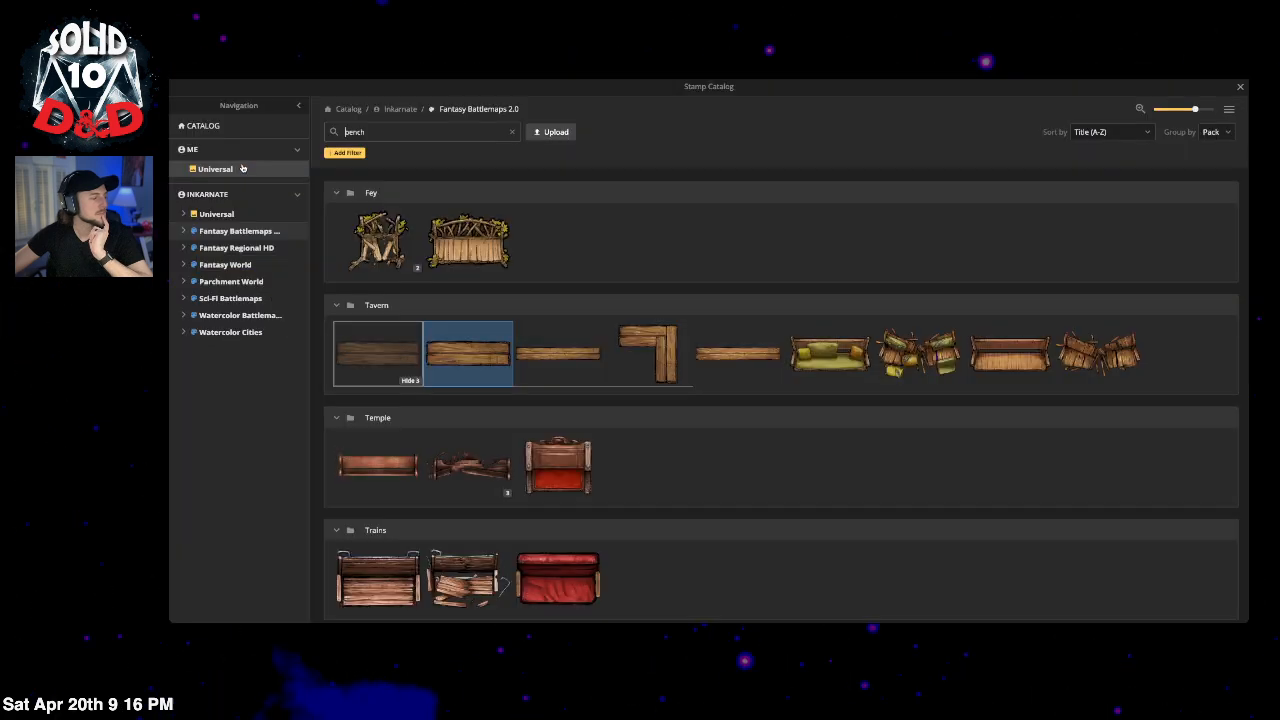
{"action": "left_click", "coordinate": [408, 135]}
{"action": "double_click", "coordinate": [408, 135]}
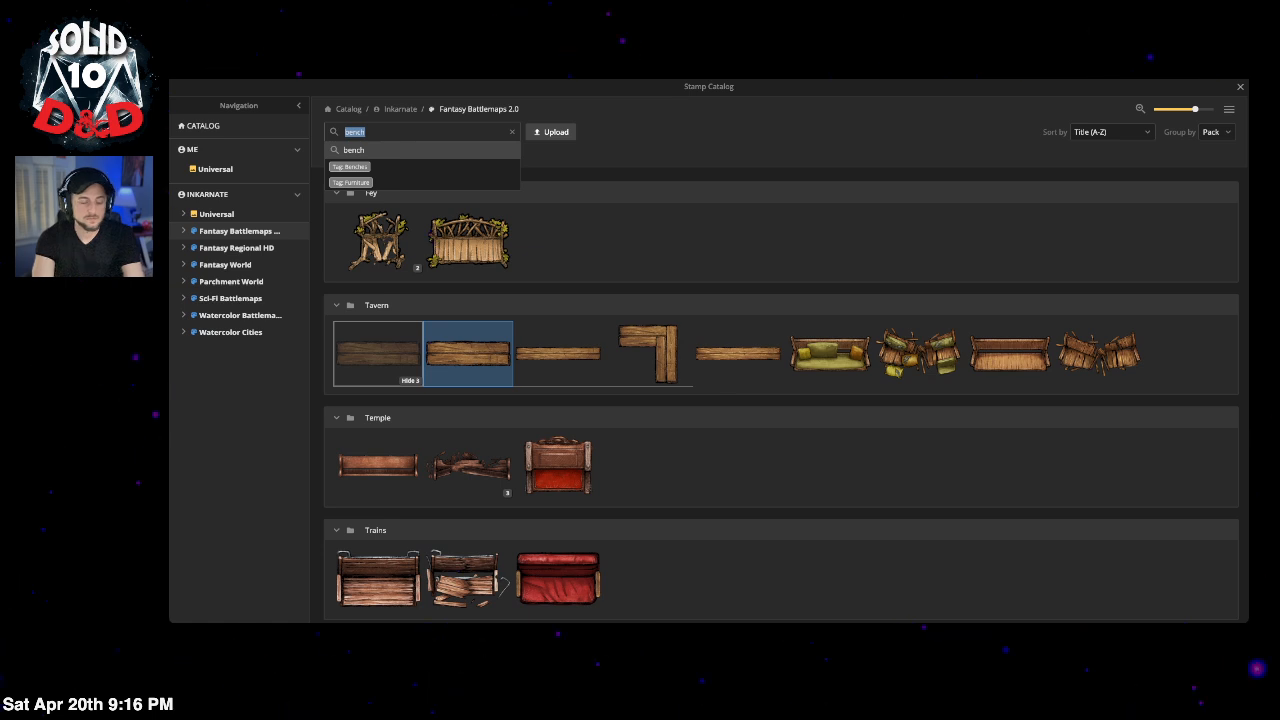
{"action": "type", "text": "bucket"}
{"action": "key", "text": "Return"}
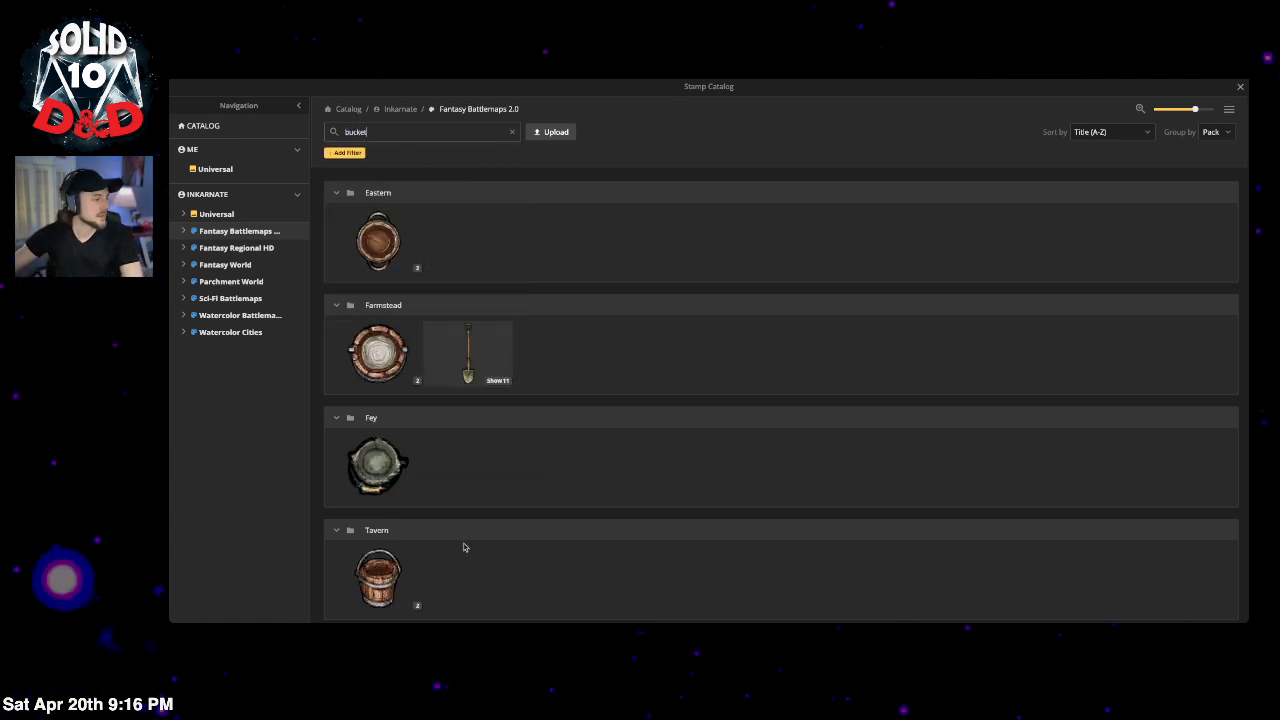
{"action": "scroll", "coordinate": [466, 543], "scroll_direction": "down", "scroll_amount": 1}
{"action": "left_click", "coordinate": [418, 598]}
{"action": "left_click", "coordinate": [441, 590]}
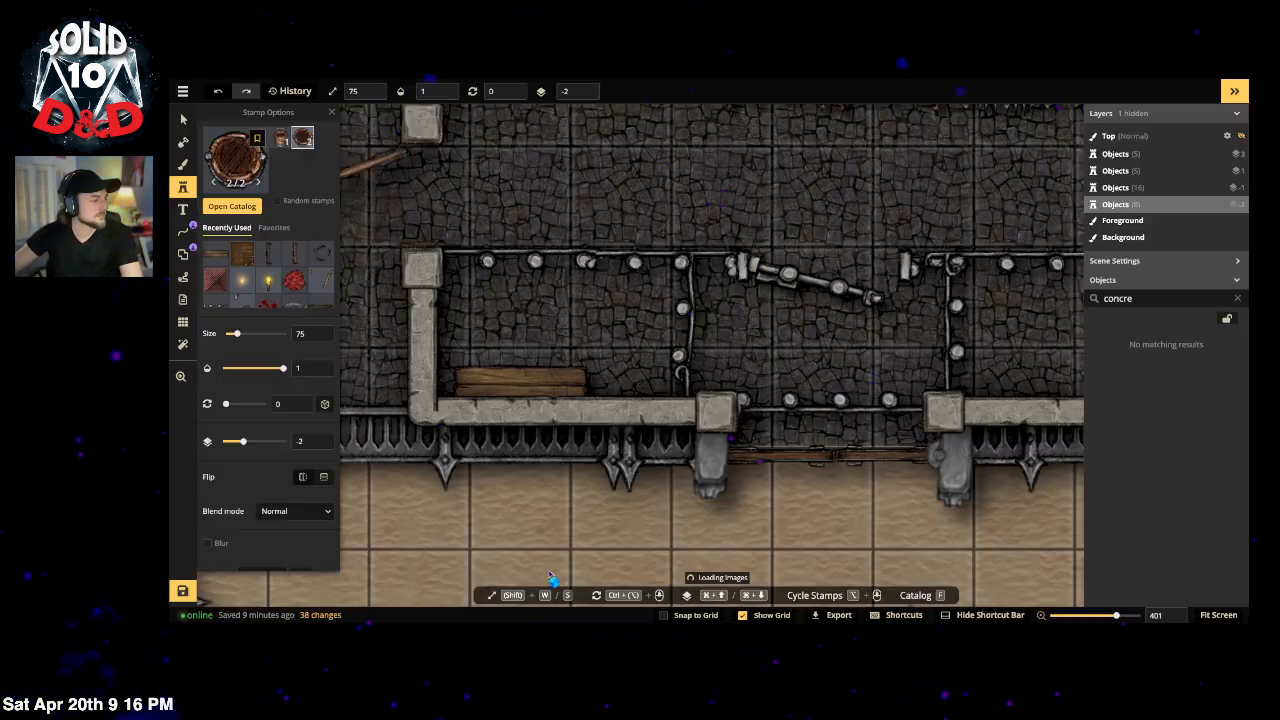
{"action": "scroll", "coordinate": [648, 295], "scroll_direction": "down", "scroll_amount": 6}
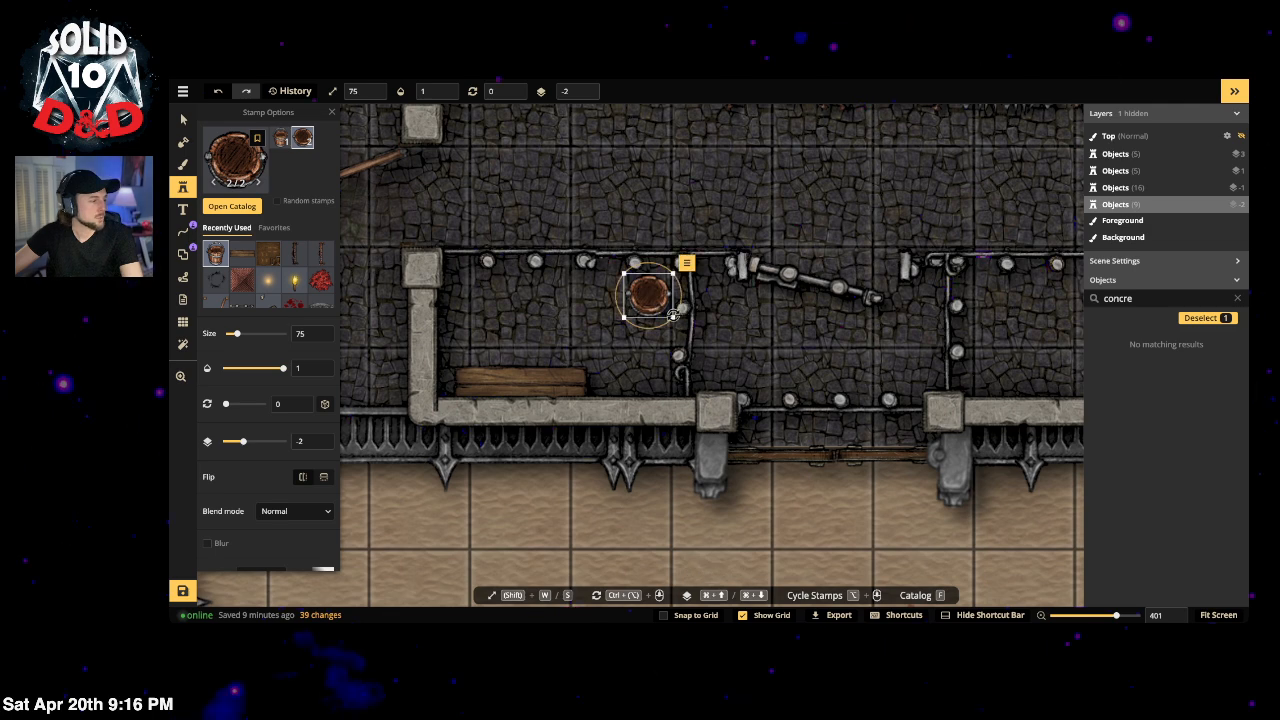
{"action": "left_click", "coordinate": [640, 287]}
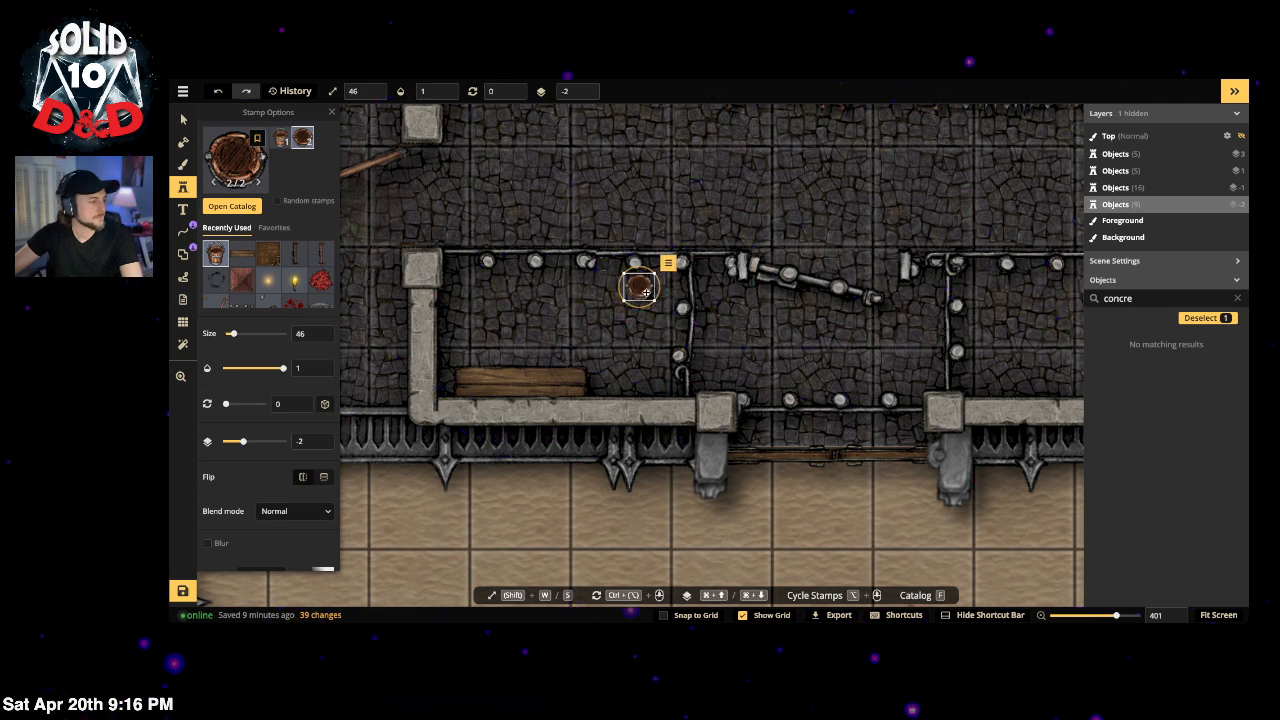
{"action": "scroll", "coordinate": [249, 541], "scroll_direction": "down", "scroll_amount": 3}
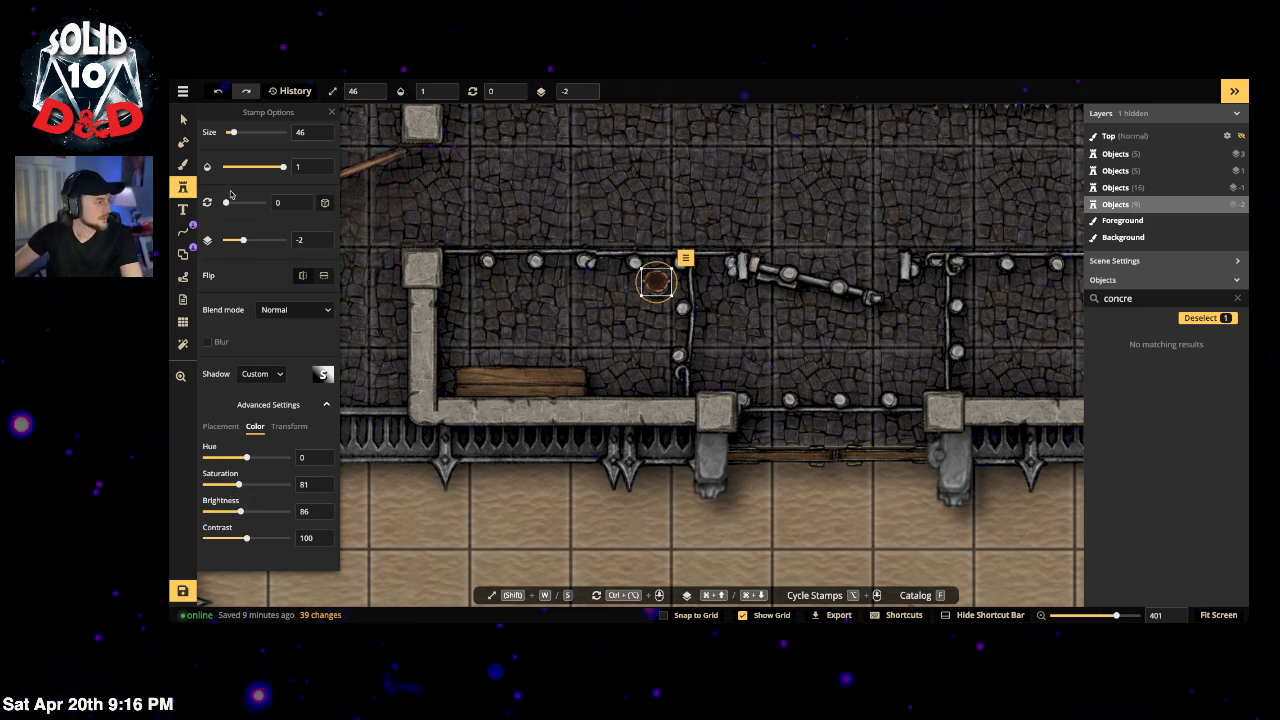
Step: Stamp a blood splatter at hue 64, saturation 79 on the bucket spot, shrunk and on layer -3
{"action": "scroll", "coordinate": [316, 294], "scroll_direction": "up", "scroll_amount": 3}
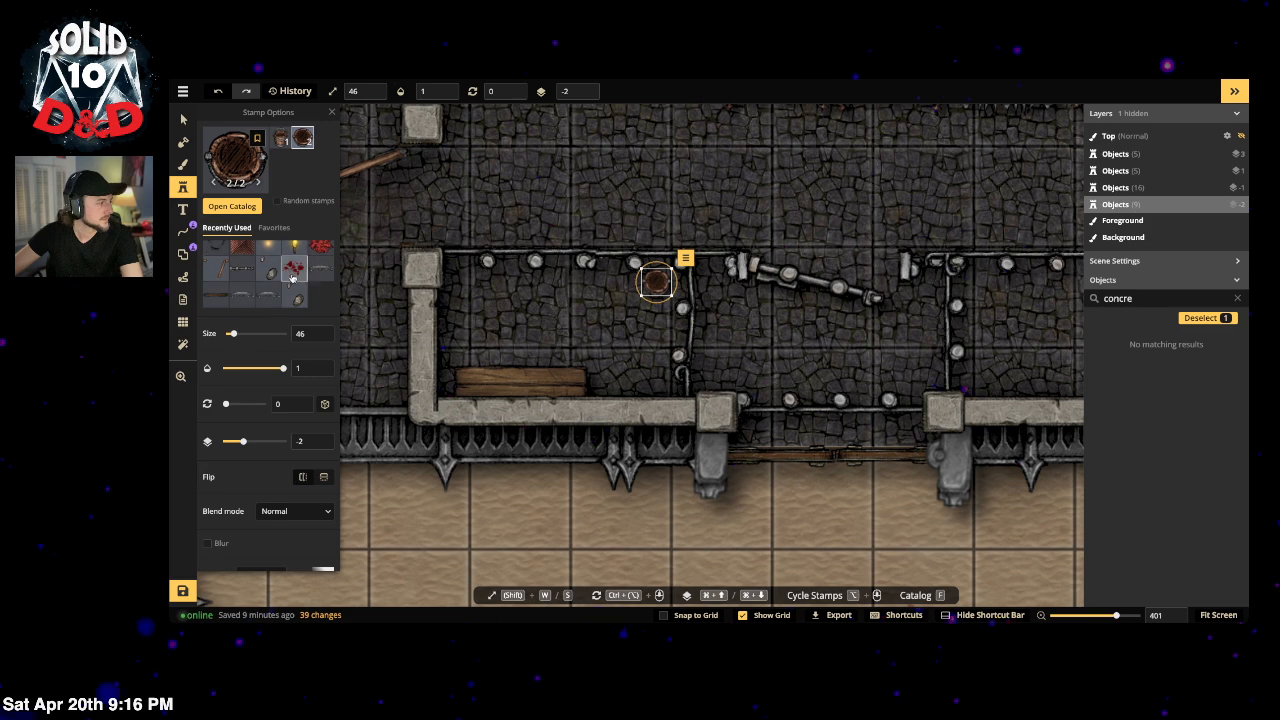
{"action": "left_click", "coordinate": [294, 268]}
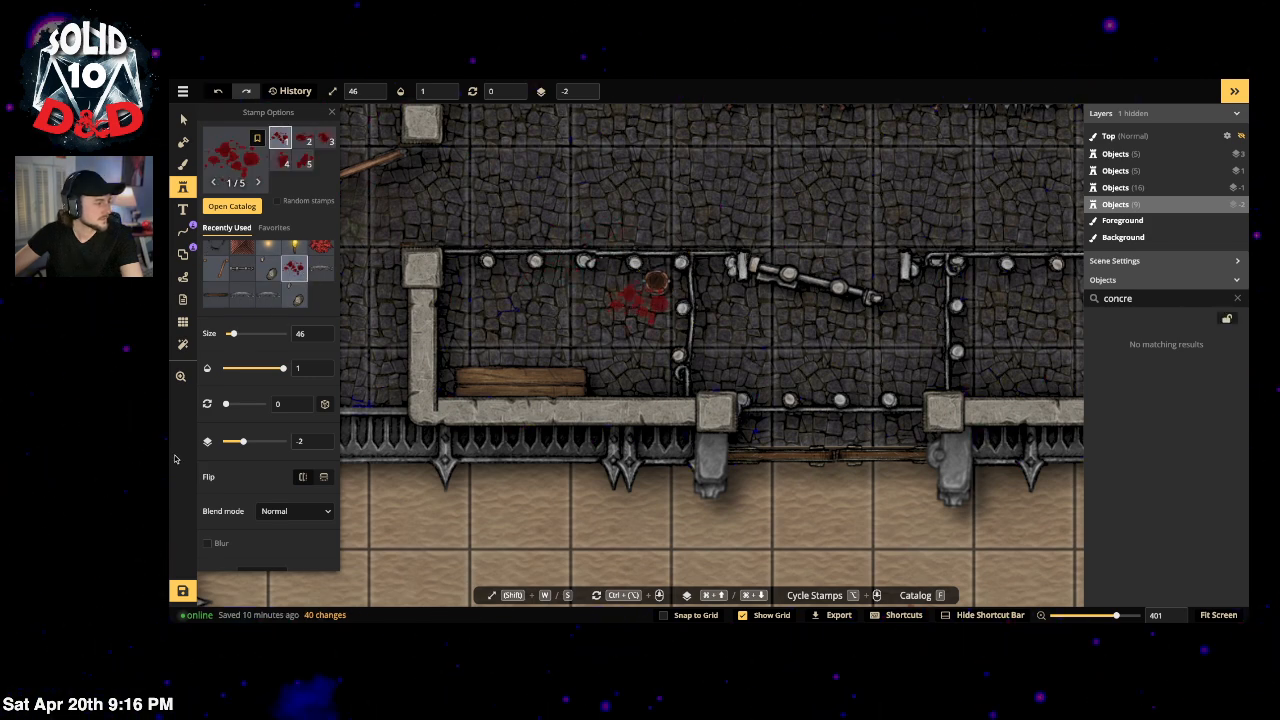
{"action": "scroll", "coordinate": [250, 400], "scroll_direction": "down", "scroll_amount": 3}
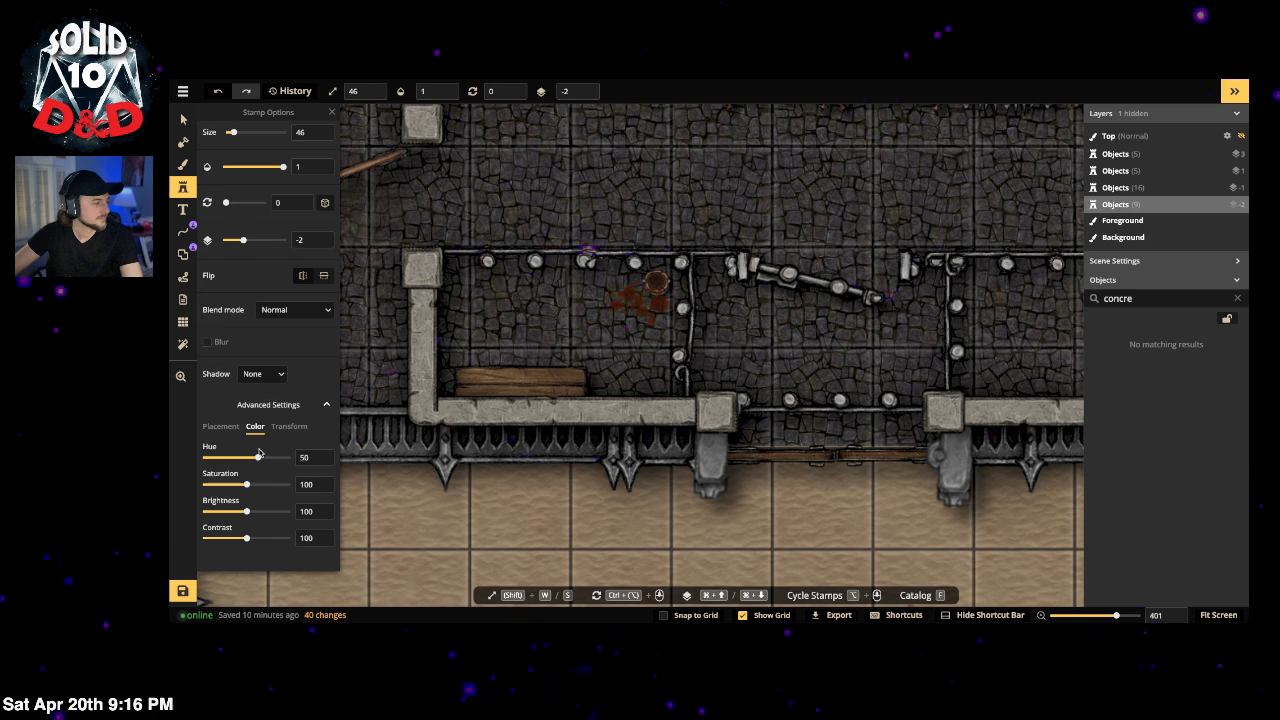
{"action": "mouse_move", "coordinate": [253, 457]}
{"action": "left_mouse_down"}
{"action": "mouse_move", "coordinate": [228, 457]}
{"action": "mouse_move", "coordinate": [261, 453]}
{"action": "left_mouse_up"}
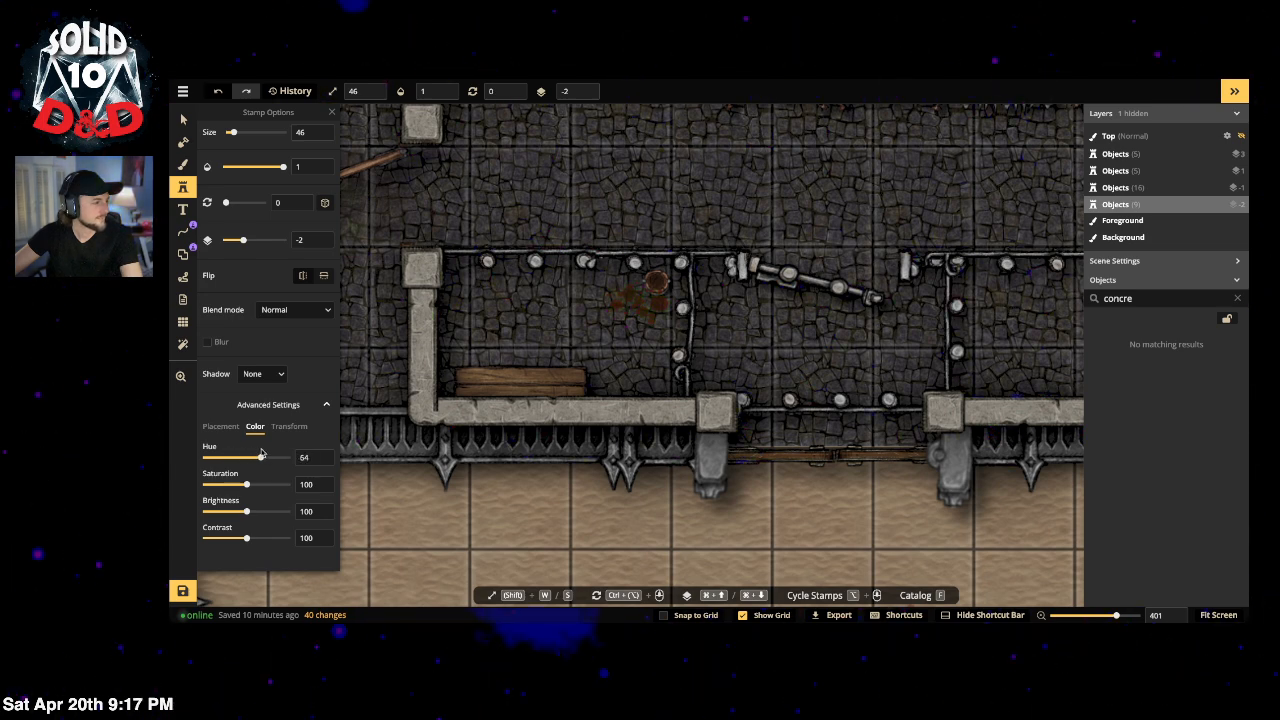
{"action": "left_click", "coordinate": [238, 485]}
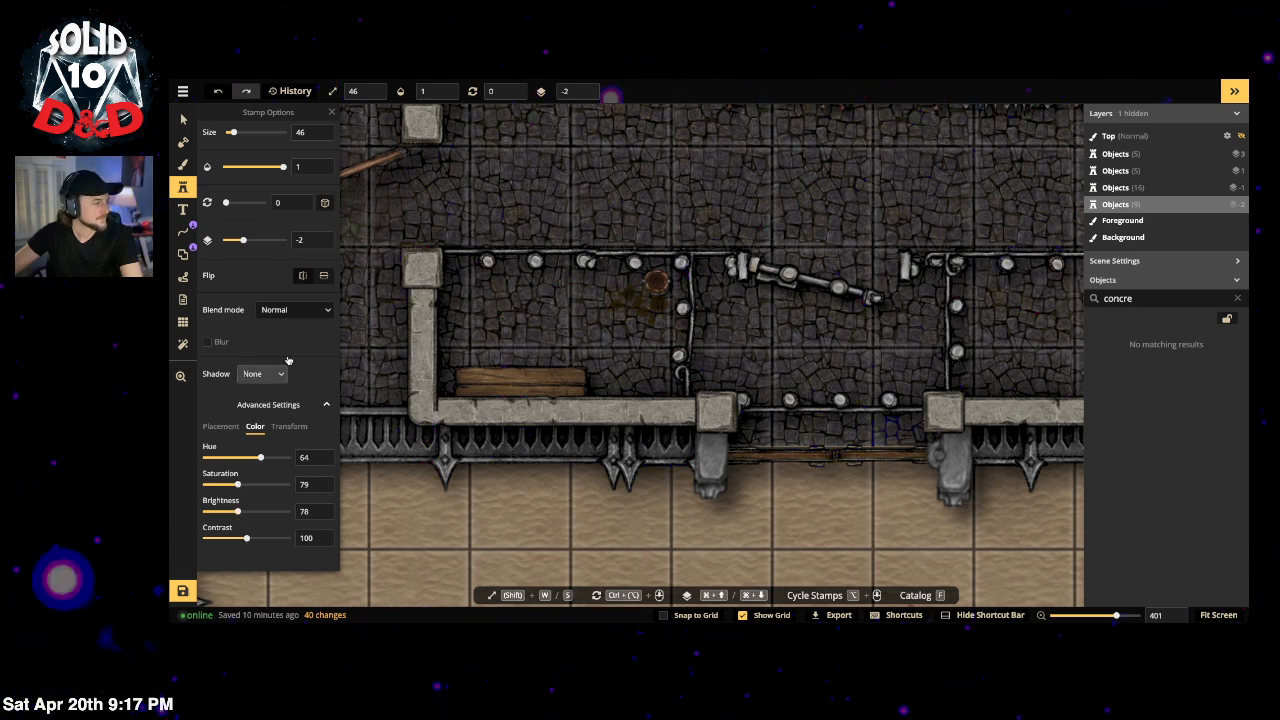
{"action": "left_click", "coordinate": [655, 294]}
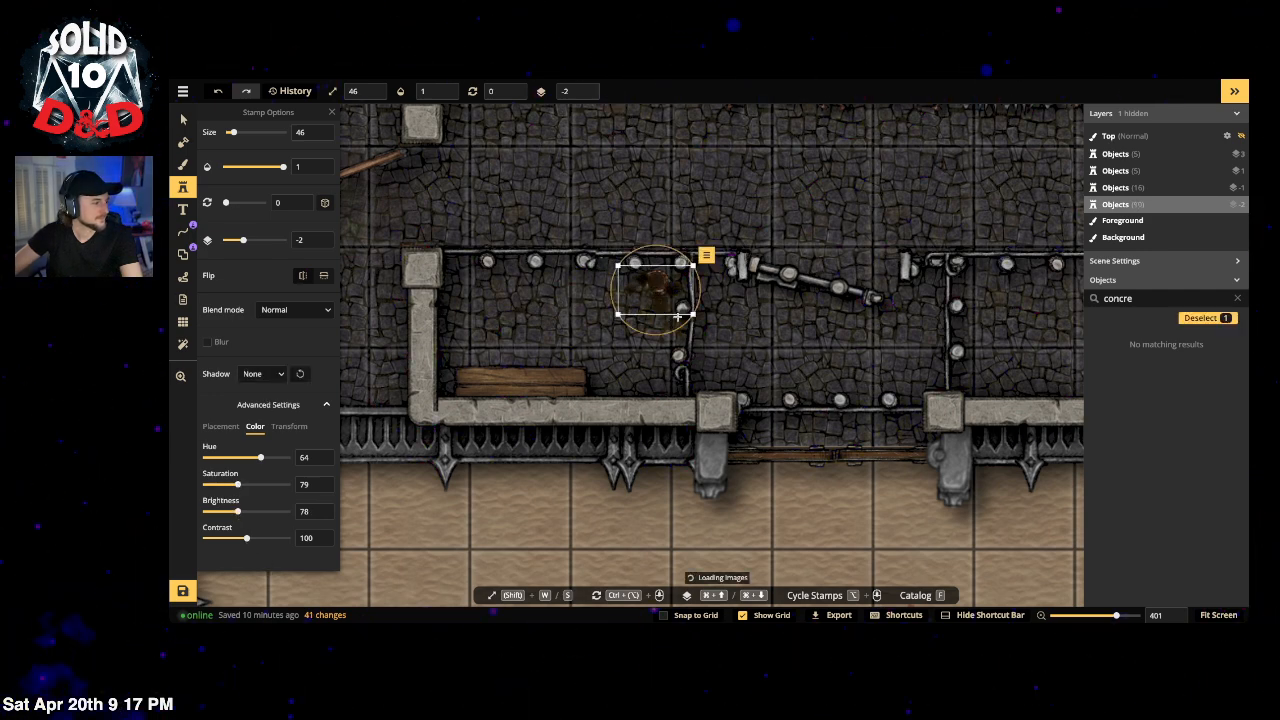
{"action": "left_click_drag", "start_coordinate": [693, 315], "coordinate": [673, 302]}
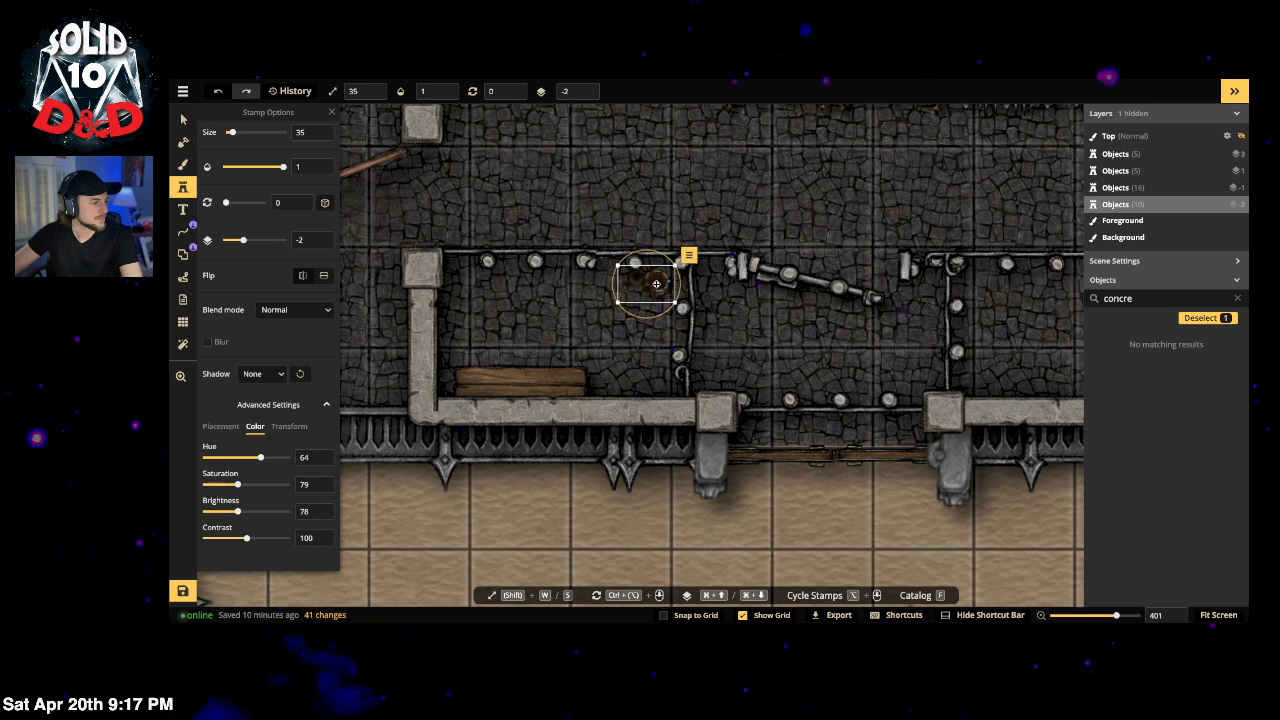
{"action": "left_click", "coordinate": [586, 94]}
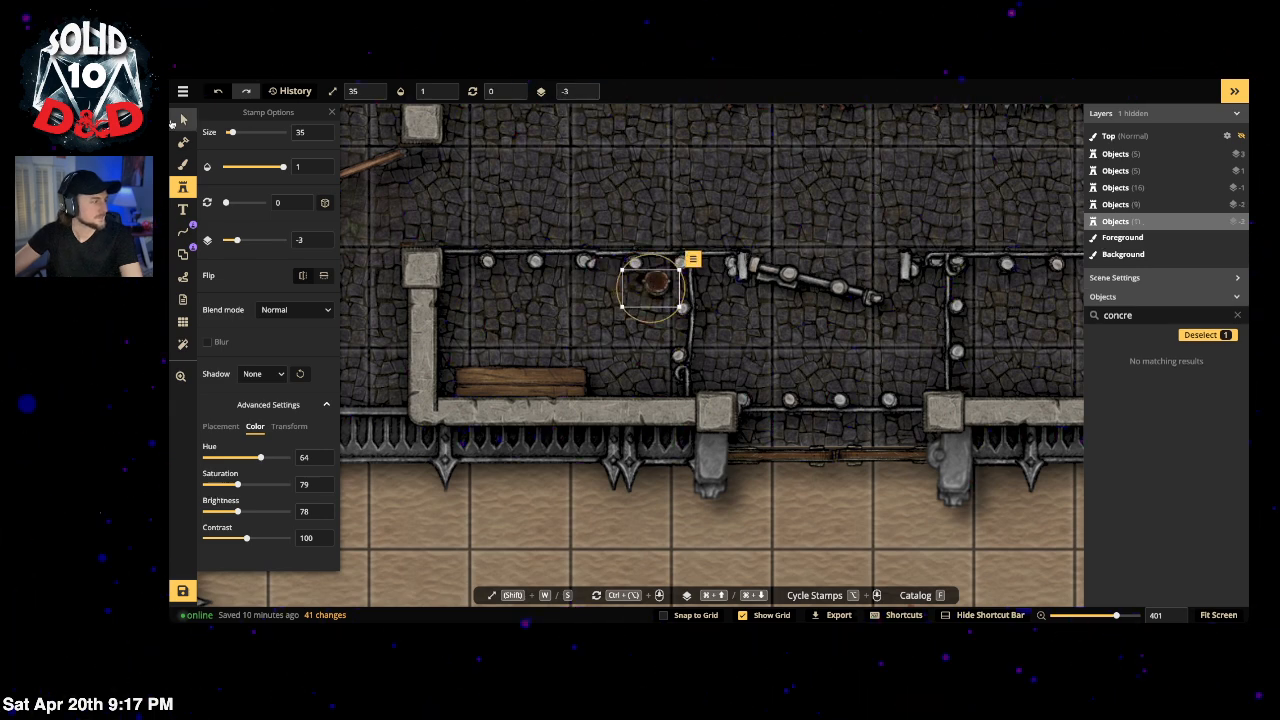
{"action": "left_click", "coordinate": [181, 120]}
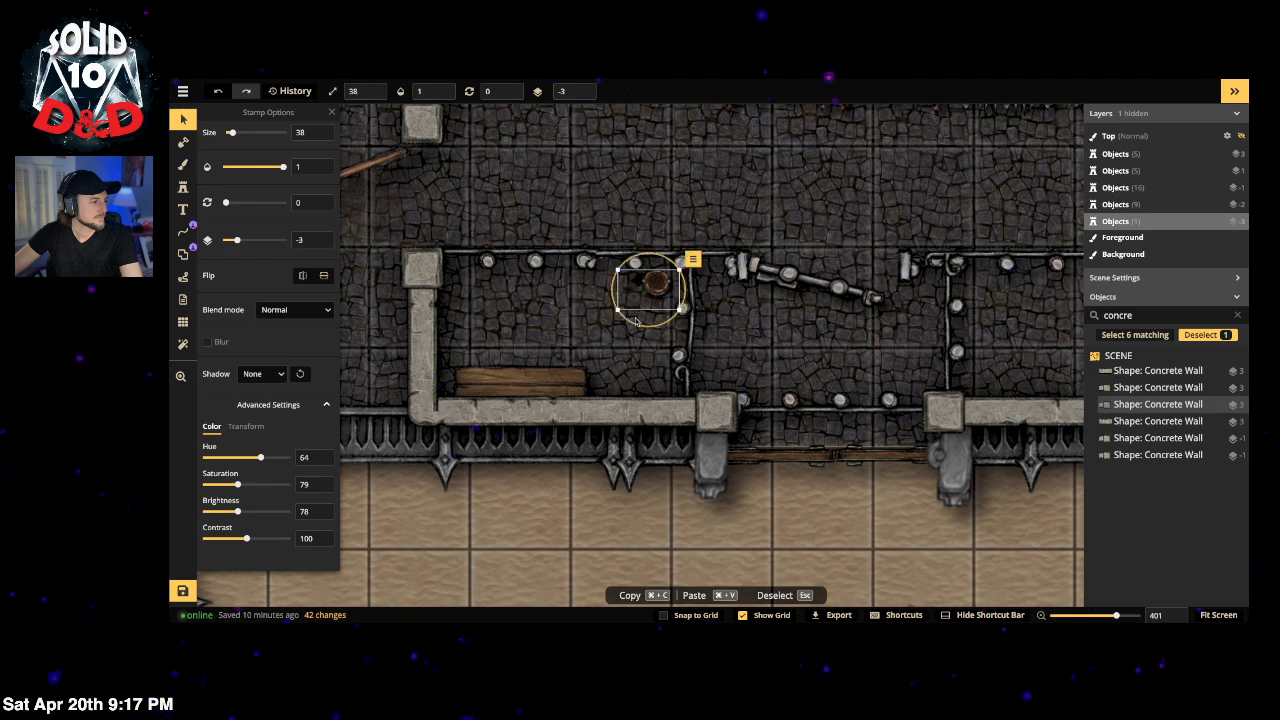
Step: Reselect the prison block's concrete wall, briefly entering portal editing before deselecting it
{"action": "scroll", "coordinate": [636, 320], "scroll_direction": "up", "scroll_amount": 2}
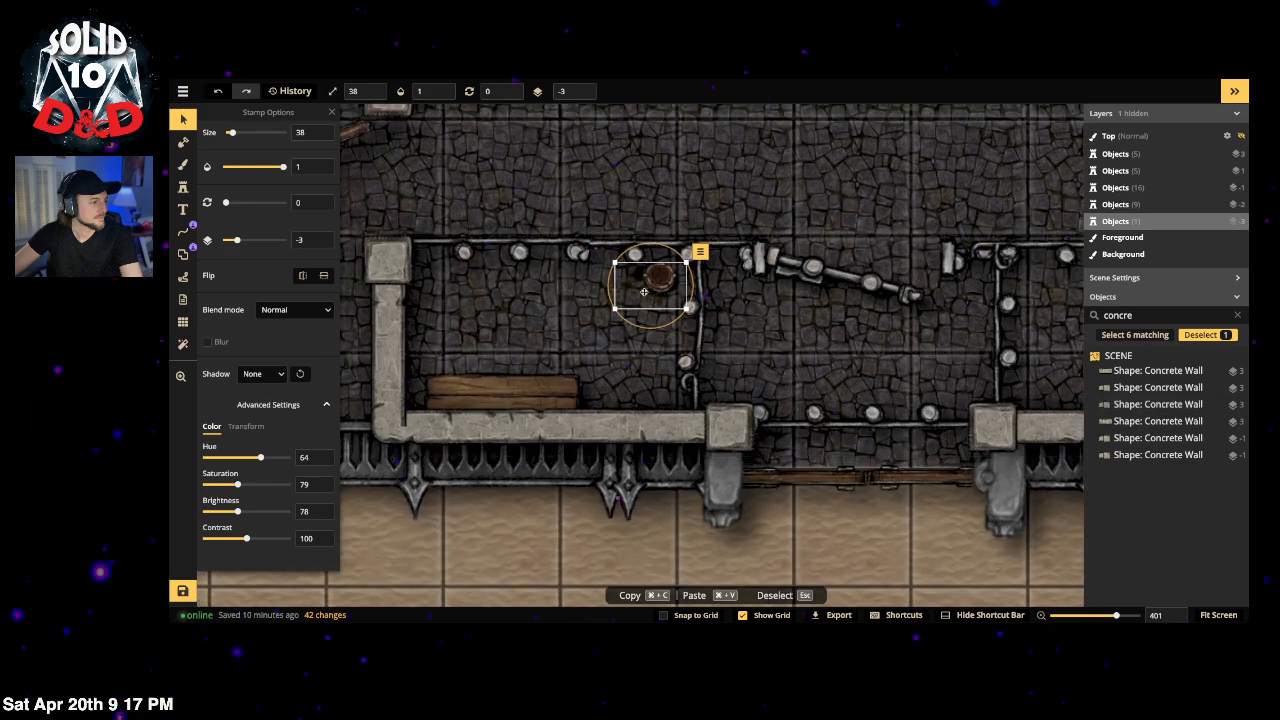
{"action": "left_click", "coordinate": [588, 163]}
{"action": "scroll", "coordinate": [768, 290], "scroll_direction": "down", "scroll_amount": 5}
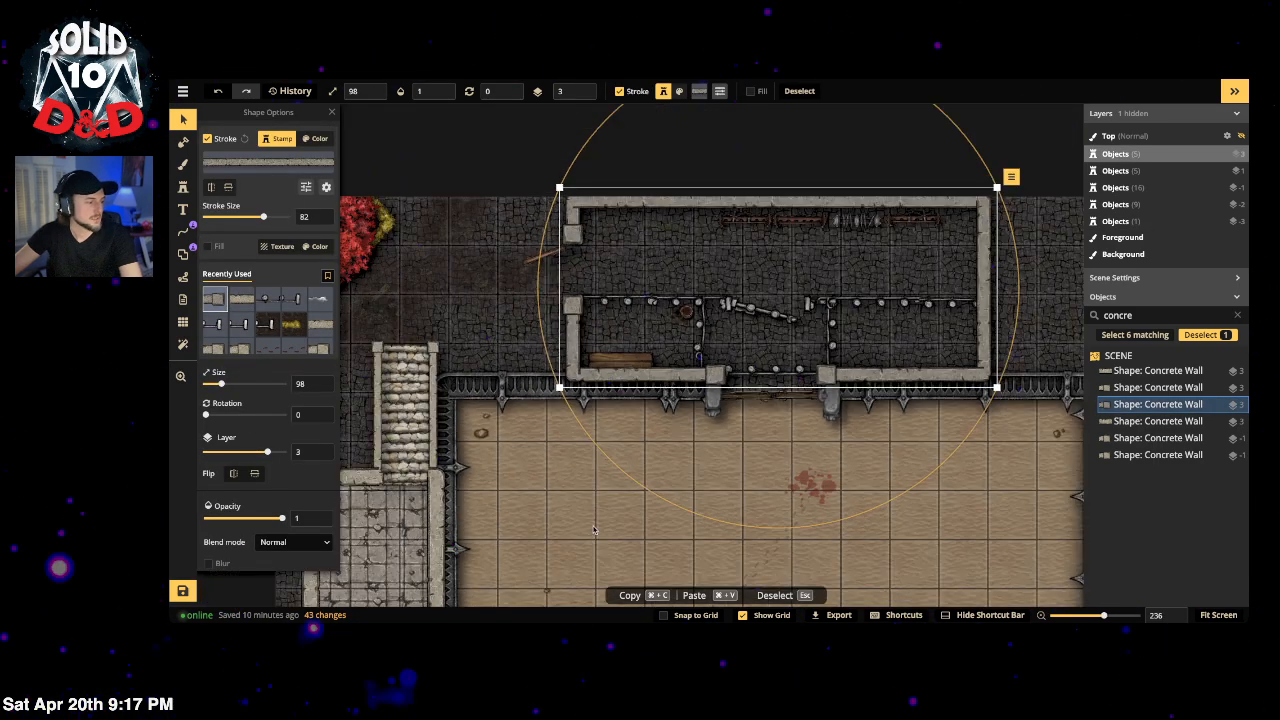
{"action": "scroll", "coordinate": [702, 403], "scroll_direction": "down", "scroll_amount": 4}
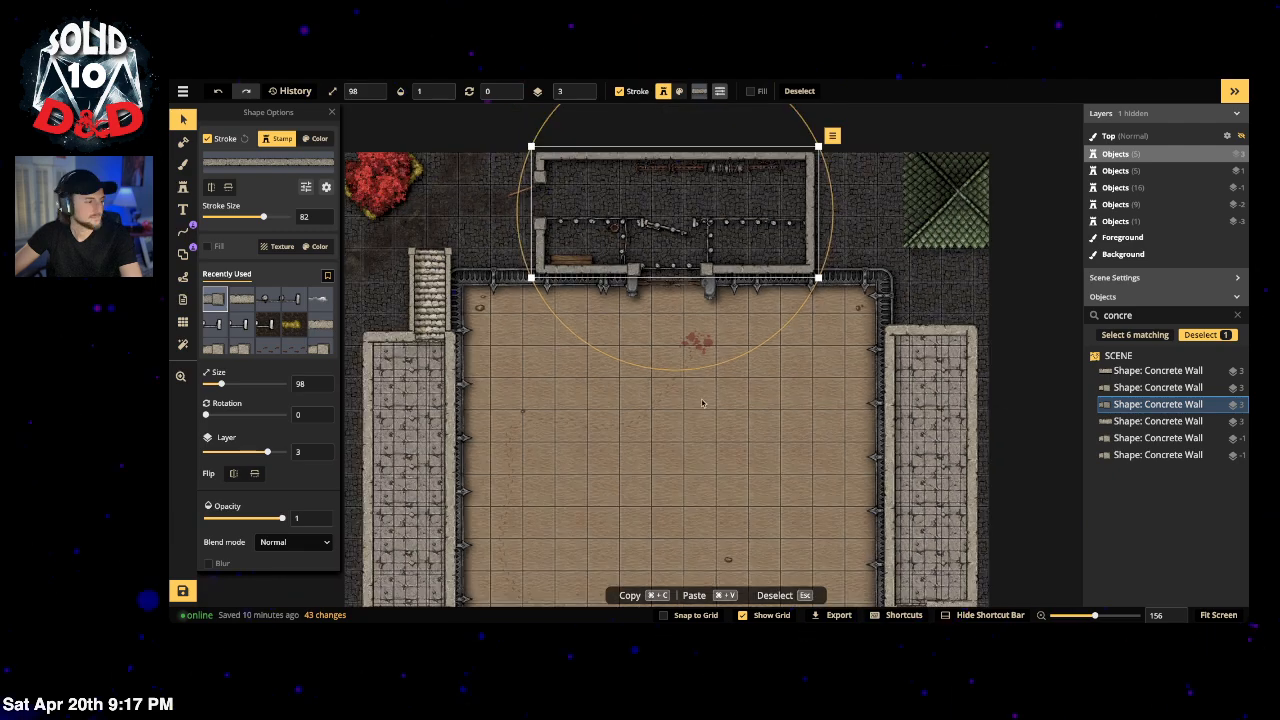
{"action": "key", "text": "Escape"}
{"action": "scroll", "coordinate": [692, 427], "scroll_direction": "down", "scroll_amount": 2}
{"action": "left_click_drag", "start_coordinate": [721, 454], "coordinate": [715, 416]}
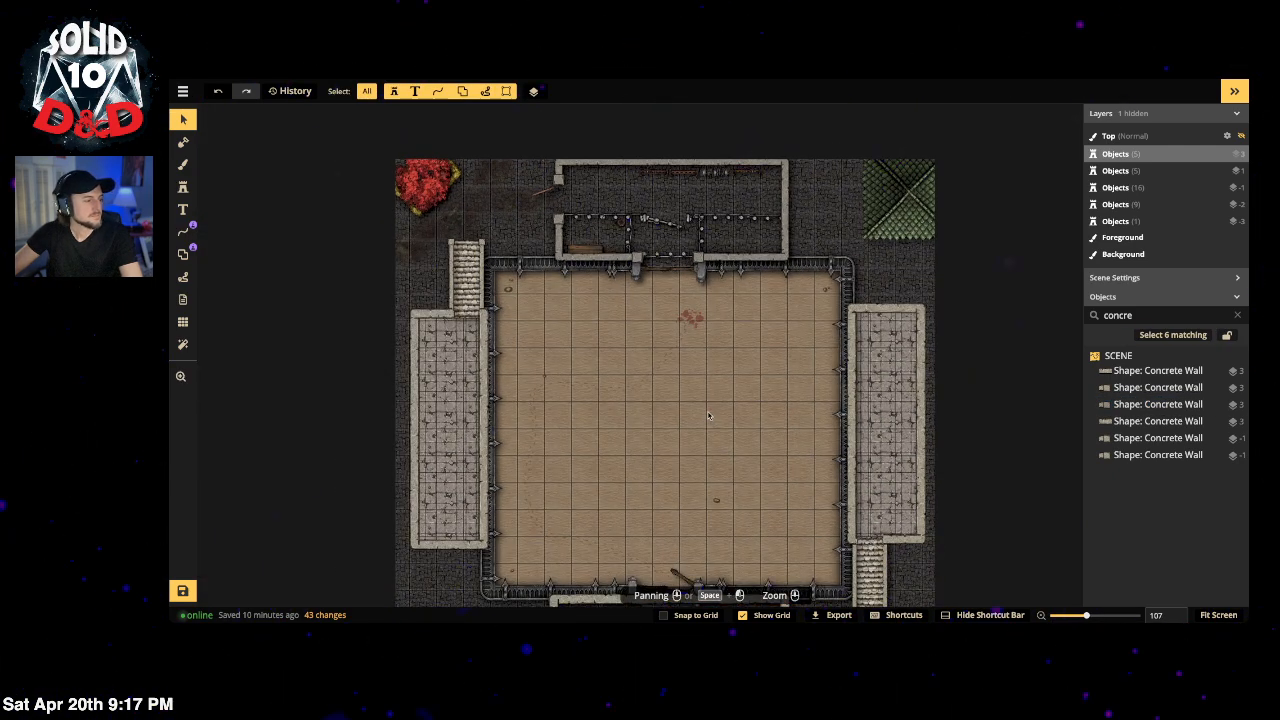
{"action": "scroll", "coordinate": [723, 210], "scroll_direction": "up", "scroll_amount": 6}
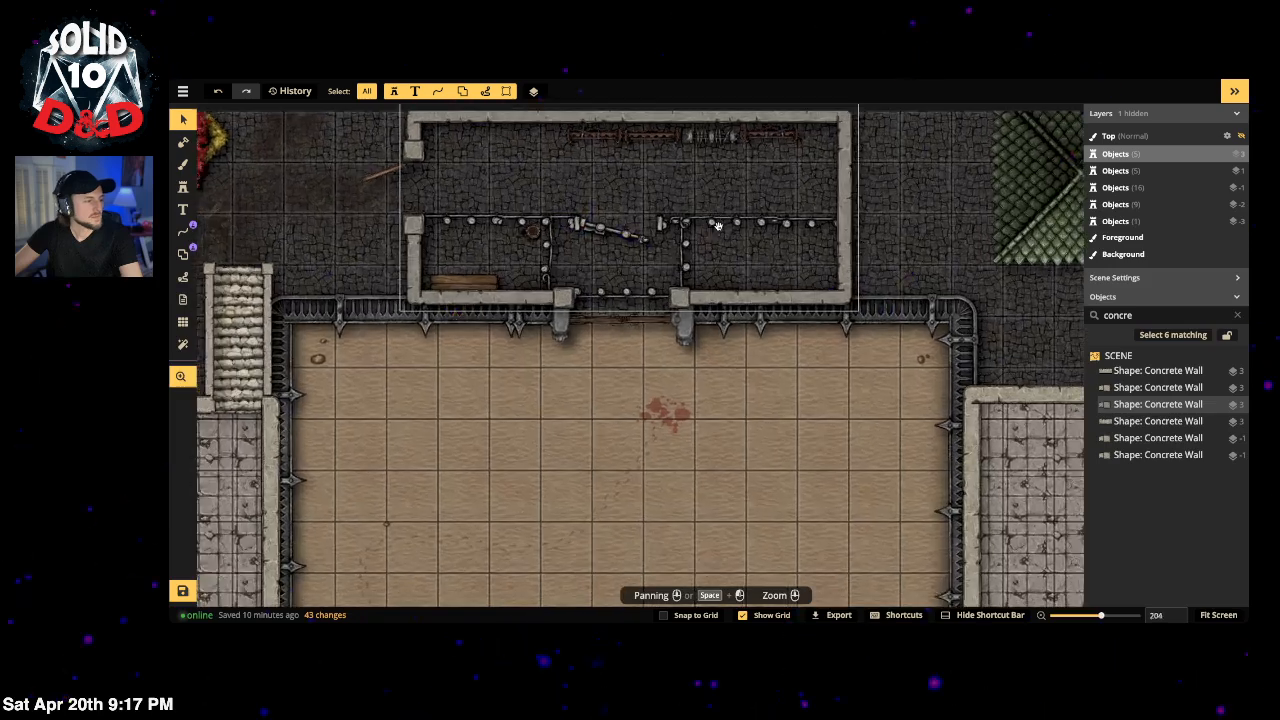
{"action": "left_click", "coordinate": [727, 218]}
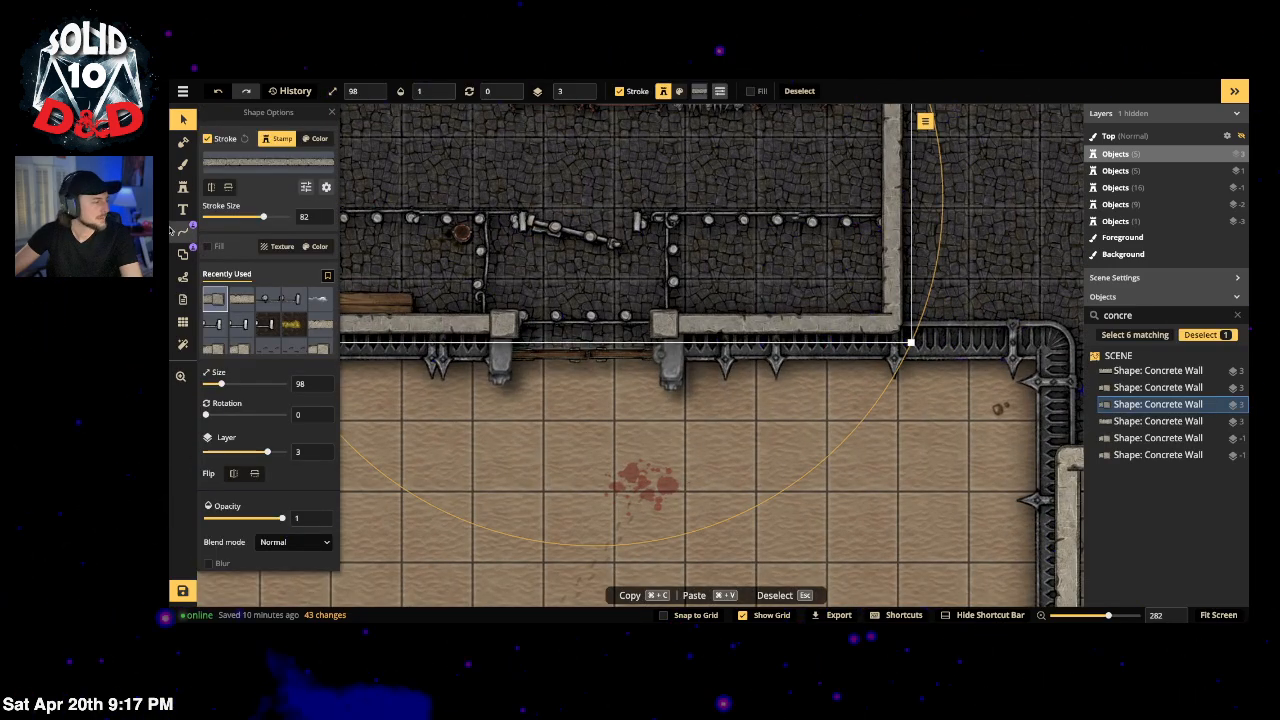
{"action": "left_click", "coordinate": [183, 253]}
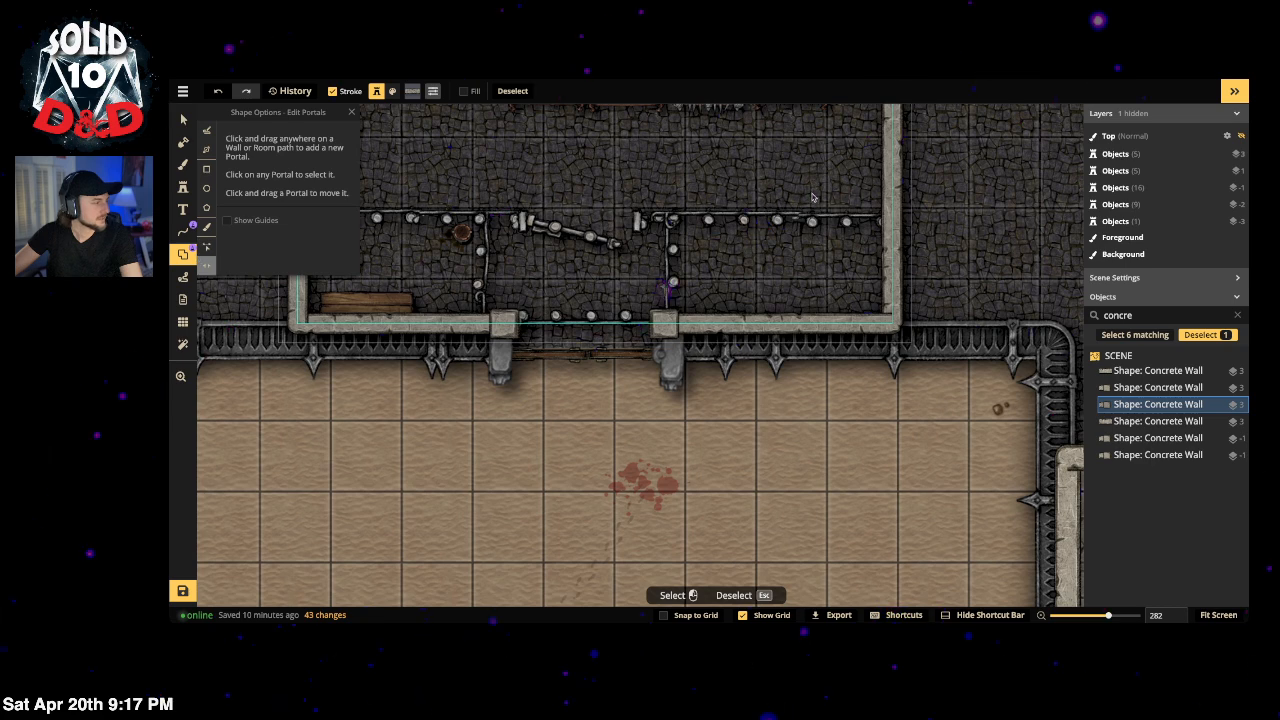
{"action": "key", "text": "Escape"}
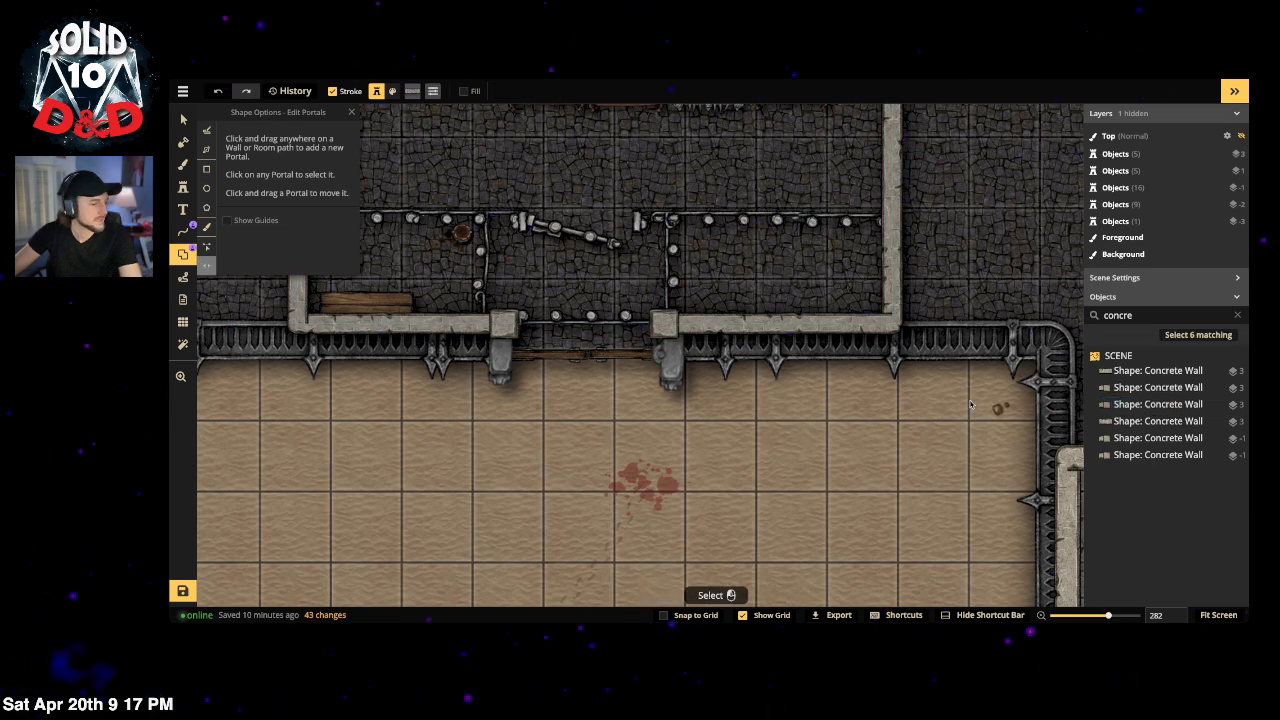
Step: Lock the concrete wall shape, then search 'prison' and select the Prison Bars shape
{"action": "left_click", "coordinate": [1221, 405]}
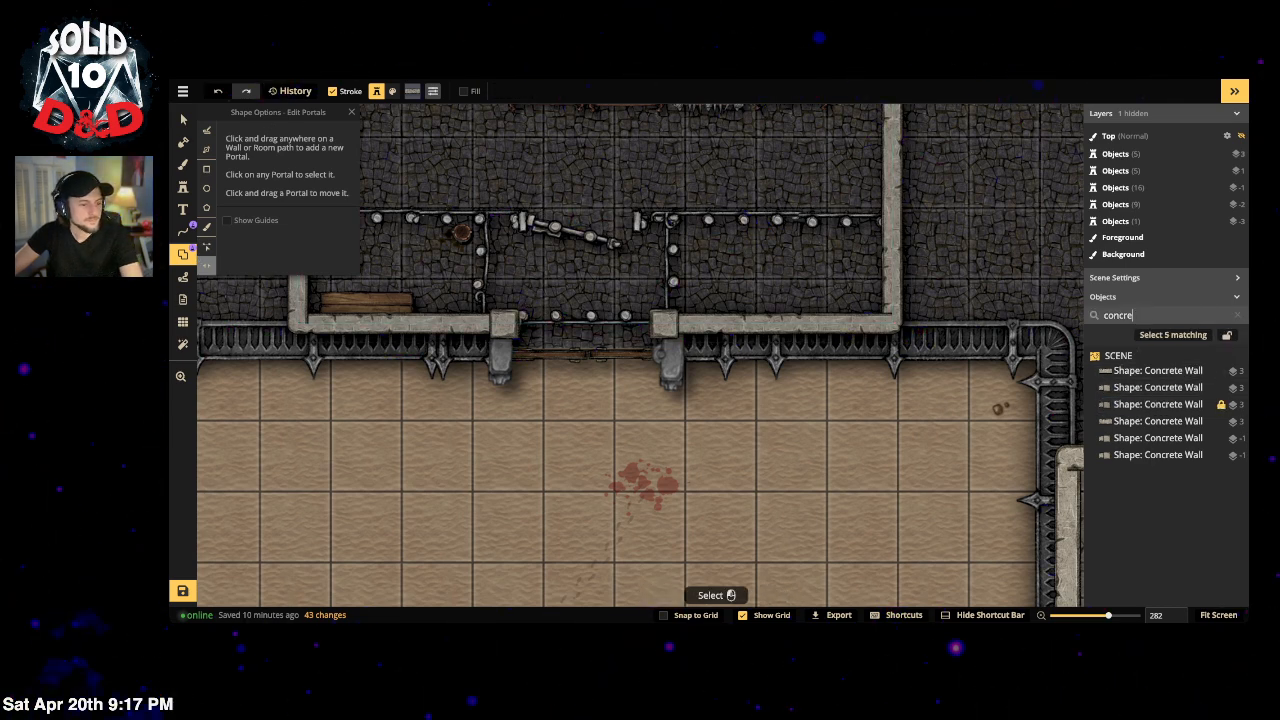
{"action": "left_click", "coordinate": [1238, 316]}
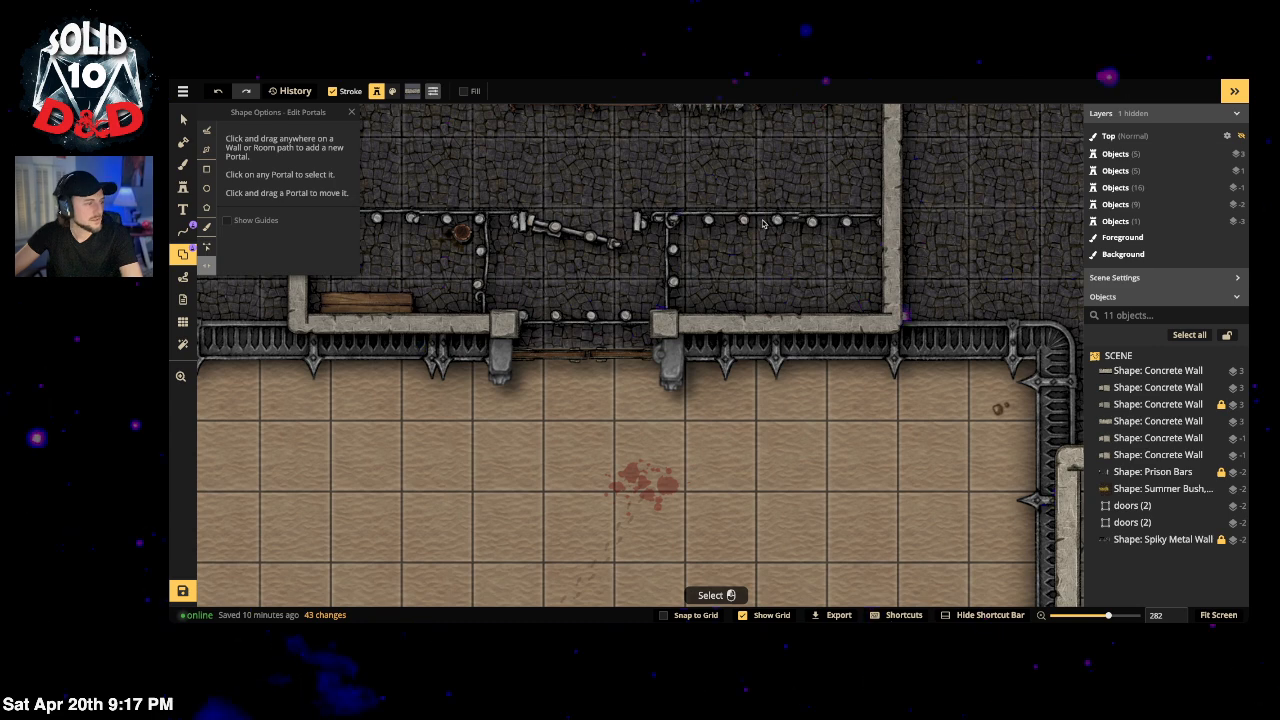
{"action": "key", "text": "v"}
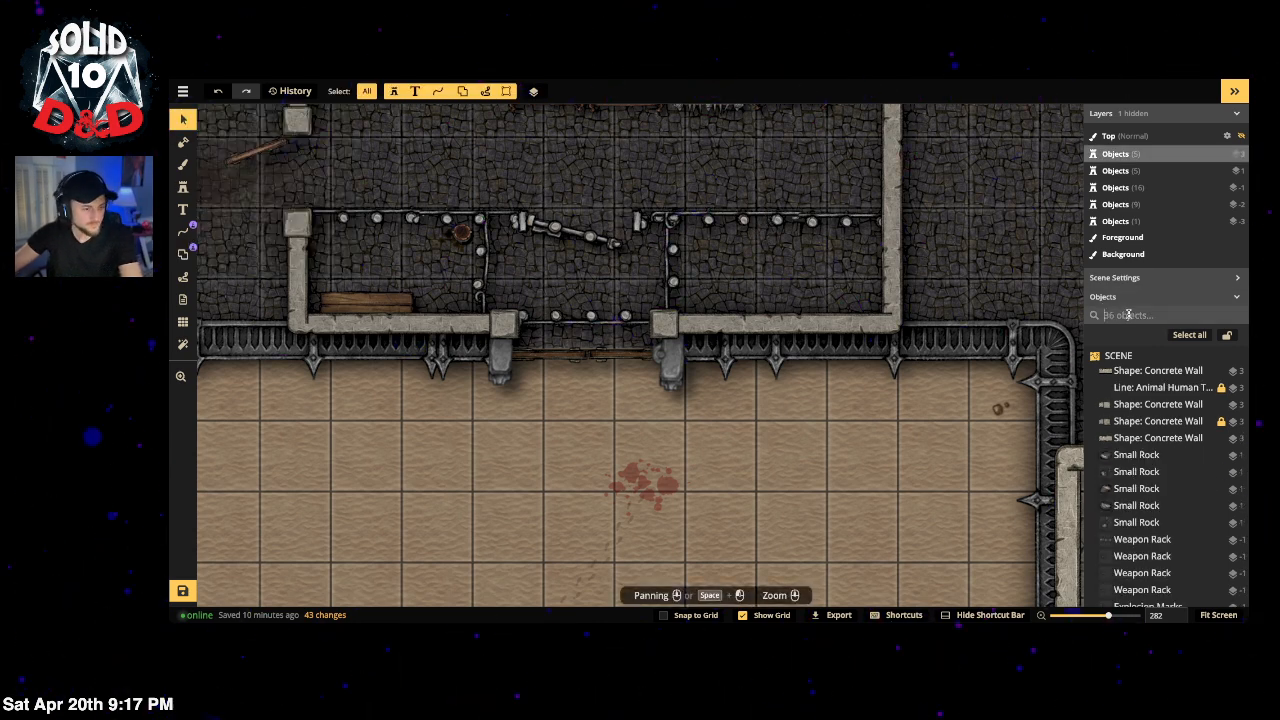
{"action": "type", "text": "prison"}
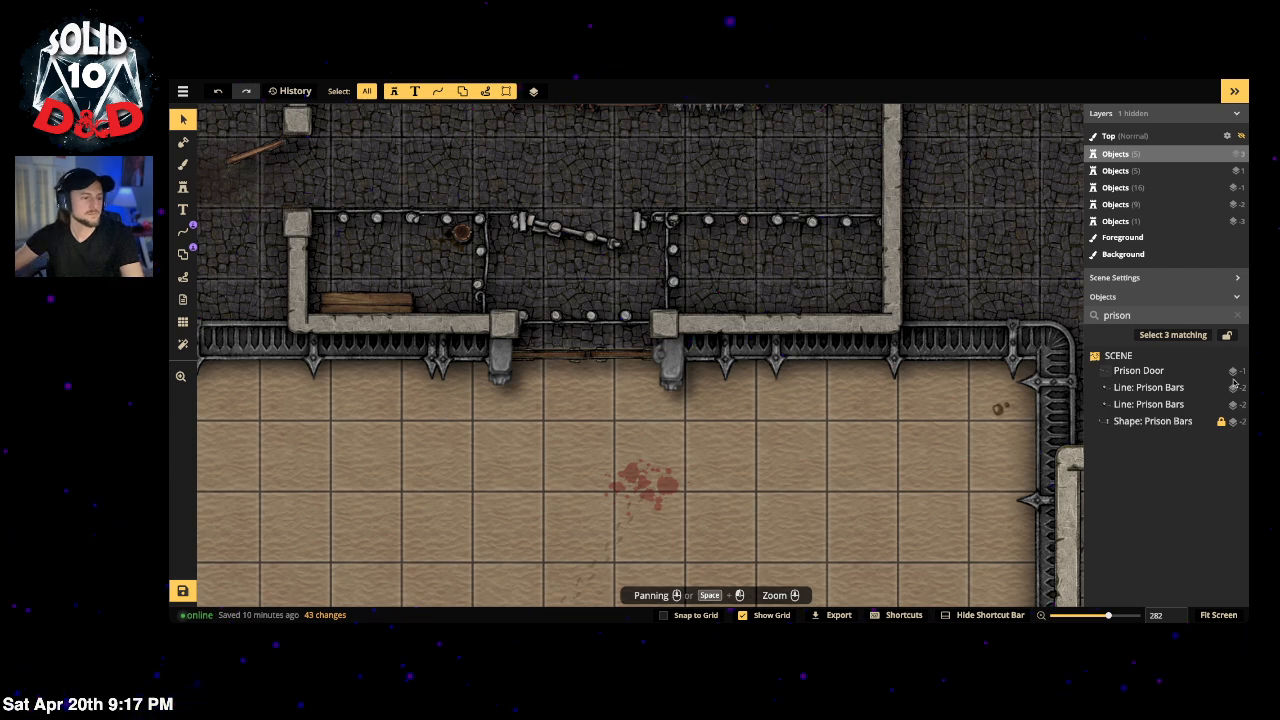
{"action": "left_click", "coordinate": [1147, 423]}
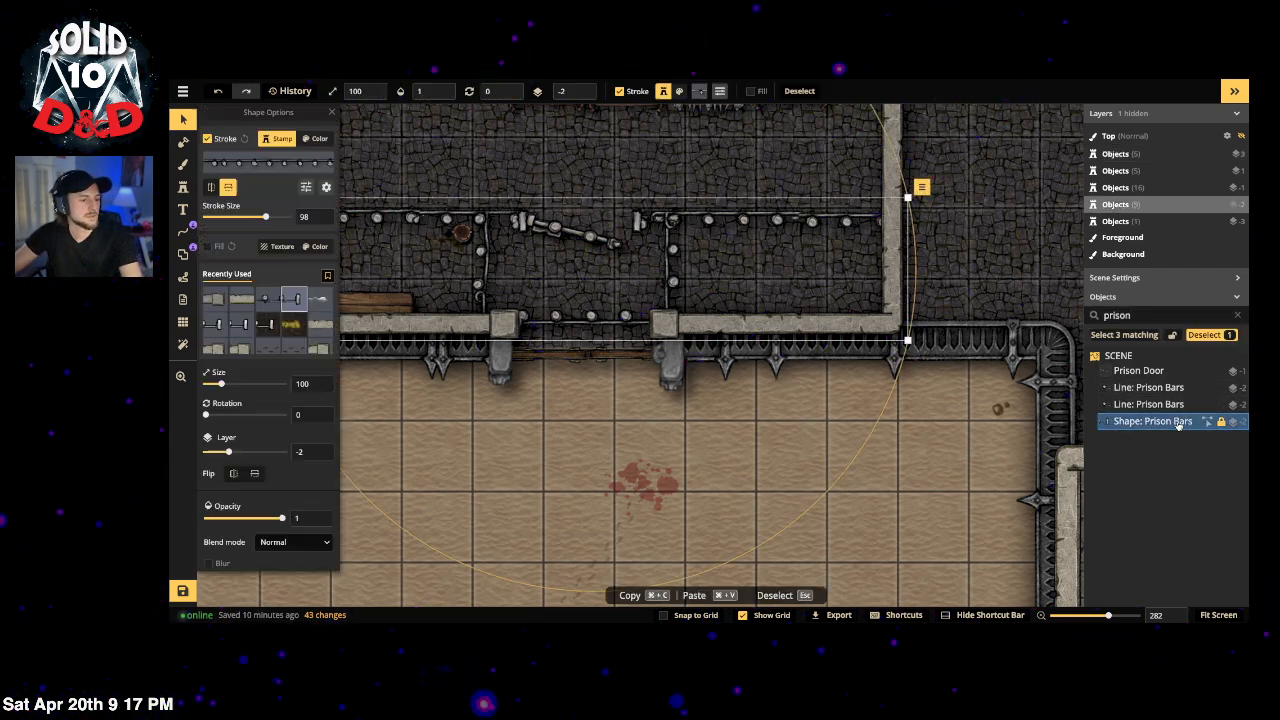
Step: Add portal openings to the Prison Bars' upper run, one in each cell
{"action": "left_click", "coordinate": [185, 254]}
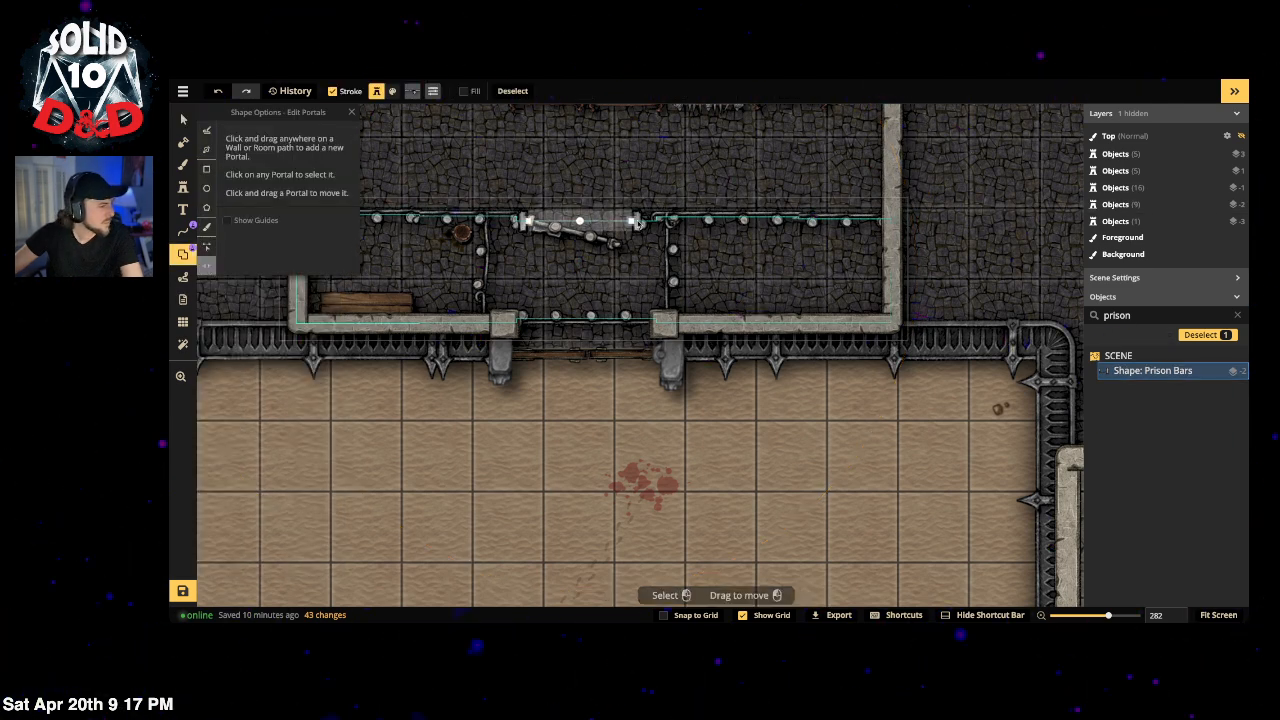
{"action": "left_click", "coordinate": [790, 218]}
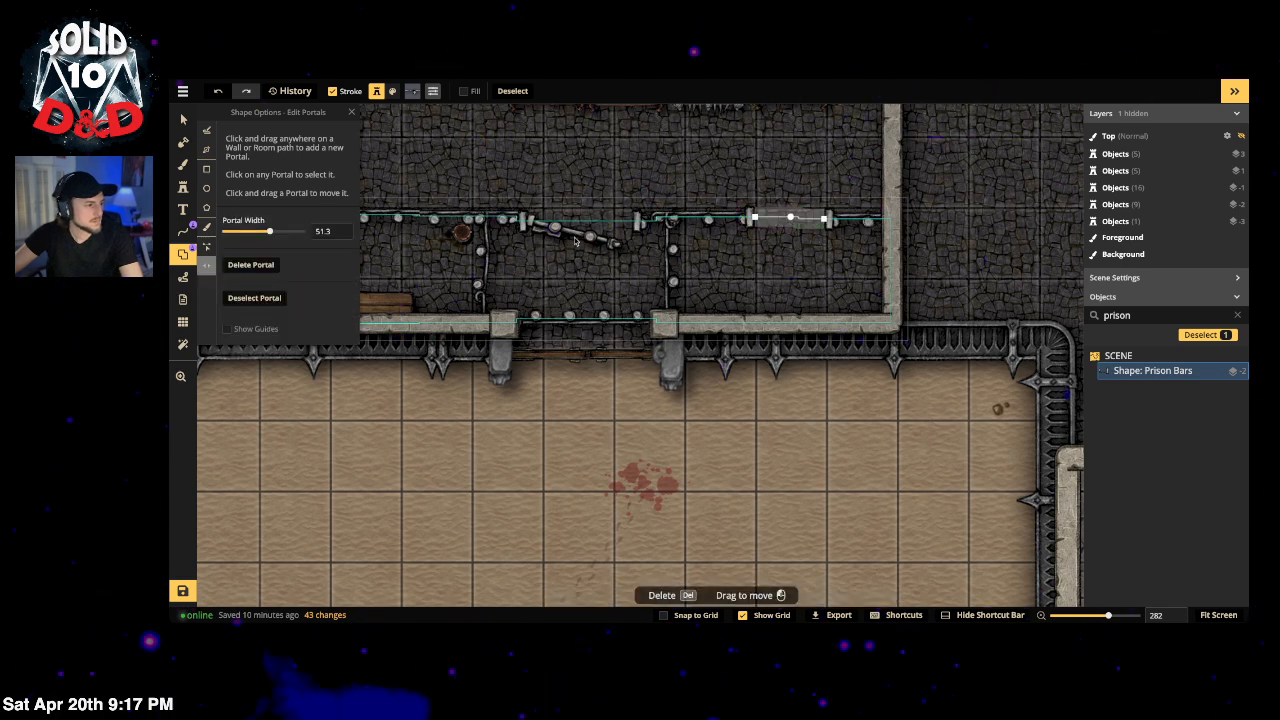
{"action": "left_click_drag", "start_coordinate": [428, 229], "coordinate": [756, 220]}
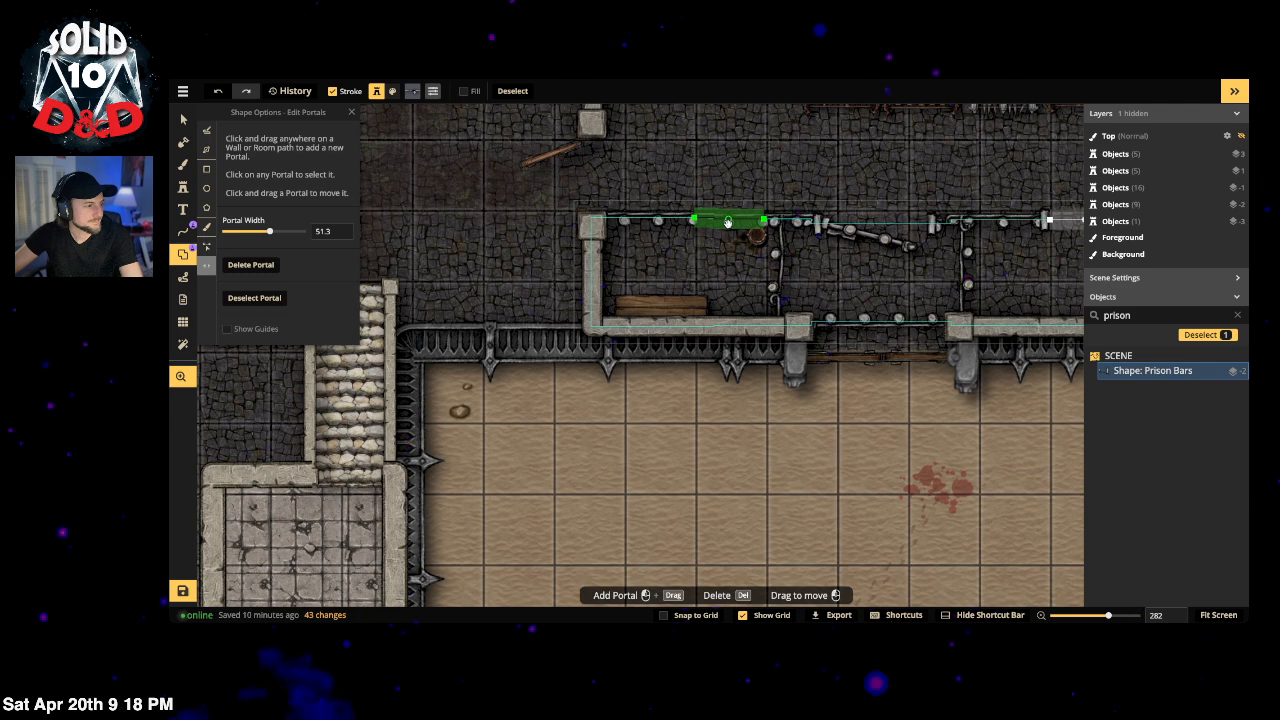
{"action": "left_click", "coordinate": [729, 222]}
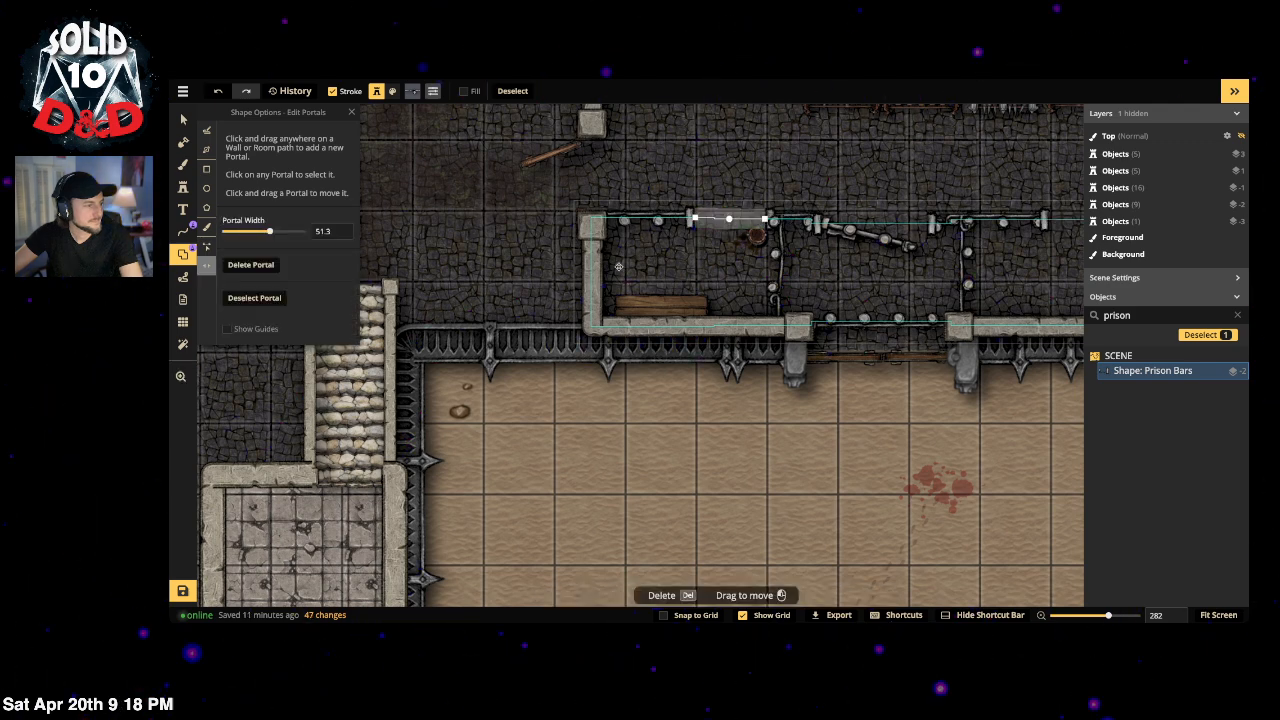
{"action": "left_click", "coordinate": [184, 121]}
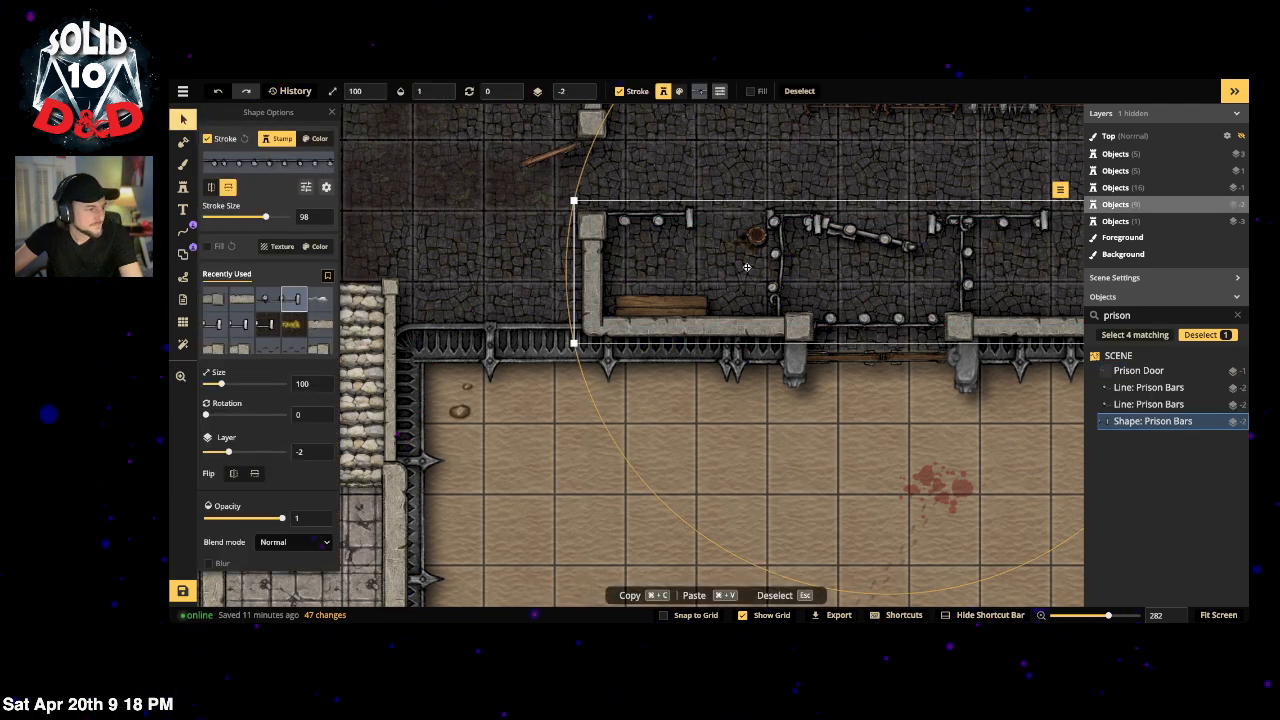
{"action": "key", "text": "Escape"}
Step: Move the small round prop left into the left cell
{"action": "left_click", "coordinate": [758, 238]}
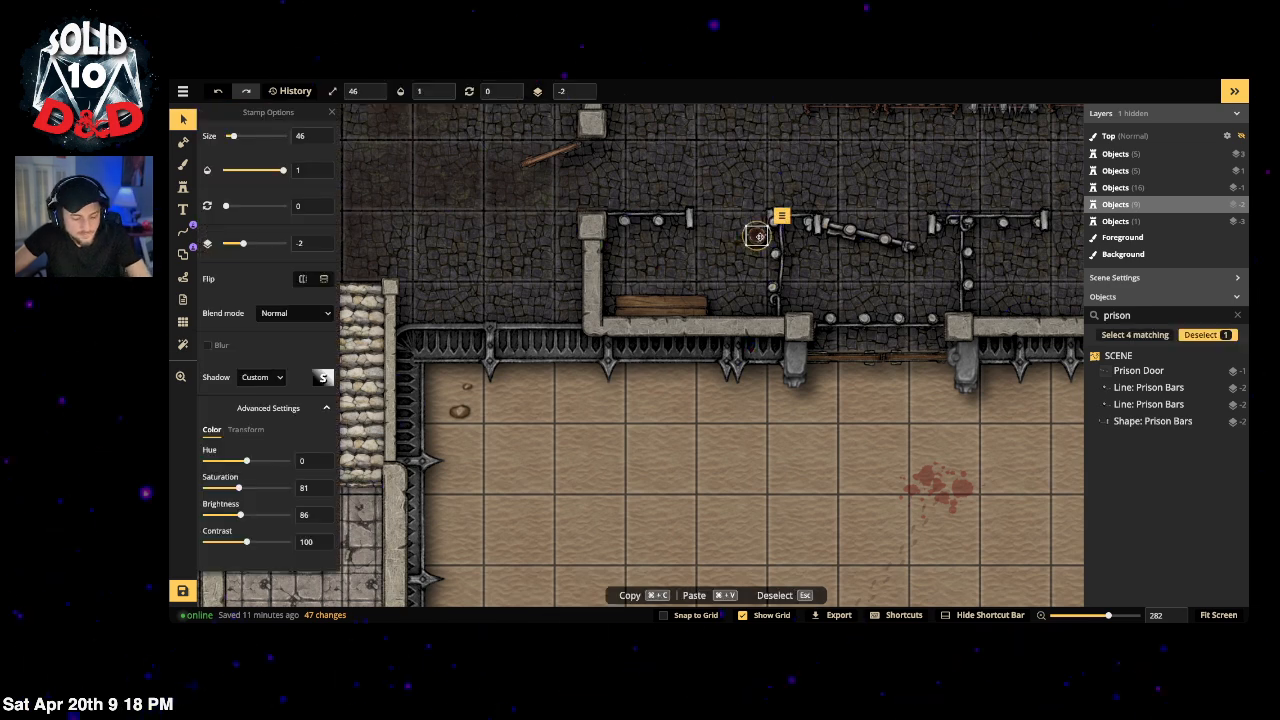
{"action": "left_click_drag", "start_coordinate": [700, 240], "coordinate": [674, 247]}
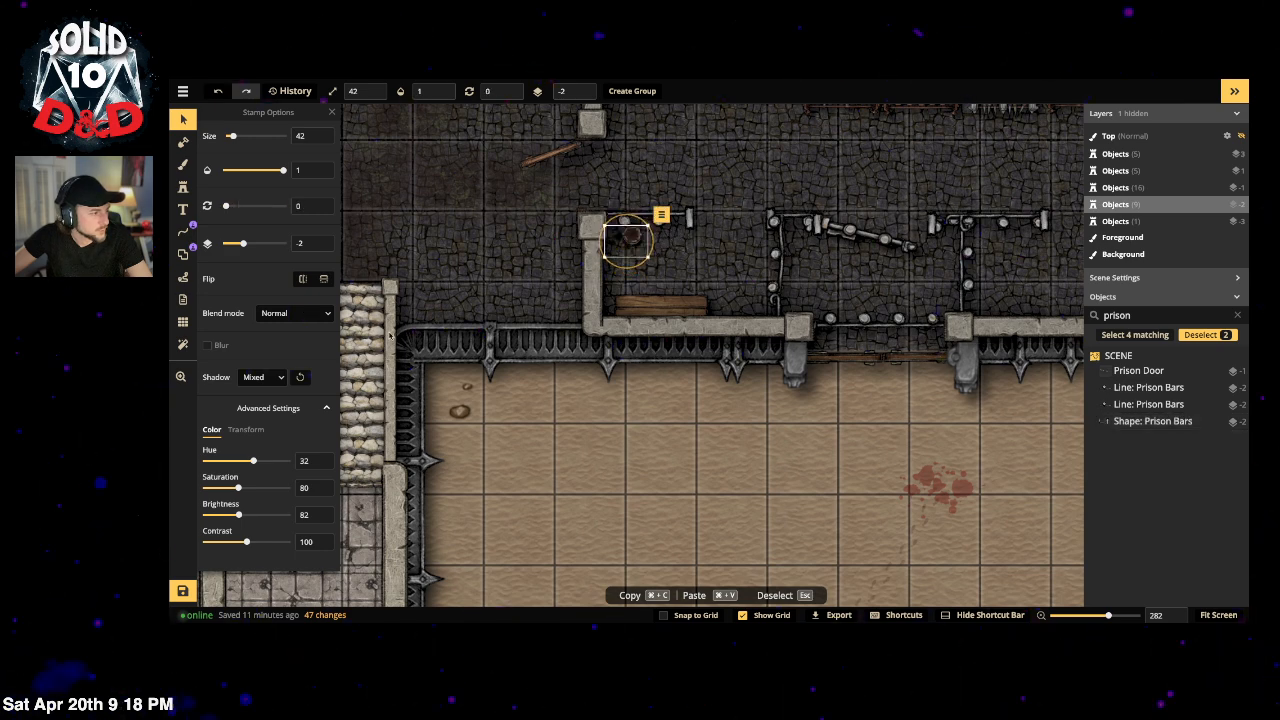
{"action": "left_click", "coordinate": [739, 153]}
{"action": "left_click_drag", "start_coordinate": [811, 283], "coordinate": [645, 326]}
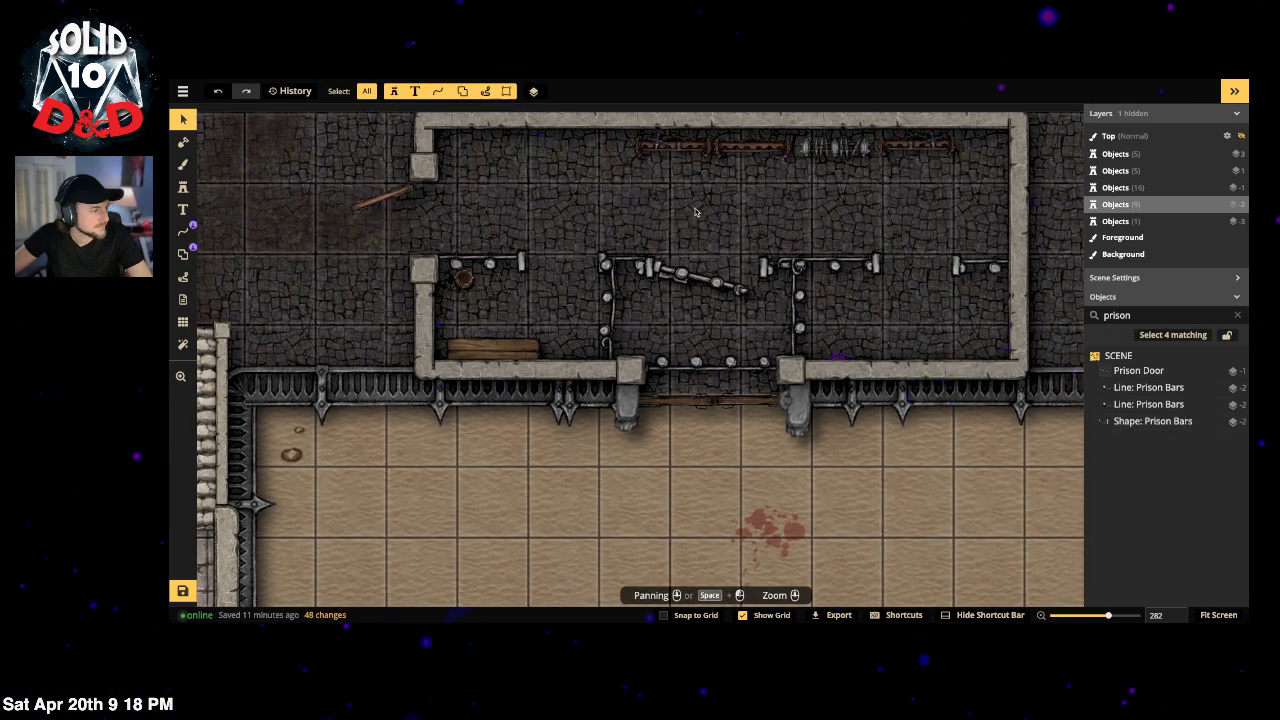
Step: Duplicate the Prison Door into the left bars opening, mirrored, and paste a copy into the right one
{"action": "left_click", "coordinate": [705, 278]}
{"action": "left_click_drag", "start_coordinate": [705, 278], "coordinate": [557, 313]}
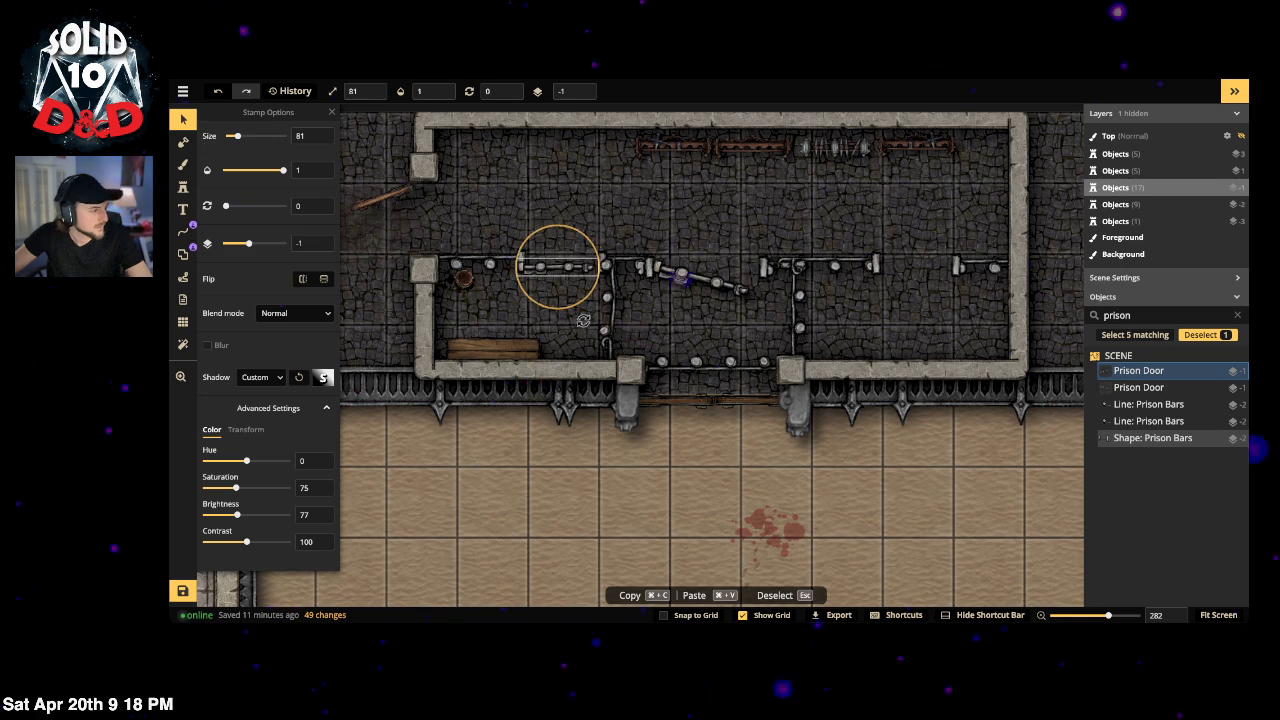
{"action": "left_click_drag", "start_coordinate": [563, 267], "coordinate": [567, 262]}
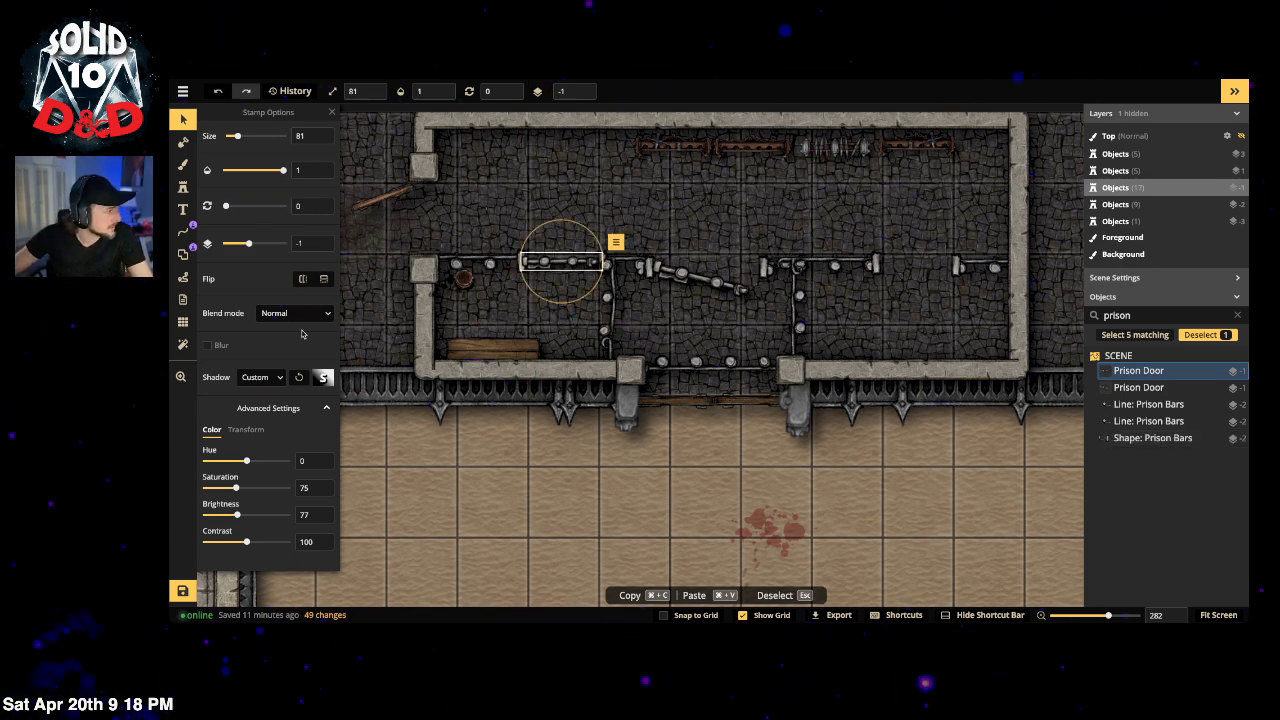
{"action": "left_click", "coordinate": [305, 280]}
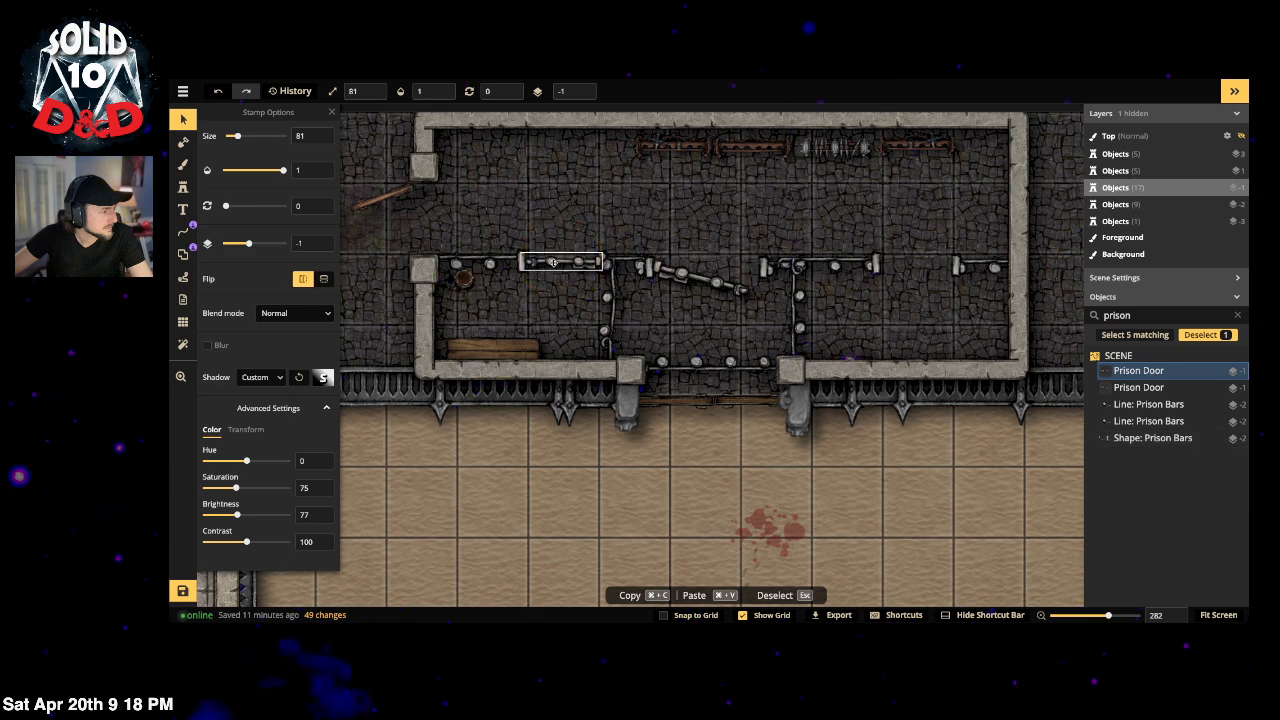
{"action": "left_click", "coordinate": [551, 260]}
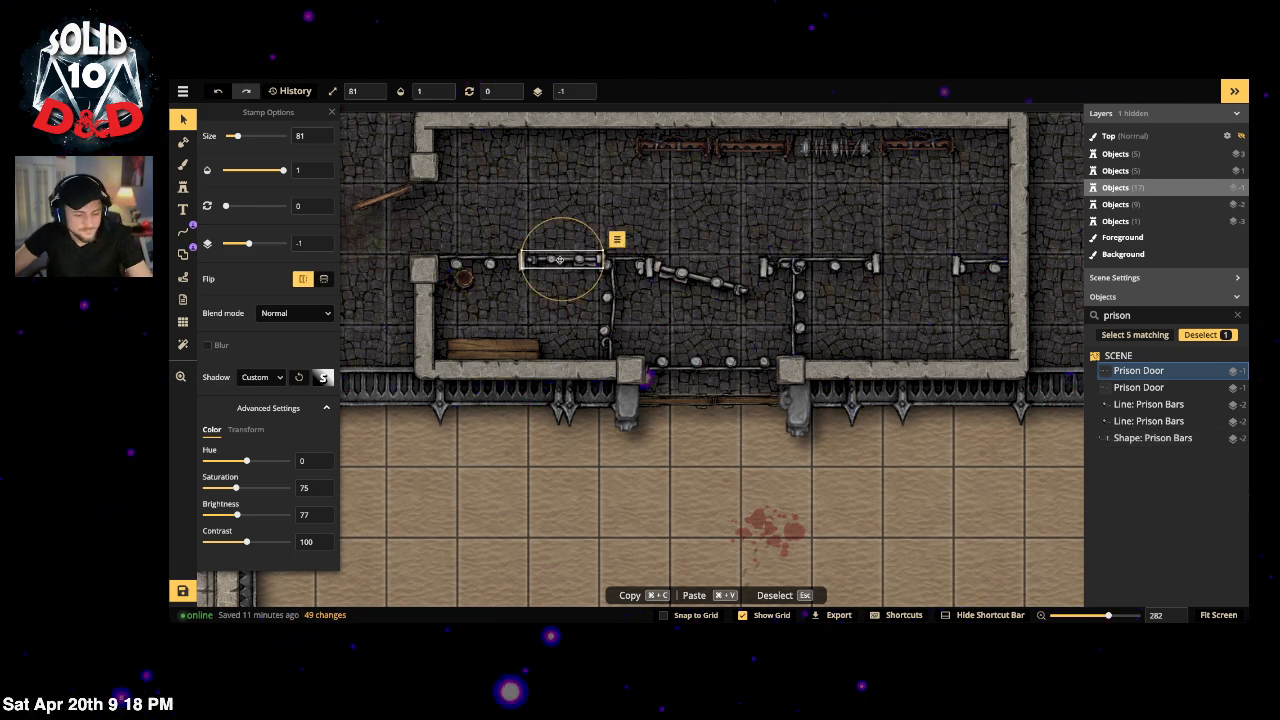
{"action": "key", "text": "super+v"}
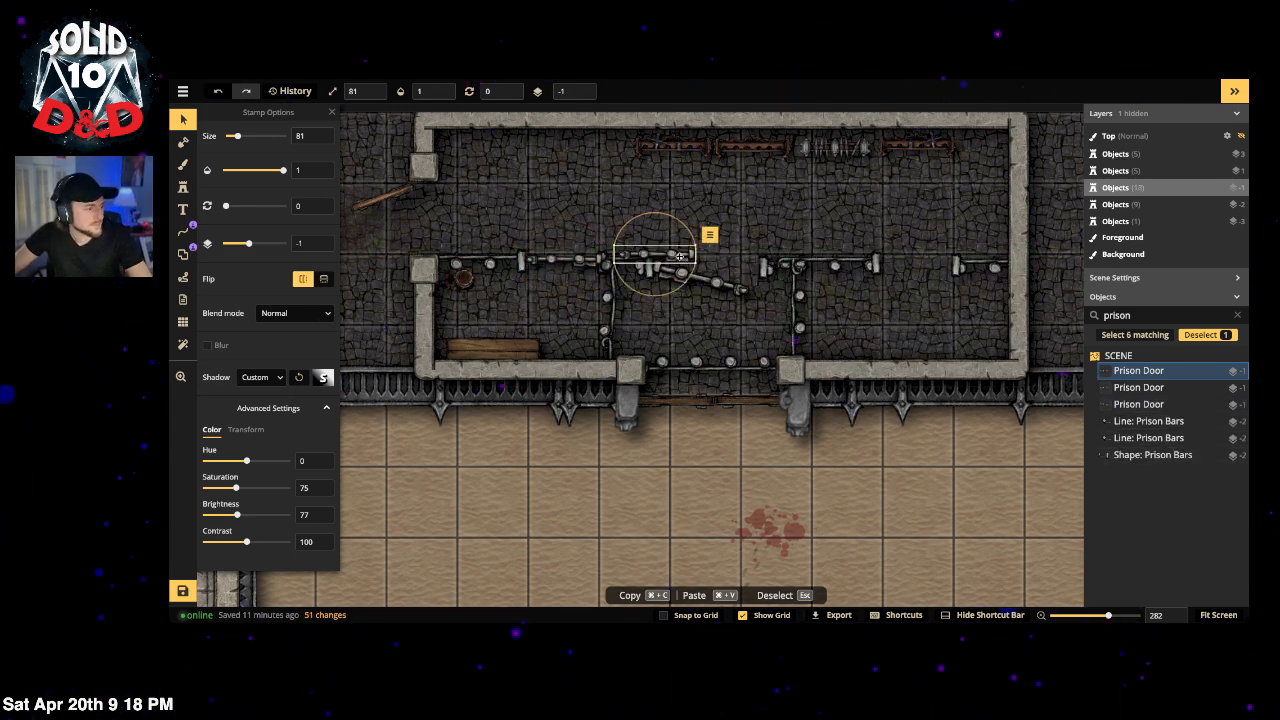
{"action": "left_click_drag", "start_coordinate": [673, 253], "coordinate": [936, 263]}
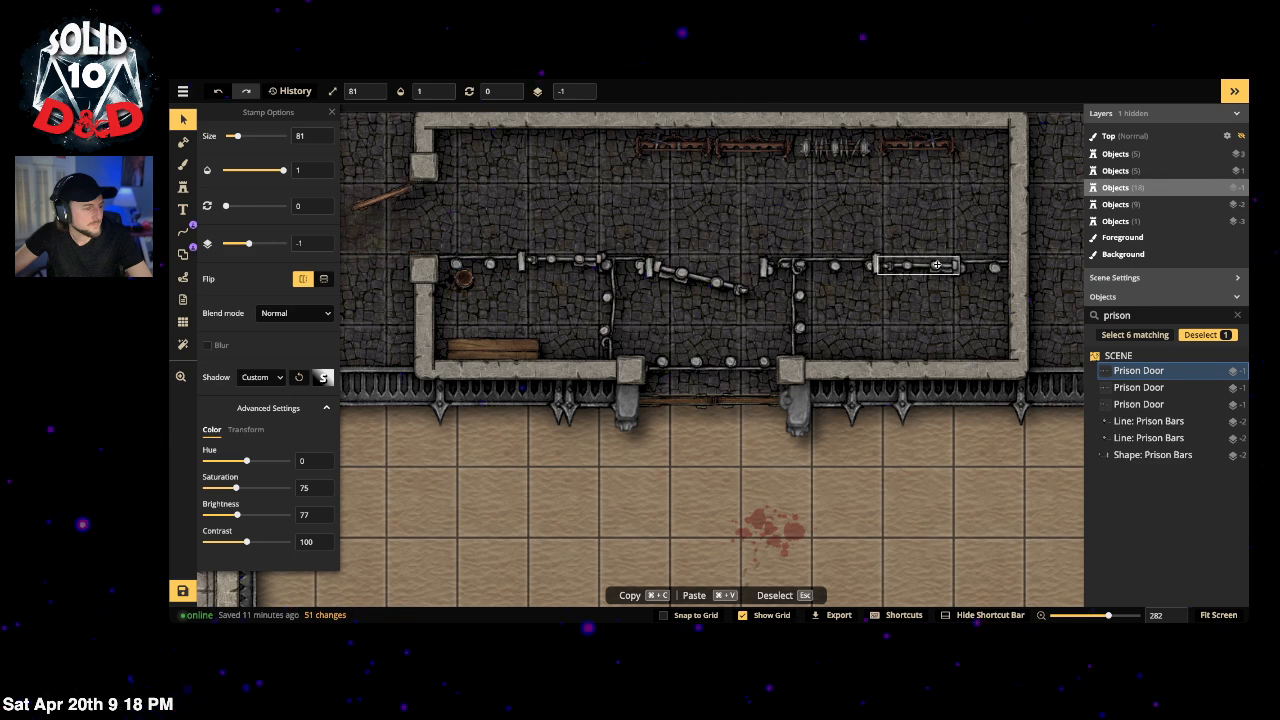
{"action": "left_click", "coordinate": [758, 209]}
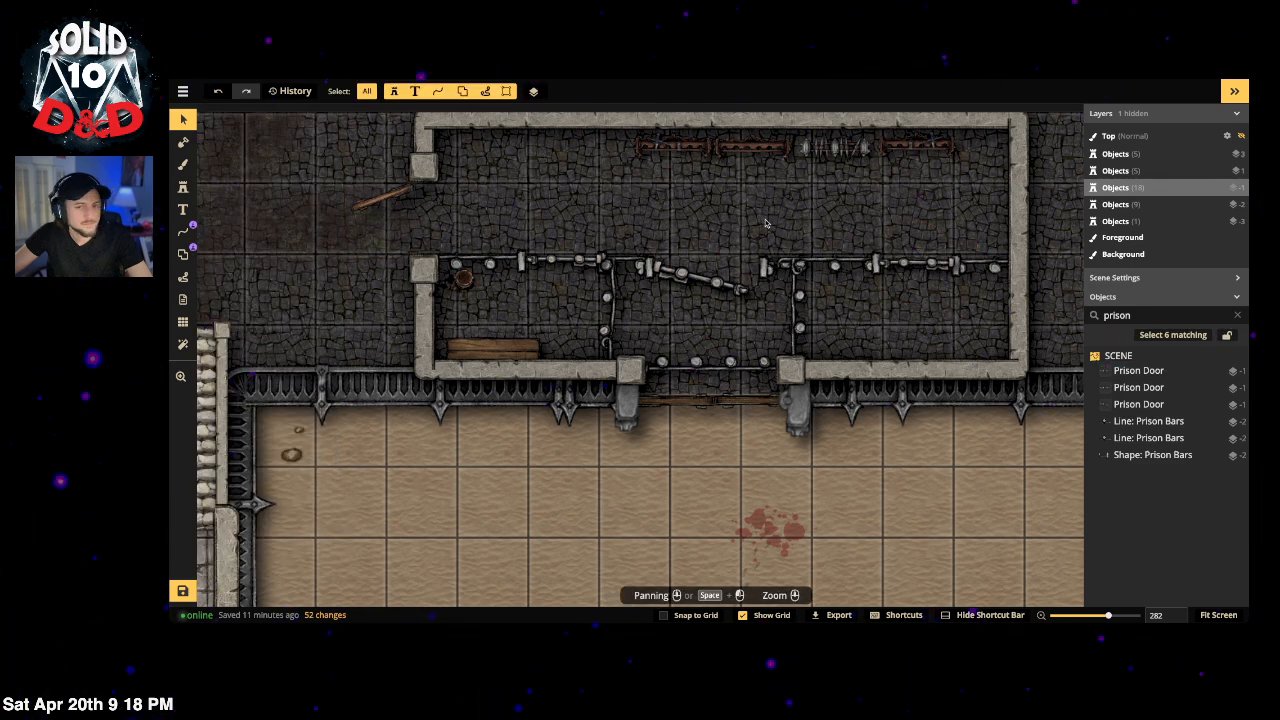
Step: Select the Prison Bars' portal in the lower run between the pillars
{"action": "key", "text": "space"}
{"action": "left_click_drag", "start_coordinate": [655, 311], "coordinate": [673, 283]}
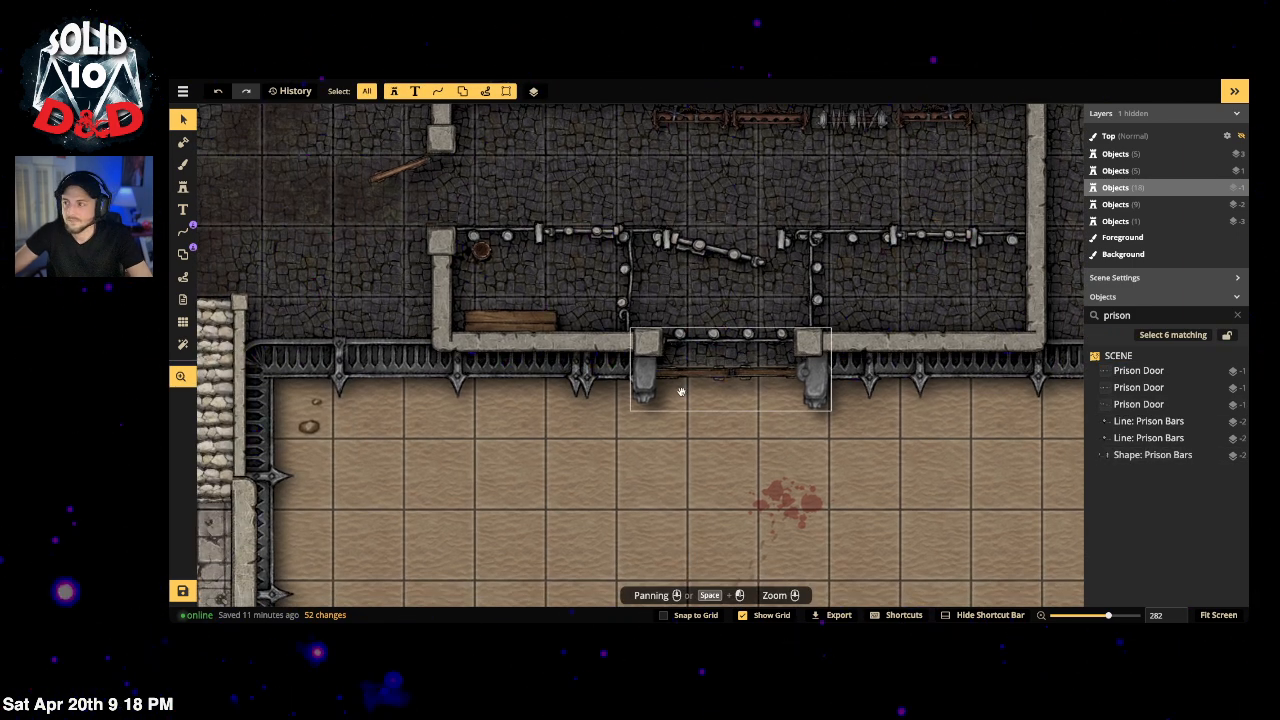
{"action": "left_click_drag", "start_coordinate": [679, 478], "coordinate": [688, 448]}
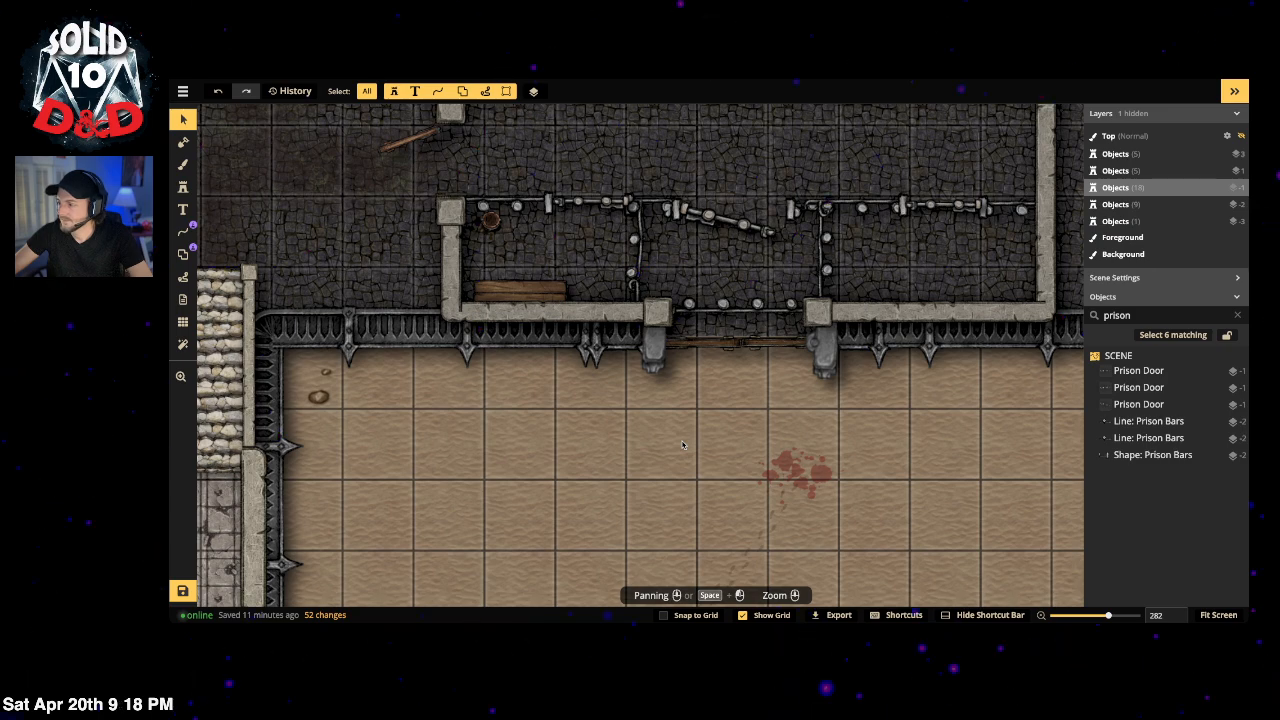
{"action": "scroll", "coordinate": [628, 459], "scroll_direction": "down", "scroll_amount": 2}
{"action": "scroll", "coordinate": [767, 372], "scroll_direction": "up", "scroll_amount": 2}
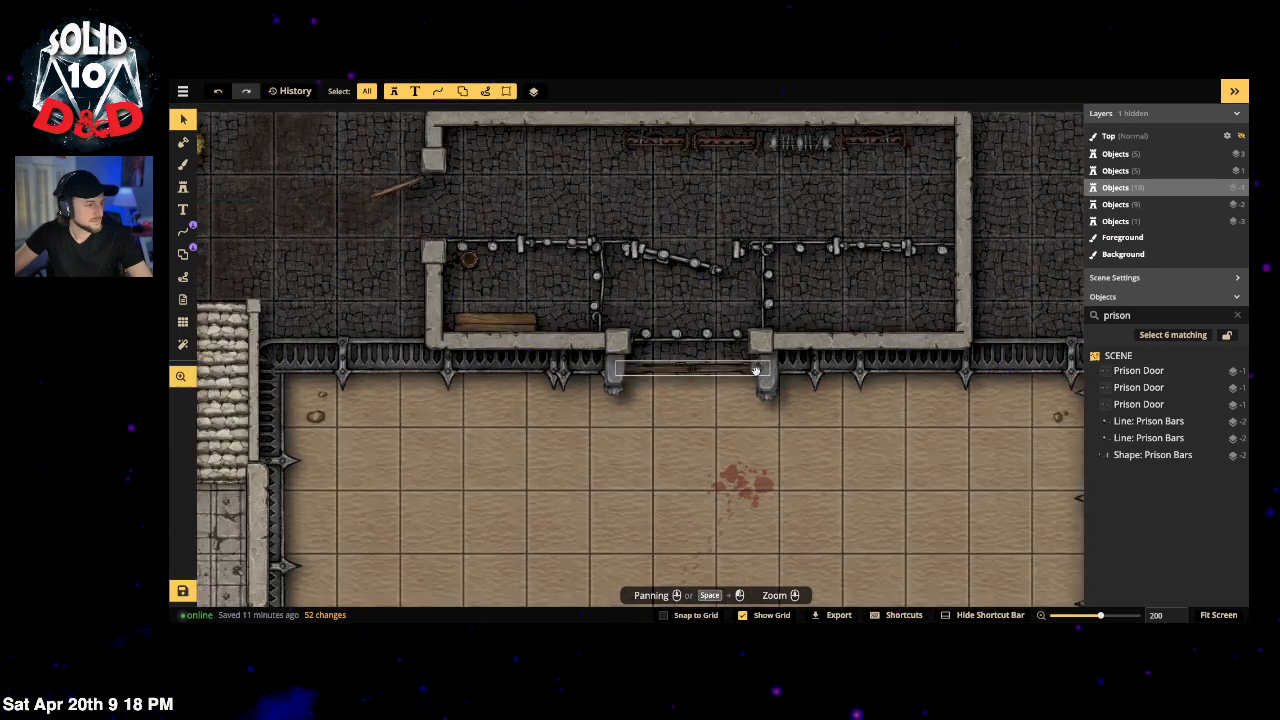
{"action": "left_click", "coordinate": [186, 257]}
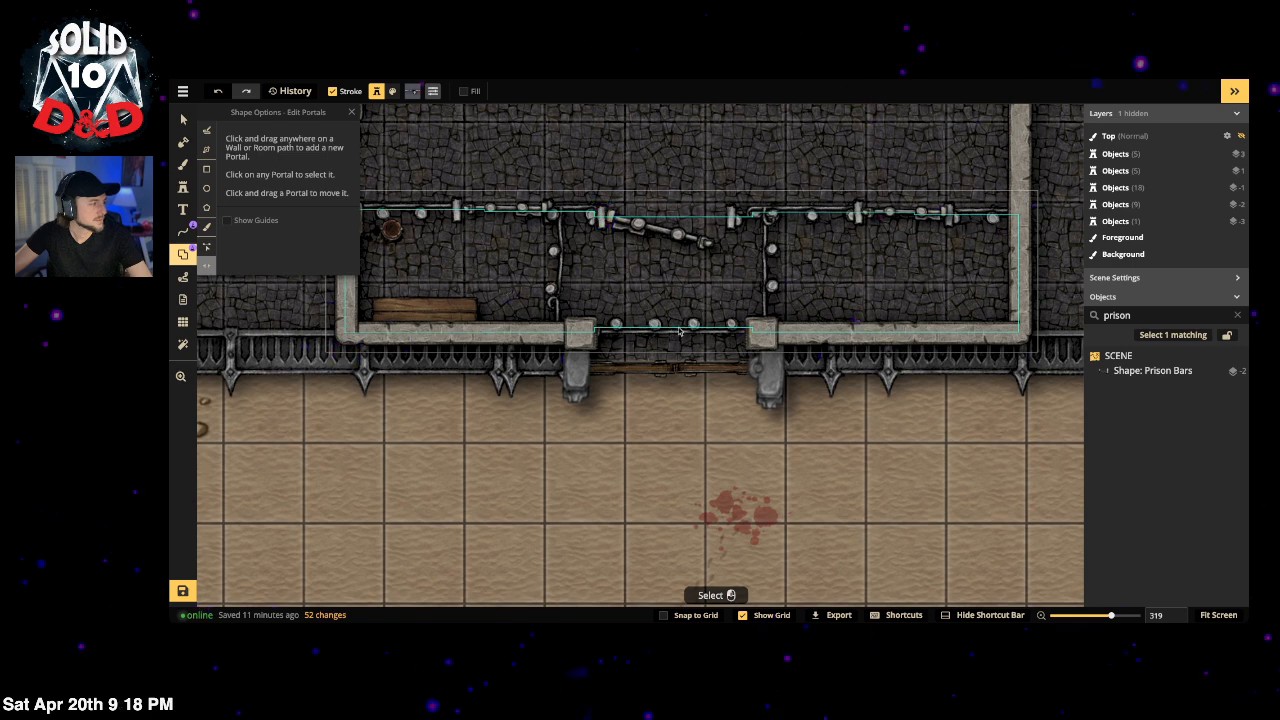
{"action": "left_click", "coordinate": [634, 328]}
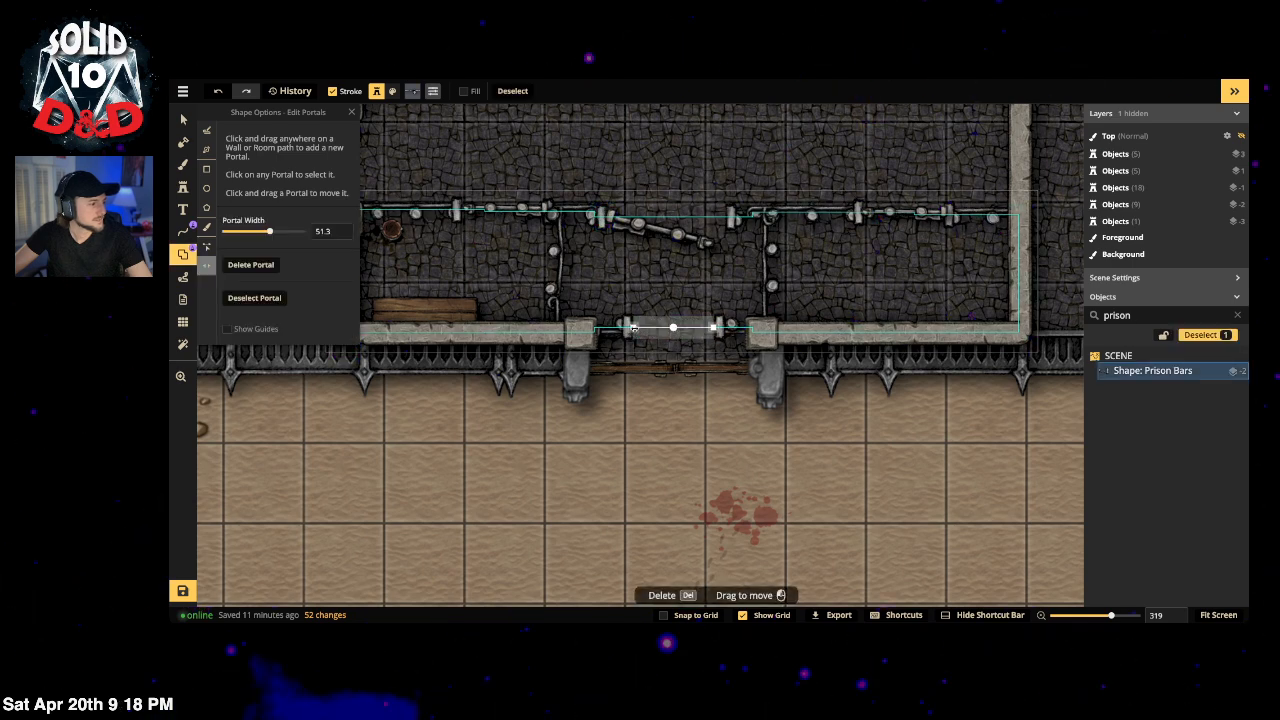
Step: Widen the lower bars portal to 125.5 and leave portal editing
{"action": "left_click_drag", "start_coordinate": [634, 328], "coordinate": [580, 331]}
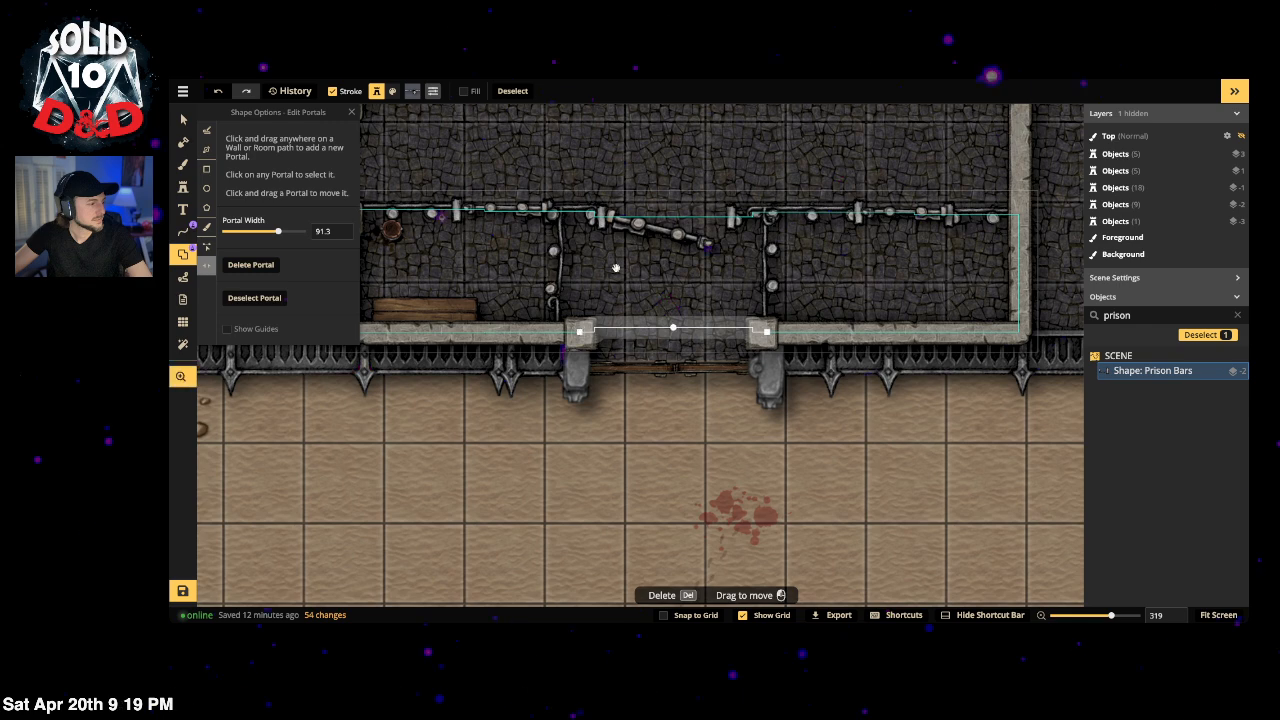
{"action": "scroll", "coordinate": [616, 268], "scroll_direction": "down", "scroll_amount": 3}
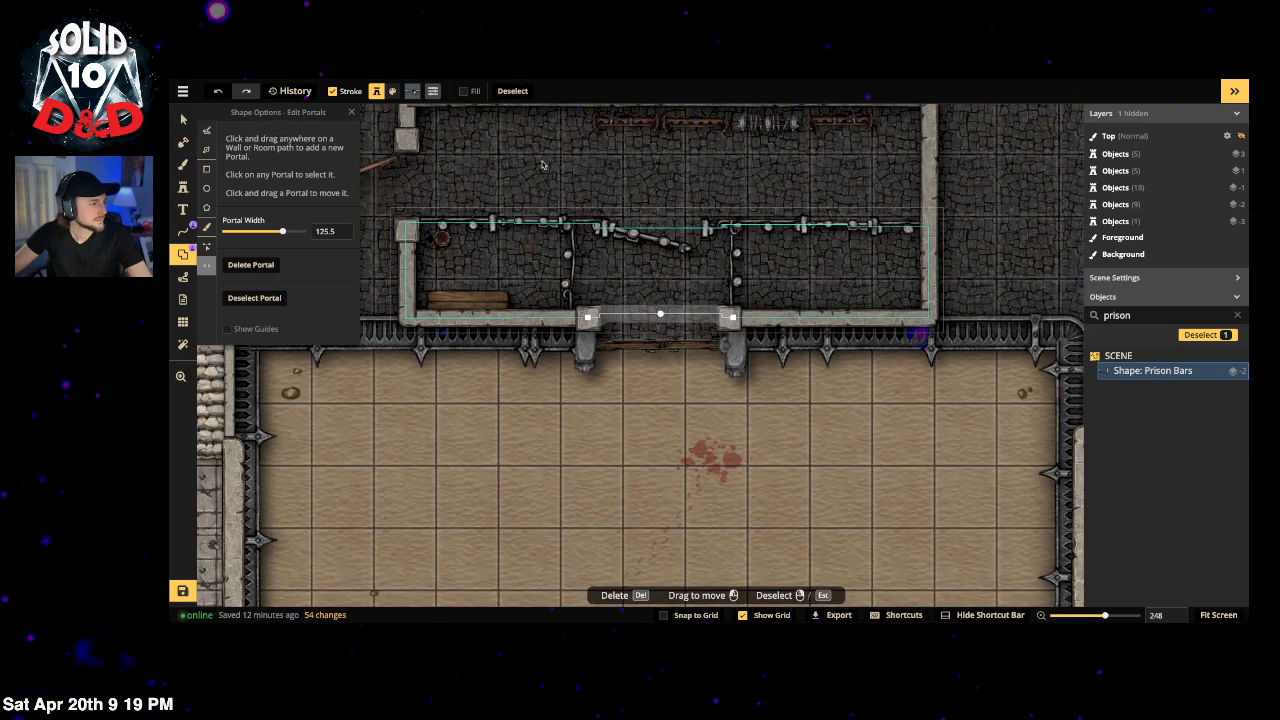
{"action": "key", "text": "Escape"}
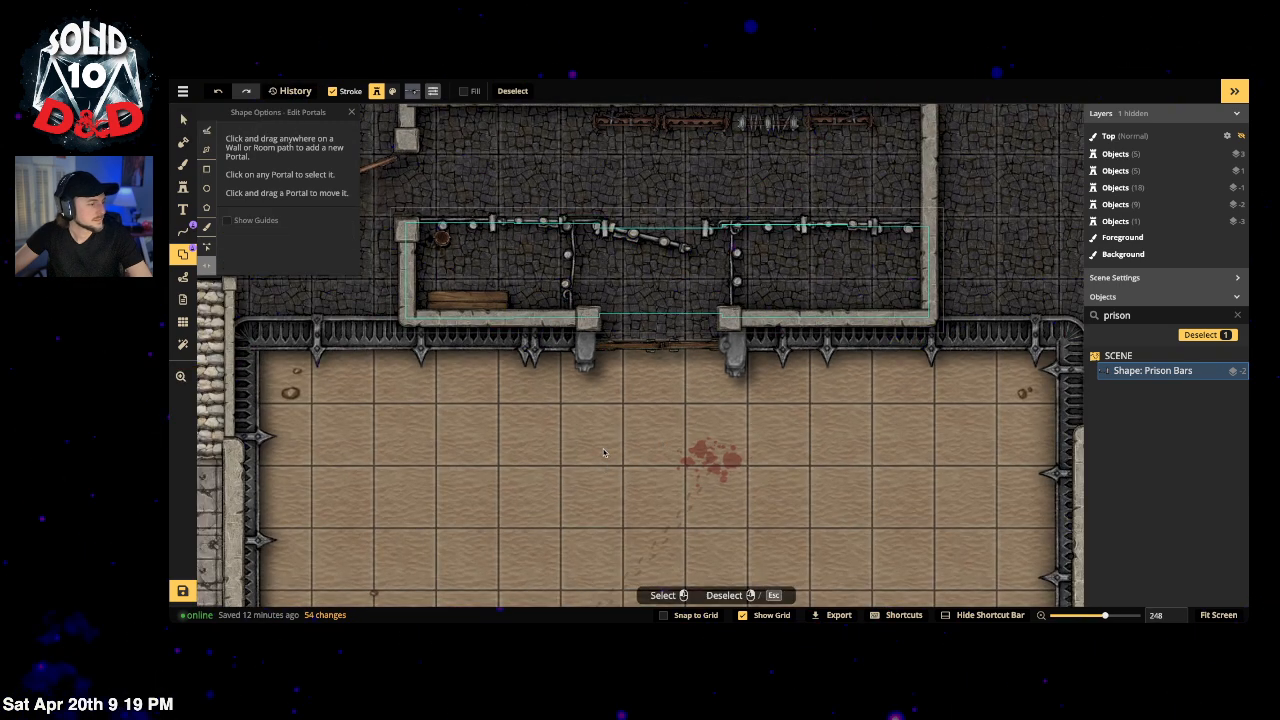
{"action": "left_click", "coordinate": [183, 120]}
{"action": "key", "text": "Escape"}
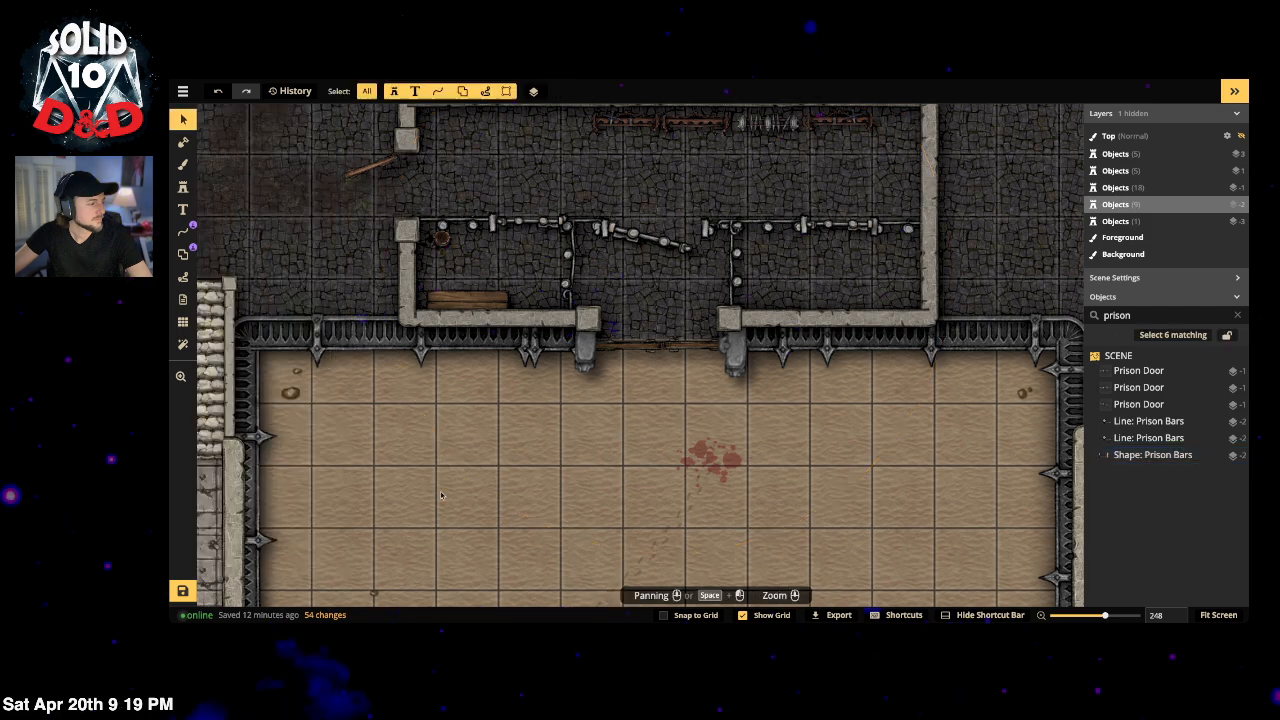
Step: Zoom out and pan to look over the whole sand arena
{"action": "scroll", "coordinate": [583, 360], "scroll_direction": "down", "scroll_amount": 5}
{"action": "scroll", "coordinate": [625, 370], "scroll_direction": "down", "scroll_amount": 2}
{"action": "left_click_drag", "start_coordinate": [654, 506], "coordinate": [717, 277]}
{"action": "scroll", "coordinate": [708, 298], "scroll_direction": "up", "scroll_amount": 1}
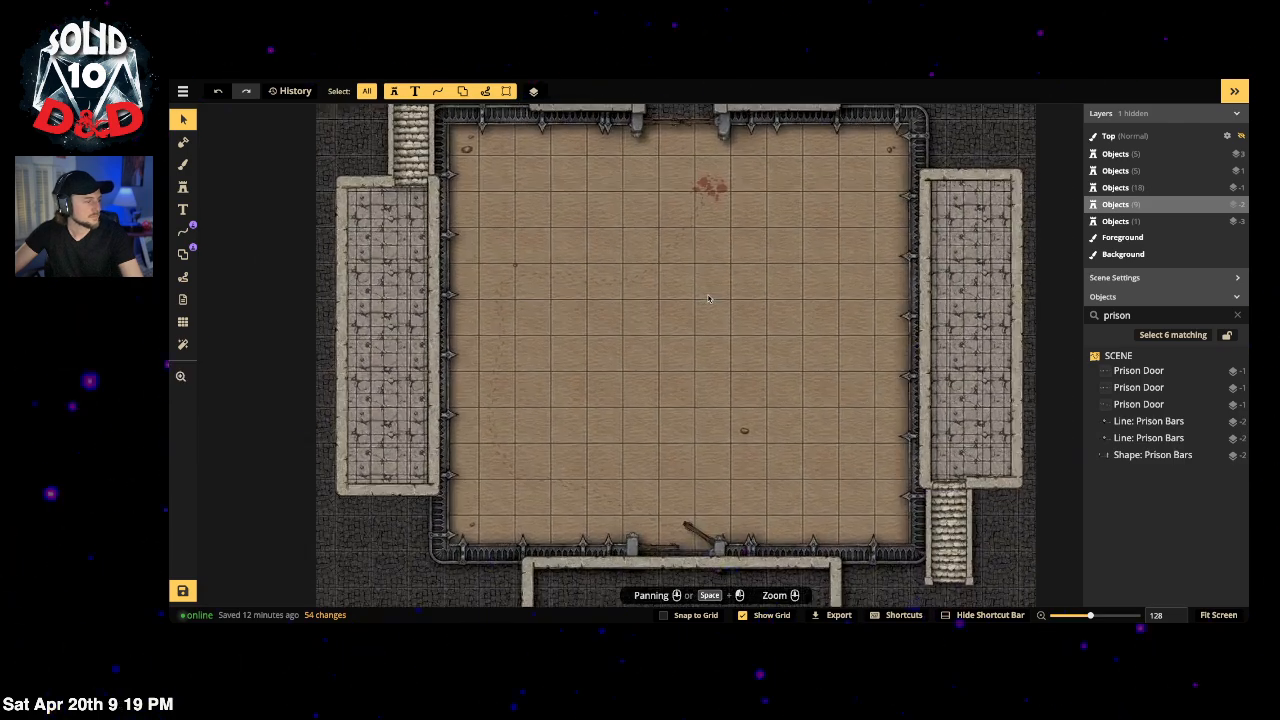
{"action": "scroll", "coordinate": [708, 298], "scroll_direction": "up", "scroll_amount": 2}
Step: Draw freehand faint trails from the top wall and curving loops across the sand
{"action": "left_click", "coordinate": [183, 232]}
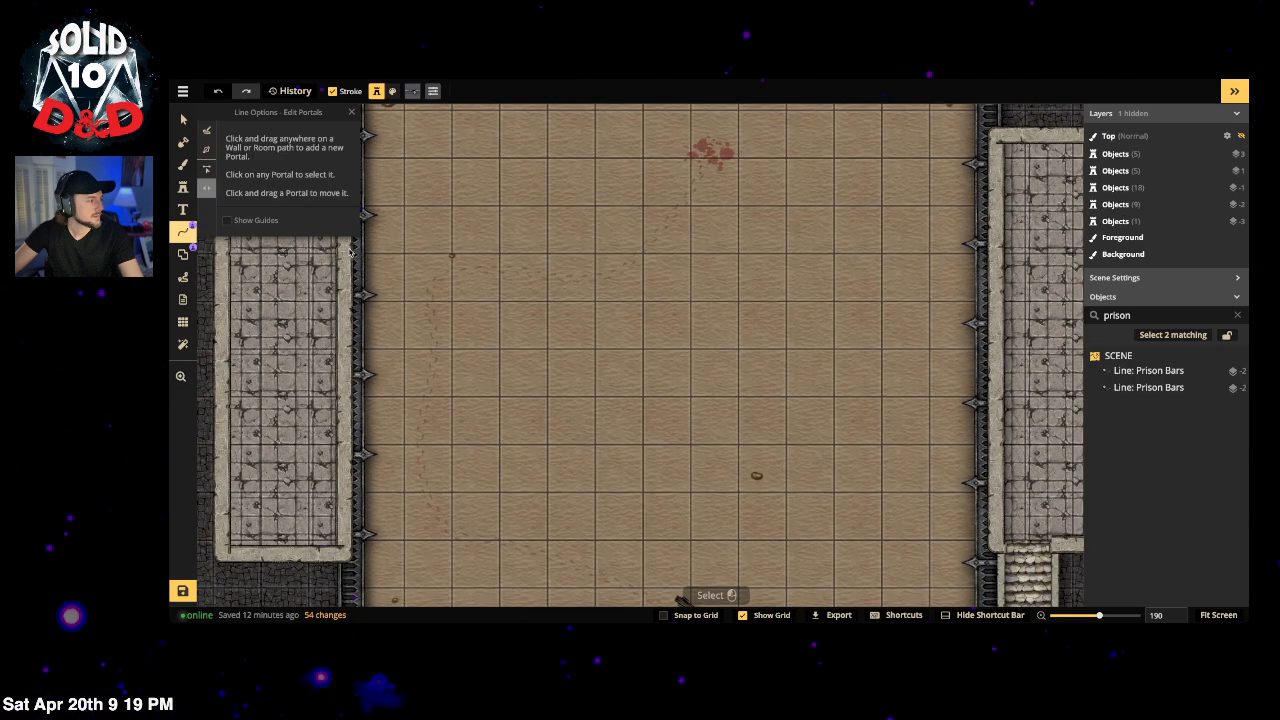
{"action": "left_click", "coordinate": [207, 134]}
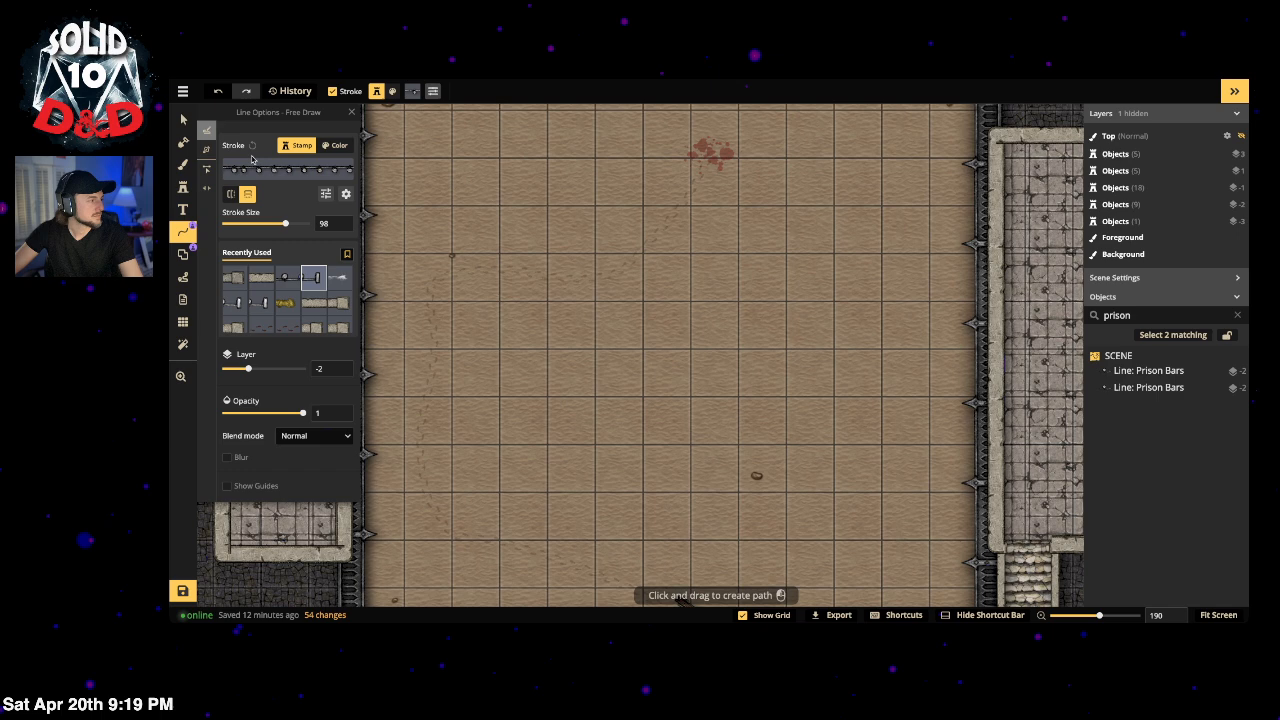
{"action": "left_click", "coordinate": [263, 320]}
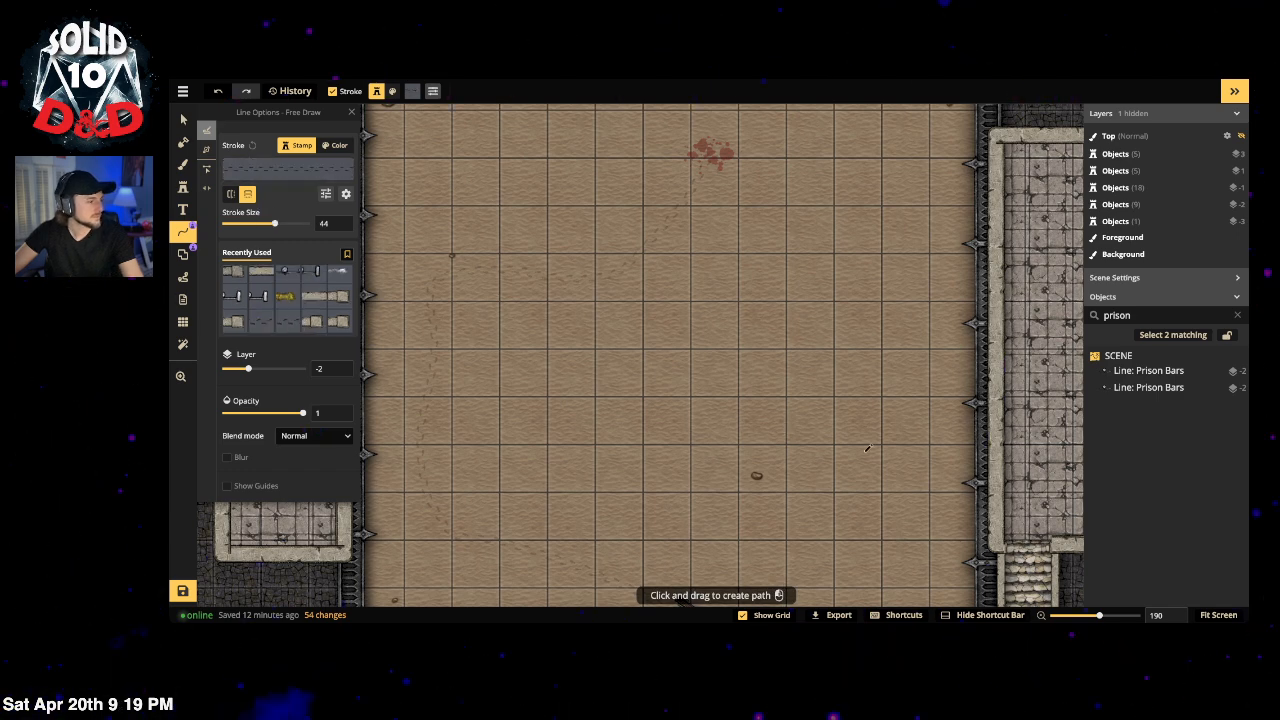
{"action": "key", "text": "space"}
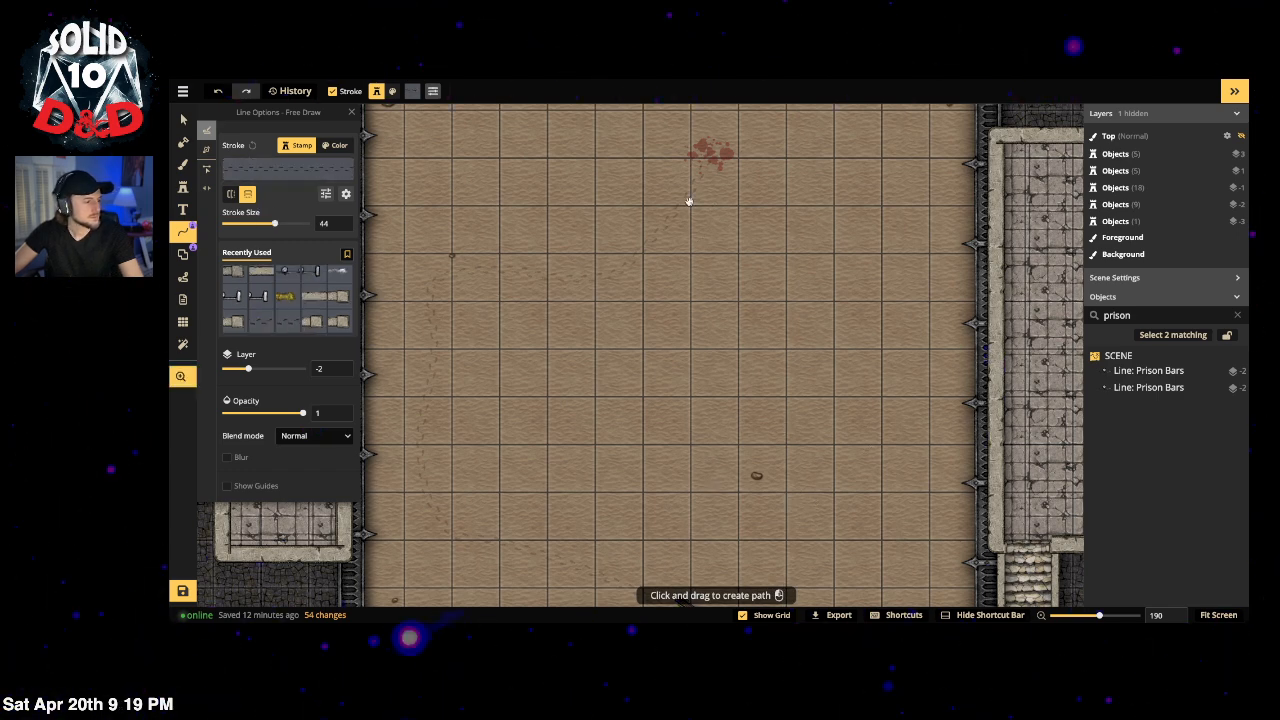
{"action": "left_click_drag", "start_coordinate": [688, 201], "coordinate": [688, 267]}
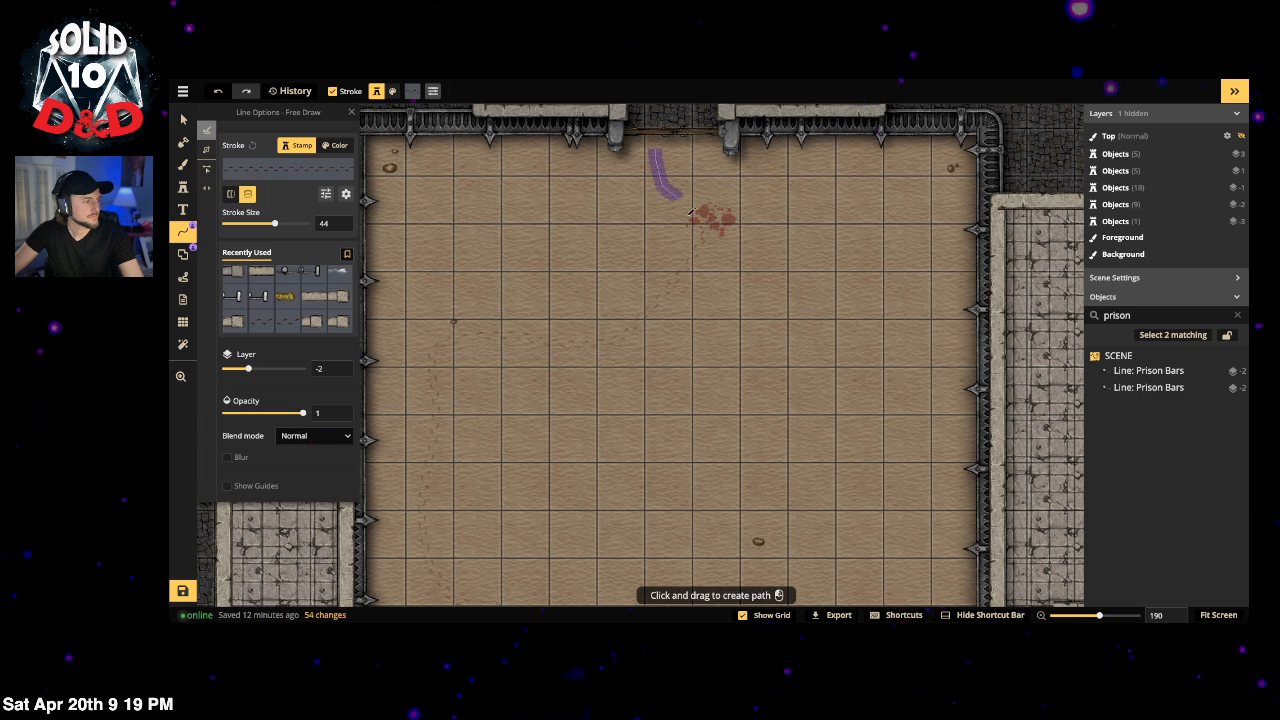
{"action": "left_click_drag", "start_coordinate": [690, 211], "coordinate": [692, 214]}
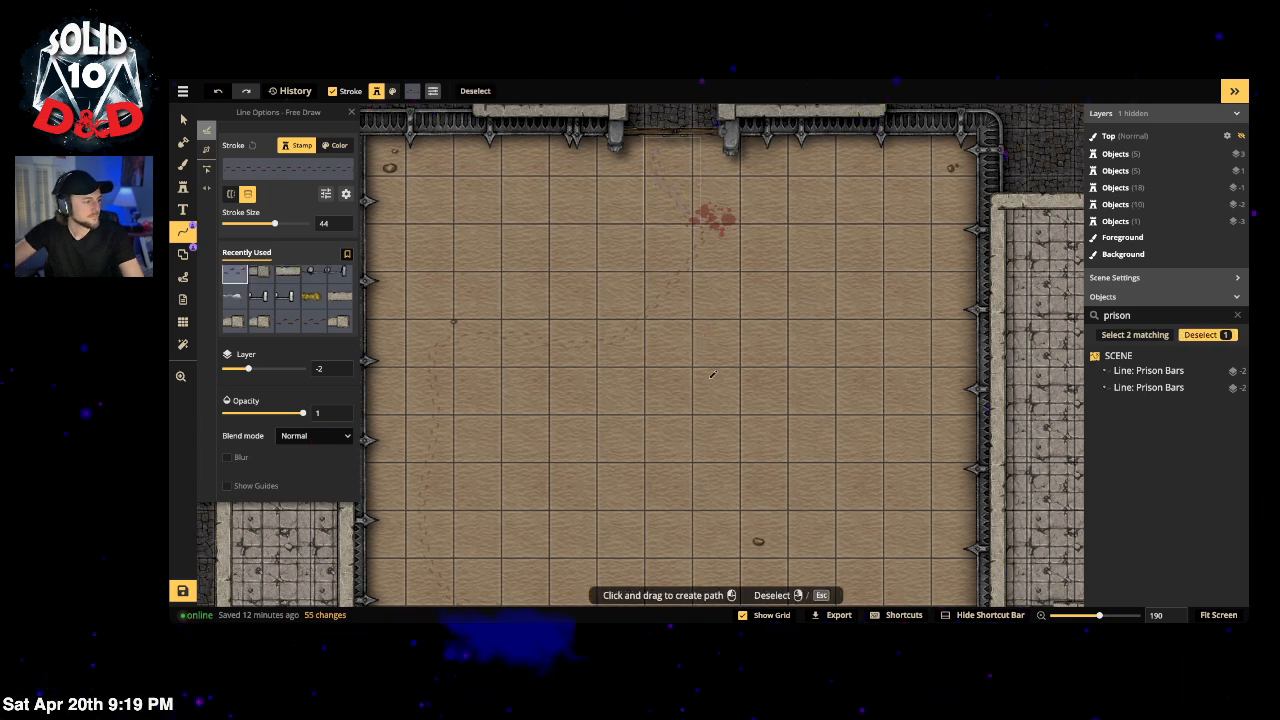
{"action": "mouse_move", "coordinate": [712, 378]}
{"action": "left_mouse_down"}
{"action": "mouse_move", "coordinate": [676, 530]}
{"action": "mouse_move", "coordinate": [556, 447]}
{"action": "left_mouse_up"}
{"action": "mouse_move", "coordinate": [686, 398]}
{"action": "left_mouse_down"}
{"action": "mouse_move", "coordinate": [616, 461]}
{"action": "mouse_move", "coordinate": [639, 420]}
{"action": "mouse_move", "coordinate": [621, 465]}
{"action": "mouse_move", "coordinate": [655, 452]}
{"action": "mouse_move", "coordinate": [682, 412]}
{"action": "left_mouse_up"}
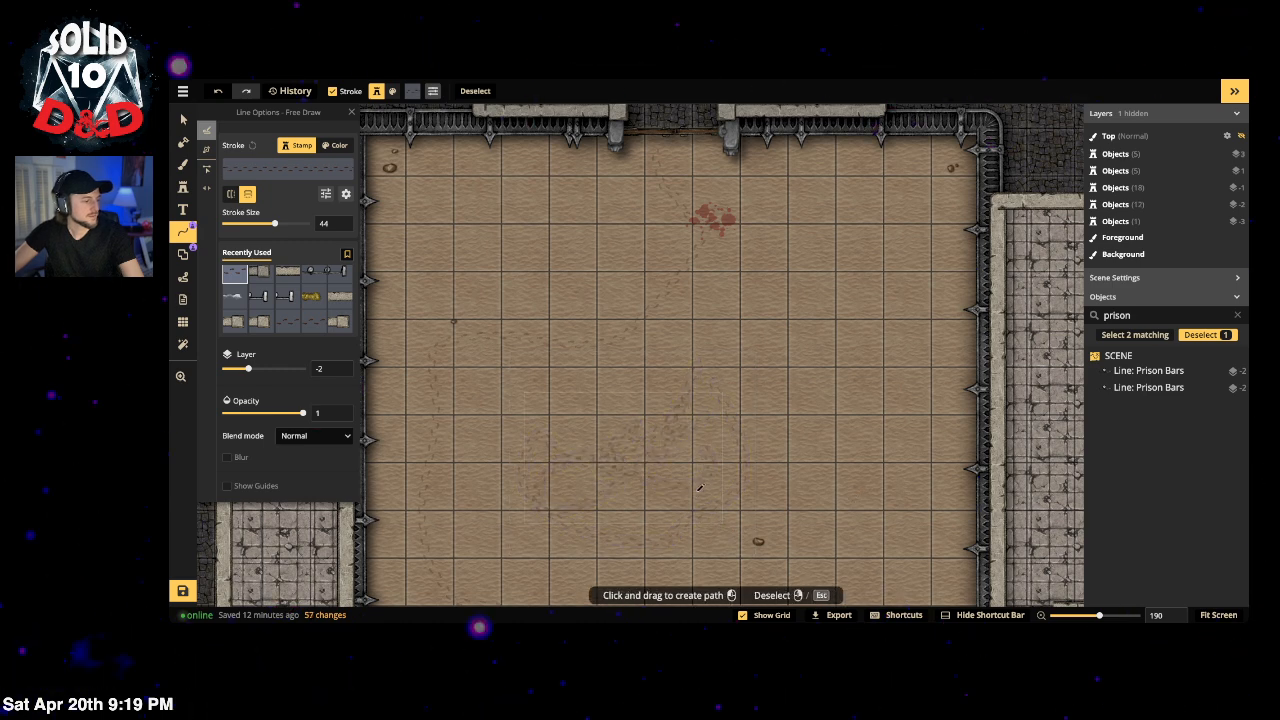
{"action": "mouse_move", "coordinate": [712, 481]}
{"action": "left_mouse_down"}
{"action": "mouse_move", "coordinate": [490, 533]}
{"action": "mouse_move", "coordinate": [565, 414]}
{"action": "mouse_move", "coordinate": [715, 500]}
{"action": "mouse_move", "coordinate": [735, 530]}
{"action": "mouse_move", "coordinate": [731, 502]}
{"action": "left_mouse_up"}
Step: Add more faint trails near the bottom wall and across the arena sand
{"action": "scroll", "coordinate": [731, 502], "scroll_direction": "down", "scroll_amount": 5}
{"action": "mouse_move", "coordinate": [730, 215]}
{"action": "left_mouse_down"}
{"action": "mouse_move", "coordinate": [830, 258]}
{"action": "mouse_move", "coordinate": [643, 177]}
{"action": "mouse_move", "coordinate": [641, 242]}
{"action": "left_mouse_up"}
{"action": "mouse_move", "coordinate": [652, 167]}
{"action": "left_mouse_down"}
{"action": "mouse_move", "coordinate": [560, 270]}
{"action": "mouse_move", "coordinate": [770, 180]}
{"action": "mouse_move", "coordinate": [770, 222]}
{"action": "left_mouse_up"}
{"action": "scroll", "coordinate": [730, 345], "scroll_direction": "up", "scroll_amount": 3}
{"action": "mouse_move", "coordinate": [675, 210]}
{"action": "left_mouse_down"}
{"action": "mouse_move", "coordinate": [657, 300]}
{"action": "mouse_move", "coordinate": [808, 315]}
{"action": "left_mouse_up"}
{"action": "mouse_move", "coordinate": [765, 208]}
{"action": "left_mouse_down"}
{"action": "mouse_move", "coordinate": [660, 268]}
{"action": "mouse_move", "coordinate": [800, 342]}
{"action": "left_mouse_up"}
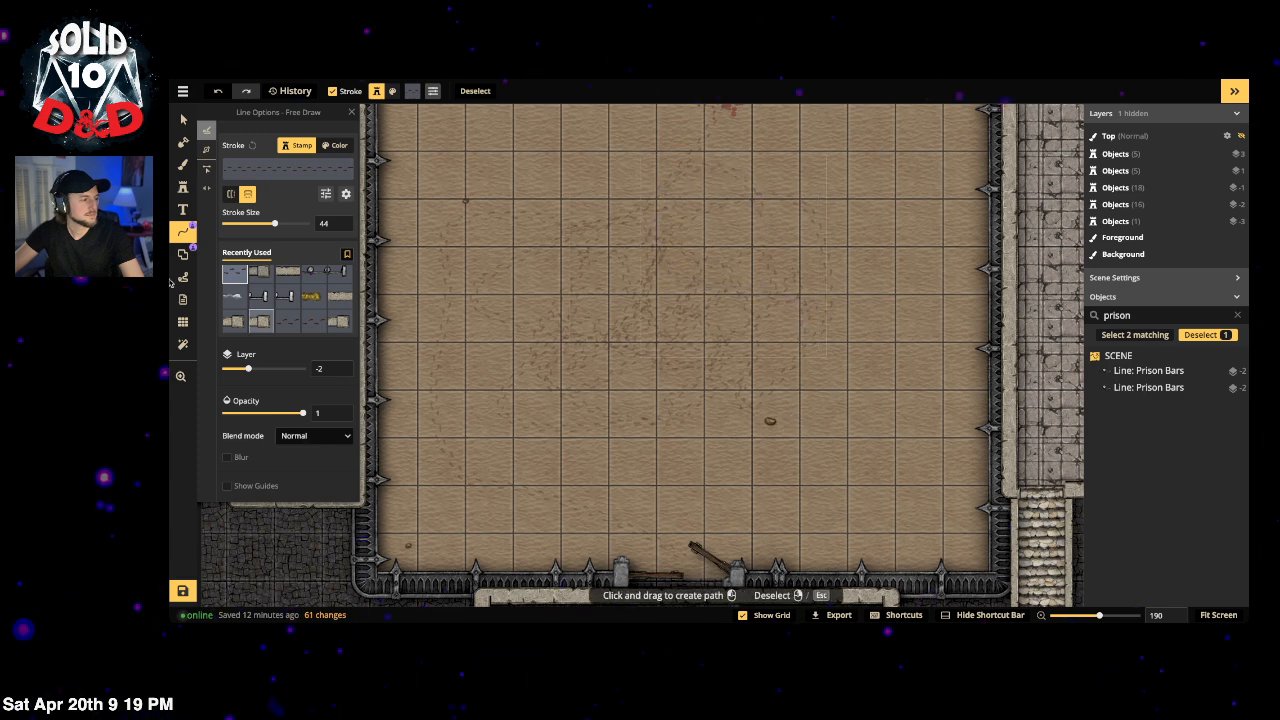
{"action": "left_click", "coordinate": [183, 187]}
{"action": "left_click", "coordinate": [319, 165]}
Step: Pick a Terrain rock stamp and set it to Saturation 70 and Brightness 81
{"action": "type", "text": "rock"}
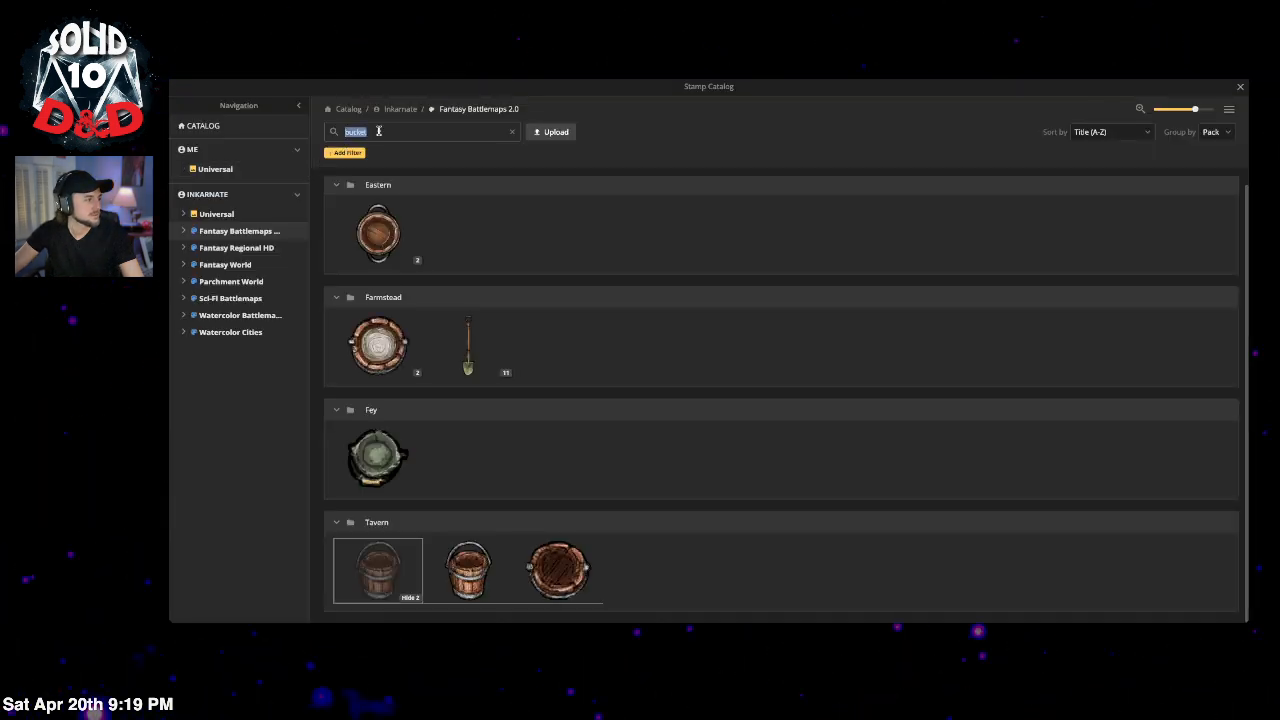
{"action": "key", "text": "Return"}
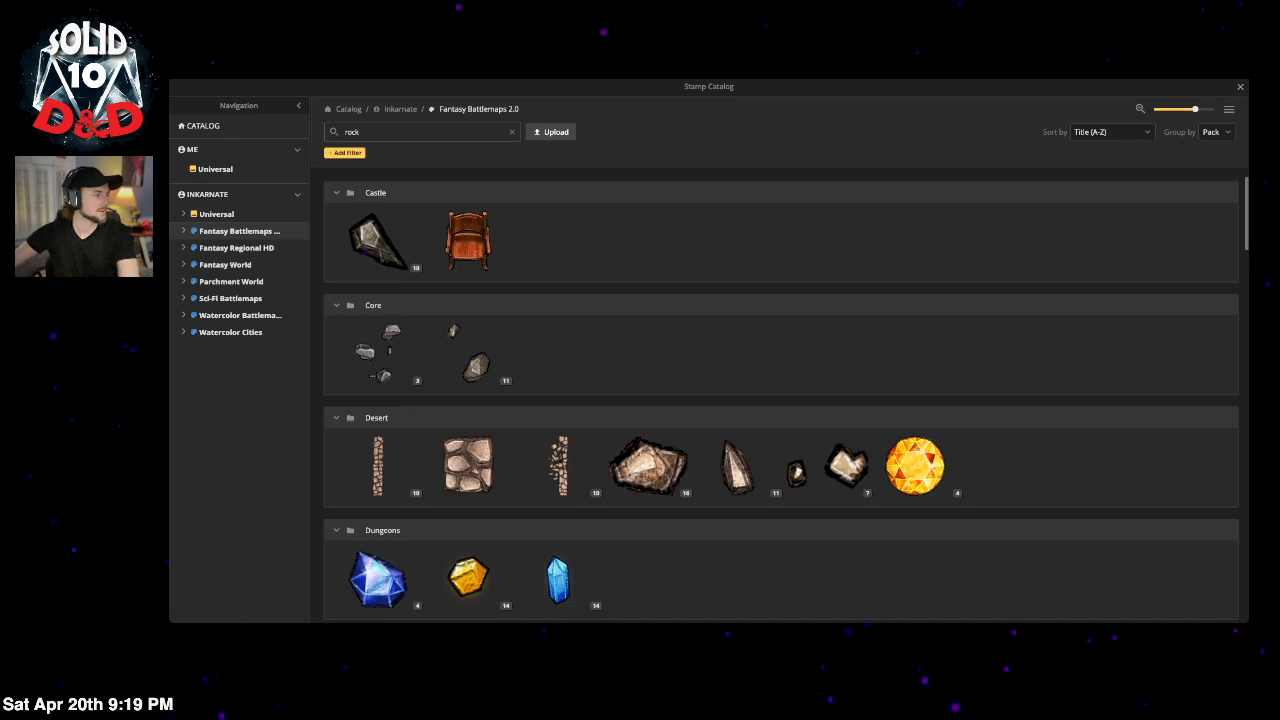
{"action": "scroll", "coordinate": [660, 374], "scroll_direction": "down", "scroll_amount": 15}
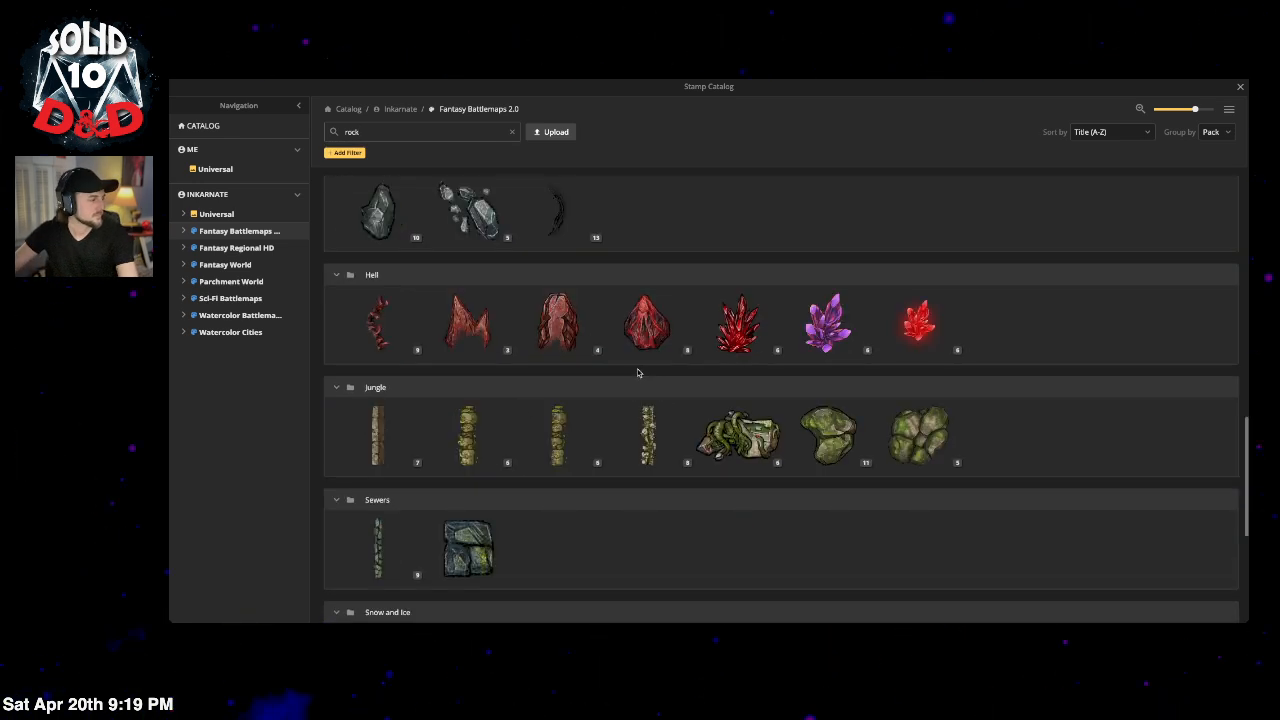
{"action": "left_click", "coordinate": [737, 518]}
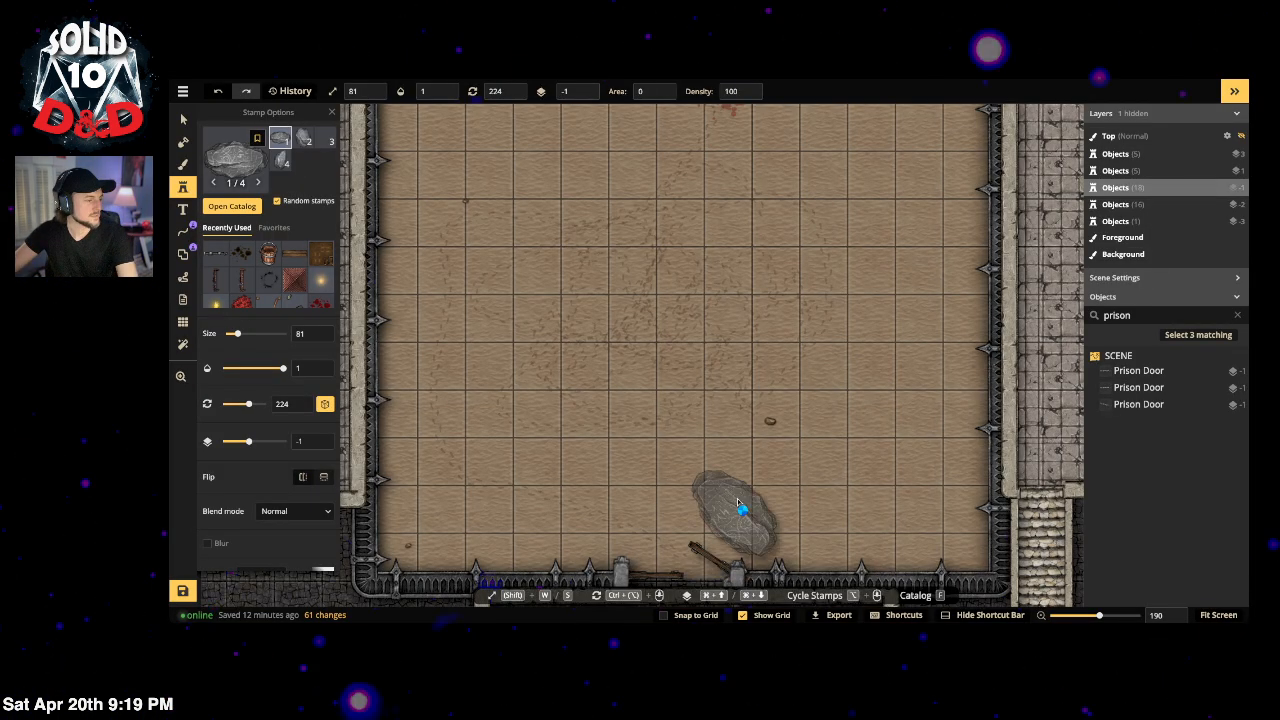
{"action": "scroll", "coordinate": [282, 524], "scroll_direction": "down", "scroll_amount": 2}
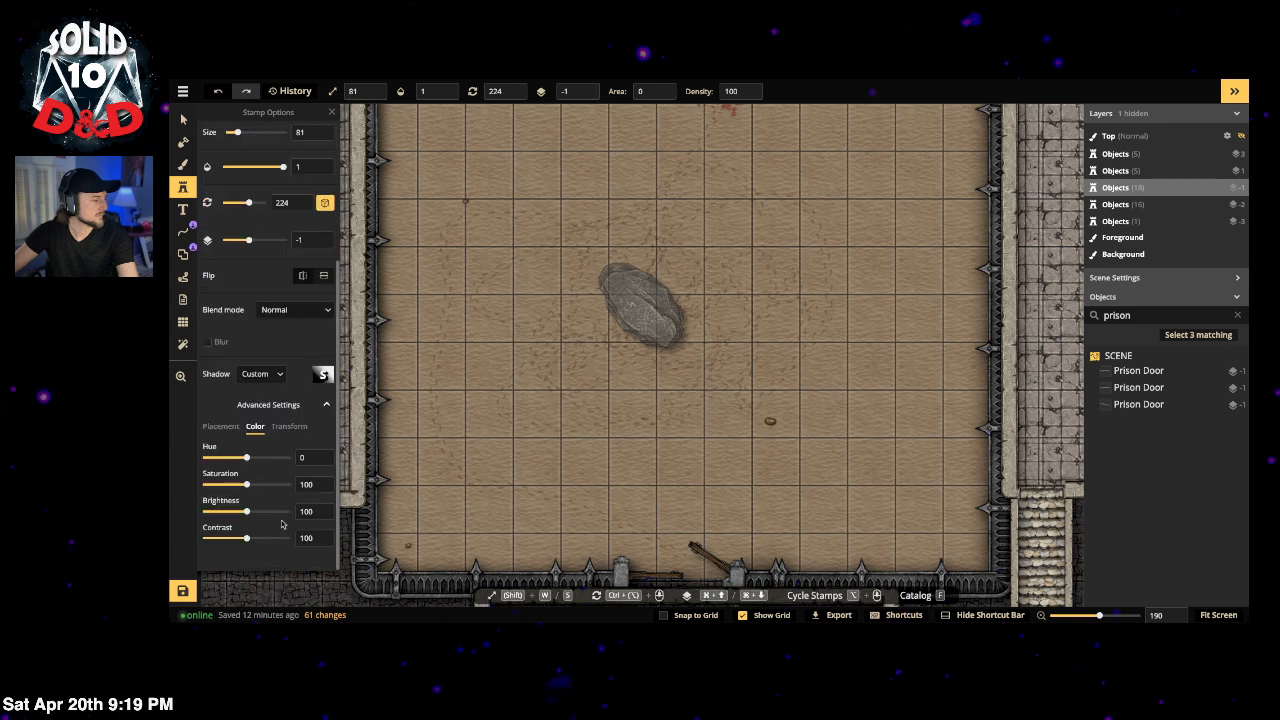
{"action": "left_click", "coordinate": [232, 484]}
{"action": "left_click", "coordinate": [238, 511]}
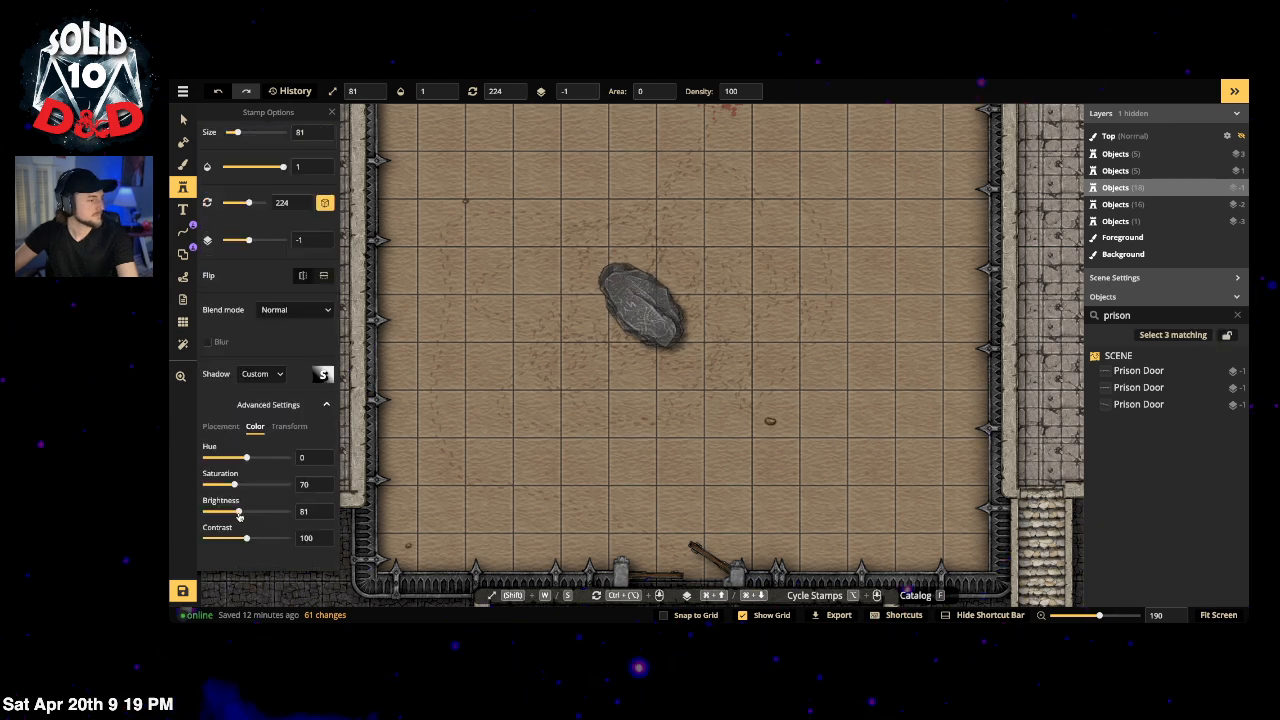
{"action": "left_click", "coordinate": [226, 428]}
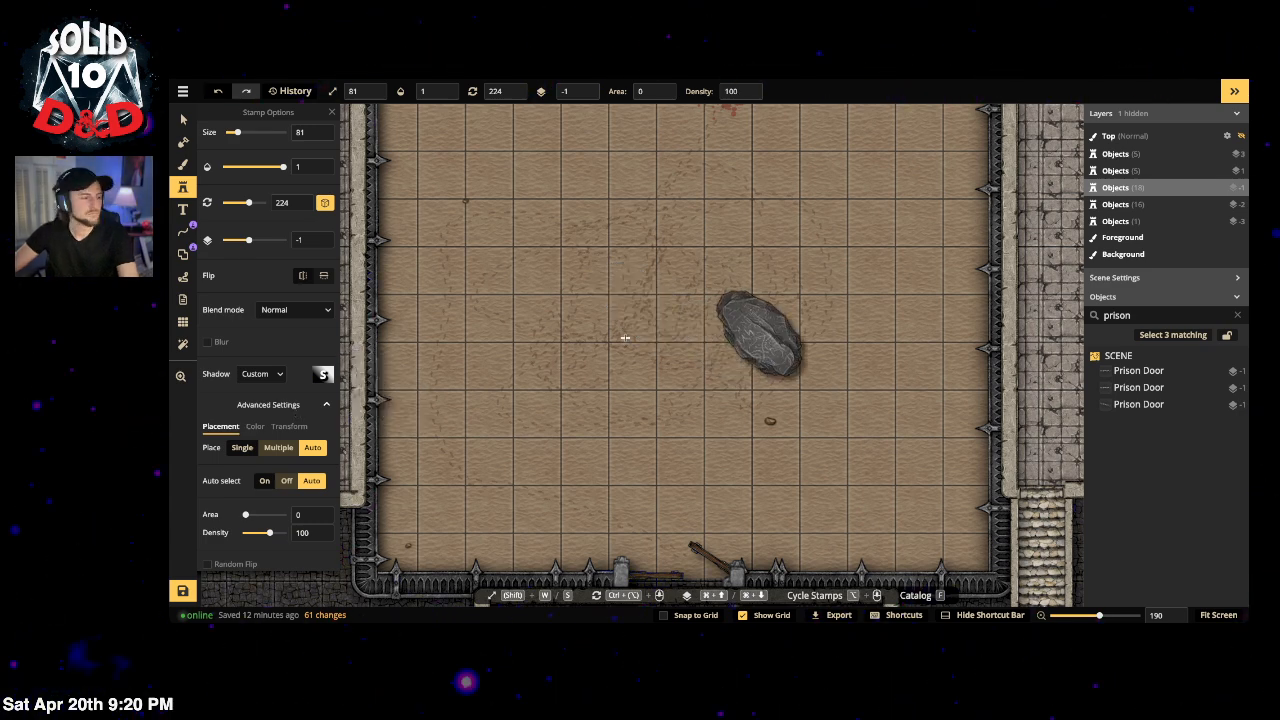
{"action": "scroll", "coordinate": [722, 433], "scroll_direction": "up", "scroll_amount": 3}
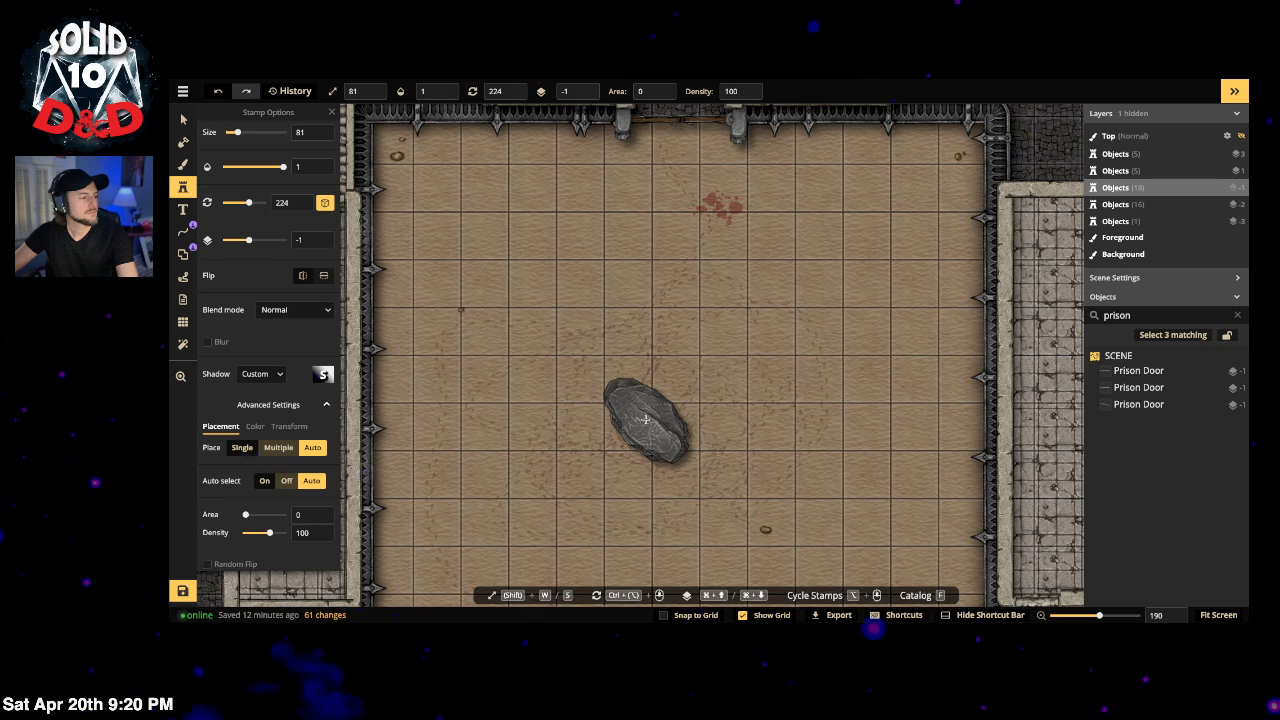
{"action": "scroll", "coordinate": [293, 176], "scroll_direction": "up", "scroll_amount": 4}
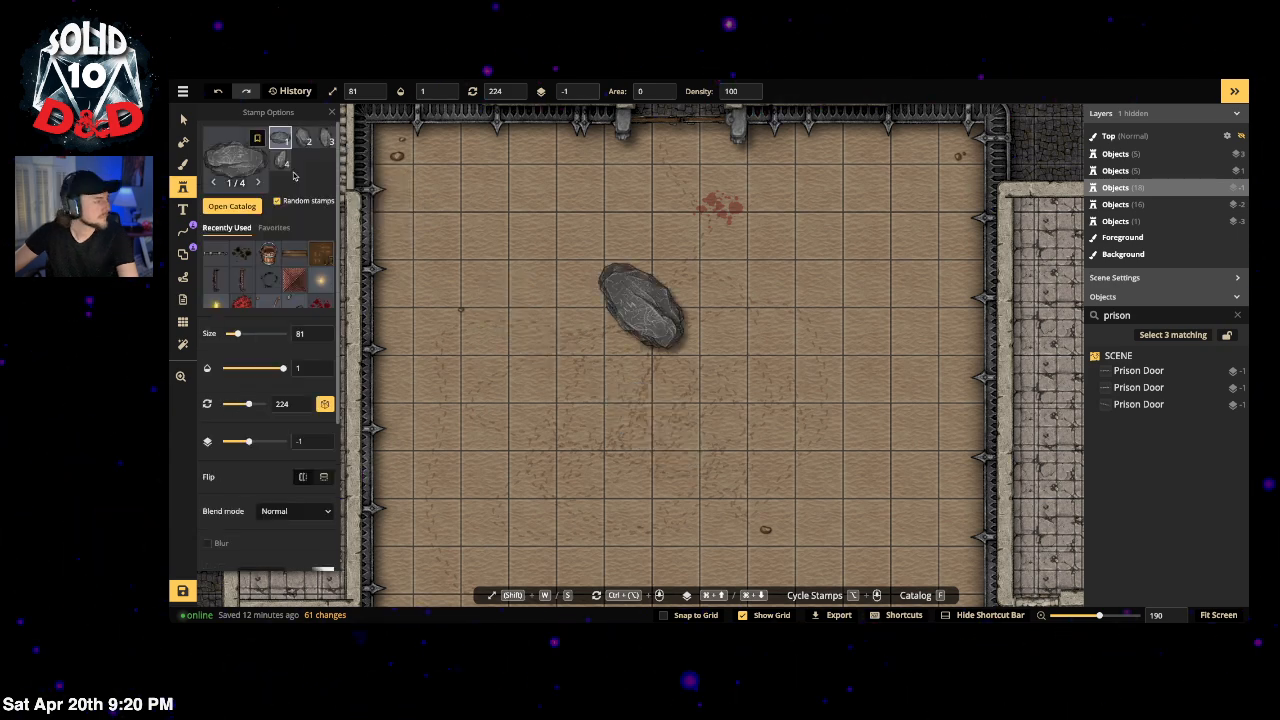
{"action": "left_click", "coordinate": [304, 141]}
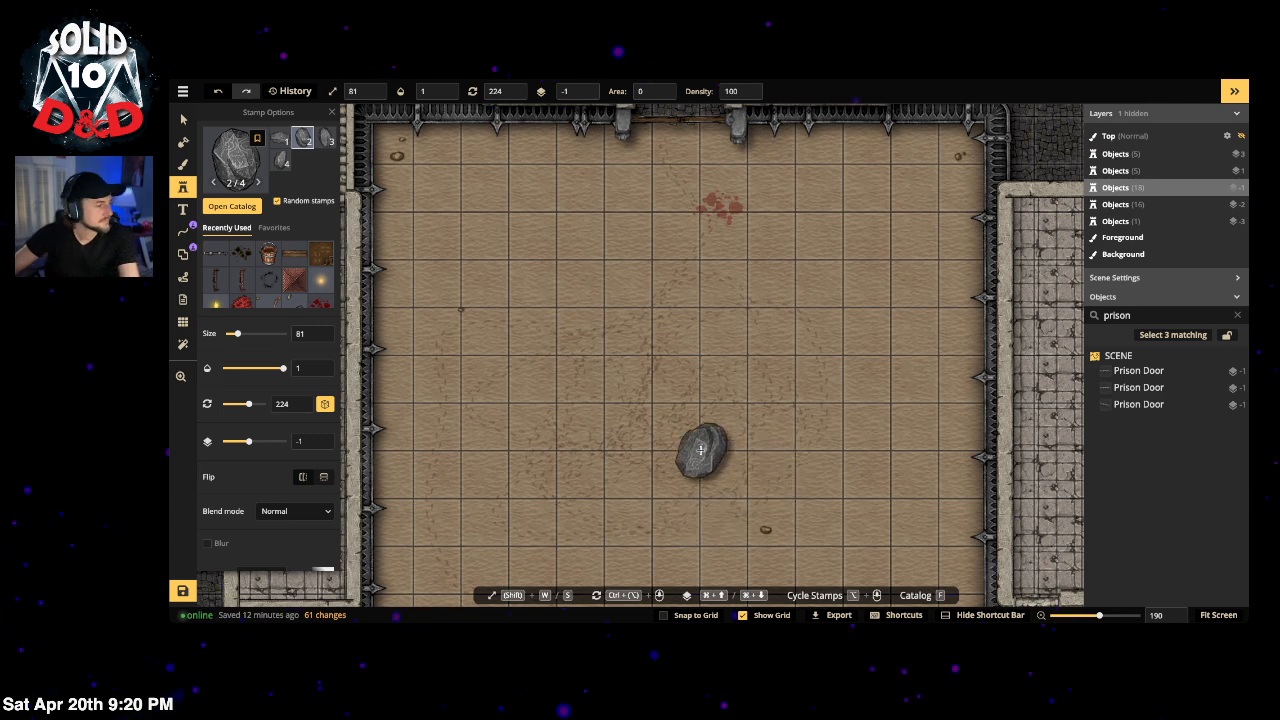
Step: Place the rock near the arena's middle and give it a blur radius of 5
{"action": "left_click", "coordinate": [677, 429]}
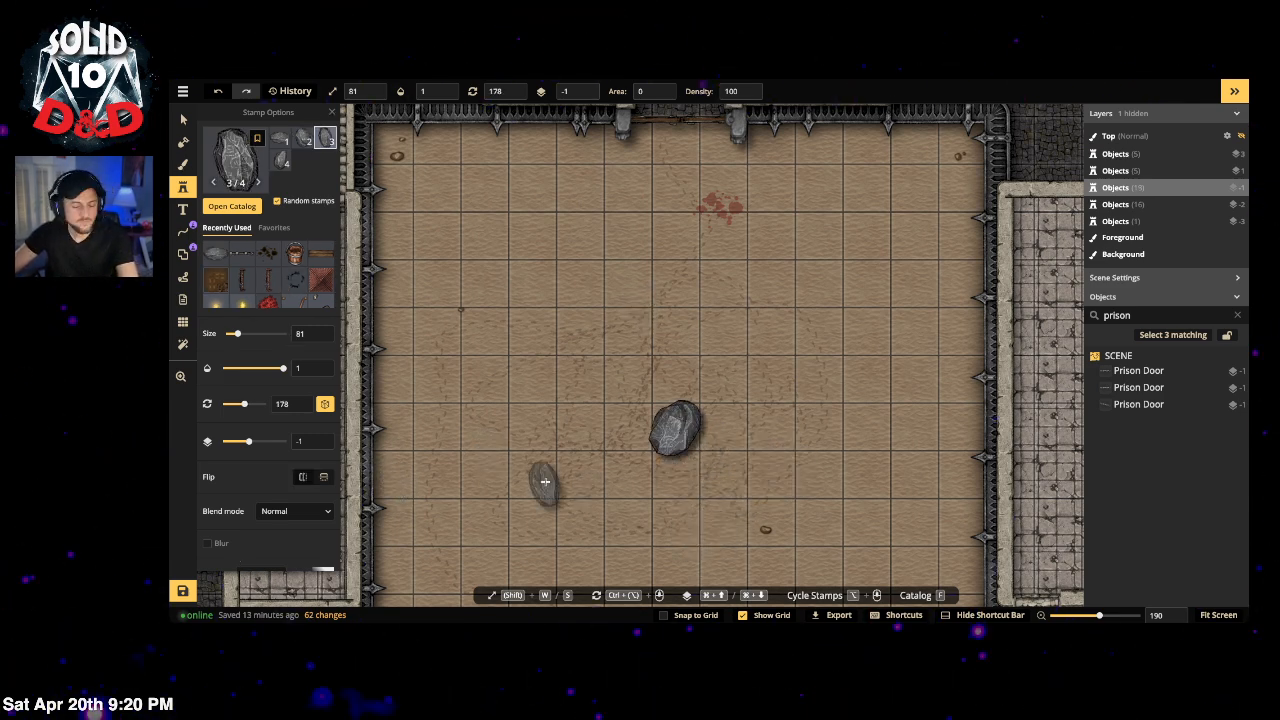
{"action": "key", "text": "v"}
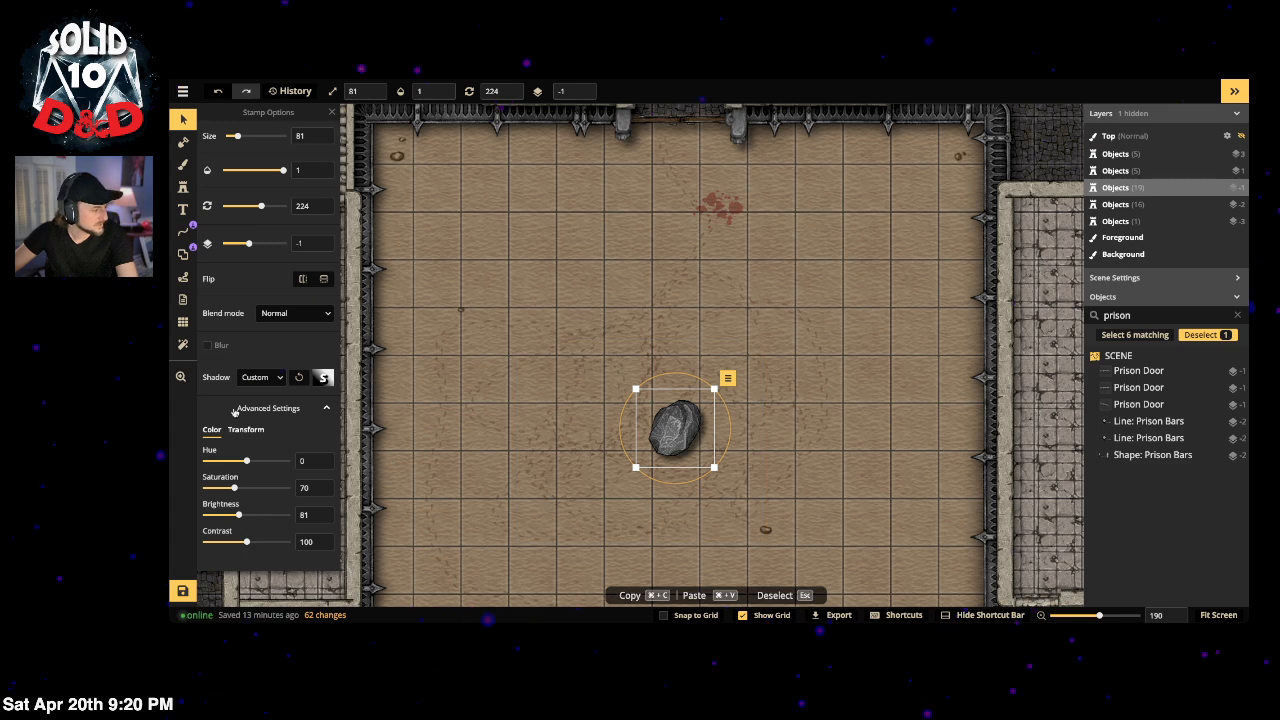
{"action": "left_click", "coordinate": [208, 345]}
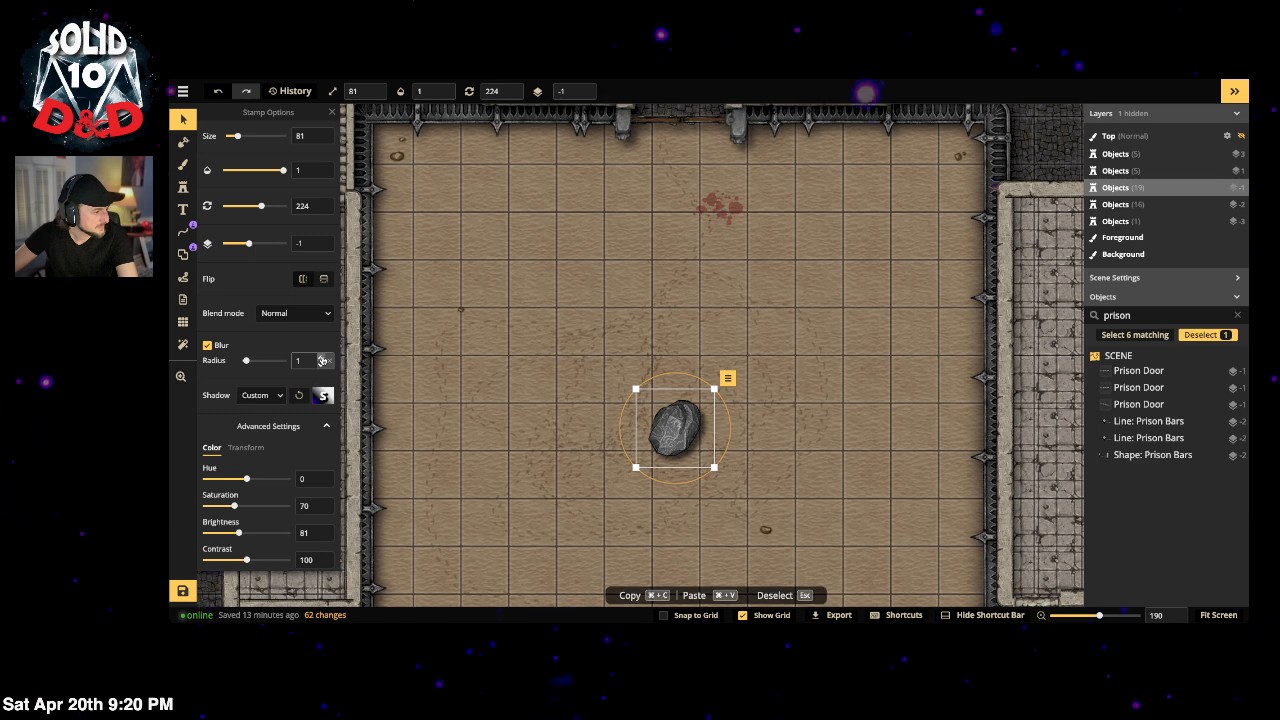
{"action": "left_click", "coordinate": [322, 358]}
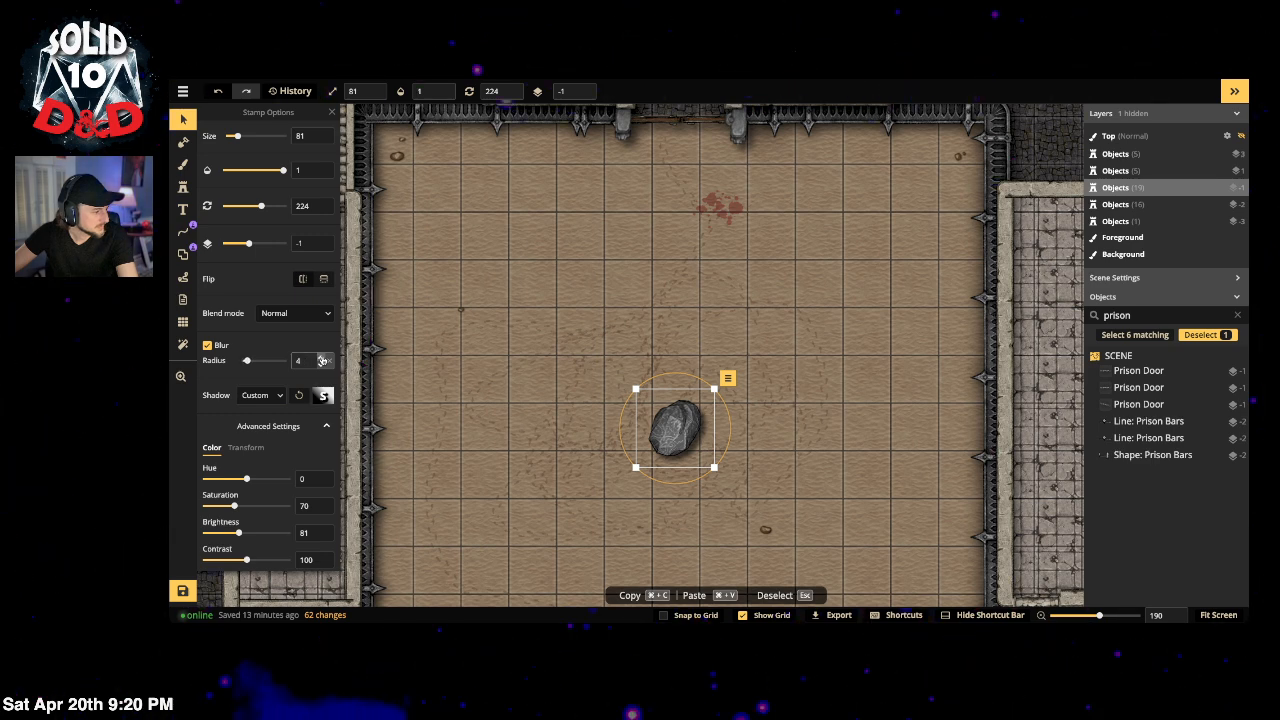
{"action": "left_click", "coordinate": [322, 358]}
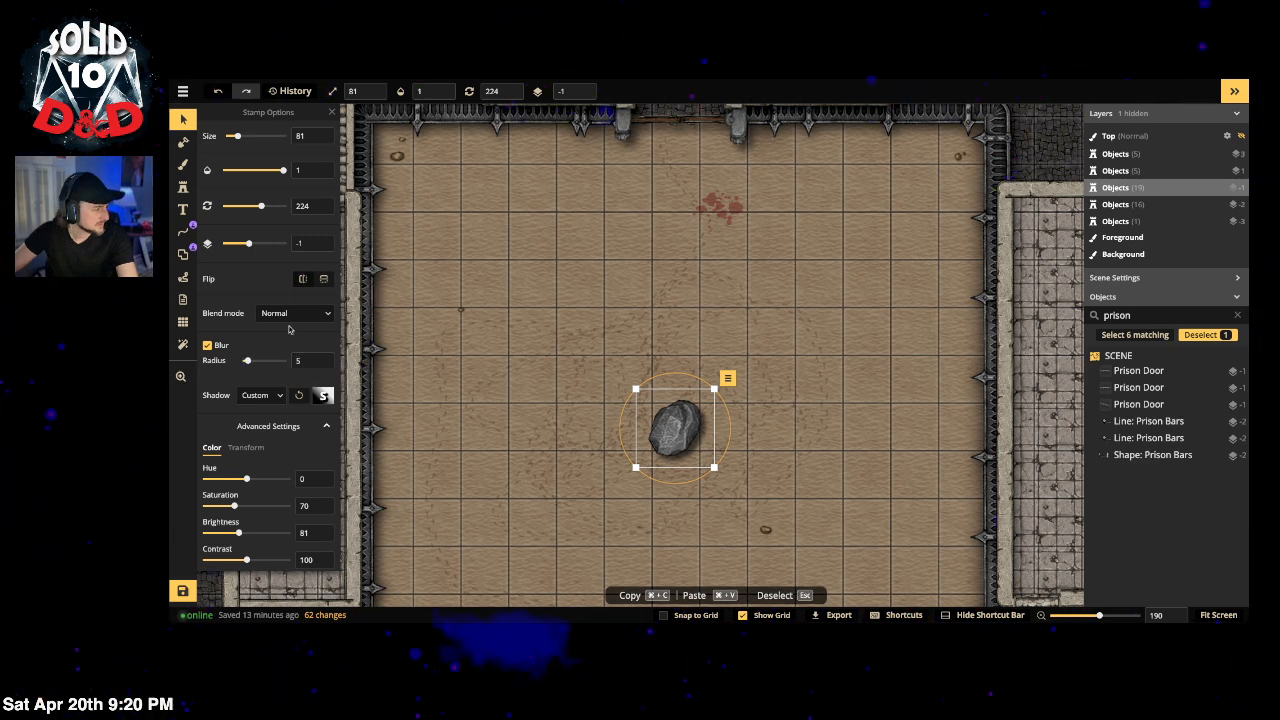
{"action": "scroll", "coordinate": [528, 280], "scroll_direction": "down", "scroll_amount": 2}
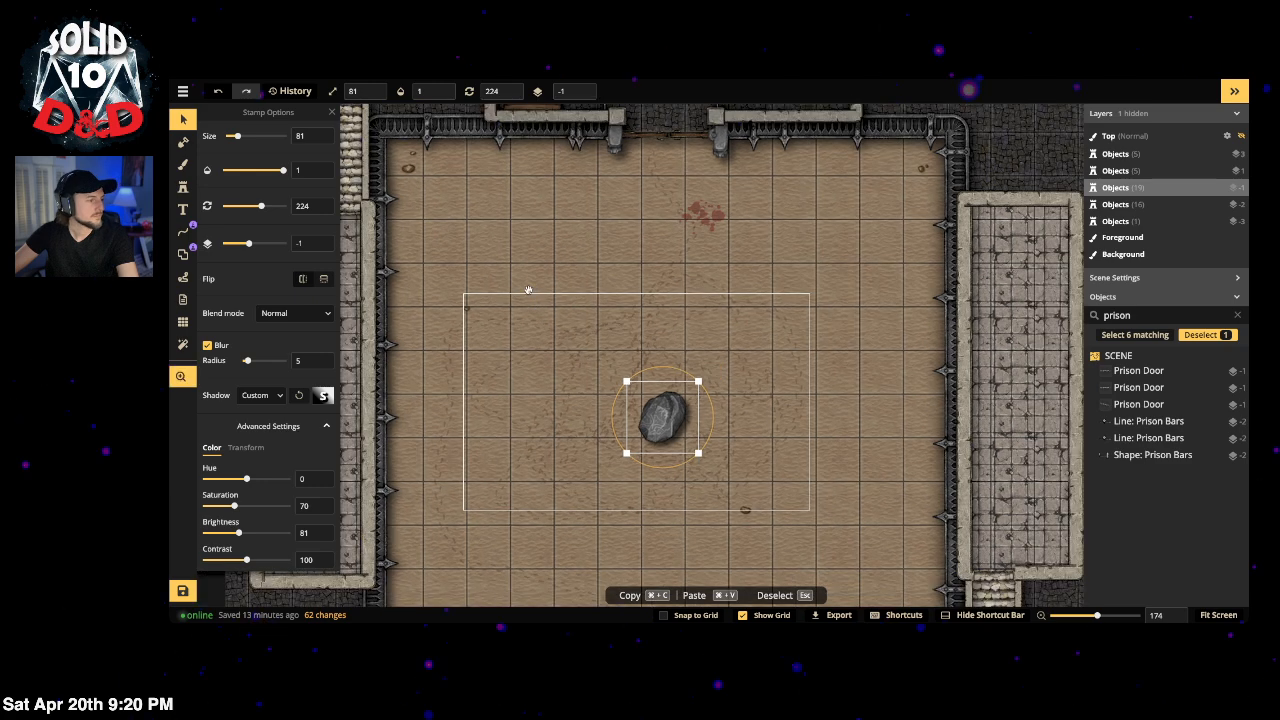
{"action": "left_click", "coordinate": [183, 187]}
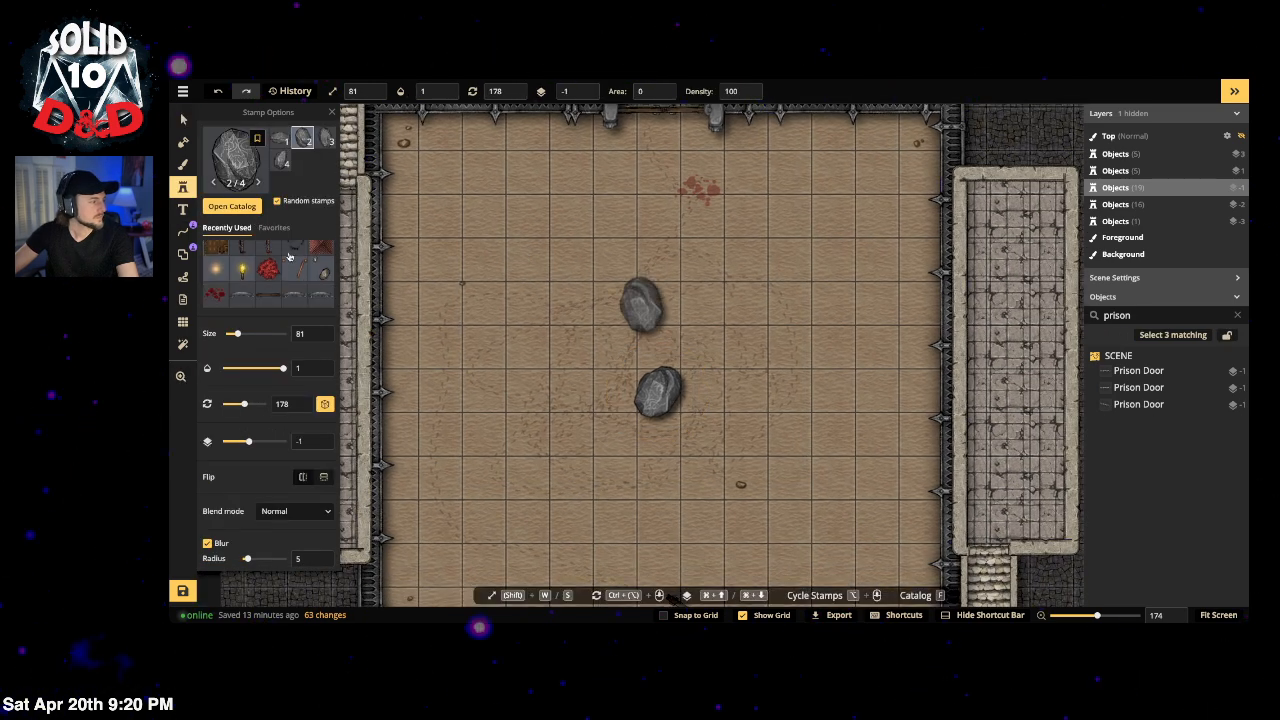
Step: Scatter four blood splatters of variant 4/5 across the floor around the rock
{"action": "left_click", "coordinate": [214, 296]}
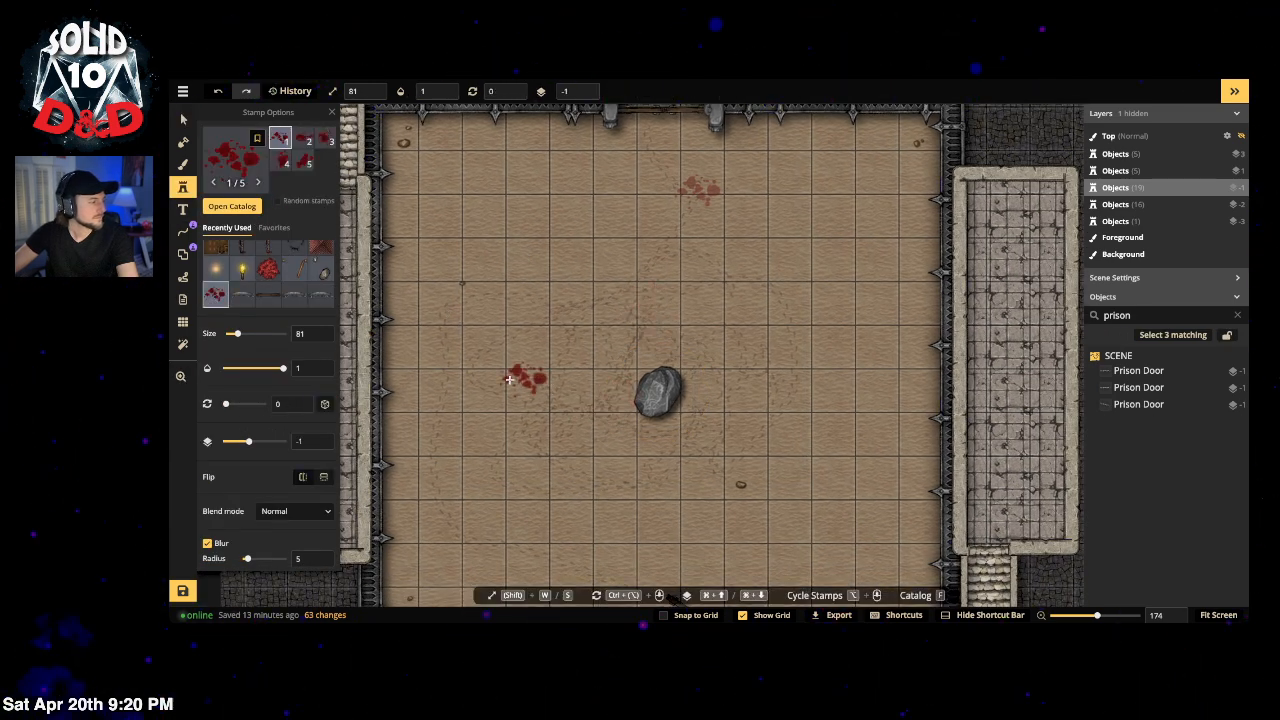
{"action": "key", "text": "v"}
{"action": "left_click", "coordinate": [720, 193]}
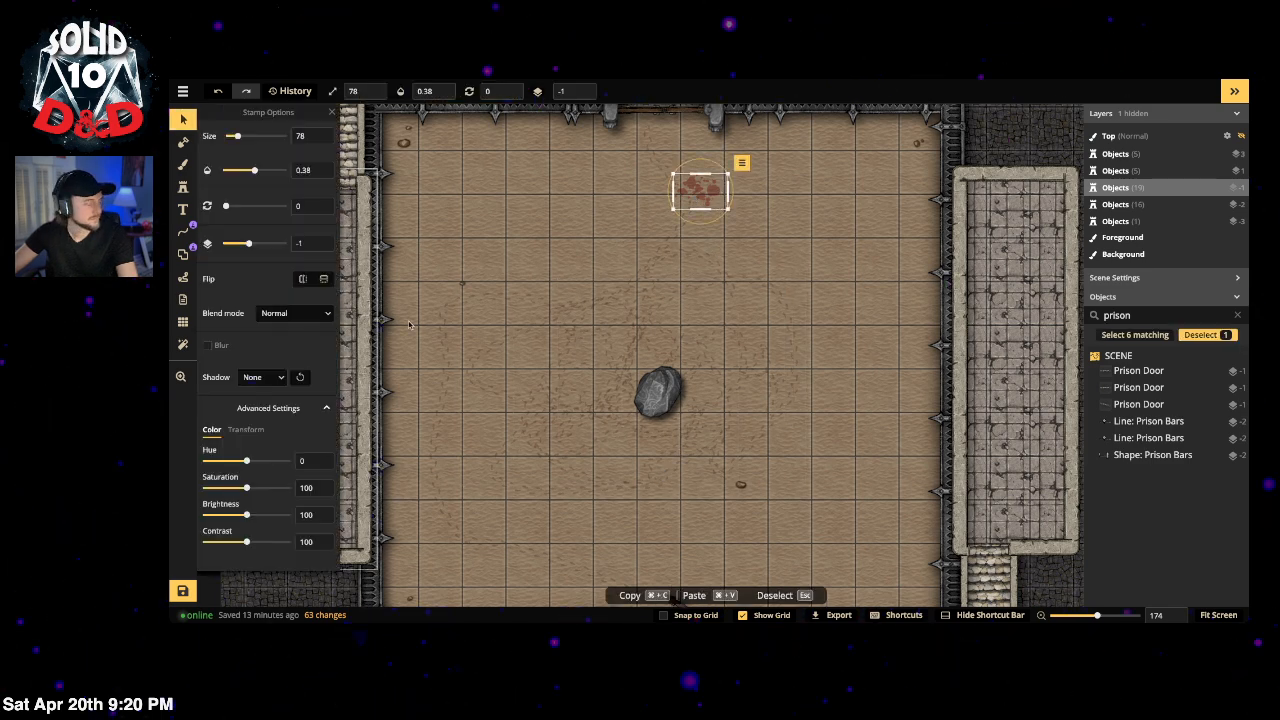
{"action": "left_click", "coordinate": [183, 187]}
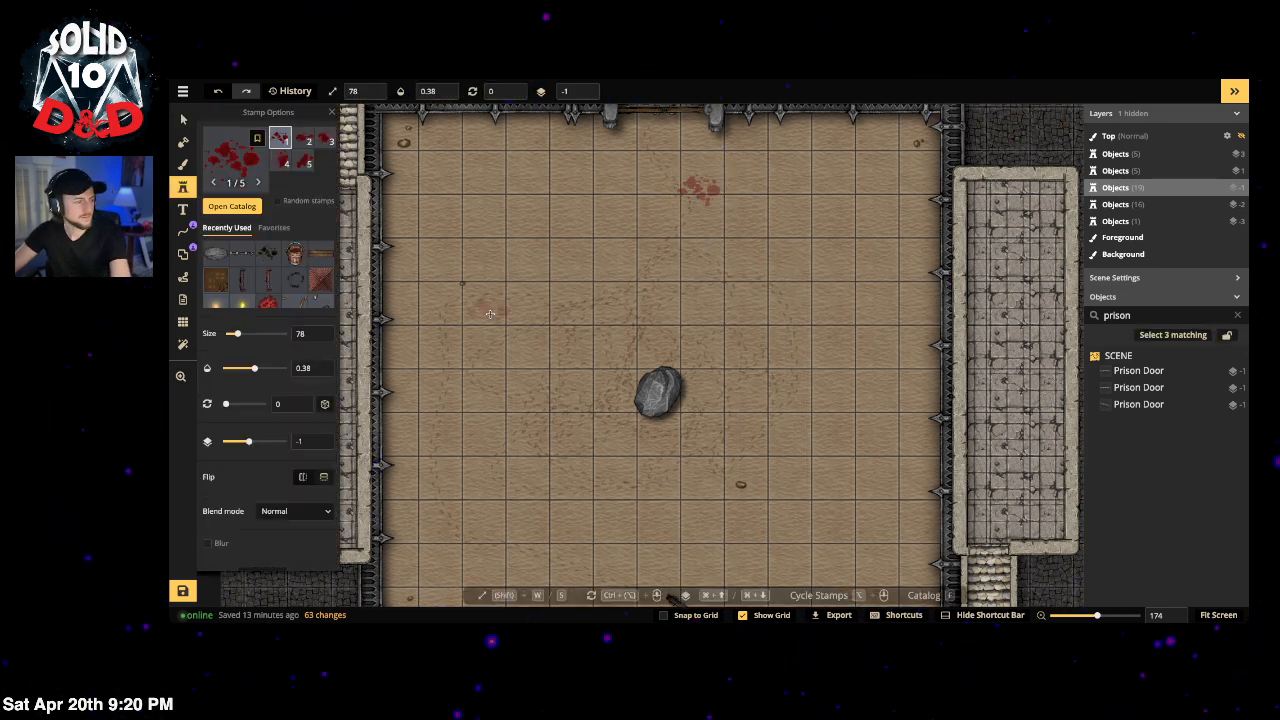
{"action": "left_click", "coordinate": [283, 160]}
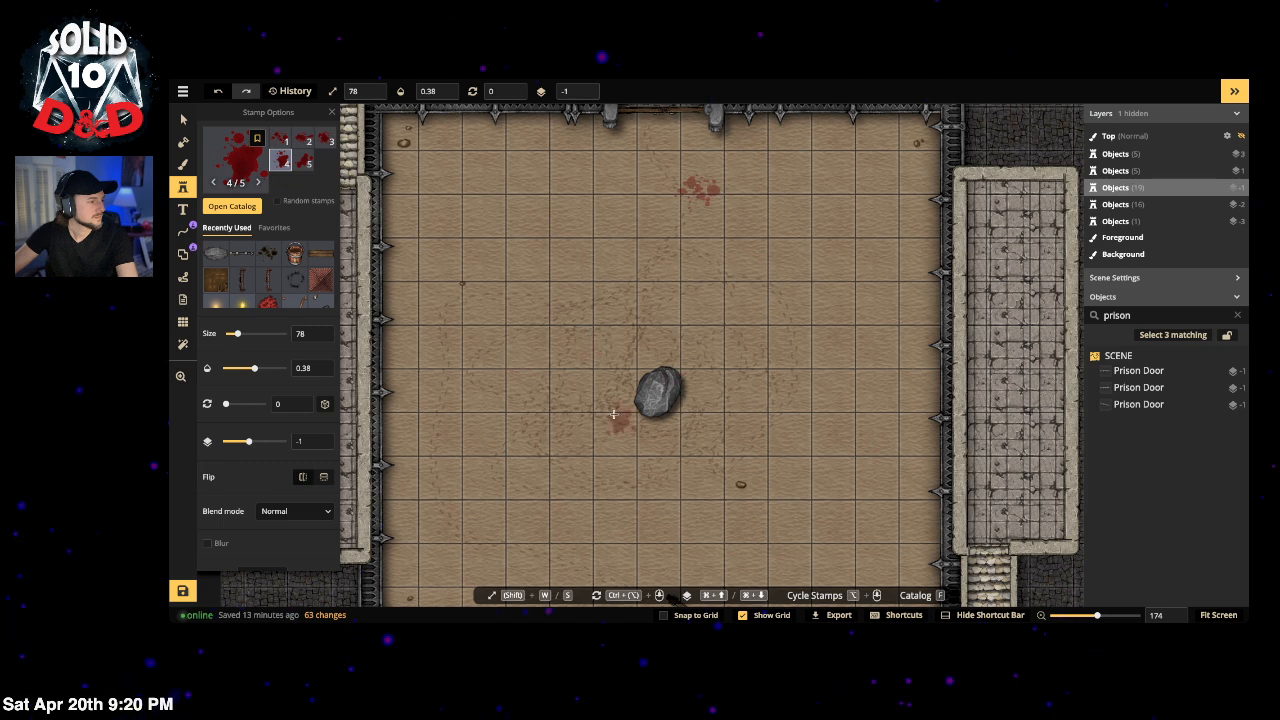
{"action": "left_click", "coordinate": [617, 370]}
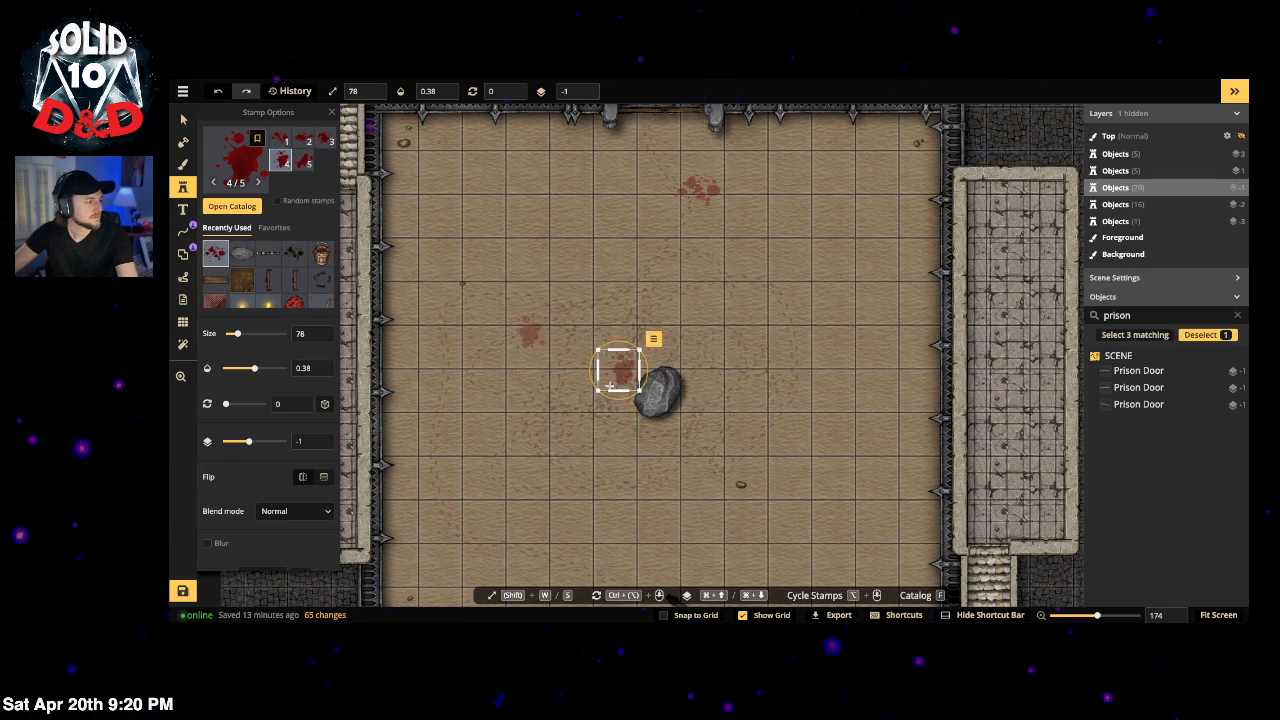
{"action": "left_click", "coordinate": [740, 481]}
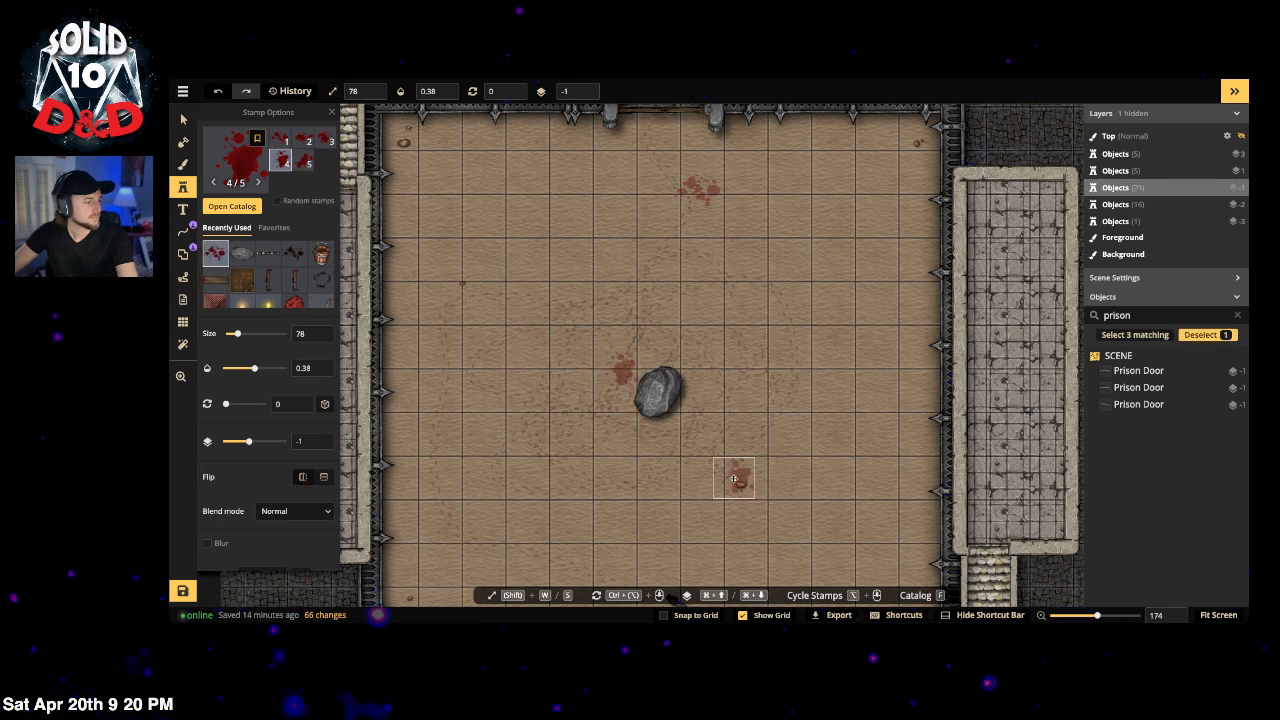
{"action": "left_click", "coordinate": [487, 458]}
{"action": "left_click", "coordinate": [772, 283]}
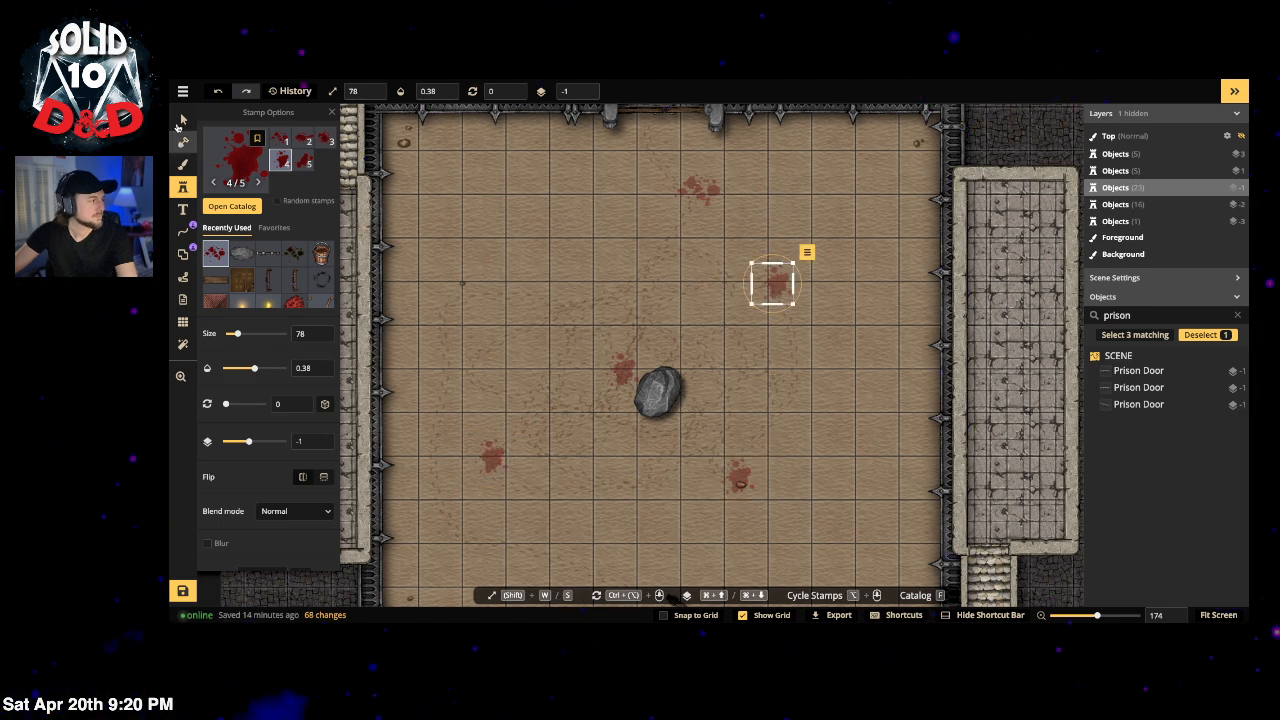
Step: Draw six freehand trail strokes across the floor, three running down from the top wall
{"action": "left_click", "coordinate": [184, 236]}
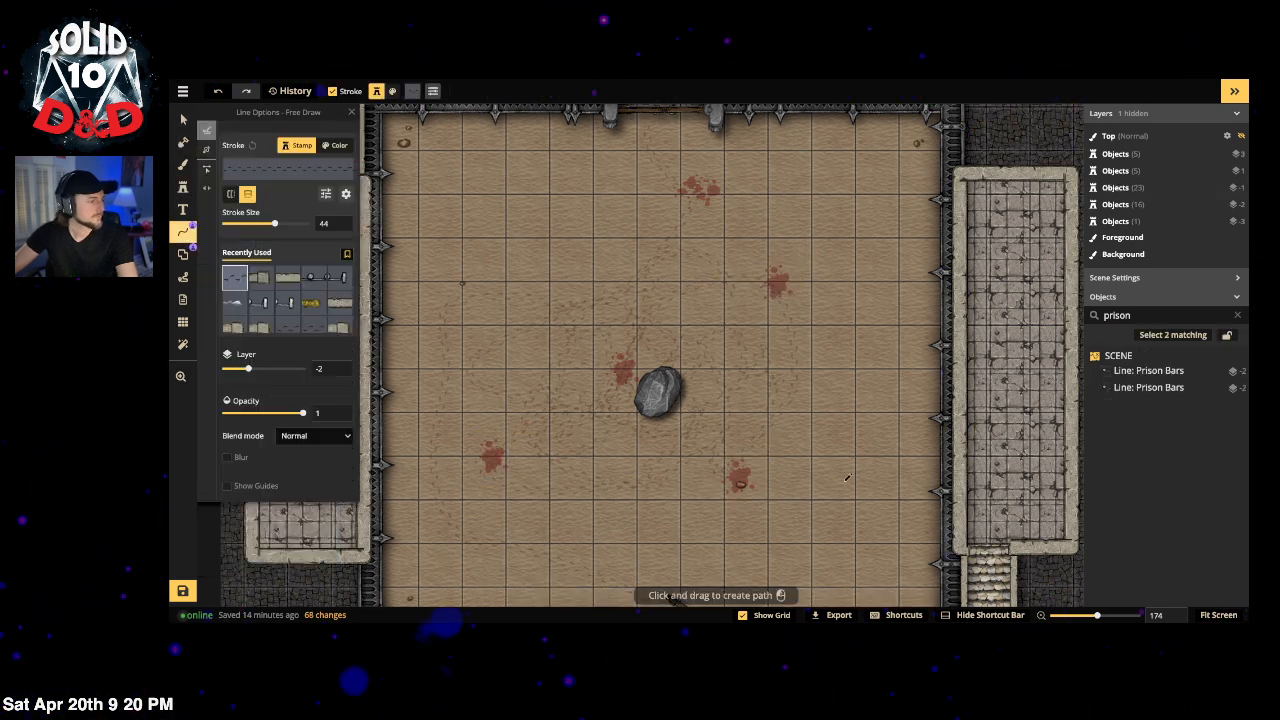
{"action": "scroll", "coordinate": [668, 428], "scroll_direction": "down", "scroll_amount": 4}
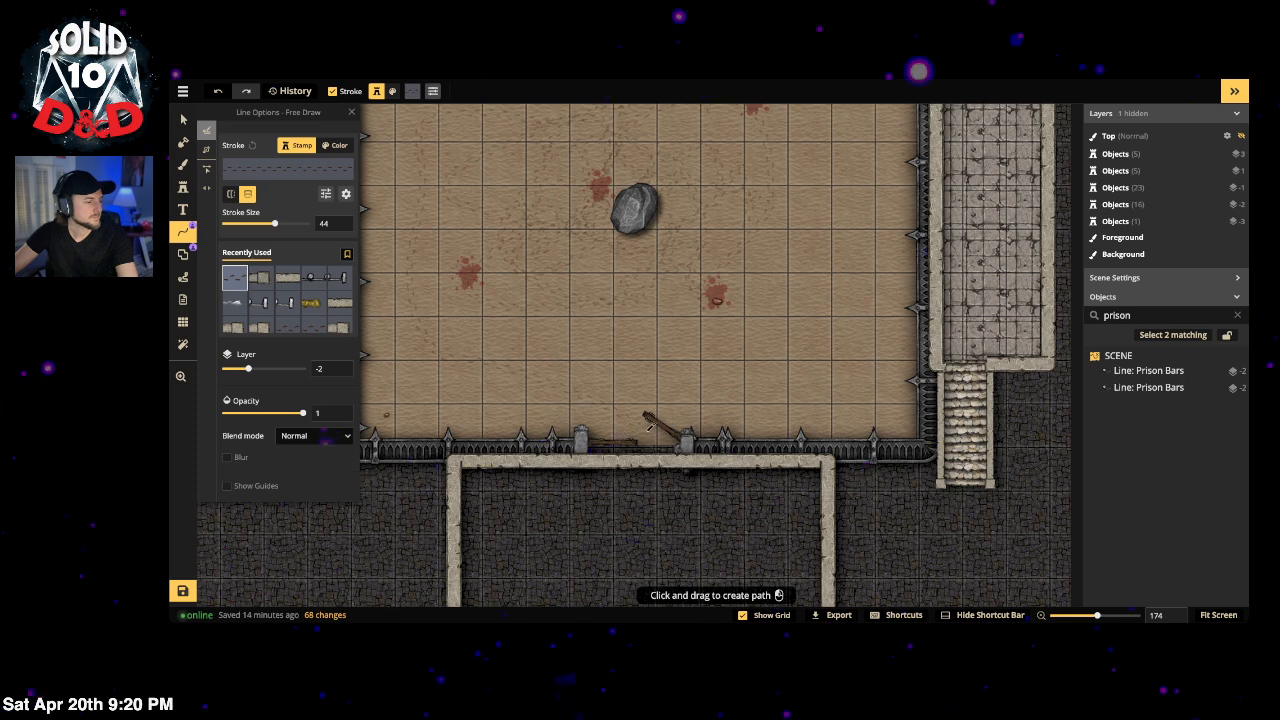
{"action": "left_click_drag", "start_coordinate": [744, 303], "coordinate": [776, 263]}
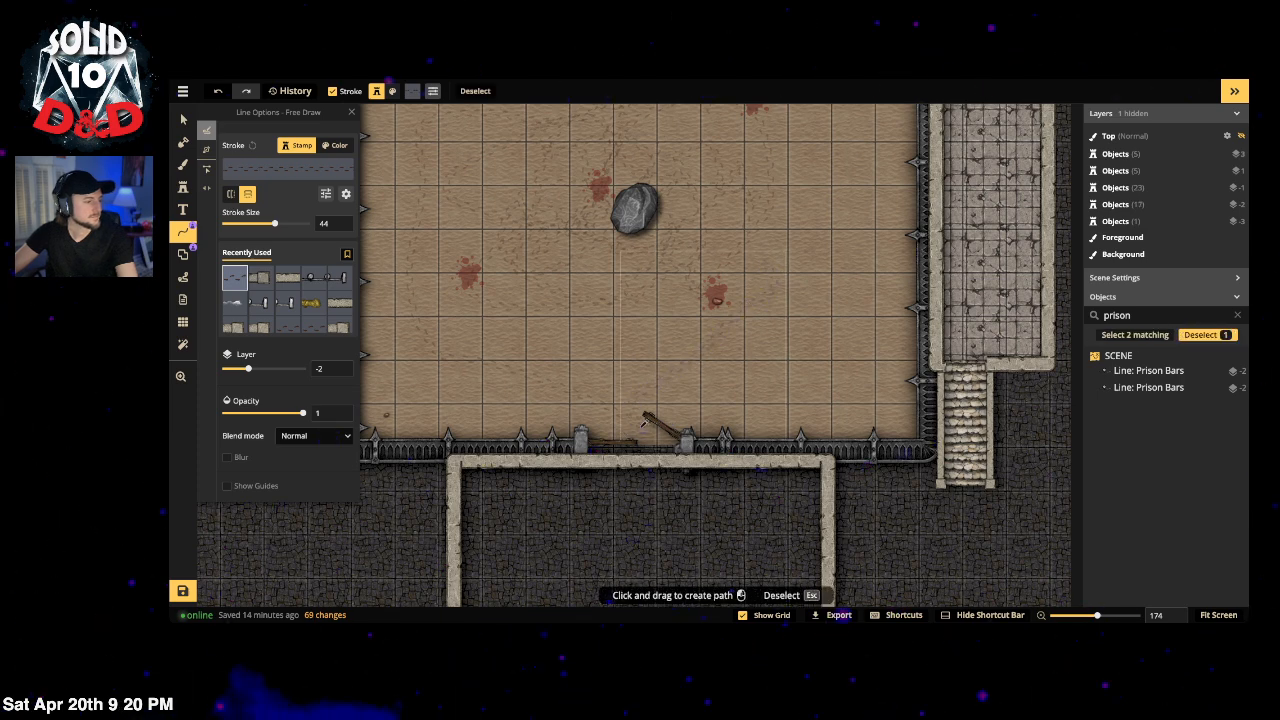
{"action": "mouse_move", "coordinate": [629, 415]}
{"action": "left_mouse_down"}
{"action": "mouse_move", "coordinate": [668, 317]}
{"action": "mouse_move", "coordinate": [796, 245]}
{"action": "mouse_move", "coordinate": [724, 245]}
{"action": "mouse_move", "coordinate": [738, 258]}
{"action": "mouse_move", "coordinate": [810, 250]}
{"action": "mouse_move", "coordinate": [584, 283]}
{"action": "mouse_move", "coordinate": [587, 354]}
{"action": "mouse_move", "coordinate": [478, 238]}
{"action": "mouse_move", "coordinate": [500, 180]}
{"action": "left_mouse_up"}
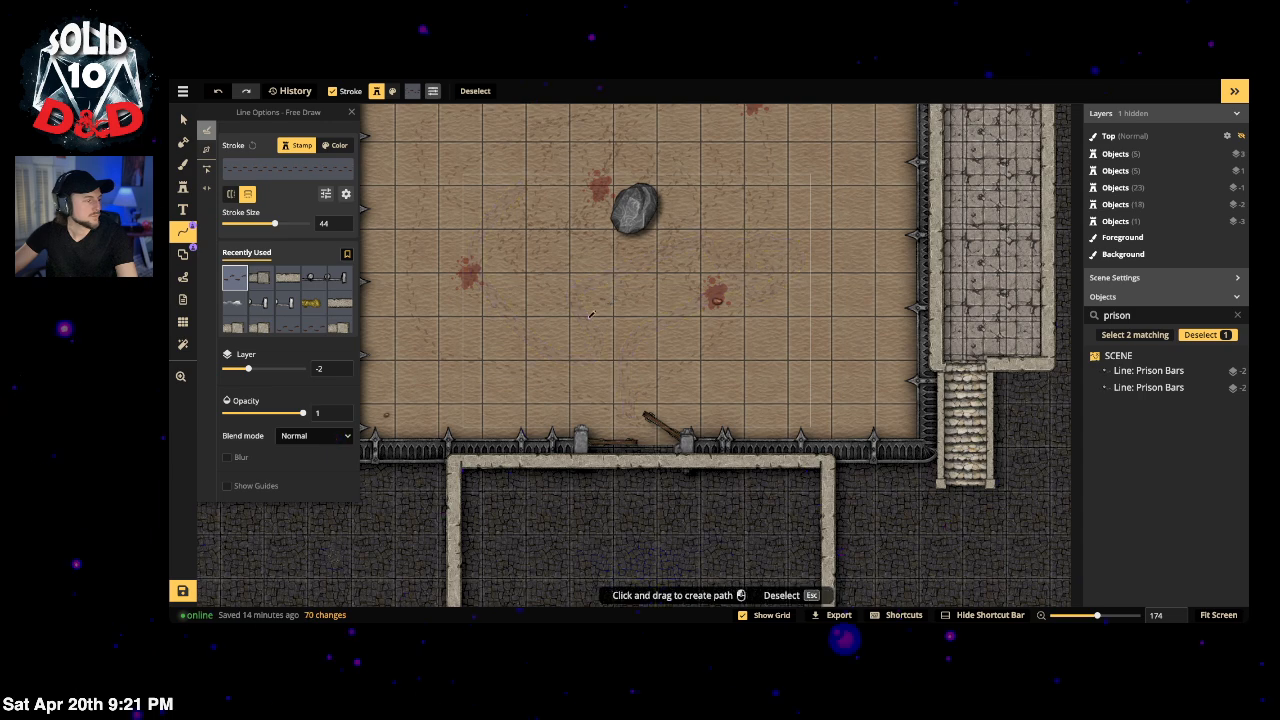
{"action": "left_click_drag", "start_coordinate": [614, 372], "coordinate": [531, 194]}
{"action": "scroll", "coordinate": [600, 400], "scroll_direction": "up", "scroll_amount": 5}
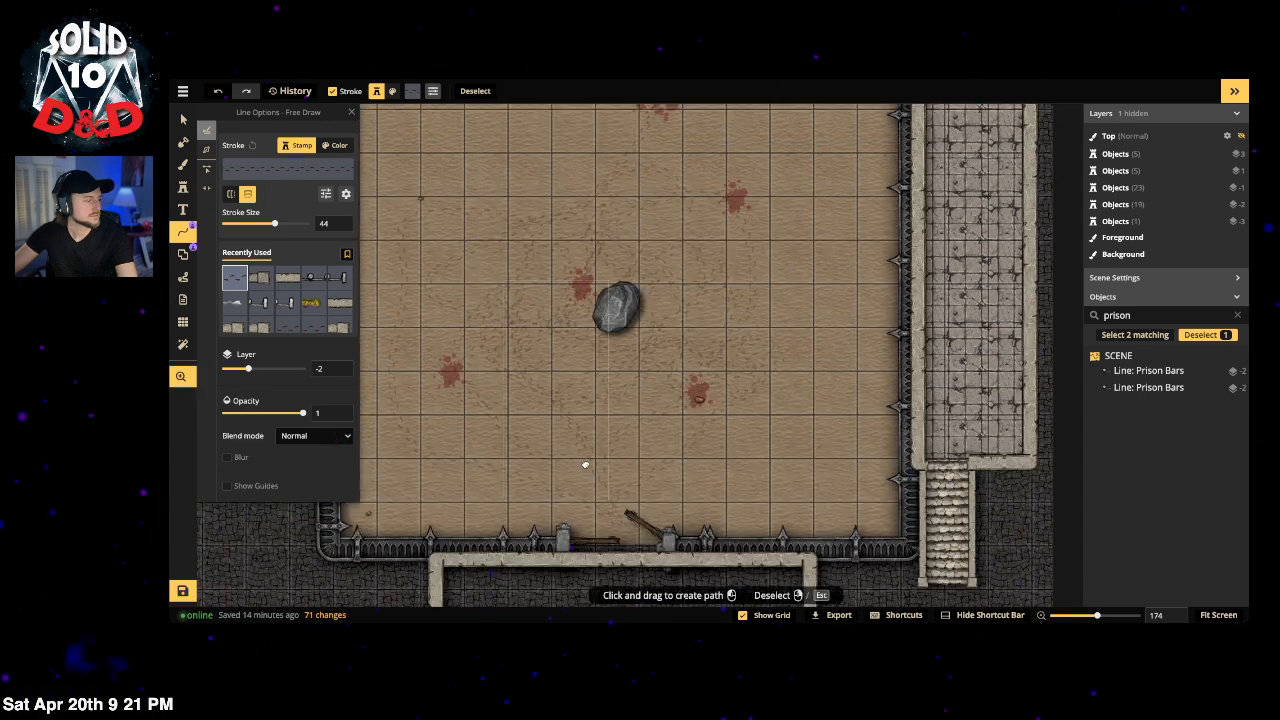
{"action": "left_click_drag", "start_coordinate": [640, 318], "coordinate": [641, 319]}
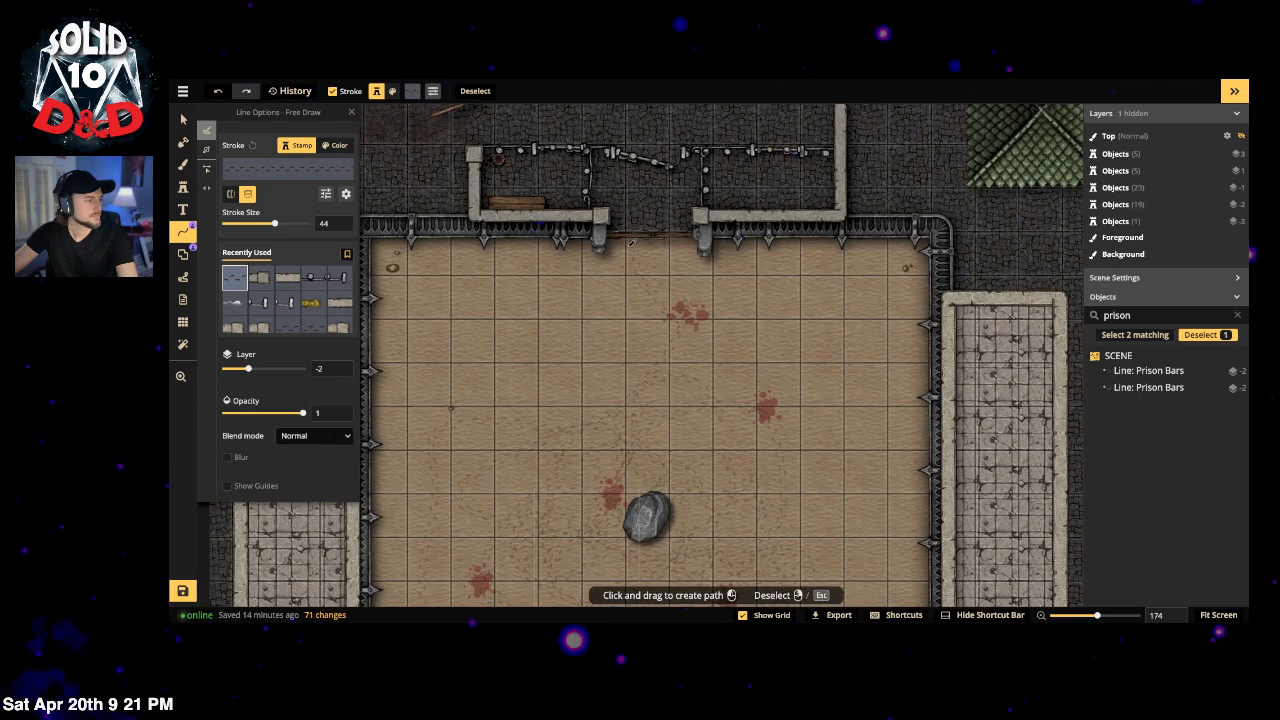
{"action": "mouse_move", "coordinate": [631, 242]}
{"action": "left_mouse_down"}
{"action": "mouse_move", "coordinate": [600, 318]}
{"action": "mouse_move", "coordinate": [613, 429]}
{"action": "left_mouse_up"}
{"action": "mouse_move", "coordinate": [653, 246]}
{"action": "left_mouse_down"}
{"action": "mouse_move", "coordinate": [658, 324]}
{"action": "mouse_move", "coordinate": [683, 416]}
{"action": "mouse_move", "coordinate": [739, 497]}
{"action": "left_mouse_up"}
{"action": "mouse_move", "coordinate": [697, 264]}
{"action": "left_mouse_down"}
{"action": "mouse_move", "coordinate": [557, 371]}
{"action": "mouse_move", "coordinate": [525, 505]}
{"action": "left_mouse_up"}
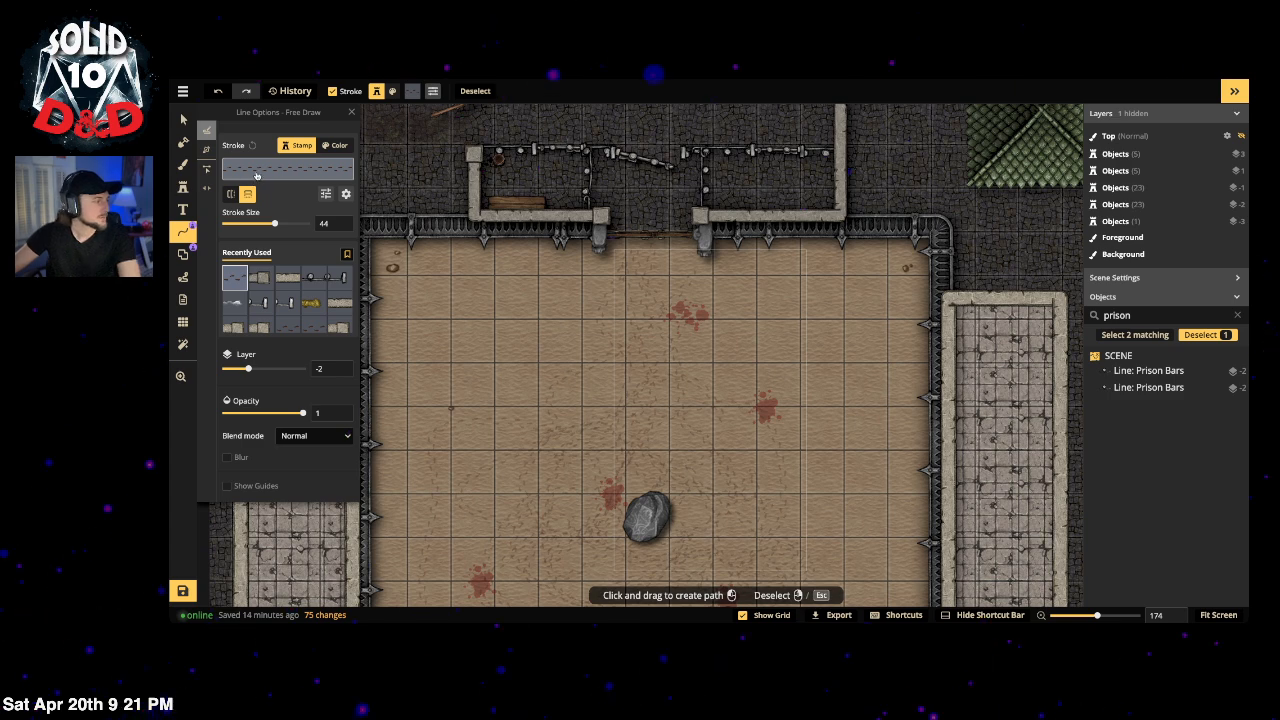
Step: Search the path catalog after failed 'prints' and 'foot' searches and choose Human Tracks under Creatures
{"action": "left_click", "coordinate": [256, 175]}
{"action": "left_click", "coordinate": [515, 132]}
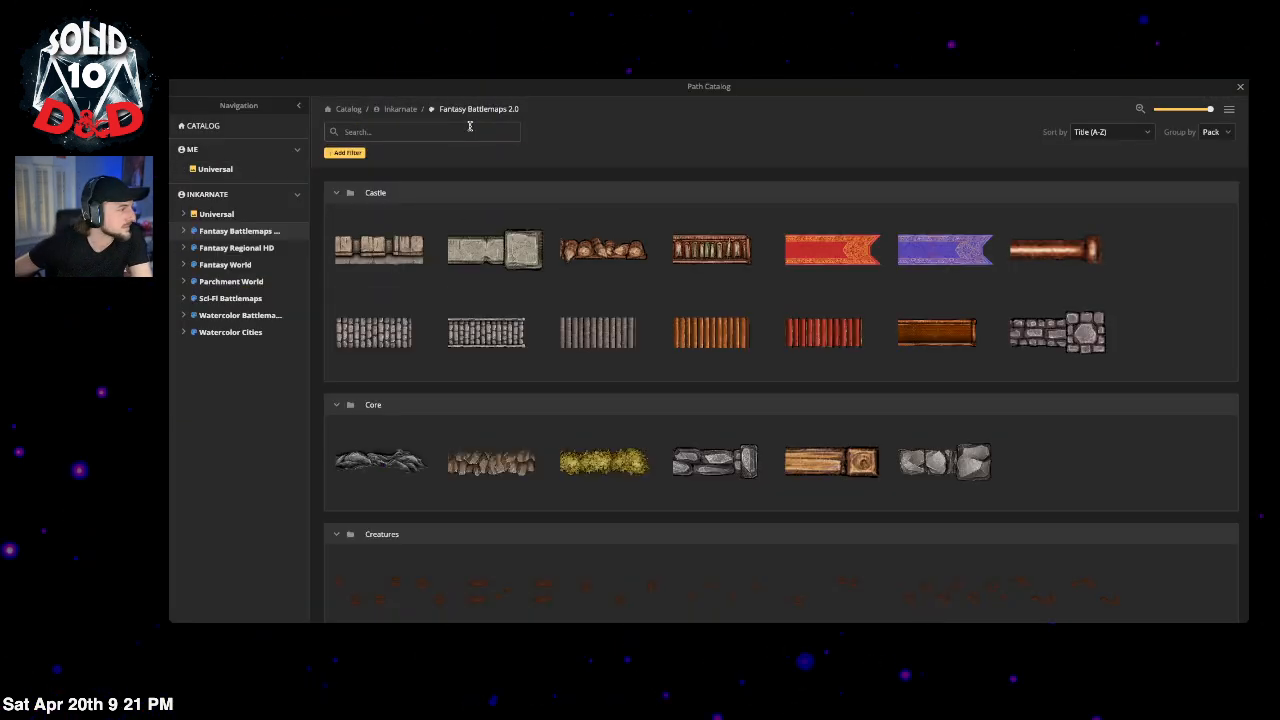
{"action": "type", "text": "prints"}
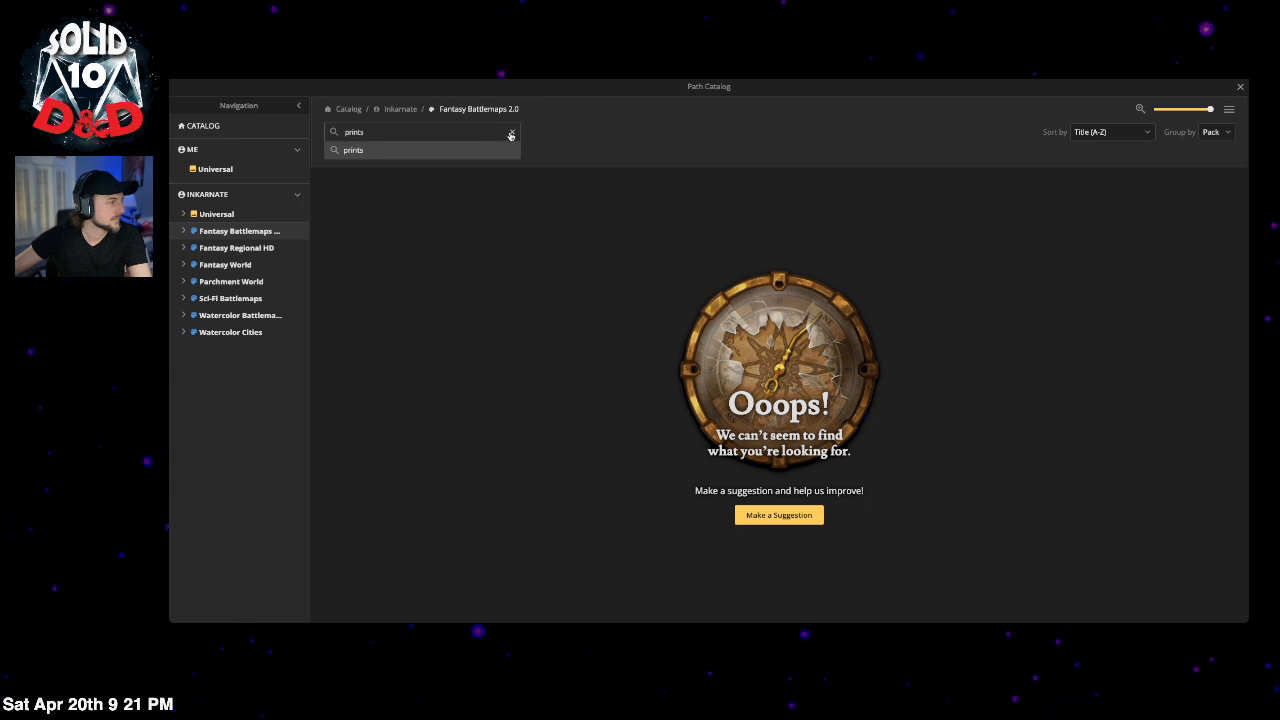
{"action": "left_click", "coordinate": [511, 134]}
{"action": "type", "text": "foot"}
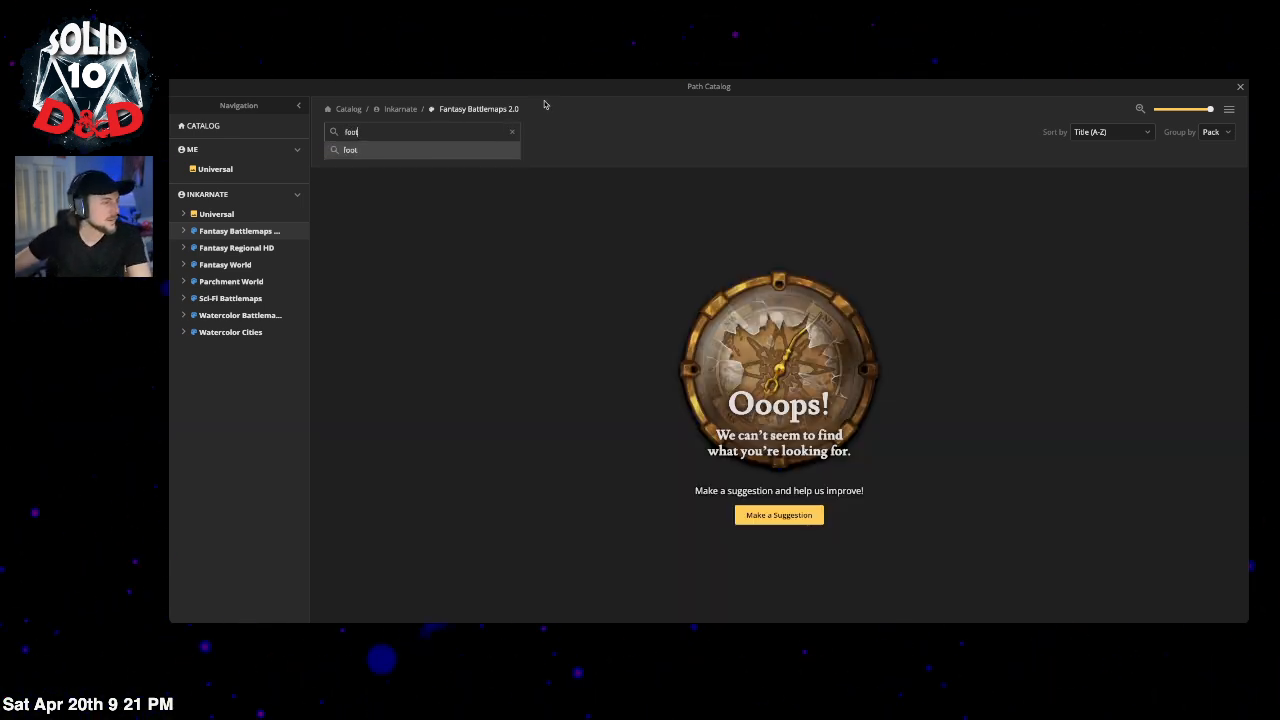
{"action": "left_click", "coordinate": [510, 134]}
{"action": "scroll", "coordinate": [694, 331], "scroll_direction": "down", "scroll_amount": 5}
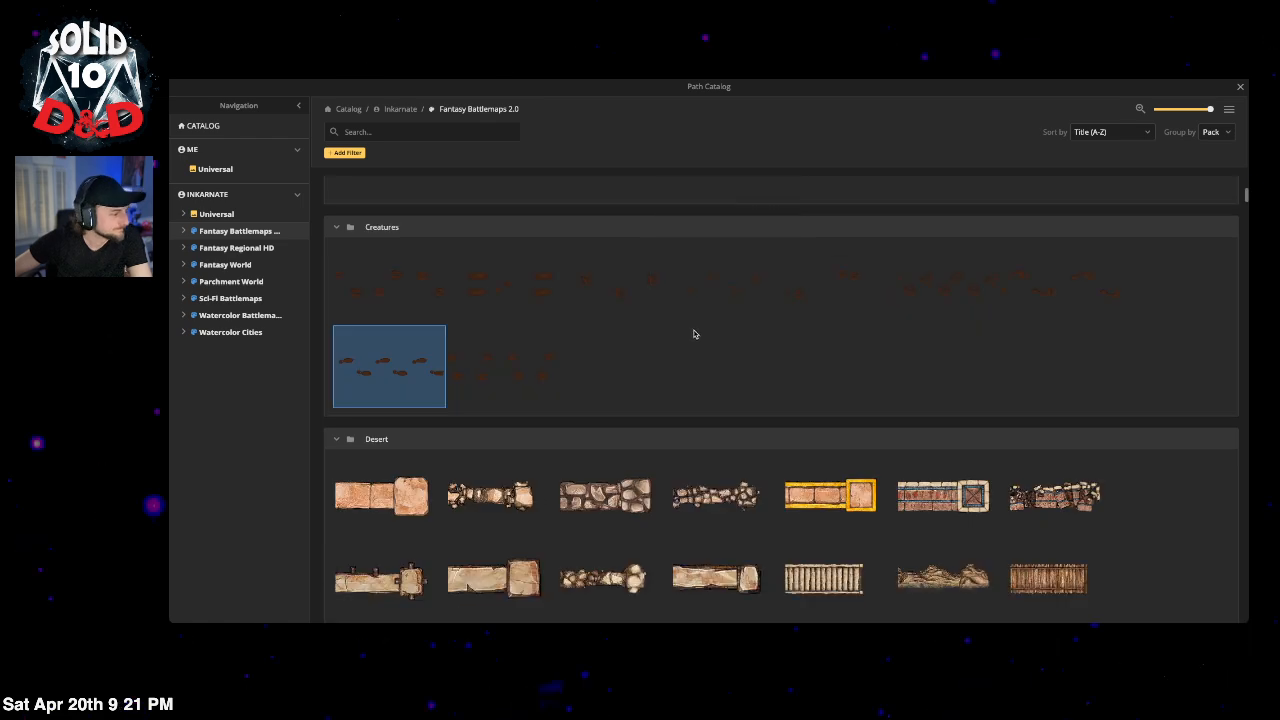
{"action": "left_click", "coordinate": [1051, 295]}
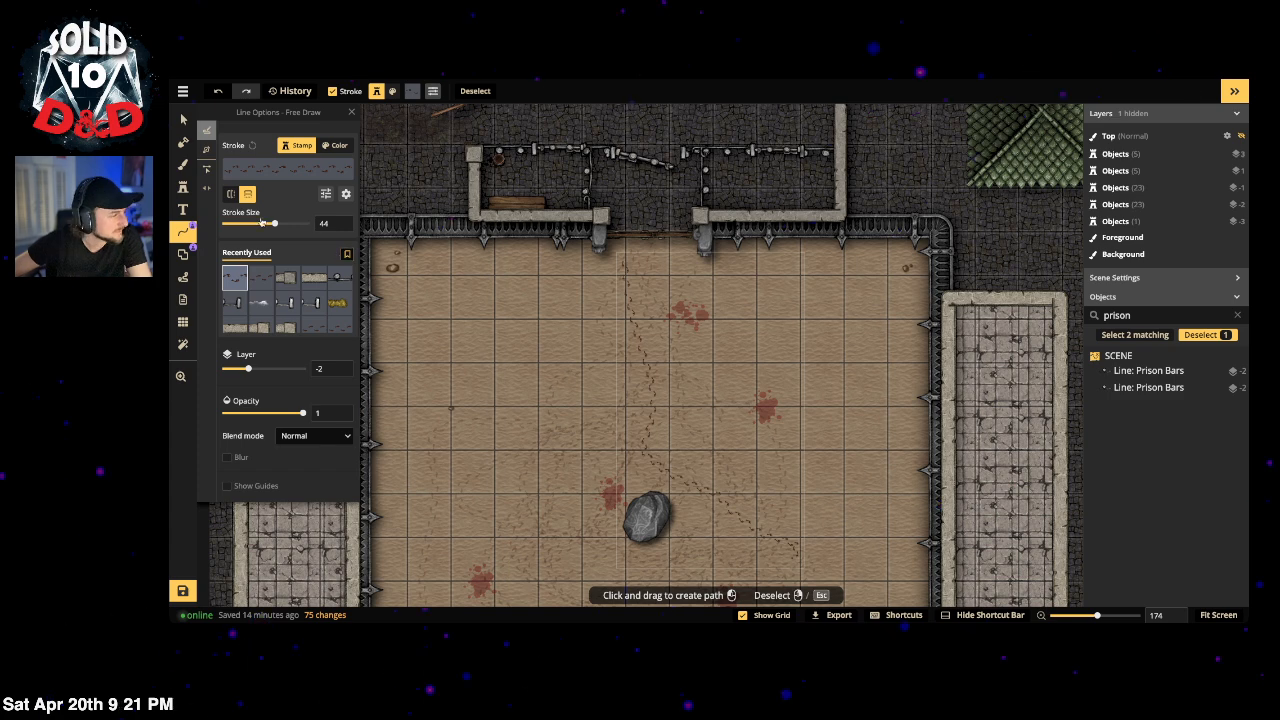
Step: Raise the Human Tracks stroke opacity to 0.48
{"action": "left_click", "coordinate": [345, 194]}
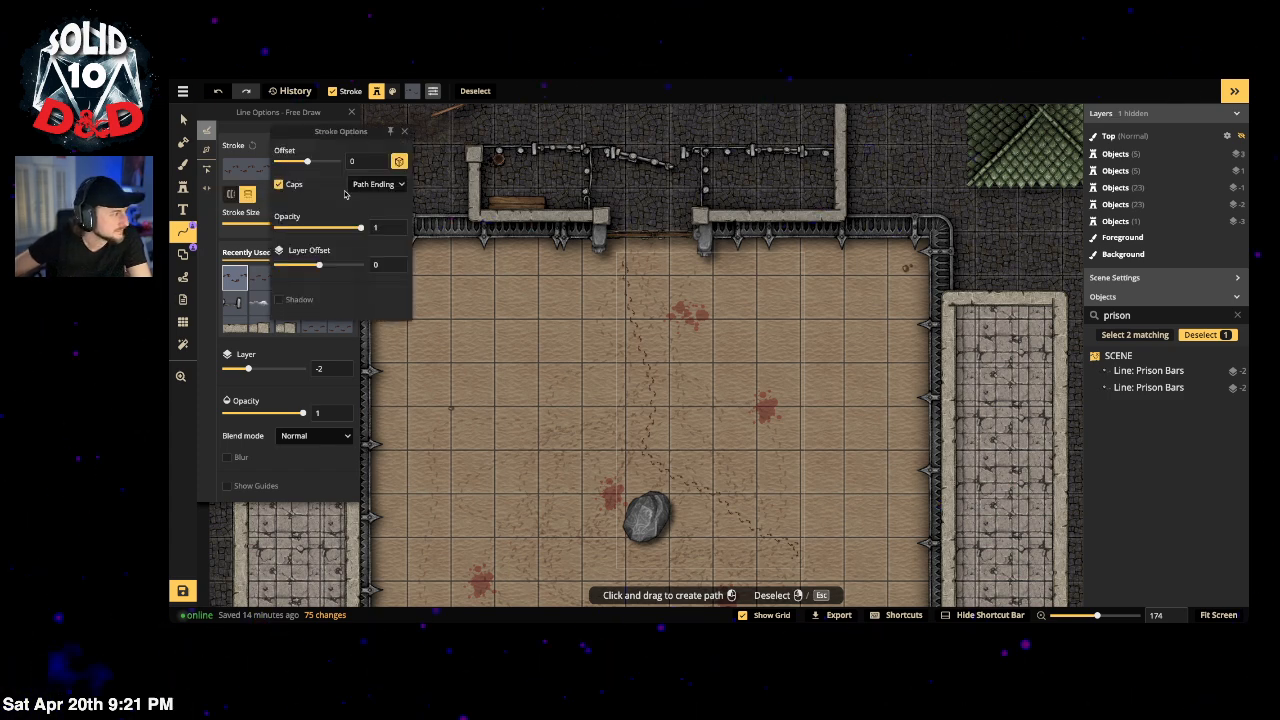
{"action": "left_click_drag", "start_coordinate": [317, 229], "coordinate": [329, 229]}
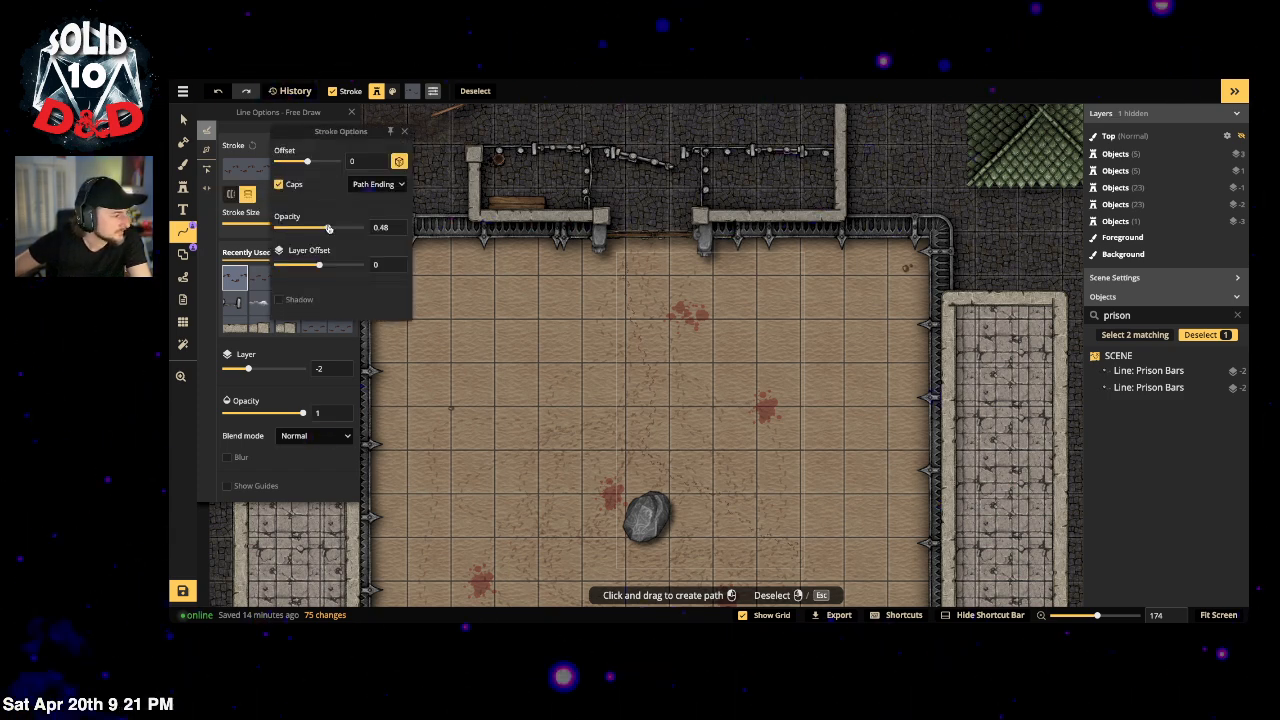
{"action": "left_click", "coordinate": [404, 133]}
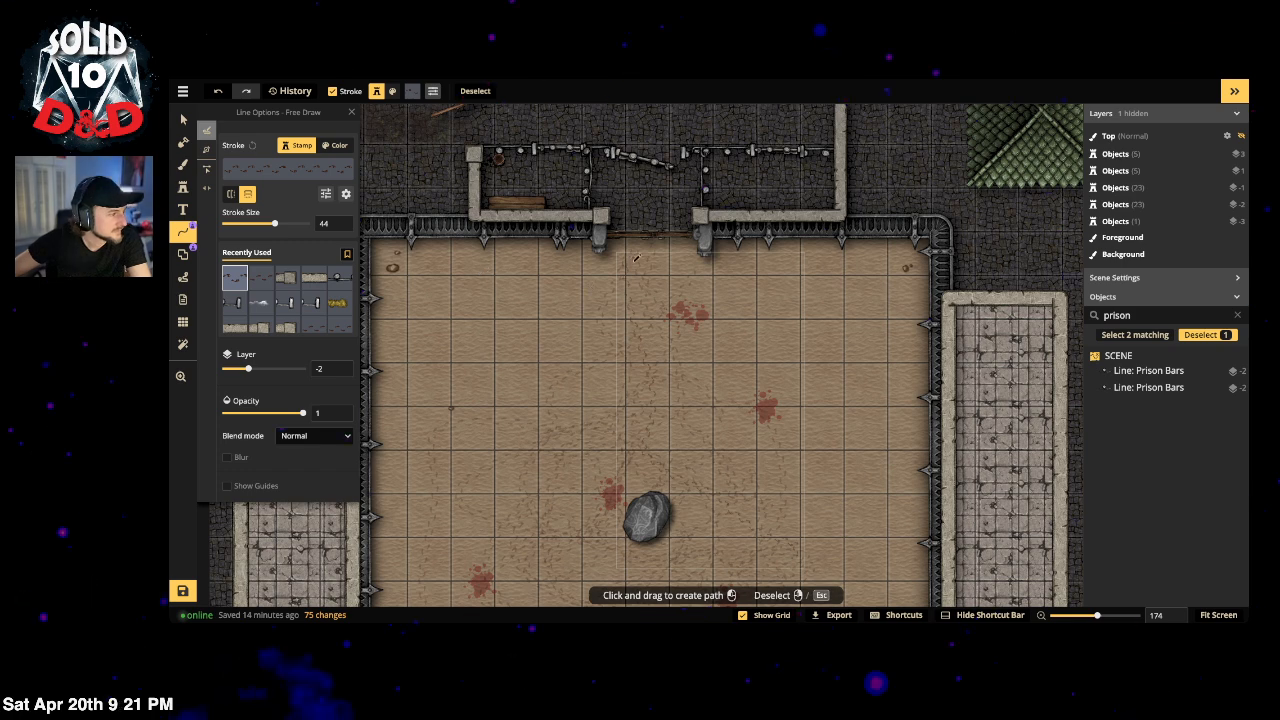
{"action": "left_click", "coordinate": [346, 194]}
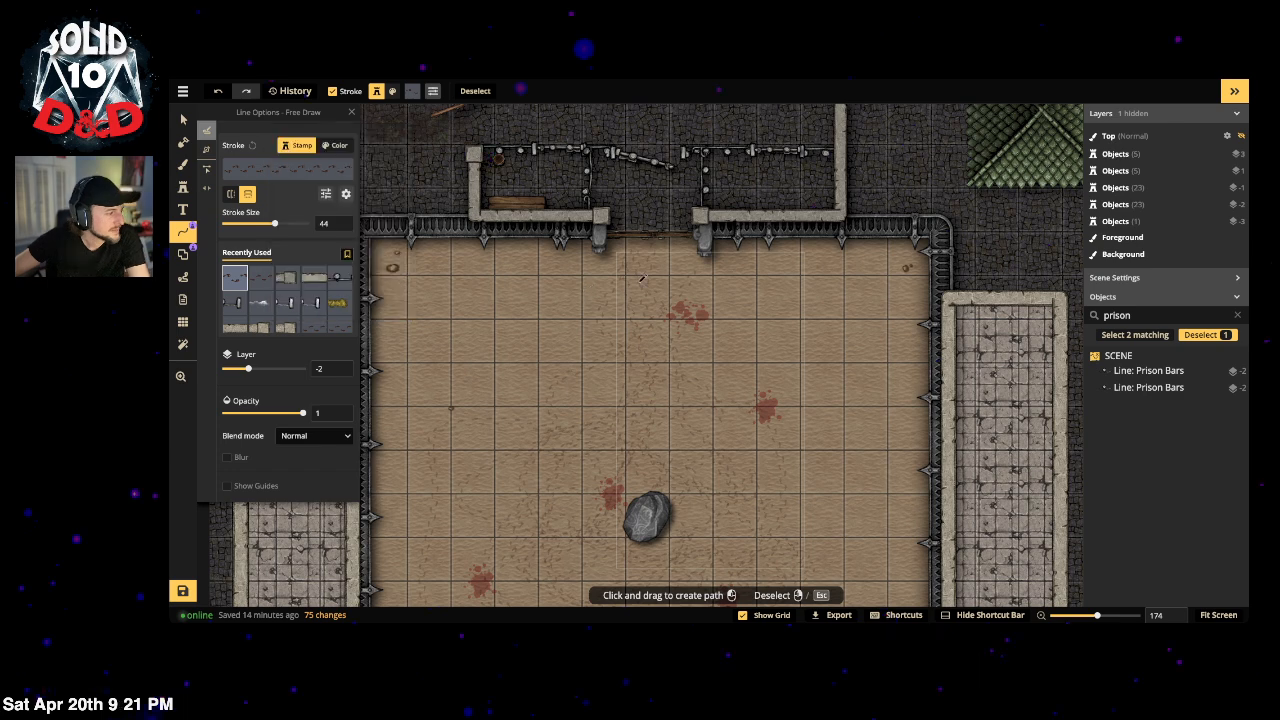
Step: Draw several footprint trails across the arena floor, looping around the rock
{"action": "mouse_move", "coordinate": [605, 276]}
{"action": "left_mouse_down"}
{"action": "mouse_move", "coordinate": [573, 408]}
{"action": "mouse_move", "coordinate": [578, 560]}
{"action": "left_mouse_up"}
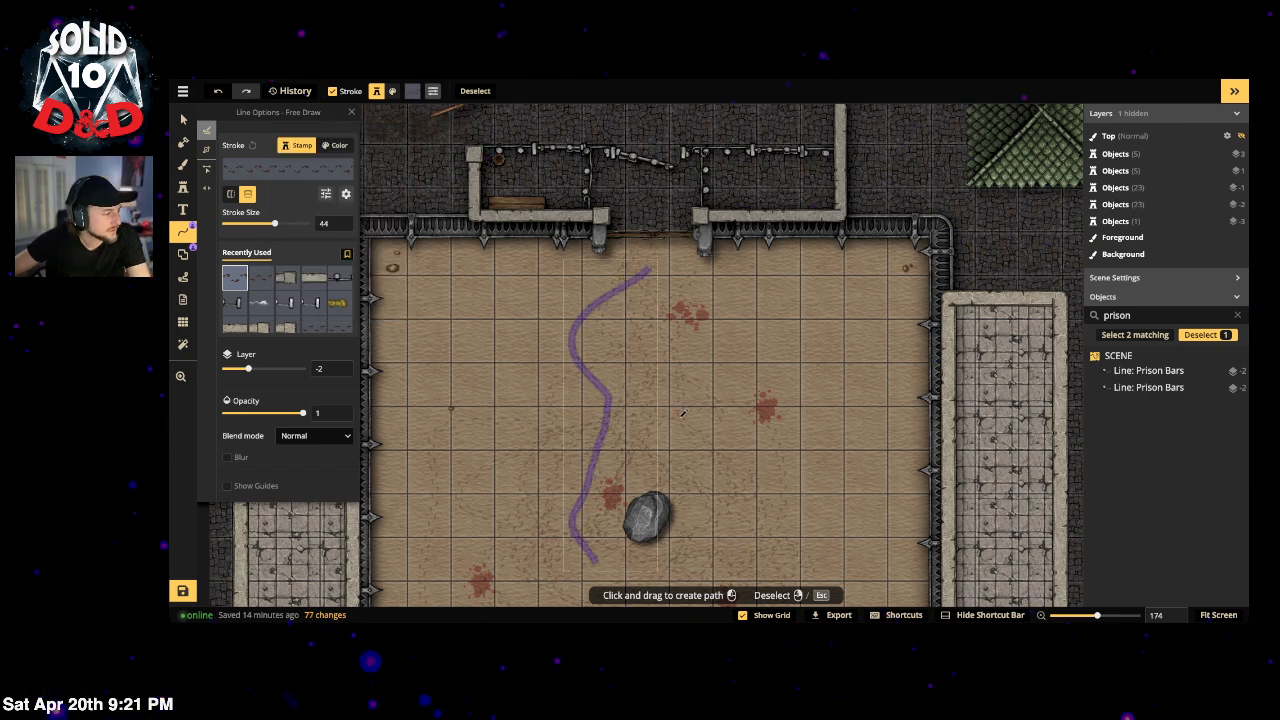
{"action": "scroll", "coordinate": [686, 441], "scroll_direction": "down", "scroll_amount": 5}
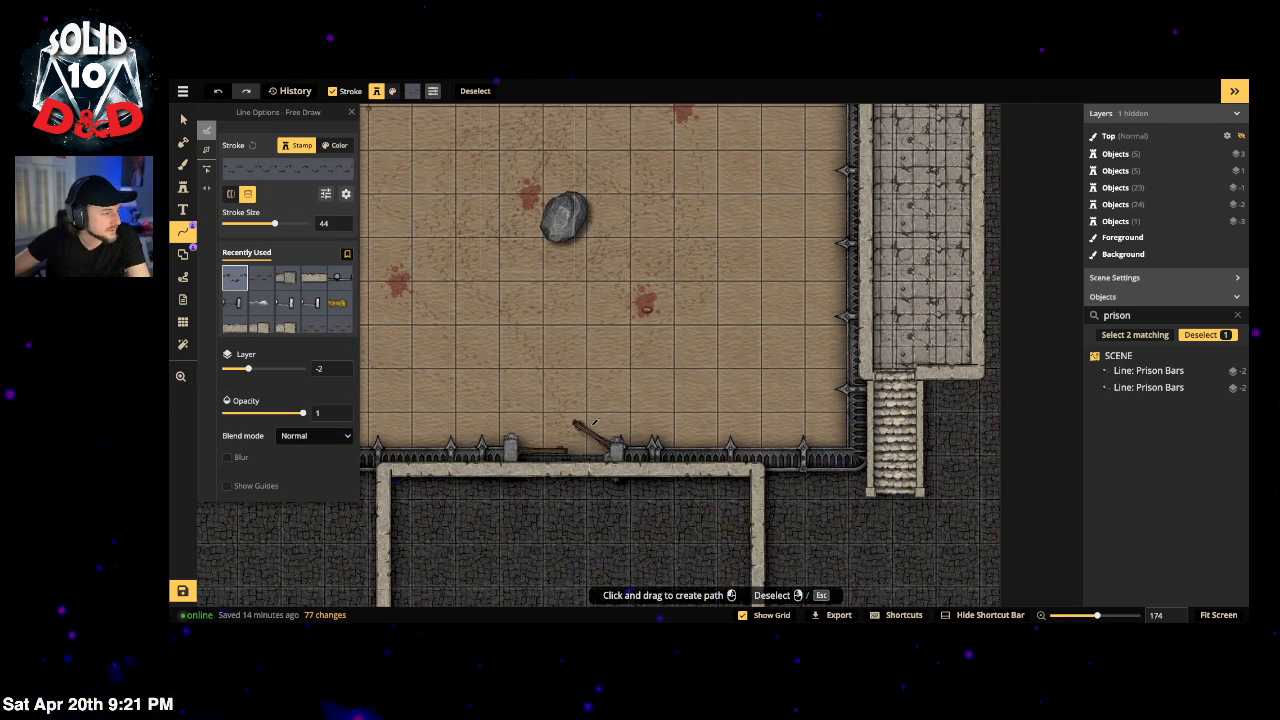
{"action": "mouse_move", "coordinate": [595, 422]}
{"action": "left_mouse_down"}
{"action": "mouse_move", "coordinate": [616, 396]}
{"action": "mouse_move", "coordinate": [641, 208]}
{"action": "left_mouse_up"}
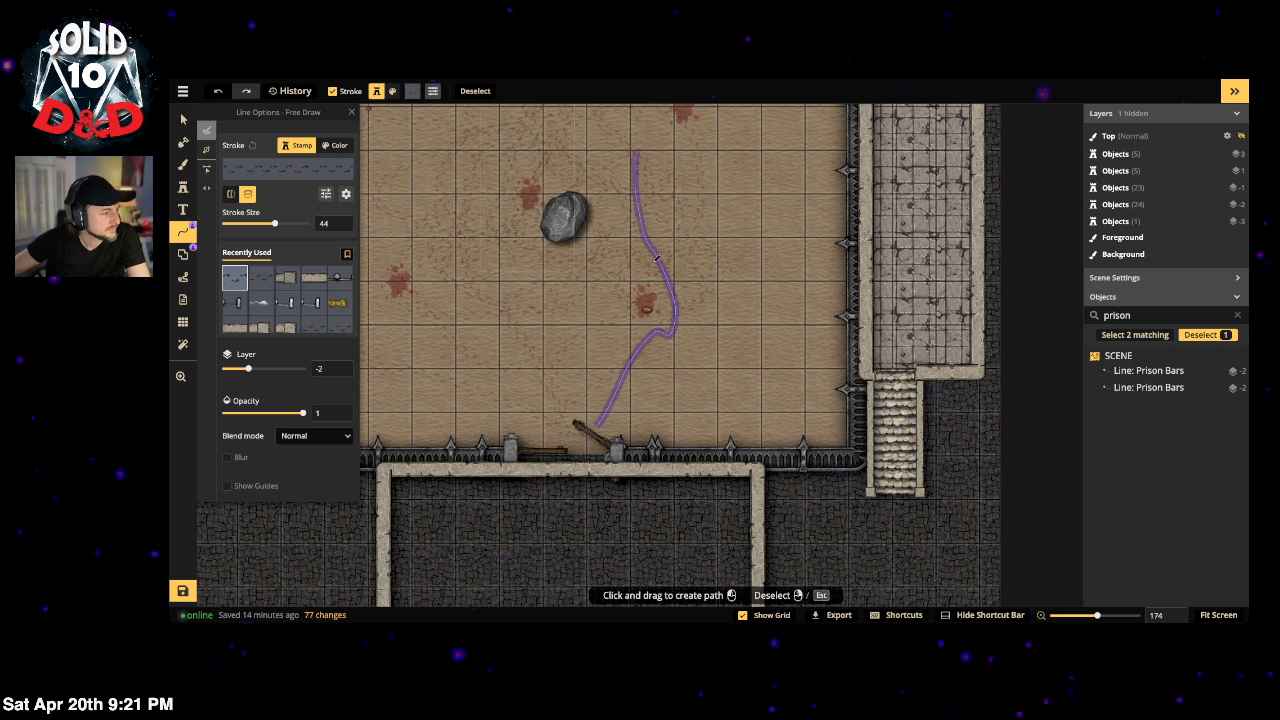
{"action": "mouse_move", "coordinate": [537, 433]}
{"action": "left_mouse_down"}
{"action": "mouse_move", "coordinate": [467, 301]}
{"action": "mouse_move", "coordinate": [558, 230]}
{"action": "mouse_move", "coordinate": [550, 158]}
{"action": "left_mouse_up"}
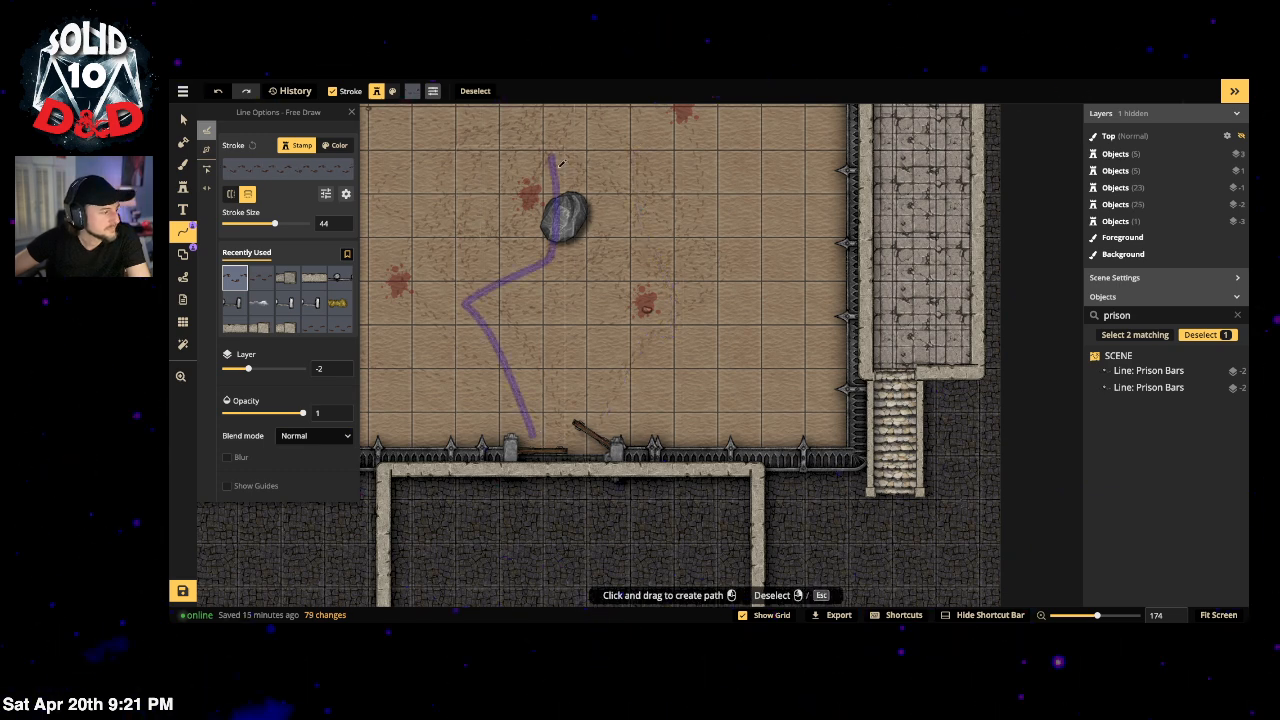
{"action": "mouse_move", "coordinate": [598, 259]}
{"action": "left_mouse_down"}
{"action": "mouse_move", "coordinate": [578, 161]}
{"action": "mouse_move", "coordinate": [539, 282]}
{"action": "mouse_move", "coordinate": [553, 180]}
{"action": "mouse_move", "coordinate": [558, 302]}
{"action": "left_mouse_up"}
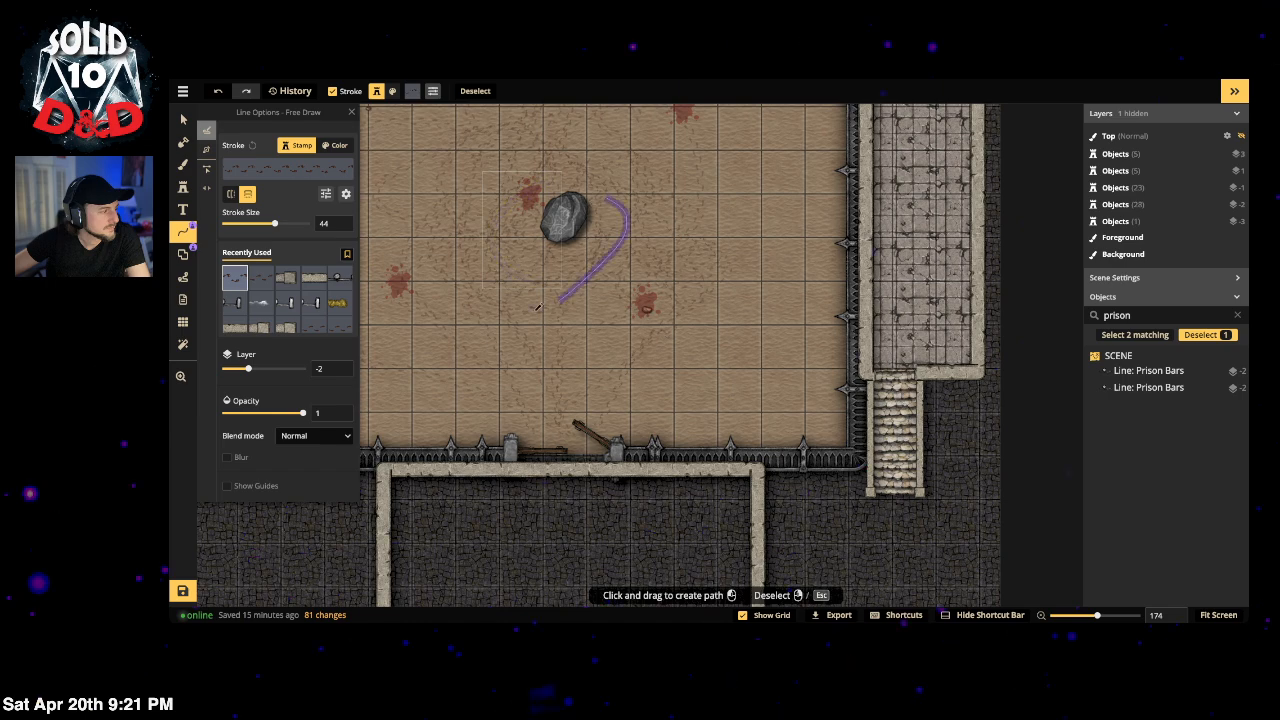
{"action": "left_click_drag", "start_coordinate": [634, 162], "coordinate": [695, 252]}
{"action": "mouse_move", "coordinate": [690, 196]}
{"action": "left_mouse_down"}
{"action": "mouse_move", "coordinate": [632, 143]}
{"action": "mouse_move", "coordinate": [629, 165]}
{"action": "left_mouse_up"}
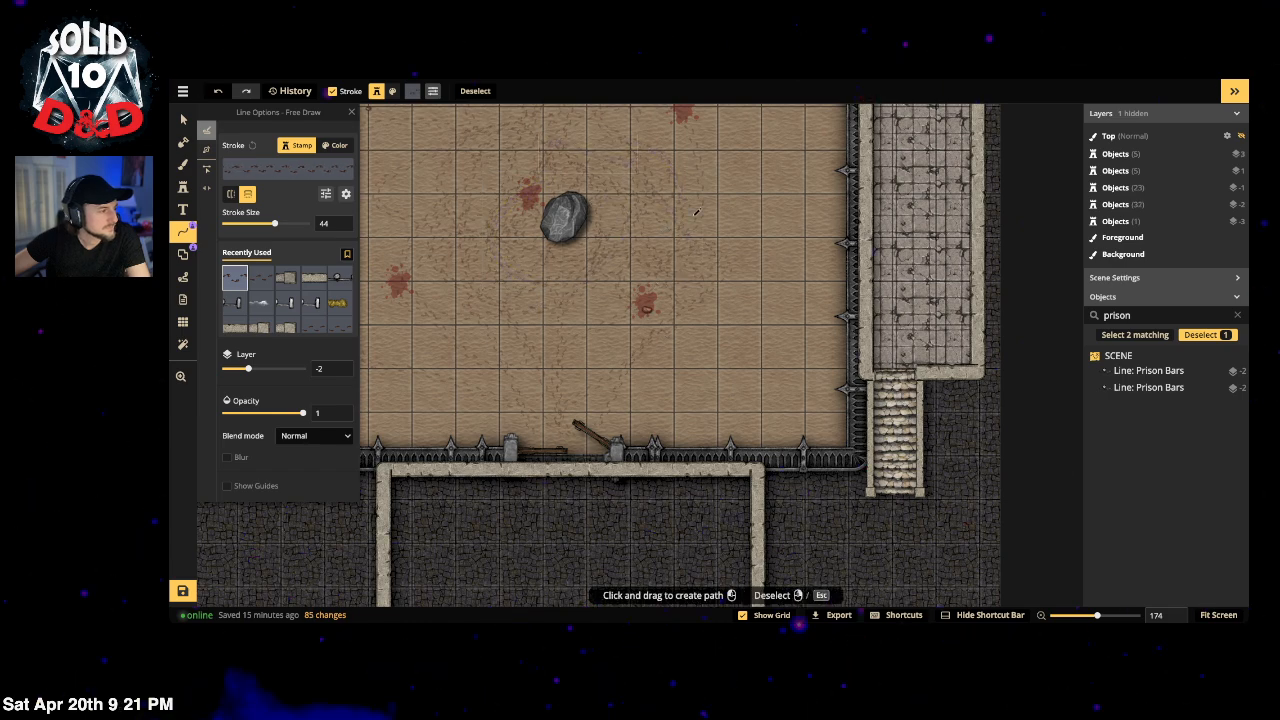
{"action": "left_click_drag", "start_coordinate": [696, 212], "coordinate": [664, 246]}
{"action": "mouse_move", "coordinate": [534, 283]}
{"action": "left_mouse_down"}
{"action": "mouse_move", "coordinate": [583, 400]}
{"action": "mouse_move", "coordinate": [576, 415]}
{"action": "left_mouse_up"}
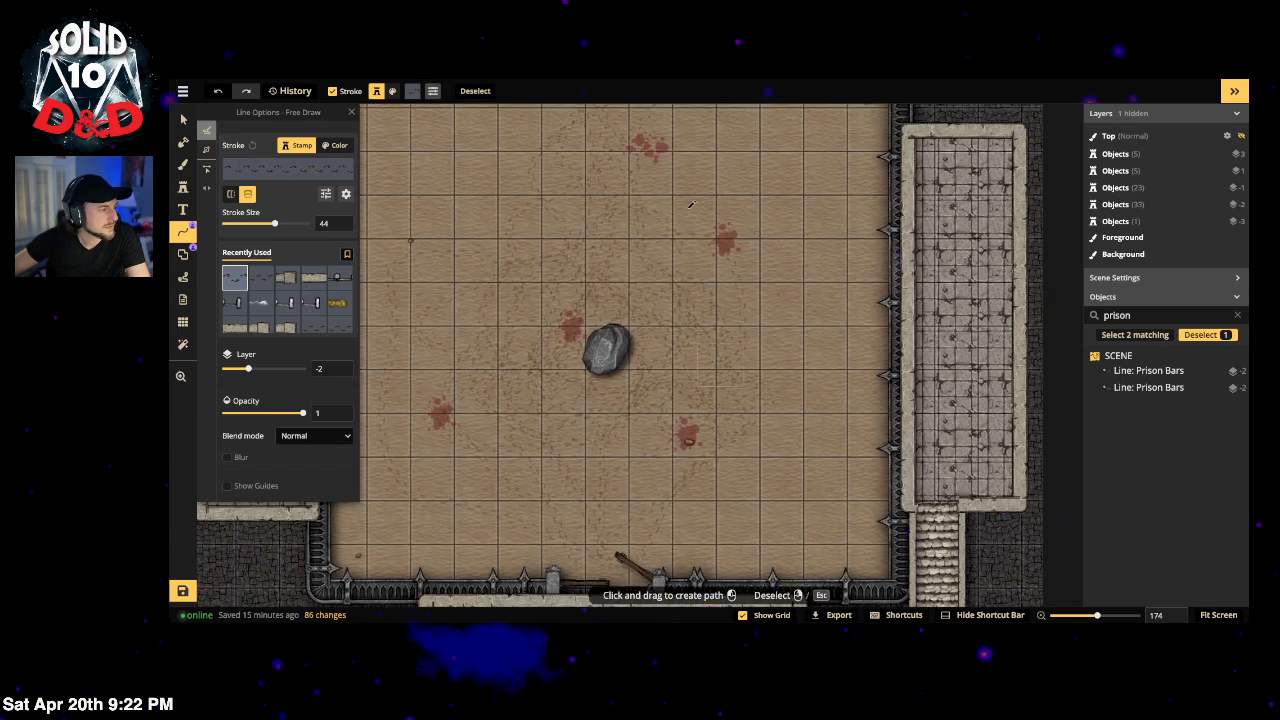
Step: Zoom out from 135 to 85 so the whole walled arena fits on screen
{"action": "scroll", "coordinate": [576, 262], "scroll_direction": "down", "scroll_amount": 3}
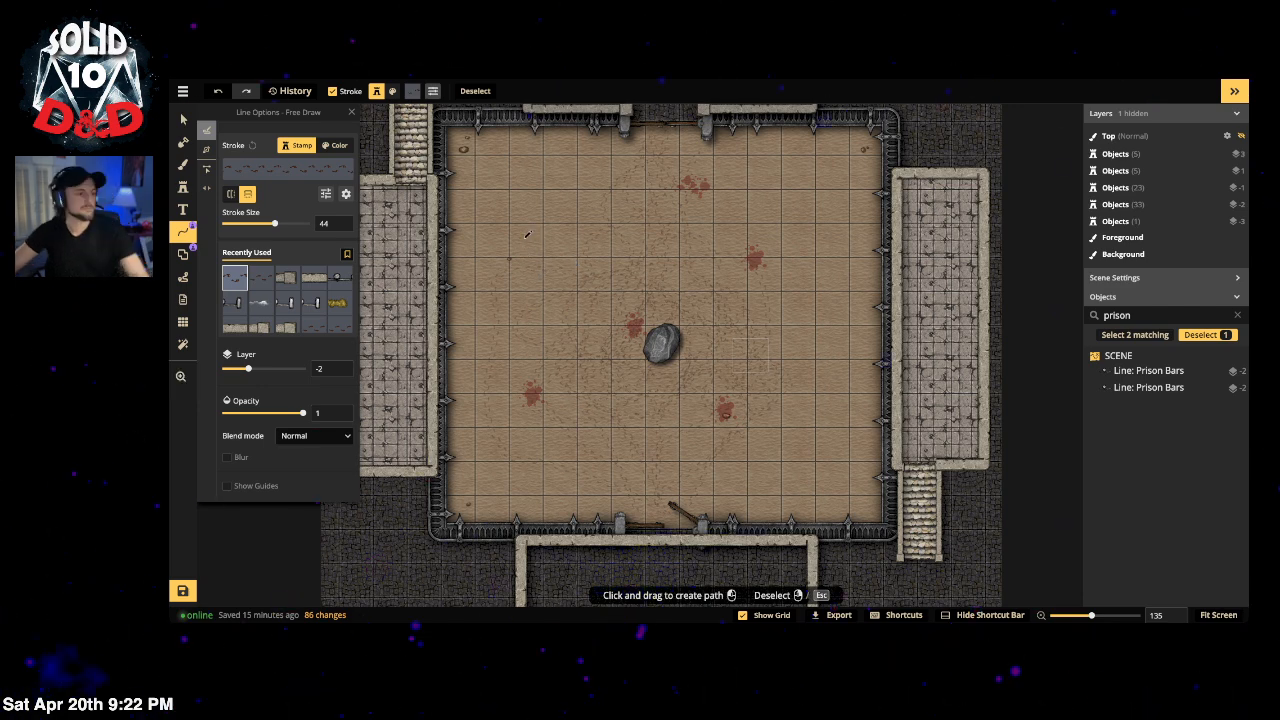
{"action": "scroll", "coordinate": [471, 276], "scroll_direction": "down", "scroll_amount": 1}
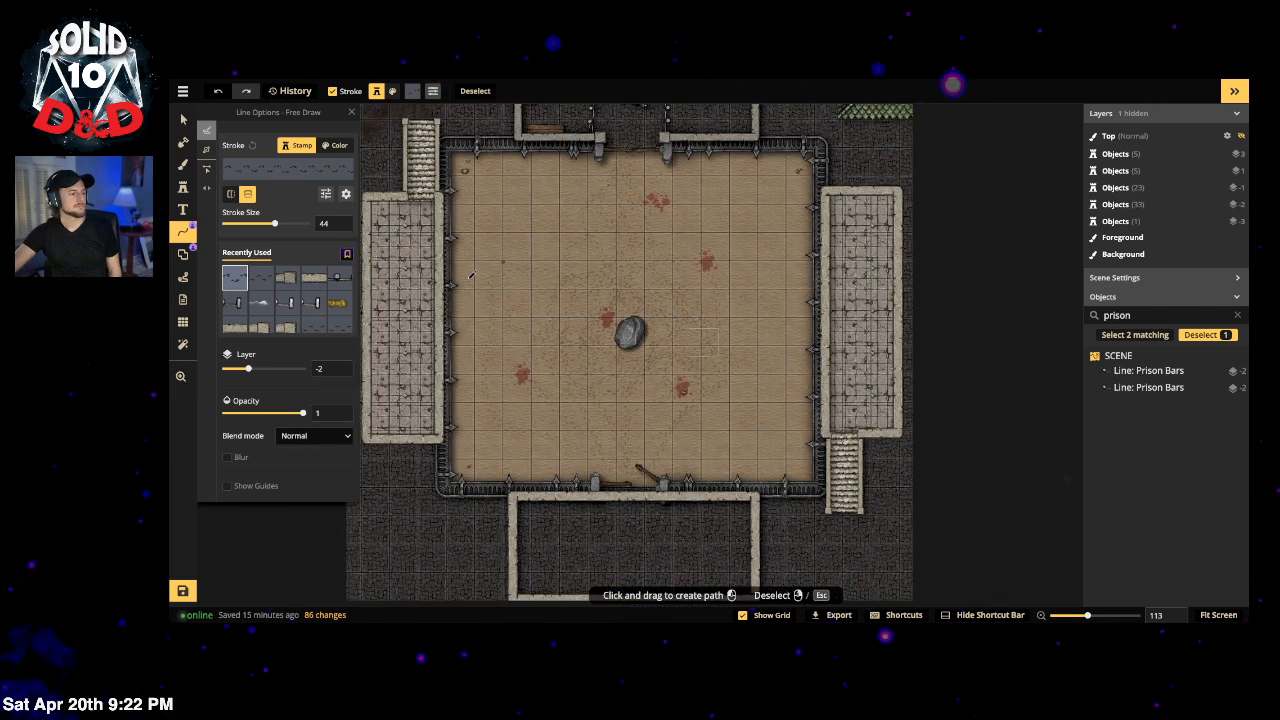
{"action": "scroll", "coordinate": [463, 272], "scroll_direction": "down", "scroll_amount": 1}
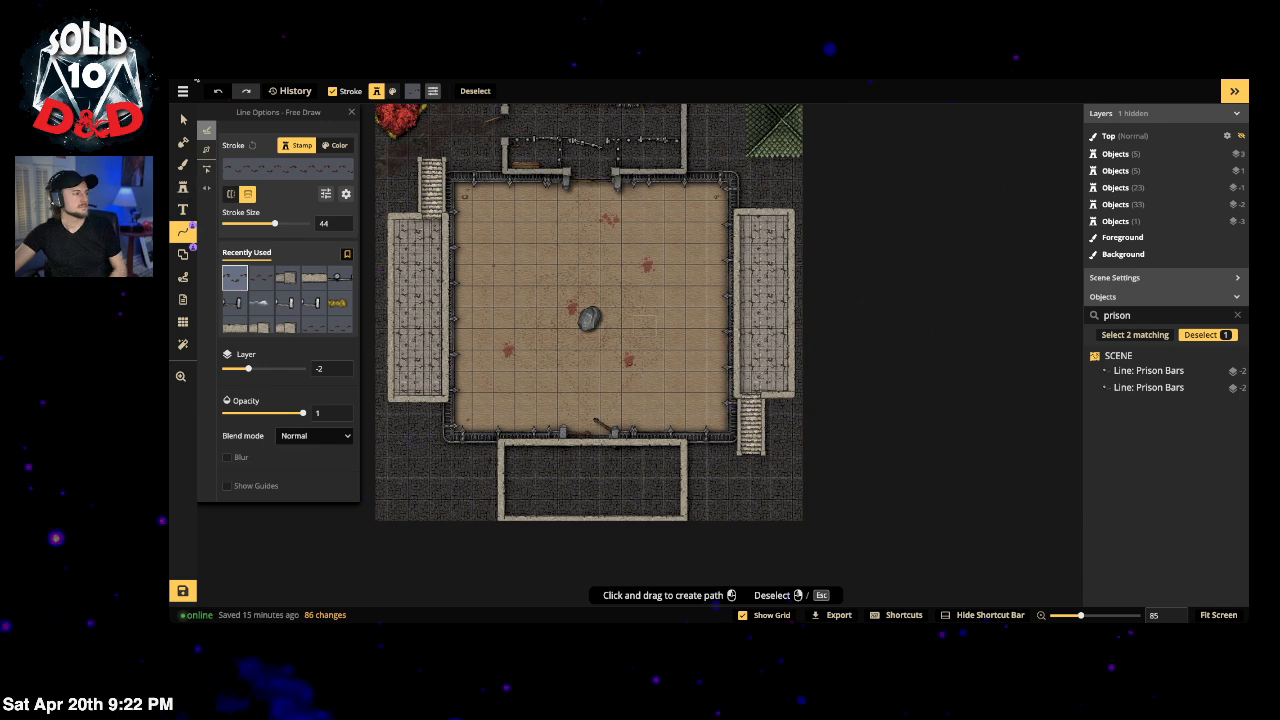
Step: Stamp a long green roof at rotation 0 on layer 4 over the right building
{"action": "left_click", "coordinate": [183, 119]}
{"action": "left_click", "coordinate": [788, 145]}
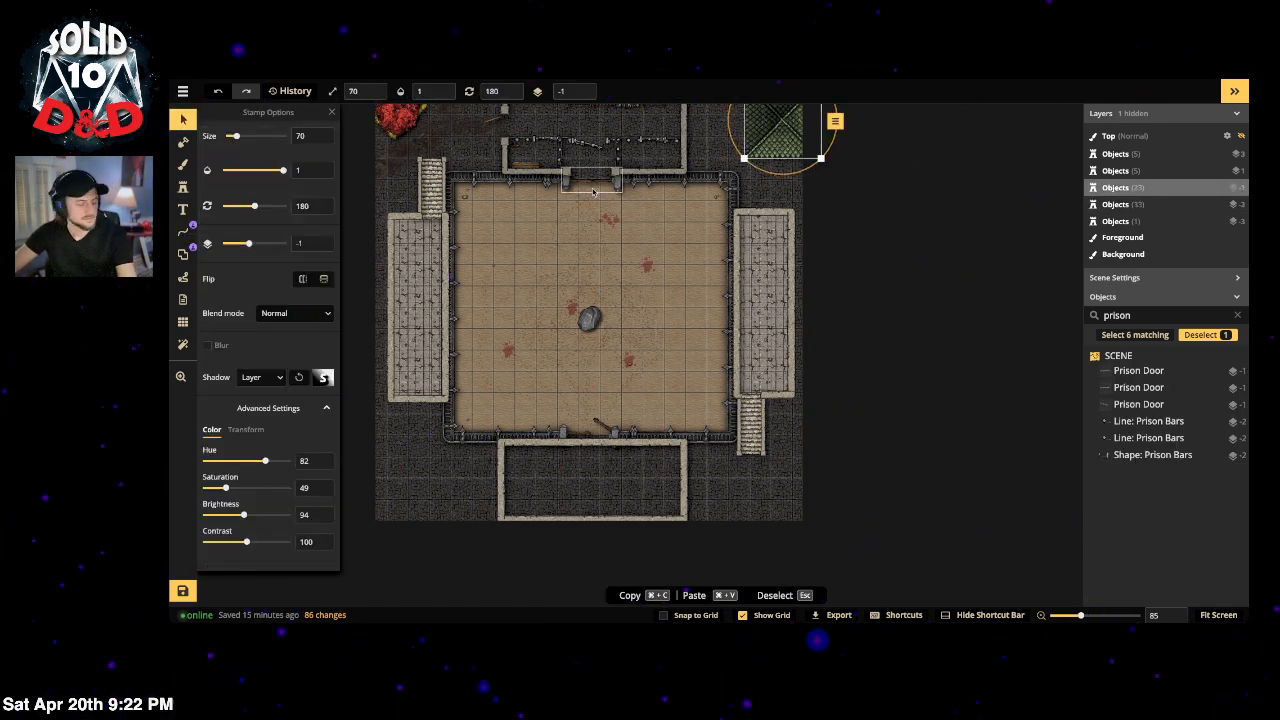
{"action": "key", "text": "4"}
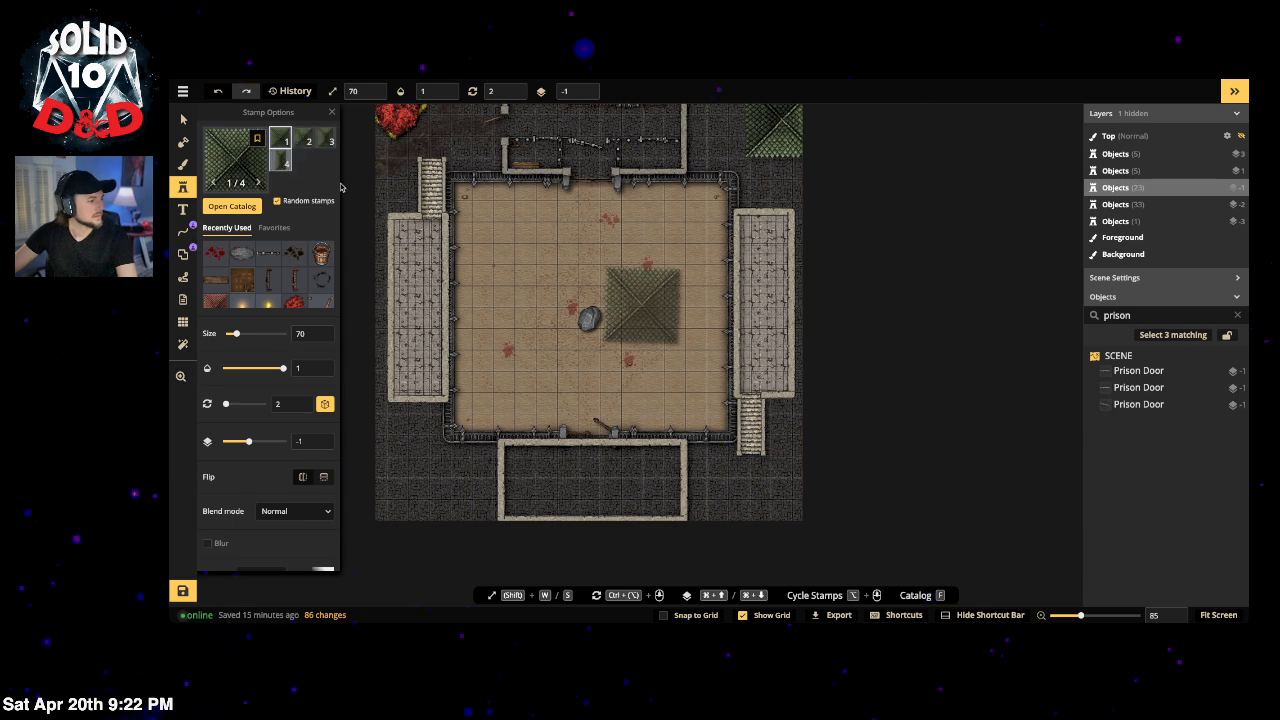
{"action": "left_click", "coordinate": [281, 161]}
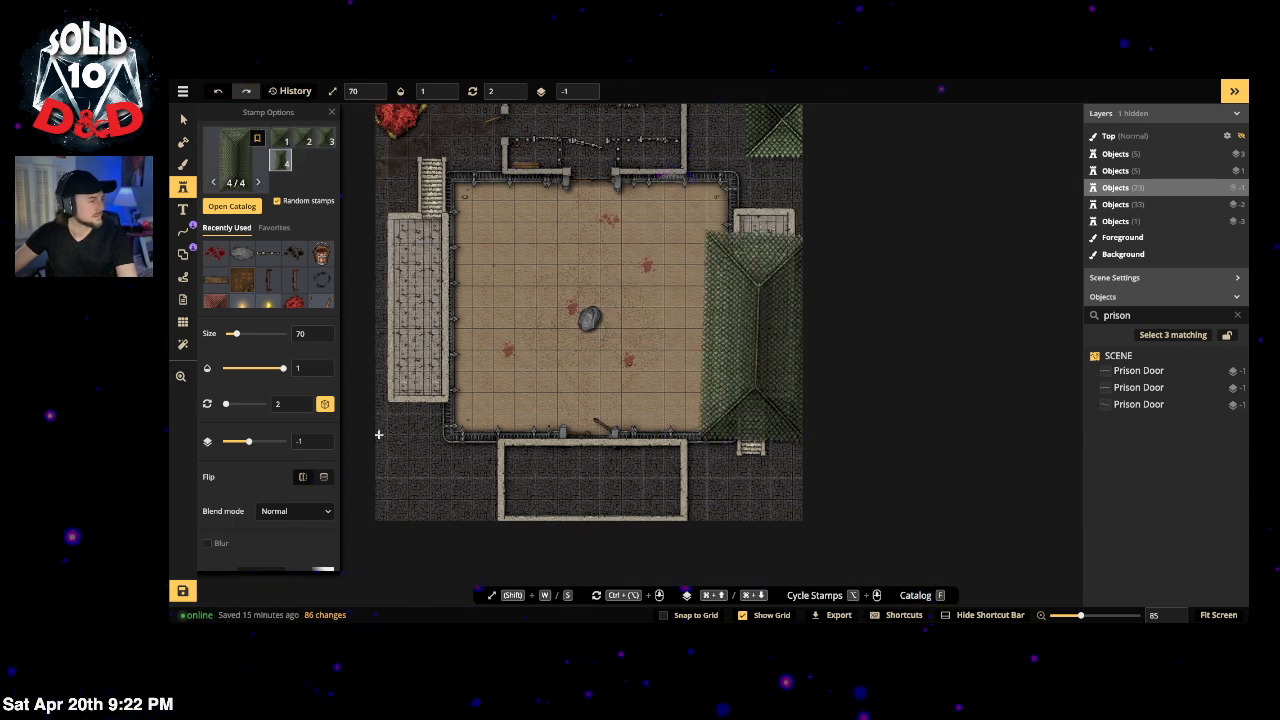
{"action": "left_click_drag", "start_coordinate": [228, 407], "coordinate": [224, 405]}
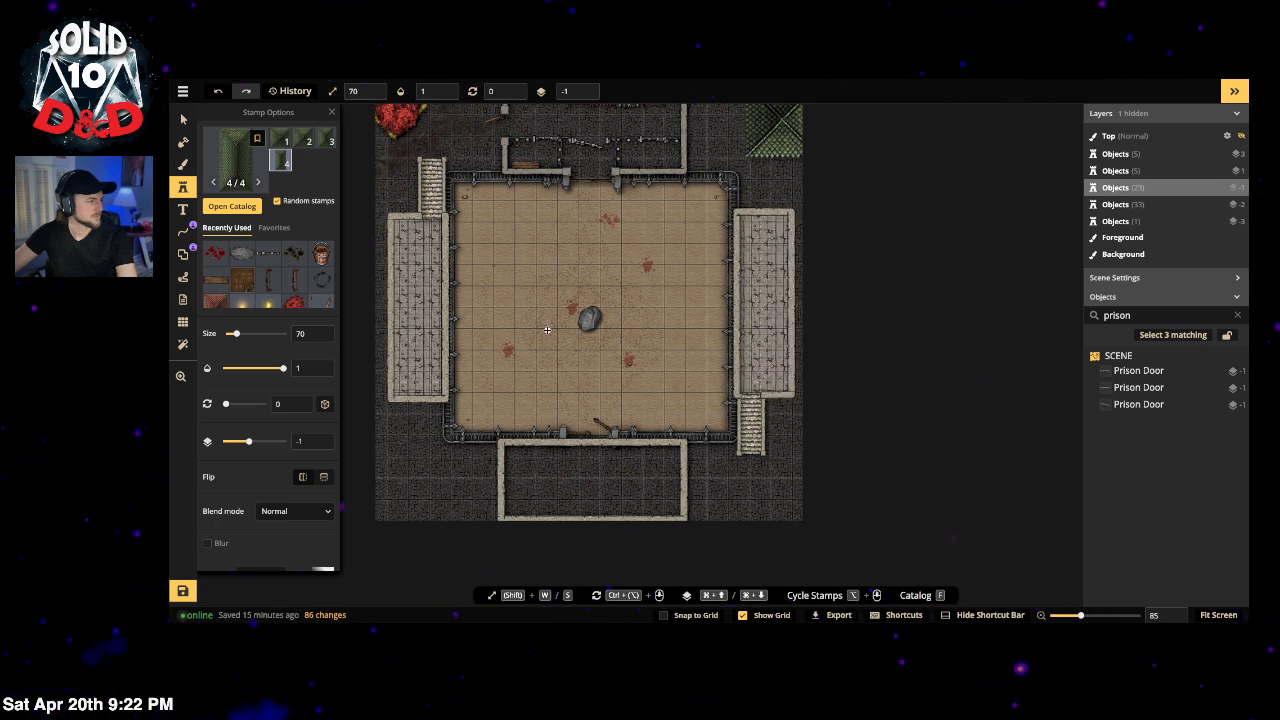
{"action": "left_click", "coordinate": [797, 298]}
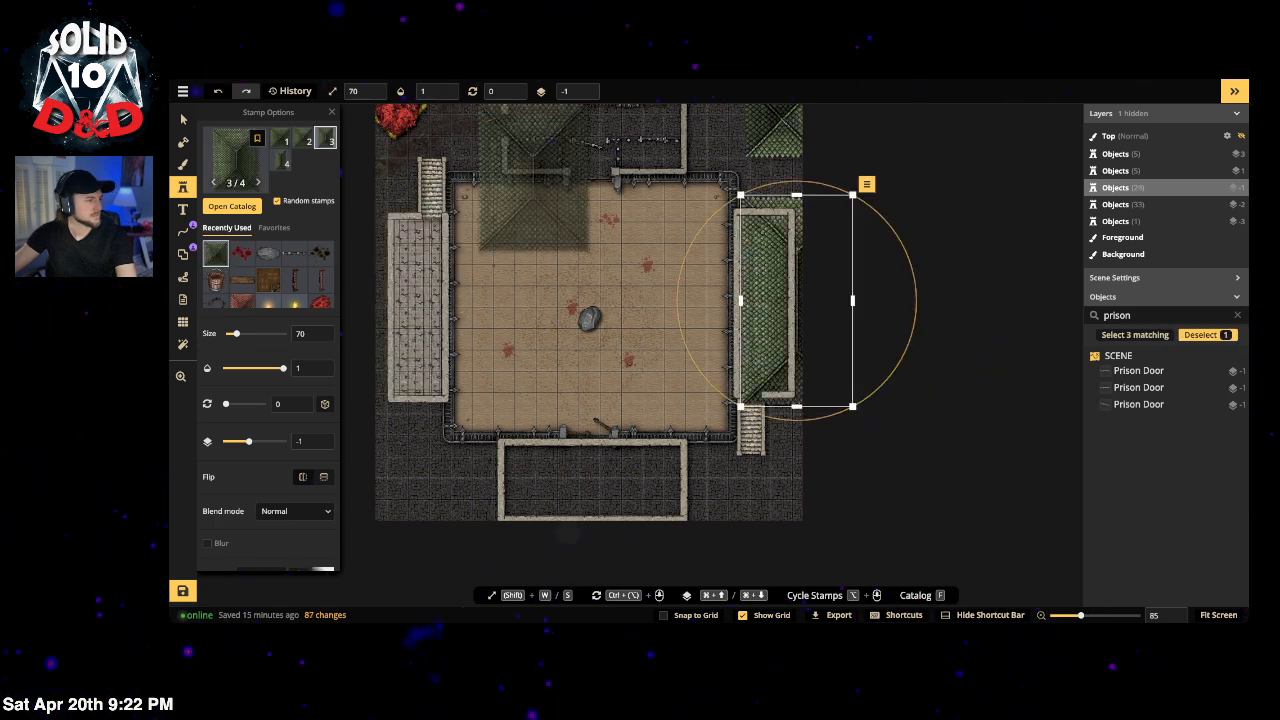
Step: Roof the left and bottom buildings, rotating the bottom roof 90°, and add a lower-left corner piece
{"action": "scroll", "coordinate": [586, 91], "scroll_direction": "up", "scroll_amount": 5}
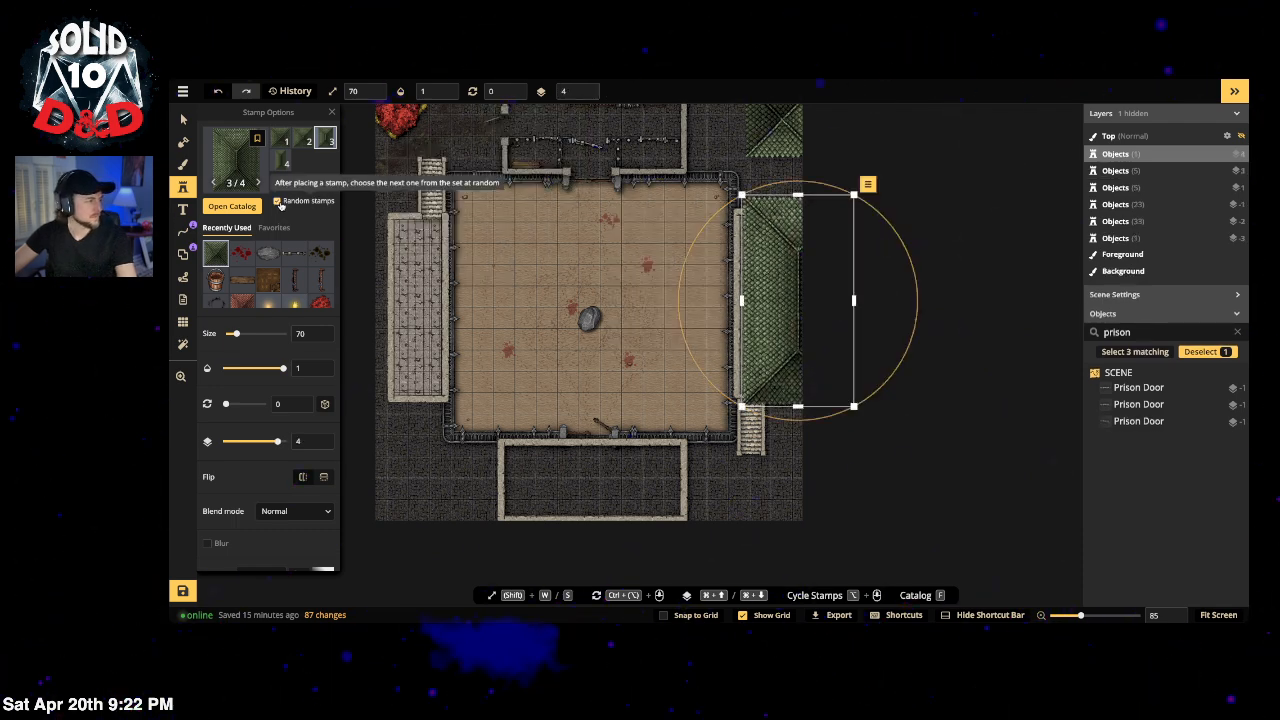
{"action": "left_click", "coordinate": [282, 161]}
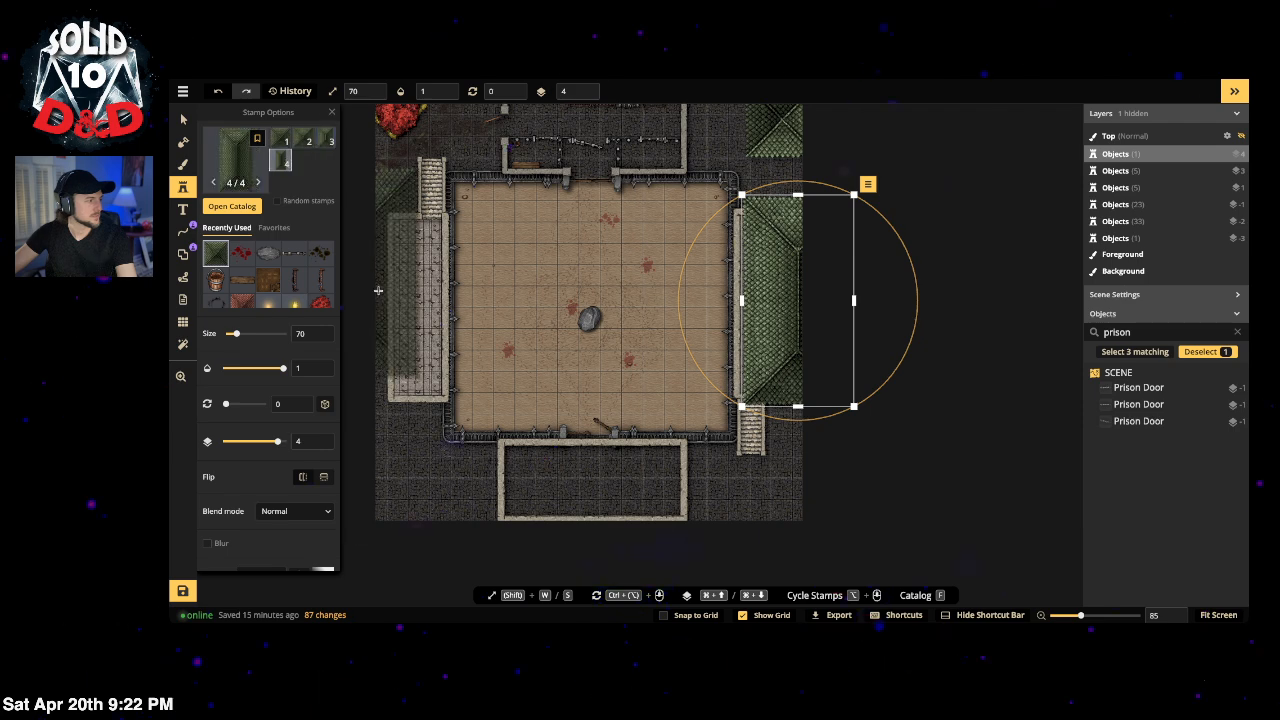
{"action": "left_click", "coordinate": [379, 309]}
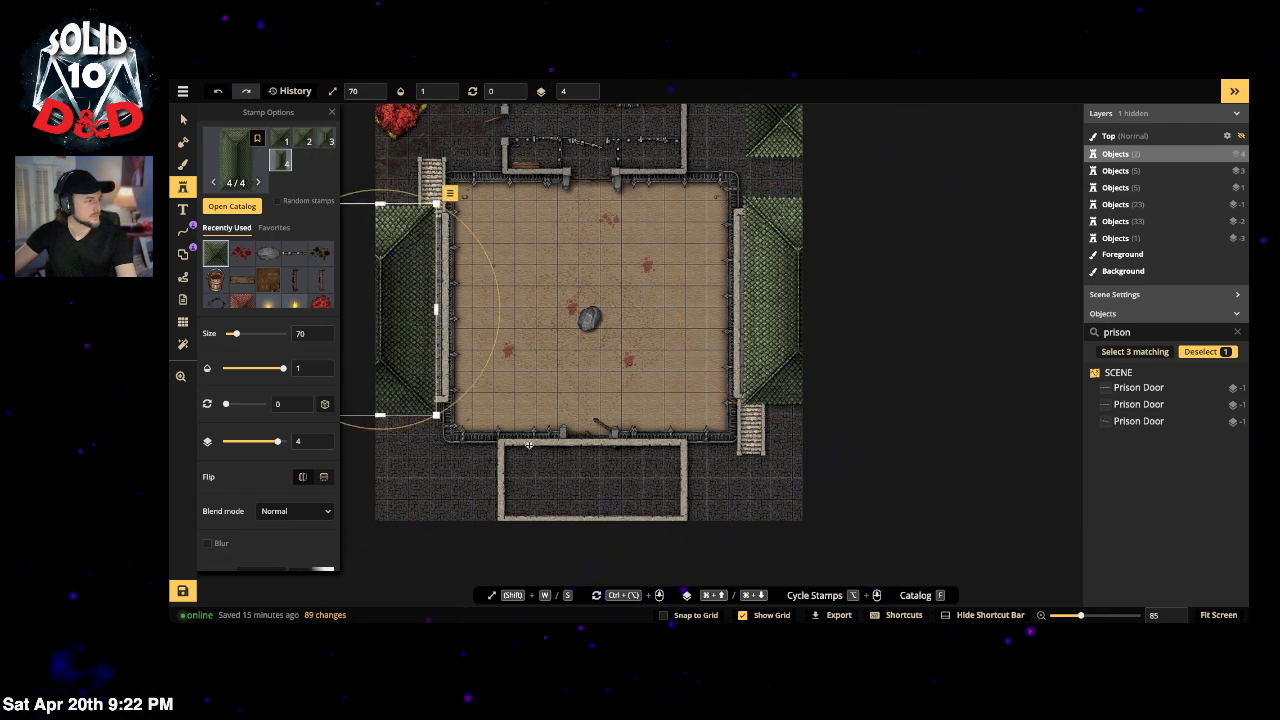
{"action": "left_click", "coordinate": [590, 482]}
{"action": "left_click_drag", "start_coordinate": [694, 427], "coordinate": [614, 534]}
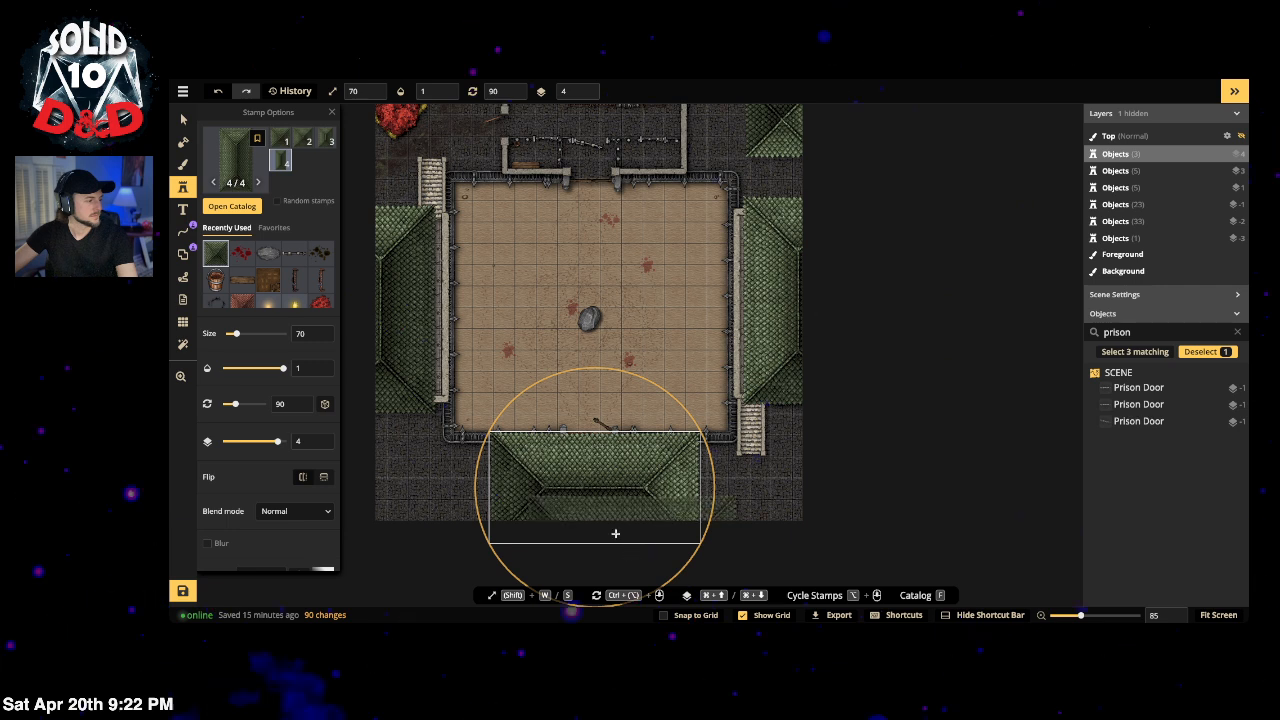
{"action": "left_click_drag", "start_coordinate": [608, 481], "coordinate": [604, 484]}
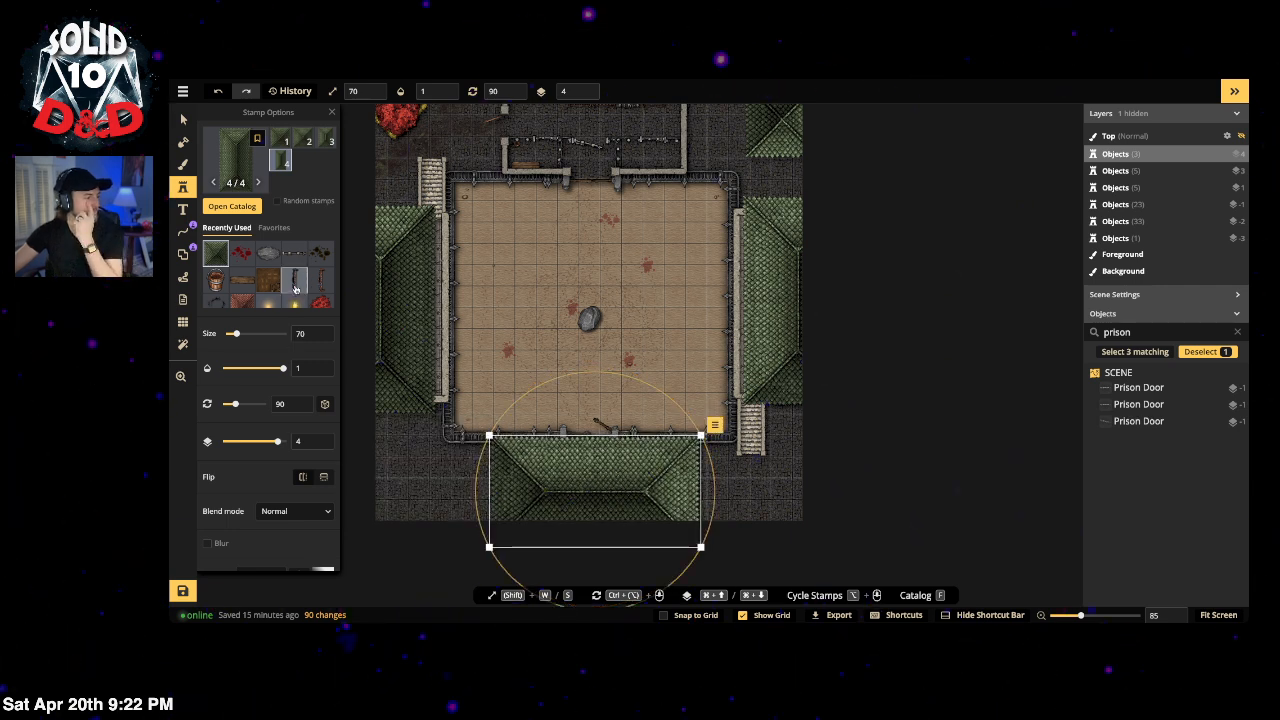
{"action": "left_click", "coordinate": [304, 140]}
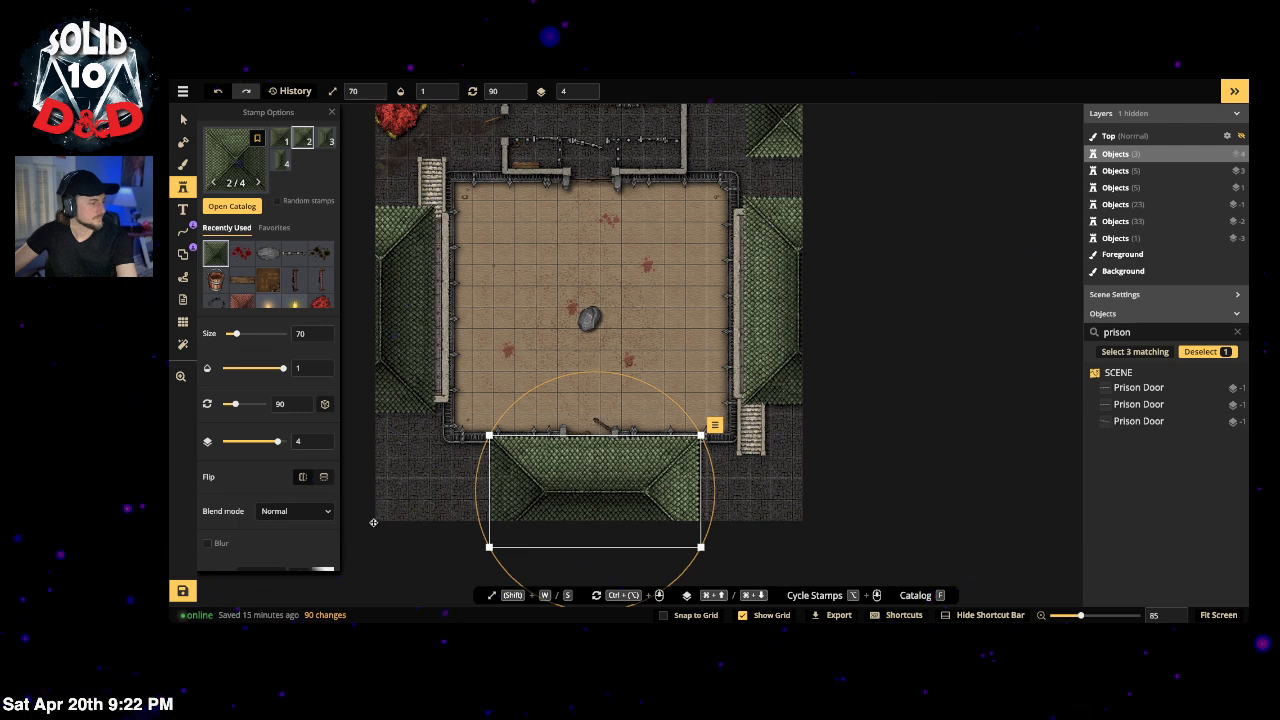
{"action": "left_click", "coordinate": [373, 522]}
{"action": "left_click", "coordinate": [183, 119]}
Step: Duplicate the red tree and move and rotate the copy onto the prison block's top-right planter
{"action": "key", "text": "space"}
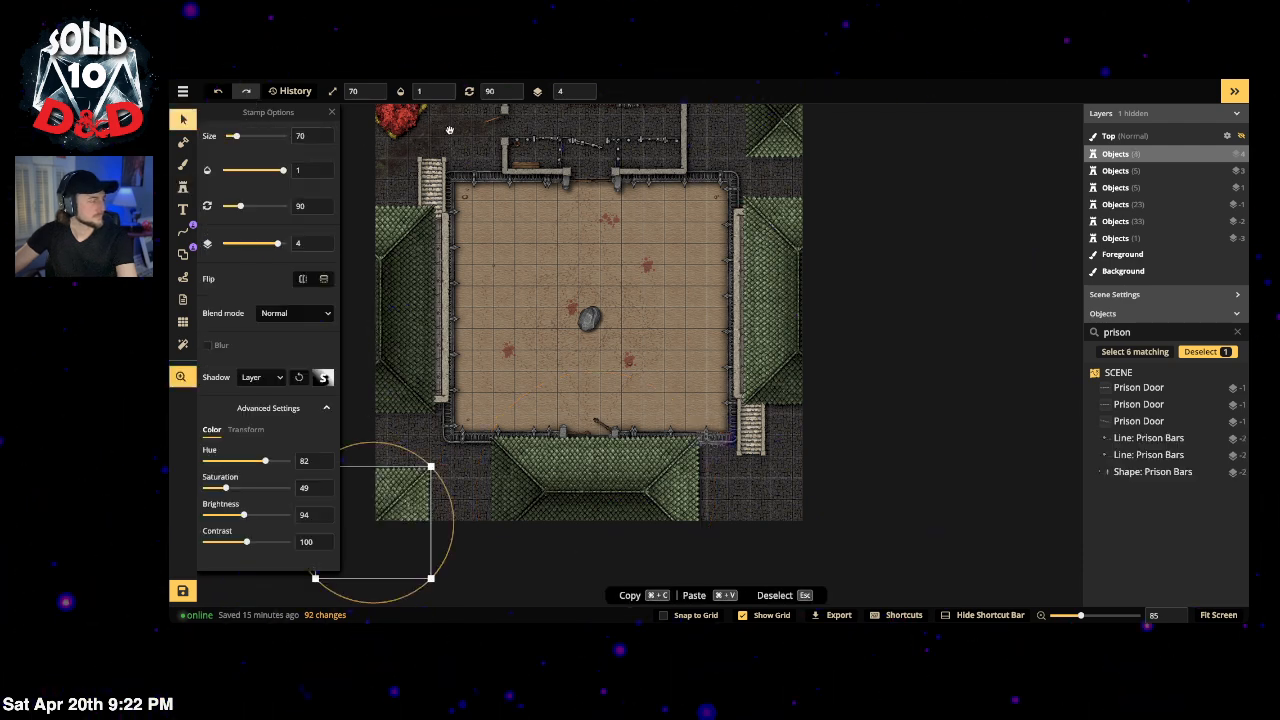
{"action": "left_click_drag", "start_coordinate": [449, 130], "coordinate": [442, 181]}
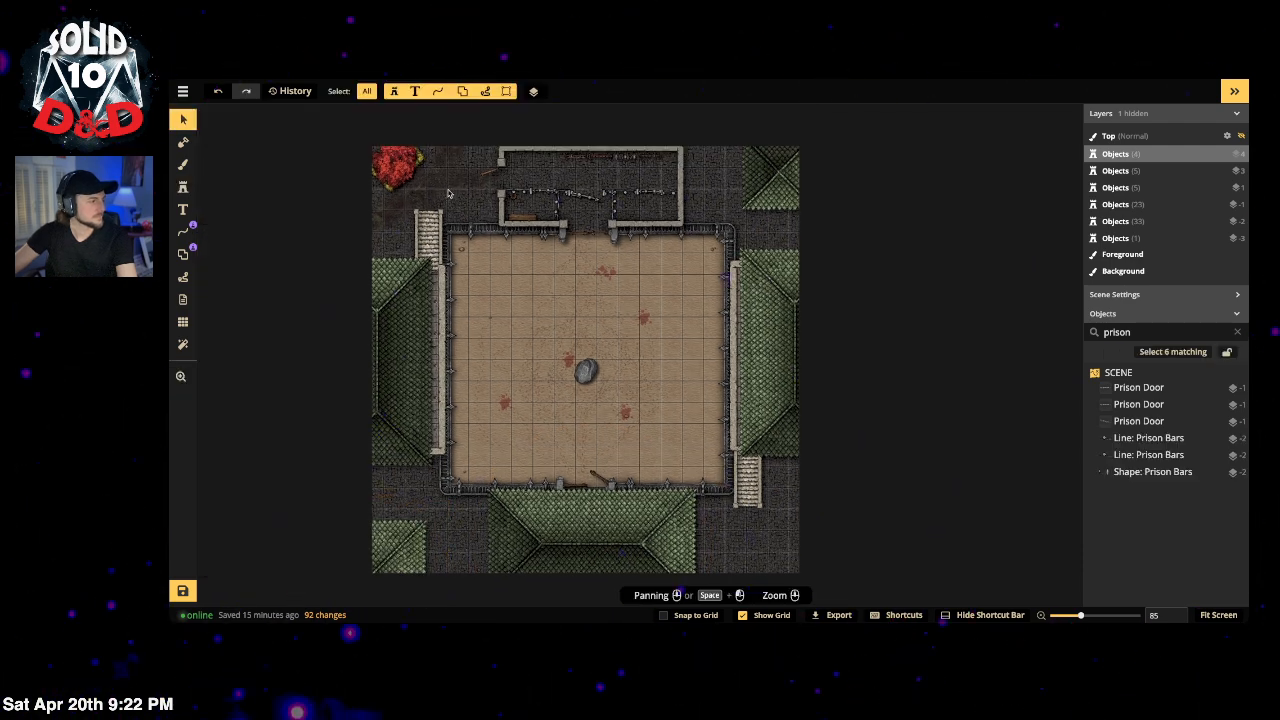
{"action": "left_click", "coordinate": [405, 162]}
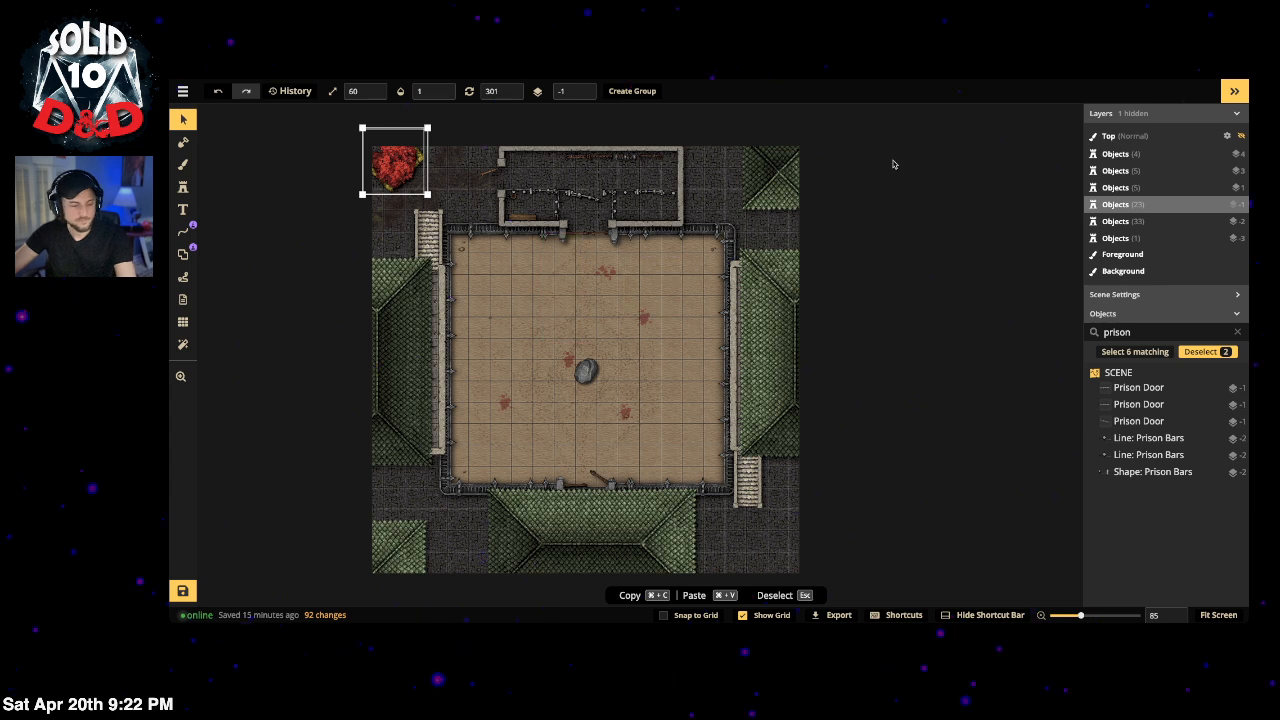
{"action": "key", "text": "super+v"}
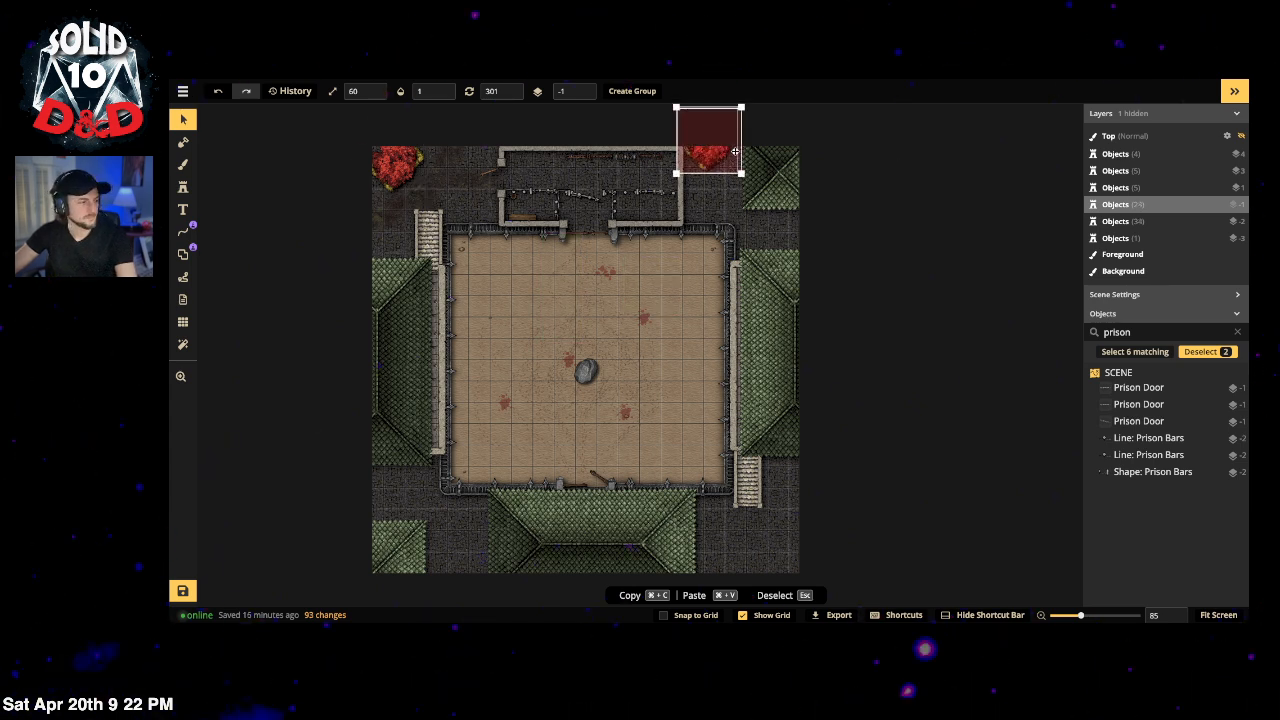
{"action": "left_click_drag", "start_coordinate": [735, 152], "coordinate": [748, 153]}
{"action": "left_click_drag", "start_coordinate": [695, 194], "coordinate": [722, 196]}
{"action": "left_click_drag", "start_coordinate": [727, 238], "coordinate": [762, 168]}
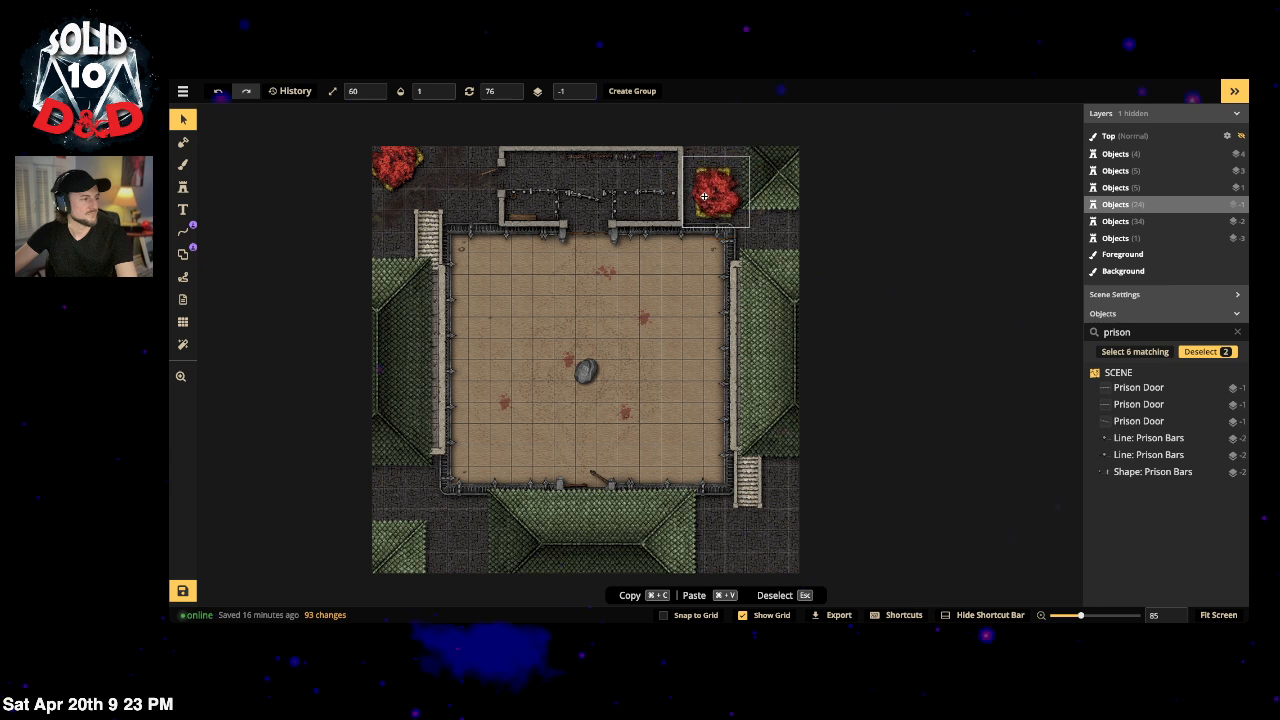
{"action": "left_click_drag", "start_coordinate": [704, 196], "coordinate": [692, 204]}
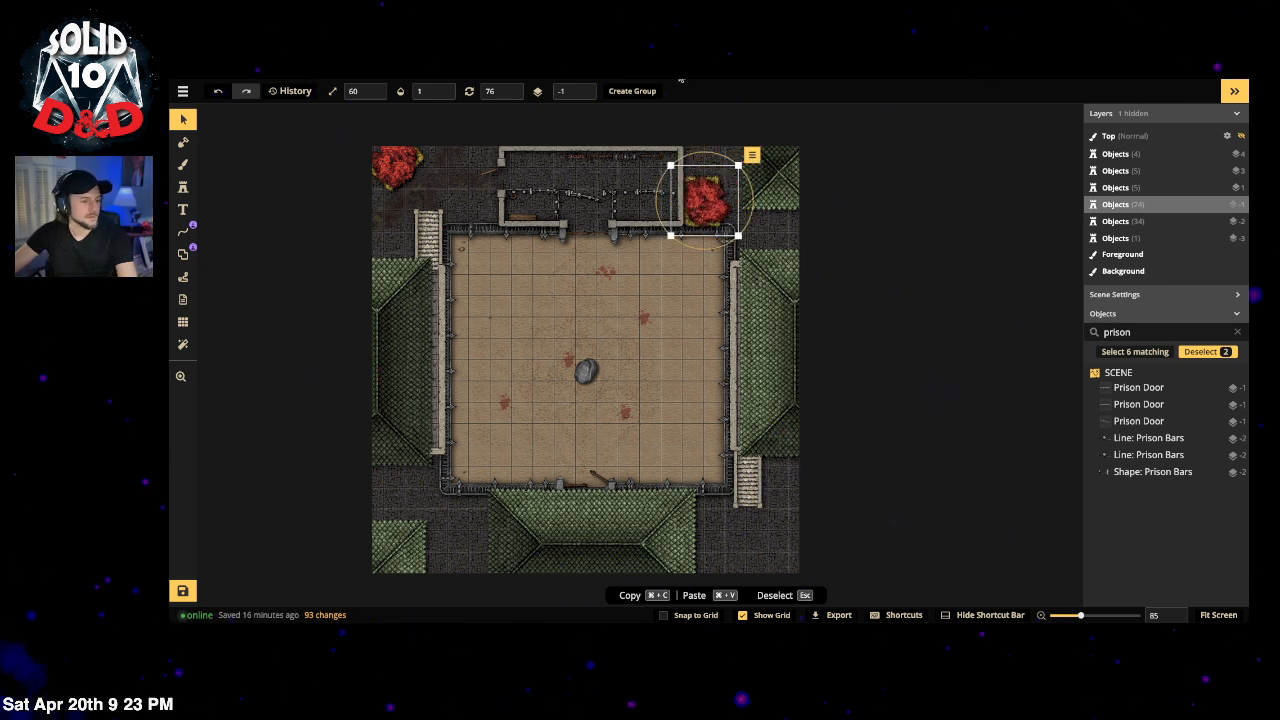
Step: Raise the new red tree's layer to 4
{"action": "left_click", "coordinate": [717, 136]}
{"action": "left_click", "coordinate": [706, 202]}
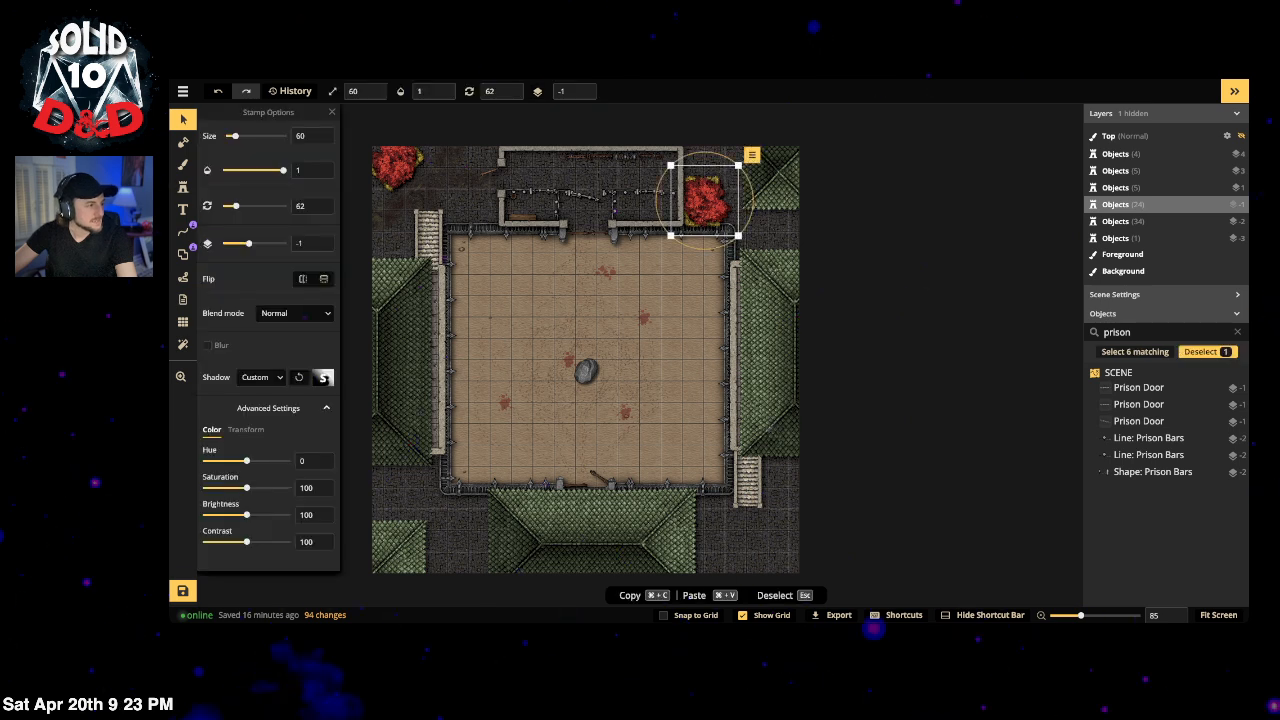
{"action": "left_click", "coordinate": [584, 95]}
{"action": "left_click", "coordinate": [584, 95]}
{"action": "left_click", "coordinate": [584, 95]}
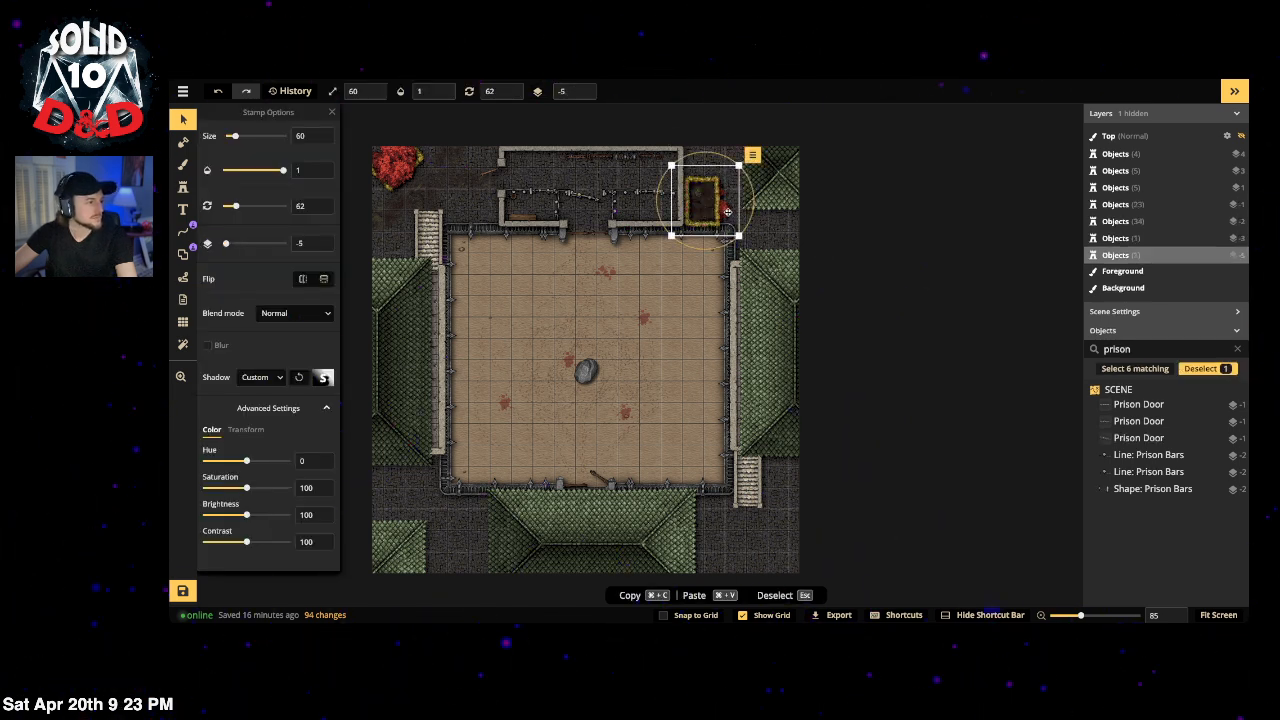
{"action": "left_click", "coordinate": [584, 89]}
{"action": "left_click", "coordinate": [584, 89]}
{"action": "left_click", "coordinate": [584, 89]}
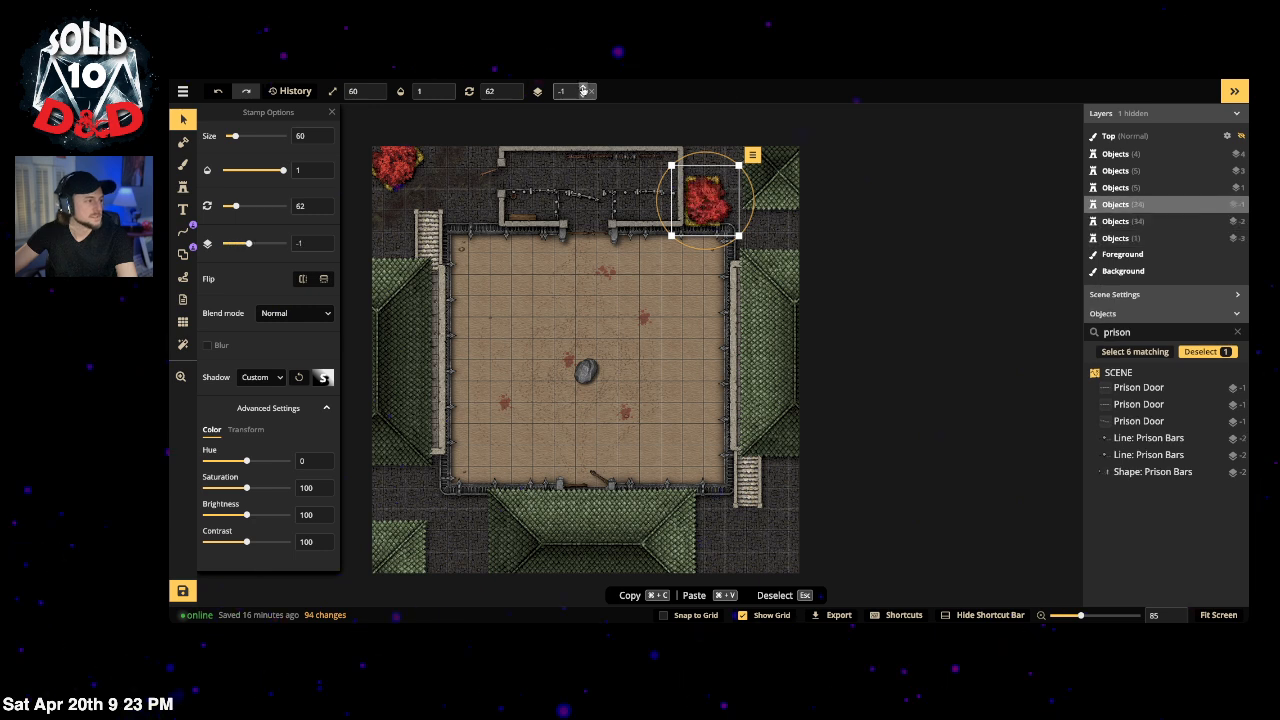
{"action": "left_click", "coordinate": [584, 89]}
{"action": "left_click", "coordinate": [584, 89]}
{"action": "left_click", "coordinate": [584, 89]}
{"action": "left_click", "coordinate": [584, 90]}
{"action": "left_click", "coordinate": [584, 90]}
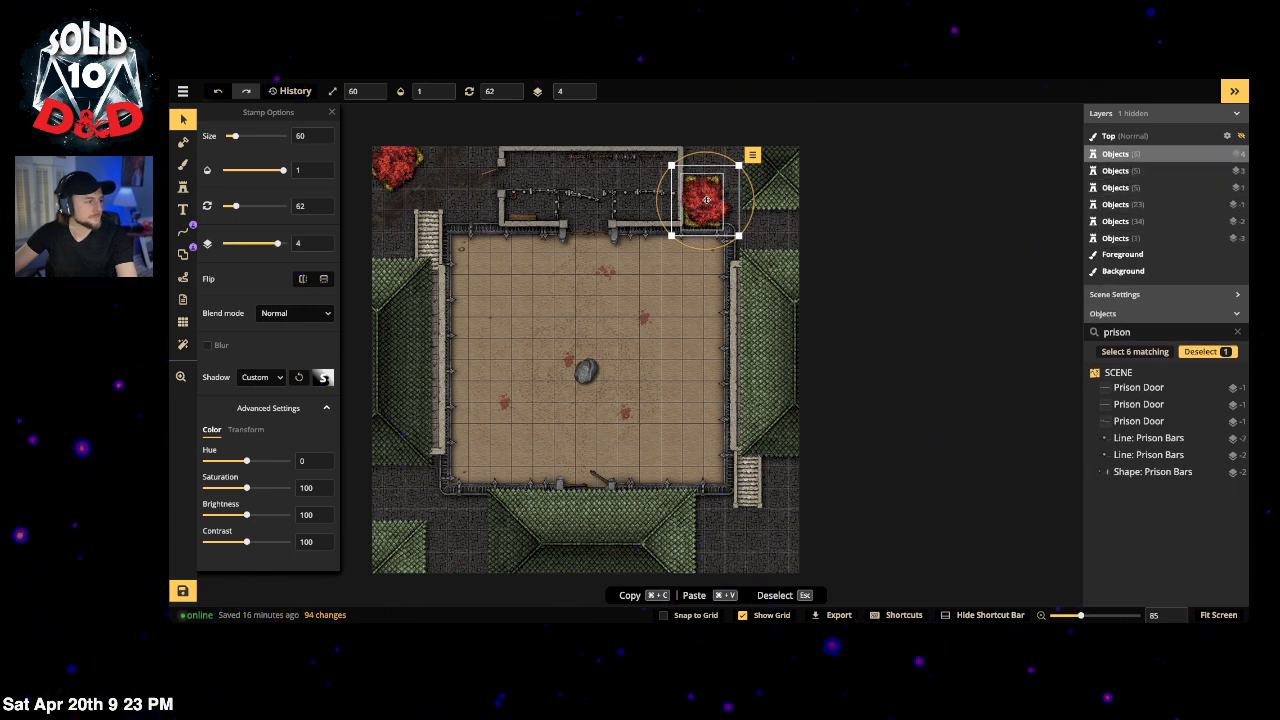
Step: Push the planter down to layer -5 and set the tree back on top of it
{"action": "left_click_drag", "start_coordinate": [706, 204], "coordinate": [724, 151]}
{"action": "left_click", "coordinate": [690, 212]}
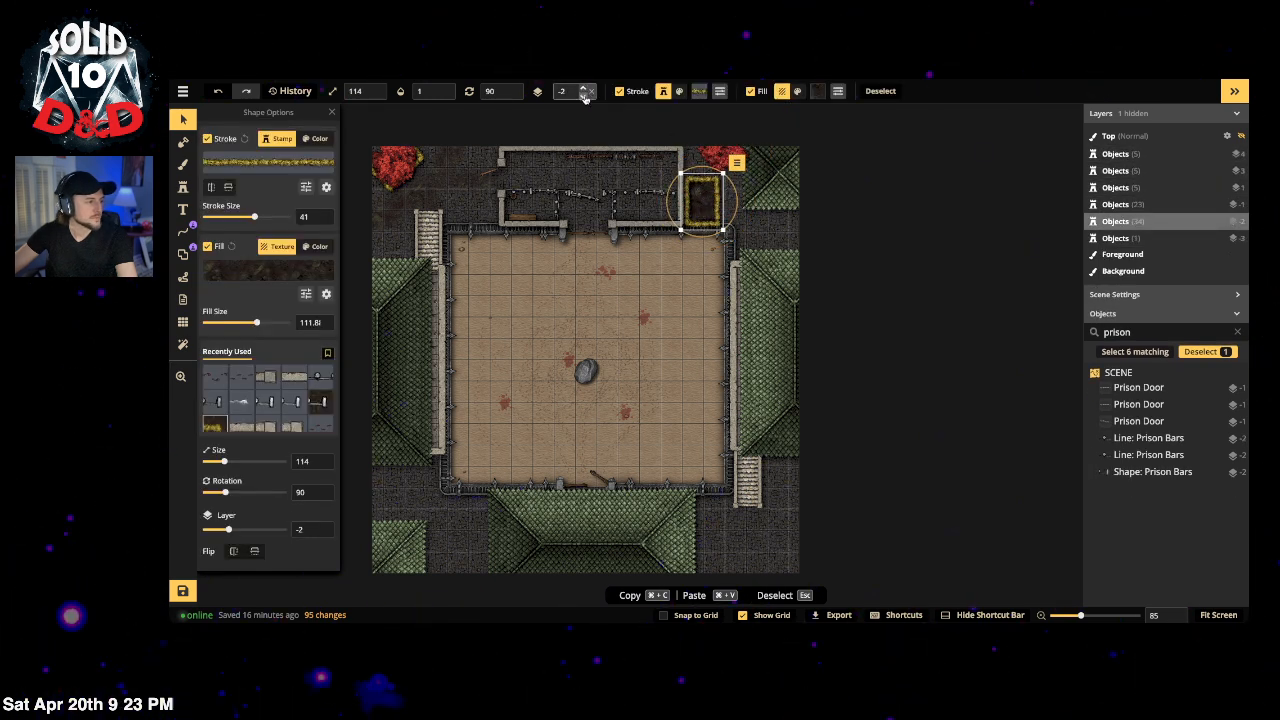
{"action": "left_click", "coordinate": [584, 94]}
{"action": "left_click", "coordinate": [584, 94]}
{"action": "left_click", "coordinate": [584, 94]}
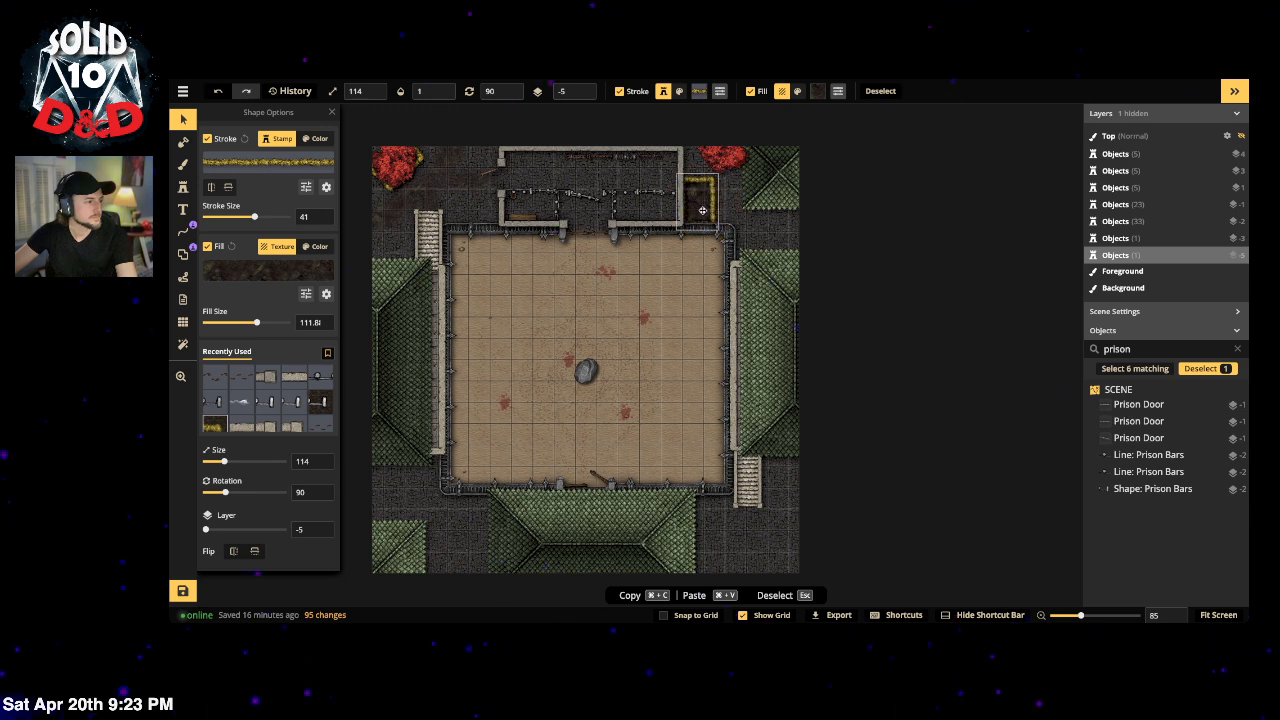
{"action": "left_click", "coordinate": [722, 158]}
{"action": "left_click_drag", "start_coordinate": [722, 158], "coordinate": [703, 200]}
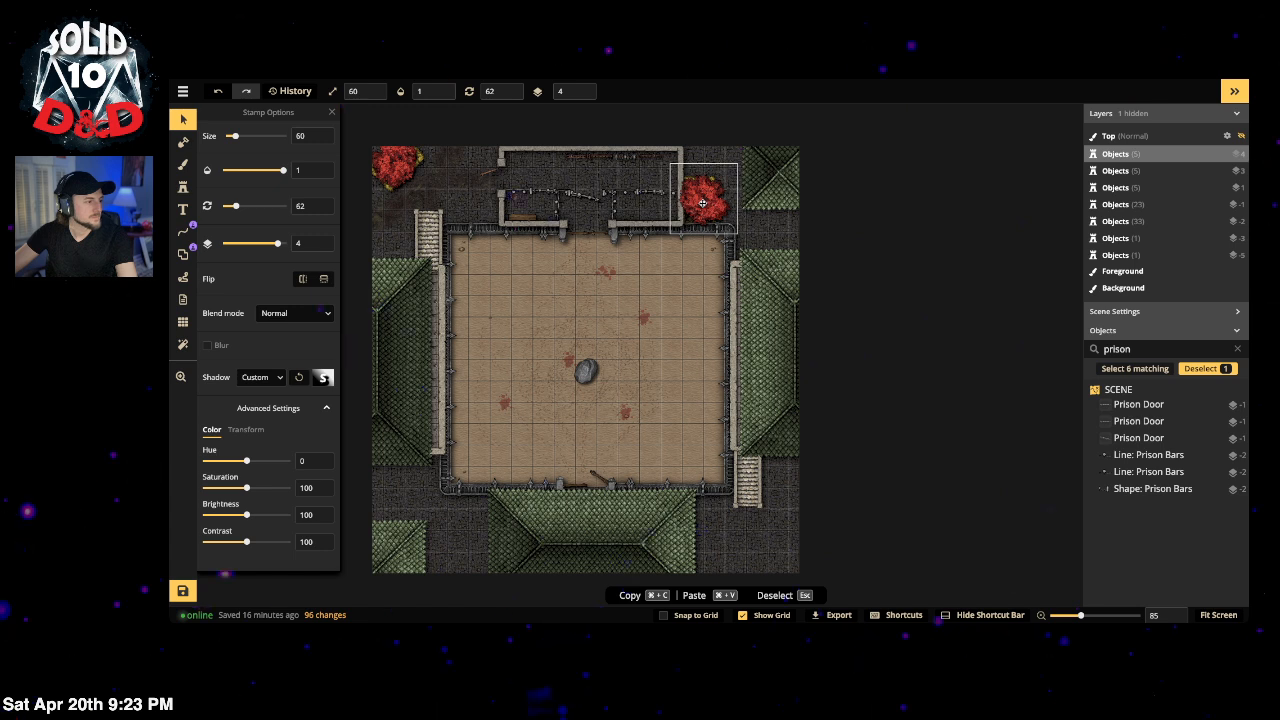
{"action": "key", "text": "b"}
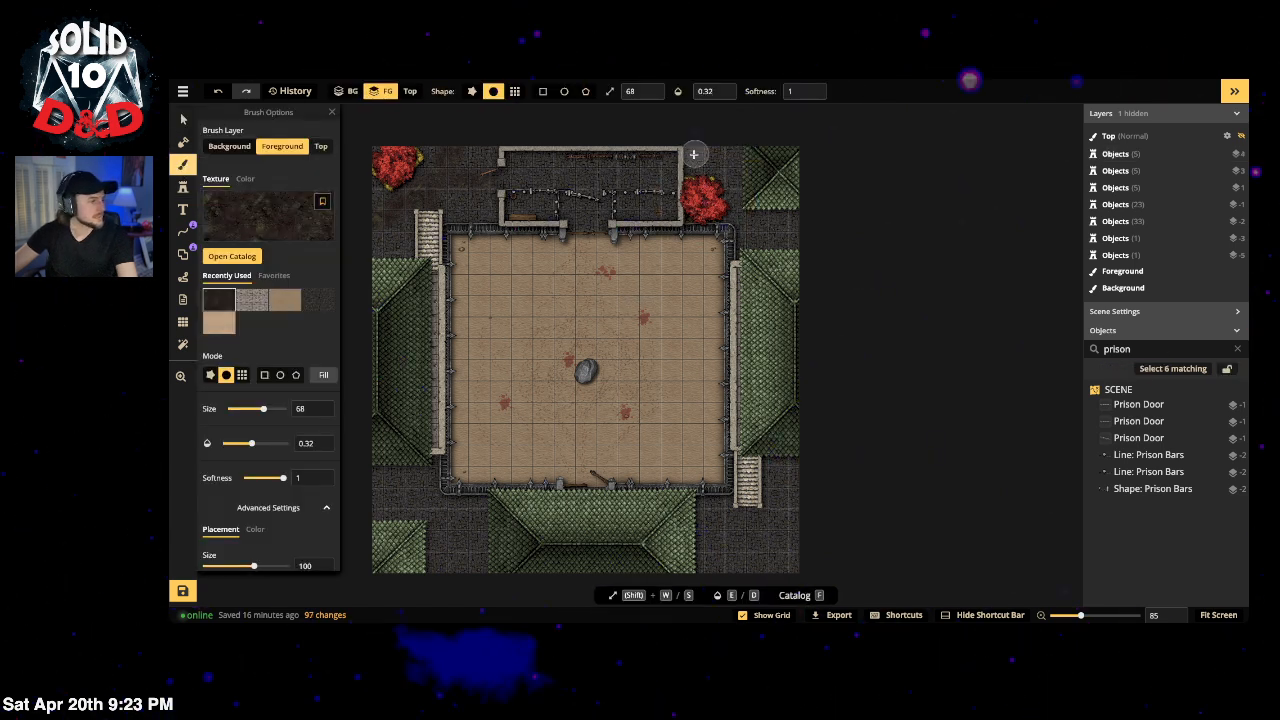
Step: At brush opacity 0.51, paint grime beside the top-right red tree and along the top edge
{"action": "left_click_drag", "start_coordinate": [735, 213], "coordinate": [808, 230]}
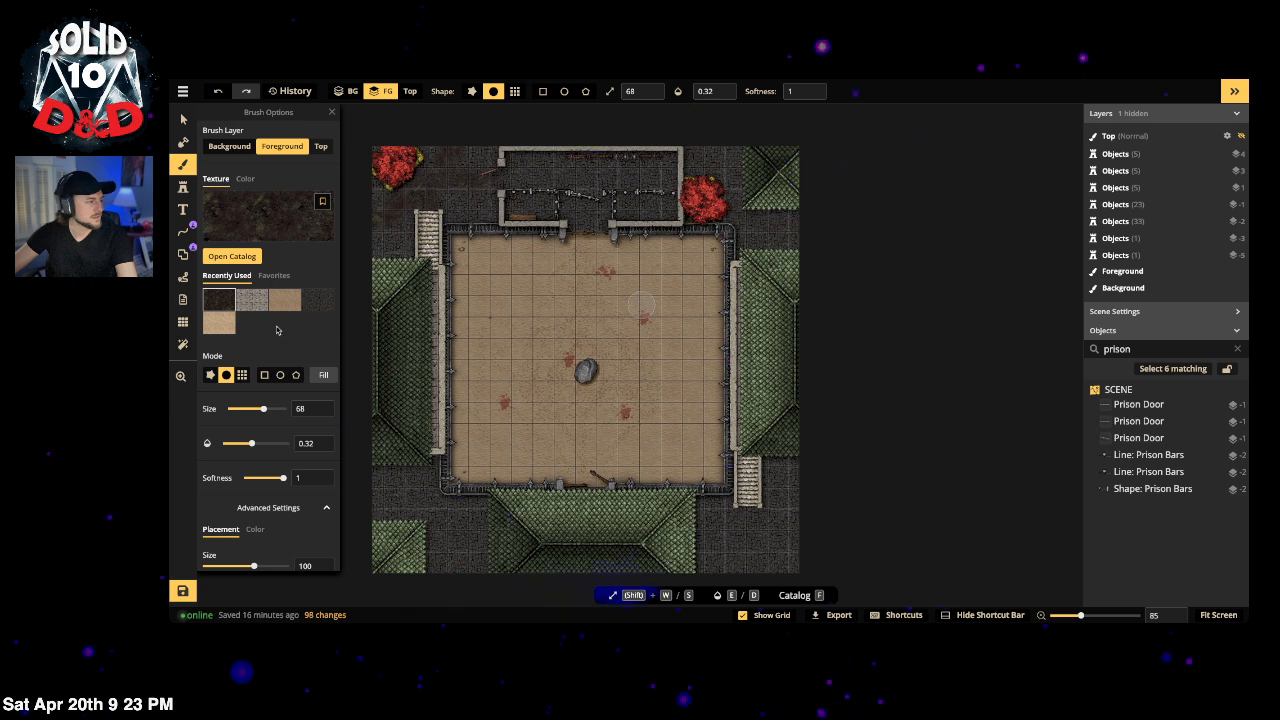
{"action": "left_click", "coordinate": [264, 444]}
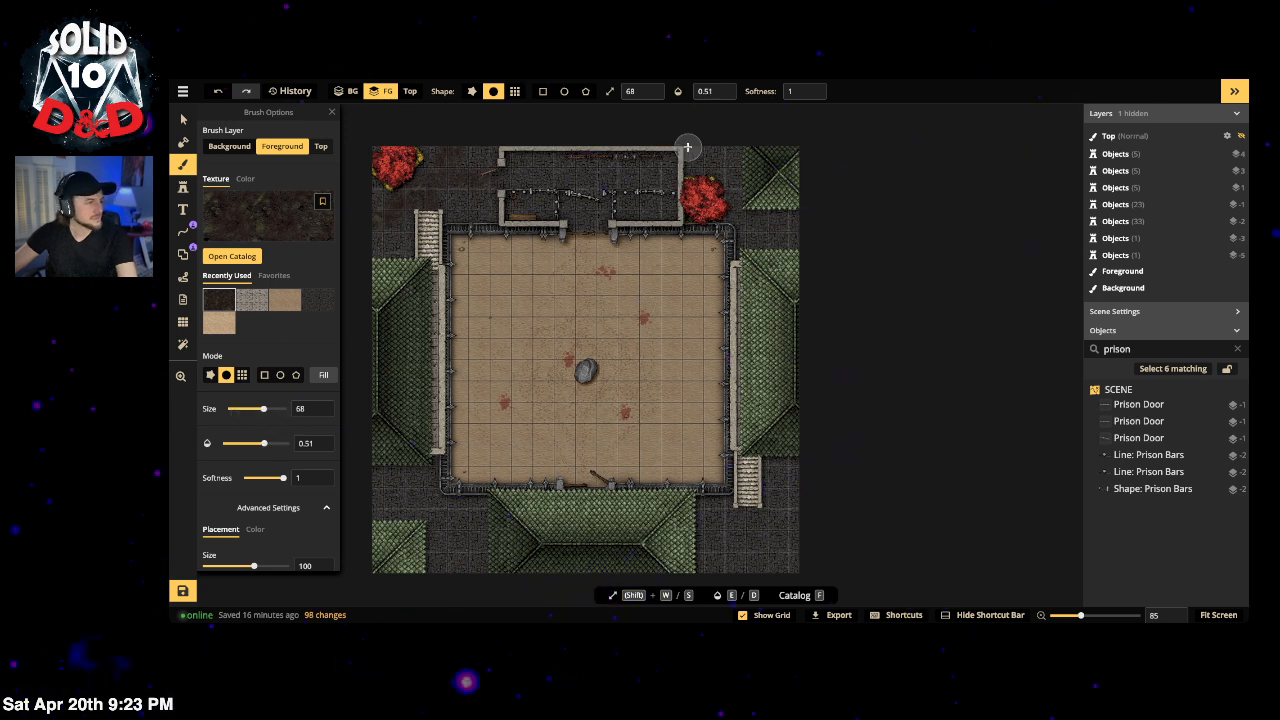
{"action": "mouse_move", "coordinate": [807, 231]}
{"action": "left_mouse_down"}
{"action": "mouse_move", "coordinate": [770, 228]}
{"action": "mouse_move", "coordinate": [811, 229]}
{"action": "left_mouse_up"}
{"action": "left_click_drag", "start_coordinate": [715, 147], "coordinate": [713, 136]}
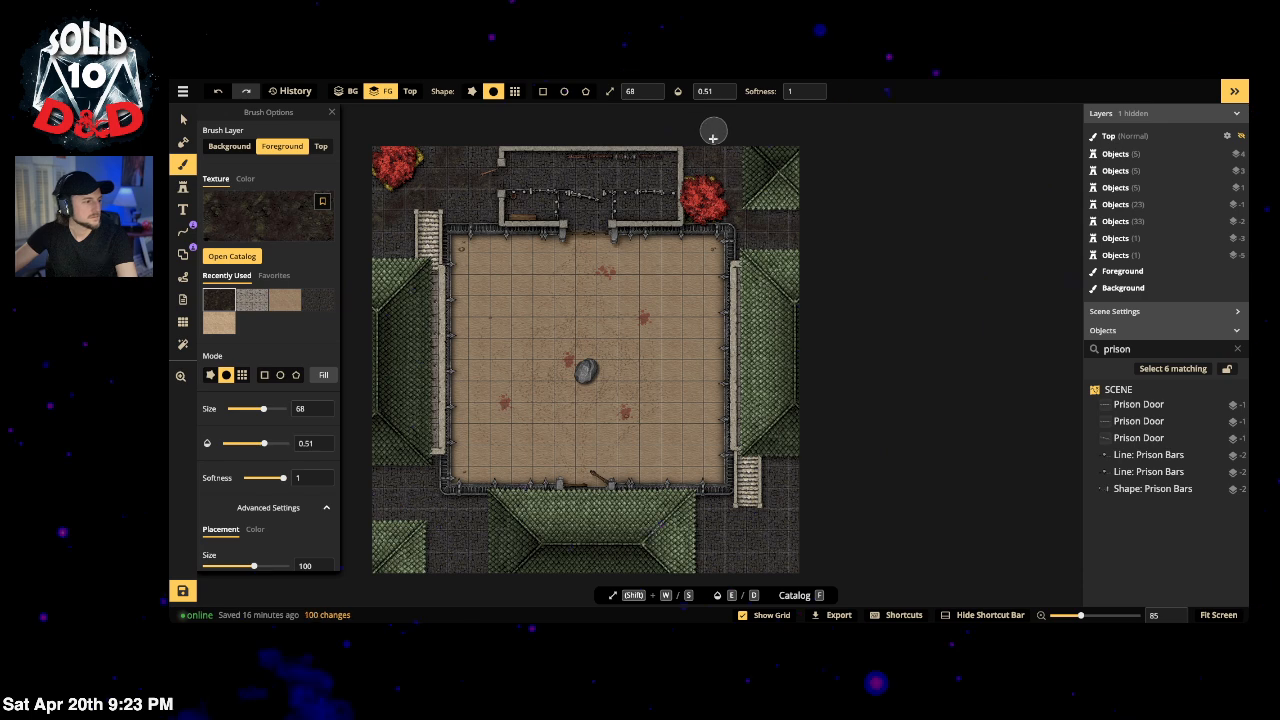
Step: Darken the ground on both sides of the bottom roof
{"action": "key", "text": "space"}
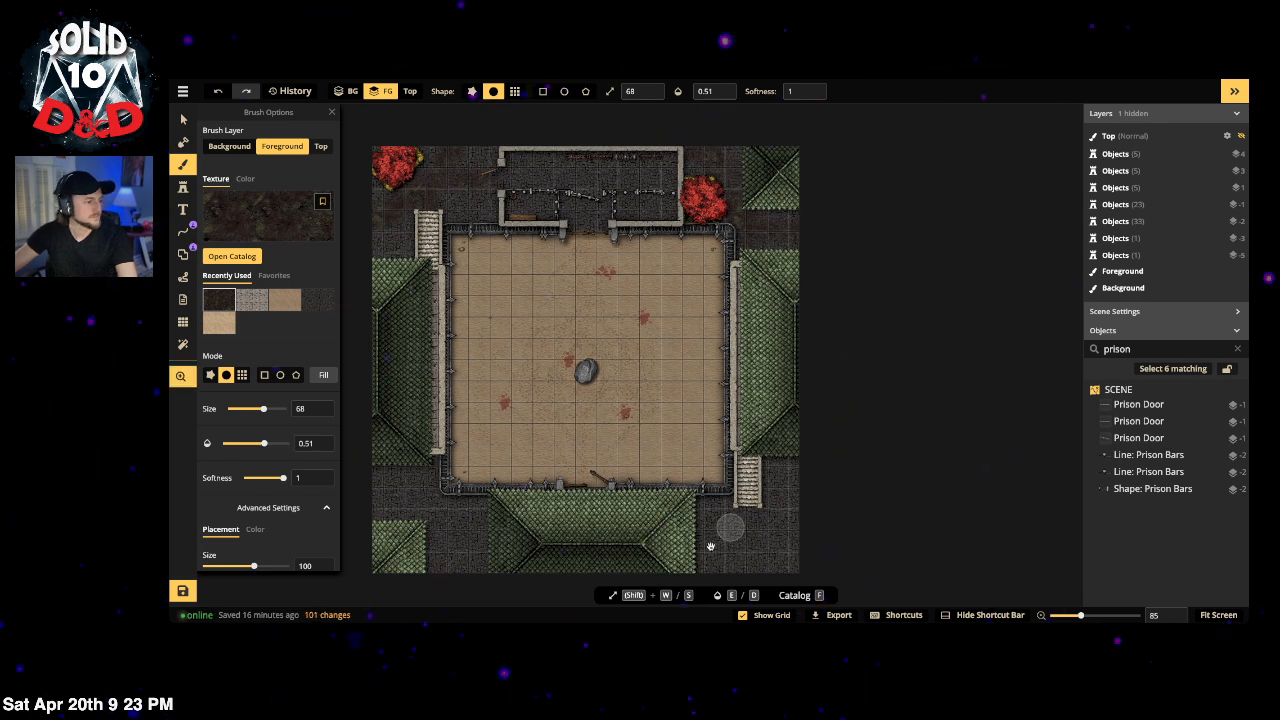
{"action": "mouse_move", "coordinate": [798, 556]}
{"action": "left_mouse_down"}
{"action": "mouse_move", "coordinate": [783, 503]}
{"action": "mouse_move", "coordinate": [779, 320]}
{"action": "left_mouse_up"}
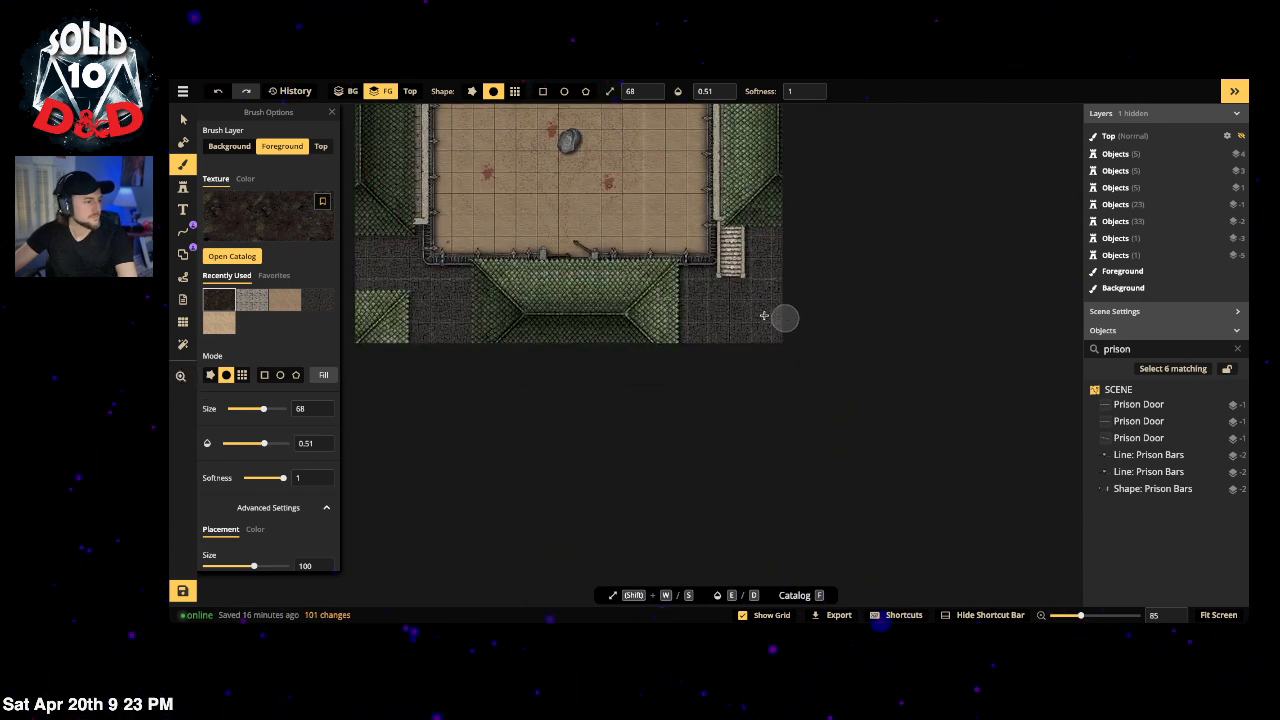
{"action": "mouse_move", "coordinate": [720, 314]}
{"action": "left_mouse_down"}
{"action": "mouse_move", "coordinate": [667, 307]}
{"action": "mouse_move", "coordinate": [710, 325]}
{"action": "mouse_move", "coordinate": [667, 337]}
{"action": "mouse_move", "coordinate": [665, 322]}
{"action": "mouse_move", "coordinate": [734, 295]}
{"action": "left_mouse_up"}
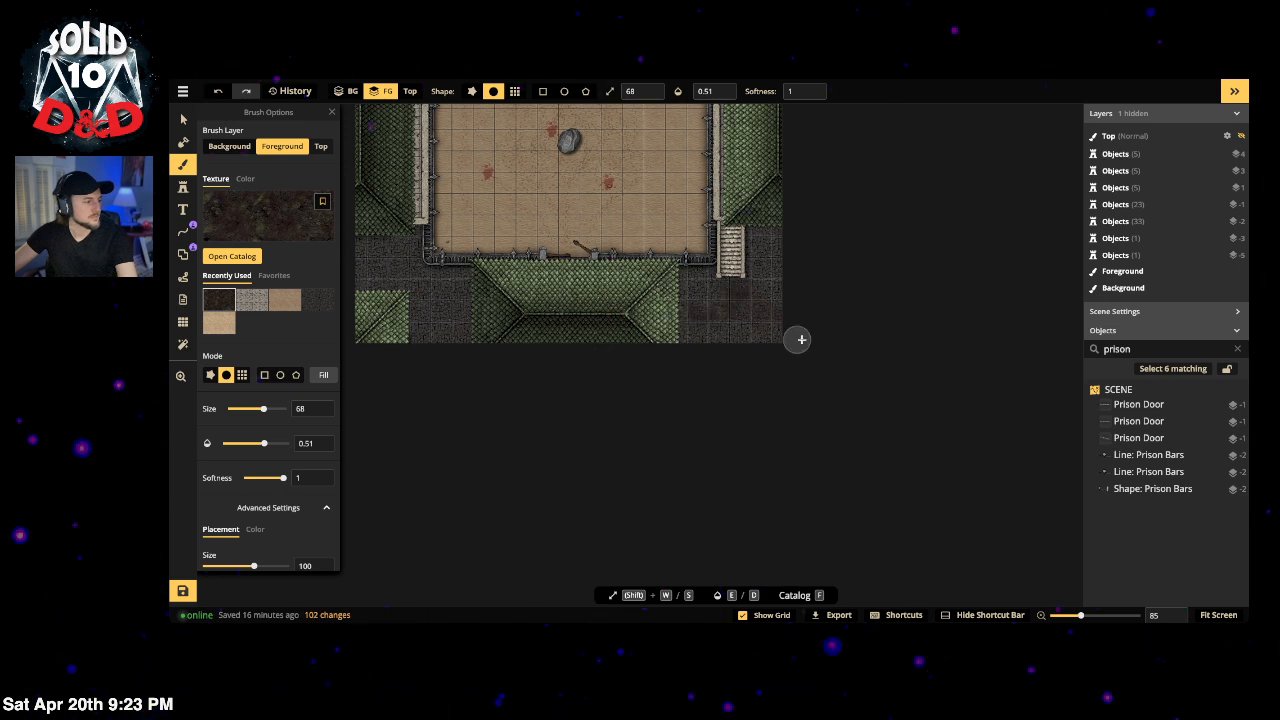
{"action": "left_click_drag", "start_coordinate": [397, 375], "coordinate": [571, 403]}
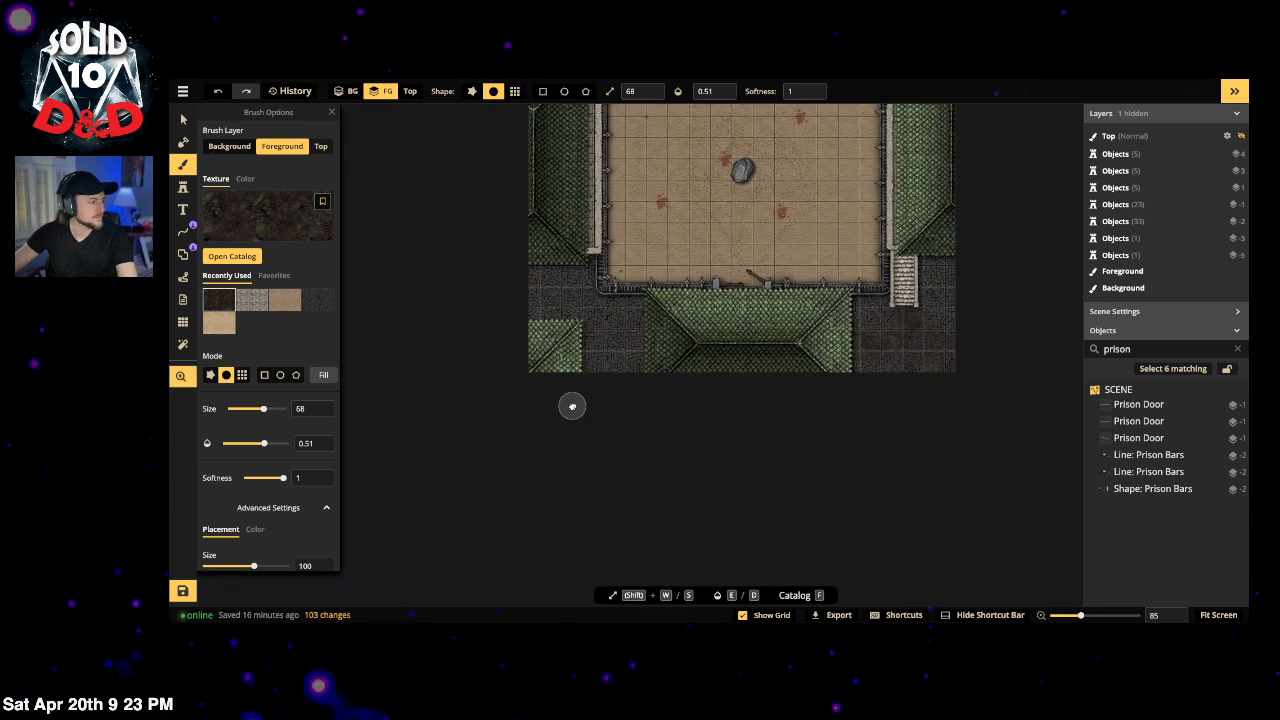
{"action": "left_click_drag", "start_coordinate": [656, 344], "coordinate": [613, 421]}
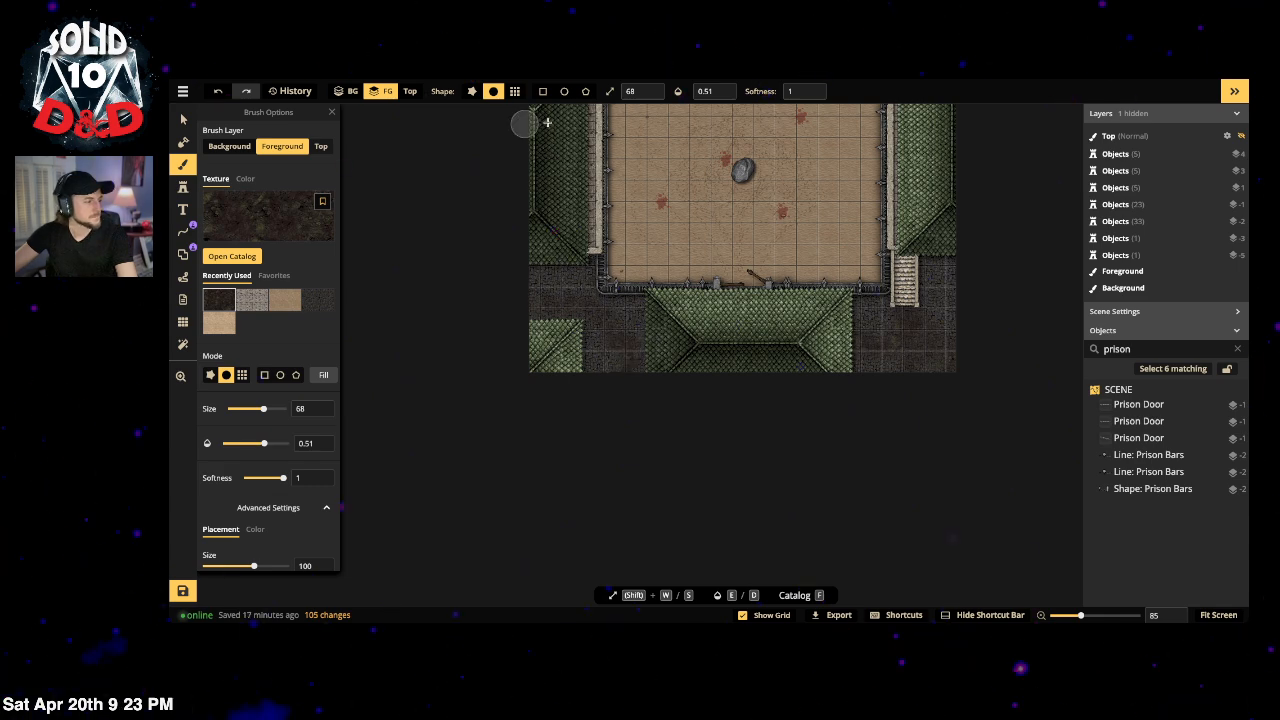
{"action": "left_click_drag", "start_coordinate": [523, 121], "coordinate": [542, 379]}
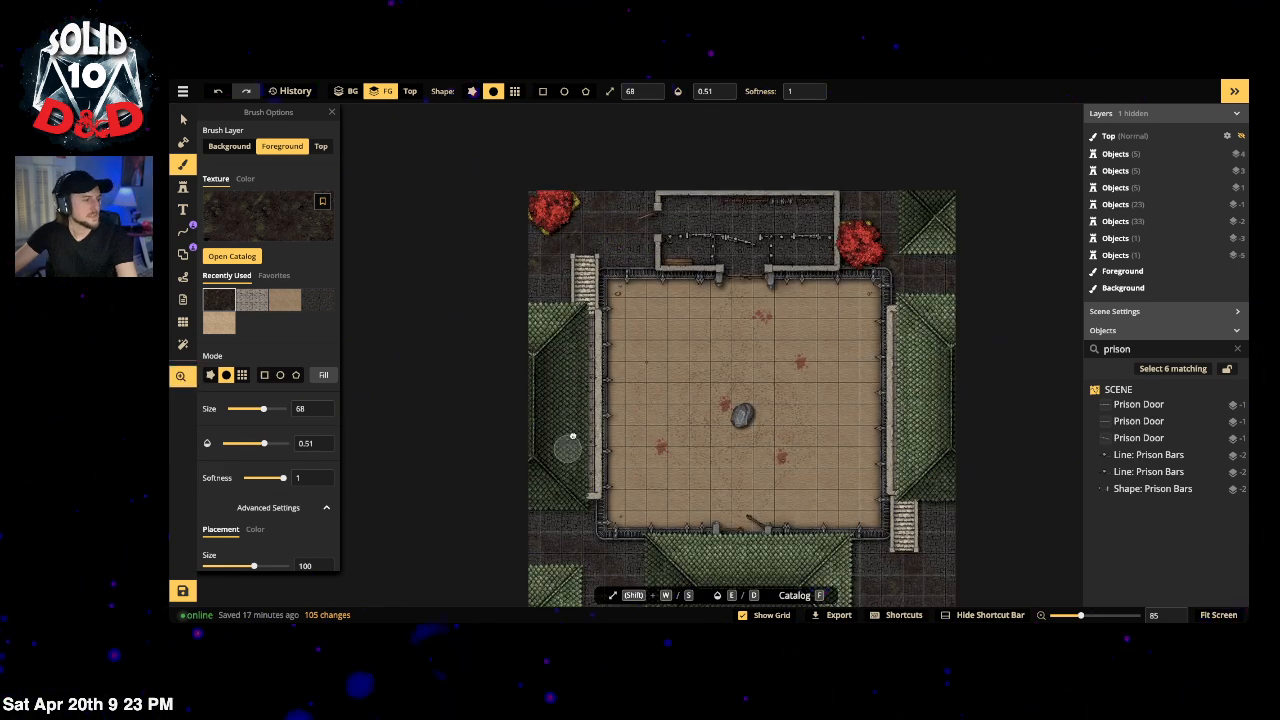
{"action": "mouse_move", "coordinate": [568, 448]}
{"action": "left_mouse_down"}
{"action": "mouse_move", "coordinate": [574, 354]}
{"action": "mouse_move", "coordinate": [555, 412]}
{"action": "left_mouse_up"}
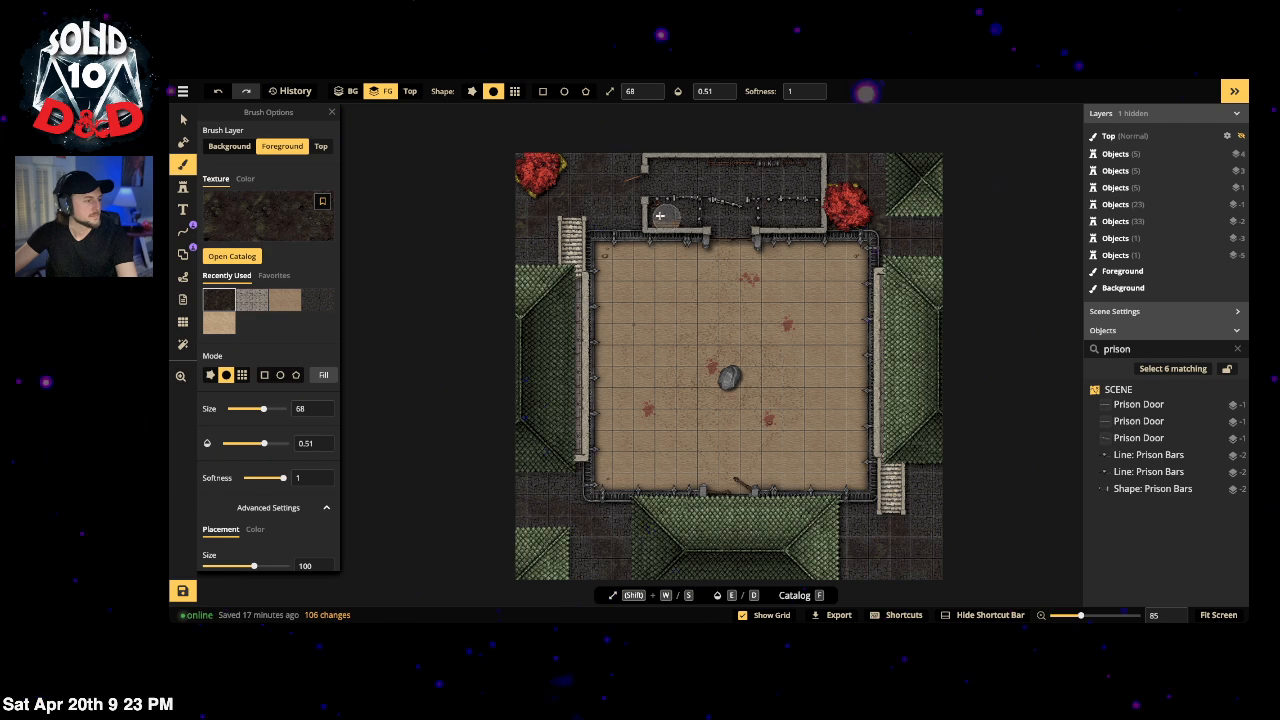
Step: Paint dark grime in the upper-left and right prison cells, then zoom out over the map
{"action": "left_click_drag", "start_coordinate": [664, 215], "coordinate": [676, 212]}
{"action": "mouse_move", "coordinate": [781, 216]}
{"action": "left_mouse_down"}
{"action": "mouse_move", "coordinate": [803, 215]}
{"action": "mouse_move", "coordinate": [729, 213]}
{"action": "left_mouse_up"}
{"action": "key", "text": "space"}
{"action": "left_click_drag", "start_coordinate": [759, 488], "coordinate": [744, 344]}
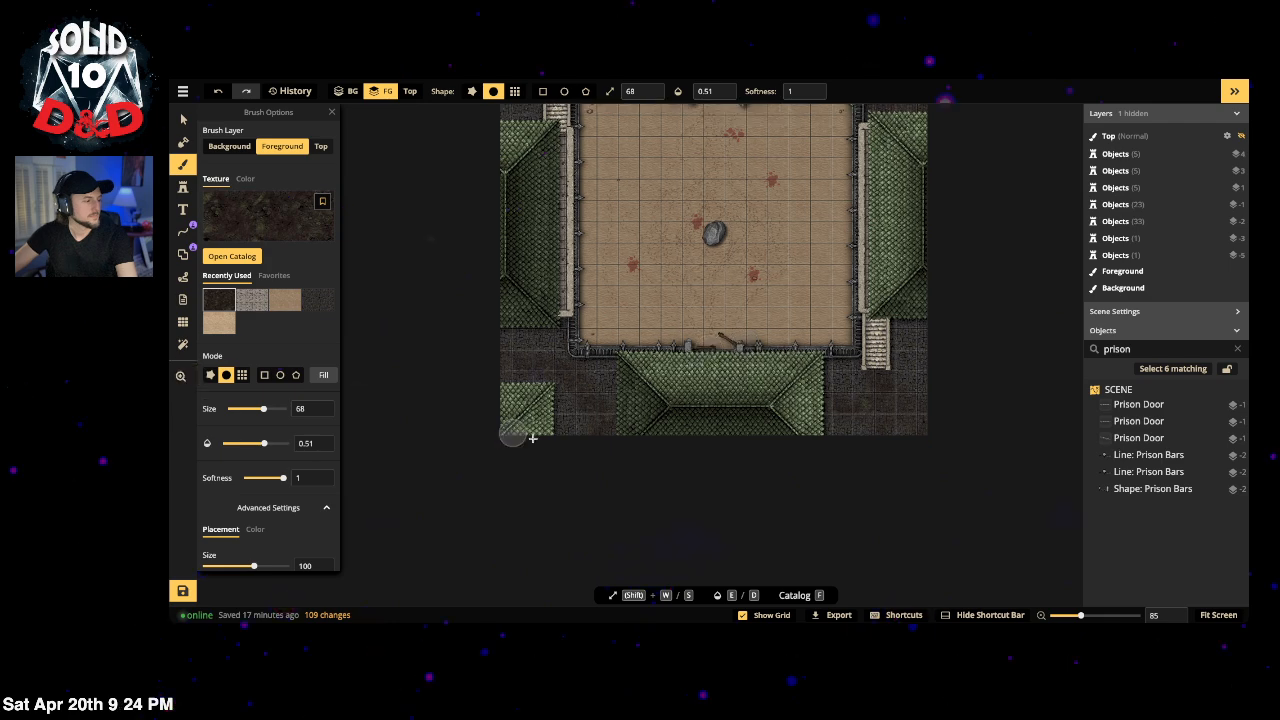
{"action": "scroll", "coordinate": [617, 357], "scroll_direction": "down", "scroll_amount": 1}
{"action": "key", "text": "space"}
{"action": "left_click_drag", "start_coordinate": [653, 204], "coordinate": [653, 271]}
{"action": "scroll", "coordinate": [653, 271], "scroll_direction": "down", "scroll_amount": 3}
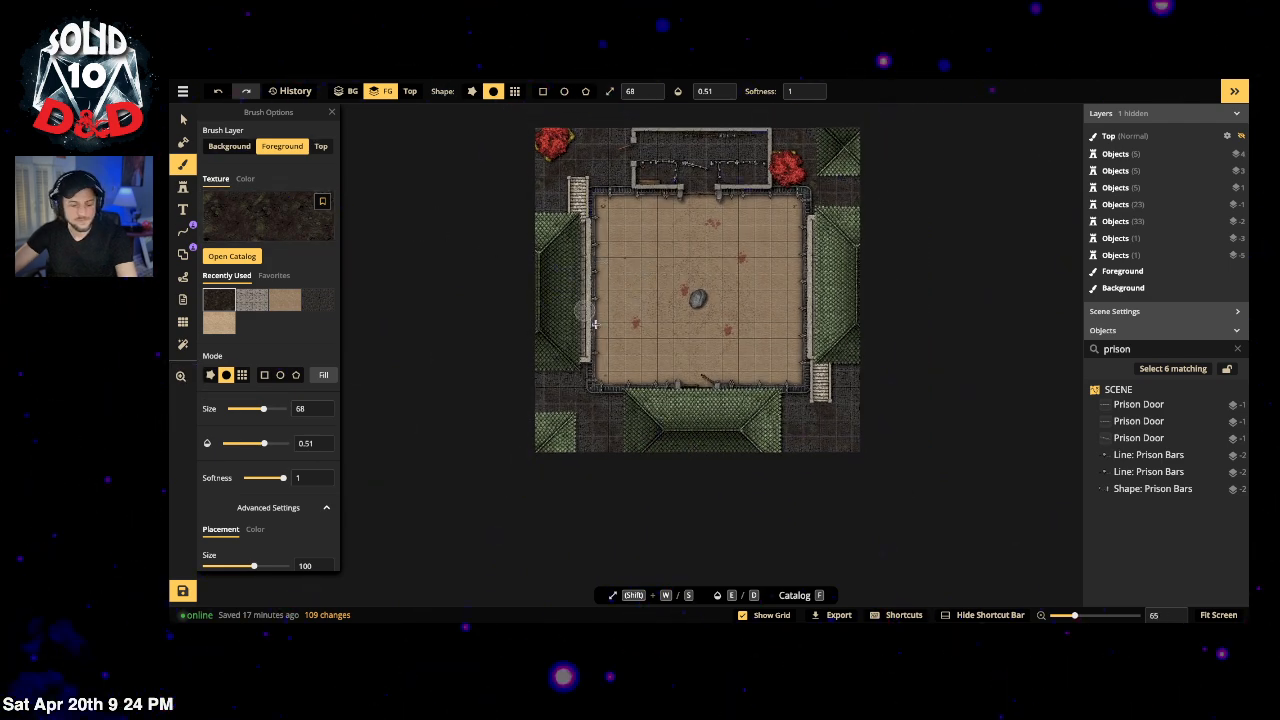
Step: Delete the extra left wall stamp
{"action": "key", "text": "v"}
{"action": "left_click", "coordinate": [550, 285]}
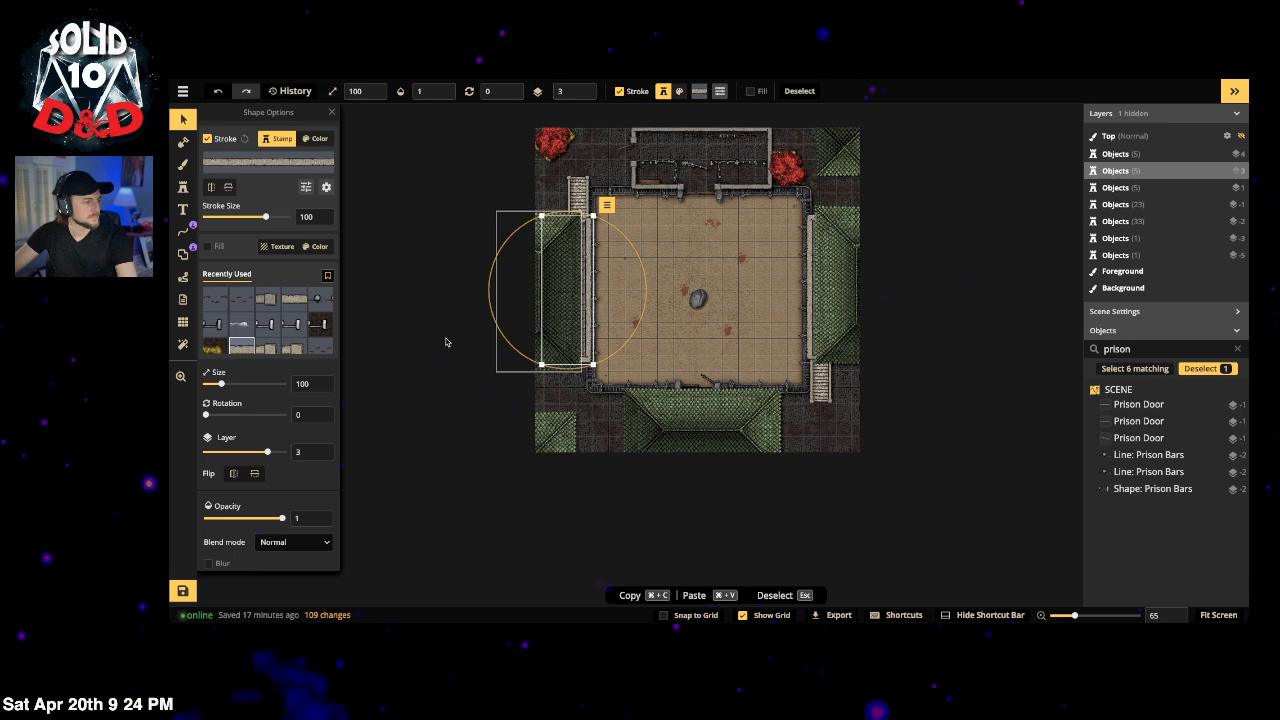
{"action": "left_click", "coordinate": [517, 274]}
{"action": "left_click", "coordinate": [532, 268]}
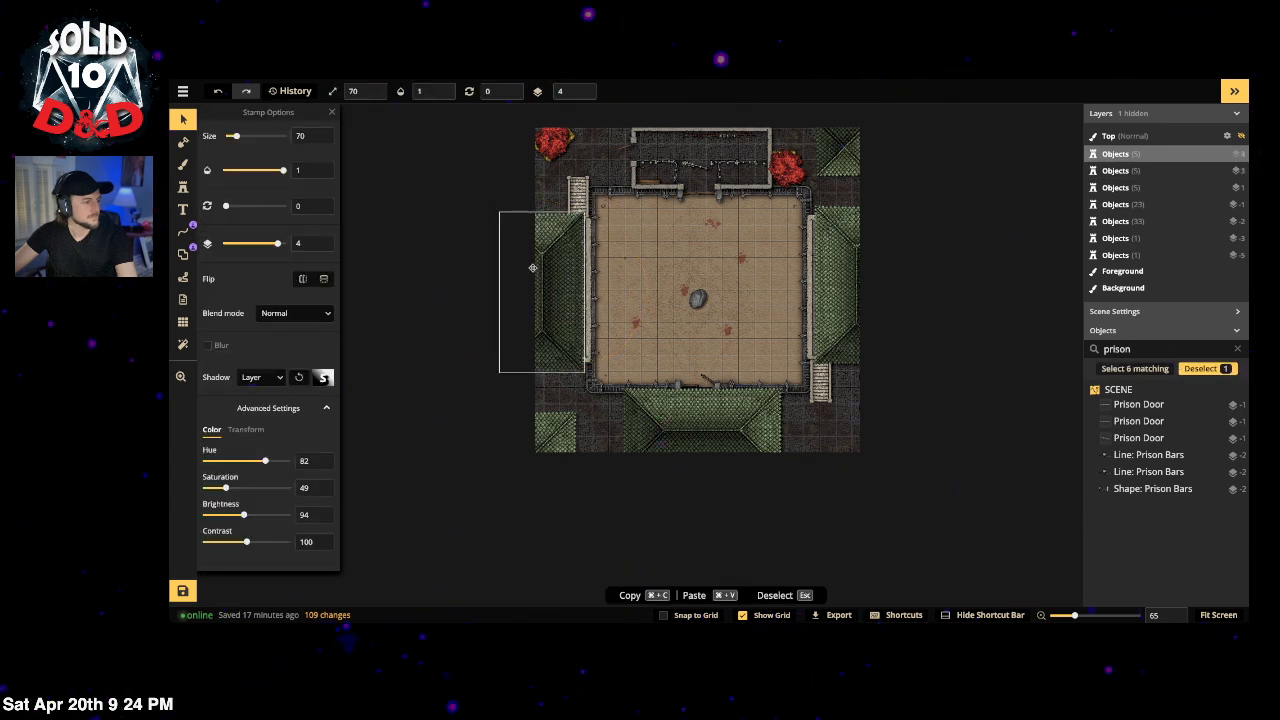
{"action": "key", "text": "Delete"}
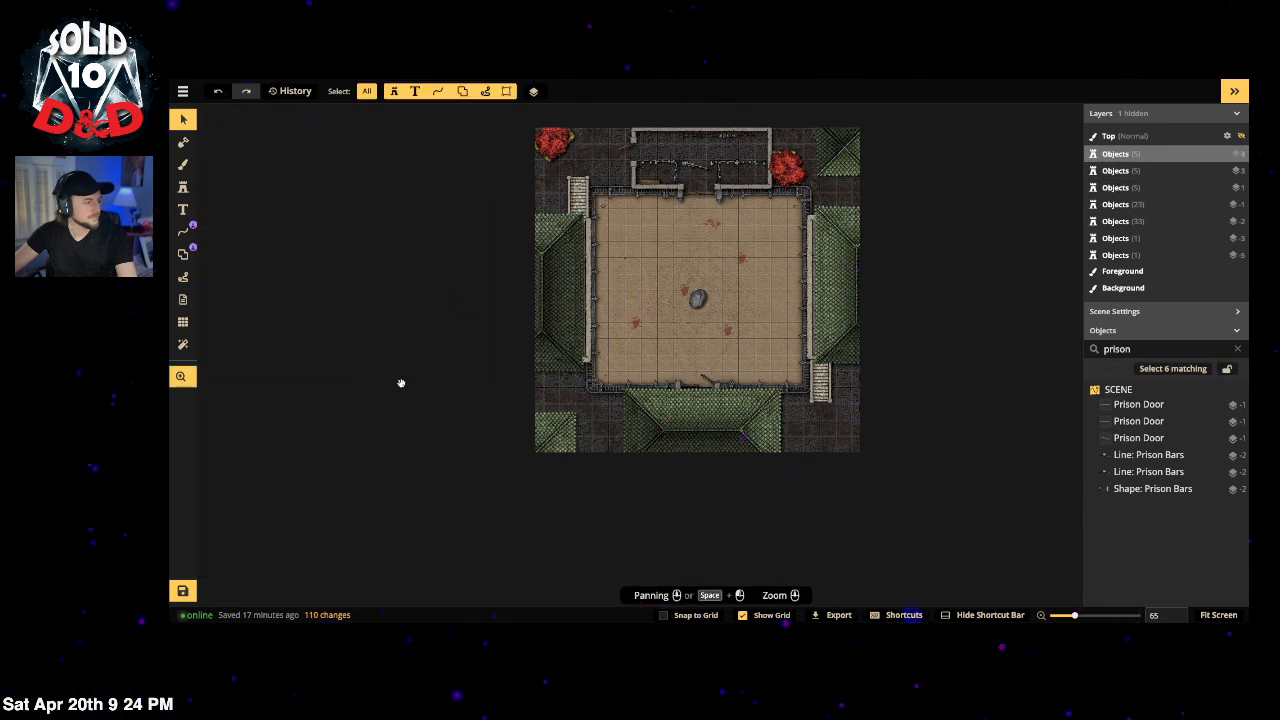
{"action": "left_click_drag", "start_coordinate": [401, 383], "coordinate": [400, 380]}
Step: Stamp a Gothic Horror chimney at Saturation 0 on the top-right roof
{"action": "left_click", "coordinate": [183, 187]}
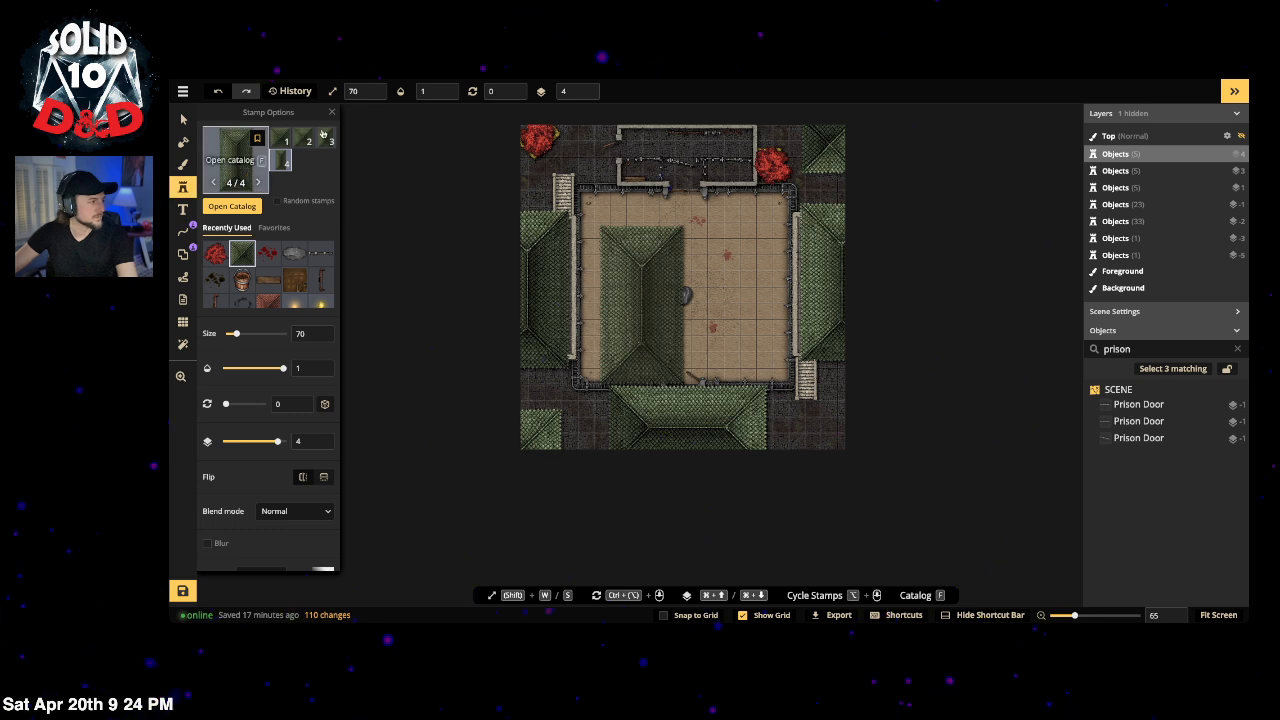
{"action": "left_click", "coordinate": [237, 166]}
{"action": "double_click", "coordinate": [384, 131]}
{"action": "type", "text": "chin"}
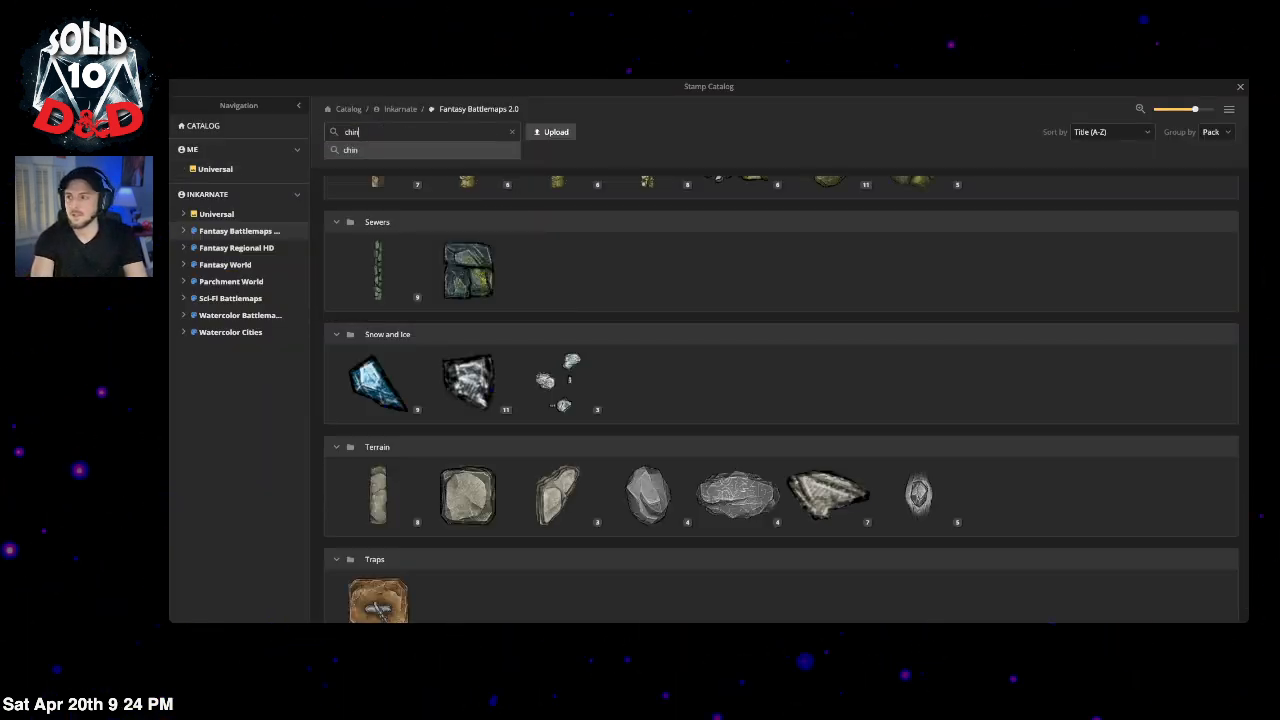
{"action": "type", "text": "ney"}
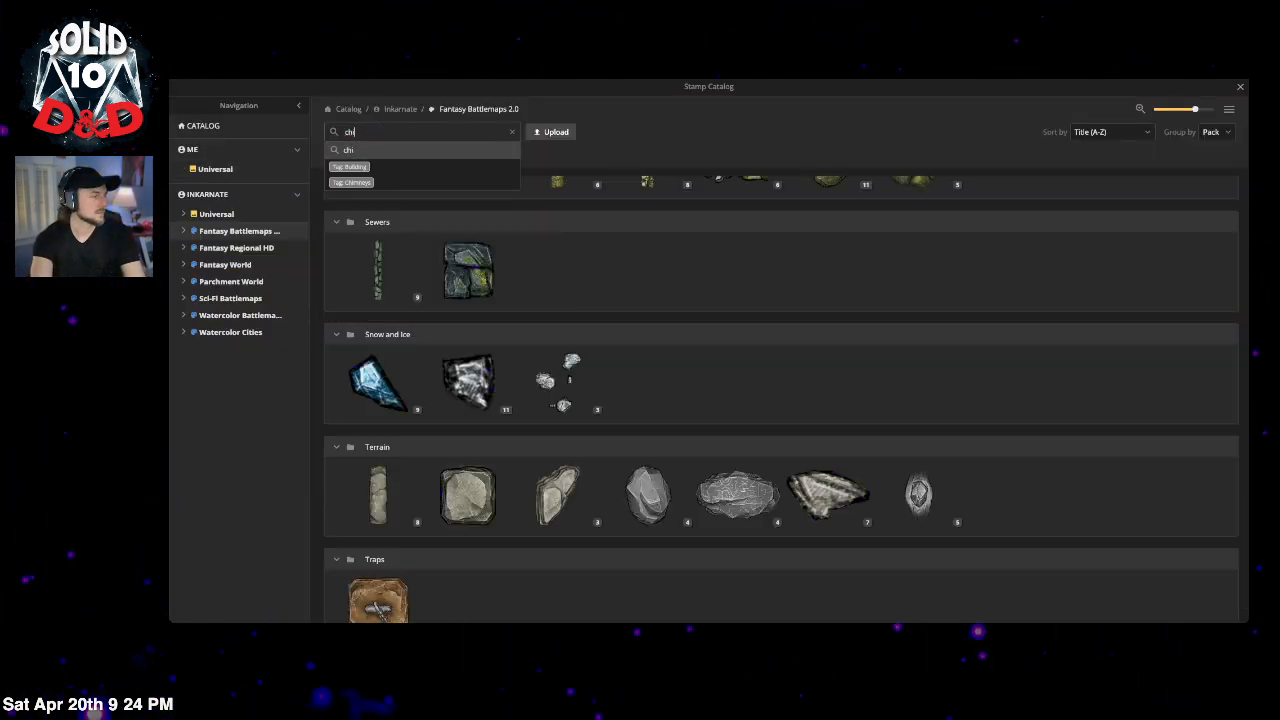
{"action": "key", "text": "Return"}
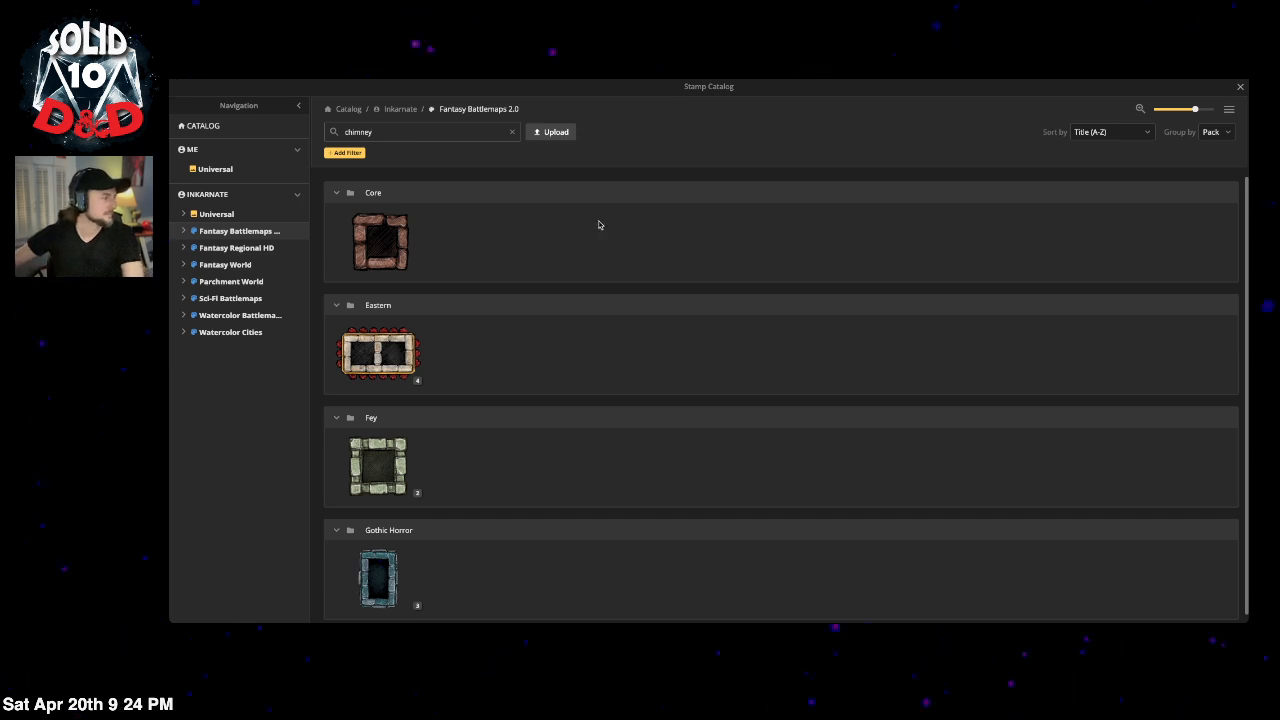
{"action": "scroll", "coordinate": [500, 450], "scroll_direction": "down", "scroll_amount": 1}
{"action": "left_click", "coordinate": [417, 597]}
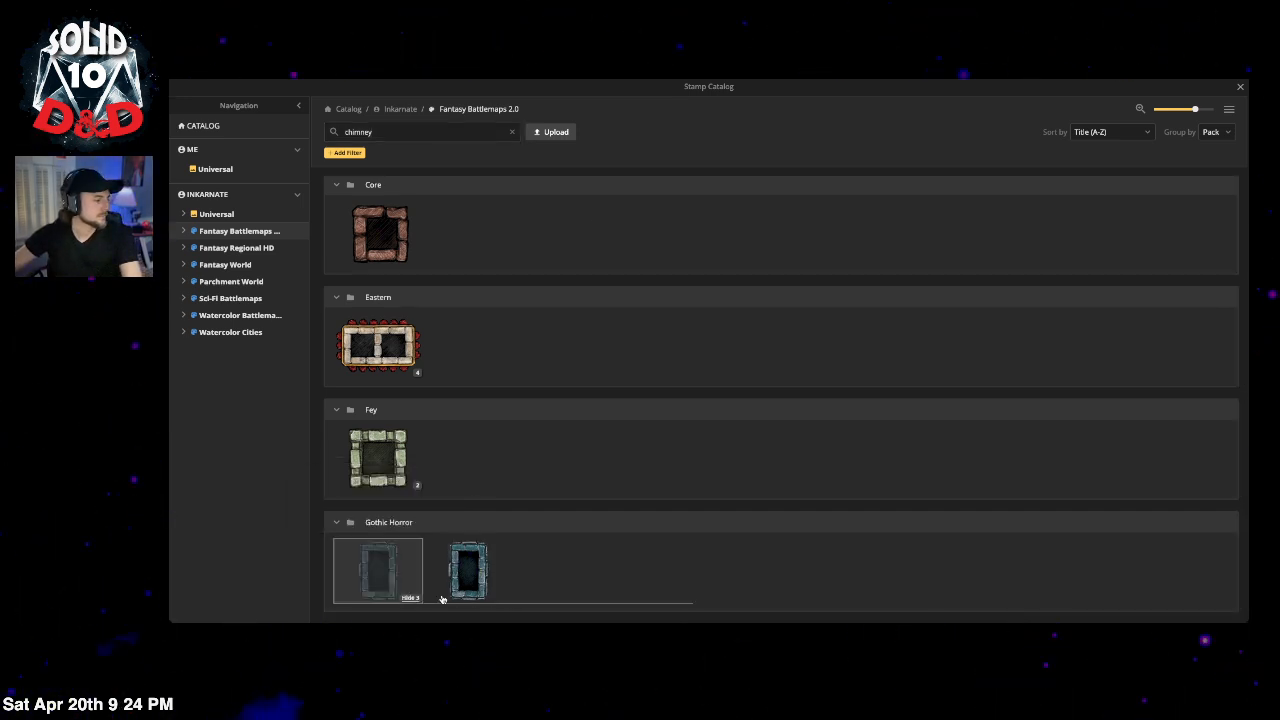
{"action": "left_click", "coordinate": [645, 578]}
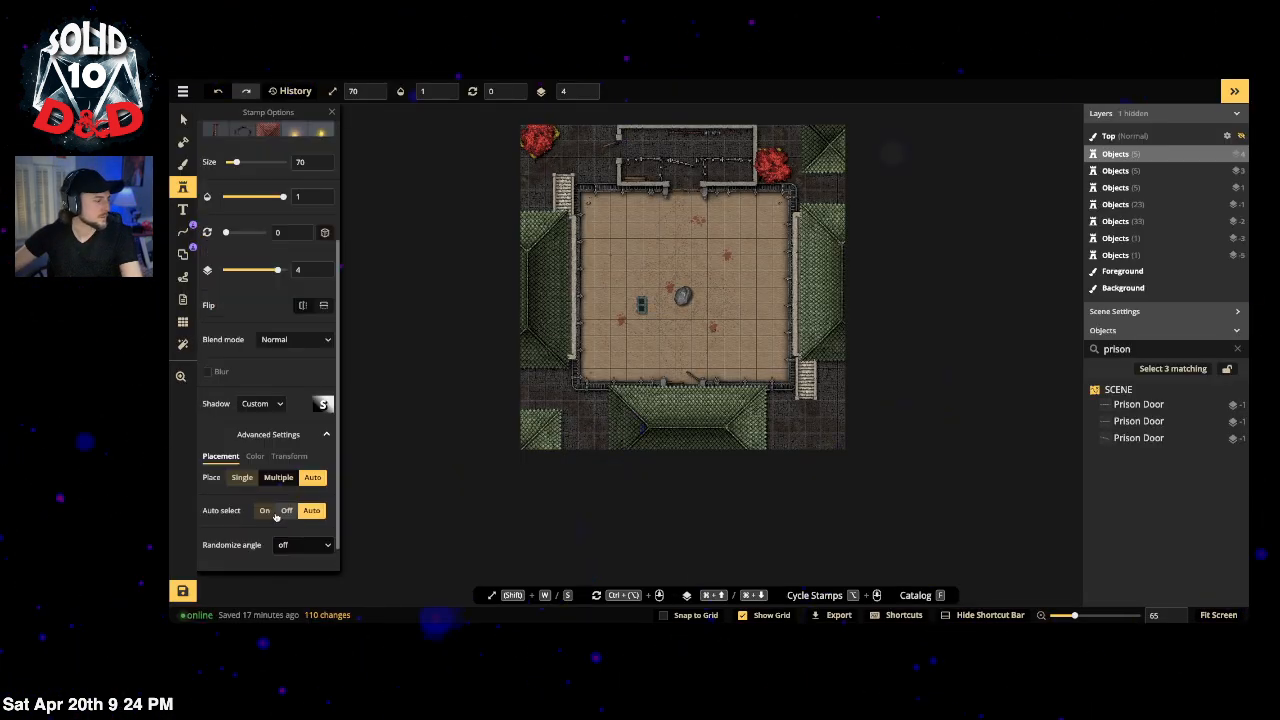
{"action": "scroll", "coordinate": [273, 520], "scroll_direction": "down", "scroll_amount": 1}
{"action": "left_click", "coordinate": [255, 428]}
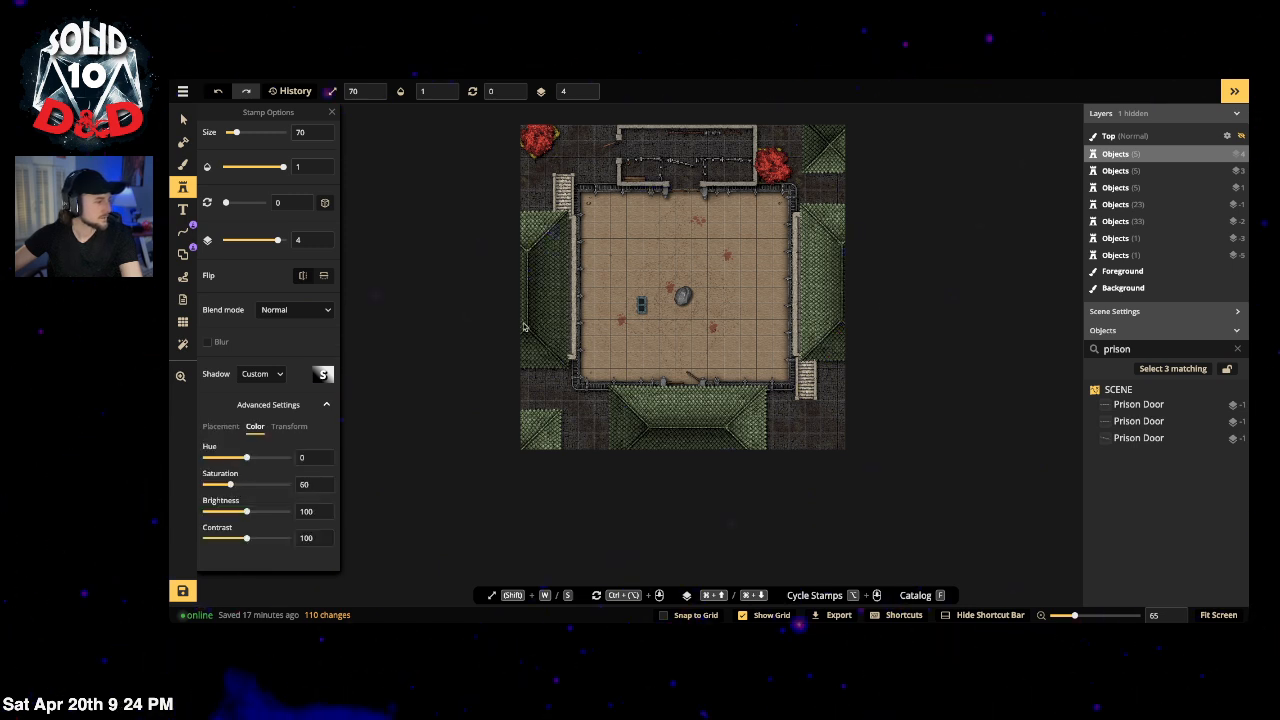
{"action": "left_click", "coordinate": [811, 143]}
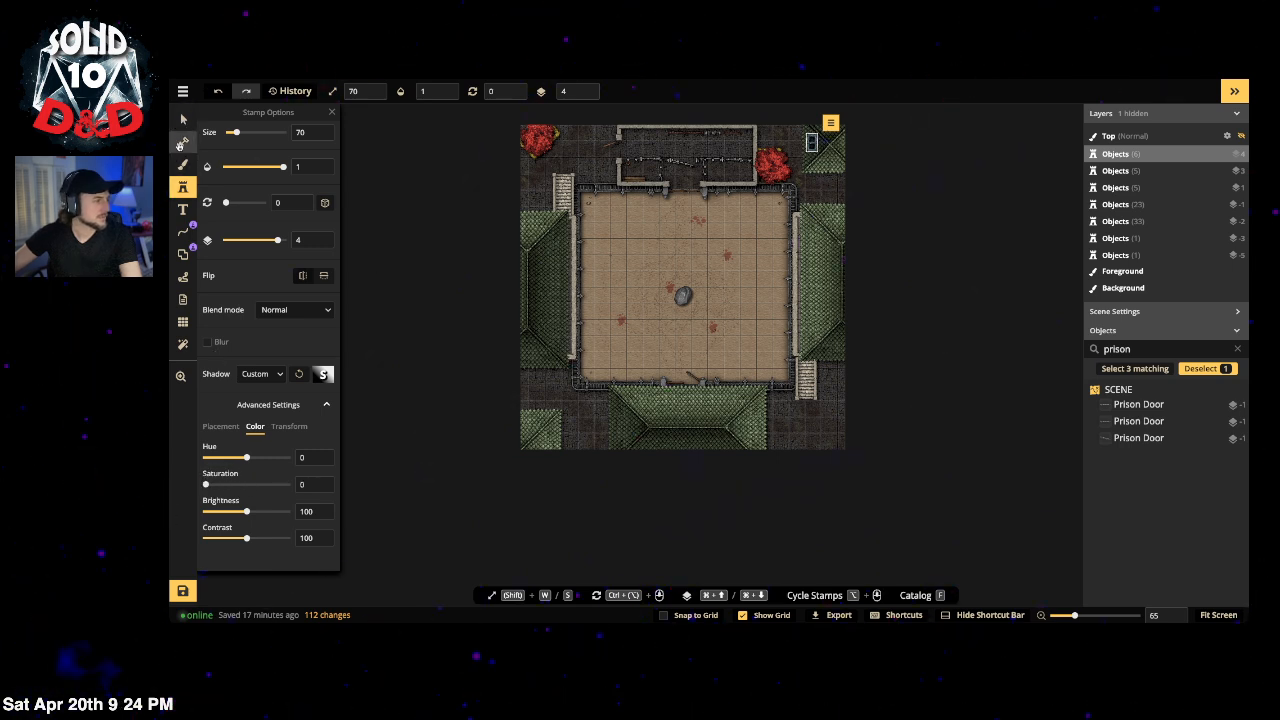
{"action": "left_click", "coordinate": [183, 119]}
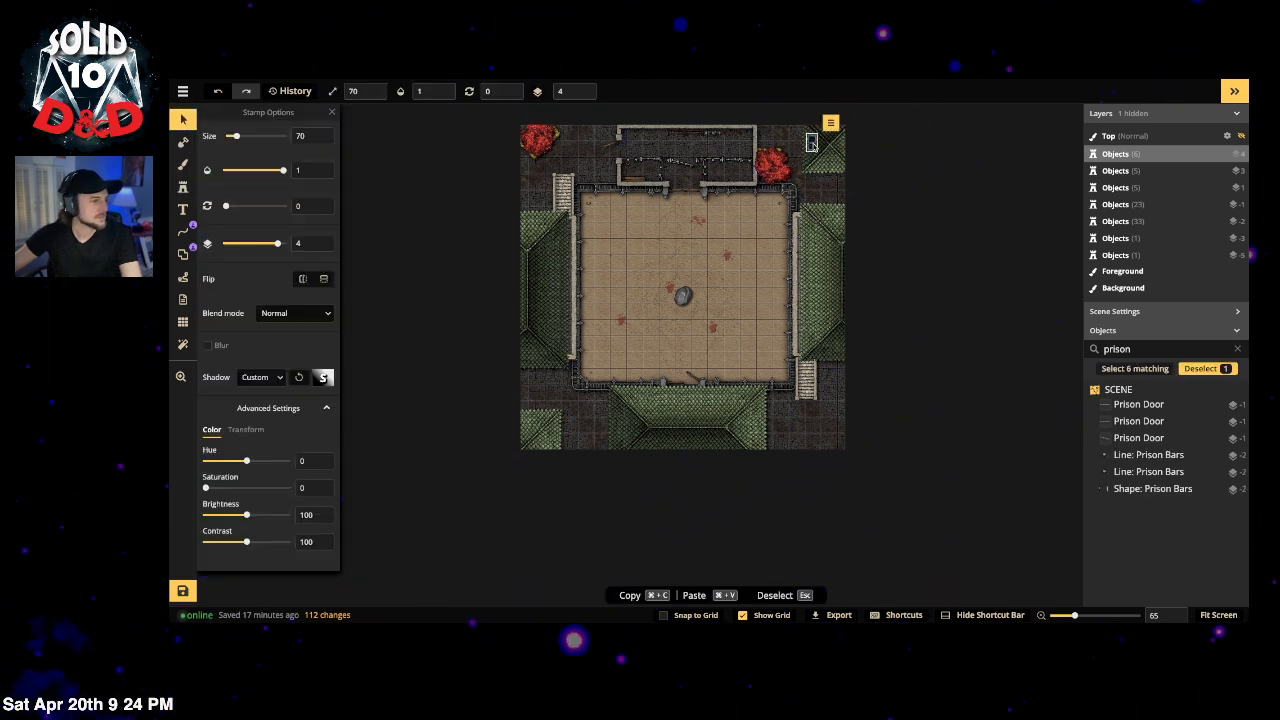
Step: Stamp a streaky smoke plume at size 301 on the top-right roof
{"action": "left_click", "coordinate": [183, 187]}
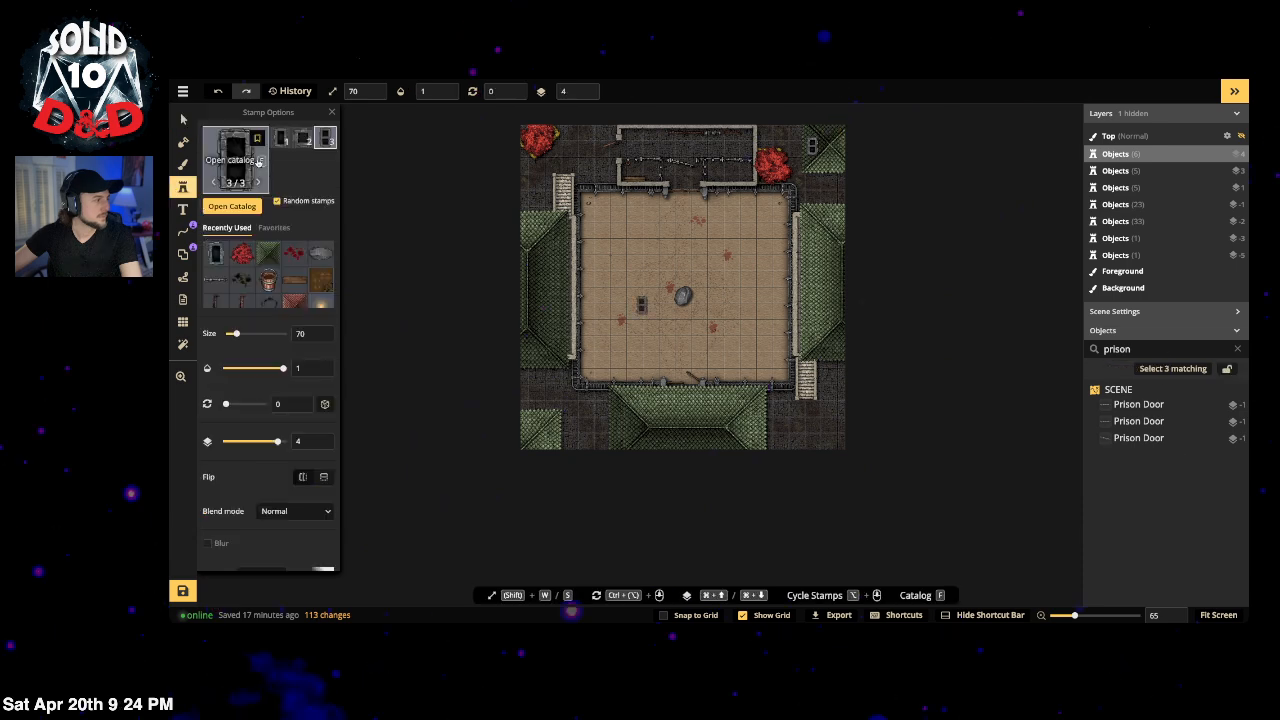
{"action": "left_click", "coordinate": [257, 162]}
{"action": "type", "text": "smoke"}
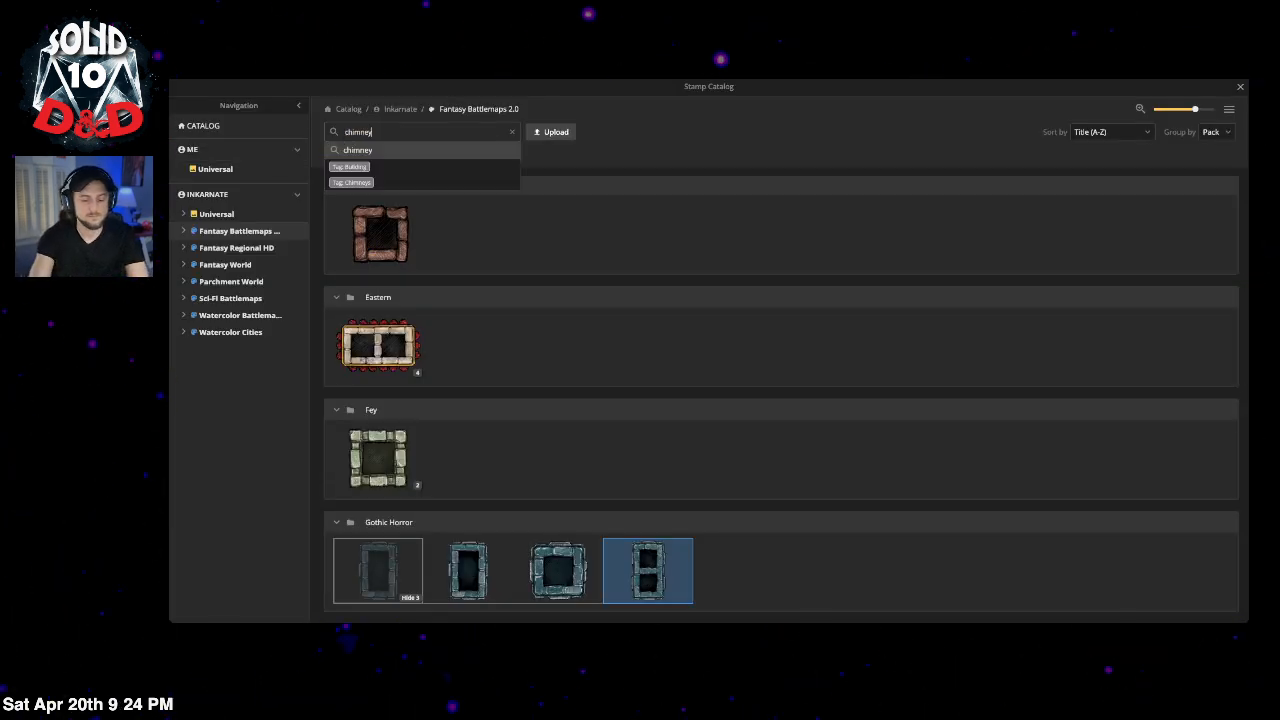
{"action": "key", "text": "Return"}
{"action": "left_click", "coordinate": [423, 241]}
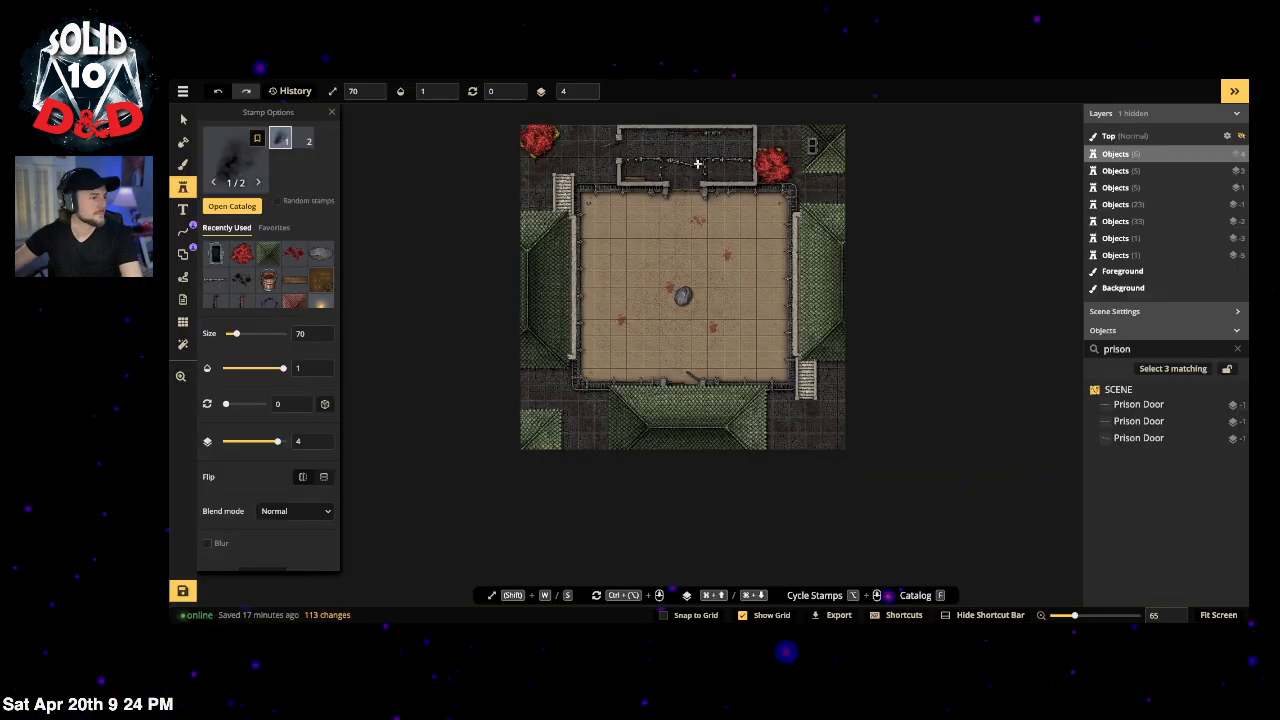
{"action": "left_click", "coordinate": [279, 334]}
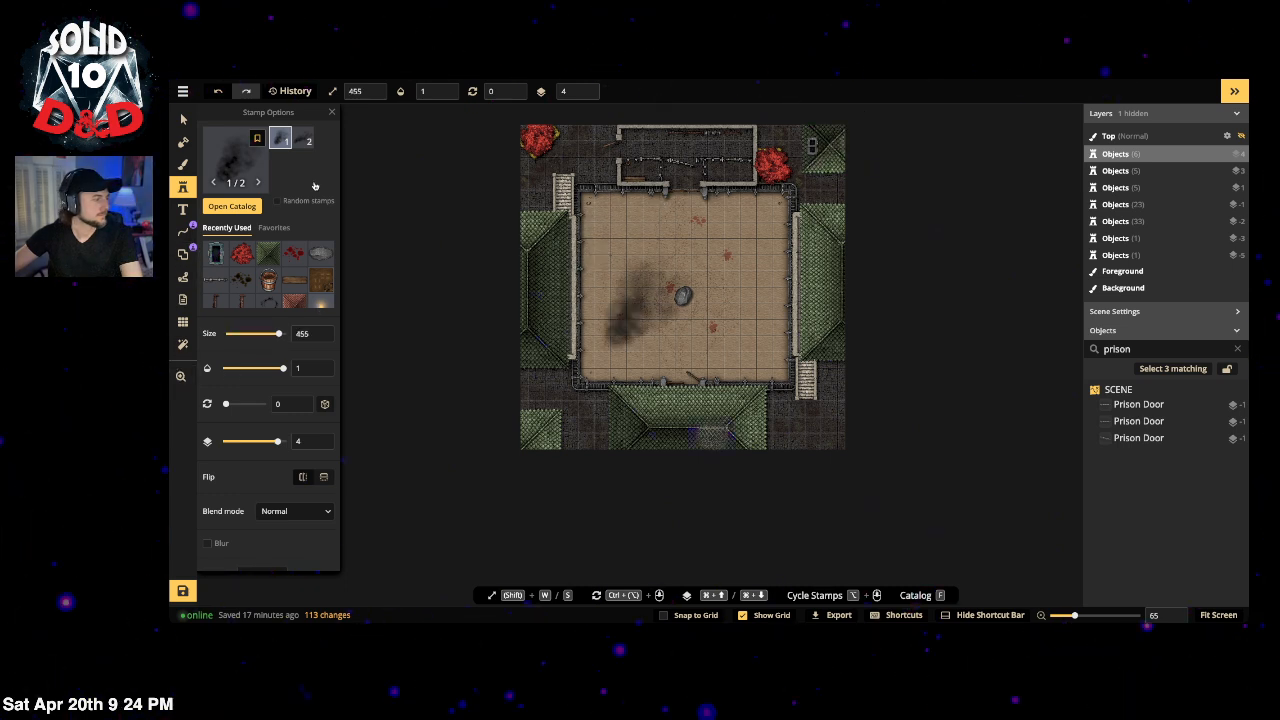
{"action": "left_click", "coordinate": [302, 140]}
{"action": "left_click", "coordinate": [262, 334]}
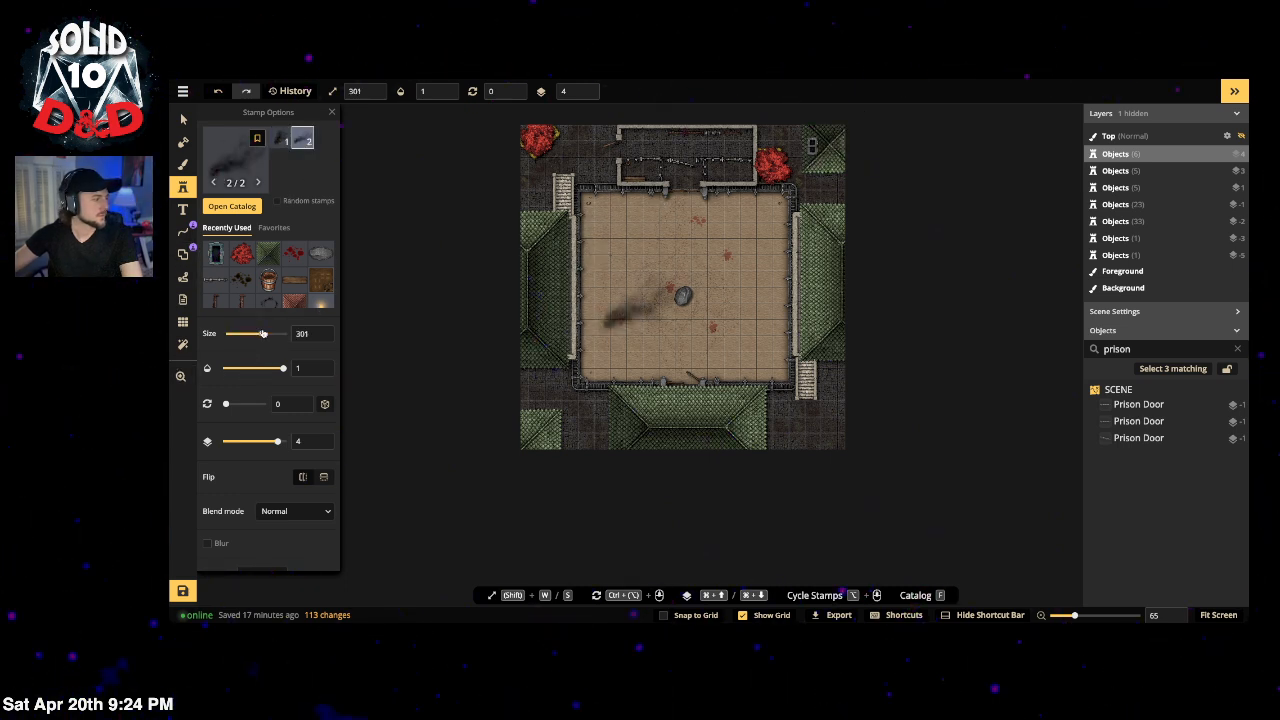
{"action": "left_click", "coordinate": [846, 128]}
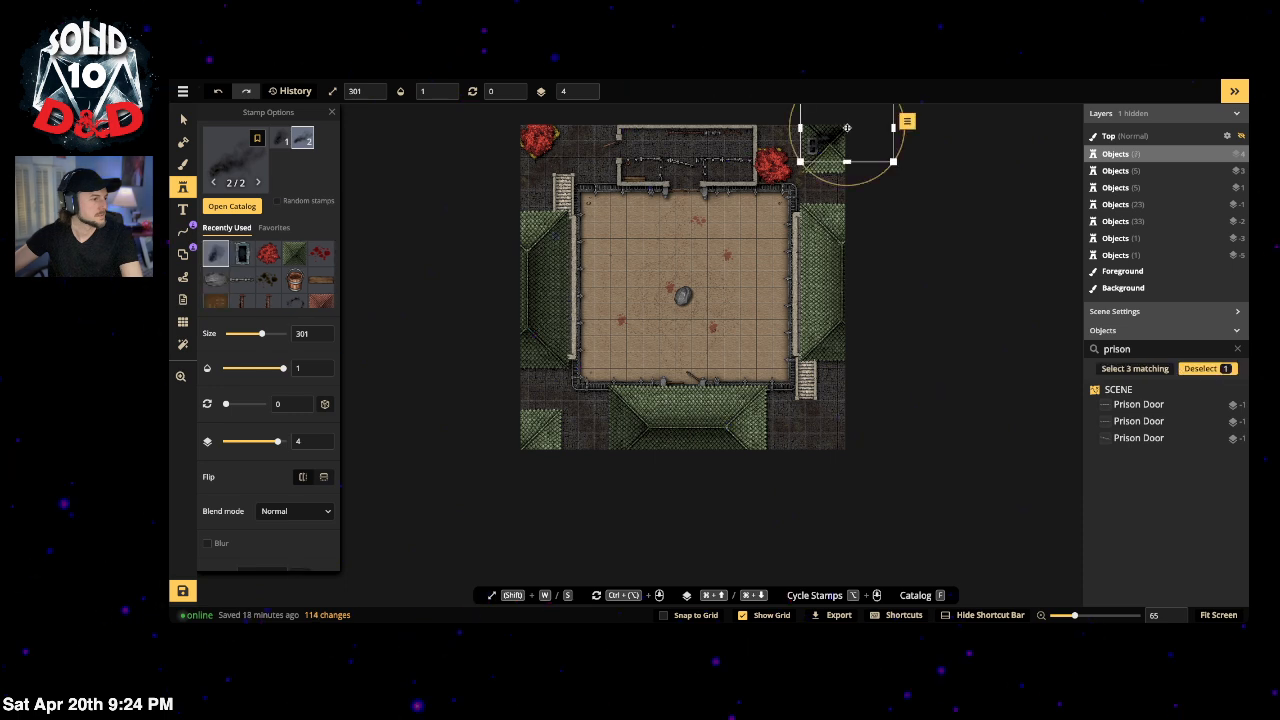
{"action": "key", "text": "Escape"}
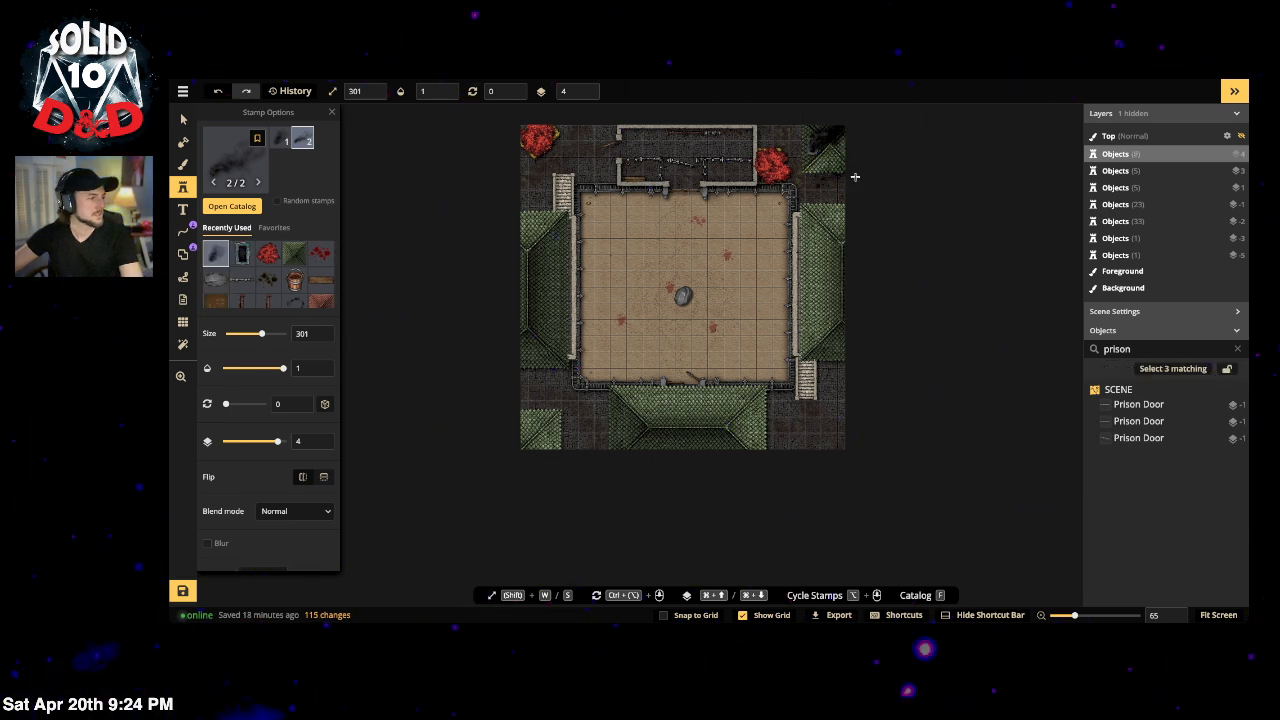
Step: Select the central rock, then stamp a fourth-variant rock beside it
{"action": "left_click", "coordinate": [187, 122]}
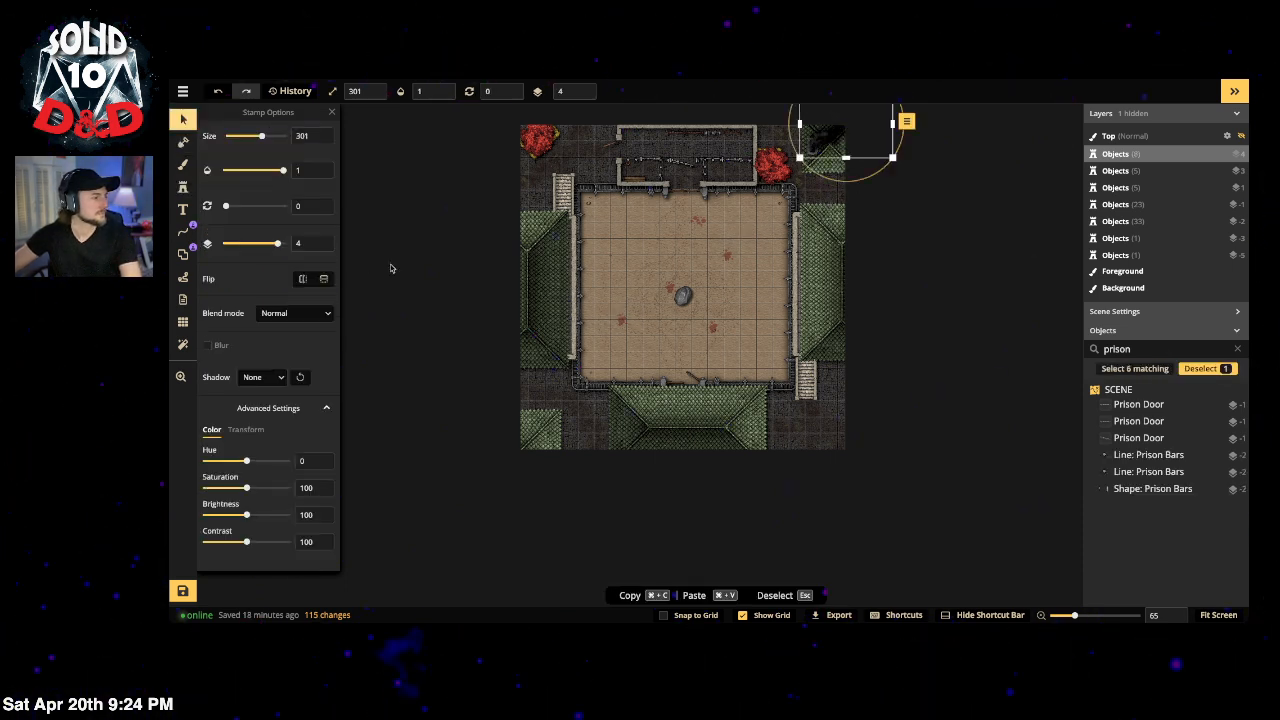
{"action": "left_click", "coordinate": [434, 291]}
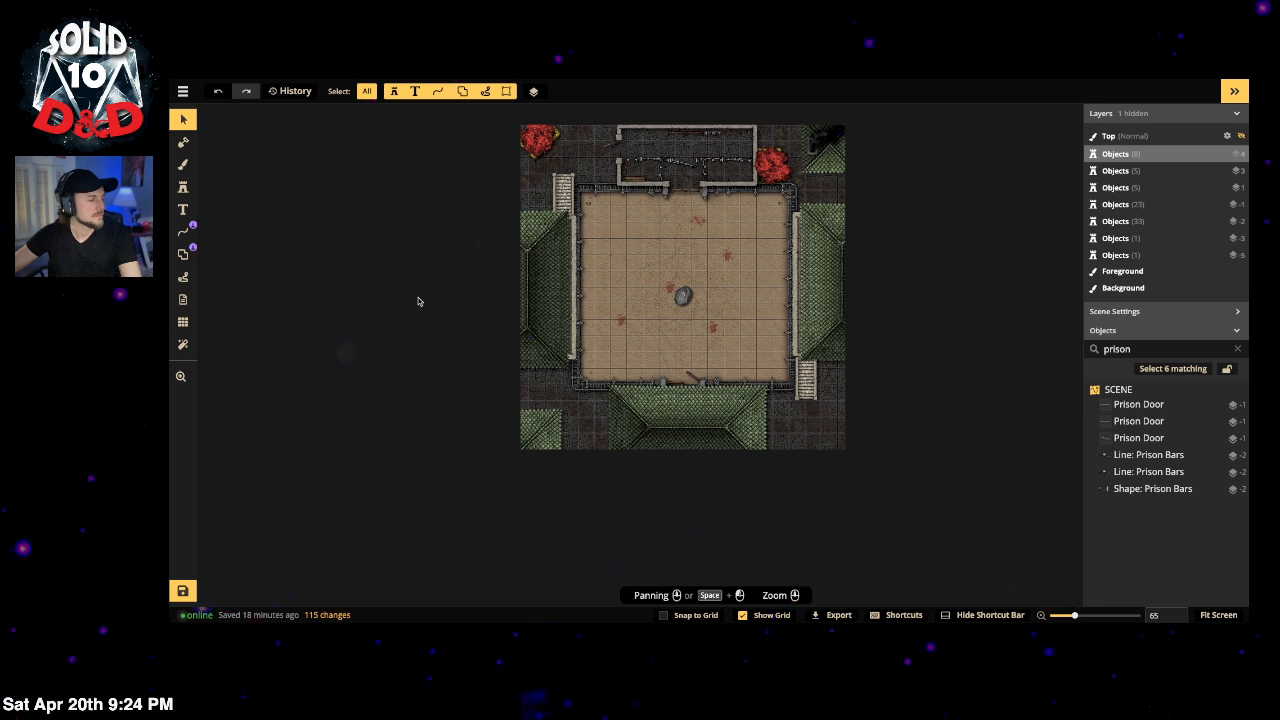
{"action": "left_click", "coordinate": [683, 300]}
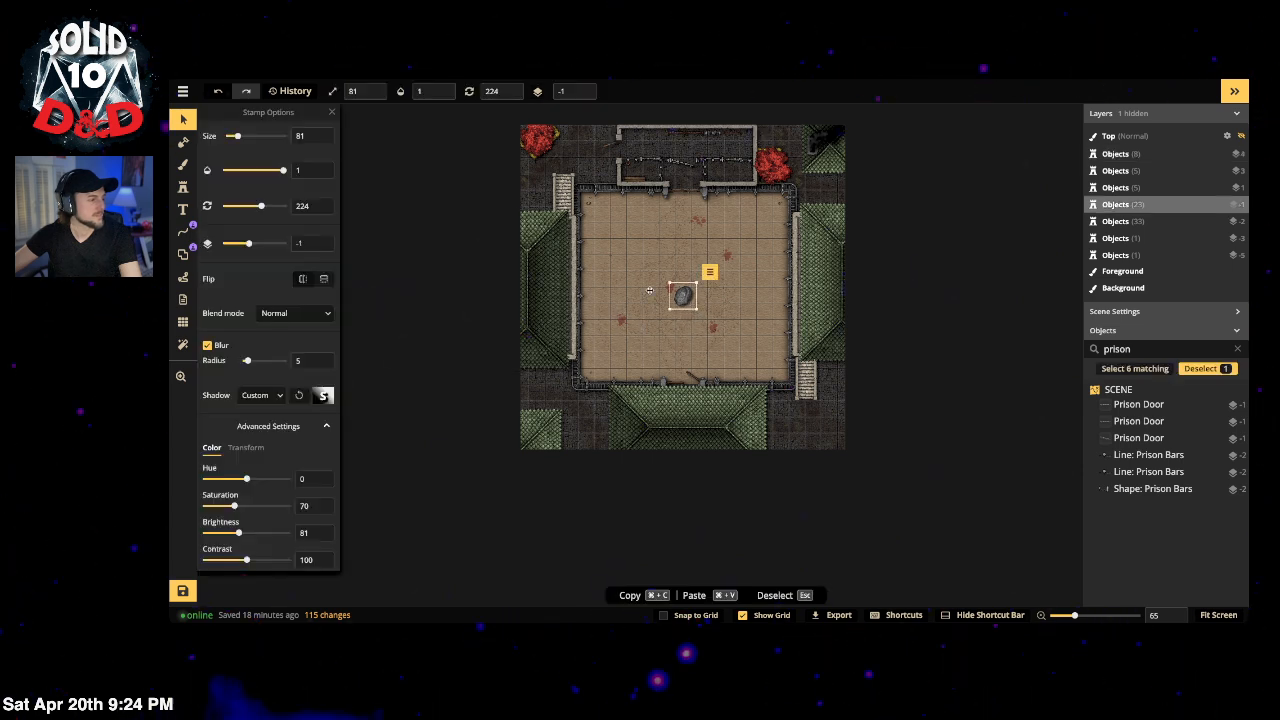
{"action": "left_click", "coordinate": [183, 188]}
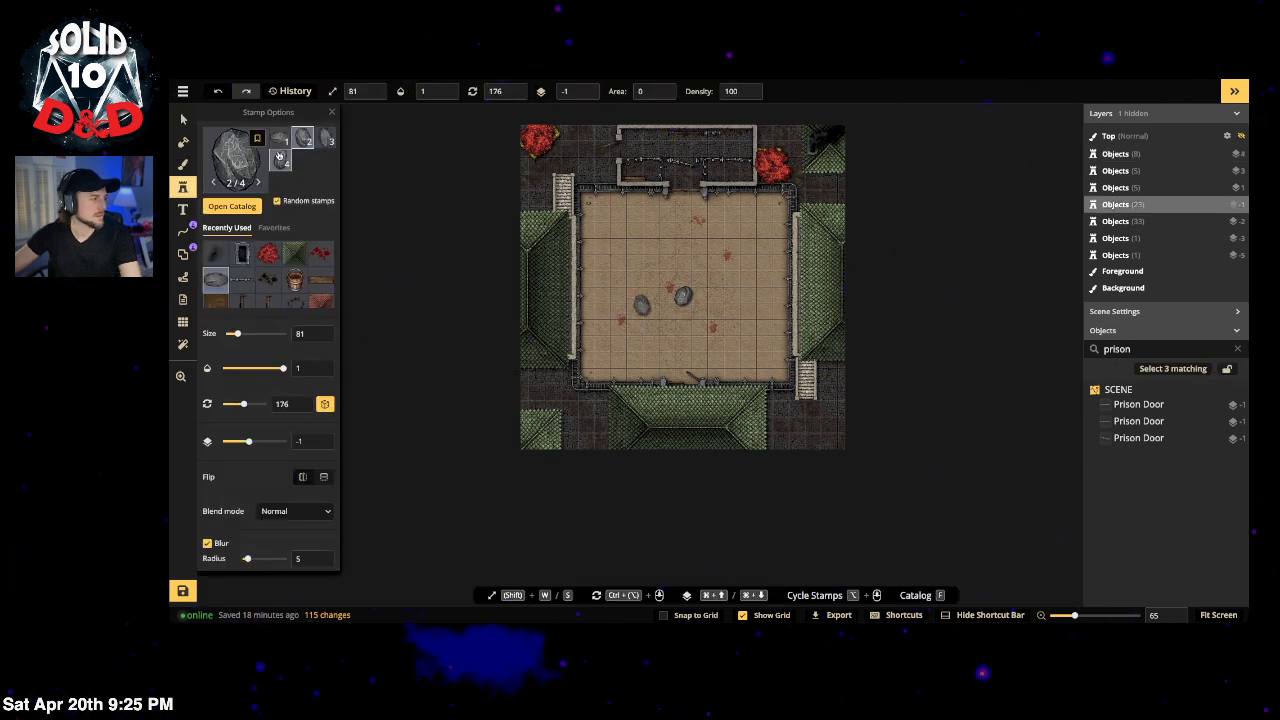
{"action": "left_click", "coordinate": [282, 160]}
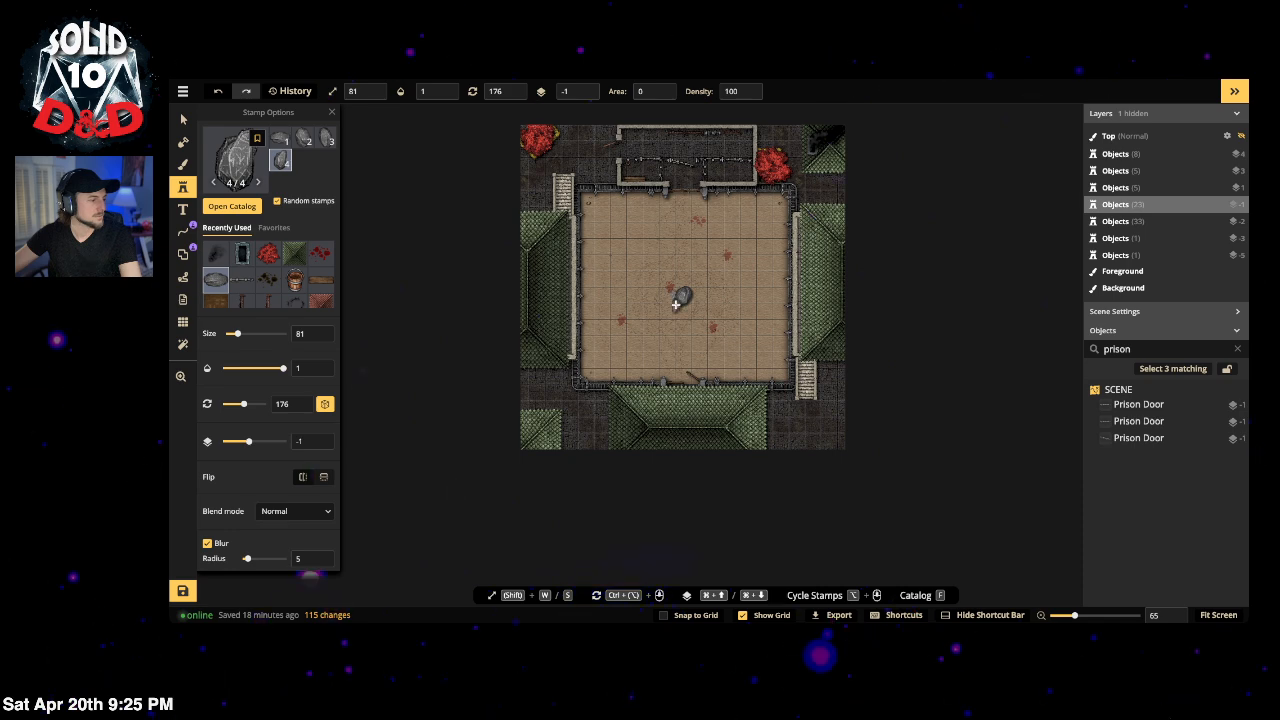
{"action": "left_click", "coordinate": [676, 304]}
Step: Move the new small rock to layer -2 and drag it near the upper-left wall
{"action": "scroll", "coordinate": [691, 330], "scroll_direction": "up", "scroll_amount": 1}
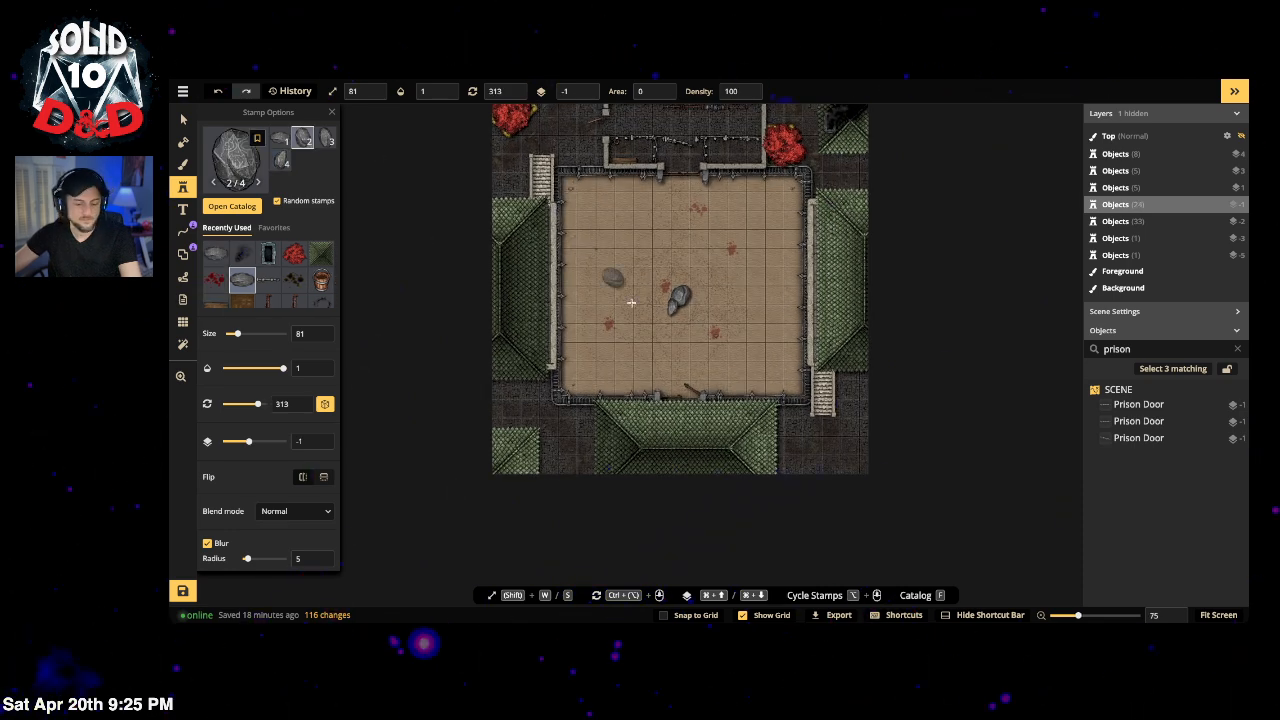
{"action": "key", "text": "v"}
{"action": "left_click", "coordinate": [673, 307]}
{"action": "scroll", "coordinate": [716, 290], "scroll_direction": "up", "scroll_amount": 1}
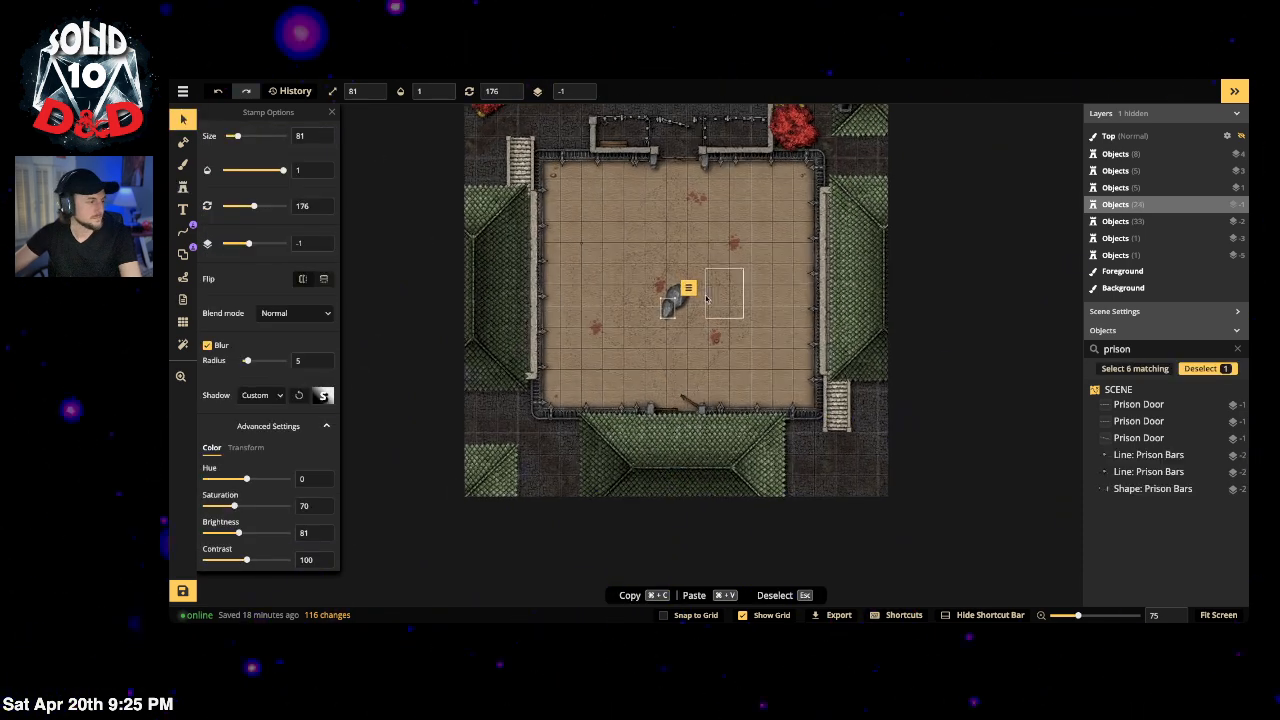
{"action": "left_click", "coordinate": [582, 96]}
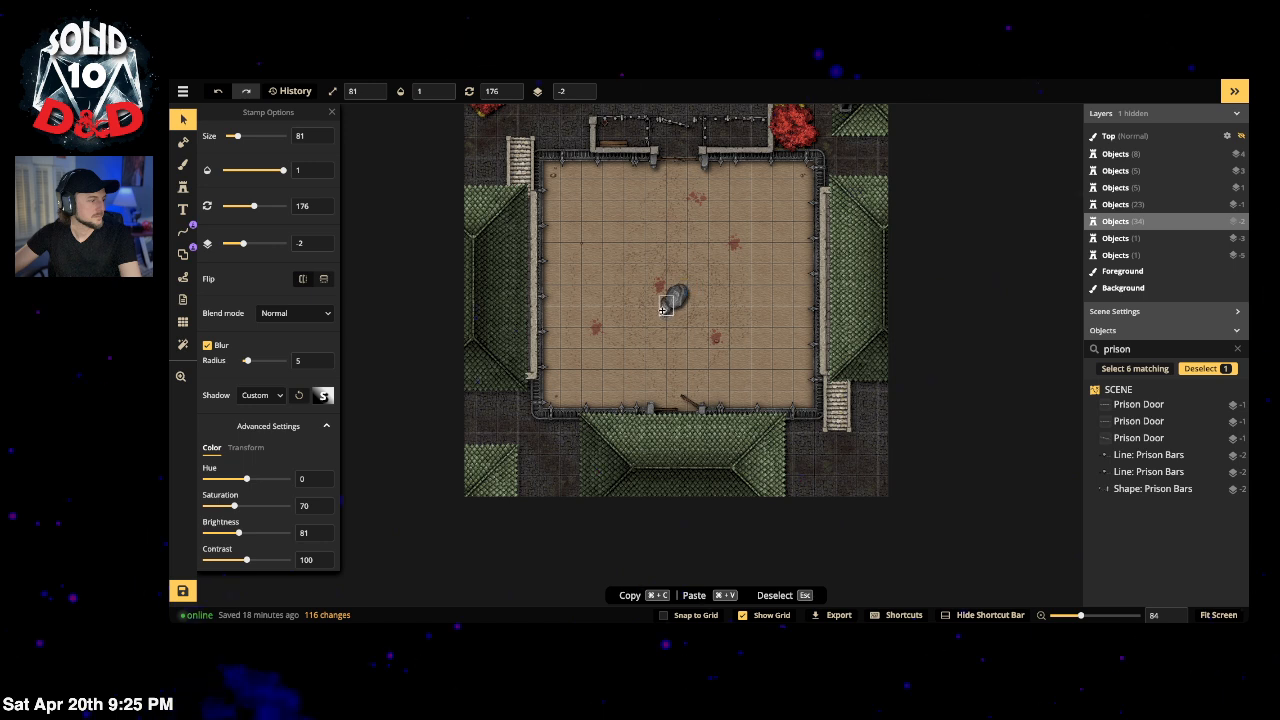
{"action": "left_click_drag", "start_coordinate": [660, 306], "coordinate": [608, 228]}
{"action": "key", "text": "Escape"}
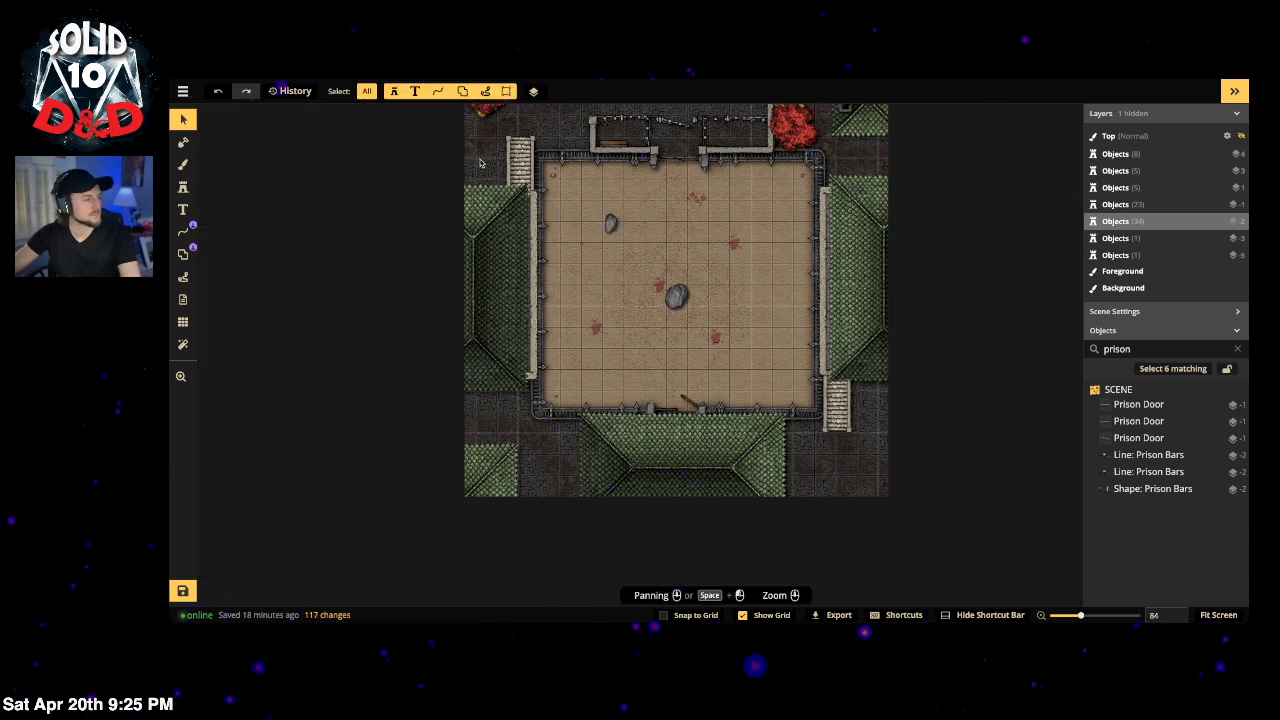
Step: Search the catalog for 'trash' and stamp the Dungeons trash pile in the arena
{"action": "left_click", "coordinate": [181, 187]}
{"action": "left_click", "coordinate": [242, 166]}
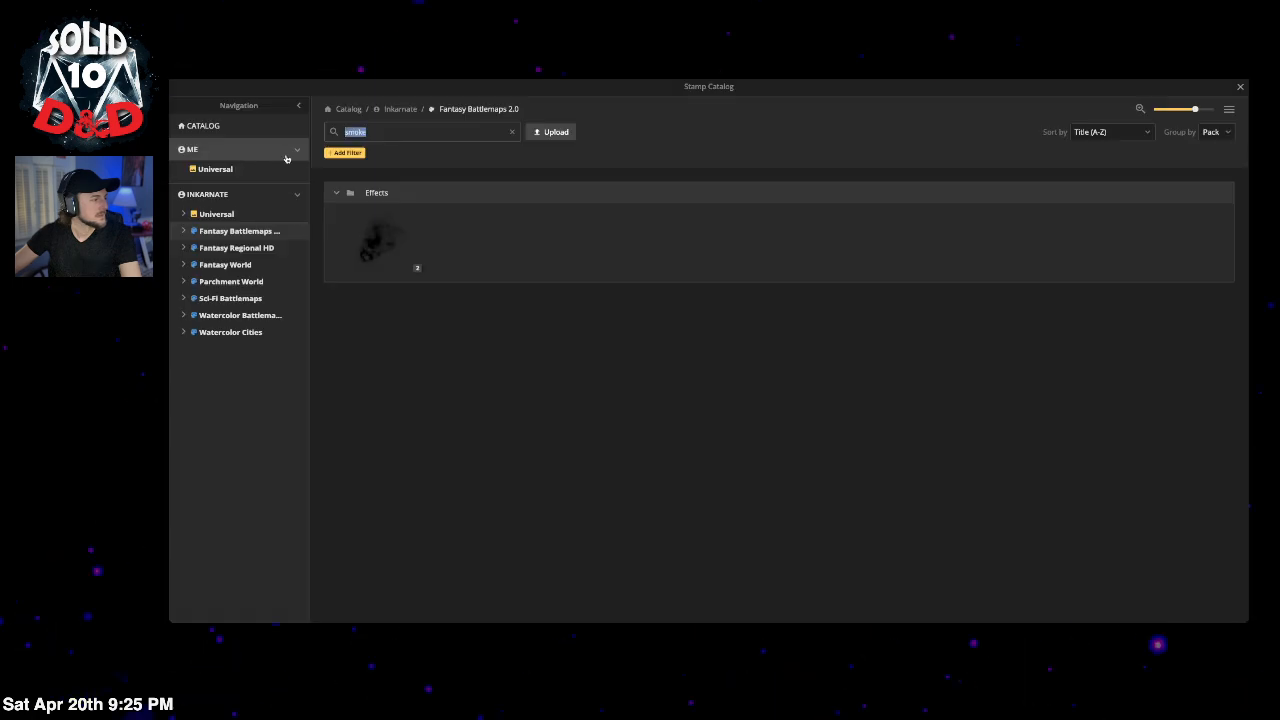
{"action": "left_click", "coordinate": [514, 132]}
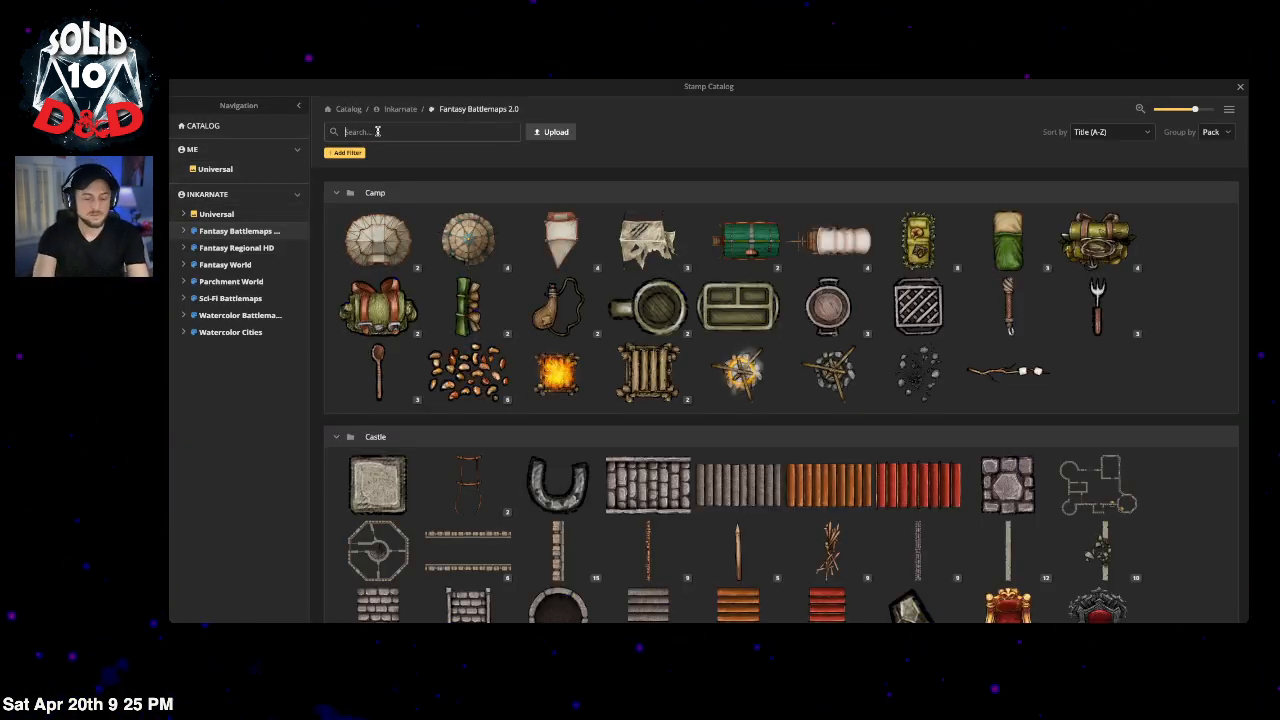
{"action": "type", "text": "trash"}
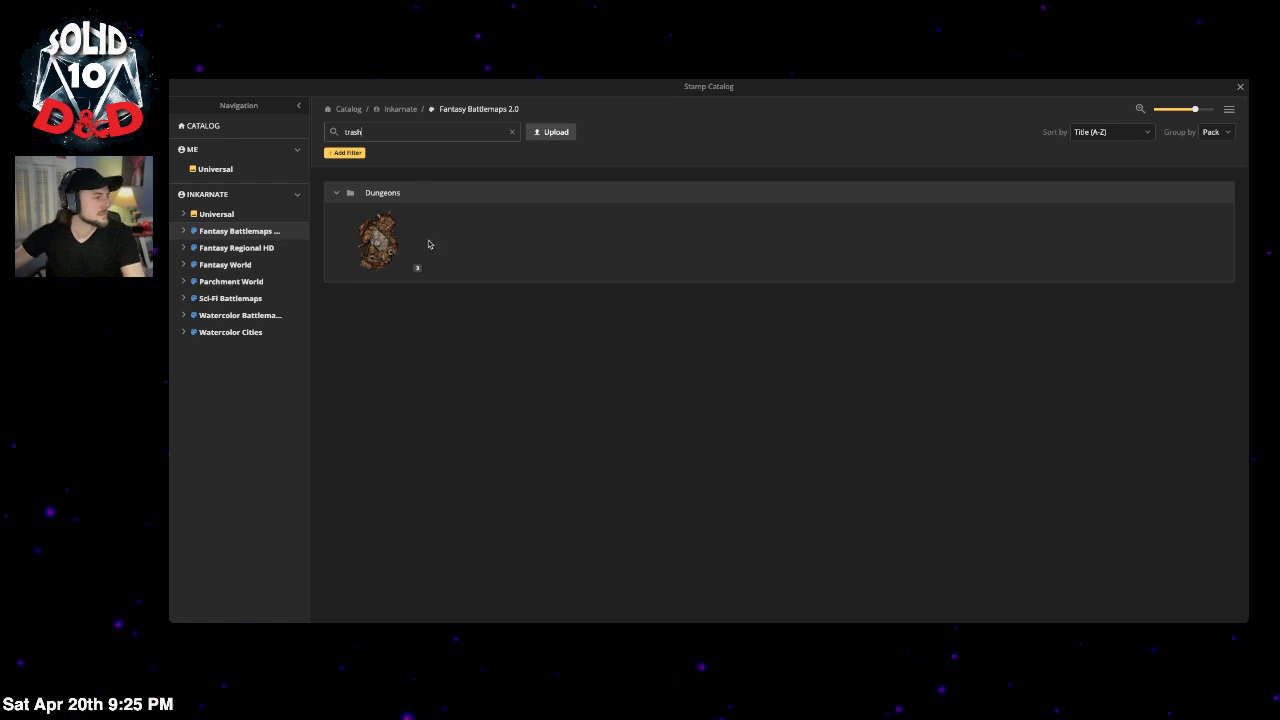
{"action": "left_click", "coordinate": [378, 240]}
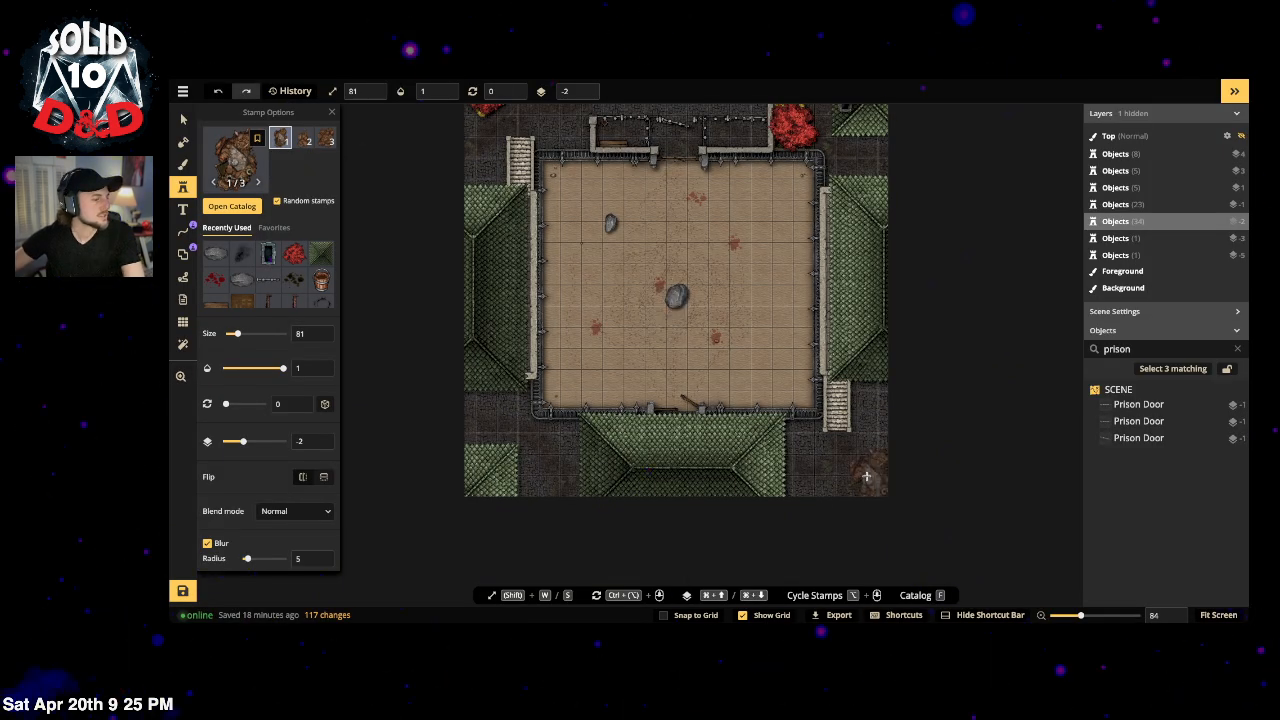
{"action": "left_click", "coordinate": [641, 306]}
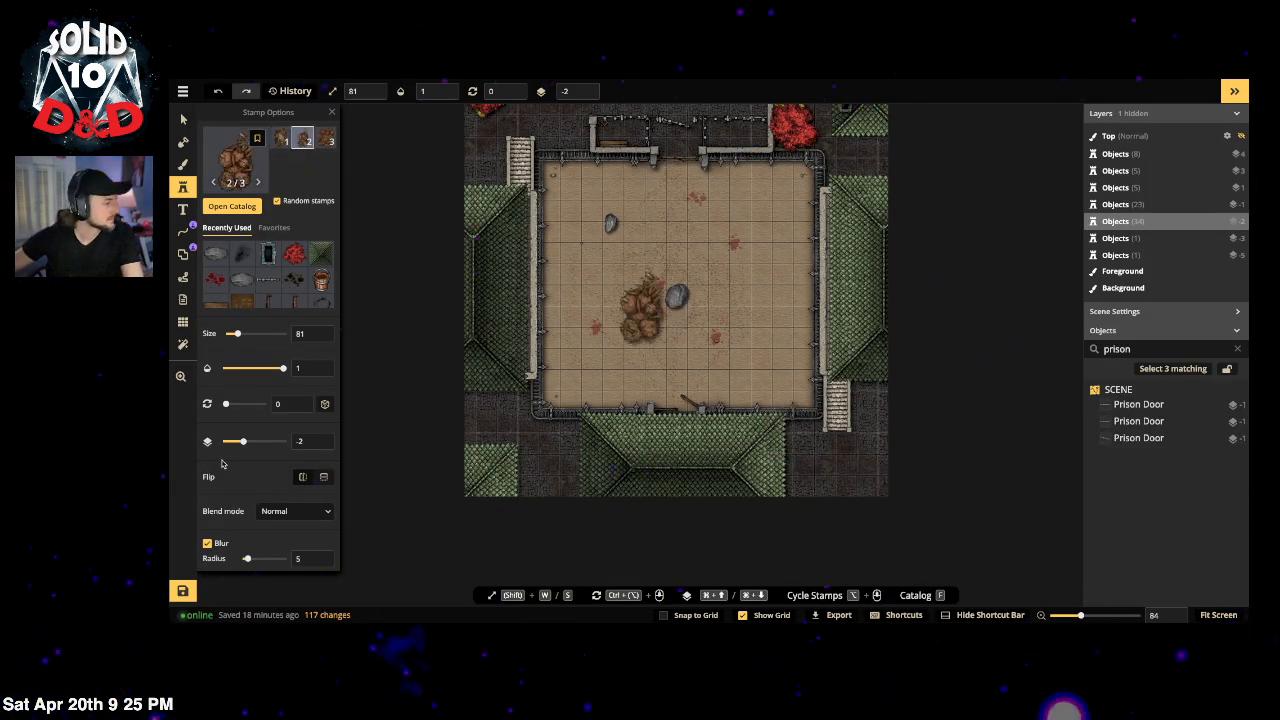
Step: Stamp a trash pile on layer -4 in the lower-left alley
{"action": "scroll", "coordinate": [222, 463], "scroll_direction": "down", "scroll_amount": 3}
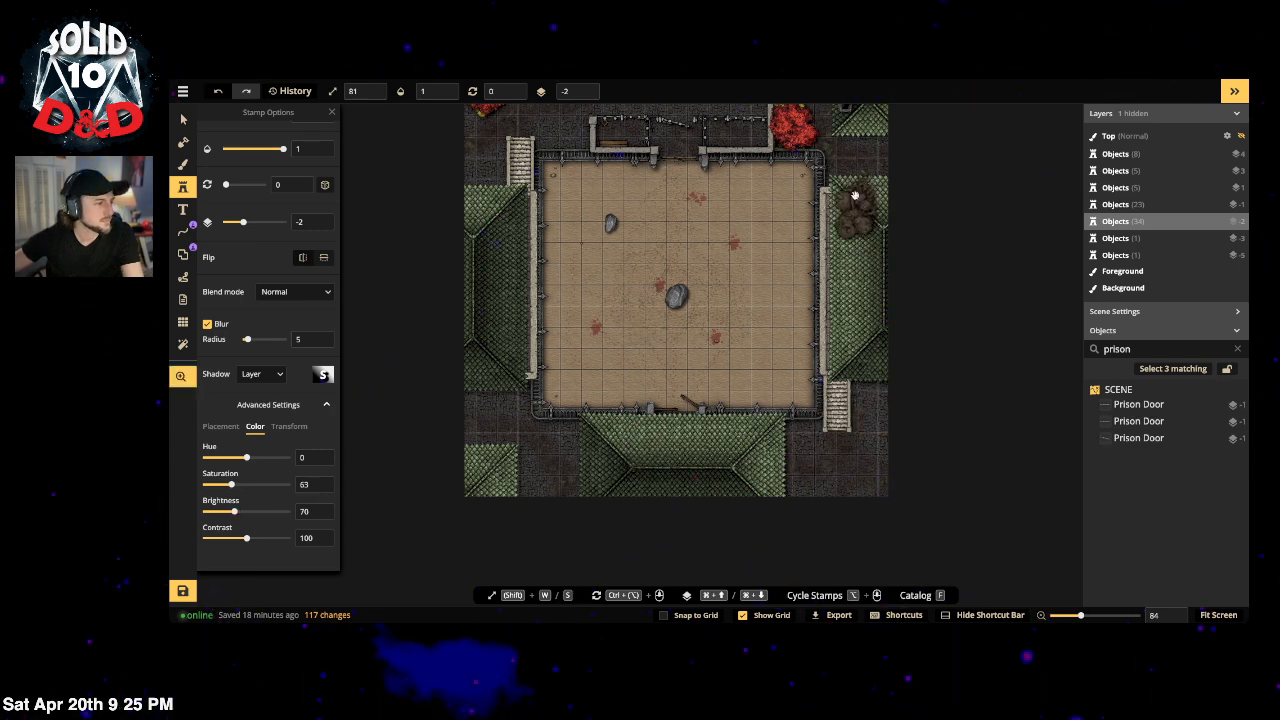
{"action": "left_click_drag", "start_coordinate": [855, 195], "coordinate": [840, 388]}
{"action": "key", "text": "space"}
{"action": "left_click_drag", "start_coordinate": [480, 453], "coordinate": [585, 189]}
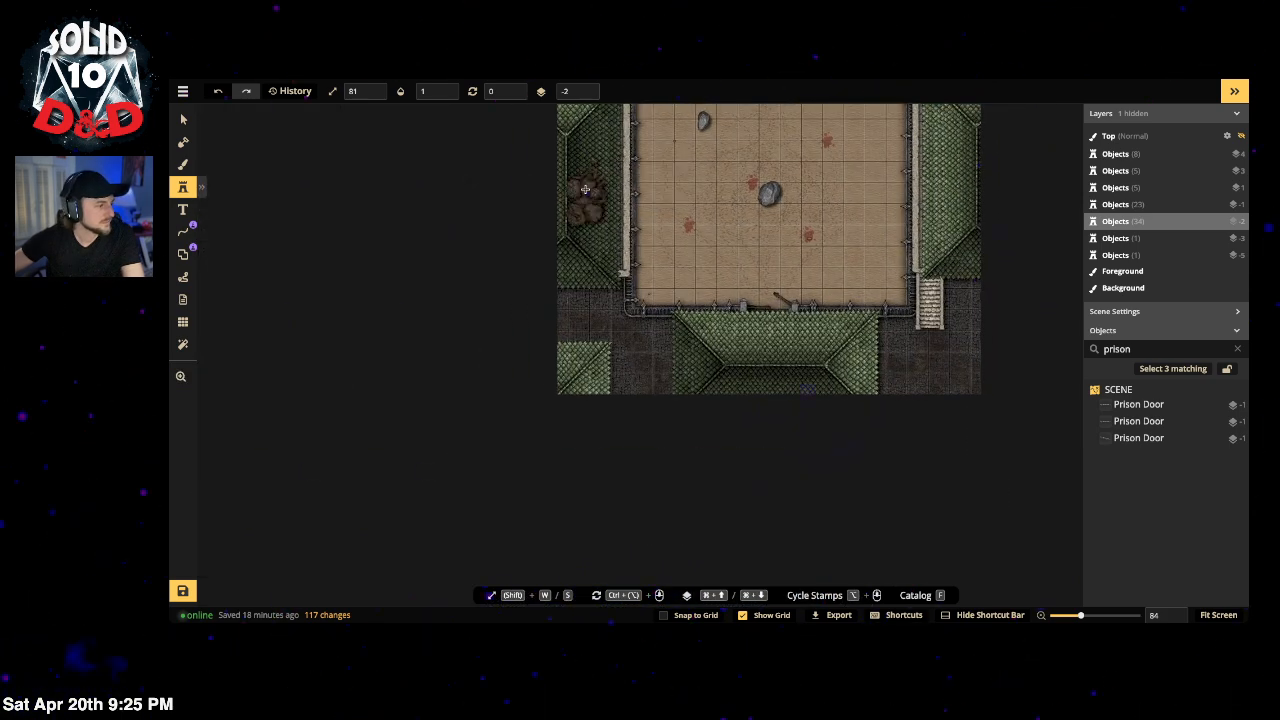
{"action": "left_click", "coordinate": [588, 95]}
{"action": "left_click", "coordinate": [588, 95]}
{"action": "left_click", "coordinate": [608, 393]}
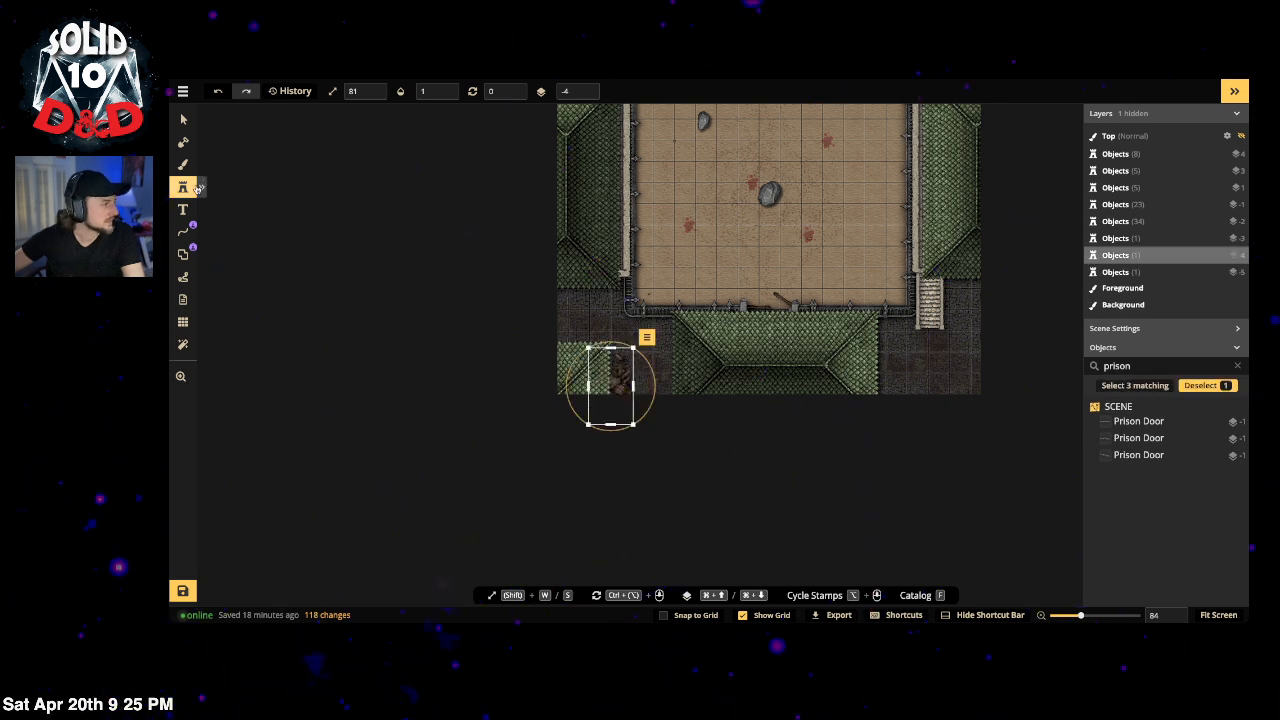
Step: Pick the Dungeons trash stamp again from the previous search
{"action": "left_click", "coordinate": [199, 188]}
{"action": "left_click", "coordinate": [236, 163]}
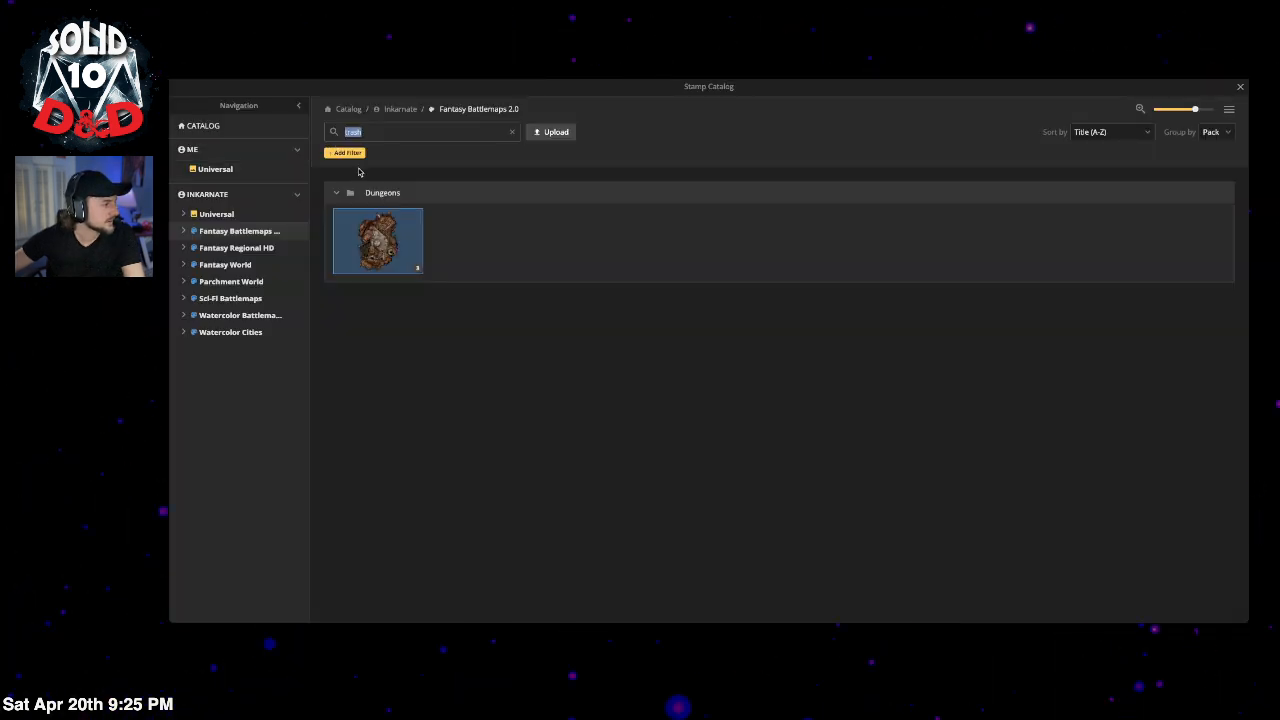
{"action": "left_click", "coordinate": [513, 135]}
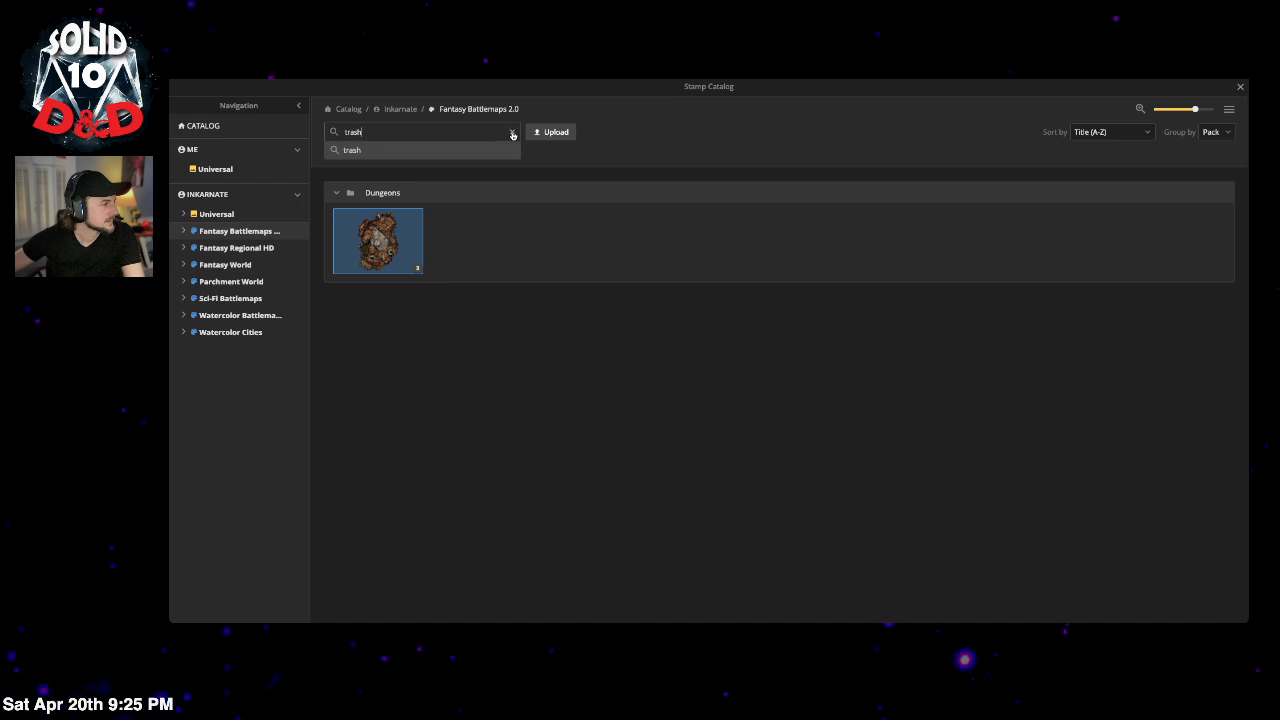
{"action": "left_click", "coordinate": [393, 229]}
{"action": "scroll", "coordinate": [298, 157], "scroll_direction": "down", "scroll_amount": 3}
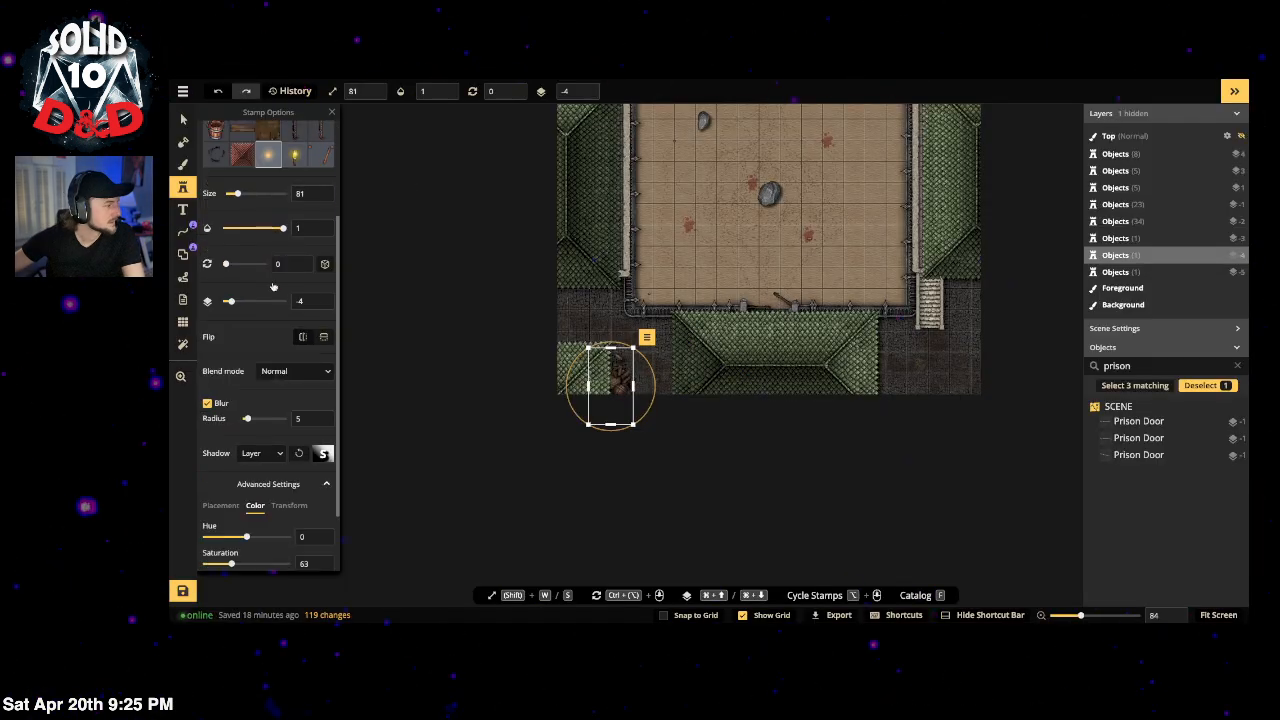
{"action": "scroll", "coordinate": [298, 157], "scroll_direction": "up", "scroll_amount": 3}
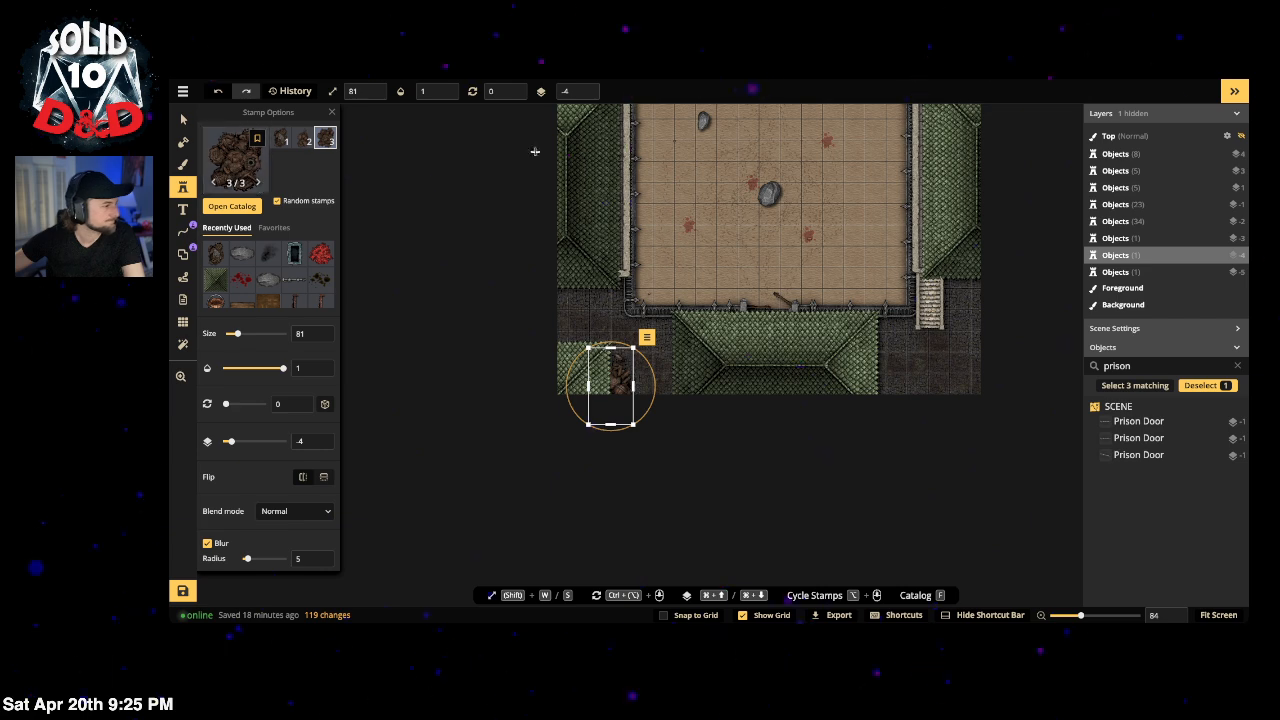
Step: Select the top-left corner stamp and pick the sixth rock variant
{"action": "key", "text": "Escape"}
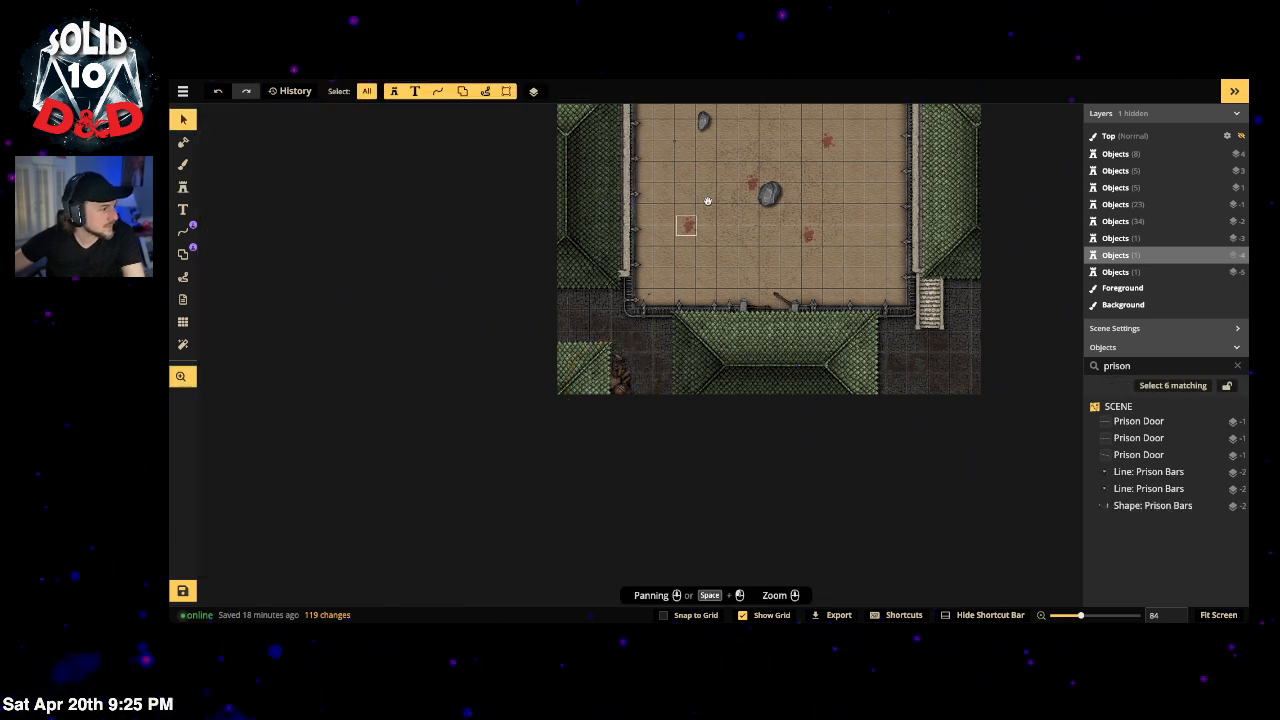
{"action": "left_click_drag", "start_coordinate": [705, 217], "coordinate": [690, 326]}
{"action": "left_click", "coordinate": [632, 177]}
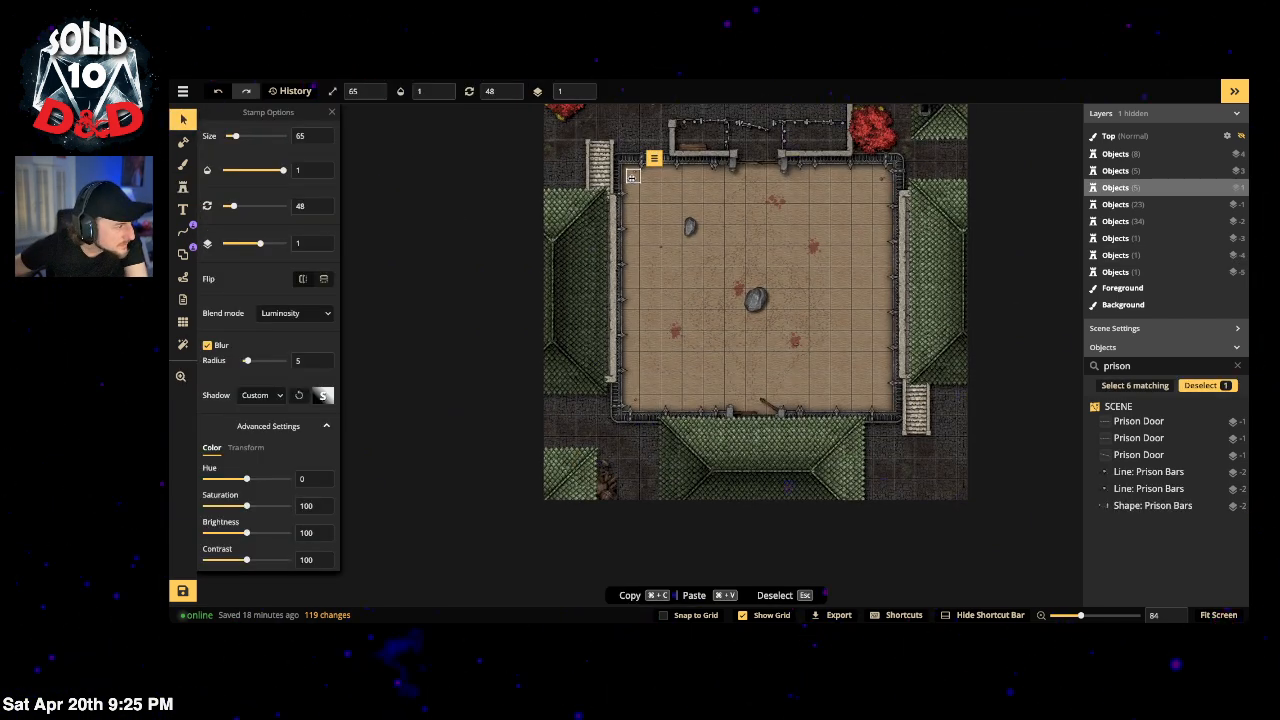
{"action": "left_click", "coordinate": [183, 187]}
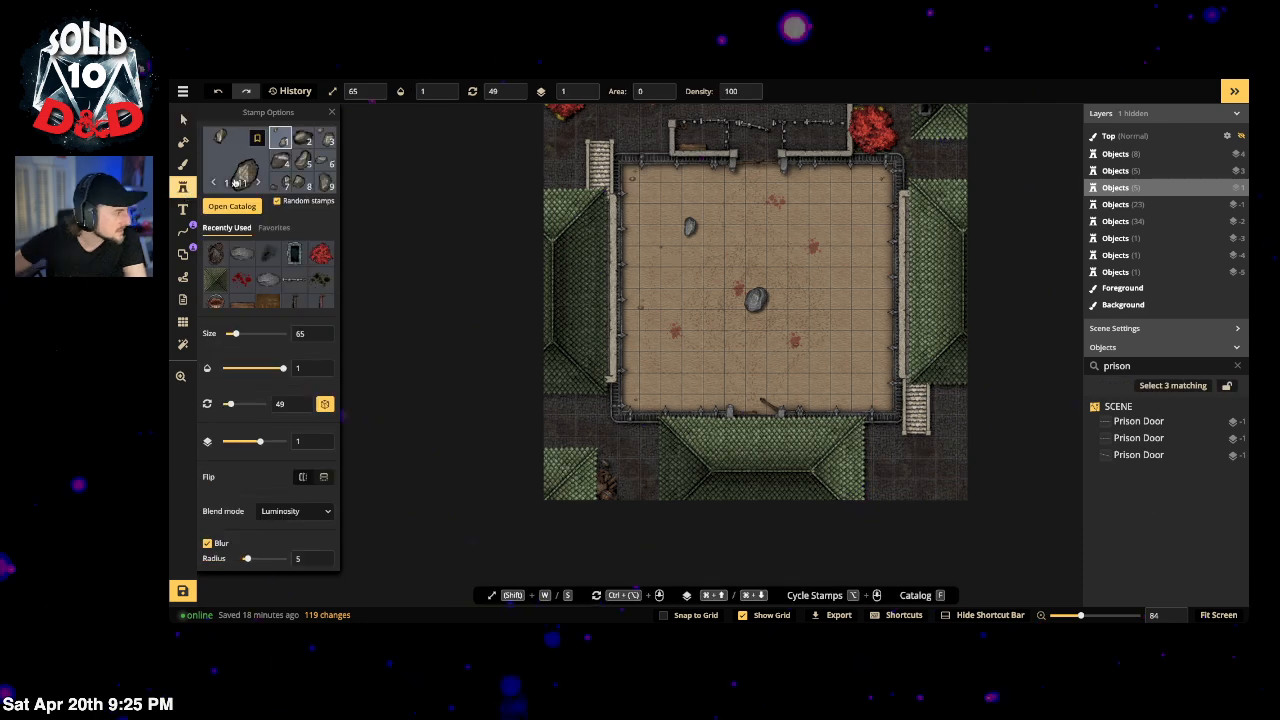
{"action": "left_click", "coordinate": [327, 160]}
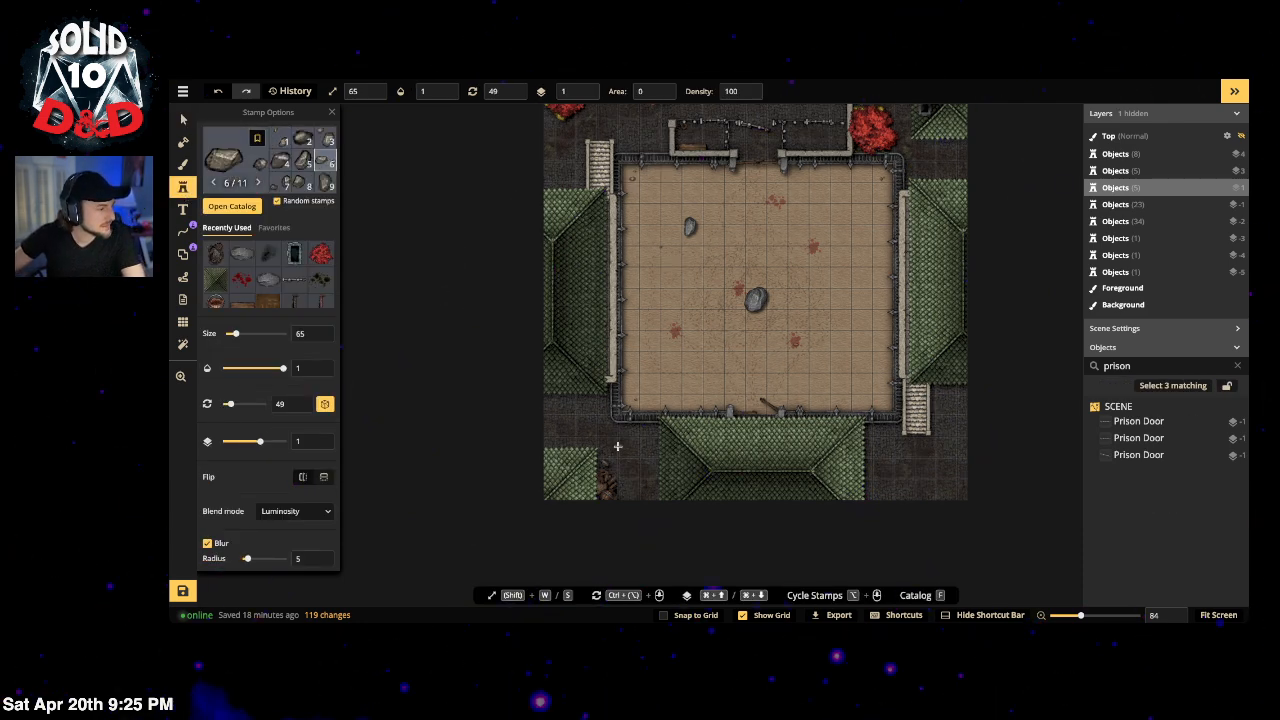
Step: Stamp a small rock and a piece of trash in the cobbled alley
{"action": "key", "text": "space"}
{"action": "left_click_drag", "start_coordinate": [623, 487], "coordinate": [656, 300]}
{"action": "scroll", "coordinate": [644, 241], "scroll_direction": "up", "scroll_amount": 4}
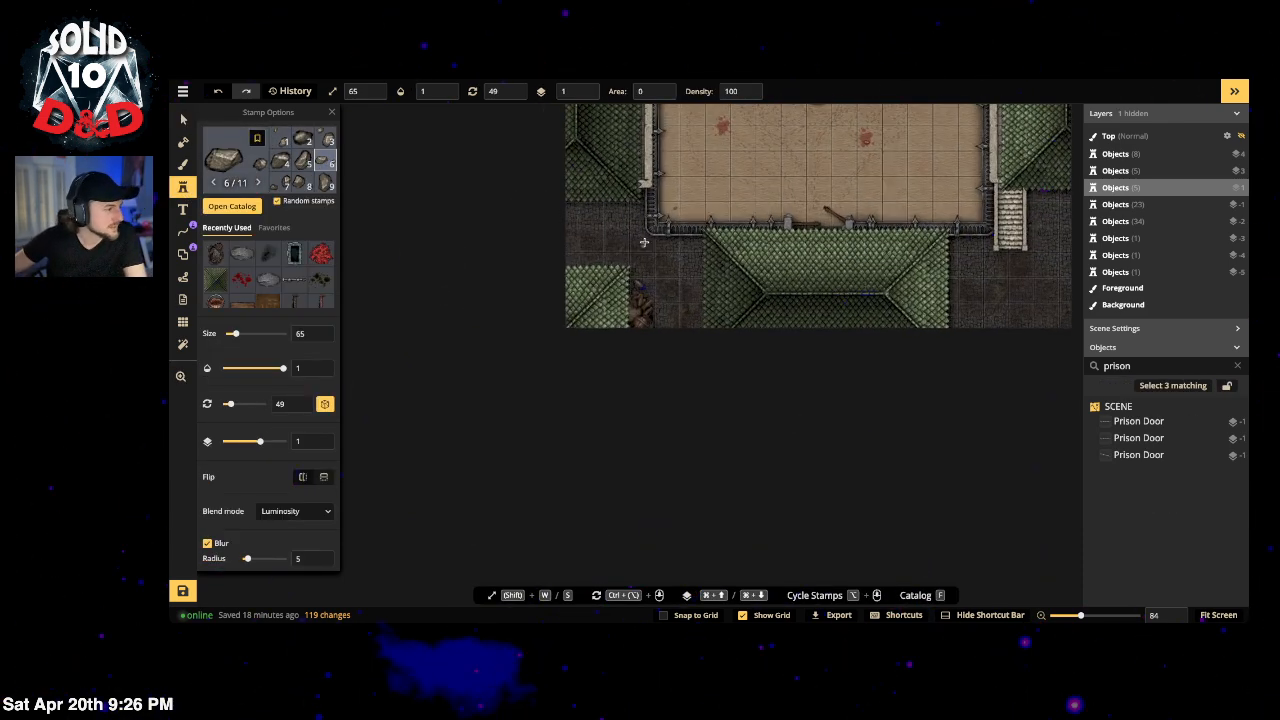
{"action": "scroll", "coordinate": [643, 238], "scroll_direction": "up", "scroll_amount": 10}
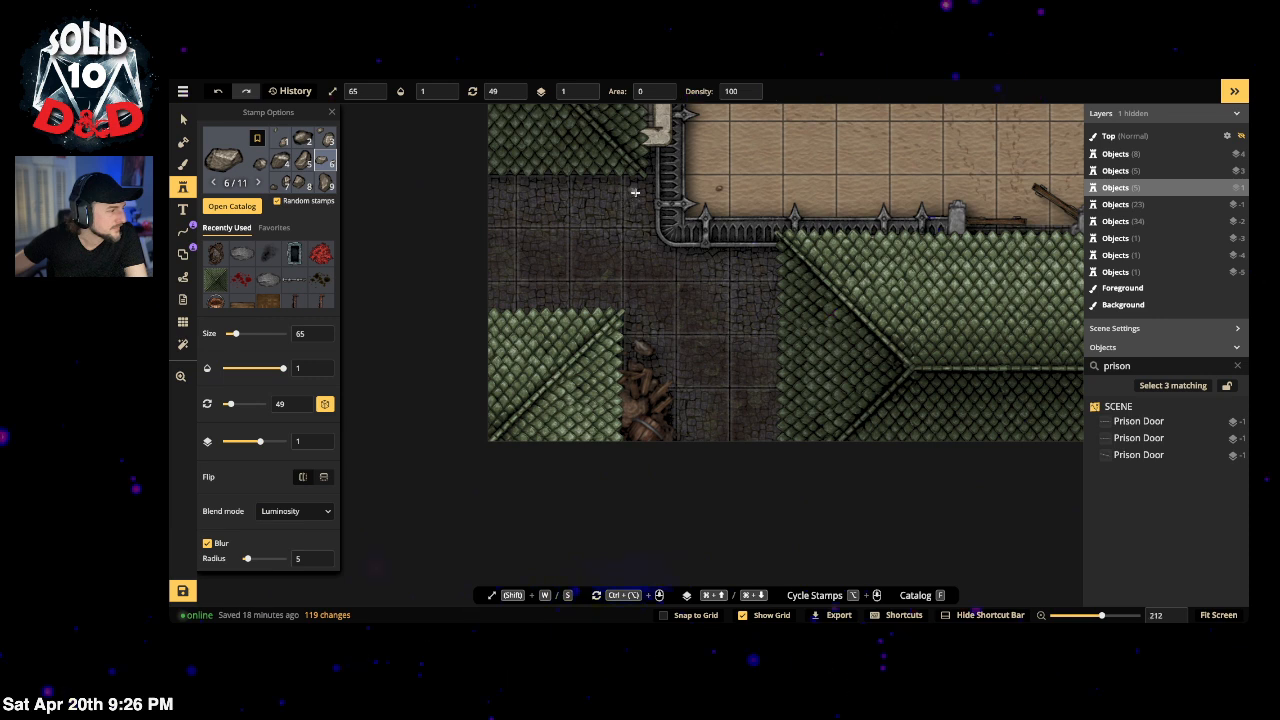
{"action": "left_click", "coordinate": [635, 190]}
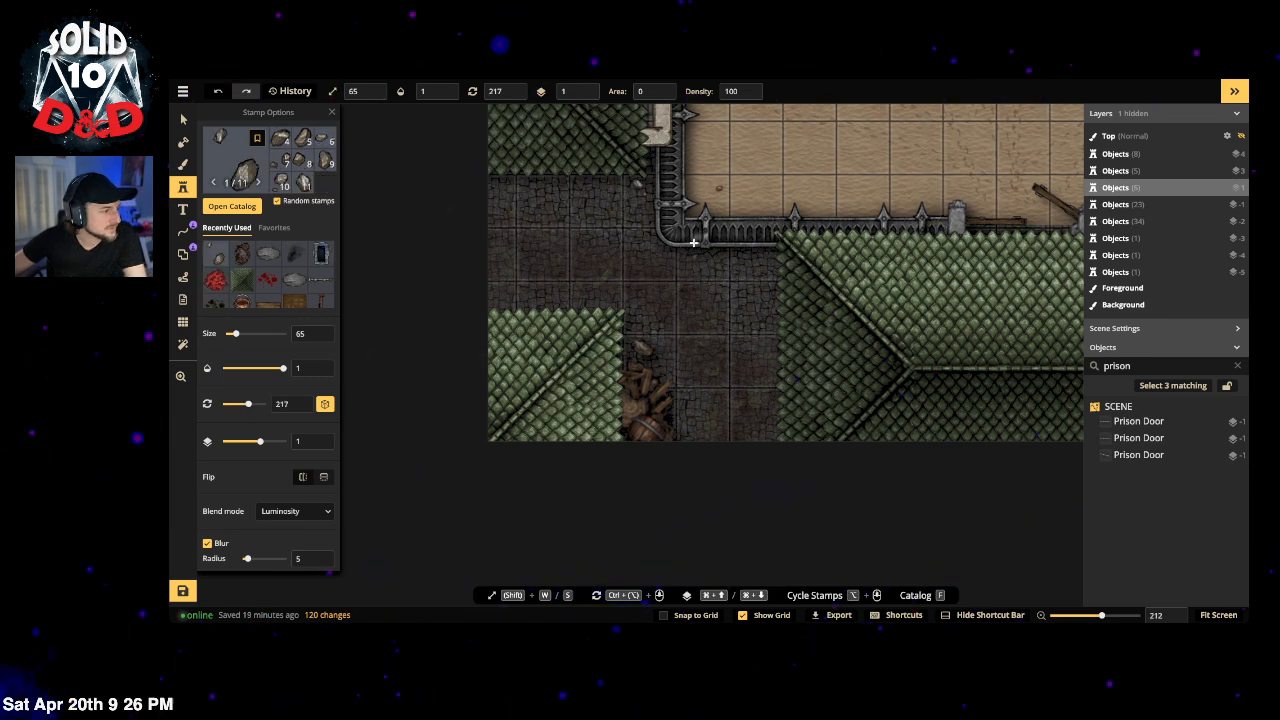
{"action": "left_click", "coordinate": [756, 269]}
Step: Undo the last trash piece and place trash beside the stairway wall instead
{"action": "scroll", "coordinate": [646, 388], "scroll_direction": "right", "scroll_amount": 3}
{"action": "scroll", "coordinate": [646, 388], "scroll_direction": "down", "scroll_amount": 1}
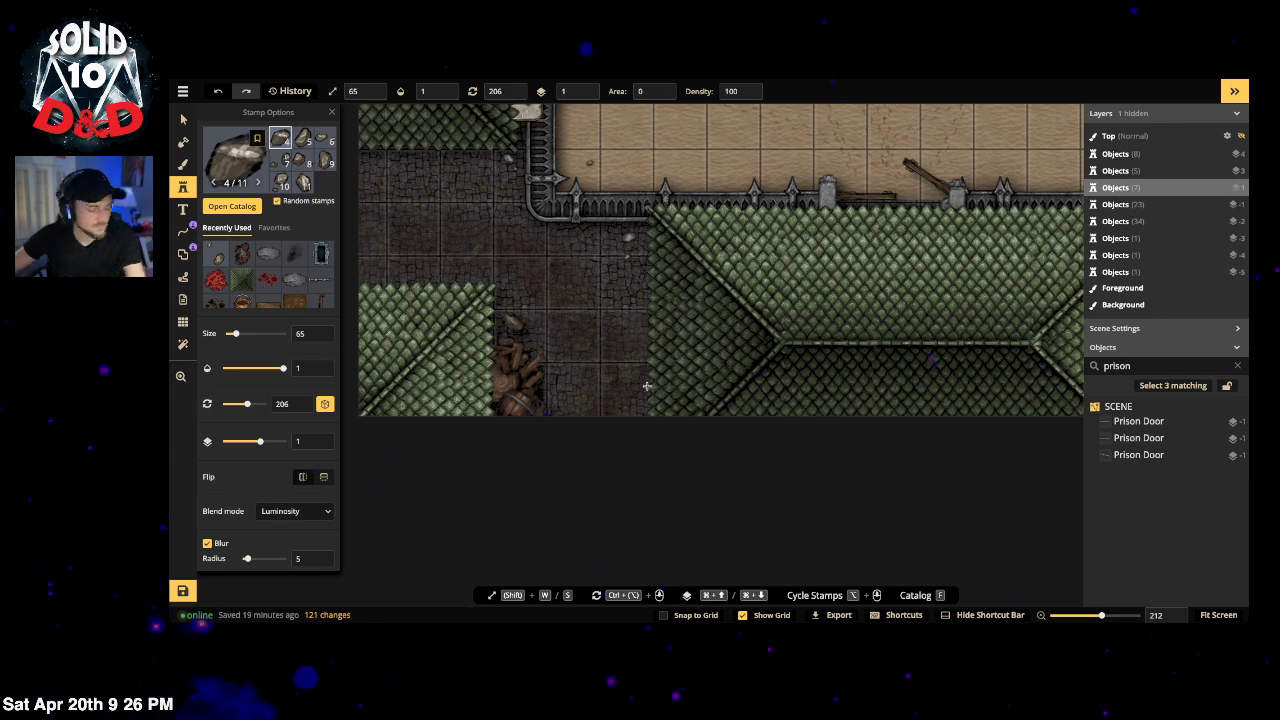
{"action": "key", "text": "ctrl+z"}
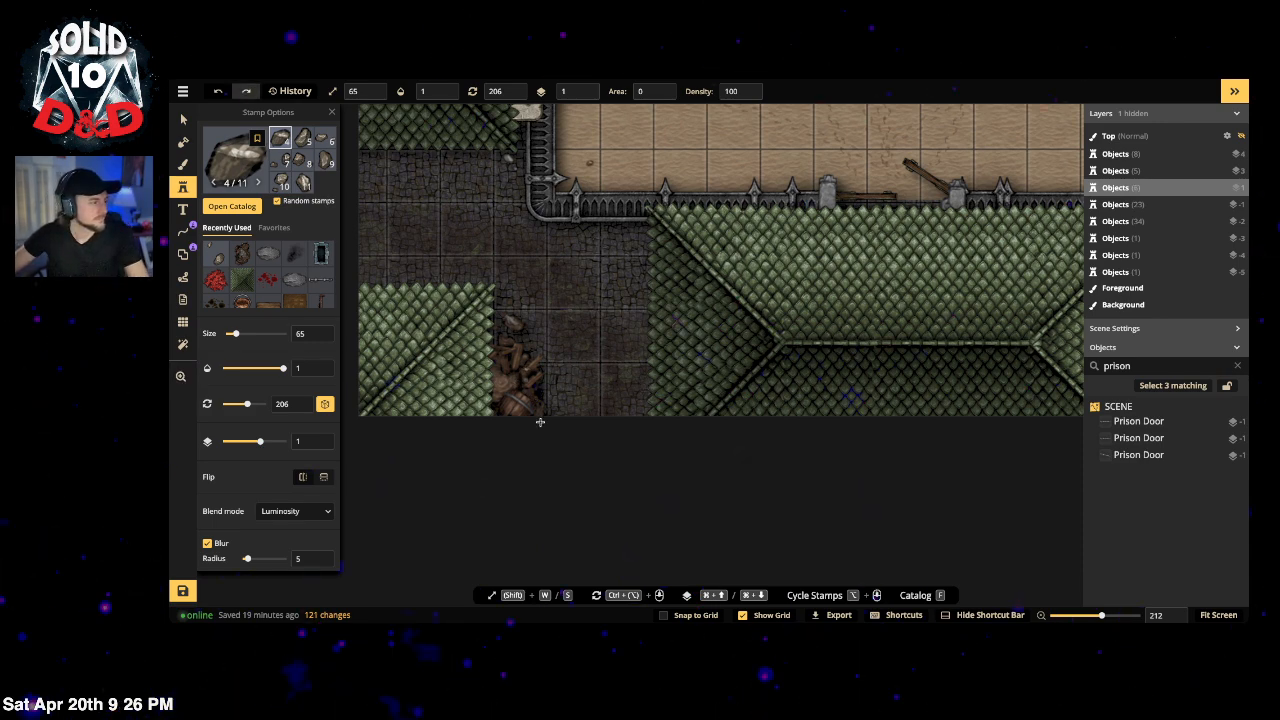
{"action": "left_click_drag", "start_coordinate": [596, 356], "coordinate": [299, 385]}
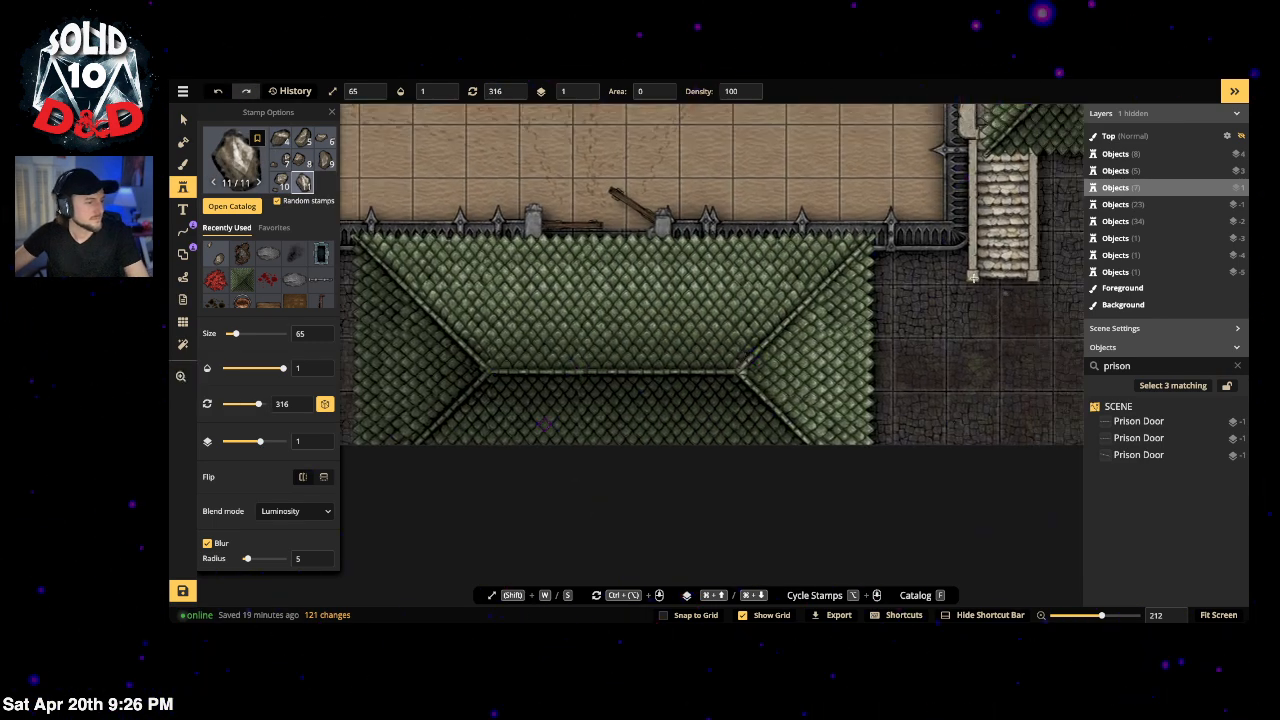
{"action": "left_click", "coordinate": [889, 271]}
{"action": "scroll", "coordinate": [737, 374], "scroll_direction": "right", "scroll_amount": 3}
{"action": "scroll", "coordinate": [737, 374], "scroll_direction": "down", "scroll_amount": 1}
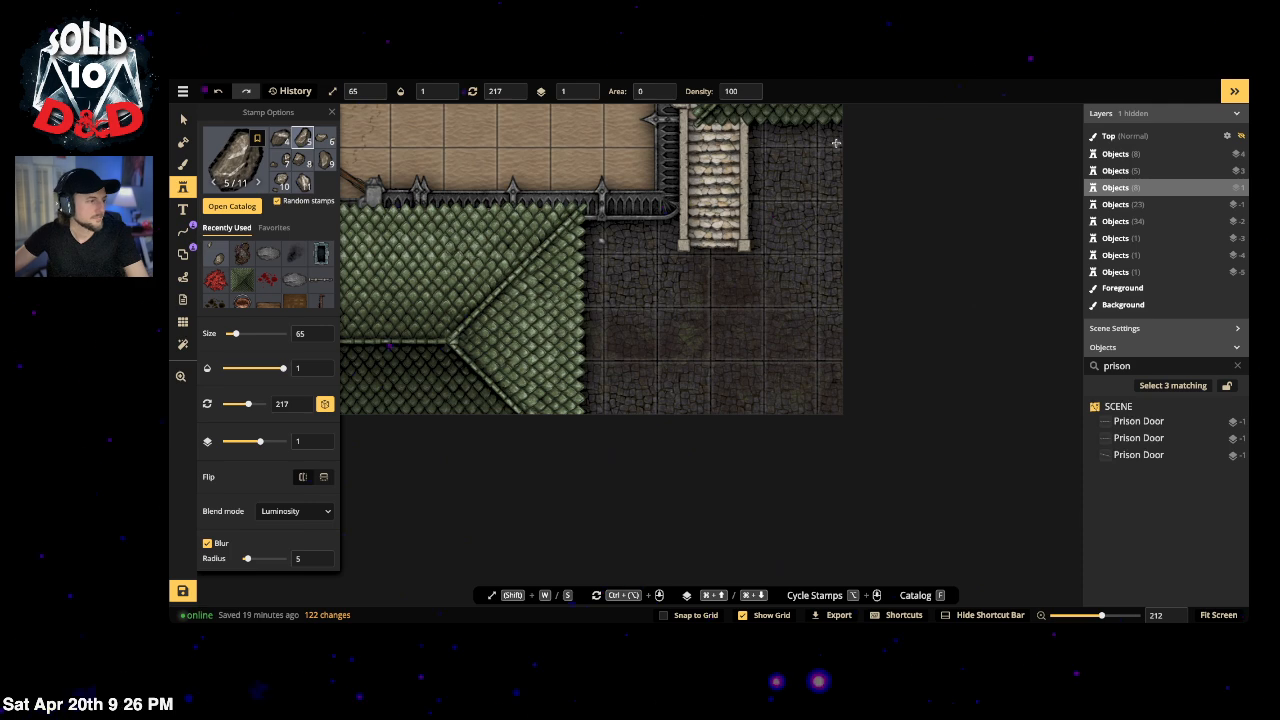
{"action": "scroll", "coordinate": [576, 273], "scroll_direction": "left", "scroll_amount": 5}
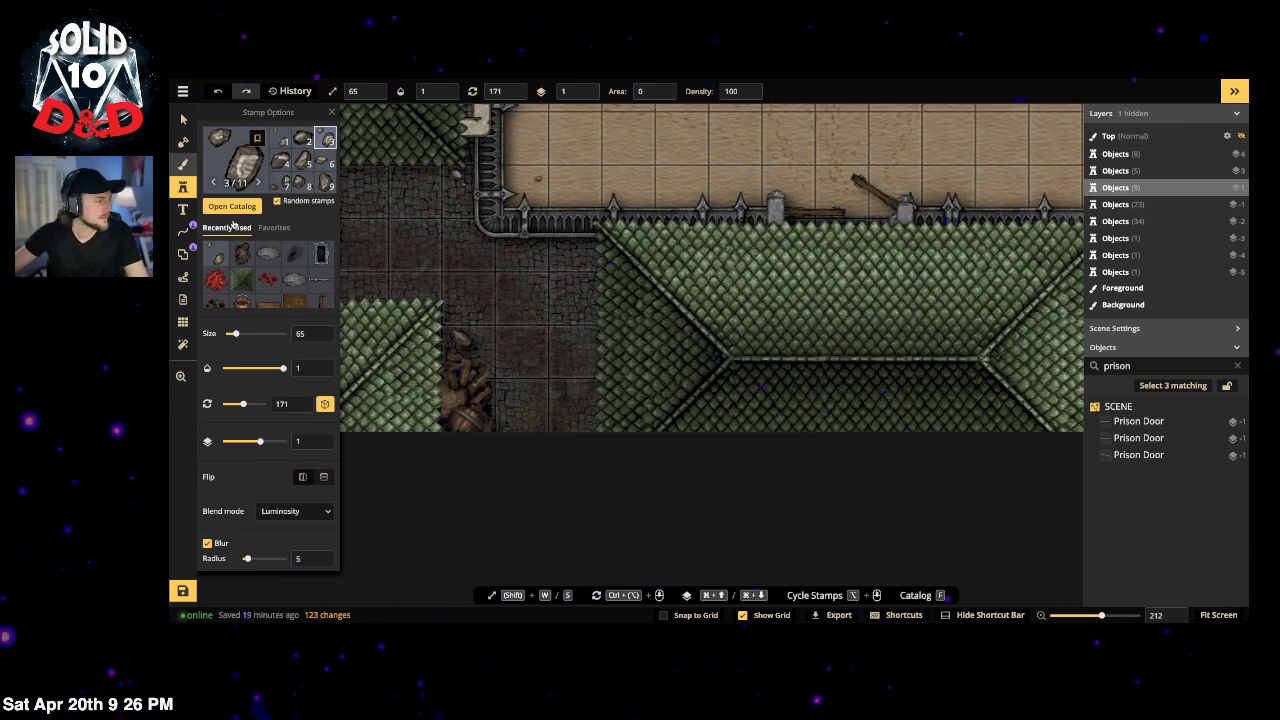
Step: Stamp four rats from the 'rats' search onto the alley debris pile
{"action": "key", "text": "f"}
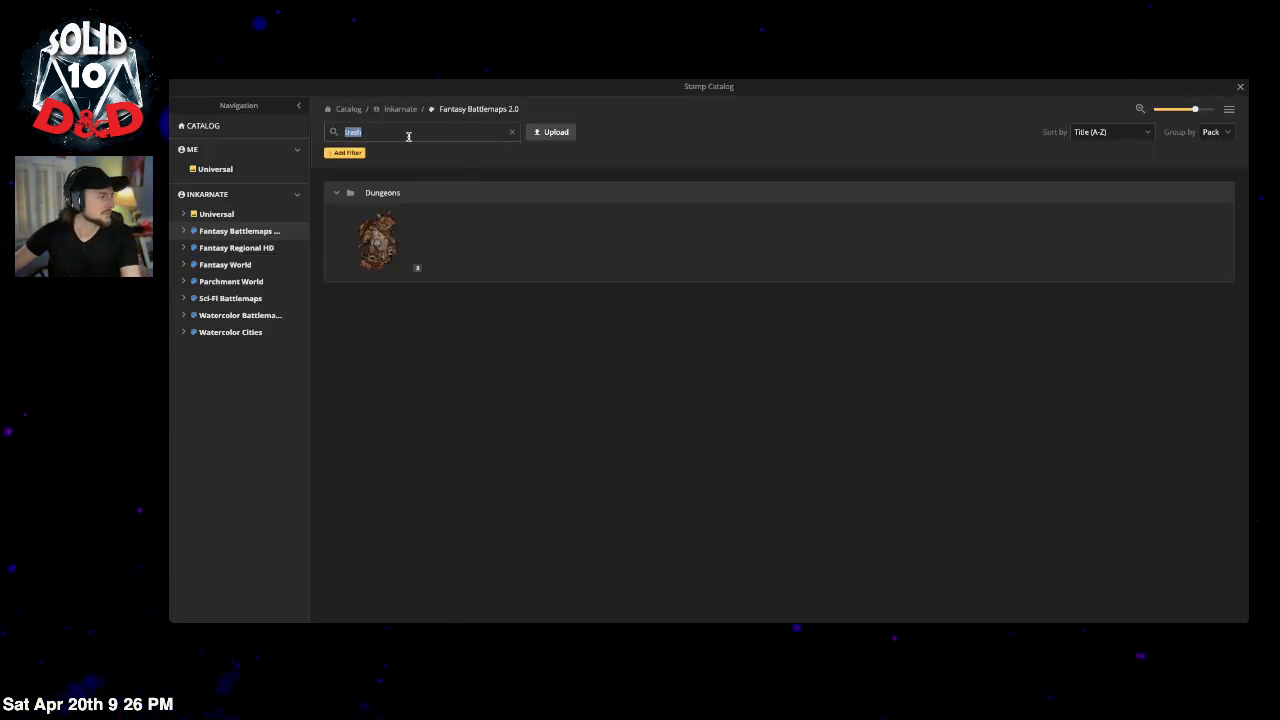
{"action": "type", "text": "rats"}
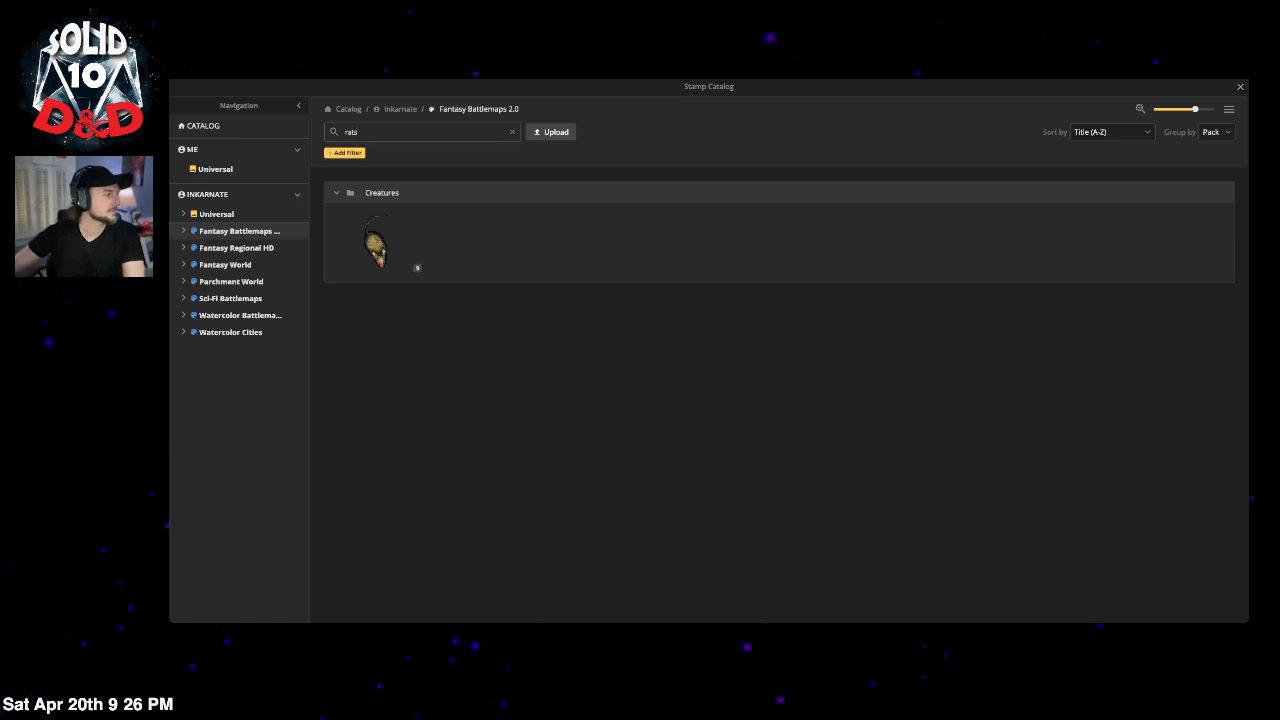
{"action": "left_click", "coordinate": [374, 243]}
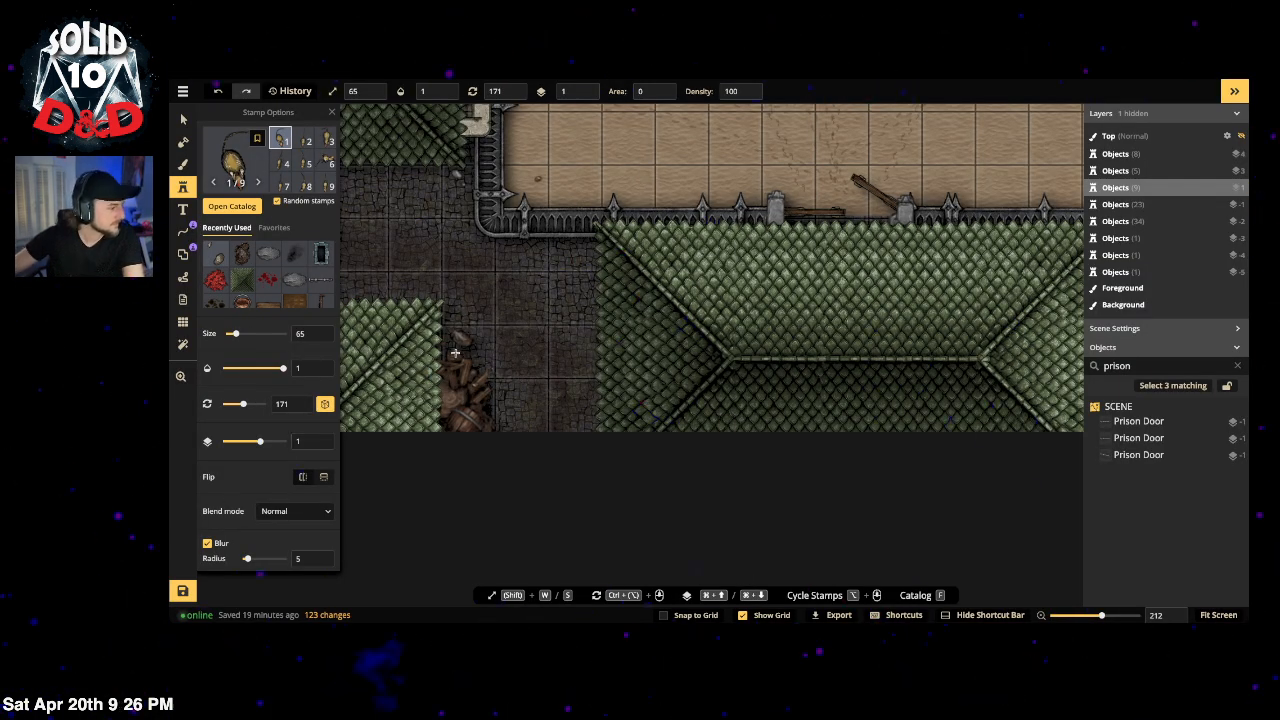
{"action": "scroll", "coordinate": [455, 352], "scroll_direction": "up", "scroll_amount": 3}
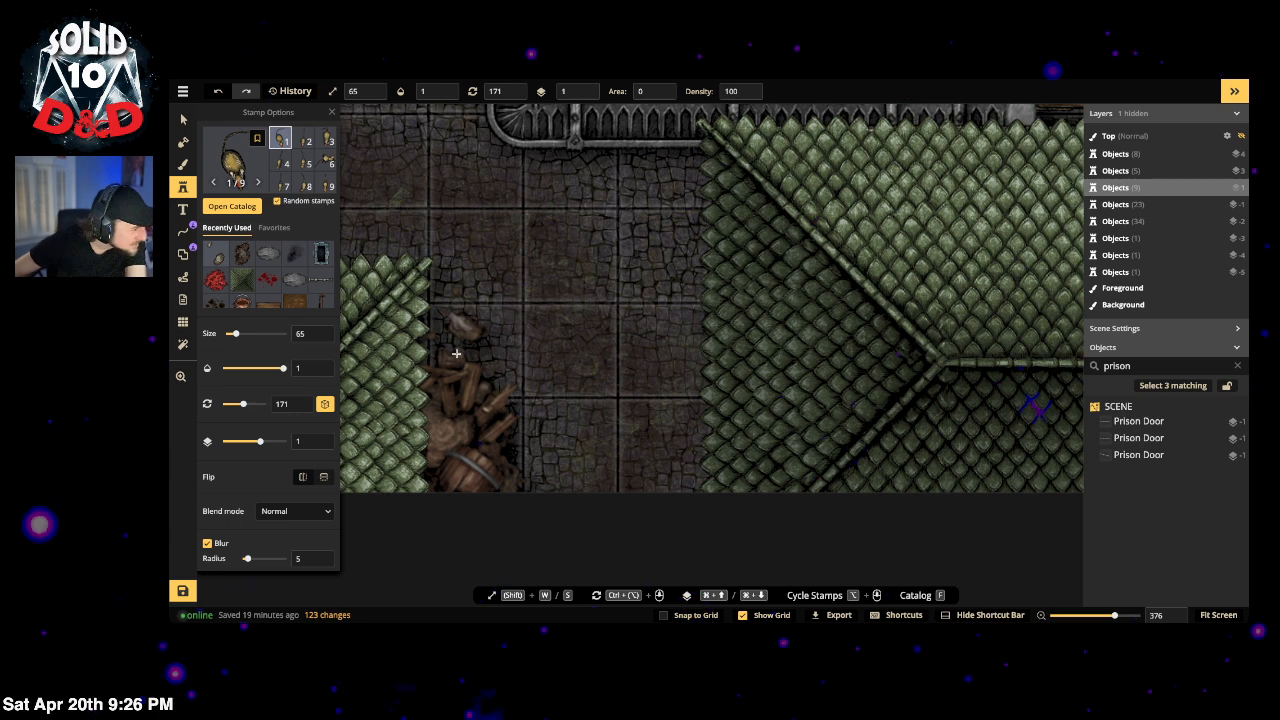
{"action": "left_click", "coordinate": [456, 353]}
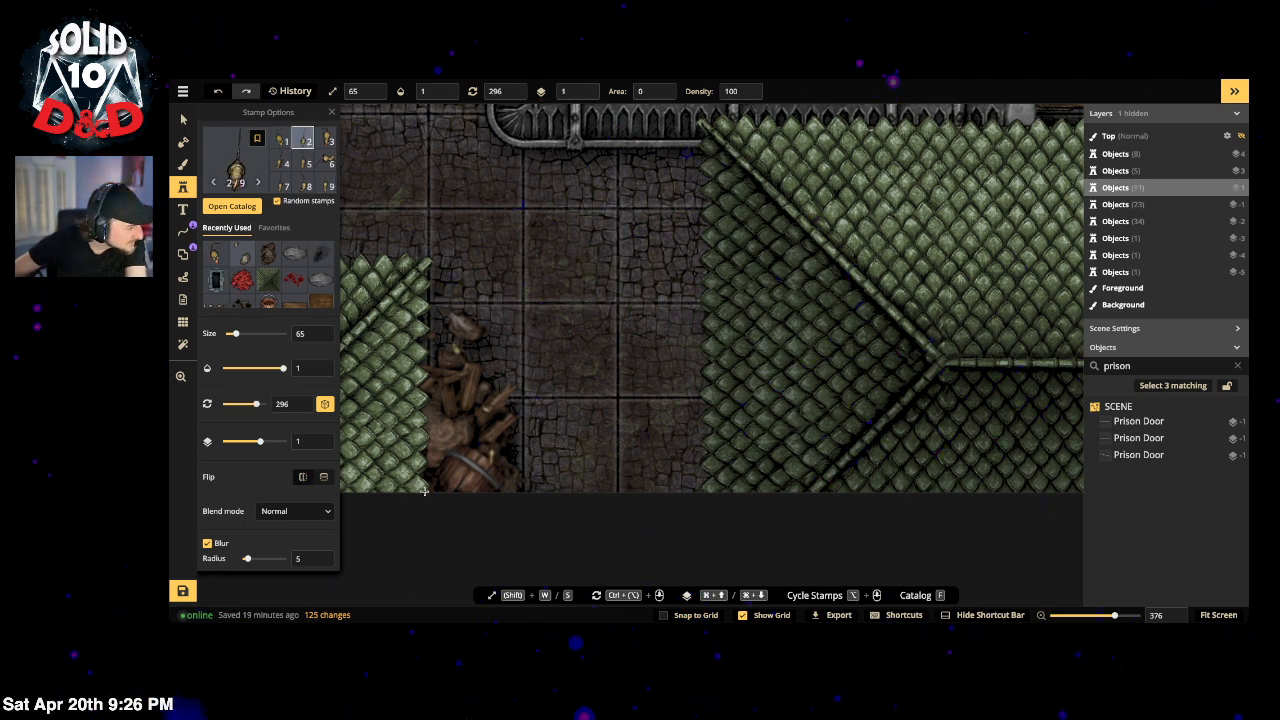
{"action": "left_click", "coordinate": [443, 424]}
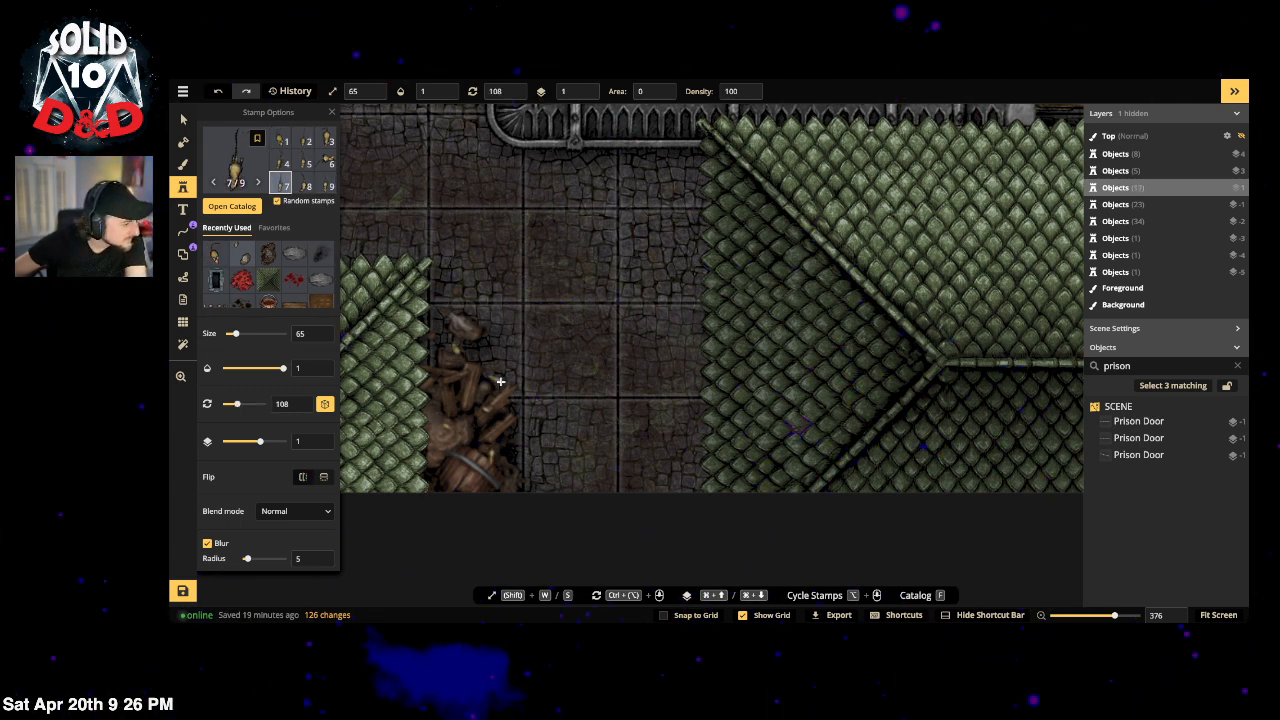
{"action": "left_click", "coordinate": [497, 381]}
{"action": "key", "text": "space"}
{"action": "left_click_drag", "start_coordinate": [463, 368], "coordinate": [573, 438]}
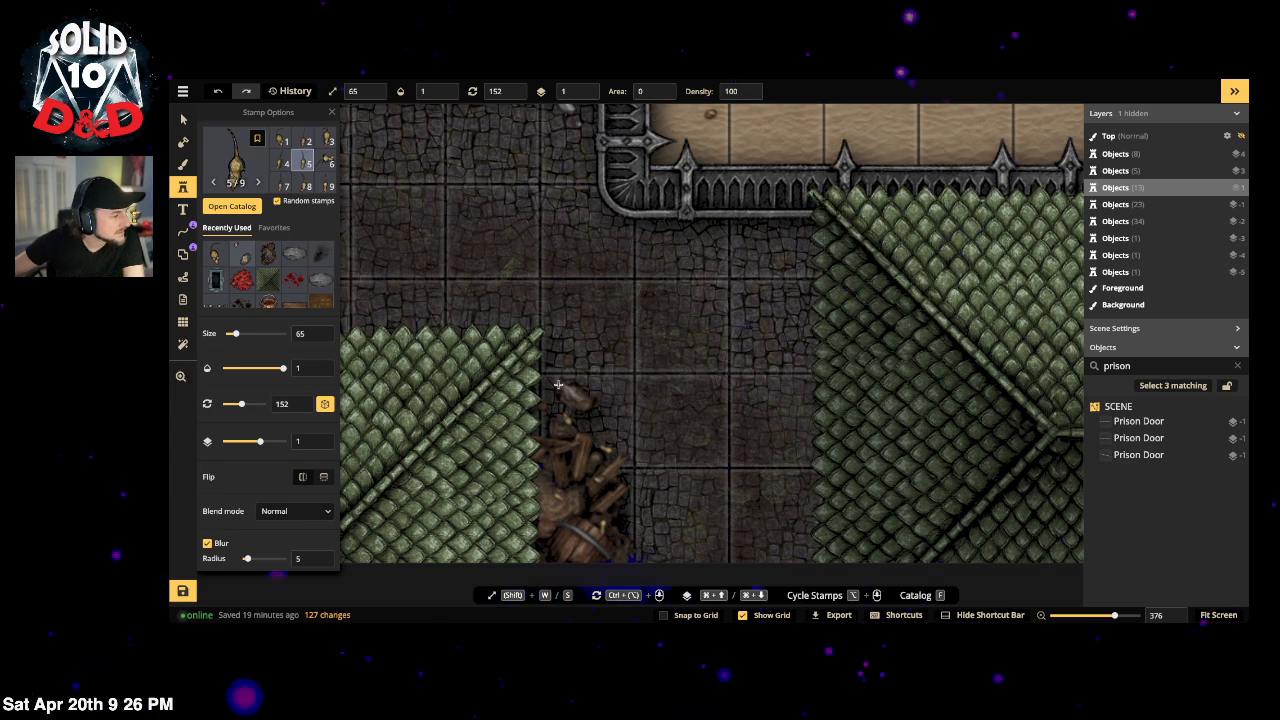
{"action": "left_click", "coordinate": [526, 427]}
{"action": "scroll", "coordinate": [570, 400], "scroll_direction": "down", "scroll_amount": 5}
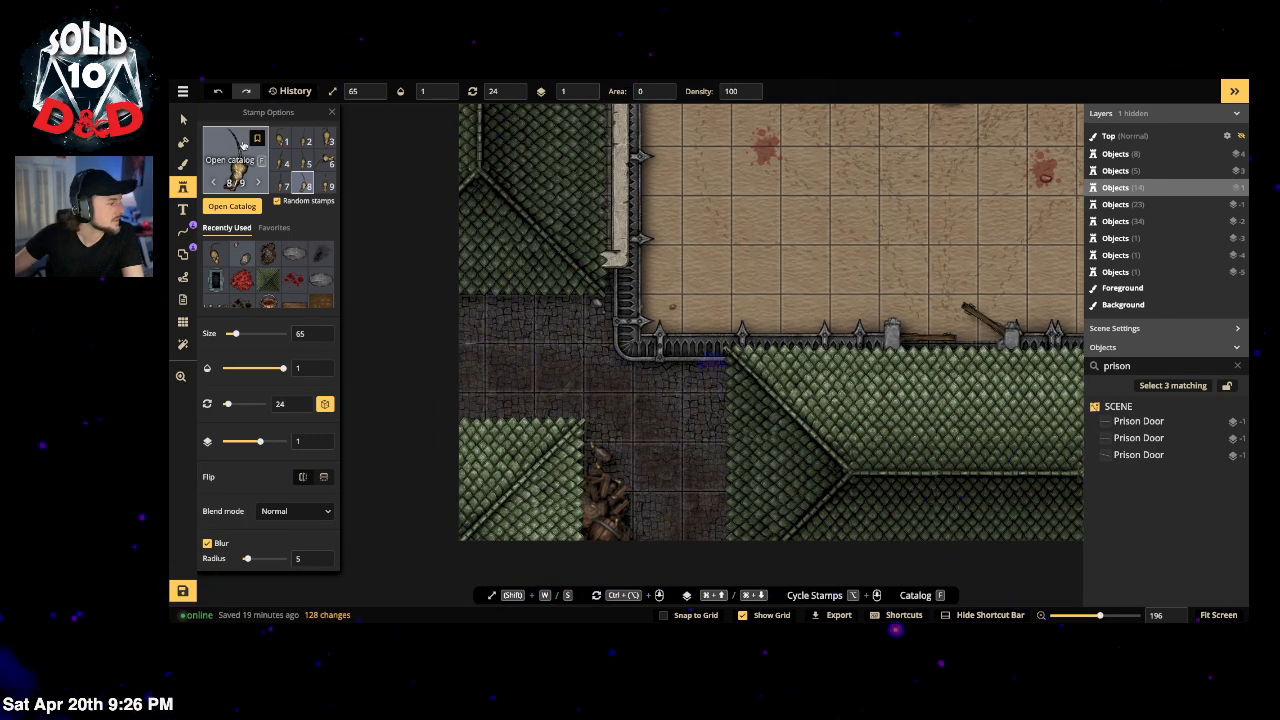
Step: Clear the rats search and browse the full stamp catalog
{"action": "key", "text": "f"}
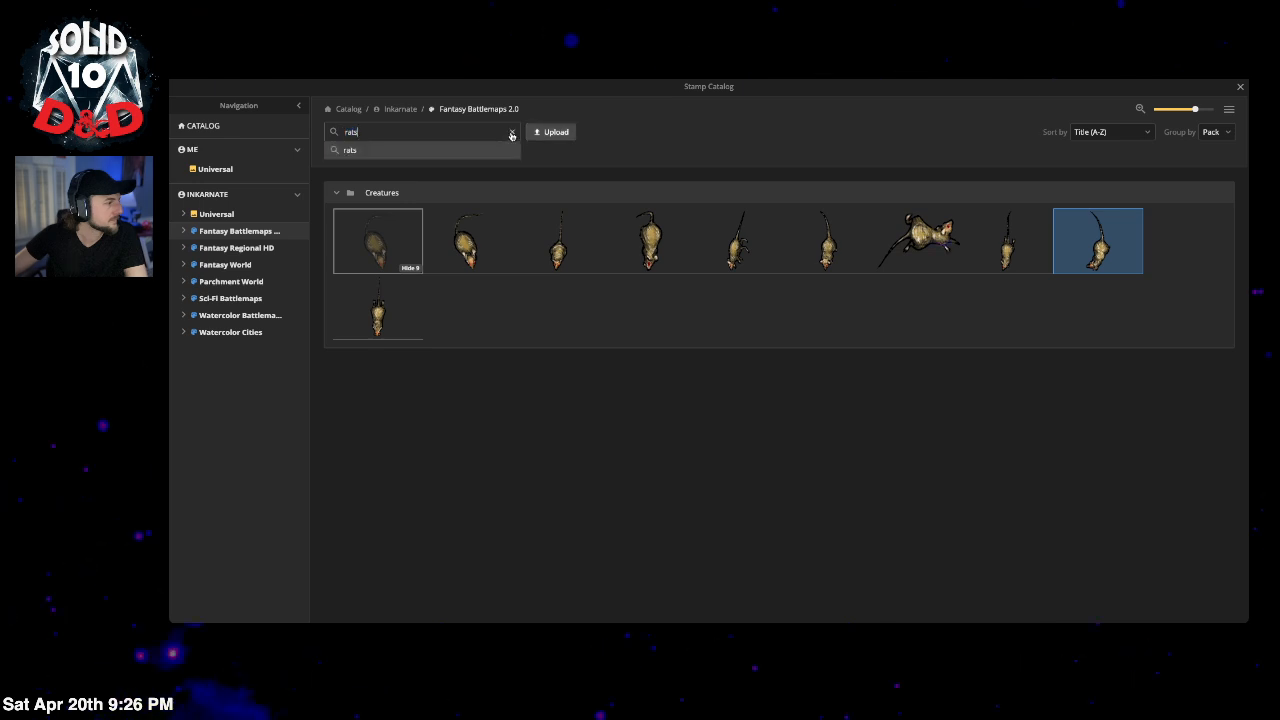
{"action": "left_click", "coordinate": [510, 131]}
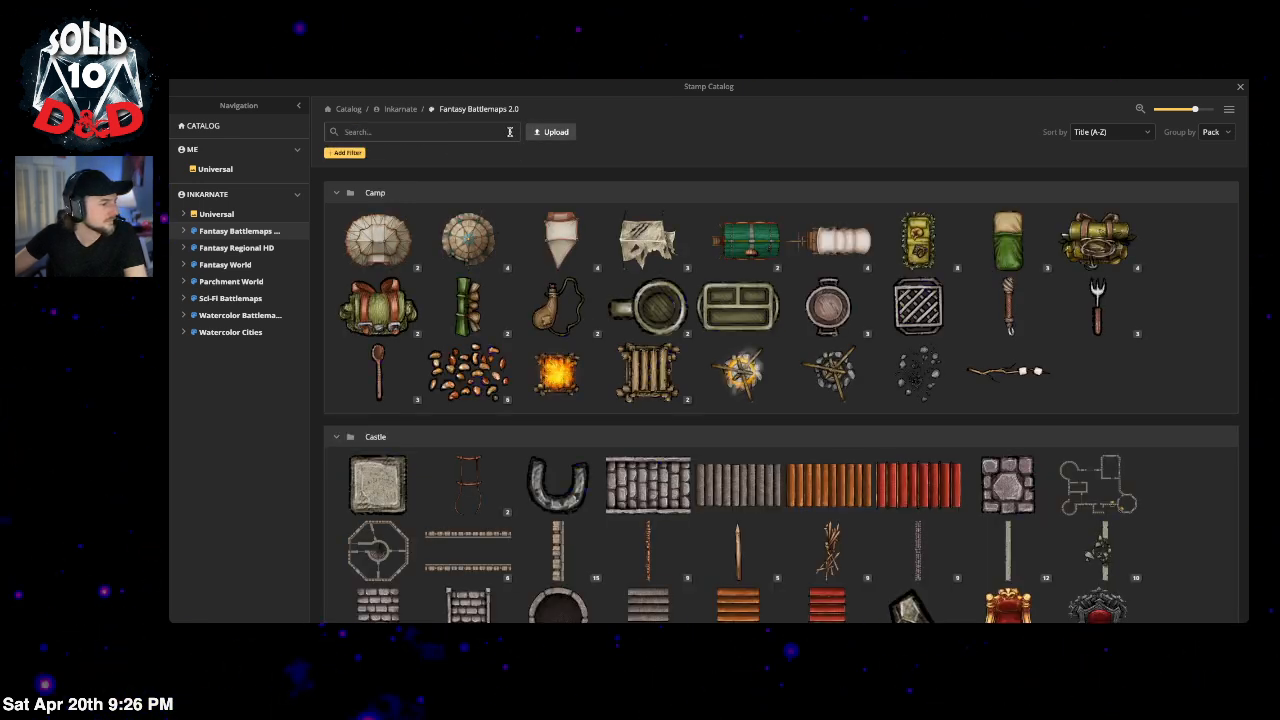
{"action": "scroll", "coordinate": [990, 412], "scroll_direction": "down", "scroll_amount": 5}
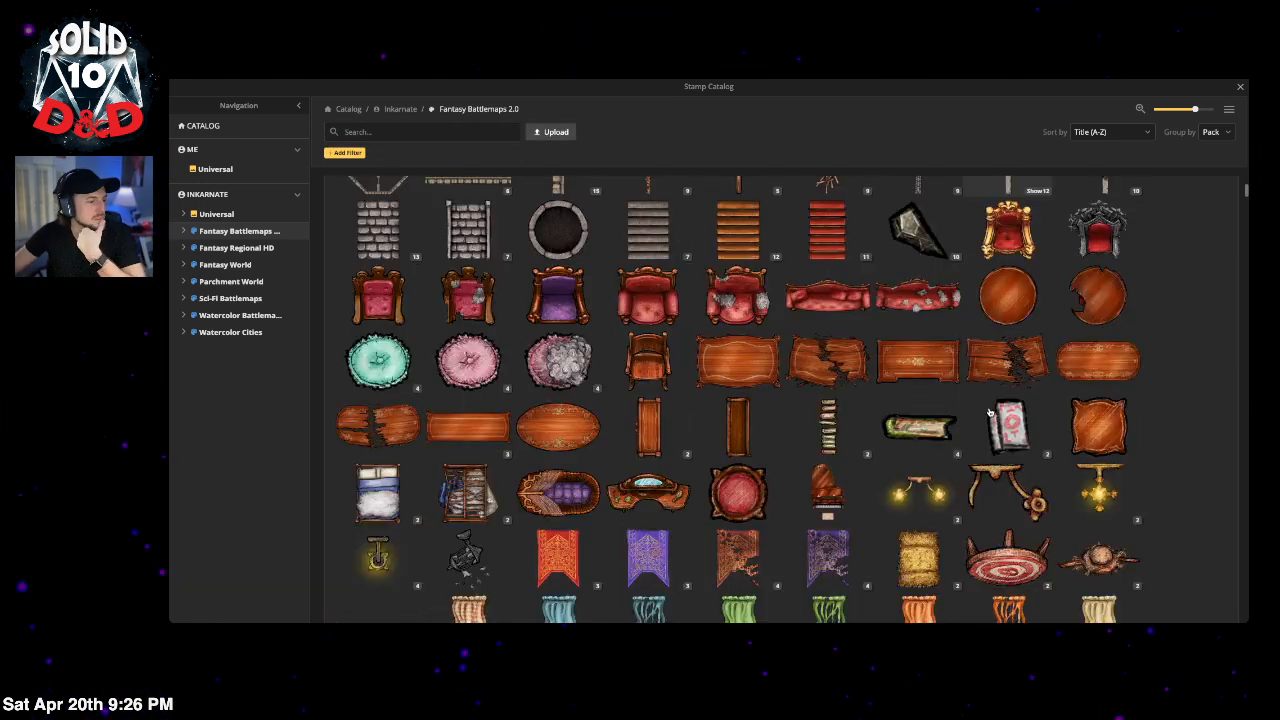
{"action": "scroll", "coordinate": [990, 412], "scroll_direction": "down", "scroll_amount": 7}
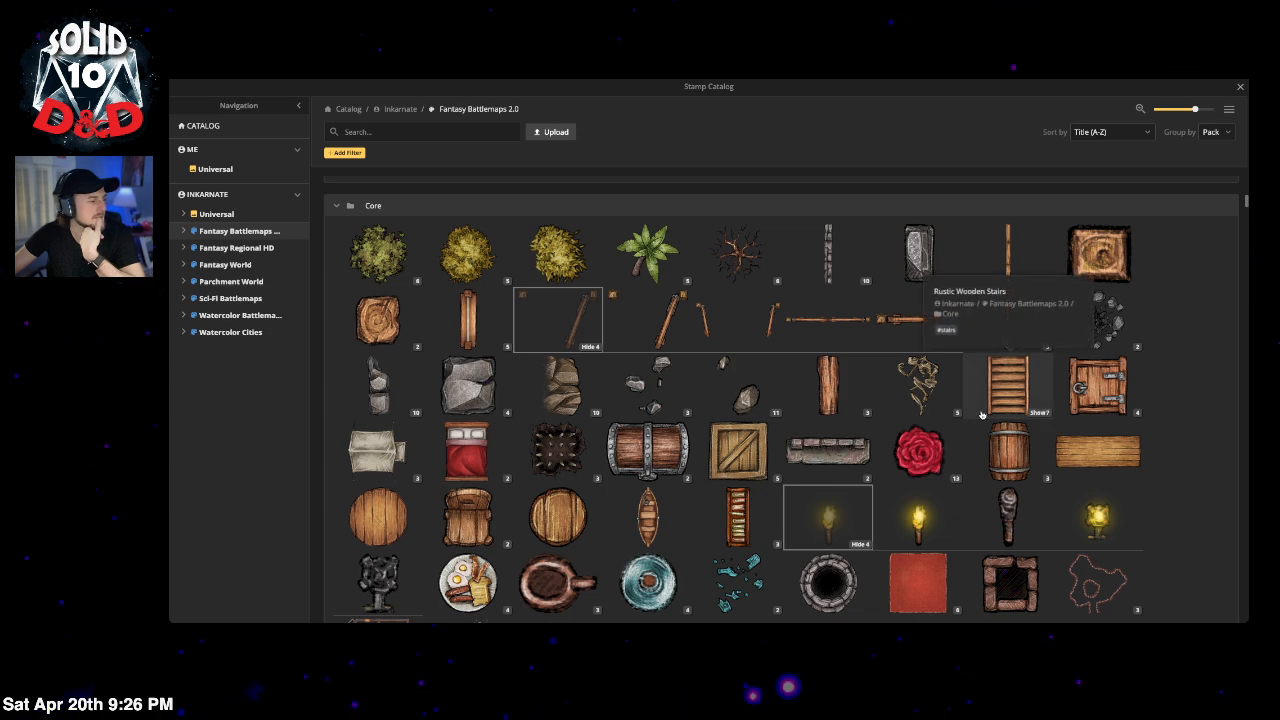
{"action": "scroll", "coordinate": [981, 414], "scroll_direction": "down", "scroll_amount": 4}
{"action": "scroll", "coordinate": [981, 414], "scroll_direction": "down", "scroll_amount": 2}
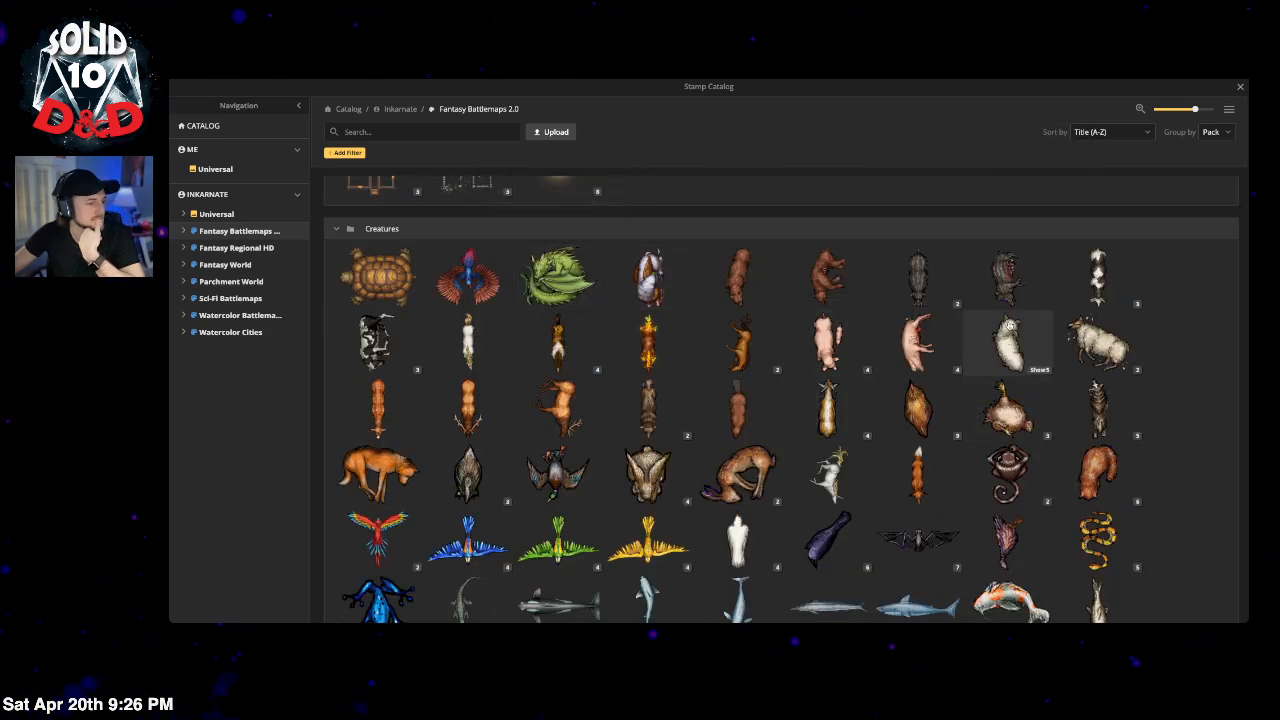
{"action": "scroll", "coordinate": [1007, 330], "scroll_direction": "down", "scroll_amount": 2}
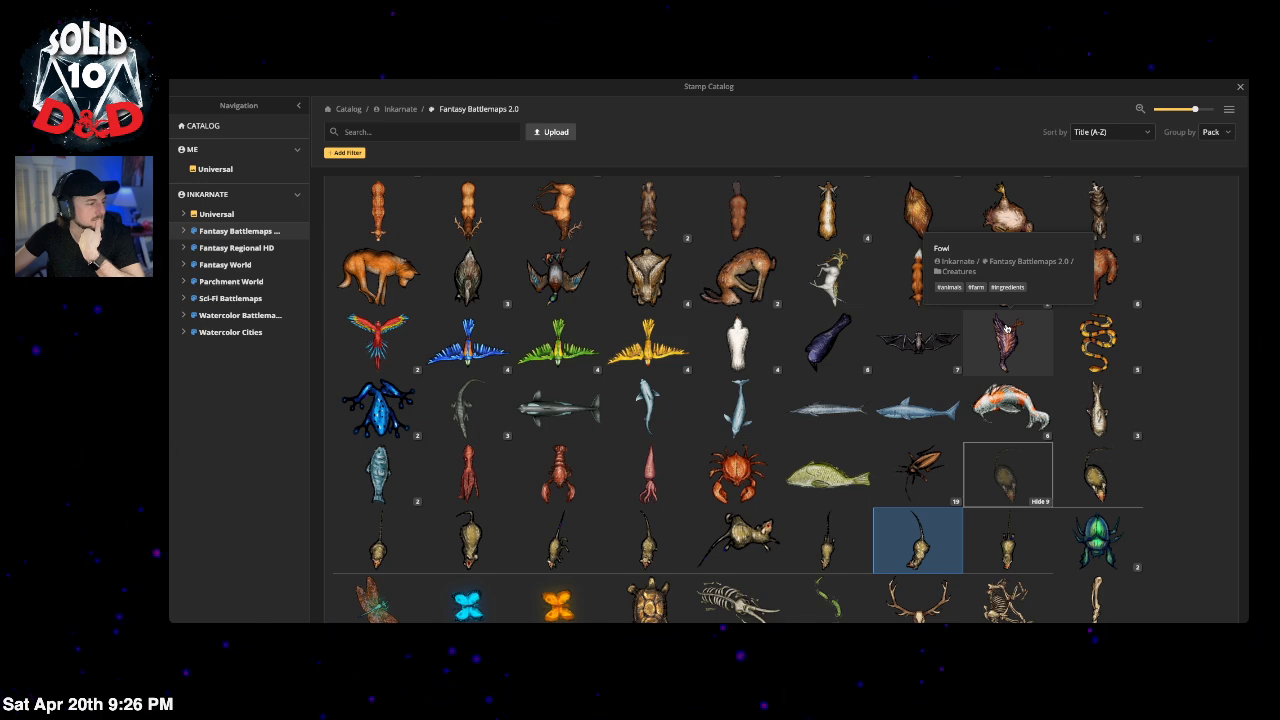
{"action": "scroll", "coordinate": [908, 418], "scroll_direction": "down", "scroll_amount": 2}
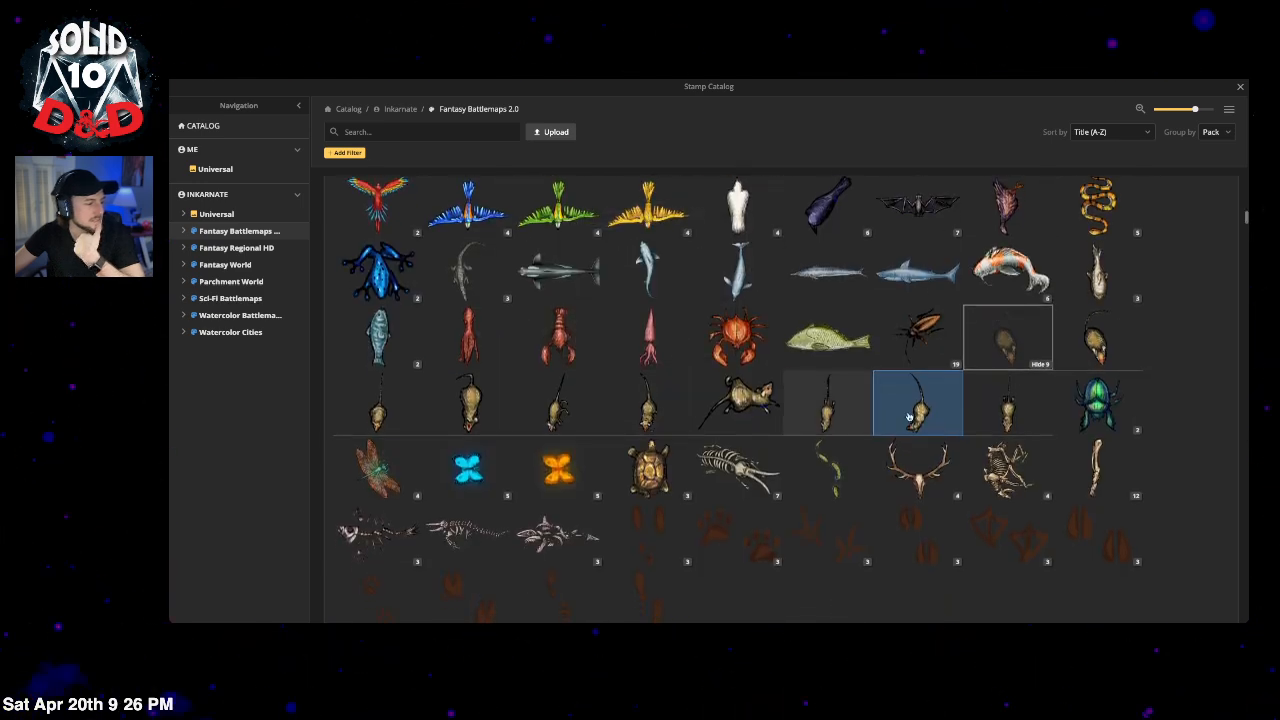
Step: Collapse the rat variants and scroll on through the Fantasy Battlemaps 2.0 sets
{"action": "left_click", "coordinate": [1044, 365]}
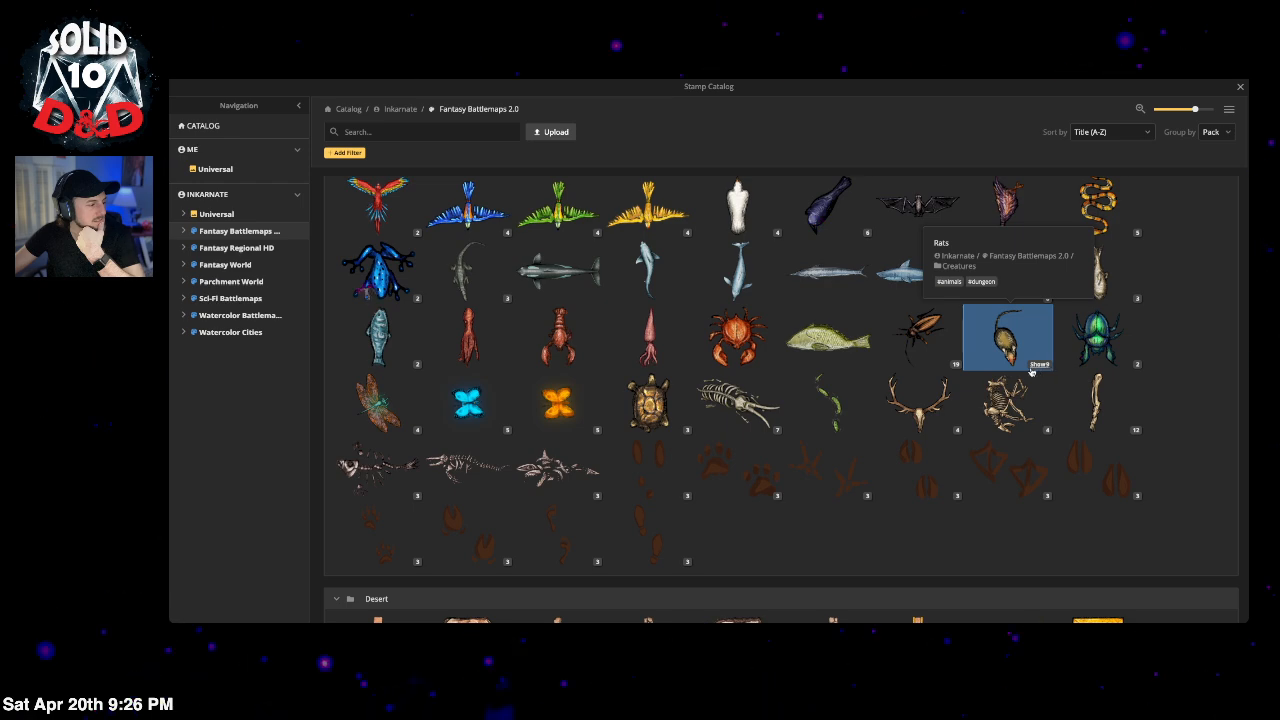
{"action": "scroll", "coordinate": [840, 455], "scroll_direction": "down", "scroll_amount": 4}
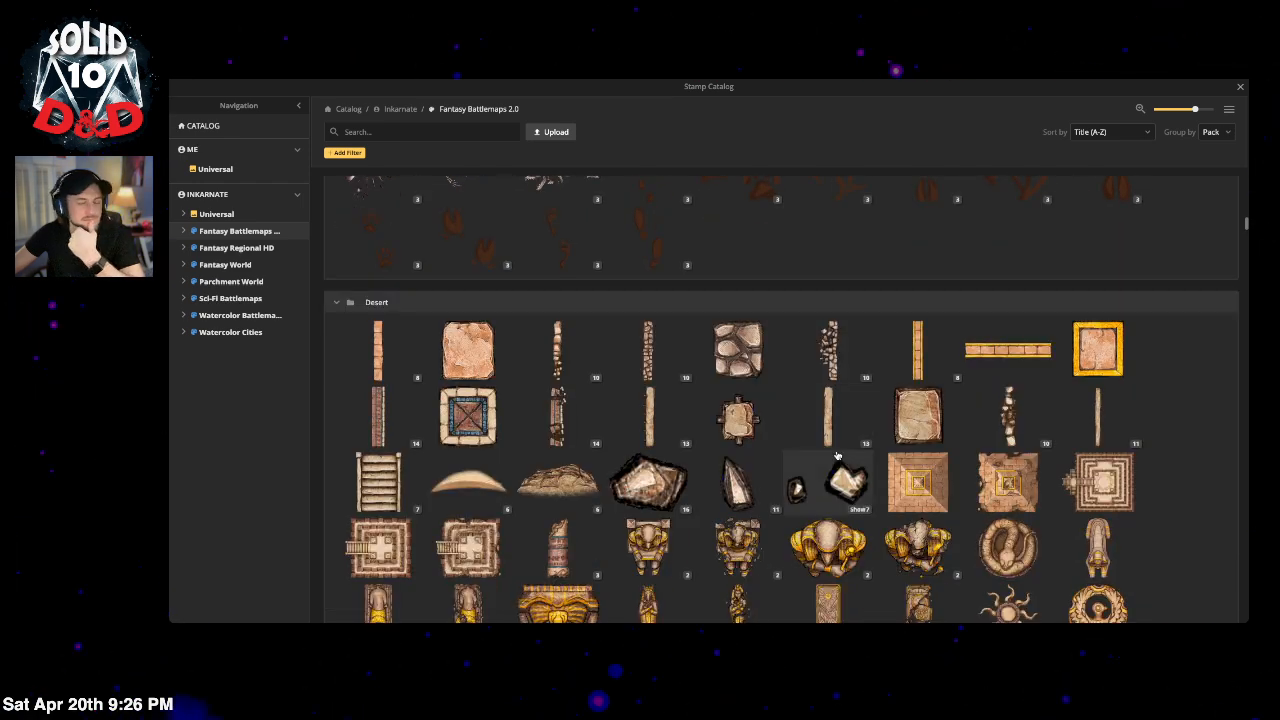
{"action": "scroll", "coordinate": [838, 456], "scroll_direction": "down", "scroll_amount": 4}
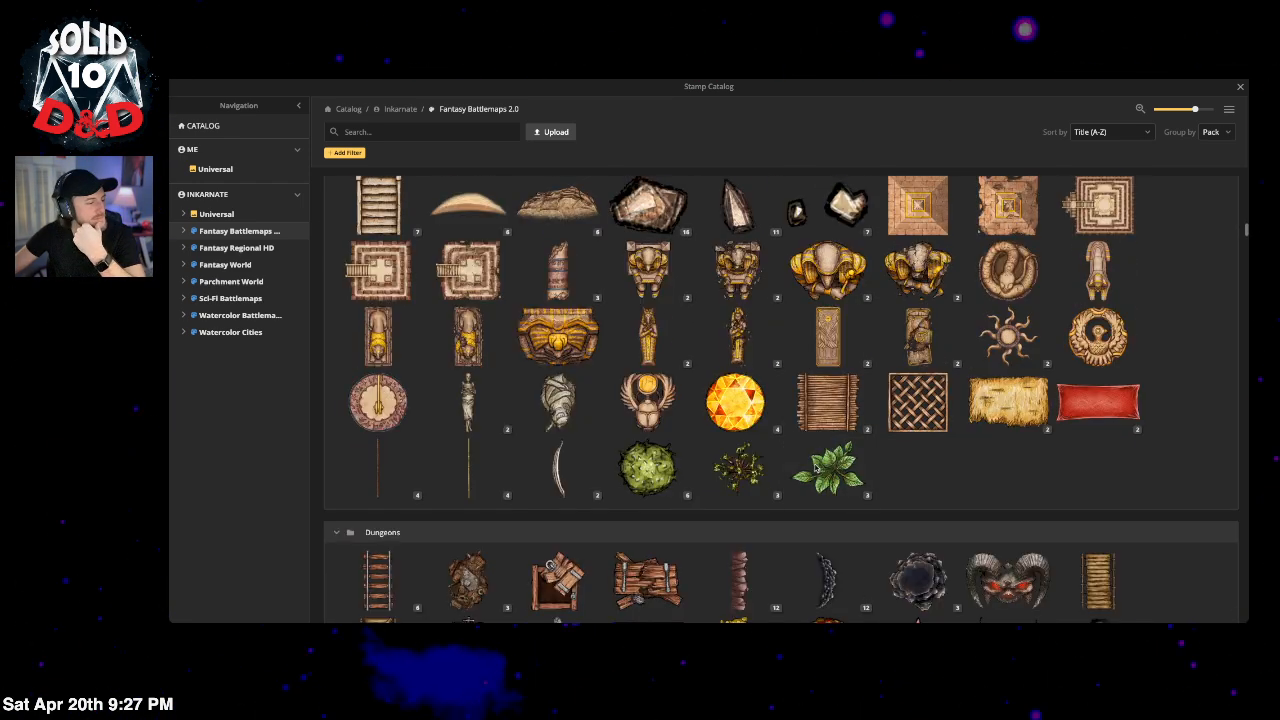
{"action": "scroll", "coordinate": [815, 467], "scroll_direction": "down", "scroll_amount": 2}
{"action": "scroll", "coordinate": [813, 470], "scroll_direction": "down", "scroll_amount": 3}
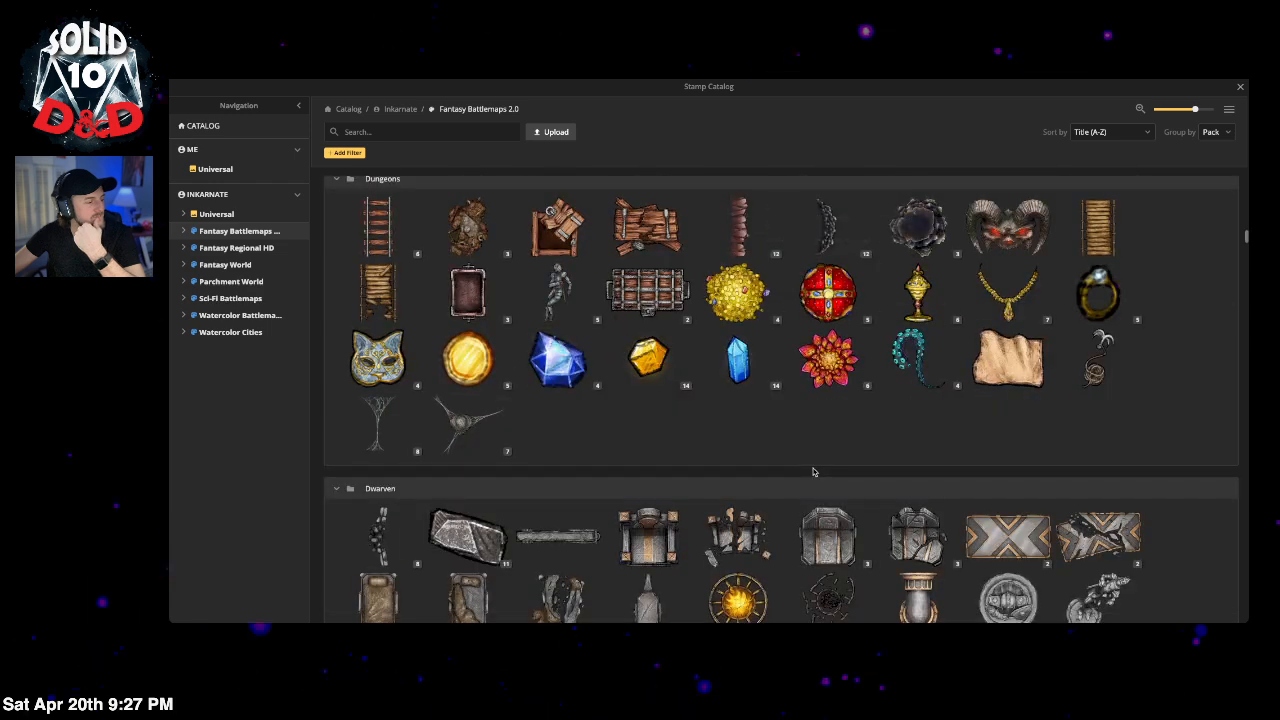
{"action": "scroll", "coordinate": [813, 471], "scroll_direction": "down", "scroll_amount": 3}
{"action": "scroll", "coordinate": [813, 470], "scroll_direction": "down", "scroll_amount": 6}
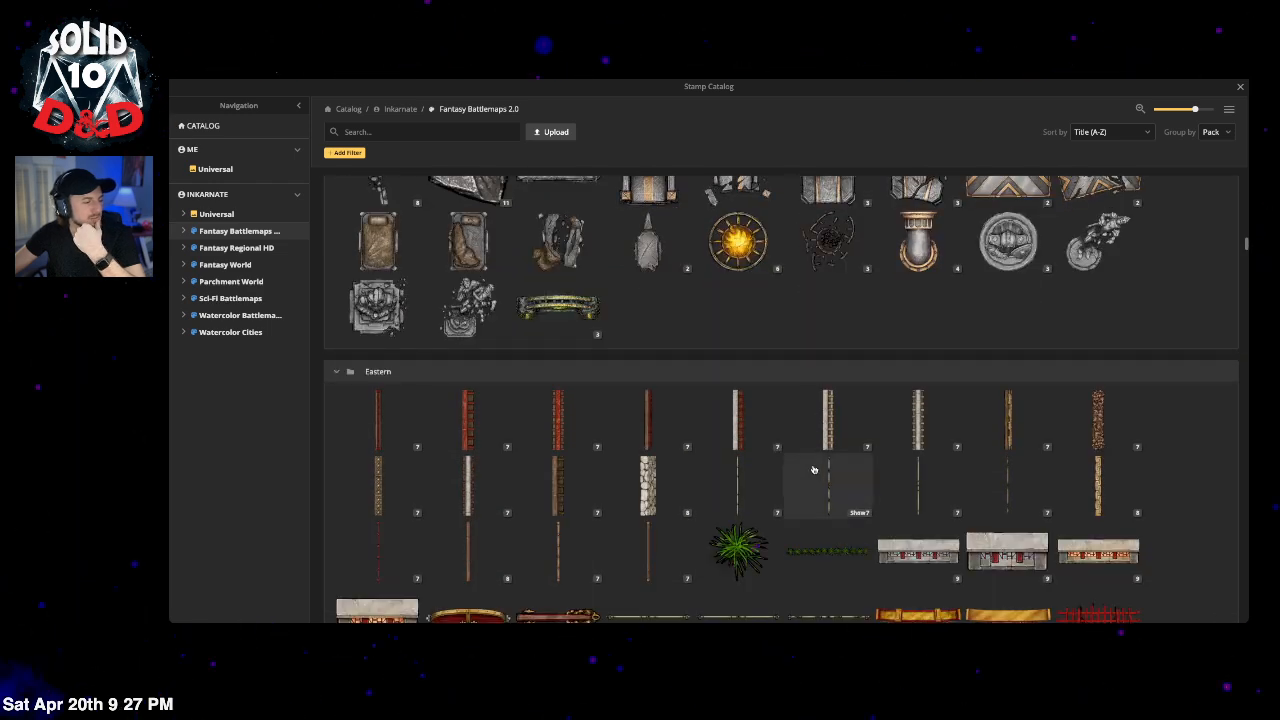
{"action": "scroll", "coordinate": [813, 470], "scroll_direction": "down", "scroll_amount": 4}
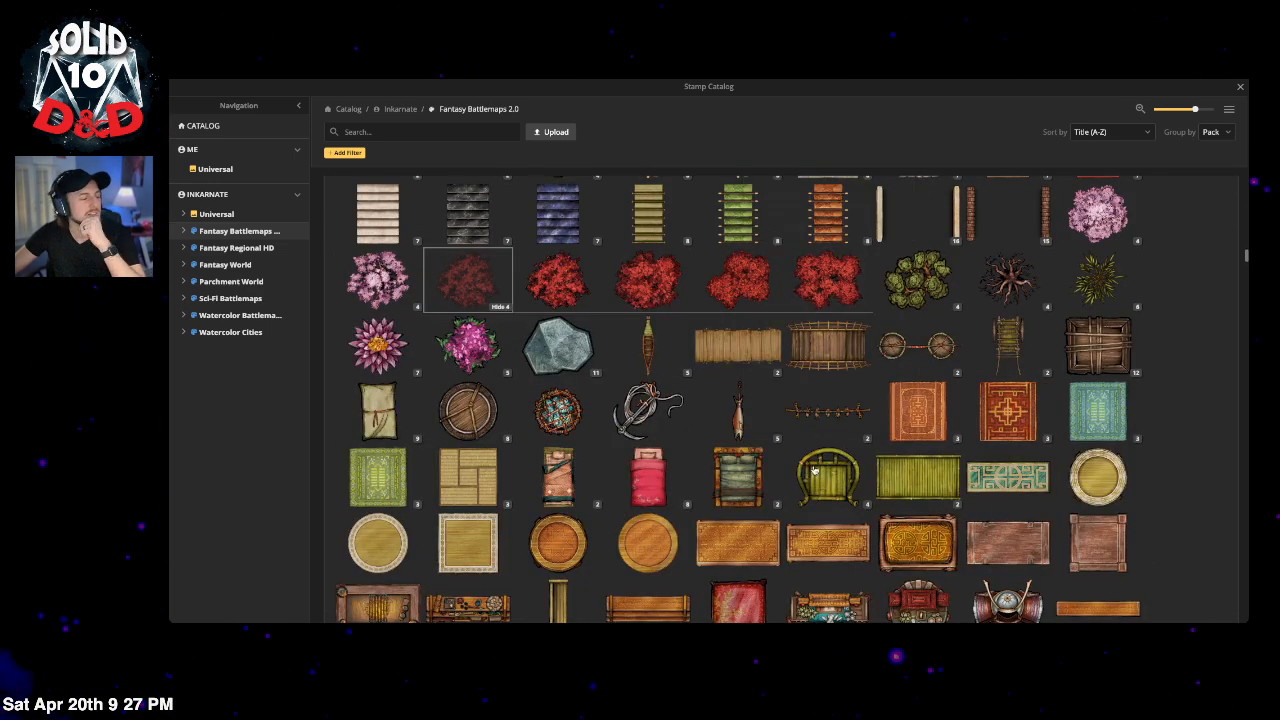
{"action": "scroll", "coordinate": [813, 457], "scroll_direction": "down", "scroll_amount": 6}
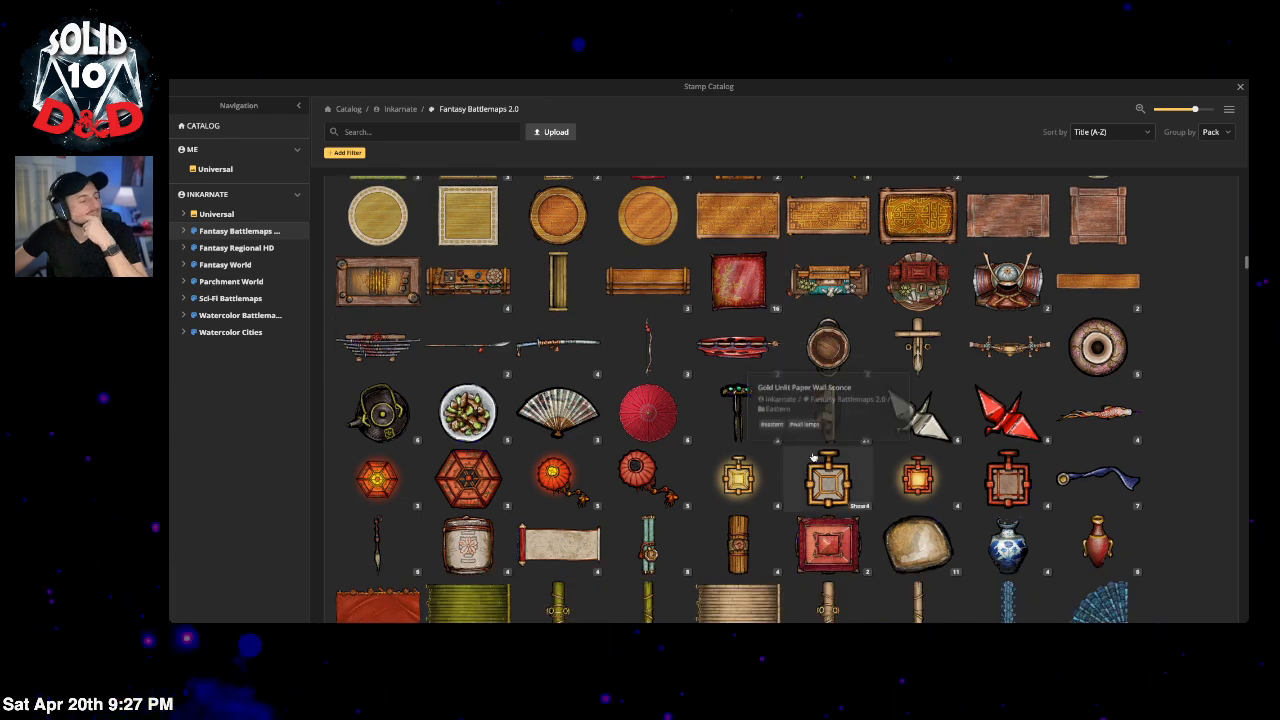
{"action": "scroll", "coordinate": [807, 457], "scroll_direction": "down", "scroll_amount": 2}
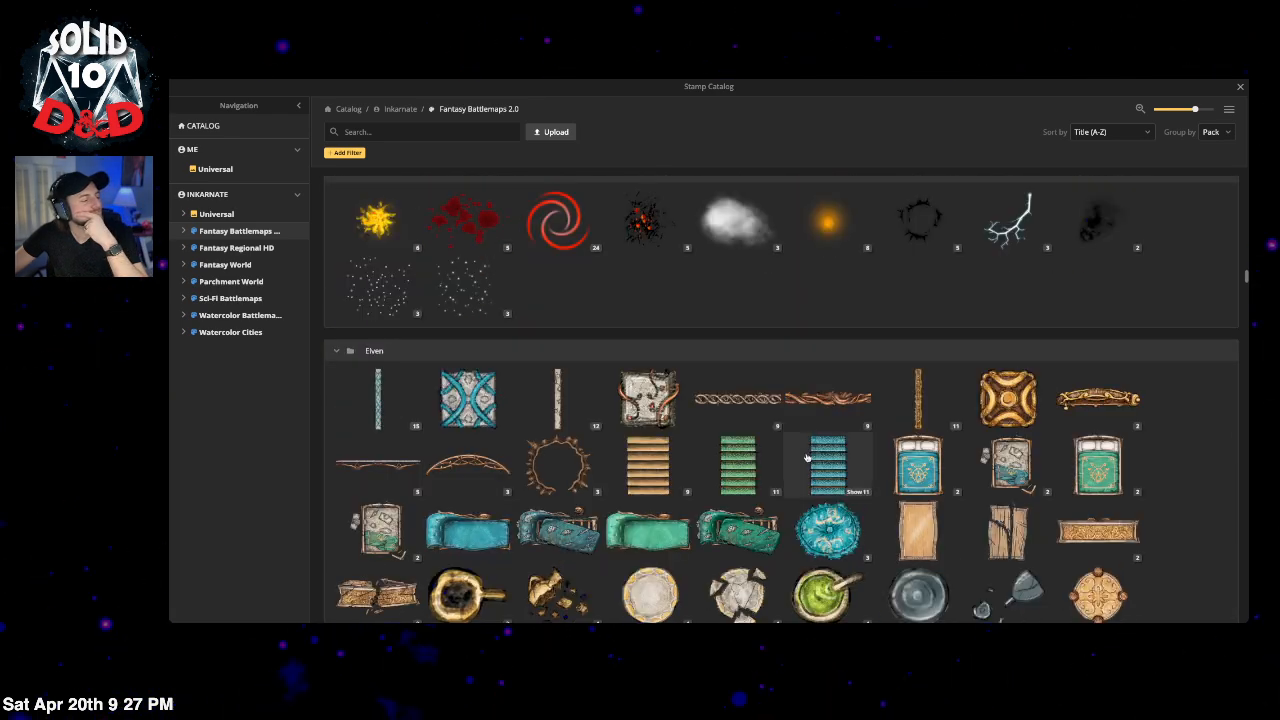
Step: Stamp the cloud at size 391 on layer 4 over the lower-right corner
{"action": "left_click", "coordinate": [735, 220]}
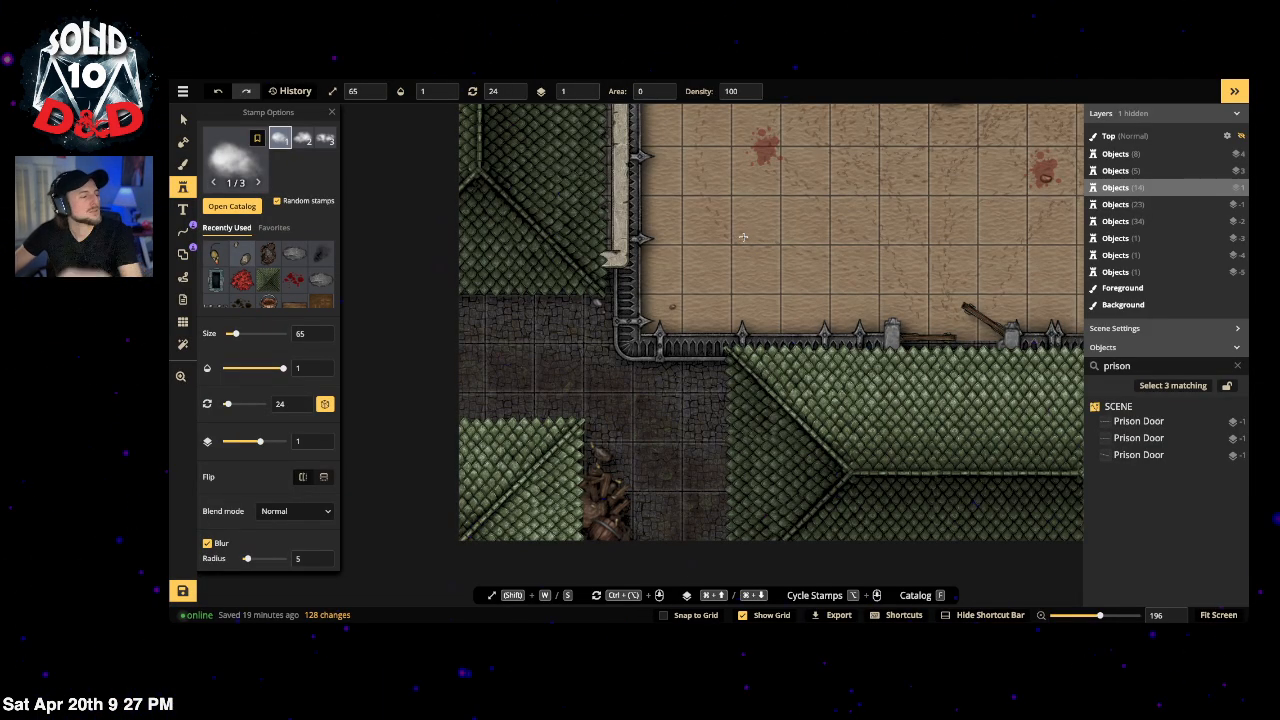
{"action": "scroll", "coordinate": [792, 230], "scroll_direction": "down", "scroll_amount": 5}
{"action": "scroll", "coordinate": [792, 230], "scroll_direction": "down", "scroll_amount": 5}
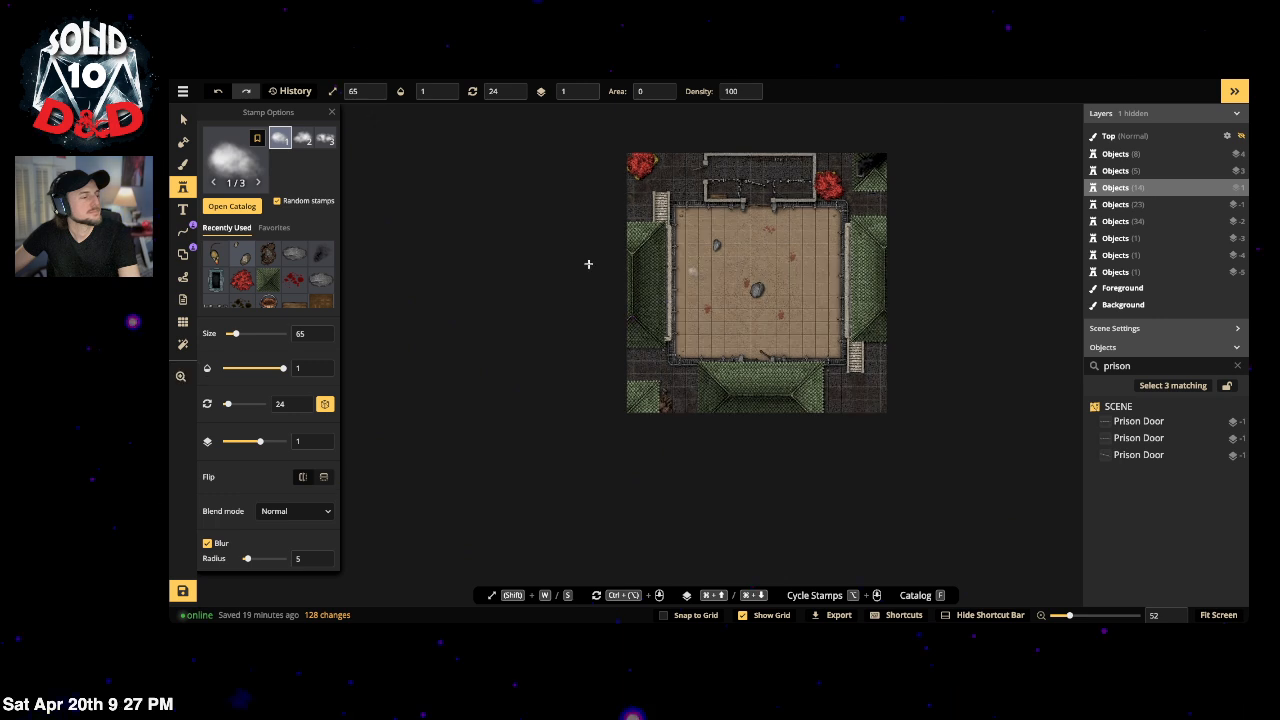
{"action": "left_click", "coordinate": [271, 336]}
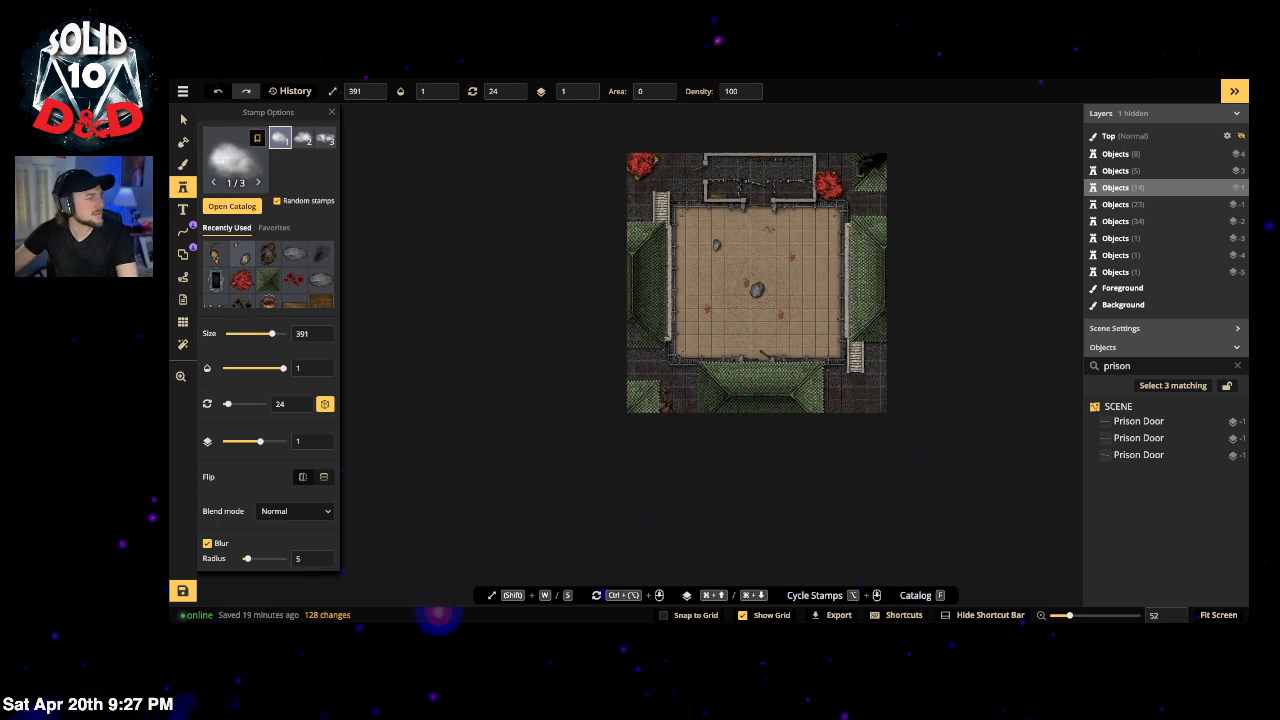
{"action": "scroll", "coordinate": [588, 91], "scroll_direction": "up", "scroll_amount": 4}
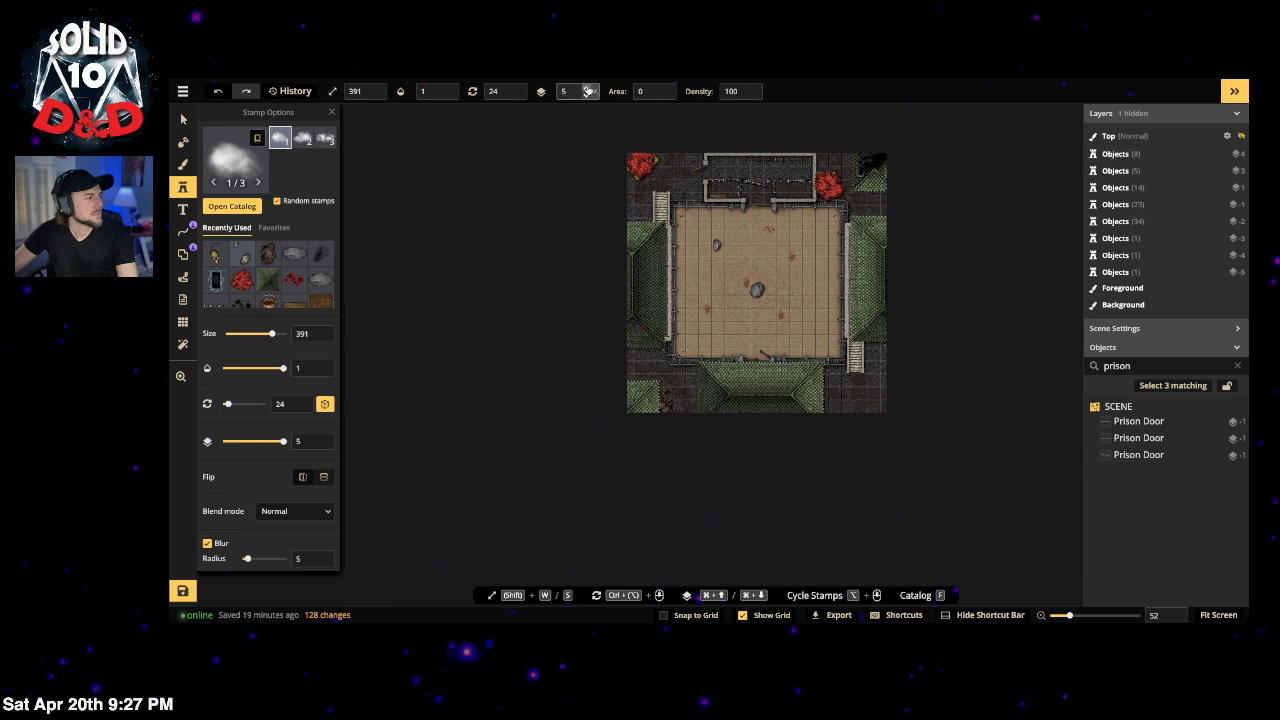
{"action": "scroll", "coordinate": [588, 93], "scroll_direction": "down", "scroll_amount": 1}
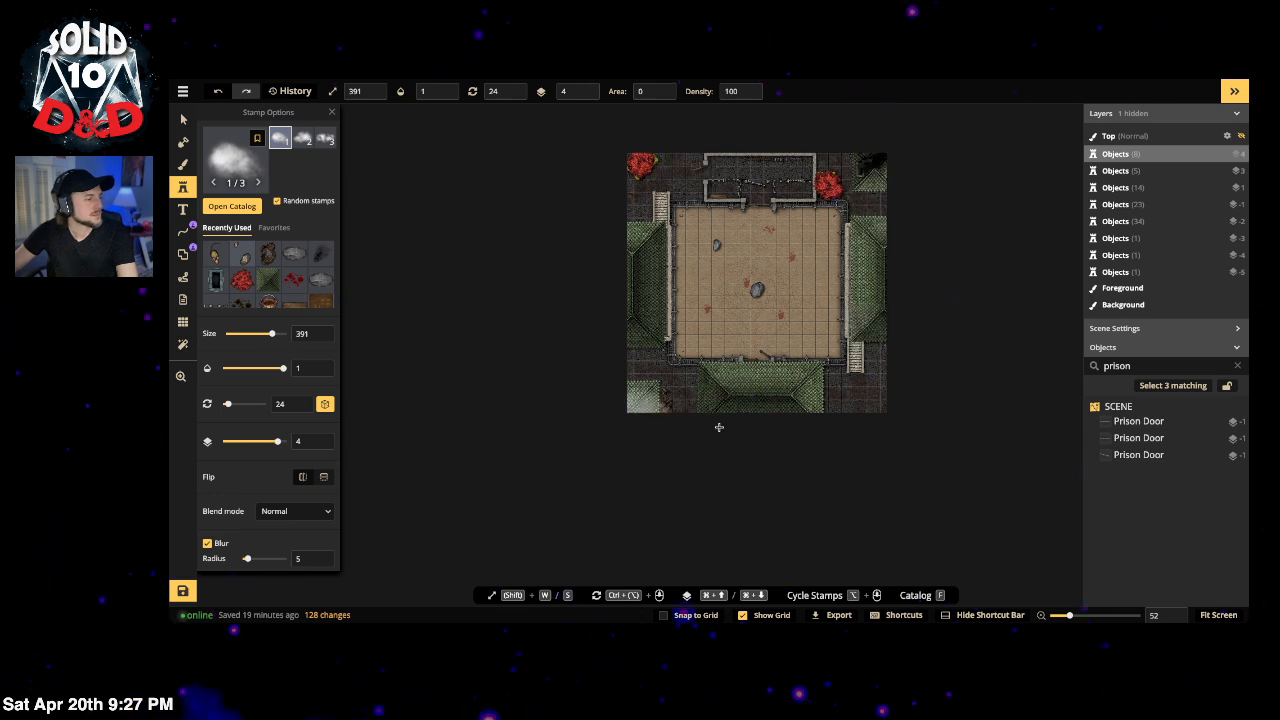
{"action": "left_click", "coordinate": [857, 403]}
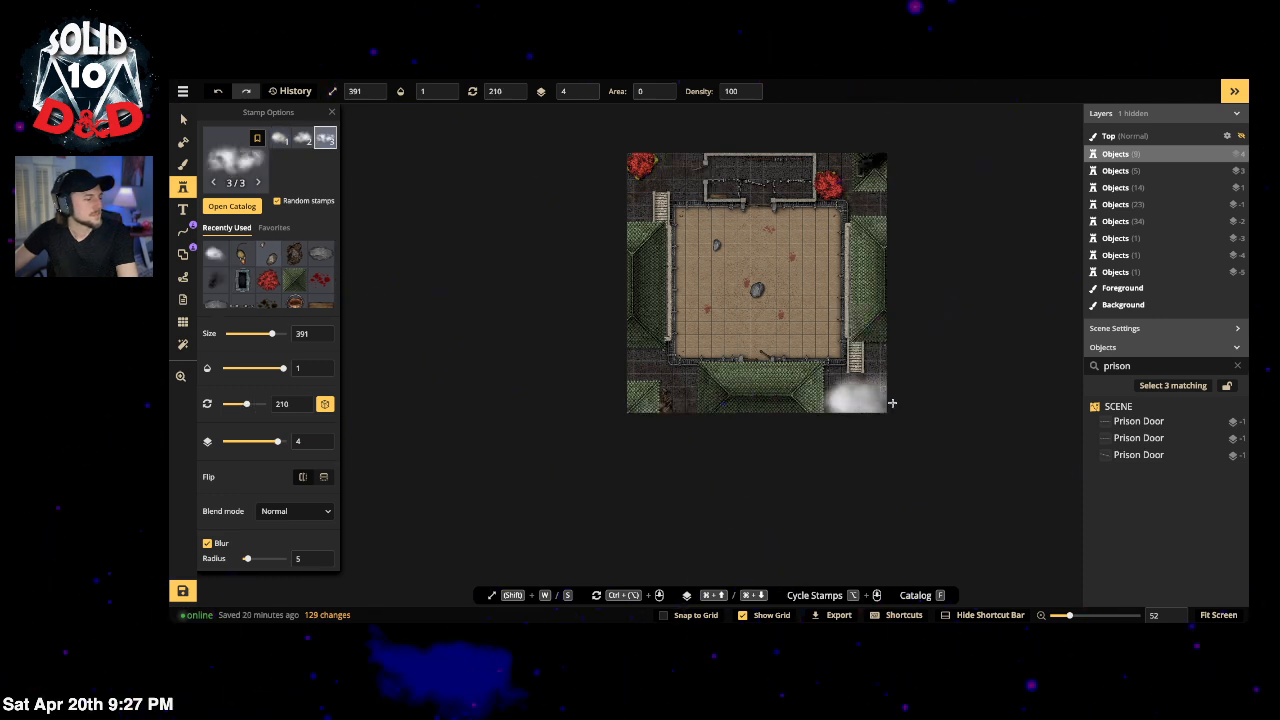
Step: Rotate the lower-right smoke cloud and set its shadow vertical offset to 46.6
{"action": "key", "text": "v"}
{"action": "left_click", "coordinate": [872, 412]}
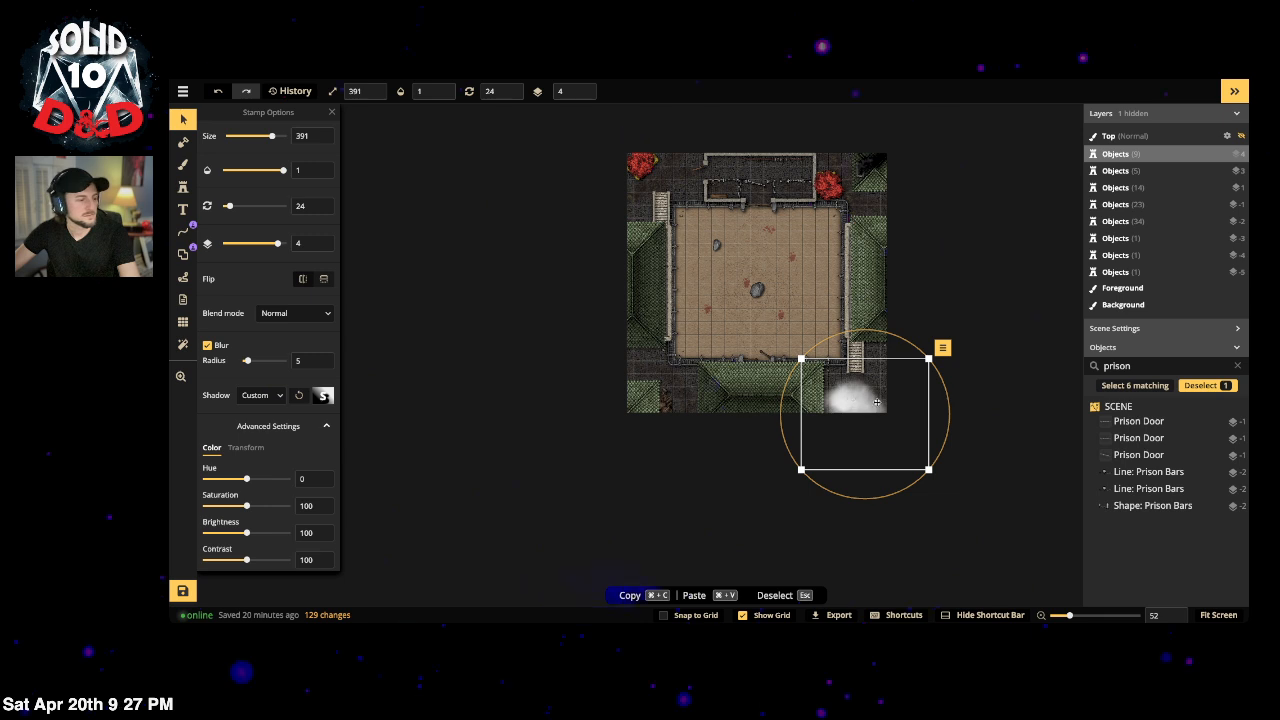
{"action": "left_click_drag", "start_coordinate": [950, 386], "coordinate": [882, 218]}
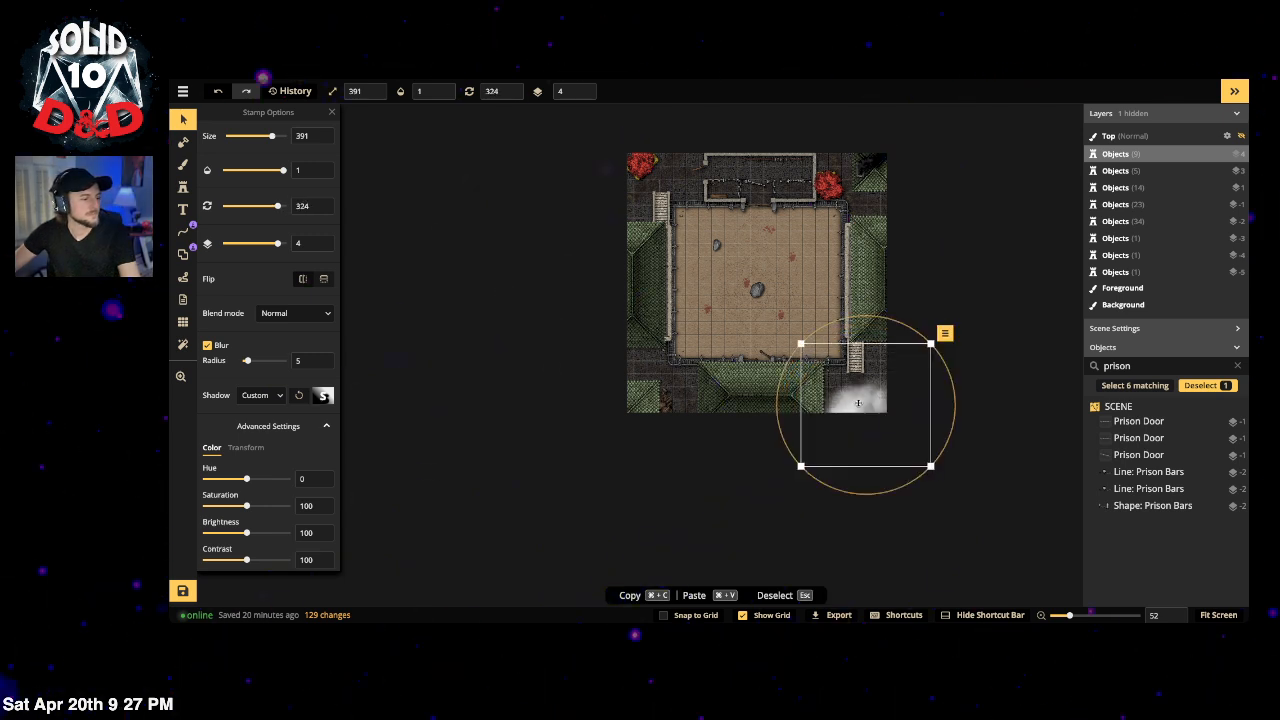
{"action": "left_click", "coordinate": [321, 396]}
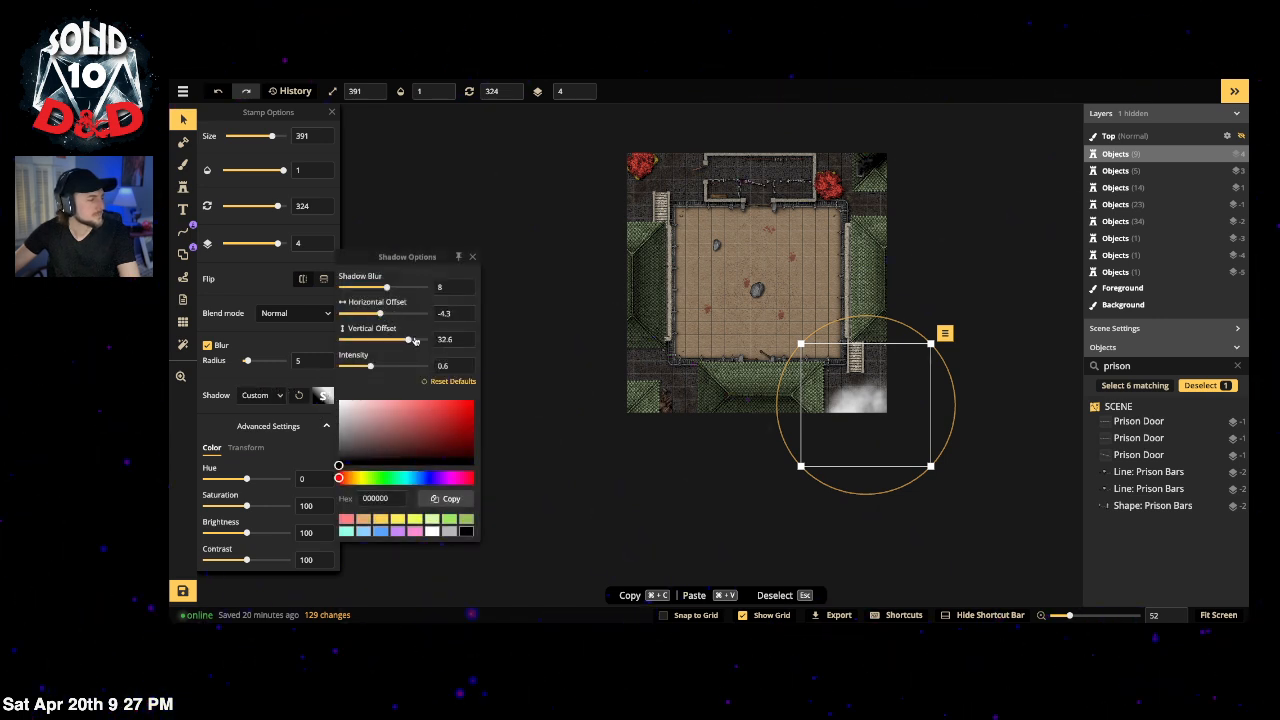
{"action": "left_click", "coordinate": [546, 431]}
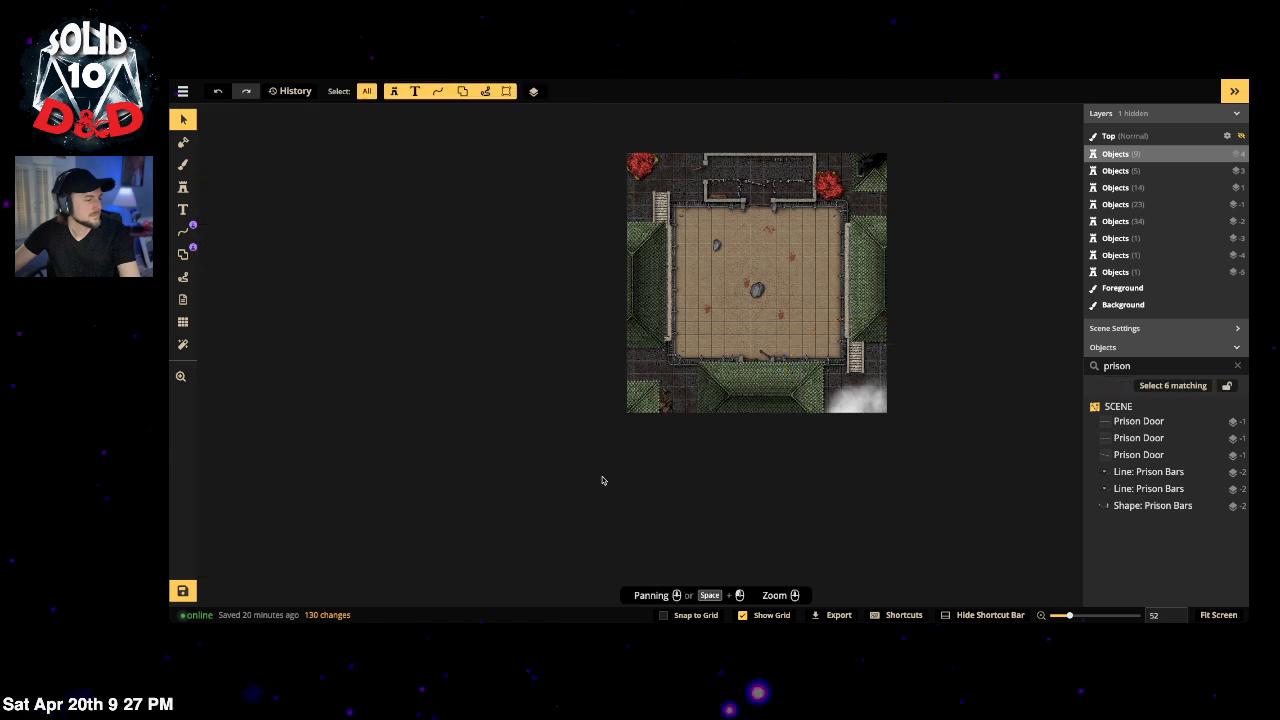
{"action": "left_click", "coordinate": [857, 400]}
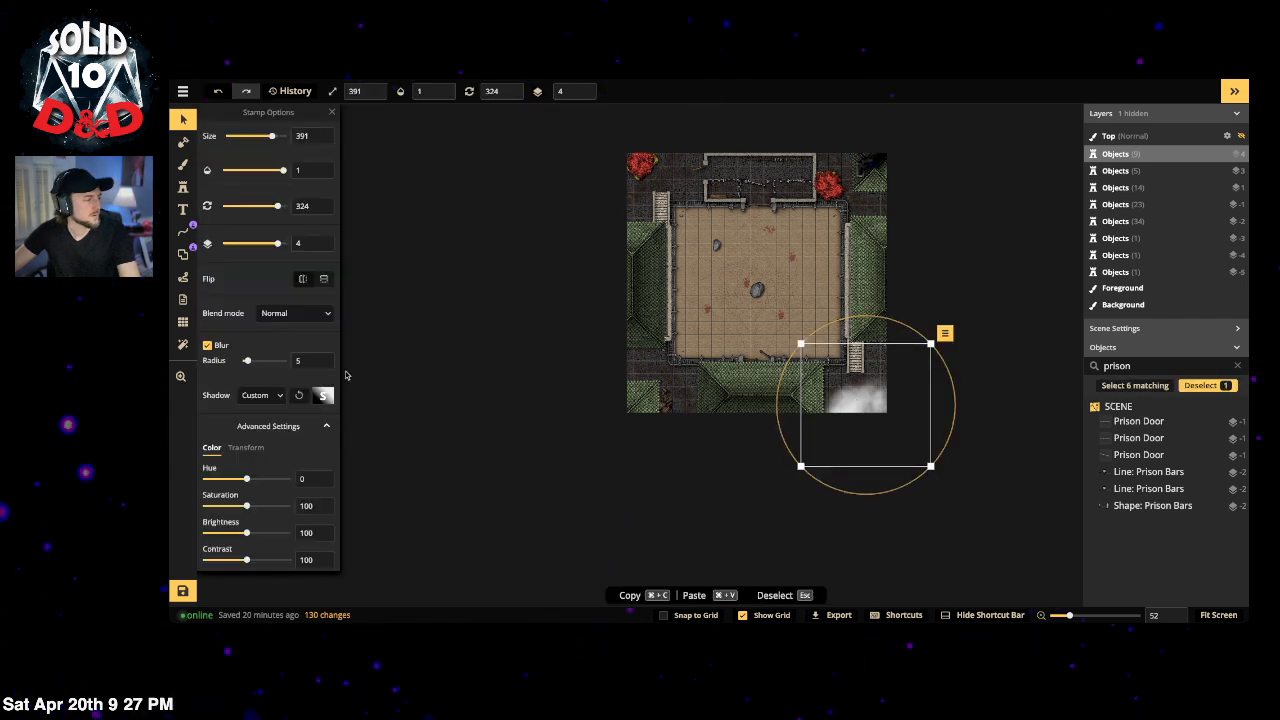
{"action": "left_click", "coordinate": [322, 396]}
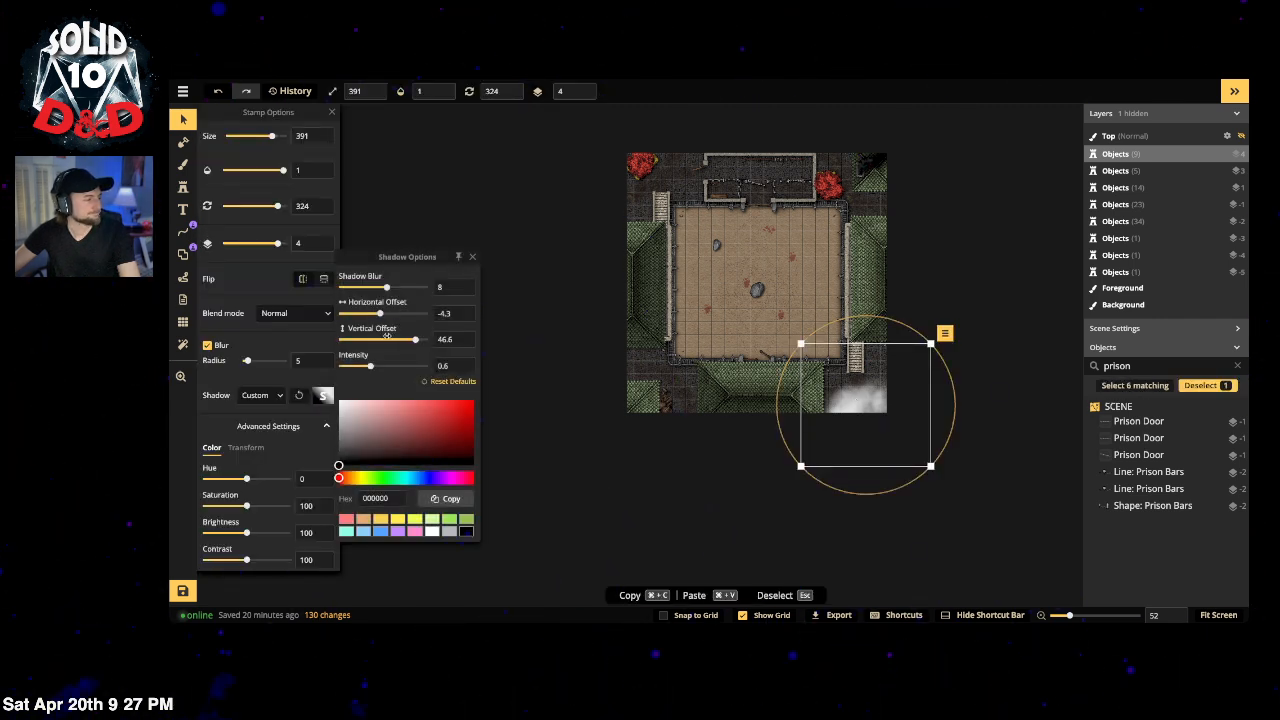
{"action": "left_click", "coordinate": [749, 449]}
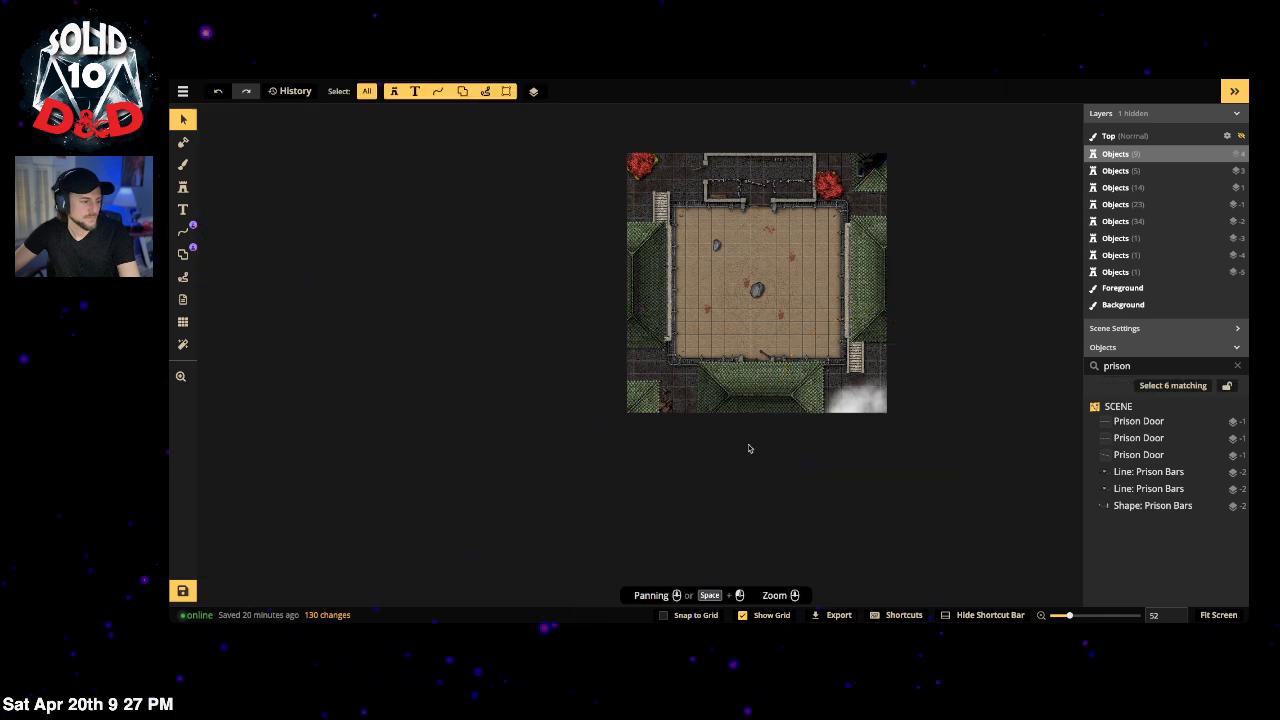
{"action": "scroll", "coordinate": [836, 400], "scroll_direction": "up", "scroll_amount": 2}
{"action": "left_click", "coordinate": [850, 398]}
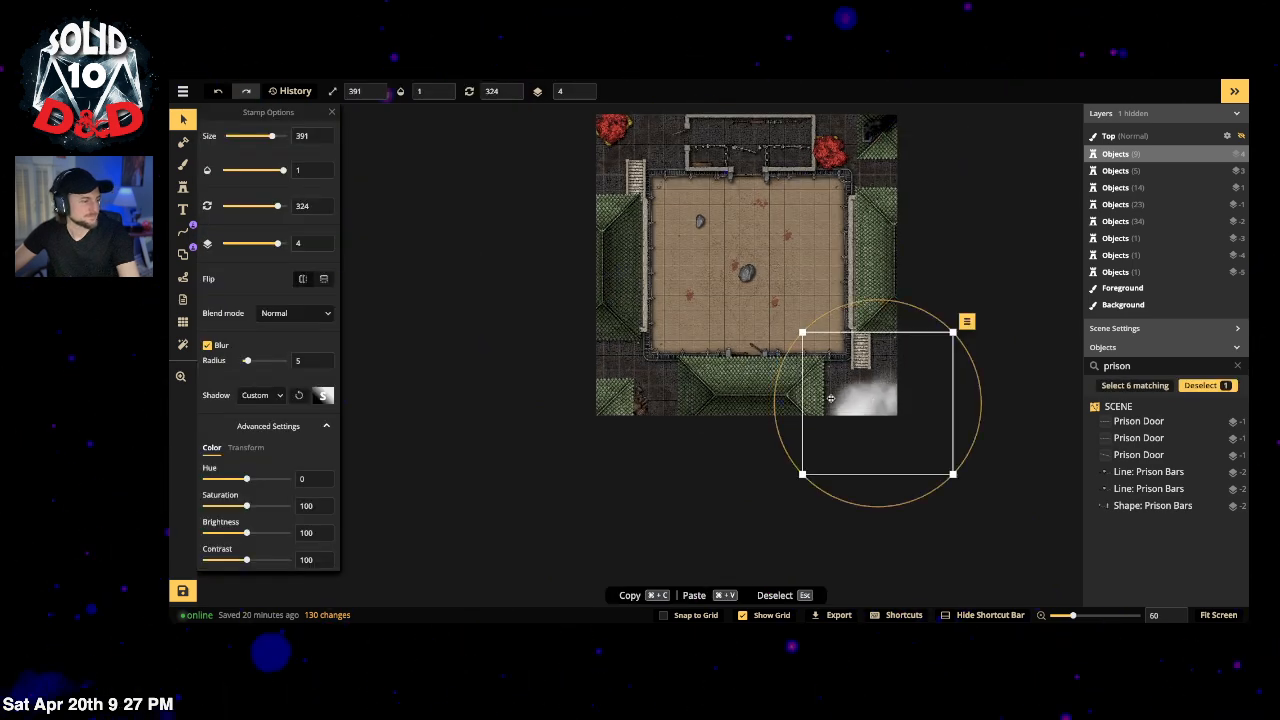
{"action": "left_click", "coordinate": [425, 291]}
{"action": "left_click_drag", "start_coordinate": [429, 202], "coordinate": [412, 273]}
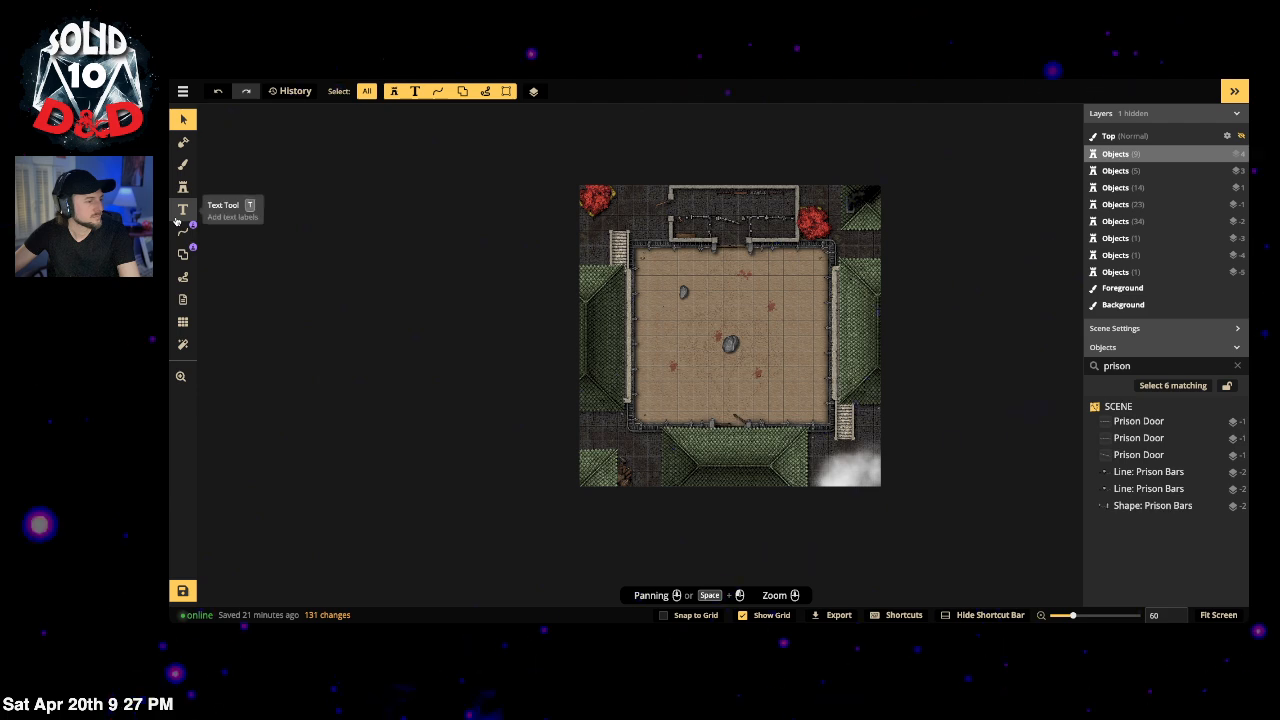
{"action": "scroll", "coordinate": [760, 330], "scroll_direction": "up", "scroll_amount": 2}
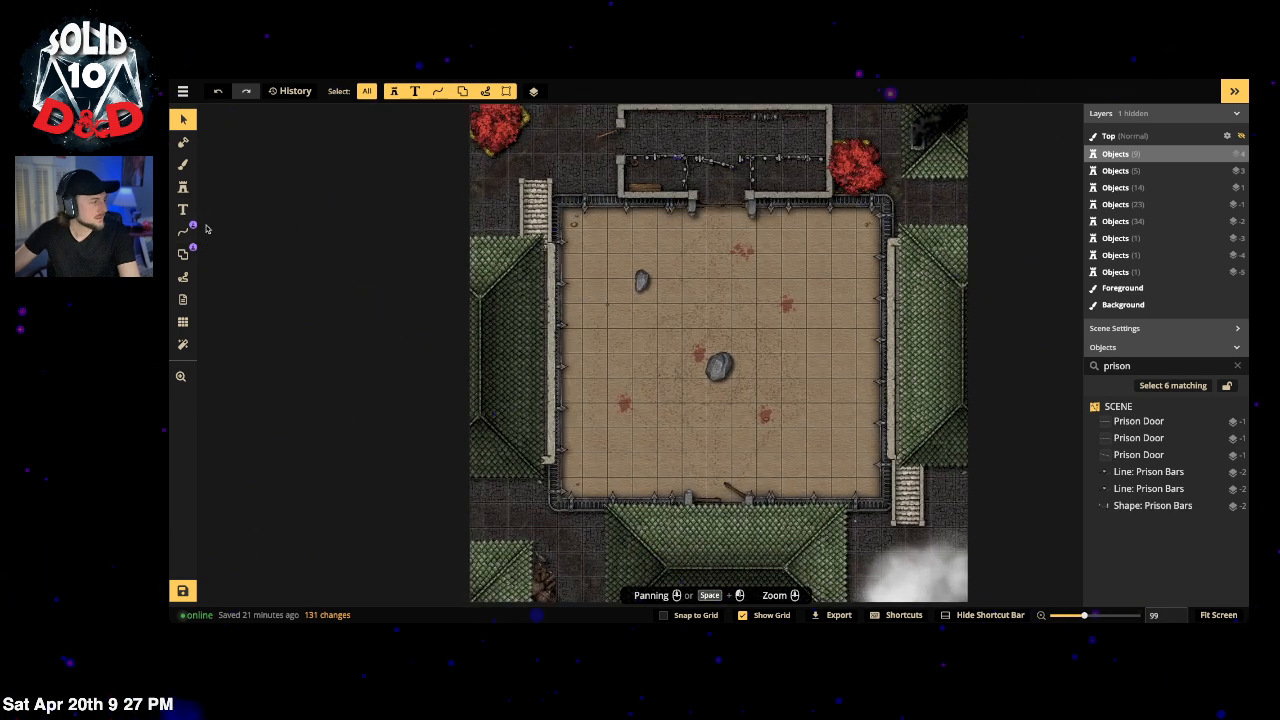
Step: Search the path catalog for 'dune', then 'sand' paths
{"action": "left_click", "coordinate": [183, 231]}
{"action": "left_click", "coordinate": [288, 172]}
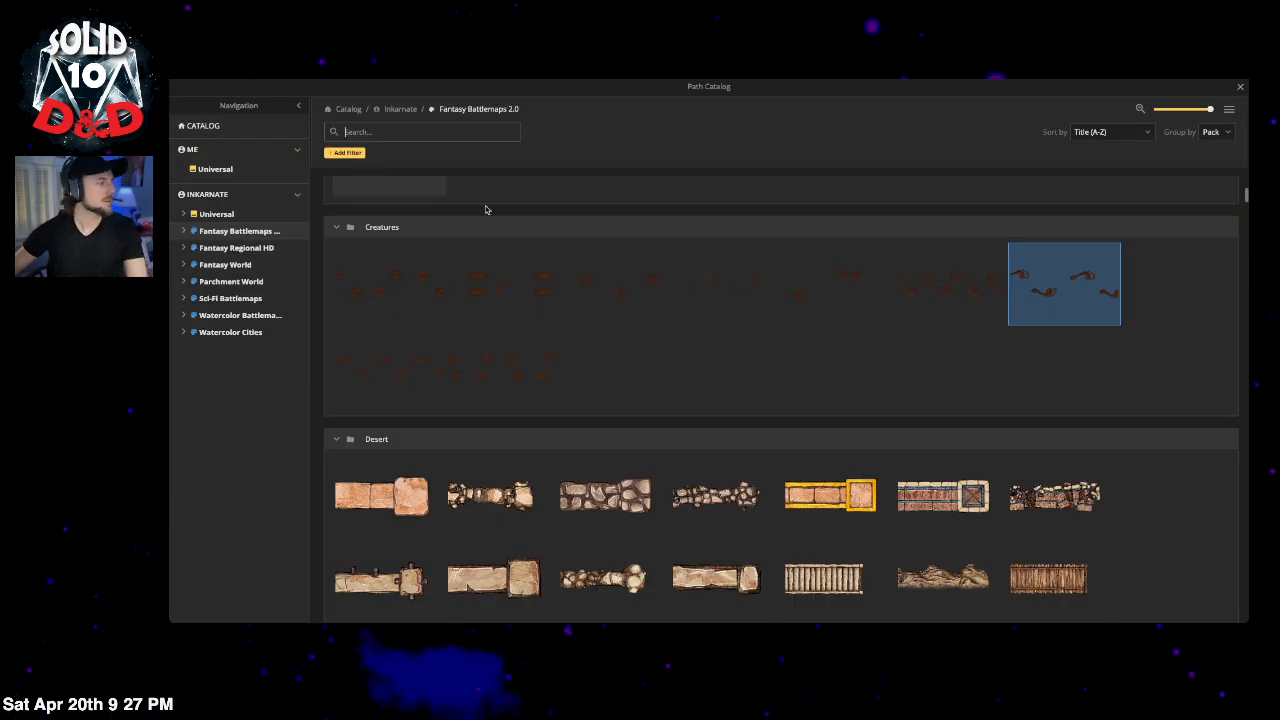
{"action": "type", "text": "di"}
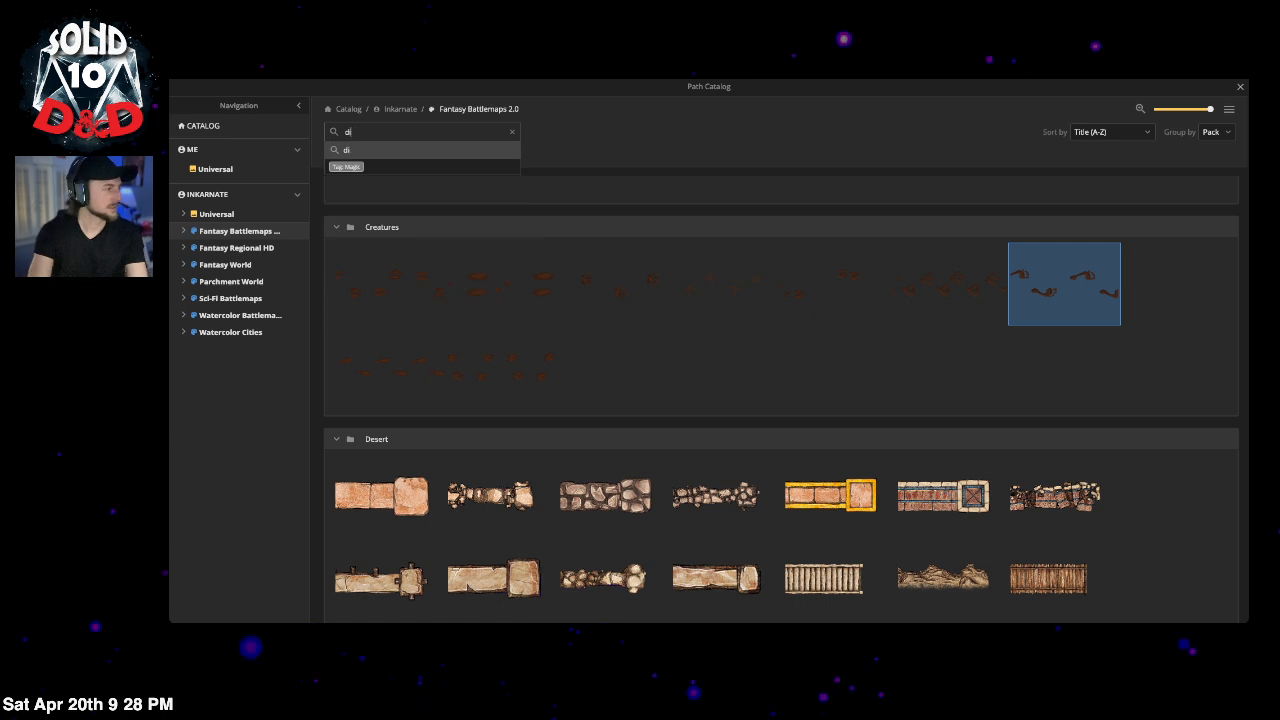
{"action": "key", "text": "BackSpace"}
{"action": "type", "text": "une"}
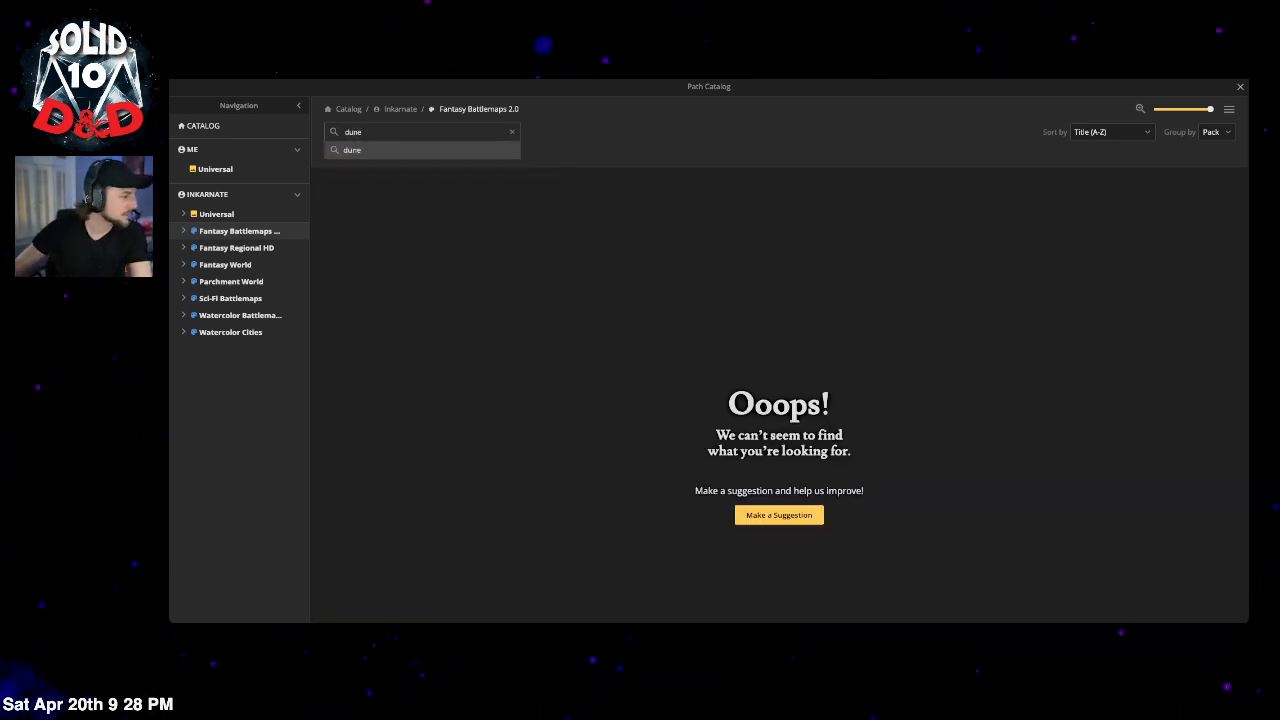
{"action": "left_click", "coordinate": [511, 131]}
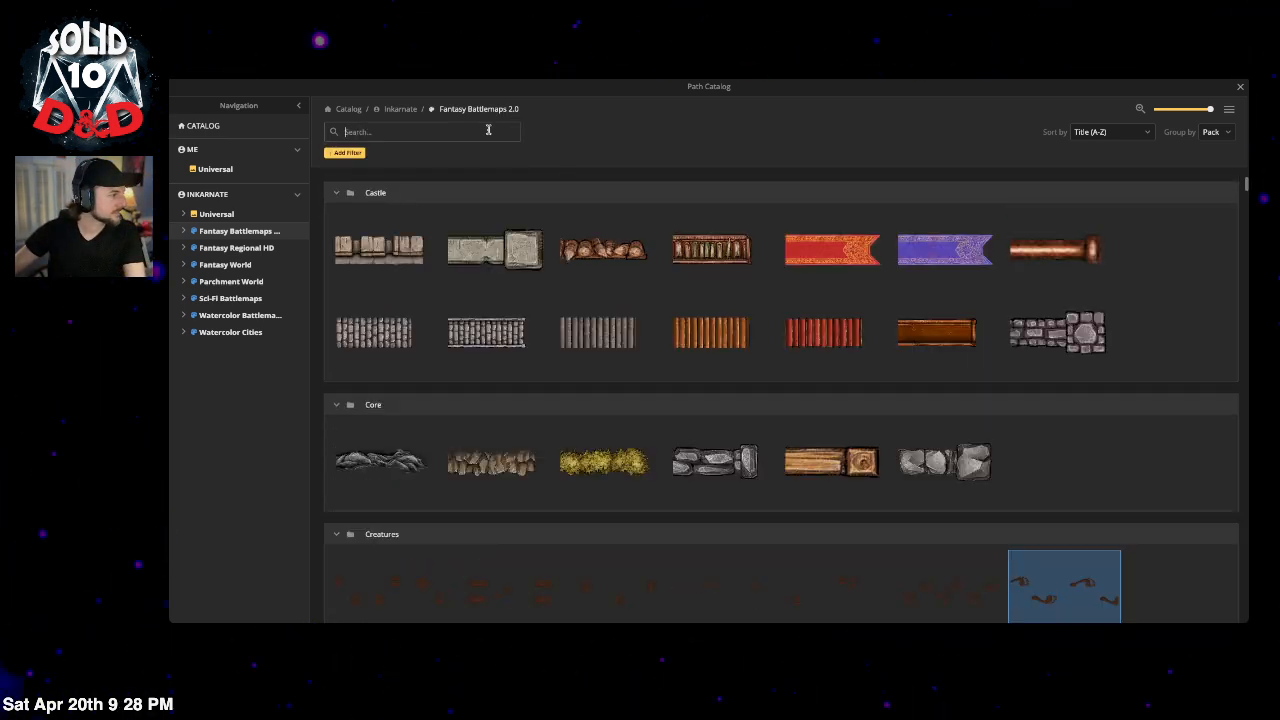
{"action": "type", "text": "sand"}
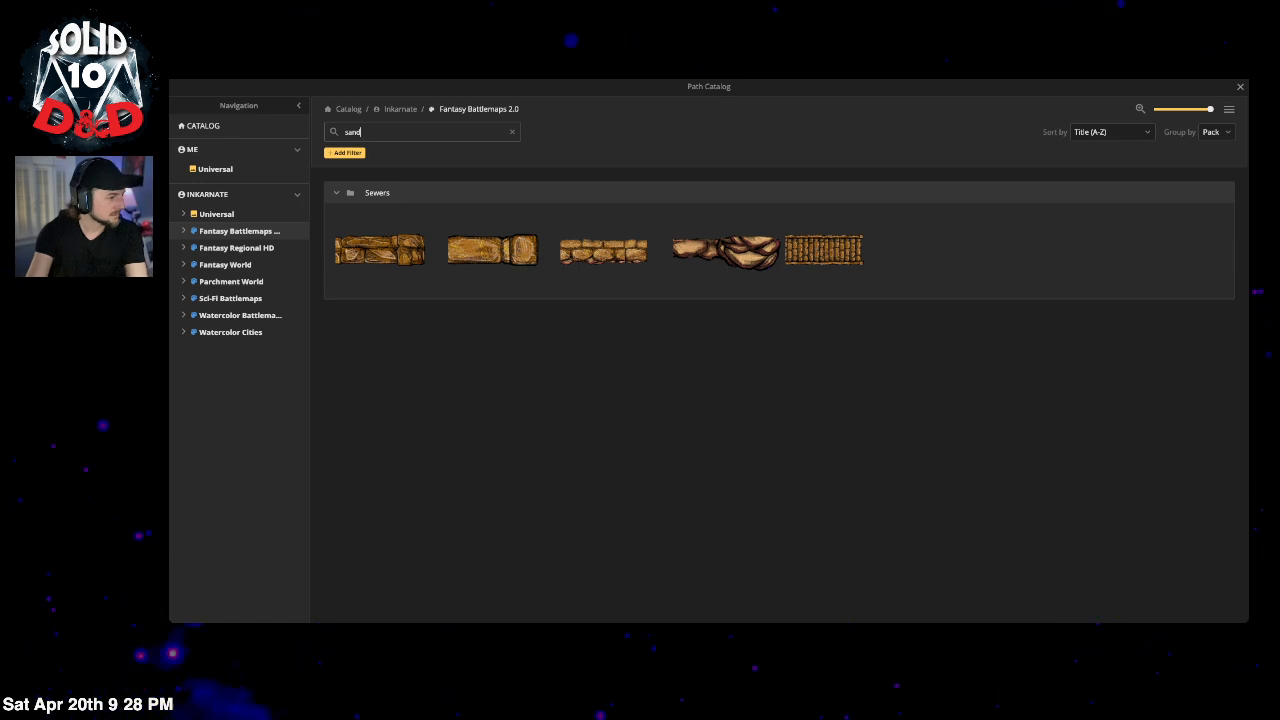
Step: Clear the search and pick Blood Splatter from the Effects paths
{"action": "left_click", "coordinate": [512, 134]}
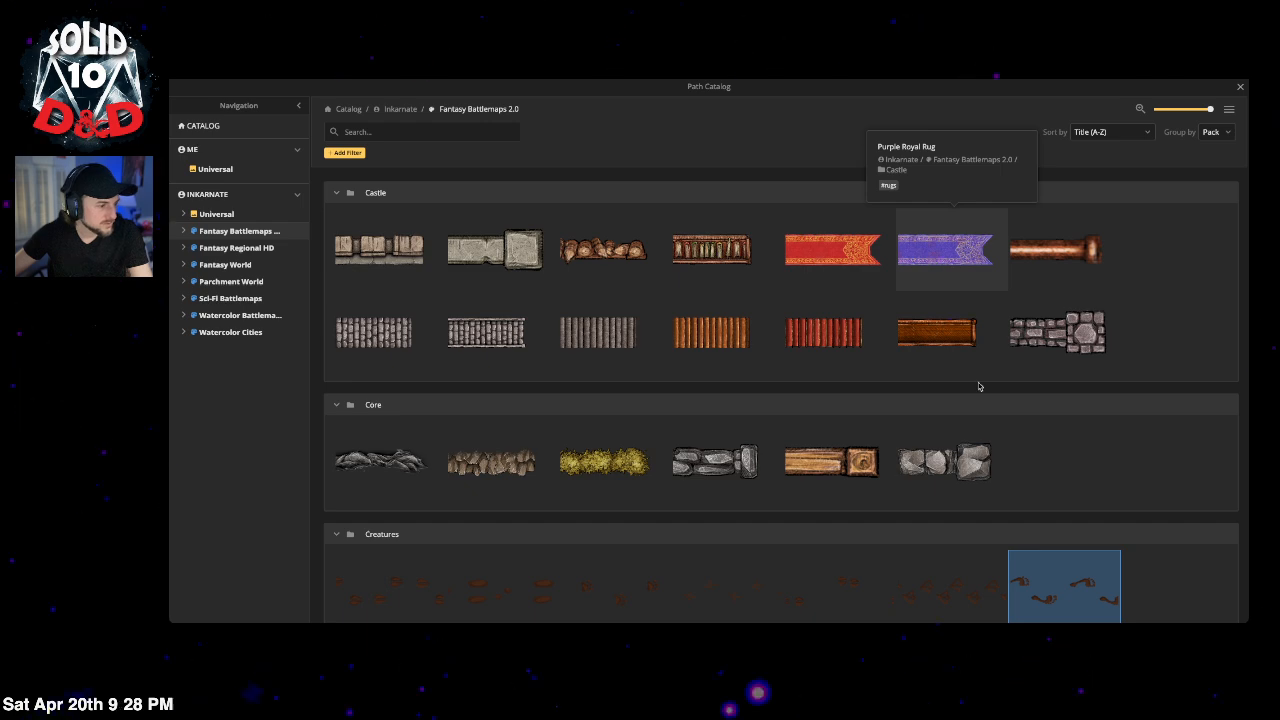
{"action": "scroll", "coordinate": [979, 386], "scroll_direction": "down", "scroll_amount": 10}
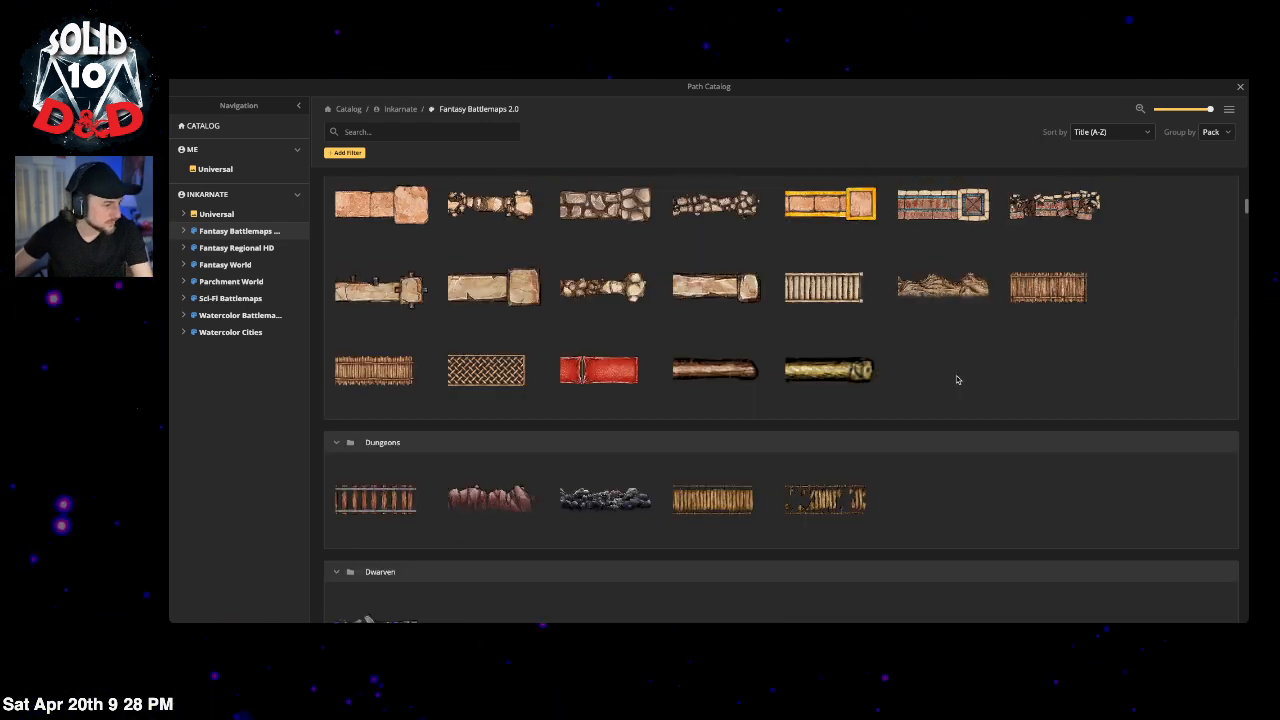
{"action": "scroll", "coordinate": [956, 380], "scroll_direction": "down", "scroll_amount": 5}
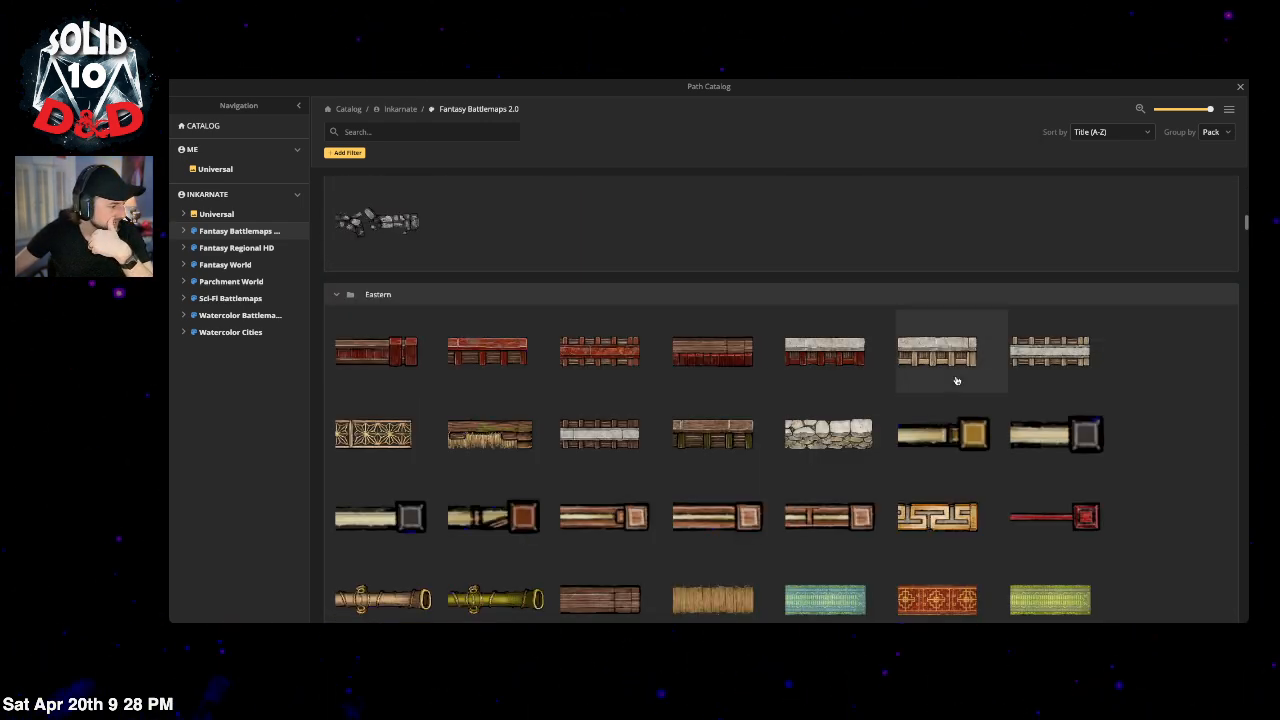
{"action": "scroll", "coordinate": [956, 380], "scroll_direction": "down", "scroll_amount": 2}
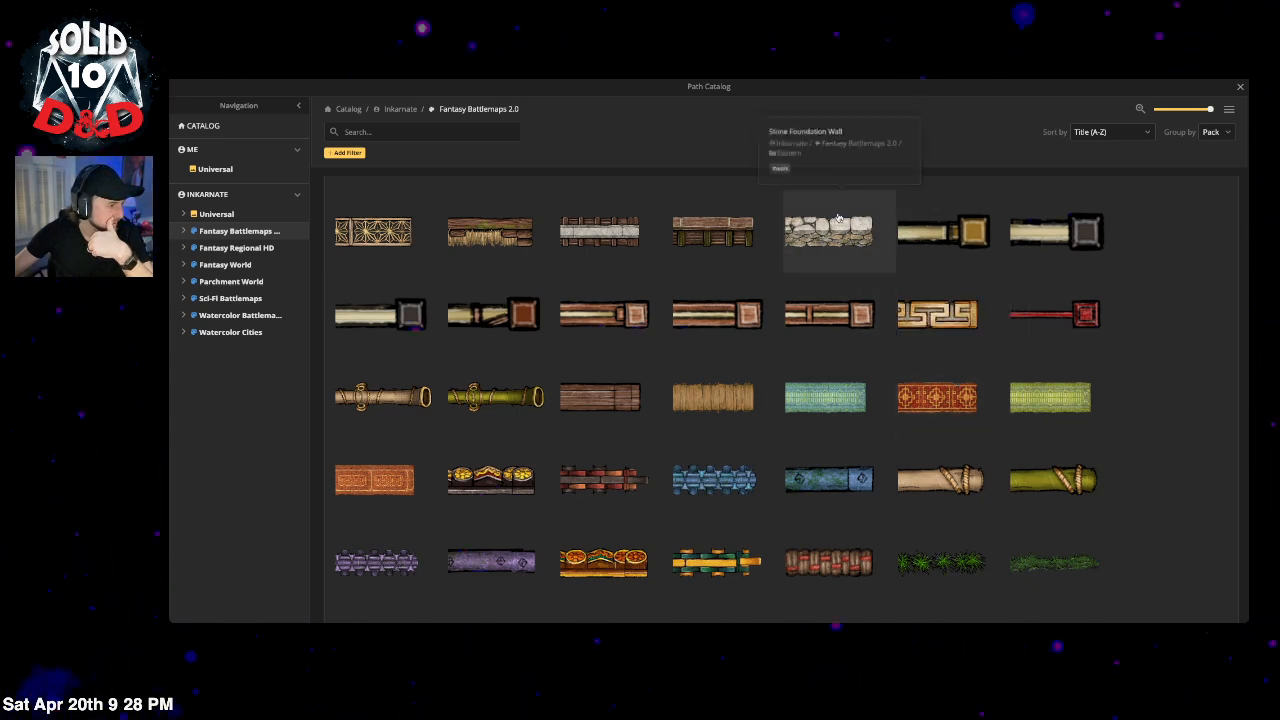
{"action": "scroll", "coordinate": [824, 250], "scroll_direction": "down", "scroll_amount": 10}
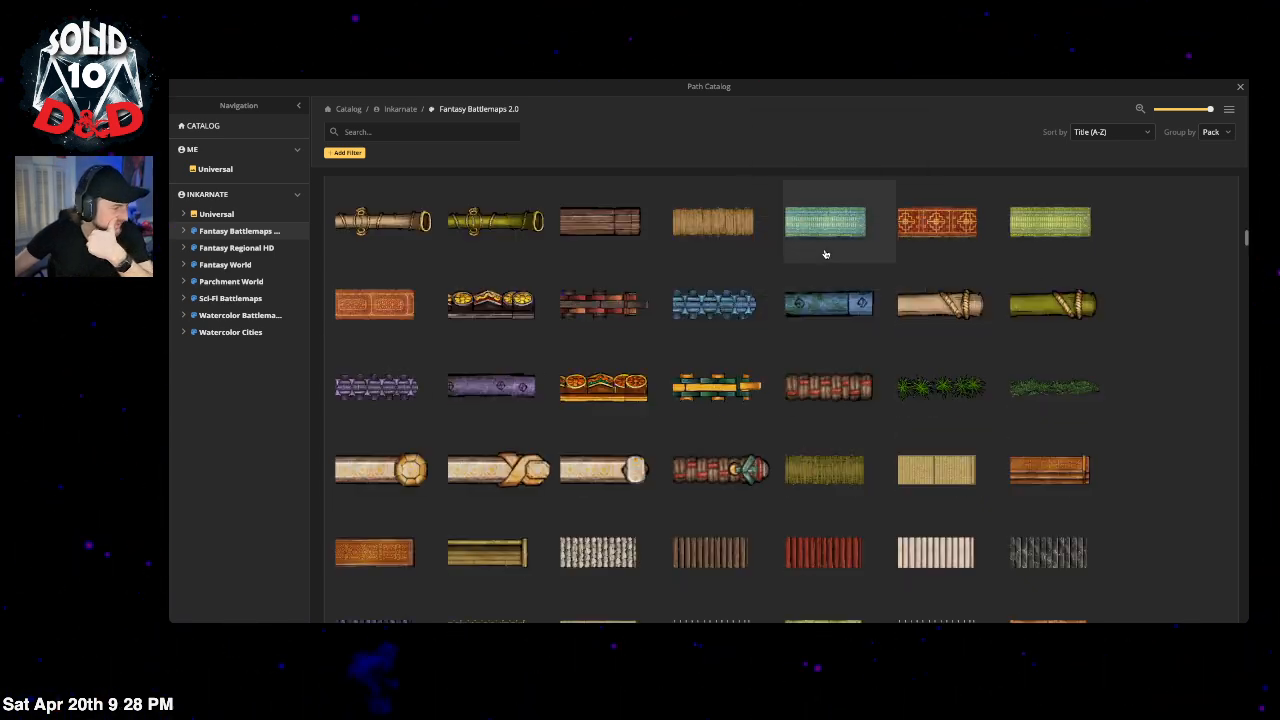
{"action": "scroll", "coordinate": [825, 254], "scroll_direction": "down", "scroll_amount": 2}
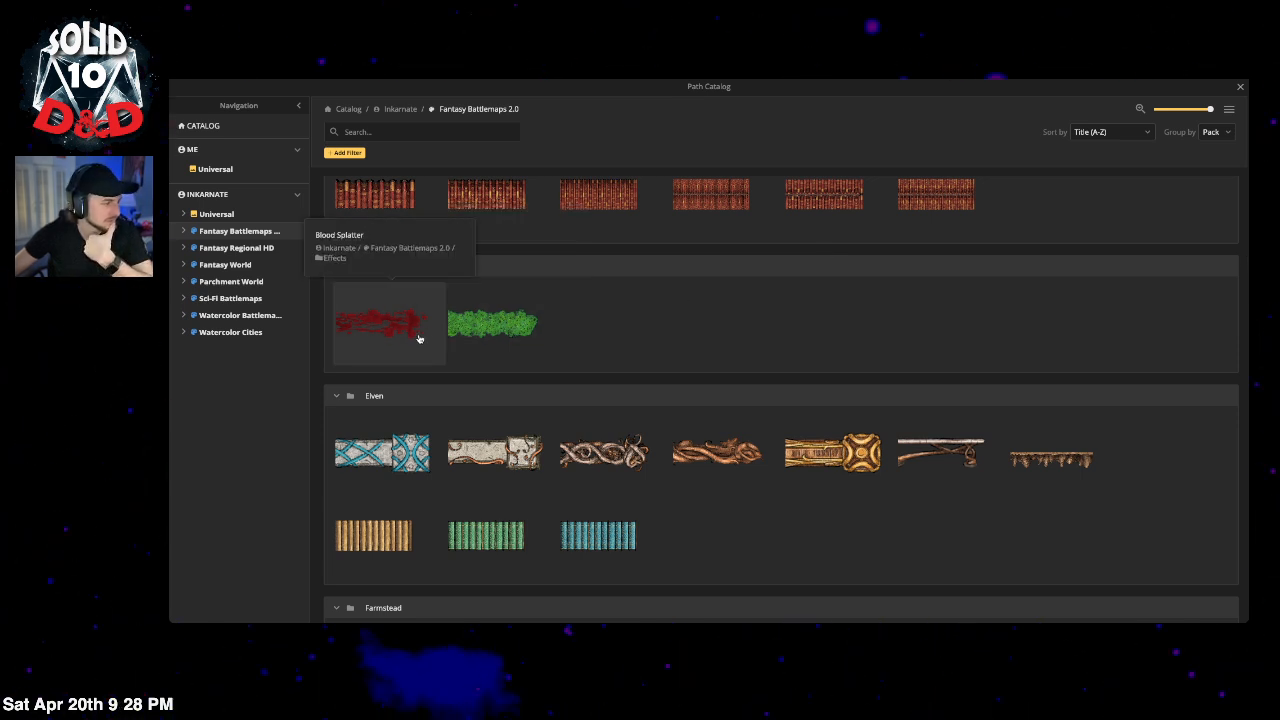
{"action": "left_click", "coordinate": [373, 336]}
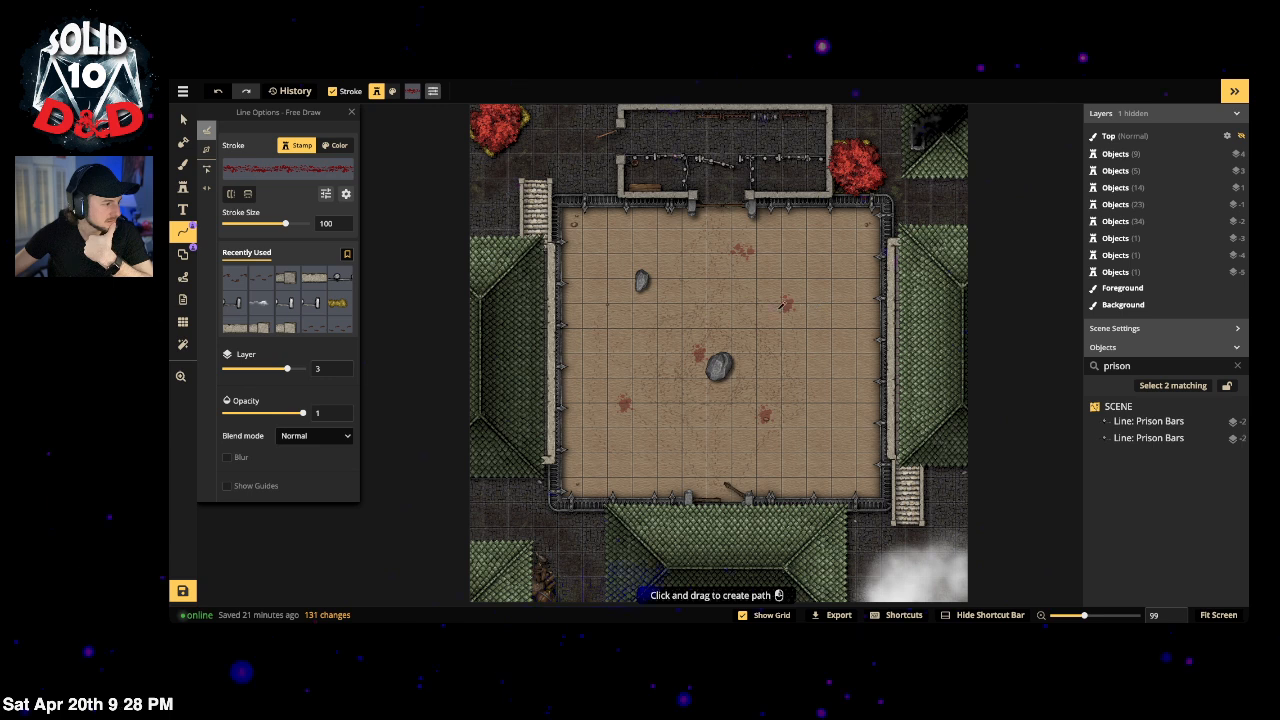
Step: Draw a curving Blood Splatter trail just right of the central rock
{"action": "left_click_drag", "start_coordinate": [787, 302], "coordinate": [843, 364]}
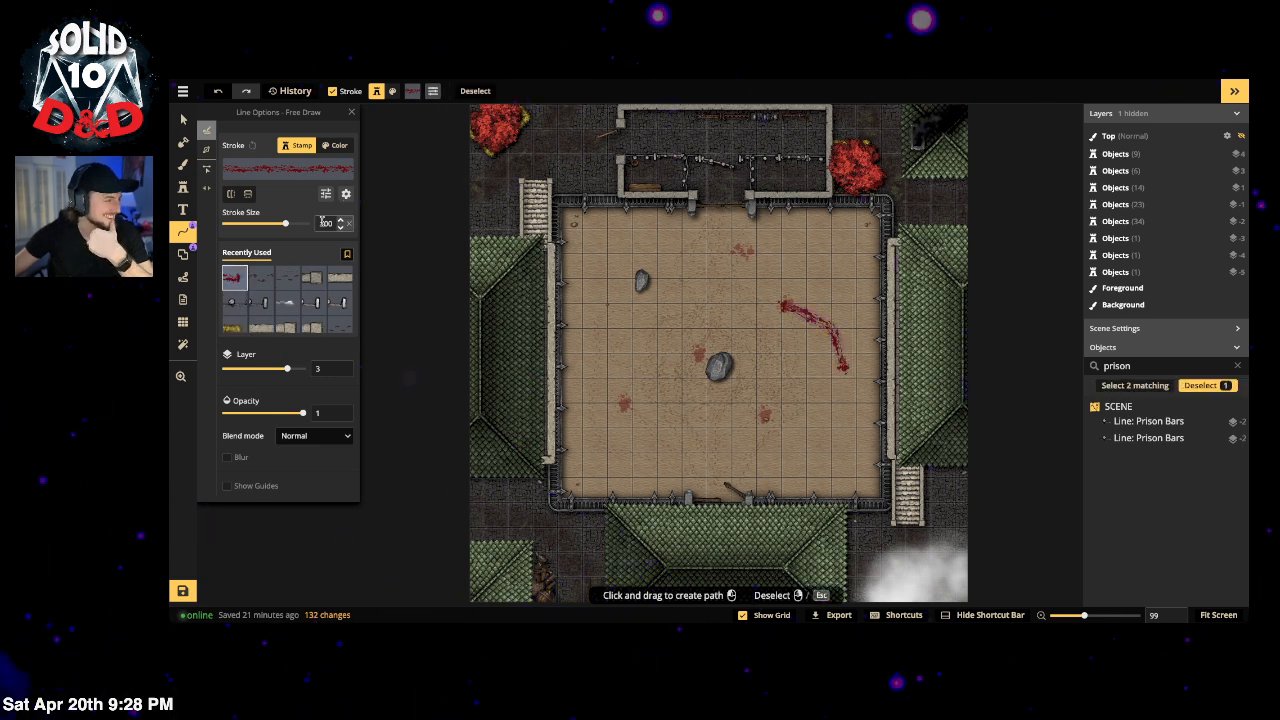
{"action": "left_click", "coordinate": [345, 196]}
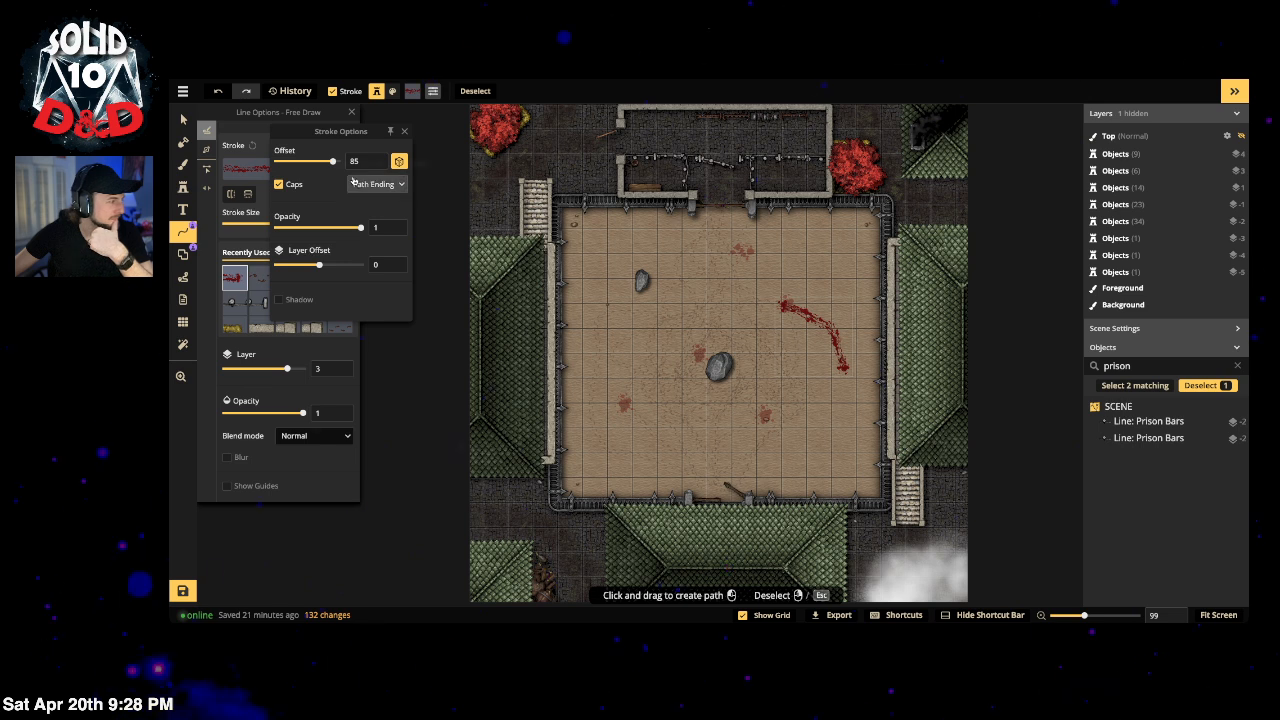
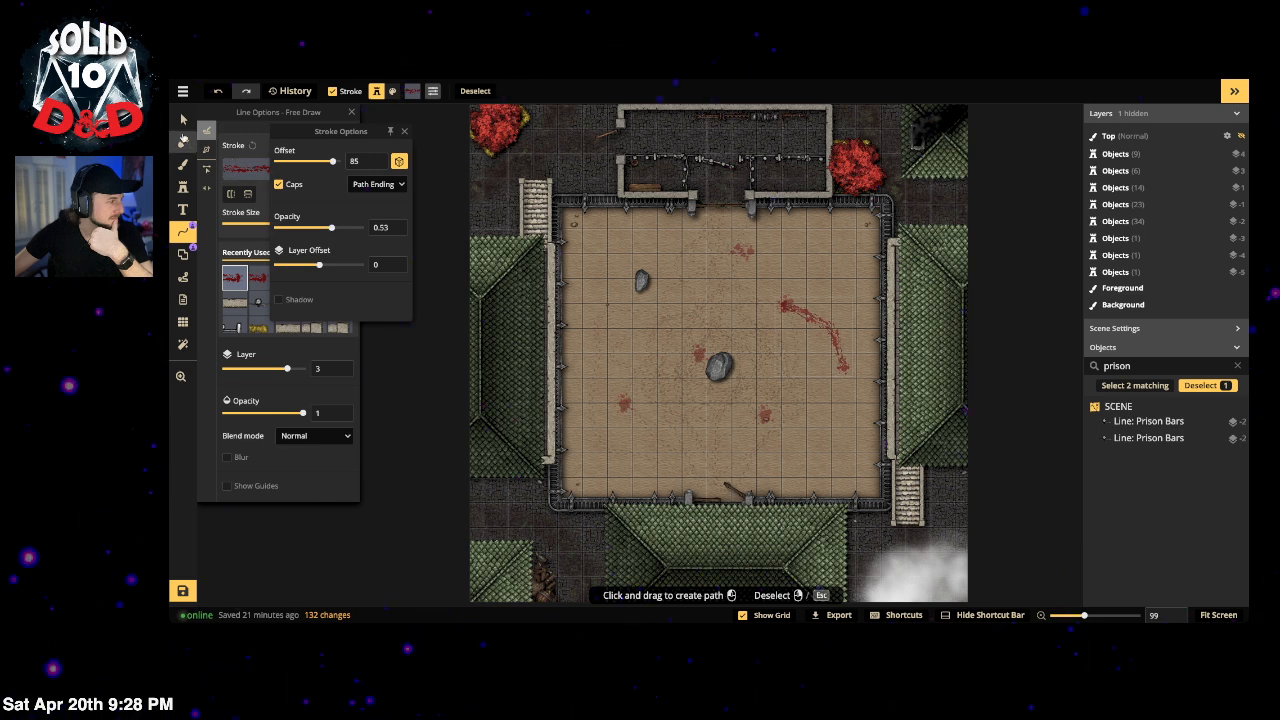
Step: Nudge the blood trail on the right of the arena floor slightly lower
{"action": "left_click", "coordinate": [183, 119]}
{"action": "left_click", "coordinate": [822, 326]}
{"action": "left_click_drag", "start_coordinate": [826, 326], "coordinate": [830, 391]}
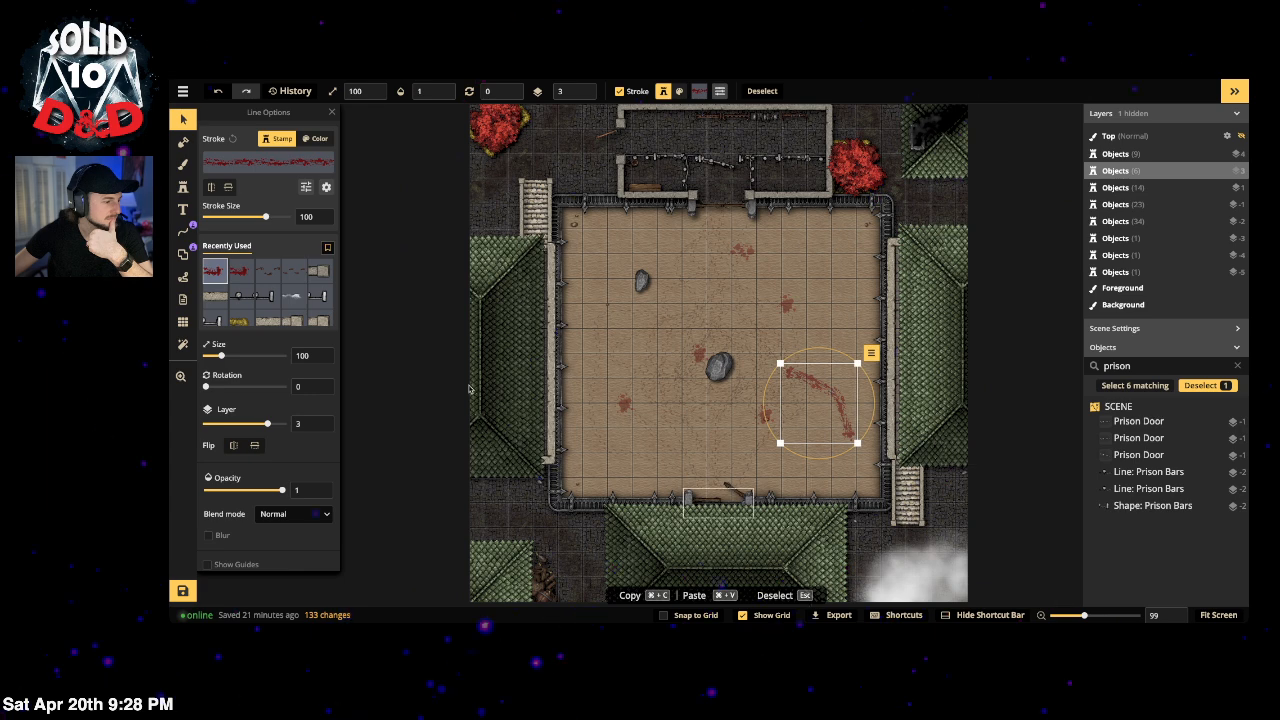
{"action": "left_click", "coordinate": [183, 187]}
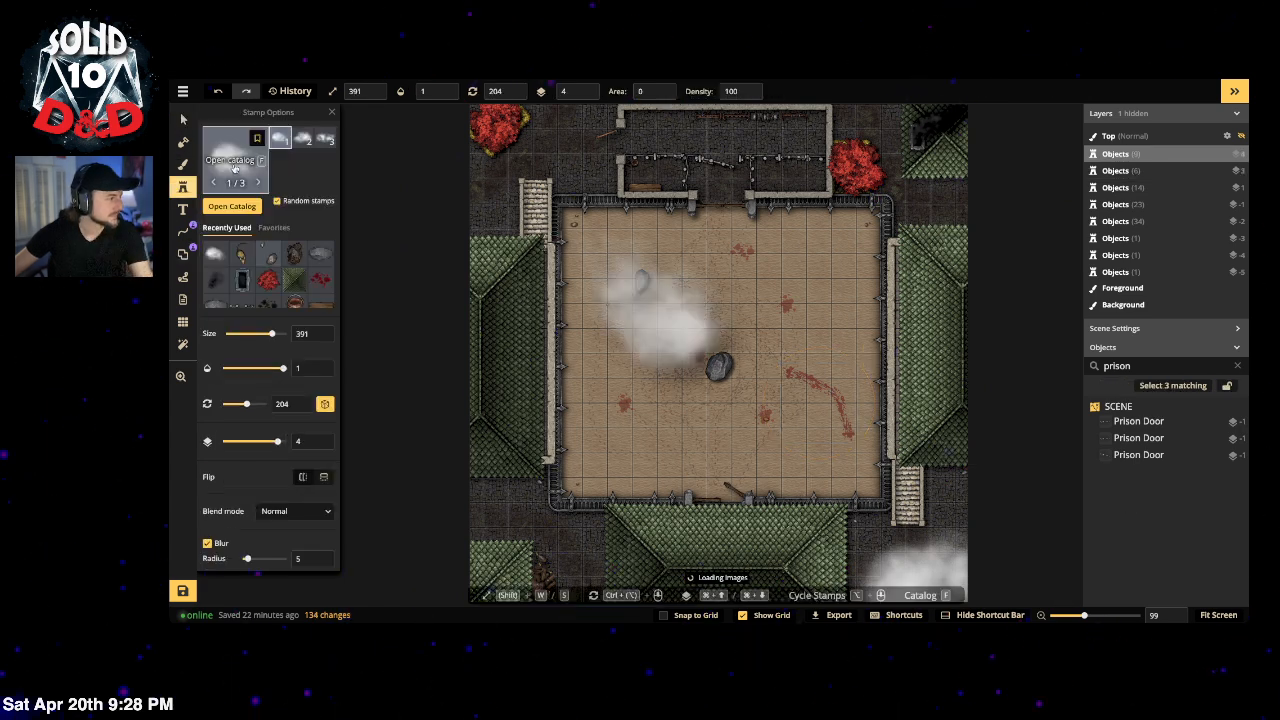
Step: Search the stamp catalog for 'body' and preview the body, Covered Bodies and red skeleton variants
{"action": "left_click", "coordinate": [234, 169]}
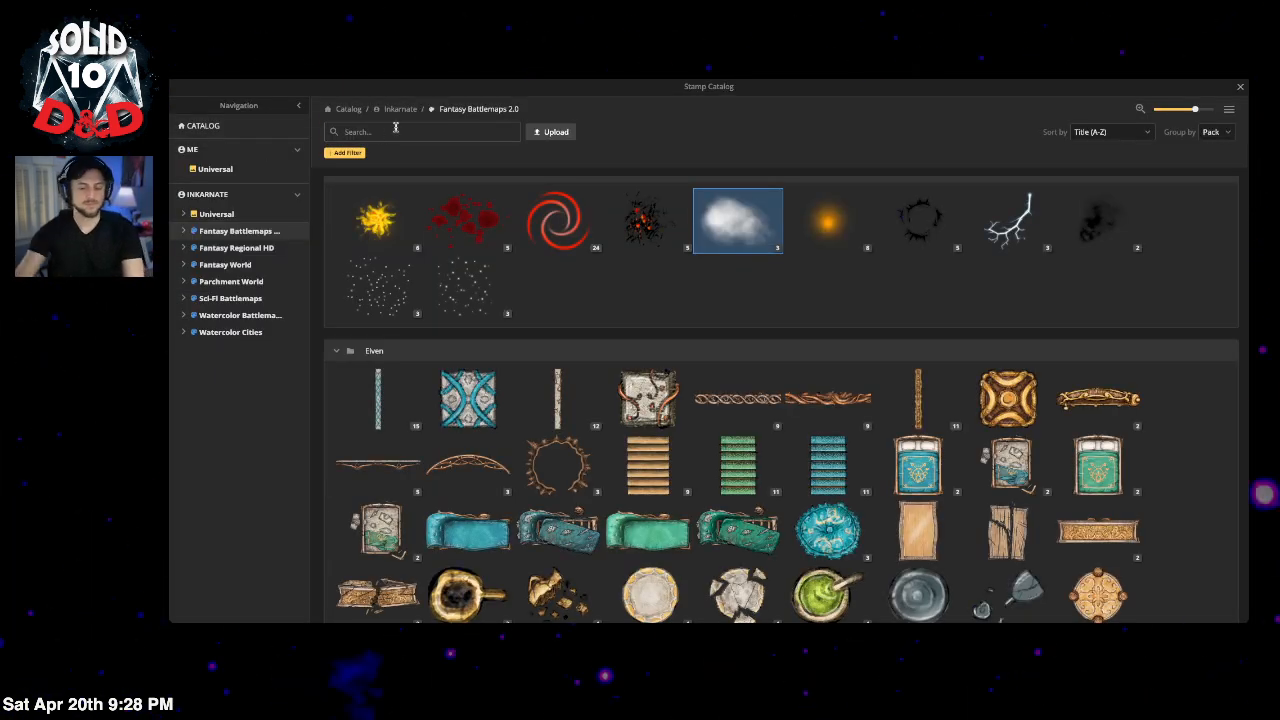
{"action": "type", "text": "body"}
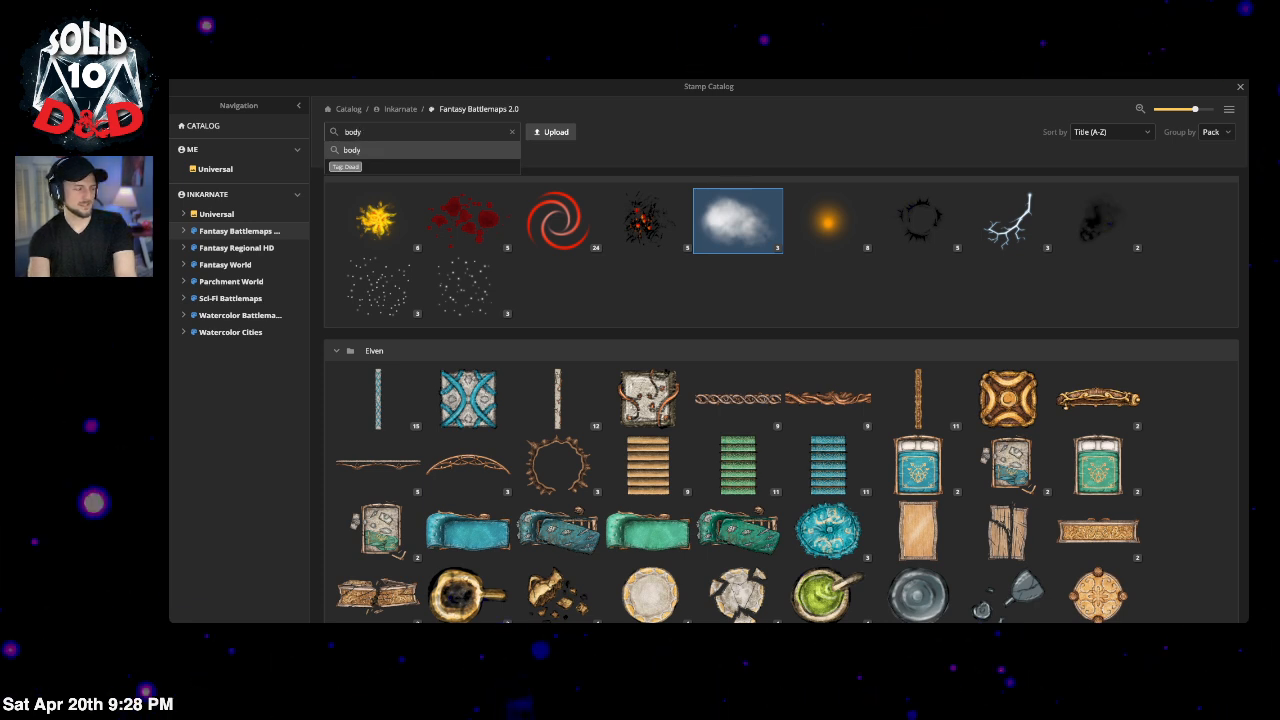
{"action": "key", "text": "Return"}
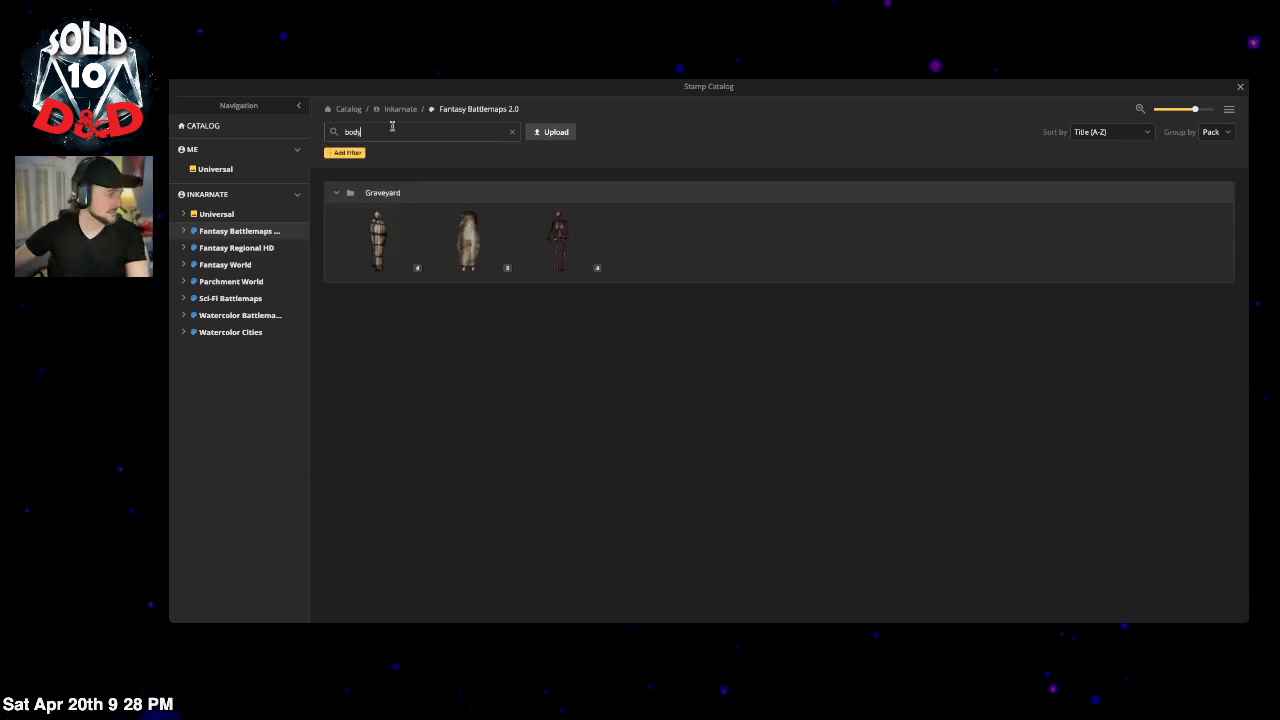
{"action": "left_click", "coordinate": [417, 268]}
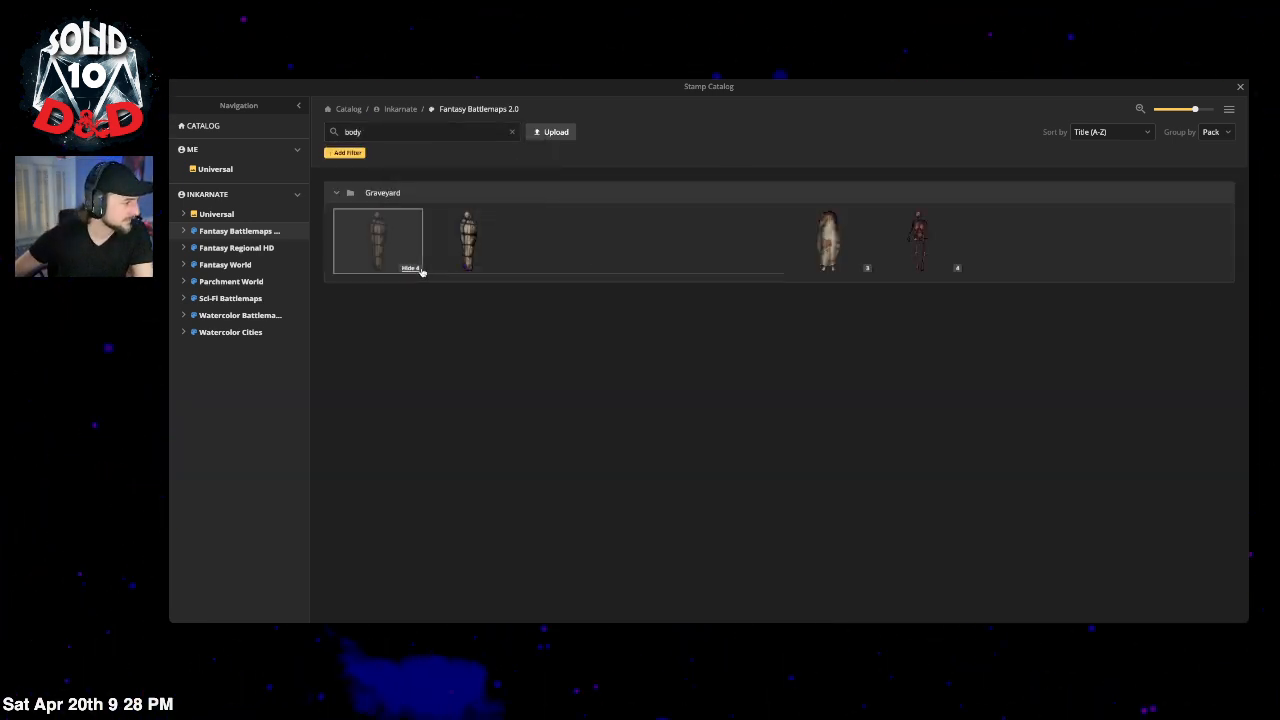
{"action": "left_click", "coordinate": [417, 268]}
{"action": "left_click", "coordinate": [500, 268]}
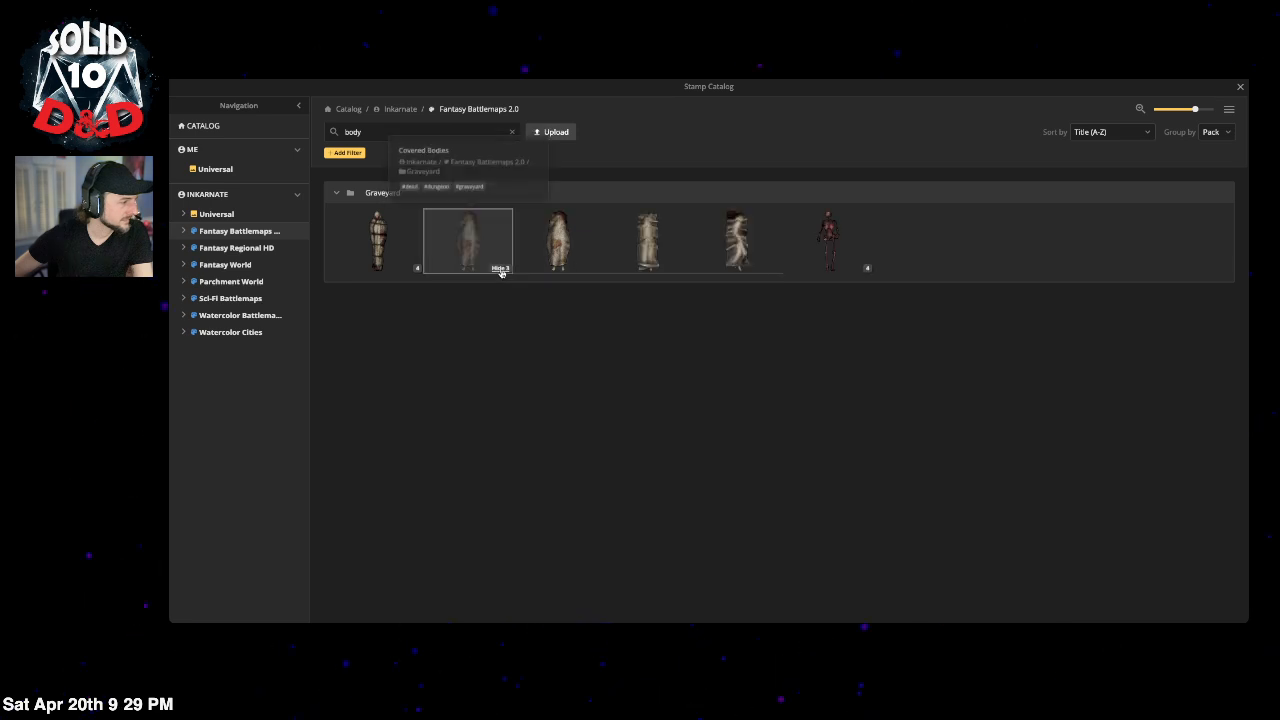
{"action": "left_click", "coordinate": [500, 268]}
{"action": "left_click", "coordinate": [597, 268]}
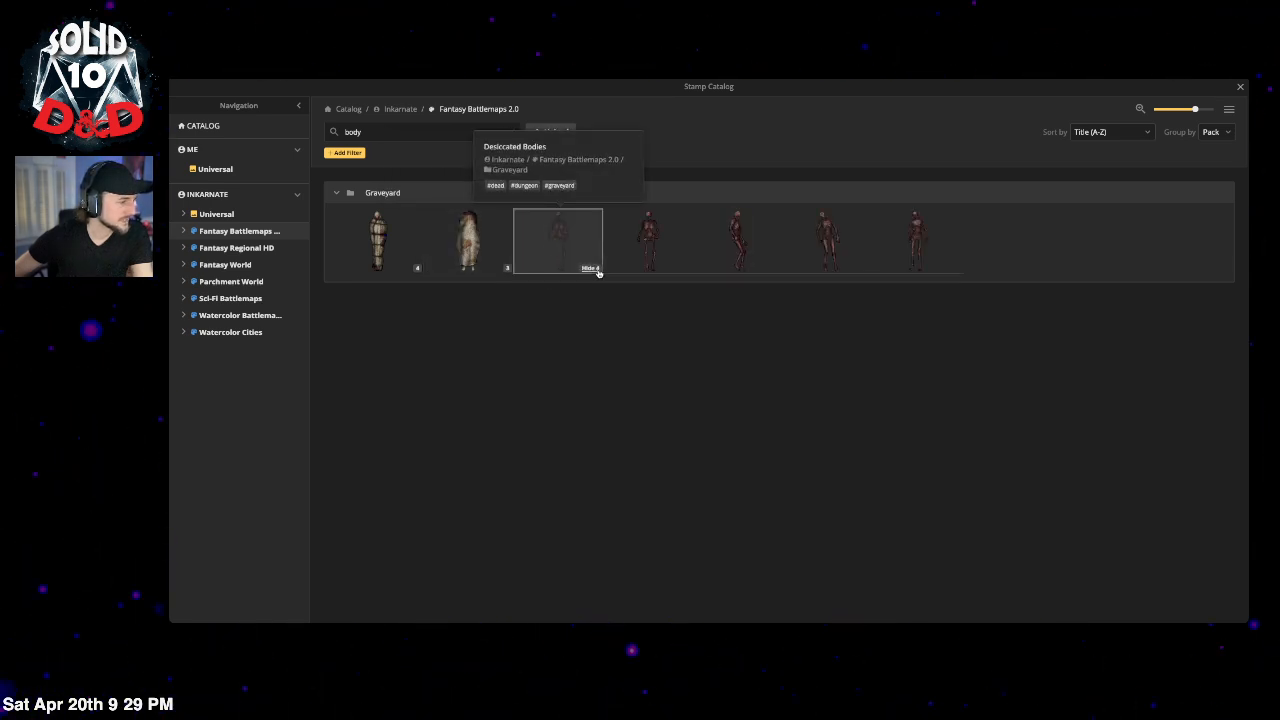
{"action": "left_click", "coordinate": [597, 270]}
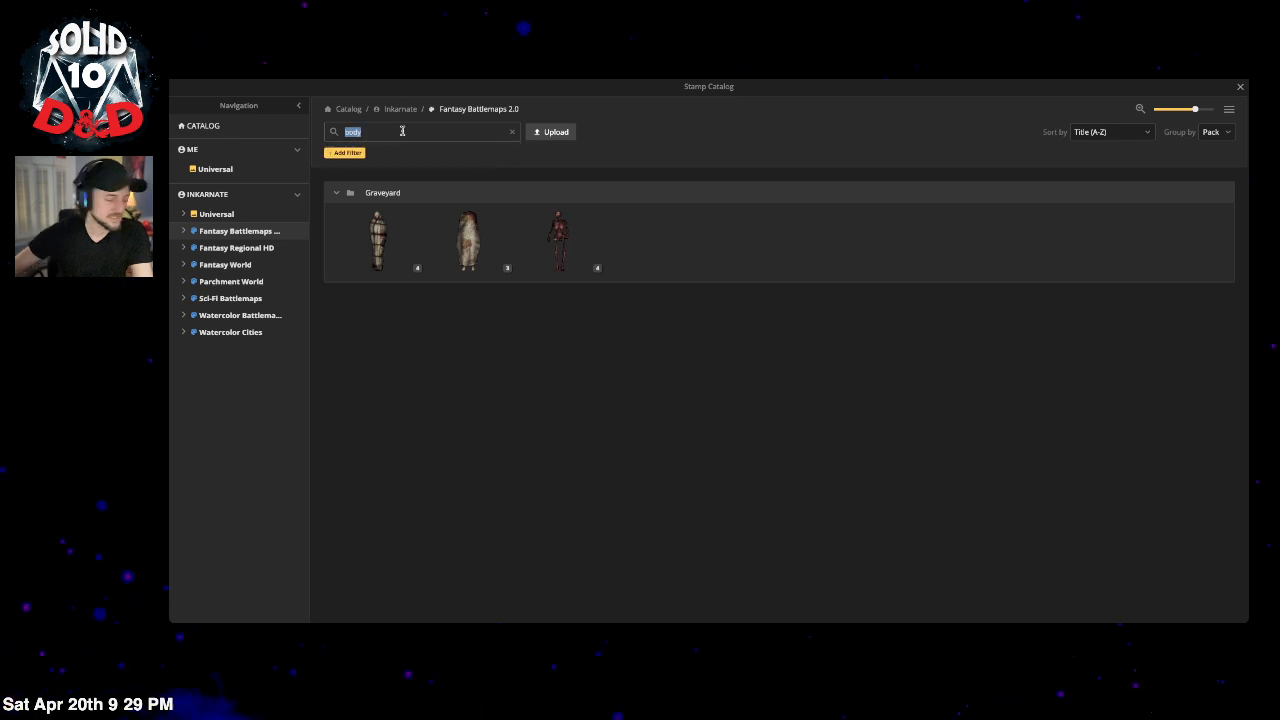
Step: Search 'corpse' and choose a Gothic Horror corpse stamp
{"action": "type", "text": "corpse"}
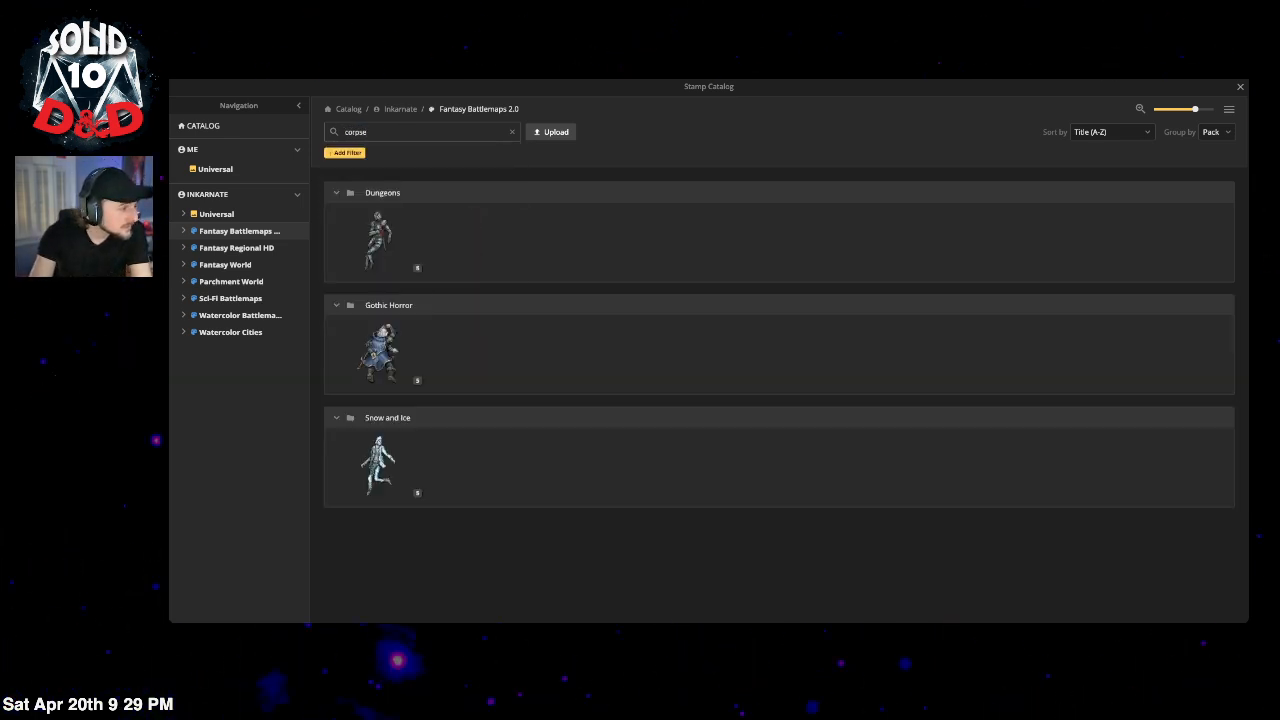
{"action": "left_click", "coordinate": [417, 267]}
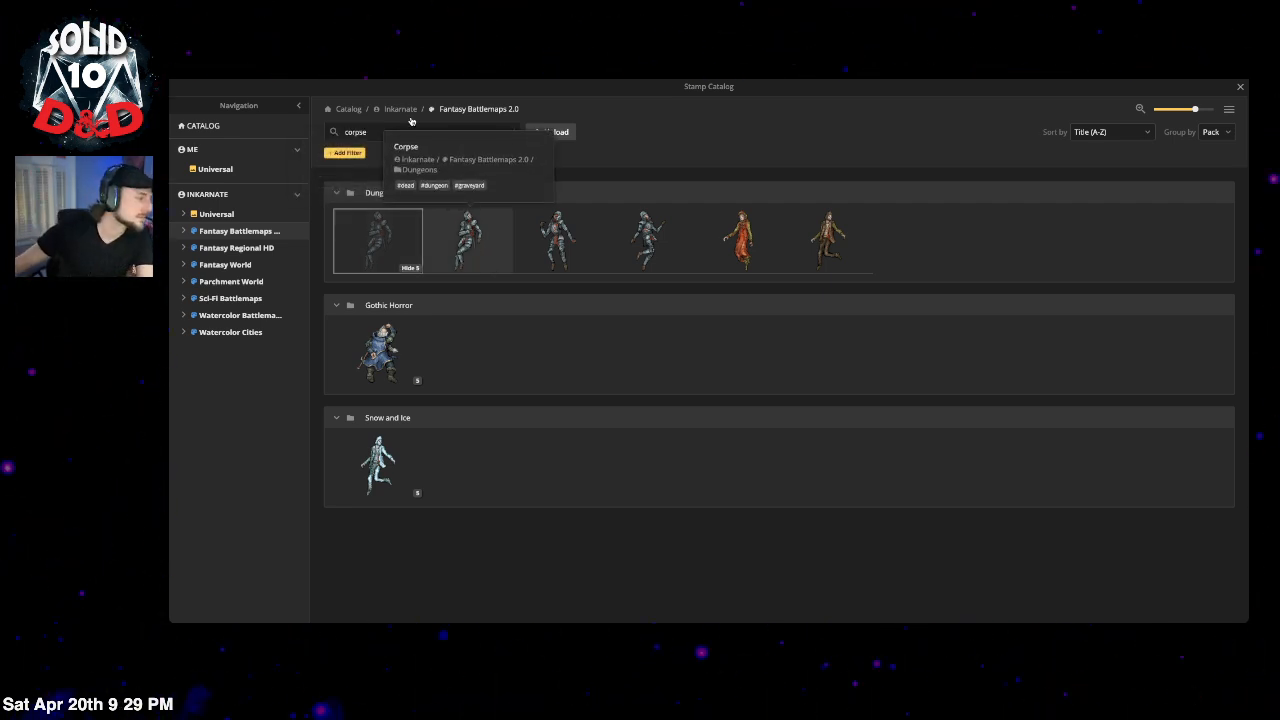
{"action": "left_click", "coordinate": [417, 381]}
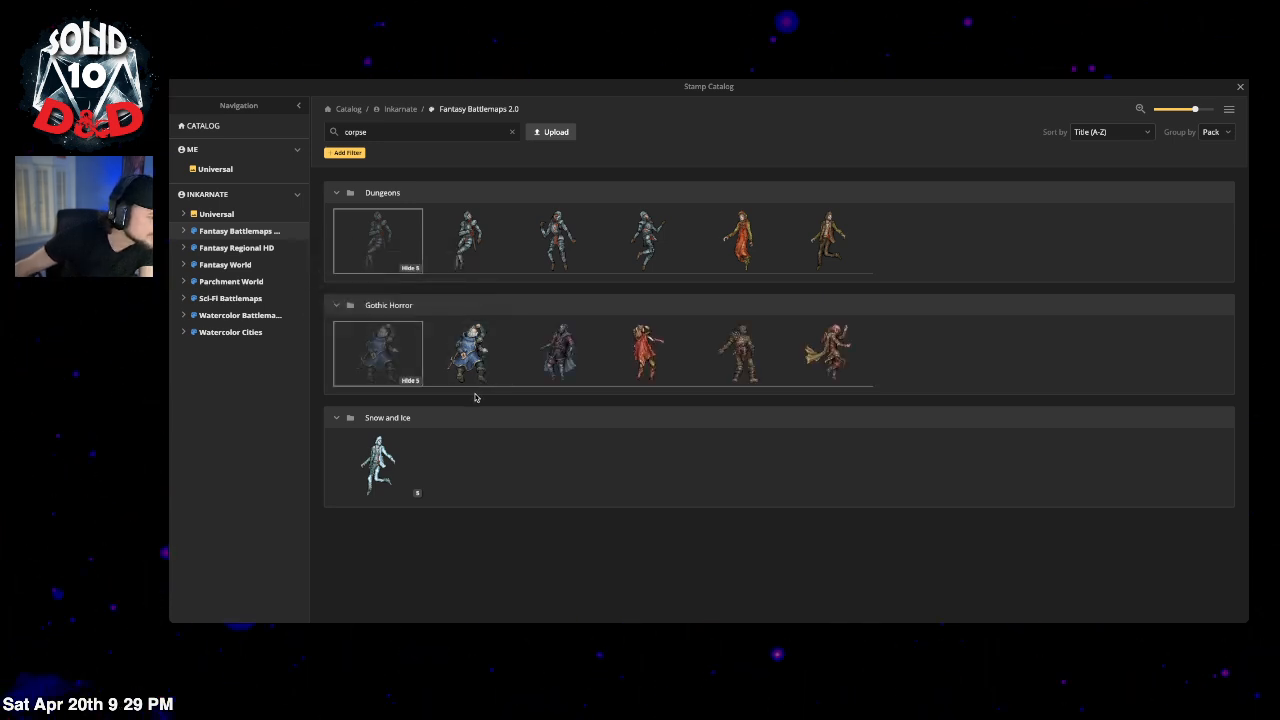
{"action": "left_click", "coordinate": [738, 352]}
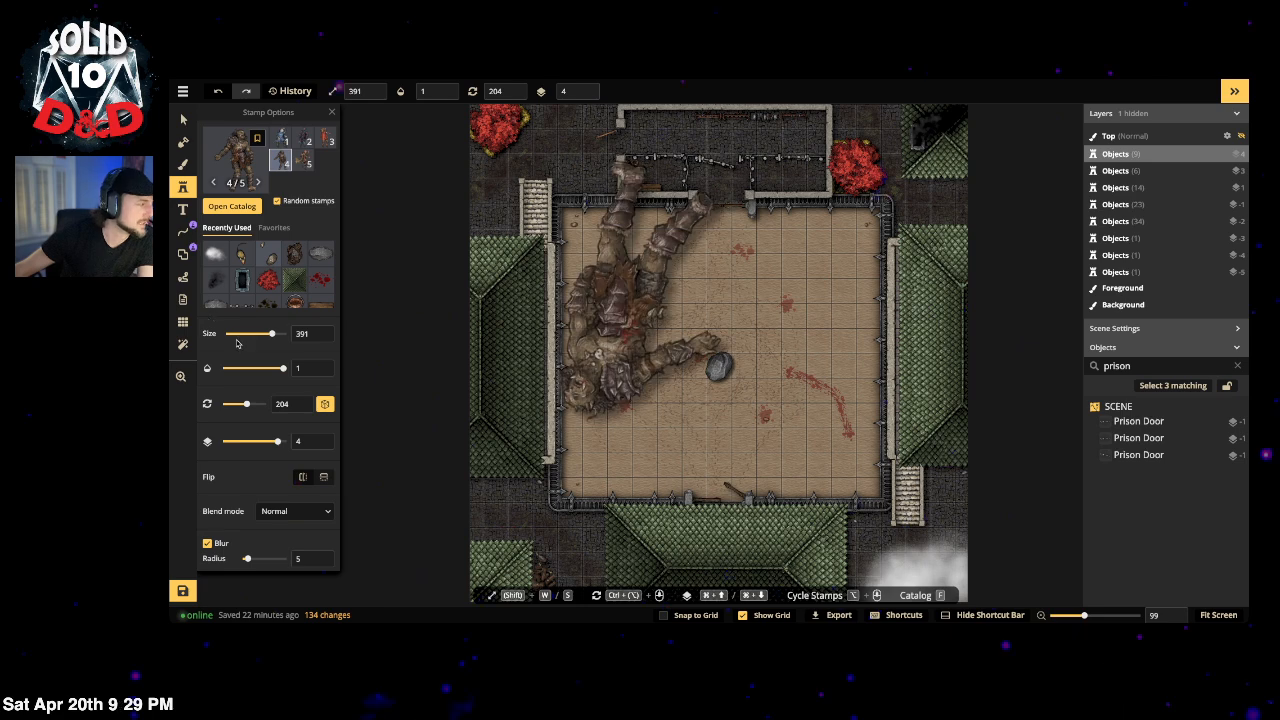
Step: Place the corpse at size 53 beside the right-hand stairs, then inspect and deselect it
{"action": "left_click_drag", "start_coordinate": [271, 334], "coordinate": [234, 337]}
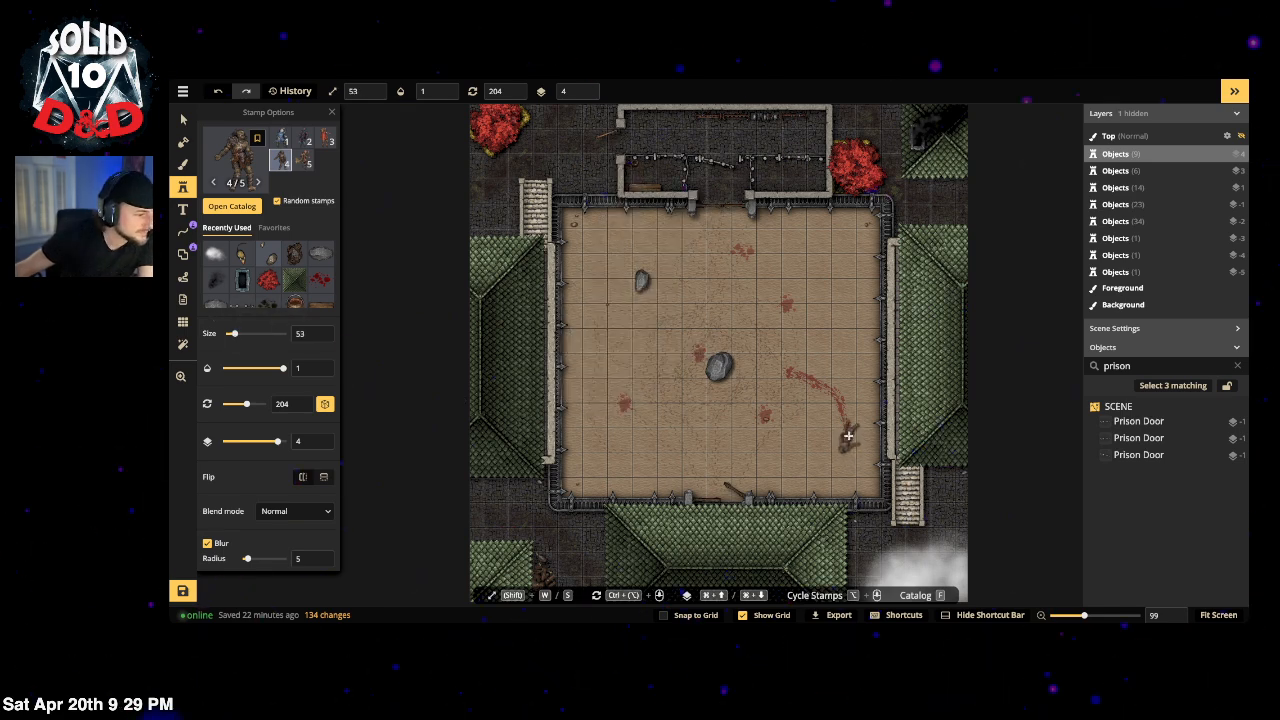
{"action": "left_click", "coordinate": [850, 433]}
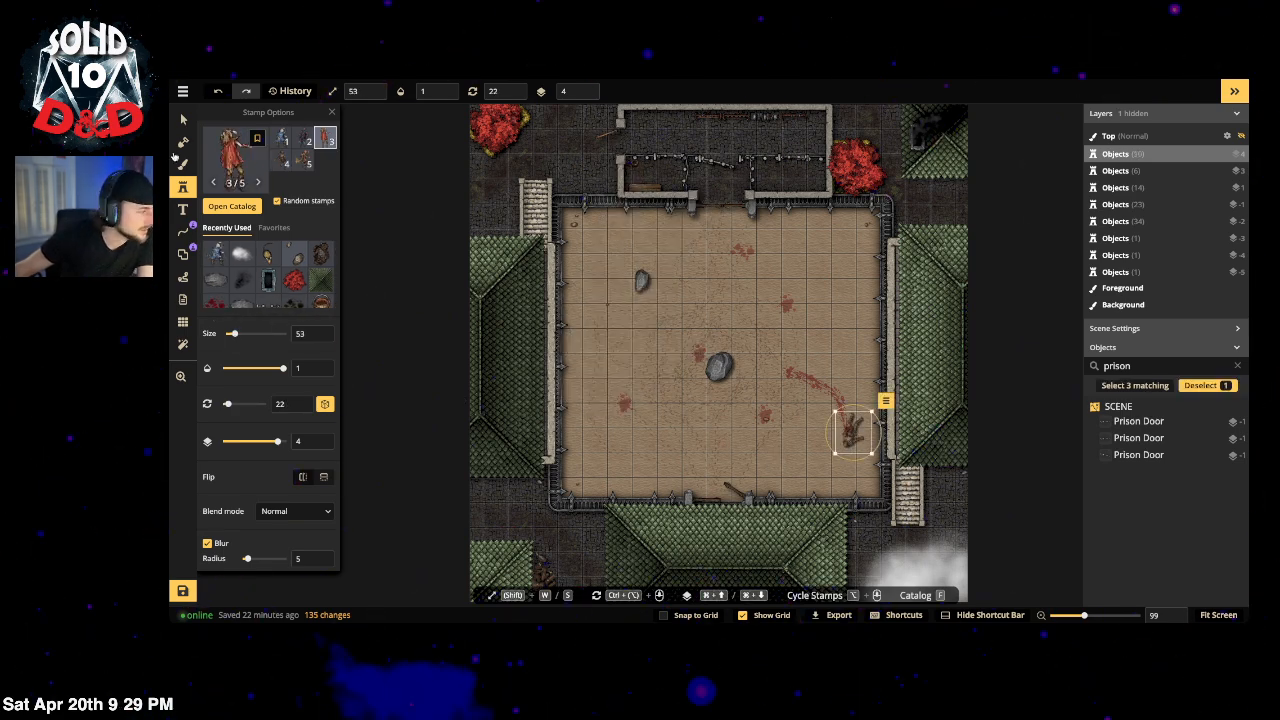
{"action": "left_click", "coordinate": [183, 119]}
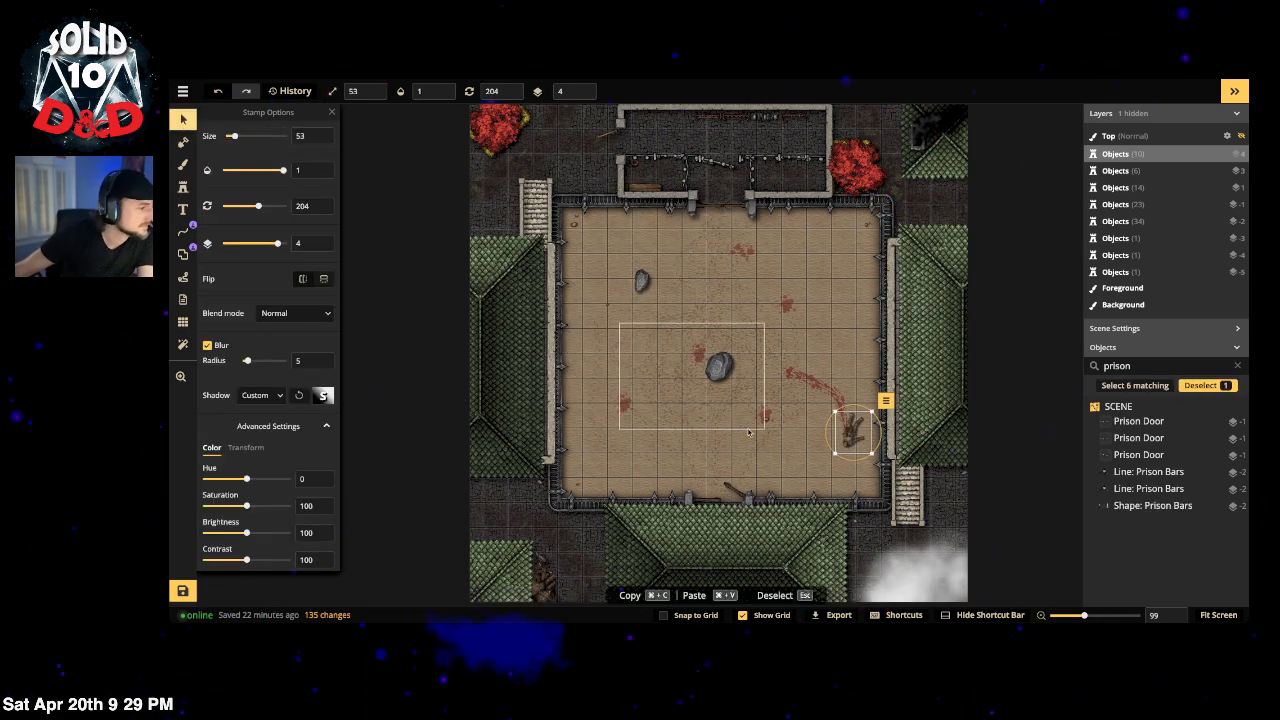
{"action": "left_click", "coordinate": [841, 314]}
{"action": "mouse_move", "coordinate": [791, 315]}
{"action": "left_mouse_down"}
{"action": "mouse_move", "coordinate": [732, 362]}
{"action": "mouse_move", "coordinate": [789, 337]}
{"action": "left_mouse_up"}
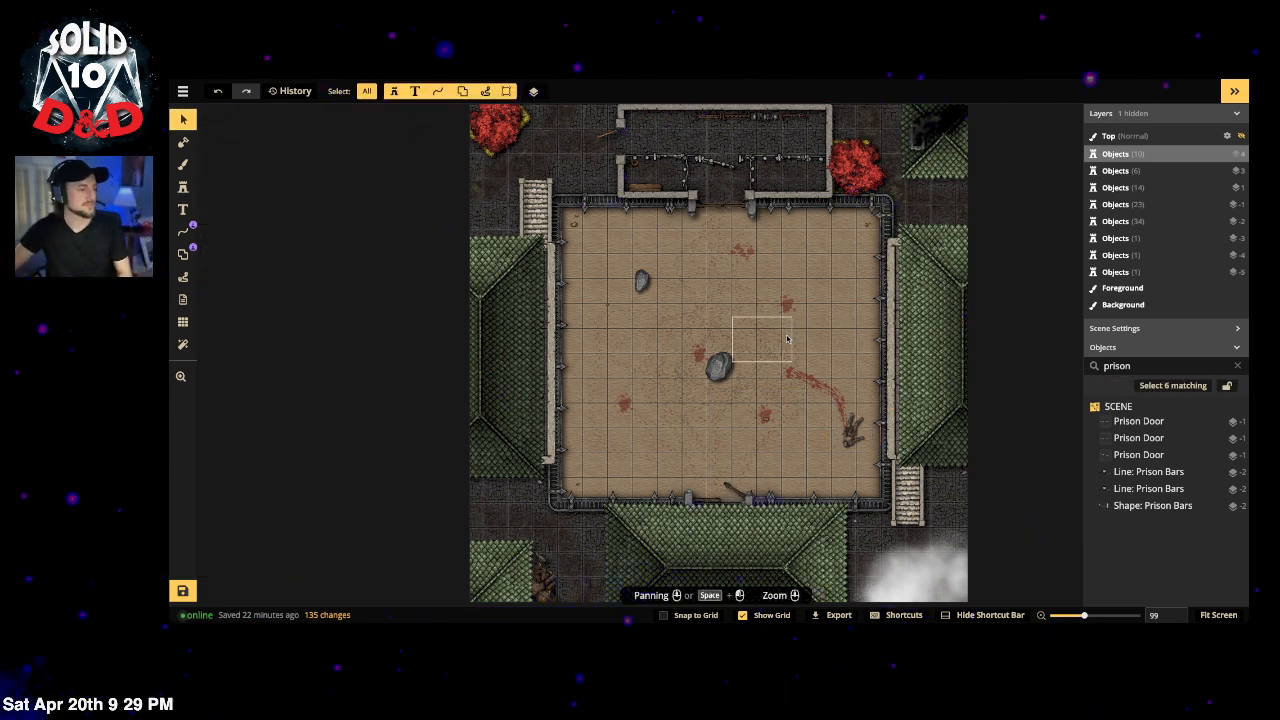
{"action": "scroll", "coordinate": [697, 297], "scroll_direction": "down", "scroll_amount": 2}
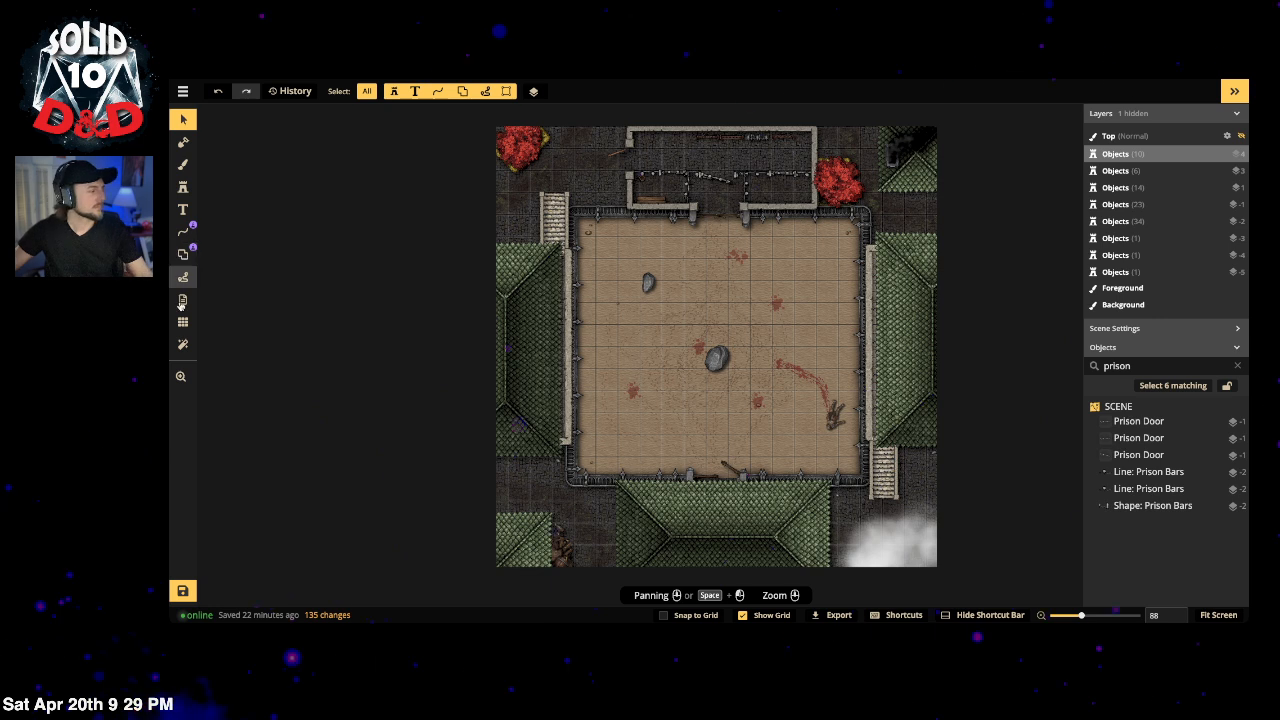
Step: Delete the Texture | Night filter and add the Red Sky colour filter
{"action": "left_click", "coordinate": [182, 345]}
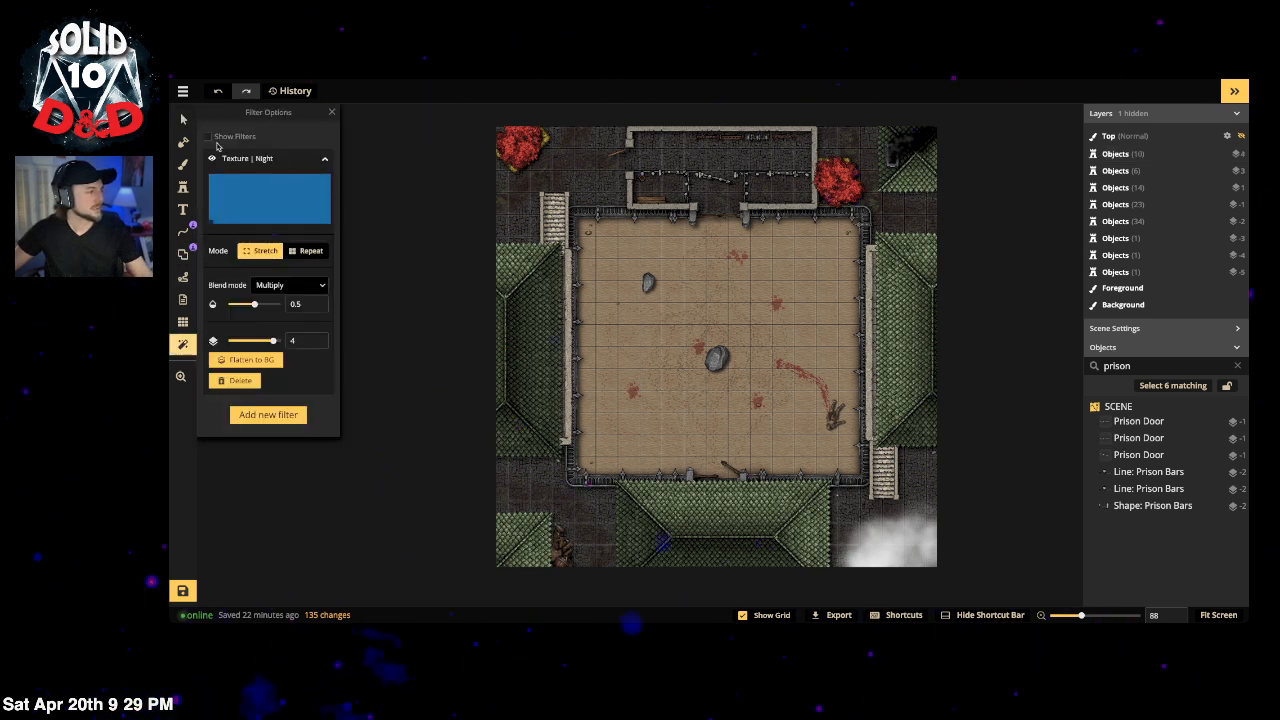
{"action": "left_click", "coordinate": [236, 381]}
{"action": "left_click", "coordinate": [269, 153]}
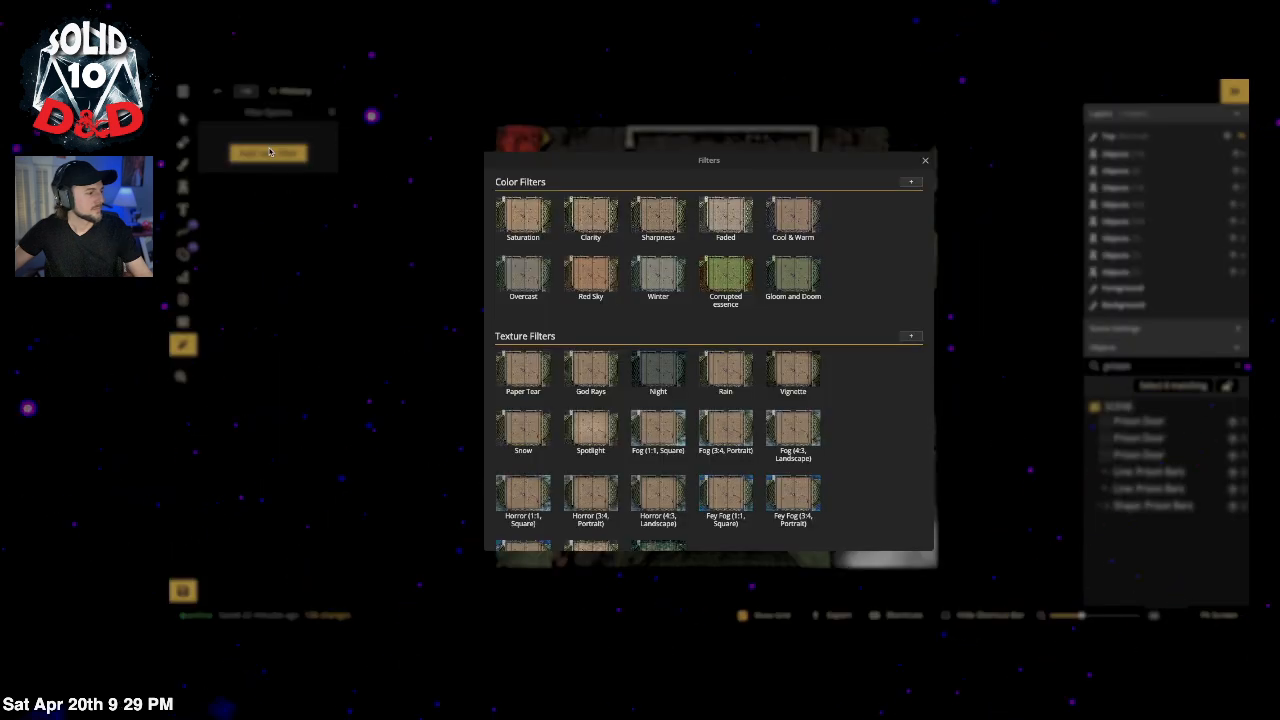
{"action": "left_click", "coordinate": [590, 272]}
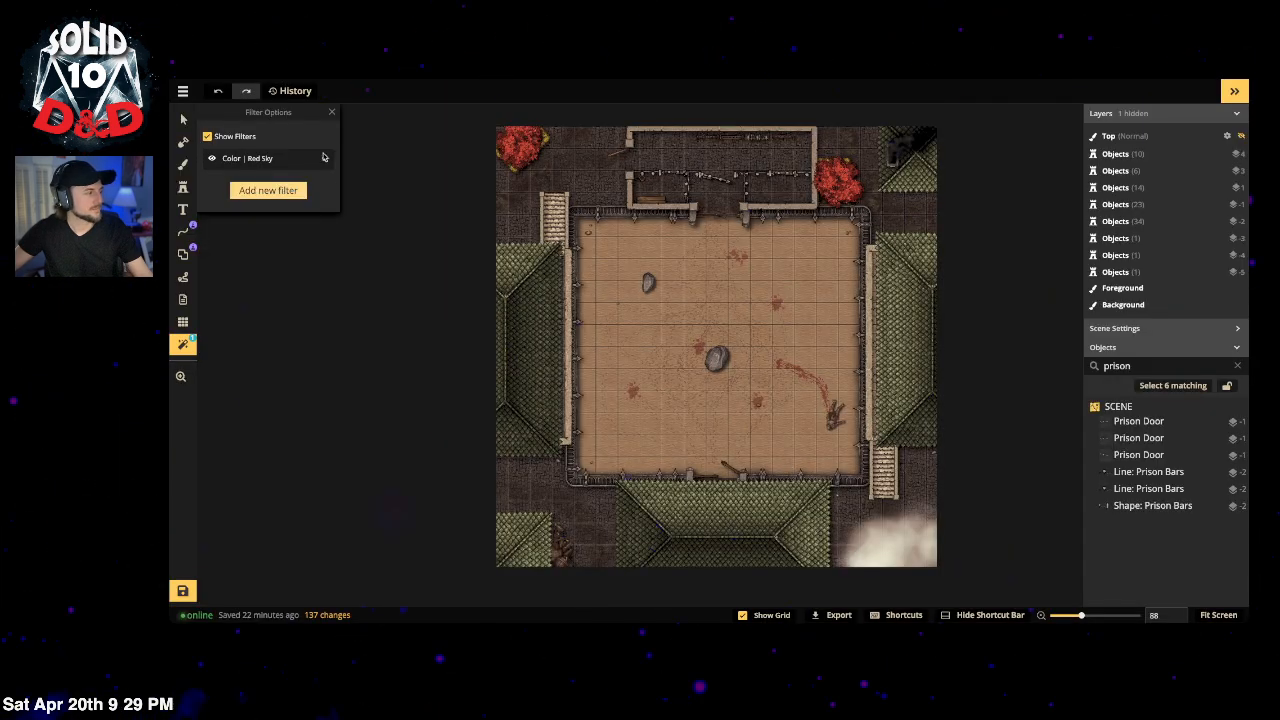
{"action": "left_click", "coordinate": [323, 157]}
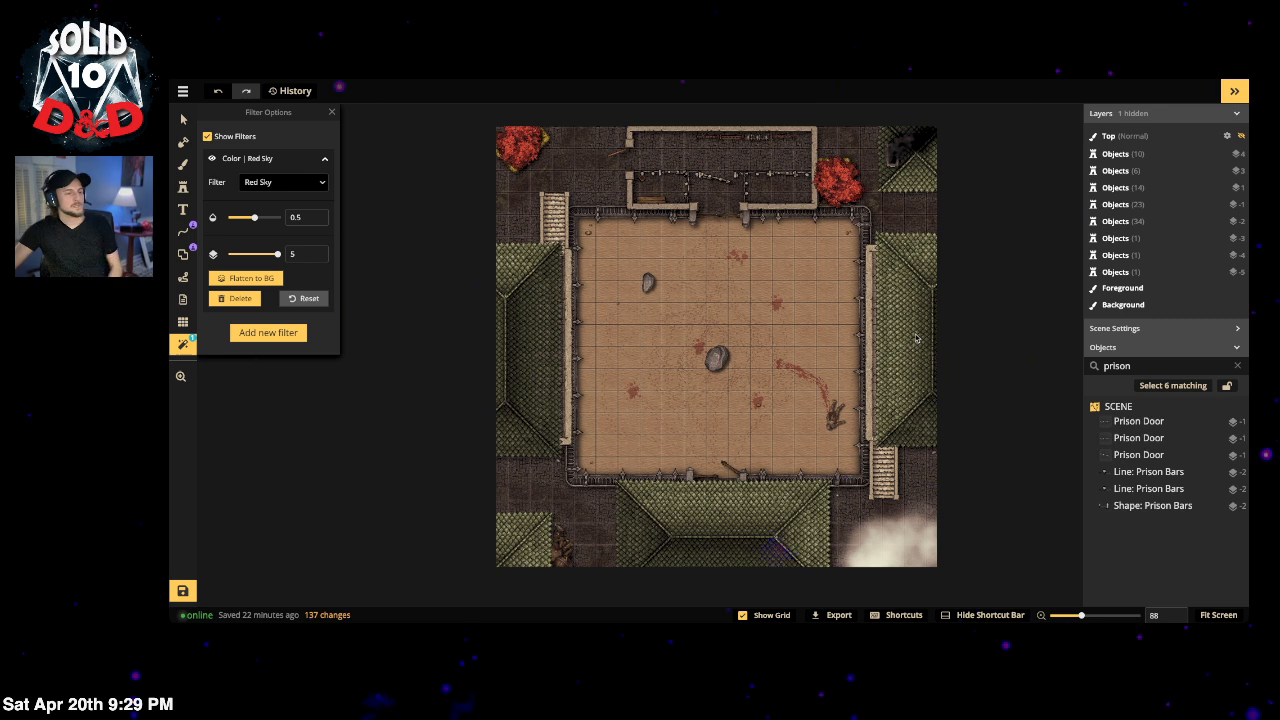
Step: Select the left and right roofs and copy the right roof
{"action": "key", "text": "v"}
{"action": "left_click", "coordinate": [512, 342]}
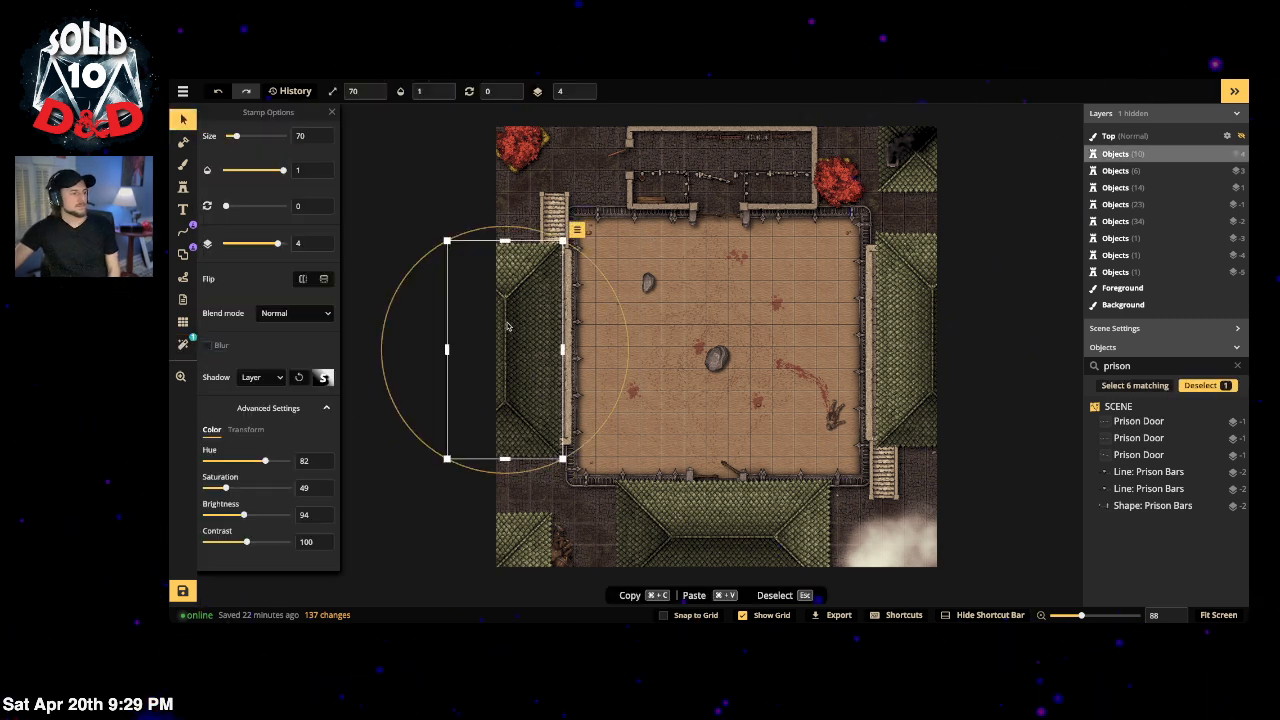
{"action": "left_click", "coordinate": [917, 308]}
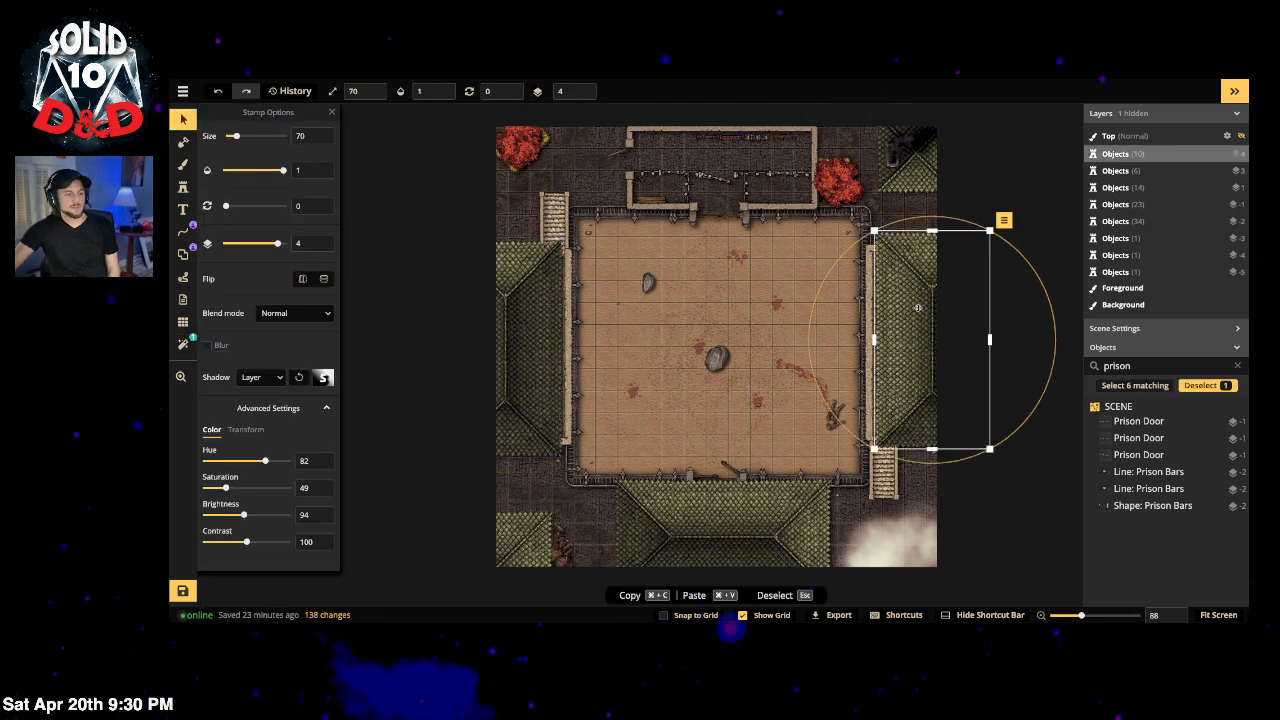
{"action": "key", "text": "super+c"}
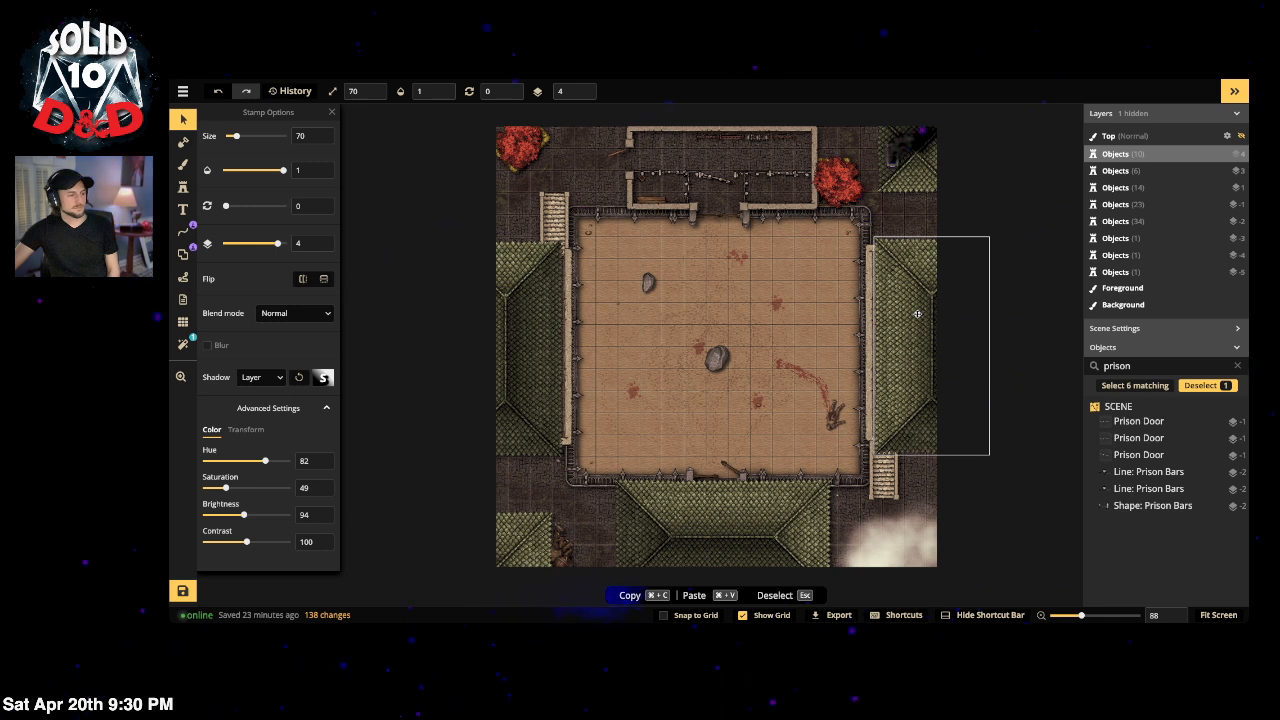
{"action": "left_click", "coordinate": [421, 240]}
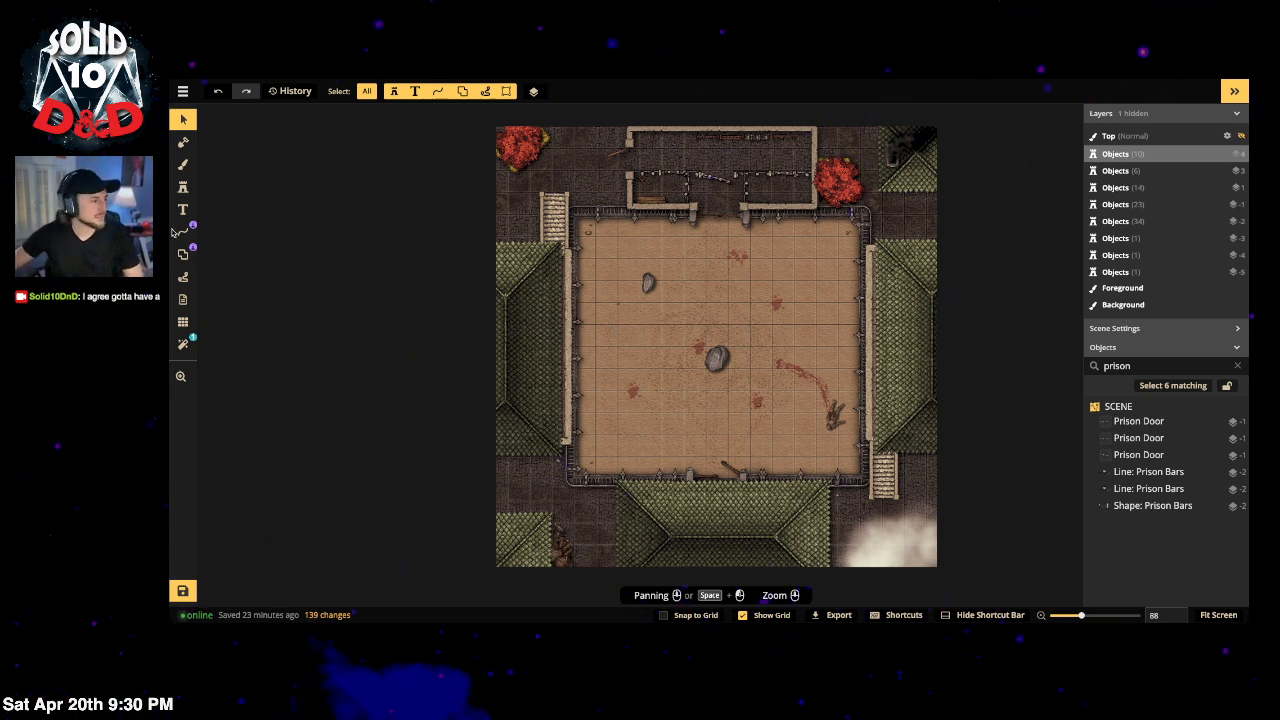
Step: Search the stamp catalog for 'banners' and preview the first banner's variants
{"action": "left_click", "coordinate": [183, 187]}
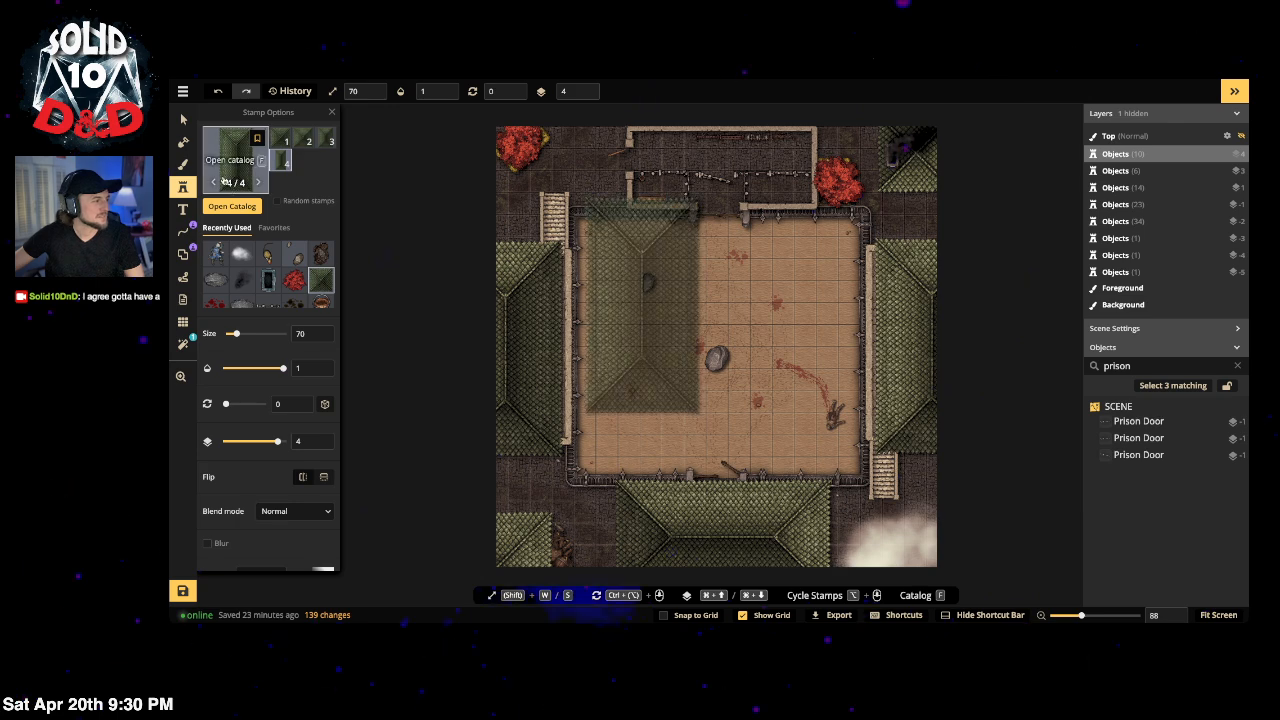
{"action": "left_click", "coordinate": [222, 172]}
{"action": "double_click", "coordinate": [360, 133]}
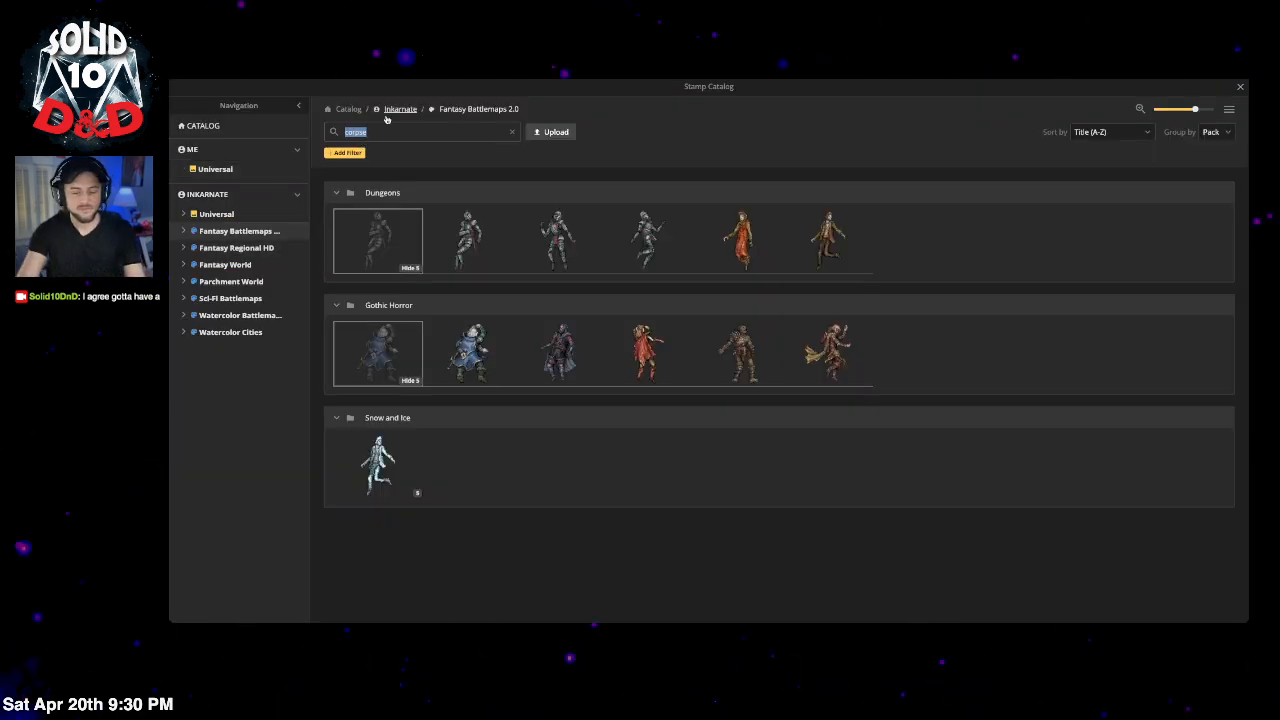
{"action": "type", "text": "banners"}
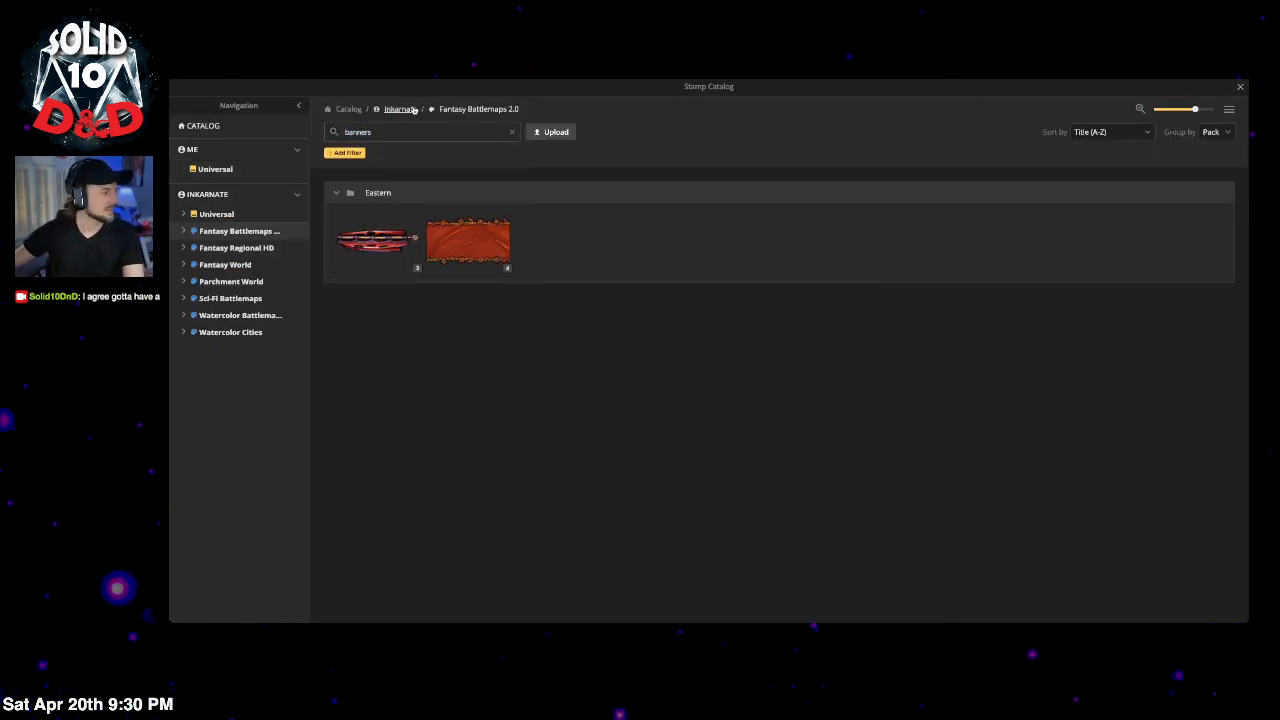
{"action": "left_click", "coordinate": [414, 267]}
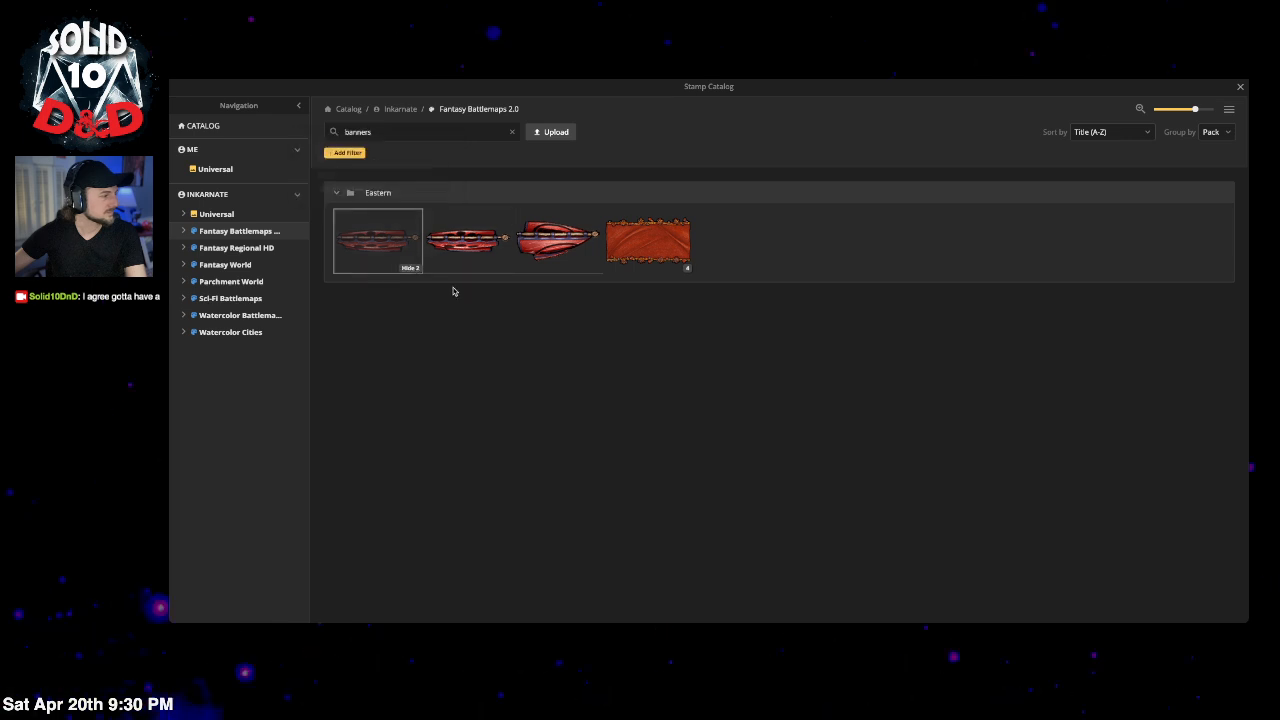
Step: Search 'cur' with the Curtains tag and preview the Tavern and Trains curtain variants
{"action": "double_click", "coordinate": [437, 134]}
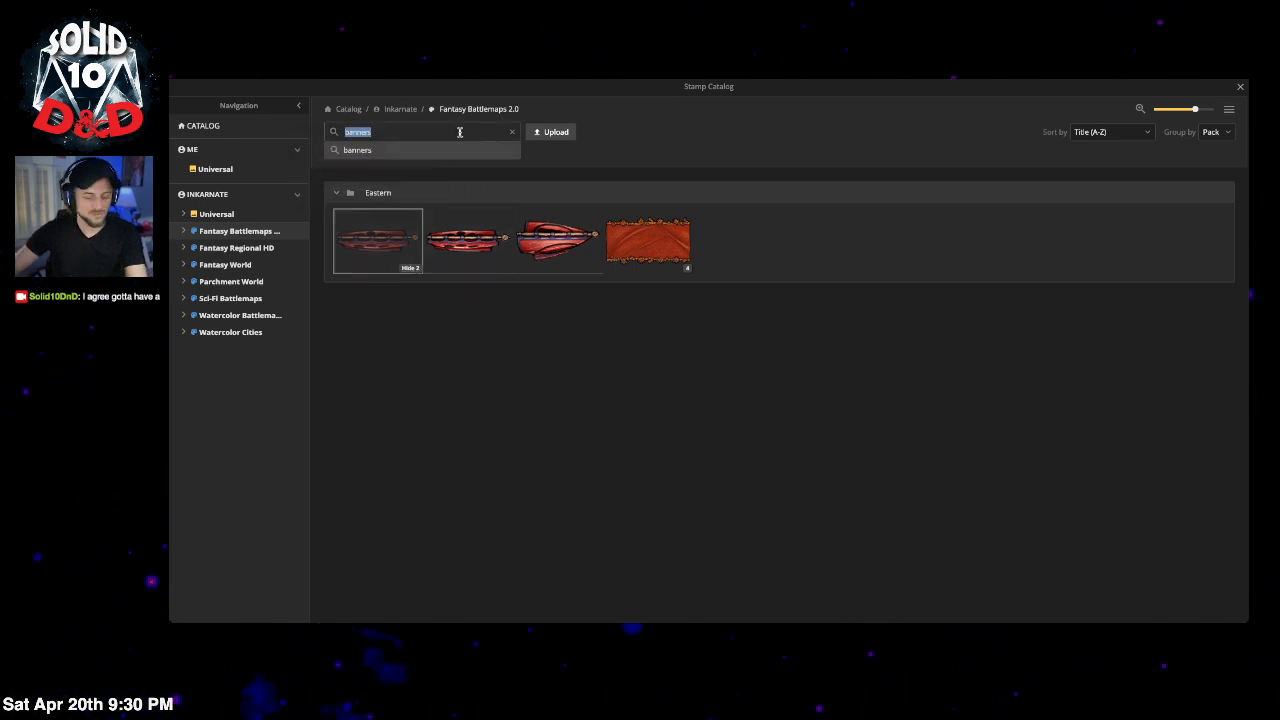
{"action": "type", "text": "curr"}
{"action": "key", "text": "BackSpace"}
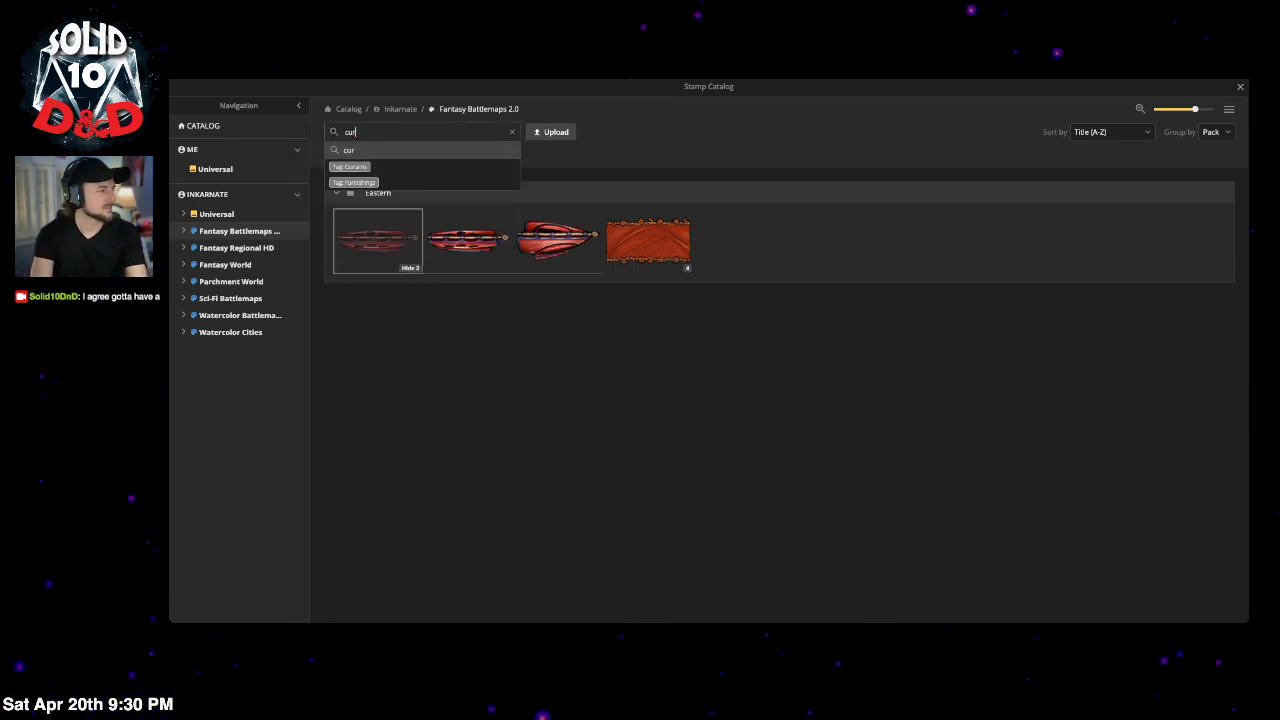
{"action": "left_click", "coordinate": [357, 166]}
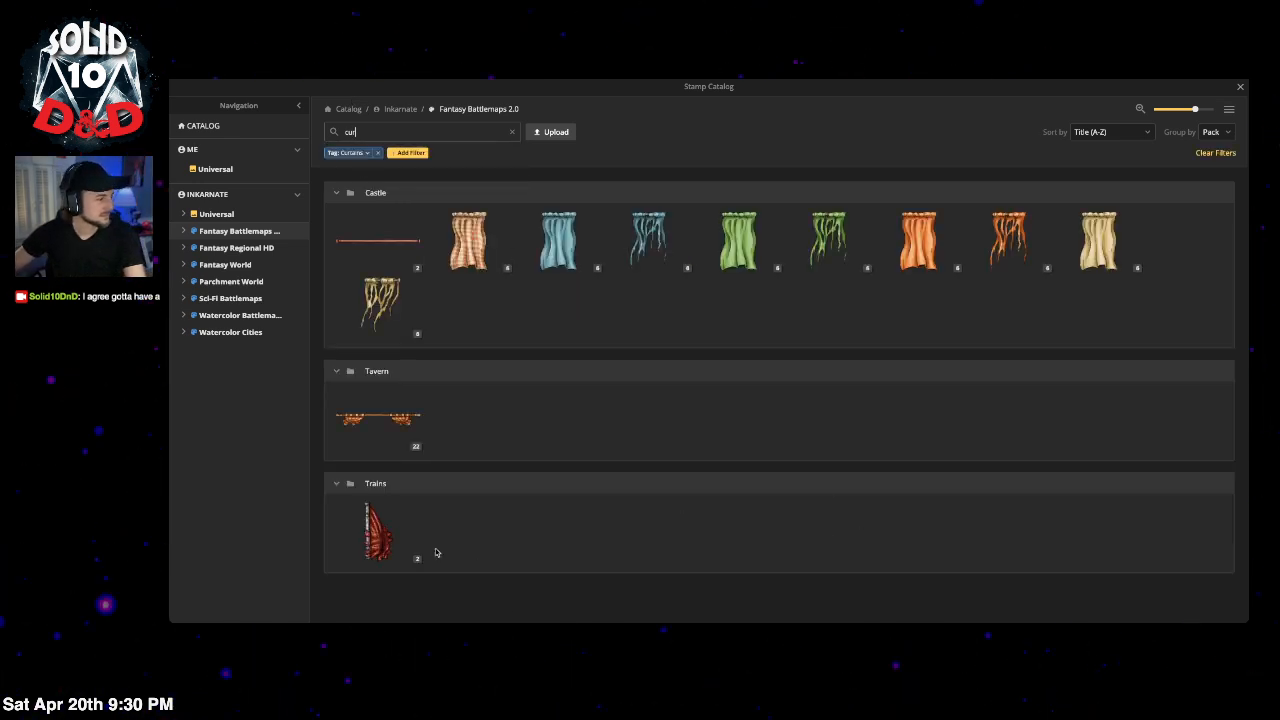
{"action": "left_click", "coordinate": [410, 447]}
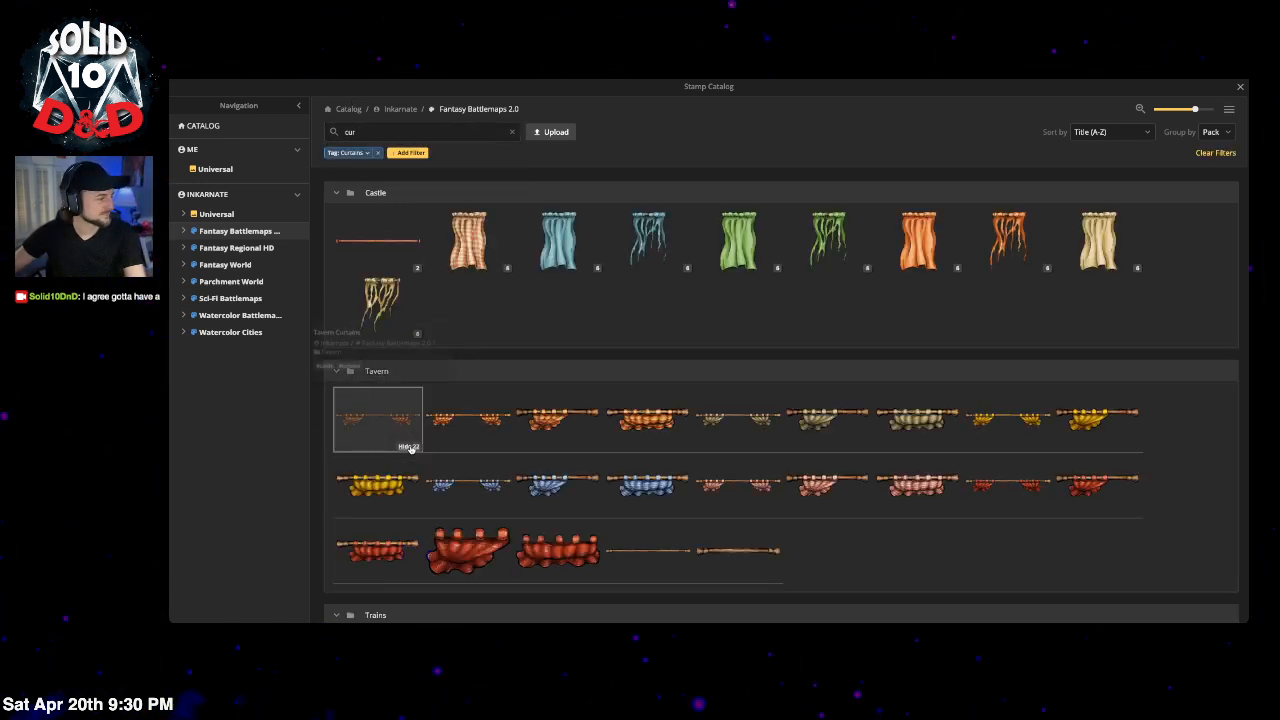
{"action": "left_click", "coordinate": [410, 447]}
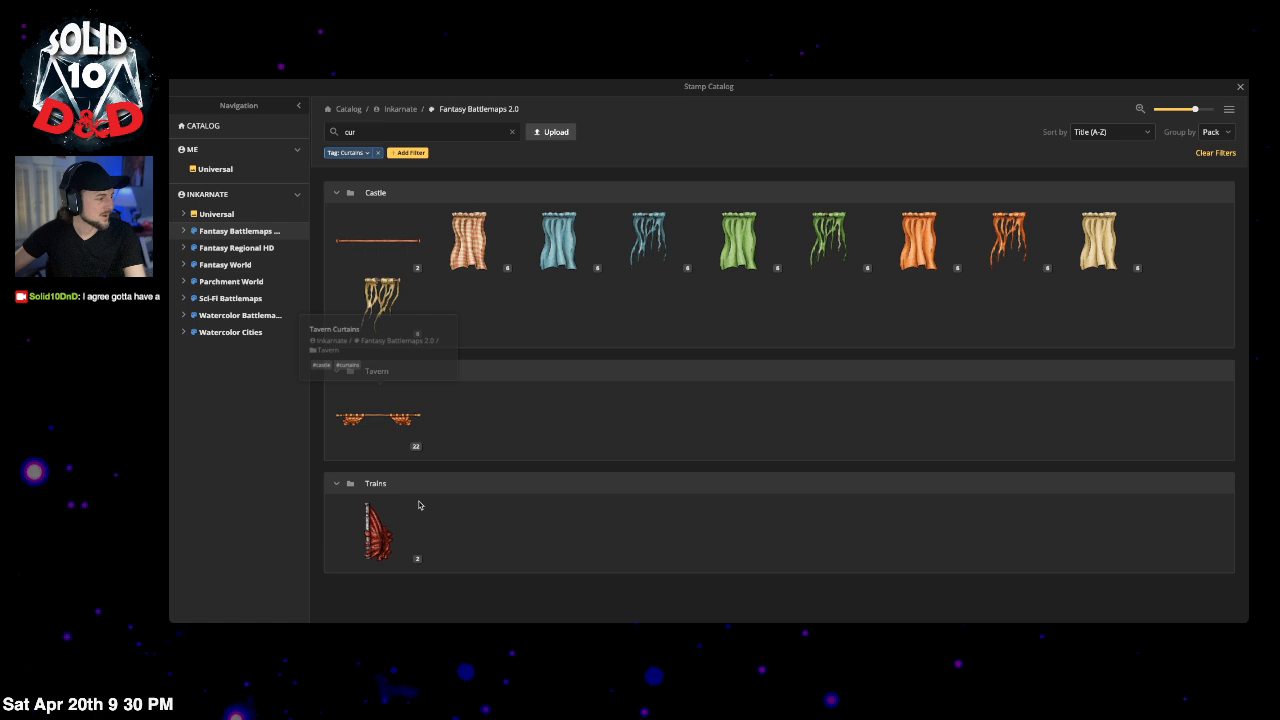
{"action": "left_click", "coordinate": [410, 560]}
{"action": "left_click", "coordinate": [410, 560]}
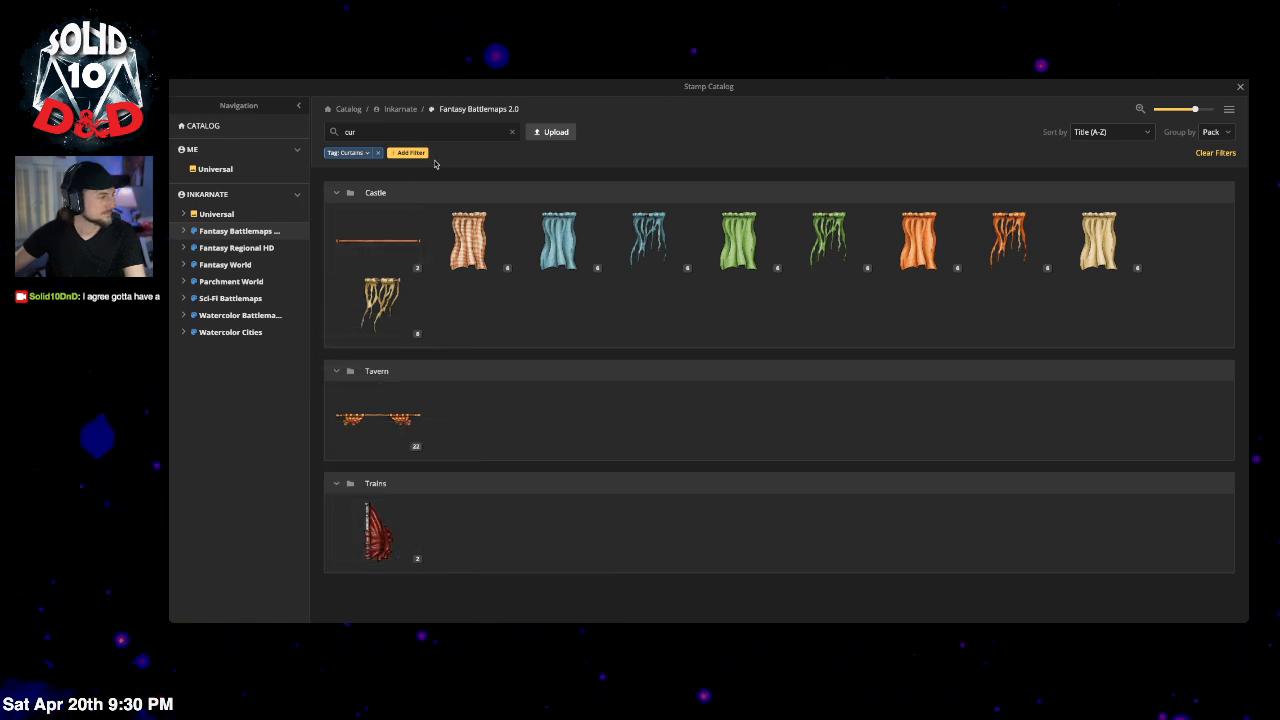
{"action": "left_click", "coordinate": [379, 153]}
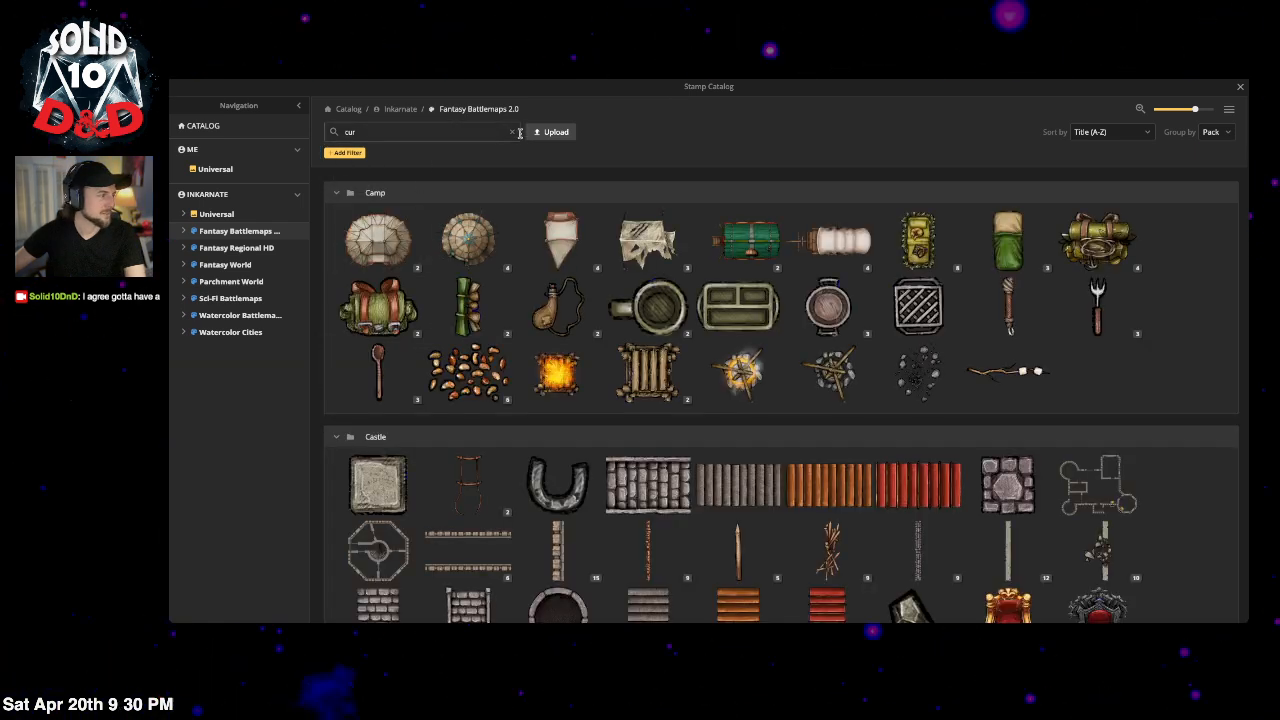
Step: Search 'castle', pick the red banner stamp and place it on the arena floor
{"action": "left_click", "coordinate": [458, 131]}
{"action": "type", "text": "cast"}
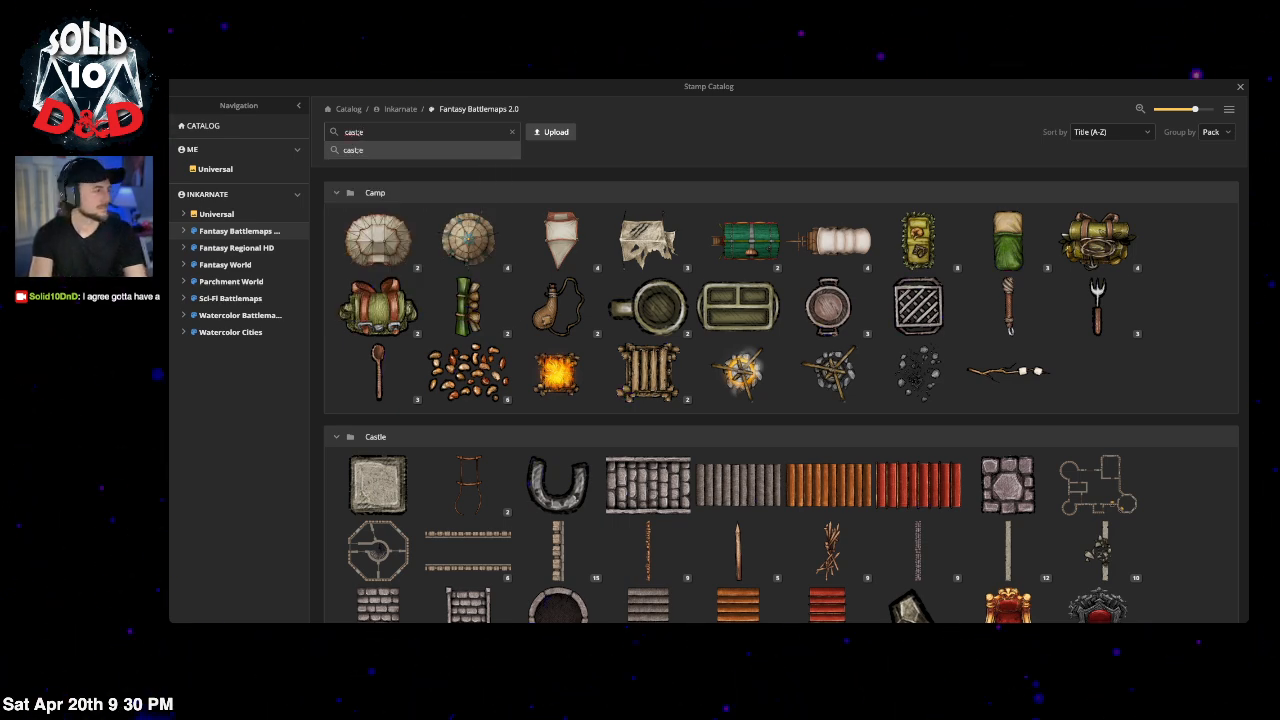
{"action": "type", "text": "le"}
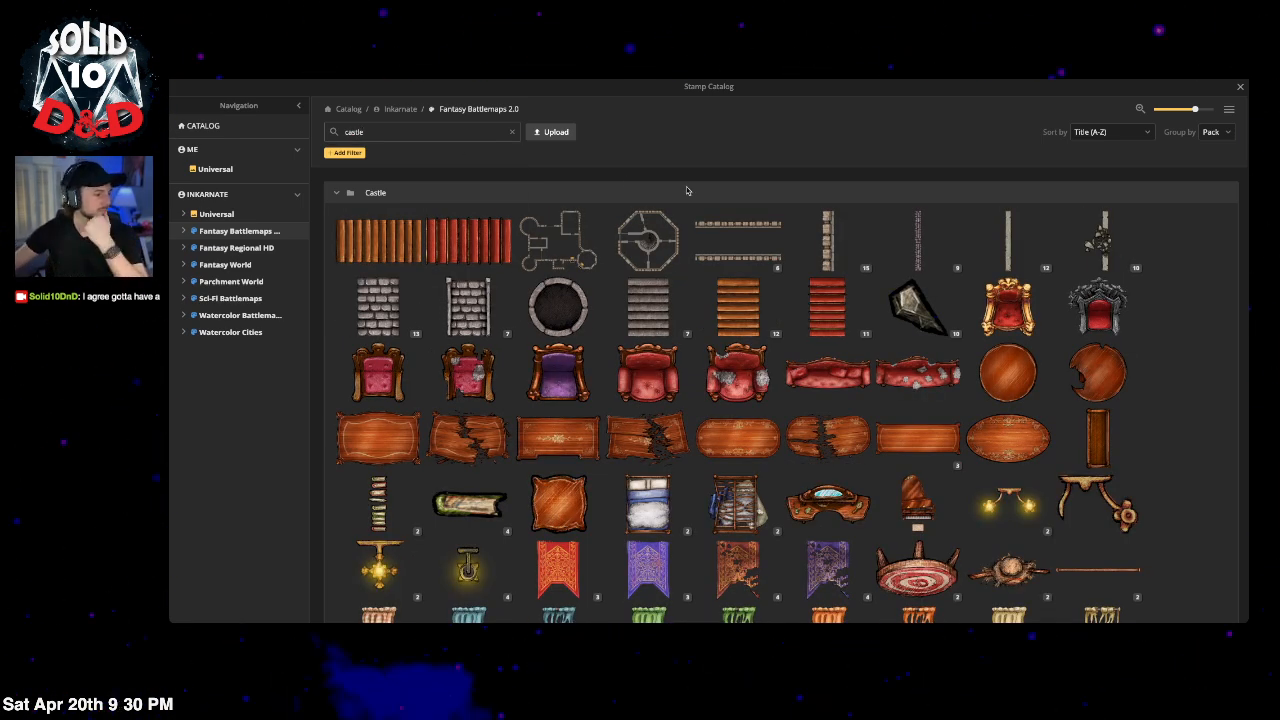
{"action": "scroll", "coordinate": [920, 446], "scroll_direction": "down", "scroll_amount": 2}
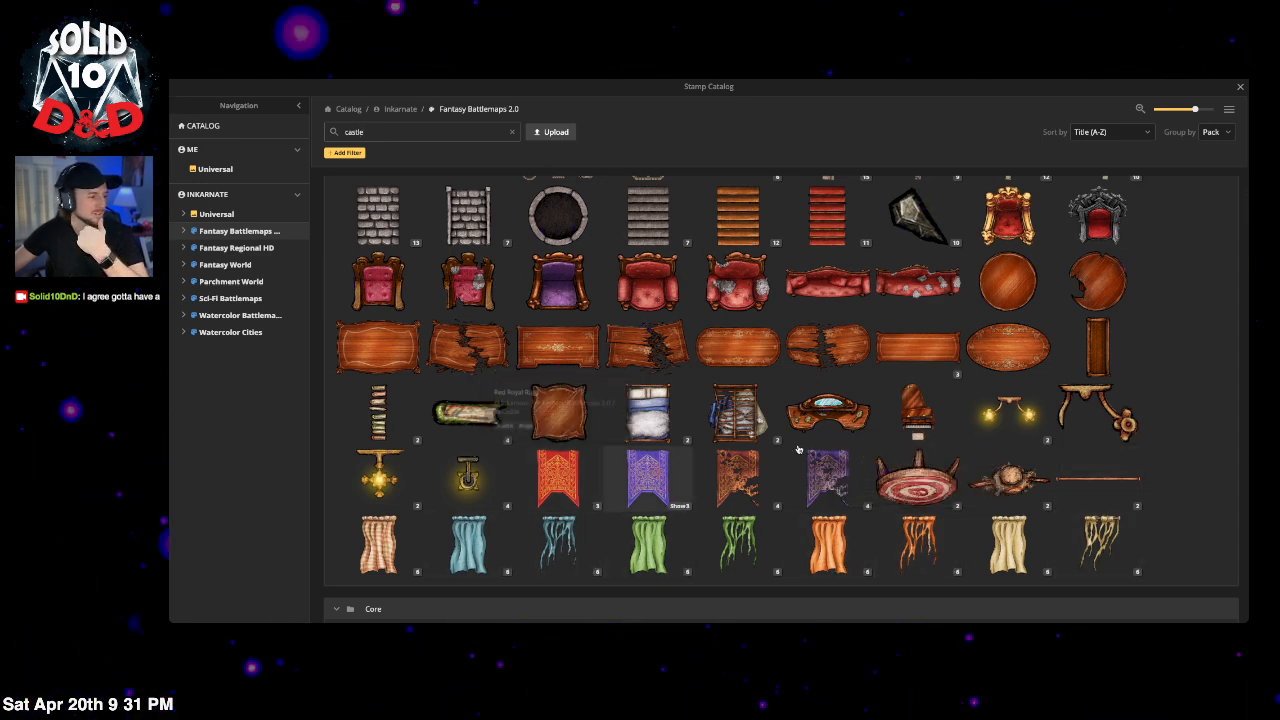
{"action": "left_click", "coordinate": [560, 489]}
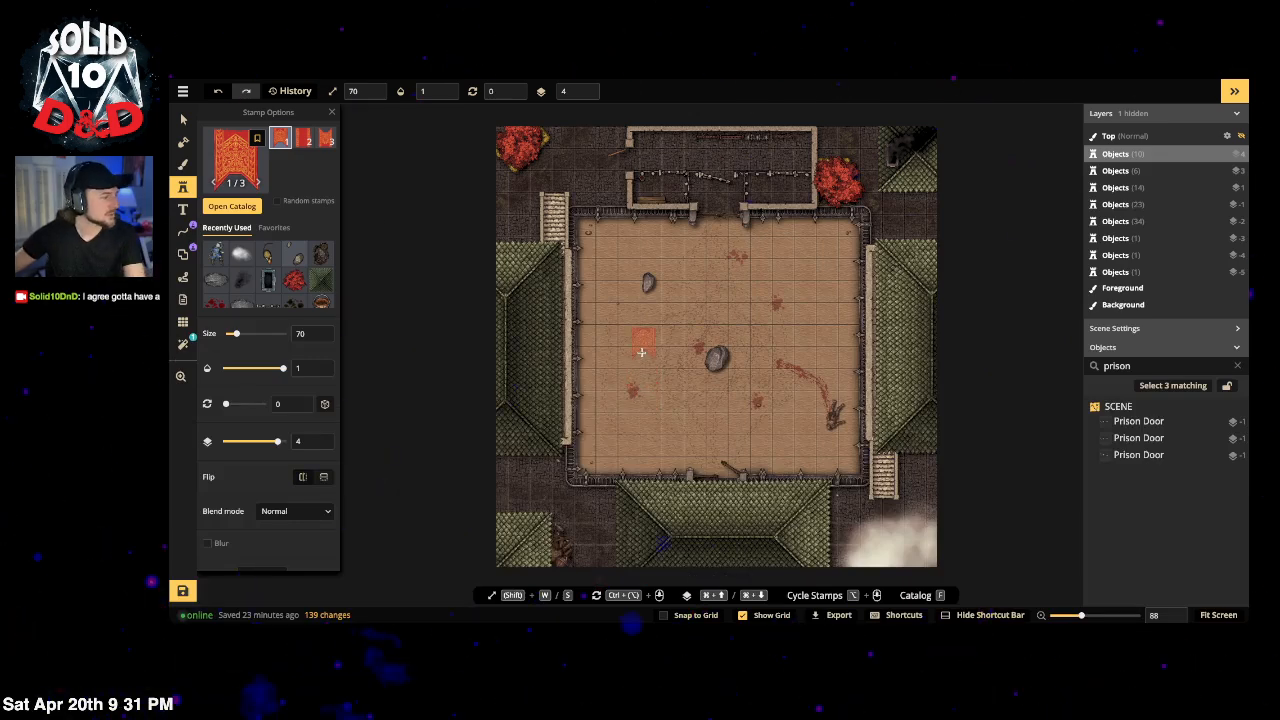
{"action": "scroll", "coordinate": [653, 330], "scroll_direction": "up", "scroll_amount": 4}
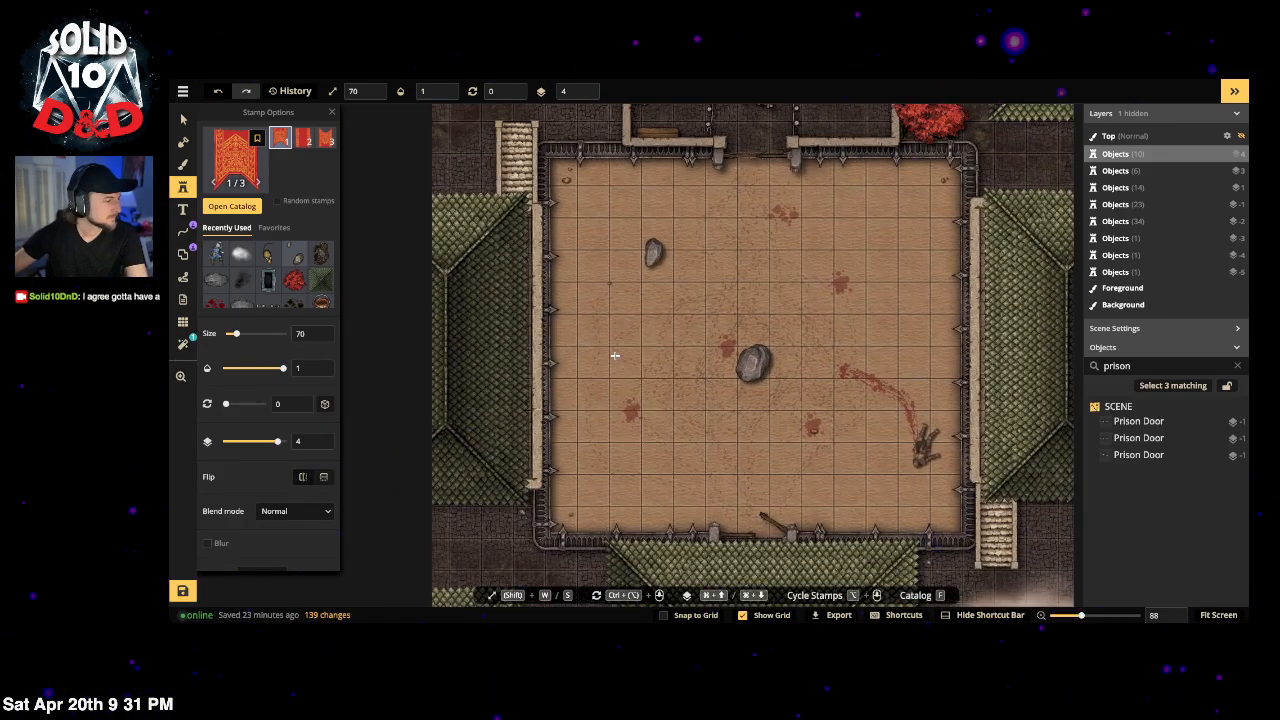
{"action": "left_click", "coordinate": [622, 352]}
Step: Set the banner's brightness to 90 and rotate it to 270
{"action": "scroll", "coordinate": [232, 525], "scroll_direction": "down", "scroll_amount": 3}
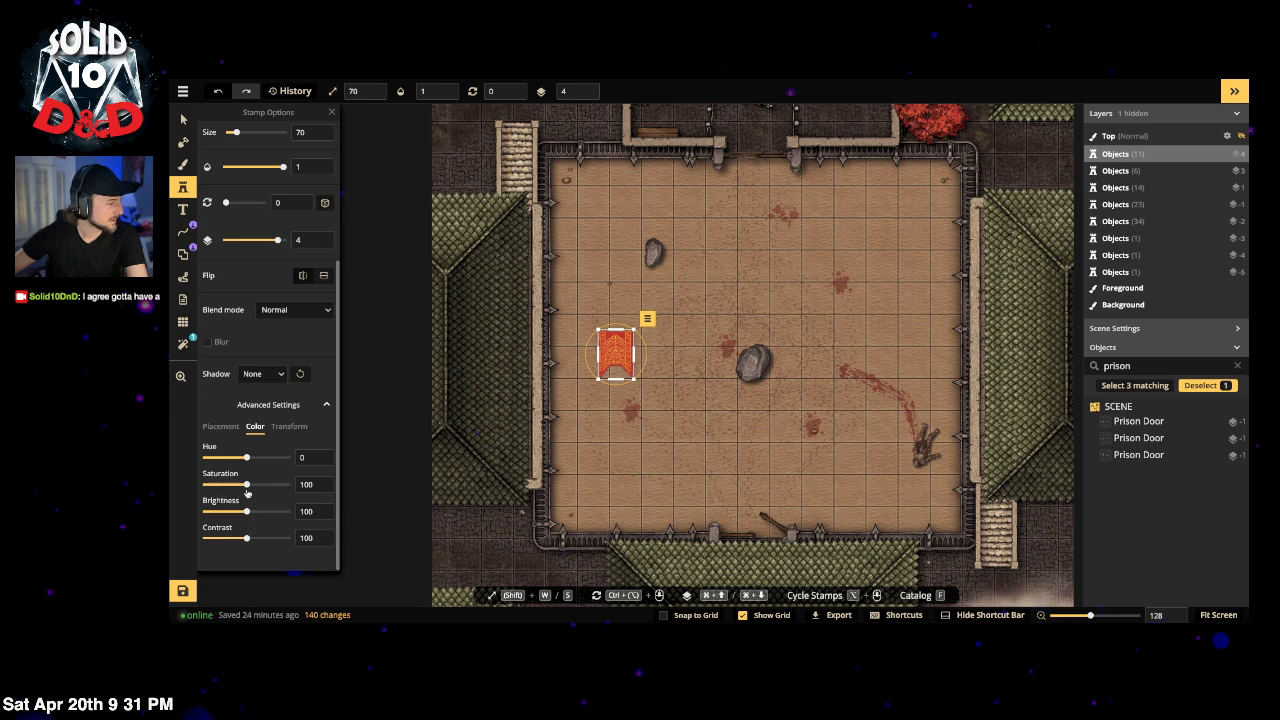
{"action": "left_click", "coordinate": [238, 512]}
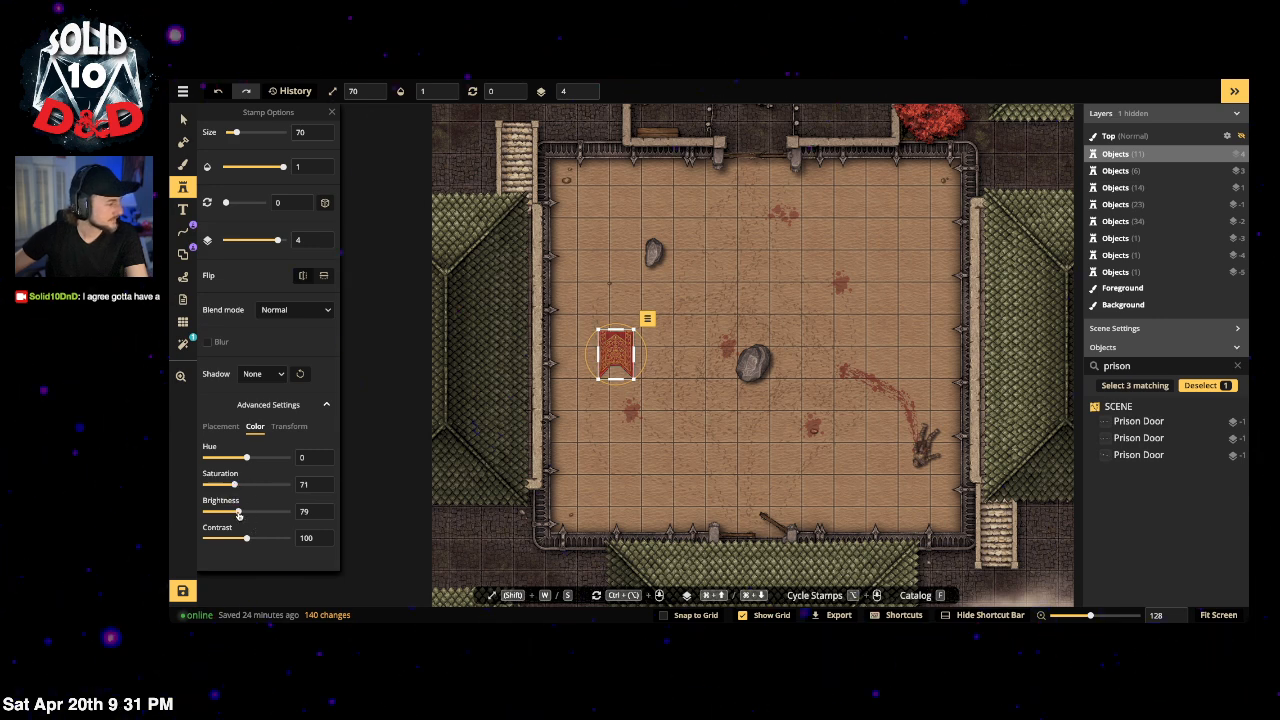
{"action": "left_click", "coordinate": [241, 512]}
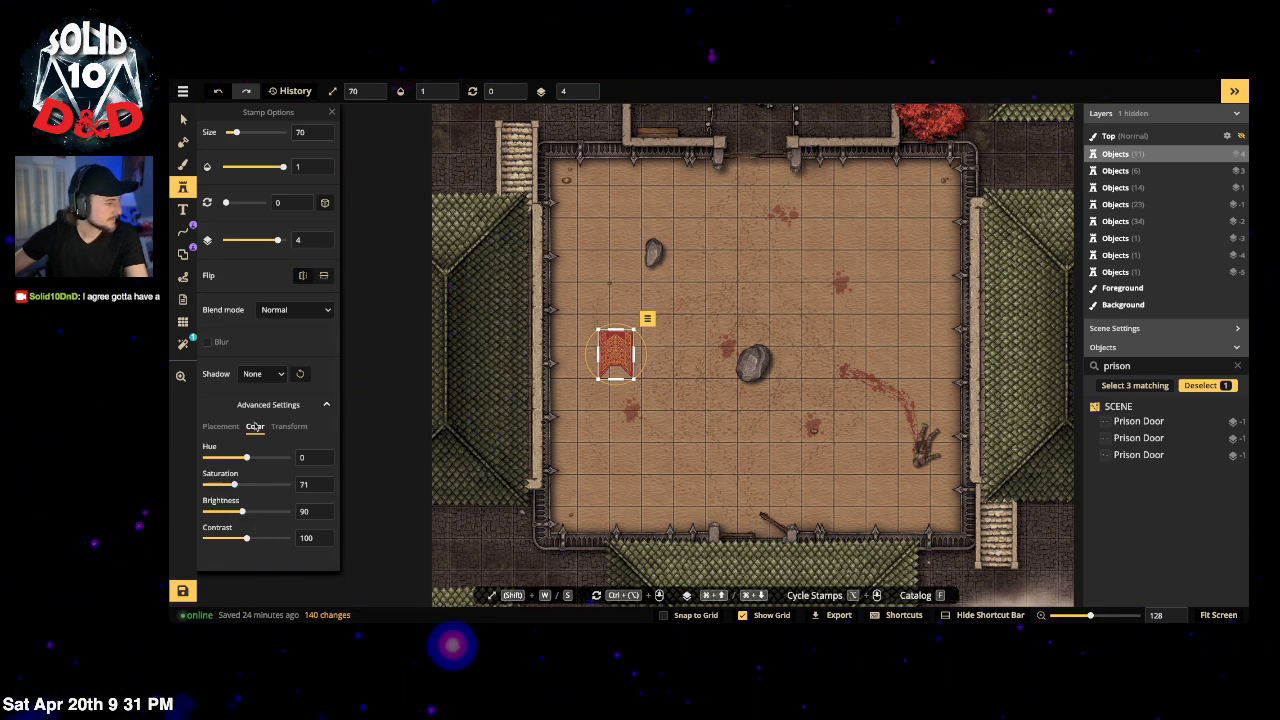
{"action": "left_click", "coordinate": [183, 118]}
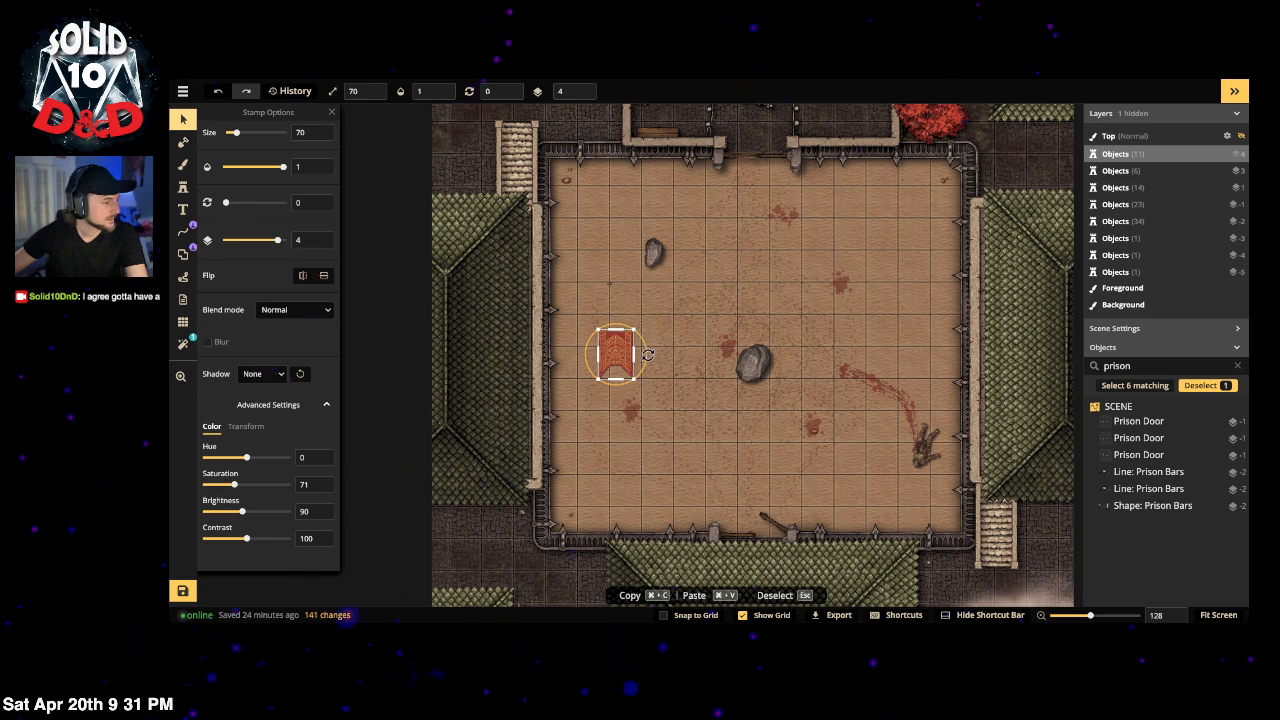
{"action": "left_click_drag", "start_coordinate": [646, 354], "coordinate": [630, 291]}
{"action": "key", "text": "Escape"}
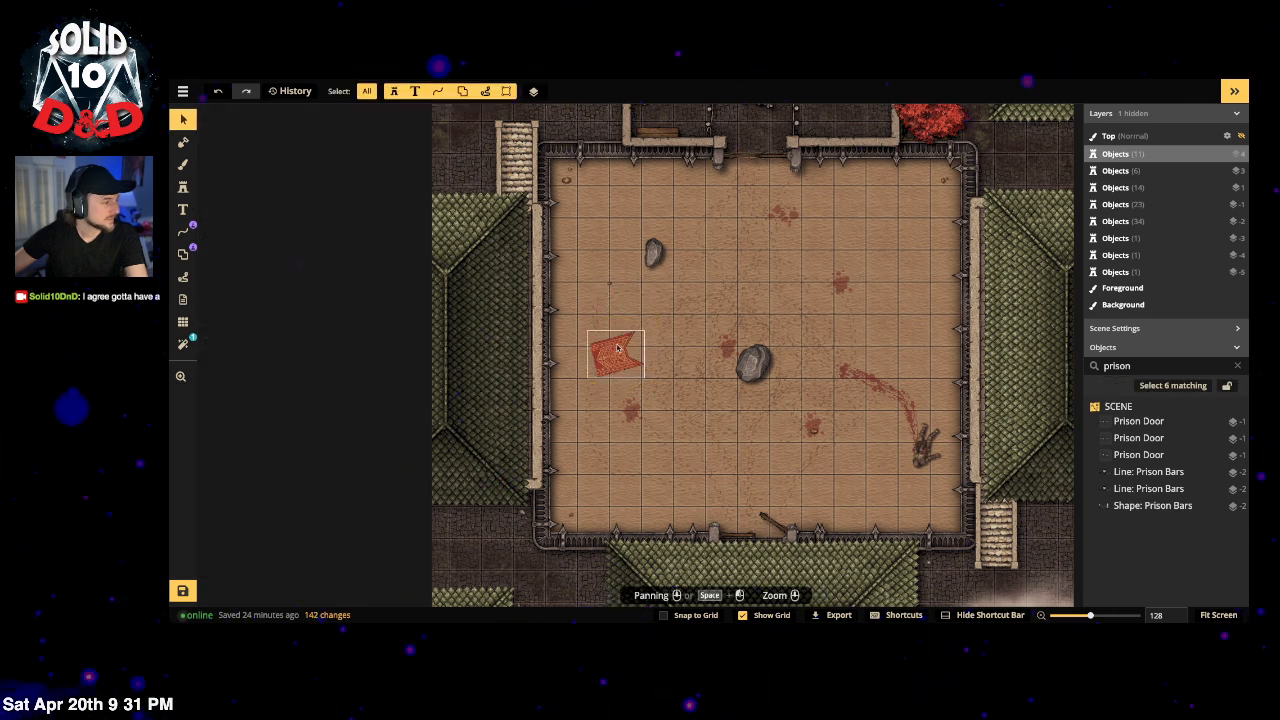
{"action": "left_click", "coordinate": [603, 360]}
{"action": "left_click_drag", "start_coordinate": [625, 318], "coordinate": [636, 320]}
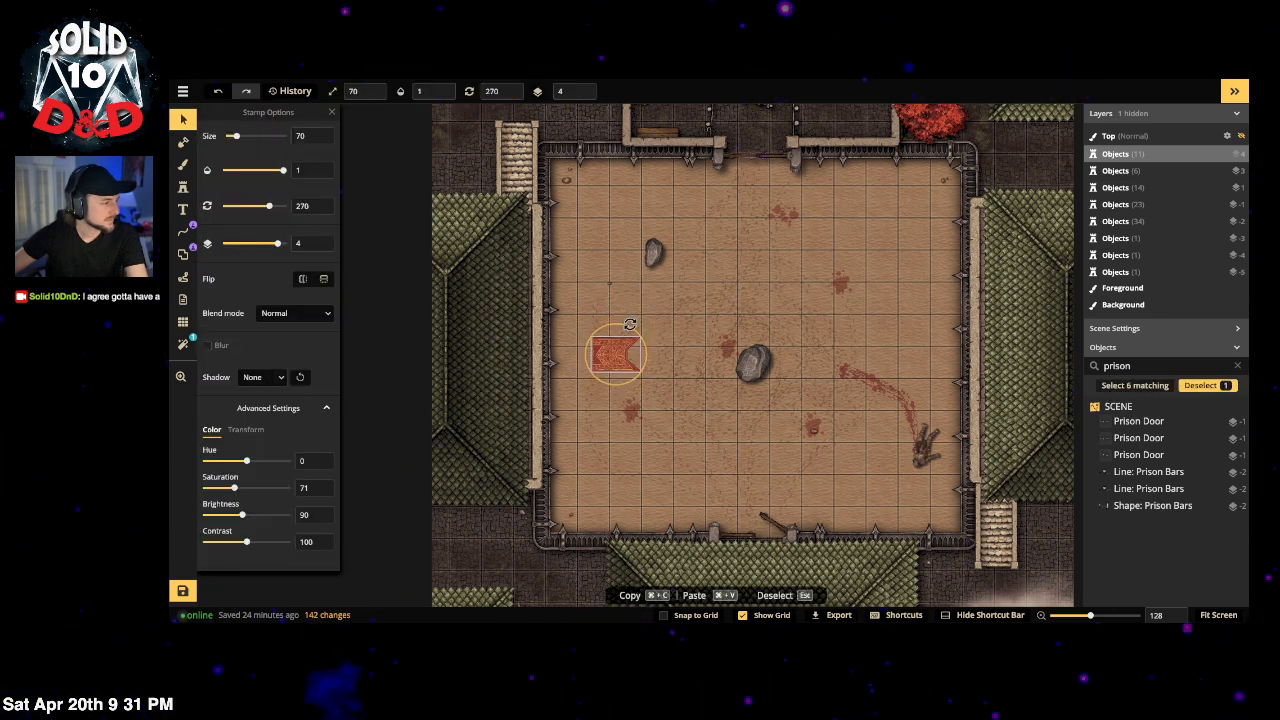
Step: Flatten the banner to height 32 and settle it against the west wall
{"action": "left_click", "coordinate": [245, 429]}
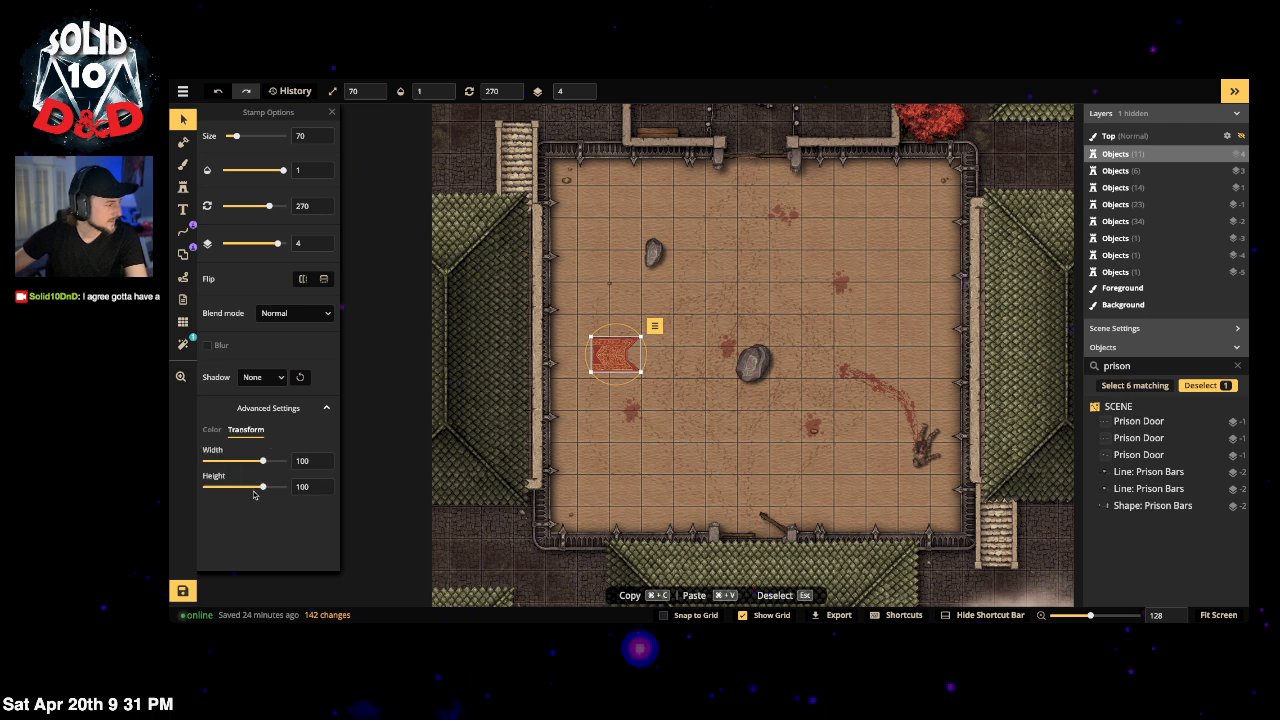
{"action": "left_click_drag", "start_coordinate": [264, 492], "coordinate": [241, 488]}
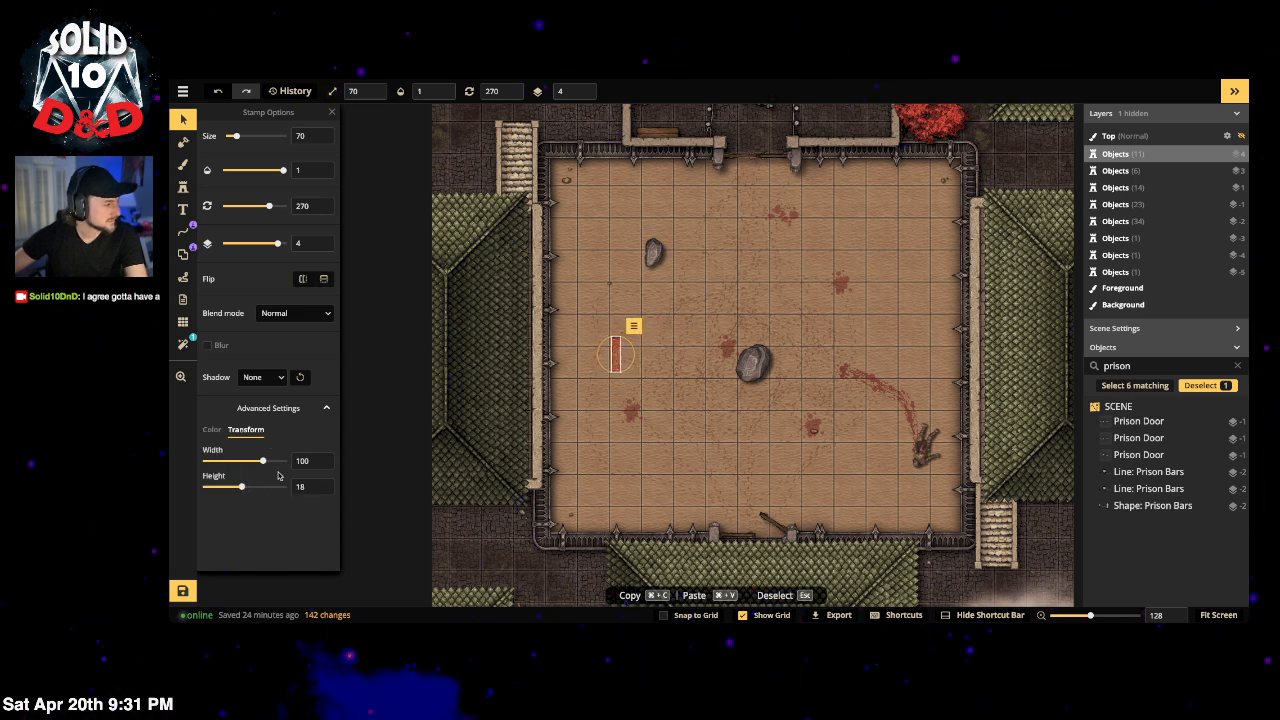
{"action": "scroll", "coordinate": [612, 350], "scroll_direction": "up", "scroll_amount": 2}
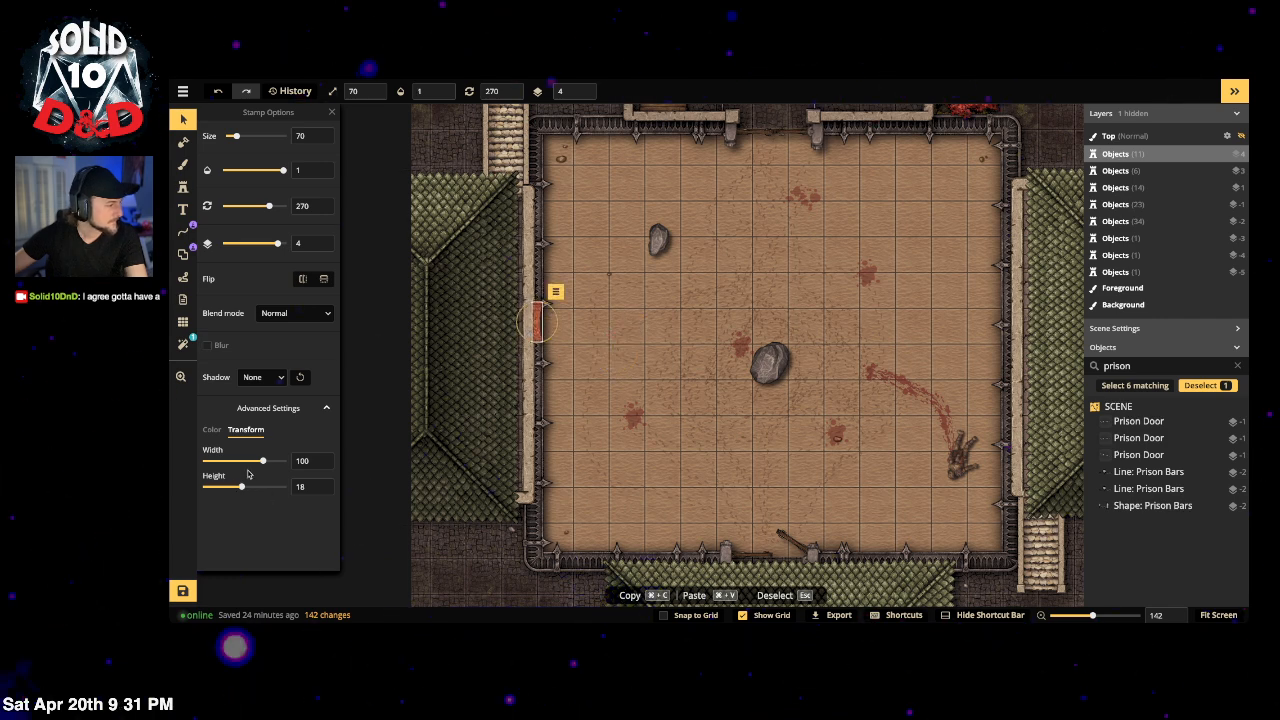
{"action": "left_click_drag", "start_coordinate": [248, 488], "coordinate": [250, 488]}
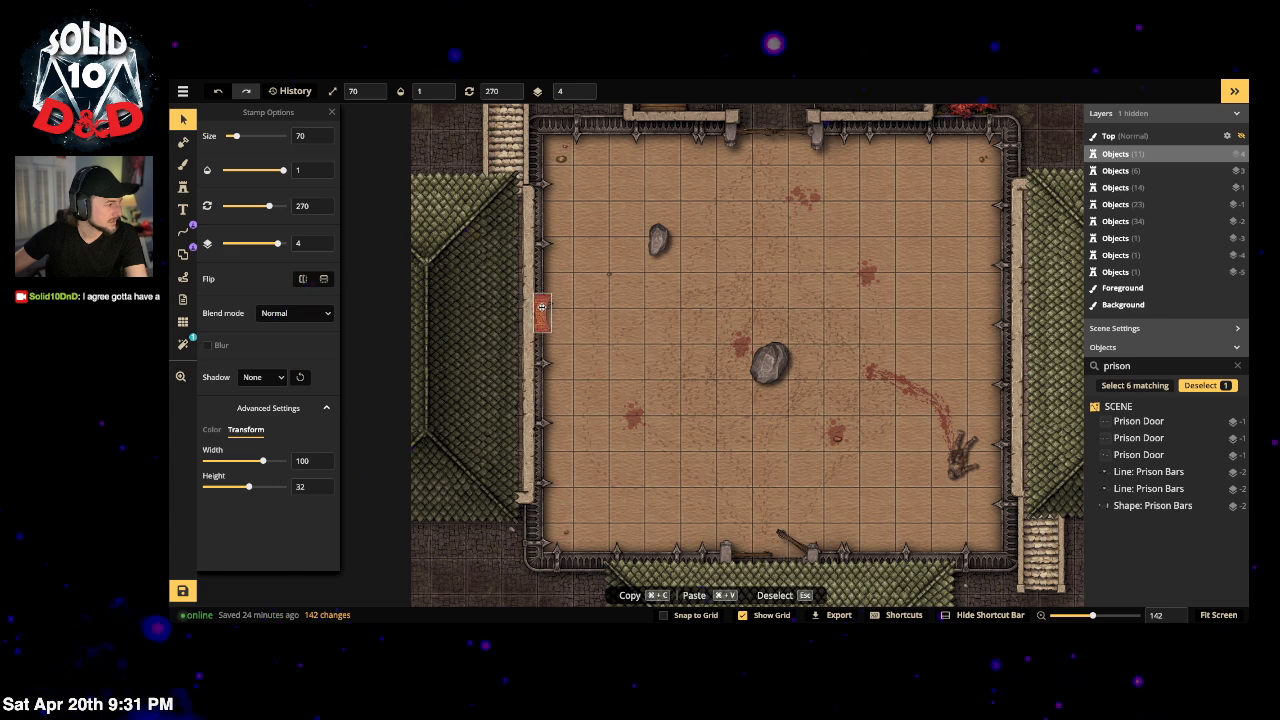
{"action": "left_click_drag", "start_coordinate": [541, 307], "coordinate": [541, 308]}
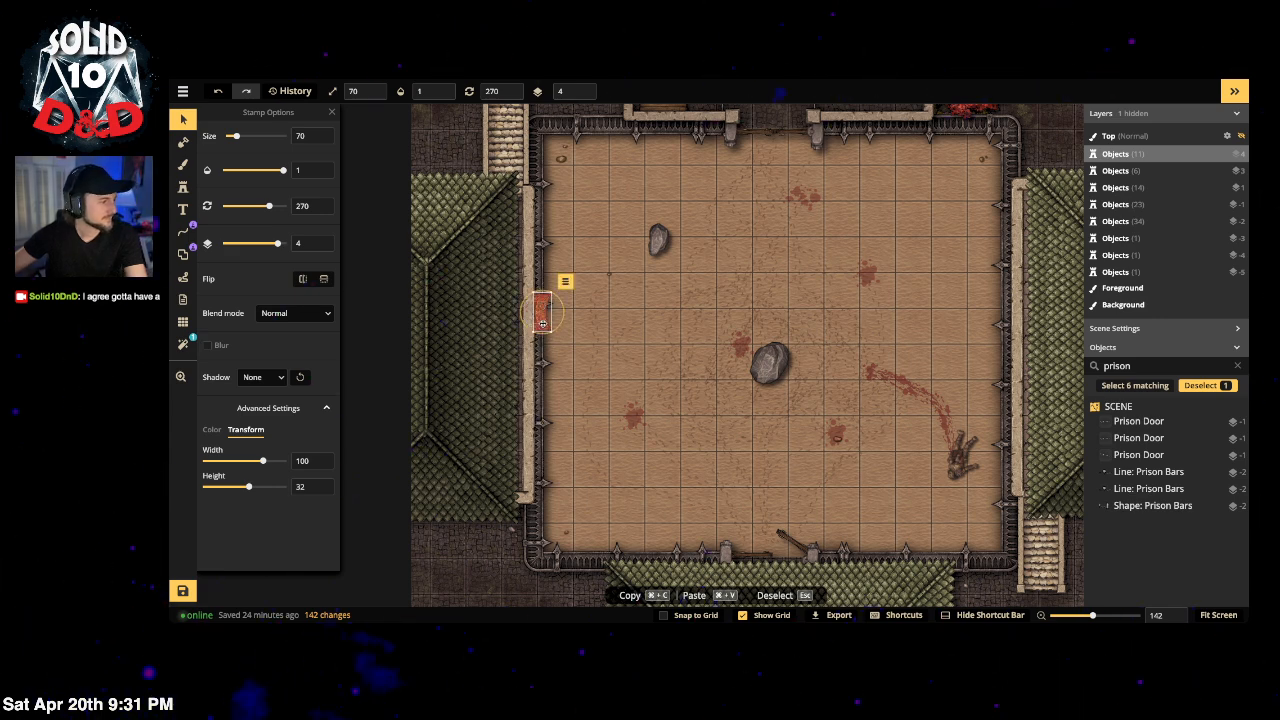
{"action": "left_click", "coordinate": [183, 187]}
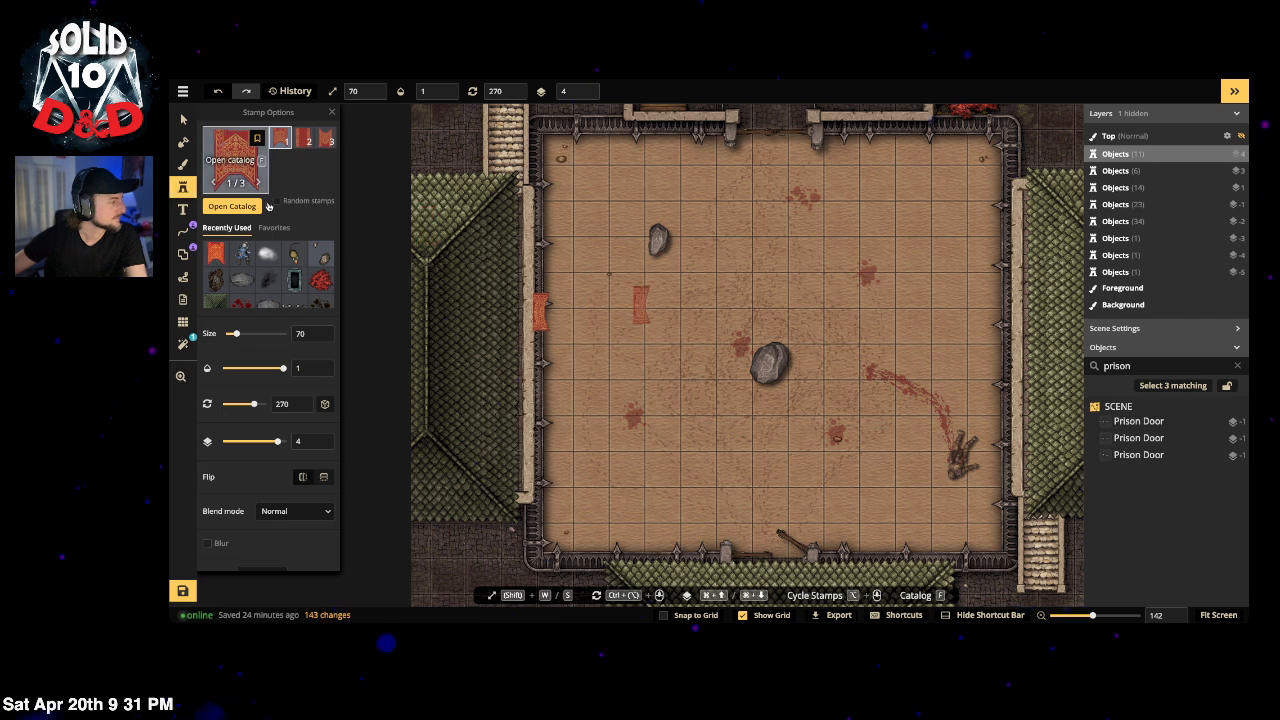
Step: Scroll through the castle results, then delete the 'castle' search term
{"action": "left_click", "coordinate": [224, 143]}
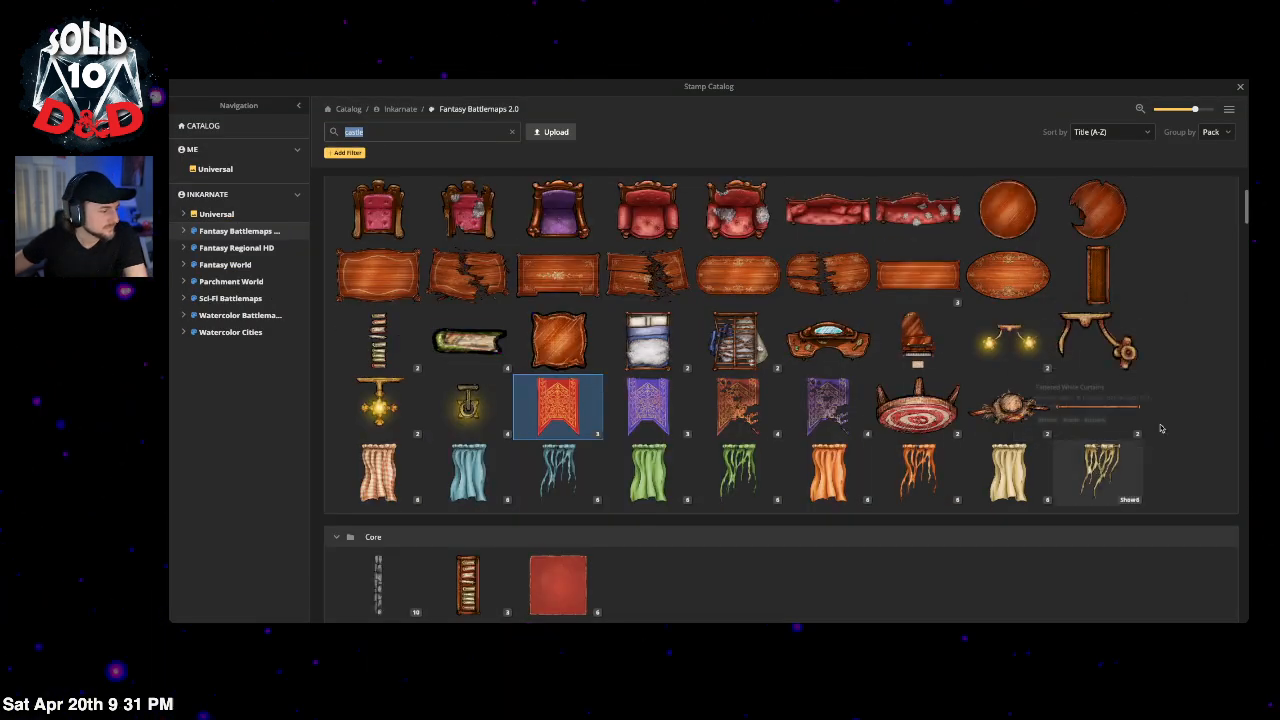
{"action": "scroll", "coordinate": [803, 423], "scroll_direction": "down", "scroll_amount": 4}
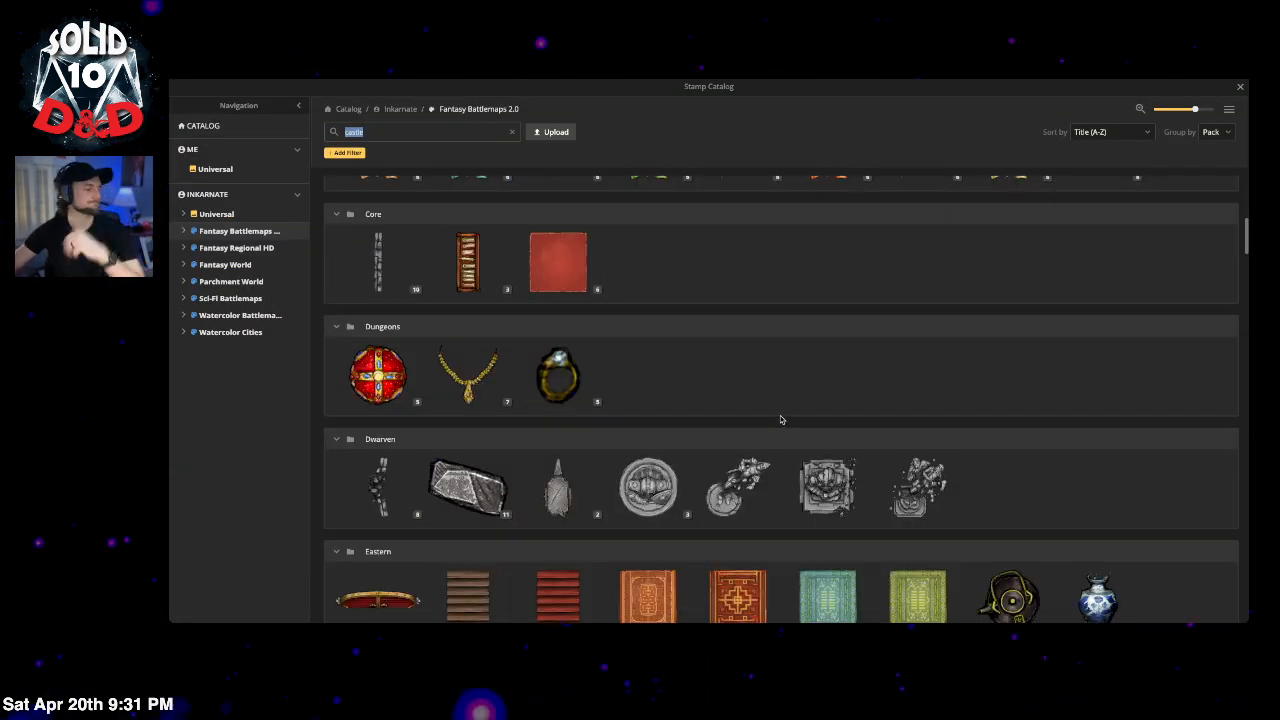
{"action": "scroll", "coordinate": [777, 420], "scroll_direction": "down", "scroll_amount": 1}
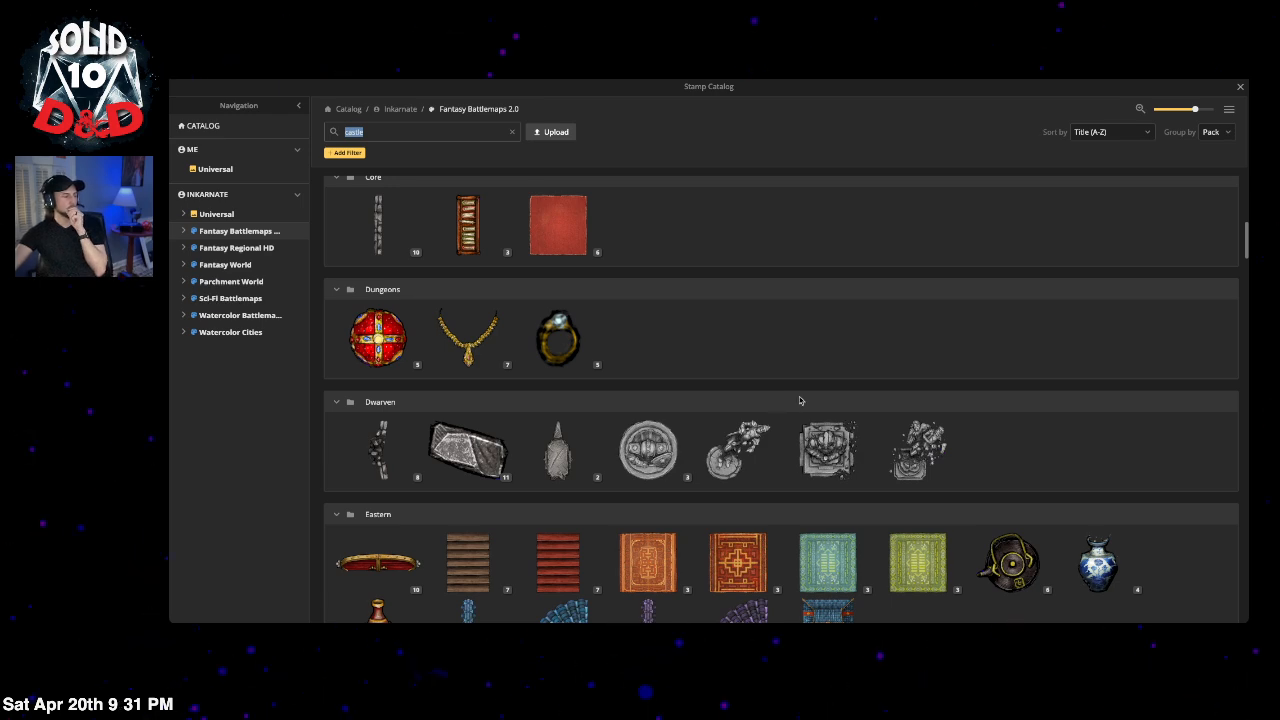
{"action": "scroll", "coordinate": [810, 390], "scroll_direction": "down", "scroll_amount": 5}
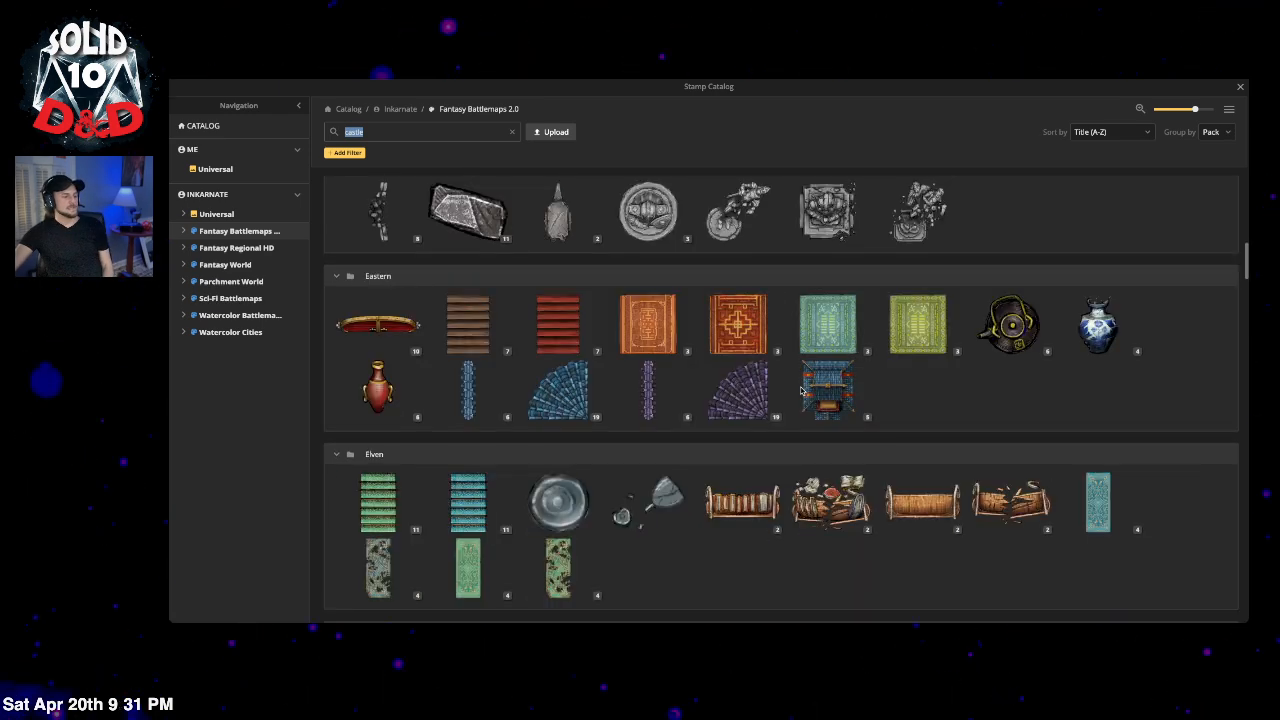
{"action": "scroll", "coordinate": [732, 386], "scroll_direction": "down", "scroll_amount": 3}
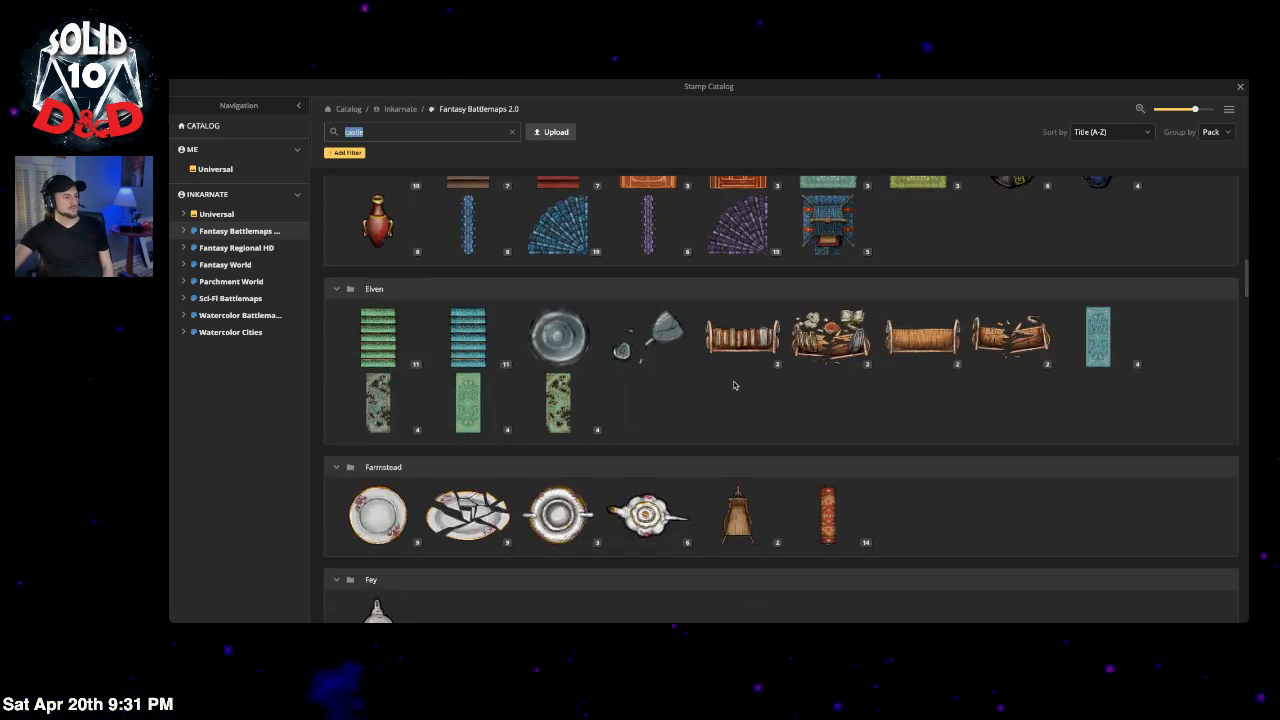
{"action": "scroll", "coordinate": [731, 387], "scroll_direction": "down", "scroll_amount": 7}
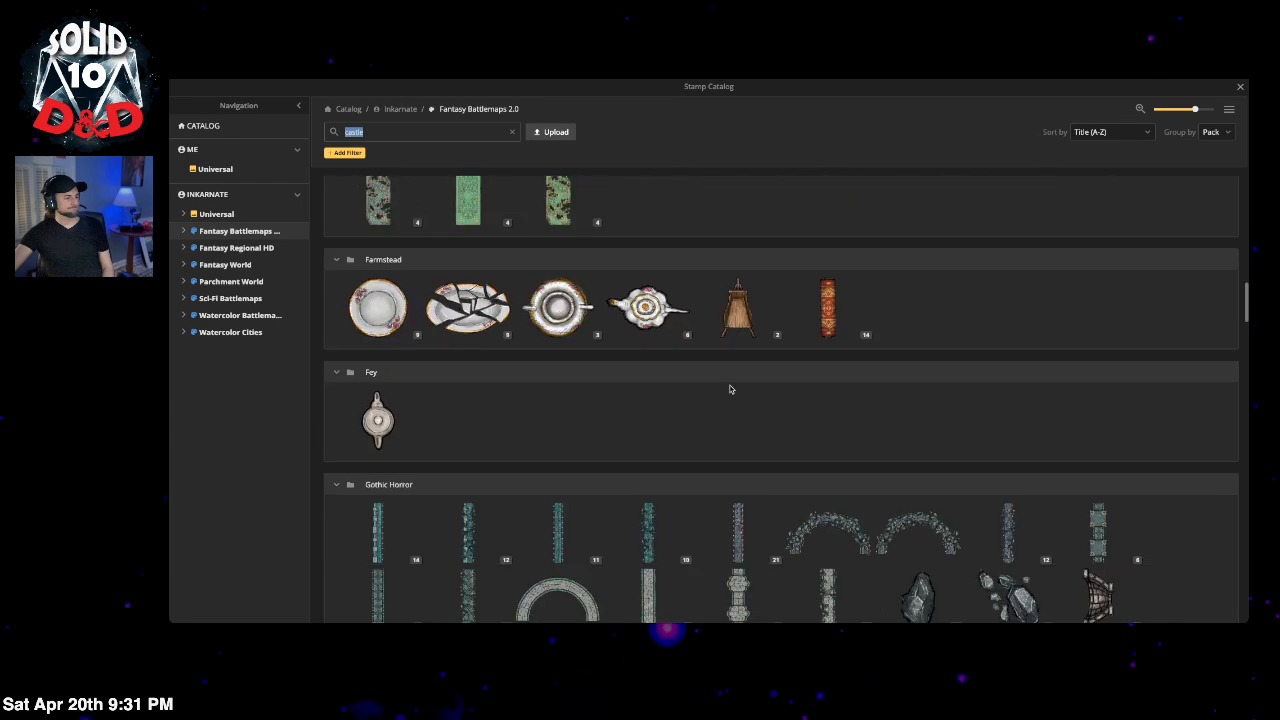
{"action": "scroll", "coordinate": [730, 388], "scroll_direction": "down", "scroll_amount": 10}
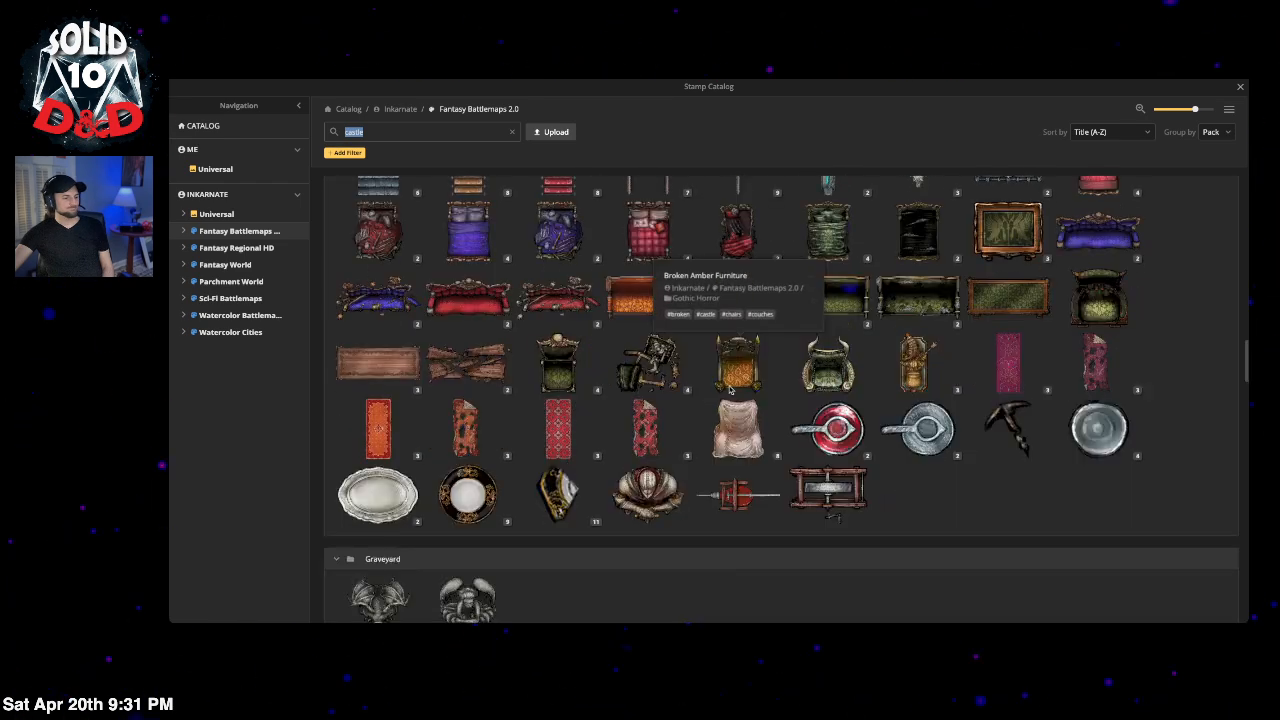
{"action": "scroll", "coordinate": [730, 390], "scroll_direction": "down", "scroll_amount": 4}
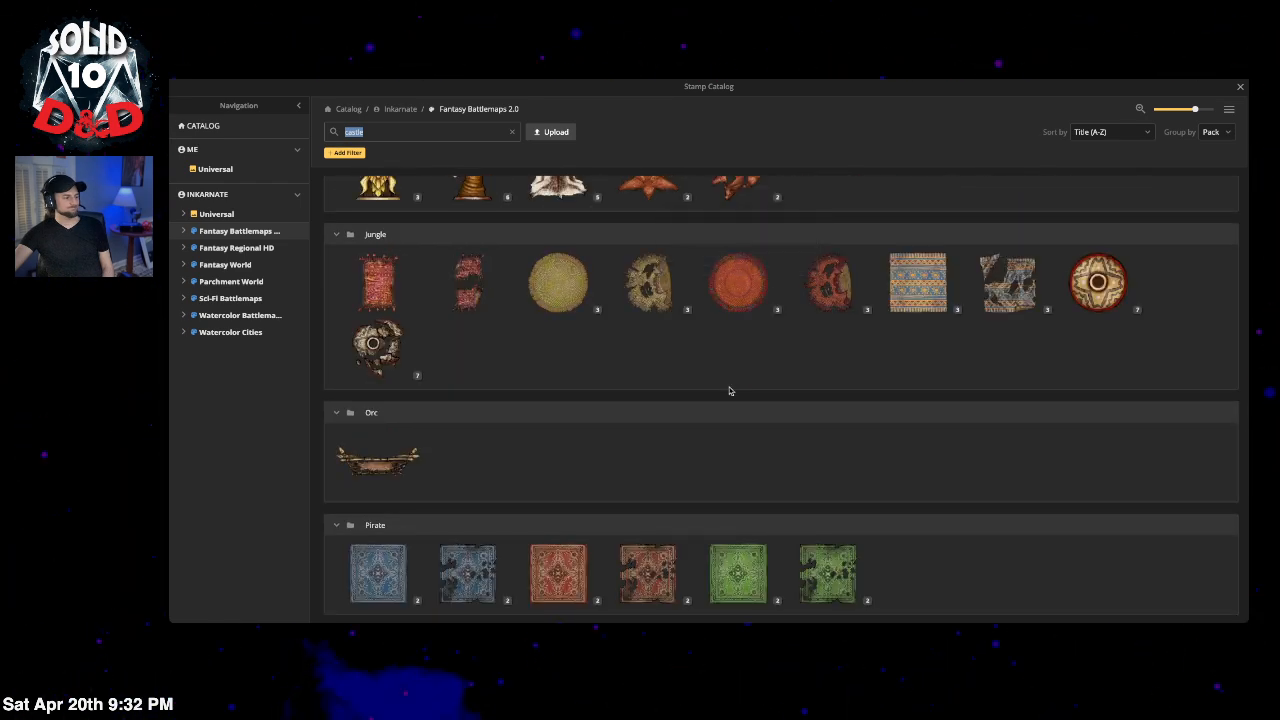
{"action": "scroll", "coordinate": [730, 391], "scroll_direction": "down", "scroll_amount": 6}
{"action": "scroll", "coordinate": [730, 391], "scroll_direction": "down", "scroll_amount": 4}
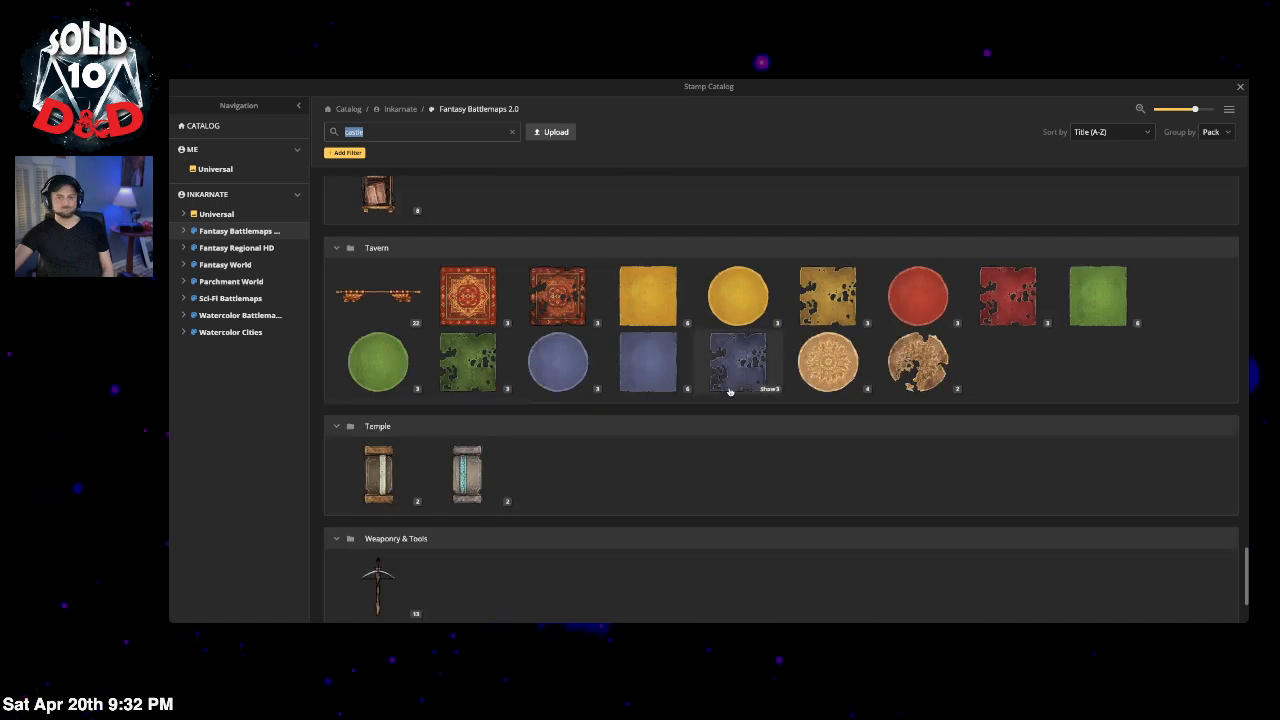
{"action": "scroll", "coordinate": [730, 391], "scroll_direction": "down", "scroll_amount": 2}
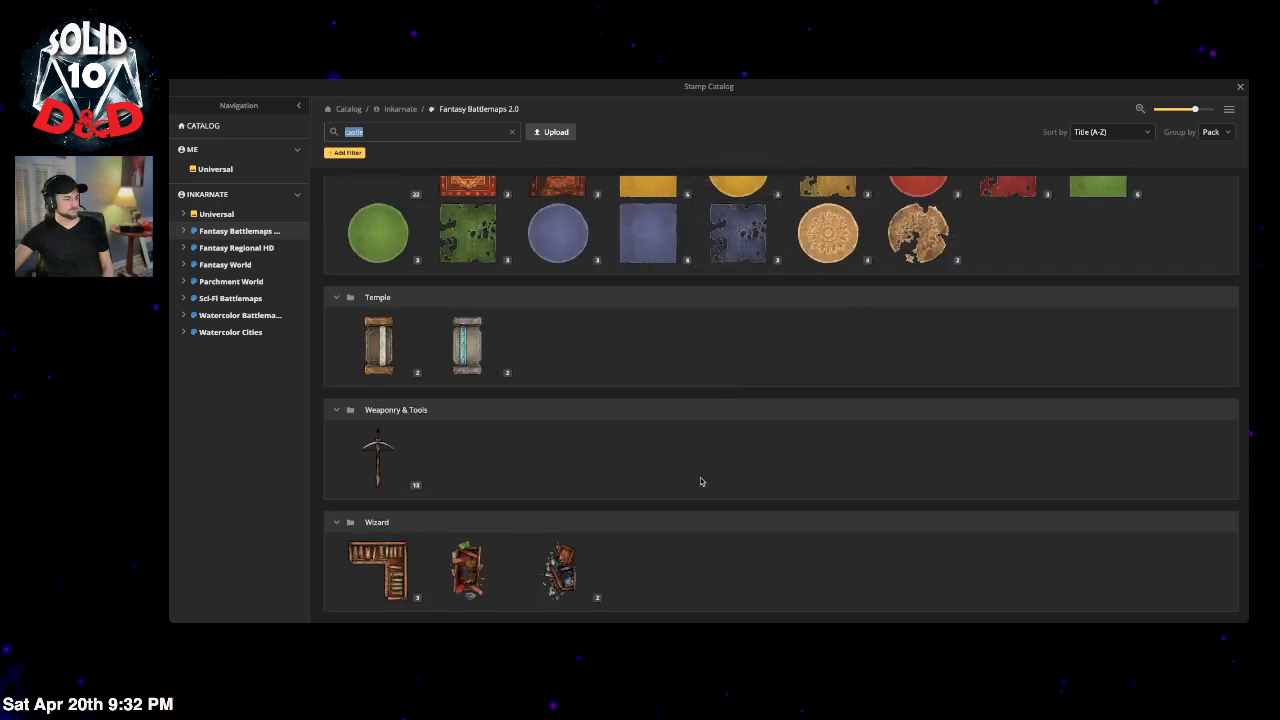
{"action": "key", "text": "BackSpace"}
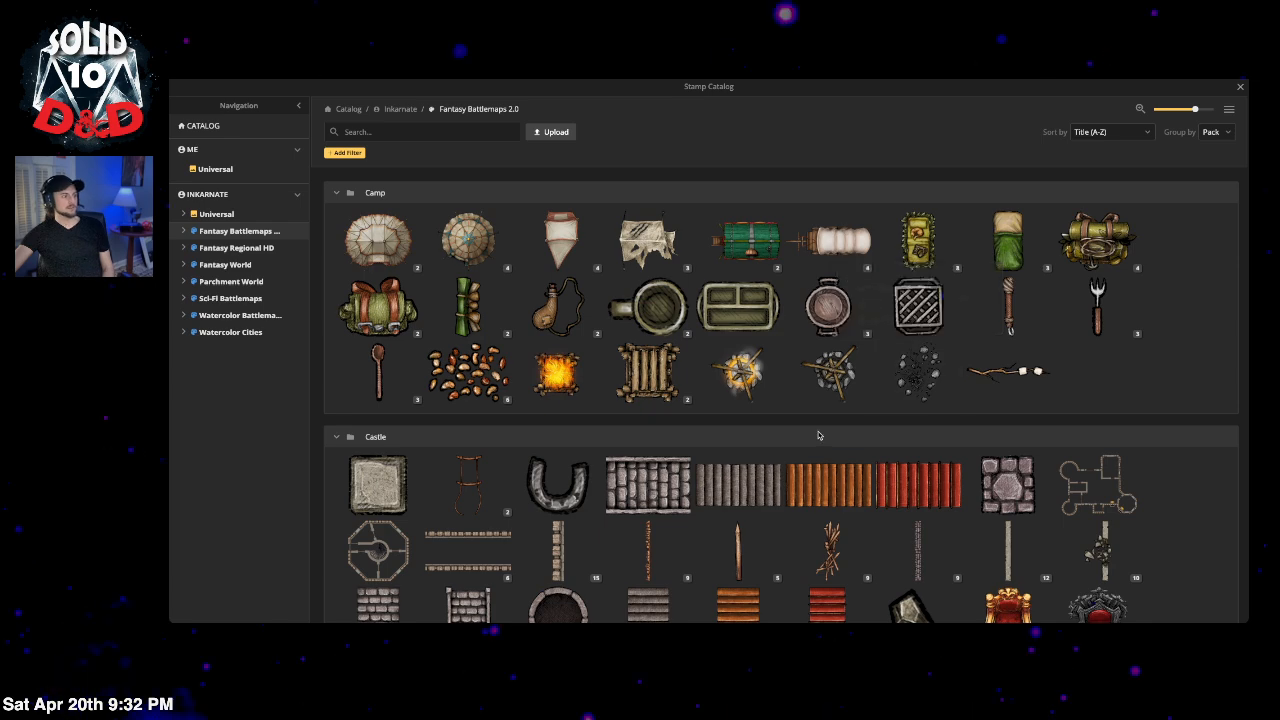
Step: Browse Fantasy Battlemaps 2.0, expanding the spiked trap variants, down to the Creatures stamps
{"action": "scroll", "coordinate": [800, 330], "scroll_direction": "down", "scroll_amount": 2}
{"action": "scroll", "coordinate": [822, 436], "scroll_direction": "down", "scroll_amount": 3}
{"action": "scroll", "coordinate": [822, 436], "scroll_direction": "down", "scroll_amount": 3}
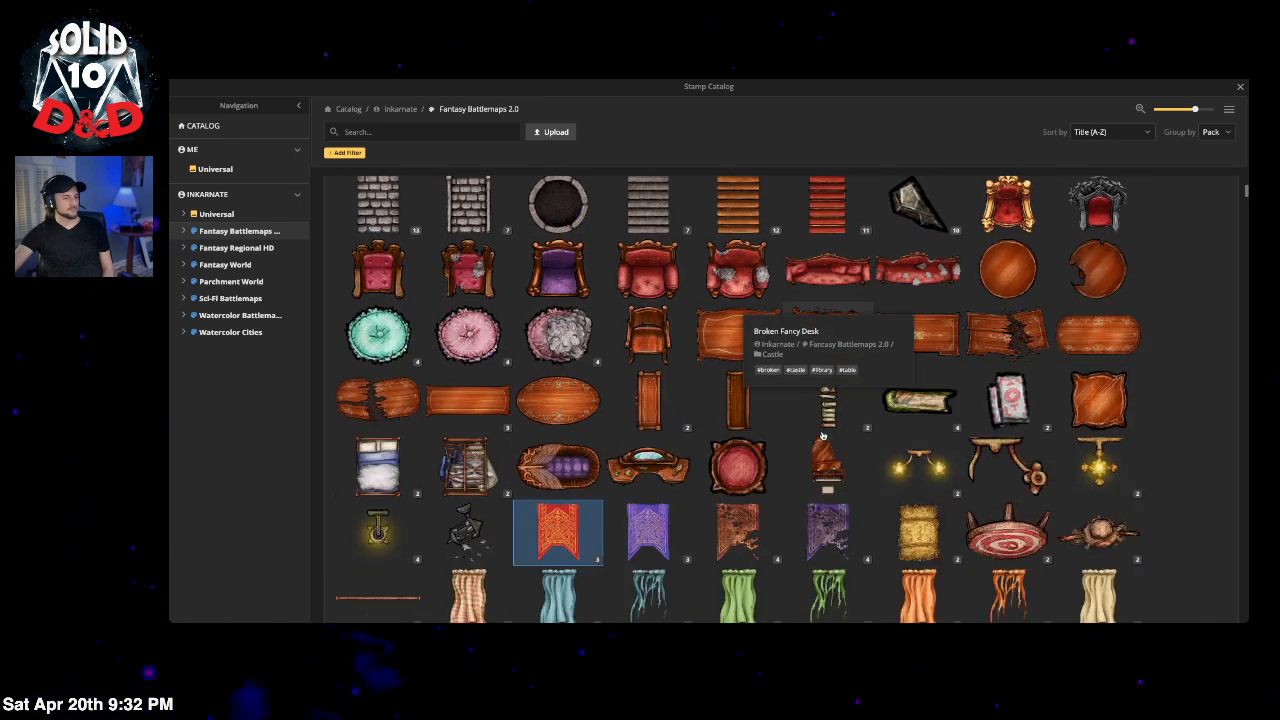
{"action": "scroll", "coordinate": [822, 436], "scroll_direction": "down", "scroll_amount": 8}
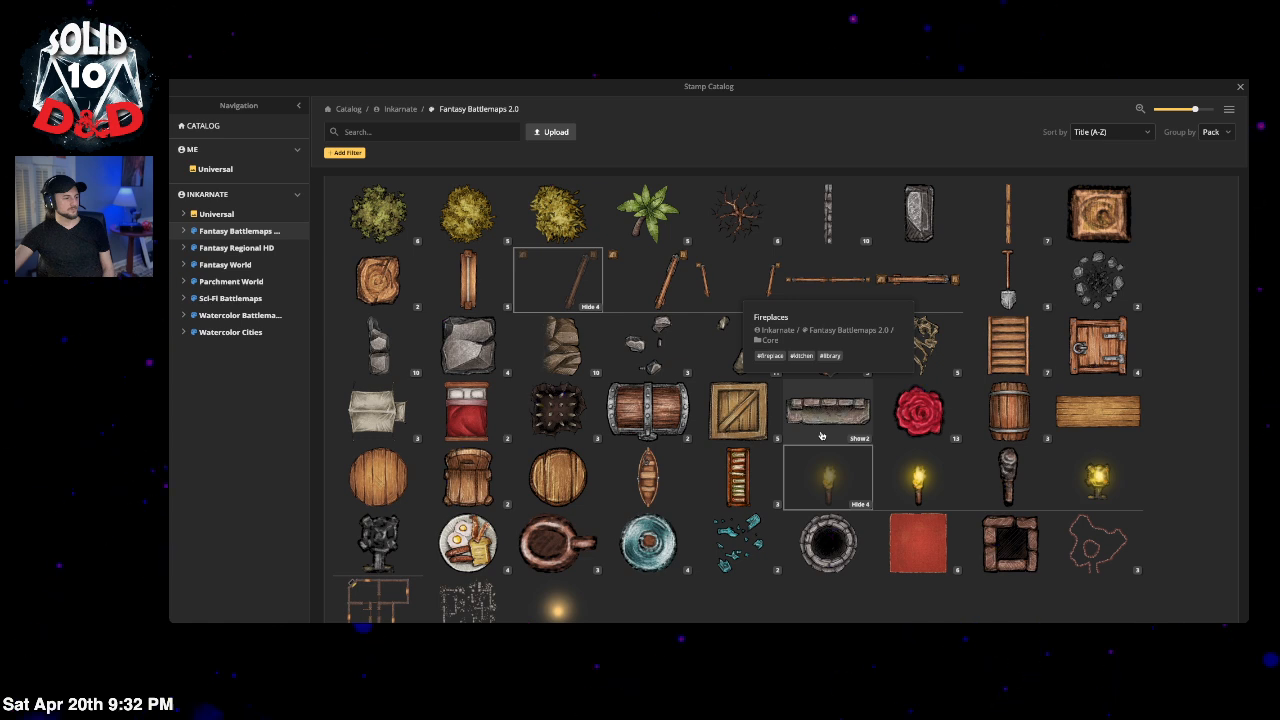
{"action": "scroll", "coordinate": [822, 436], "scroll_direction": "down", "scroll_amount": 1}
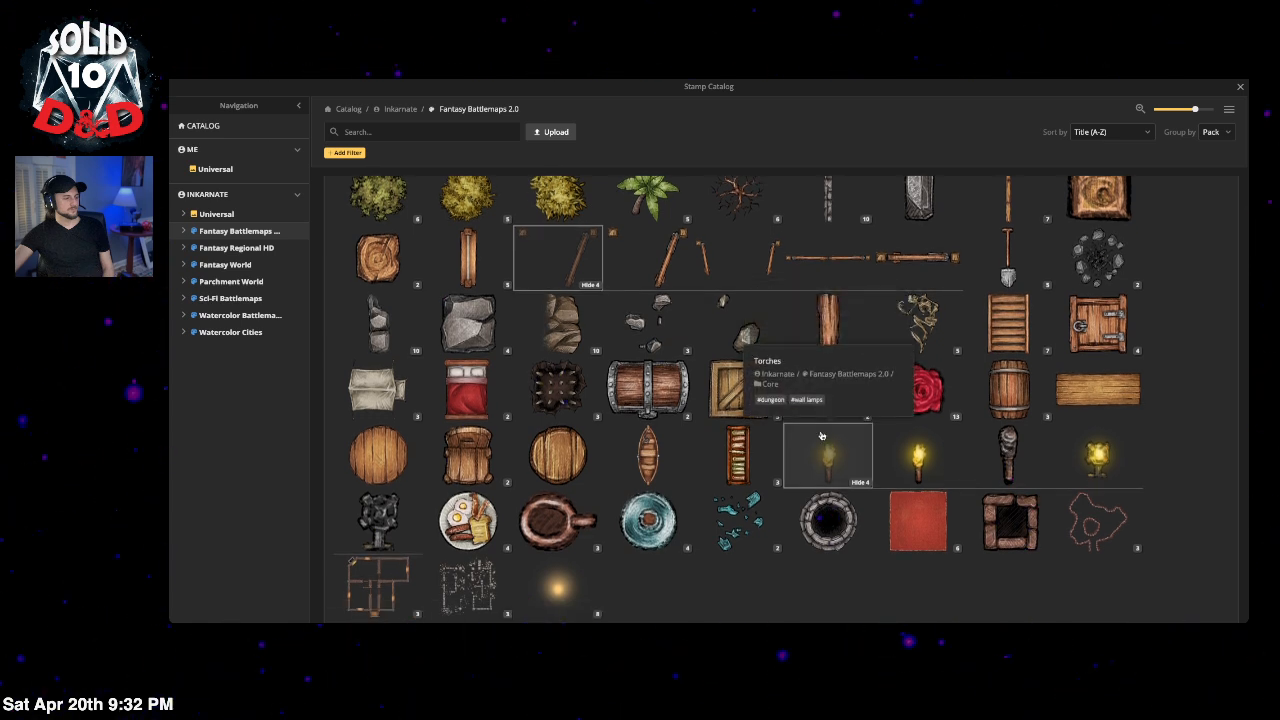
{"action": "left_click", "coordinate": [590, 416]}
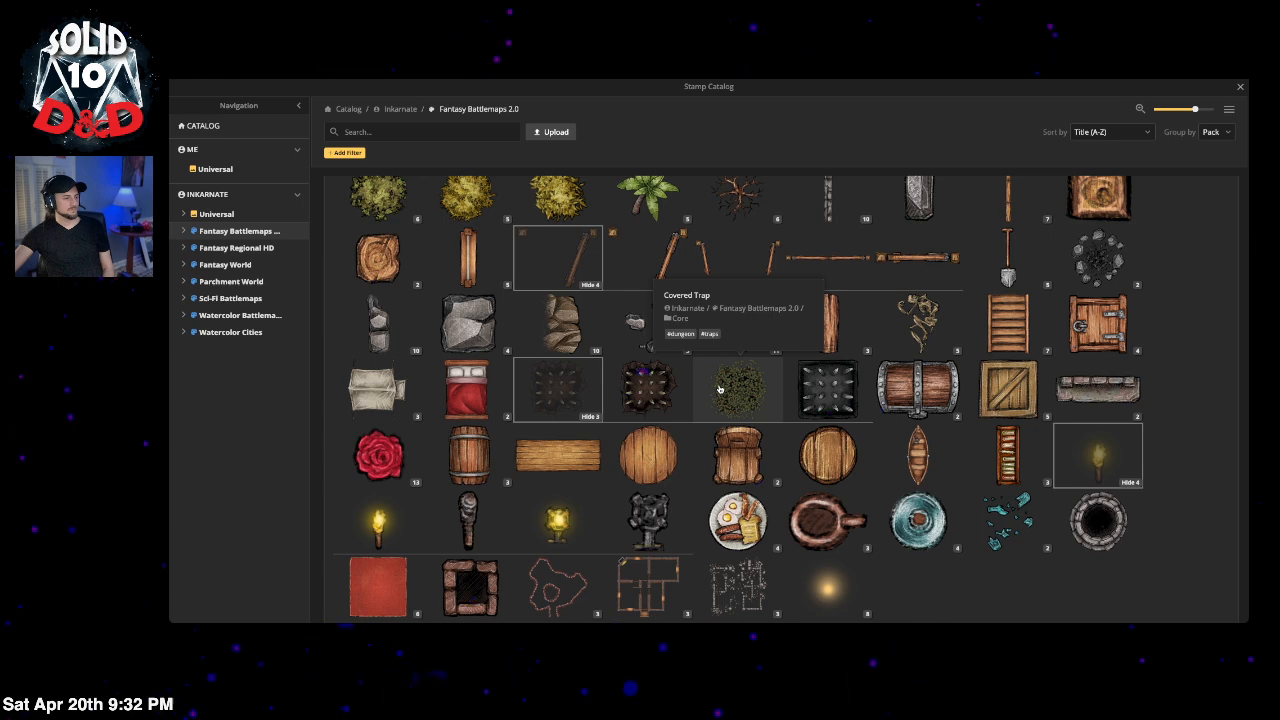
{"action": "scroll", "coordinate": [835, 388], "scroll_direction": "down", "scroll_amount": 3}
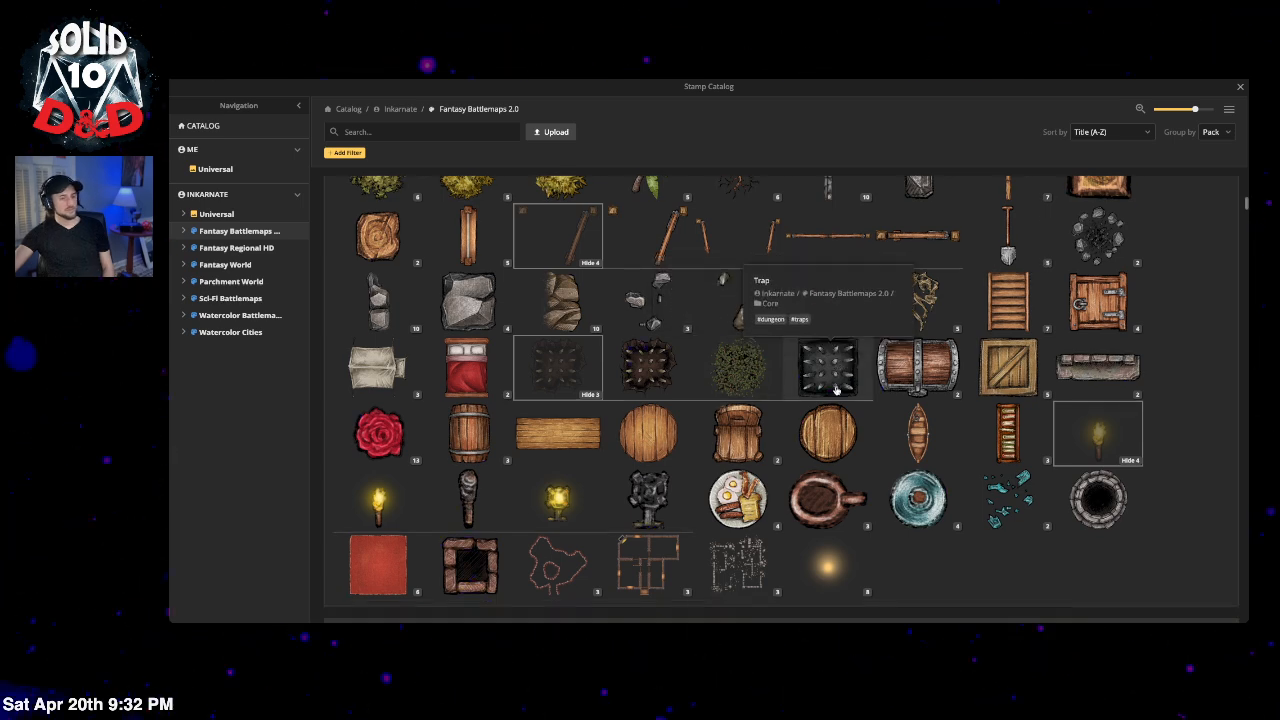
{"action": "scroll", "coordinate": [820, 393], "scroll_direction": "down", "scroll_amount": 7}
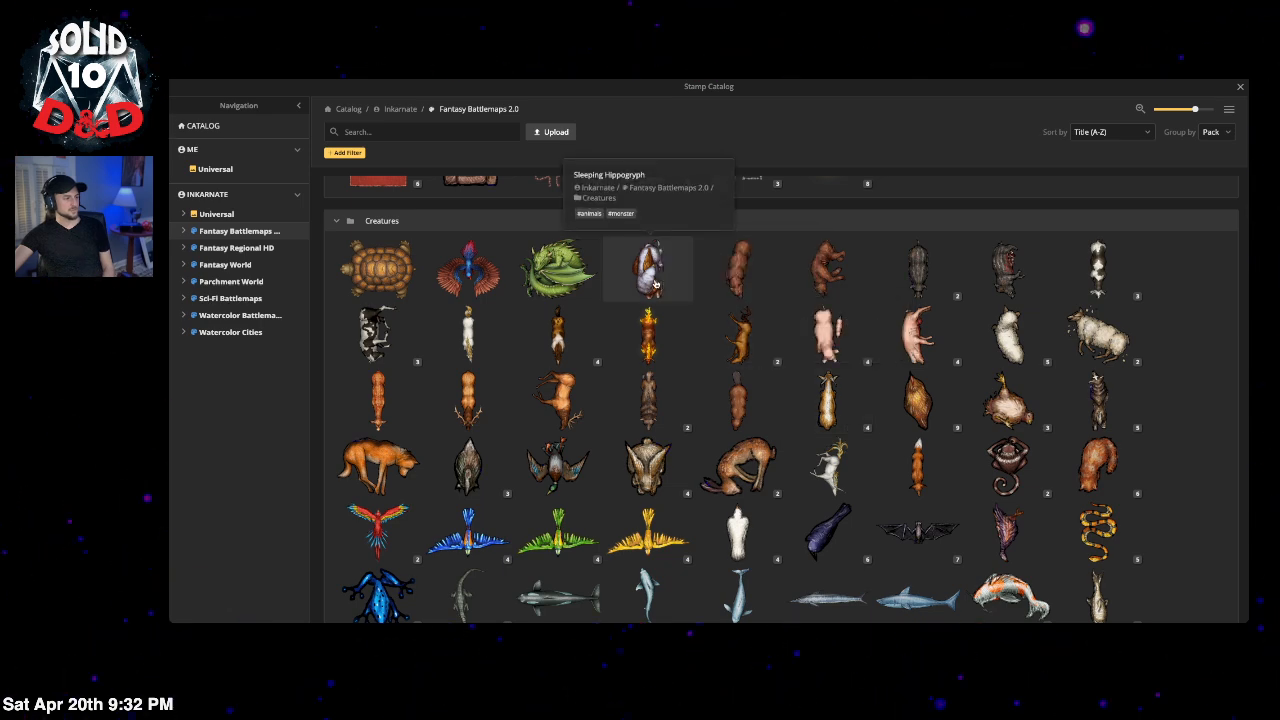
{"action": "scroll", "coordinate": [750, 330], "scroll_direction": "down", "scroll_amount": 11}
{"action": "scroll", "coordinate": [415, 318], "scroll_direction": "up", "scroll_amount": 7}
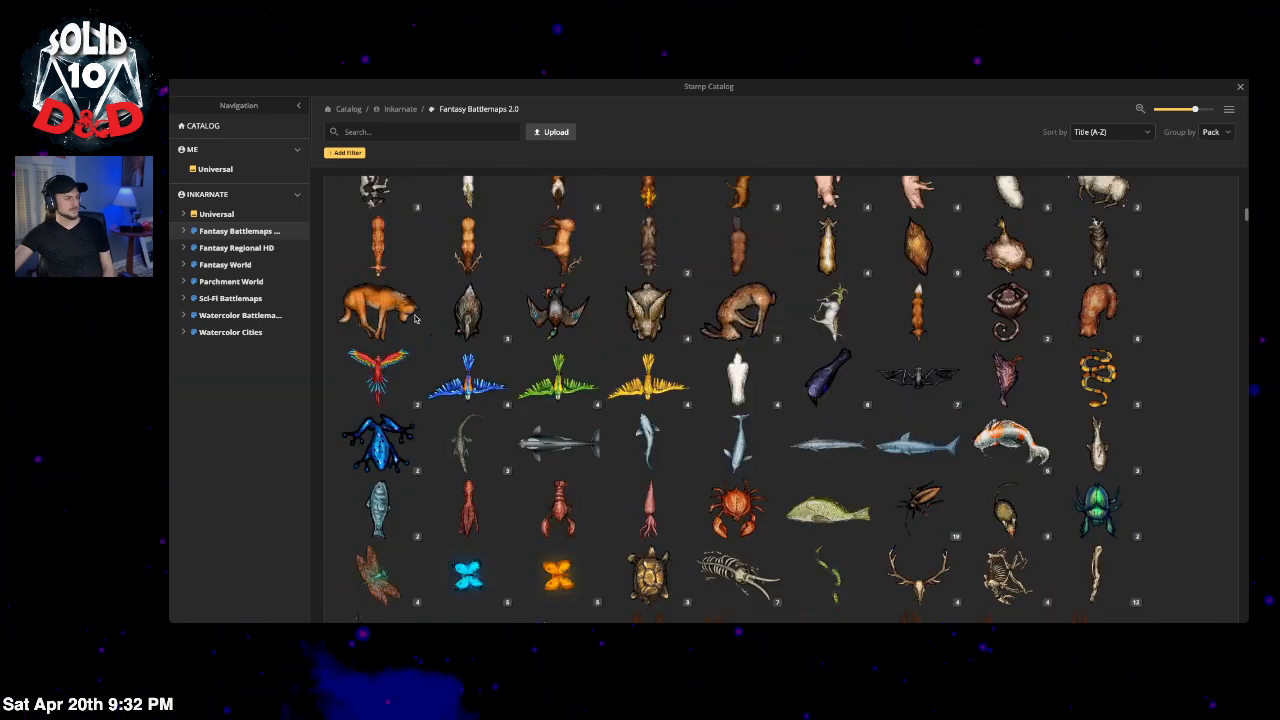
{"action": "scroll", "coordinate": [415, 318], "scroll_direction": "up", "scroll_amount": 5}
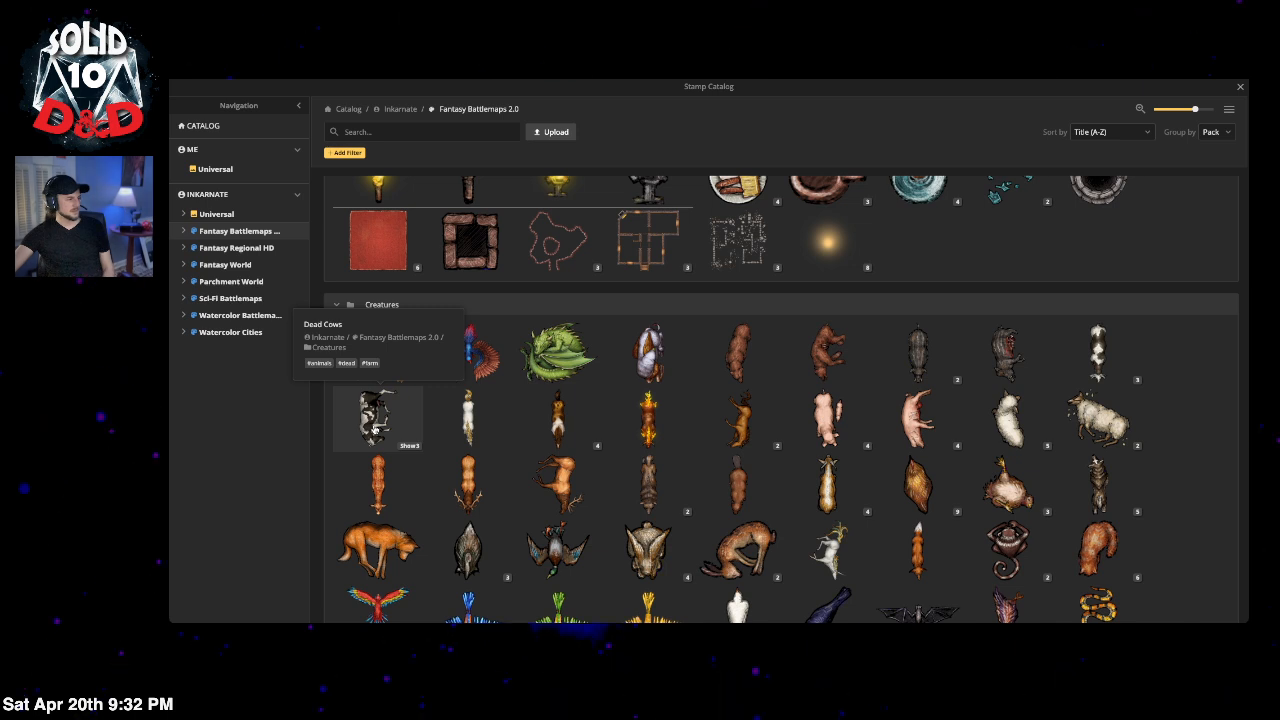
Step: Pick a stamp from the Dead Cows variants
{"action": "left_click", "coordinate": [408, 446]}
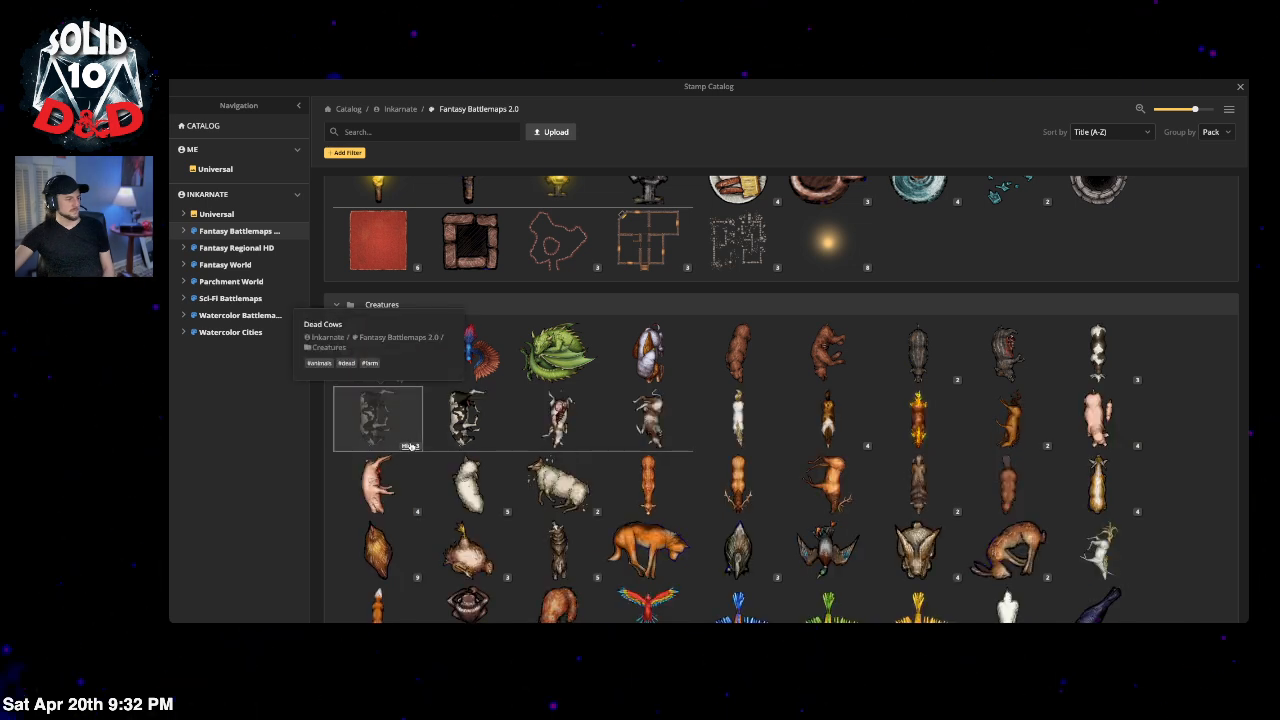
{"action": "left_click", "coordinate": [573, 429]}
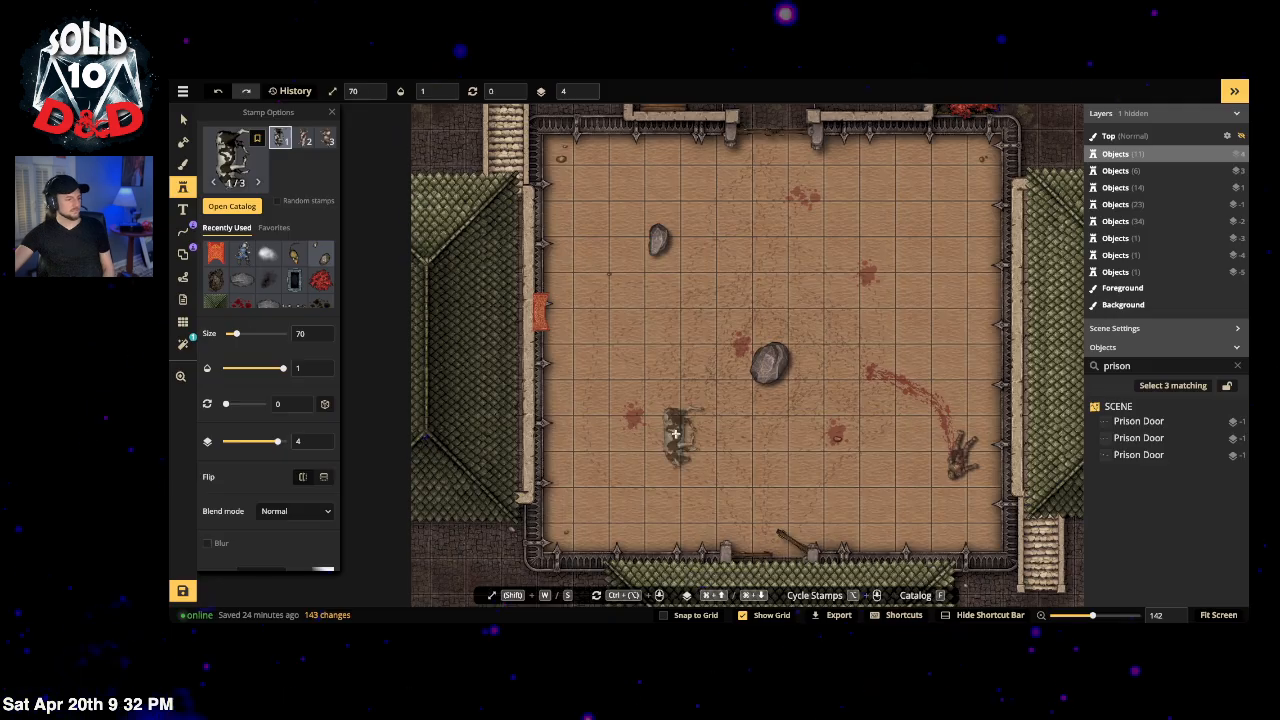
{"action": "left_click", "coordinate": [232, 206]}
Step: Scroll the Fantasy Battlemaps 2.0 catalog down to its Effects stamps
{"action": "scroll", "coordinate": [733, 408], "scroll_direction": "down", "scroll_amount": 6}
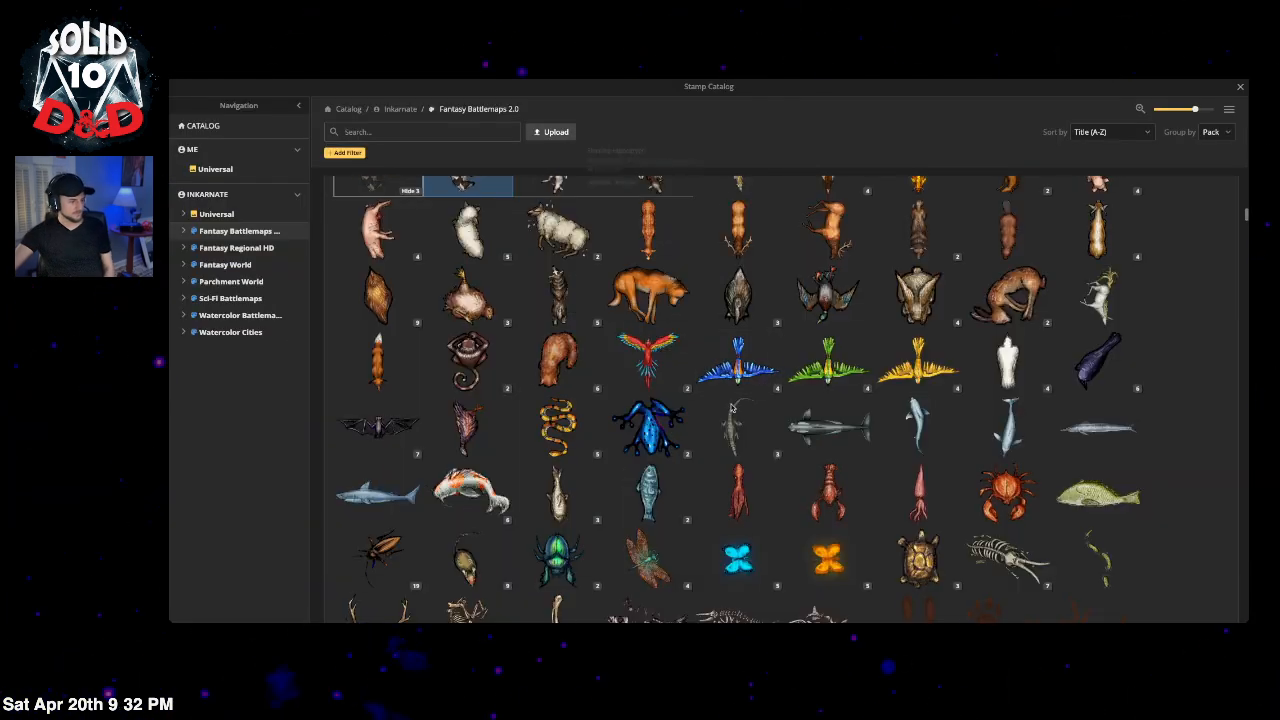
{"action": "scroll", "coordinate": [800, 400], "scroll_direction": "down", "scroll_amount": 5}
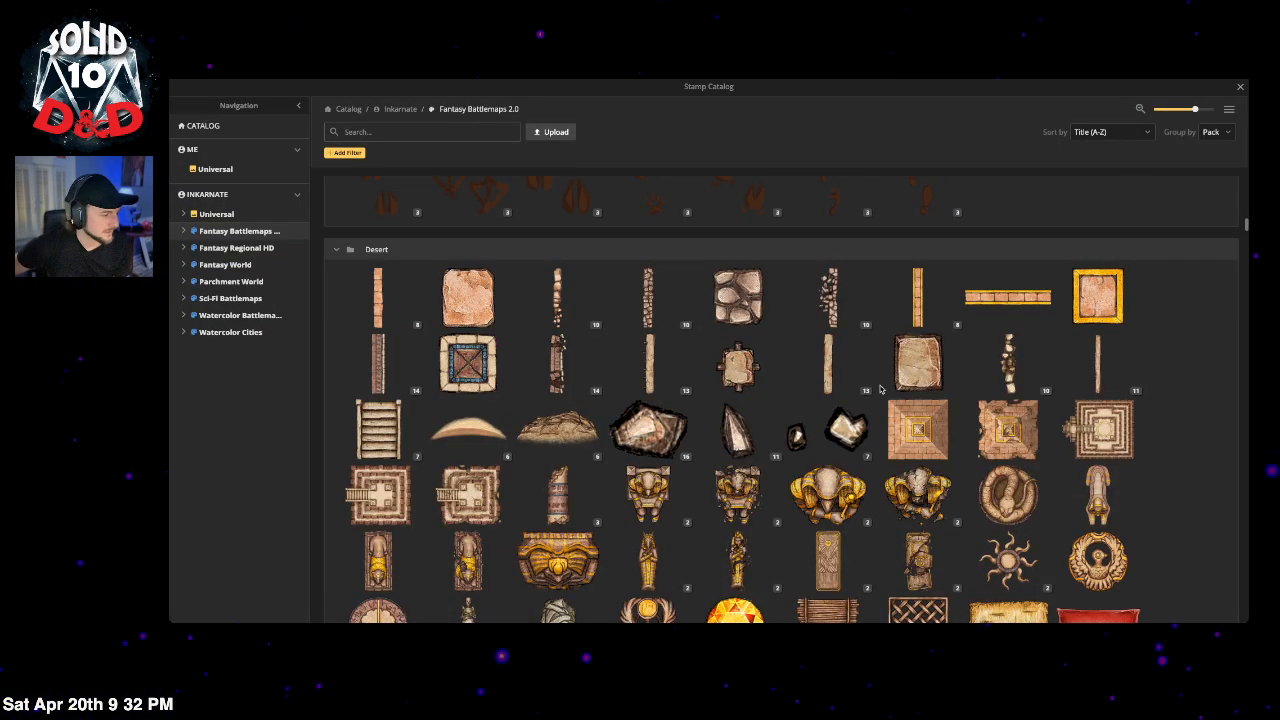
{"action": "scroll", "coordinate": [884, 380], "scroll_direction": "down", "scroll_amount": 4}
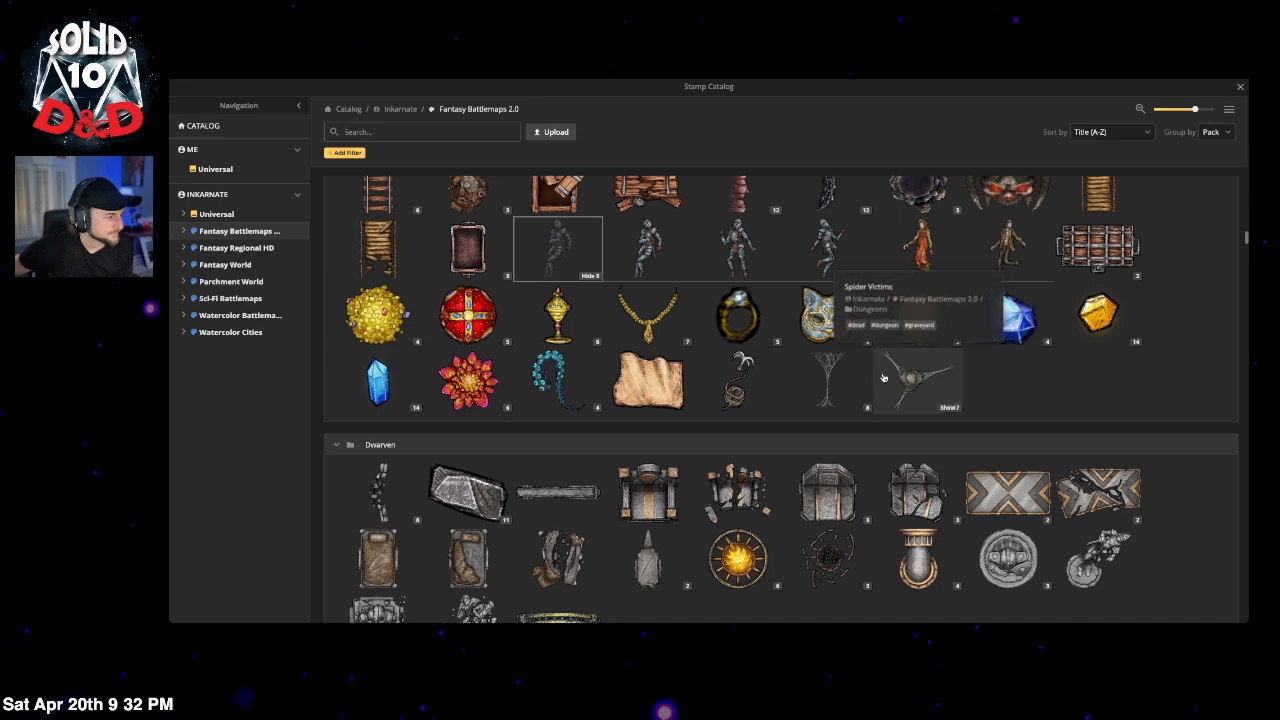
{"action": "scroll", "coordinate": [884, 378], "scroll_direction": "up", "scroll_amount": 2}
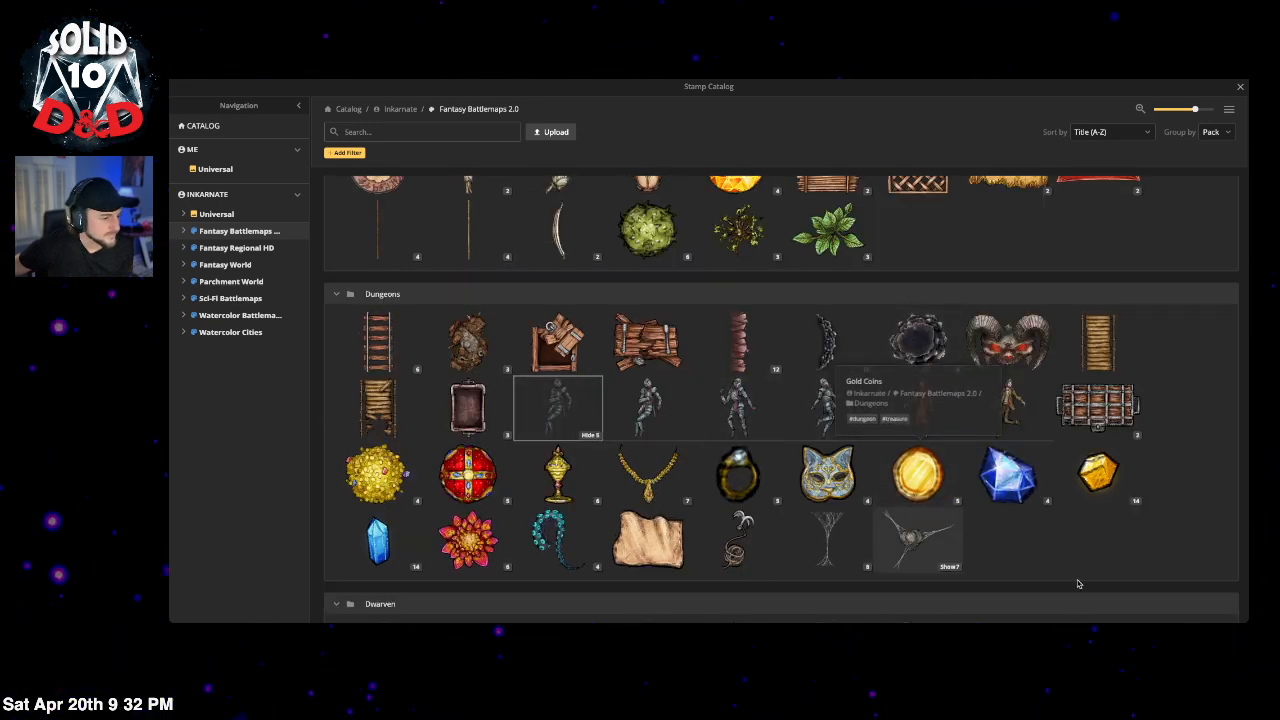
{"action": "scroll", "coordinate": [1029, 518], "scroll_direction": "down", "scroll_amount": 5}
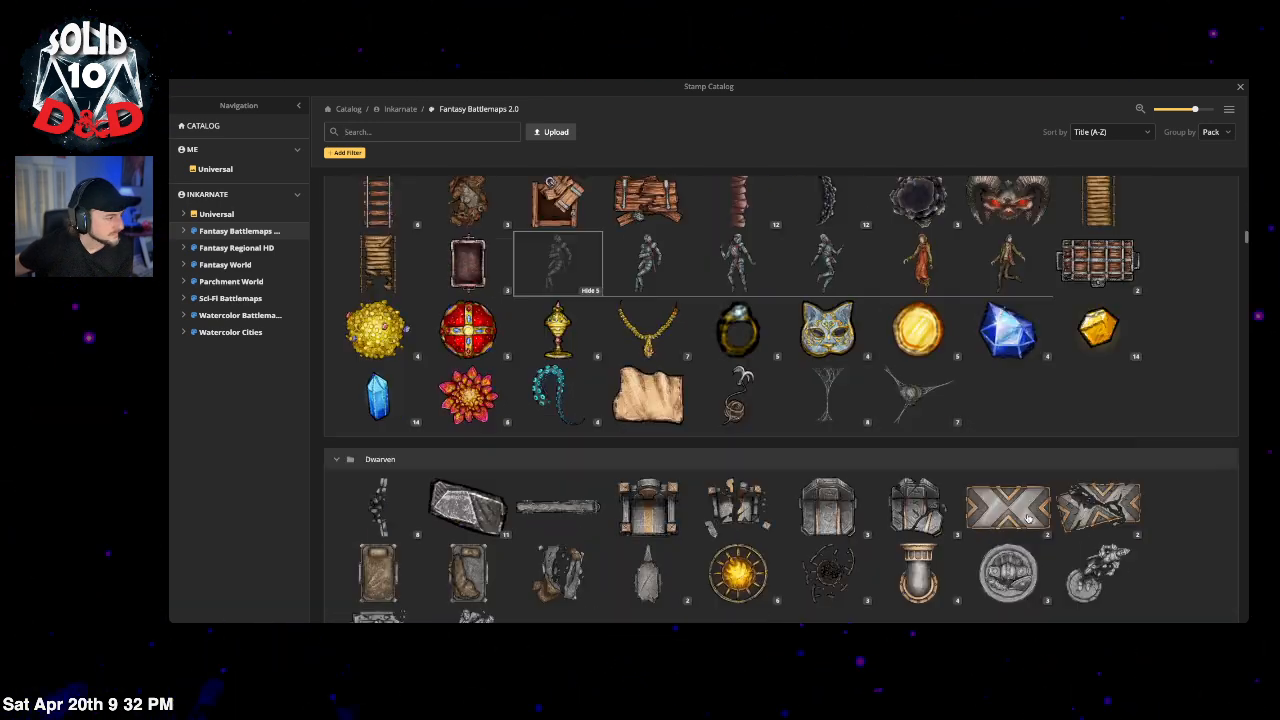
{"action": "scroll", "coordinate": [1027, 517], "scroll_direction": "down", "scroll_amount": 5}
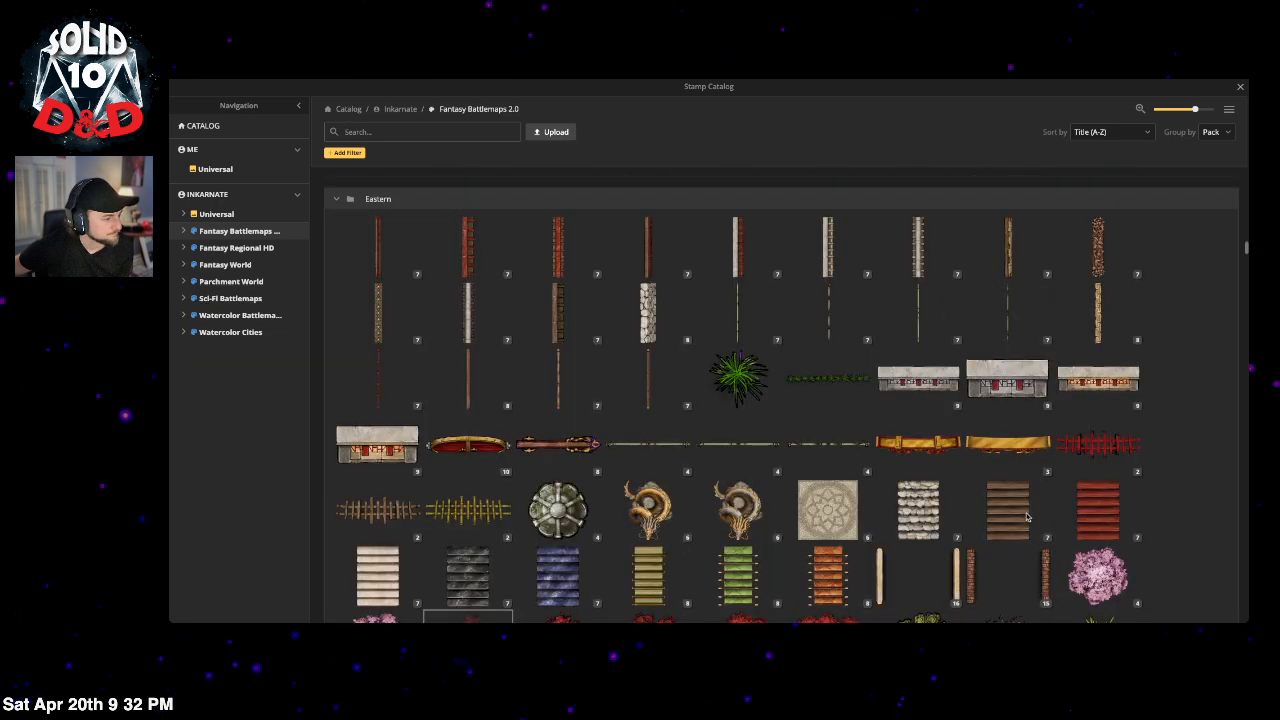
{"action": "scroll", "coordinate": [1027, 517], "scroll_direction": "down", "scroll_amount": 5}
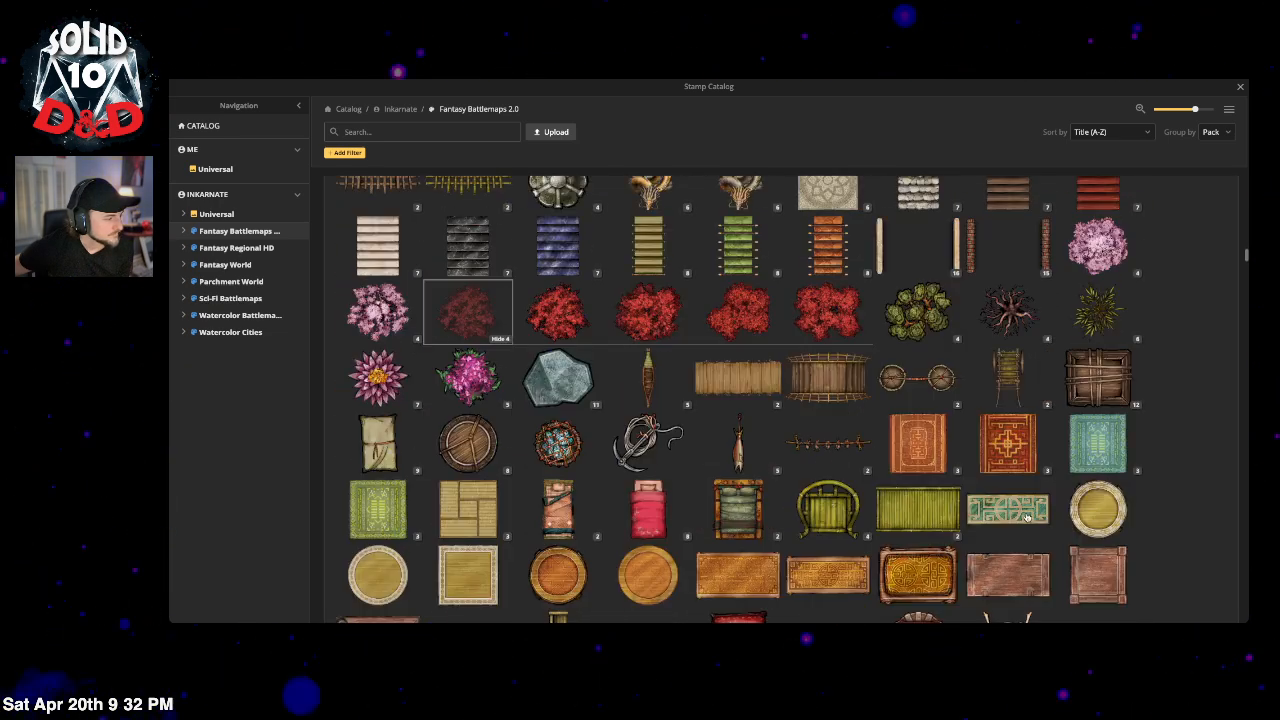
{"action": "scroll", "coordinate": [1027, 517], "scroll_direction": "down", "scroll_amount": 6}
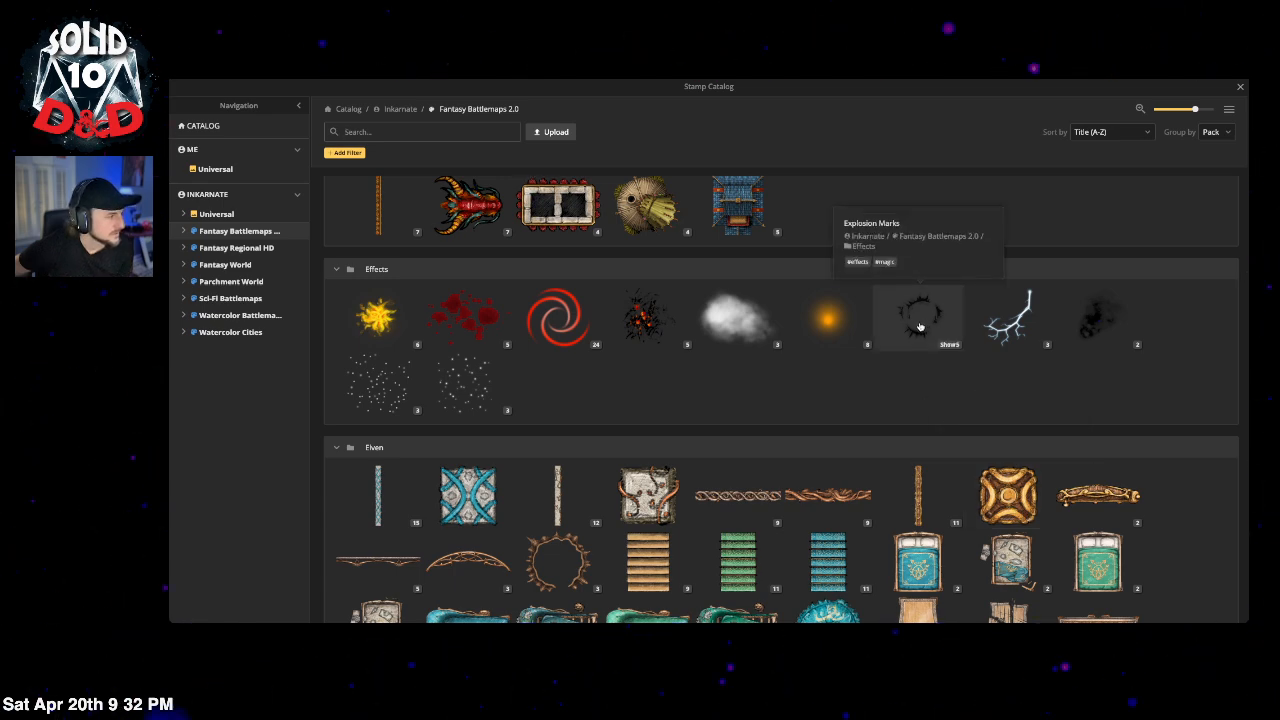
Step: Set the faint blood splatter stamp to 0.31 opacity over the trail by the corpse
{"action": "left_click", "coordinate": [1238, 89]}
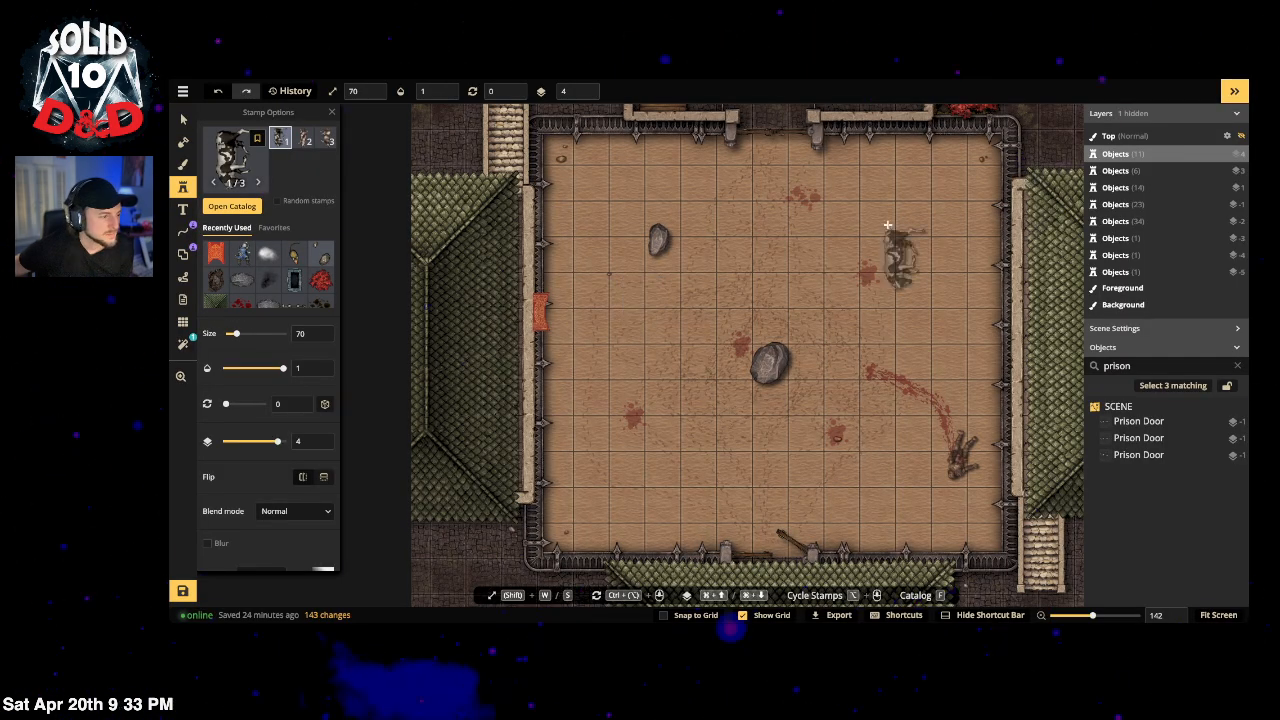
{"action": "left_click", "coordinate": [183, 120]}
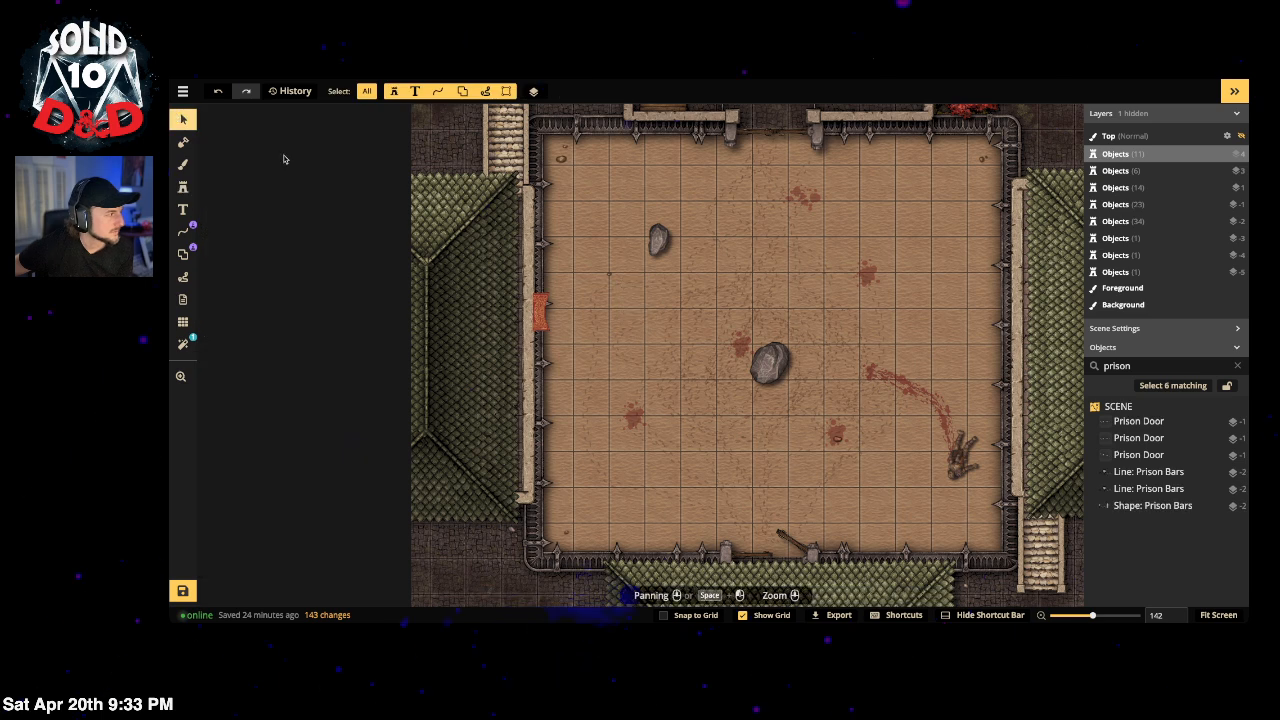
{"action": "left_click", "coordinate": [907, 213]}
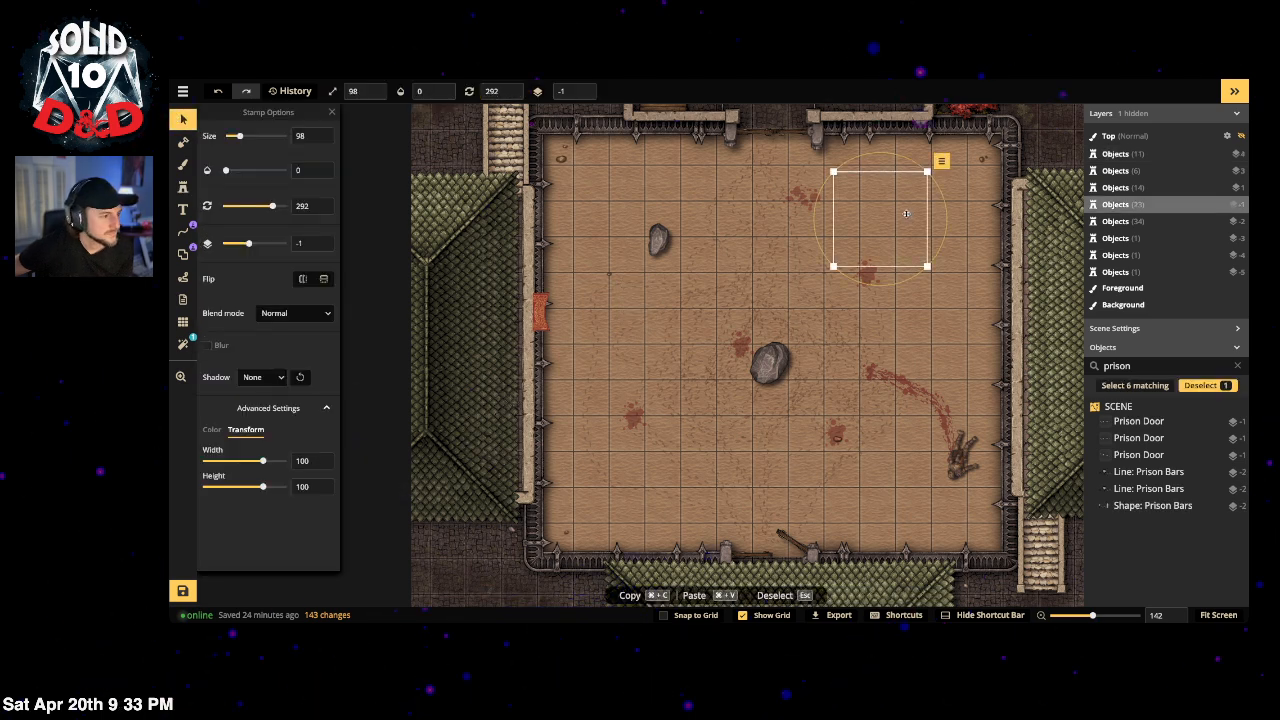
{"action": "left_click", "coordinate": [442, 89]}
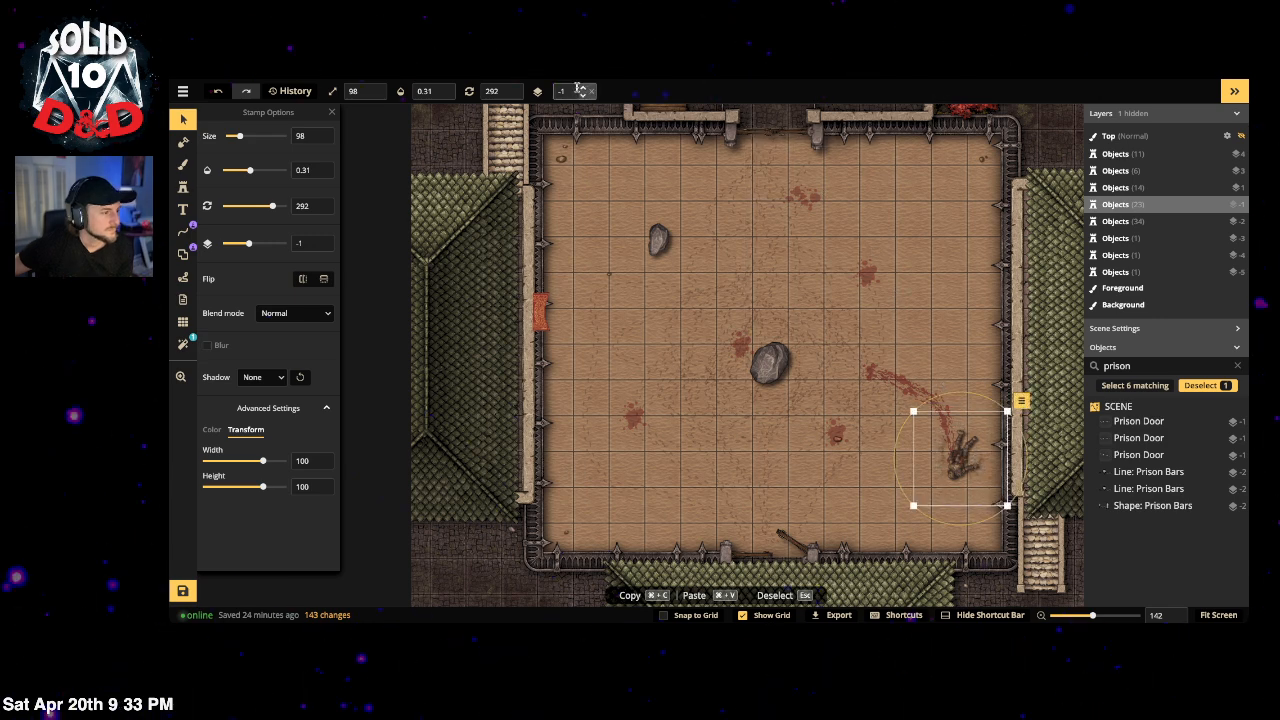
{"action": "left_click", "coordinate": [884, 386]}
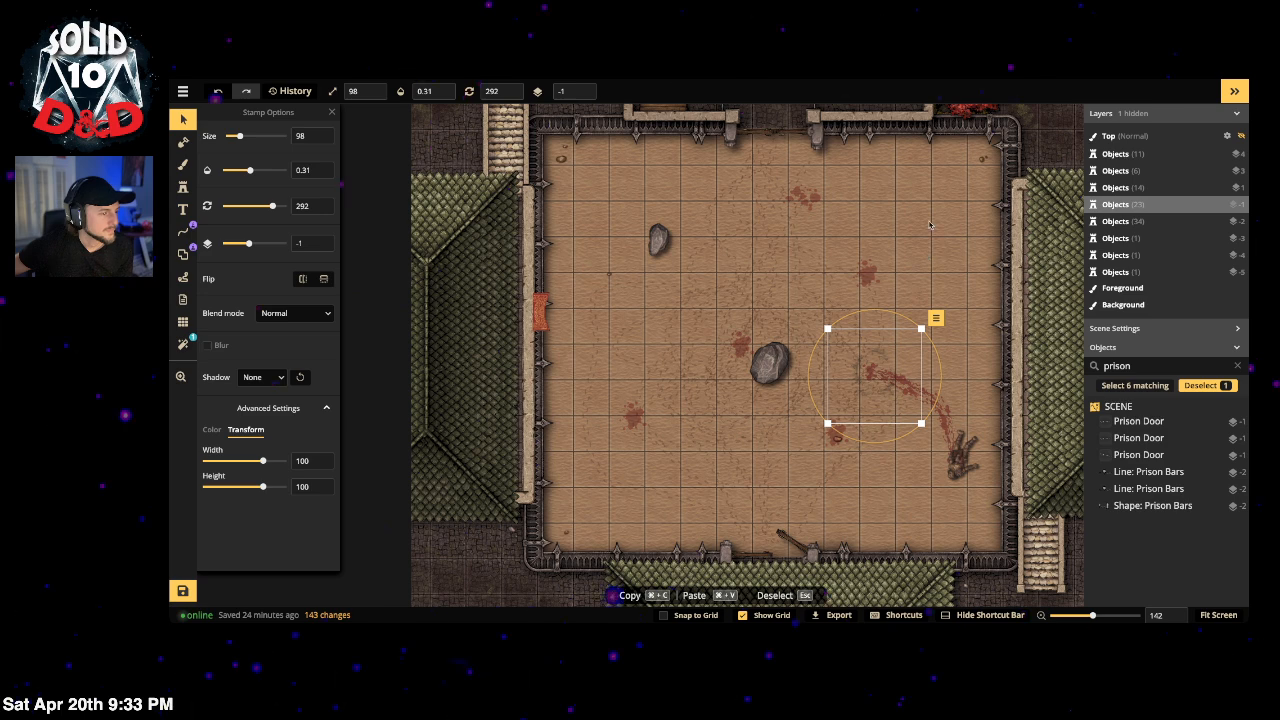
{"action": "key", "text": "Escape"}
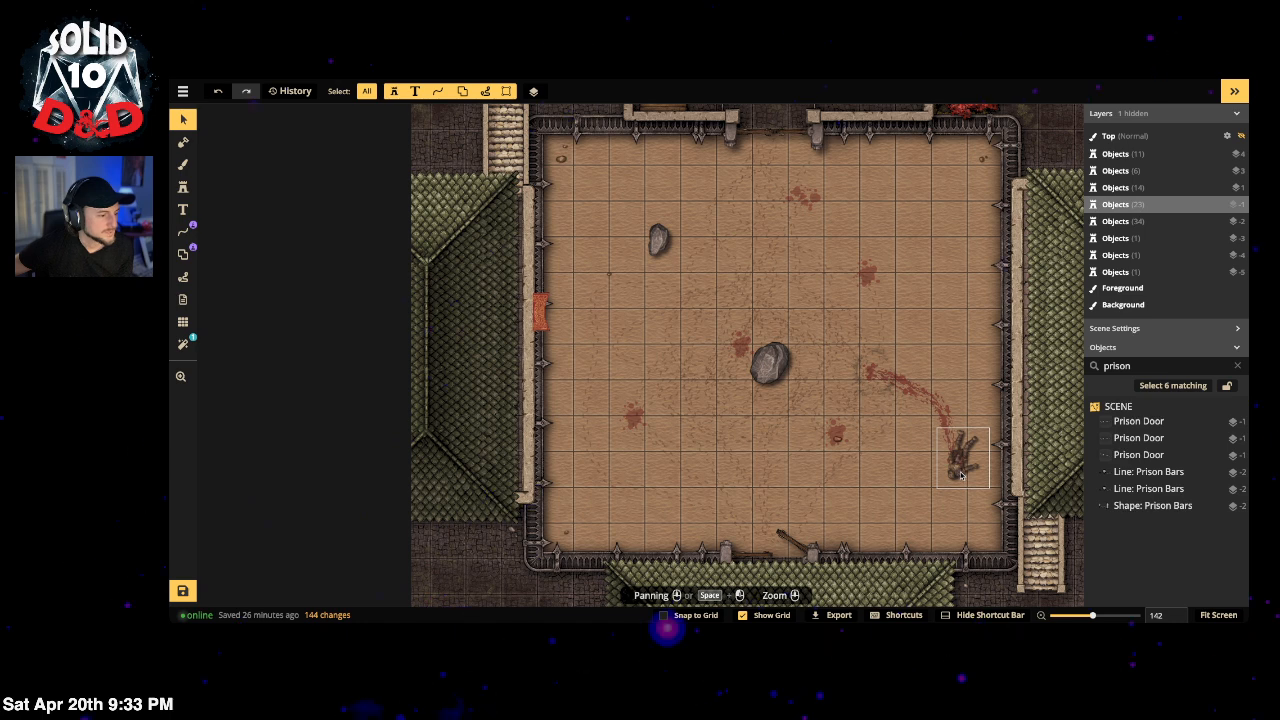
{"action": "left_click", "coordinate": [183, 186]}
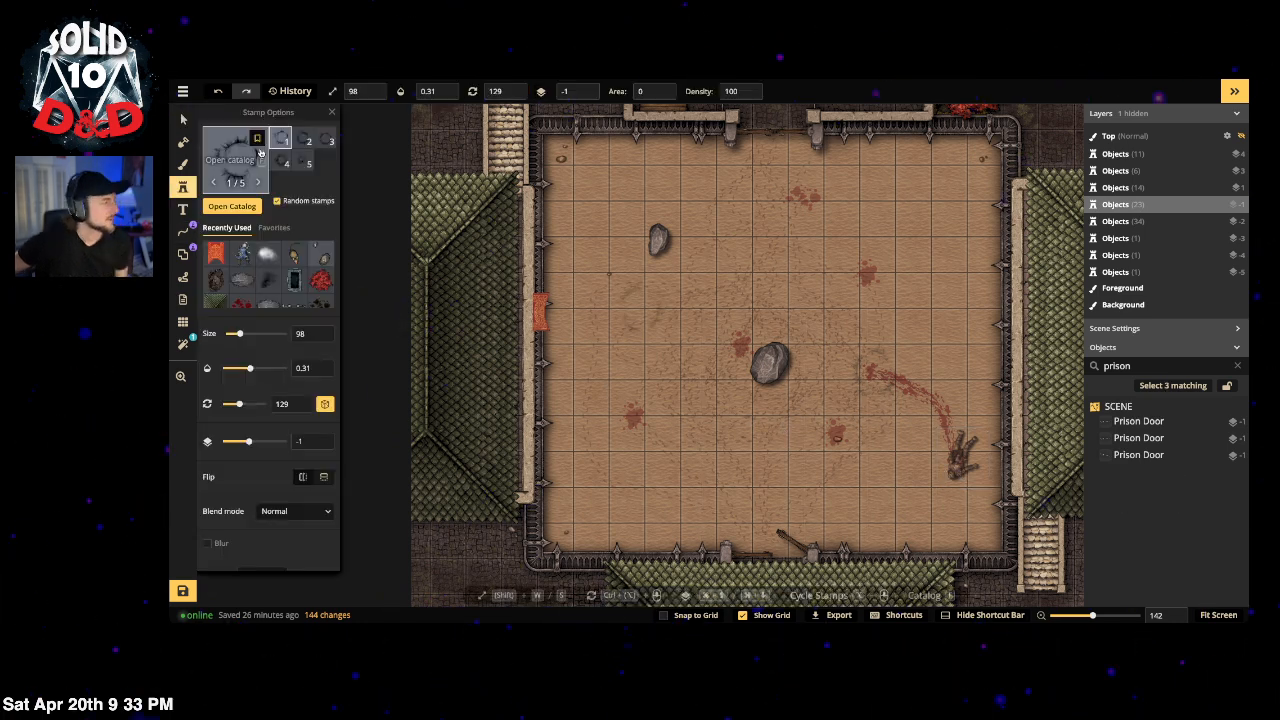
{"action": "left_click", "coordinate": [305, 130]}
{"action": "left_click", "coordinate": [411, 133]}
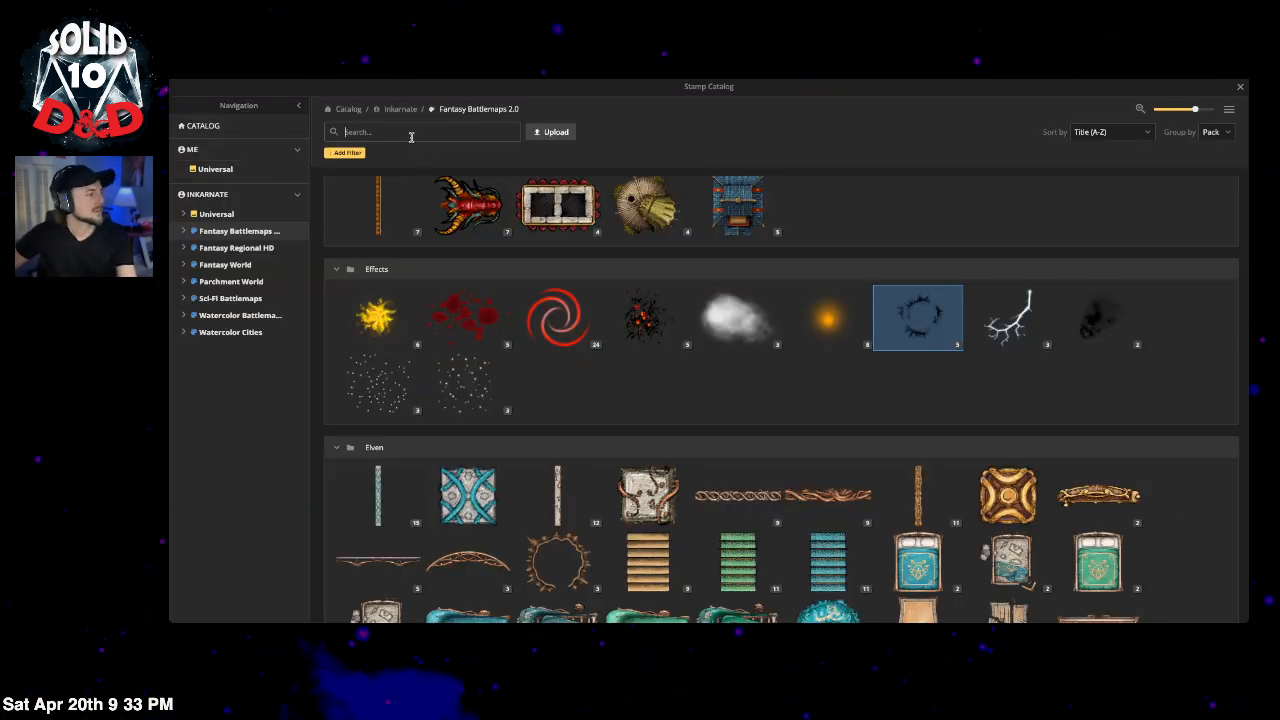
{"action": "type", "text": "weapons"}
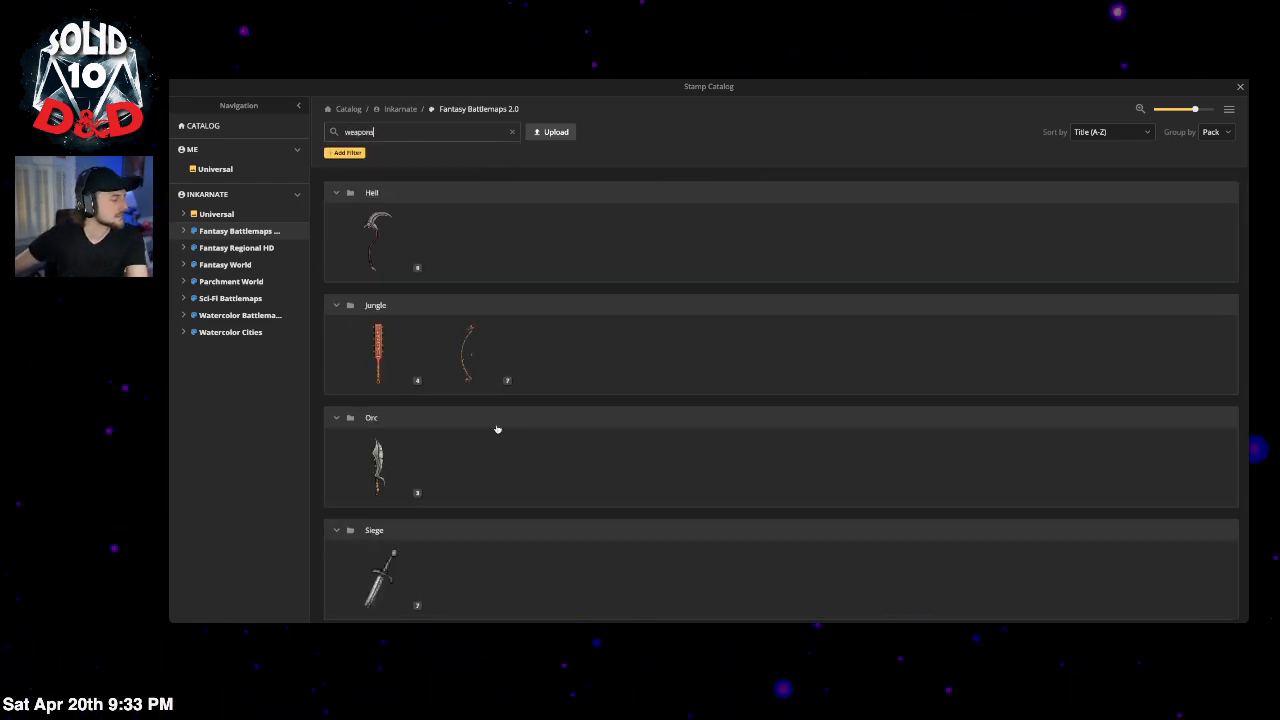
{"action": "scroll", "coordinate": [497, 429], "scroll_direction": "down", "scroll_amount": 2}
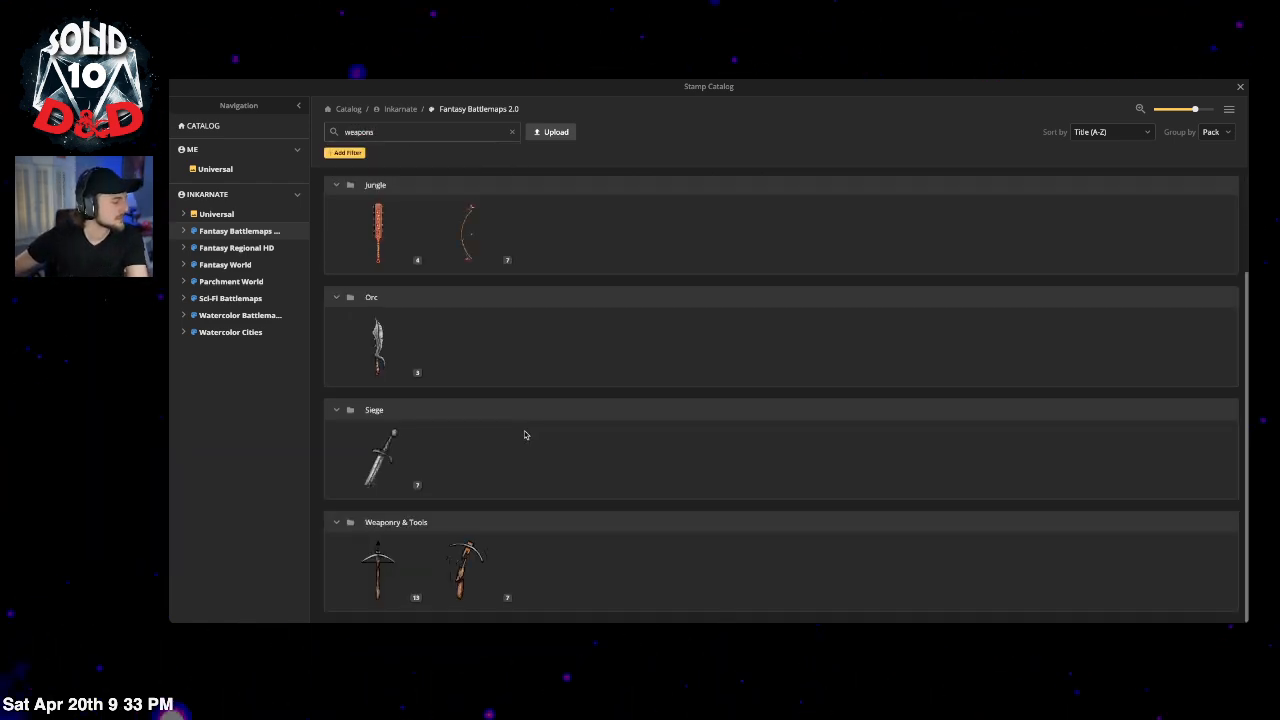
{"action": "left_click", "coordinate": [373, 462]}
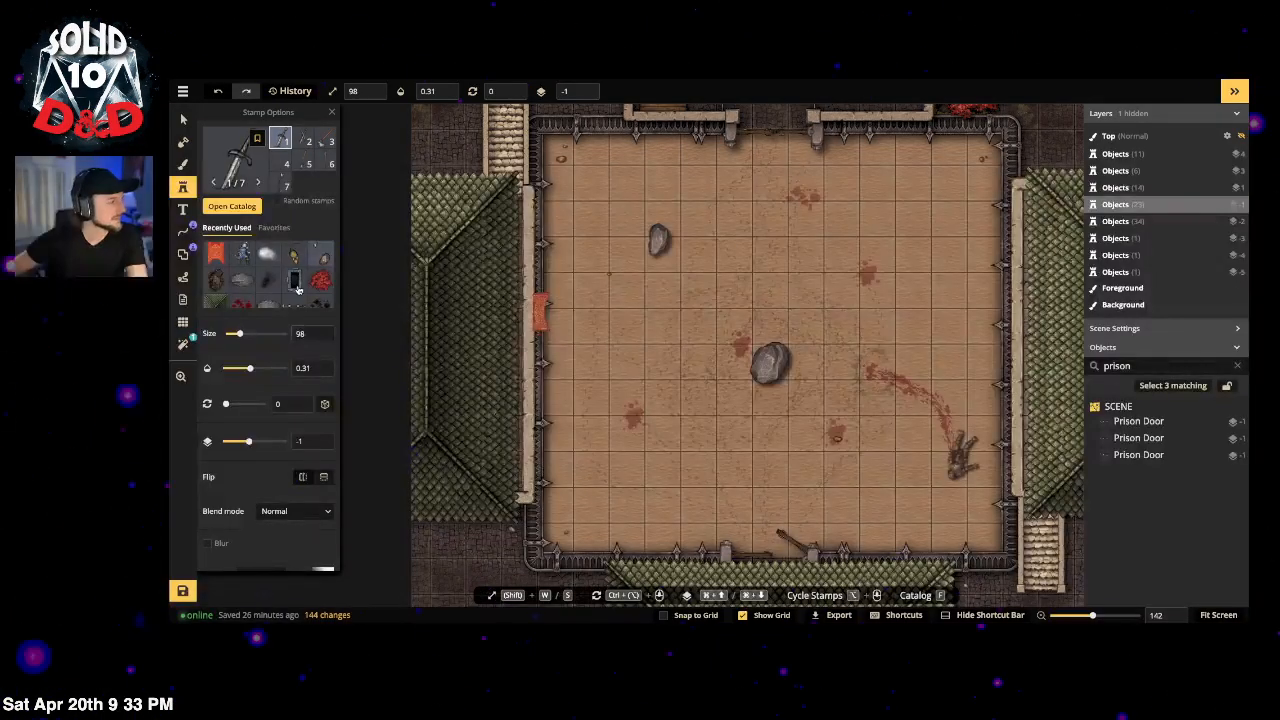
{"action": "scroll", "coordinate": [965, 456], "scroll_direction": "up", "scroll_amount": 5}
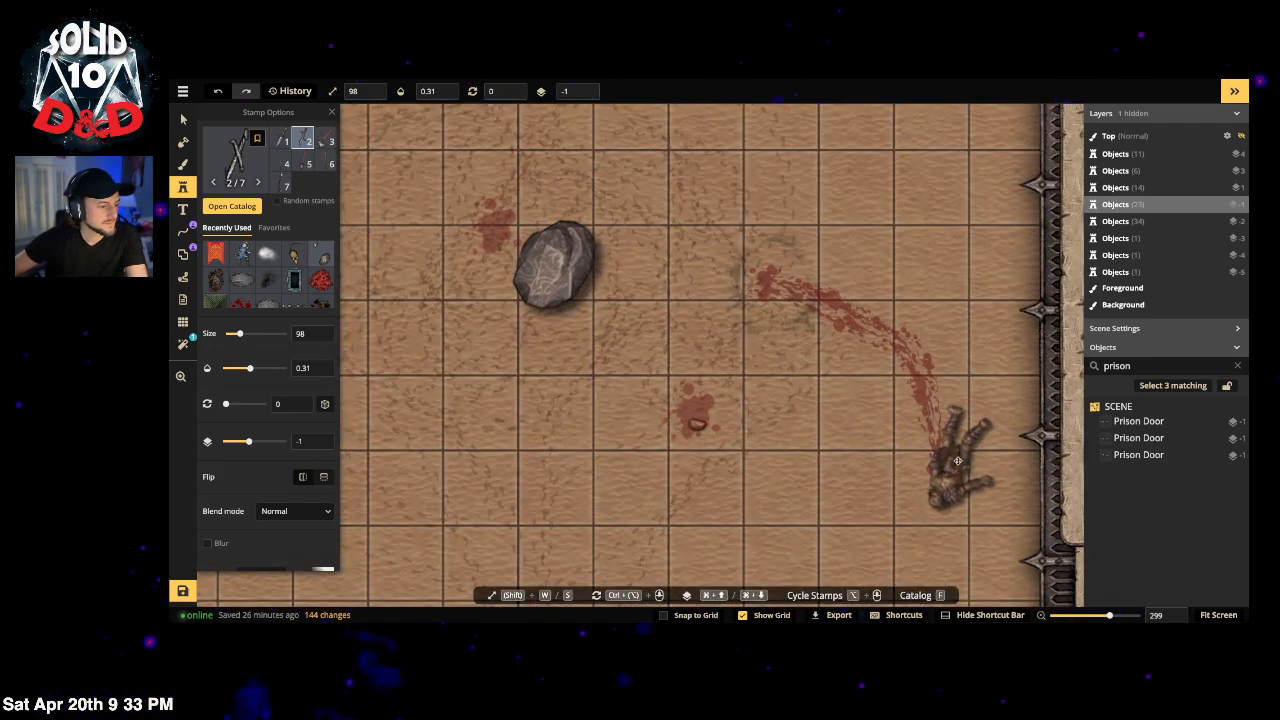
{"action": "left_click", "coordinate": [957, 461]}
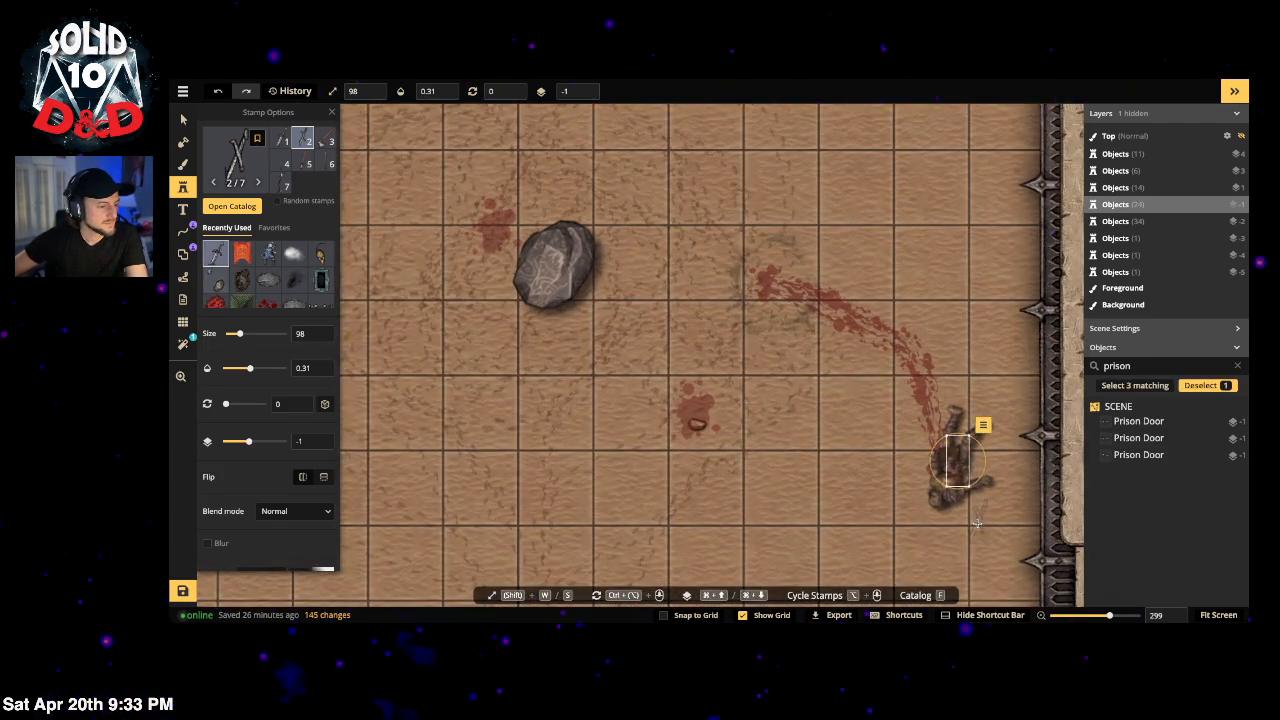
{"action": "left_click", "coordinate": [586, 88]}
{"action": "left_click", "coordinate": [586, 88]}
{"action": "left_click", "coordinate": [586, 88]}
{"action": "left_click", "coordinate": [586, 88]}
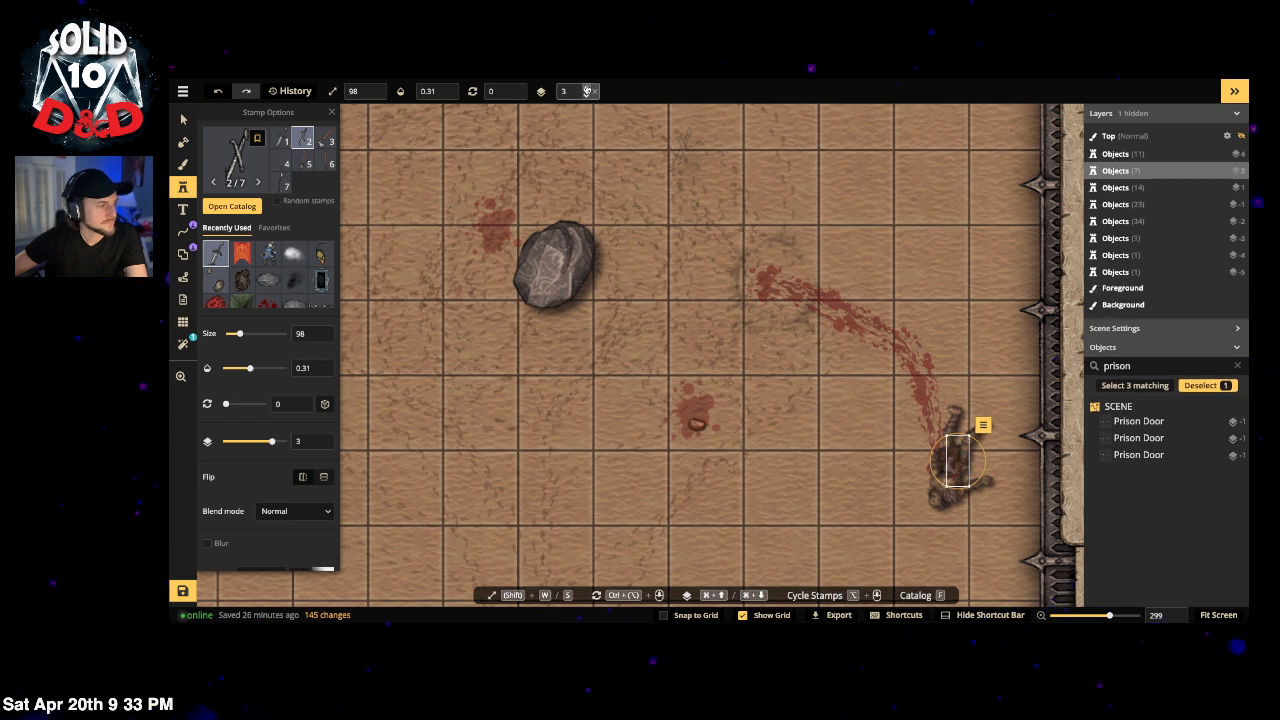
{"action": "left_click", "coordinate": [586, 88]}
{"action": "left_click", "coordinate": [586, 88]}
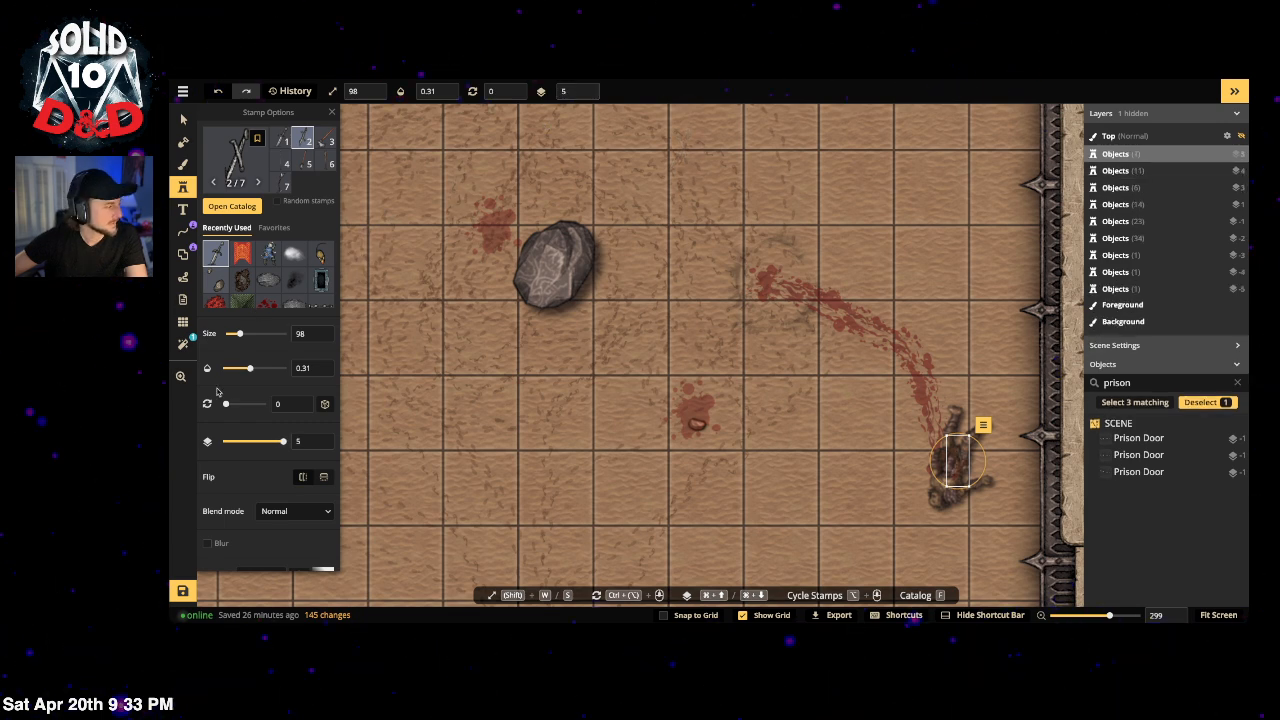
{"action": "left_click_drag", "start_coordinate": [252, 369], "coordinate": [321, 375]}
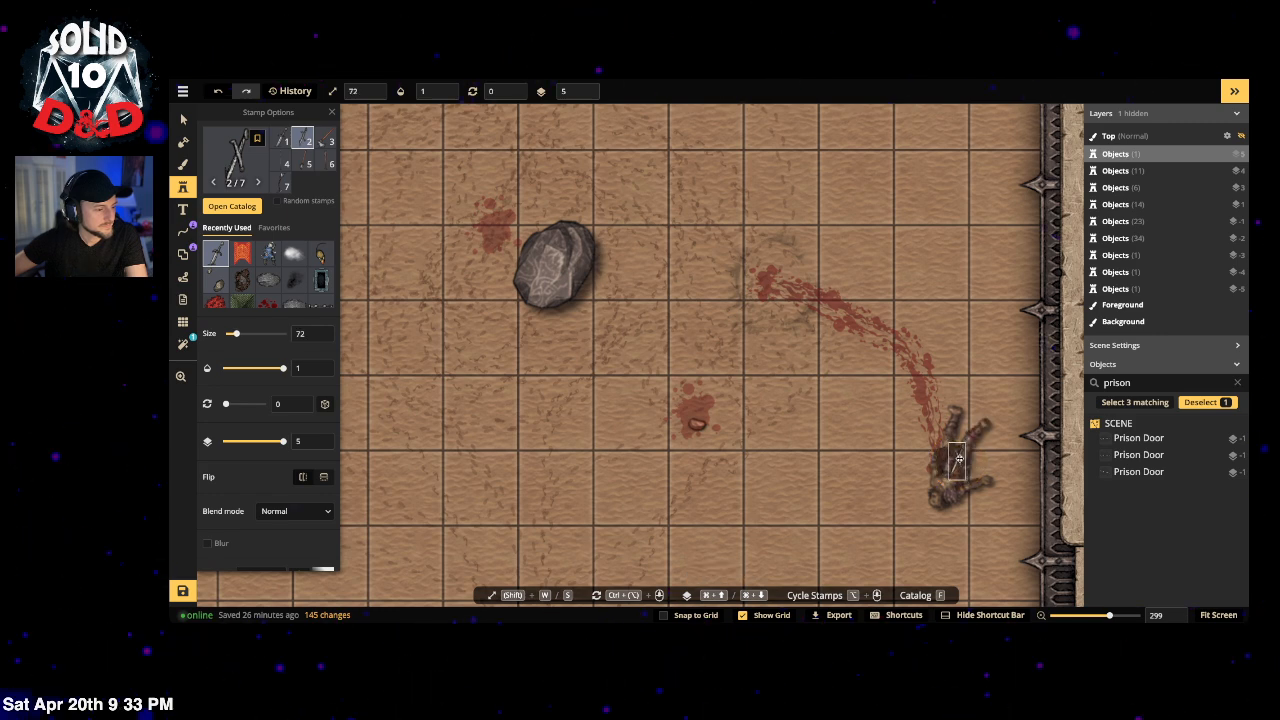
{"action": "left_click", "coordinate": [719, 281]}
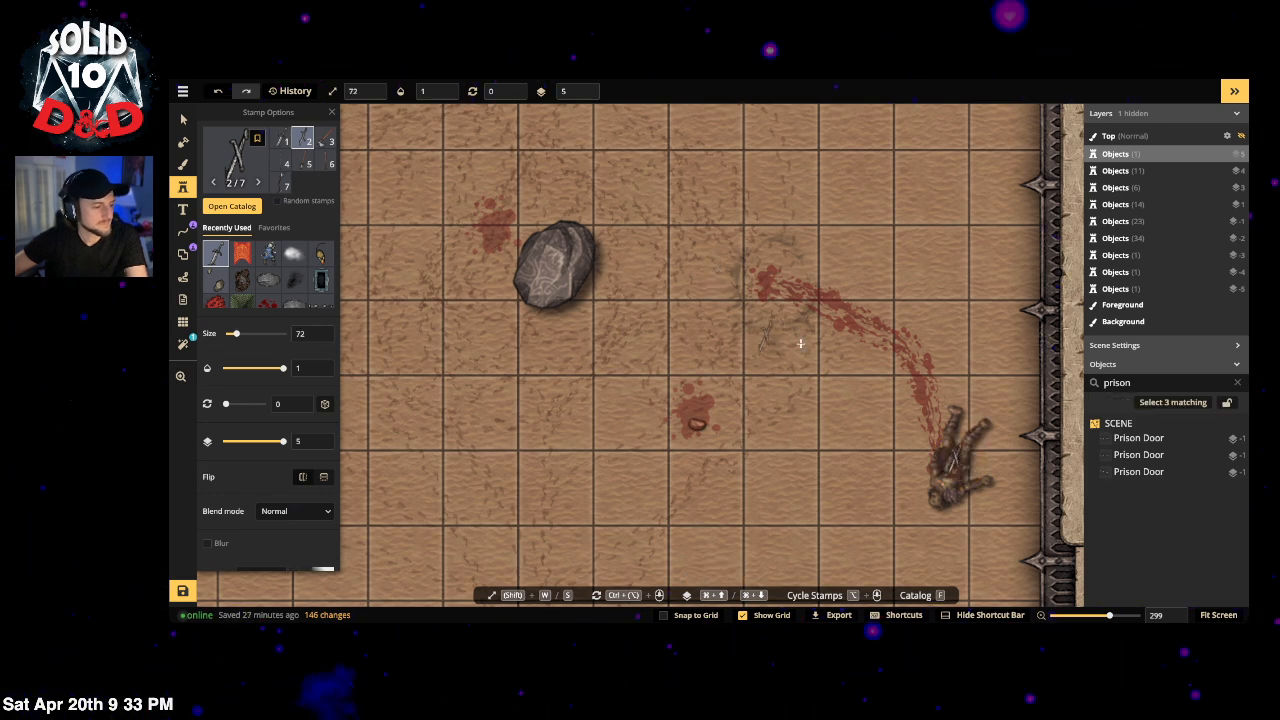
{"action": "scroll", "coordinate": [808, 326], "scroll_direction": "down", "scroll_amount": 2}
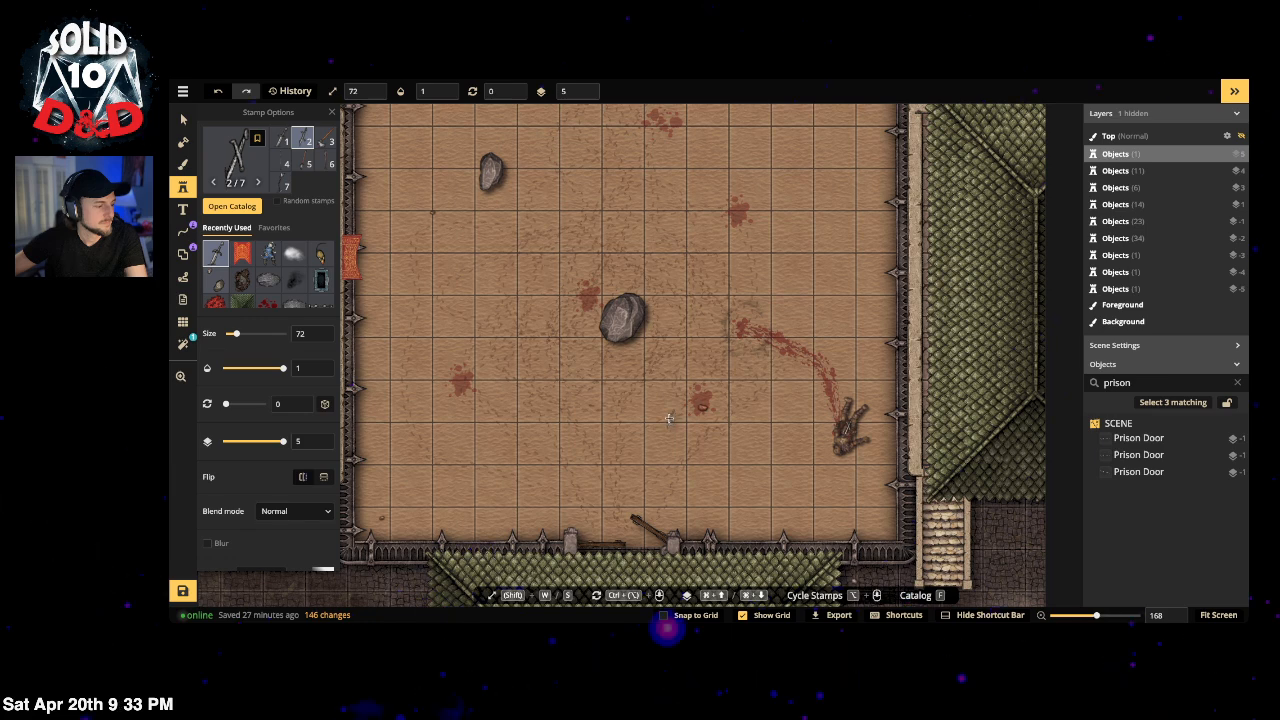
{"action": "key", "text": "v"}
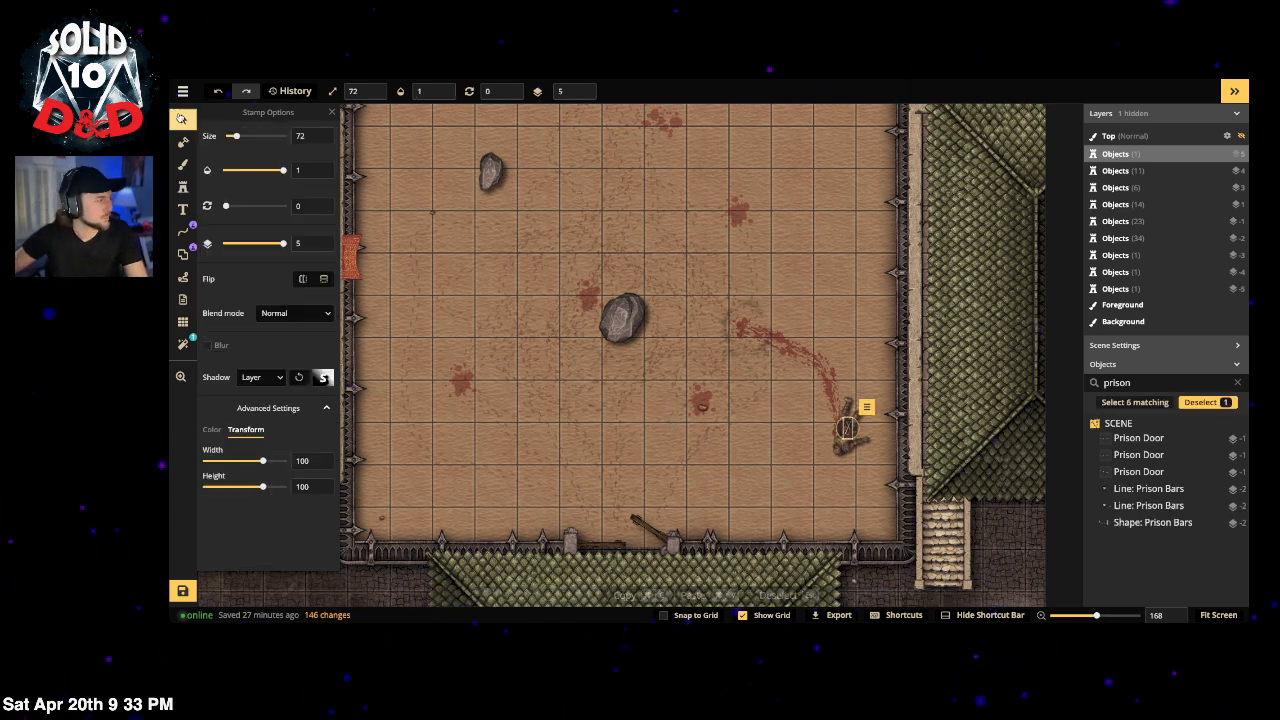
{"action": "left_click", "coordinate": [782, 428]}
{"action": "key", "text": "Delete"}
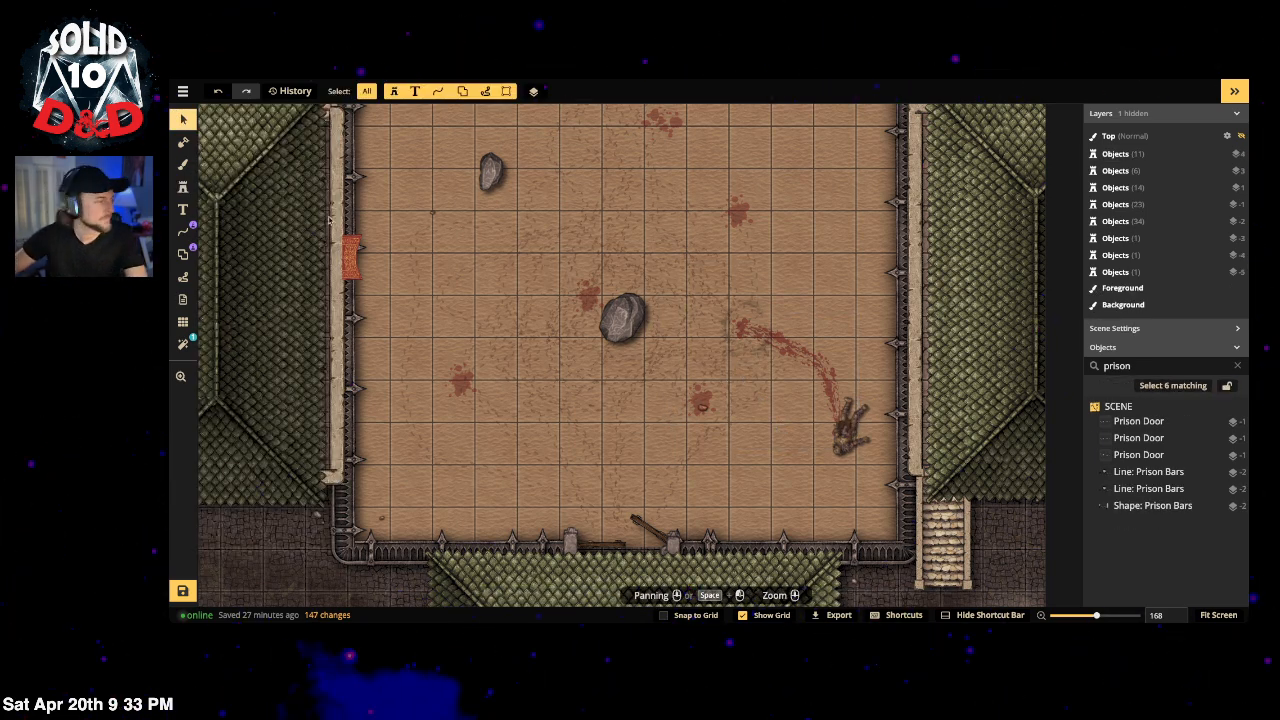
Step: Clear the weapons search and scroll the full stamp catalog down to the Forest section
{"action": "left_click", "coordinate": [183, 187]}
{"action": "left_click", "coordinate": [218, 161]}
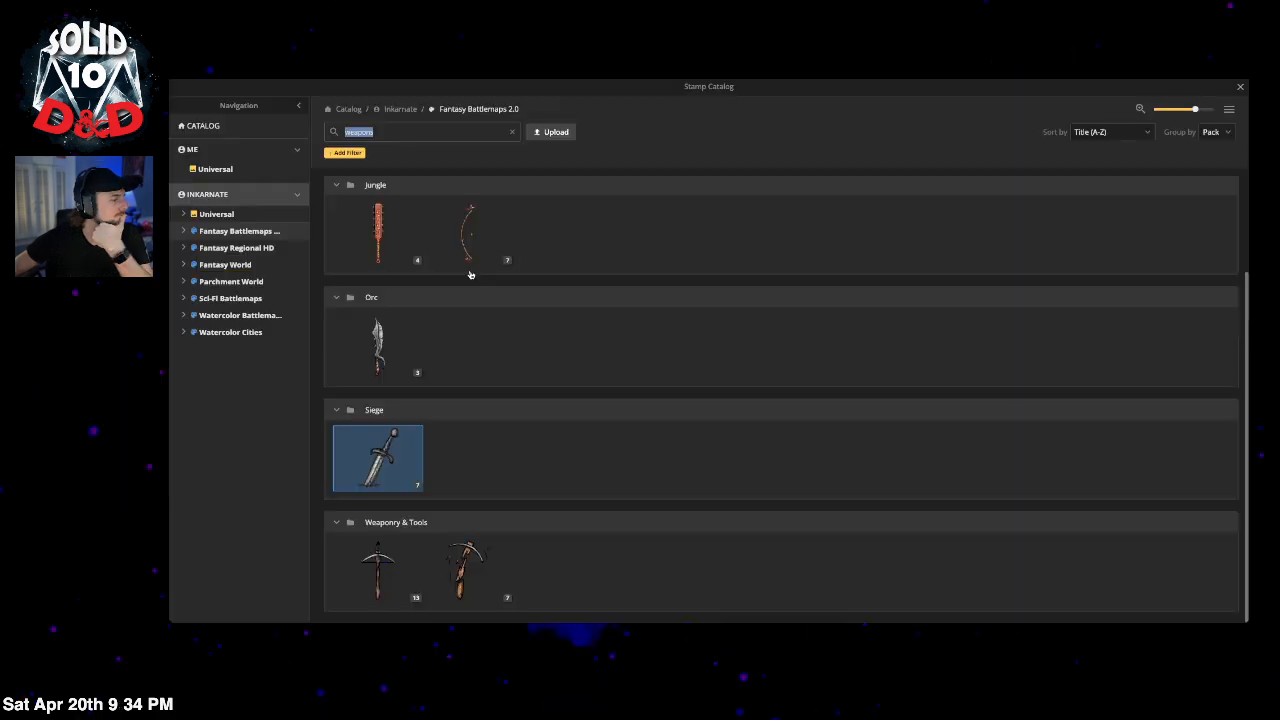
{"action": "left_click", "coordinate": [512, 133]}
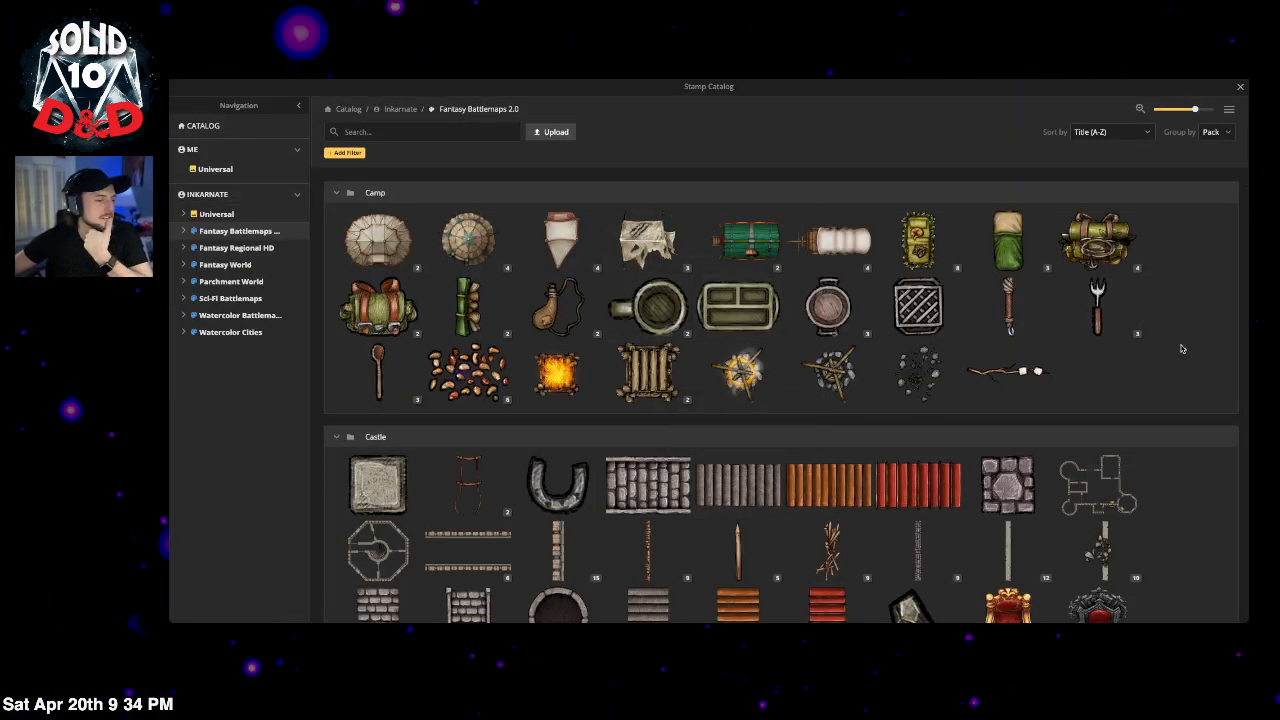
{"action": "scroll", "coordinate": [1171, 351], "scroll_direction": "down", "scroll_amount": 10}
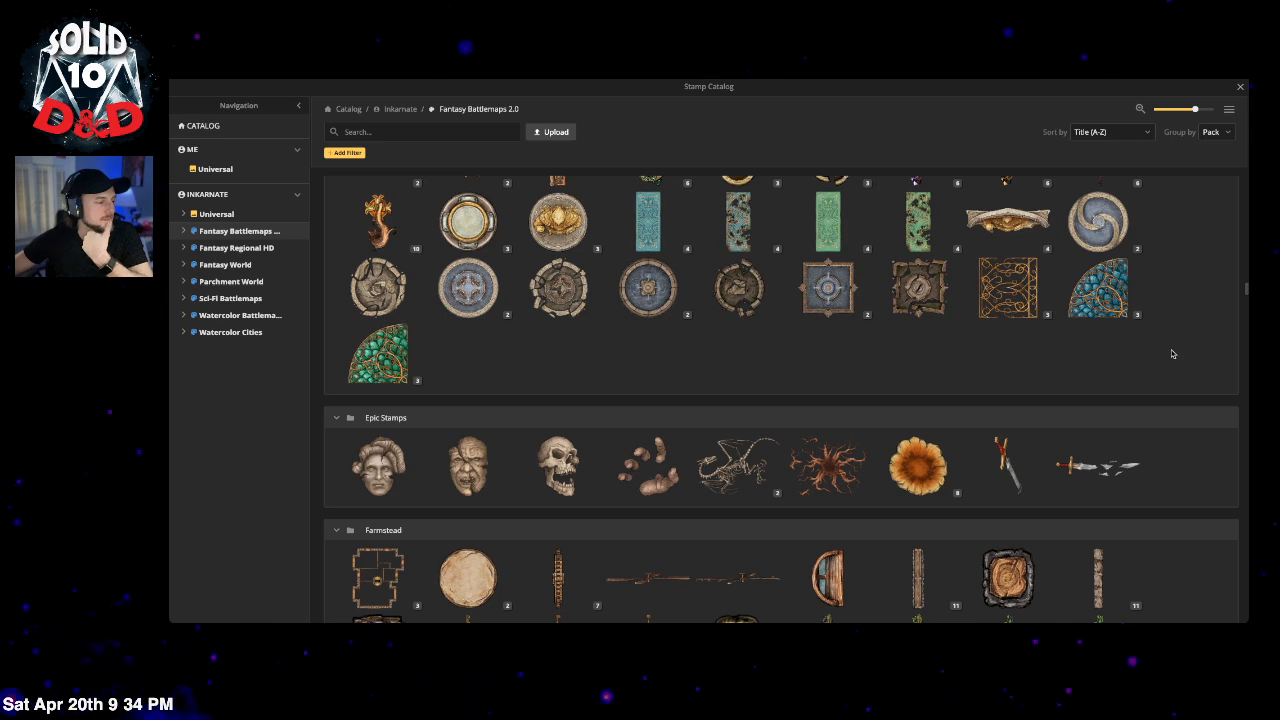
{"action": "scroll", "coordinate": [1173, 354], "scroll_direction": "down", "scroll_amount": 10}
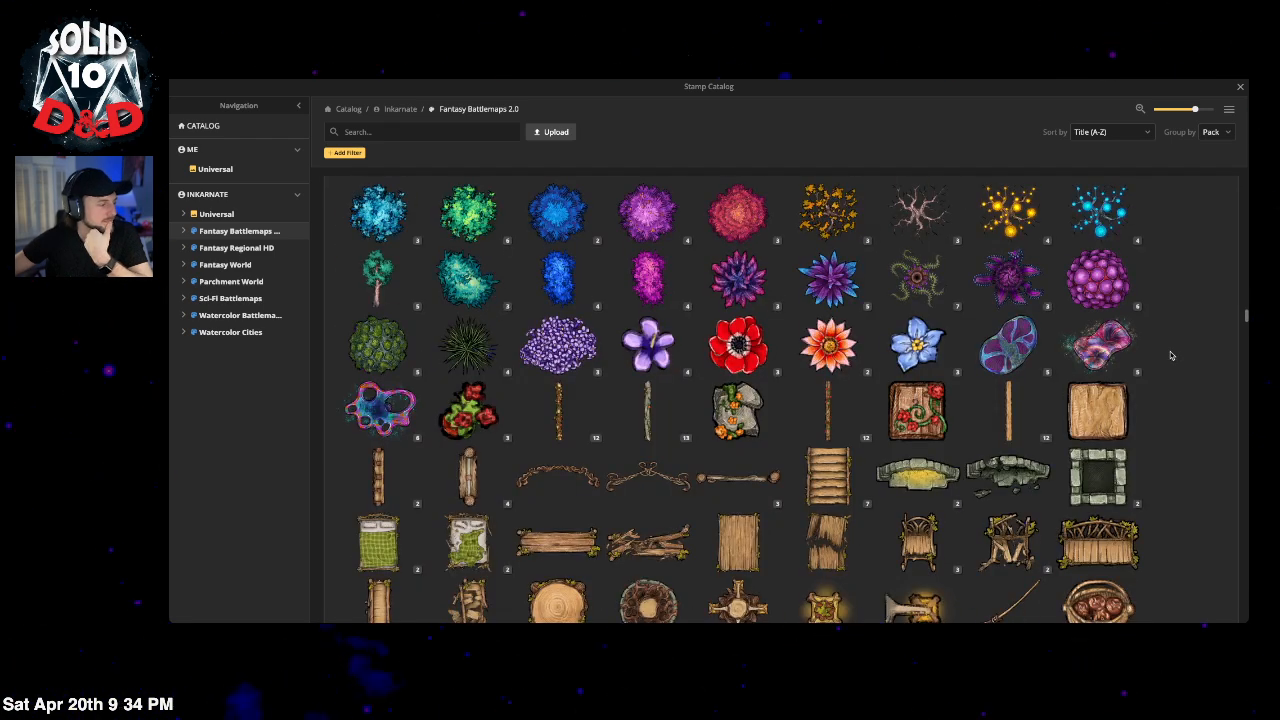
{"action": "scroll", "coordinate": [1169, 356], "scroll_direction": "down", "scroll_amount": 3}
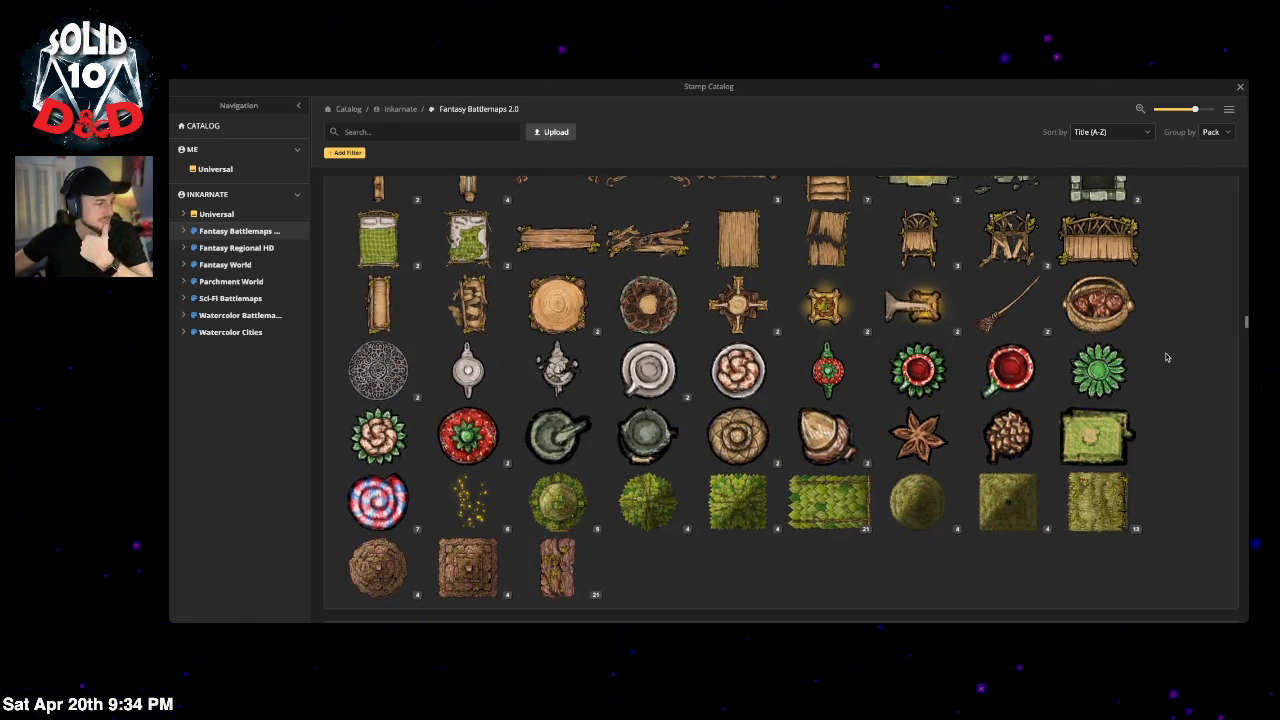
{"action": "scroll", "coordinate": [1008, 371], "scroll_direction": "up", "scroll_amount": 3}
{"action": "scroll", "coordinate": [812, 383], "scroll_direction": "down", "scroll_amount": 4}
{"action": "scroll", "coordinate": [812, 383], "scroll_direction": "down", "scroll_amount": 5}
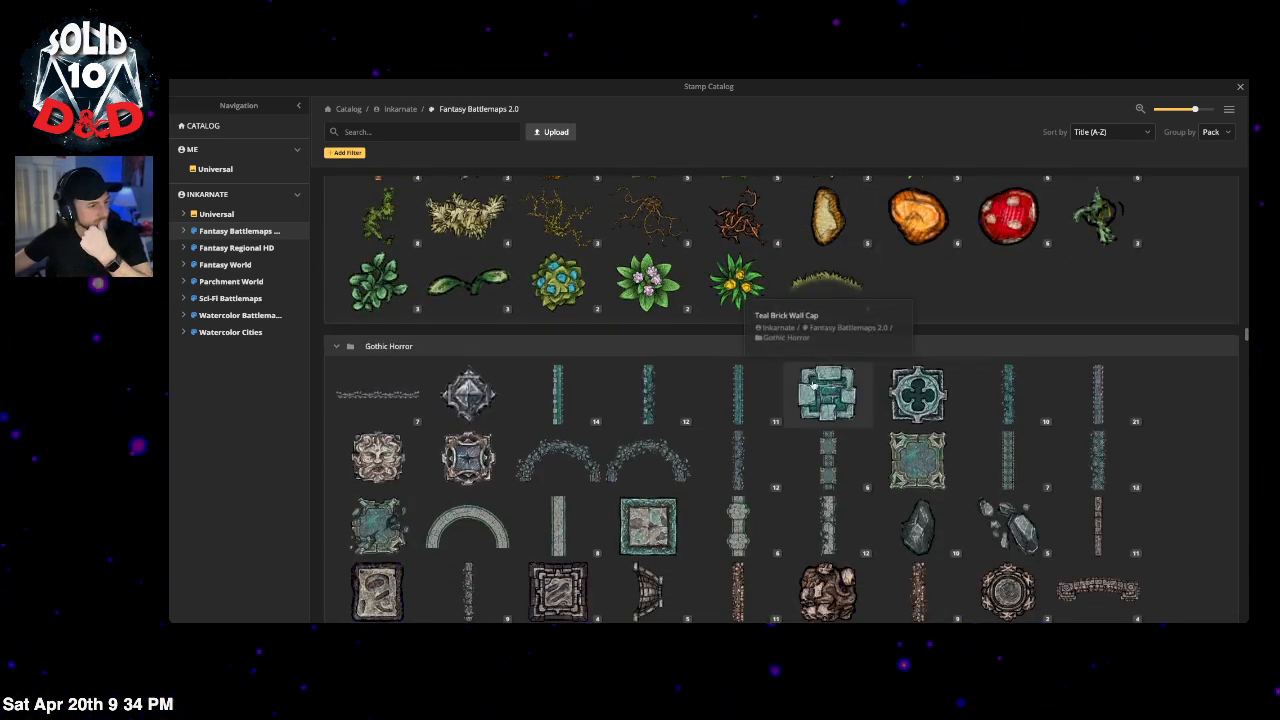
{"action": "scroll", "coordinate": [812, 383], "scroll_direction": "down", "scroll_amount": 2}
{"action": "scroll", "coordinate": [812, 385], "scroll_direction": "down", "scroll_amount": 2}
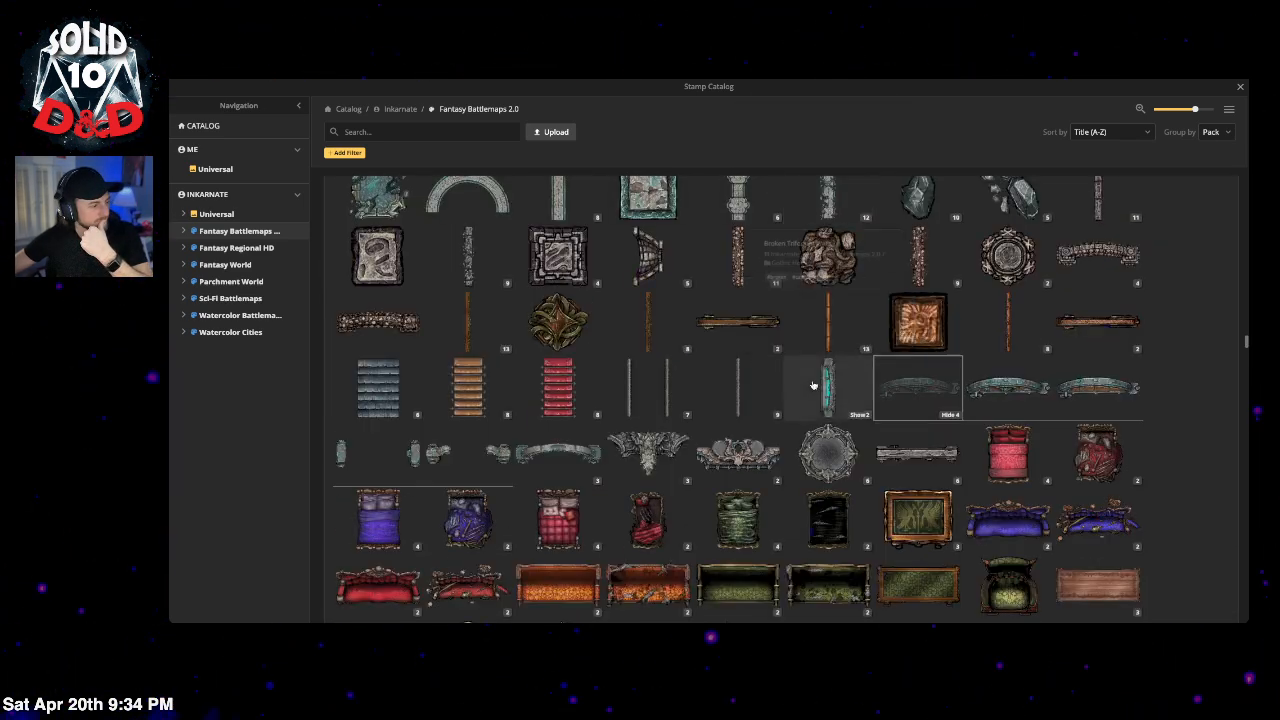
{"action": "scroll", "coordinate": [1000, 440], "scroll_direction": "up", "scroll_amount": 7}
Step: Place a Fly Agaric mushroom beside the red tree and lower it to layer -5
{"action": "left_click", "coordinate": [1028, 478]}
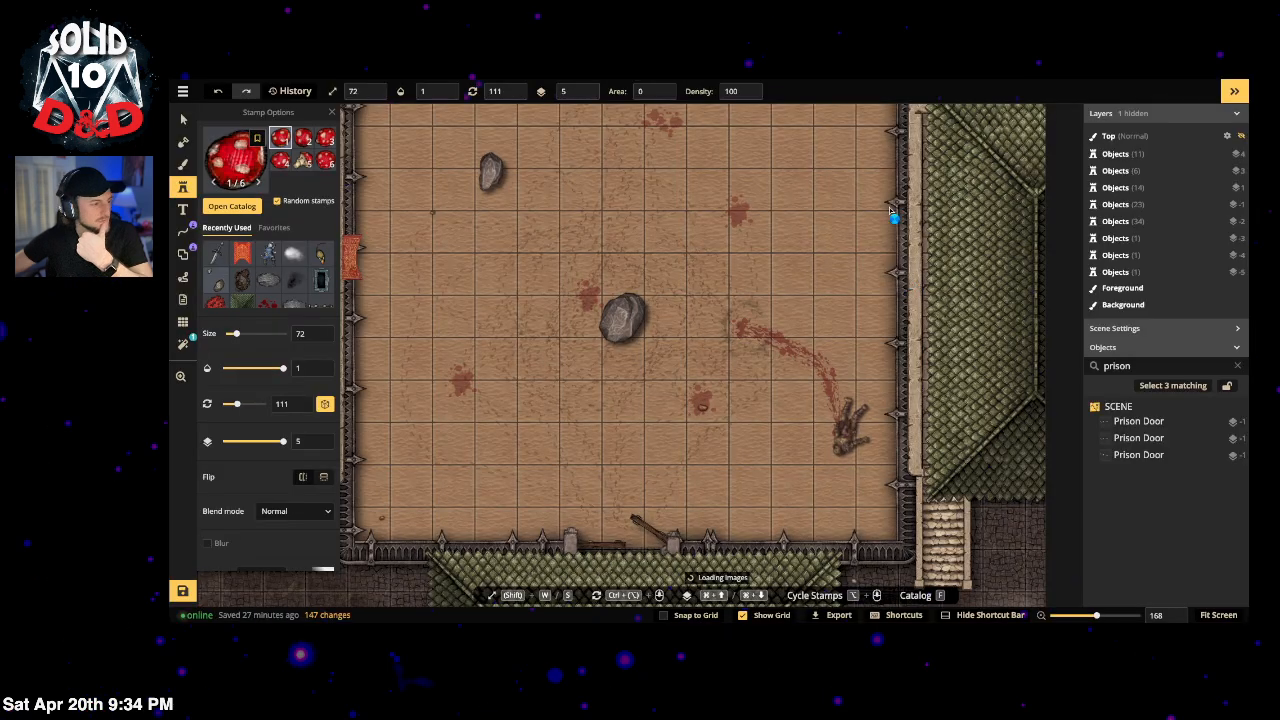
{"action": "left_click_drag", "start_coordinate": [836, 172], "coordinate": [789, 525]}
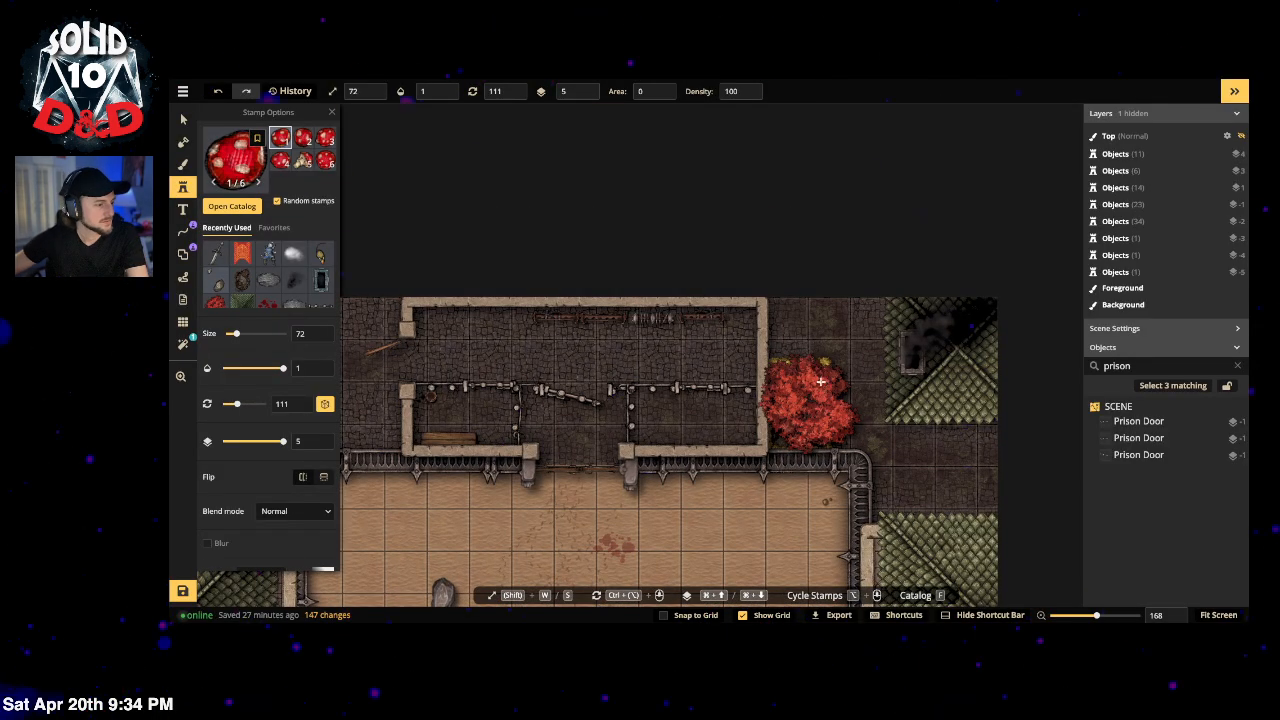
{"action": "left_click", "coordinate": [773, 360]}
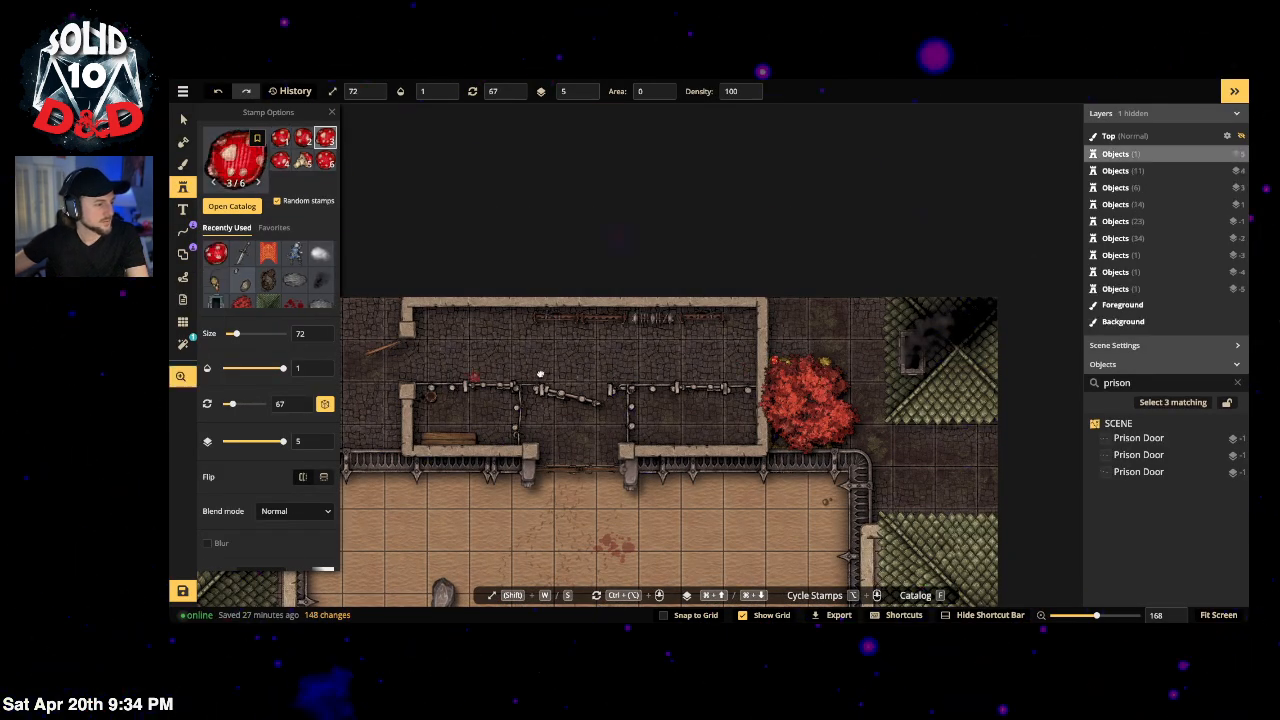
{"action": "left_click_drag", "start_coordinate": [537, 371], "coordinate": [777, 359]}
{"action": "left_click_drag", "start_coordinate": [920, 340], "coordinate": [789, 317]}
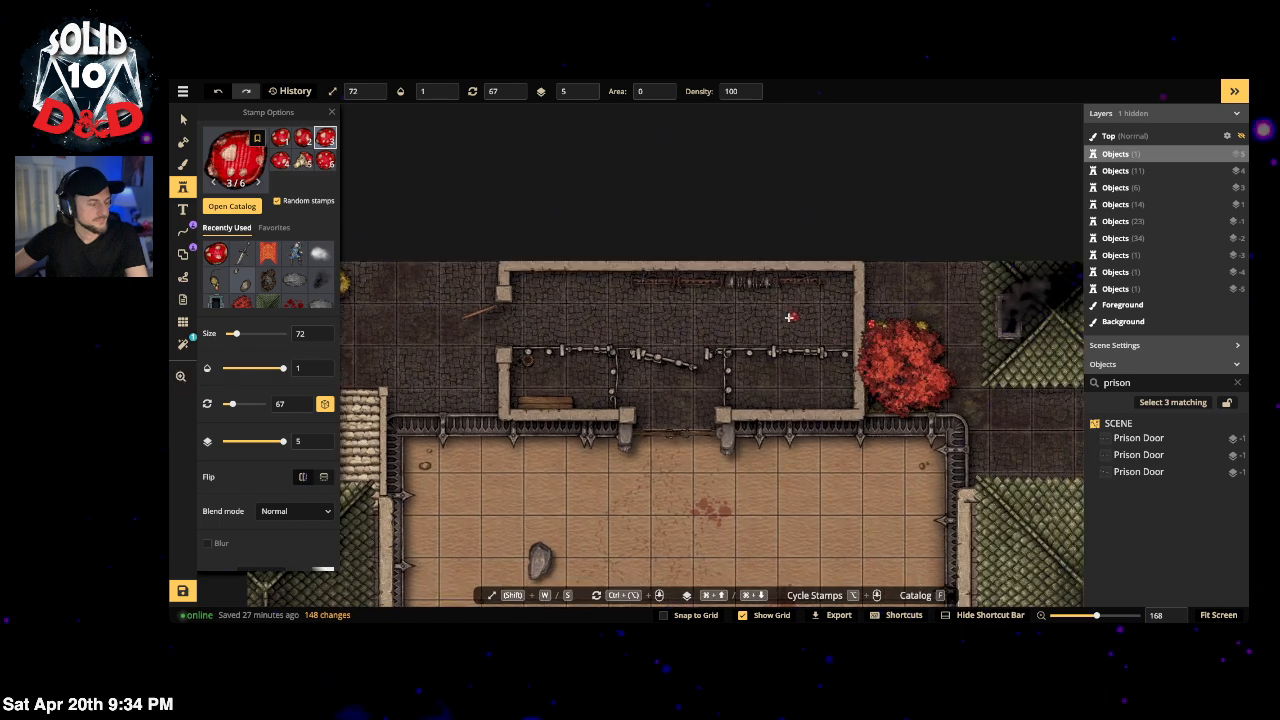
{"action": "key", "text": "Escape"}
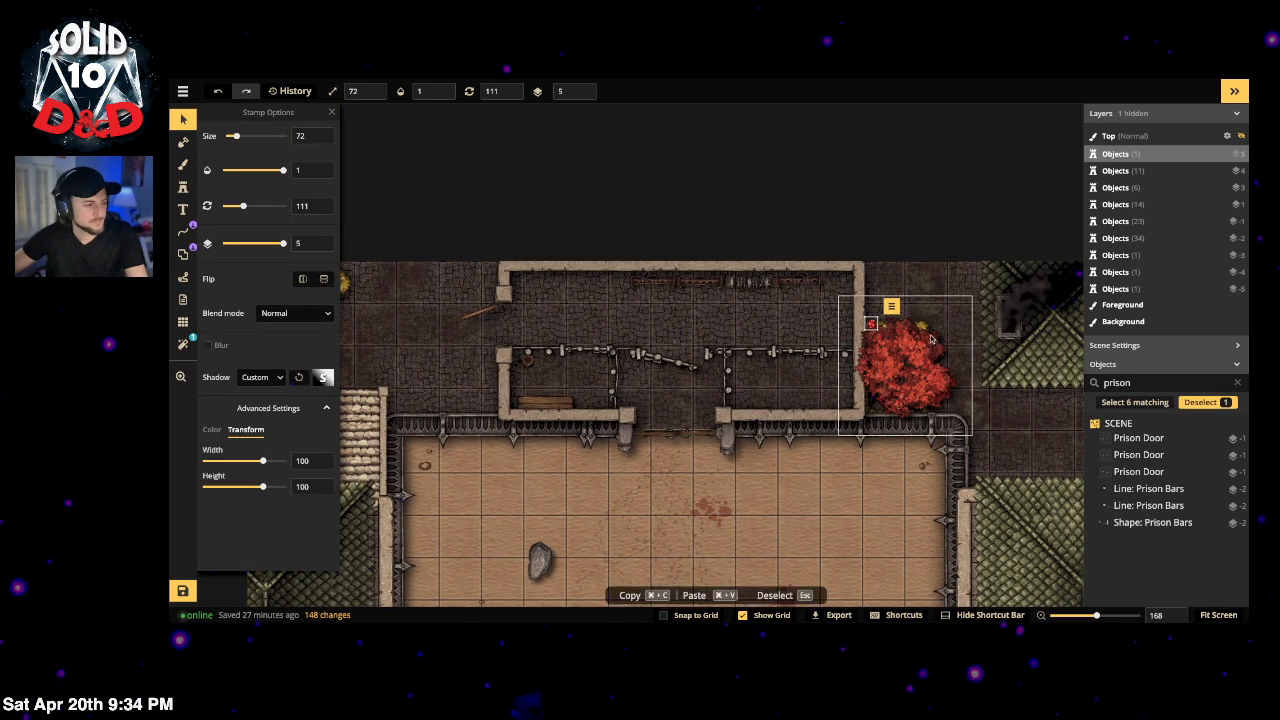
{"action": "left_click", "coordinate": [583, 97]}
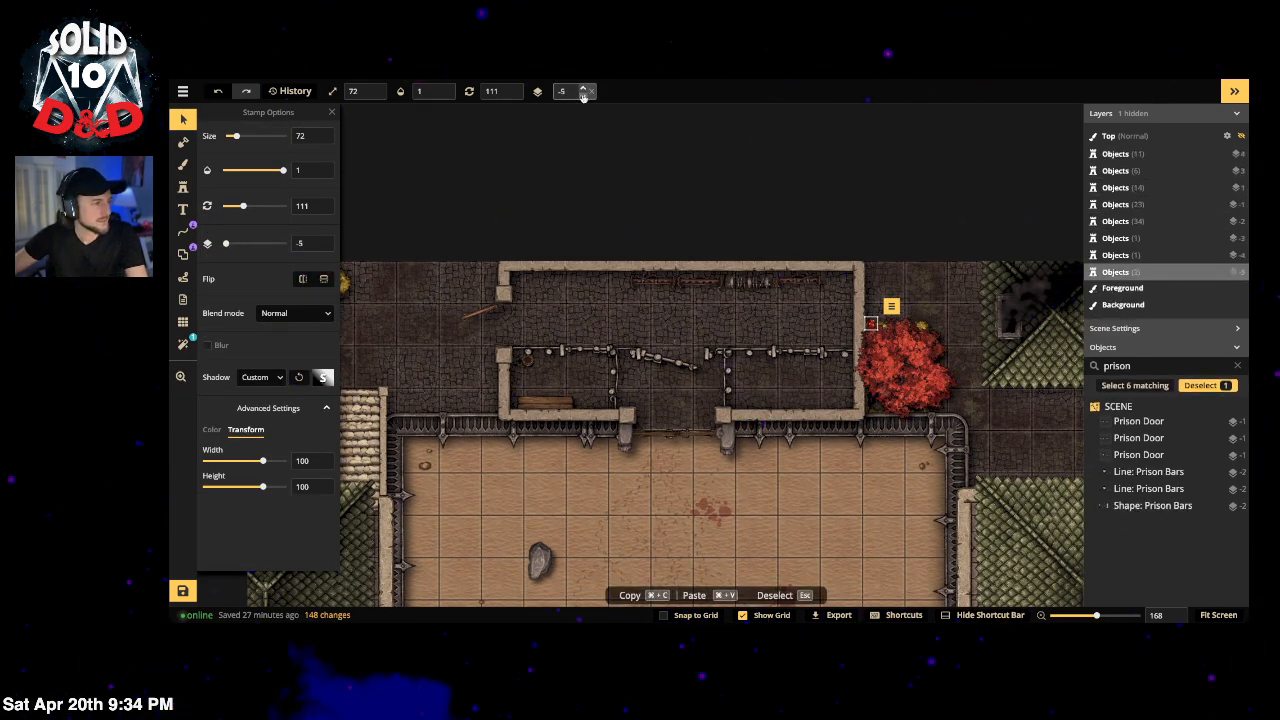
Step: Rotate the red tree above the mushroom, then recentre the whole prison yard
{"action": "left_click", "coordinate": [881, 339]}
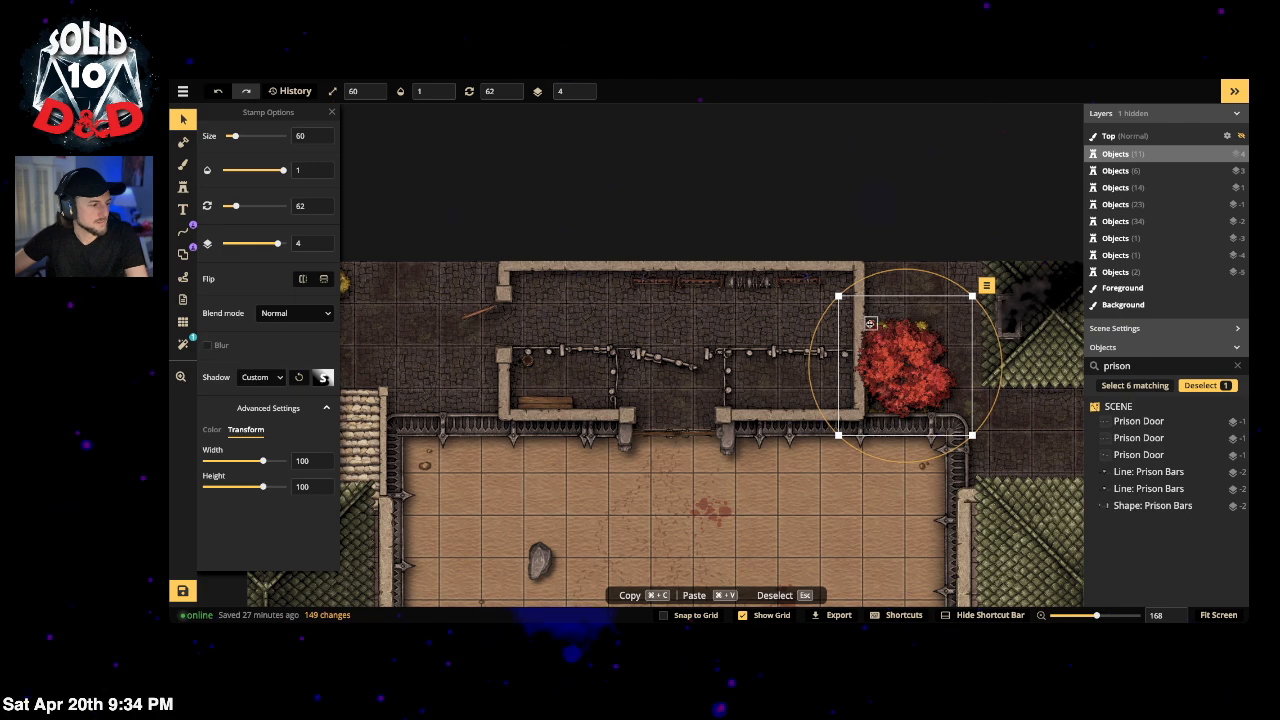
{"action": "left_click", "coordinate": [871, 323]}
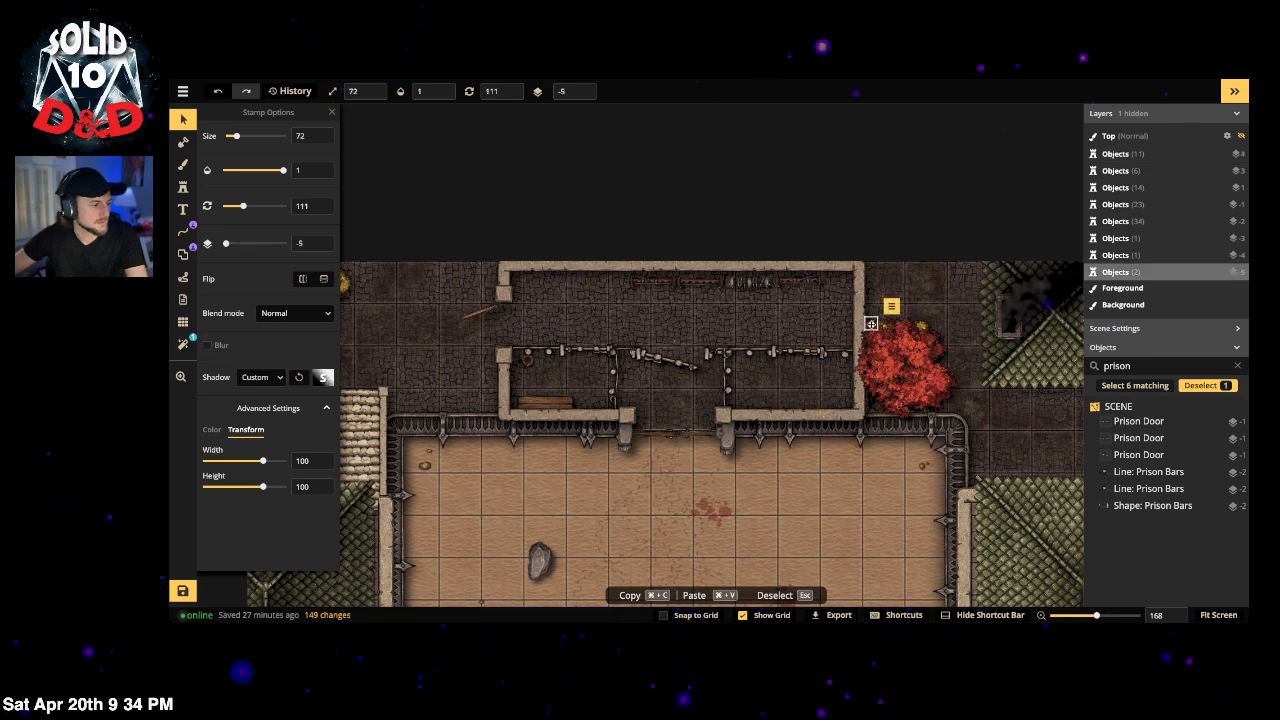
{"action": "left_click", "coordinate": [915, 375]}
{"action": "left_click_drag", "start_coordinate": [973, 294], "coordinate": [902, 266]}
{"action": "left_click", "coordinate": [883, 240]}
{"action": "scroll", "coordinate": [768, 411], "scroll_direction": "down", "scroll_amount": 2}
{"action": "left_click_drag", "start_coordinate": [814, 404], "coordinate": [799, 153]}
{"action": "scroll", "coordinate": [714, 300], "scroll_direction": "down", "scroll_amount": 2}
{"action": "left_click_drag", "start_coordinate": [690, 415], "coordinate": [690, 401]}
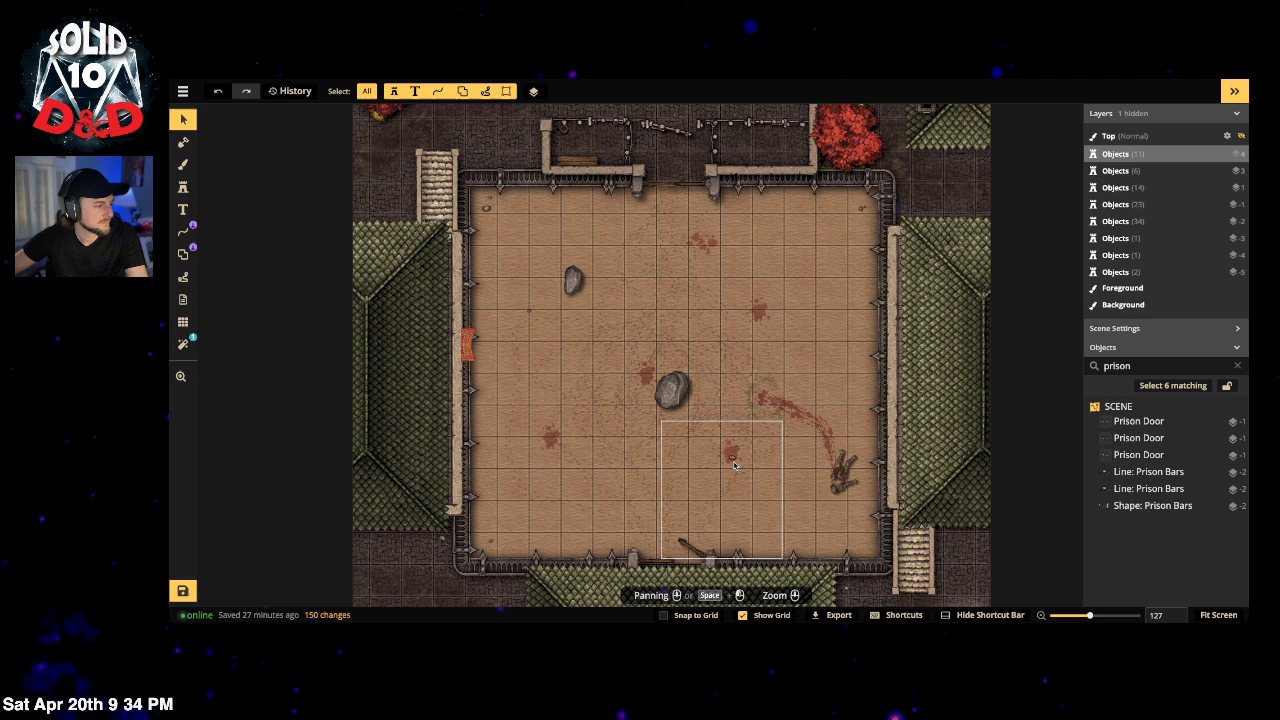
{"action": "left_click", "coordinate": [182, 187]}
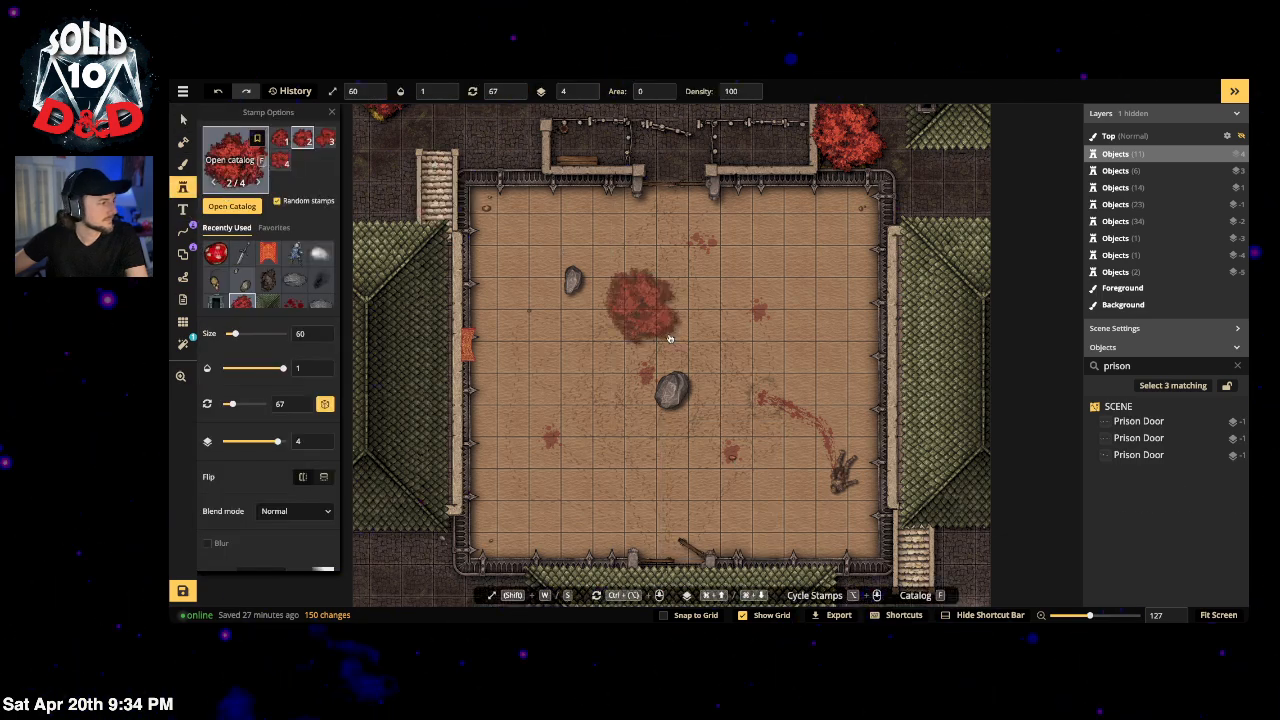
Step: Pick the Chains stamp from the catalog's Prison section, ready at size 60 on layer 4
{"action": "key", "text": "f"}
{"action": "scroll", "coordinate": [734, 306], "scroll_direction": "down", "scroll_amount": 10}
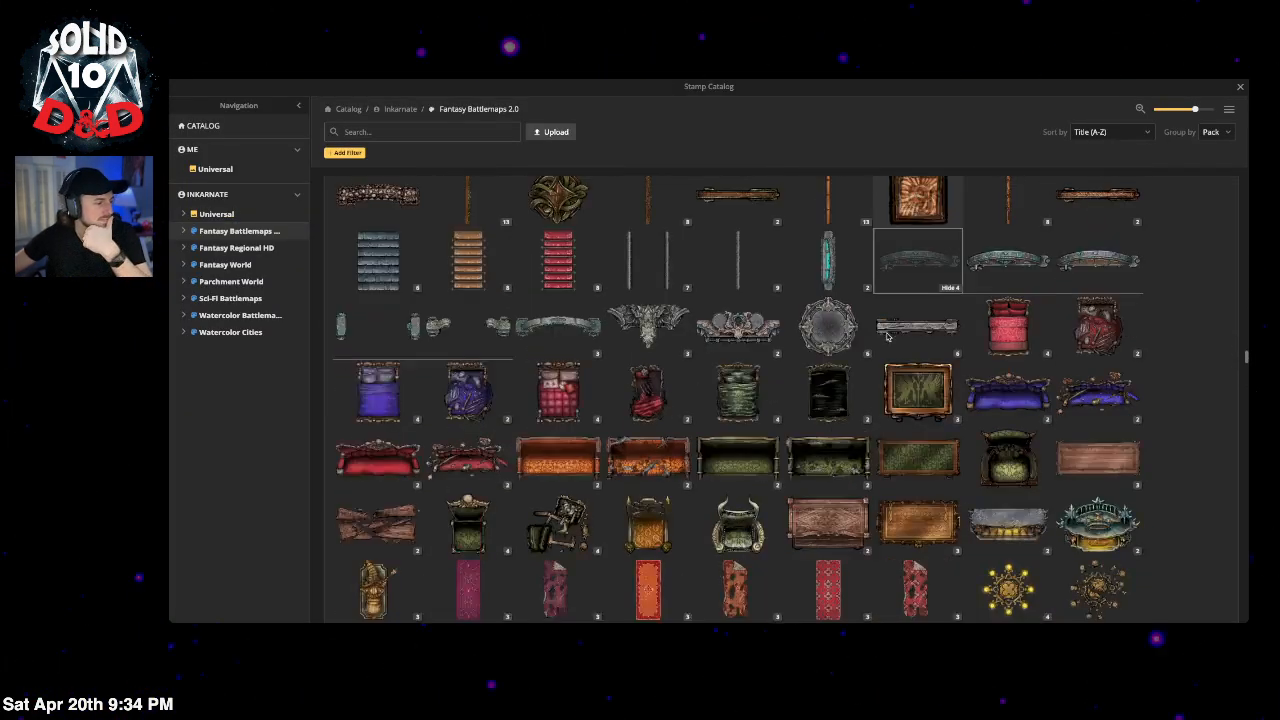
{"action": "scroll", "coordinate": [884, 350], "scroll_direction": "down", "scroll_amount": 3}
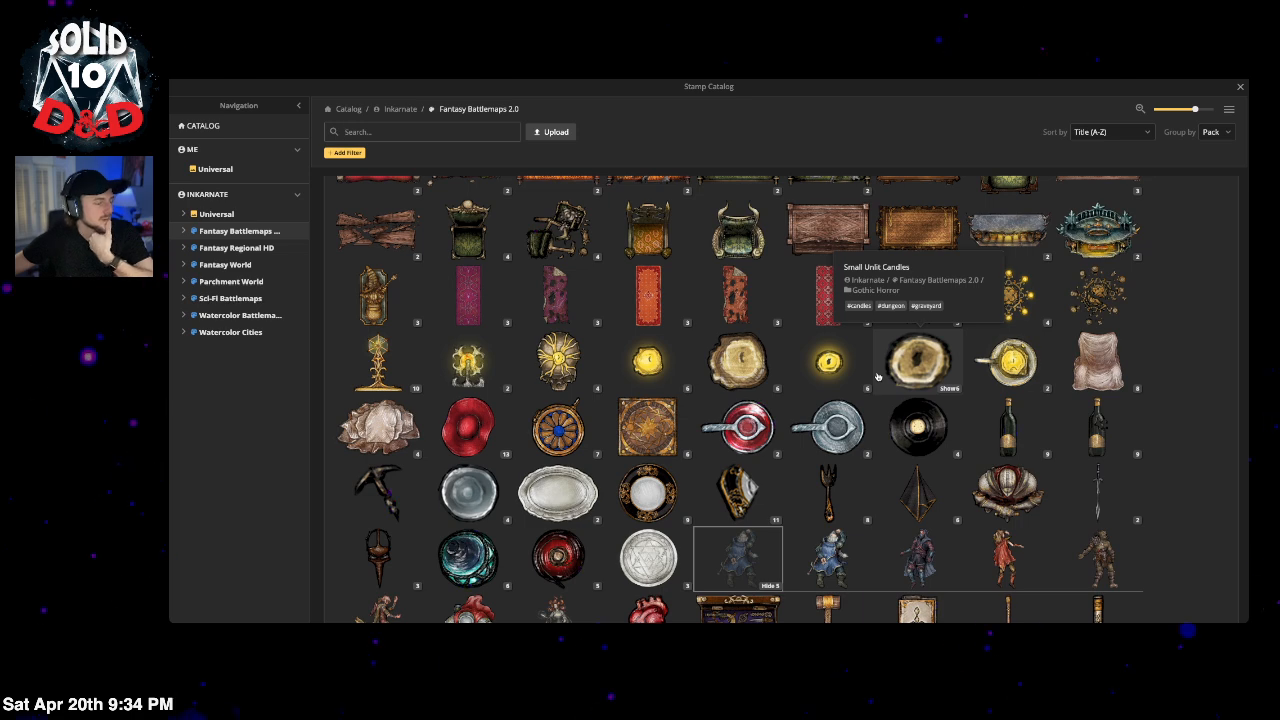
{"action": "scroll", "coordinate": [872, 400], "scroll_direction": "down", "scroll_amount": 4}
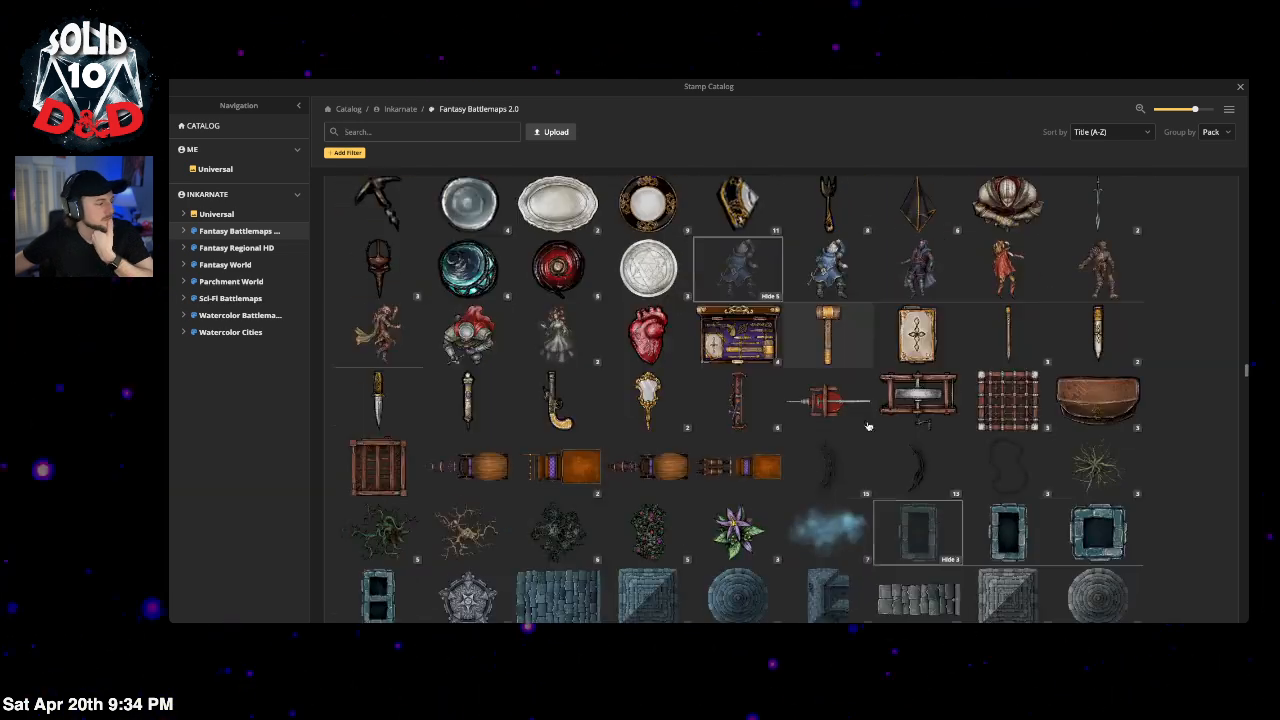
{"action": "scroll", "coordinate": [866, 400], "scroll_direction": "down", "scroll_amount": 2}
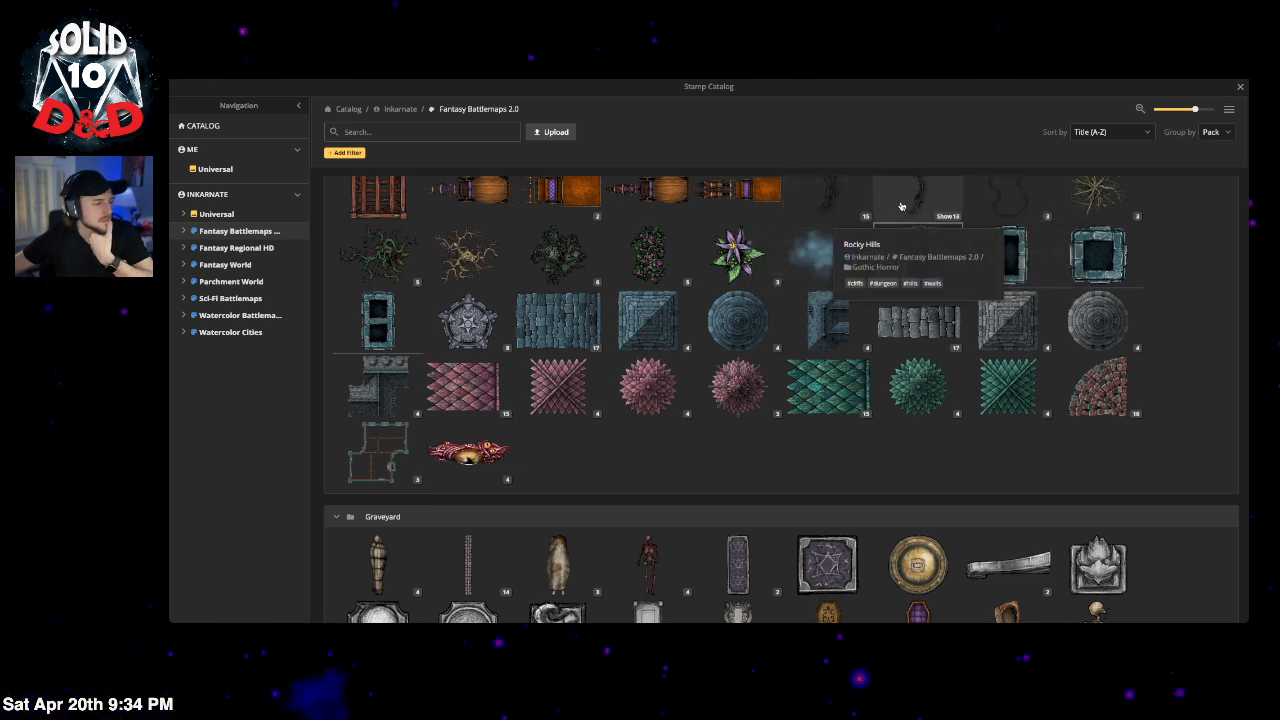
{"action": "scroll", "coordinate": [866, 388], "scroll_direction": "down", "scroll_amount": 3}
{"action": "scroll", "coordinate": [866, 388], "scroll_direction": "down", "scroll_amount": 10}
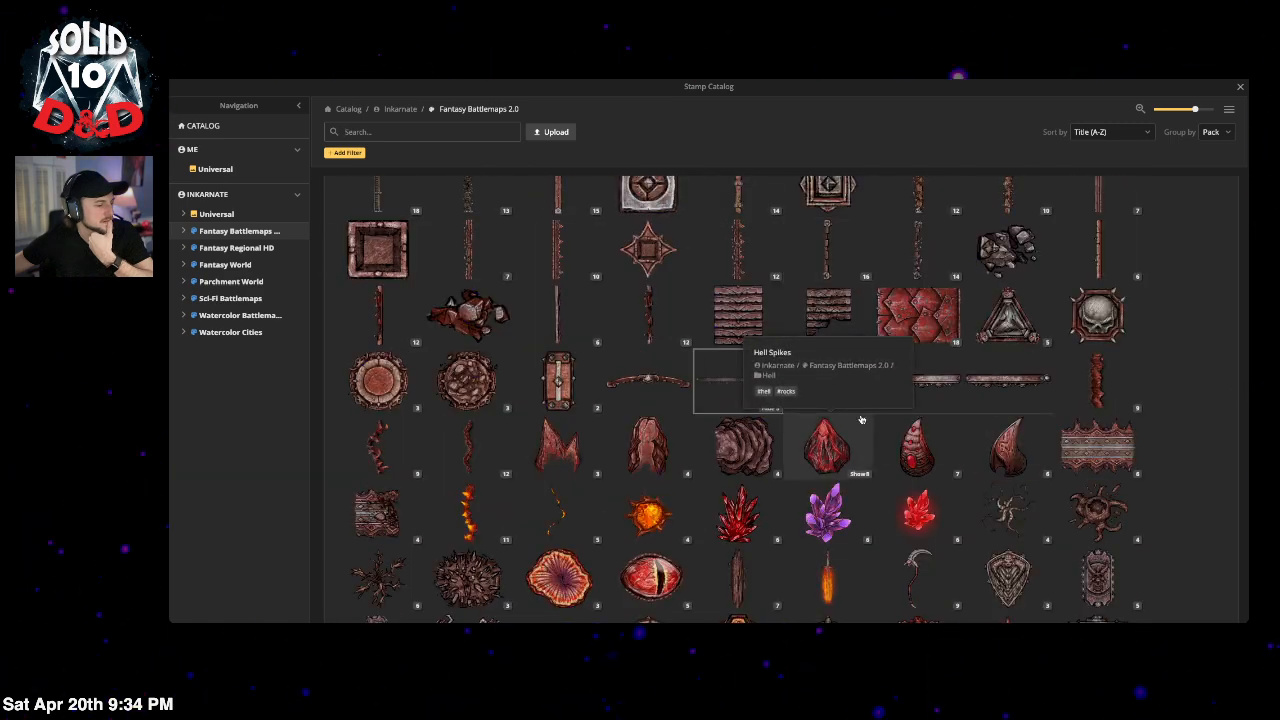
{"action": "scroll", "coordinate": [861, 419], "scroll_direction": "down", "scroll_amount": 4}
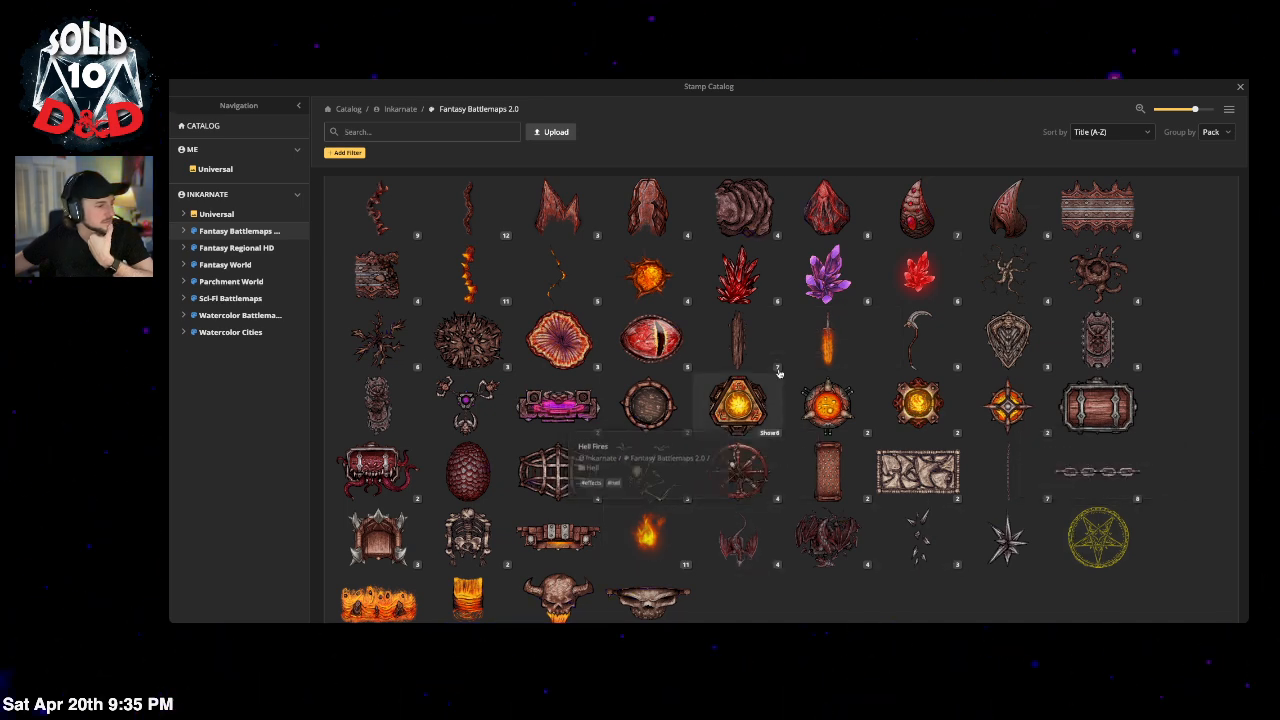
{"action": "scroll", "coordinate": [778, 375], "scroll_direction": "up", "scroll_amount": 2}
{"action": "scroll", "coordinate": [778, 375], "scroll_direction": "down", "scroll_amount": 10}
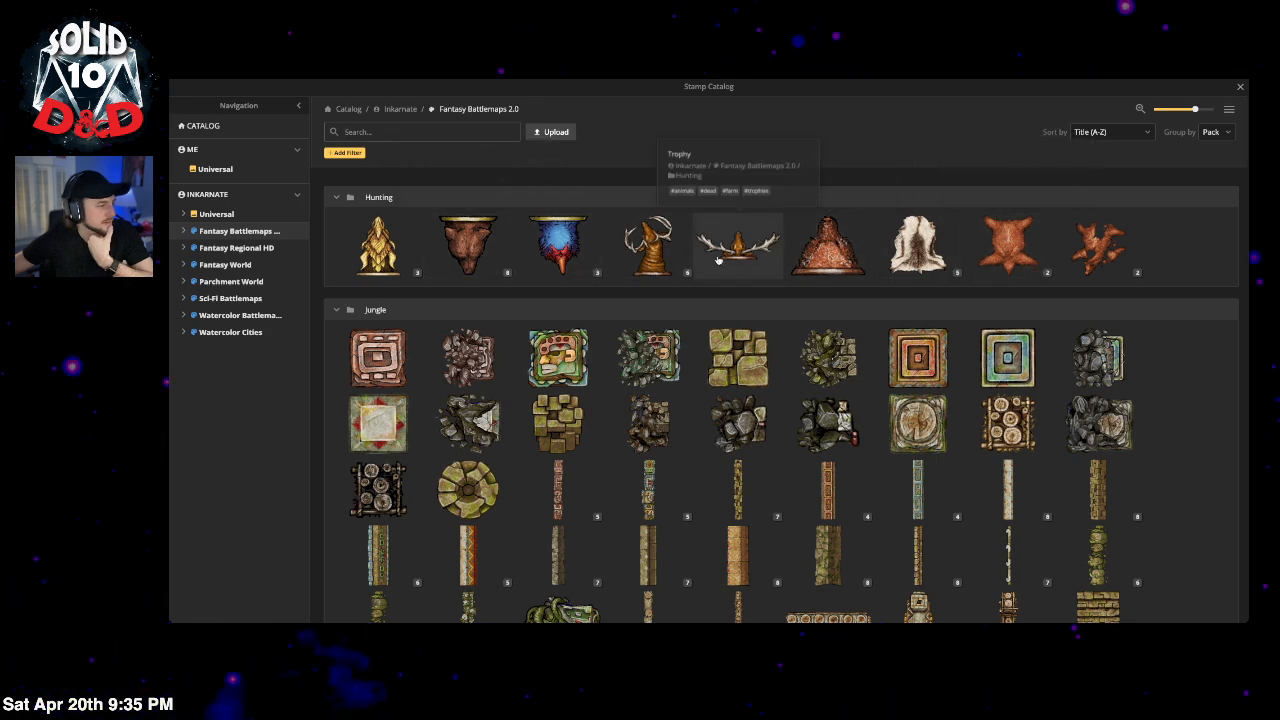
{"action": "scroll", "coordinate": [768, 387], "scroll_direction": "down", "scroll_amount": 5}
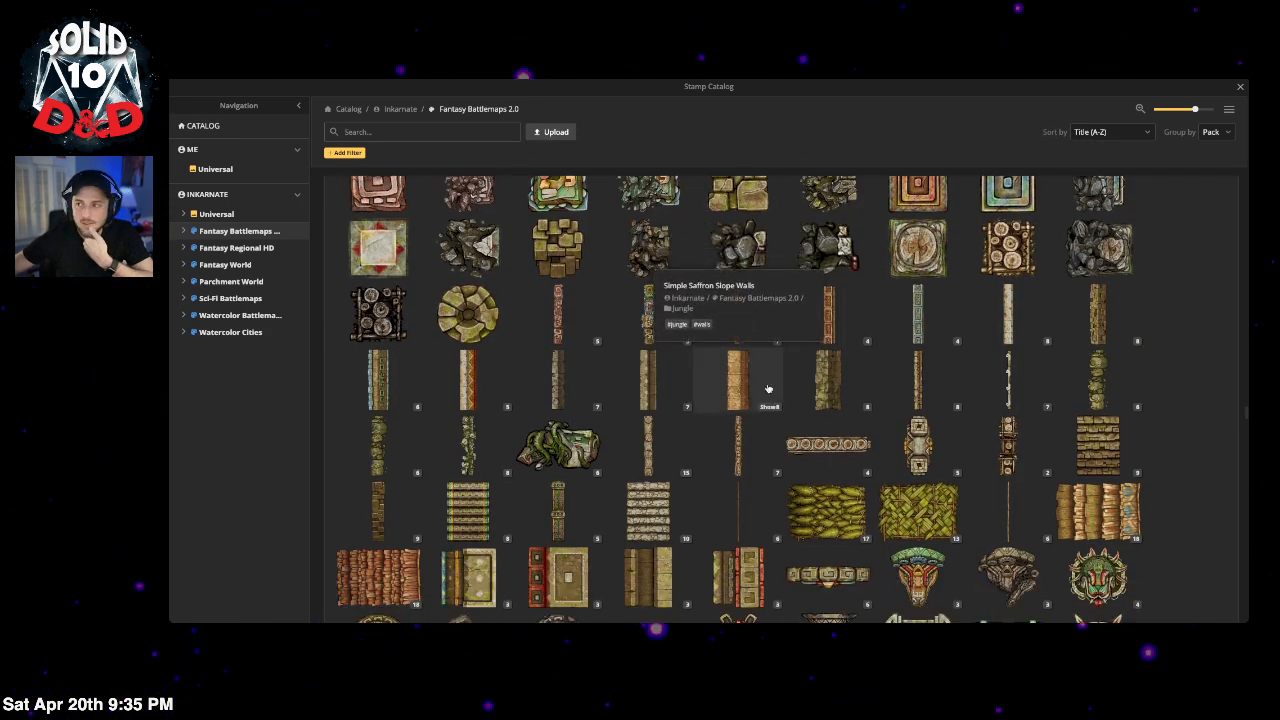
{"action": "scroll", "coordinate": [768, 389], "scroll_direction": "down", "scroll_amount": 10}
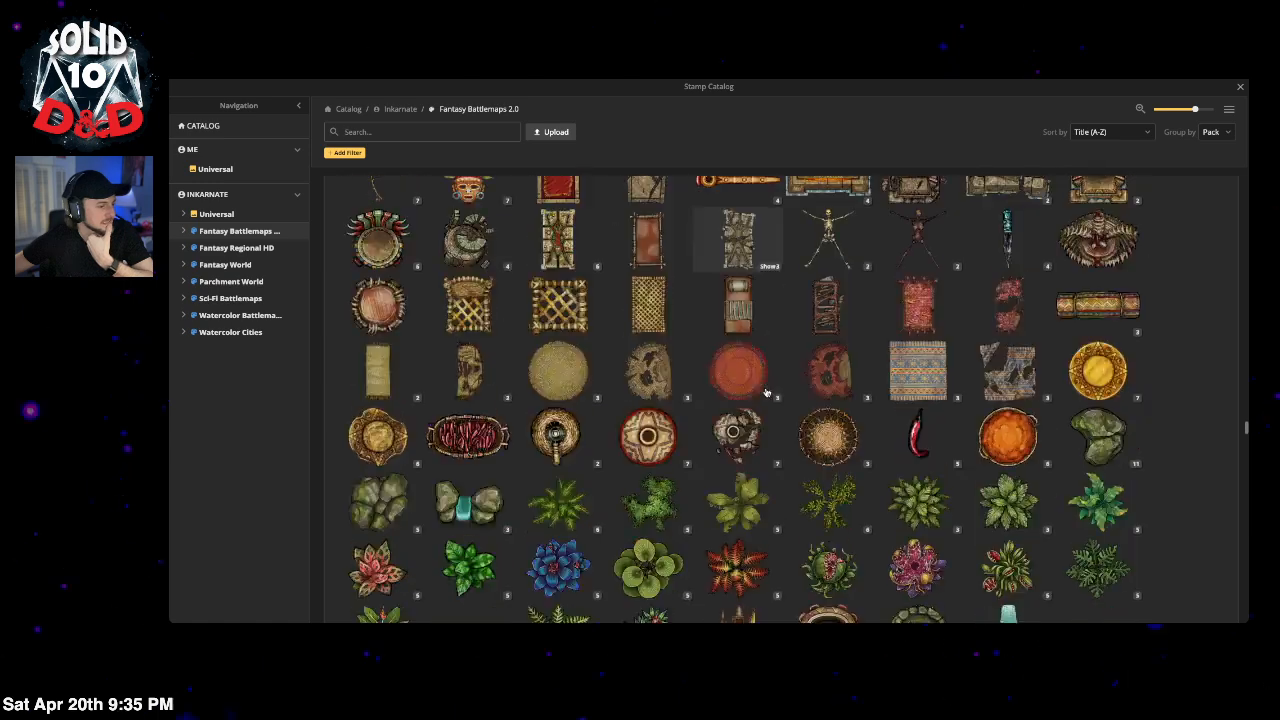
{"action": "scroll", "coordinate": [768, 392], "scroll_direction": "down", "scroll_amount": 1}
{"action": "scroll", "coordinate": [770, 395], "scroll_direction": "up", "scroll_amount": 4}
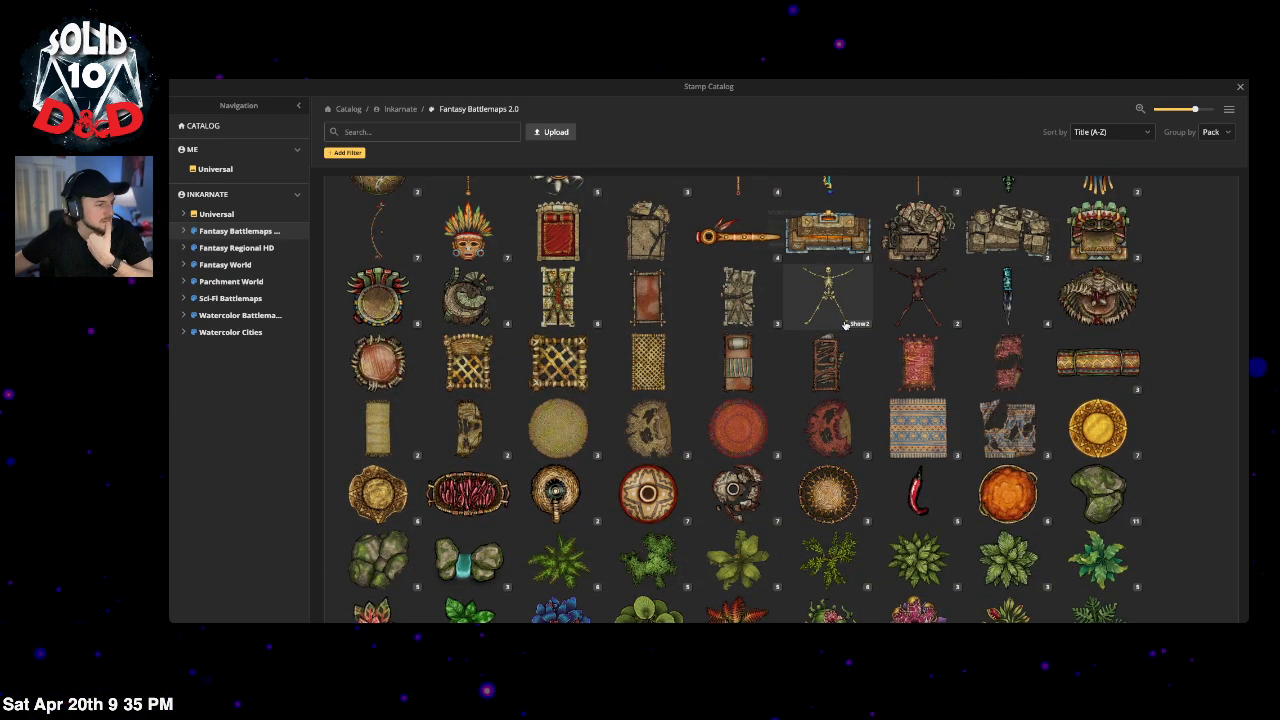
{"action": "scroll", "coordinate": [808, 409], "scroll_direction": "down", "scroll_amount": 10}
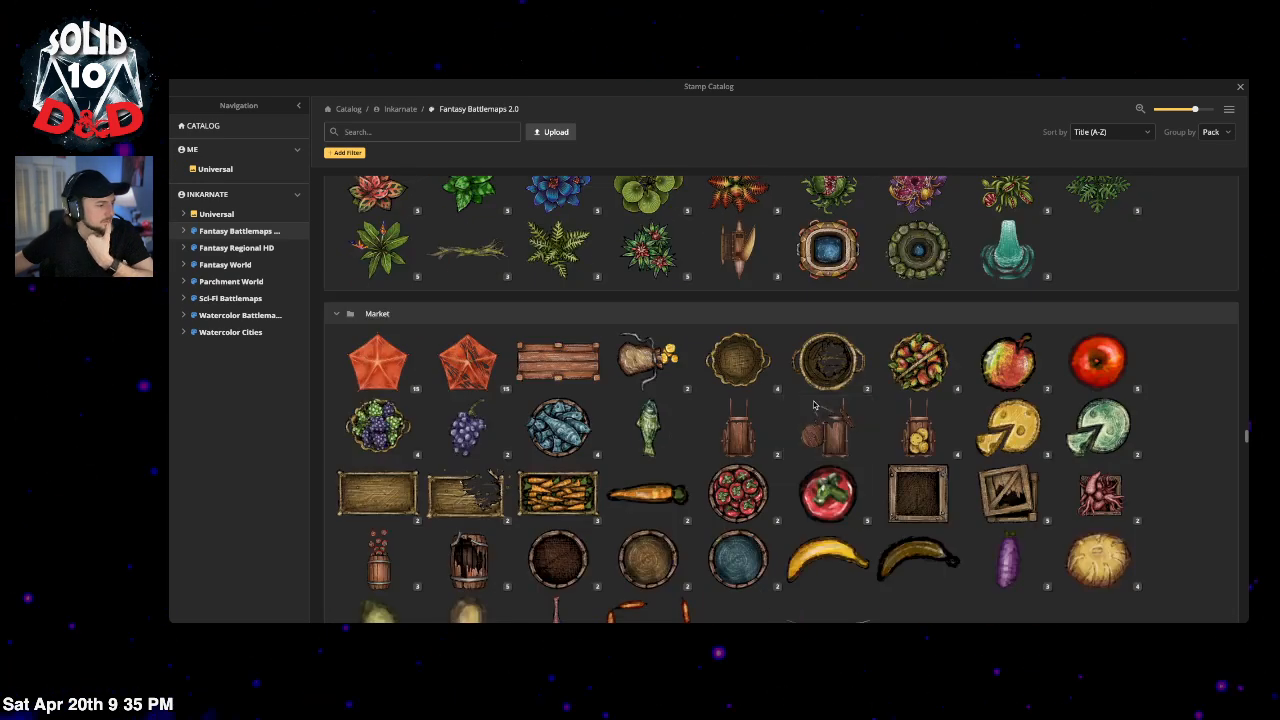
{"action": "scroll", "coordinate": [808, 409], "scroll_direction": "down", "scroll_amount": 12}
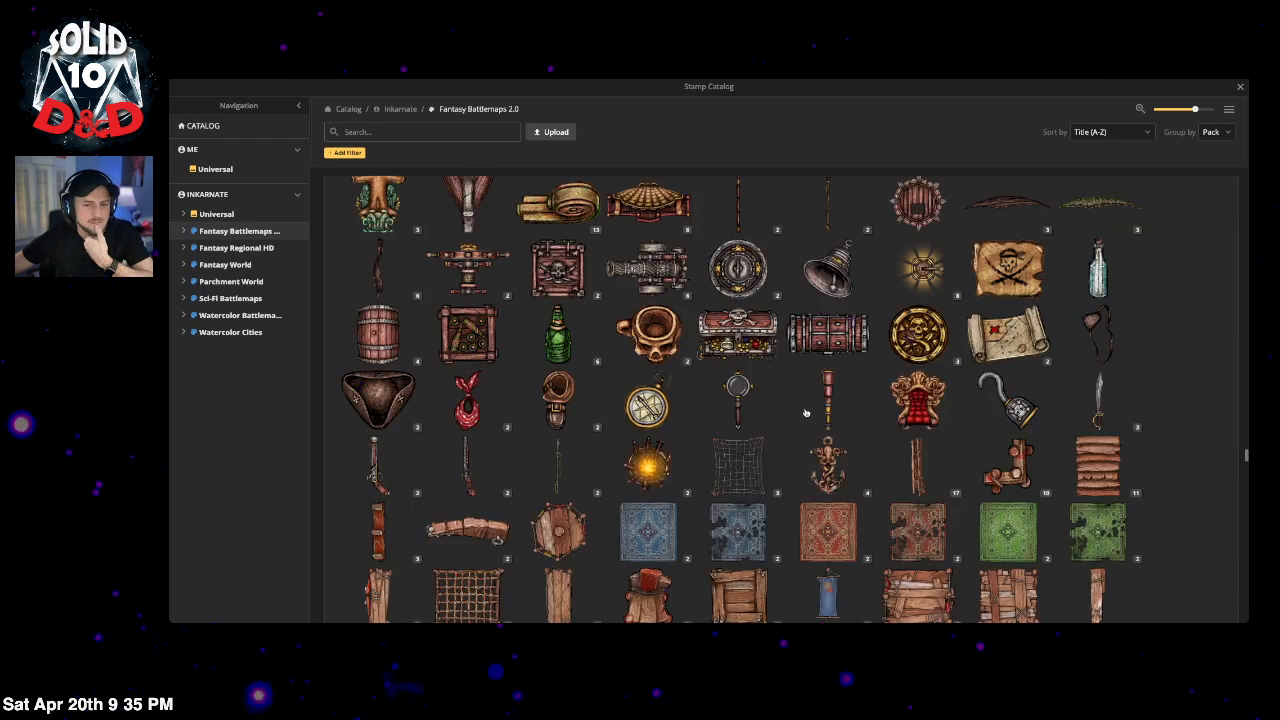
{"action": "scroll", "coordinate": [806, 412], "scroll_direction": "down", "scroll_amount": 7}
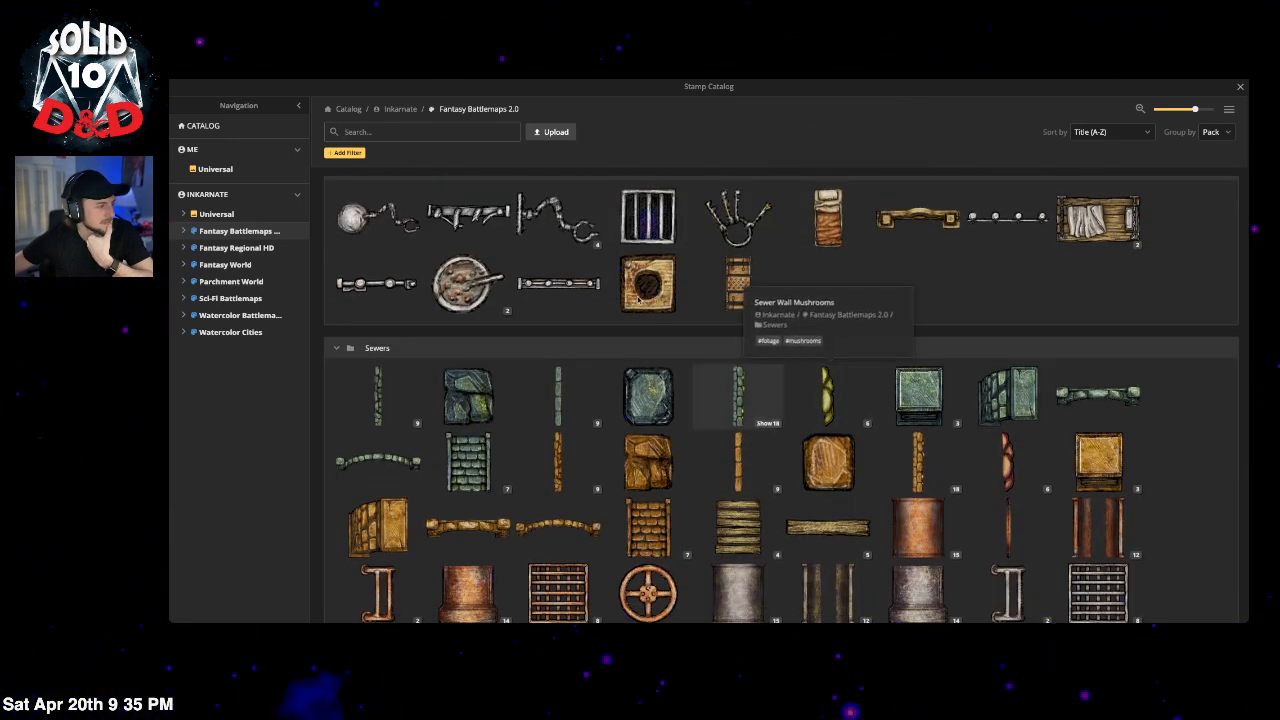
{"action": "scroll", "coordinate": [540, 285], "scroll_direction": "up", "scroll_amount": 1}
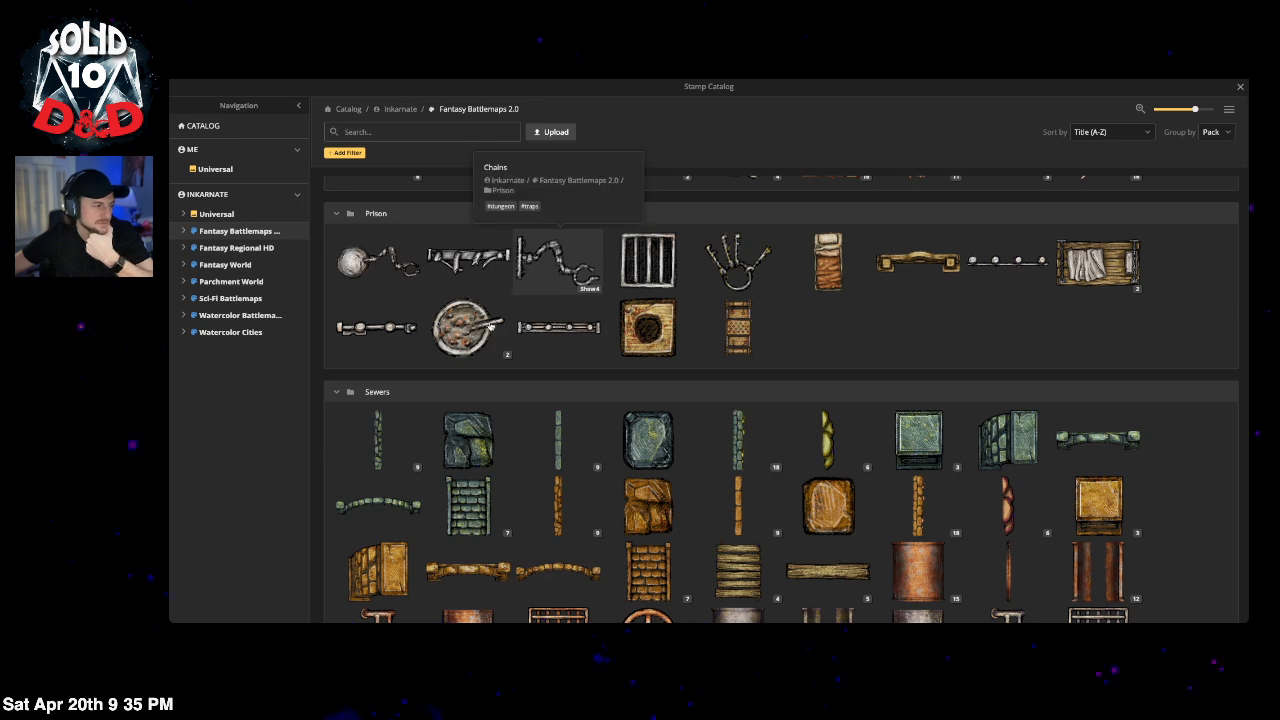
{"action": "left_click", "coordinate": [555, 278]}
{"action": "scroll", "coordinate": [588, 143], "scroll_direction": "up", "scroll_amount": 2}
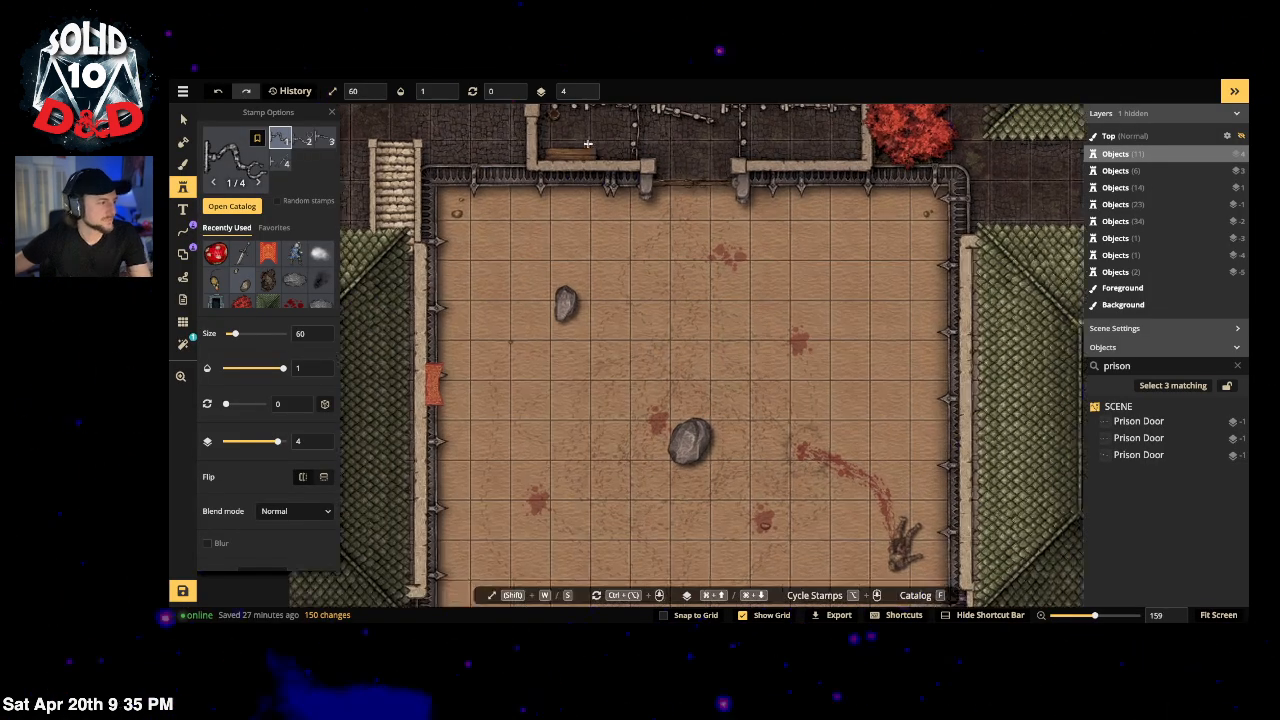
Step: Darken the chain stamp by lowering its saturation and setting brightness to 78
{"action": "scroll", "coordinate": [580, 250], "scroll_direction": "up", "scroll_amount": 5}
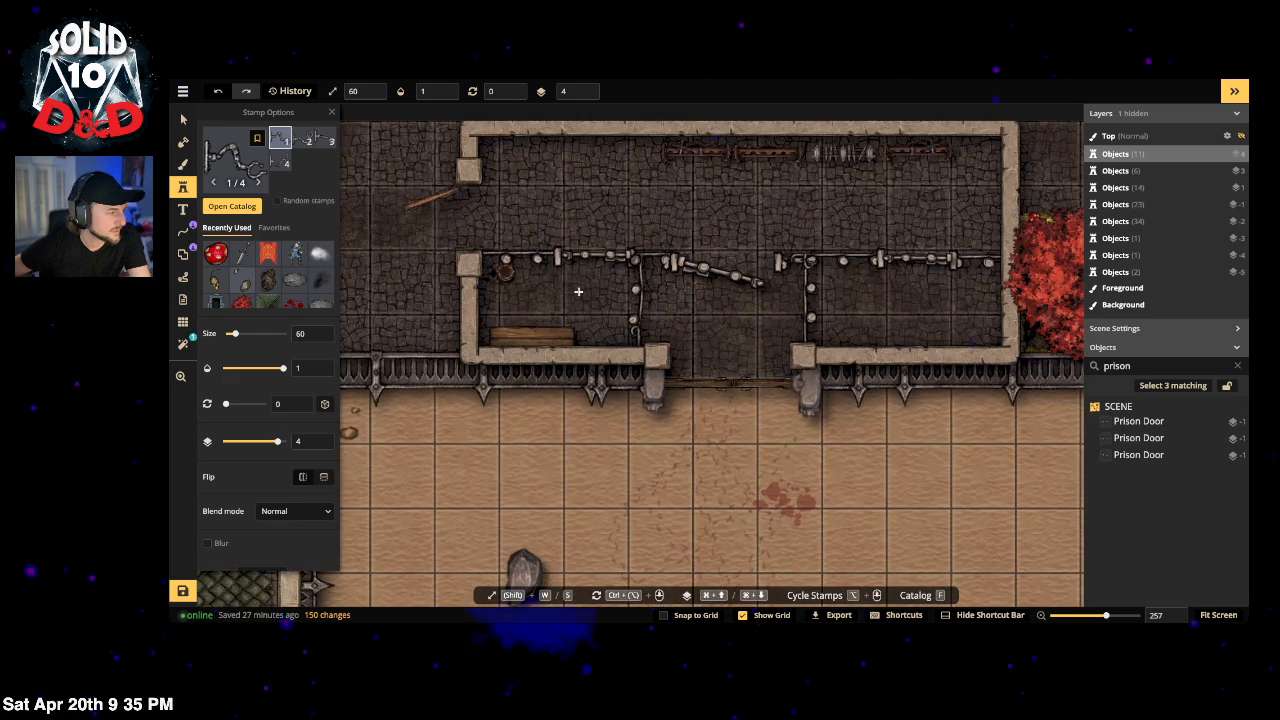
{"action": "scroll", "coordinate": [255, 440], "scroll_direction": "down", "scroll_amount": 3}
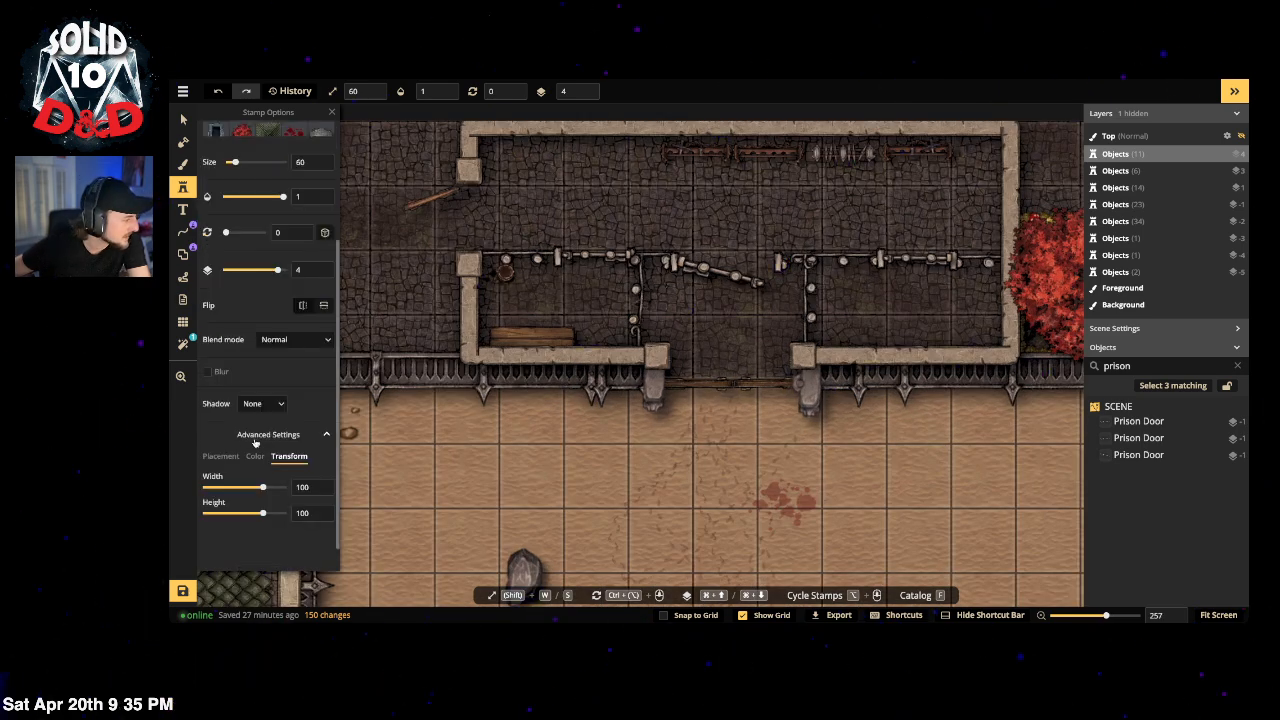
{"action": "left_click", "coordinate": [255, 457]}
{"action": "left_click_drag", "start_coordinate": [247, 514], "coordinate": [231, 517]}
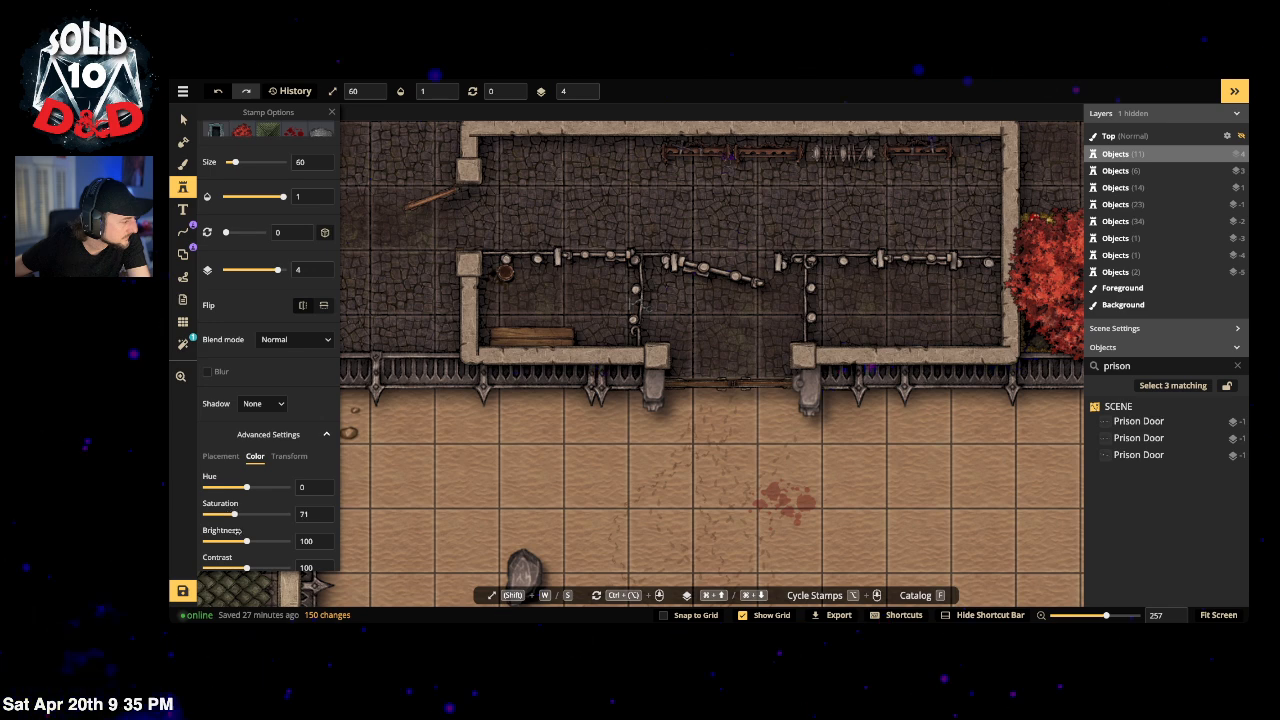
{"action": "left_click_drag", "start_coordinate": [246, 541], "coordinate": [238, 542]}
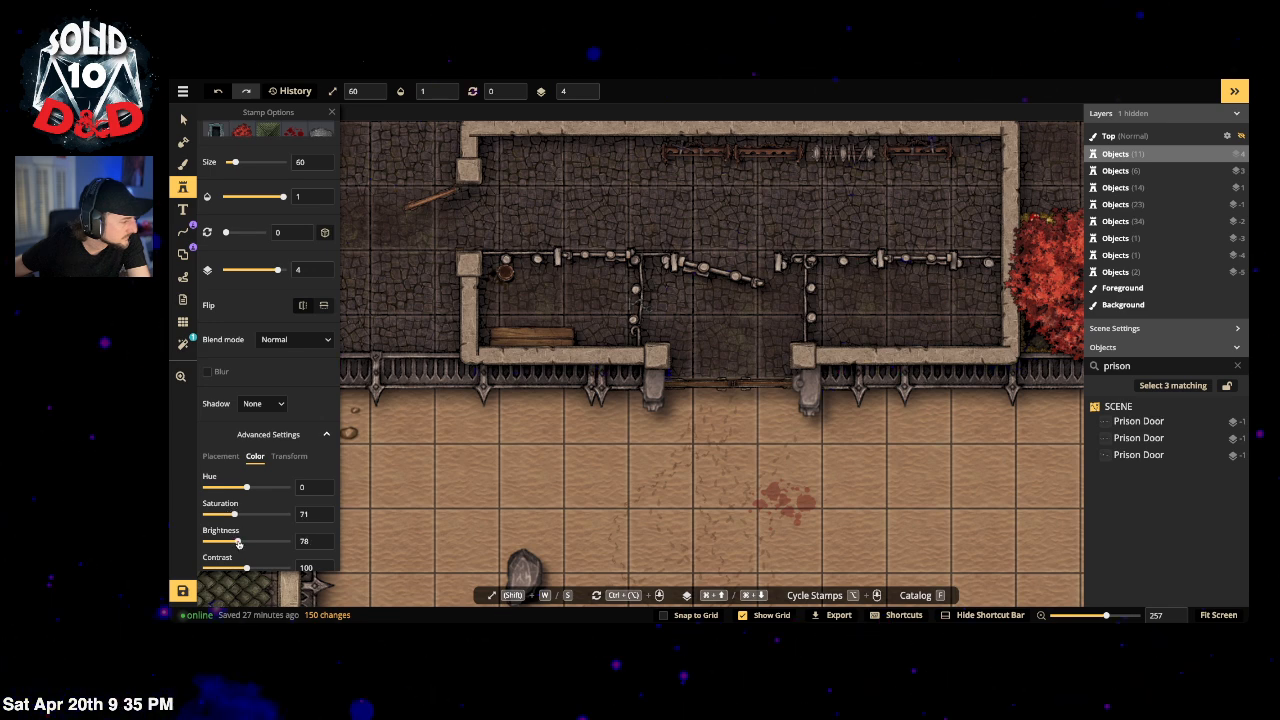
Step: Place a chain in the left prison cell and drop it to layer 1
{"action": "left_click", "coordinate": [487, 310]}
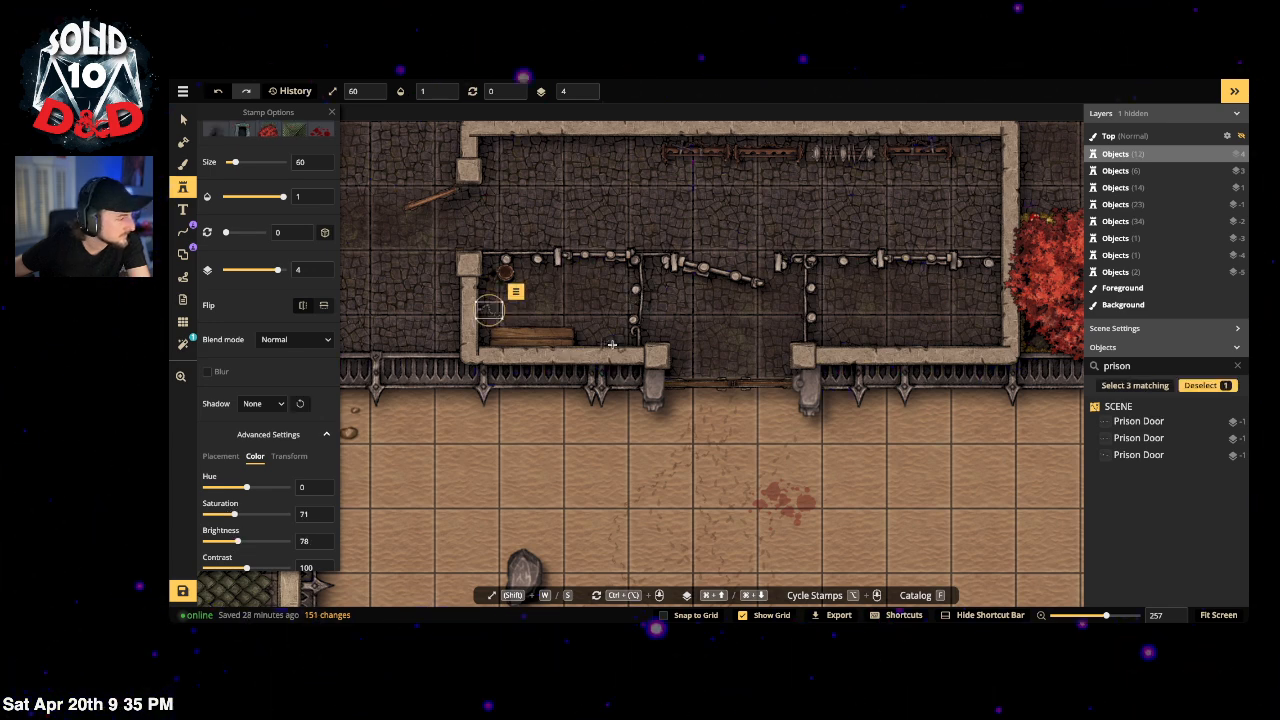
{"action": "left_click", "coordinate": [585, 97]}
{"action": "left_click", "coordinate": [586, 97]}
{"action": "left_click", "coordinate": [586, 97]}
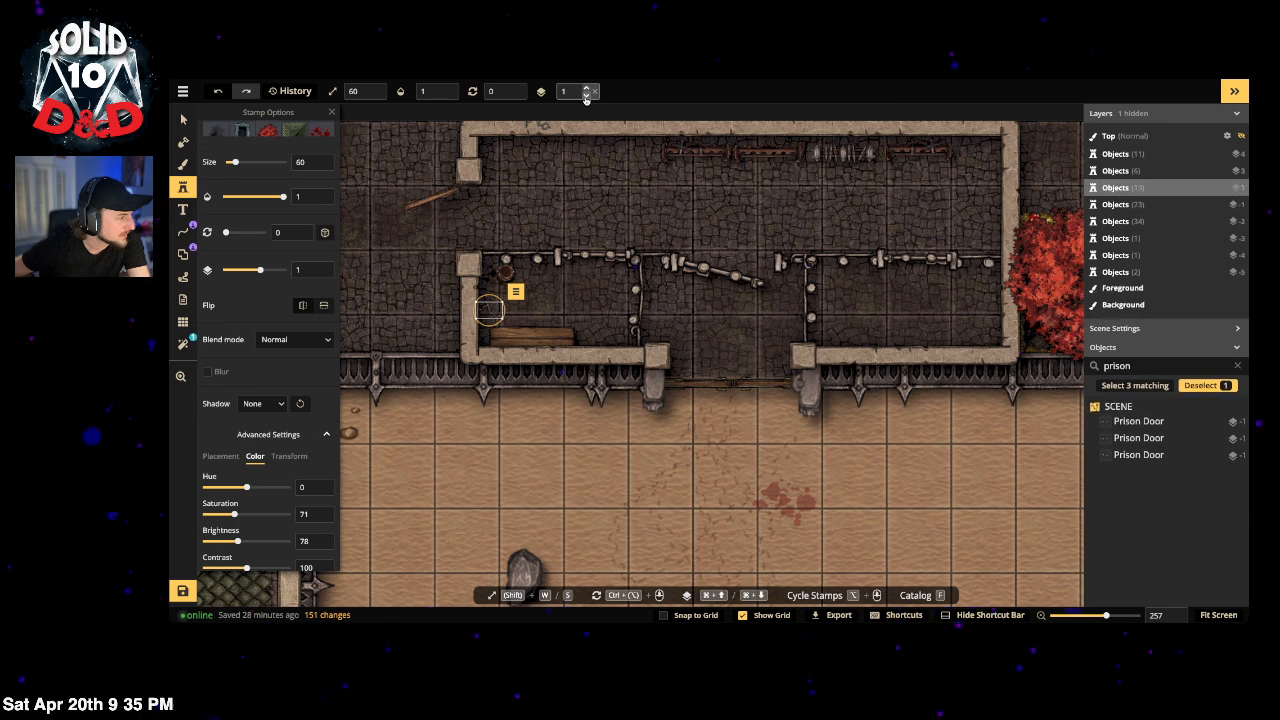
Step: Stamp chains on the right cell wall, rotated and flipped to fit, then select the wooden plank
{"action": "left_click", "coordinate": [867, 343]}
{"action": "left_click_drag", "start_coordinate": [866, 355], "coordinate": [890, 333]}
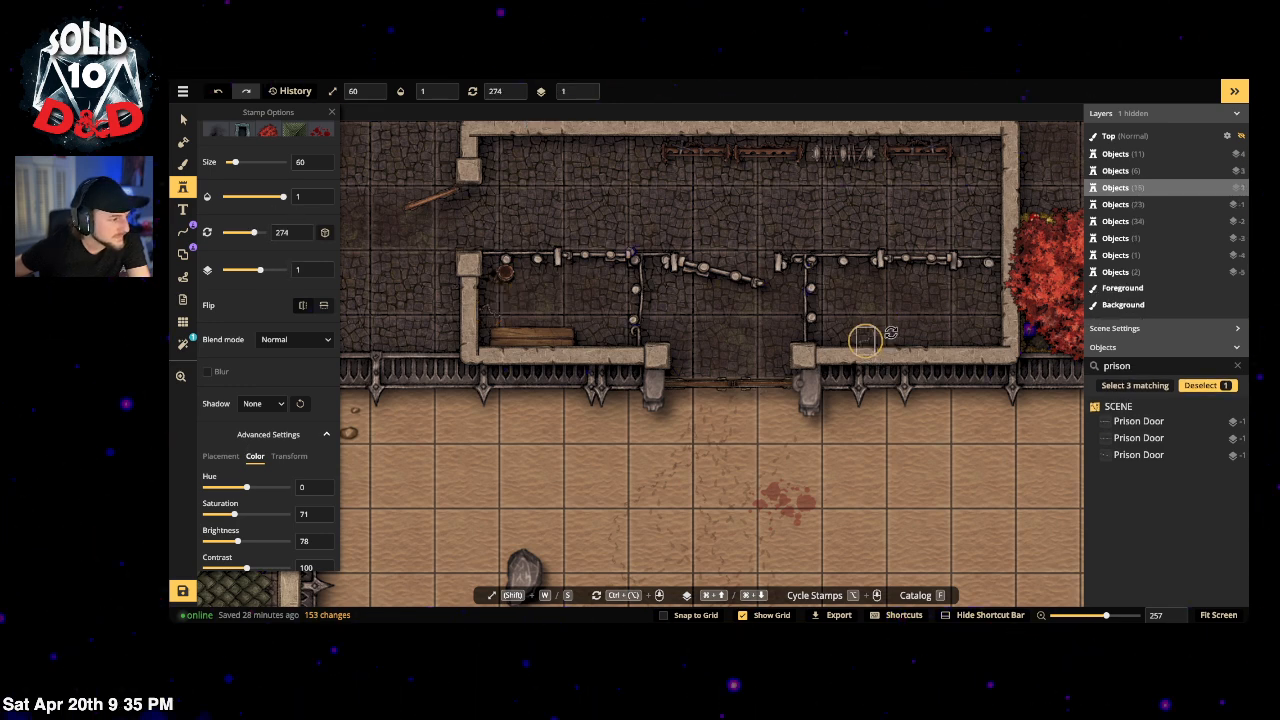
{"action": "left_click", "coordinate": [864, 338]}
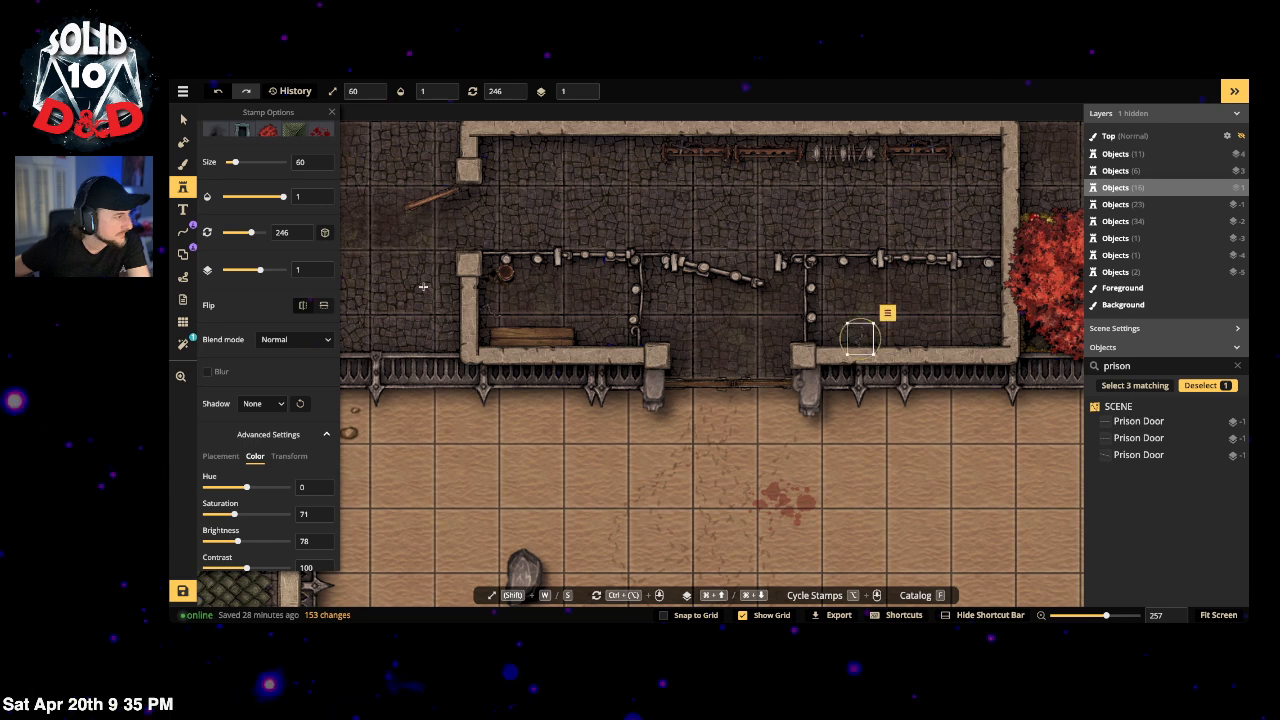
{"action": "left_click", "coordinate": [323, 306]}
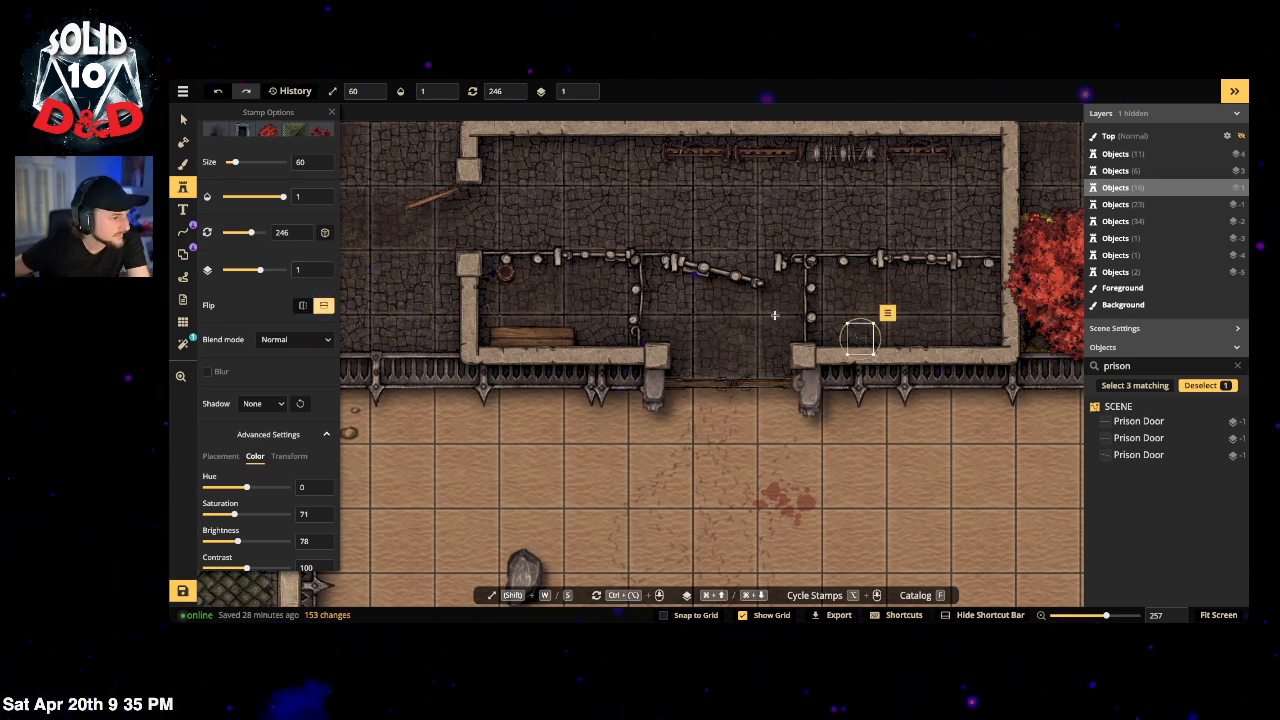
{"action": "mouse_move", "coordinate": [860, 339]}
{"action": "left_mouse_down"}
{"action": "mouse_move", "coordinate": [849, 335]}
{"action": "mouse_move", "coordinate": [869, 330]}
{"action": "mouse_move", "coordinate": [870, 342]}
{"action": "left_mouse_up"}
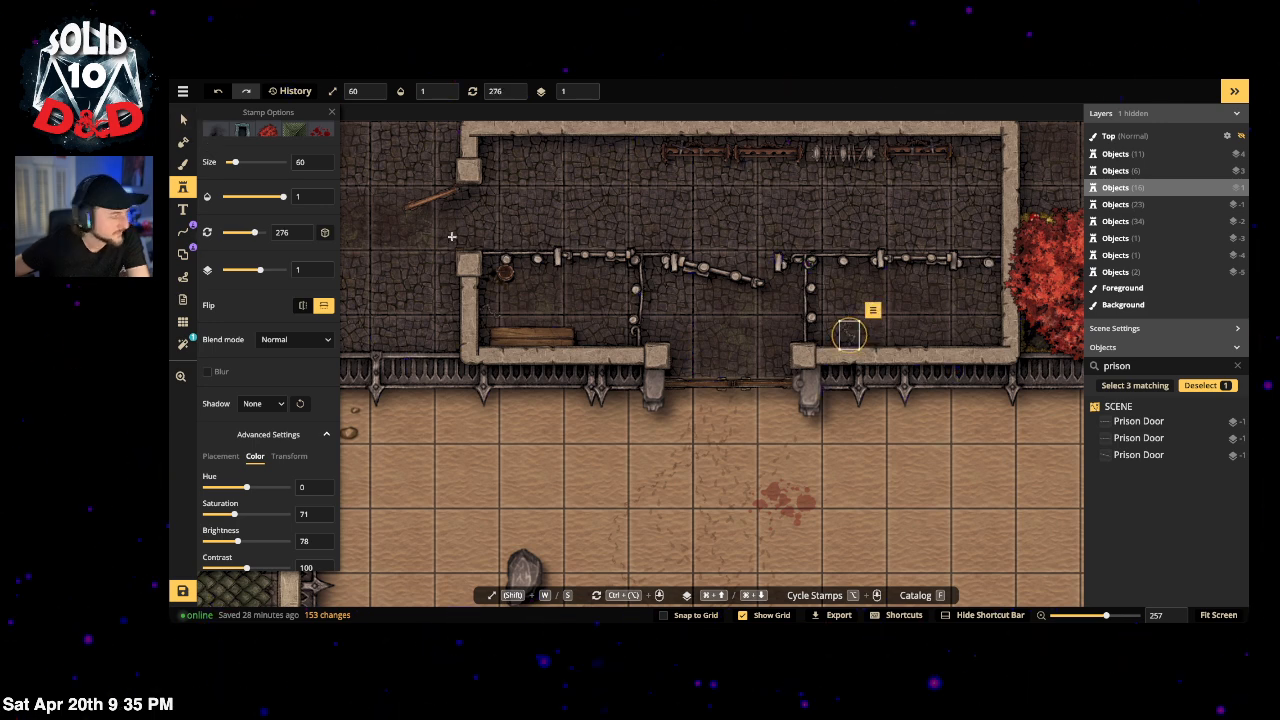
{"action": "key", "text": "v"}
{"action": "left_click", "coordinate": [545, 338]}
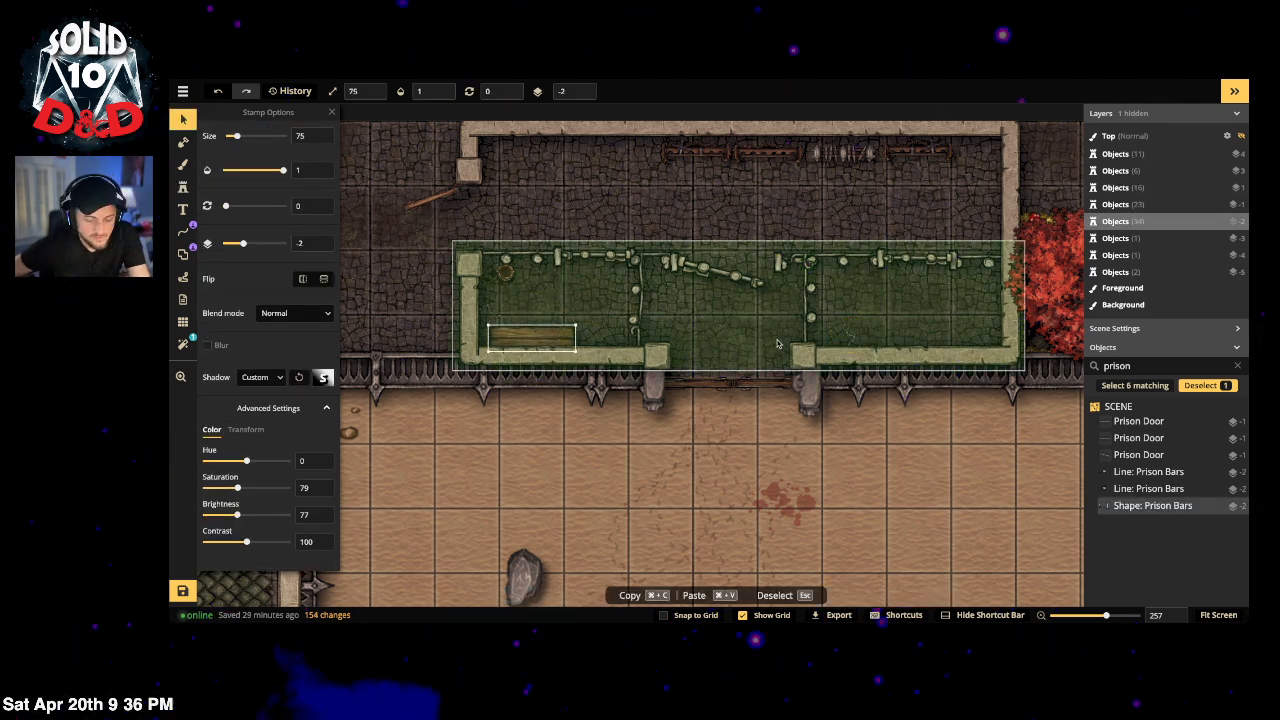
Step: Duplicate the wooden plank into the right-hand prison cell
{"action": "key", "text": "super+v"}
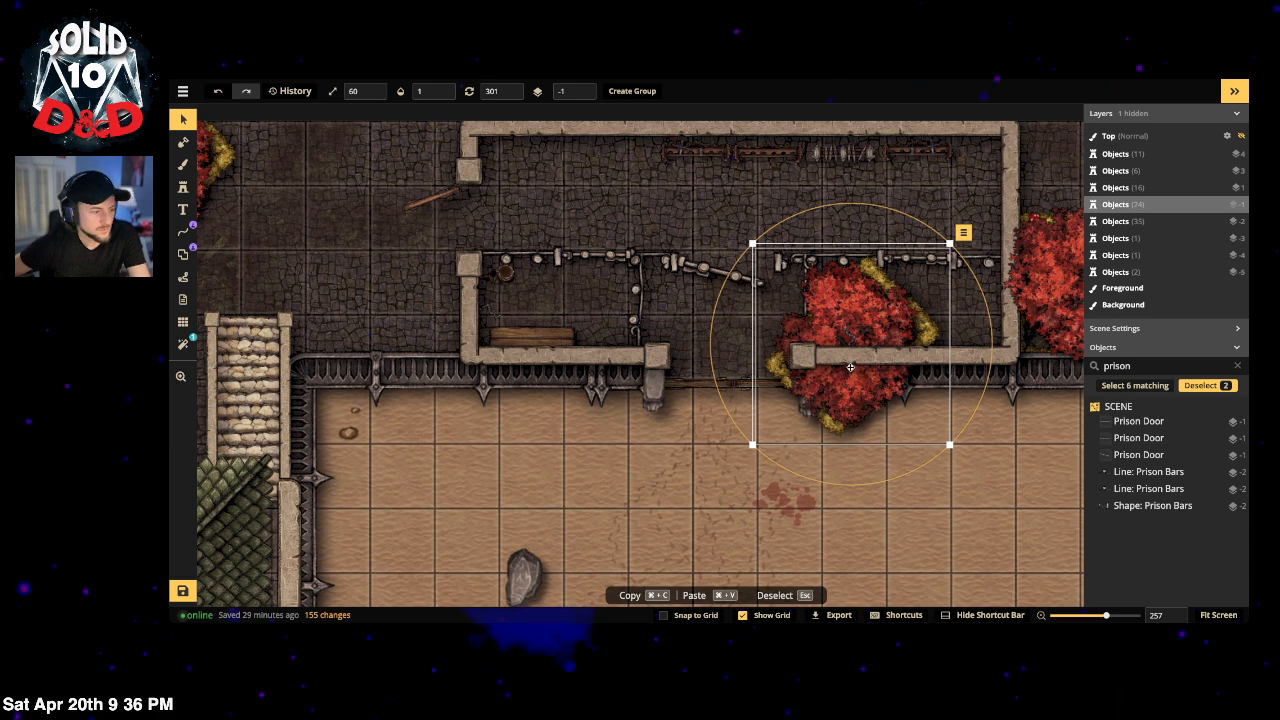
{"action": "key", "text": "super+z"}
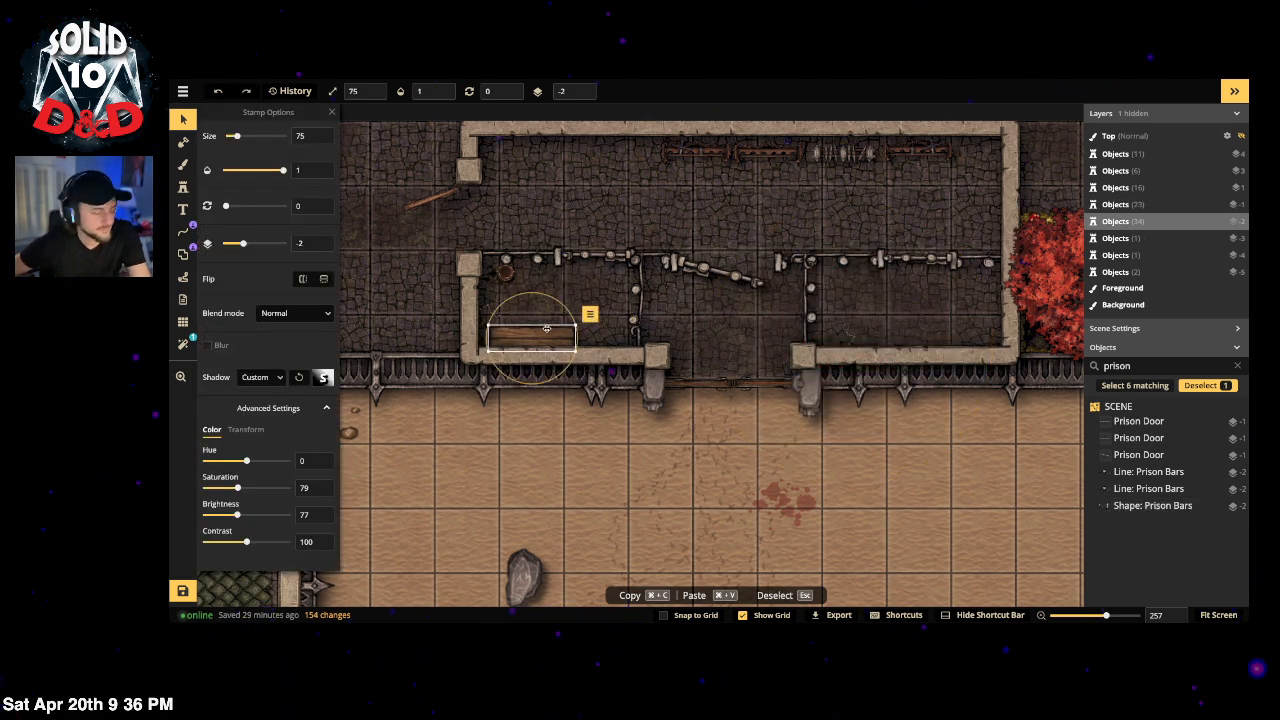
{"action": "key", "text": "super+c"}
{"action": "key", "text": "super+v"}
{"action": "left_click_drag", "start_coordinate": [596, 332], "coordinate": [988, 293]}
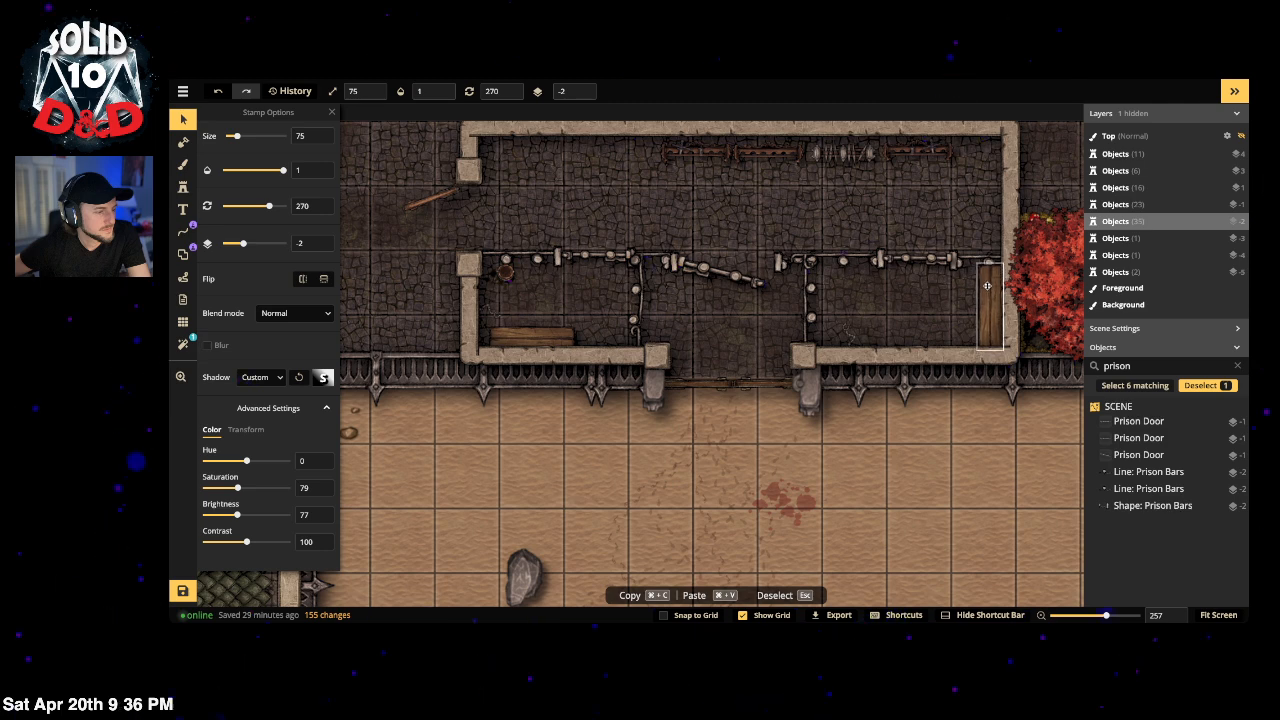
Step: Lower the wooden door's layer to -4 and shrink it to size 70
{"action": "left_click", "coordinate": [585, 95]}
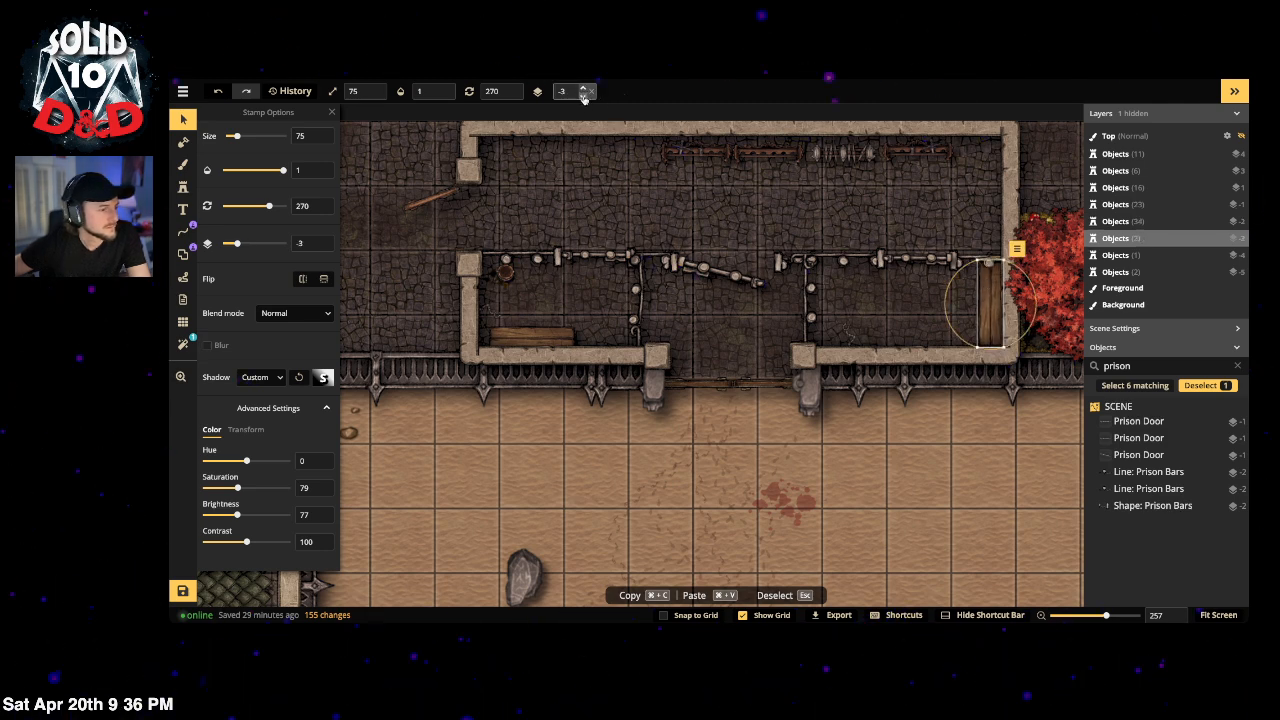
{"action": "left_click", "coordinate": [585, 95]}
{"action": "left_click", "coordinate": [585, 95]}
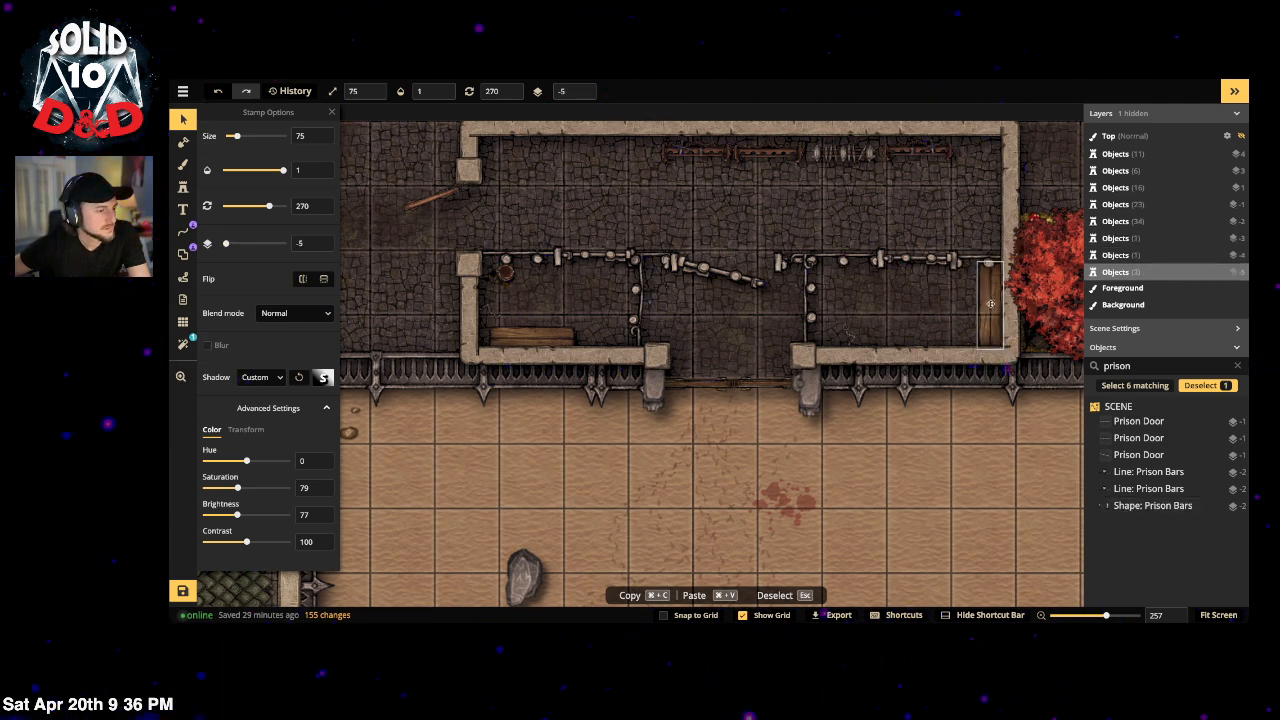
{"action": "left_click", "coordinate": [584, 89]}
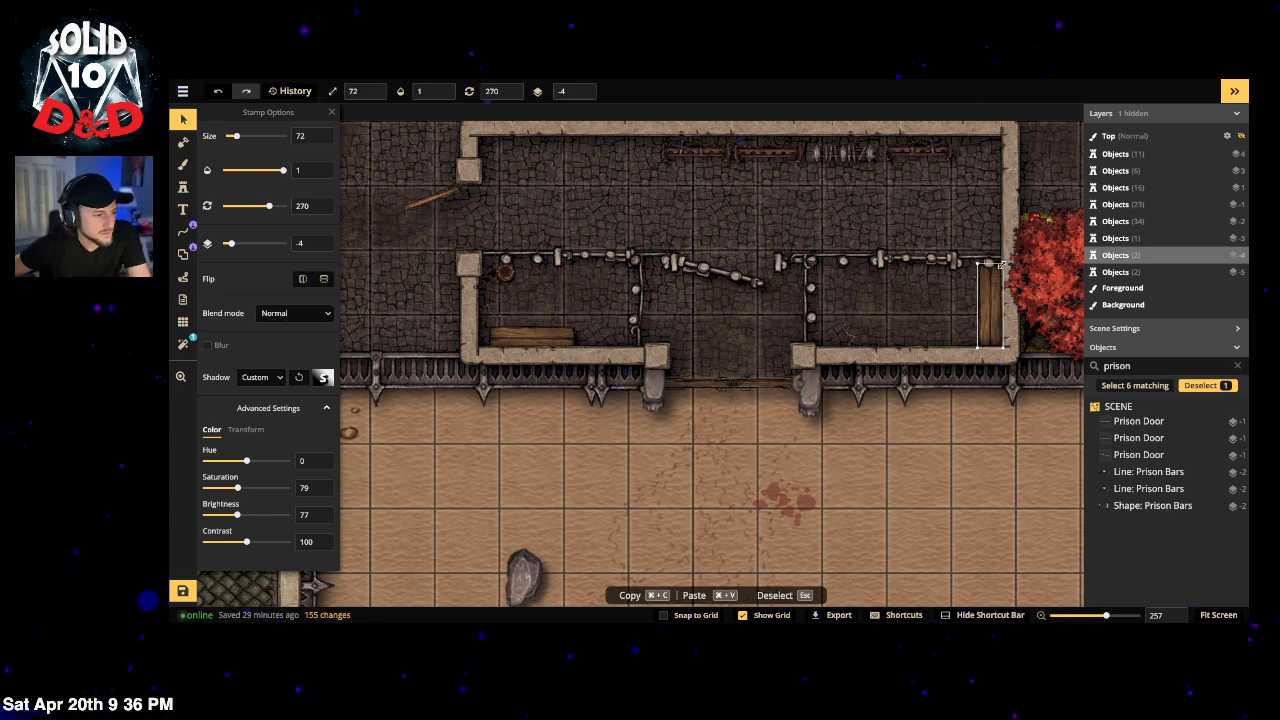
{"action": "left_click_drag", "start_coordinate": [1002, 265], "coordinate": [1001, 267]}
Step: Nudge the staircase into line with the roof, then select a small object in the cells
{"action": "scroll", "coordinate": [896, 318], "scroll_direction": "down", "scroll_amount": 2}
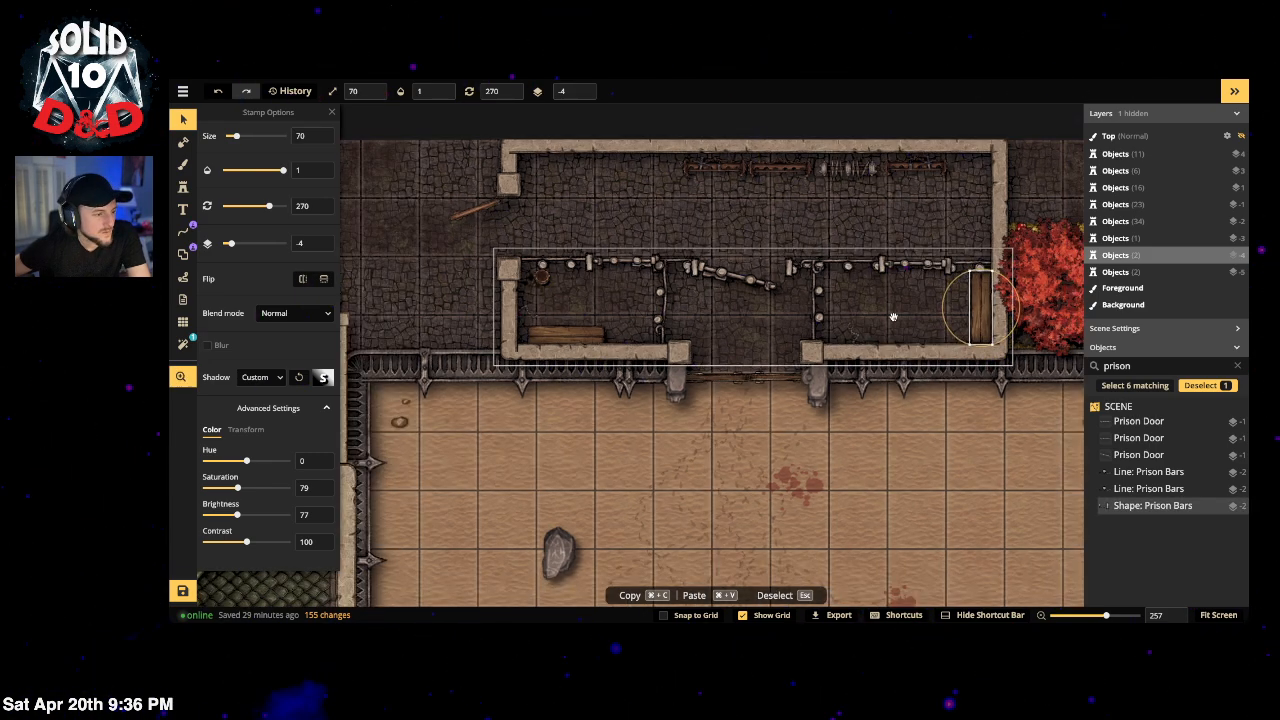
{"action": "scroll", "coordinate": [893, 318], "scroll_direction": "down", "scroll_amount": 3}
{"action": "left_click", "coordinate": [420, 228]}
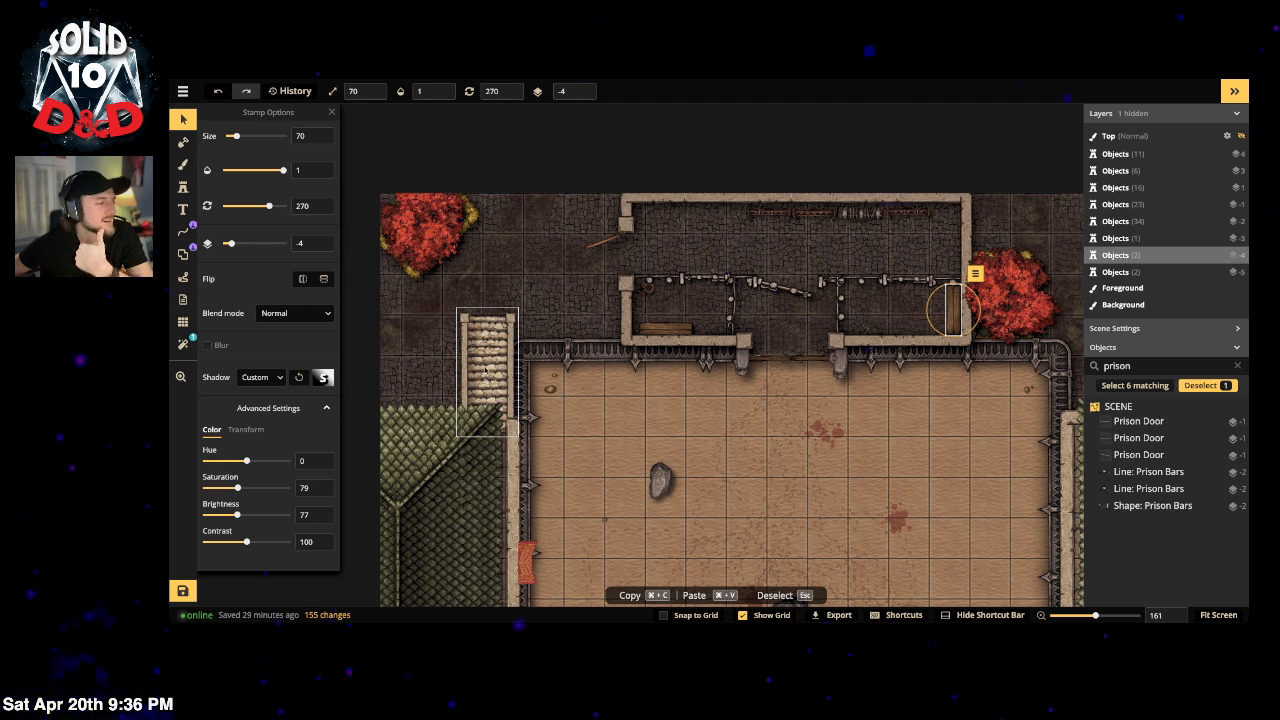
{"action": "left_click_drag", "start_coordinate": [486, 370], "coordinate": [475, 351]}
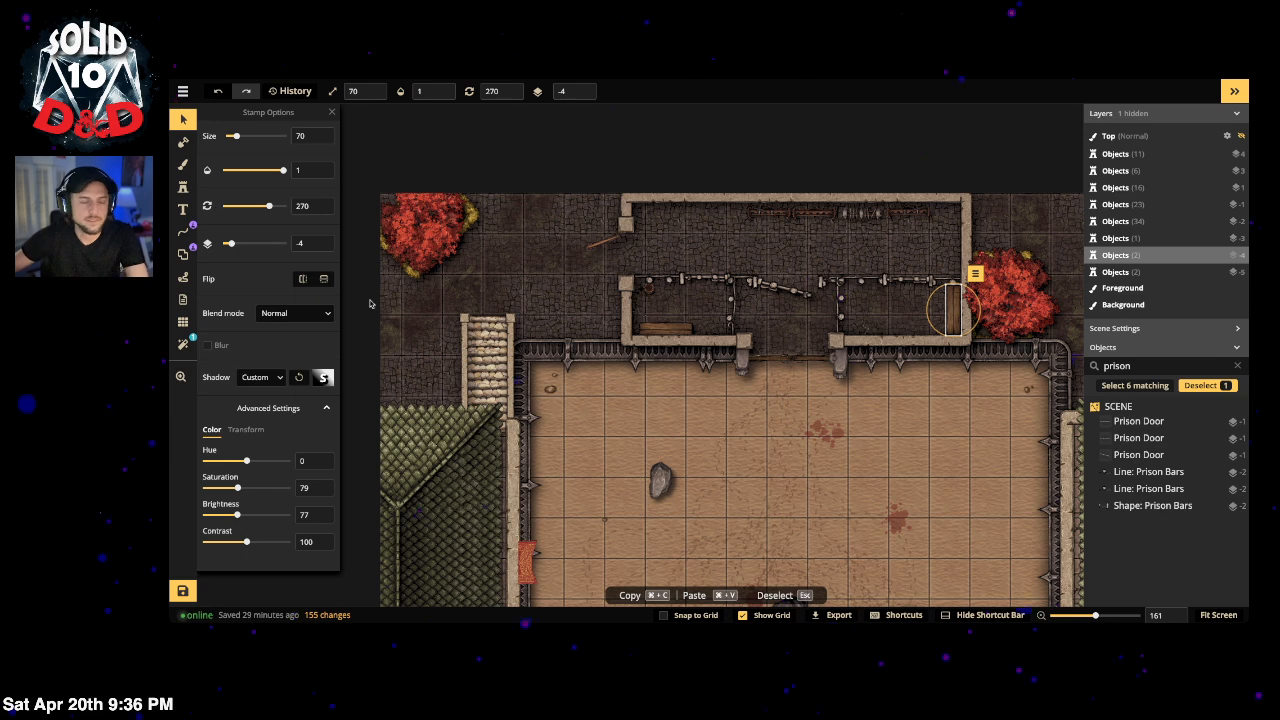
{"action": "scroll", "coordinate": [565, 298], "scroll_direction": "right", "scroll_amount": 3}
{"action": "scroll", "coordinate": [565, 298], "scroll_direction": "down", "scroll_amount": 1}
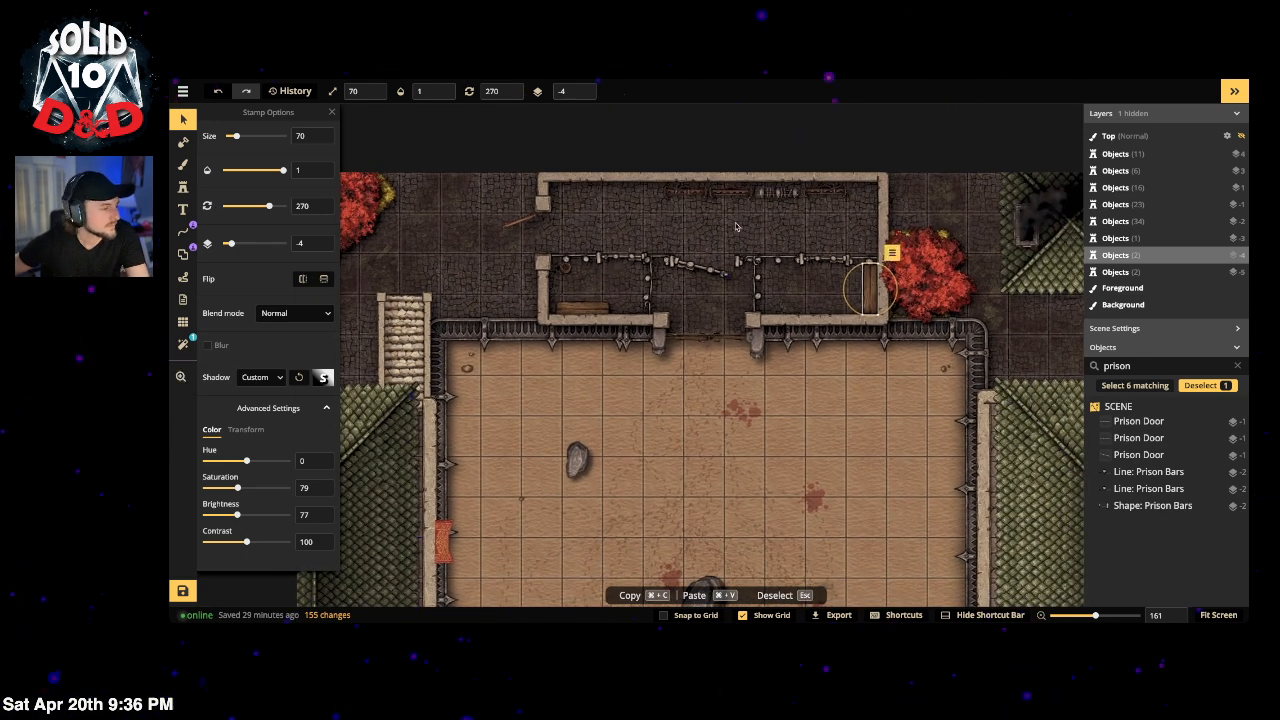
{"action": "left_click", "coordinate": [565, 268]}
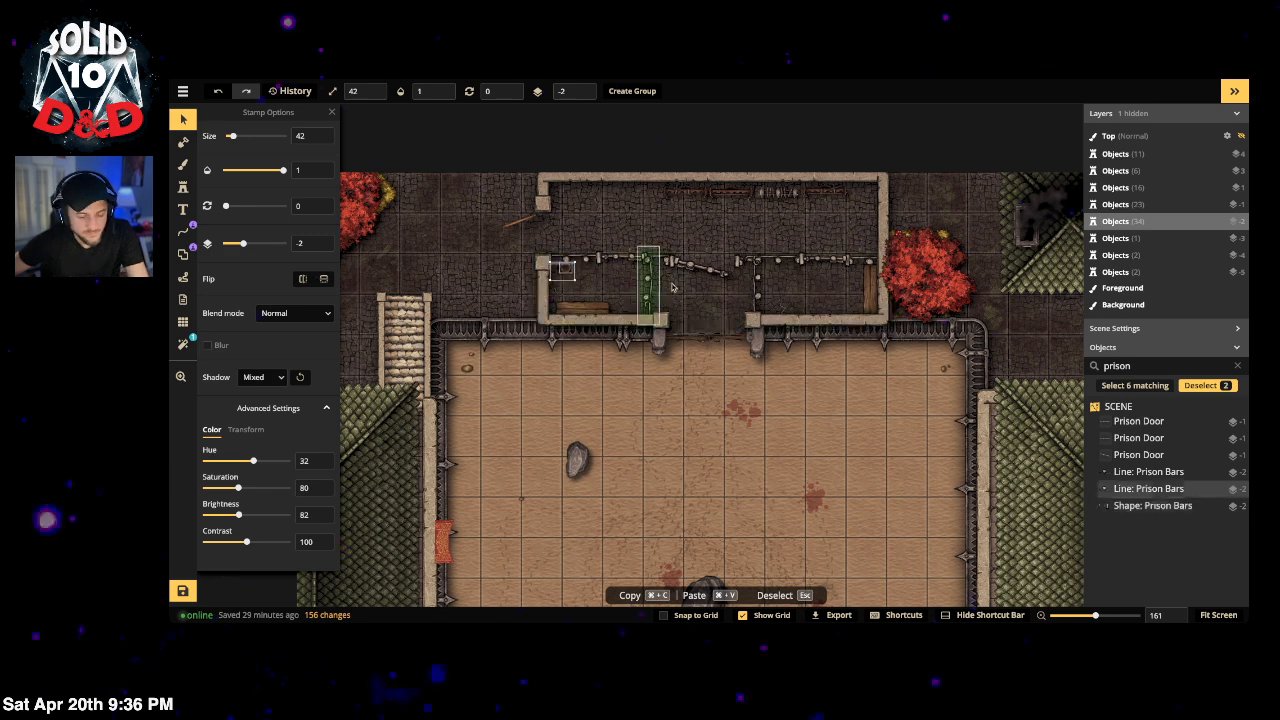
Step: Reset the round stamp's rotation to 0 and flip it horizontally
{"action": "left_click", "coordinate": [797, 275], "text": "shift"}
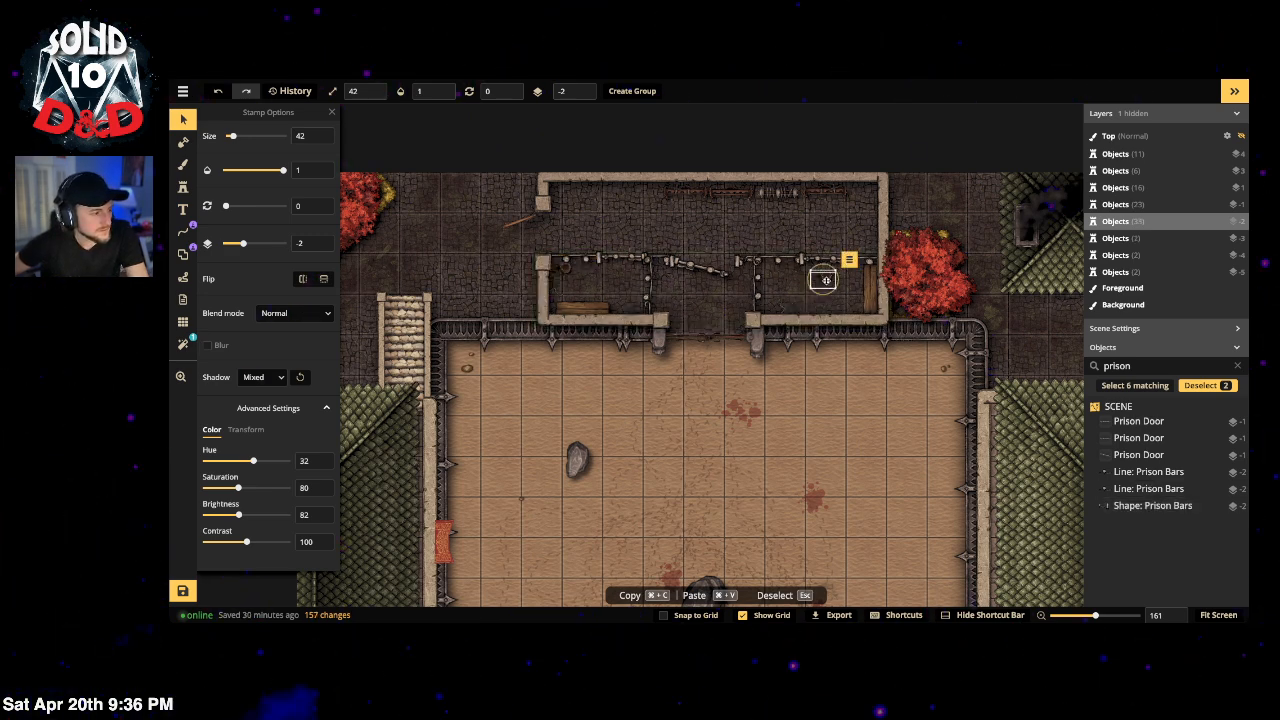
{"action": "scroll", "coordinate": [826, 278], "scroll_direction": "up", "scroll_amount": 1}
{"action": "left_click_drag", "start_coordinate": [827, 293], "coordinate": [773, 270]}
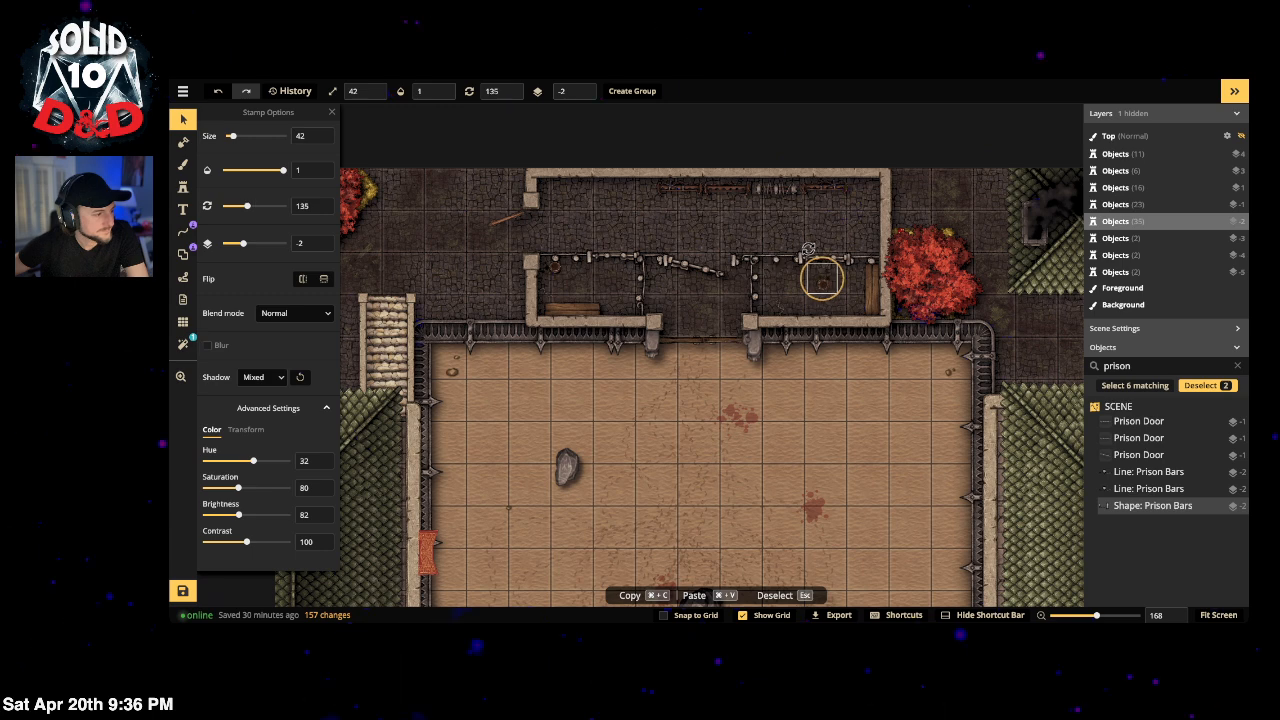
{"action": "scroll", "coordinate": [824, 288], "scroll_direction": "up", "scroll_amount": 5}
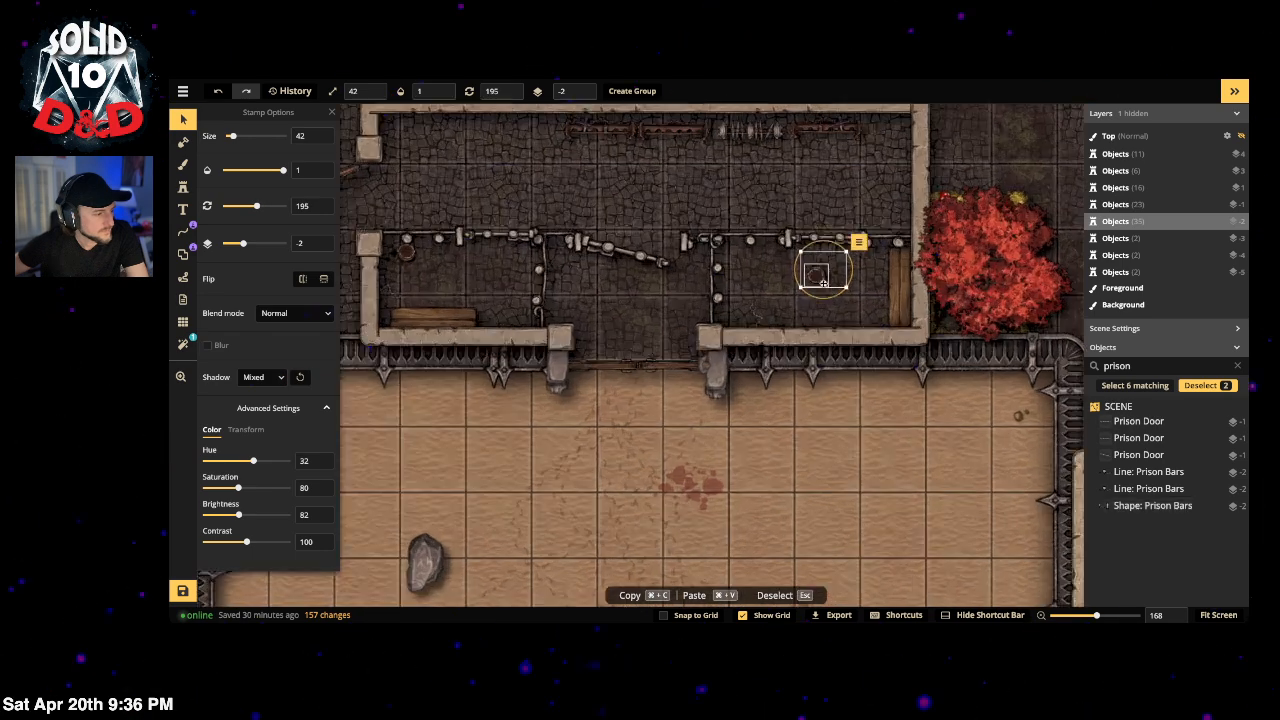
{"action": "left_click", "coordinate": [818, 279]}
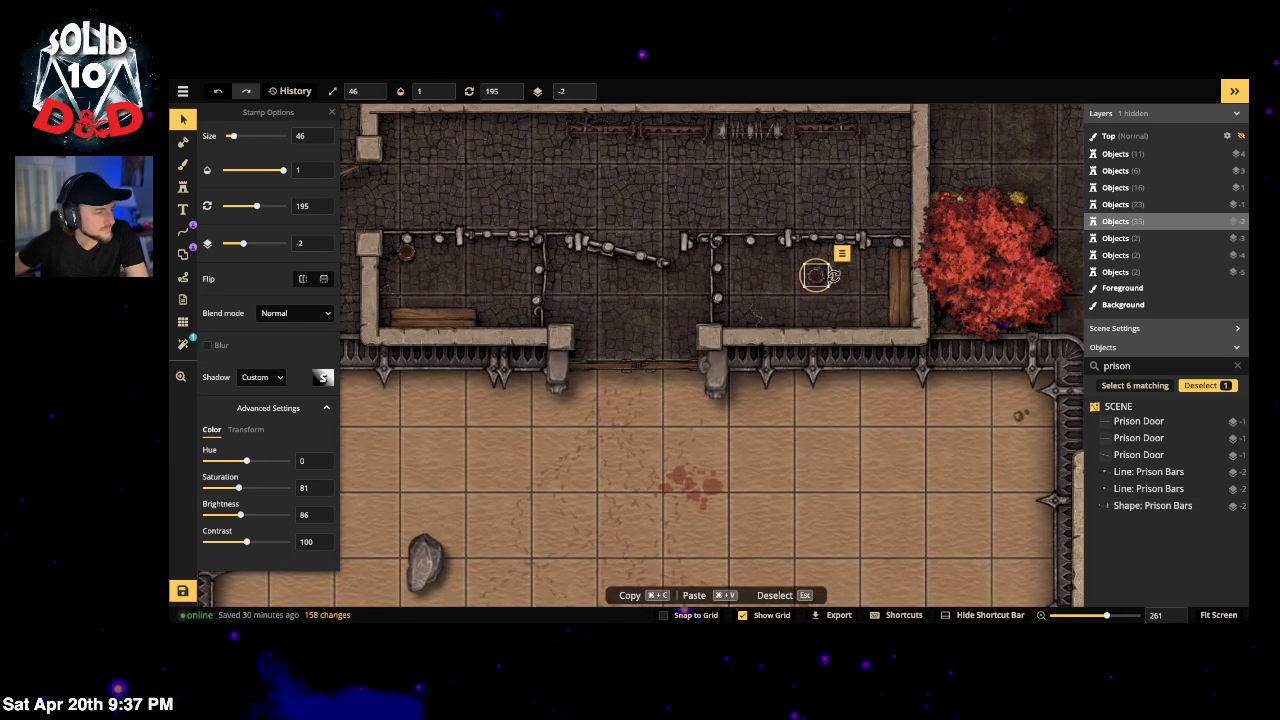
{"action": "left_click_drag", "start_coordinate": [832, 279], "coordinate": [756, 280]}
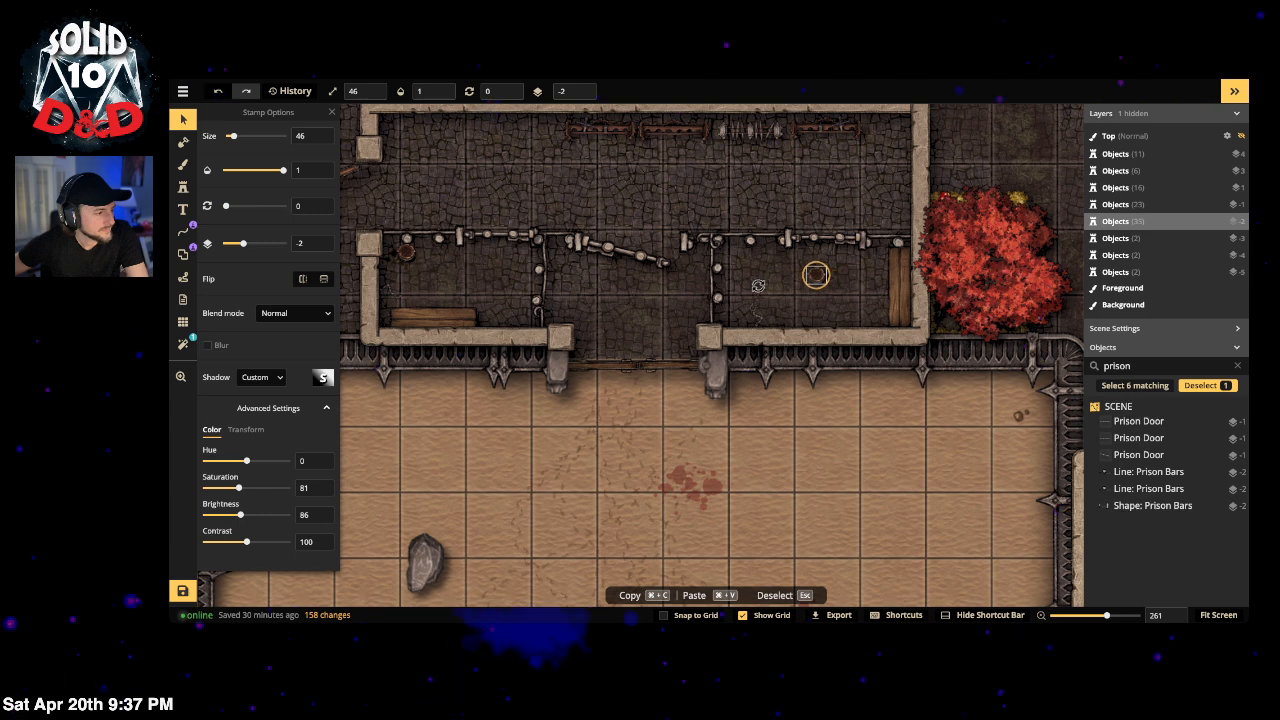
{"action": "left_click", "coordinate": [303, 280]}
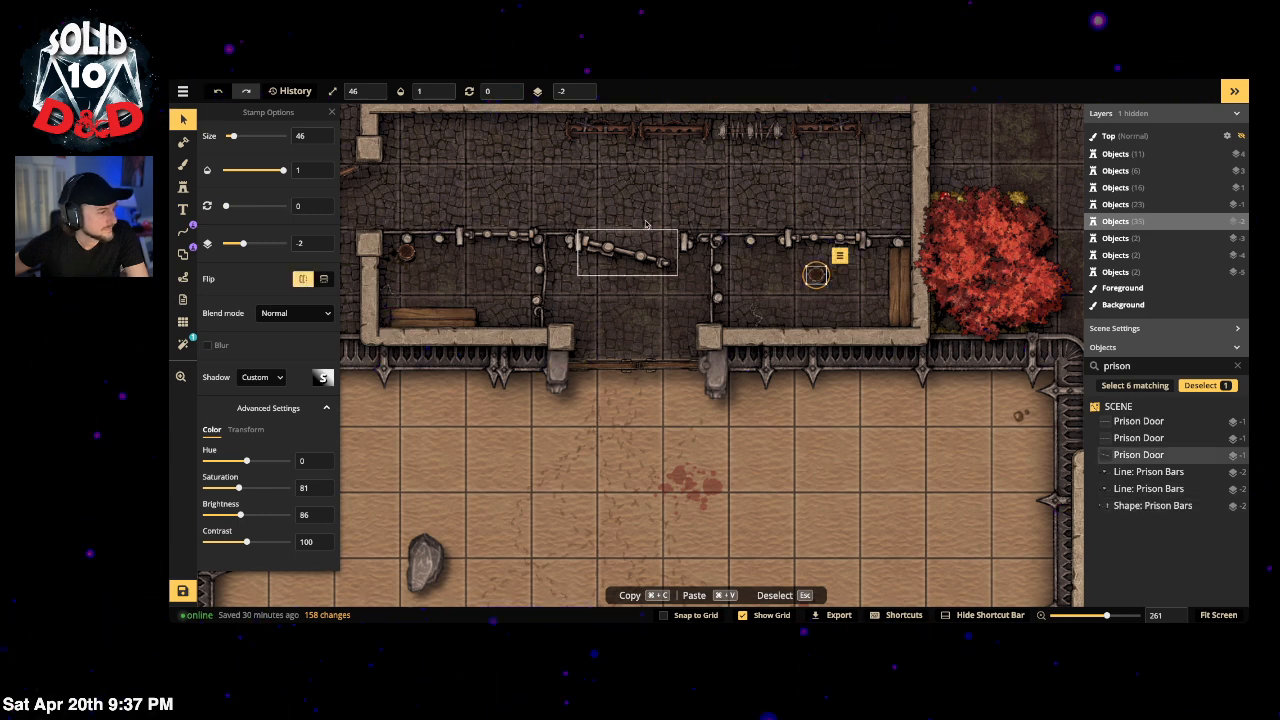
Step: Move the other small stamp down-left, lower in the cell, then clear the selection
{"action": "left_click", "coordinate": [833, 275]}
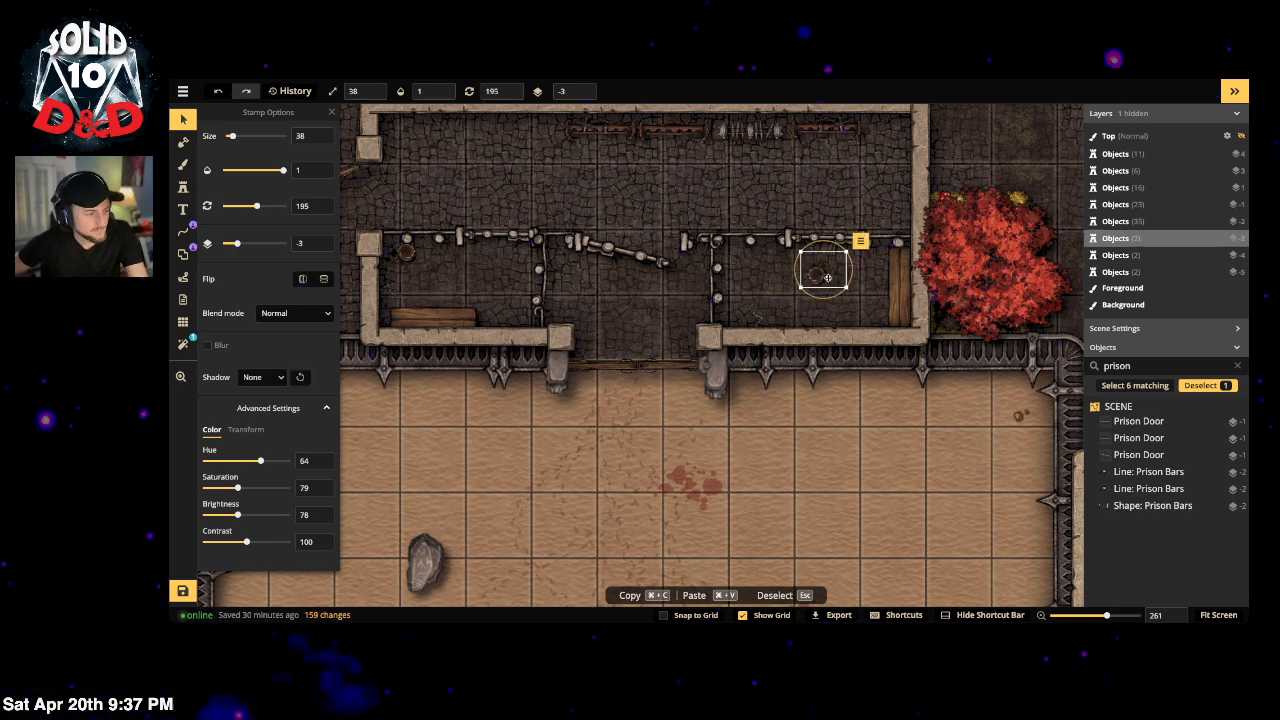
{"action": "left_click_drag", "start_coordinate": [822, 275], "coordinate": [811, 323]}
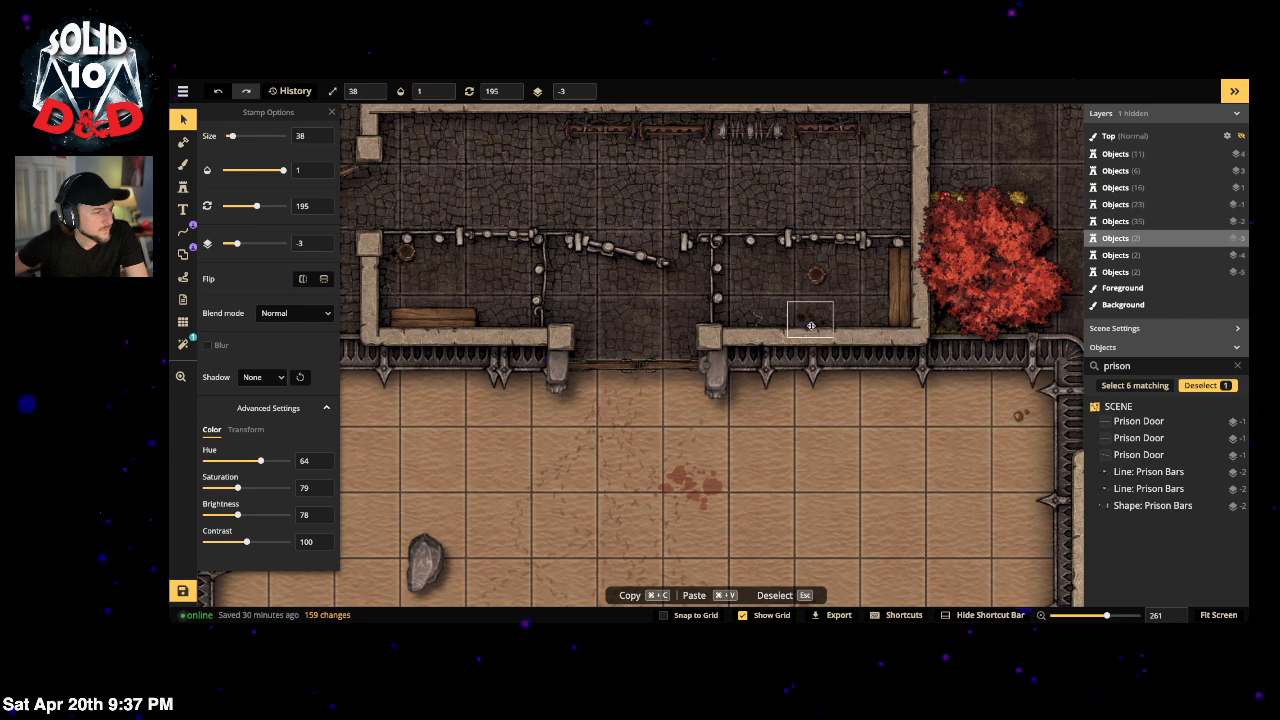
{"action": "left_click", "coordinate": [813, 303]}
{"action": "left_click", "coordinate": [1152, 505]}
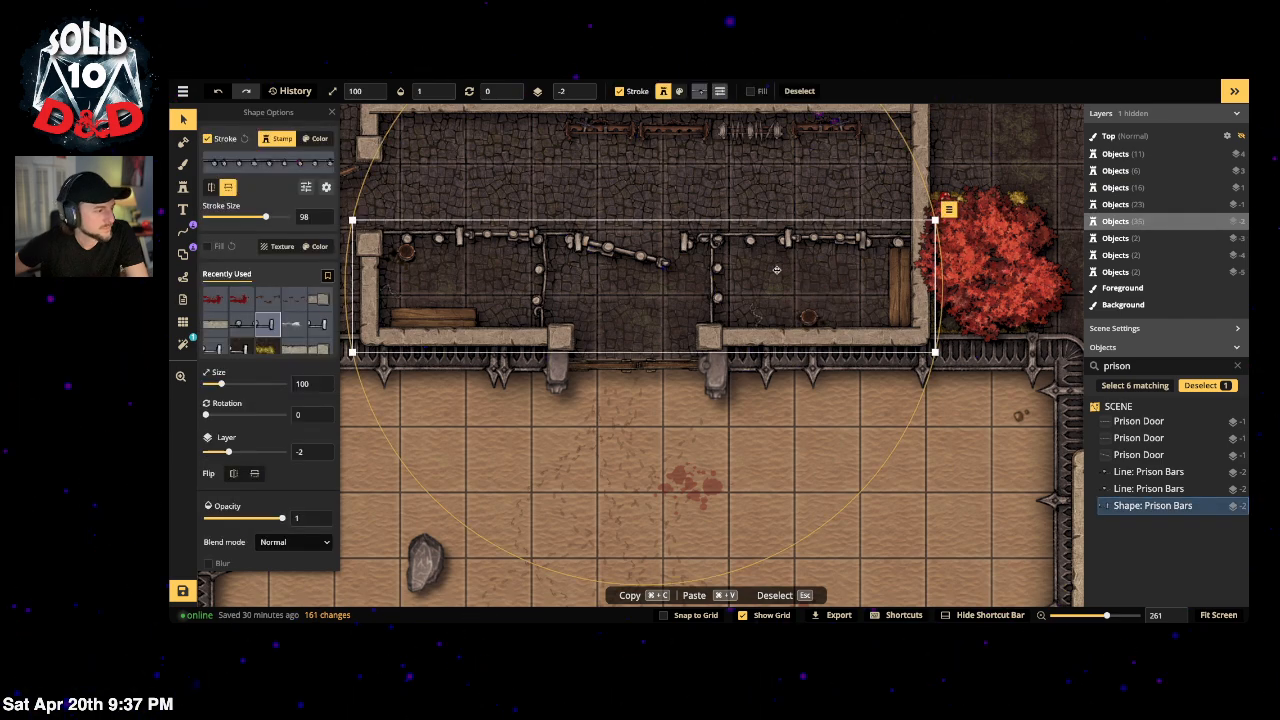
{"action": "scroll", "coordinate": [615, 193], "scroll_direction": "down", "scroll_amount": 2}
{"action": "scroll", "coordinate": [615, 193], "scroll_direction": "down", "scroll_amount": 2}
{"action": "key", "text": "Escape"}
{"action": "scroll", "coordinate": [615, 193], "scroll_direction": "down", "scroll_amount": 5}
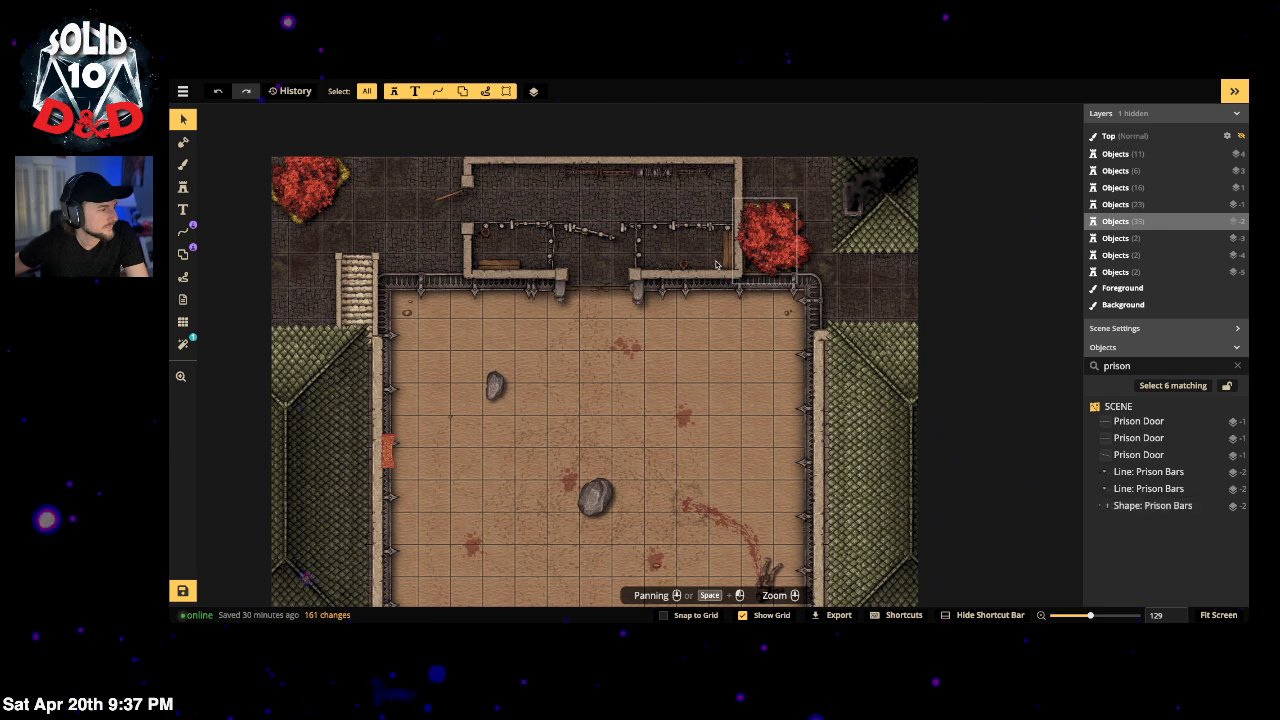
Step: Lay a copy of the wooden bench at rotation 180 along the prison block's top wall
{"action": "left_click", "coordinate": [729, 248]}
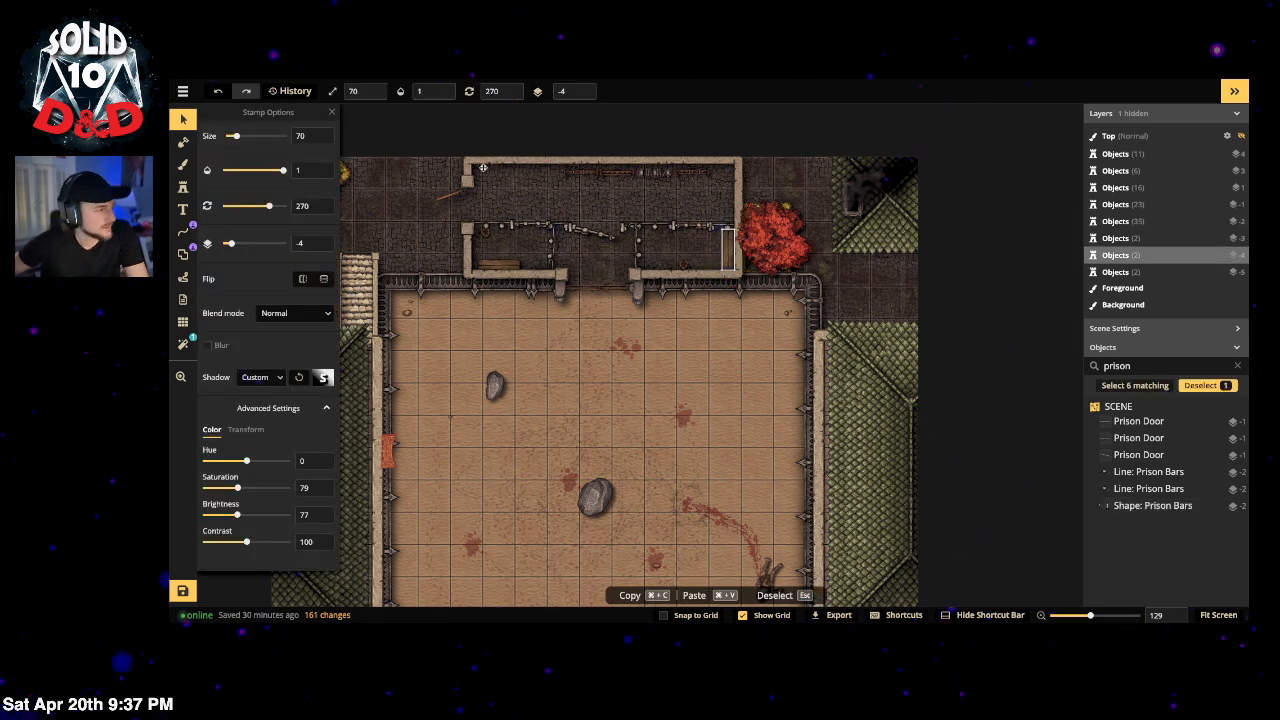
{"action": "mouse_move", "coordinate": [490, 175]}
{"action": "left_mouse_down"}
{"action": "mouse_move", "coordinate": [508, 176]}
{"action": "mouse_move", "coordinate": [503, 157]}
{"action": "mouse_move", "coordinate": [494, 175]}
{"action": "left_mouse_up"}
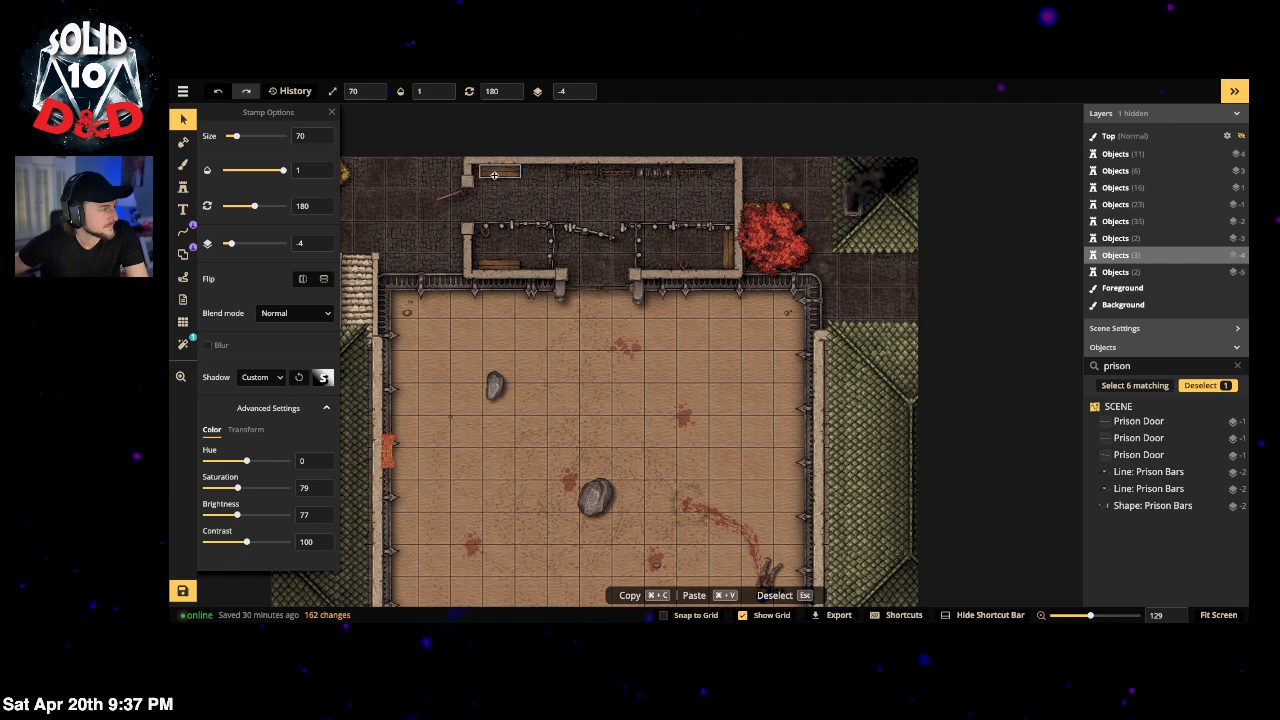
{"action": "key", "text": "Escape"}
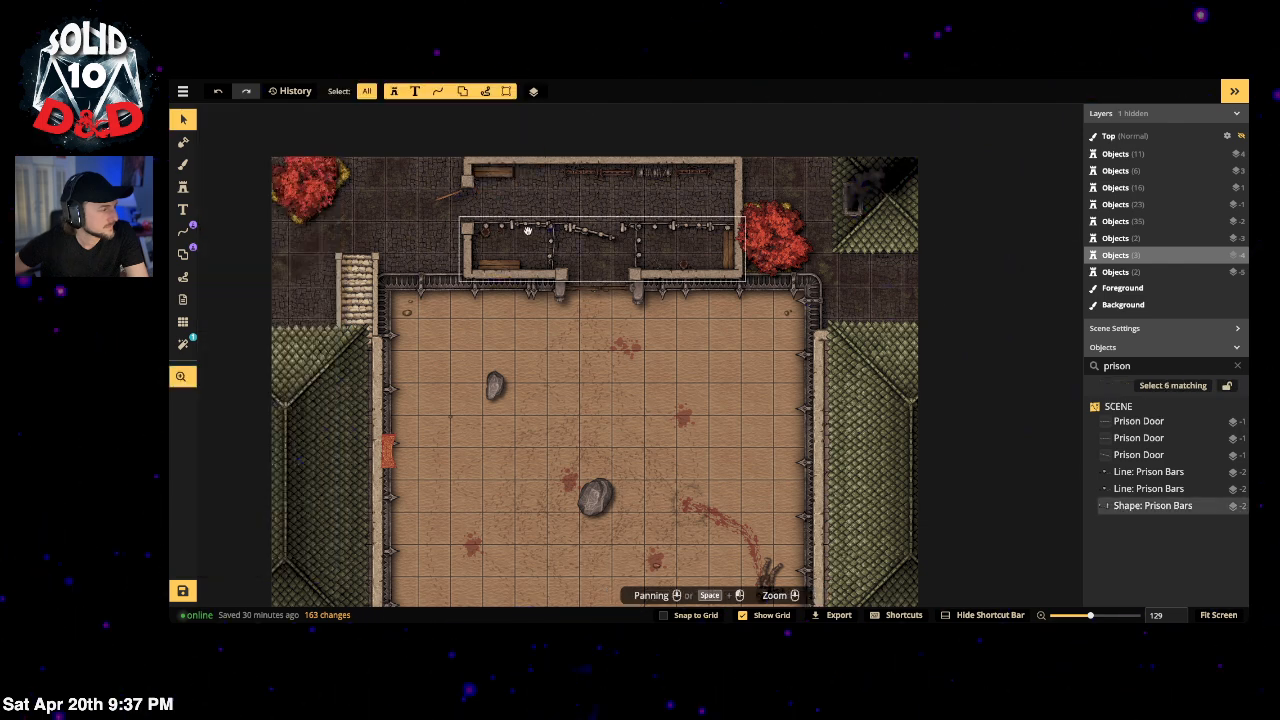
{"action": "scroll", "coordinate": [547, 286], "scroll_direction": "down", "scroll_amount": 2}
{"action": "left_click_drag", "start_coordinate": [506, 440], "coordinate": [667, 302]}
{"action": "scroll", "coordinate": [593, 356], "scroll_direction": "down", "scroll_amount": 2}
{"action": "scroll", "coordinate": [599, 367], "scroll_direction": "down", "scroll_amount": 1}
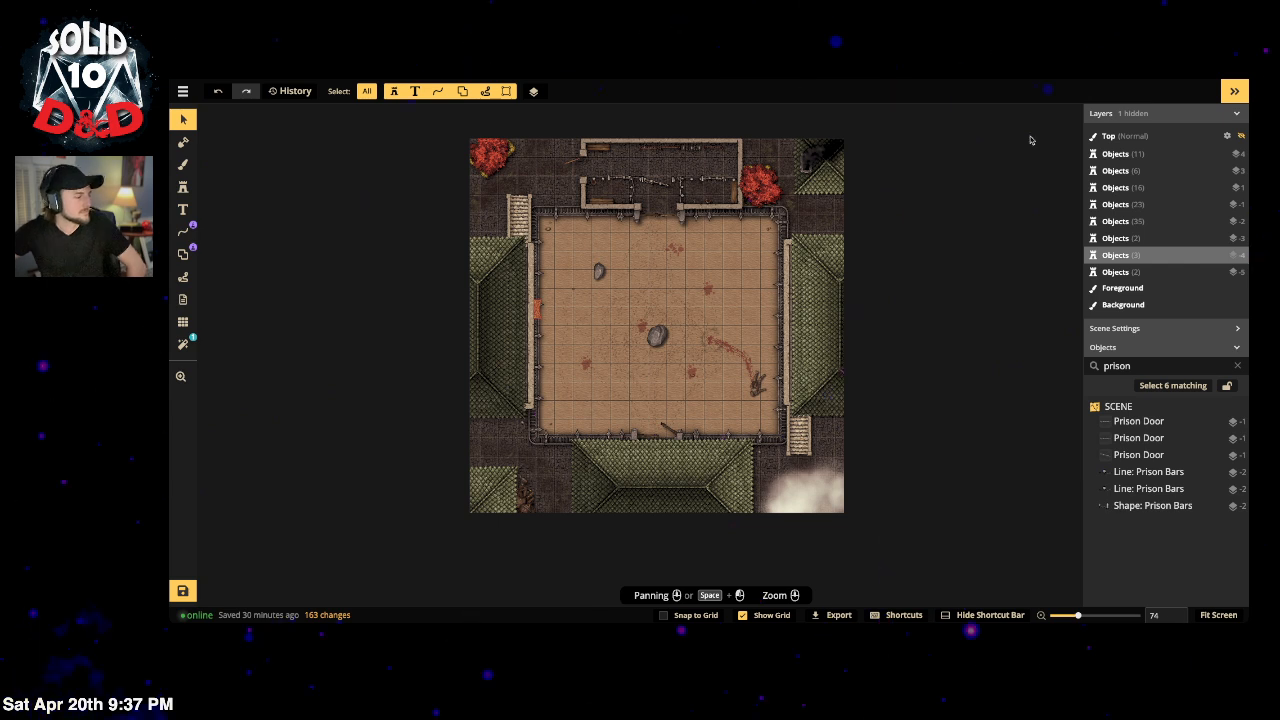
Step: Save the prison arena map with Cmd+S
{"action": "left_click", "coordinate": [183, 91]}
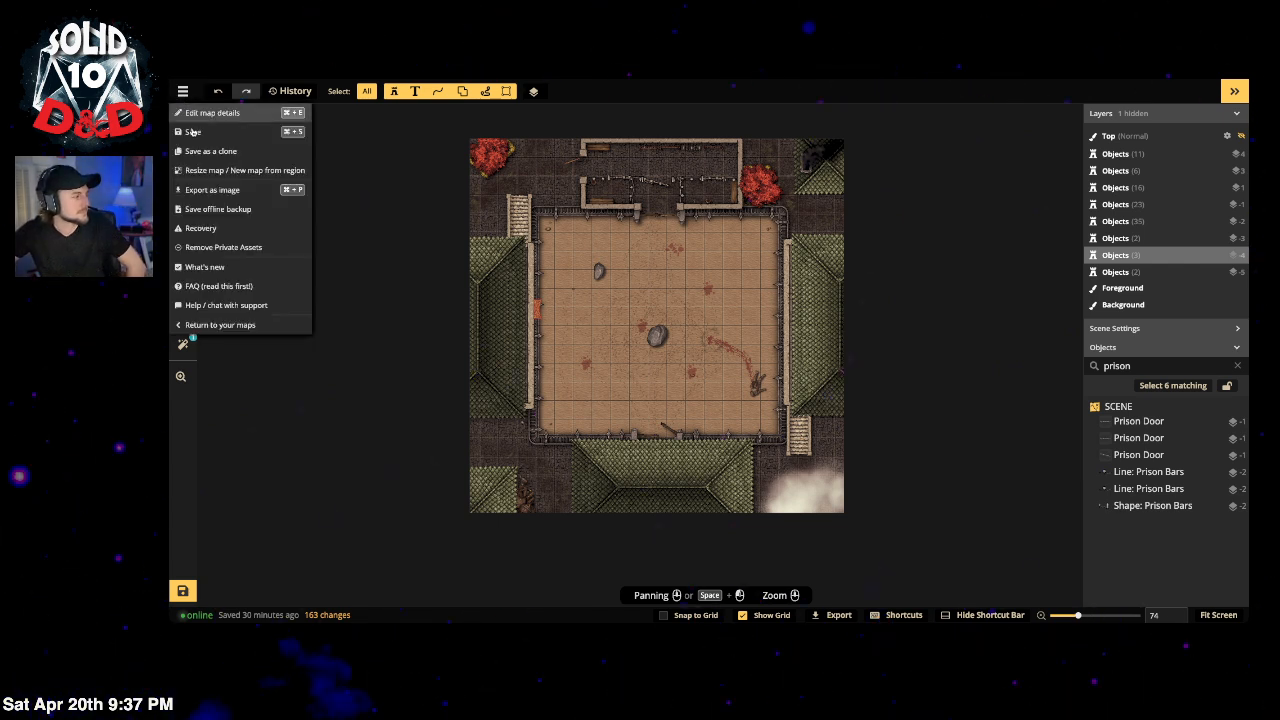
{"action": "key", "text": "super+s"}
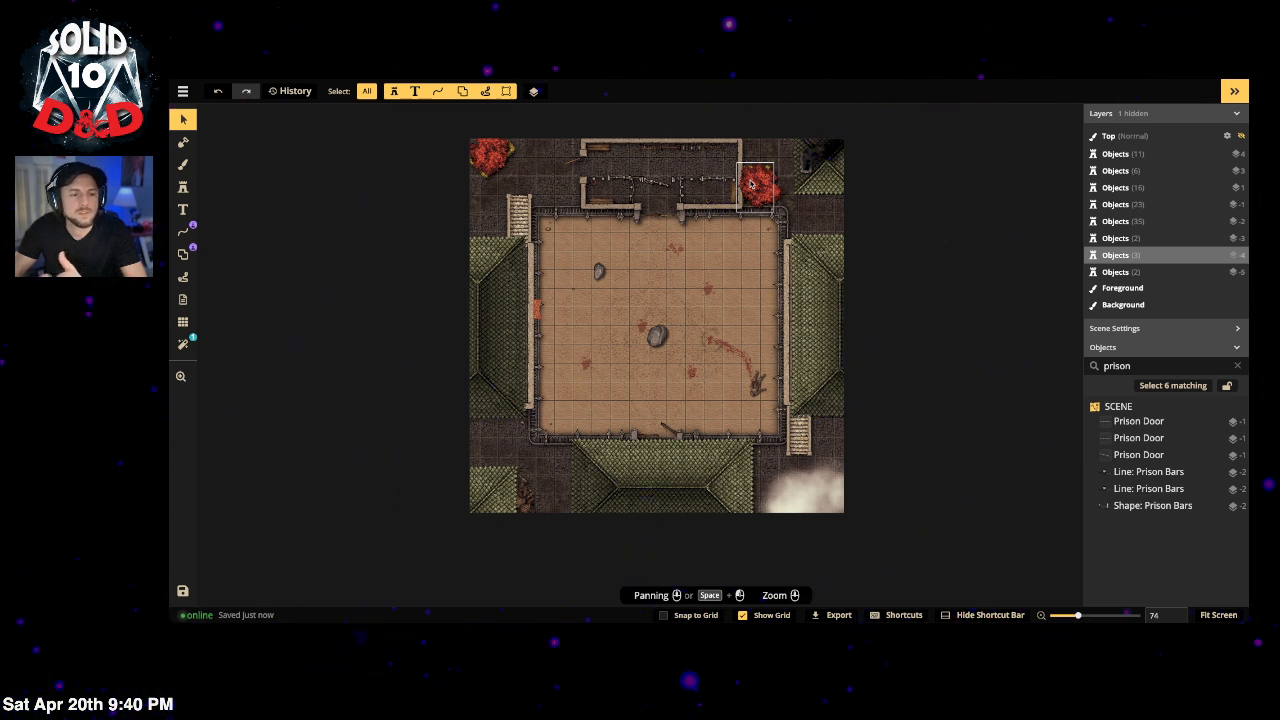
{"action": "left_click", "coordinate": [752, 183]}
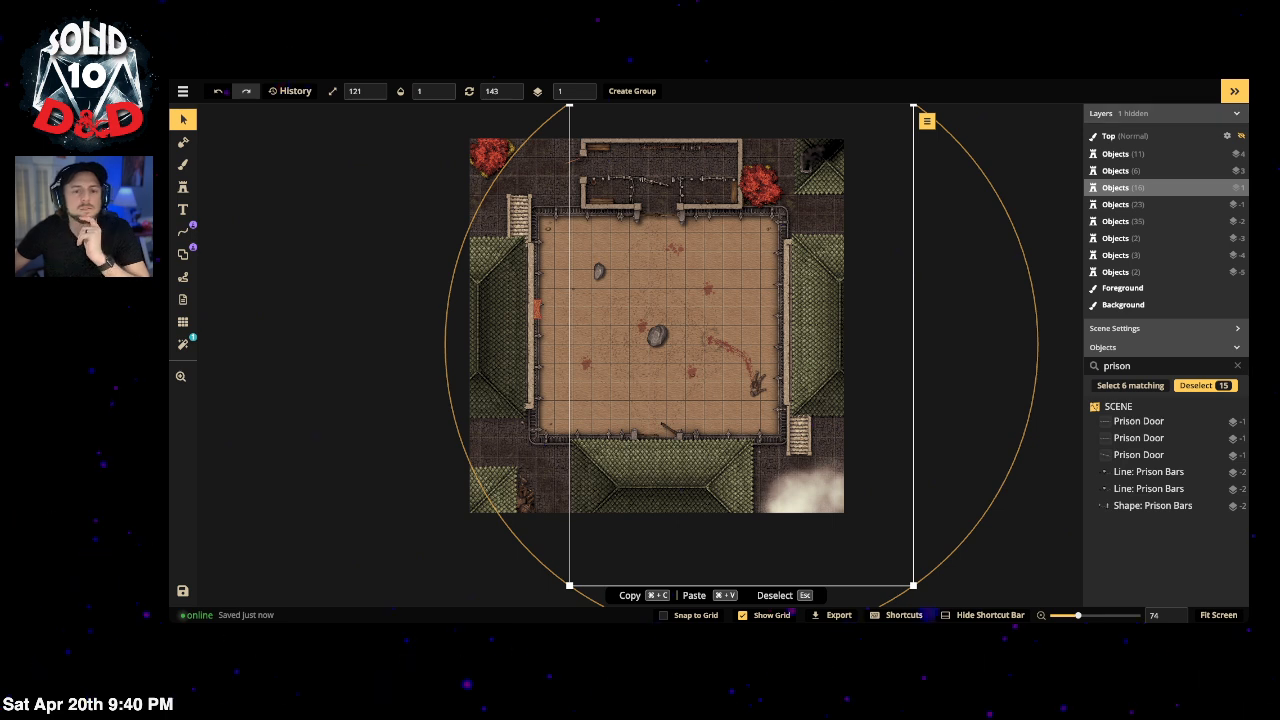